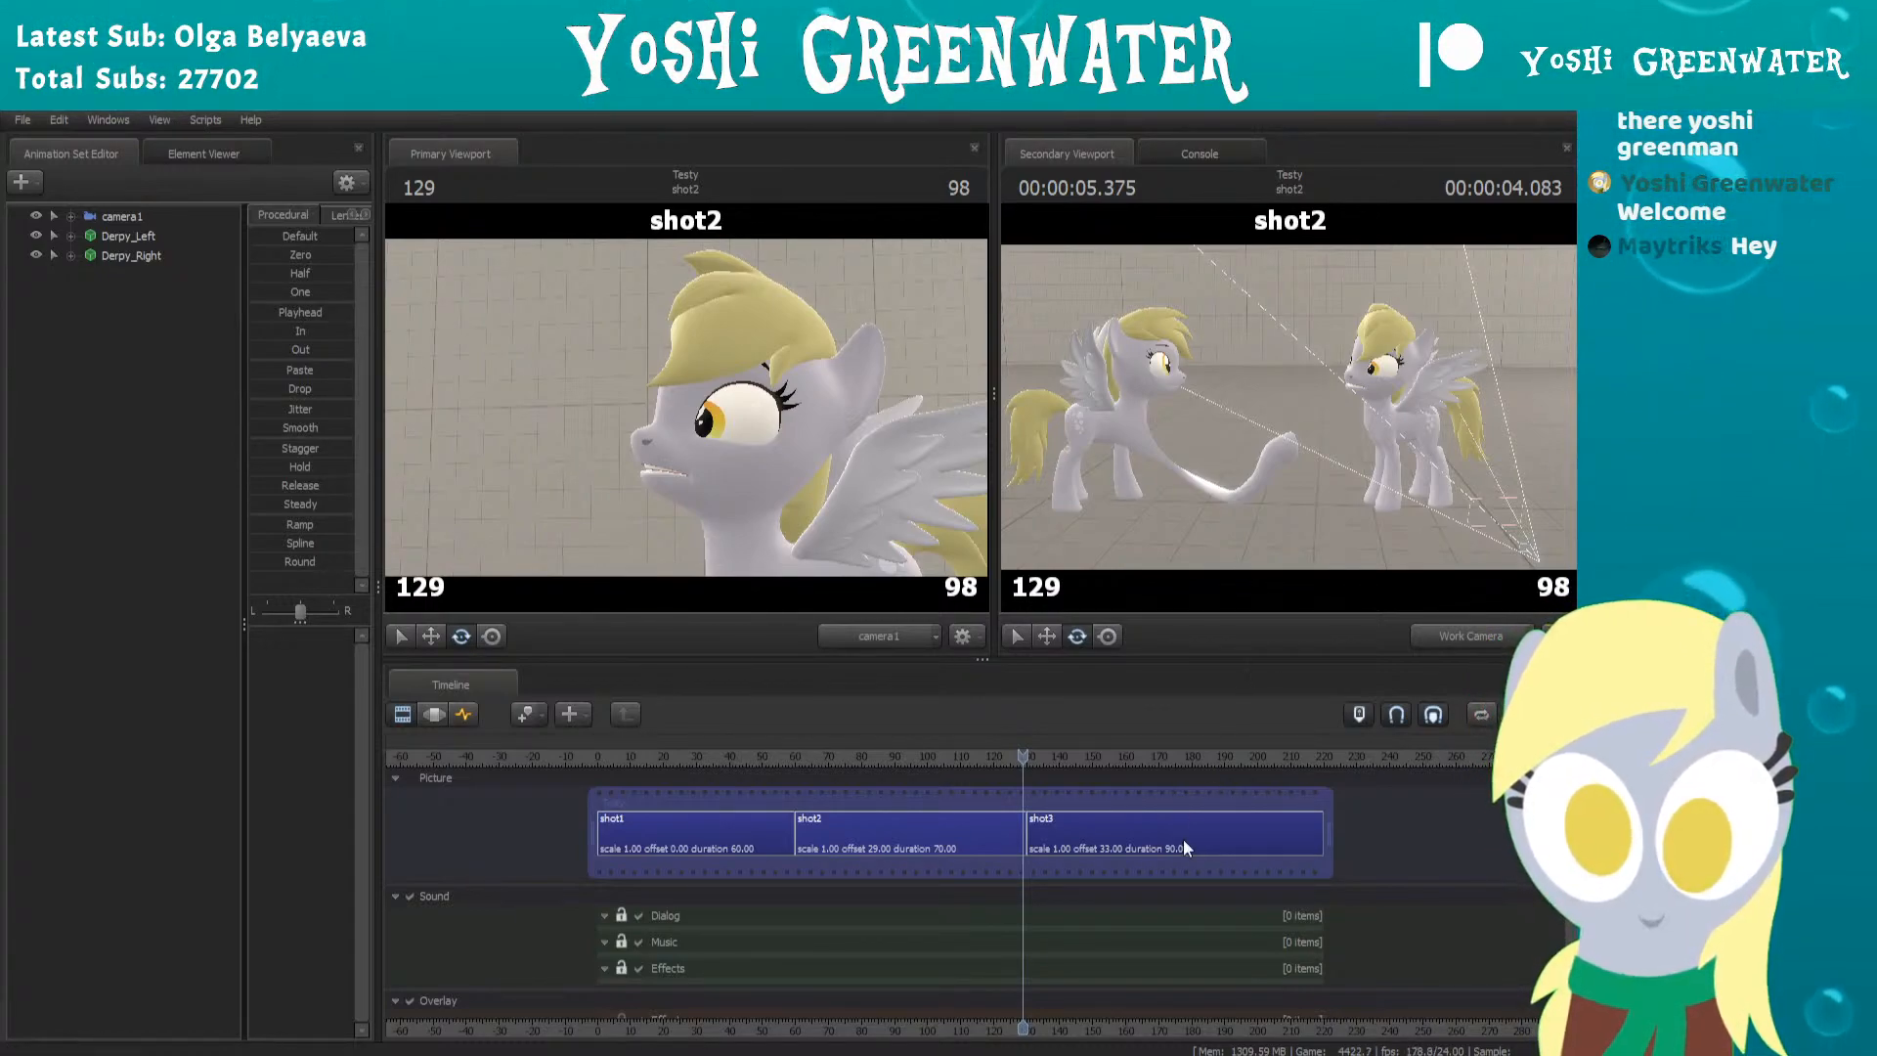
Play and scrub through the animation from shot1 to frame 164 in shot3
scroll(1089, 942, "up", 2)
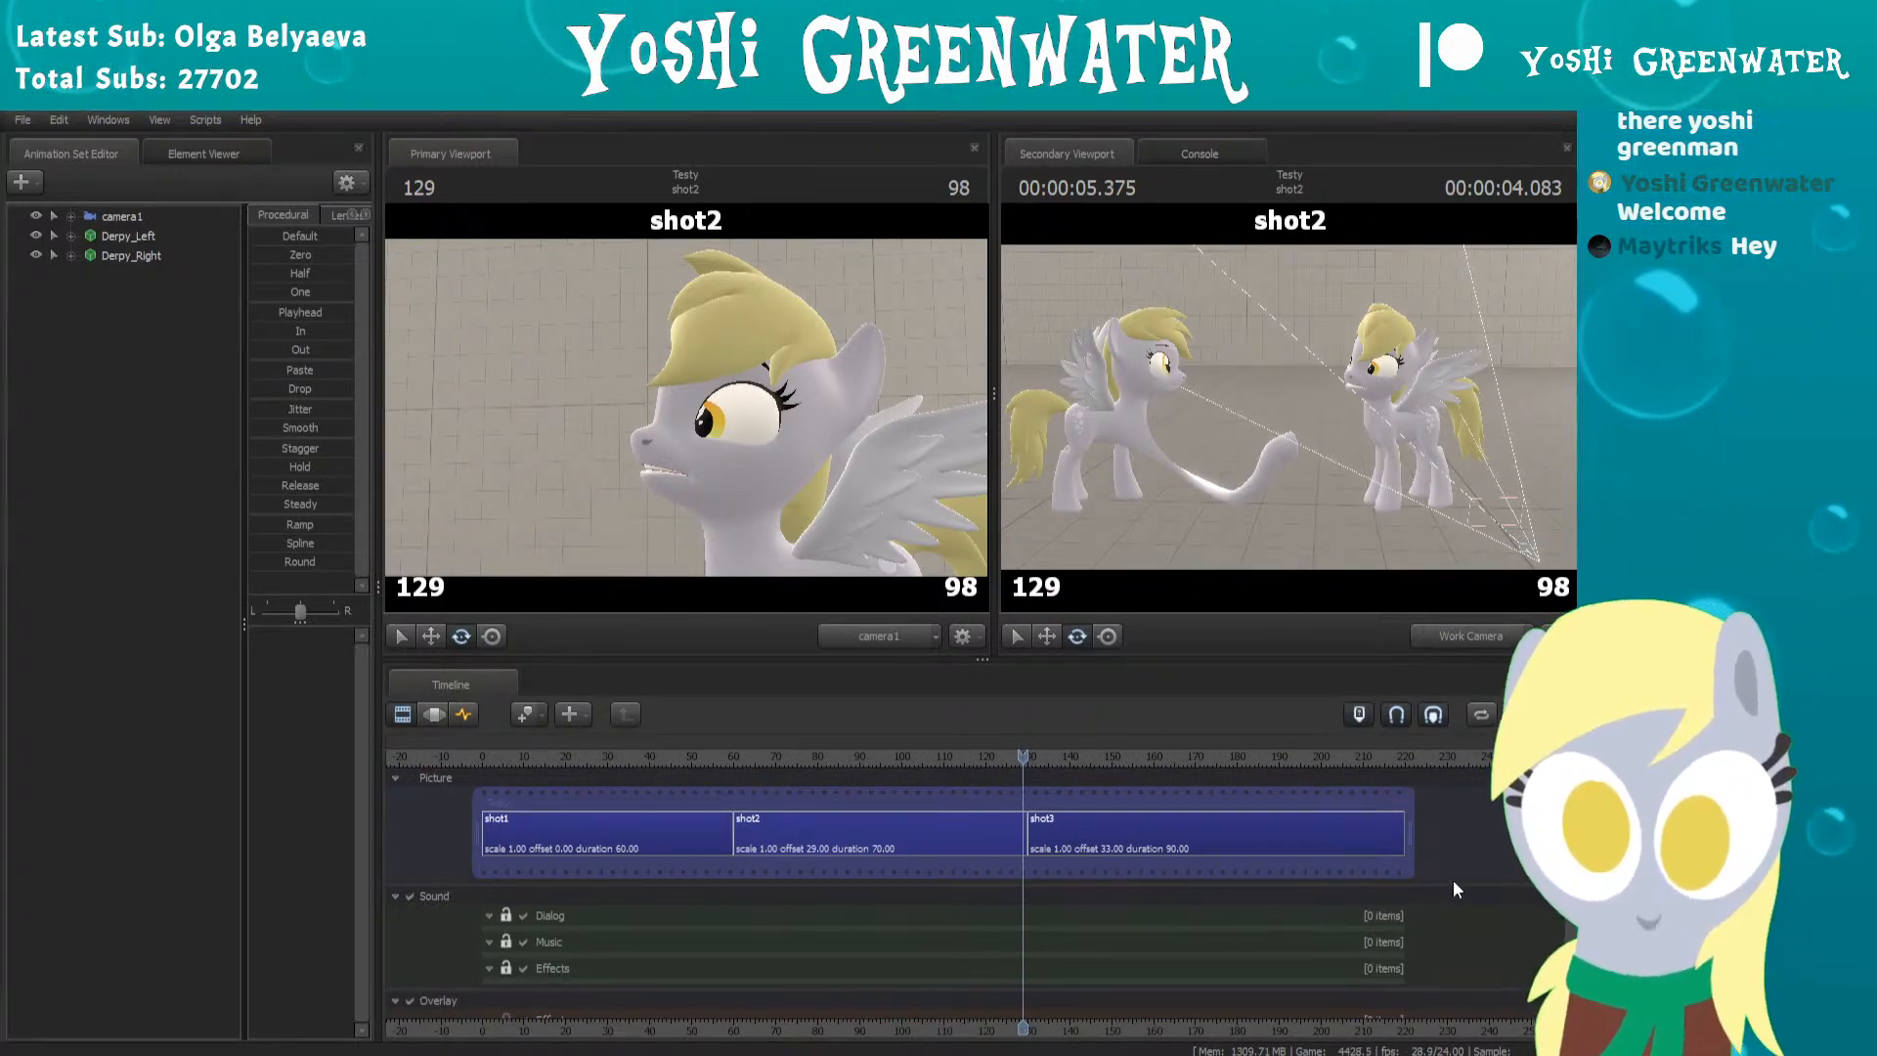
left_click_drag(501, 759, 485, 758)
key("space")
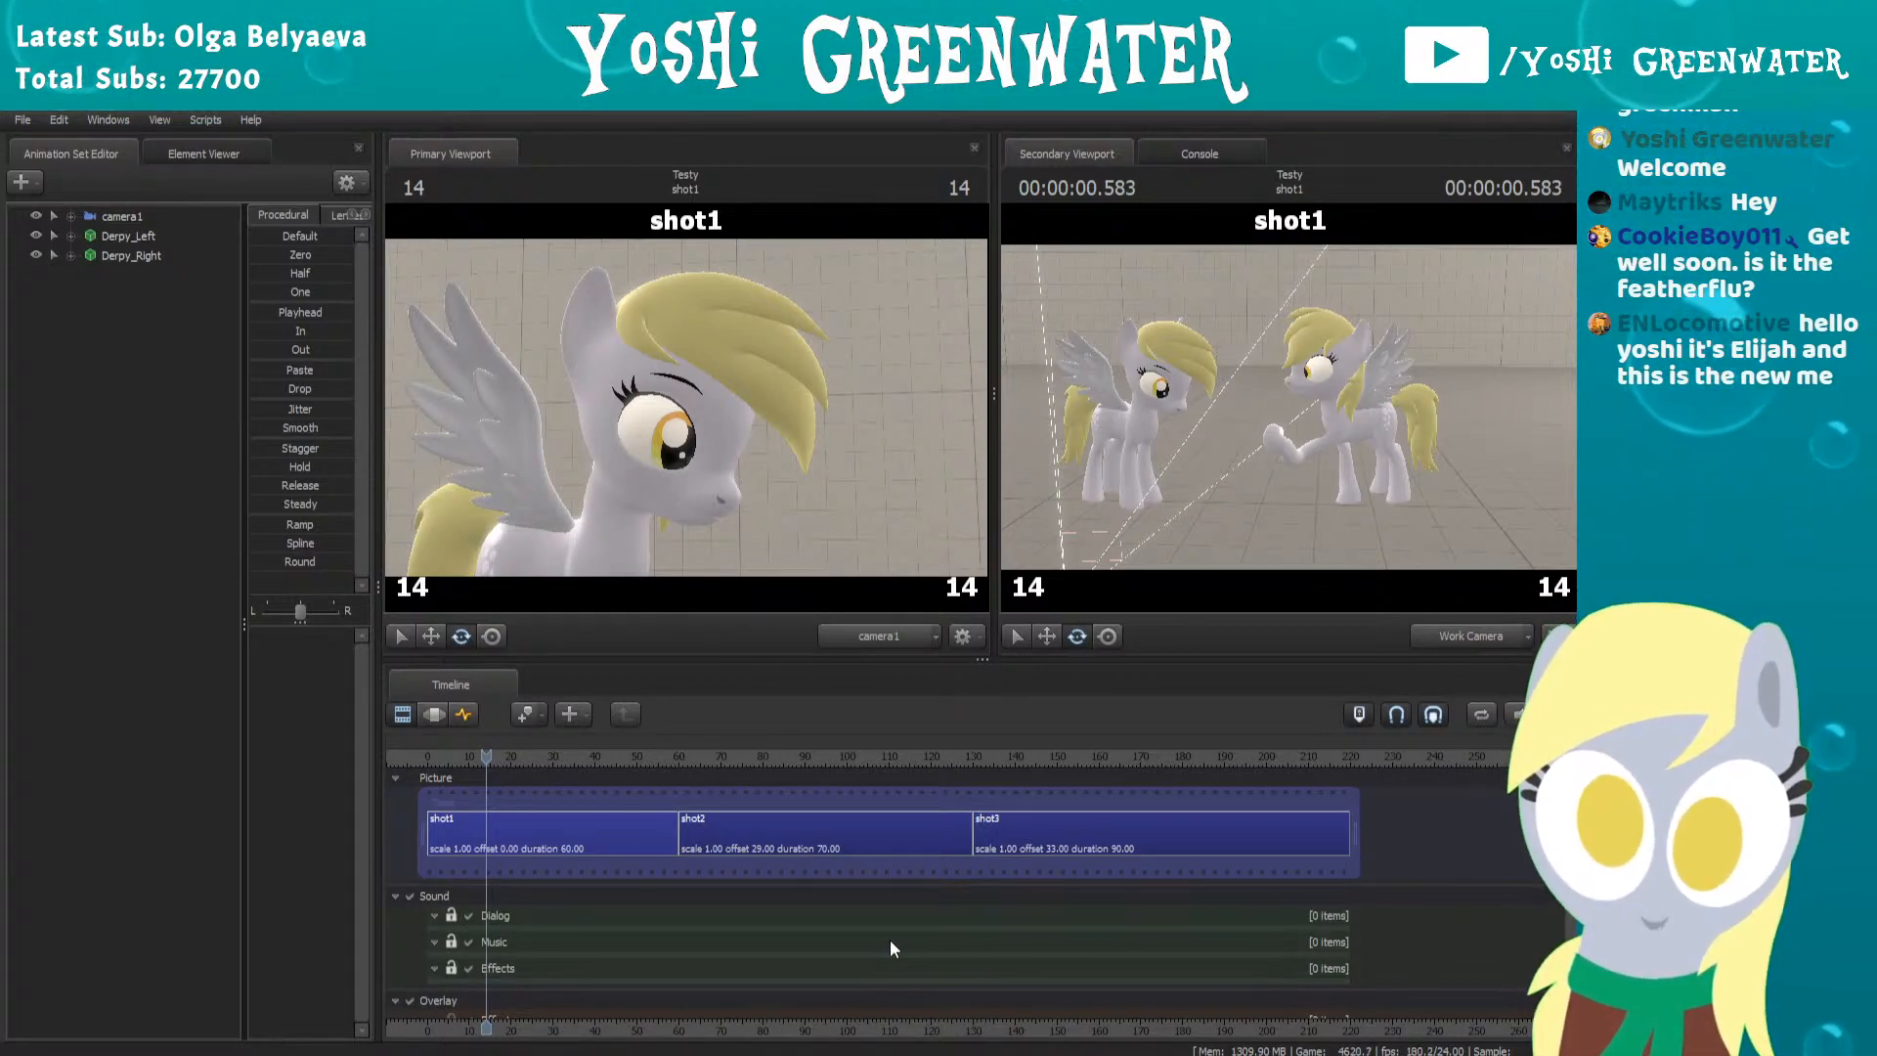
left_click_drag(594, 756, 1138, 705)
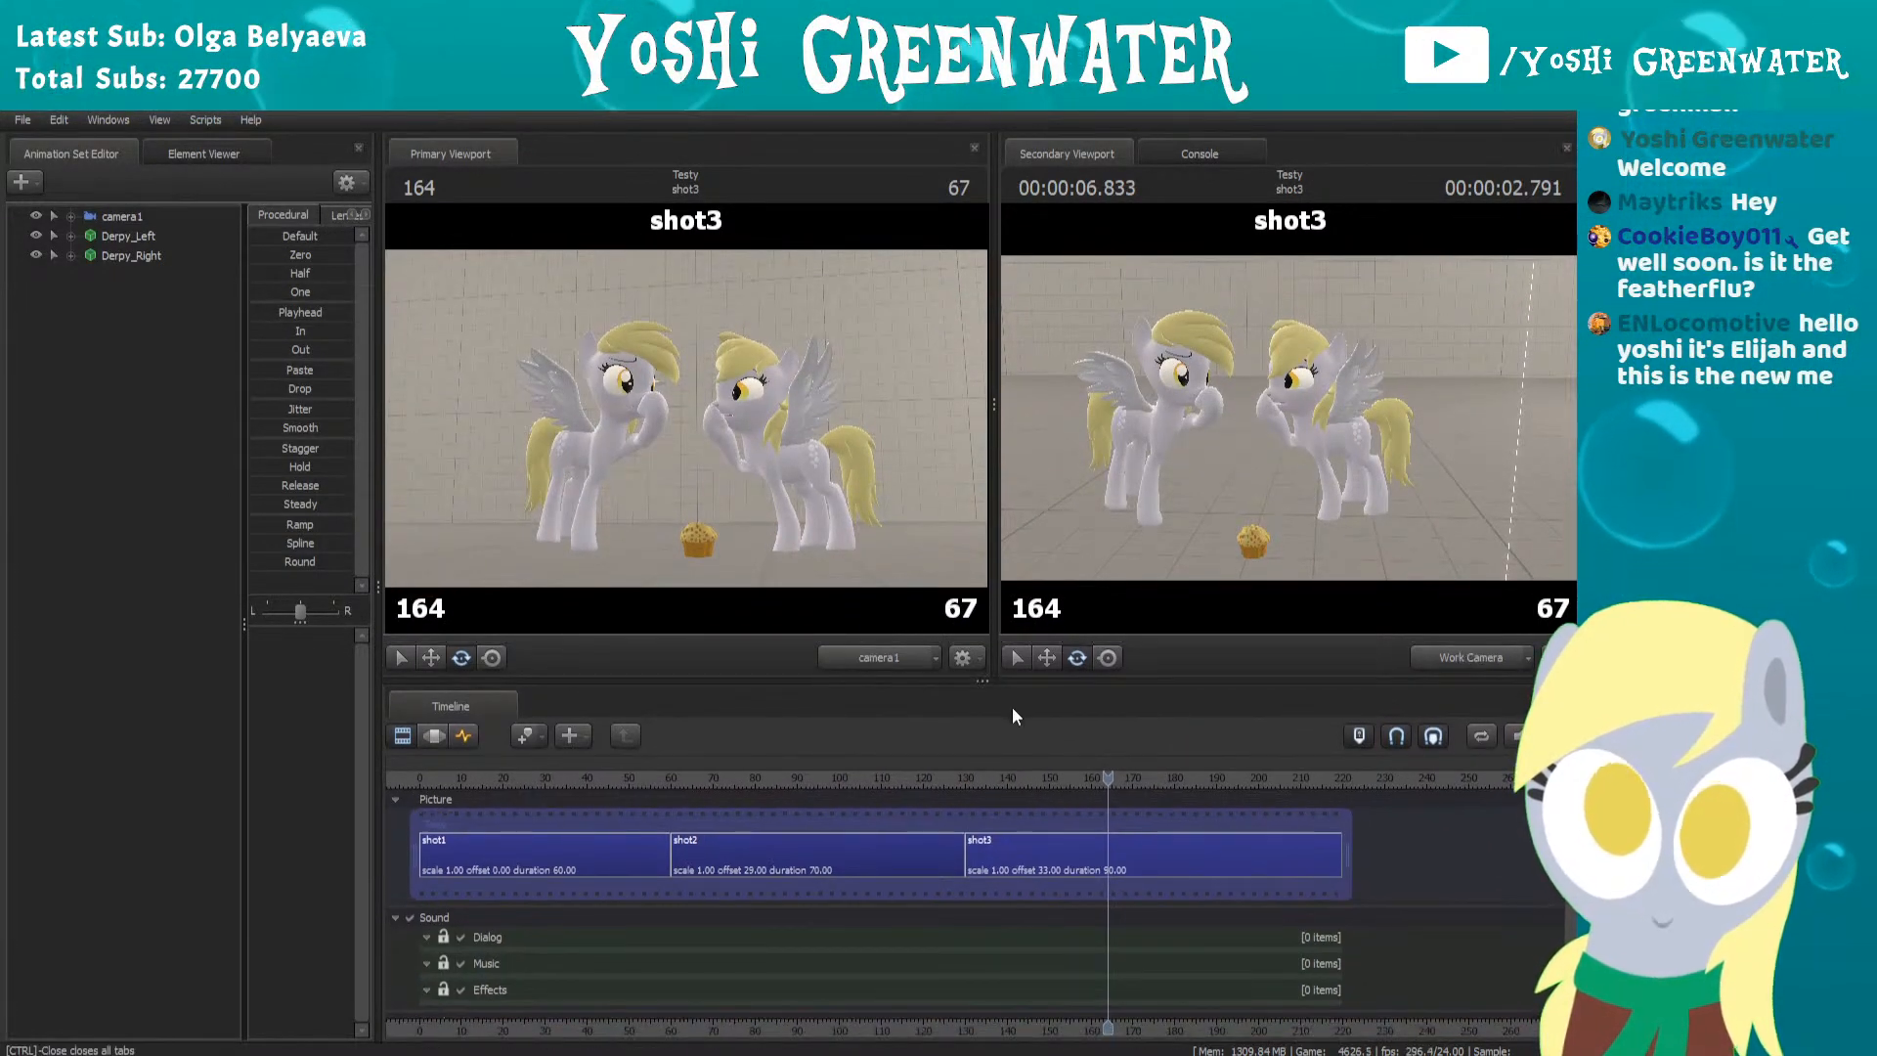
Select shot3, show it in the Graph Editor and move the playhead to frame 138
left_click(1005, 842)
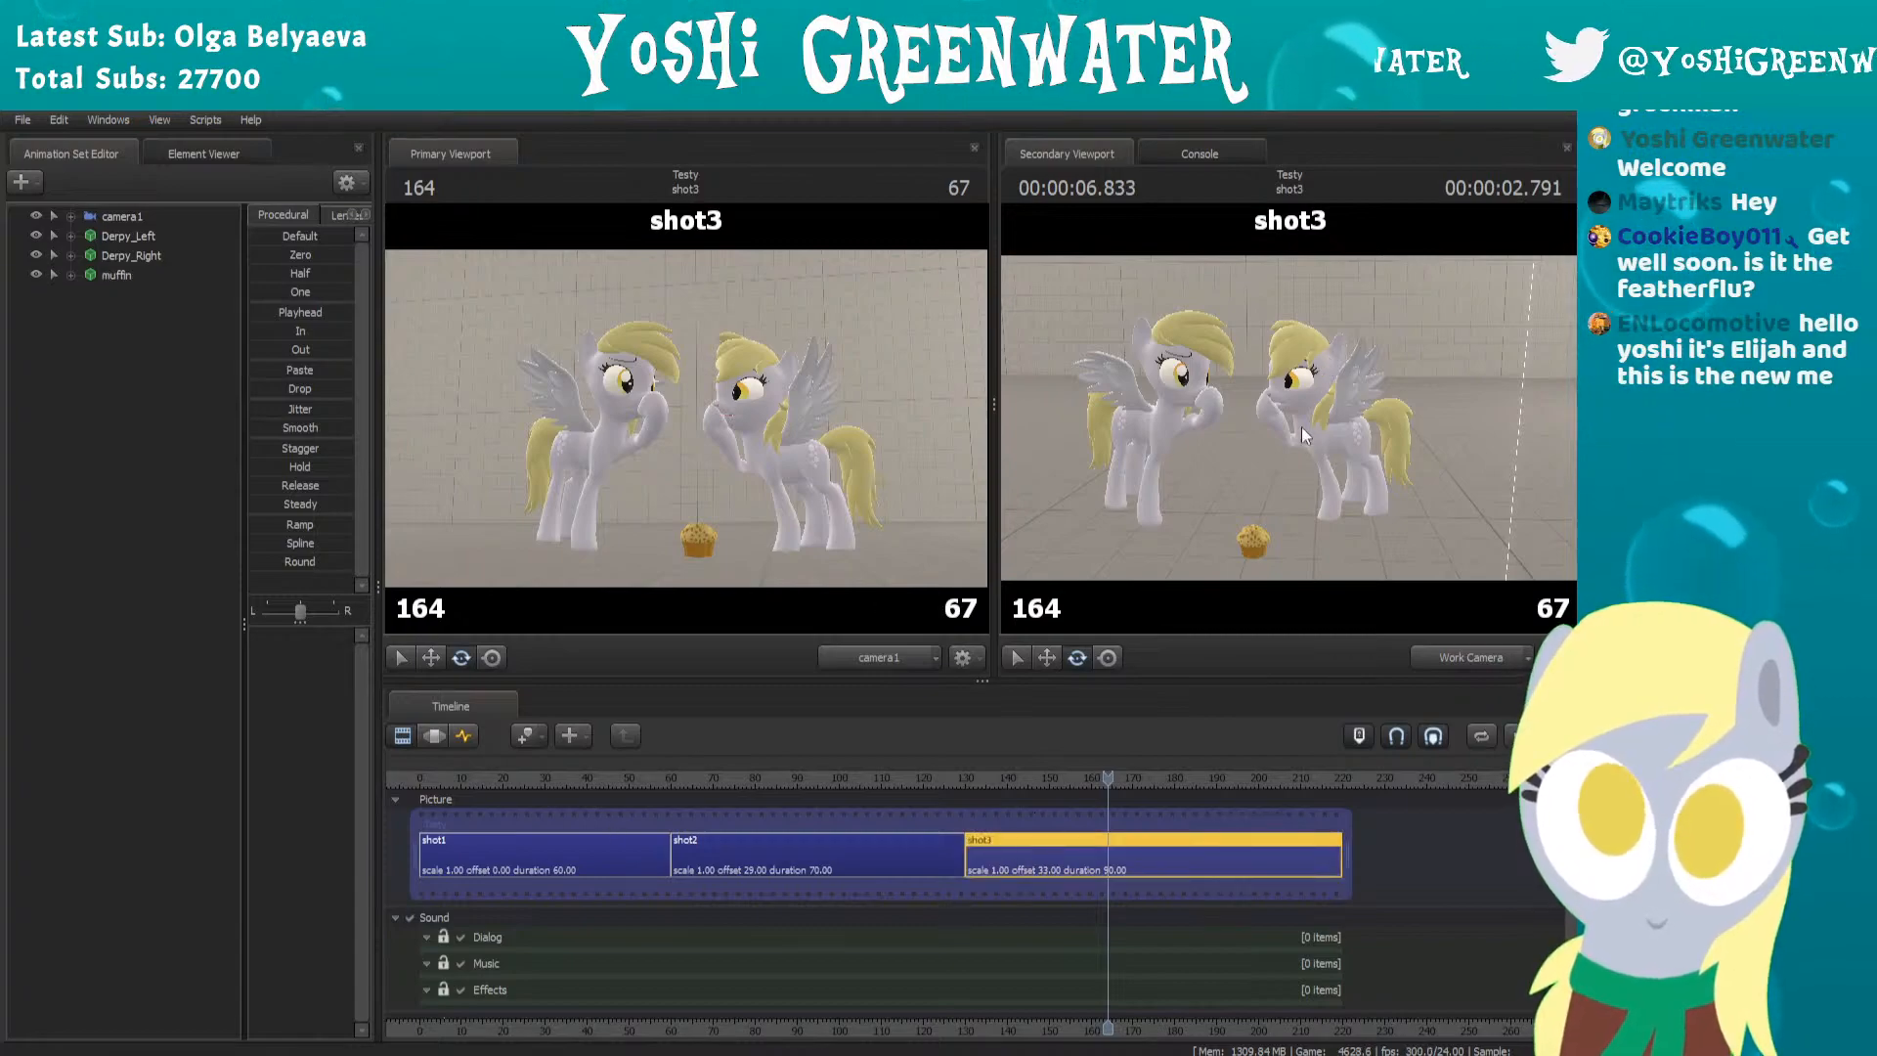
left_click(463, 736)
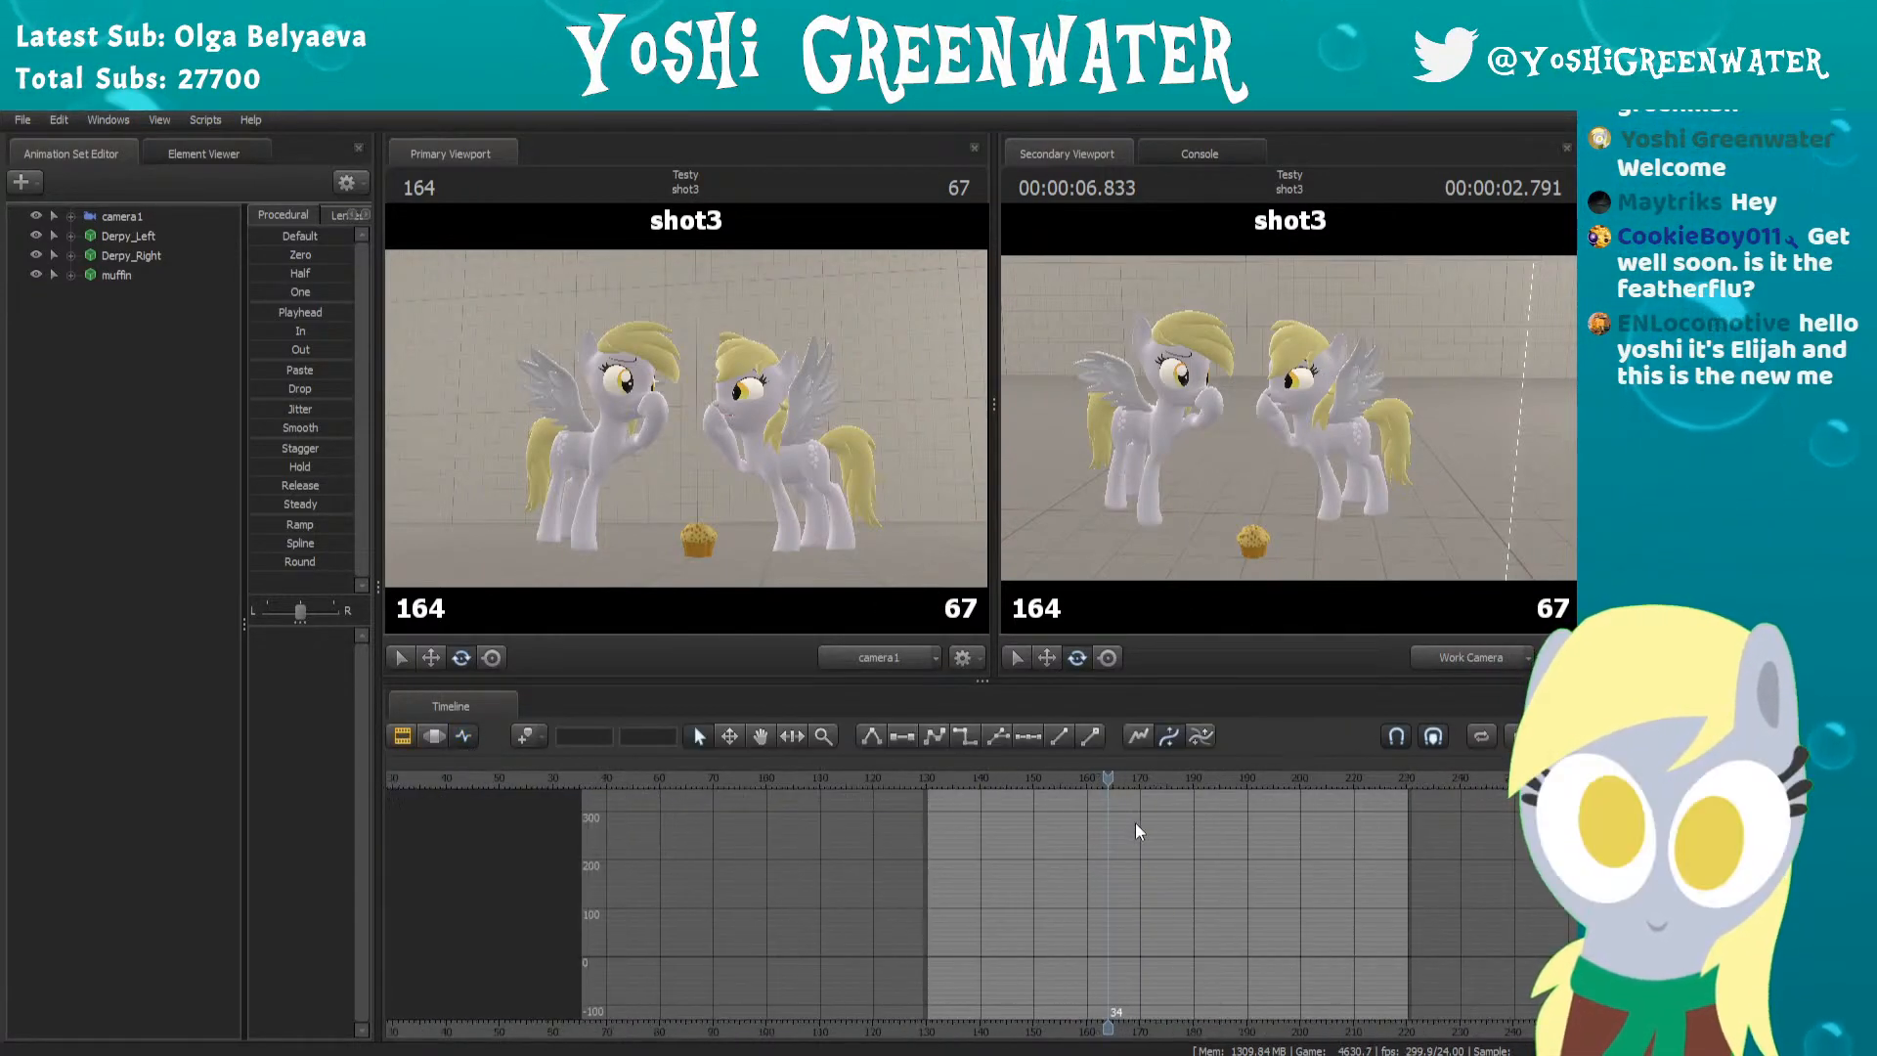
left_click(821, 779)
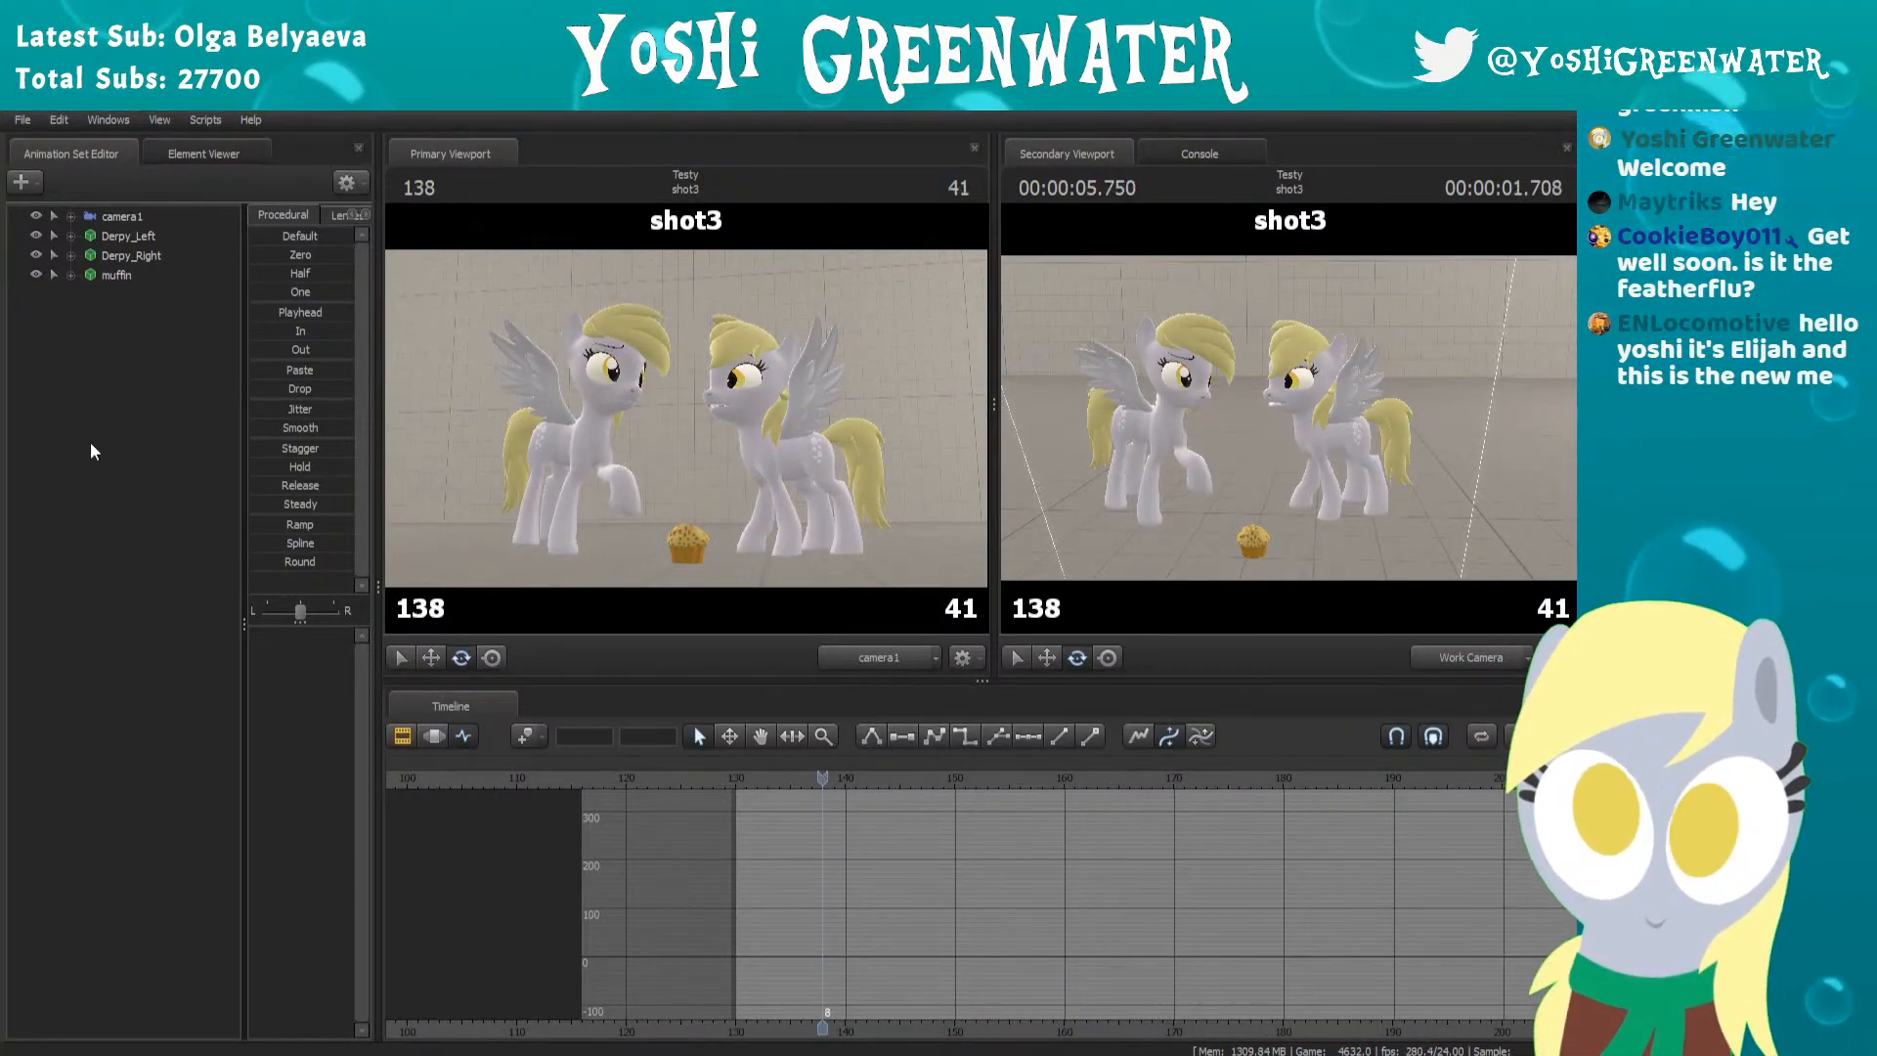
Expand Derpy_Right's RigArms to the RightArm group and select its rig_hand_R control
left_click(128, 256)
left_click(69, 258)
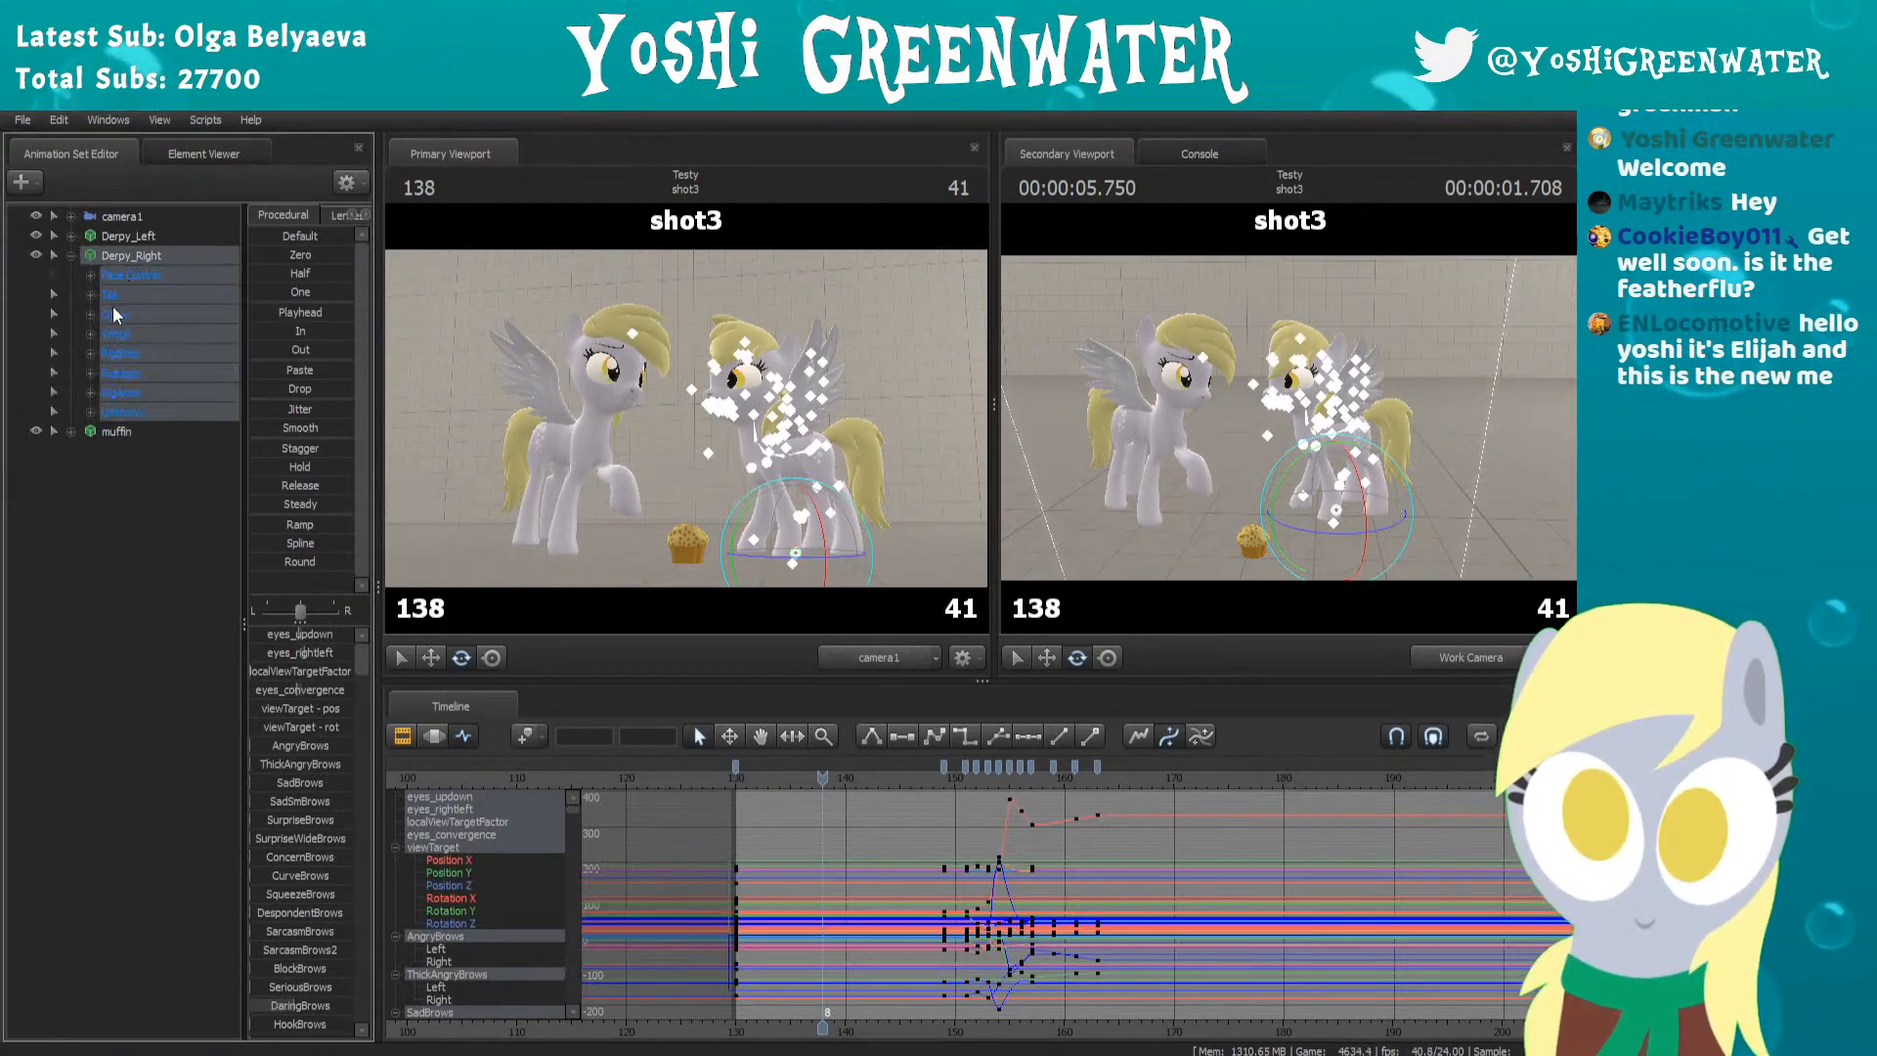
left_click(133, 385)
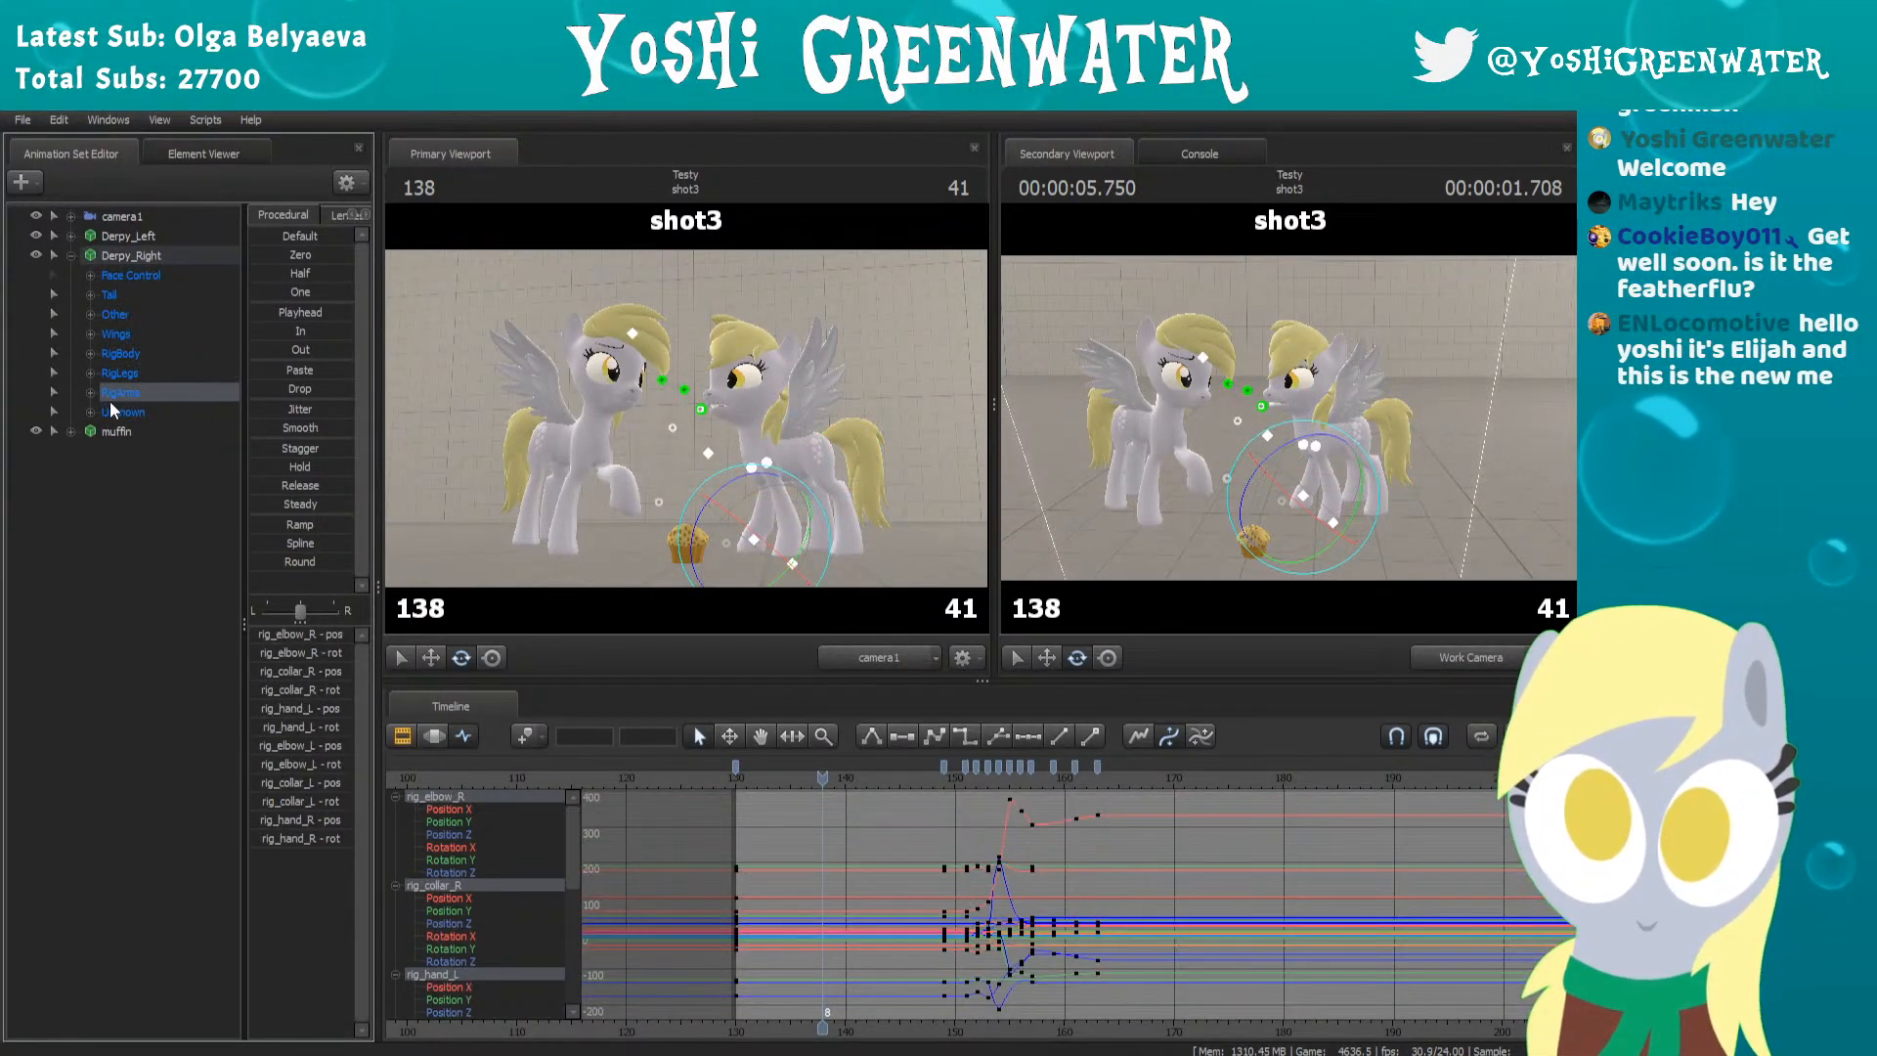
left_click(91, 392)
left_click(143, 410)
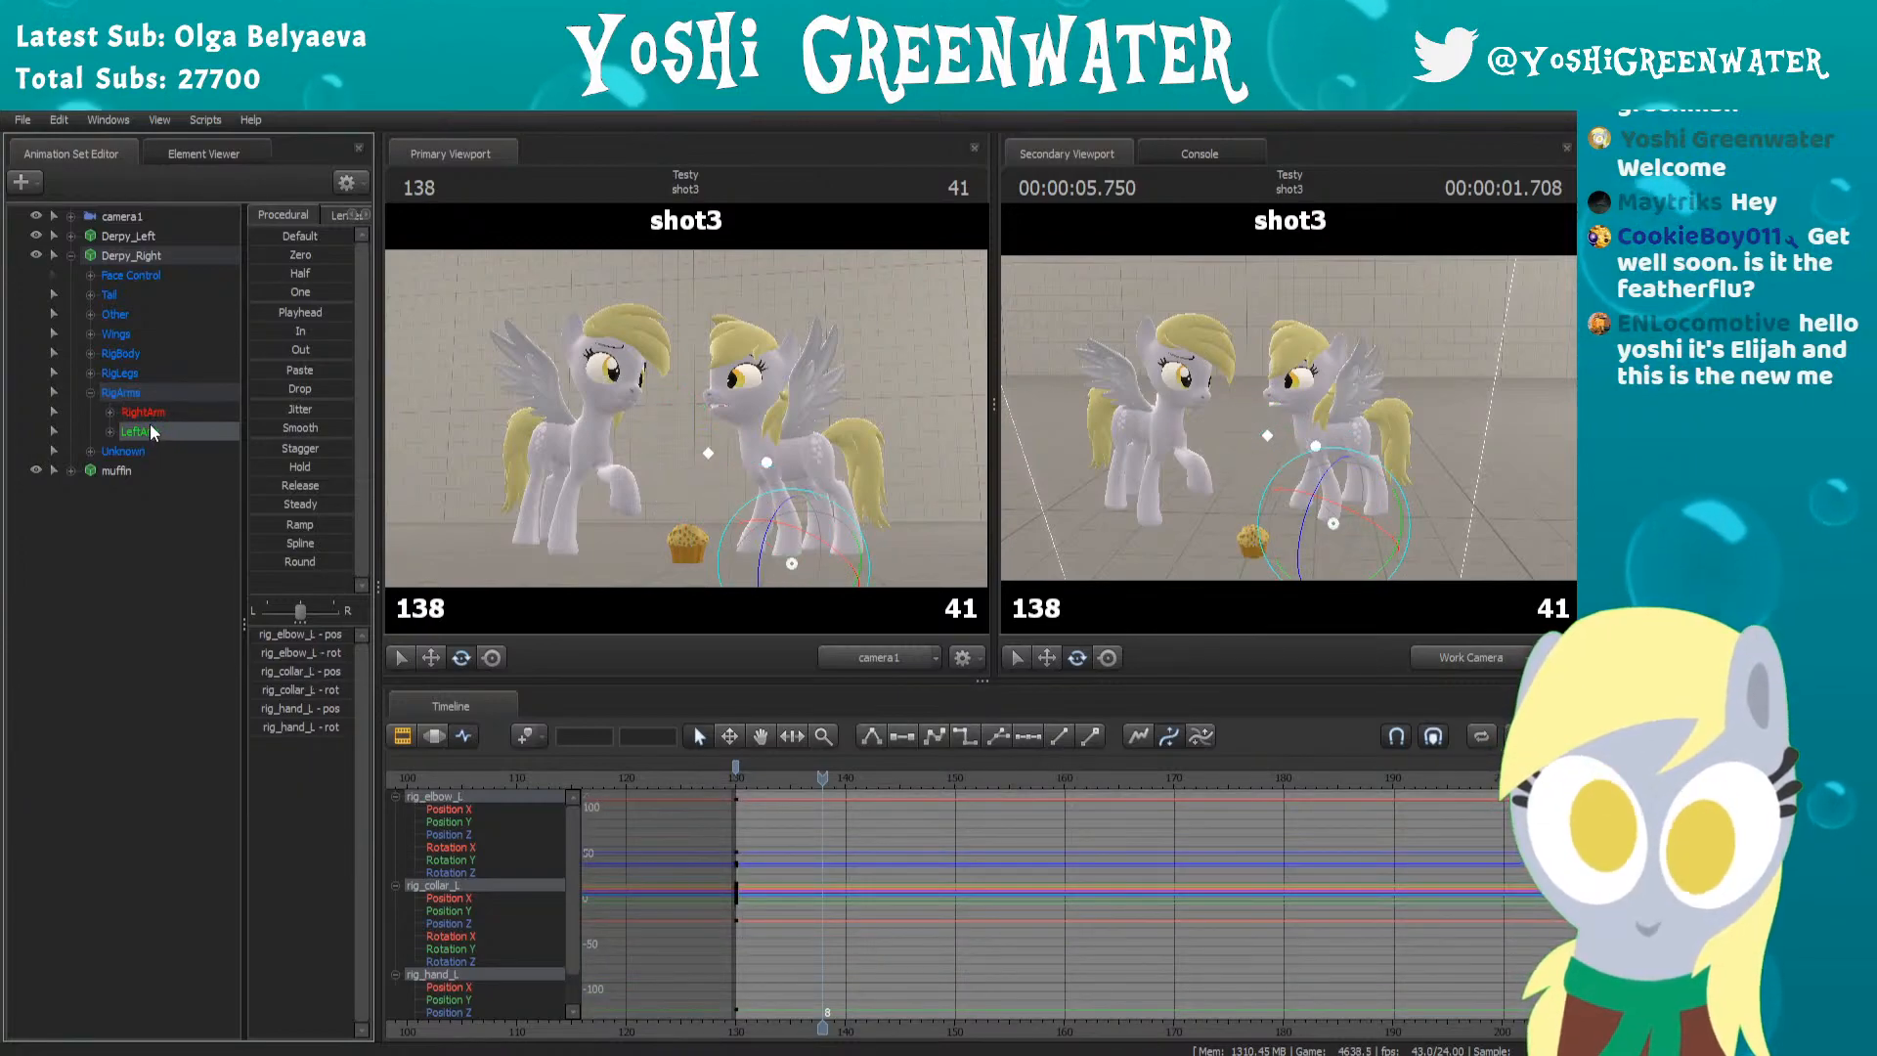
left_click(110, 412)
left_click(150, 435)
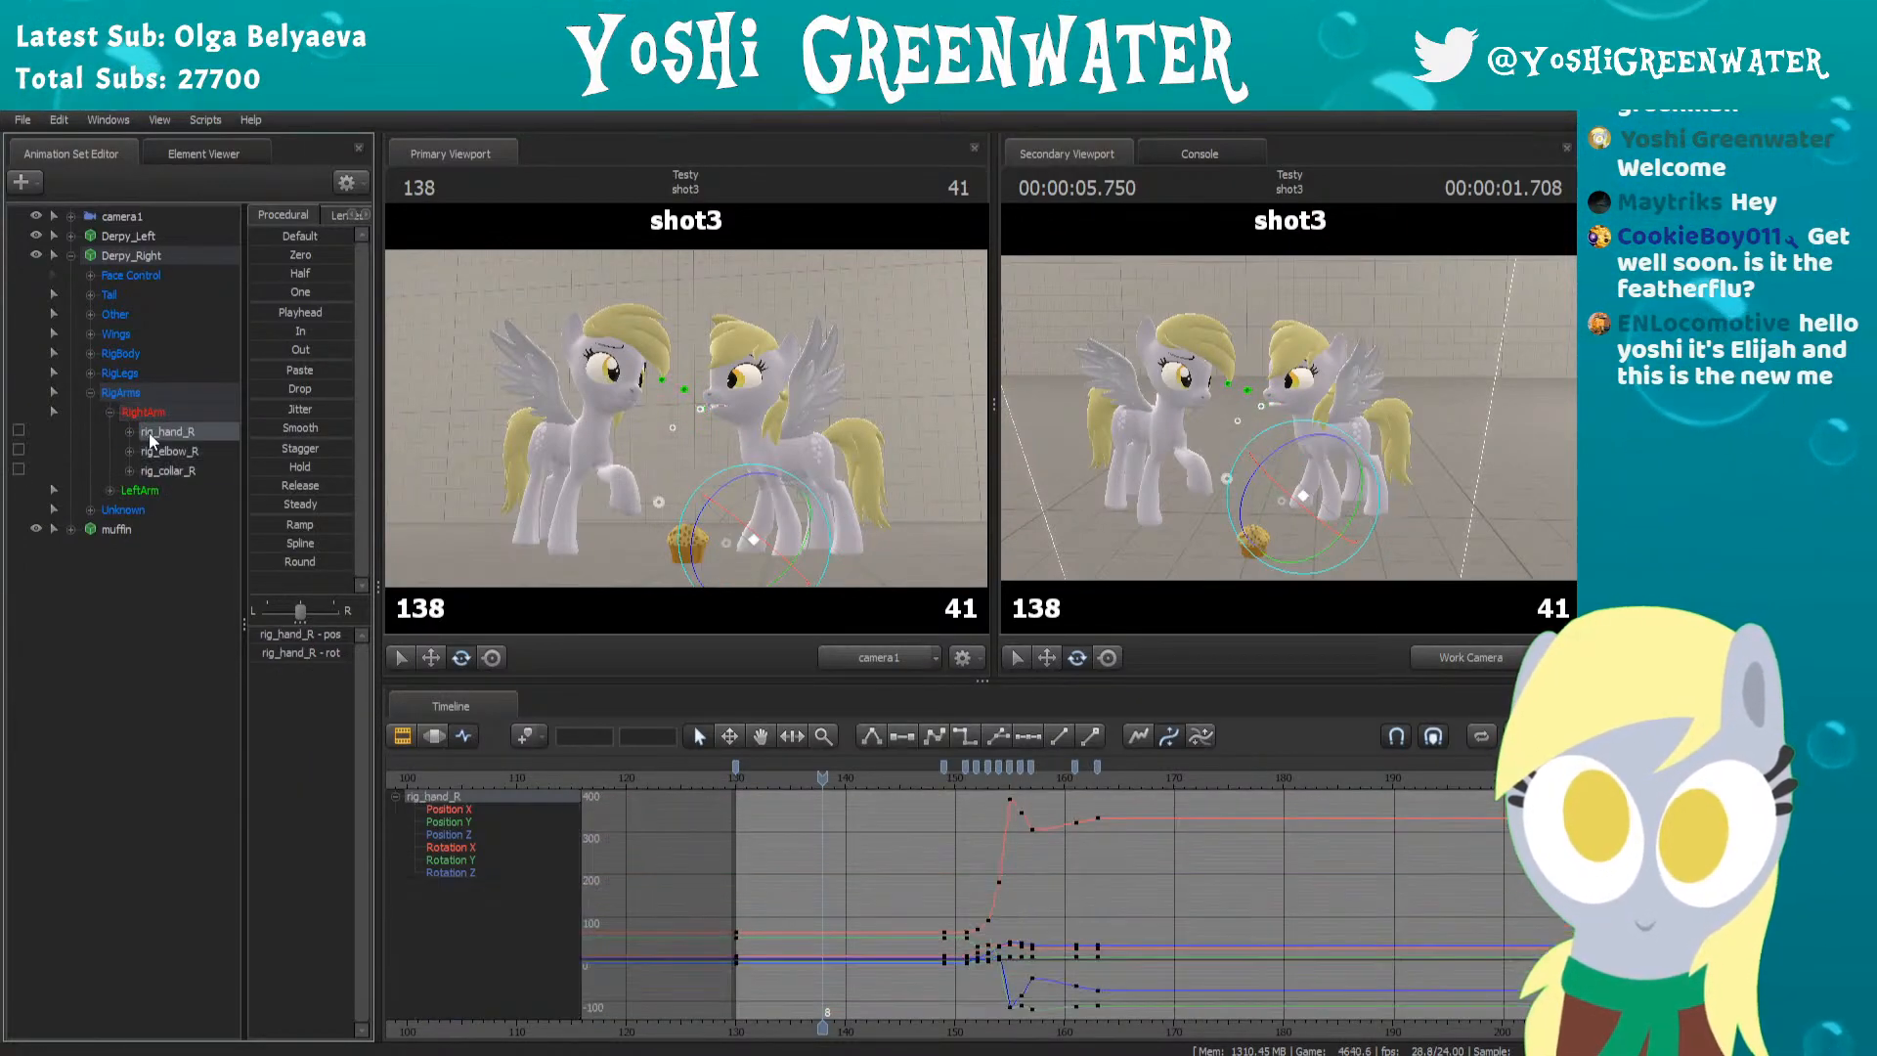
Examine the rig_hand_R curves closely while scrubbing the hoof's motion between frames 152 and 162
scroll(1033, 947, "up", 4)
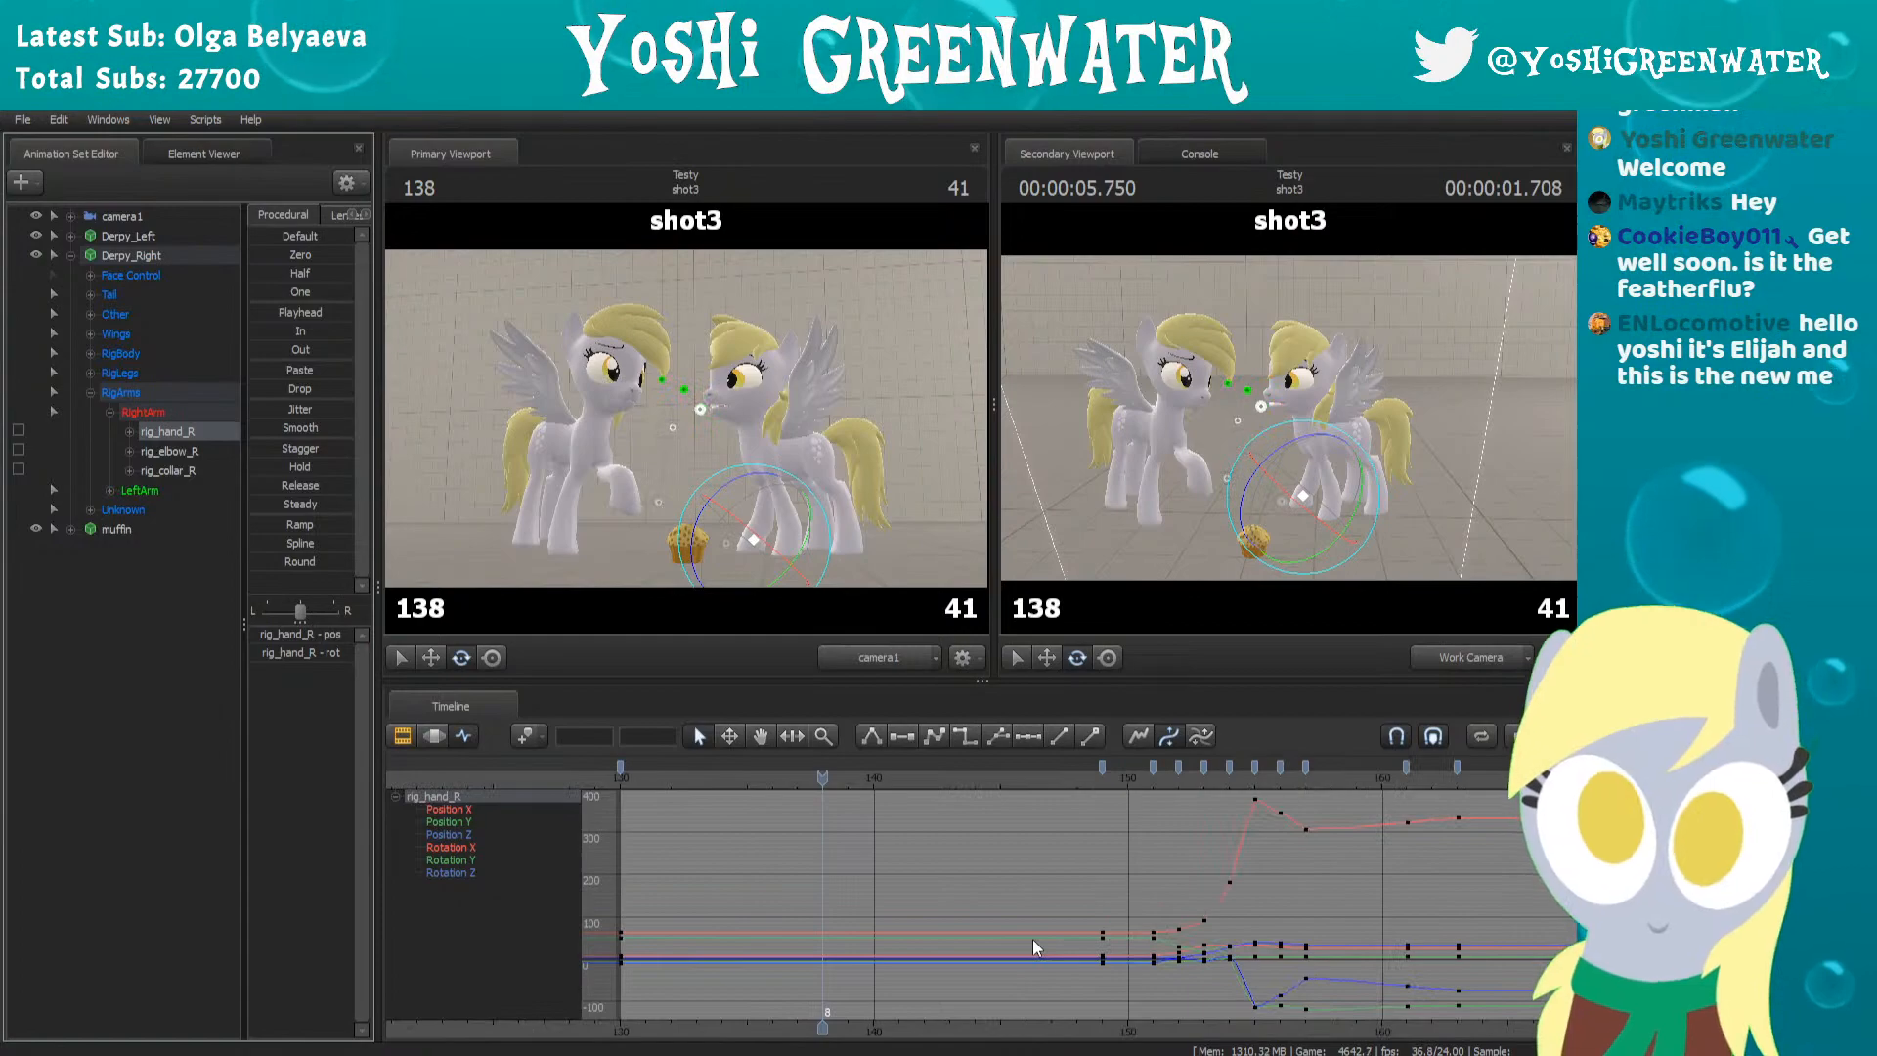
middle_click_drag(1102, 1028, 929, 1031)
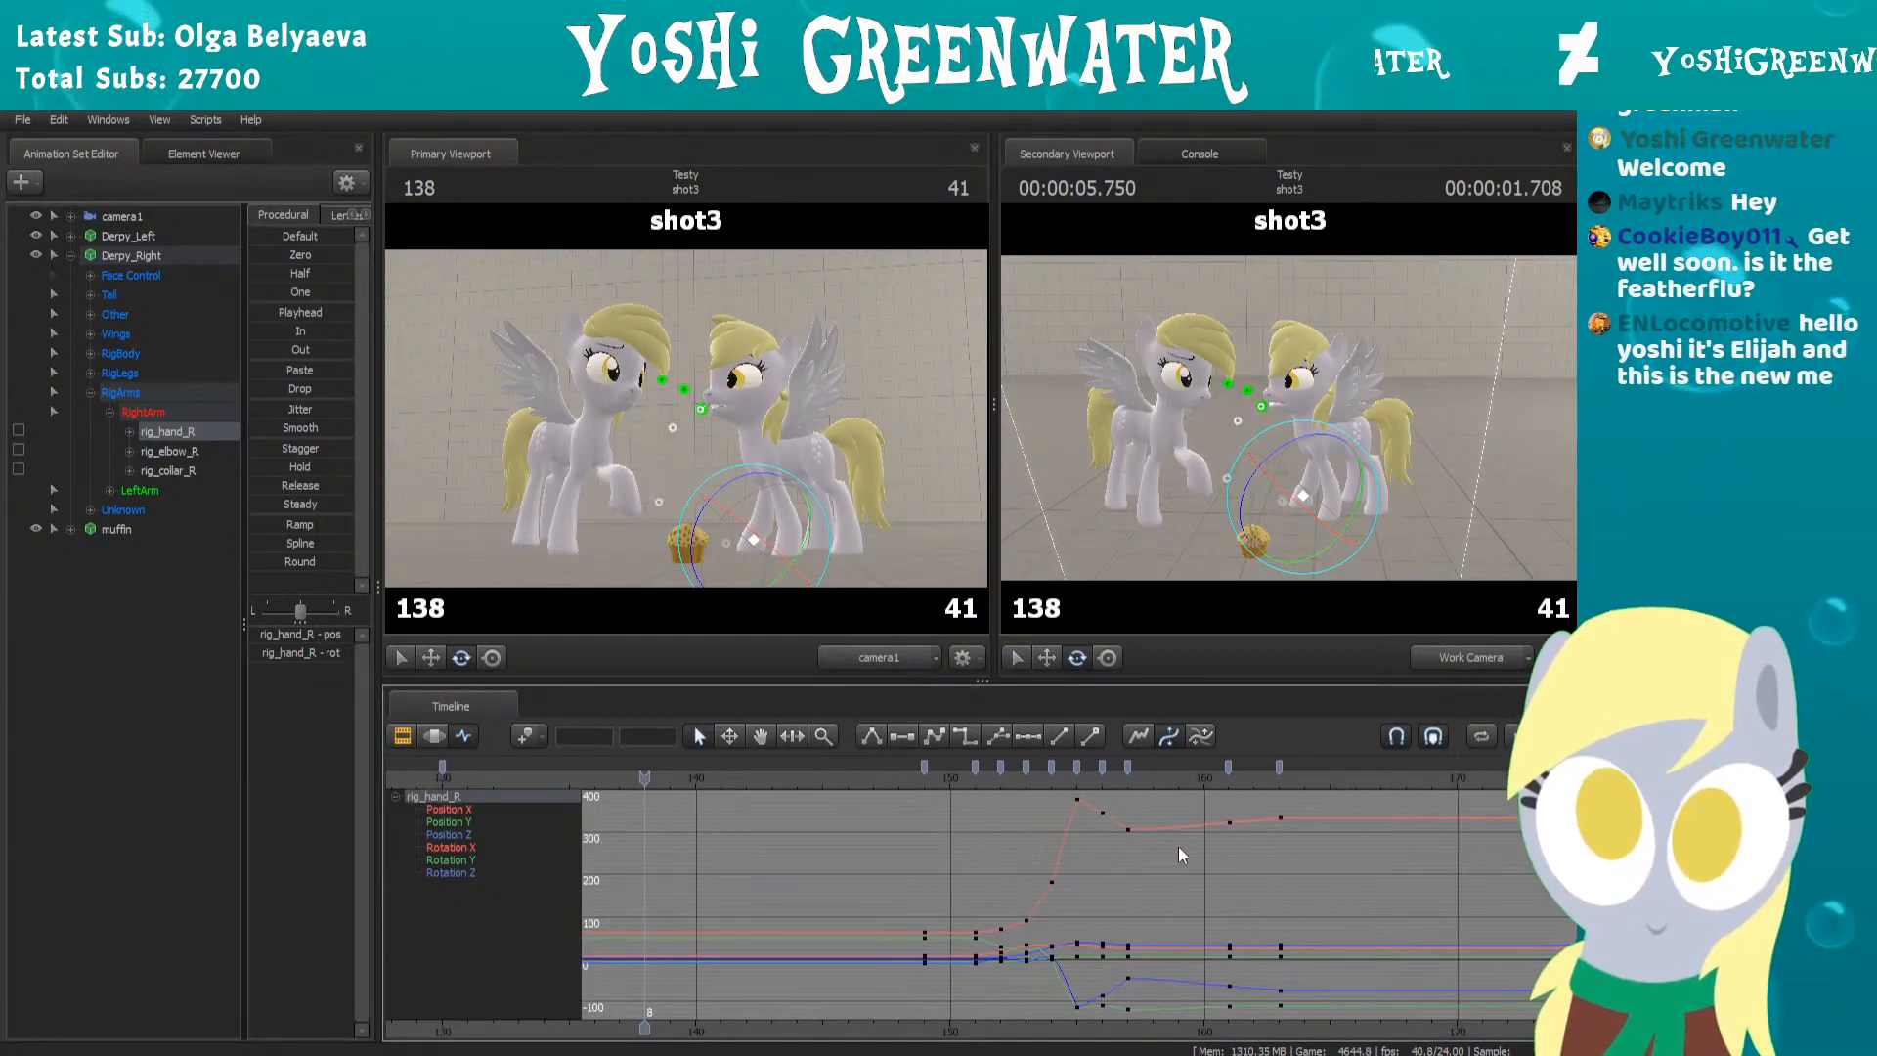
scroll(1181, 855, "up", 2)
middle_click_drag(1080, 1044, 892, 967)
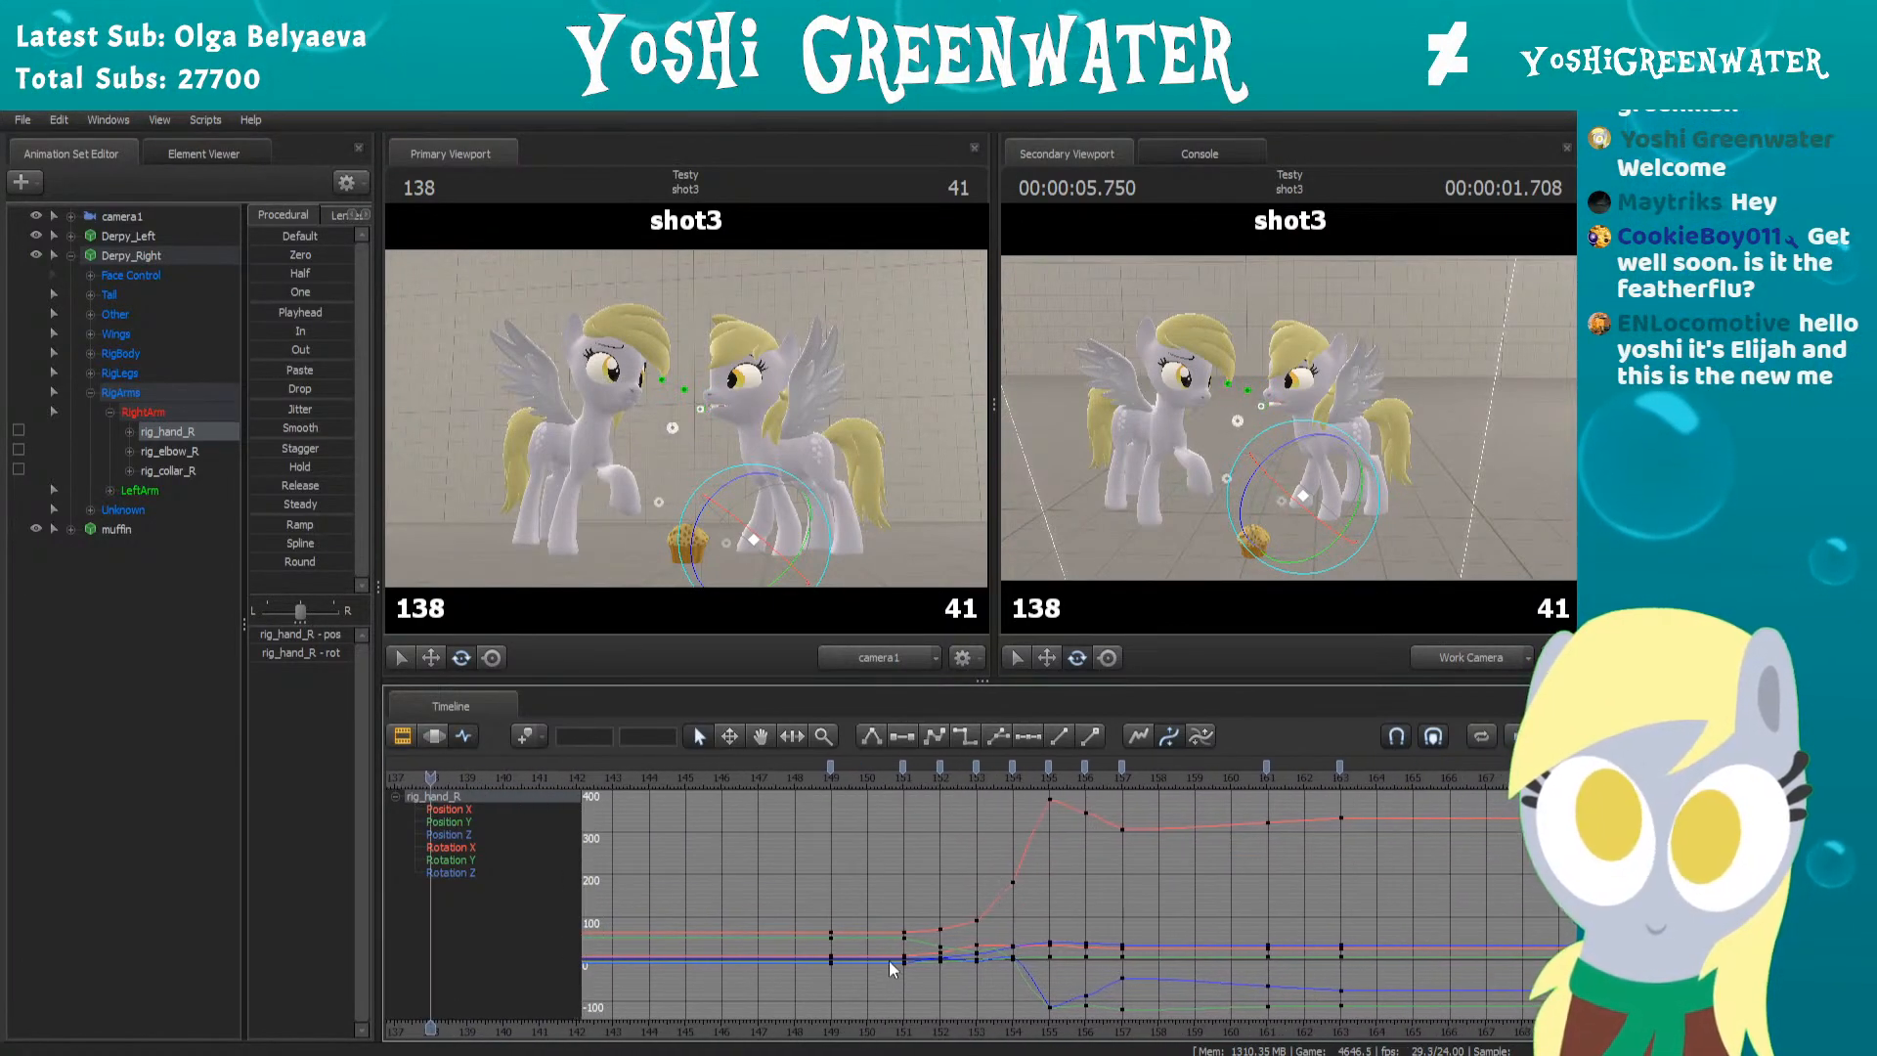
left_click_drag(792, 772, 924, 772)
left_click_drag(1513, 424, 1289, 418)
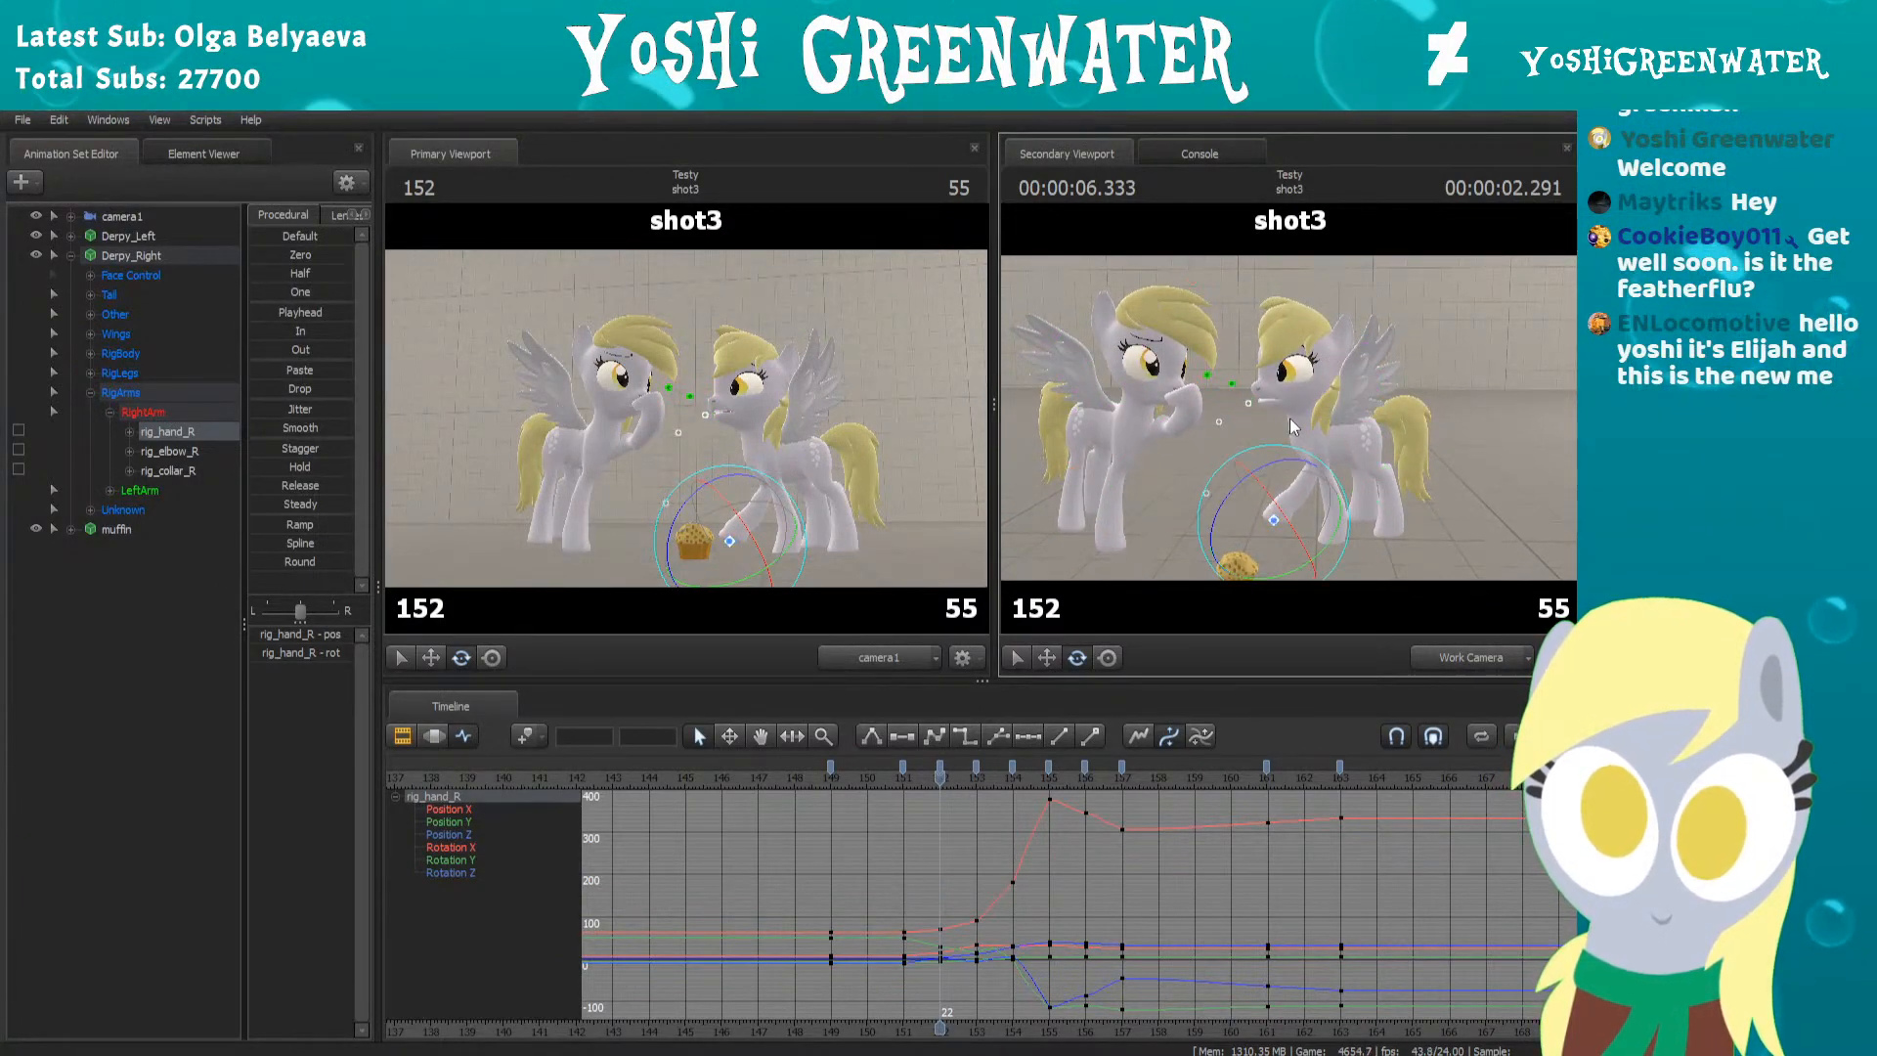
key("ctrl")
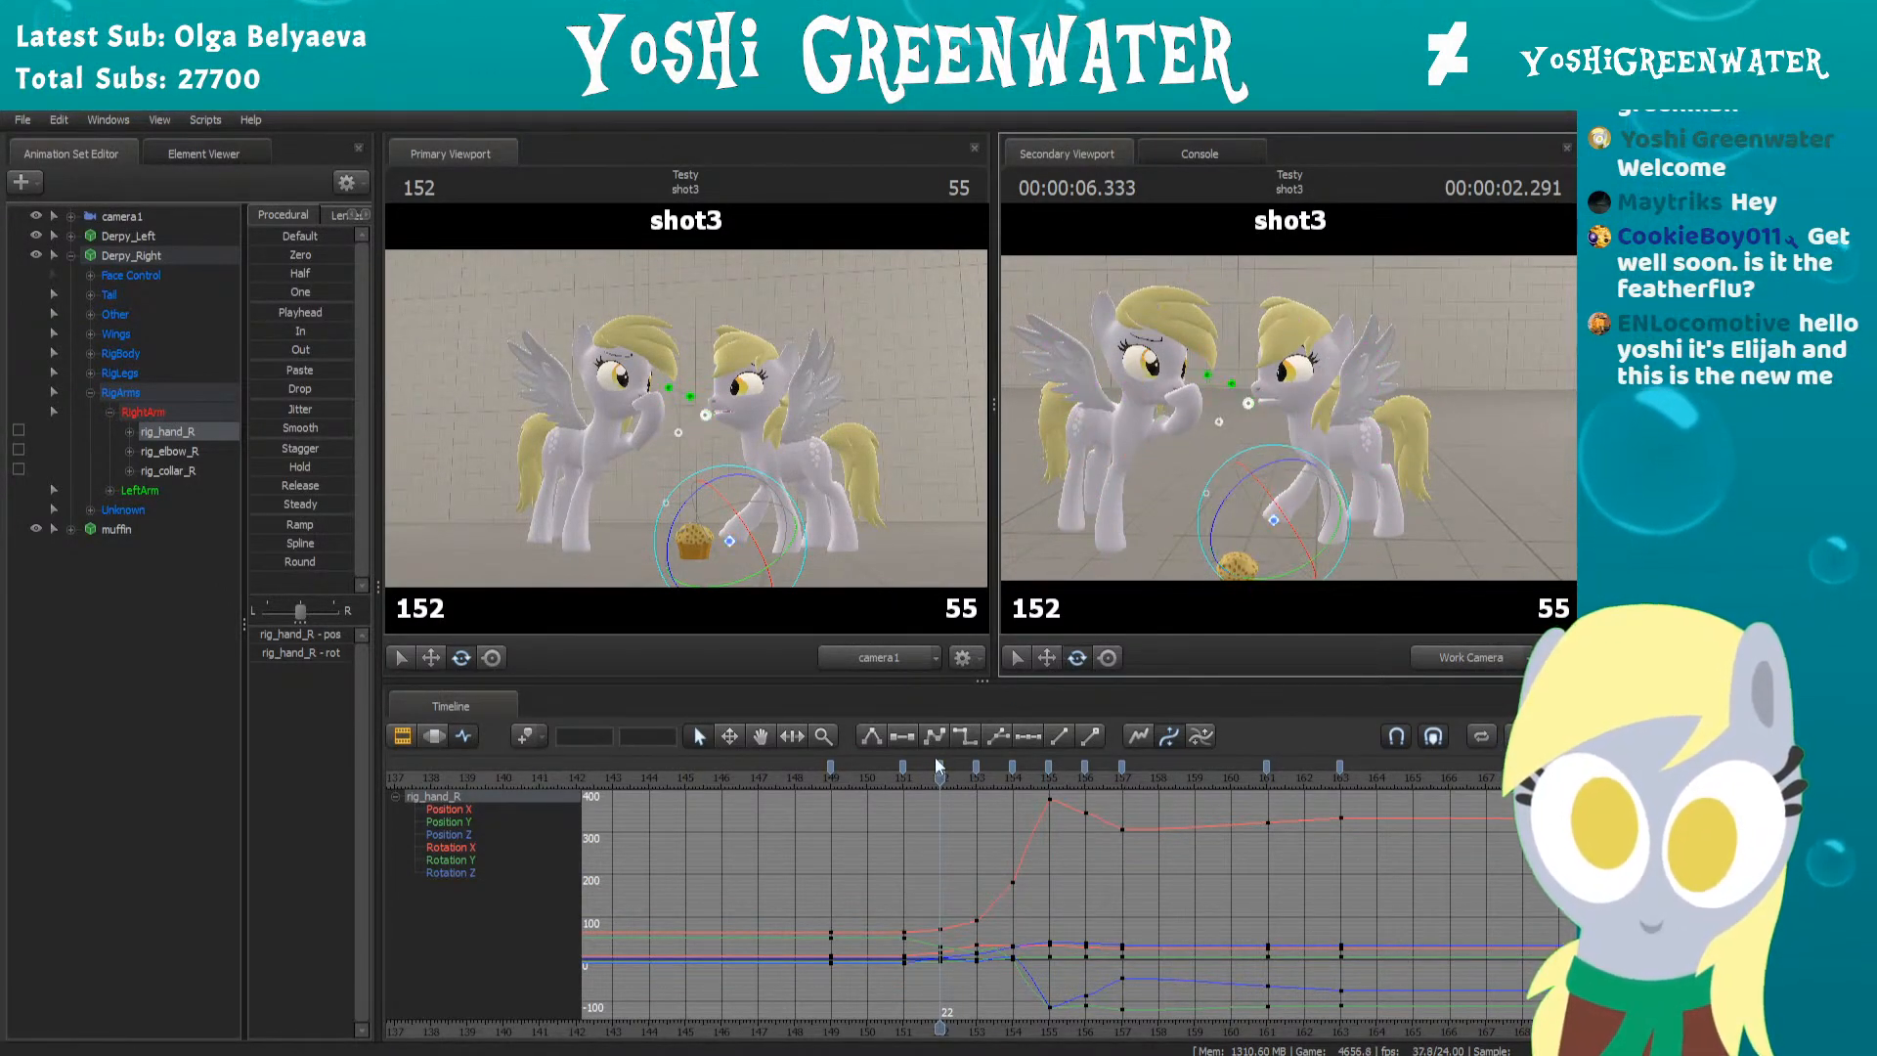
left_click_drag(799, 788, 1303, 735)
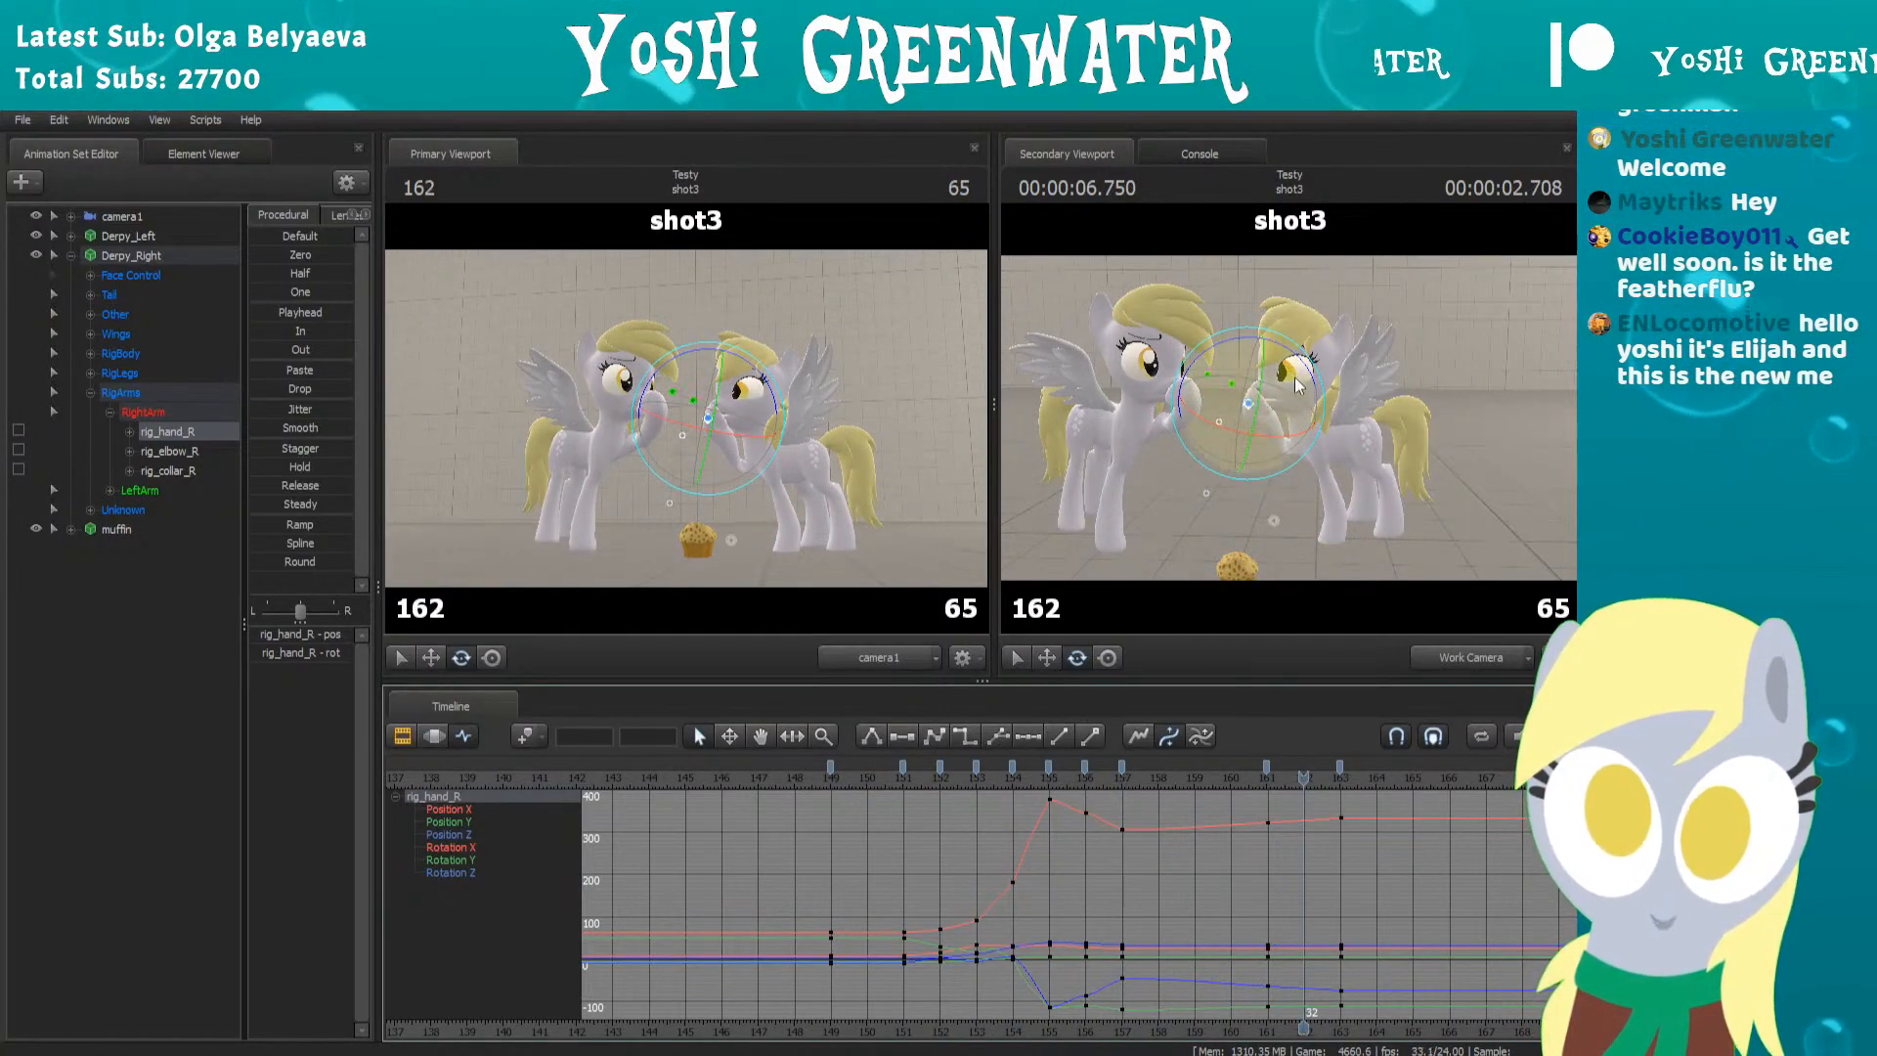
Review Derpy_Right's hoof raise up close in the Work Camera, scrubbing between frames 150 and 166
key("w")
left_click_drag(1250, 401, 1288, 411)
left_click(786, 786)
key("space")
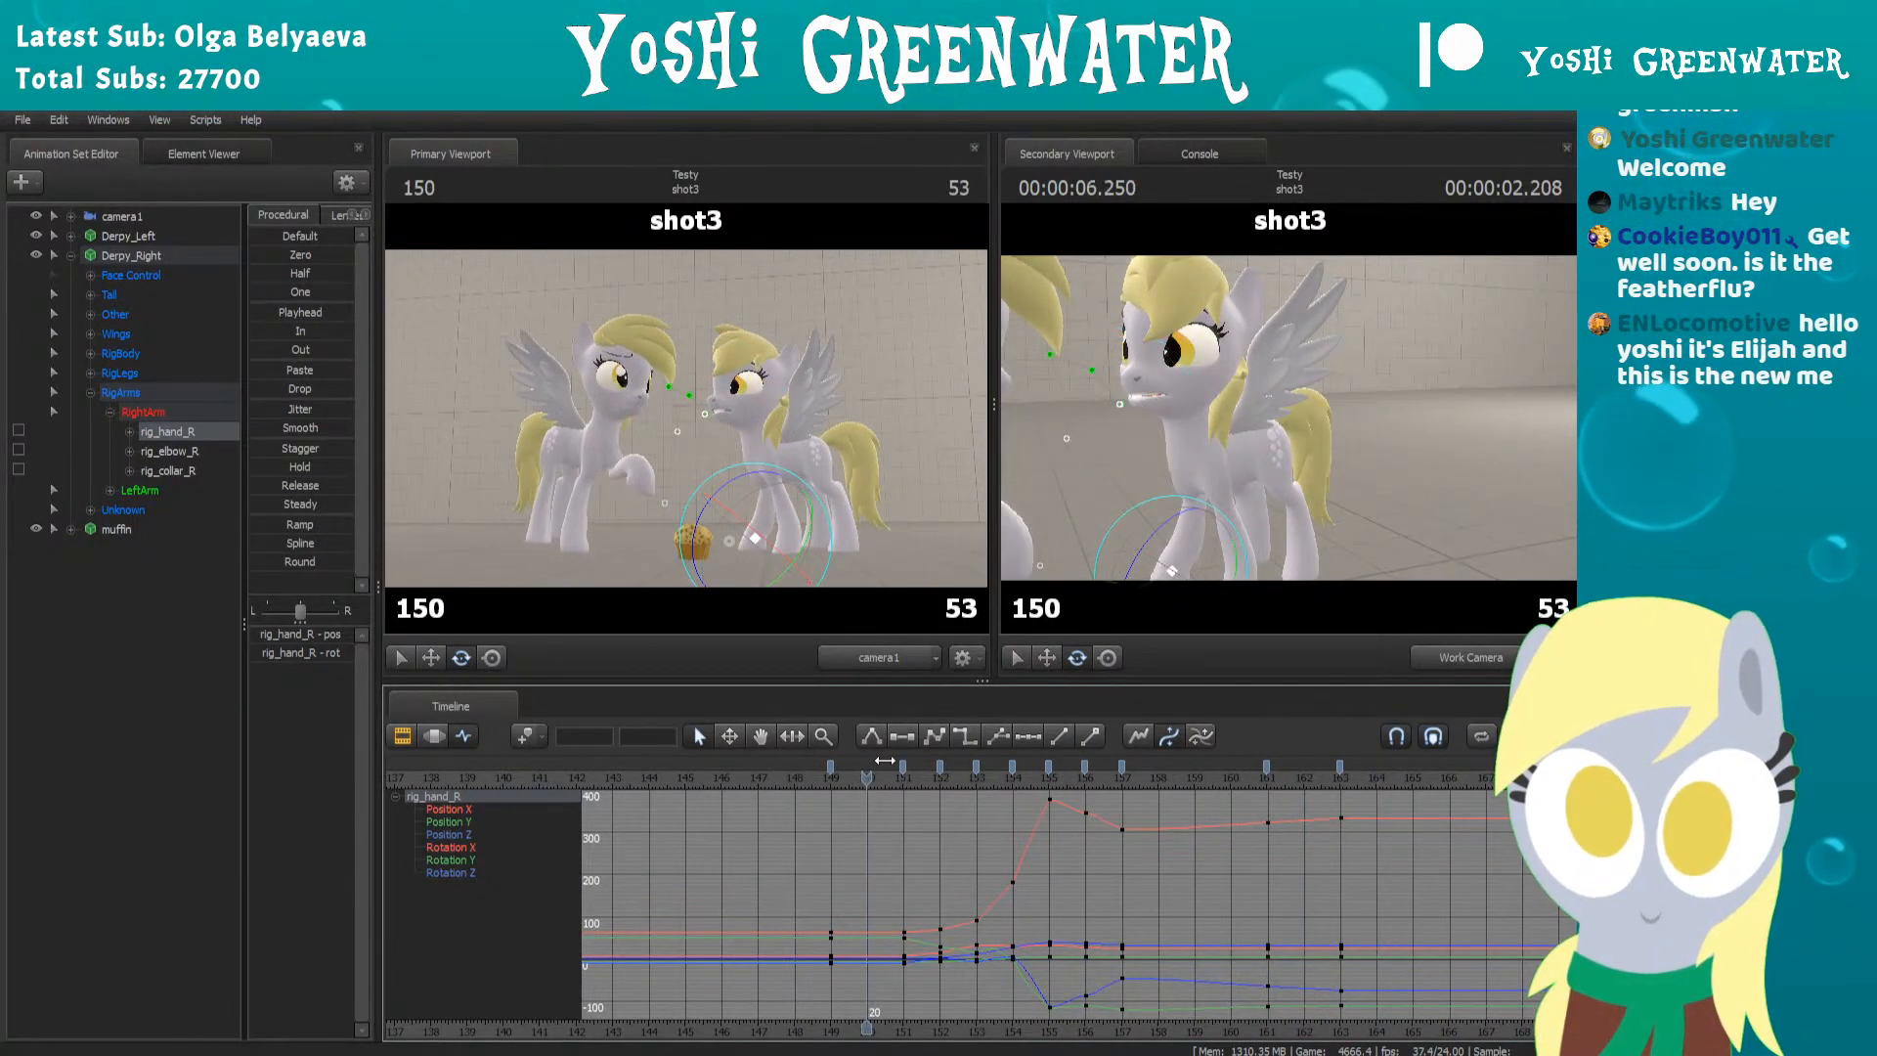
left_click_drag(1028, 733, 686, 752)
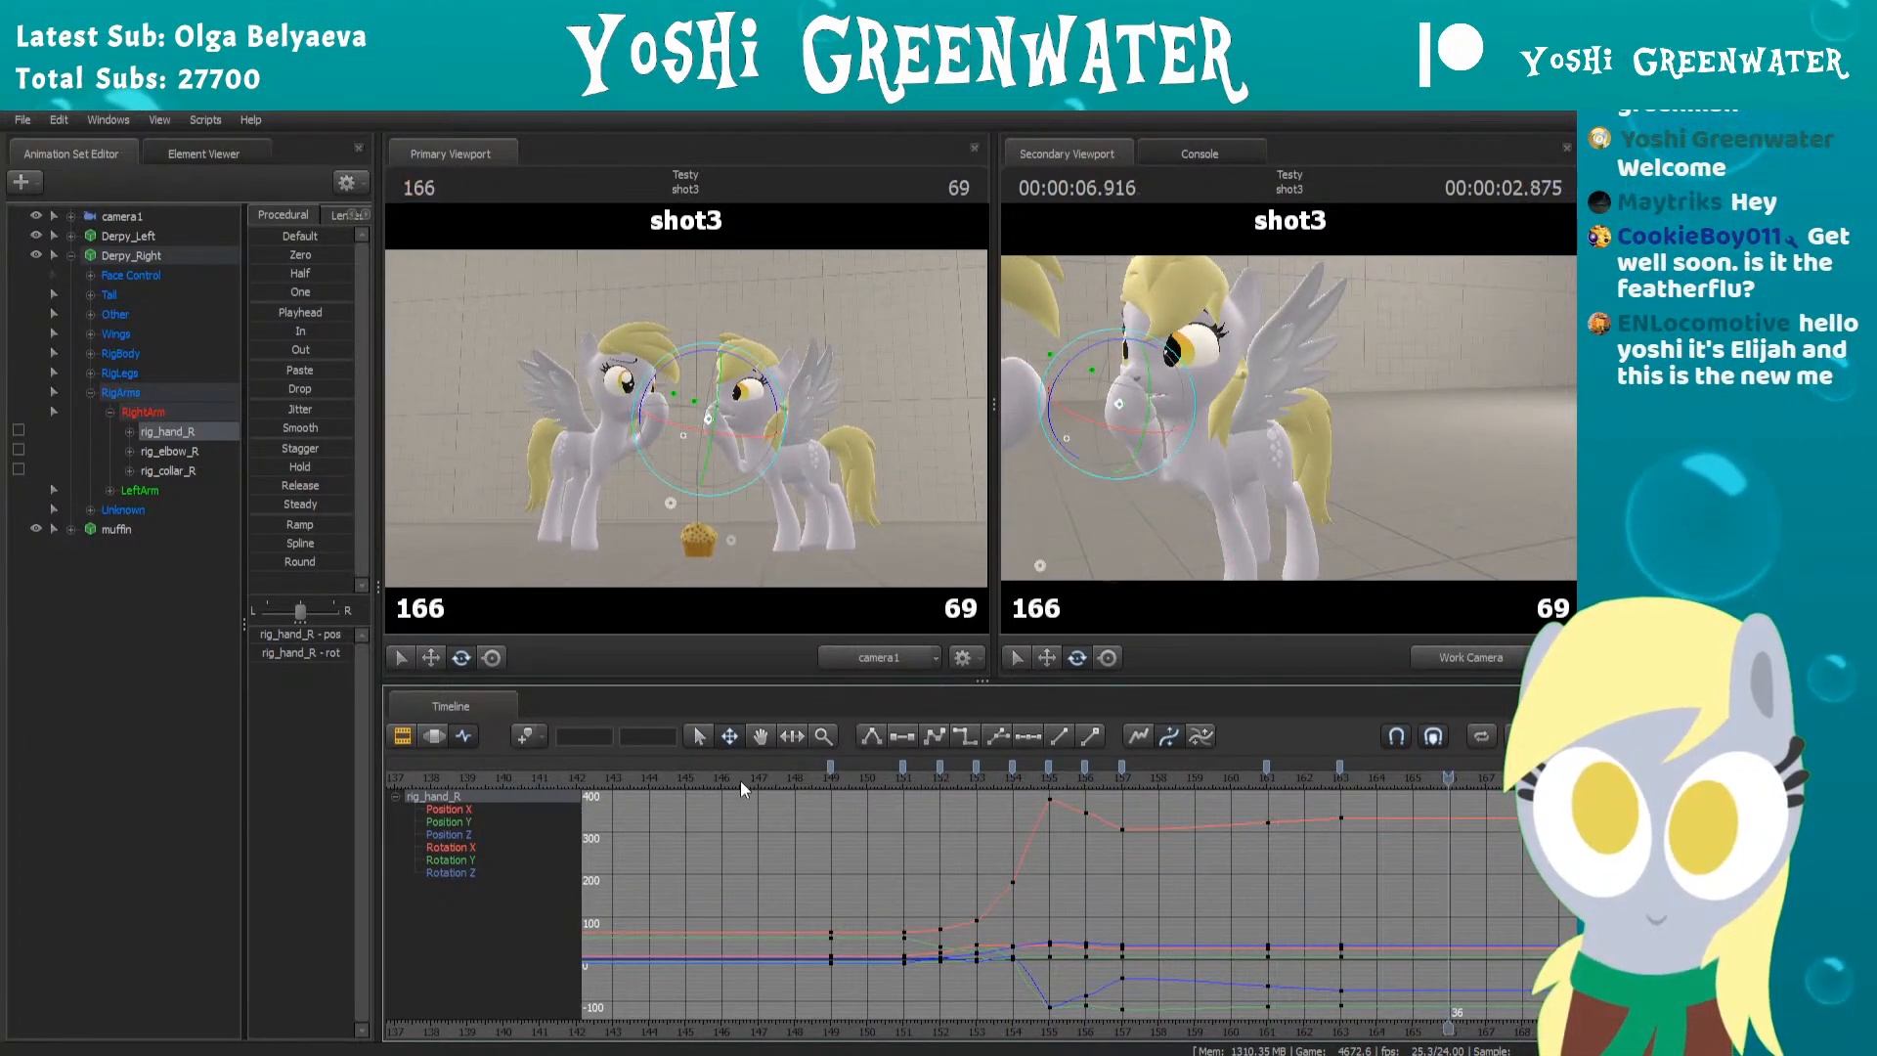
Select Derpy_Right's rig_head control at frame 166 and show its curves back to the start of shot3
left_click_drag(1378, 337, 1292, 425)
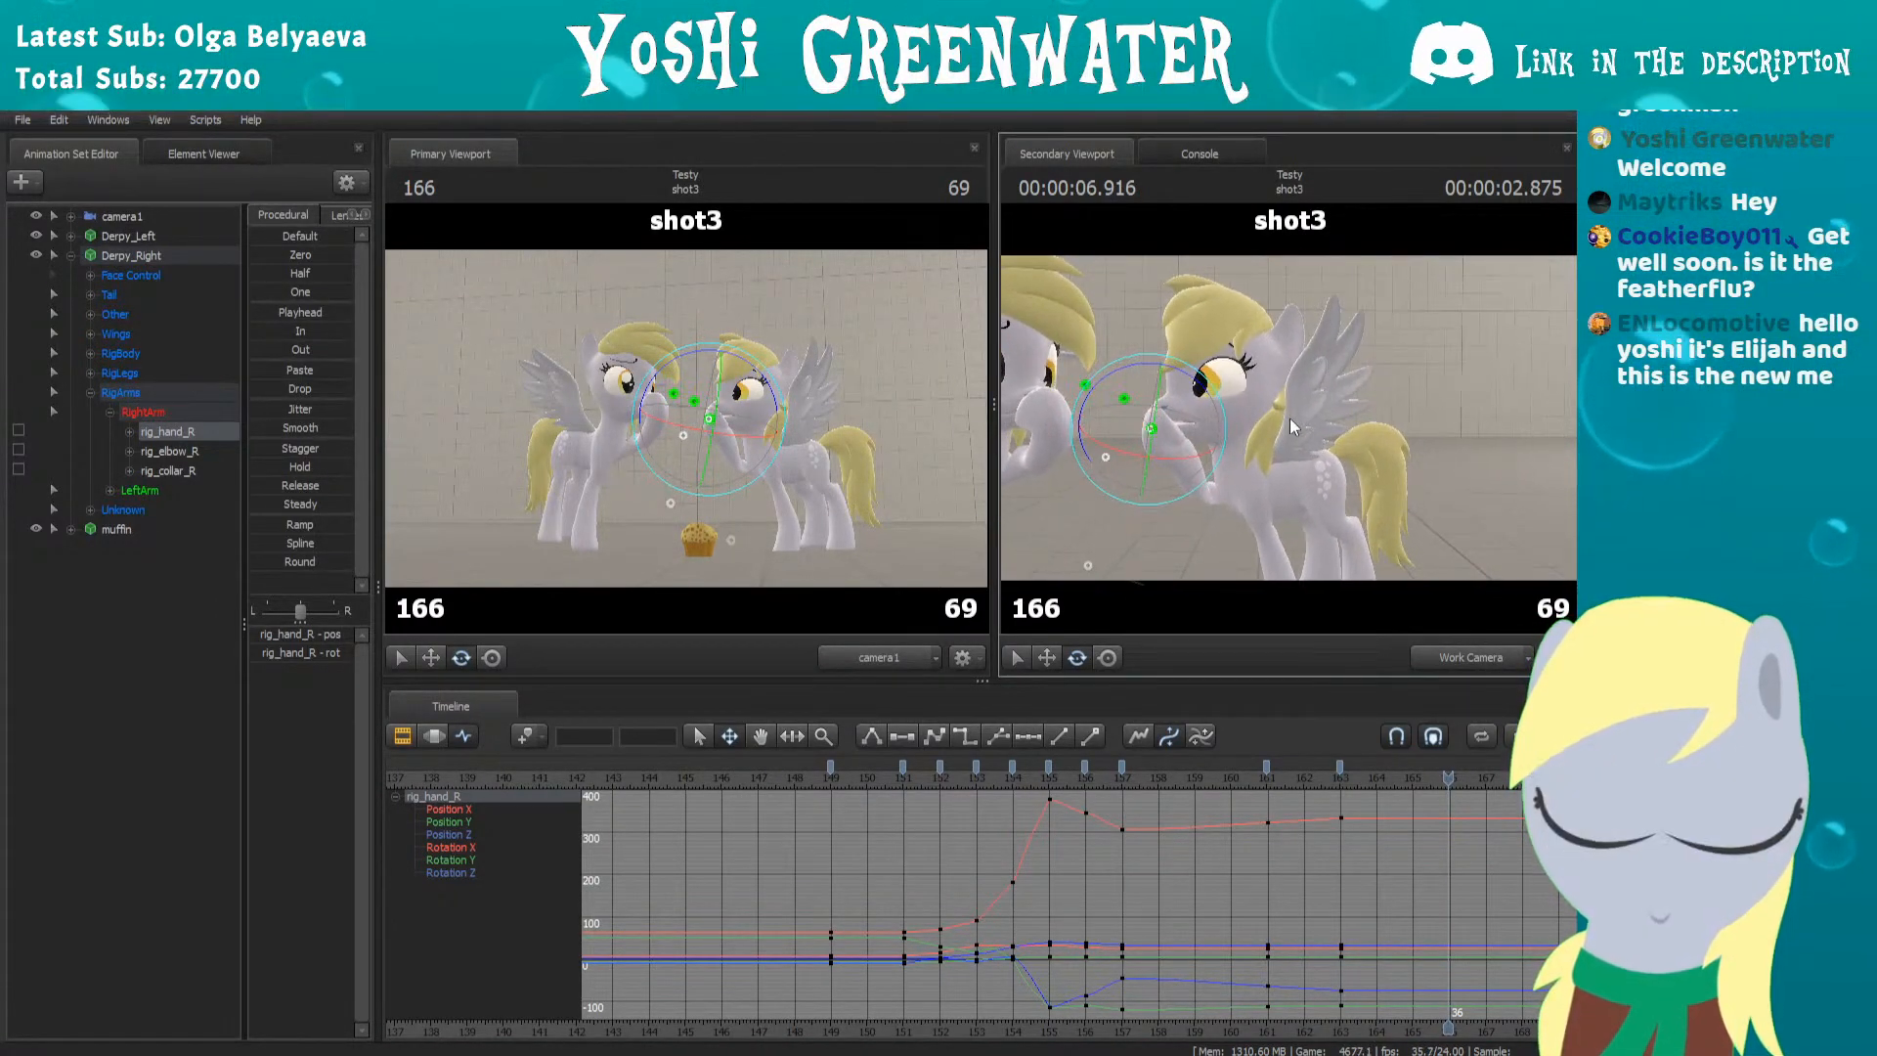
left_click(1234, 426, "ctrl")
scroll(928, 951, "up", 1)
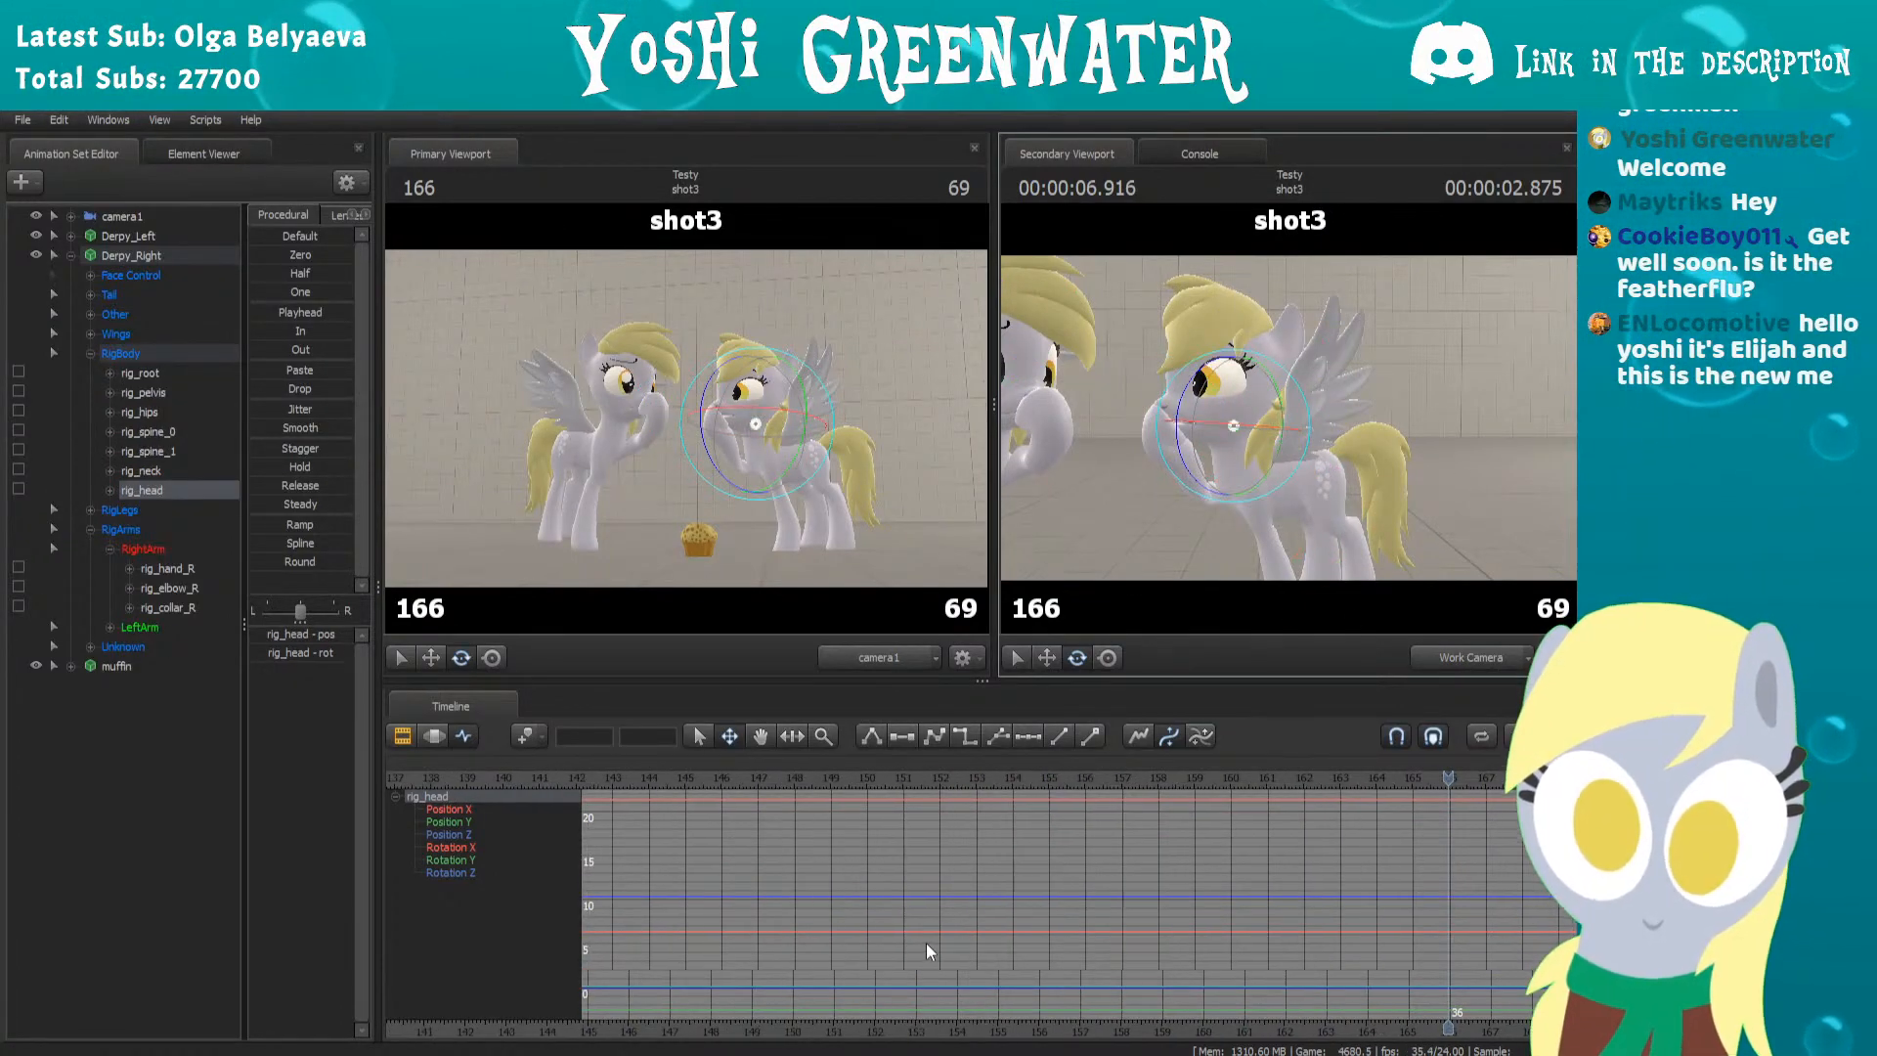
scroll(928, 953, "down", 3)
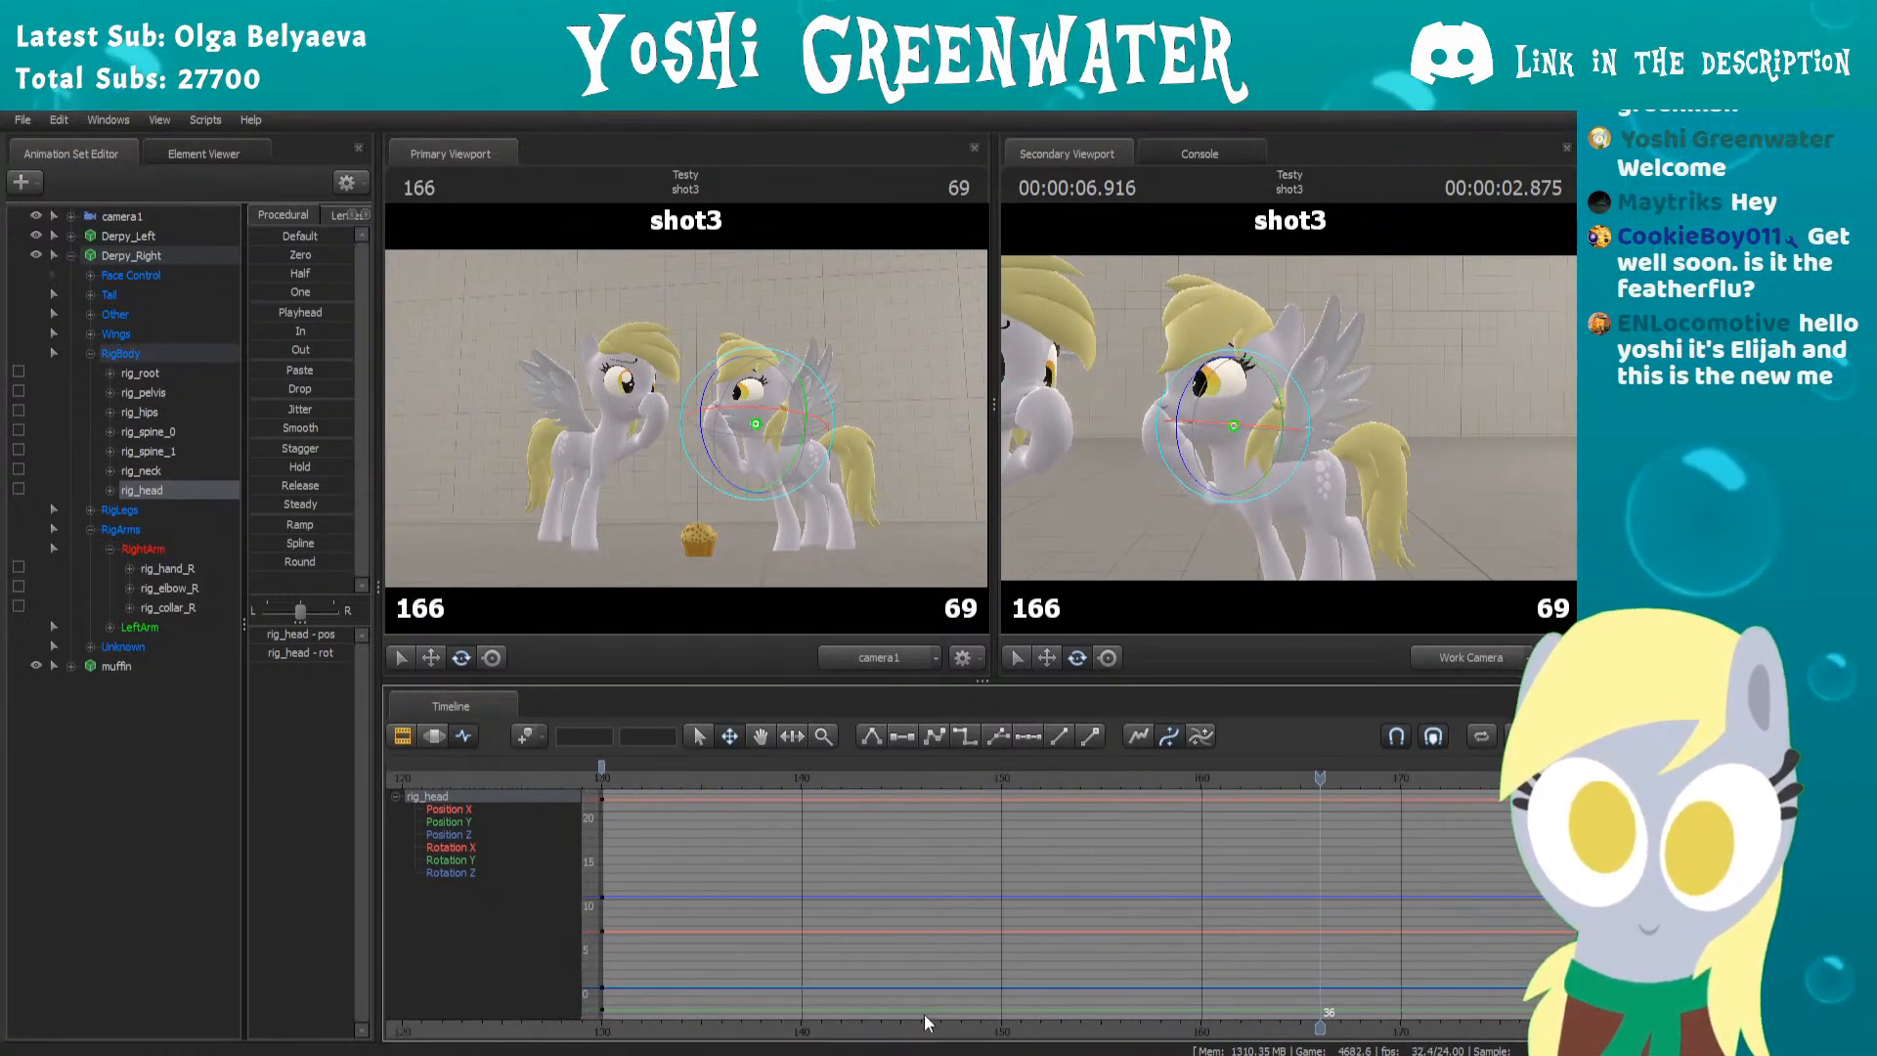
scroll(933, 963, "down", 1)
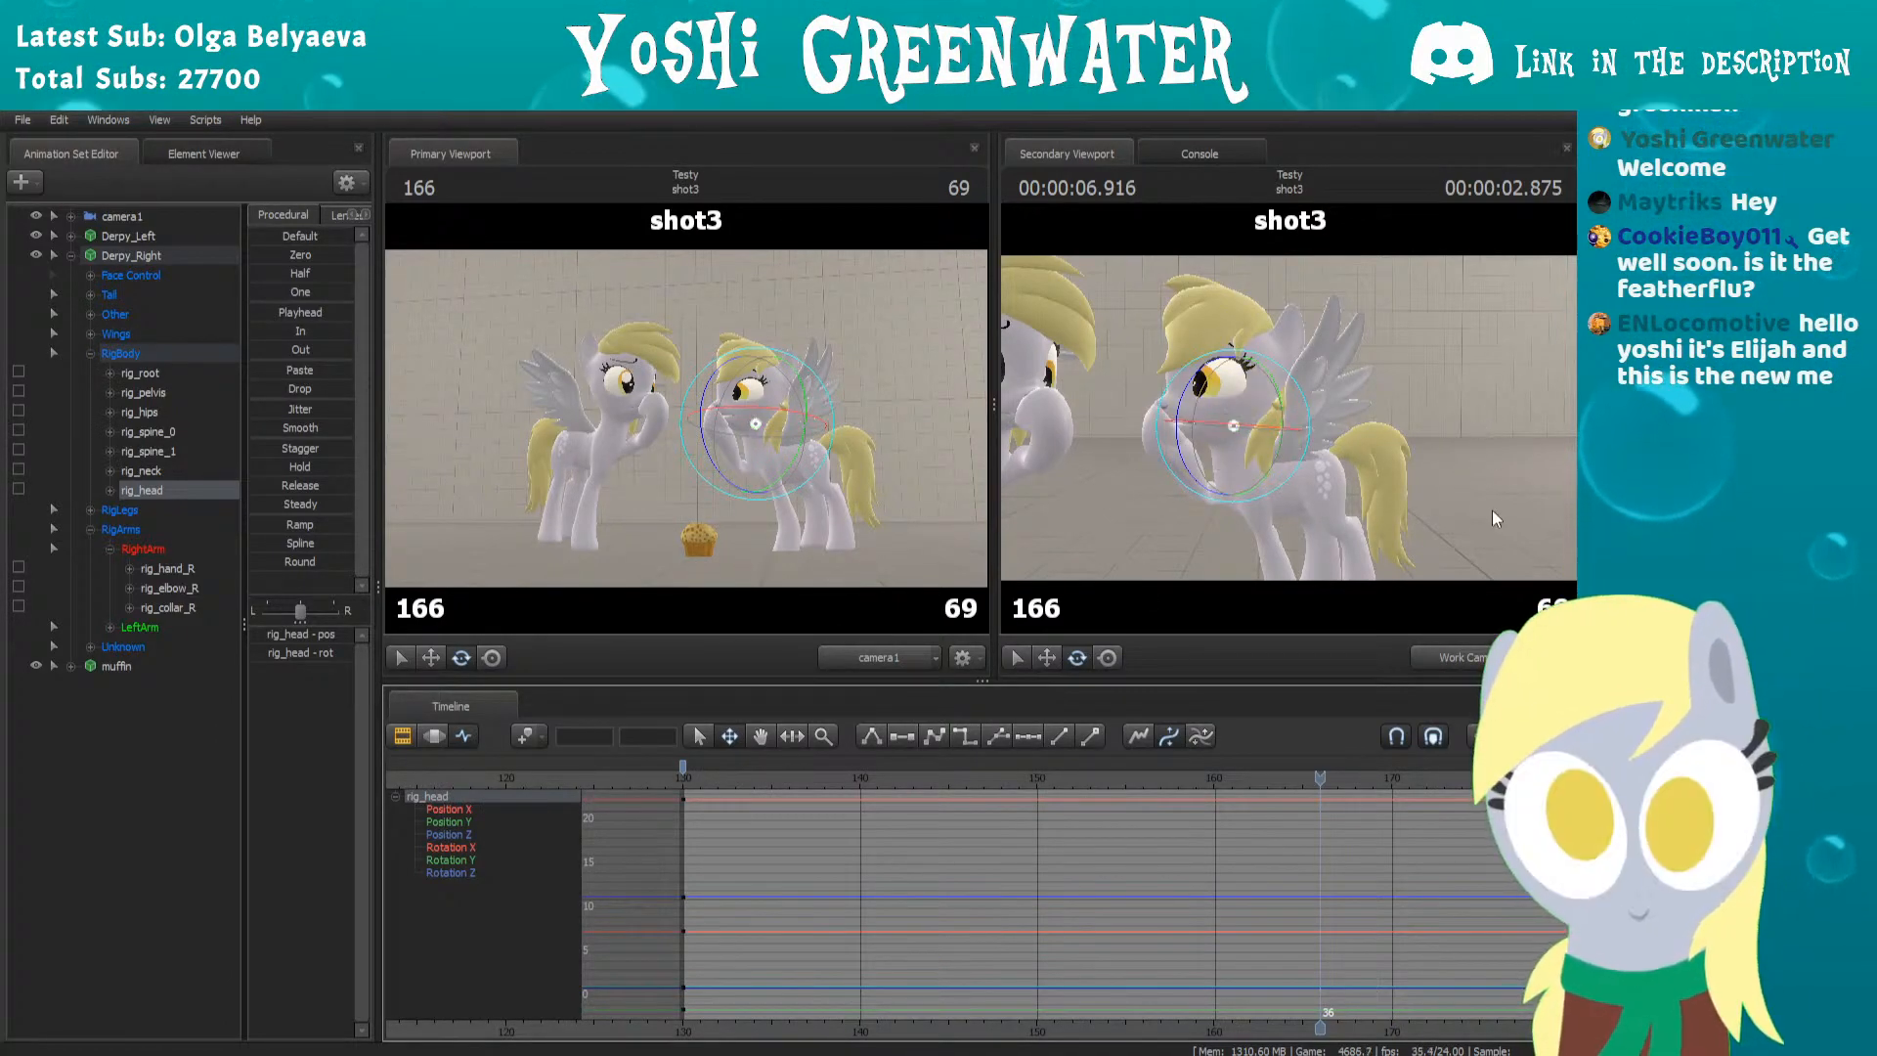
Try tilting Derpy_Right's head upward with rig_head at frame 166 and undo the rotation
right_click_drag(1232, 425, 1447, 433, "alt")
left_click_drag(1449, 433, 1283, 444, "alt")
right_click_drag(1202, 391, 1234, 396, "alt")
left_click_drag(1234, 396, 1339, 412)
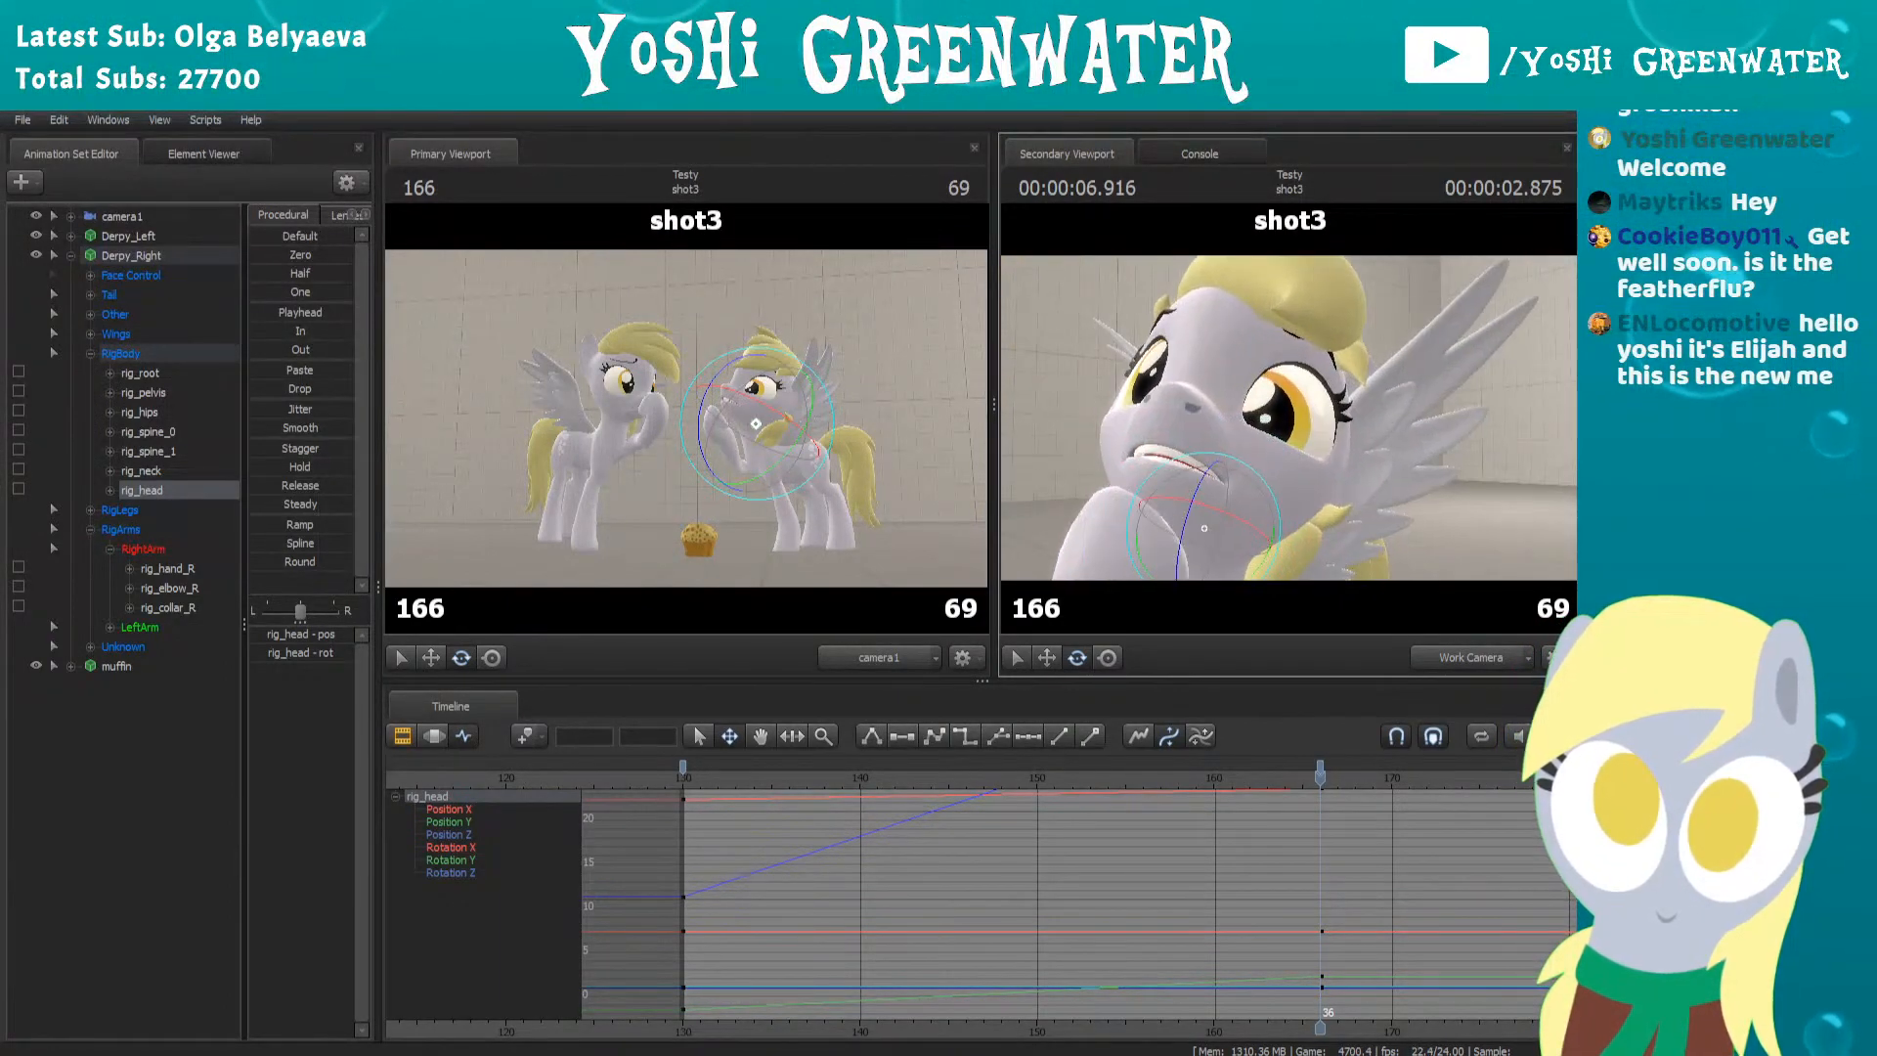
key("ctrl+z")
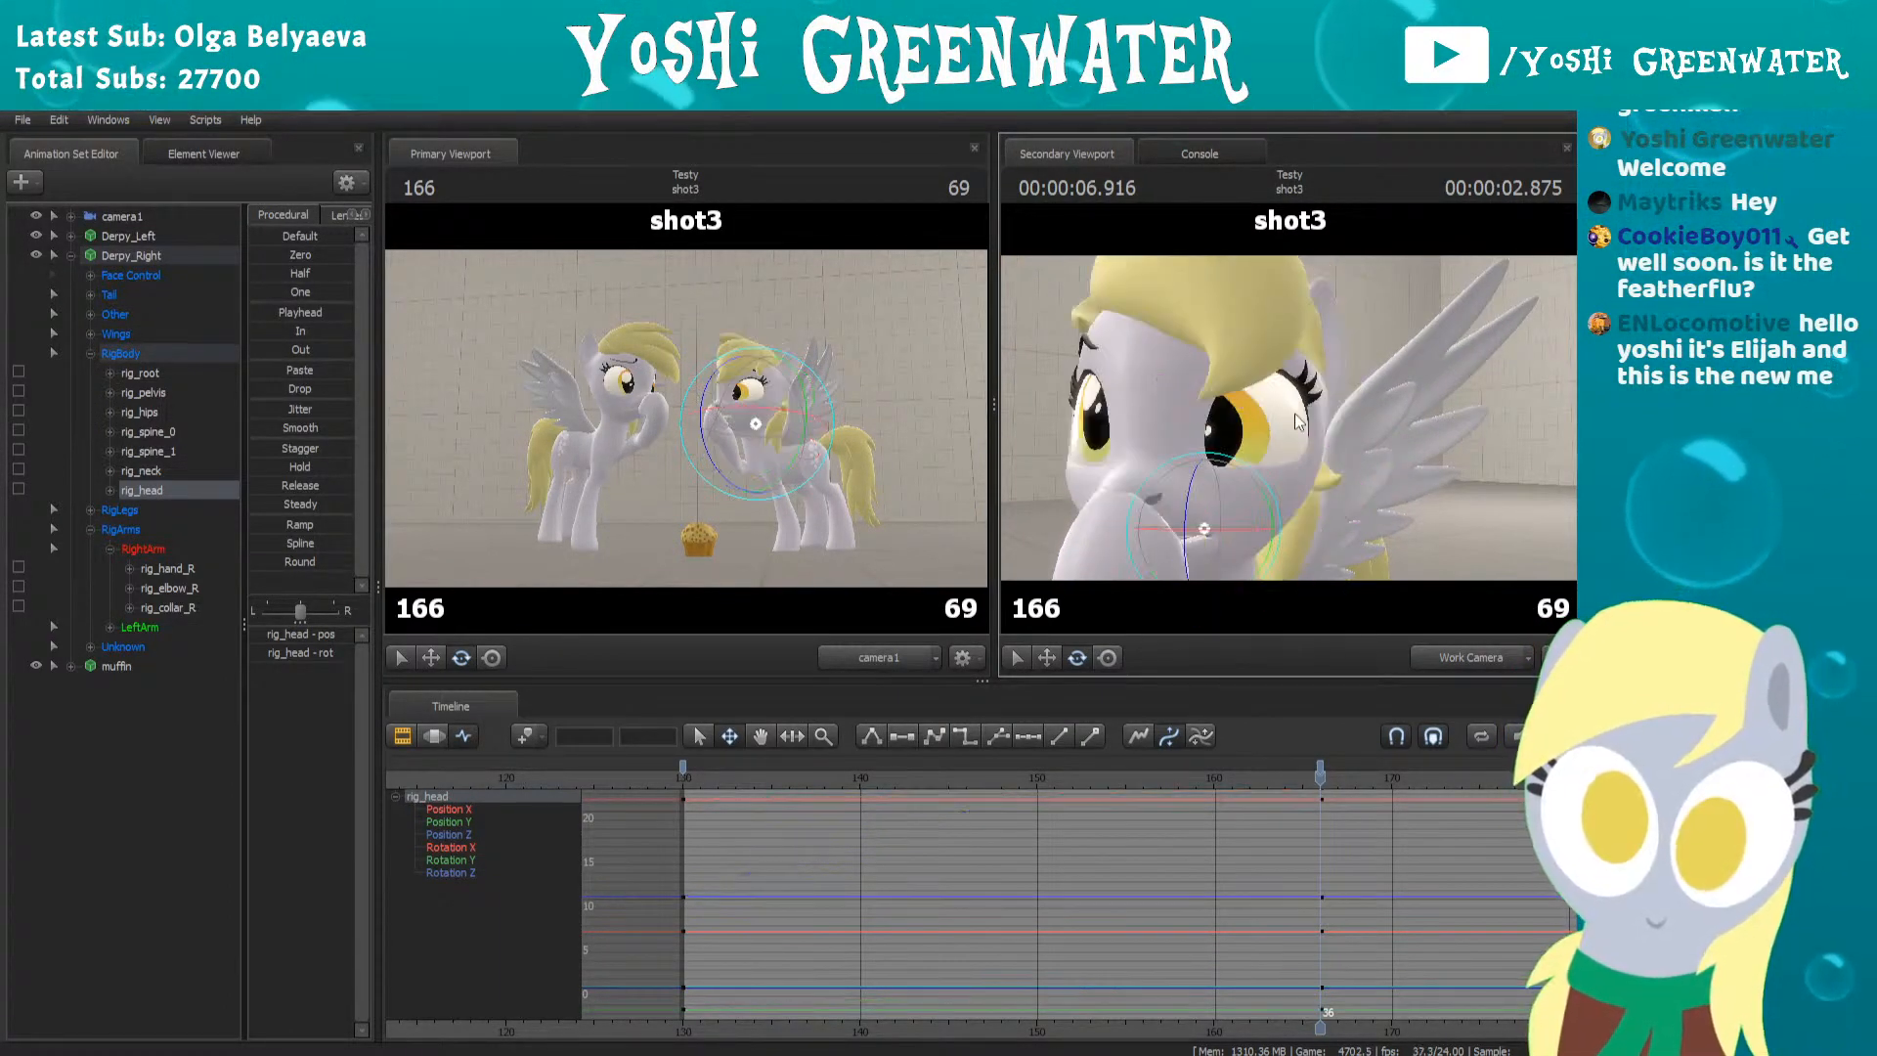
View all of shot3 in the rig_head graph and move the playhead back to frame 130
mouse_move(1289, 418)
left_mouse_down()
mouse_move(1330, 425)
mouse_move(1270, 418)
mouse_move(1319, 418)
mouse_move(1290, 421)
left_mouse_up()
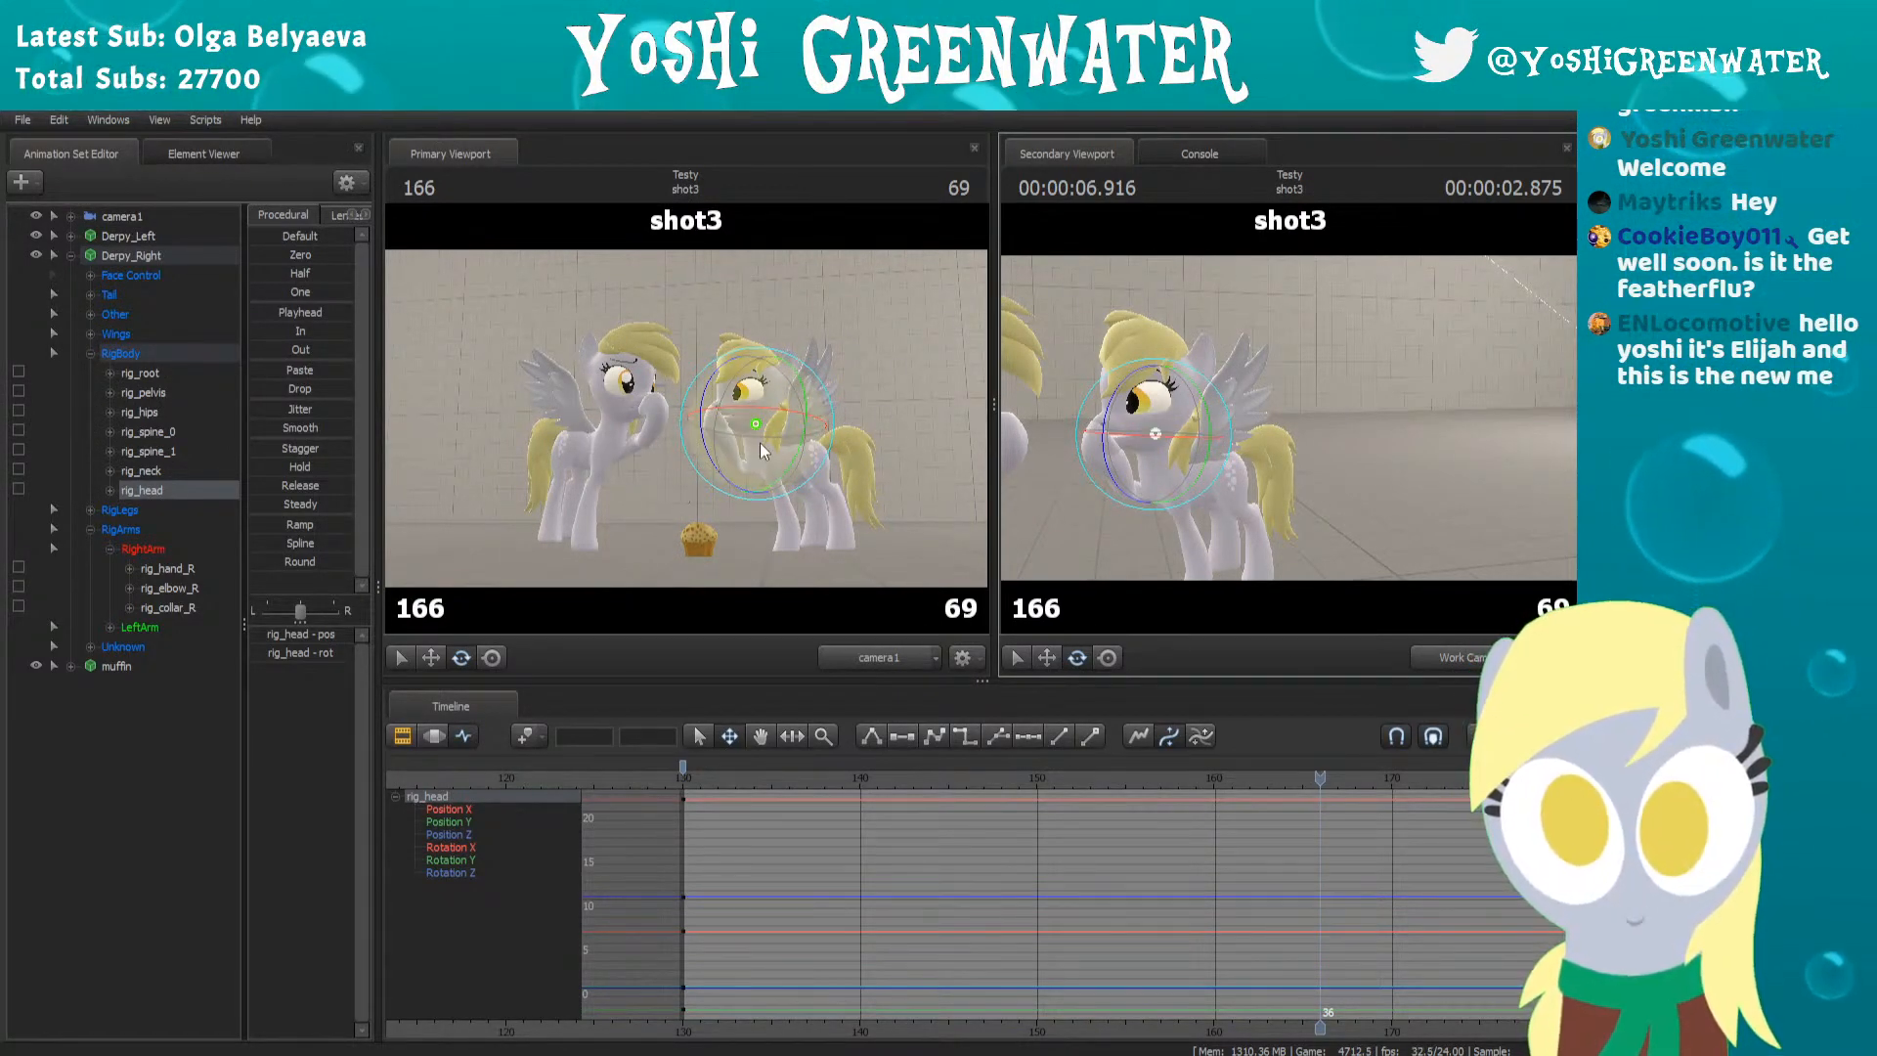
mouse_move(1288, 419)
left_mouse_down()
mouse_move(1261, 488)
mouse_move(1290, 425)
left_mouse_up()
key("ctrl")
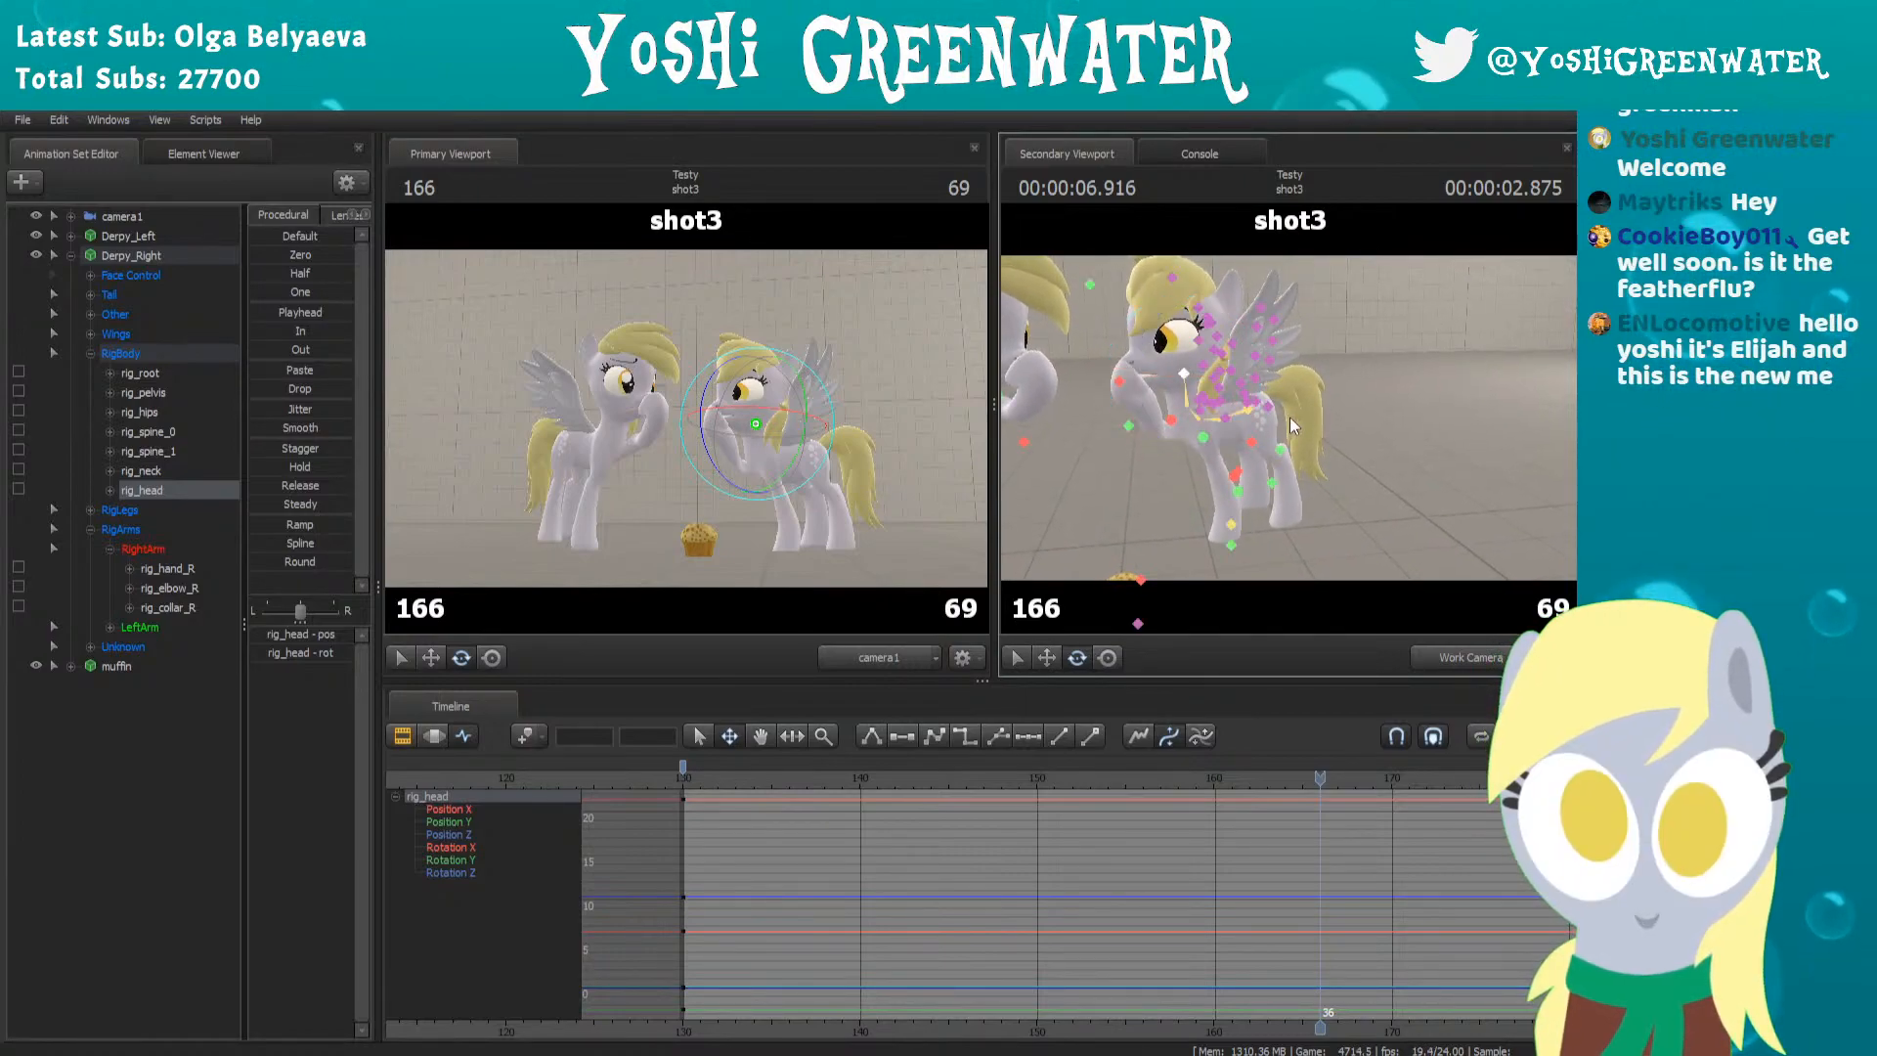
scroll(1109, 886, "down", 2)
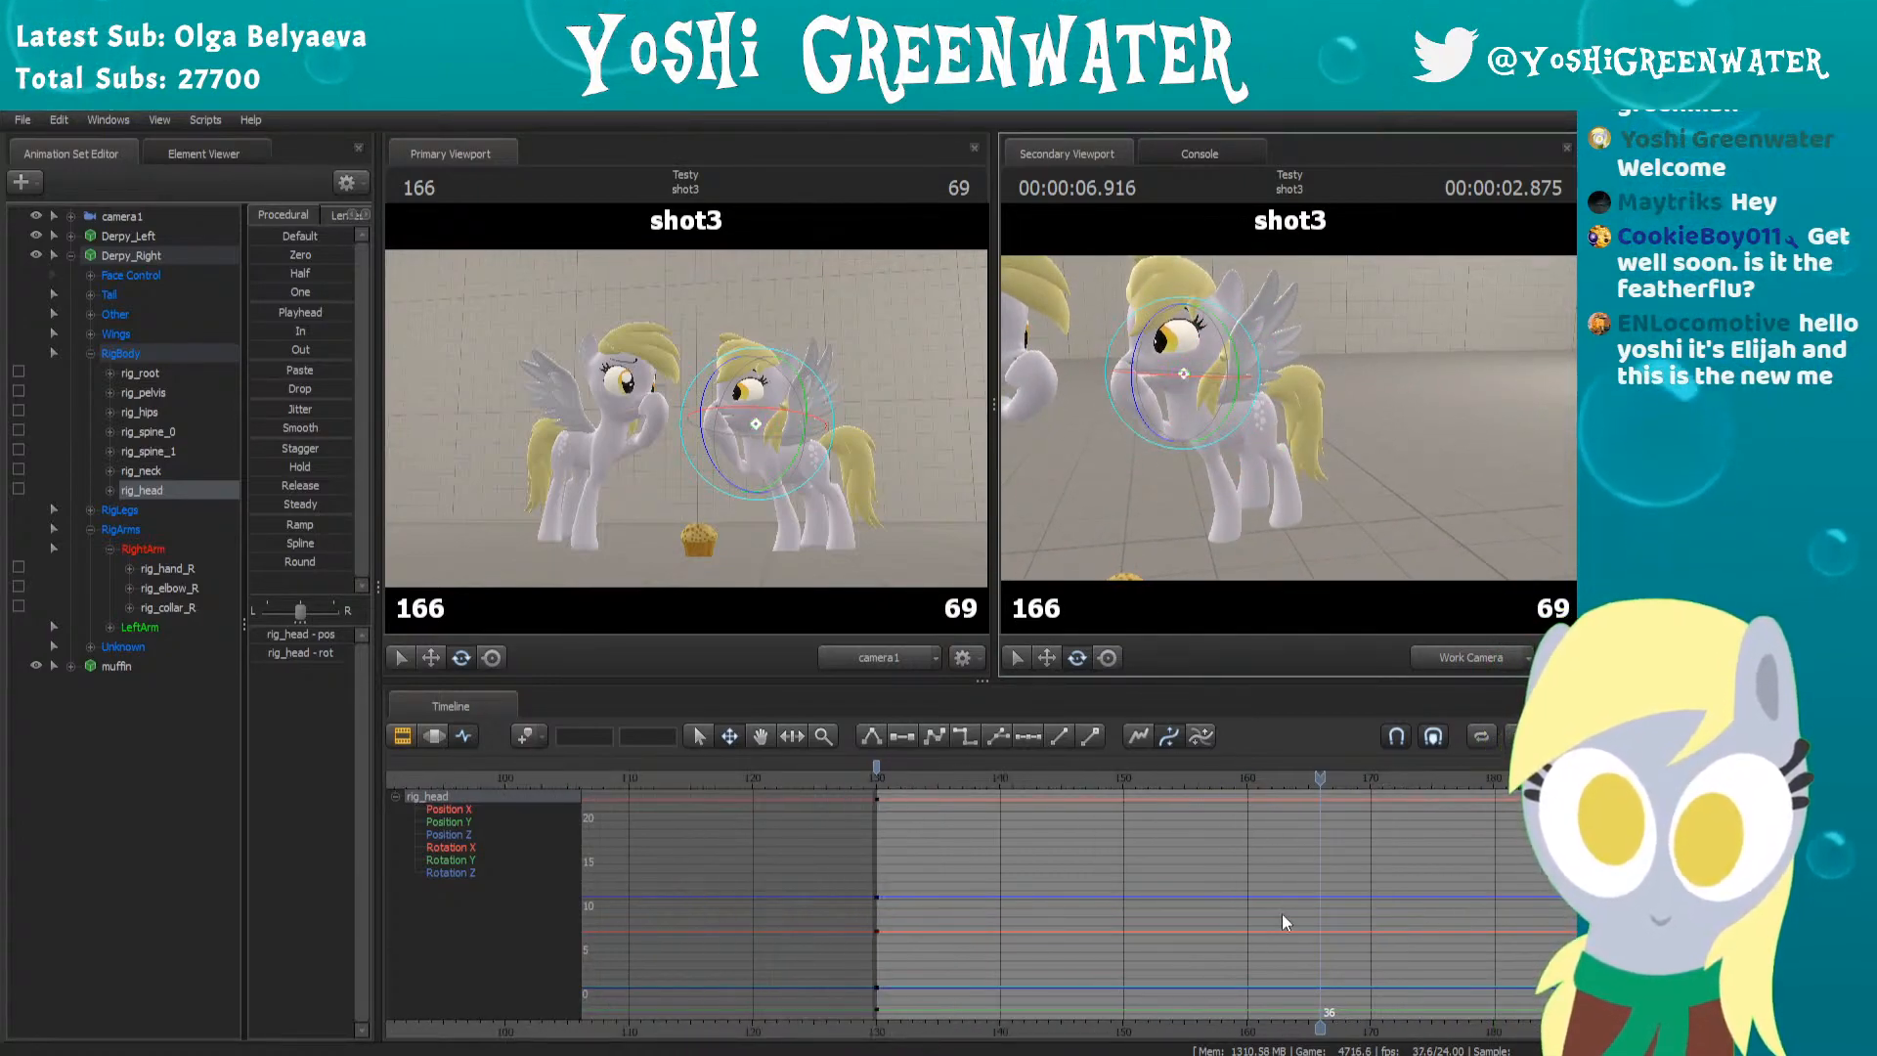
scroll(939, 900, "down", 3)
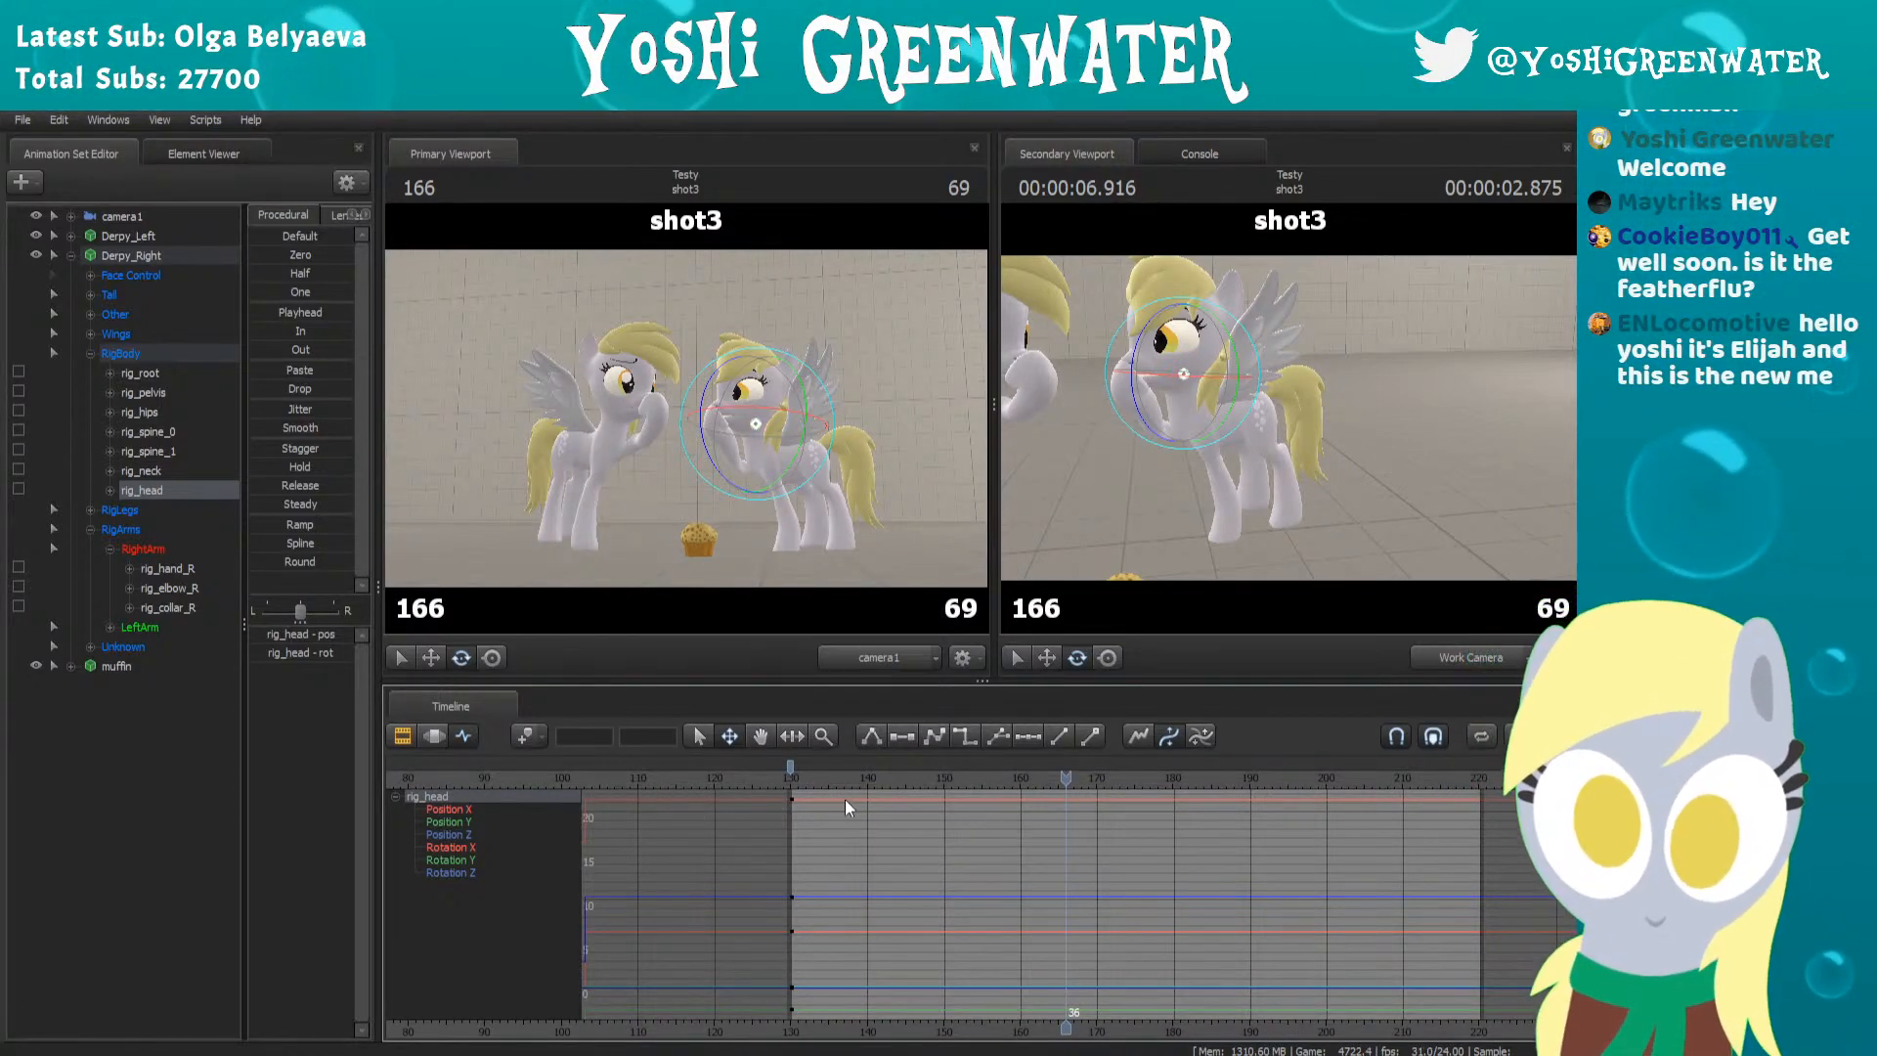
left_click_drag(841, 778, 793, 772)
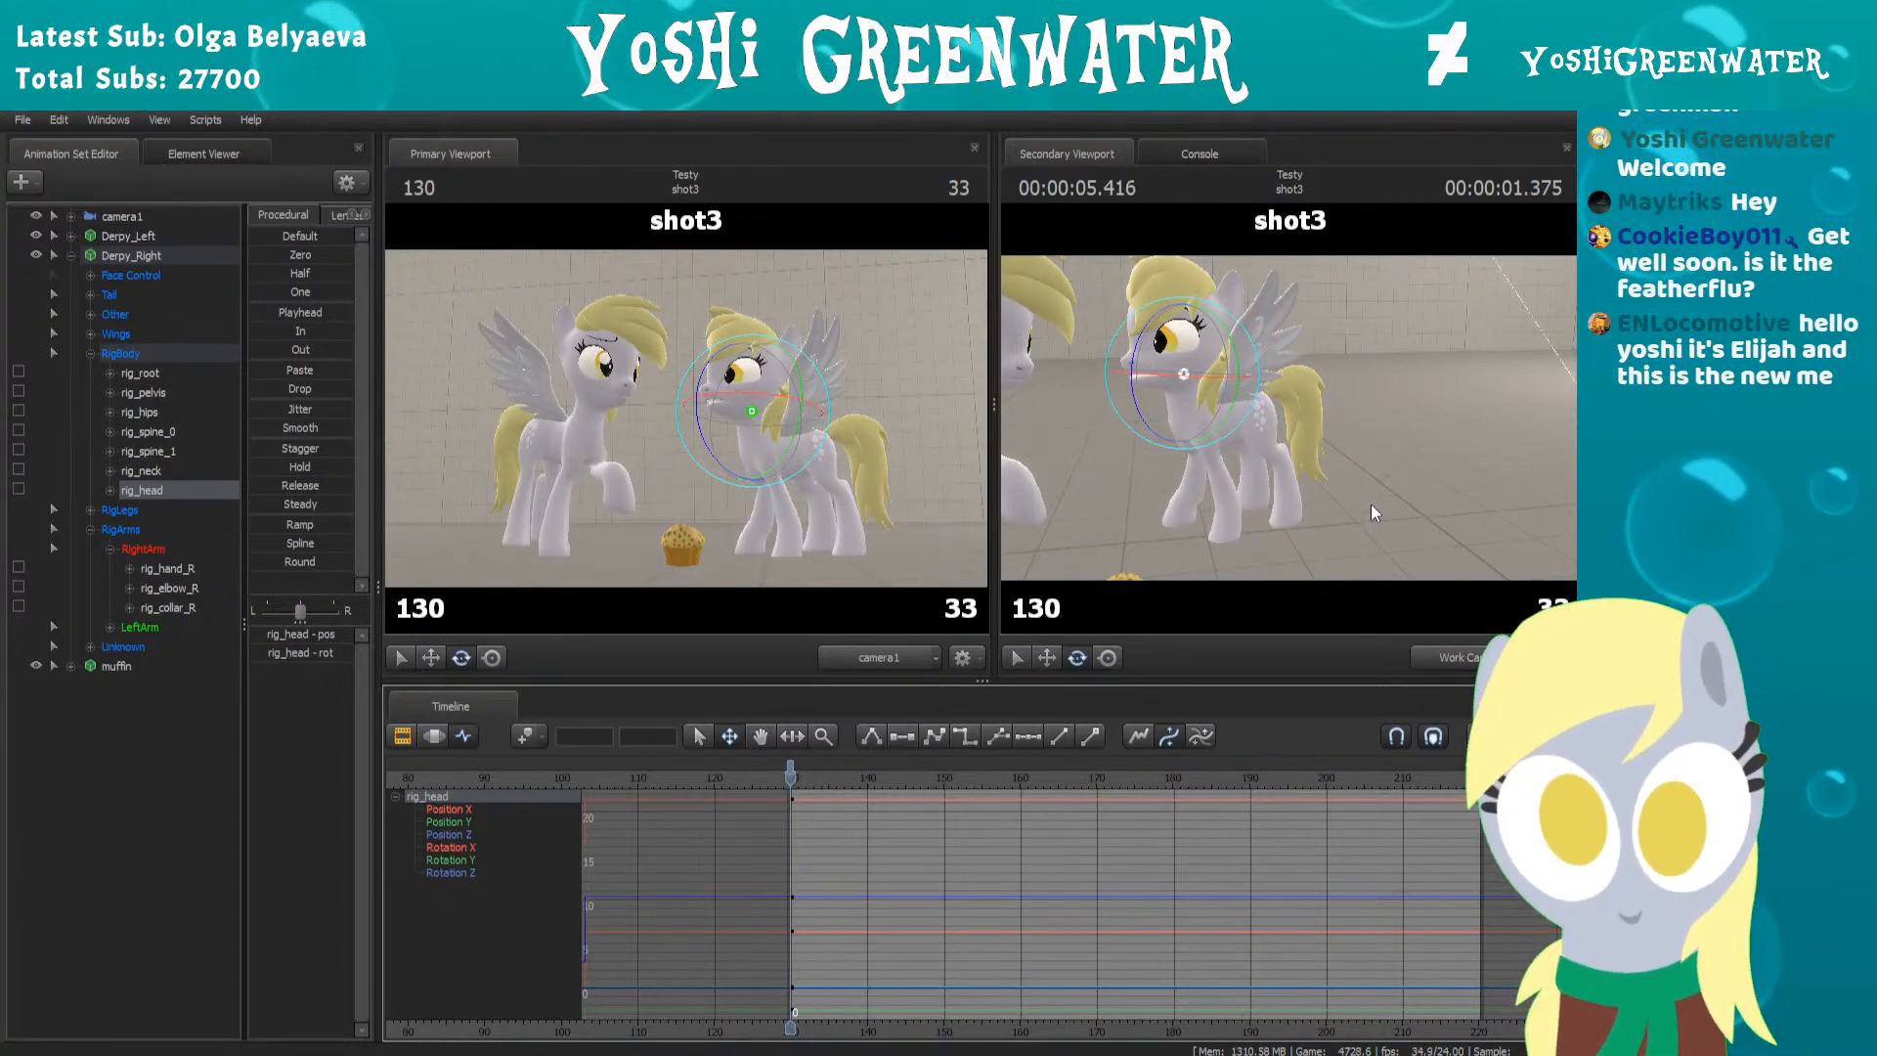
Examine Derpy_Right's head and body pose at frame 130 from several Work Camera angles
left_click(1370, 519)
key("w")
key("a")
left_click_drag(1370, 519, 1469, 519)
left_click_drag(1260, 416, 1292, 427)
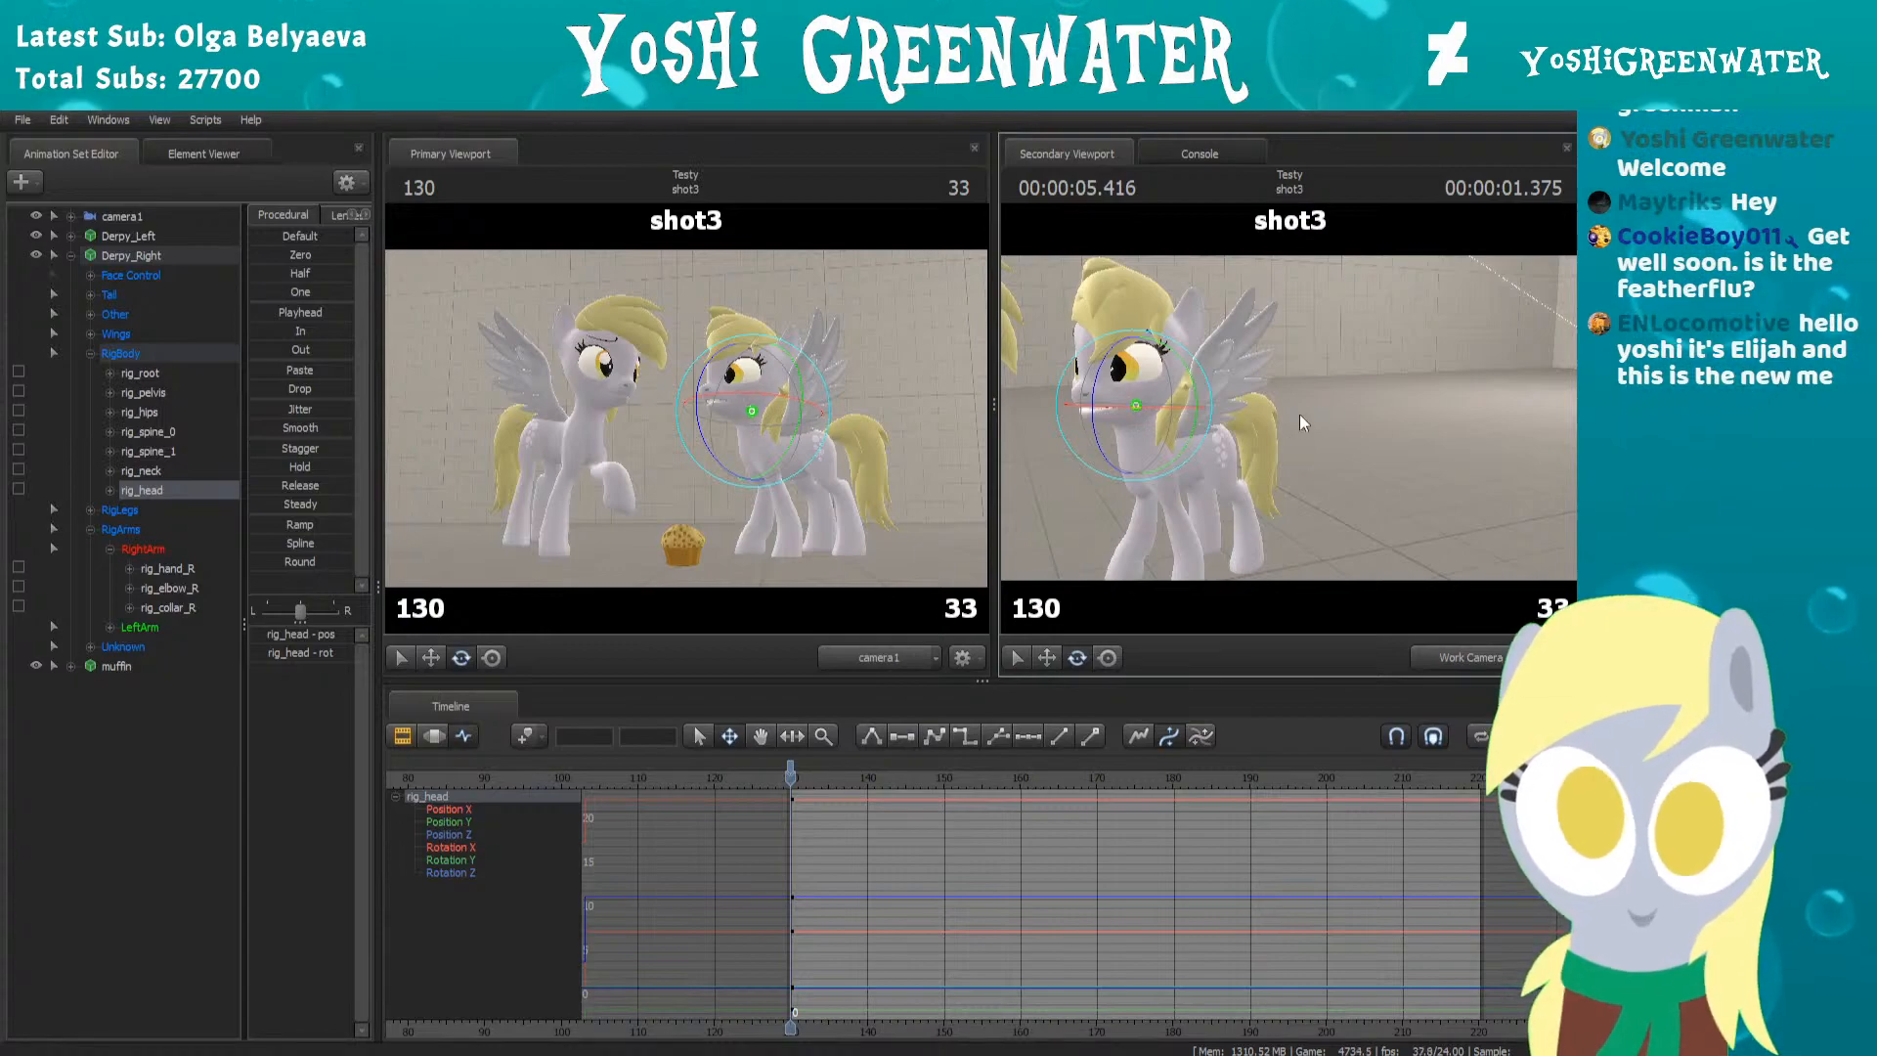
left_click_drag(1306, 473, 1287, 440)
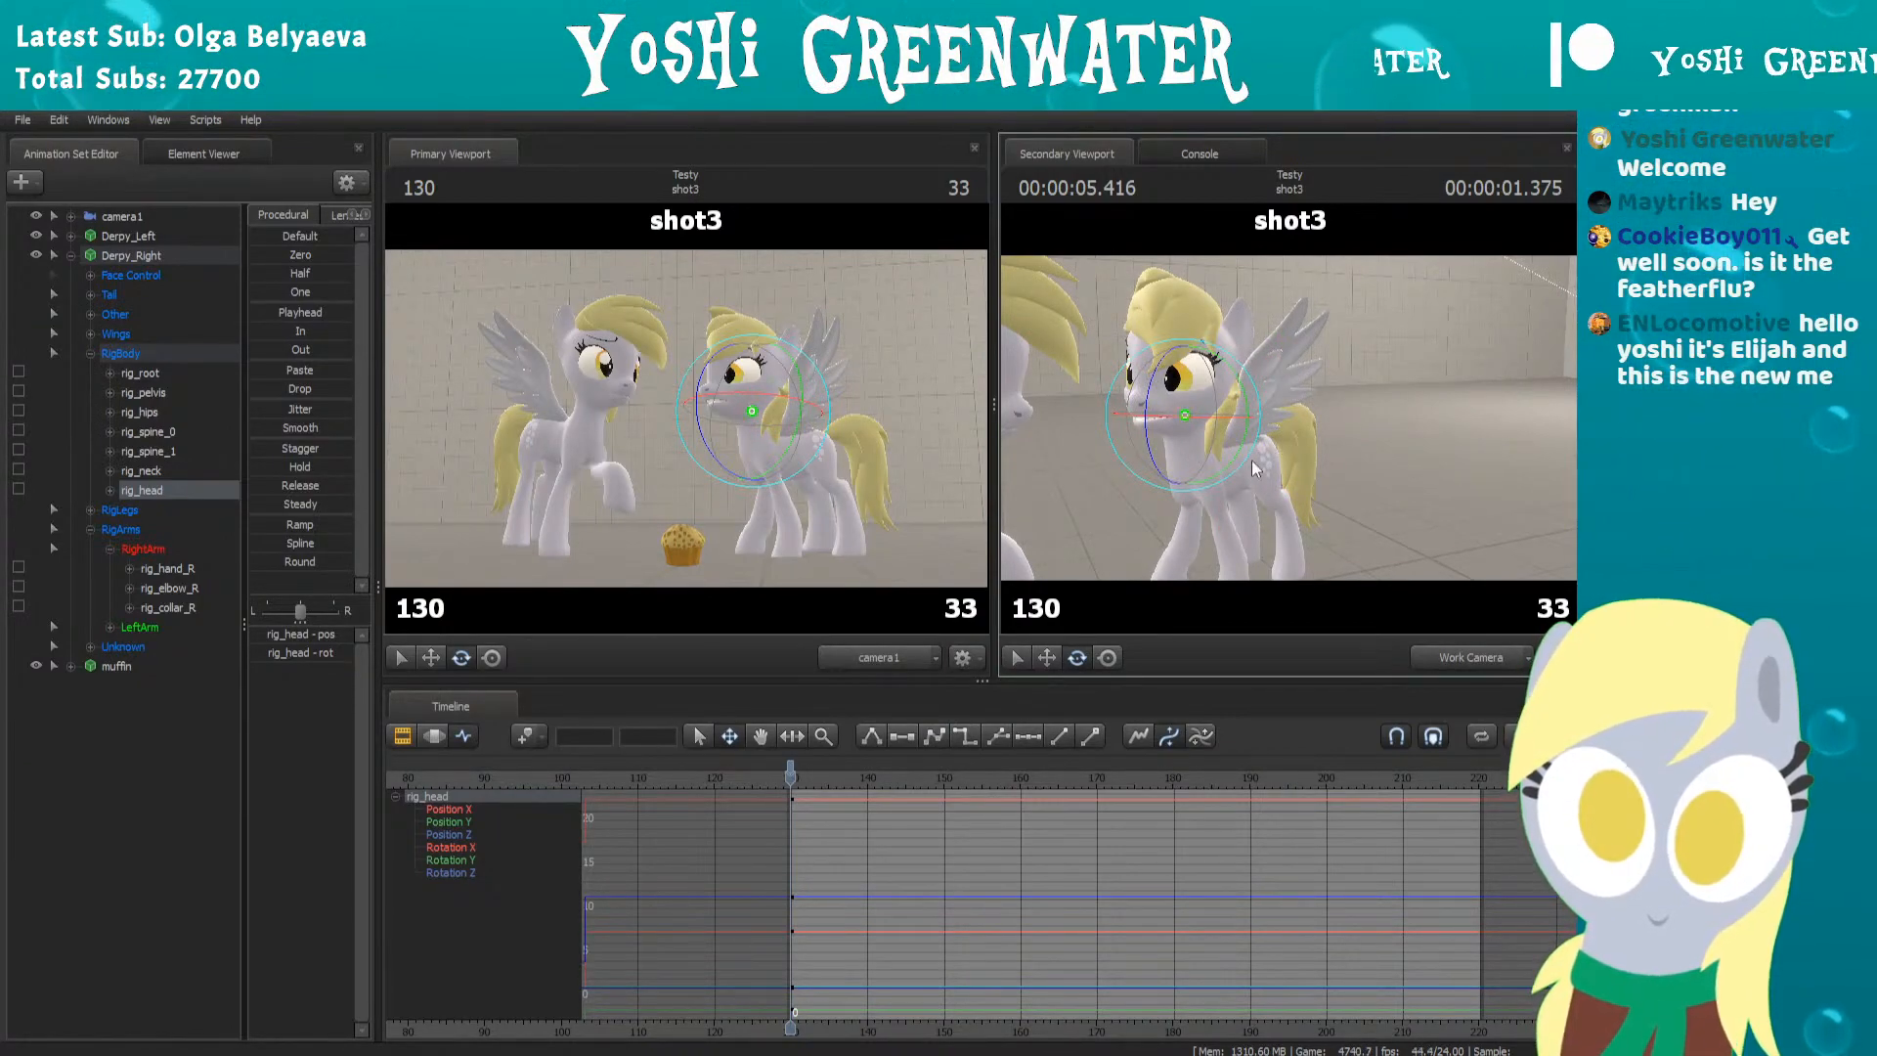
left_click_drag(1478, 478, 1269, 400)
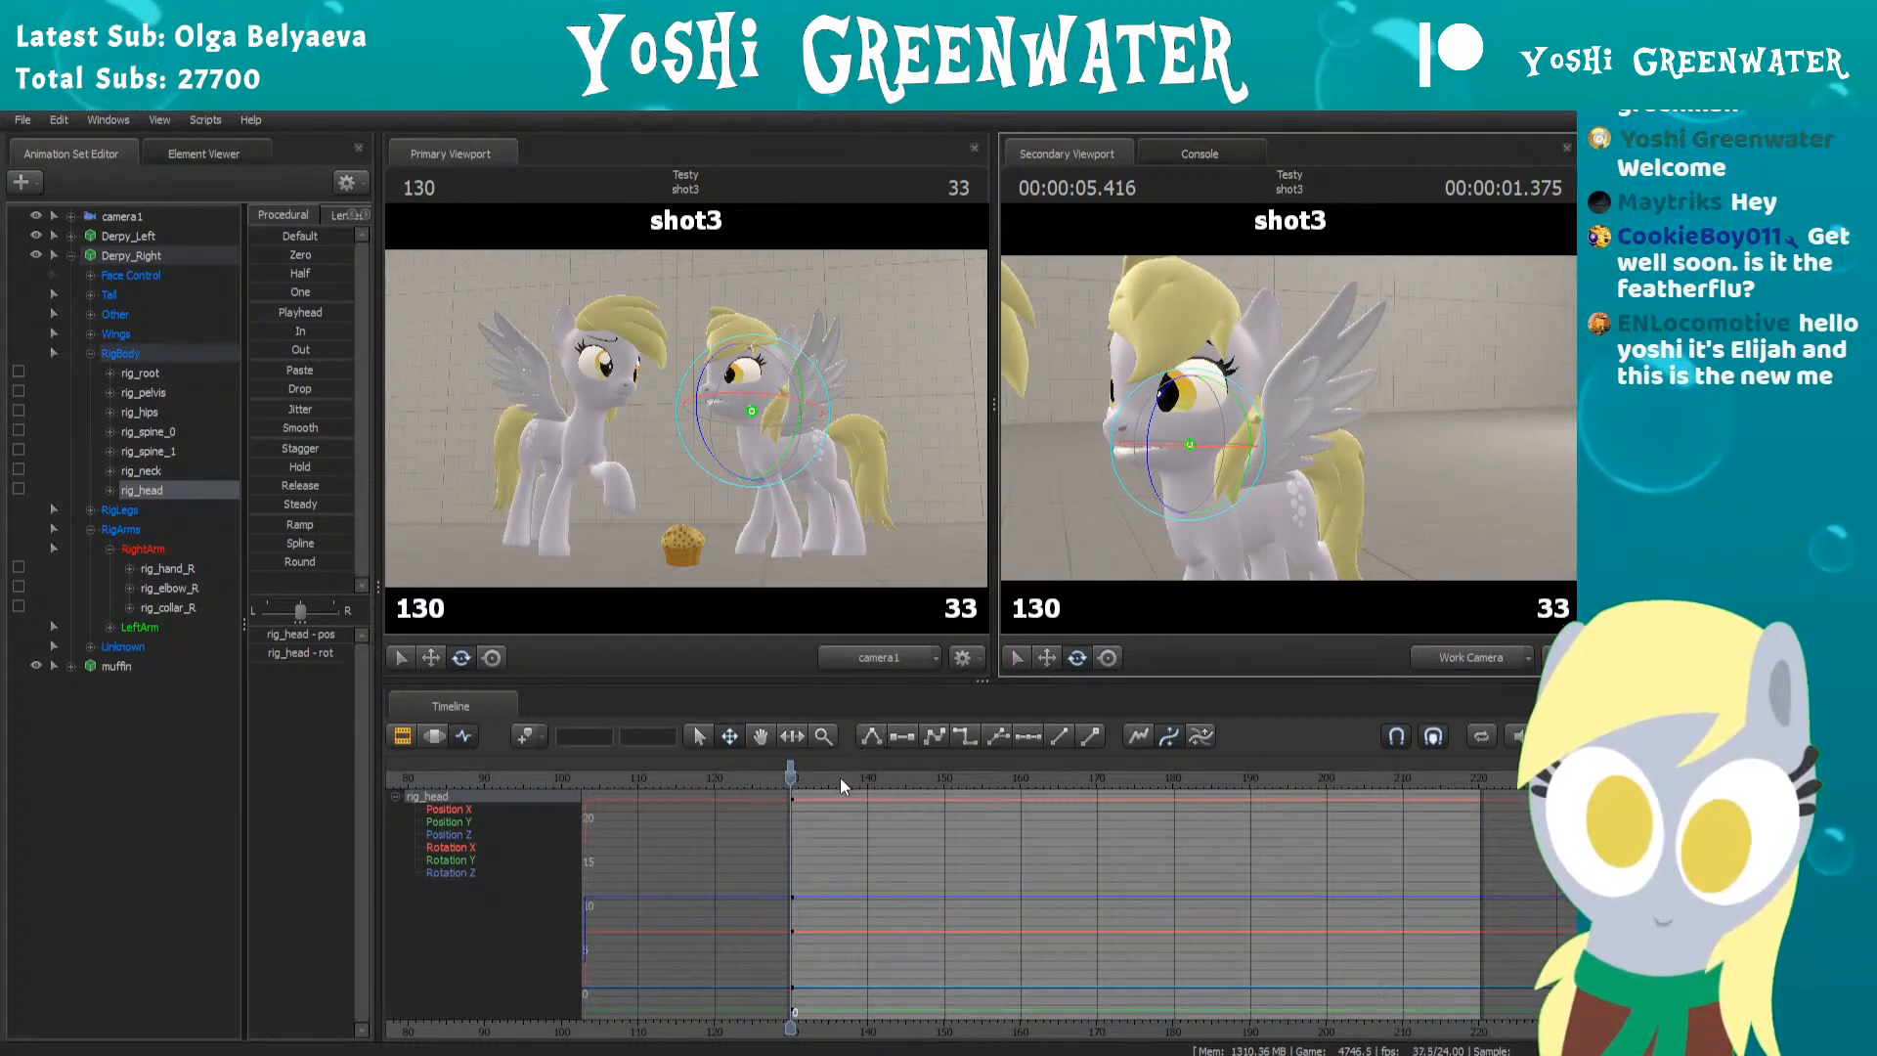
Open Derpy_Right's Face Control groups and select the CloseEyes control under Upper Face
left_click_drag(843, 787, 1101, 731)
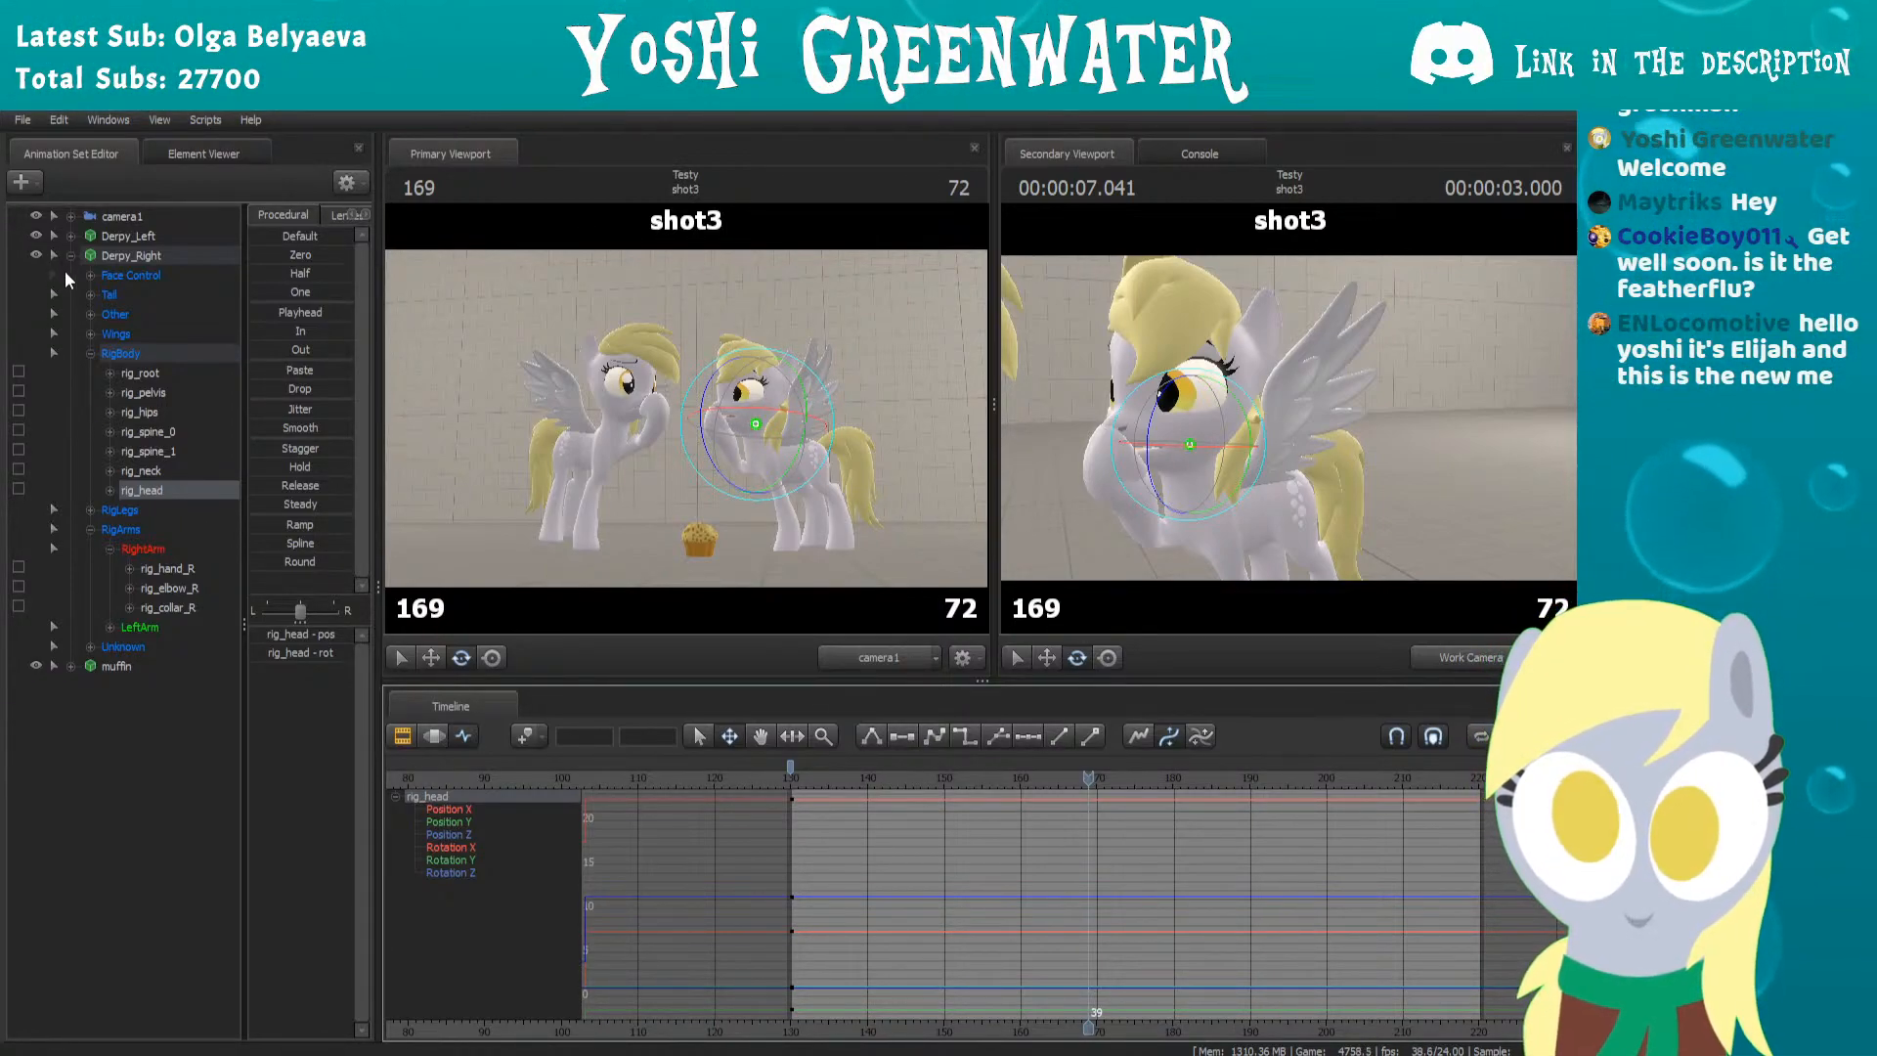
left_click(91, 275)
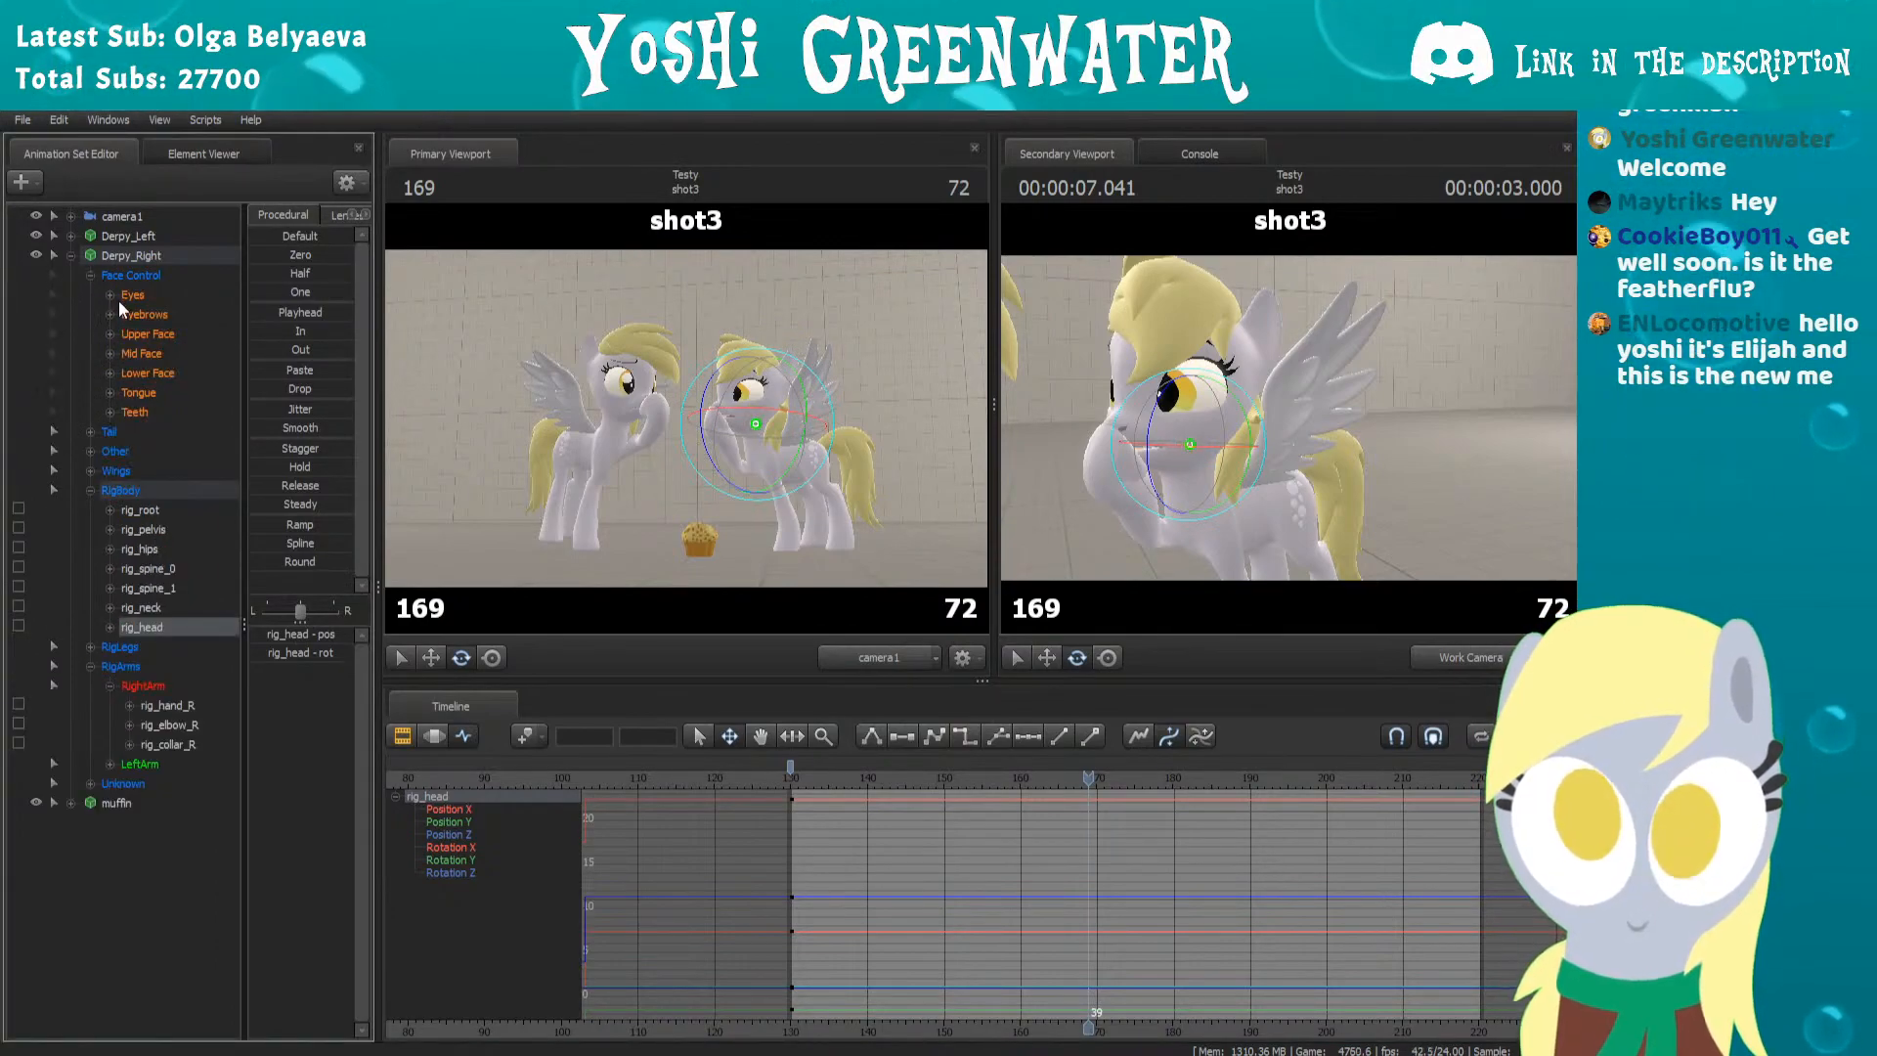
left_click(112, 373)
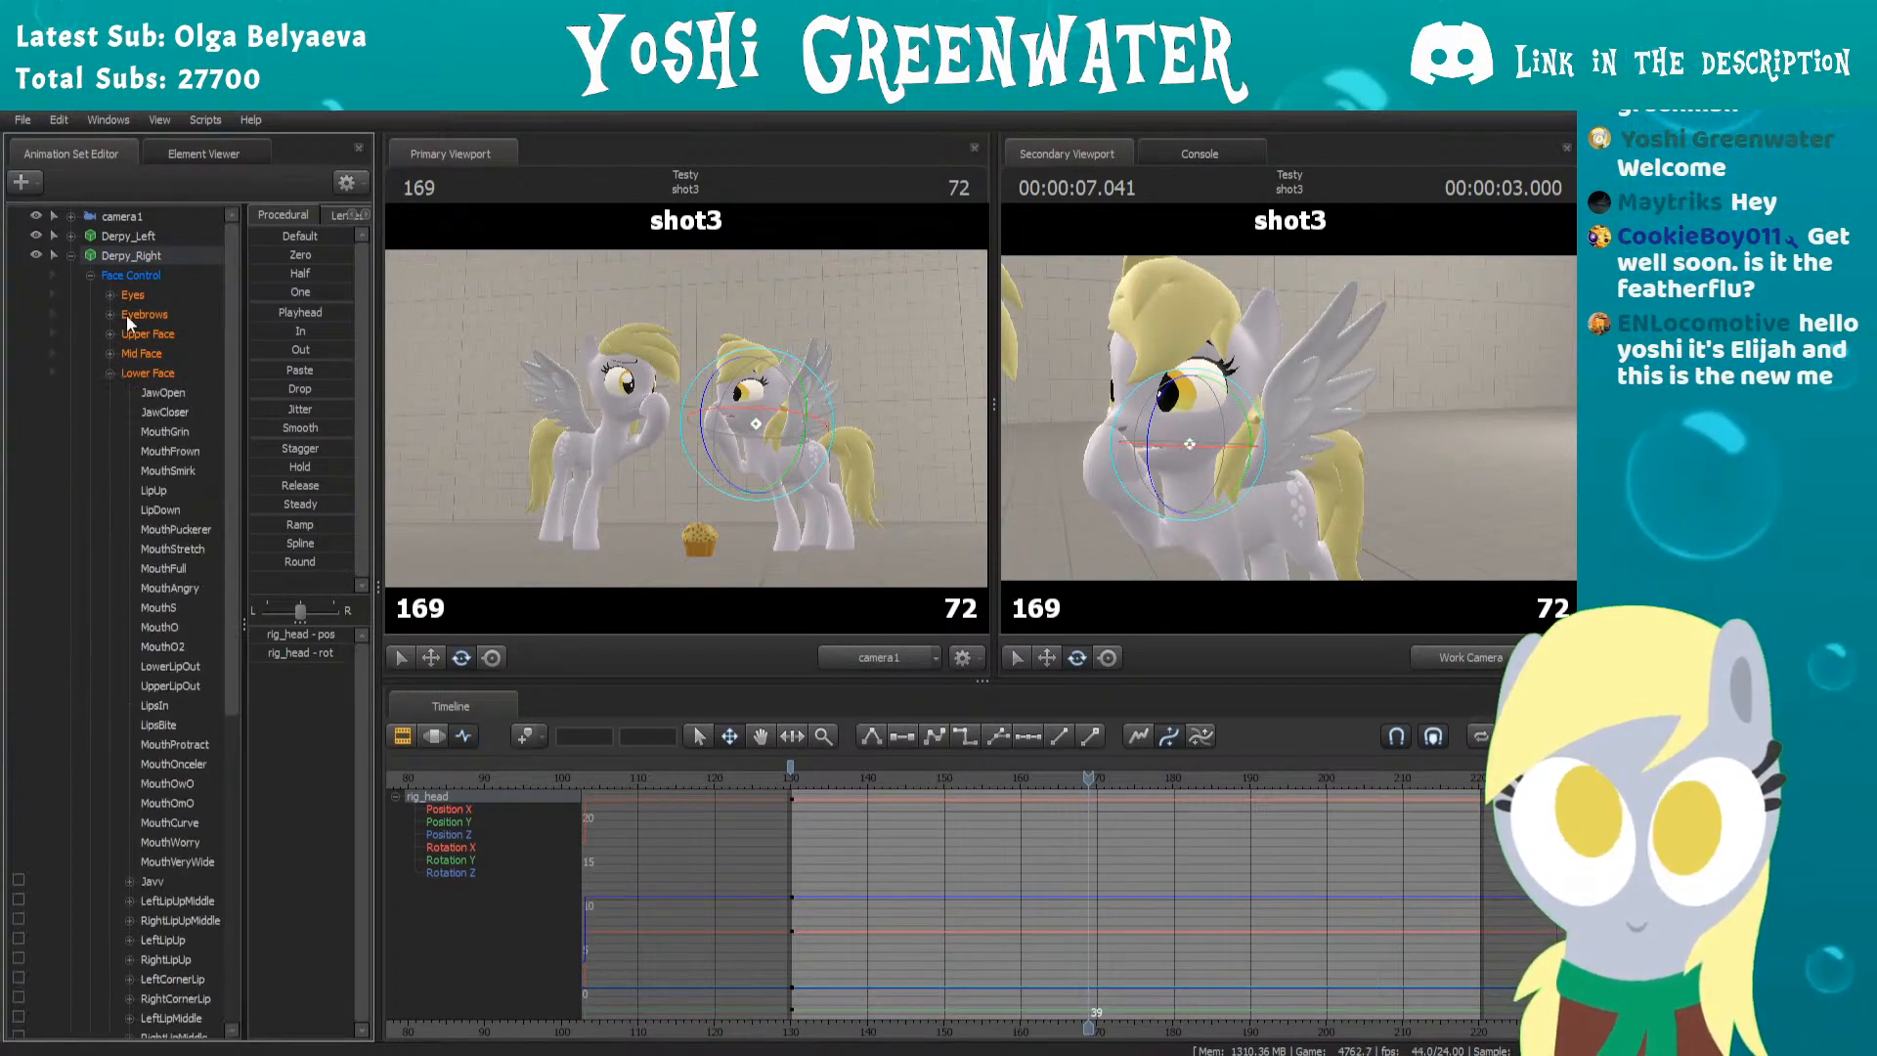
left_click(111, 294)
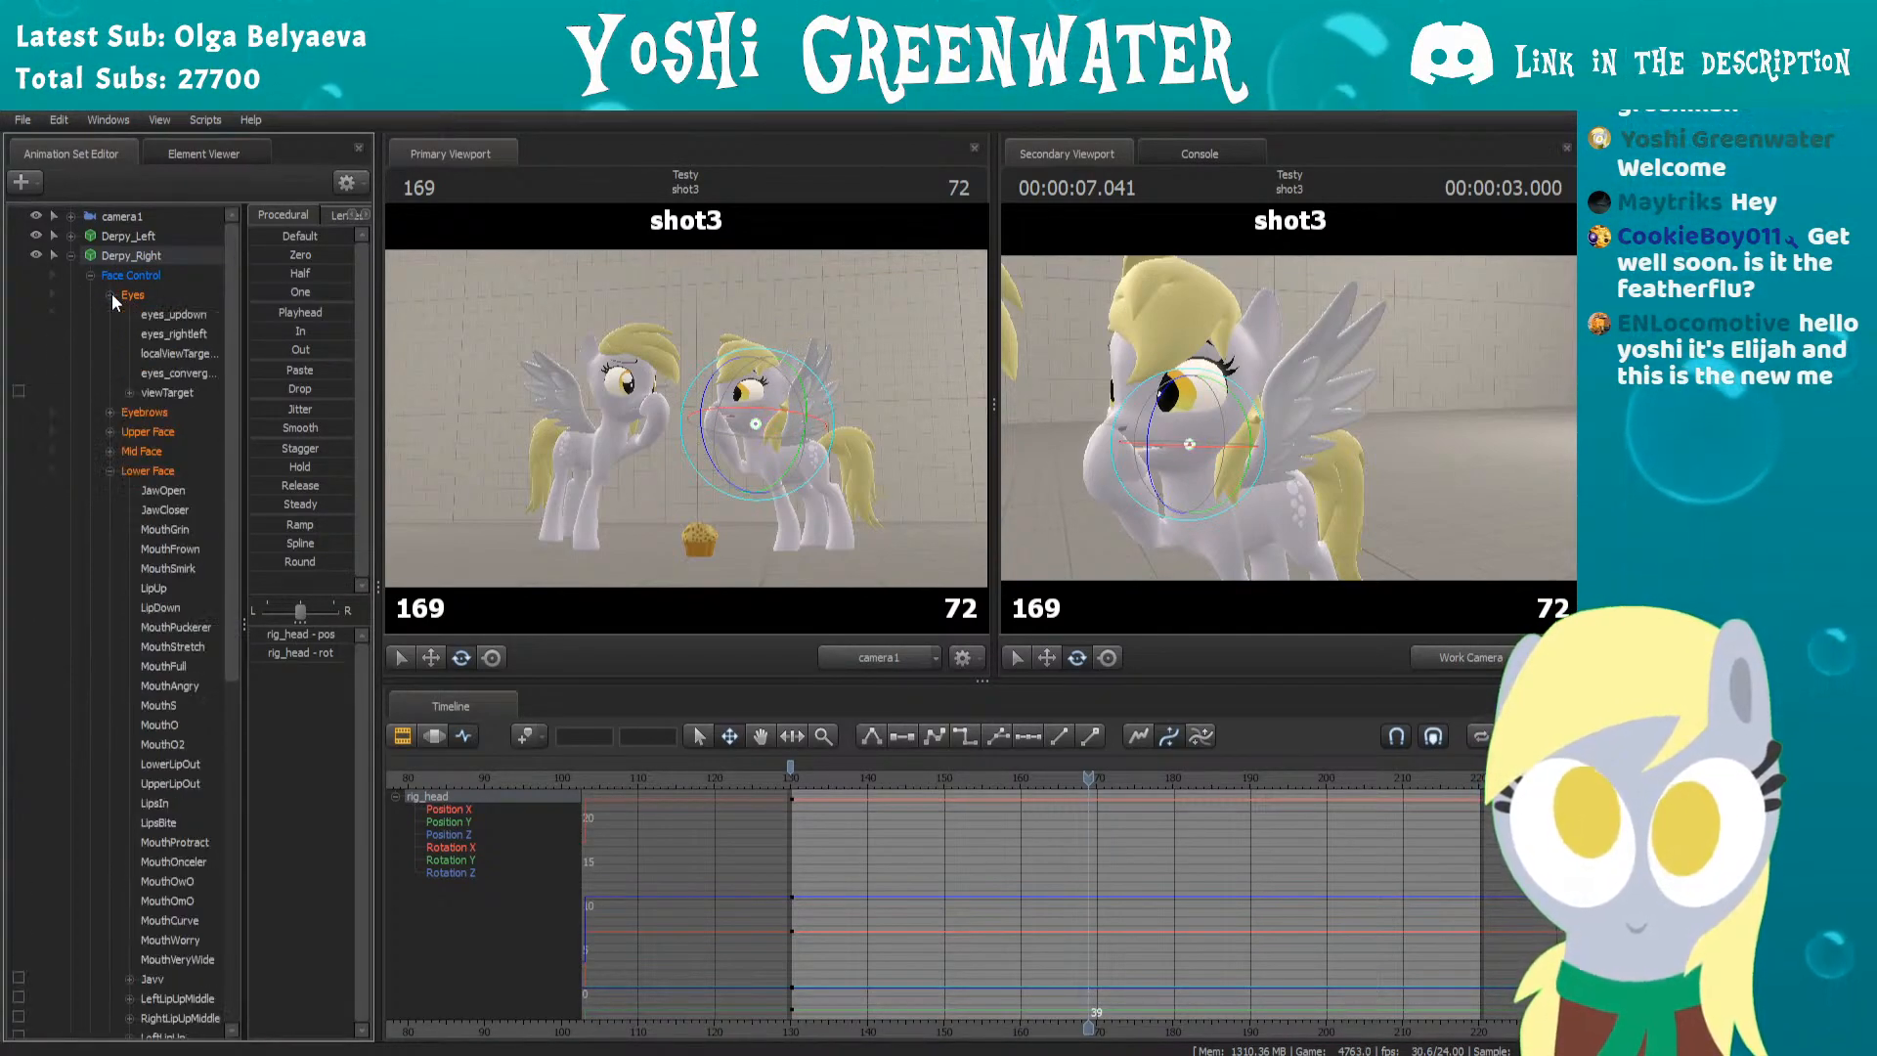
left_click(109, 431)
left_click(162, 570)
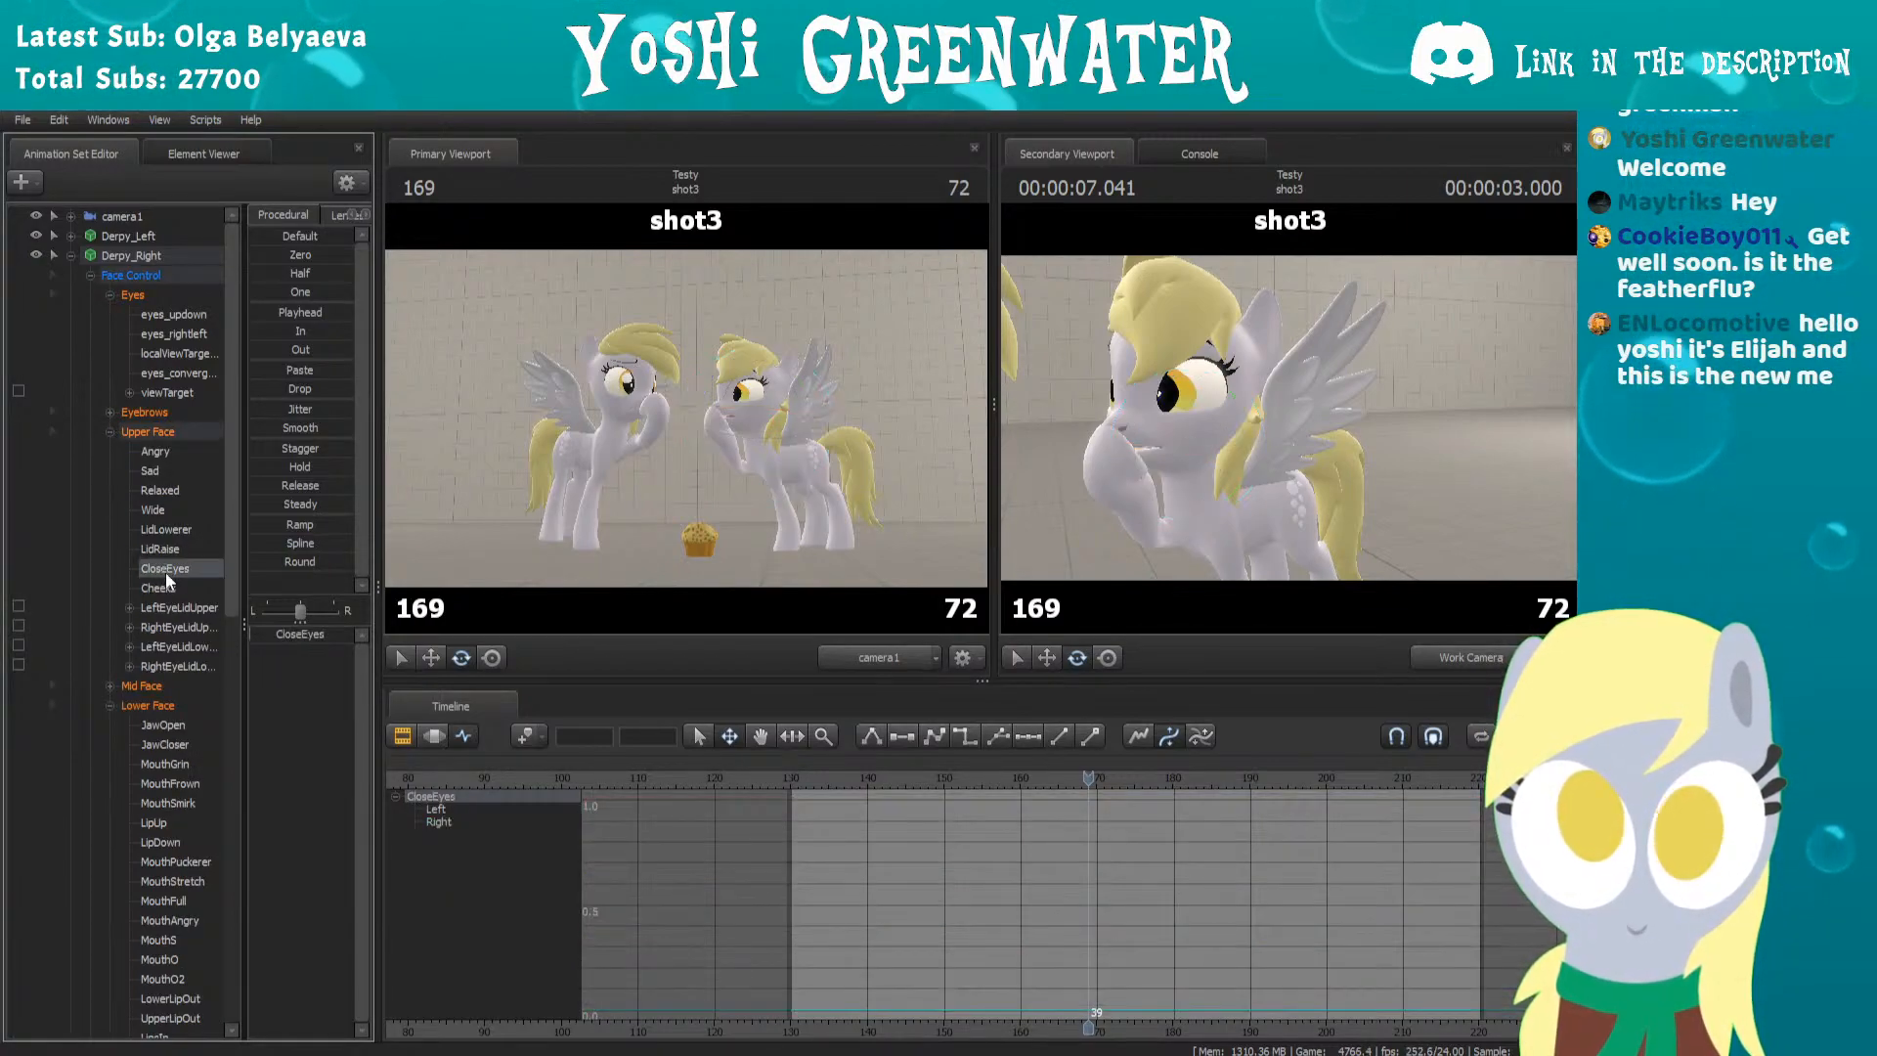
Key Derpy_Right's eyes open on CloseEyes at frame 130 and at frame 156
left_click_drag(853, 779, 790, 774)
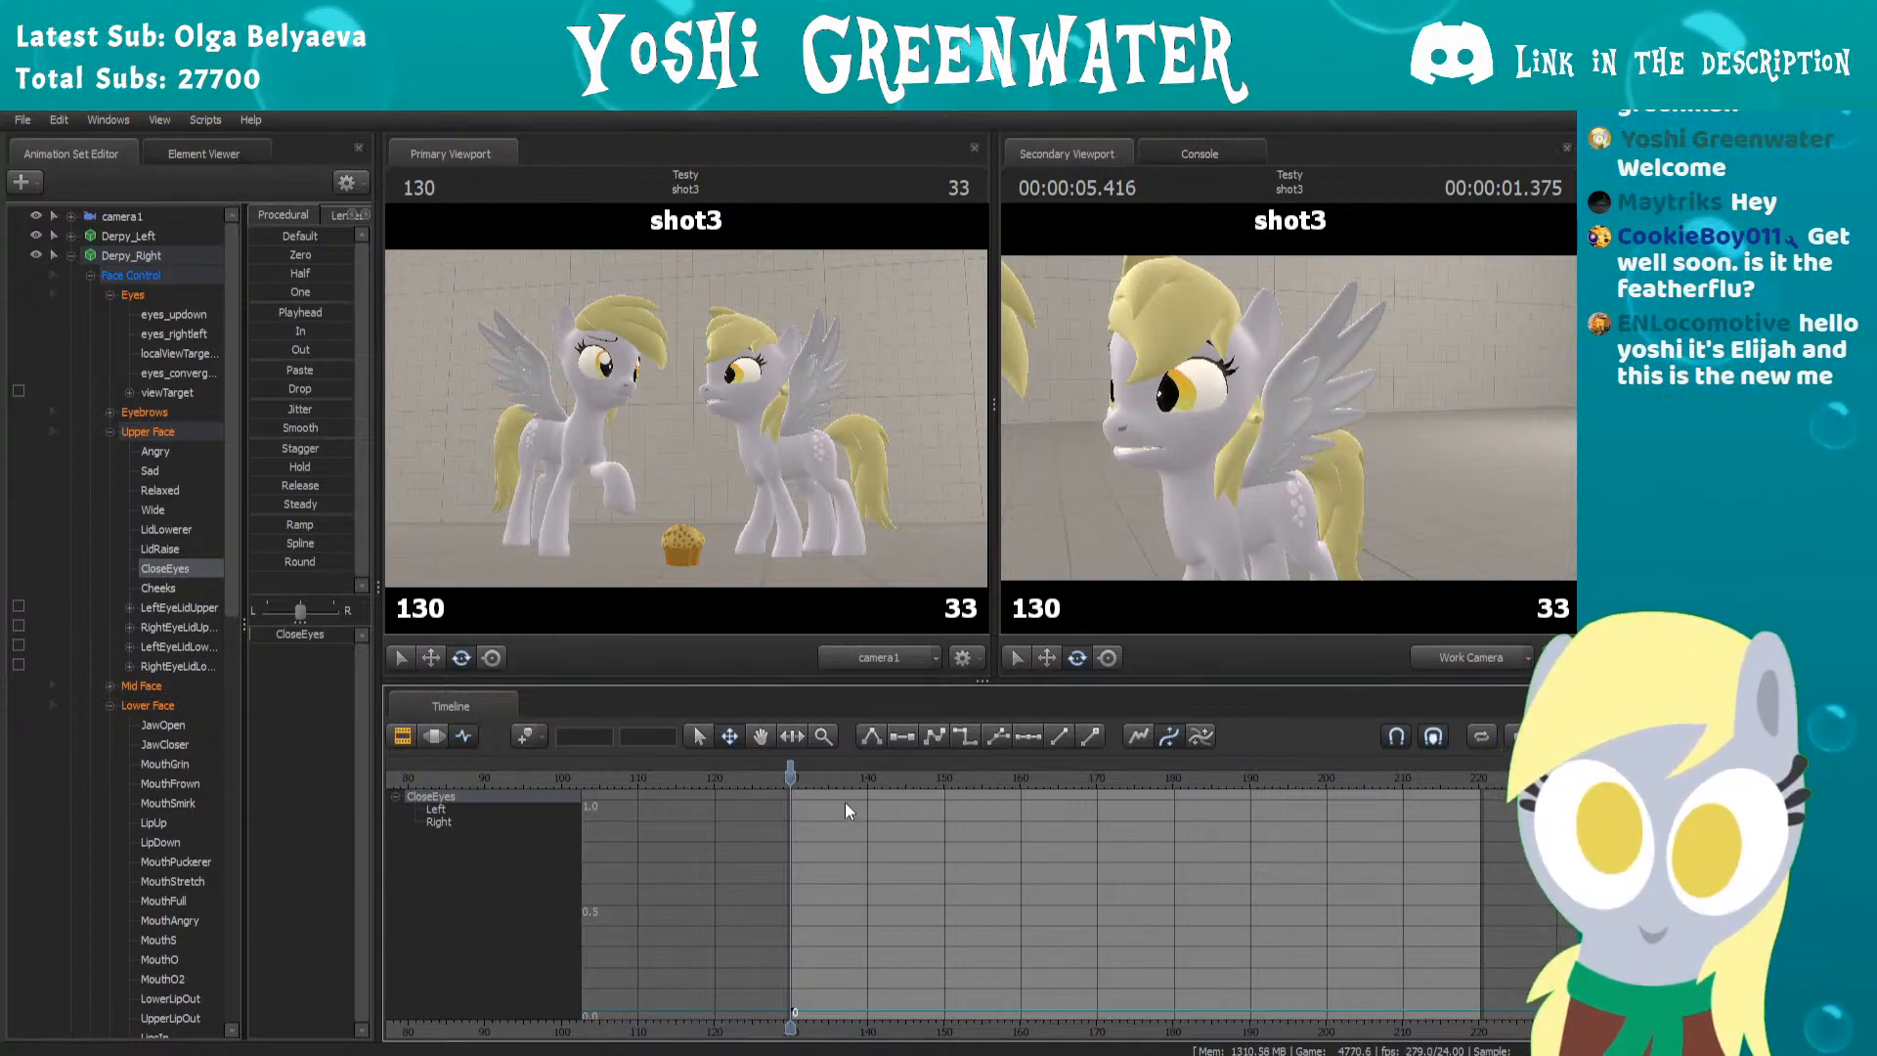
left_click_drag(852, 780, 976, 733)
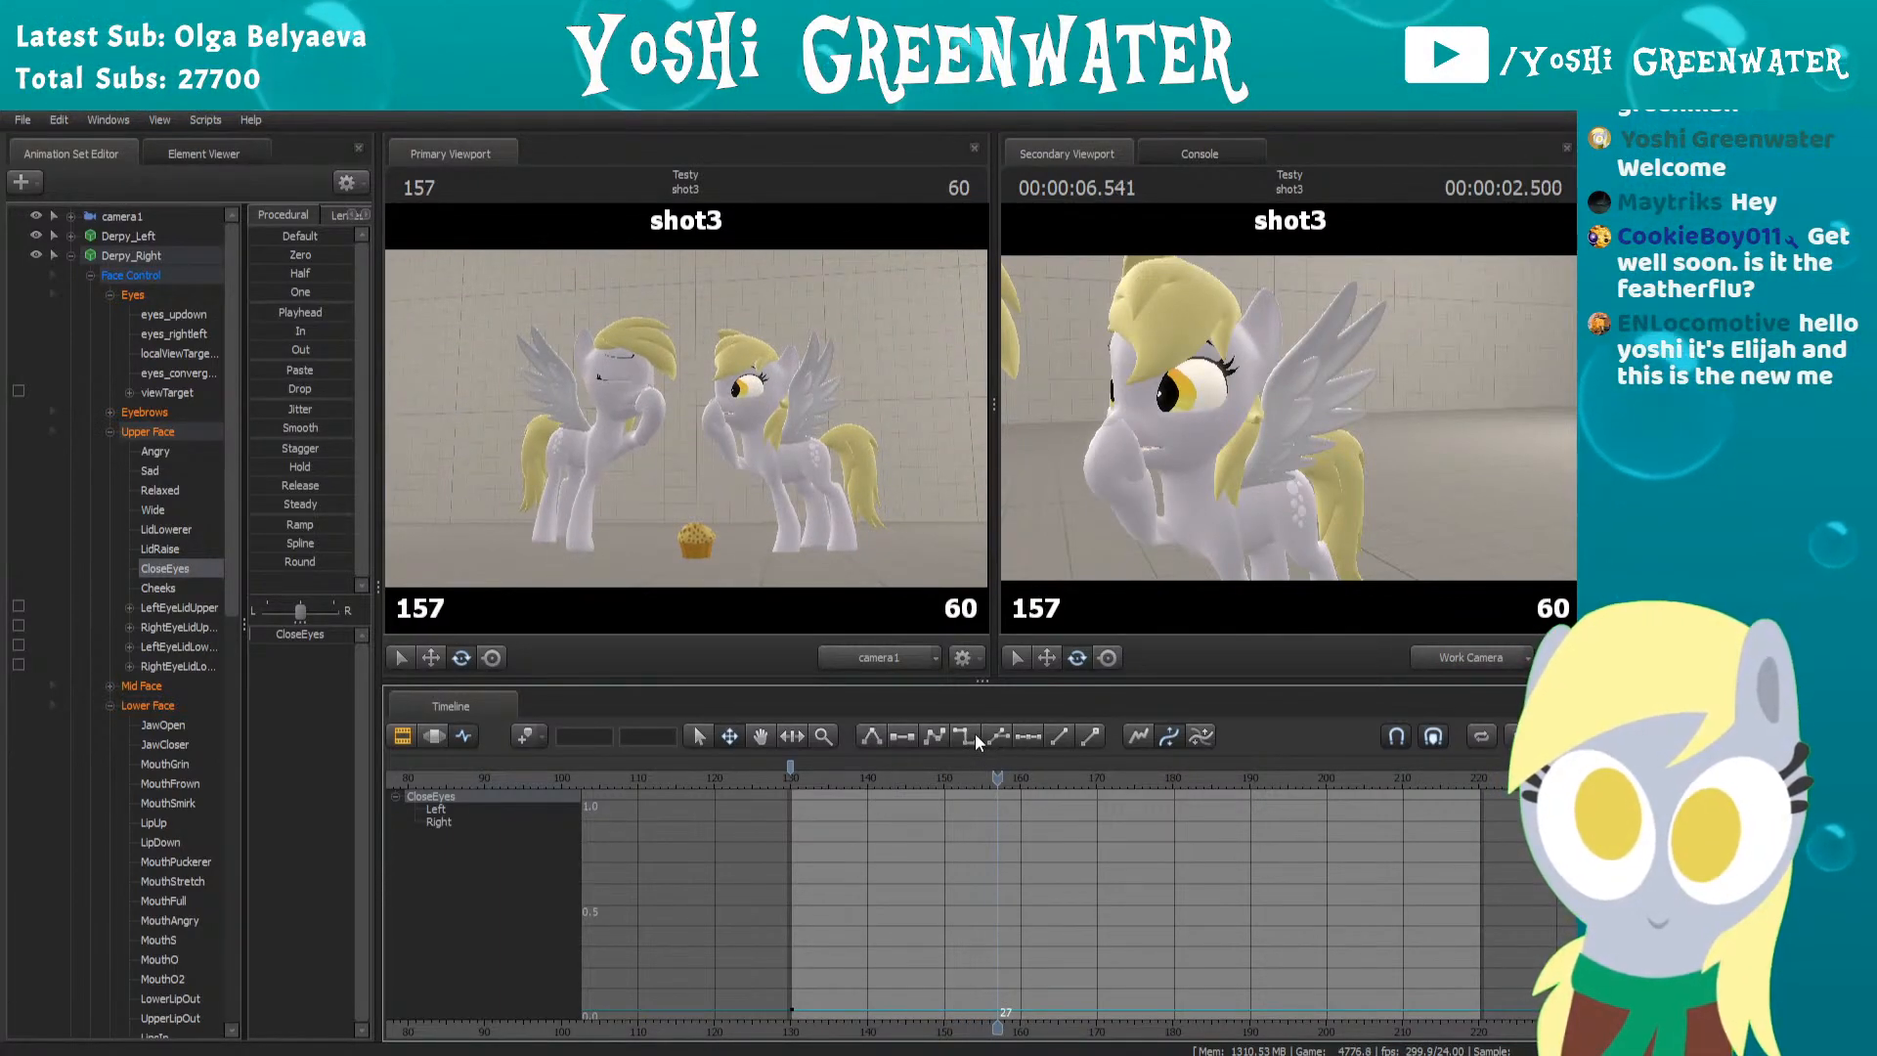
key("Down")
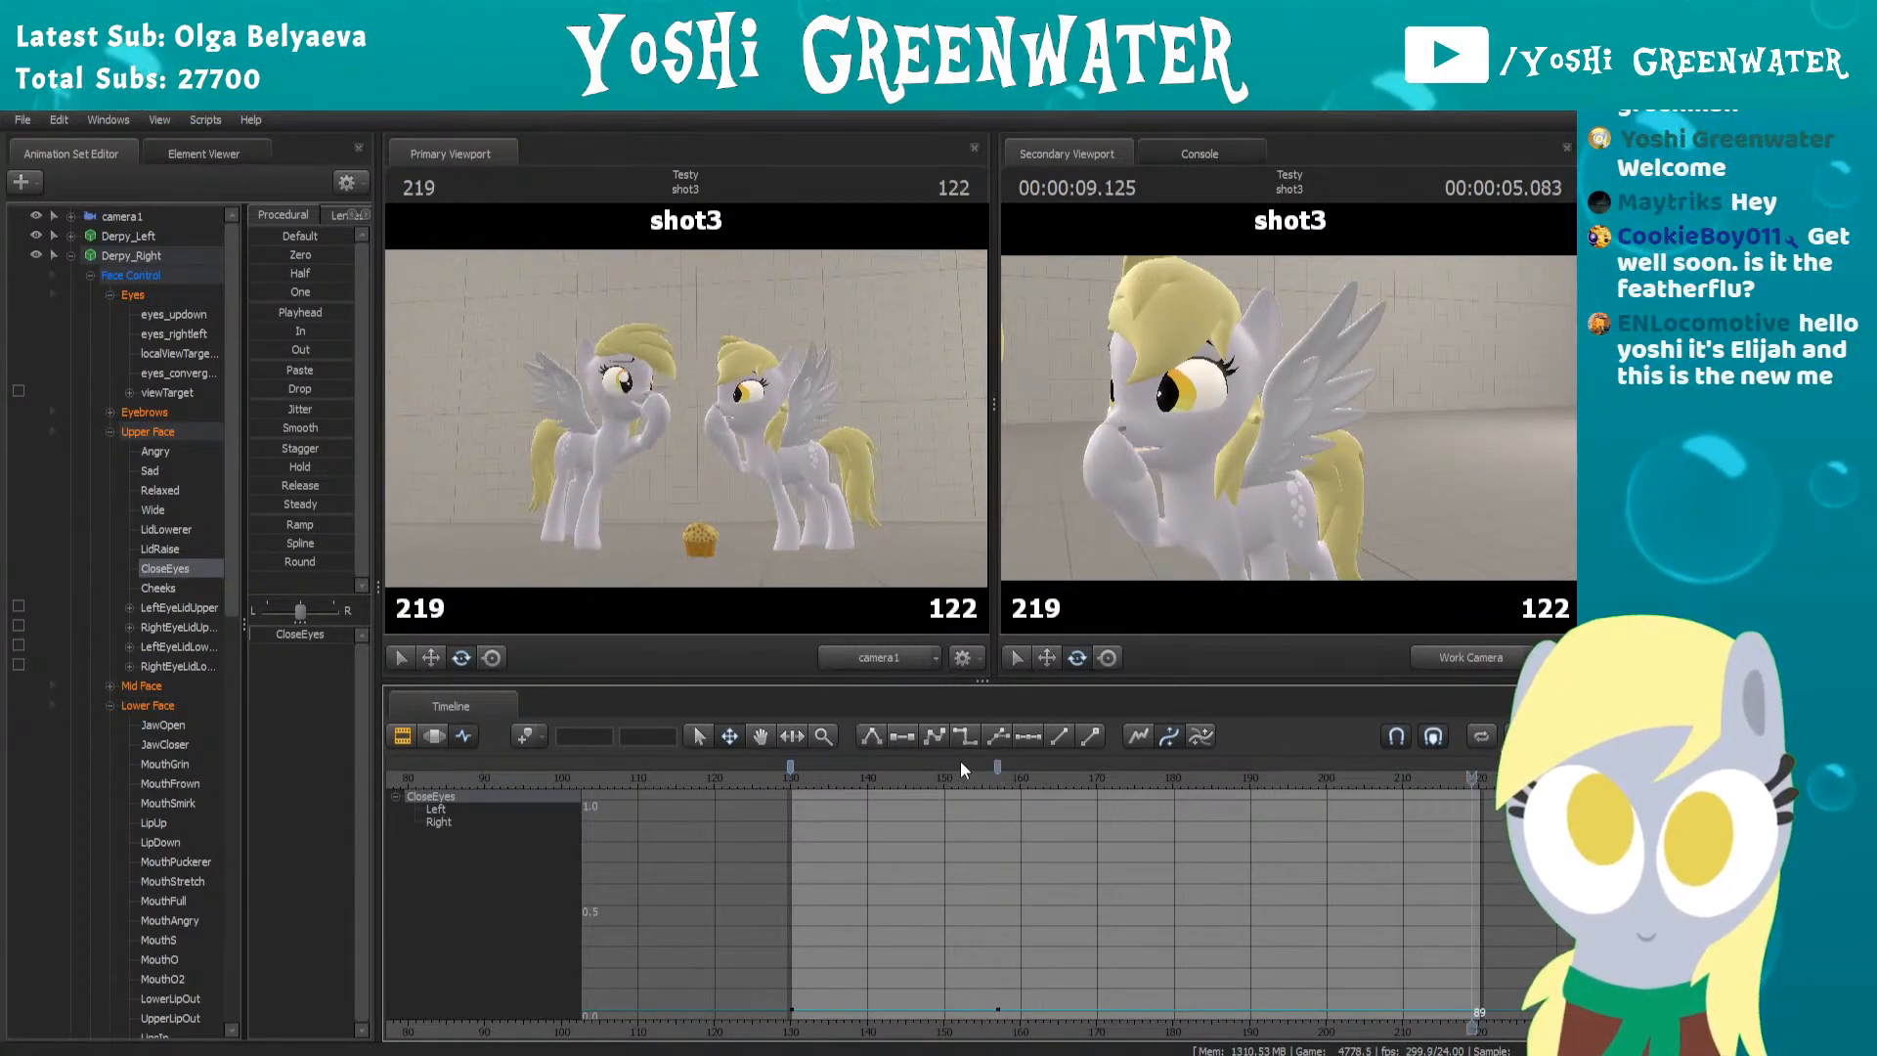
left_click(981, 773)
scroll(1005, 898, "up", 2)
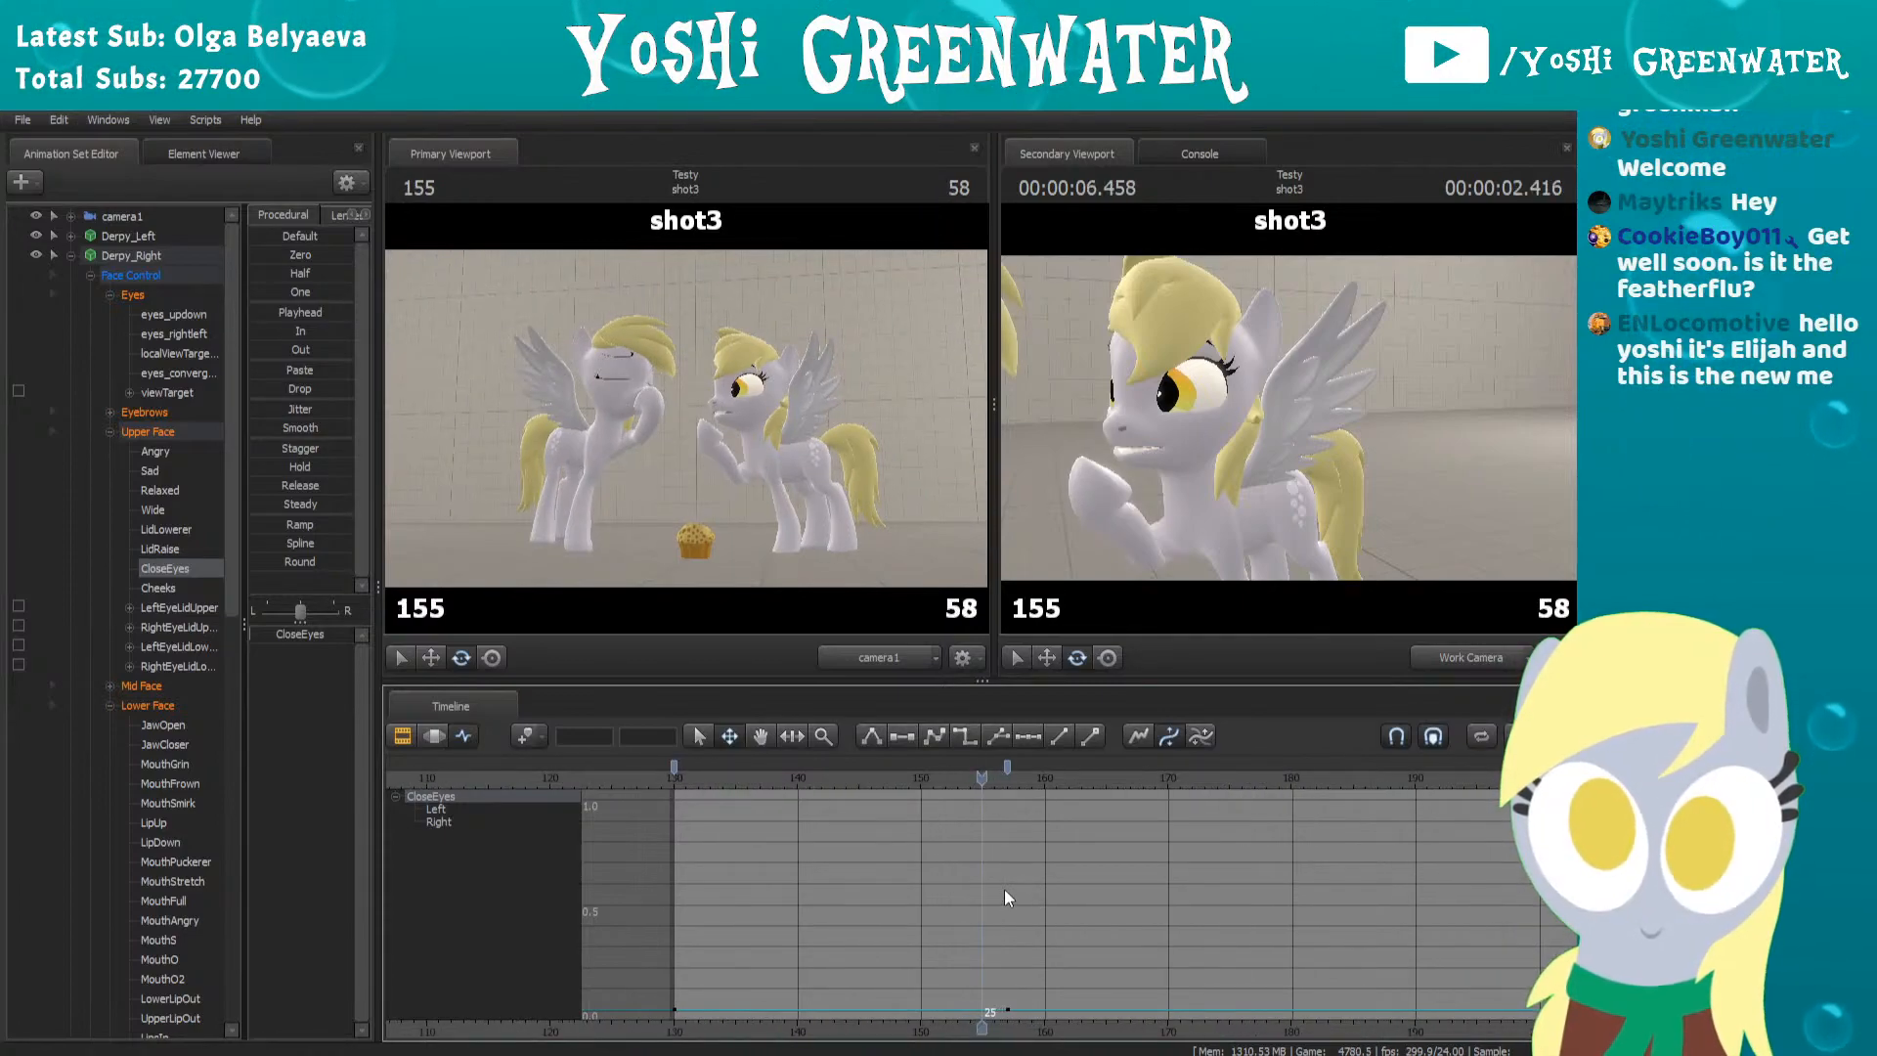
left_click(1012, 772)
key("Left")
key("Right")
left_click(1005, 766)
key("Left")
key("Right")
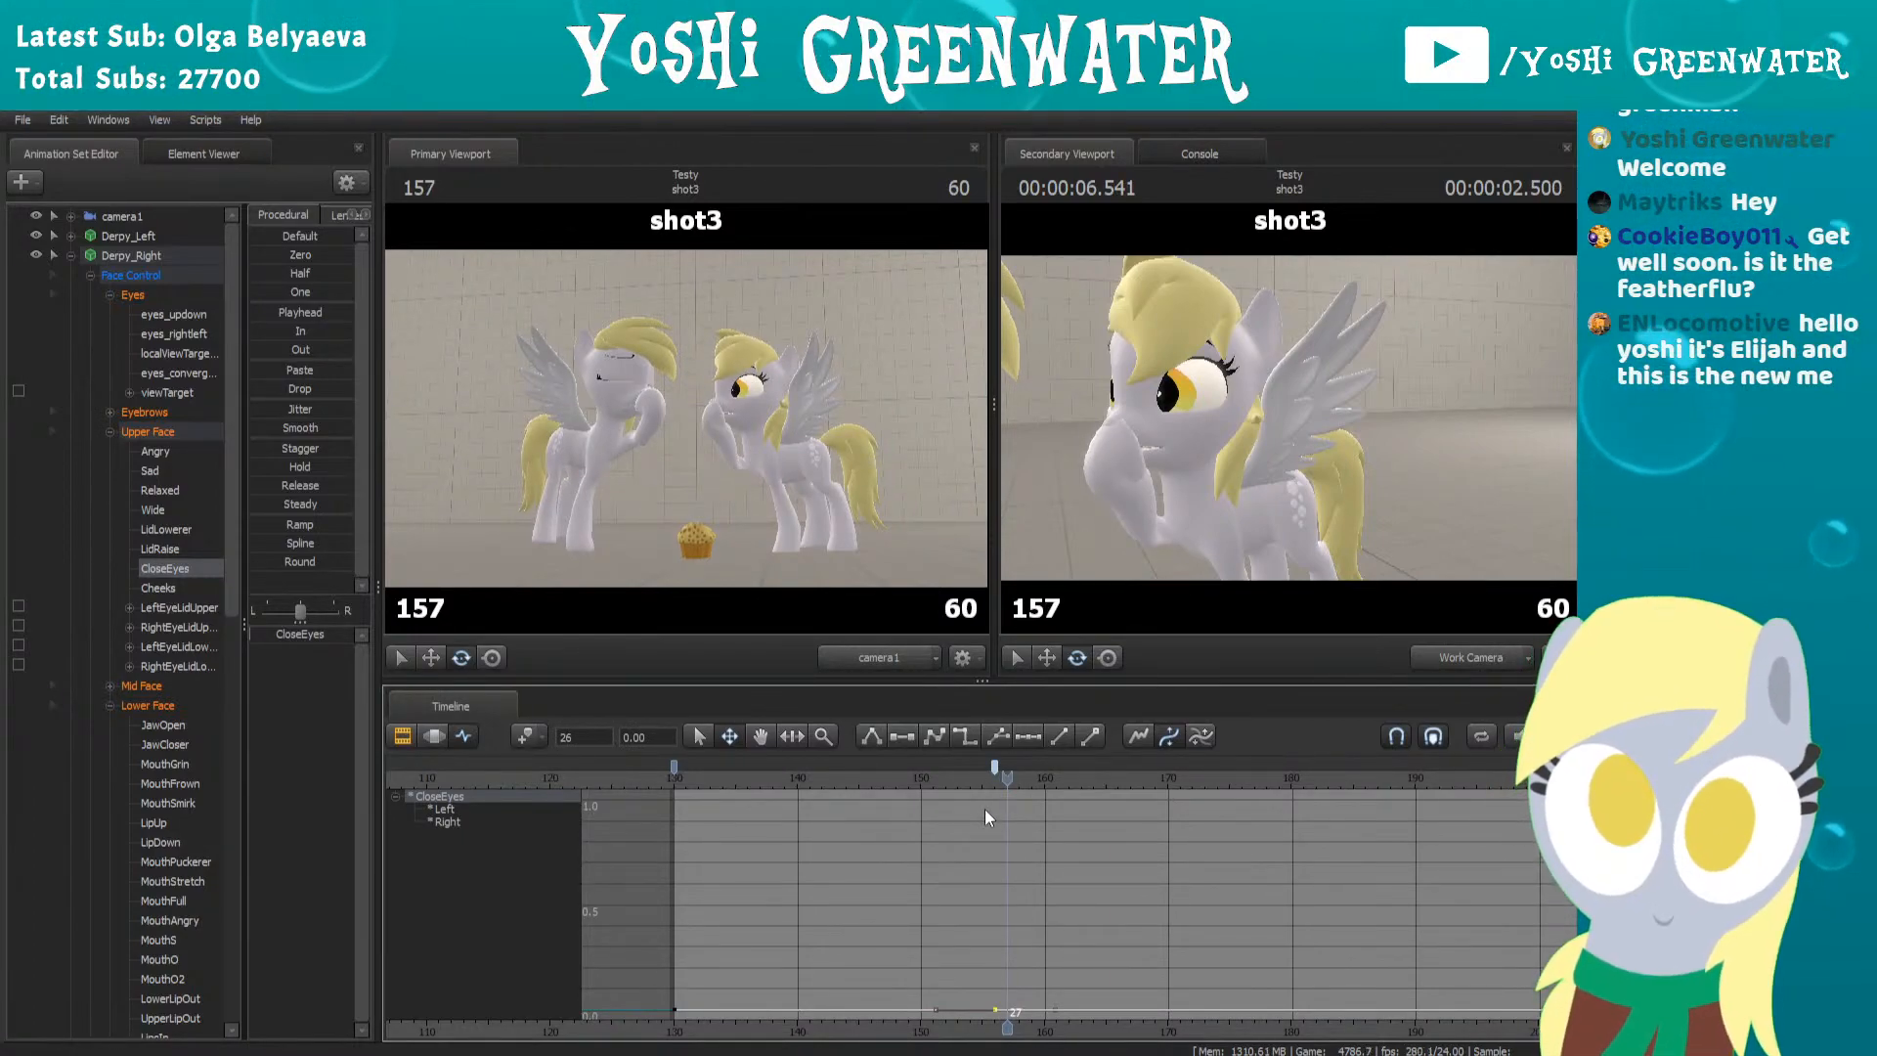
key("Left")
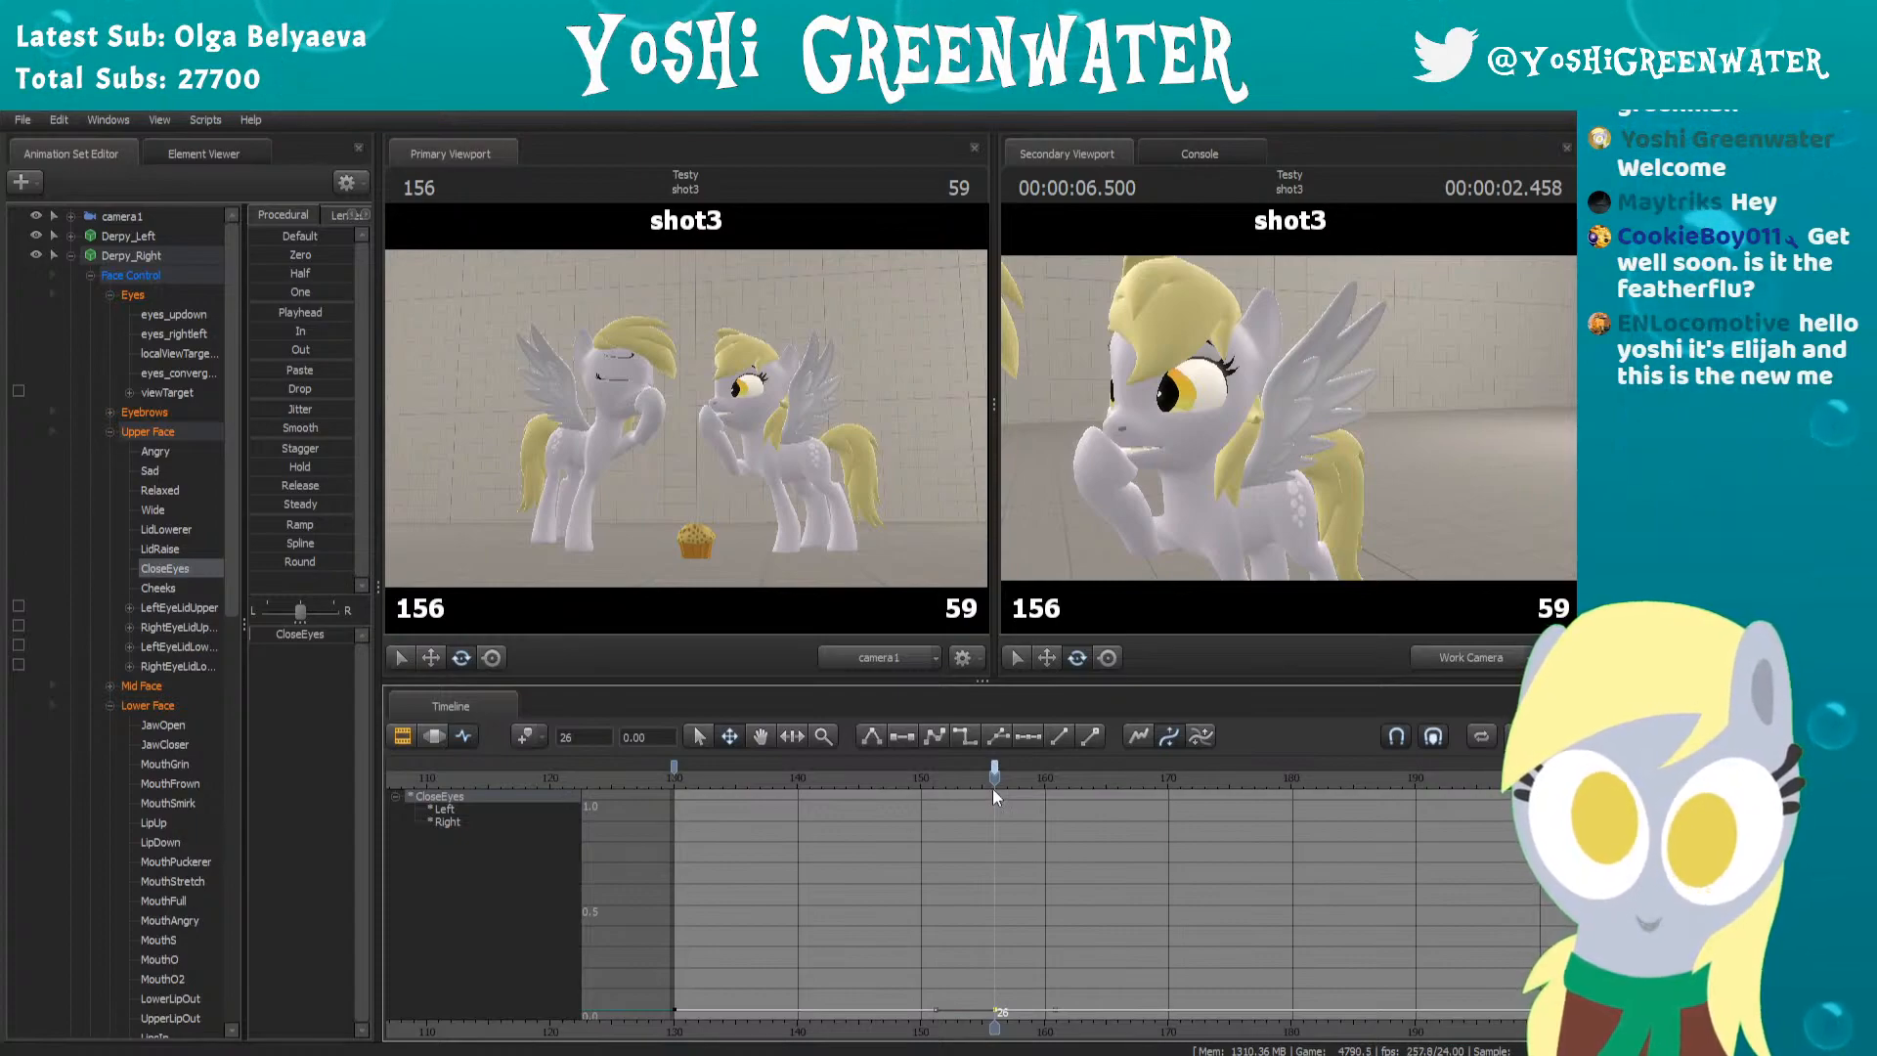
Close Derpy_Right's eyes fully with CloseEyes at frame 159 and flatten the curve from the frame 130 key
key("Right")
key("Right")
key("Right")
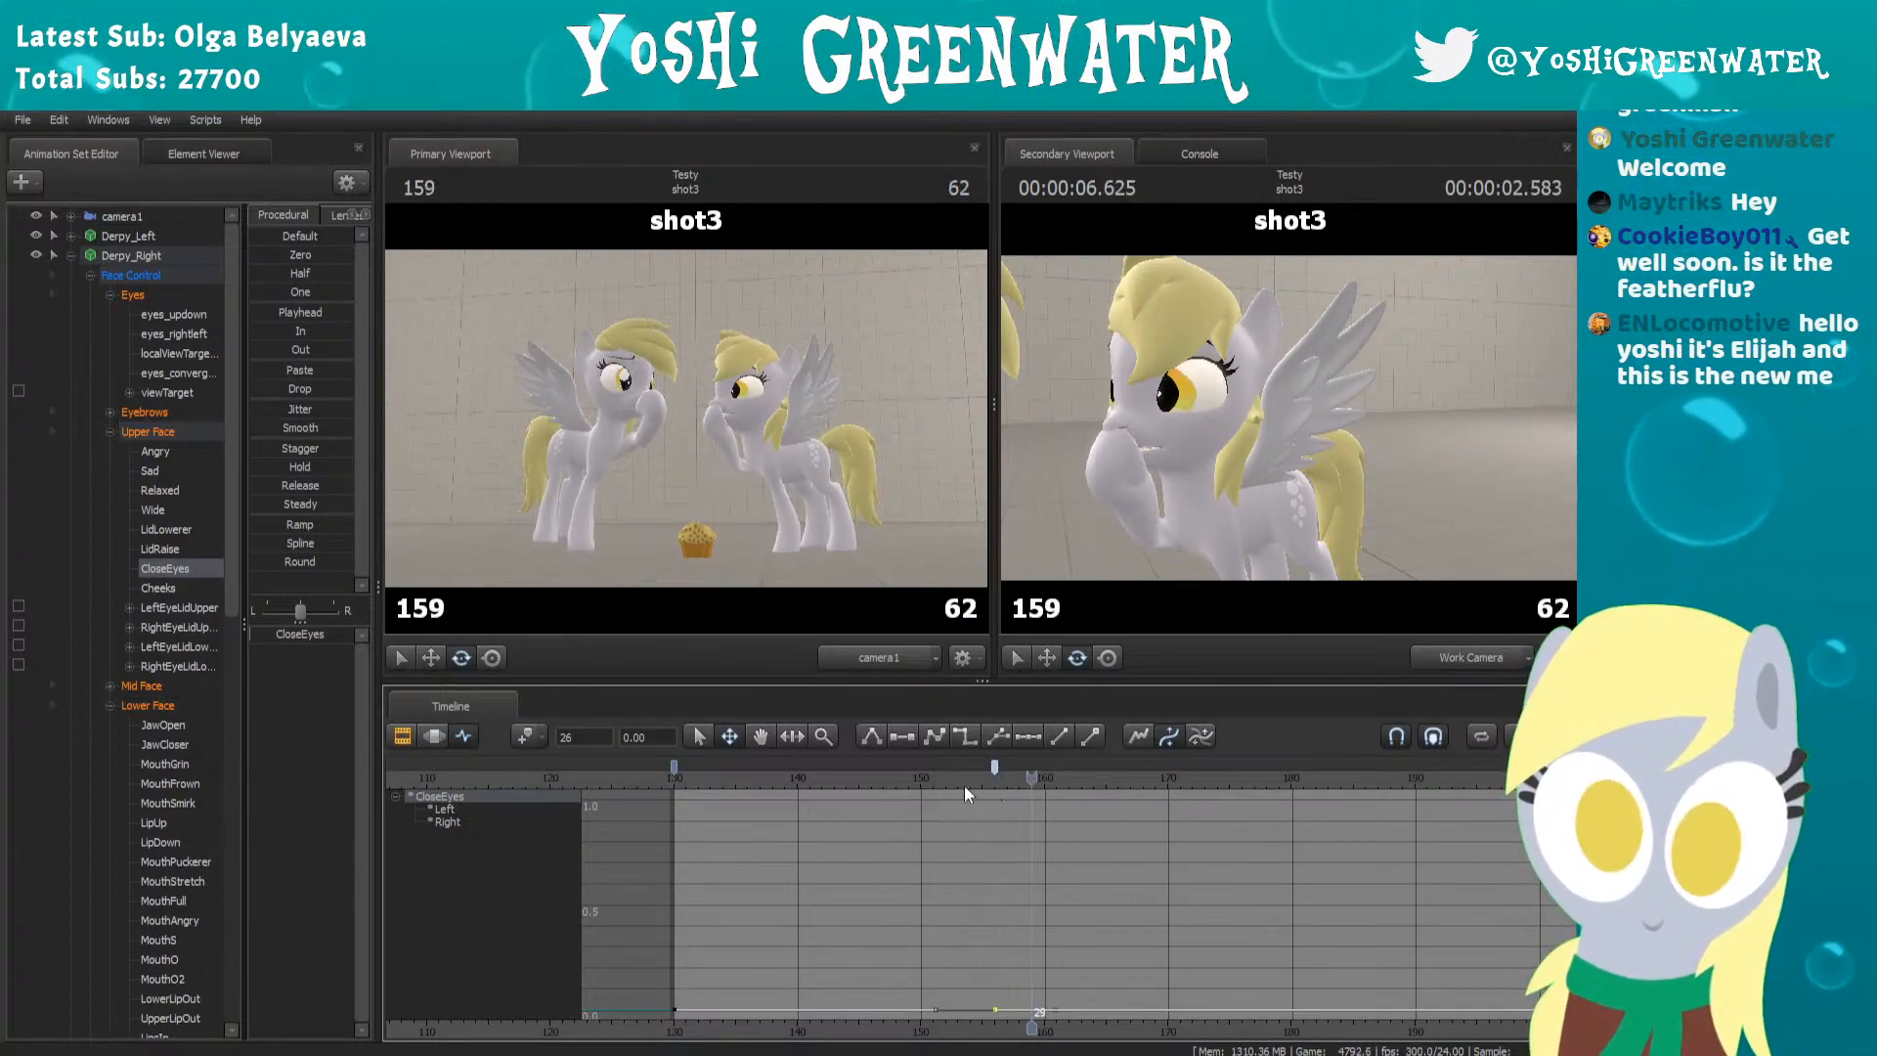
left_click_drag(269, 635, 354, 634)
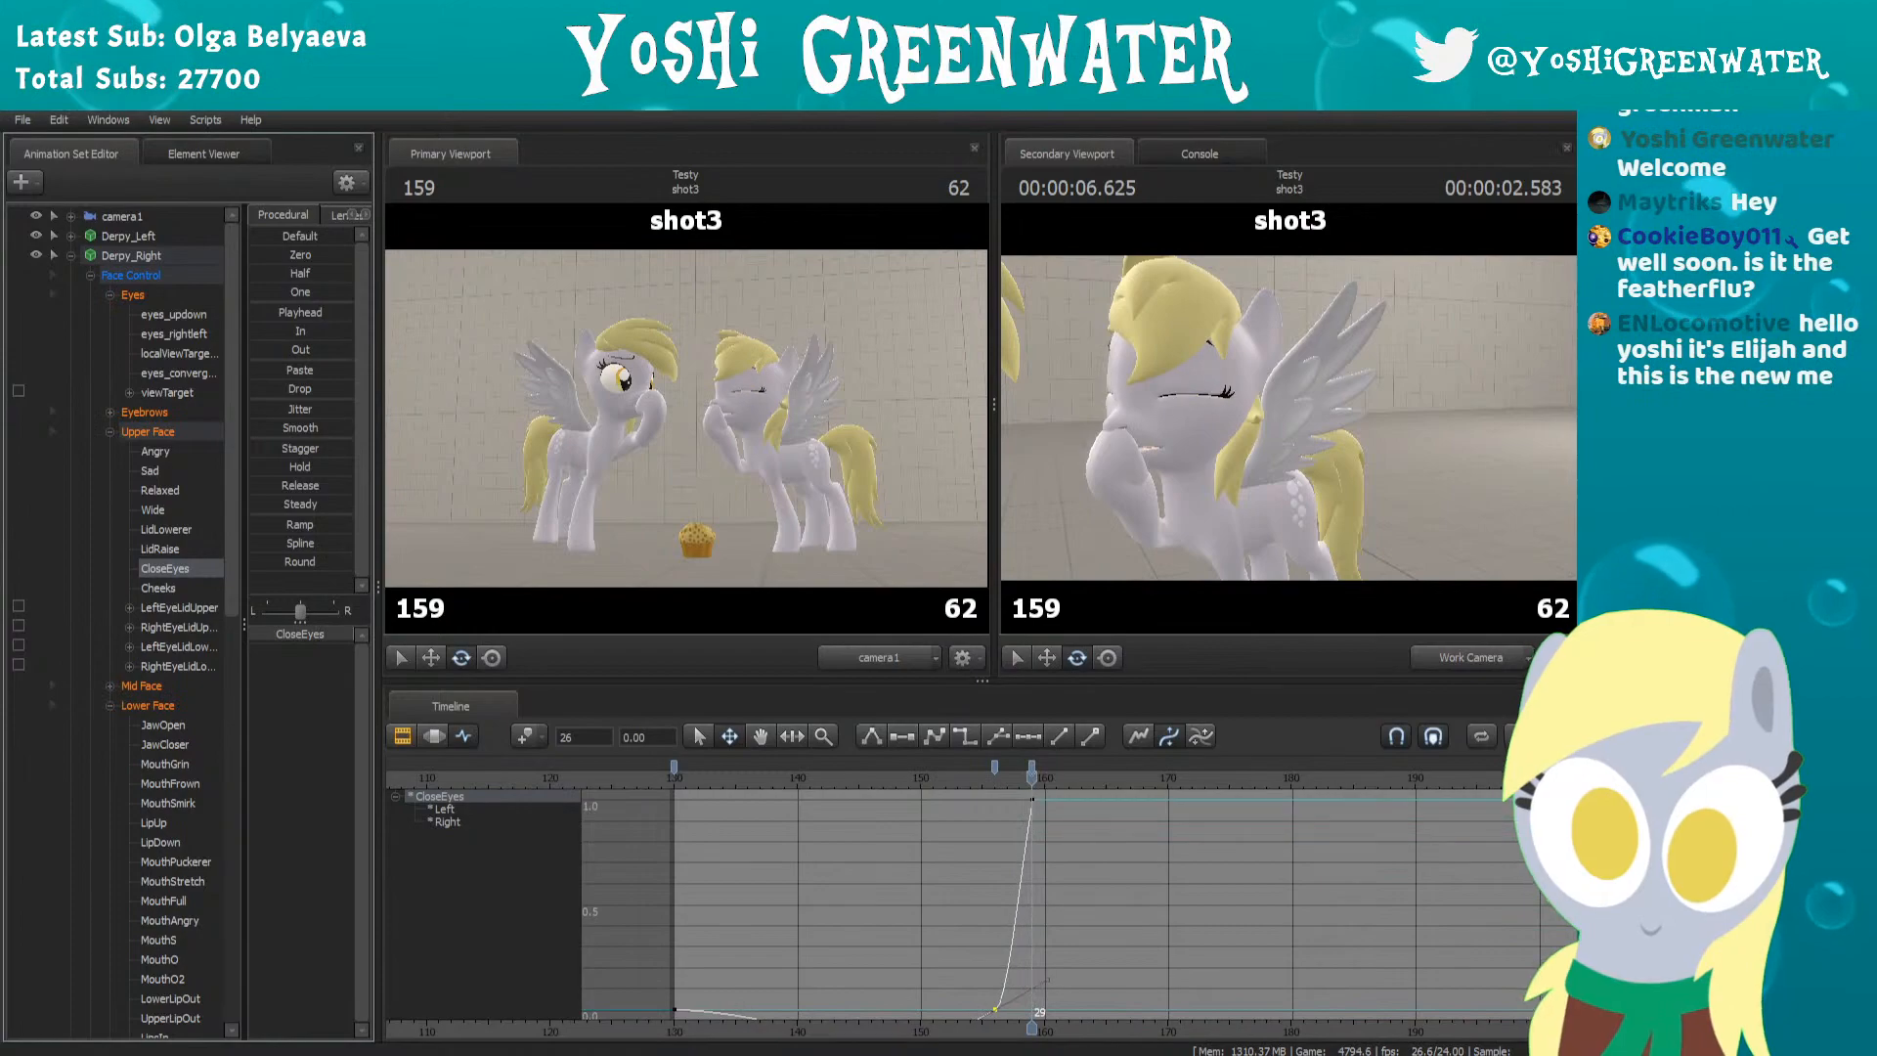
left_click(673, 766)
key("2")
Hold the eyes closed with a CloseEyes key at frame 161 and reopen them fully at frame 166
left_click_drag(983, 778, 1042, 783)
key("m")
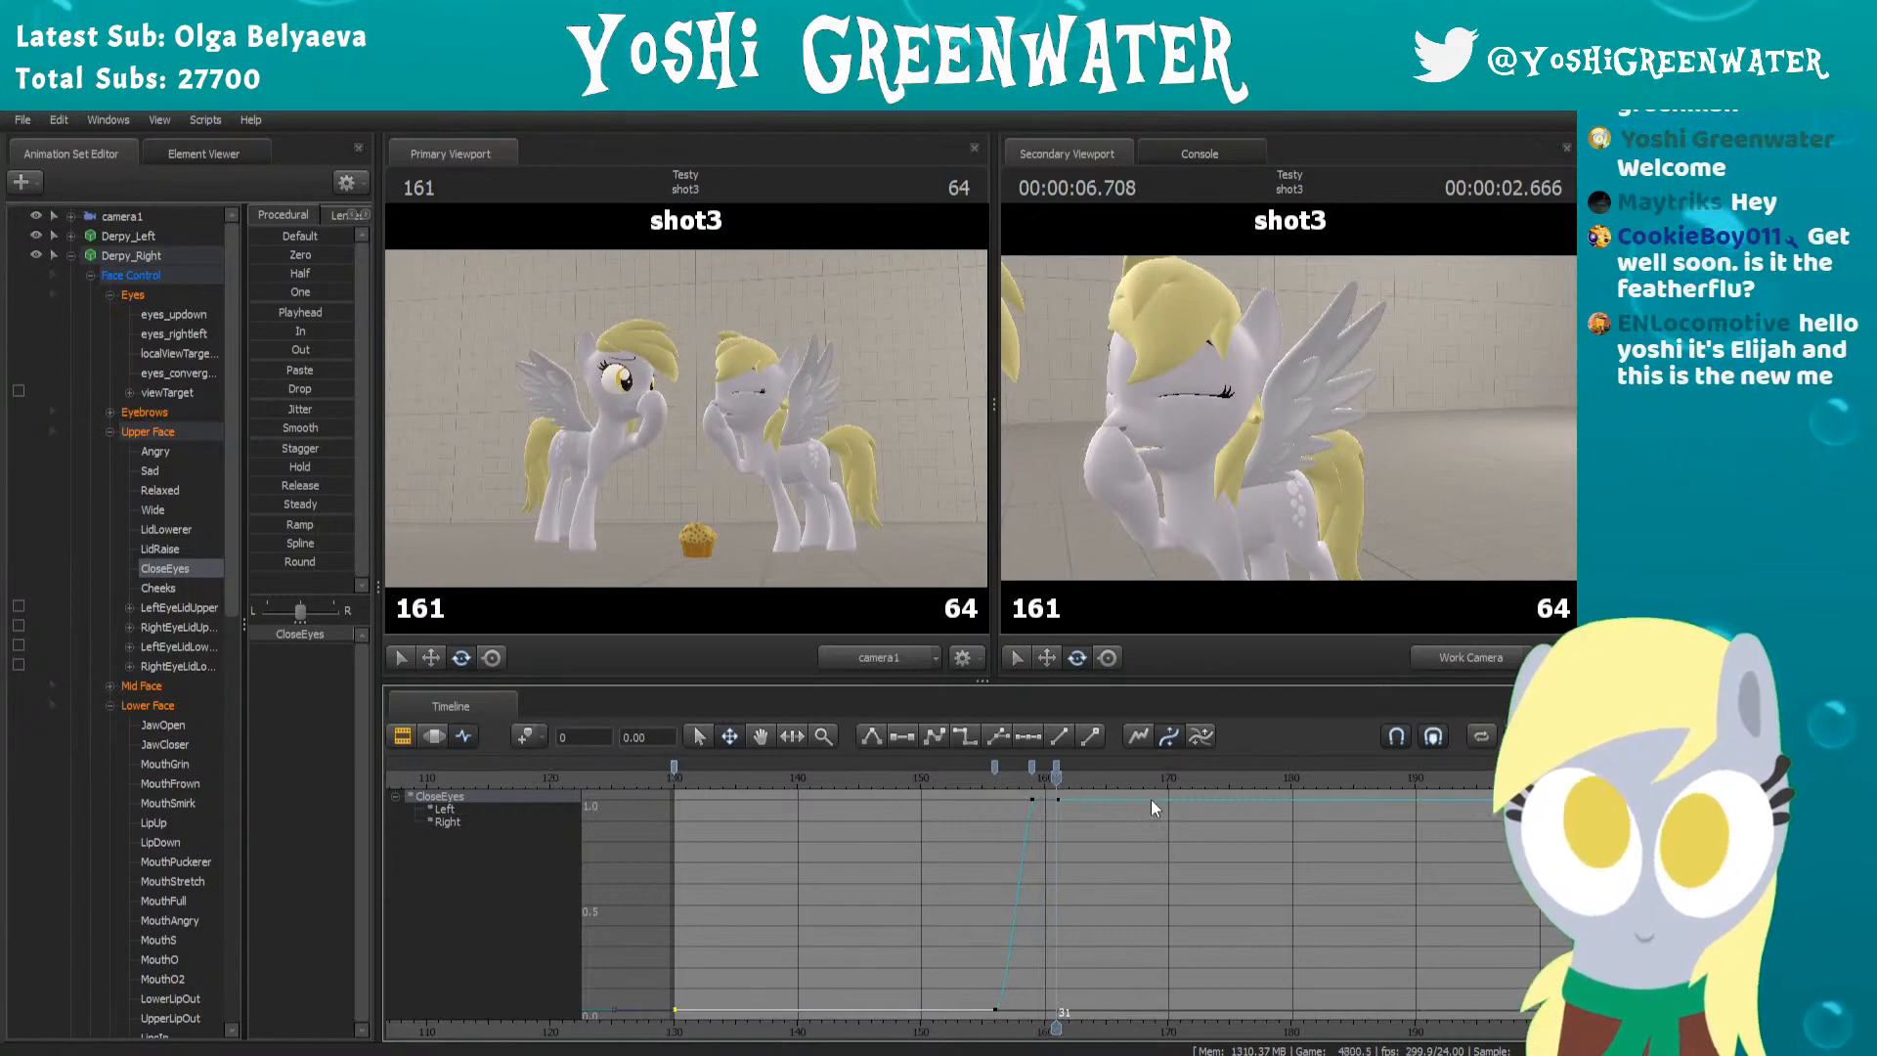
key("Right")
key("Right")
key("Right")
key("Right")
key("Right")
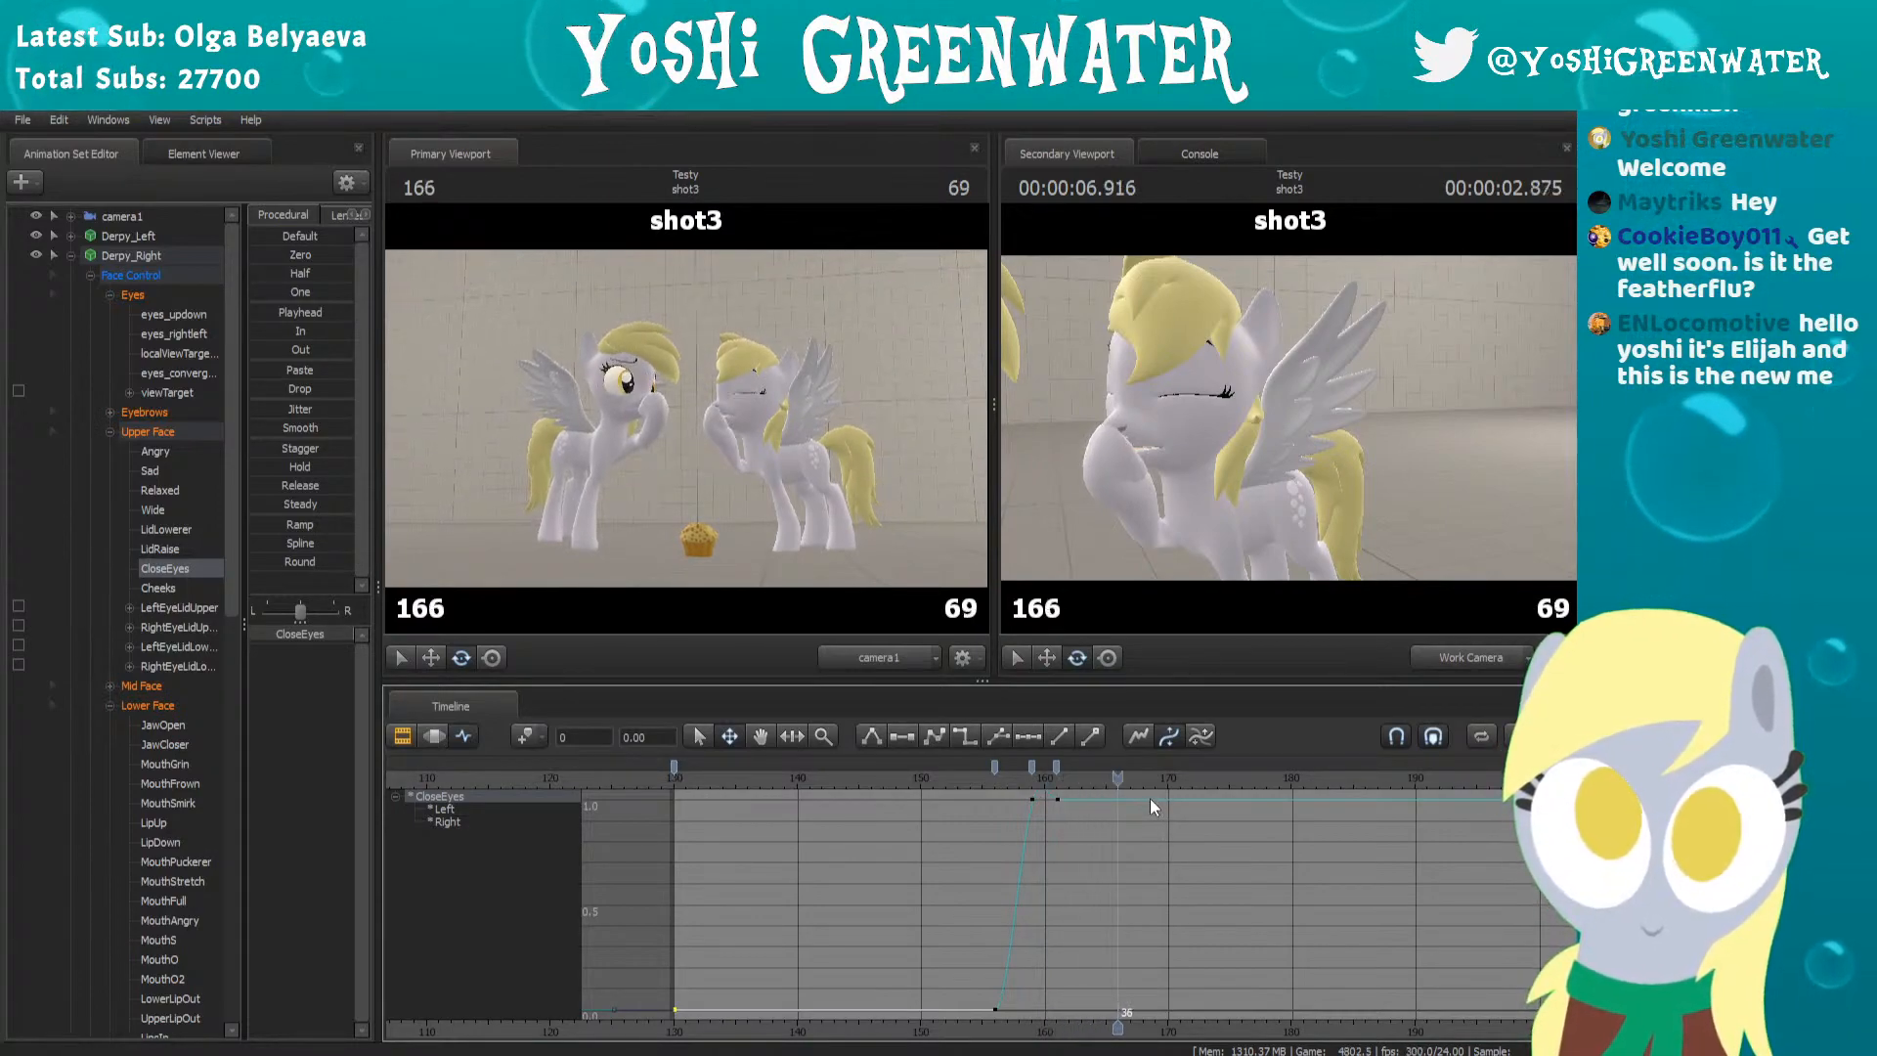
left_click_drag(342, 634, 253, 635)
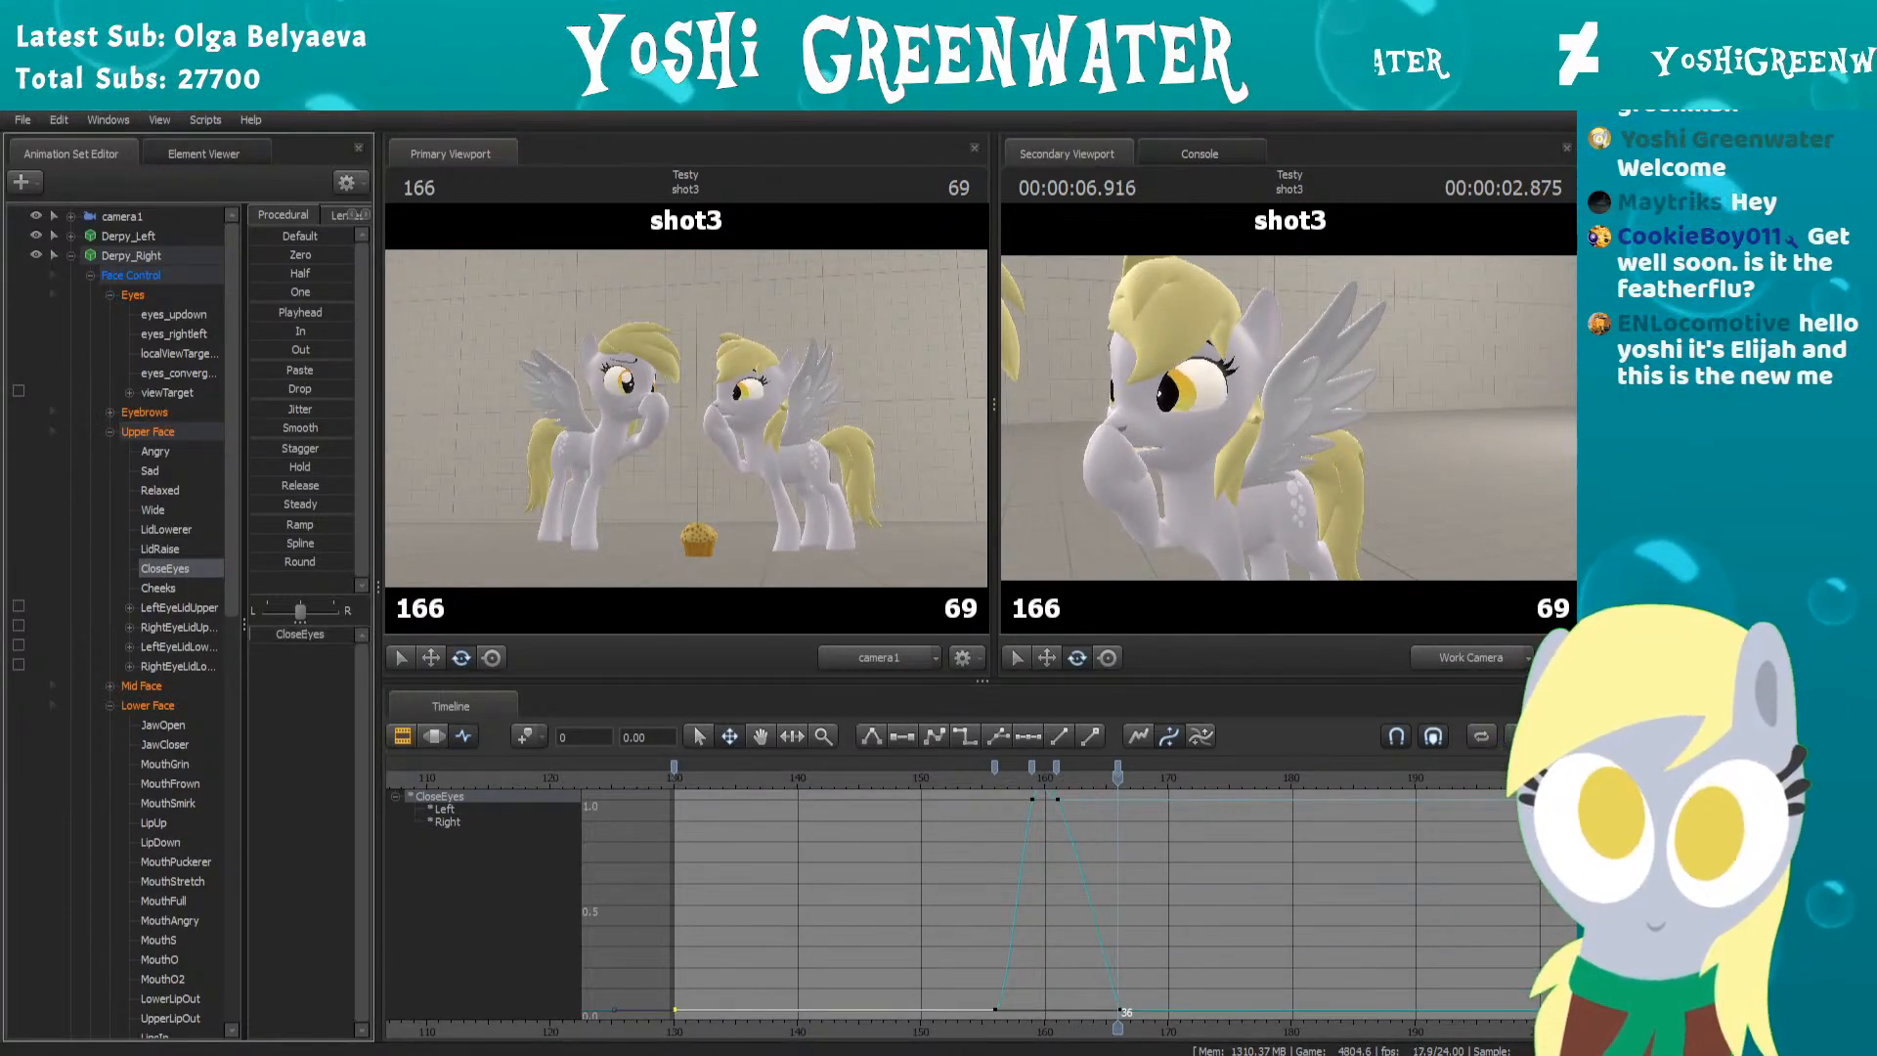
Adjust the CloseEyes curve tangents at the frame 159 closed-eye key and play back the blink
left_click(1031, 762)
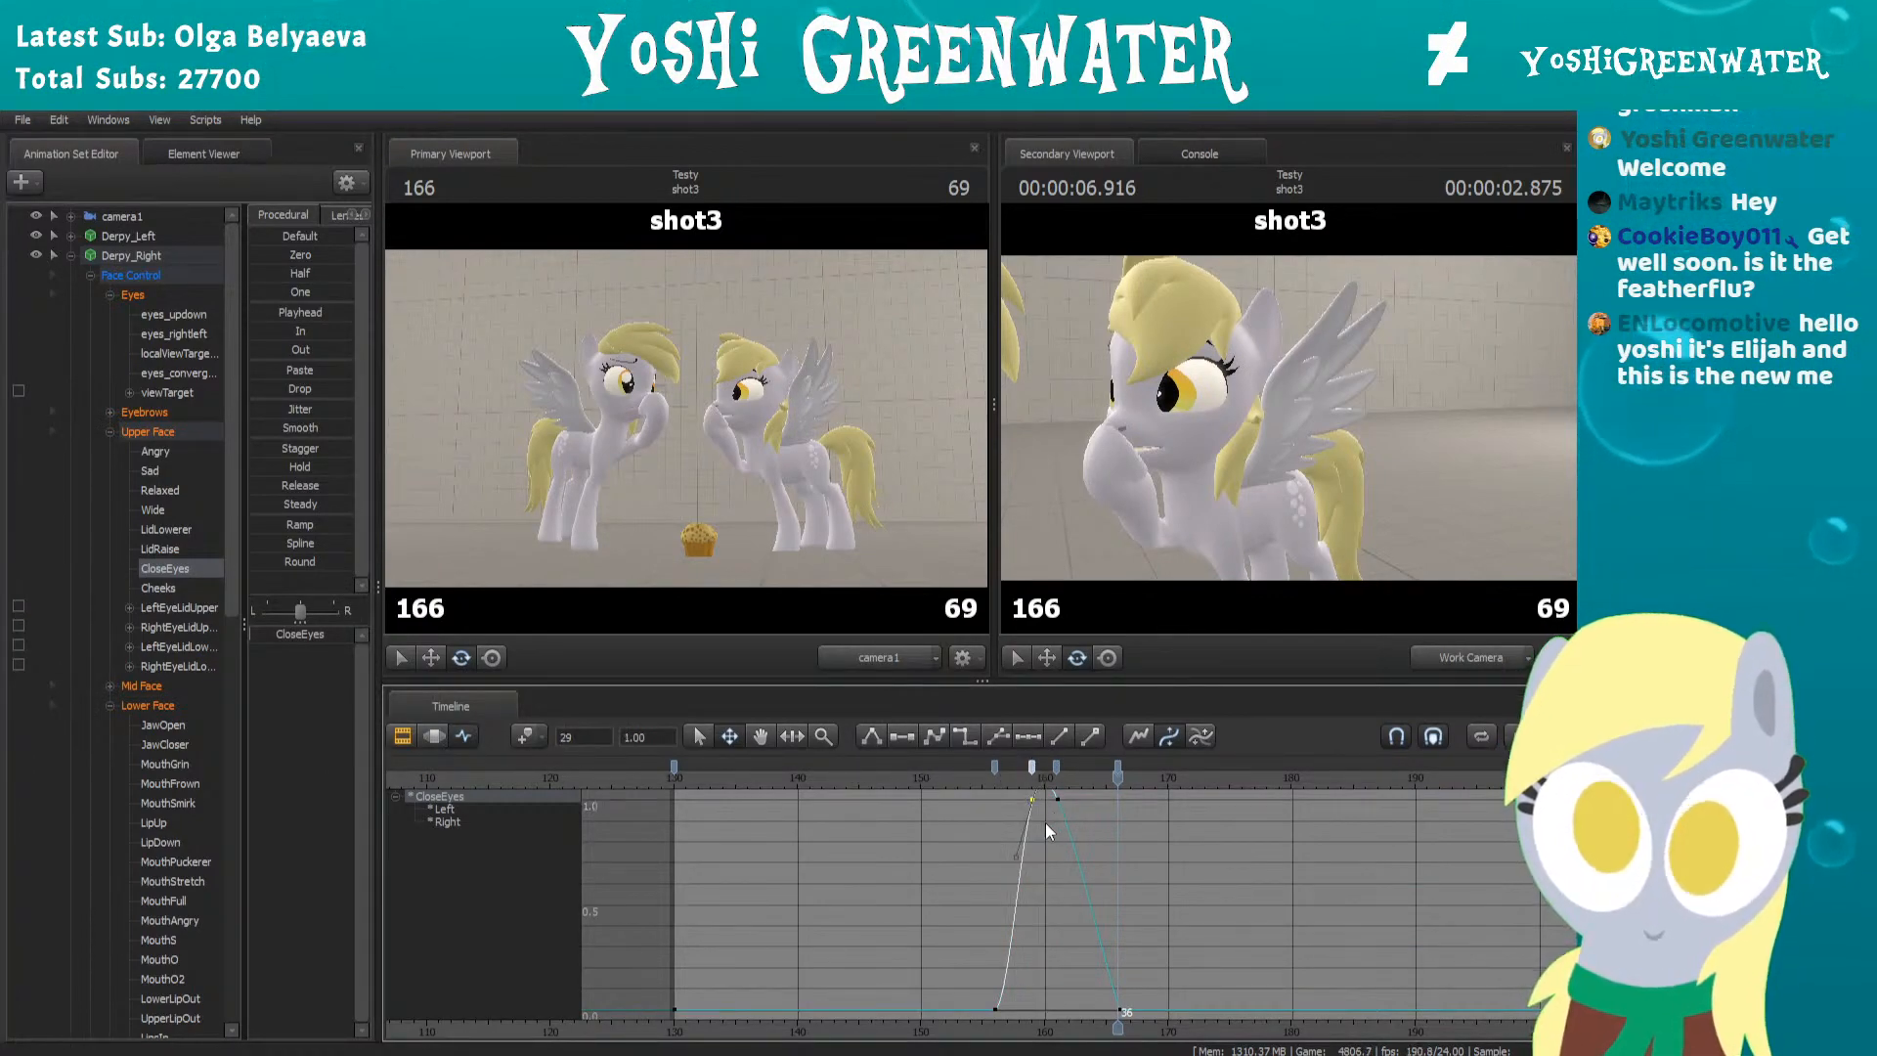
middle_click_drag(1044, 837, 1035, 882)
scroll(1034, 881, "up", 5)
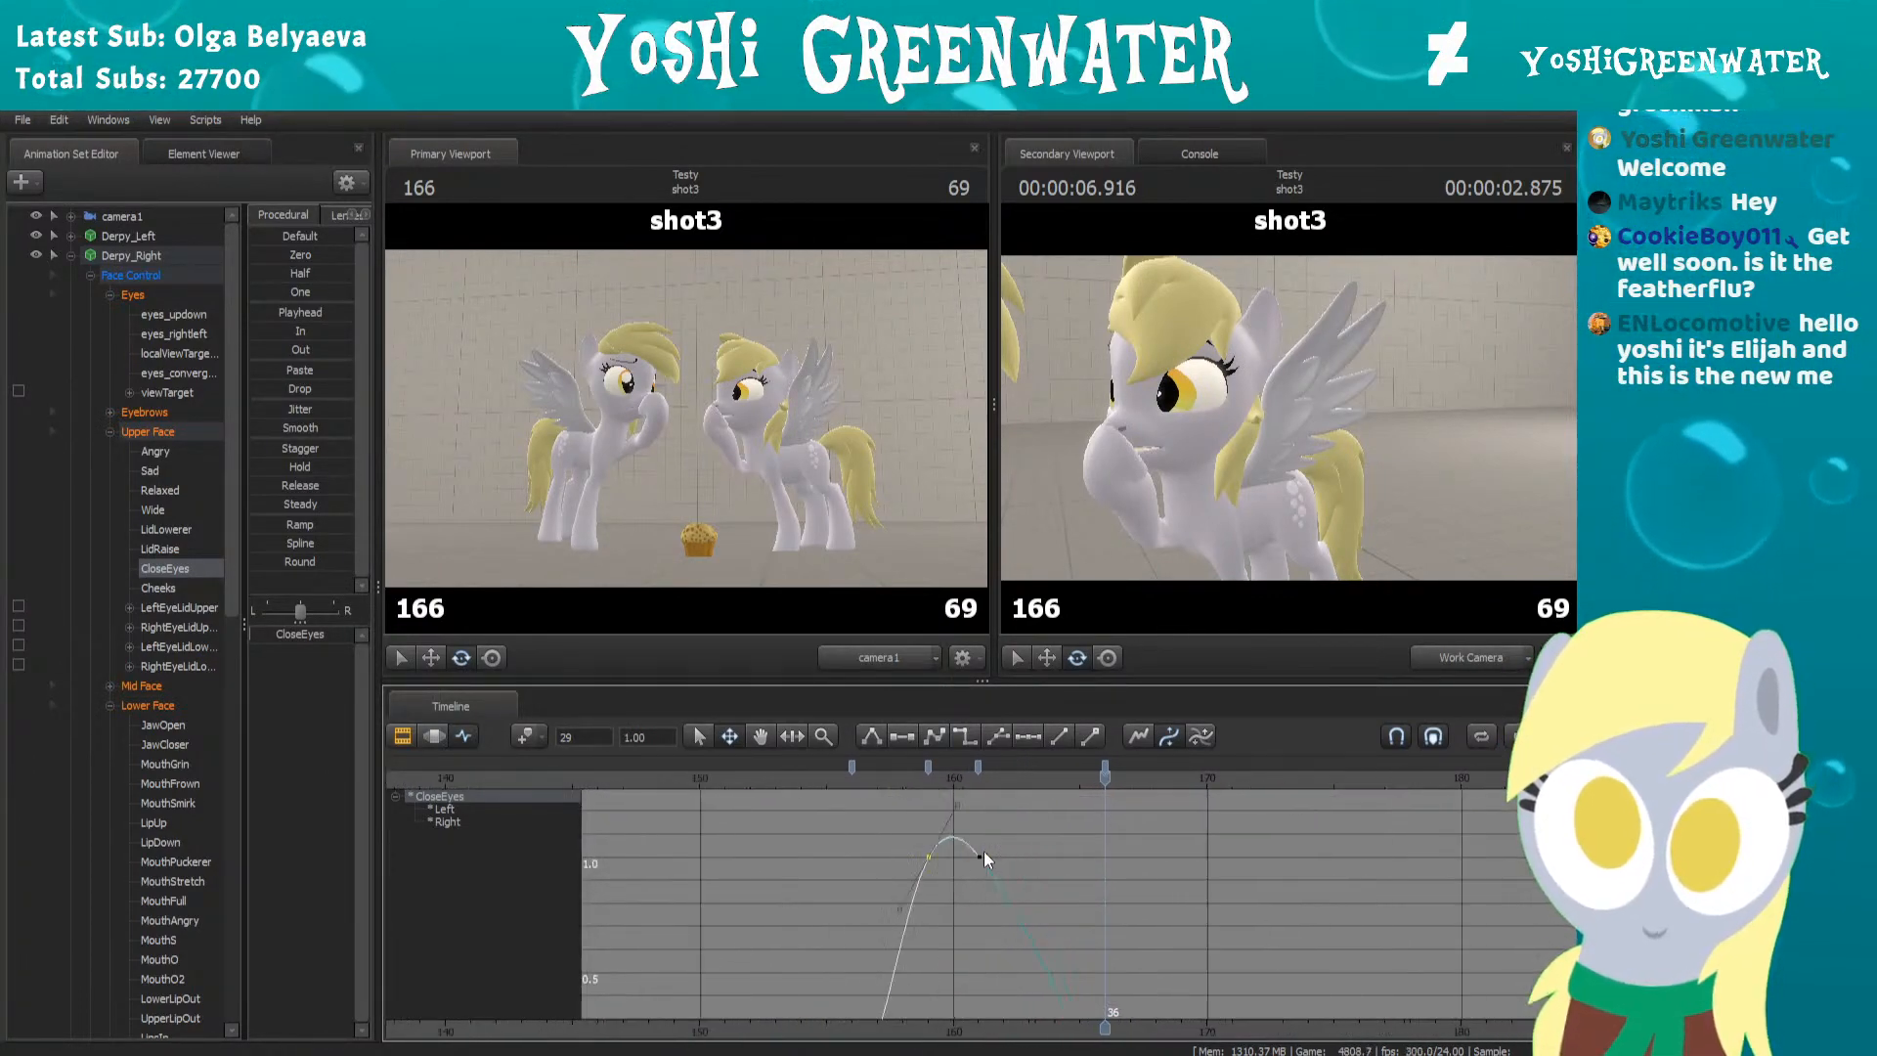
left_click_drag(851, 769, 765, 772)
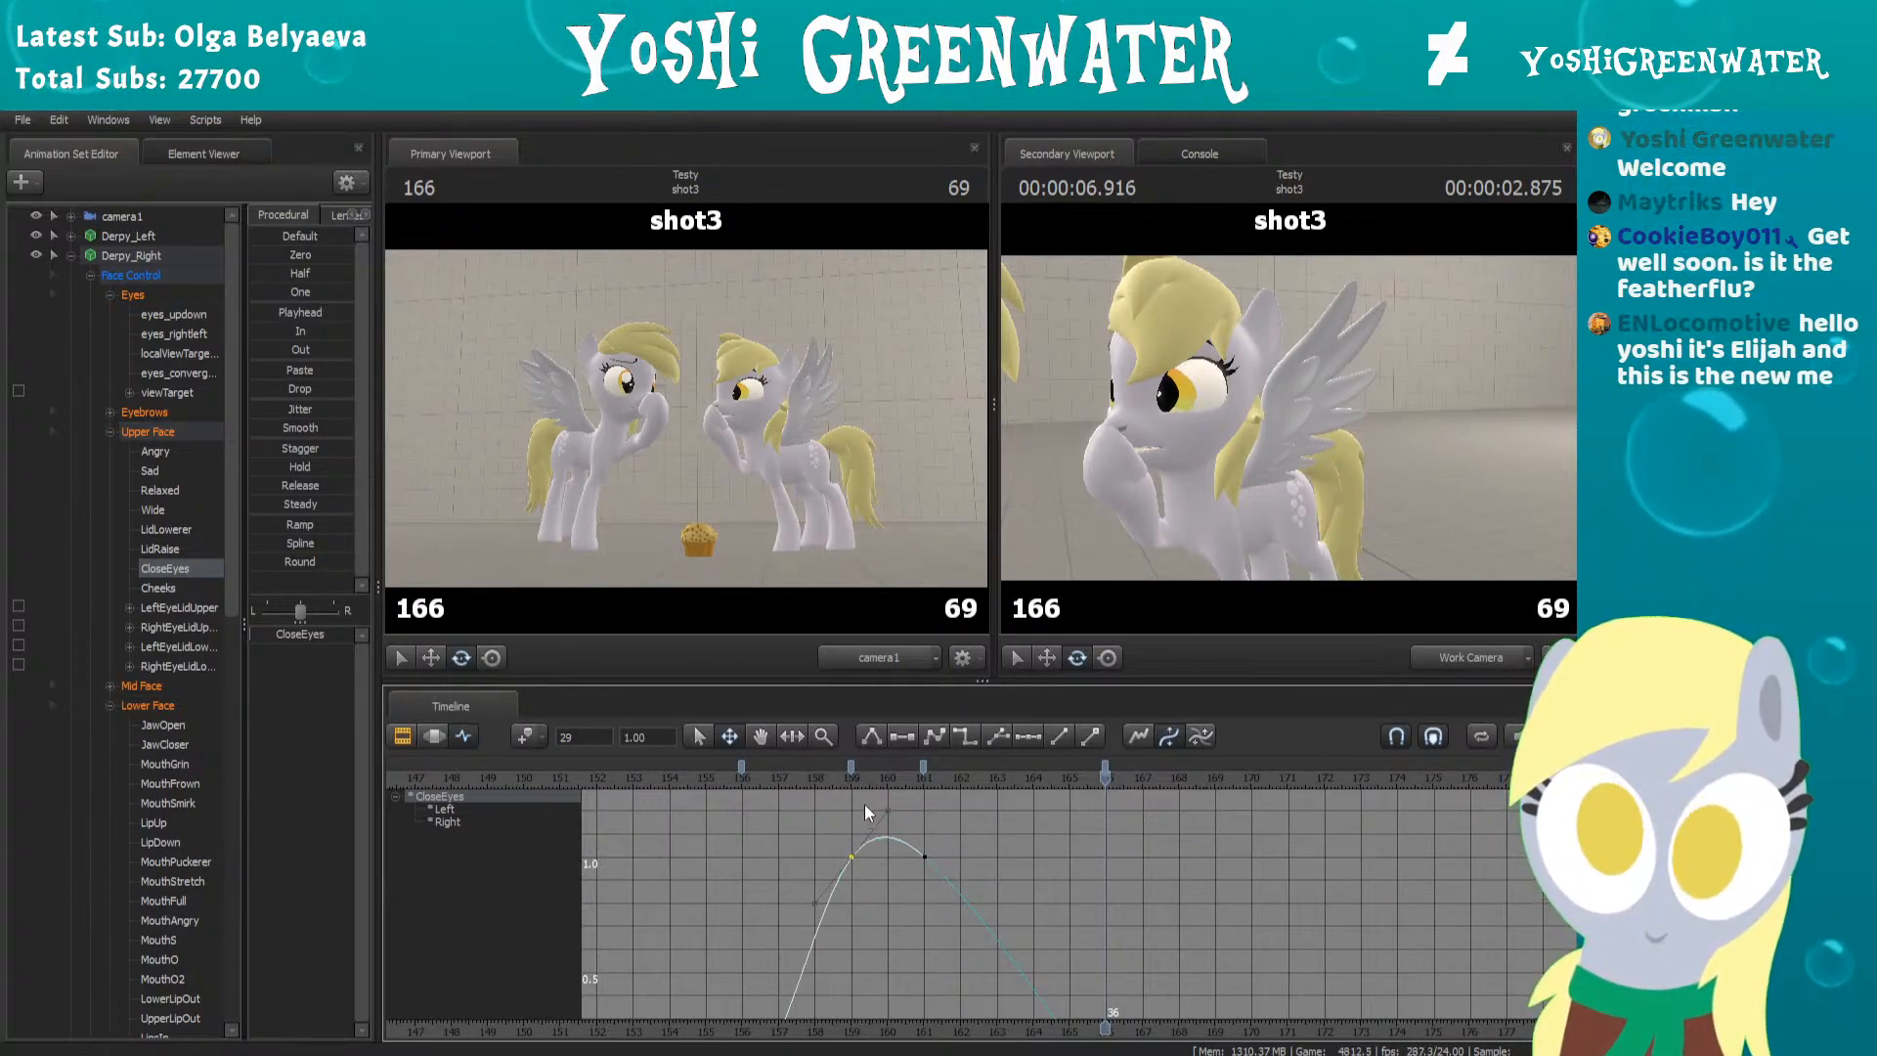
key("4")
scroll(836, 853, "down", 6)
middle_click_drag(967, 898, 937, 817)
scroll(940, 814, "down", 5)
left_click(1013, 779)
key("space")
key("space")
scroll(1036, 793, "up", 7)
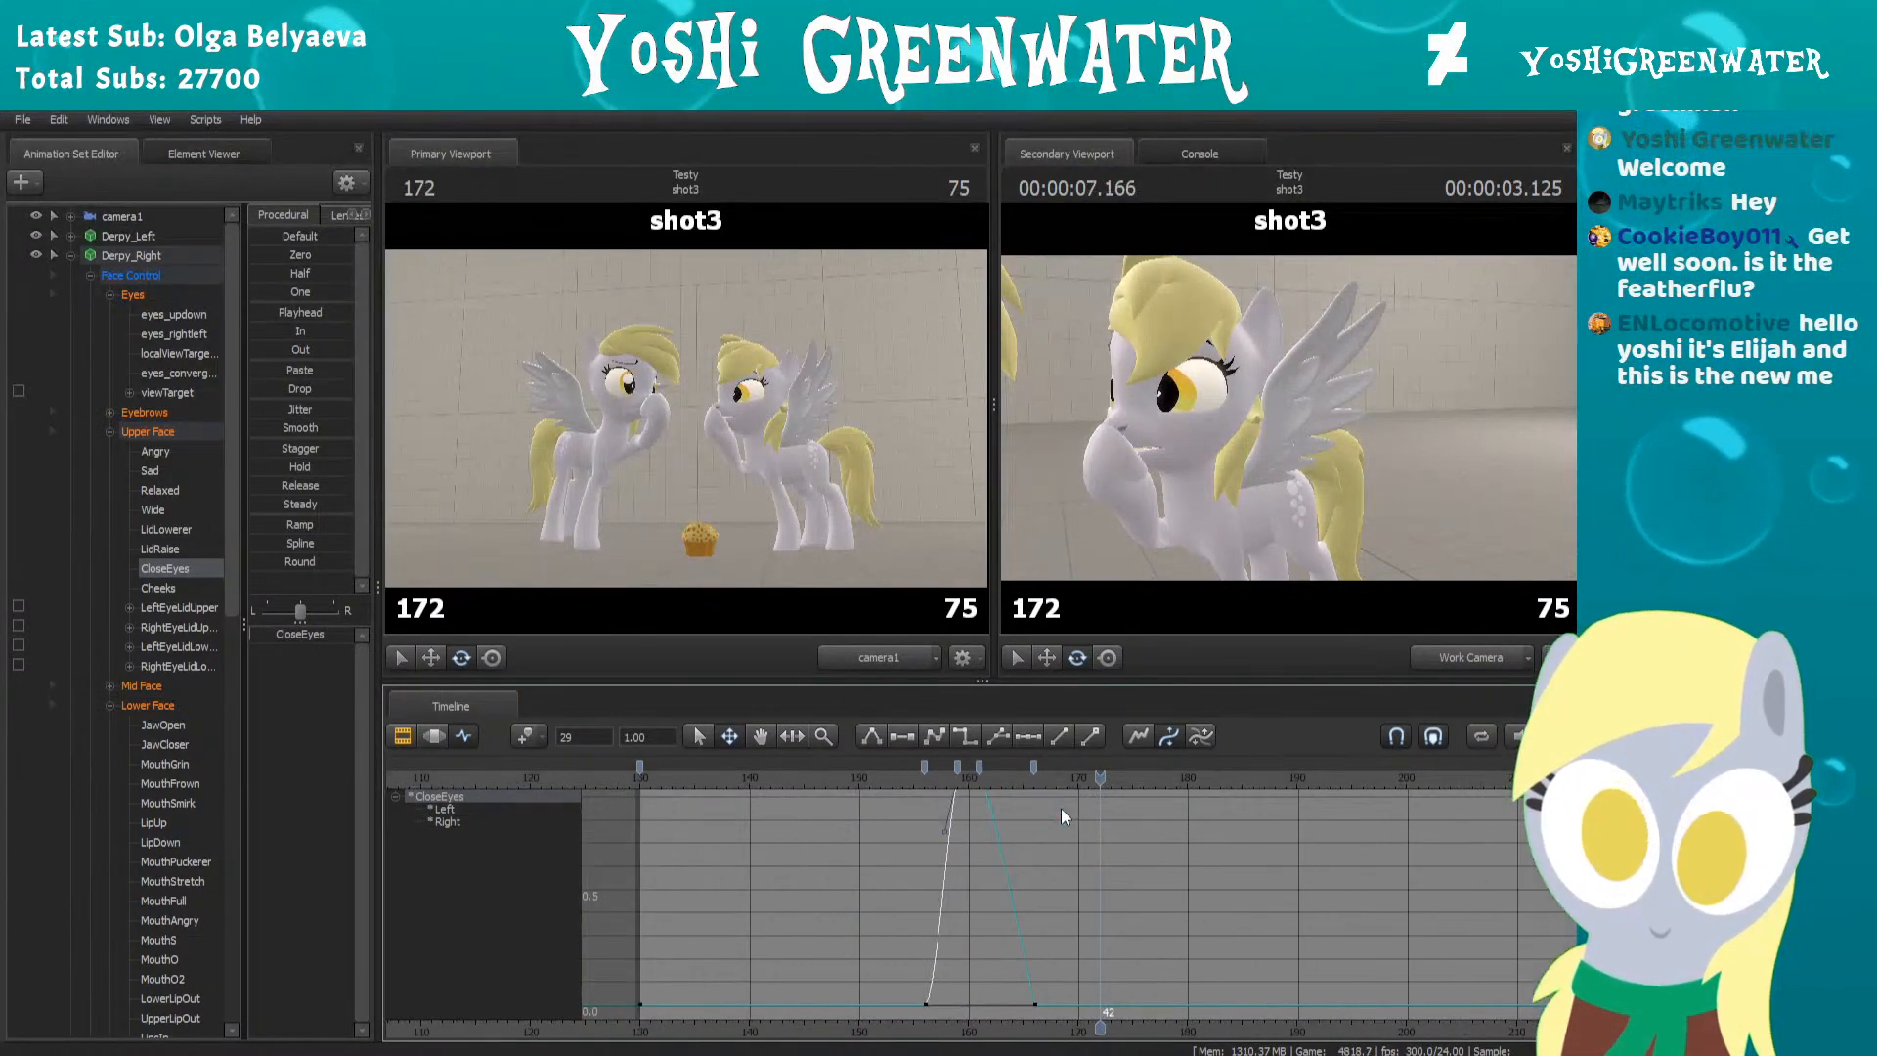
Shorten the blink by moving the second closed-eye key to frame 160 and the reopening key to frame 162
left_click_drag(807, 766, 796, 766)
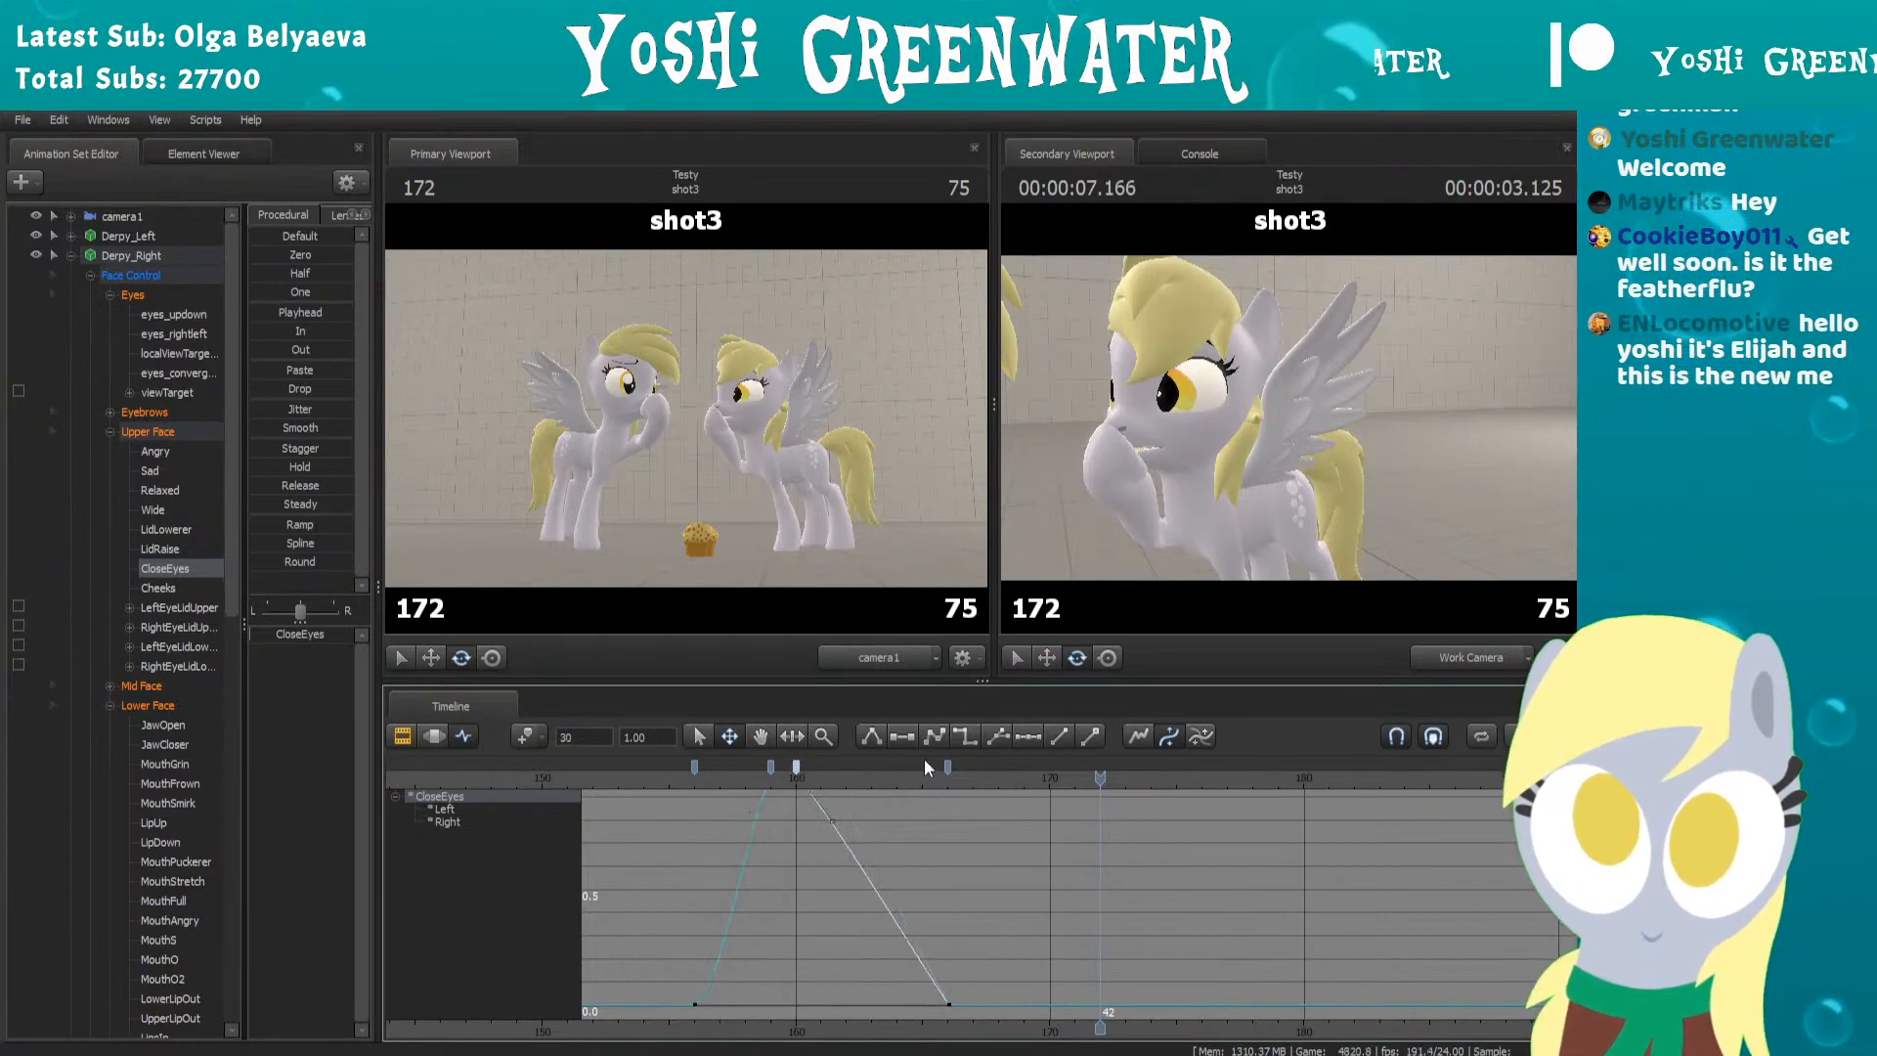
left_click_drag(947, 766, 864, 776)
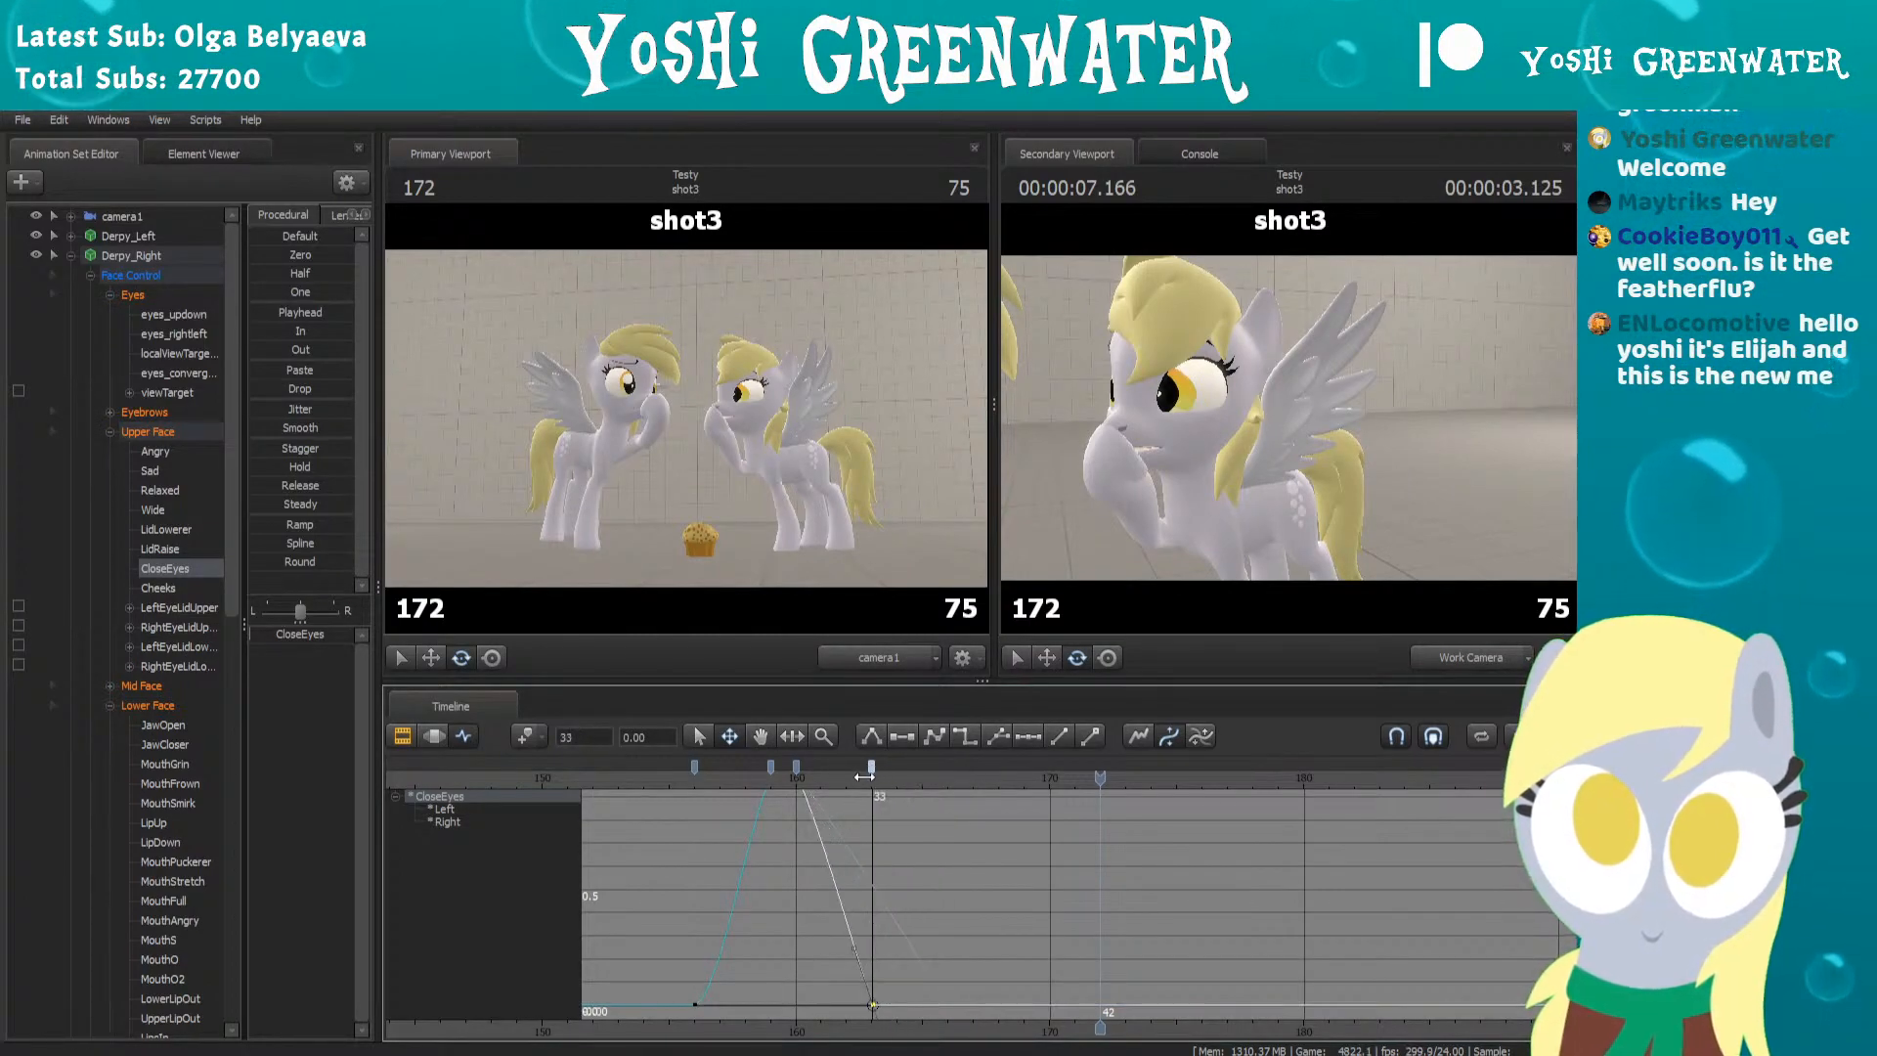
left_click(655, 775)
key("space")
key("space")
left_click_drag(870, 767, 846, 765)
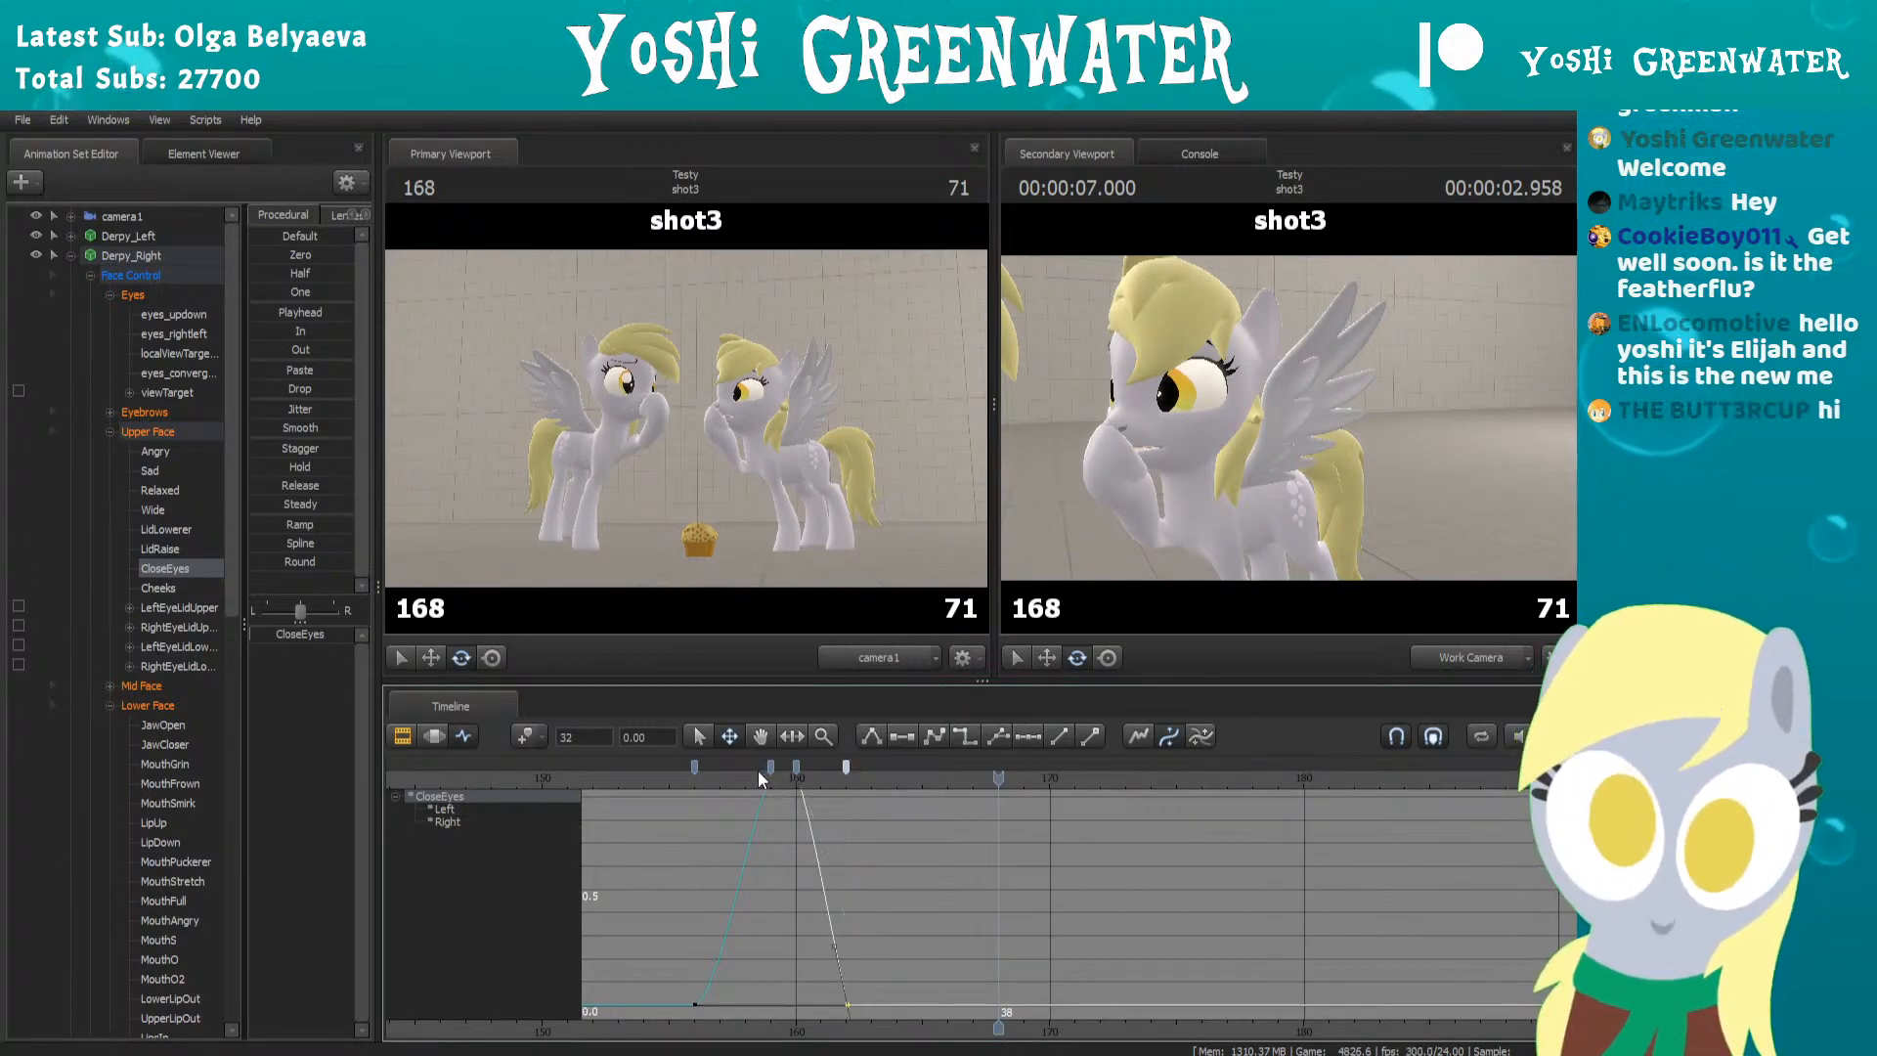
Shift the two closed-eye keys to frames 158 and 159 and the reopening key to frame 161
left_click(759, 770)
left_click(771, 767)
left_click(847, 764)
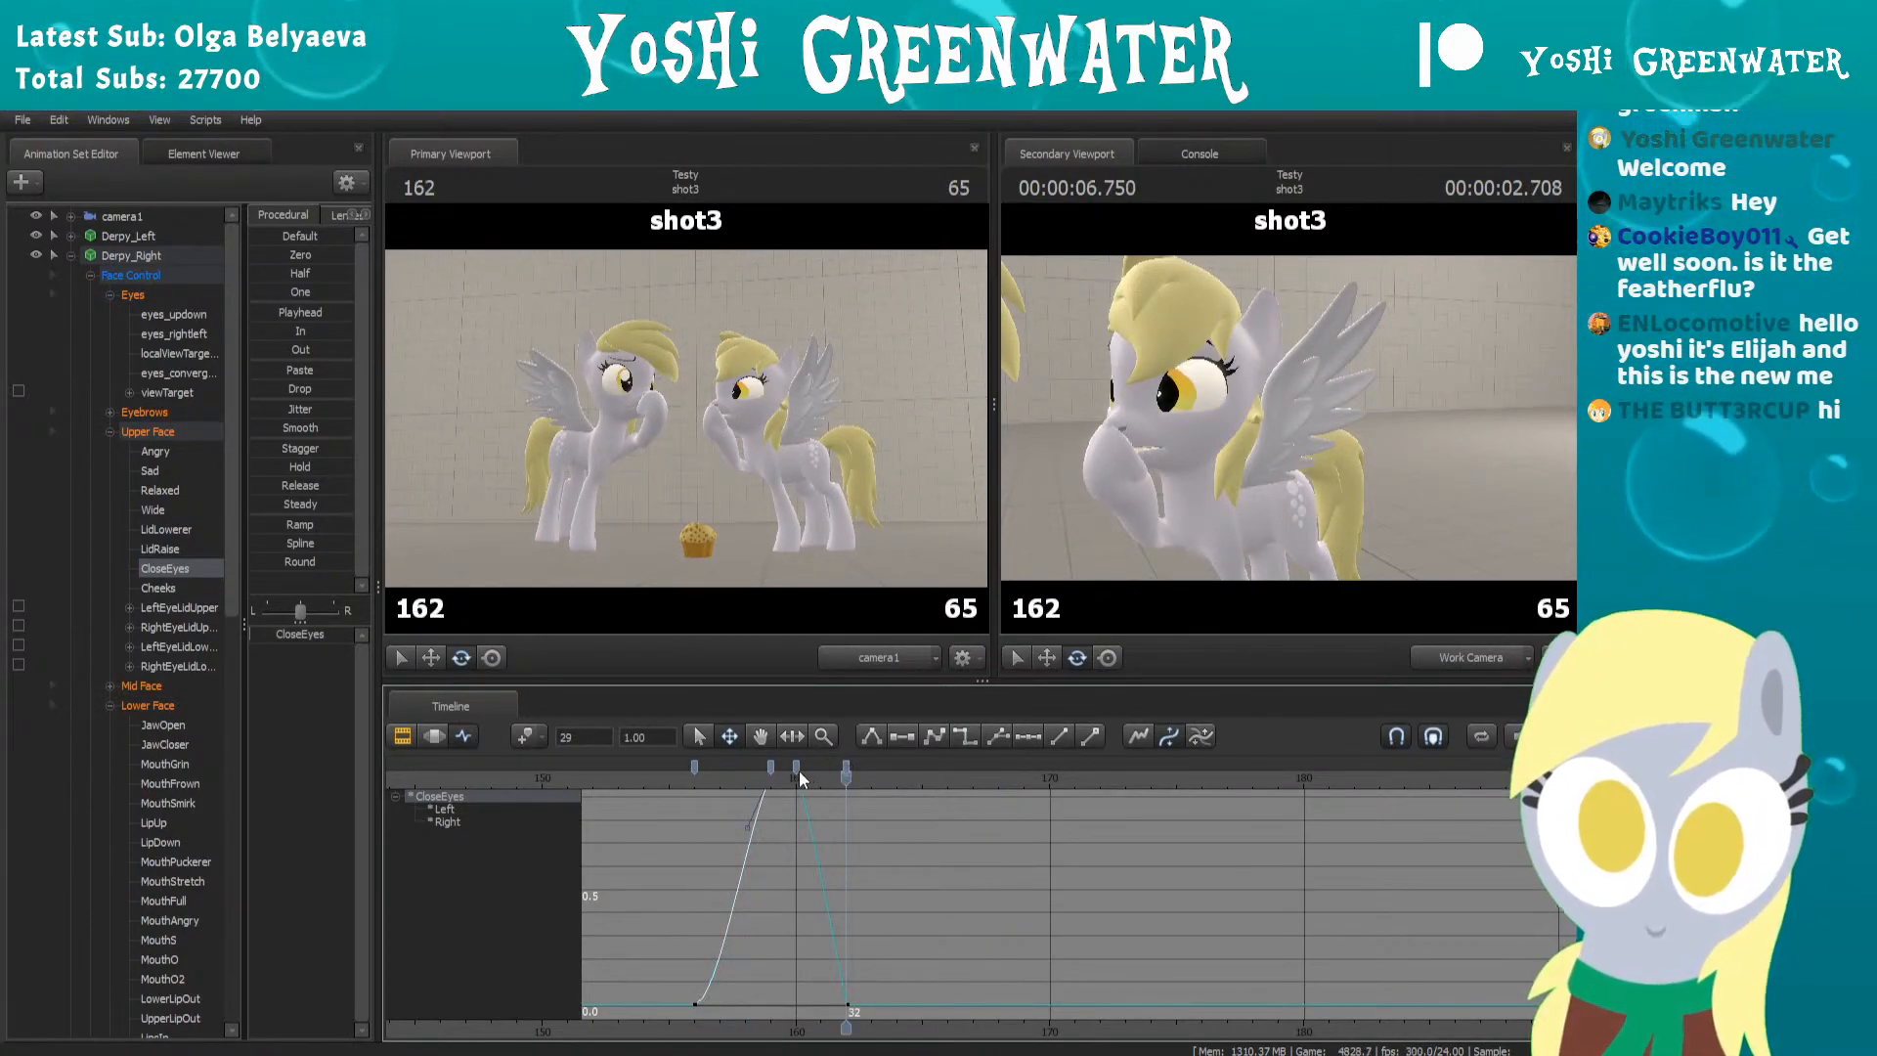
left_click(768, 769)
left_click(847, 769)
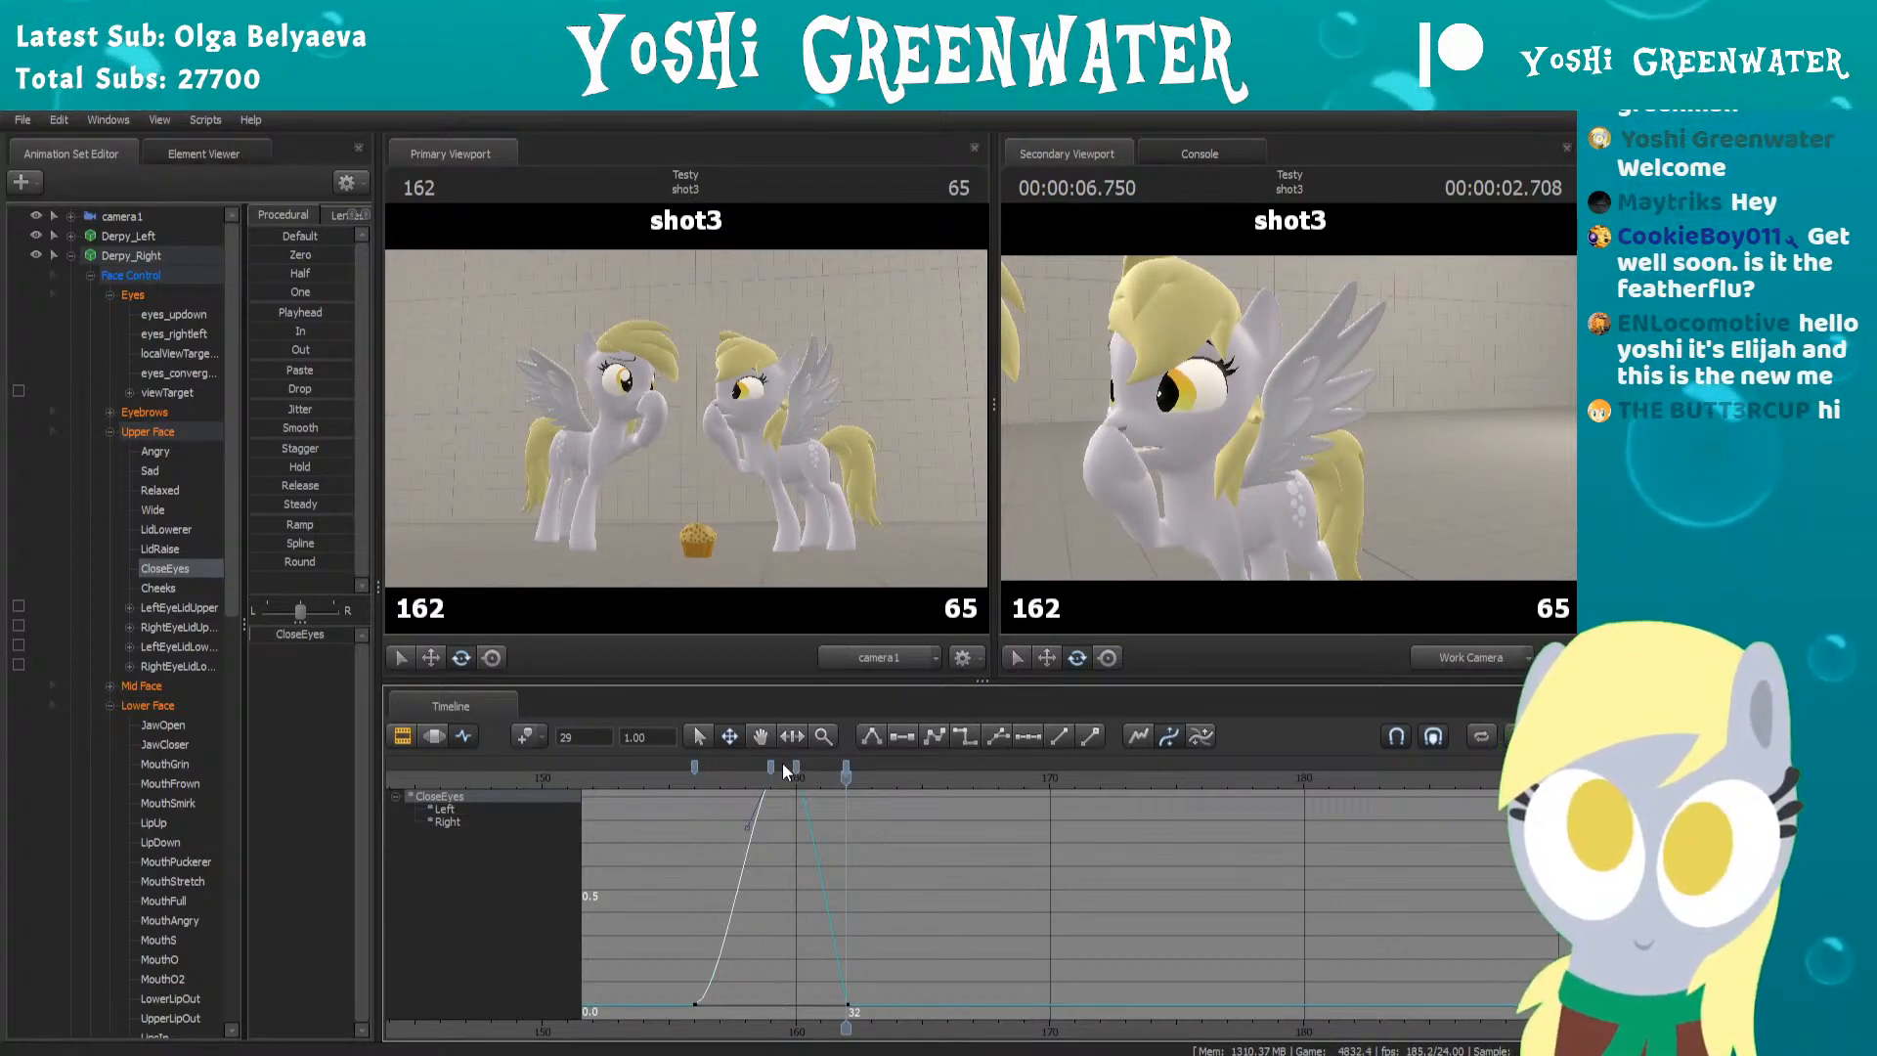
left_click(794, 765)
left_click(845, 765)
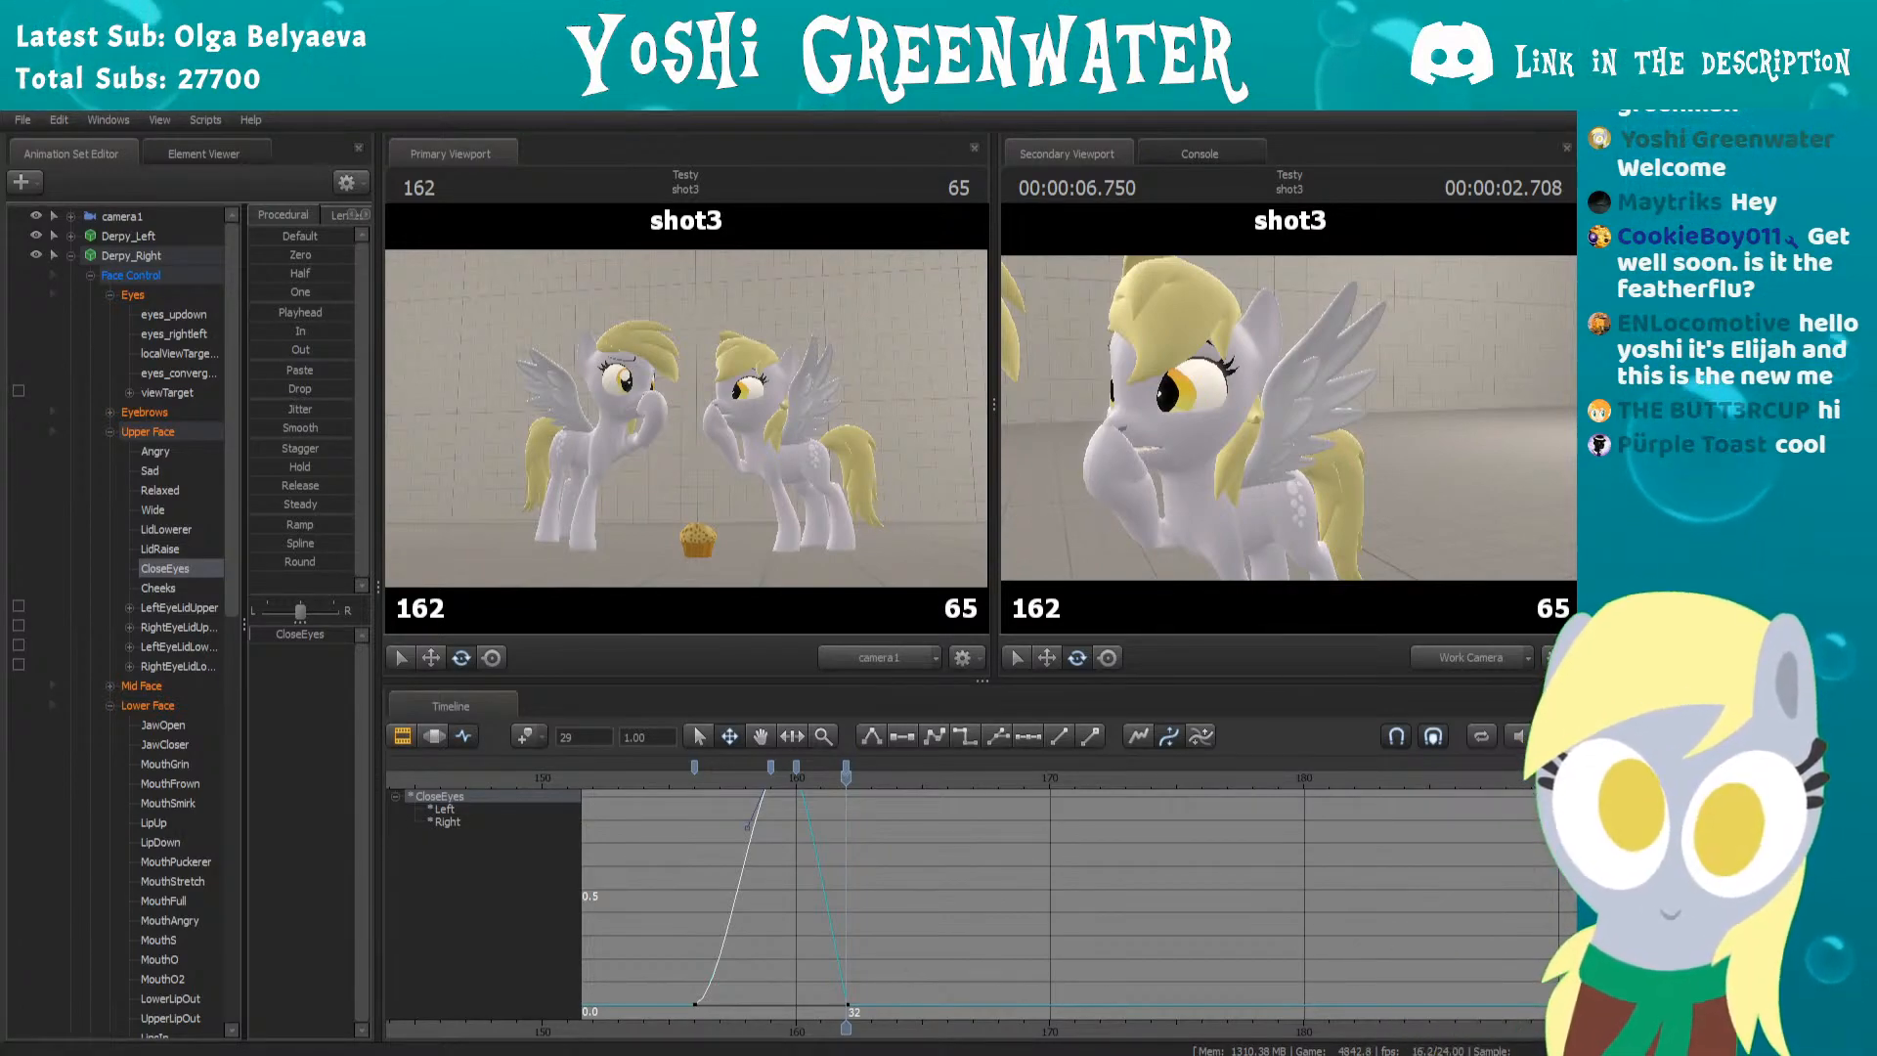
mouse_move(664, 778)
left_mouse_down()
mouse_move(794, 766)
mouse_move(770, 767)
left_mouse_up()
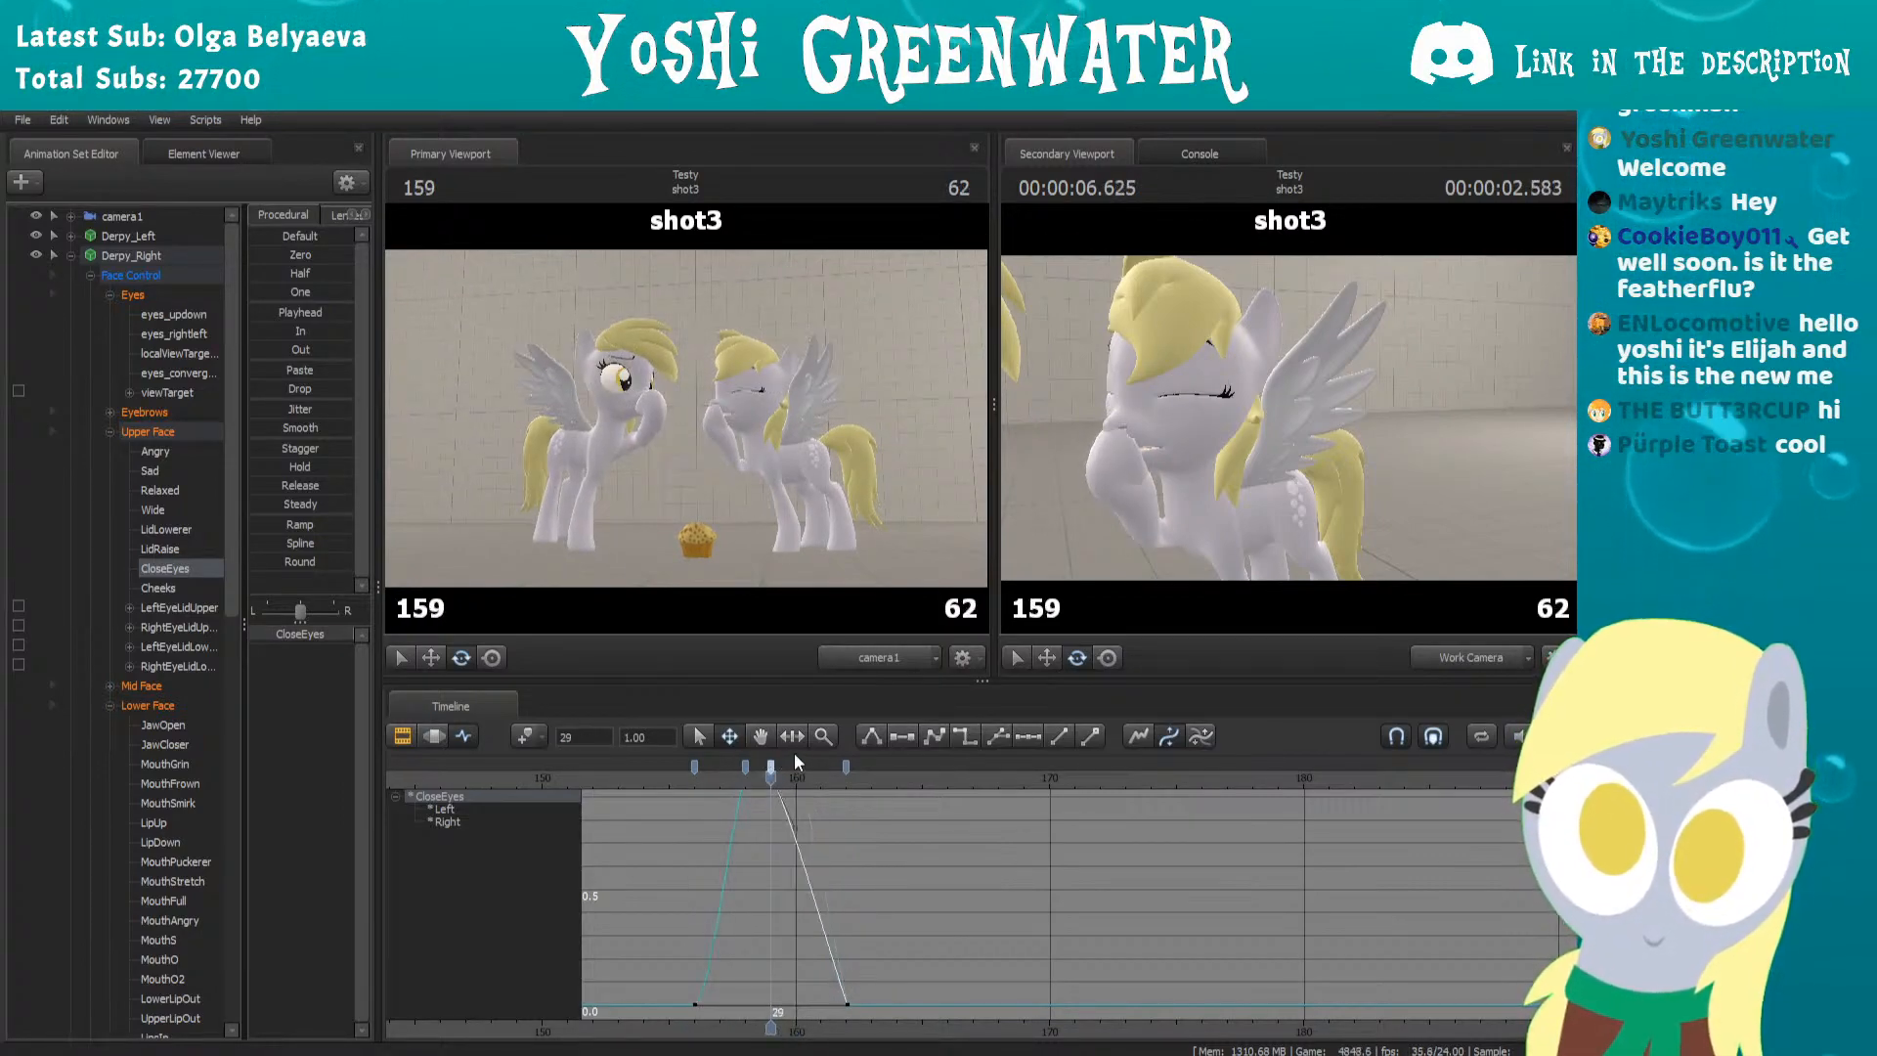
left_click(644, 777)
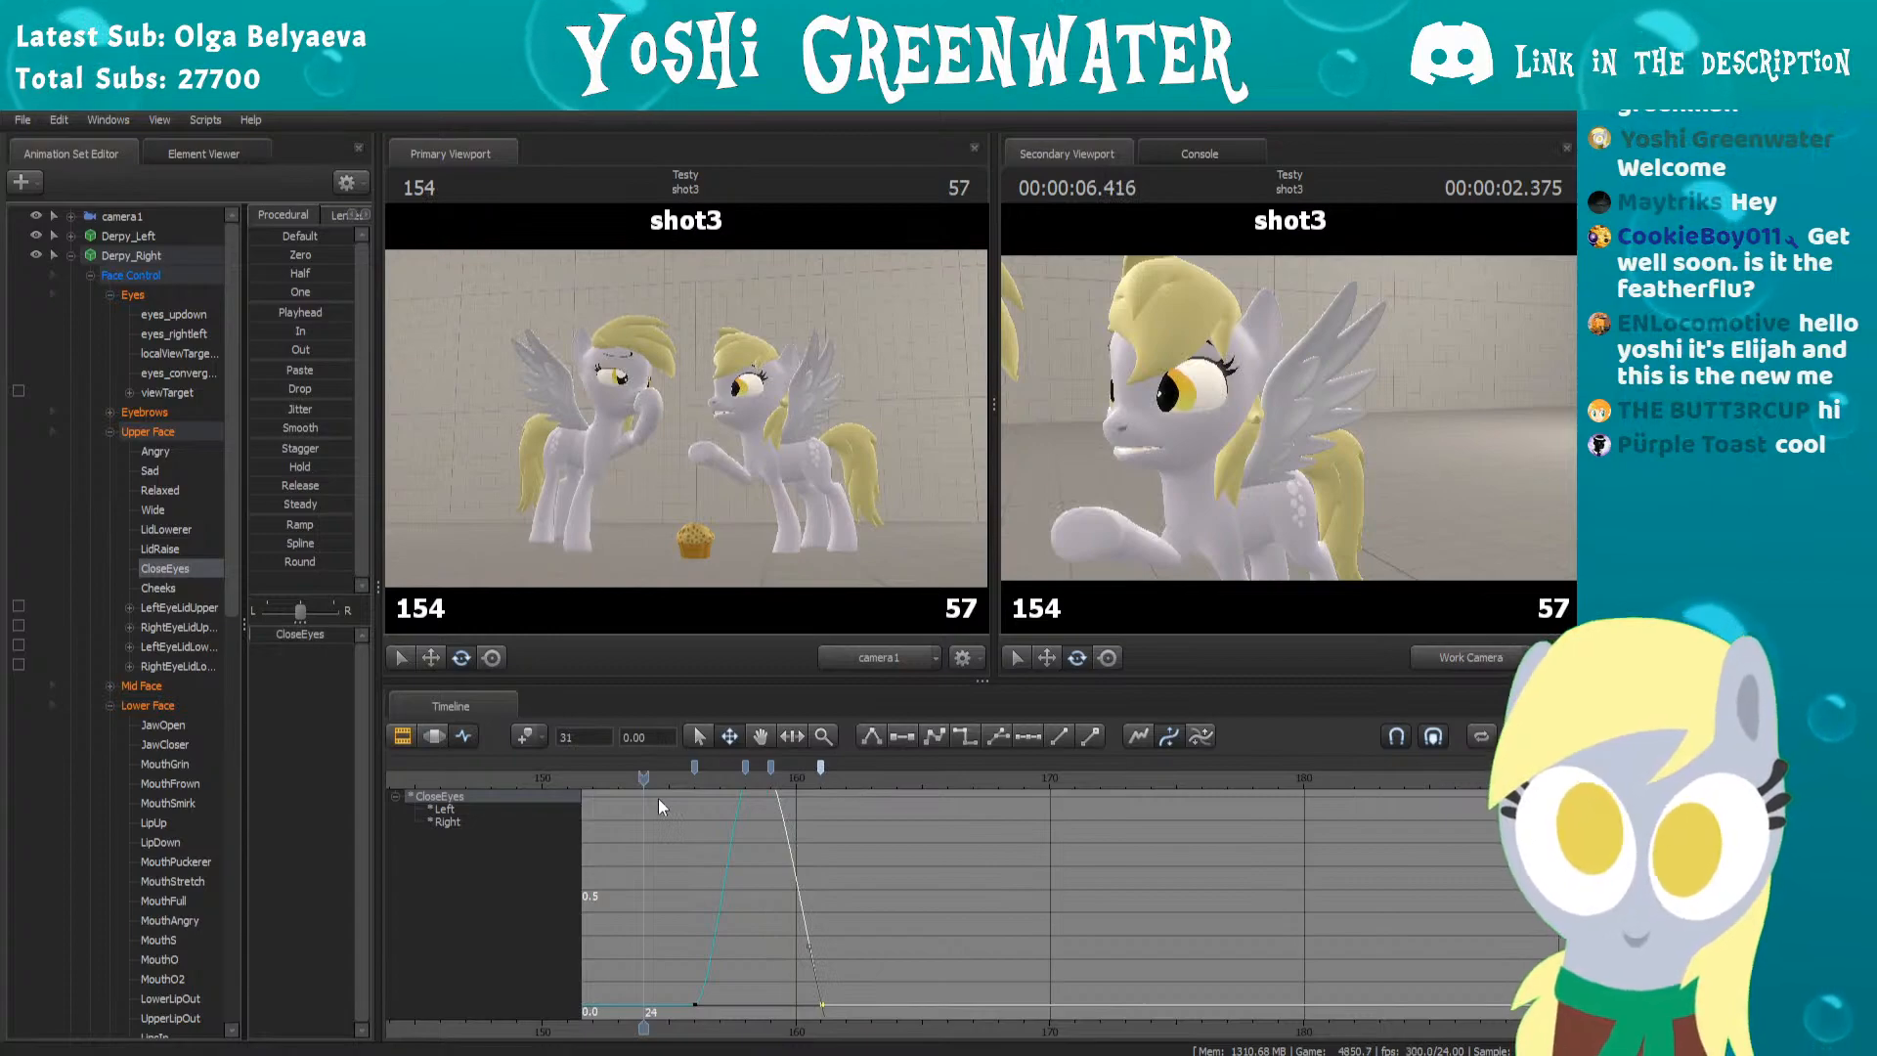
Play back Derpy_Right's retimed blink twice from around frame 150
scroll(794, 842, "down", 2)
scroll(795, 843, "down", 1)
middle_click_drag(717, 1026, 1036, 999)
left_click_drag(917, 786, 901, 788)
key("space")
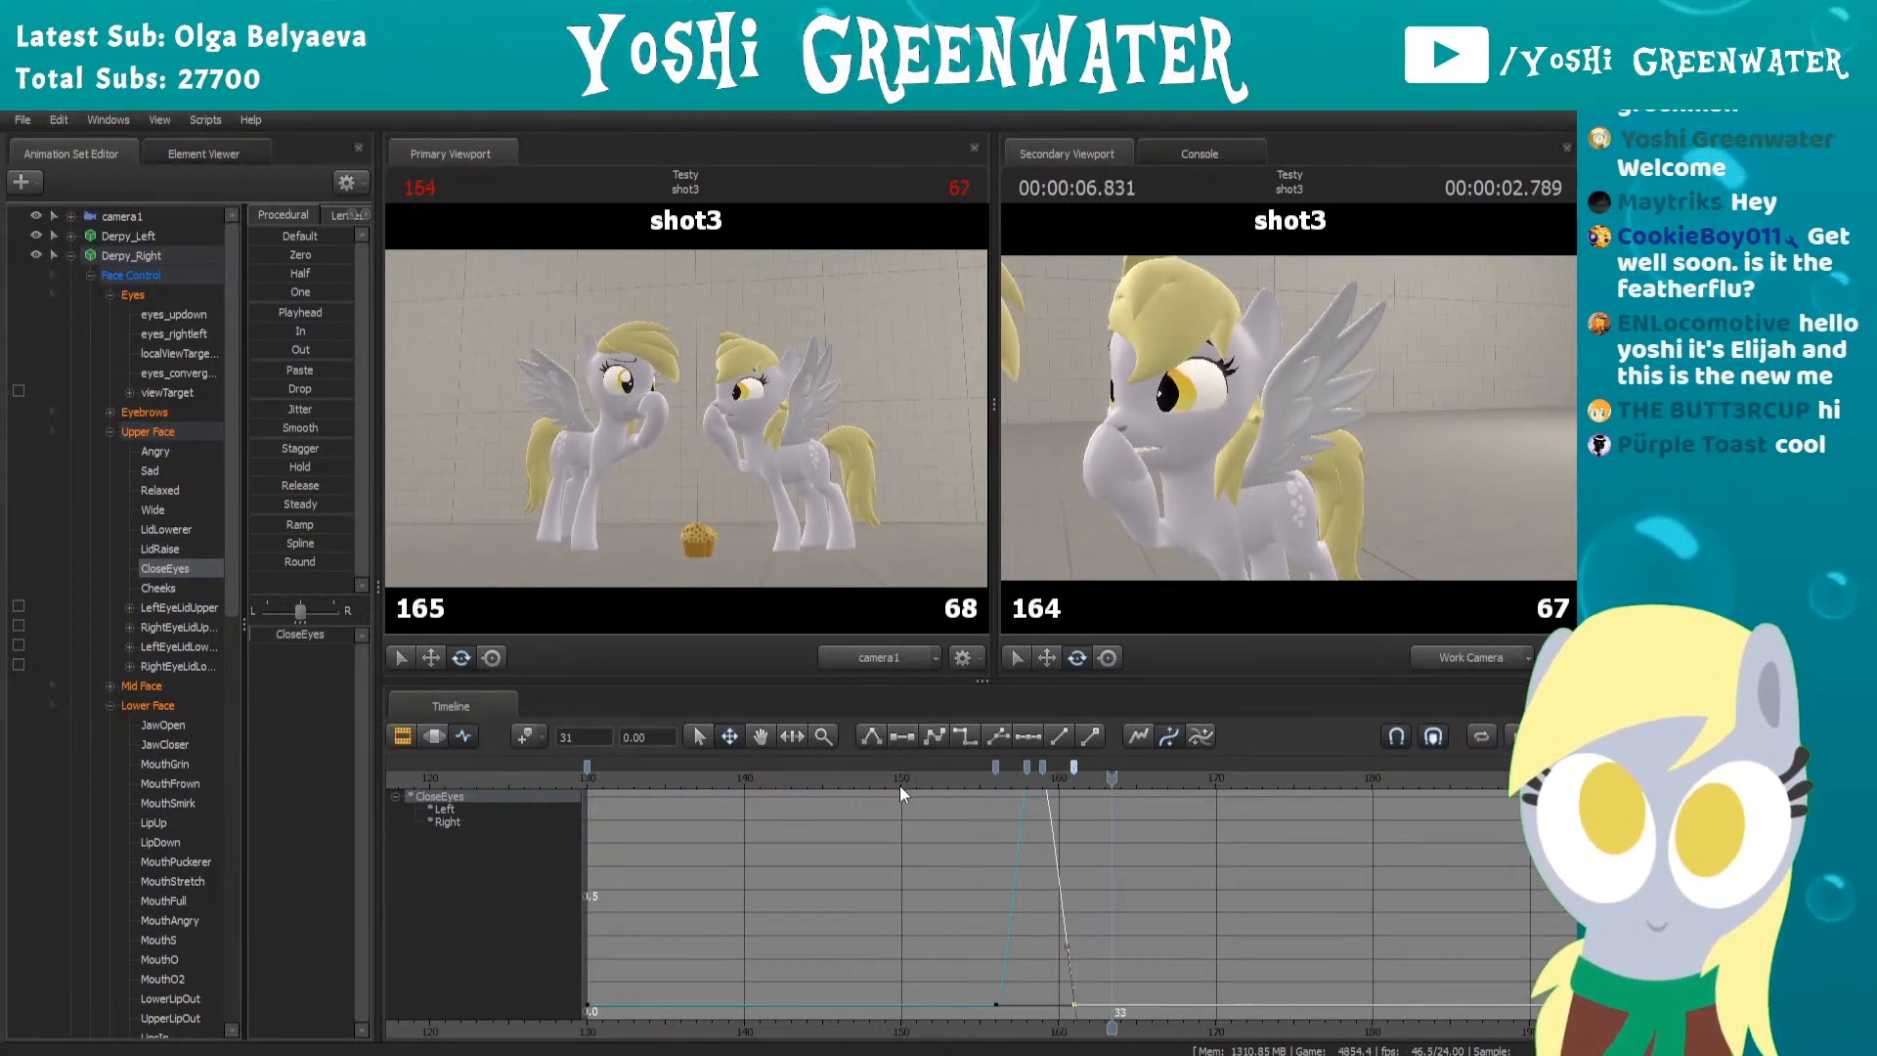
key("space")
left_click(907, 773)
key("space")
key("space")
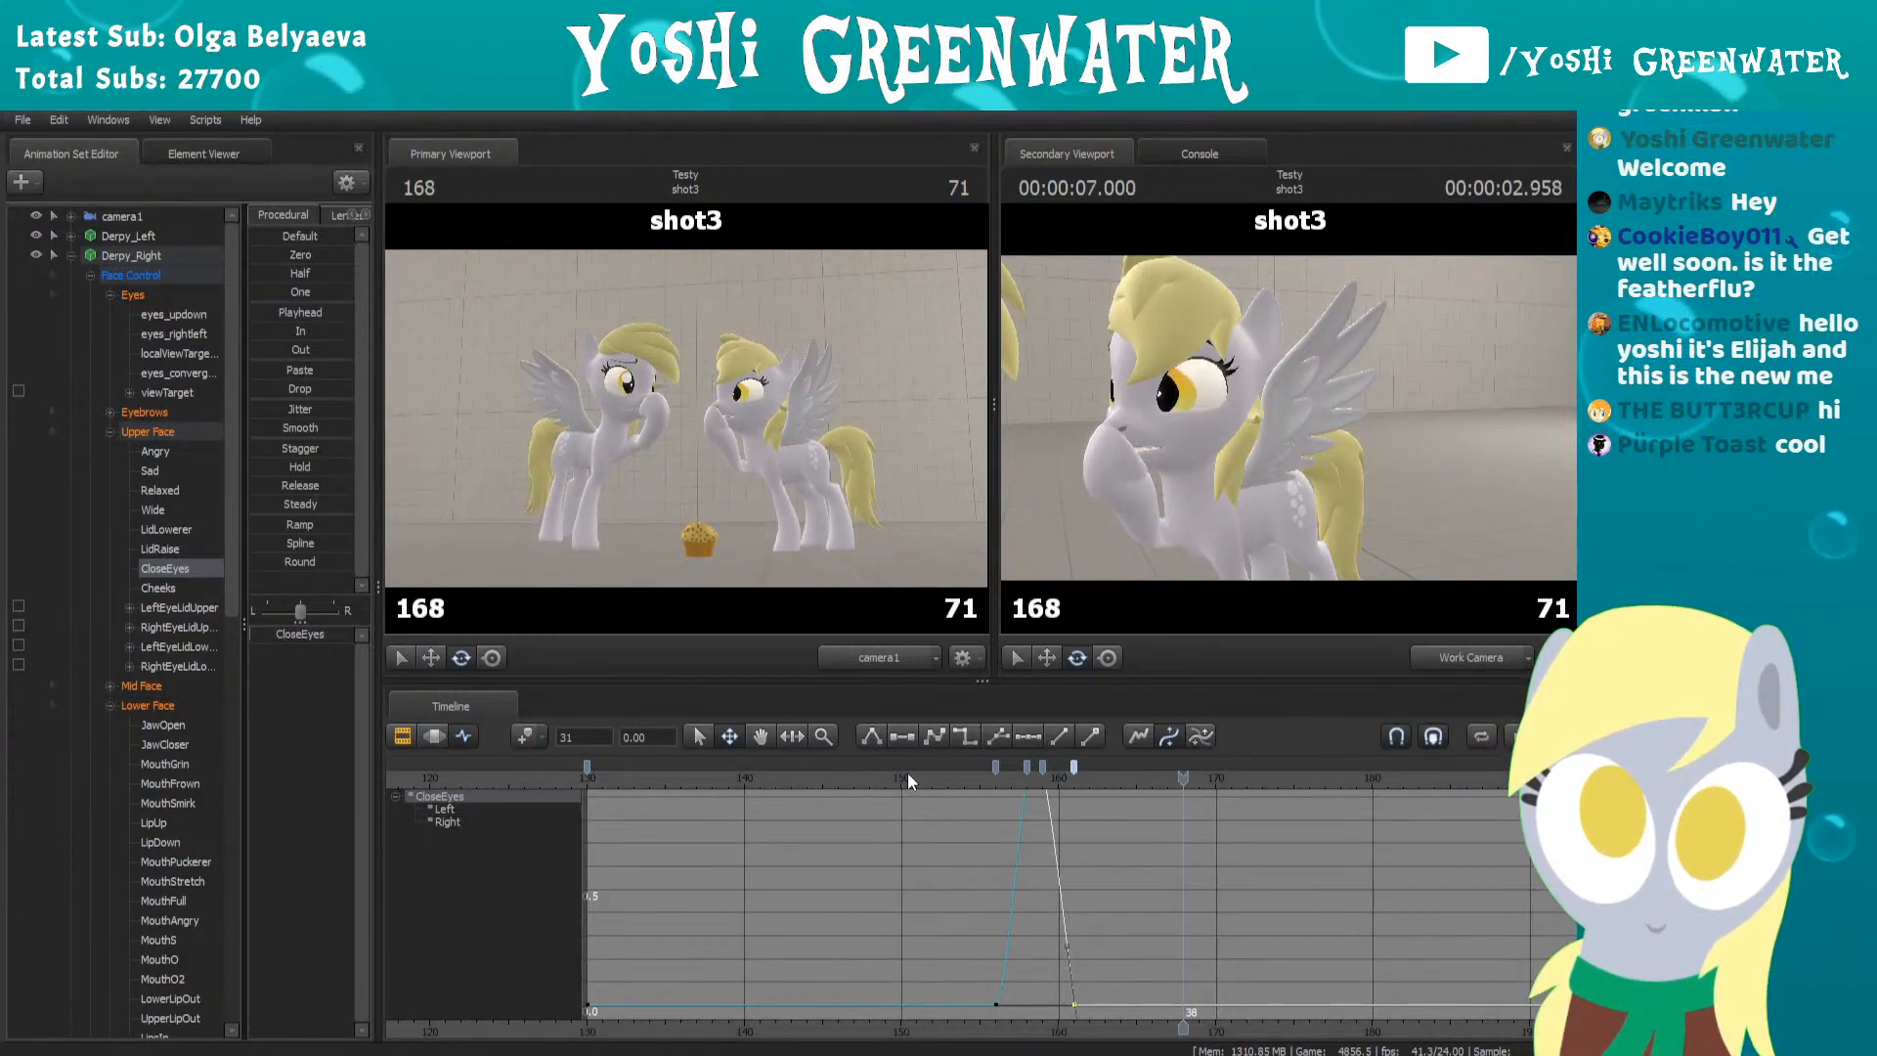
Examine Derpy_Right from another Work Camera angle and replay the hoof-to-mouth motion with the blink
scroll(1036, 821, "down", 2)
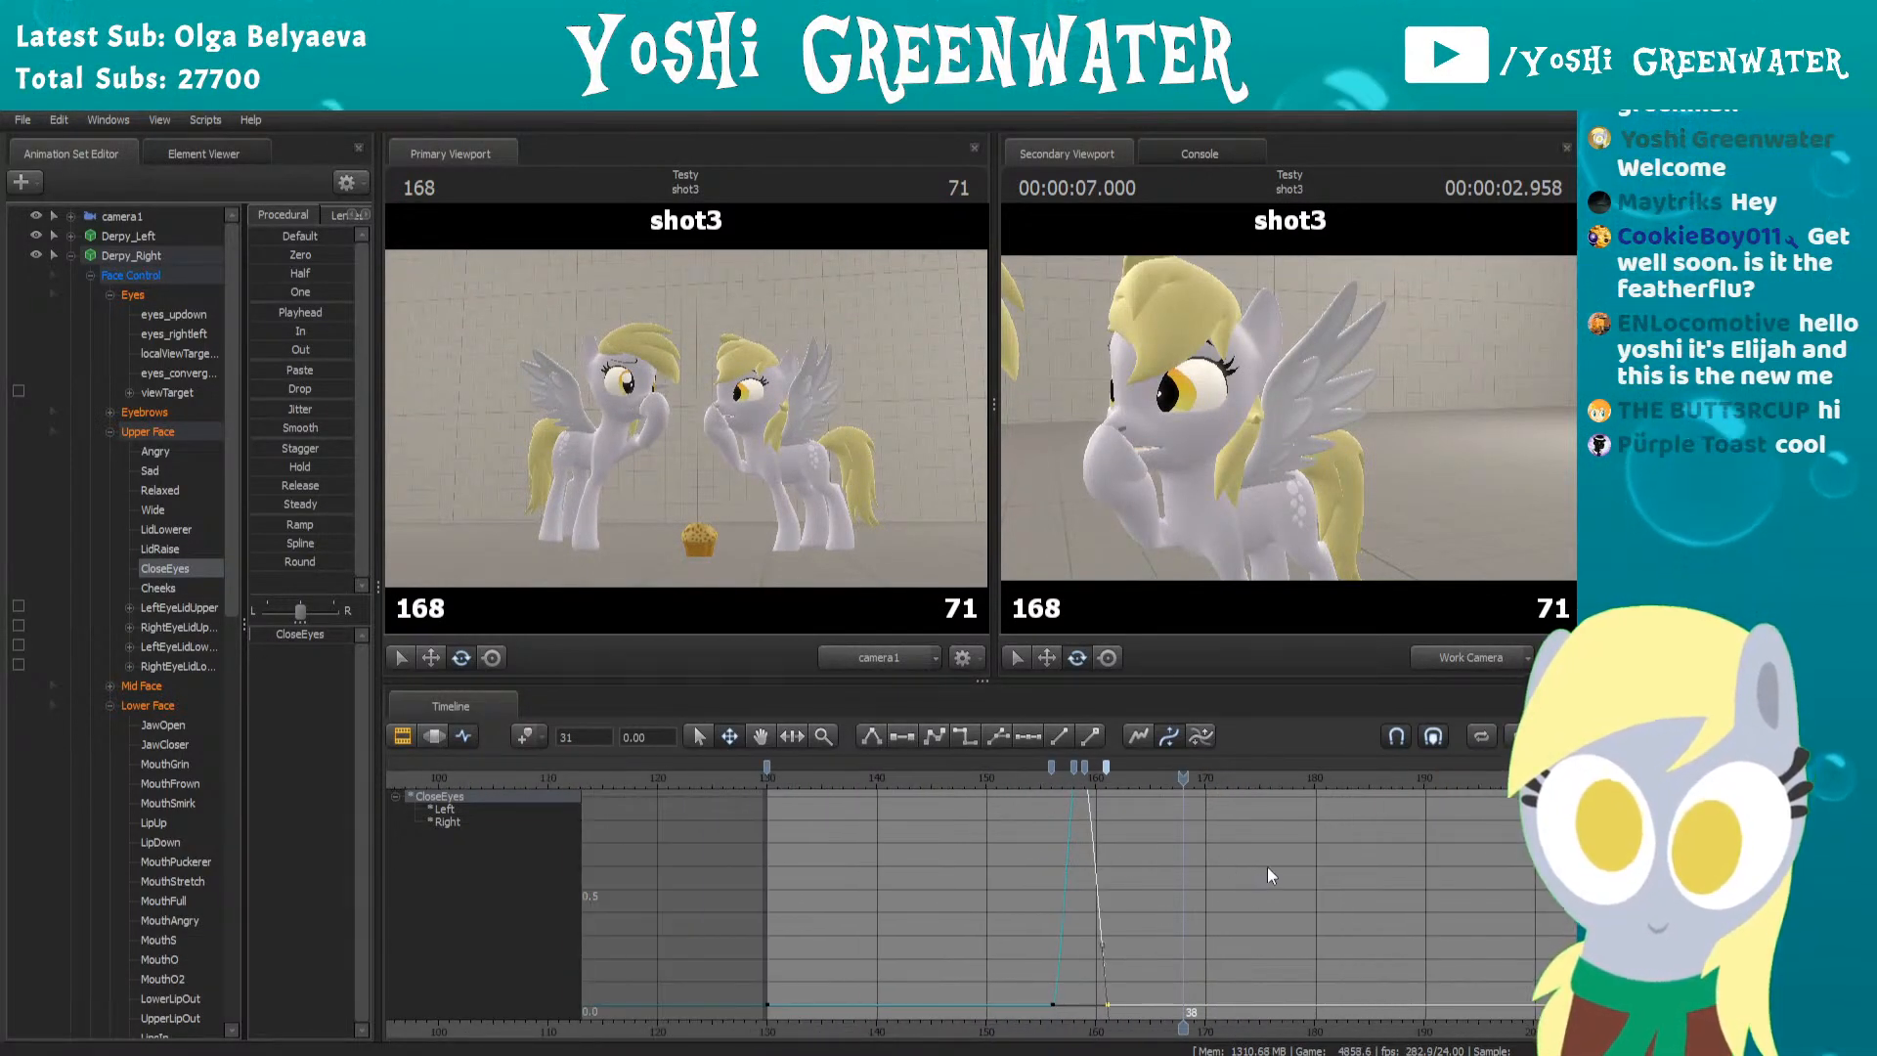
left_click_drag(1290, 420, 1264, 462)
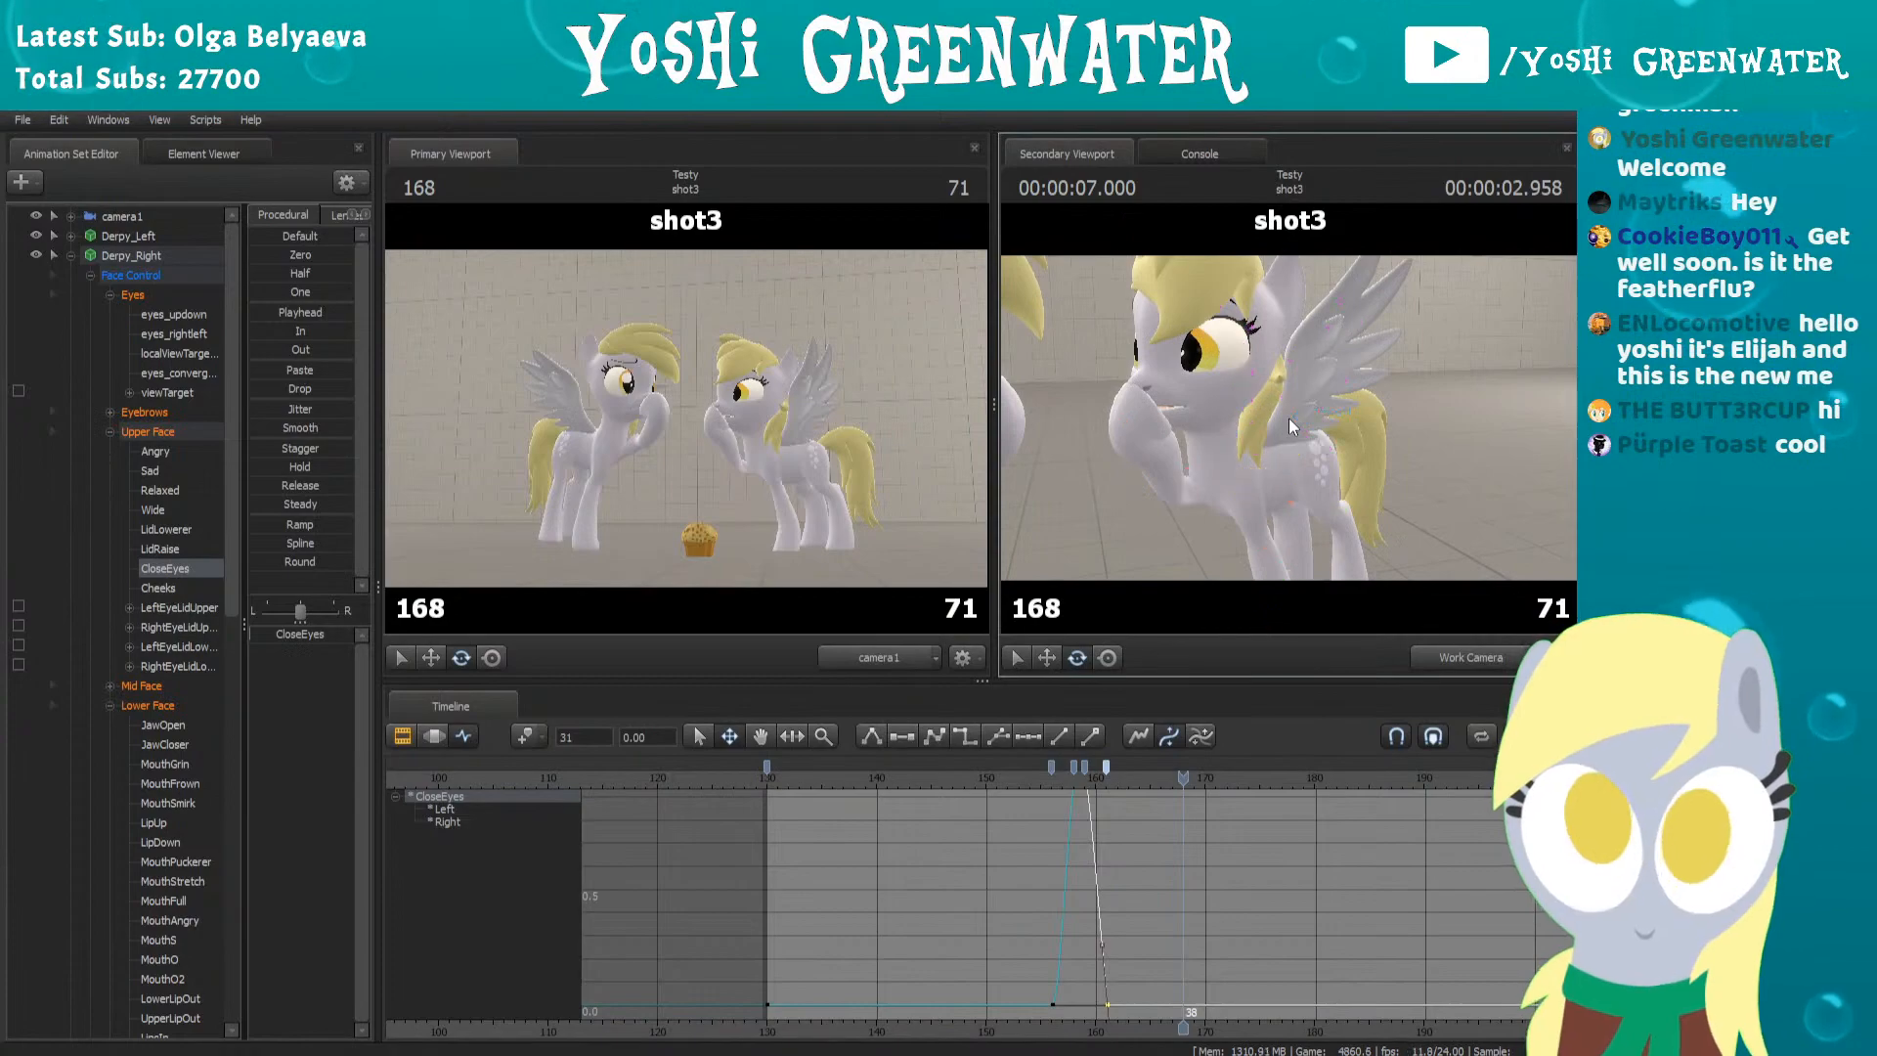
left_click_drag(1289, 418, 1277, 460)
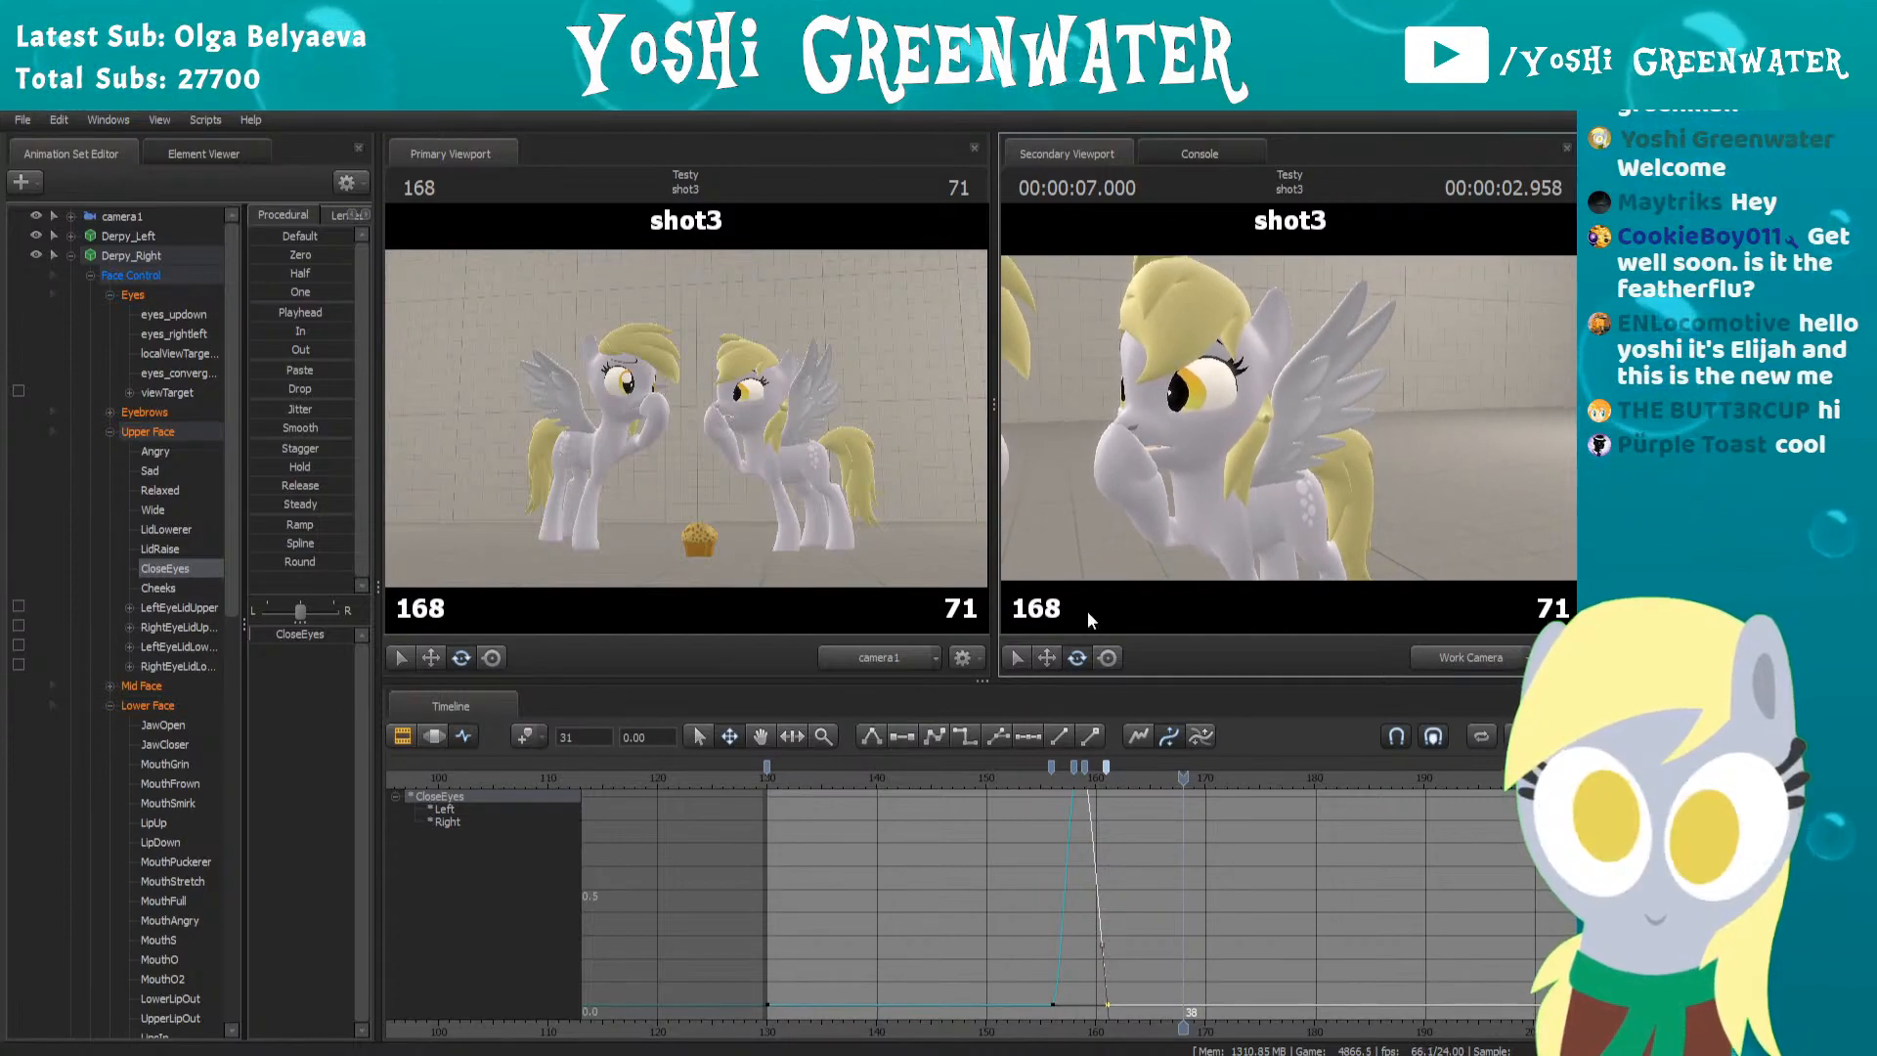
left_click(1016, 782)
key("space")
key("space")
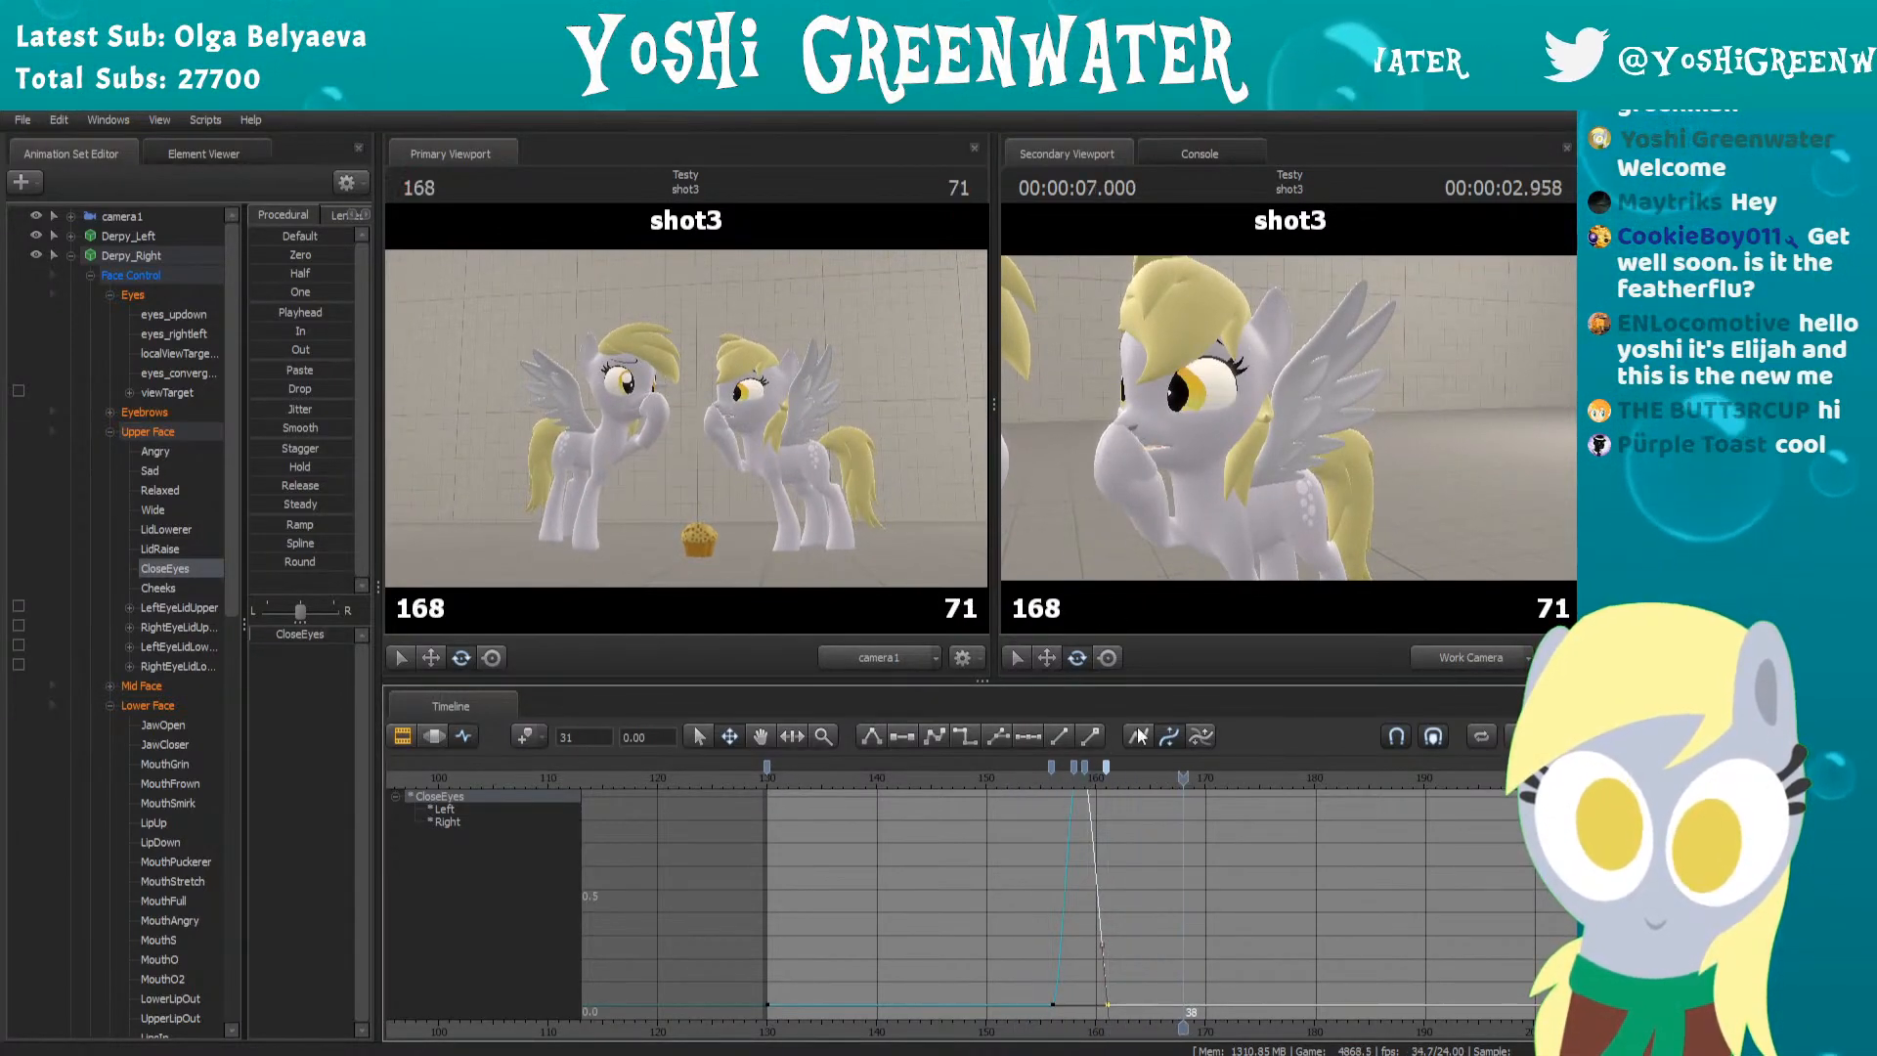
scroll(1212, 841, "down", 3)
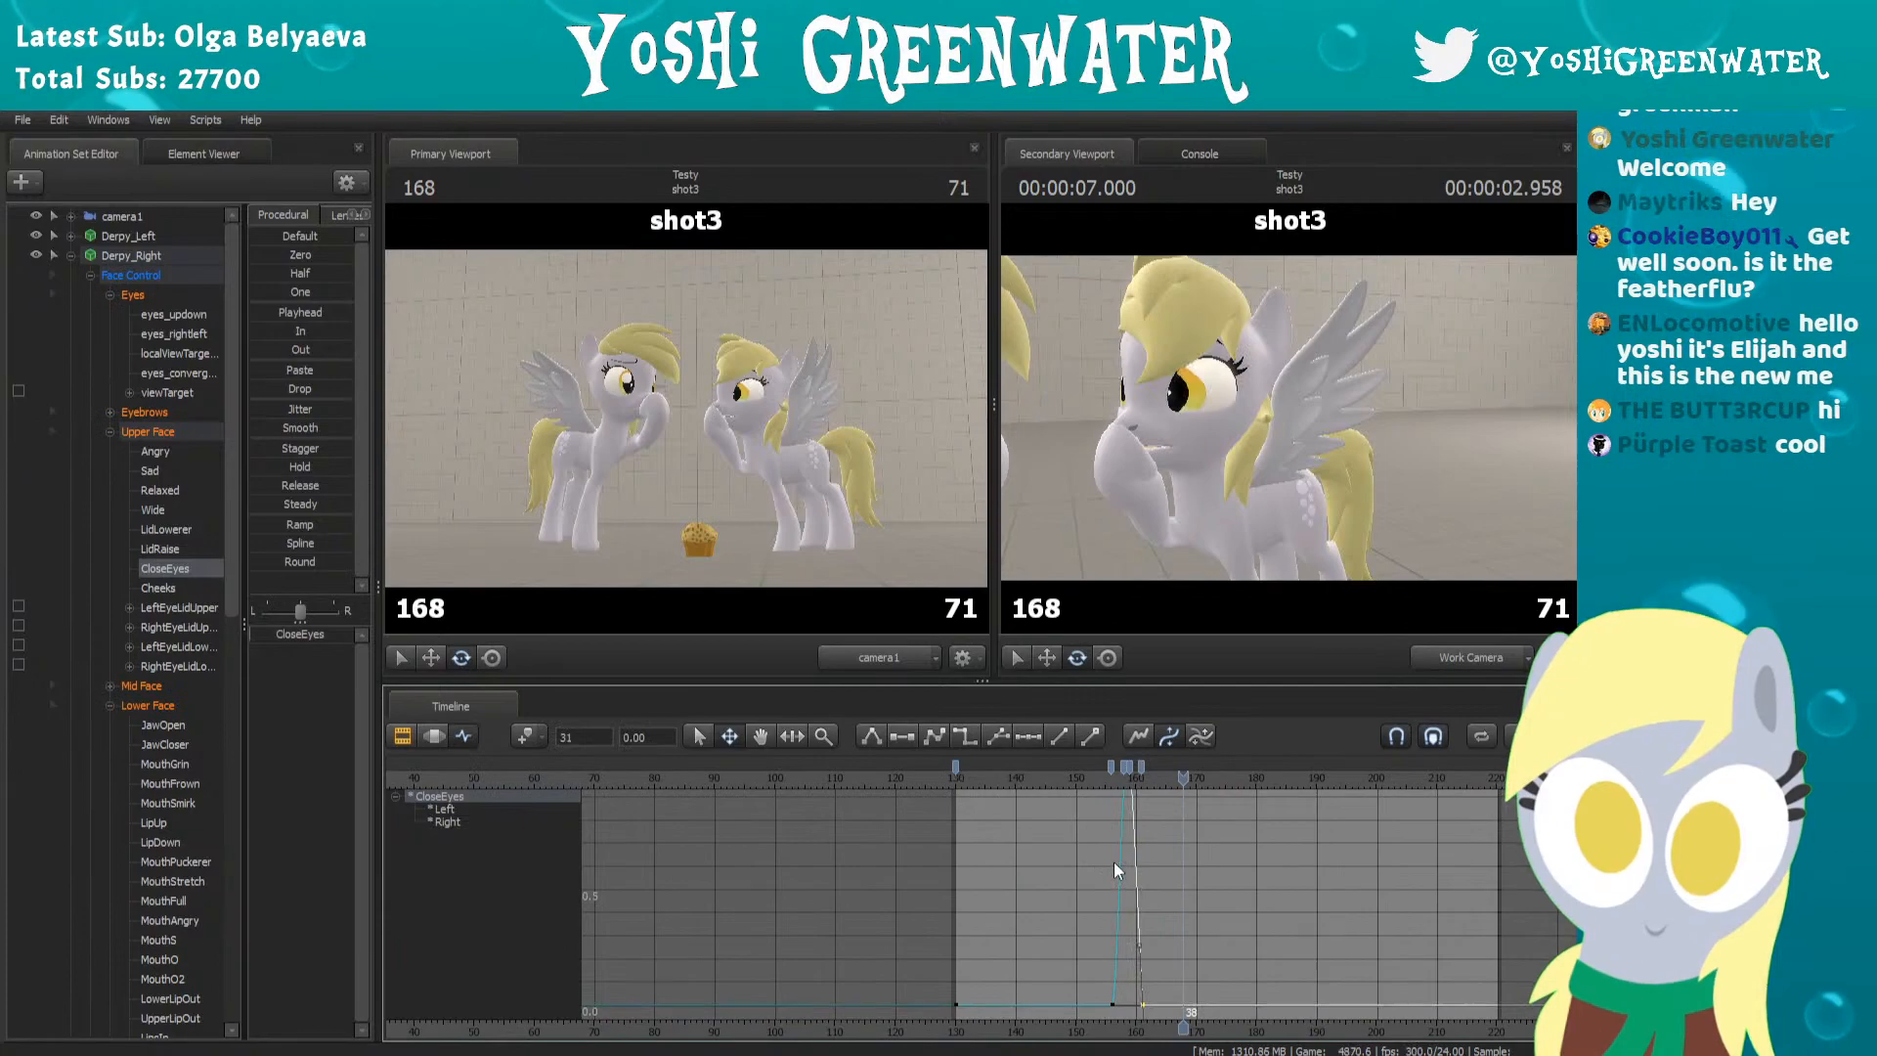
Copy the four CloseEyes blink keys, paste them at frame 191 and play back the second blink
scroll(1126, 806, "up", 3)
left_click(1052, 768)
left_click(1073, 764, "shift")
left_click(1087, 771)
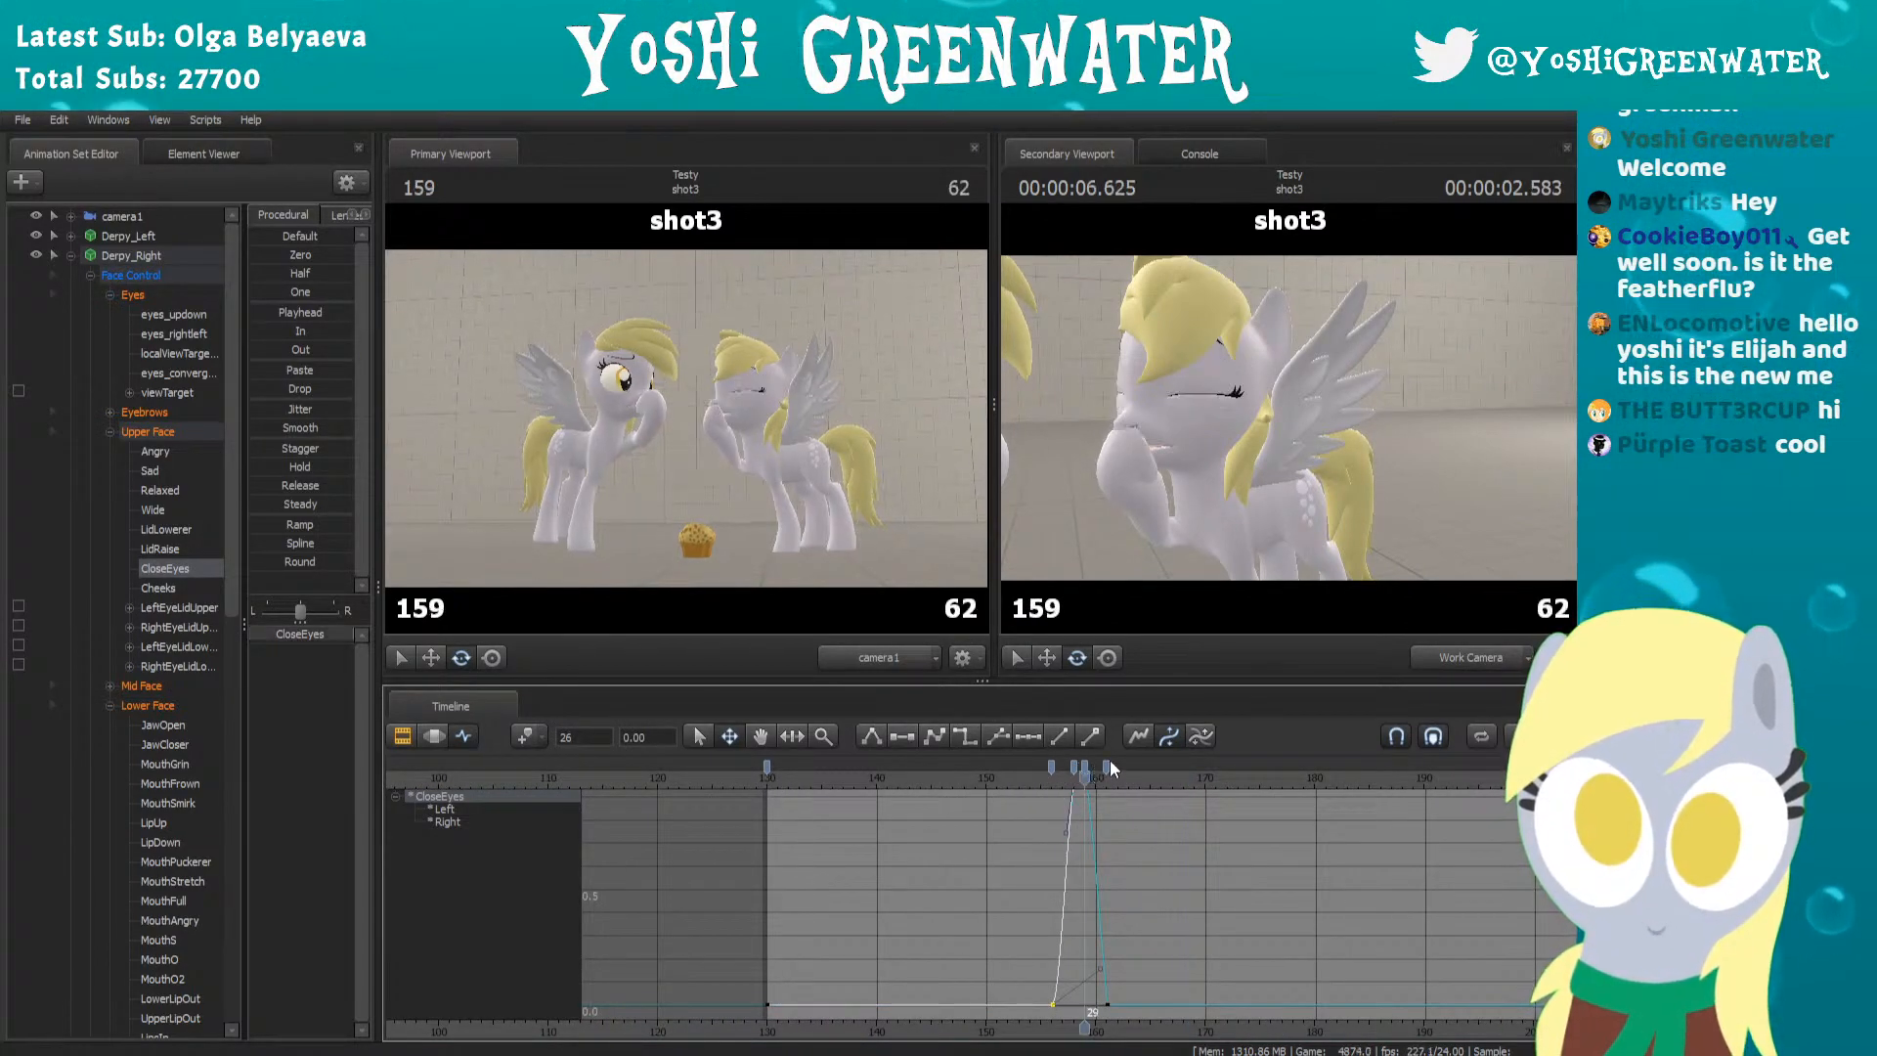
left_click(1057, 767)
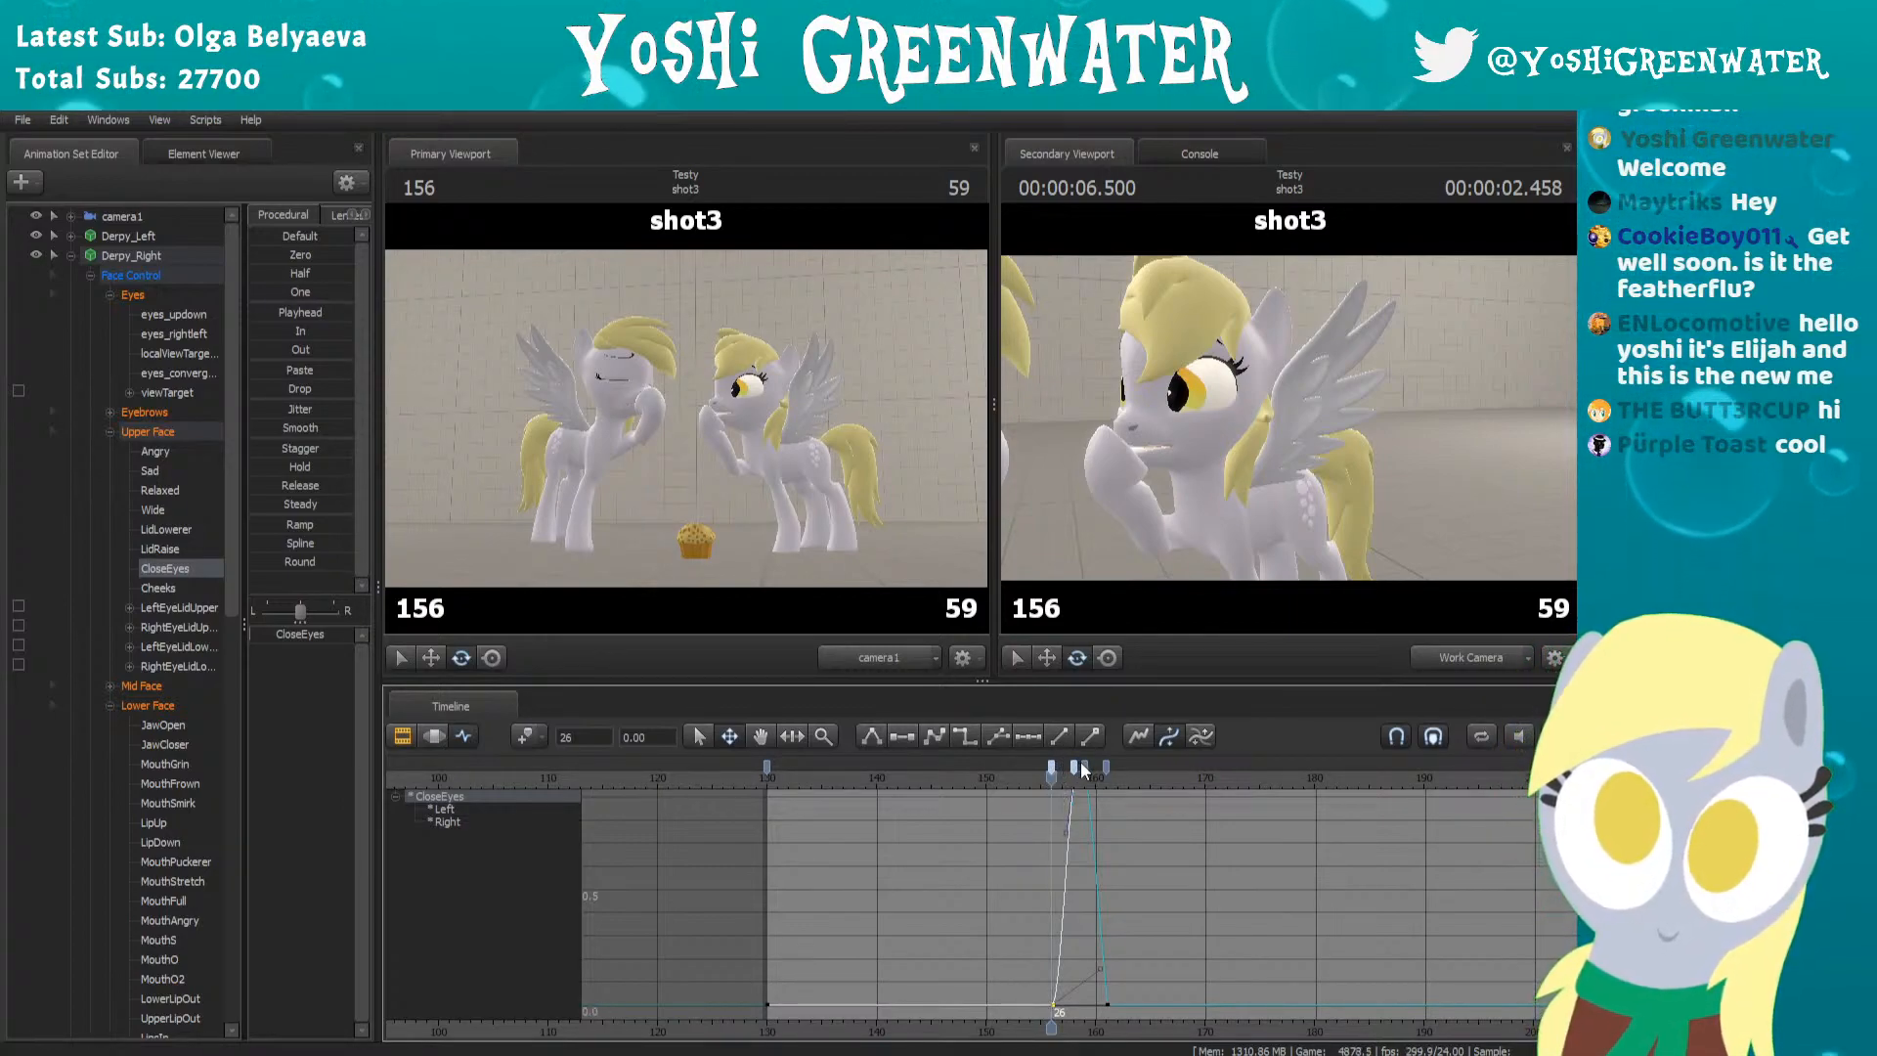
left_click(1105, 767)
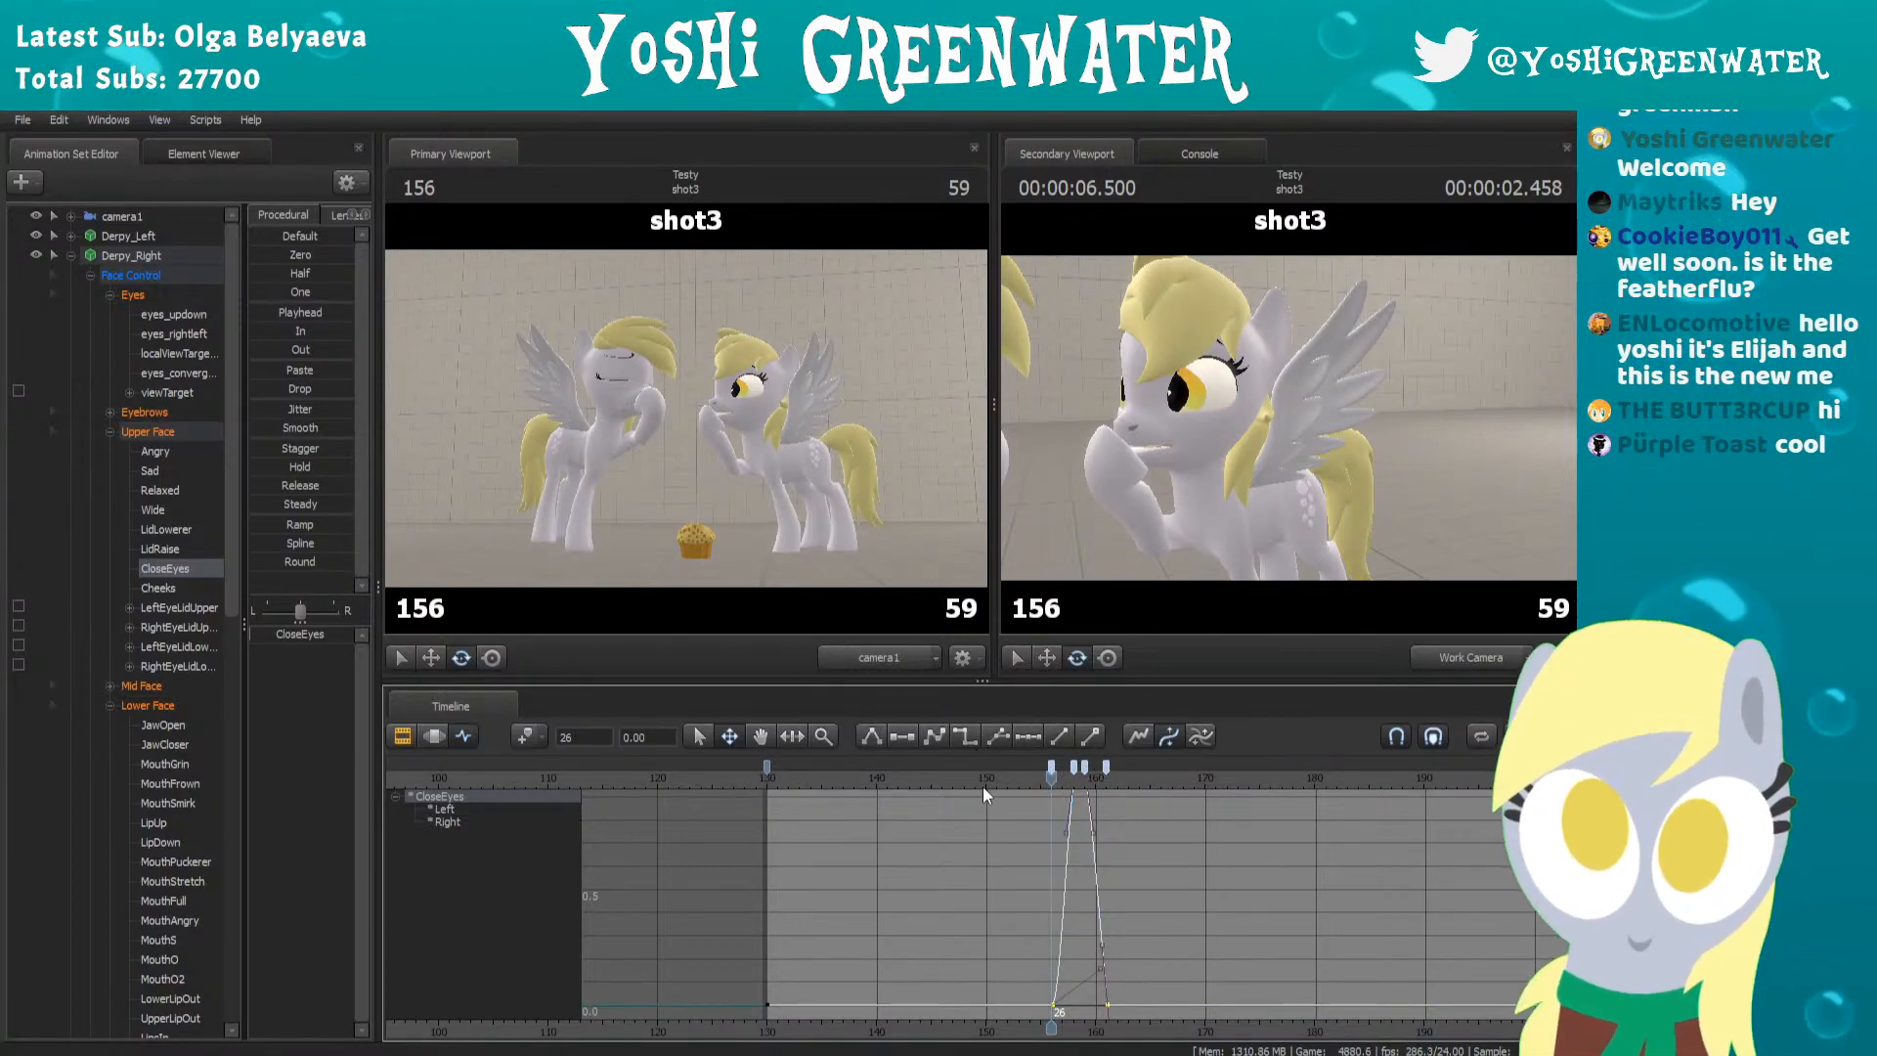
left_click_drag(1131, 766, 1426, 761)
key("ctrl+v")
scroll(1410, 778, "down", 3)
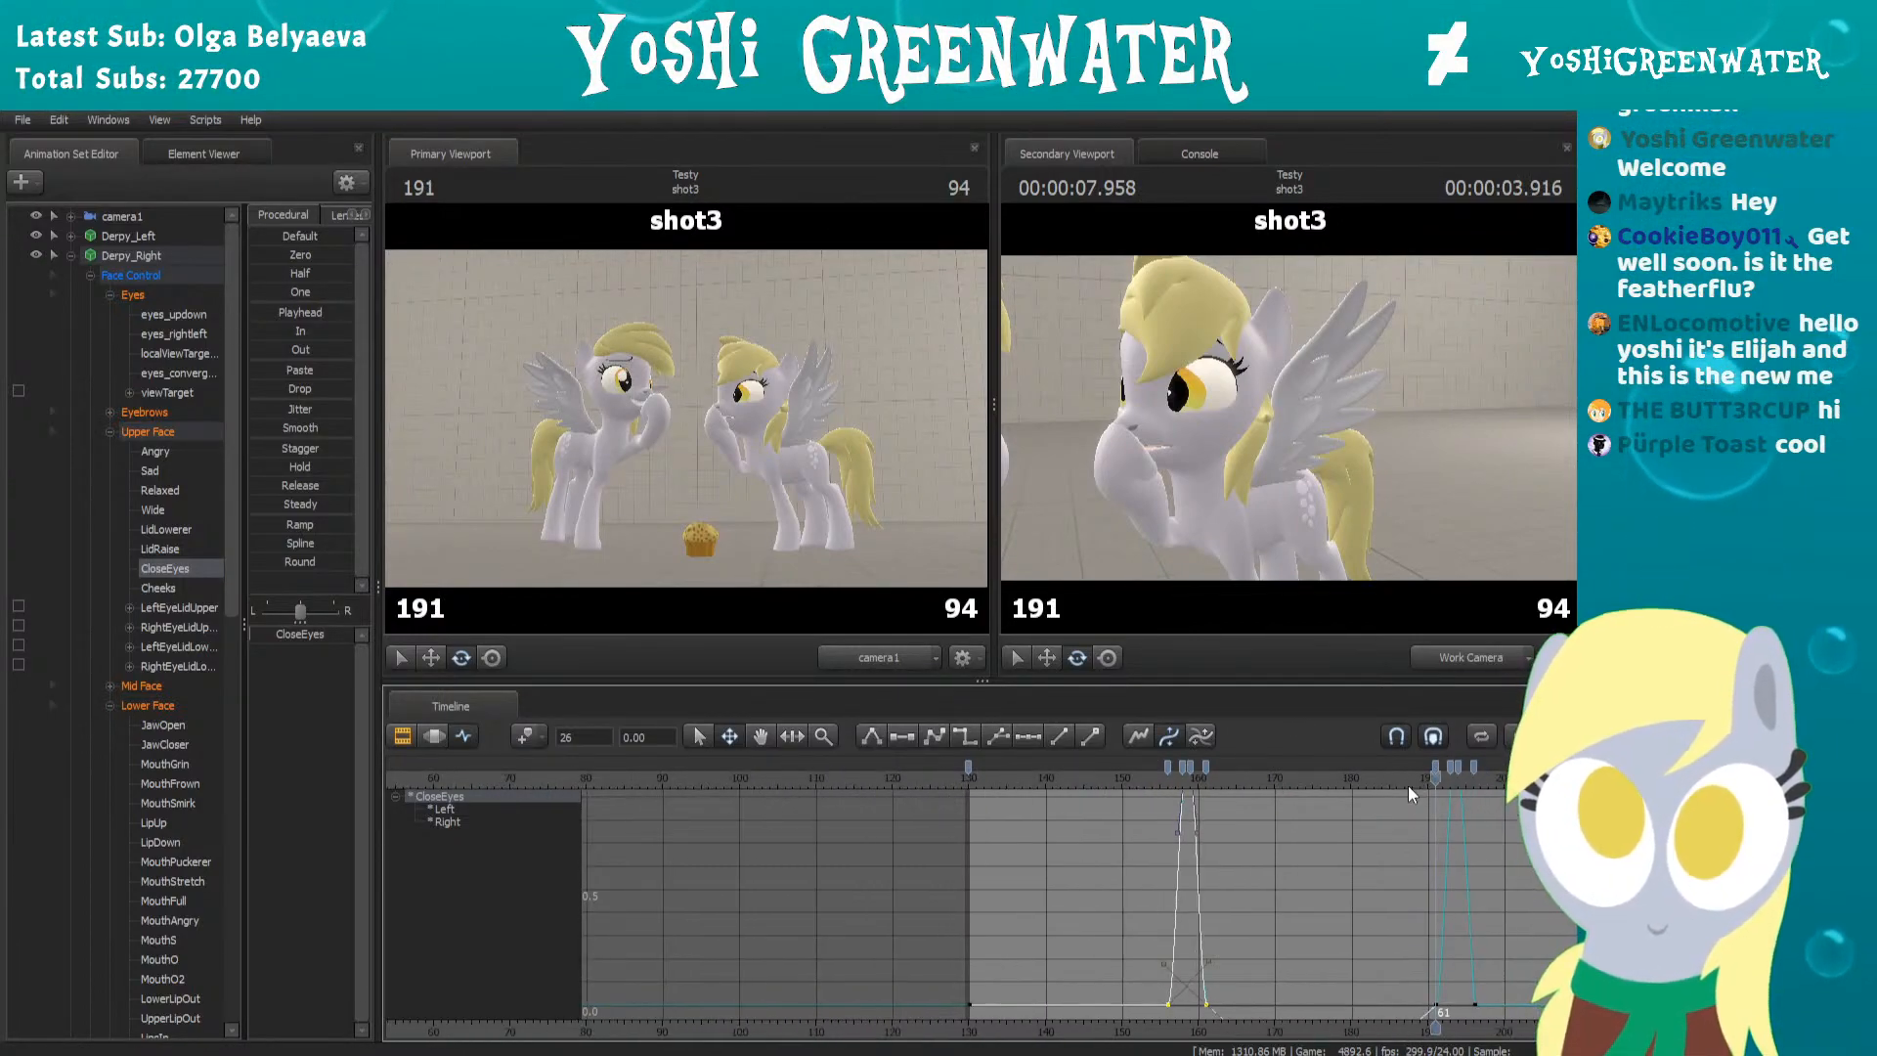
middle_click_drag(1366, 883, 1123, 926)
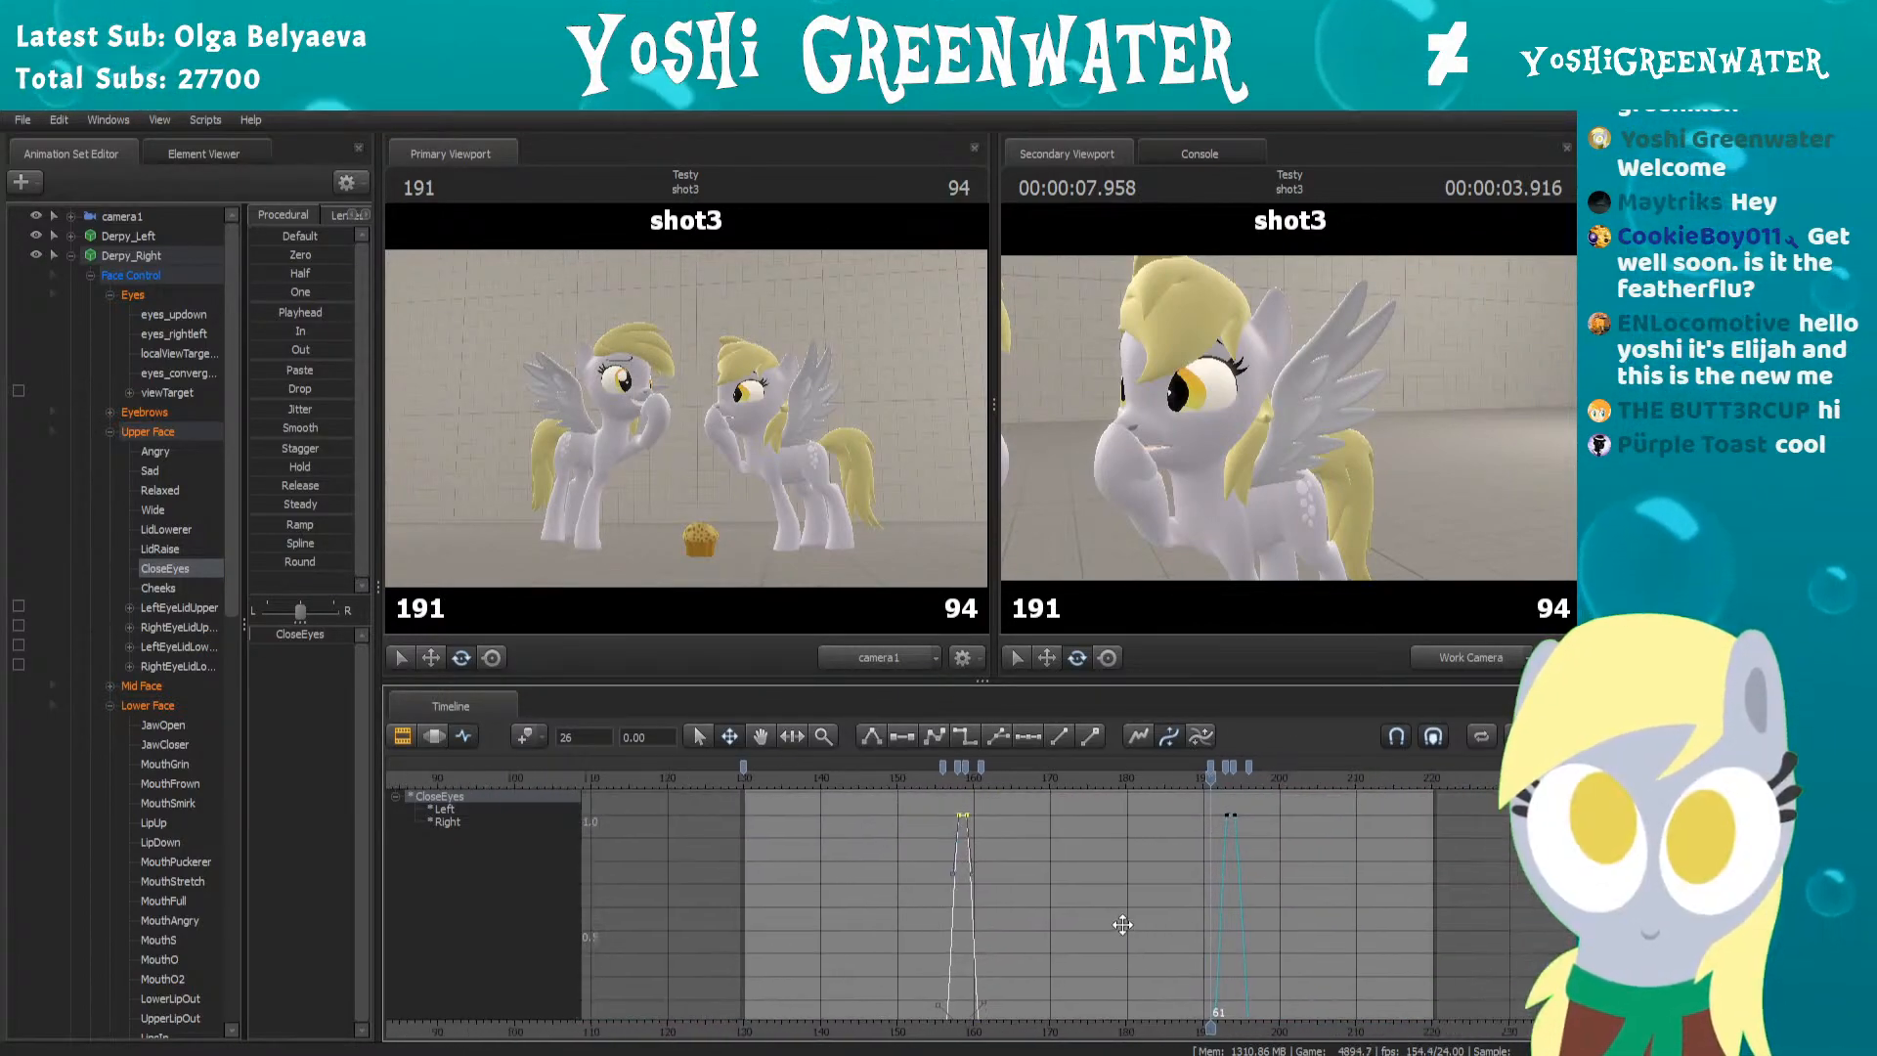
key("space")
key("space")
Tighten the pasted blink by moving its closed-eye keys to frames 192 and 193 and its reopening key to frame 194, and play it
scroll(1237, 799, "up", 2)
scroll(1238, 800, "up", 2)
left_click(979, 766)
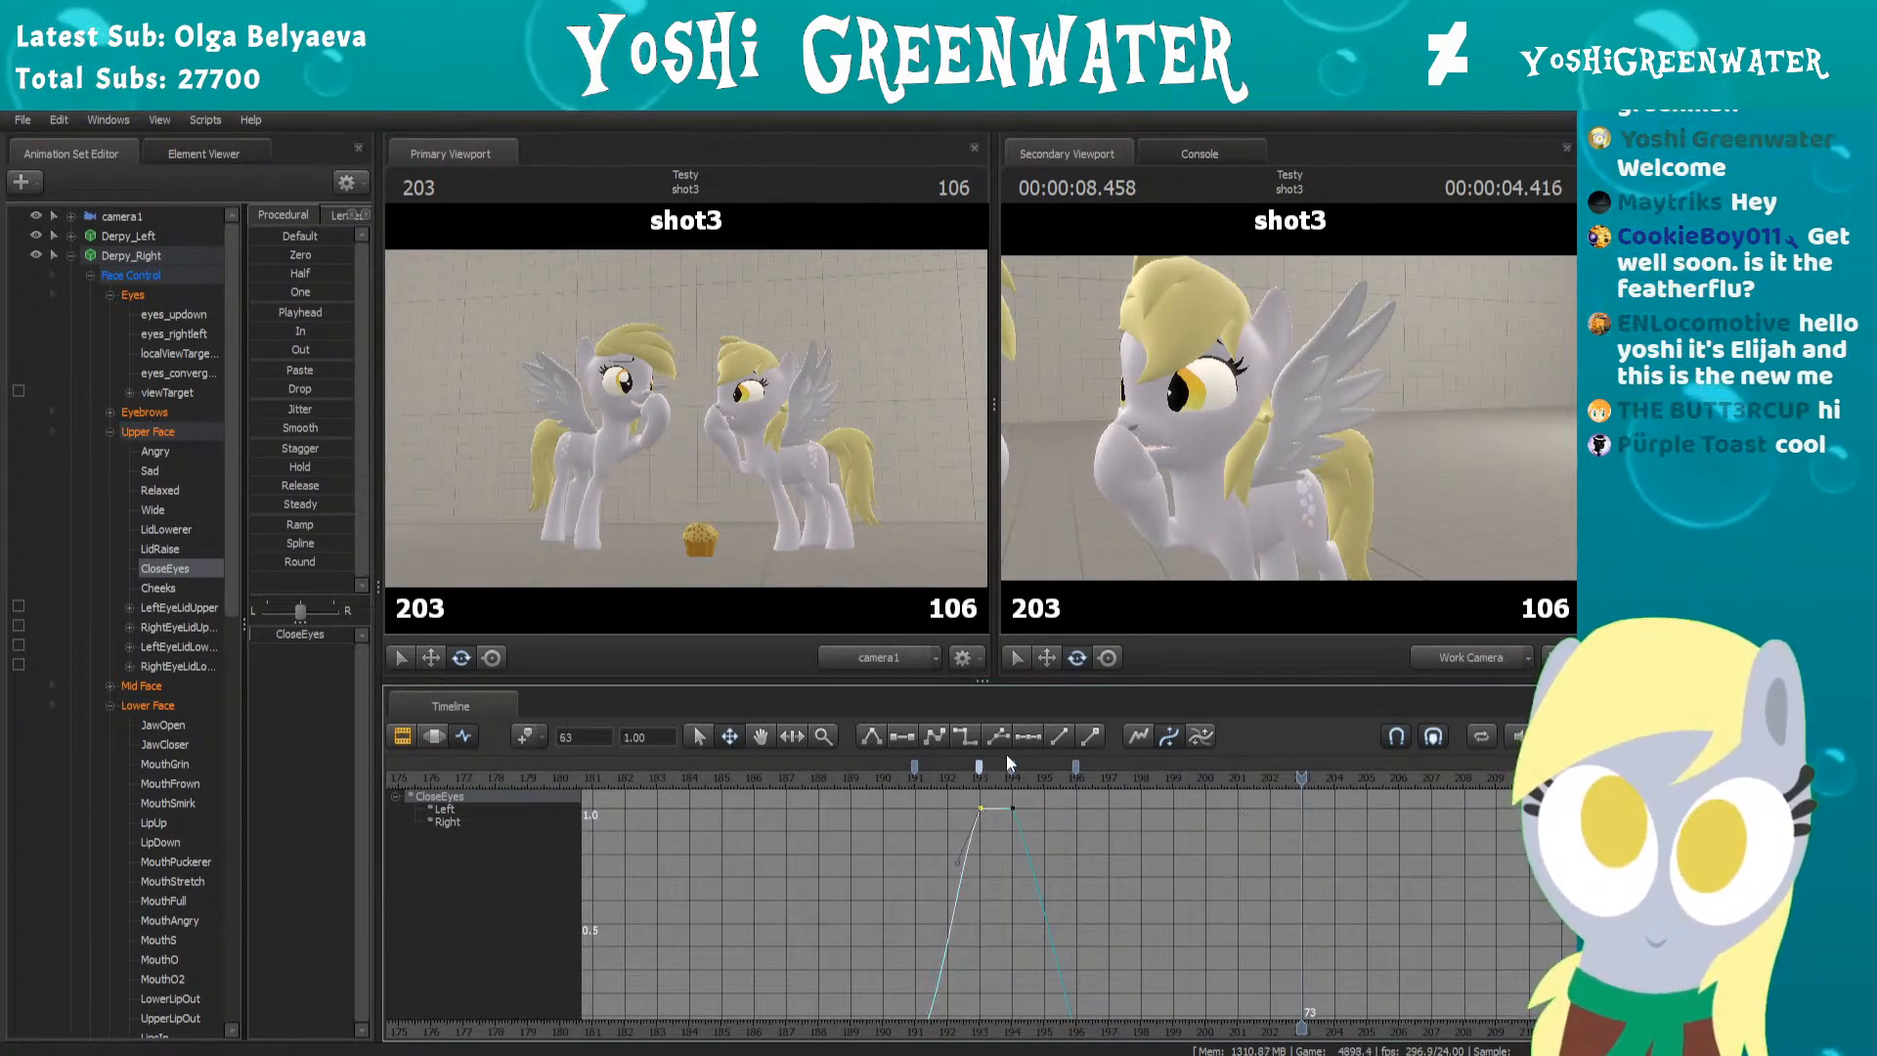
left_click(1012, 766)
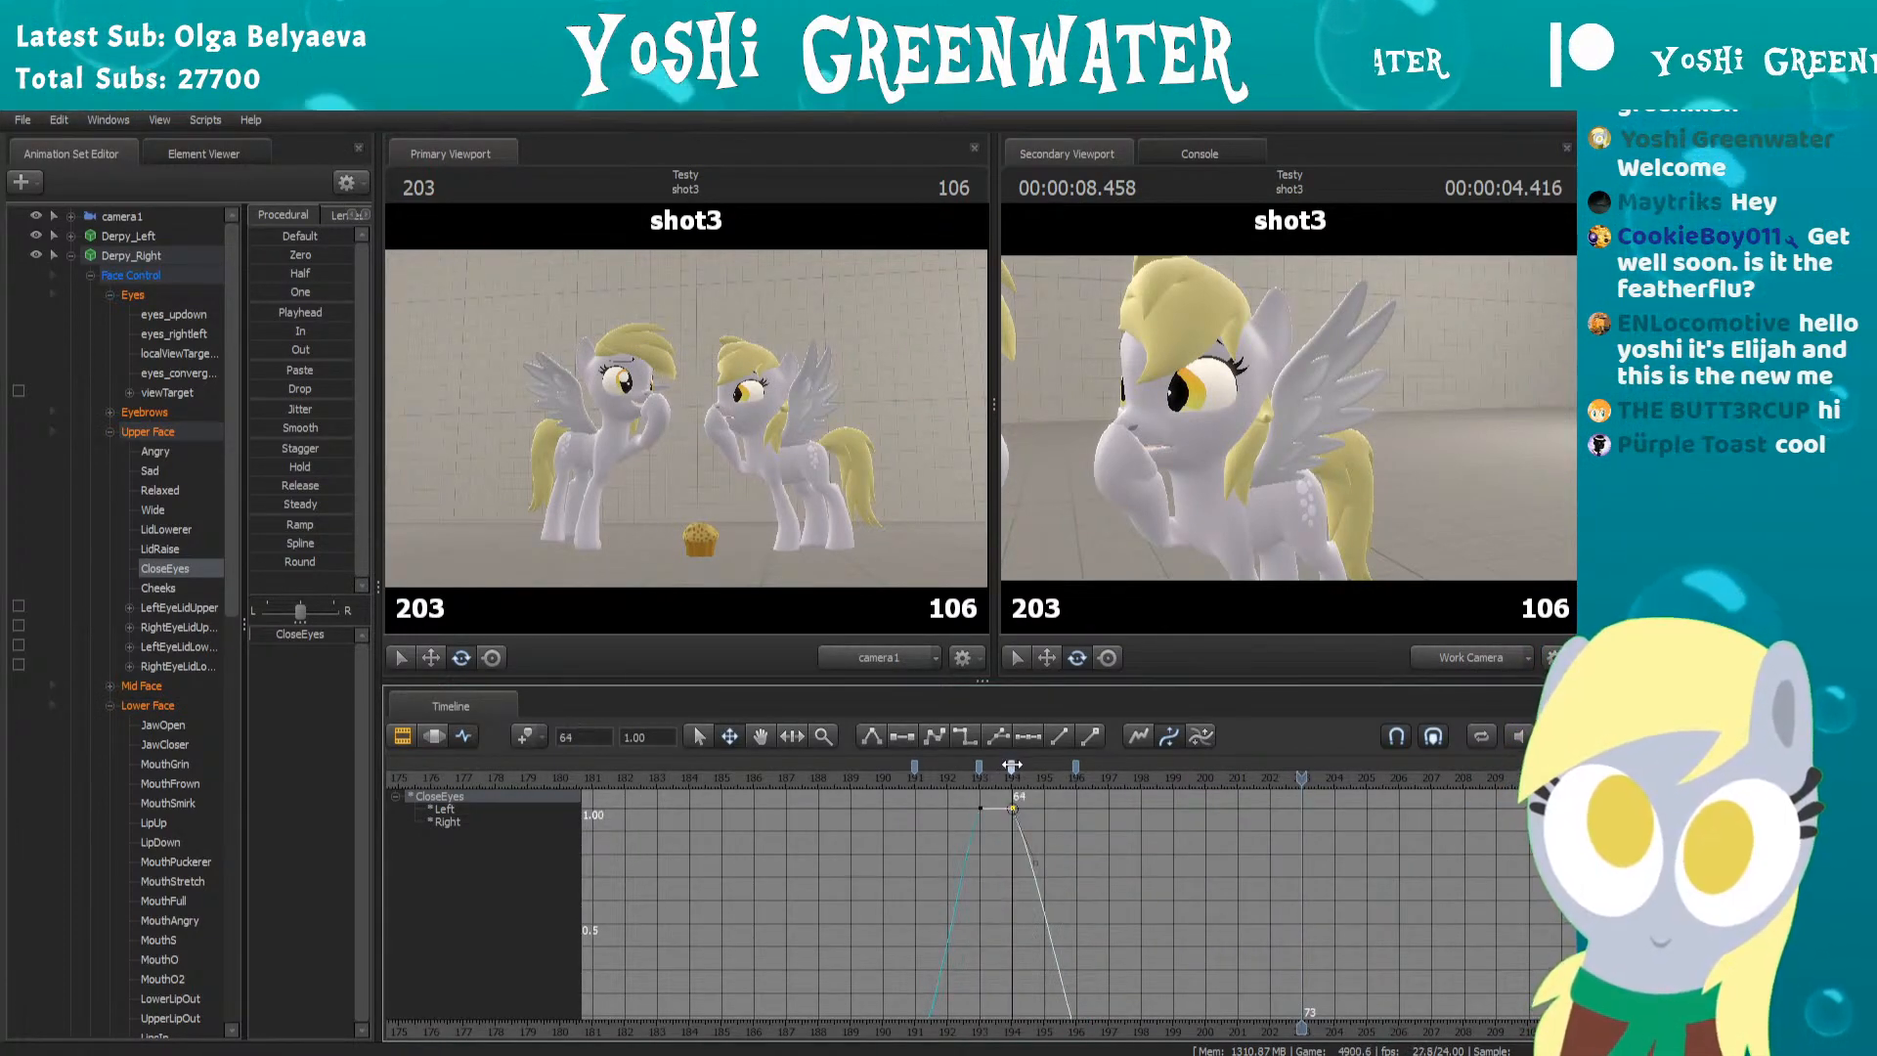
left_click_drag(1075, 766, 1043, 766)
left_click(979, 766)
left_click_drag(964, 766, 946, 767)
left_click(885, 771)
key("space")
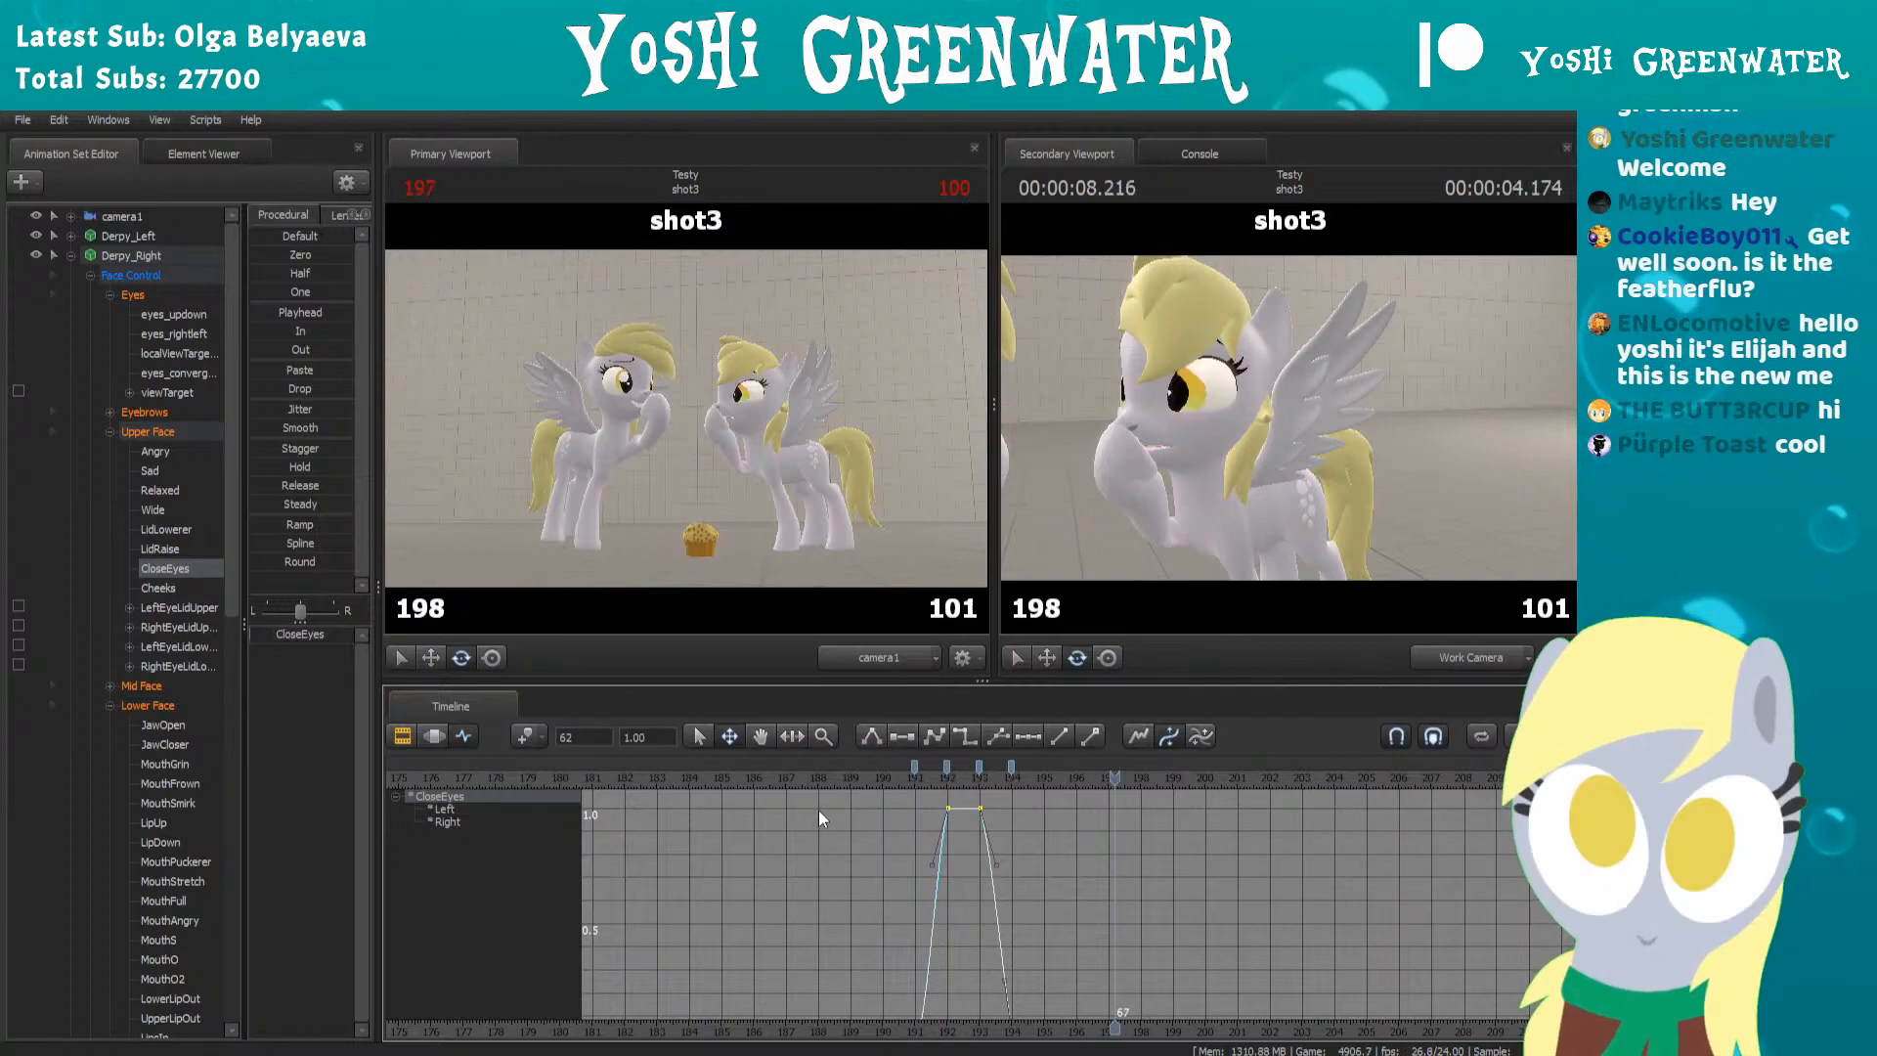
Move the pasted blink's closed-eye keys back to frames 193 and 194, replay it, and return the reopening key to frame 196
left_click(944, 766)
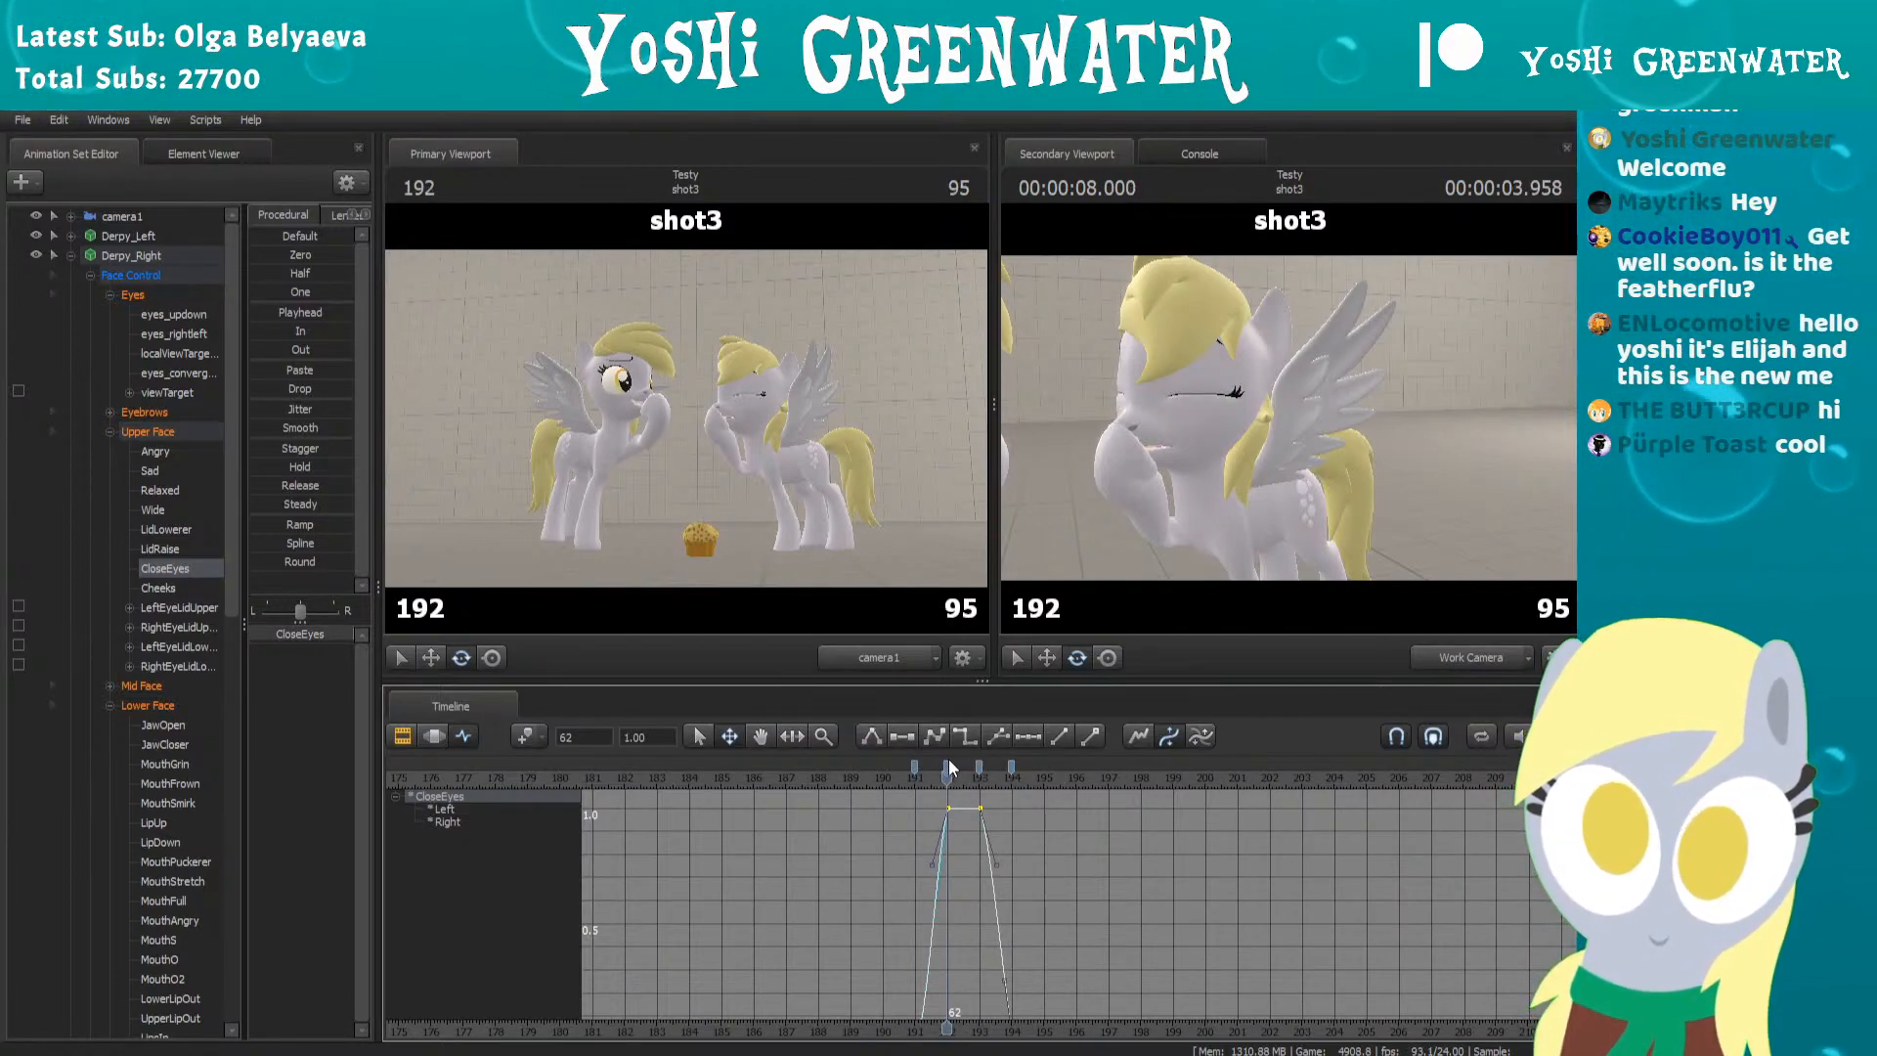
left_click(978, 770)
left_click(979, 768)
left_click_drag(953, 767, 971, 759)
key("space")
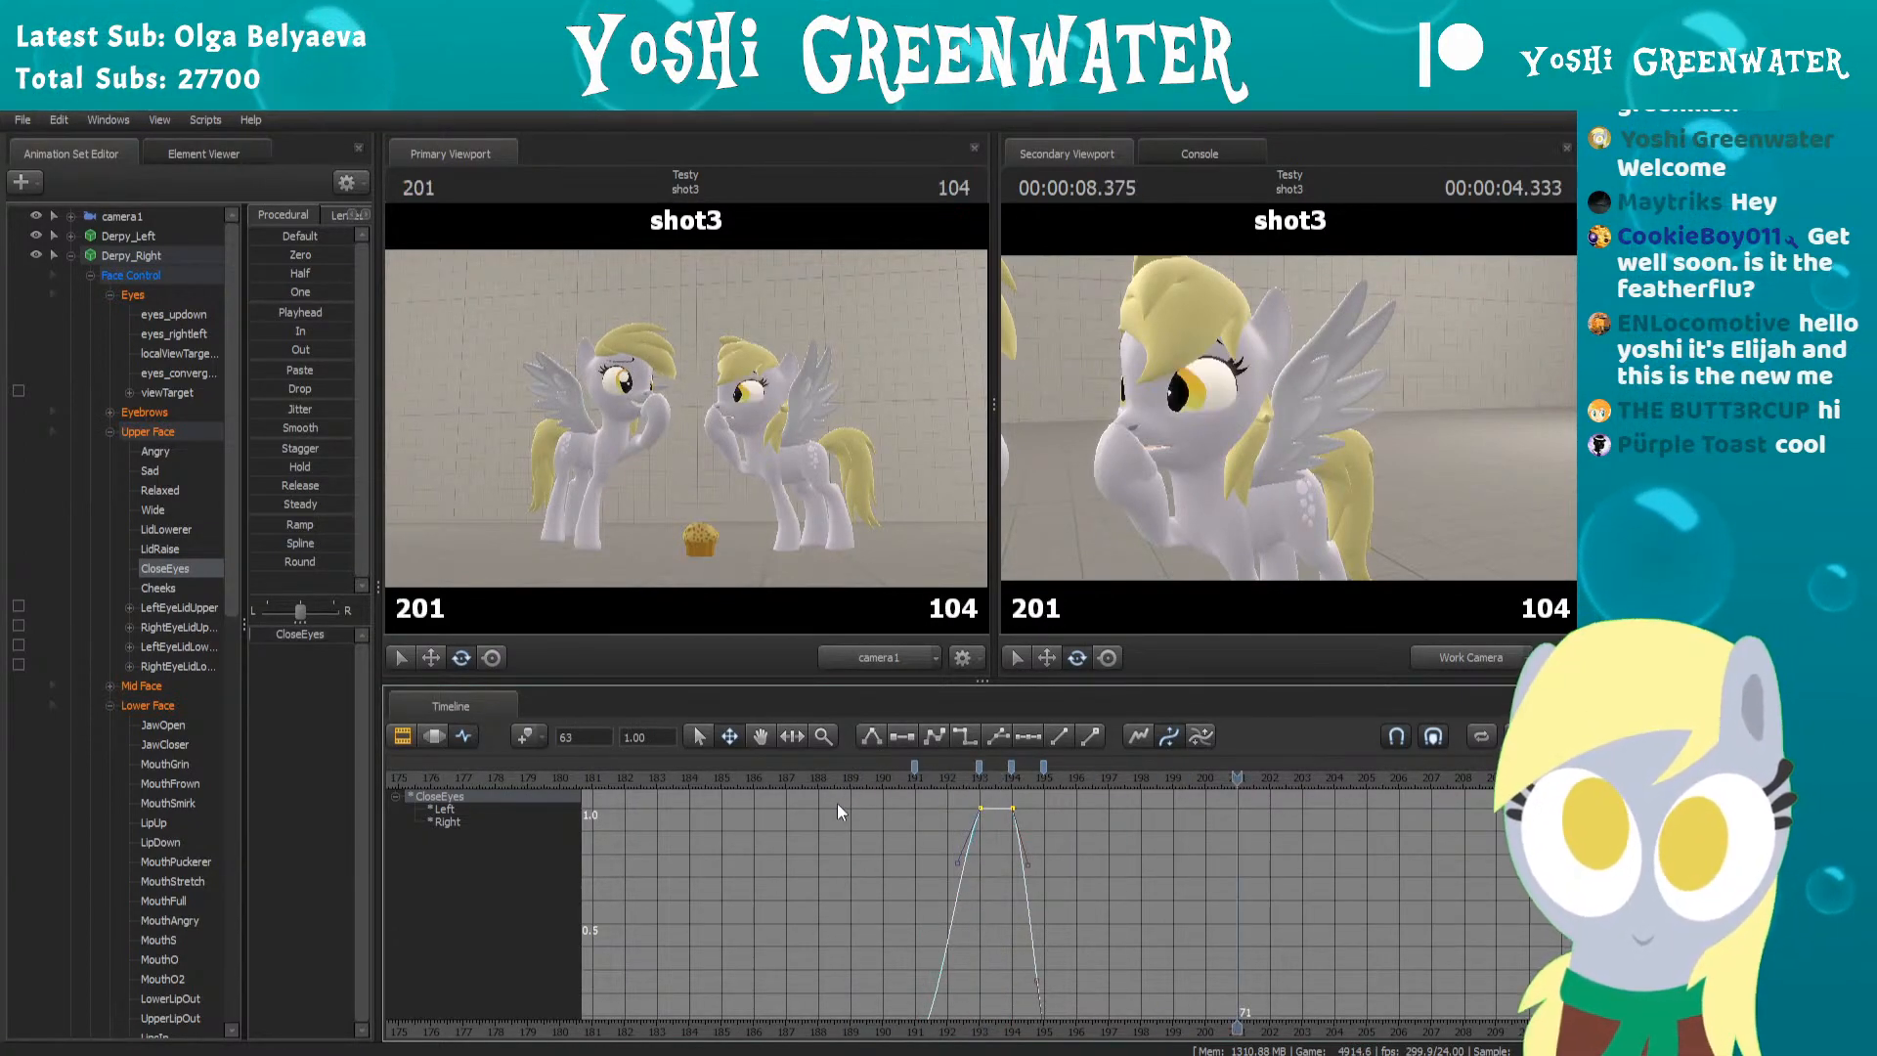
left_click(1044, 762)
left_click_drag(1055, 759, 1086, 761)
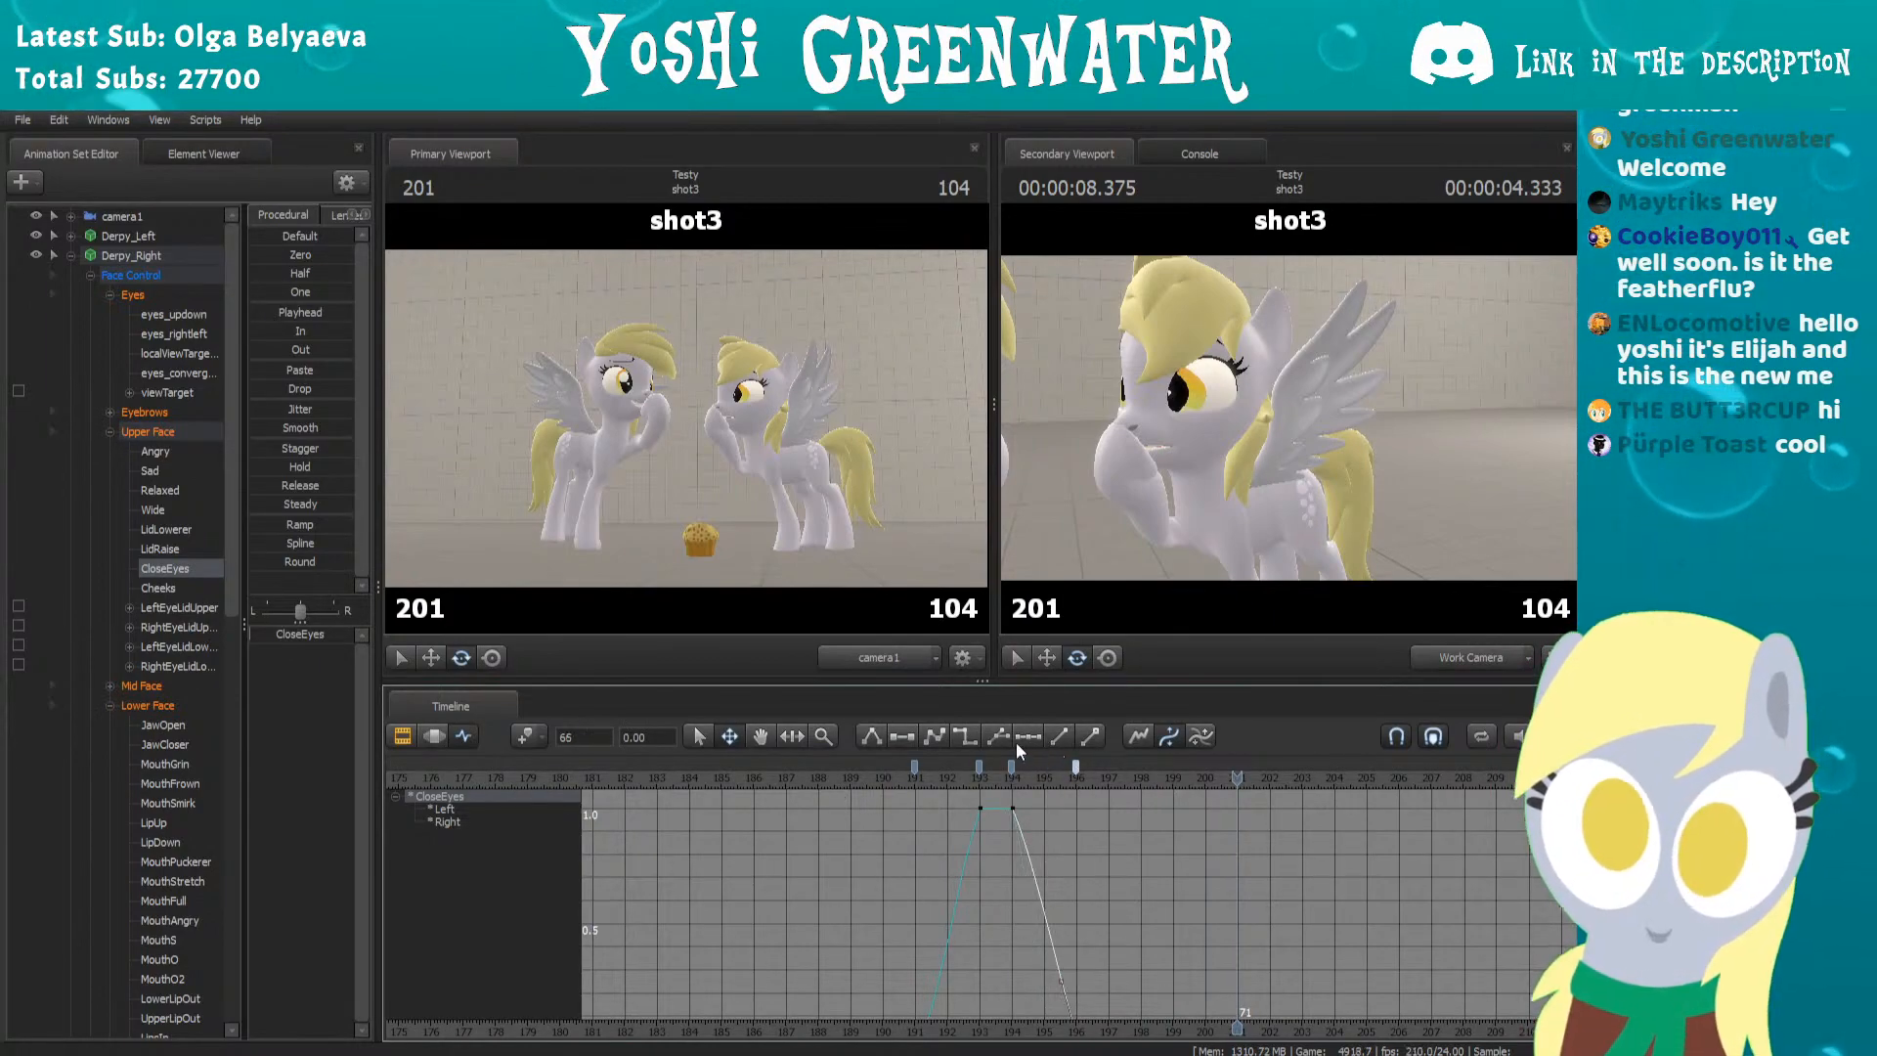
Examine Derpy_Right's eyelids frame by frame across the second blink between frames 193 and 196
left_click(1076, 773)
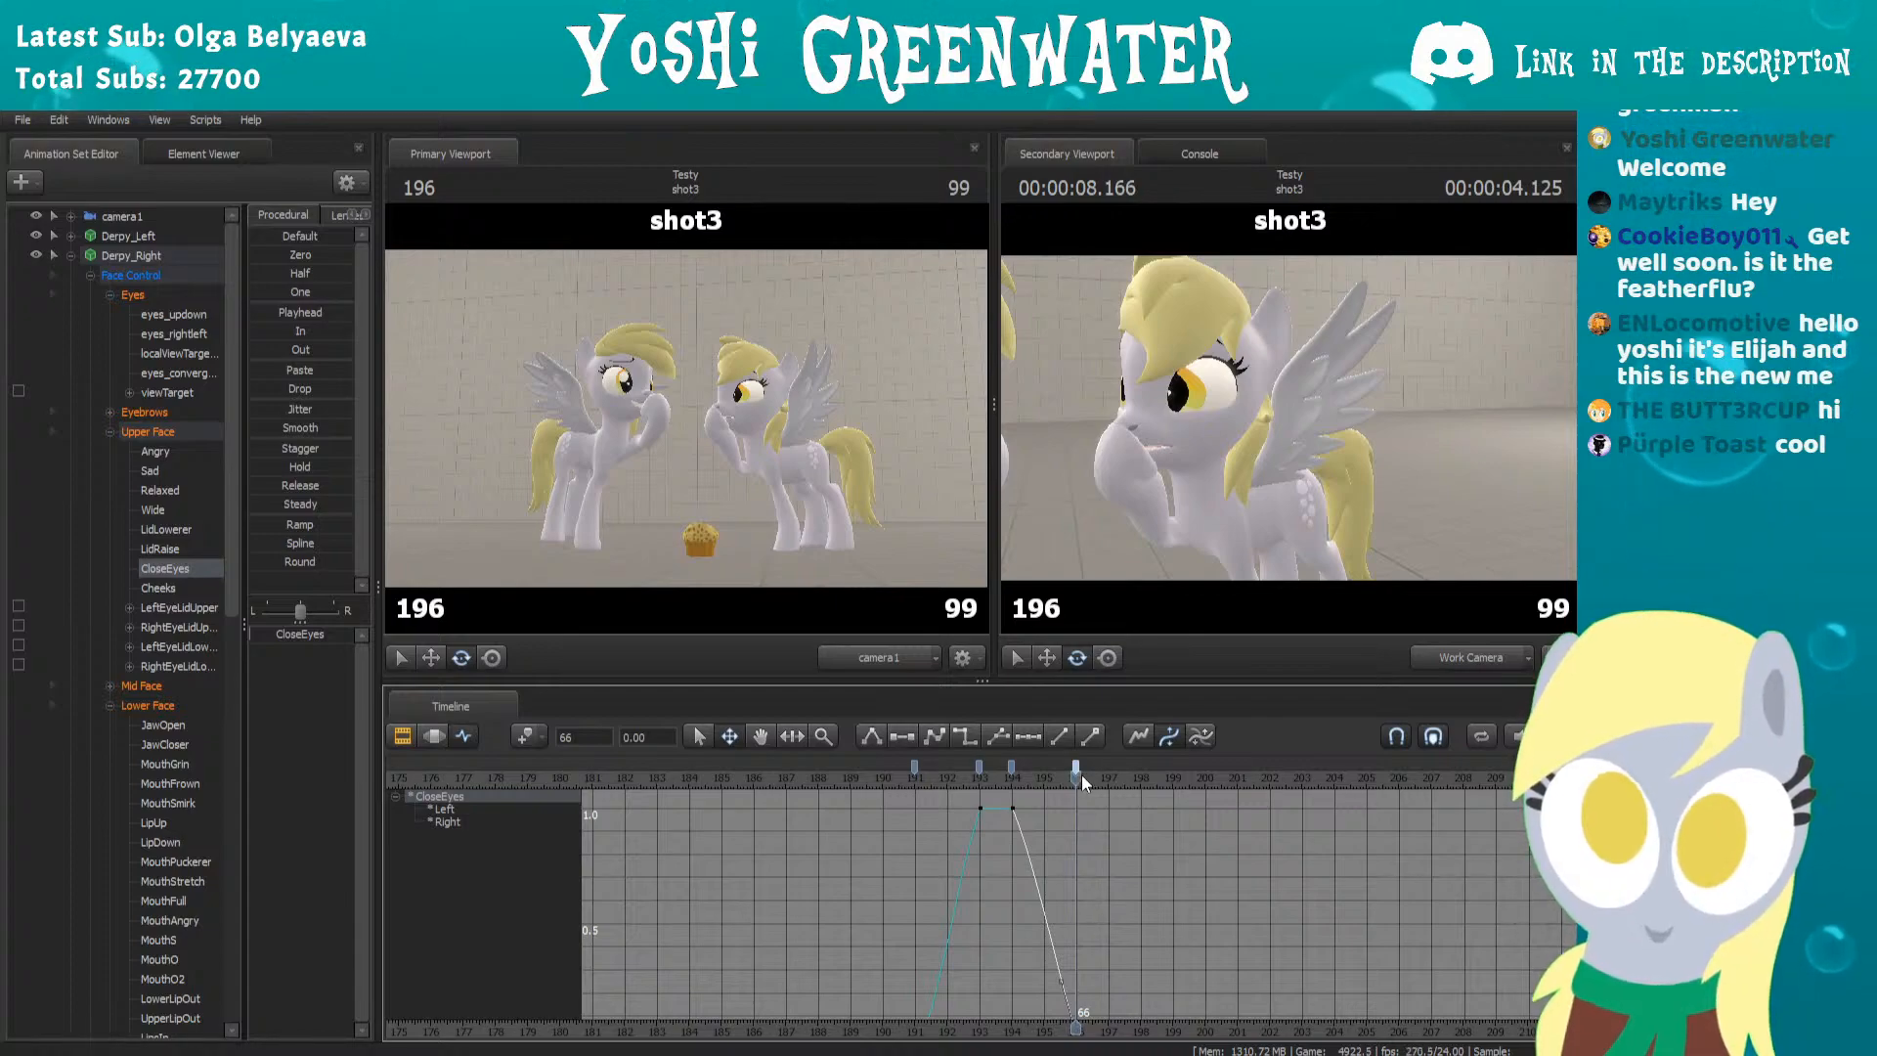
left_click_drag(1076, 772, 1009, 772)
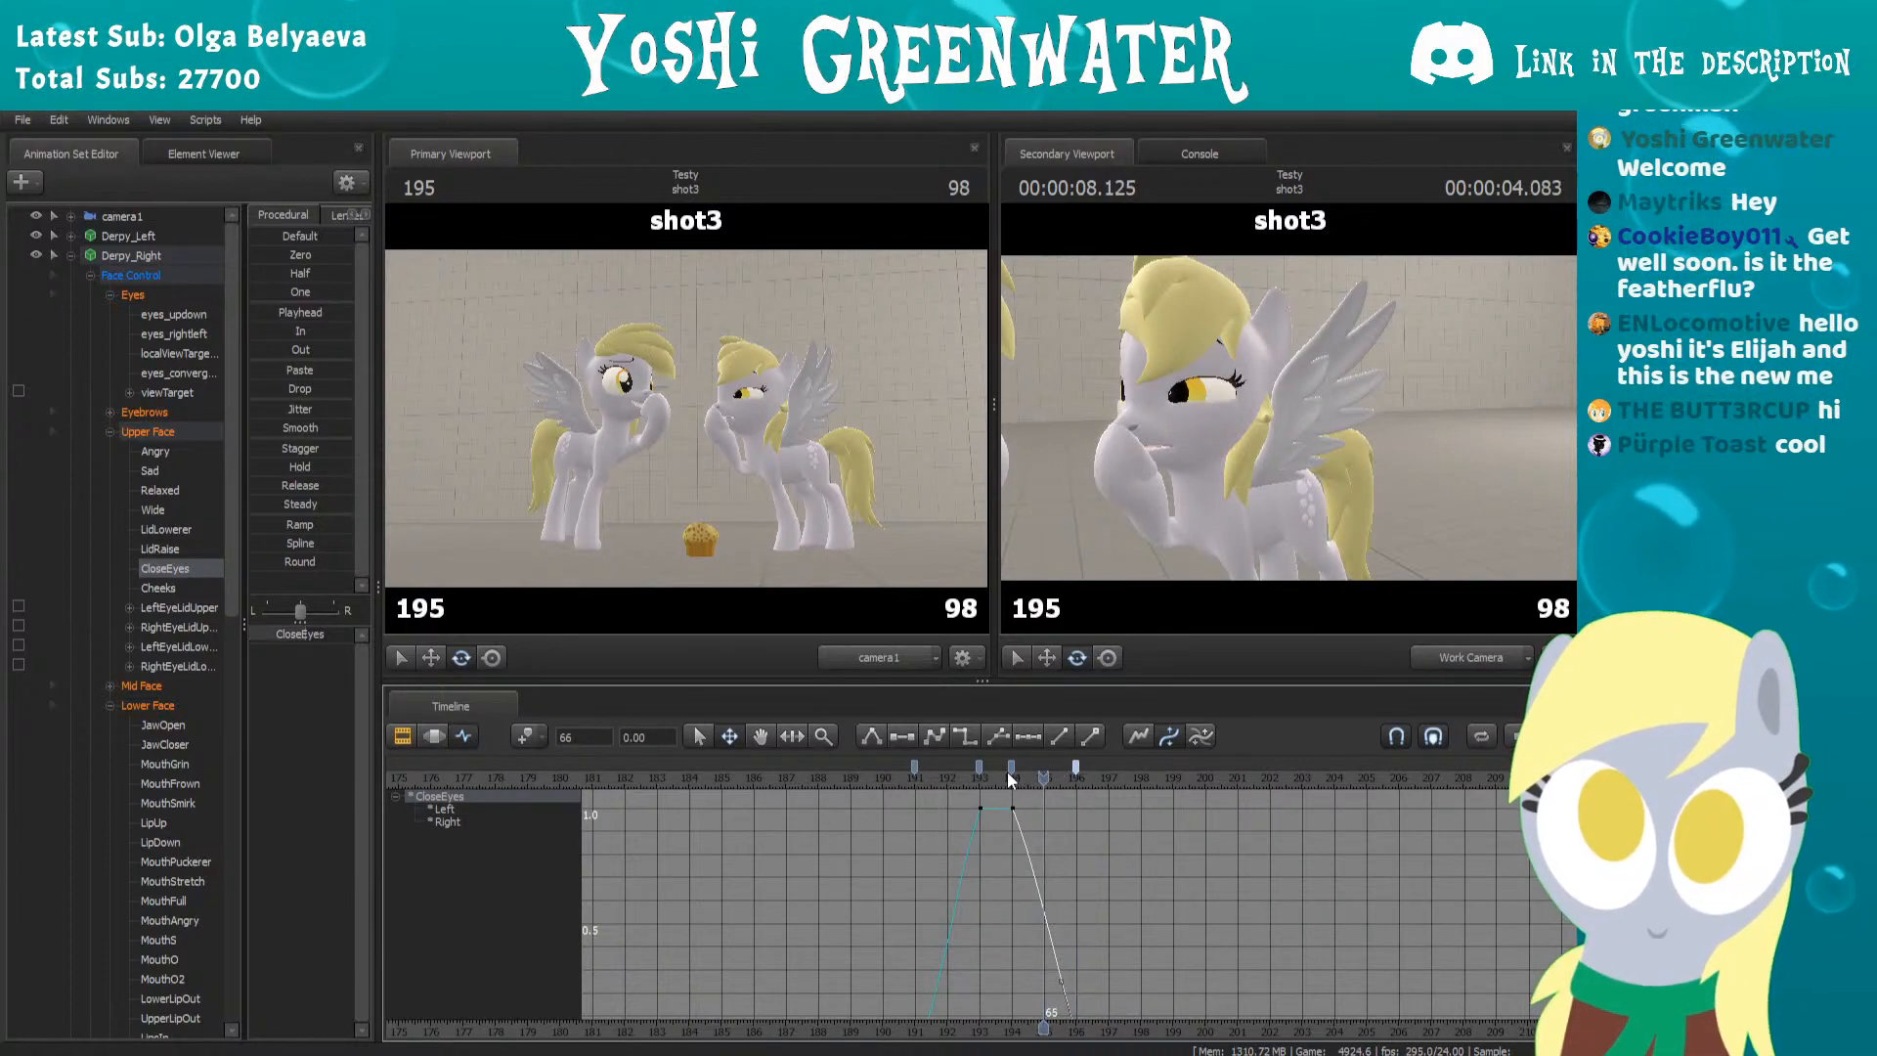
left_click(958, 772)
scroll(954, 776, "down", 2)
left_click(965, 778)
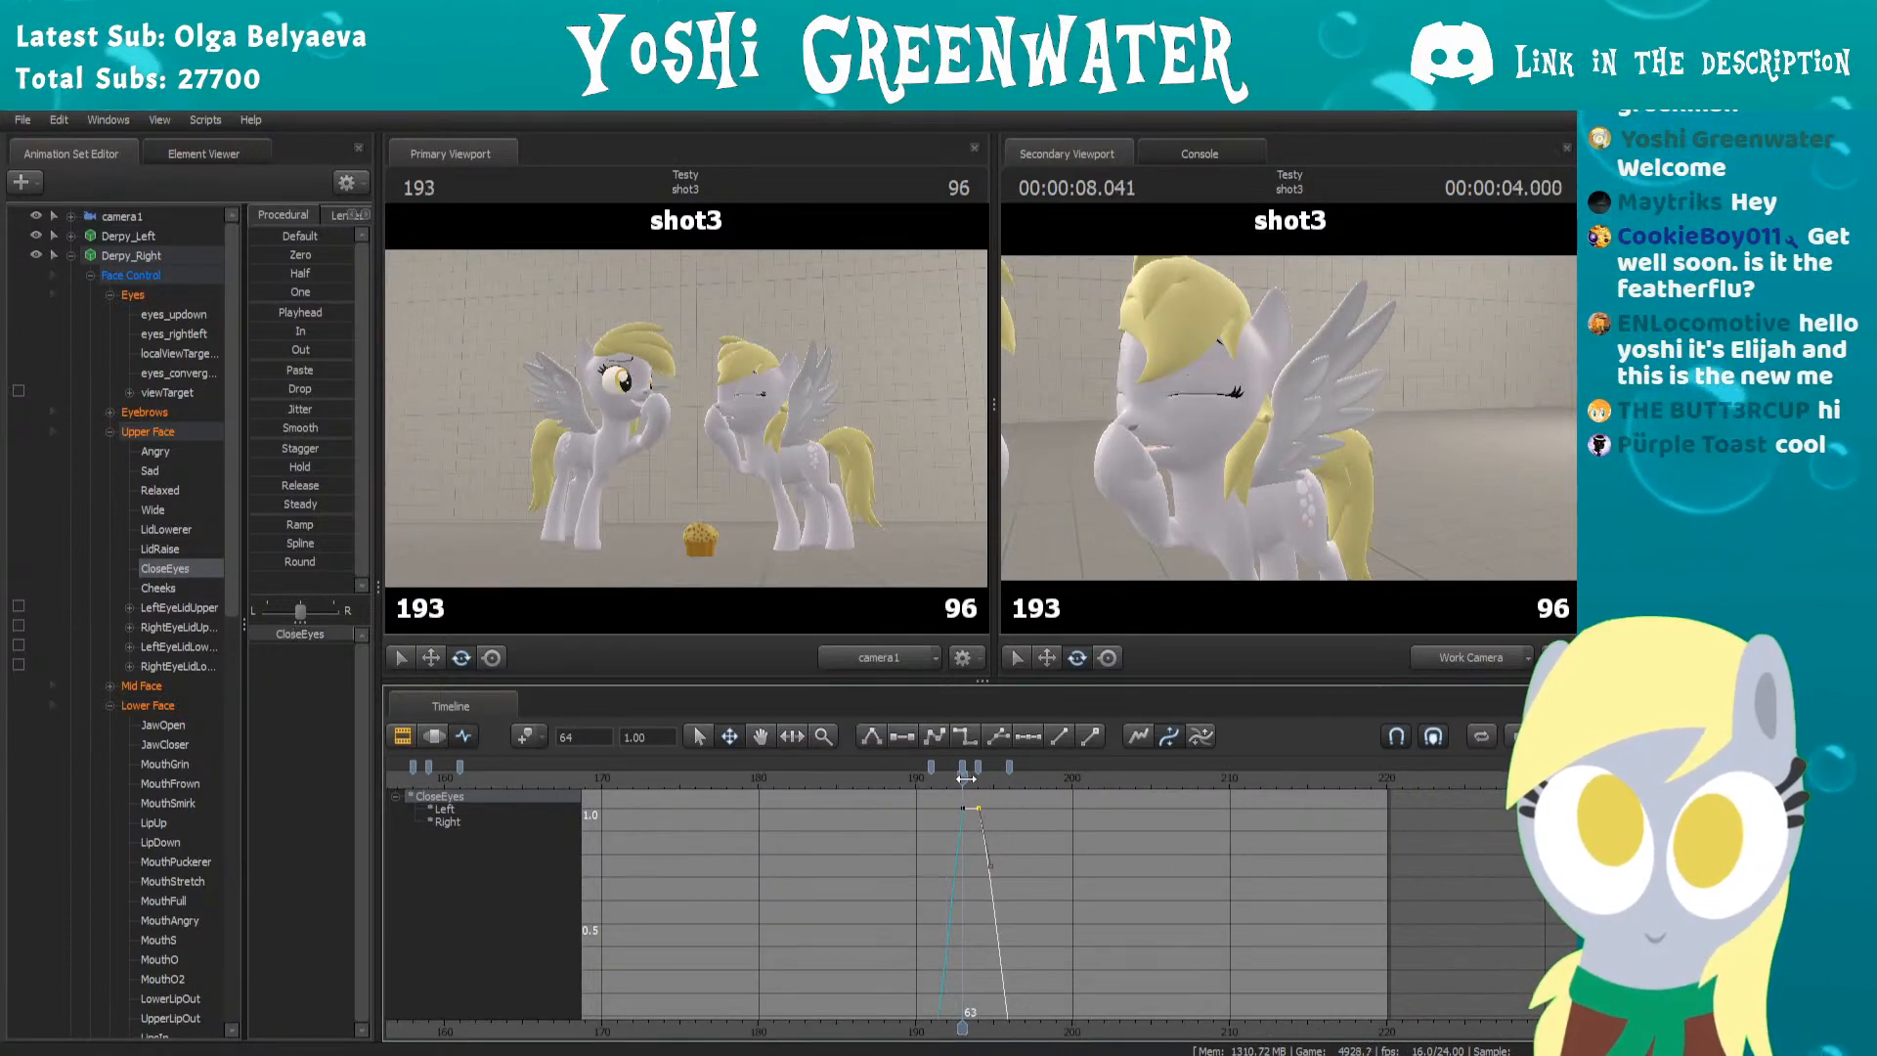
scroll(964, 778, "up", 3)
scroll(964, 771, "up", 1)
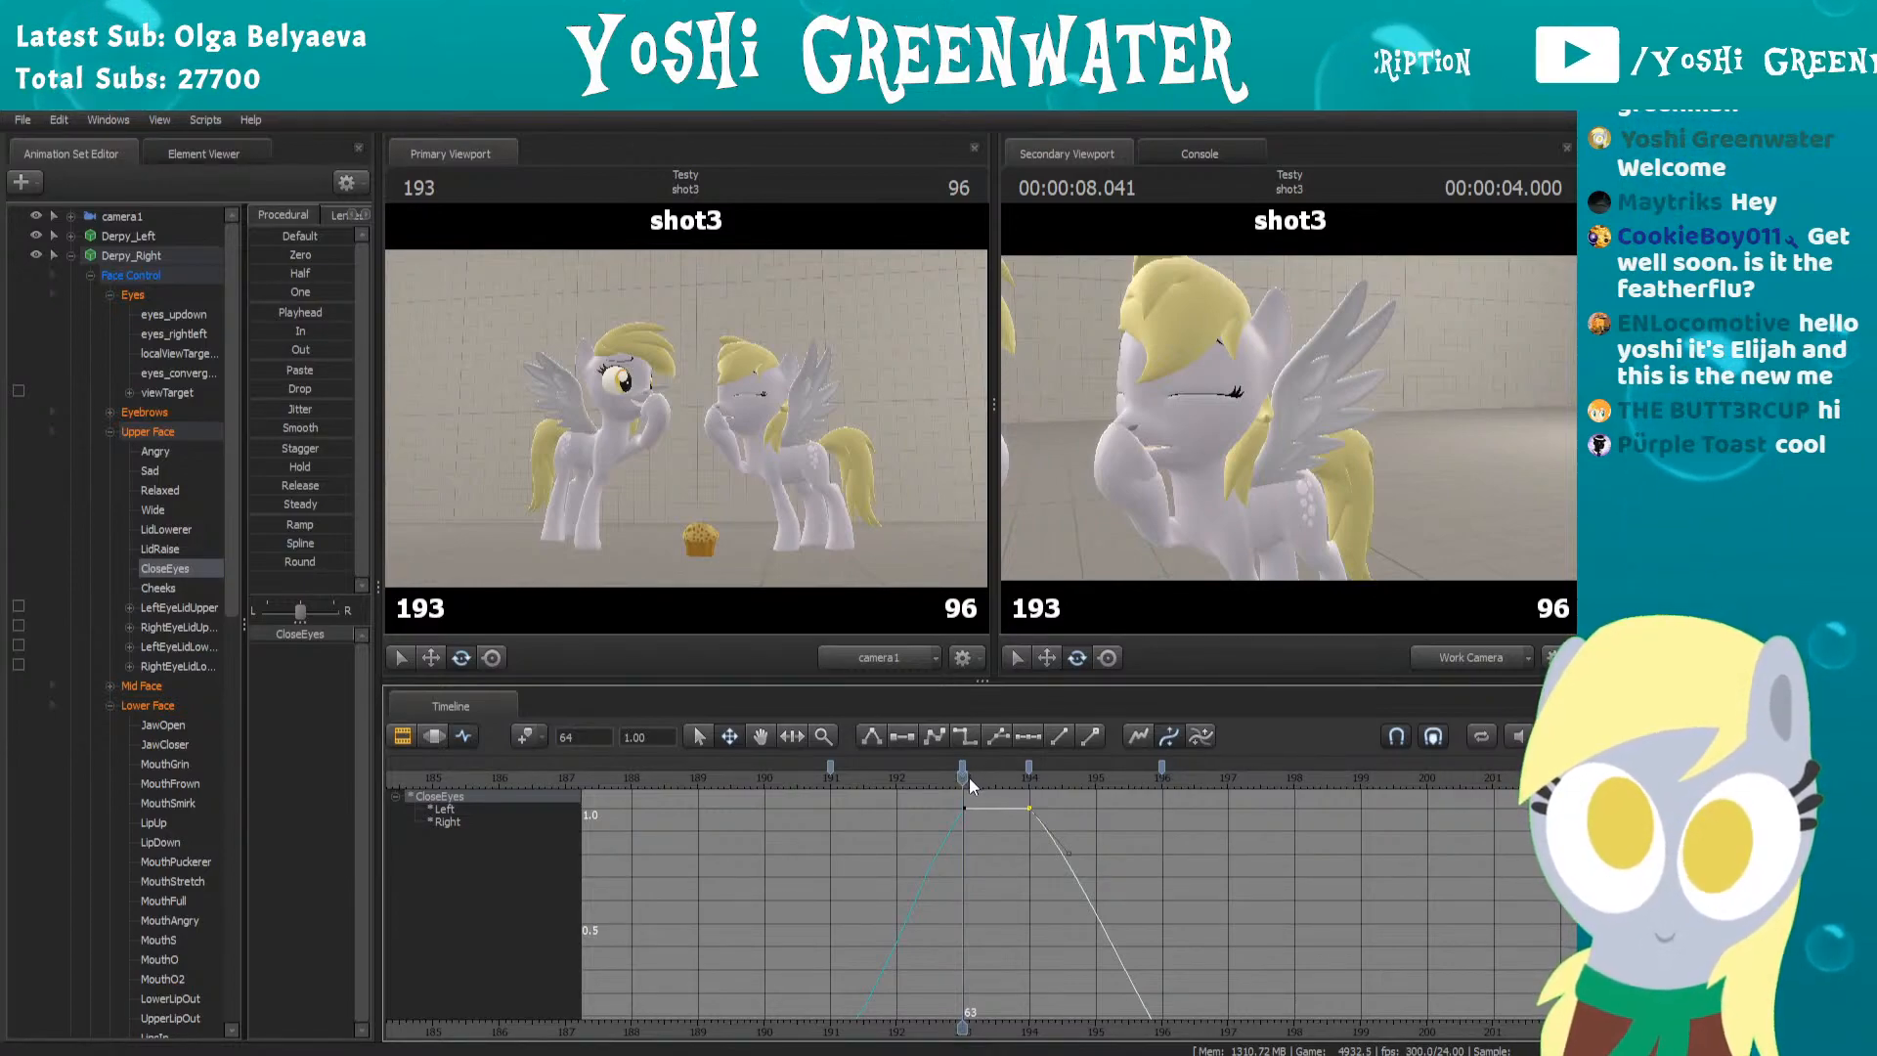
left_click(962, 771)
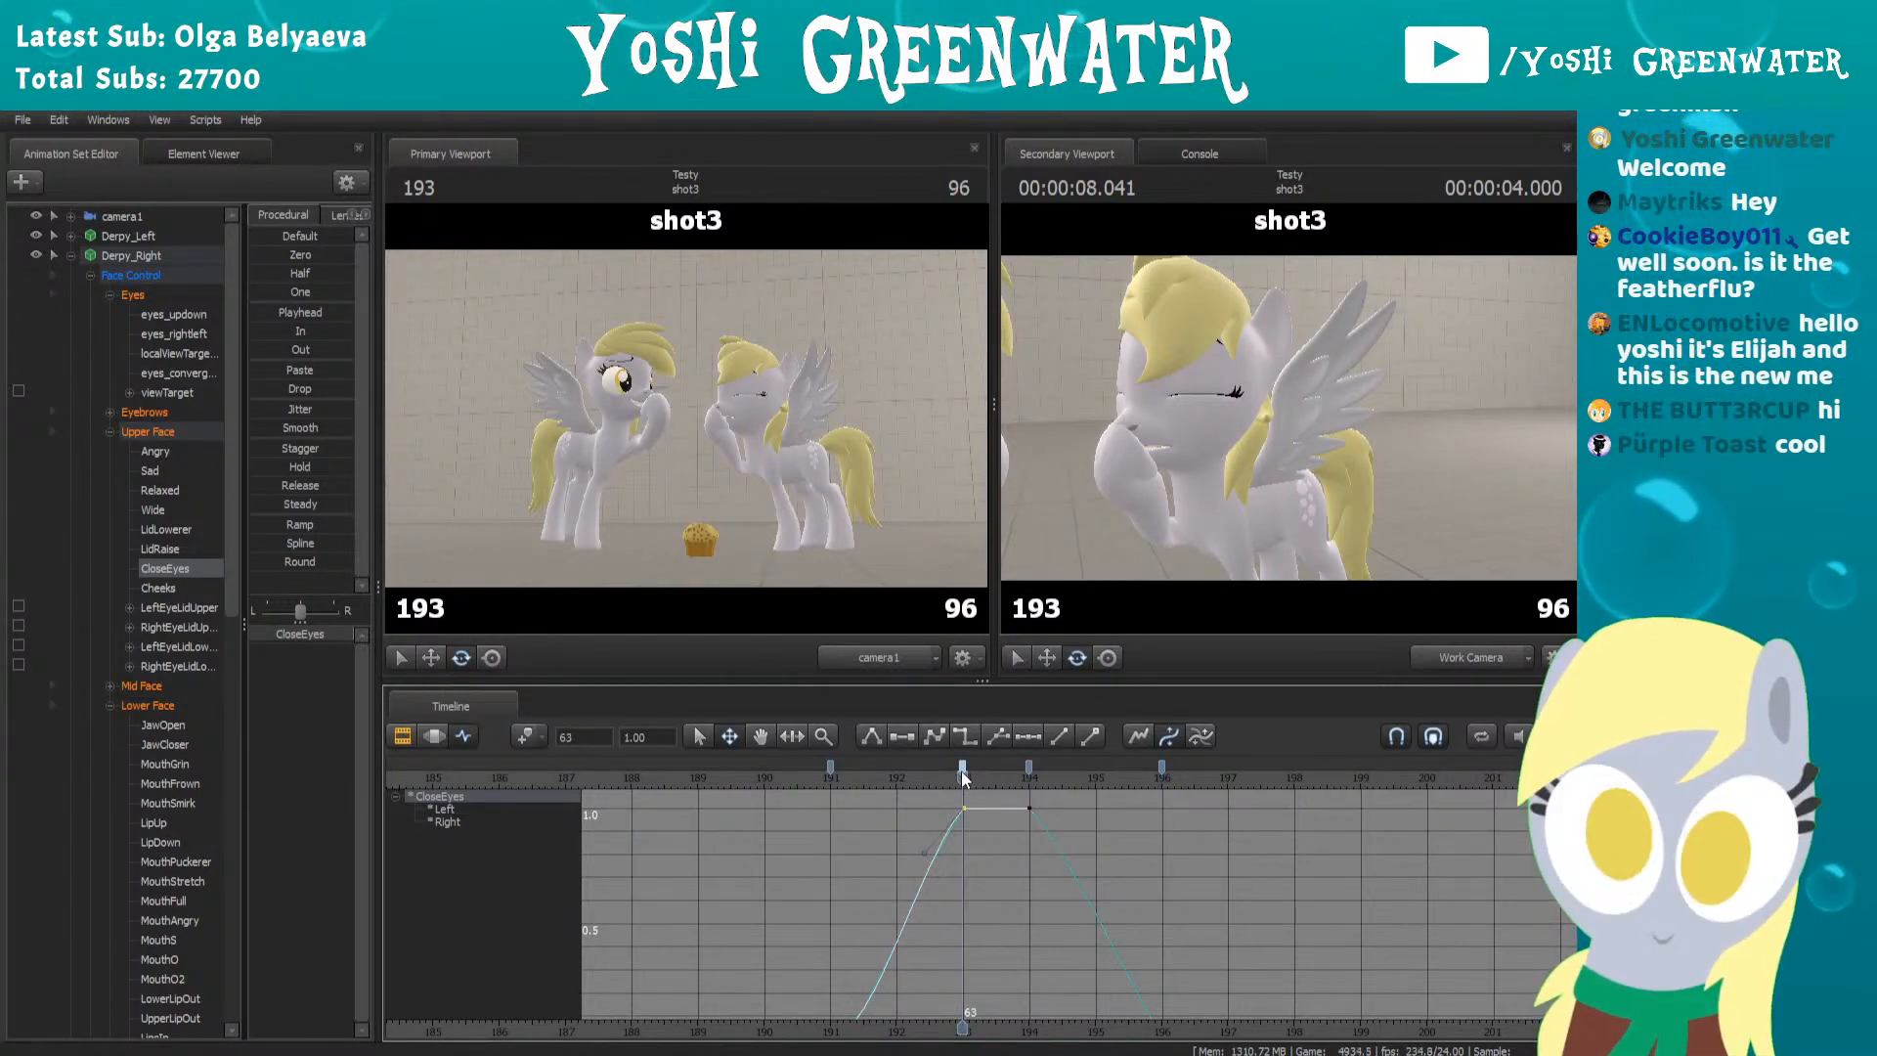
left_click(1029, 774)
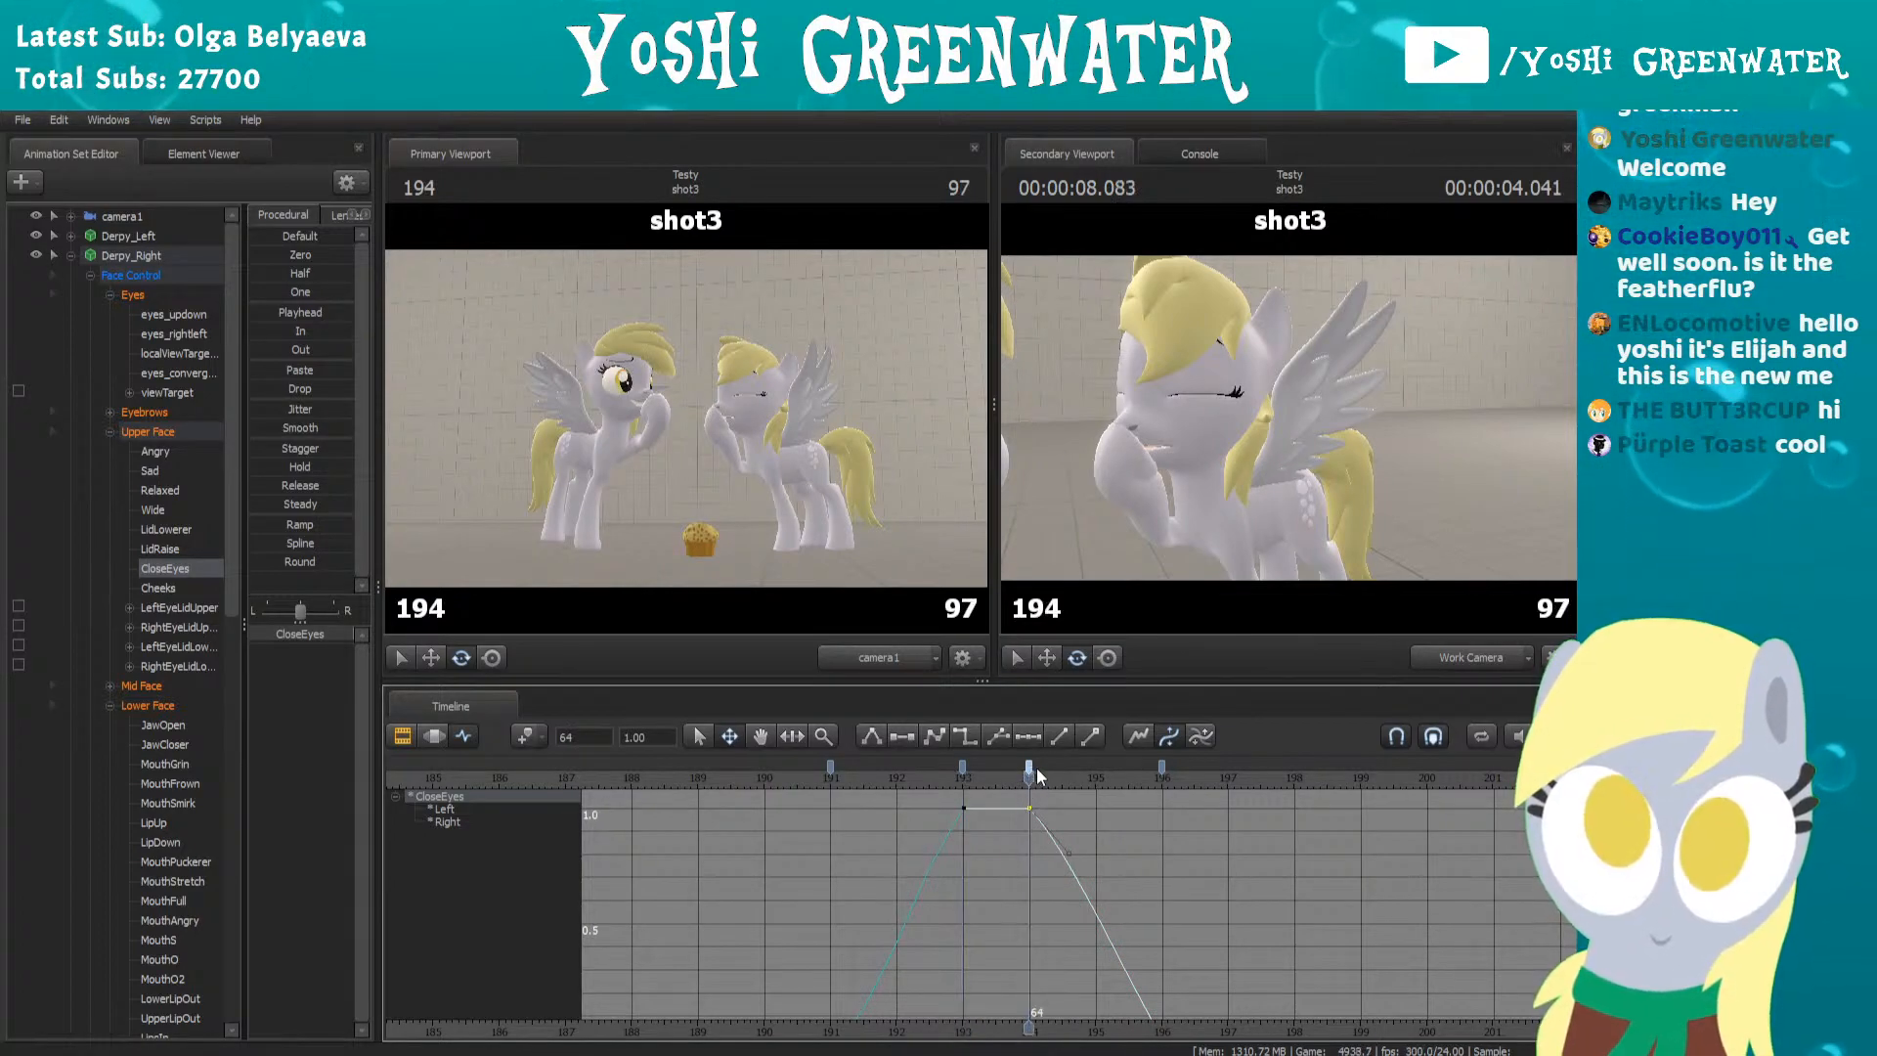
left_click(962, 769, "shift")
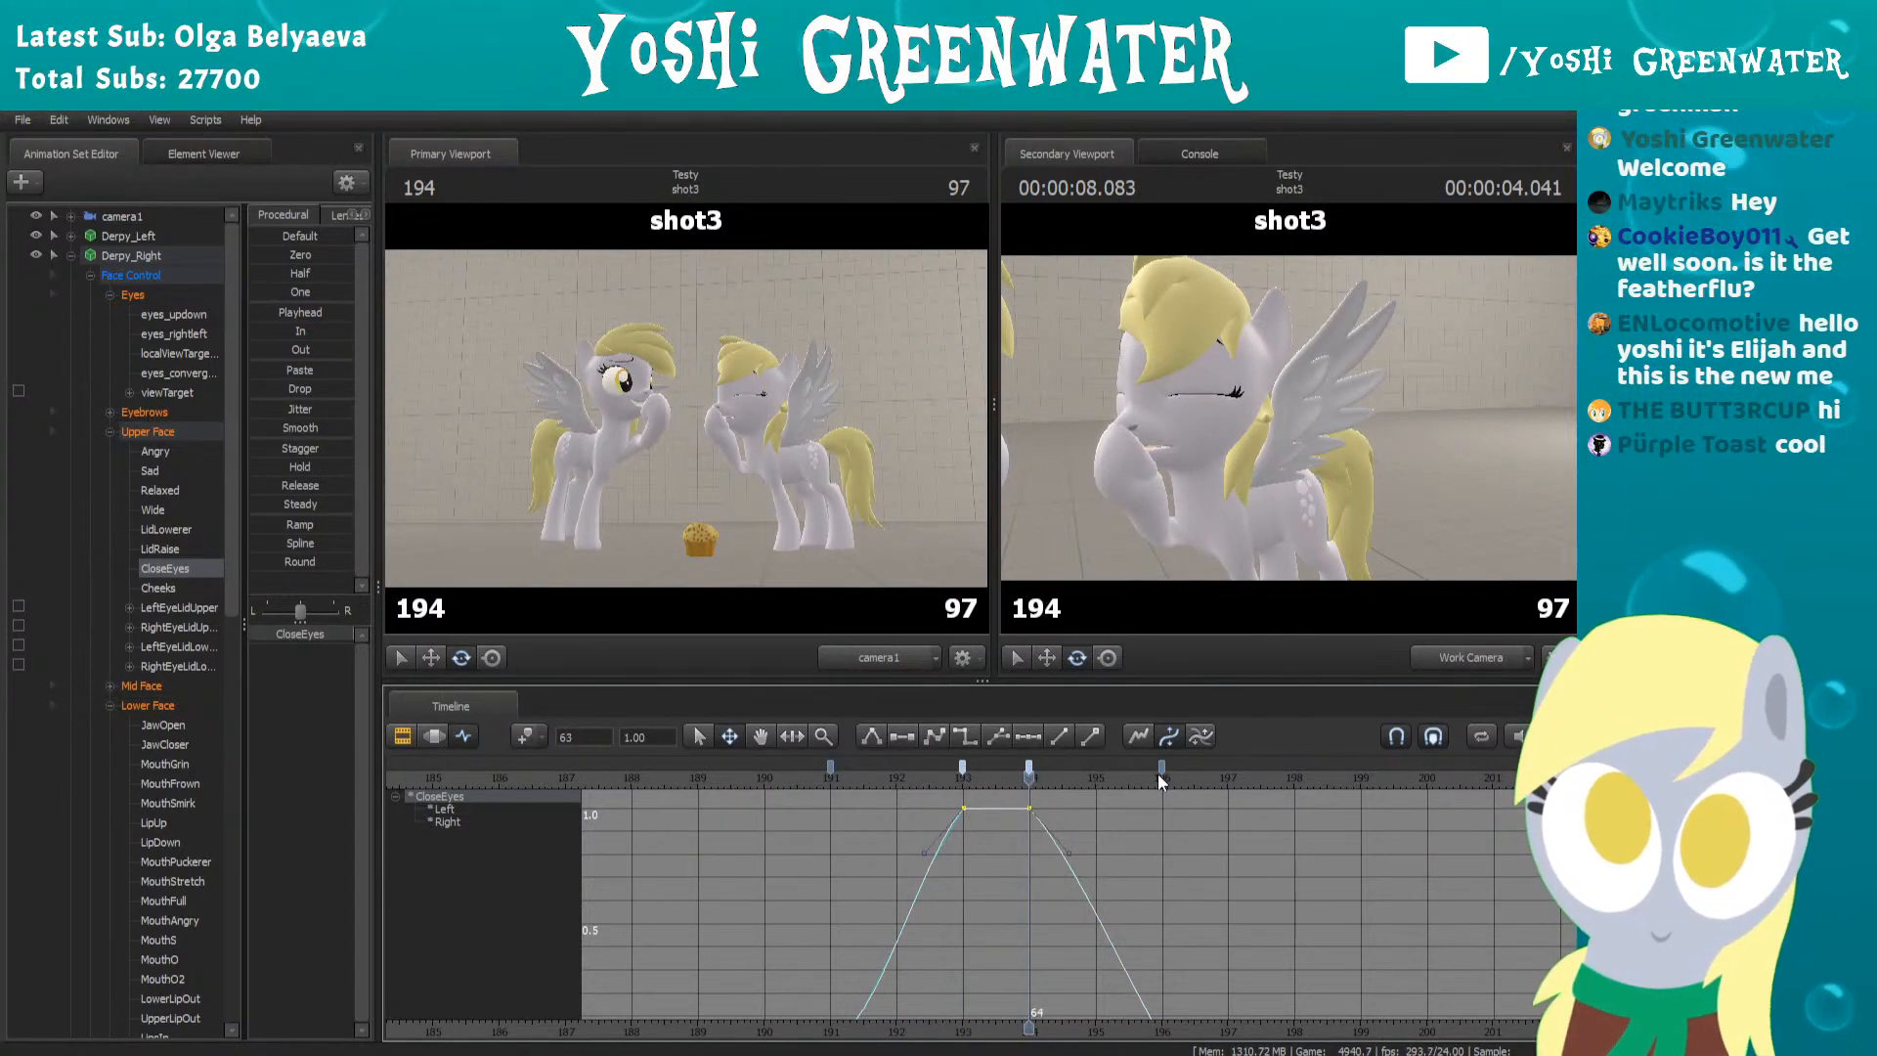
Enlarge the timeline area and play the shot from about frame 130 through both blinks
scroll(1029, 835, "down", 3)
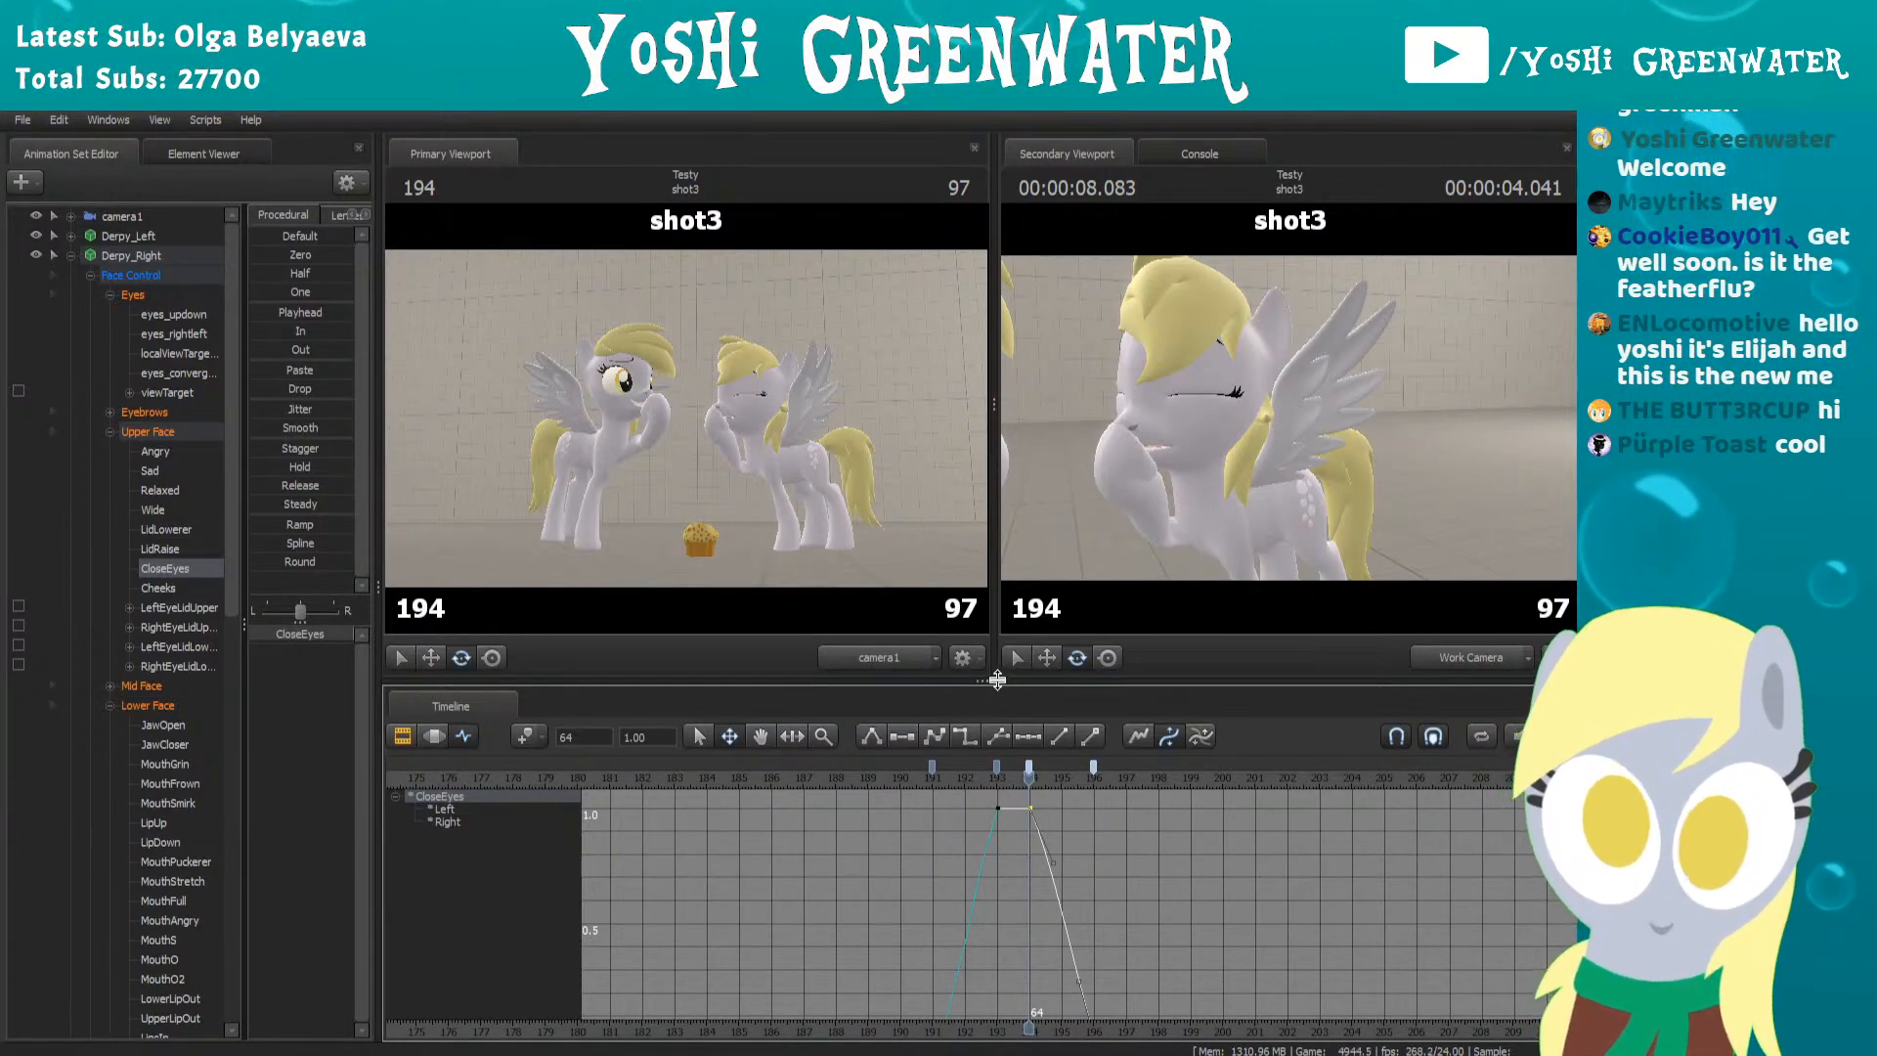
left_click_drag(997, 684, 982, 606)
scroll(963, 729, "down", 4)
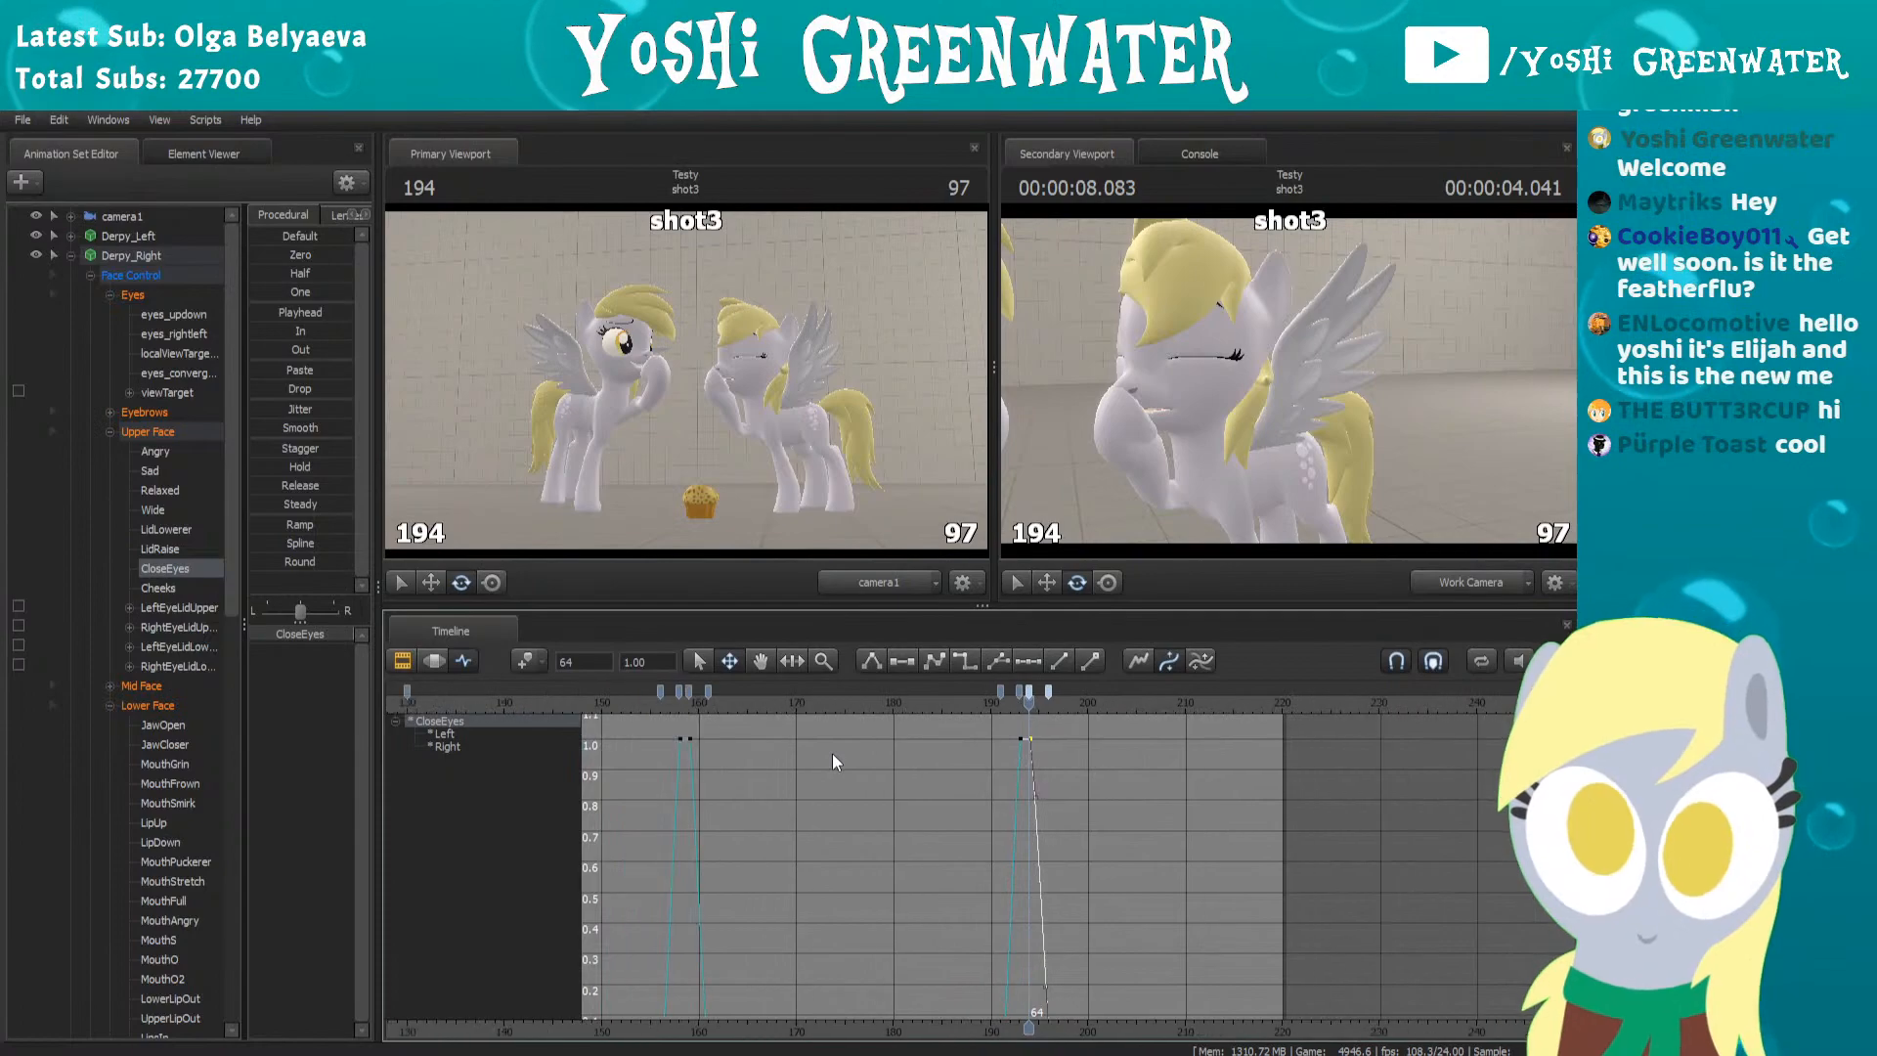
scroll(829, 752, "down", 3)
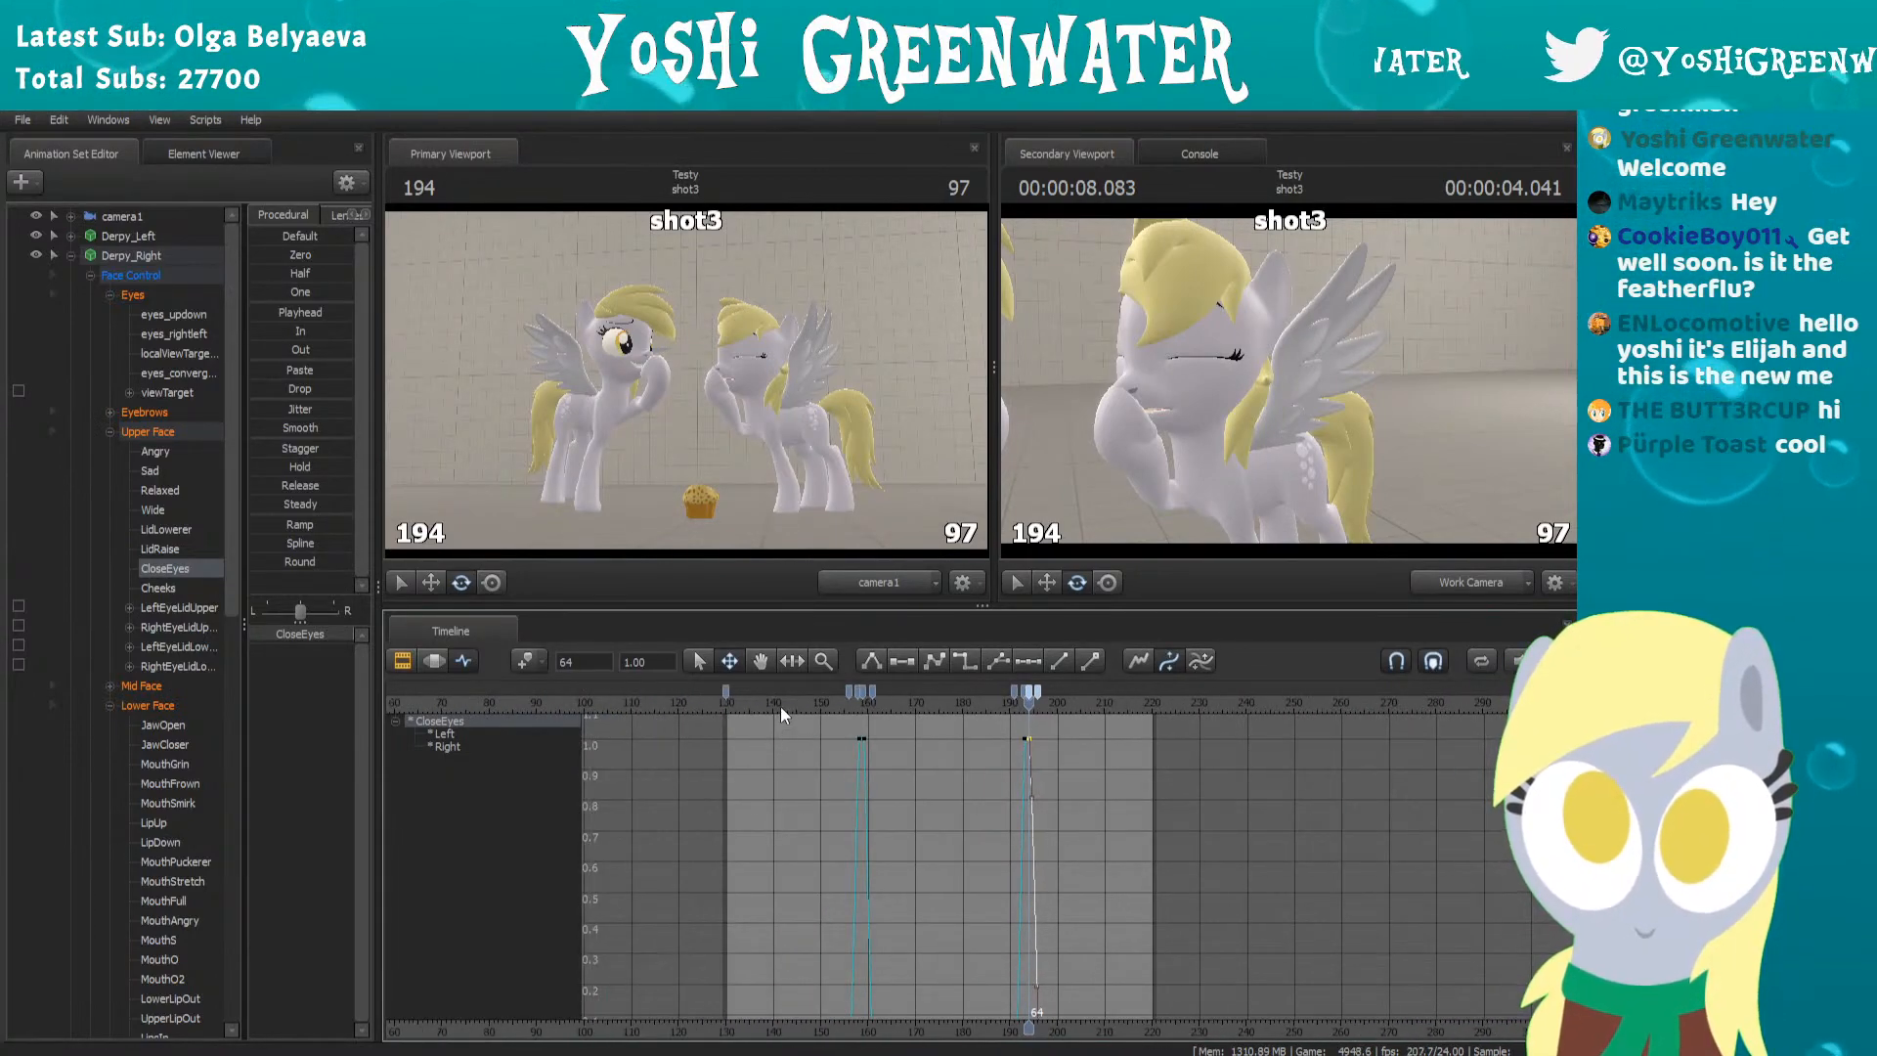
left_click(729, 707)
key("space")
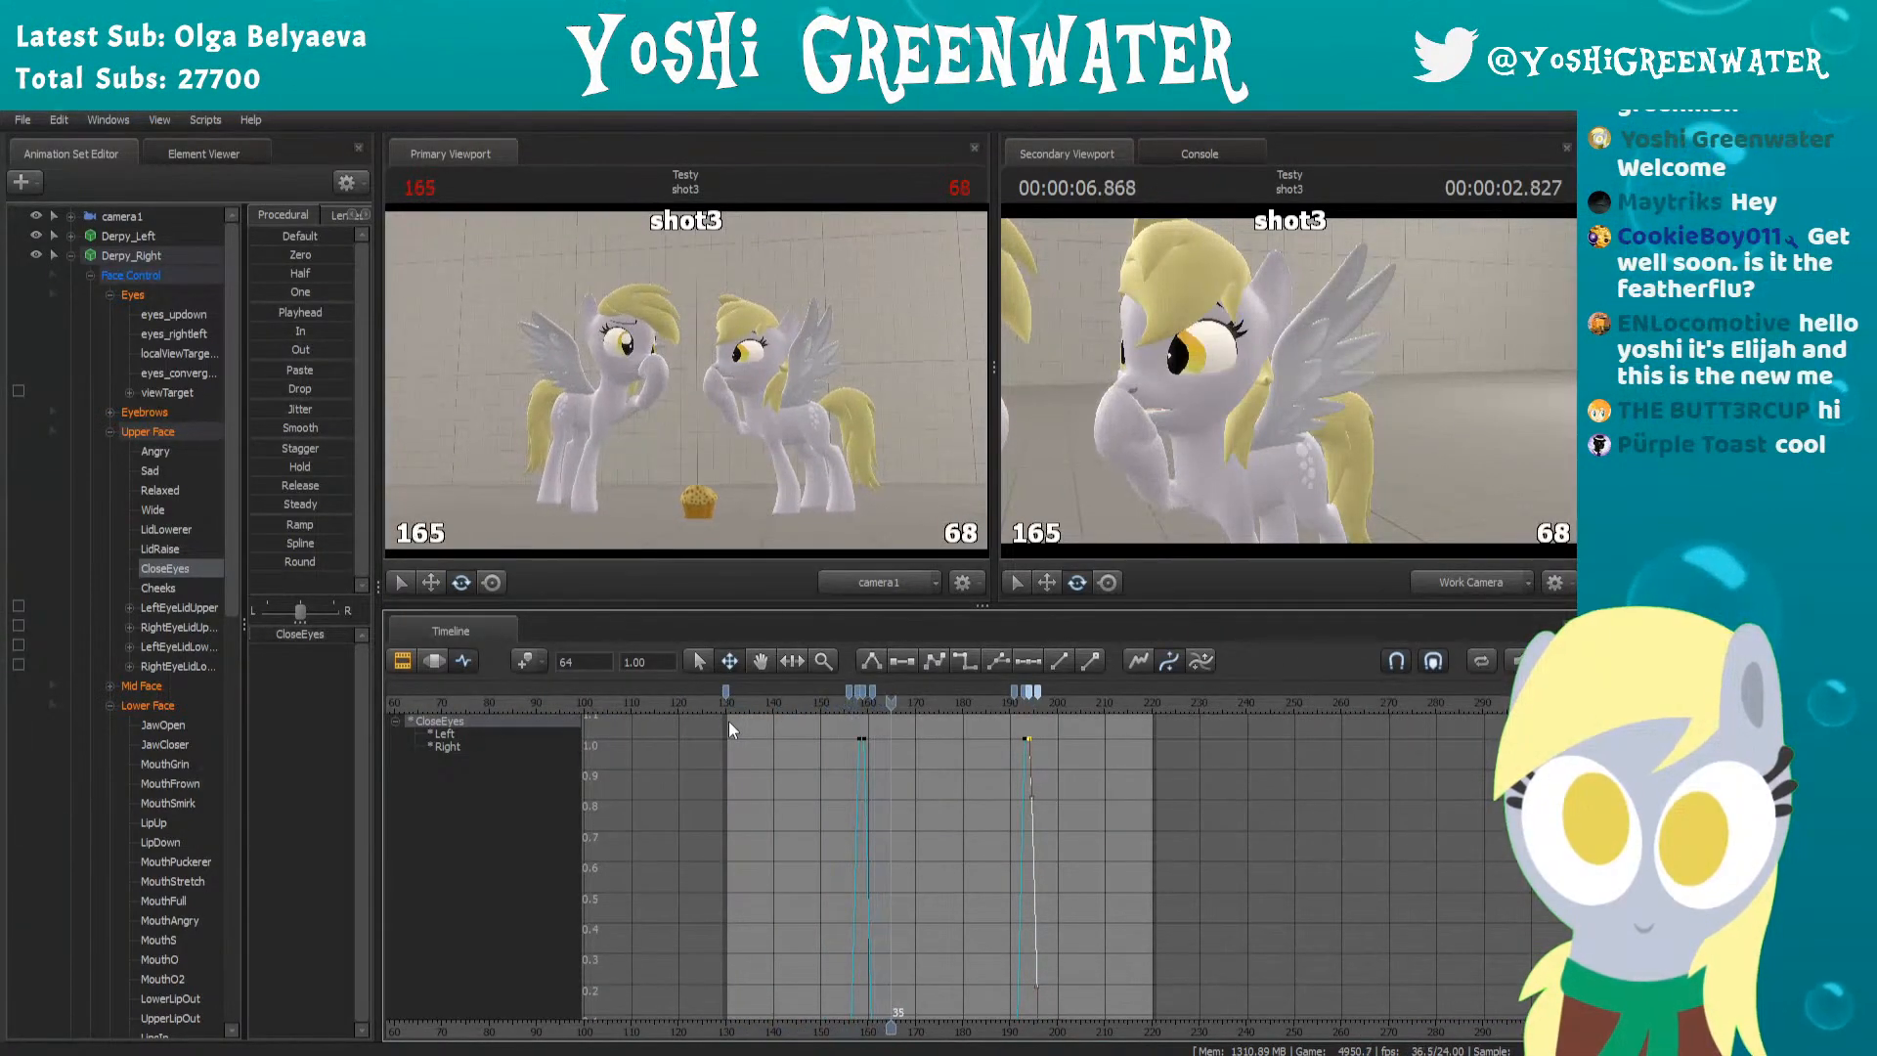
key("space")
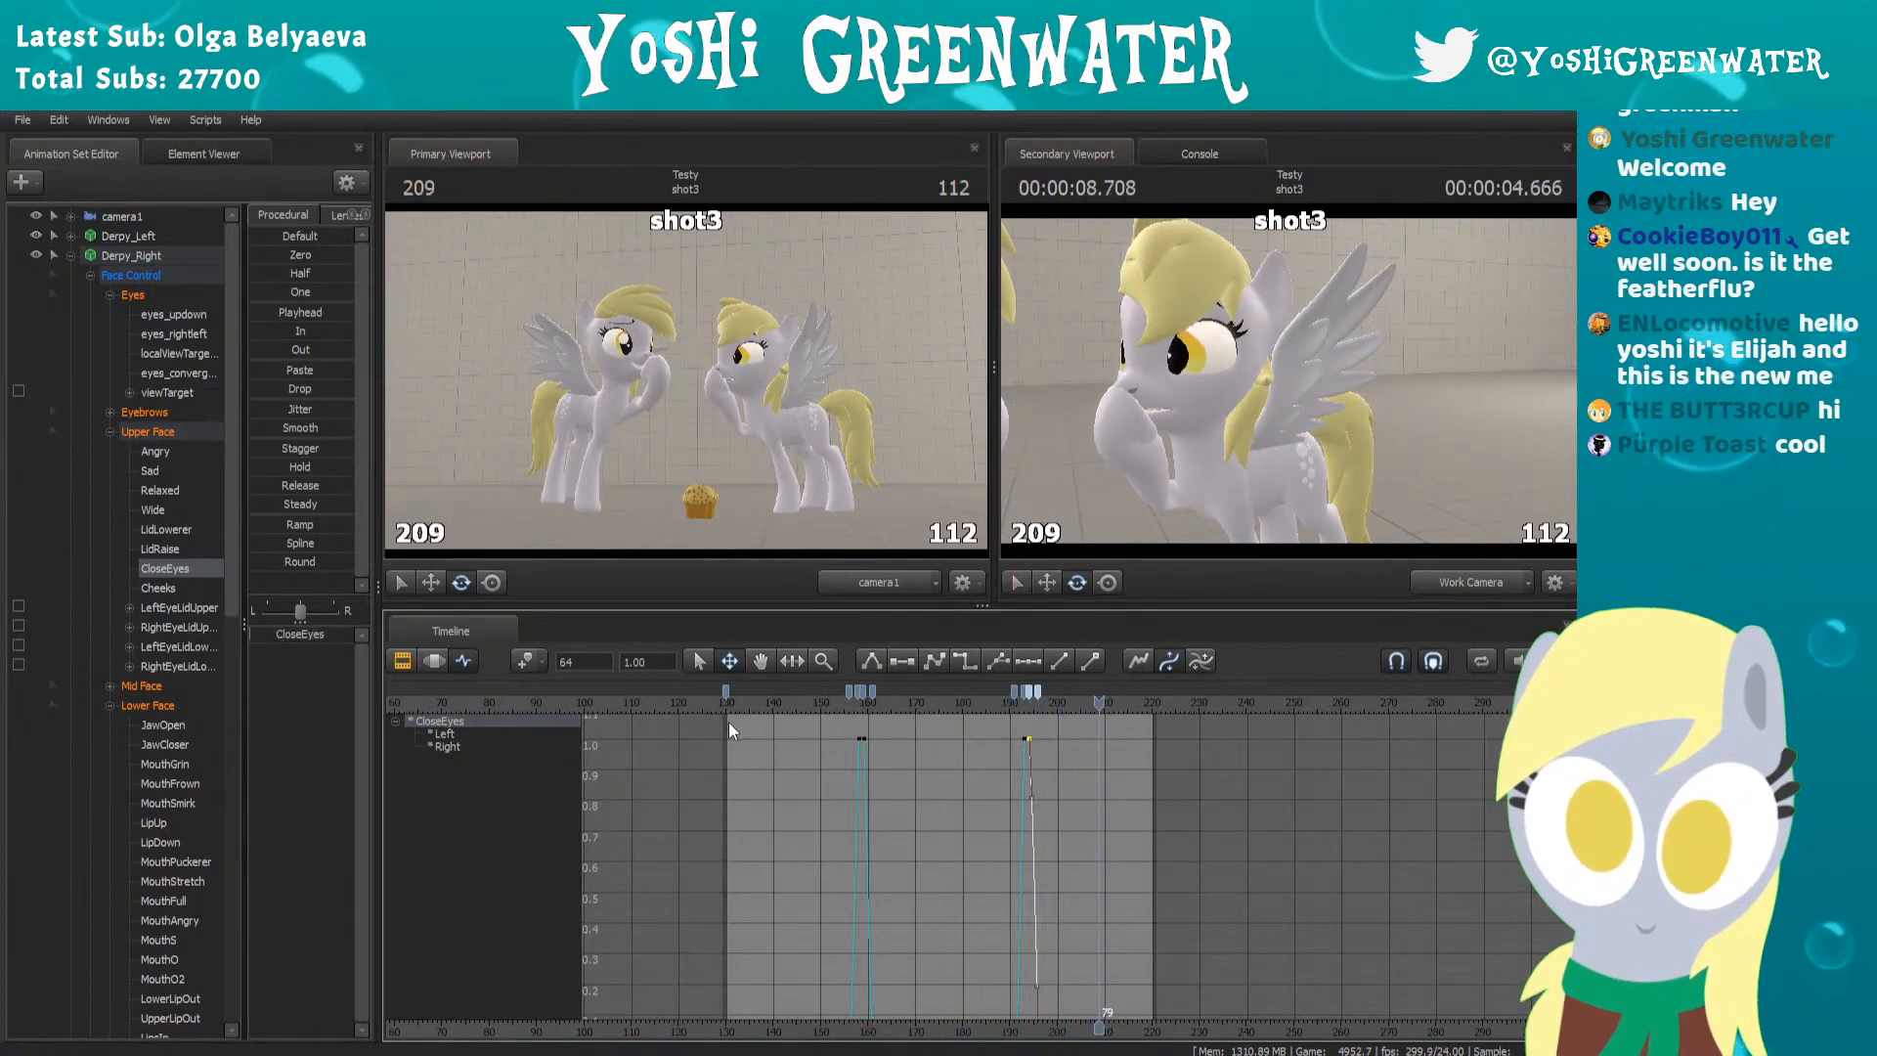
Paste another copy of the blink keys at frame 137 and play the shot through all three blinks
scroll(760, 735, "up", 3)
middle_click_drag(728, 1046, 1117, 774)
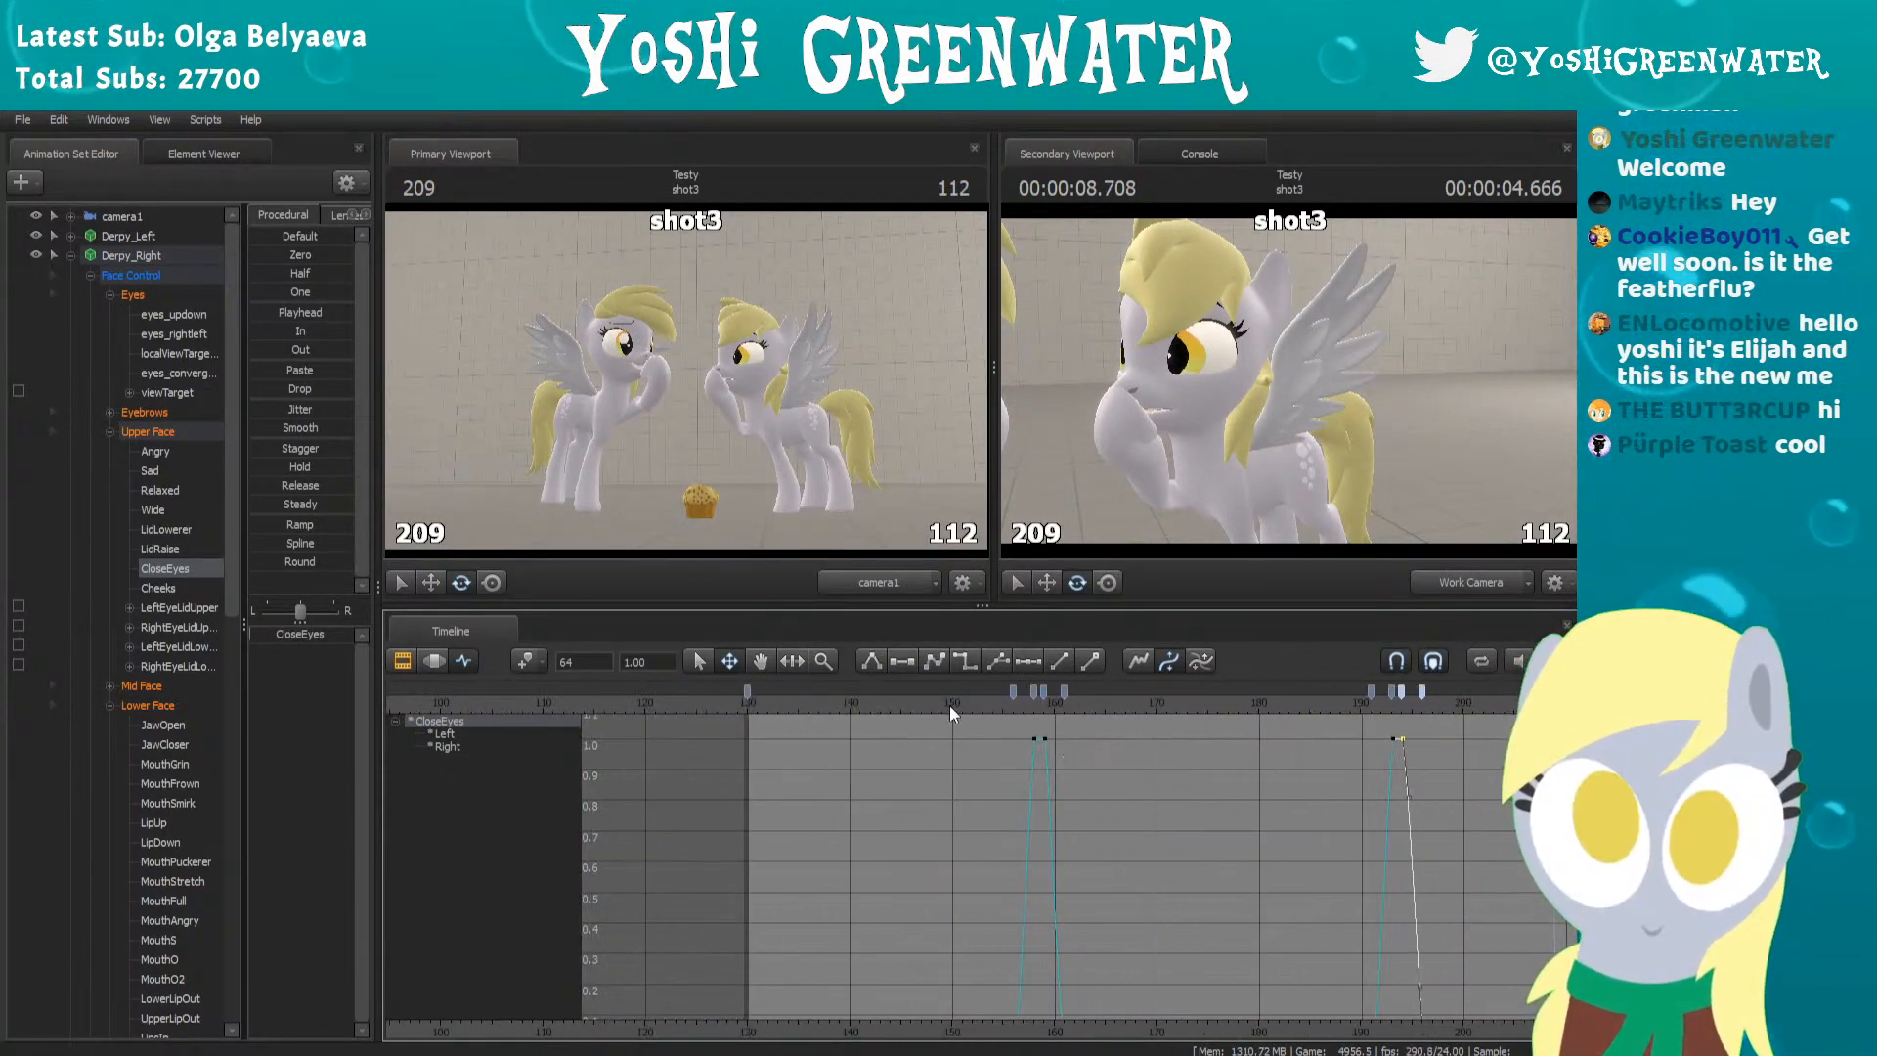
left_click(821, 702)
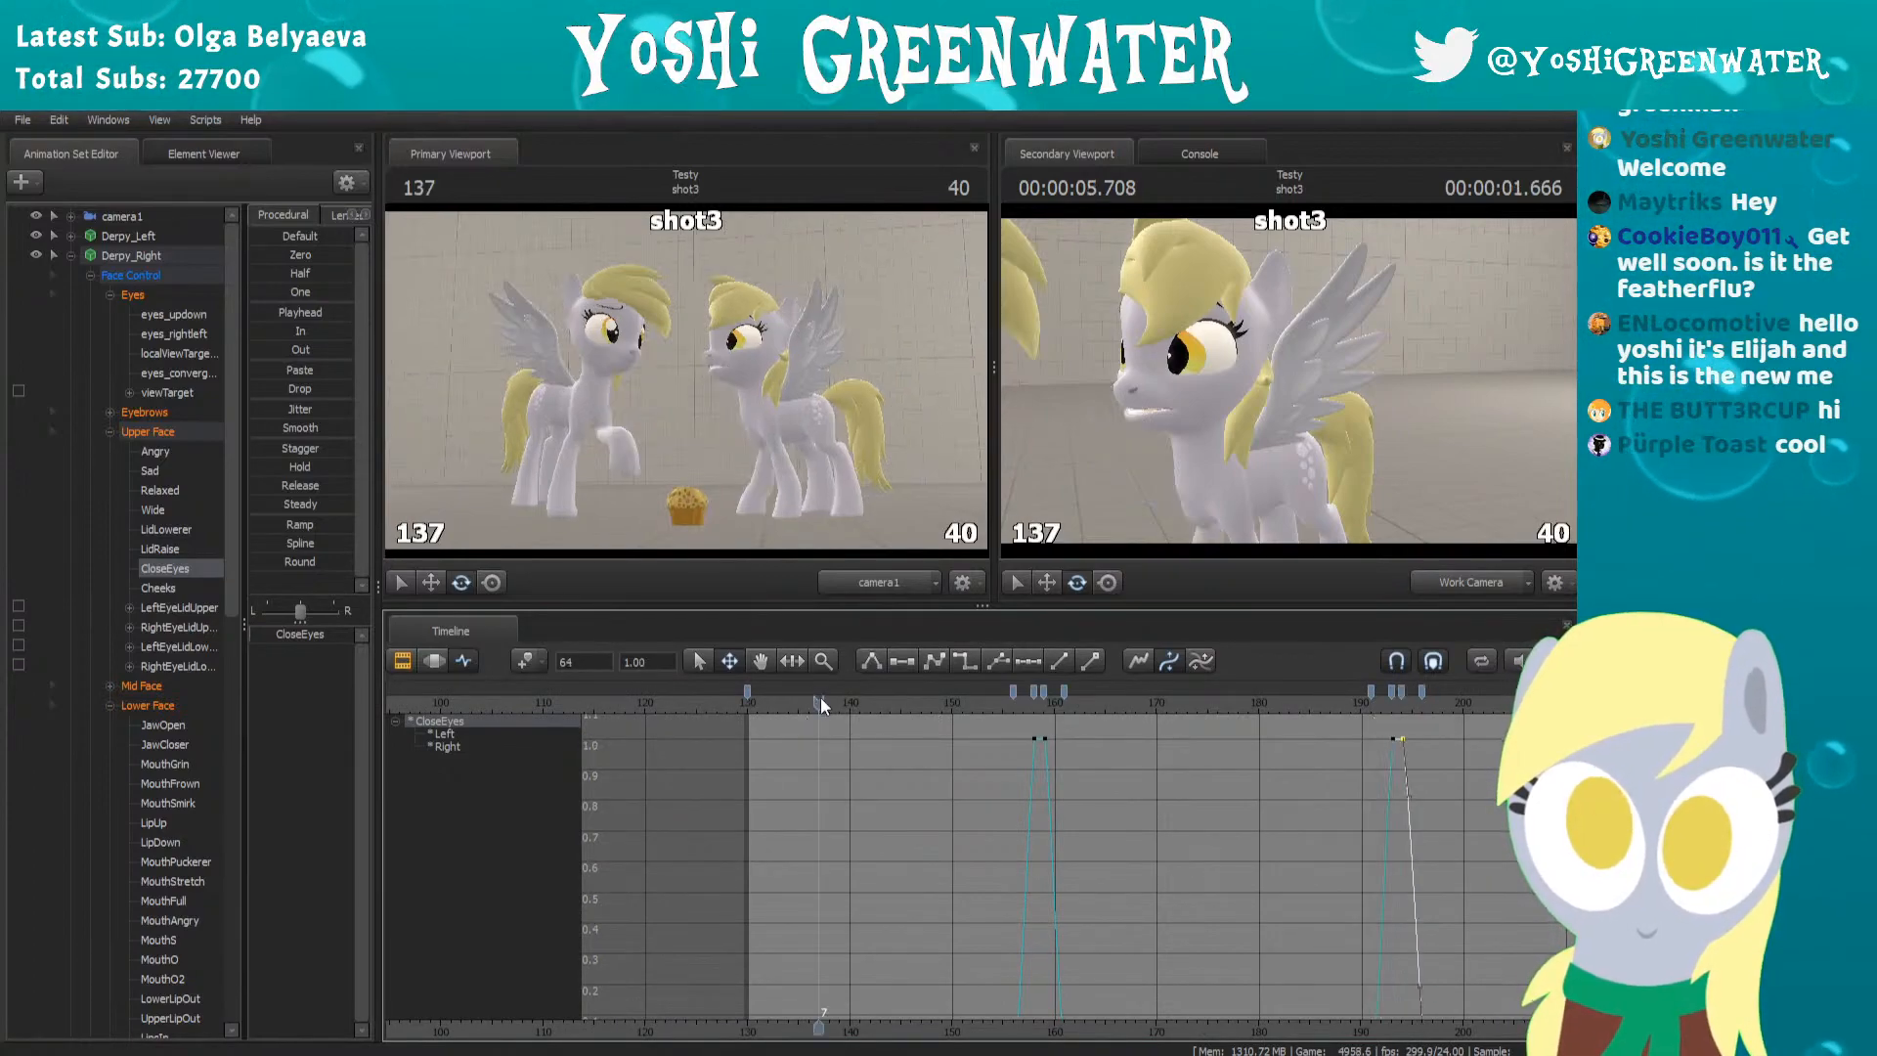
mouse_move(819, 702)
left_mouse_down()
mouse_move(798, 702)
mouse_move(817, 705)
left_mouse_up()
key("ctrl+v")
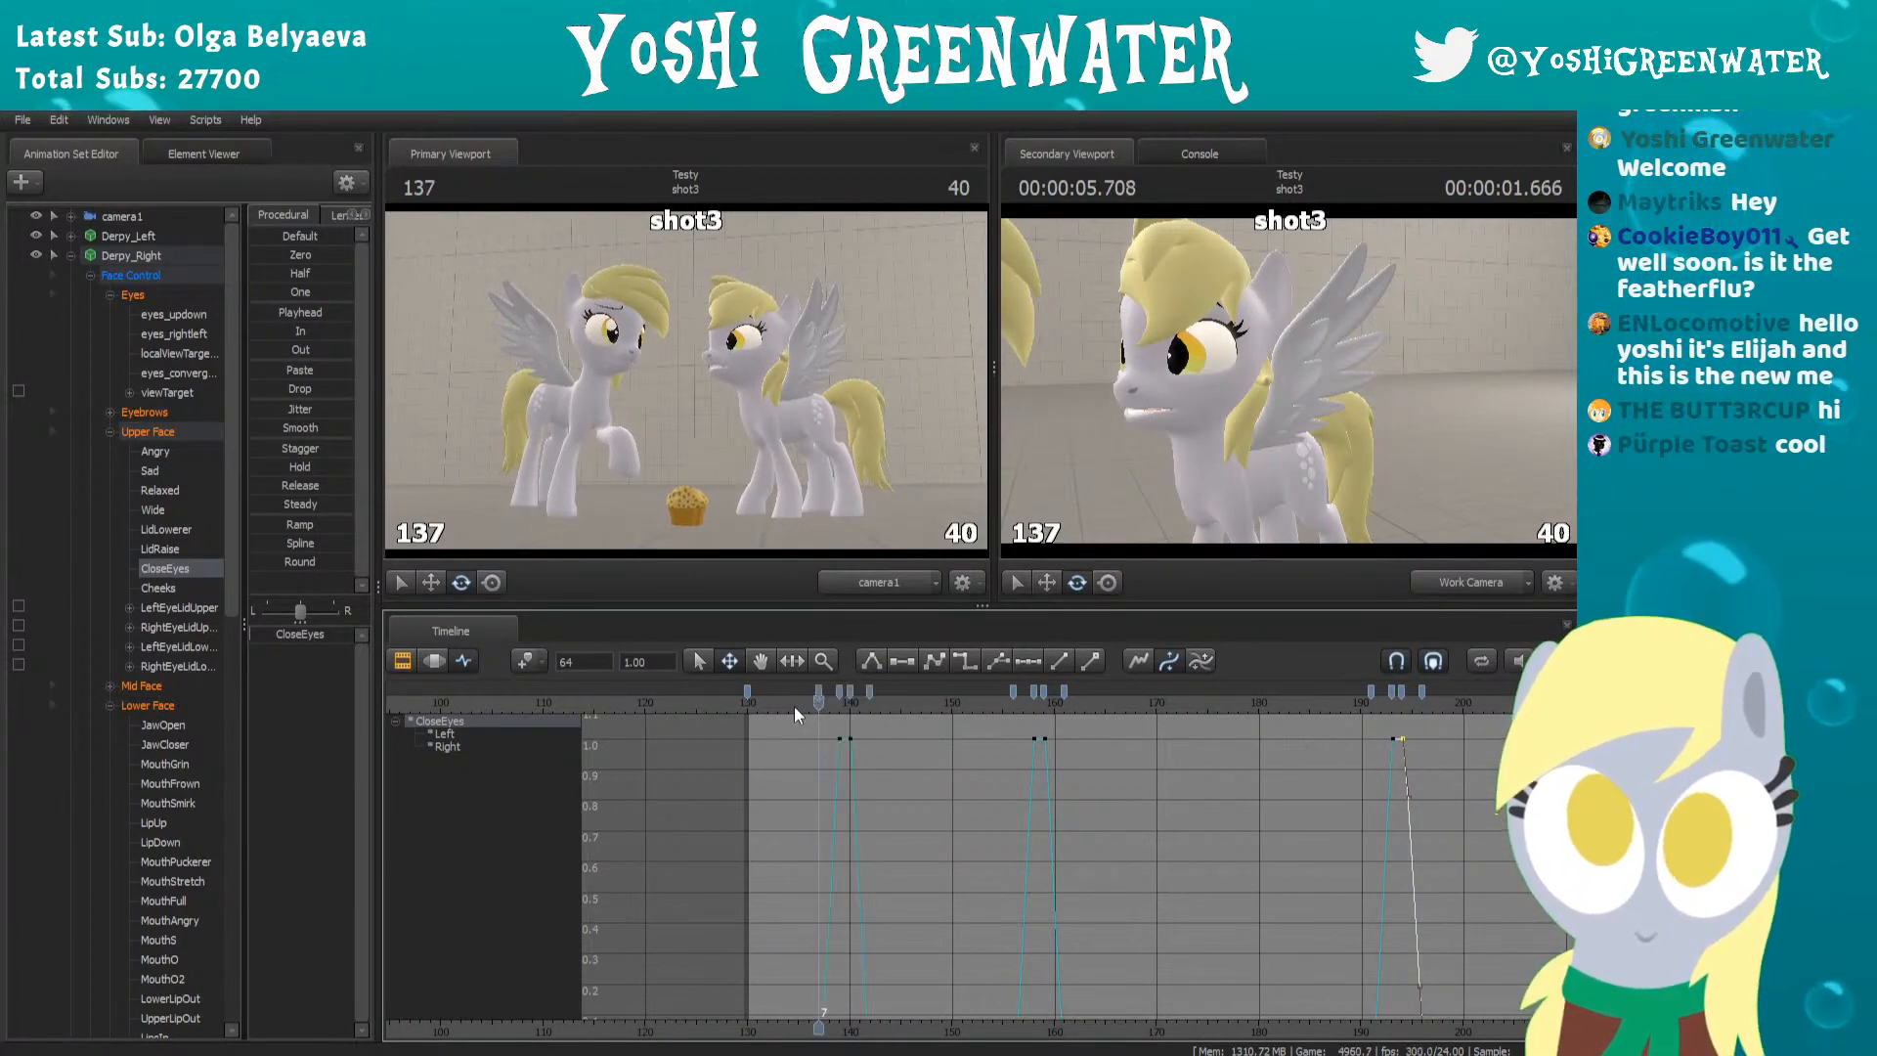
key("space")
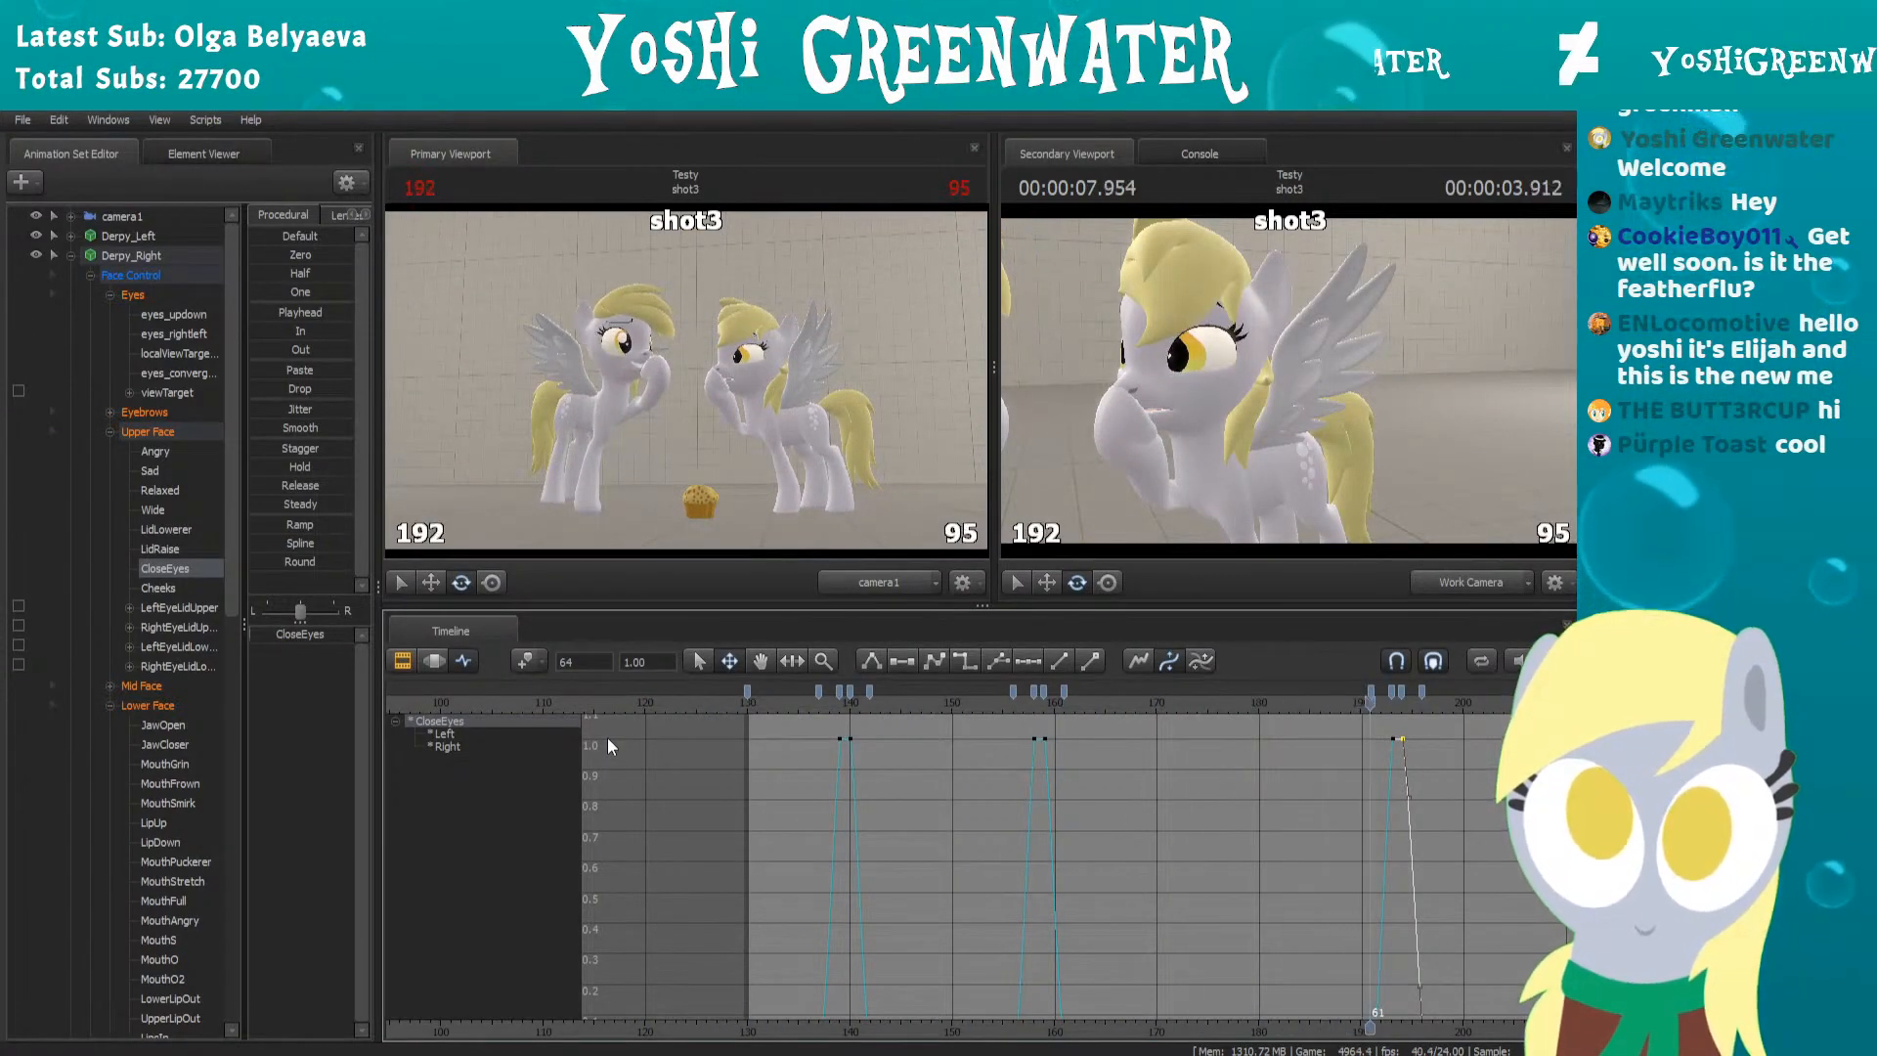
key("space")
scroll(912, 703, "down", 1)
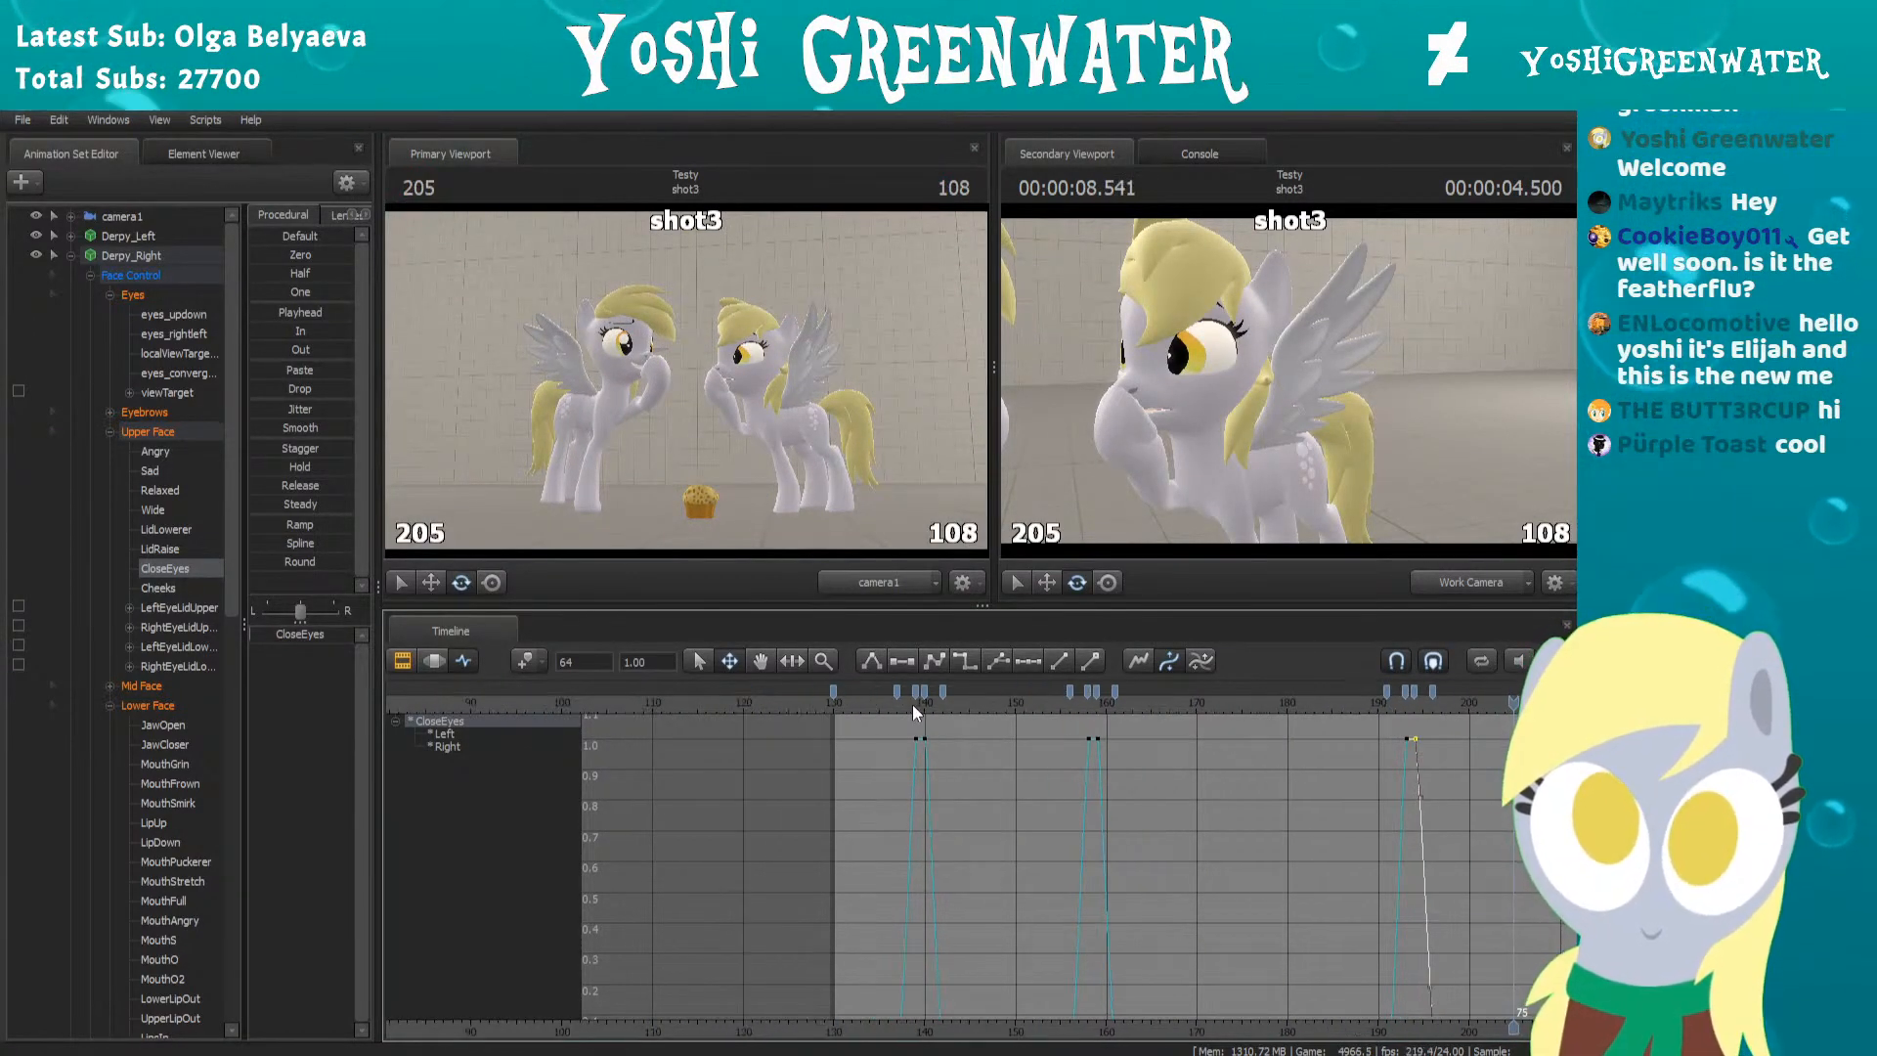
Shift all four keys of the last blink two frames later so it begins at frame 193
scroll(912, 704, "up", 1)
left_click(729, 692)
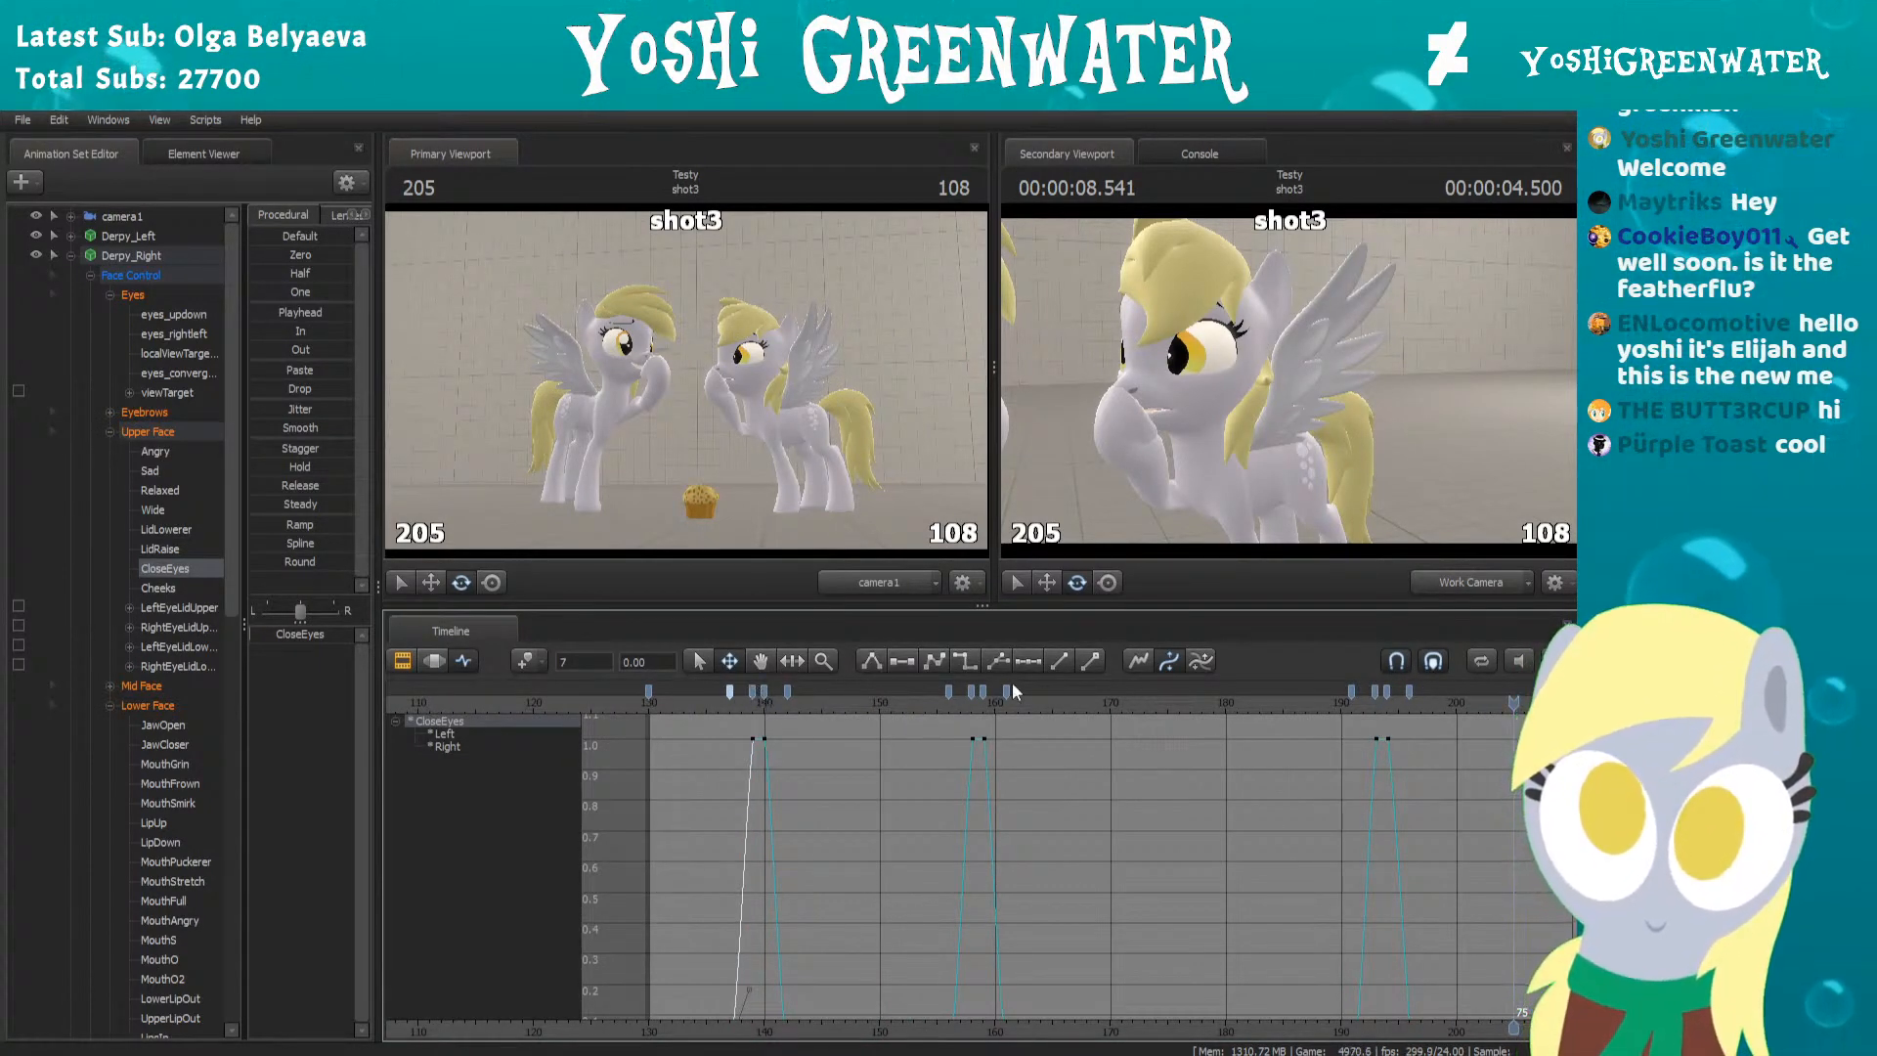
scroll(1177, 746, "down", 1)
scroll(1306, 923, "down", 1)
middle_click_drag(1269, 1005, 960, 983)
scroll(958, 977, "up", 2)
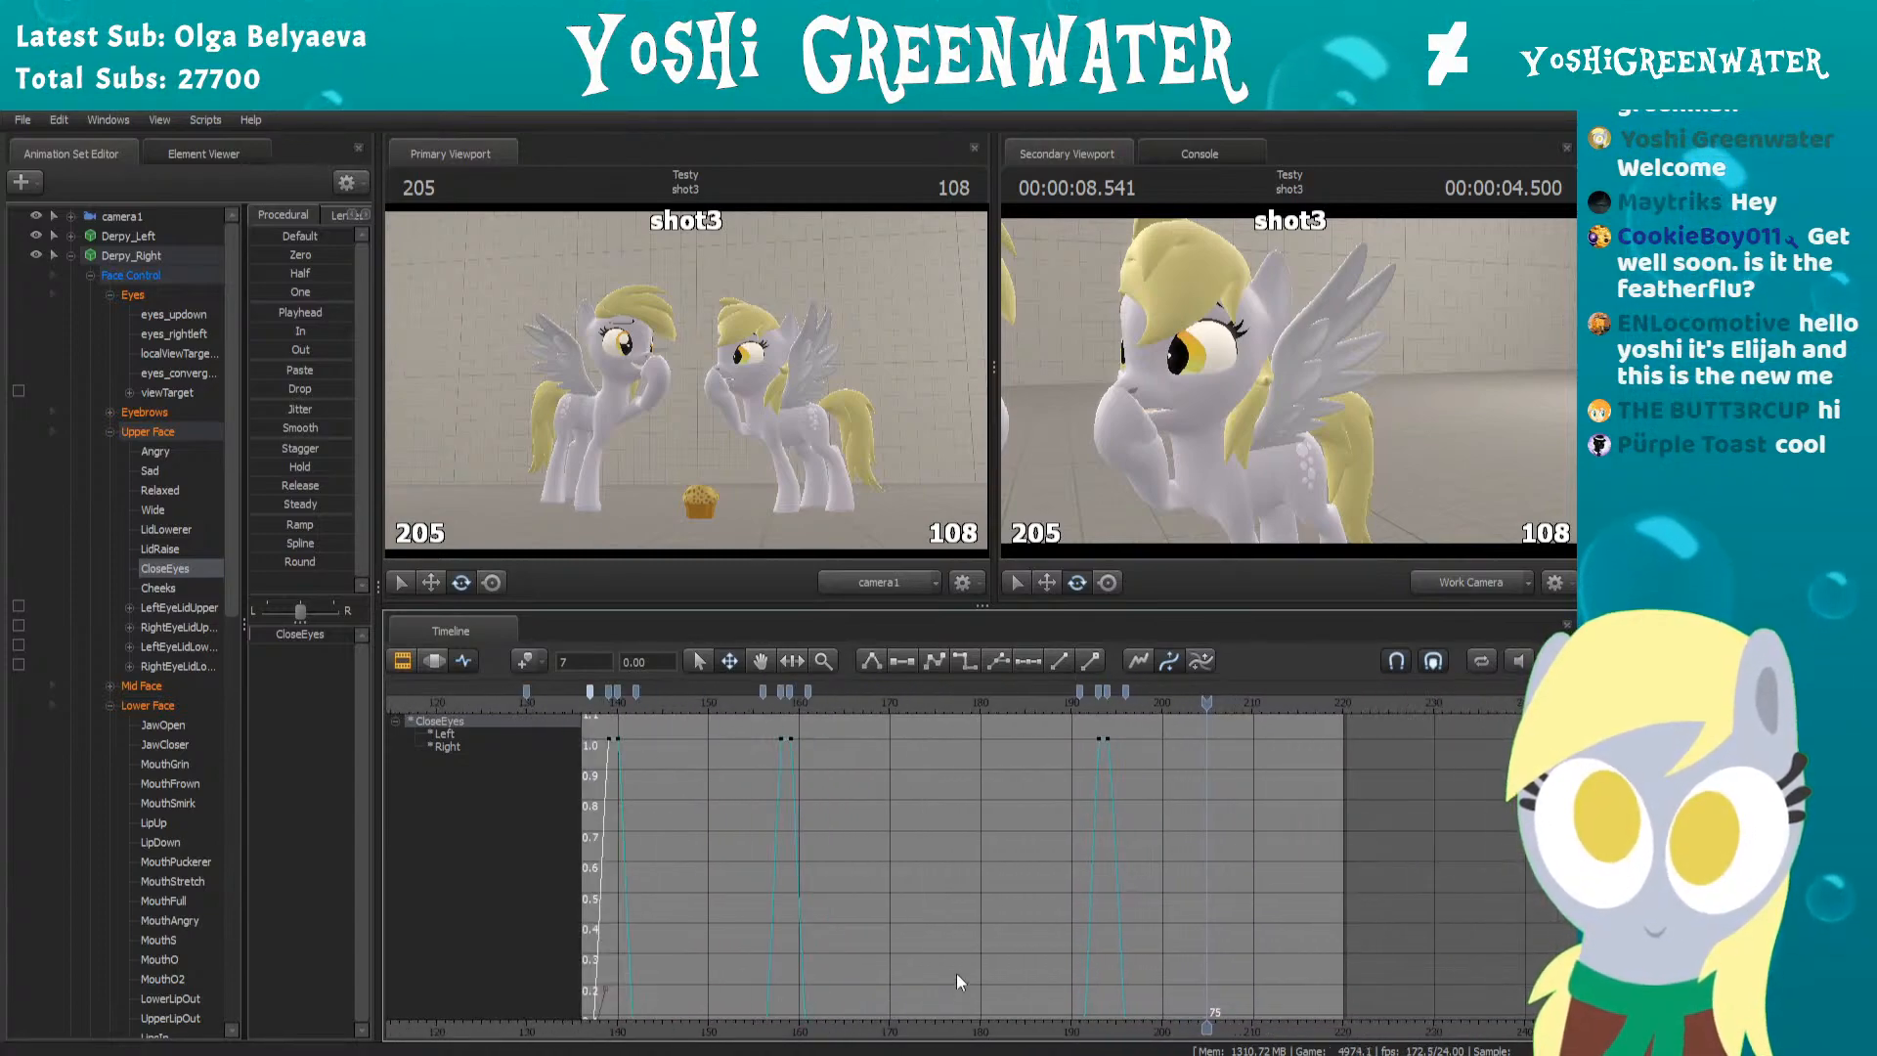
left_click(1102, 691)
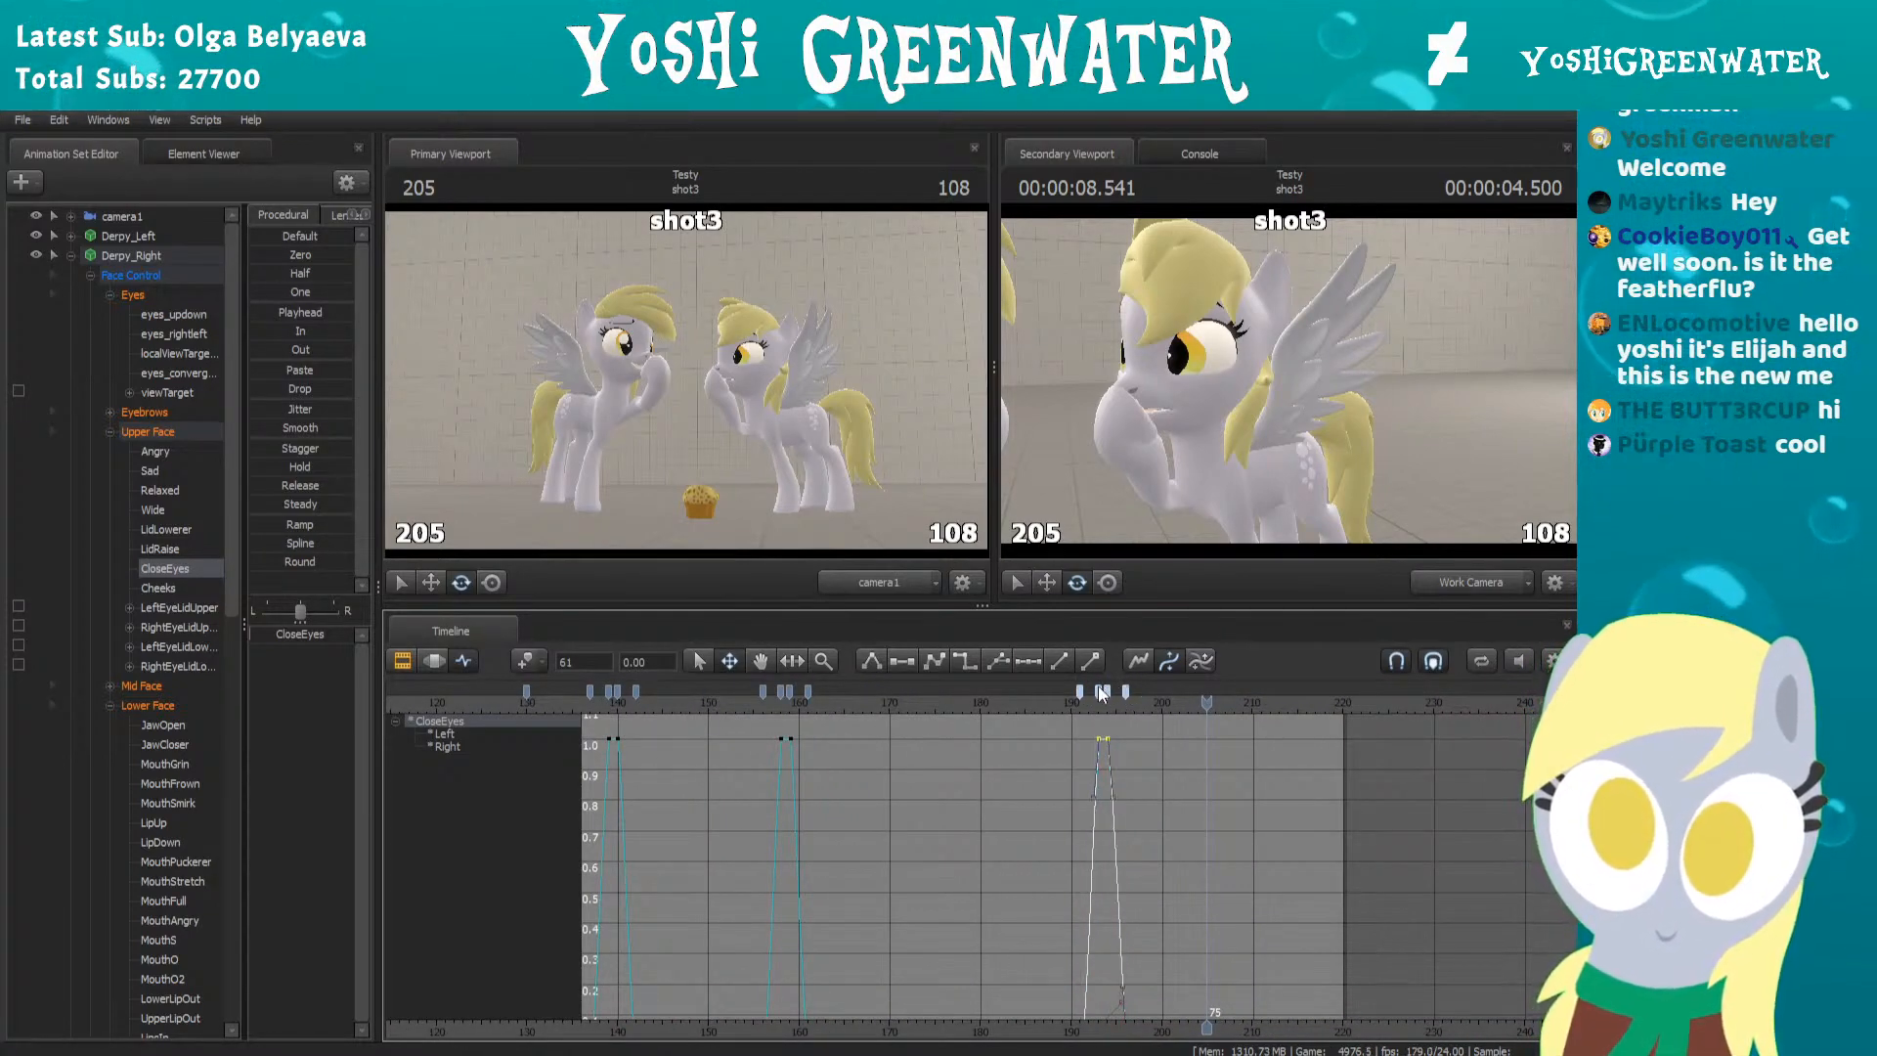
left_click(1088, 700)
left_click(1080, 691)
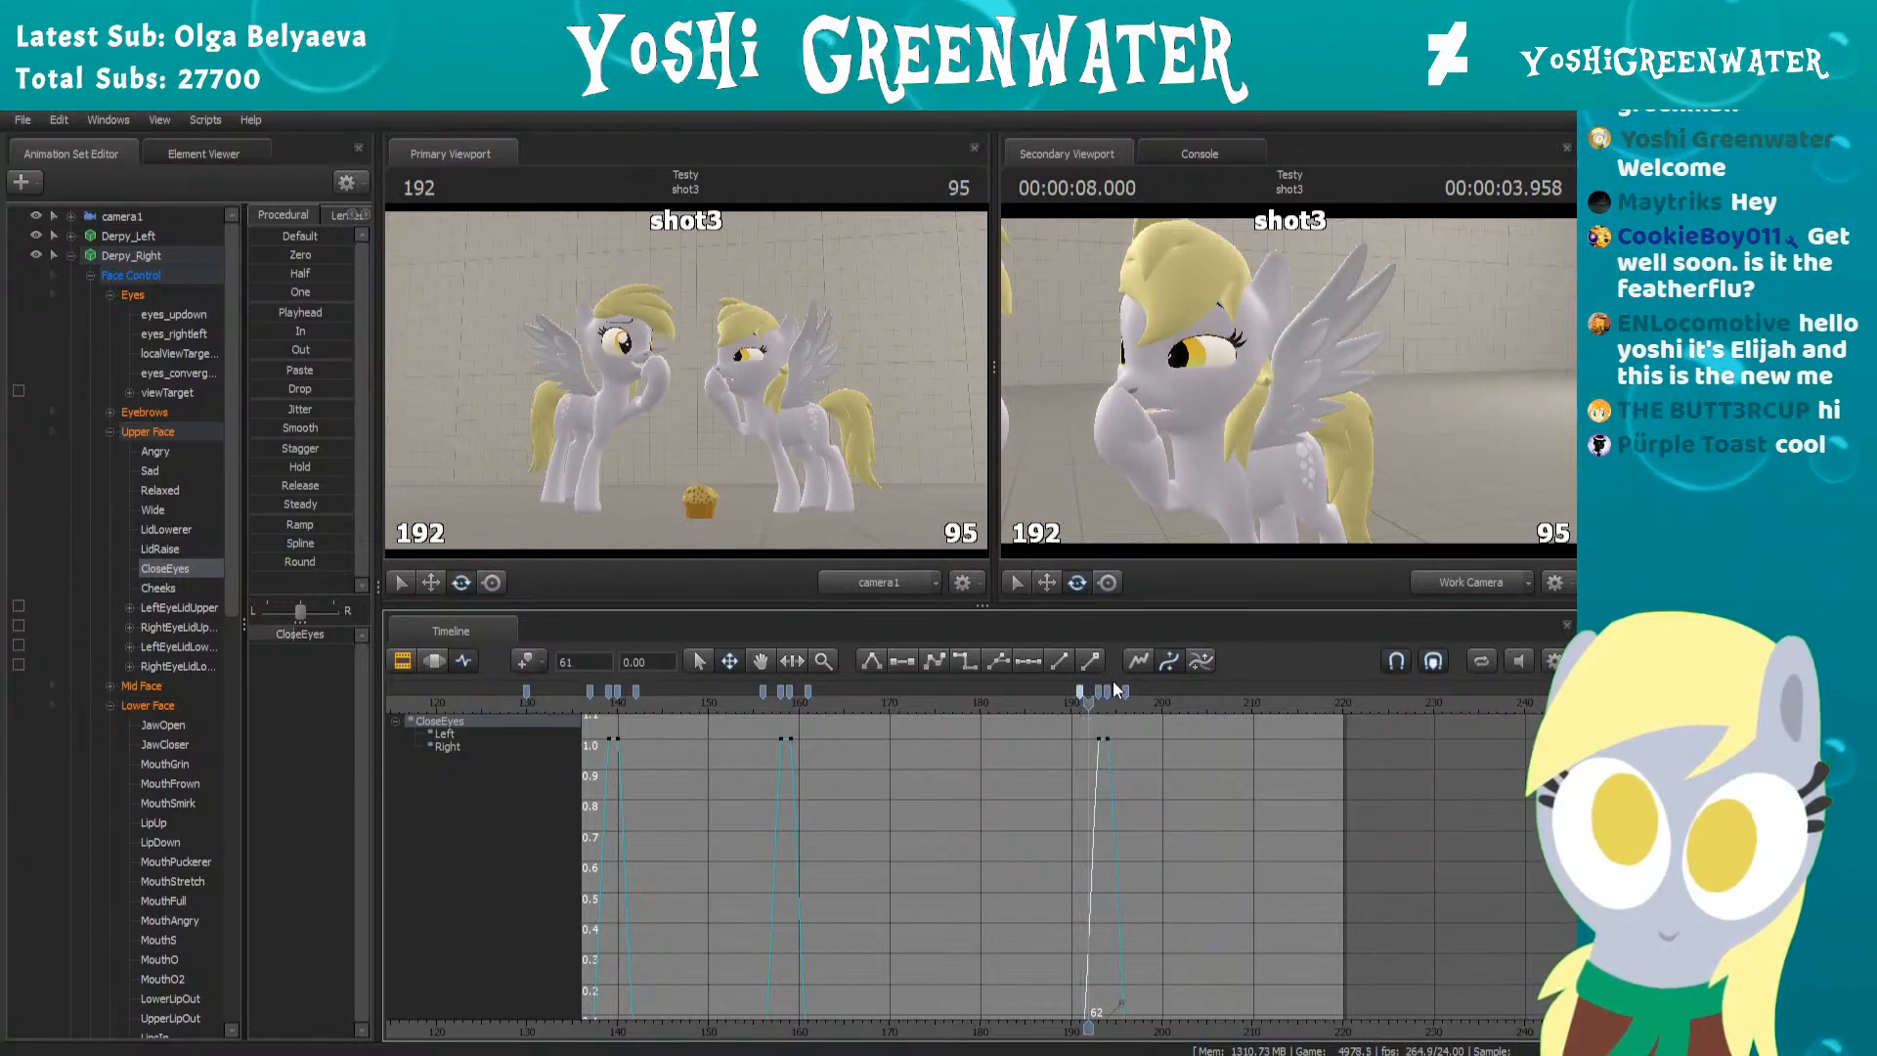
left_click_drag(1081, 688, 1098, 688)
Play back the shot from just before frame 130 to review the timing of all three blinks
scroll(954, 708, "down", 2)
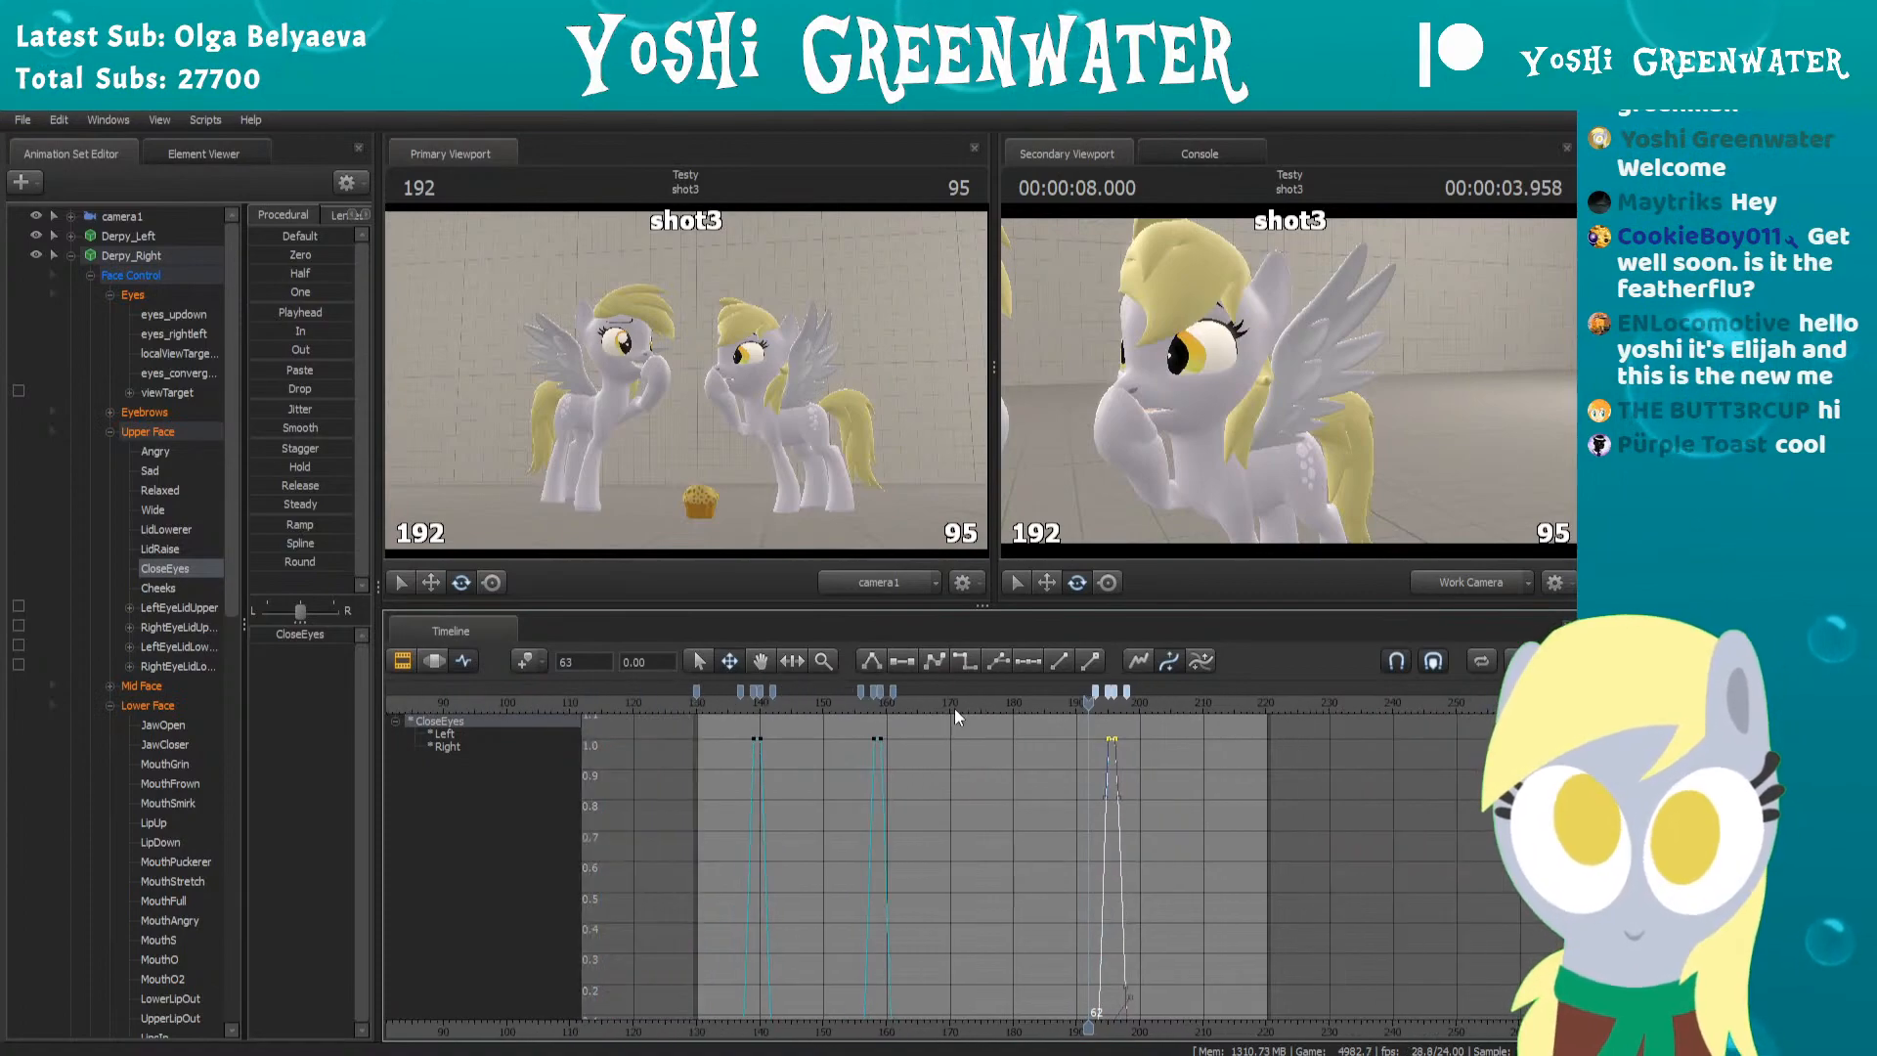
left_click(665, 710)
key("space")
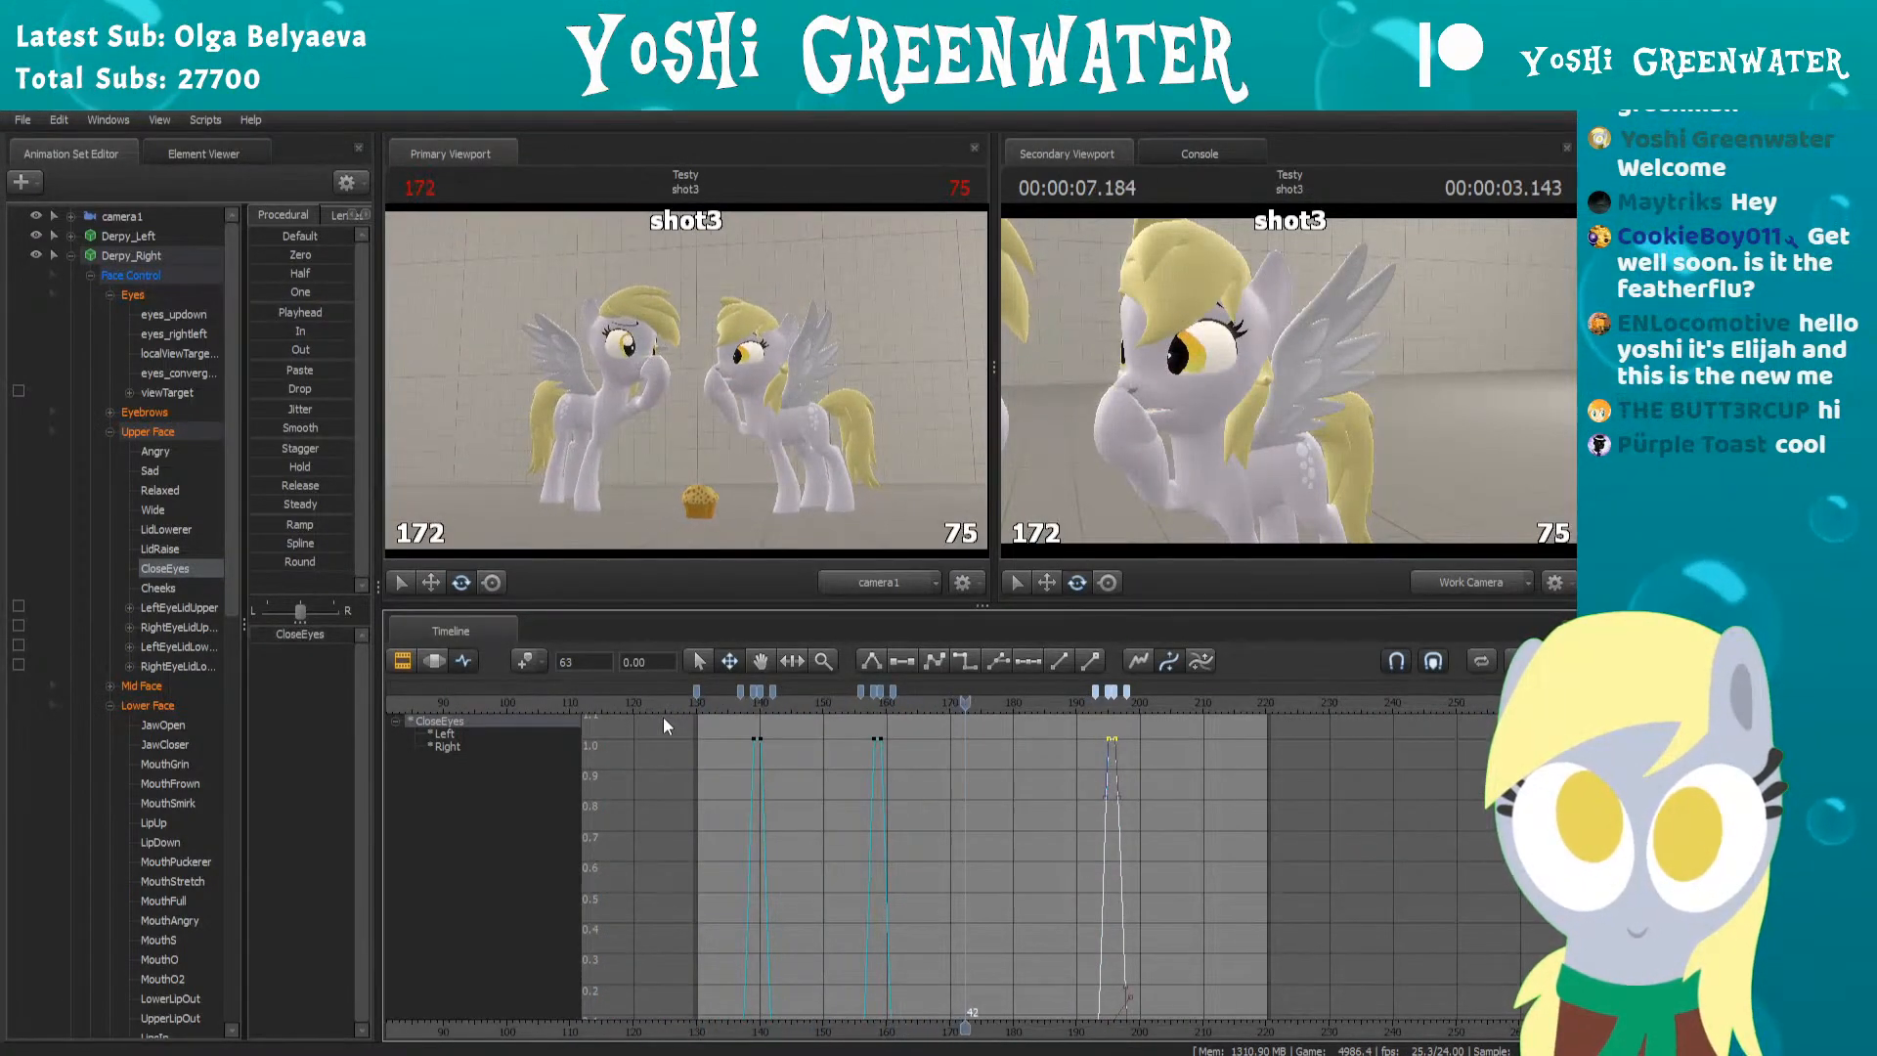
key("space")
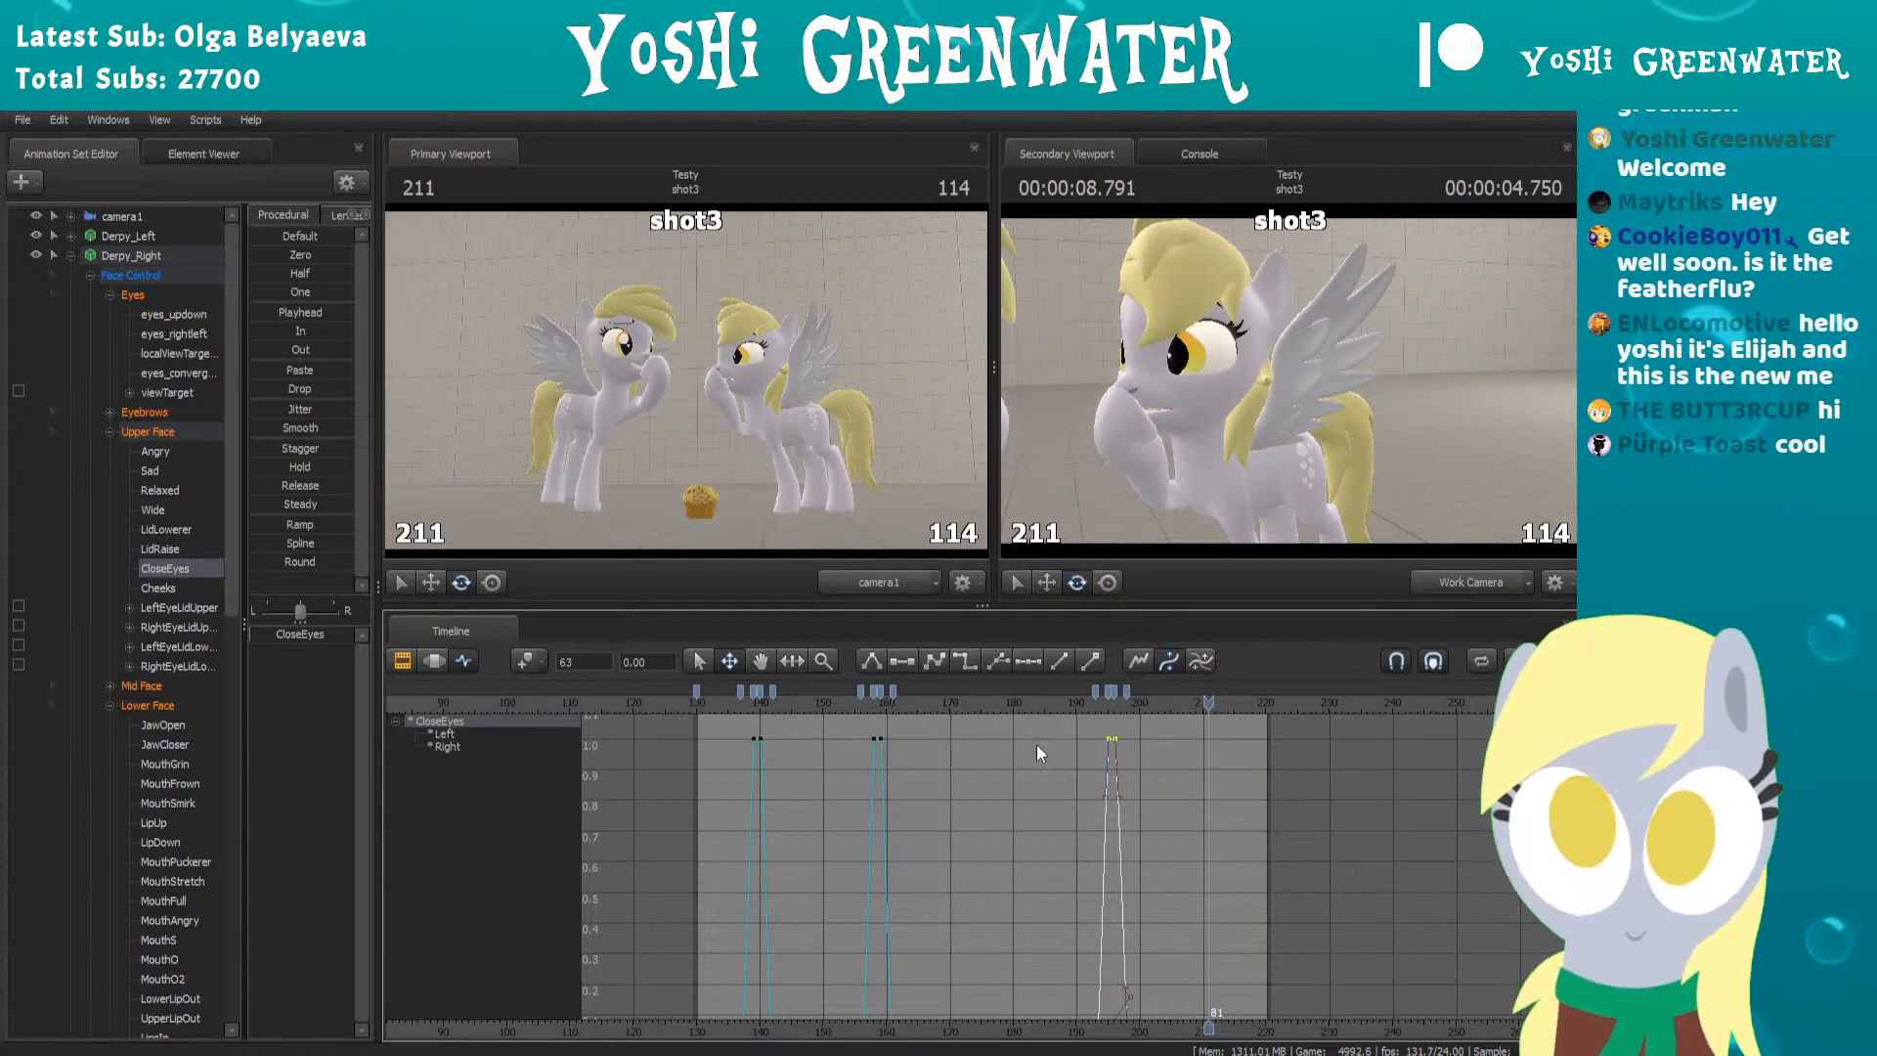
Rotate Derpy_Right's rig_neck slightly at frame 130, the start of shot3
scroll(972, 821, "up", 1)
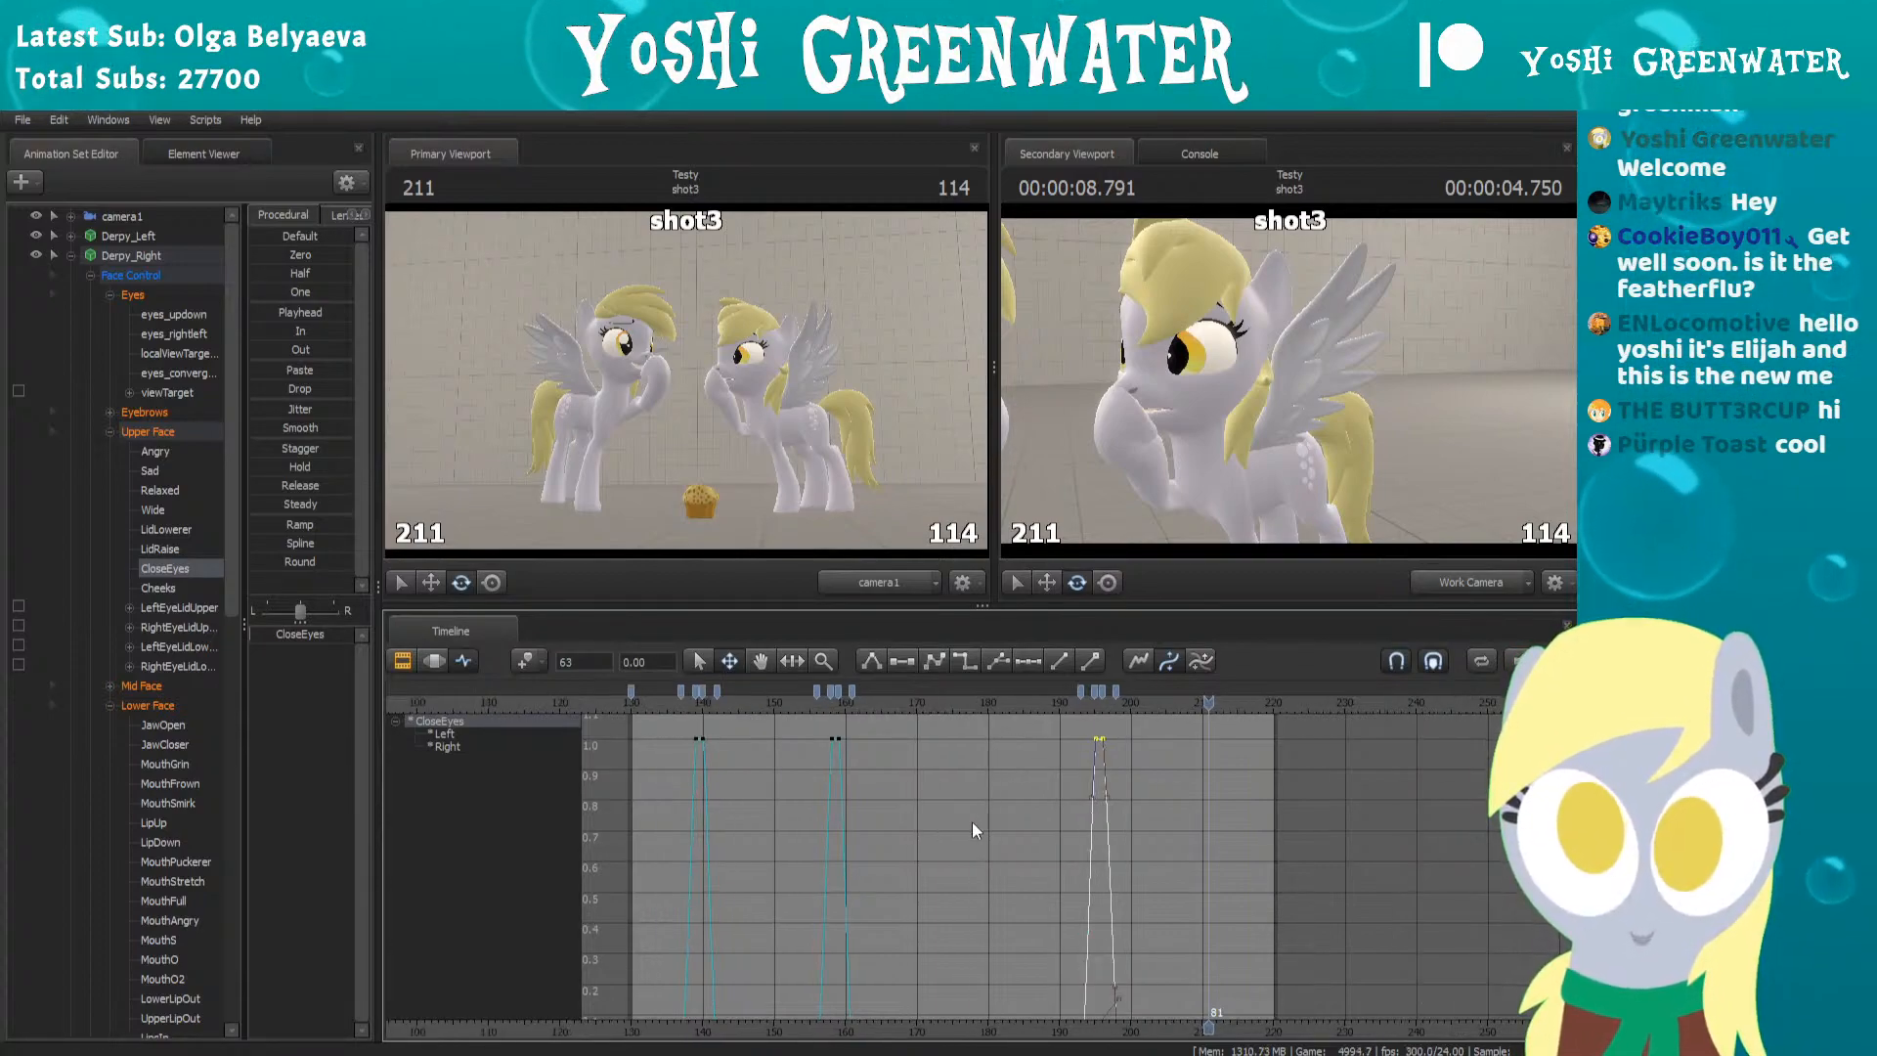
left_click_drag(960, 1024, 1147, 1016)
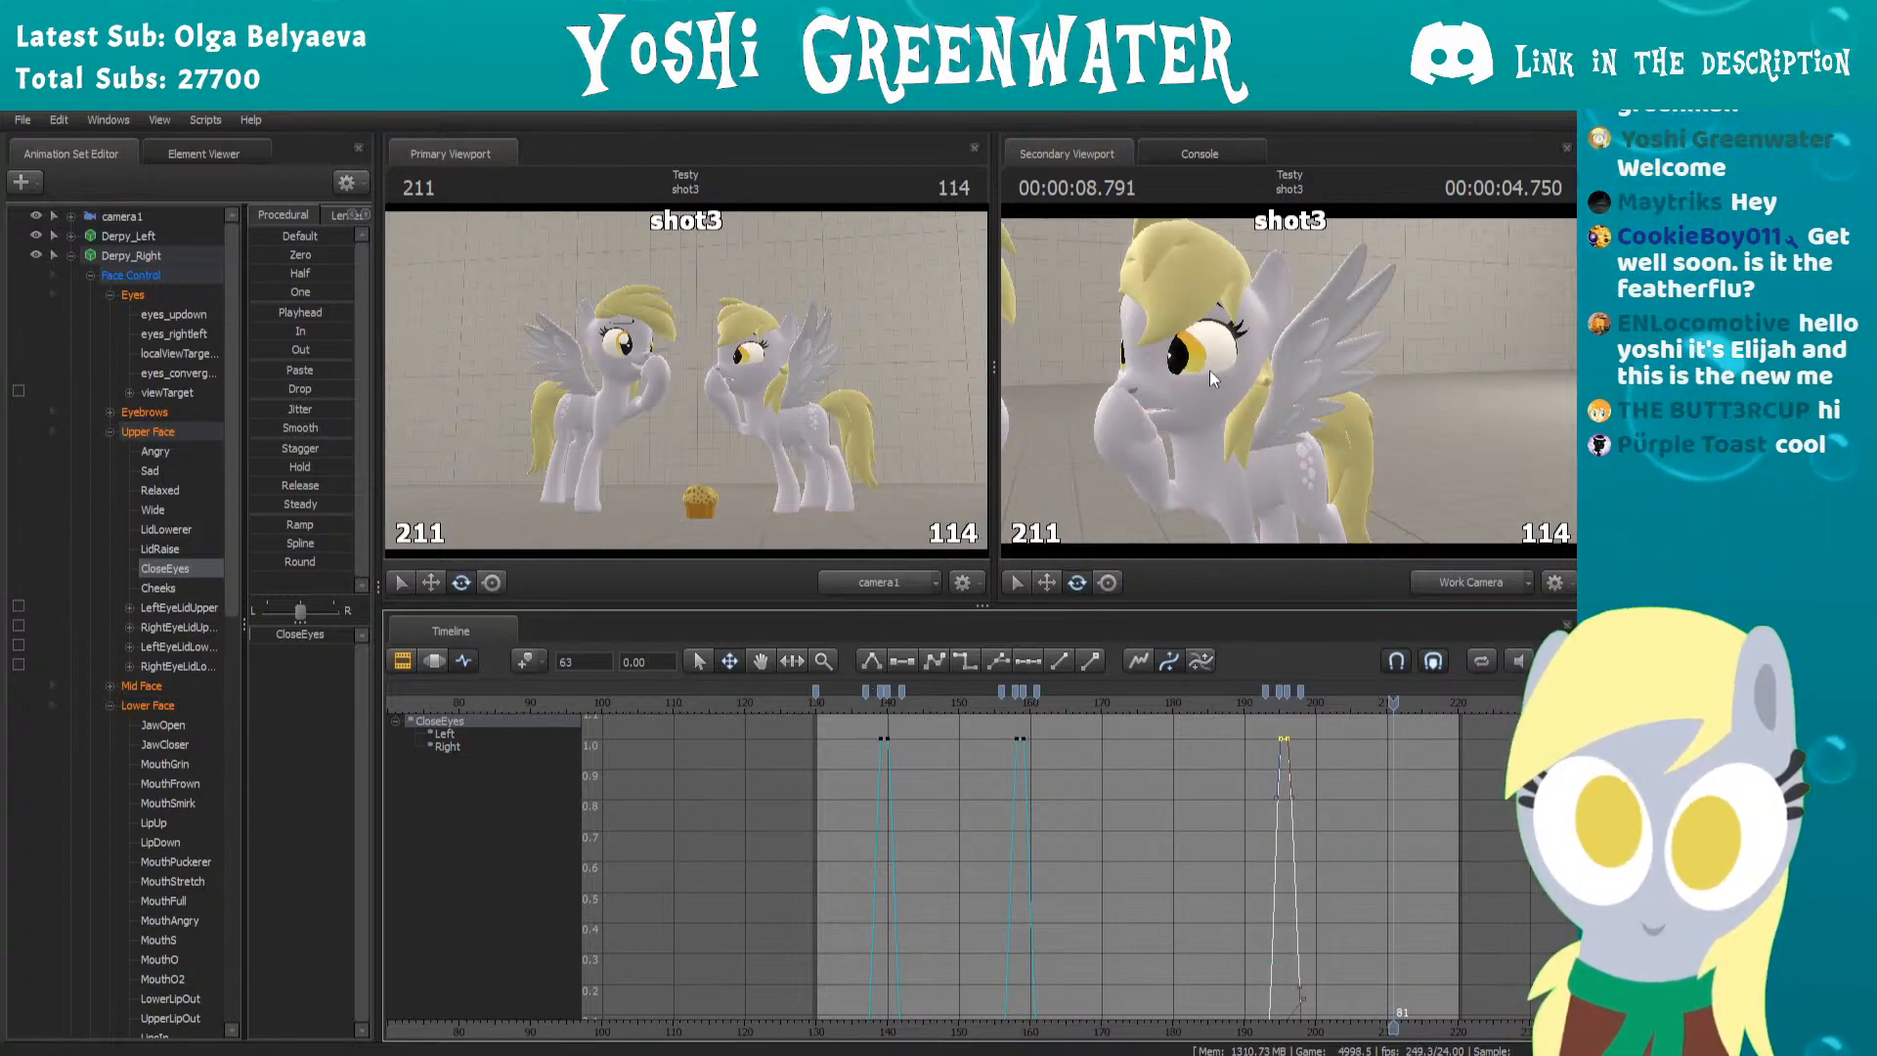
left_click(90, 275)
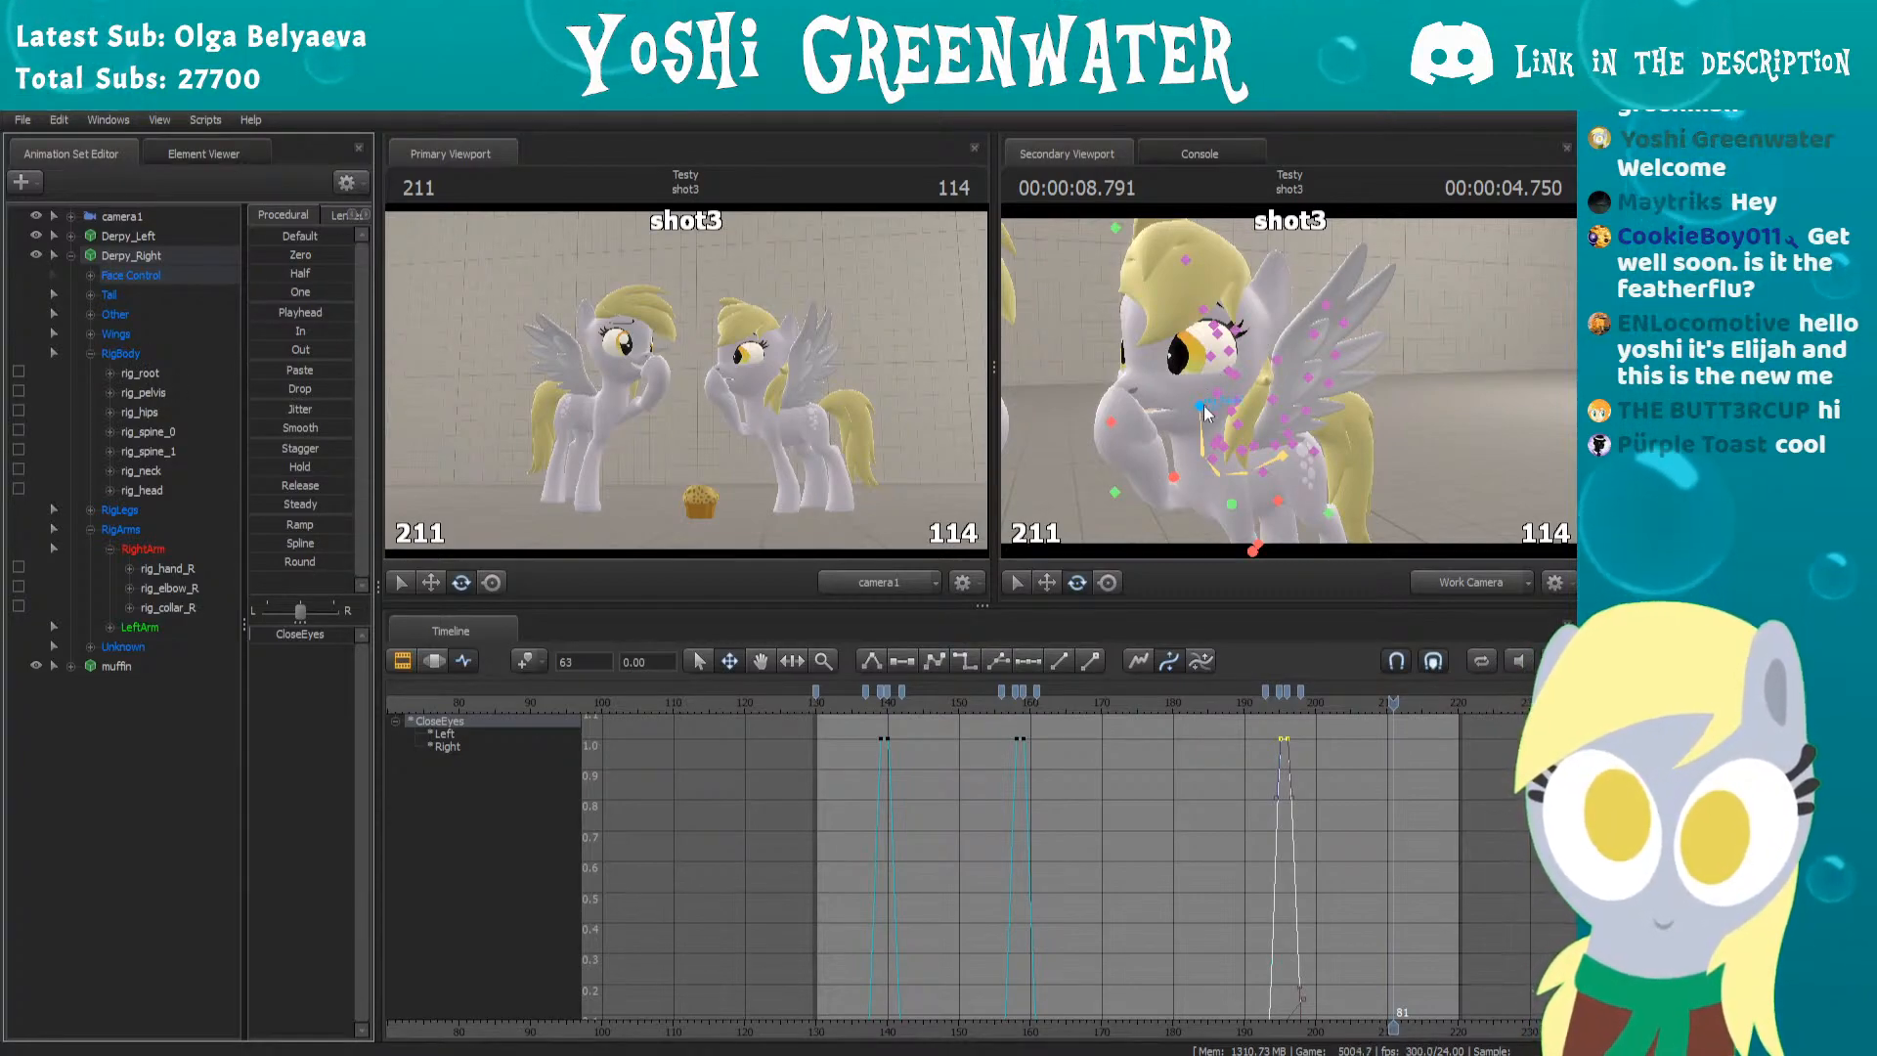
left_click(1201, 406)
left_click_drag(885, 702, 816, 712)
mouse_move(1288, 379)
left_mouse_down()
mouse_move(1179, 379)
mouse_move(1295, 388)
left_mouse_up()
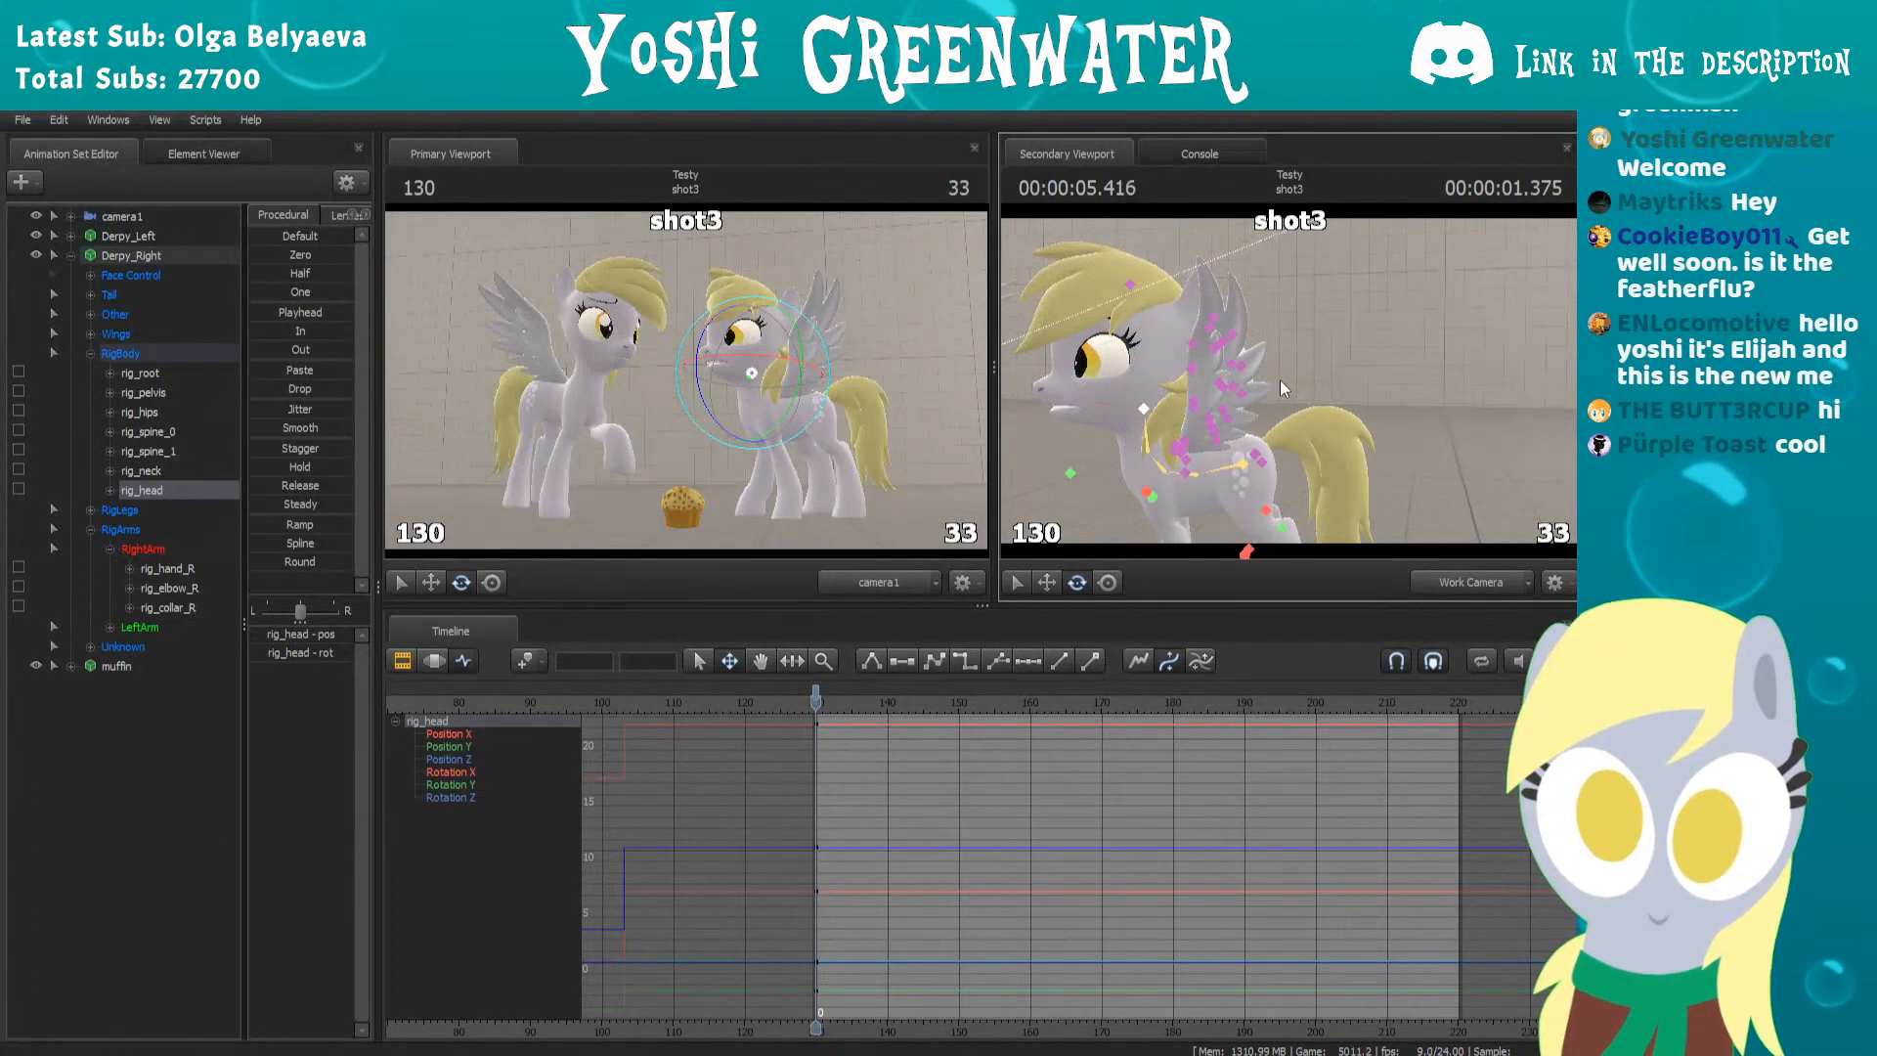
left_click(1148, 450, "ctrl")
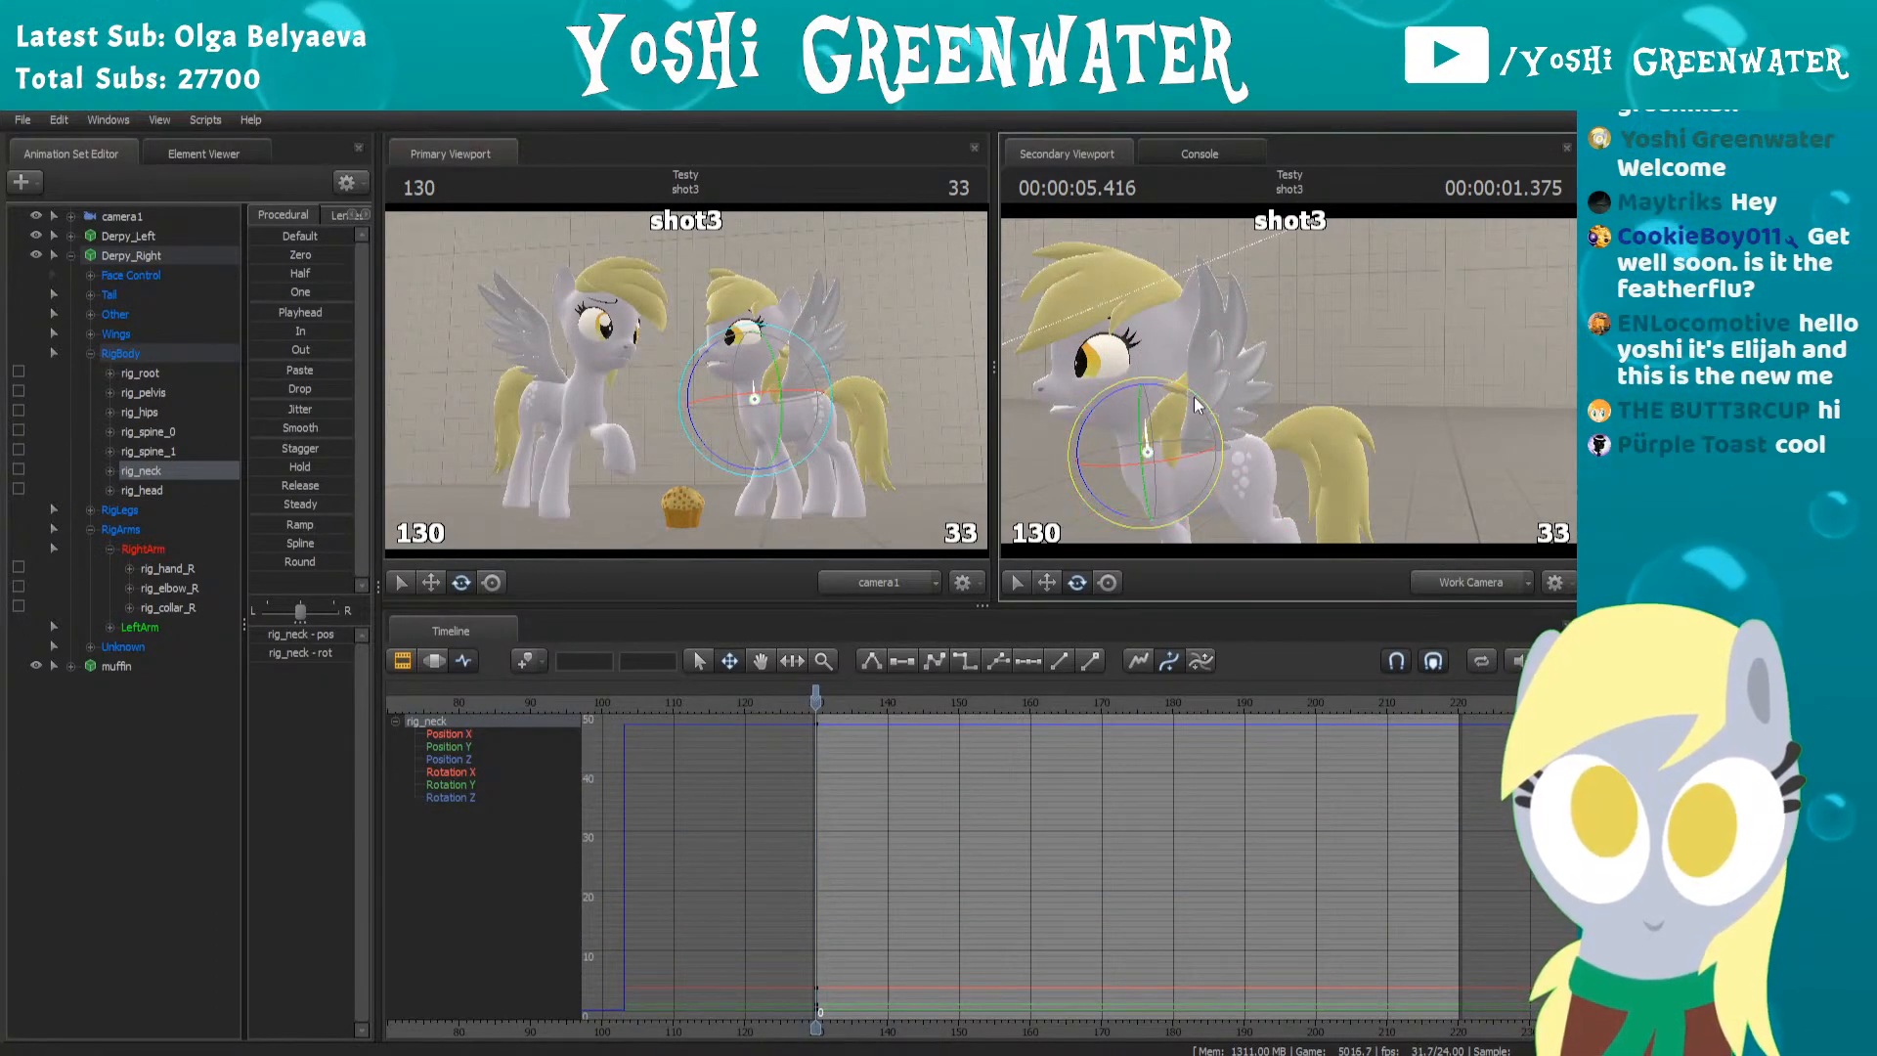
left_click_drag(1193, 395, 1273, 447)
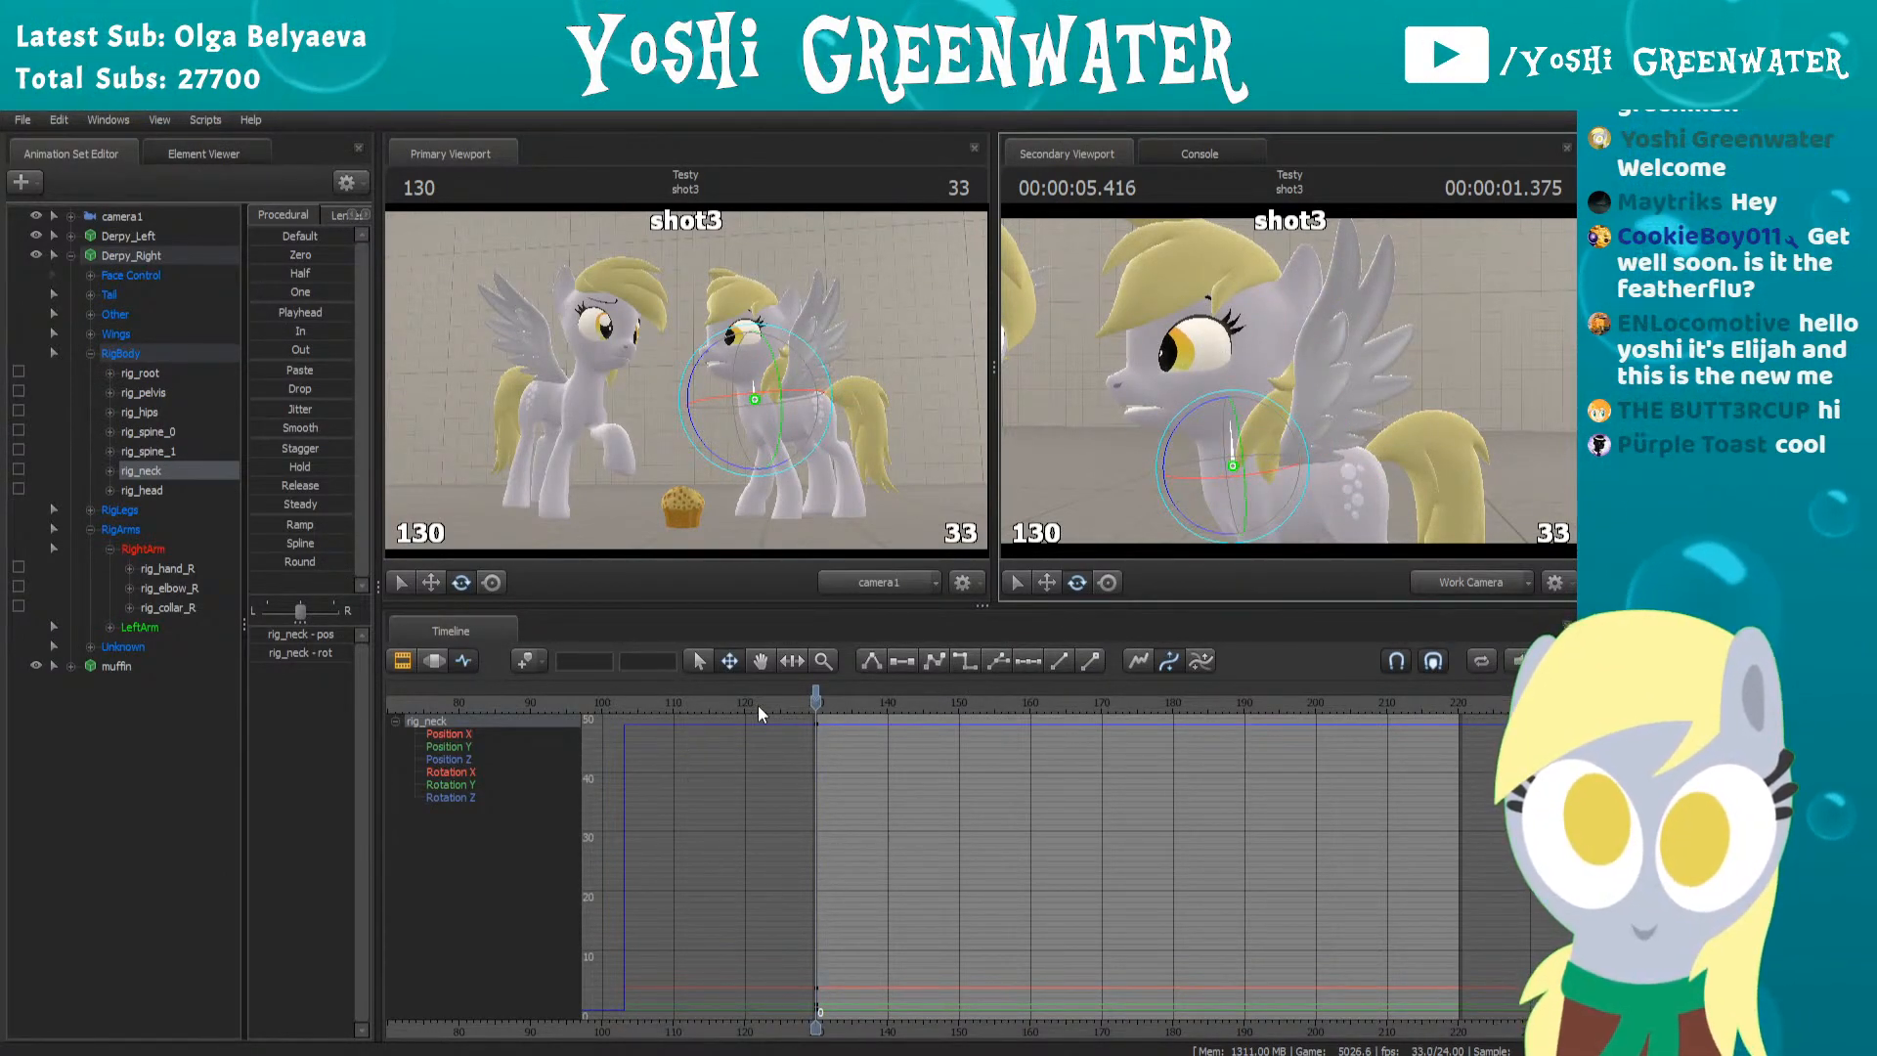
left_click_drag(1208, 453, 1219, 449)
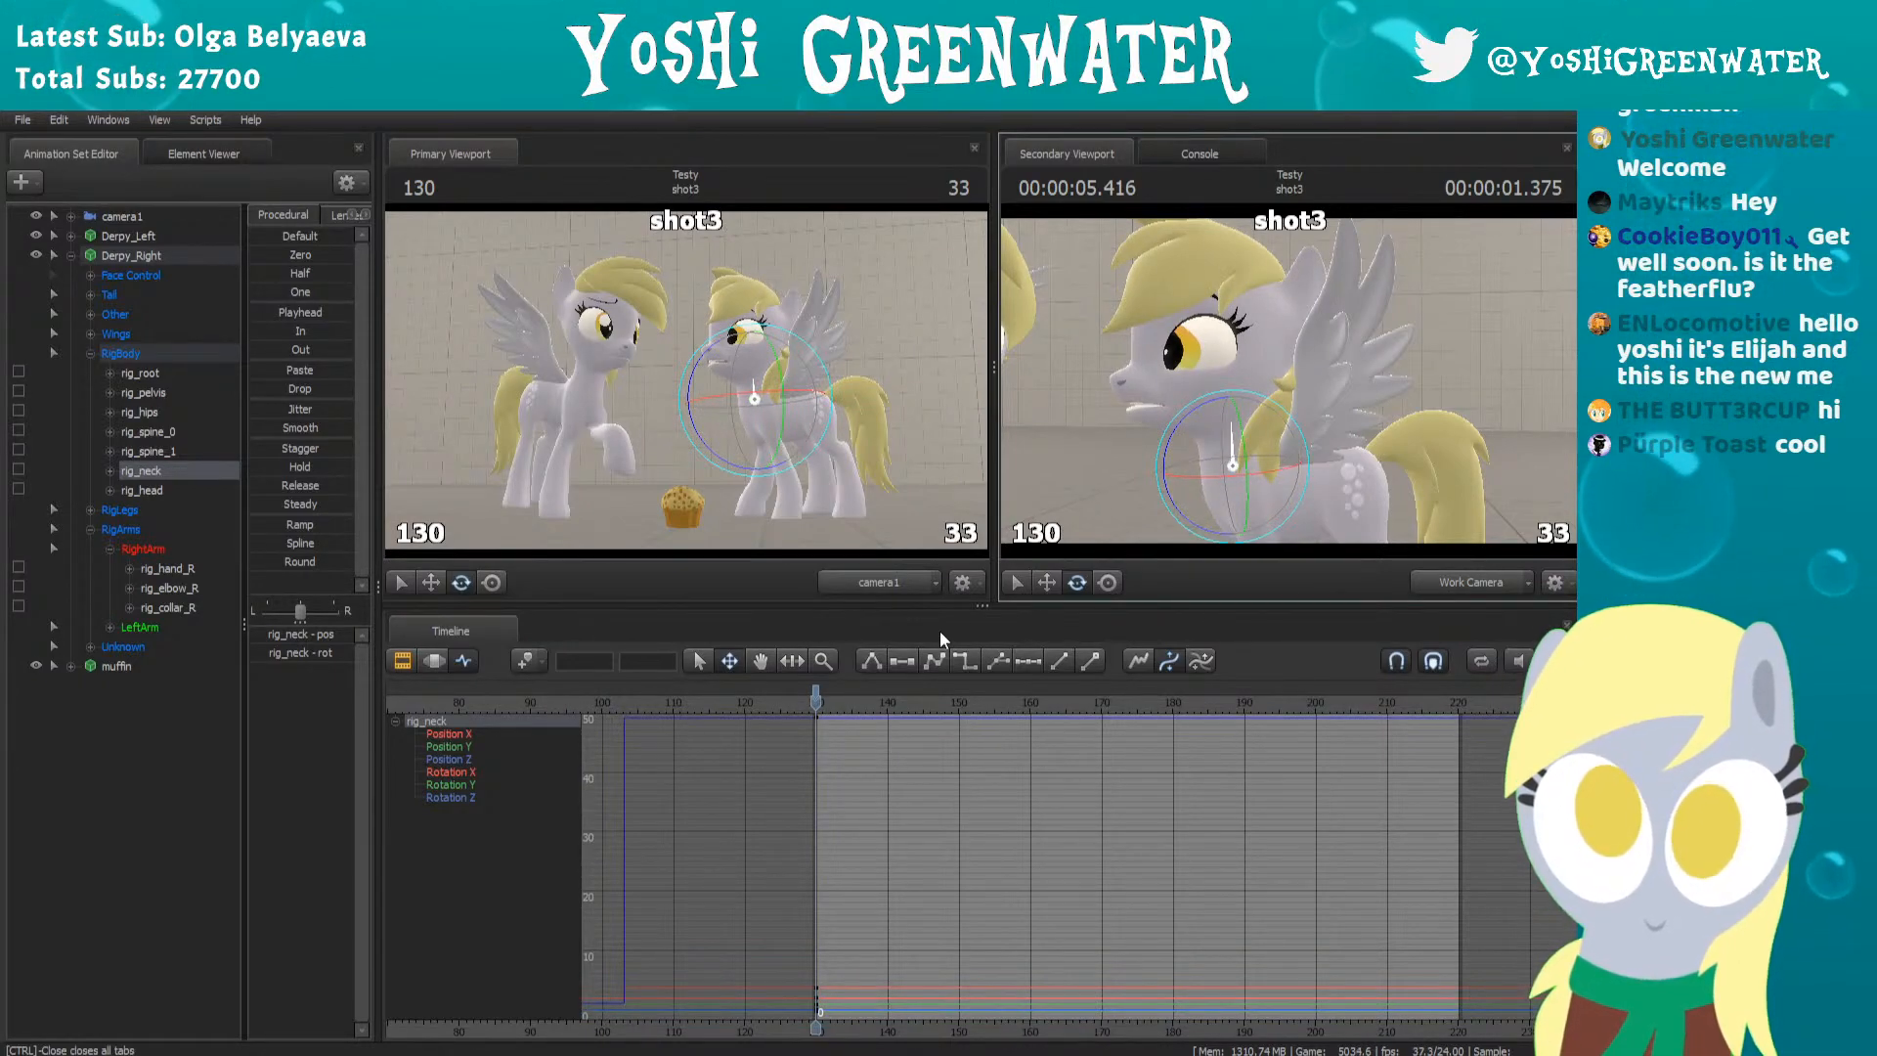
Play the cut into shot3 from just before frame 130 to check the neck pose, and return to frame 130
left_click_drag(823, 706, 798, 708)
key("space")
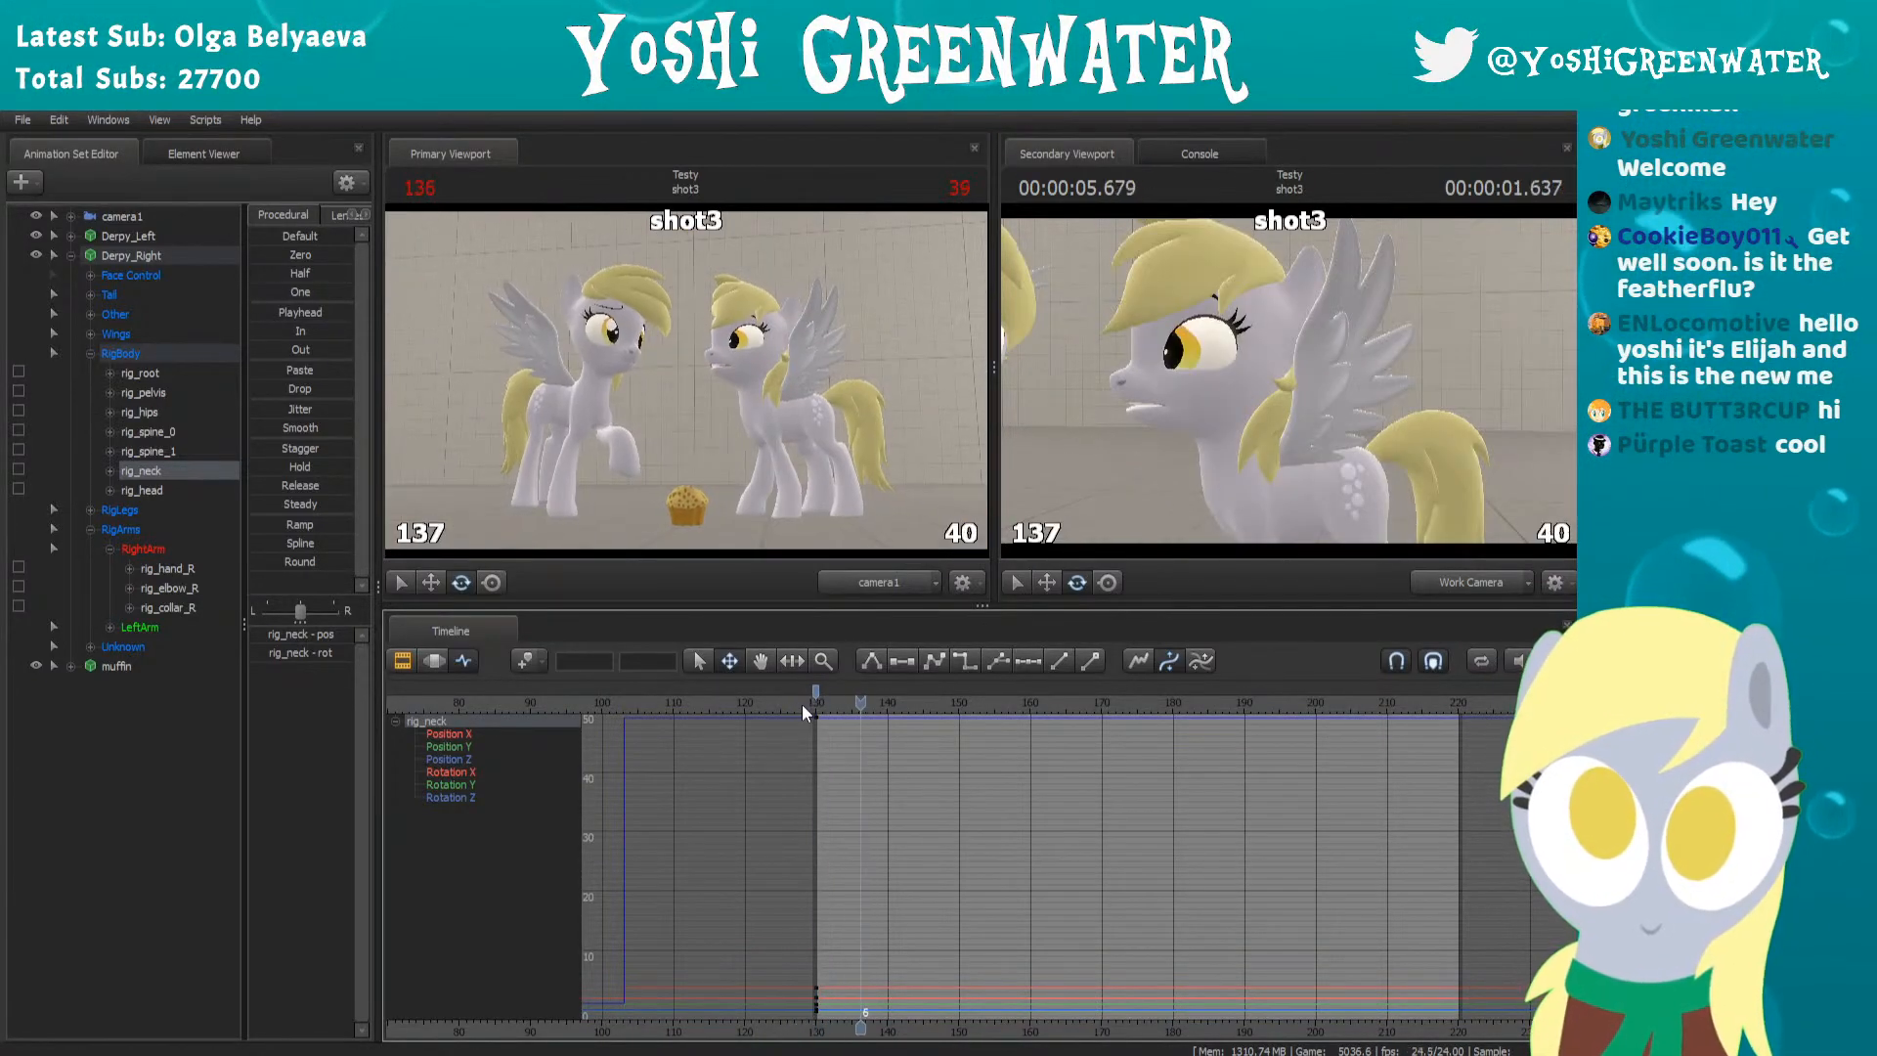
left_click(816, 702)
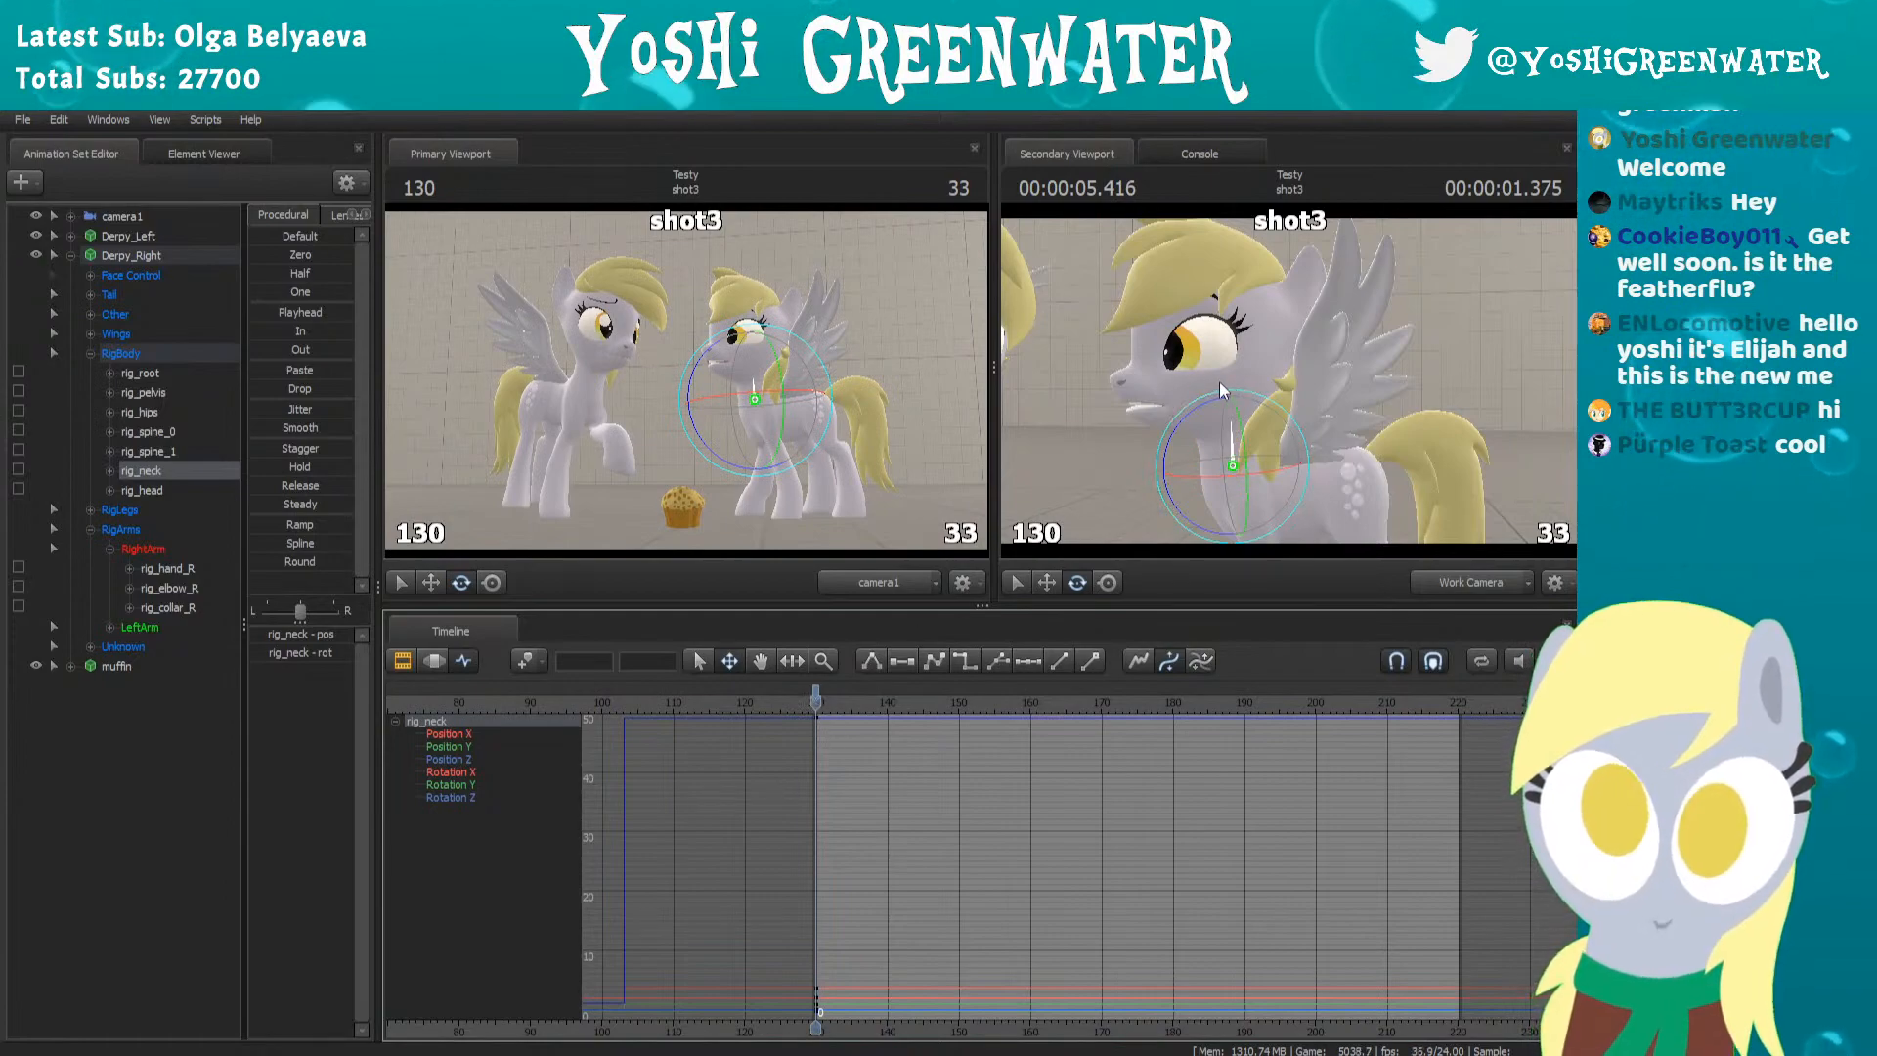
Tilt Derpy_Right's rig_head at frame 130 to suit the adjusted neck pose
left_click(1207, 403)
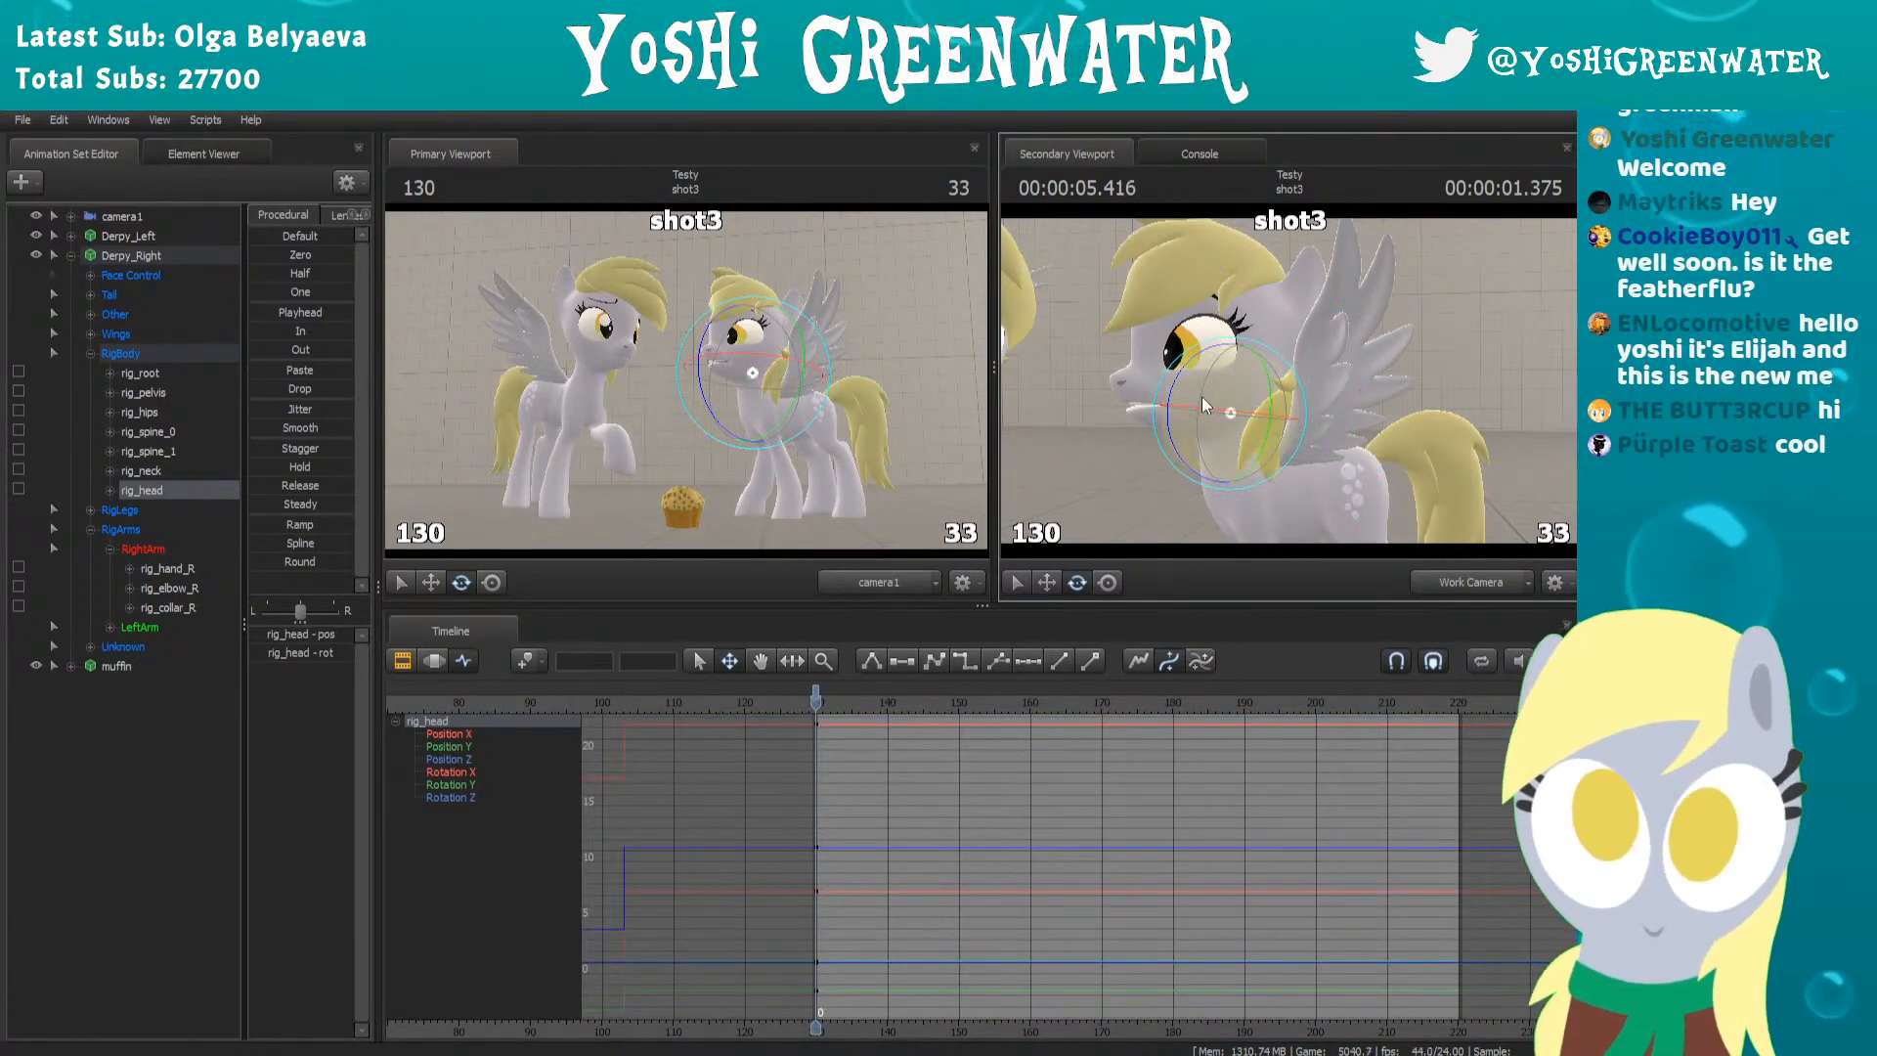
left_click_drag(1204, 405, 1279, 354)
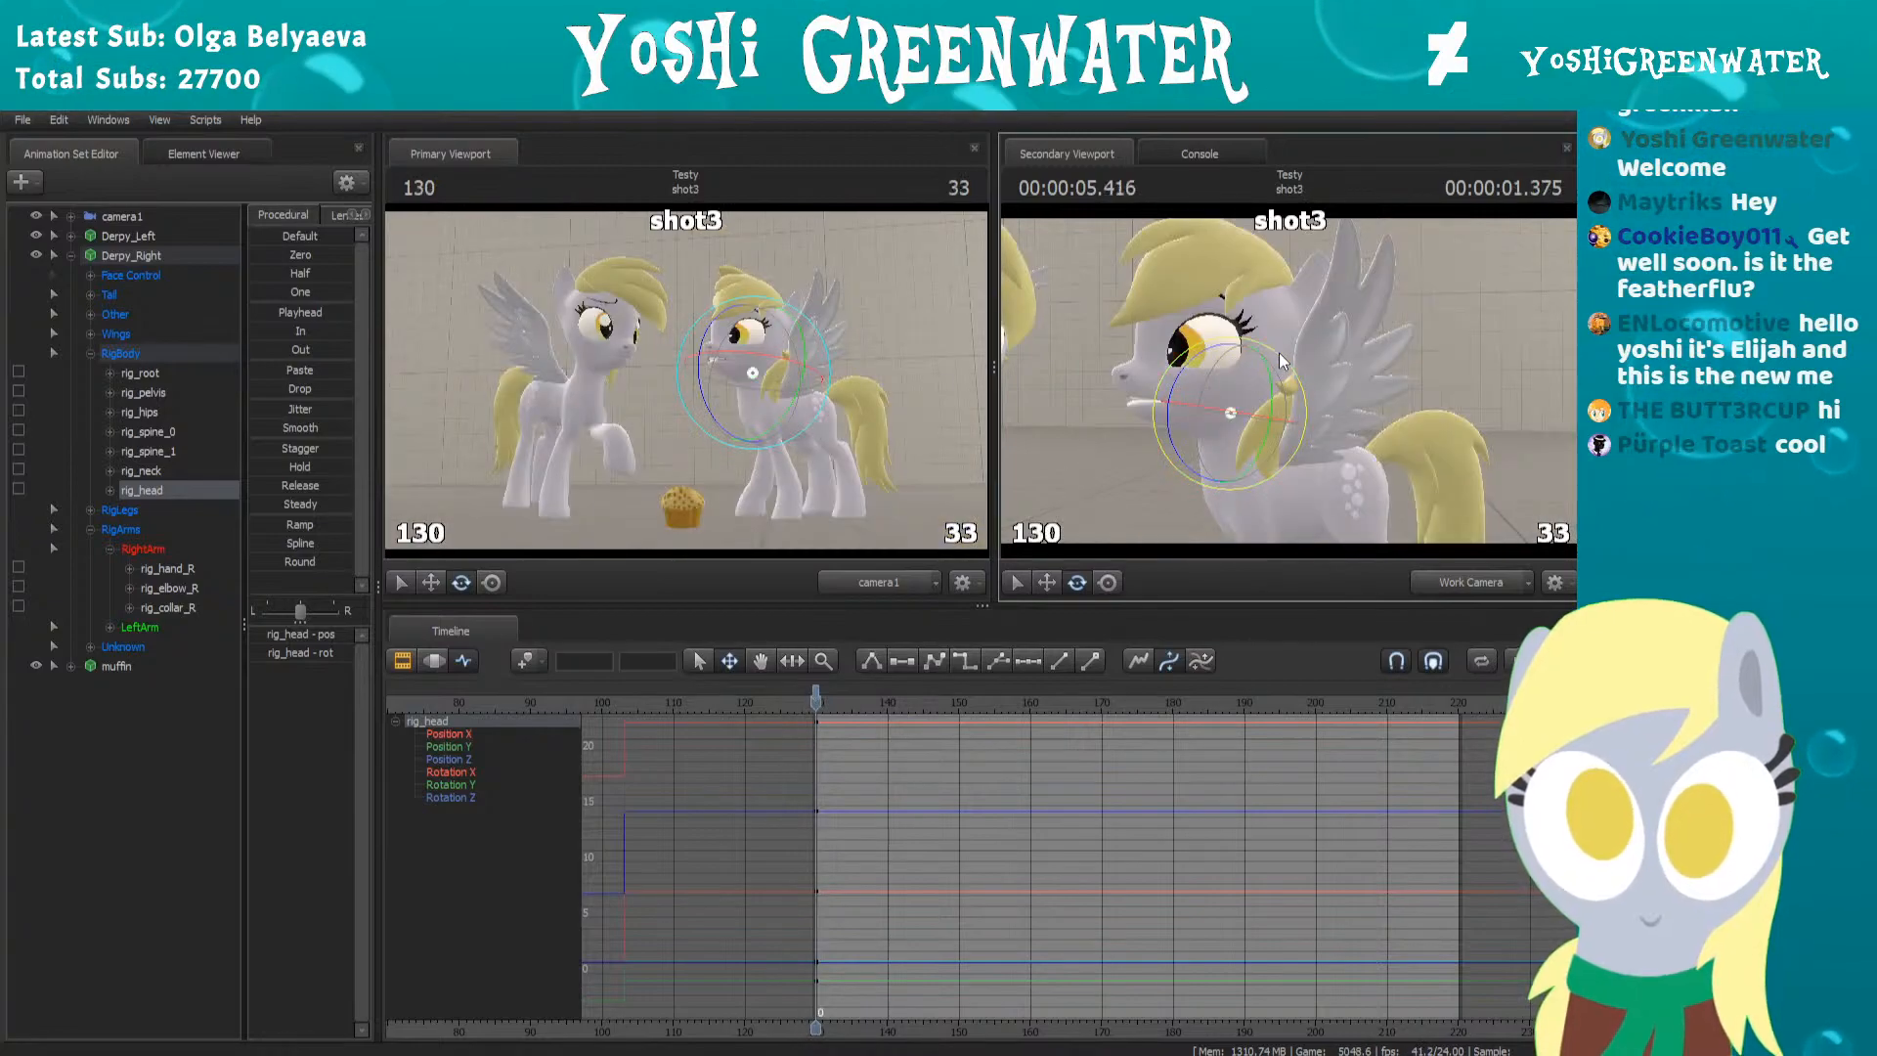
left_click_drag(1279, 361, 1284, 360)
key("Left")
key("Right")
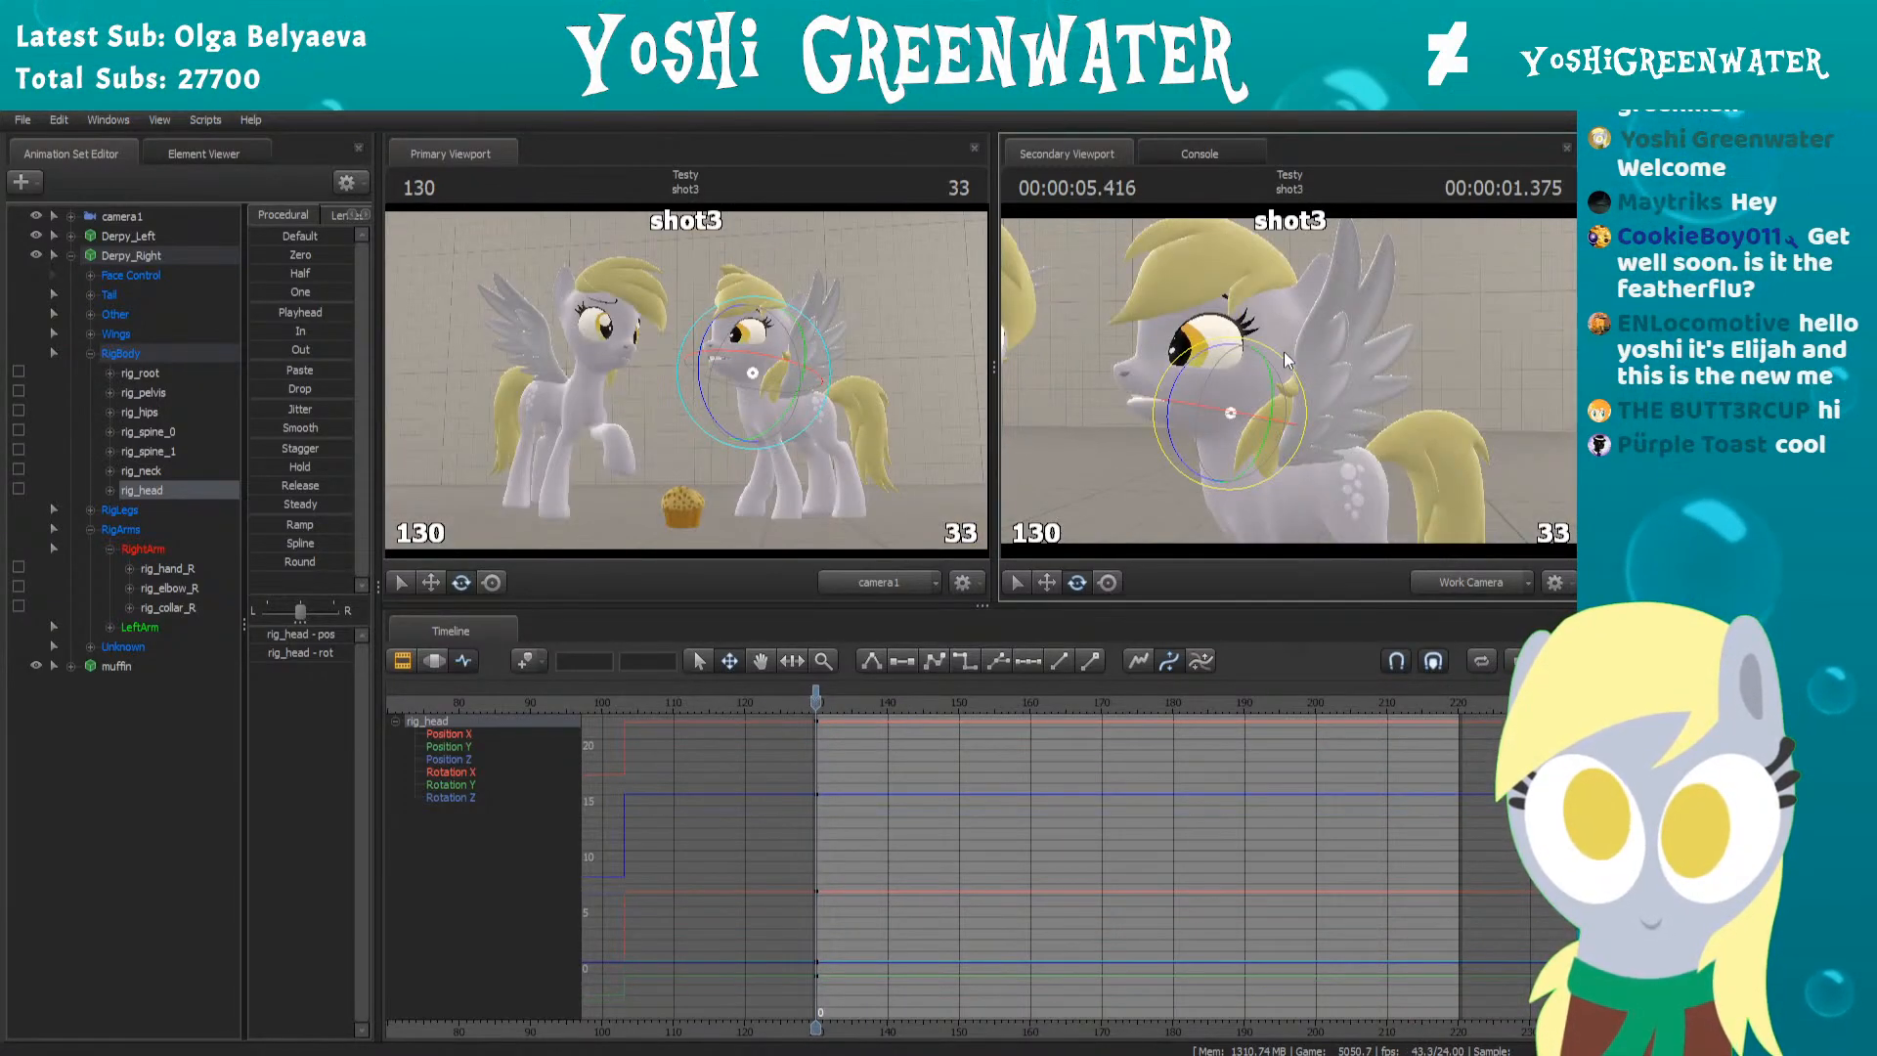
Play from about frame 120 across the cut and scrub to frame 135 to review the head pose
left_click(745, 707)
key("space")
left_click_drag(746, 706, 855, 645)
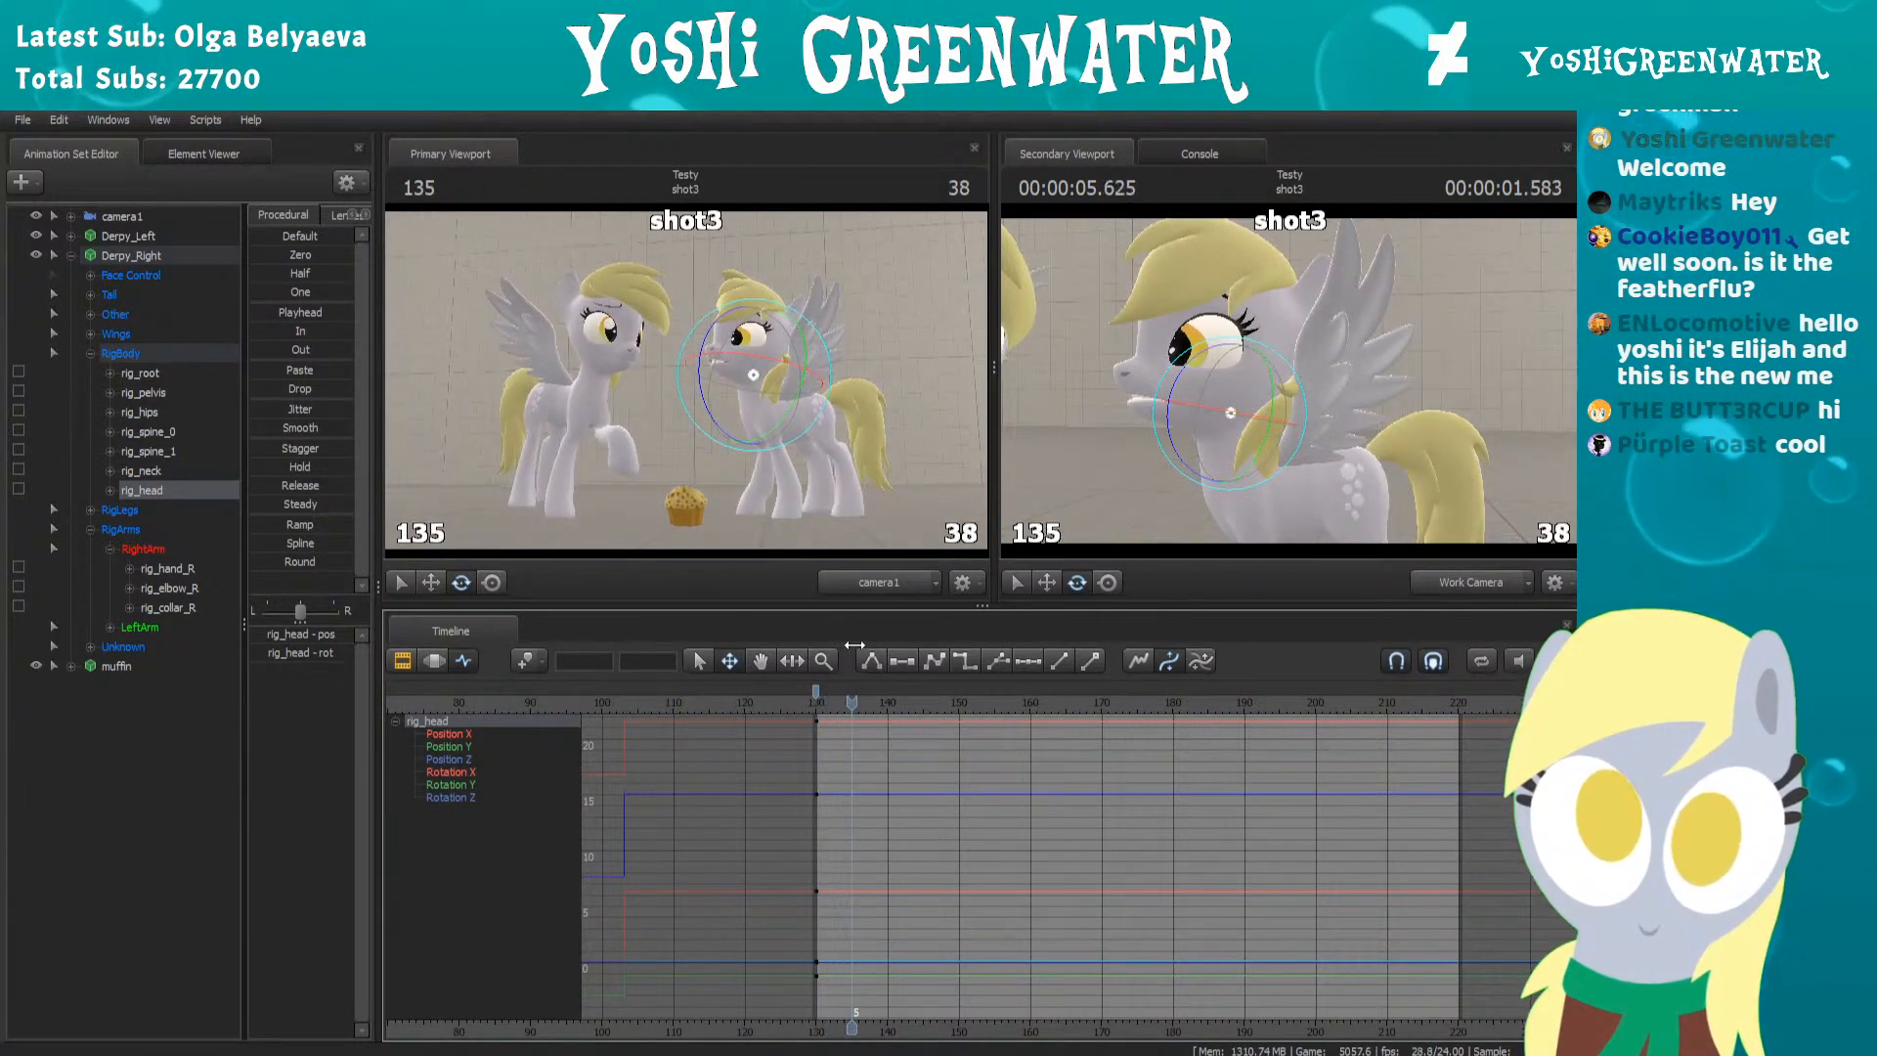
Set Derpy_Right's eyes_updown to about 0.5 at frame 130 and nudge eyes_rightleft slightly
left_click(89, 274)
left_click(89, 274)
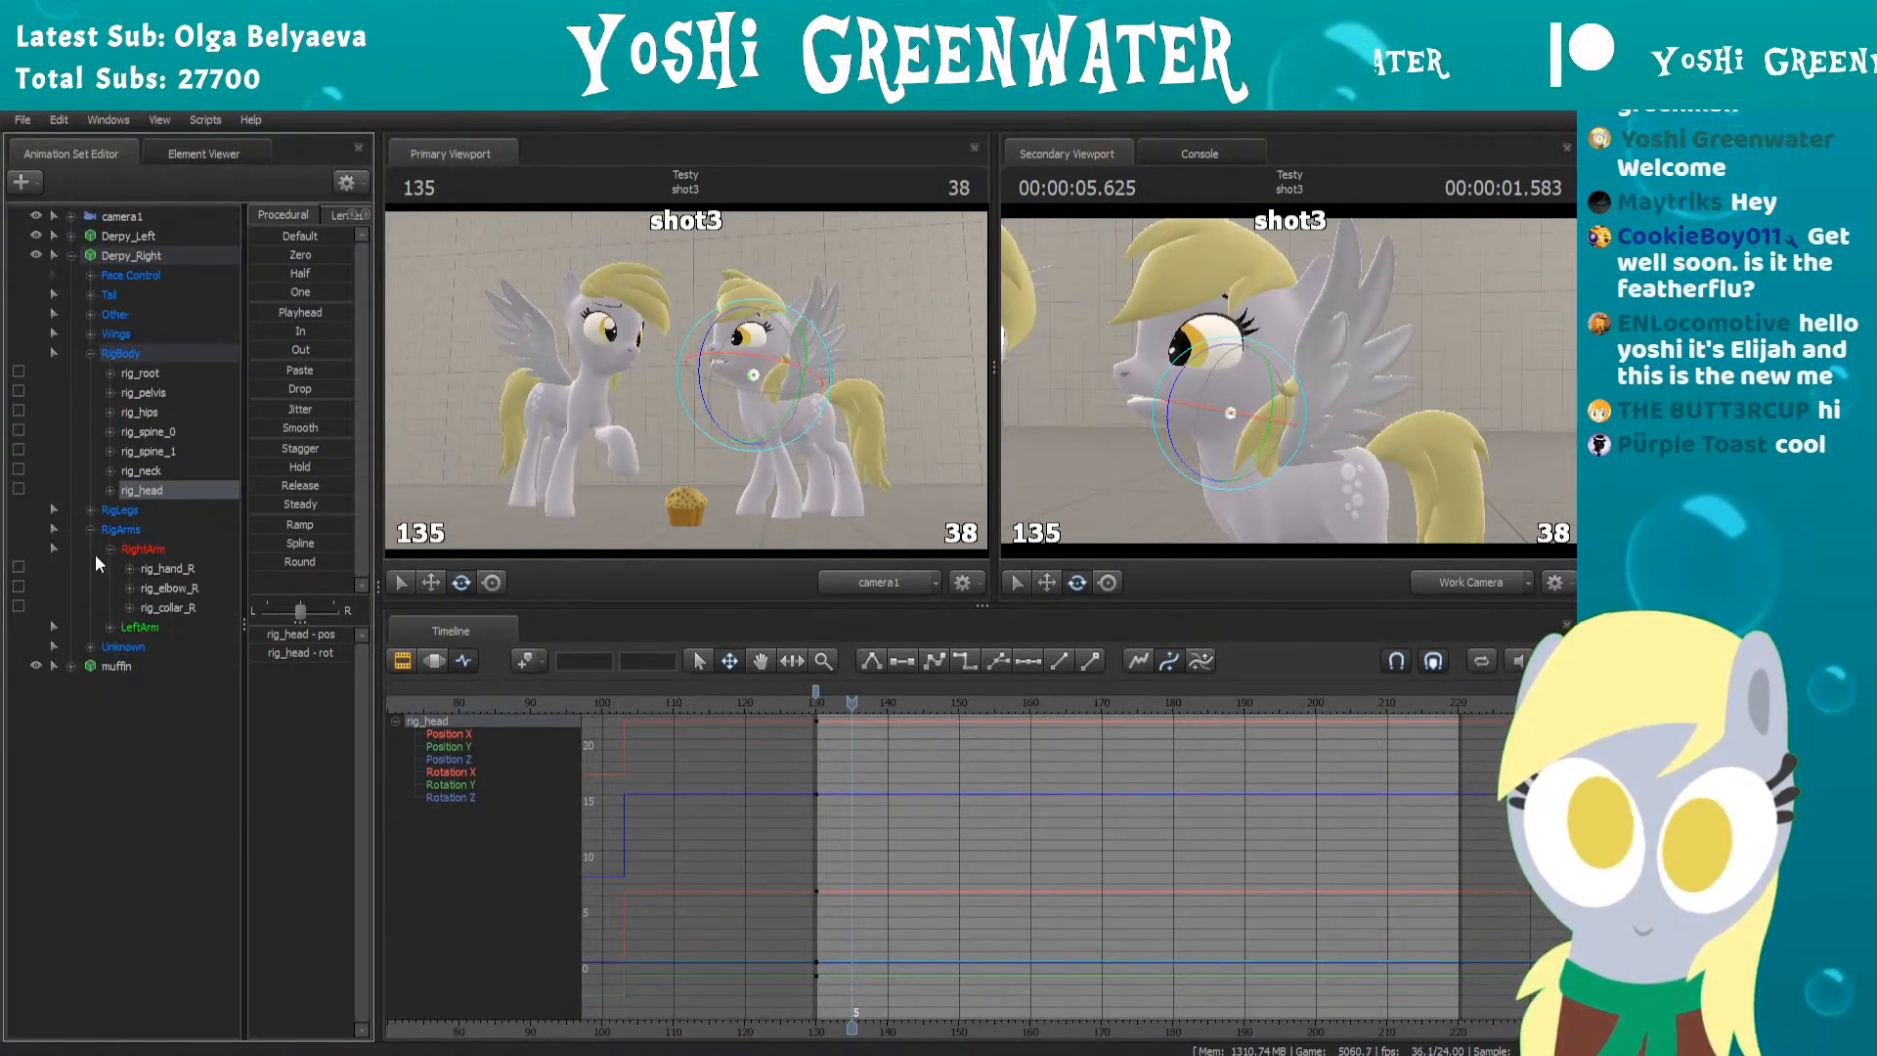
left_click(90, 275)
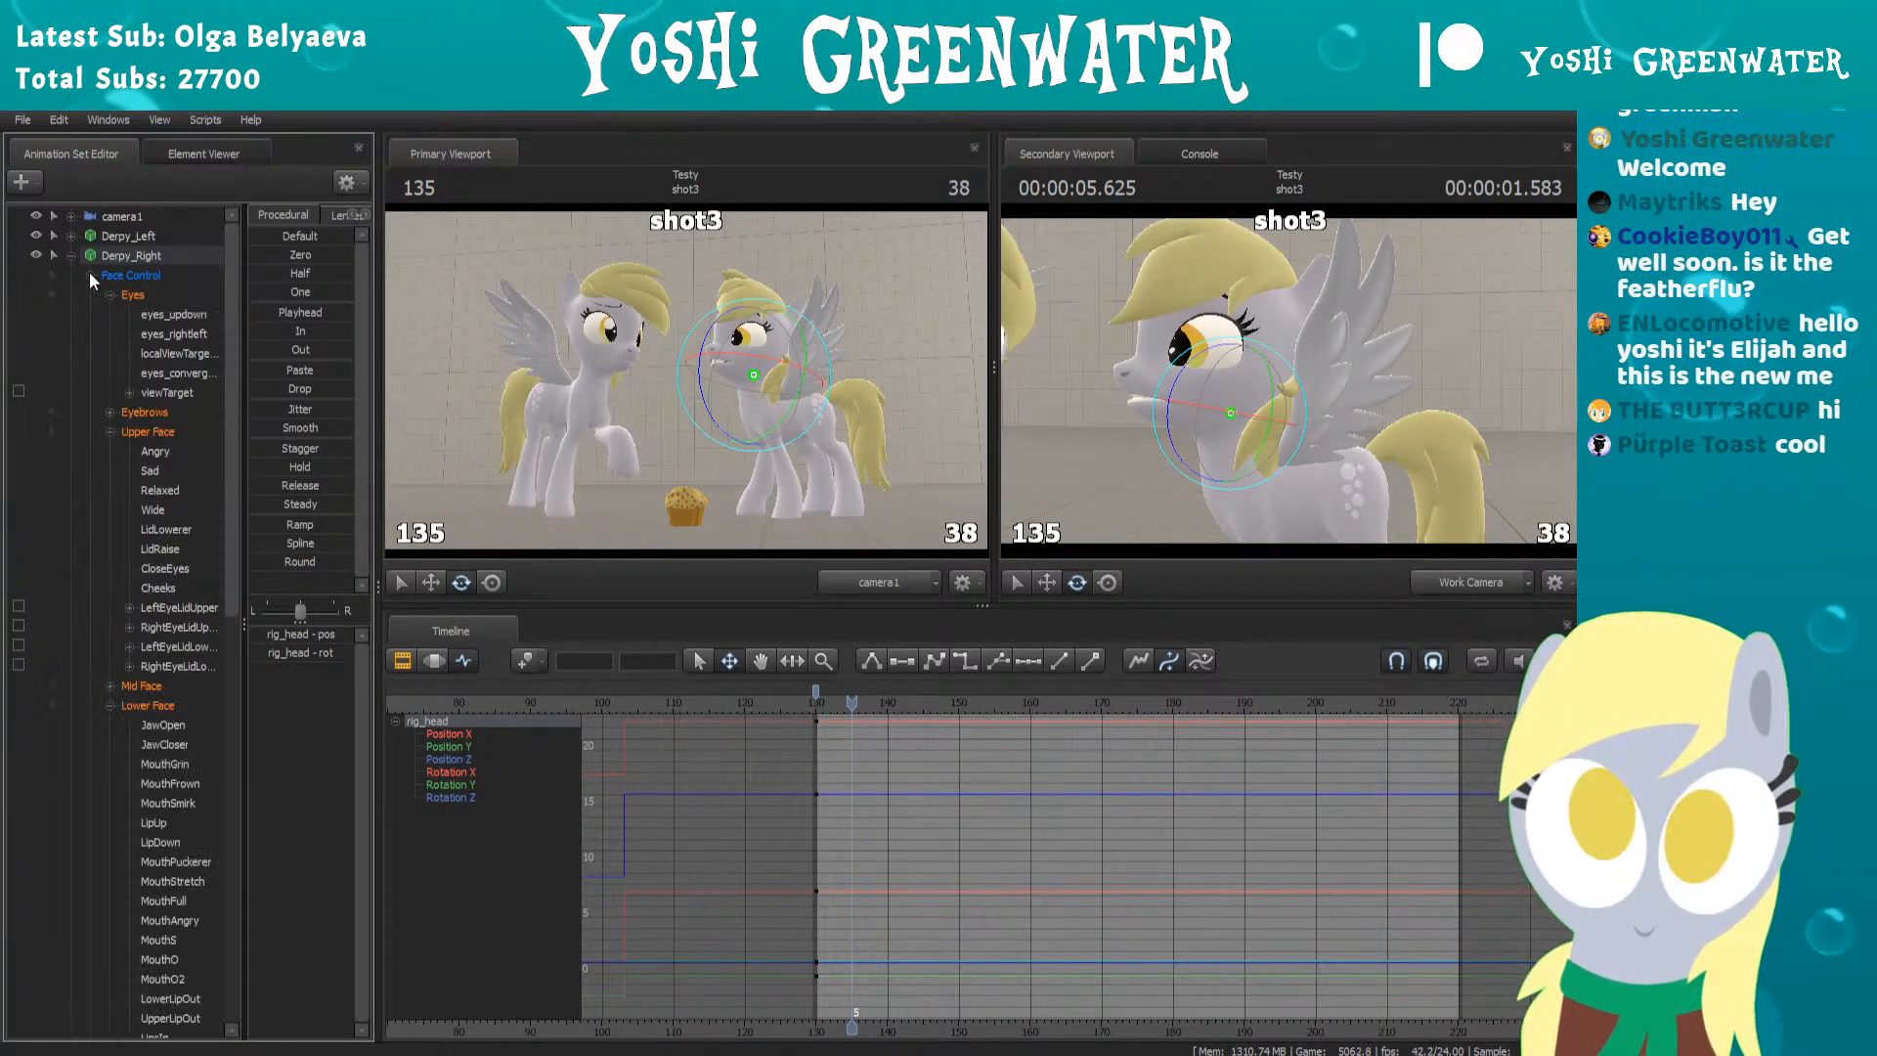
left_click(159, 314)
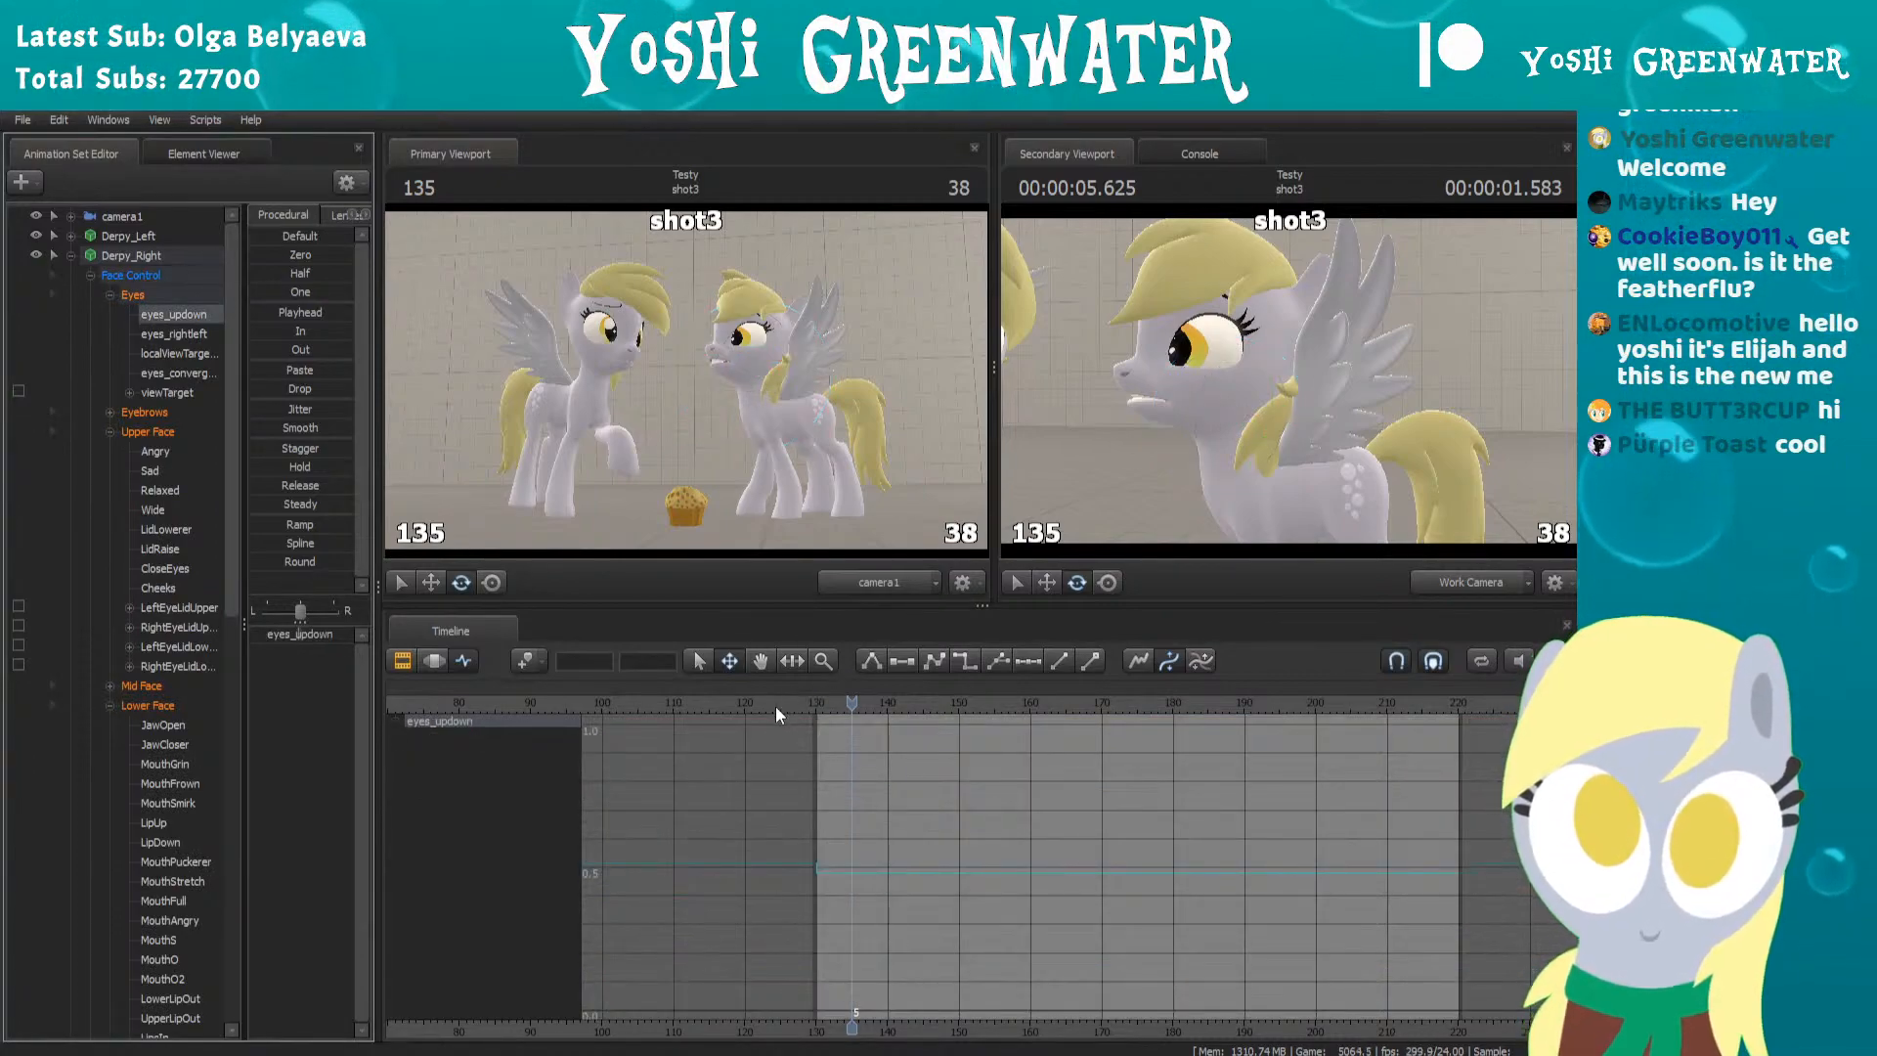
left_click(816, 702)
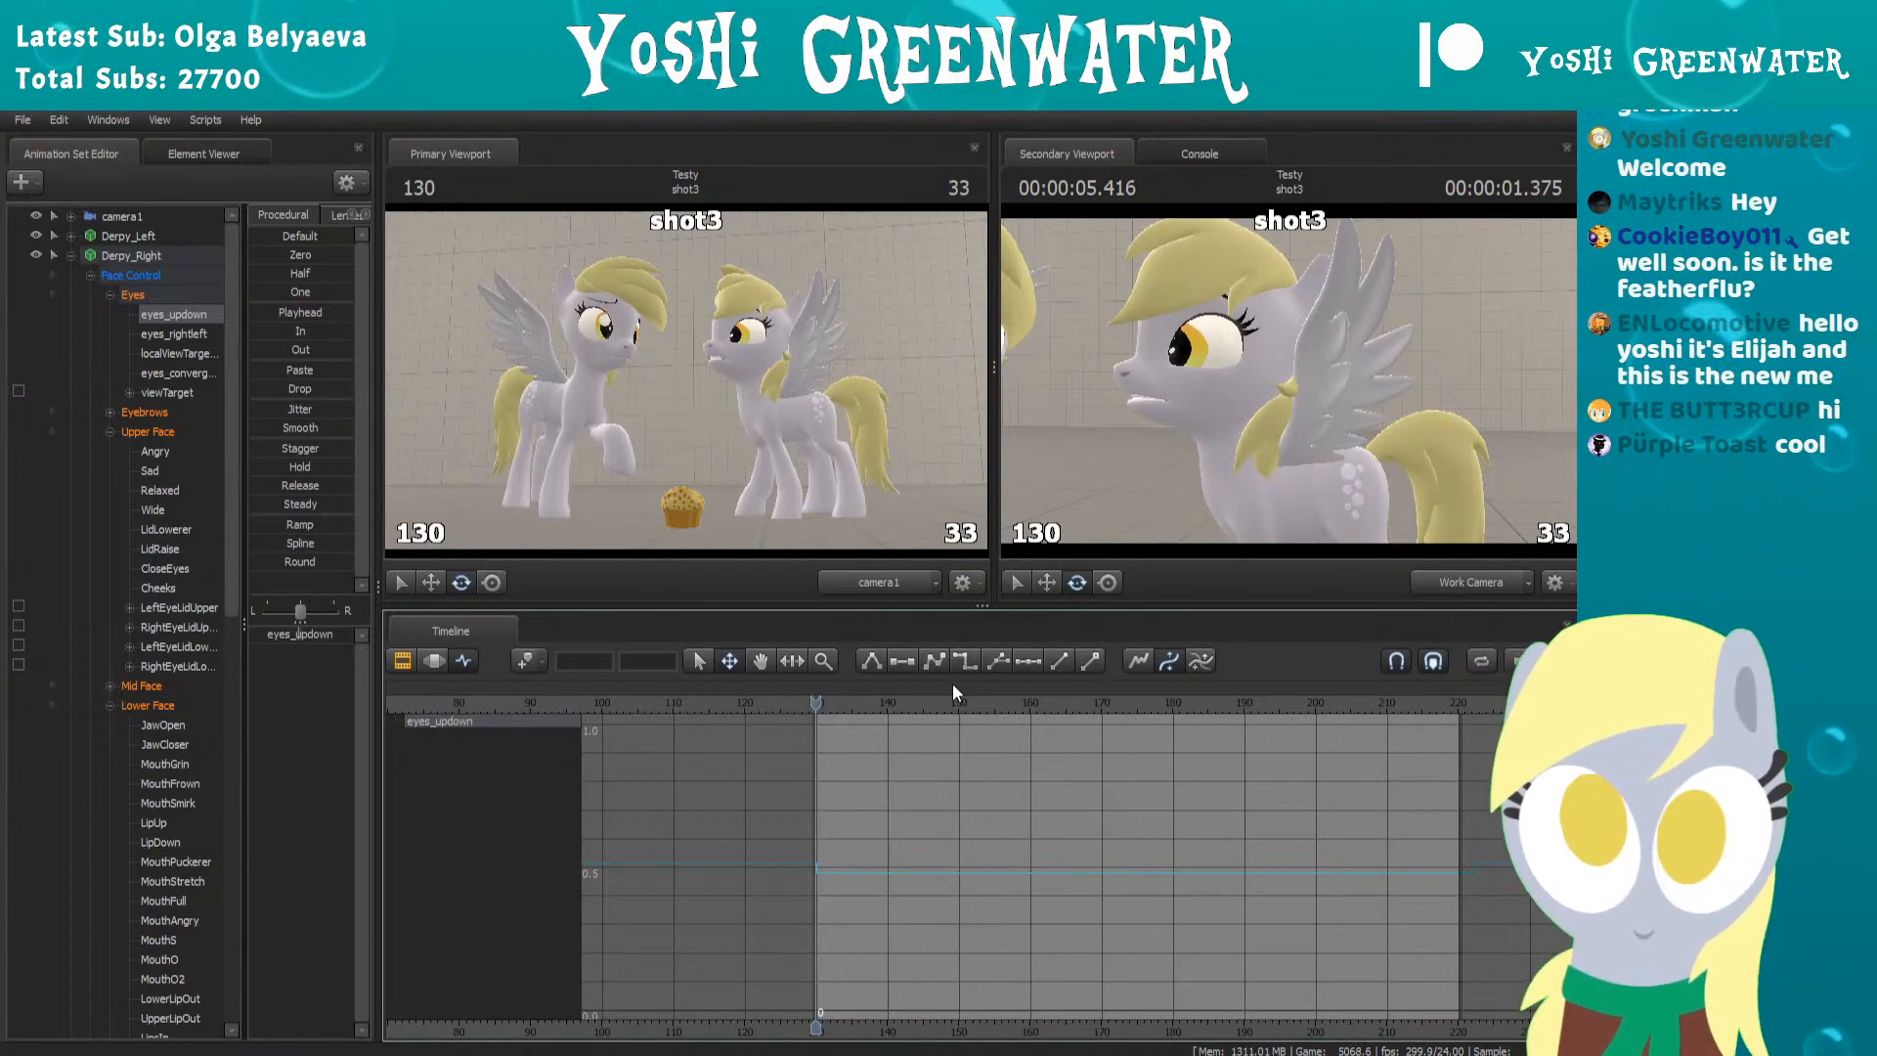
left_click_drag(296, 633, 305, 633)
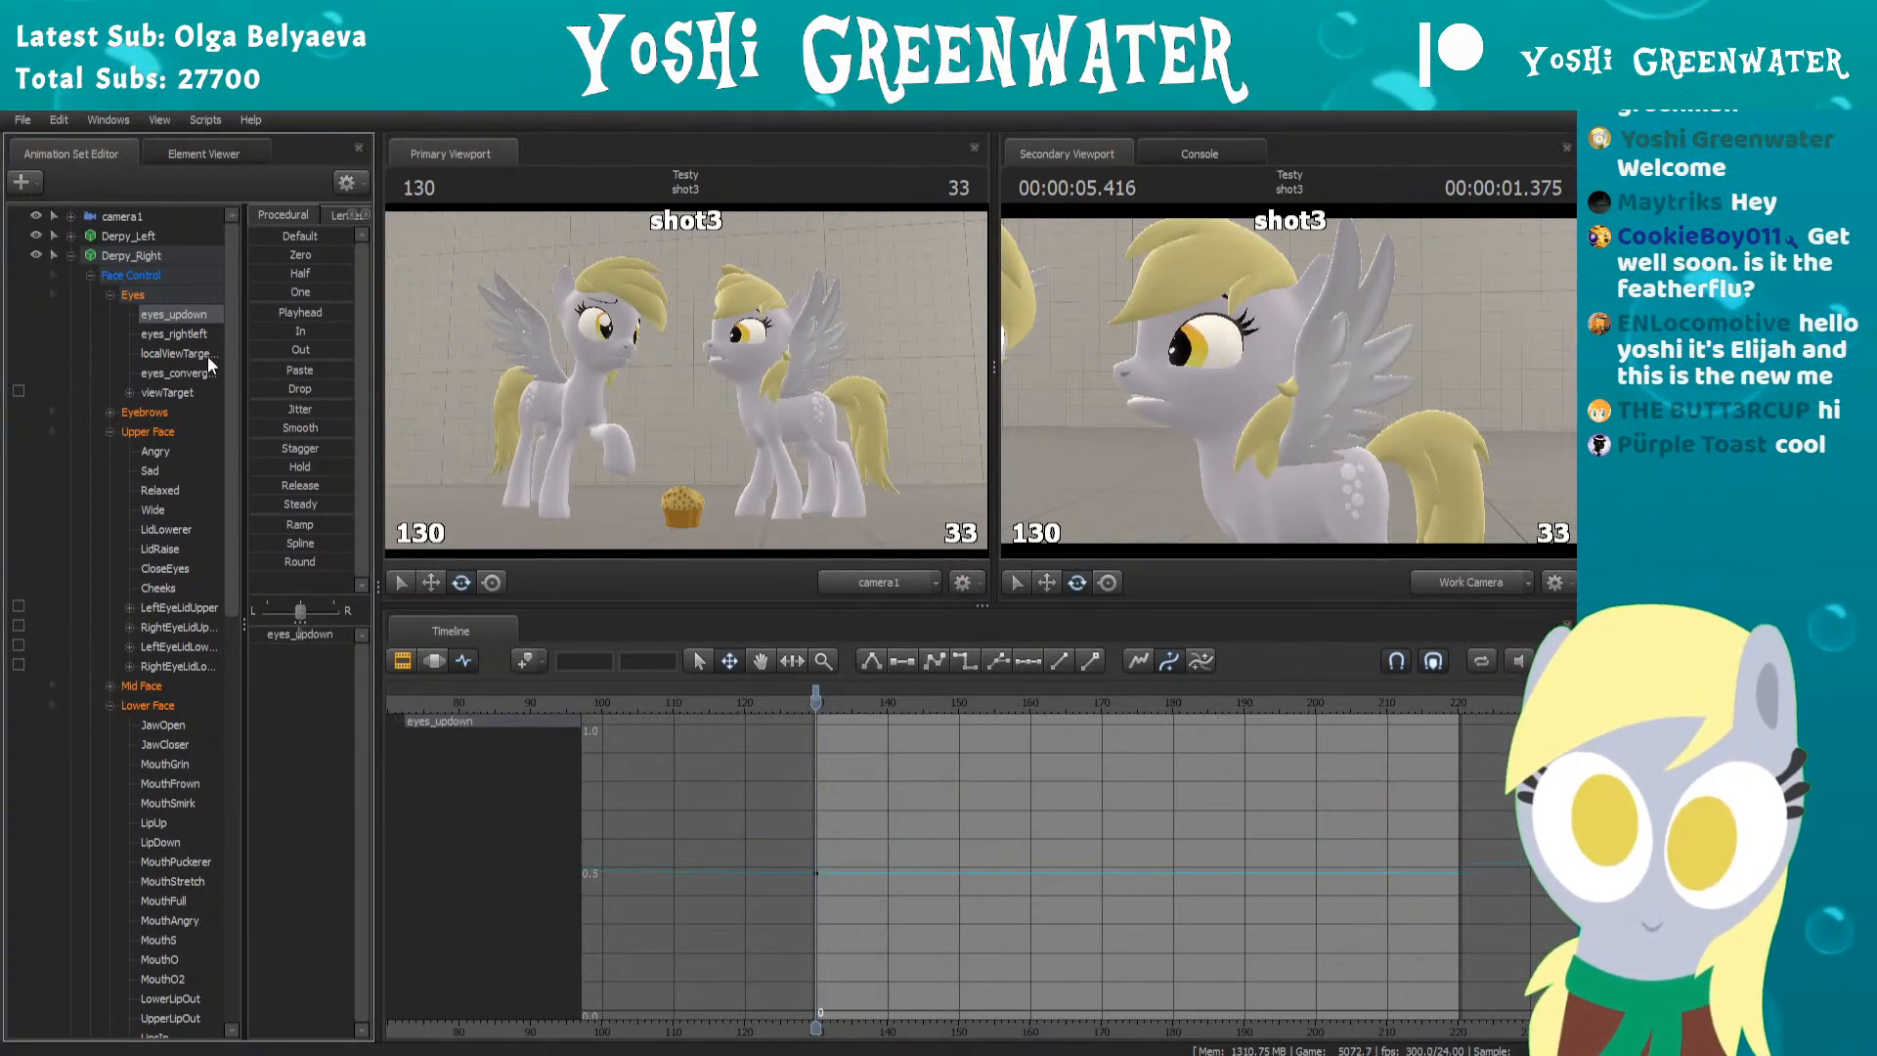
left_click(188, 335)
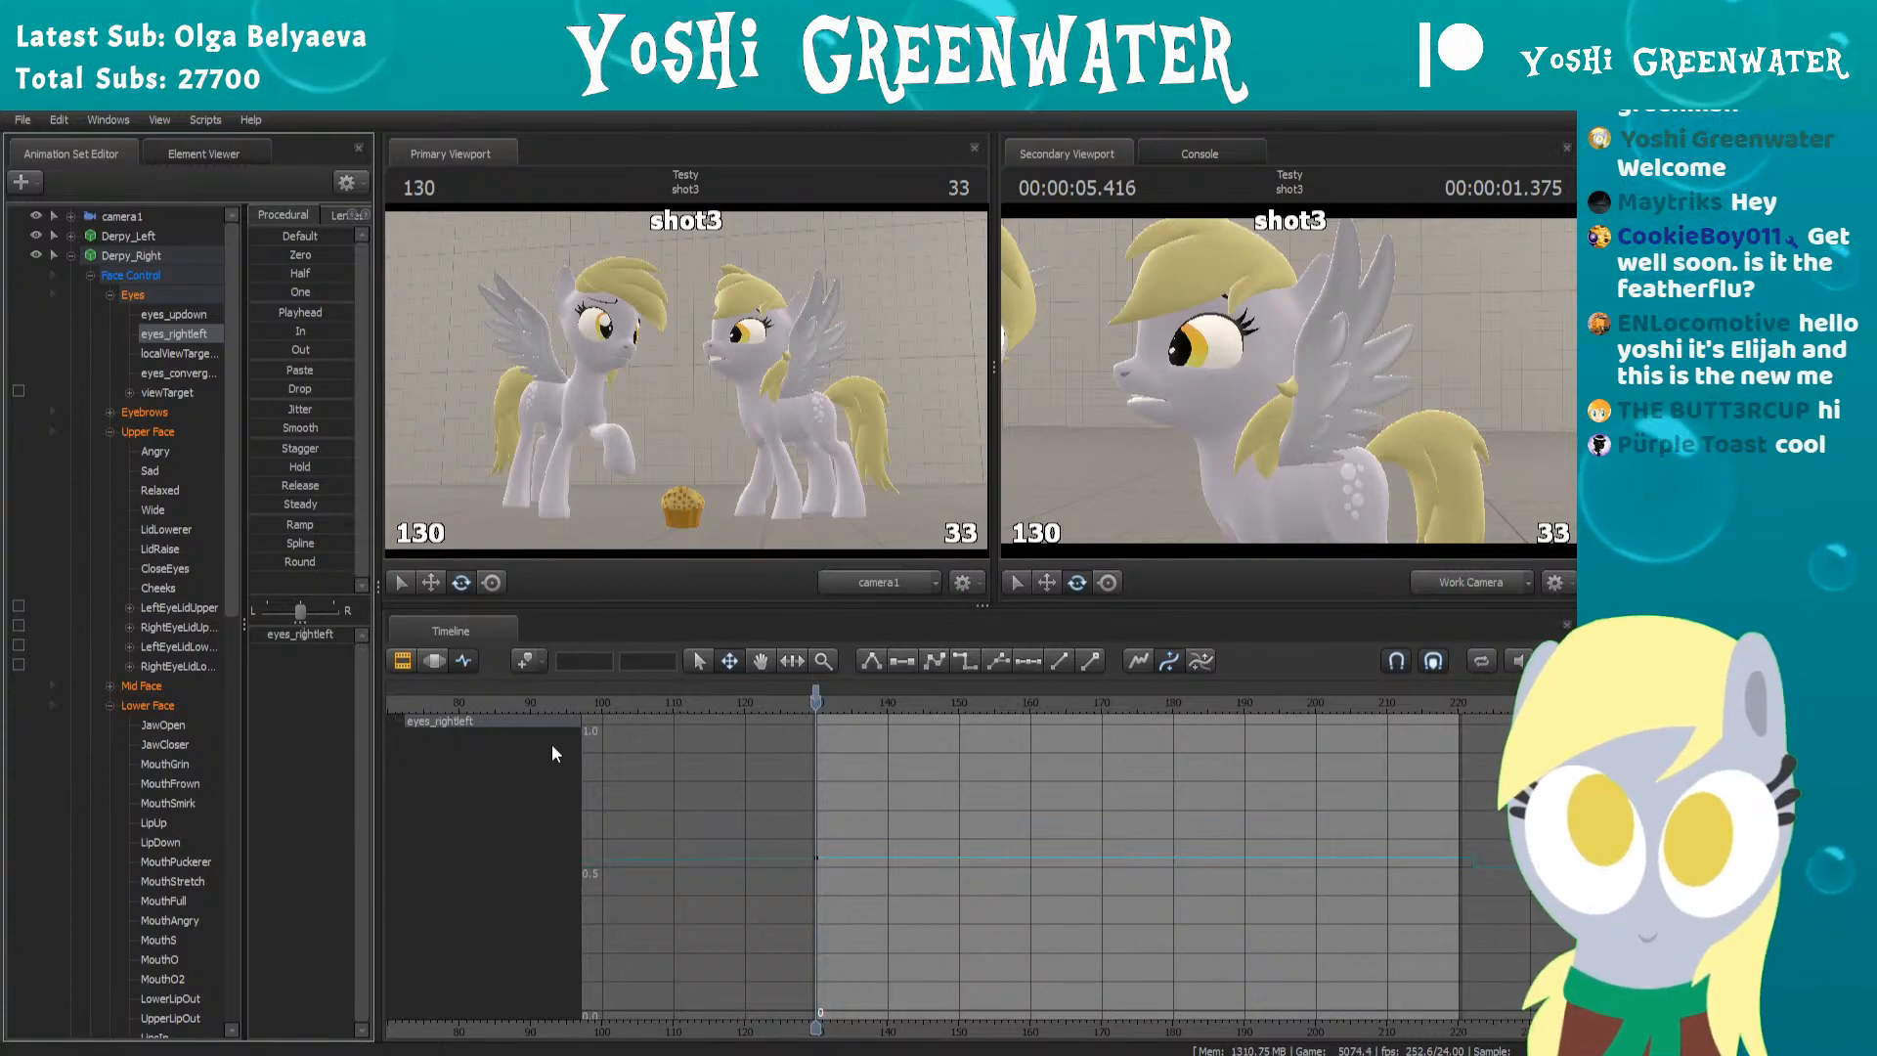
left_click_drag(303, 633, 305, 633)
Move Derpy_Right's viewTarget closer to Derpy_Left at frame 130 and bring eyes_updown back to about the middle of its range
left_click(158, 393)
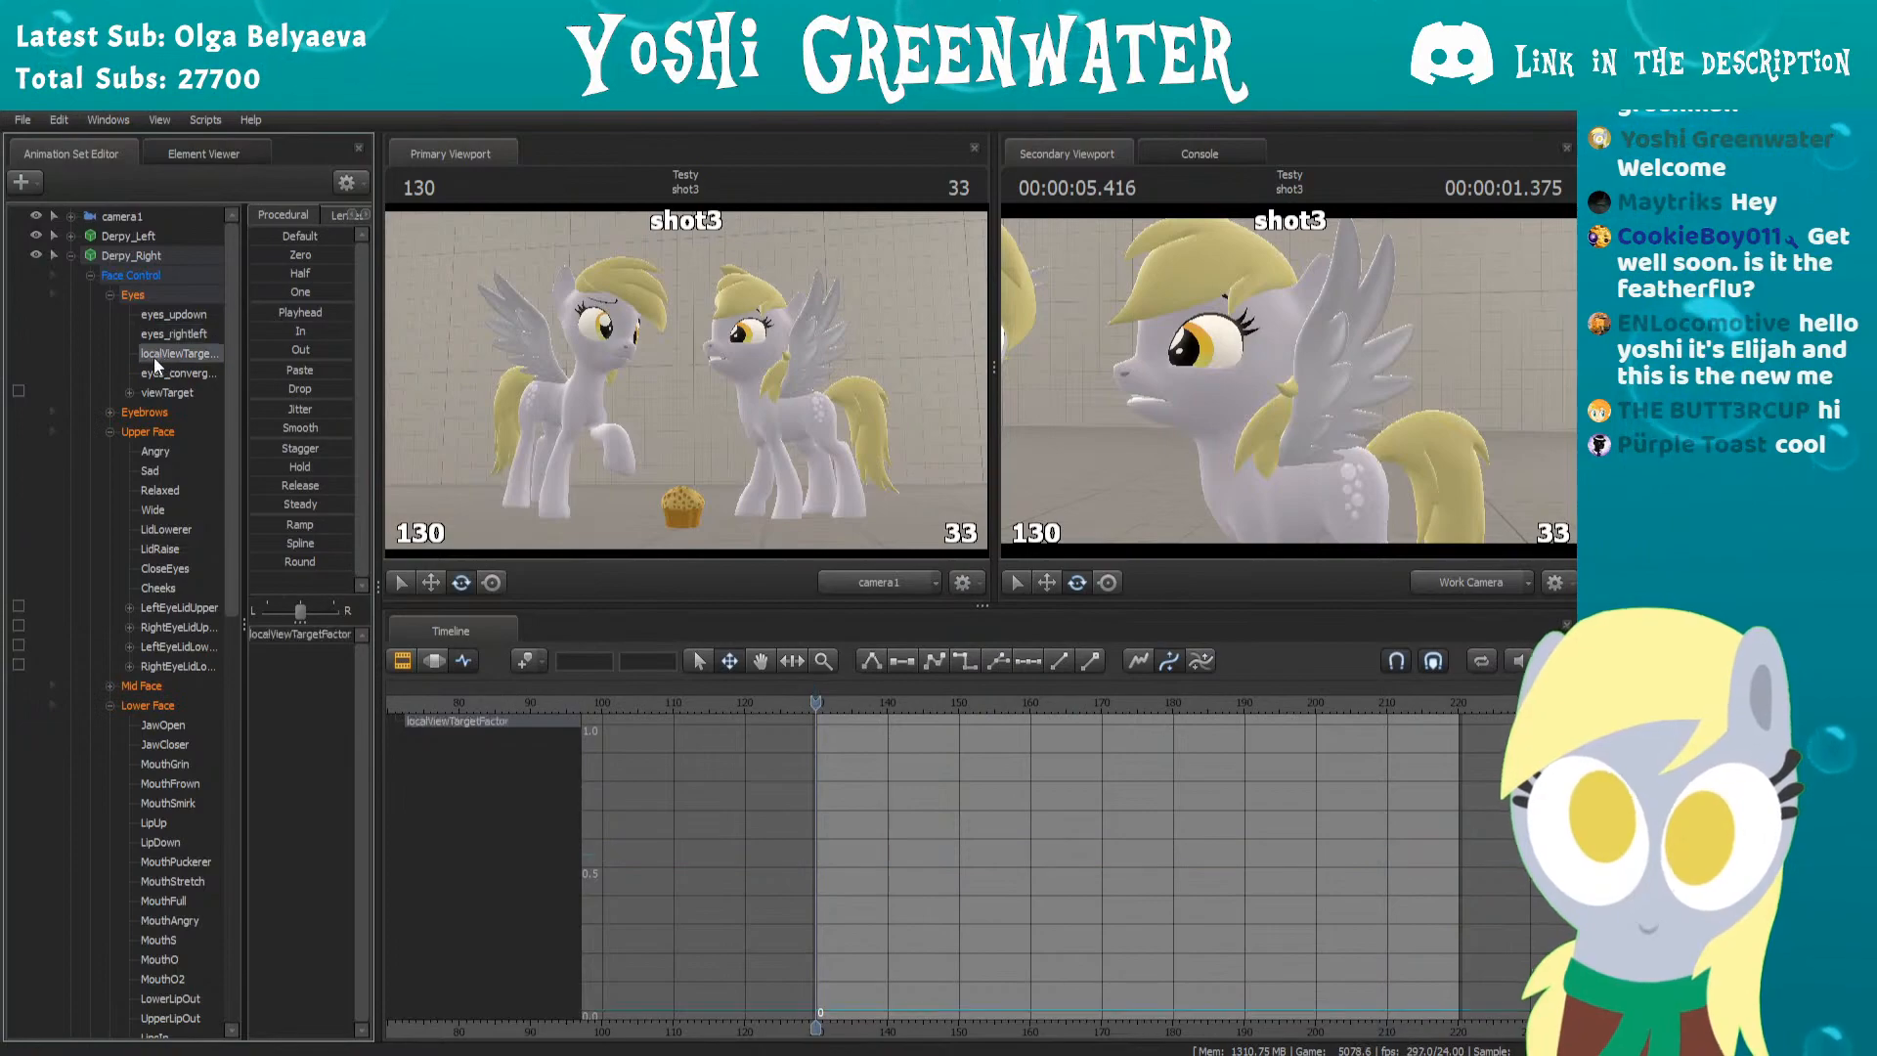
left_click(1044, 577)
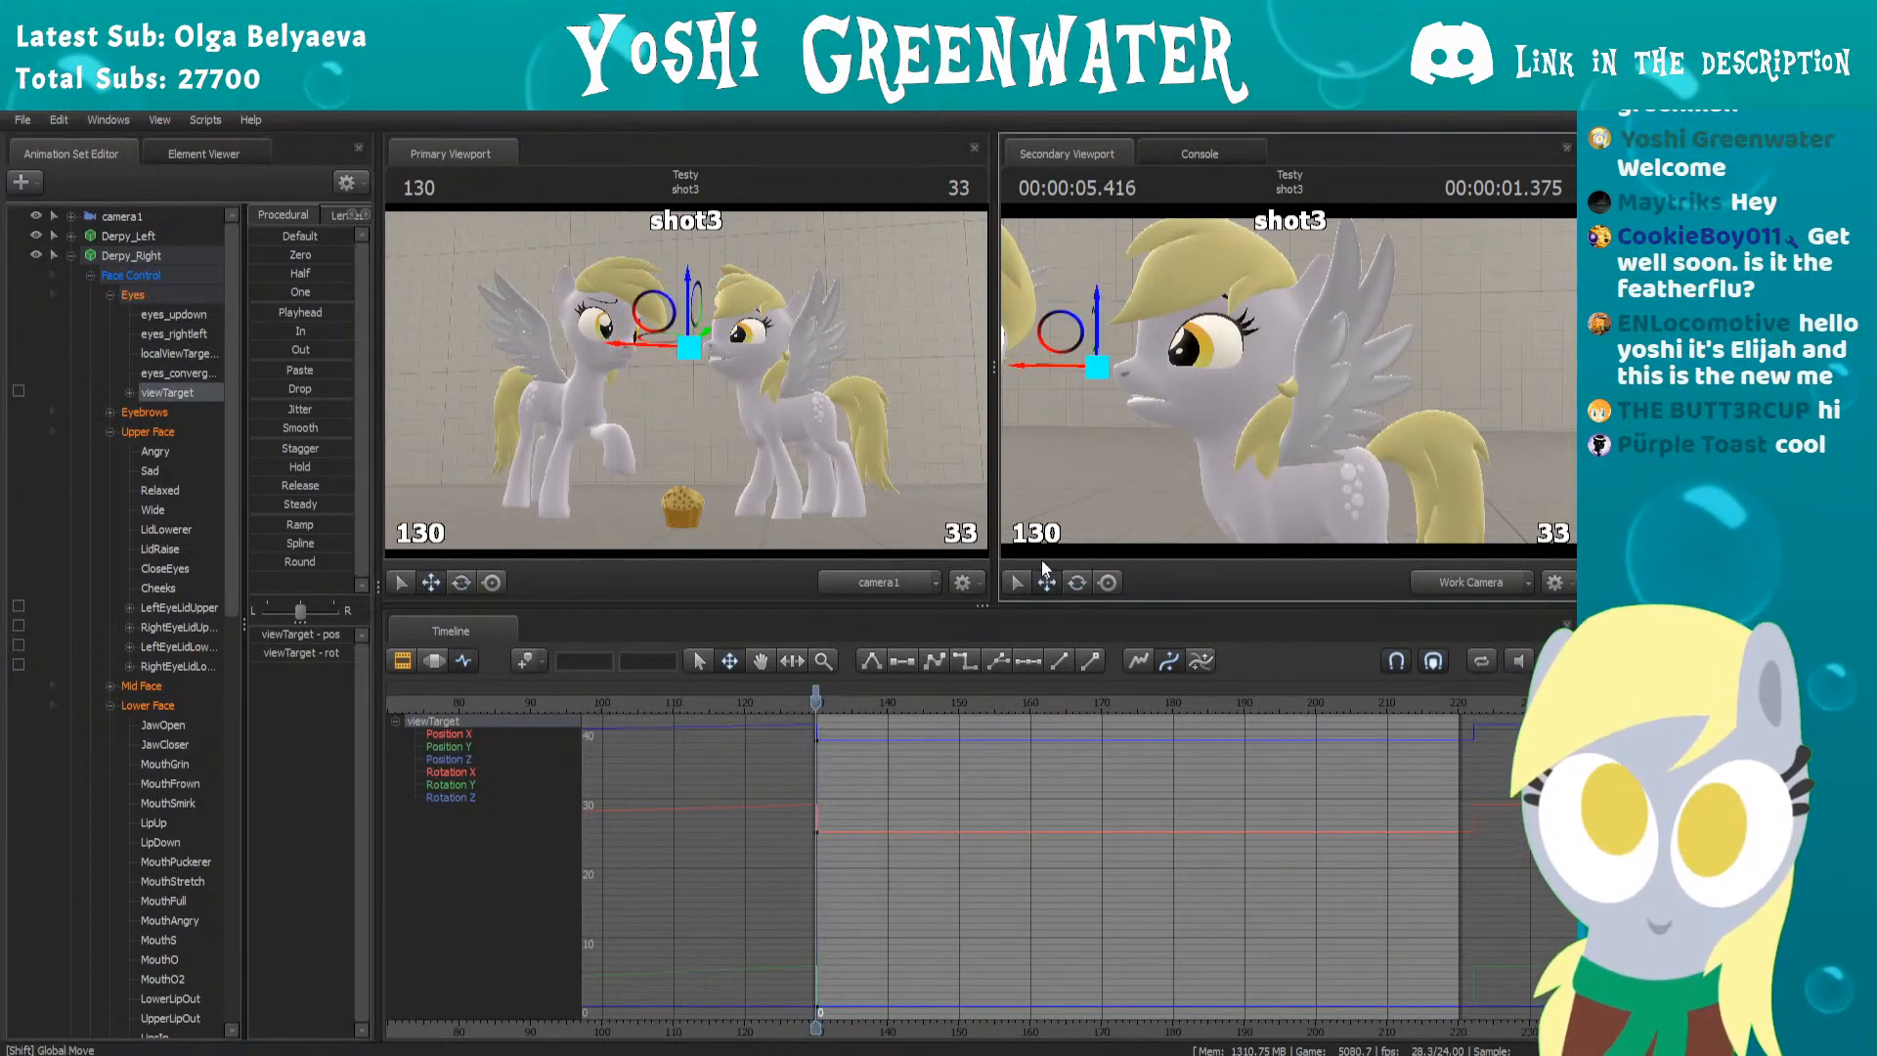
left_click_drag(1097, 350, 1029, 361)
left_click_drag(1124, 410, 1212, 365)
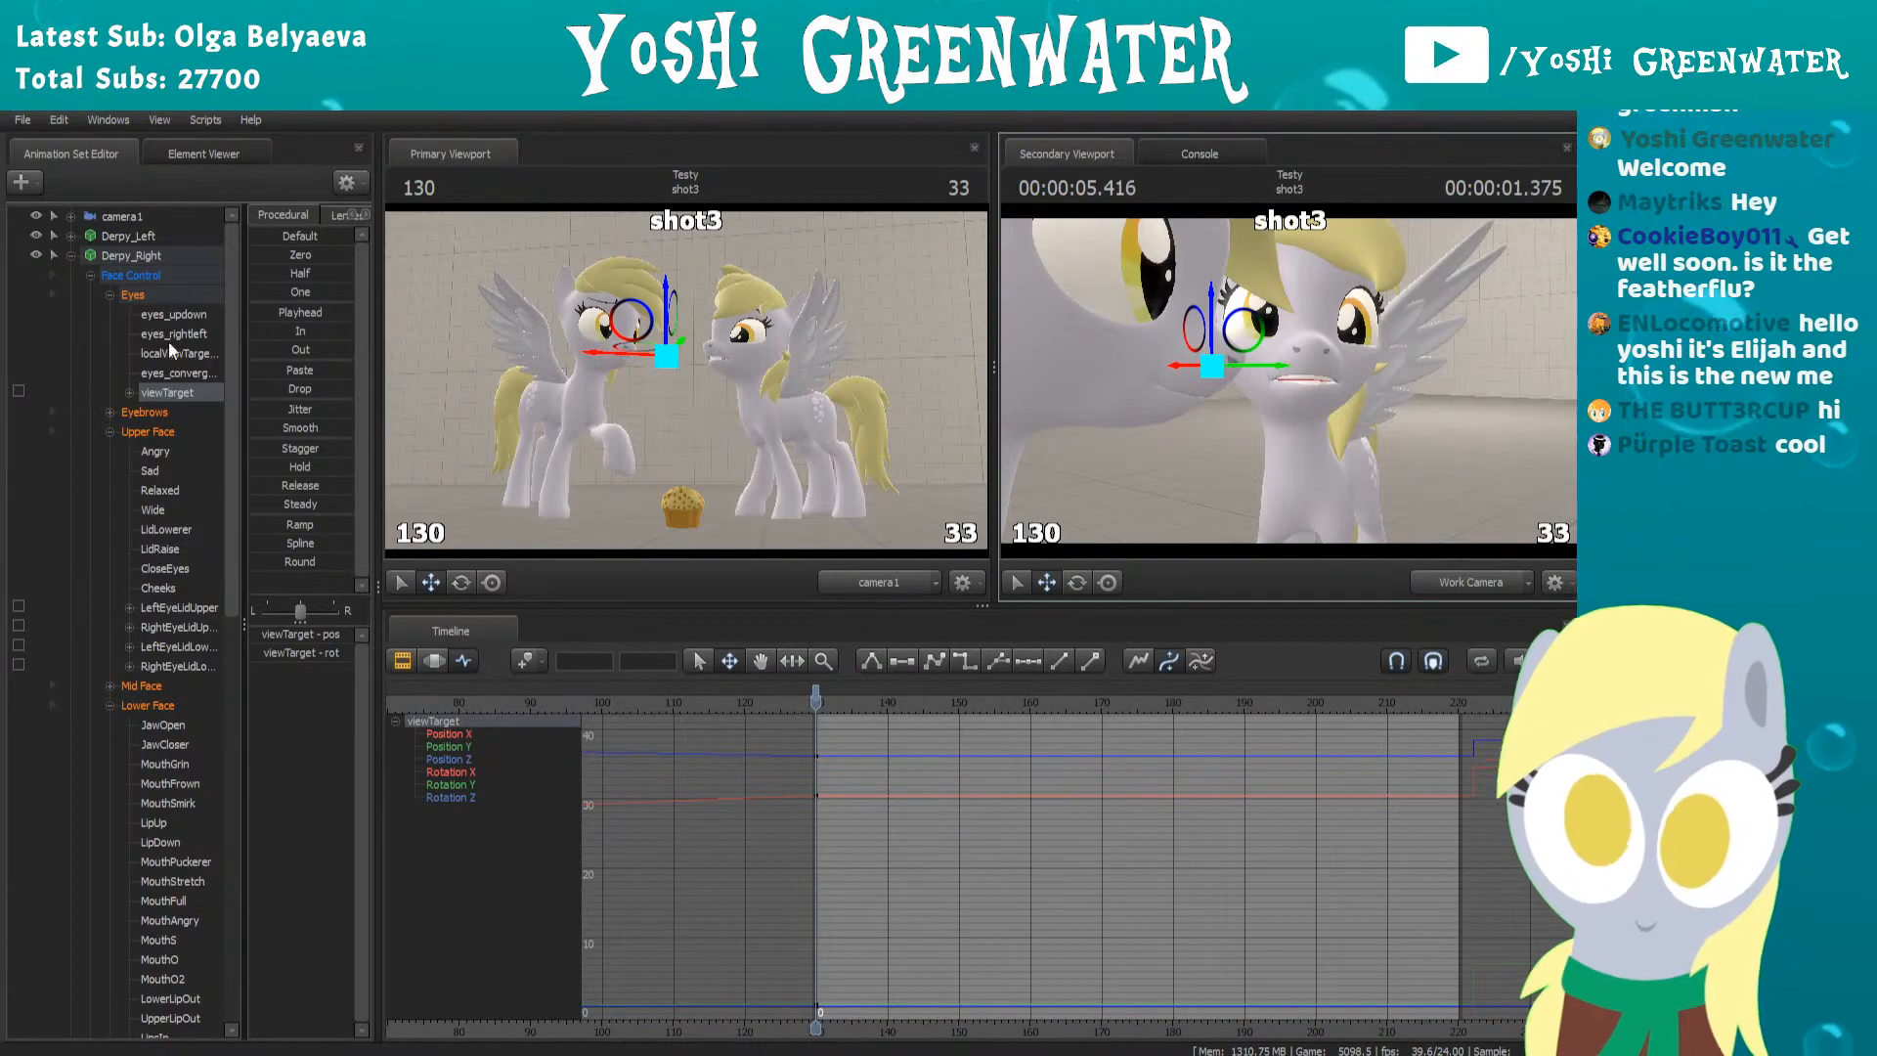
left_click(173, 313)
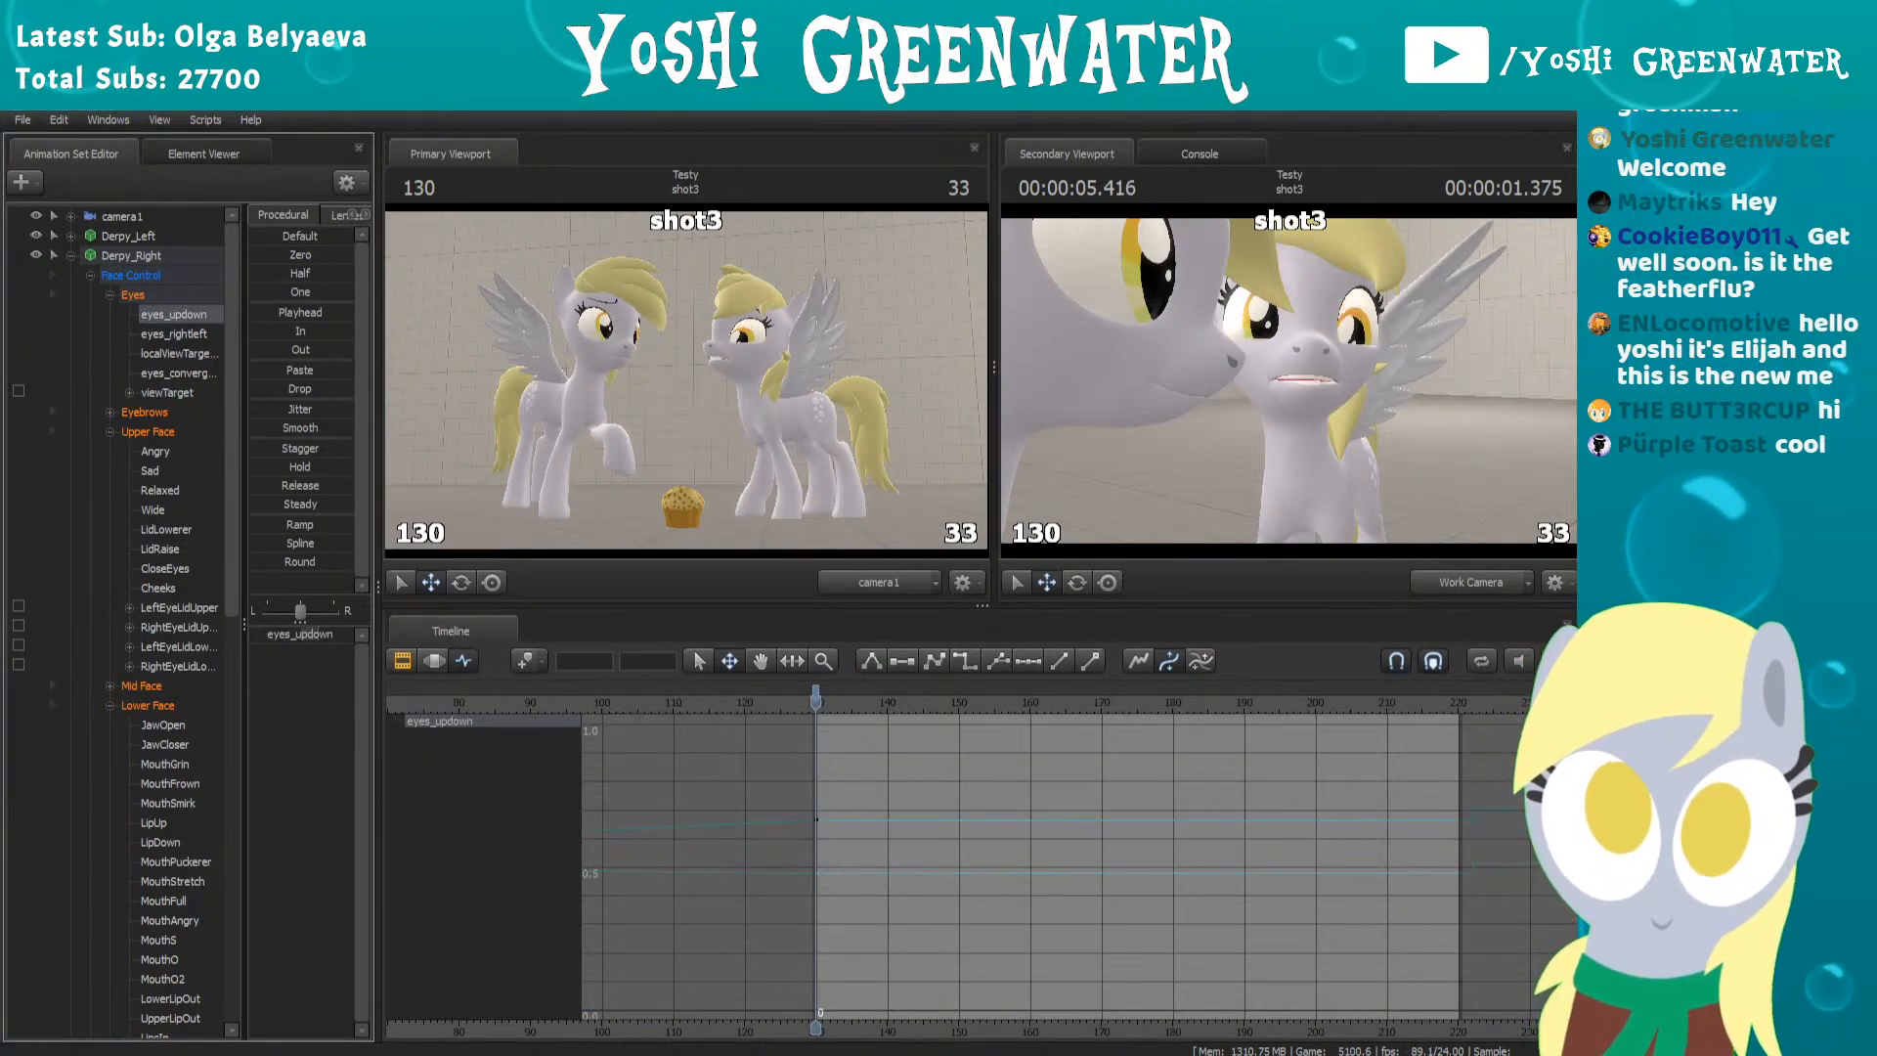
left_click_drag(312, 635, 306, 634)
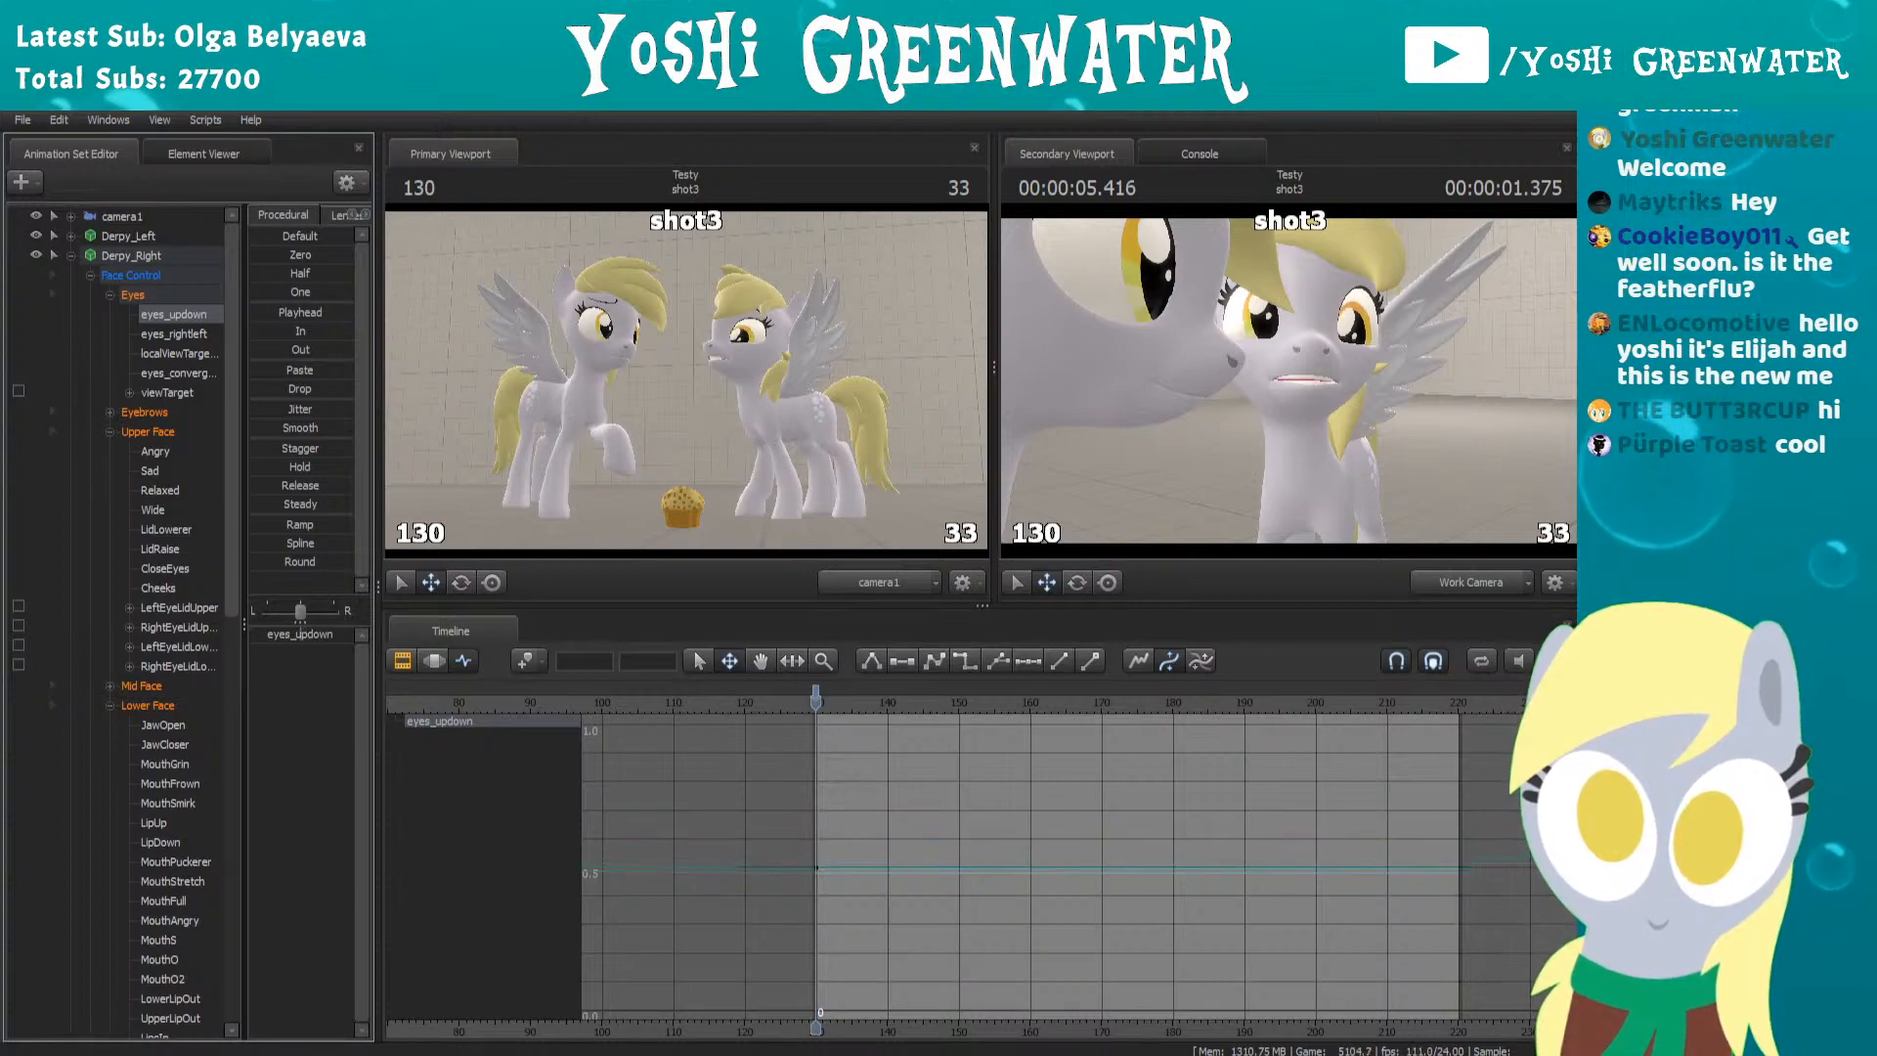
Play the cut from shot2 into shot3 and examine Derpy_Right's eyes from the front at frame 125
key("space")
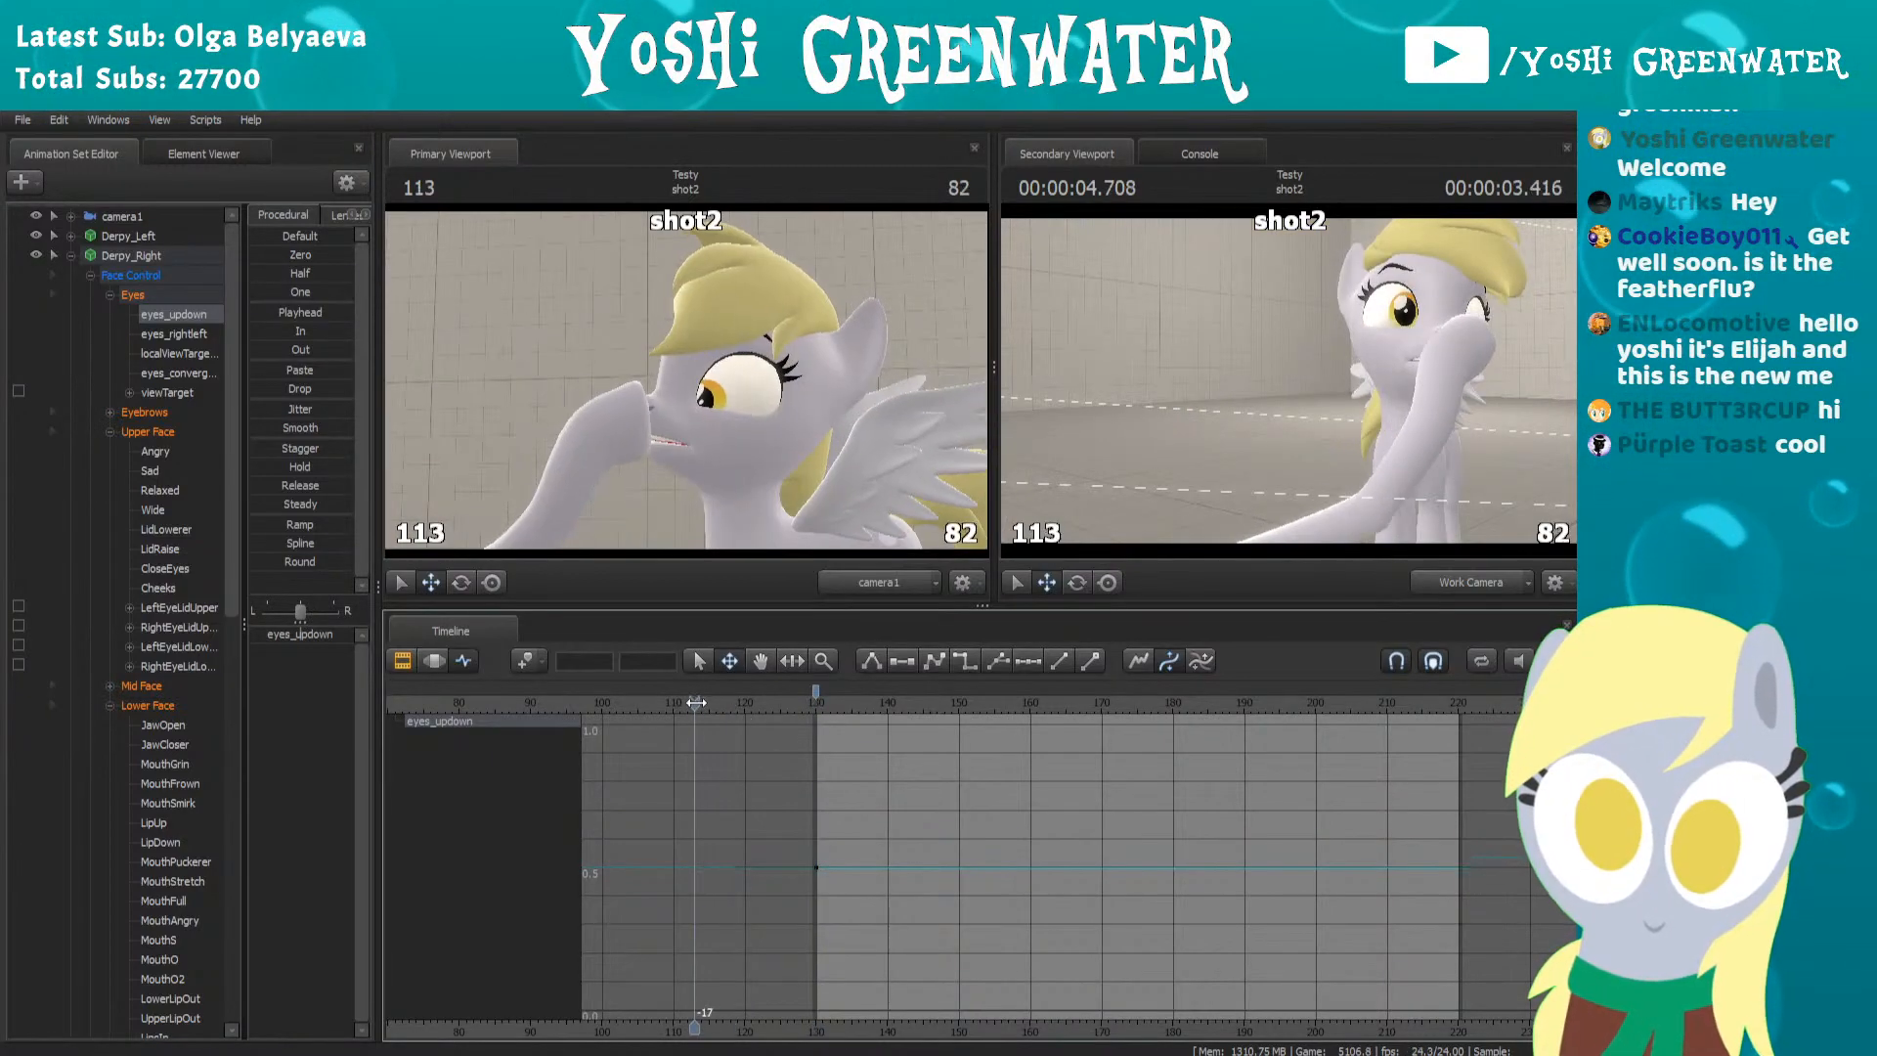
key("space")
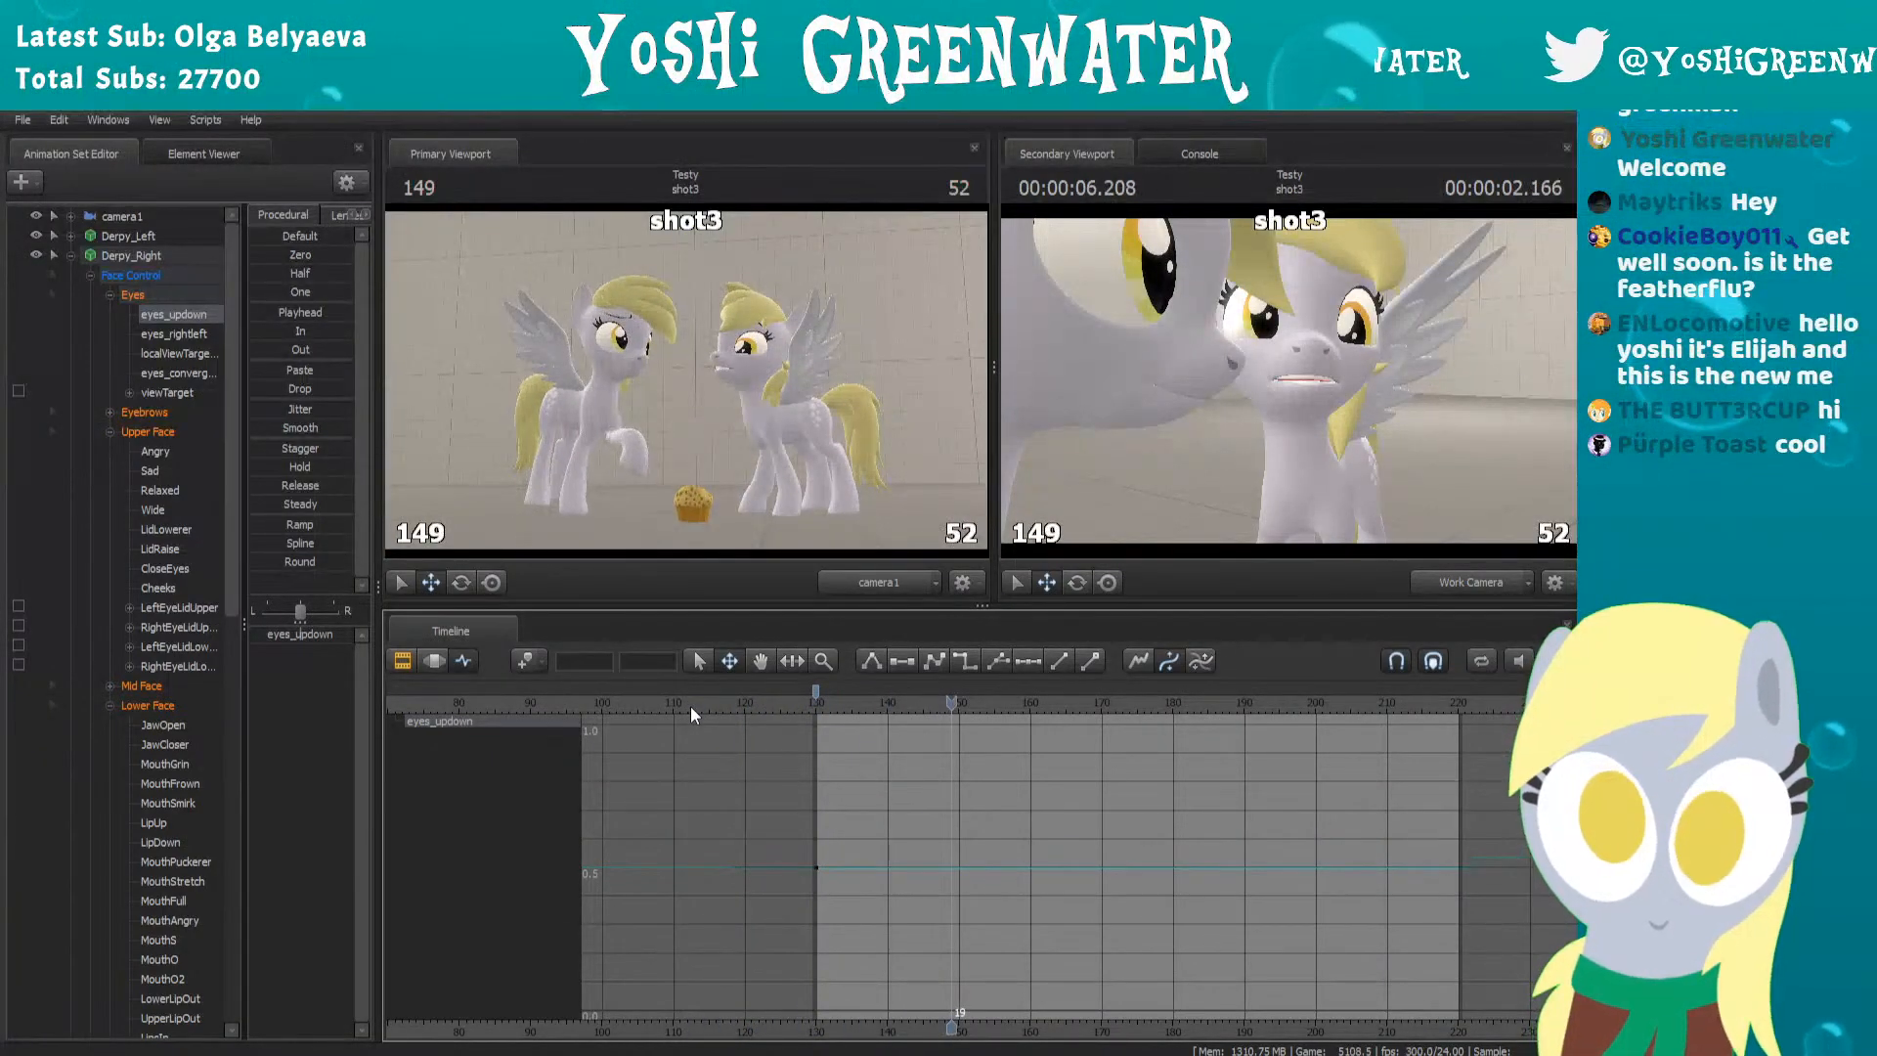
left_click(777, 696)
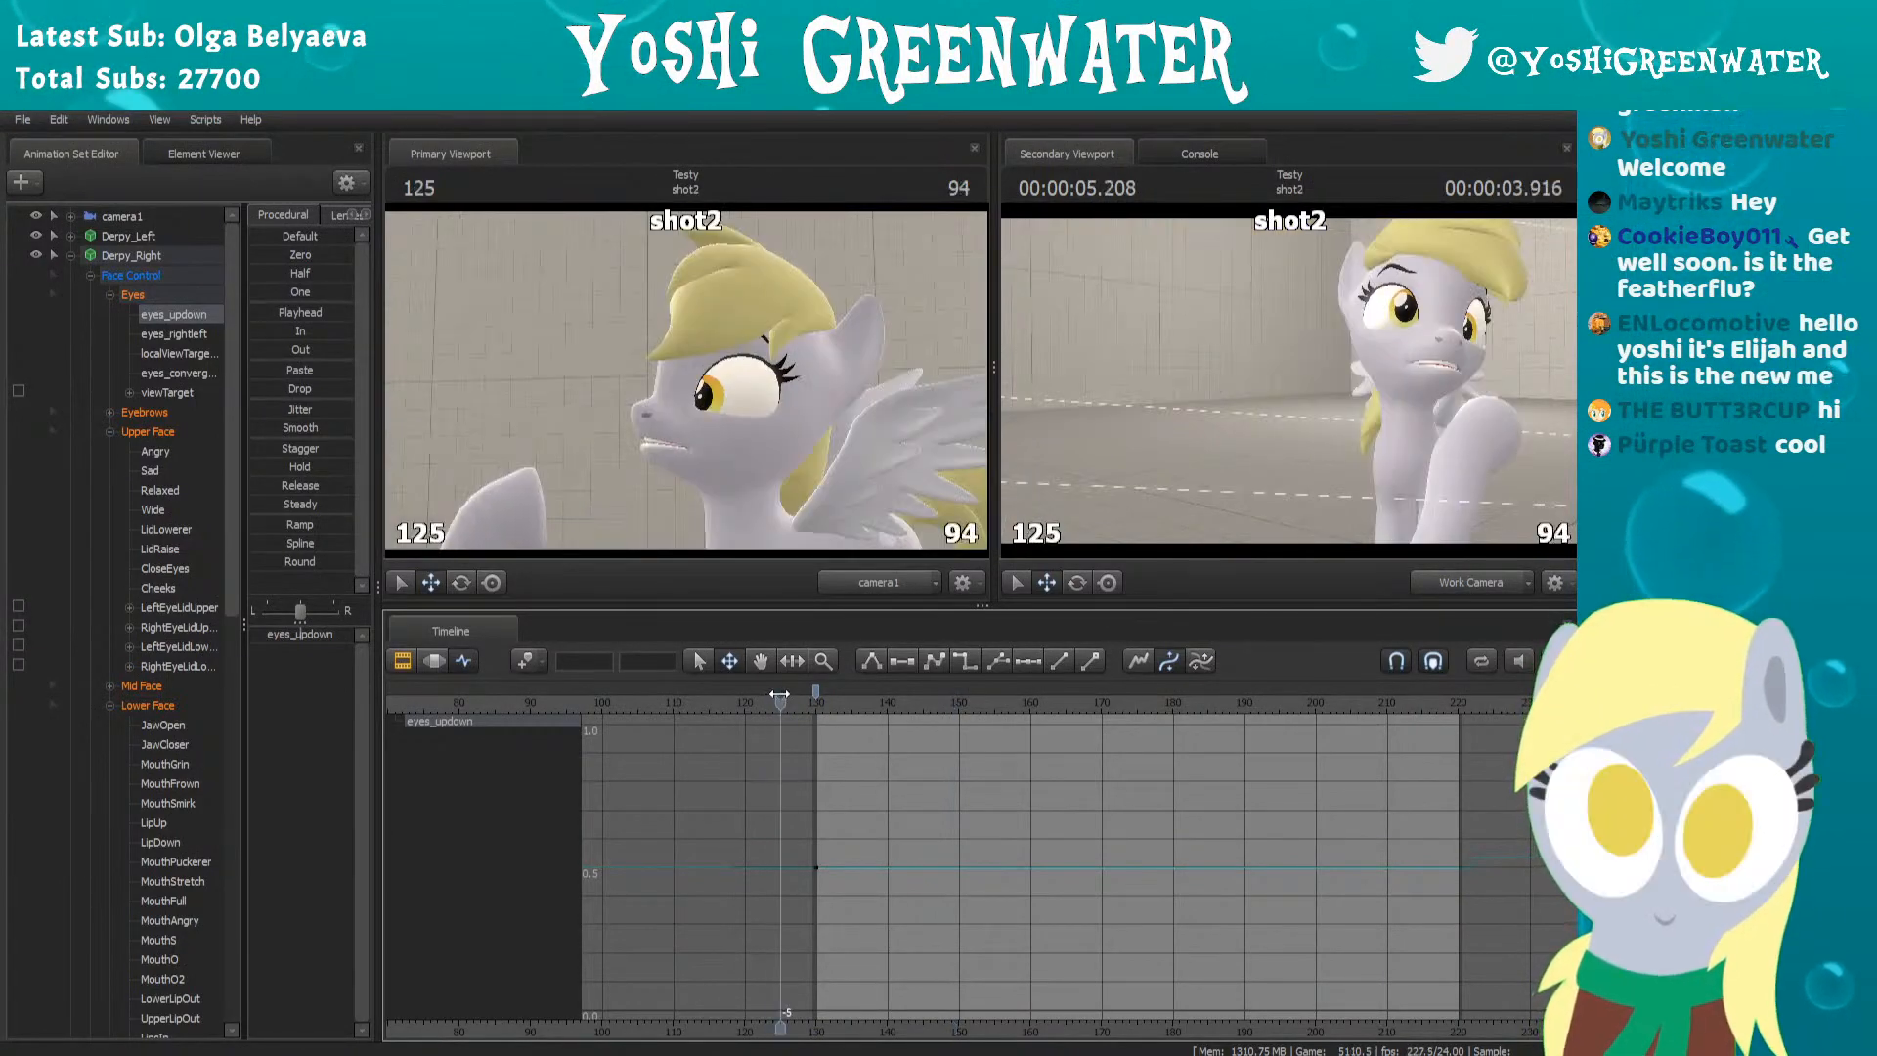
key("d")
left_click_drag(1419, 368, 1290, 381)
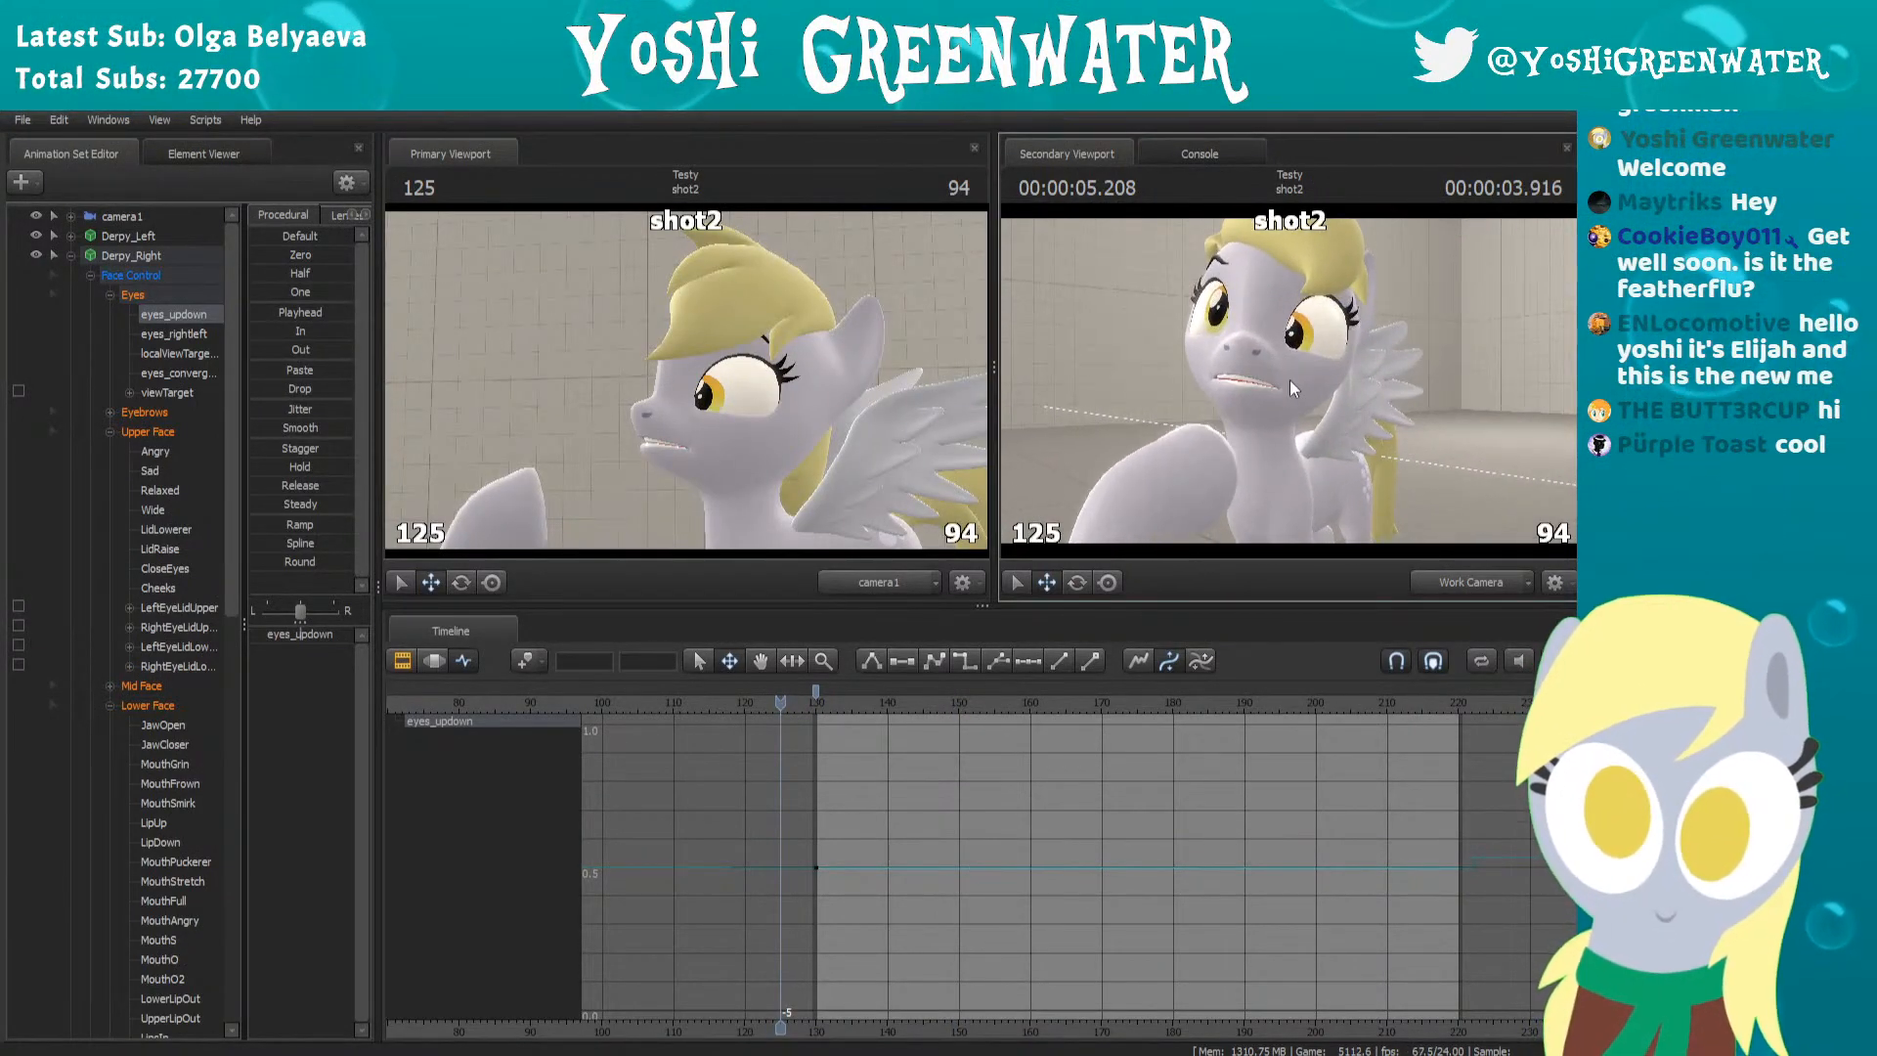
Select all of Derpy_Right's Eyes controls and examine the gaze from several angles at frame 130
left_click(172, 391, "shift")
left_click_drag(779, 701, 819, 700)
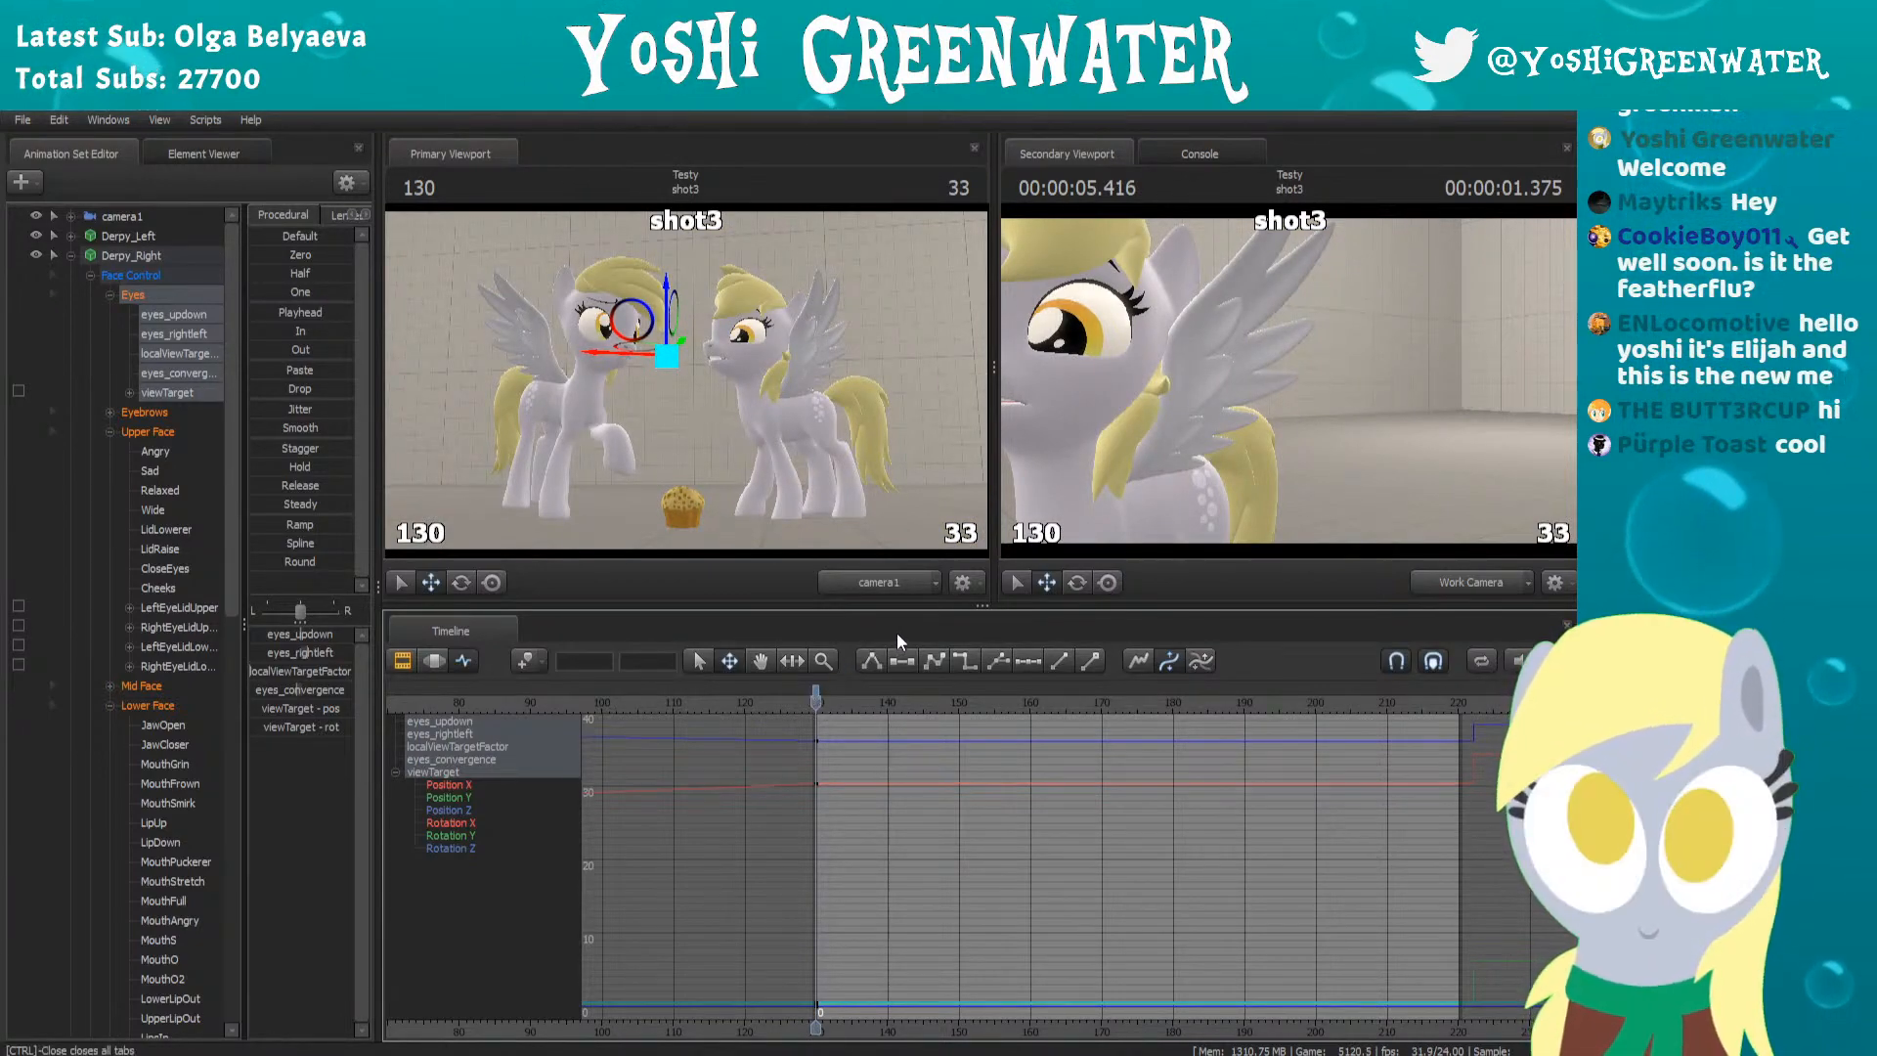
left_click_drag(1212, 411, 1292, 387)
key("s")
key("a")
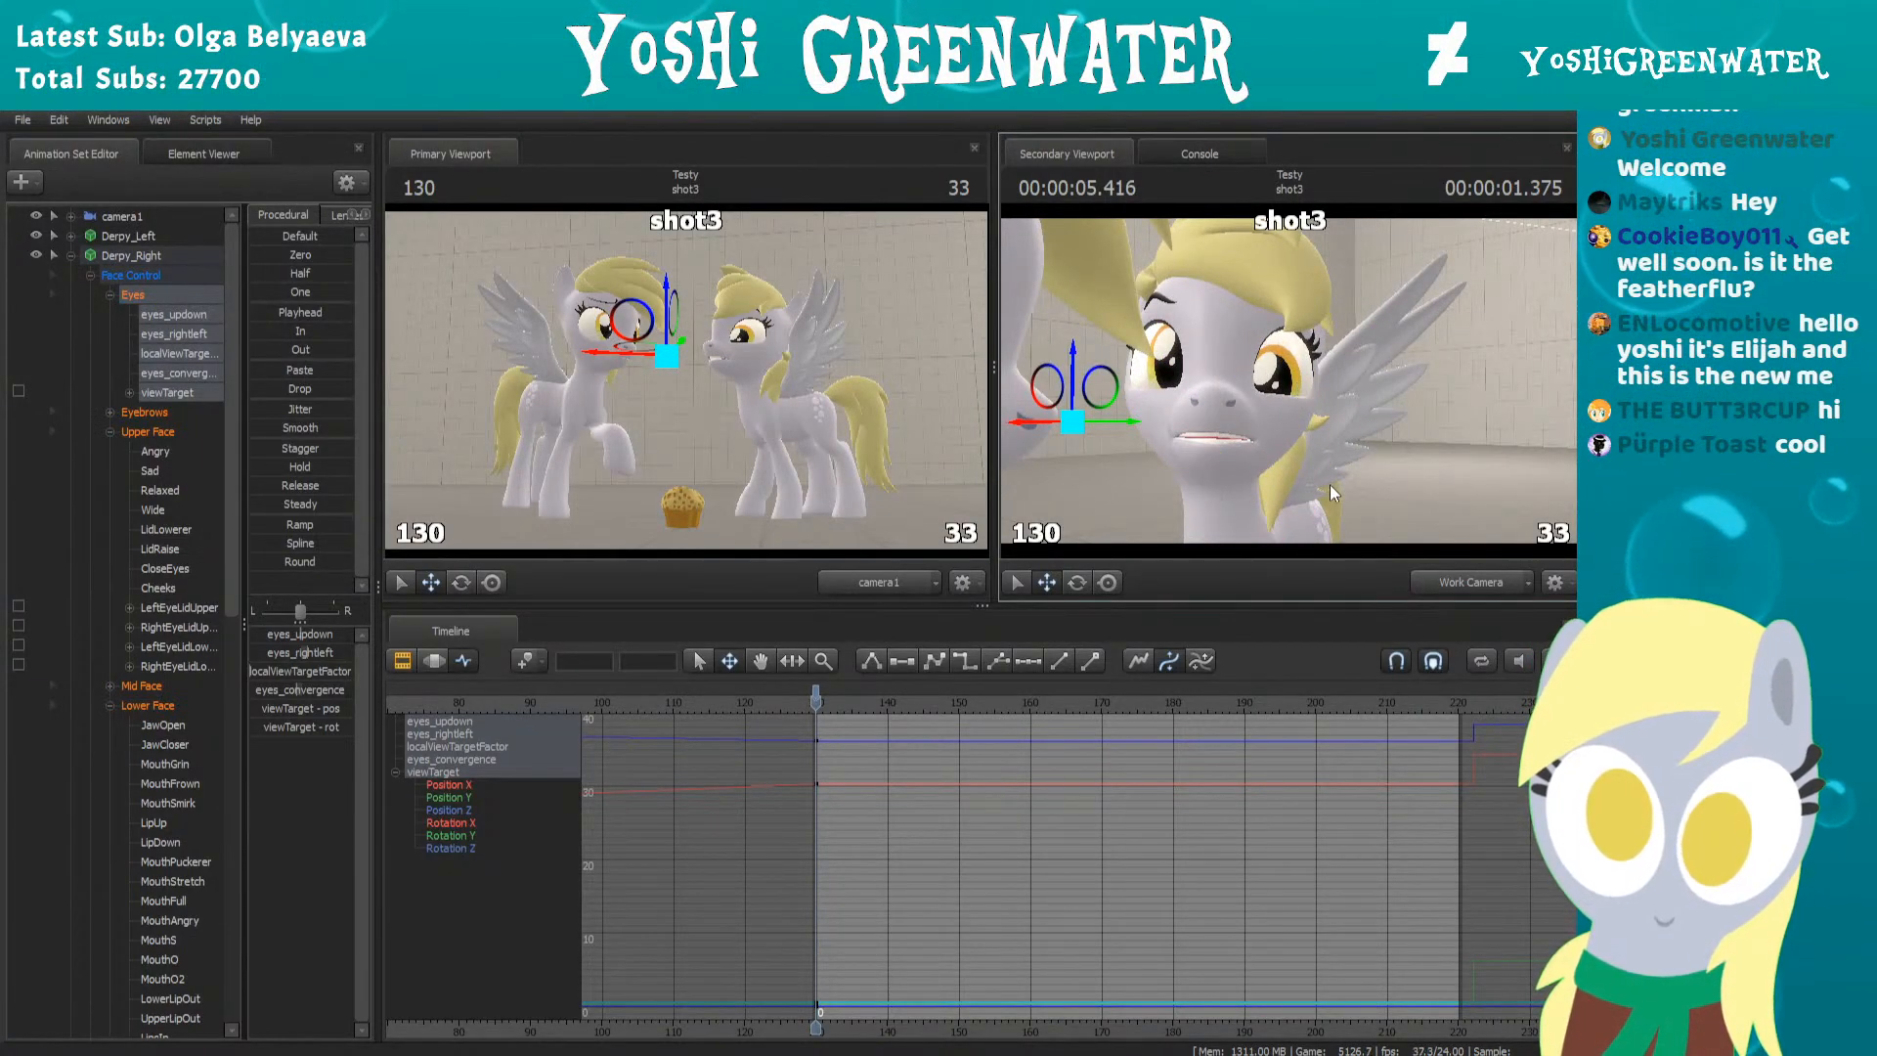
left_click_drag(1345, 457, 1279, 385)
key("d")
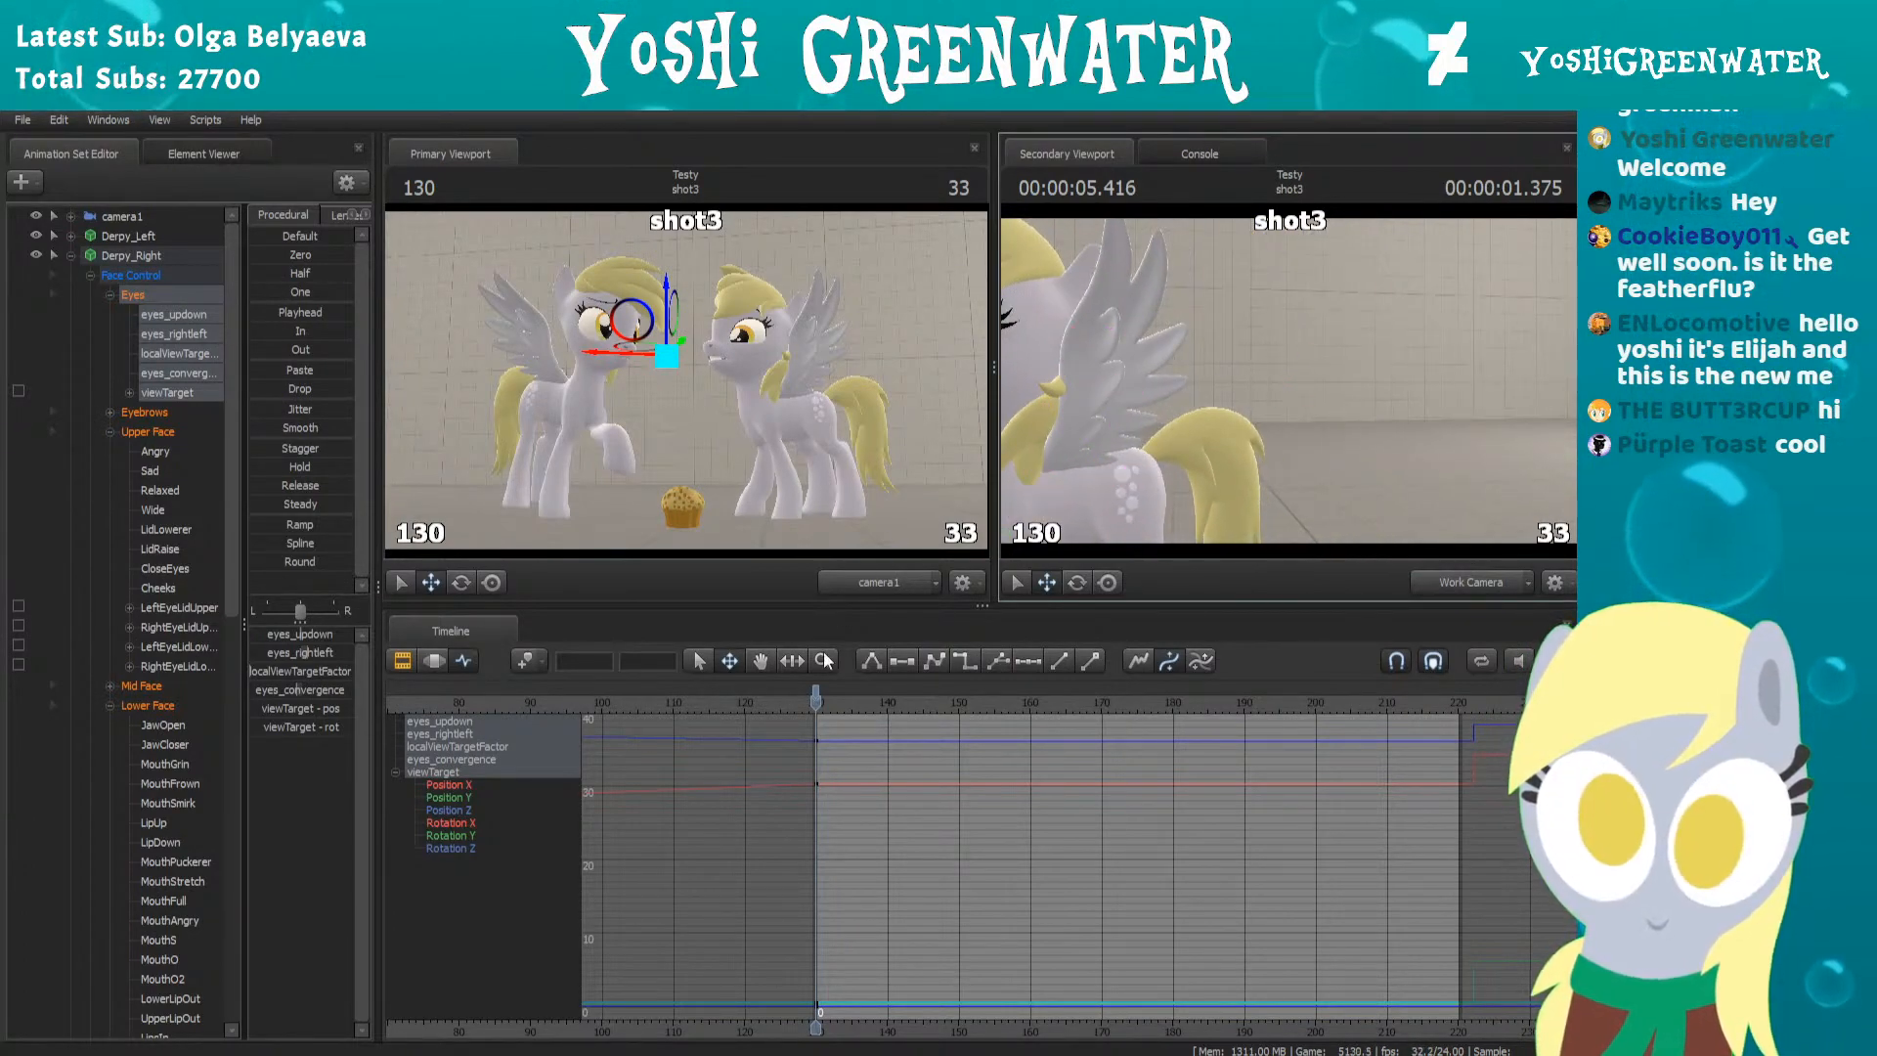
Select Derpy_Right's rig_neck again and fine-tune its rotation at frame 130
key("Right")
left_click_drag(1047, 447, 1265, 424)
left_click(1265, 424, "ctrl")
left_click(1265, 426)
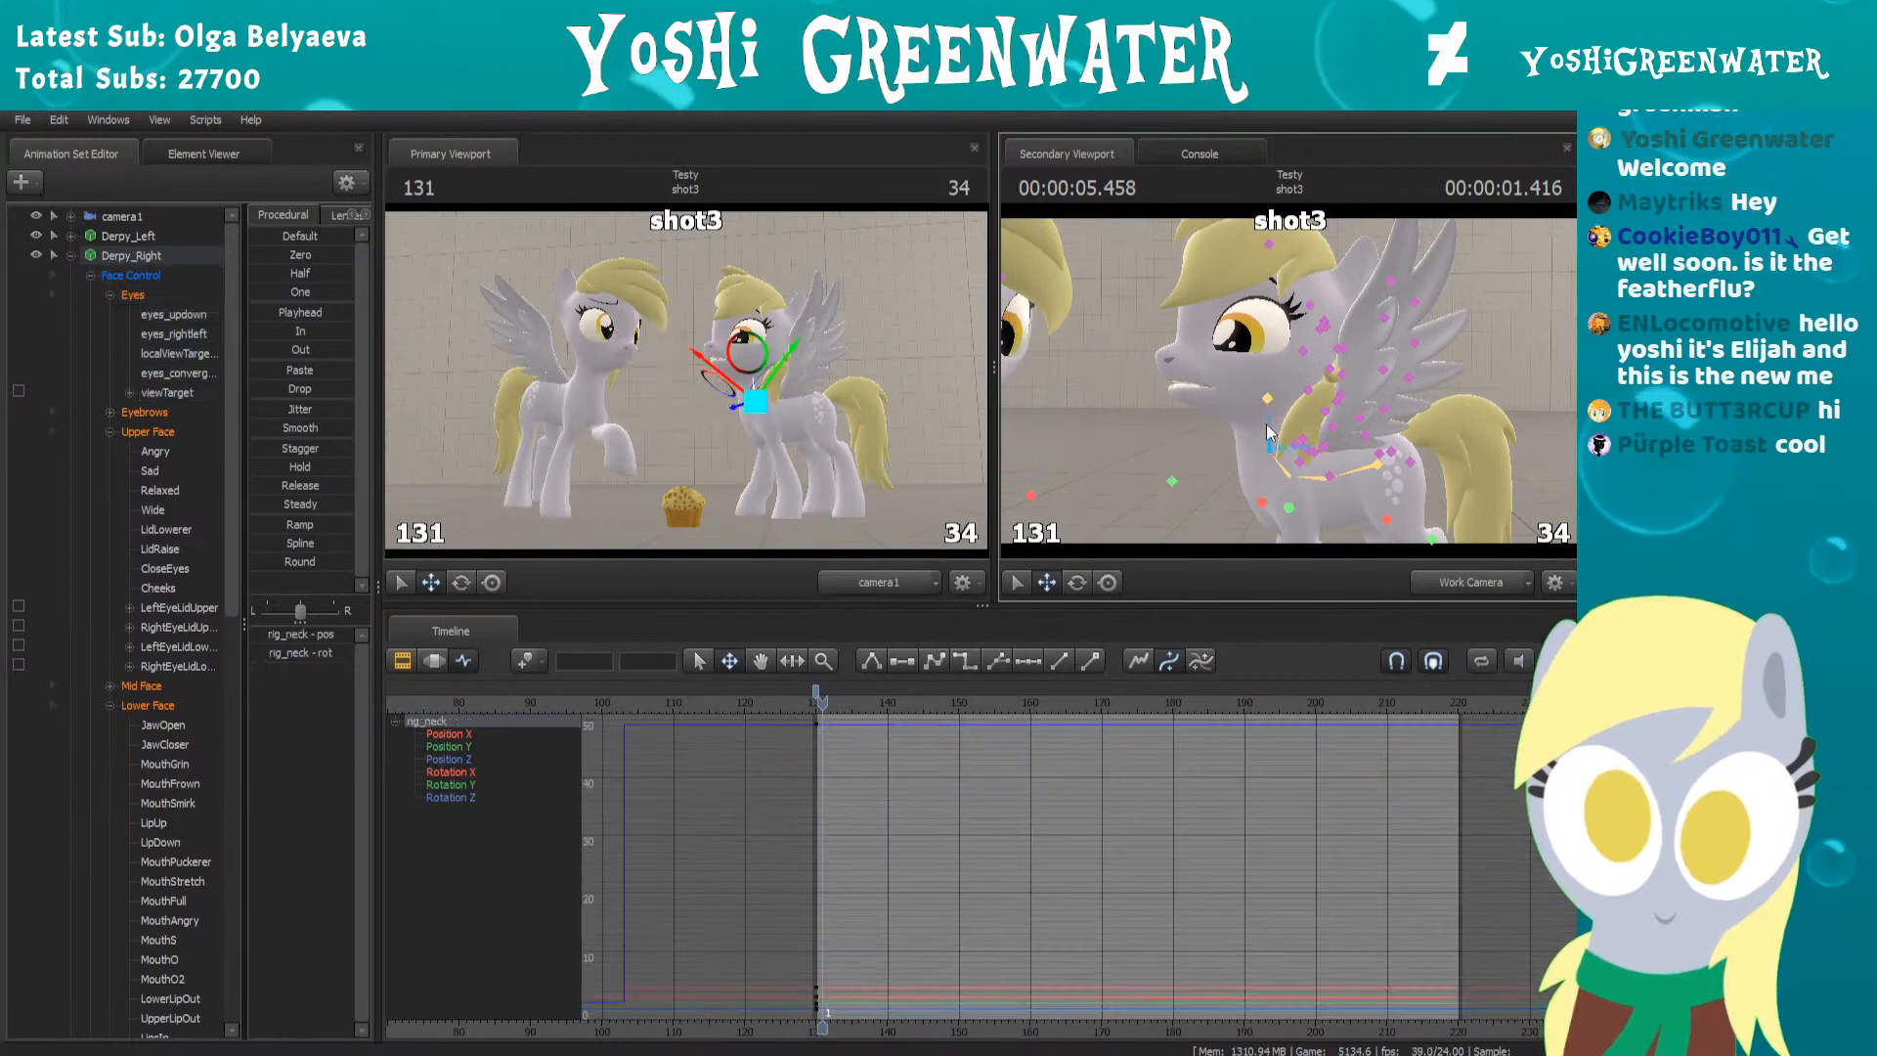
left_click(1078, 579)
key("Left")
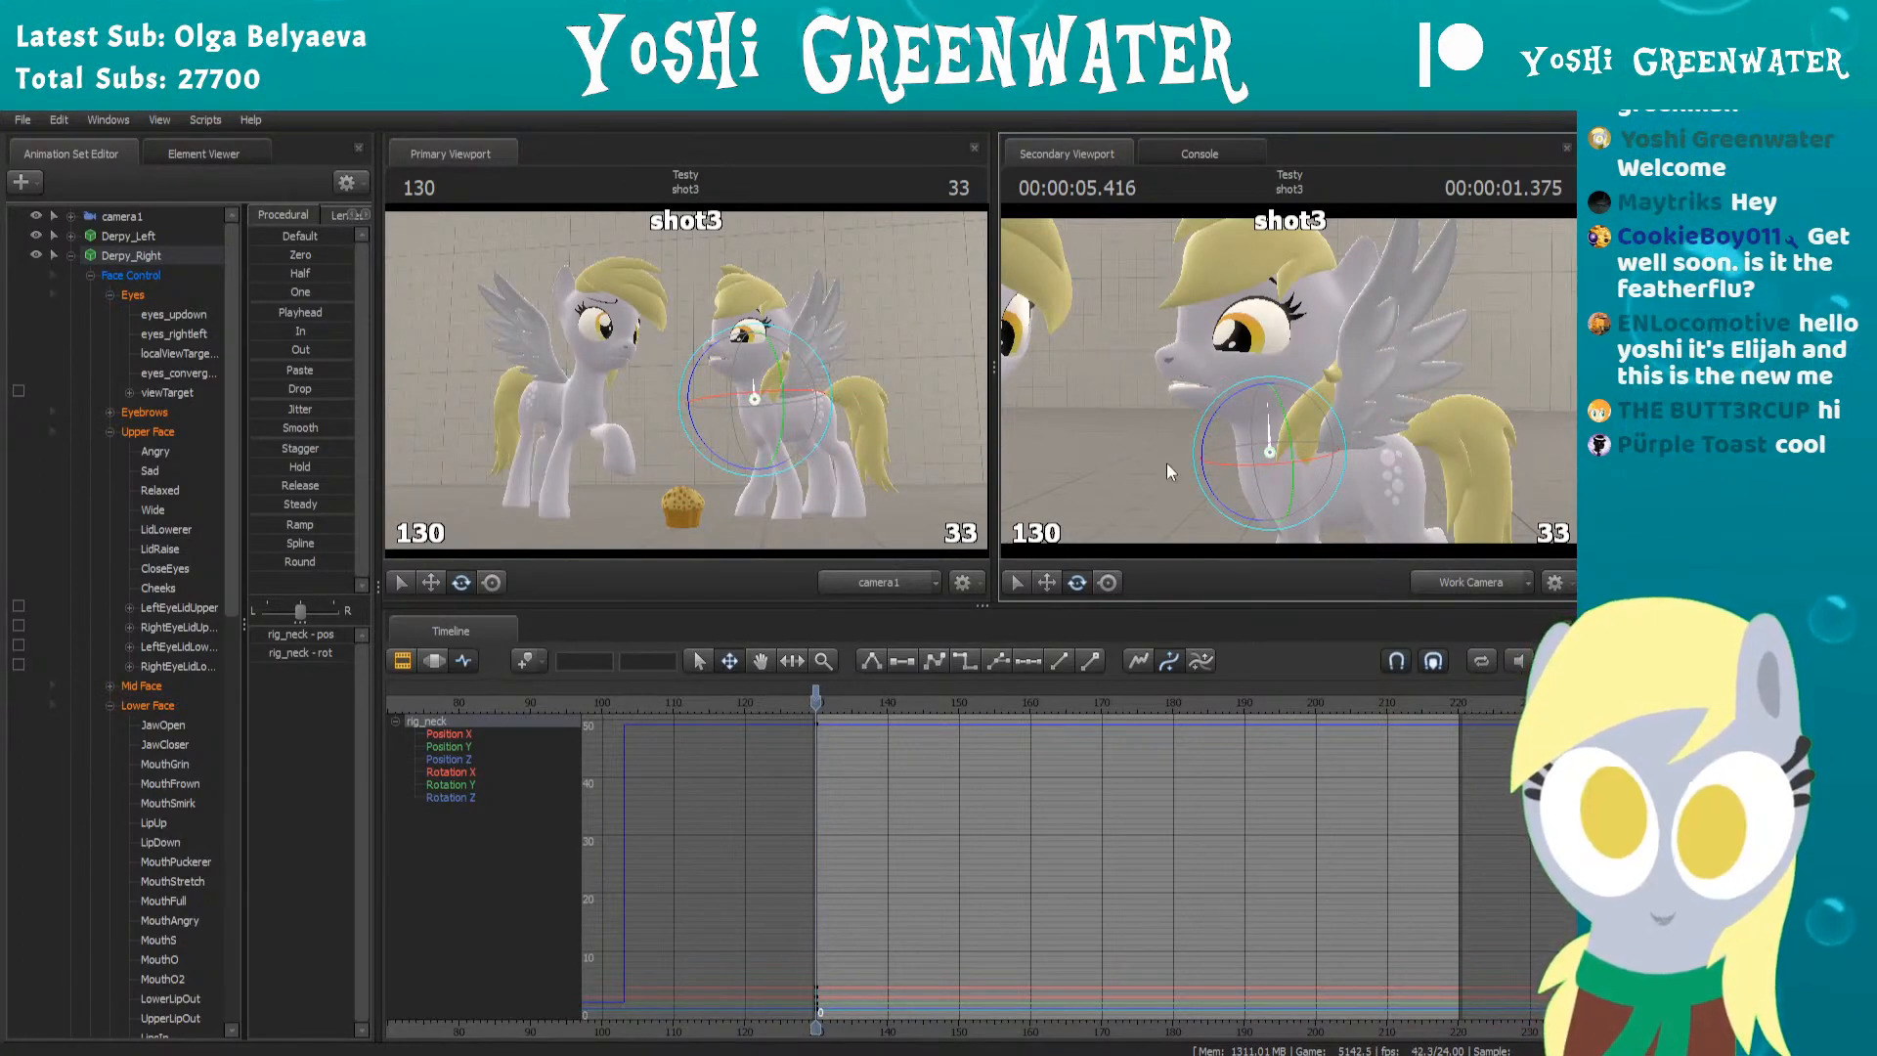
left_click_drag(1166, 461, 1288, 378)
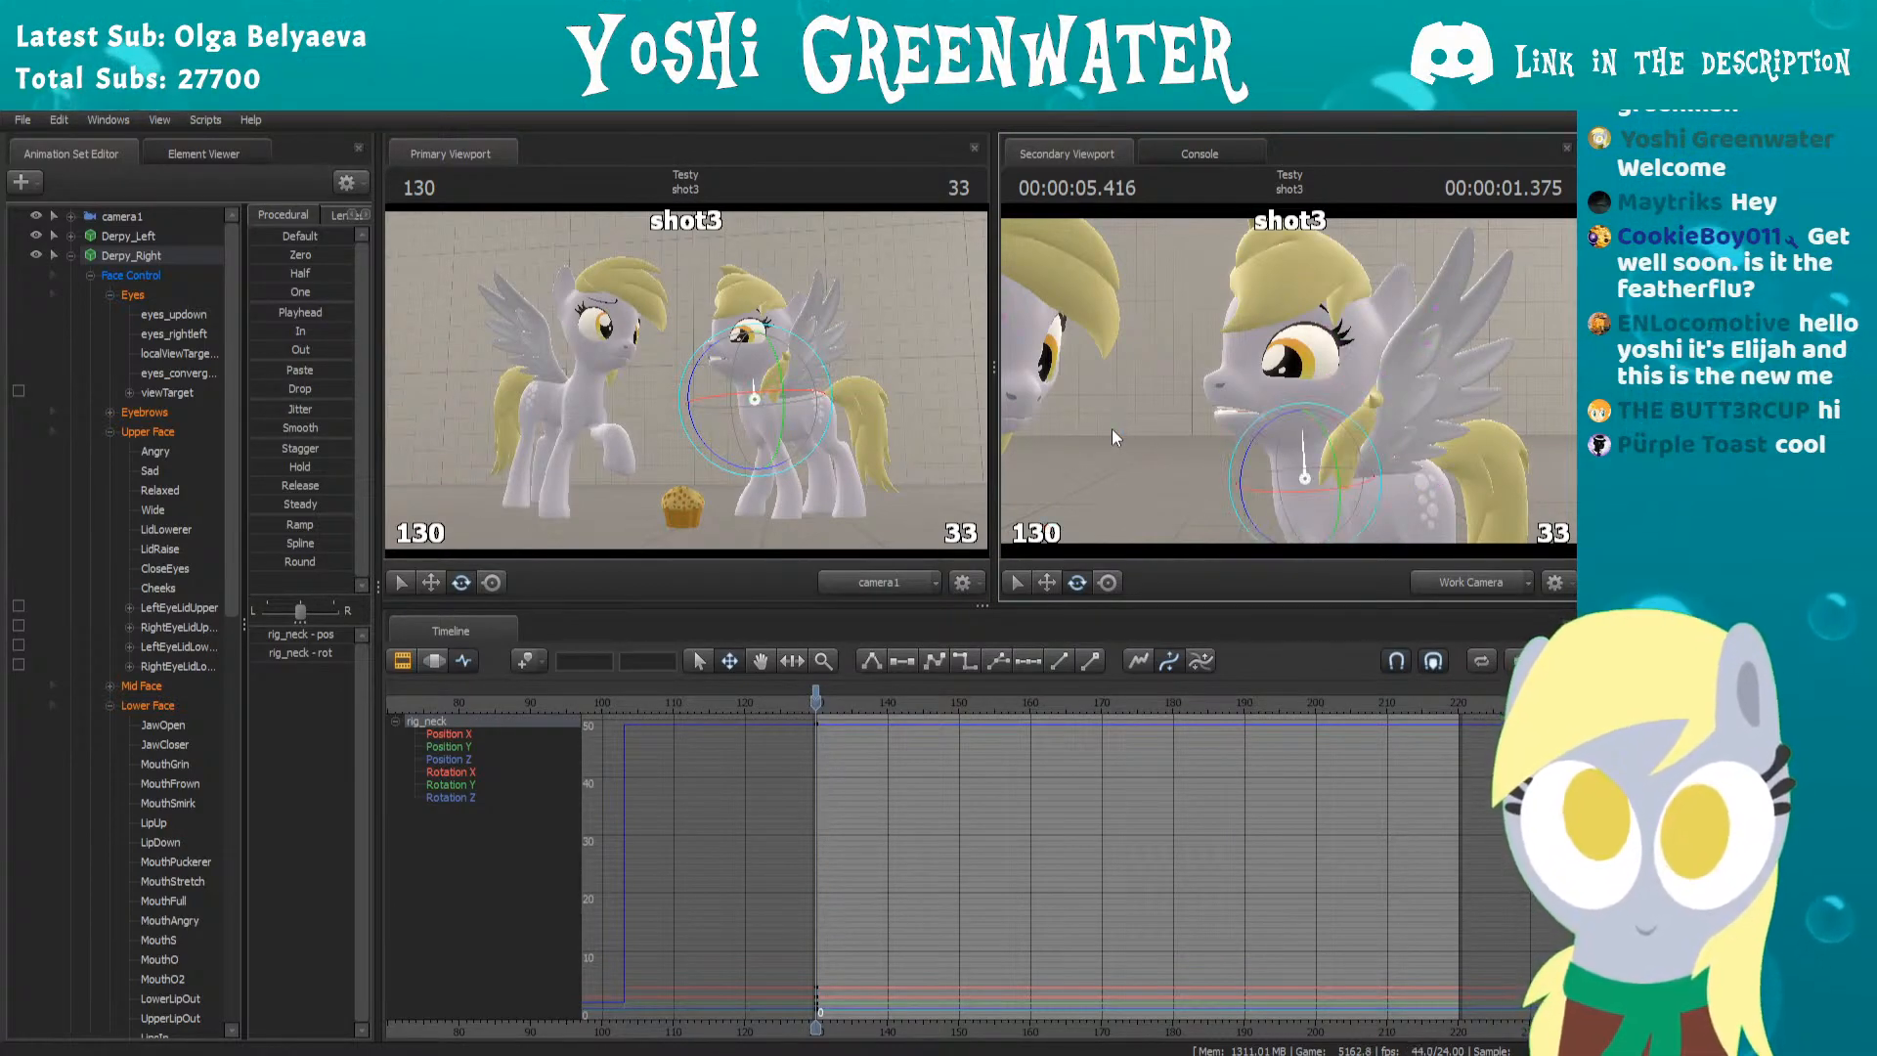
left_click_drag(1265, 422, 1280, 423)
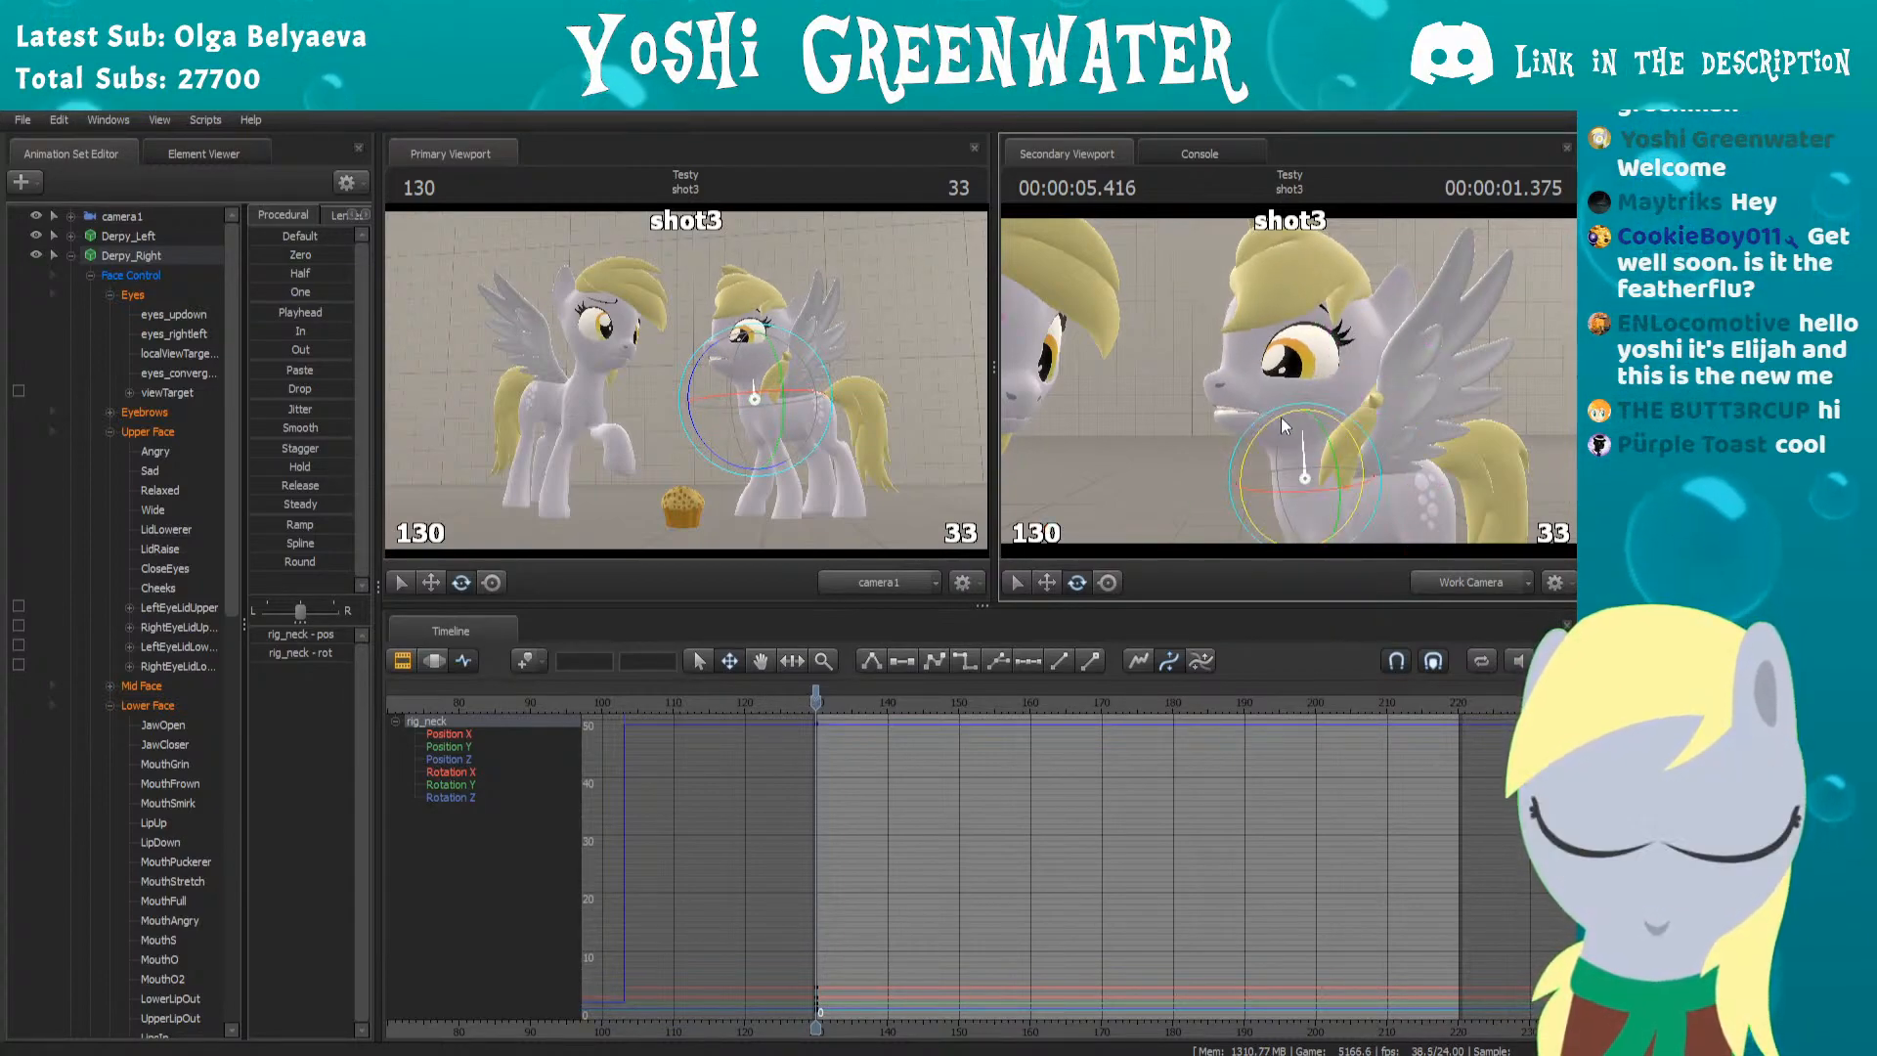
Rotate Derpy_Right's rig_neck slightly to add a key at frame 138 and move that key to frame 140
key("space")
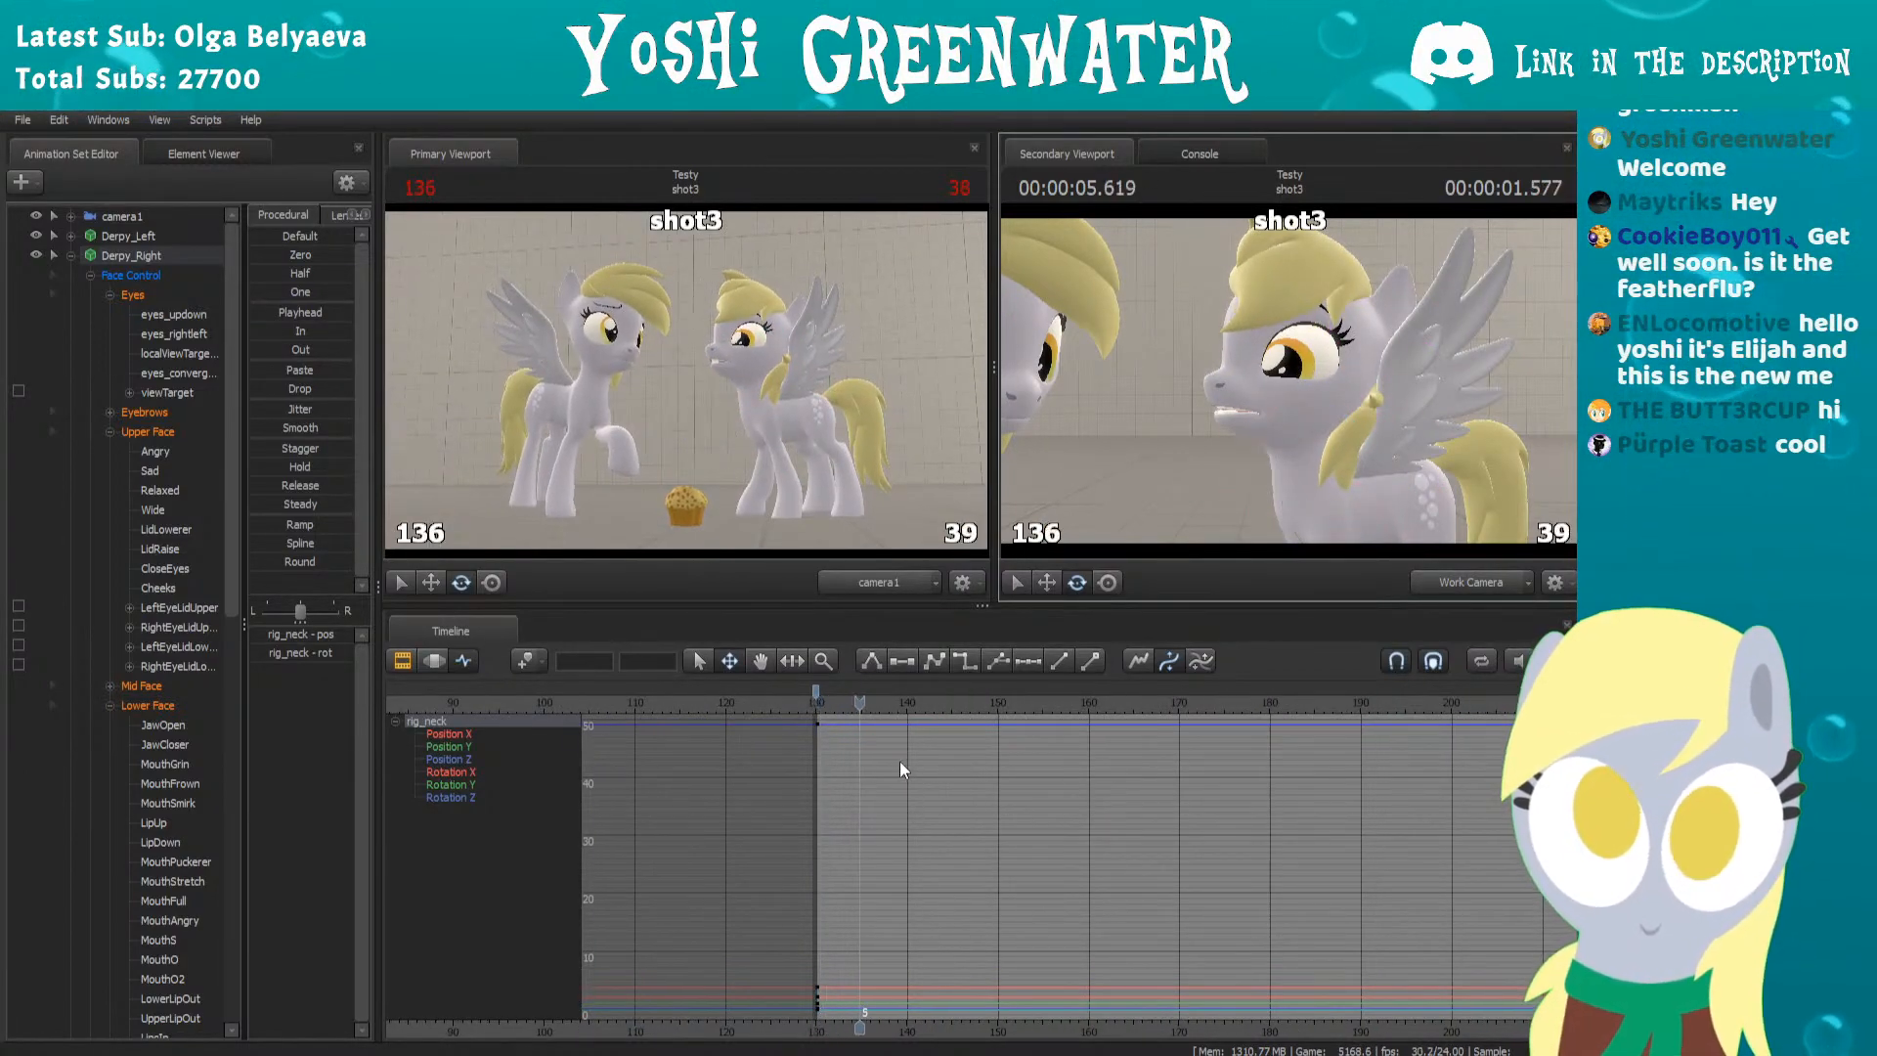
mouse_move(901, 702)
left_mouse_down()
mouse_move(925, 700)
mouse_move(871, 700)
mouse_move(889, 700)
left_mouse_up()
key("w")
mouse_move(1269, 370)
left_mouse_down()
mouse_move(1269, 389)
mouse_move(1269, 369)
mouse_move(1302, 381)
left_mouse_up()
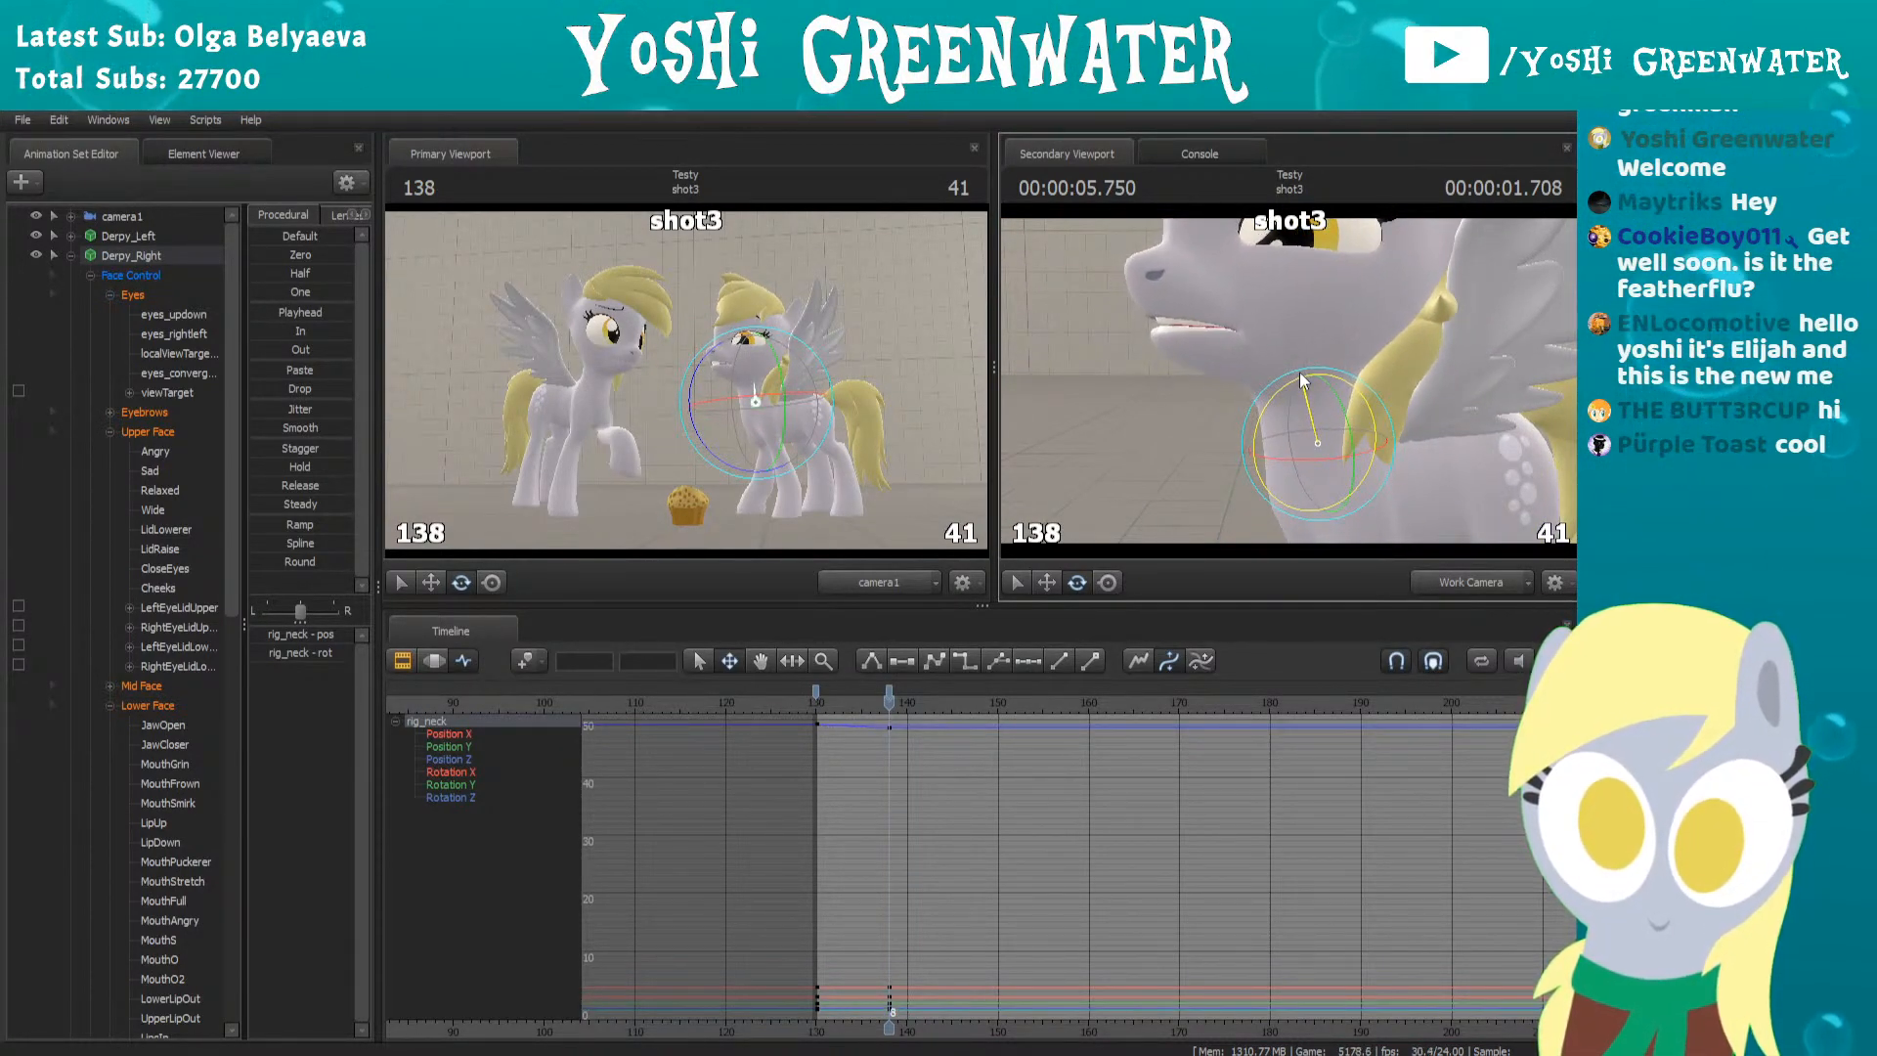
mouse_move(871, 698)
left_mouse_down()
mouse_move(820, 719)
mouse_move(910, 690)
left_mouse_up()
key("space")
mouse_move(927, 690)
left_mouse_down()
mouse_move(811, 703)
mouse_move(924, 700)
mouse_move(906, 700)
left_mouse_up()
key("space")
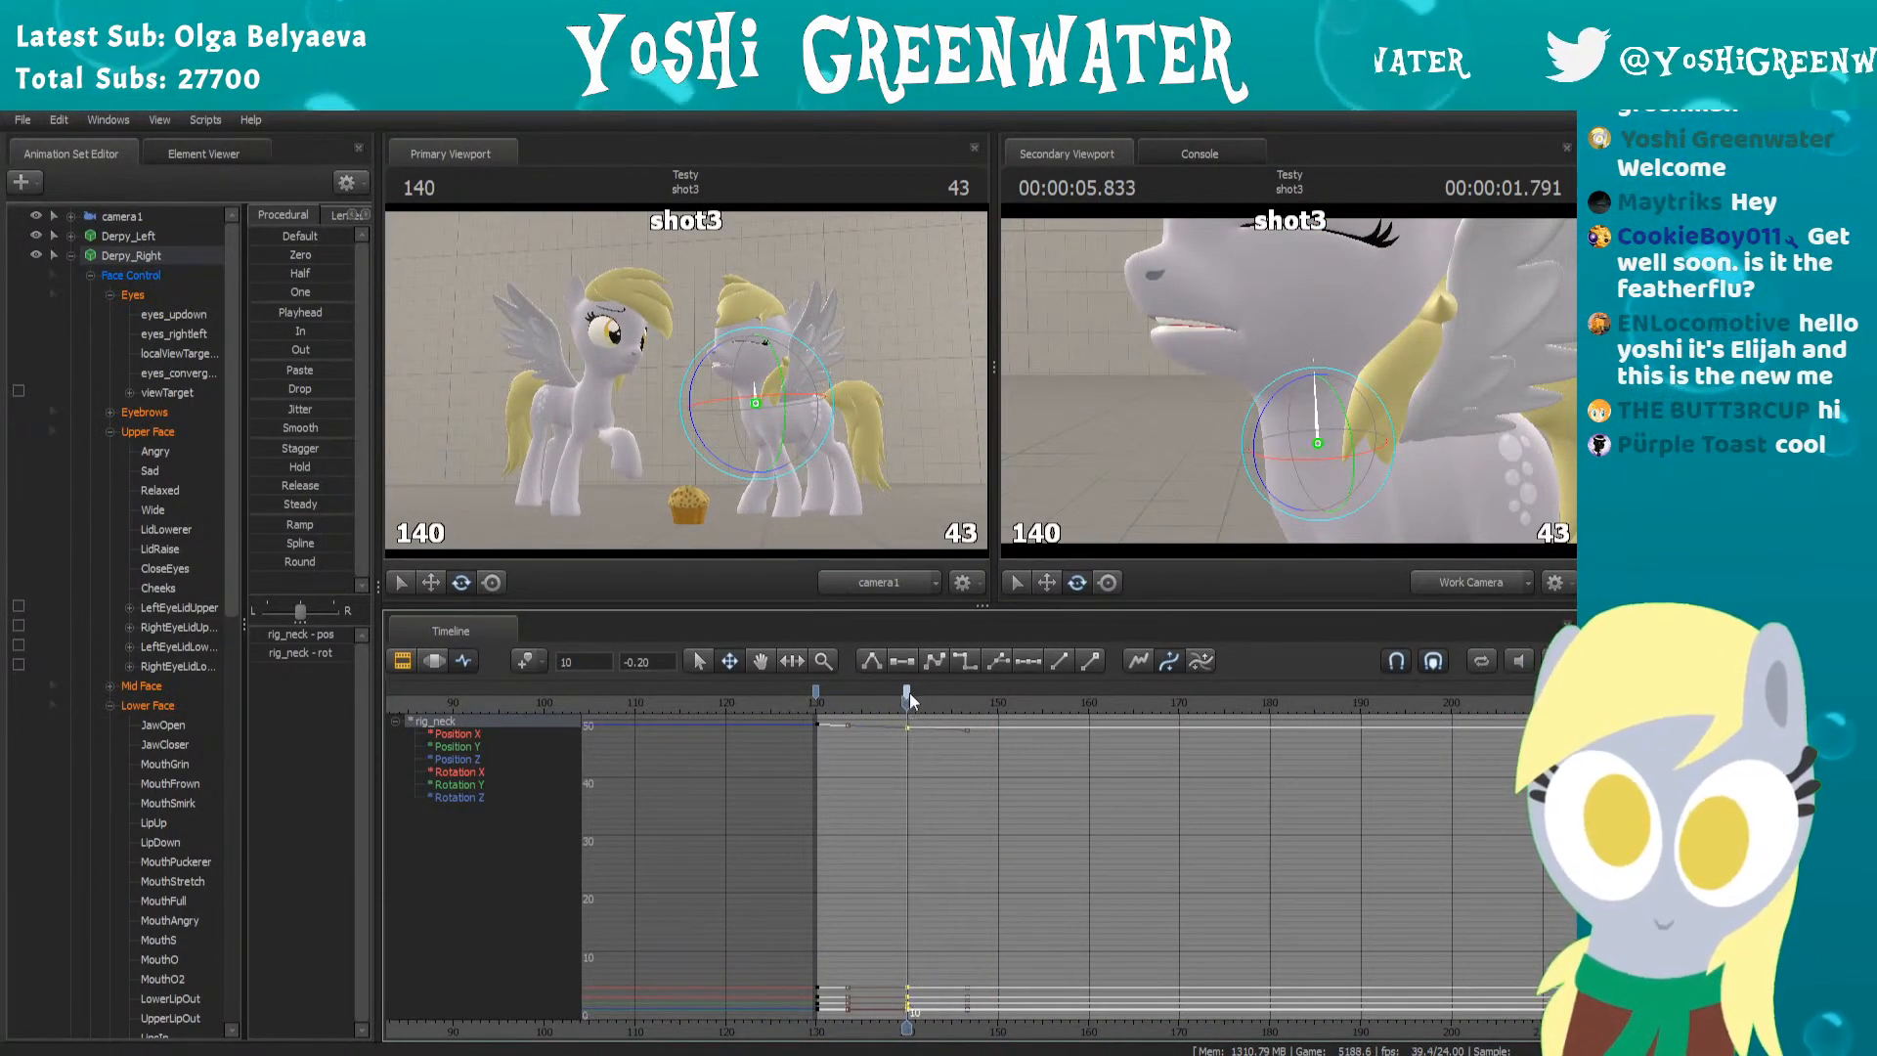
Add a small counter-rotation key on rig_neck at frame 145 and move it to frame 146
key("space")
left_click_drag(1261, 413, 1261, 414)
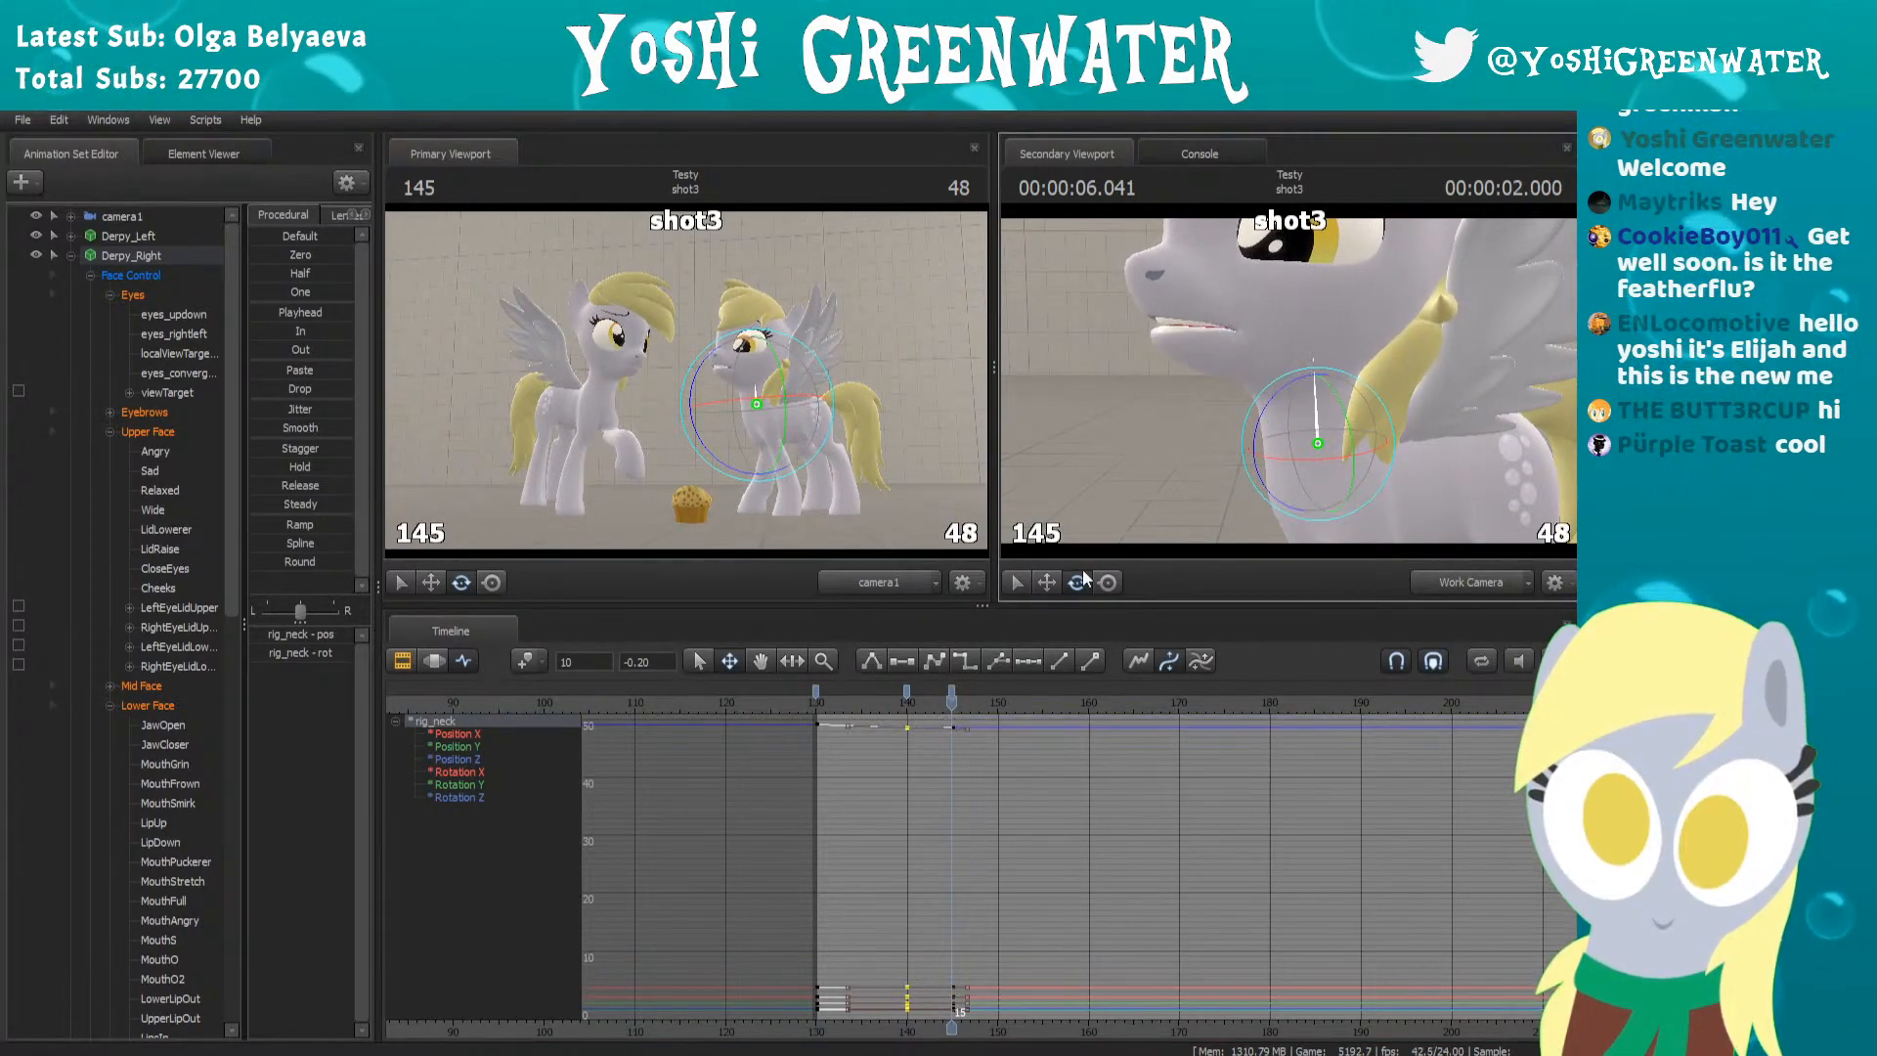
left_click(836, 704)
key("space")
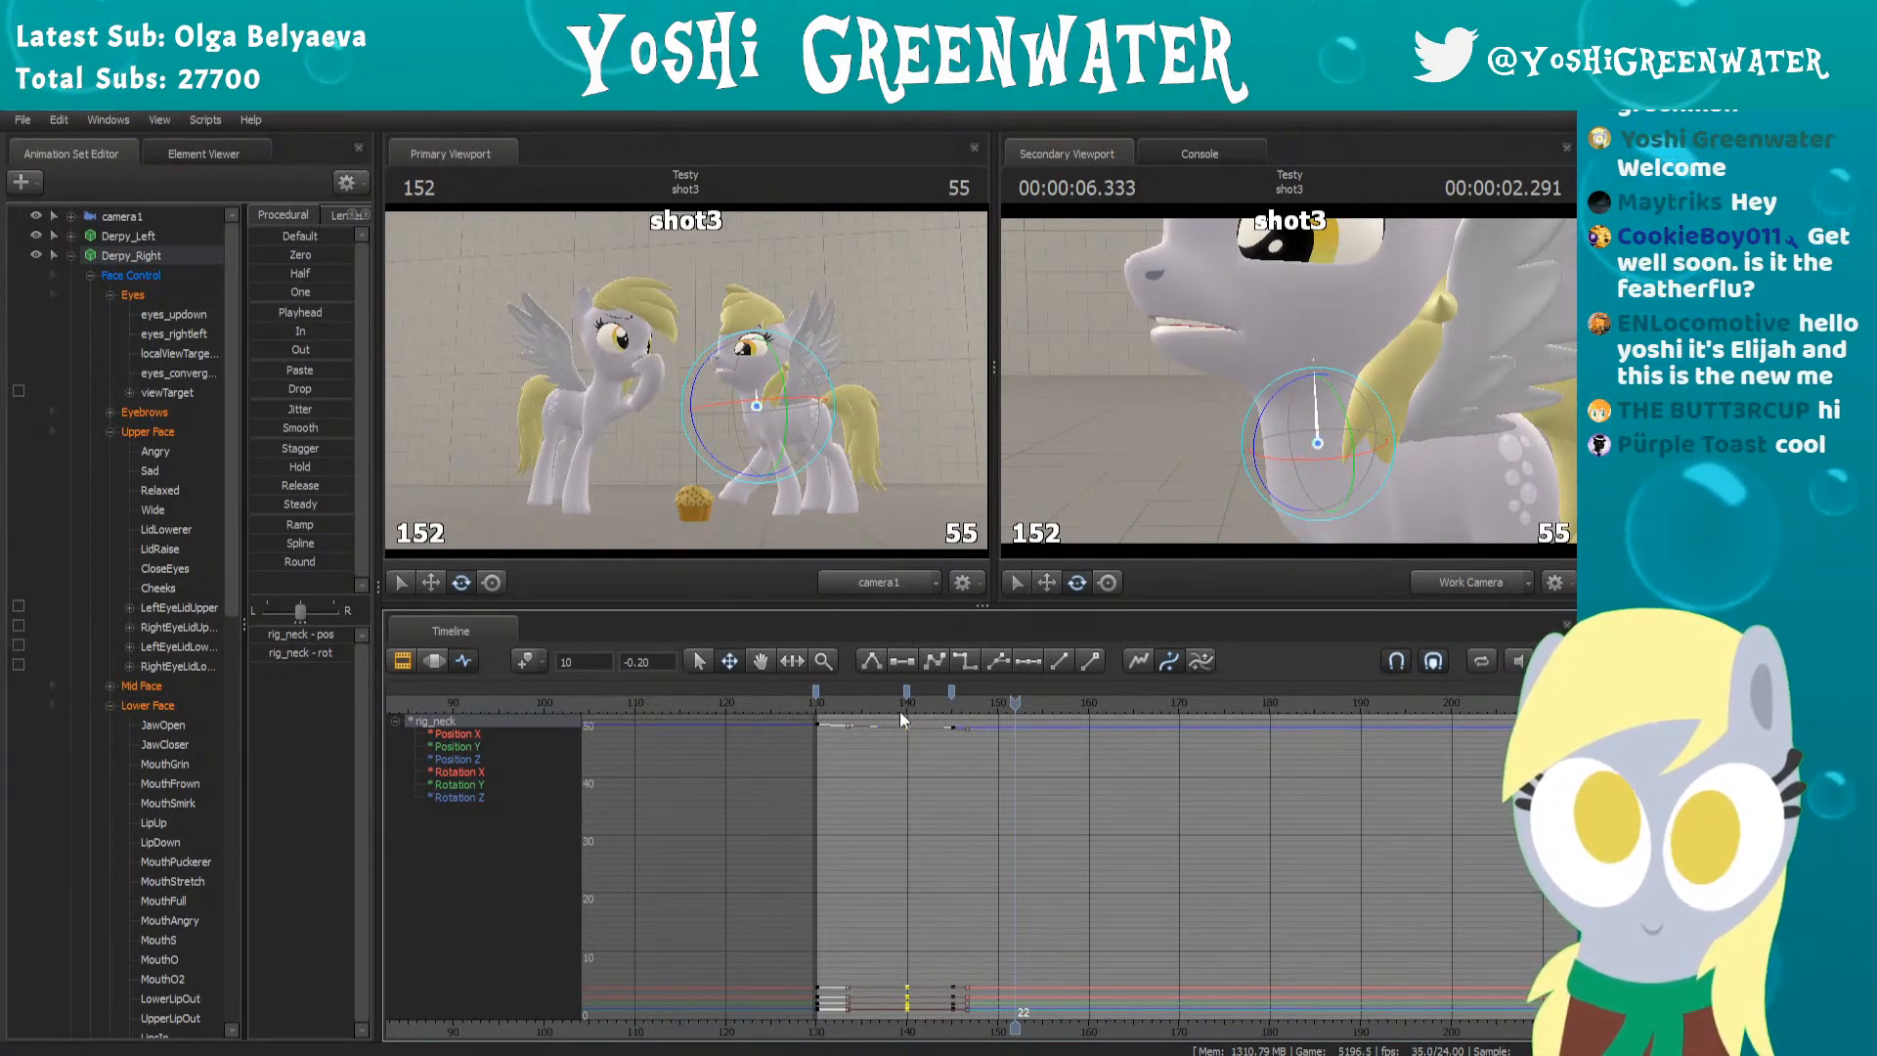
left_click(979, 688)
left_click_drag(951, 690, 828, 719)
scroll(899, 753, "up", 2)
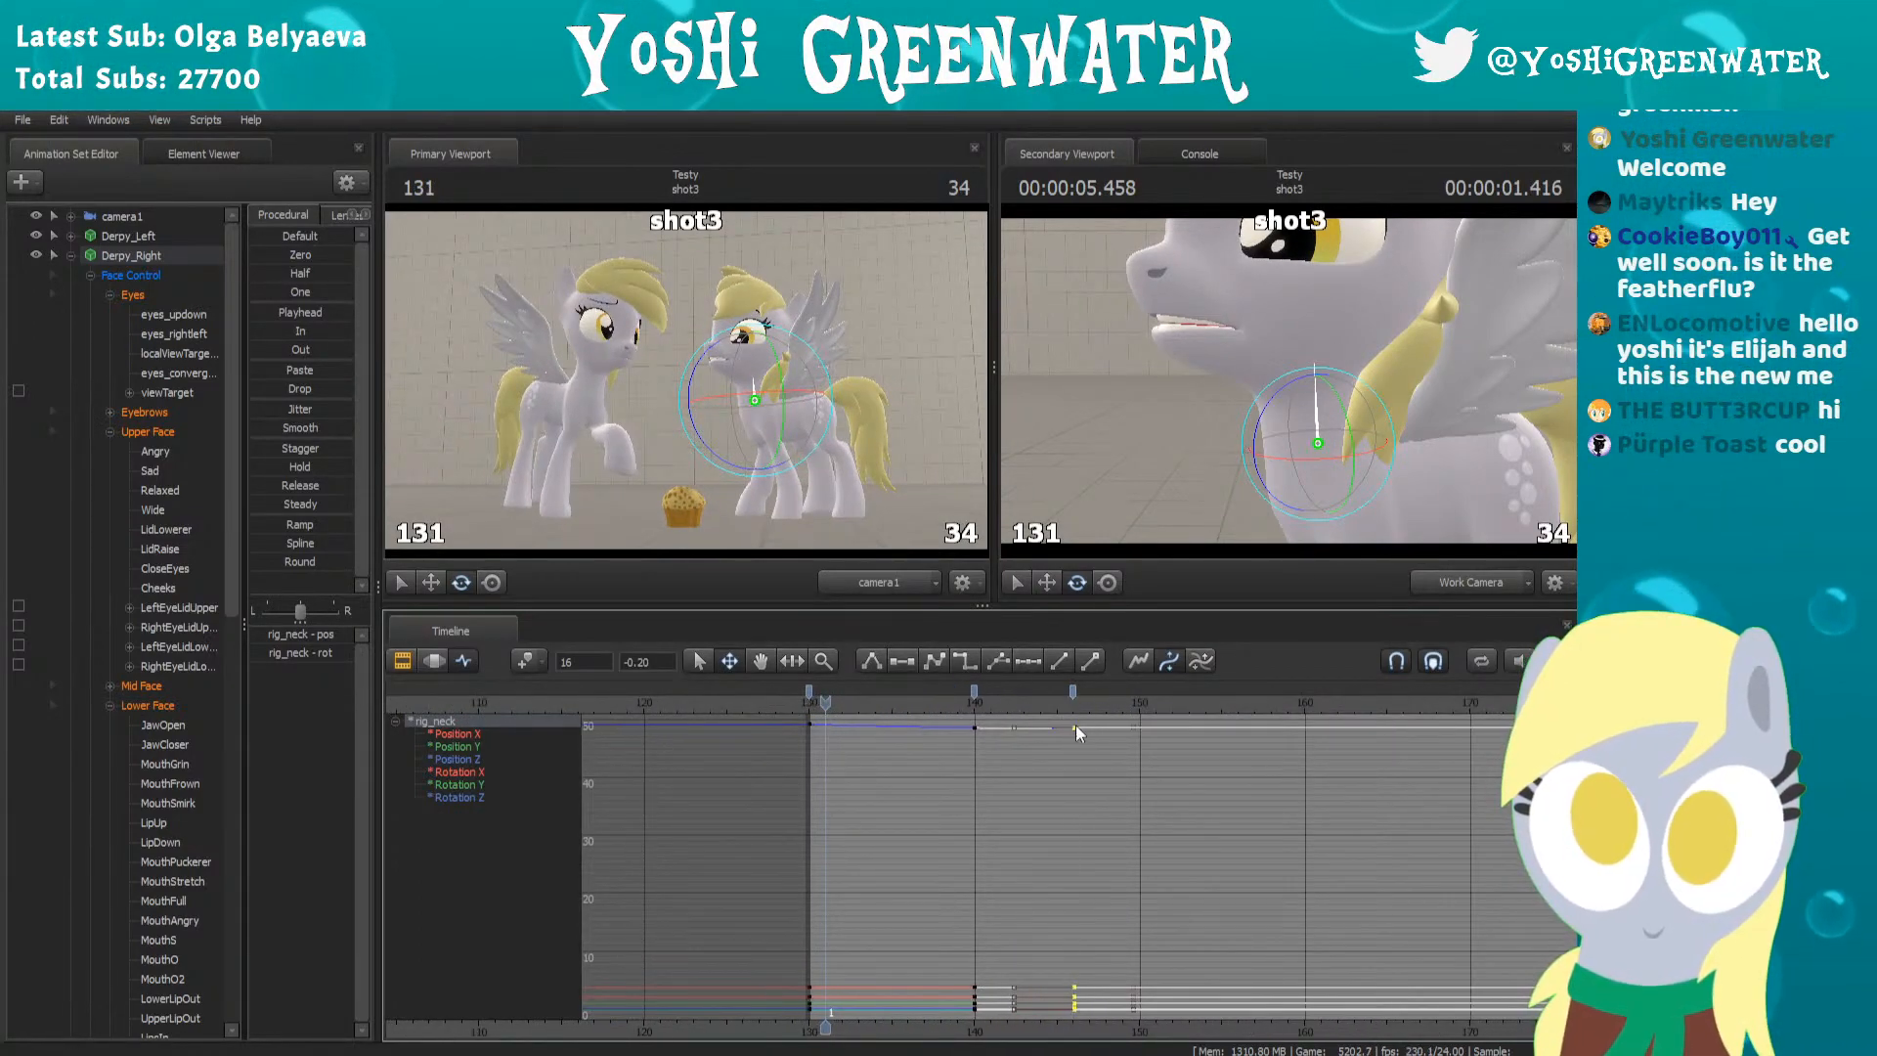
mouse_move(1075, 725)
left_mouse_down()
mouse_move(1065, 769)
mouse_move(1073, 728)
left_mouse_up()
Isolate rig_neck's Rotation Z curve and raise its key at frame 146 to about 48.88
left_click(406, 783)
left_click(475, 734)
left_click(473, 744)
left_click(471, 759)
left_click(469, 771)
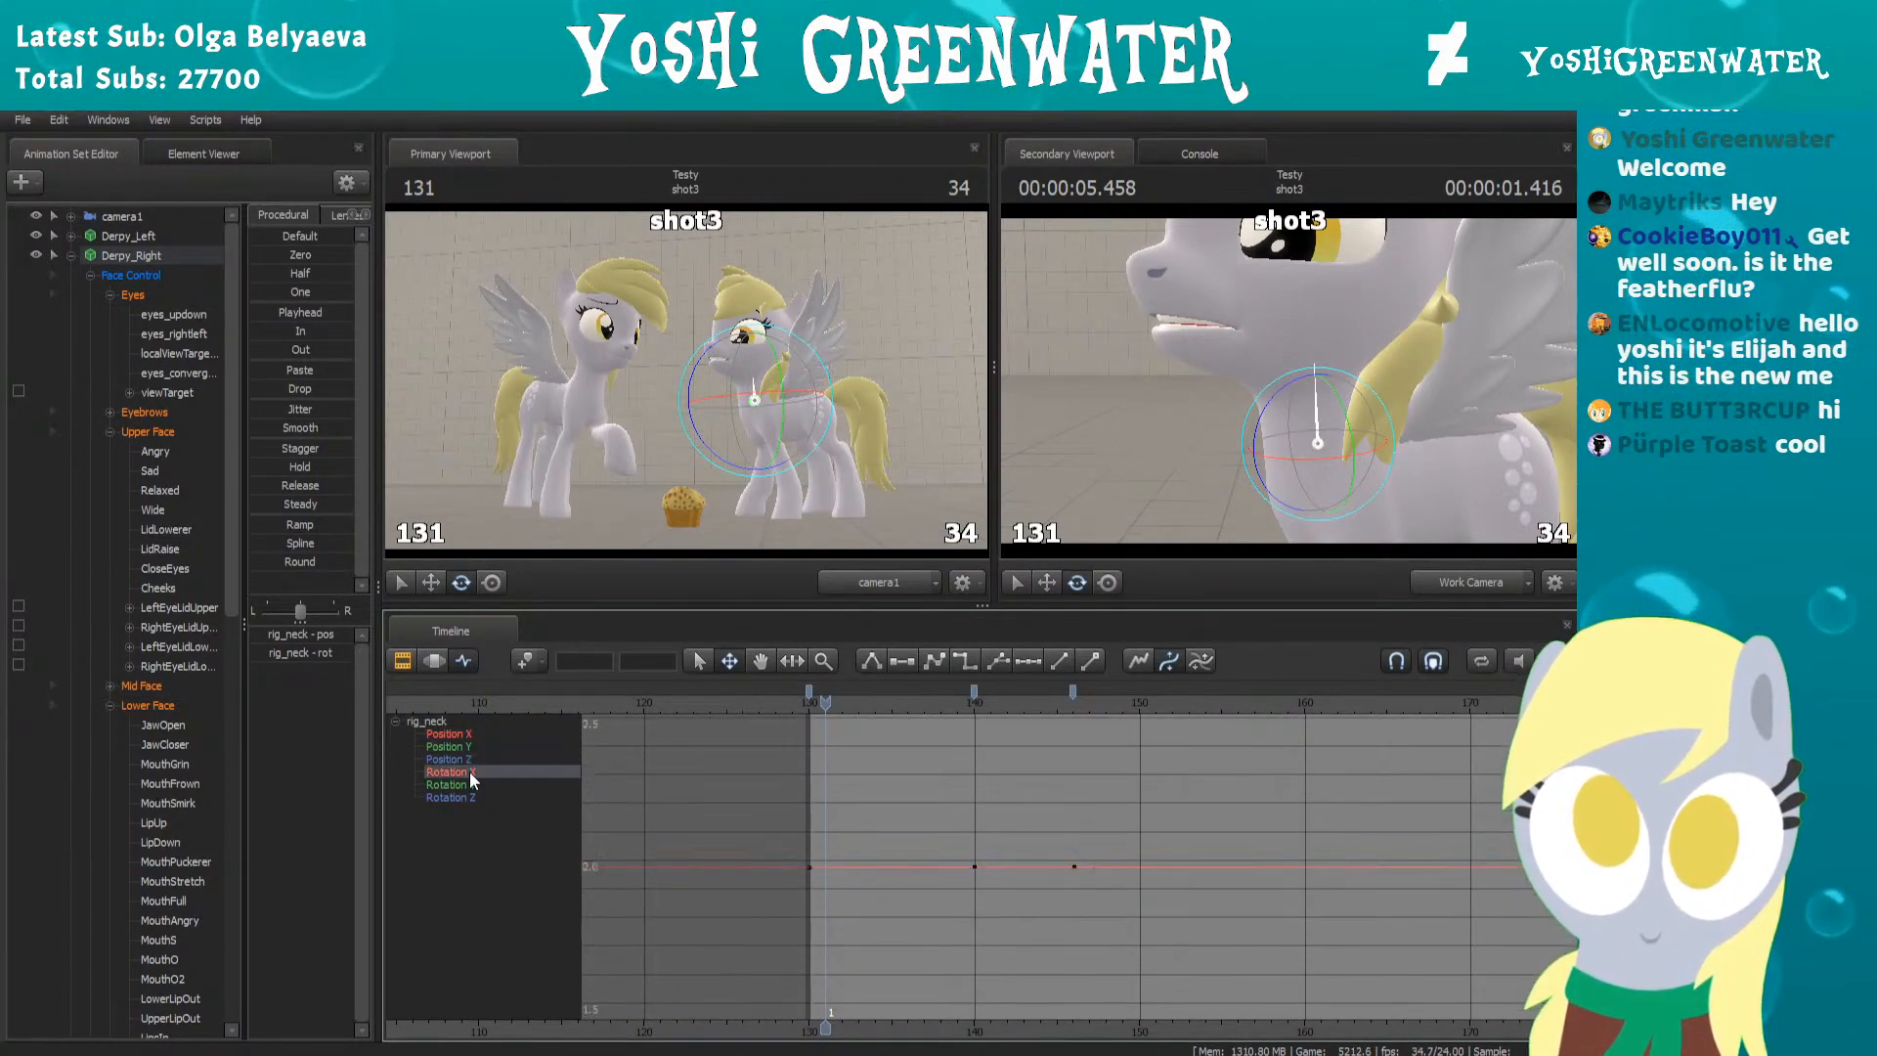
left_click(472, 783)
left_click(471, 793)
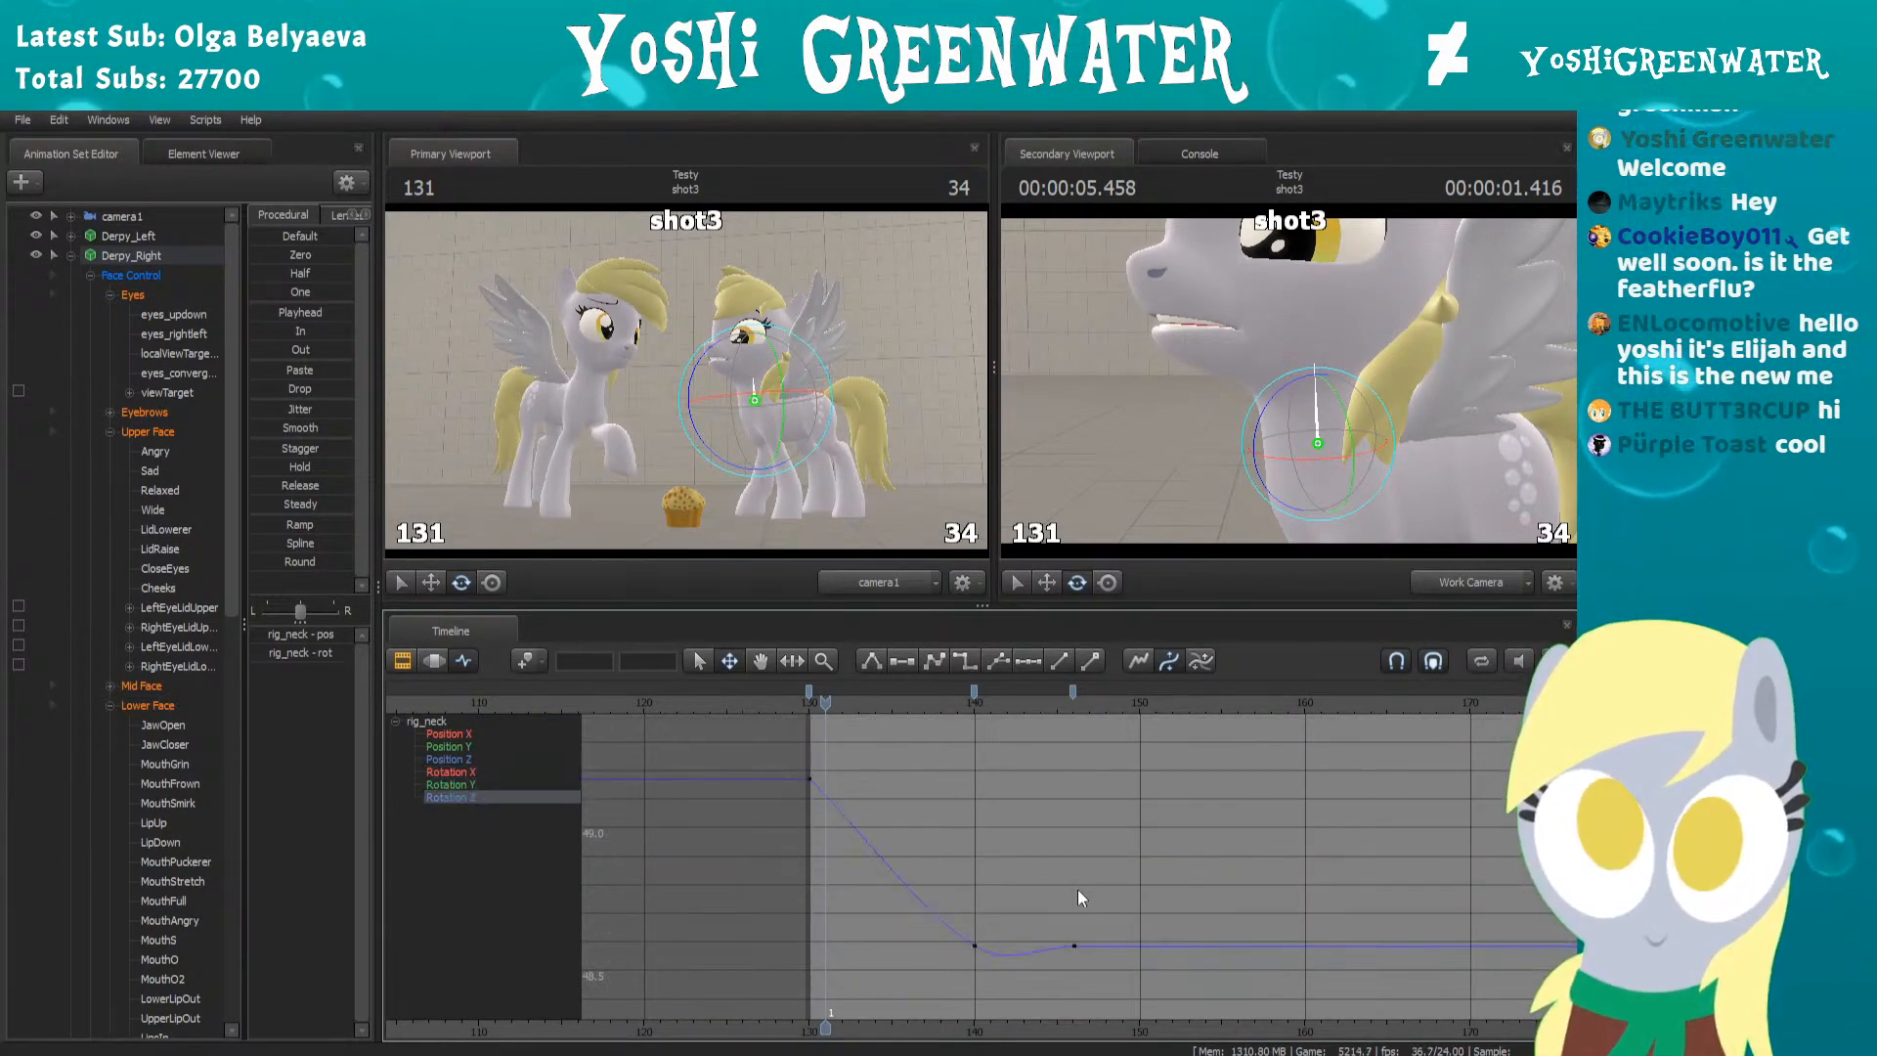
left_click(1073, 692)
left_click(1072, 689)
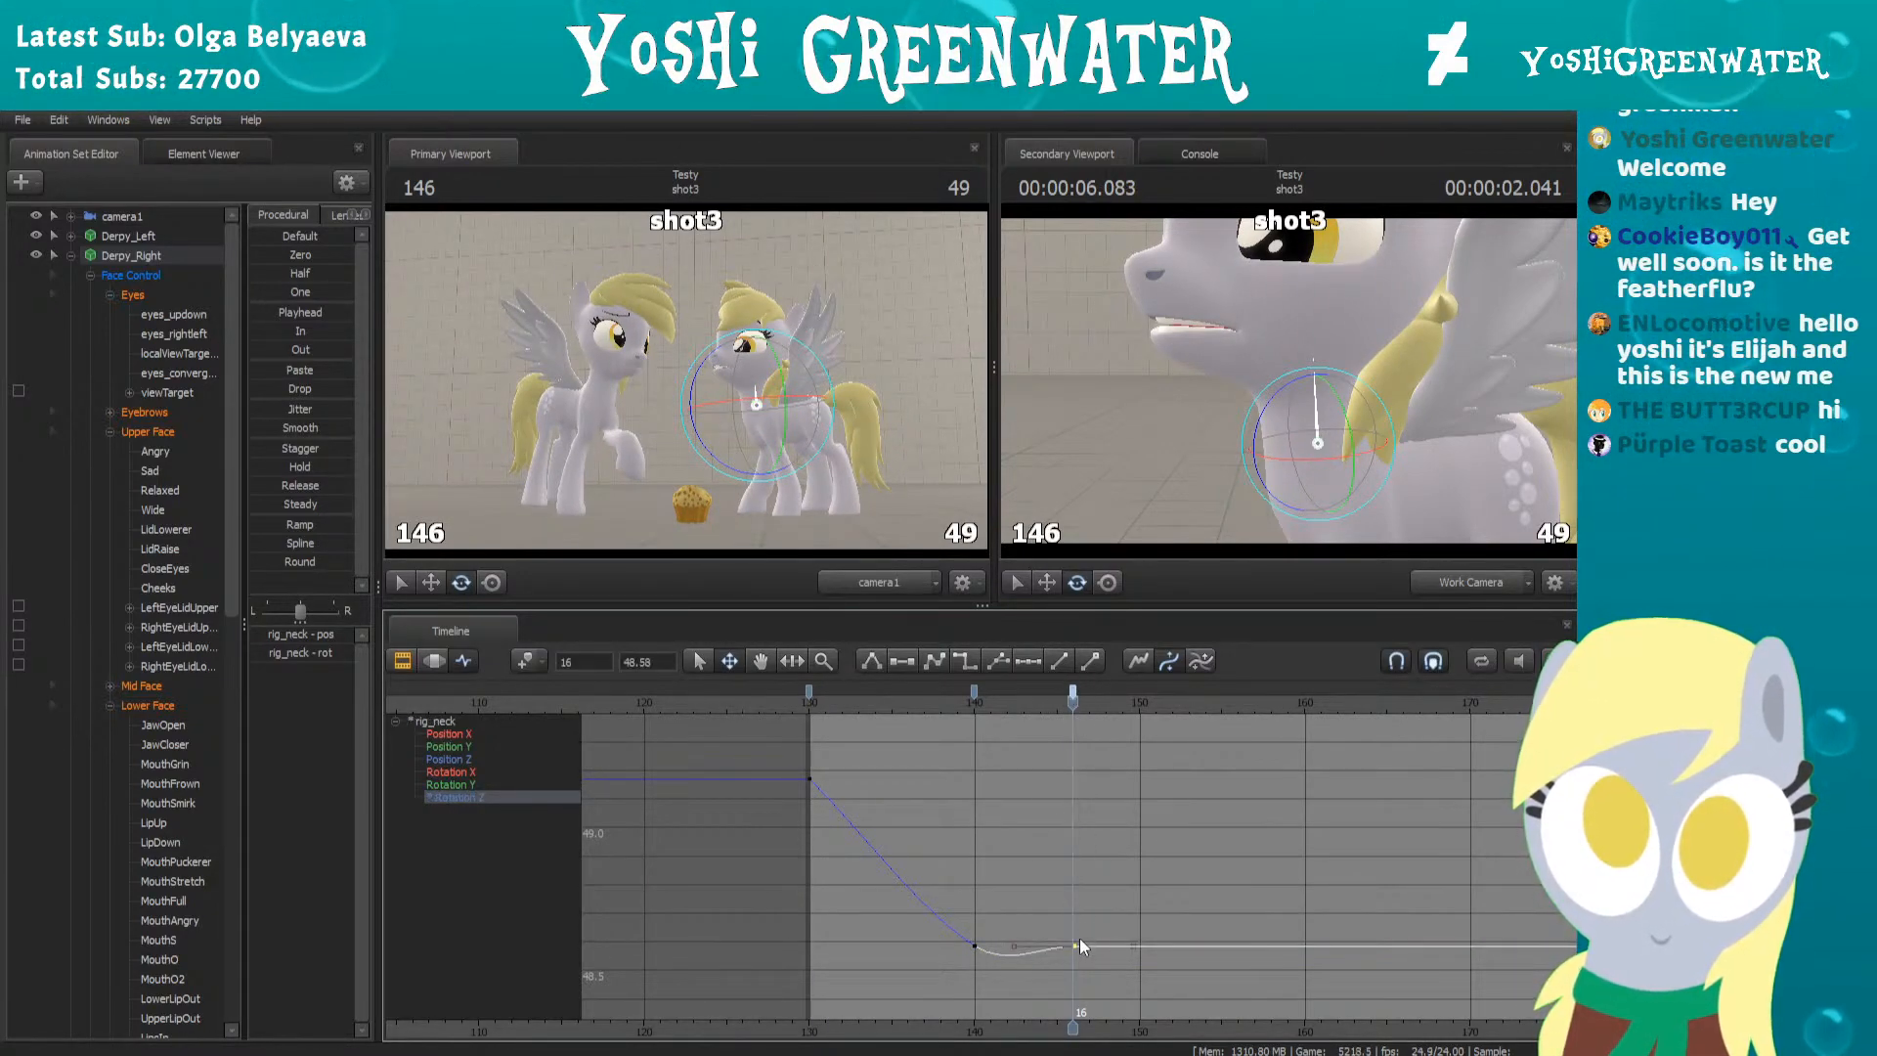
left_click_drag(1076, 915, 1074, 862)
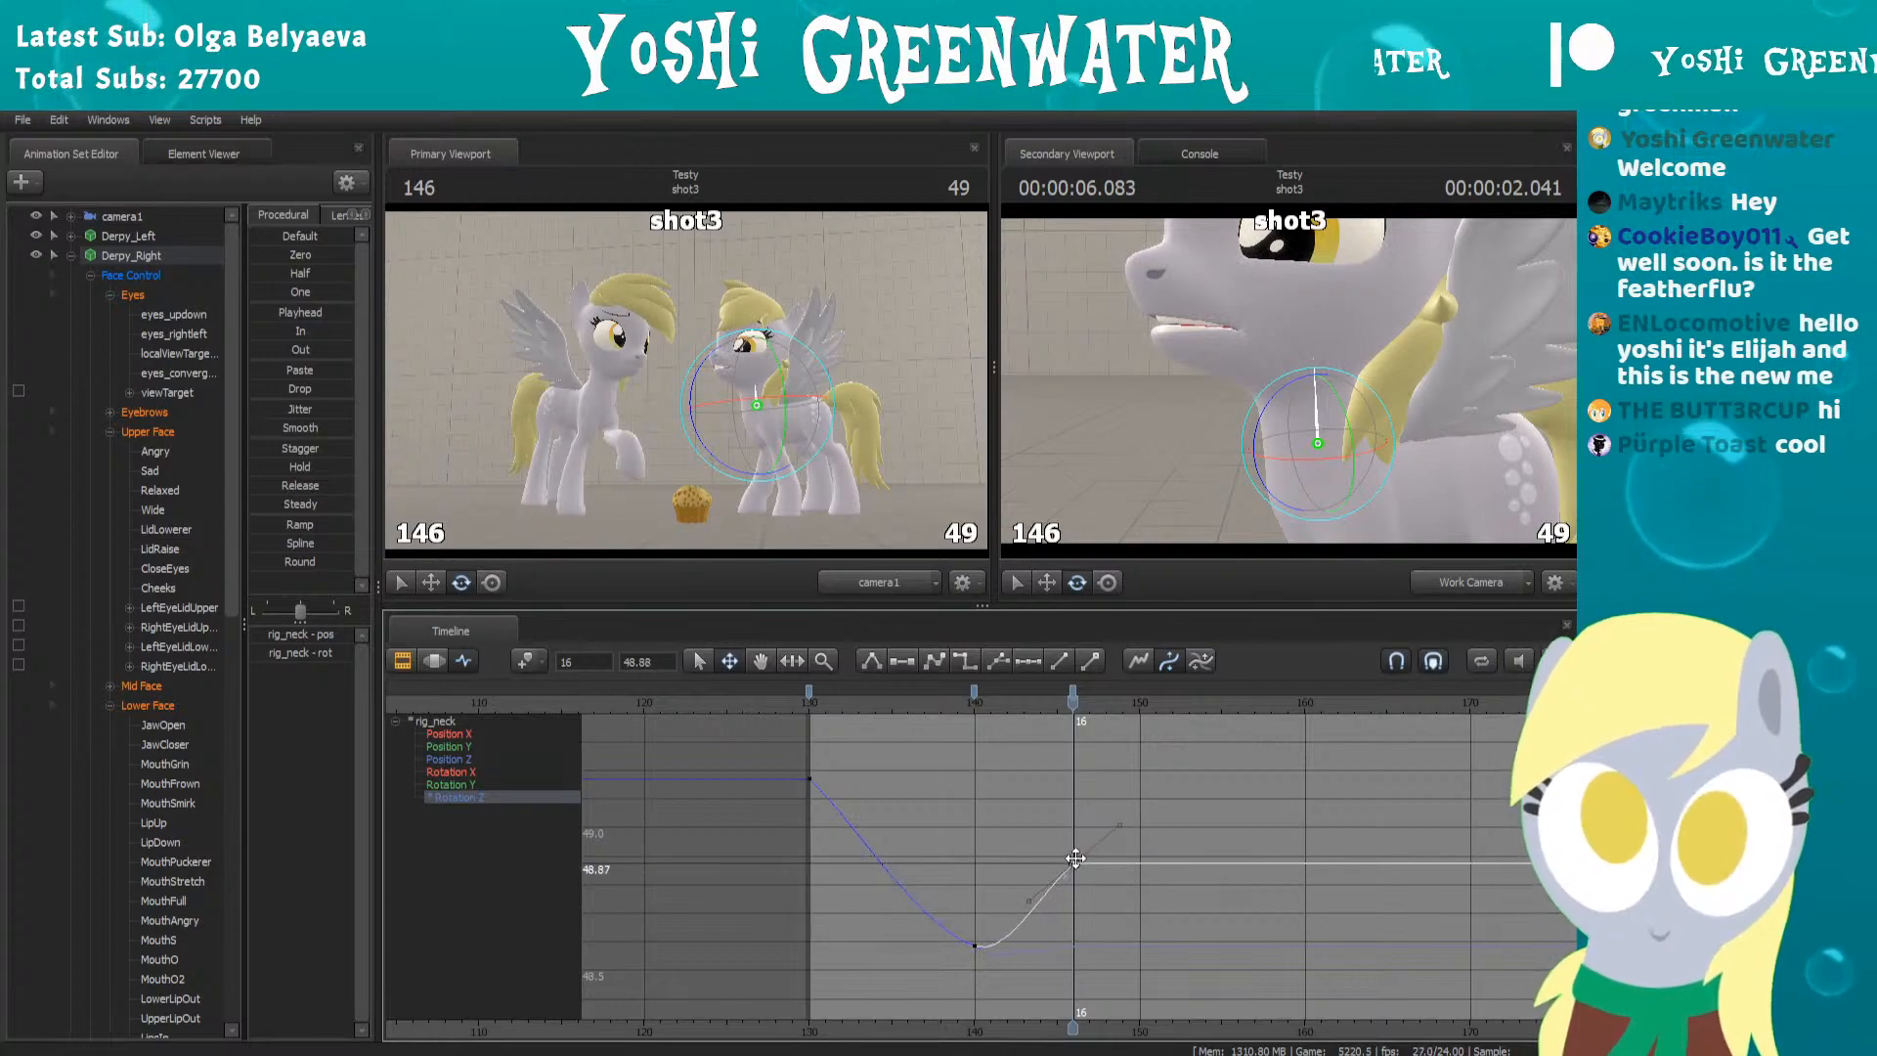
Flatten the Rotation Z tangents at the keys on frames 130, 140 and 146 and play the motion
left_click(793, 696)
left_click(809, 691)
left_click(973, 691)
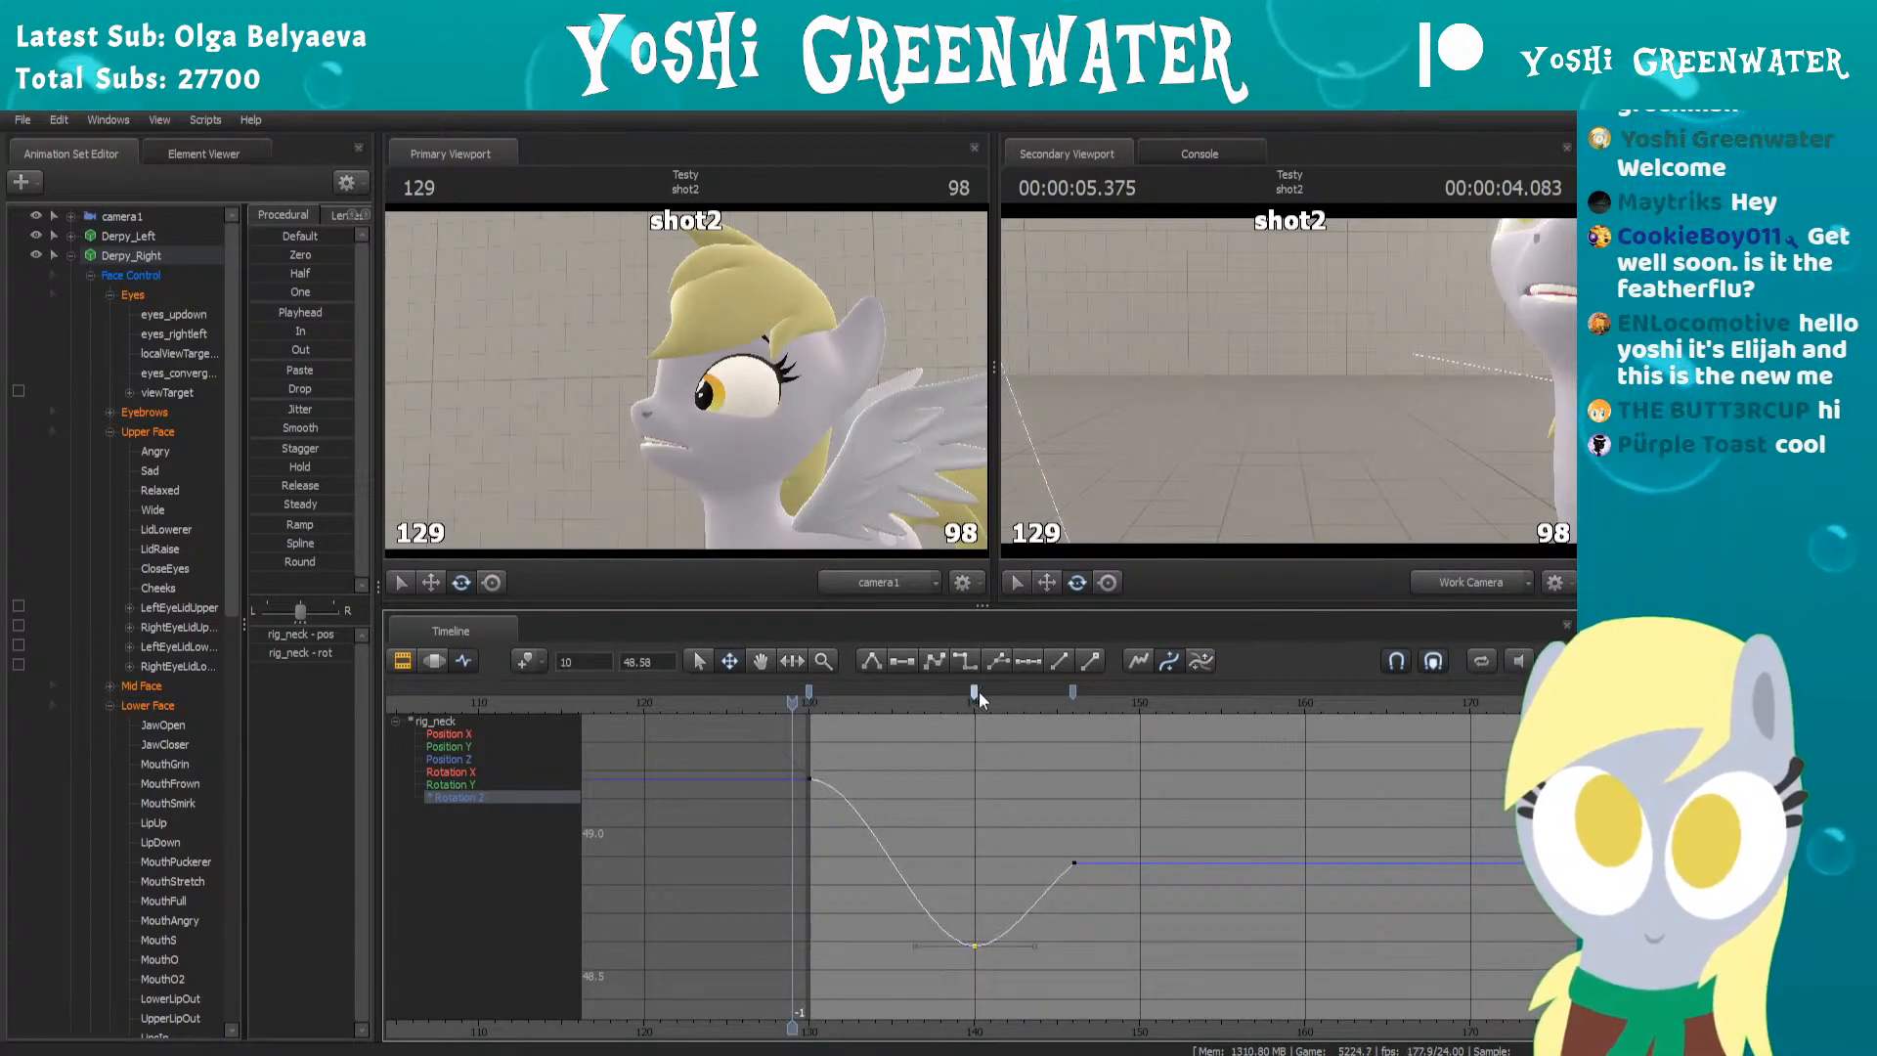
left_click(1073, 692)
key("space")
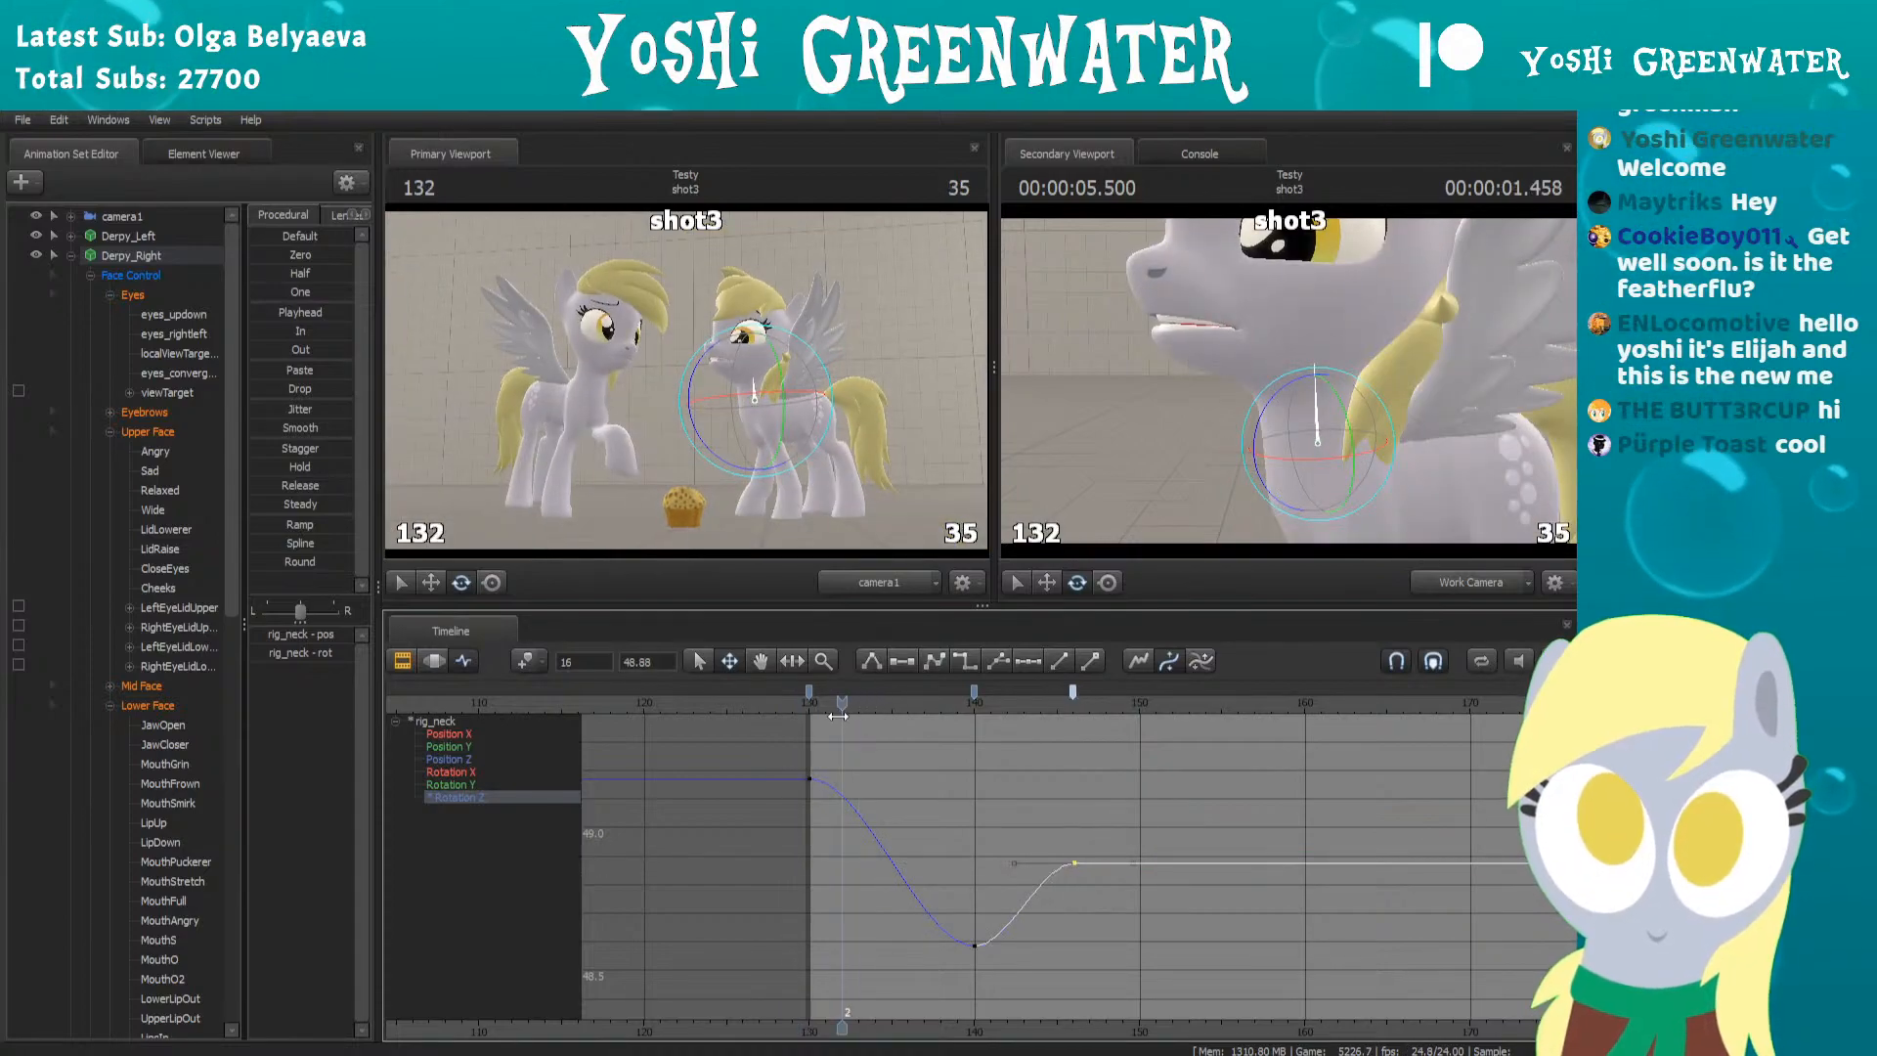
key("space")
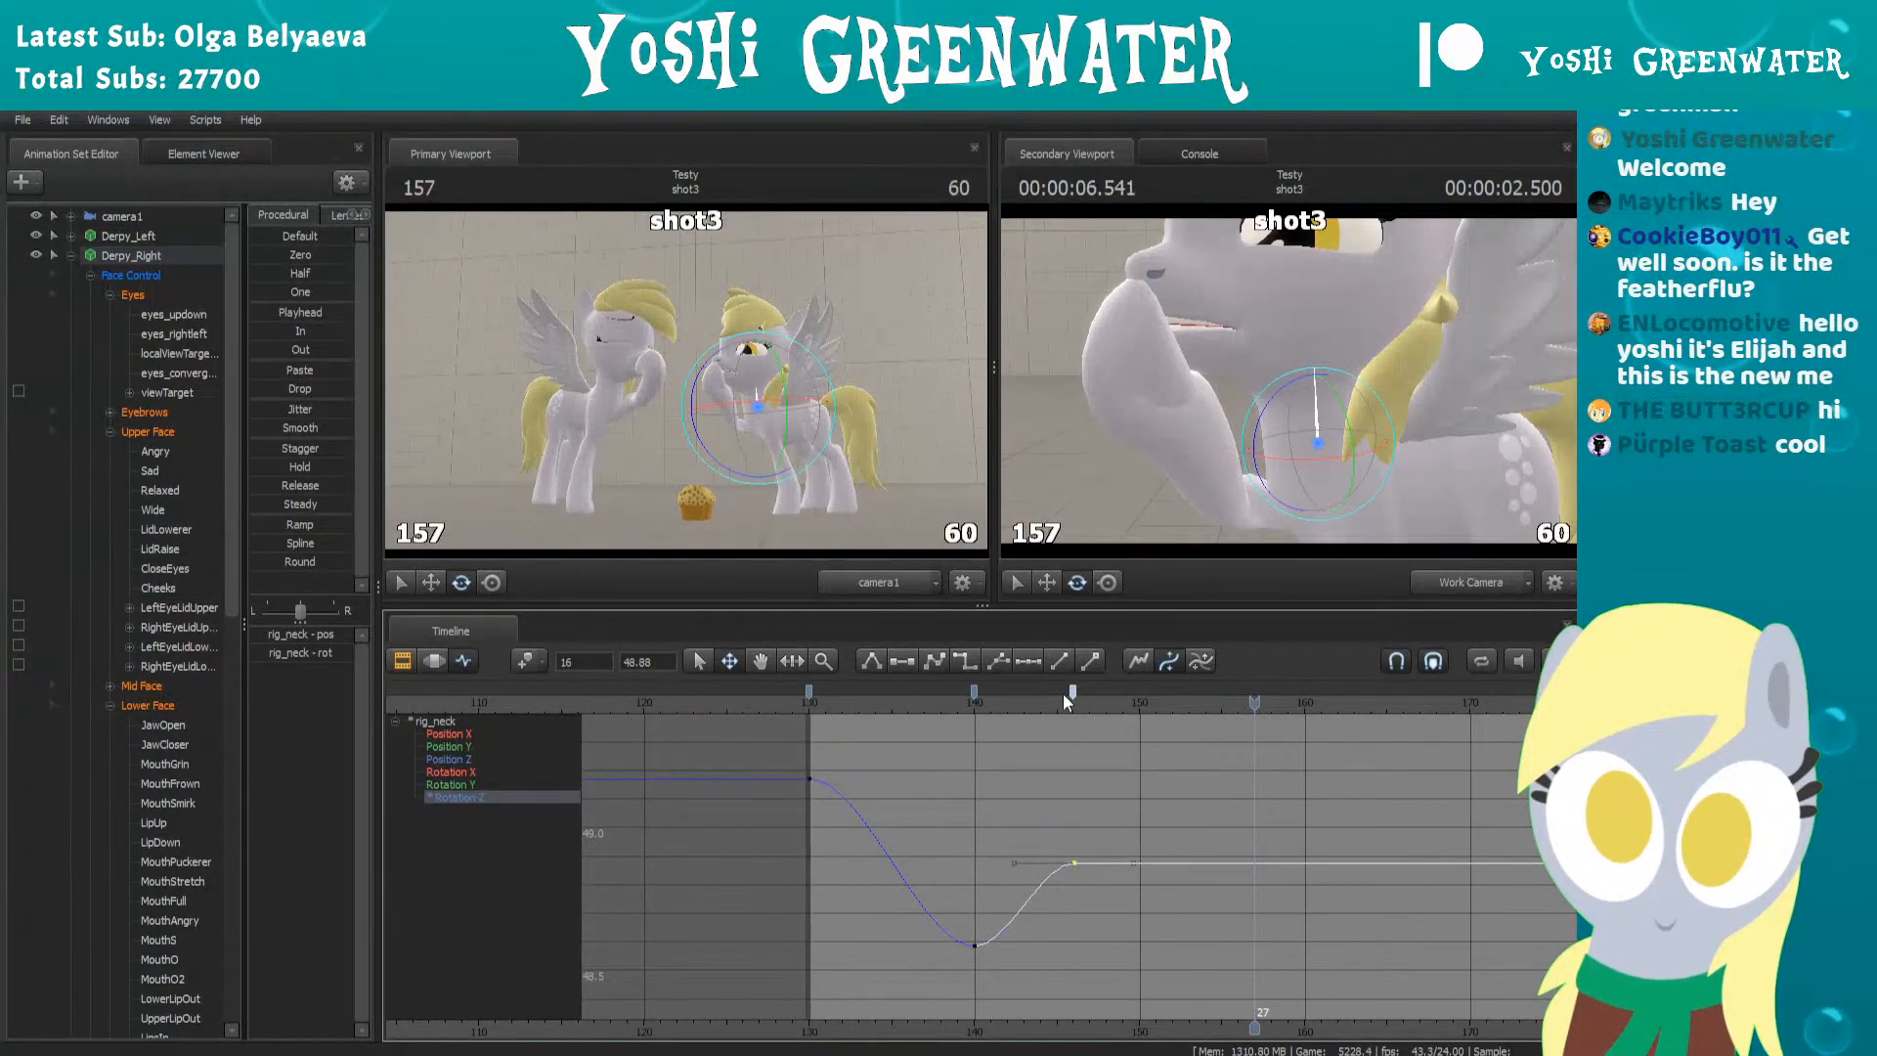
Move the last rig_neck key to frame 147 and play the start of shot3 to check the timing
left_click_drag(1074, 691, 1089, 691)
left_click(909, 701)
key("space")
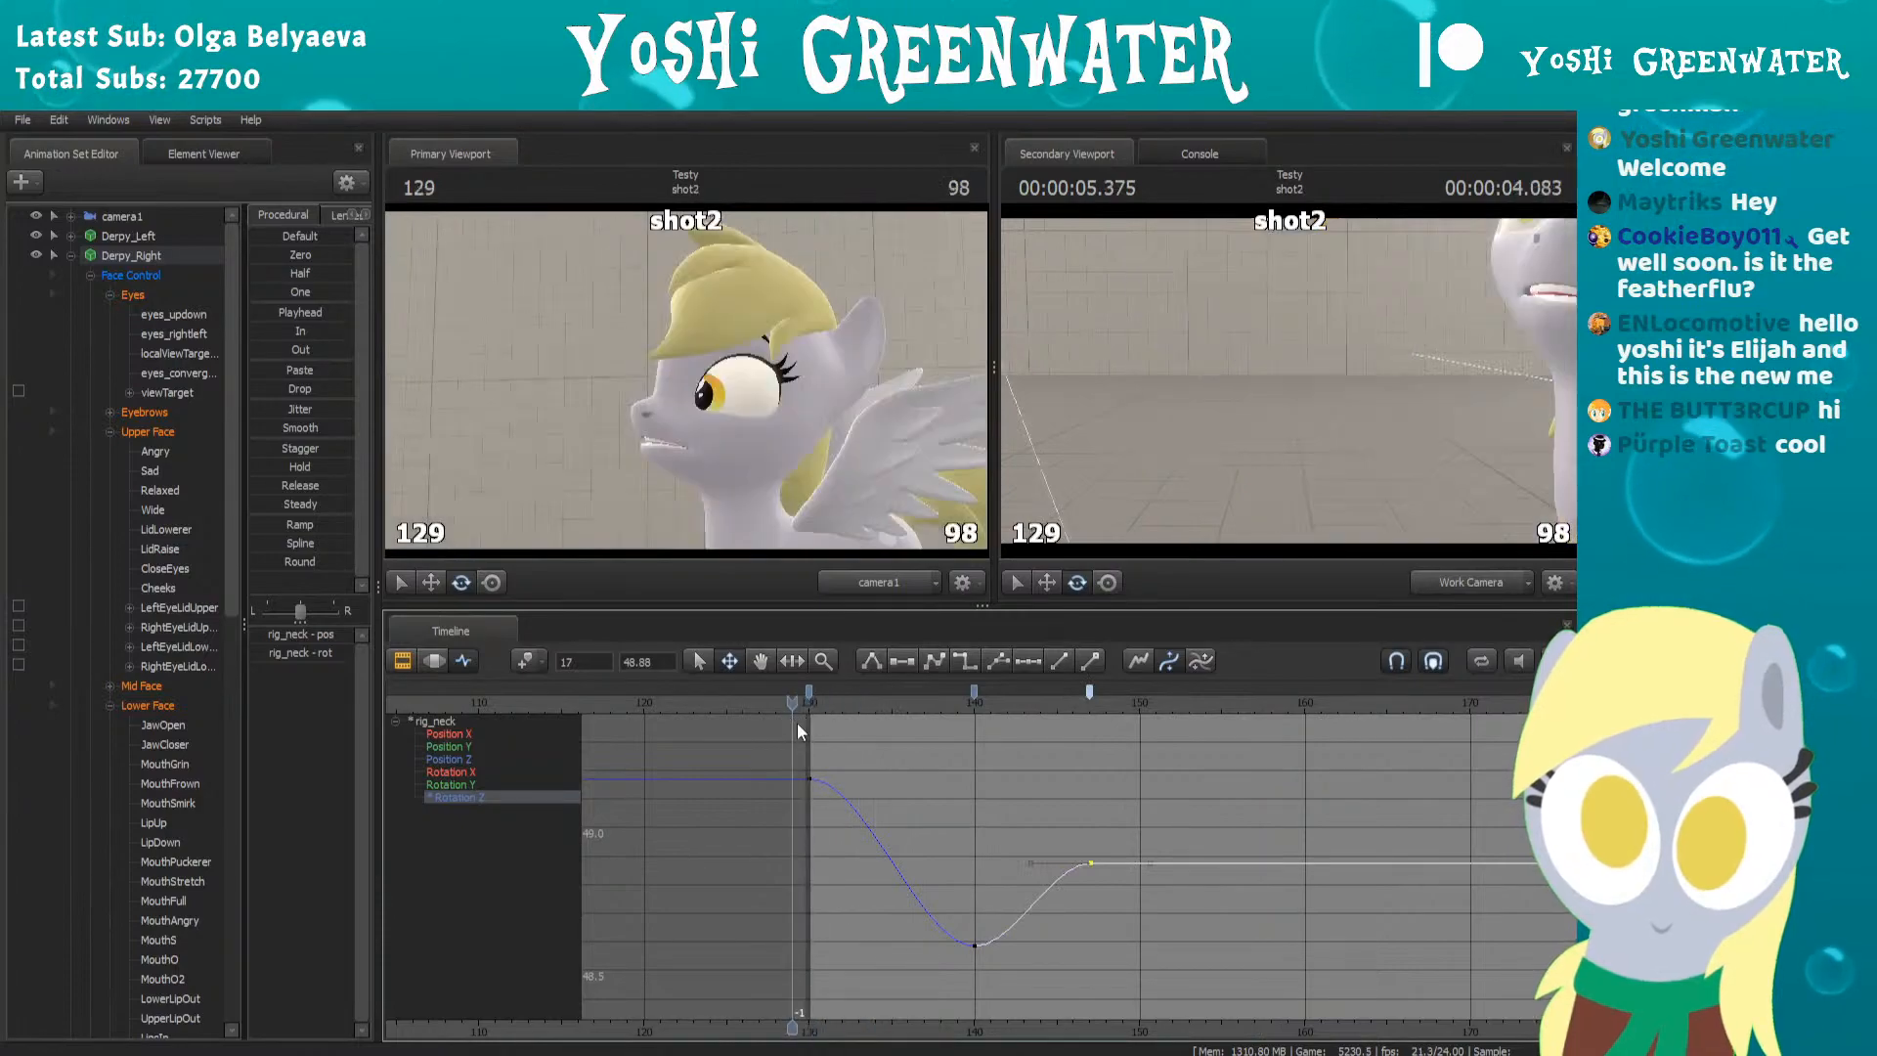
key("space")
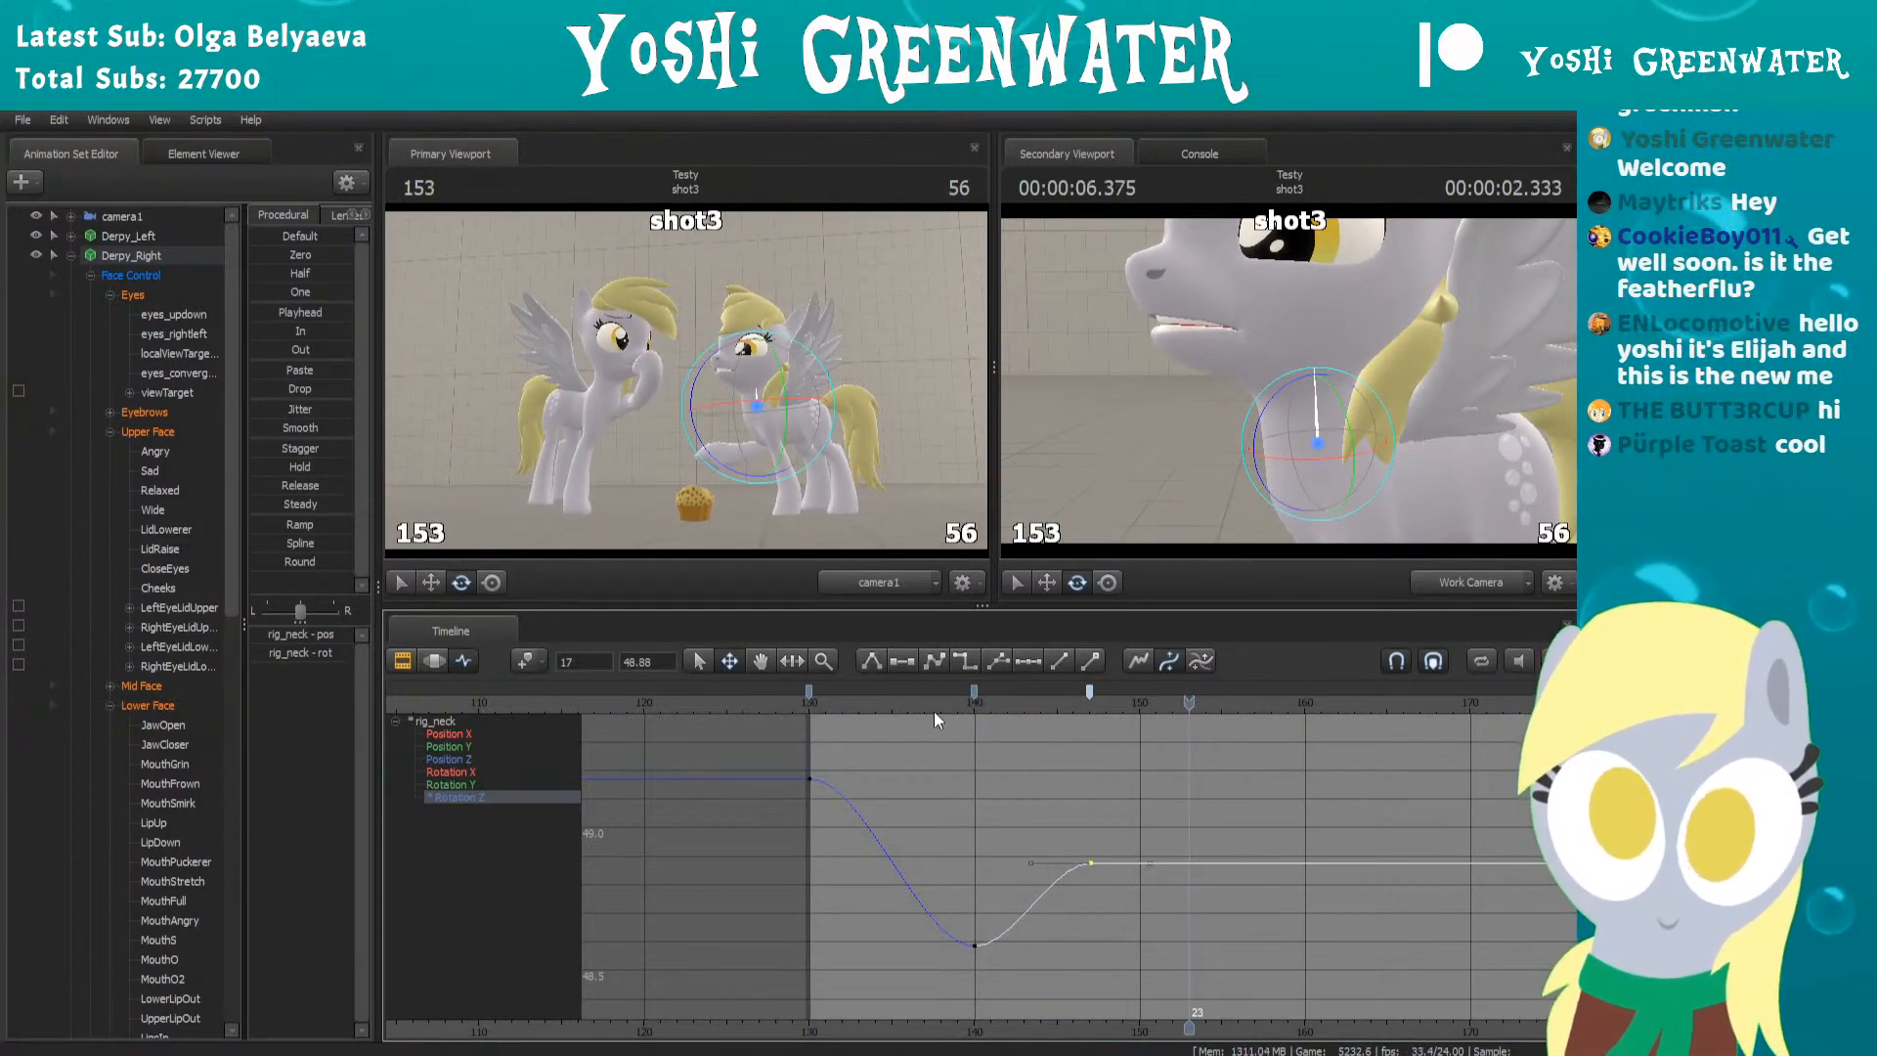
scroll(1153, 923, "down", 2)
middle_click_drag(1125, 1025, 936, 1018)
left_click_drag(811, 694, 766, 712)
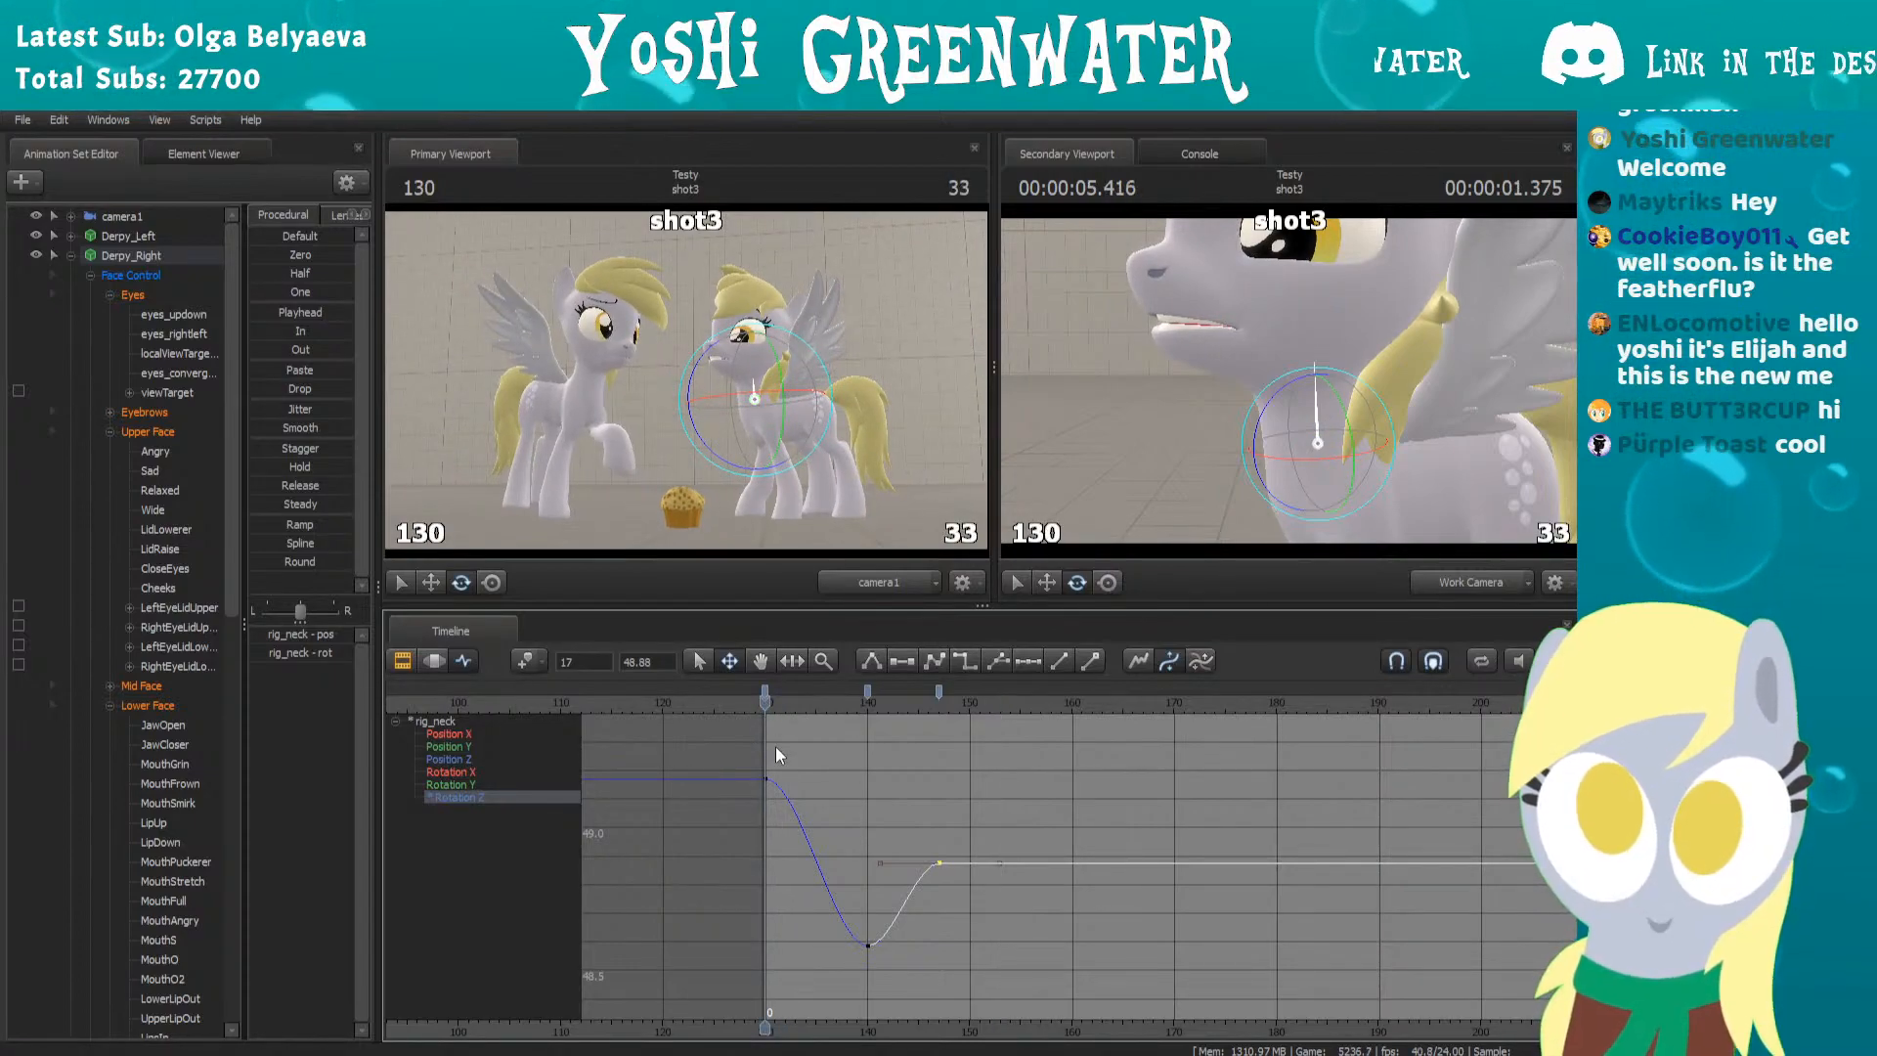
key("space")
key("space")
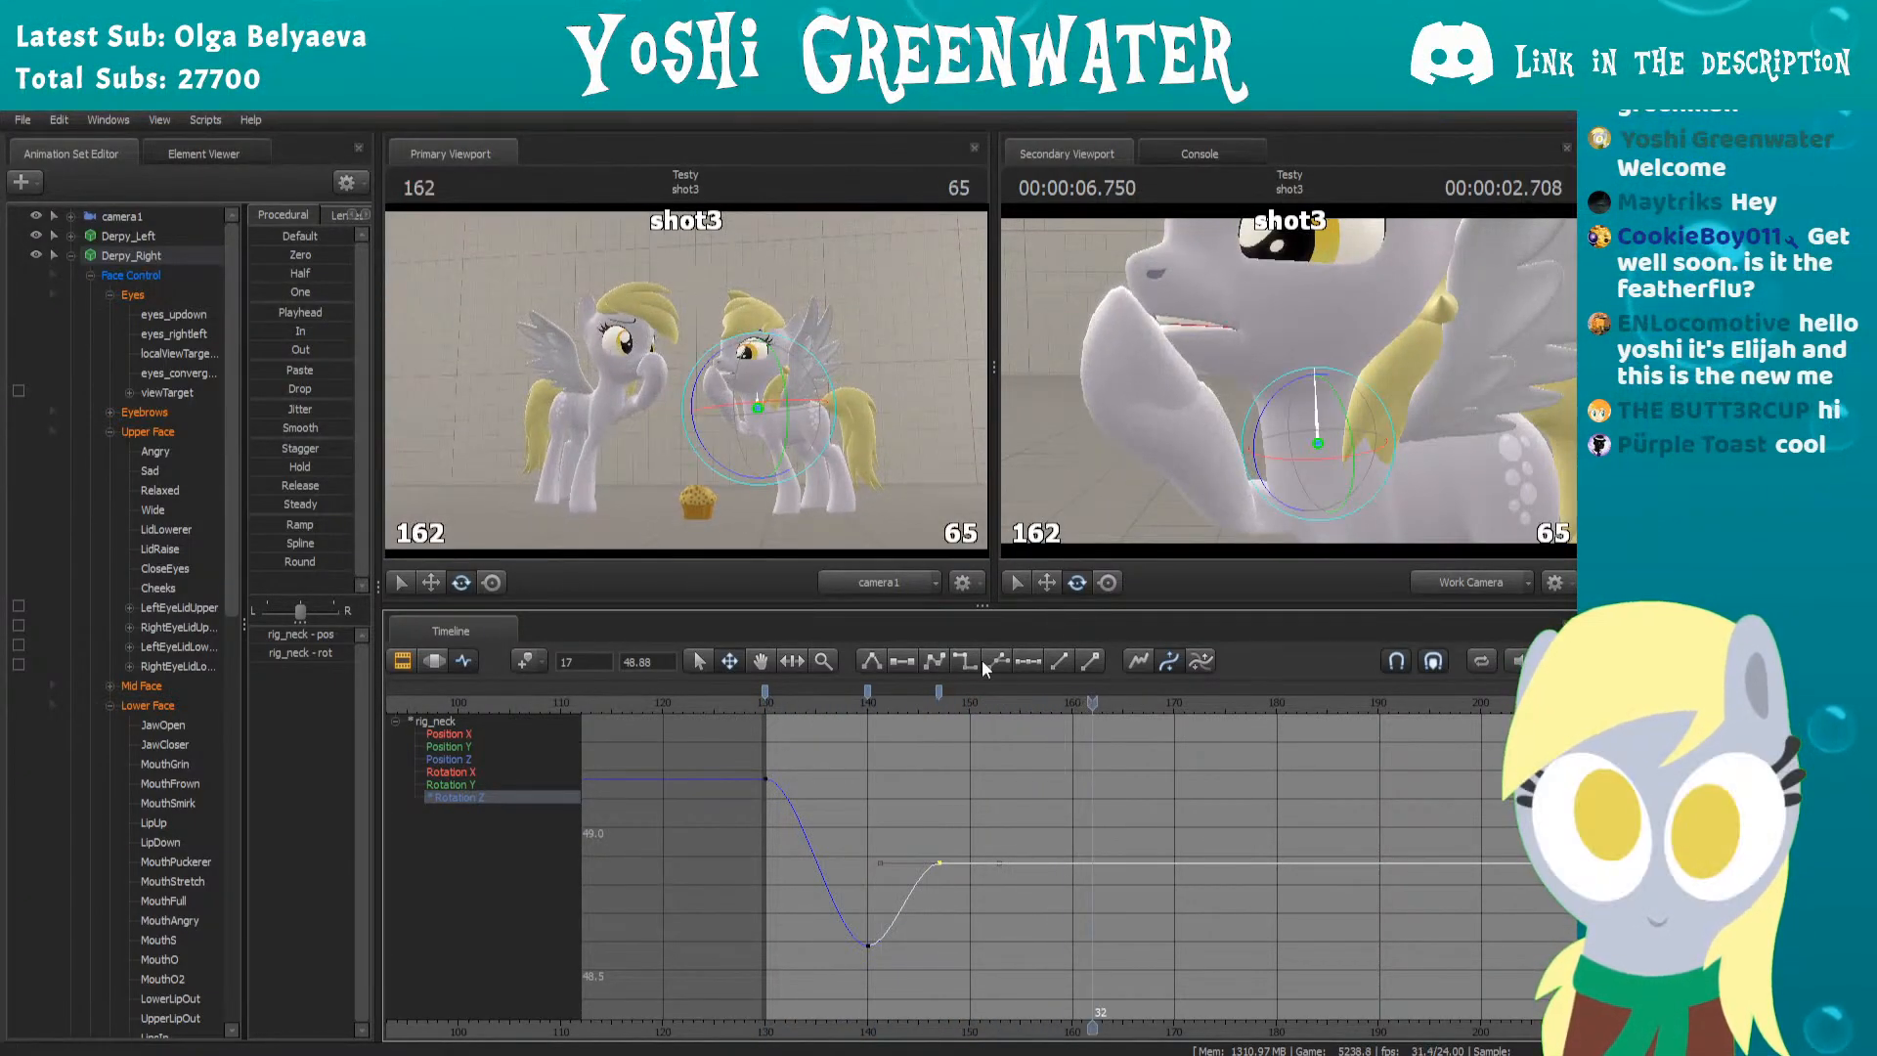
Retime the rig_neck motion by moving the middle key to frame 142 and the last key to frame 155
key("space")
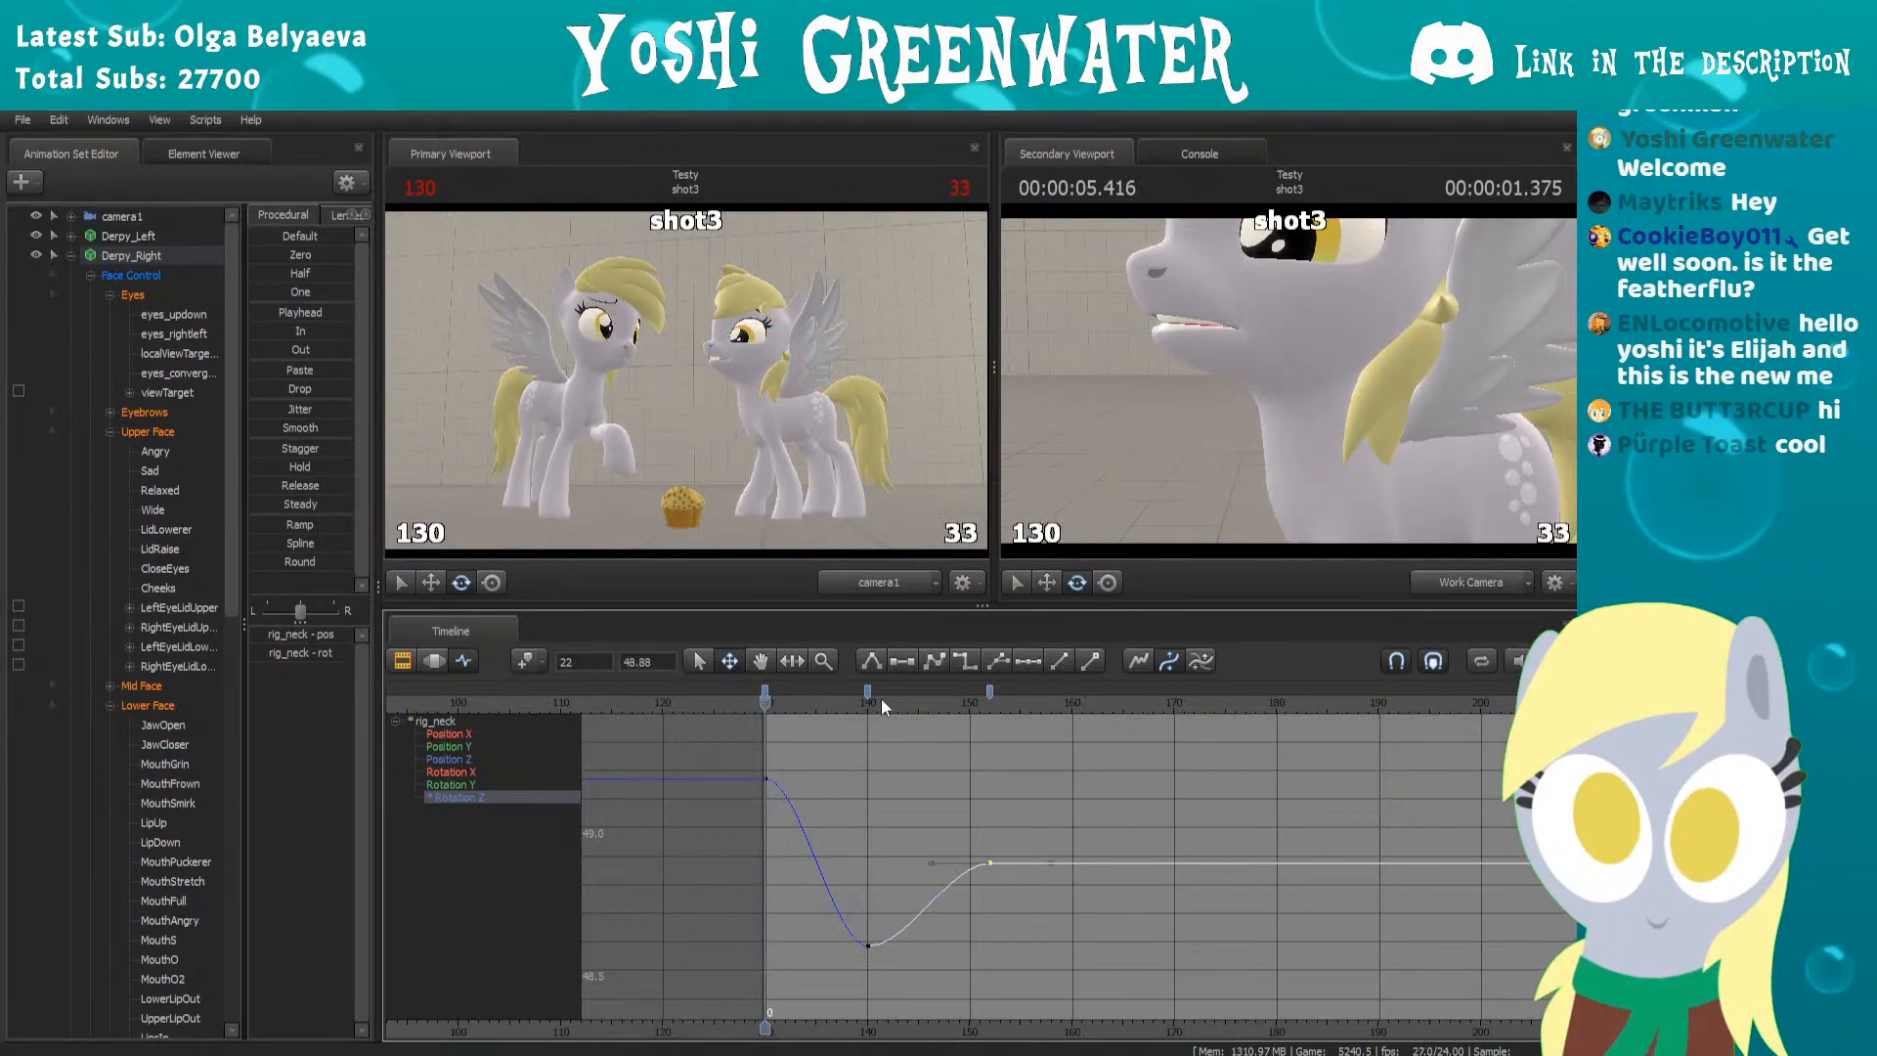
key("space")
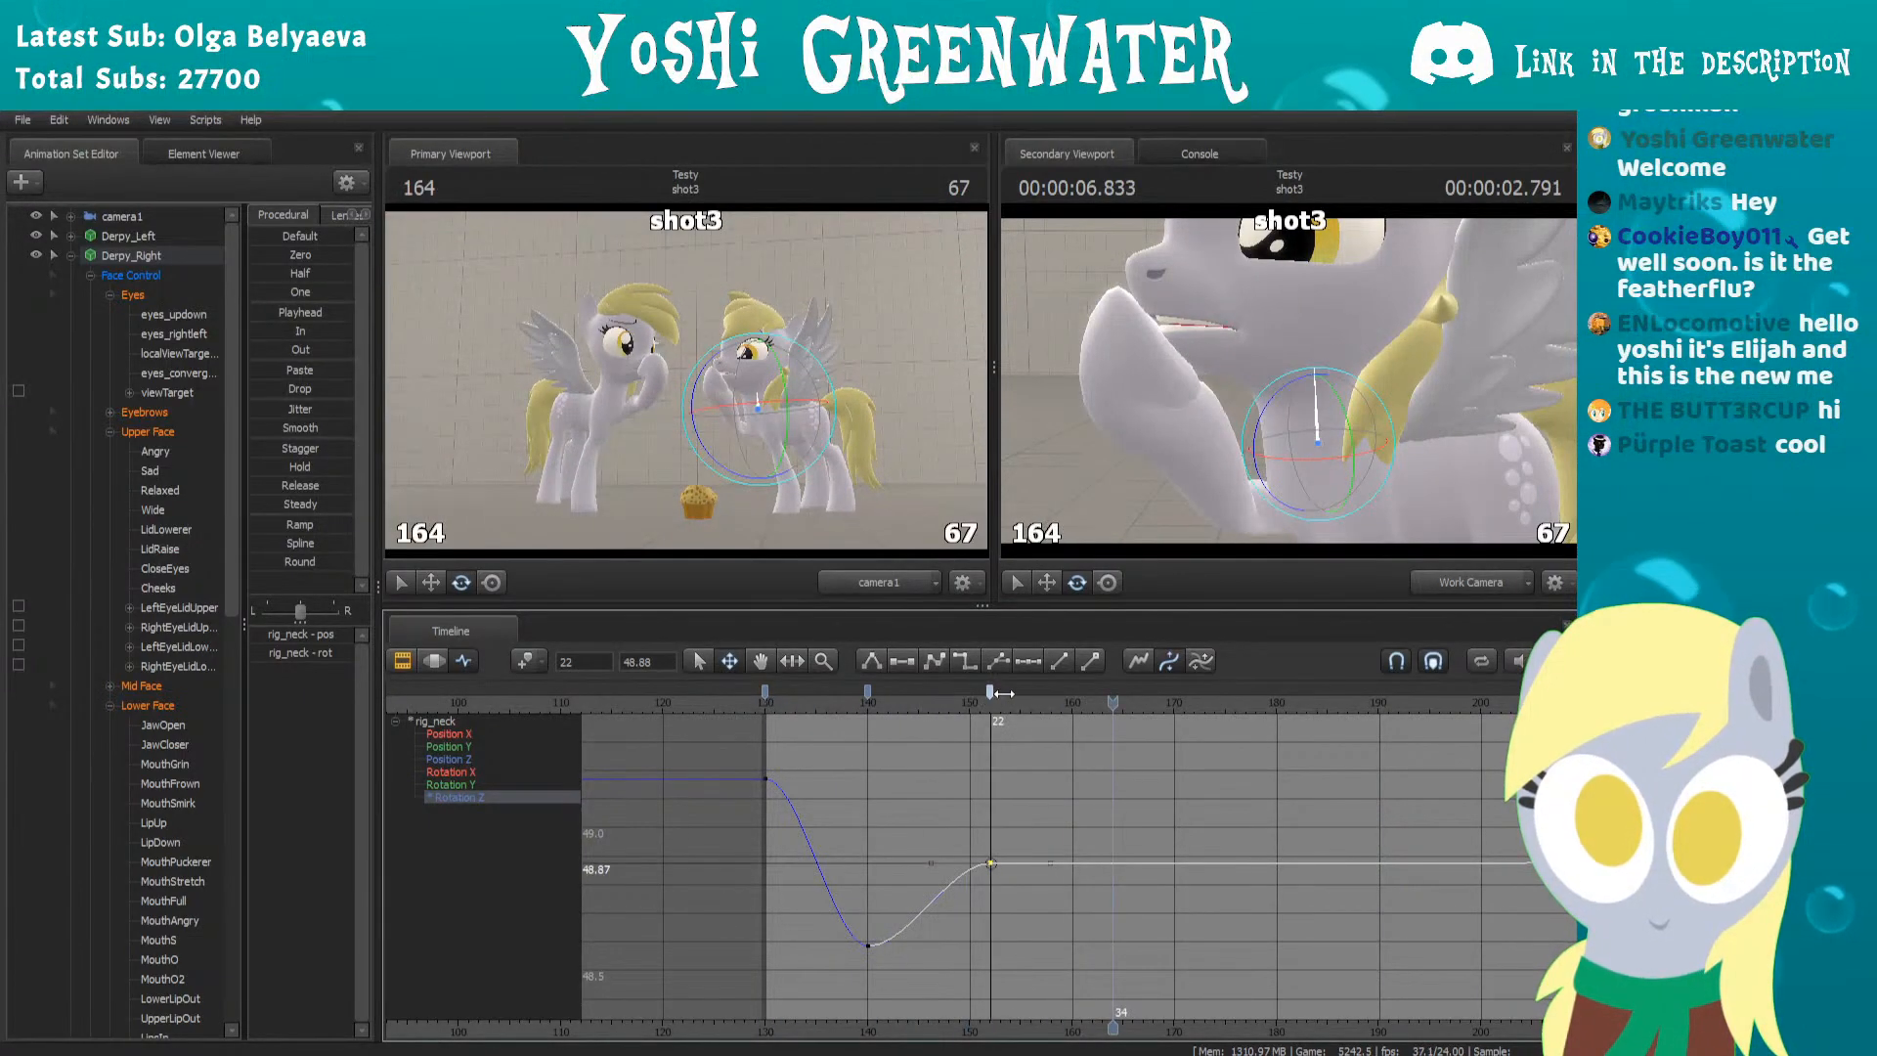
mouse_move(1032, 702)
left_mouse_down()
mouse_move(934, 719)
mouse_move(888, 694)
left_mouse_up()
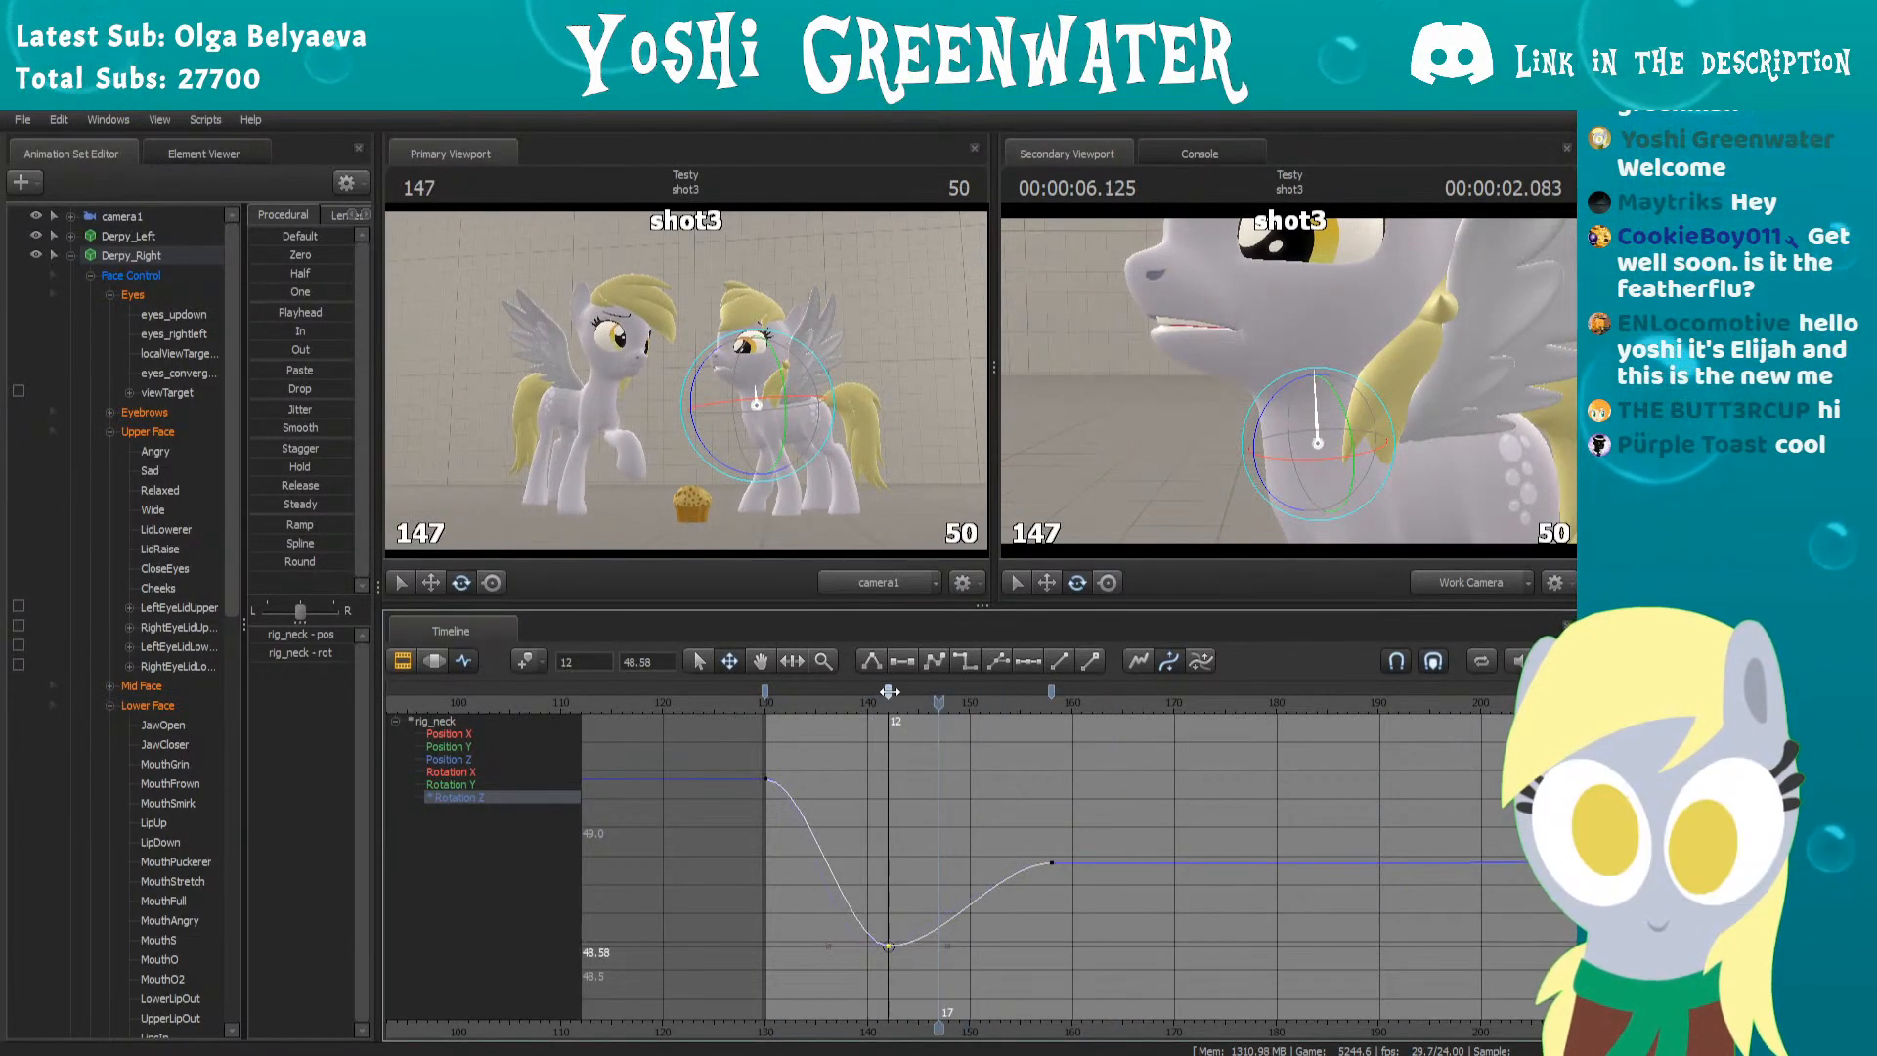
key("space")
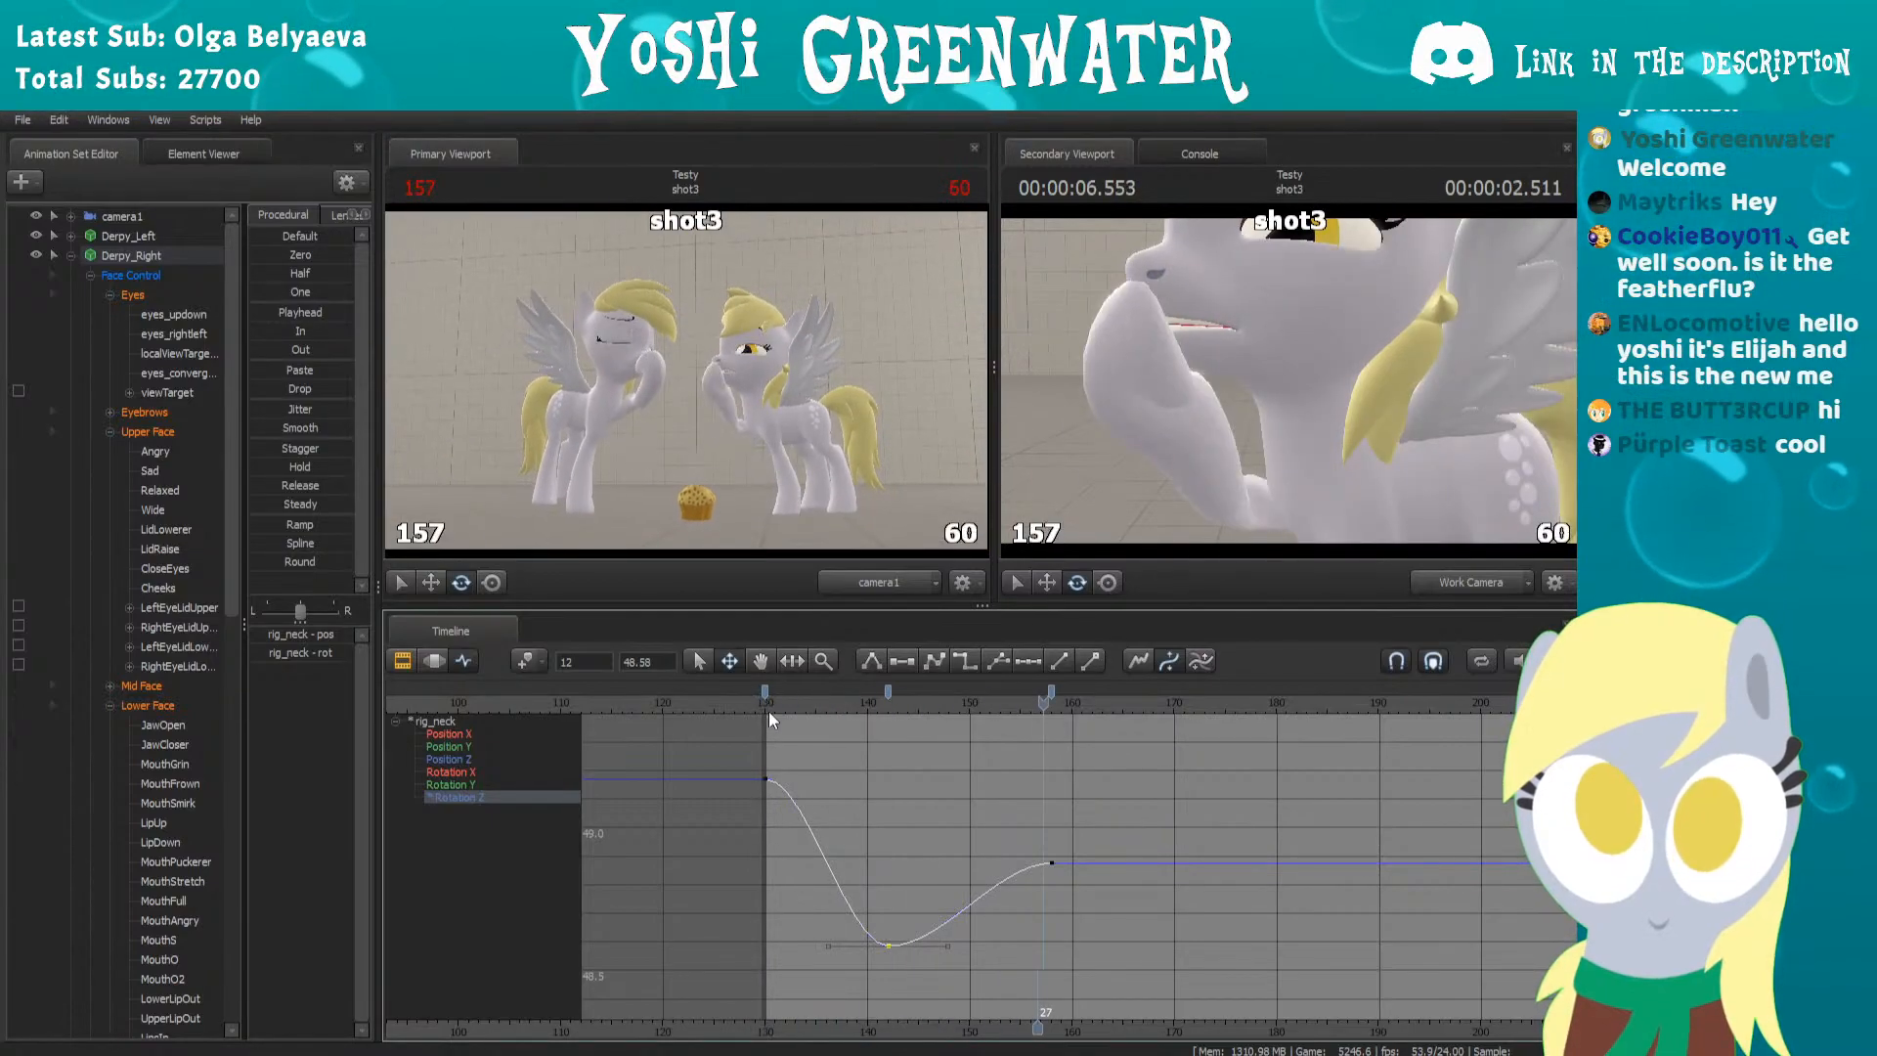
mouse_move(905, 696)
left_mouse_down()
mouse_move(1051, 691)
mouse_move(979, 694)
mouse_move(1040, 714)
mouse_move(1037, 698)
mouse_move(1010, 729)
left_mouse_up()
Add a rig_neck key at frame 159 and rotate the neck so Rotation Z reaches about 51.74
scroll(1040, 714, "up", 1)
key("Right")
key("Right")
key("Right")
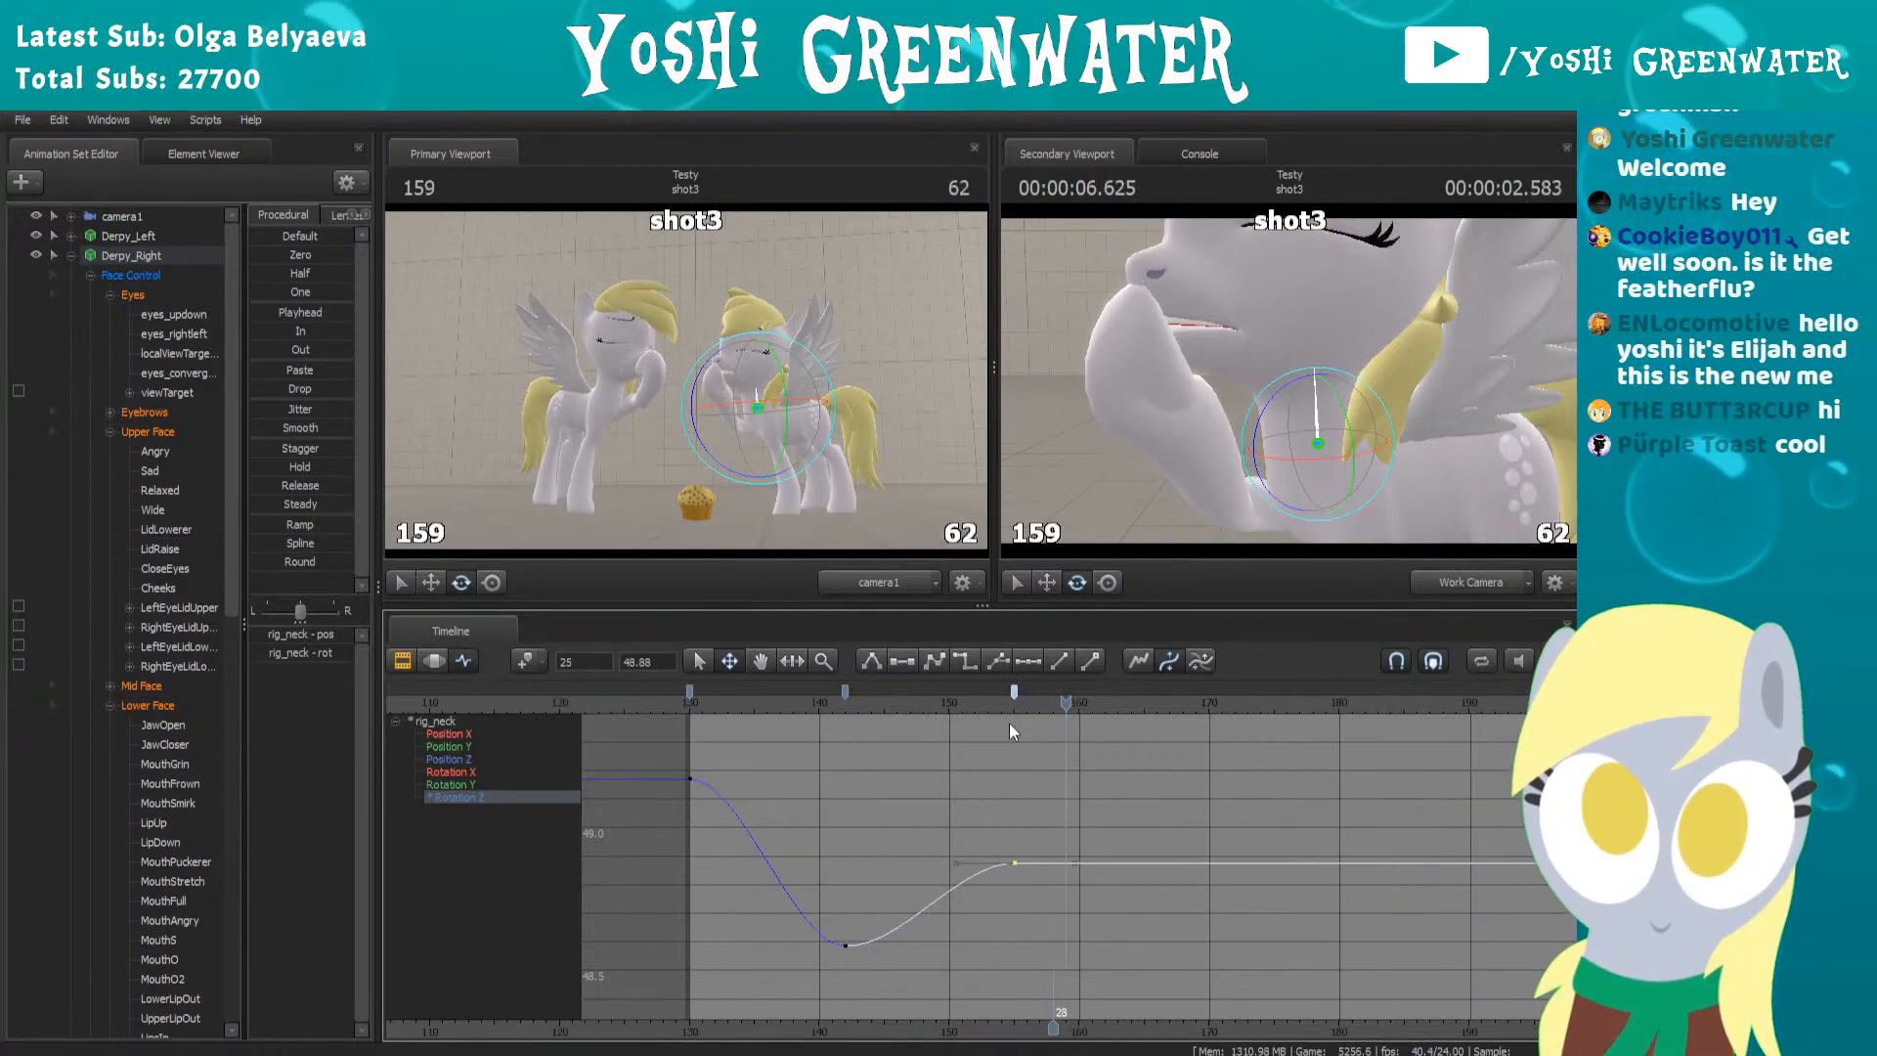
key("m")
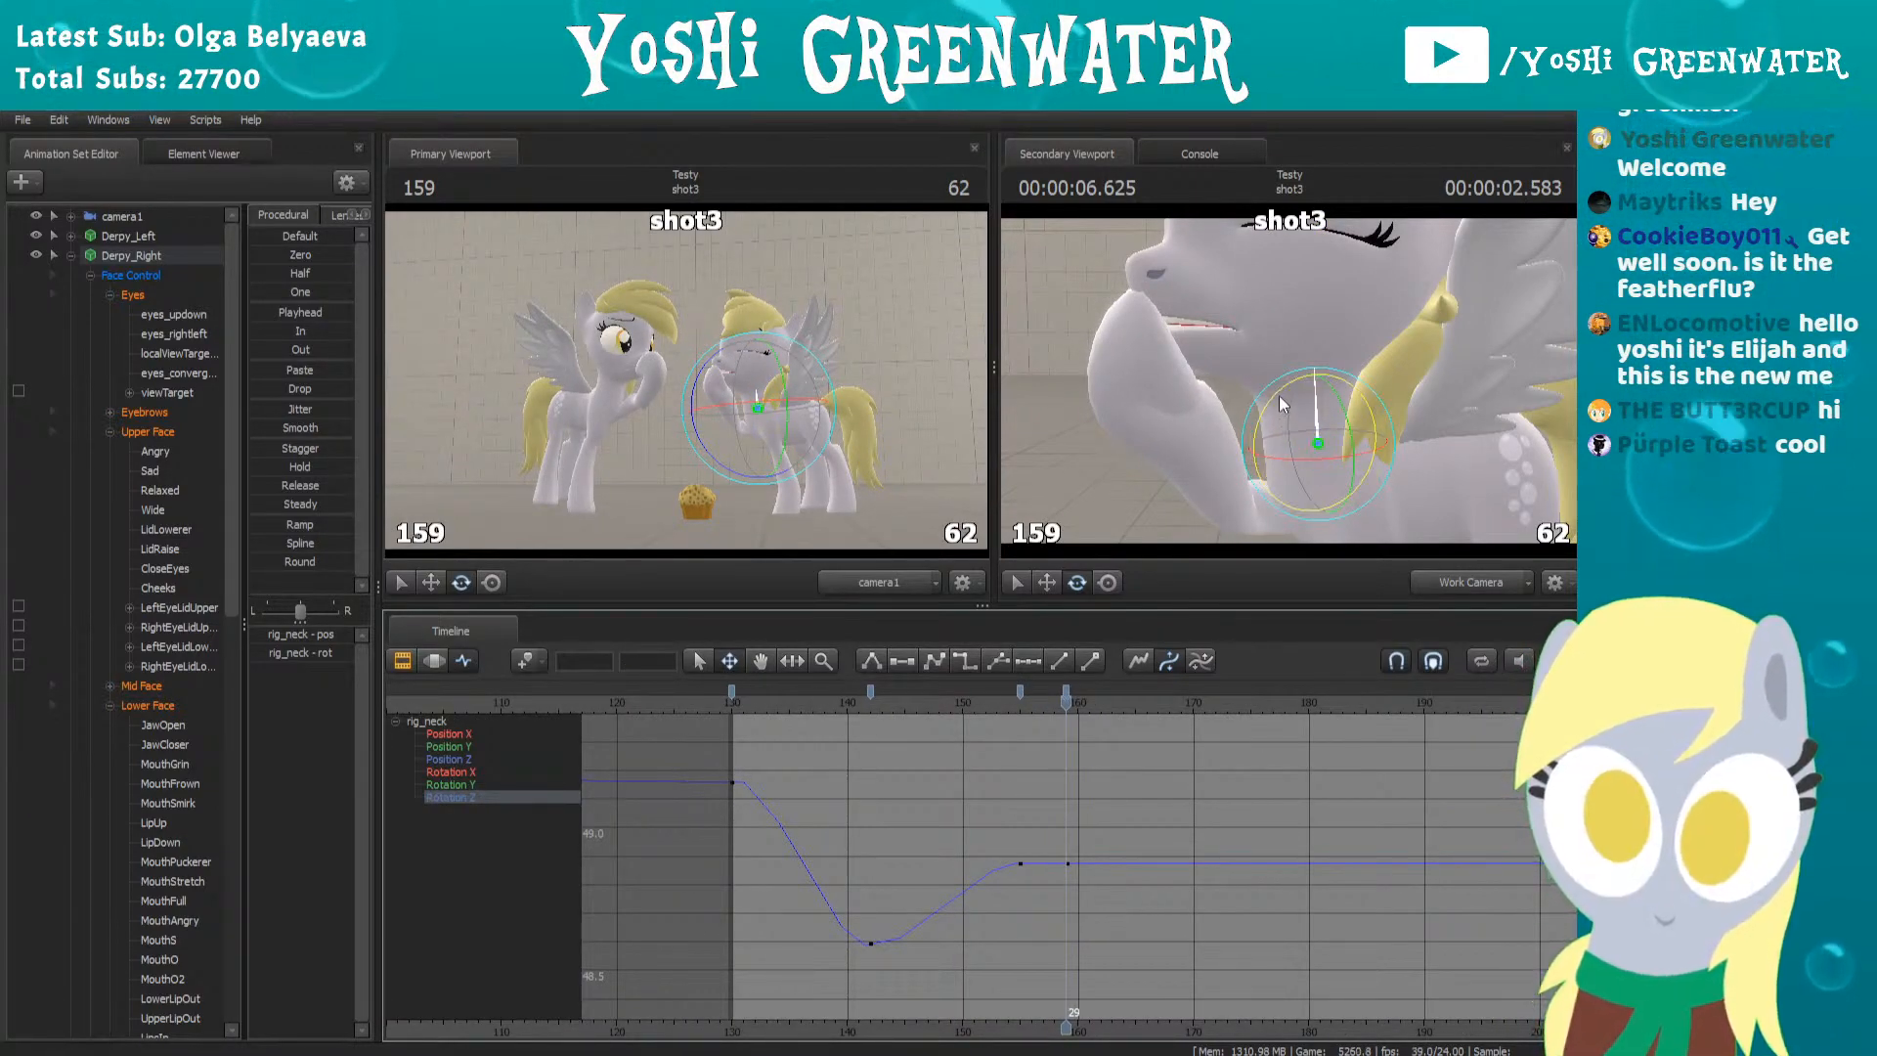
left_click_drag(1278, 395, 1284, 401)
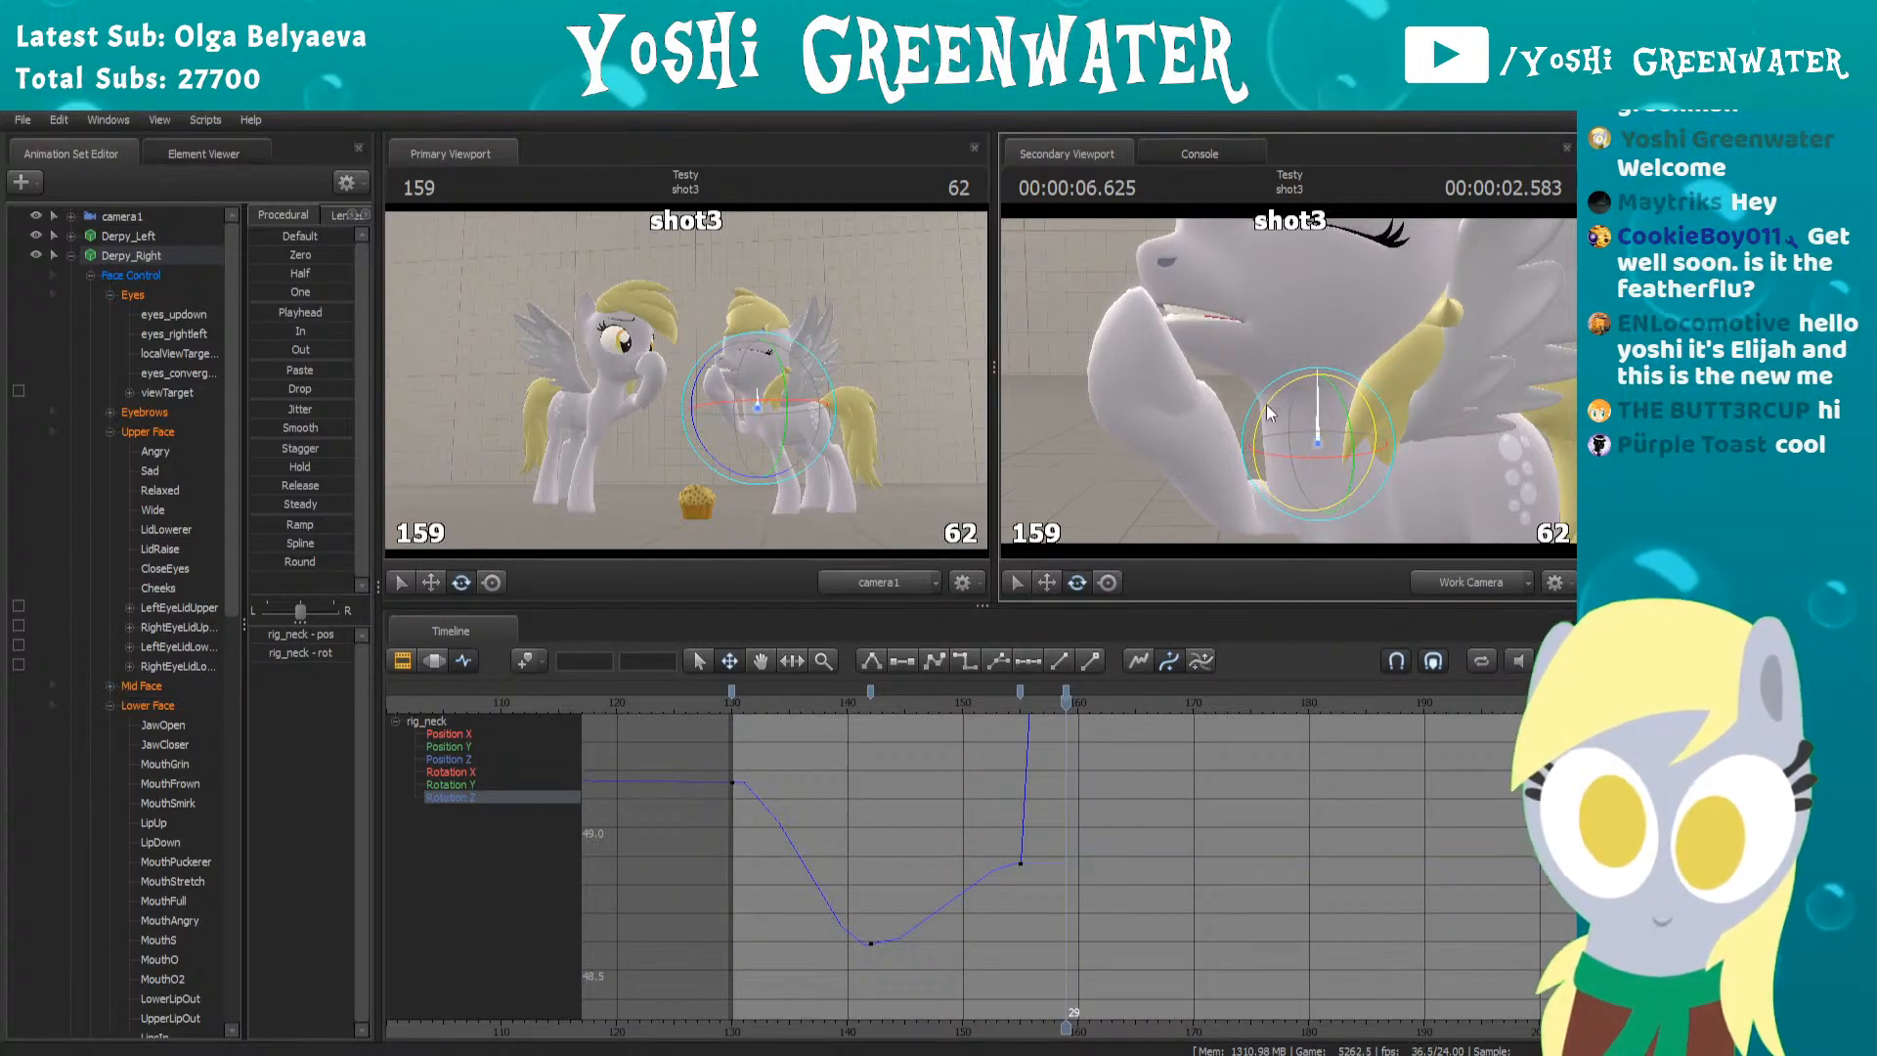
Smooth rig_neck's Rotation Z curve at the key on frame 155, with the whole rise to frame 159 in view
key("Left")
key("Left")
key("Left")
key("Left")
left_click(1018, 687)
key("f")
key("a")
middle_click_drag(1146, 895, 1271, 770, "shift")
middle_click_drag(1422, 877, 1155, 895, "alt")
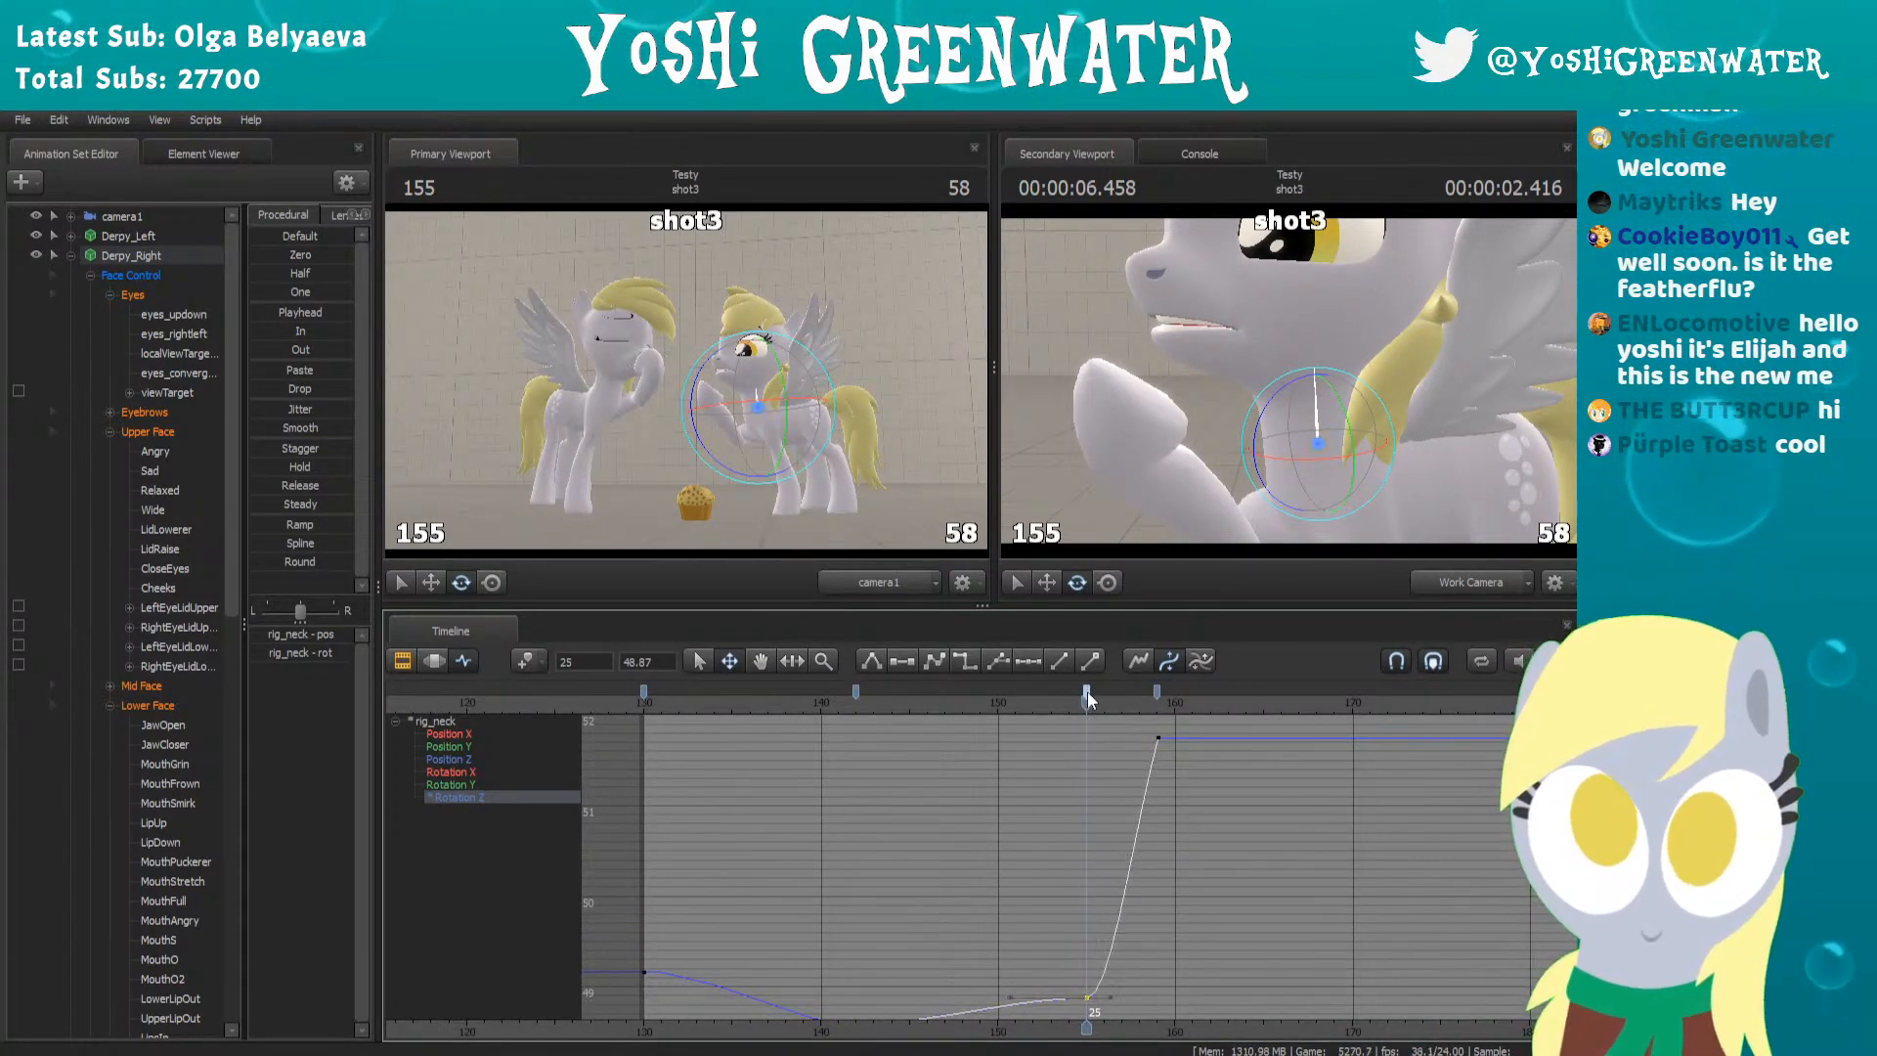
Rotate rig_neck back at frame 164 to a Rotation Z of about 49.45, smooth the frame 159 peak and move the last key to frame 163
left_click_drag(1054, 705, 1246, 675)
key("space")
key("space")
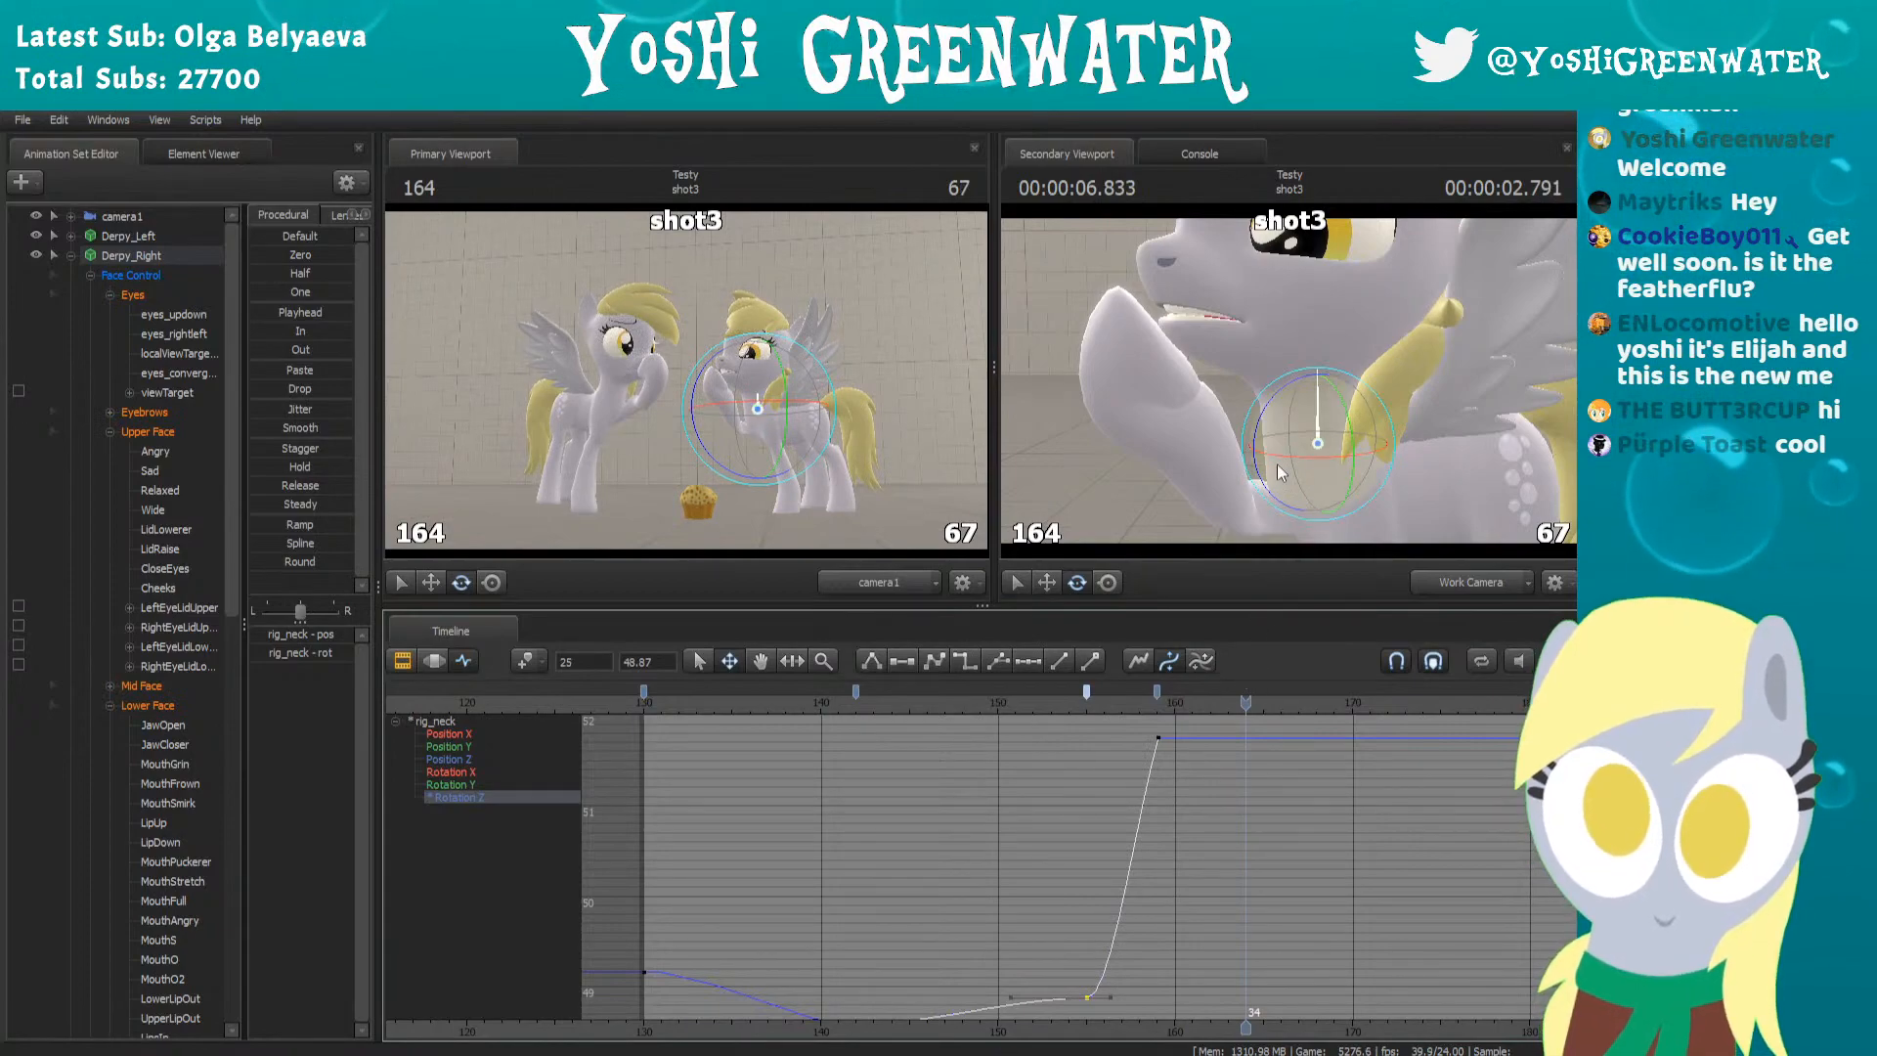
left_click_drag(1284, 395, 1282, 393)
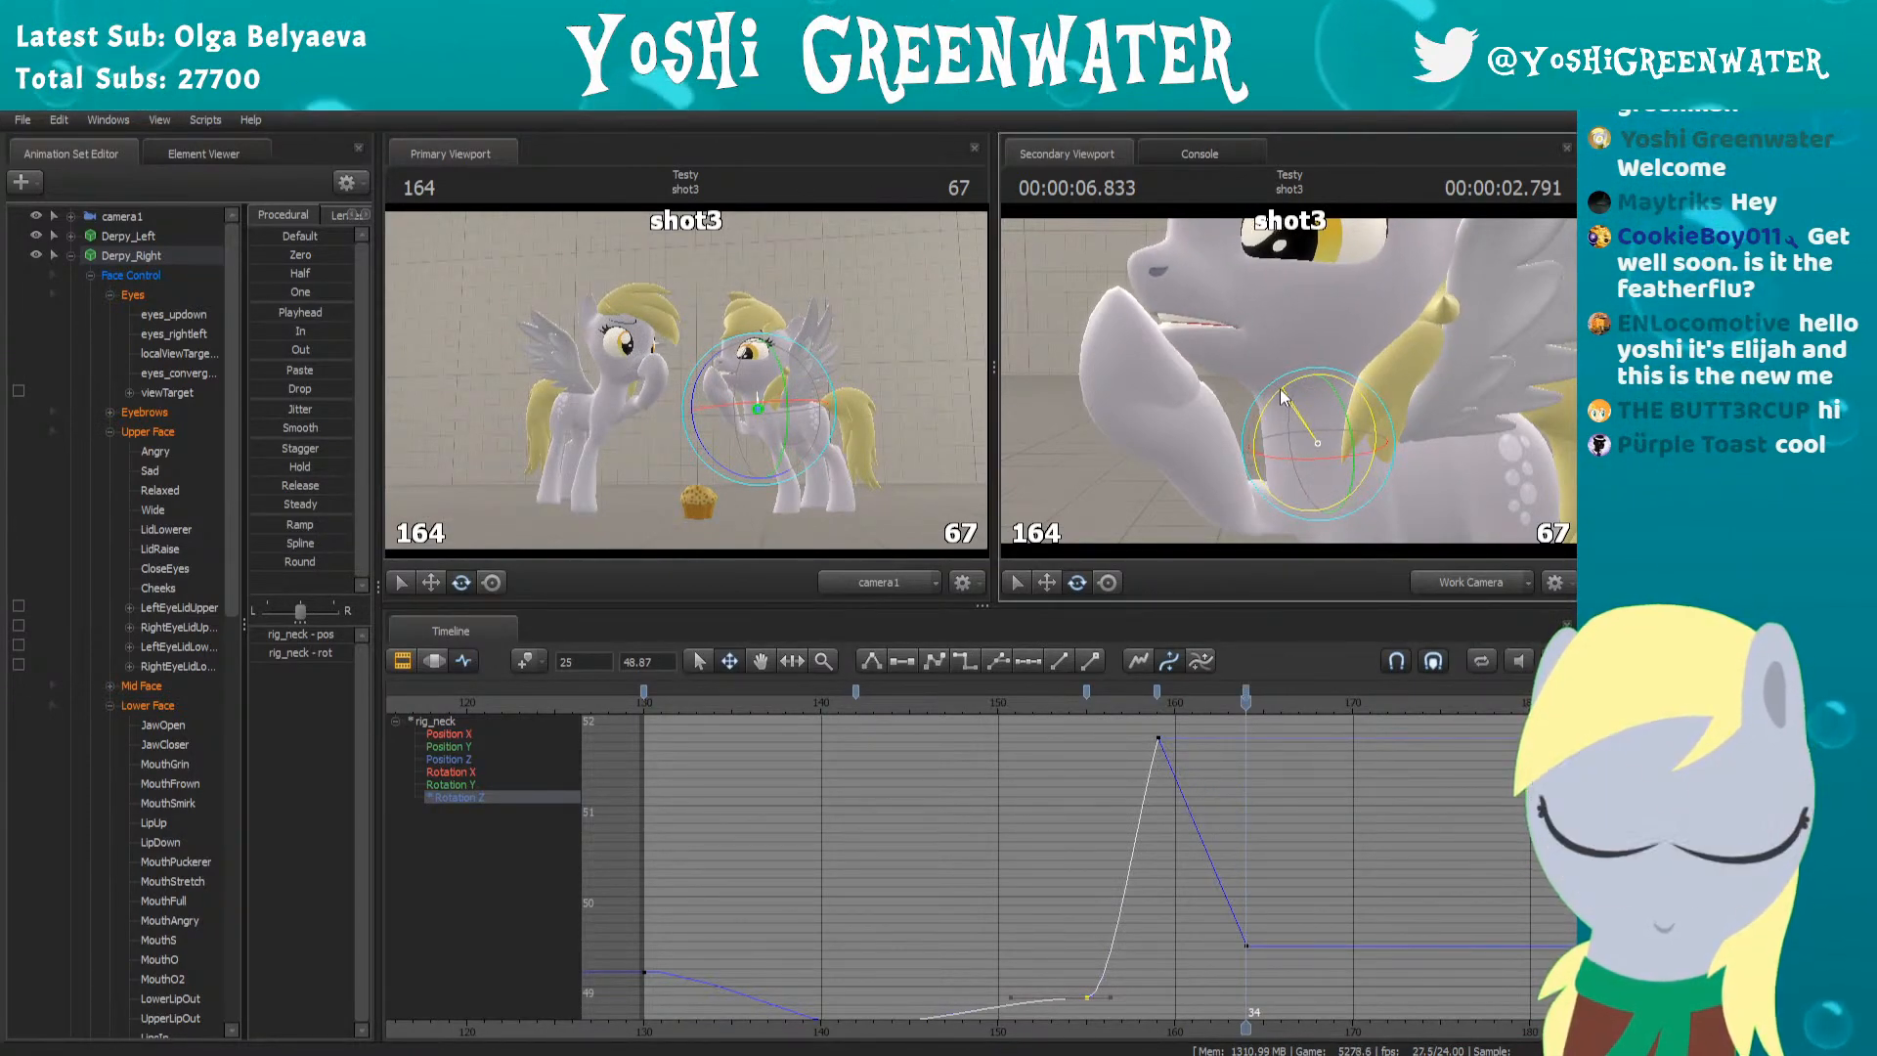
left_click(1157, 692)
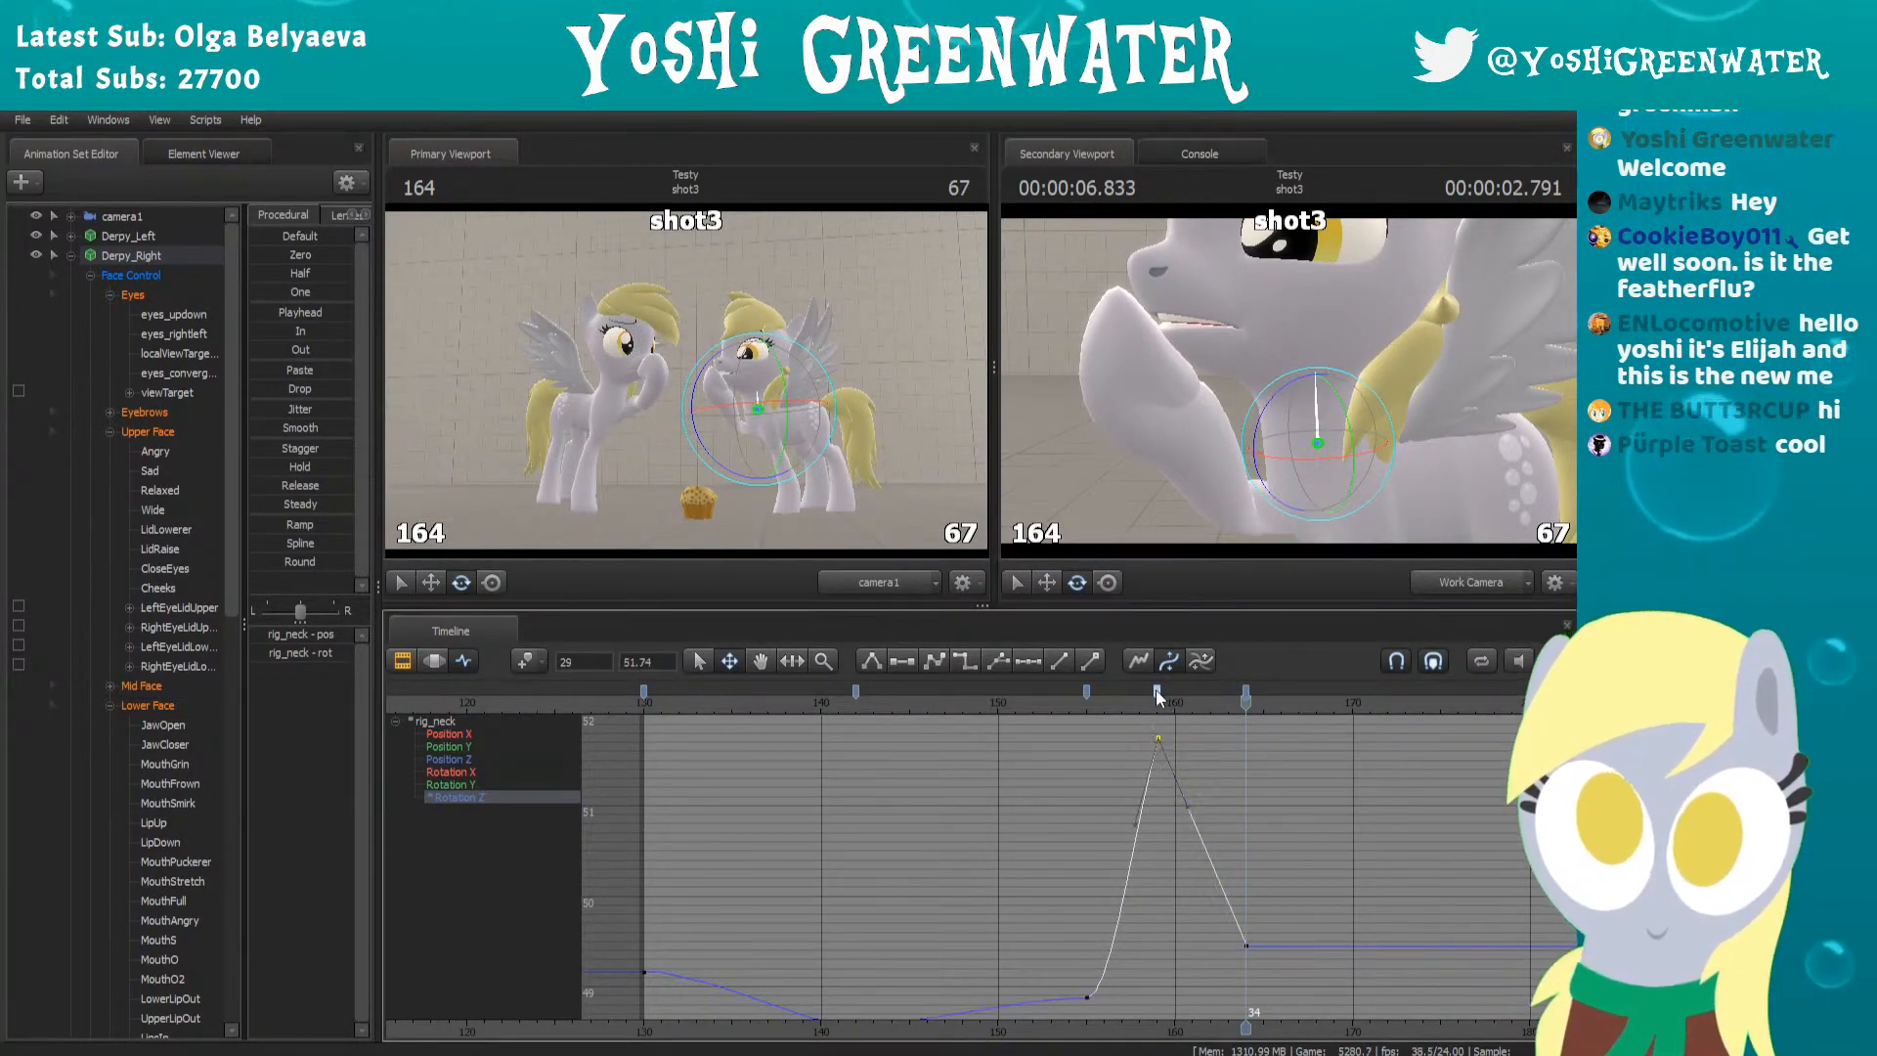
mouse_move(1079, 704)
left_mouse_down()
mouse_move(1051, 704)
mouse_move(1370, 700)
mouse_move(1171, 695)
mouse_move(1230, 694)
left_mouse_up()
Play and scrub the neck motion in shot3 up to frame 166, and examine Derpy_Right's pose at frame 160
key("space")
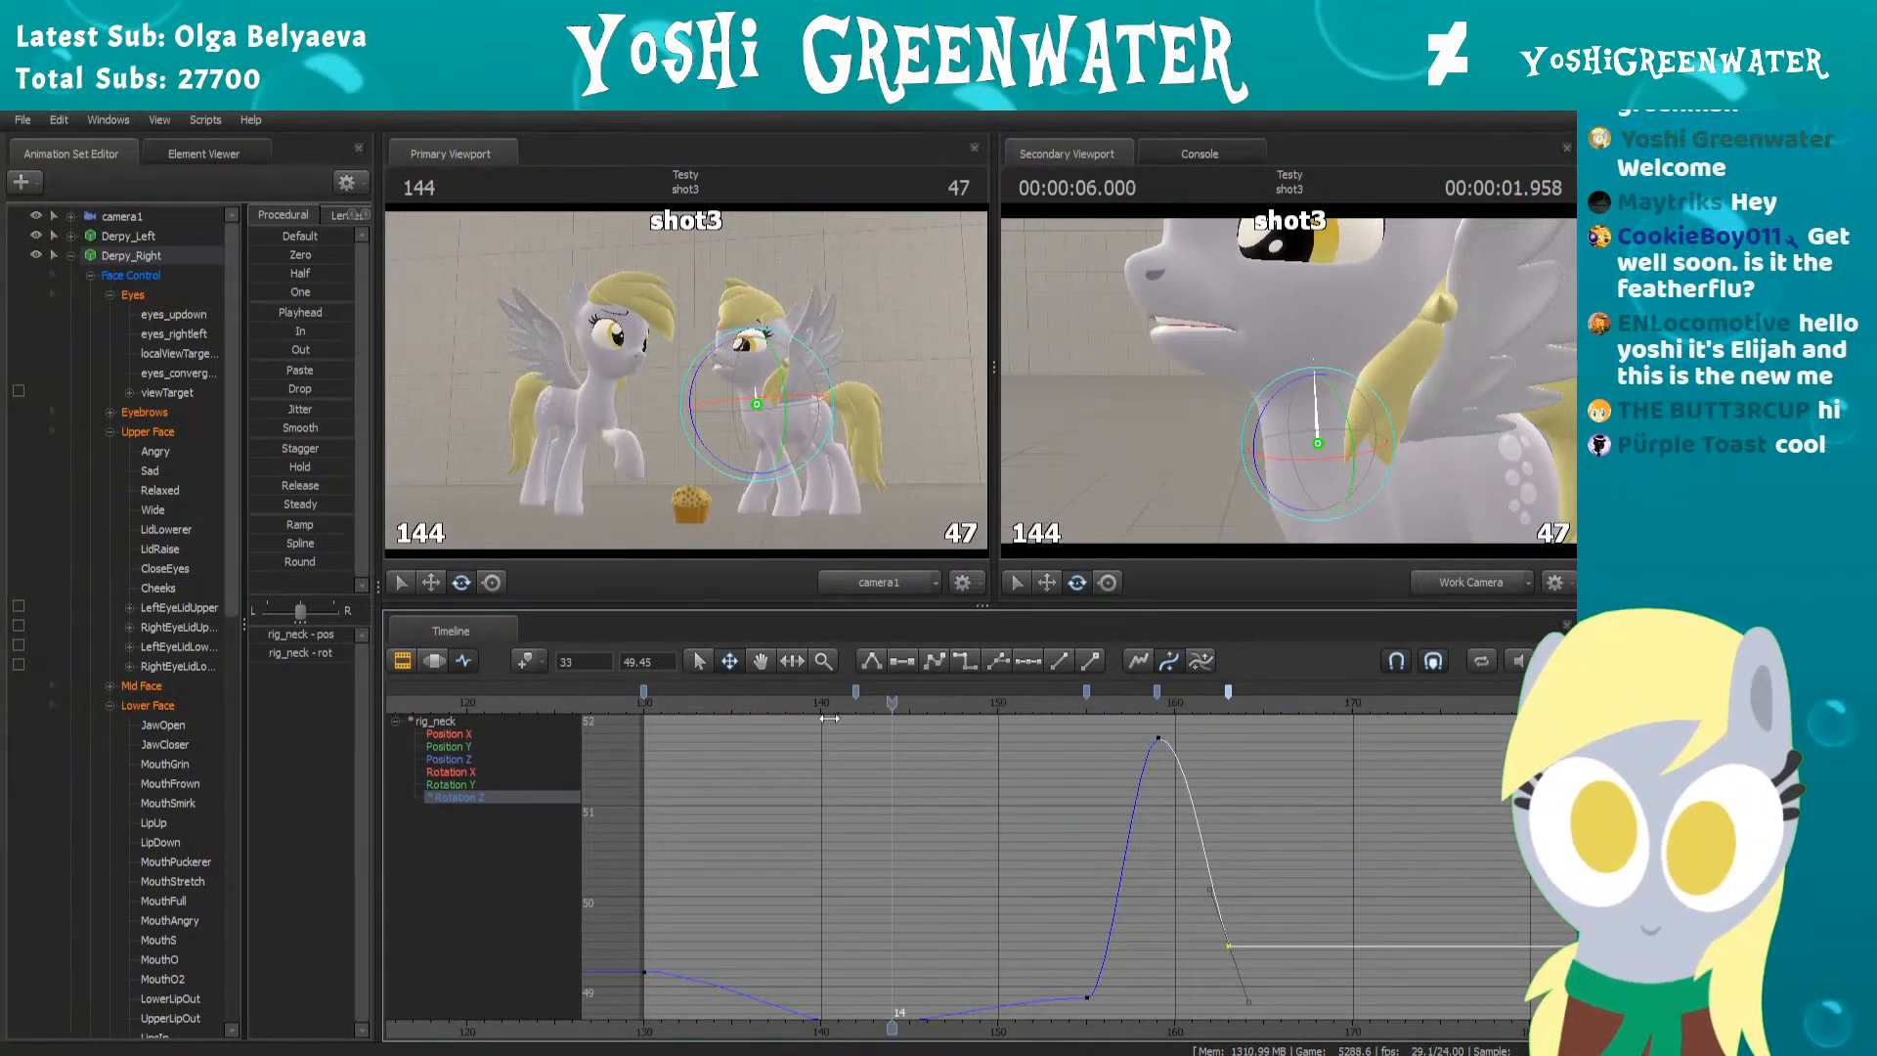
key("space")
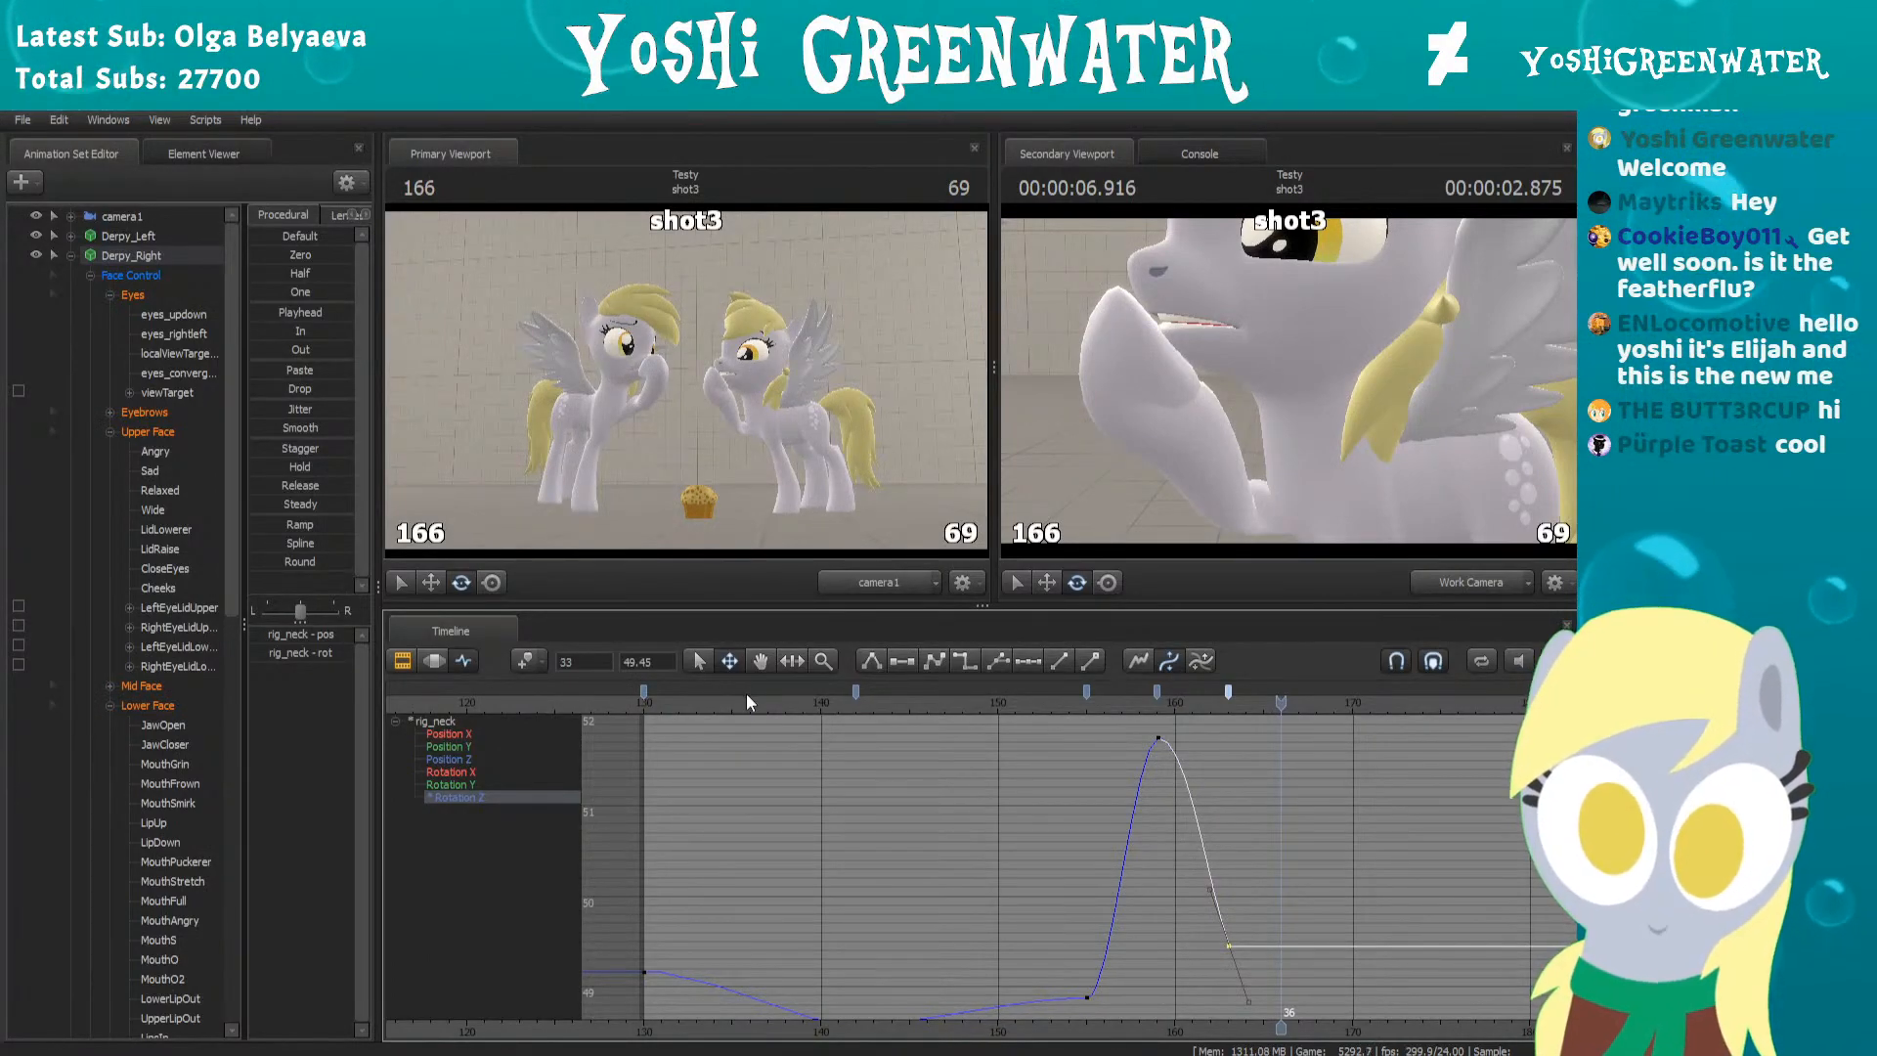
key("space")
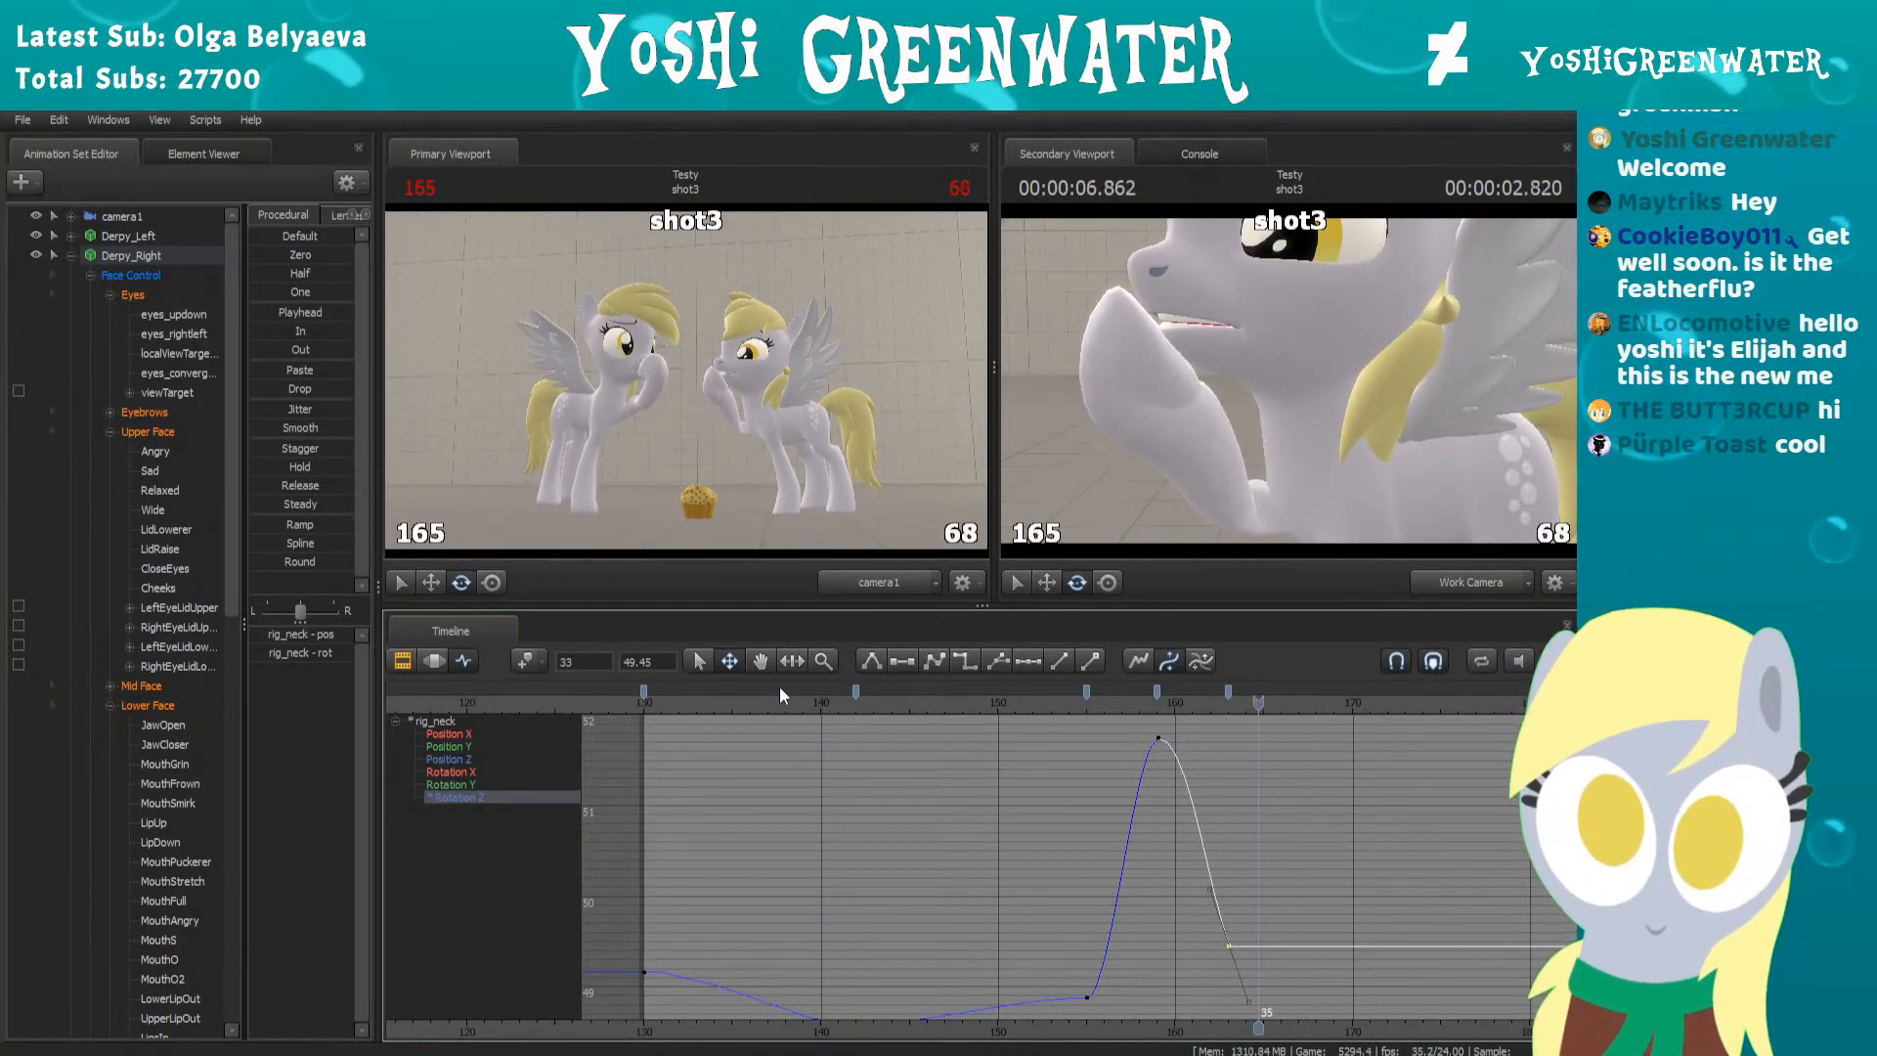
key("space")
left_click_drag(1137, 676, 1188, 668)
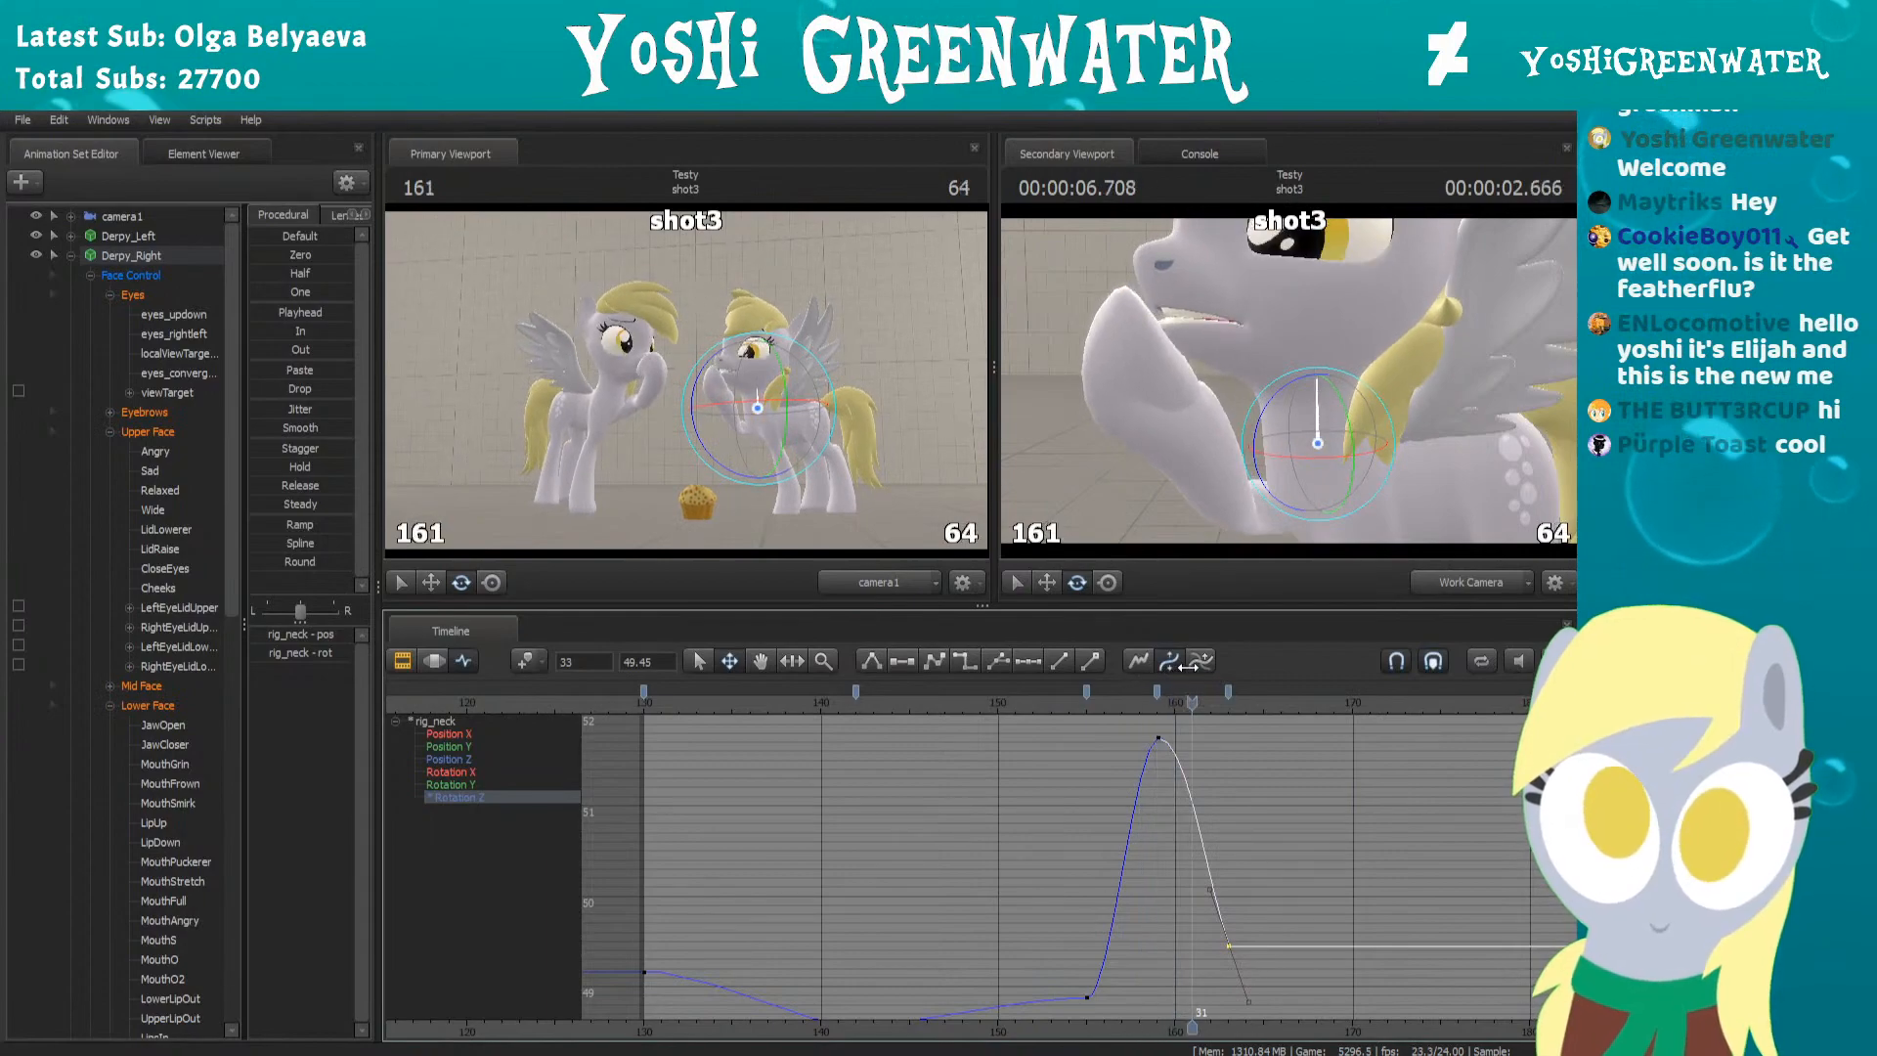
middle_click_drag(1340, 776, 1340, 780)
left_click_drag(1052, 698, 1175, 698)
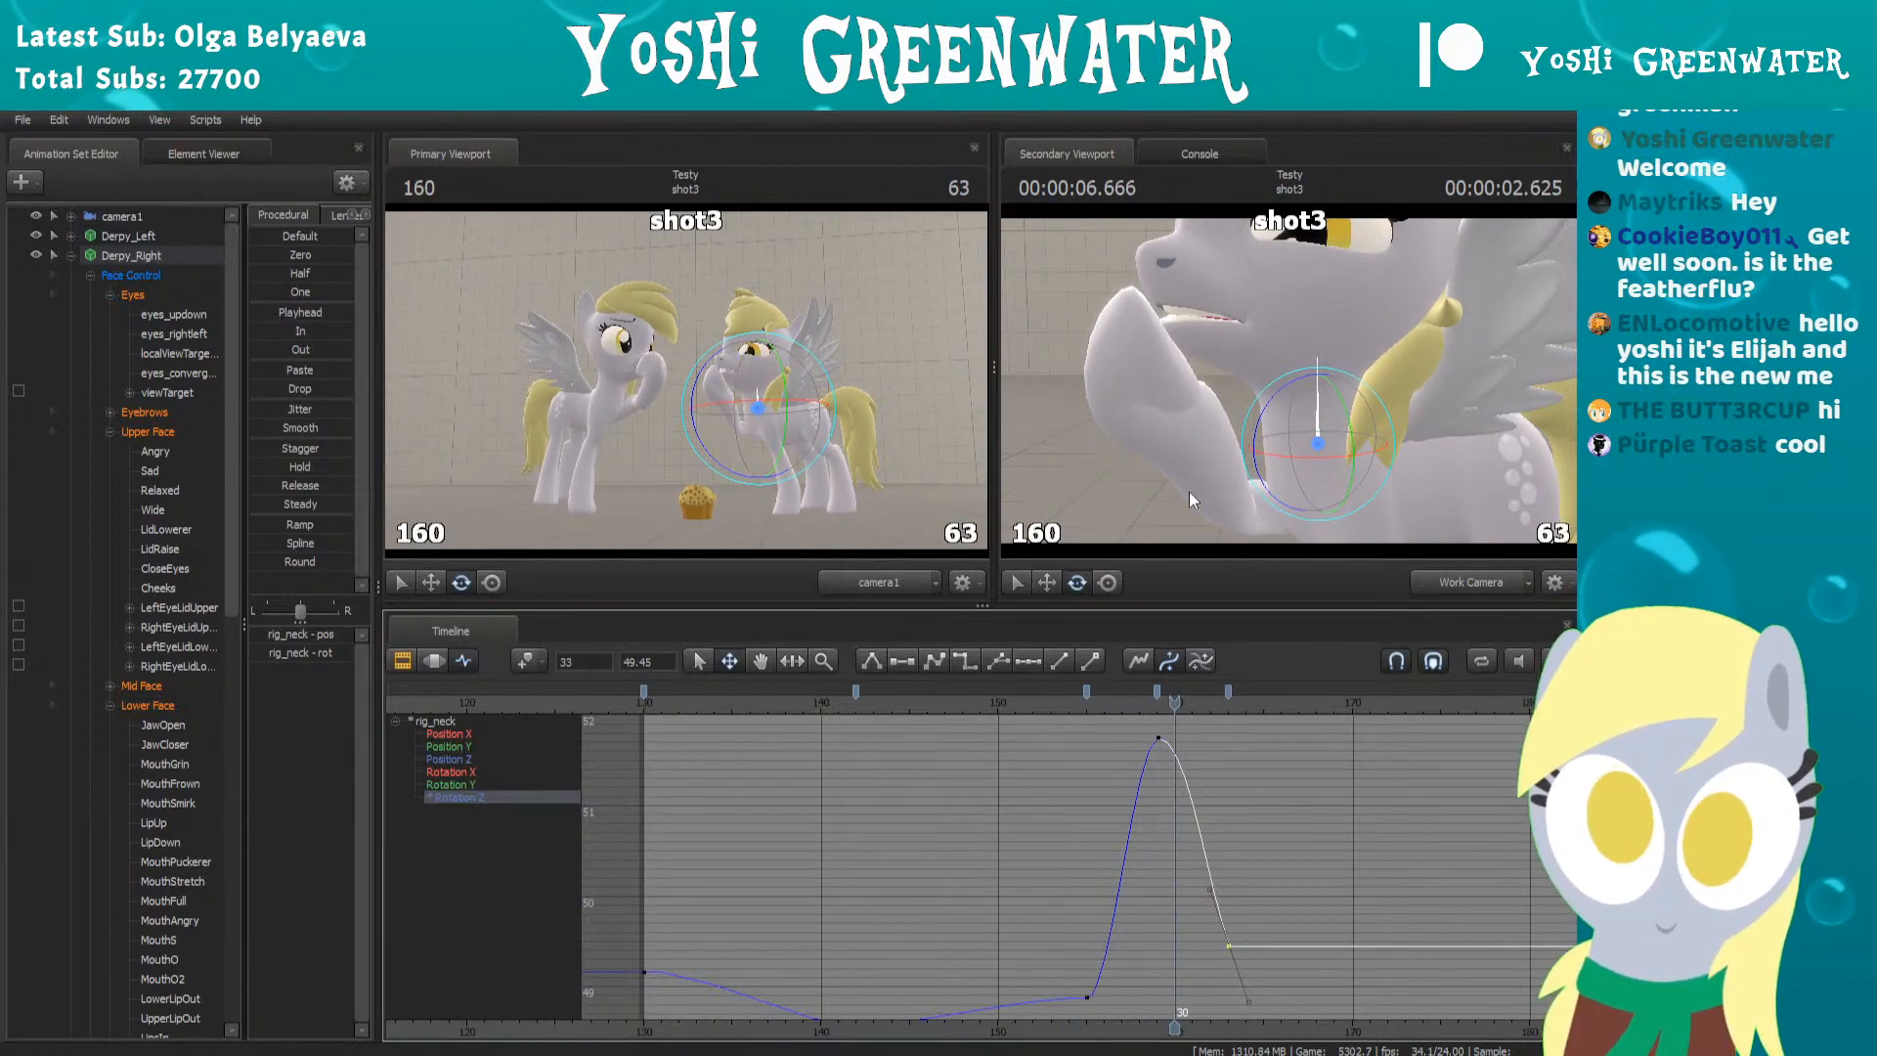
key("s")
left_click_drag(1222, 479, 1259, 477)
key("w")
scroll(1212, 794, "down", 4)
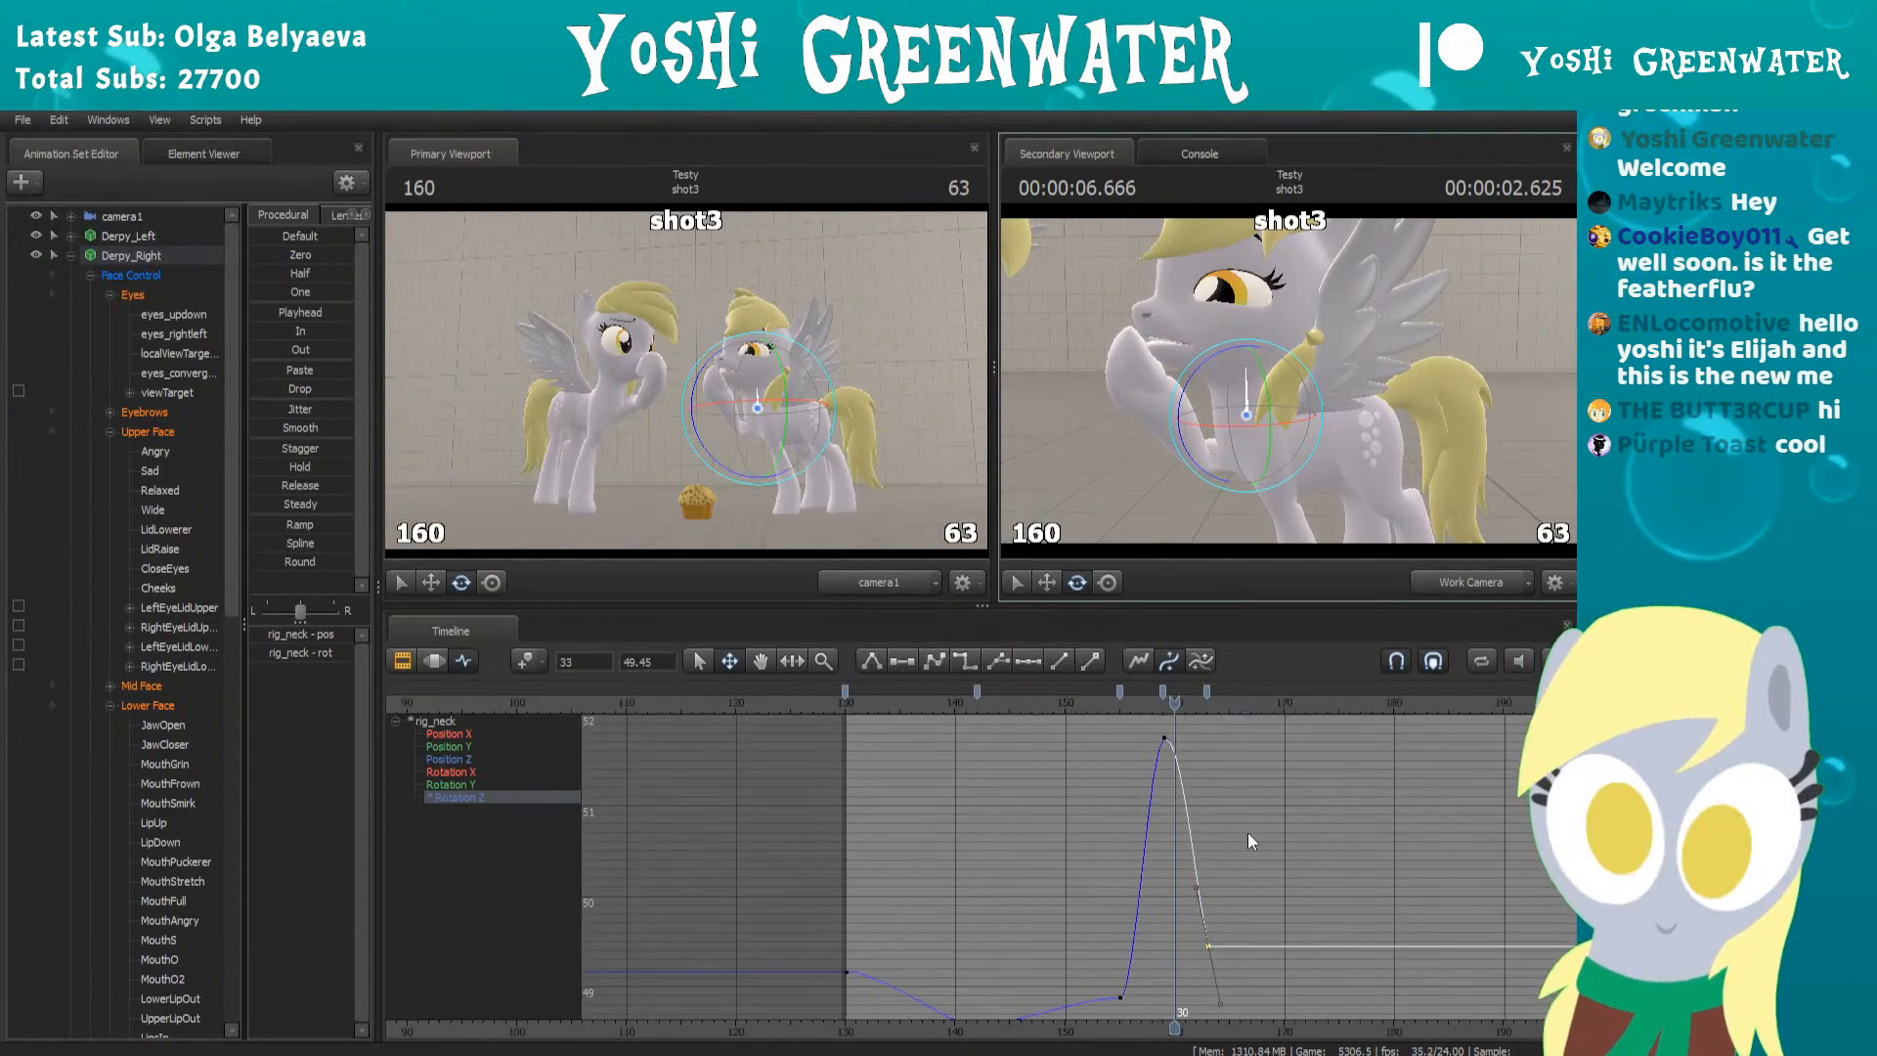
middle_click_drag(1042, 931, 832, 886)
scroll(833, 886, "down", 1)
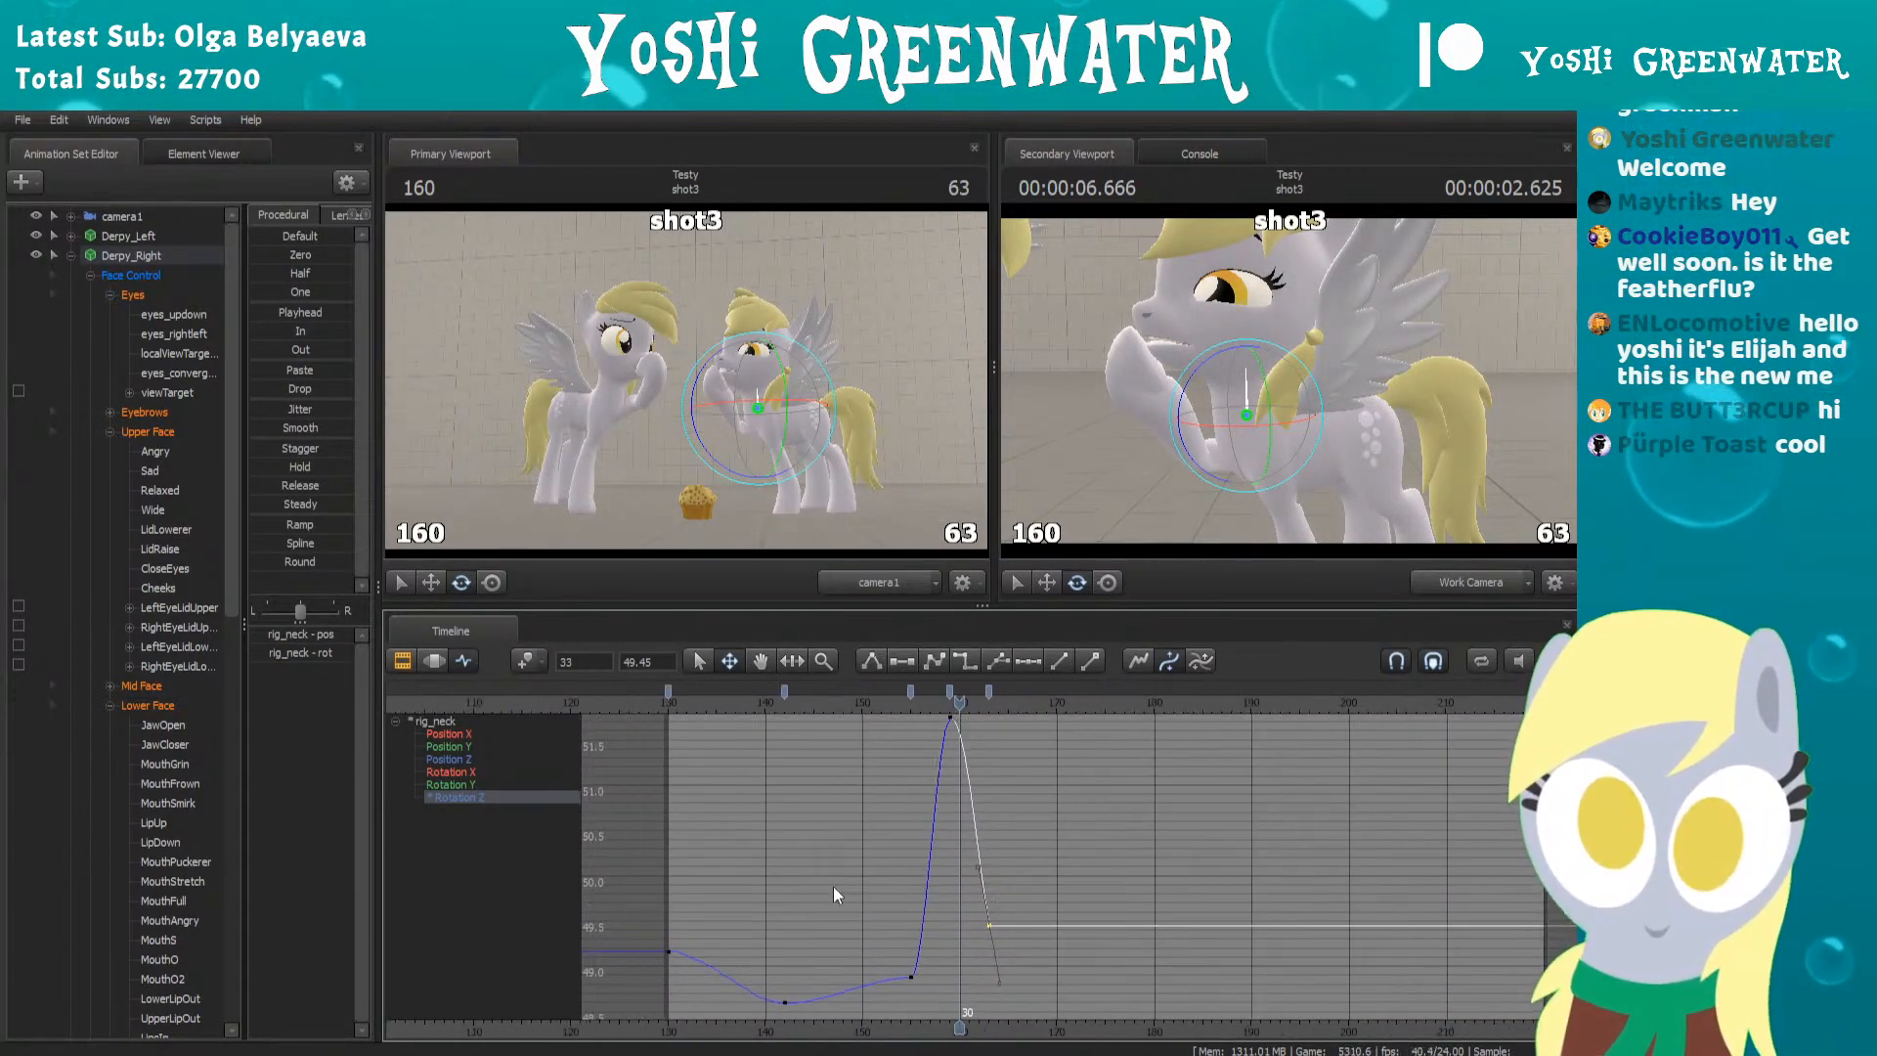
Play back the neck motion and rotate Derpy_Right's rig_neck at frame 172 to add a key there
left_click(889, 703)
key("space")
key("space")
left_click_drag(888, 702, 1076, 699)
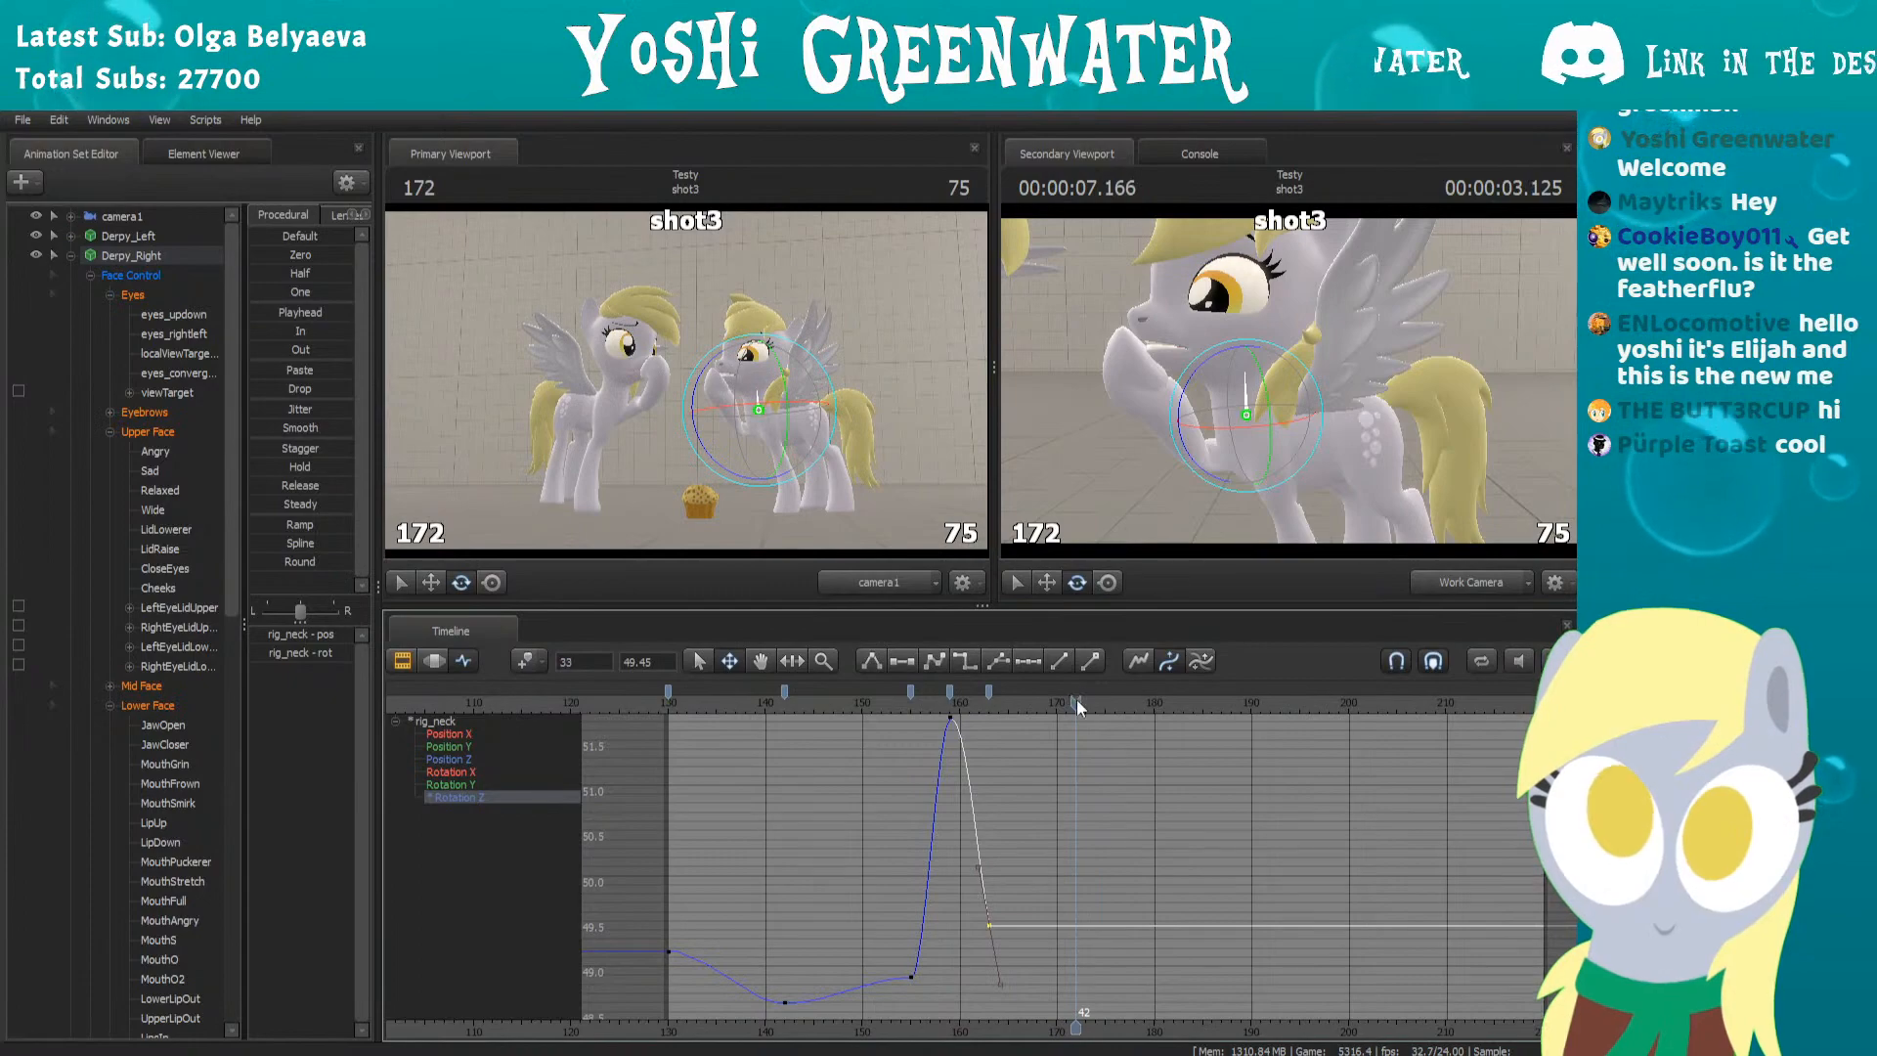
left_click_drag(1208, 373, 1208, 367)
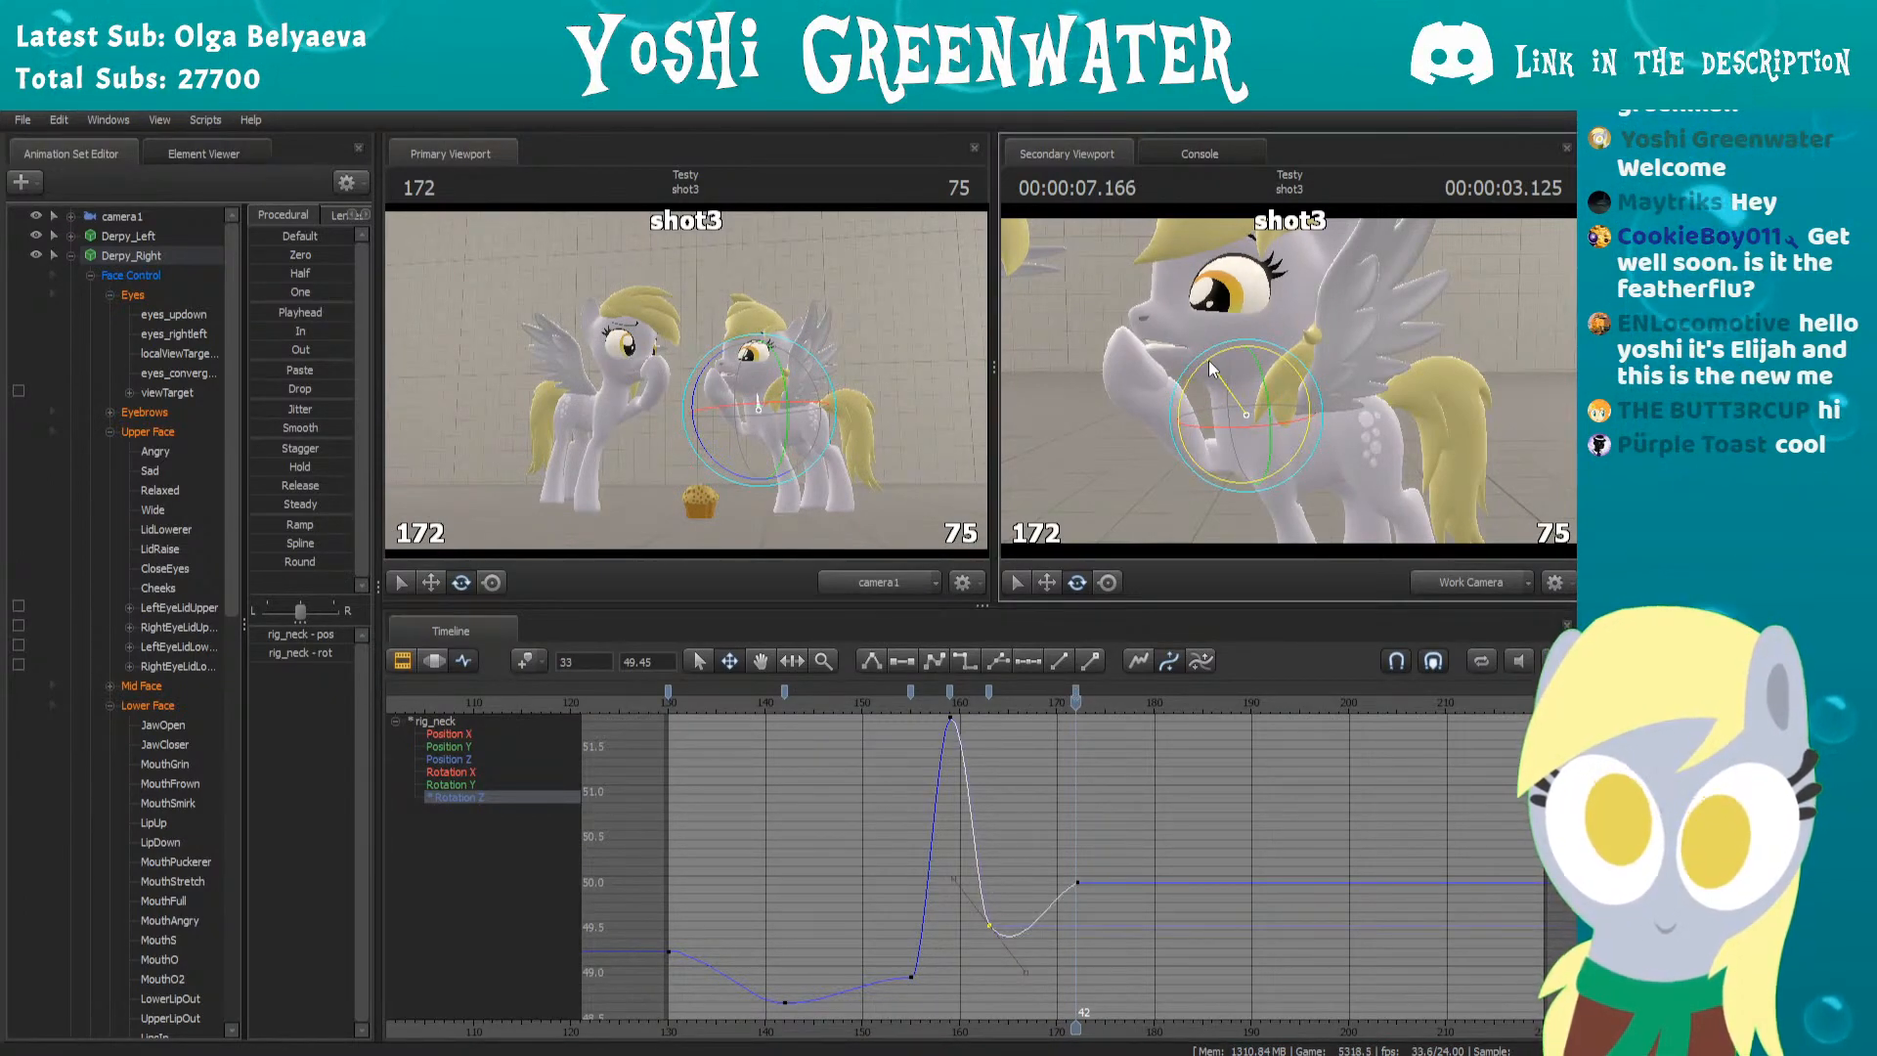
Move the last rig_neck key to frame 174 at a Rotation Z of about 49.41 and flatten the curve at frame 163
left_click_drag(1353, 502, 1231, 381)
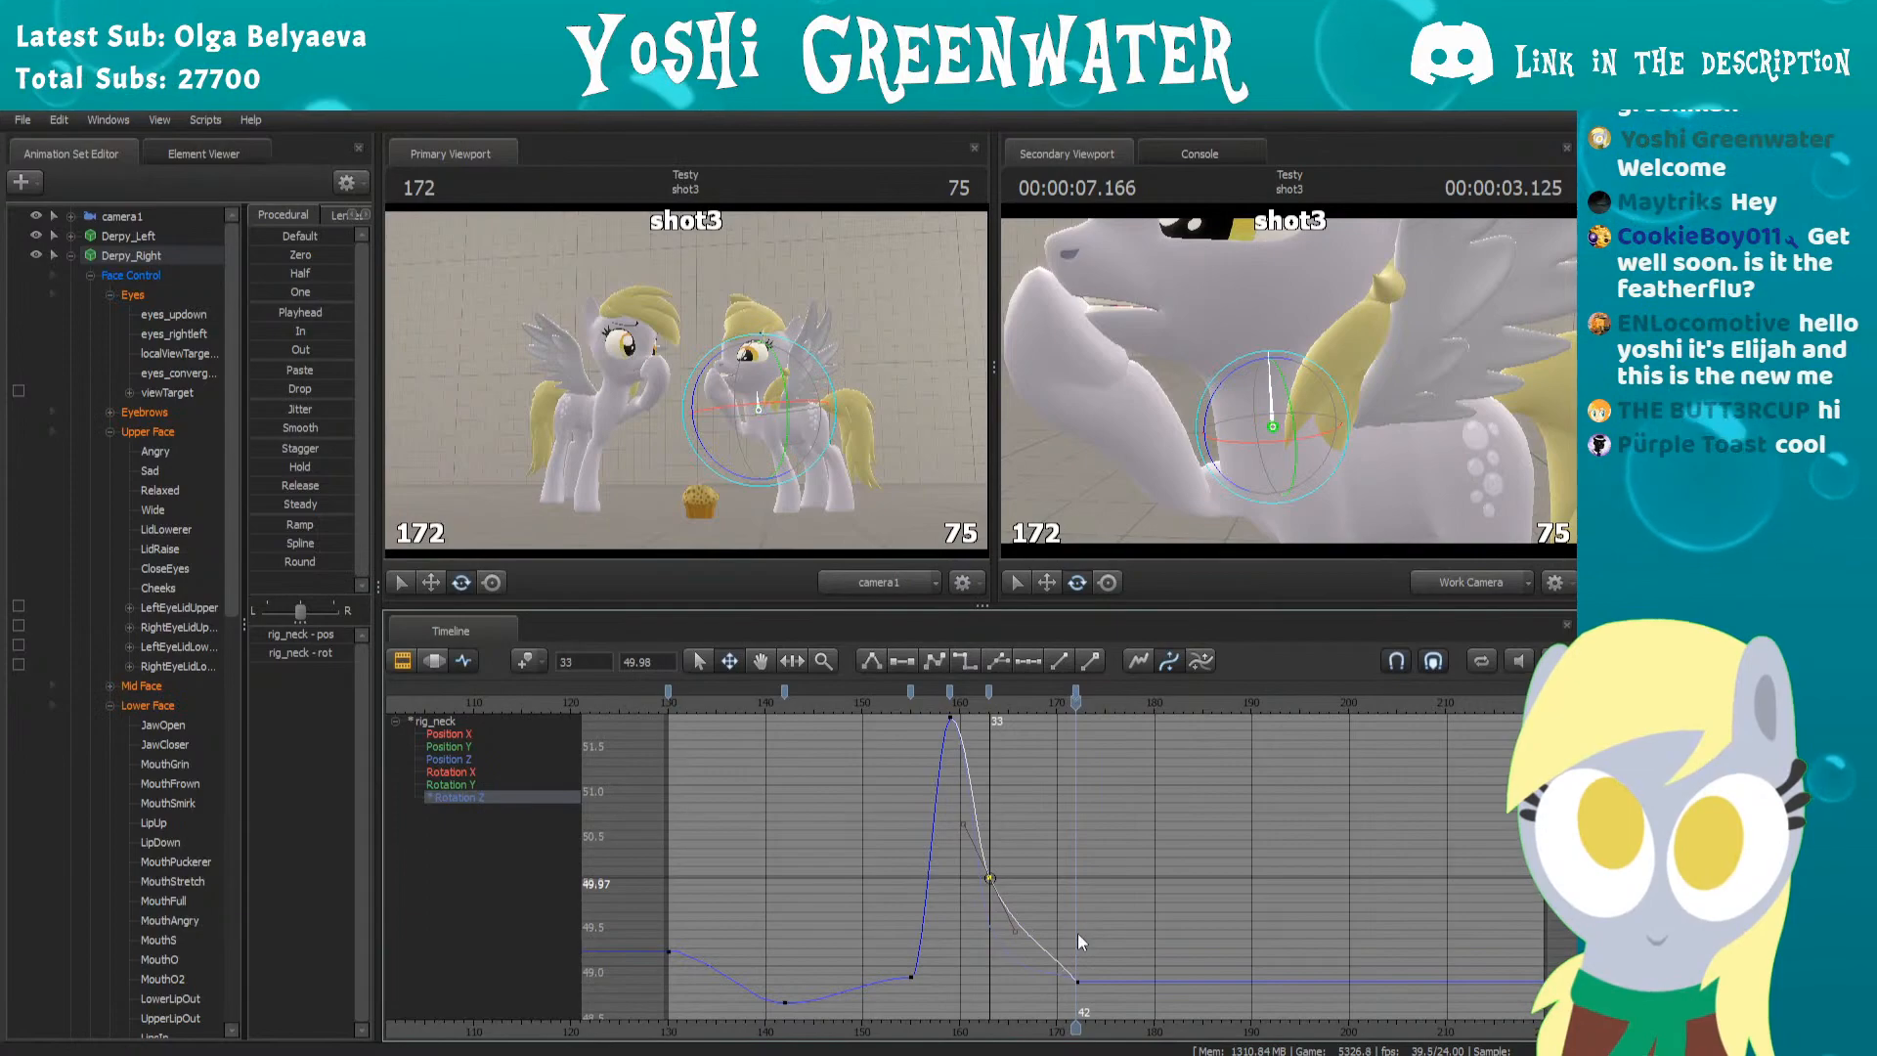
left_click(1074, 692)
left_click_drag(1073, 980, 1083, 926)
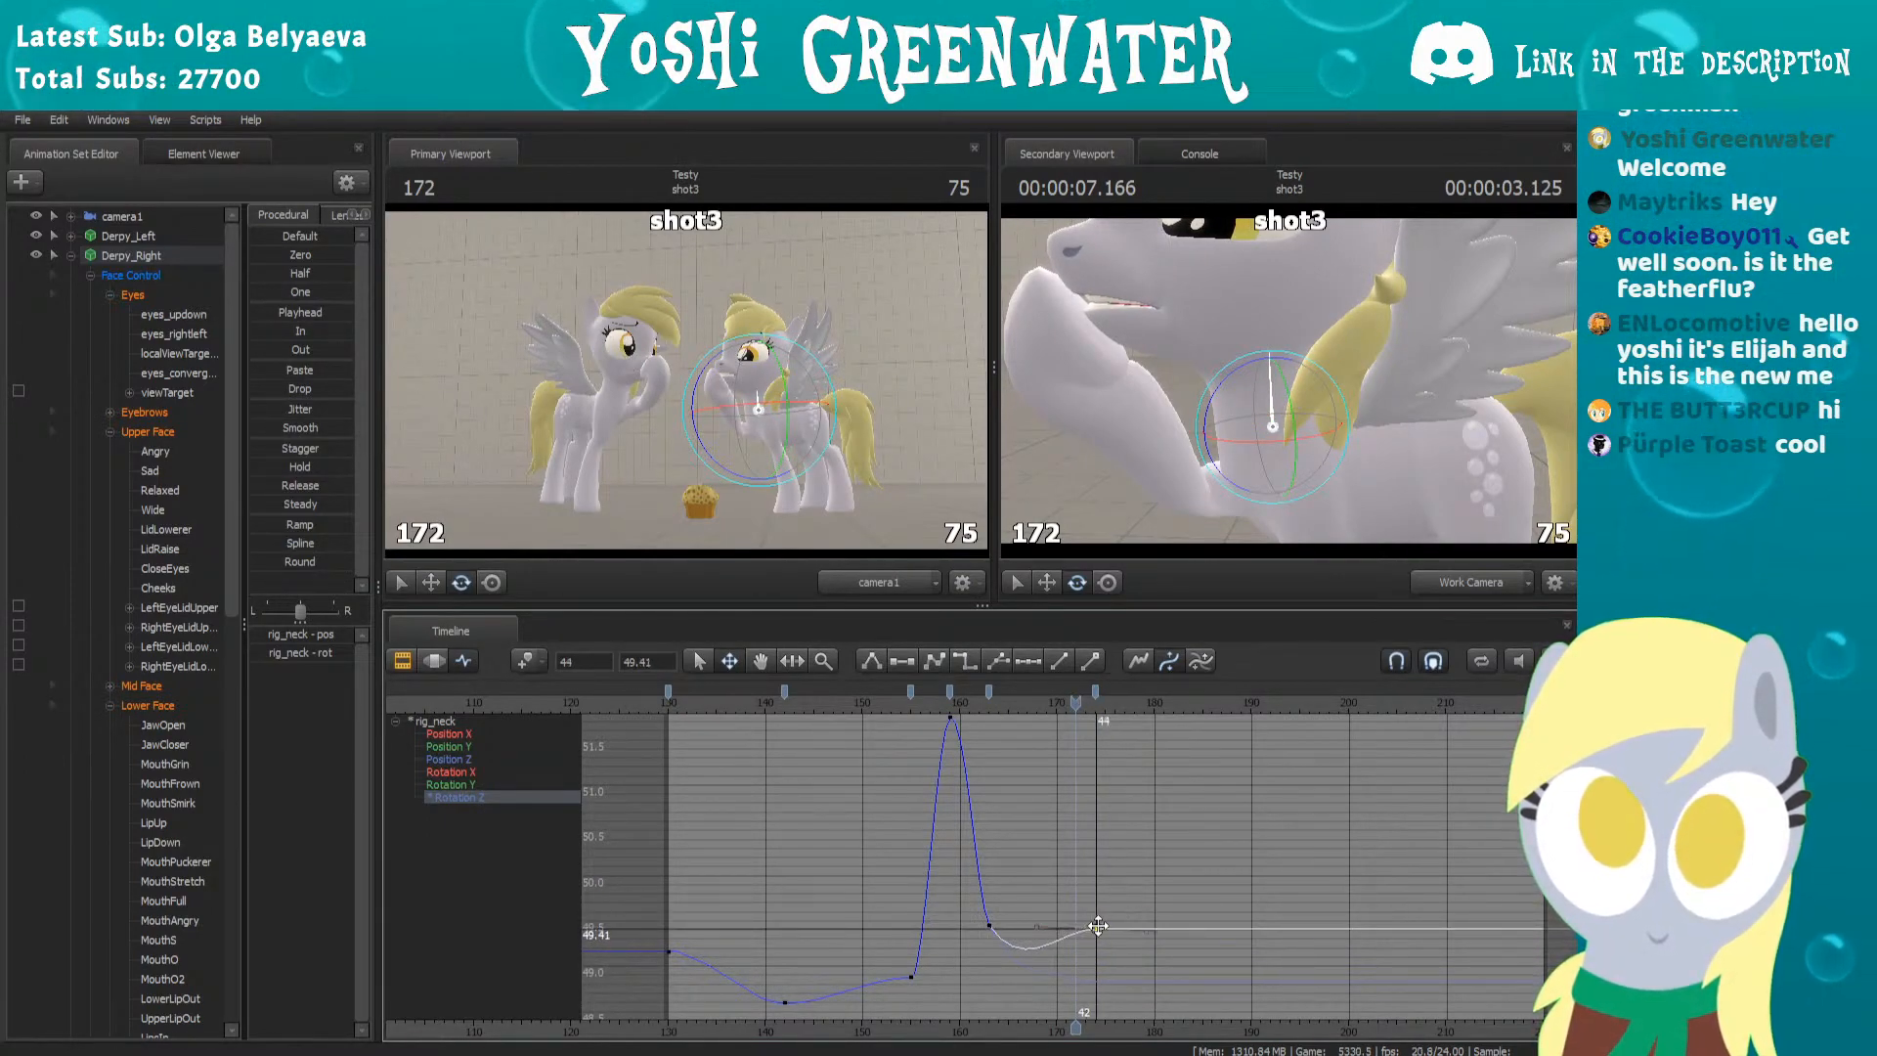
left_click(991, 698)
left_click(989, 694)
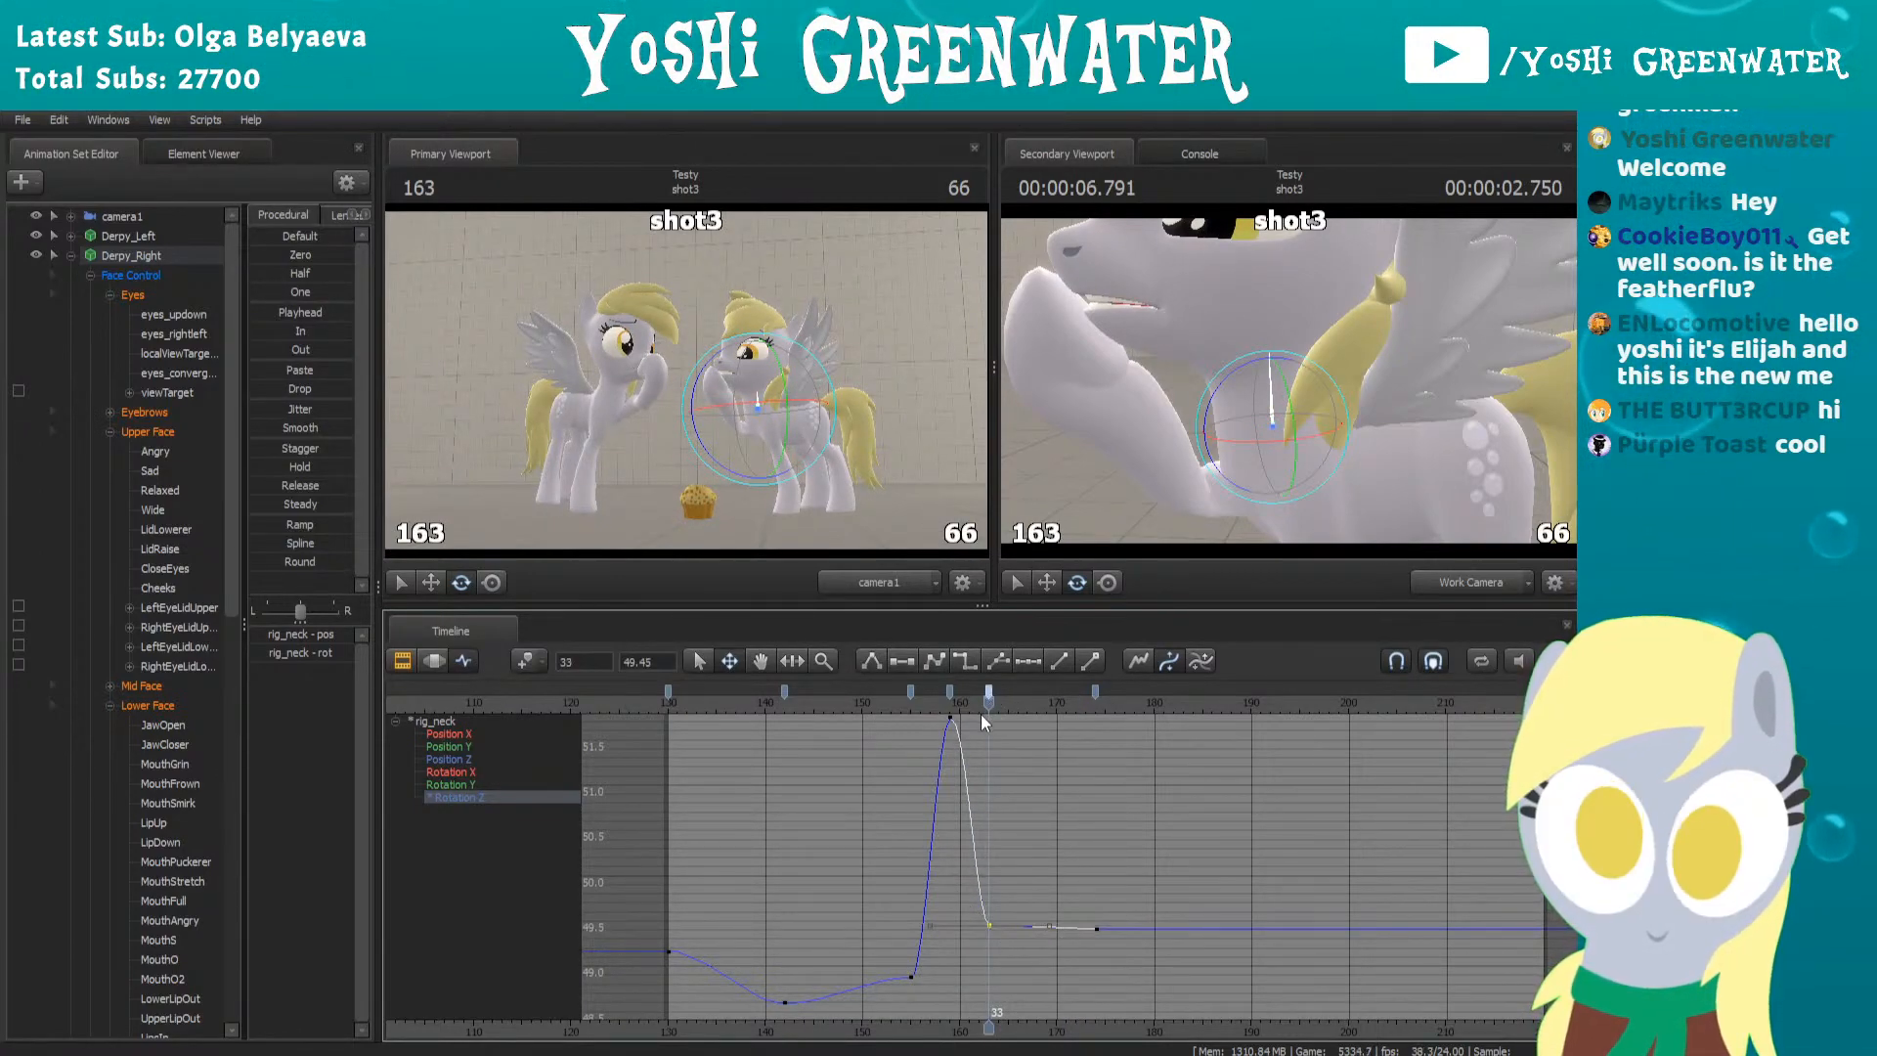
Play back the neck settling and move the last rig_neck key to frame 166
left_click(875, 701)
key("space")
left_click(1015, 696)
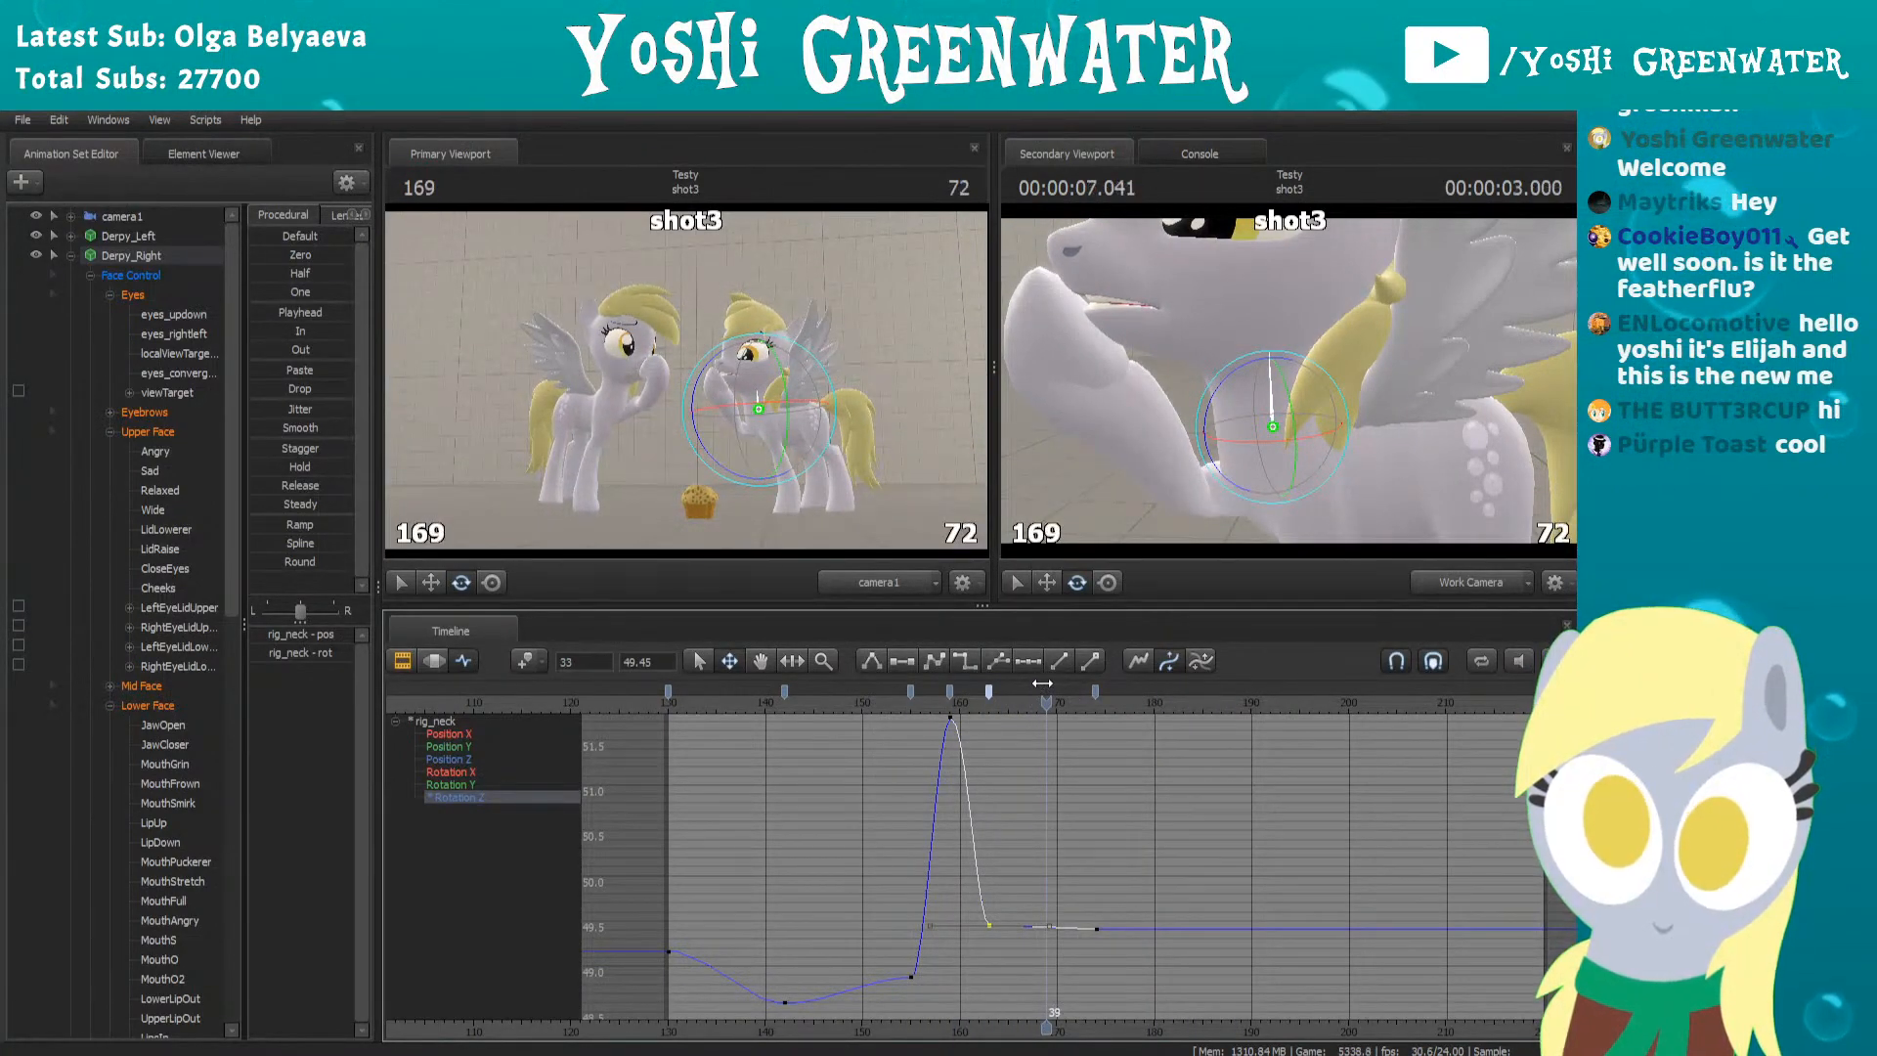
left_click(1094, 690)
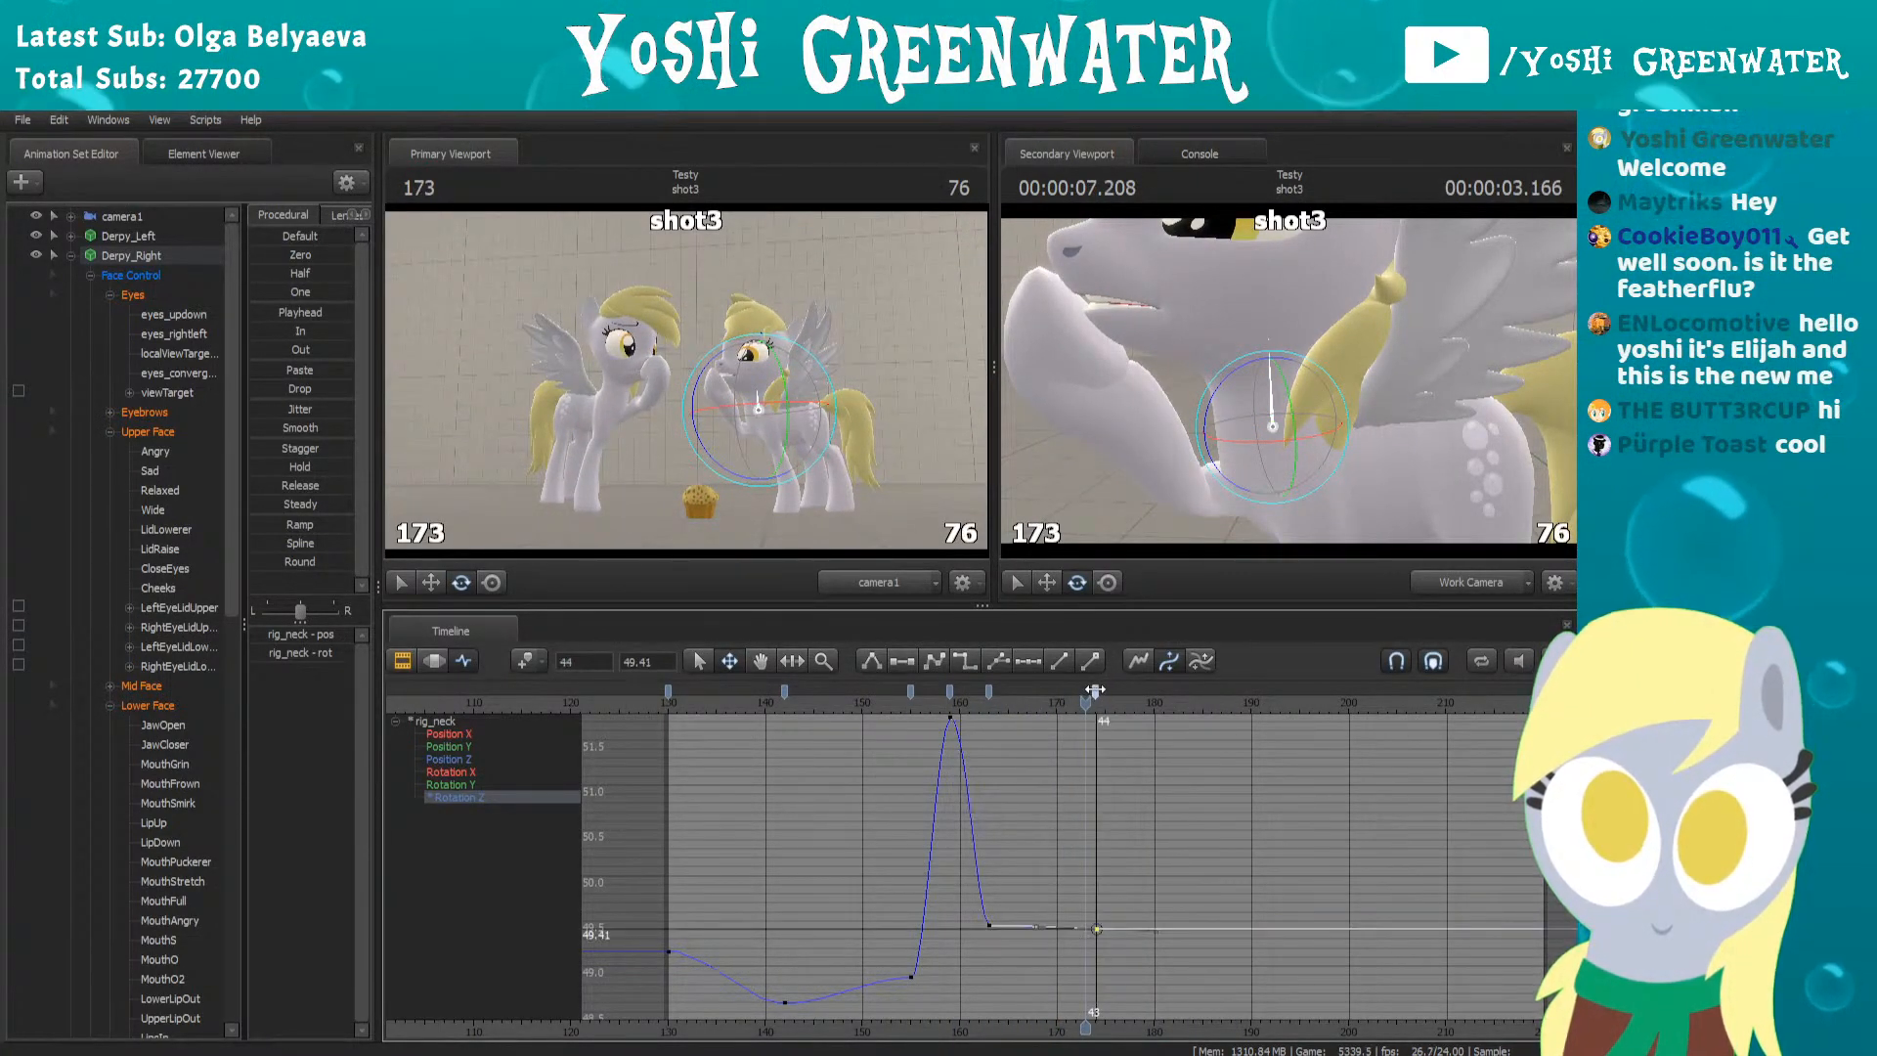
left_click(920, 701)
key("space")
key("space")
left_click_drag(936, 701, 987, 702)
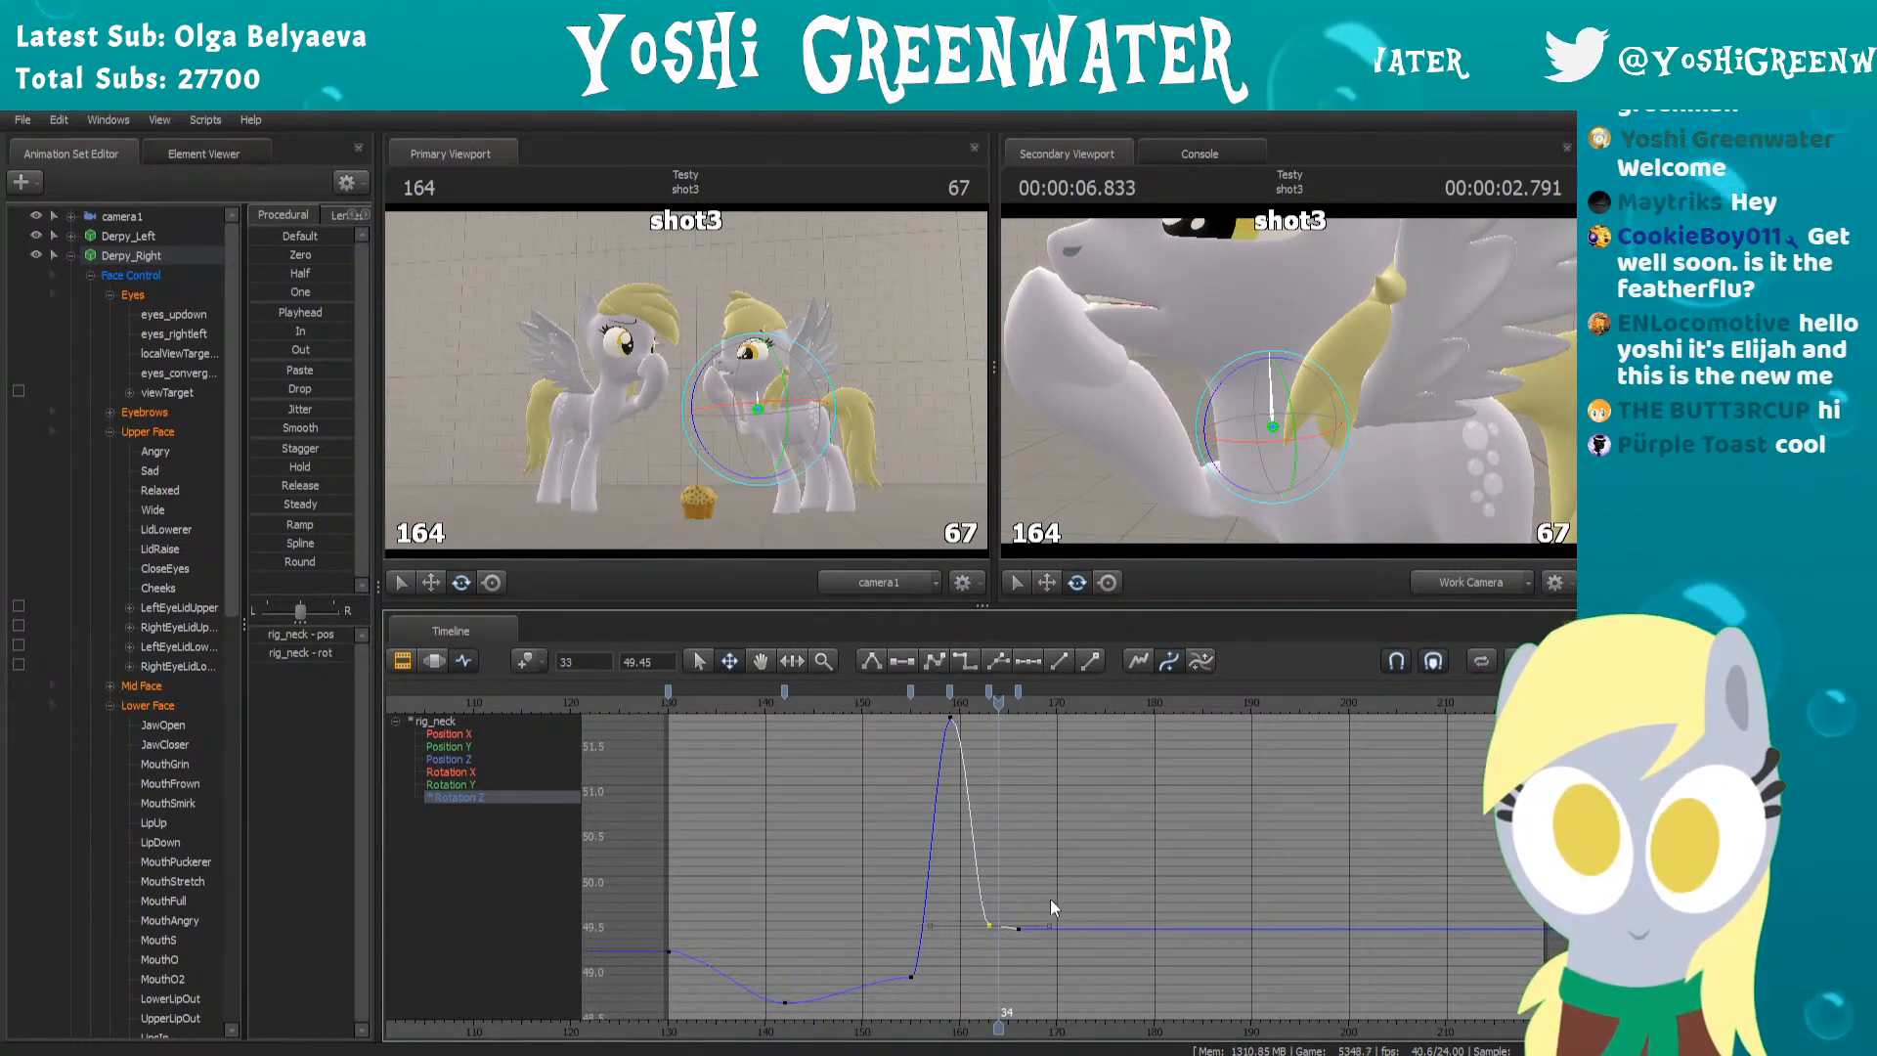
Check the neck motion around frame 163, move the last rig_neck key to frame 167 and replay the motion
scroll(1046, 905, "up", 3)
left_click_drag(911, 689, 956, 687)
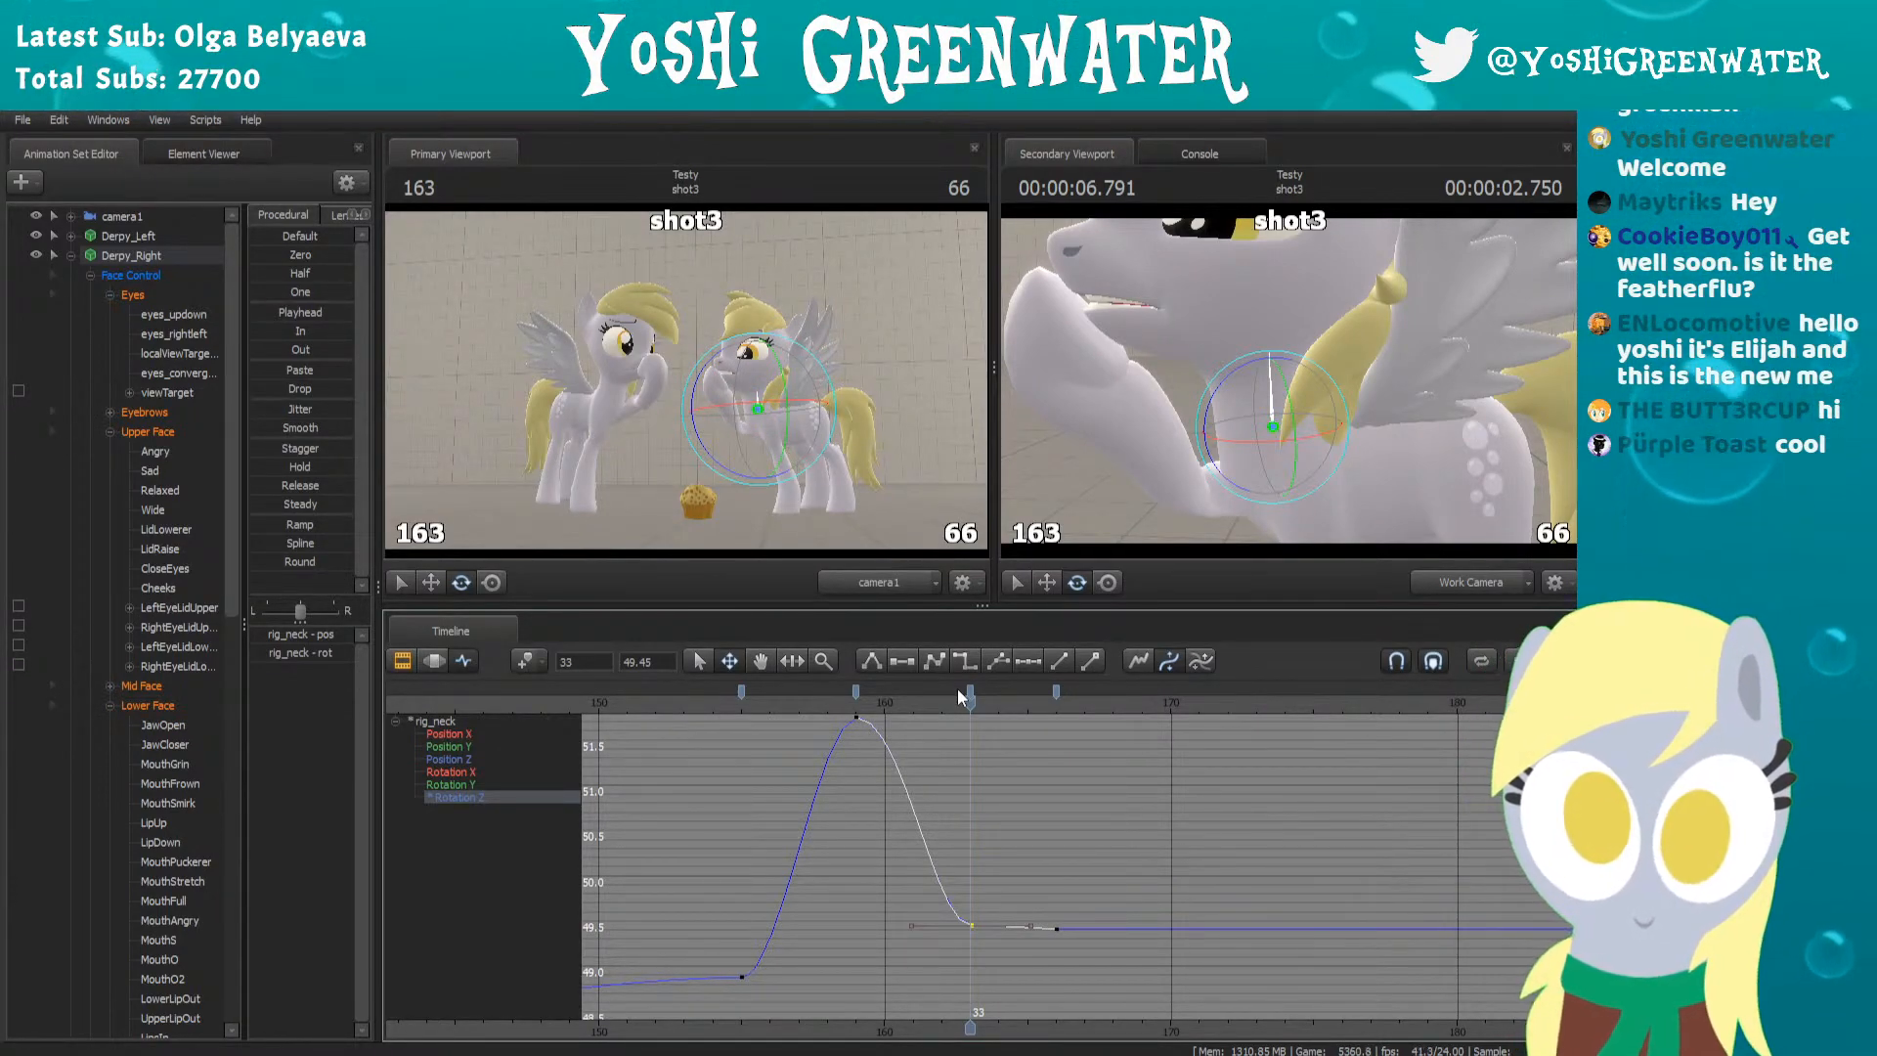
left_click_drag(924, 694, 629, 731)
middle_click_drag(824, 1015, 928, 1031)
left_click_drag(790, 695, 685, 633)
key("space")
key("space")
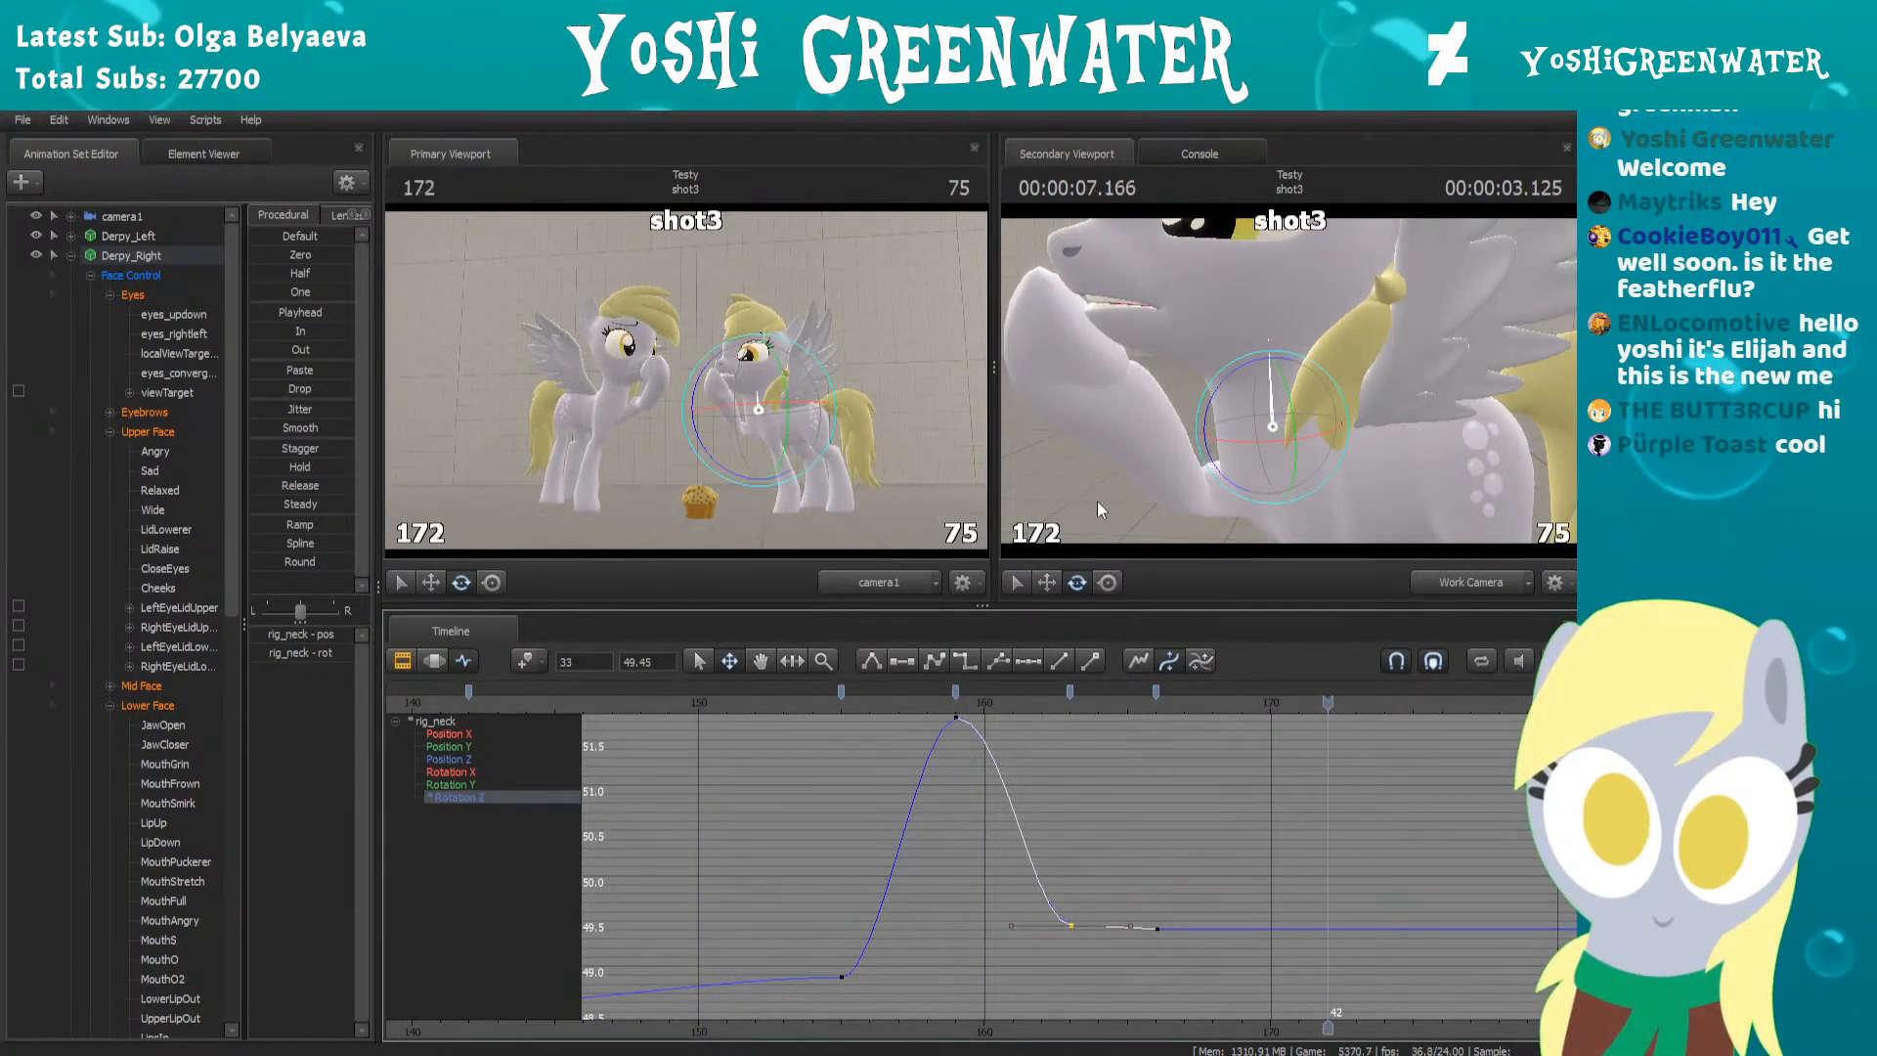
left_click_drag(1042, 691, 1118, 689)
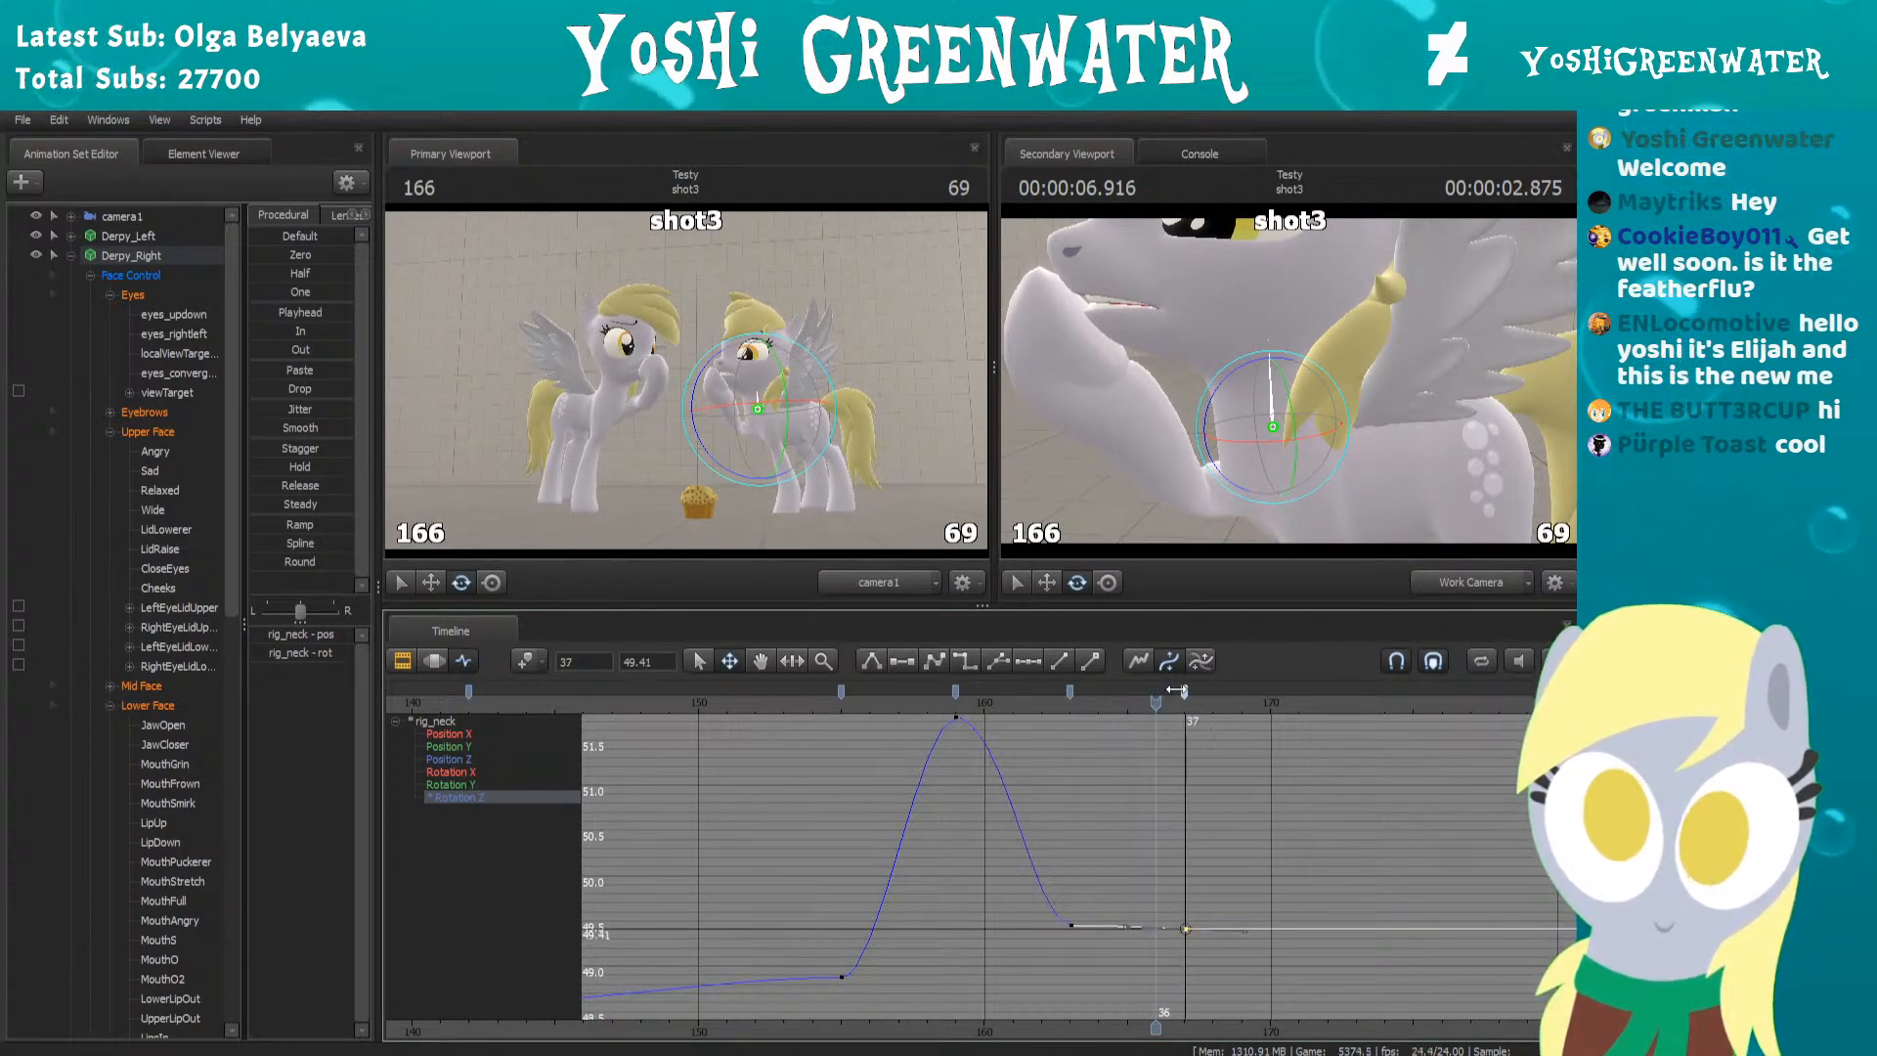
left_click_drag(1157, 696, 823, 713)
key("space")
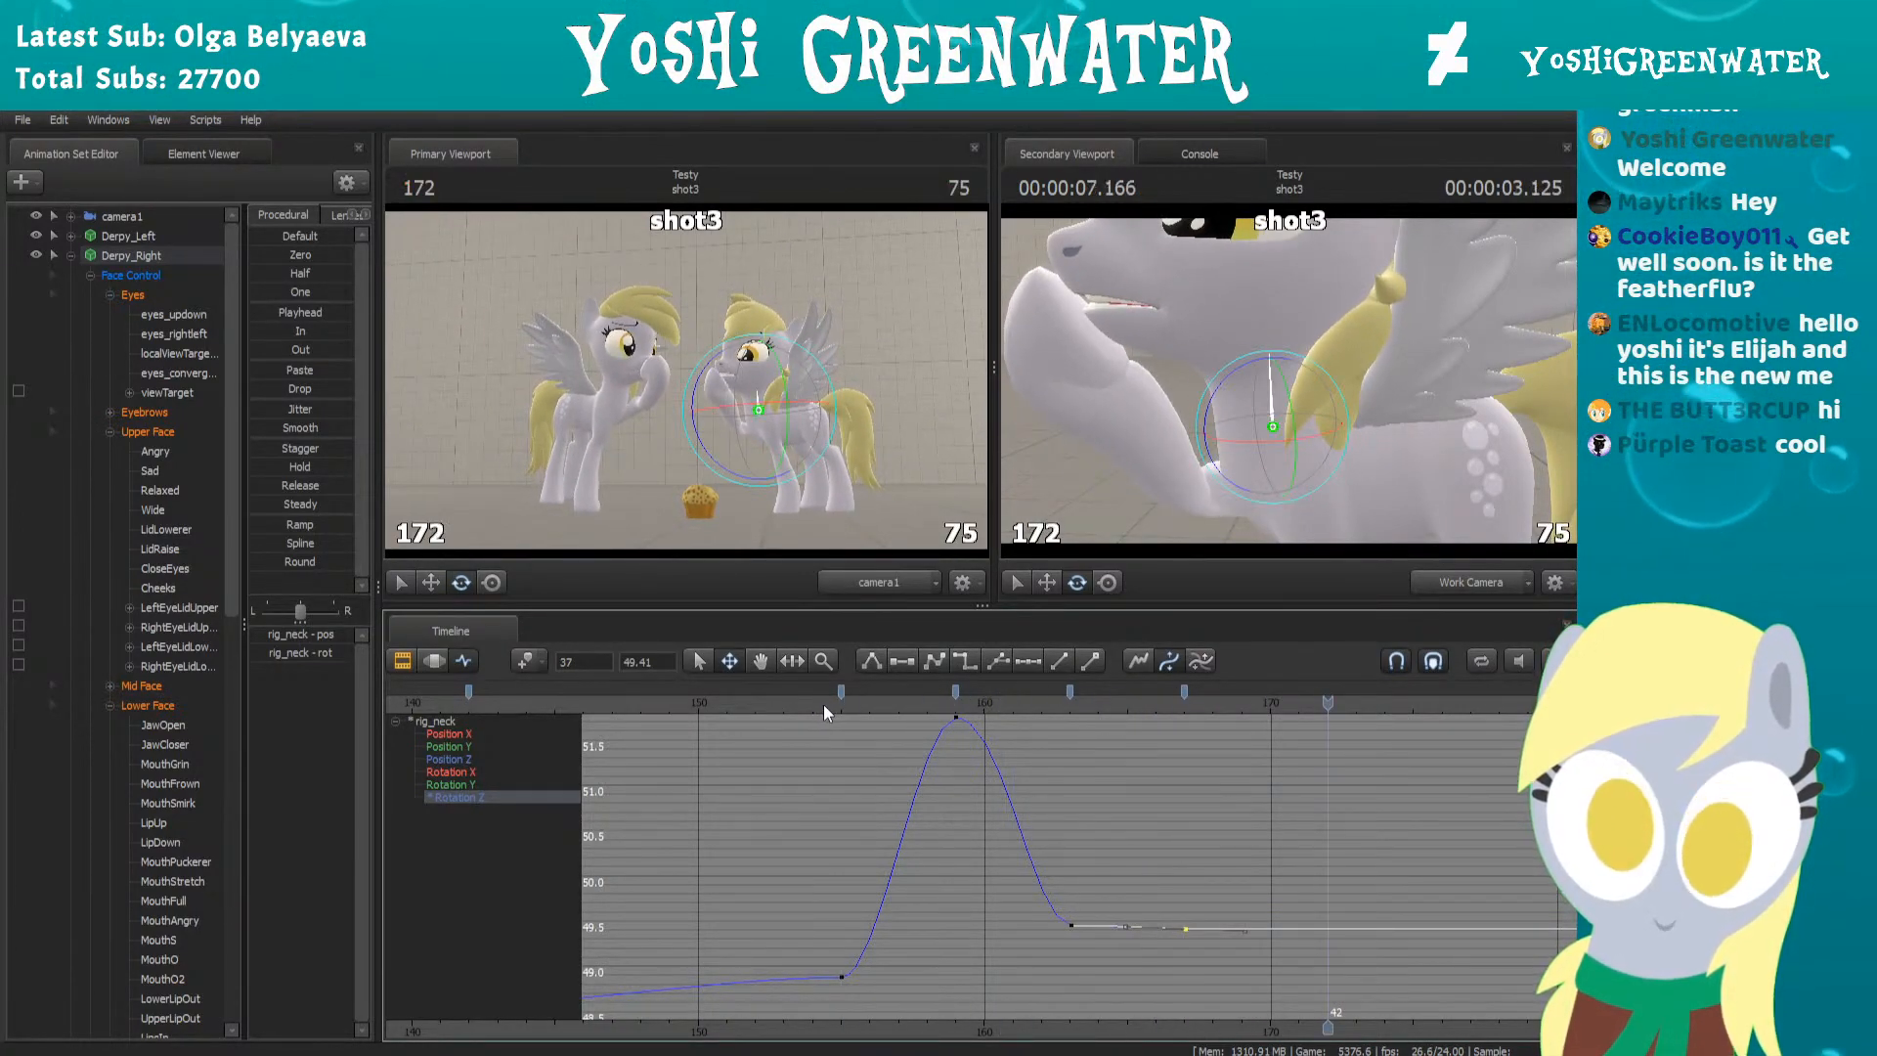
left_click(783, 706)
key("space")
Raise rig_neck's Rotation Z peak at frame 159 to about 52.41 and play back the stronger neck movement
left_click_drag(780, 705, 953, 716)
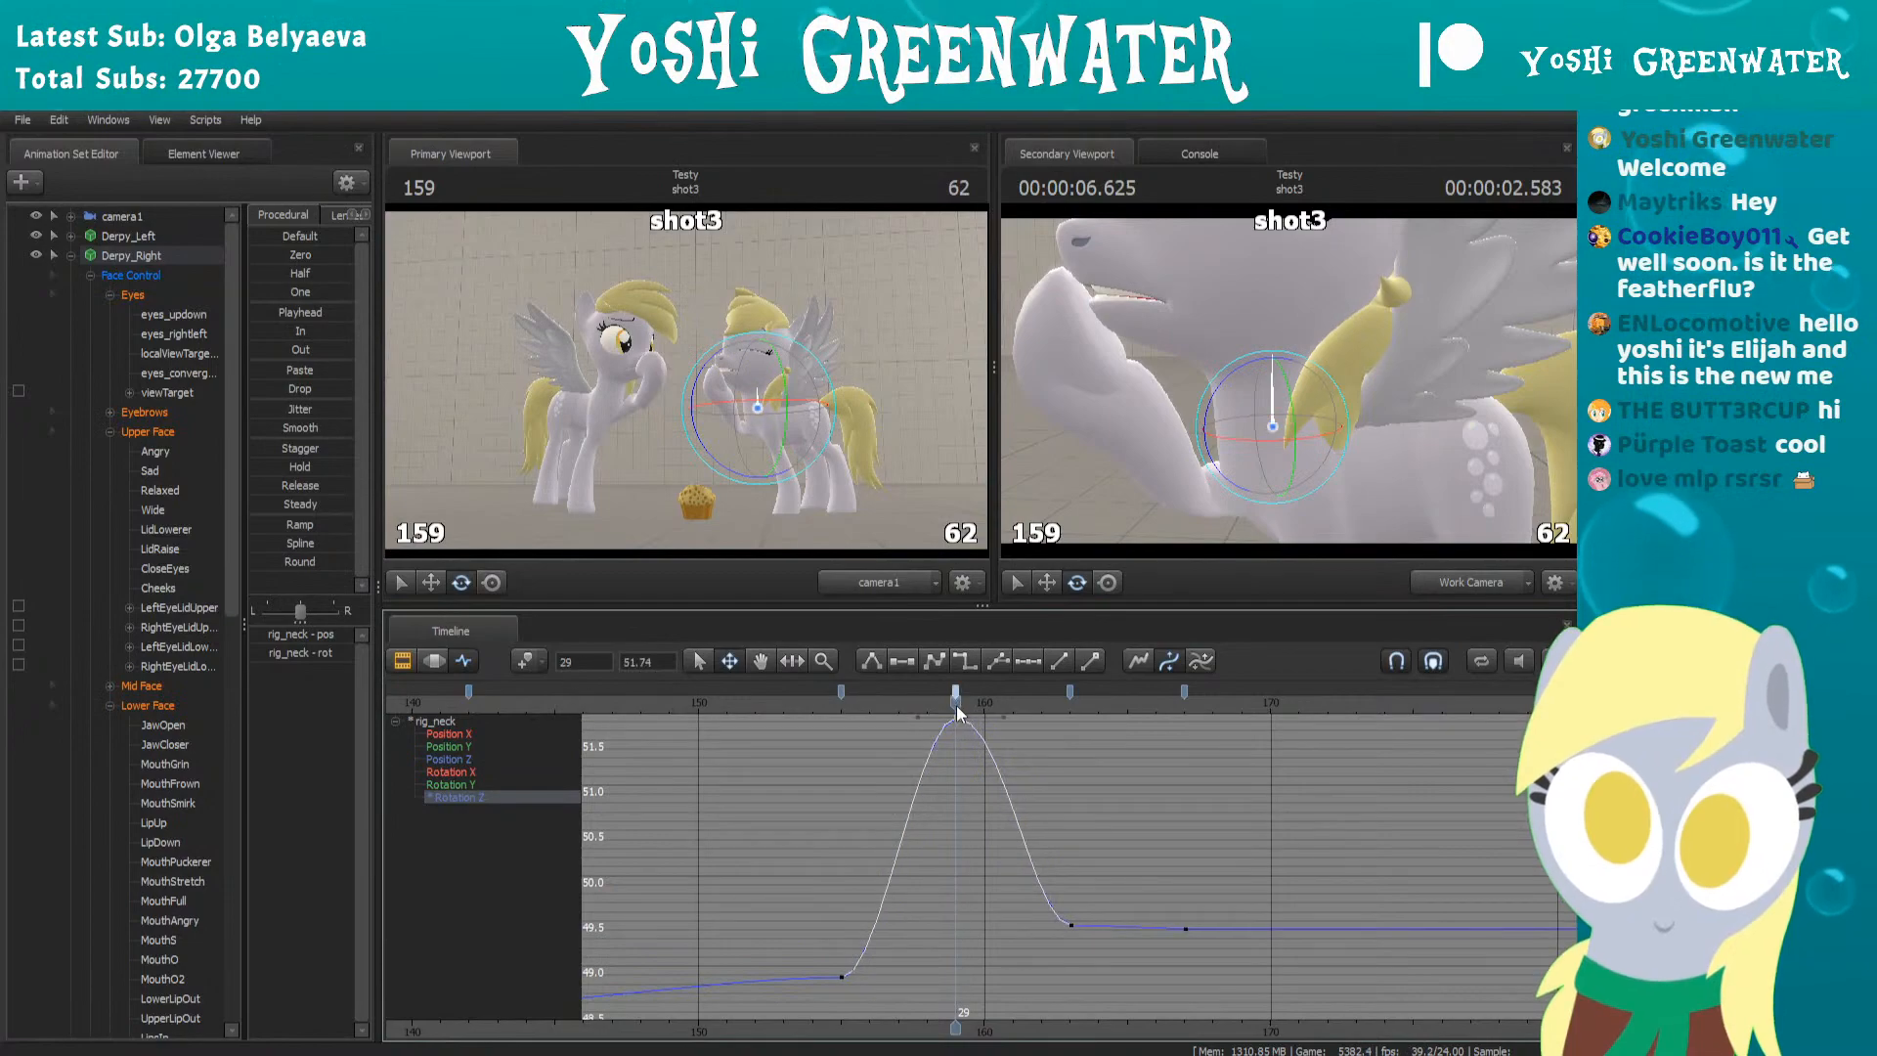
left_click_drag(963, 677, 964, 654)
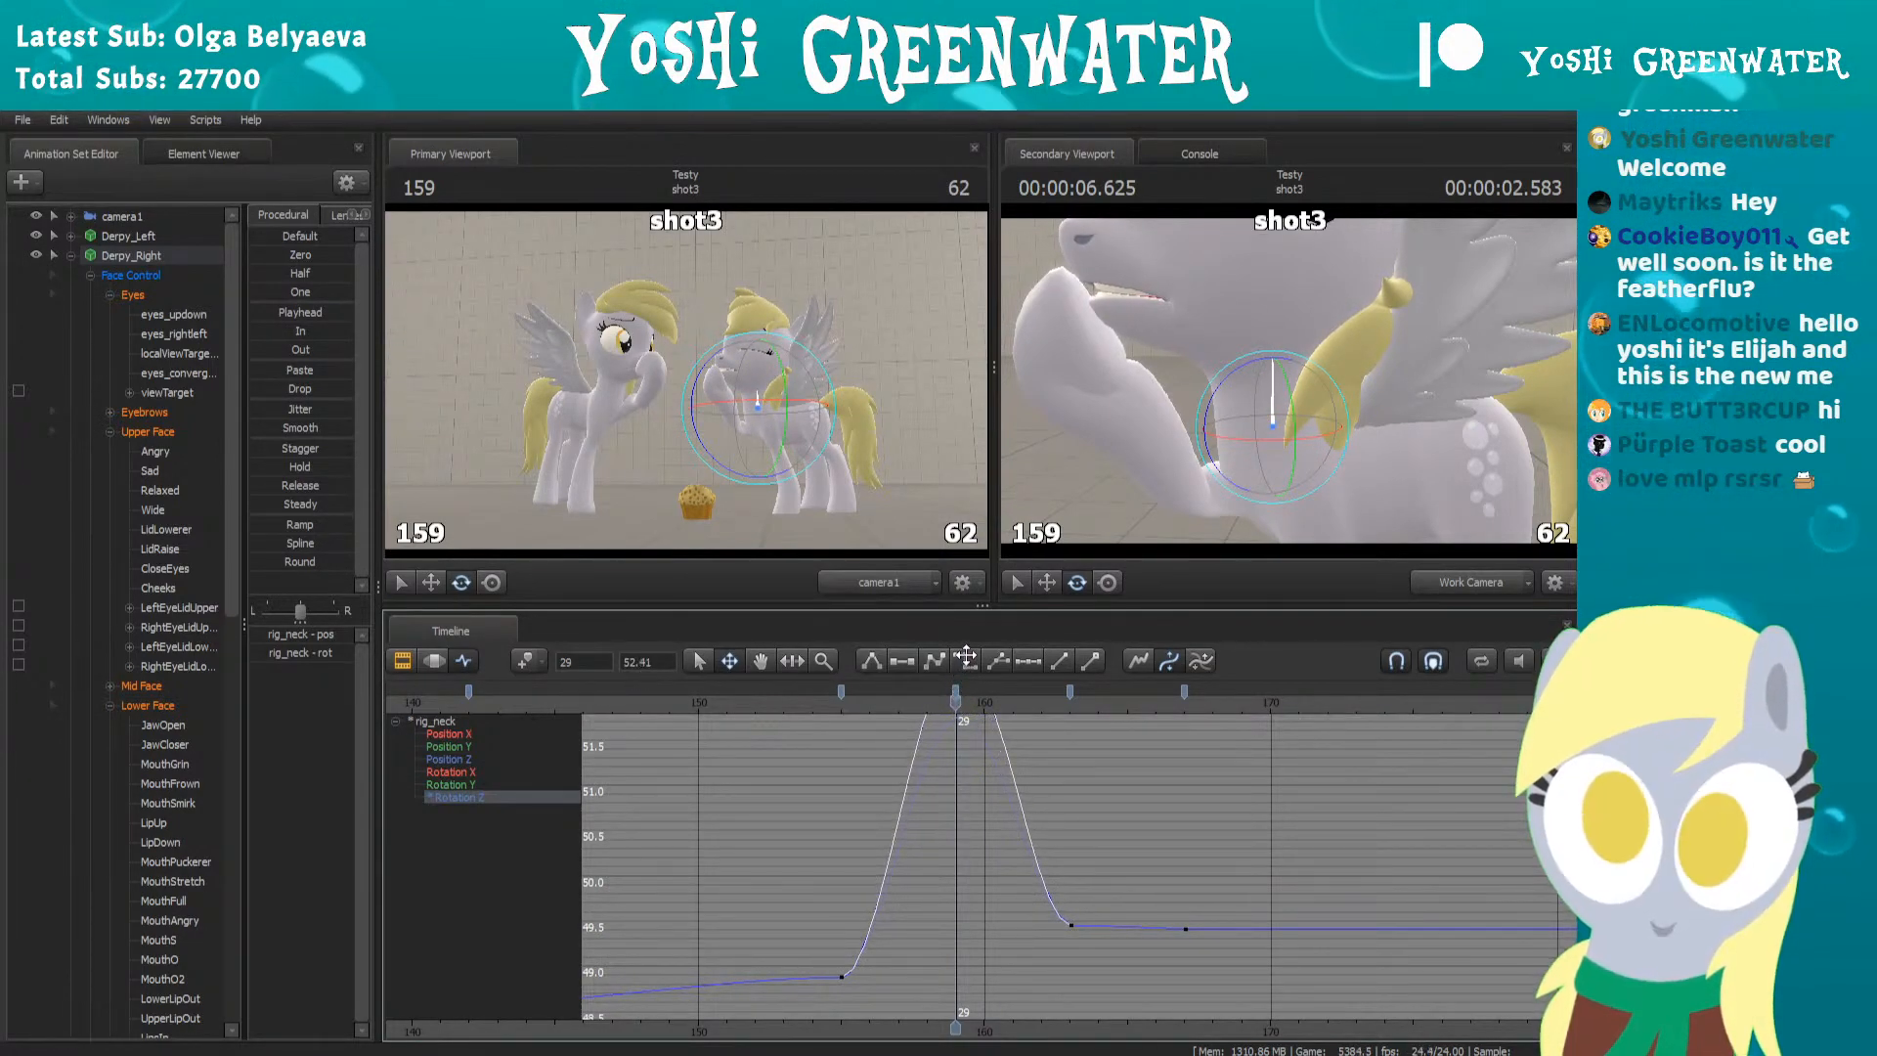
scroll(929, 802, "down", 3)
middle_click_drag(894, 785, 898, 904)
scroll(887, 840, "down", 2)
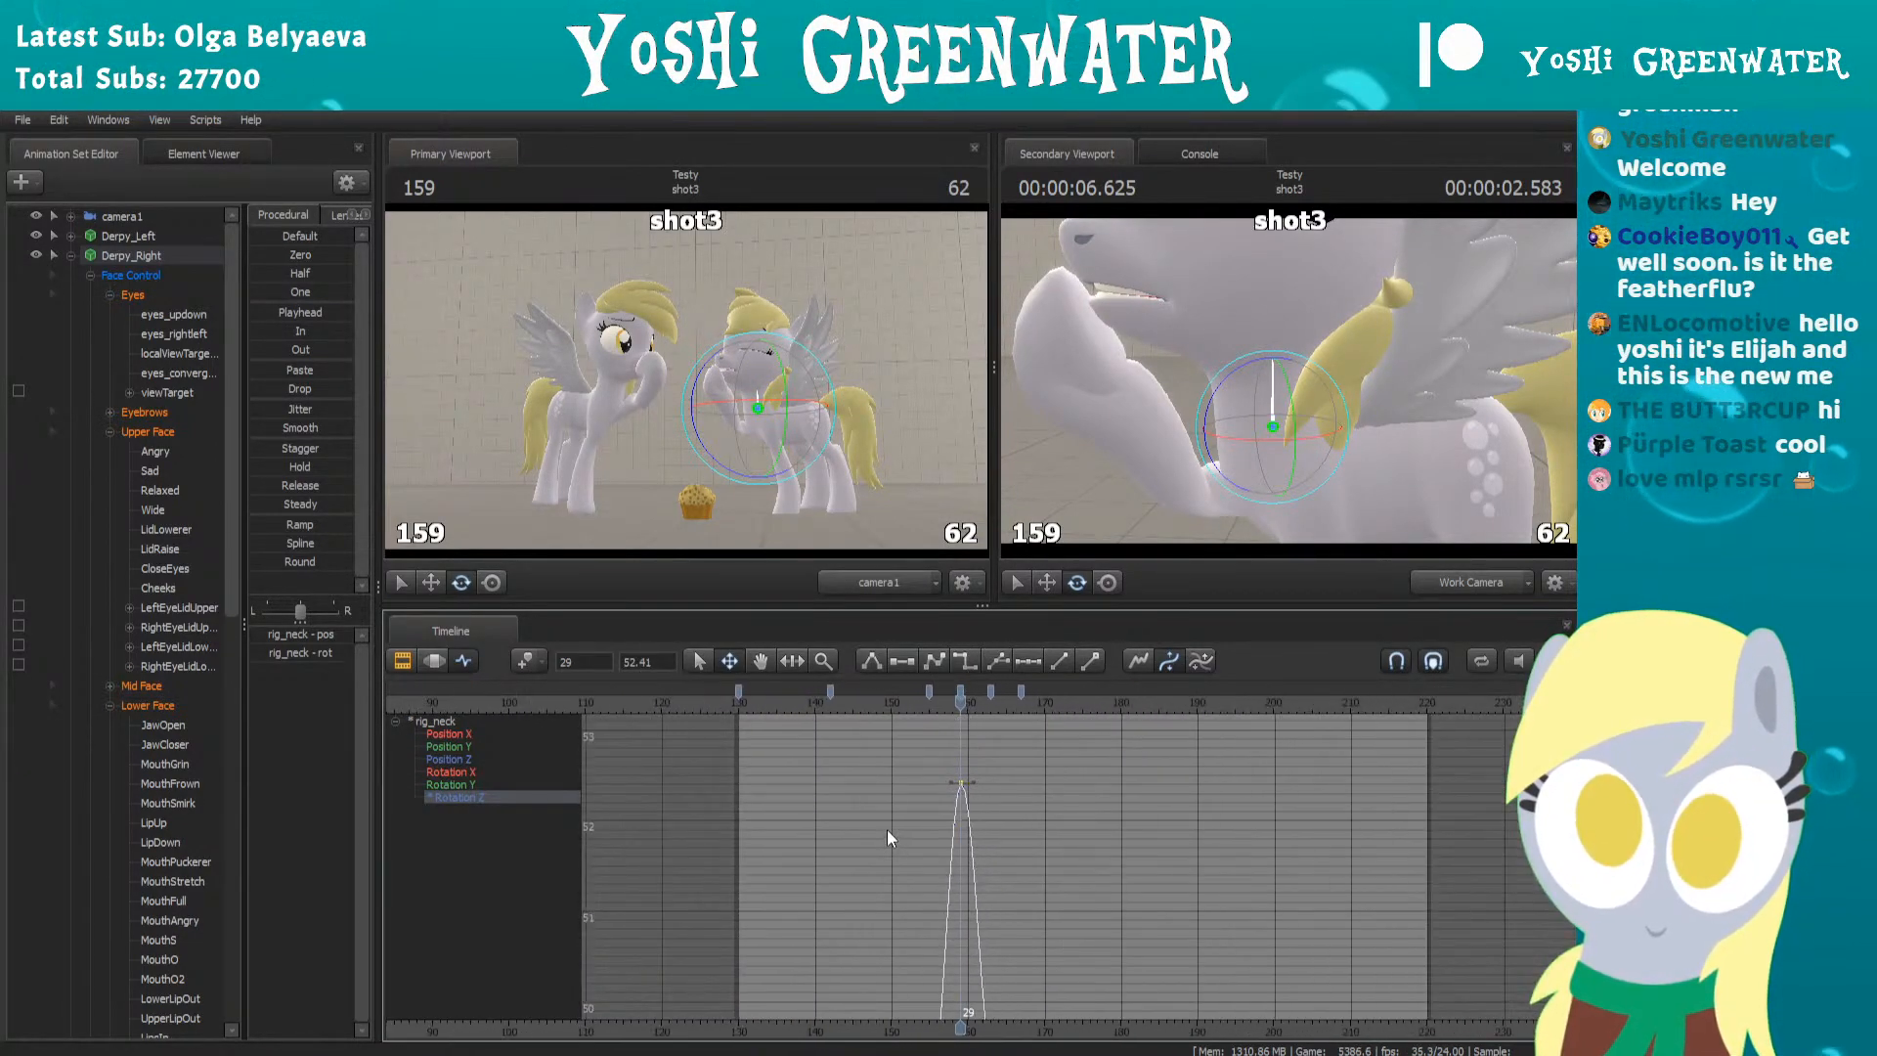
left_click(900, 697)
key("space")
key("space")
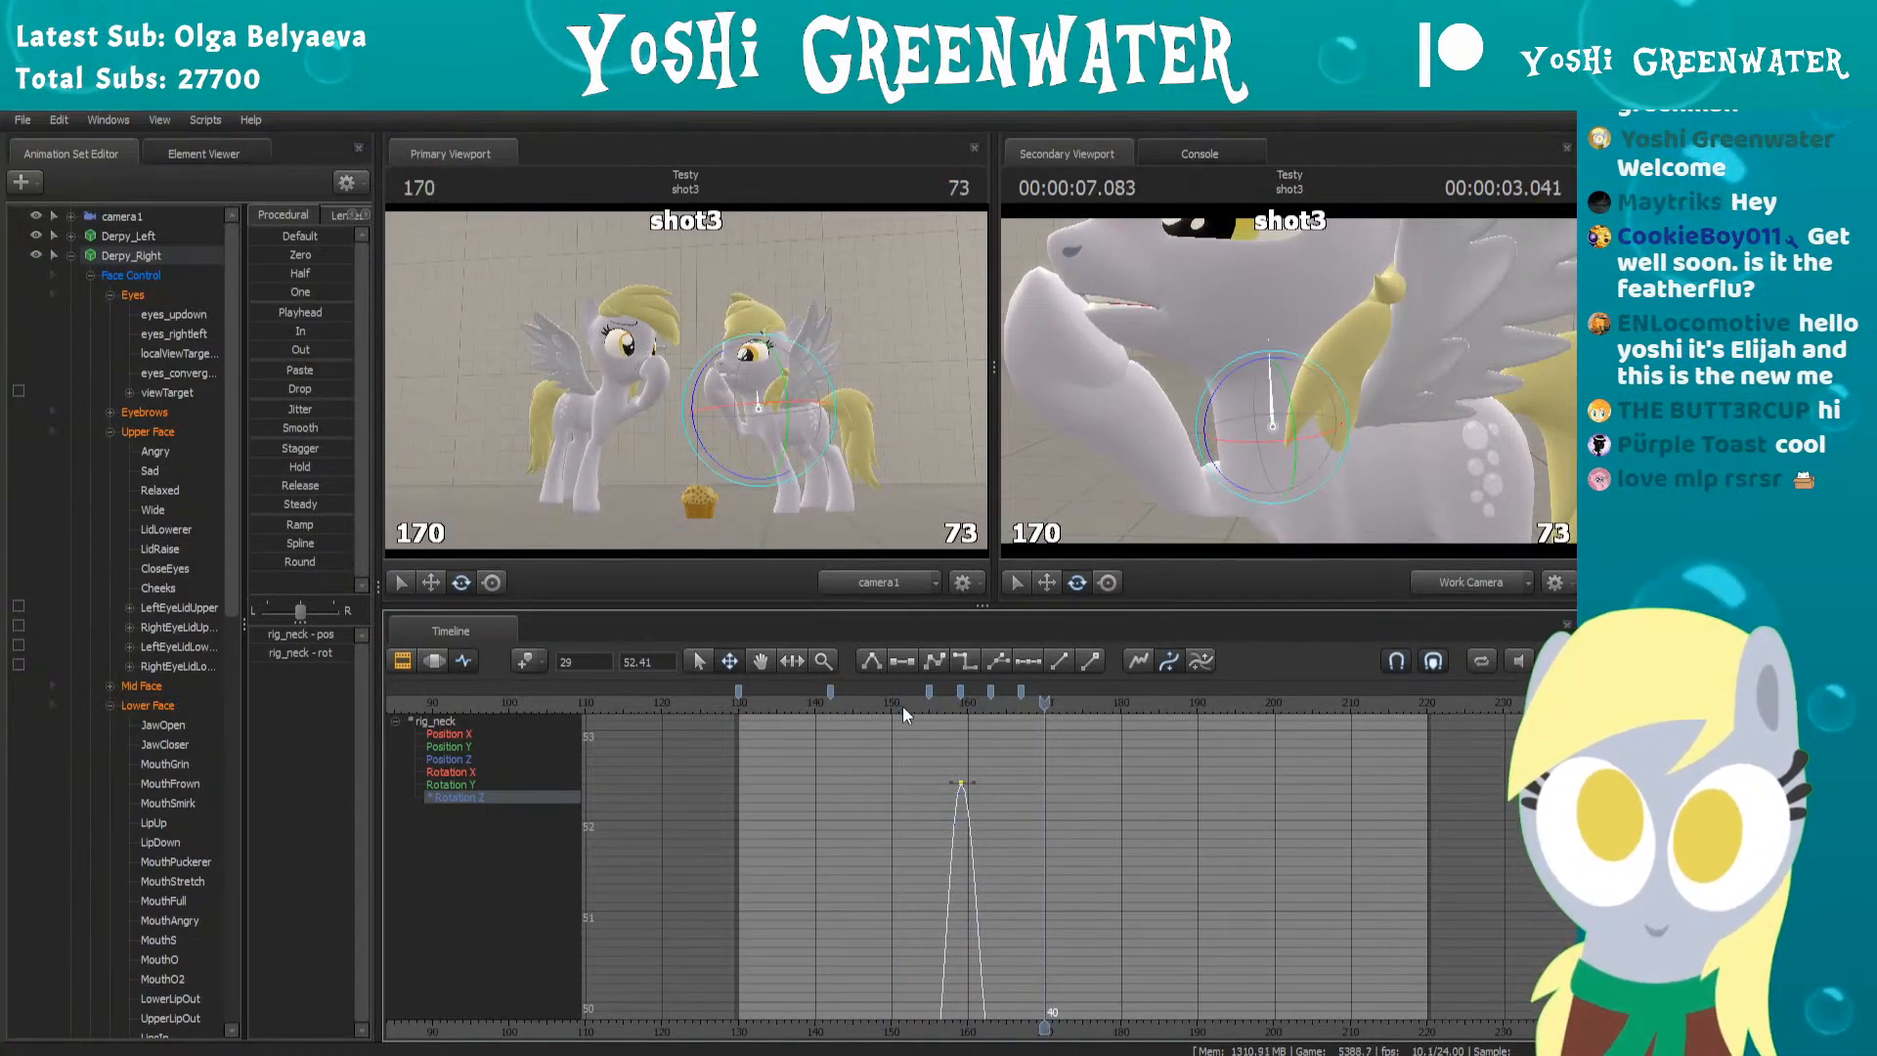
Raise rig_neck's Rotation Z key at frame 163 to about 50.35
scroll(941, 826, "up", 3)
scroll(940, 824, "up", 1)
left_click(936, 691)
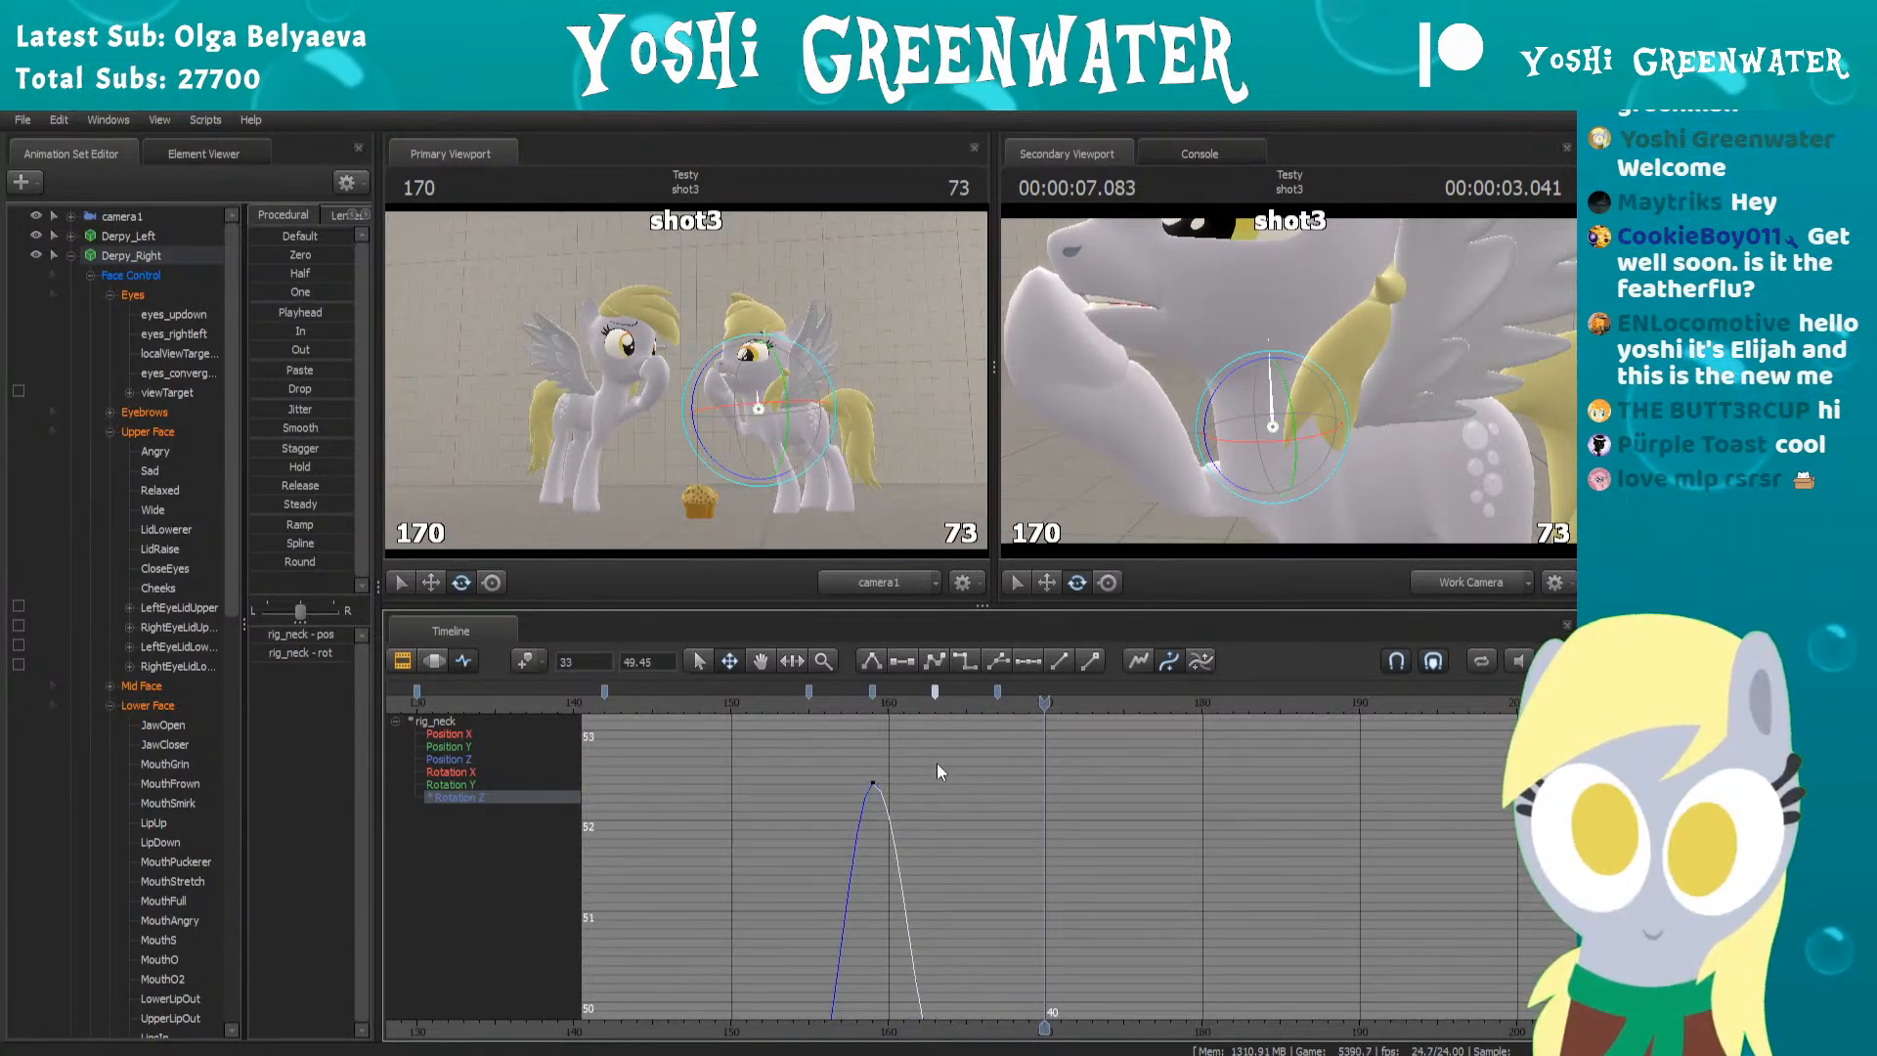
scroll(1030, 870, "down", 3)
middle_click_drag(1028, 886, 1029, 753)
left_click_drag(987, 916, 989, 833)
middle_click_drag(1024, 915, 1025, 875)
key("ctrl+z")
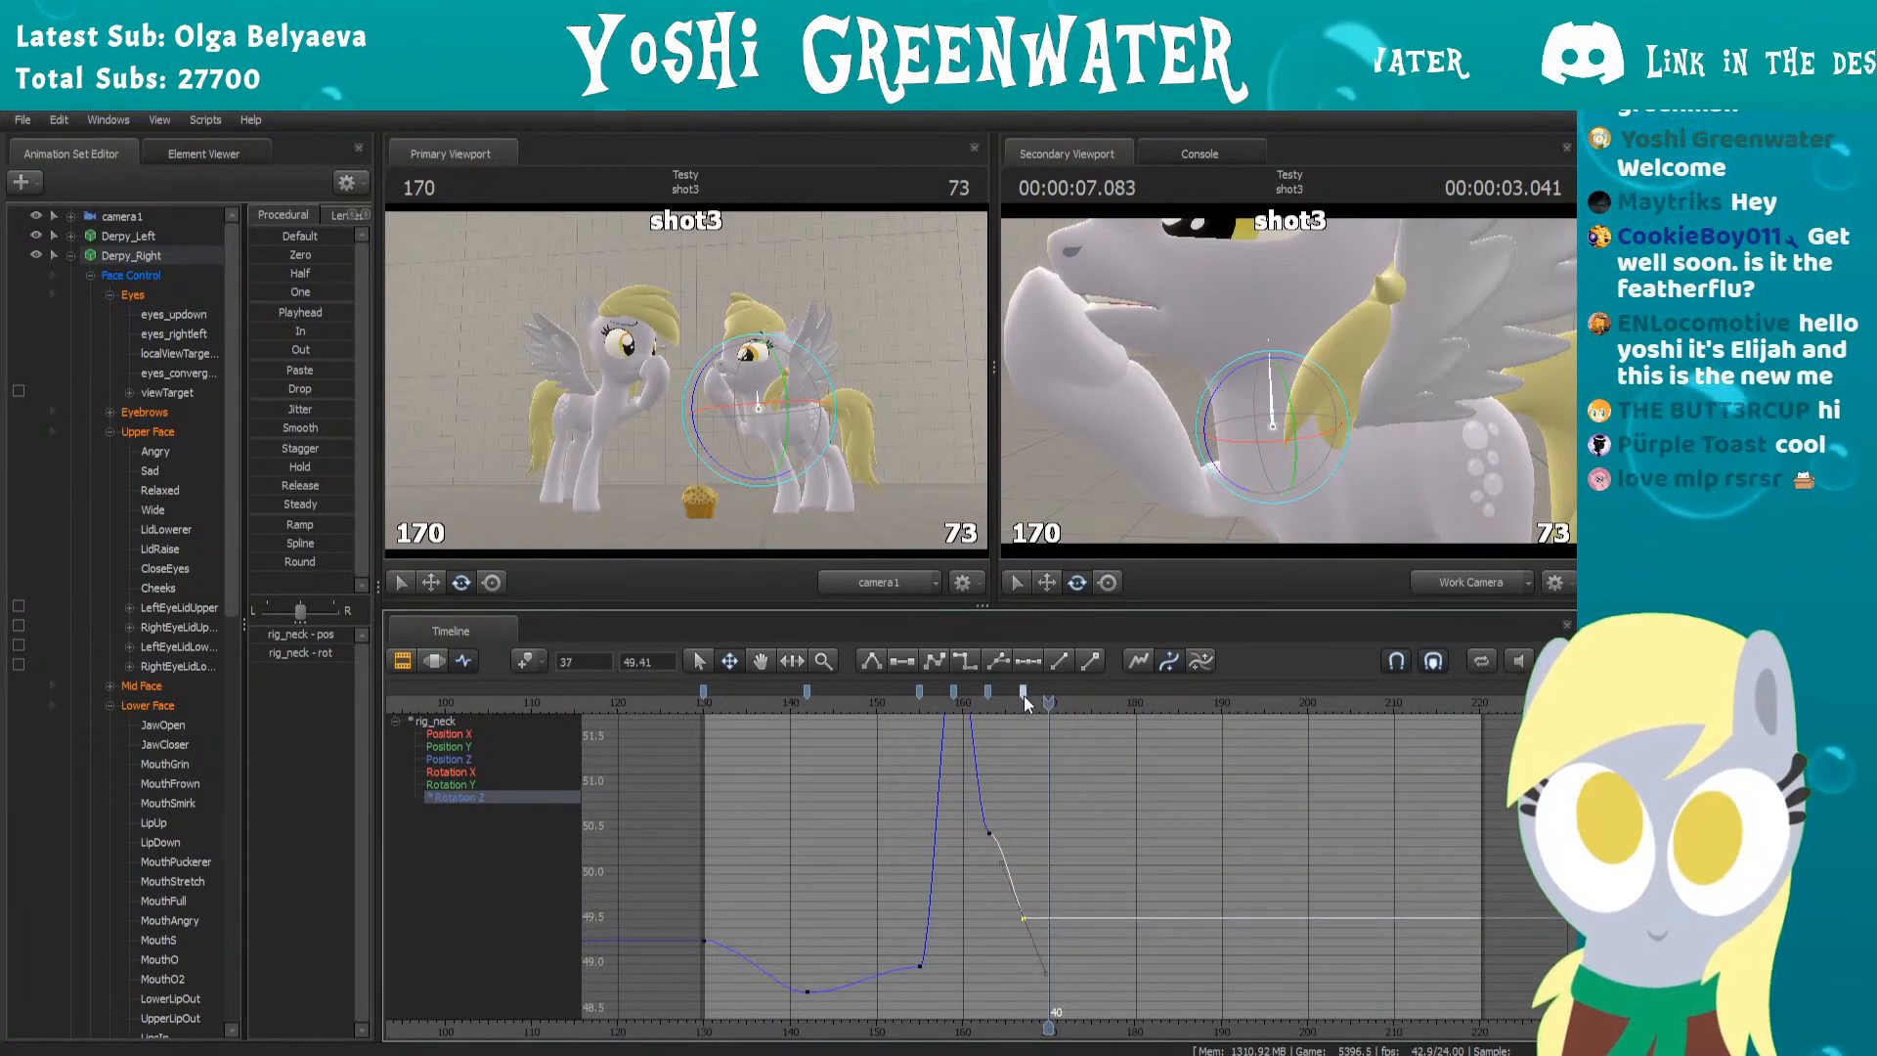
Move rig_neck's last Rotation Z key to frame 168 at about 50.92 and play back the rebound
left_click_drag(1023, 915, 1028, 778)
middle_click_drag(879, 793, 869, 905, "alt")
left_click(904, 697)
key("space")
key("space")
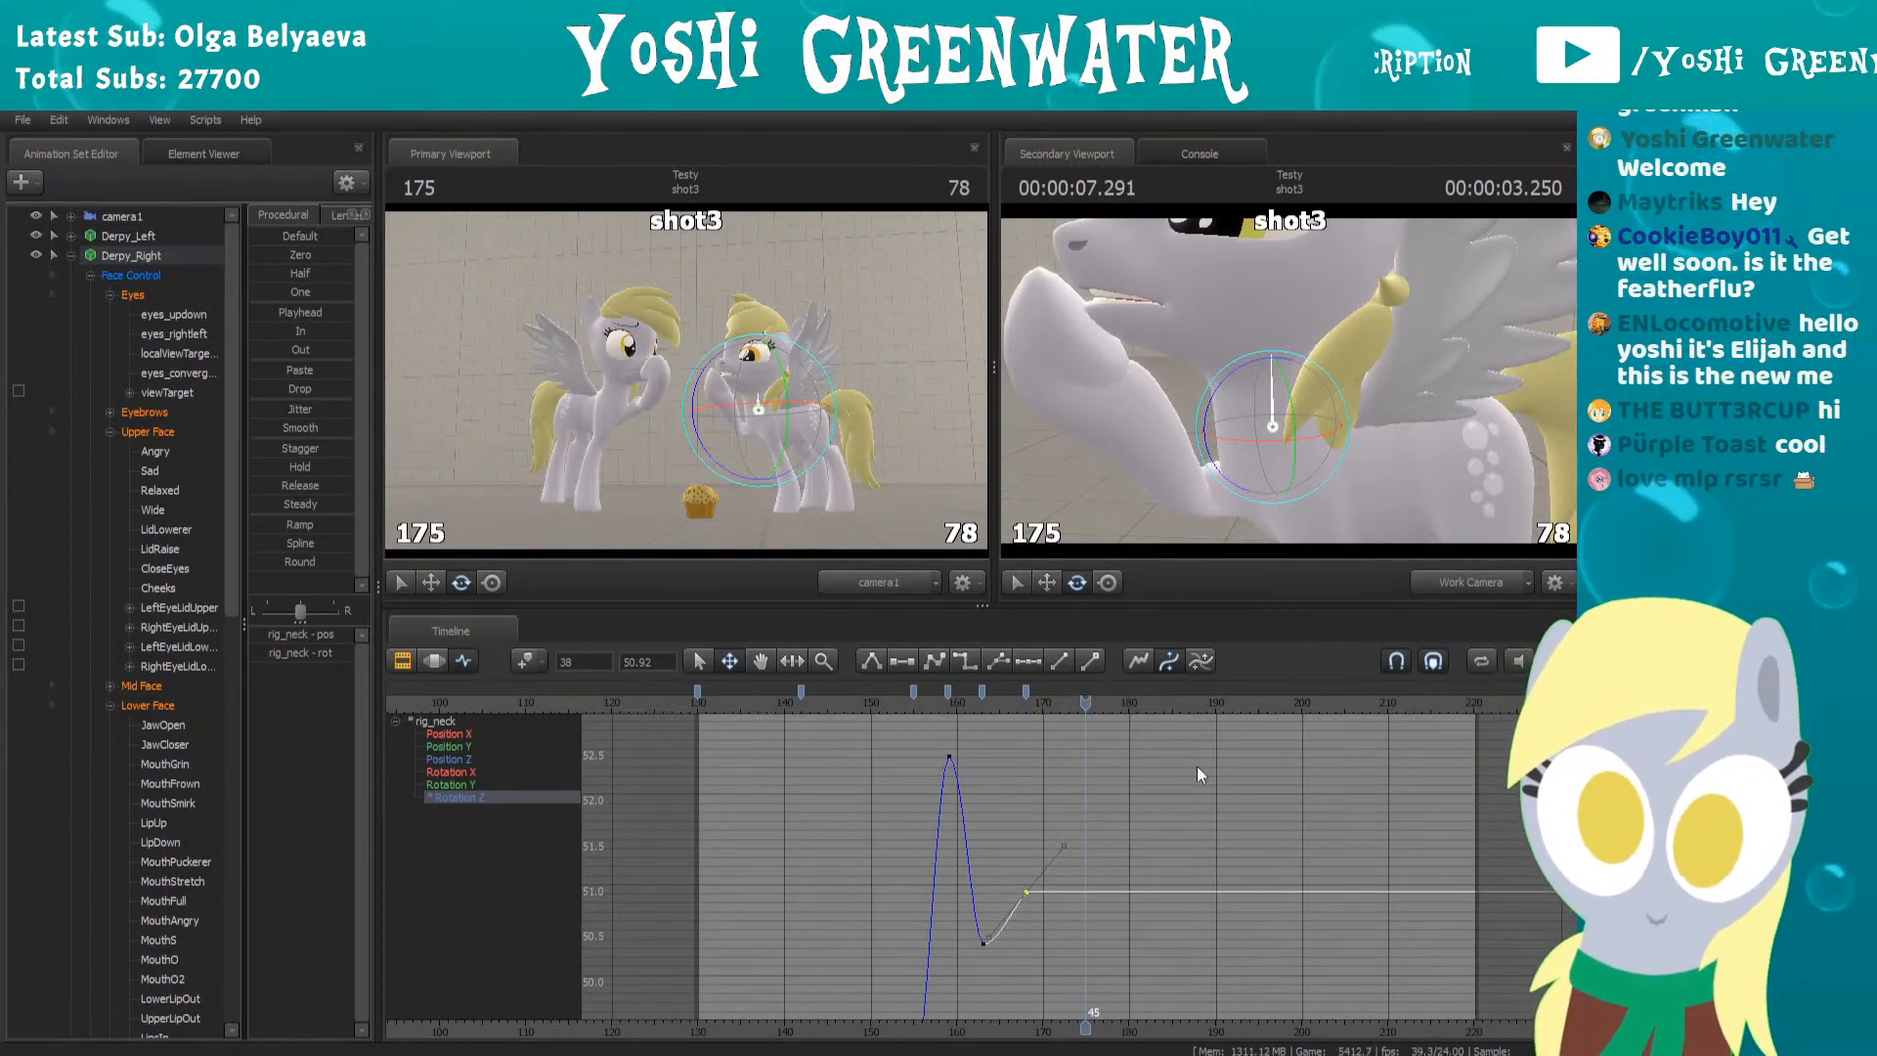
left_click(881, 704)
key("space")
left_click(880, 704)
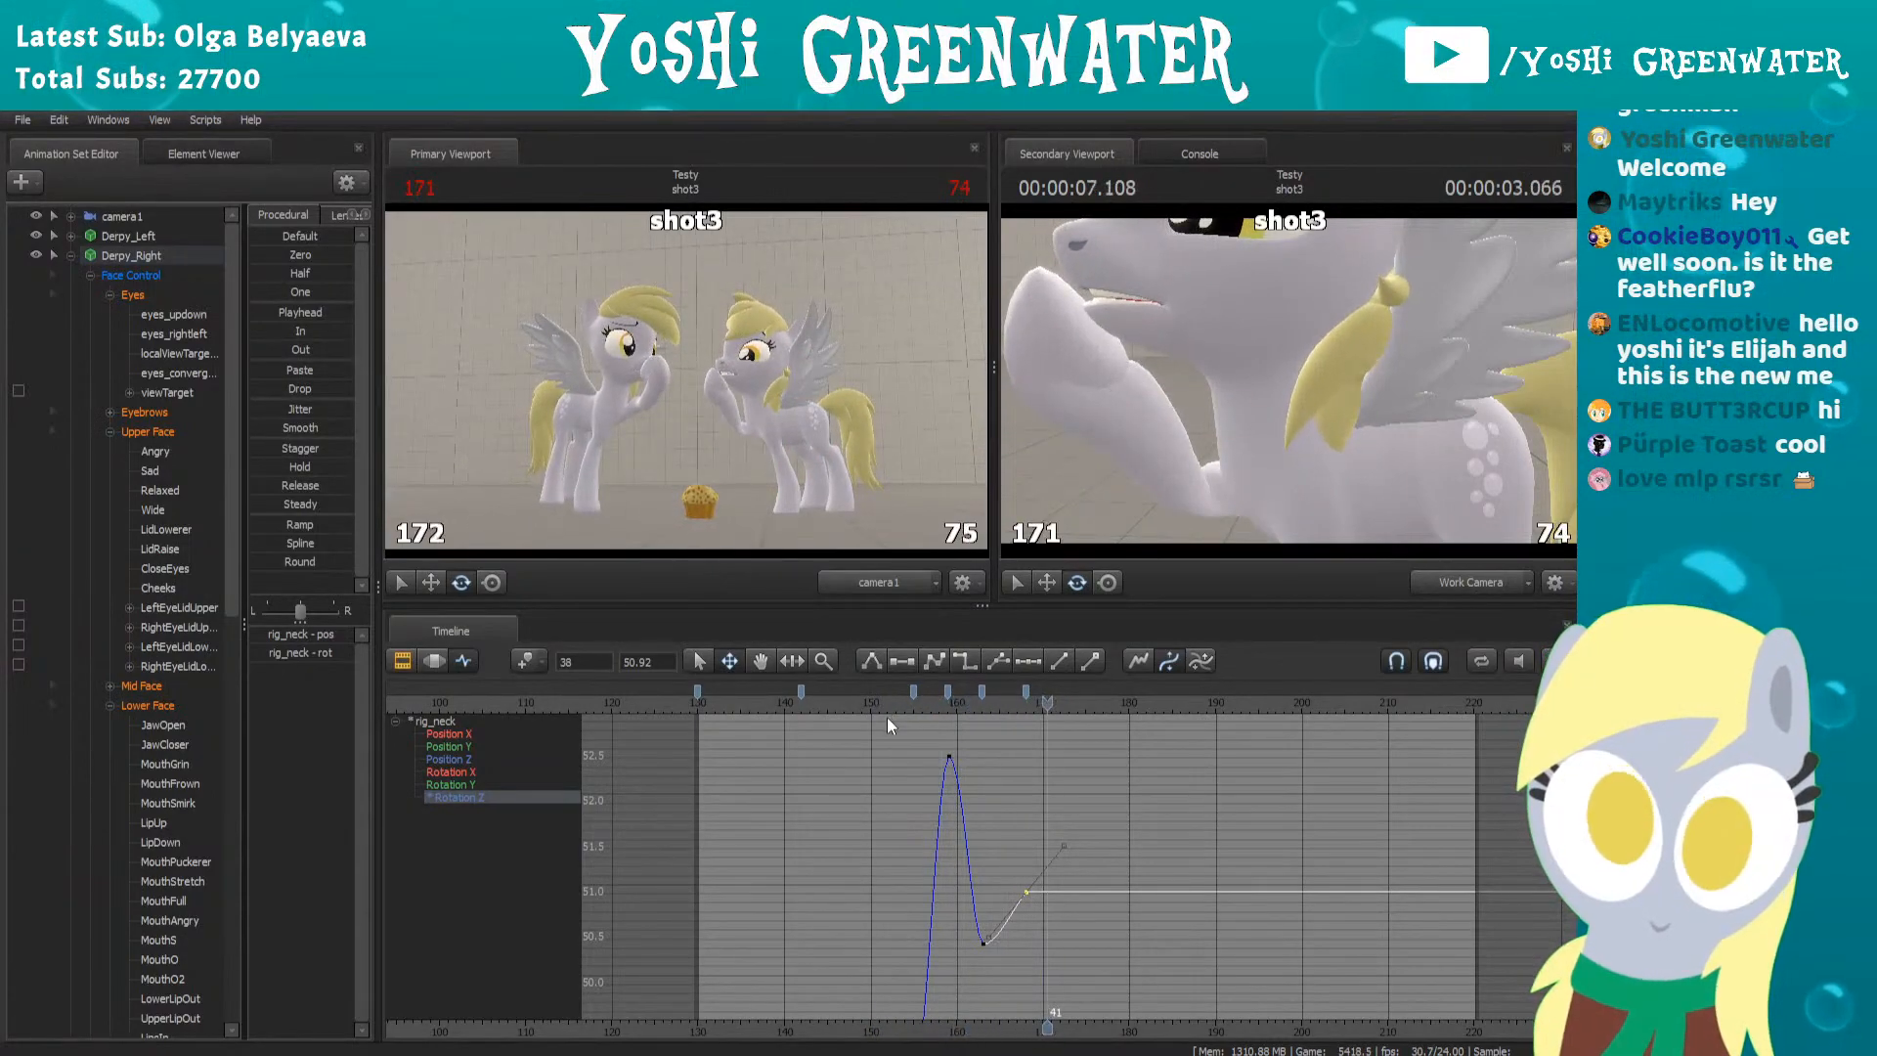
key("space")
Raise rig_neck's Rotation Z to about 51.11 at frame 163 and about 51.39 at frame 168, and play back the result
scroll(953, 888, "up", 4)
left_click(858, 693)
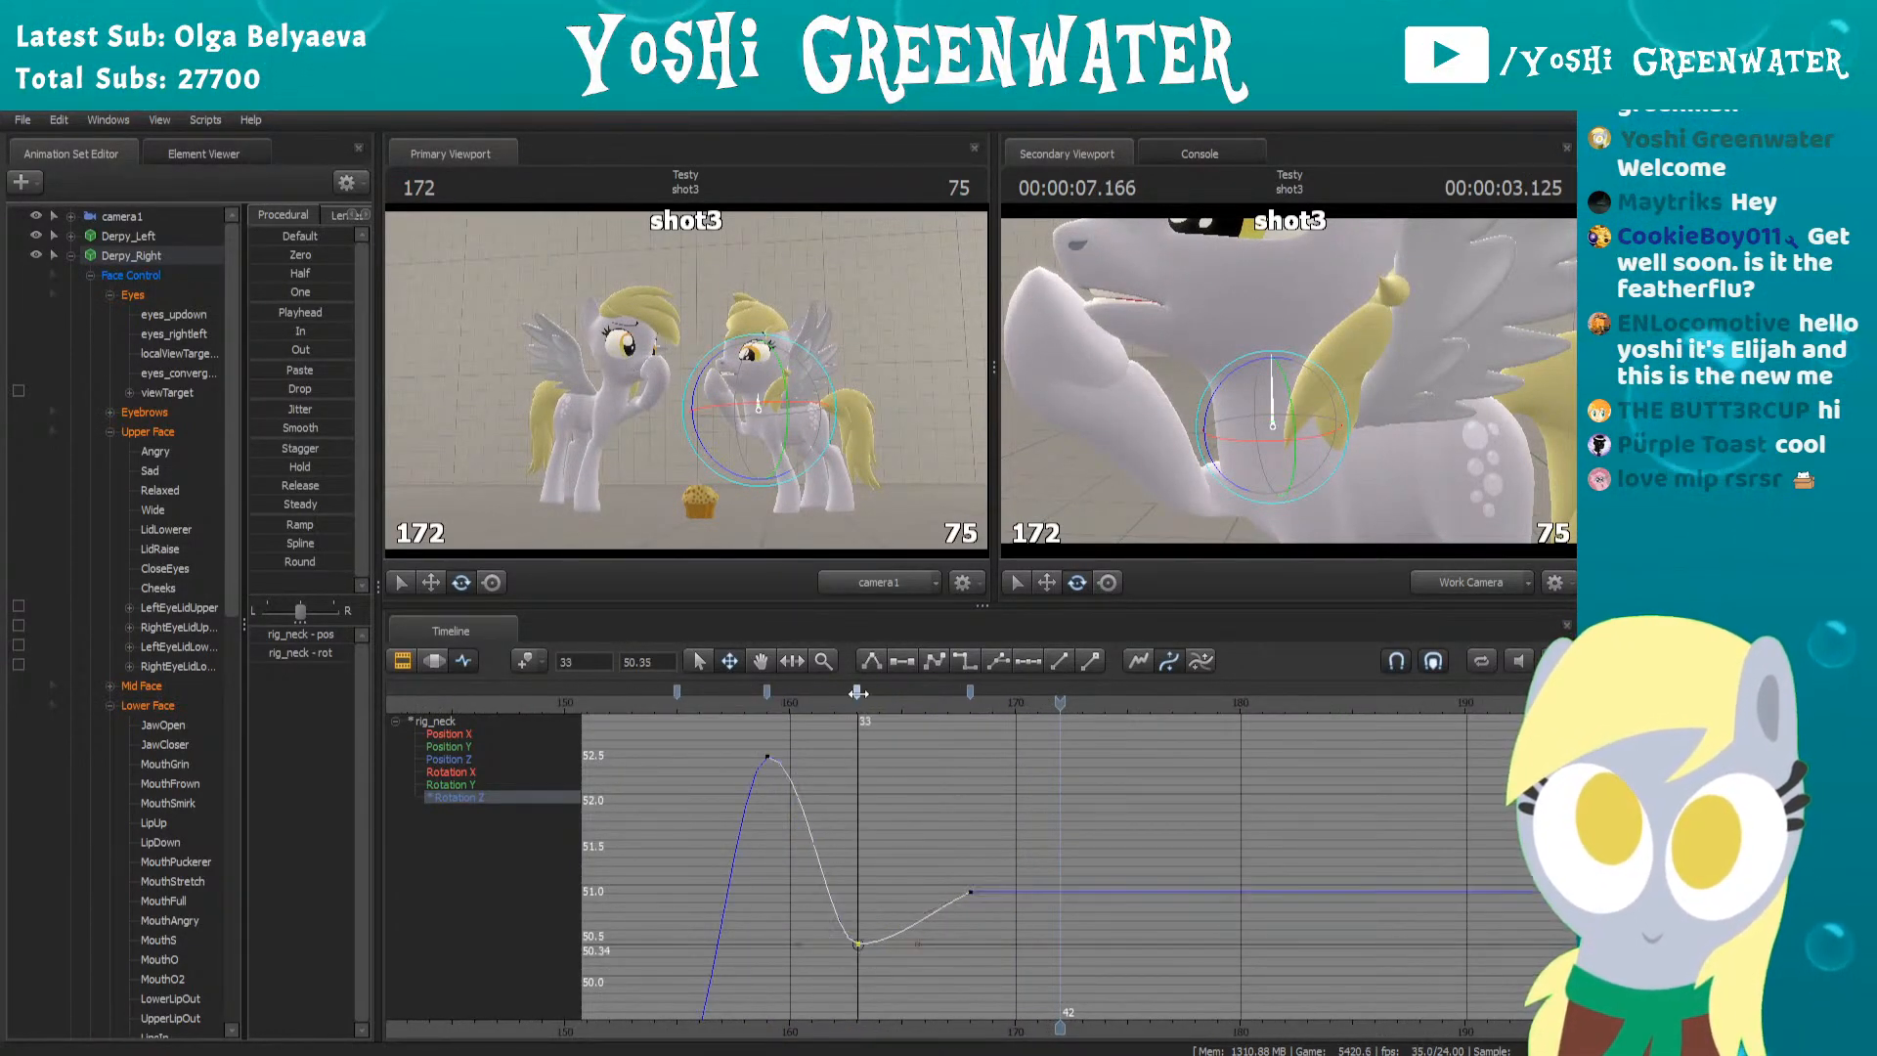
left_click_drag(856, 935, 857, 873)
middle_click_drag(958, 892, 963, 864)
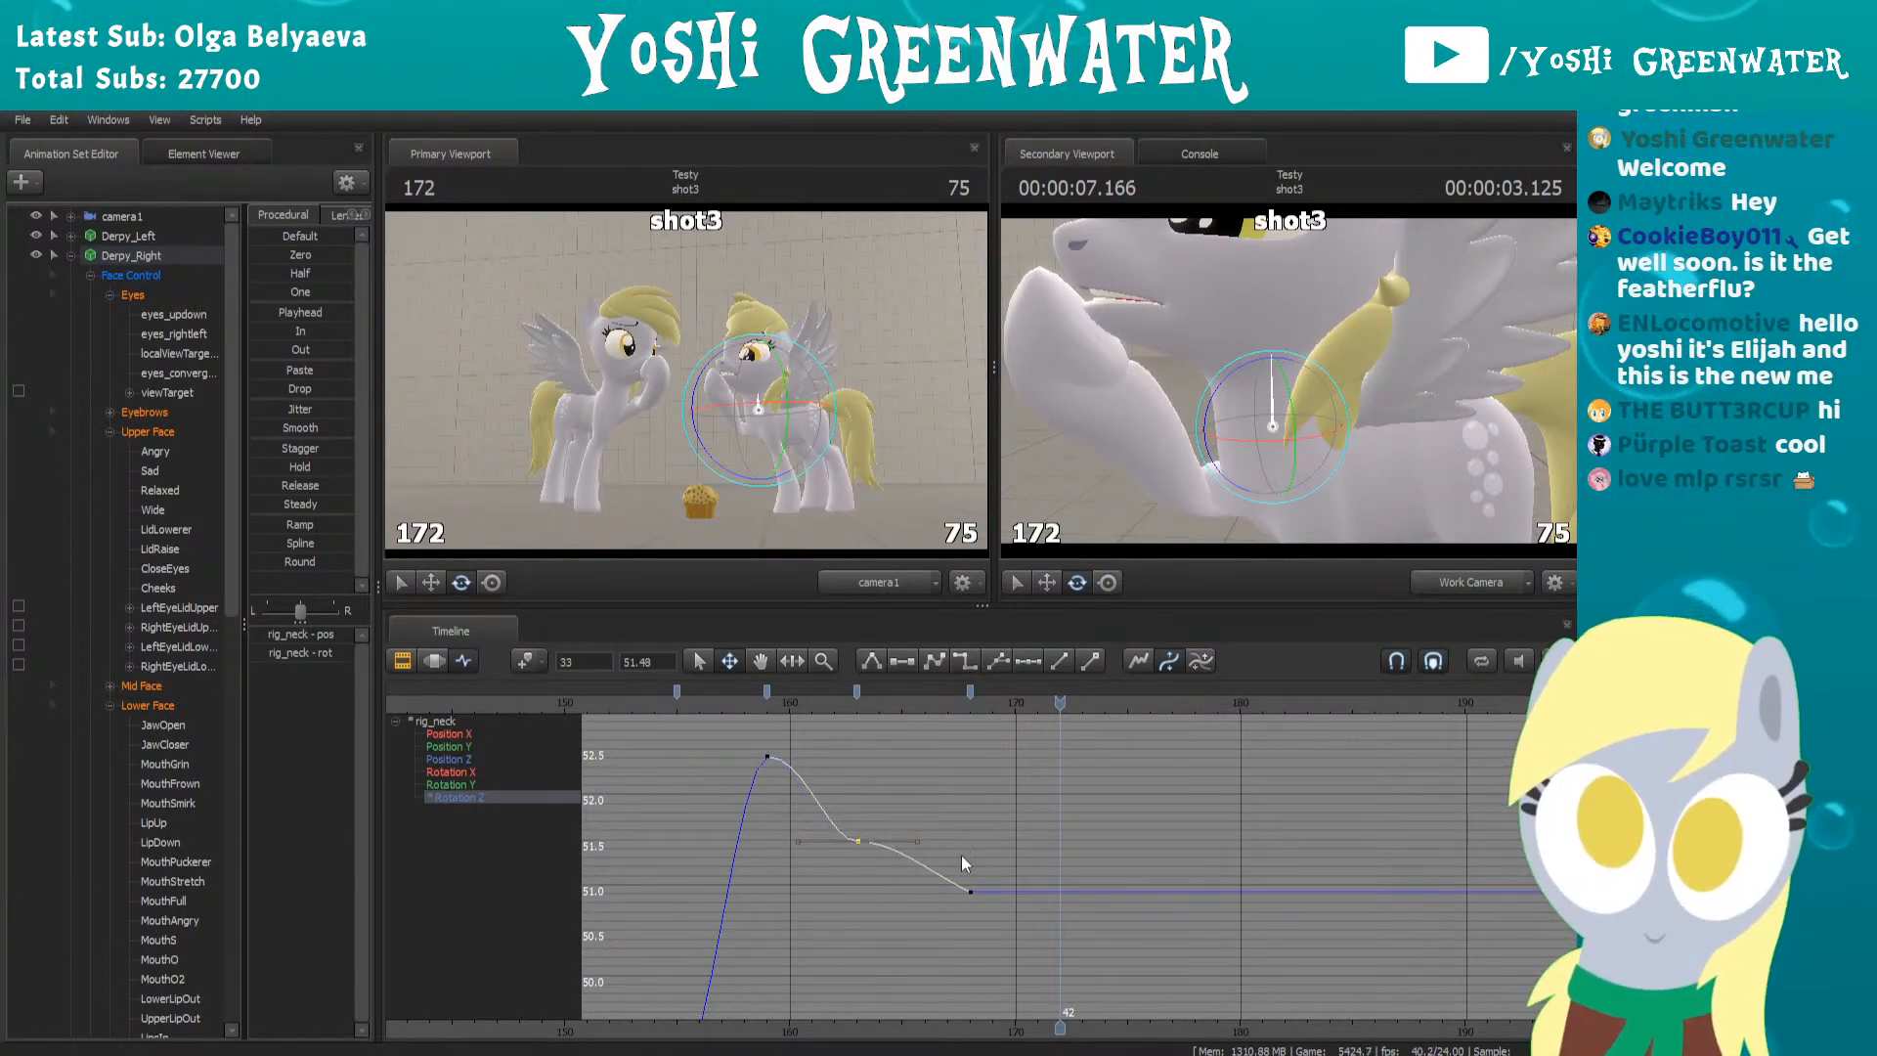
left_click(967, 696)
mouse_move(968, 894)
left_mouse_down()
mouse_move(968, 828)
mouse_move(970, 857)
left_mouse_up()
left_click(631, 705)
scroll(631, 706, "down", 3)
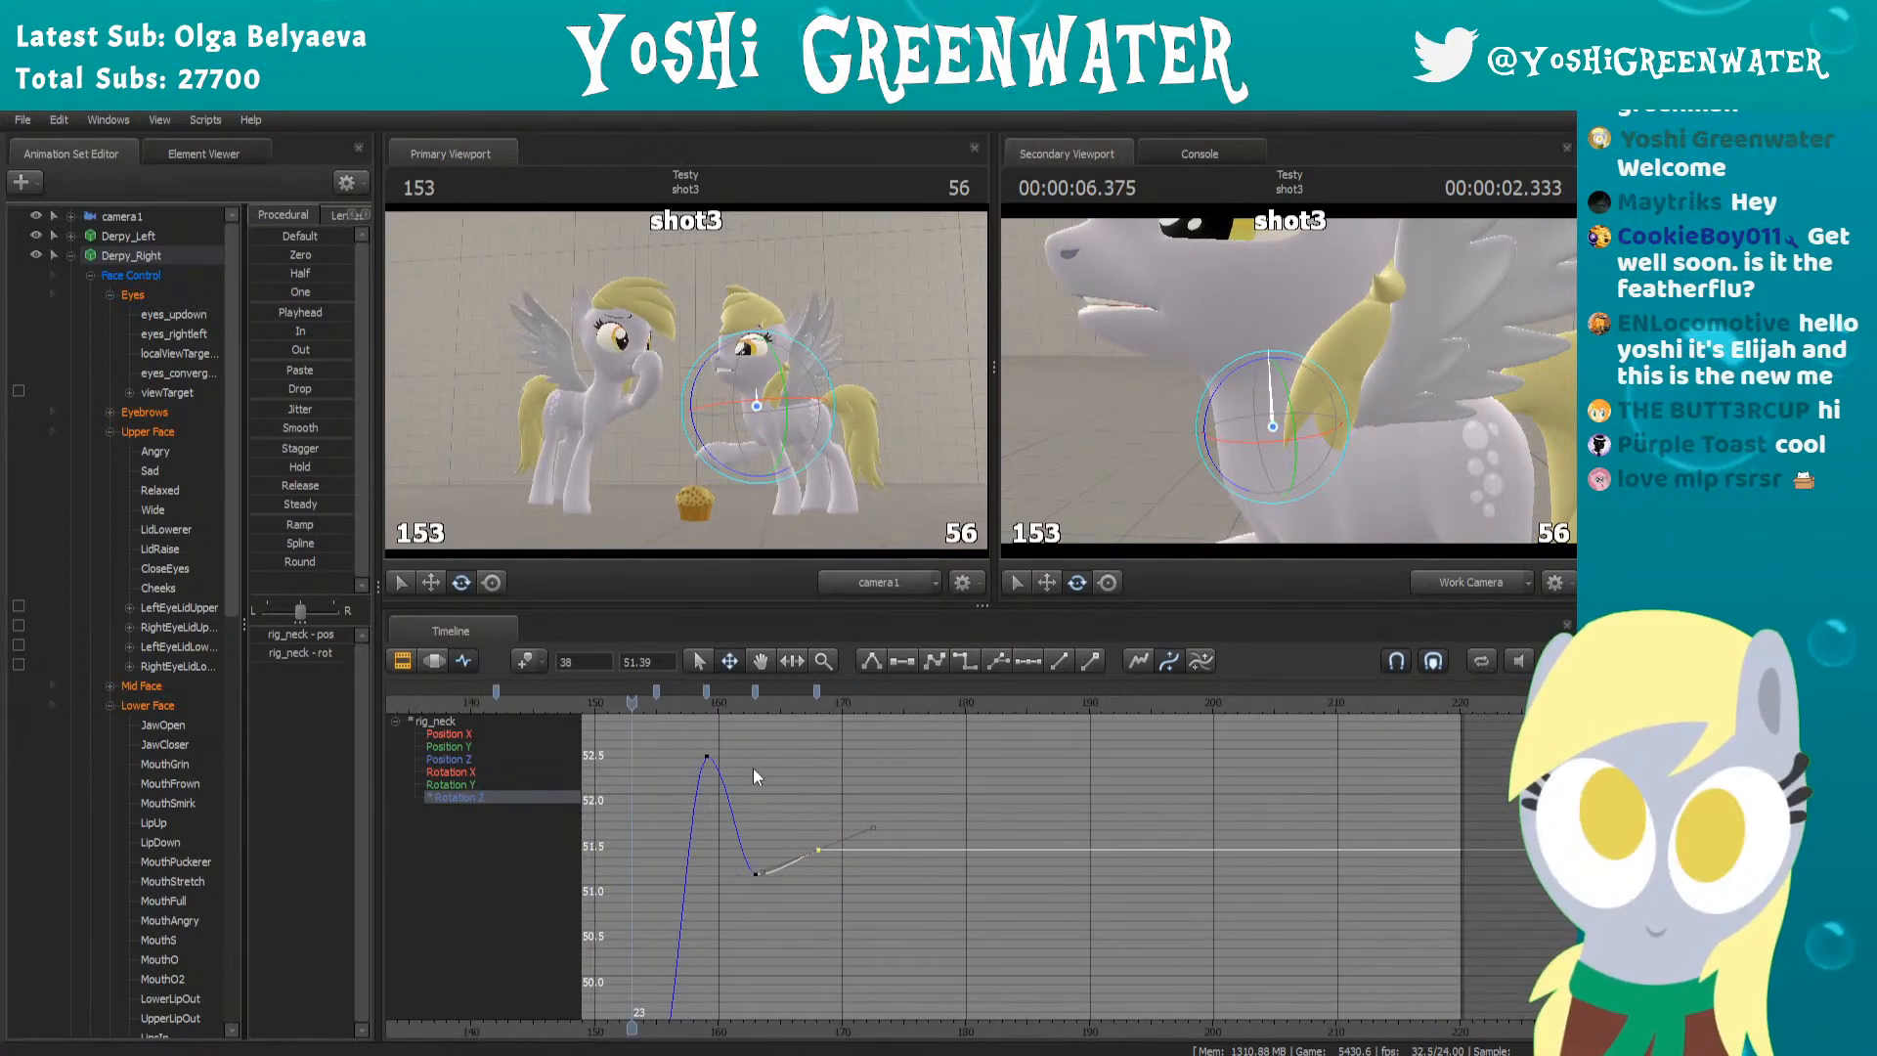
key("space")
key("space")
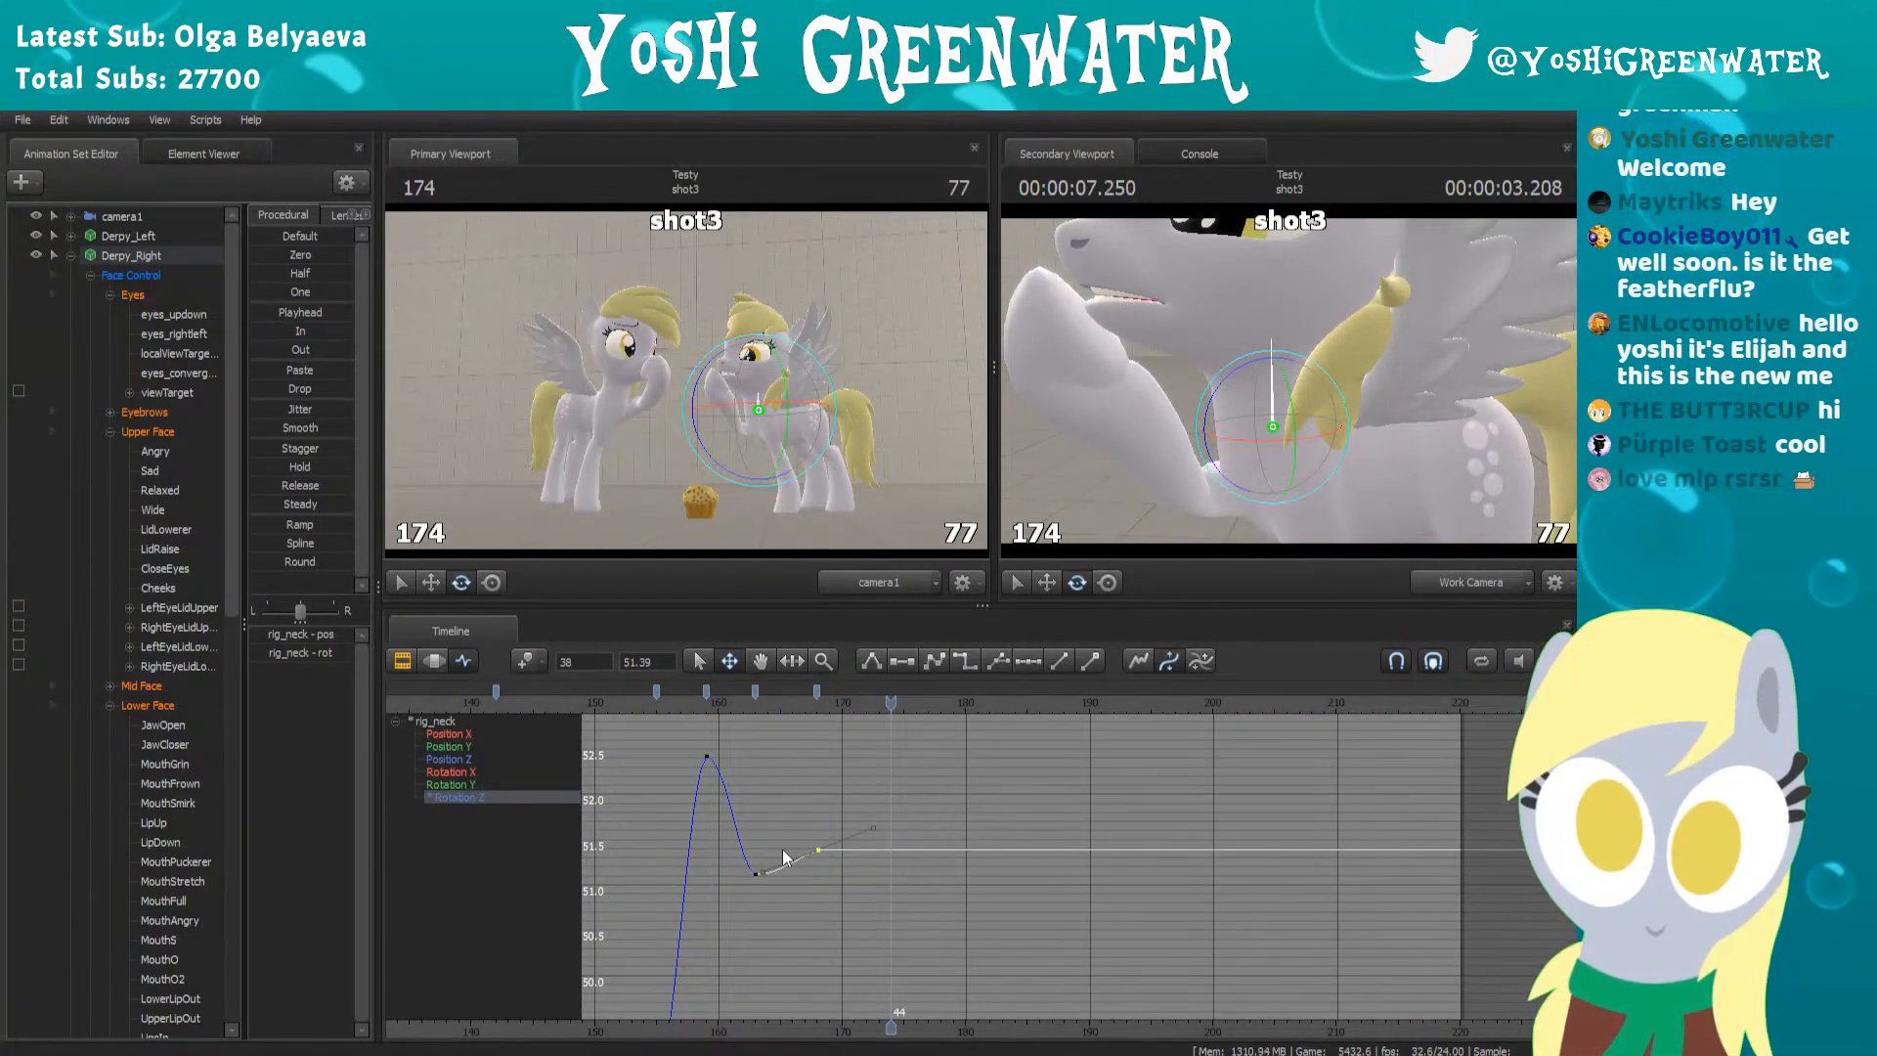
Smooth rig_neck's Rotation Z curve at the frame 163 key and play back the neck motion from around frame 137
middle_click_drag(736, 1002, 965, 1018)
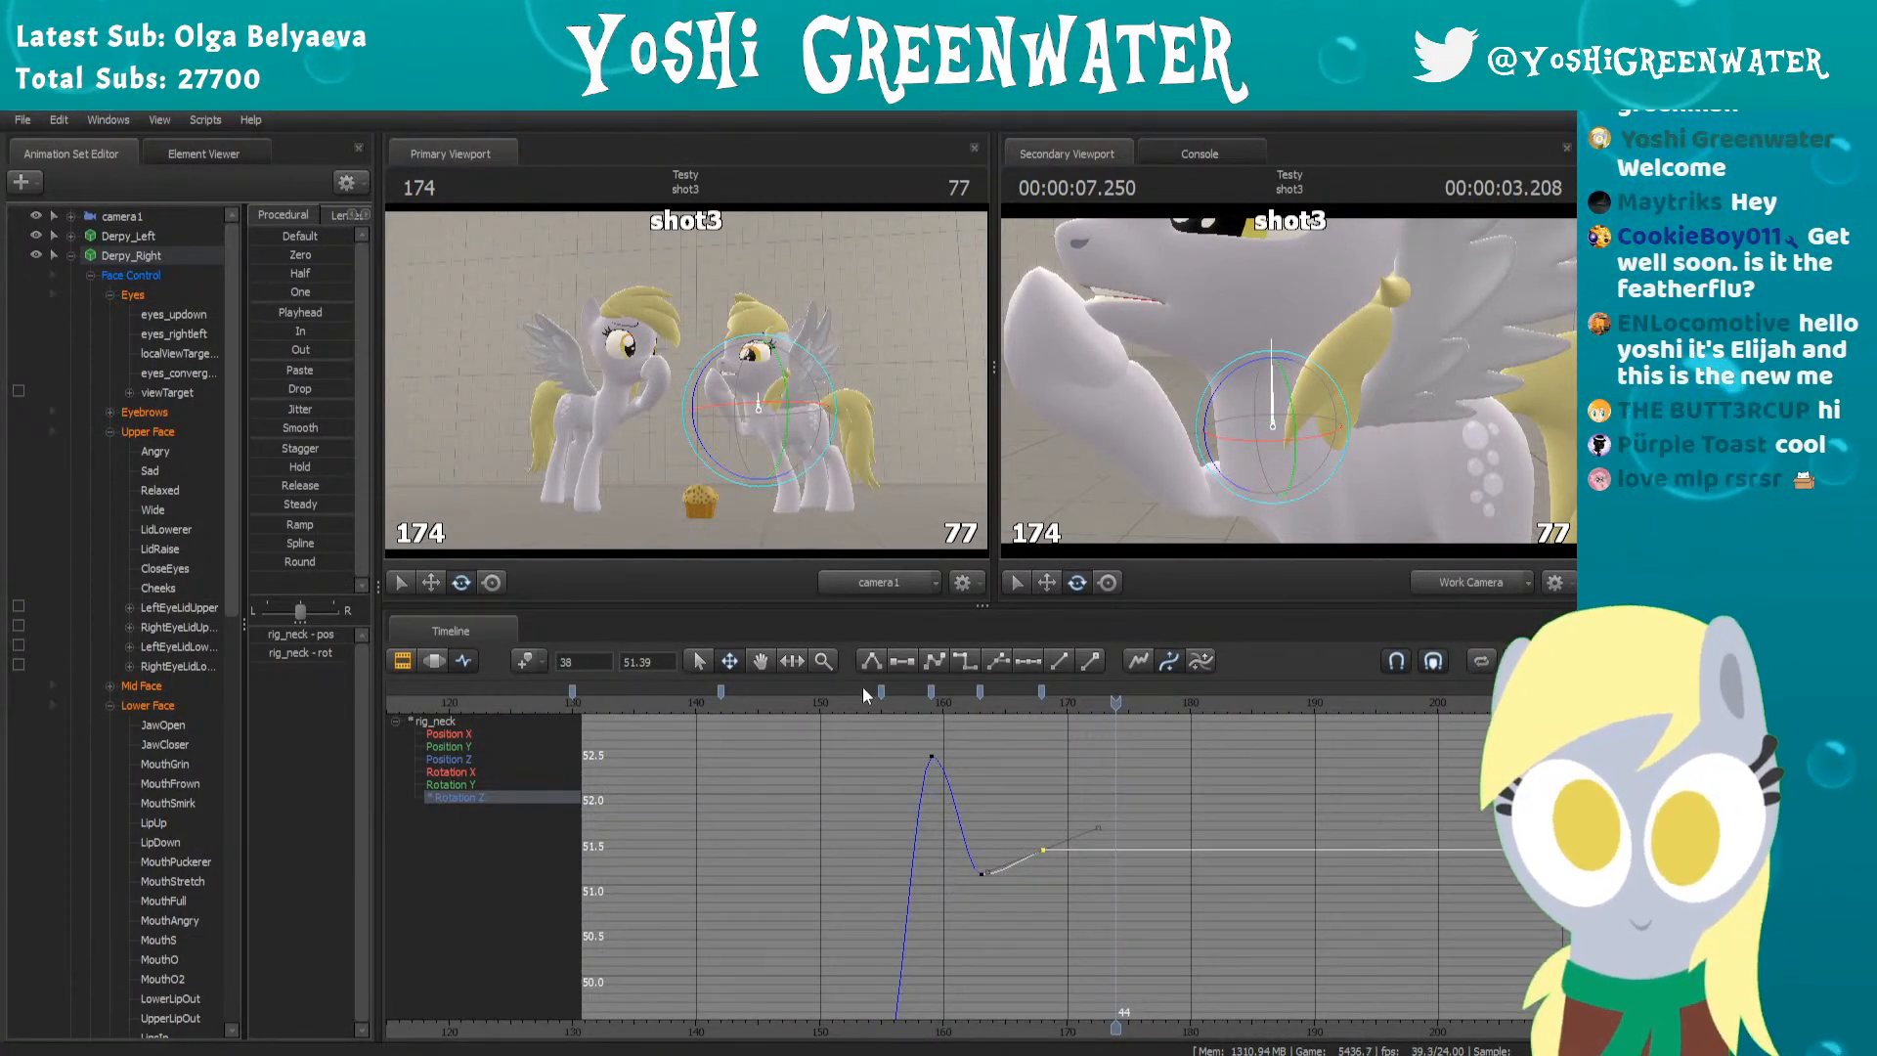
left_click_drag(860, 700, 936, 693)
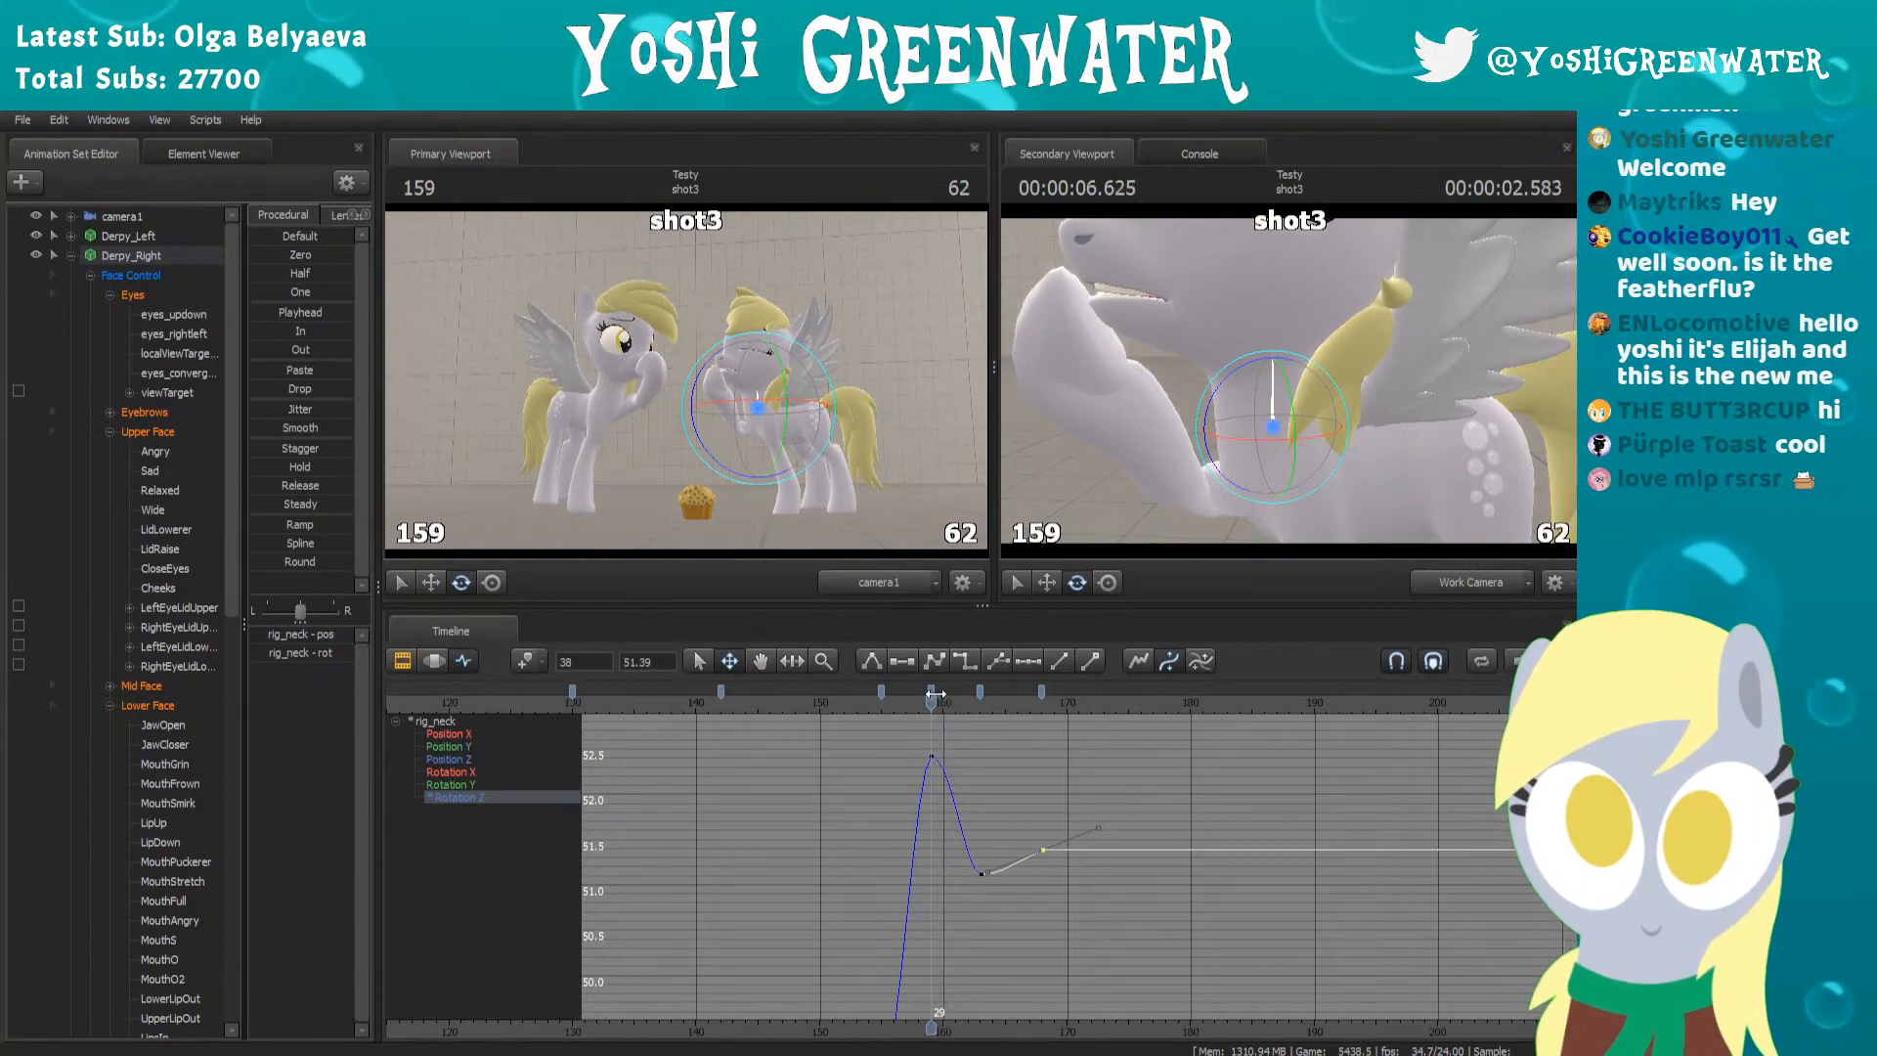
left_click(931, 688)
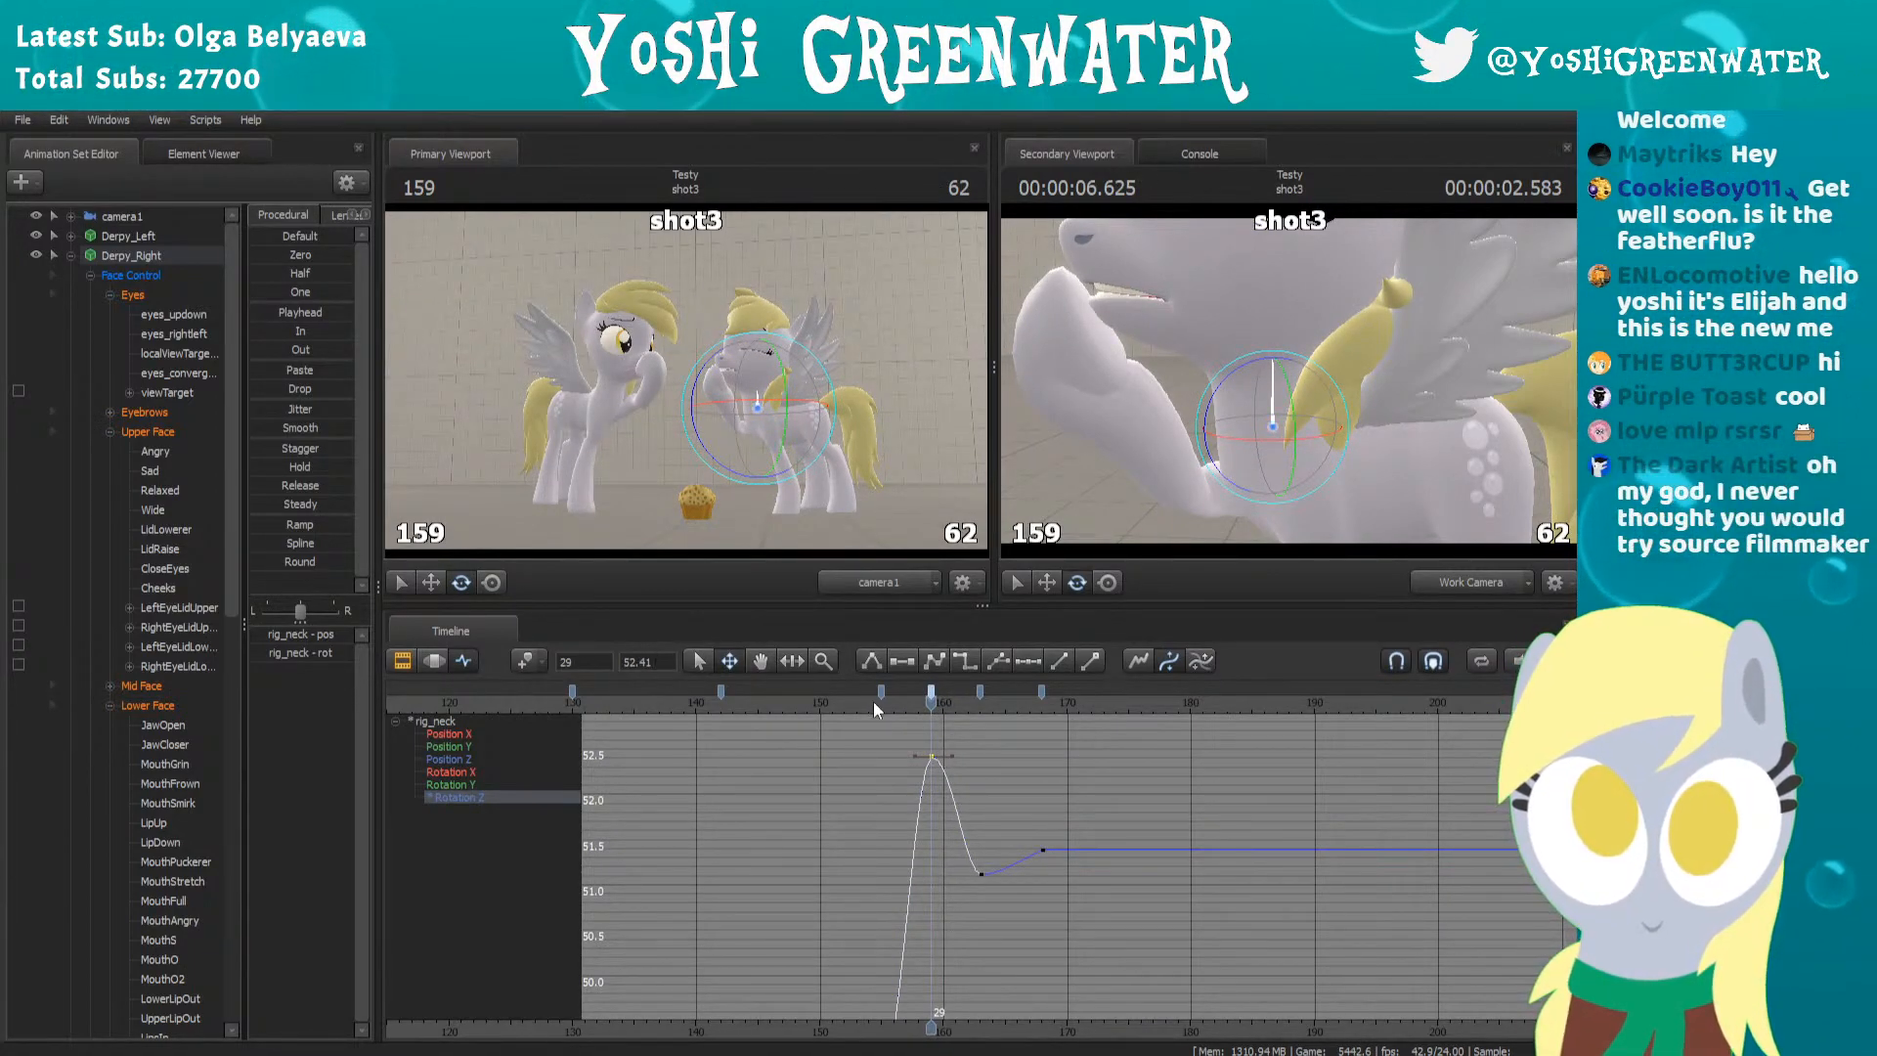
left_click_drag(922, 708, 982, 714)
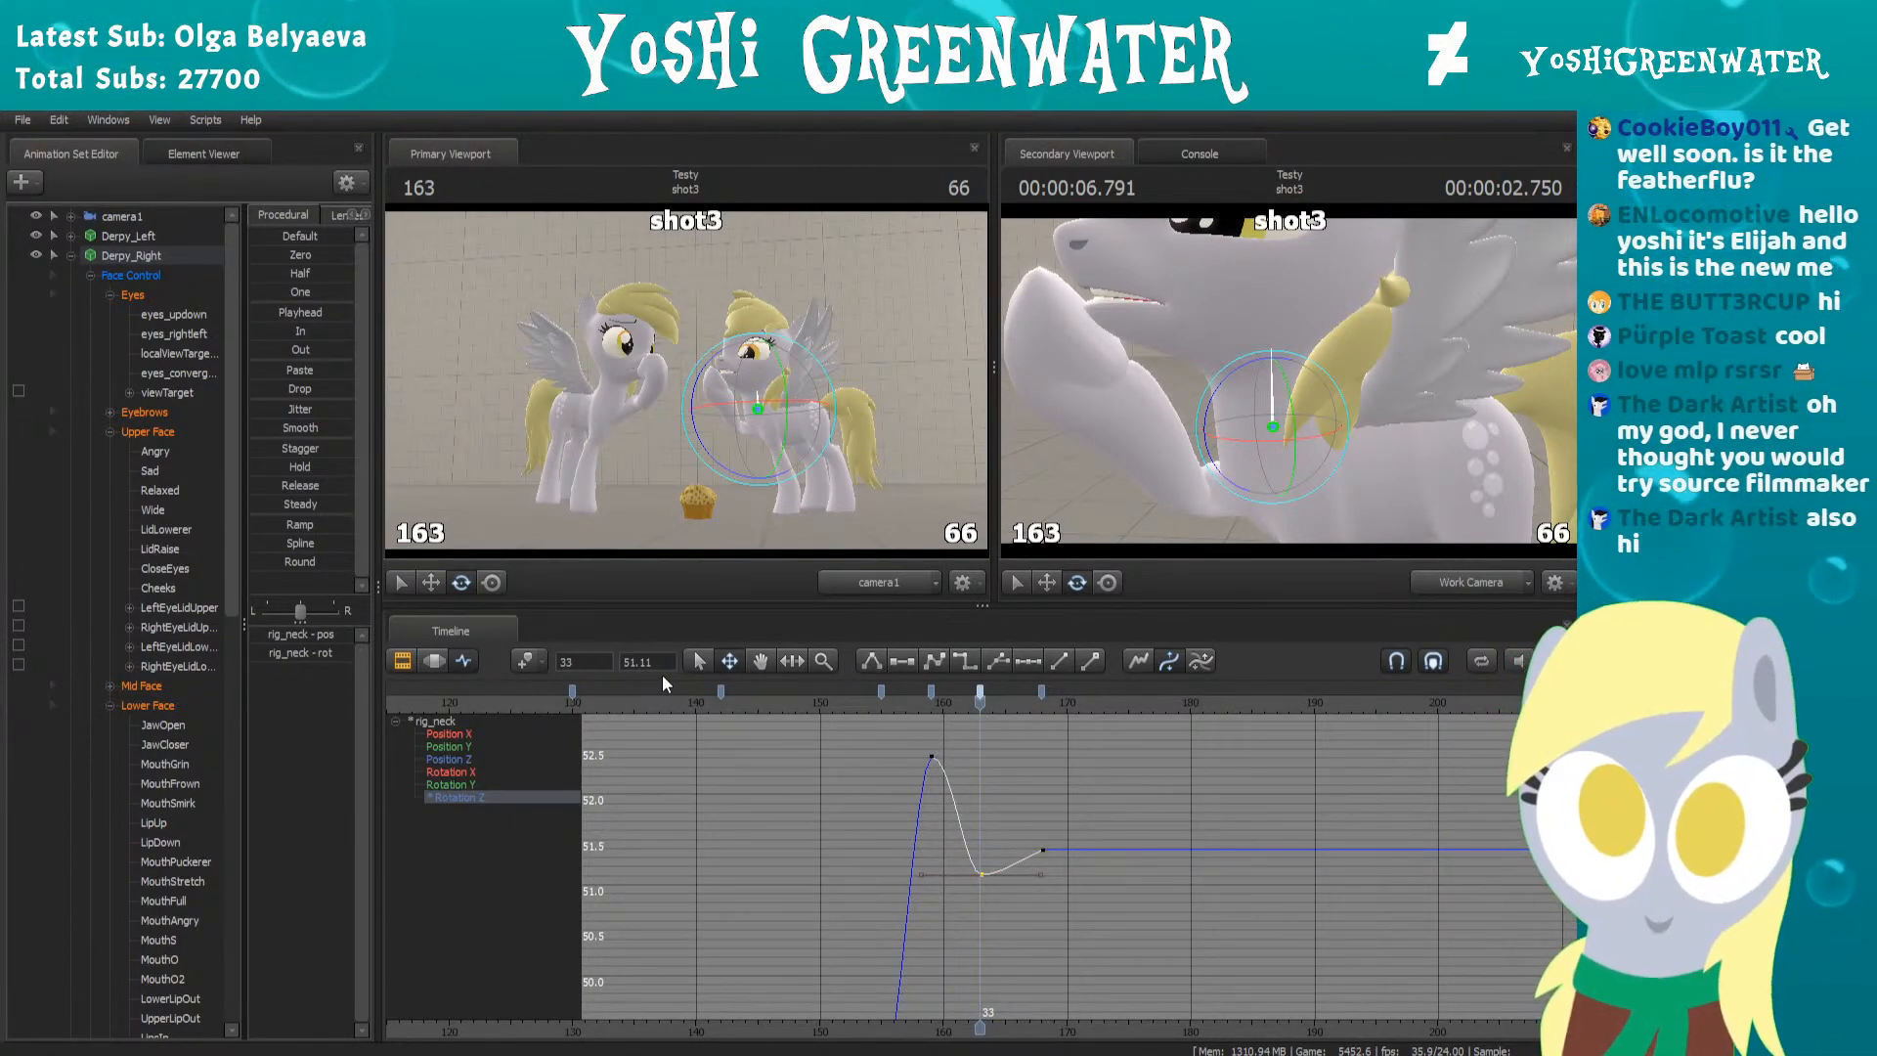
left_click_drag(989, 700, 661, 735)
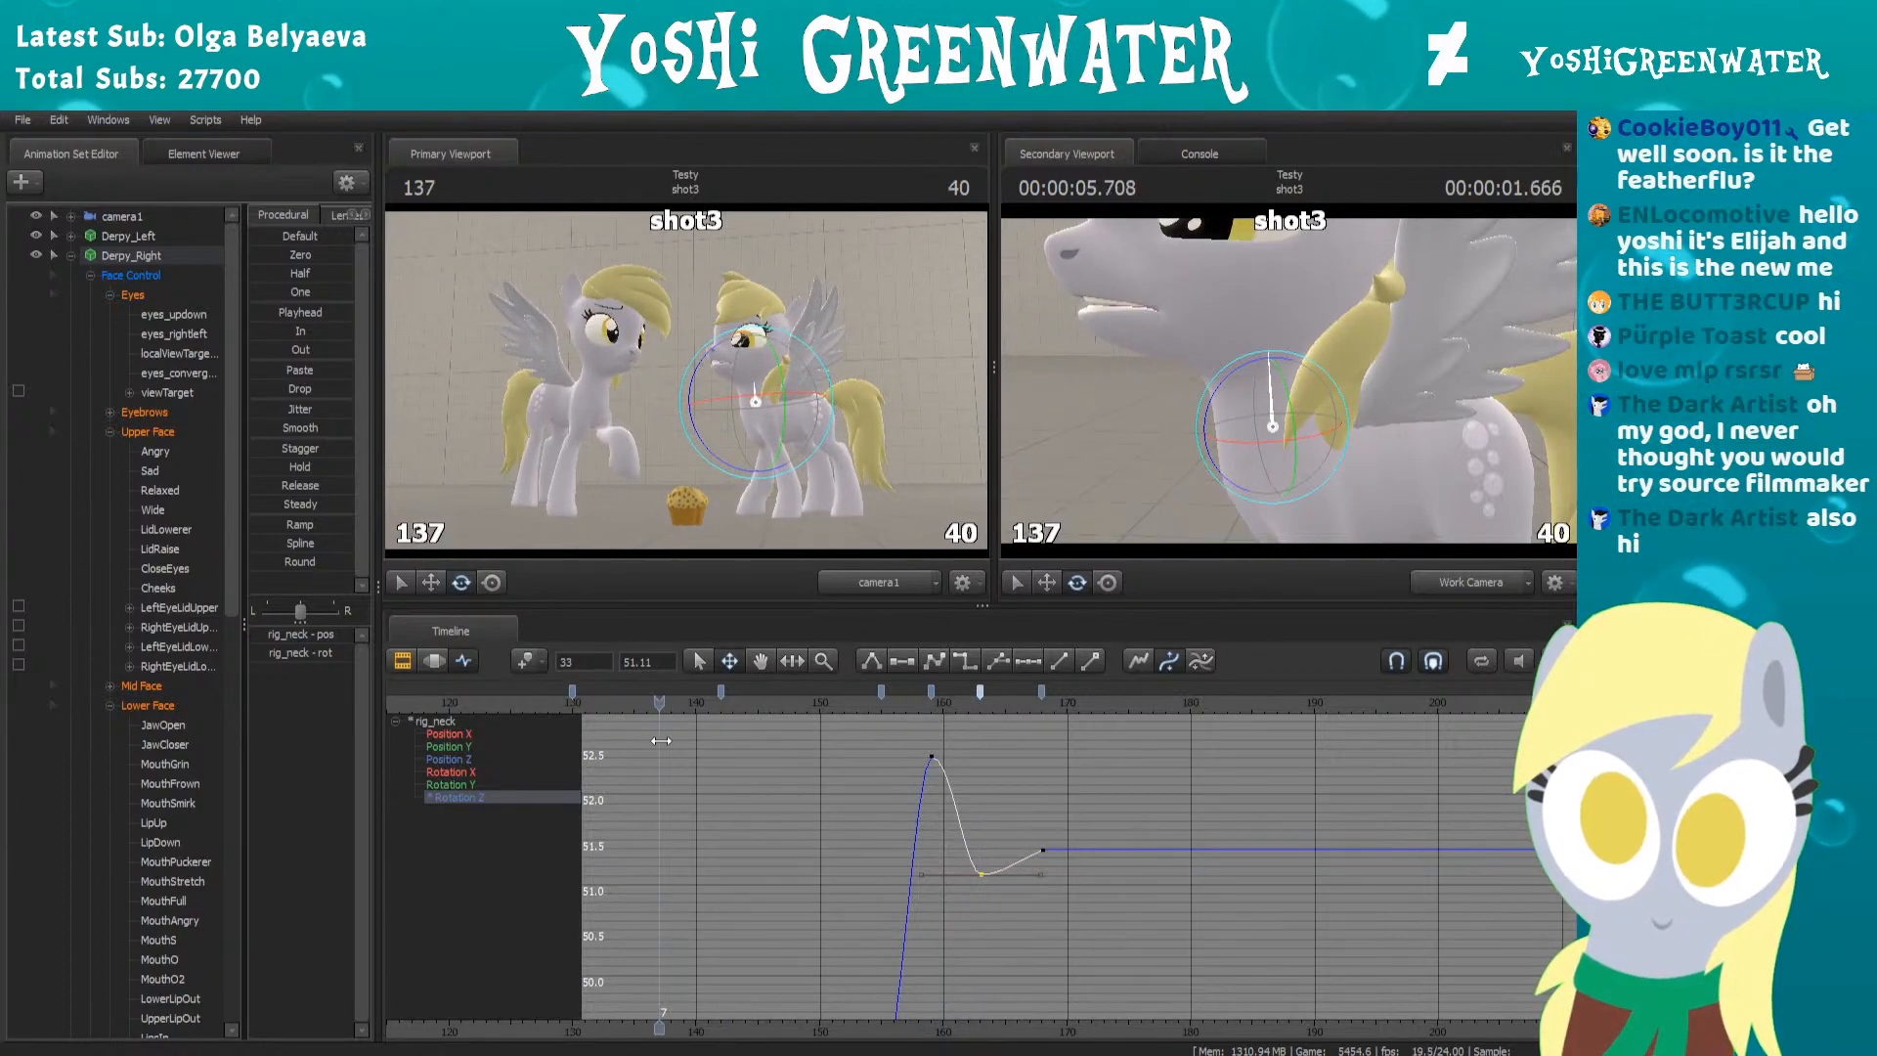
key("space")
key("space")
Play shot3 from frame 130 to examine Derpy_Right's neck motion and Rotation Z curve, with her head in the work camera view
left_click_drag(1173, 430, 1265, 404)
key("s")
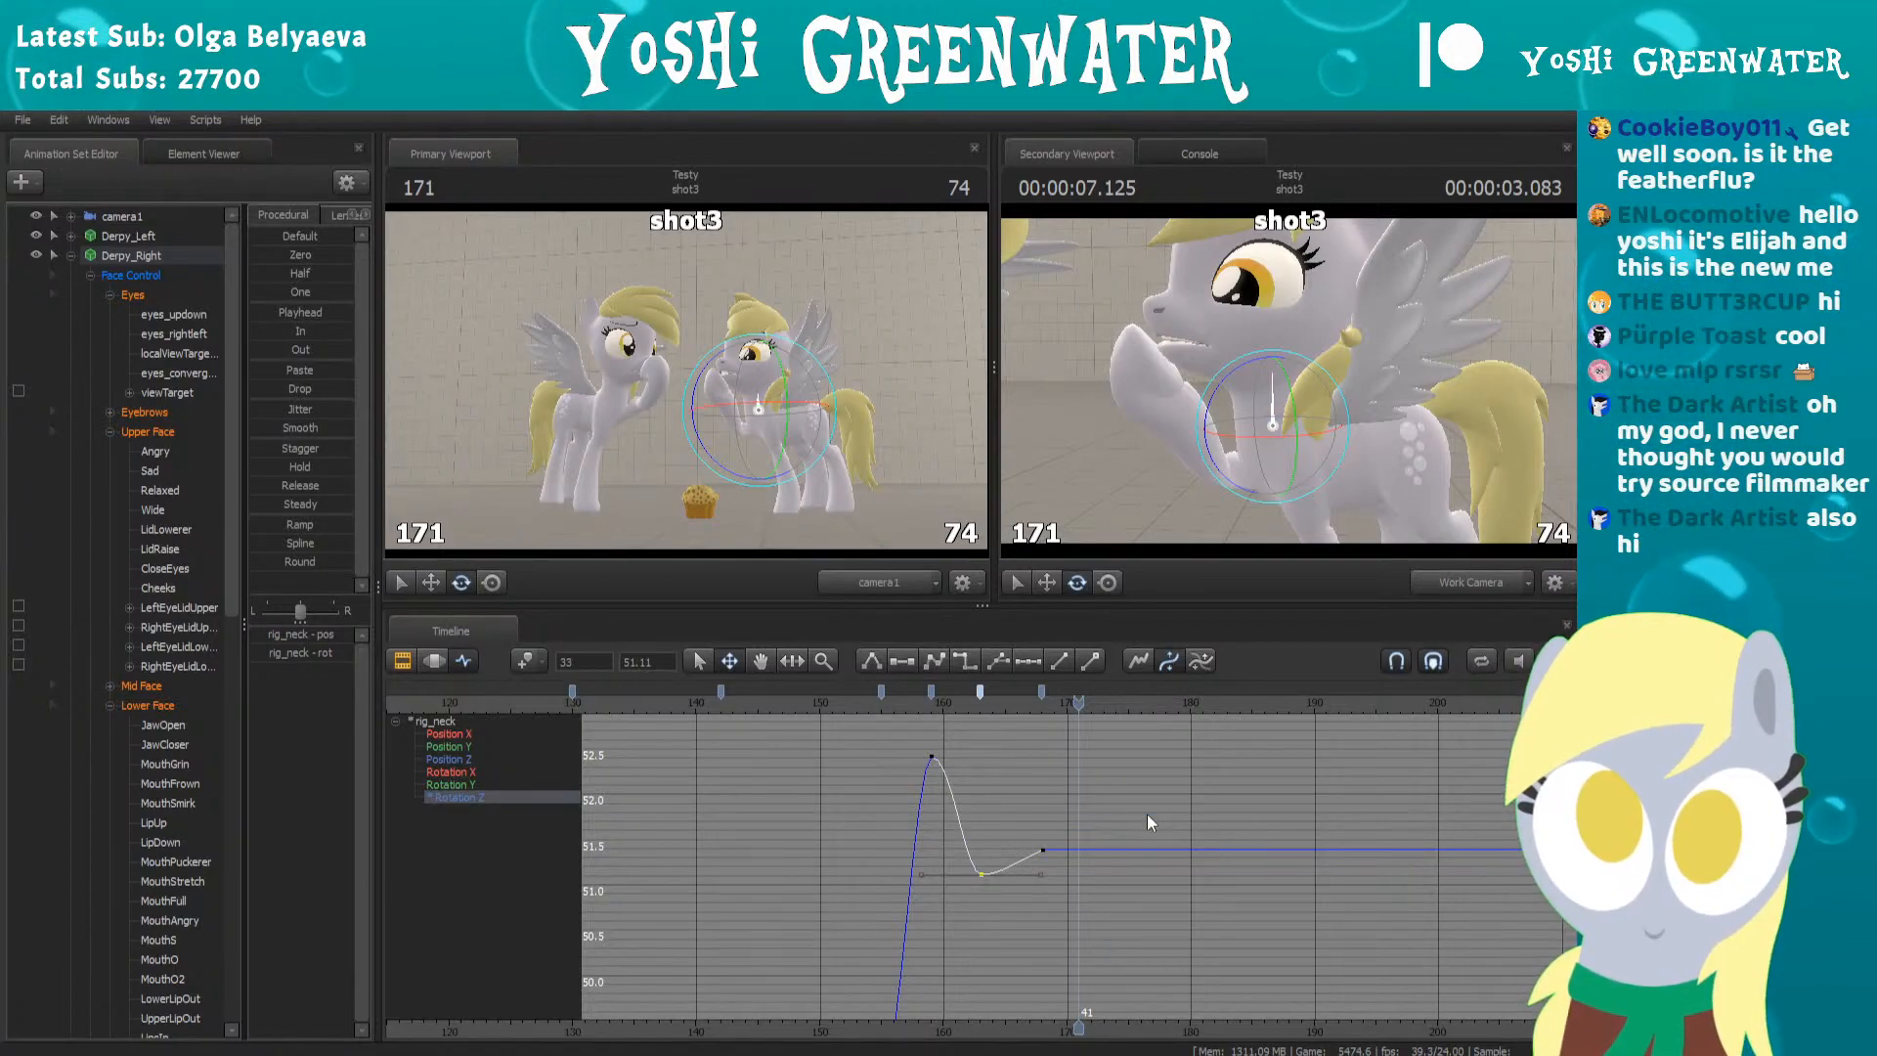
middle_click_drag(1074, 781, 1075, 779)
left_click(1040, 690)
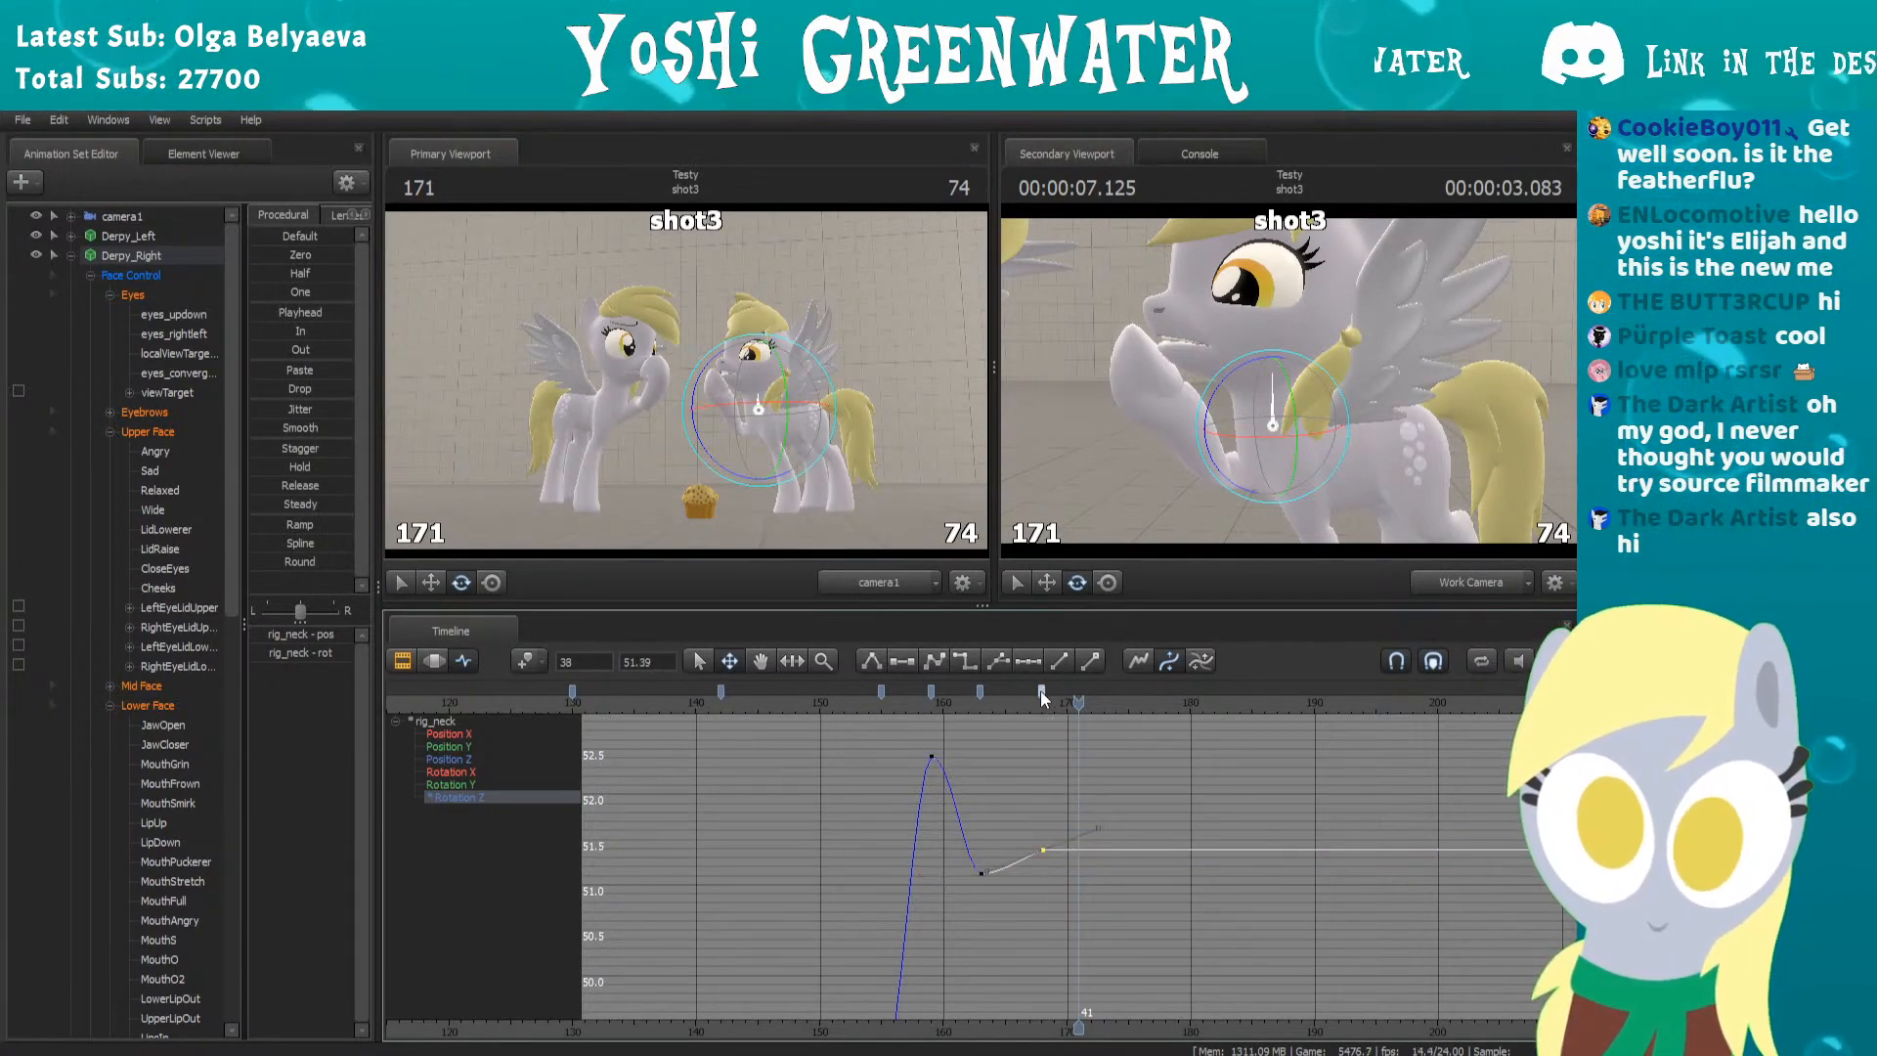
scroll(790, 747, "down", 4)
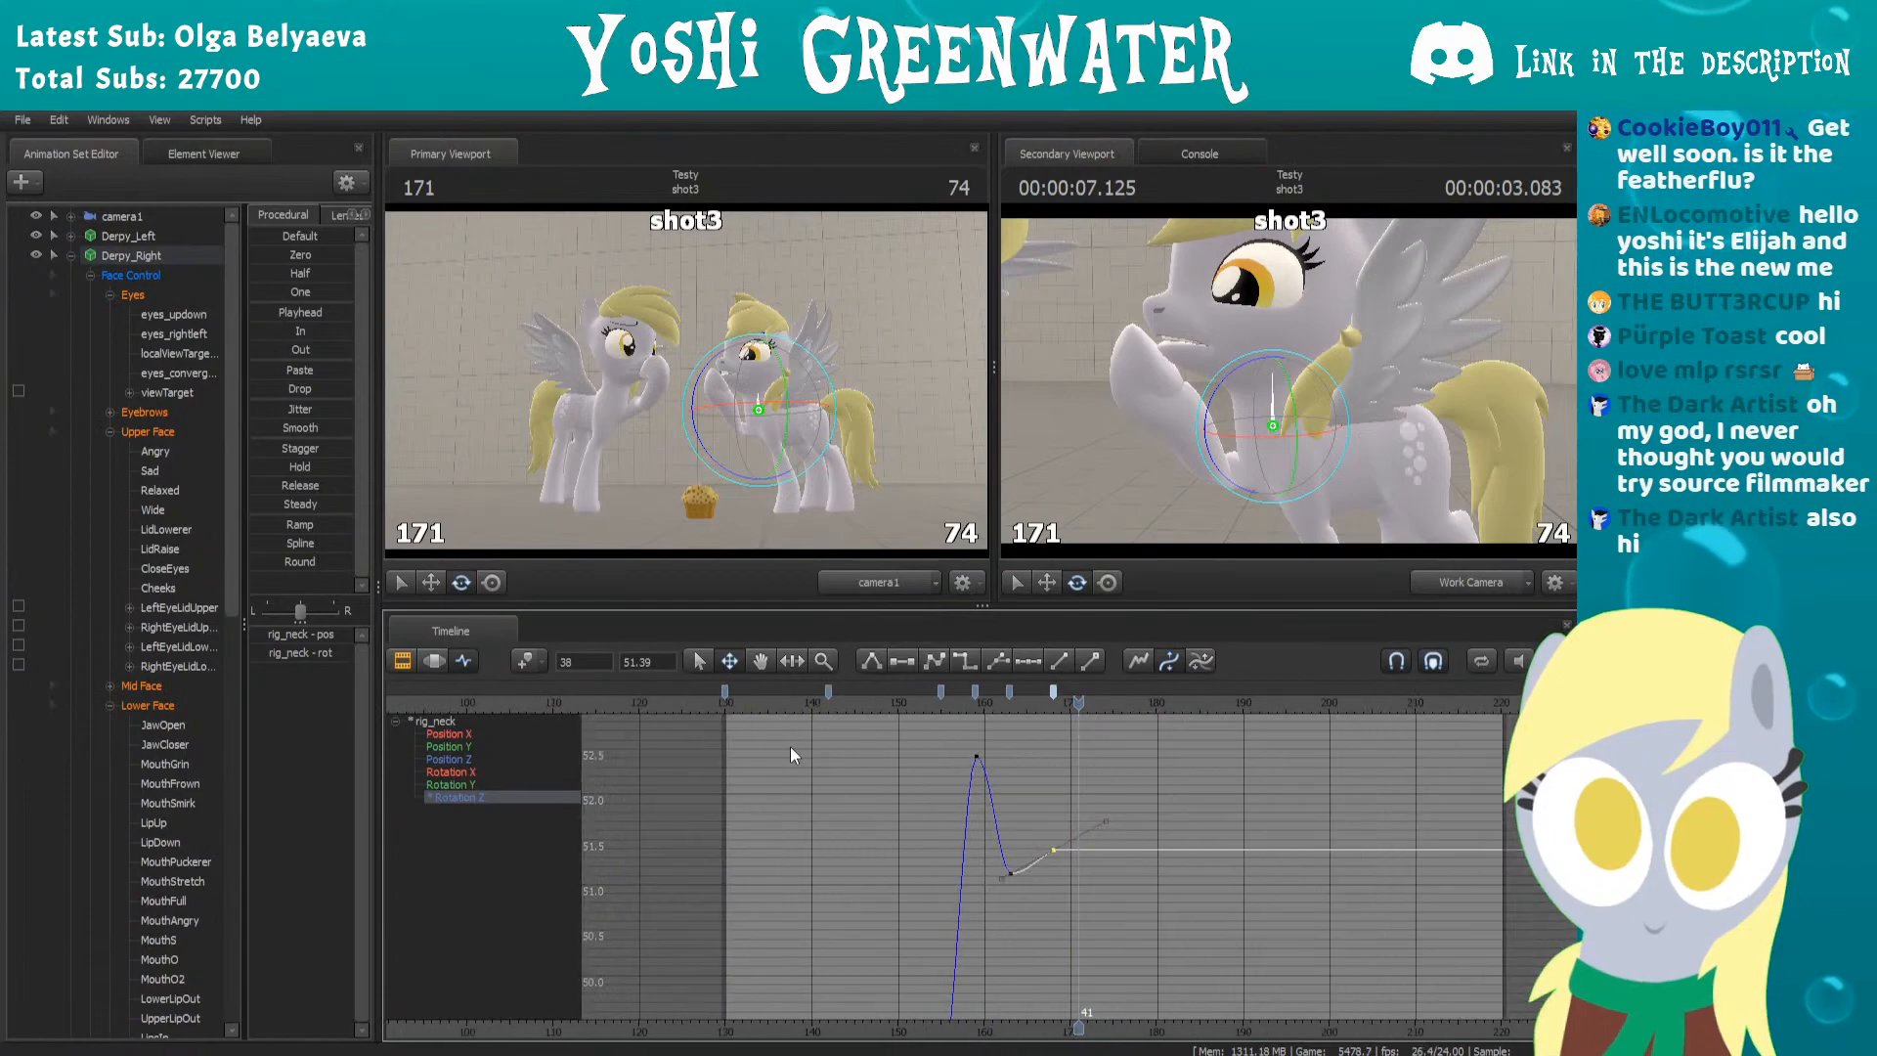
middle_click_drag(936, 835, 898, 775)
left_click(761, 700)
left_click_drag(761, 700, 724, 700)
key("space")
key("space")
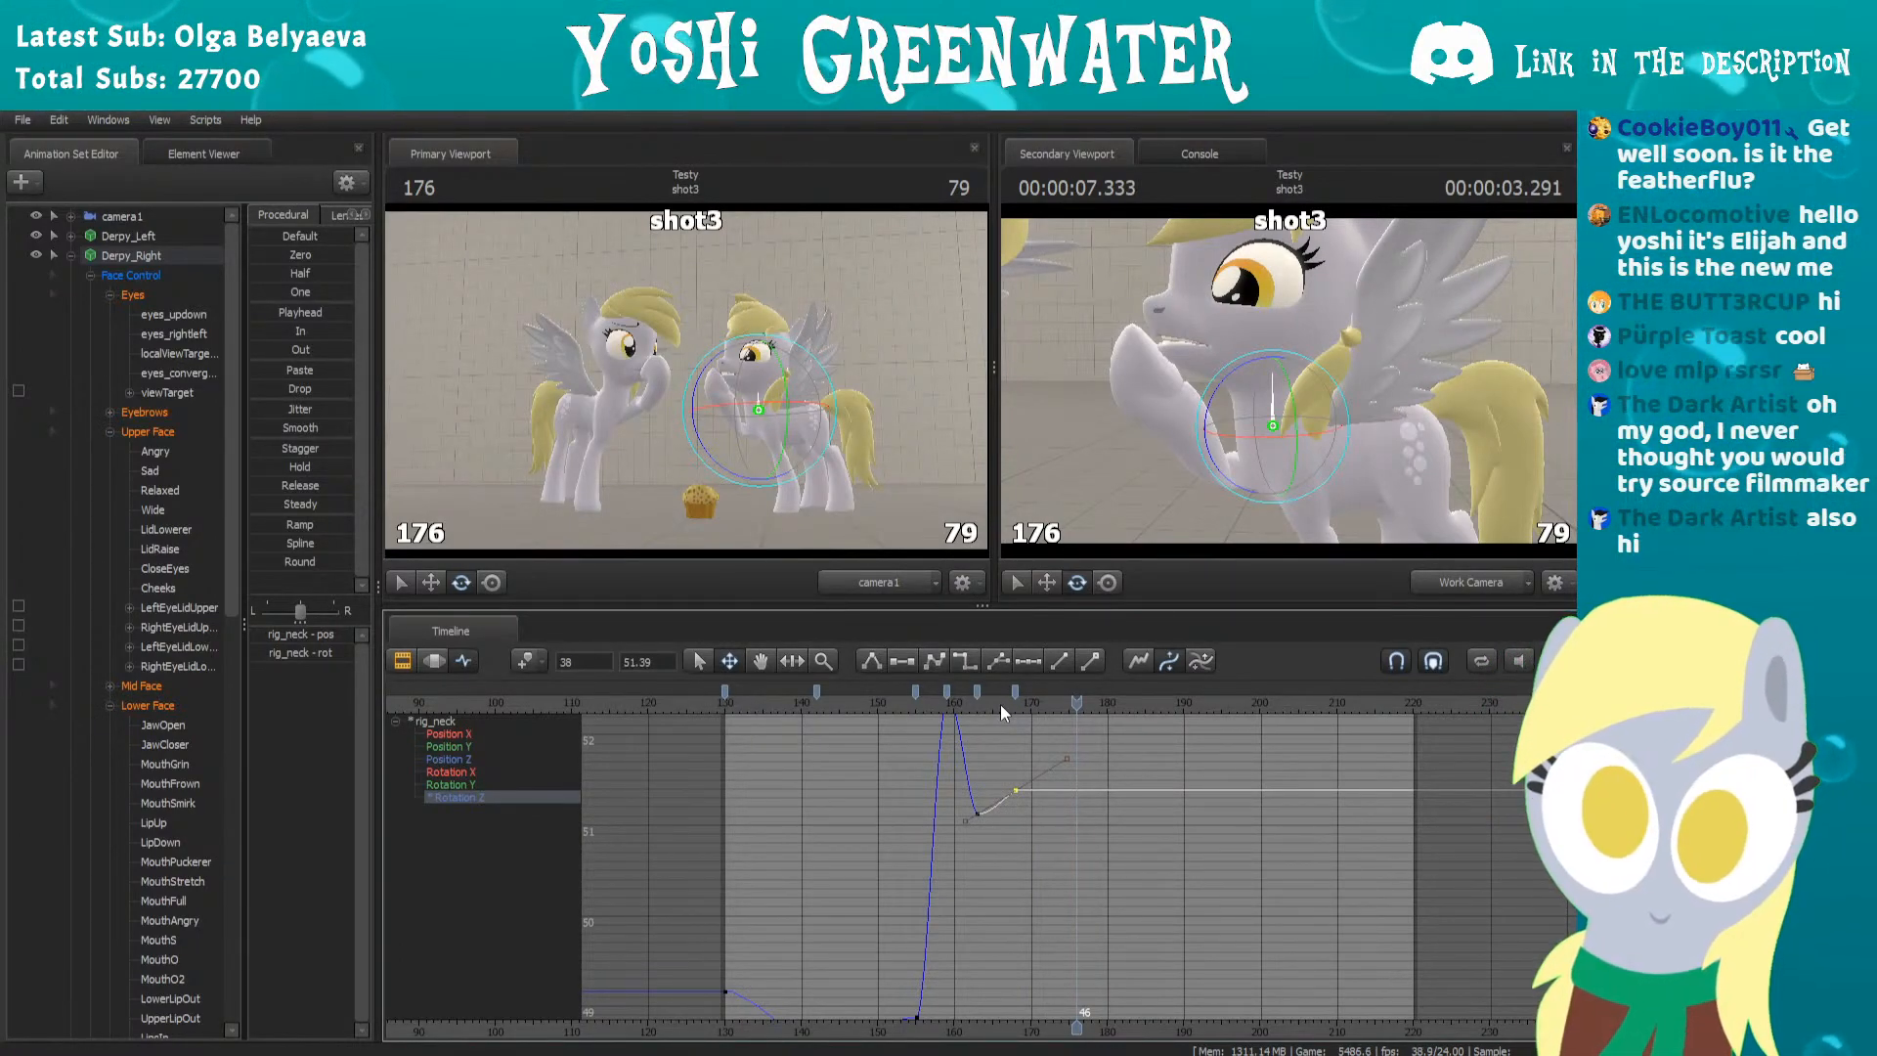
Select Derpy_Right's rig_head in the work camera view and move the playhead to frame 130
key("w")
left_click_drag(1150, 447, 1288, 379)
key("ctrl")
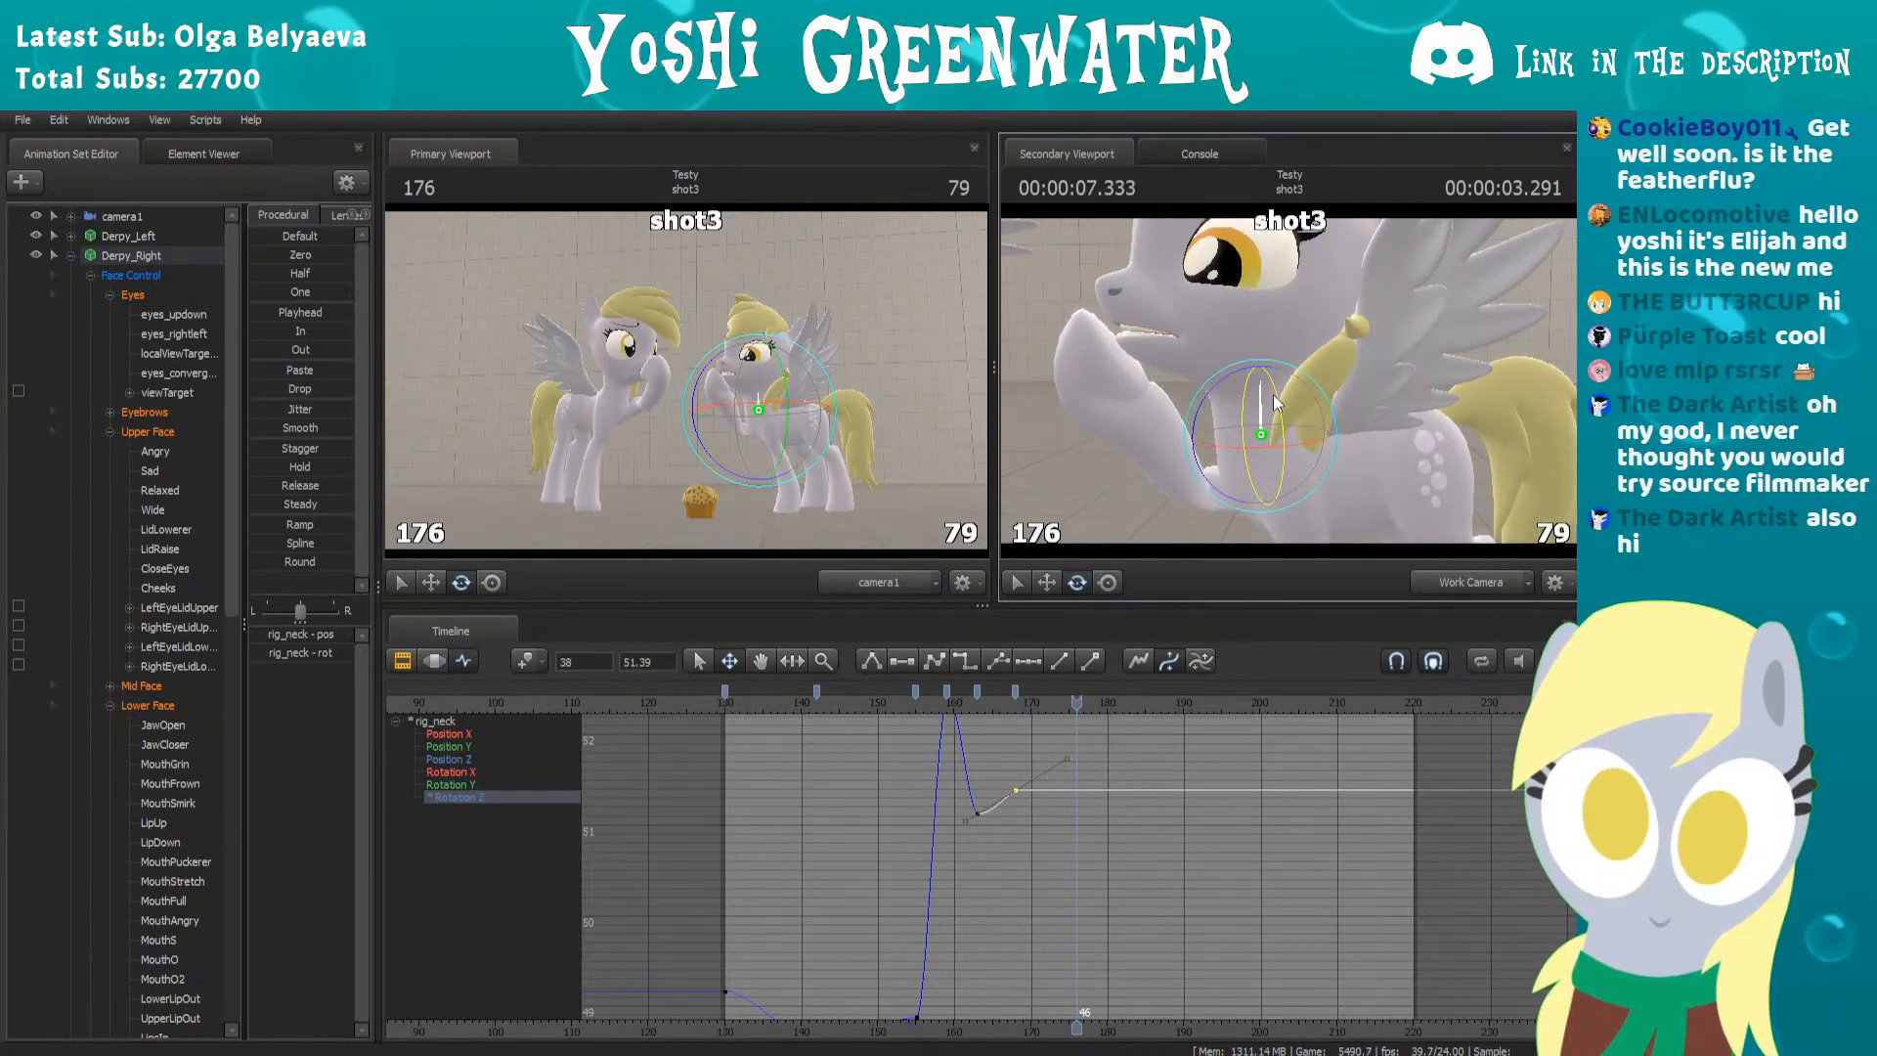
left_click(1258, 366)
left_click_drag(819, 706, 726, 709)
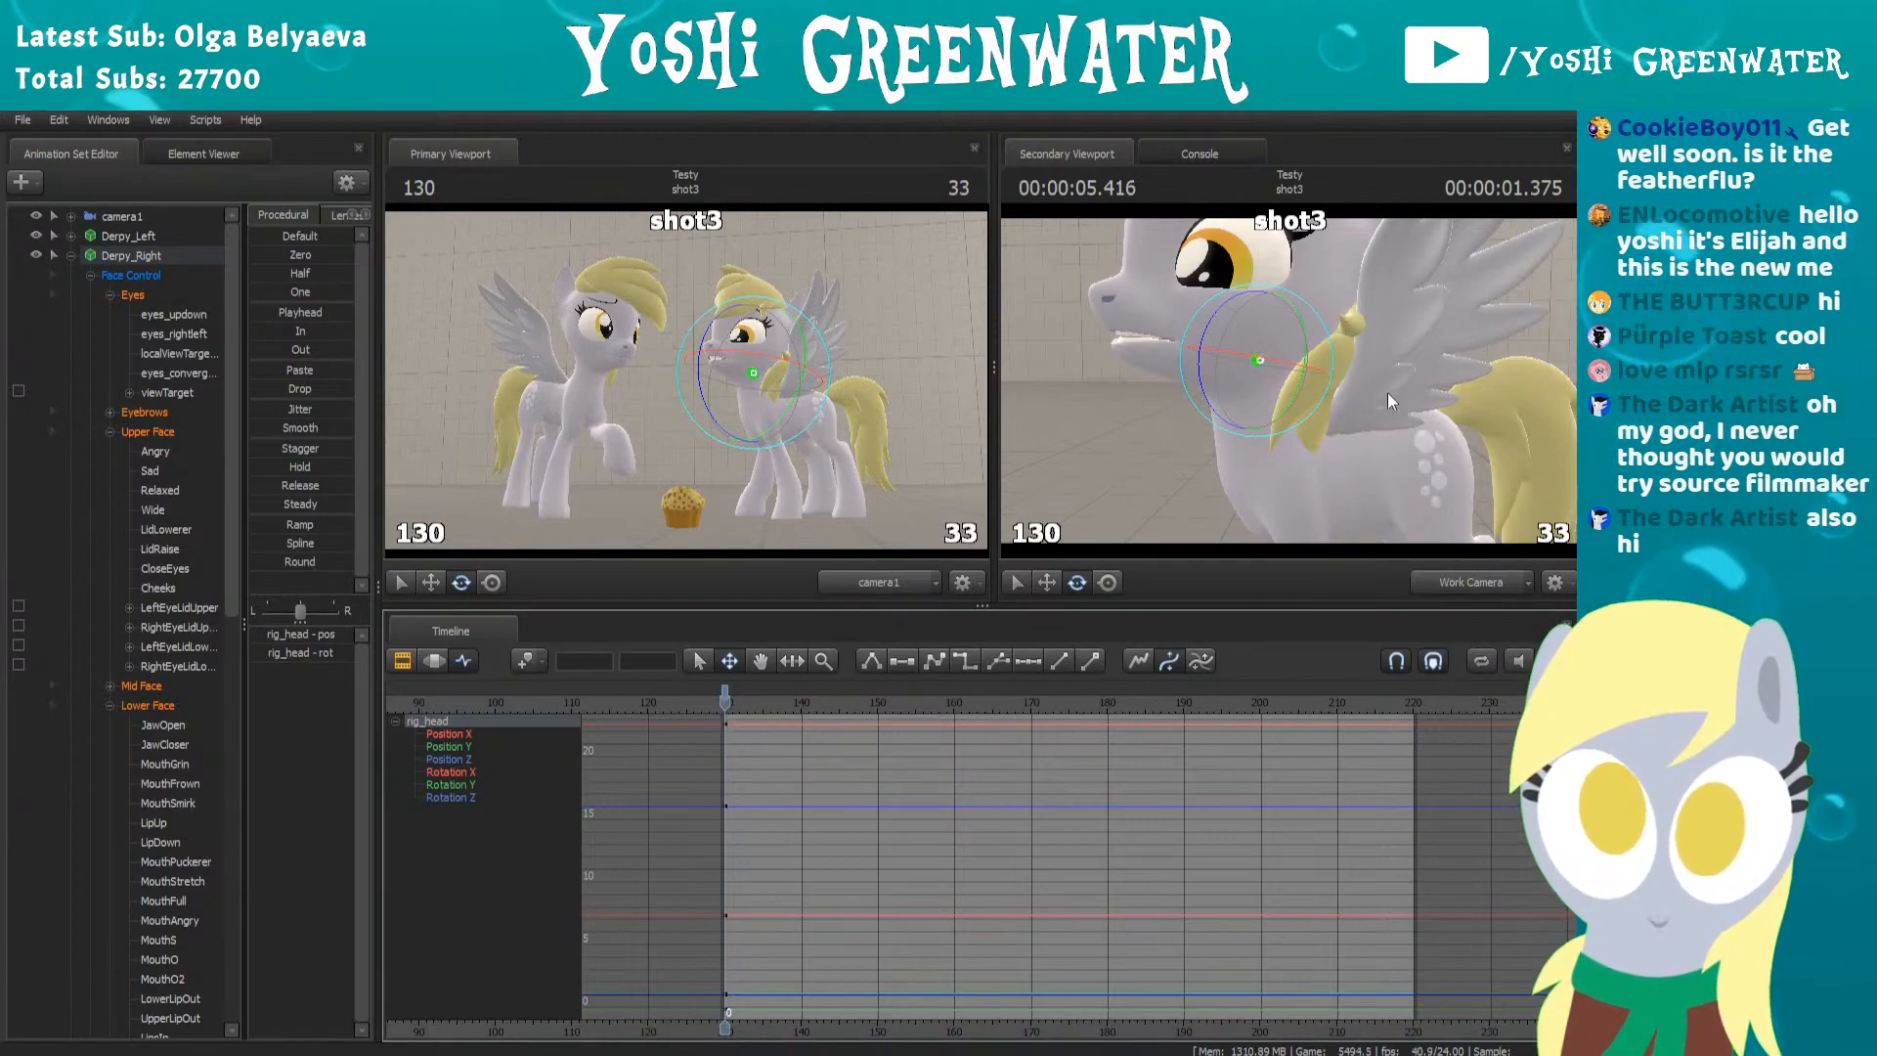
Isolate rig_head's Rotation Z curve and lower the head's rotation to about 13.78 at frame 130
left_click_drag(1398, 414, 1290, 389)
key("ctrl")
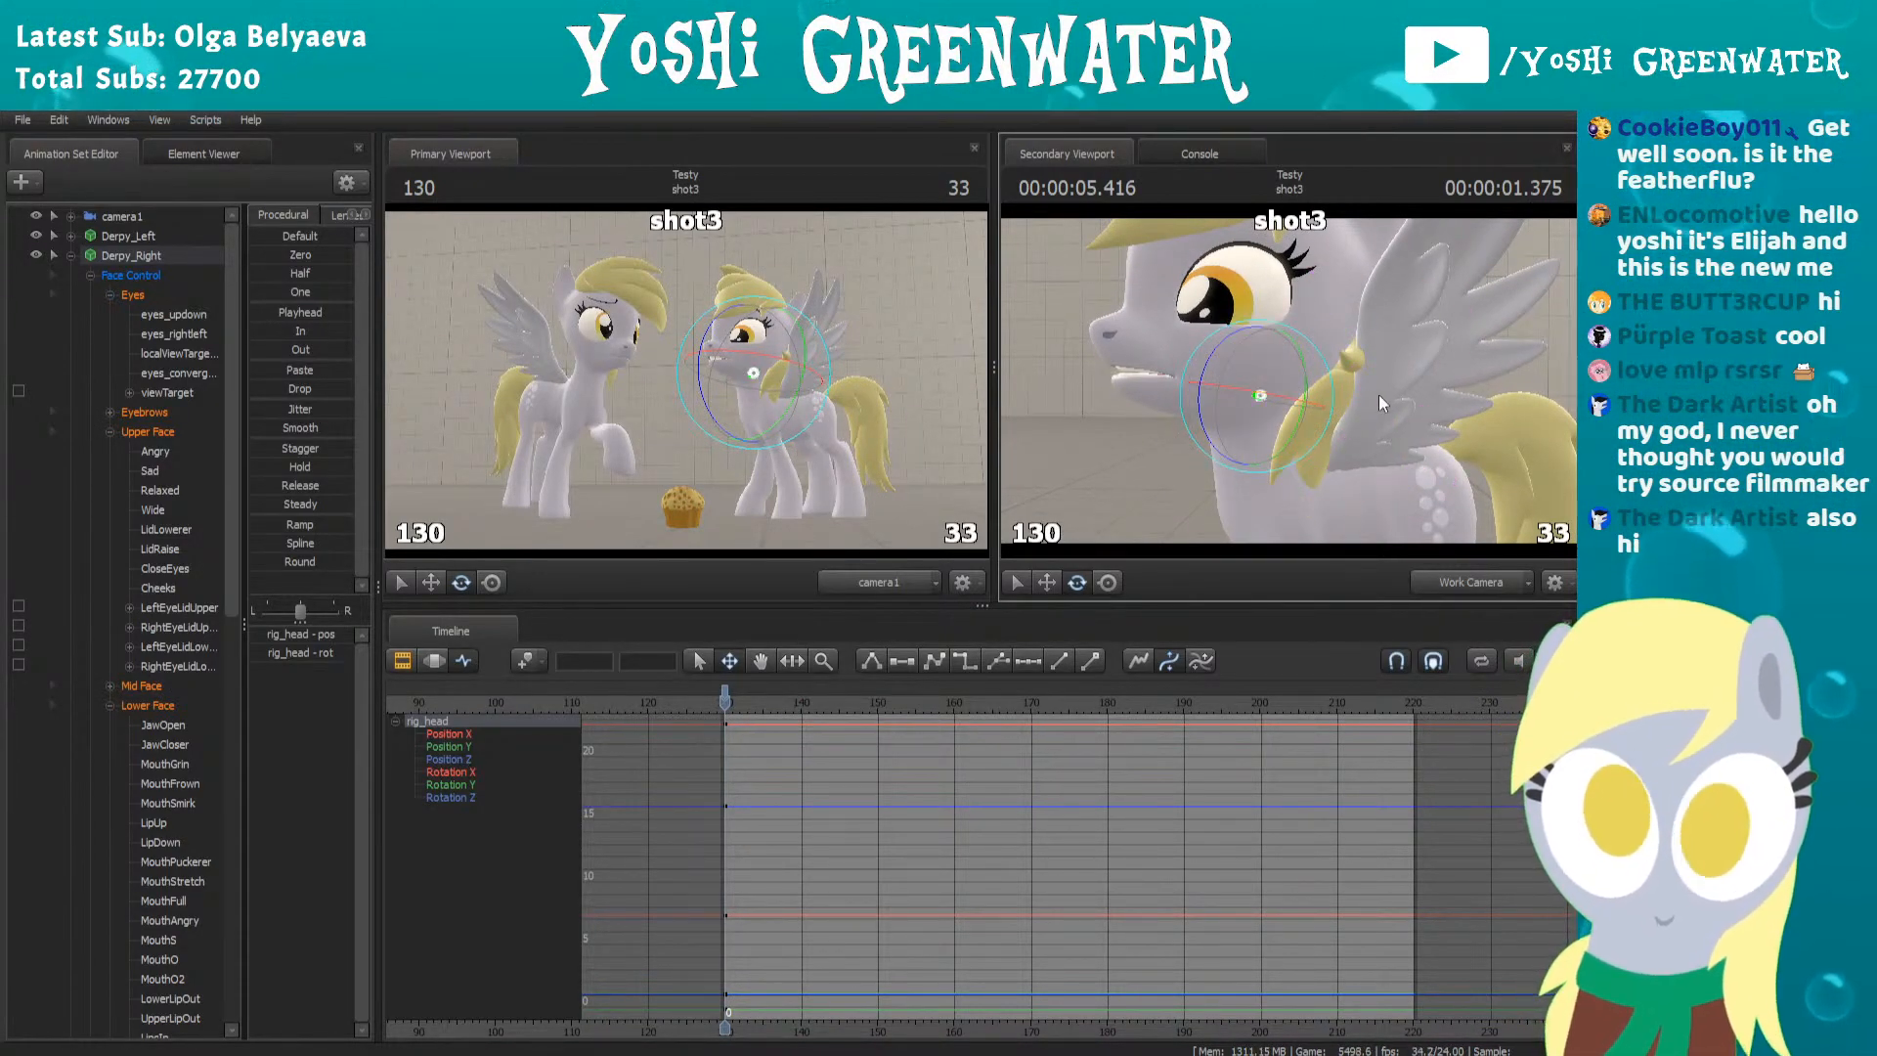
key("w")
left_click_drag(1417, 393, 1290, 381)
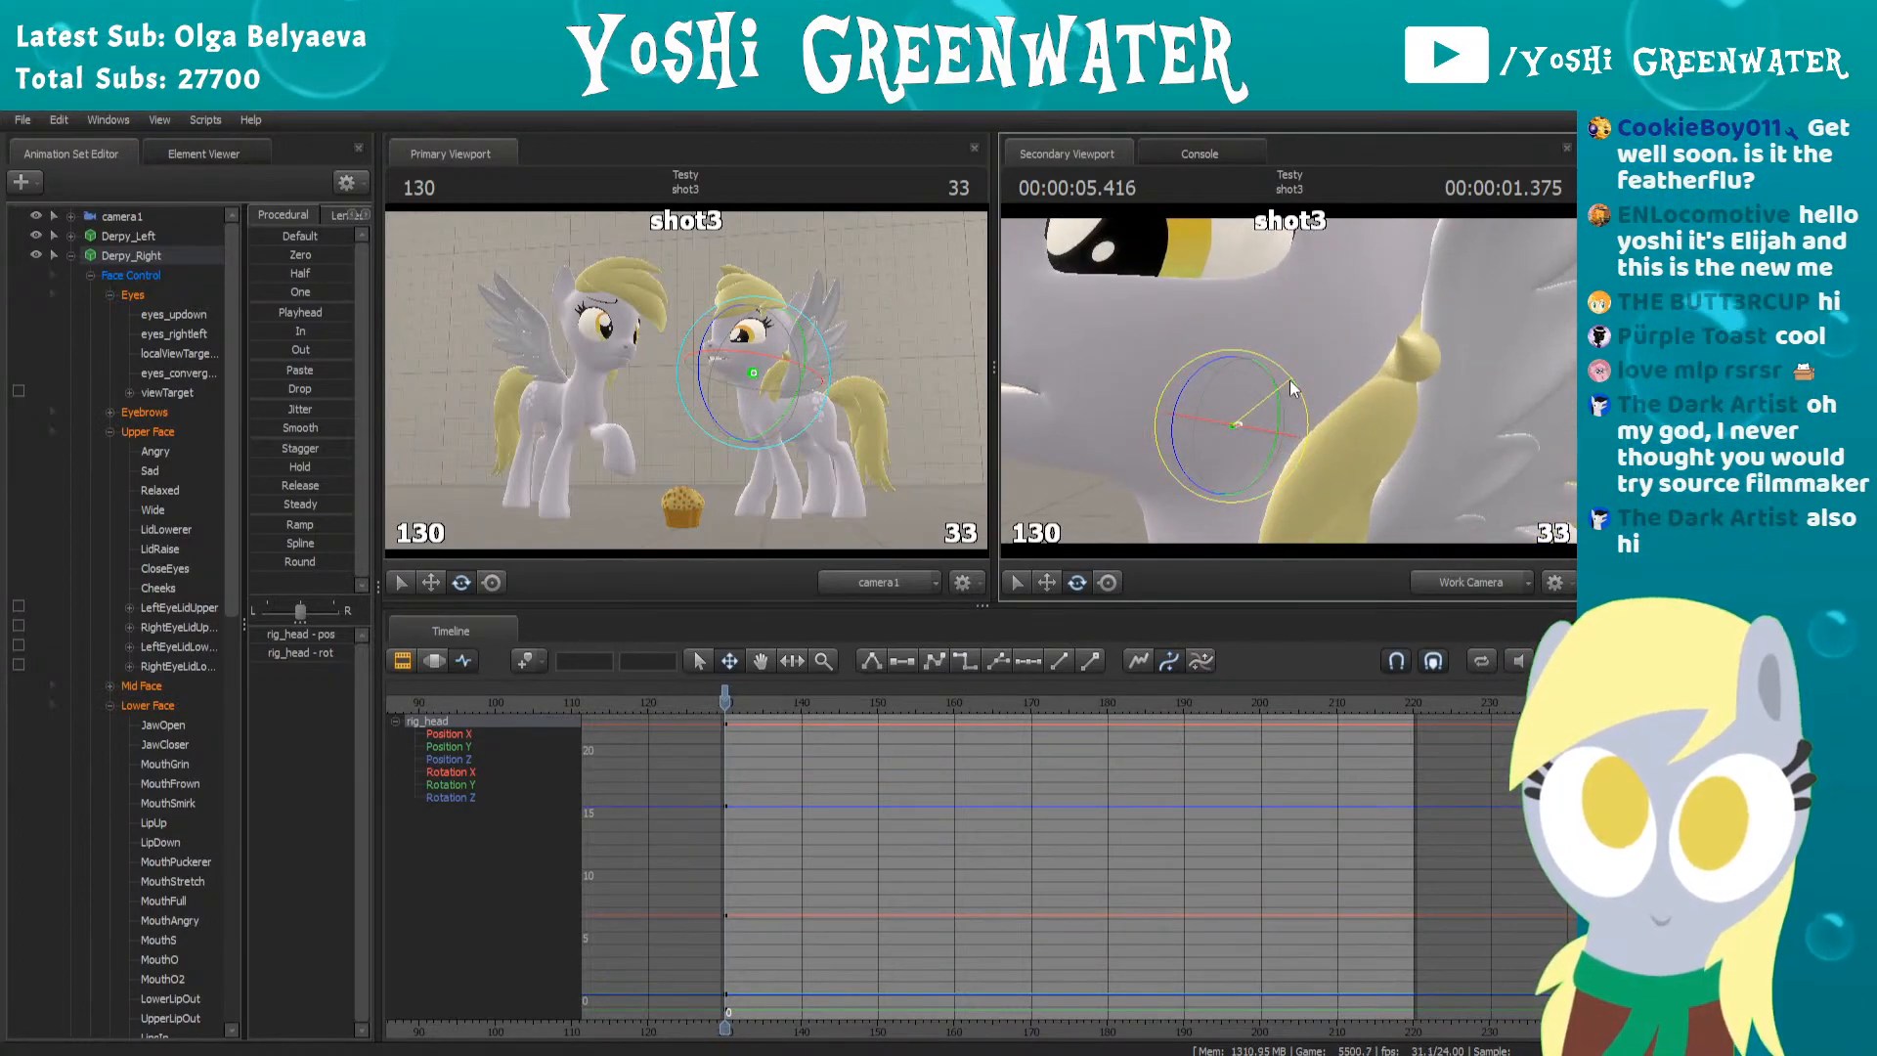
left_click_drag(1415, 383, 1349, 377)
key("s")
key("d")
left_click(496, 796)
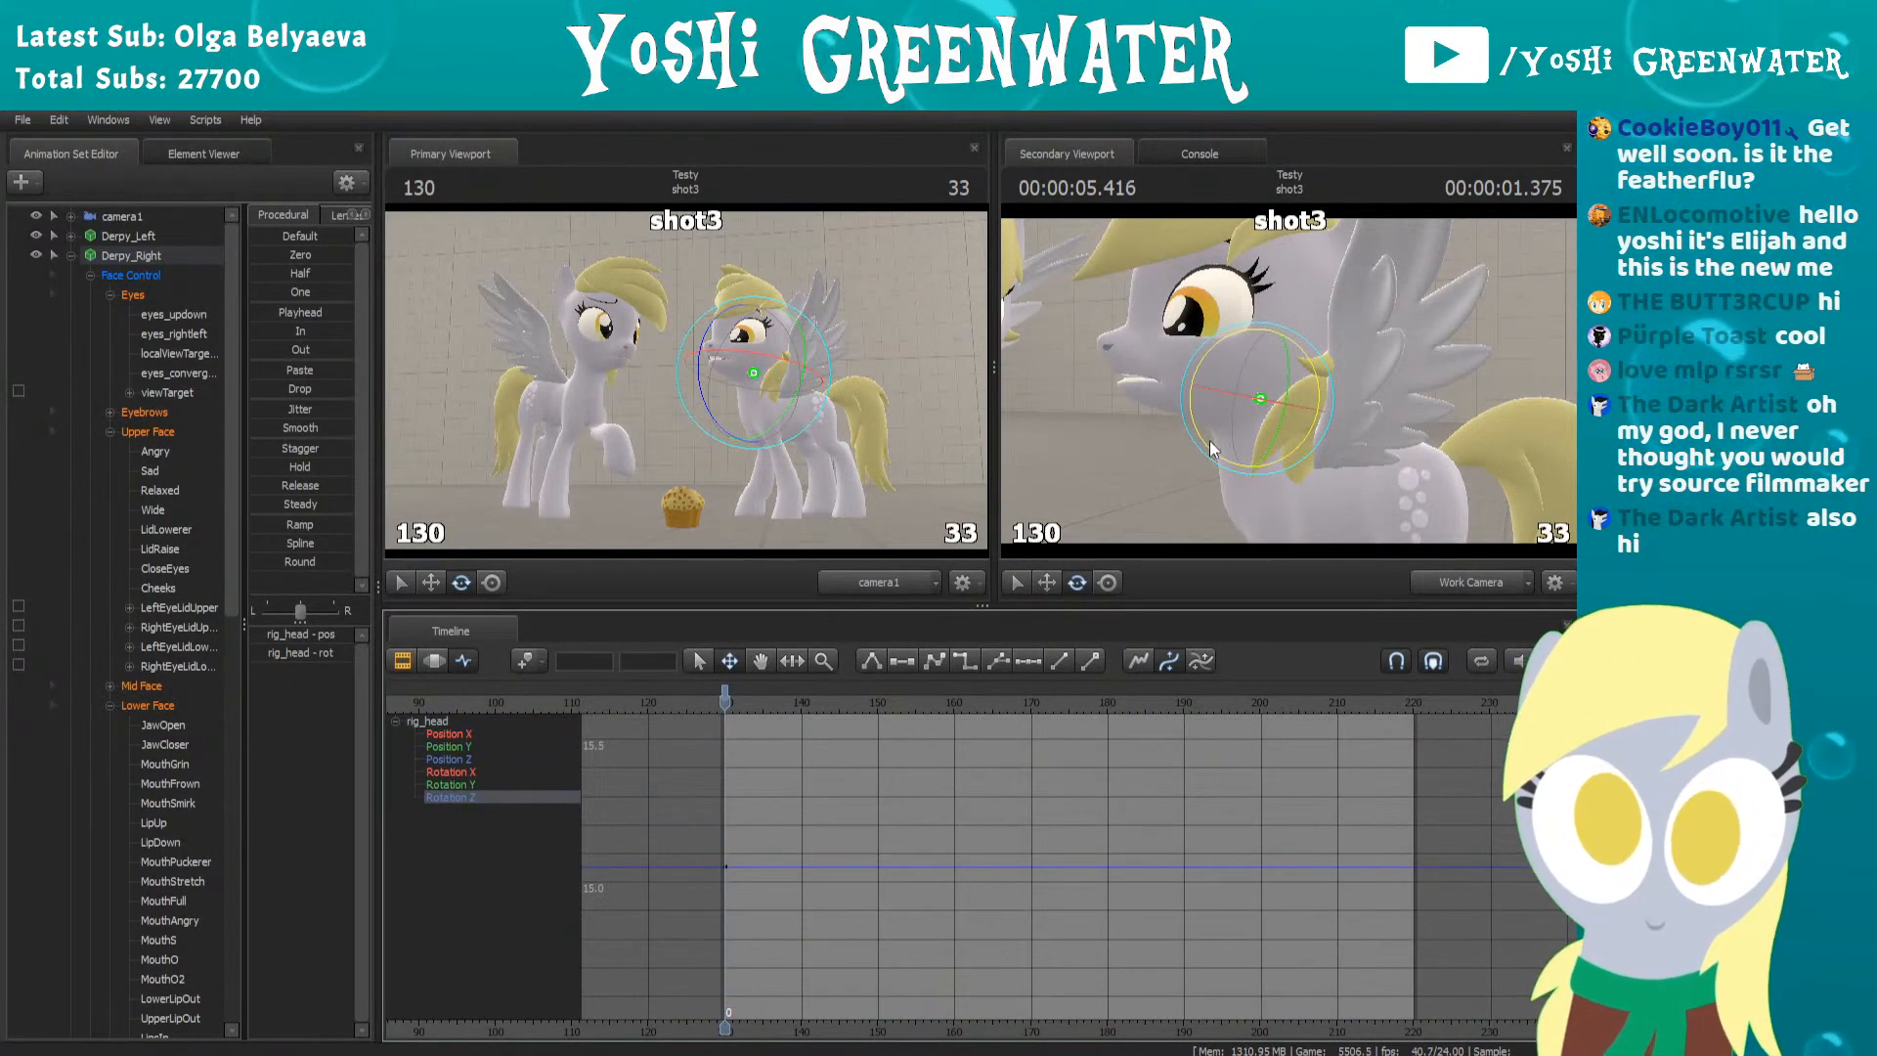
left_click_drag(1220, 344, 1220, 354)
Lower rig_head's Rotation Z to about 11.6 at frame 138 and fit the resulting curve in the graph
key("space")
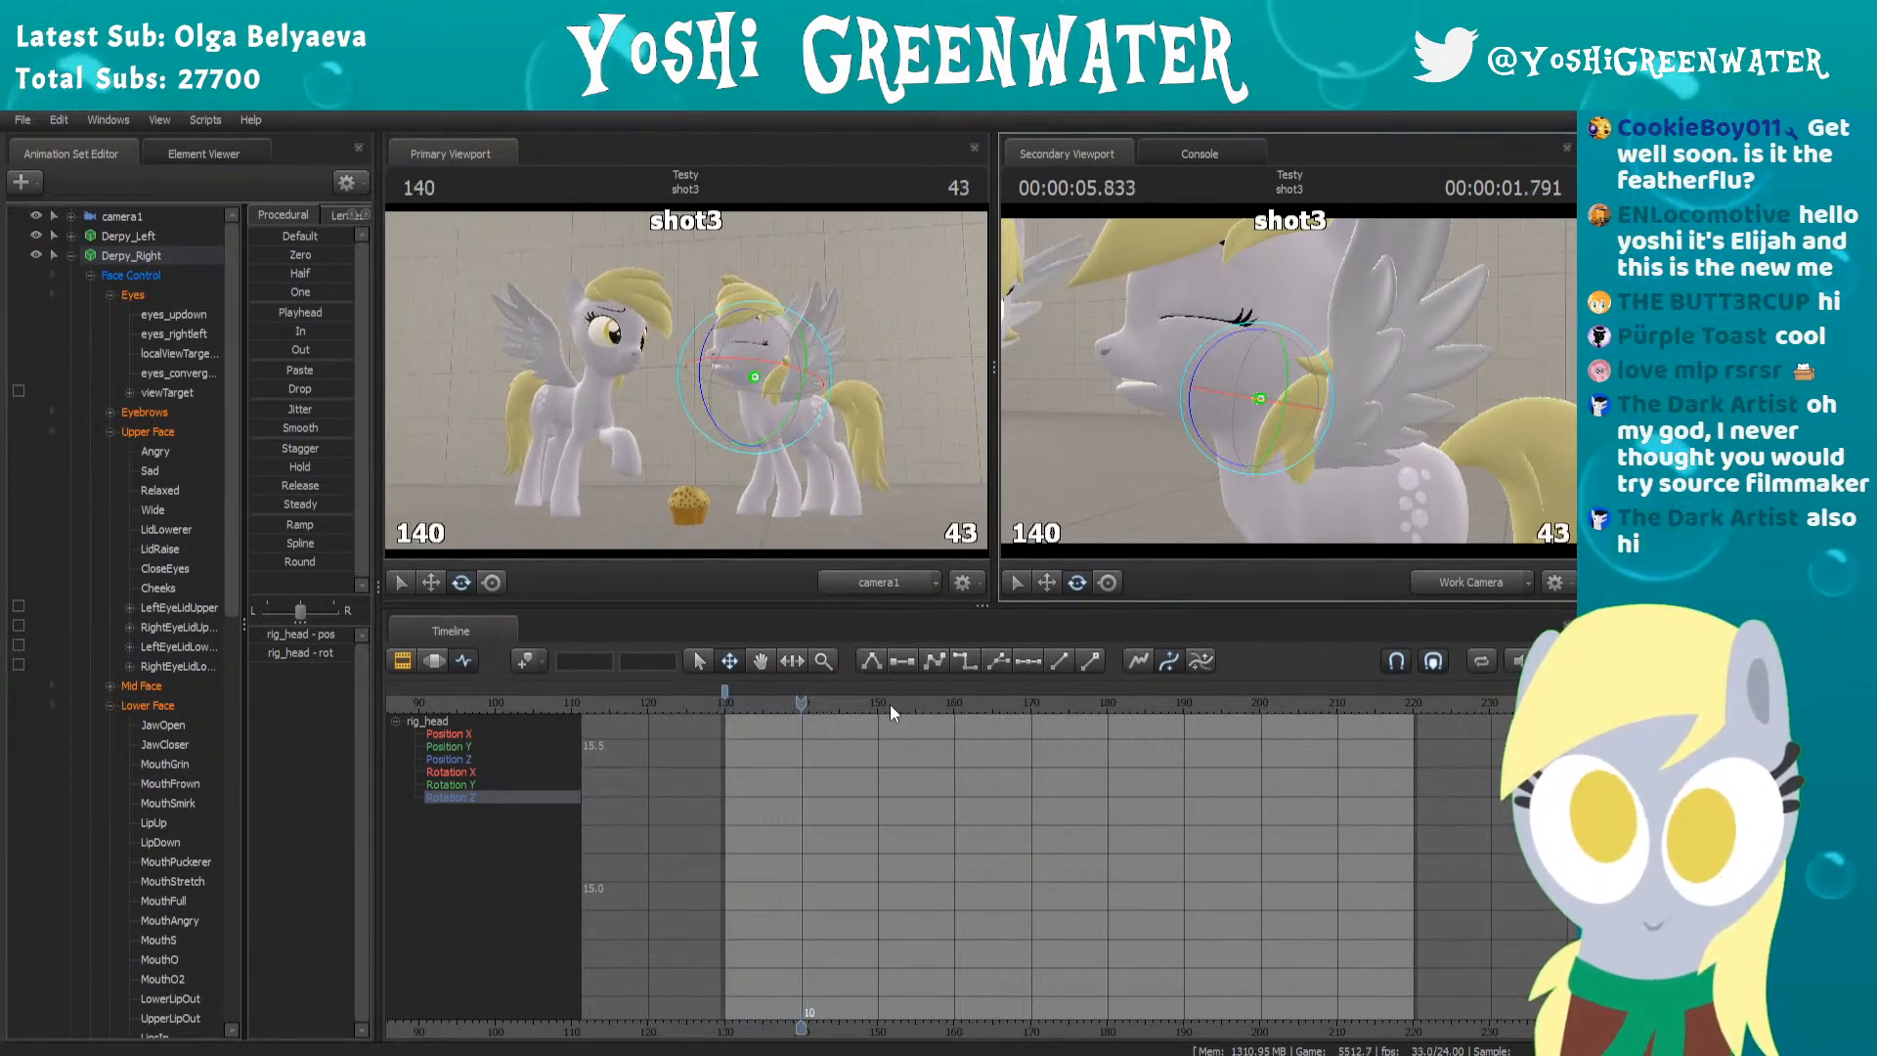
key("Left")
key("Left")
key("Left")
key("Left")
key("Right")
key("Right")
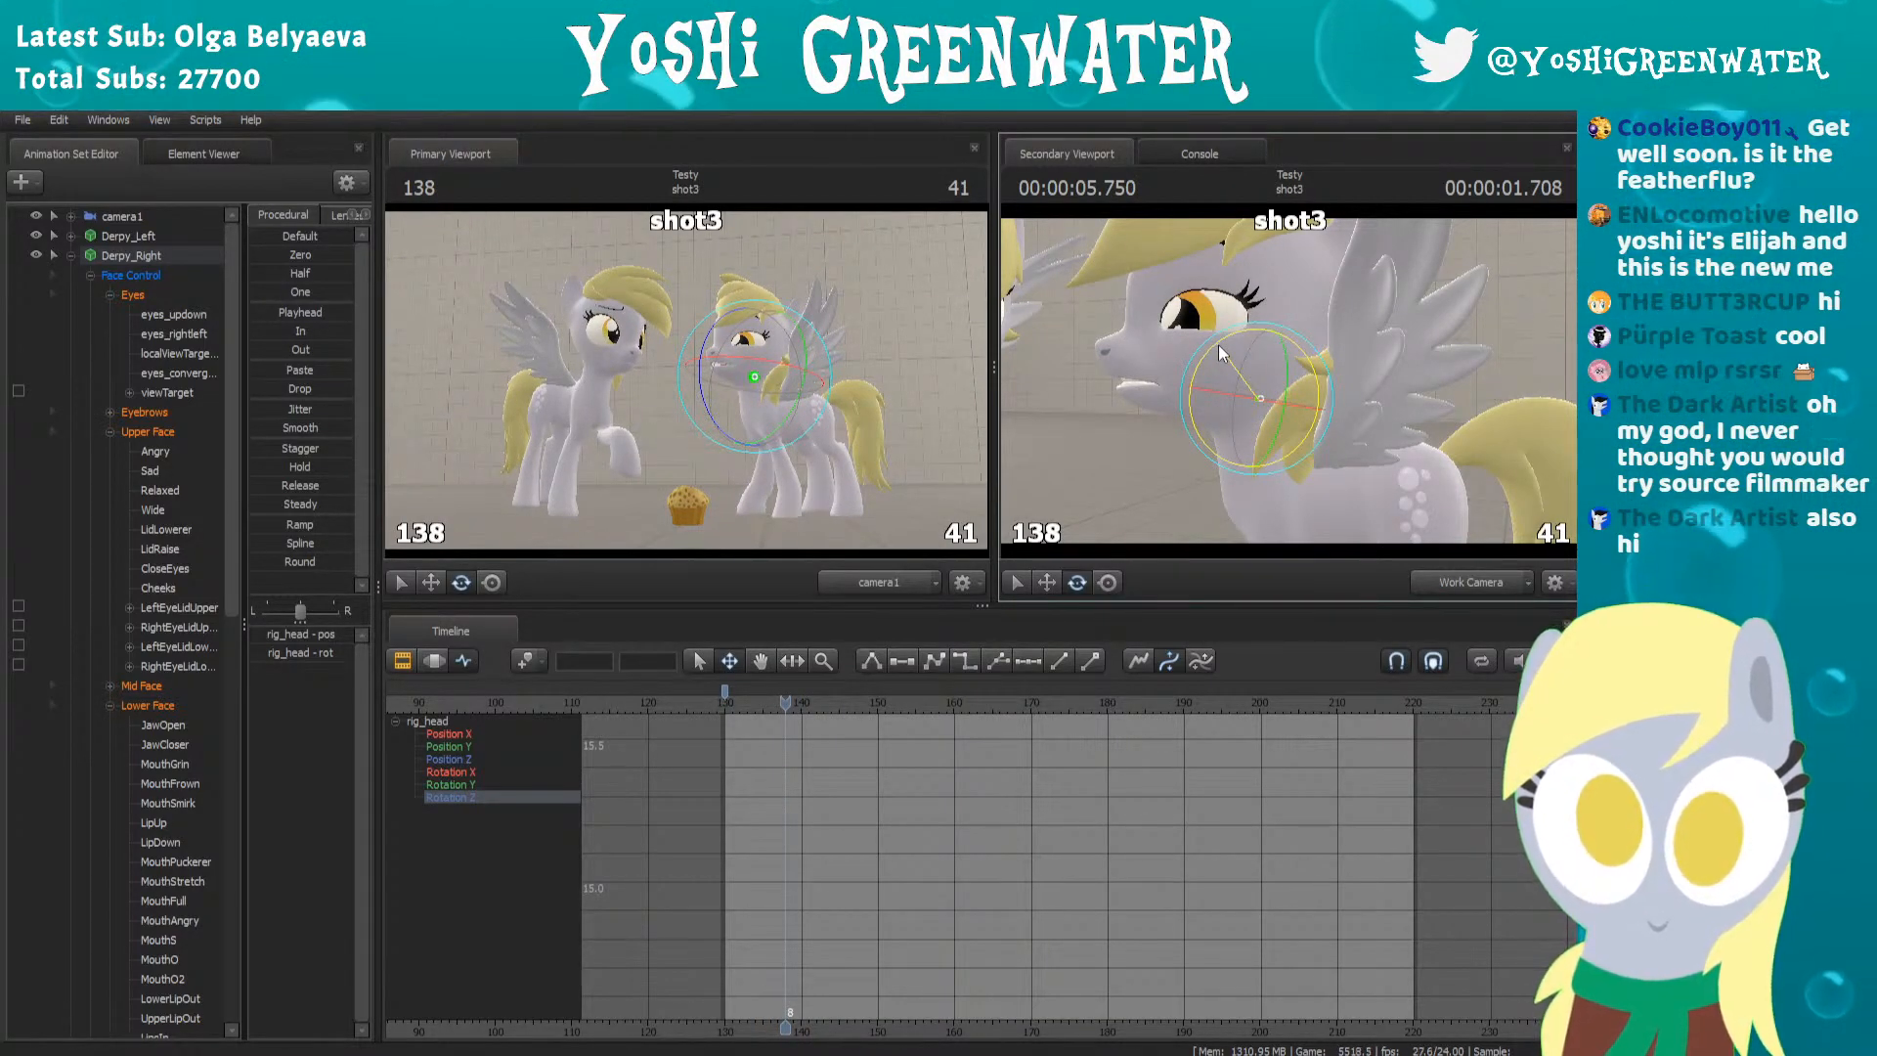
left_click_drag(1219, 345, 1216, 347)
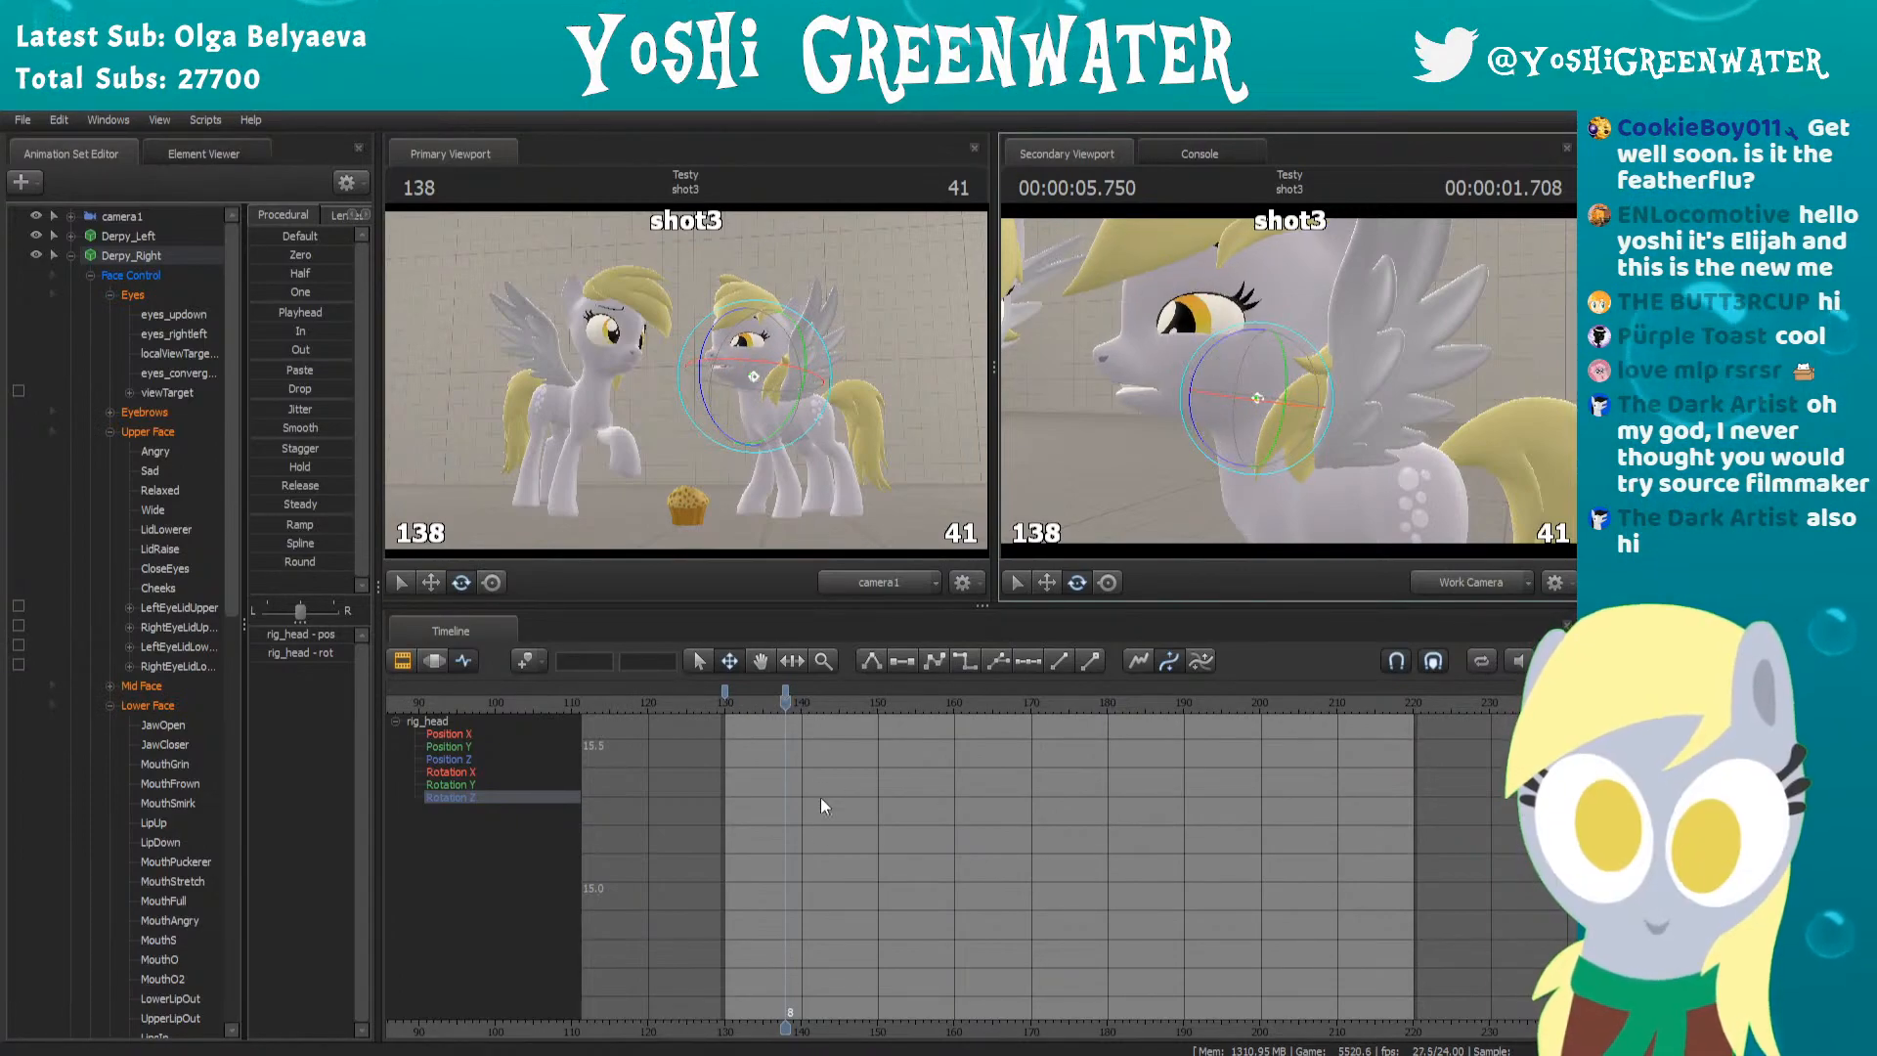
key("f")
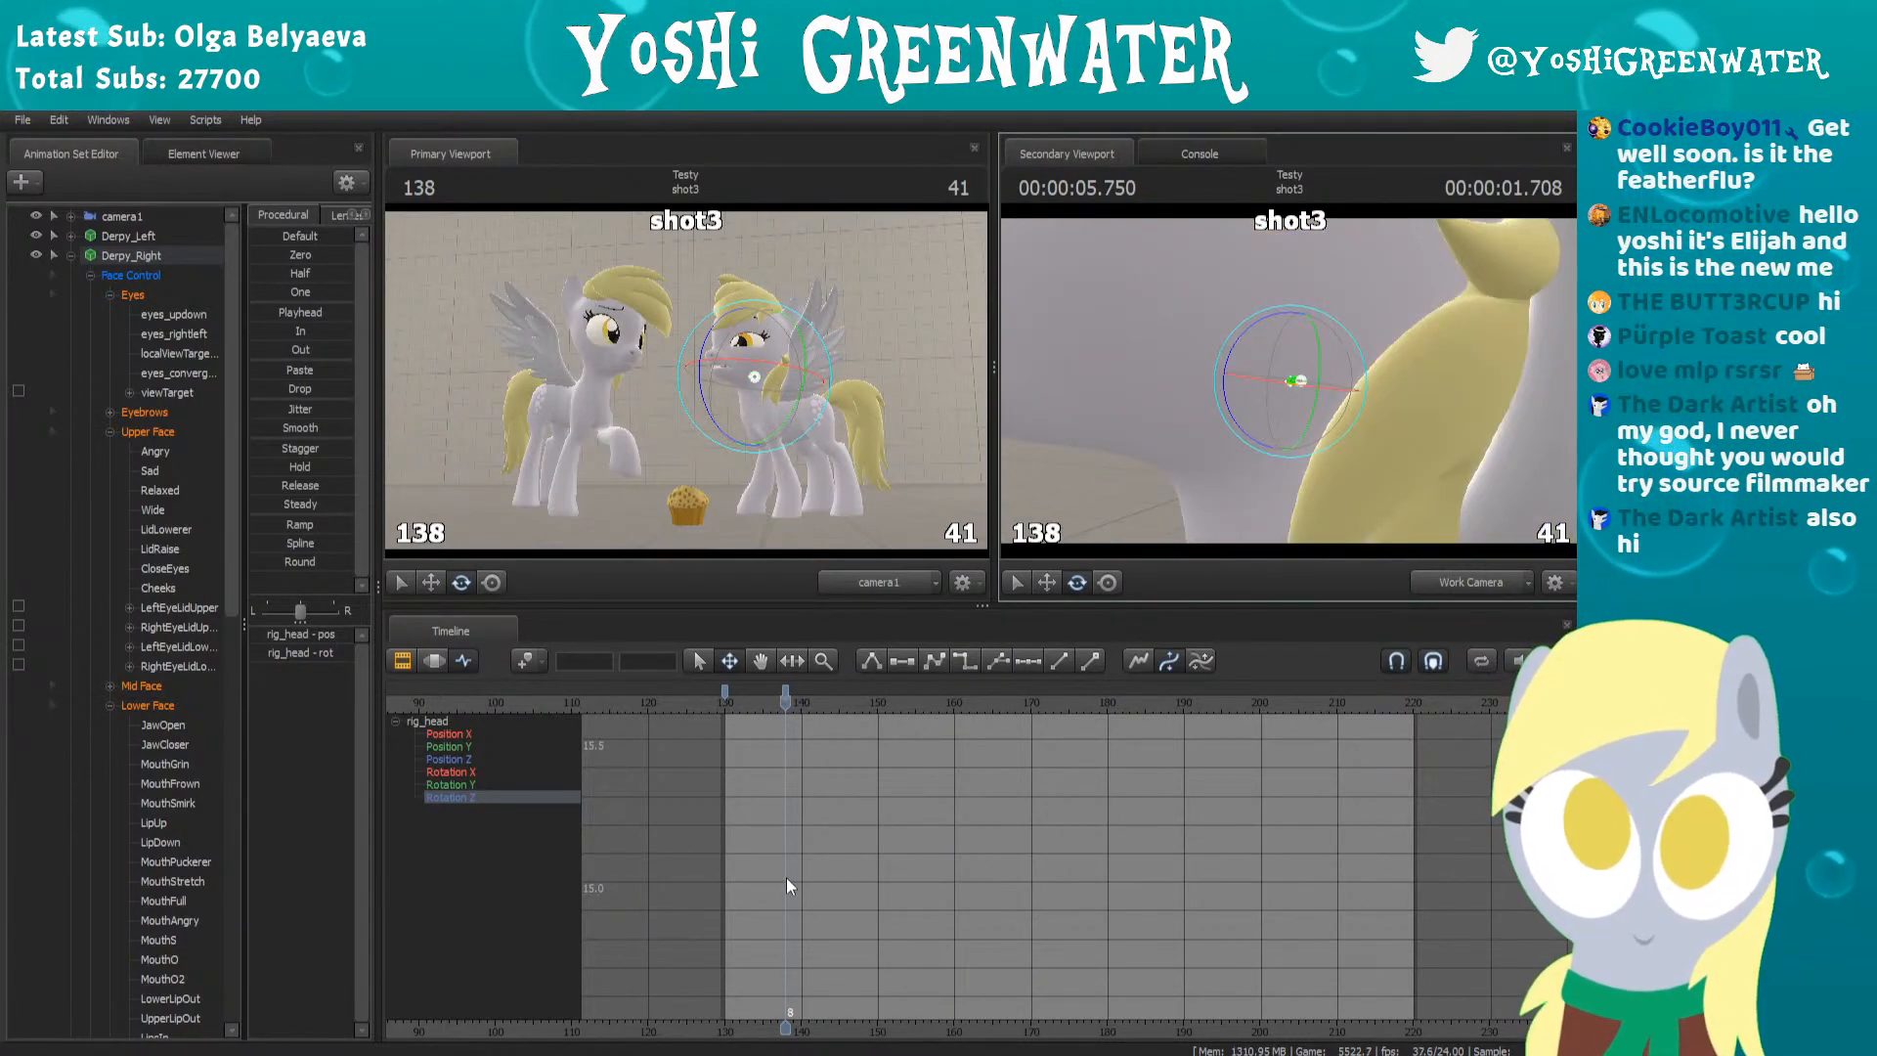
key("f")
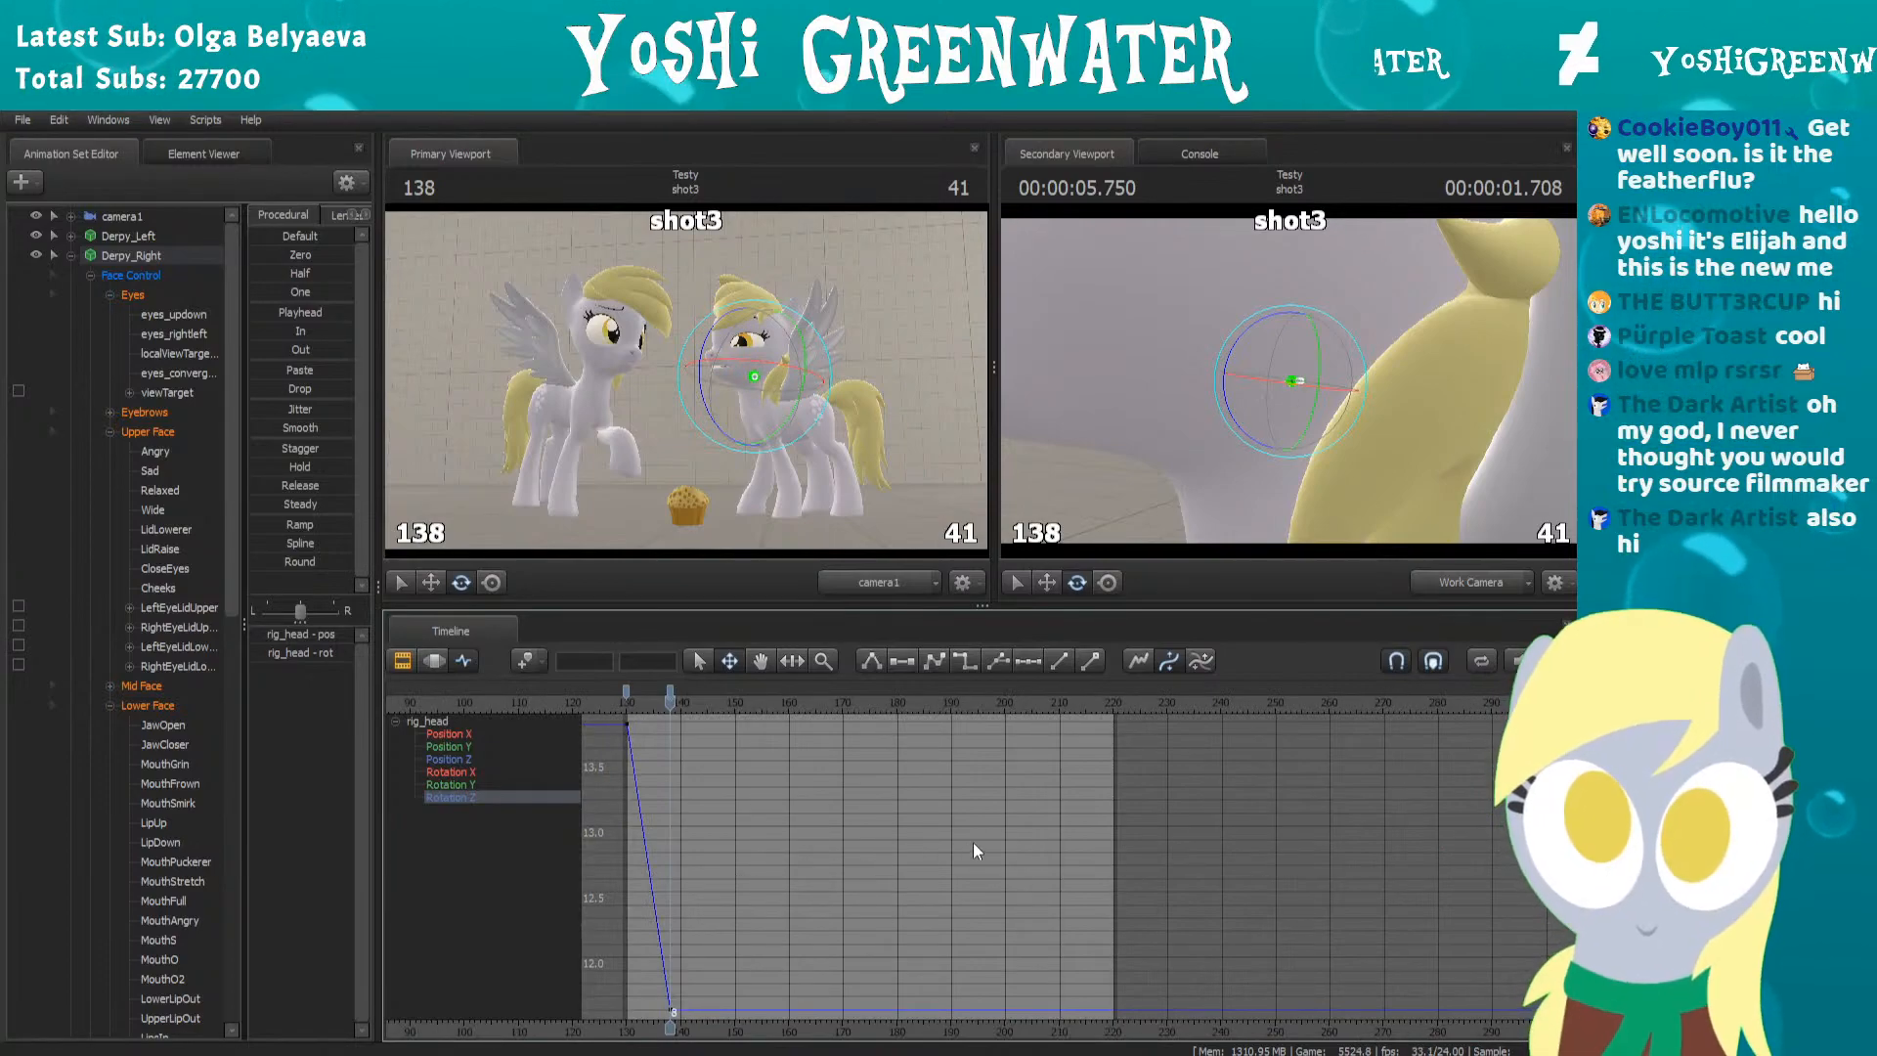
scroll(971, 842, "up", 2)
middle_click_drag(788, 1016, 994, 992)
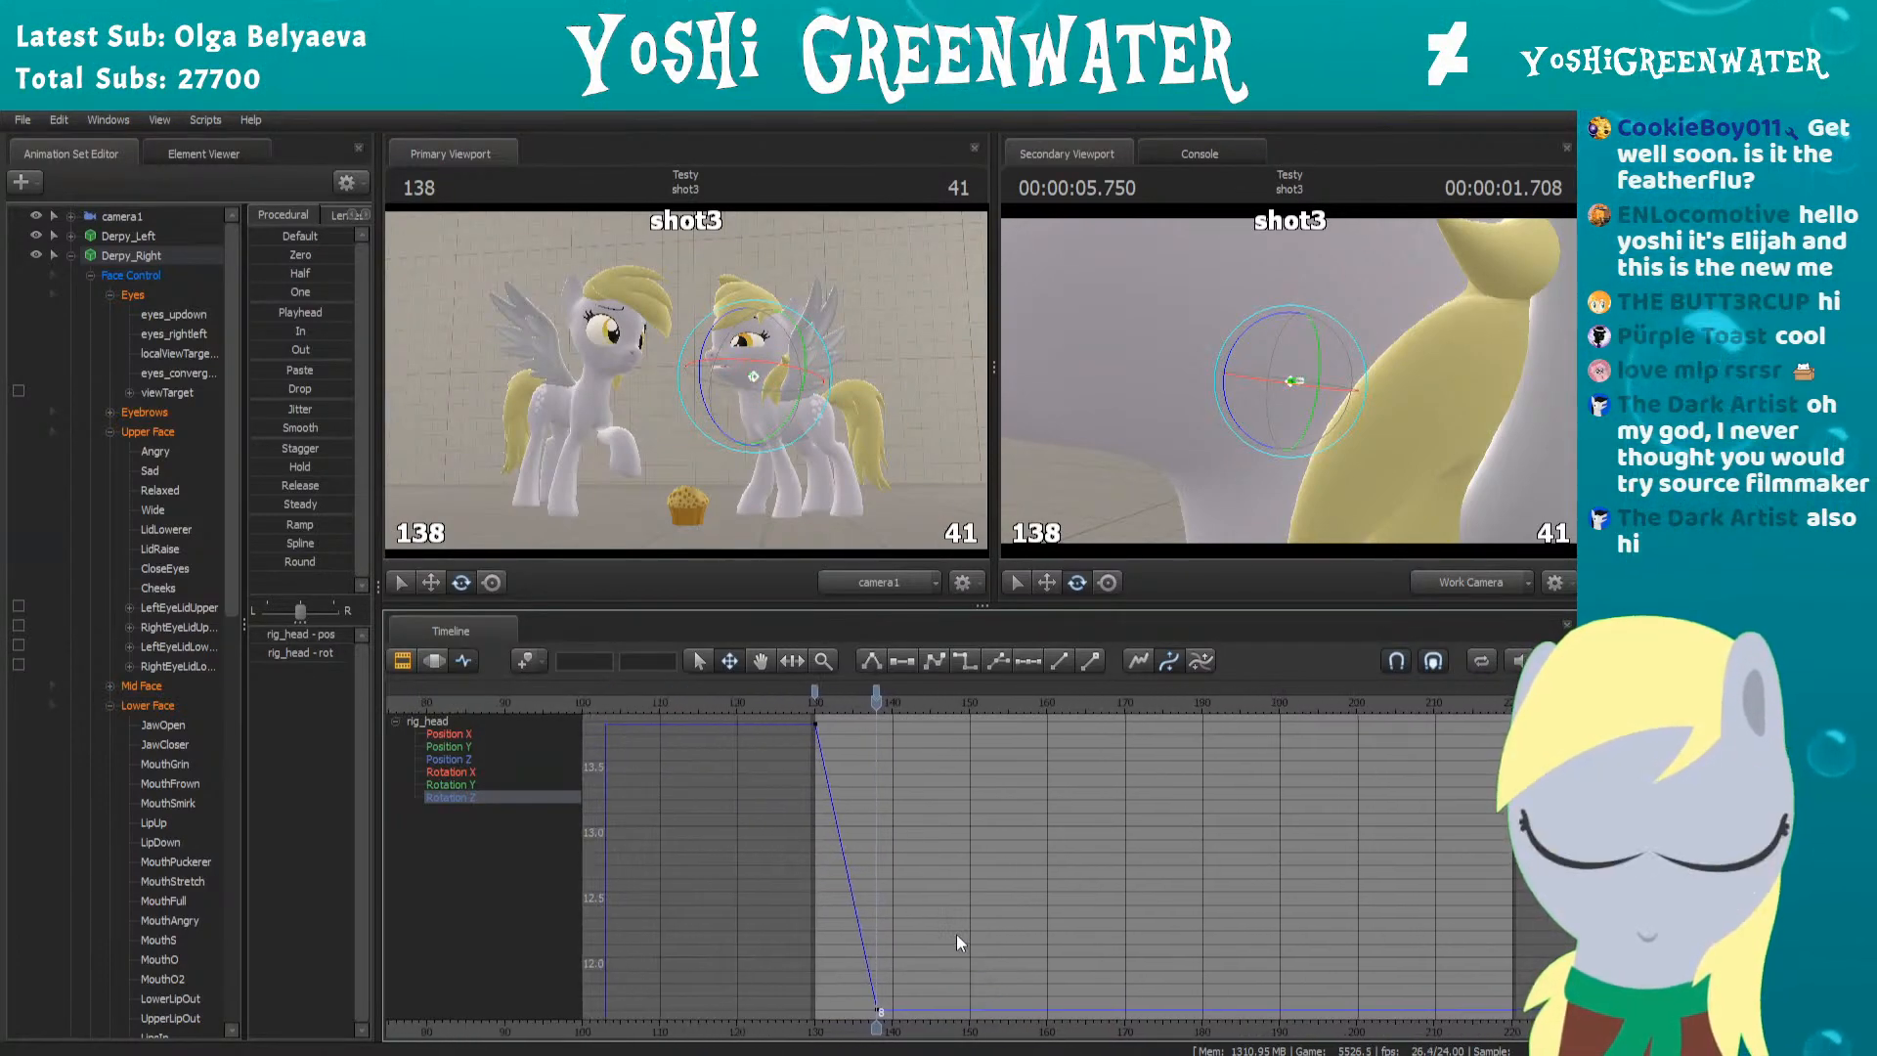
Try a delayed start of rig_head's head drop with an extra Rotation Z key at frame 134, and delete that key
key("s")
left_click_drag(1115, 330, 1290, 389)
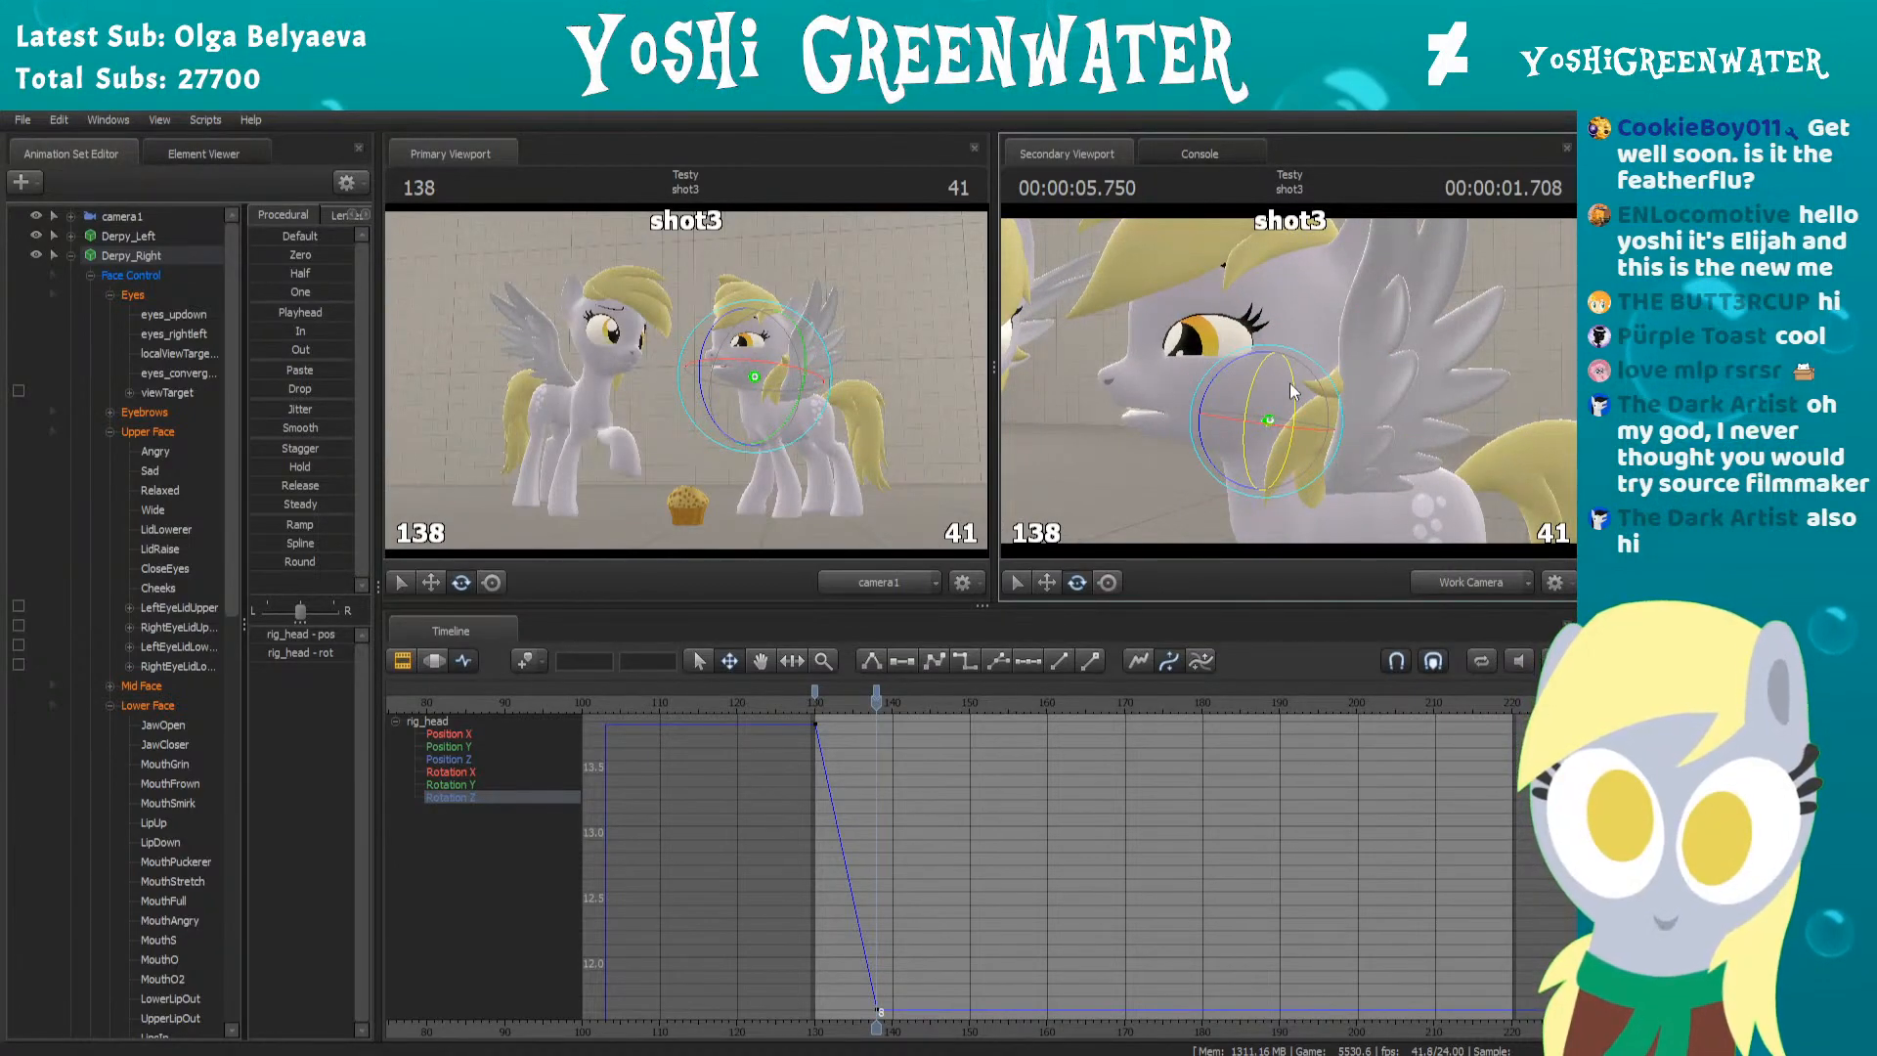
scroll(966, 862, "down", 2)
left_click_drag(1017, 605, 1024, 578)
mouse_move(876, 692)
left_mouse_down()
mouse_move(822, 692)
mouse_move(875, 692)
mouse_move(851, 692)
left_mouse_up()
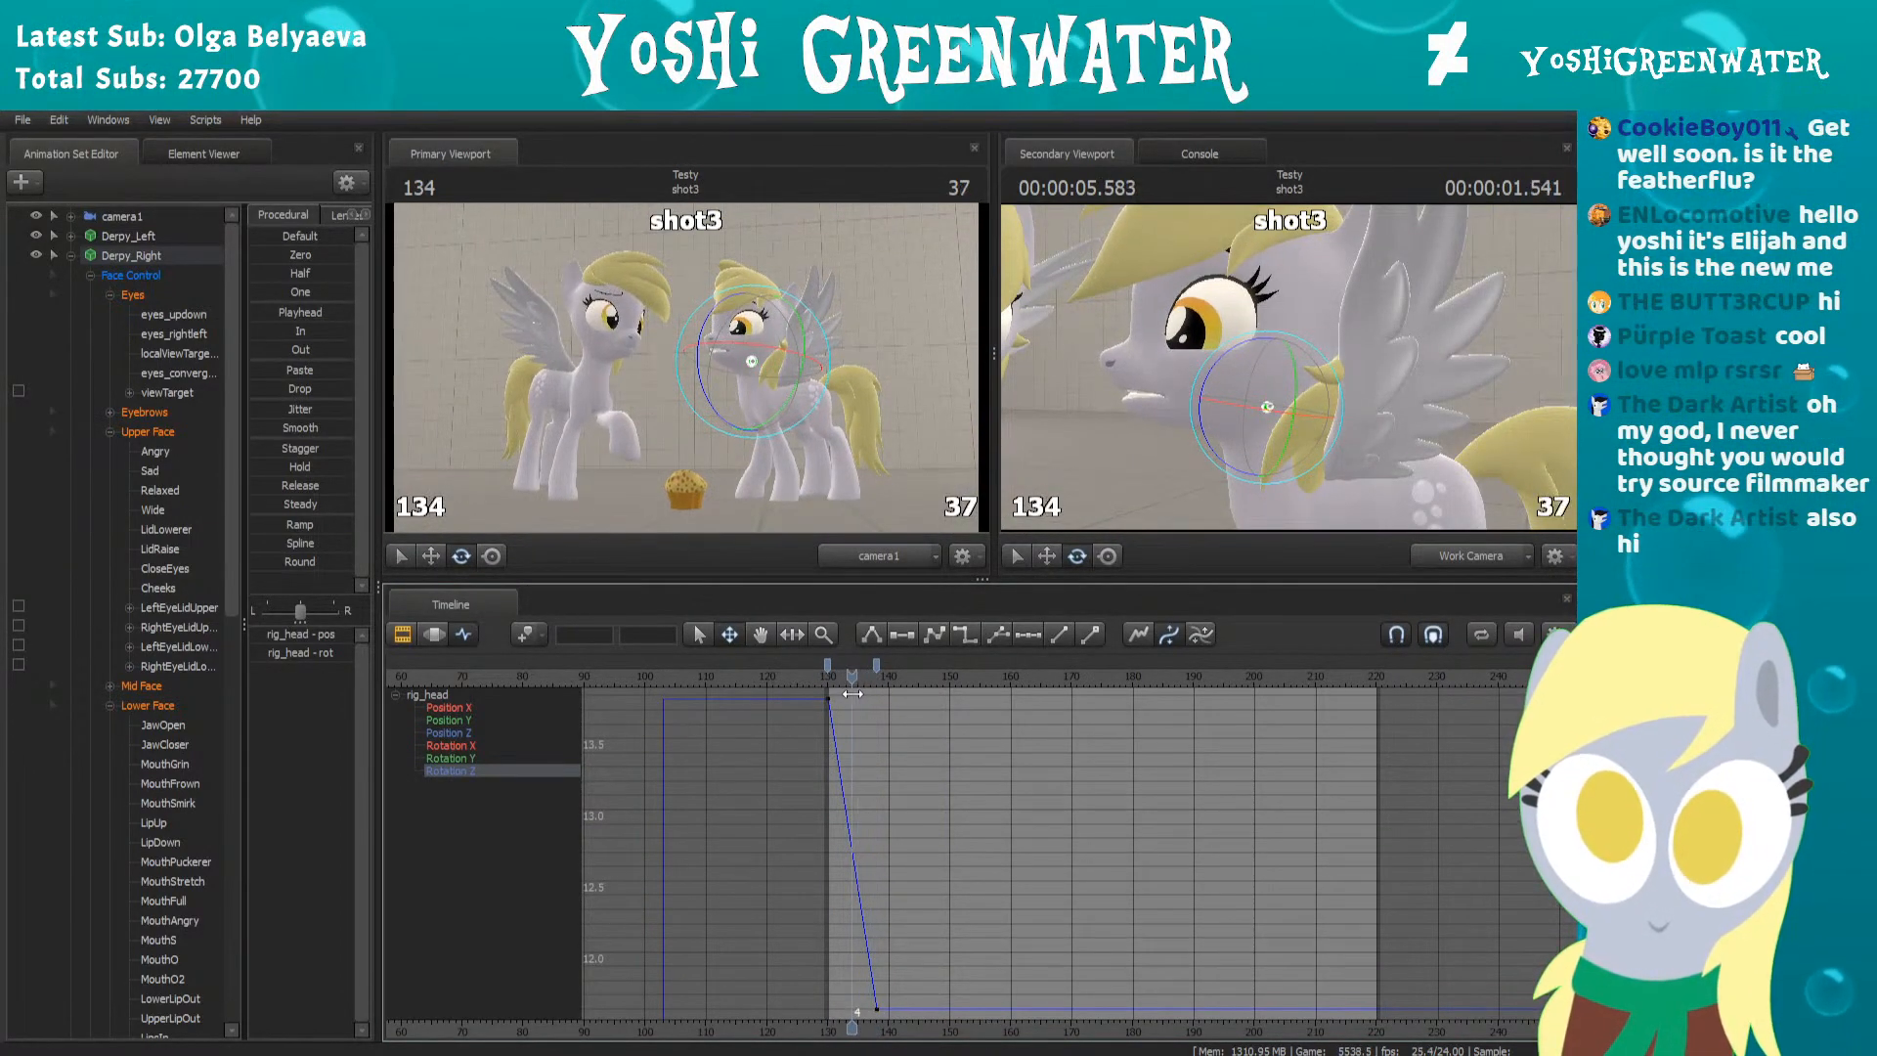
left_click(827, 665)
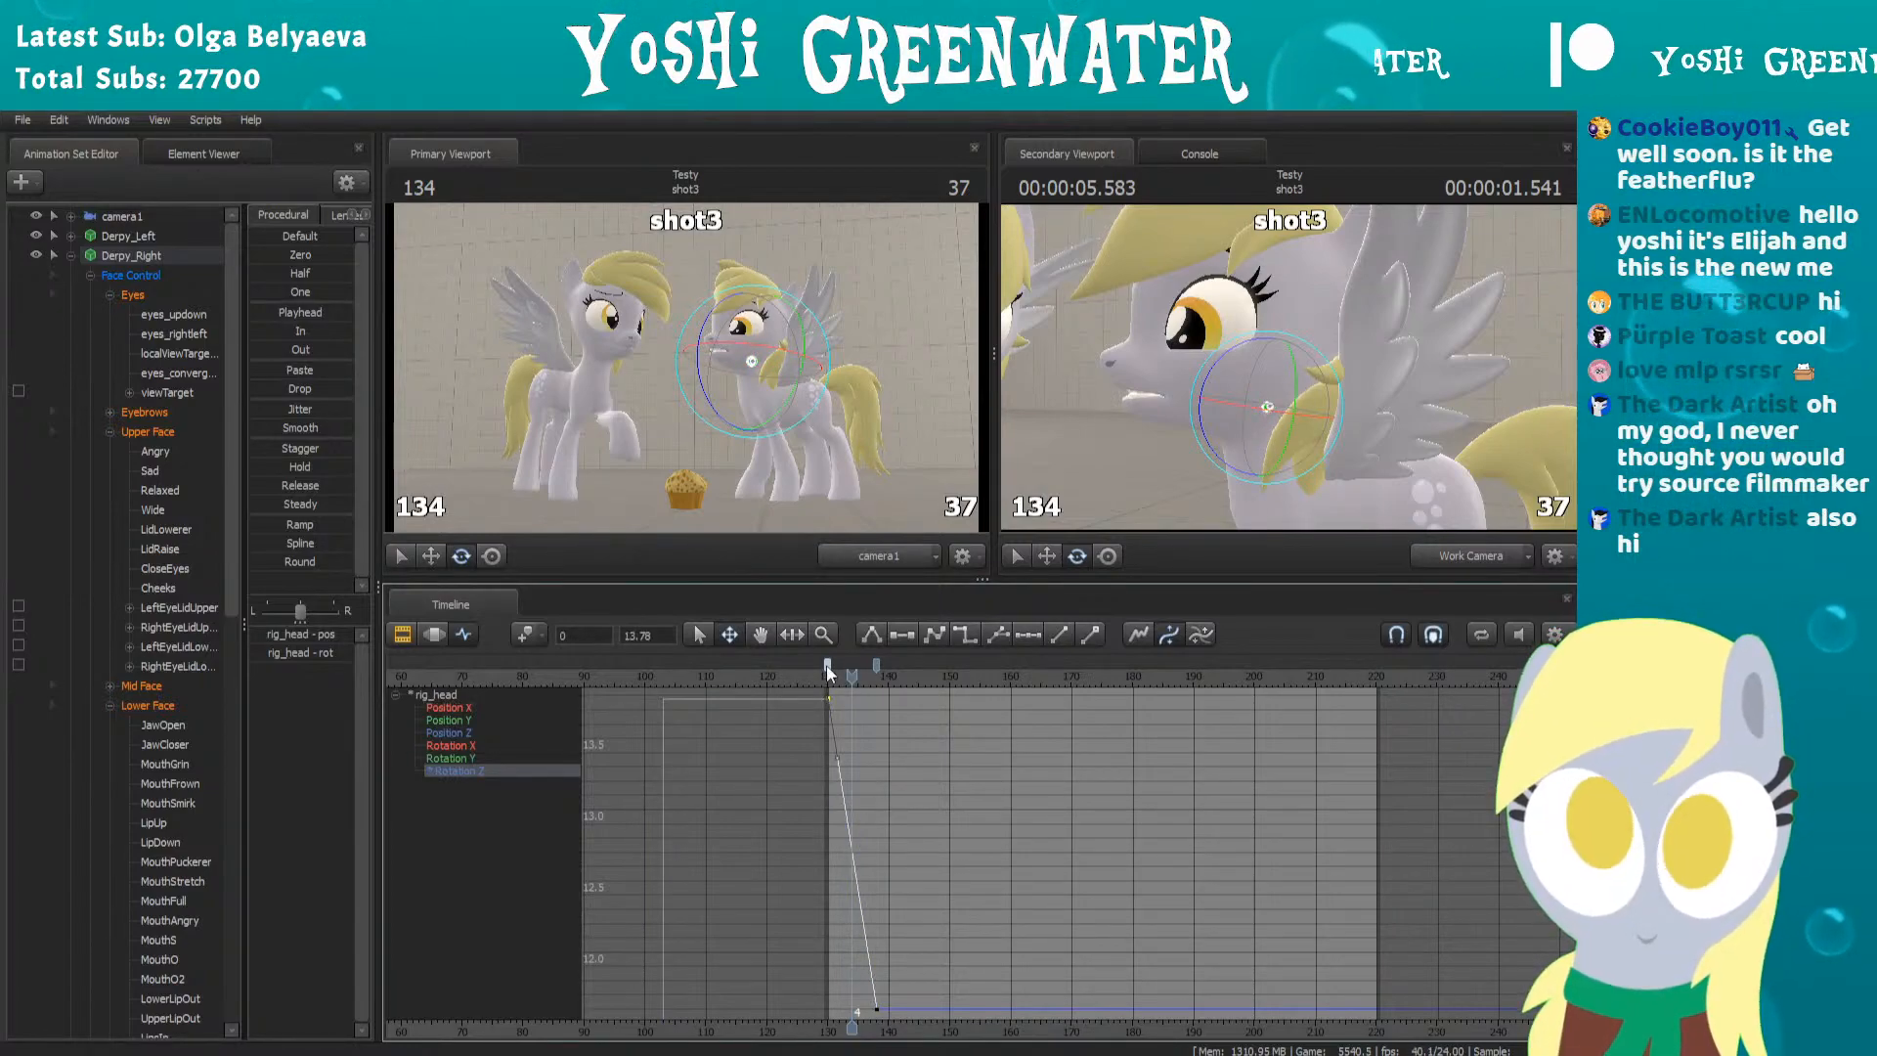
key("ctrl+v")
left_click(829, 677)
left_click(827, 667)
left_click(852, 695)
left_click_drag(855, 696, 853, 740)
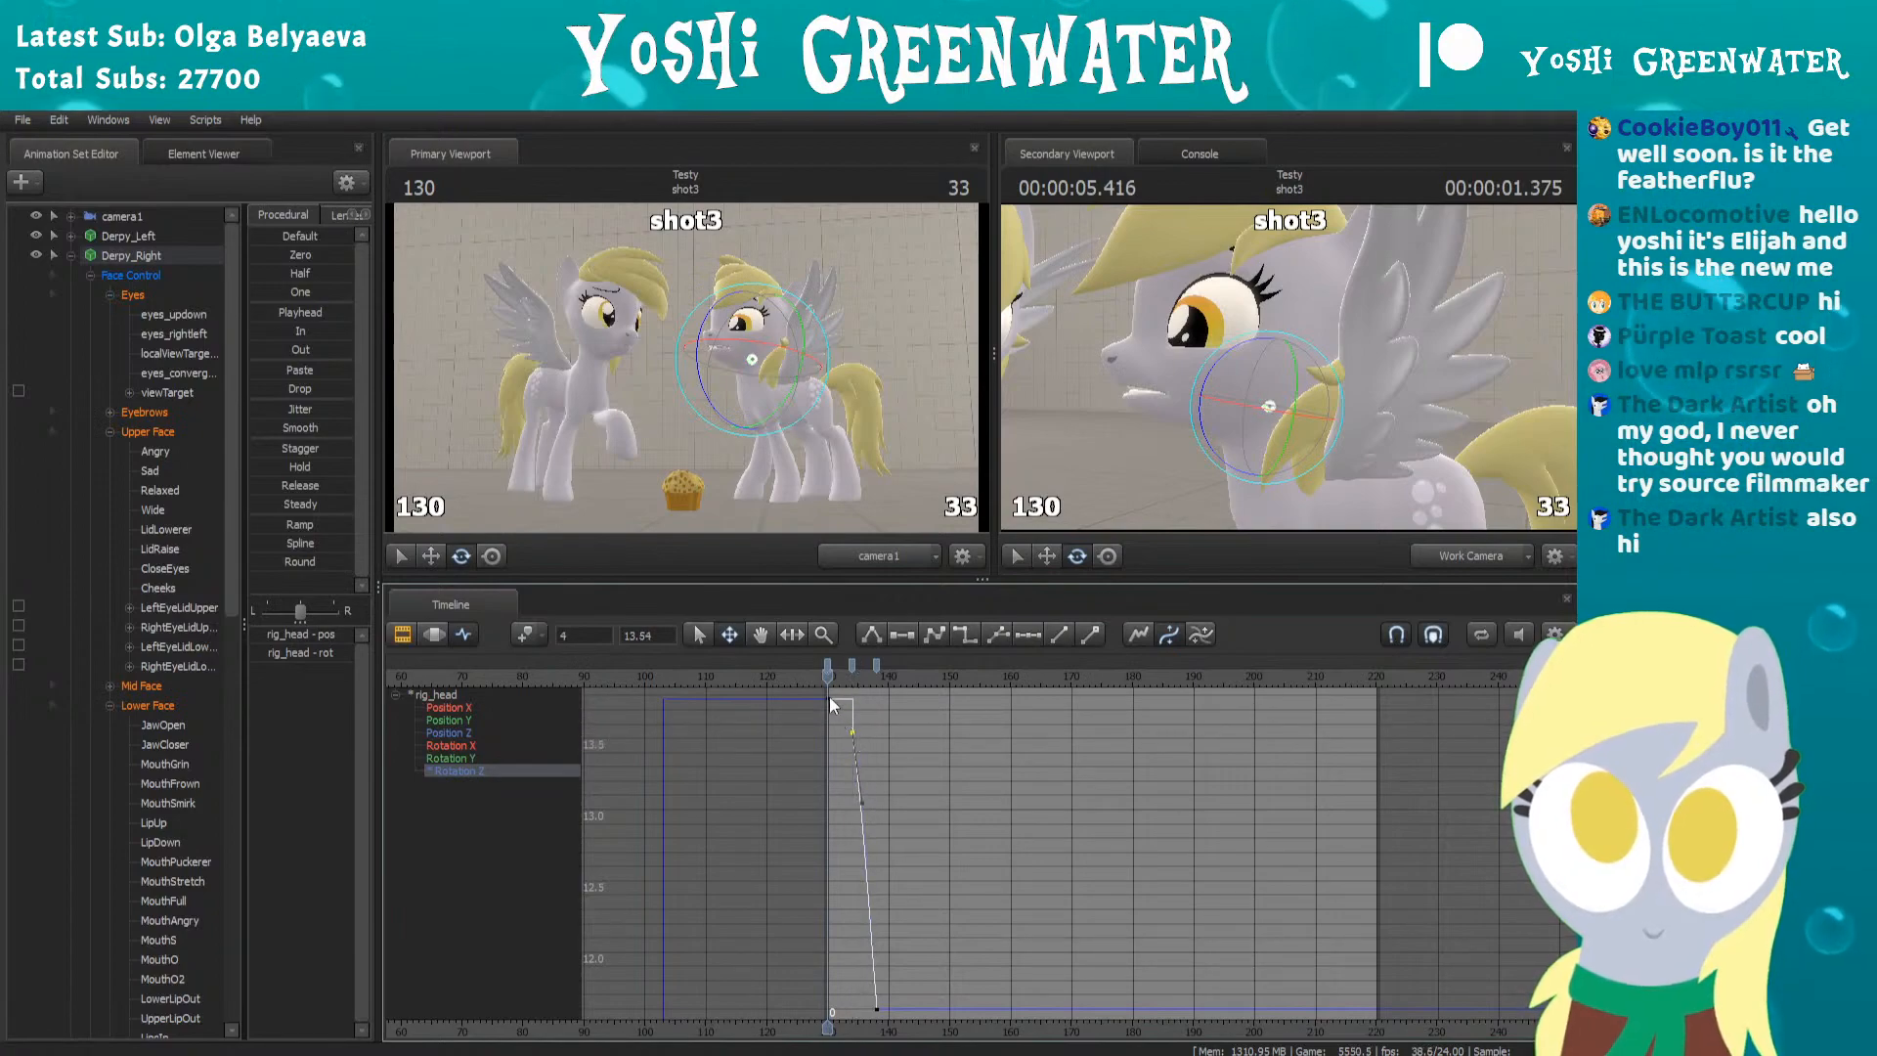
key("Delete")
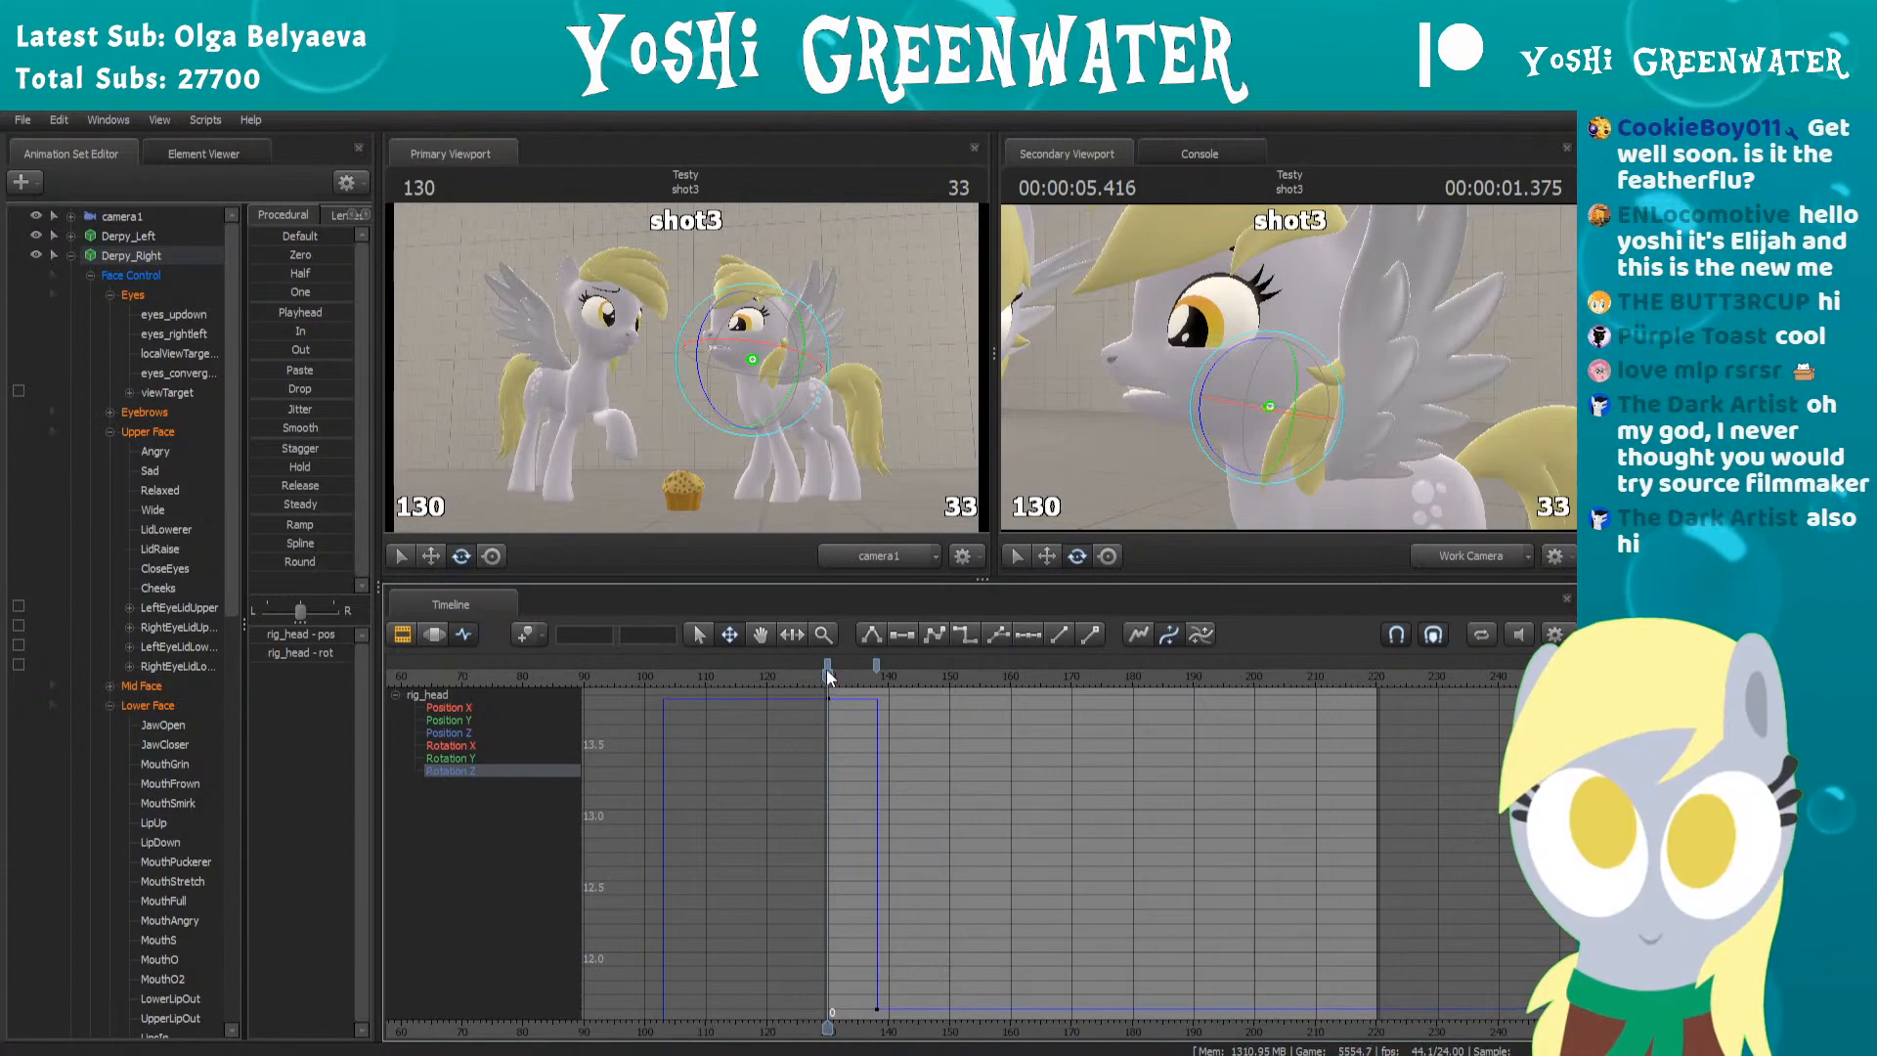
Ease rig_head's Rotation Z curve out of frame 130, play it back, and delete the frame 138 key
left_click(827, 665)
key("2")
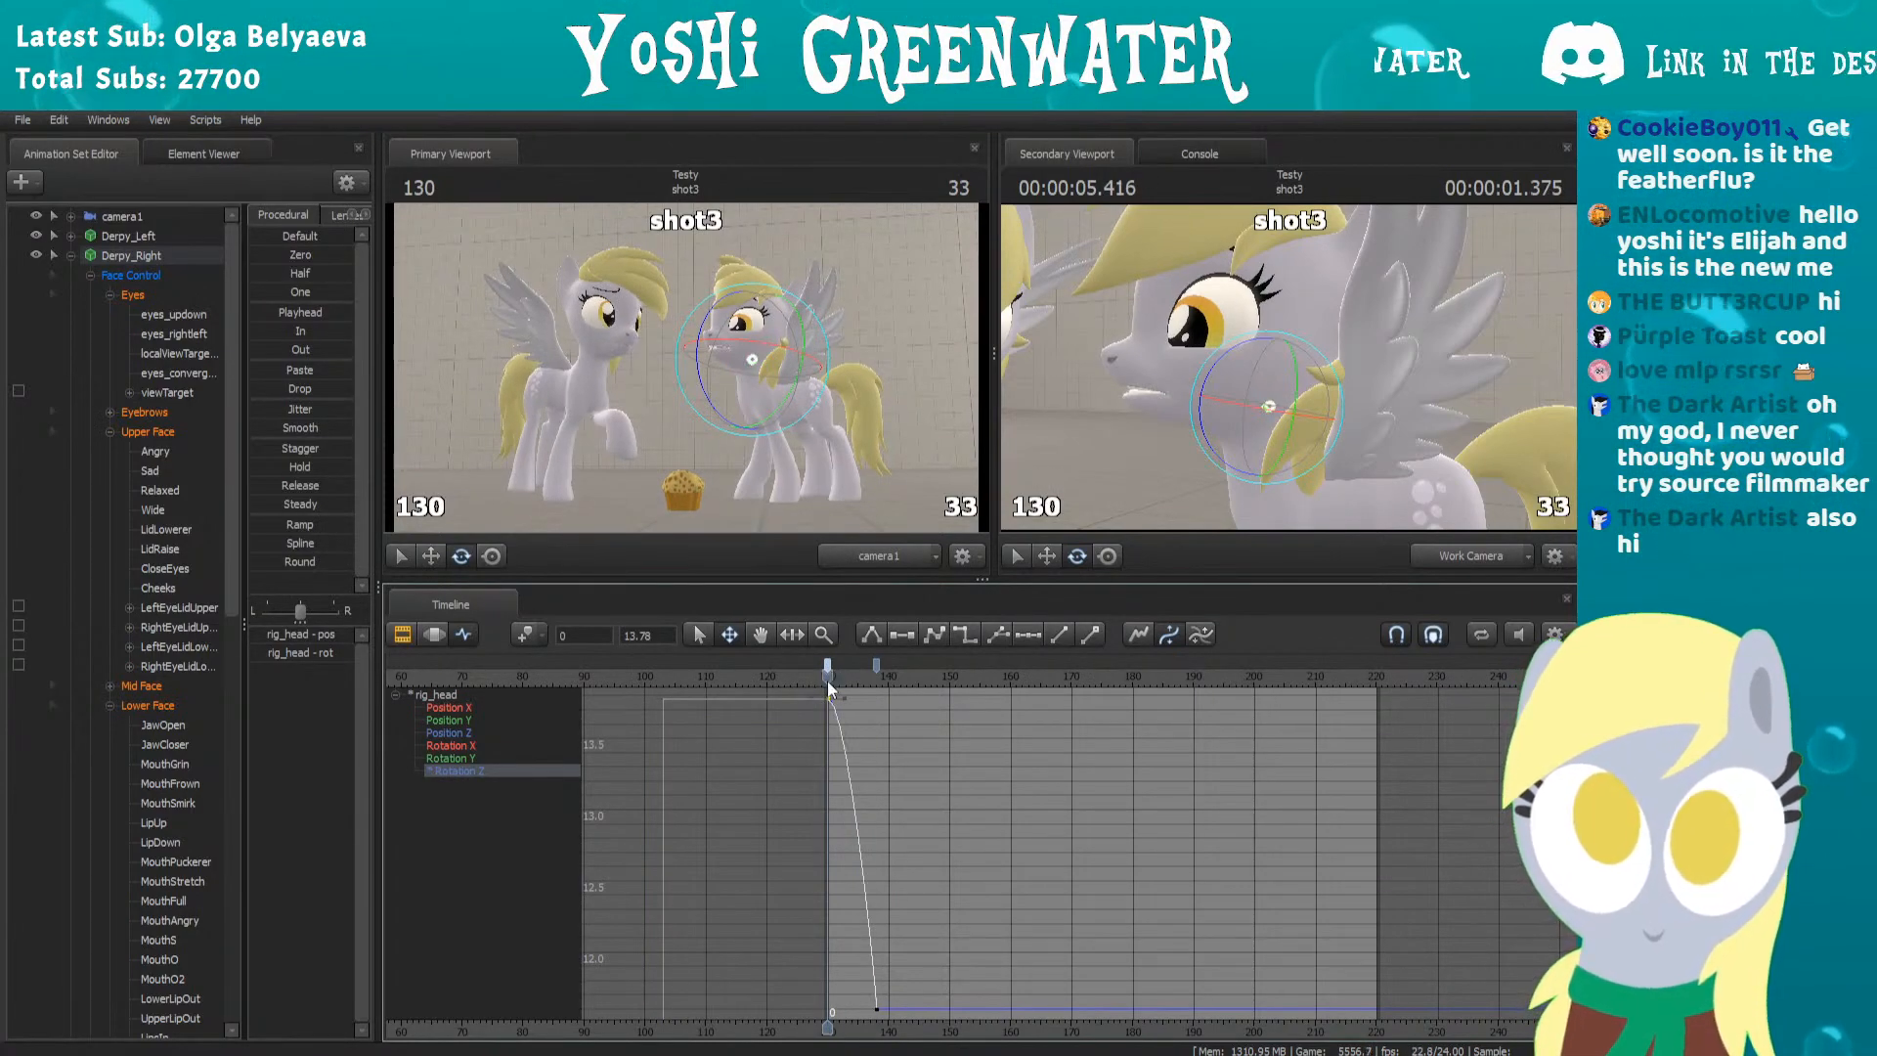
key("space")
left_click(871, 672)
left_click(876, 665)
key("Delete")
left_click_drag(870, 665, 835, 672)
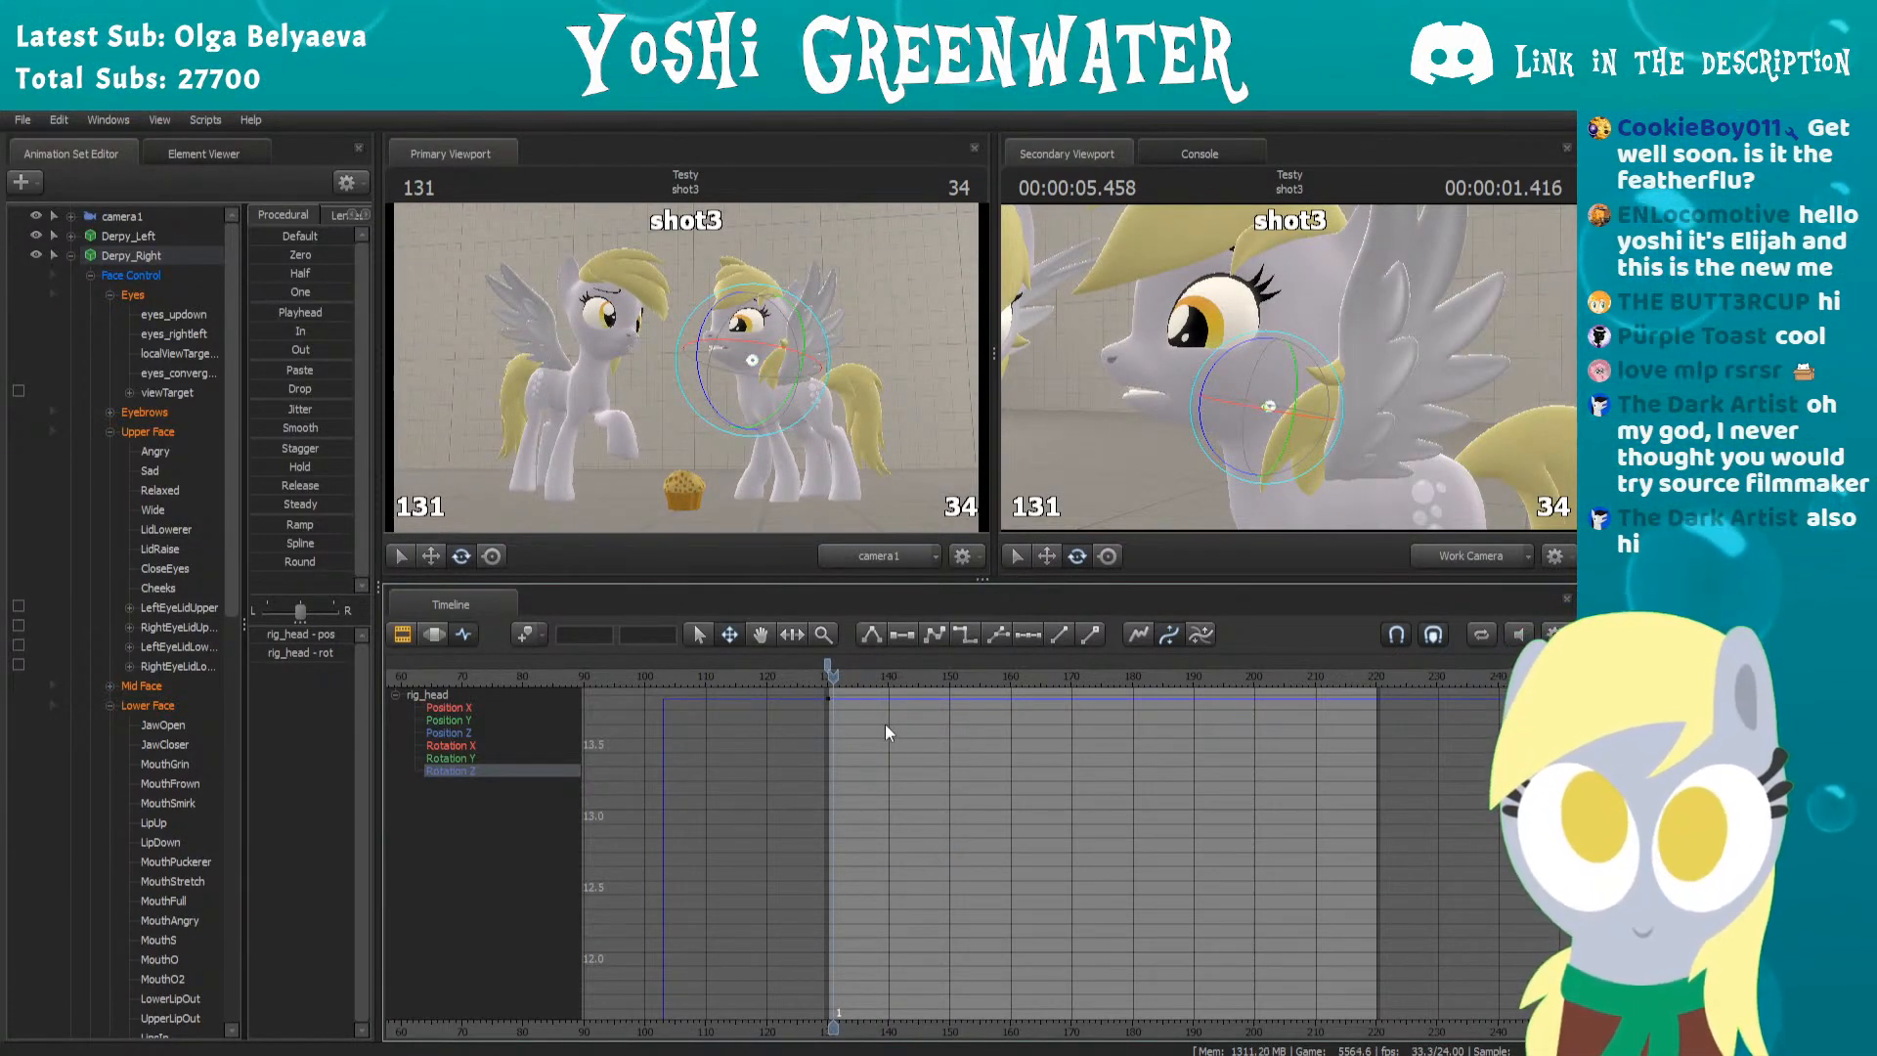
Hold rig_head's Rotation Z flat from frame 130 to a key at frame 138, and lower it to about 12.22 at frame 140
mouse_move(864, 675)
left_mouse_down()
mouse_move(828, 675)
mouse_move(894, 680)
mouse_move(878, 683)
left_mouse_up()
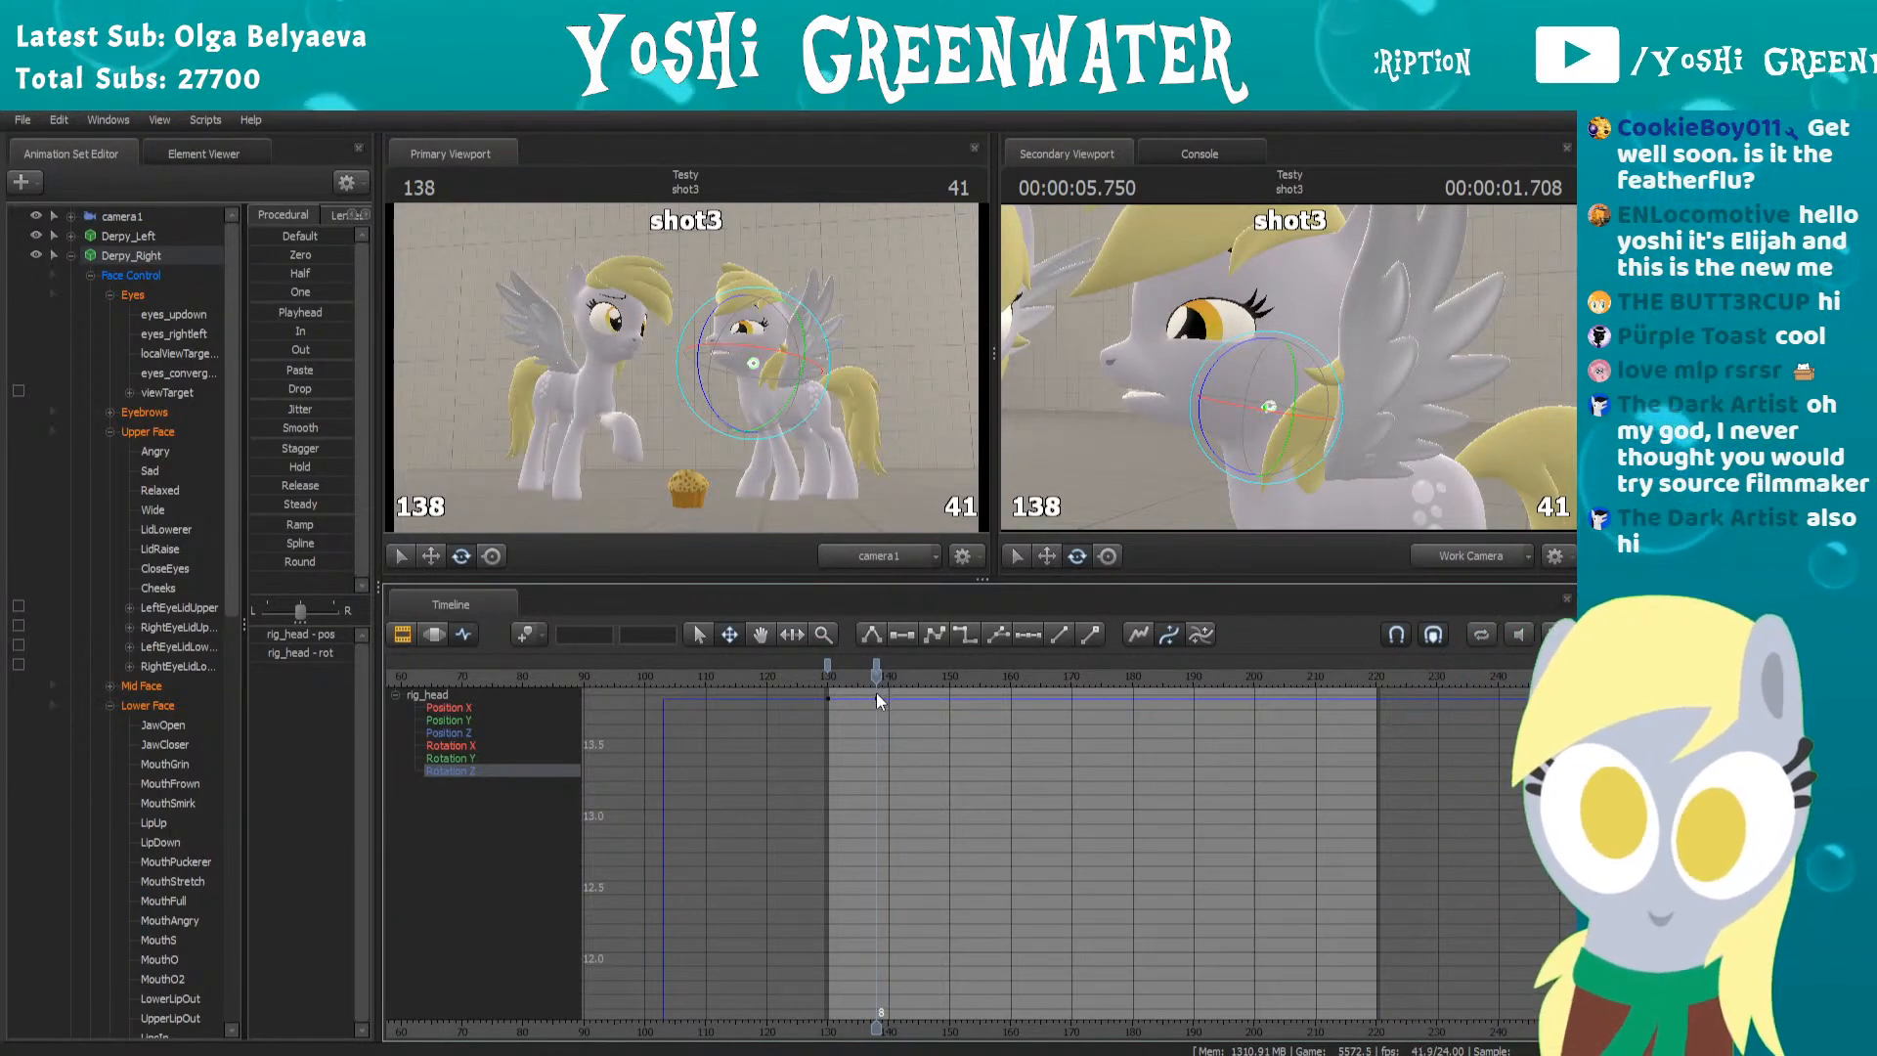
scroll(94, 659, "down", 5)
scroll(94, 661, "up", 5)
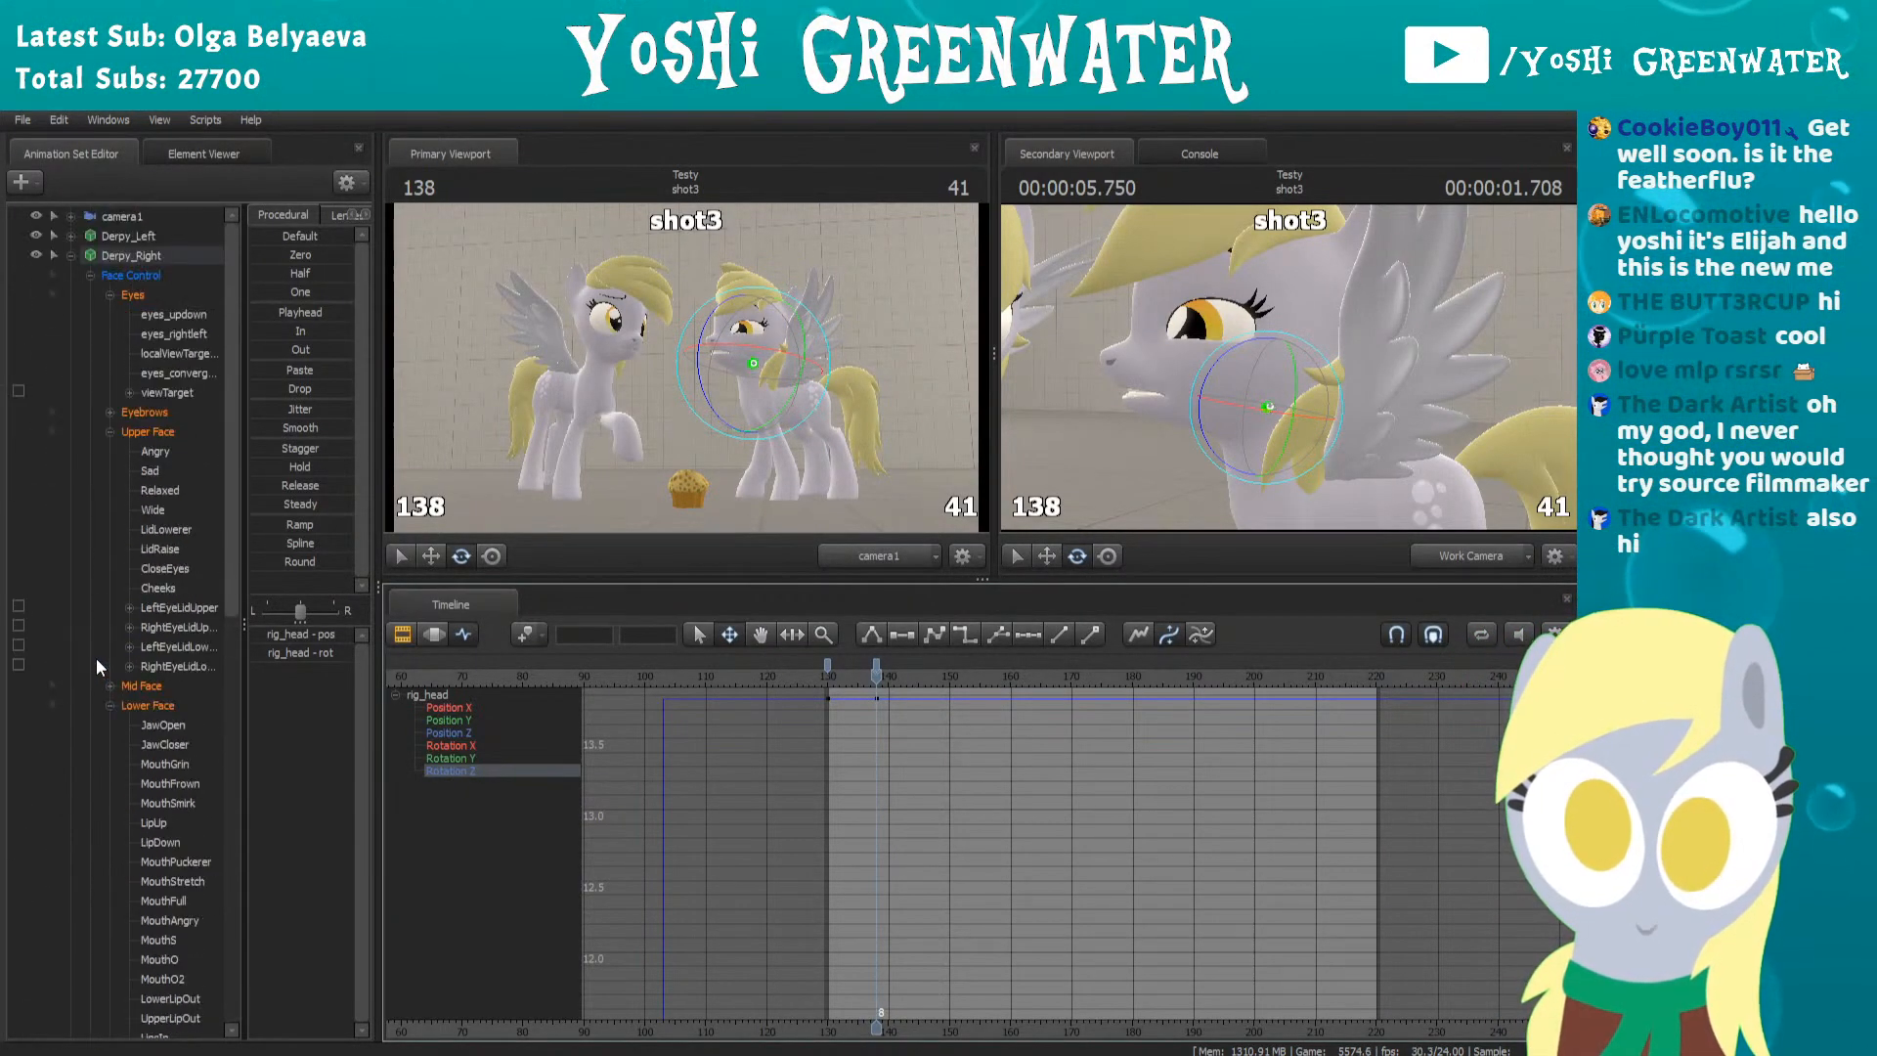
key("Left")
key("Right")
key("Right")
key("Right")
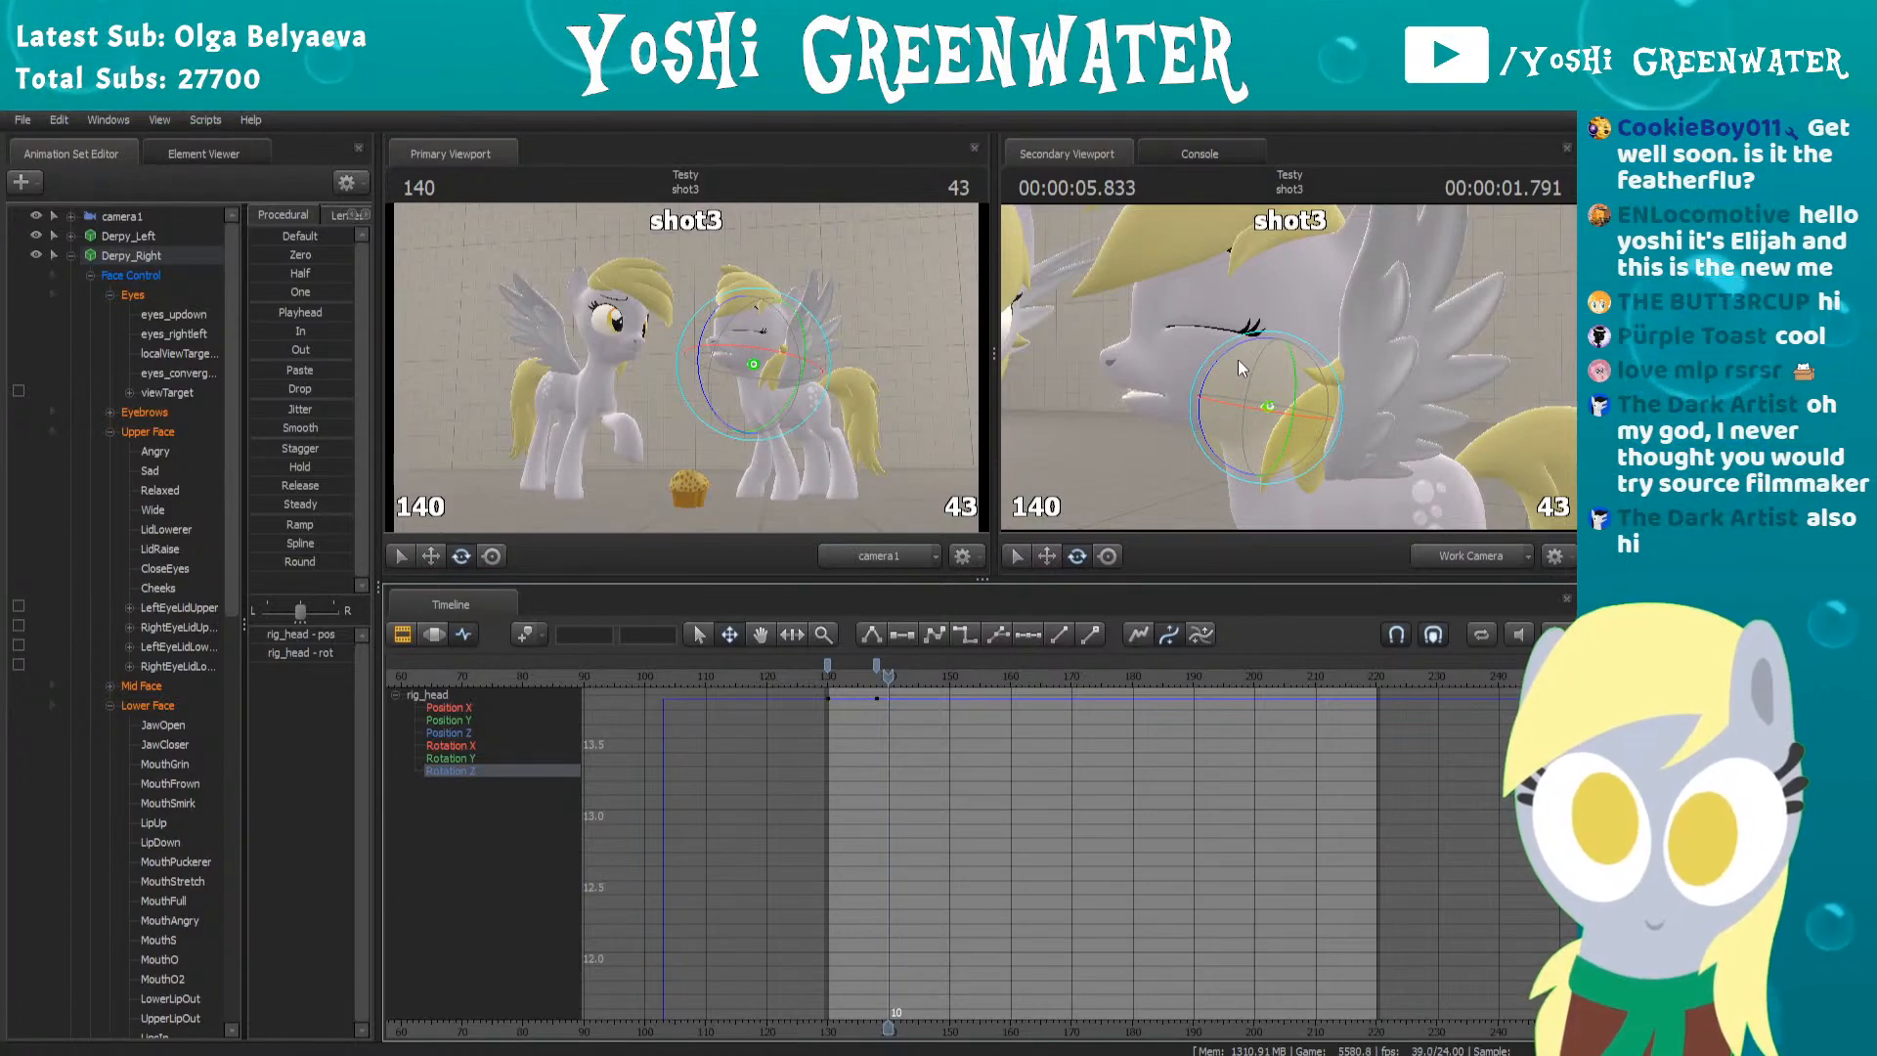
left_click_drag(1234, 343, 1231, 338)
left_click(826, 663)
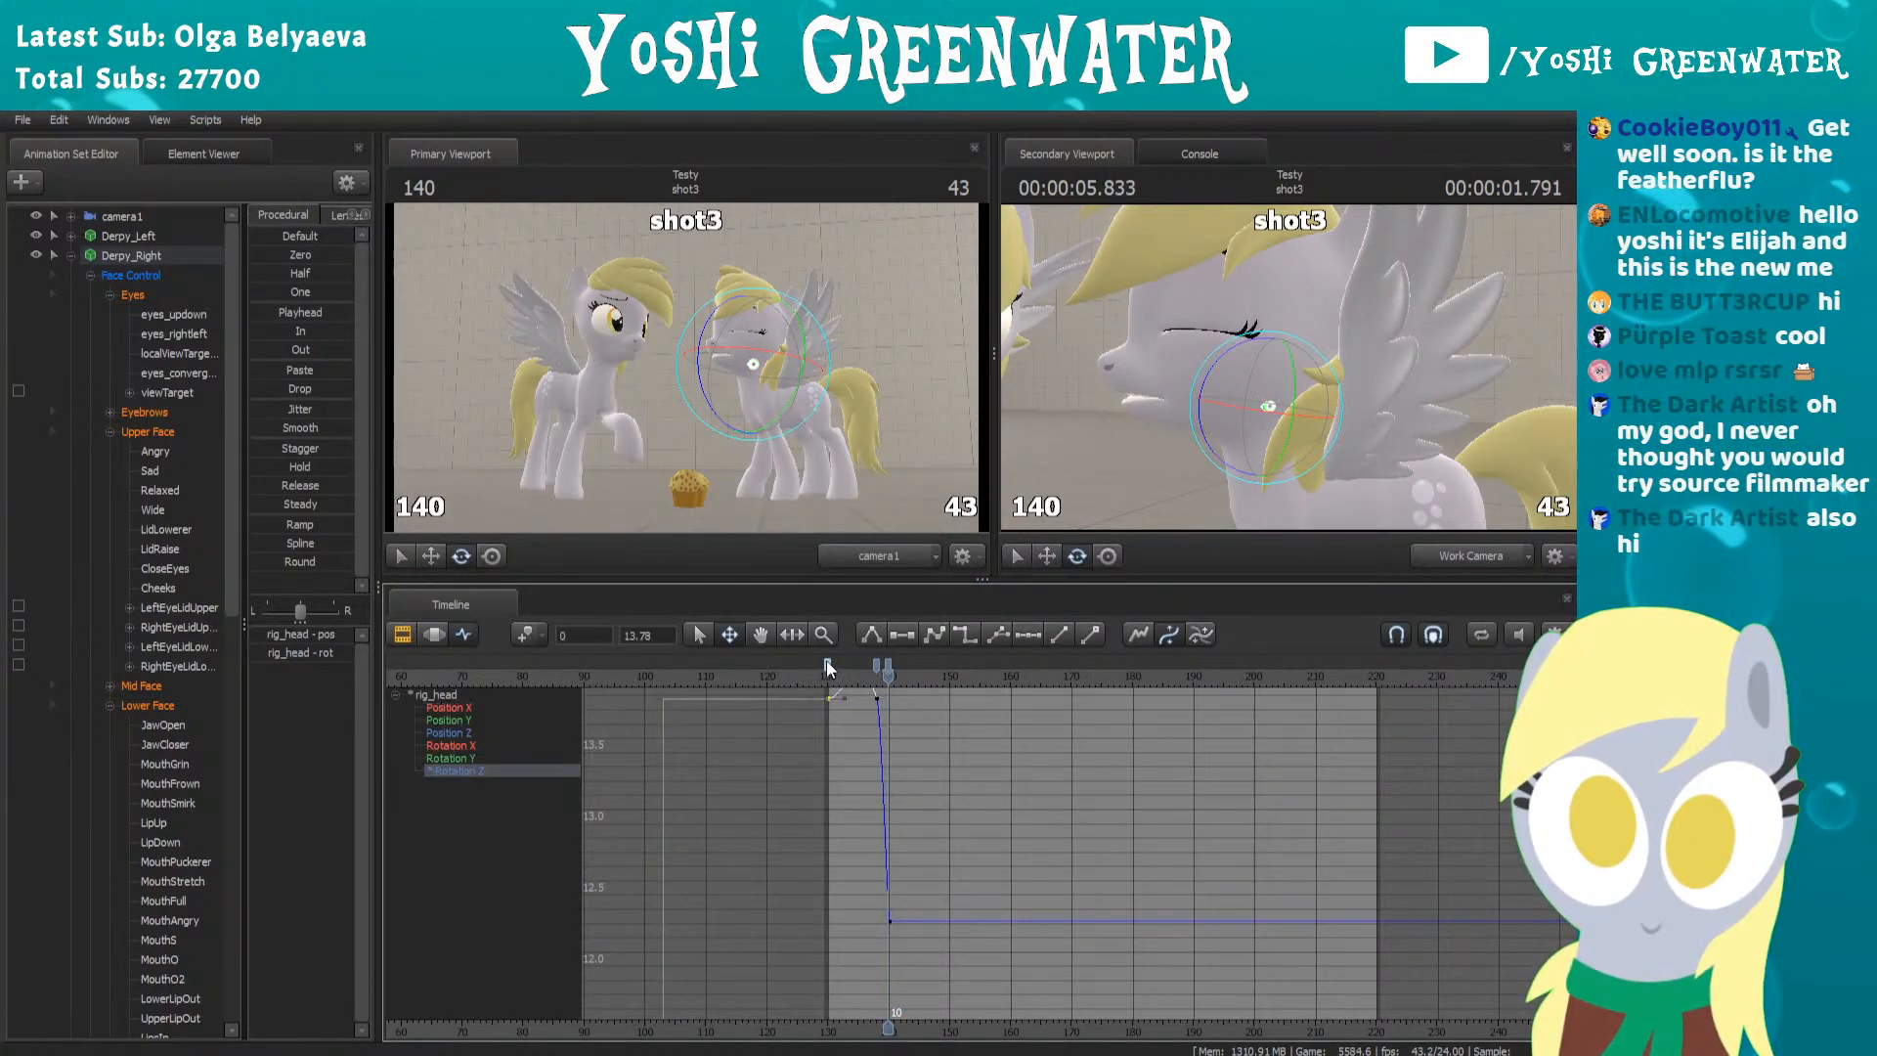
Raise rig_head's Rotation Z to about 14.25 at frame 145 and flatten the curve at the frame 140 and 138 keys
left_click_drag(849, 674, 912, 665)
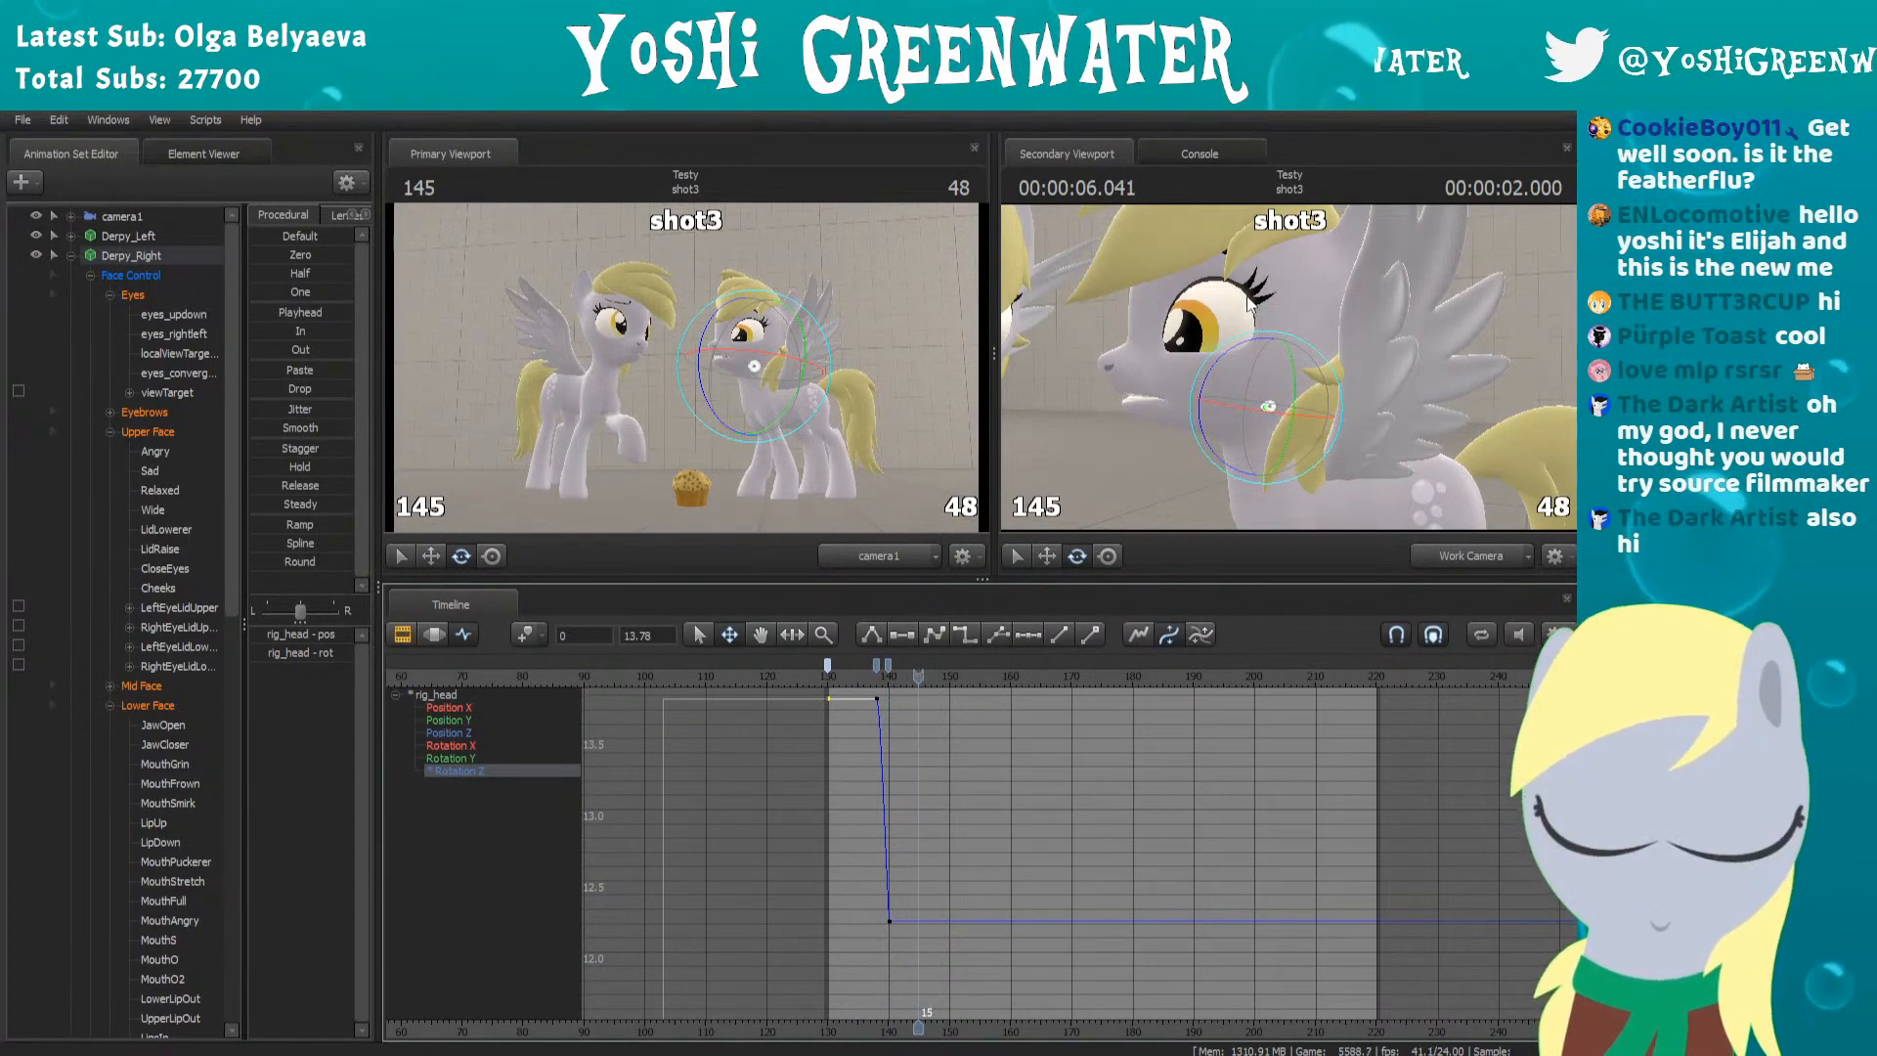
left_click_drag(1239, 347, 1249, 342)
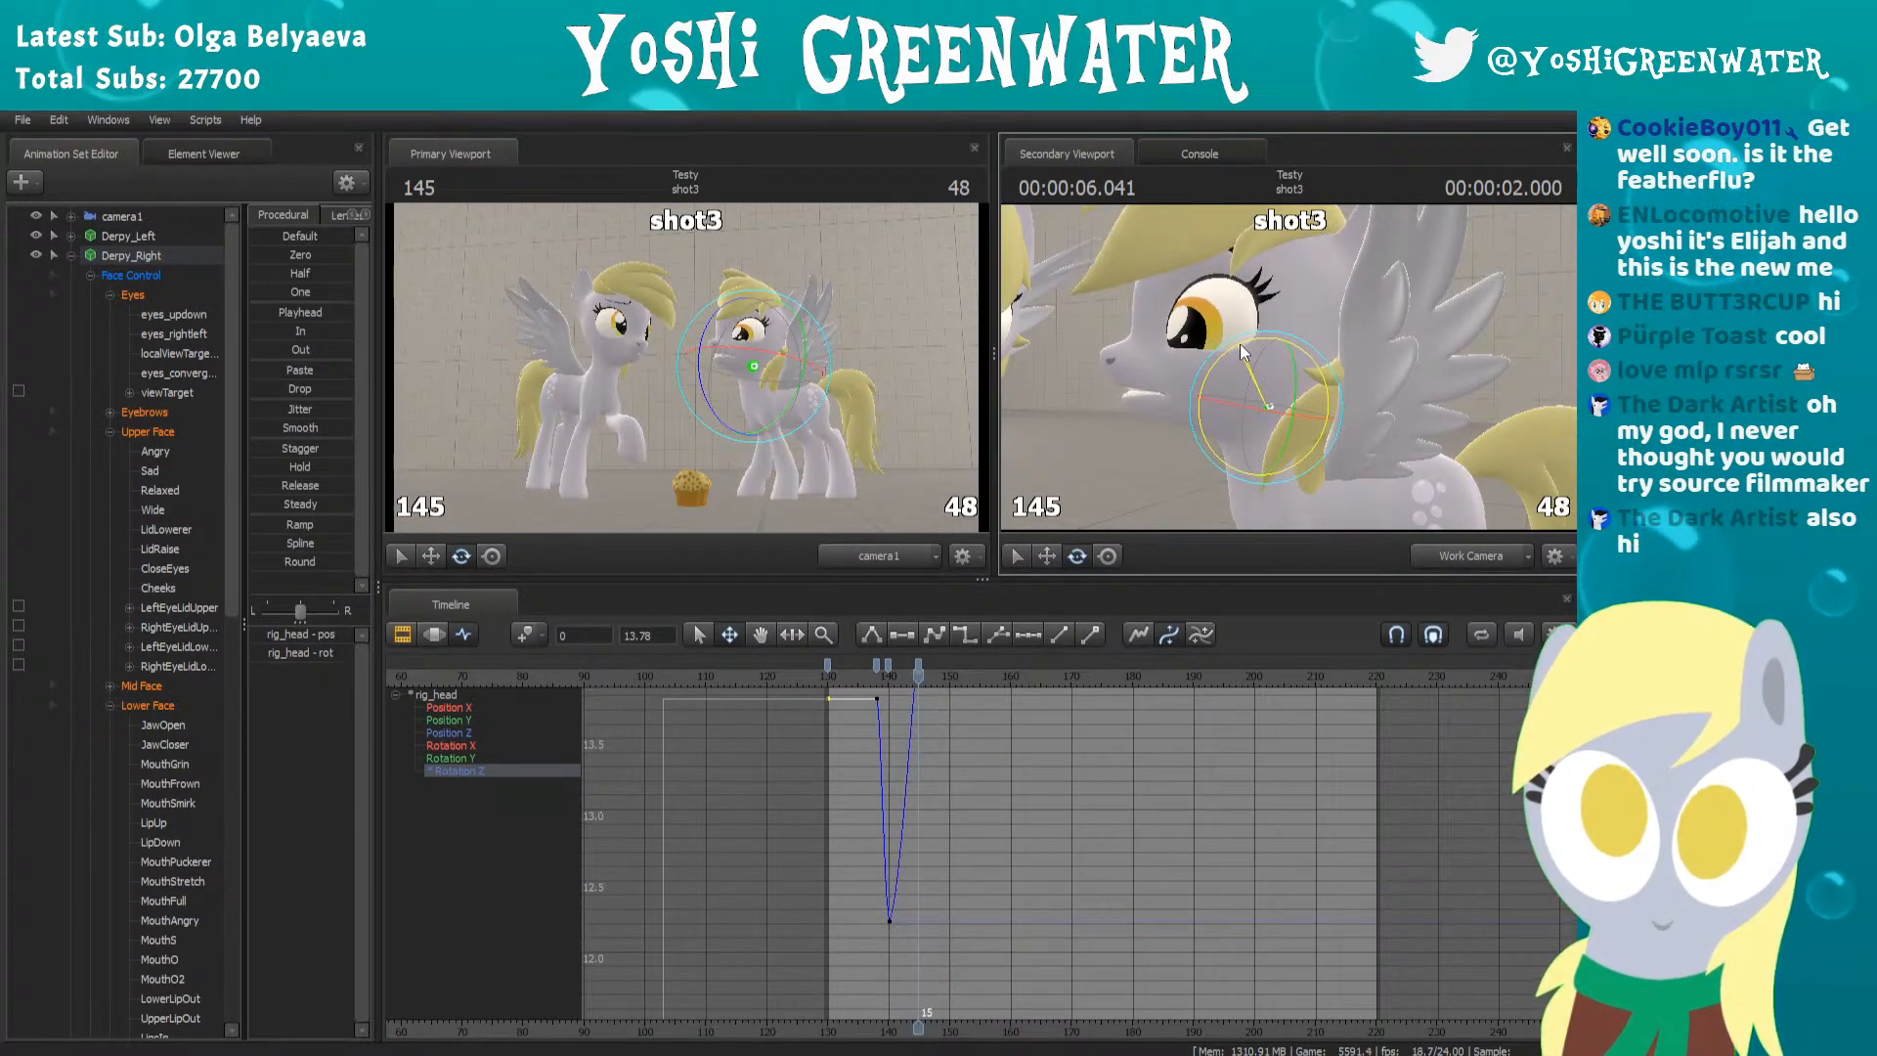
left_click(888, 666)
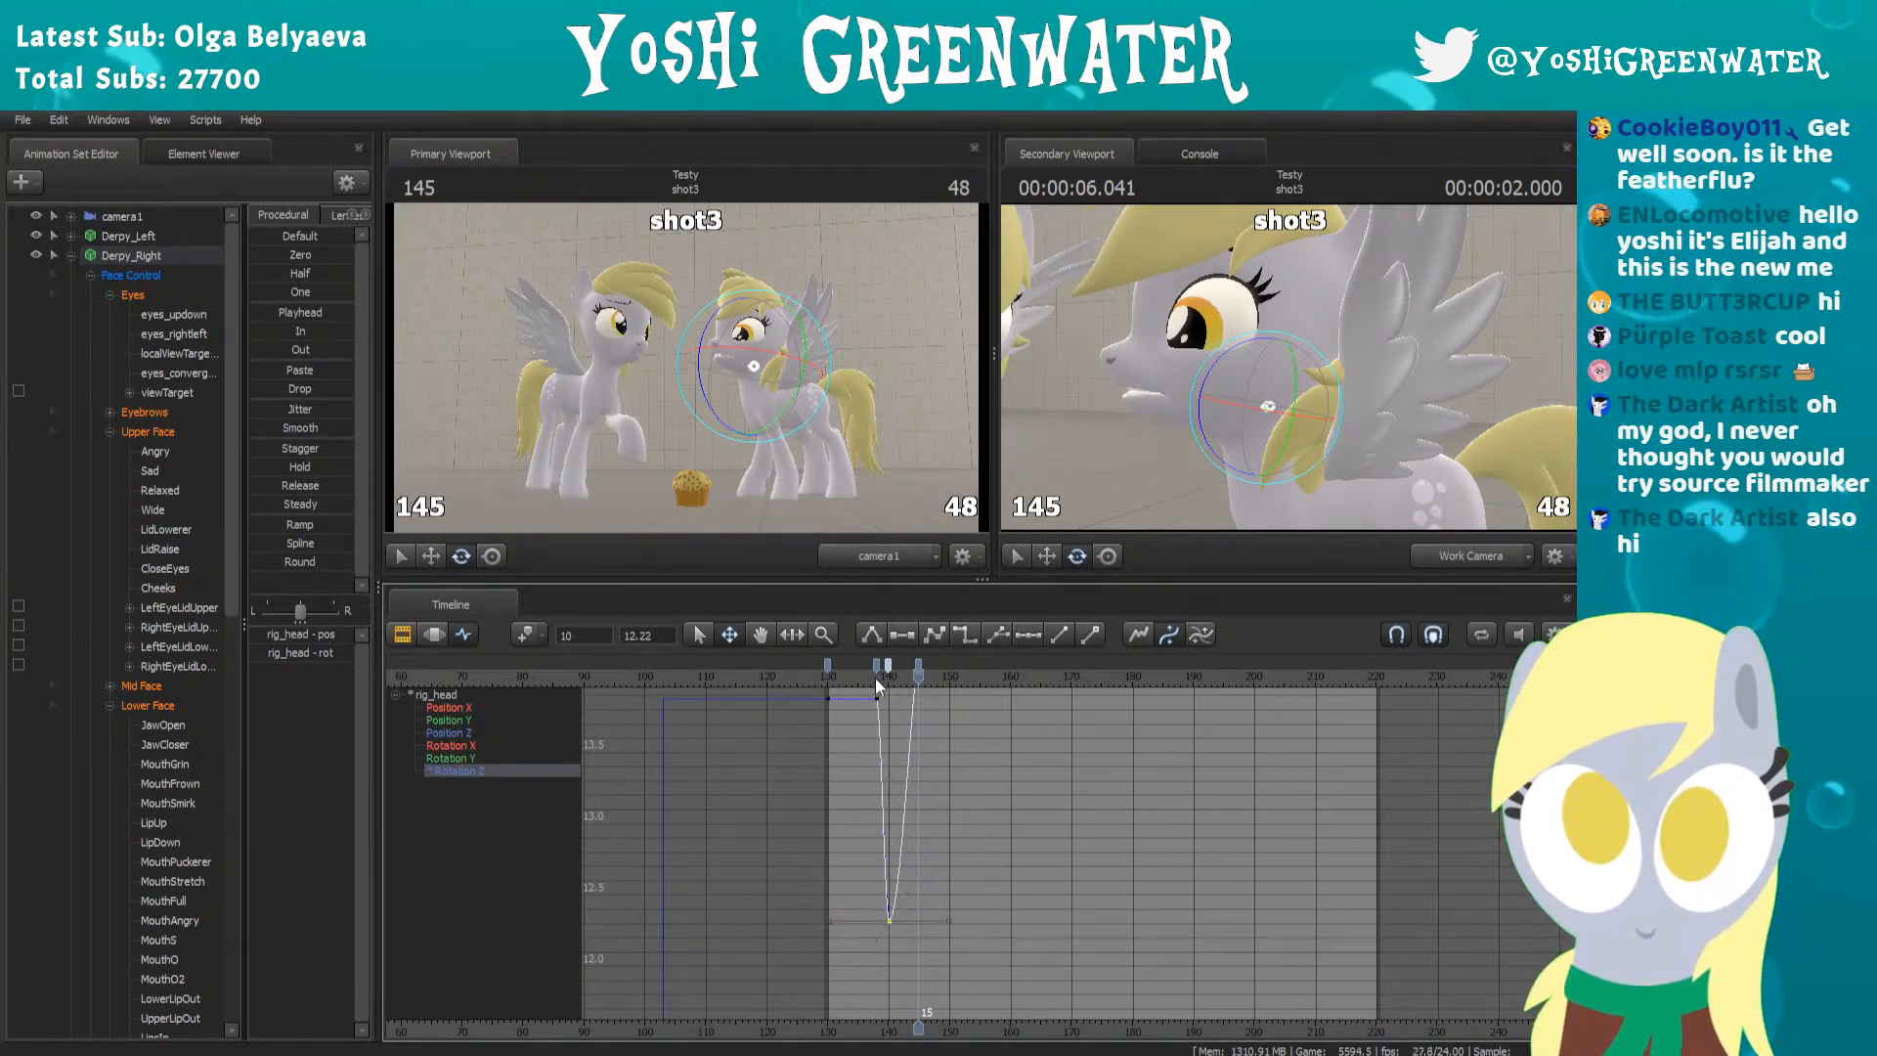
left_click(877, 668)
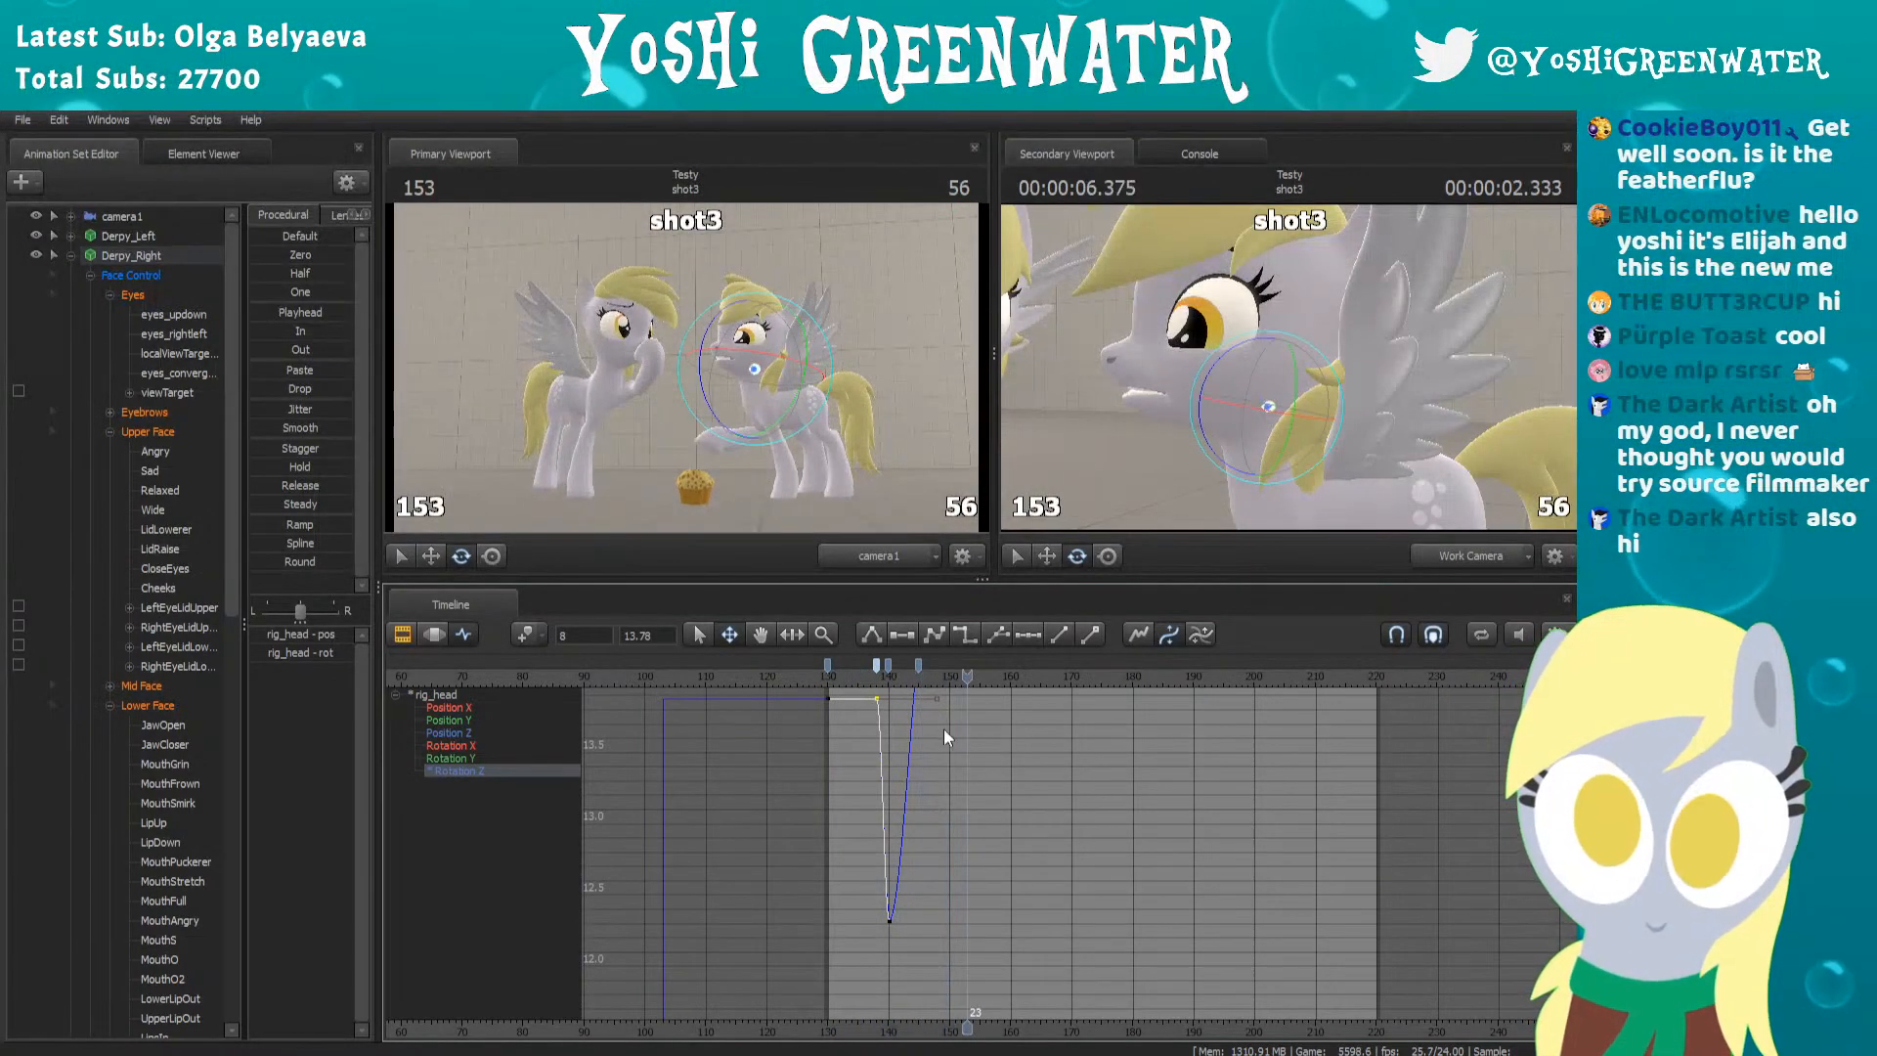
Play shot3 from around frame 130 to examine Derpy_Right's head motion against her Rotation Z curve
scroll(970, 826, "down", 2)
middle_click_drag(996, 782, 1014, 841)
scroll(1037, 793, "down", 1)
key("ctrl+z")
right_click(1044, 866)
left_click(1041, 877)
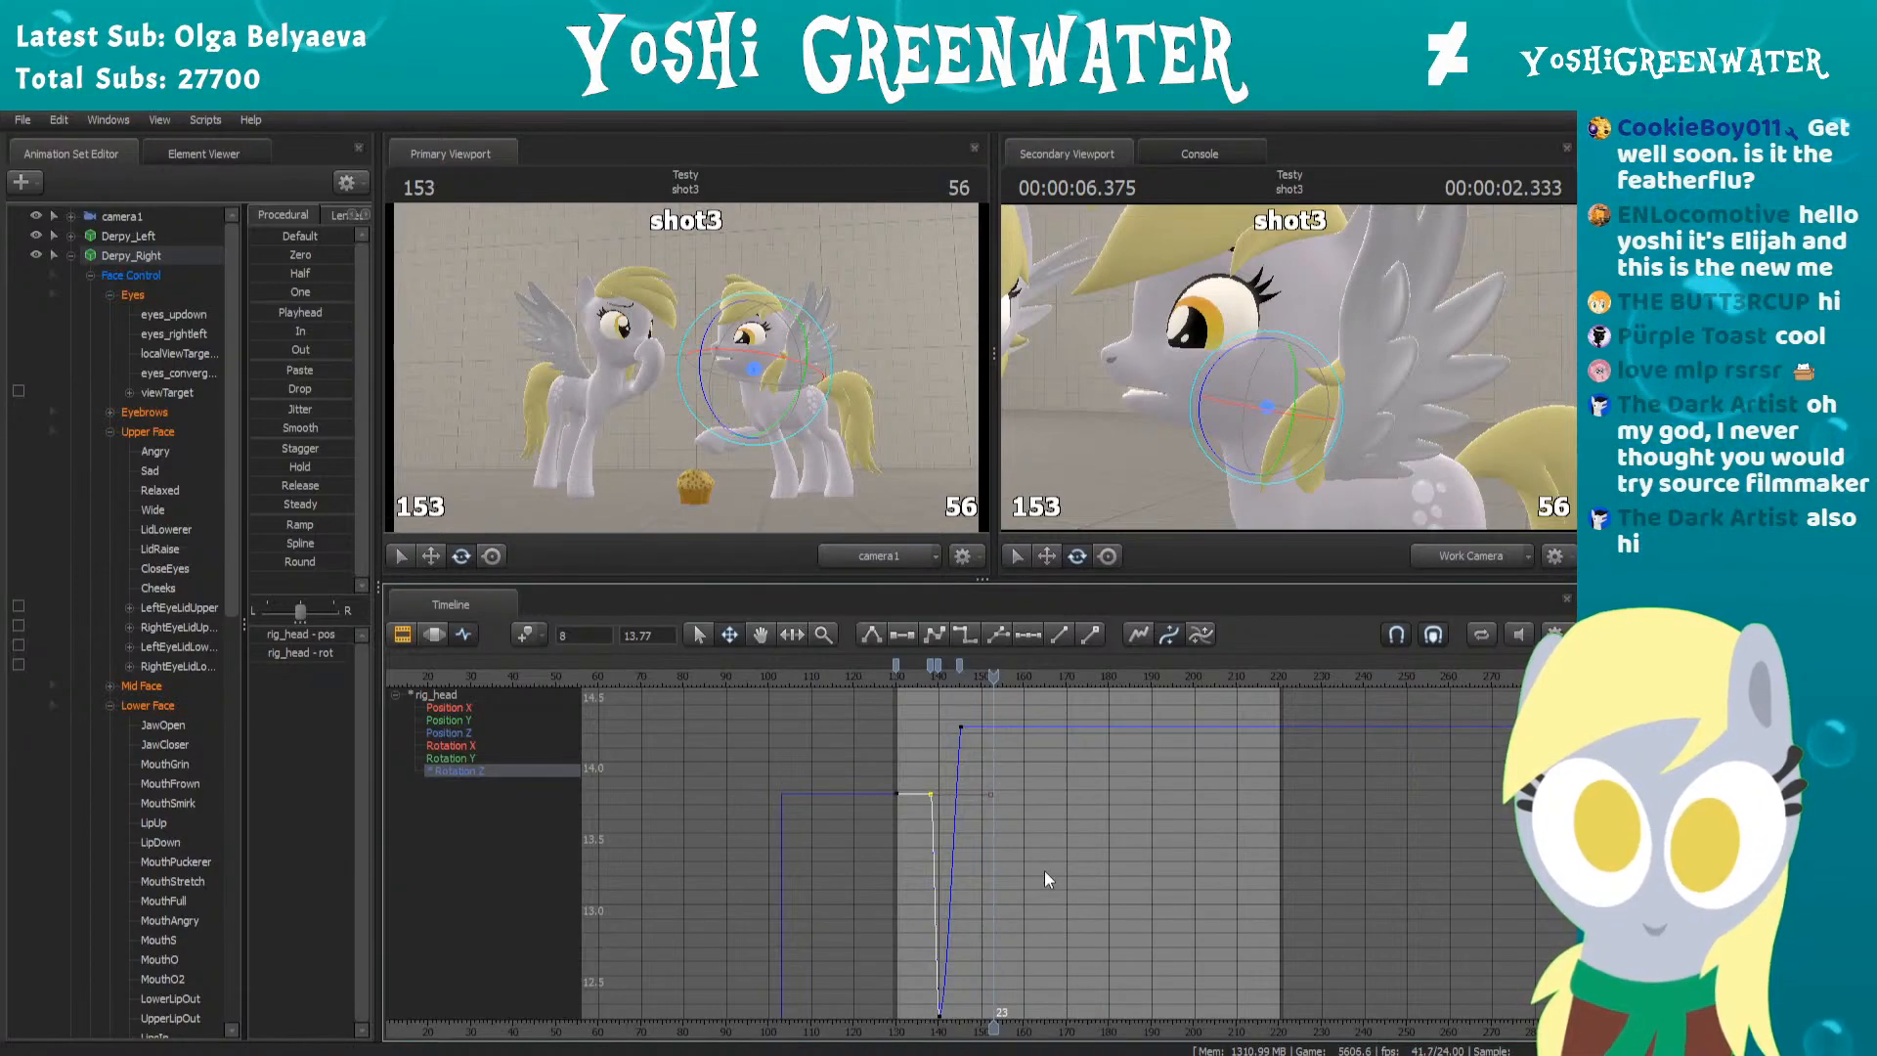
left_click_drag(1092, 580, 1095, 566)
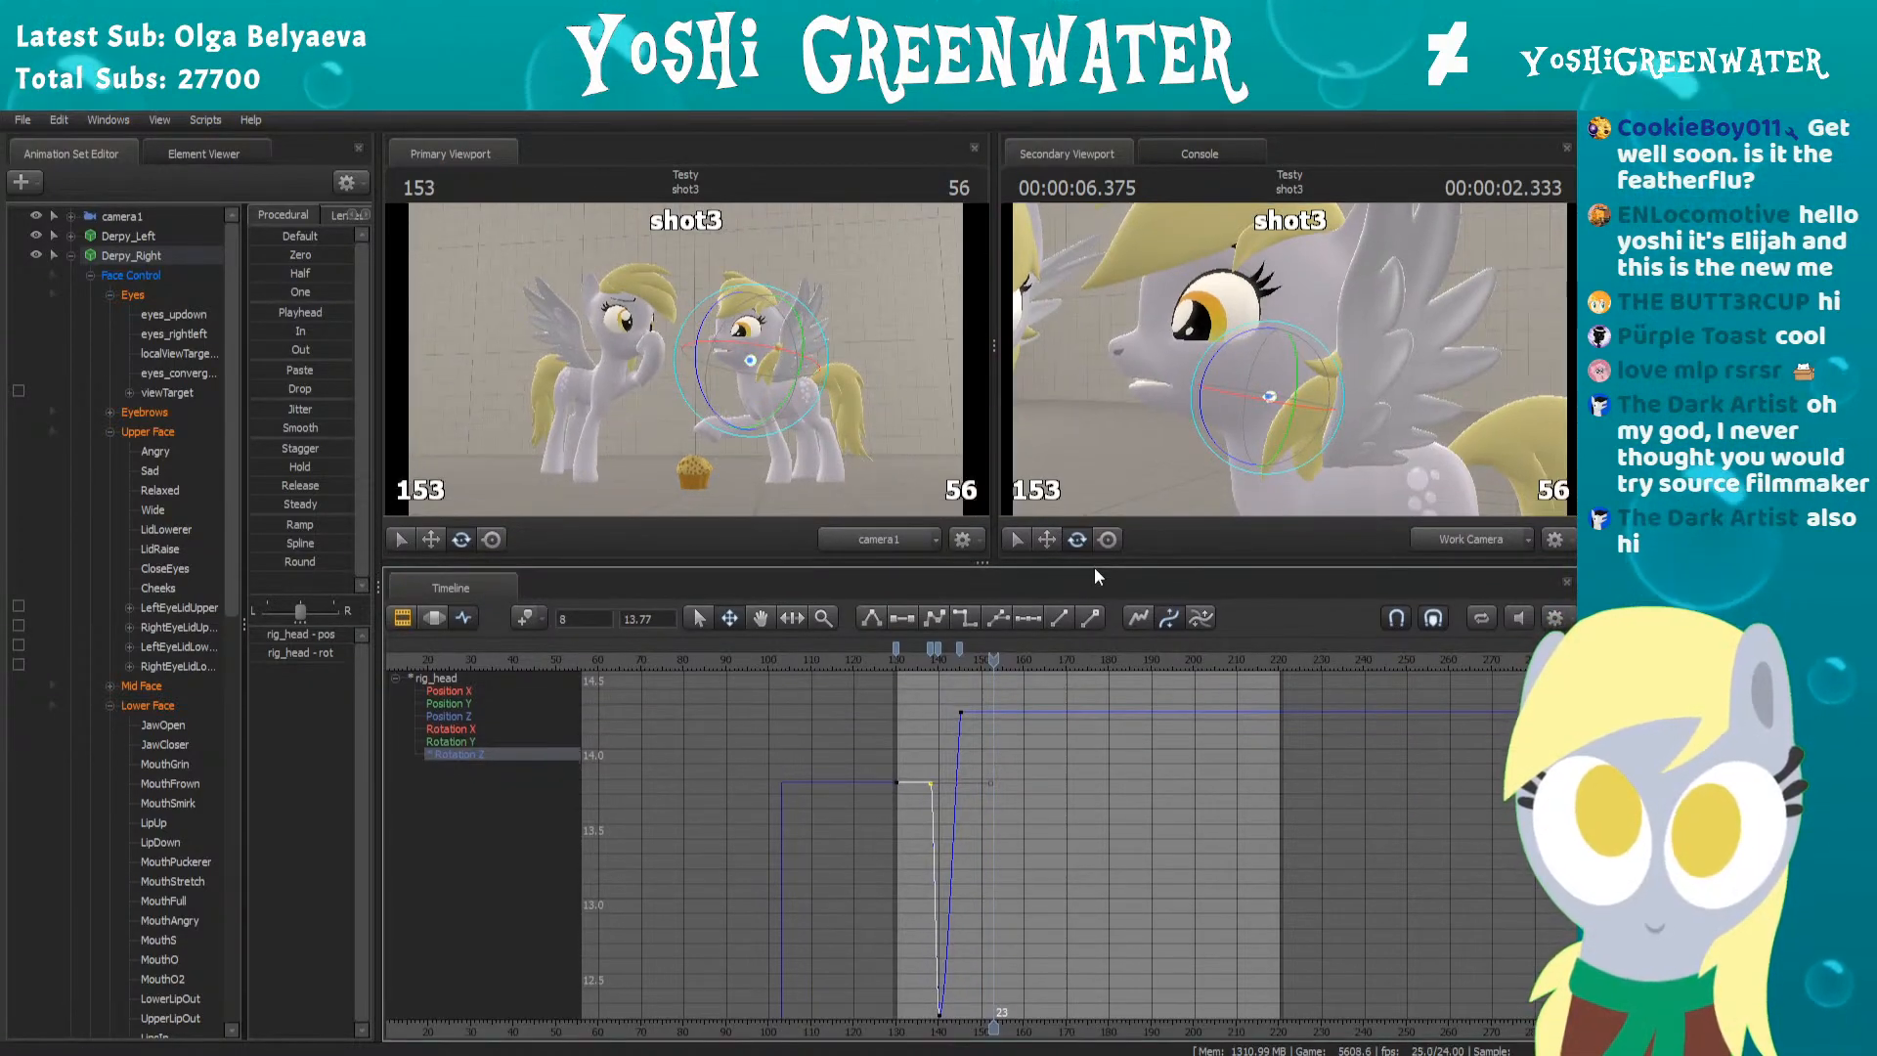
left_click_drag(924, 653, 901, 651)
key("space")
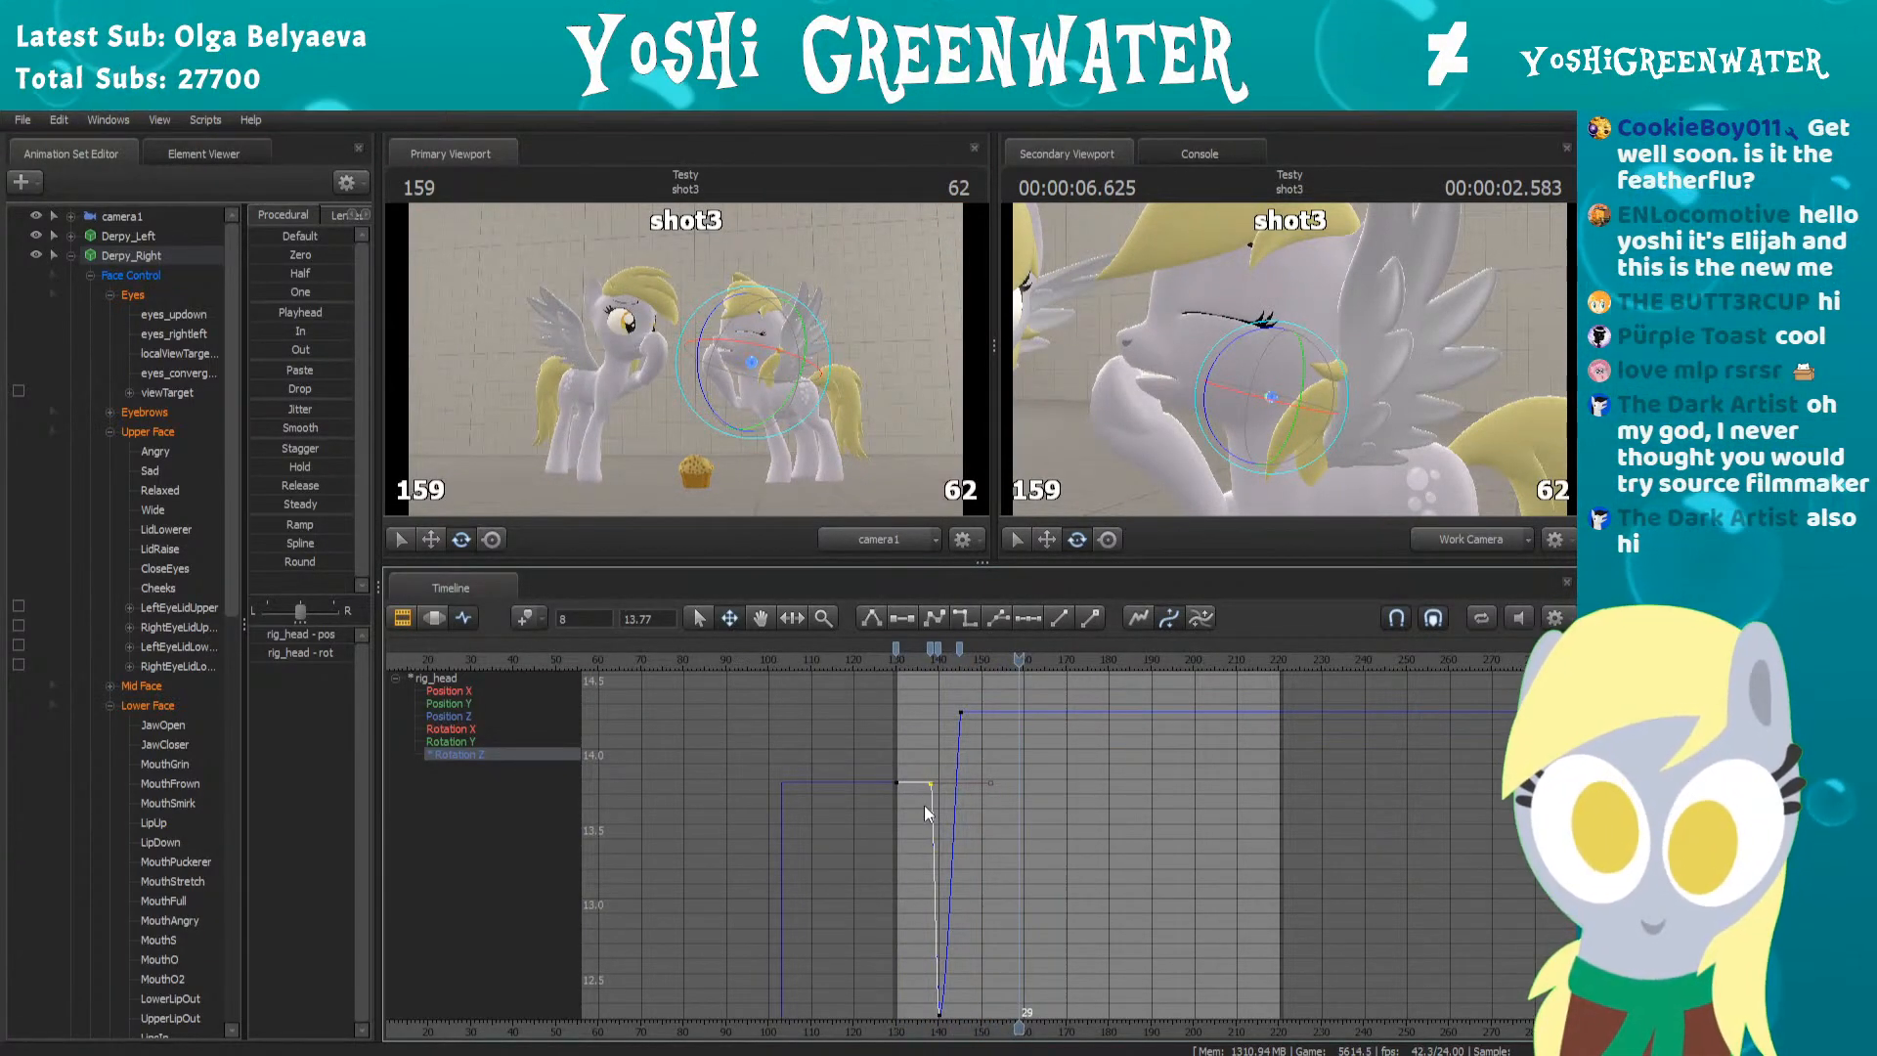
left_click_drag(912, 663, 965, 662)
key("space")
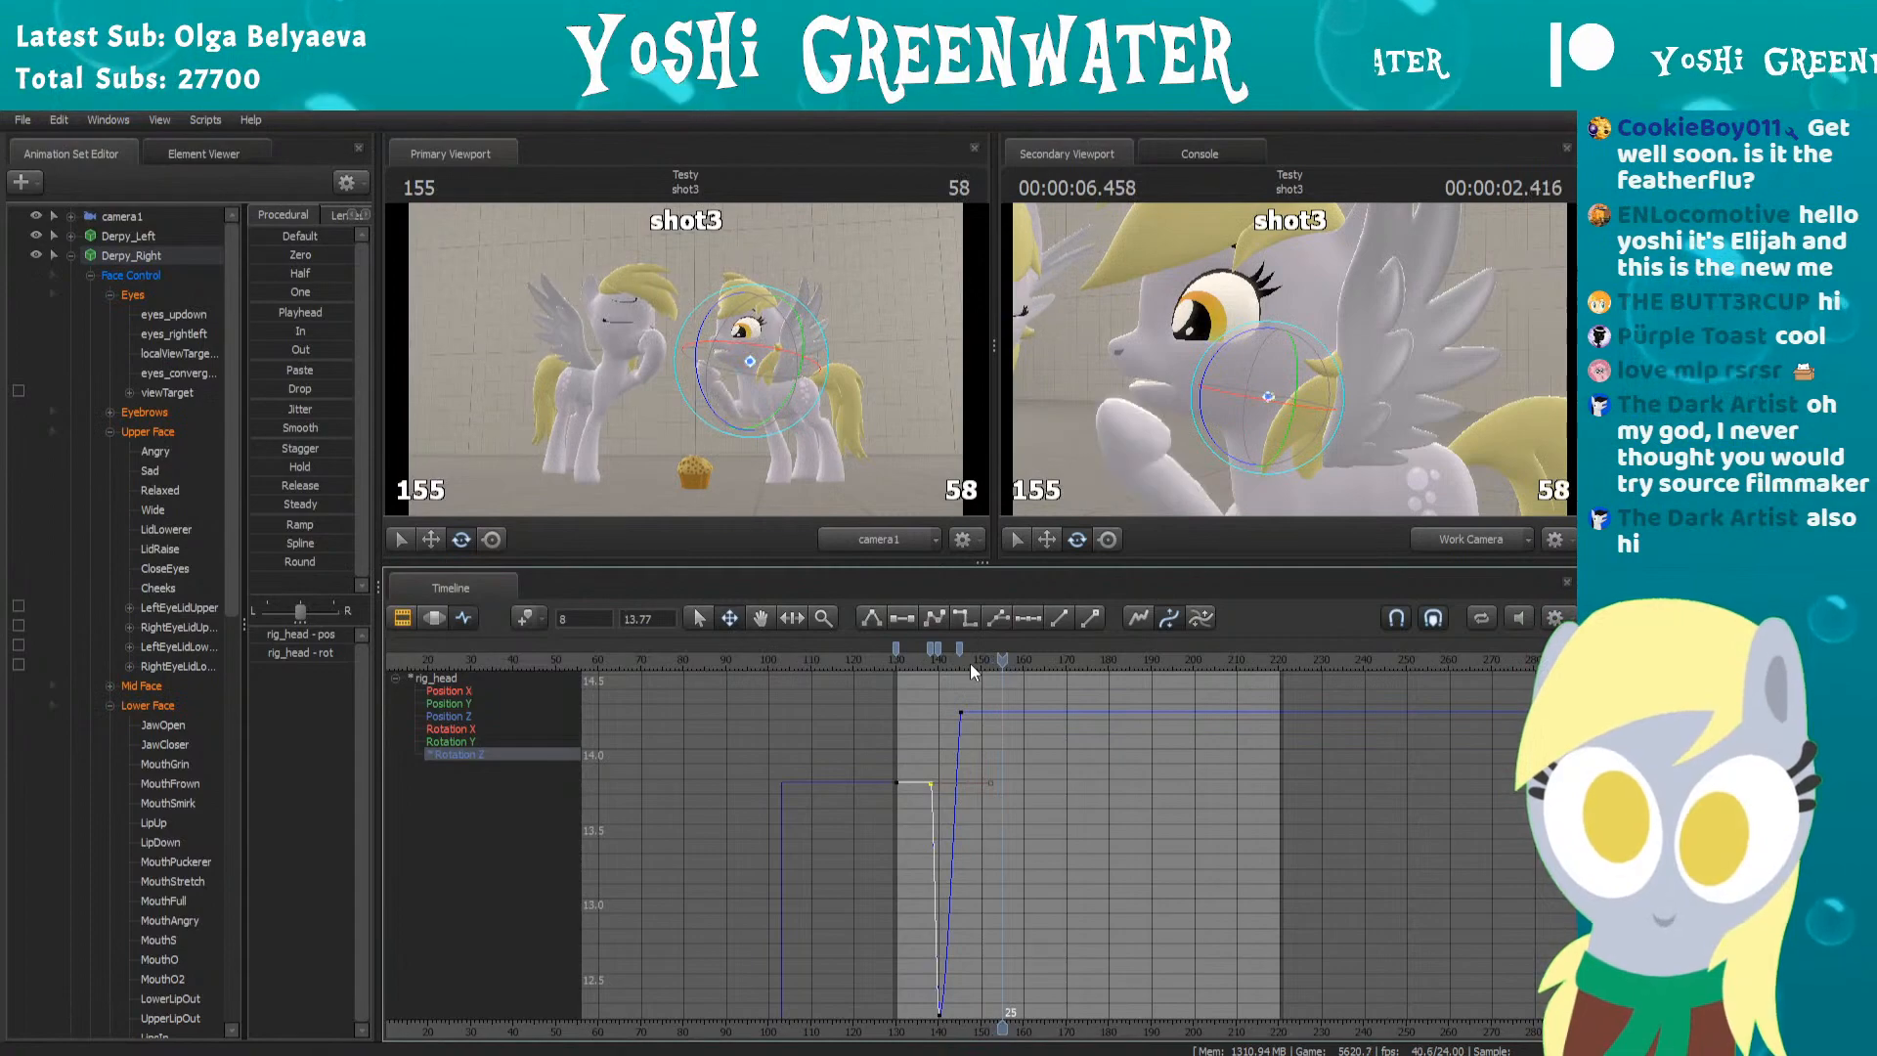
Add a rig_head Rotation Z key at frame 156 and flatten the curve out of the frame 145 key to hold about 14.25
key("m")
left_click(960, 647)
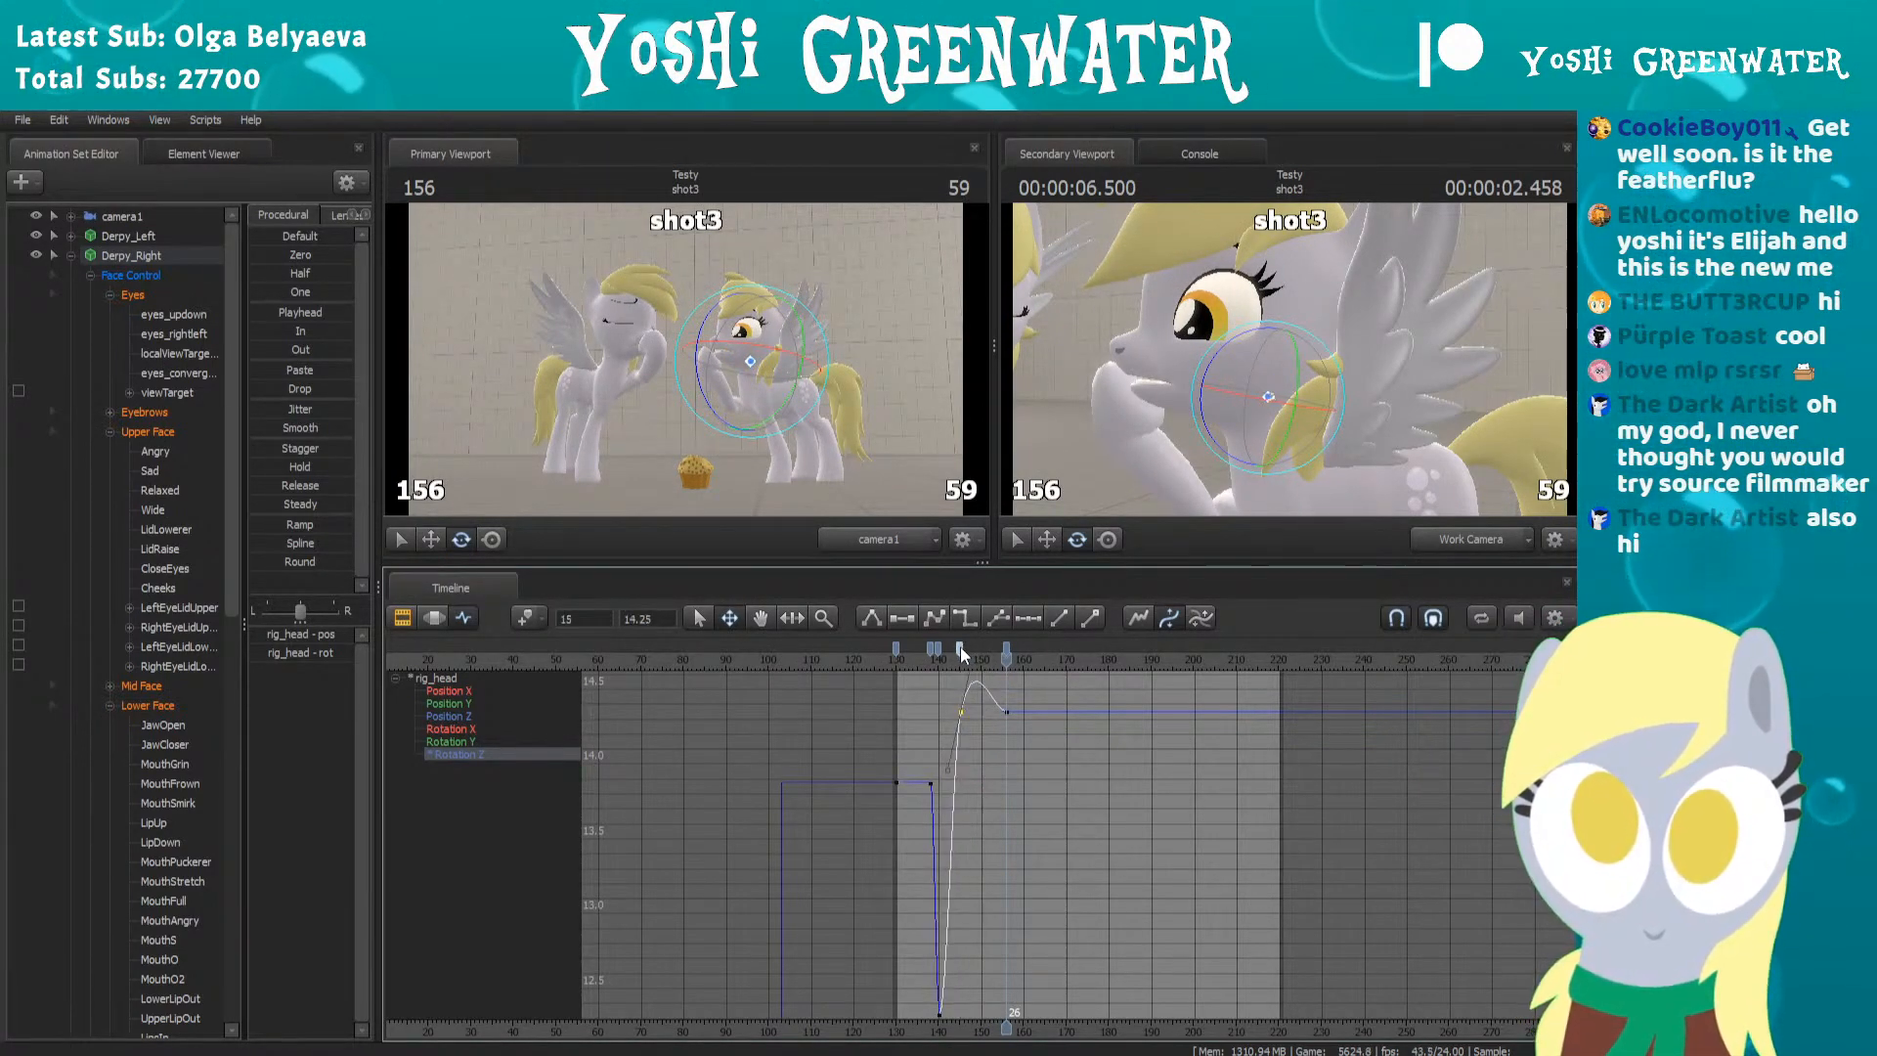
key("4")
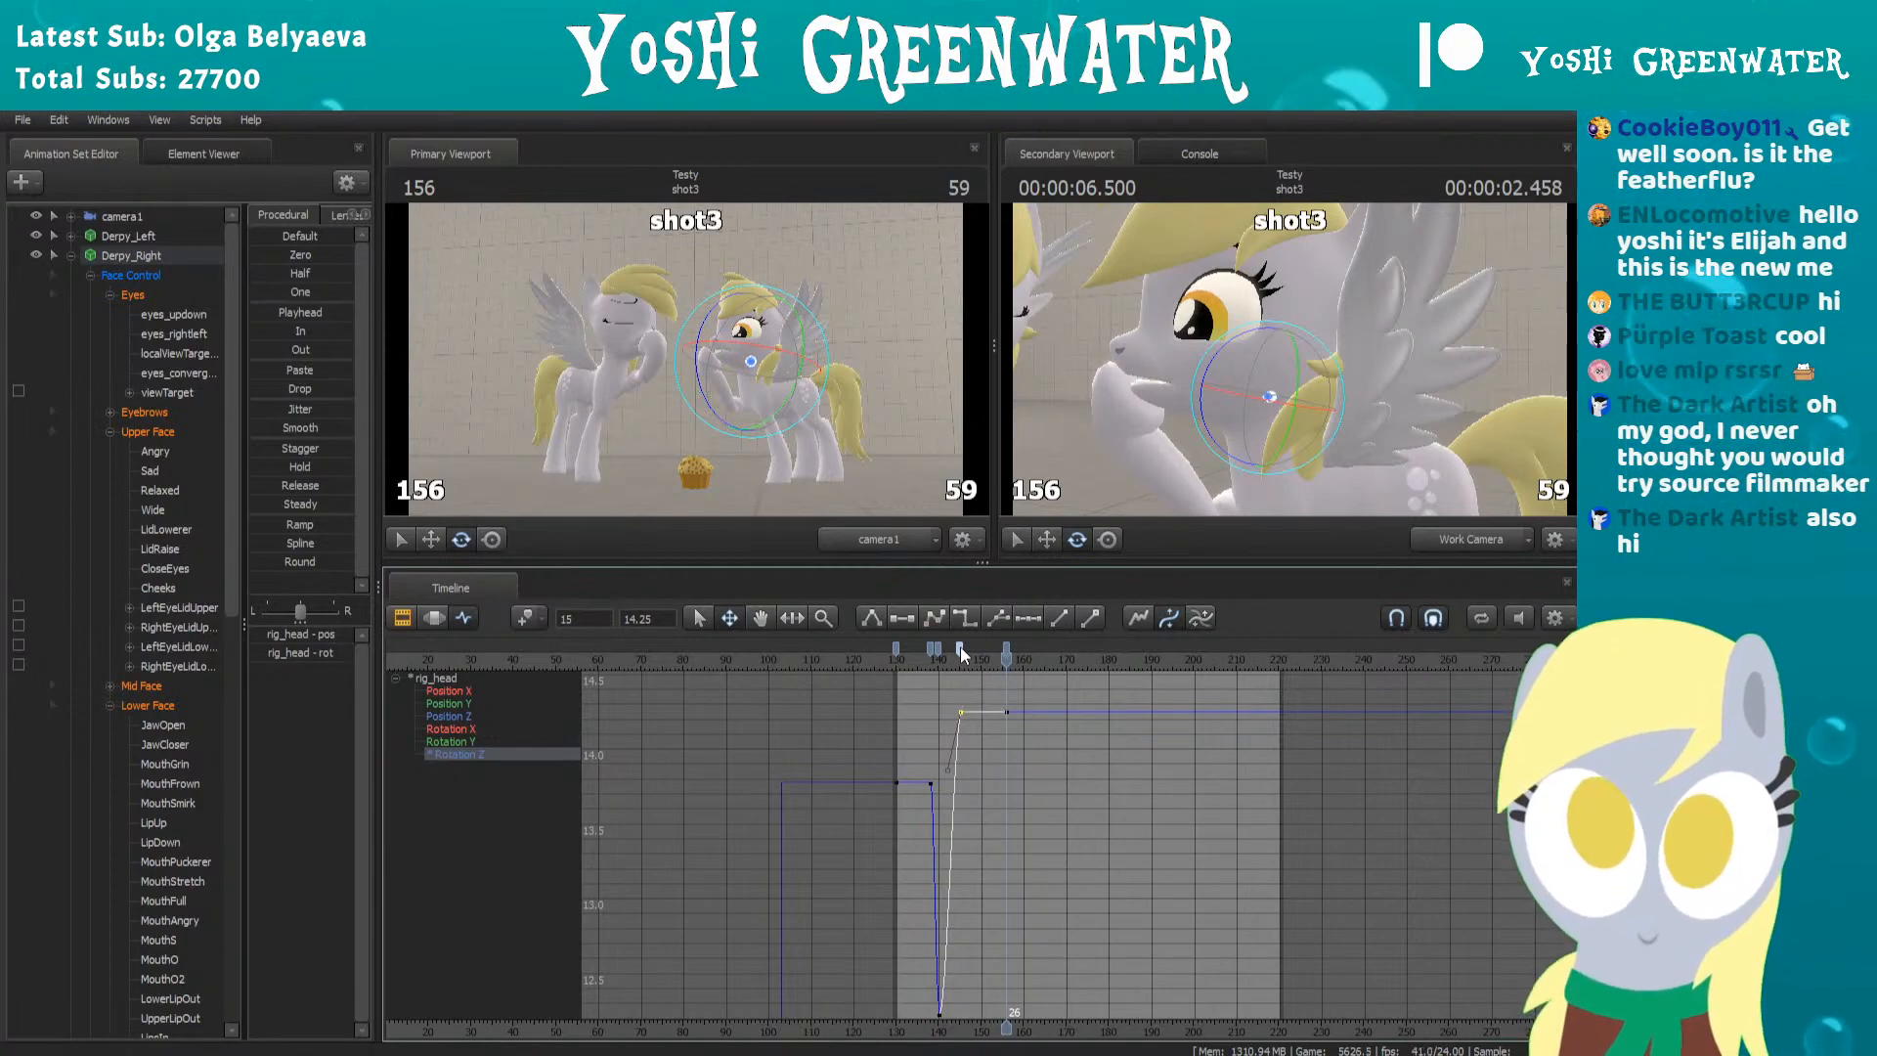
scroll(988, 763, "up", 2)
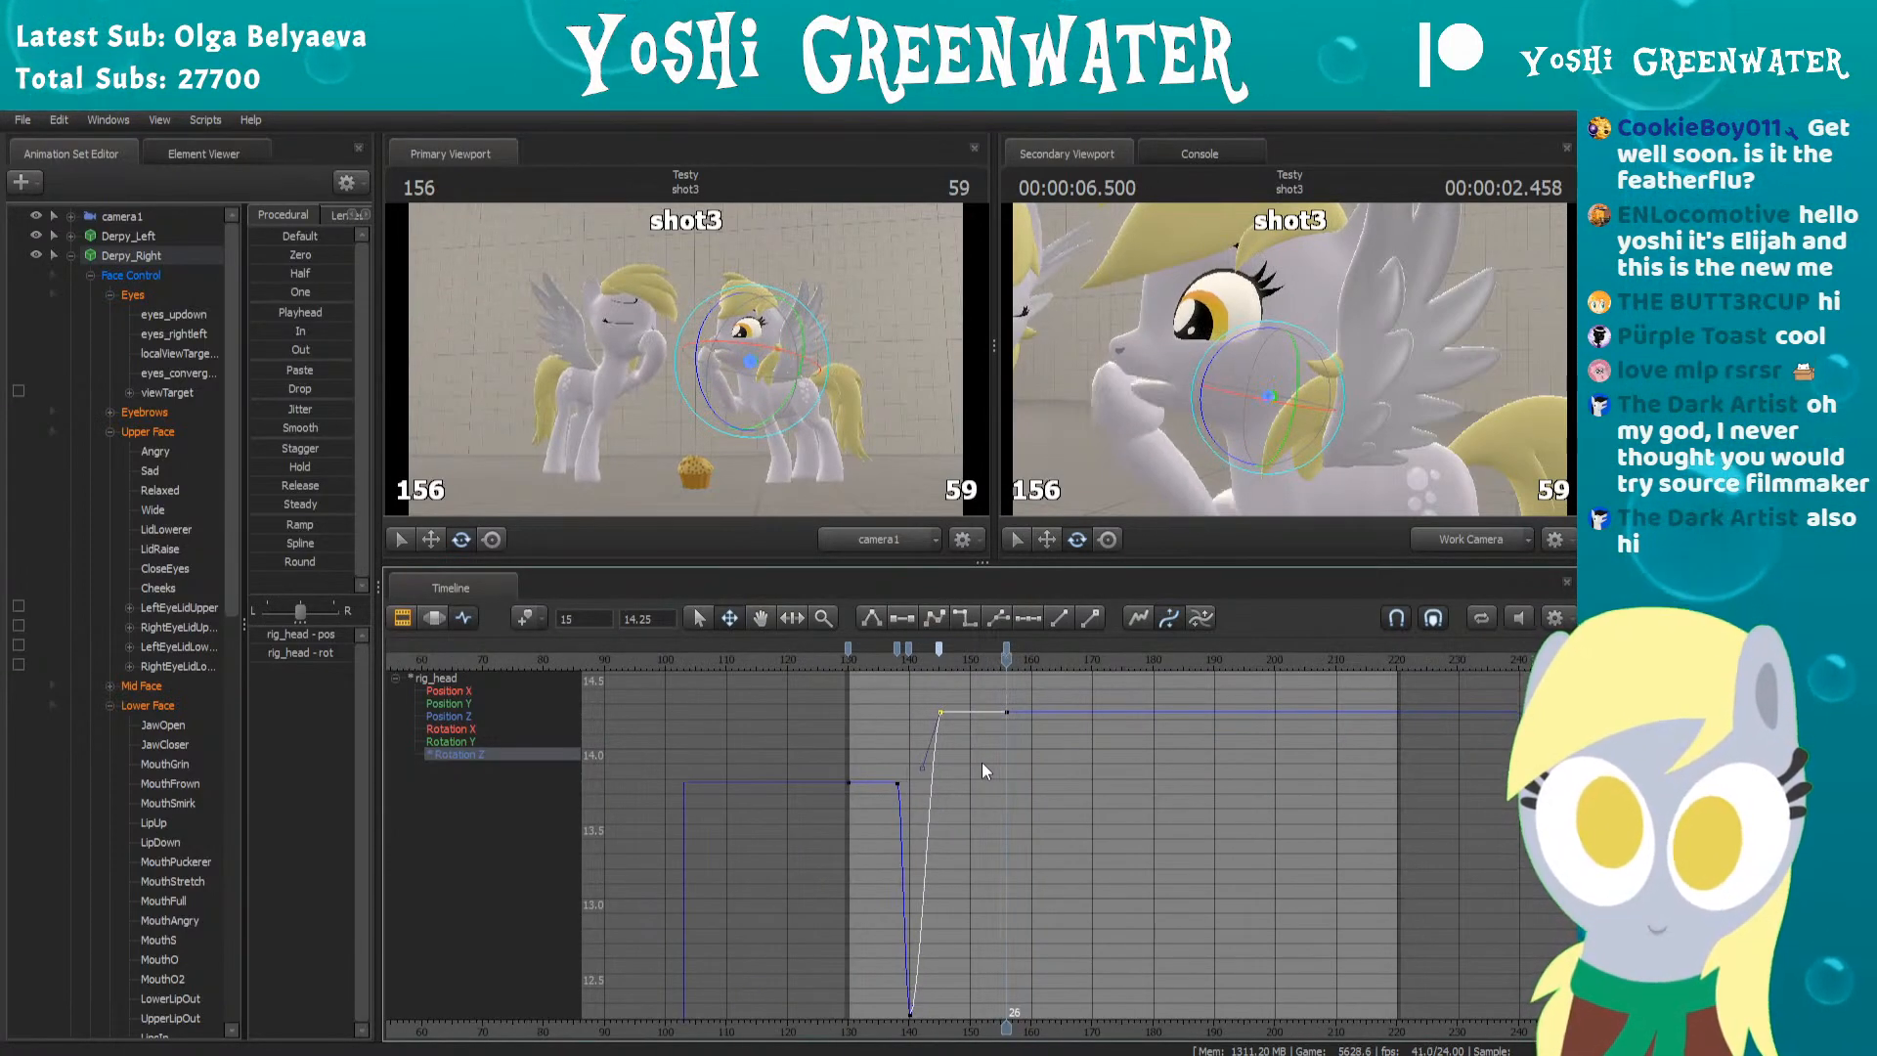
Rotate Derpy_Right's head at frame 159 to raise rig_head's Rotation Z above the held value
key("Right")
key("Right")
key("Right")
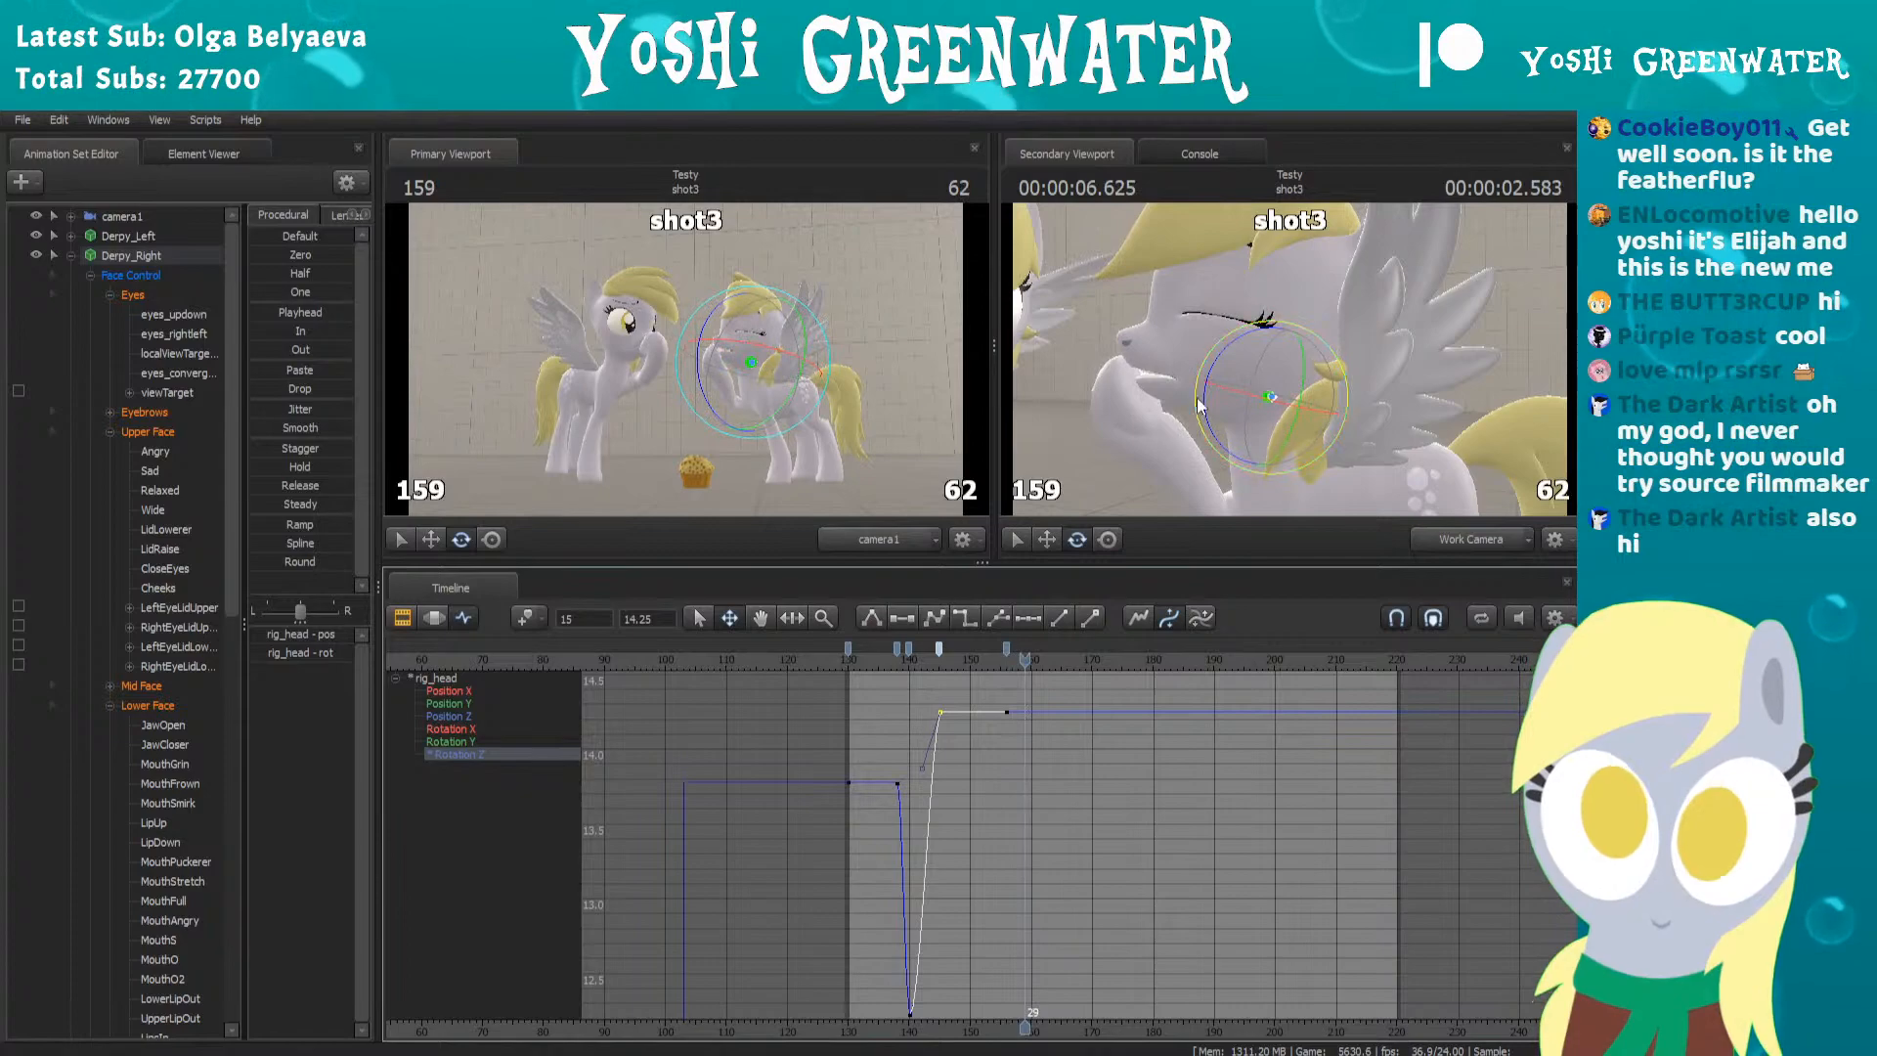
left_click_drag(1216, 355, 1220, 358)
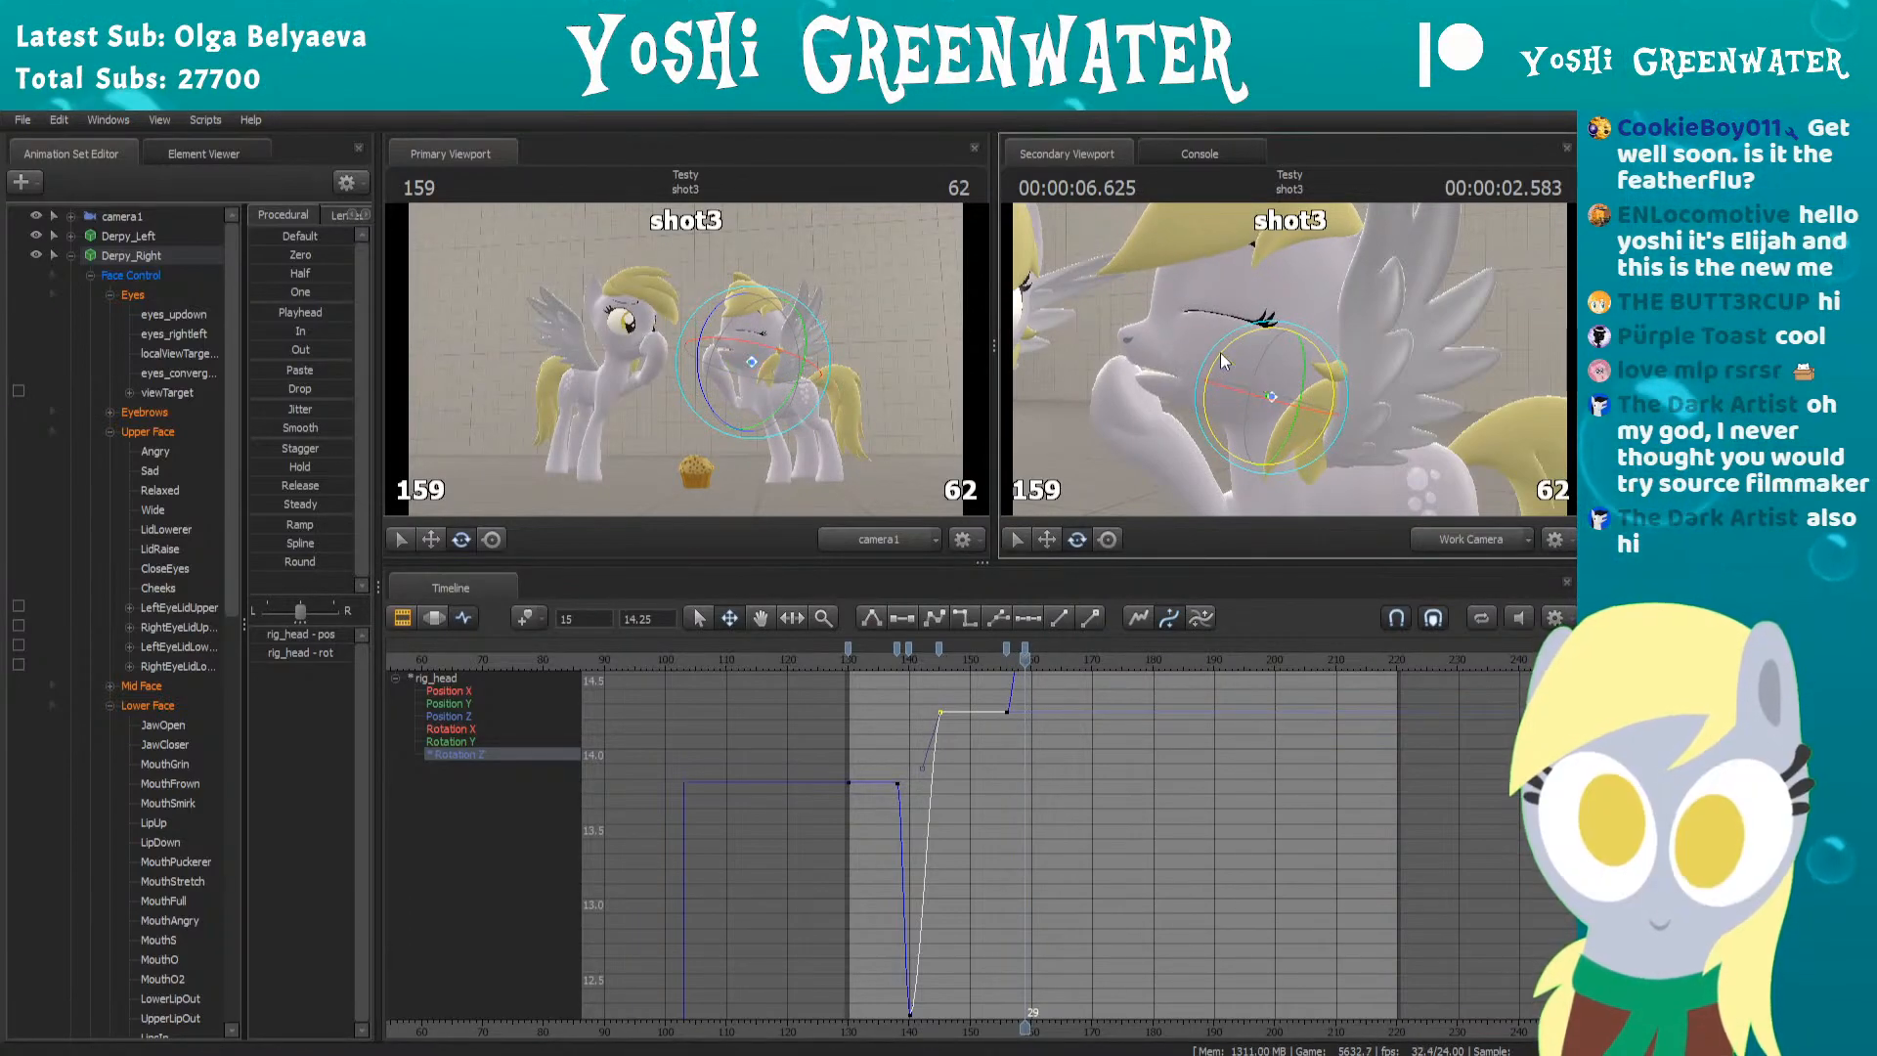
Step through frames 155 to 164 to examine Derpy_Right's head motion around the frame 159 key
key("Left")
key("Left")
key("Left")
key("Left")
key("Right")
key("Right")
key("Right")
key("Right")
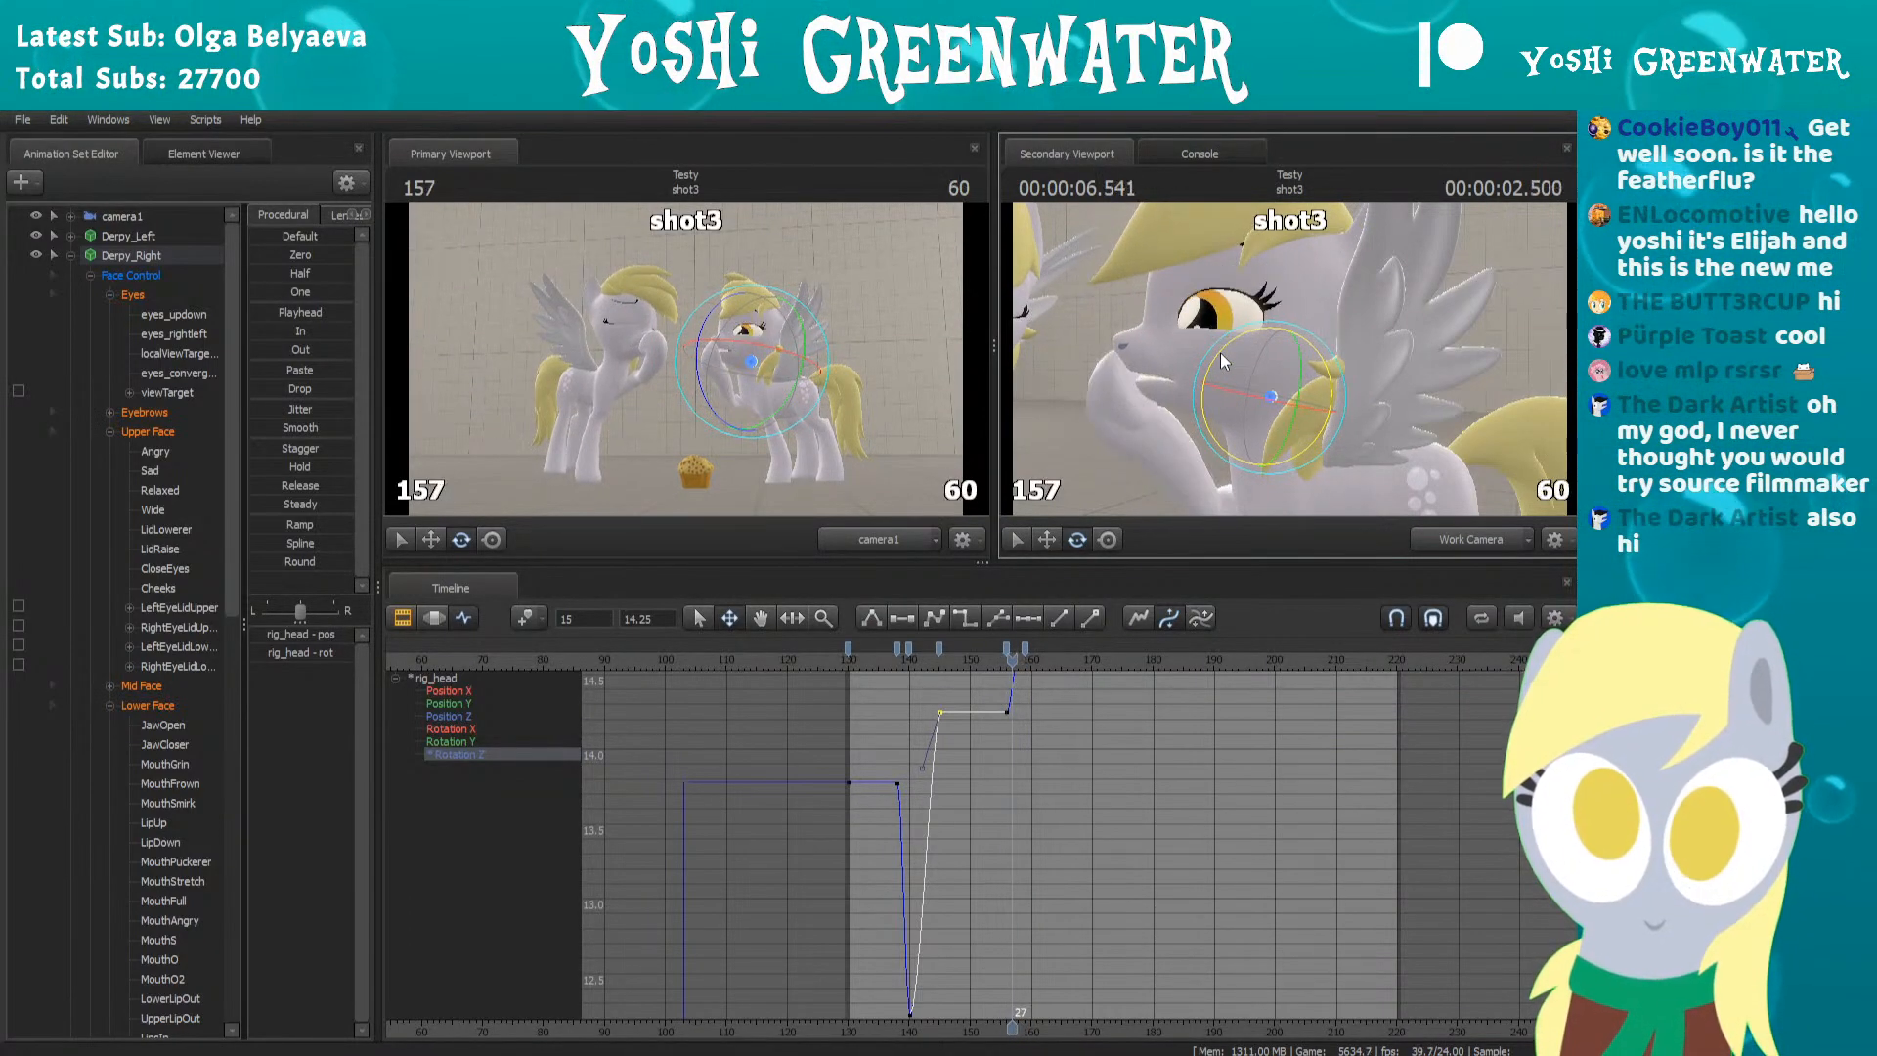
key("Right")
key("Right")
key("Right")
key("Right")
key("Right")
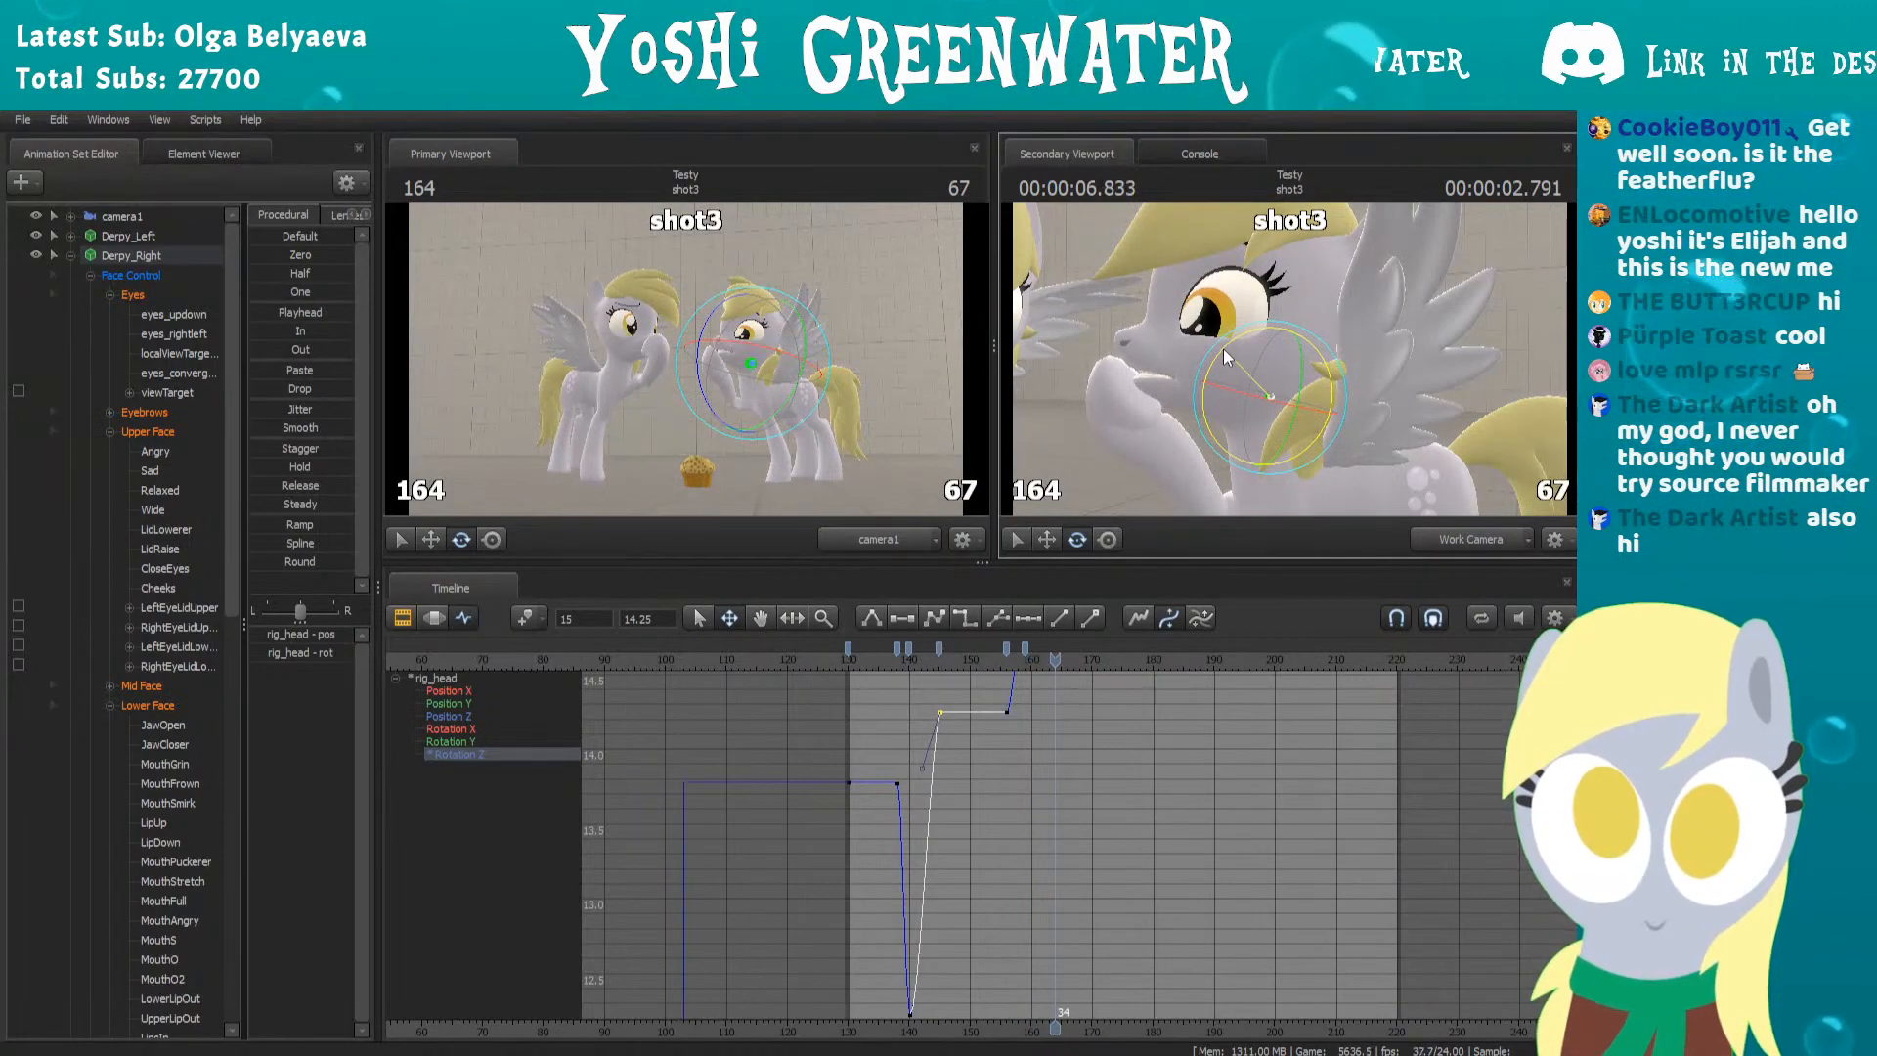
Rotate Derpy_Right's head at frame 164 to dip rig_head's Rotation Z to about 12.75, checking the preceding frames
left_click_drag(1222, 348, 1218, 349)
key("Left")
key("Left")
key("Left")
Rotate Derpy_Right's head at frame 169 to bring rig_head's Rotation Z back up to about 13.75
key("Right")
key("Right")
key("Right")
key("Right")
key("Right")
key("Right")
key("Right")
key("Right")
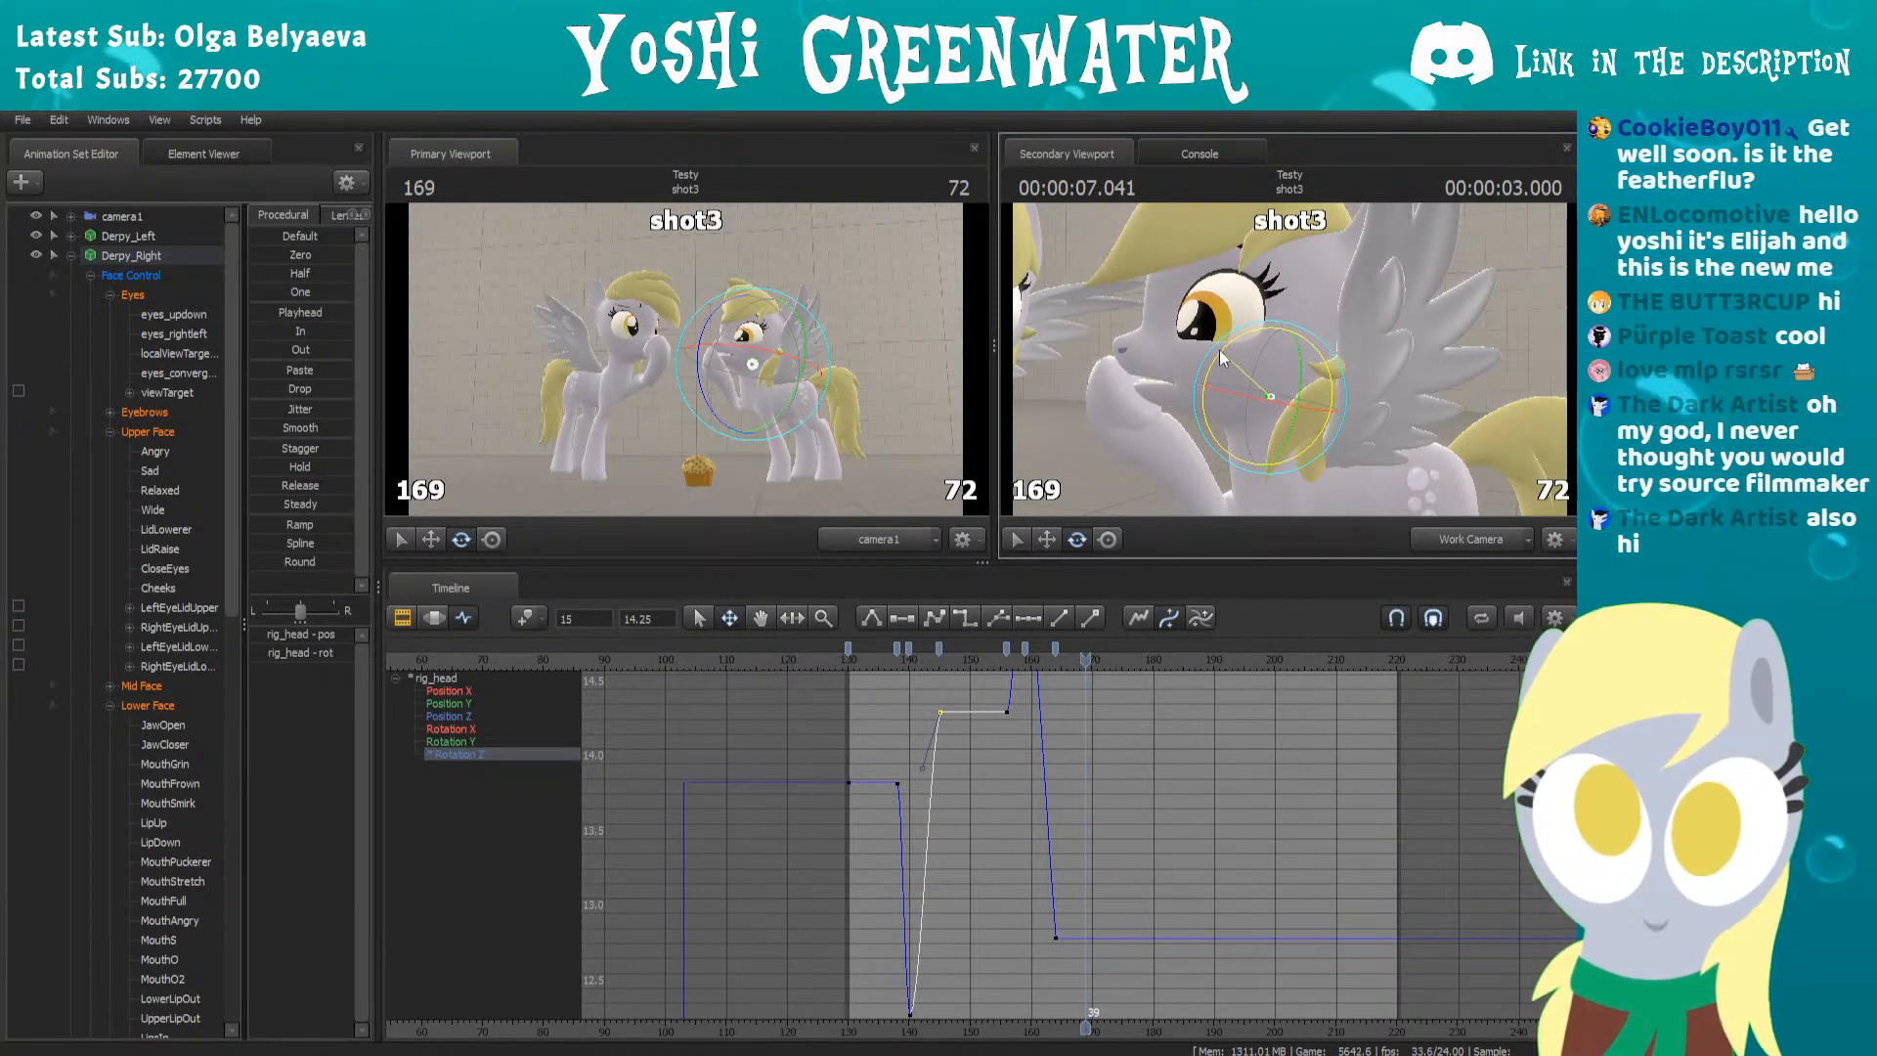
left_click_drag(1219, 349, 1218, 349)
Flatten the tangents of rig_head's Rotation Z keys at frames 159 and 164 to smooth the peak and dip
scroll(979, 748, "down", 2)
scroll(977, 747, "down", 1)
key("f")
middle_click(1022, 821)
key("f")
scroll(1009, 790, "down", 9)
middle_click_drag(1009, 788, 984, 887)
left_click_drag(1005, 660, 1053, 661)
left_click(1052, 648)
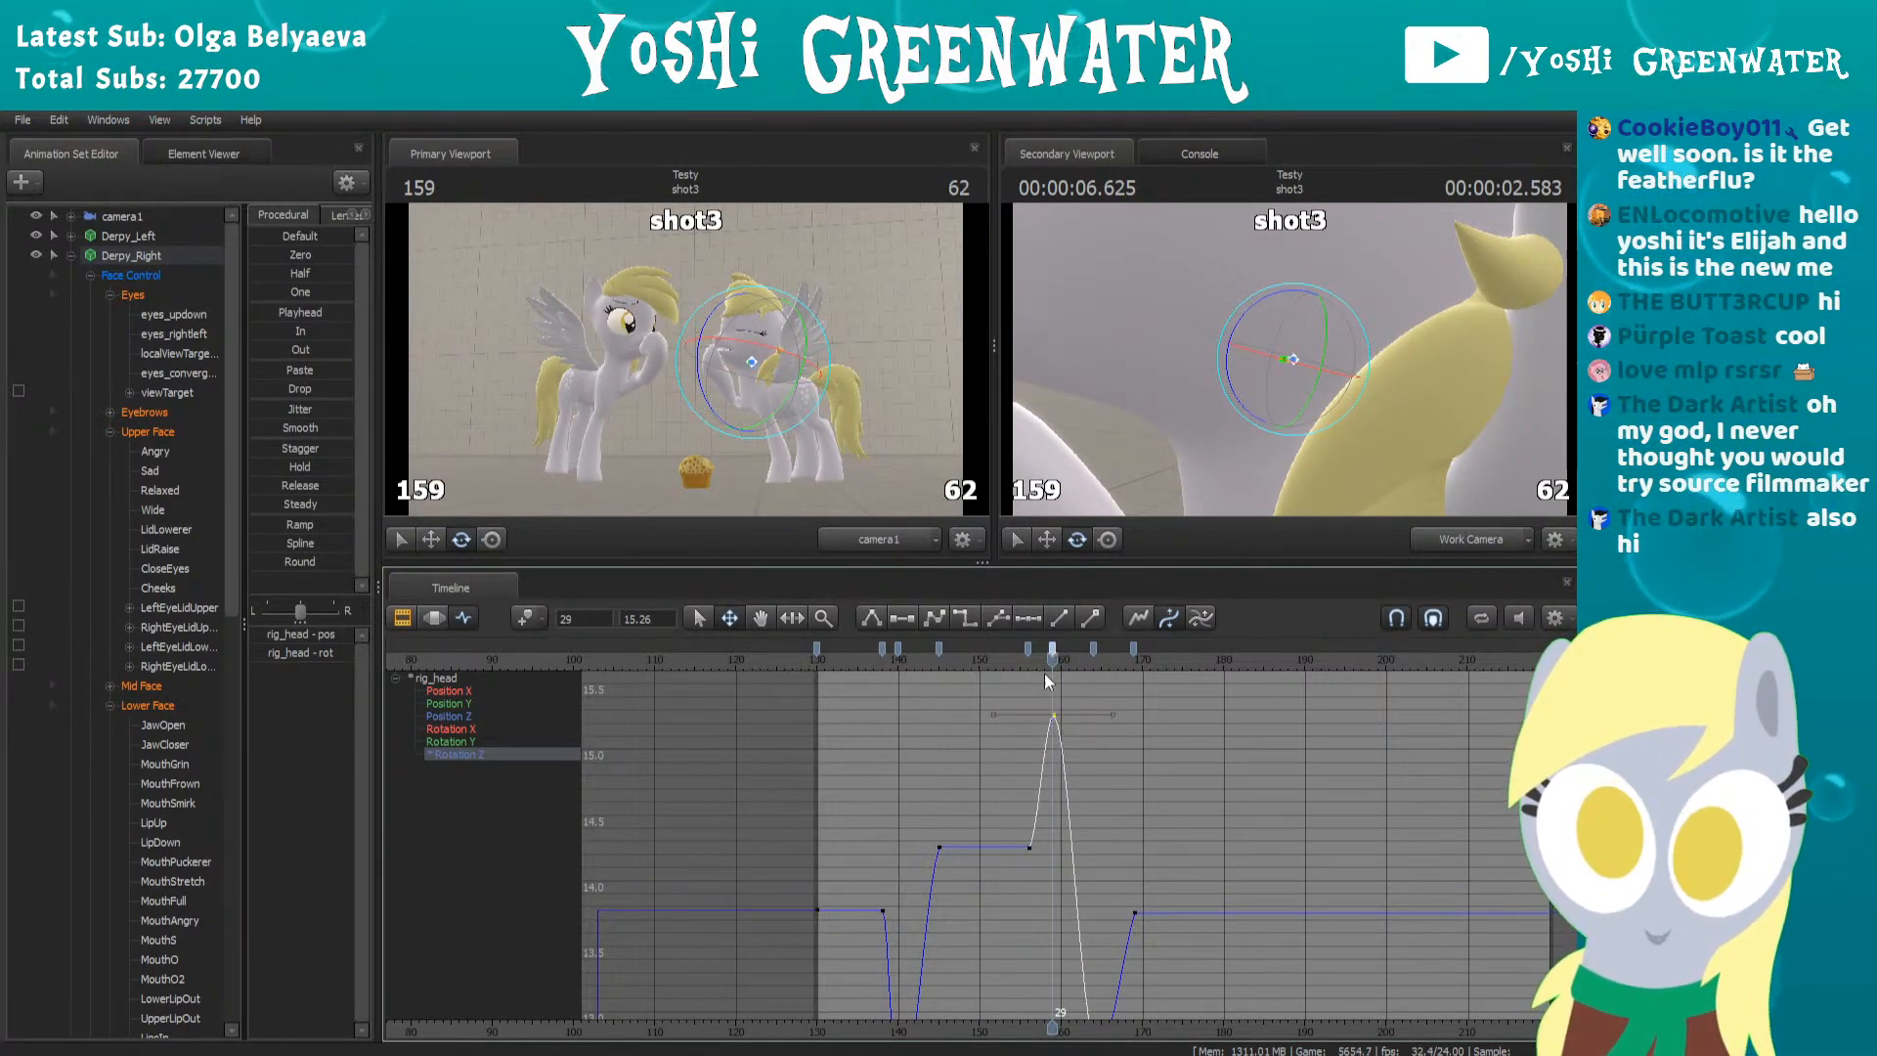
scroll(1134, 841, "down", 2)
middle_click_drag(1134, 841, 1149, 715)
left_click(1087, 648)
key("2")
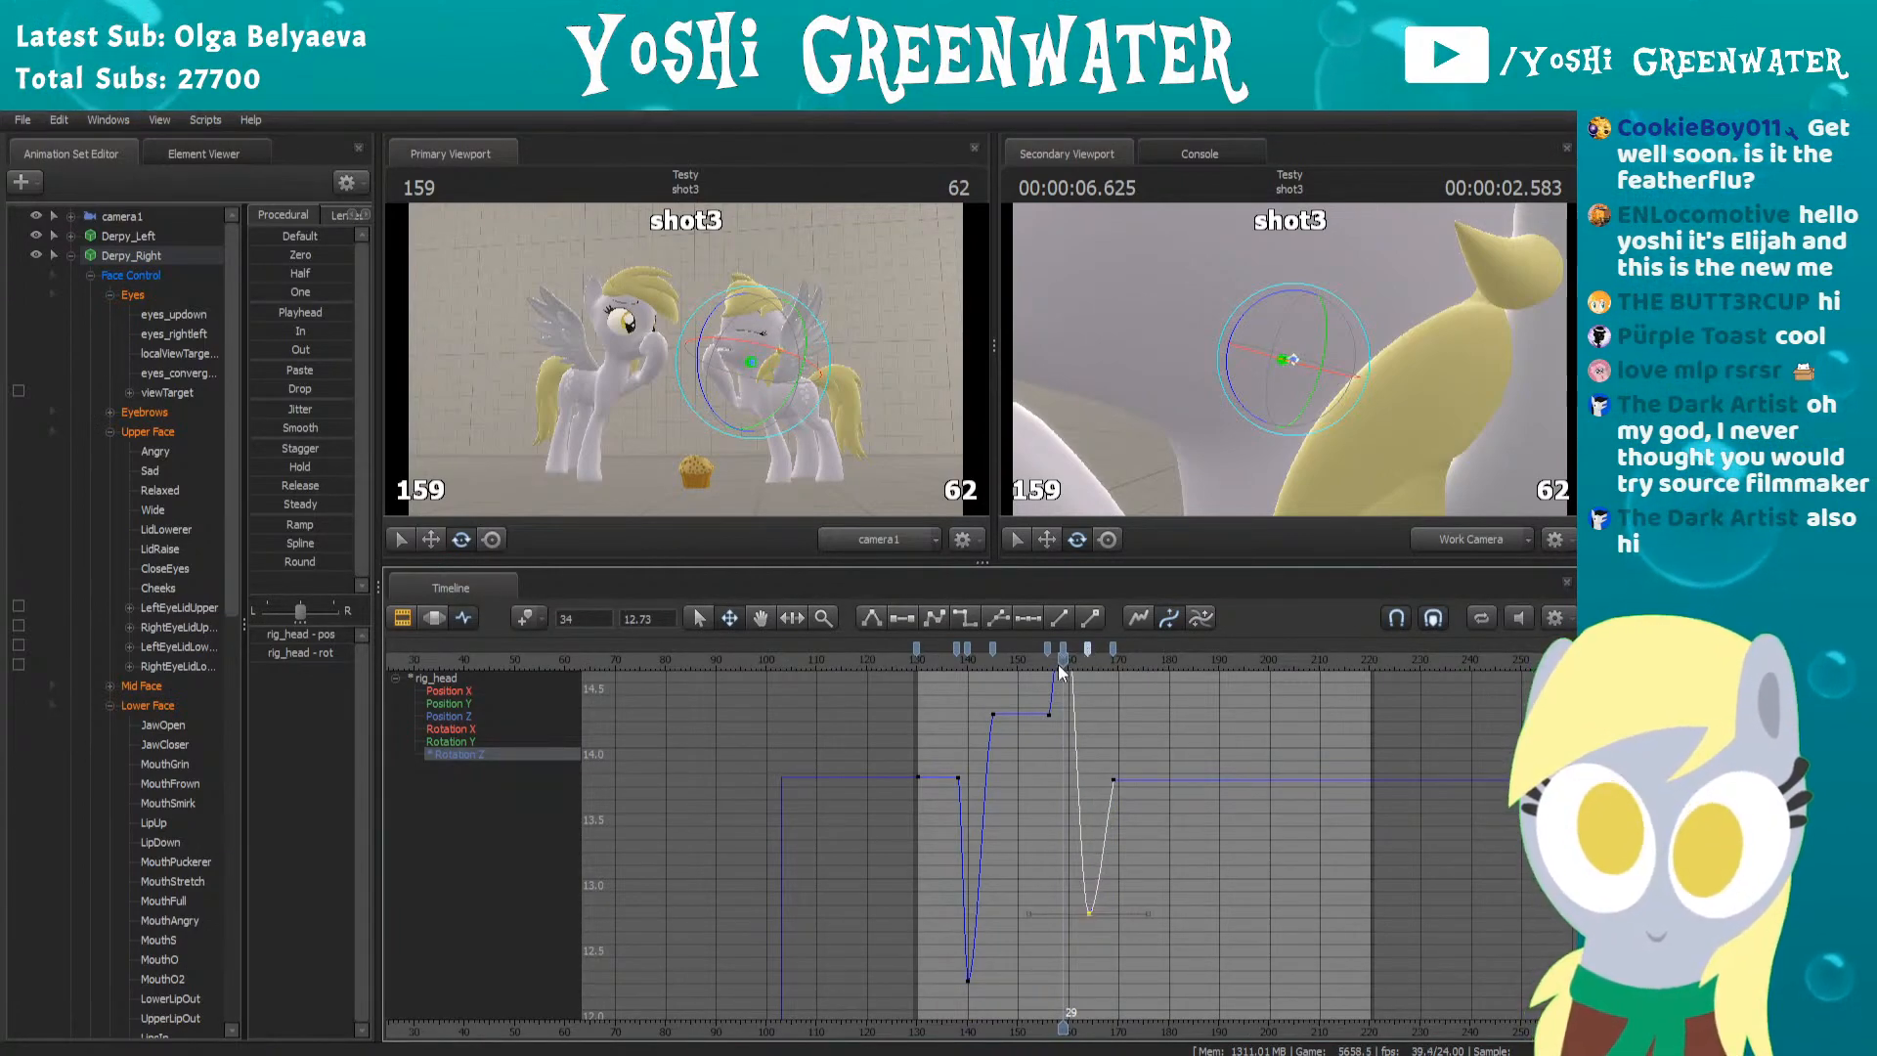
Pull the work camera back from Derpy_Right and play shot3 from frame 130 to examine her head motion
left_click(990, 653)
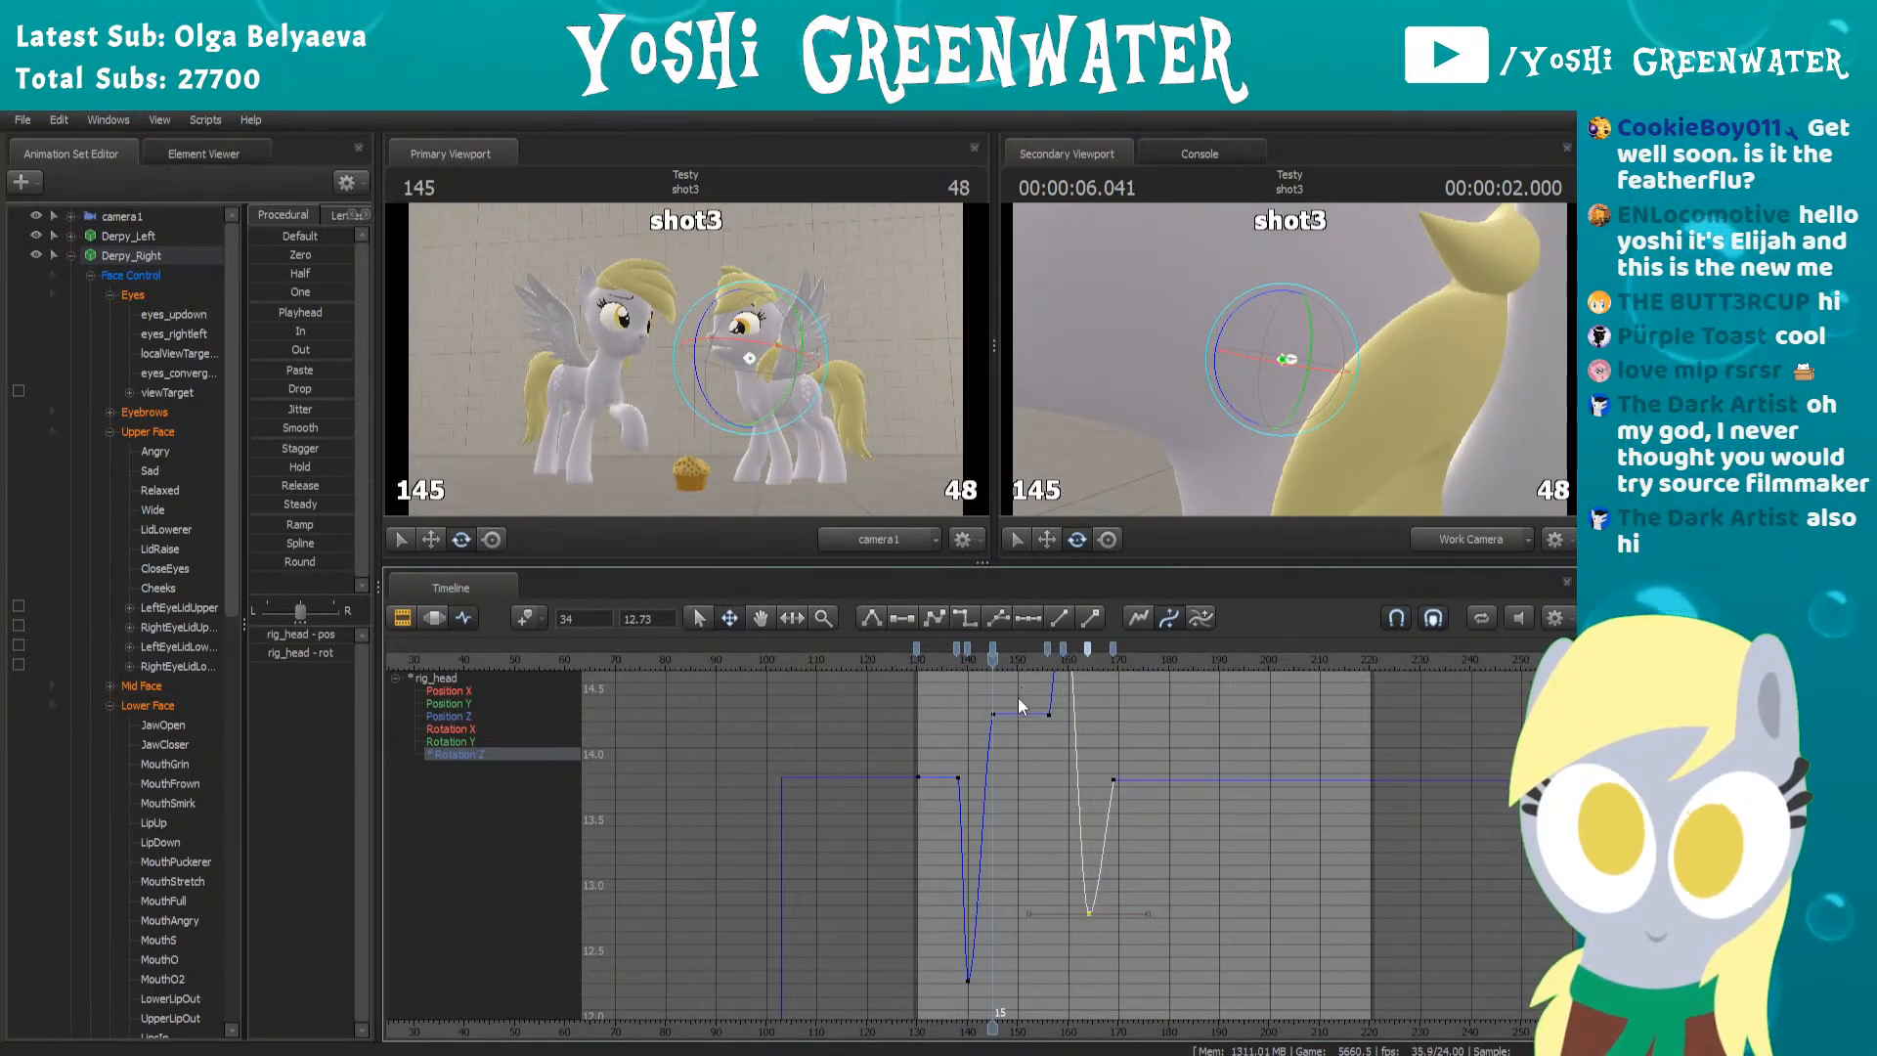
right_click(1194, 849)
left_click(1175, 723)
middle_click_drag(1176, 723, 1124, 823)
right_click_drag(1124, 823, 946, 724, "alt")
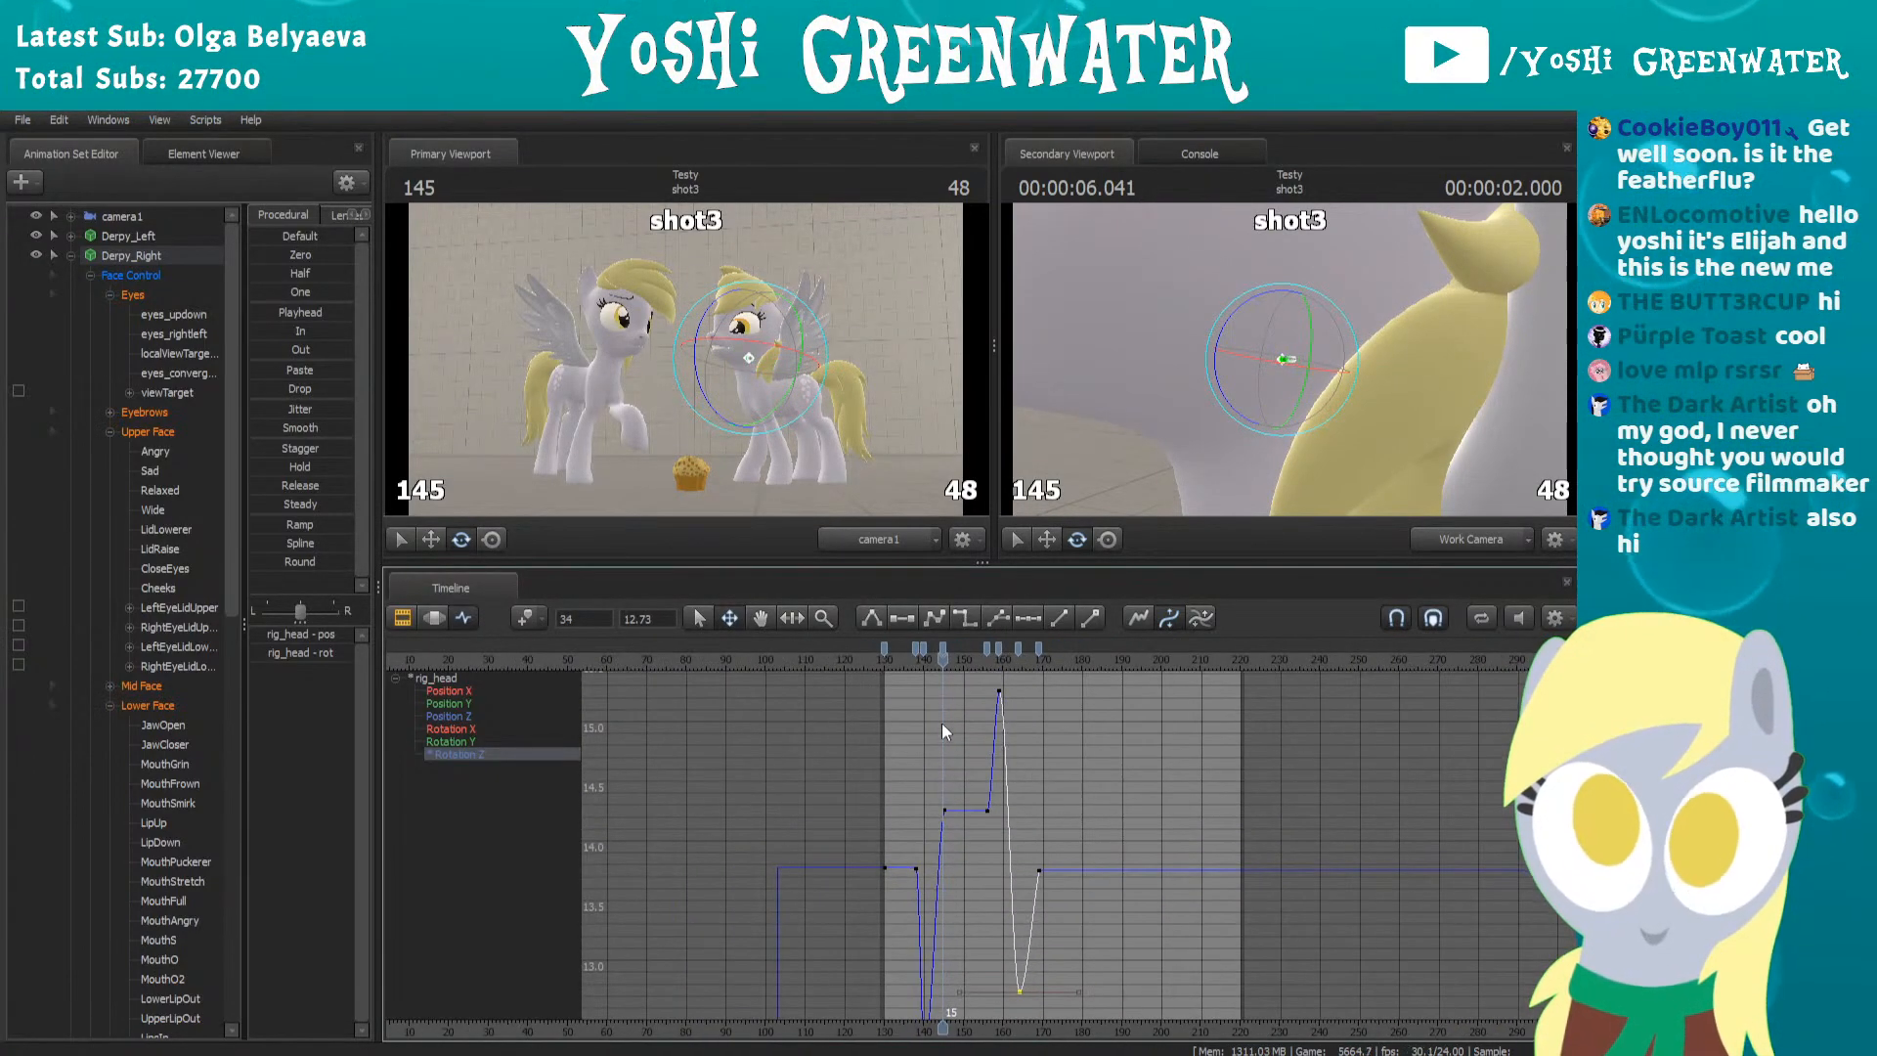
left_click_drag(918, 667, 882, 670)
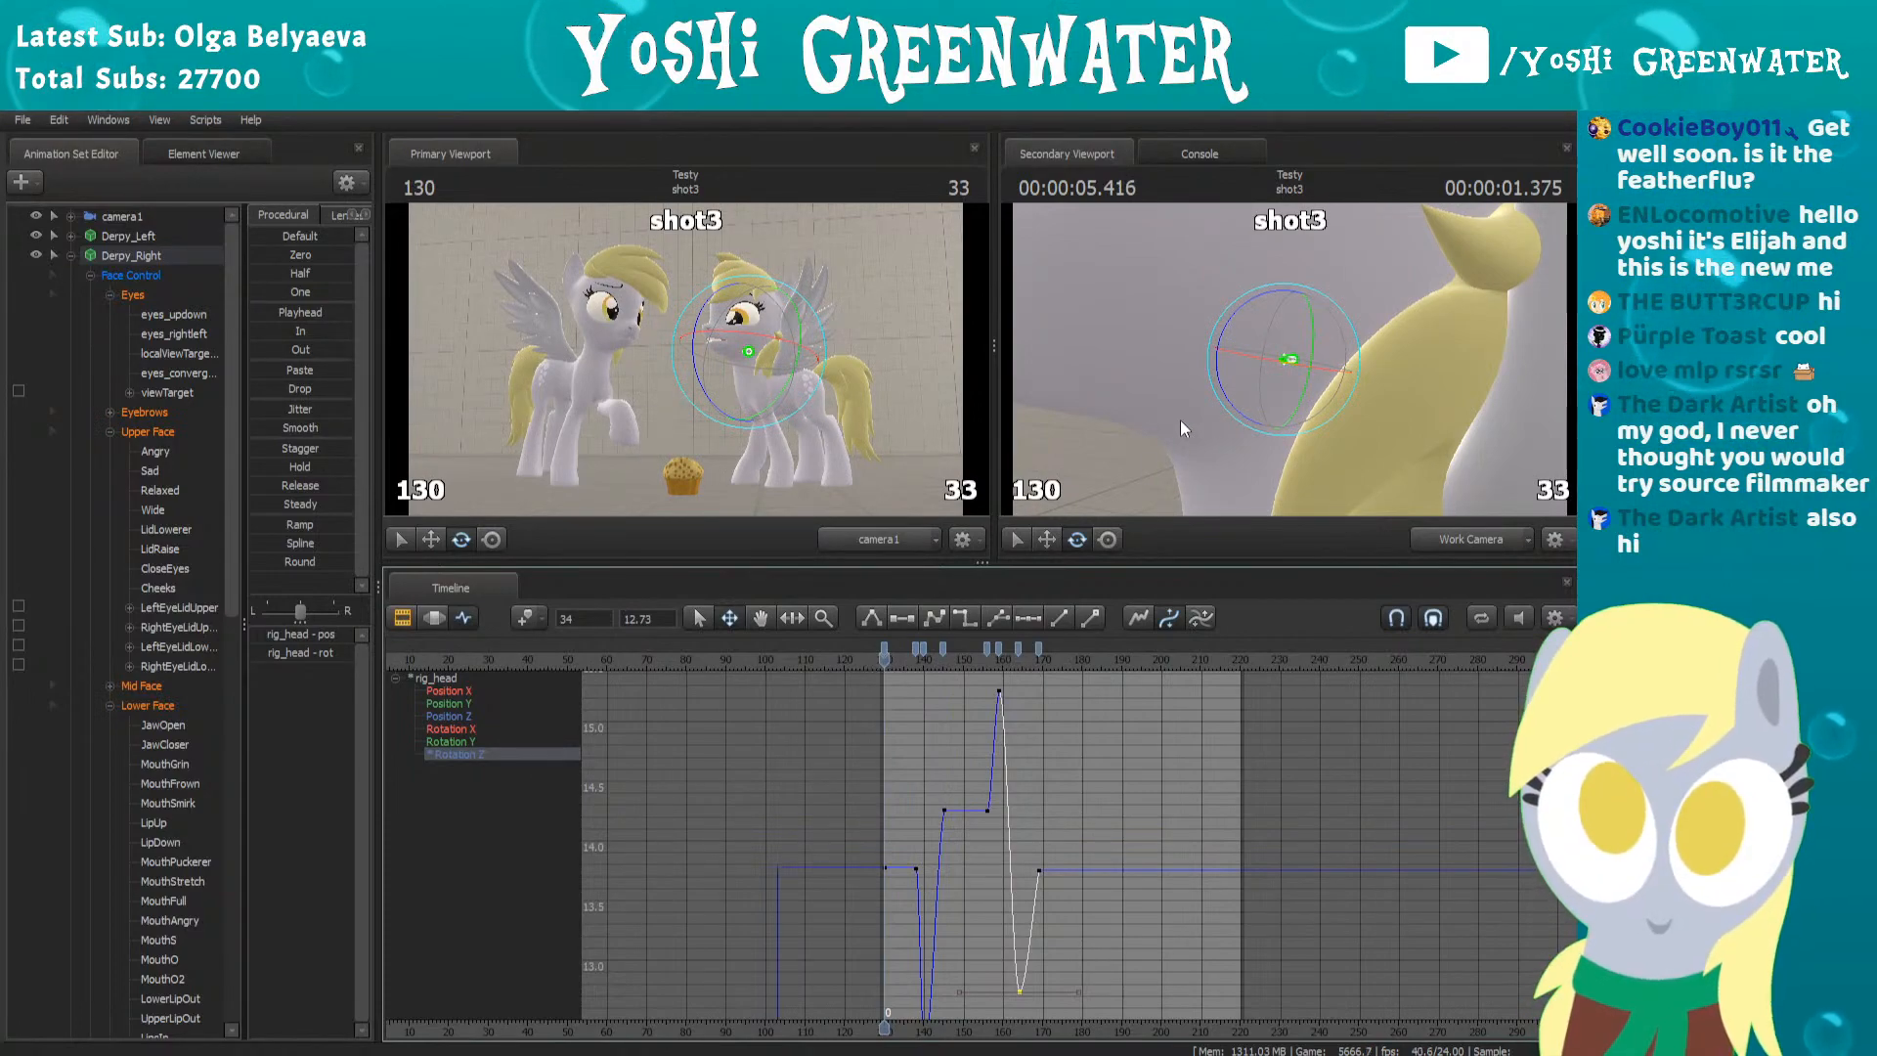
key("s")
left_click_drag(1156, 386, 1289, 359)
key("space")
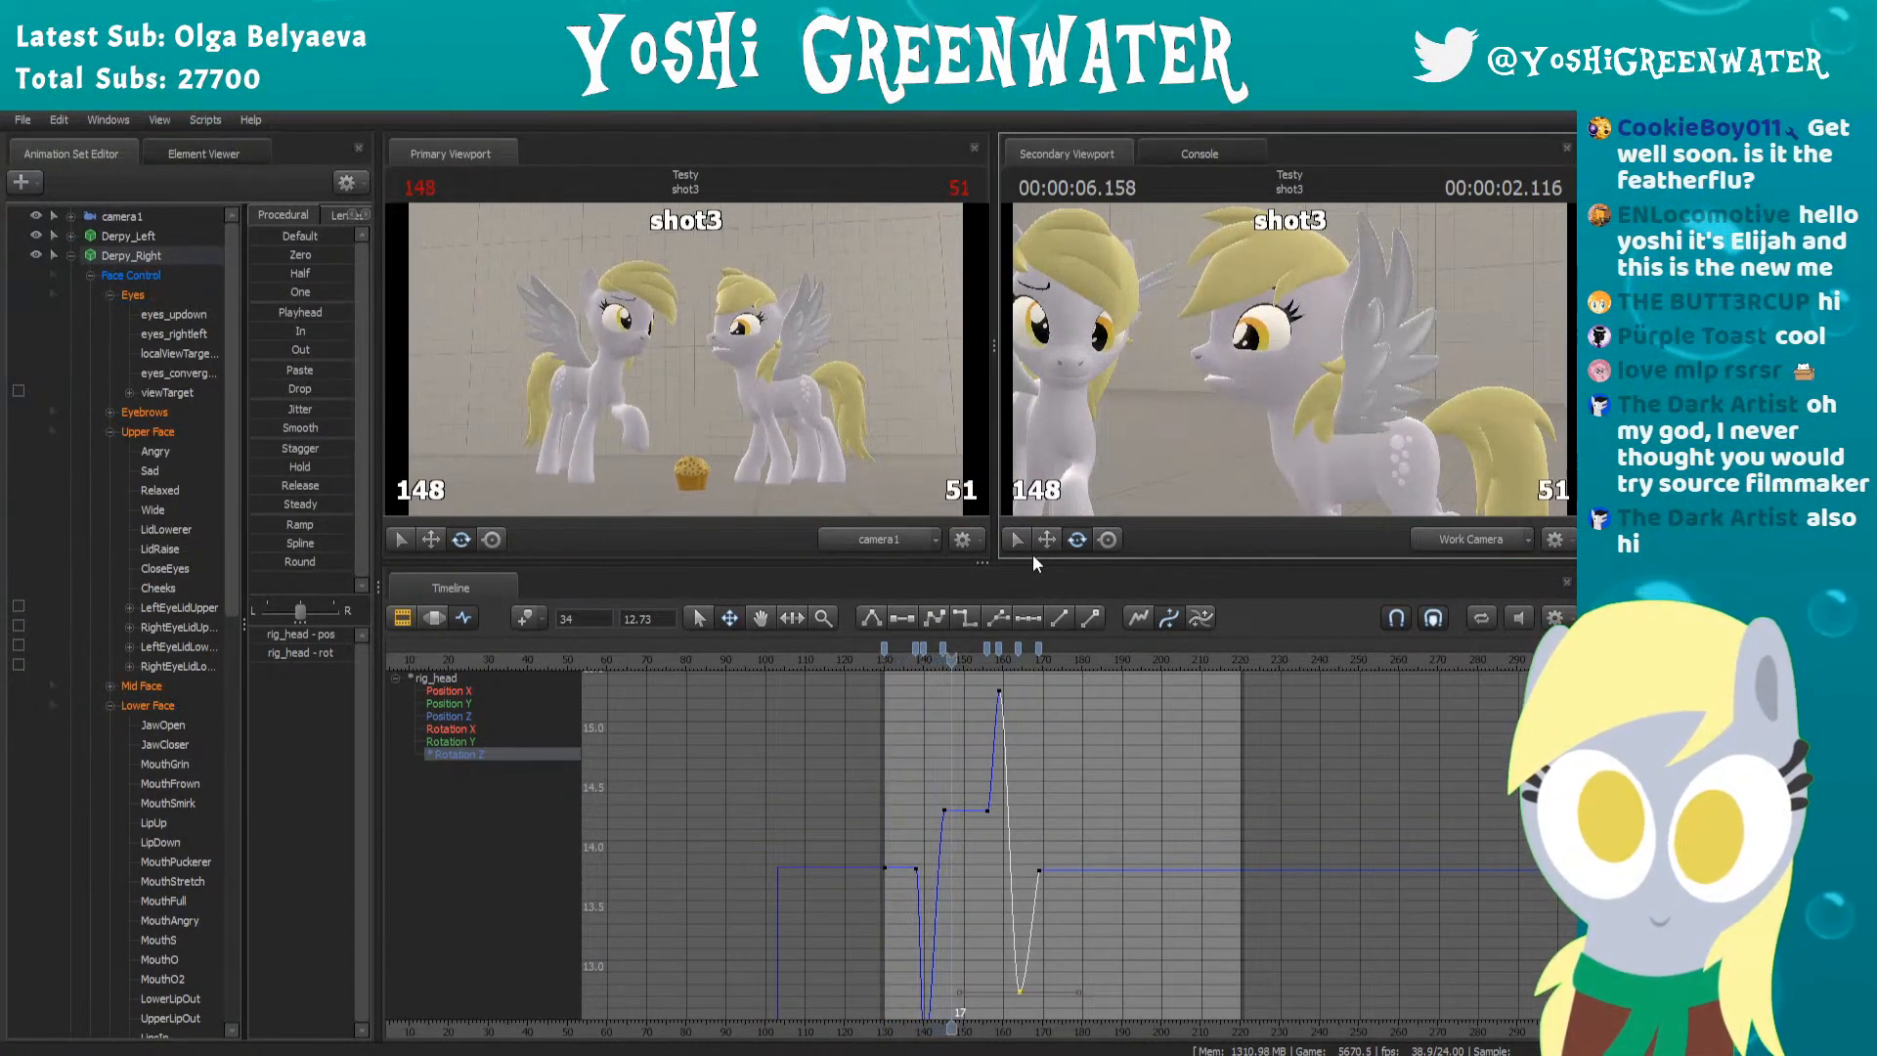
key("space")
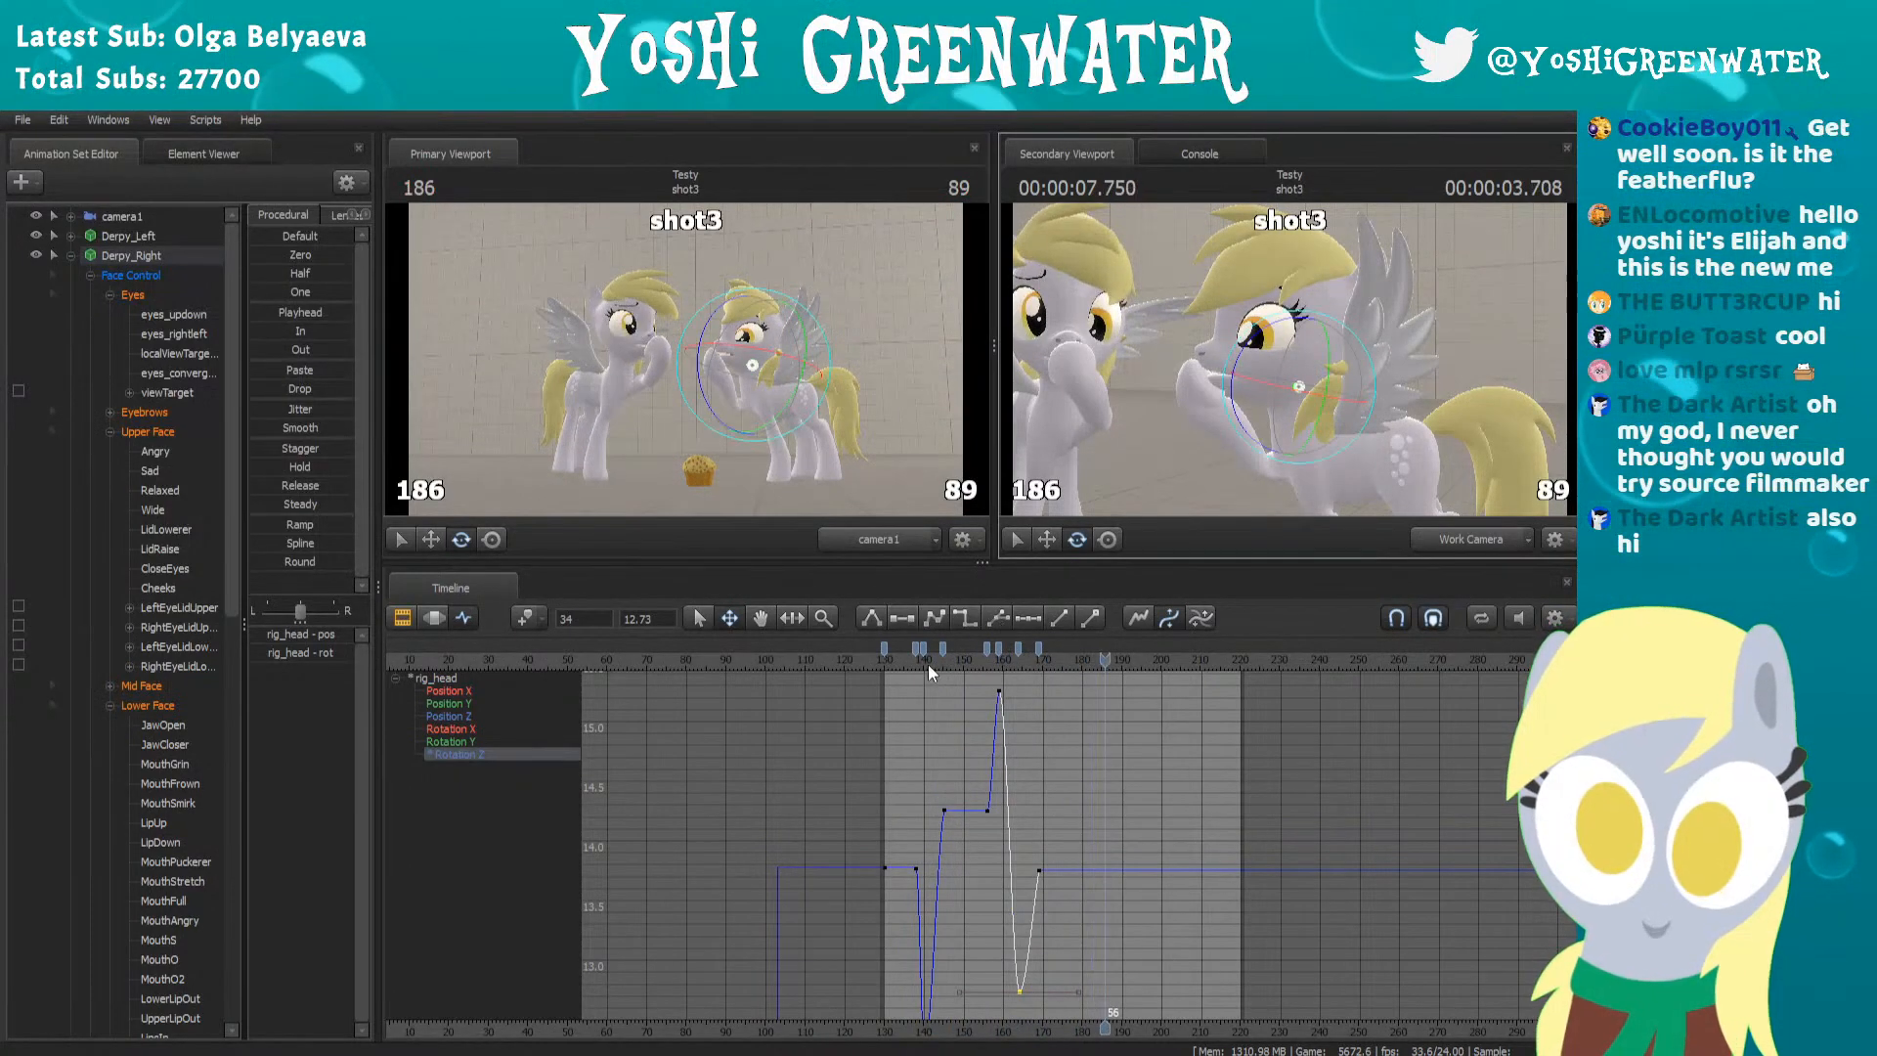
left_click_drag(922, 663, 863, 683)
key("space")
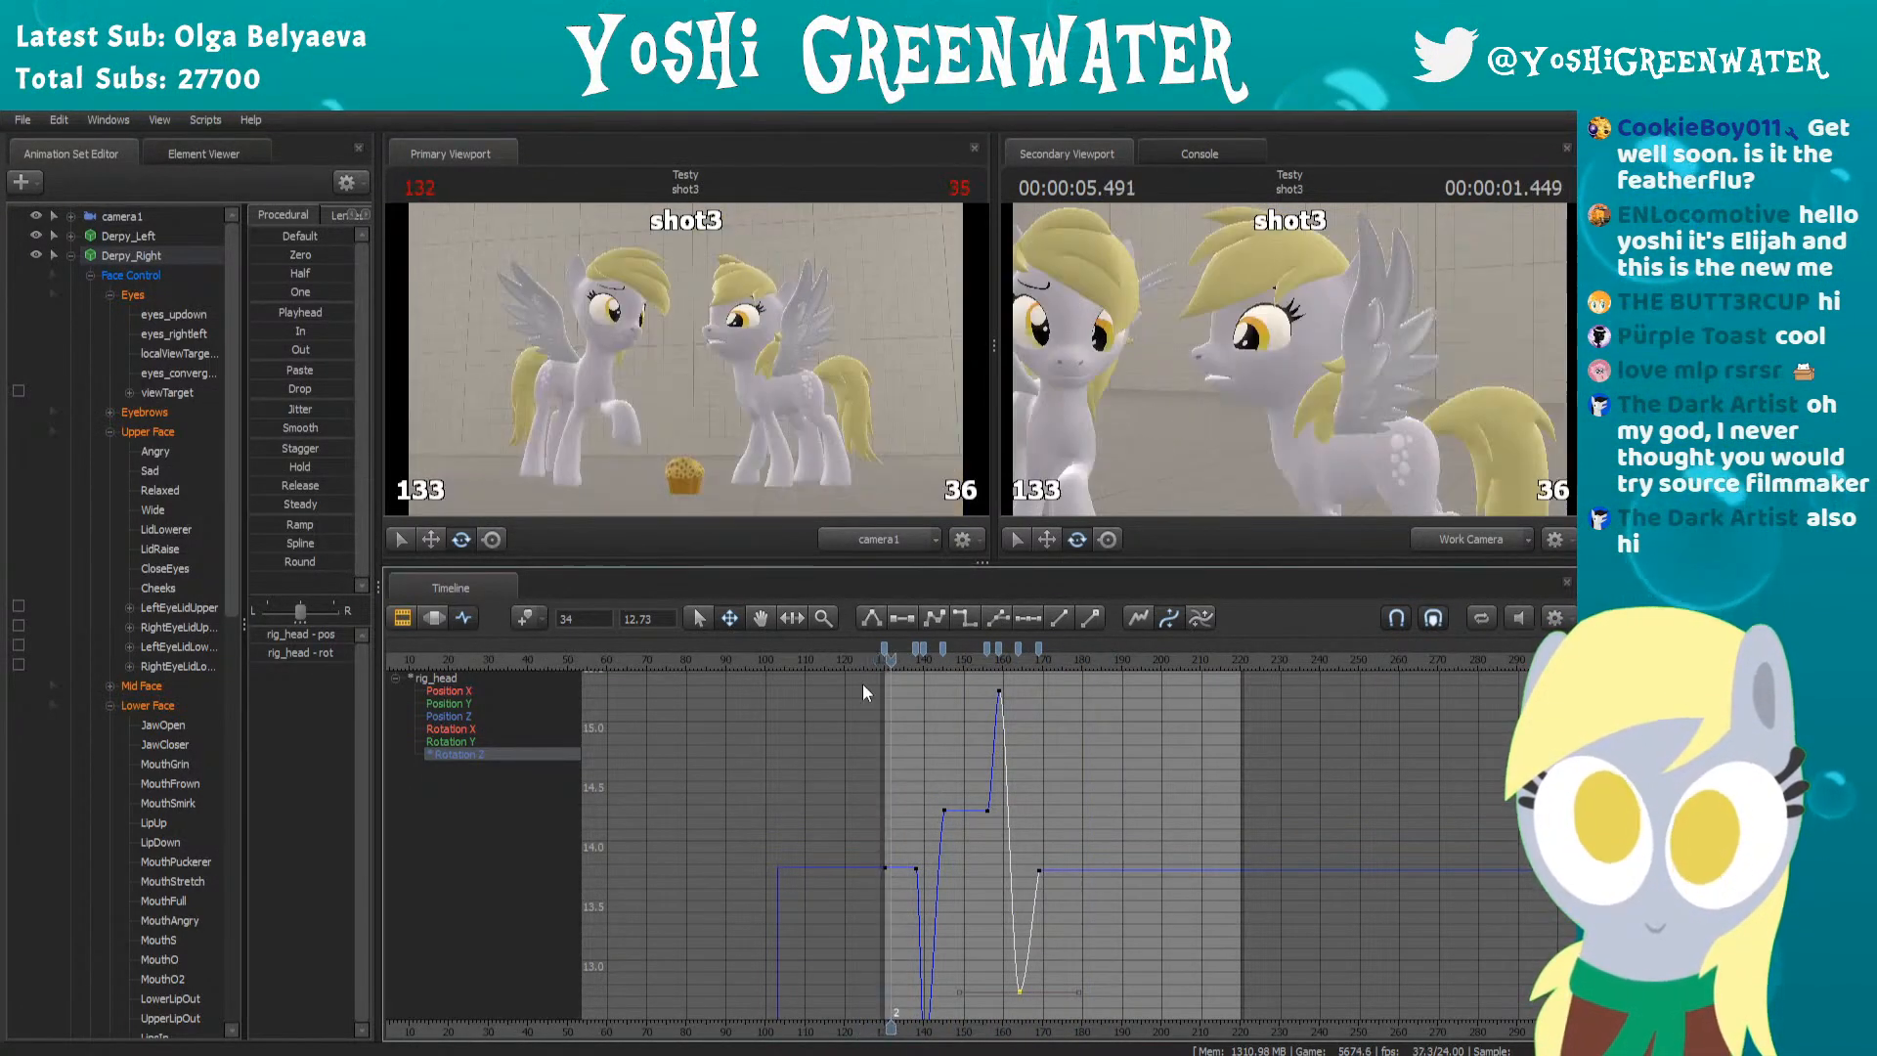
key("space")
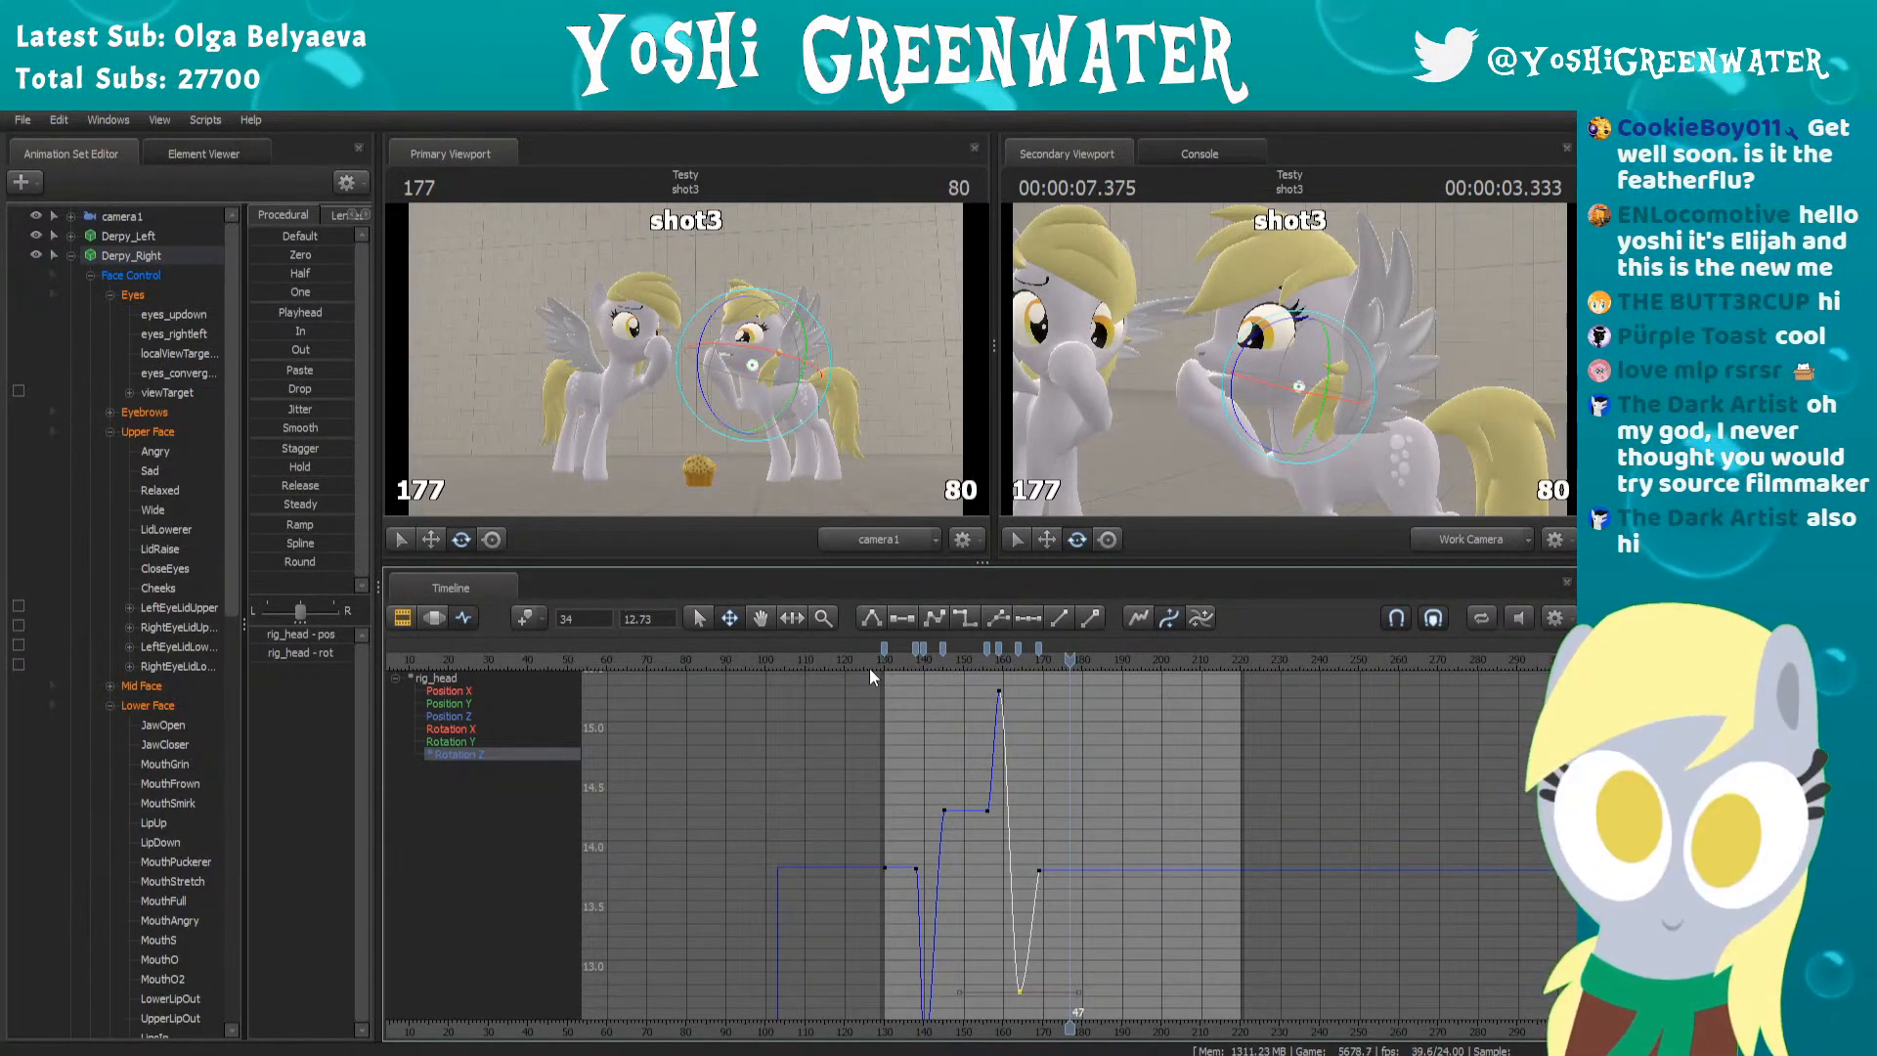
Scrub through the head motion and raise rig_head's Rotation Z key at frame 169 to 13.95
scroll(1036, 772, "up", 4)
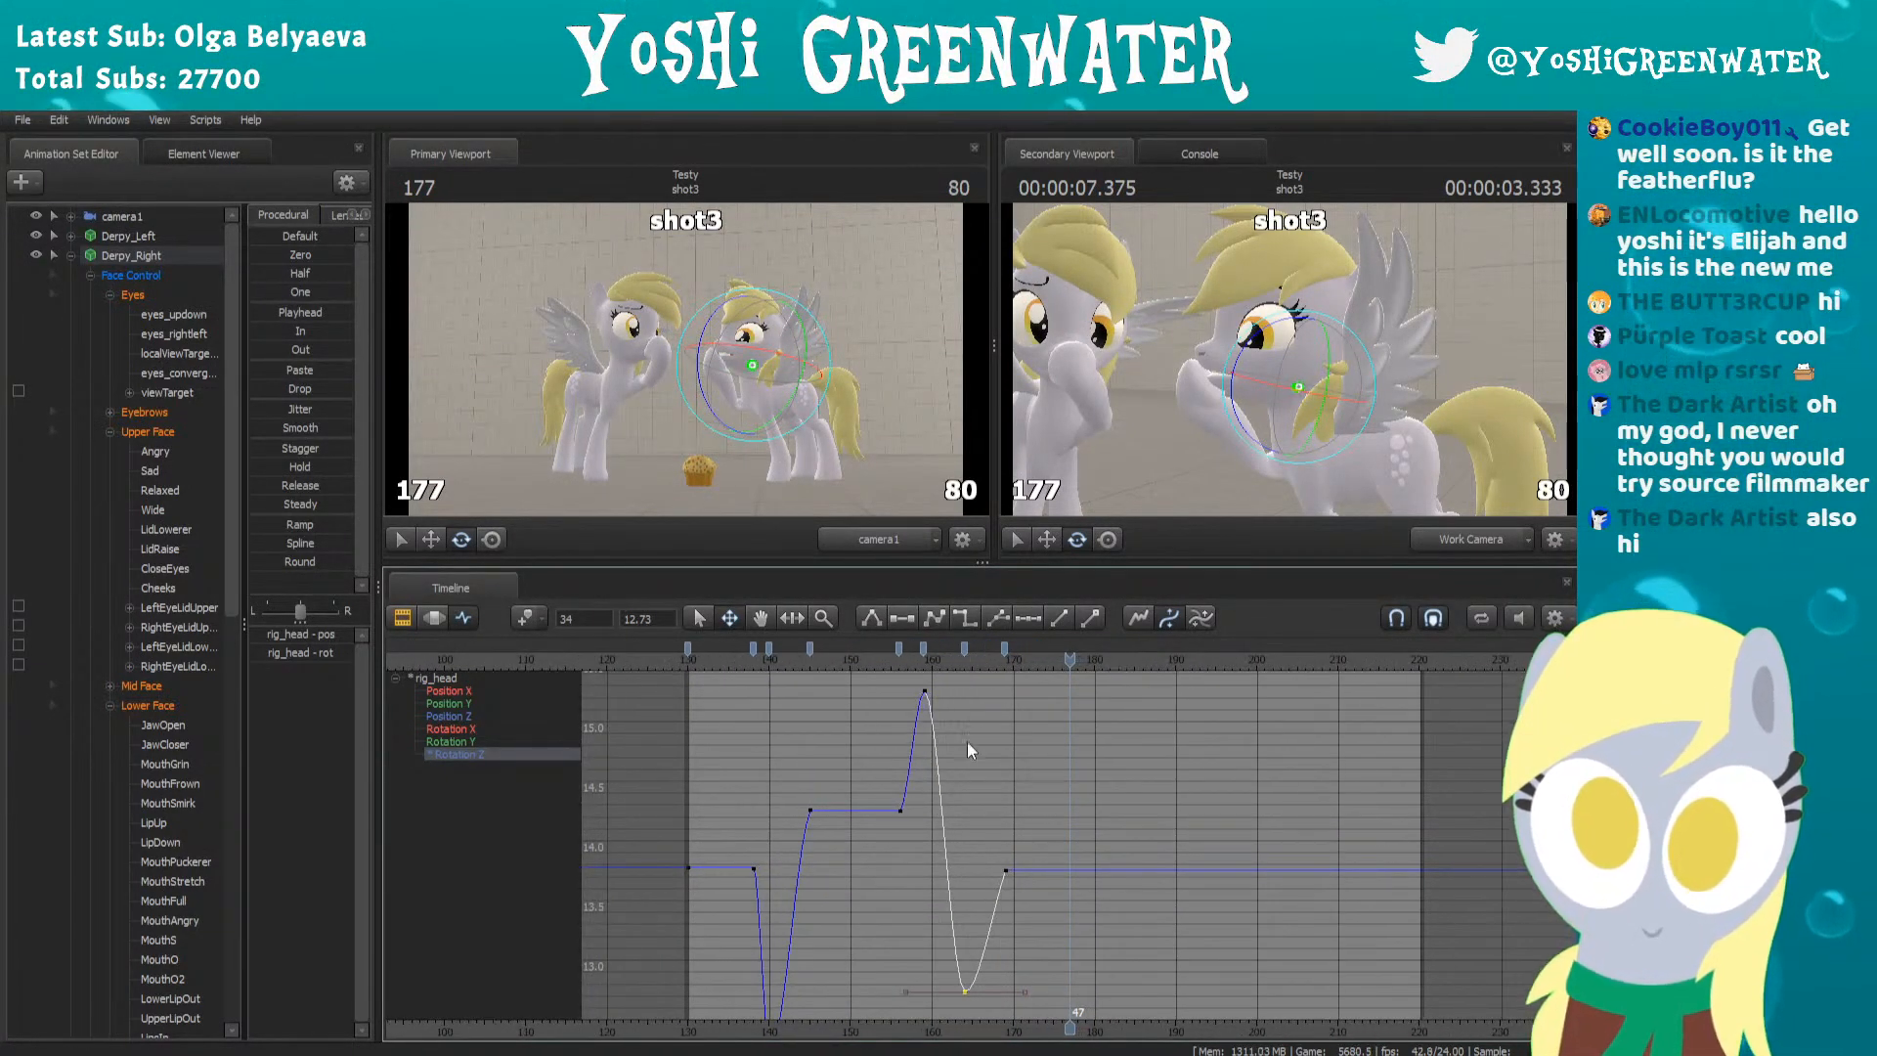
left_click_drag(868, 665, 1036, 636)
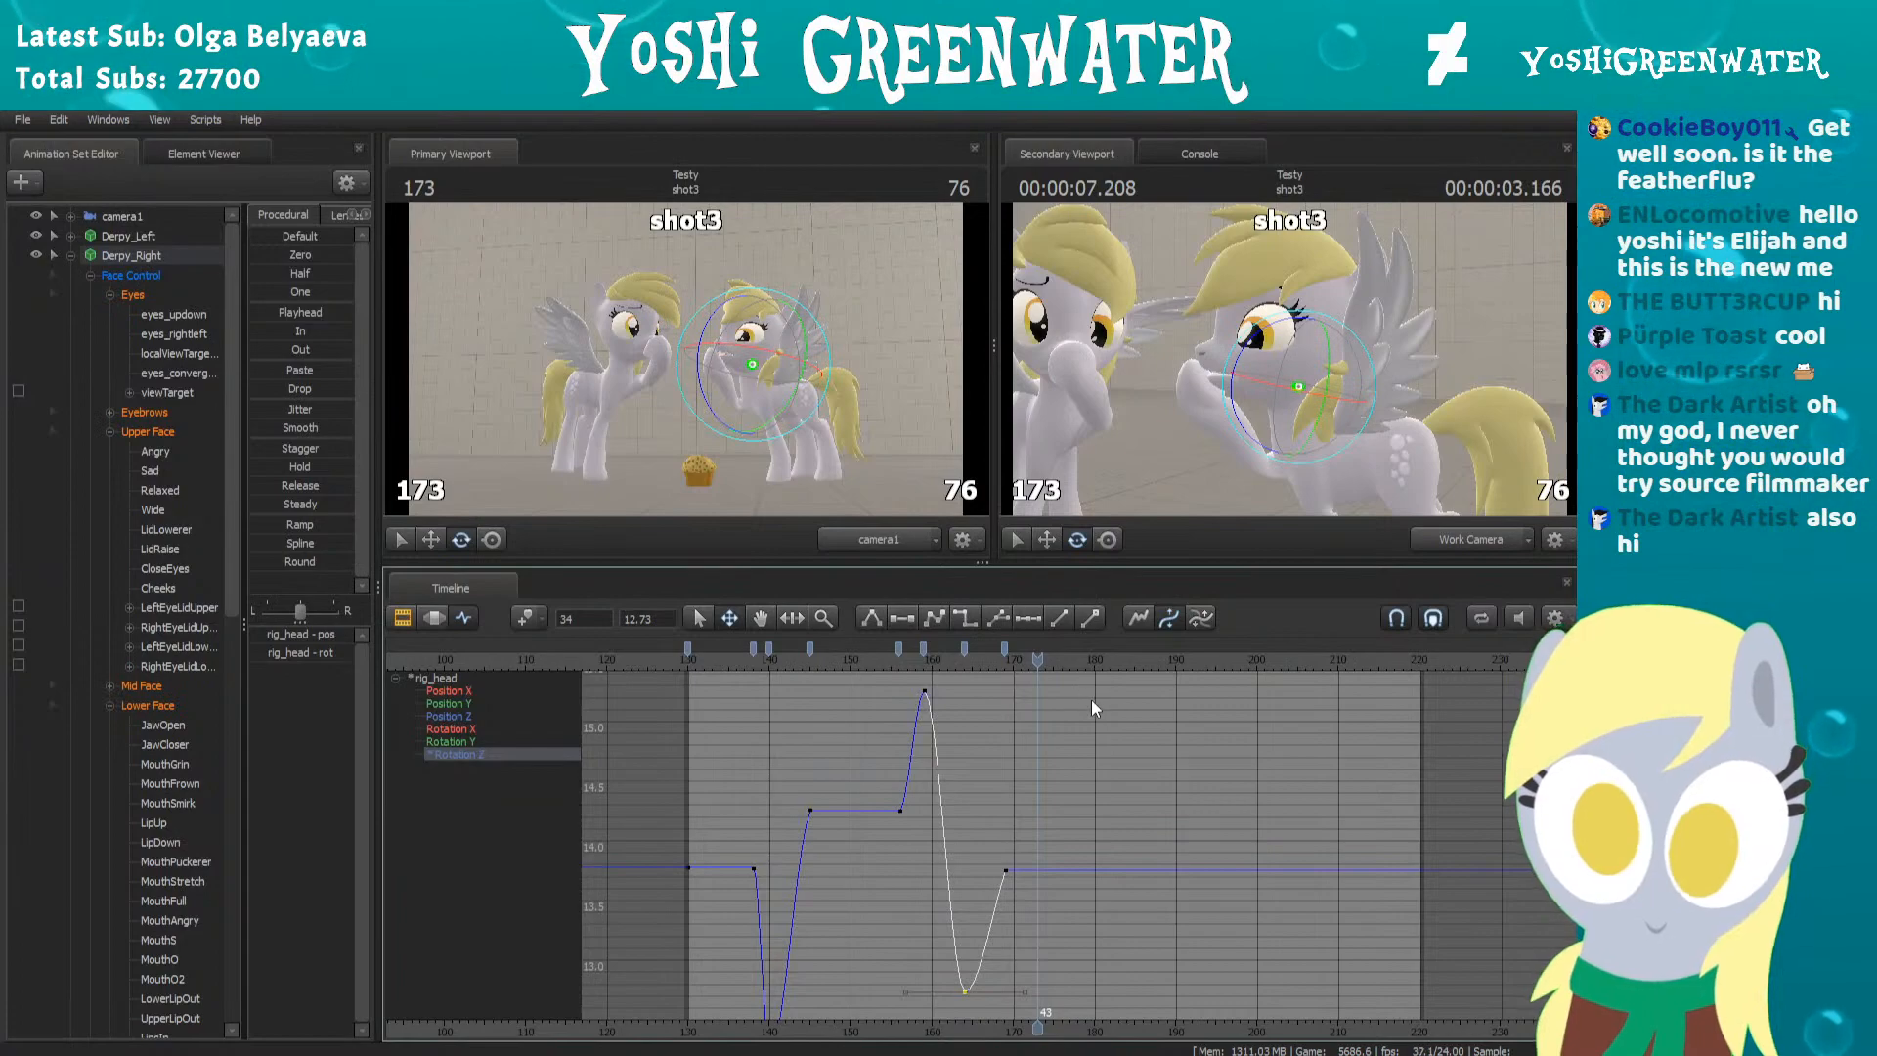
left_click_drag(869, 661, 1021, 650)
left_click(1011, 648)
left_click(1003, 647)
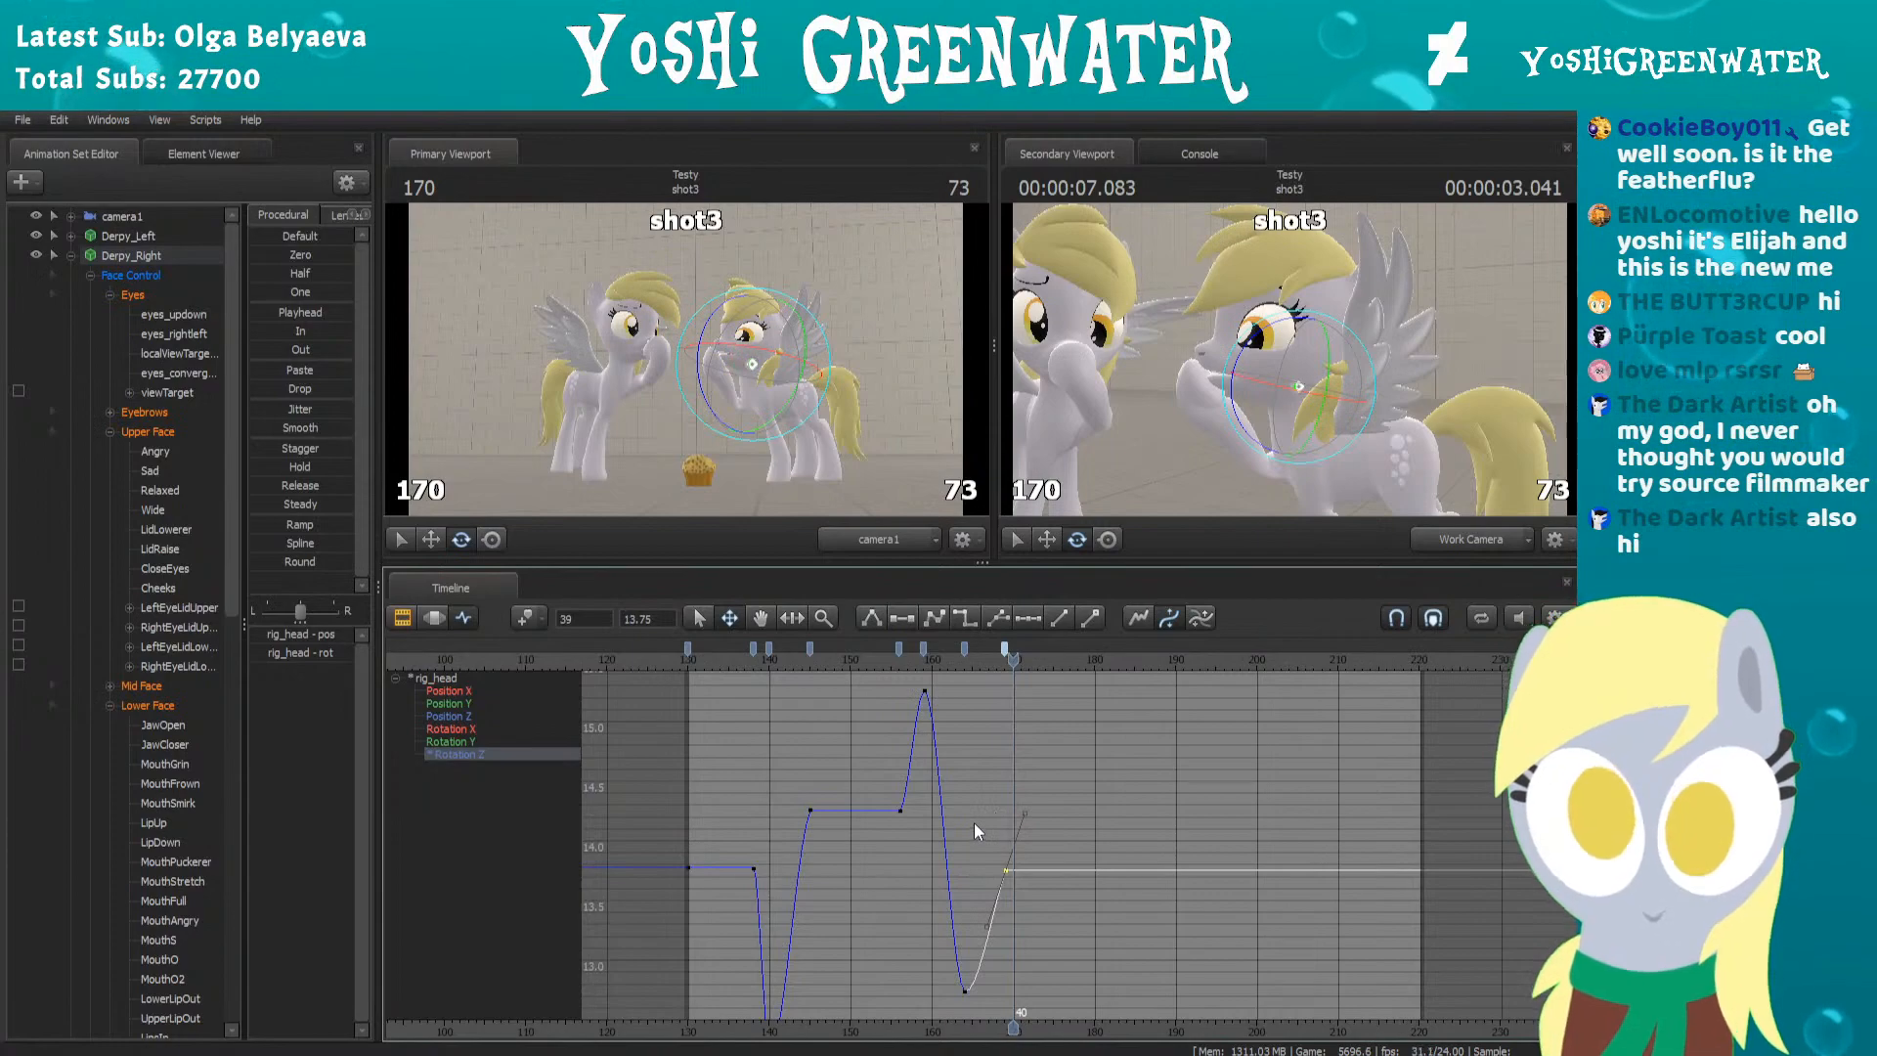
key("Left")
left_click_drag(1005, 867, 1011, 844)
Review the head motion across frames 163 to 174 and move the frame 169 Rotation Z key to frame 170 at 13.96
key("Left")
key("Left")
key("Left")
key("Left")
key("Left")
key("Left")
key("Left")
key("Left")
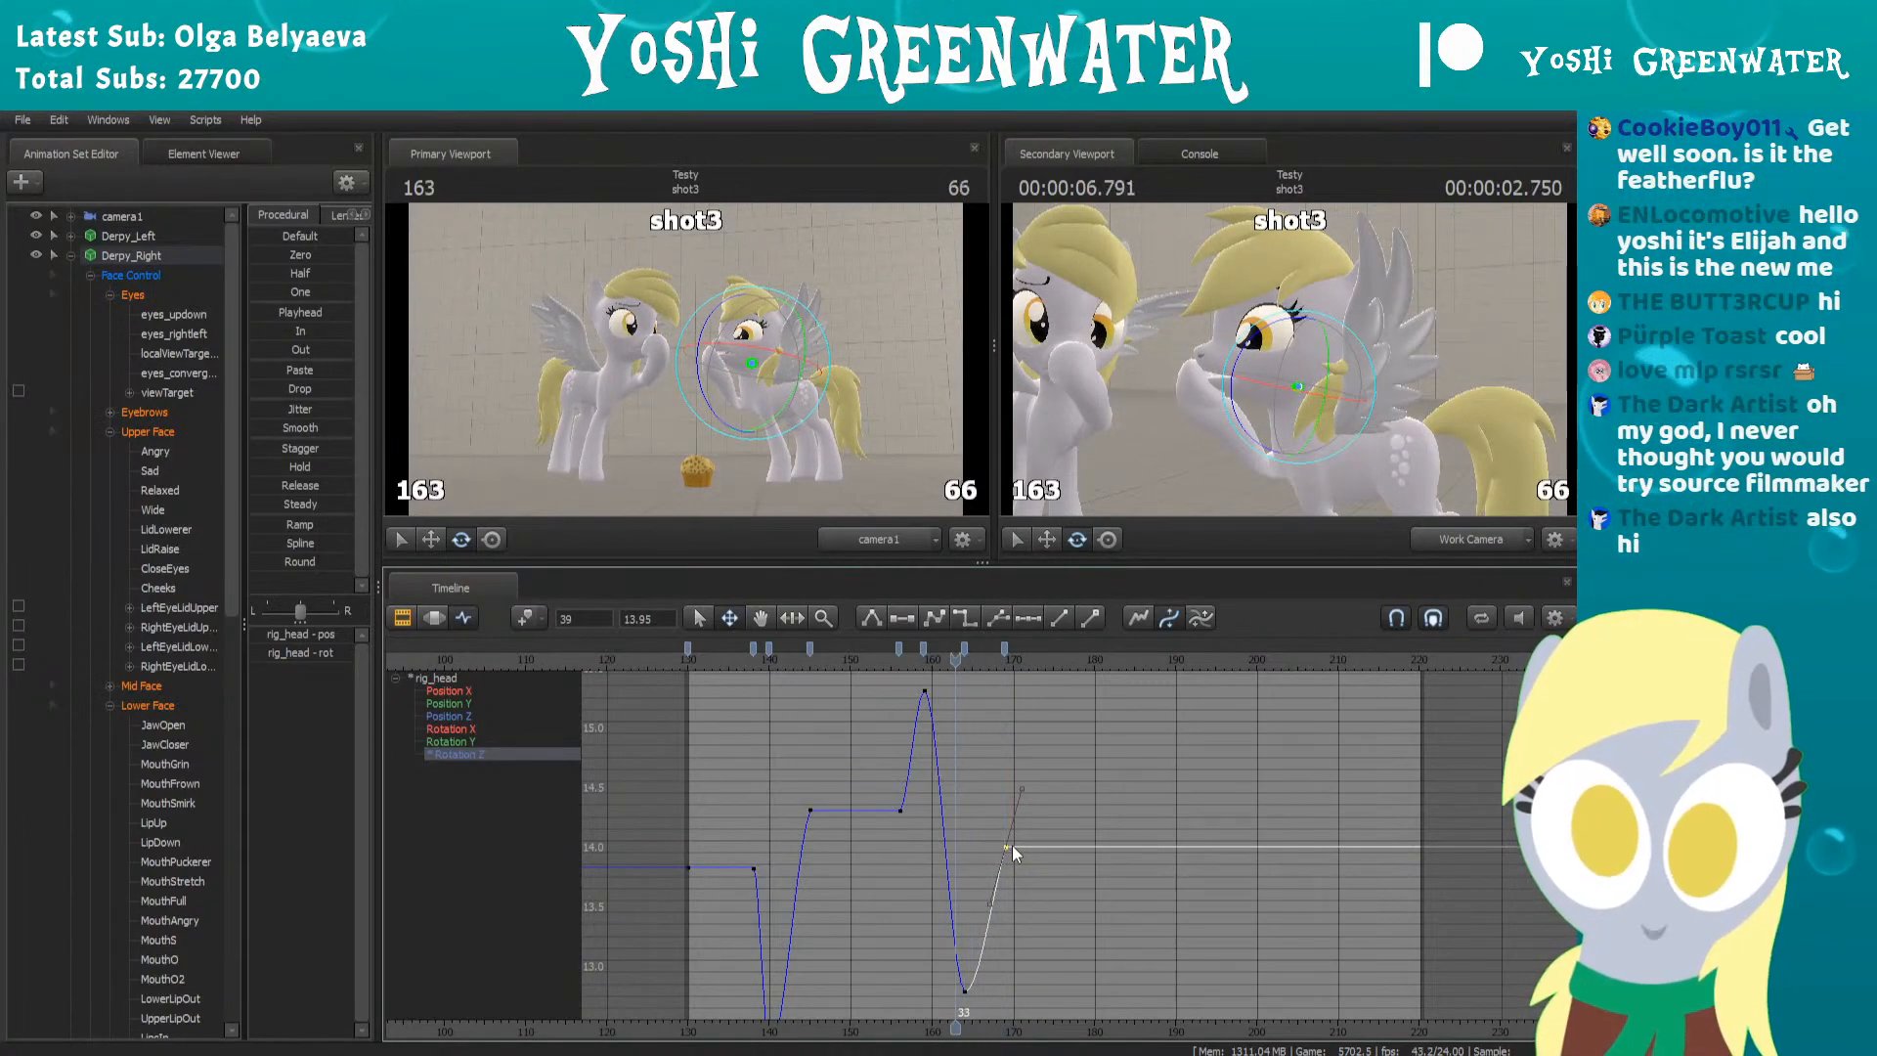
key("Right")
key("Right")
key("Right")
key("Right")
key("Right")
key("Right")
key("Right")
key("Right")
key("Right")
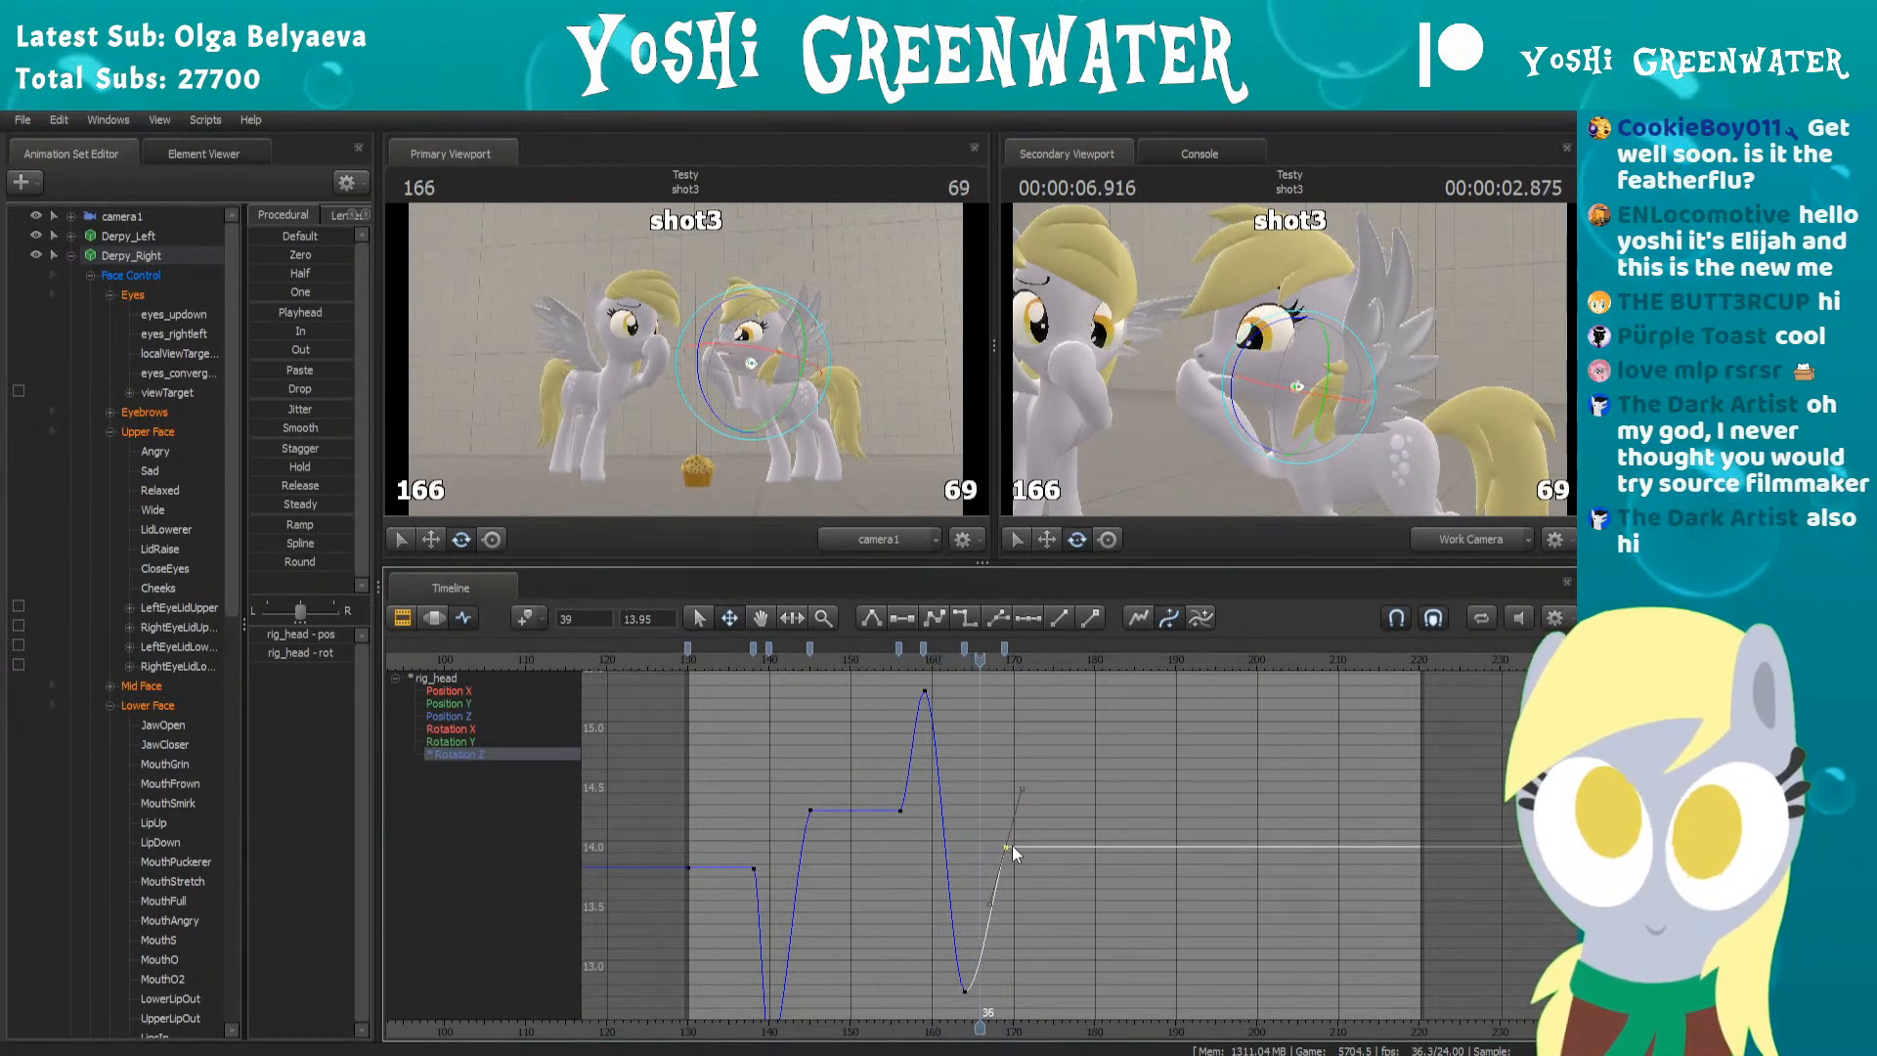
key("Right")
key("Right")
key("Right")
key("Right")
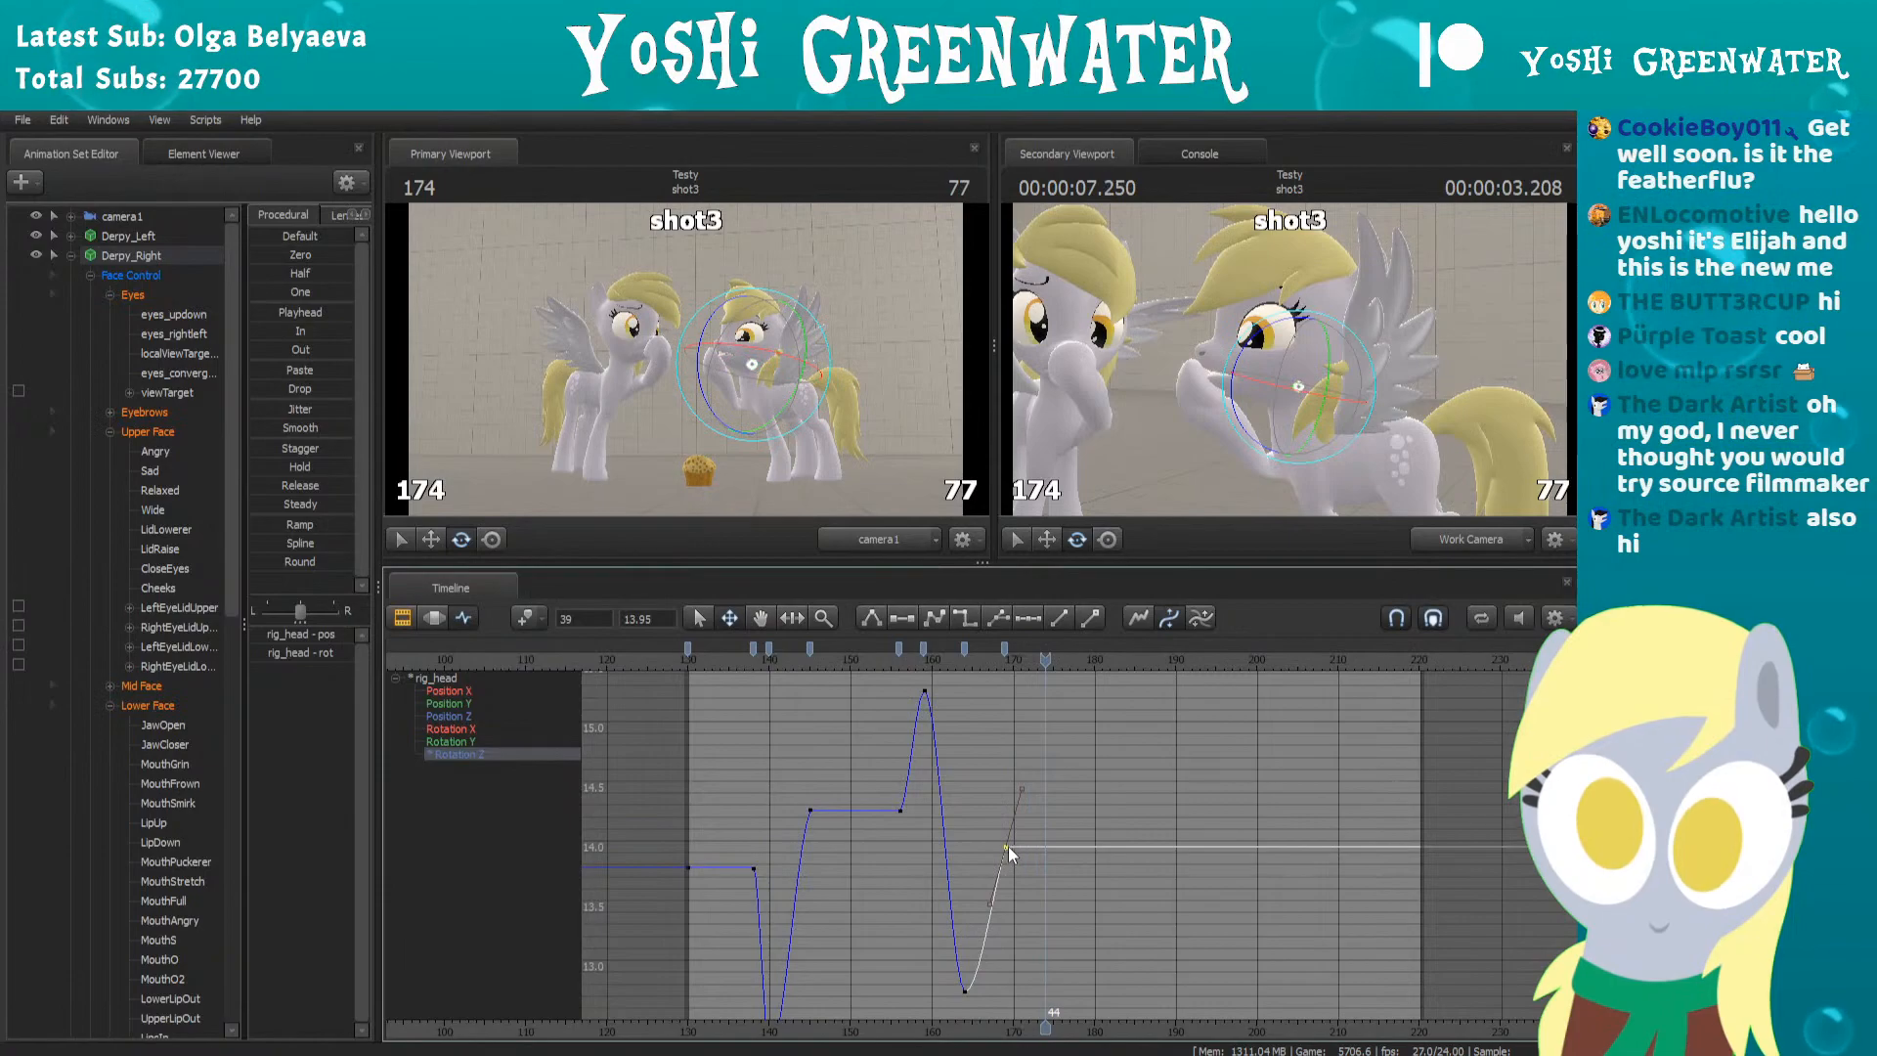
left_click_drag(1011, 847, 1015, 846)
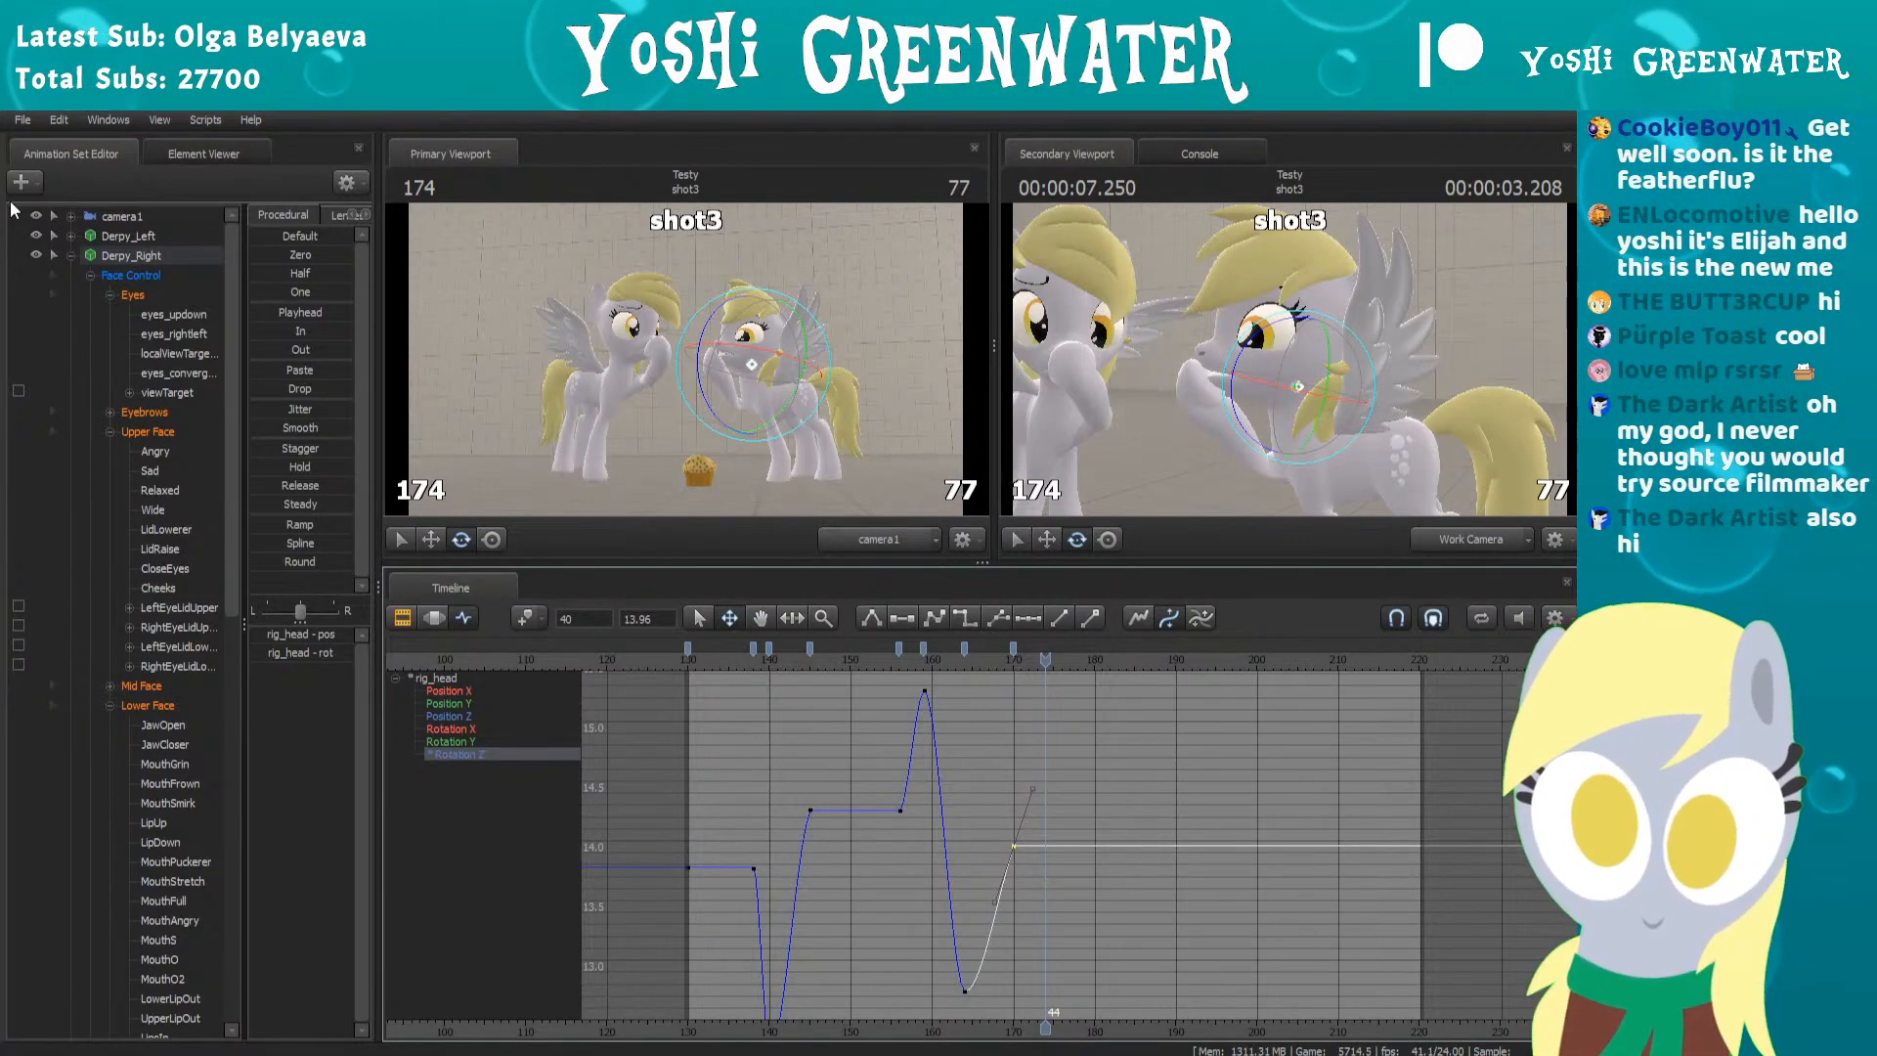
scroll(120, 348, "down", 15)
scroll(166, 649, "up", 15)
scroll(150, 512, "down", 12)
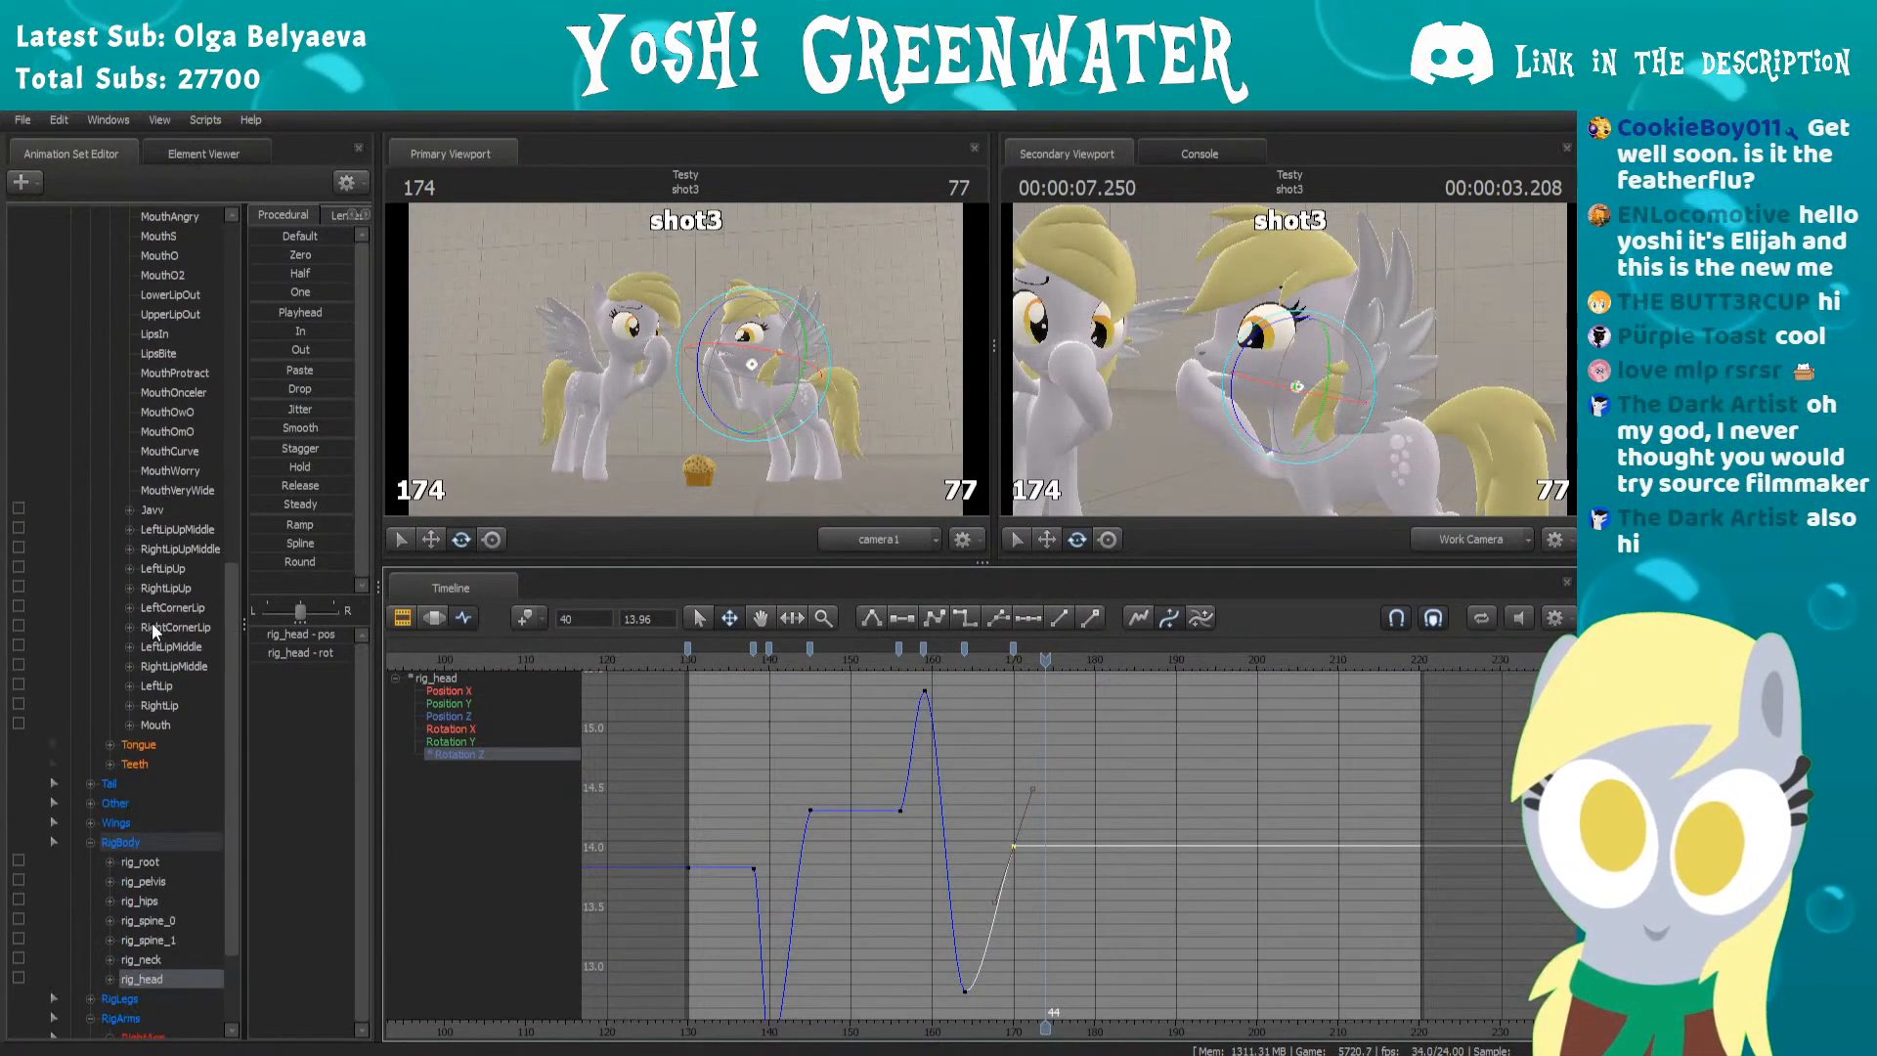
scroll(149, 819, "up", 12)
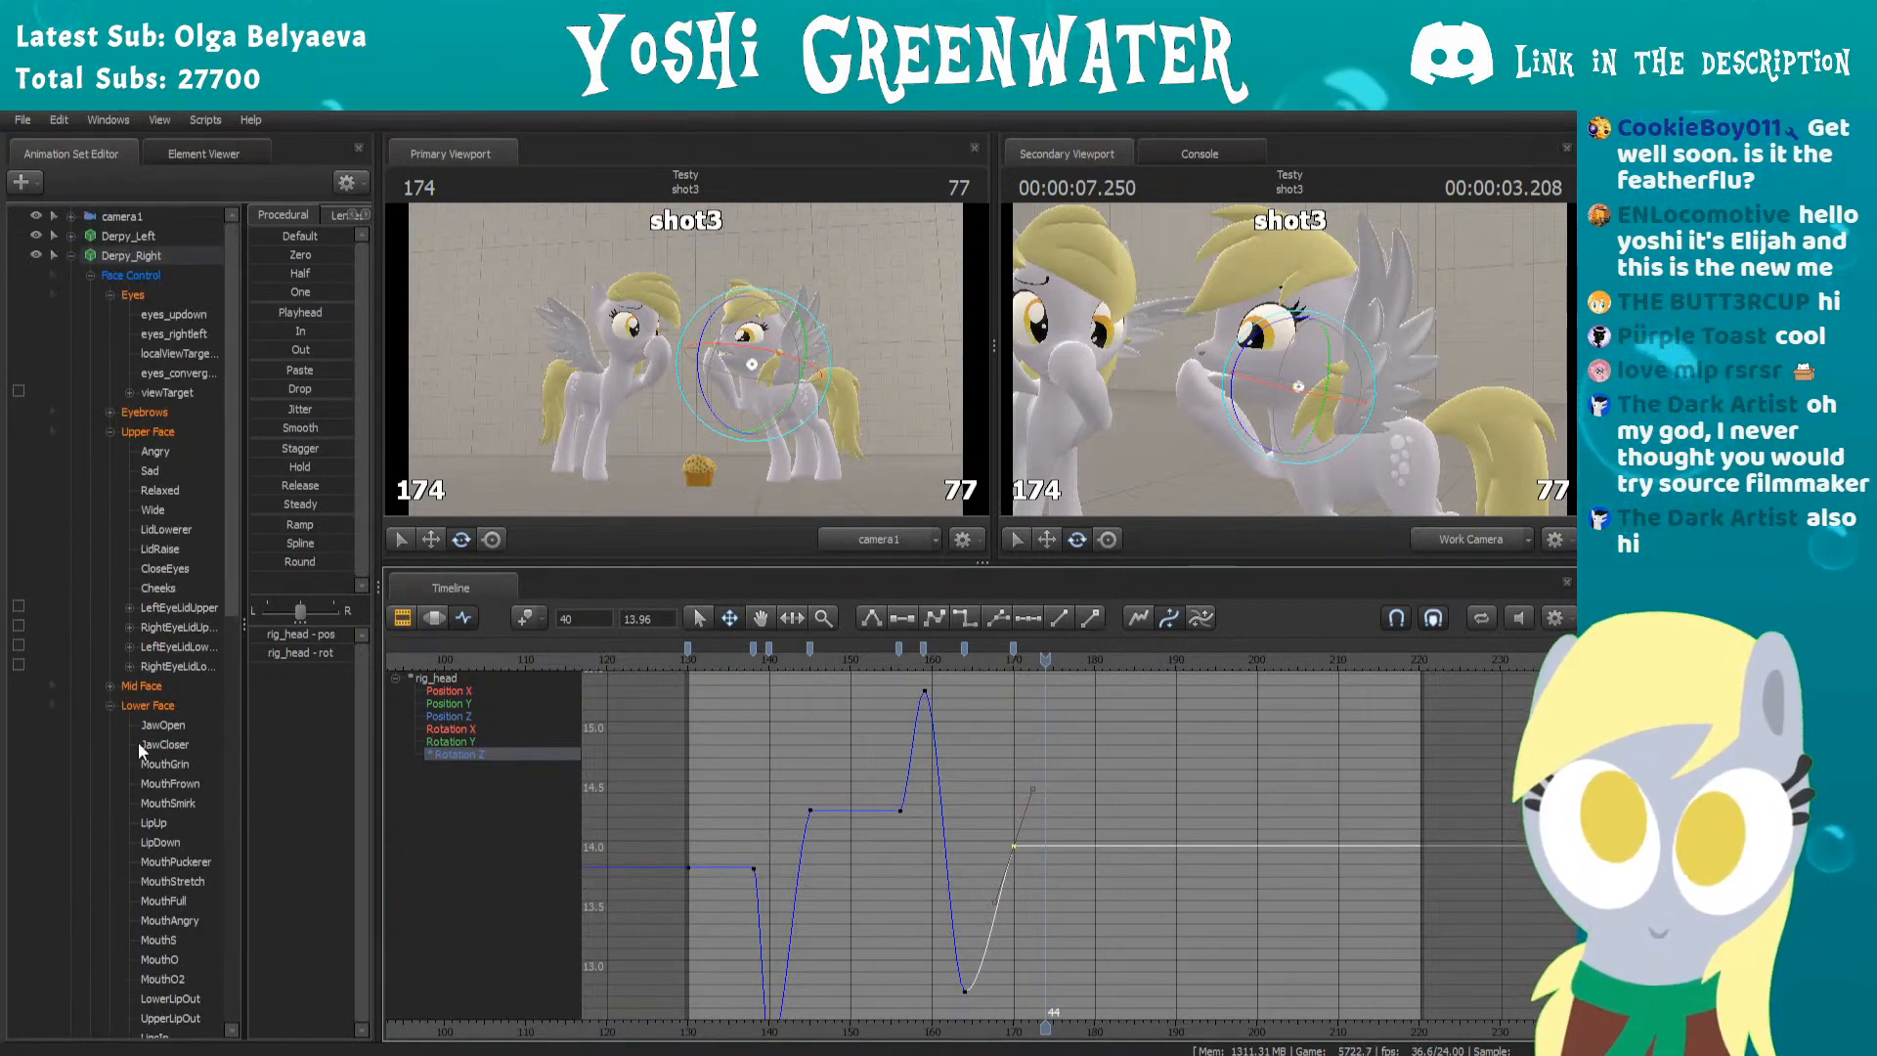
scroll(131, 714, "down", 12)
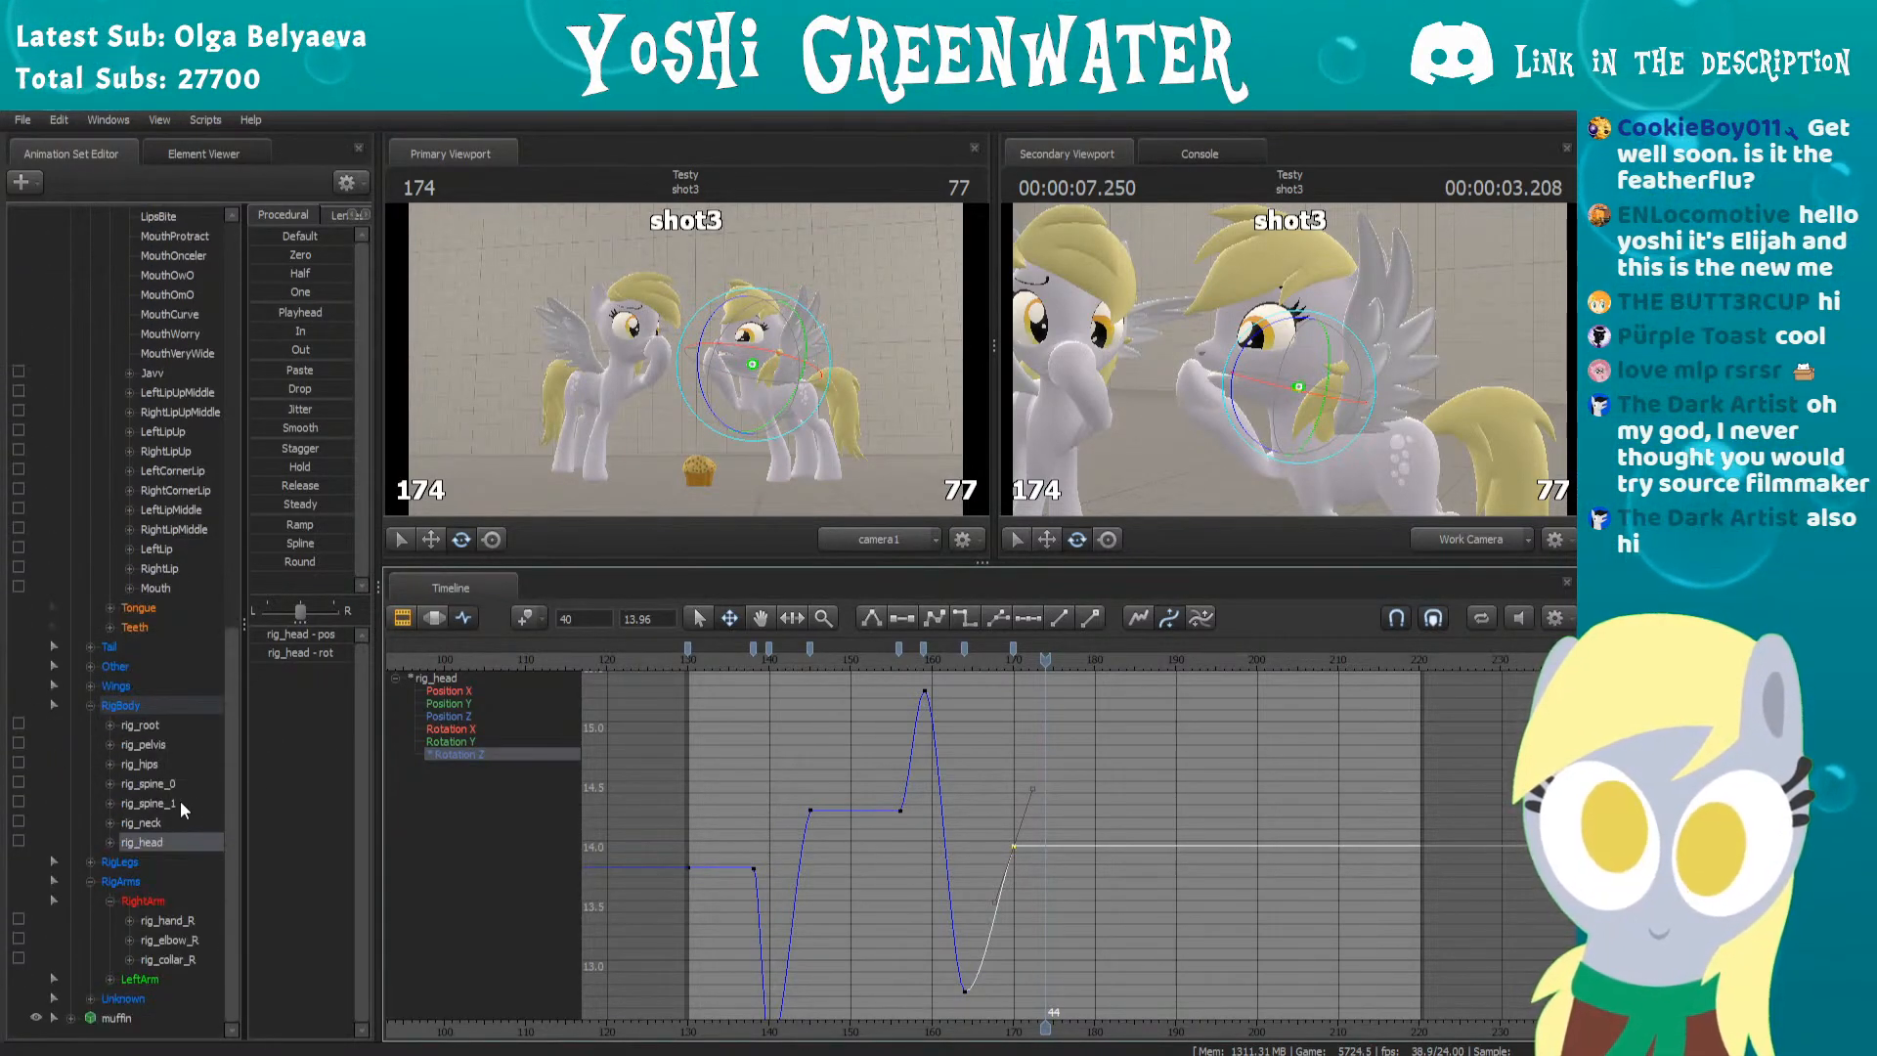
scroll(148, 800, "up", 13)
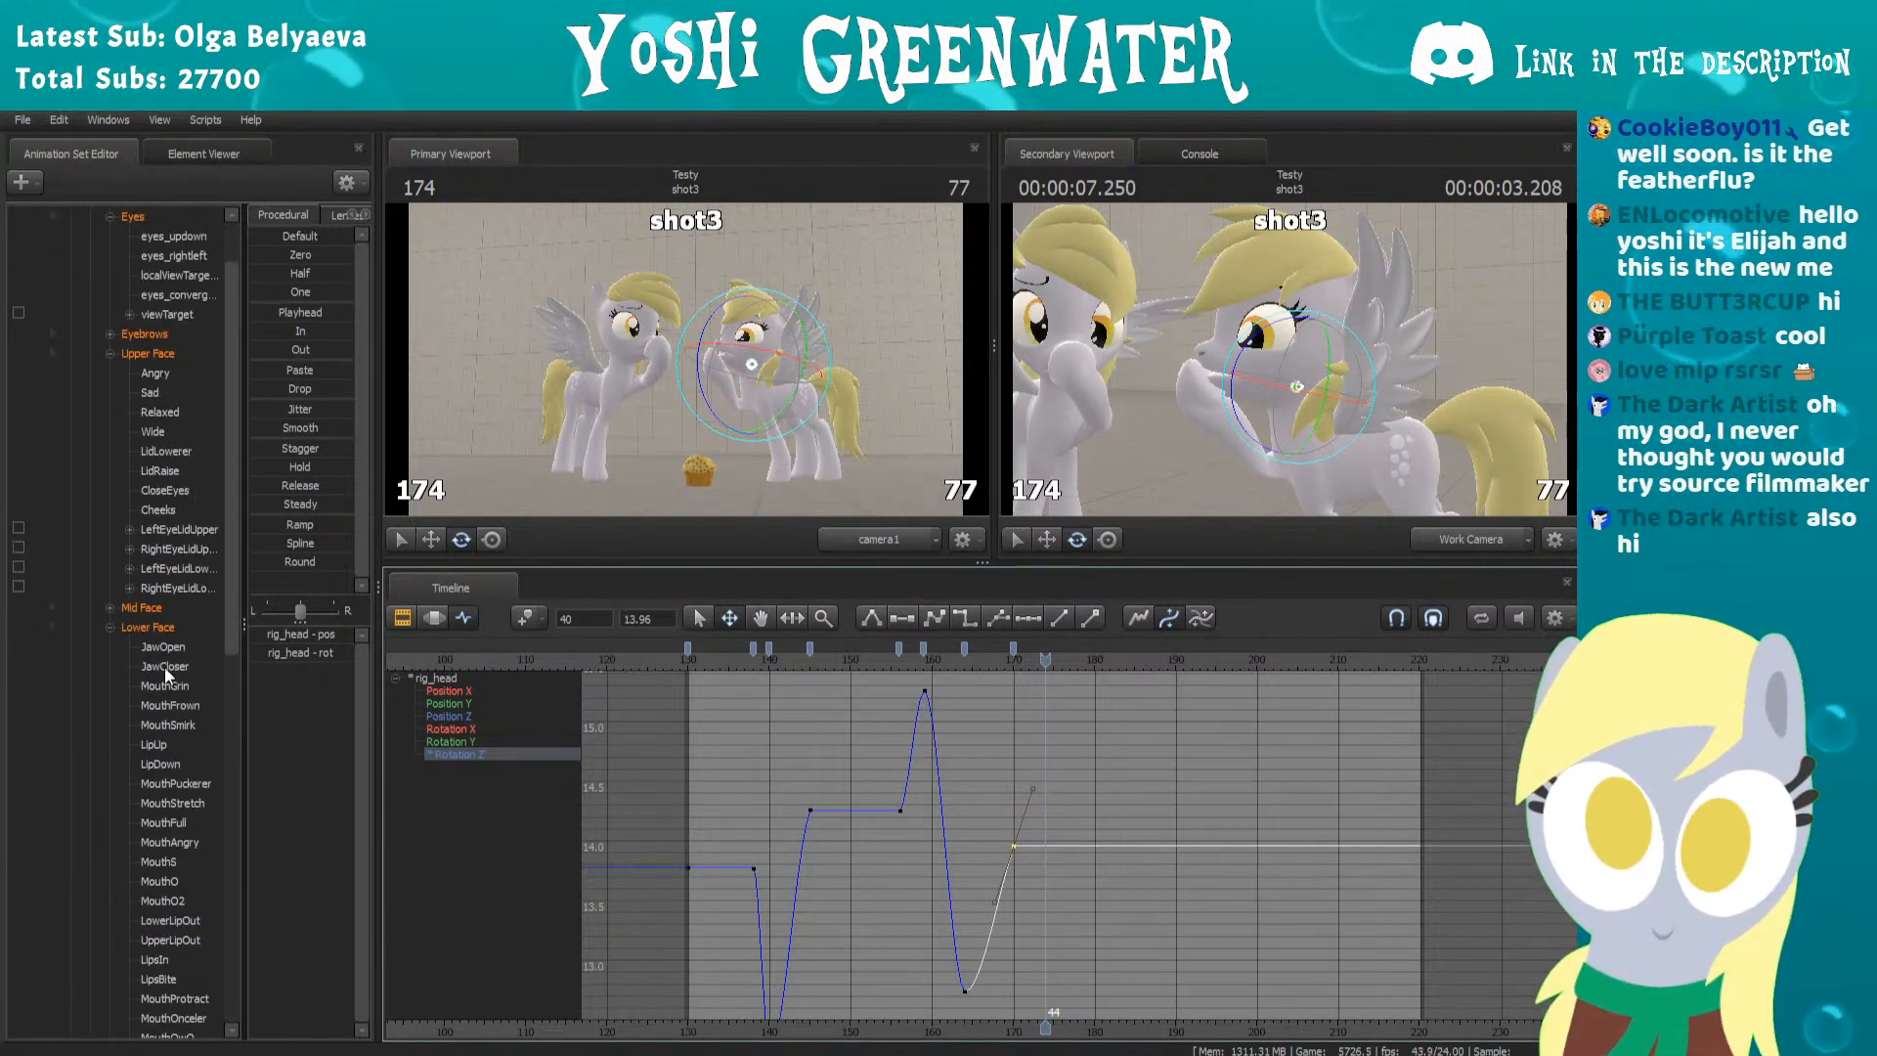
scroll(162, 706, "down", 13)
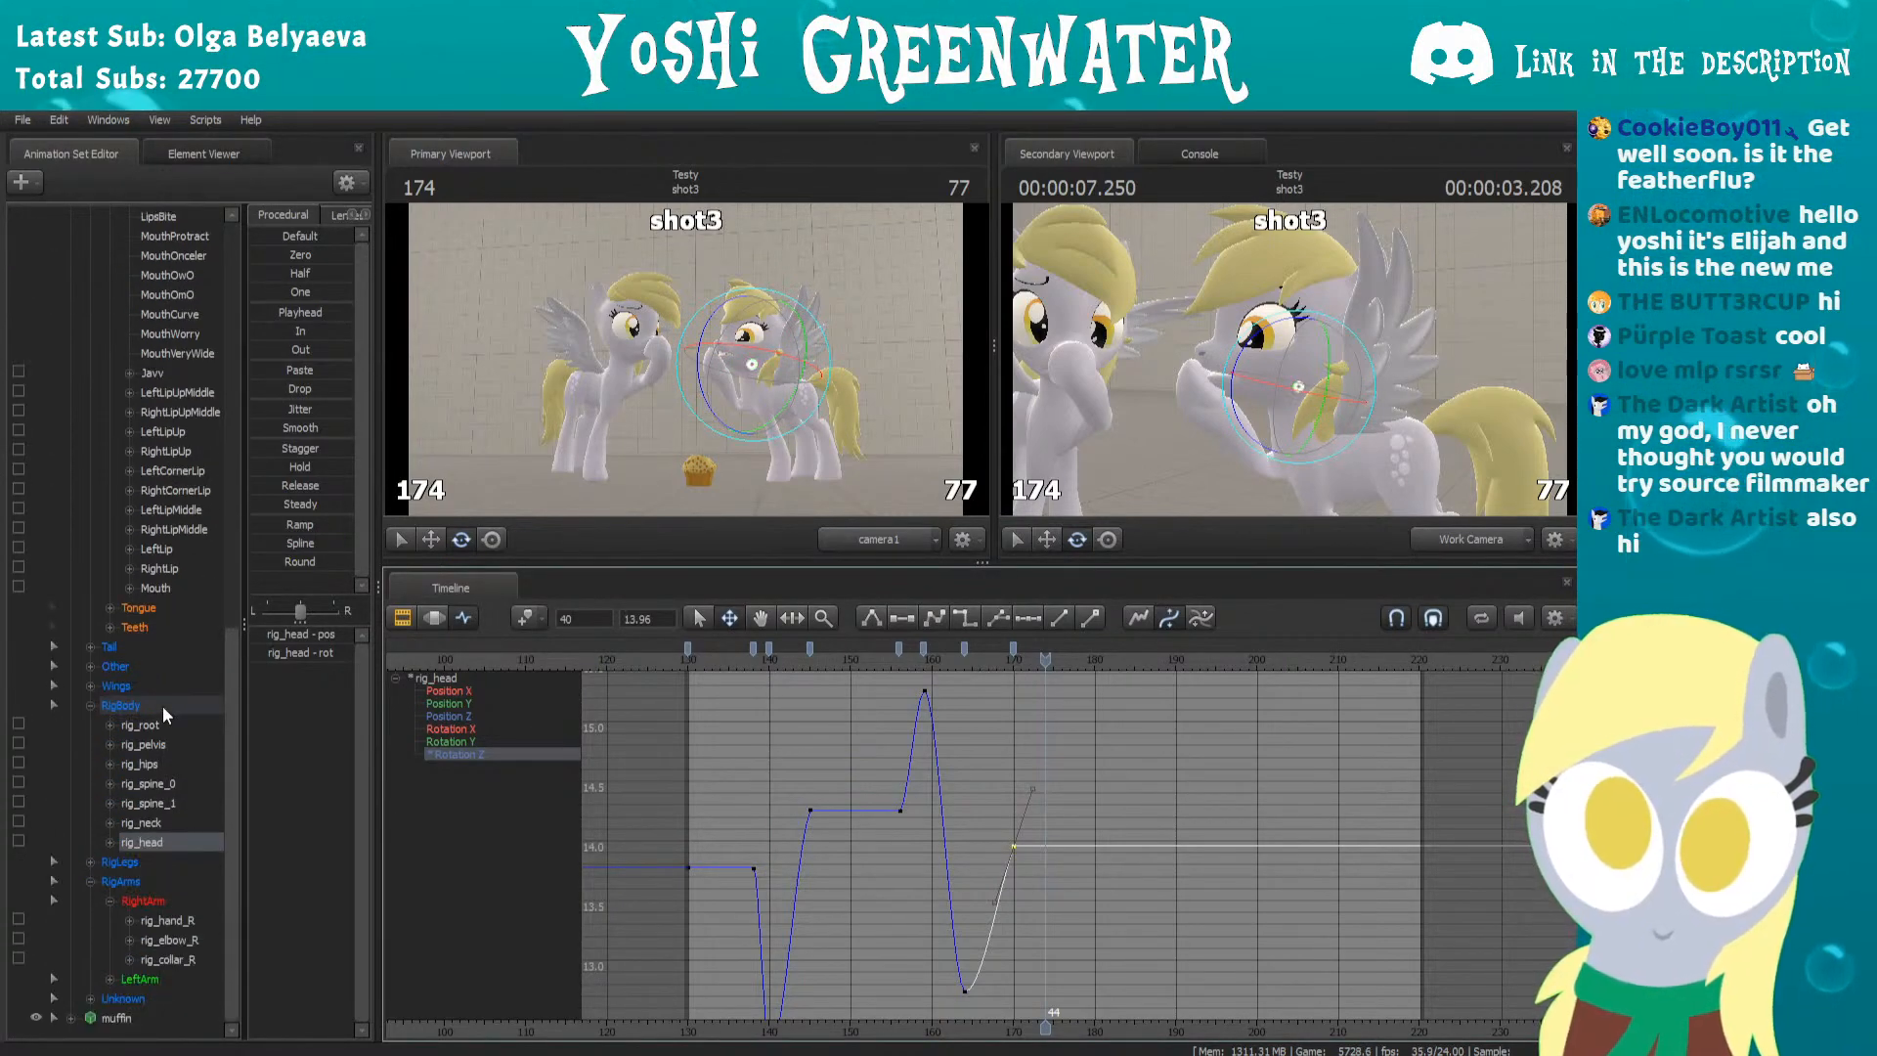
Enlarge the timeline area and frame rig_head's Rotation Z curve between frames 130 and 170
scroll(1029, 828, "up", 2)
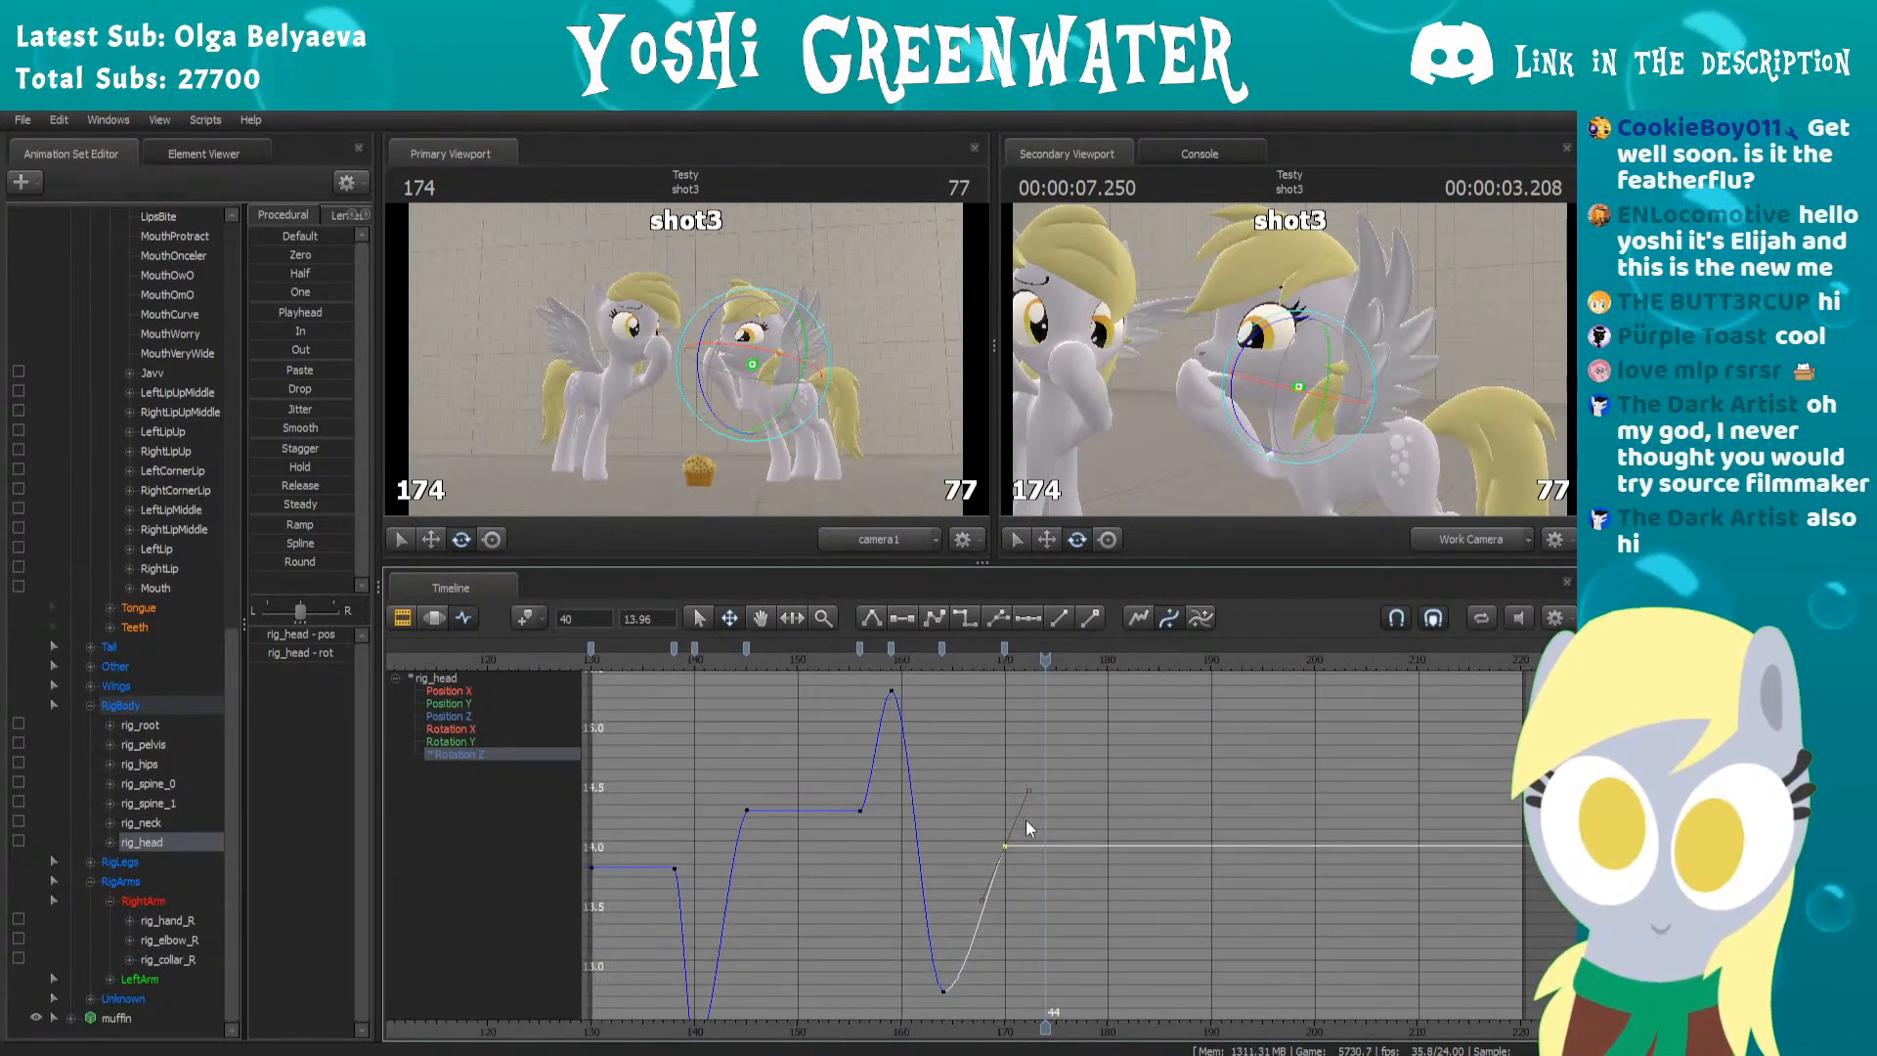
left_click_drag(842, 665, 839, 665)
middle_click_drag(830, 890, 997, 876)
scroll(996, 876, "up", 1)
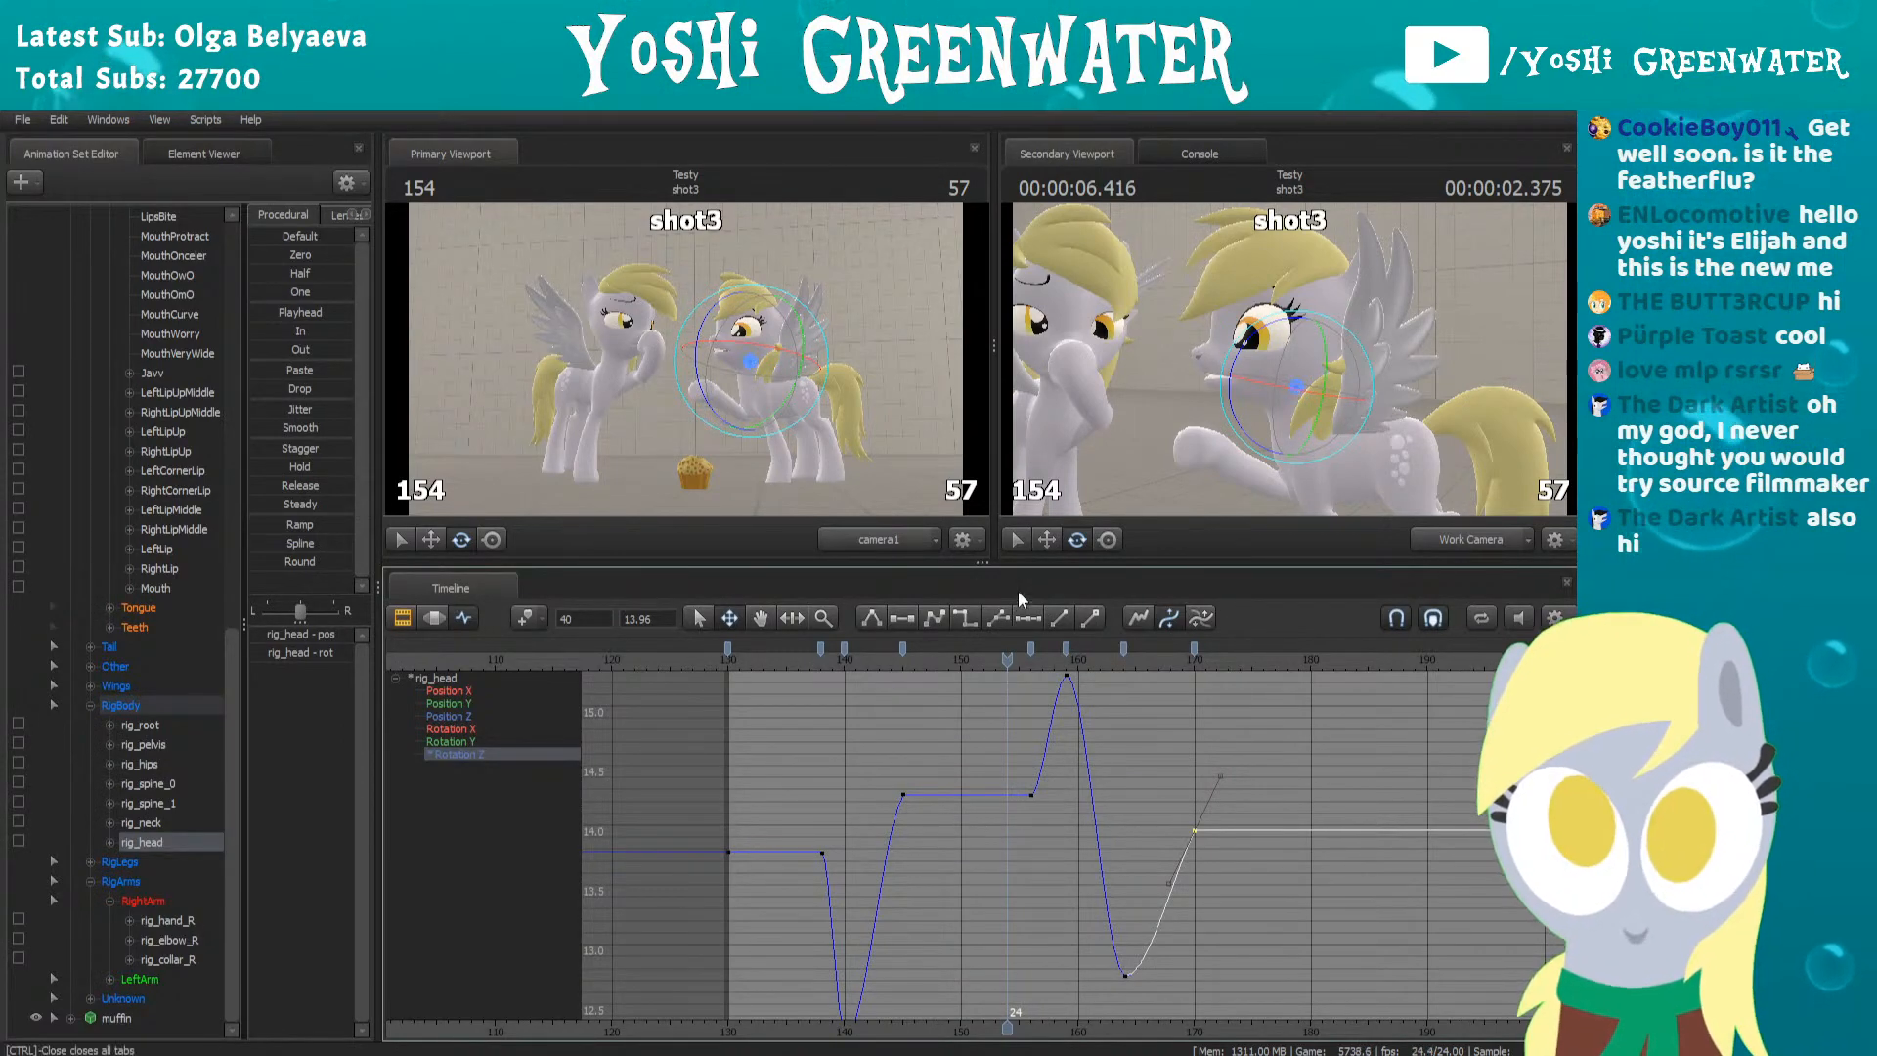
left_click_drag(1025, 562, 1025, 528)
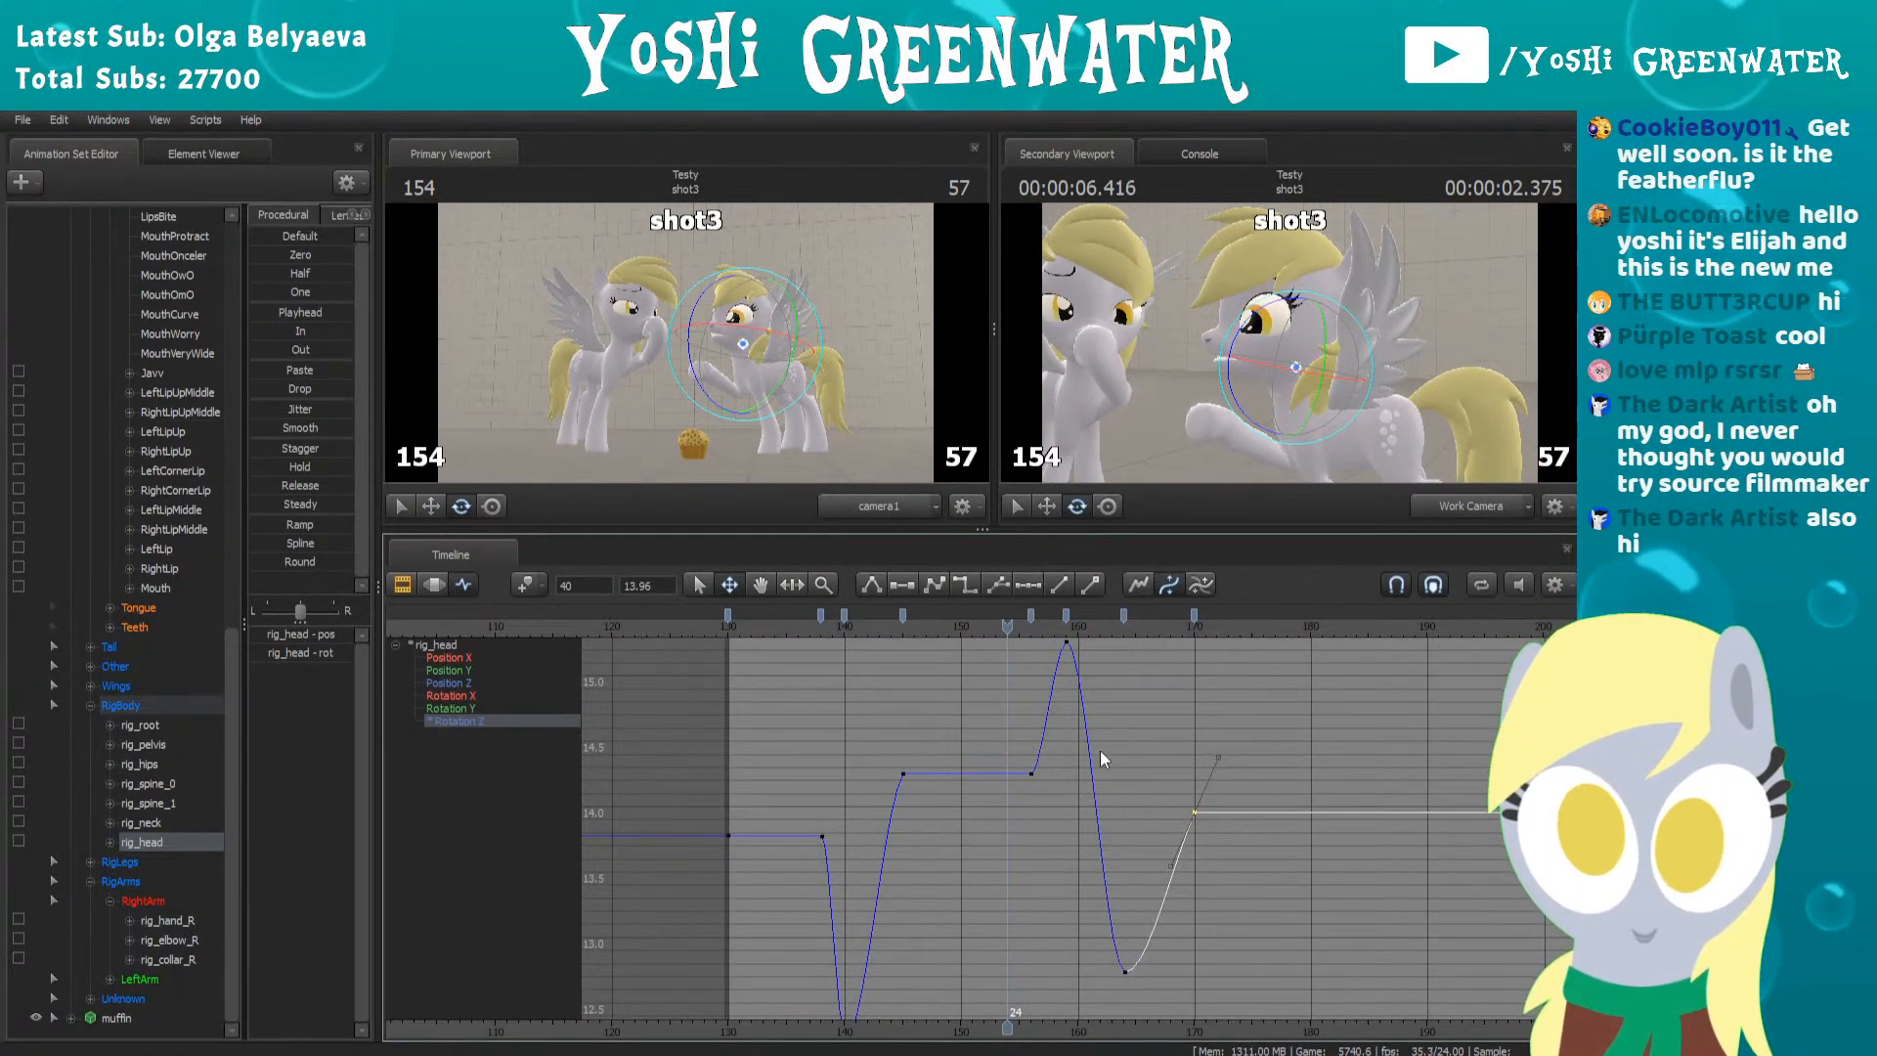
scroll(944, 821, "down", 1)
middle_click_drag(953, 860, 958, 824)
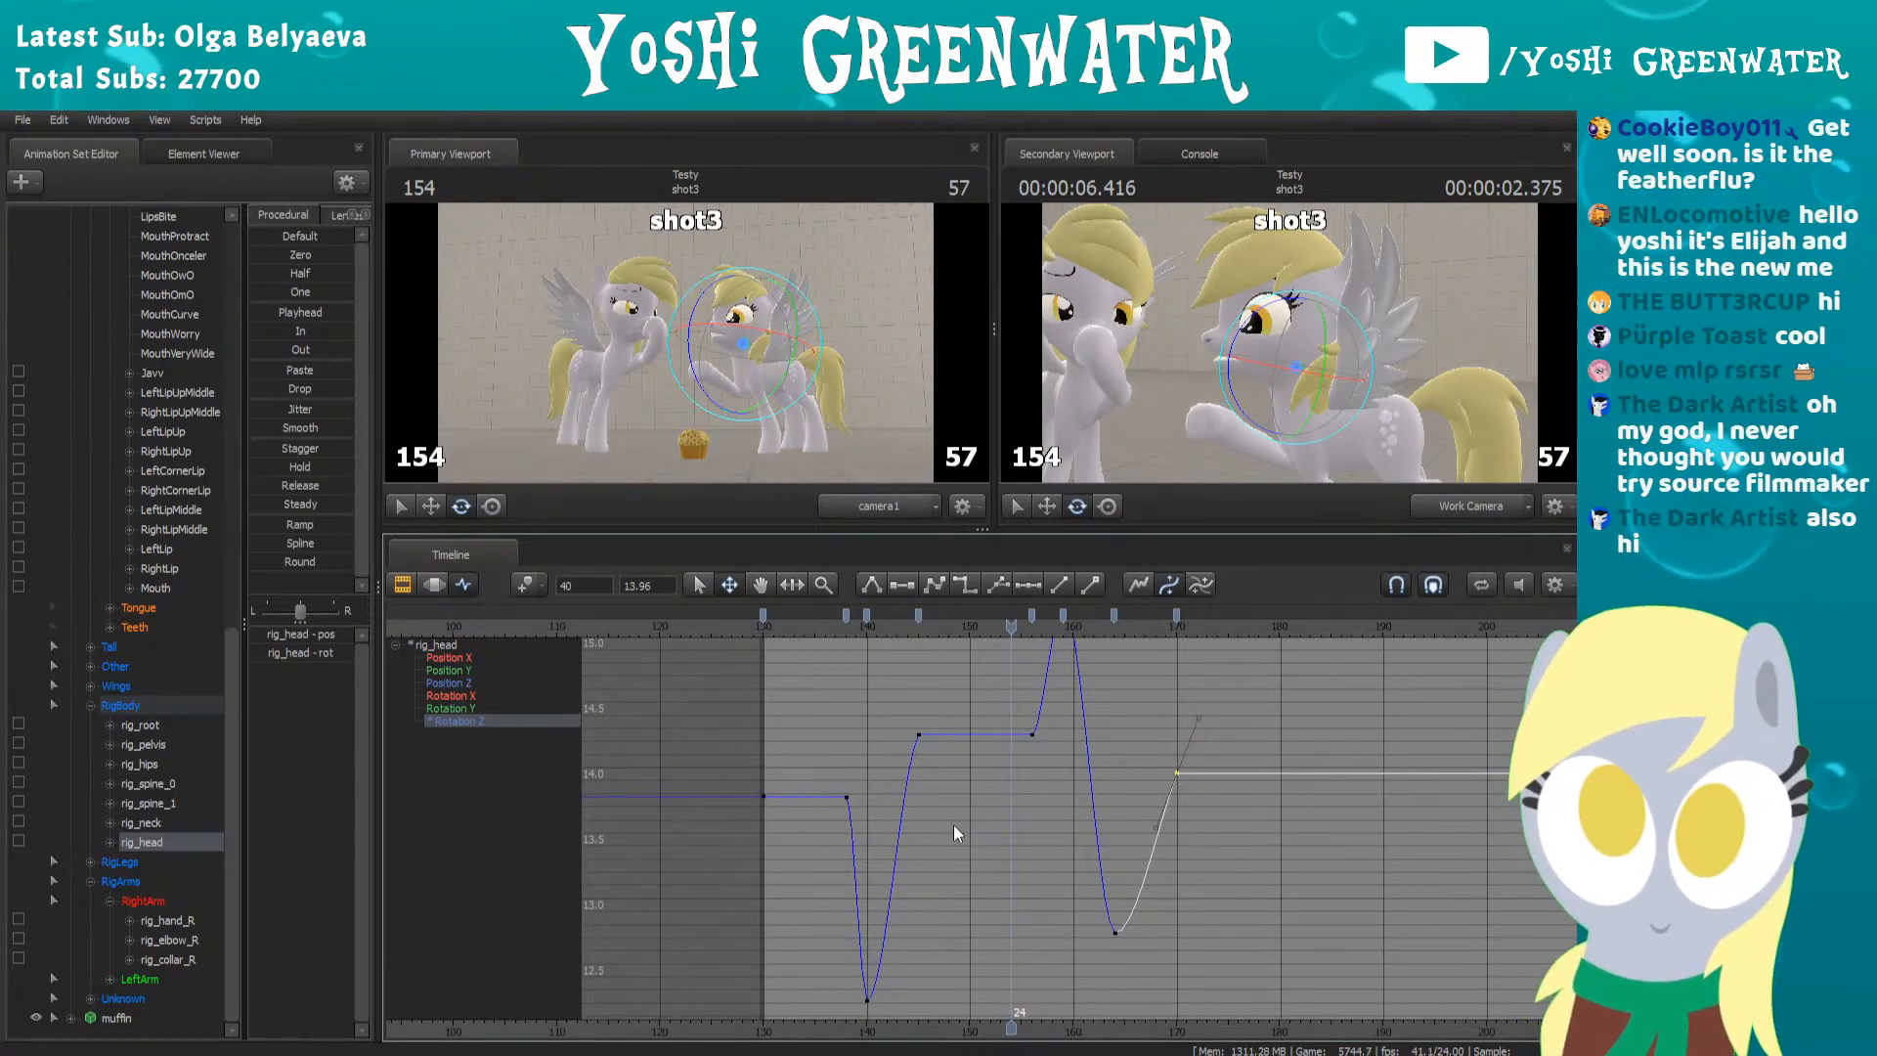
middle_click_drag(964, 792, 933, 805)
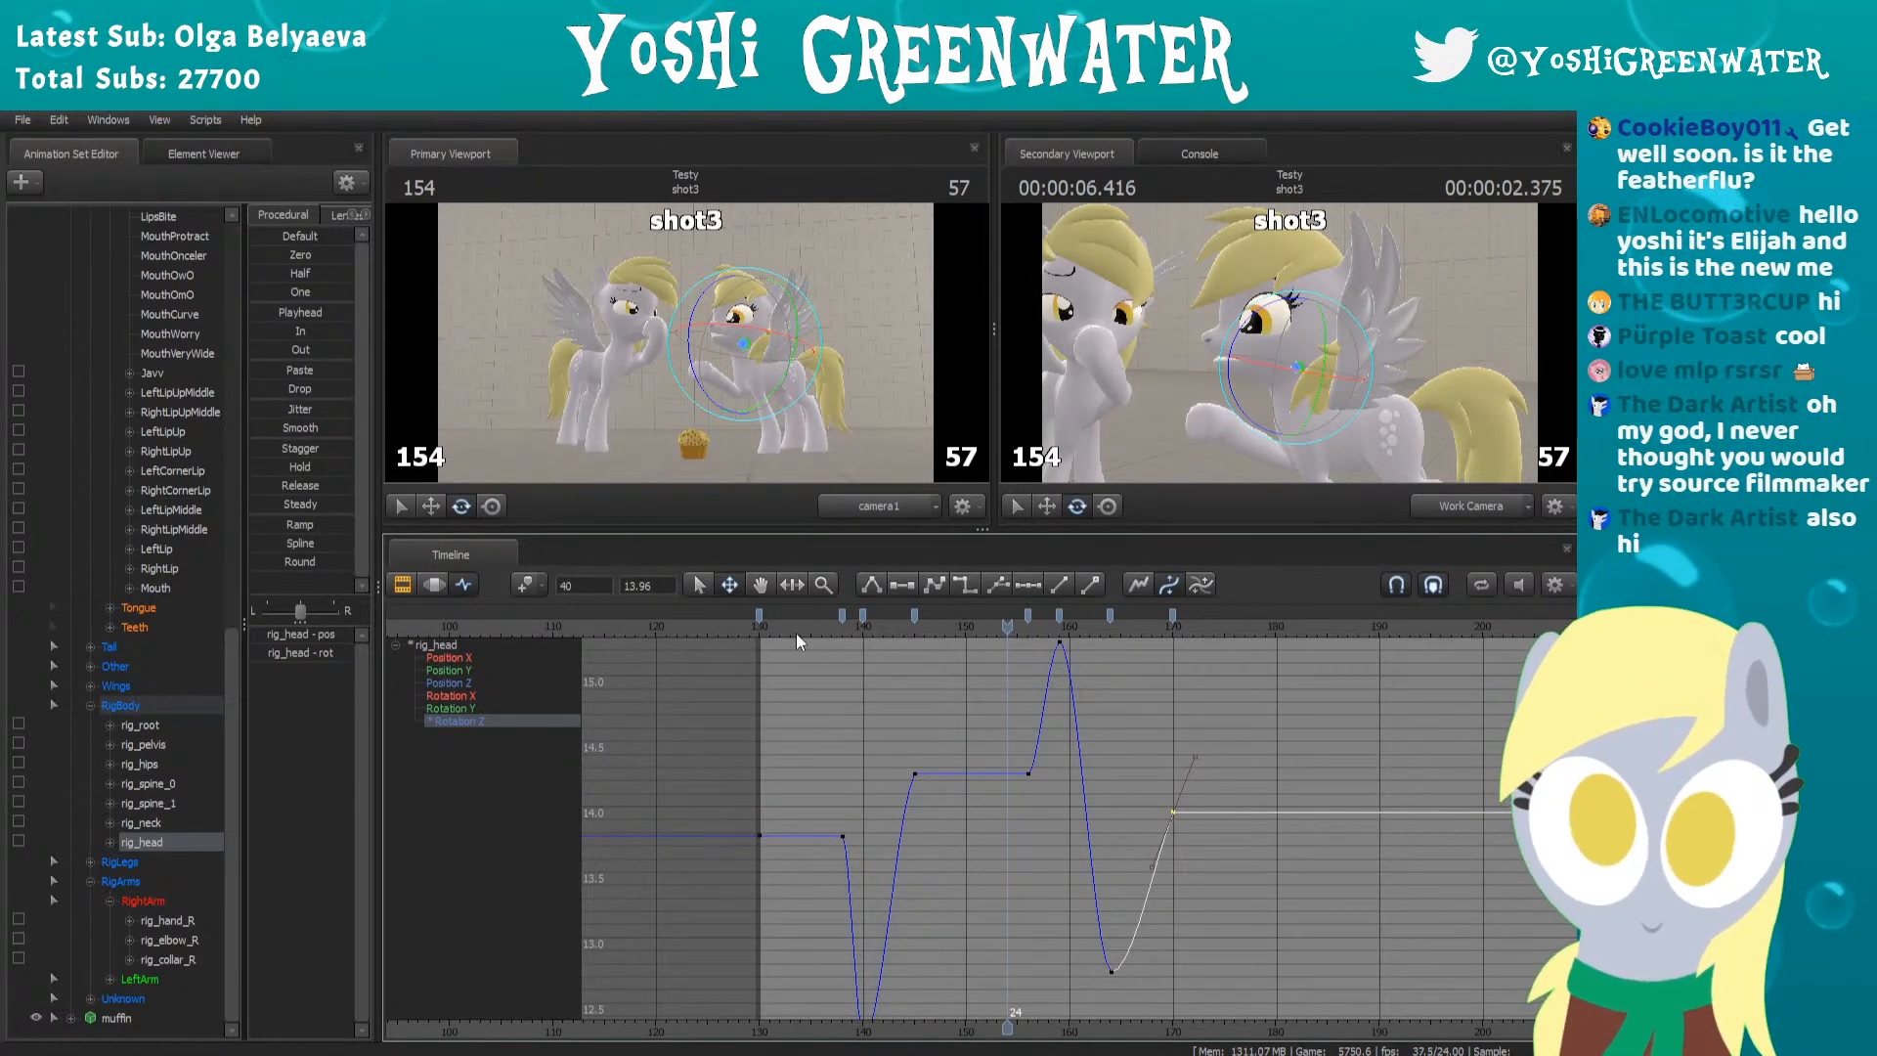
Examine rig_head's position and other rotation curves, including Rotation Y, and return to the Rotation Z curve
left_click(466, 658)
left_click(468, 708, "shift")
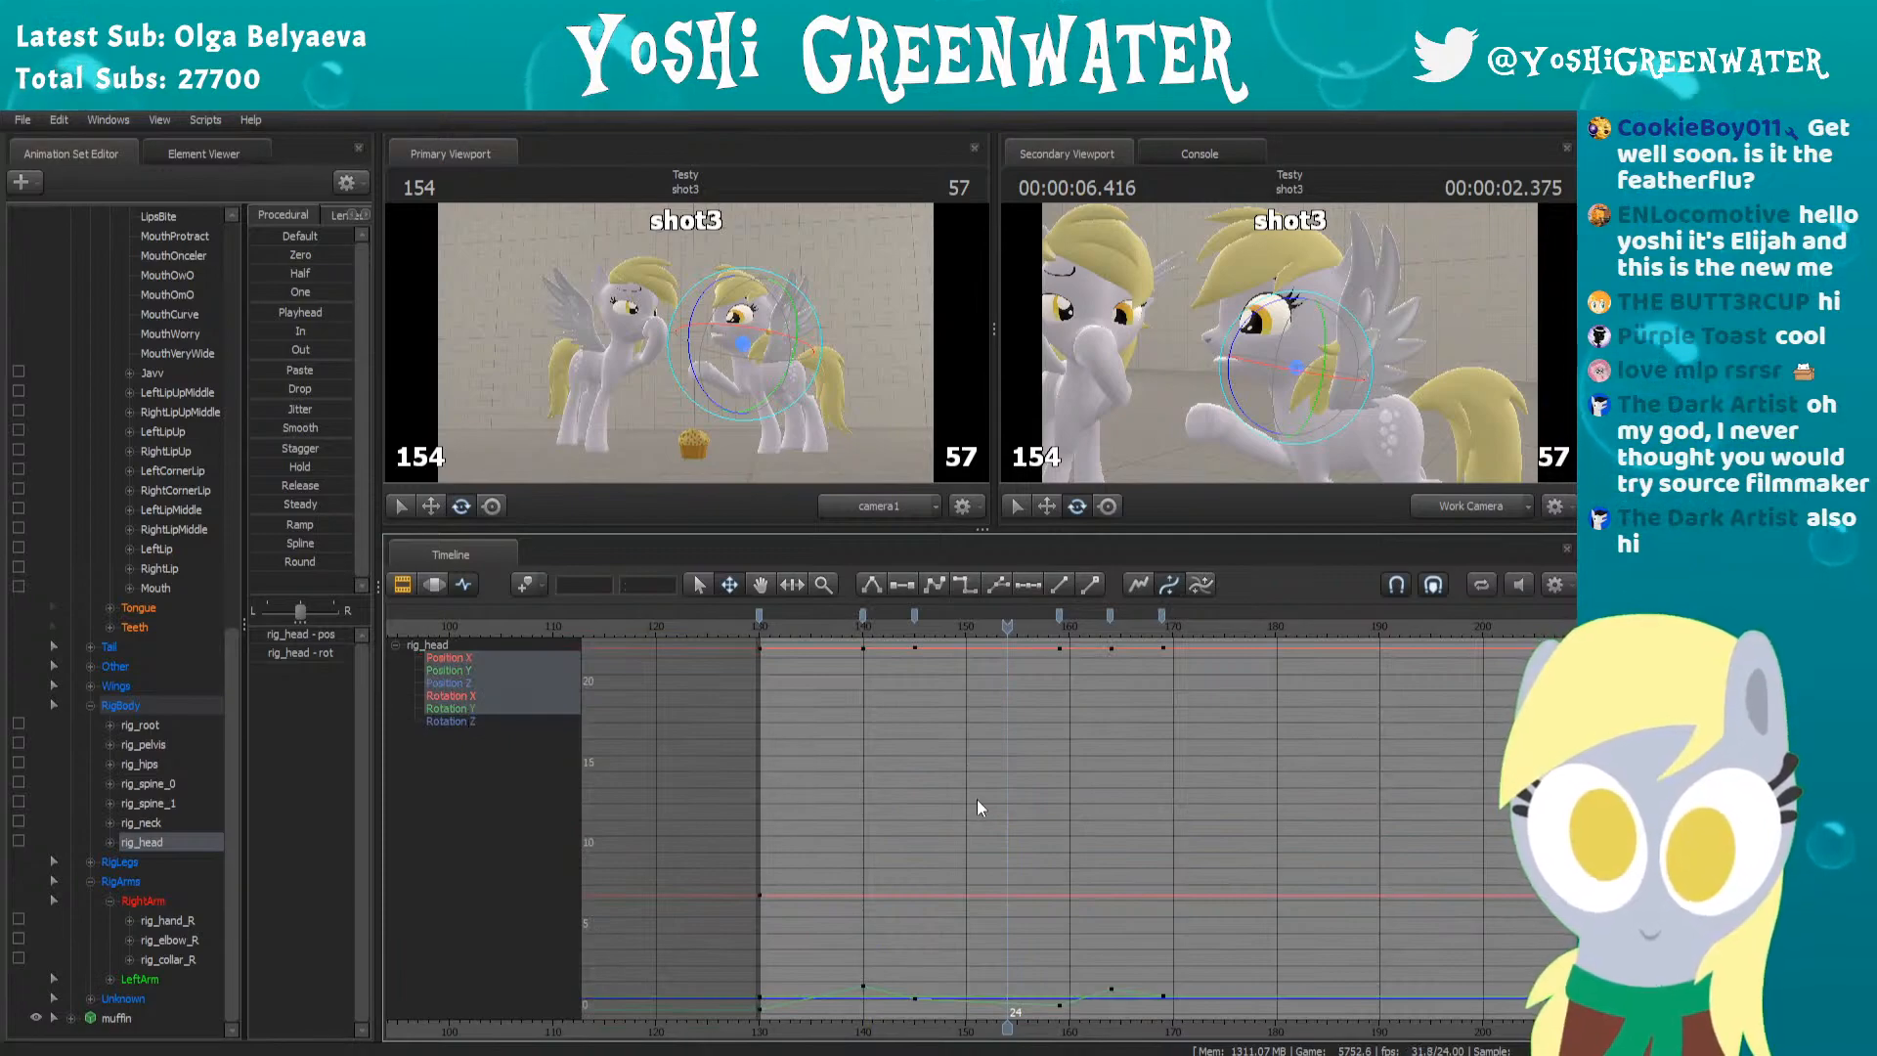
left_click(454, 672)
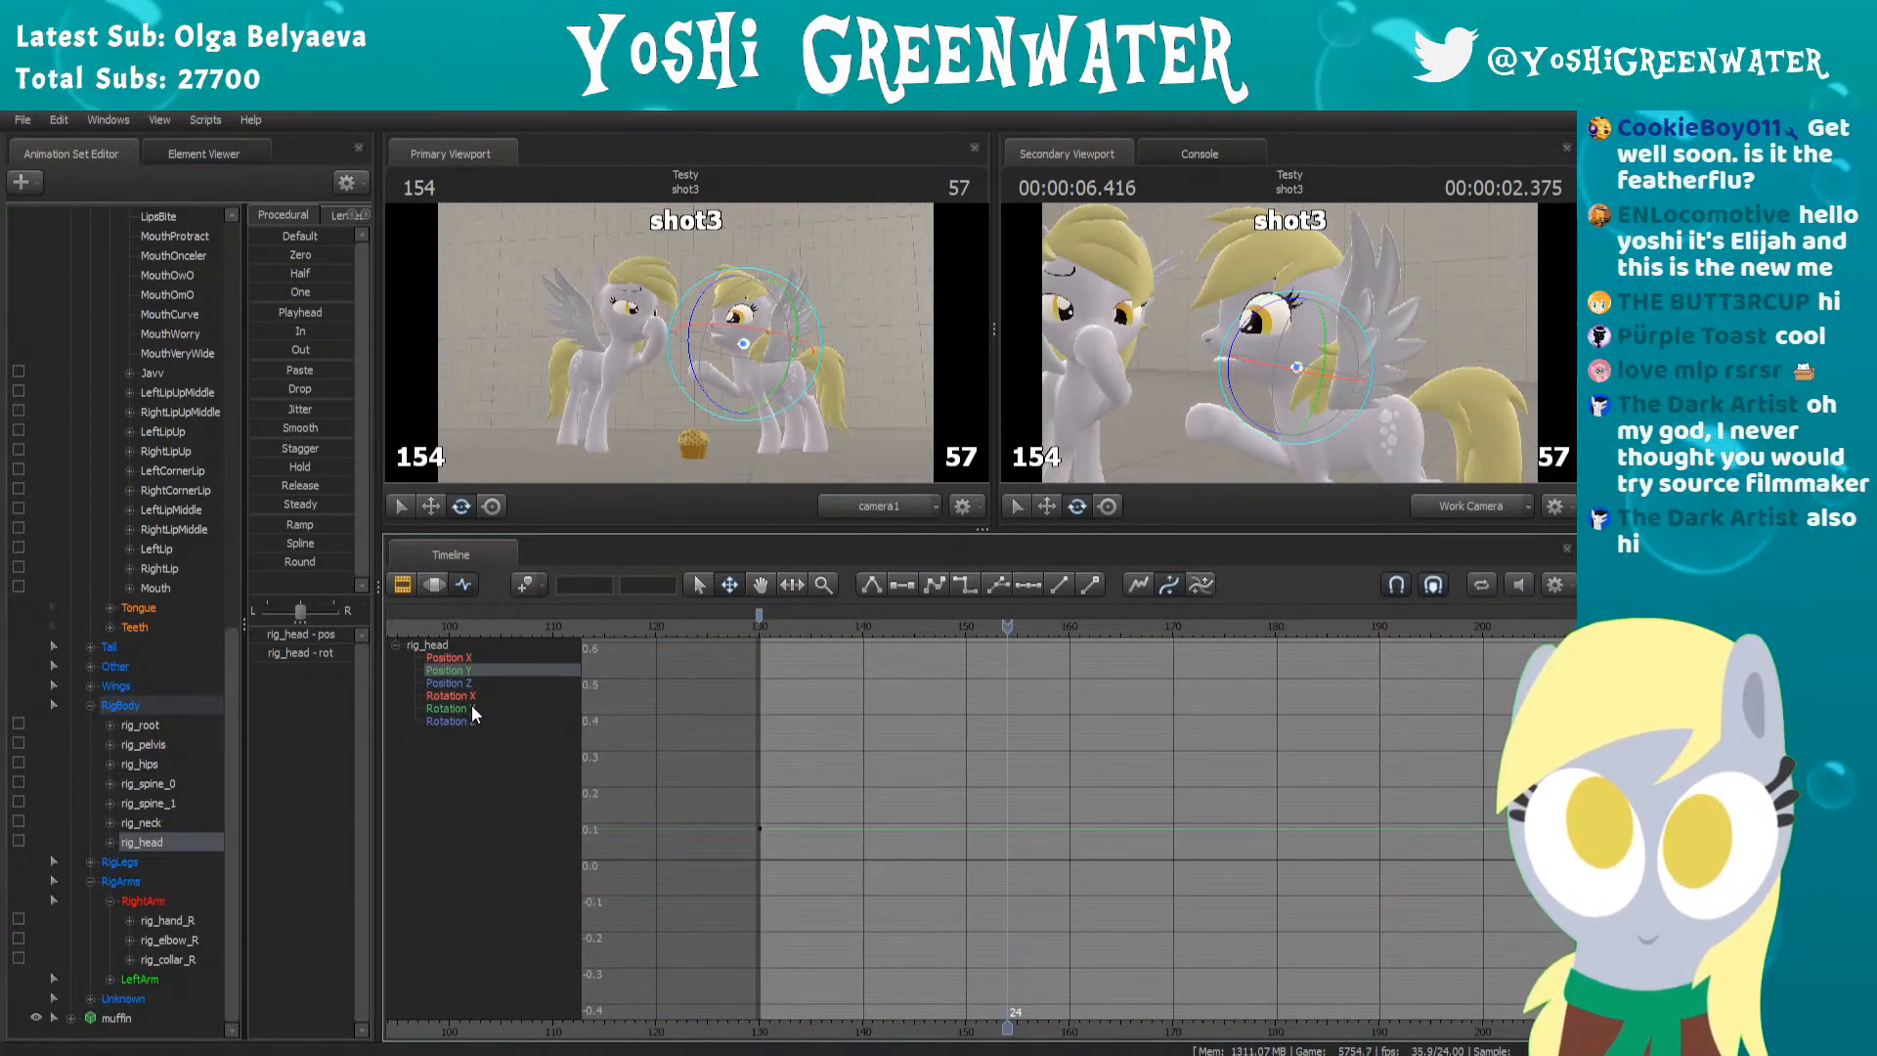
left_click(469, 707)
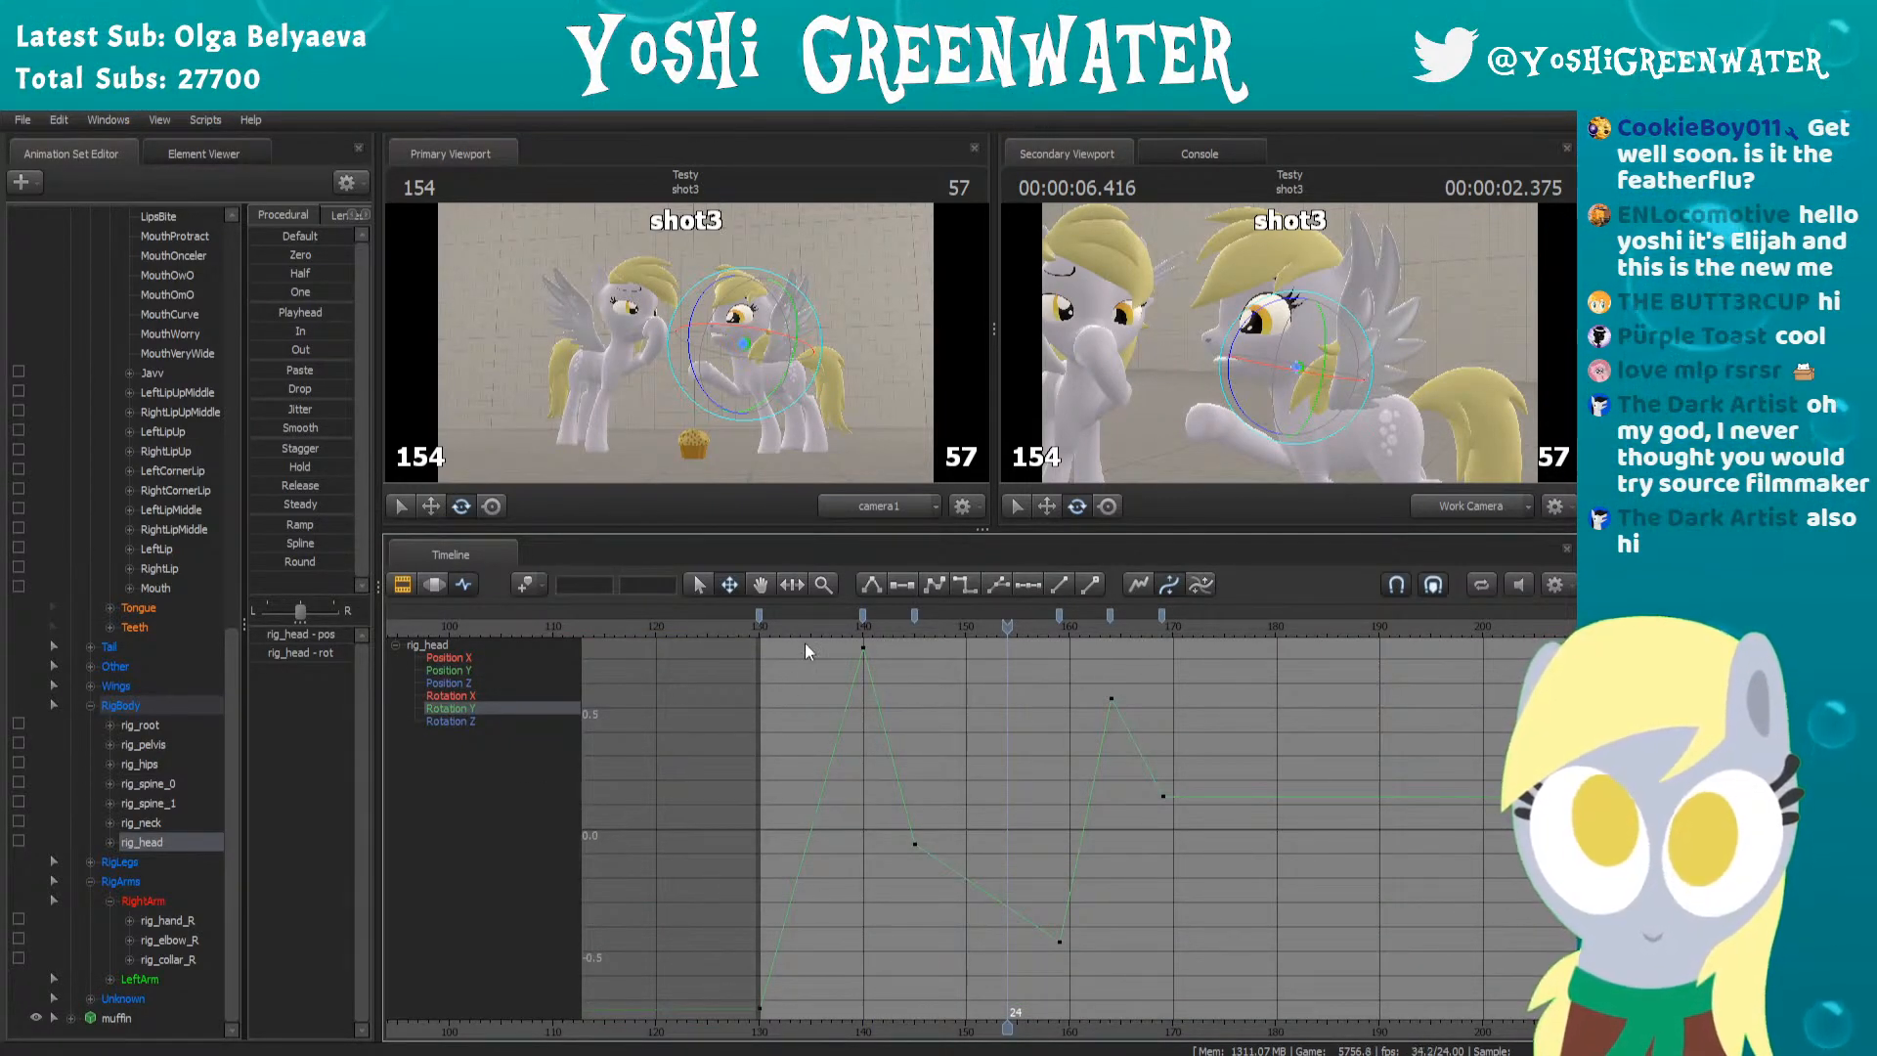
left_click(451, 721)
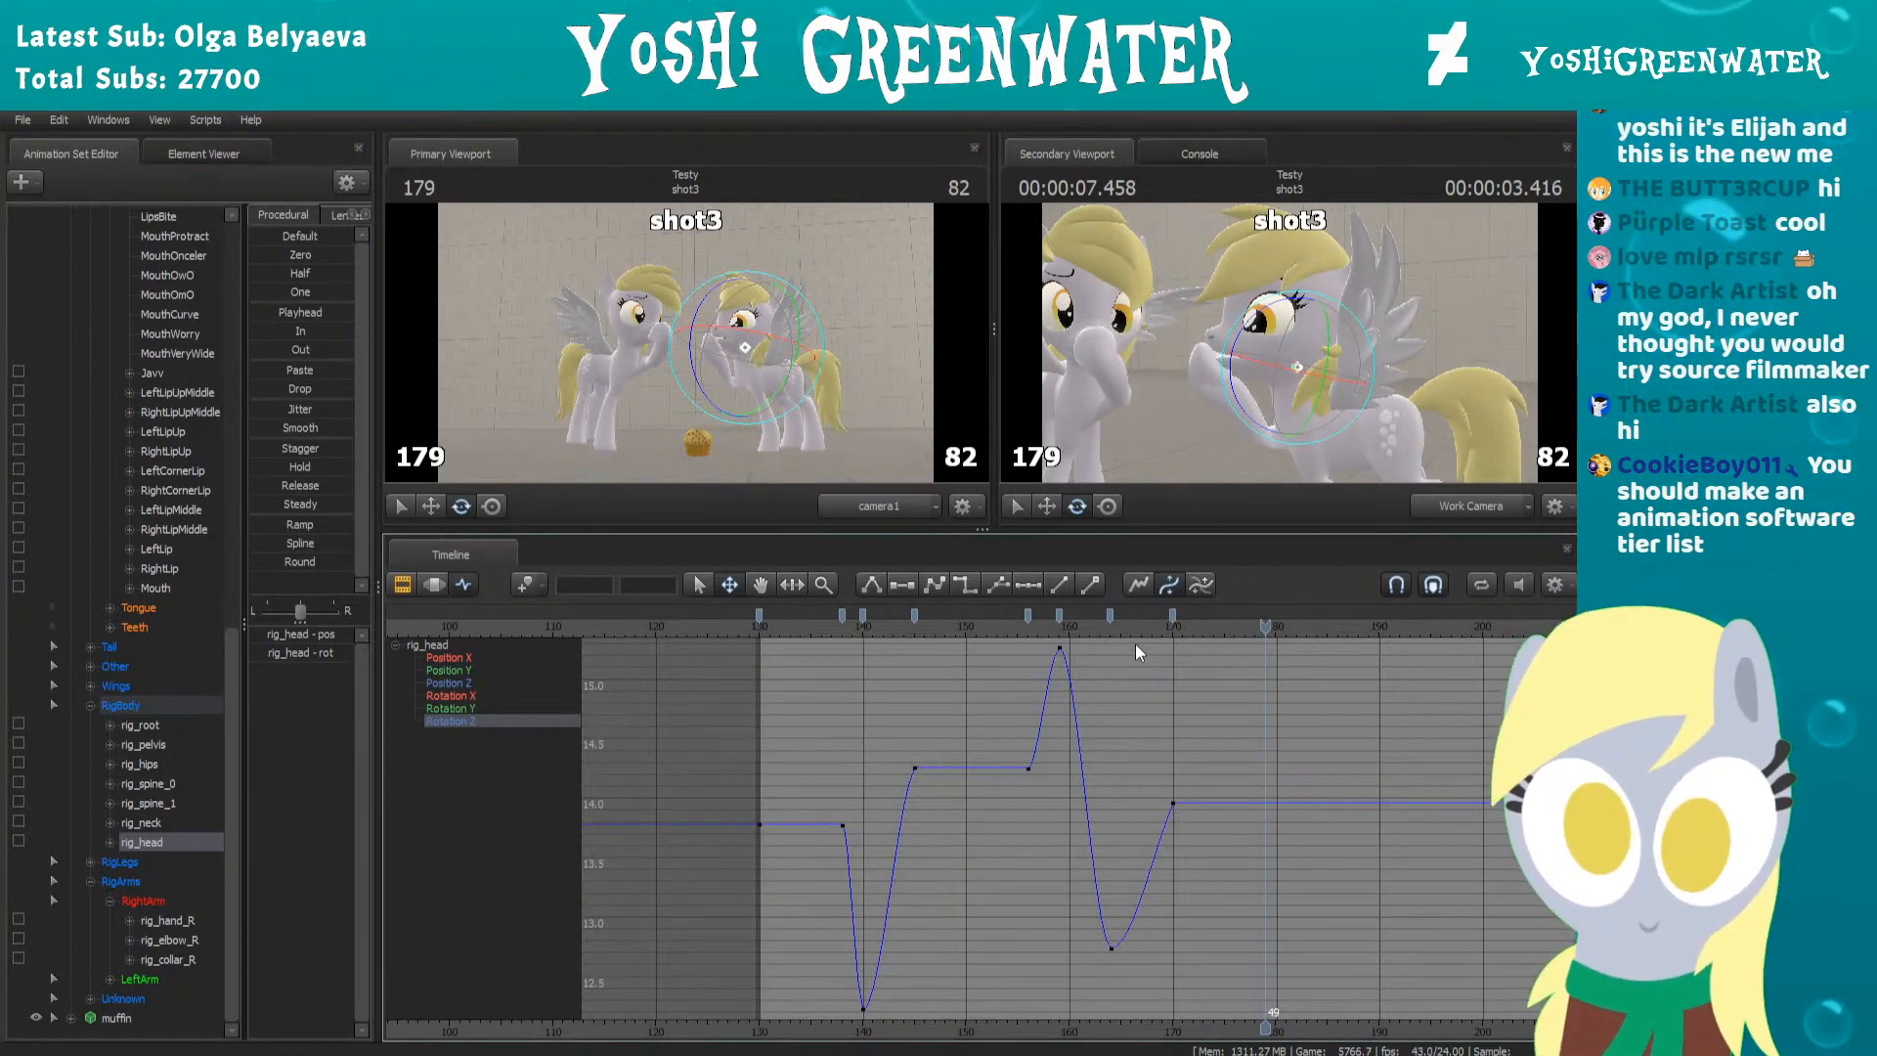
Rotate Derpy_Right's head at frame 178 to settle rig_head's Rotation Z at about 13.5, and return to frame 170
middle_click_drag(1122, 1038, 916, 997)
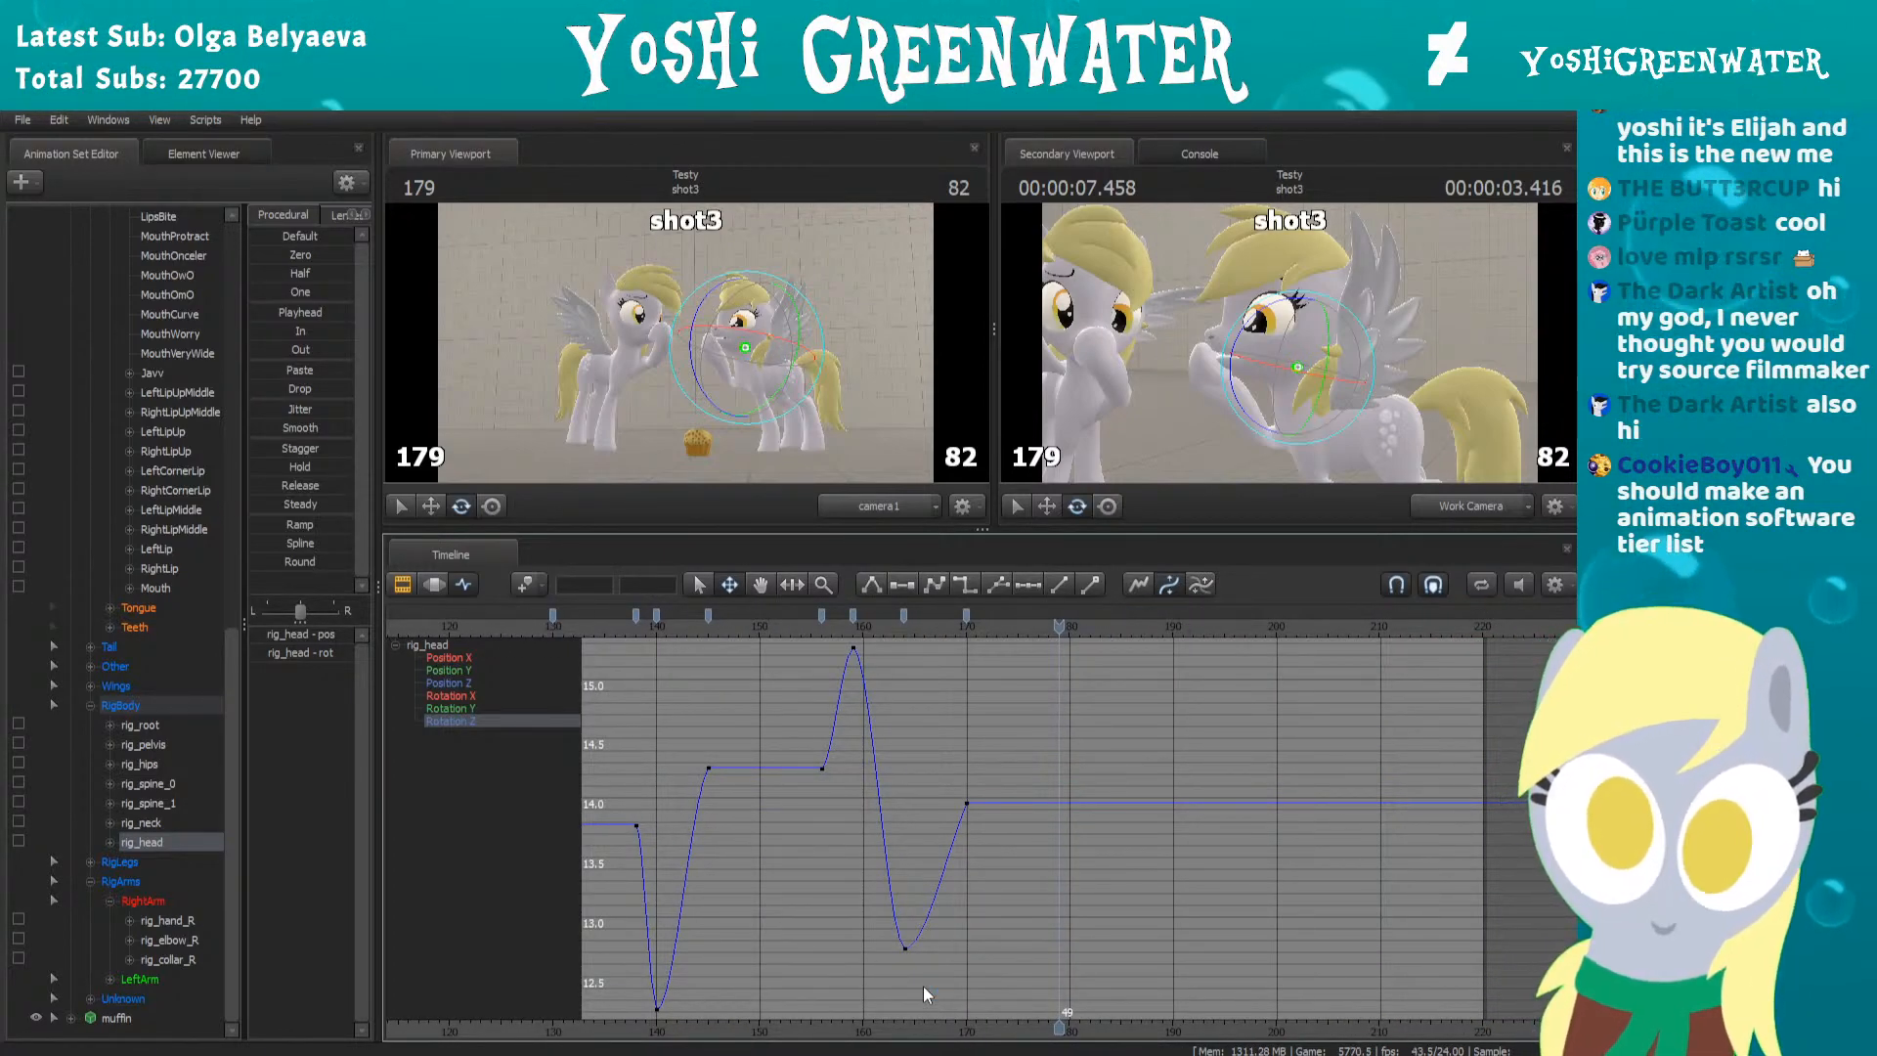
left_click_drag(909, 624, 1052, 623)
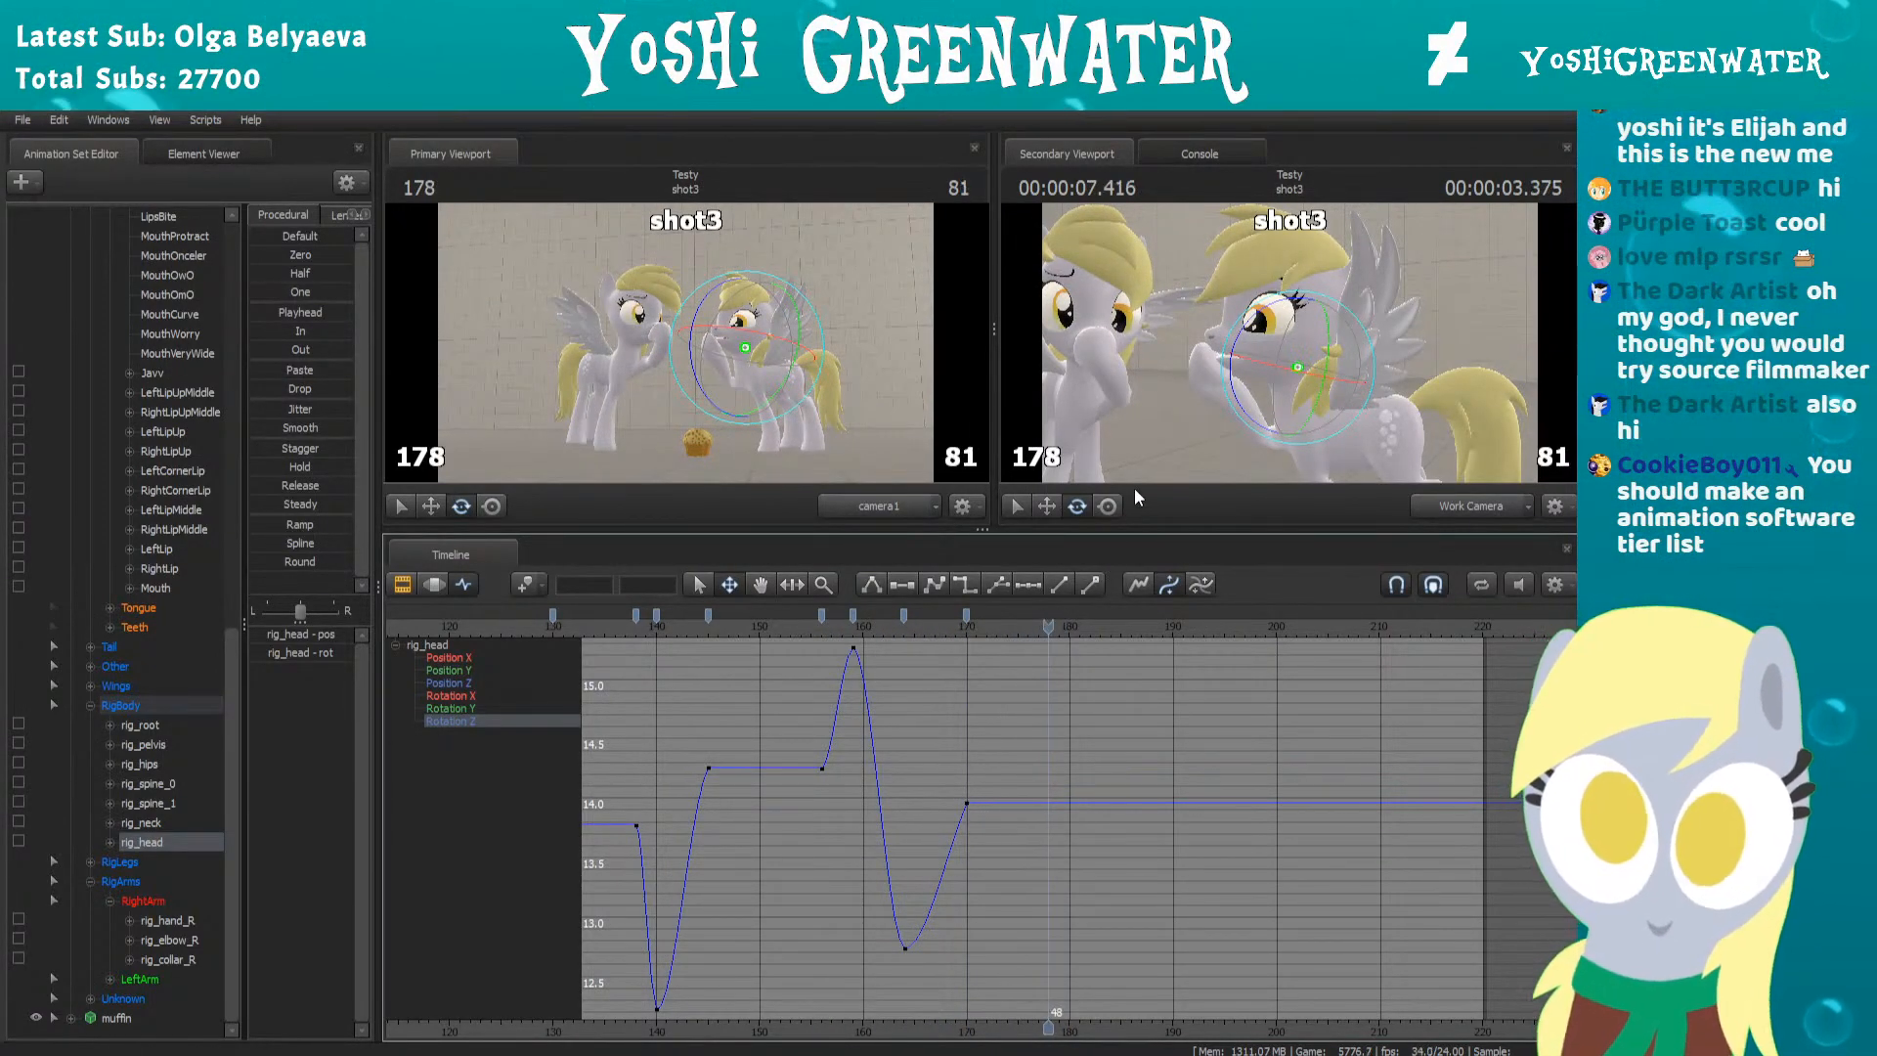
key("w")
left_click_drag(1276, 338, 1278, 308)
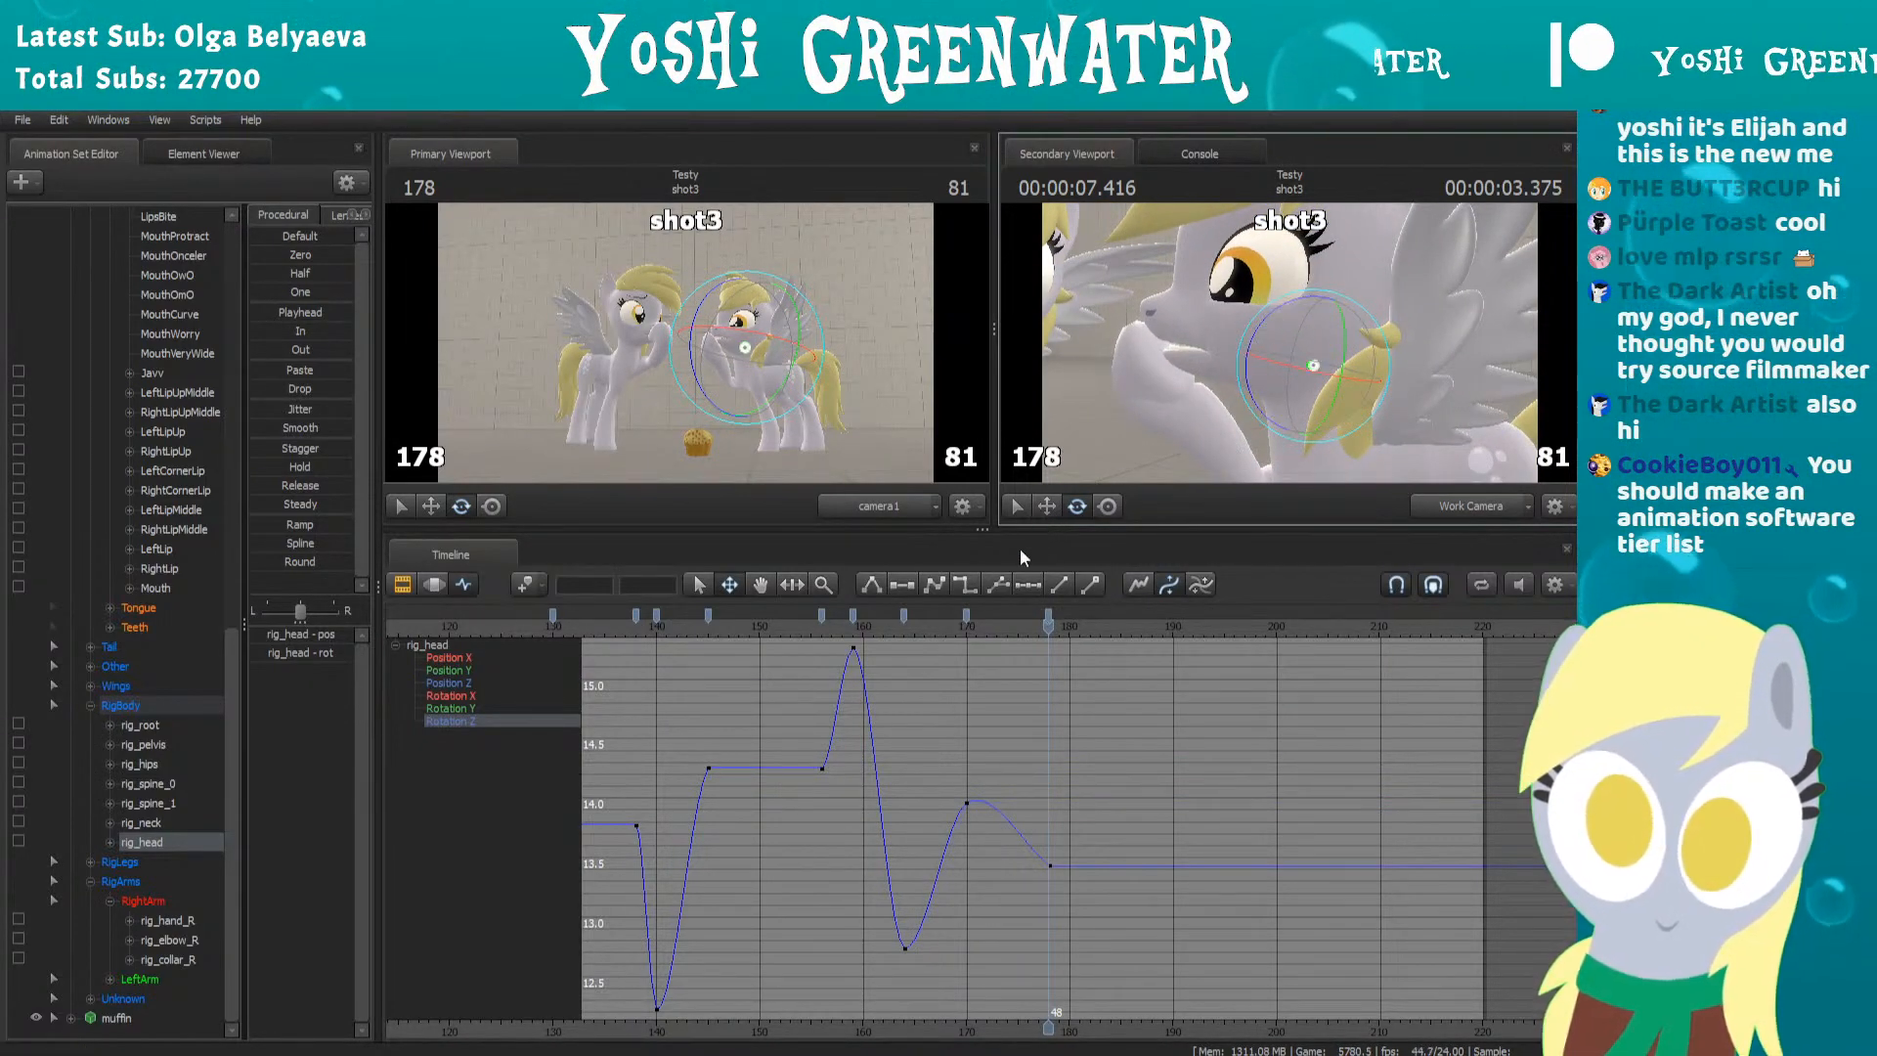
left_click(964, 621)
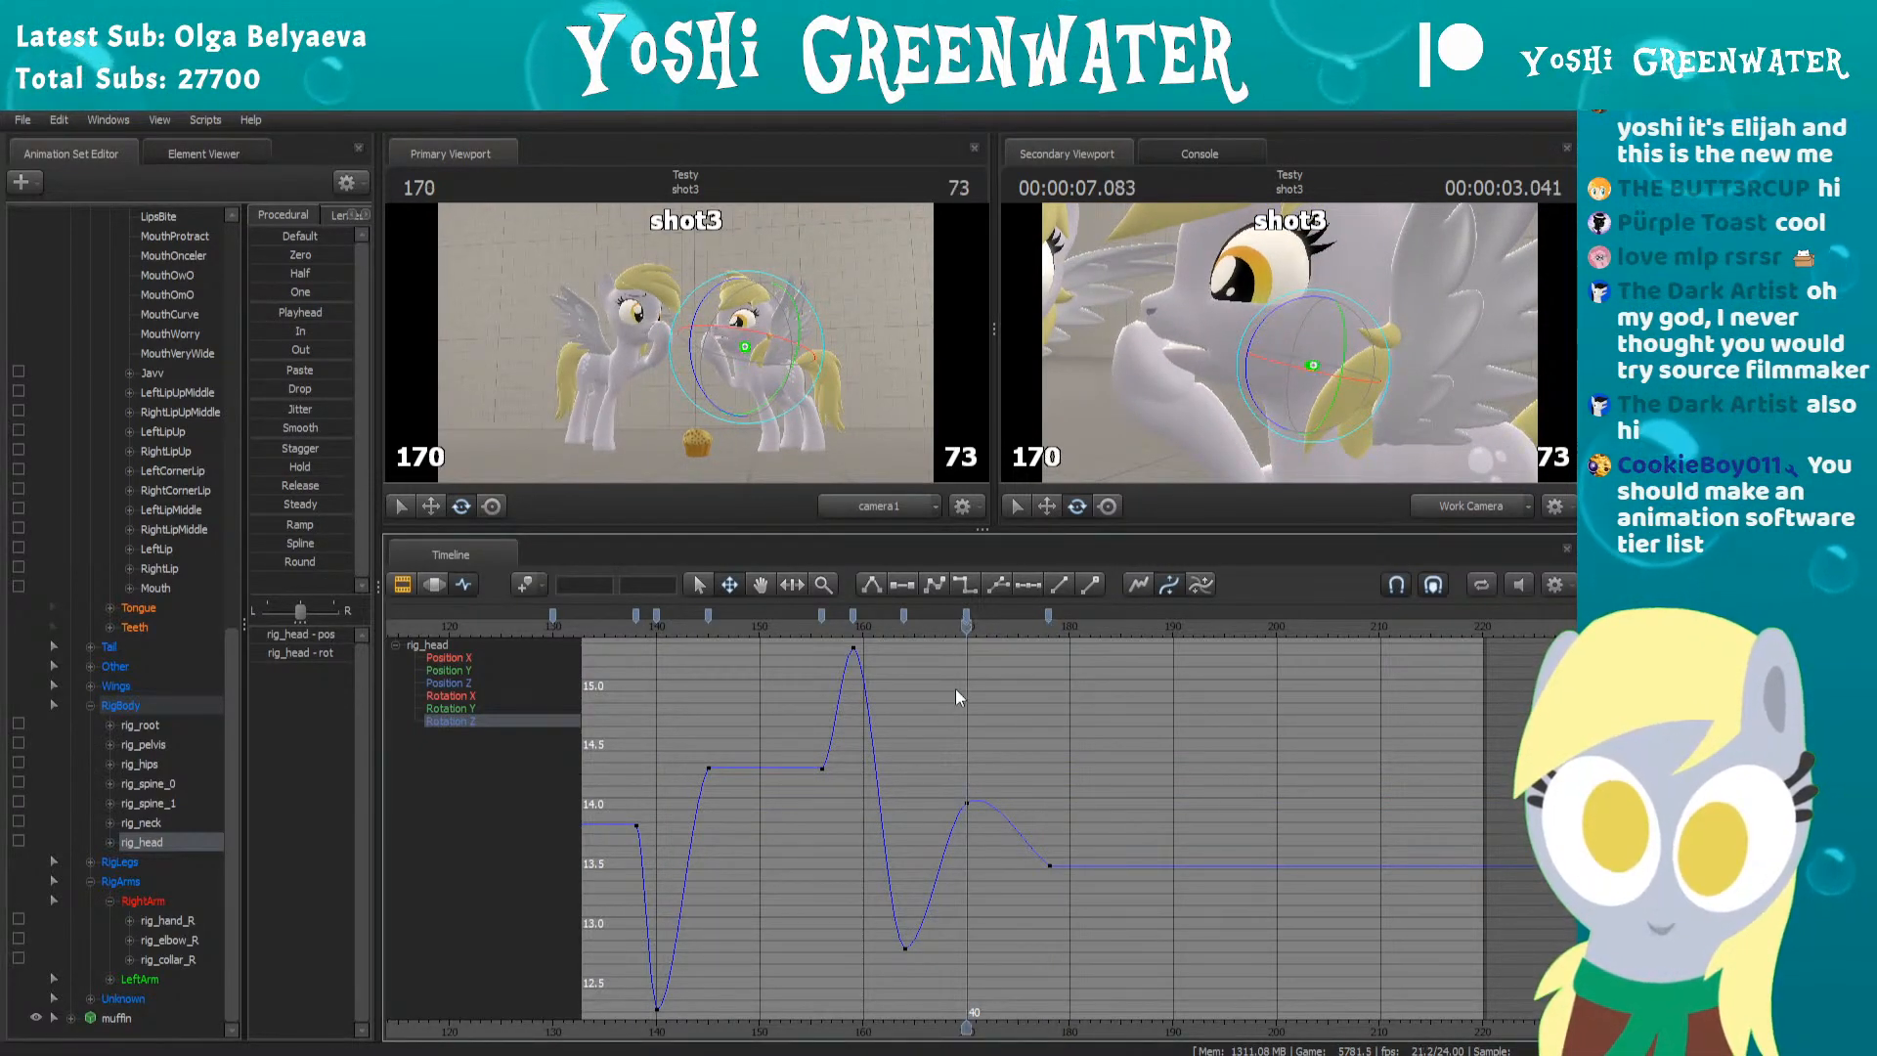
Play back the head motion from frame 154 and move rig_head's frame 178 Rotation Z key to frame 185
left_click(966, 802)
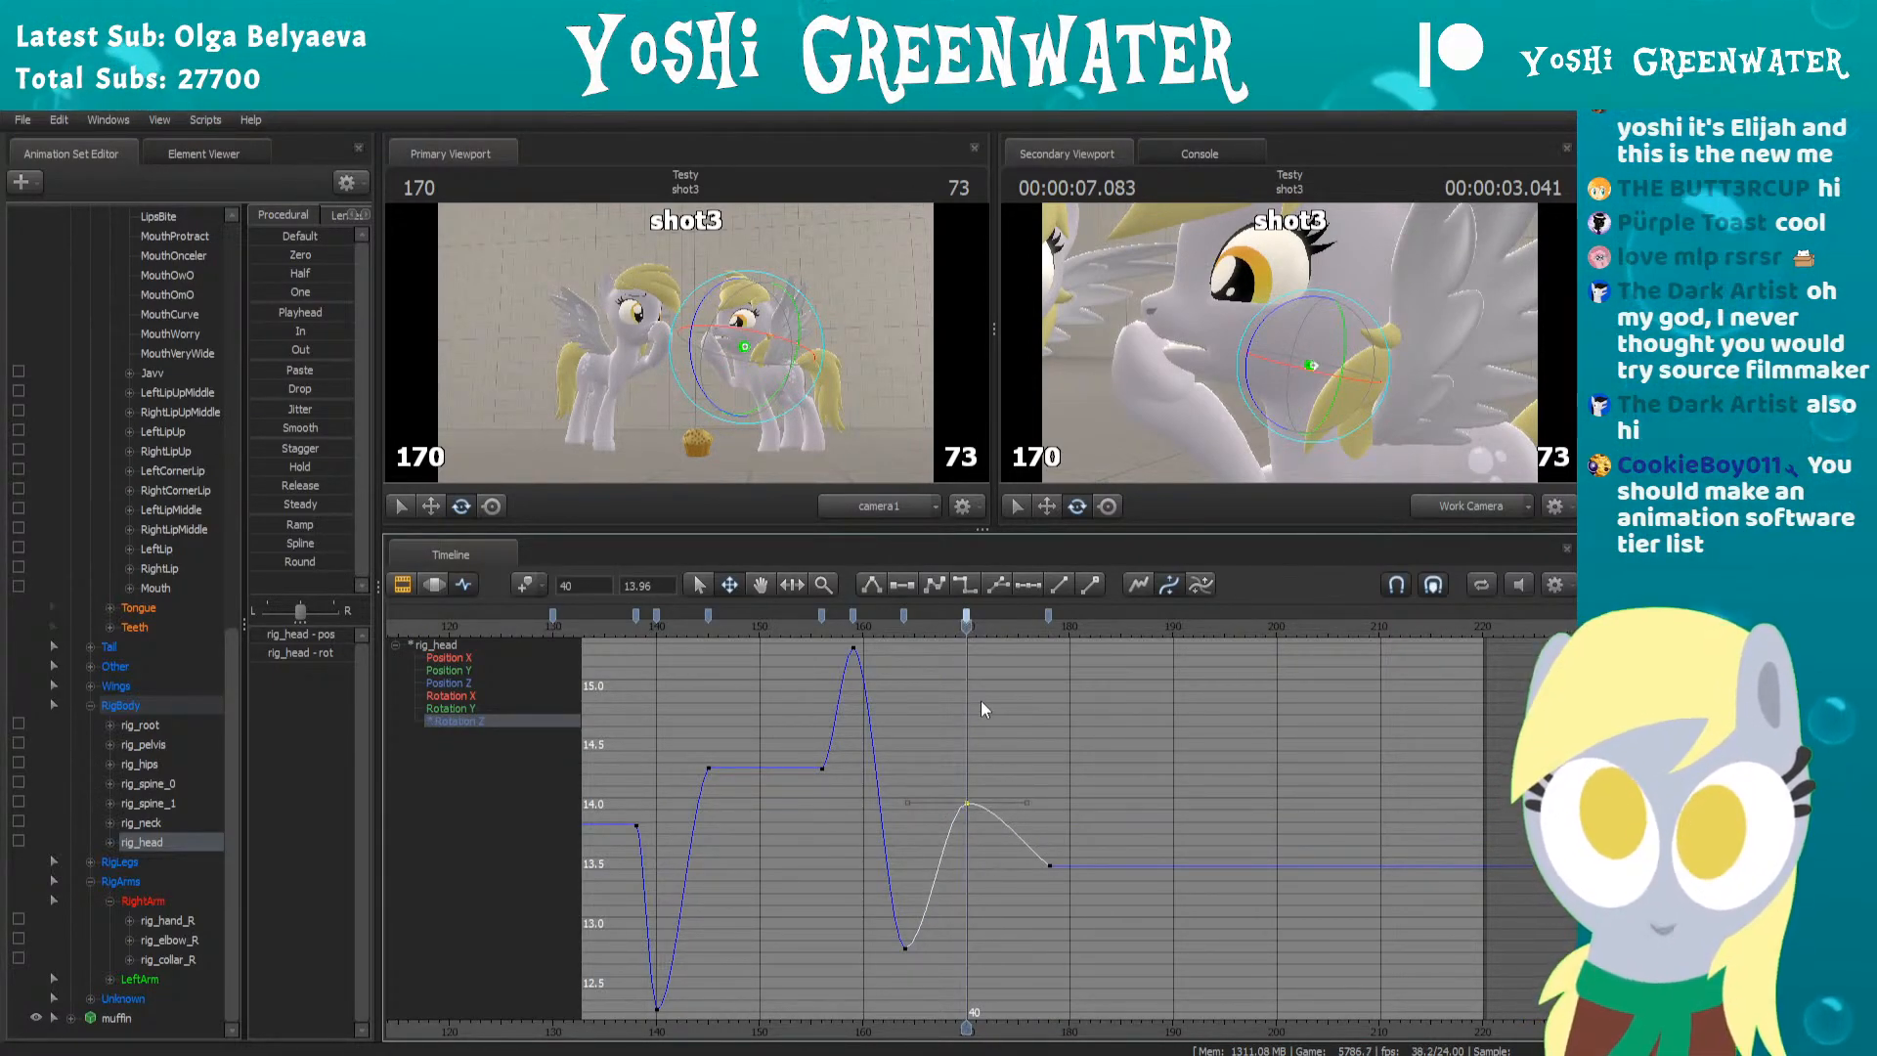
left_click(802, 626)
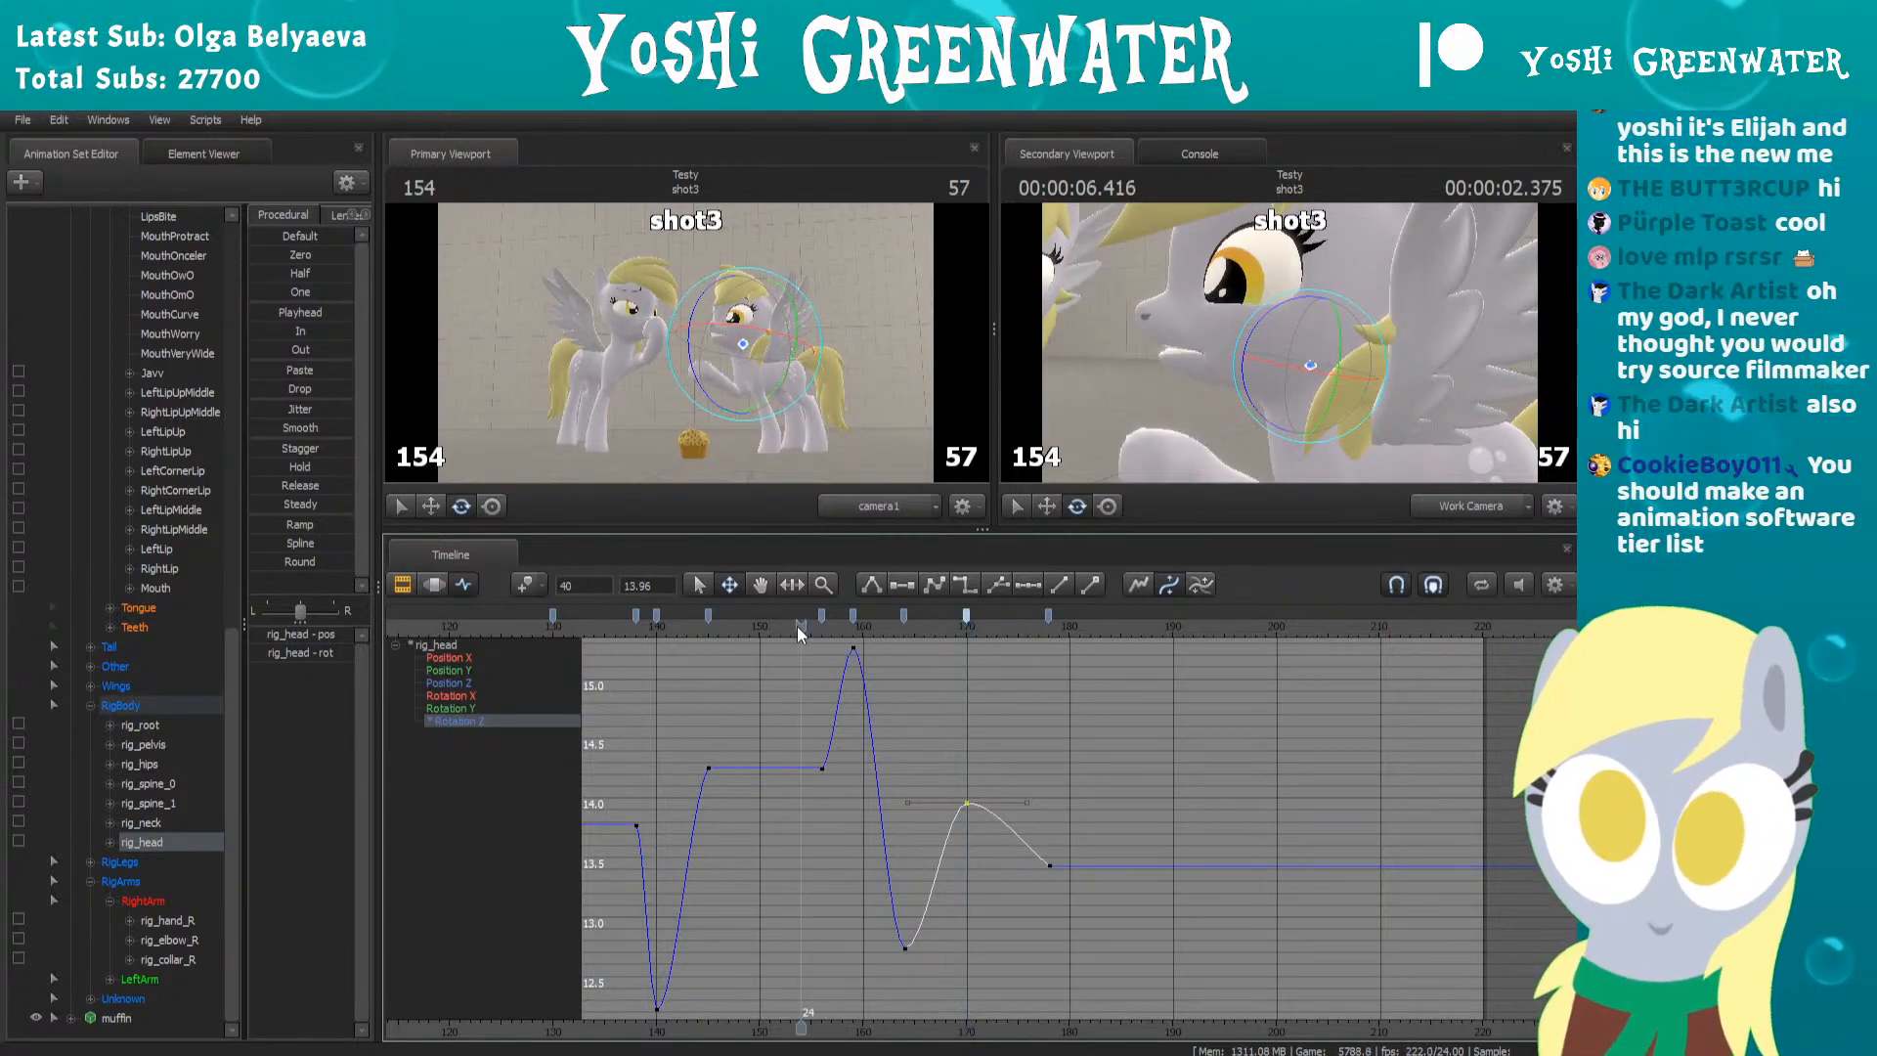
key("space")
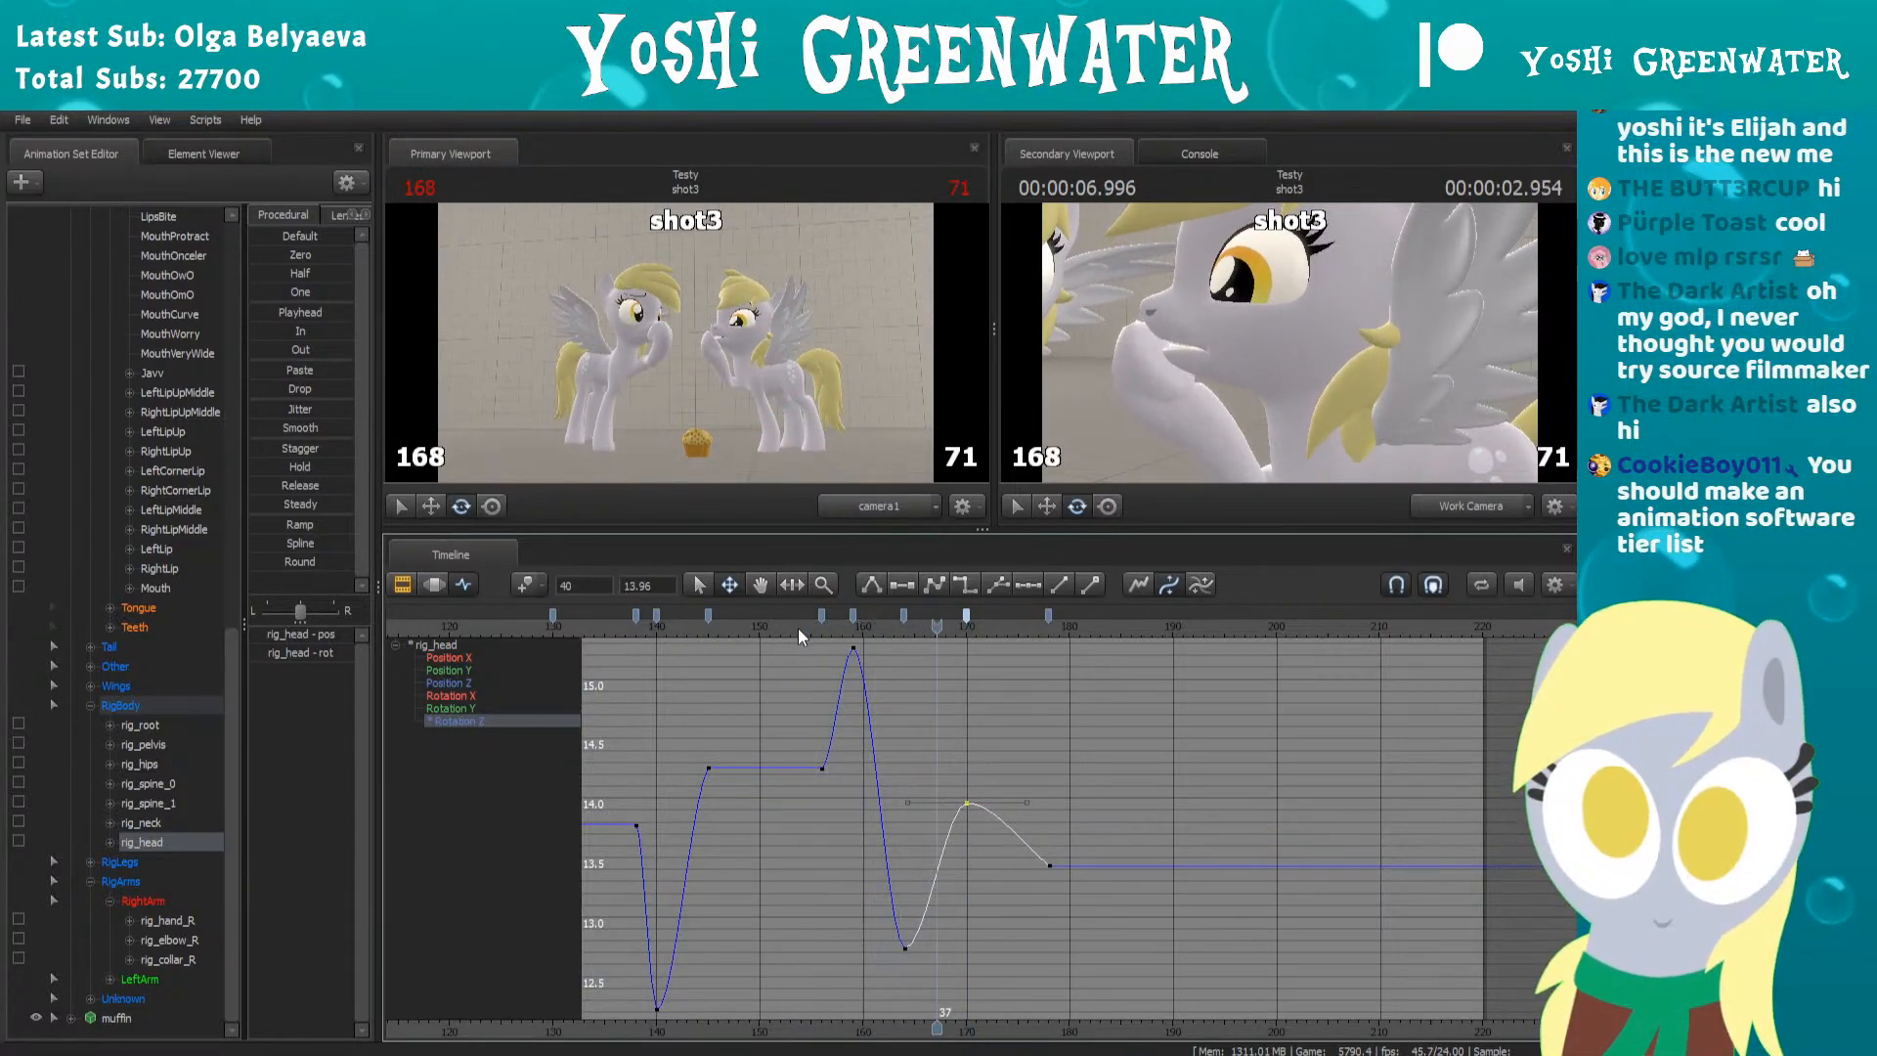
key("space")
left_click_drag(1047, 617, 1120, 616)
key("space")
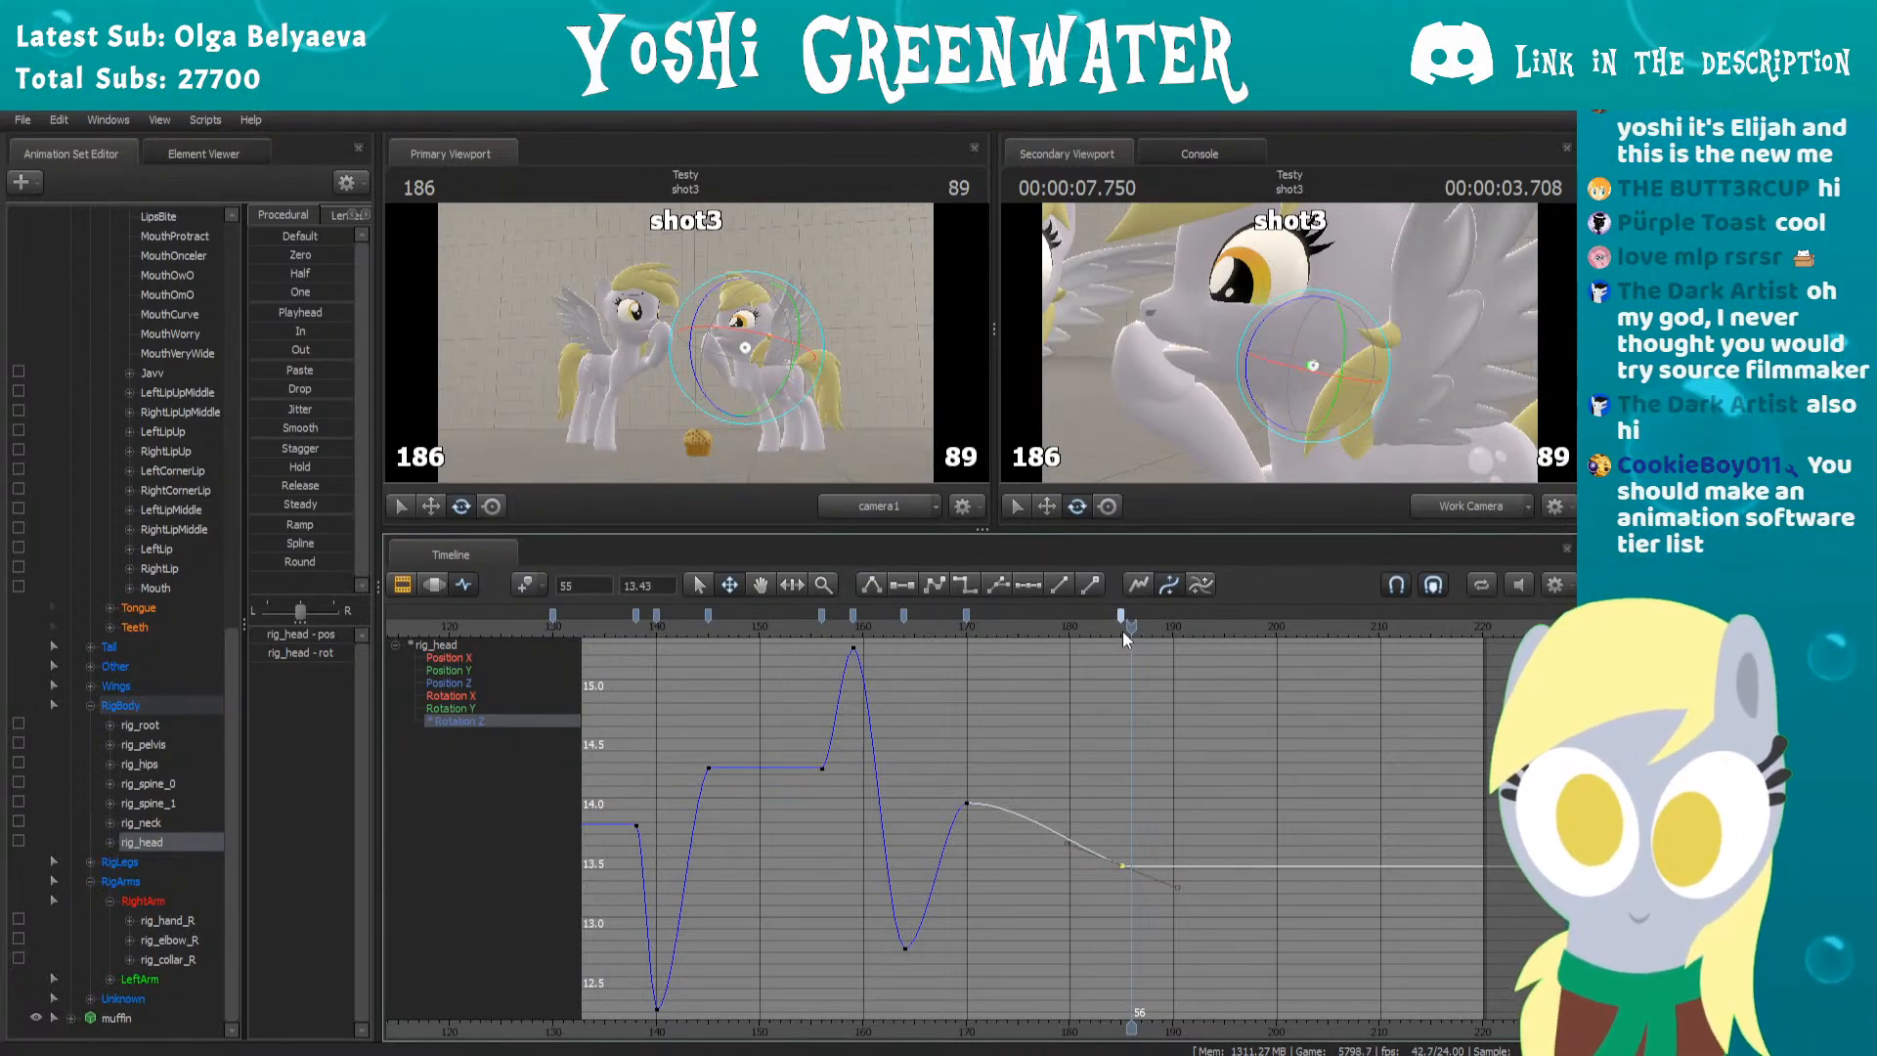
Move the frame 170 Rotation Z key to frame 172 and play back the head motion from about frame 153
left_click_drag(1027, 627, 801, 626)
left_click_drag(965, 623, 987, 618)
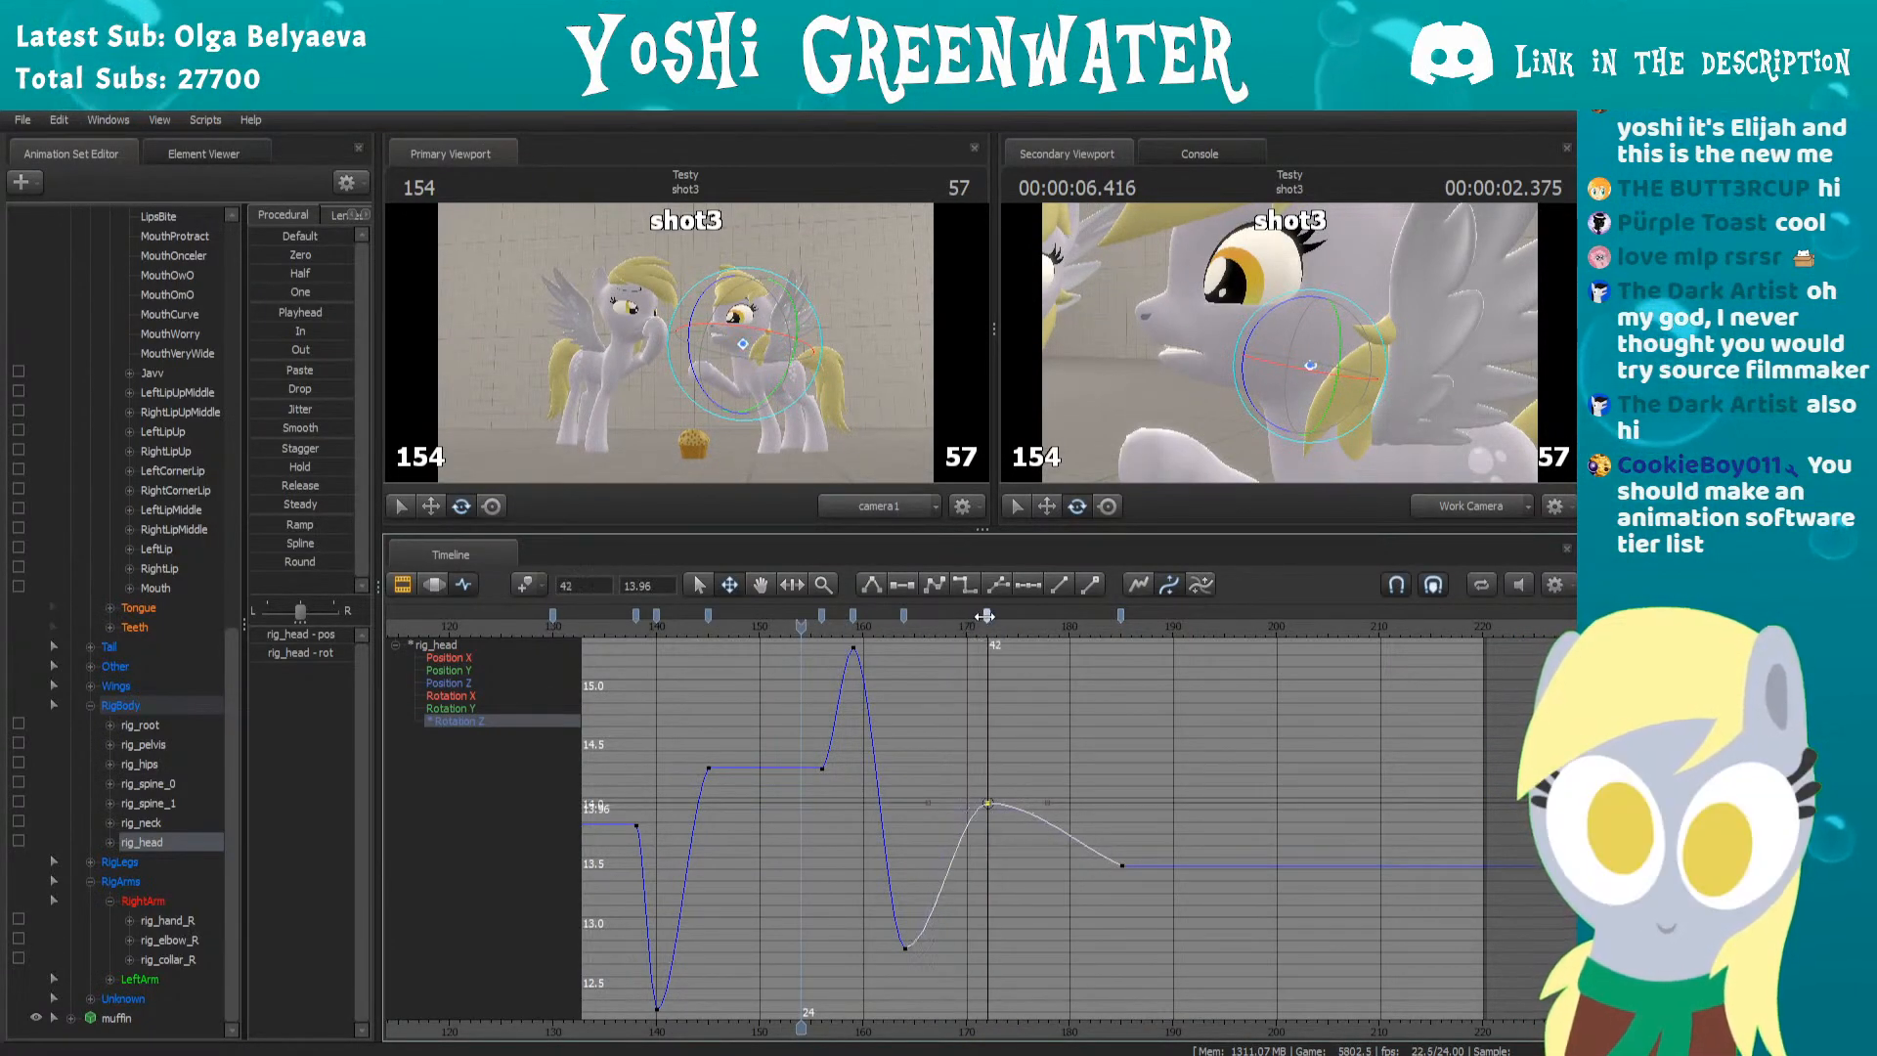
left_click_drag(800, 626, 790, 627)
key("space")
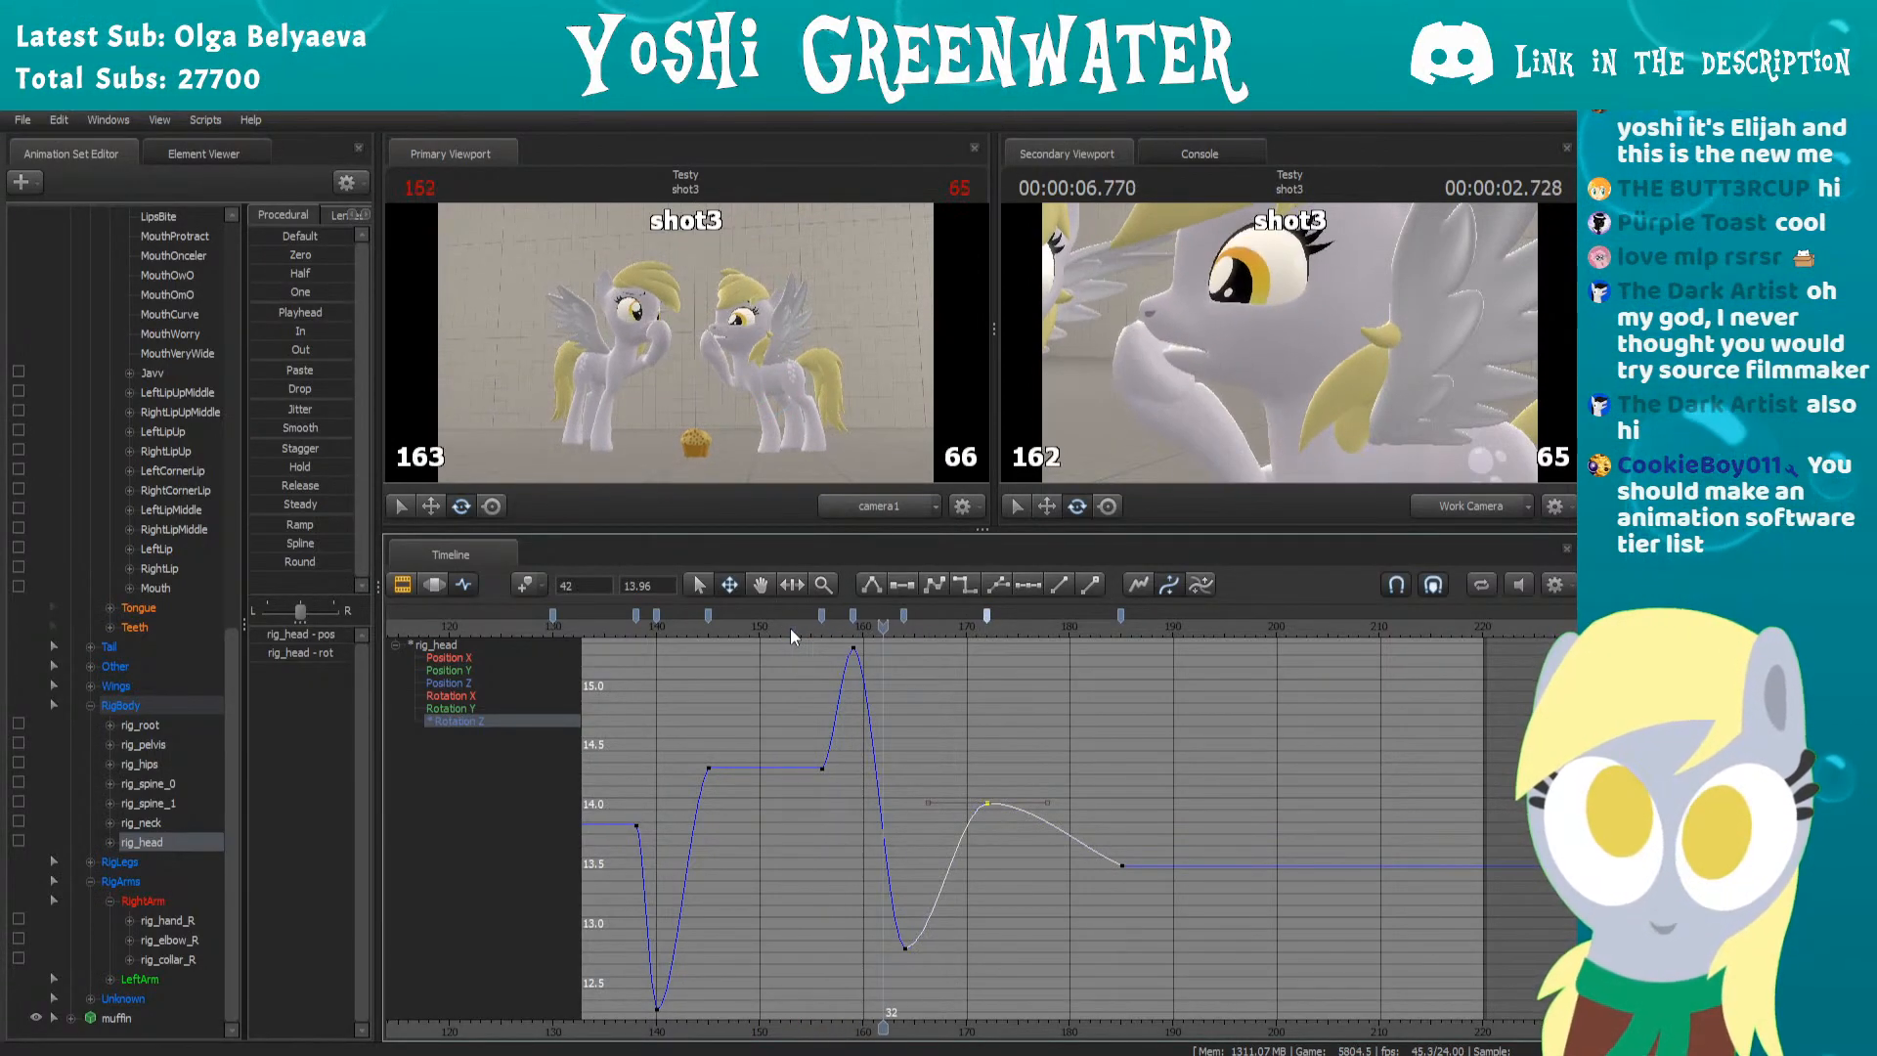
Key rig_head at frame 194 and flatten the Rotation Z curve between frames 185 and 194
left_click_drag(1085, 625, 1197, 615)
key("Right")
key("Right")
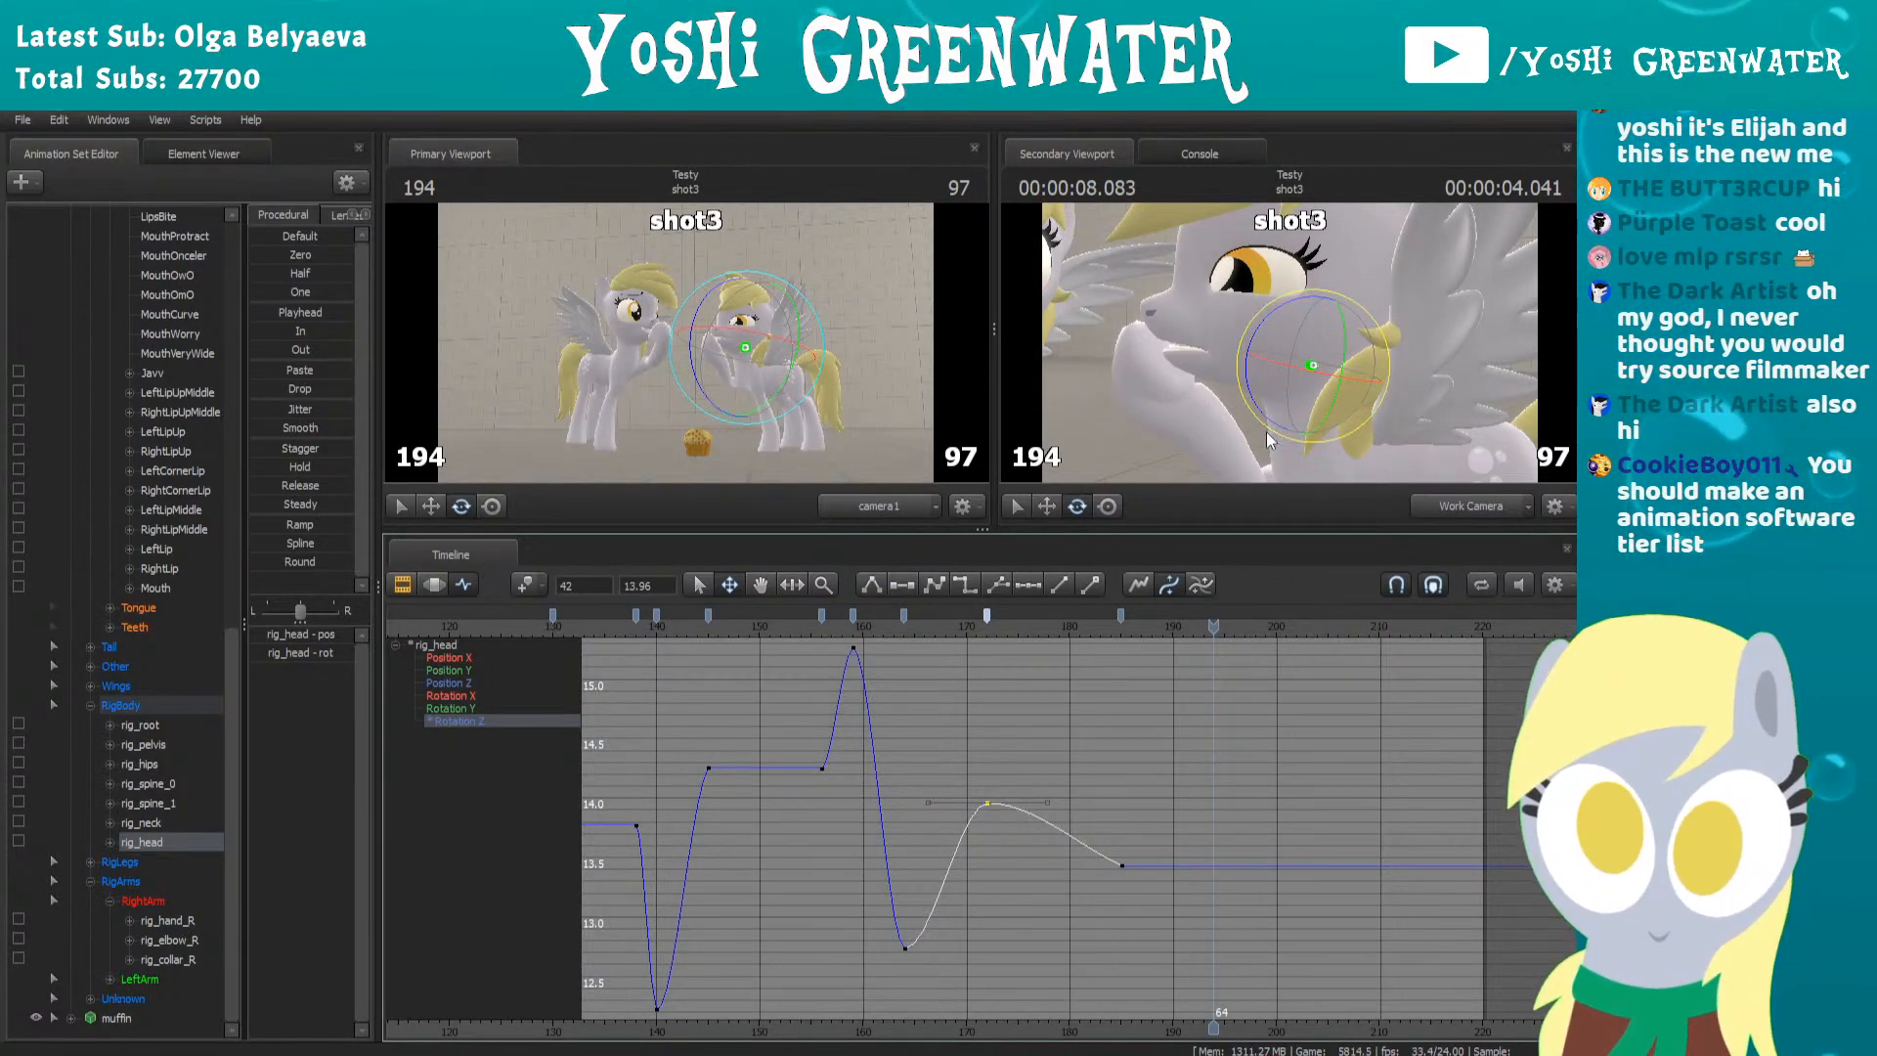
key("m")
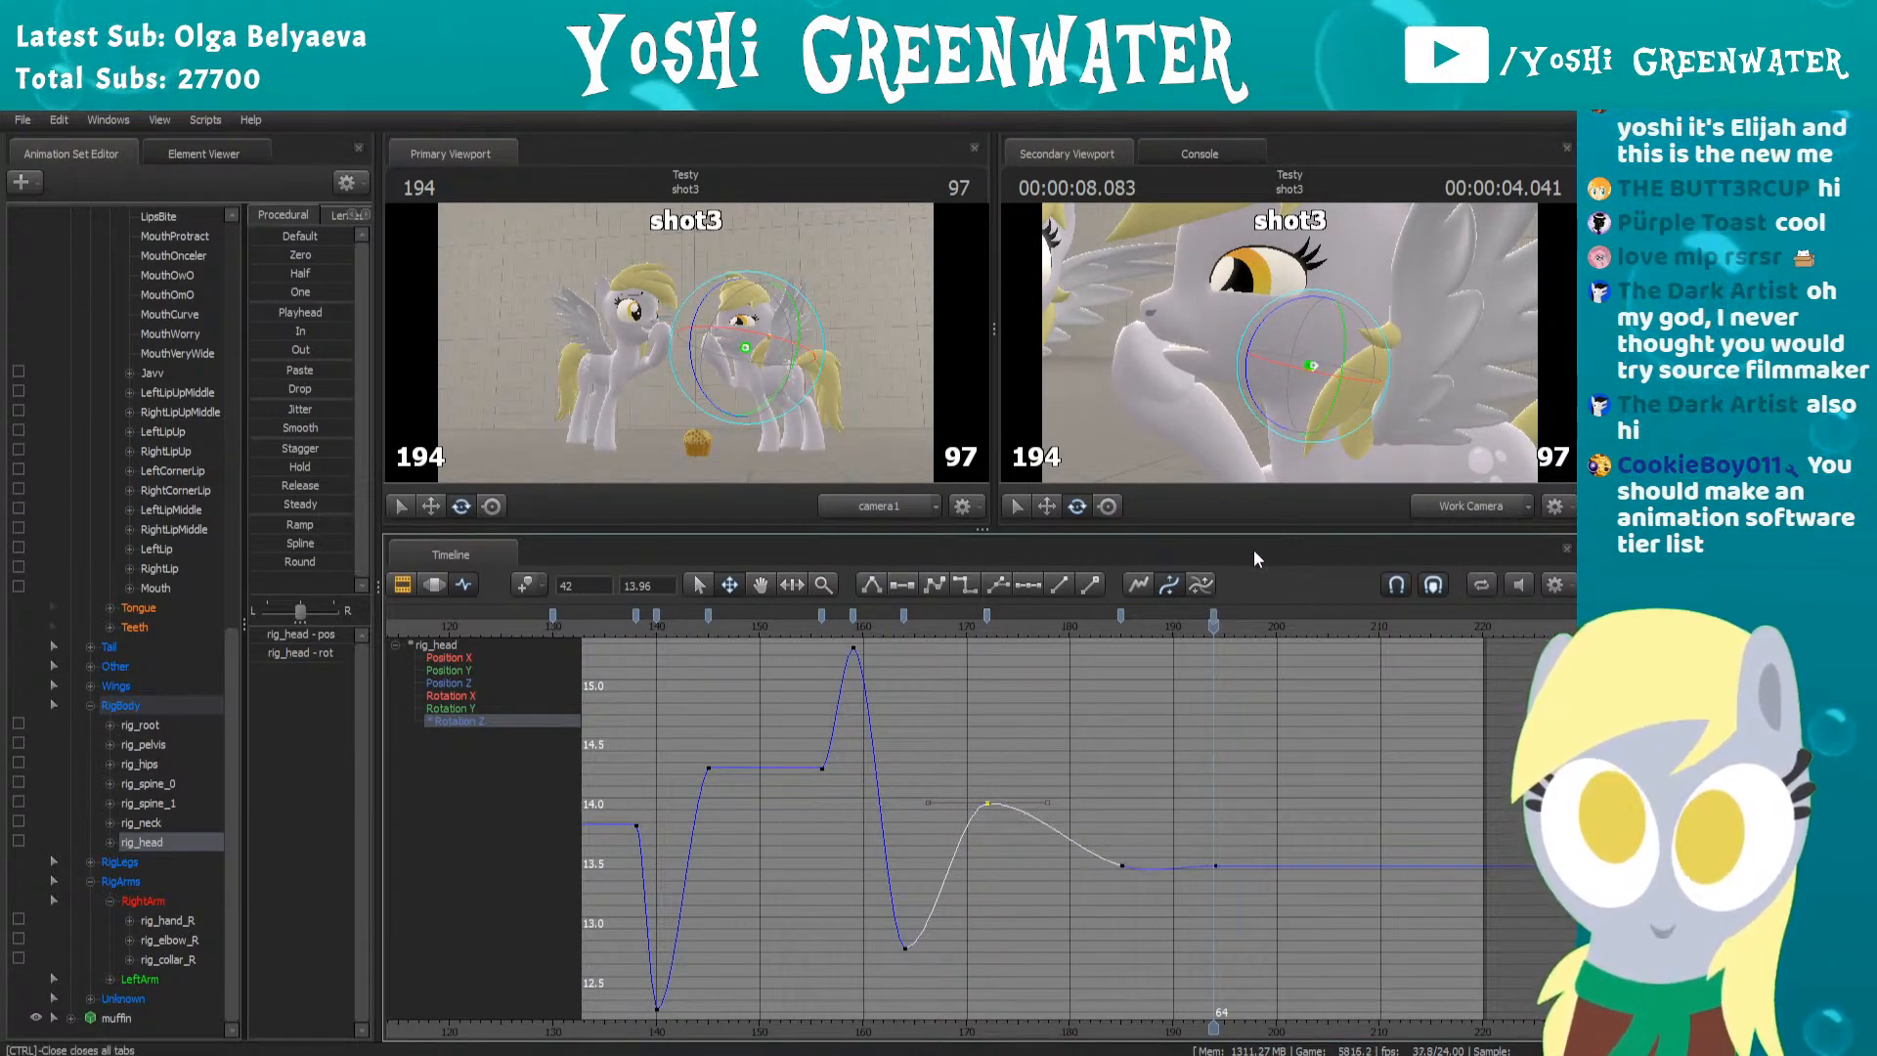
left_click(1120, 612)
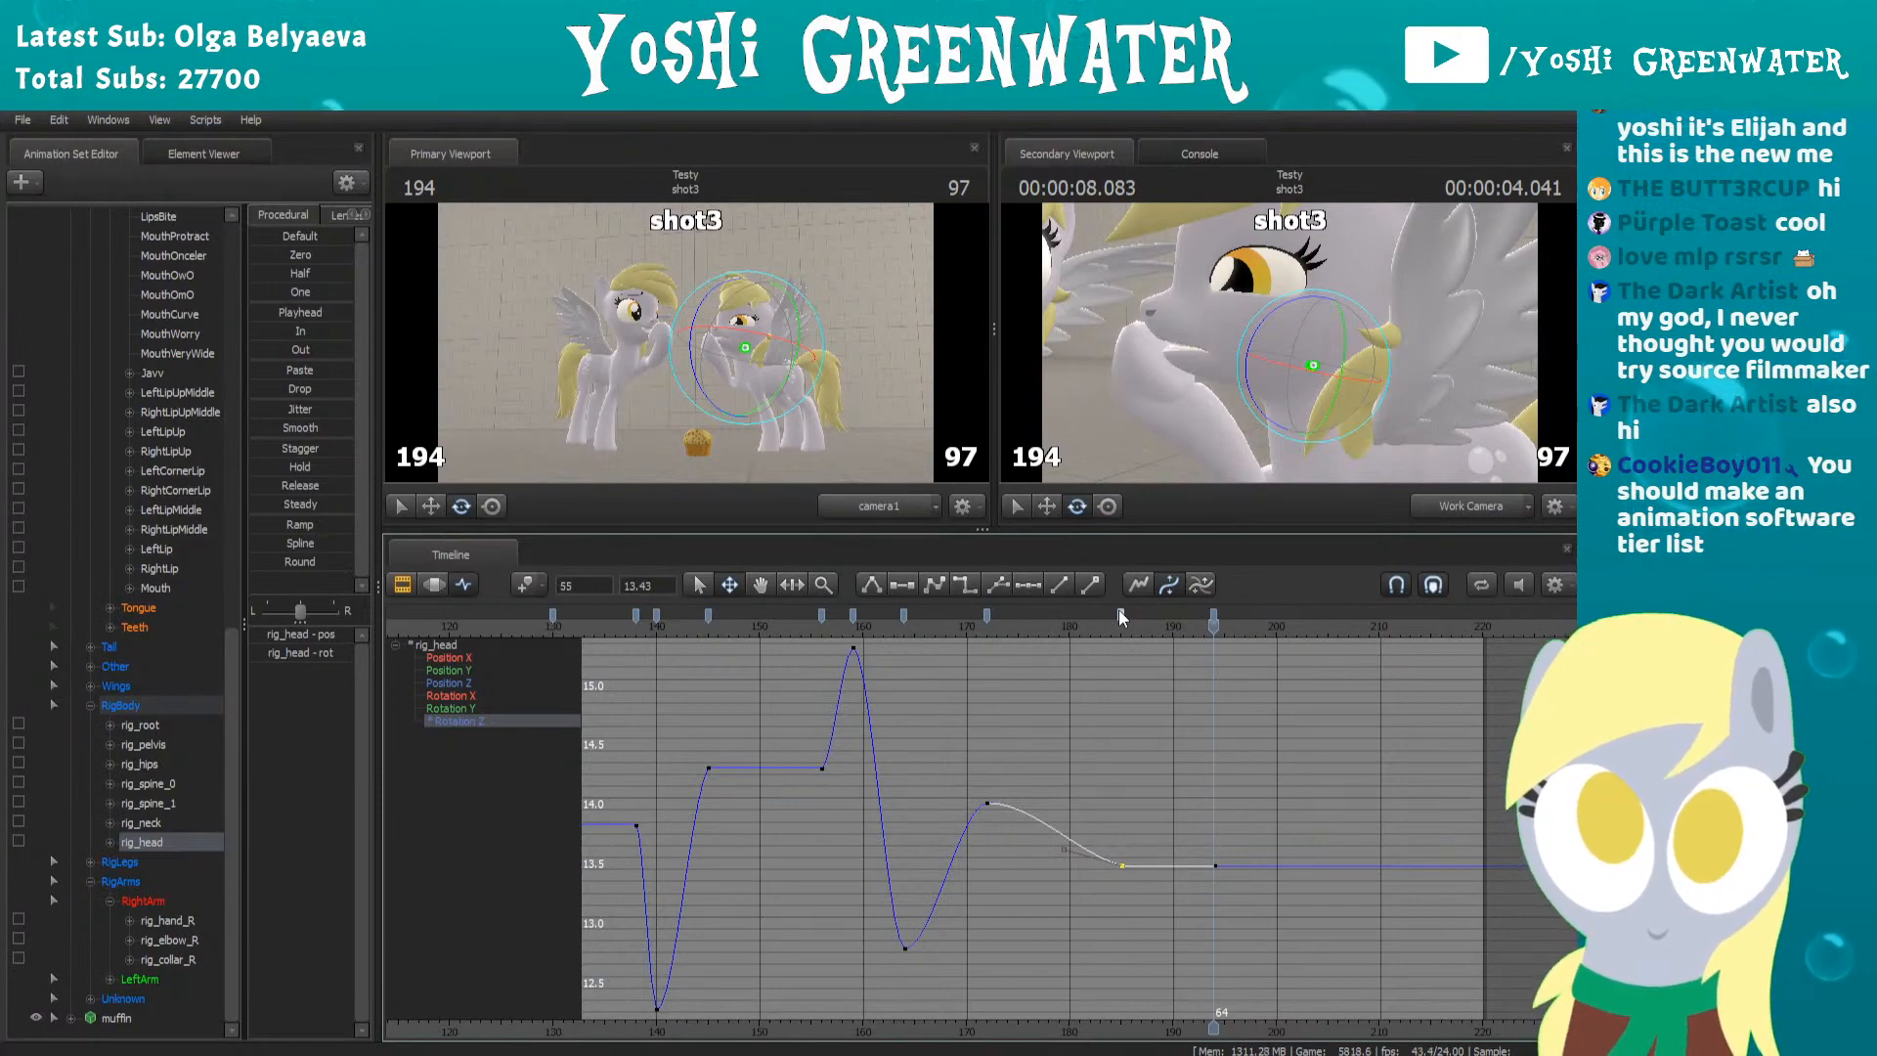
Rotate Derpy_Right's head at frame 197 to bring rig_head's Rotation Z to 11.07, and play back the motion
key("Right")
key("Right")
key("Right")
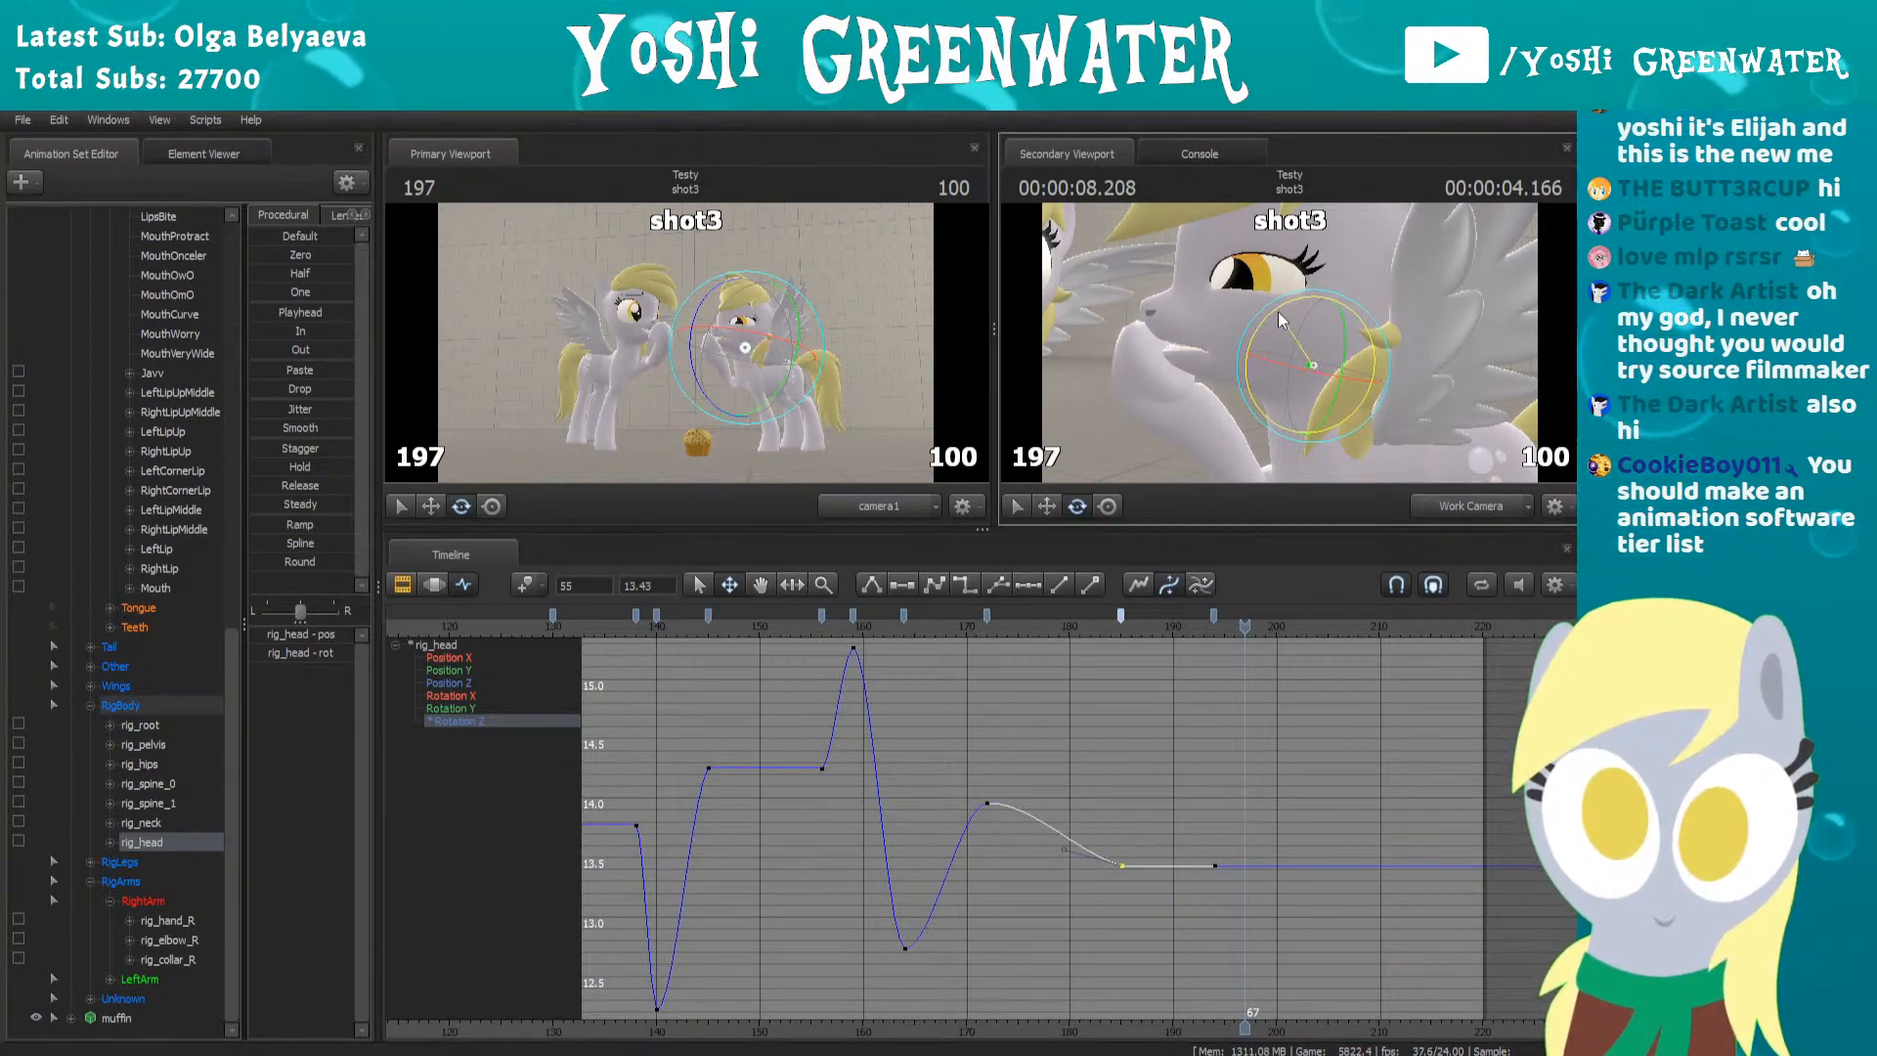
left_click_drag(1278, 313, 1276, 318)
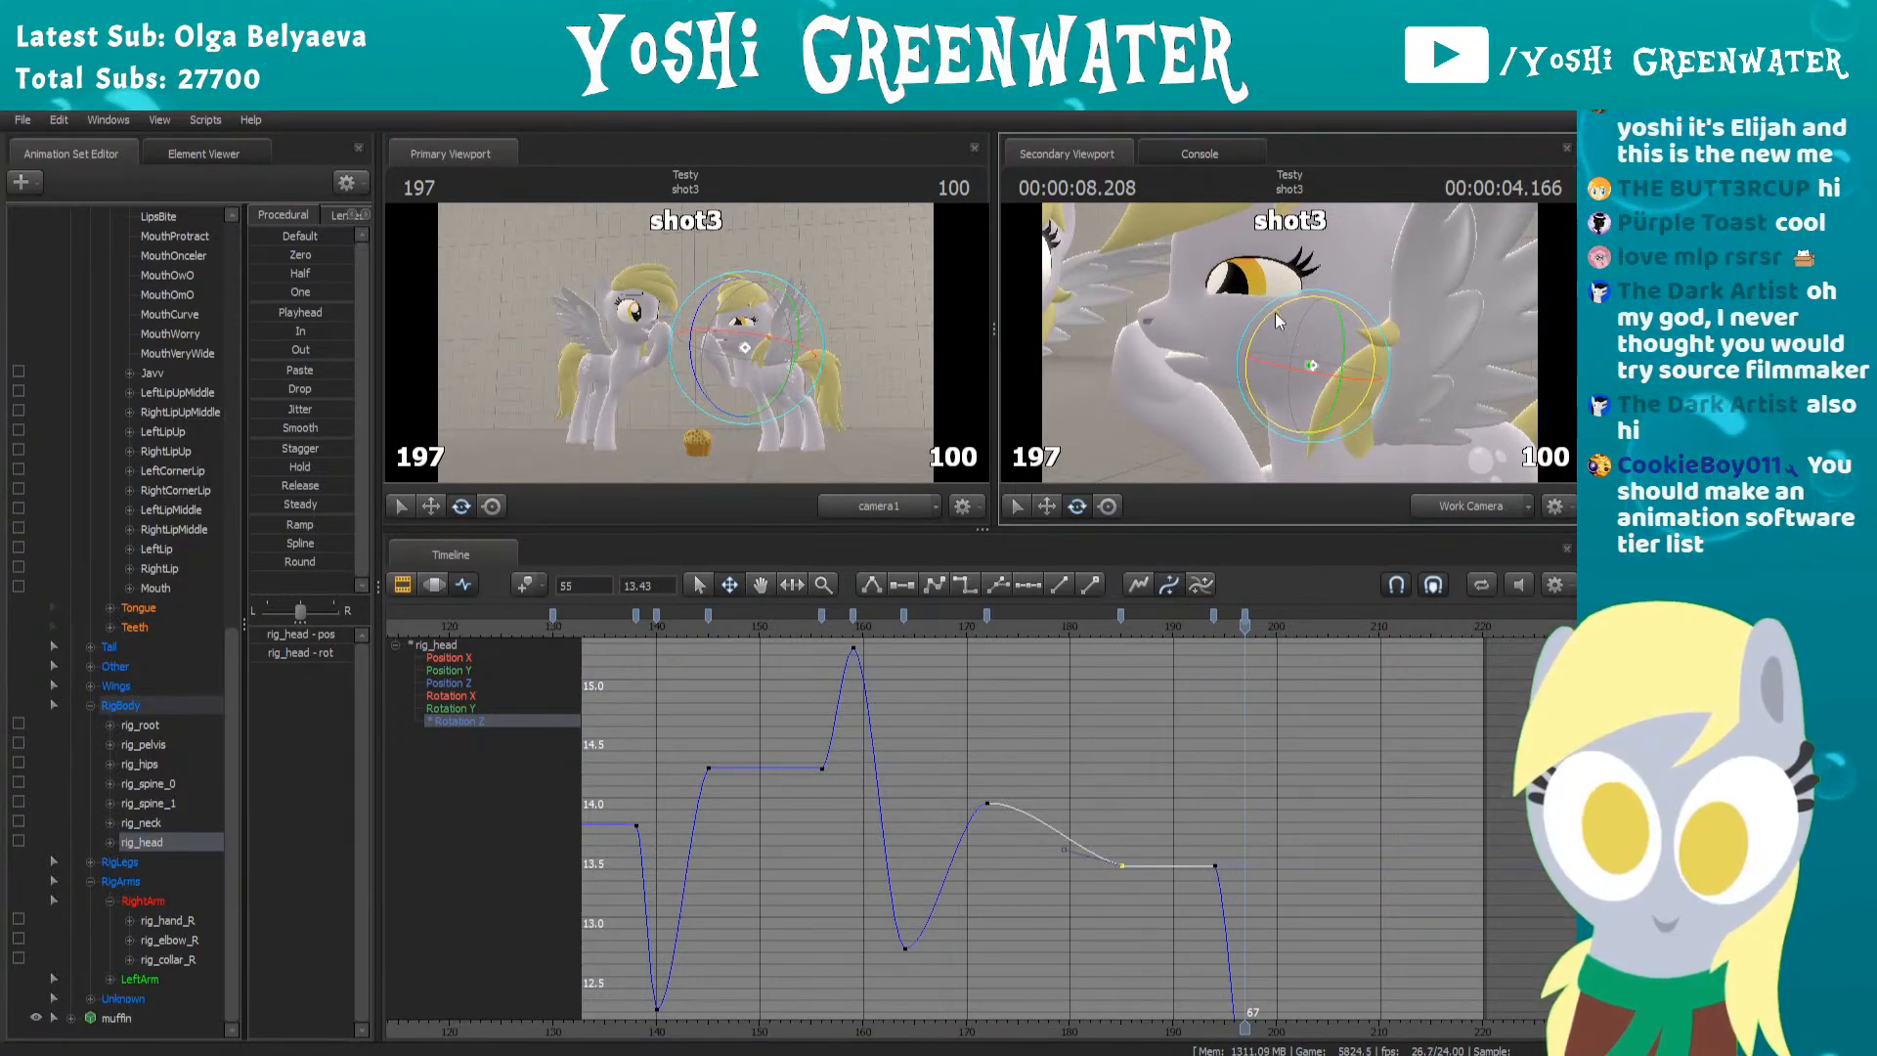
scroll(1173, 757, "down", 3)
middle_click_drag(1206, 803, 1130, 700, "shift")
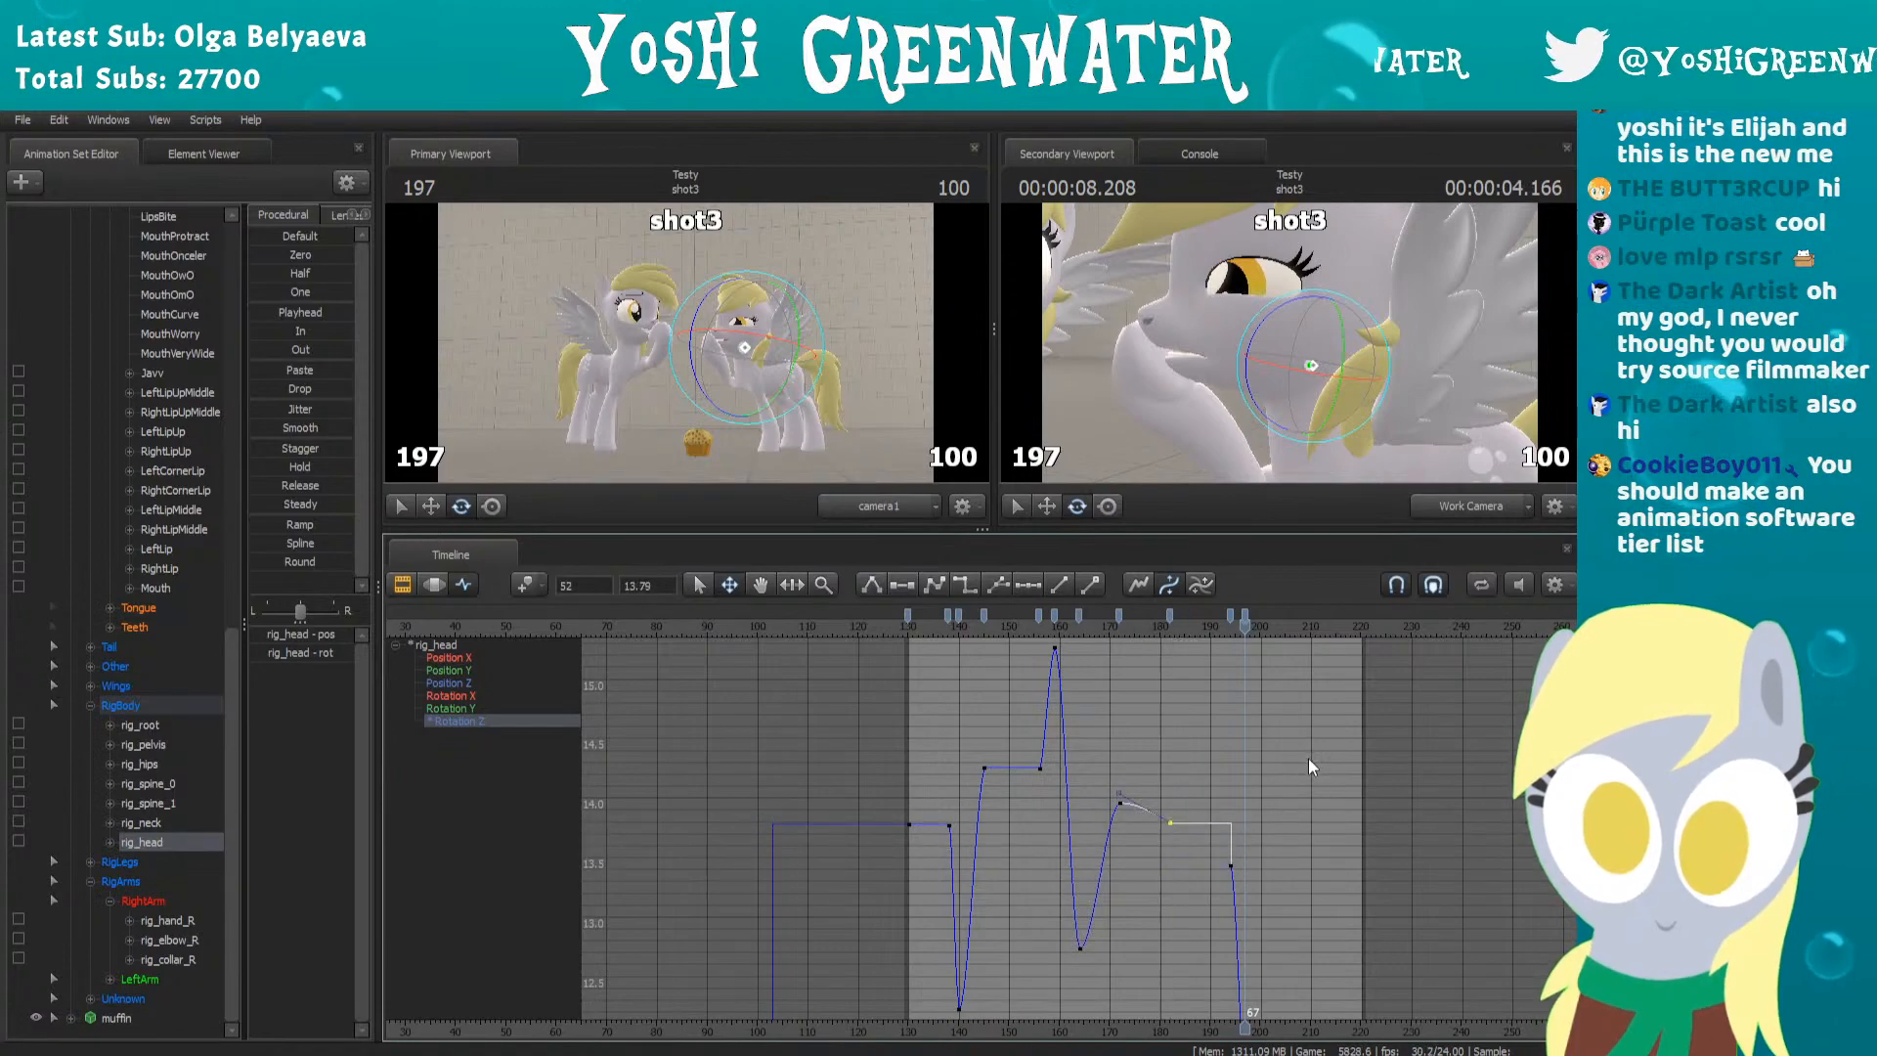
left_click_drag(1288, 529, 1288, 505)
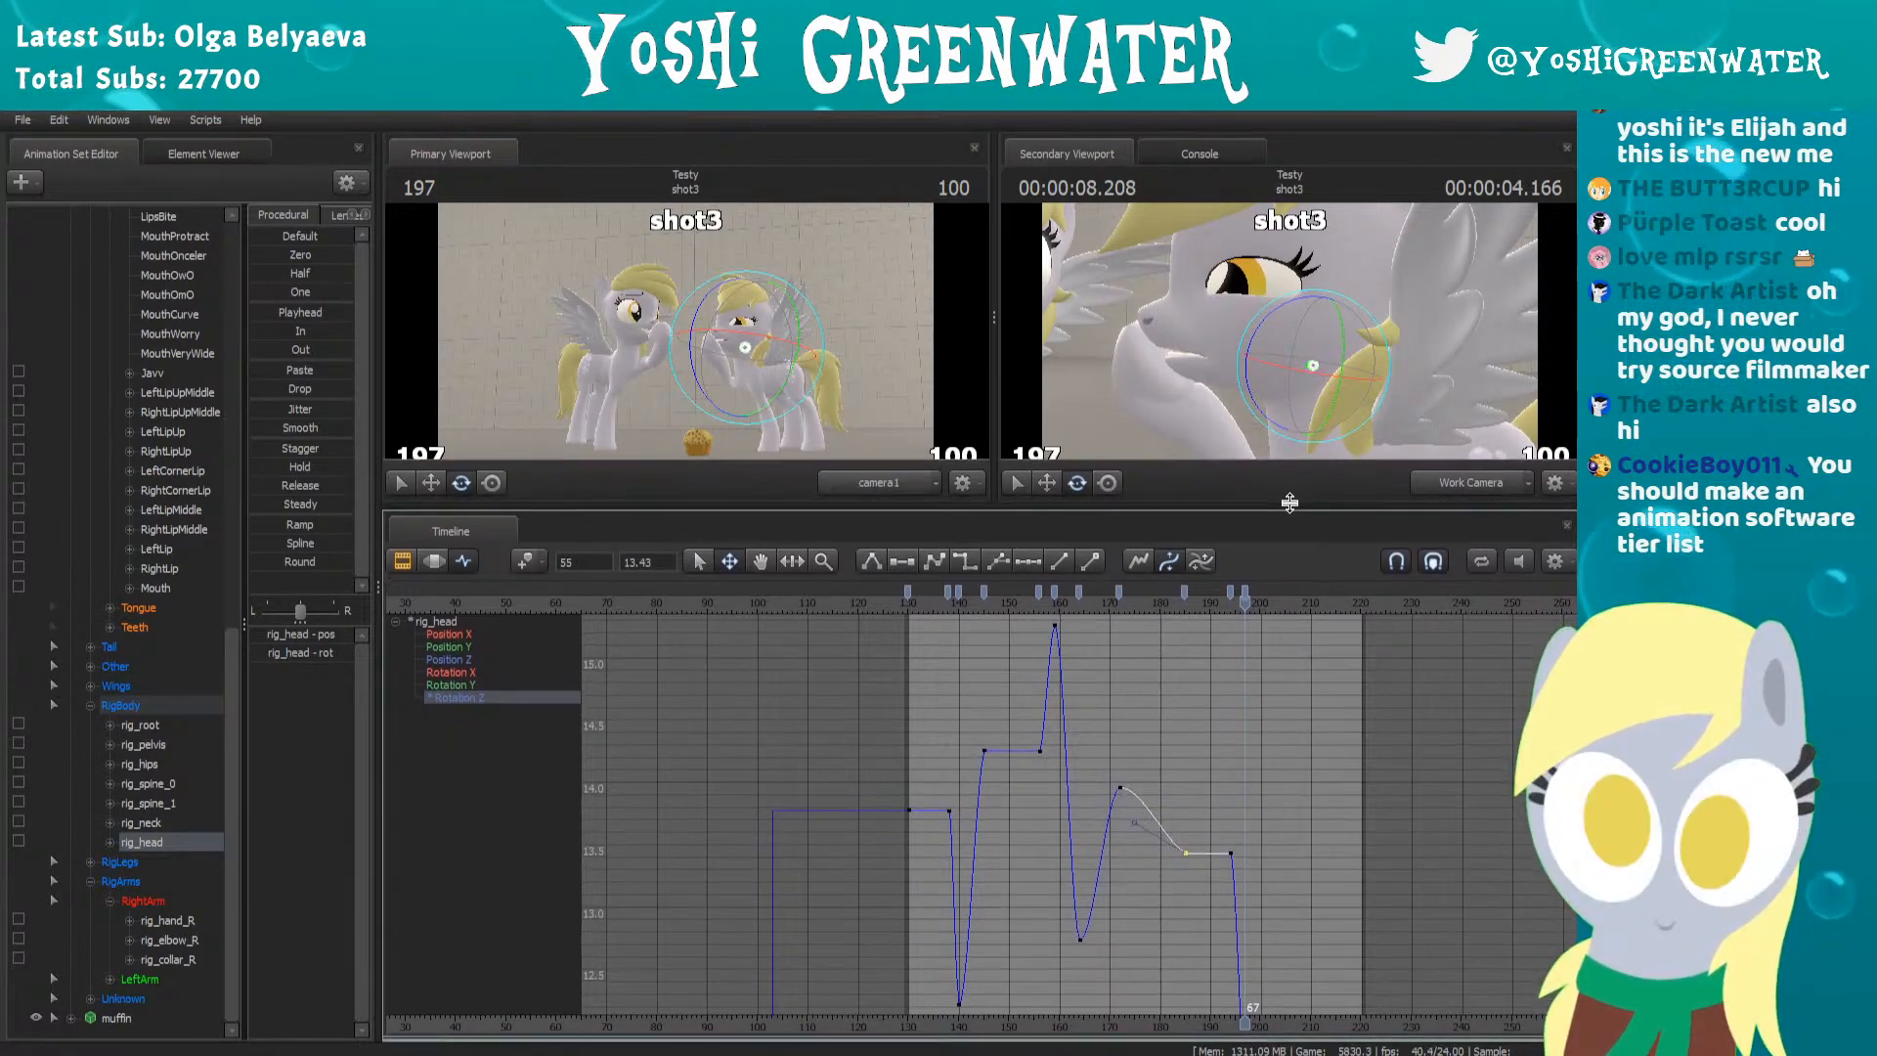
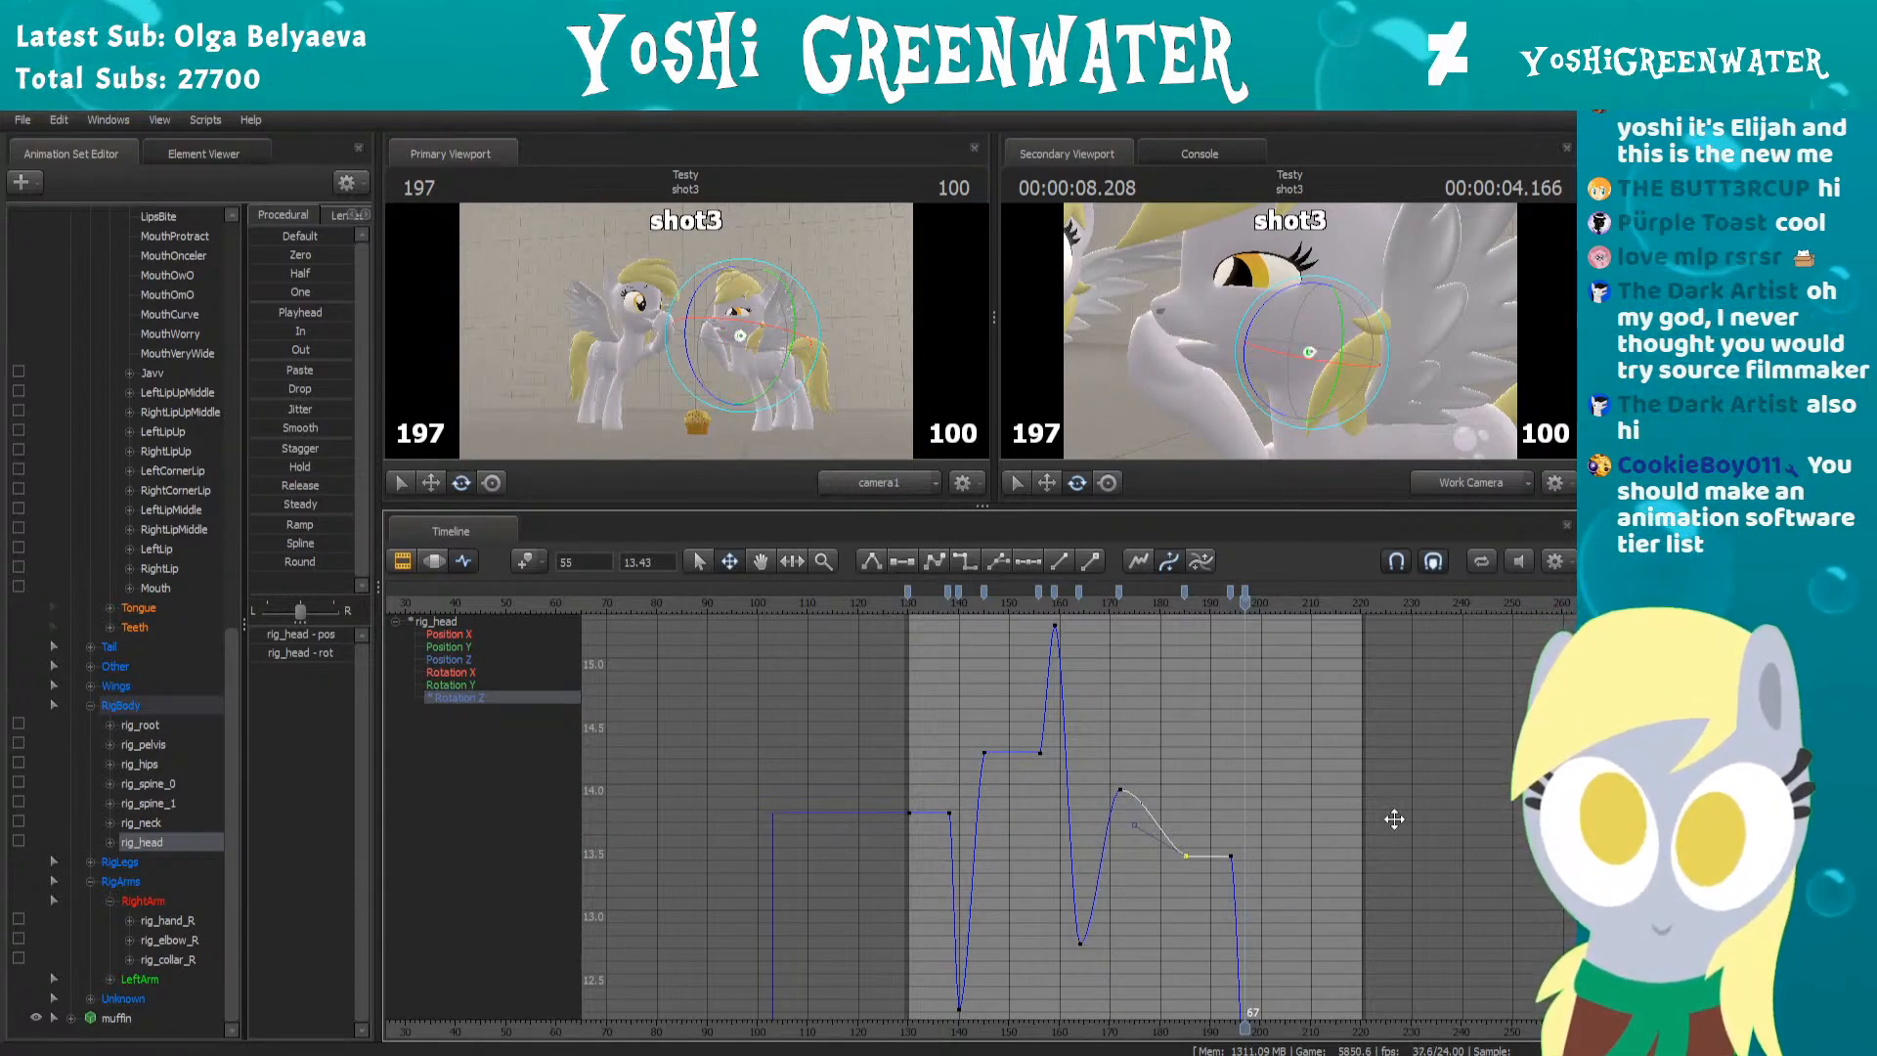
middle_click_drag(1335, 894, 1269, 687)
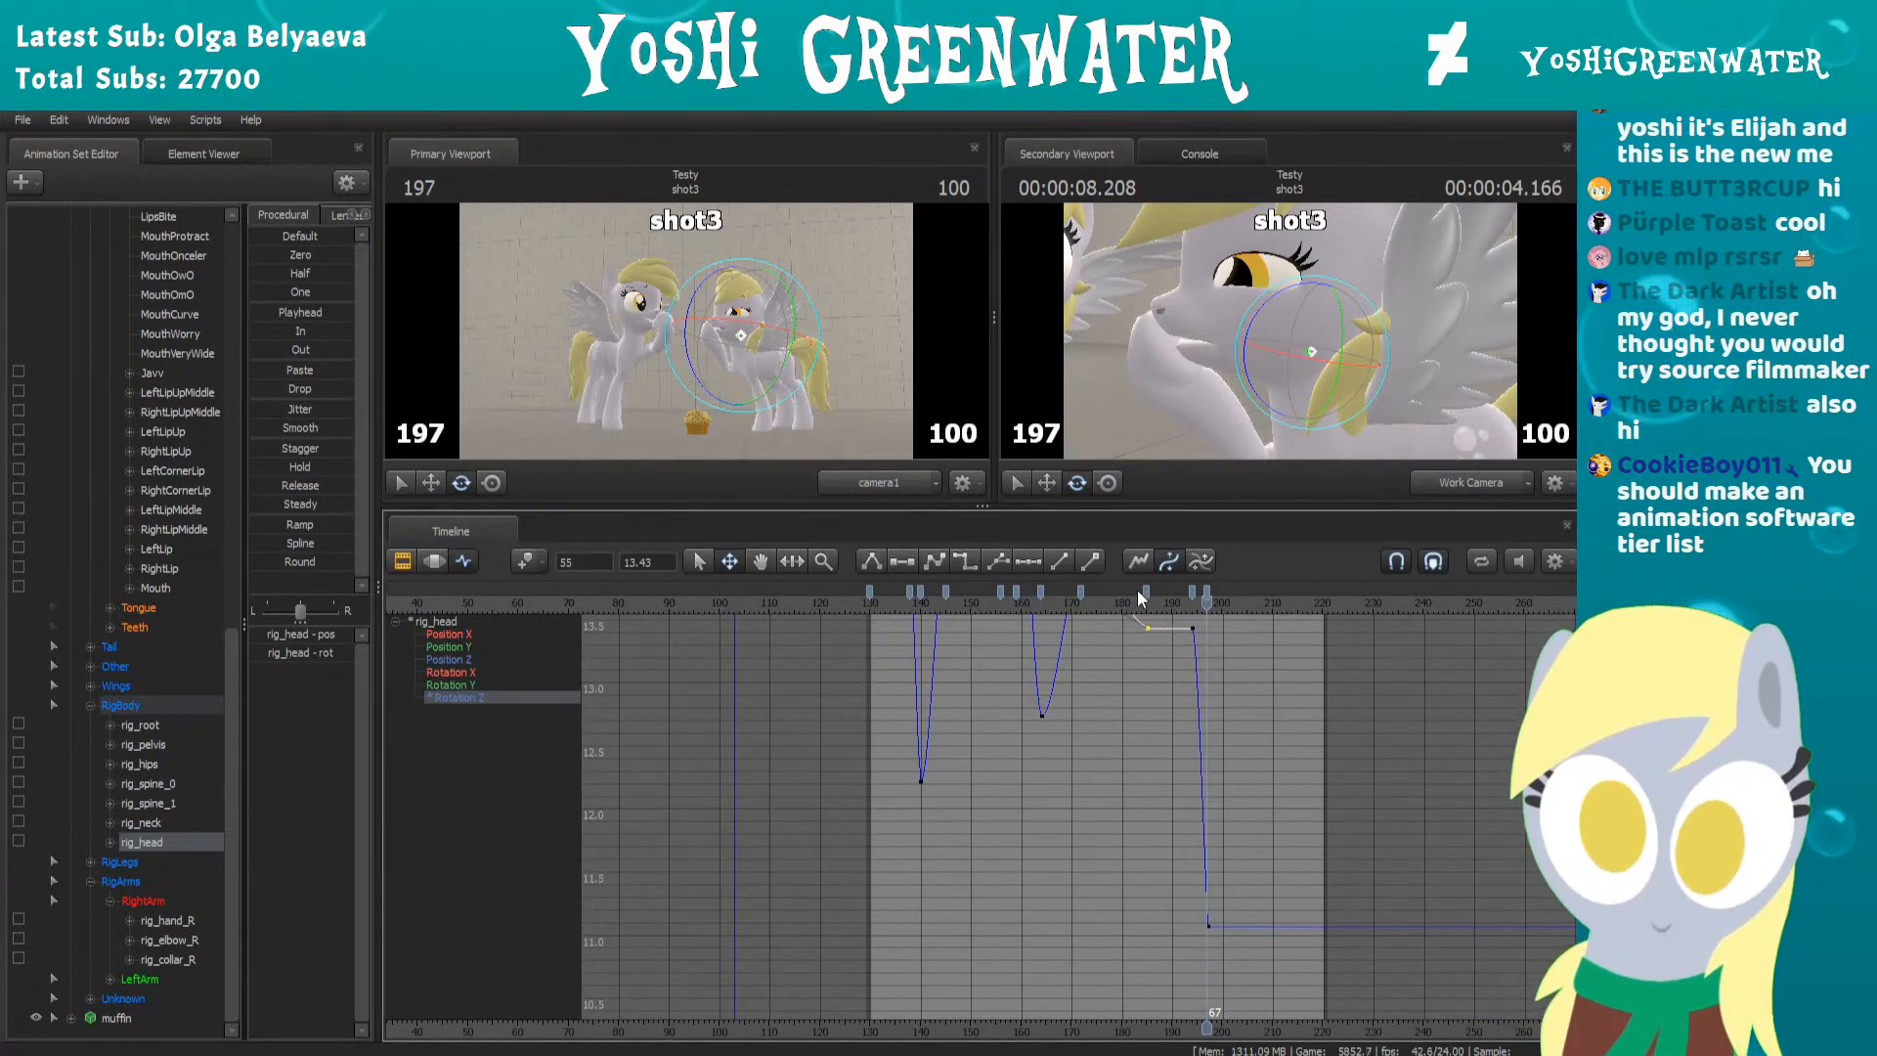
left_click(1102, 603)
key("space")
key("space")
Rotate Derpy_Right's head at frame 203 to bring rig_head's Rotation Z back to about 12.7
left_click_drag(1166, 604, 1193, 606)
scroll(1218, 772, "up", 3)
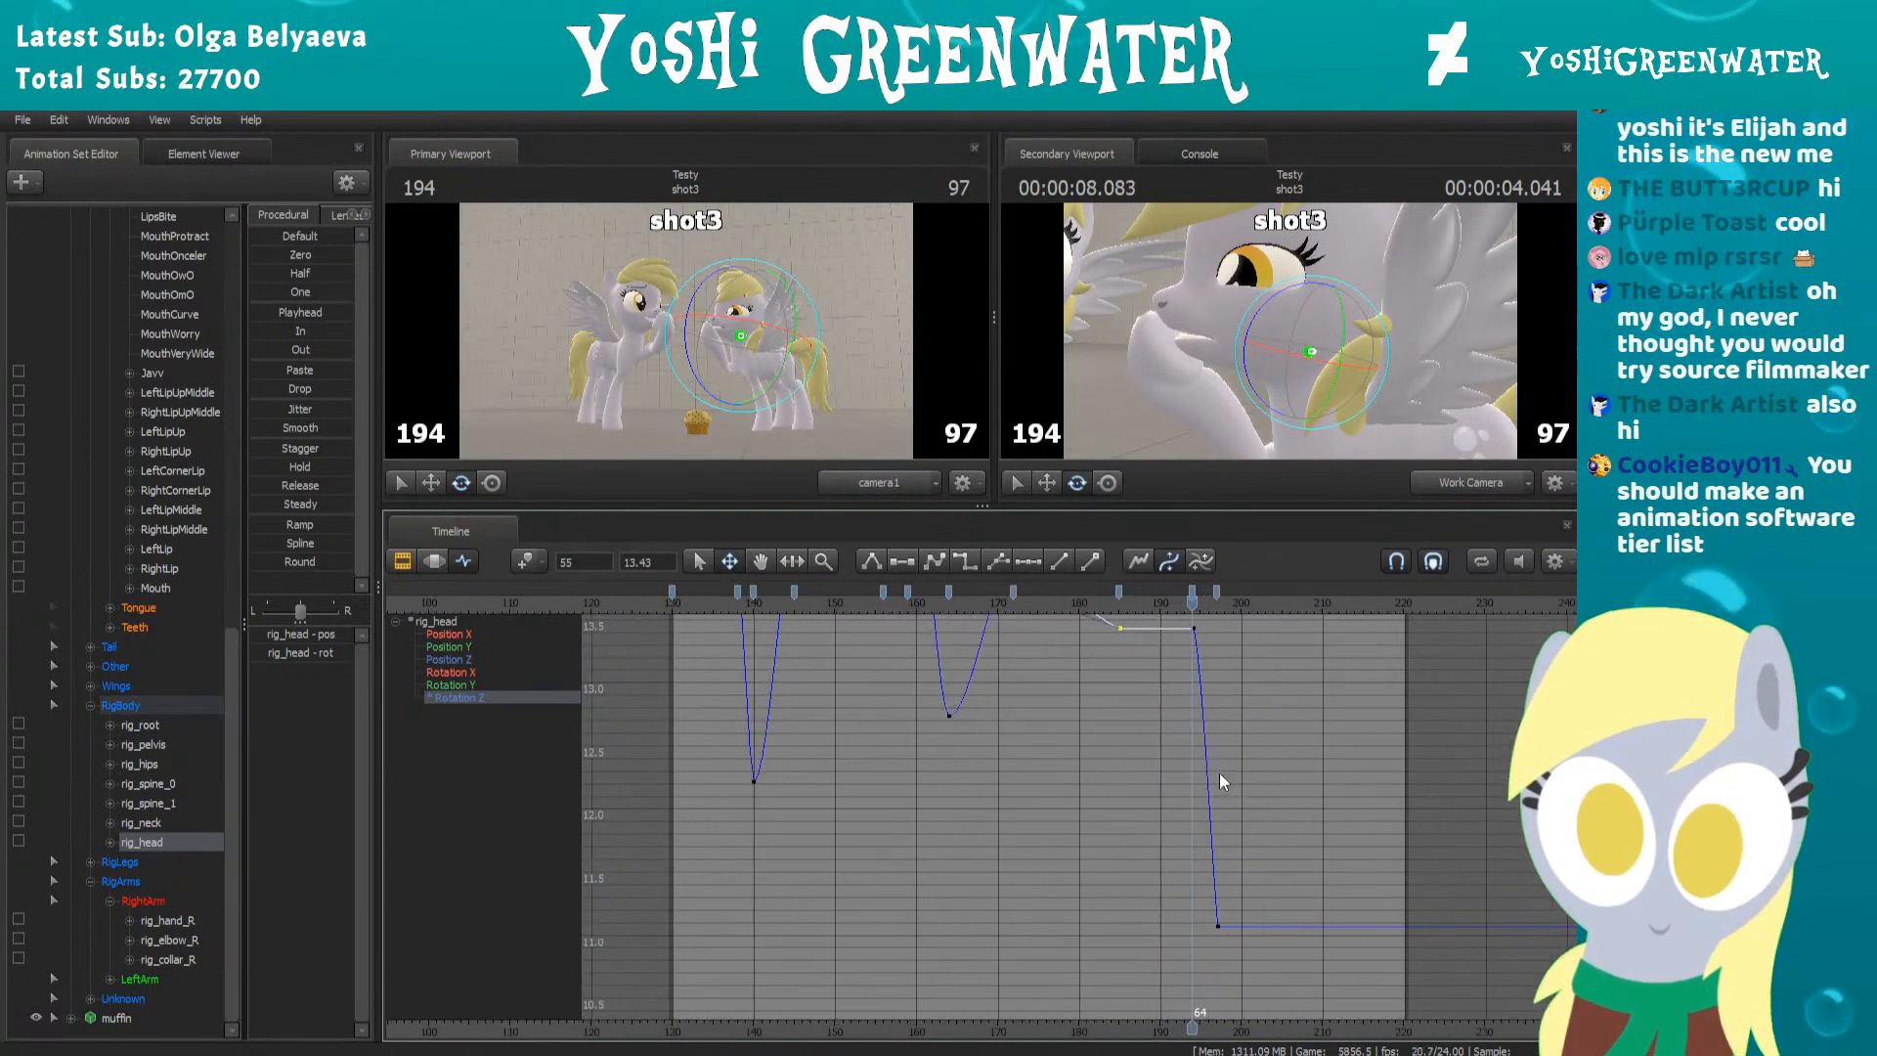
key("Right")
key("Right")
key("Right")
key("Right")
key("Right")
key("Right")
key("Right")
key("Right")
key("Right")
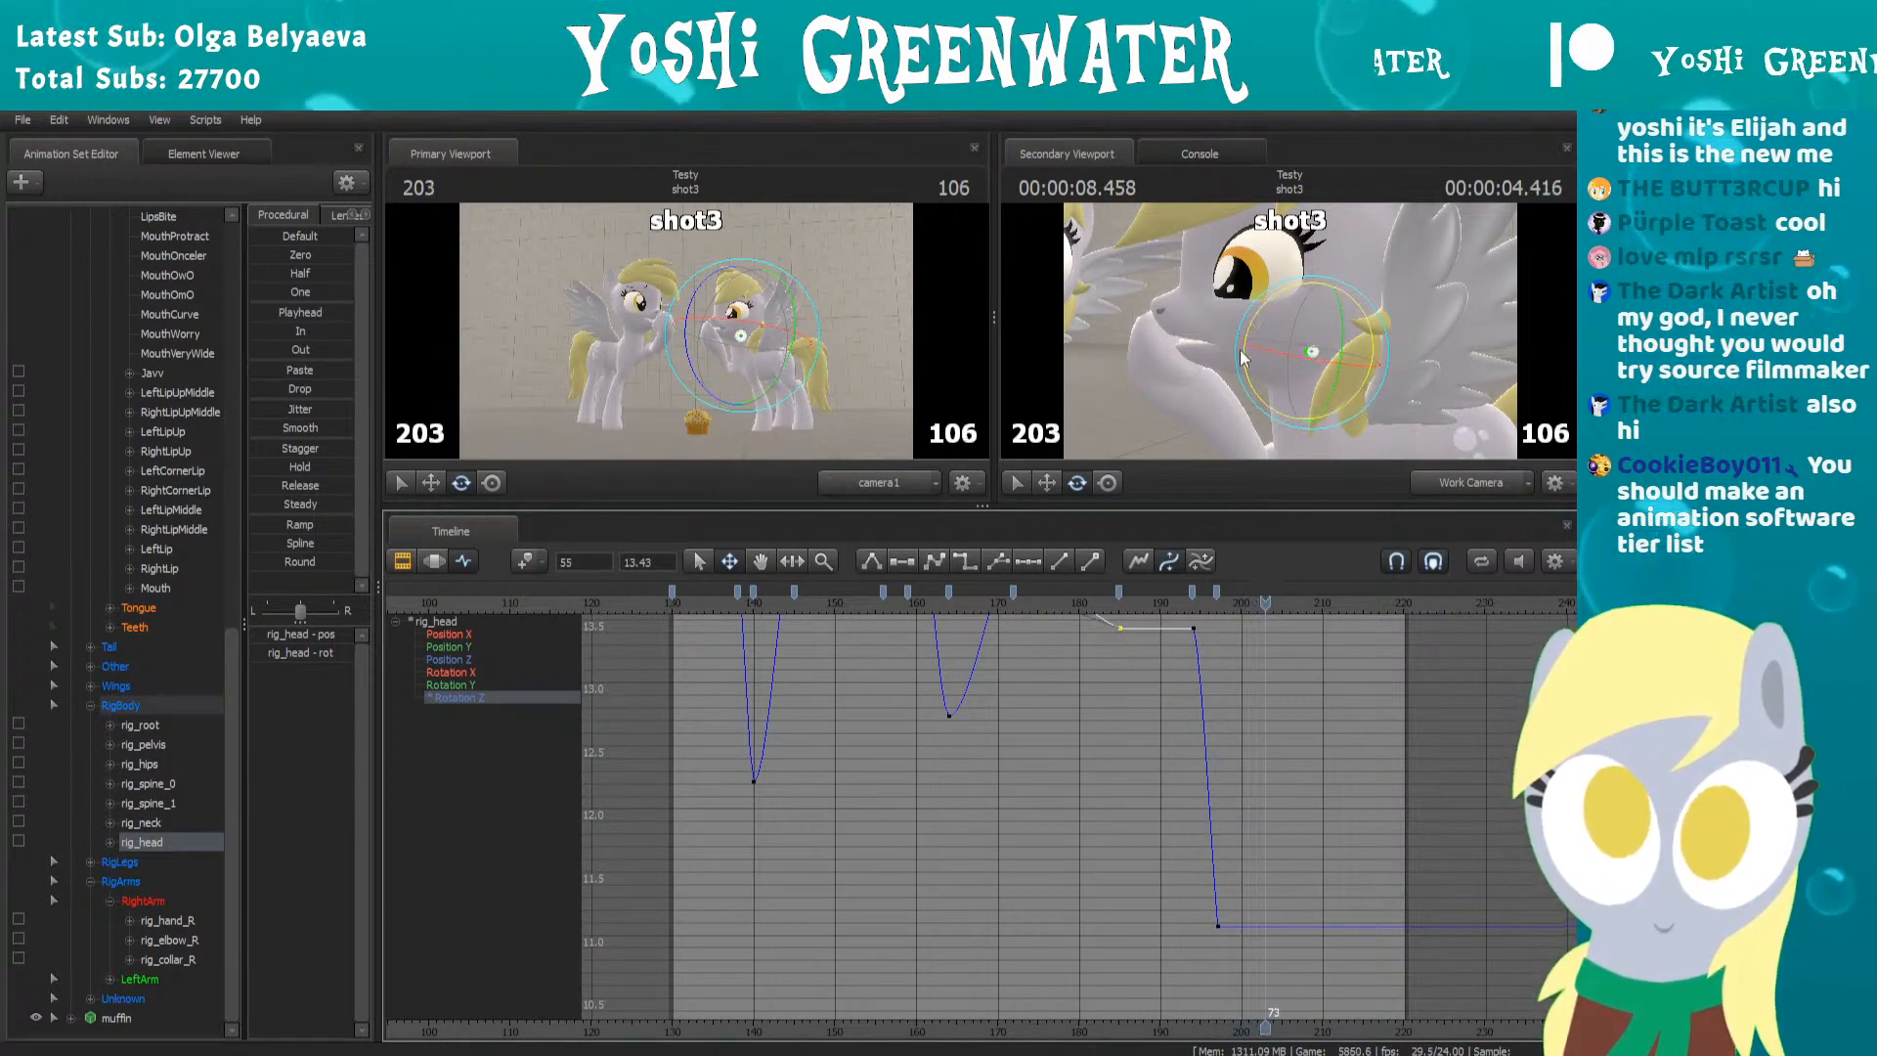
left_click_drag(1258, 313, 1261, 318)
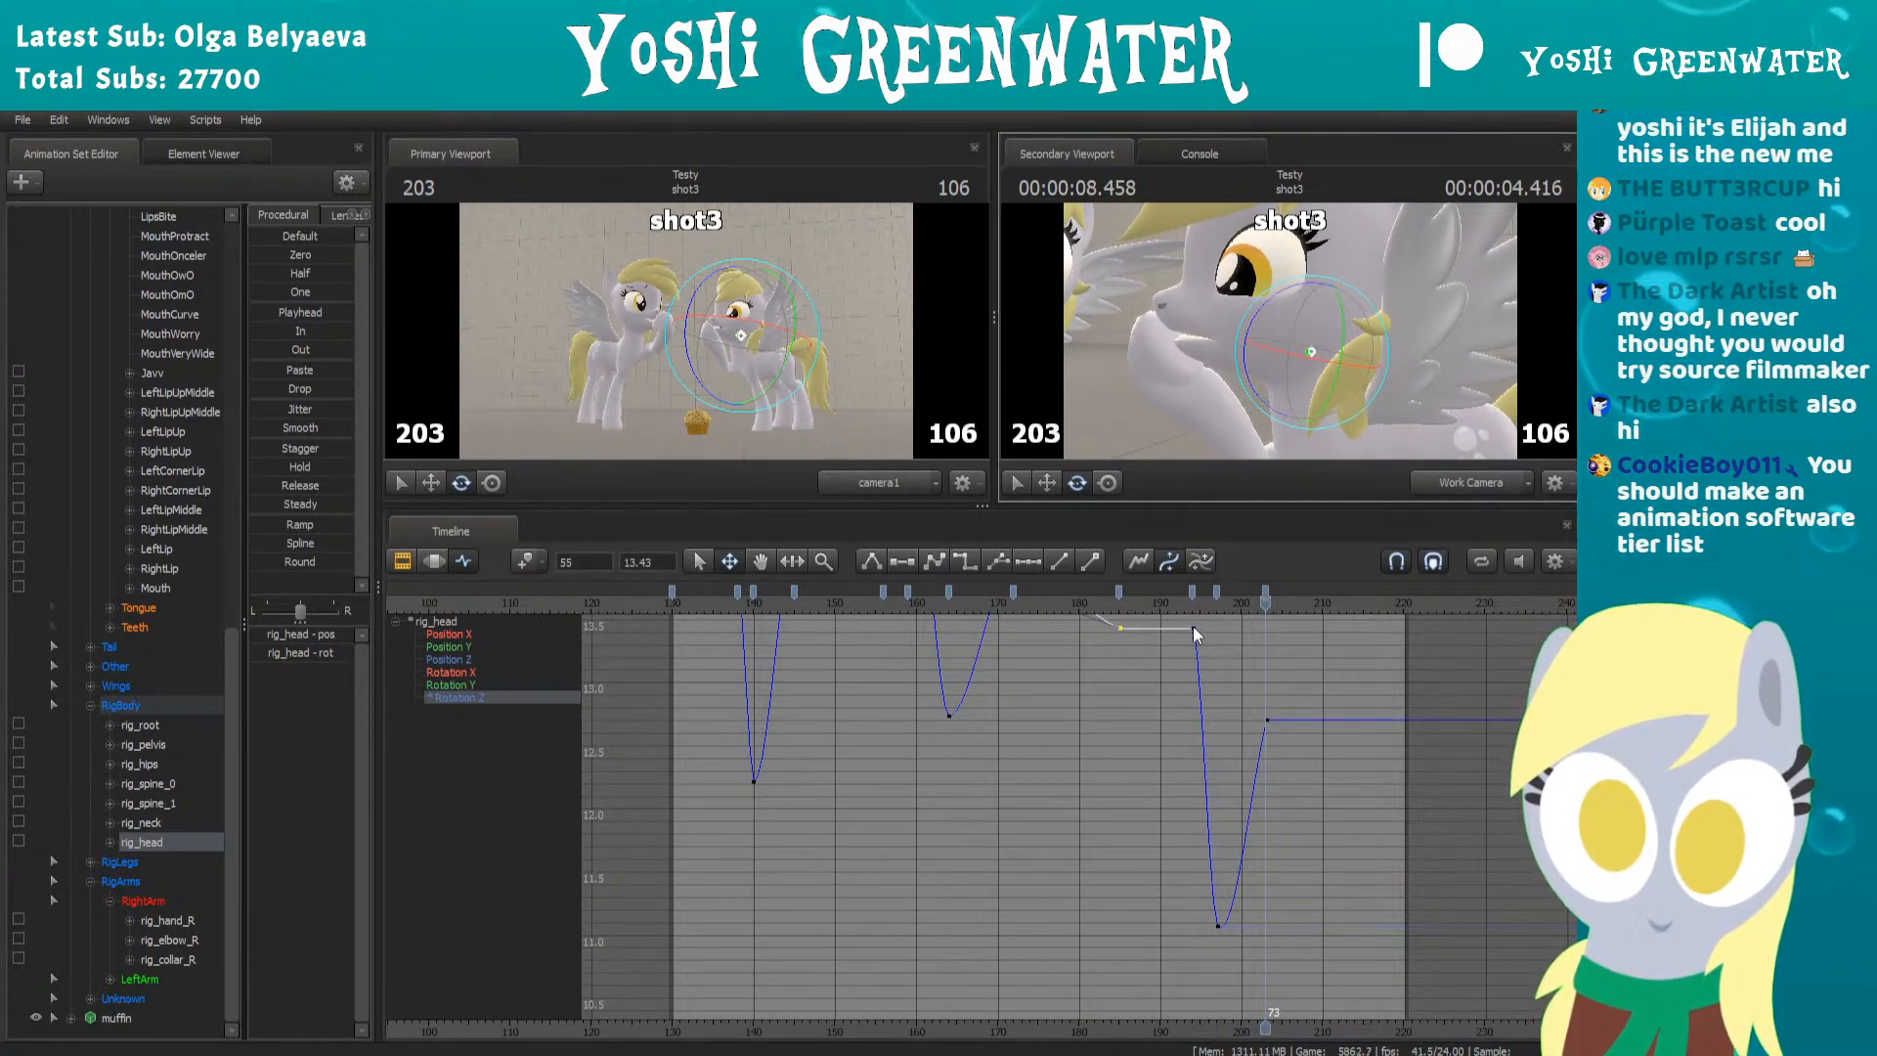
Move rig_head's frame 194 Rotation Z key to frame 193 and review the head dip in playback
left_click(1167, 600)
left_click(1216, 593)
left_click(1216, 591)
key("space")
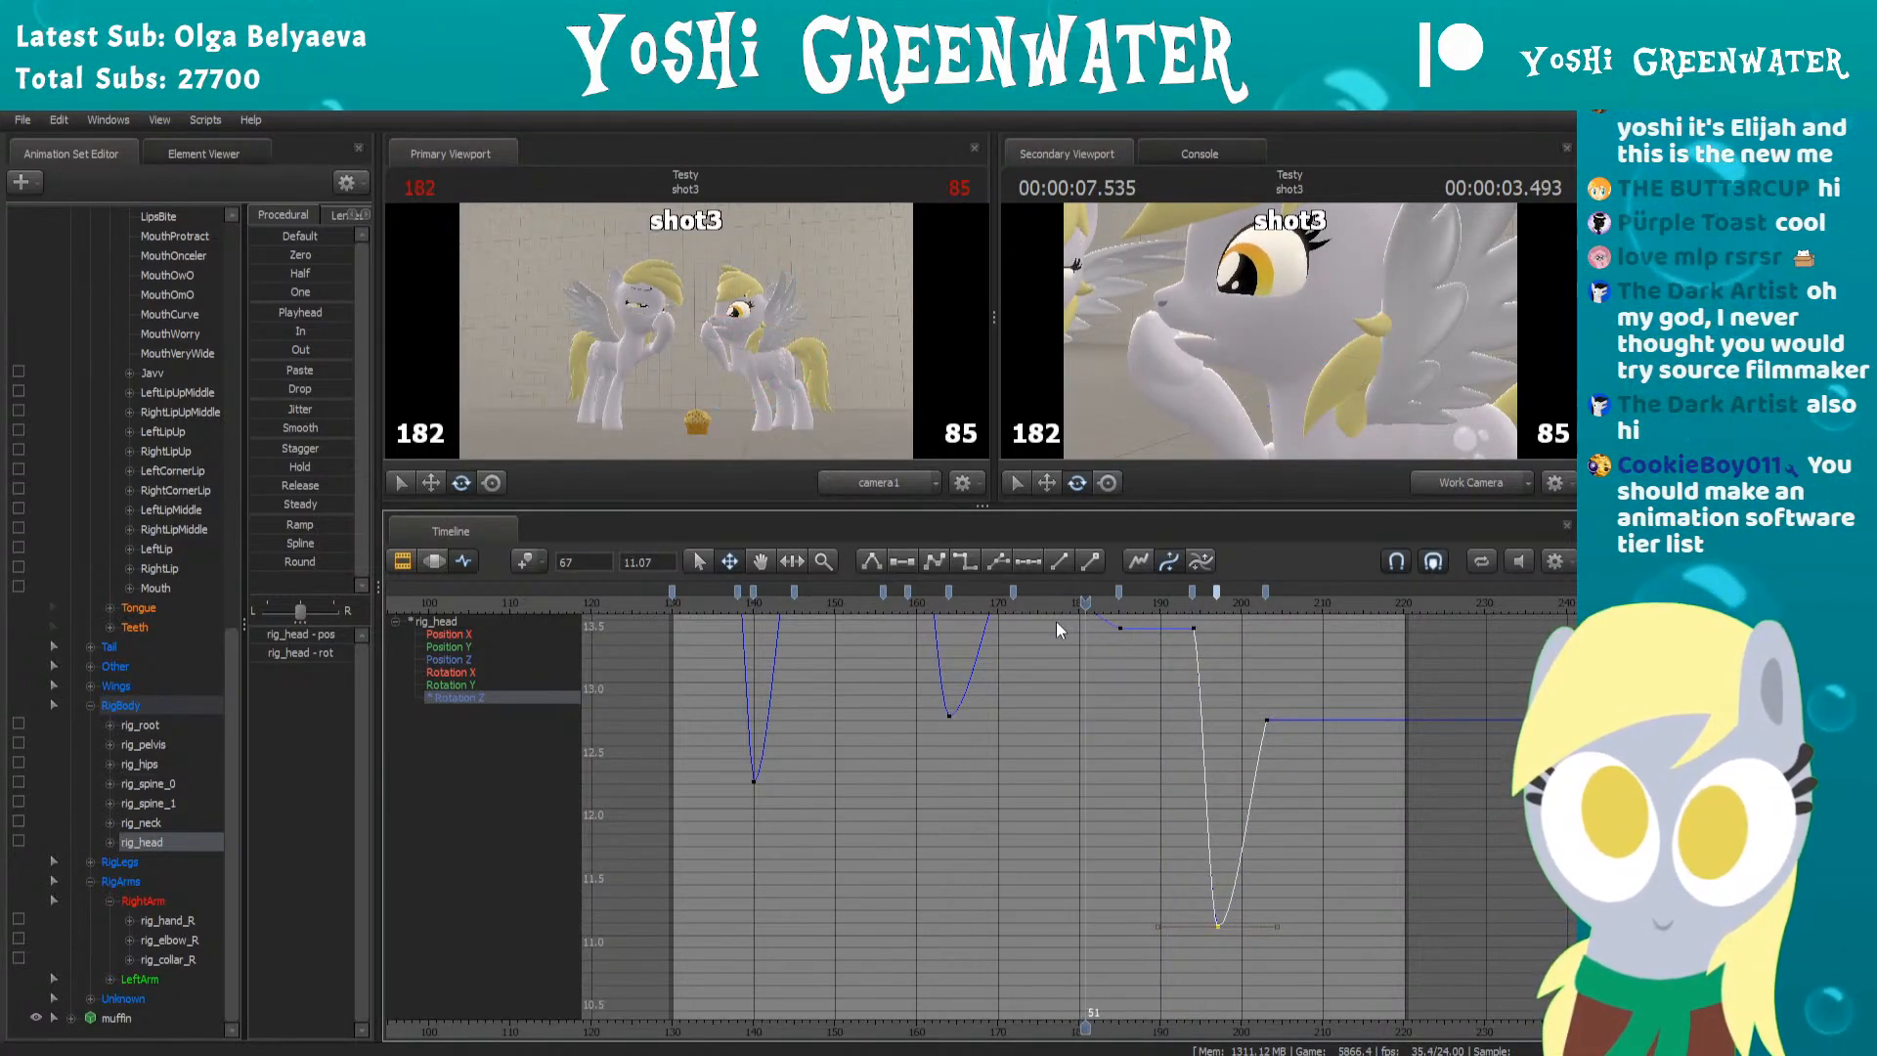
mouse_move(1169, 601)
left_mouse_down()
mouse_move(1199, 601)
mouse_move(1182, 592)
left_mouse_up()
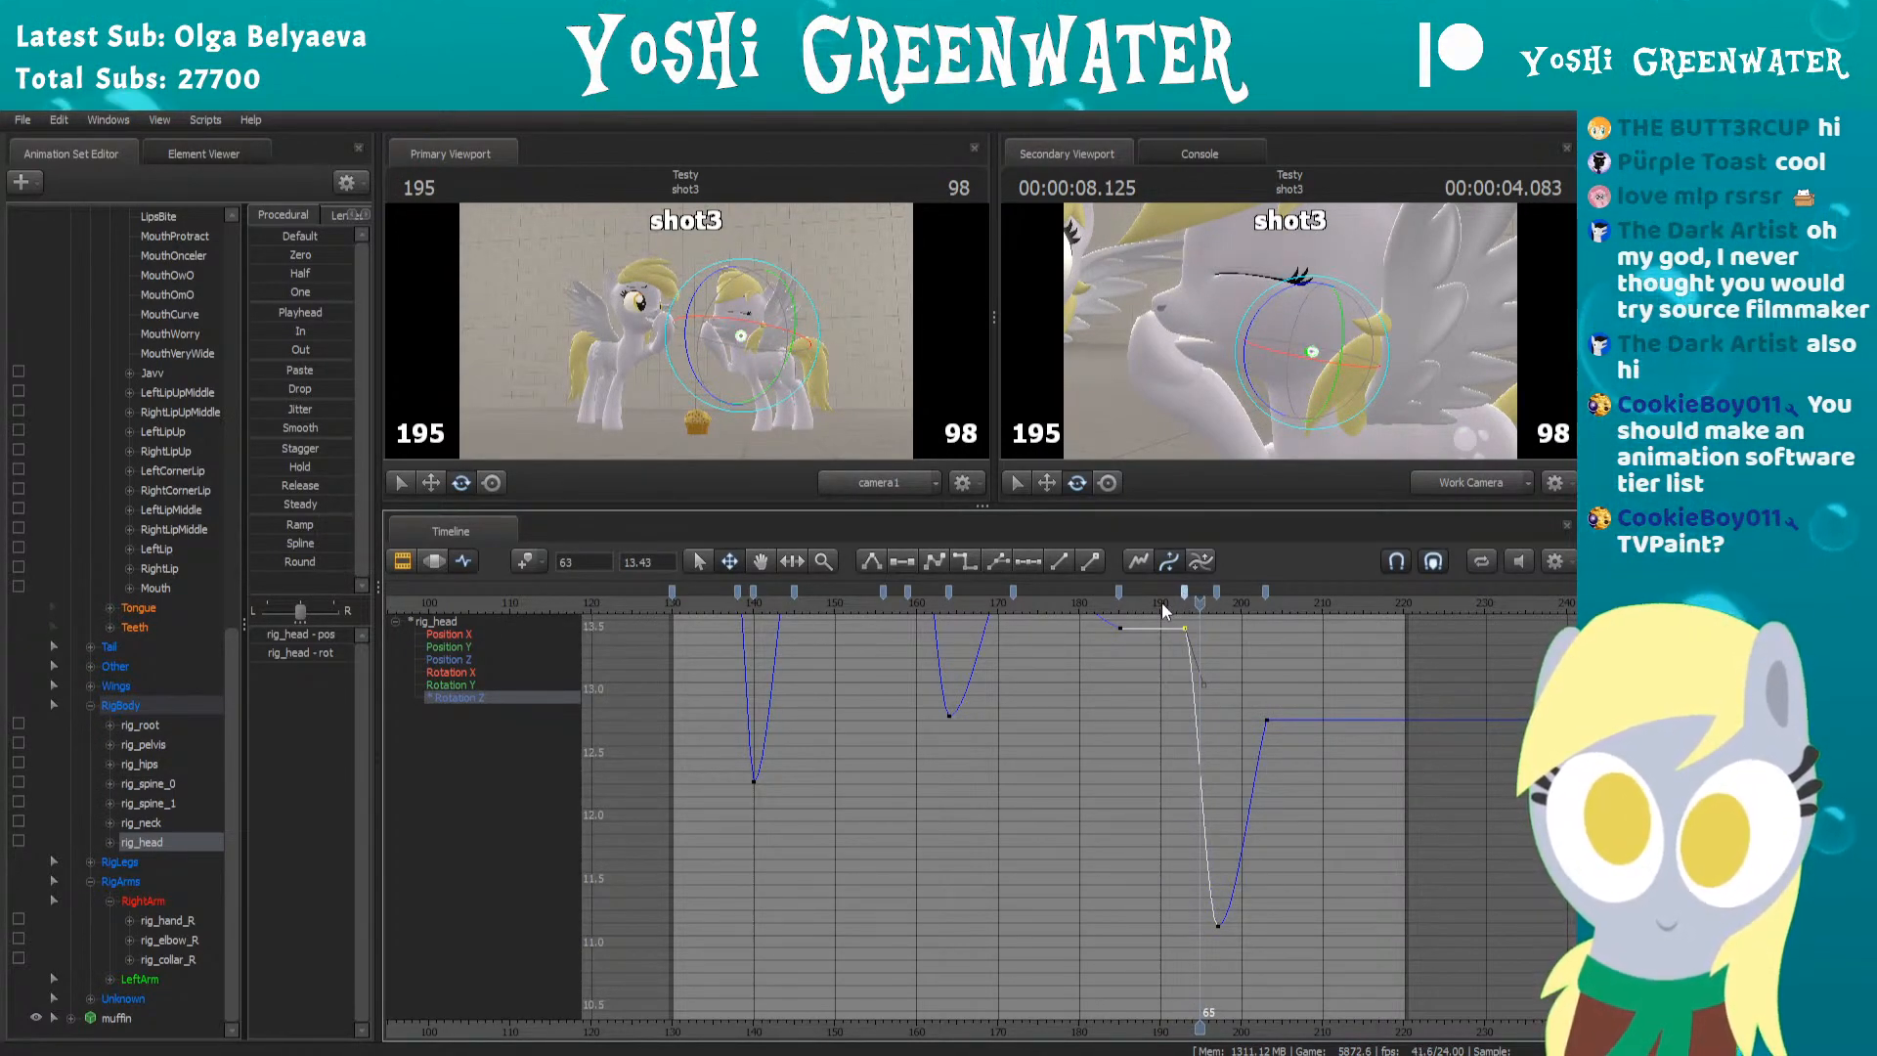
left_click(1161, 602)
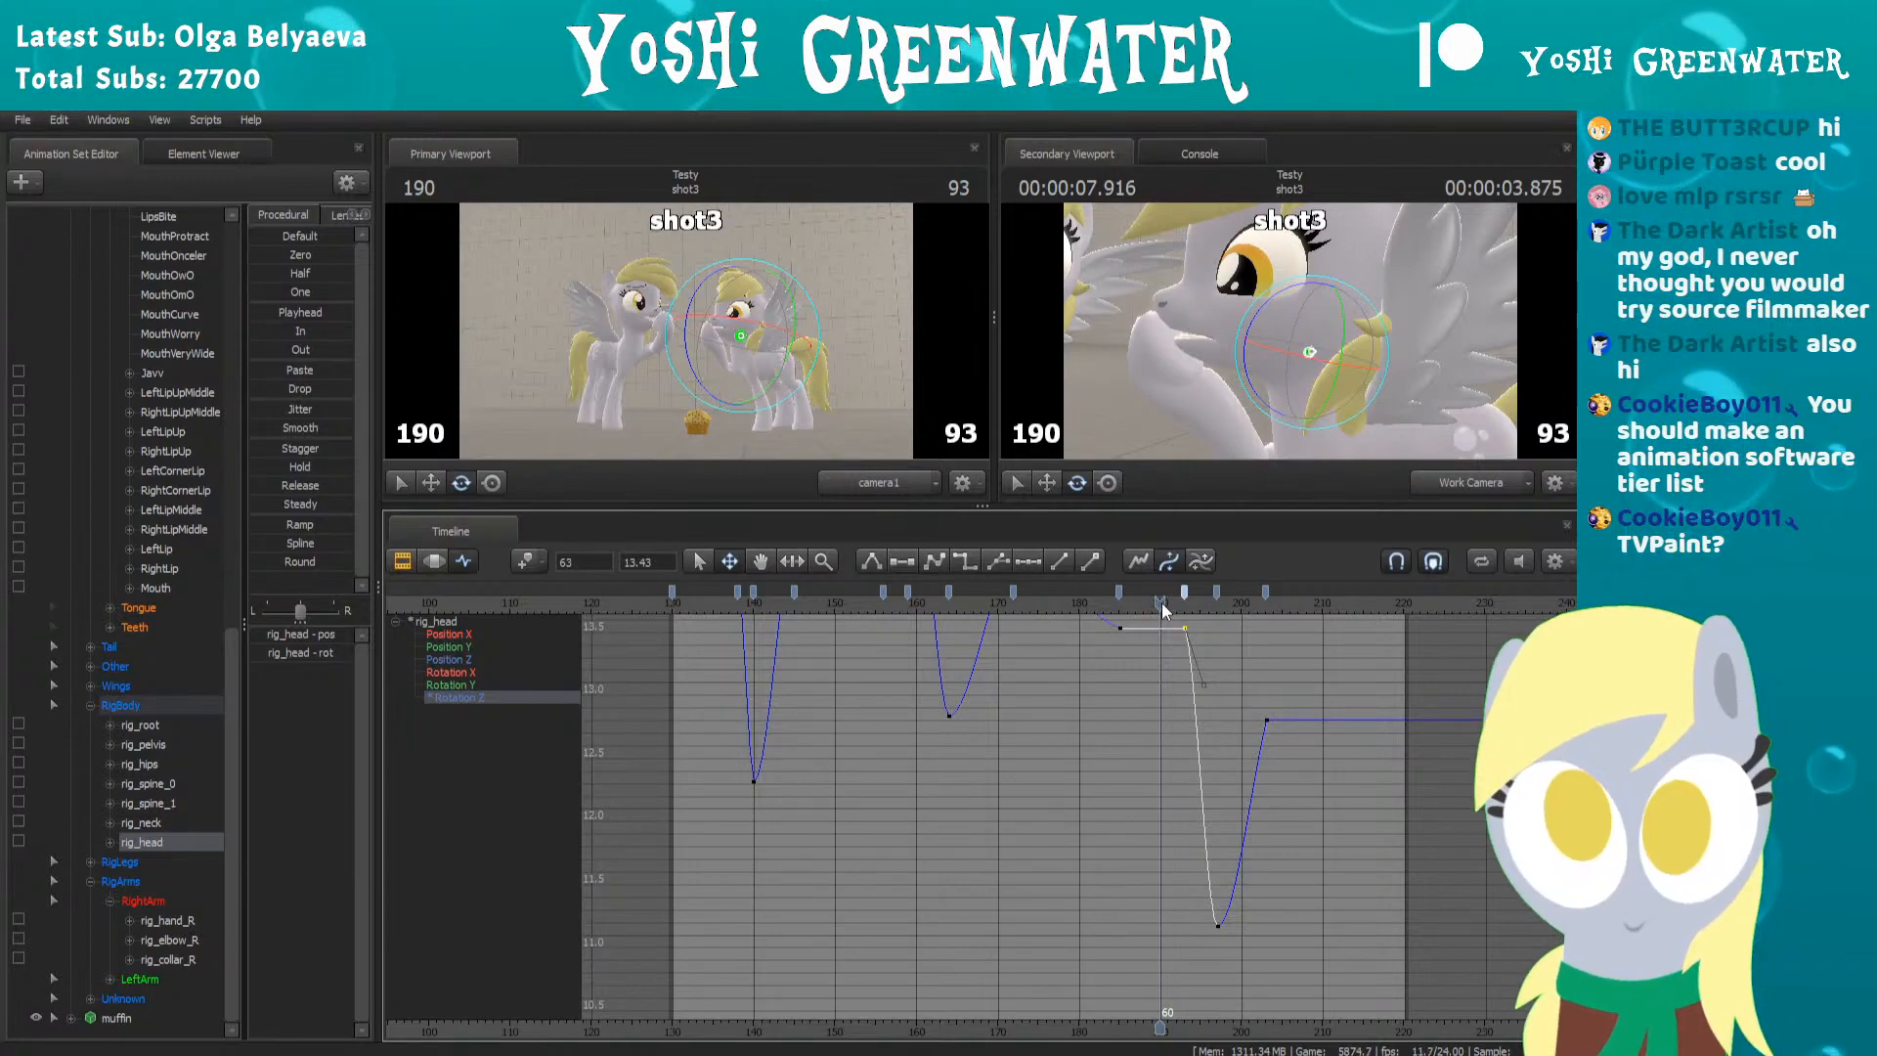
left_click_drag(1153, 600, 1091, 602)
key("space")
key("space")
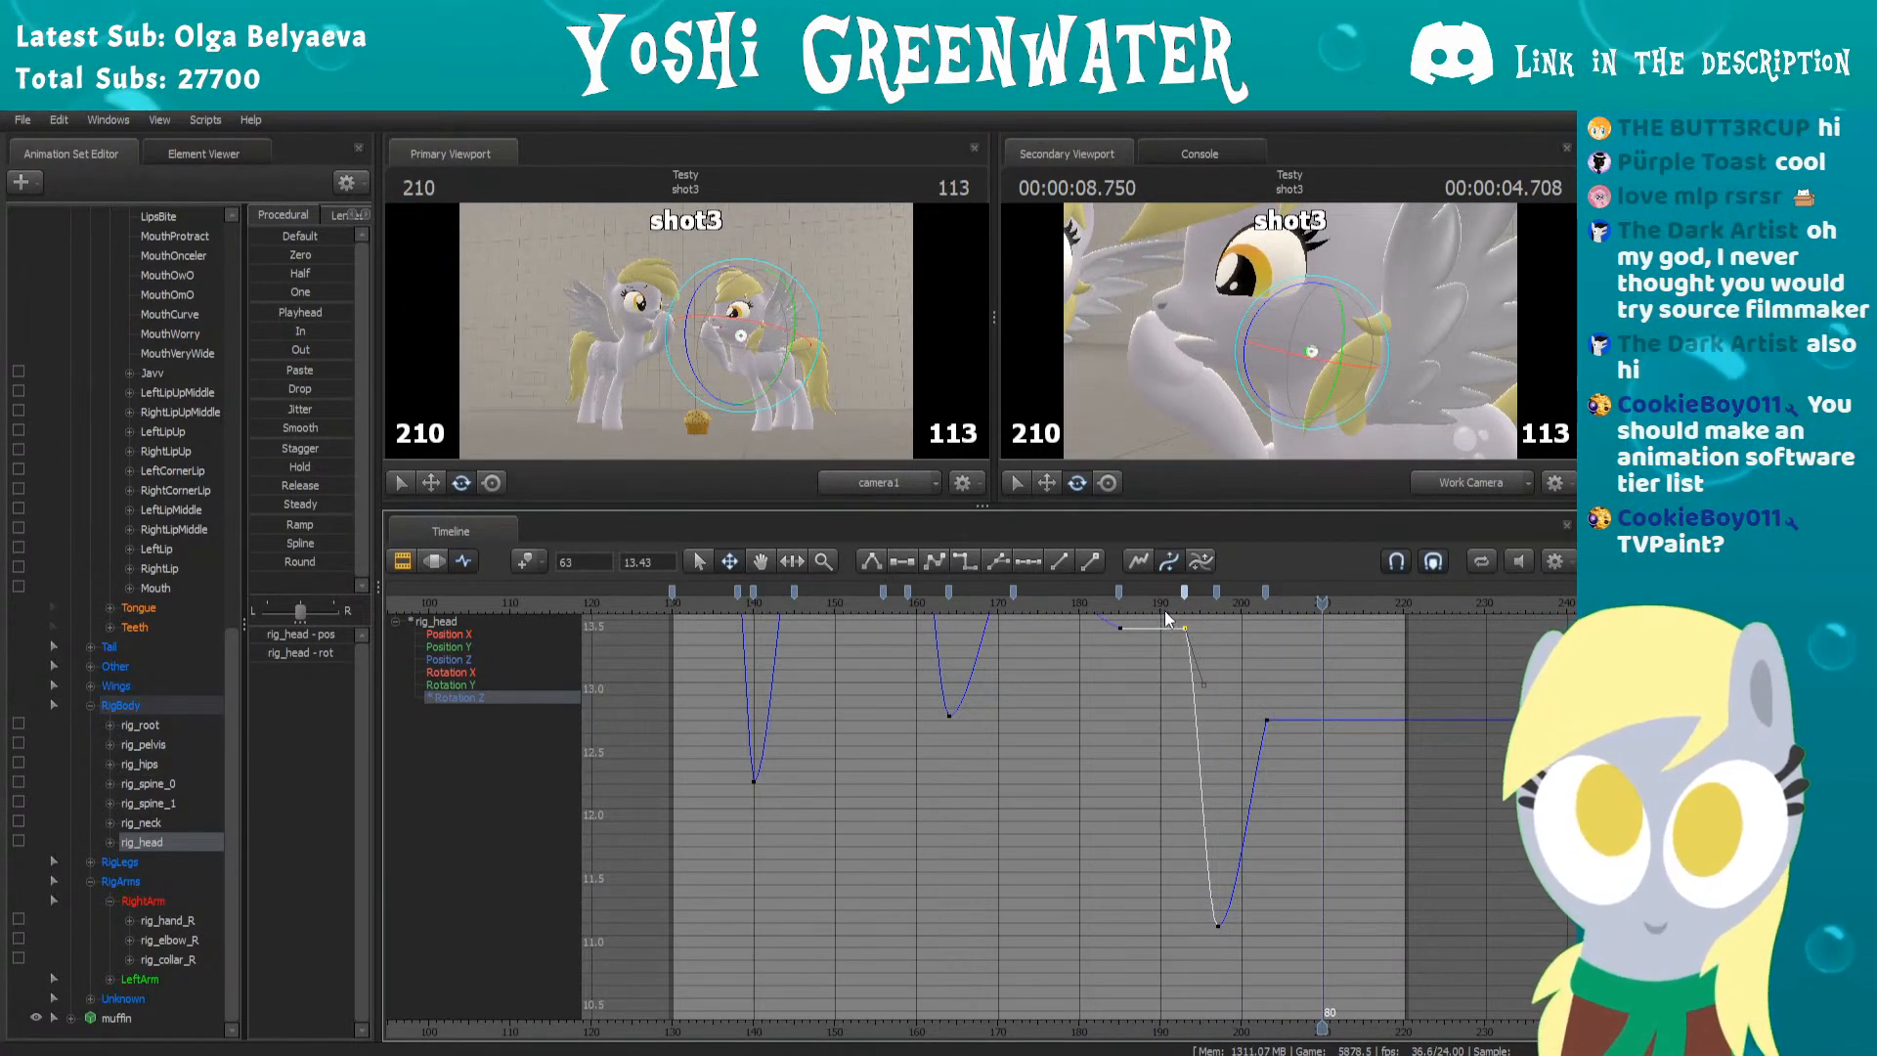
Shift the Rotation Z keys at frames 203 and 197 to frames 202 and 196, and play back the result
mouse_move(1265, 593)
left_mouse_down()
mouse_move(1212, 606)
mouse_move(1212, 590)
left_mouse_up()
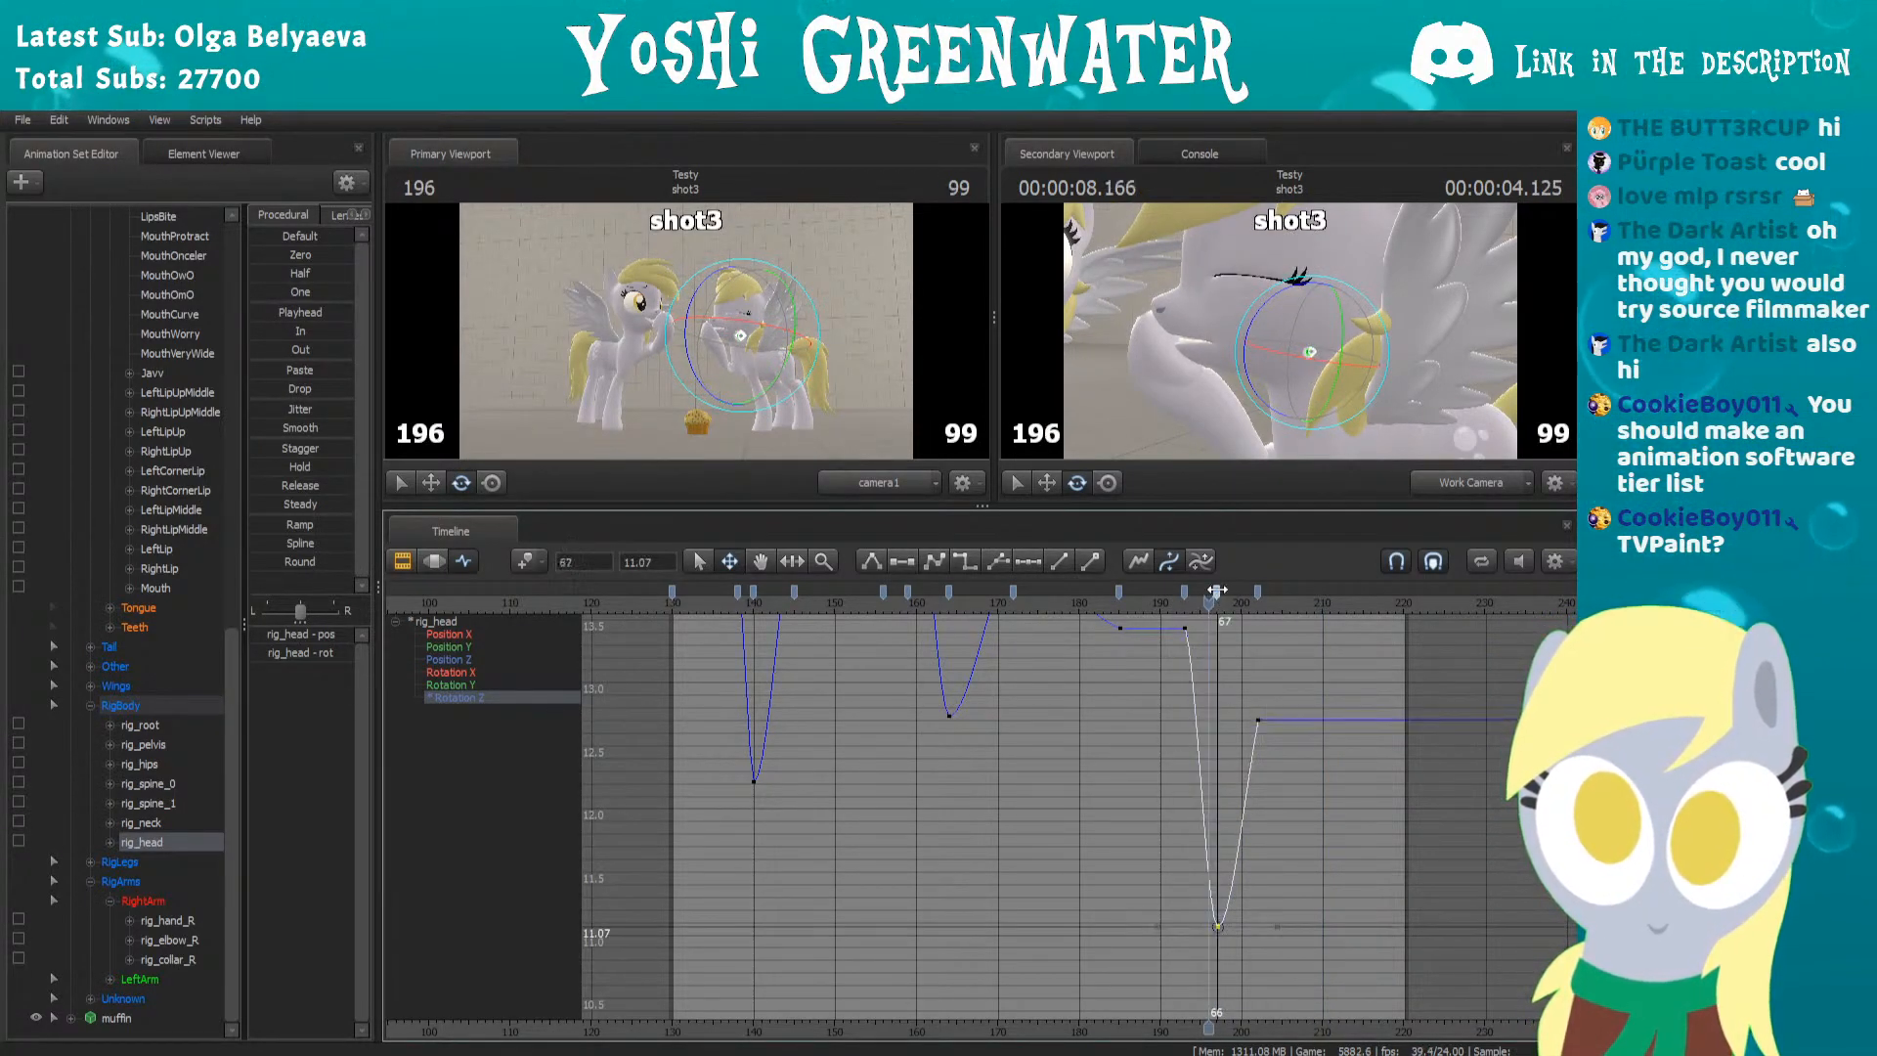
left_click(1170, 596)
key("space")
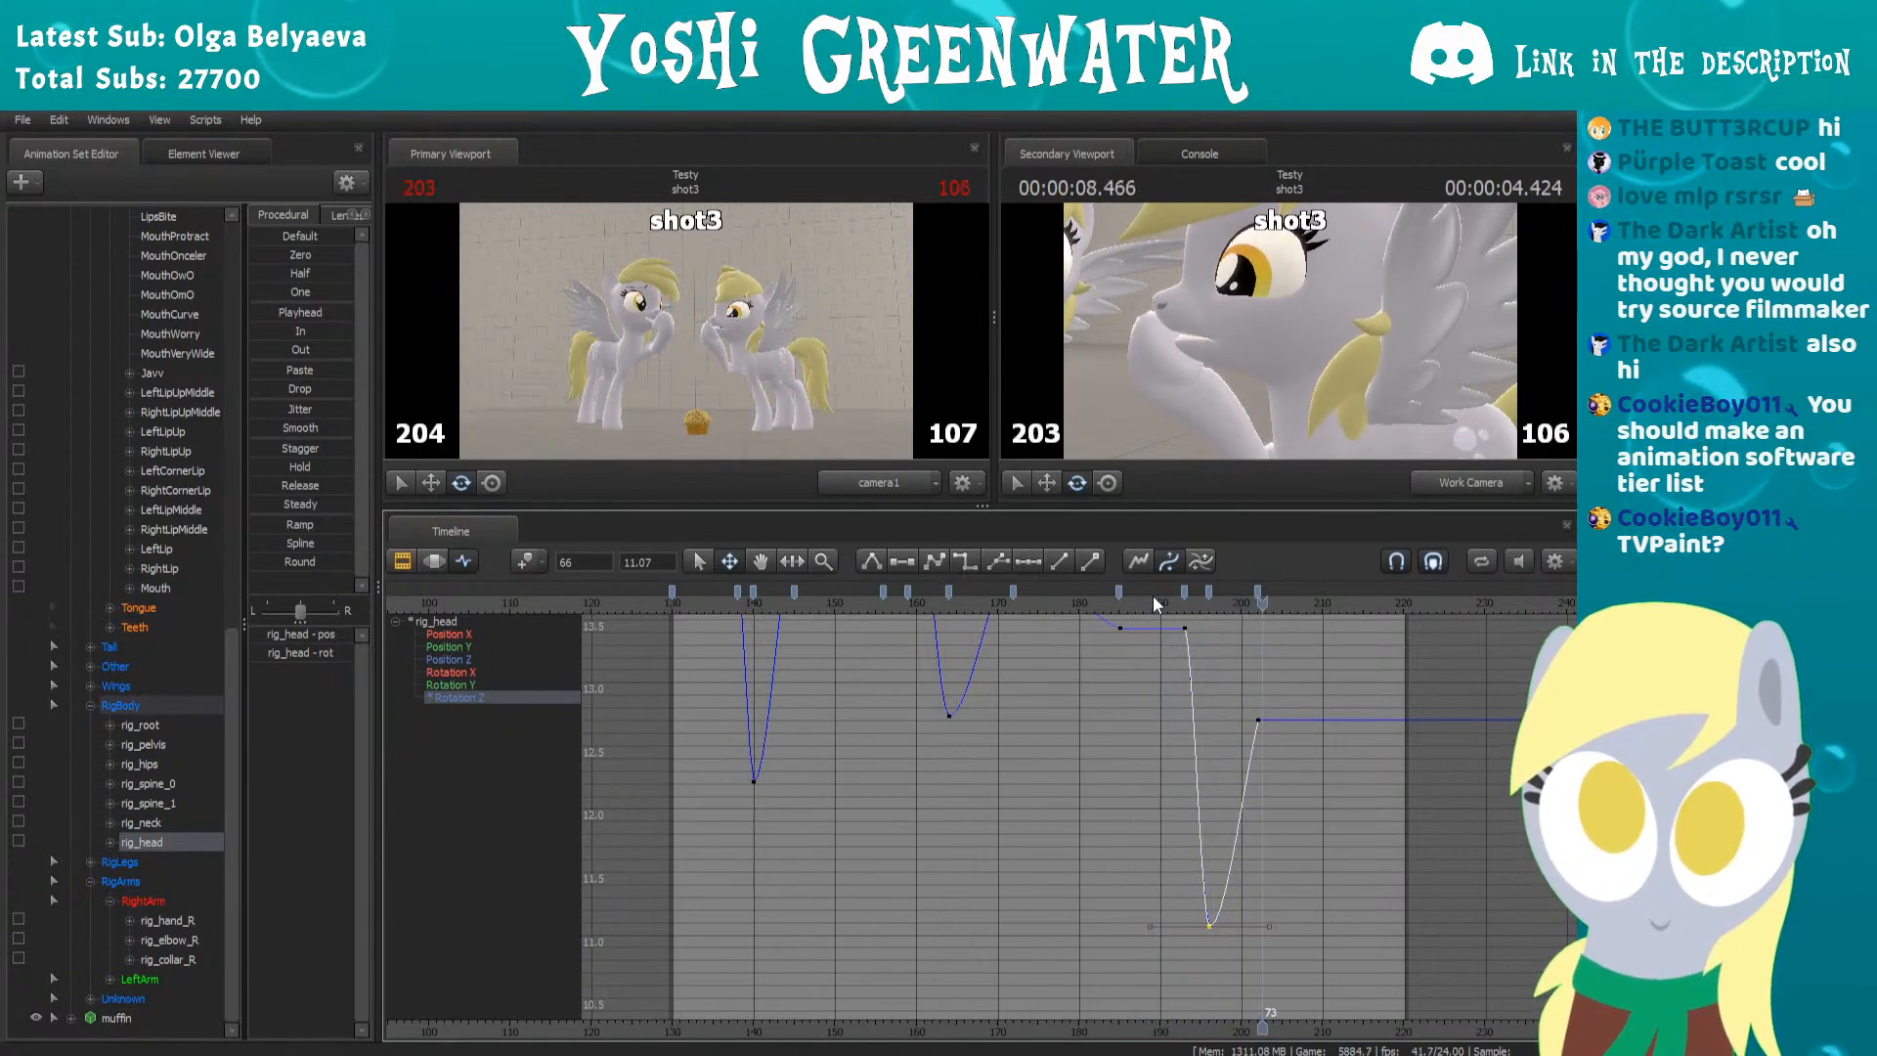
key("space")
left_click_drag(1225, 599, 1144, 615)
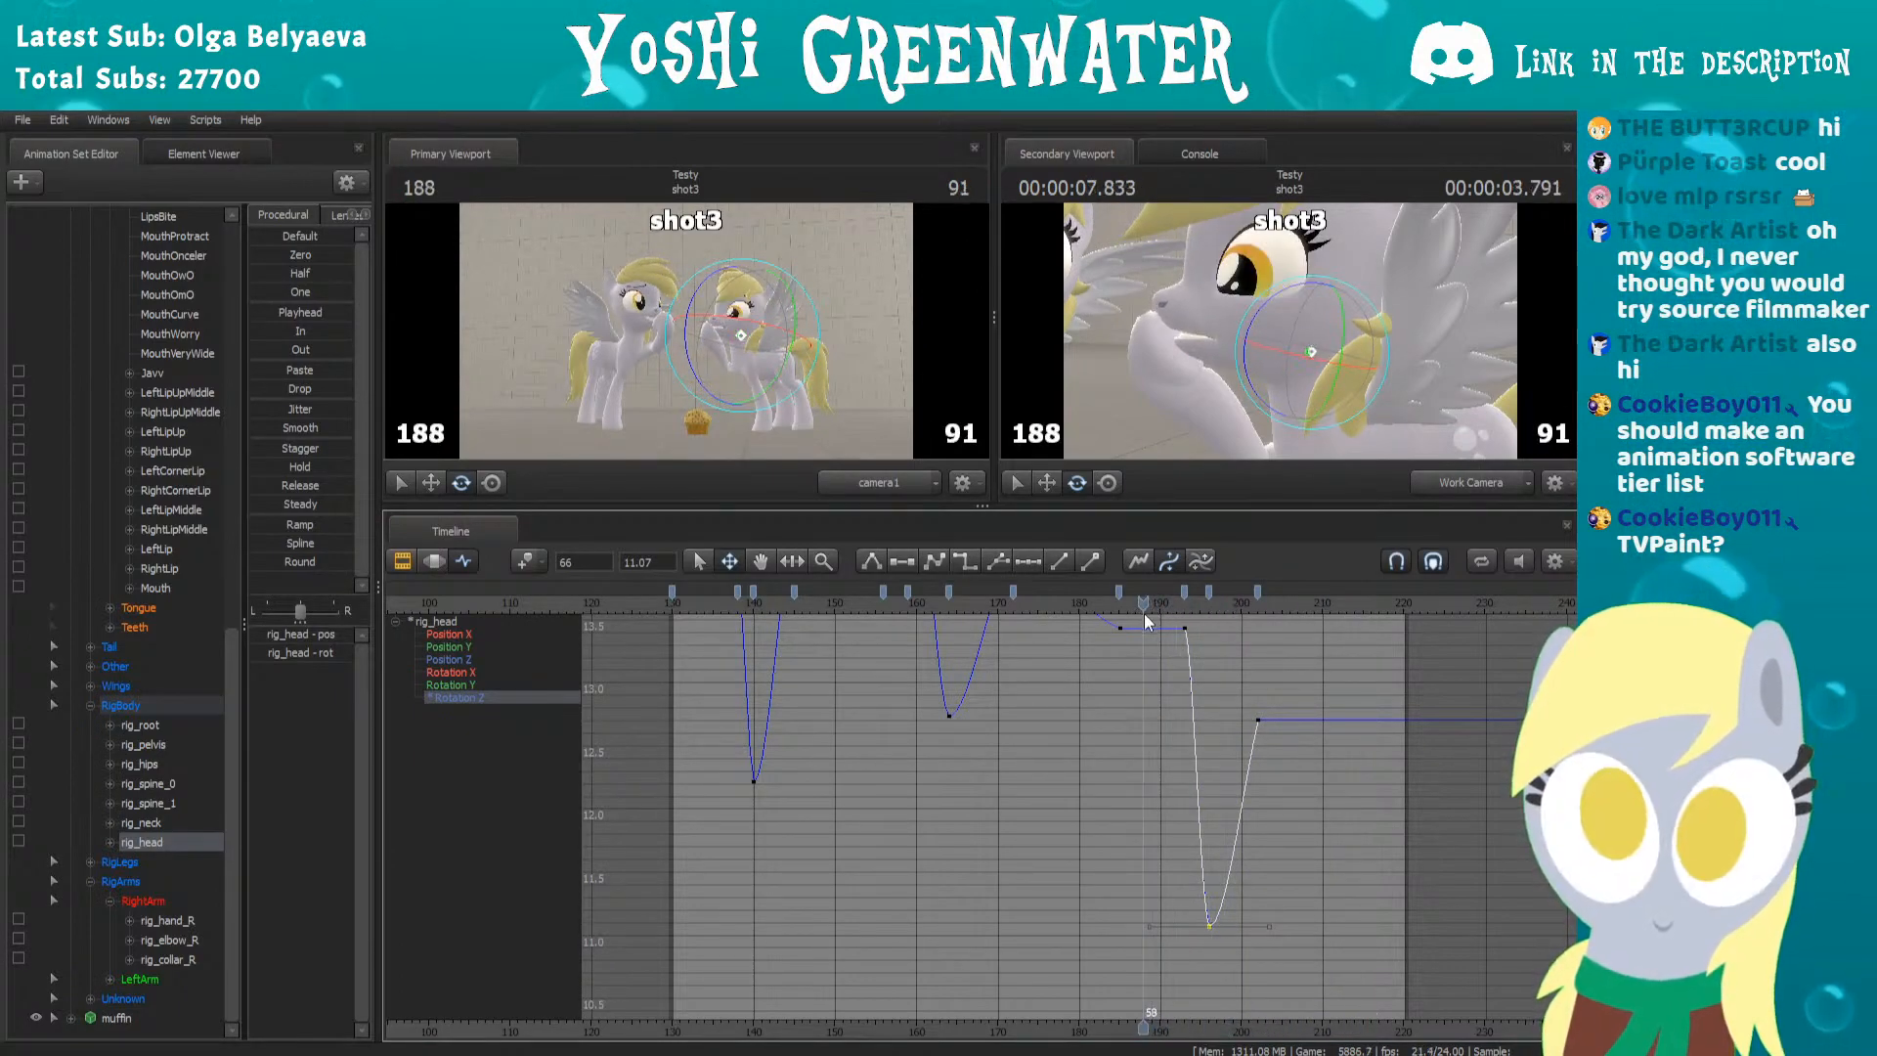
key("space")
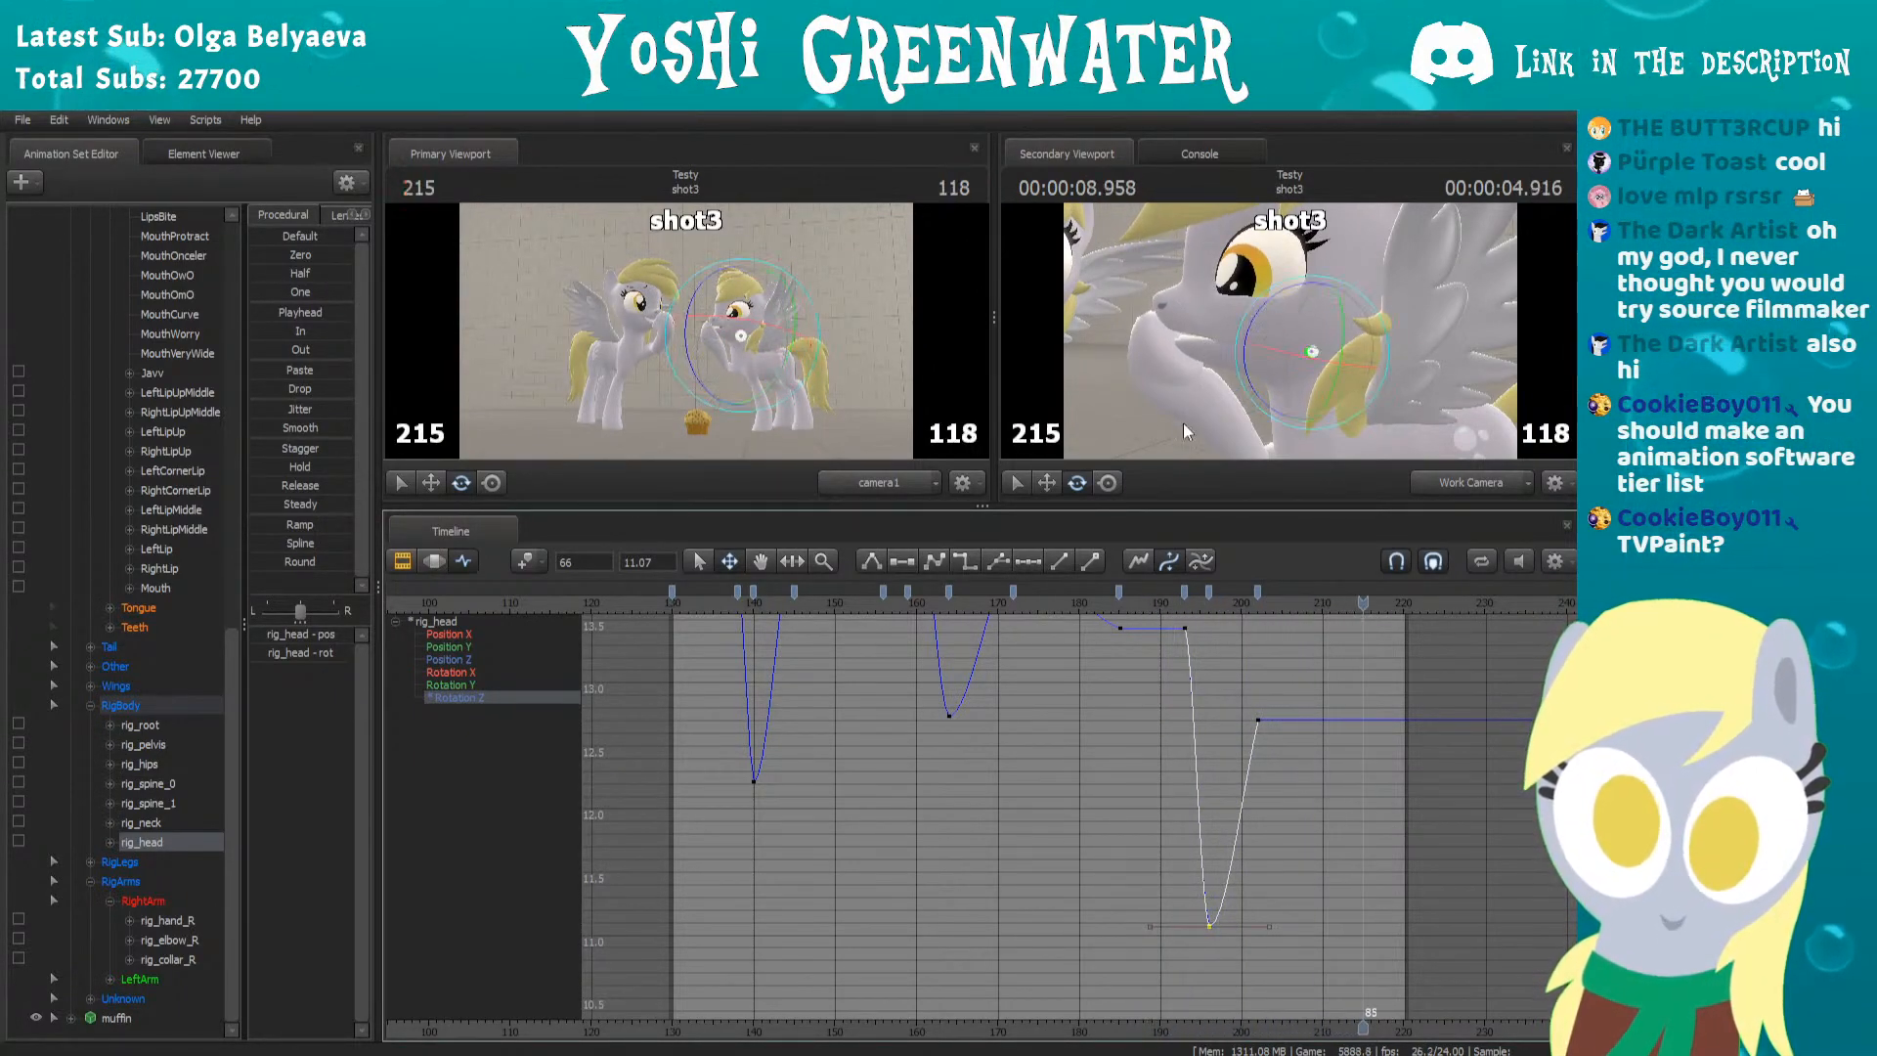
Examine the Rotation Z curve between frames 185 and 202 while replaying the head motion
scroll(1184, 625, "up", 3)
scroll(984, 674, "up", 2)
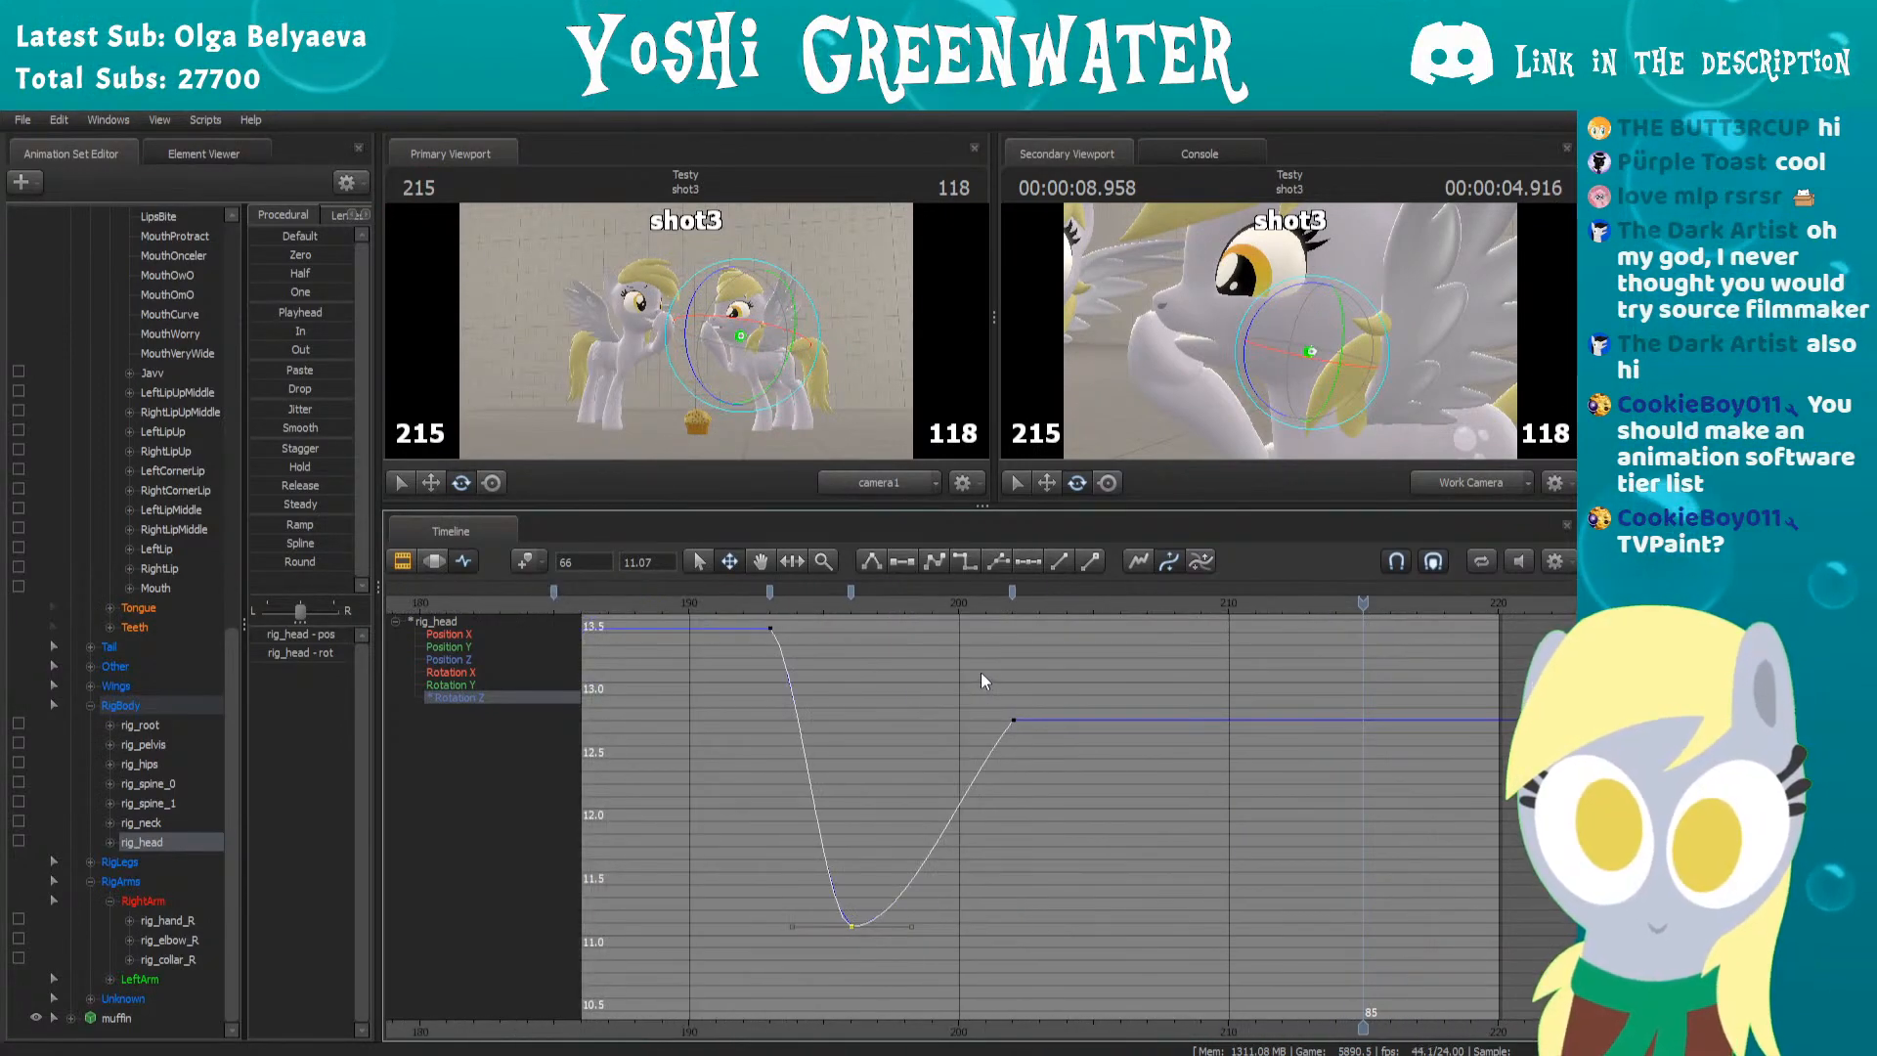
key("space")
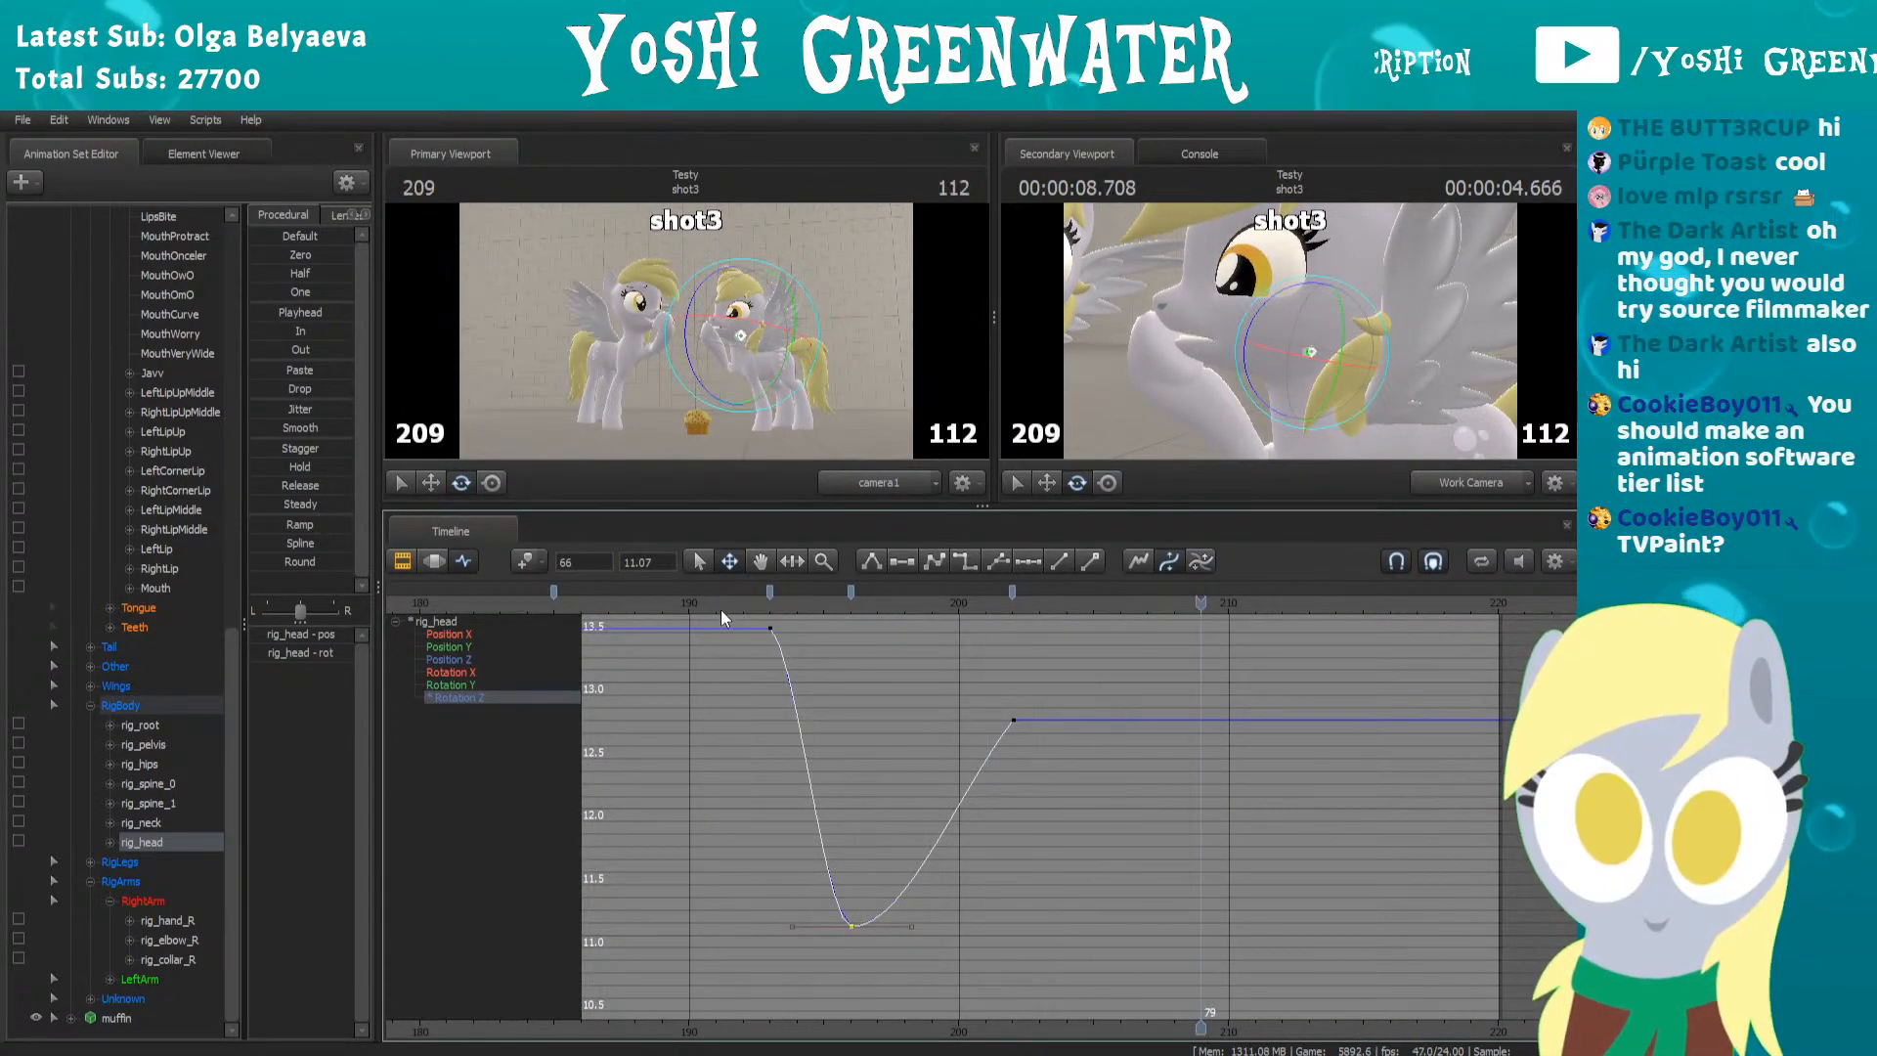
key("space")
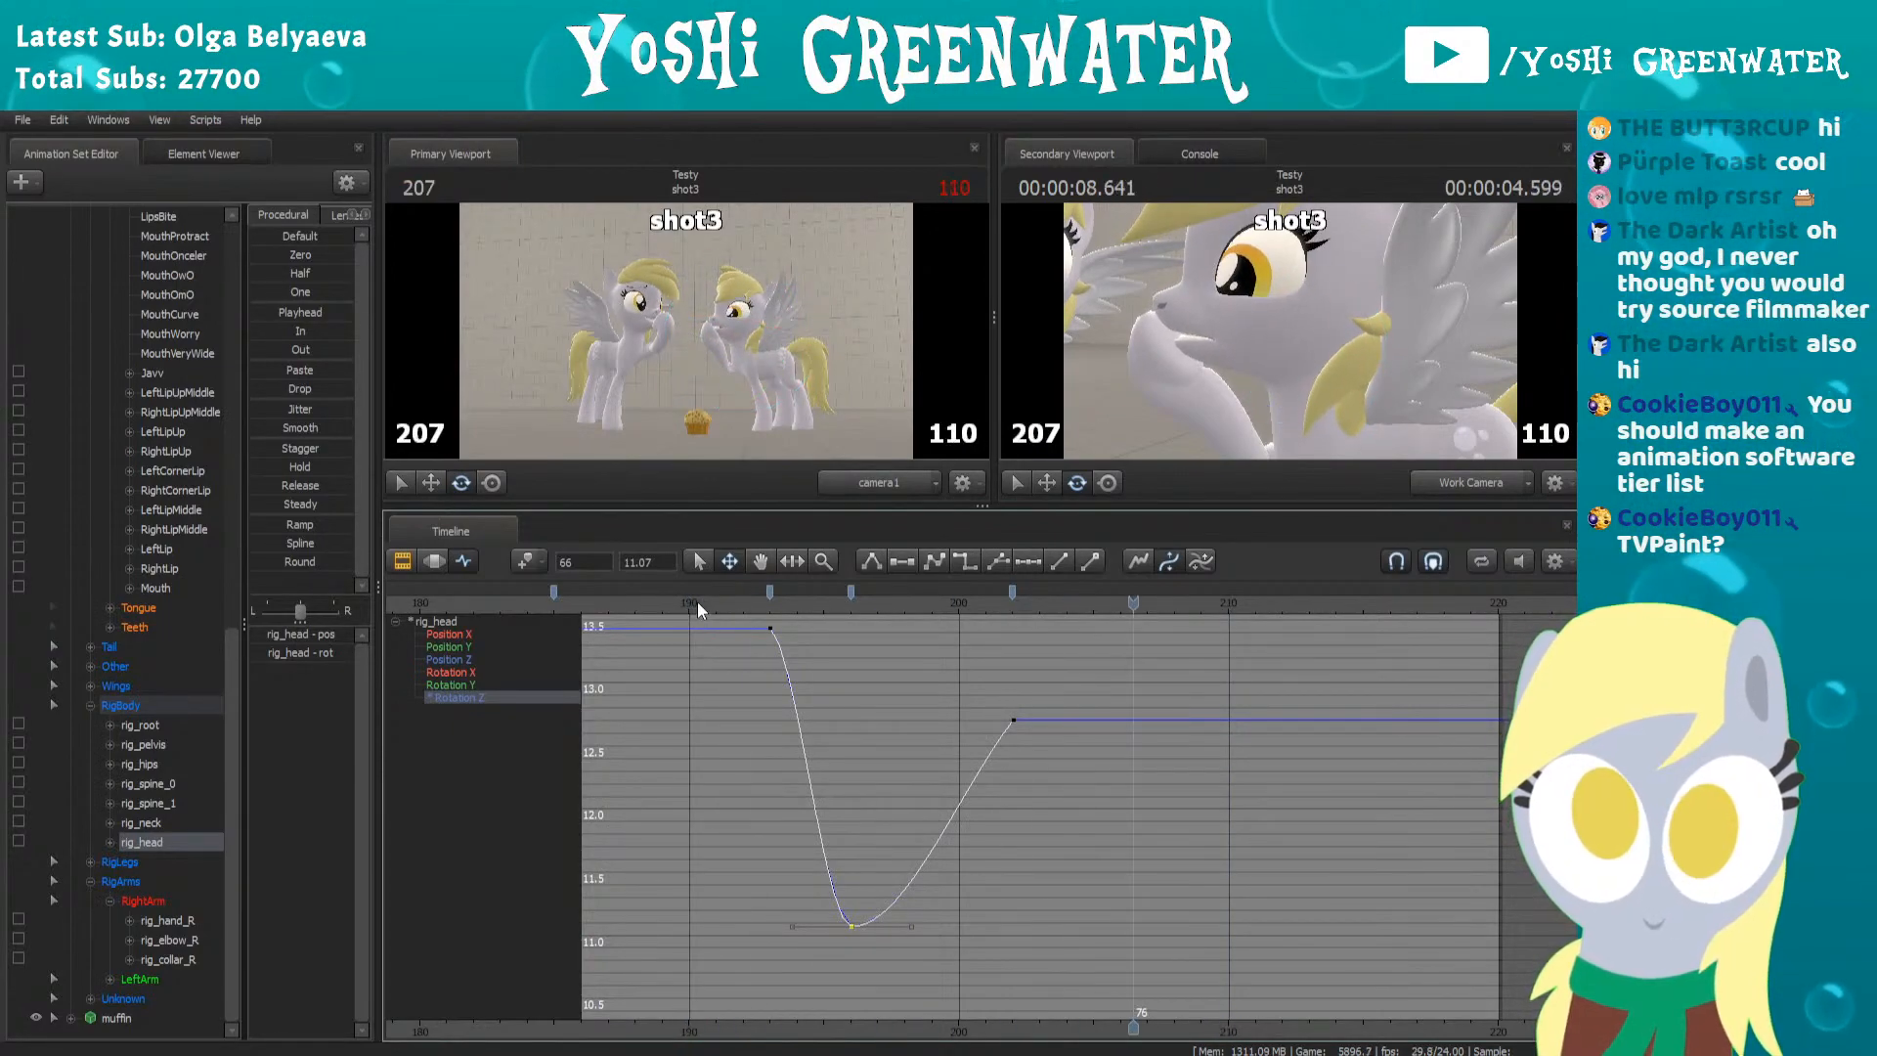
scroll(817, 652, "up", 1)
middle_click_drag(766, 691, 859, 711)
scroll(929, 614, "up", 1)
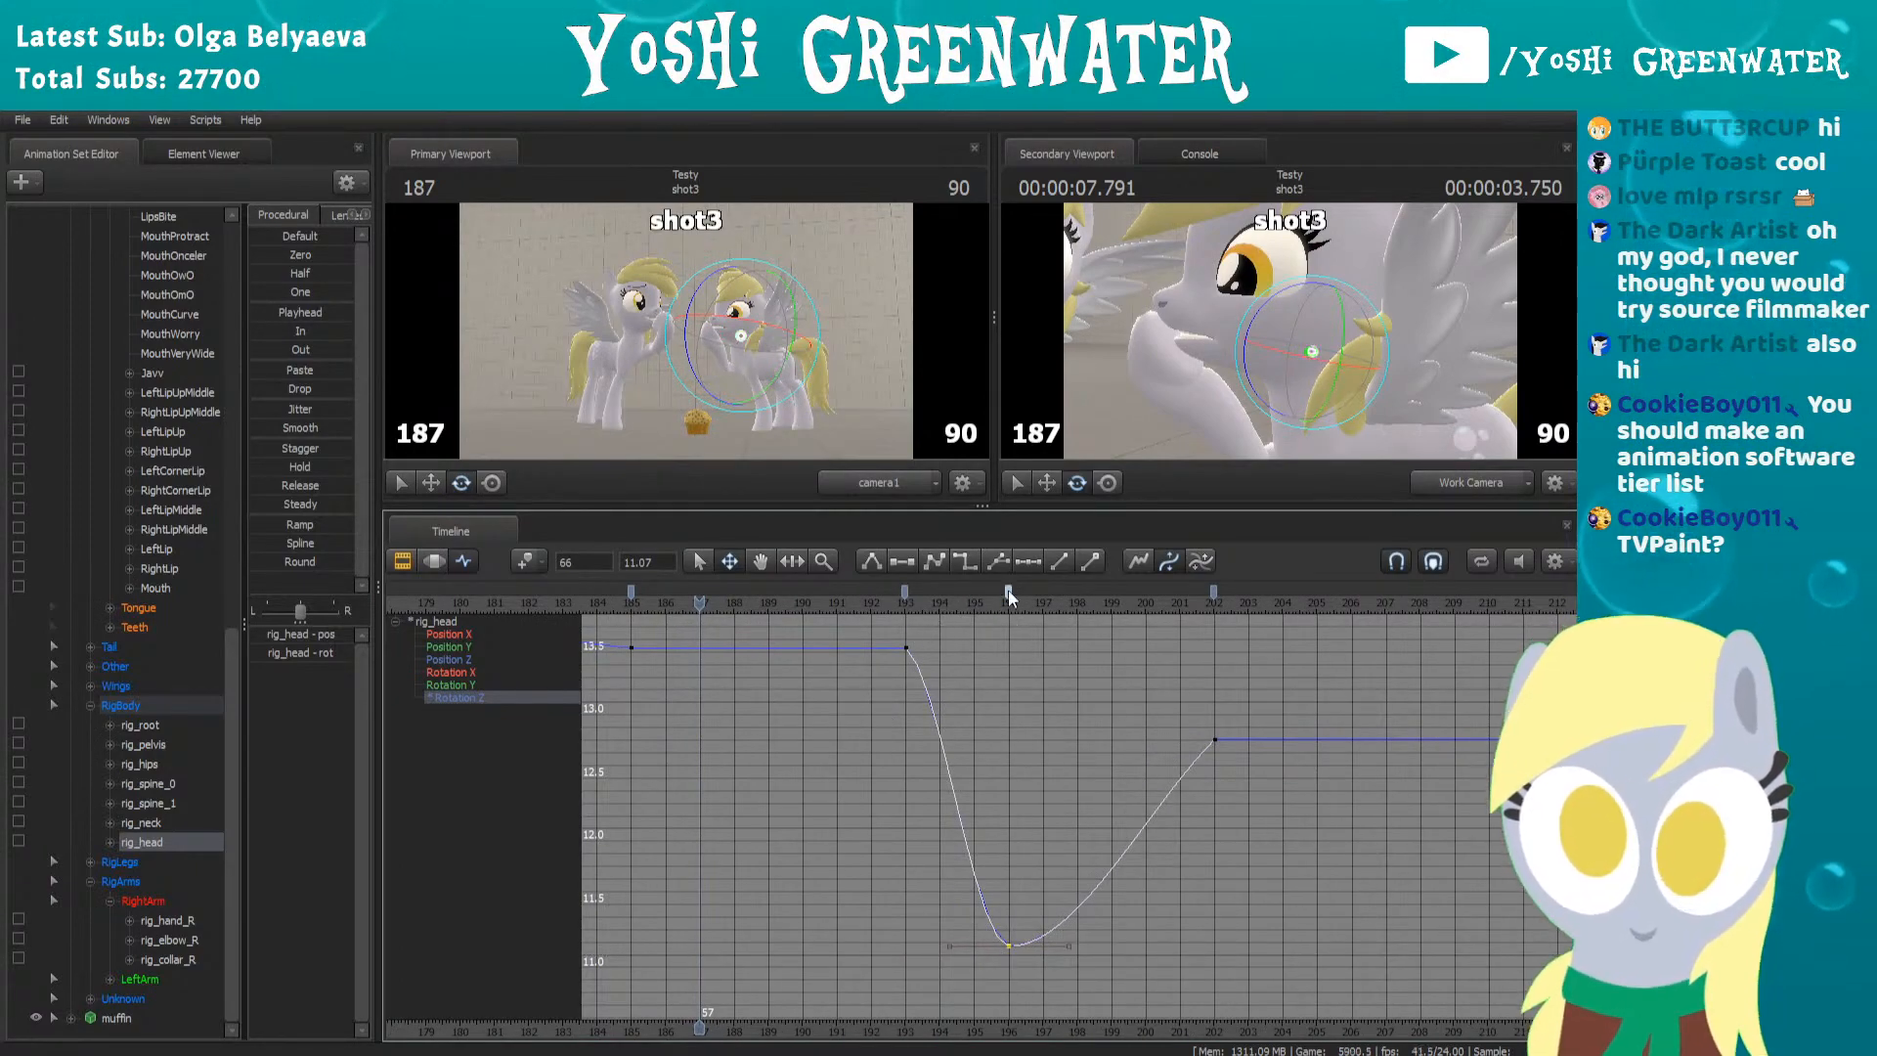
left_click_drag(777, 603, 638, 631)
key("space")
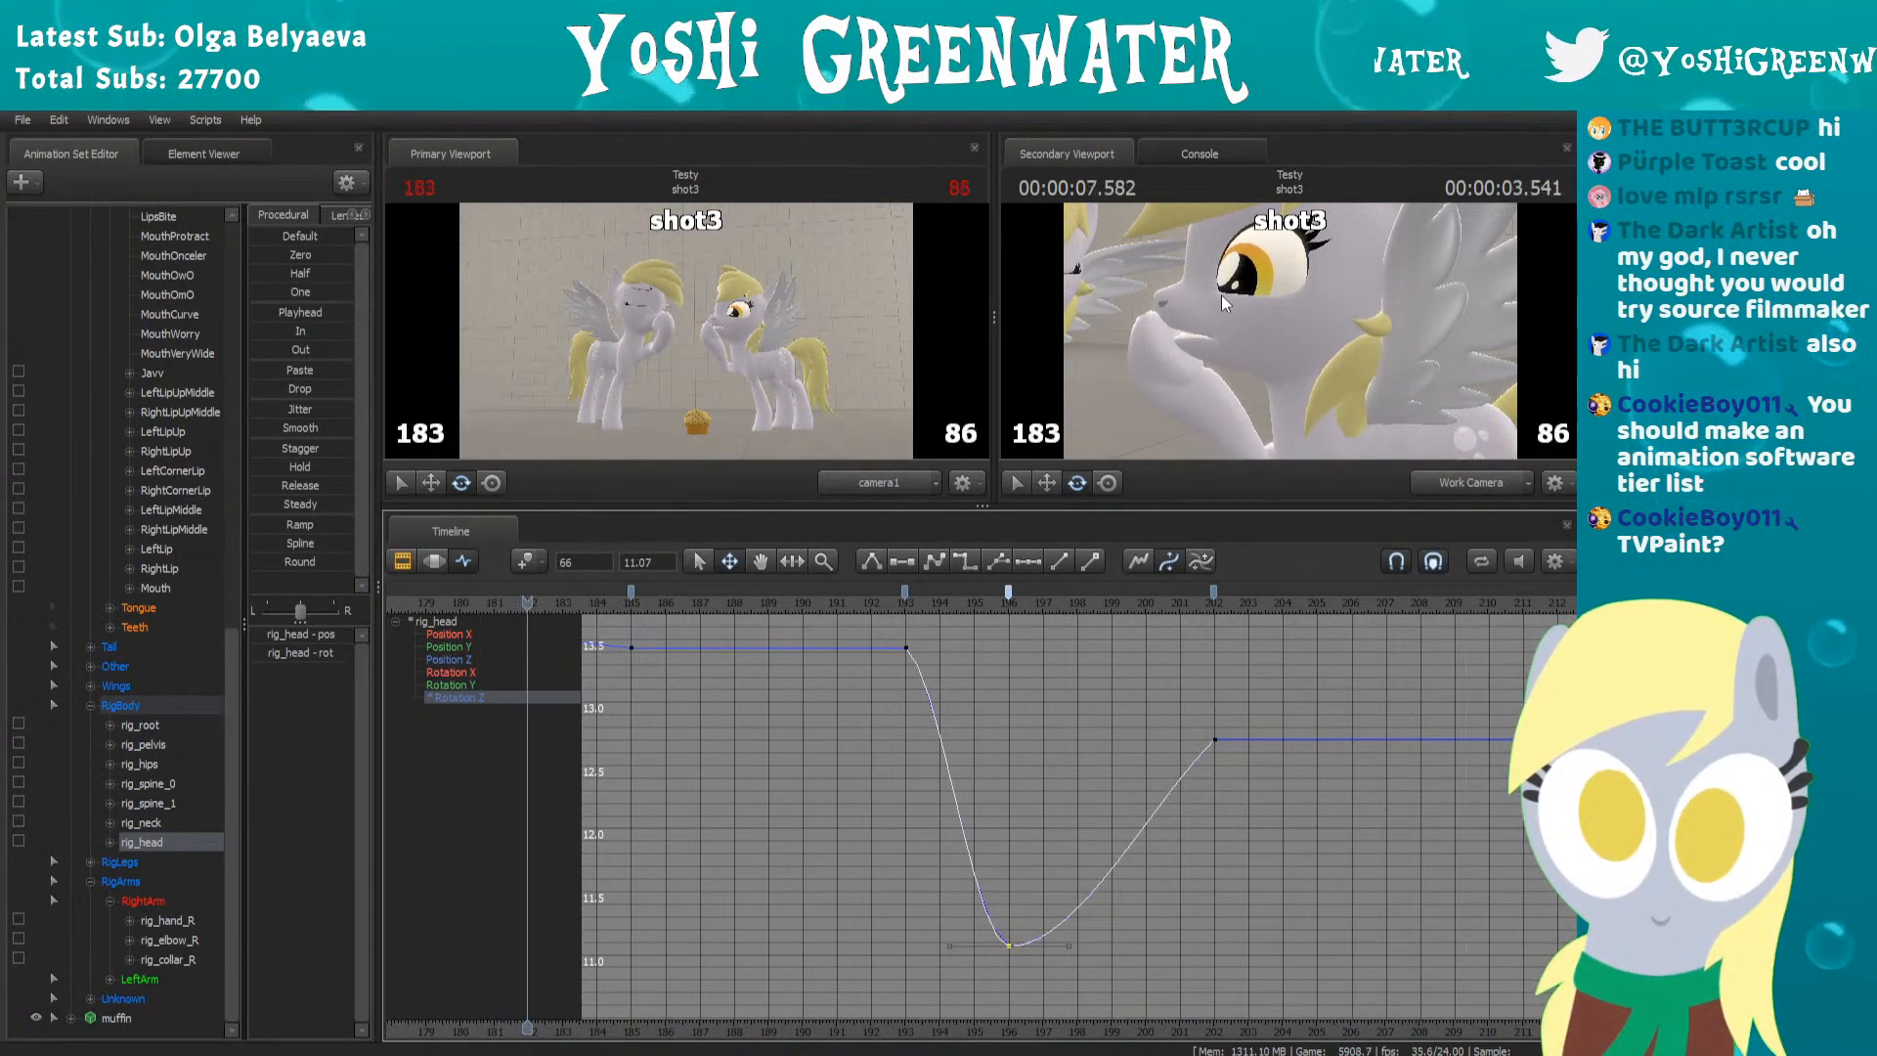
key("space")
Add a rig_head key at frame 219 near the end of the shot and play back the head motion
scroll(1170, 736, "down", 2)
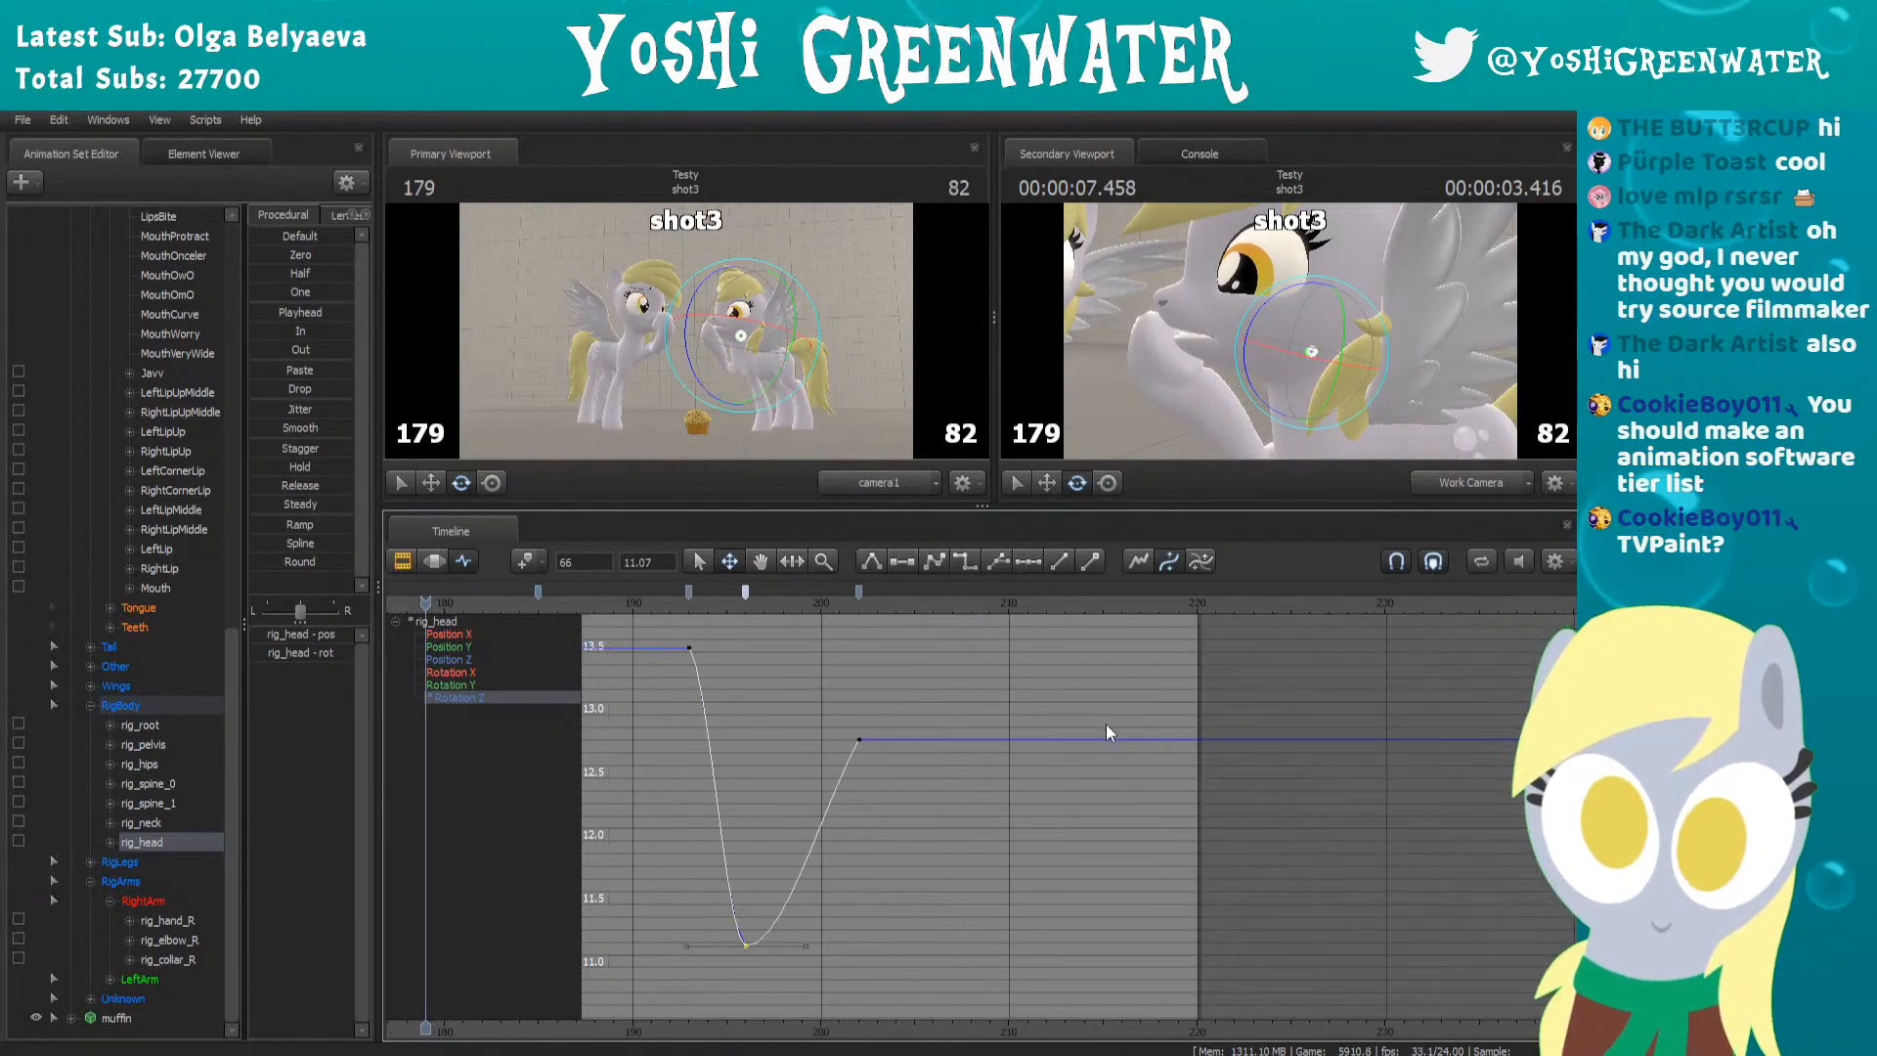
key("space")
key("space")
left_click_drag(1183, 579, 1180, 579)
key("m")
middle_click_drag(831, 623, 690, 633)
key("space")
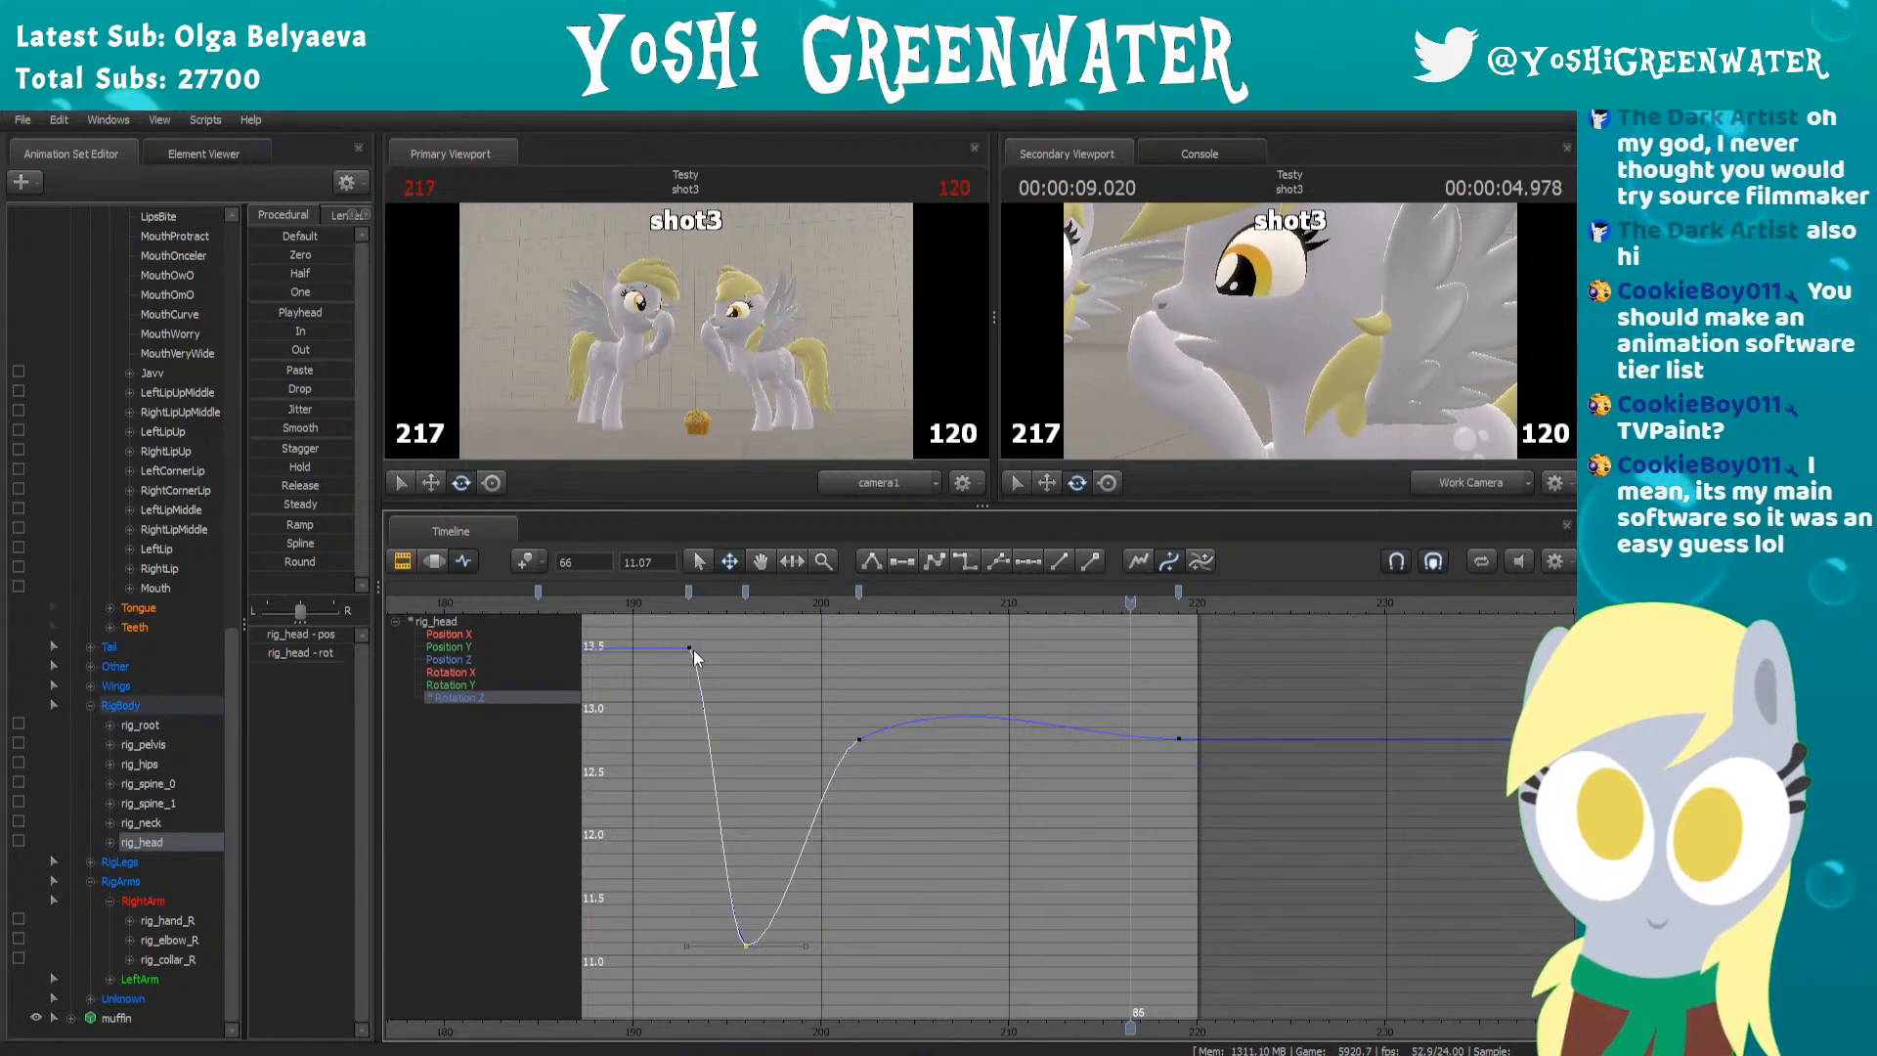
key("space")
Lower rig_head's Rotation Z key at frame 219 to 12.08
middle_click_drag(1146, 635, 1176, 600)
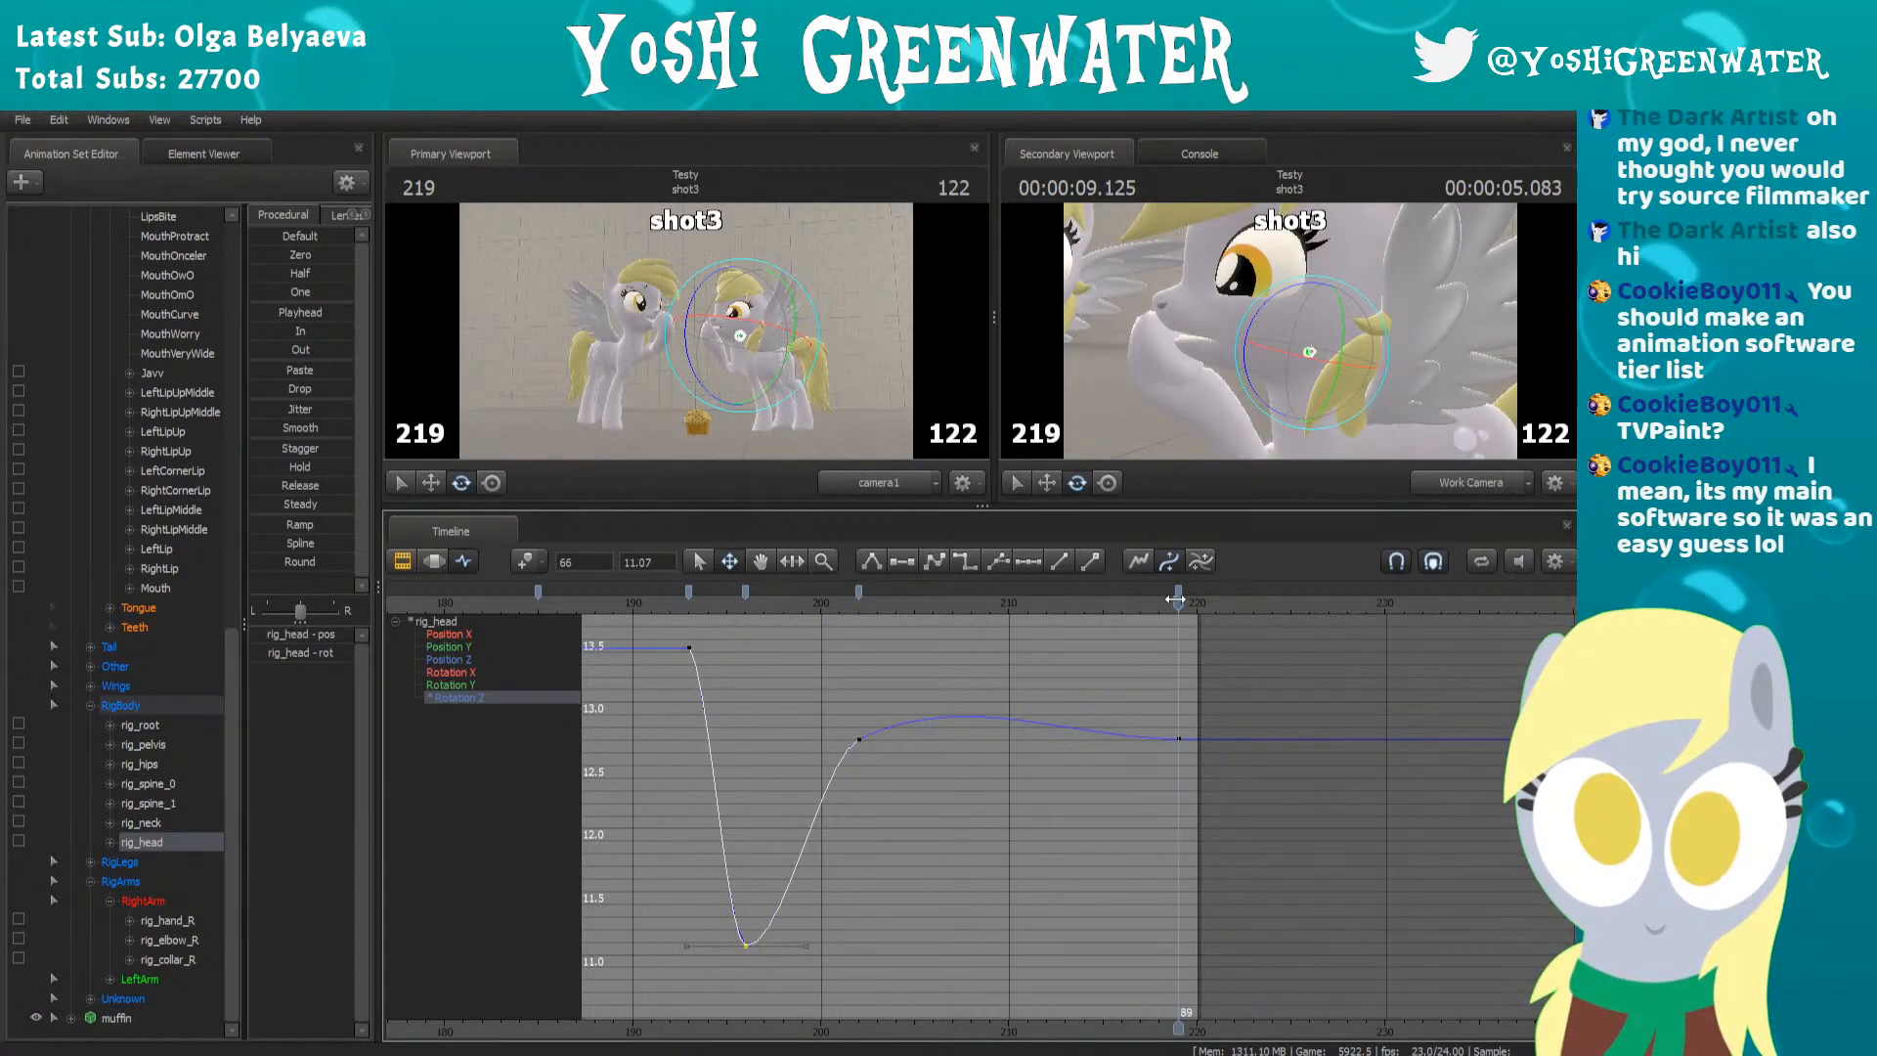
left_click(1179, 738)
middle_click_drag(1174, 736, 1106, 788)
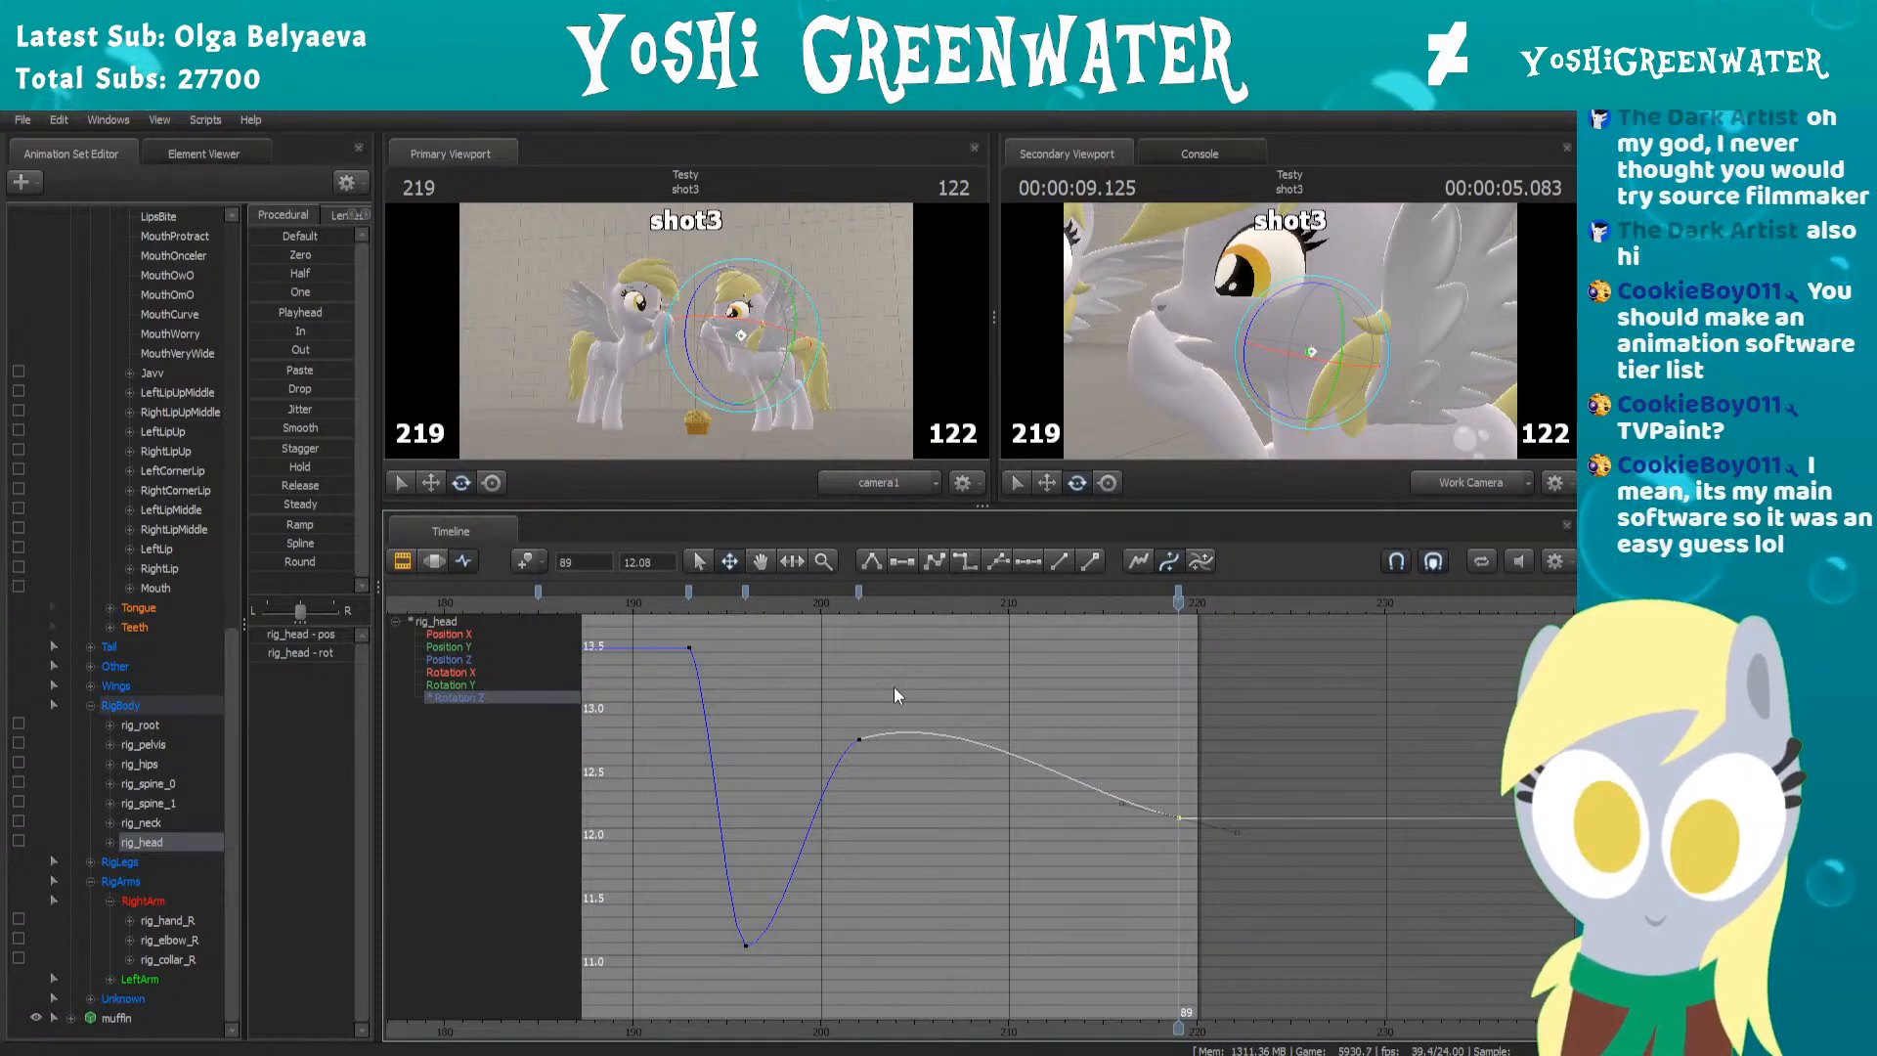
Undo the last value change on rig_head's Rotation Z key at frame 219 and reselect that key
scroll(837, 794, "down", 2)
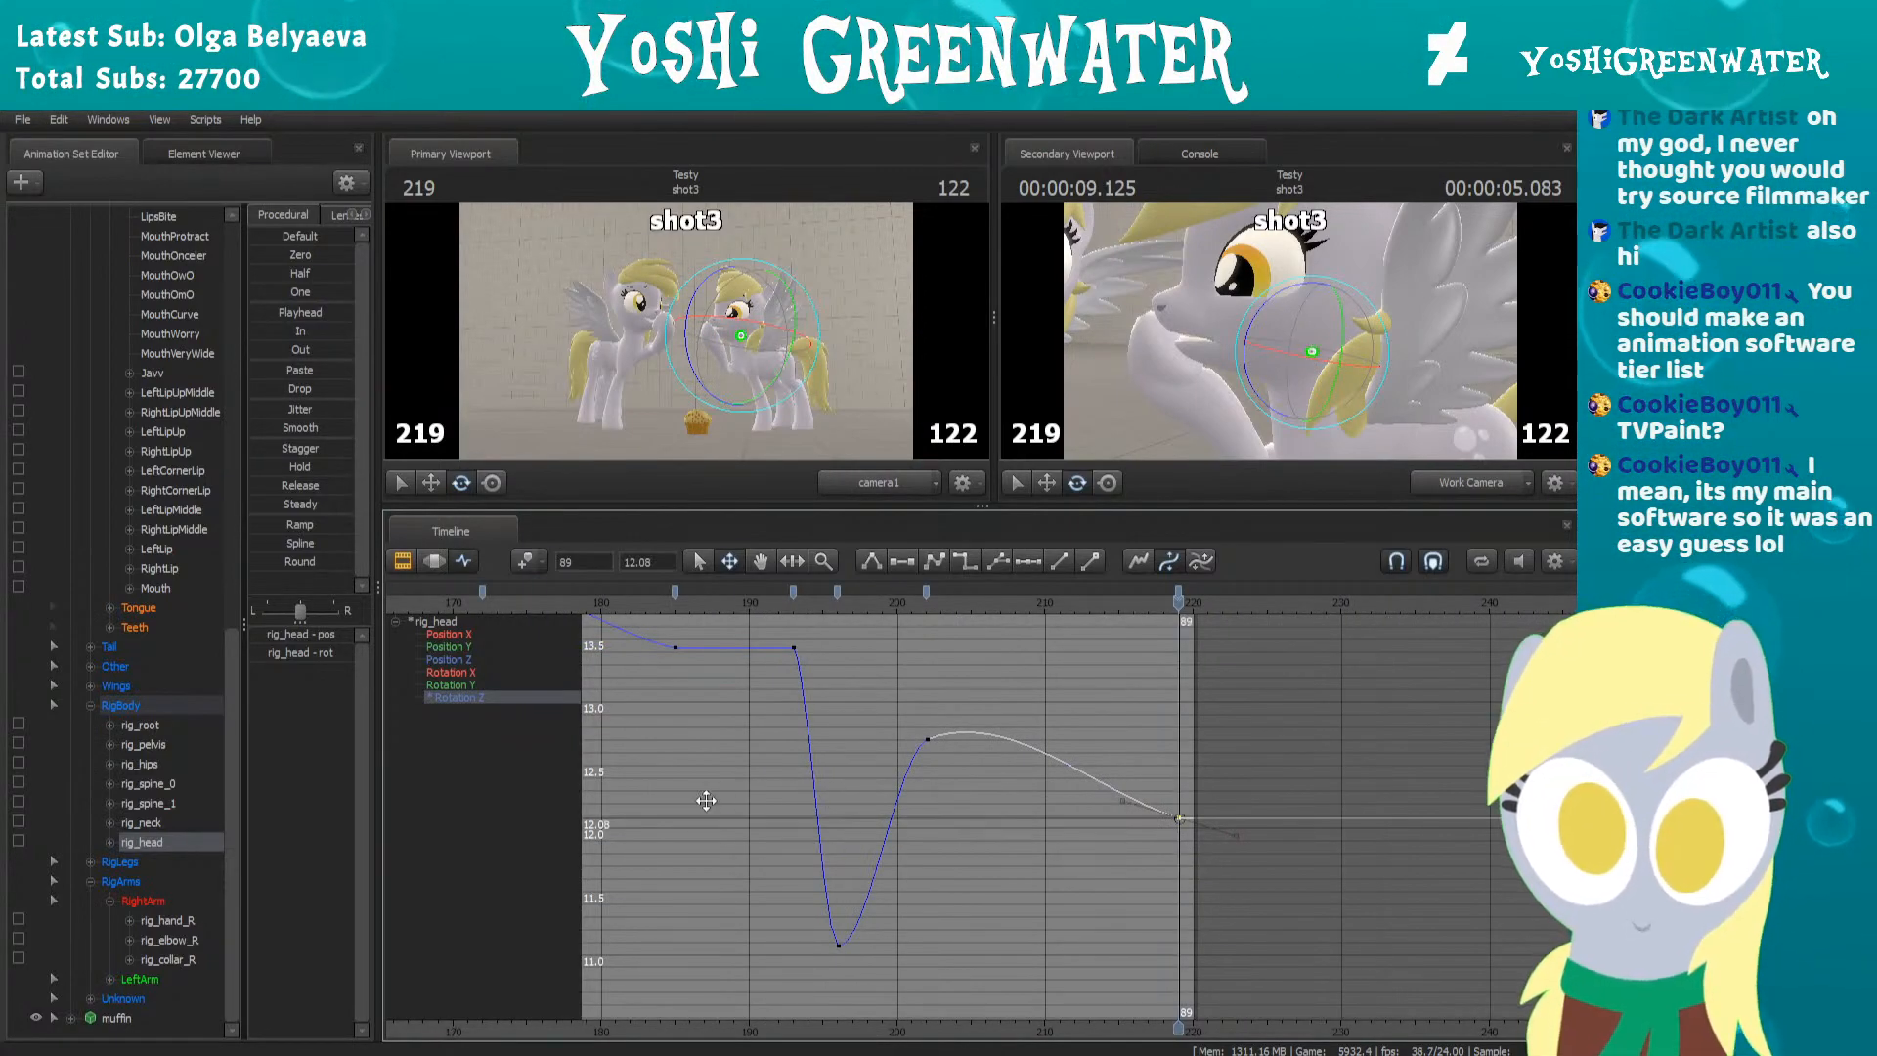
key("ctrl+z")
middle_click_drag(1059, 1029, 1384, 997)
scroll(922, 733, "down", 3)
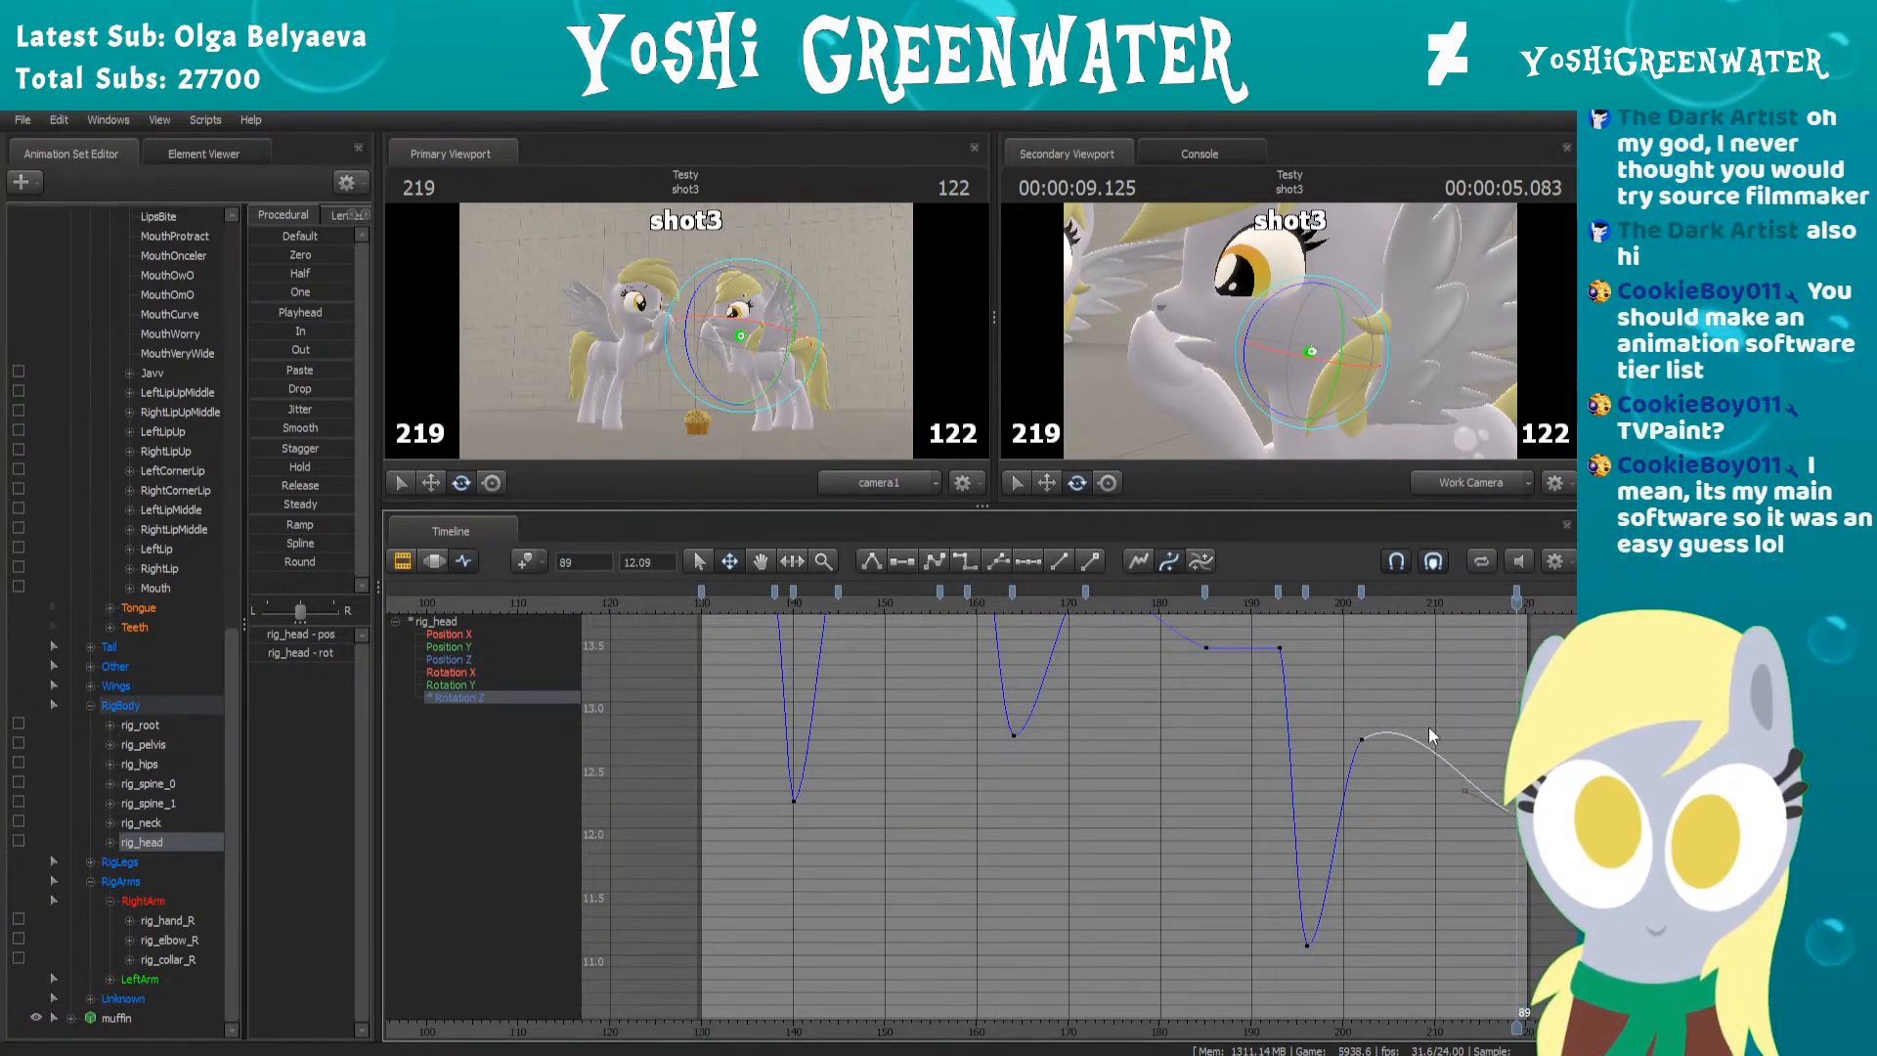
left_click_drag(1518, 817, 1520, 815)
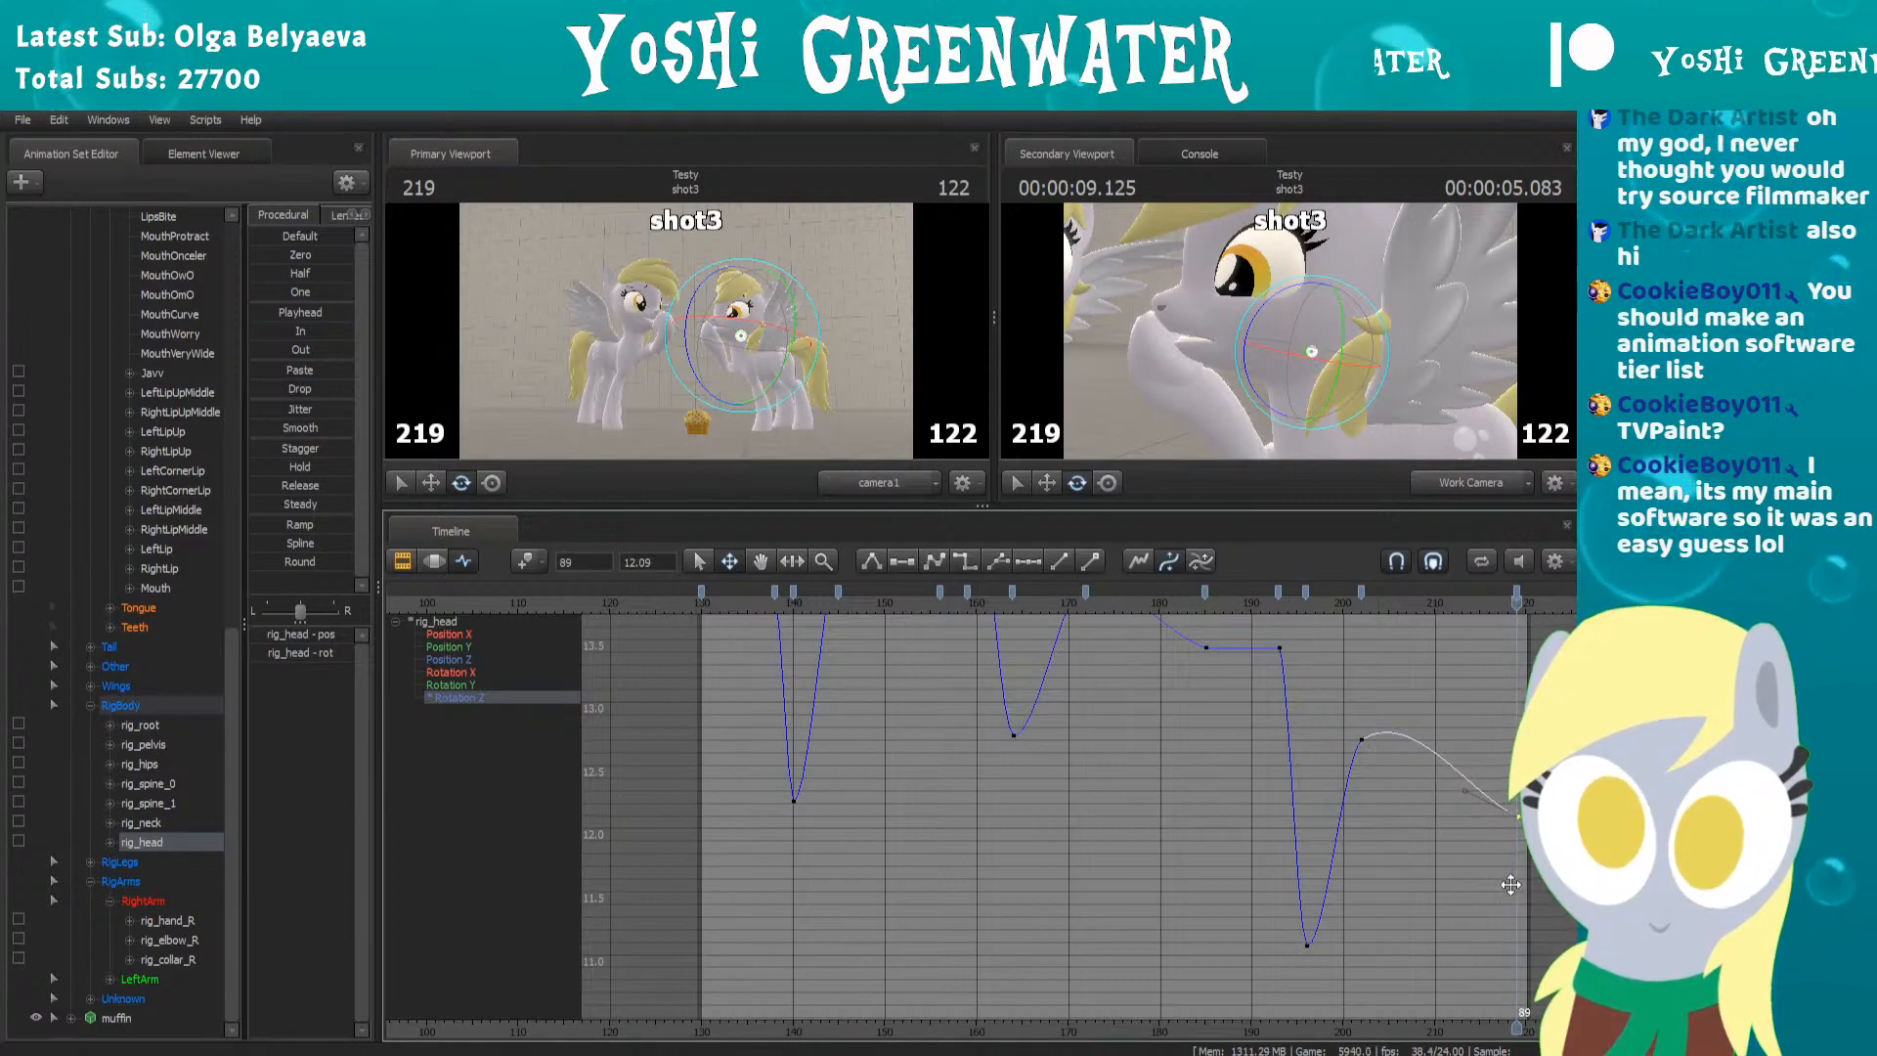
Play back the complete rig_head motion through the end of shot3, and return to frame 130
scroll(1117, 752, "down", 2)
scroll(1114, 745, "down", 1)
middle_click_drag(1215, 745, 1106, 891)
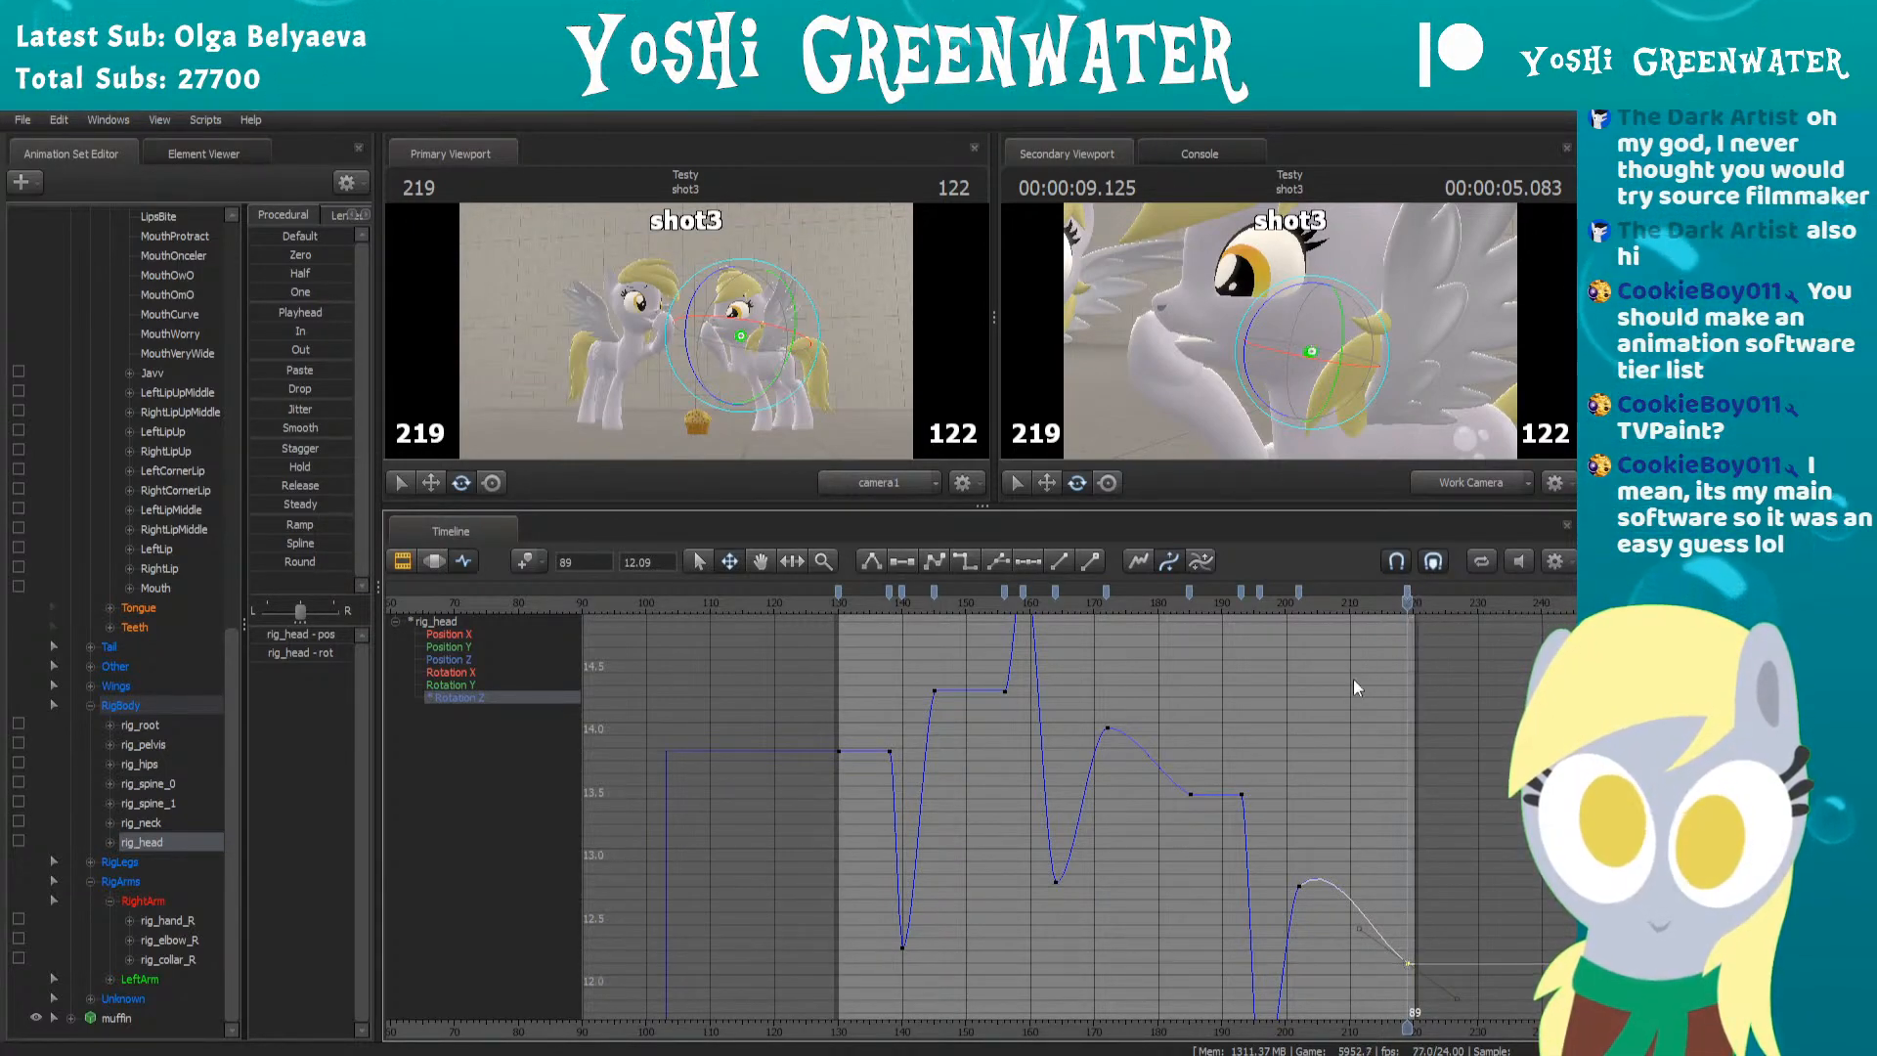
scroll(1264, 696, "down", 1)
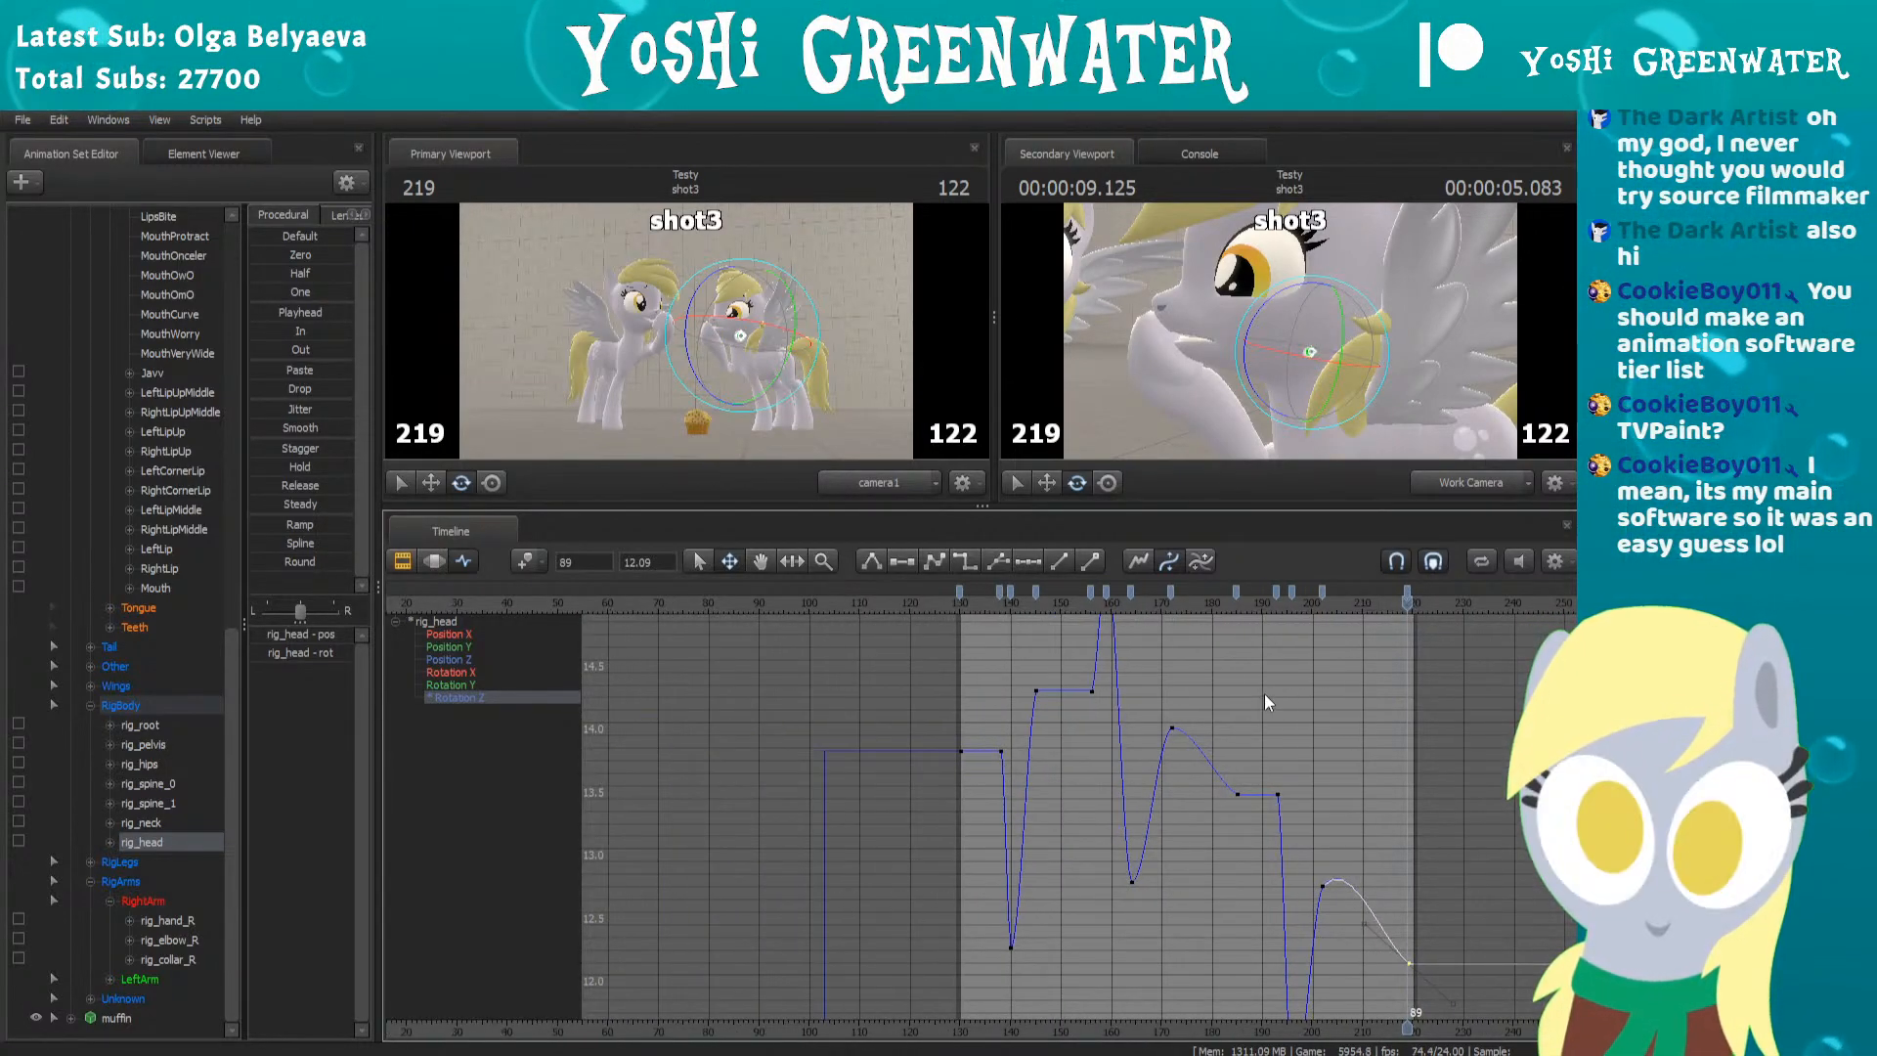
middle_click_drag(1255, 700, 1144, 773)
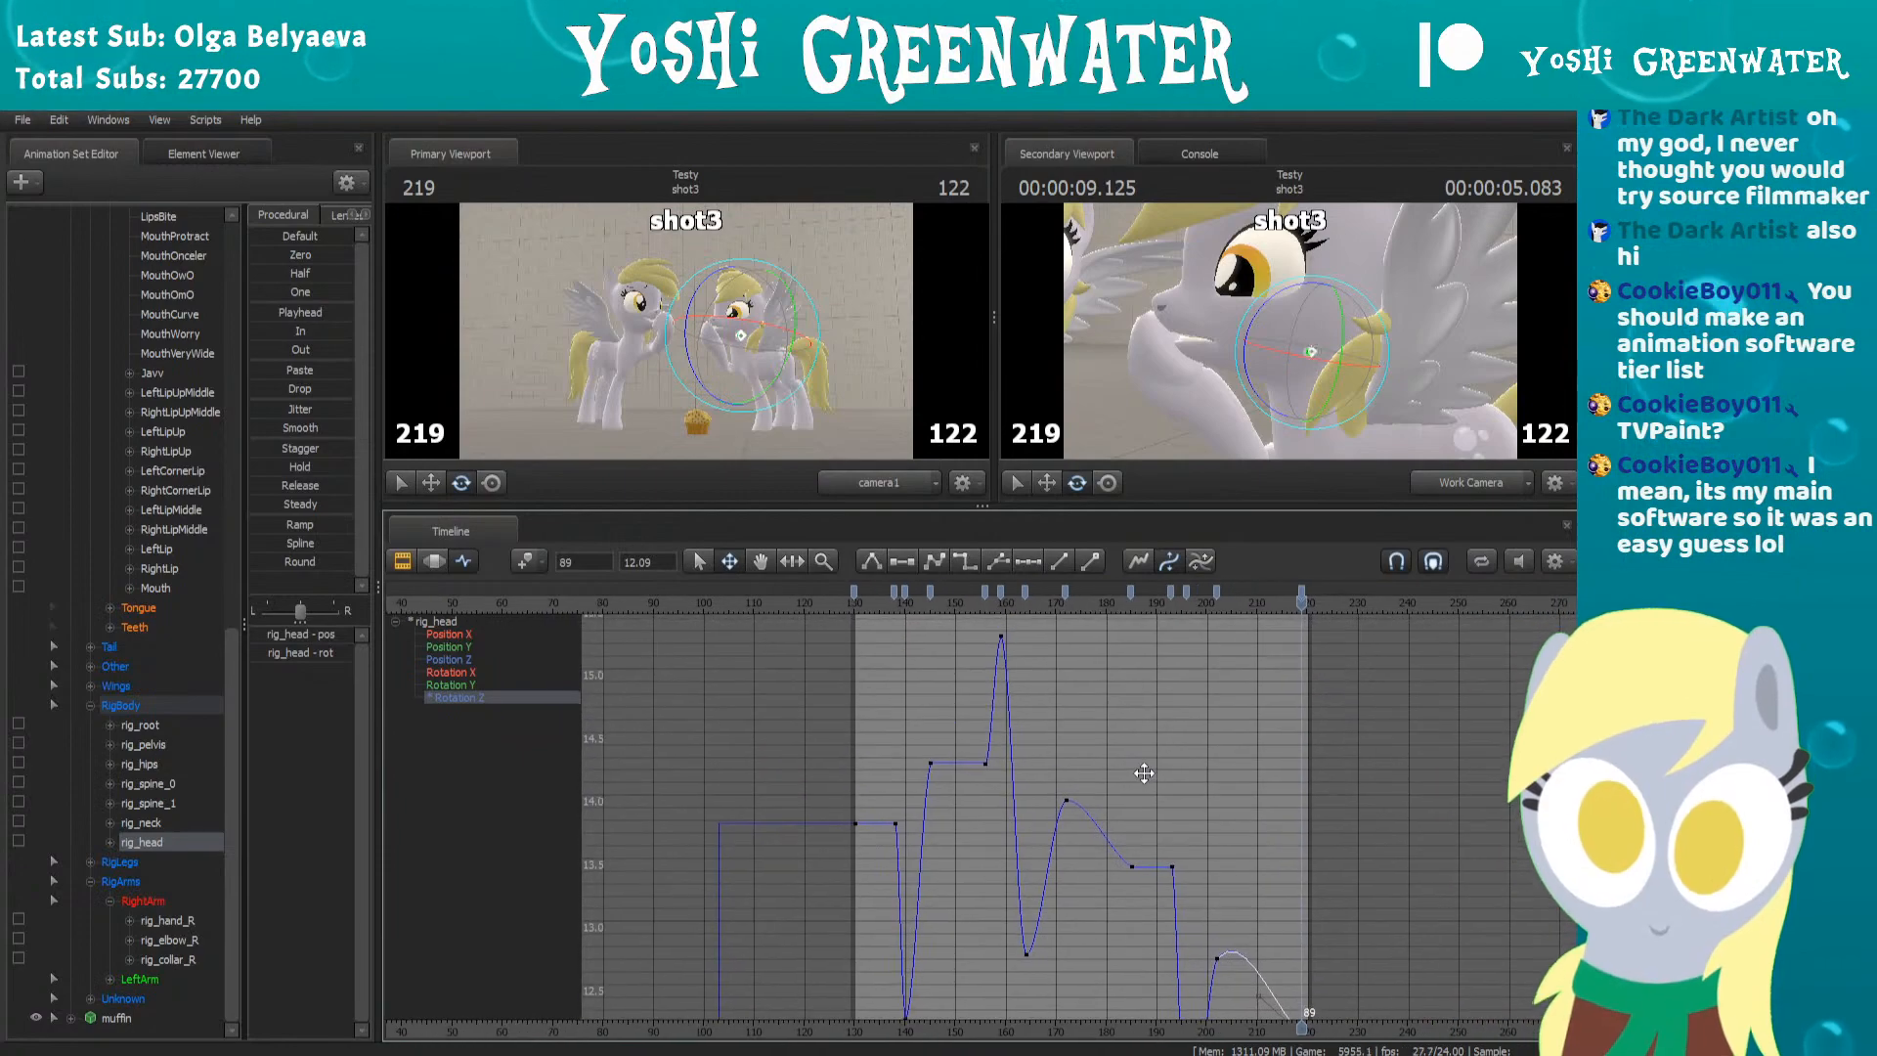
left_click(858, 604)
key("space")
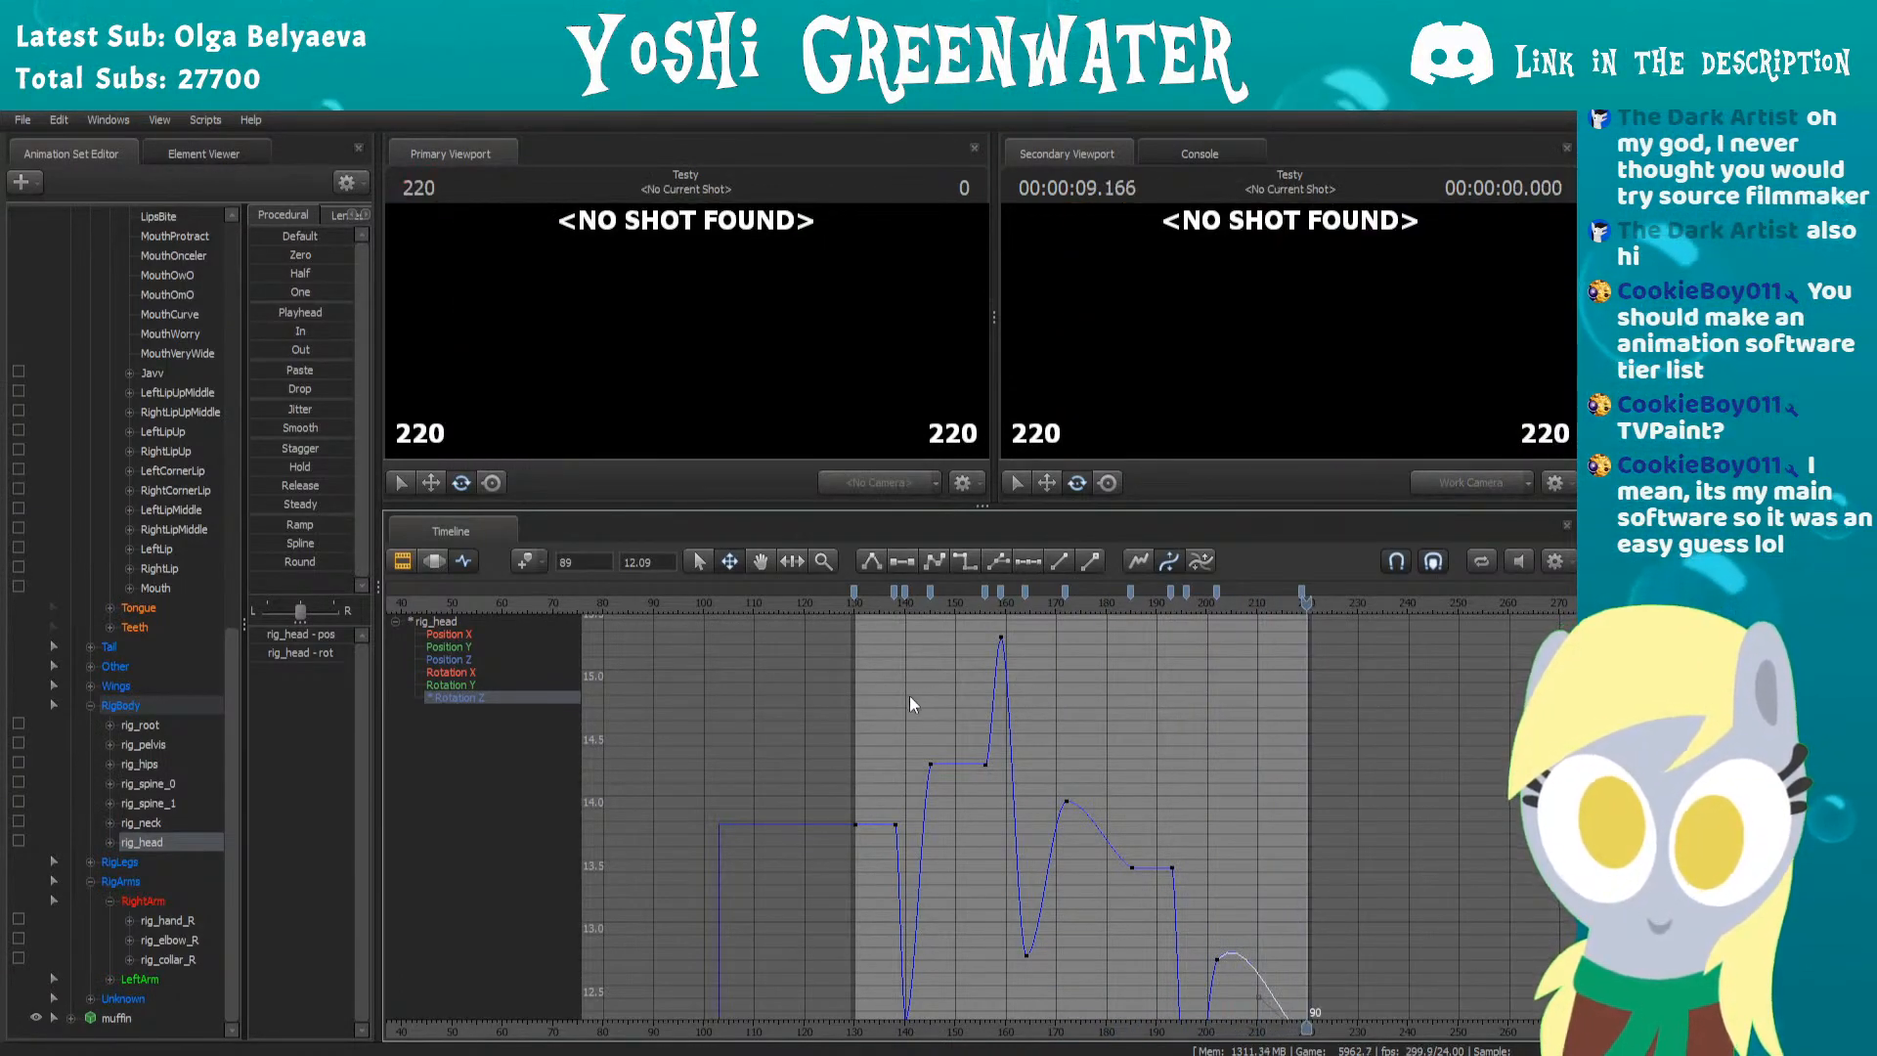
scroll(911, 696, "up", 3)
middle_click_drag(911, 696, 660, 614)
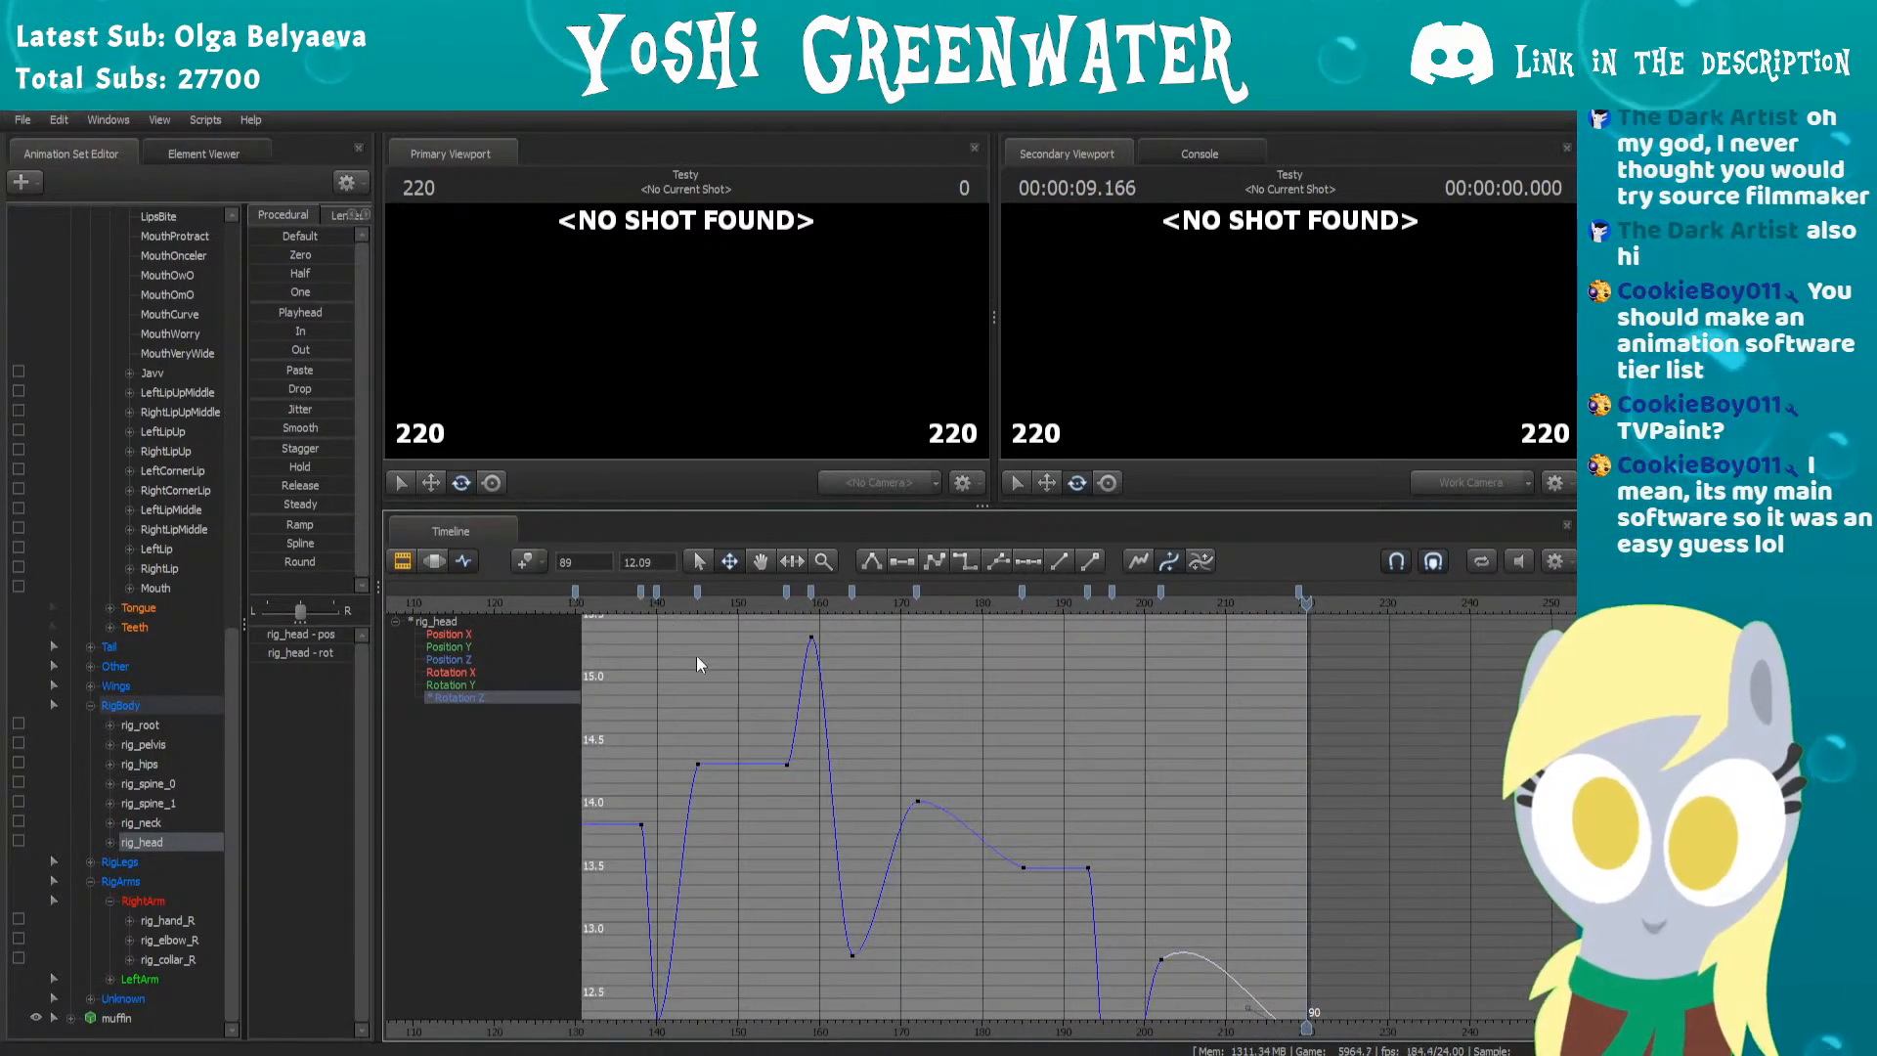
scroll(731, 671, "down", 1)
left_click_drag(678, 600, 661, 595)
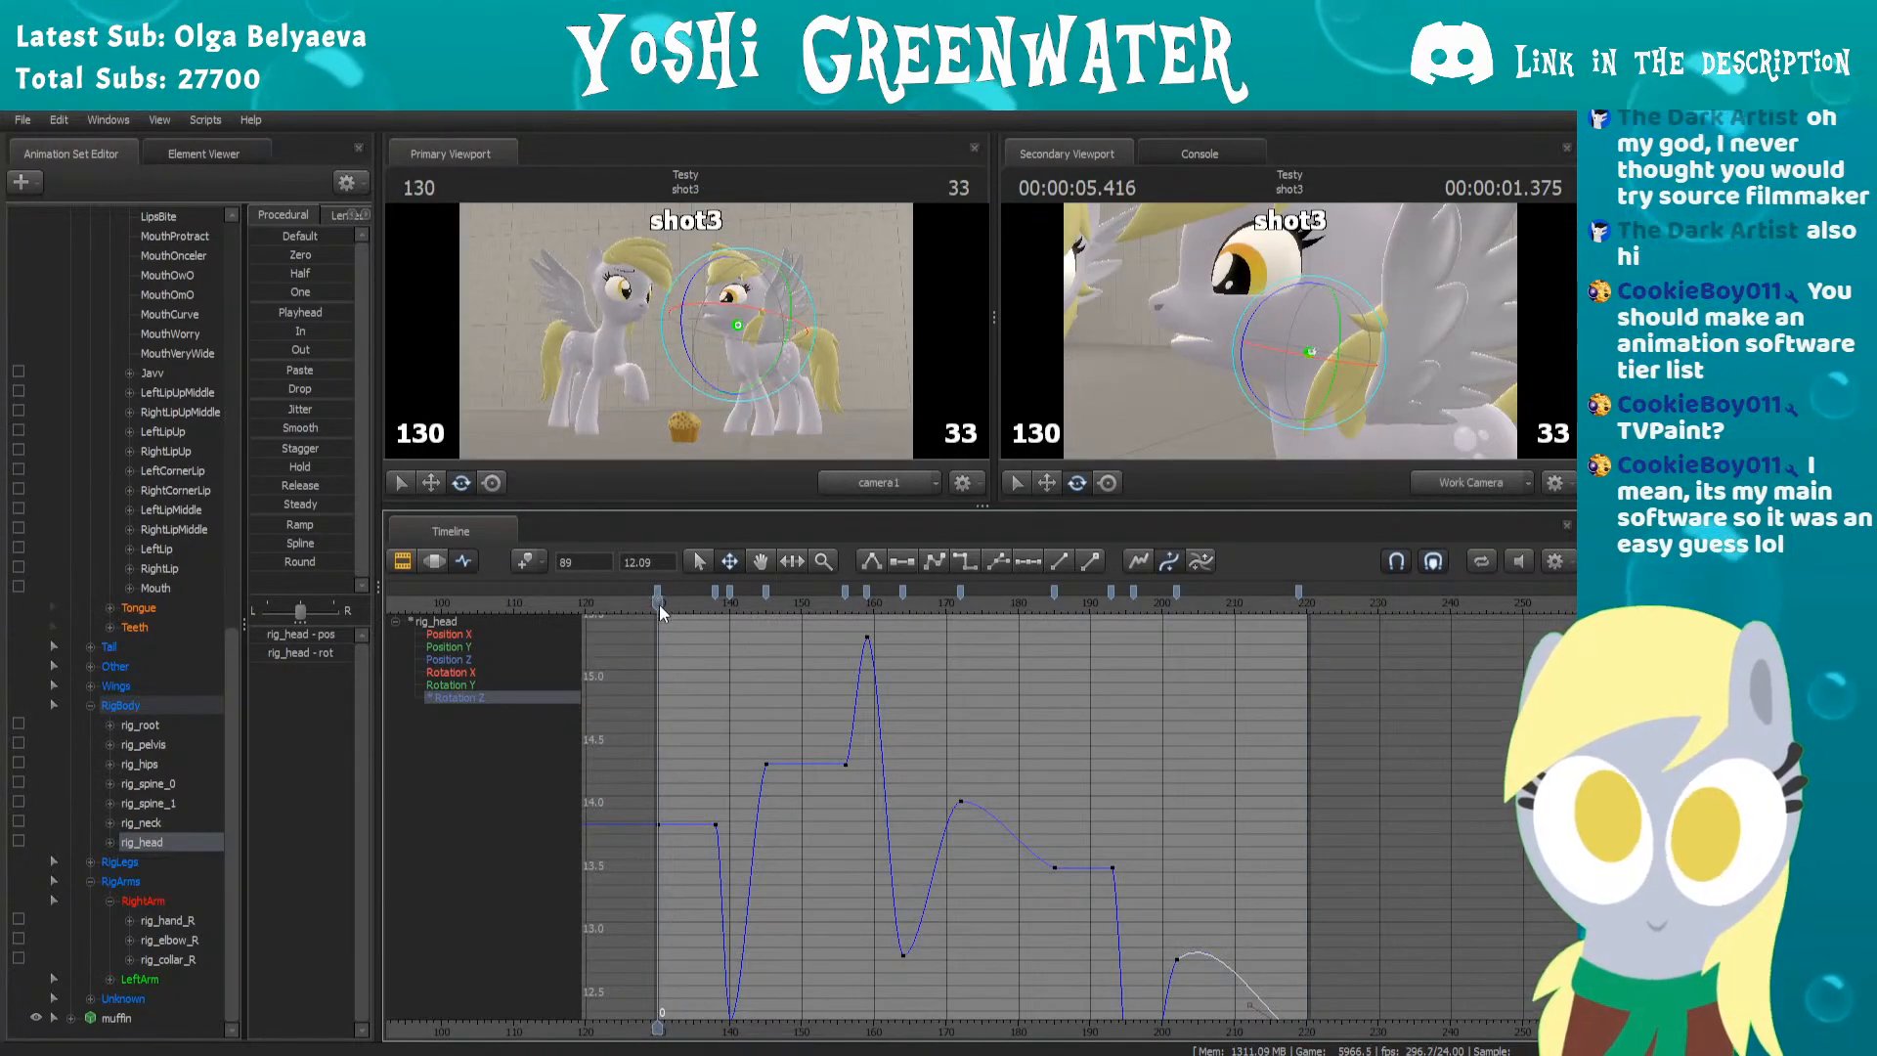
Delete all of rig_head's Rotation Y keys after frame 130, from frame 140 through frame 203
left_click(466, 686)
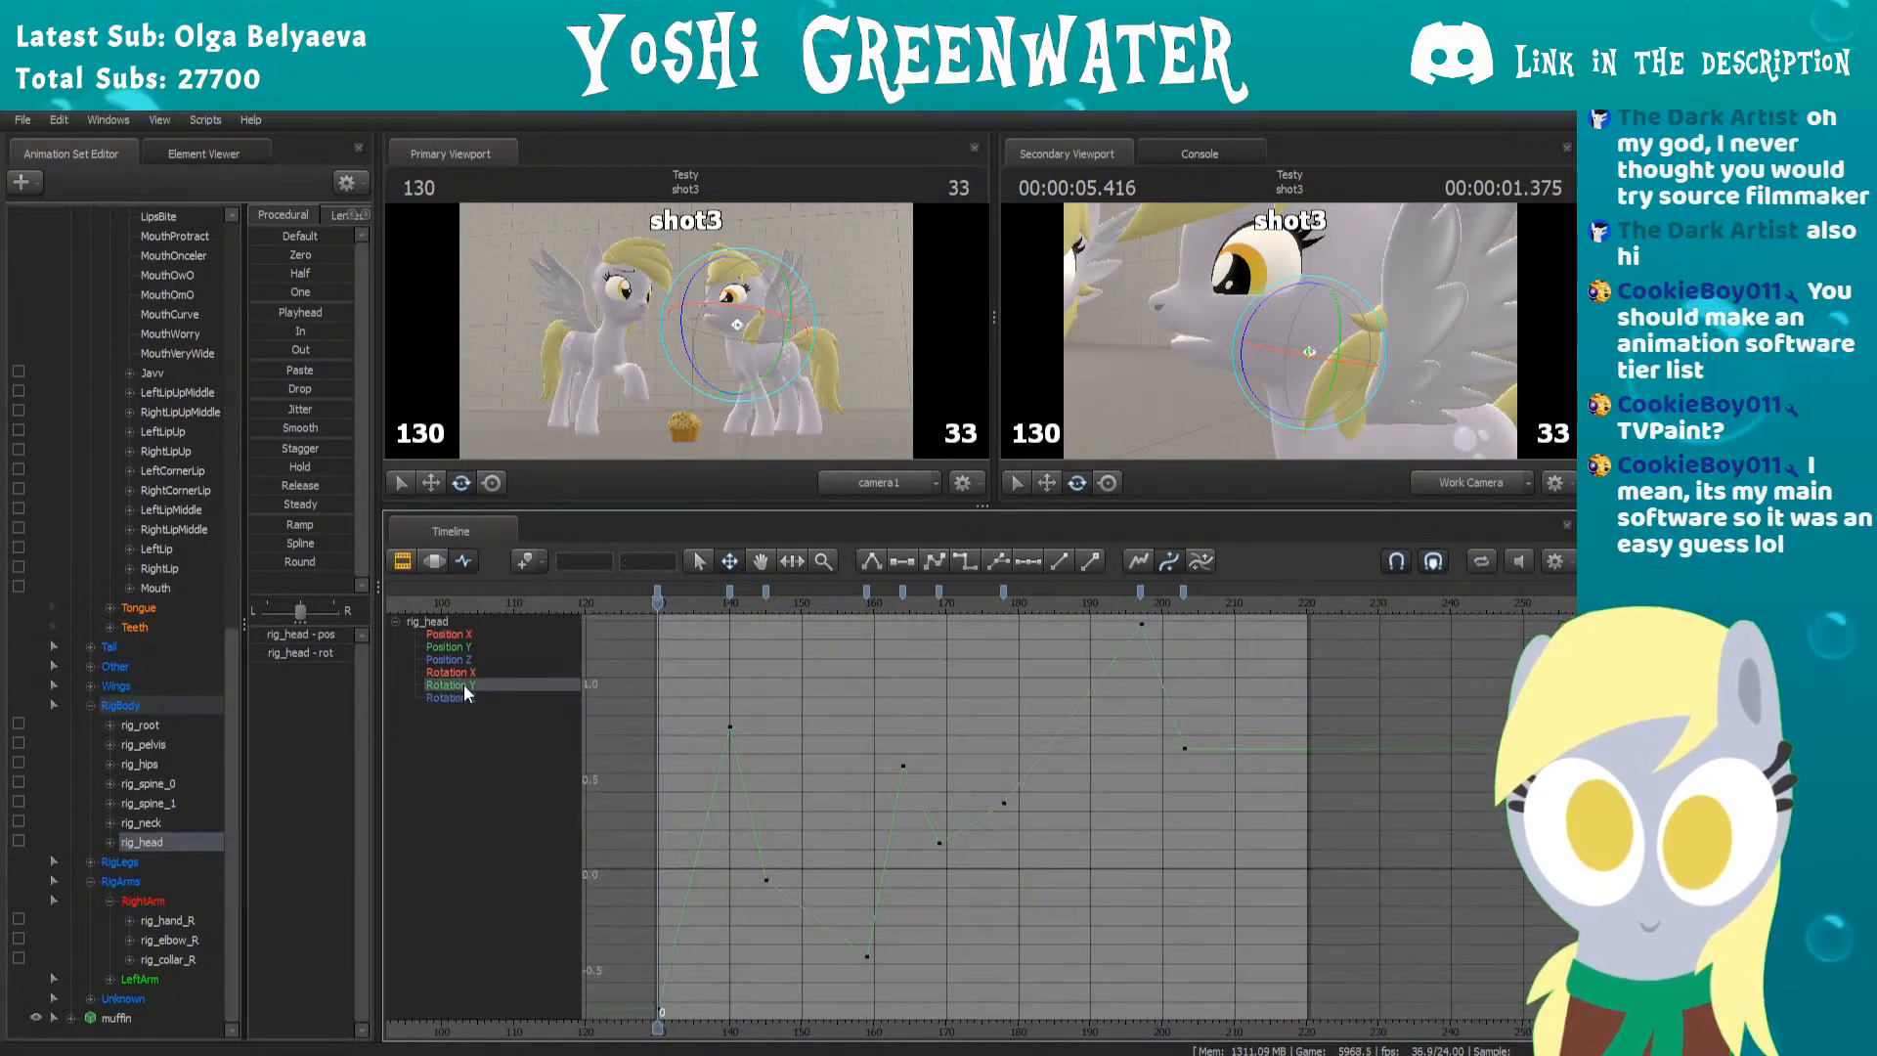
left_click_drag(701, 600, 750, 604)
left_click(730, 589)
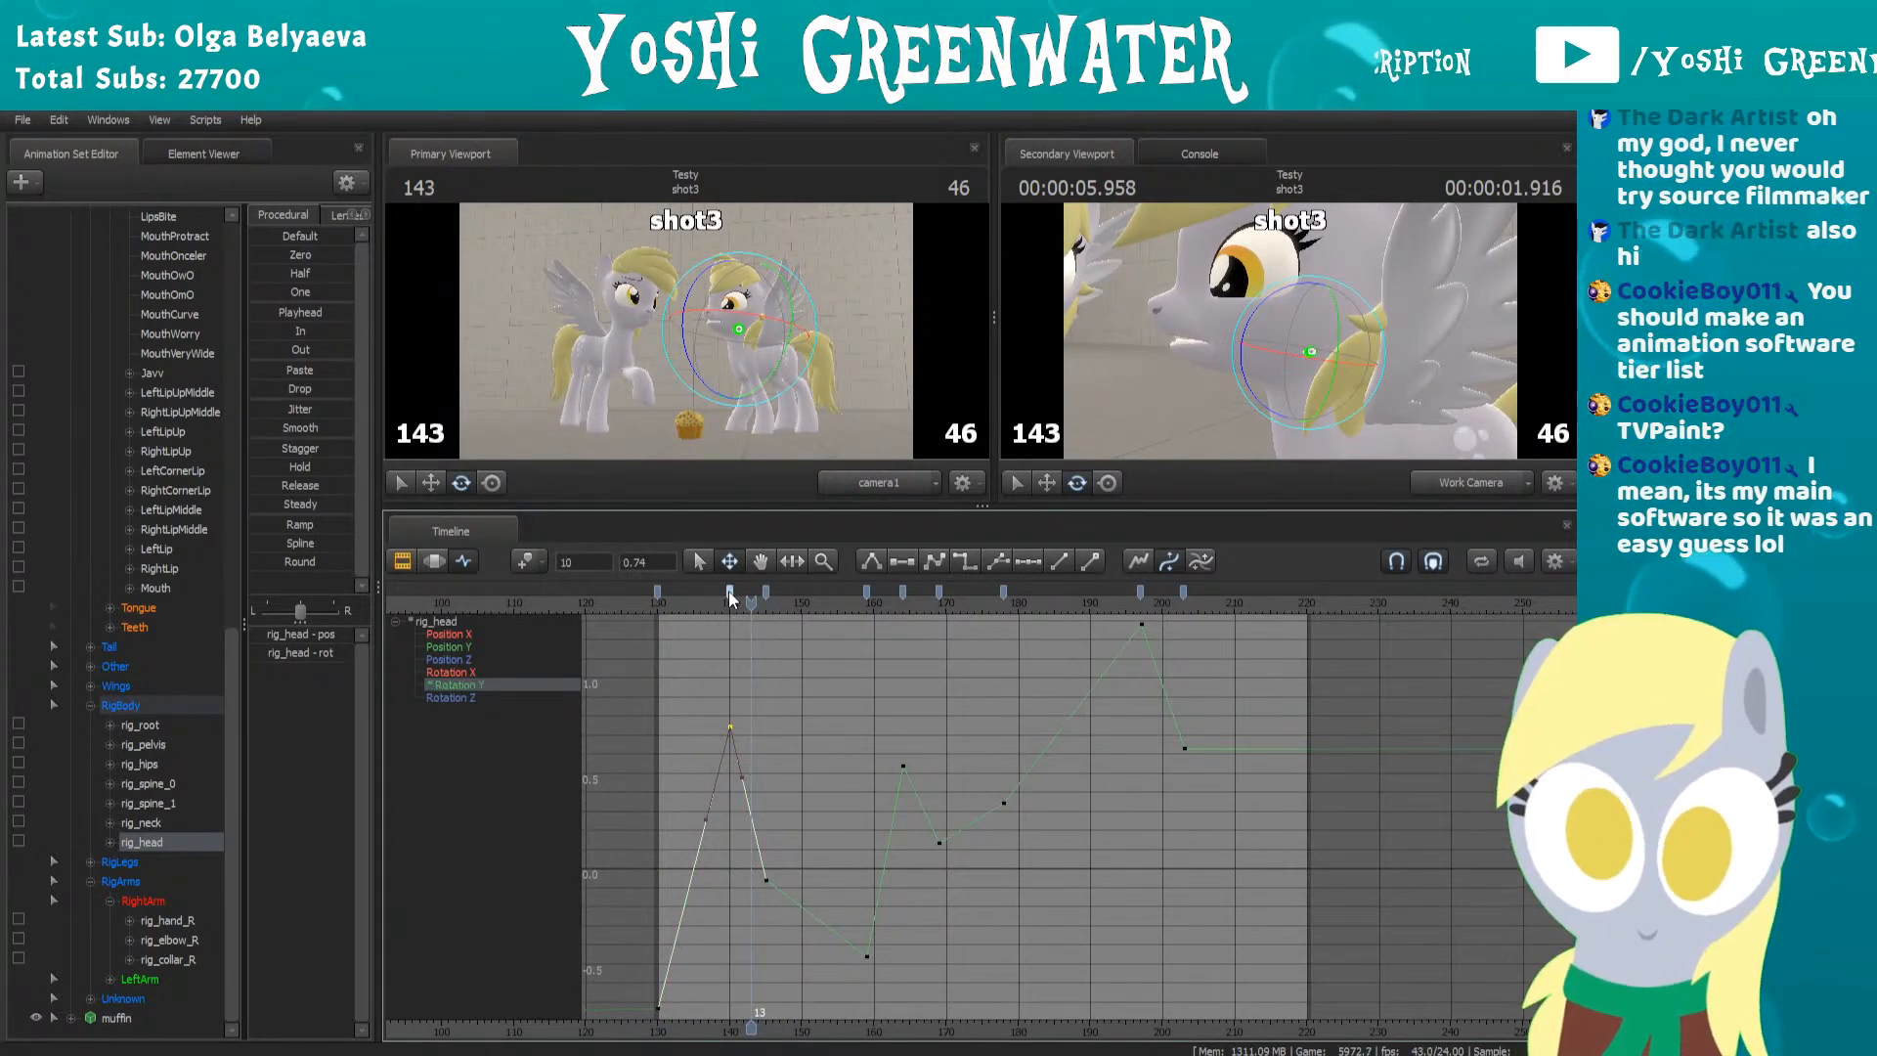
key("Delete")
key("Right")
left_click_drag(765, 590, 770, 586)
key("Delete")
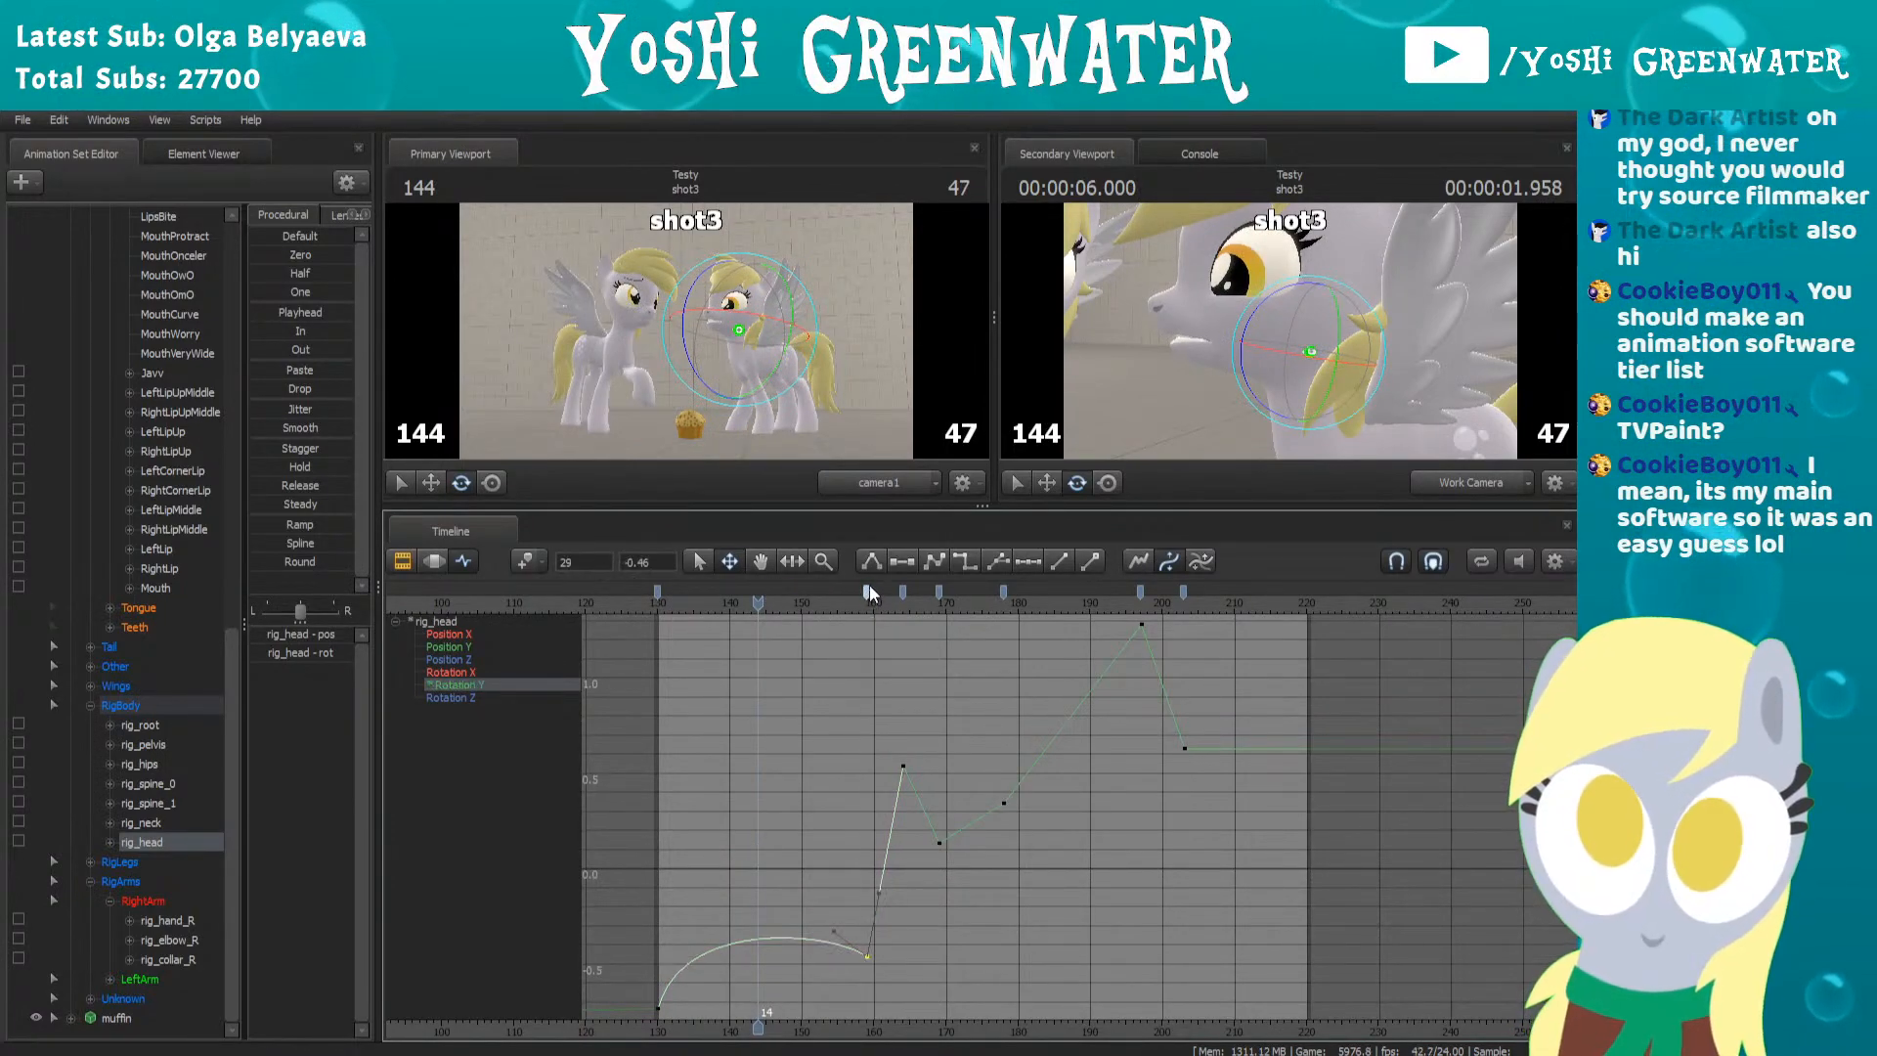
left_click(909, 592)
key("Delete")
left_click(938, 590)
key("Delete")
left_click(1140, 592)
key("Delete")
left_click(1189, 593)
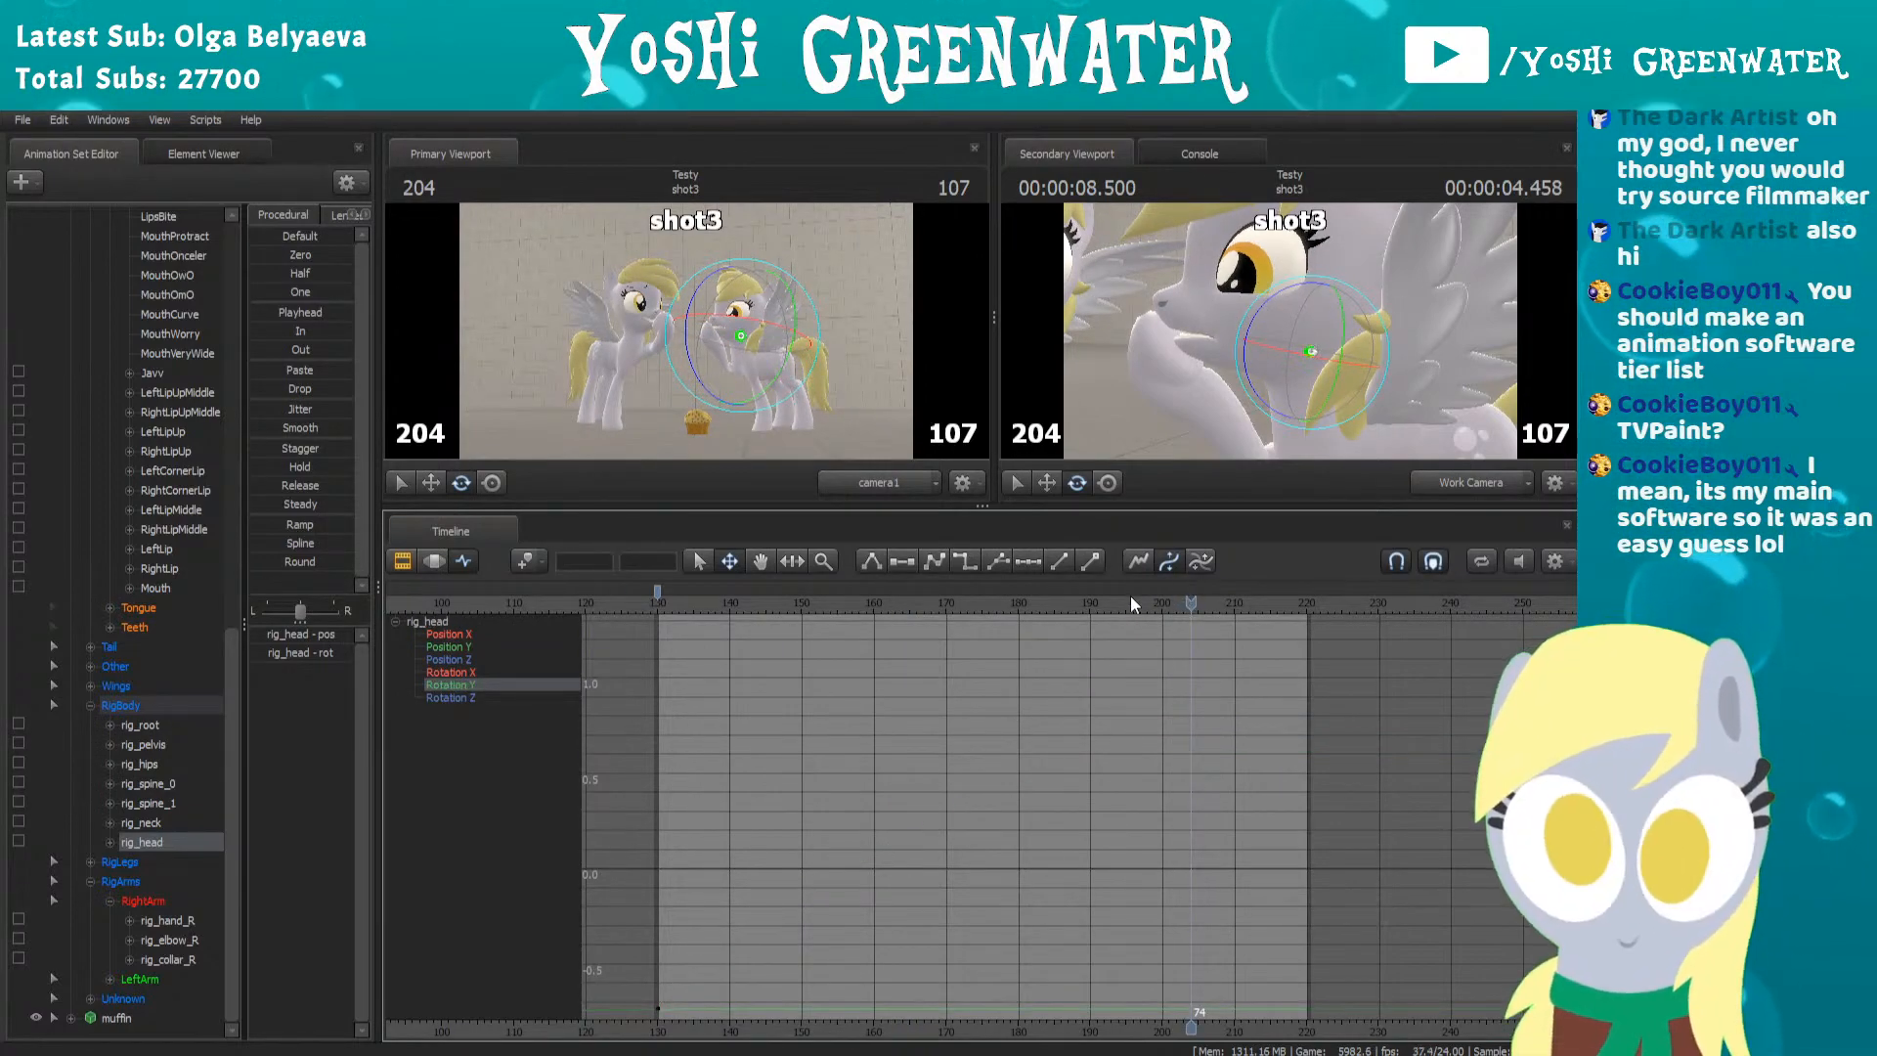
left_click(485, 788)
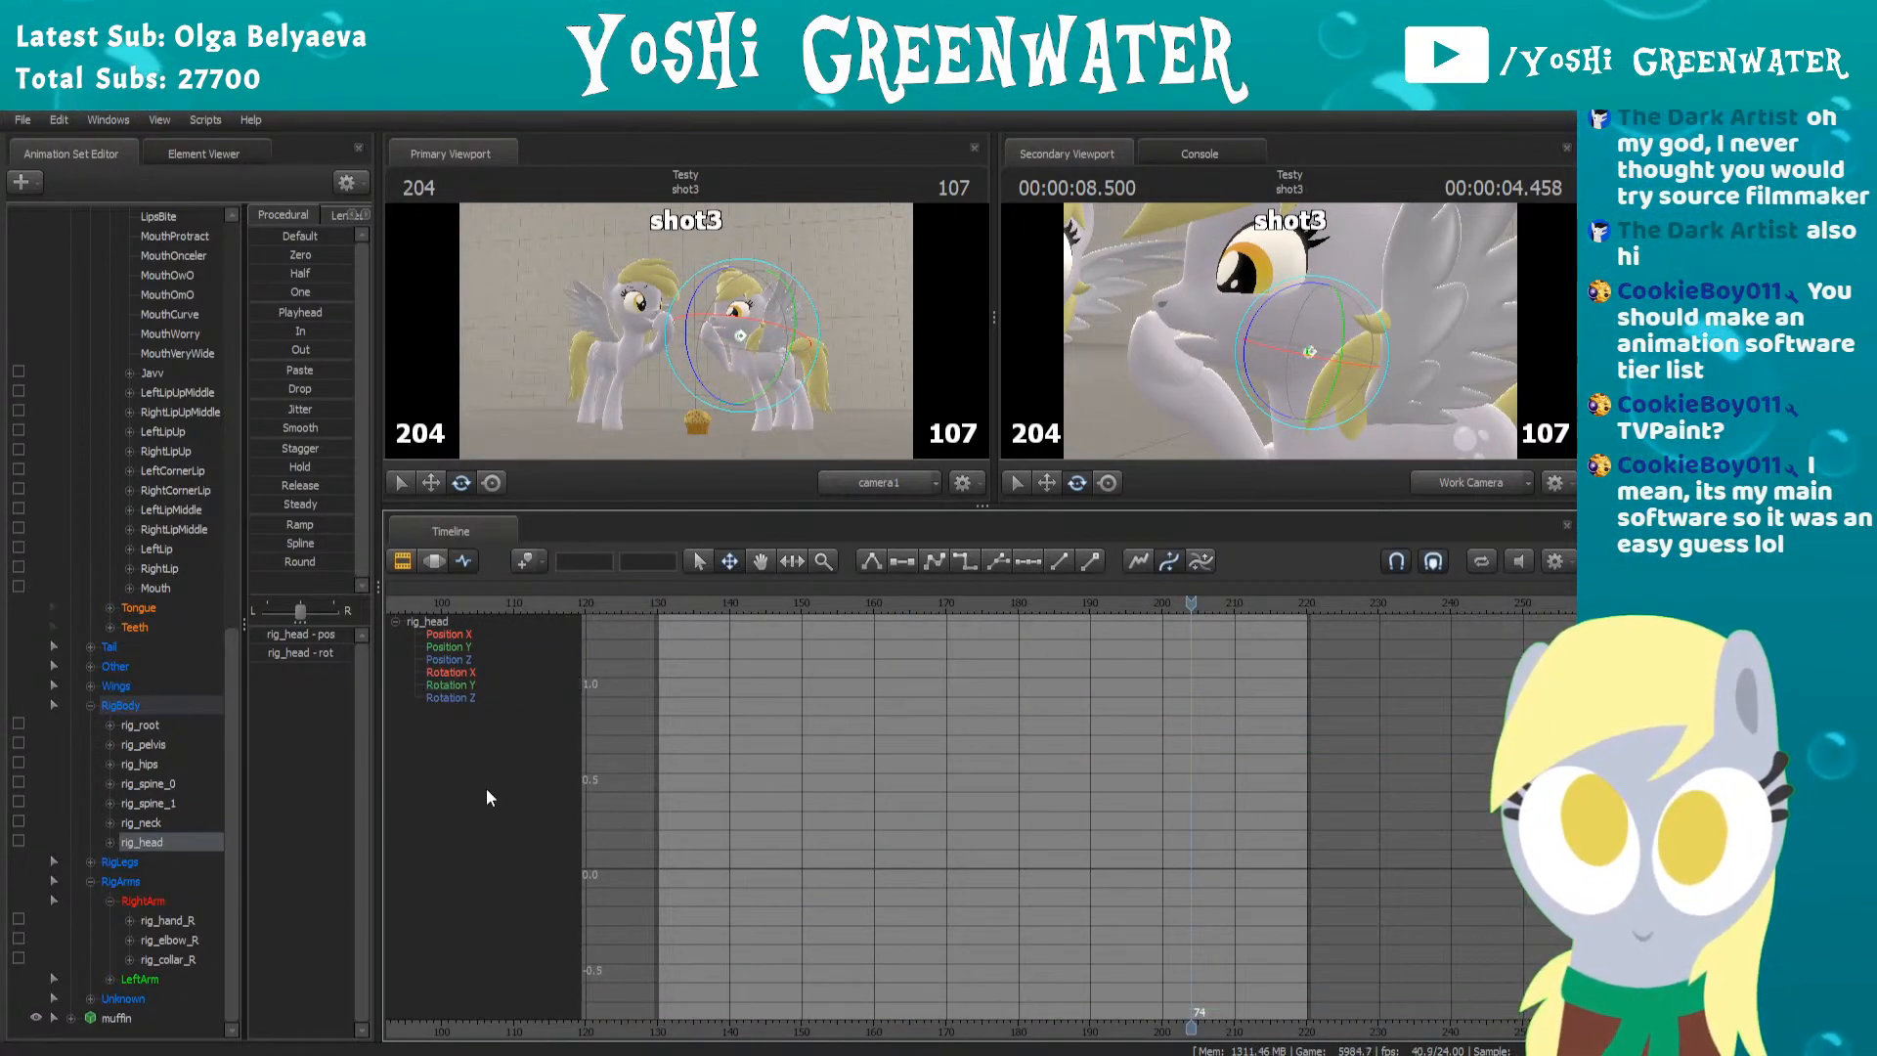
Replay the shot from frame 130 to check the head motion without the Rotation Y keys
left_click(663, 603)
key("space")
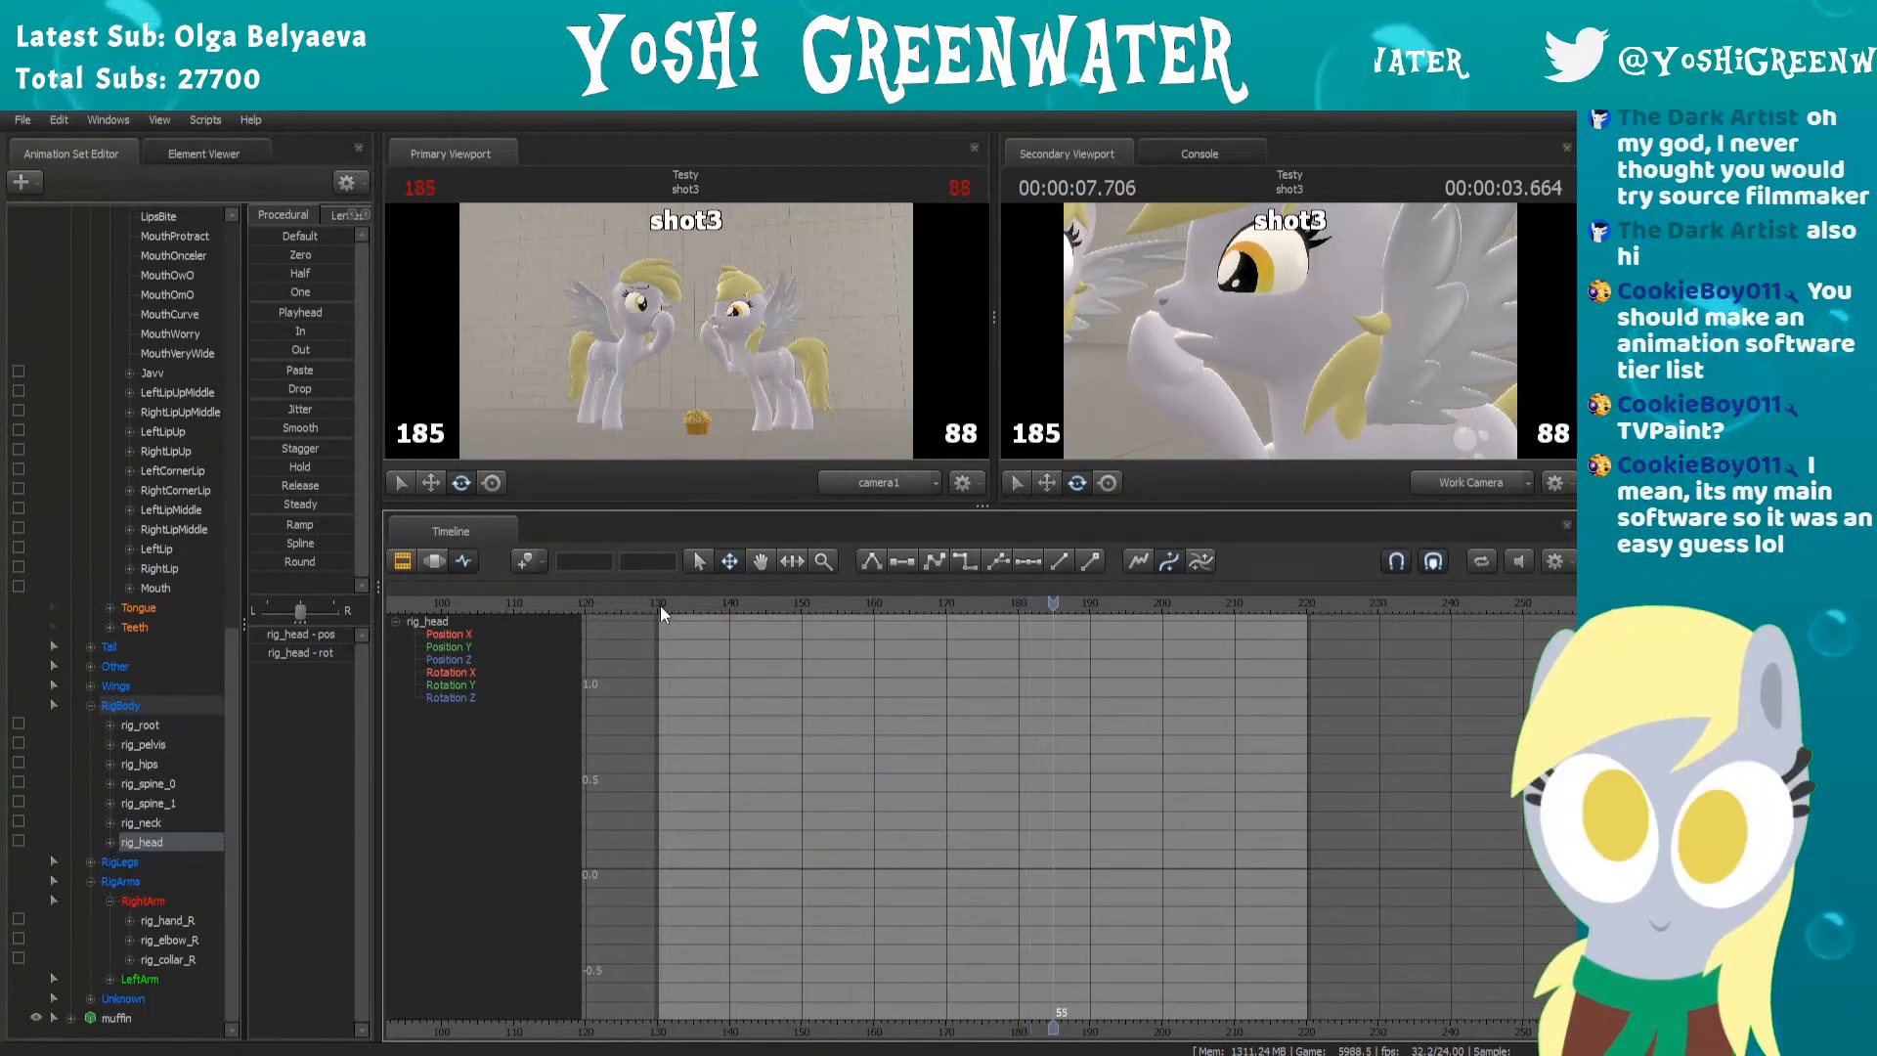
key("space")
left_click(659, 606)
key("space")
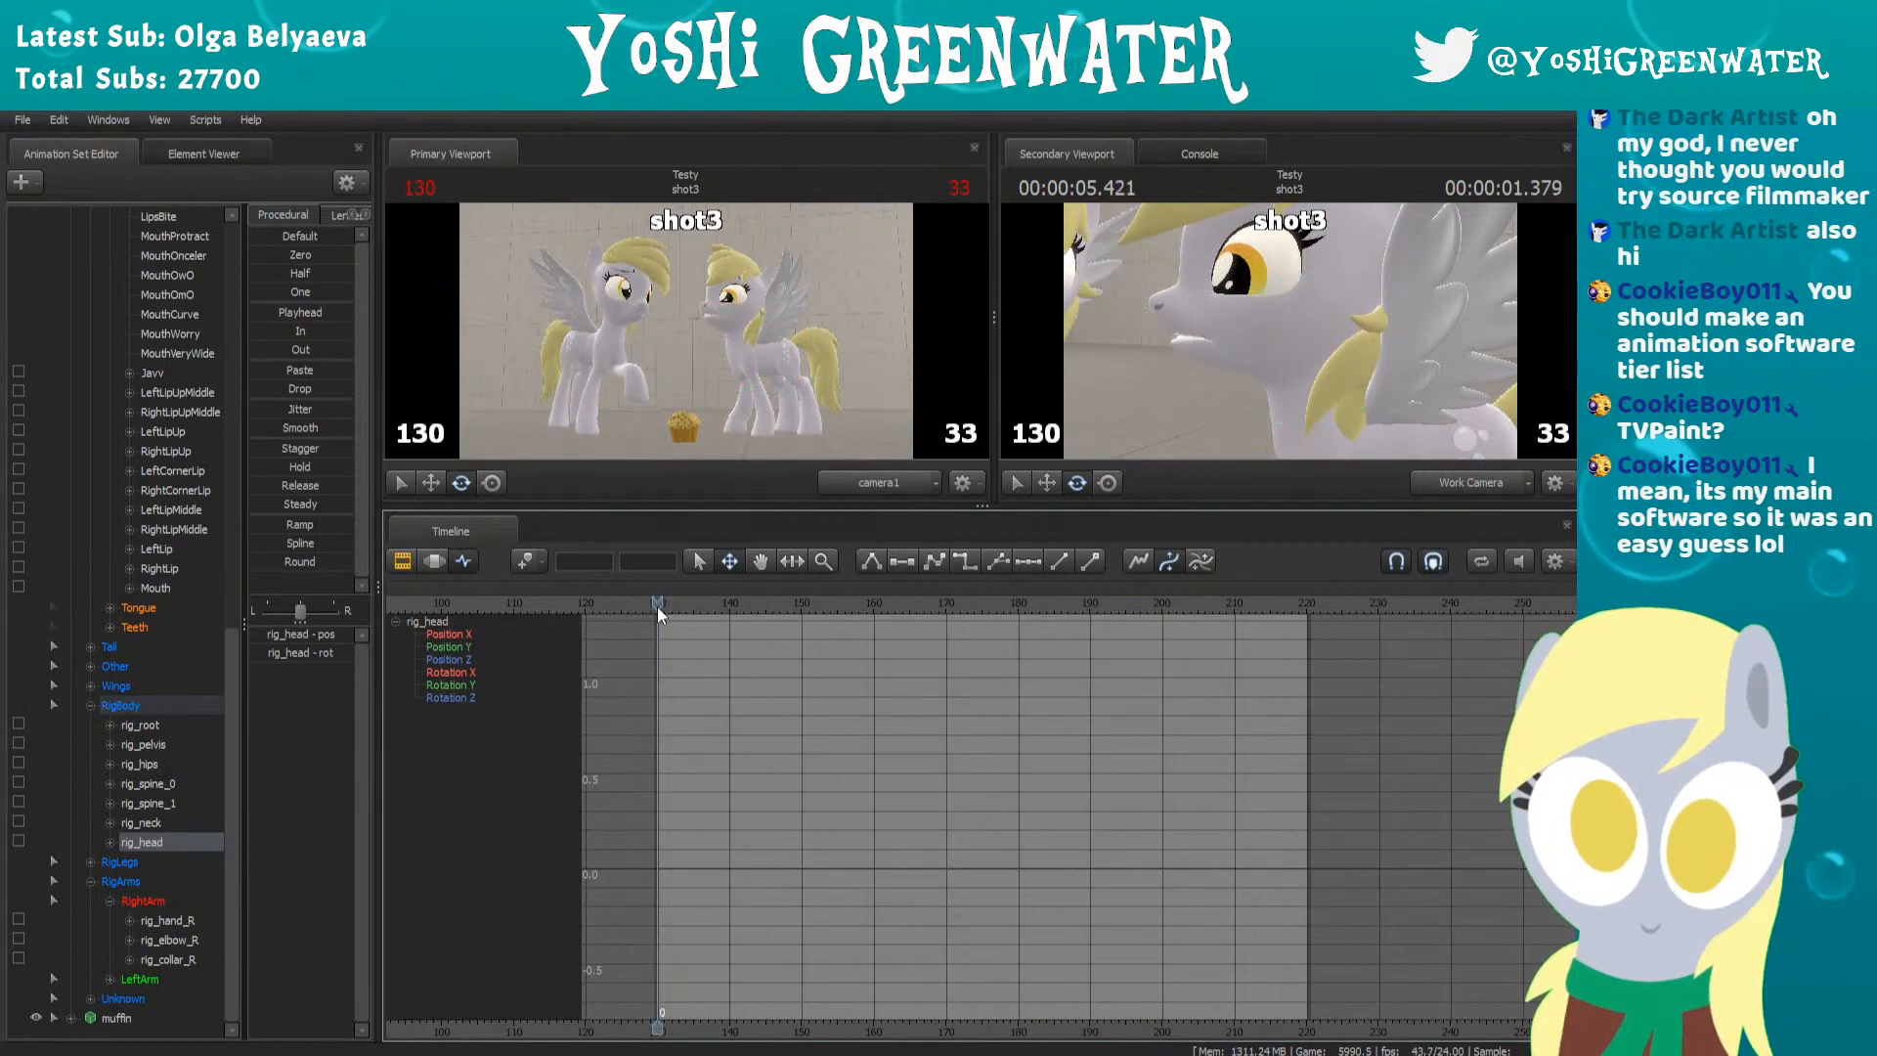
key("space")
left_click(679, 606)
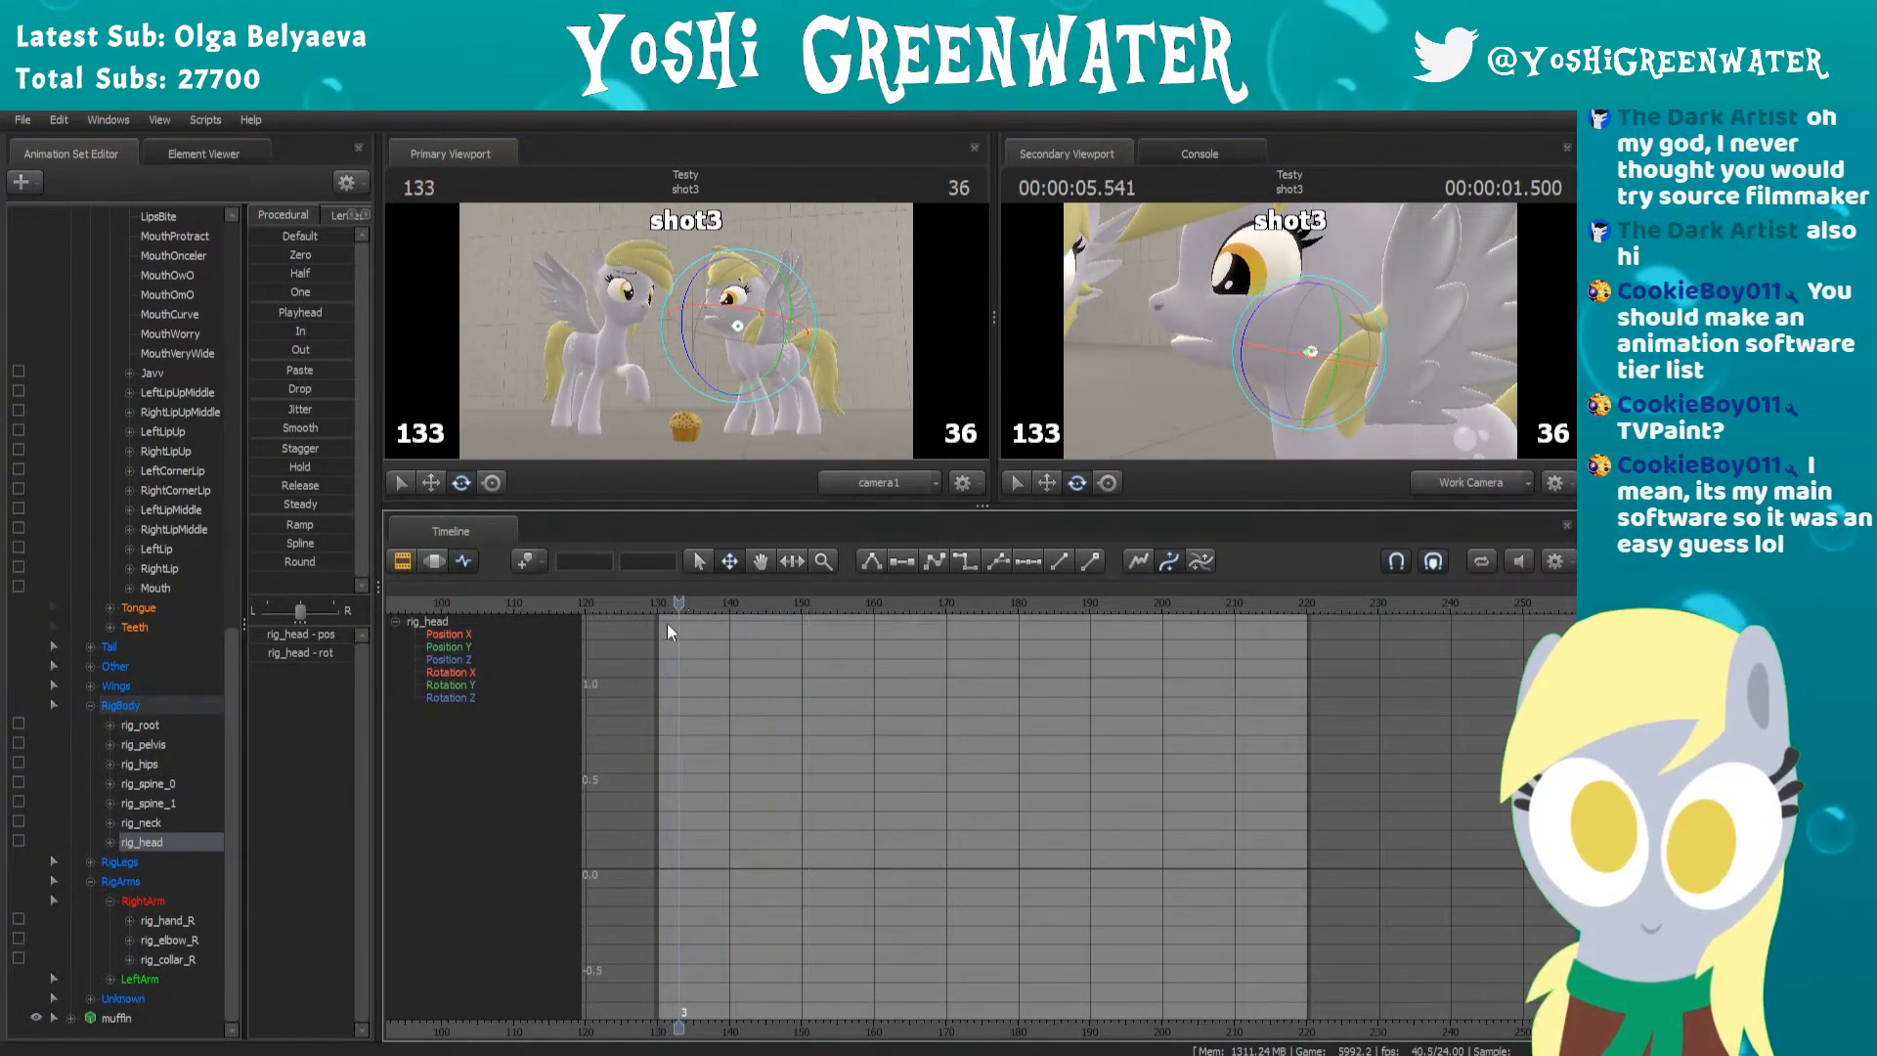
Shift rig_head's Rotation Z keys at frames 138 and 145 to frames 136 and 146, and play back the result
left_click(477, 697)
key("f")
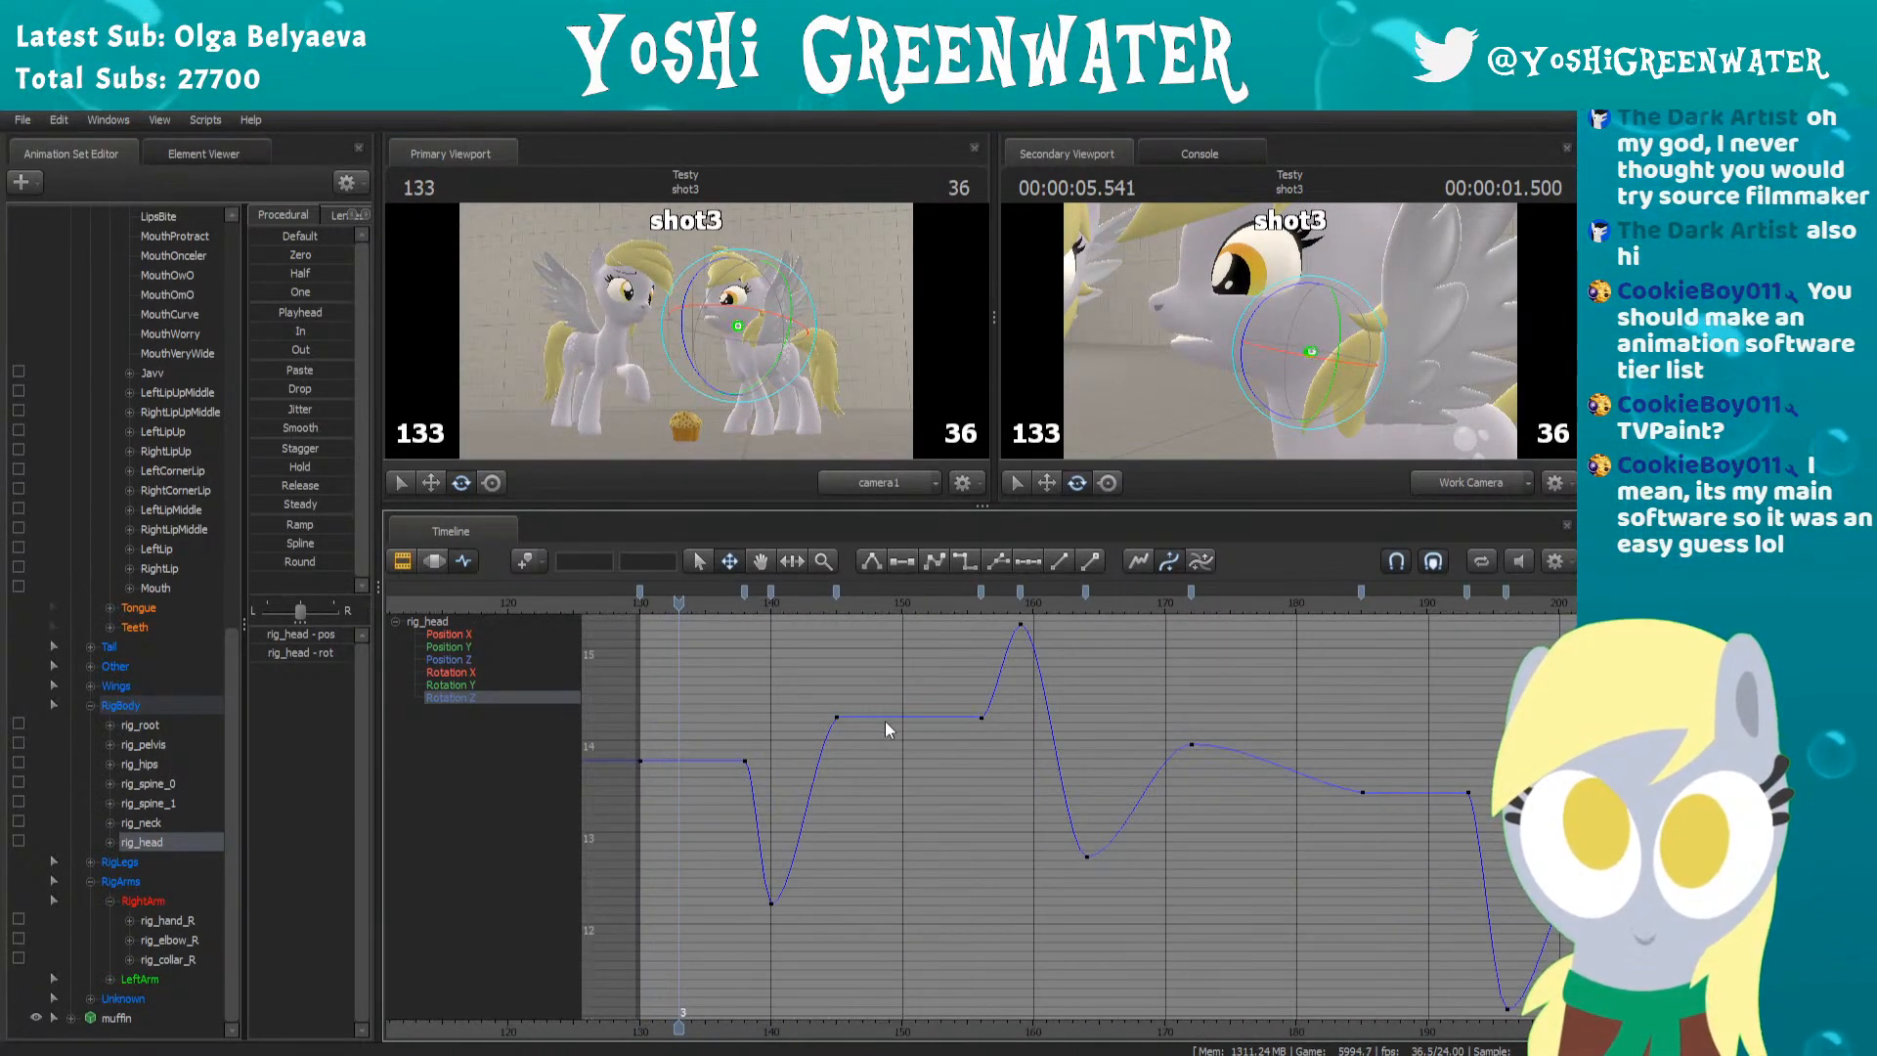
left_click_drag(745, 591, 717, 592)
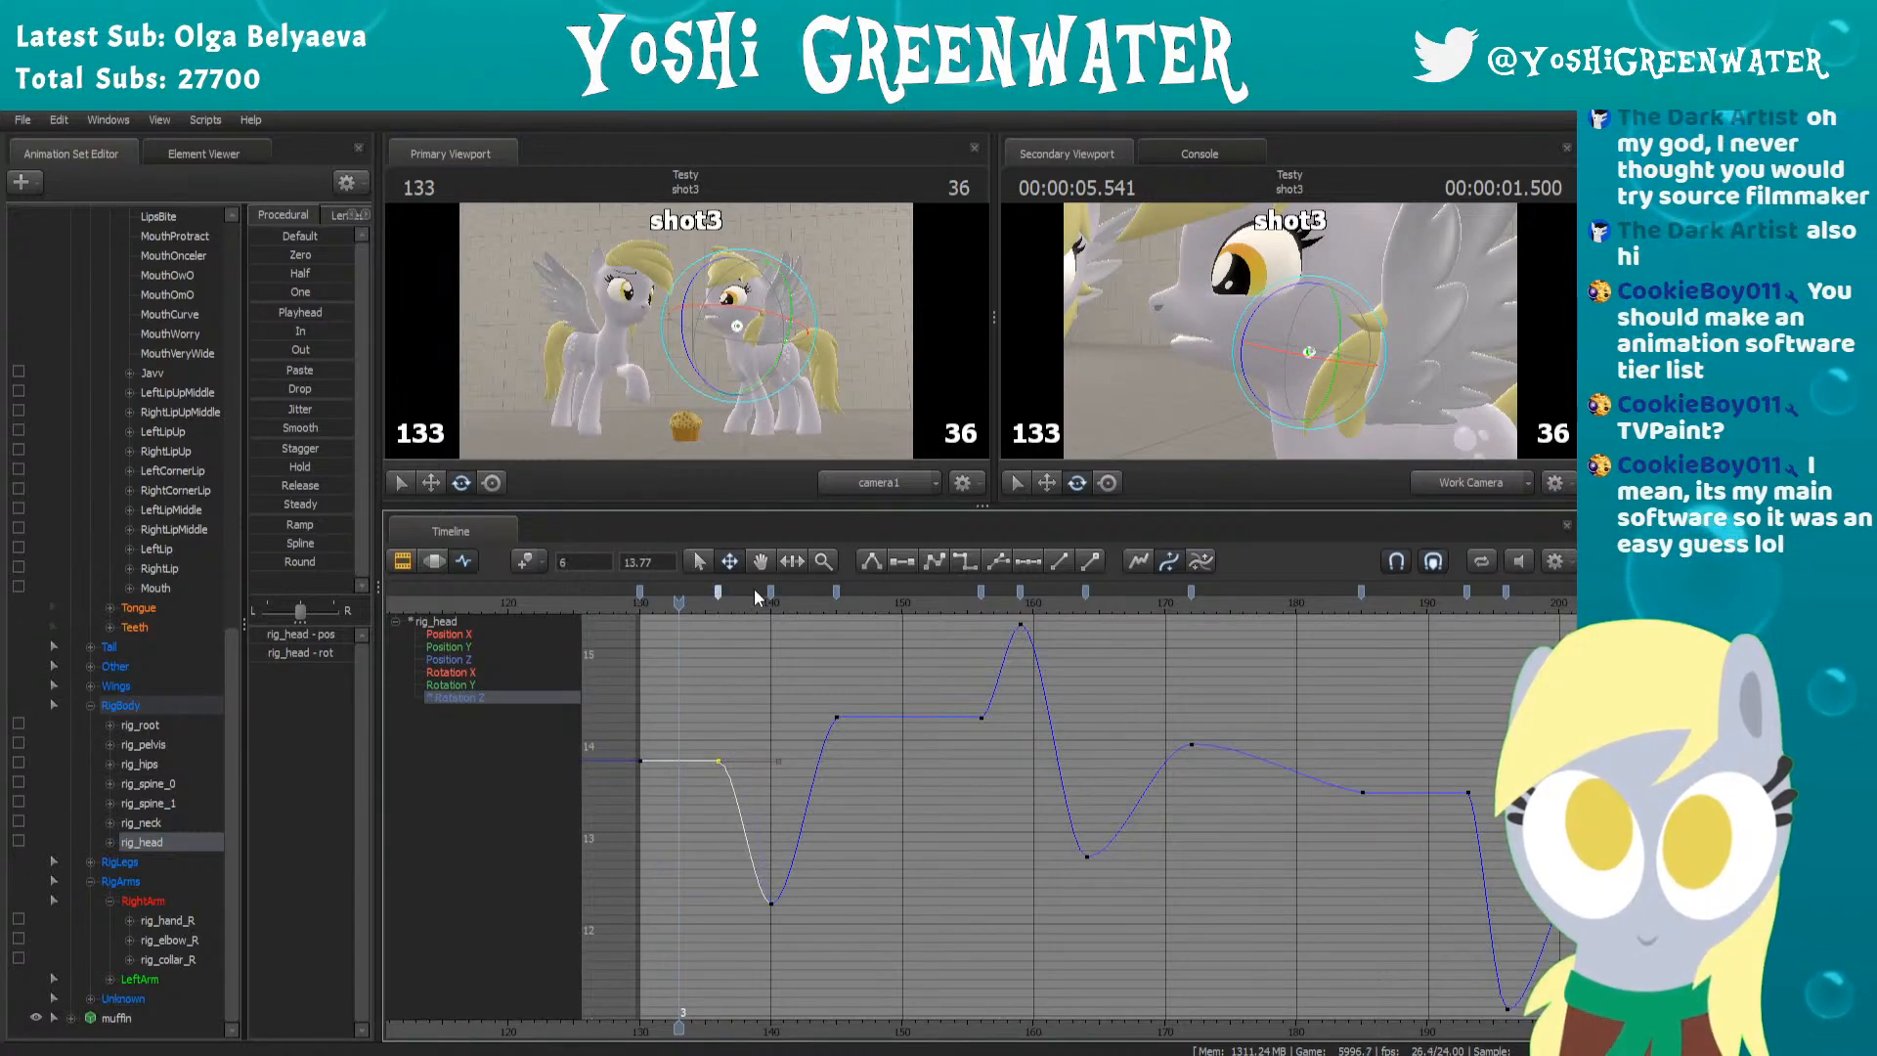
left_click_drag(837, 592, 848, 592)
key("space")
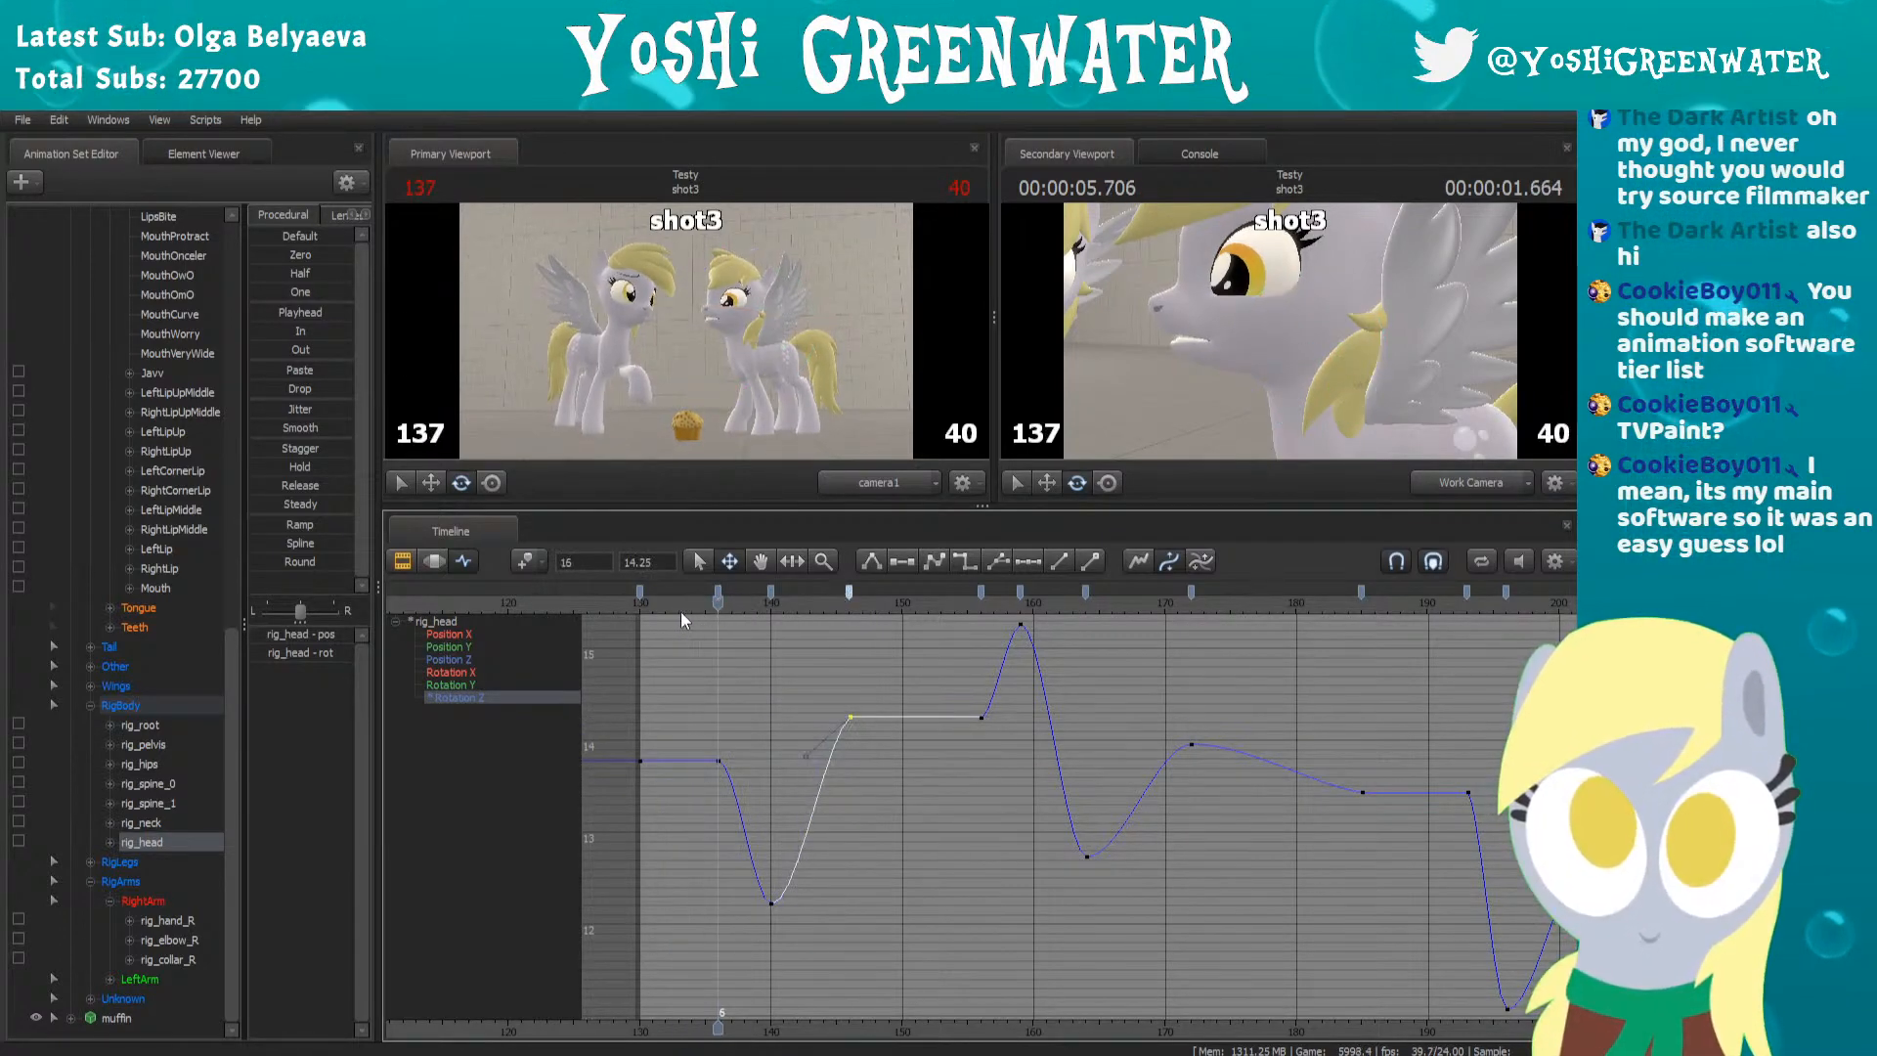
key("space")
Shift the Rotation Z key at frame 146 to frame 147 and on to frame 148, replaying the head motion after each change
left_click_drag(684, 600, 862, 591)
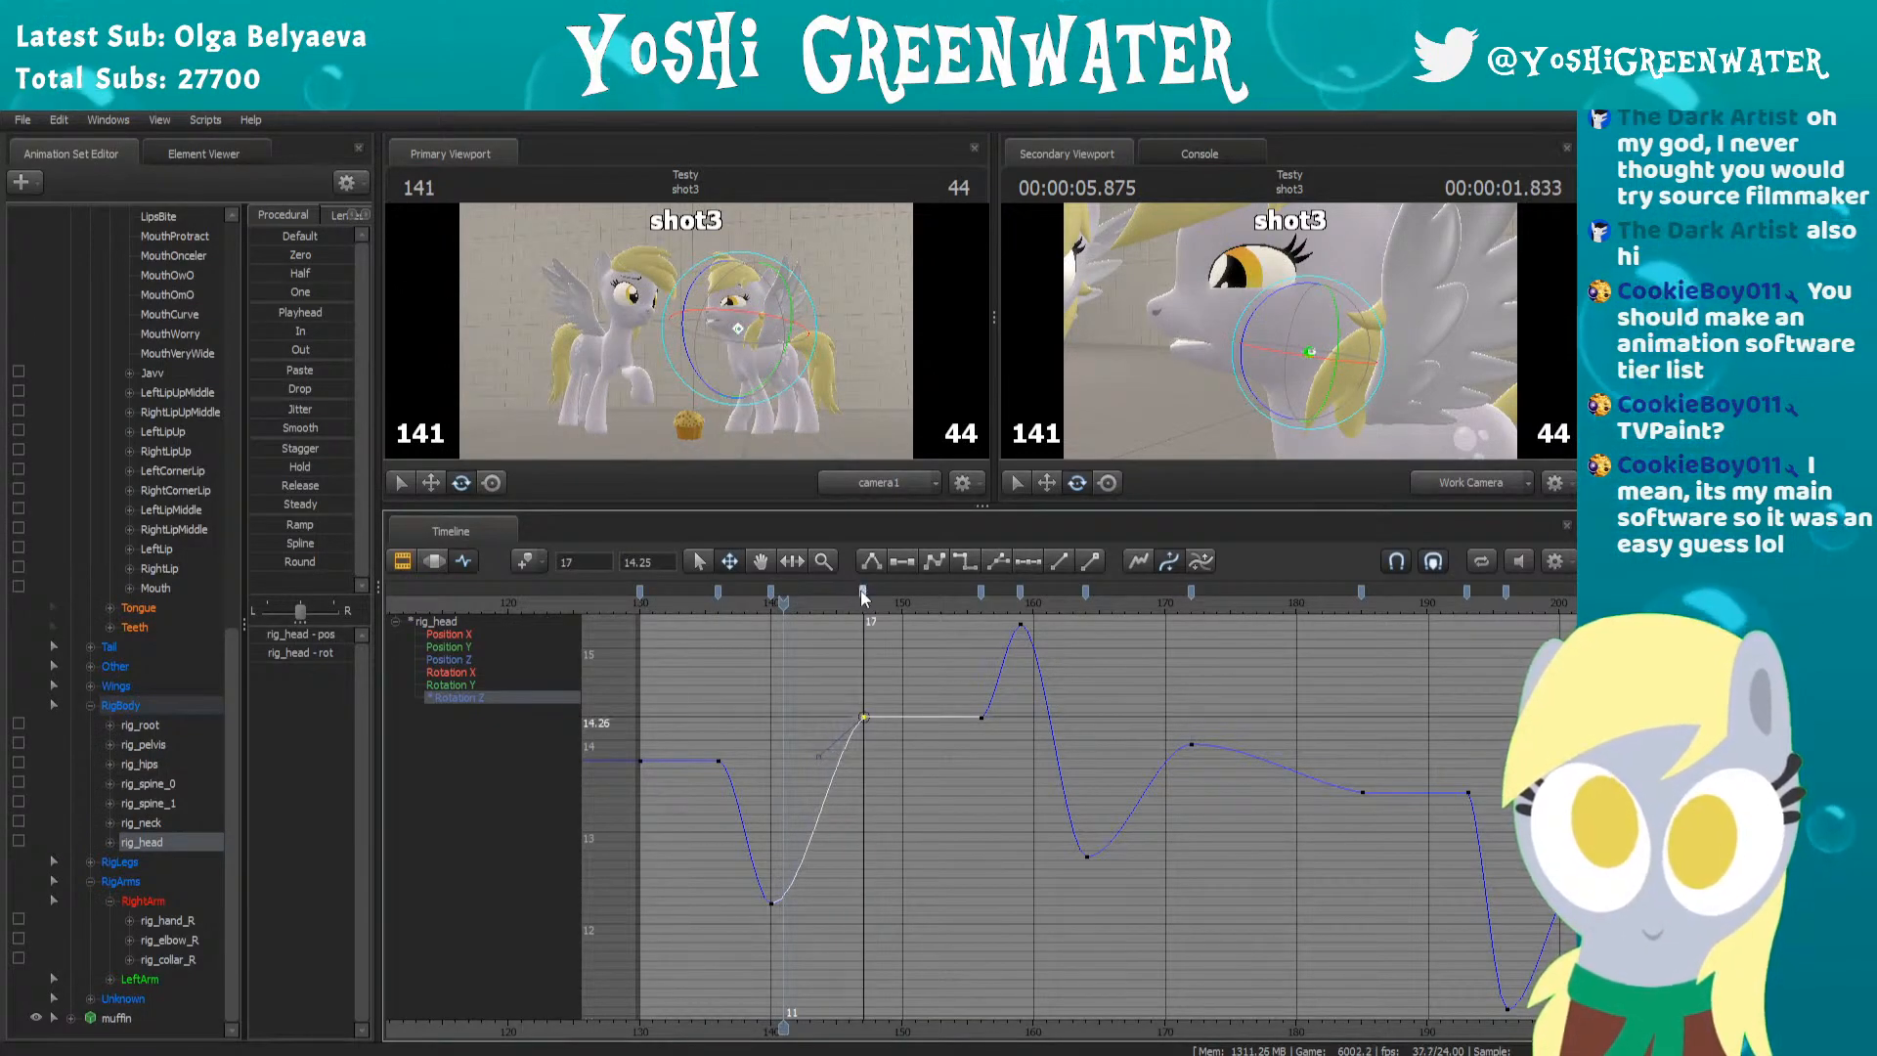
left_click(678, 602)
key("space")
key("space")
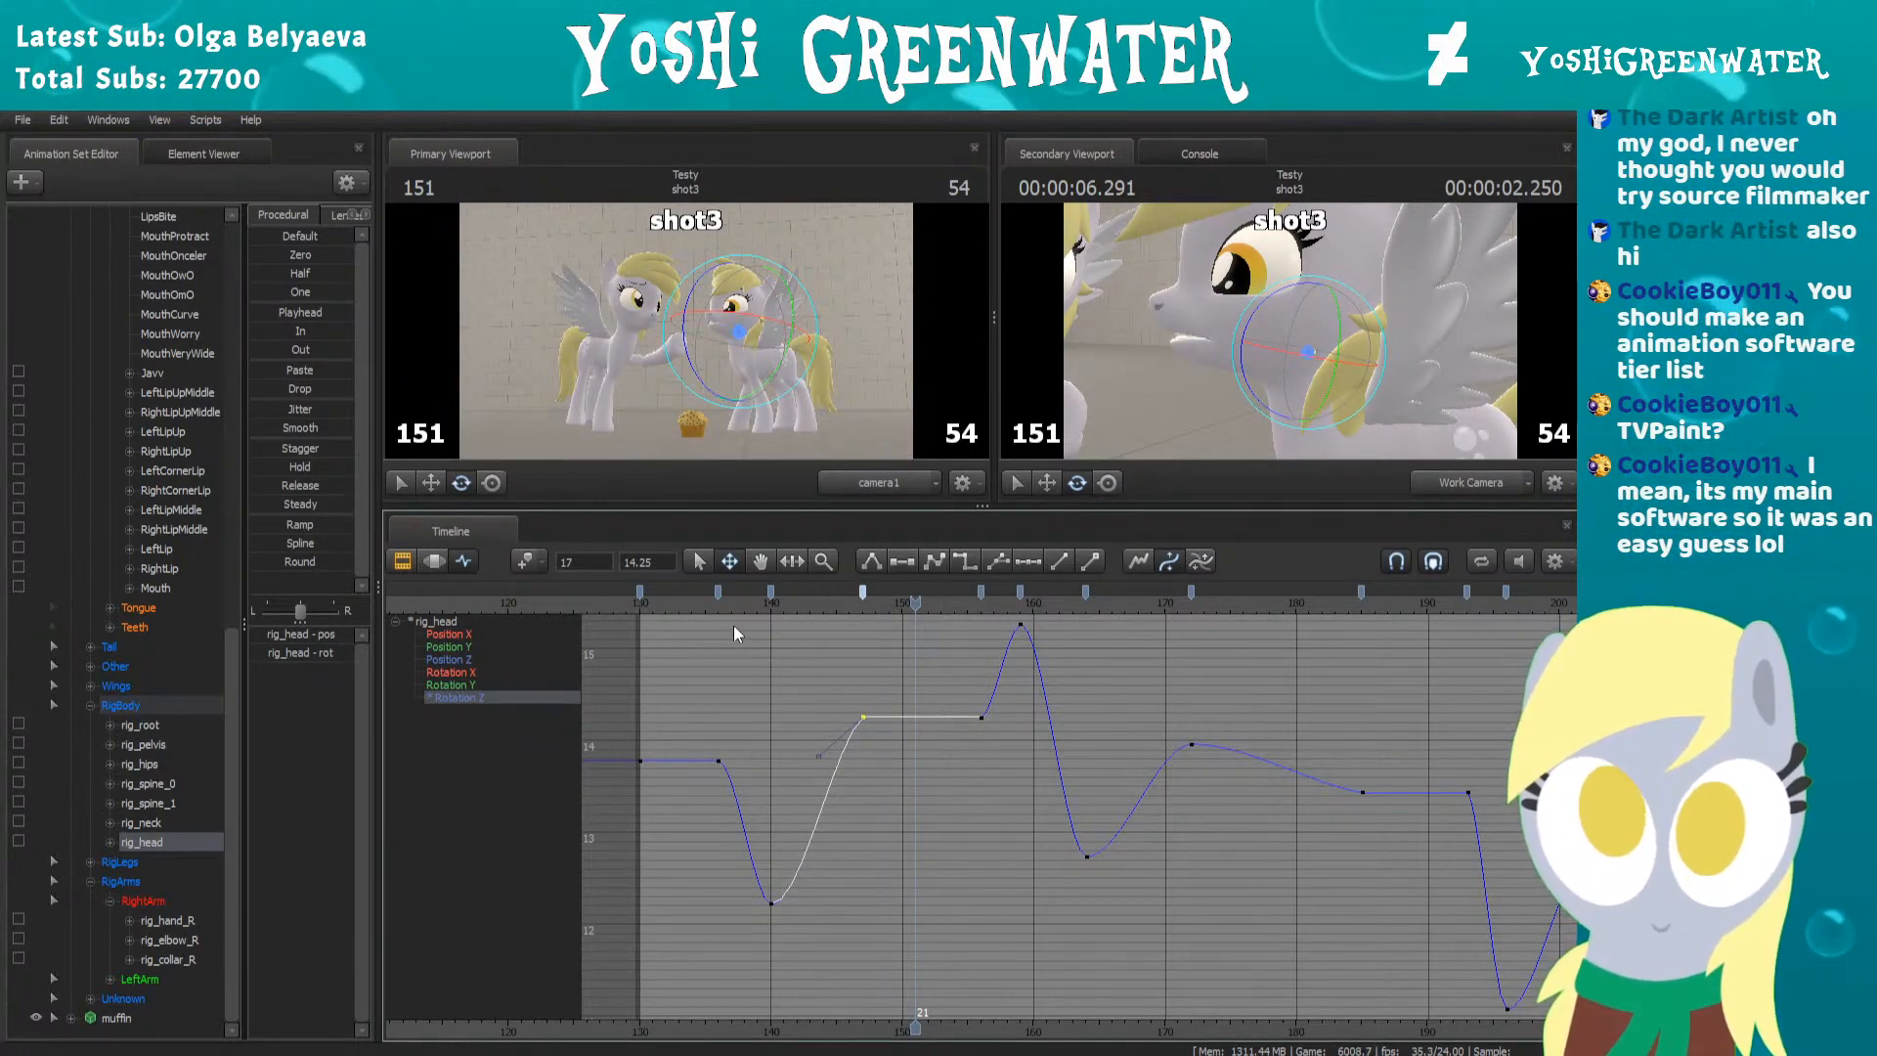
mouse_move(715, 603)
left_mouse_down()
mouse_move(880, 574)
mouse_move(876, 592)
left_mouse_up()
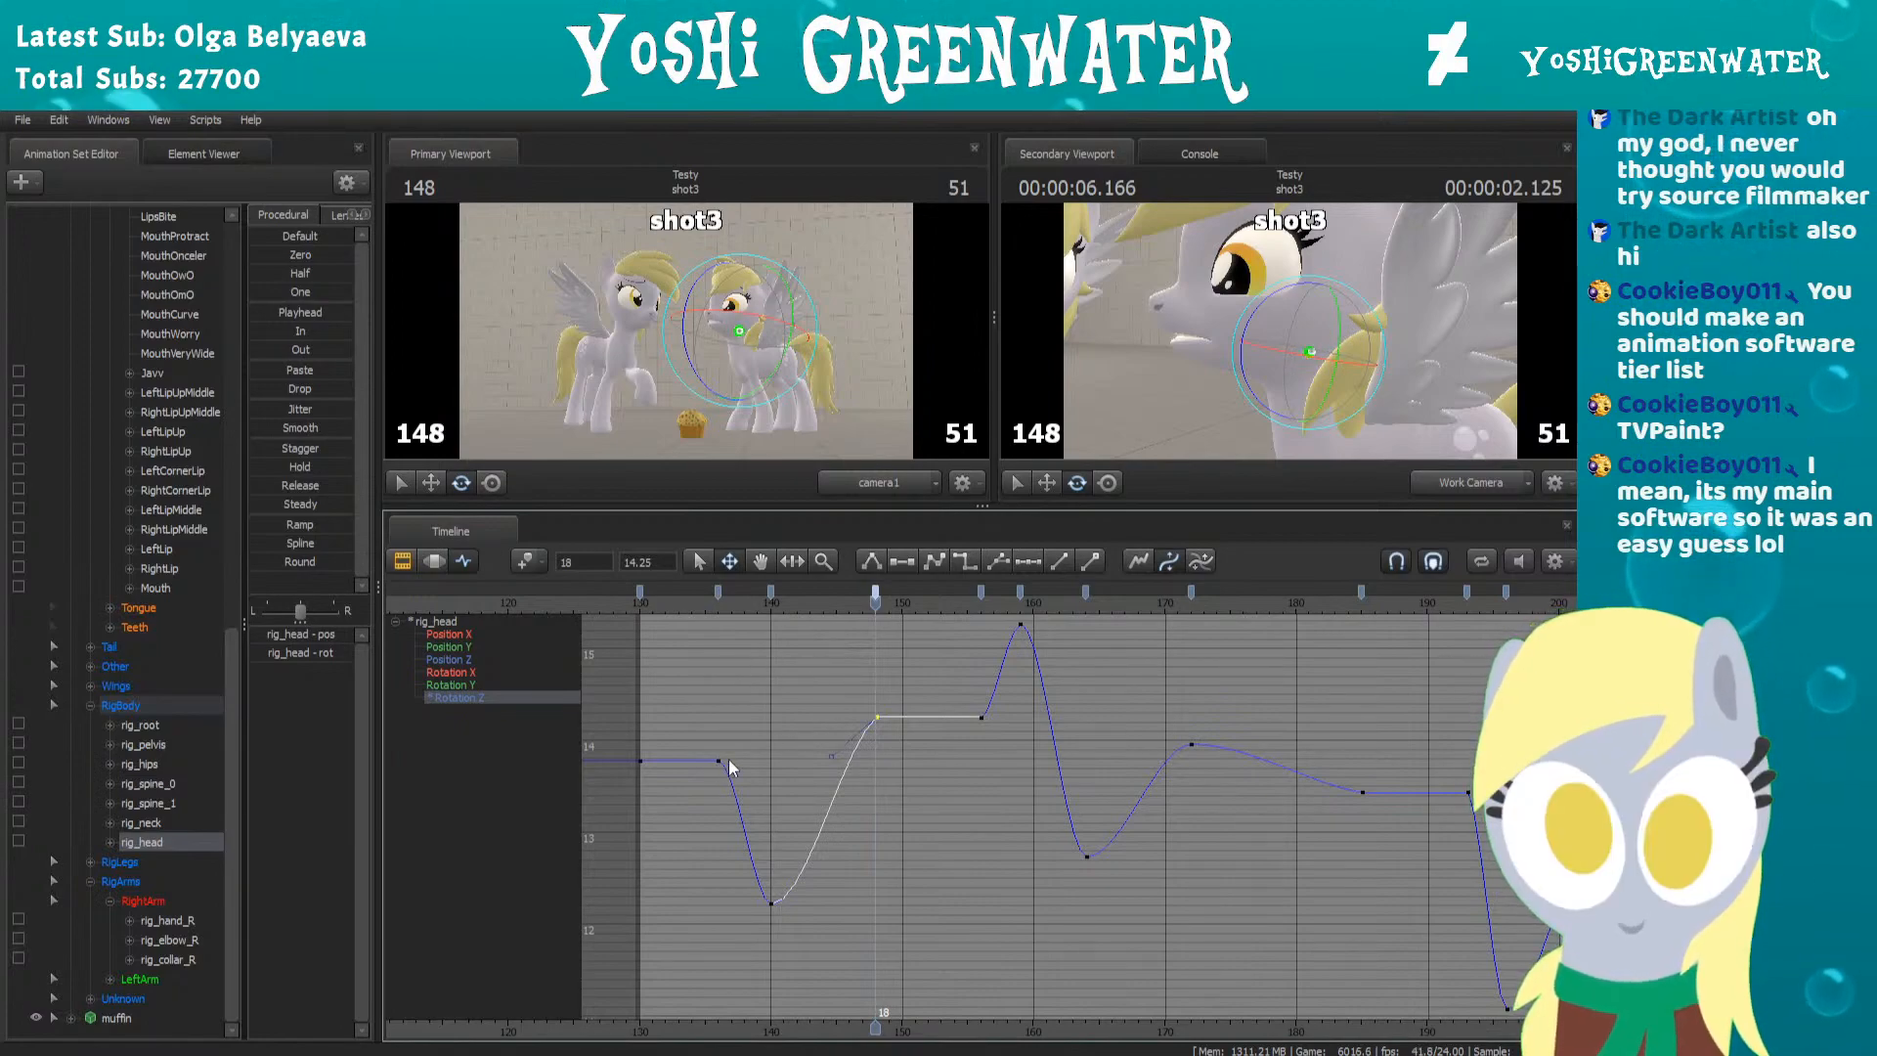
left_click(681, 605)
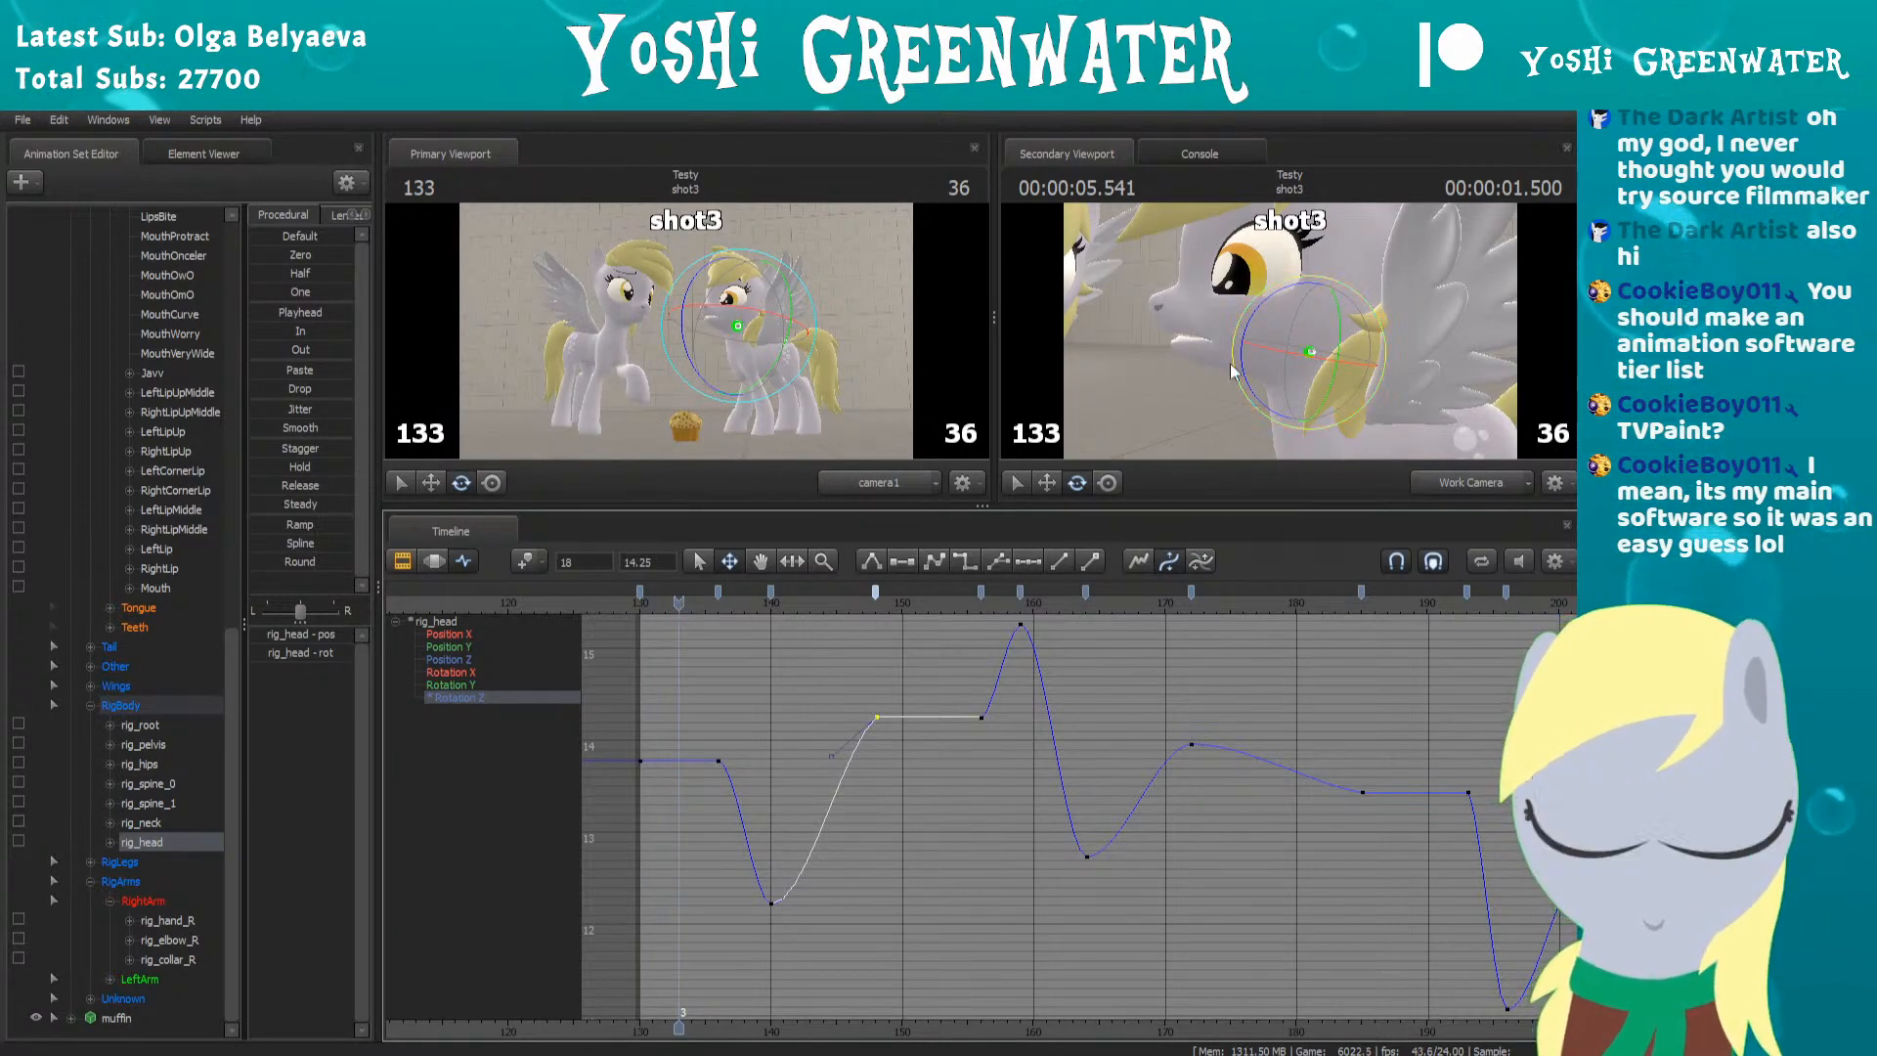
key("space")
key("space")
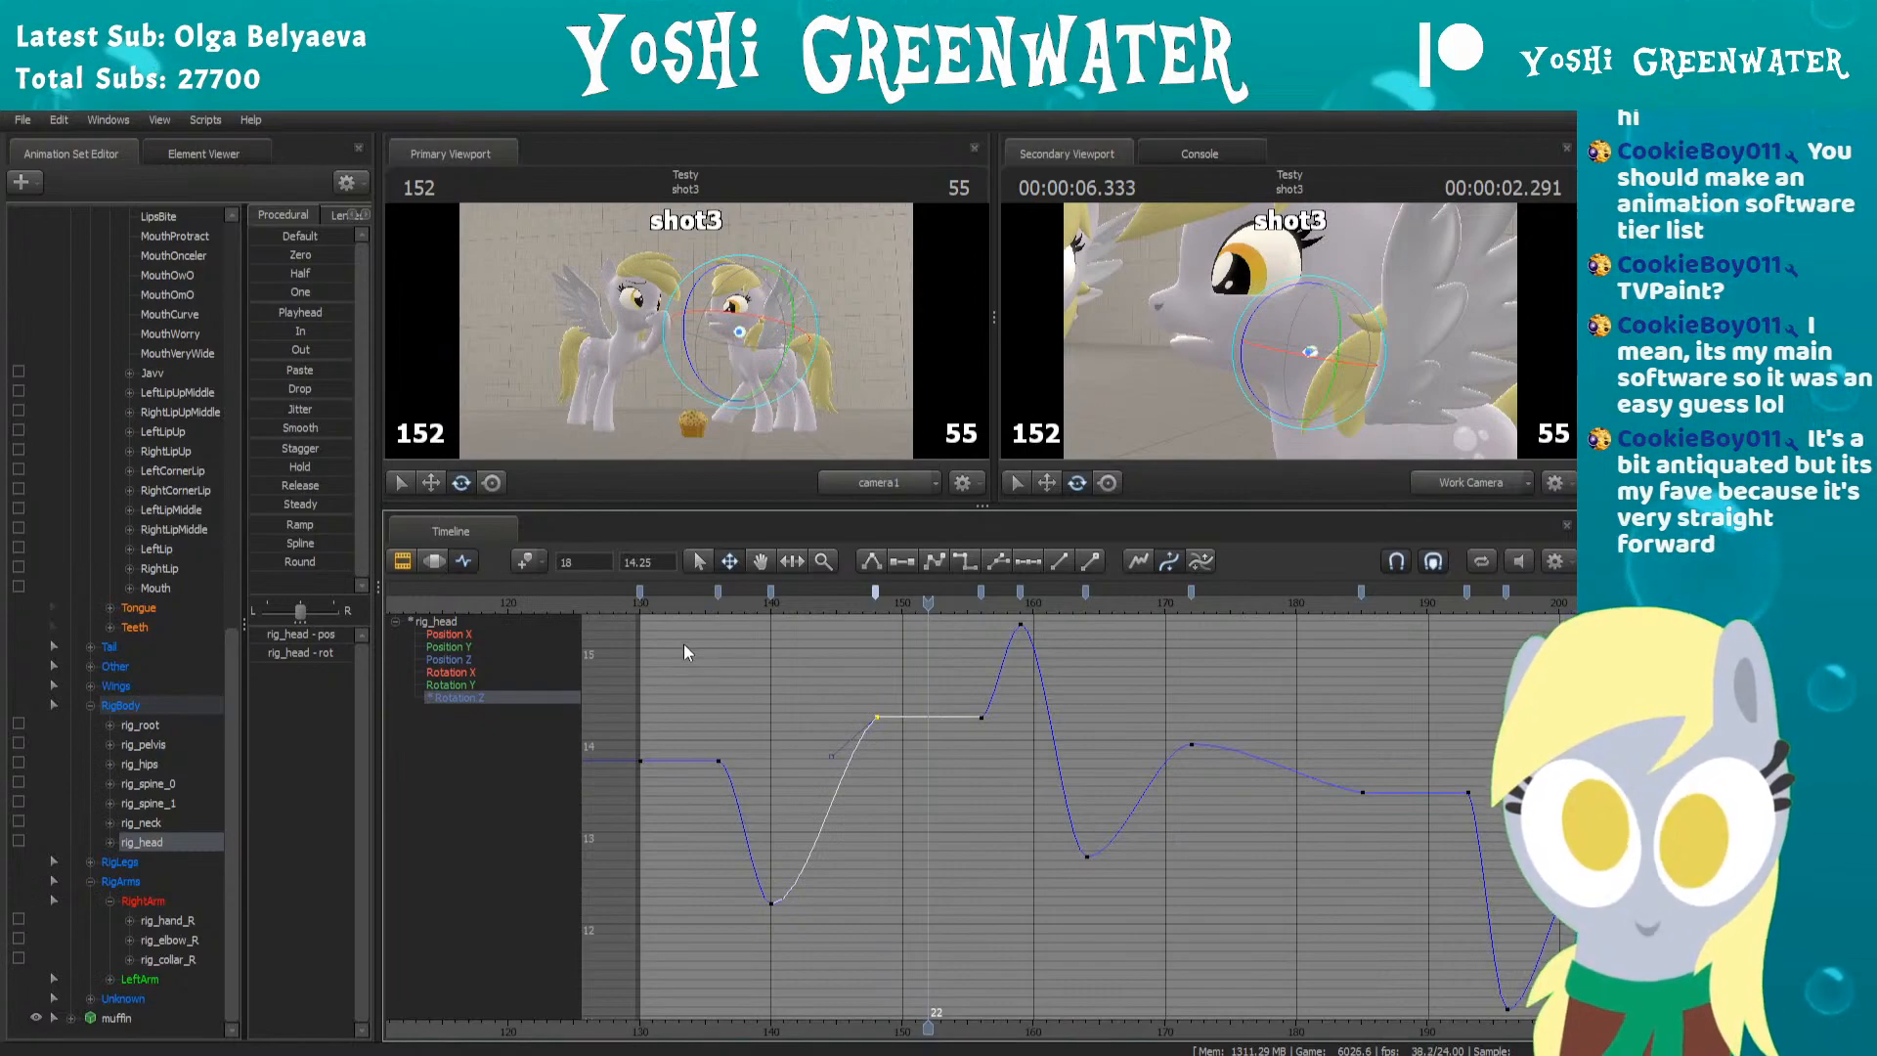
left_click_drag(681, 602, 771, 602)
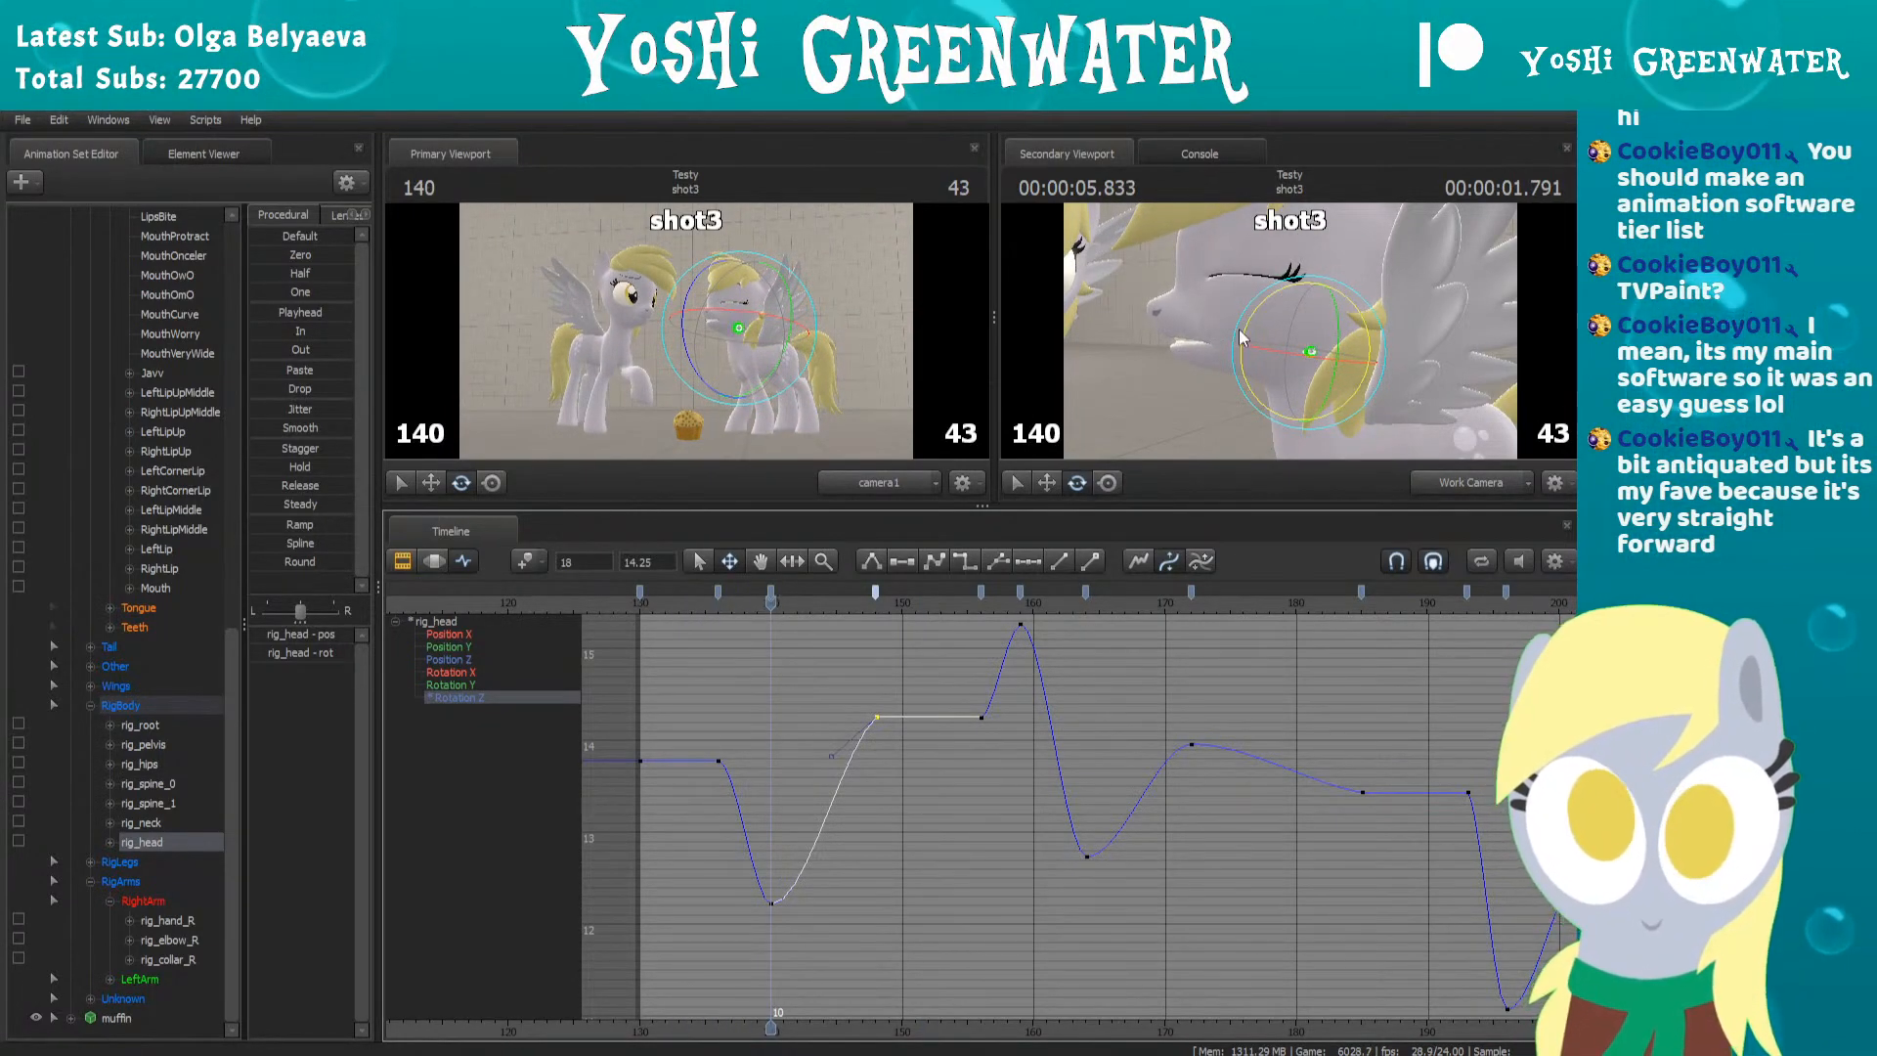
key("space")
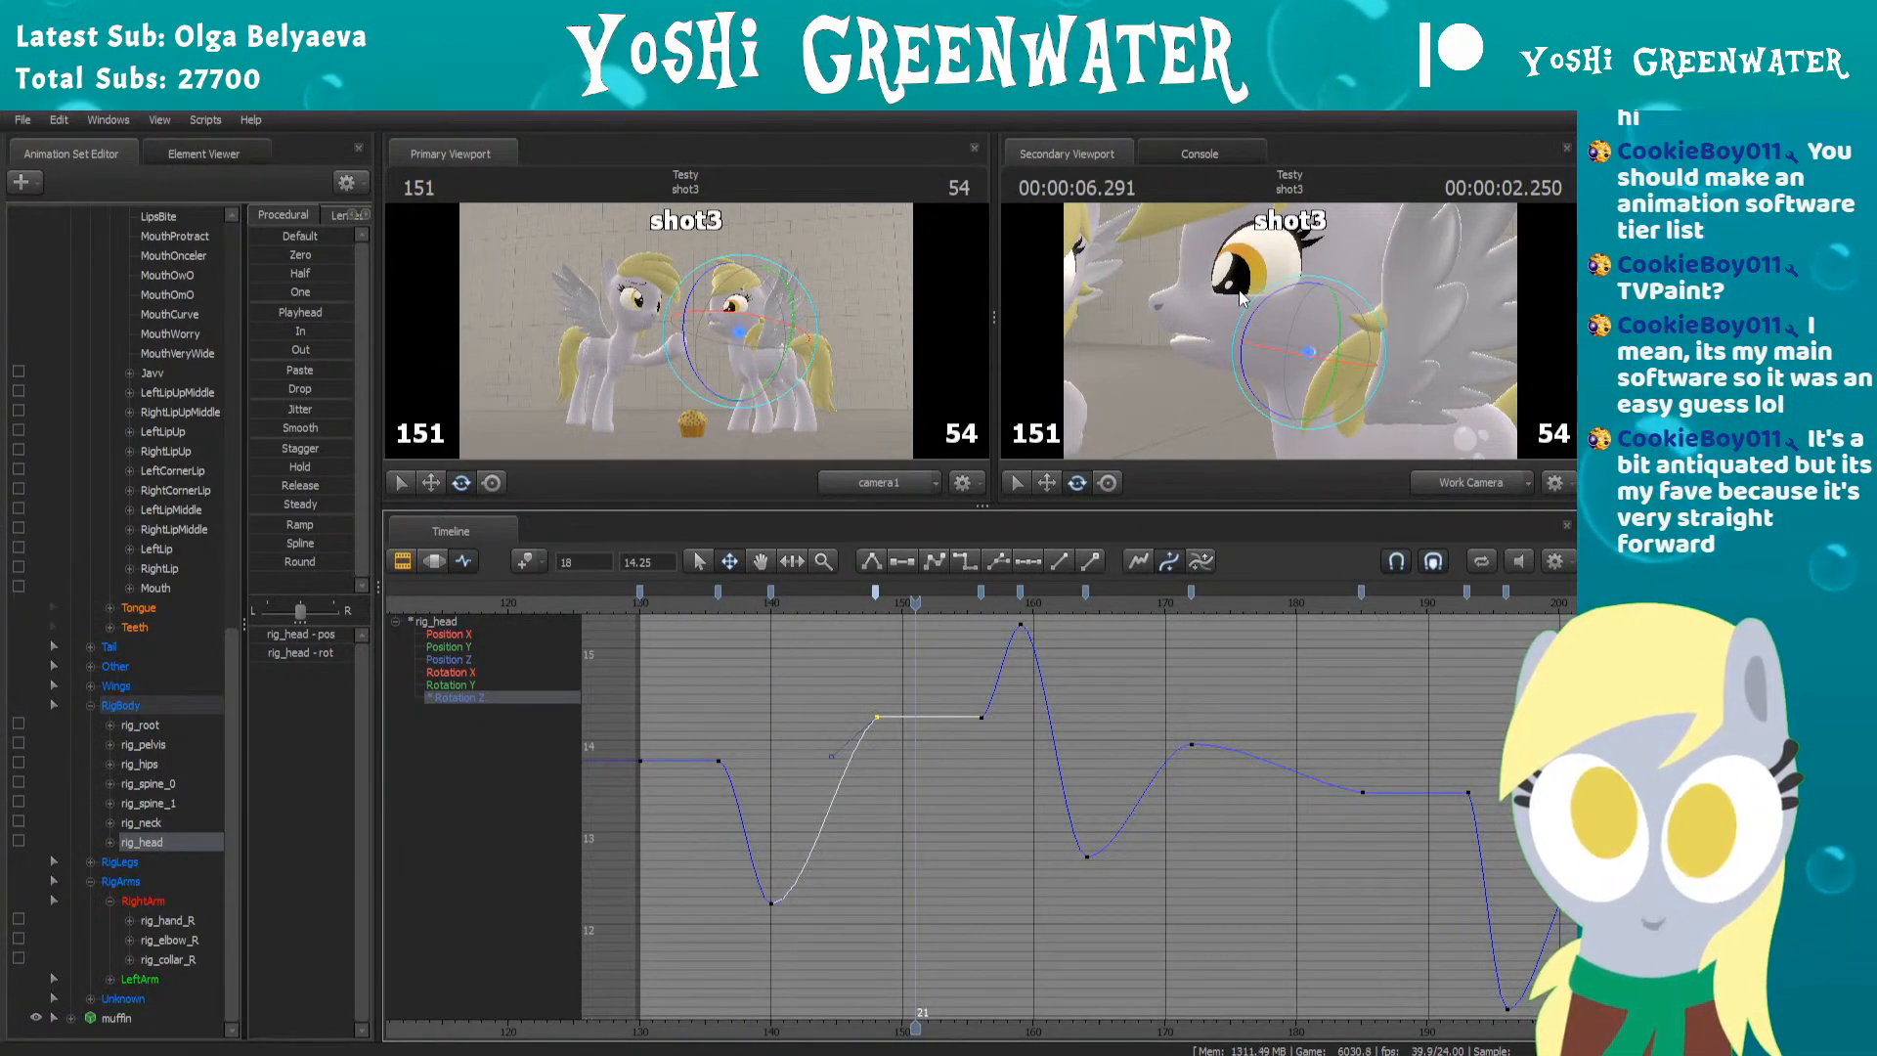
Pull the work camera back to show both ponies and play back shot3 from about frame 133
scroll(1090, 728, "down", 1)
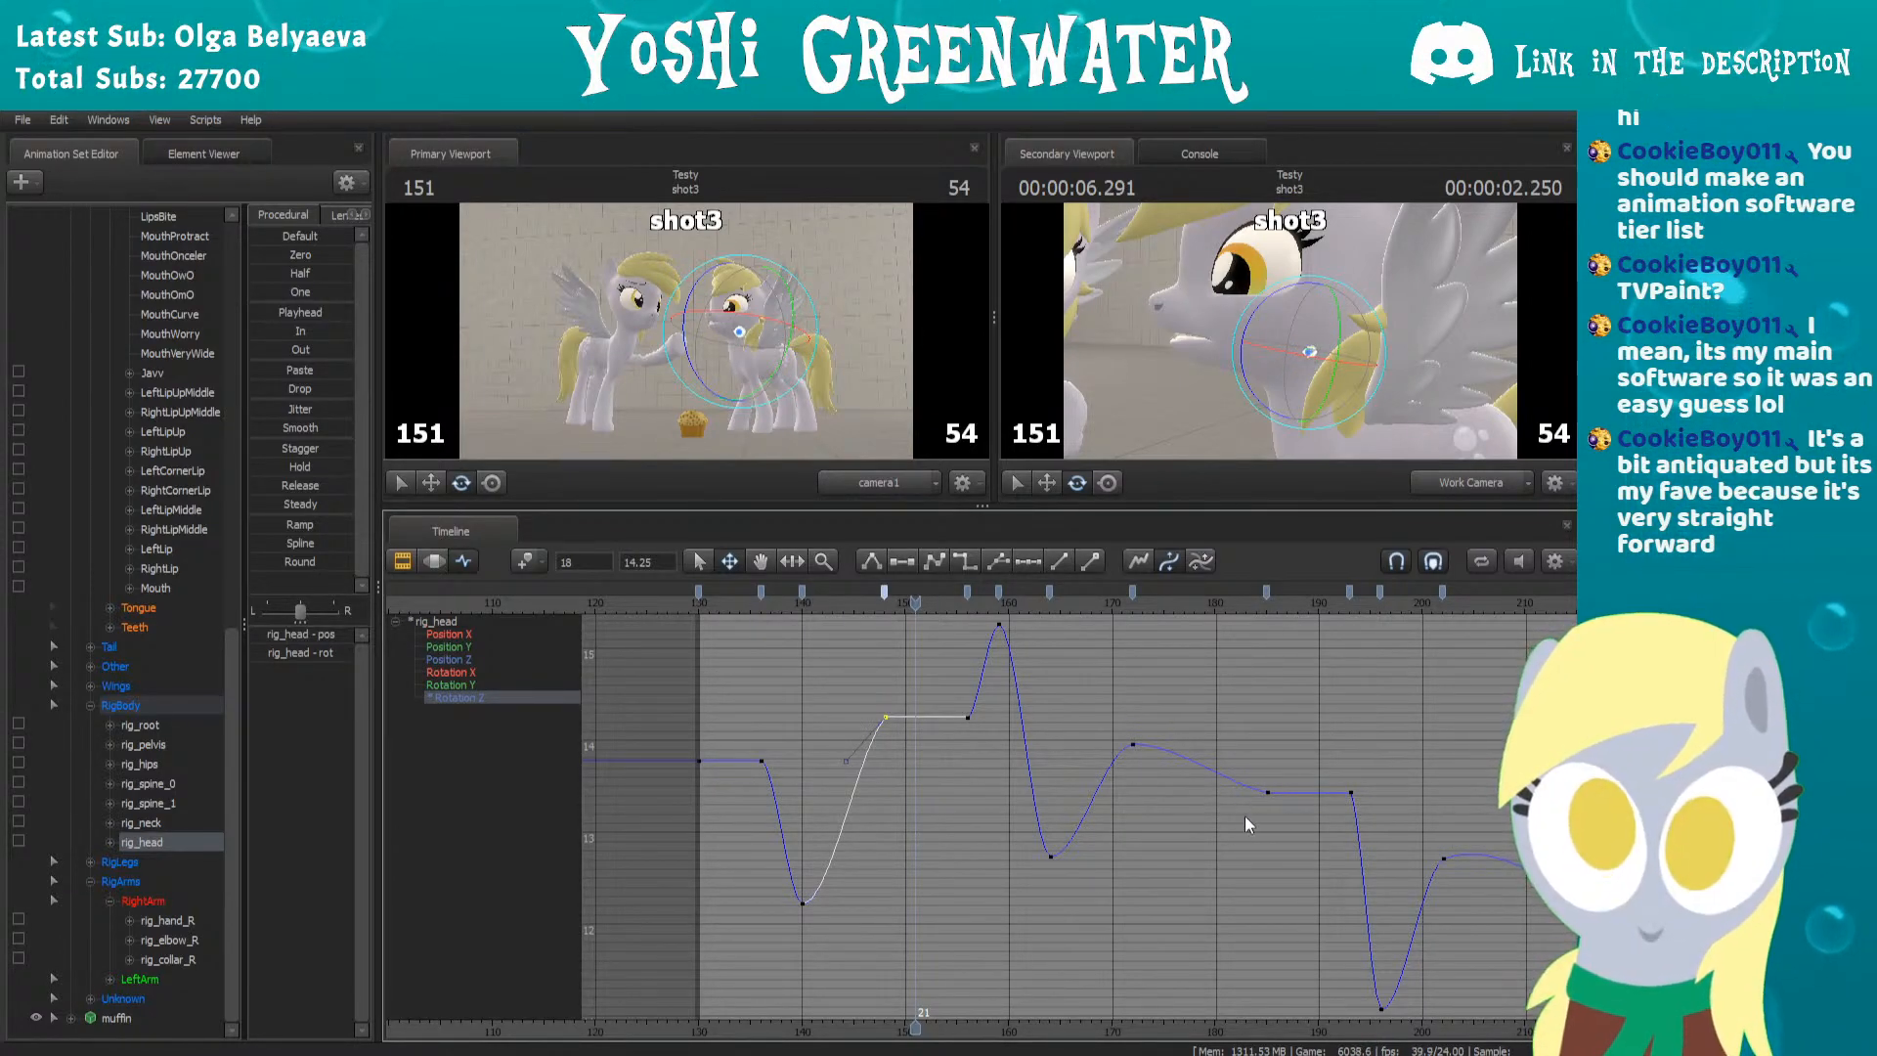
scroll(1085, 851, "down", 1)
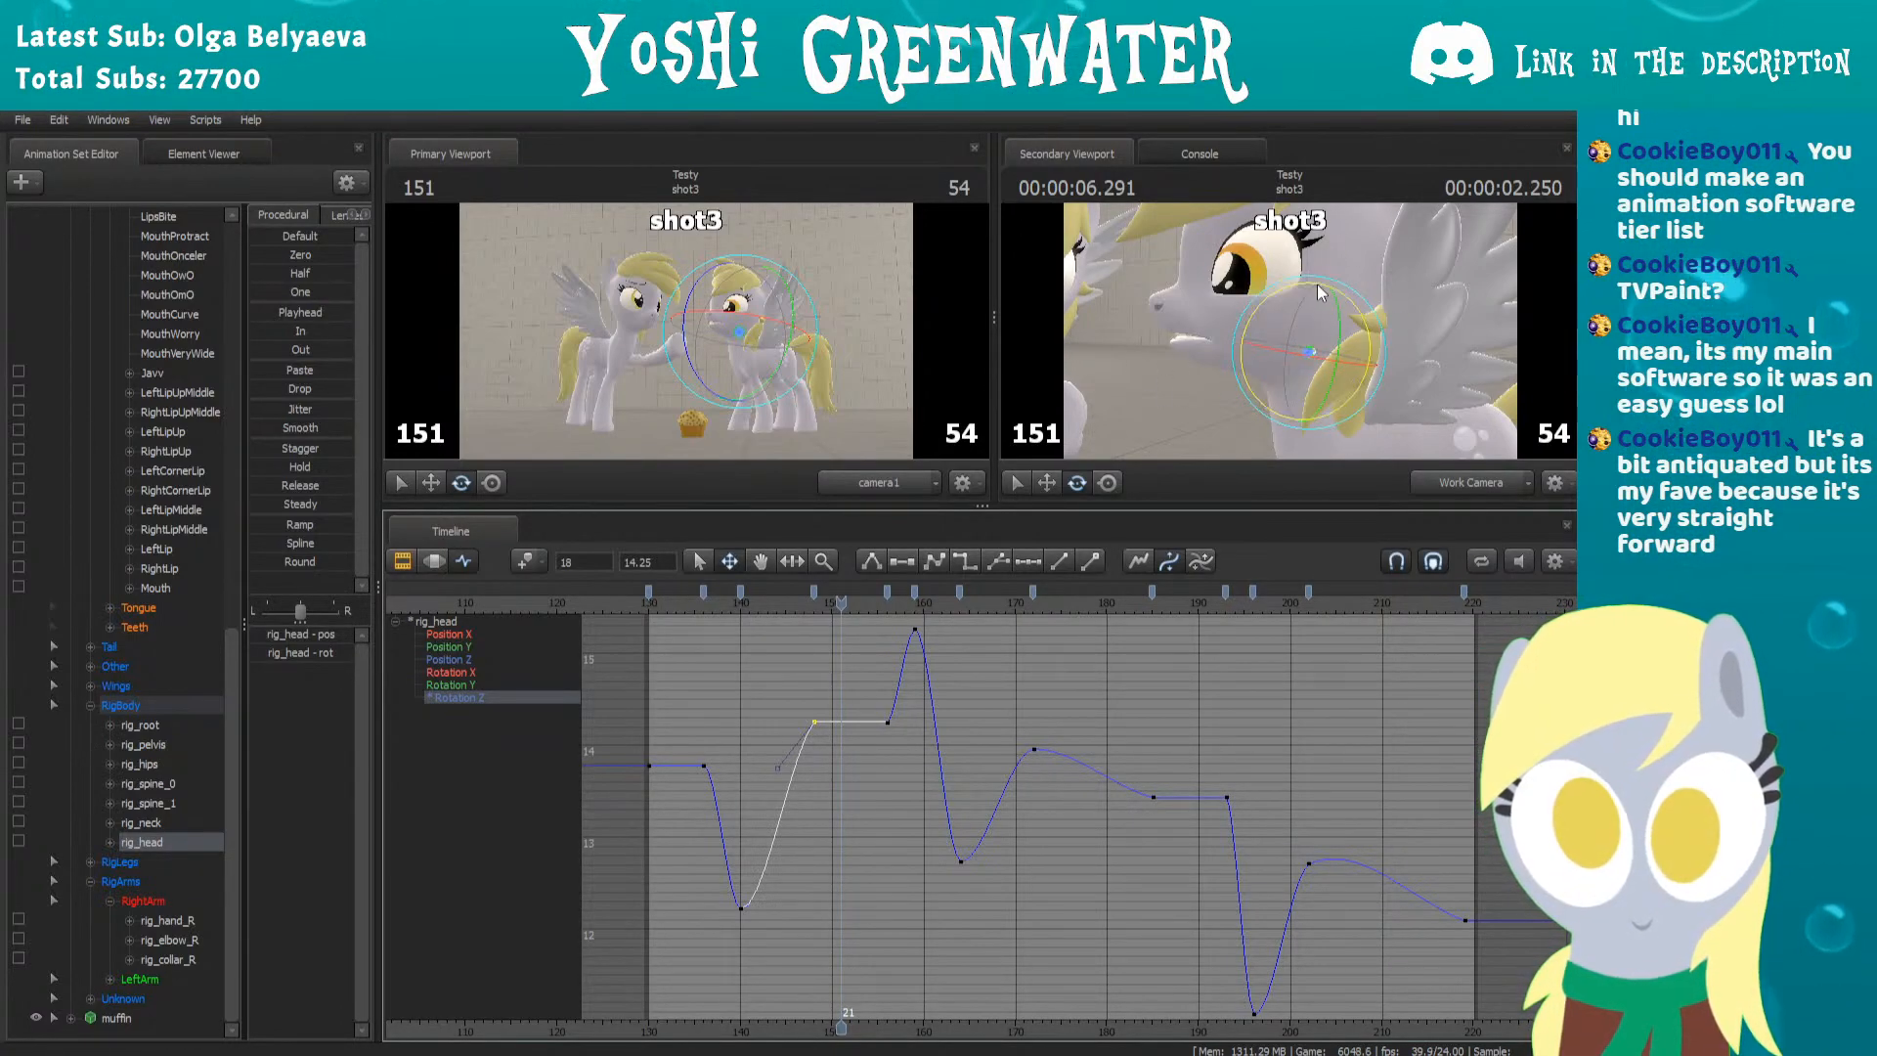
mouse_move(1139, 307)
left_mouse_down("alt")
mouse_move(1120, 308)
mouse_move(1143, 313)
left_mouse_up("alt")
left_click_drag(1258, 506, 1259, 517)
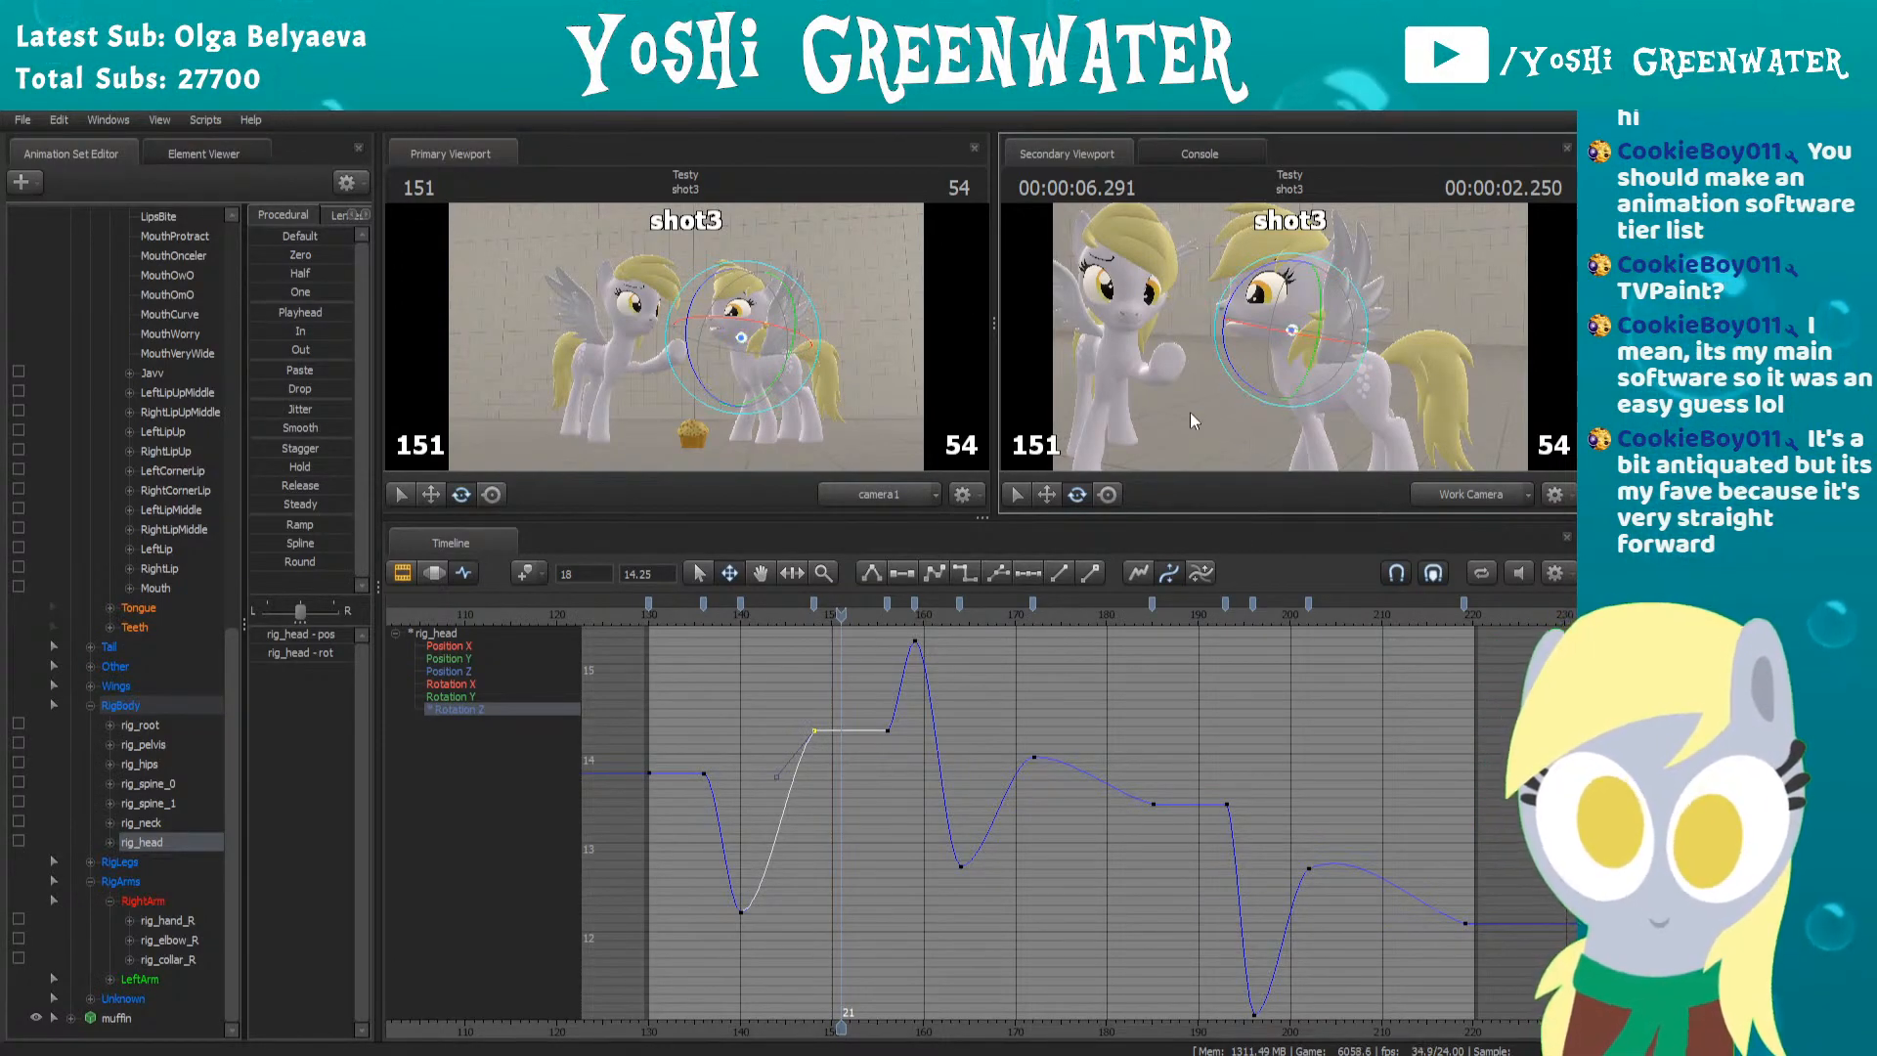
scroll(167, 482, "up", 10)
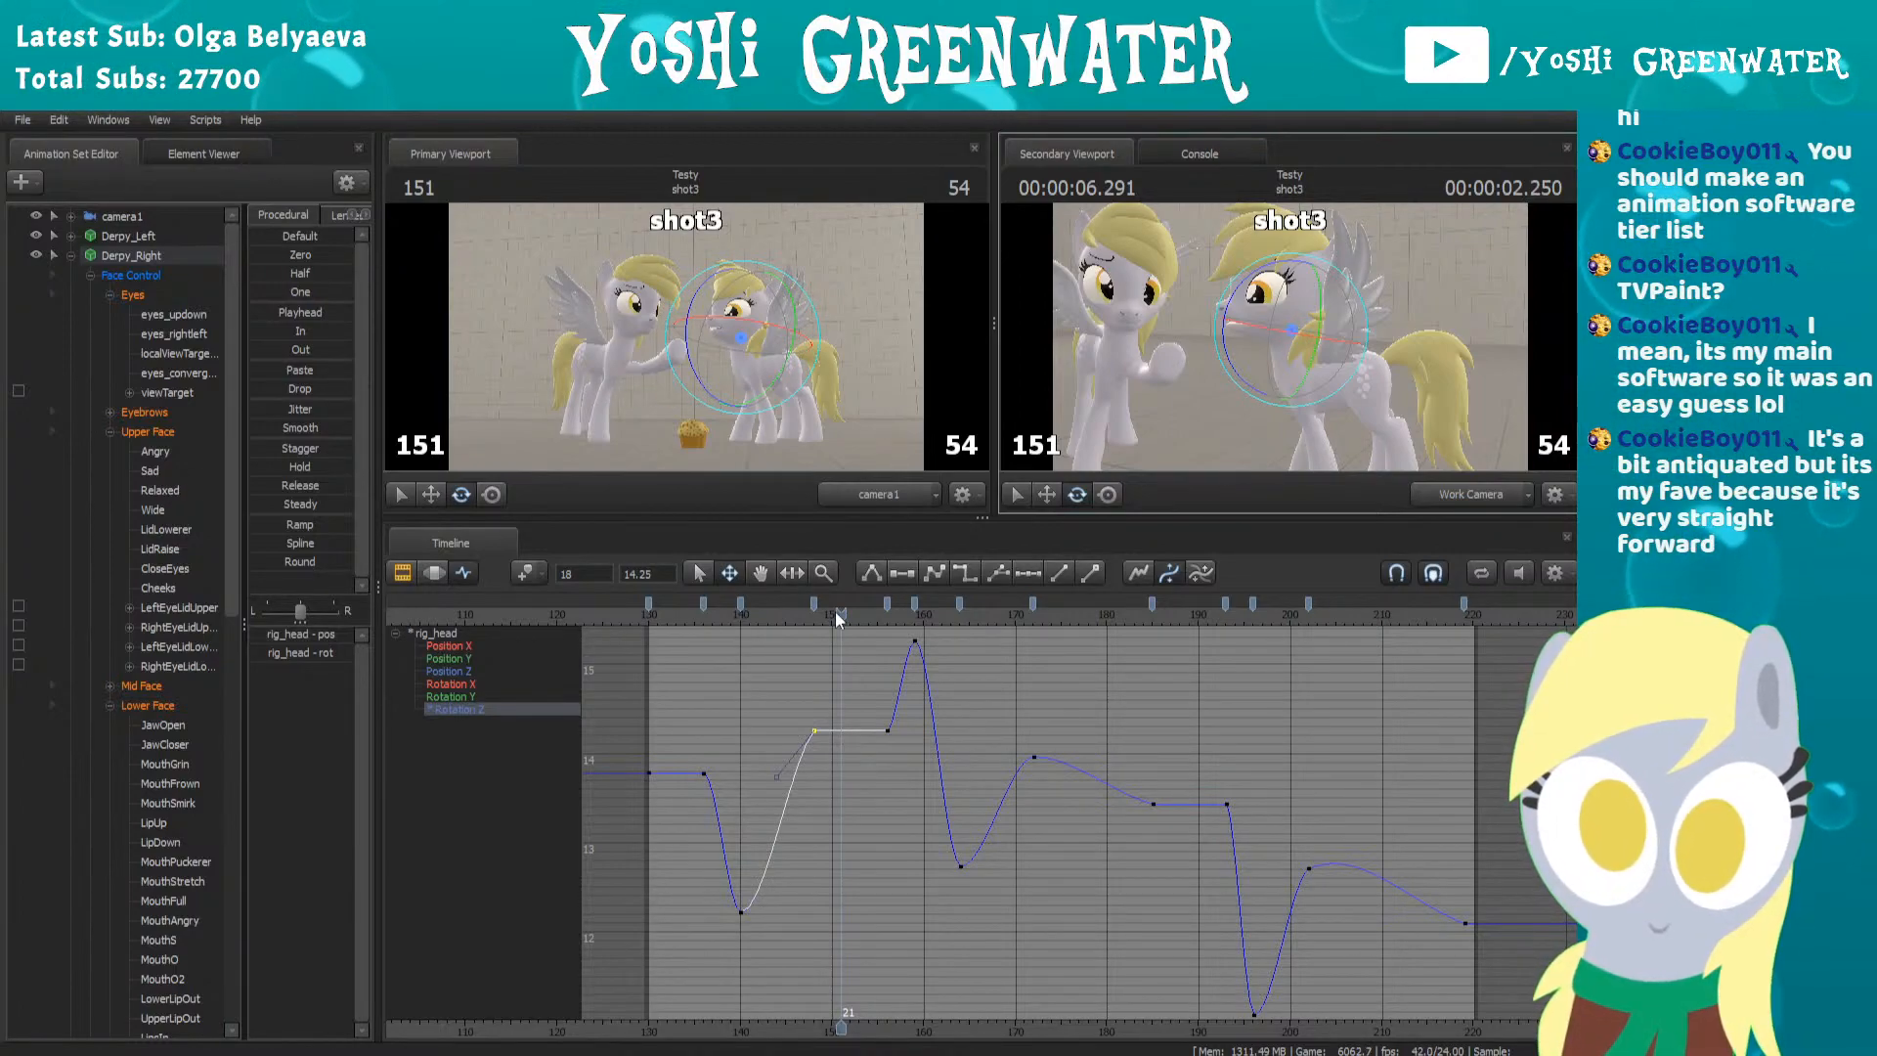
left_click(676, 614)
key("space")
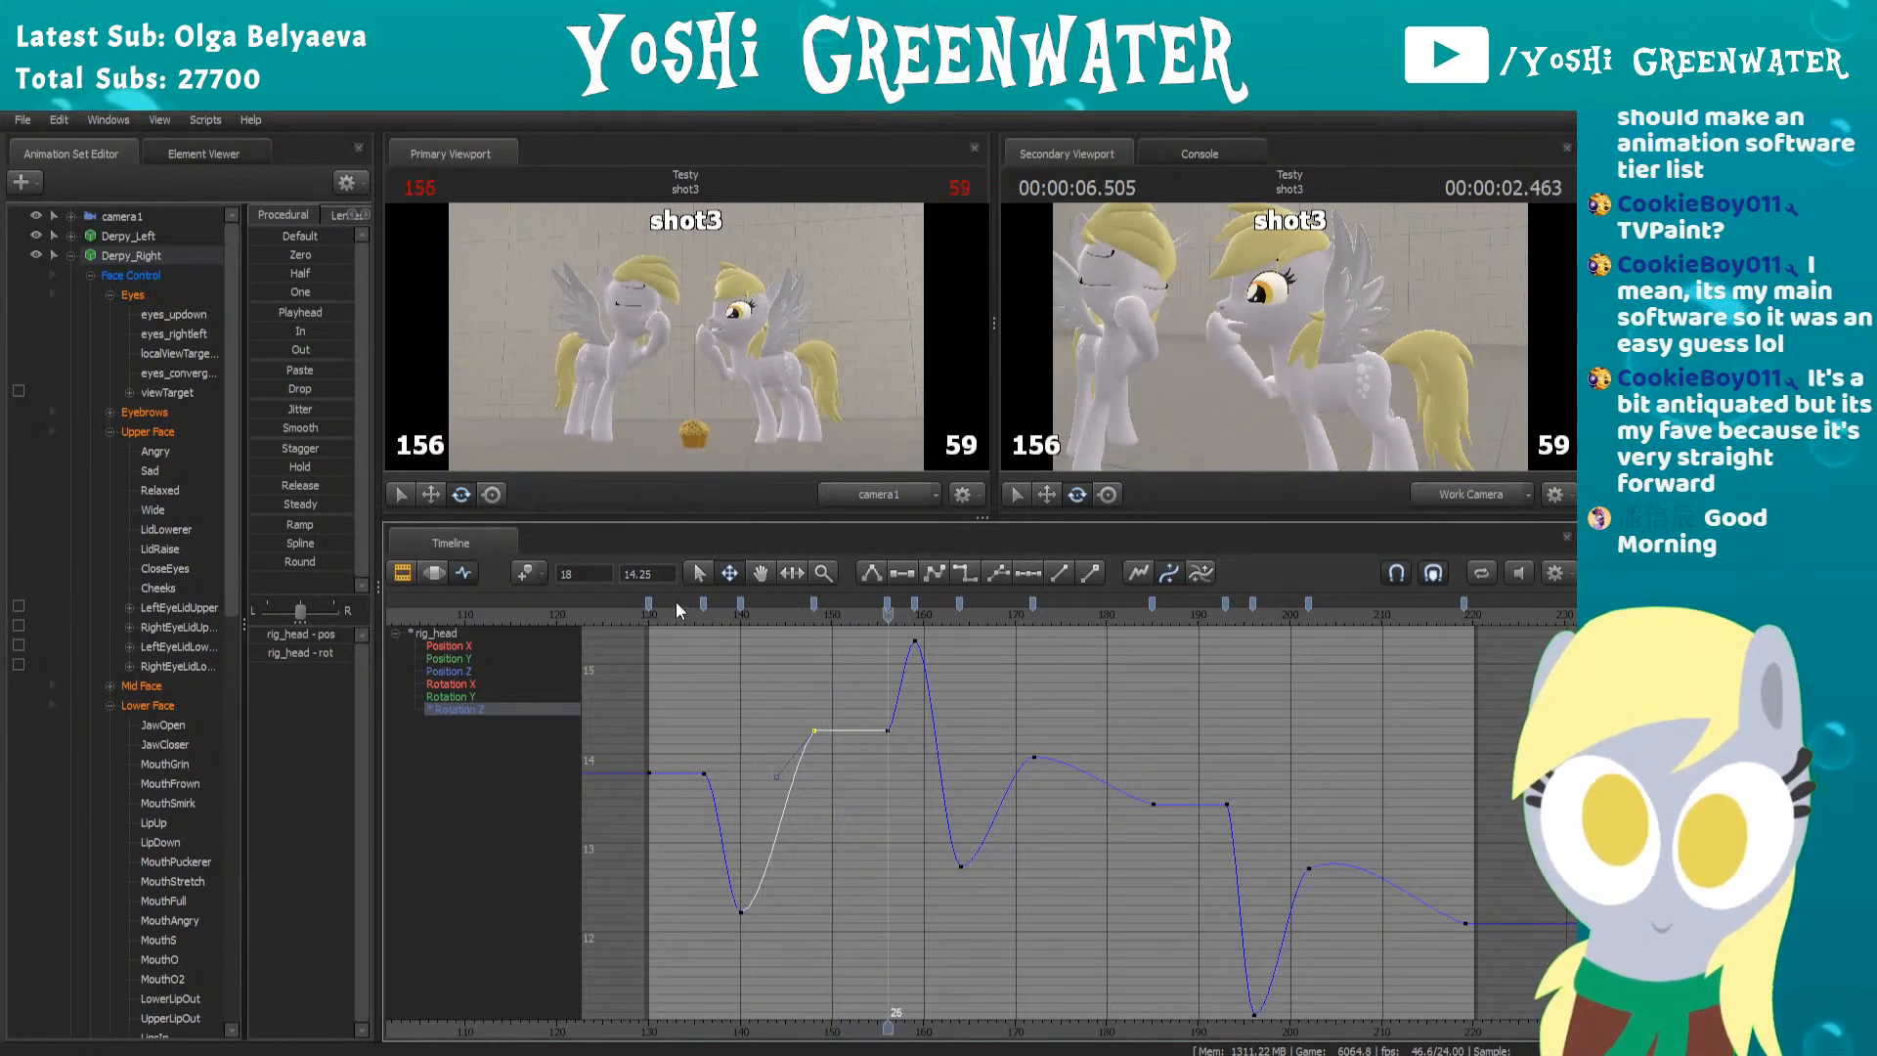
key("space")
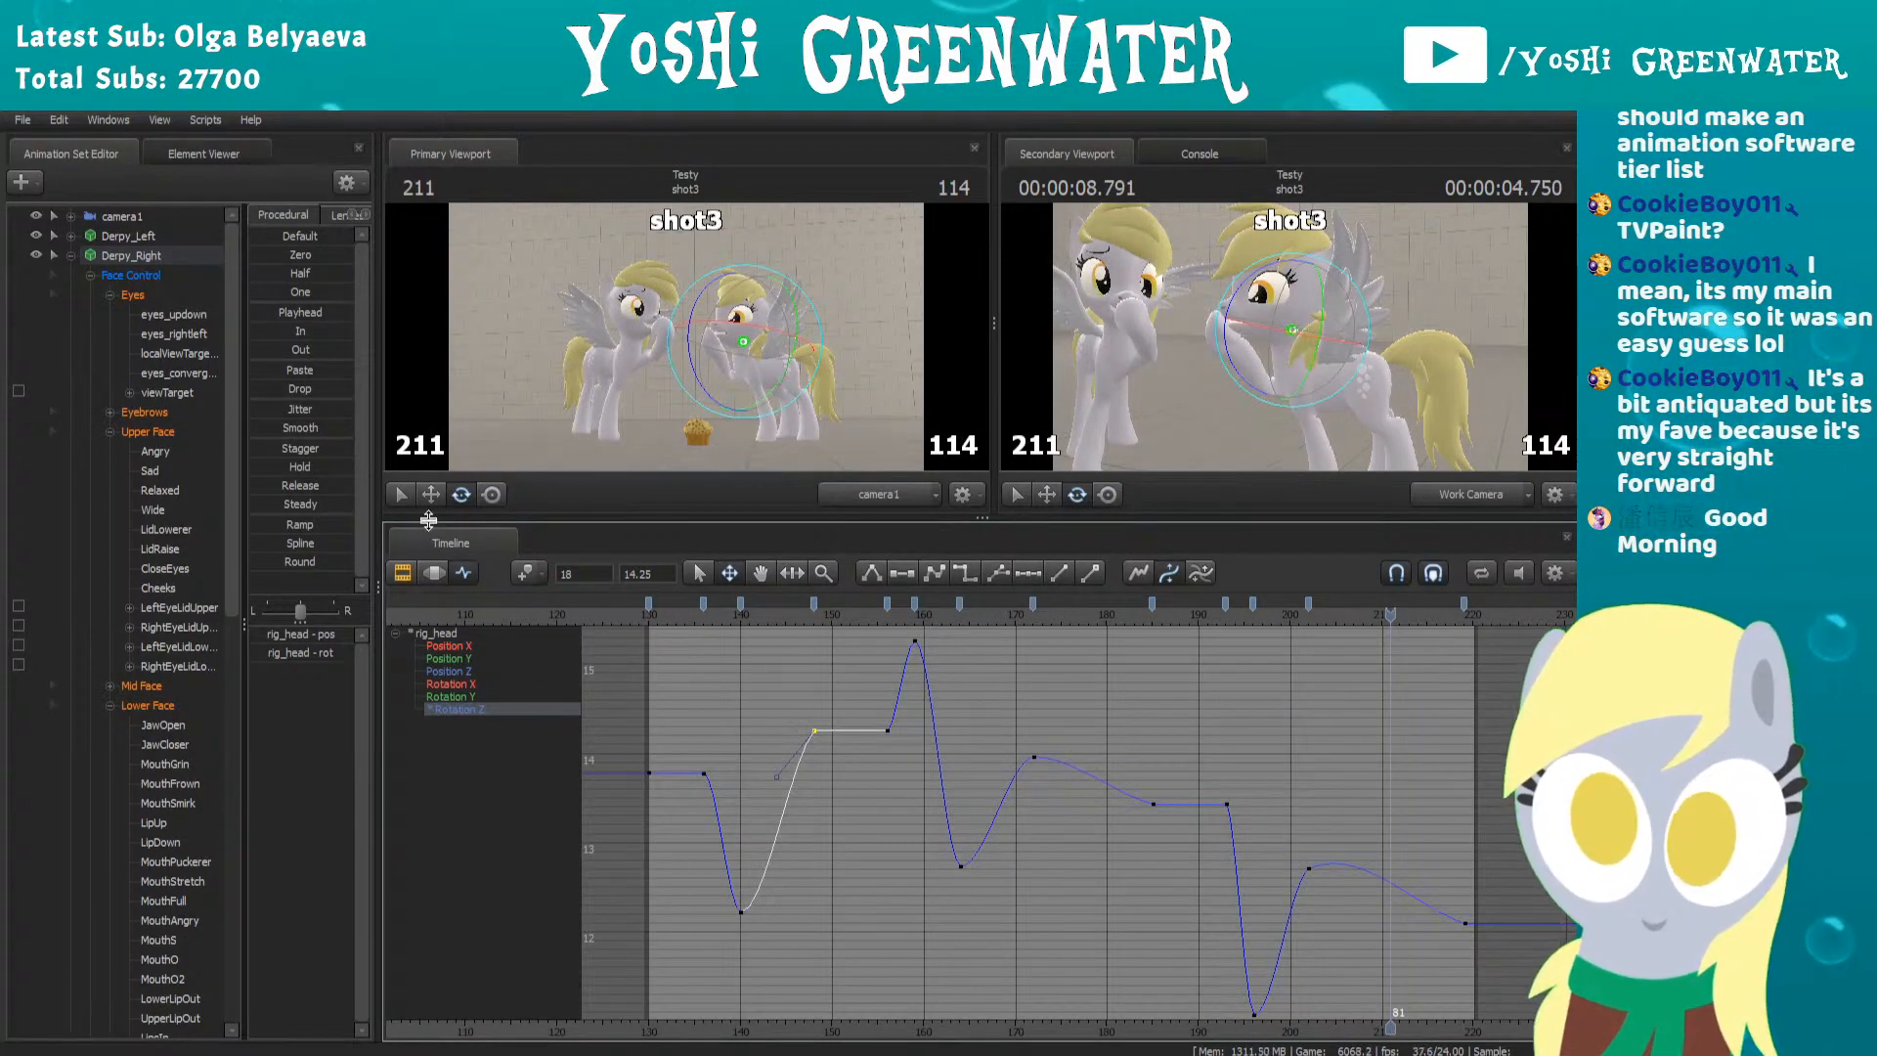
Display Derpy_Right's eyes_updown and eyes_rightleft curves at frame 130 and bring the work camera close to her face
left_click(160, 314)
left_click(165, 333, "ctrl")
left_click_drag(694, 614, 648, 614)
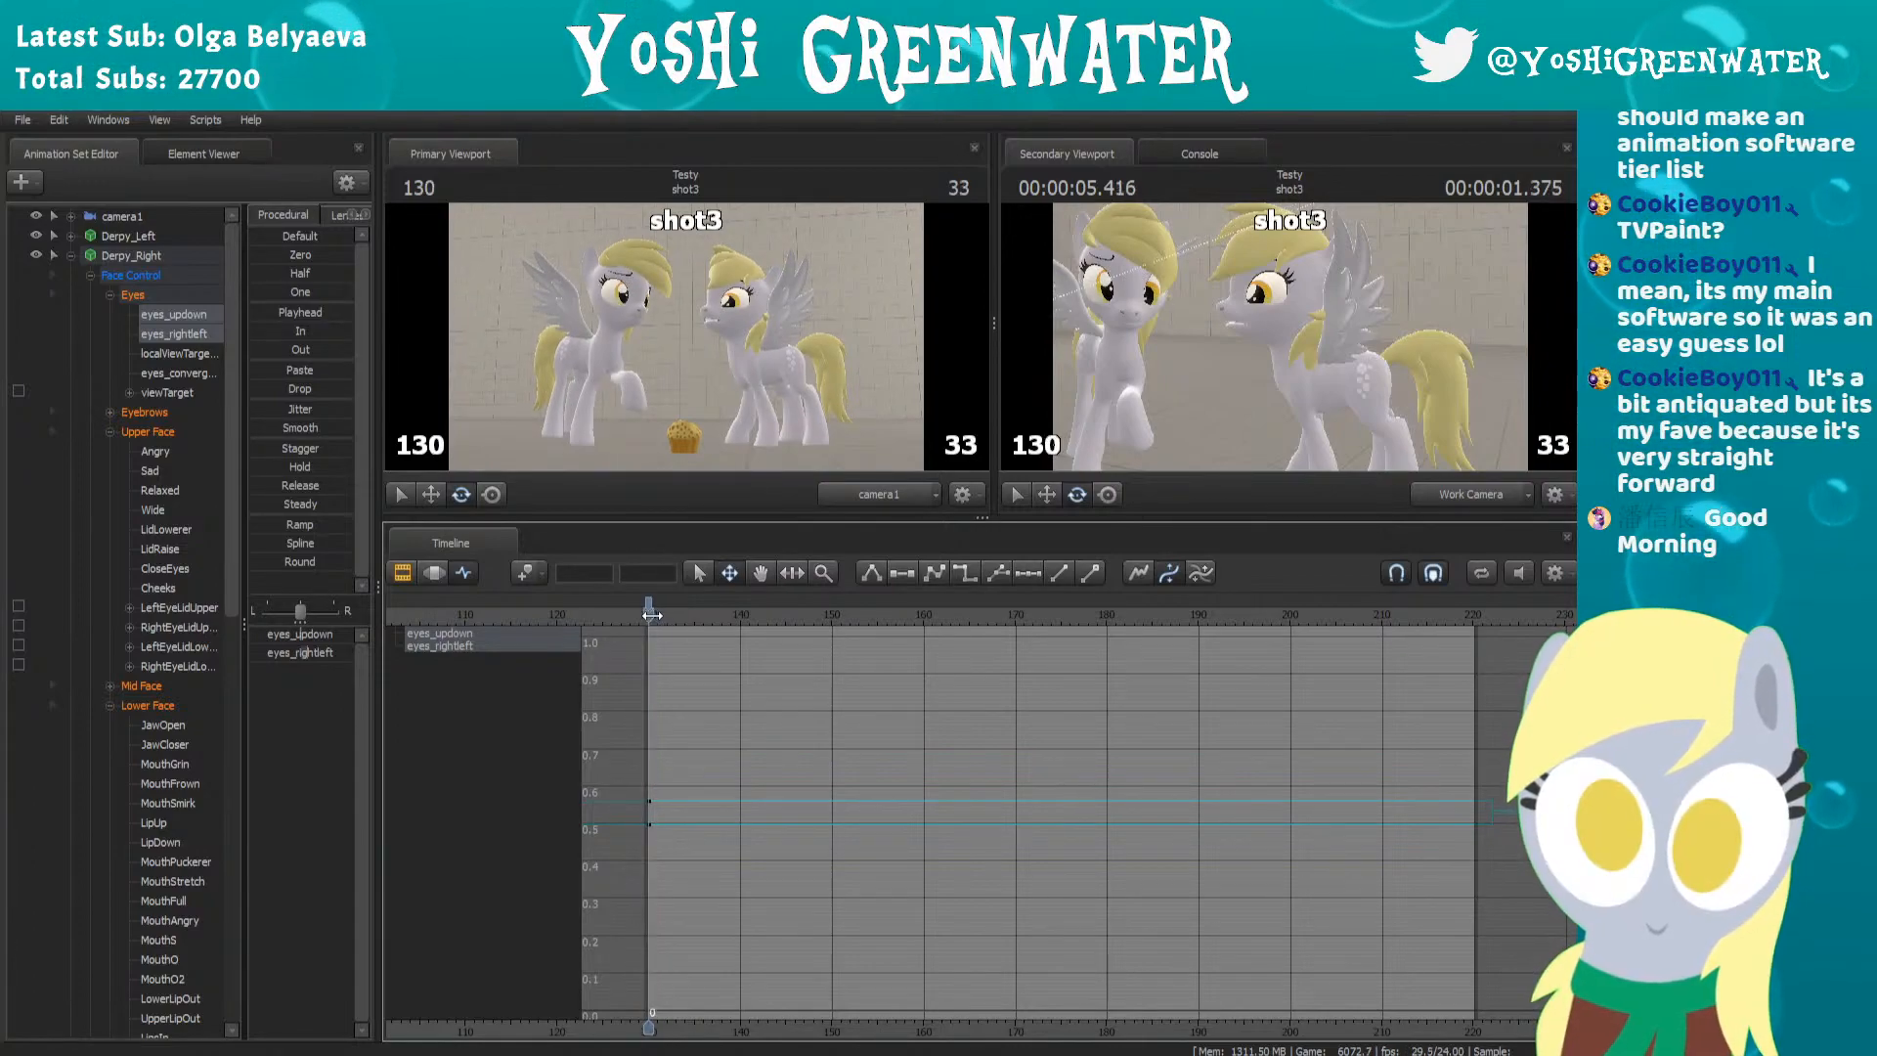
left_click_drag(1220, 354, 1281, 336)
key("w")
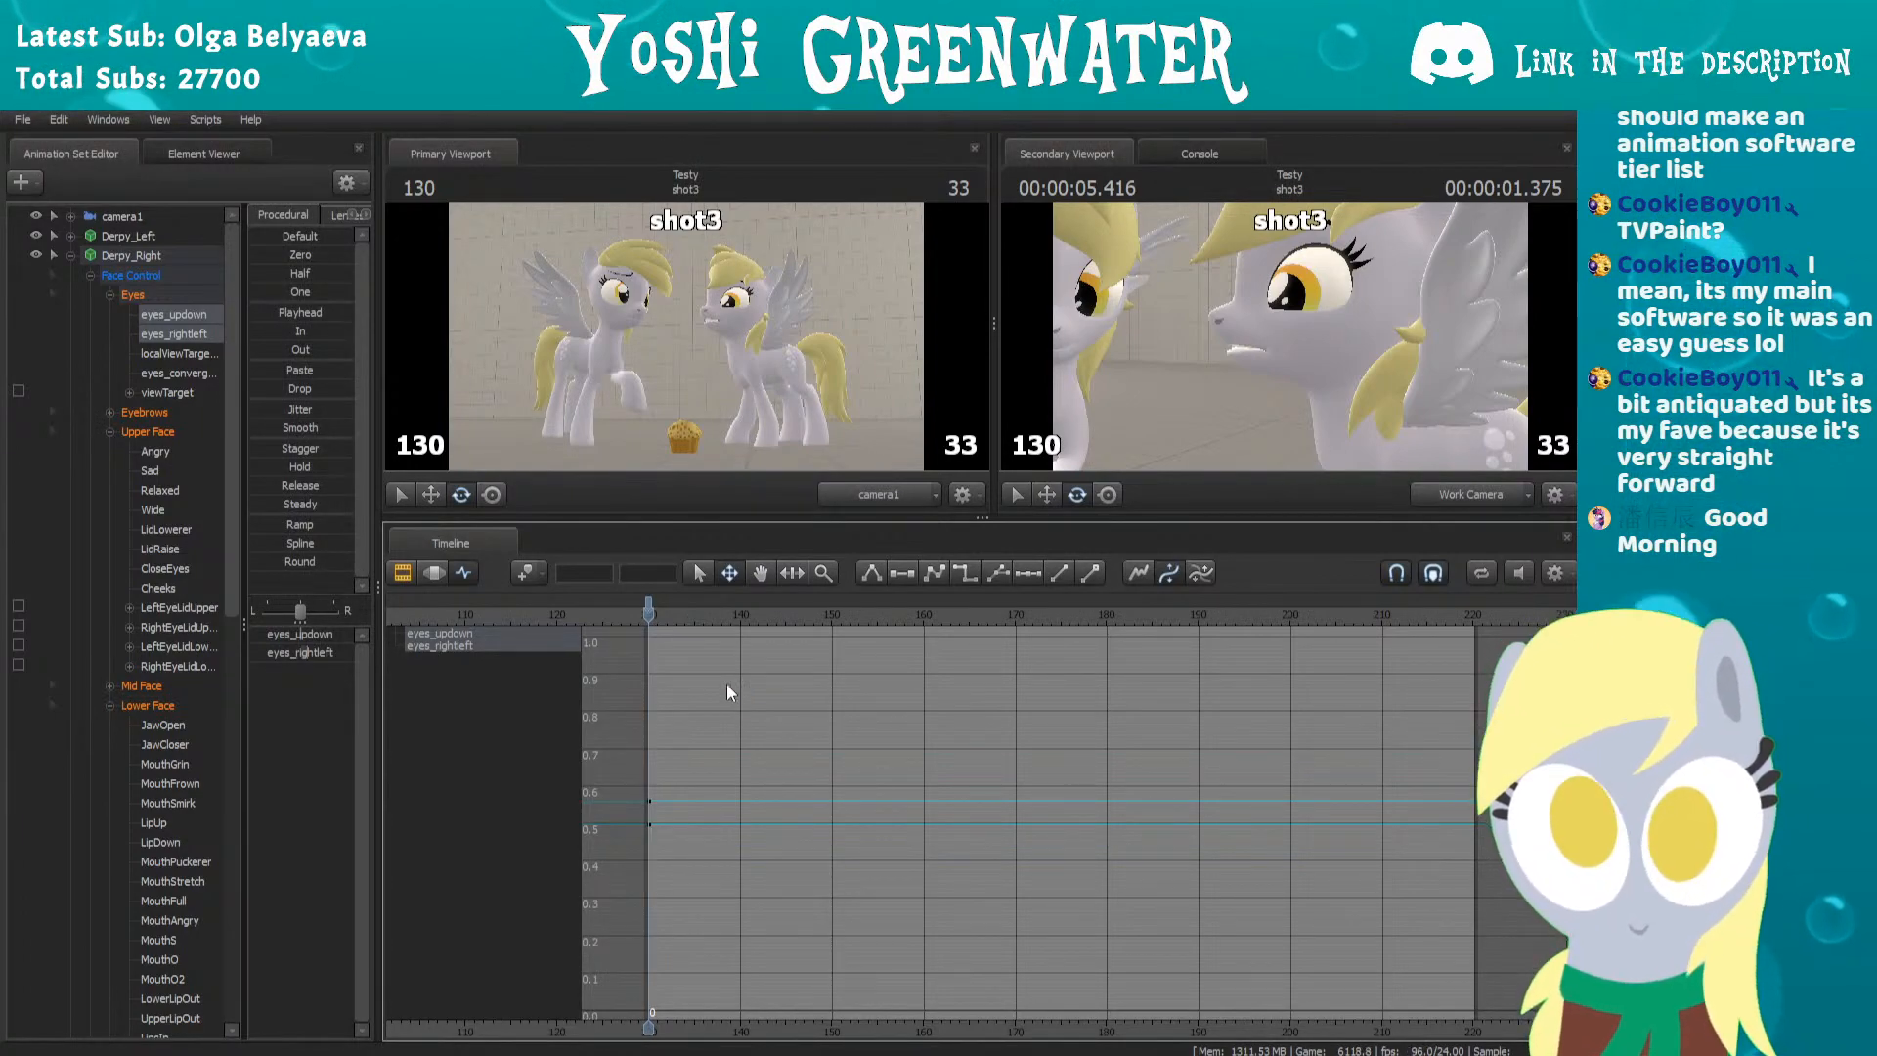
Play back shot3 briefly from frame 130 and show only Derpy_Right's eyes_updown curve
mouse_move(672, 613)
left_mouse_down()
mouse_move(694, 561)
mouse_move(652, 615)
left_mouse_up()
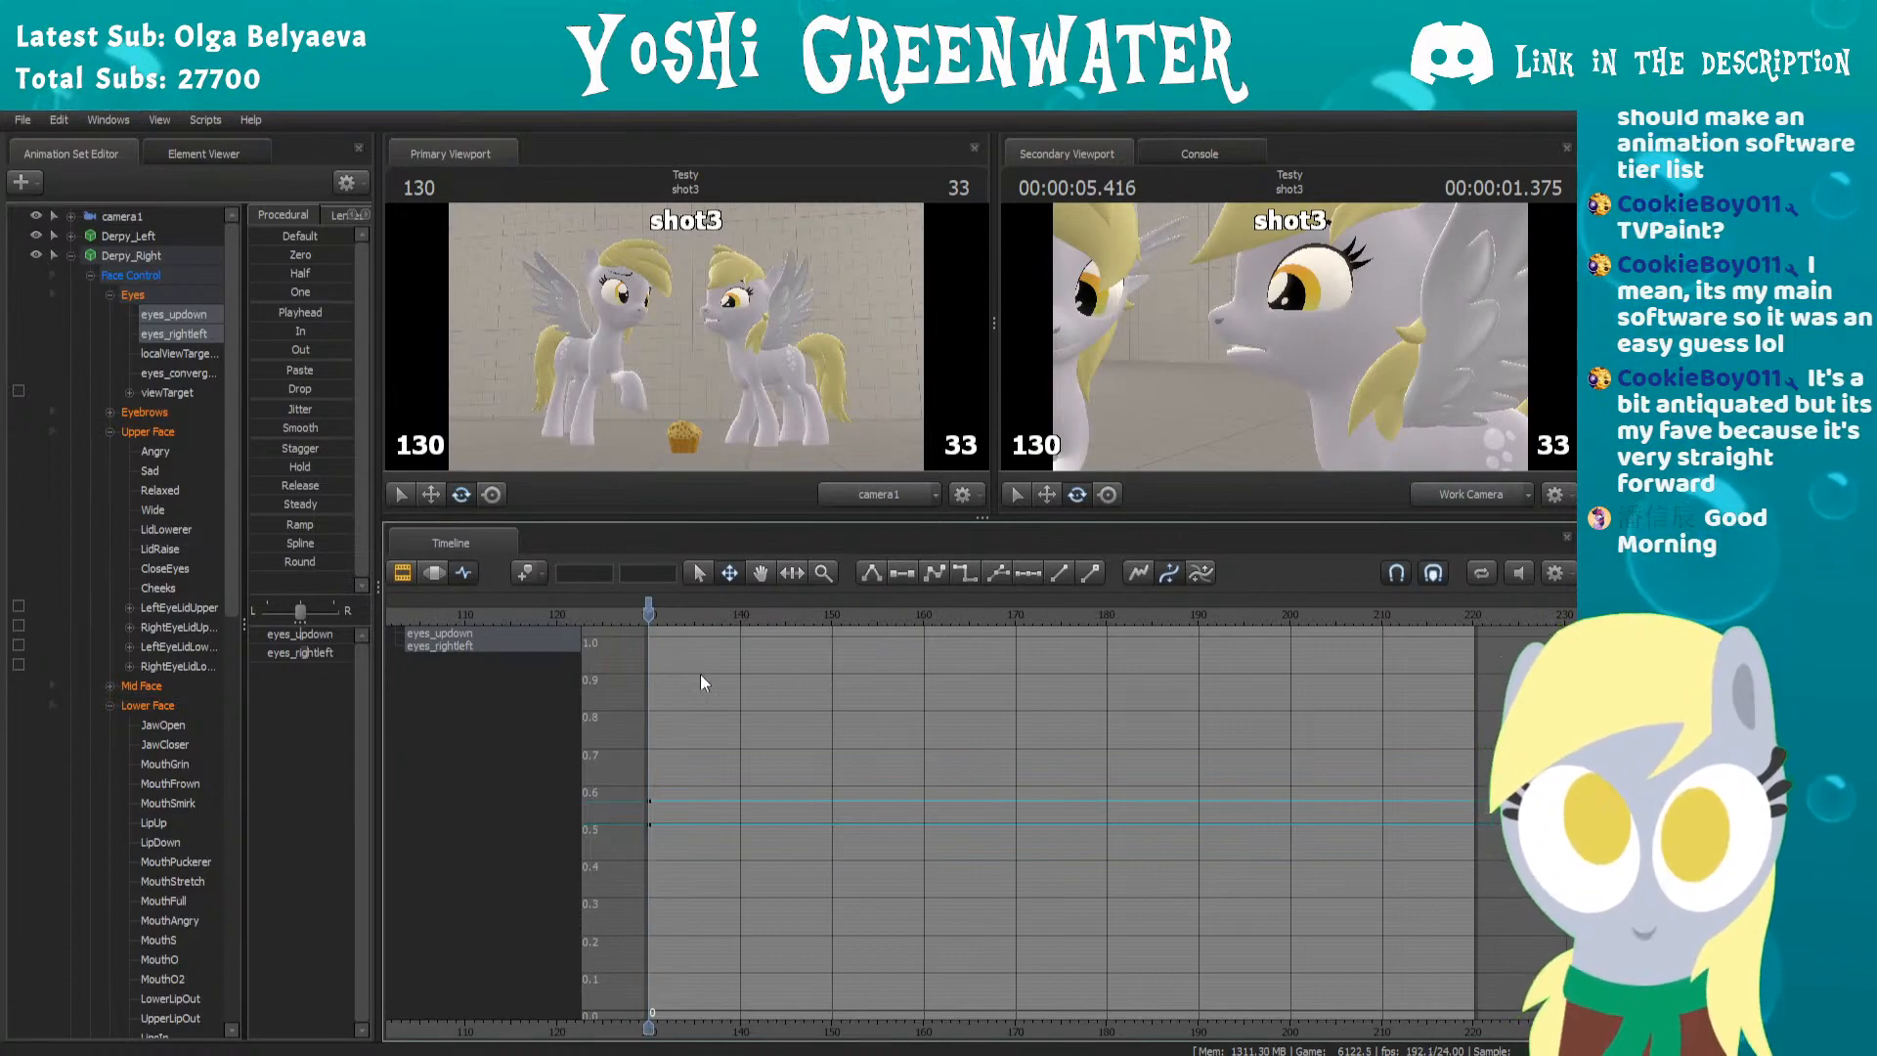
scroll(782, 725, "up", 1)
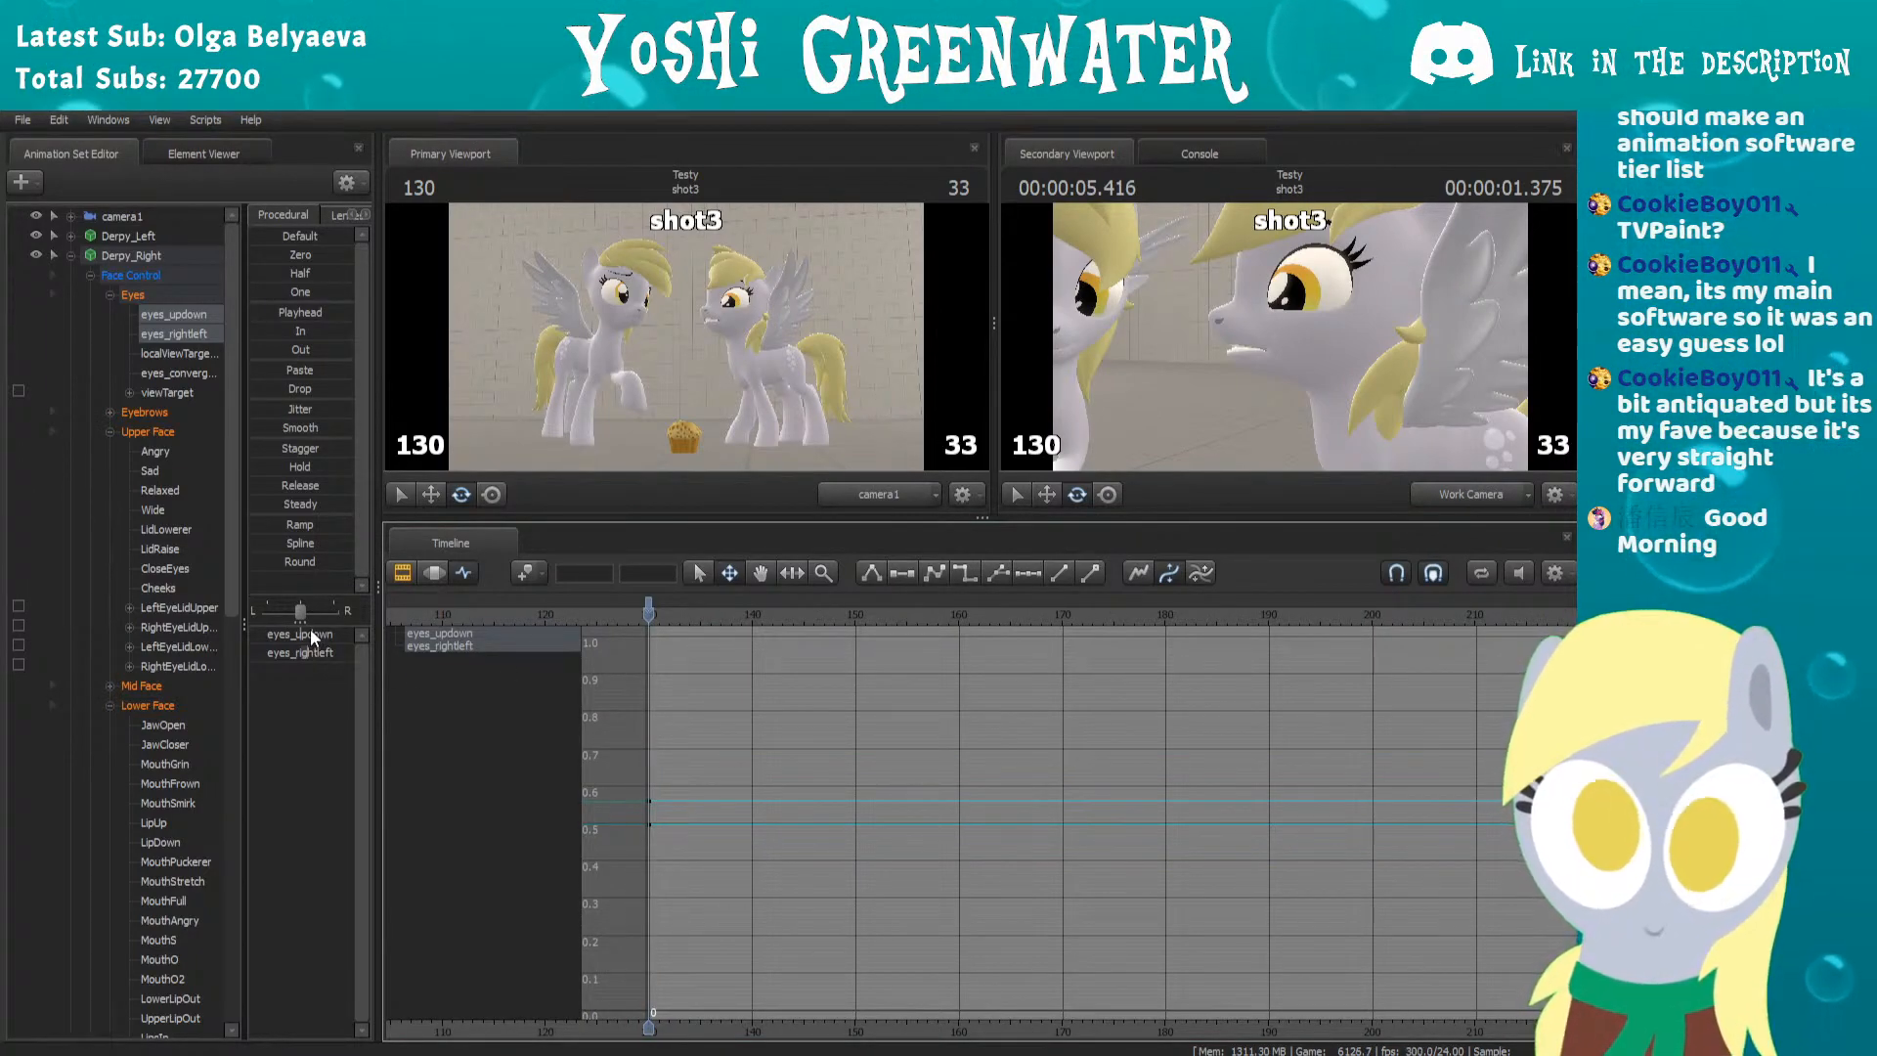
key("space")
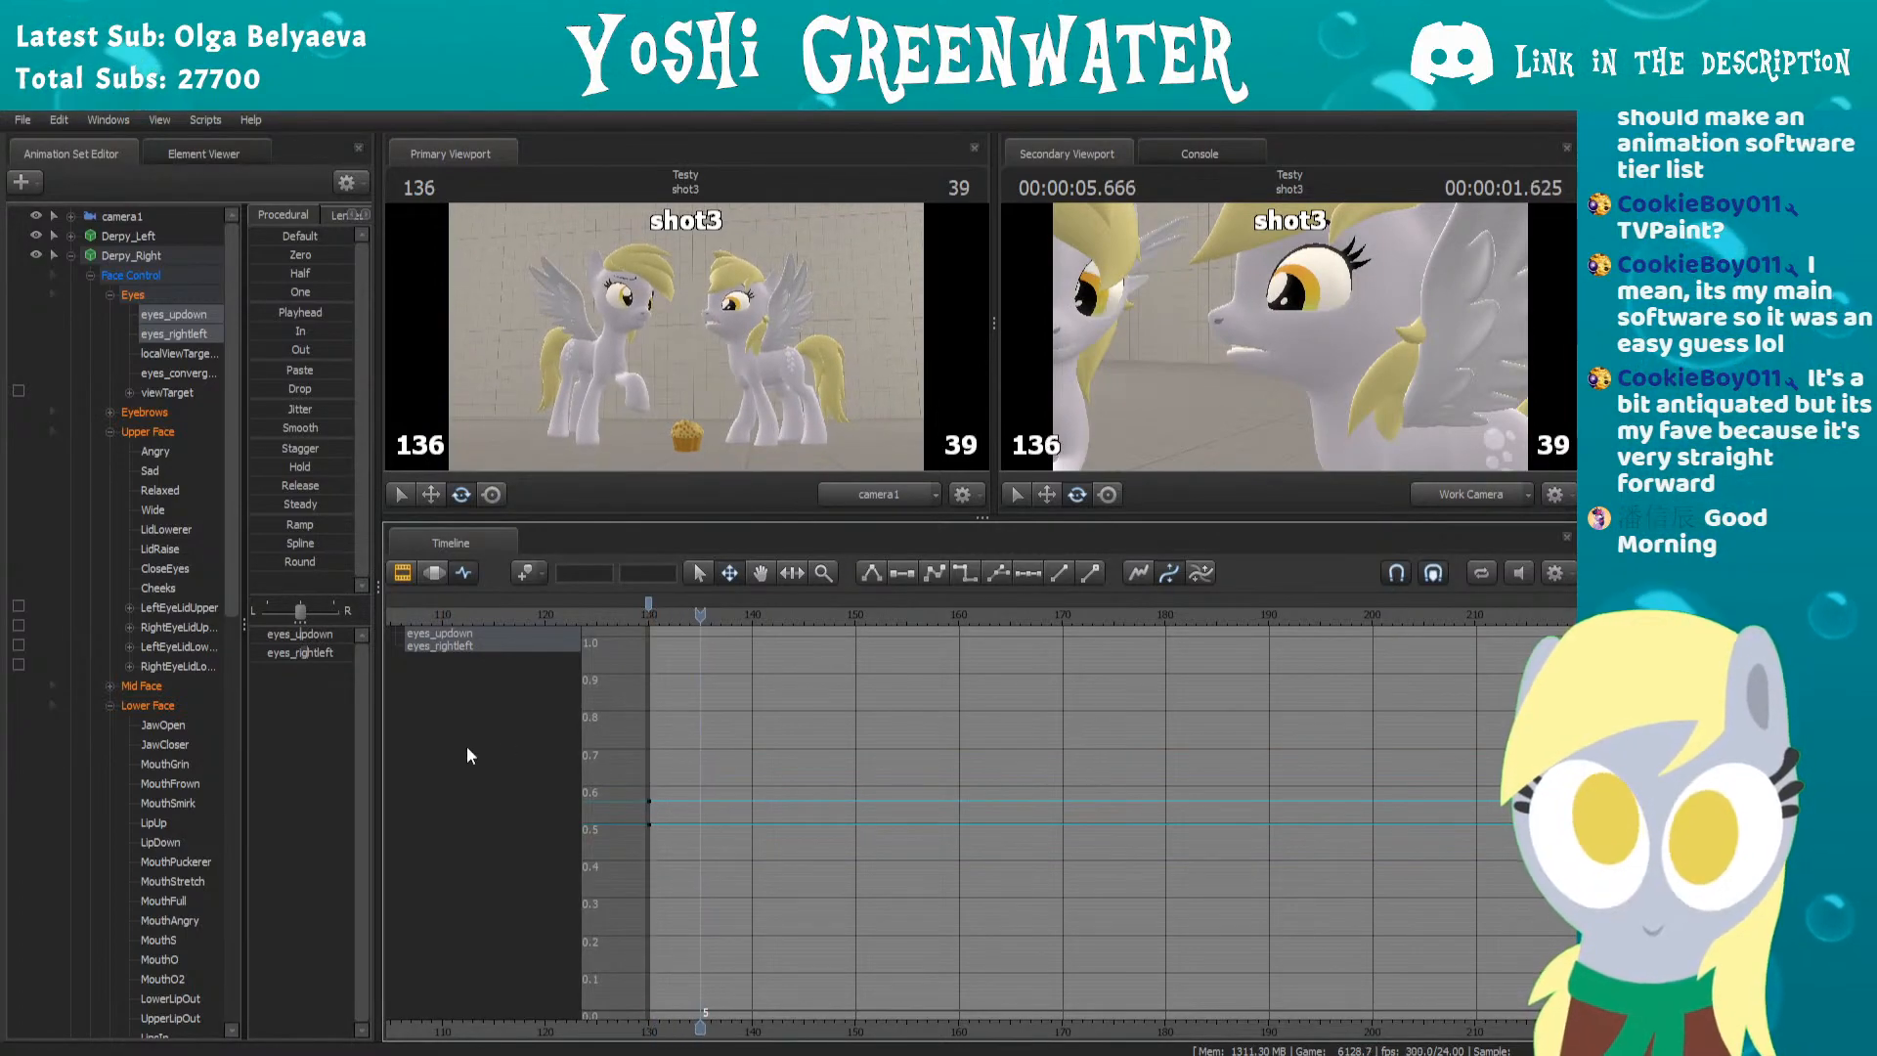
left_click(430, 758)
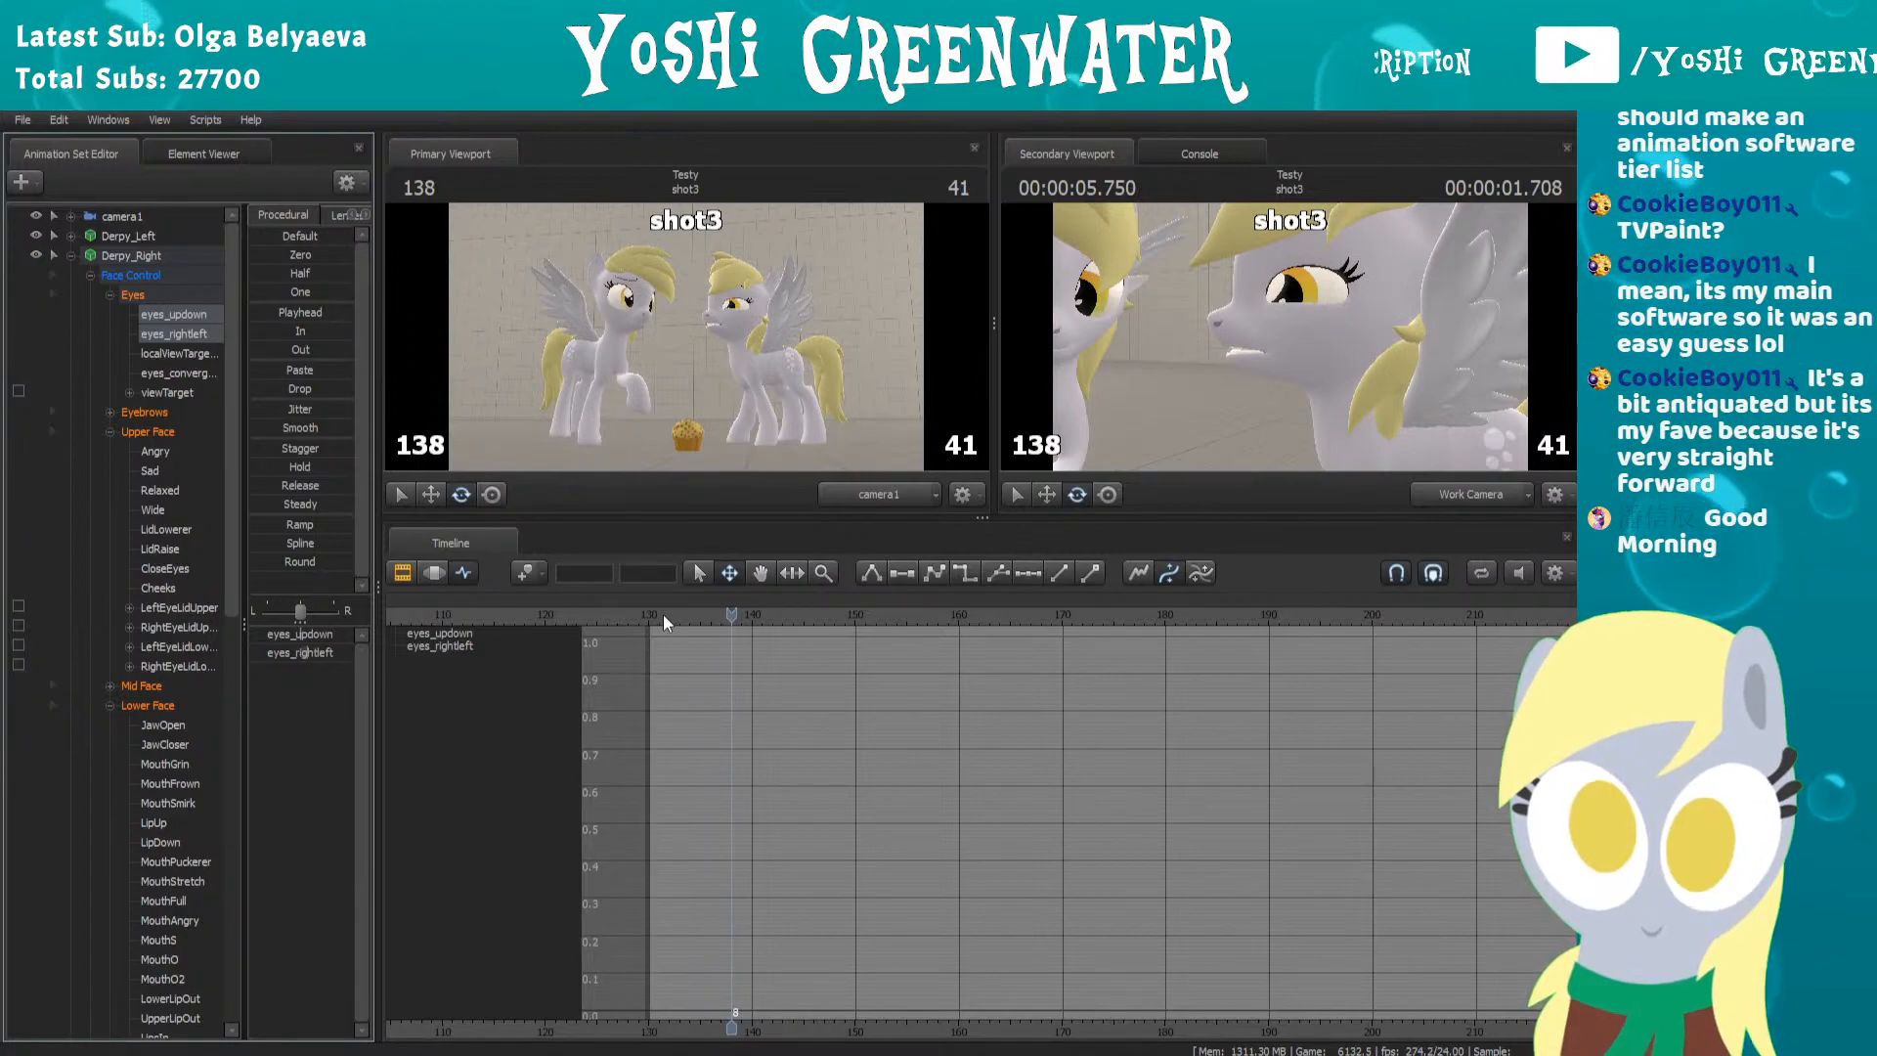
left_click(162, 349)
left_click(176, 314)
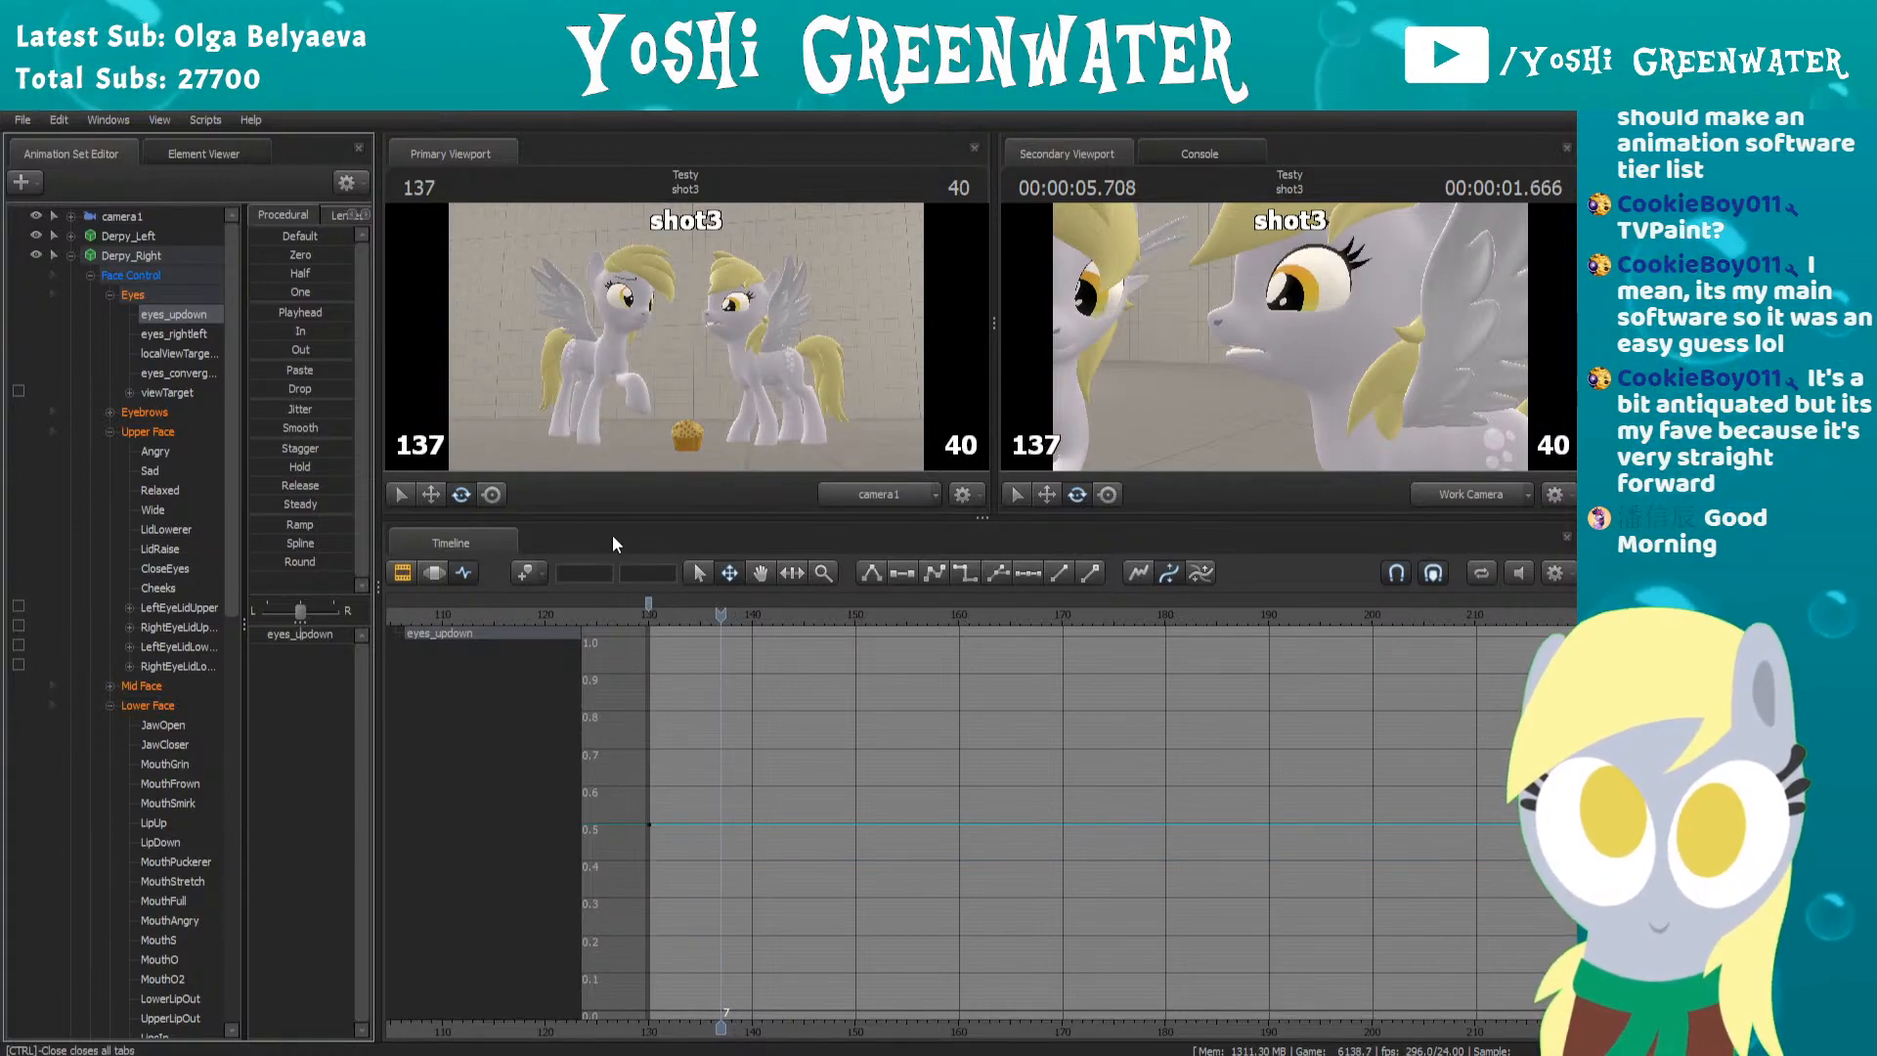
Find the frame just before Derpy_Right's blink begins and add an eyes_updown holding key at frame 137
key("Left")
key("Right")
key("Right")
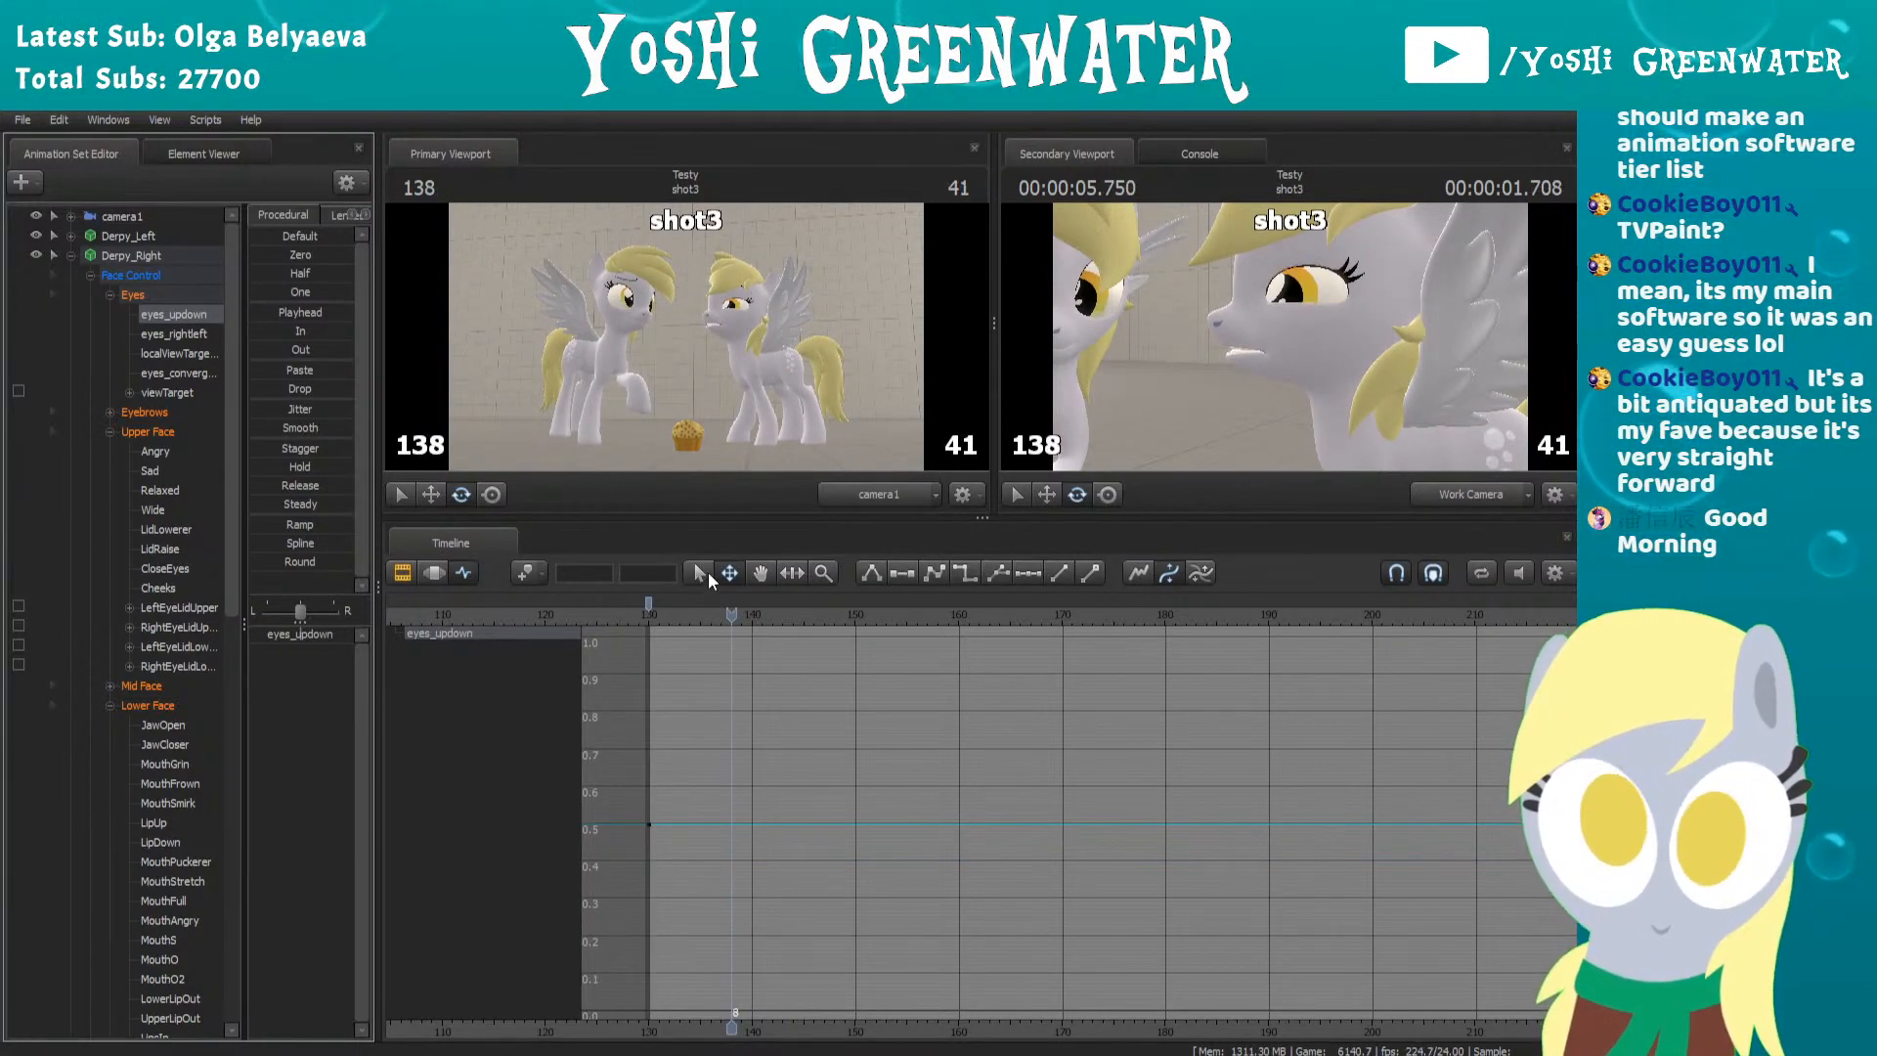
key("Left")
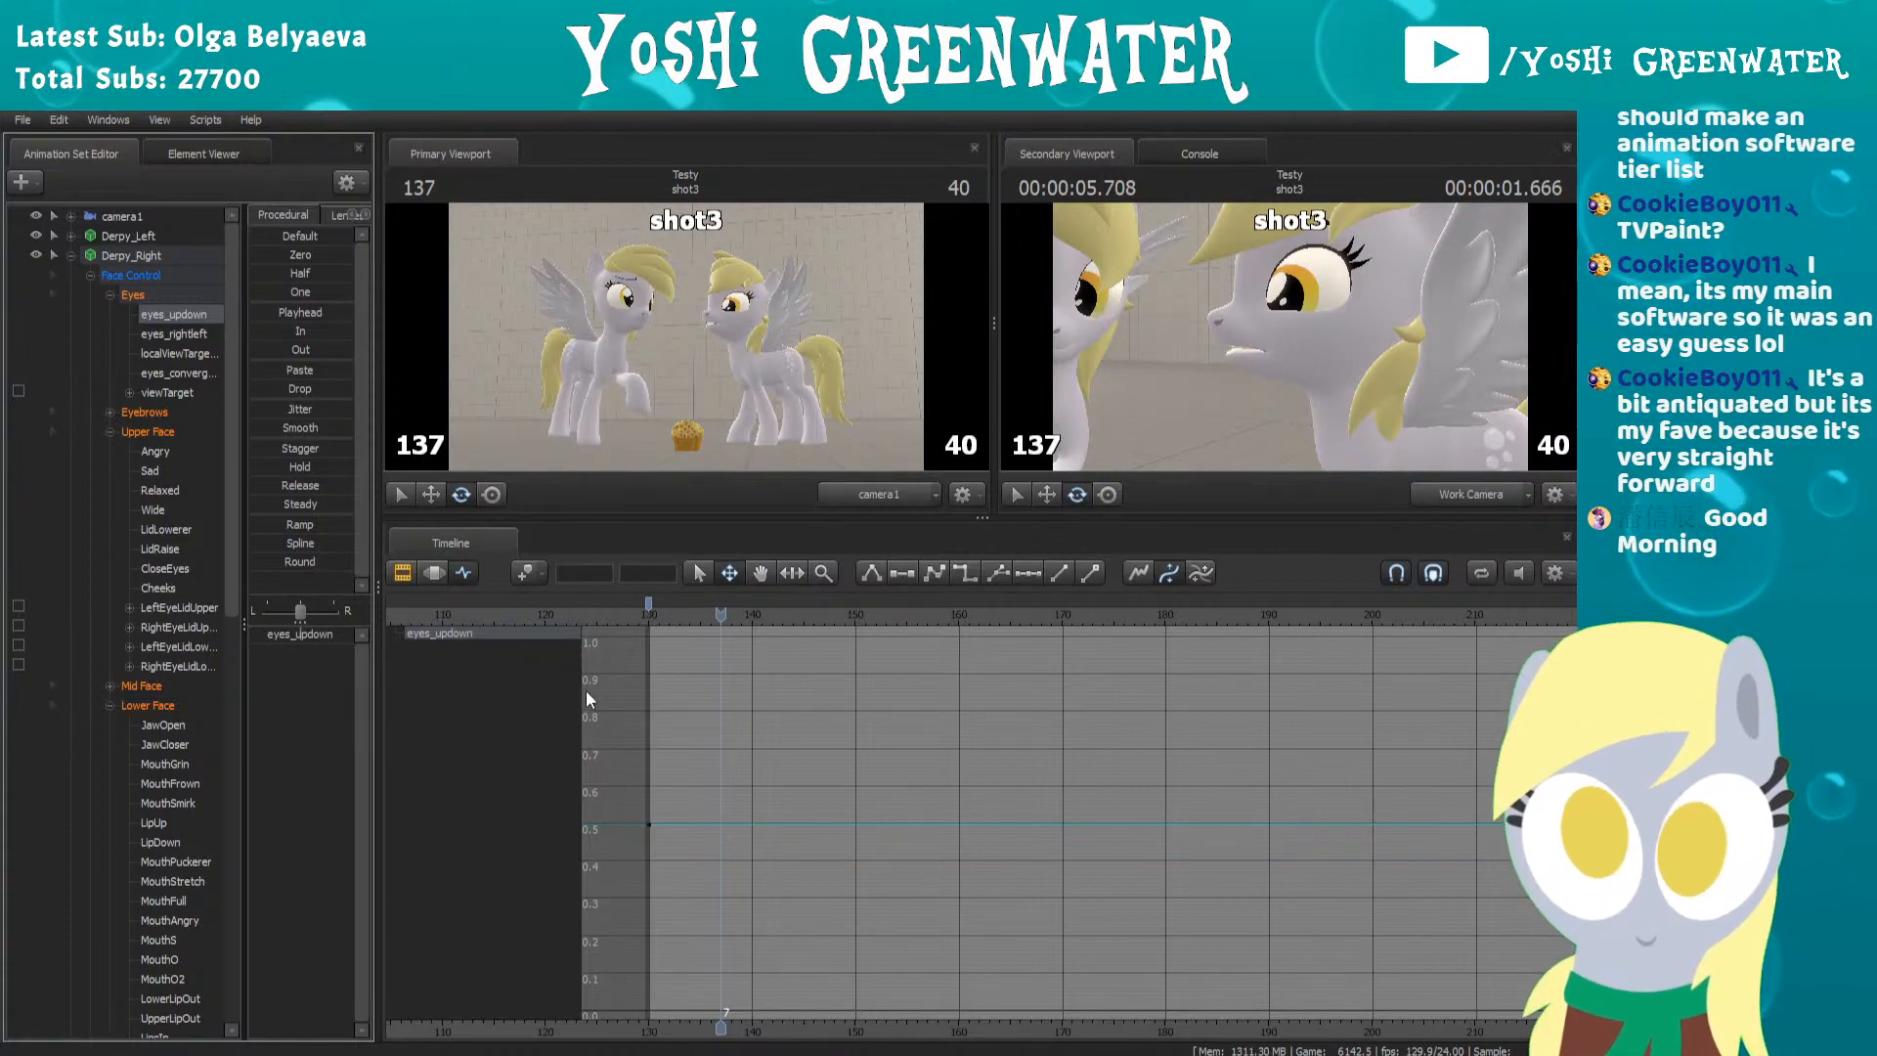
key("m")
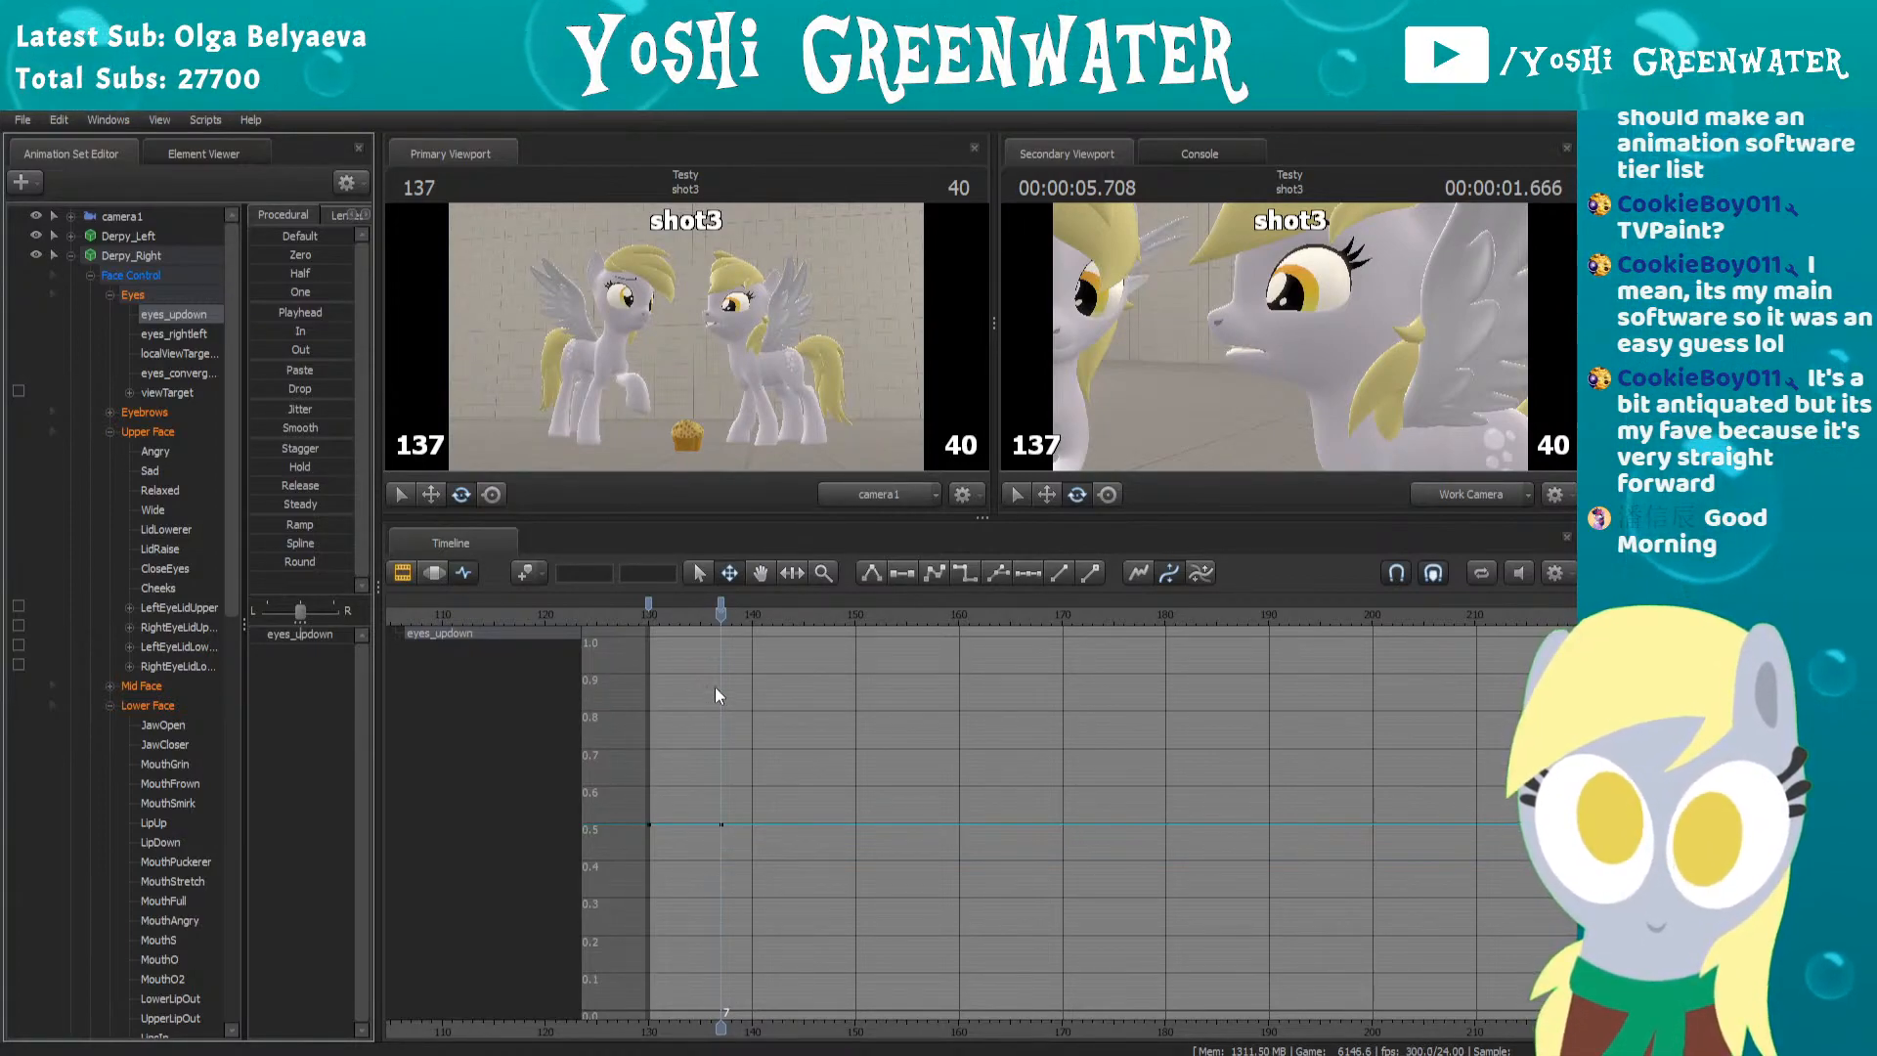
Raise Derpy_Right's eyes_updown value to about 0.55 at frame 138
key("Right")
key("Right")
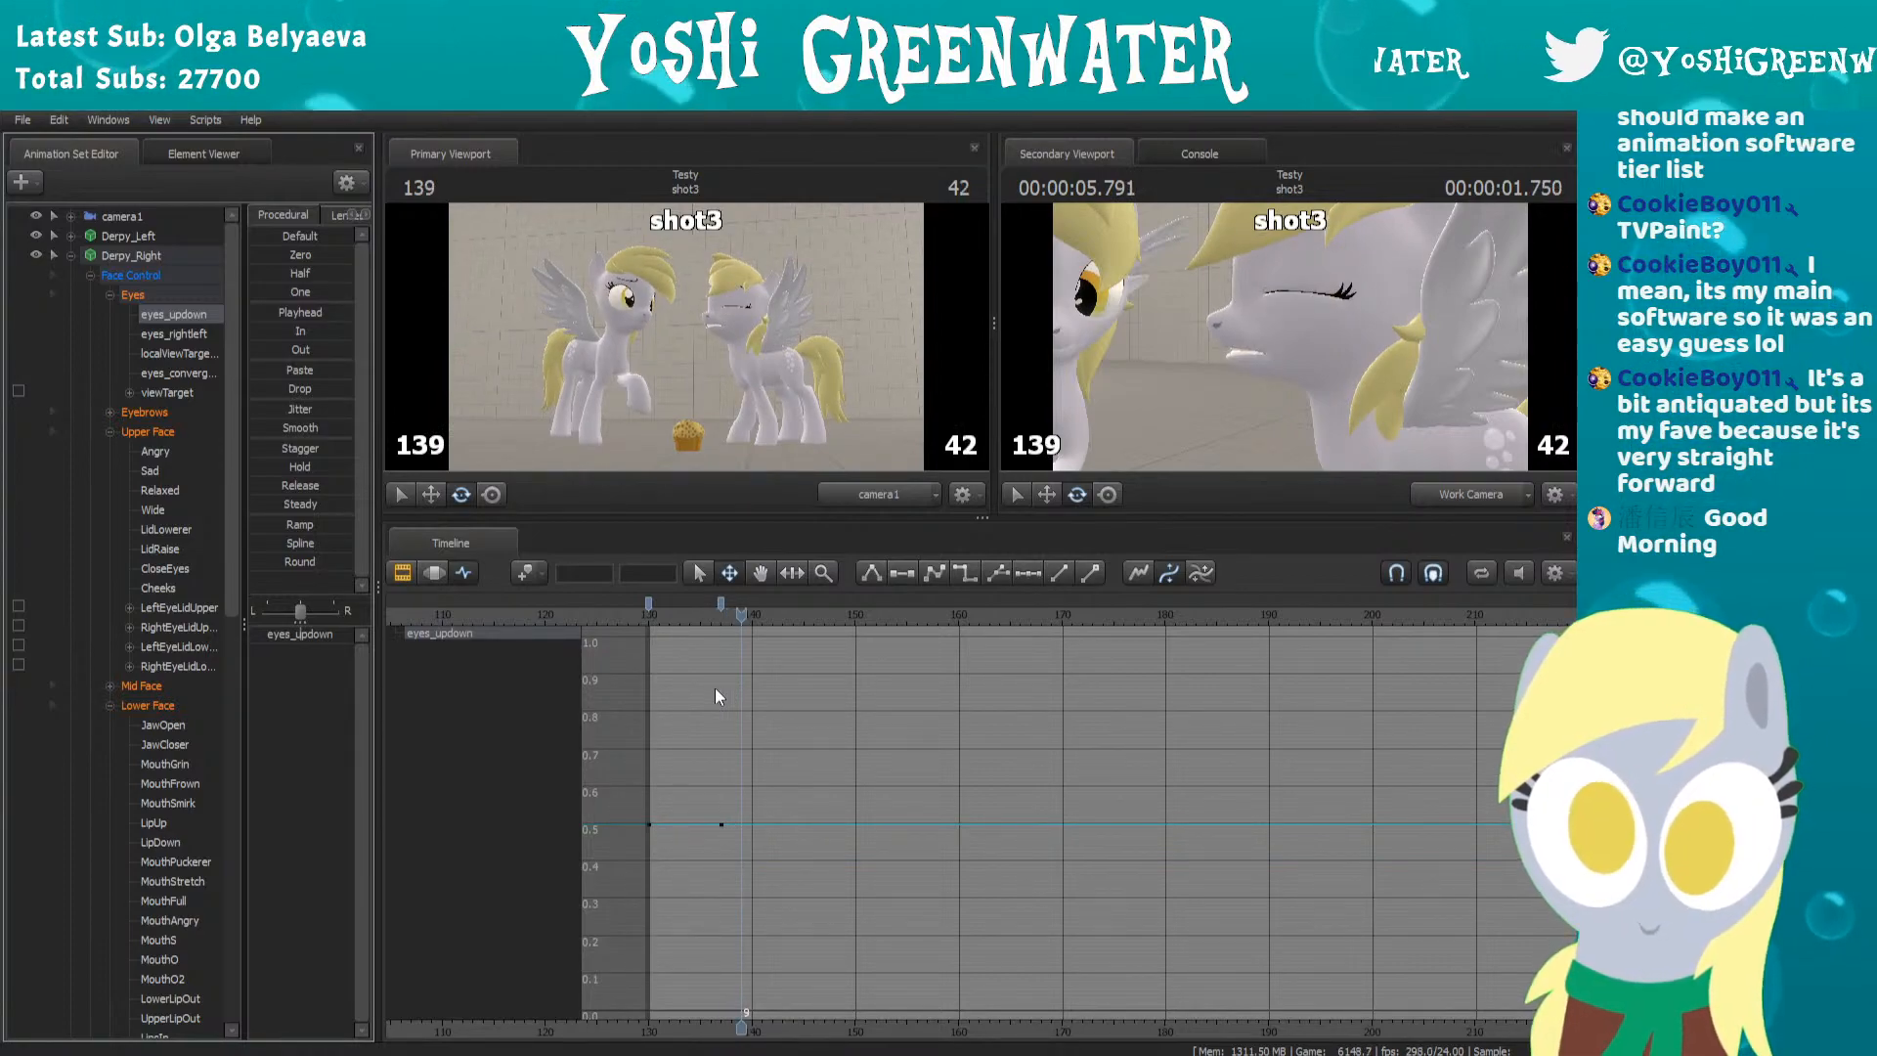
key("Left")
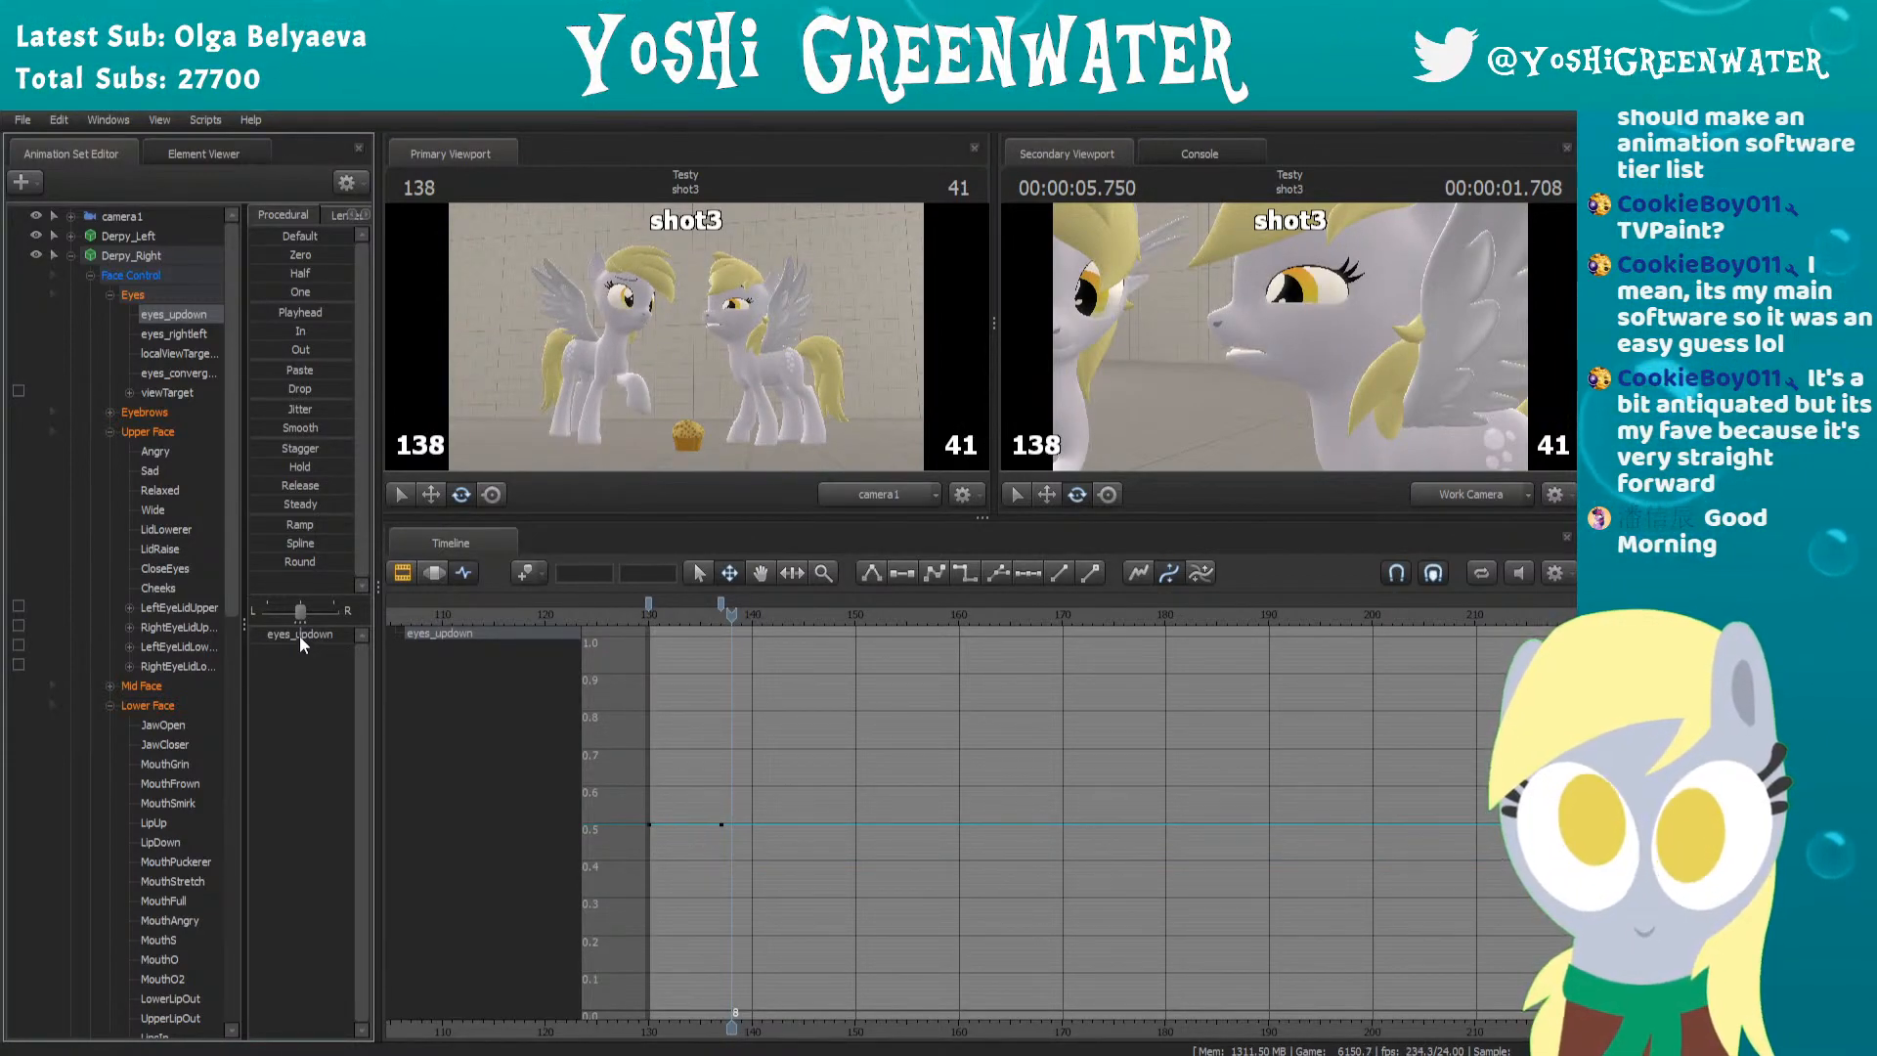
left_click_drag(295, 633, 303, 633)
key("Left")
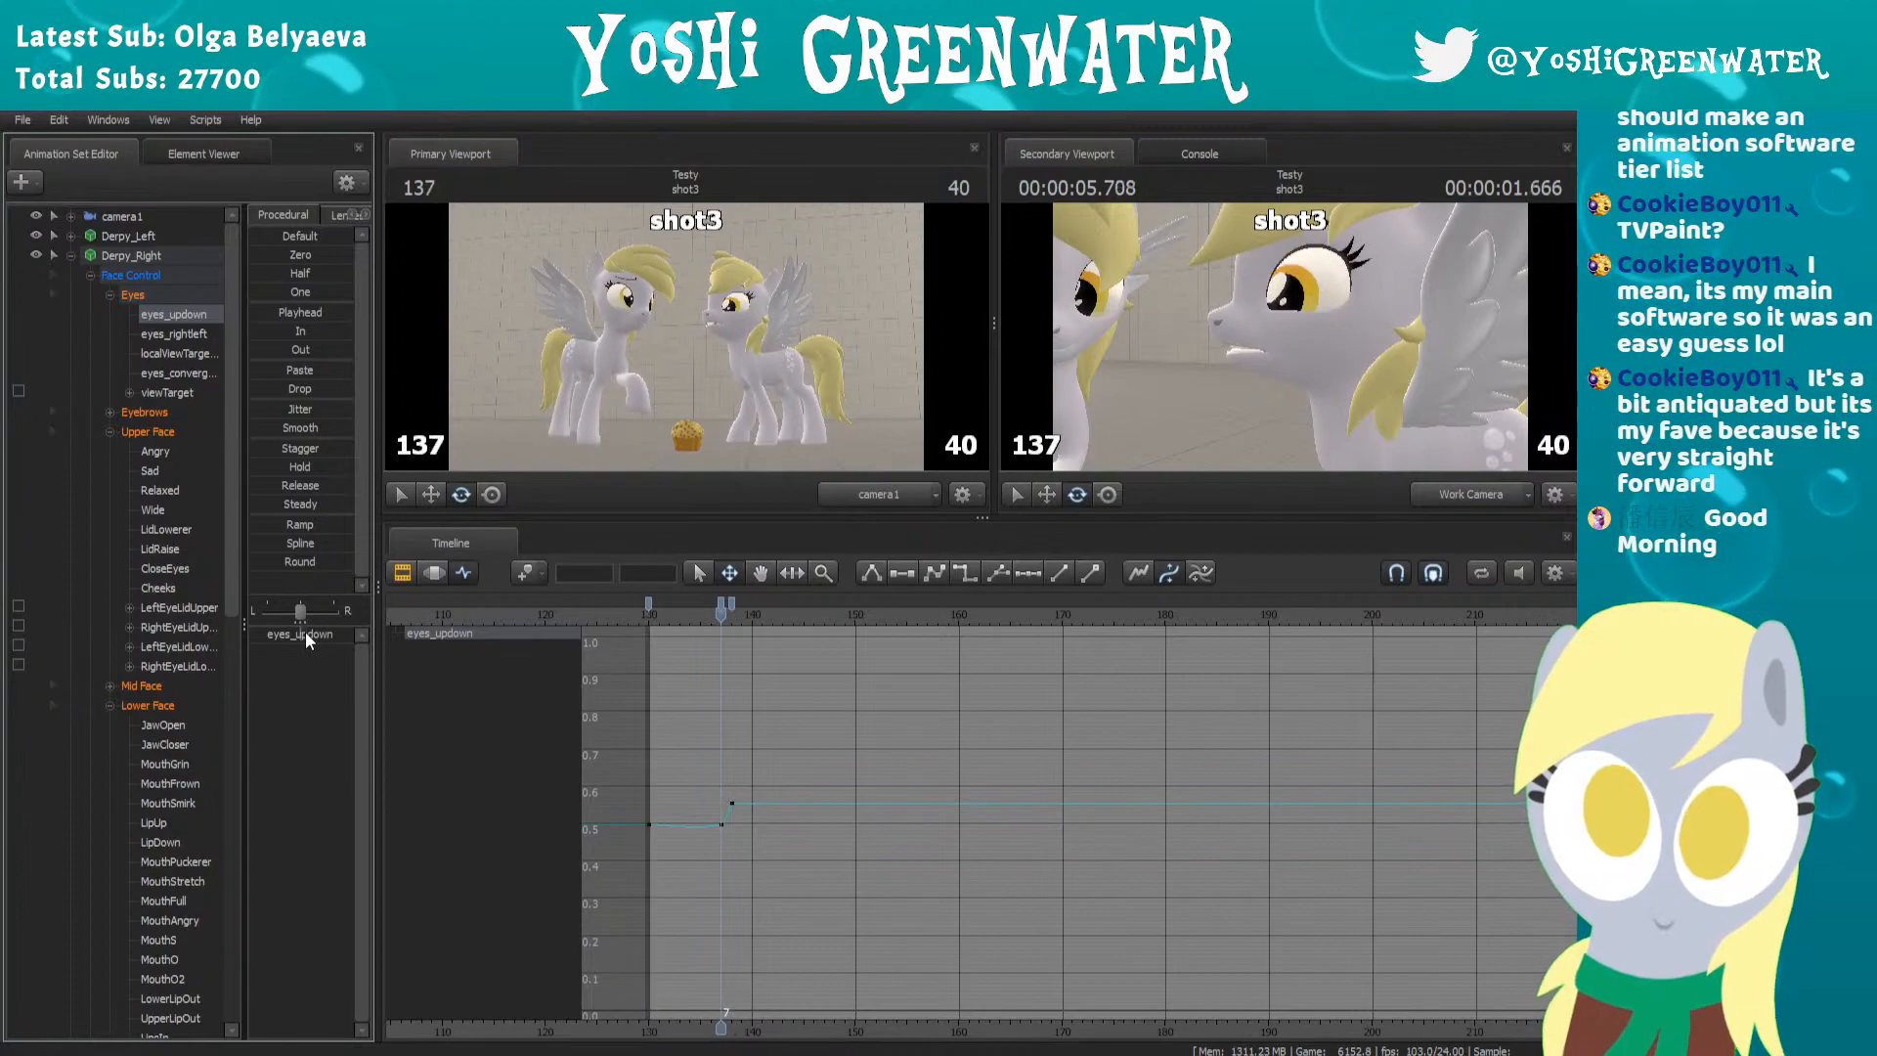
Compare the gaze around frames 136 to 138 and play back the eye movement from frame 130
key("Right")
key("Left")
key("Left")
key("Right")
left_click_drag(671, 622, 648, 622)
key("space")
key("space")
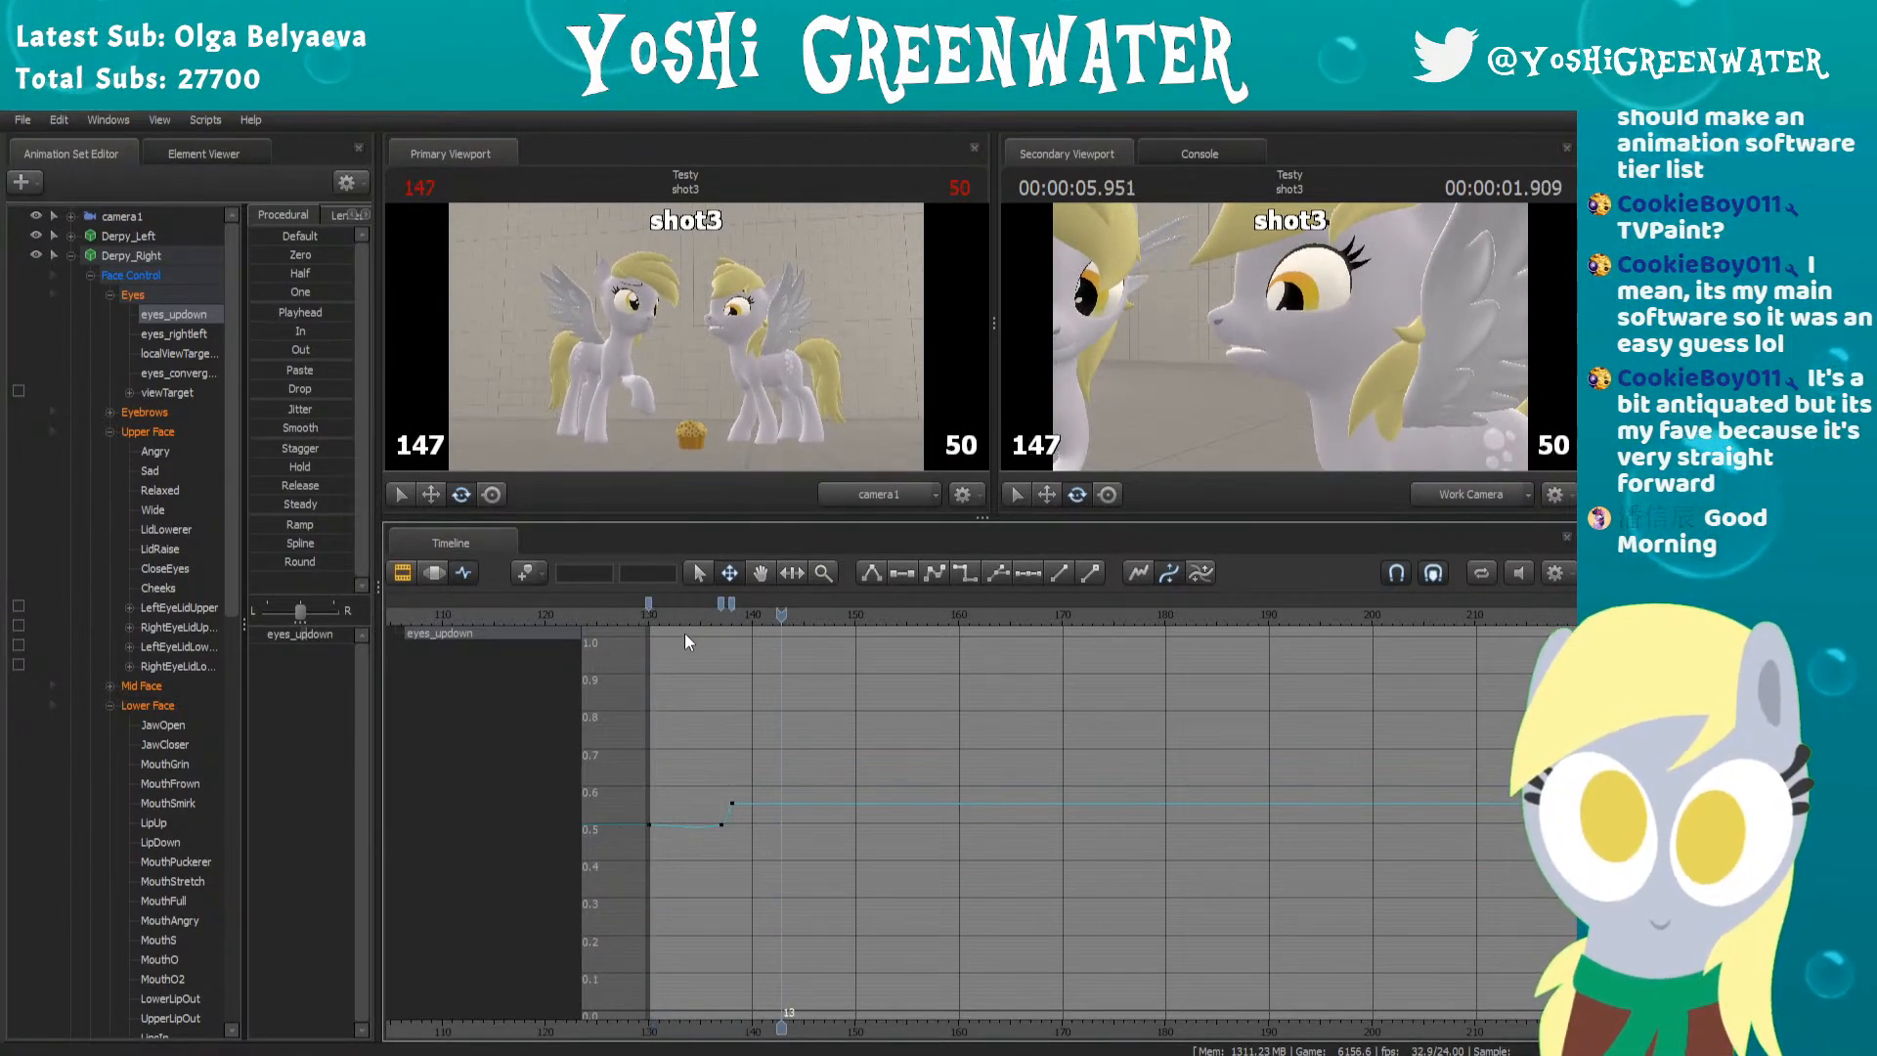
key("space")
scroll(676, 678, "up", 1)
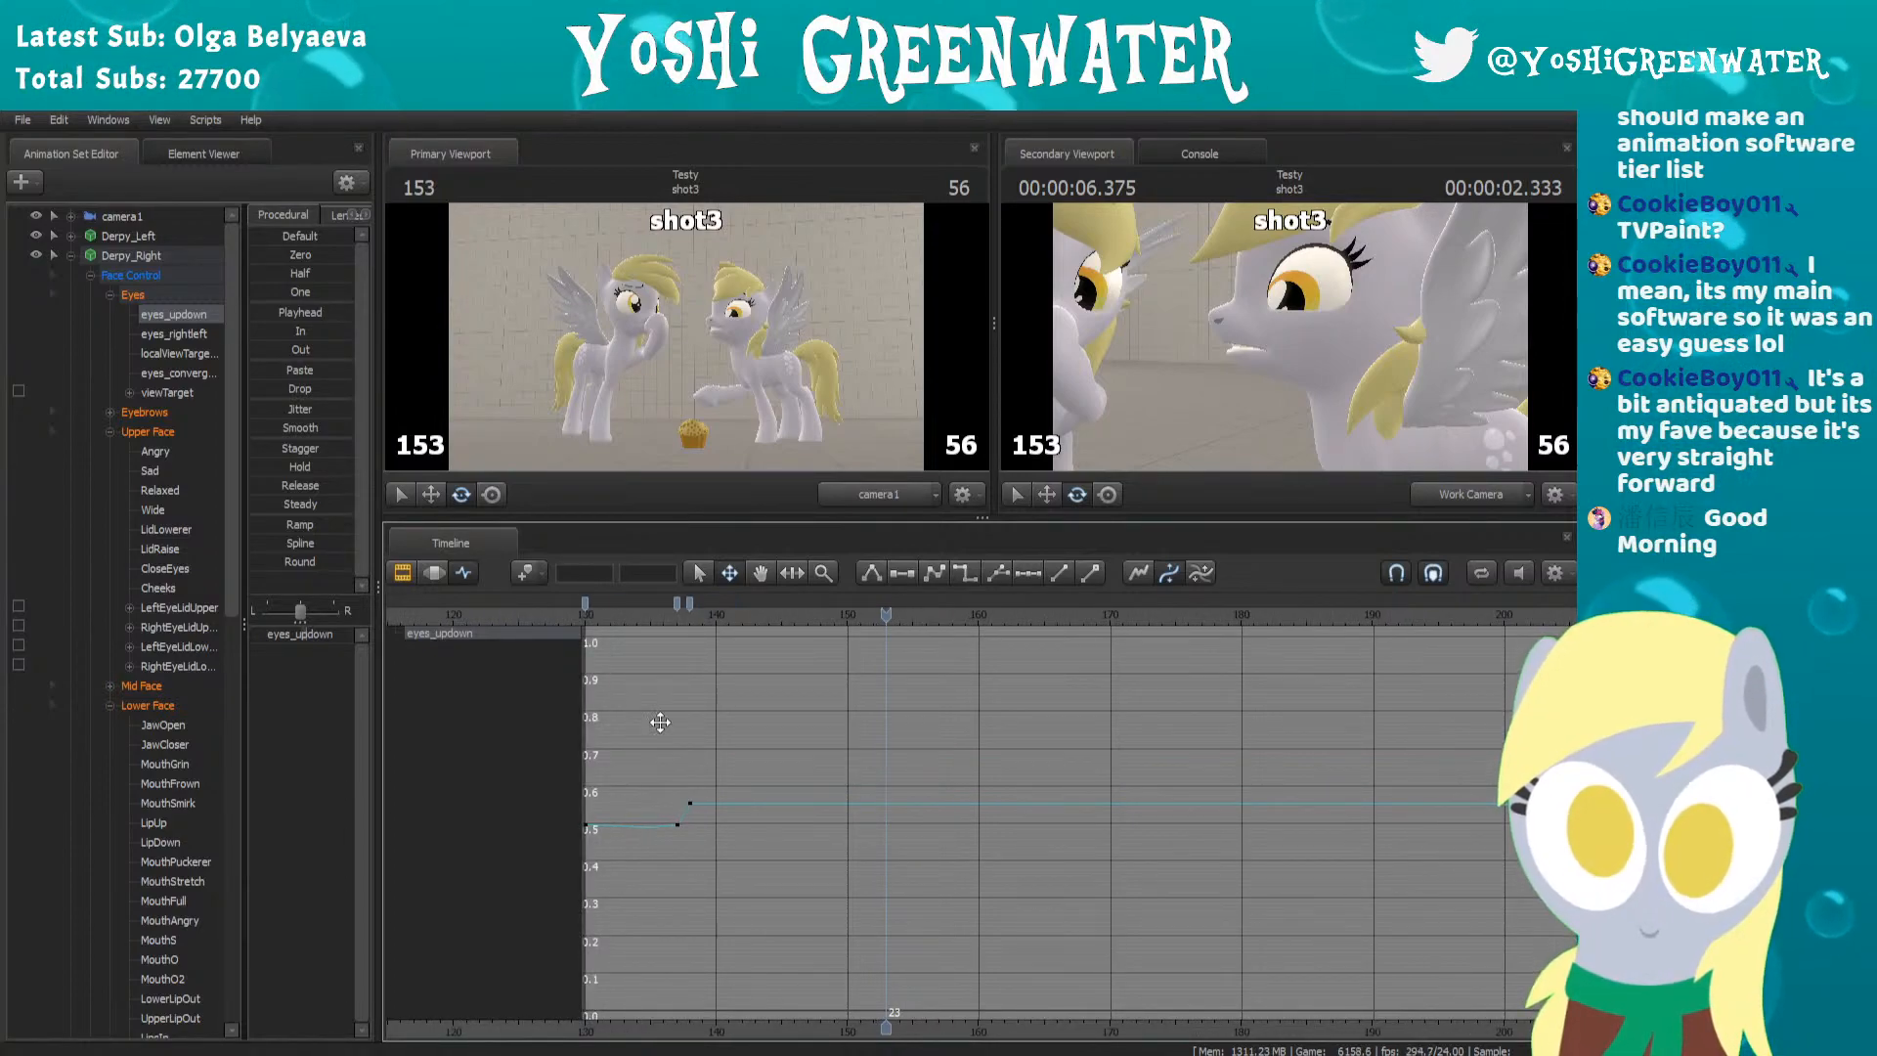
middle_click_drag(653, 721, 870, 745)
scroll(870, 744, "up", 2)
left_click(650, 610)
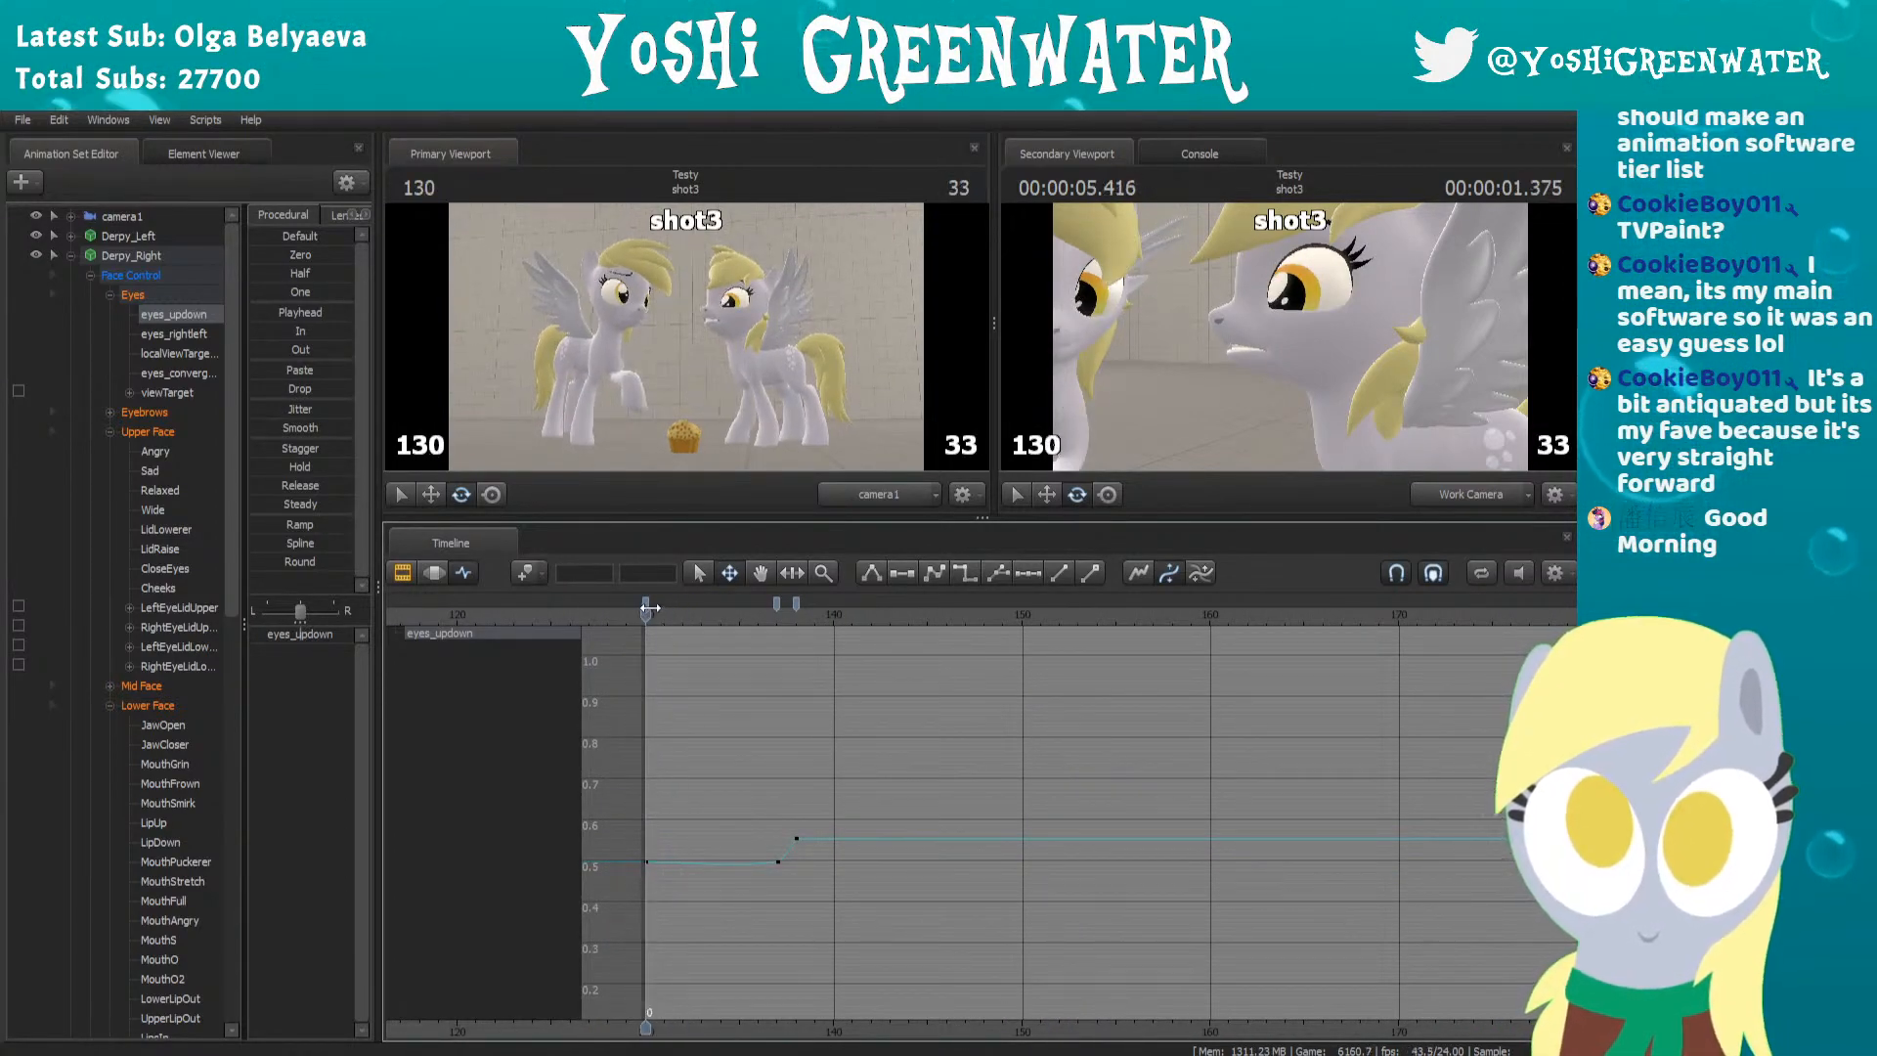
left_click(646, 603)
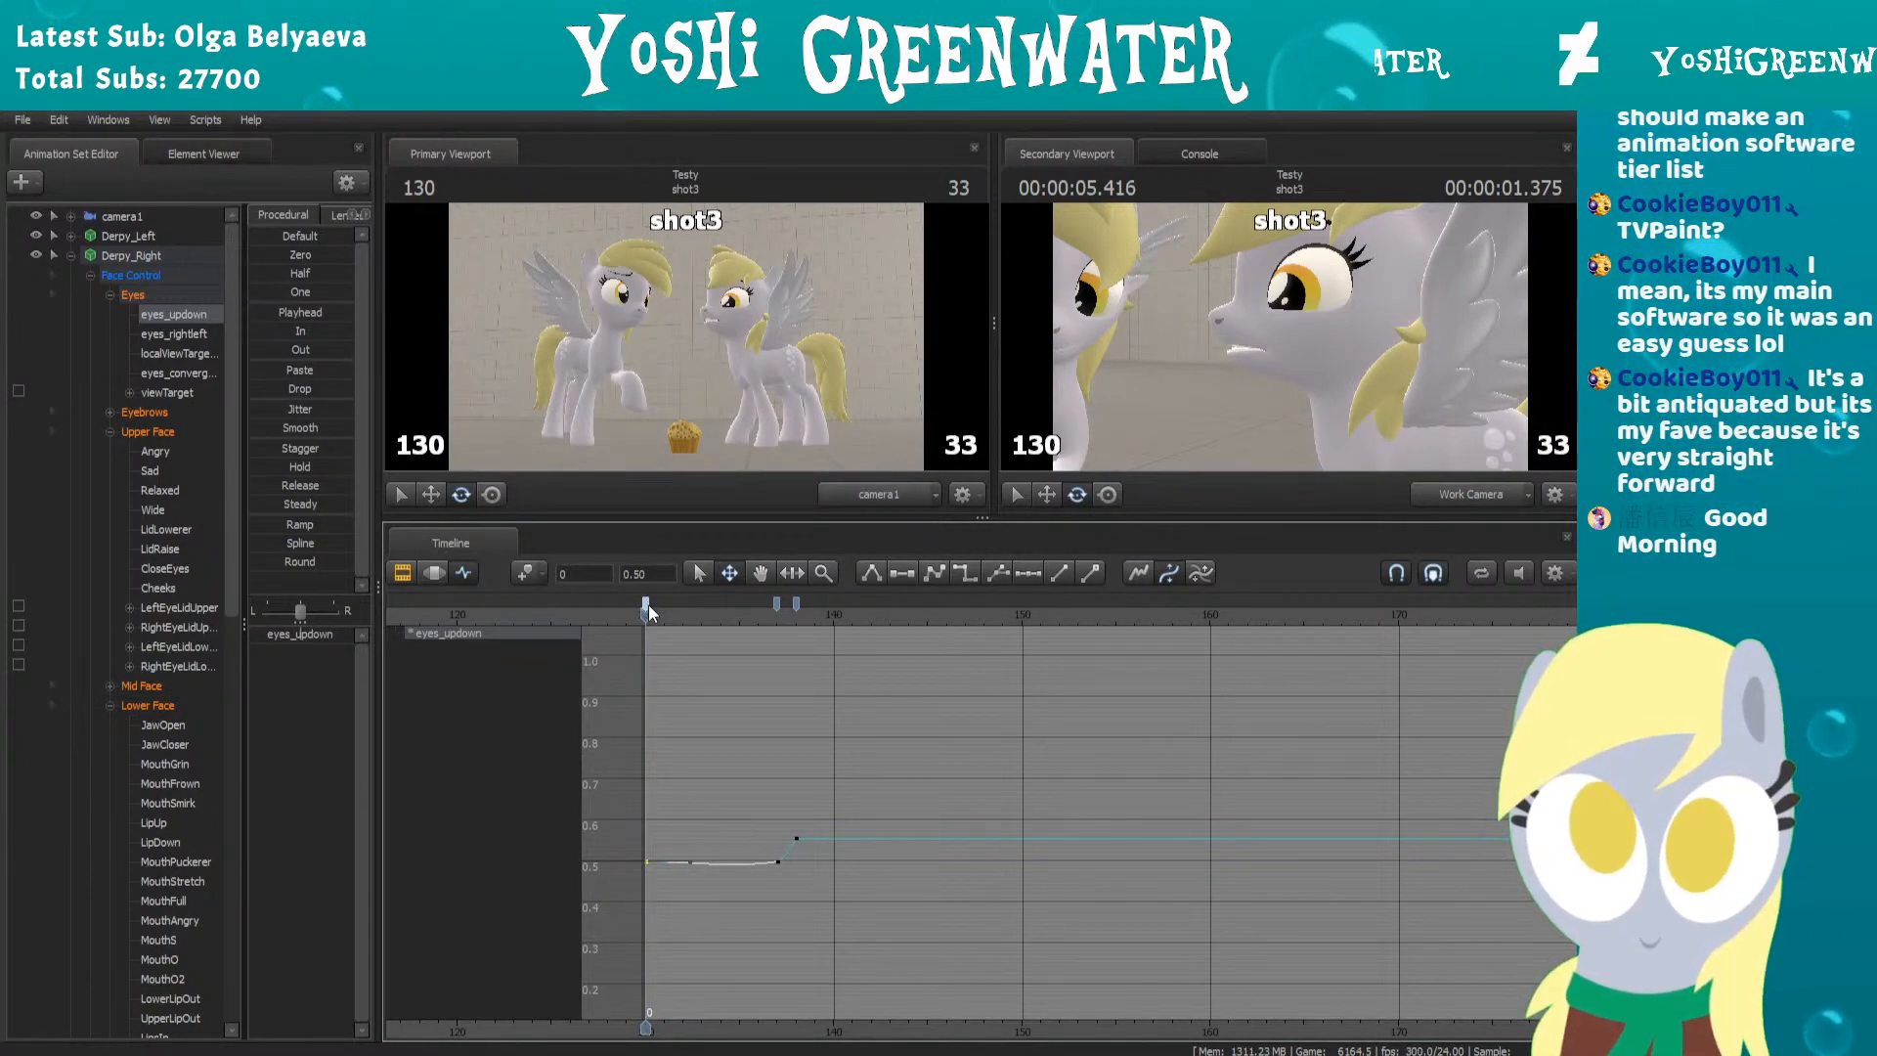
key("space")
Add an eyes_updown holding key at frame 141, where Derpy_Right's eyes reopen from the blink
left_click(777, 612)
key("Right")
key("Right")
key("Right")
key("Right")
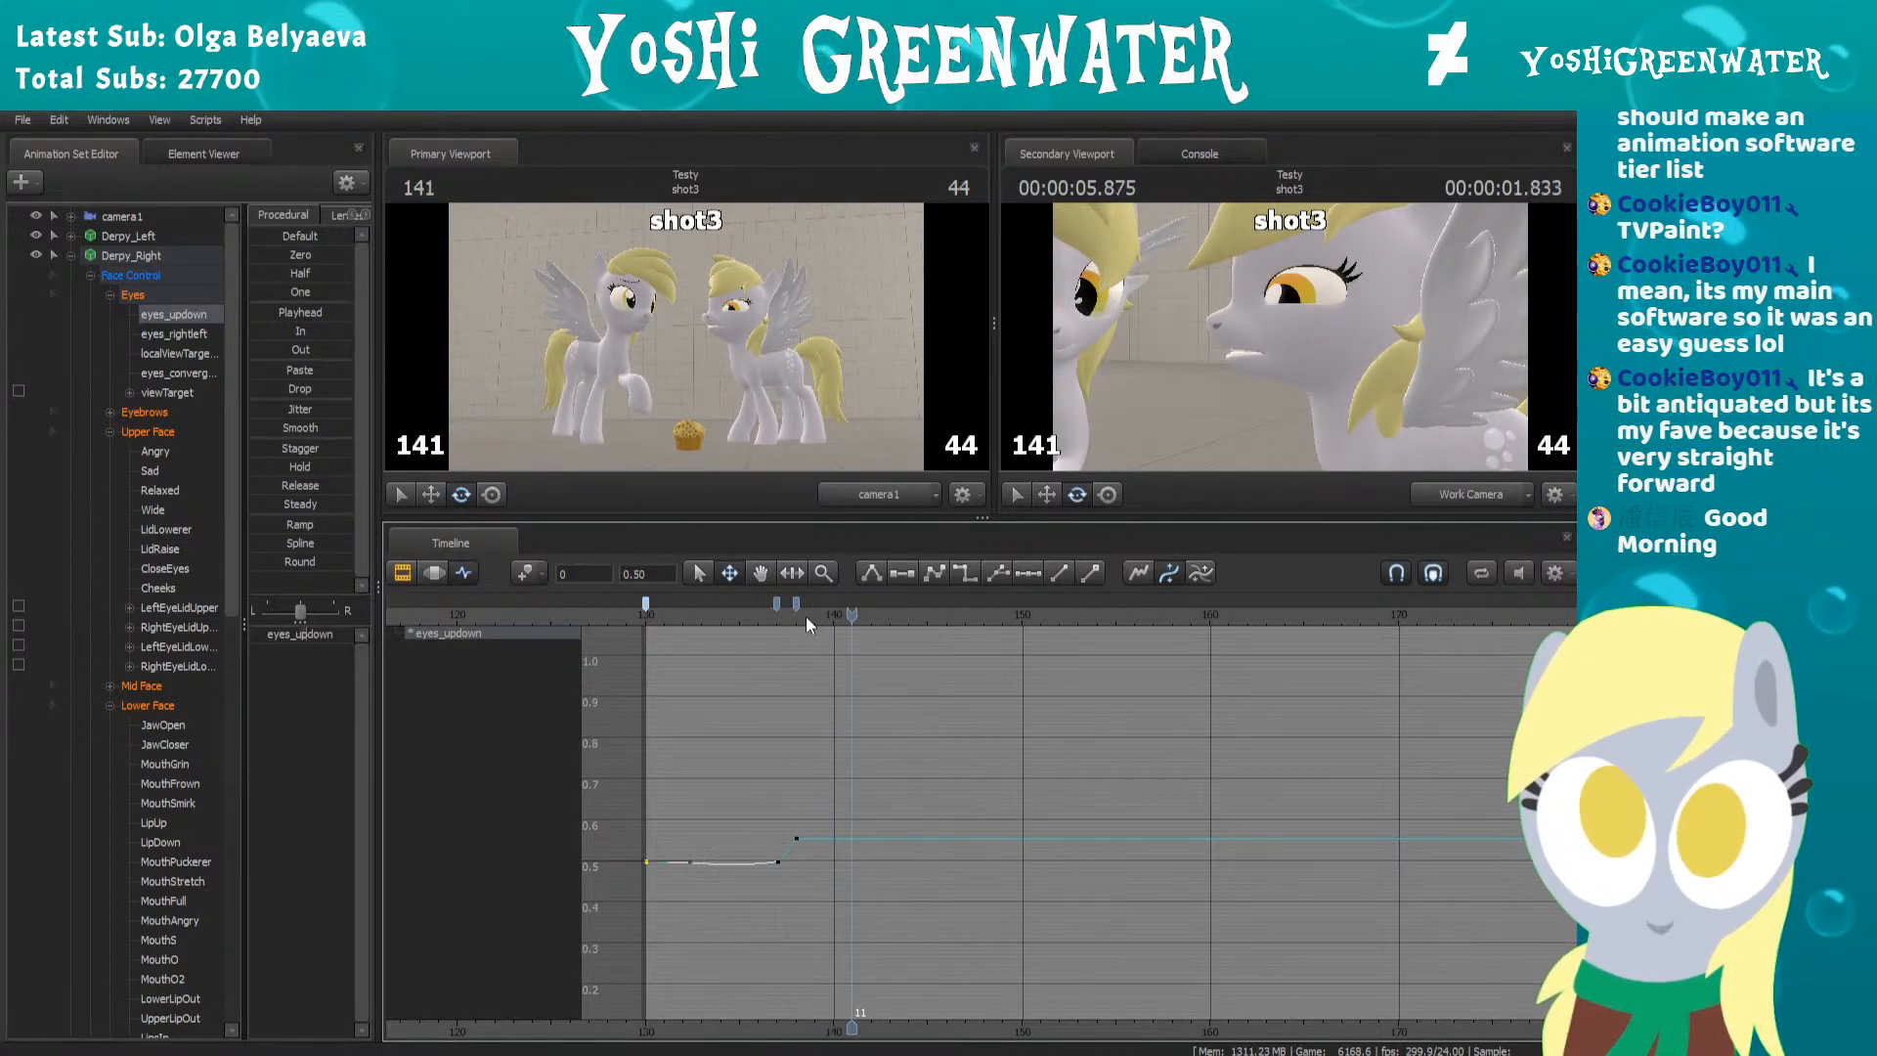
key("m")
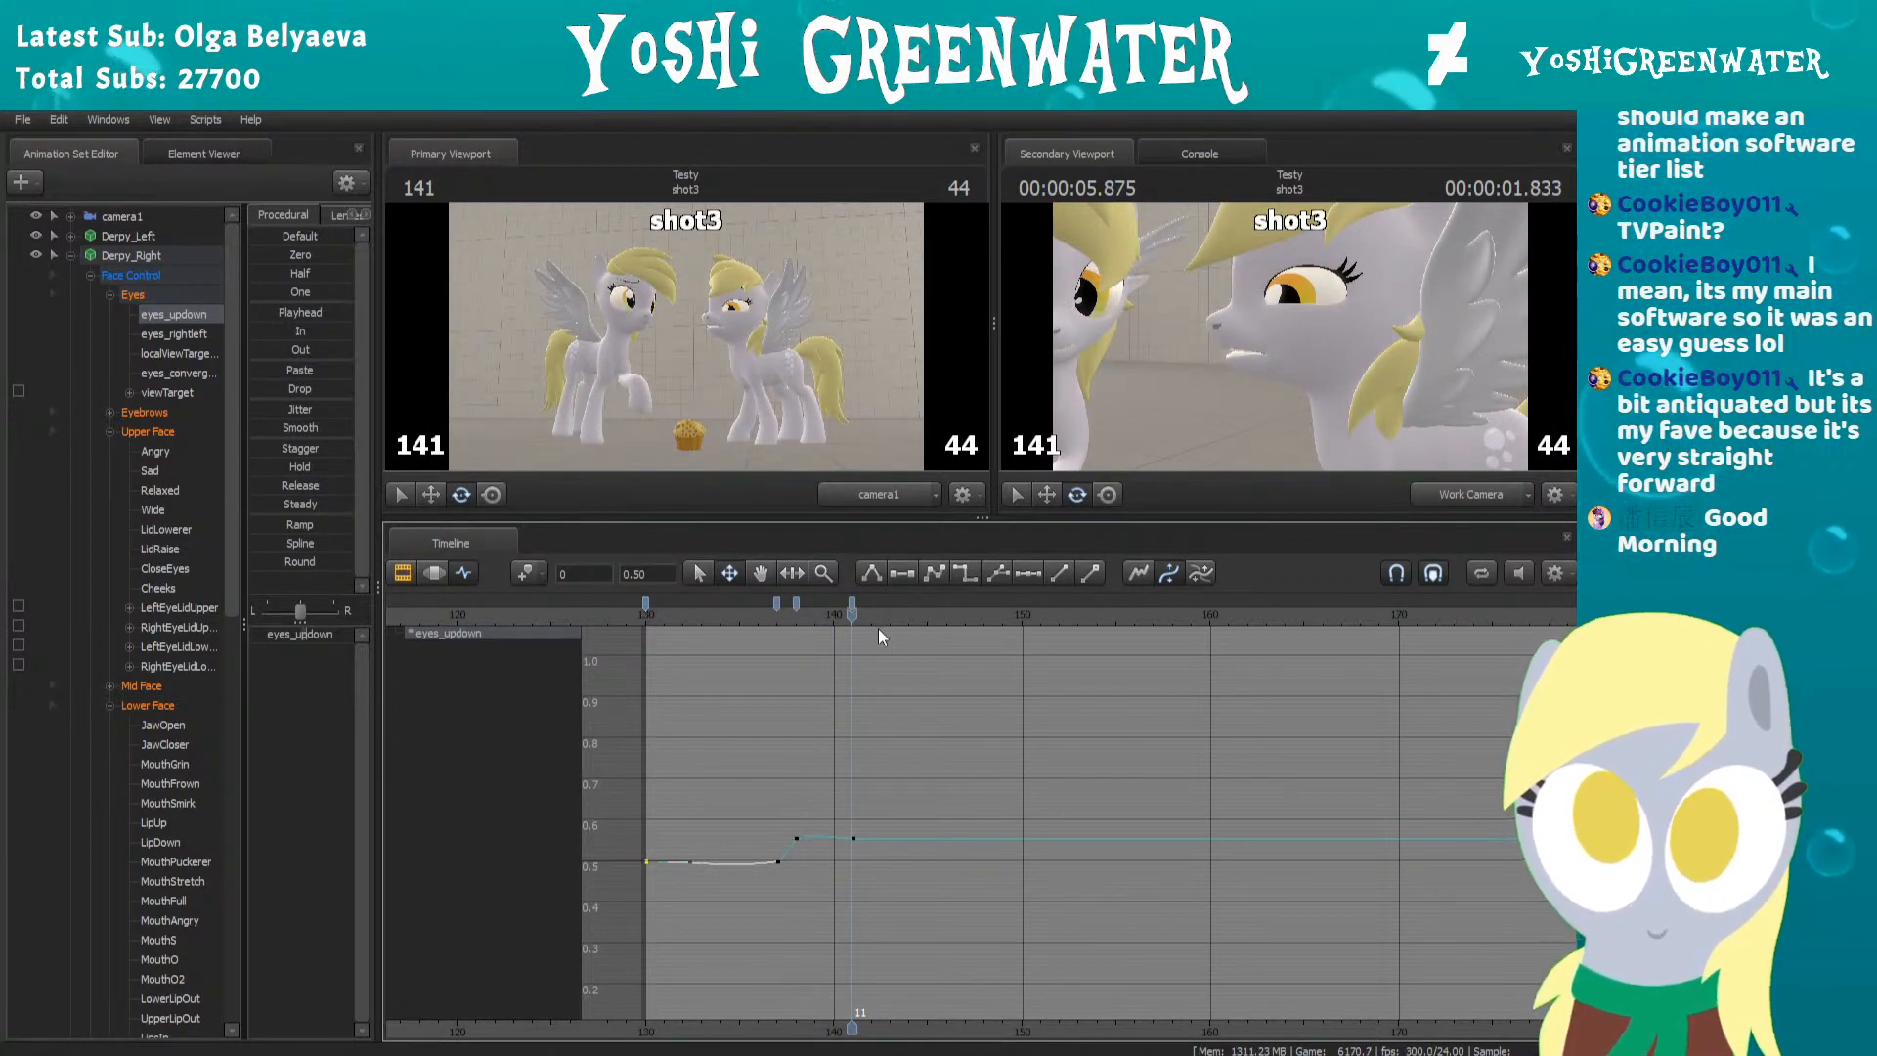
Lower Derpy_Right's eyes_updown value to about 0.46 at frame 145
left_click(795, 603)
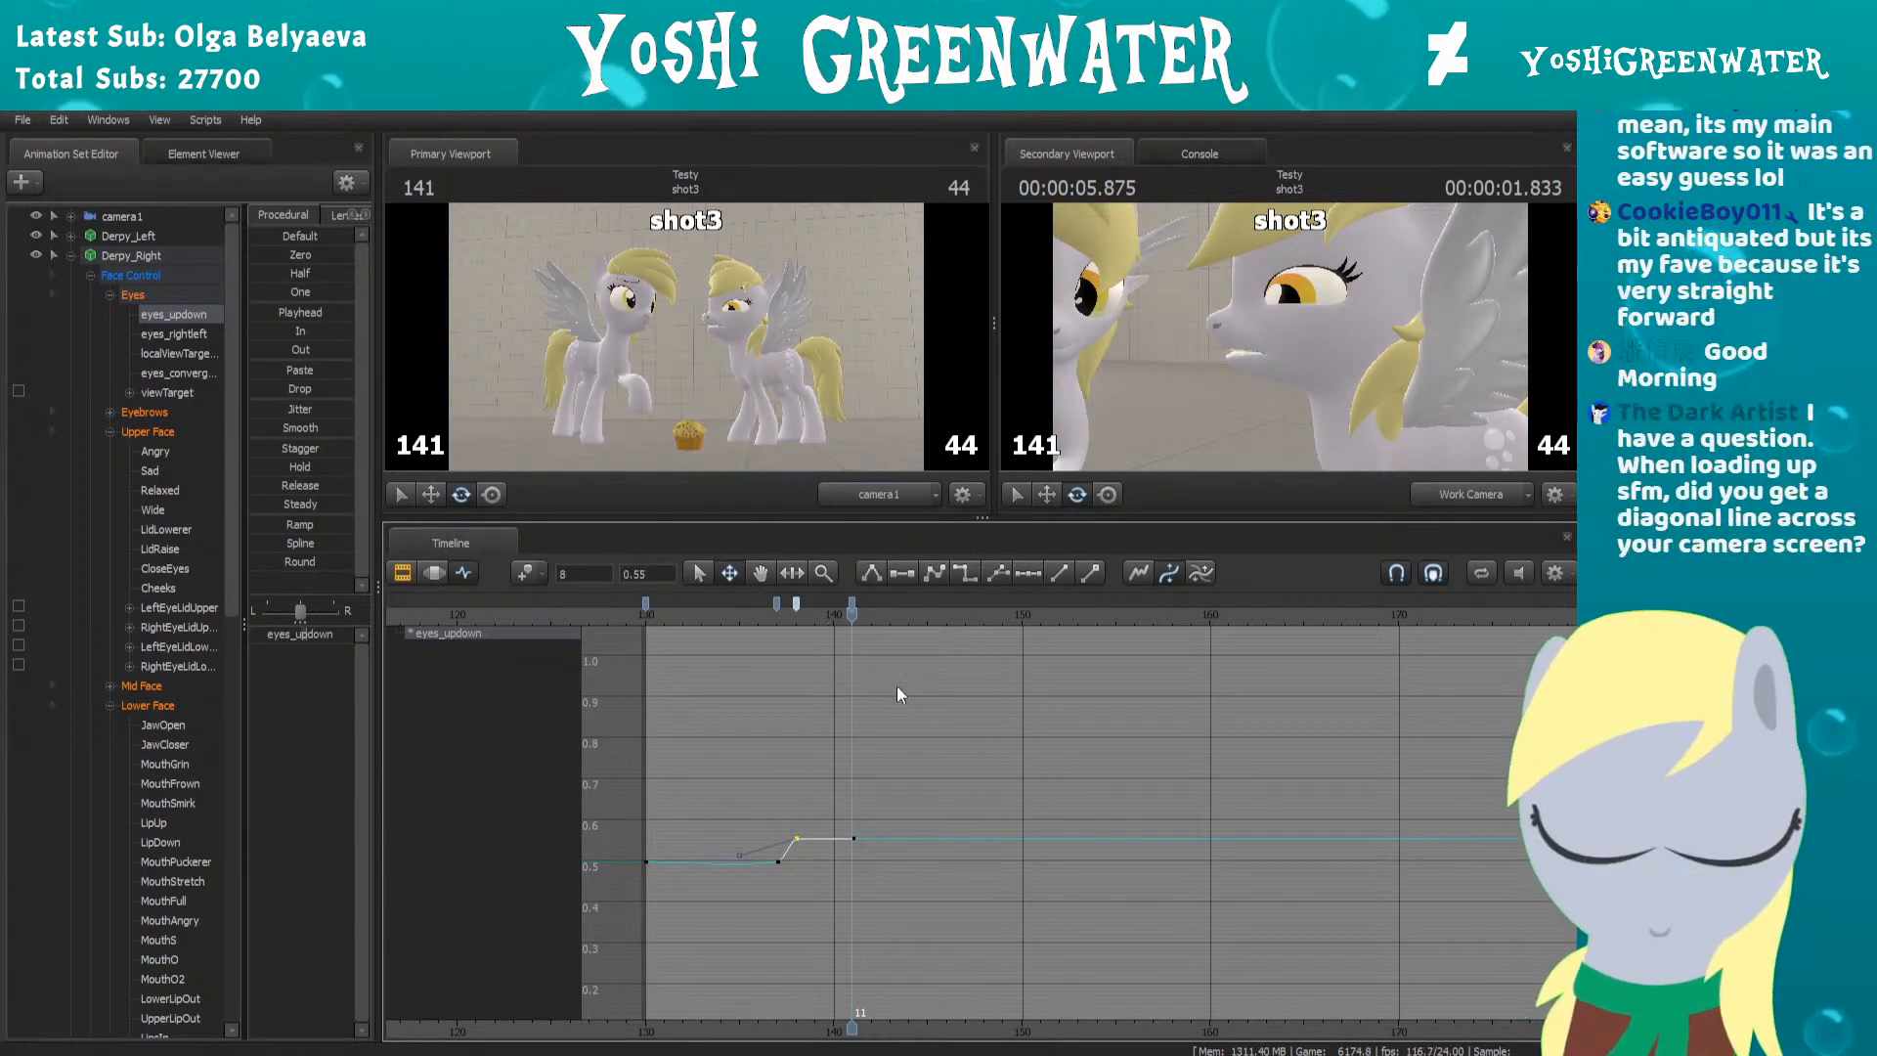
key("Right")
key("Right")
key("Right")
key("Right")
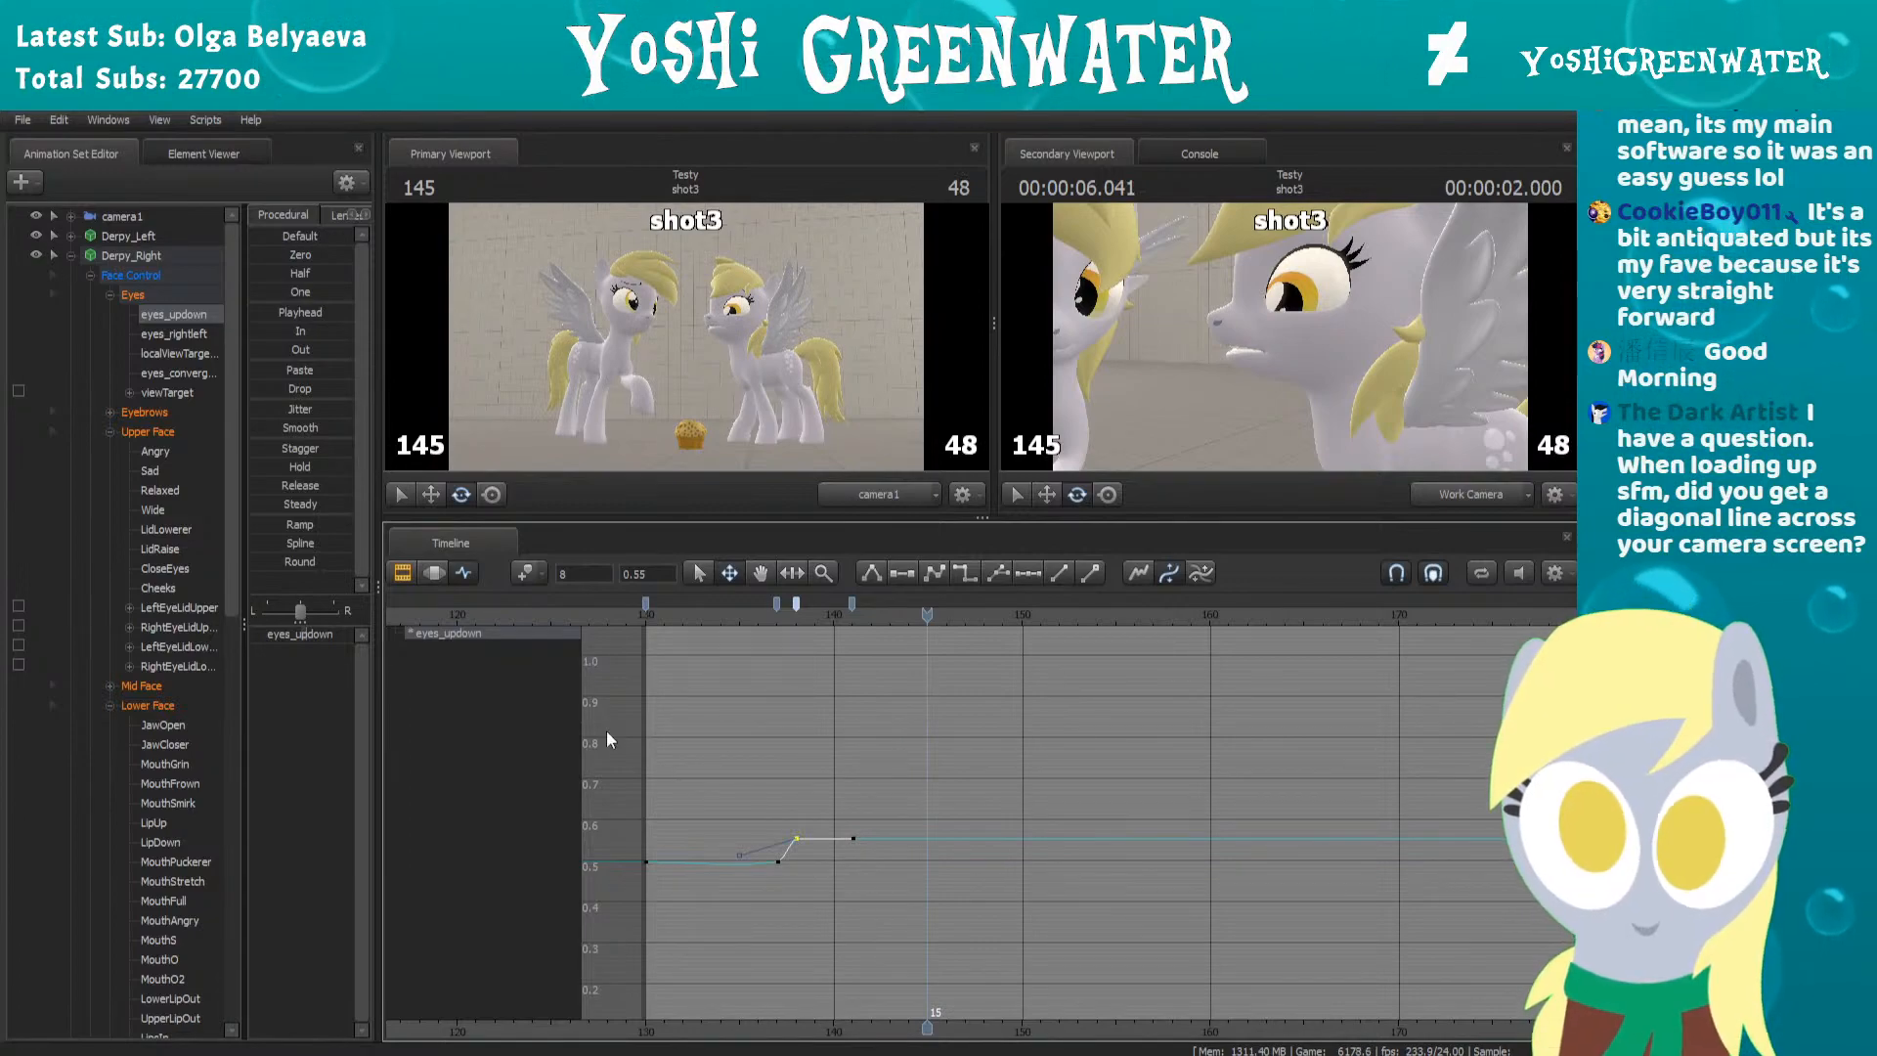
left_click_drag(315, 635, 305, 635)
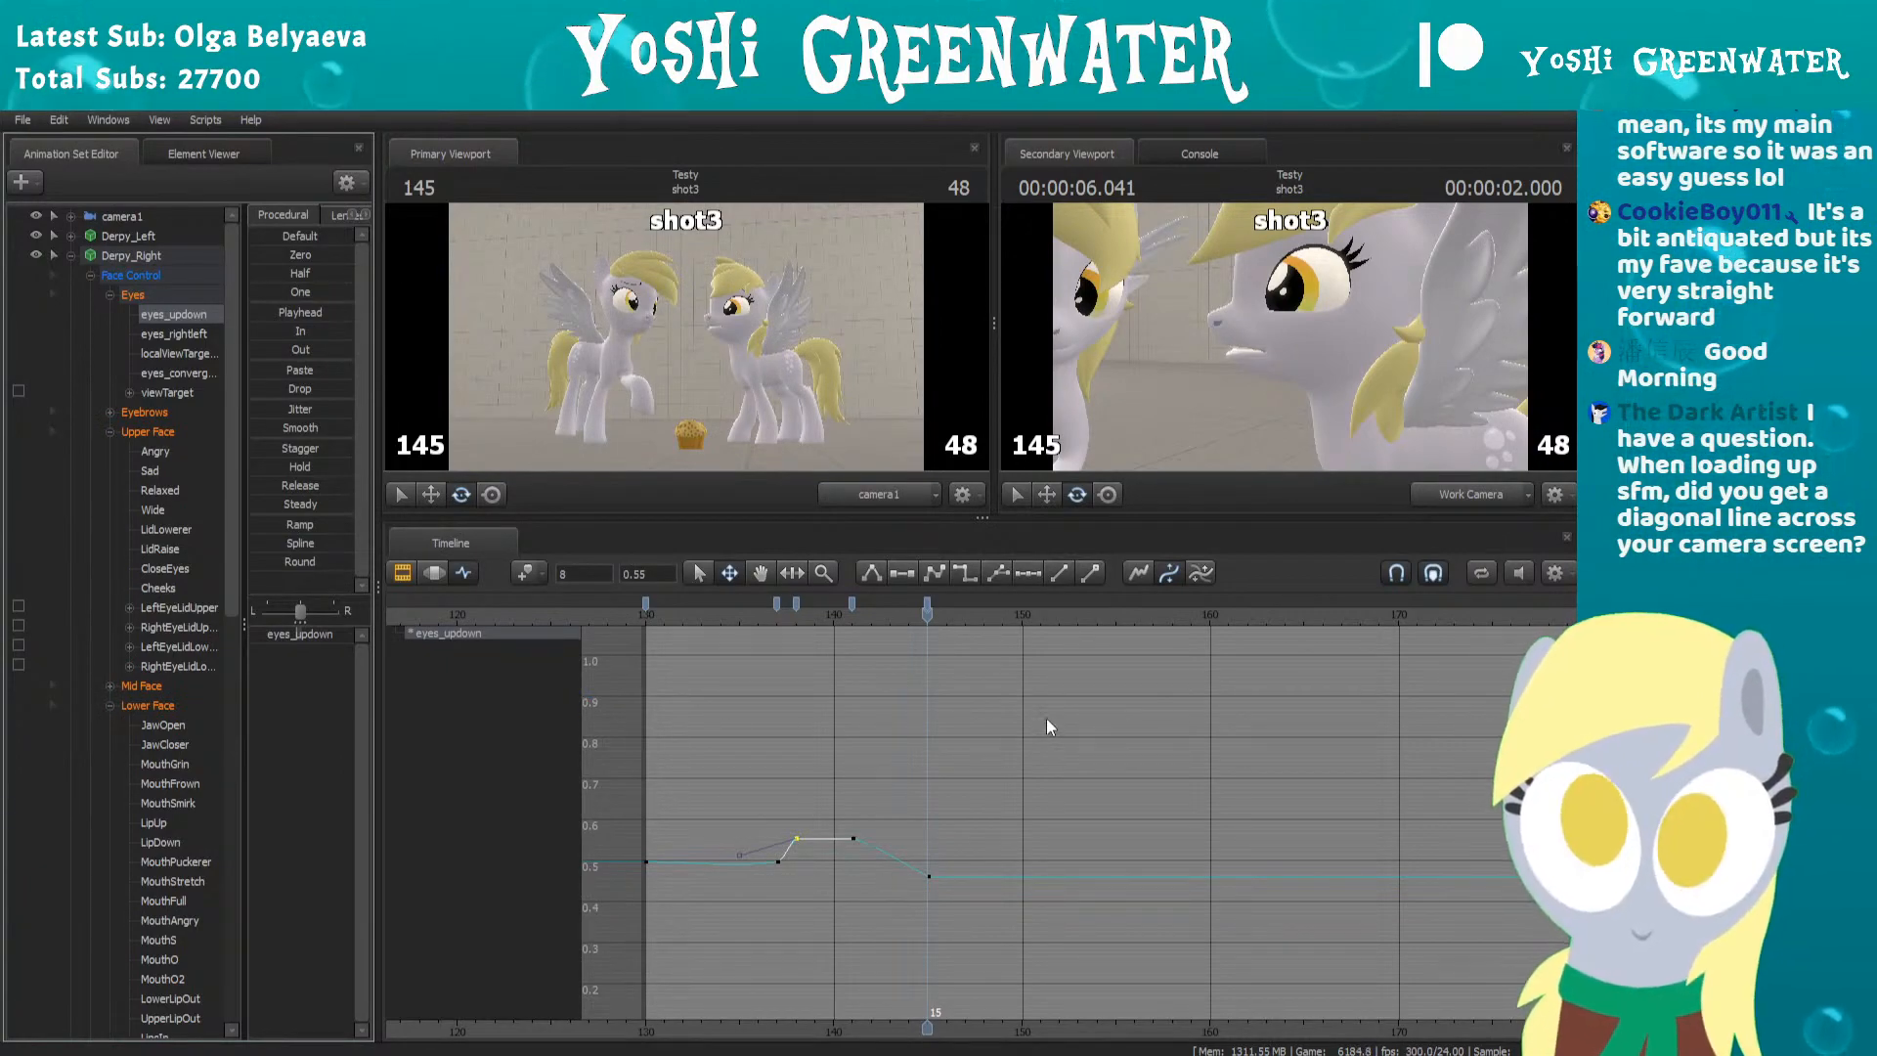
Add an eyes_updown key of about 0.47 at frame 148 and shift it to frame 150
key("Right")
key("Right")
left_click(851, 603)
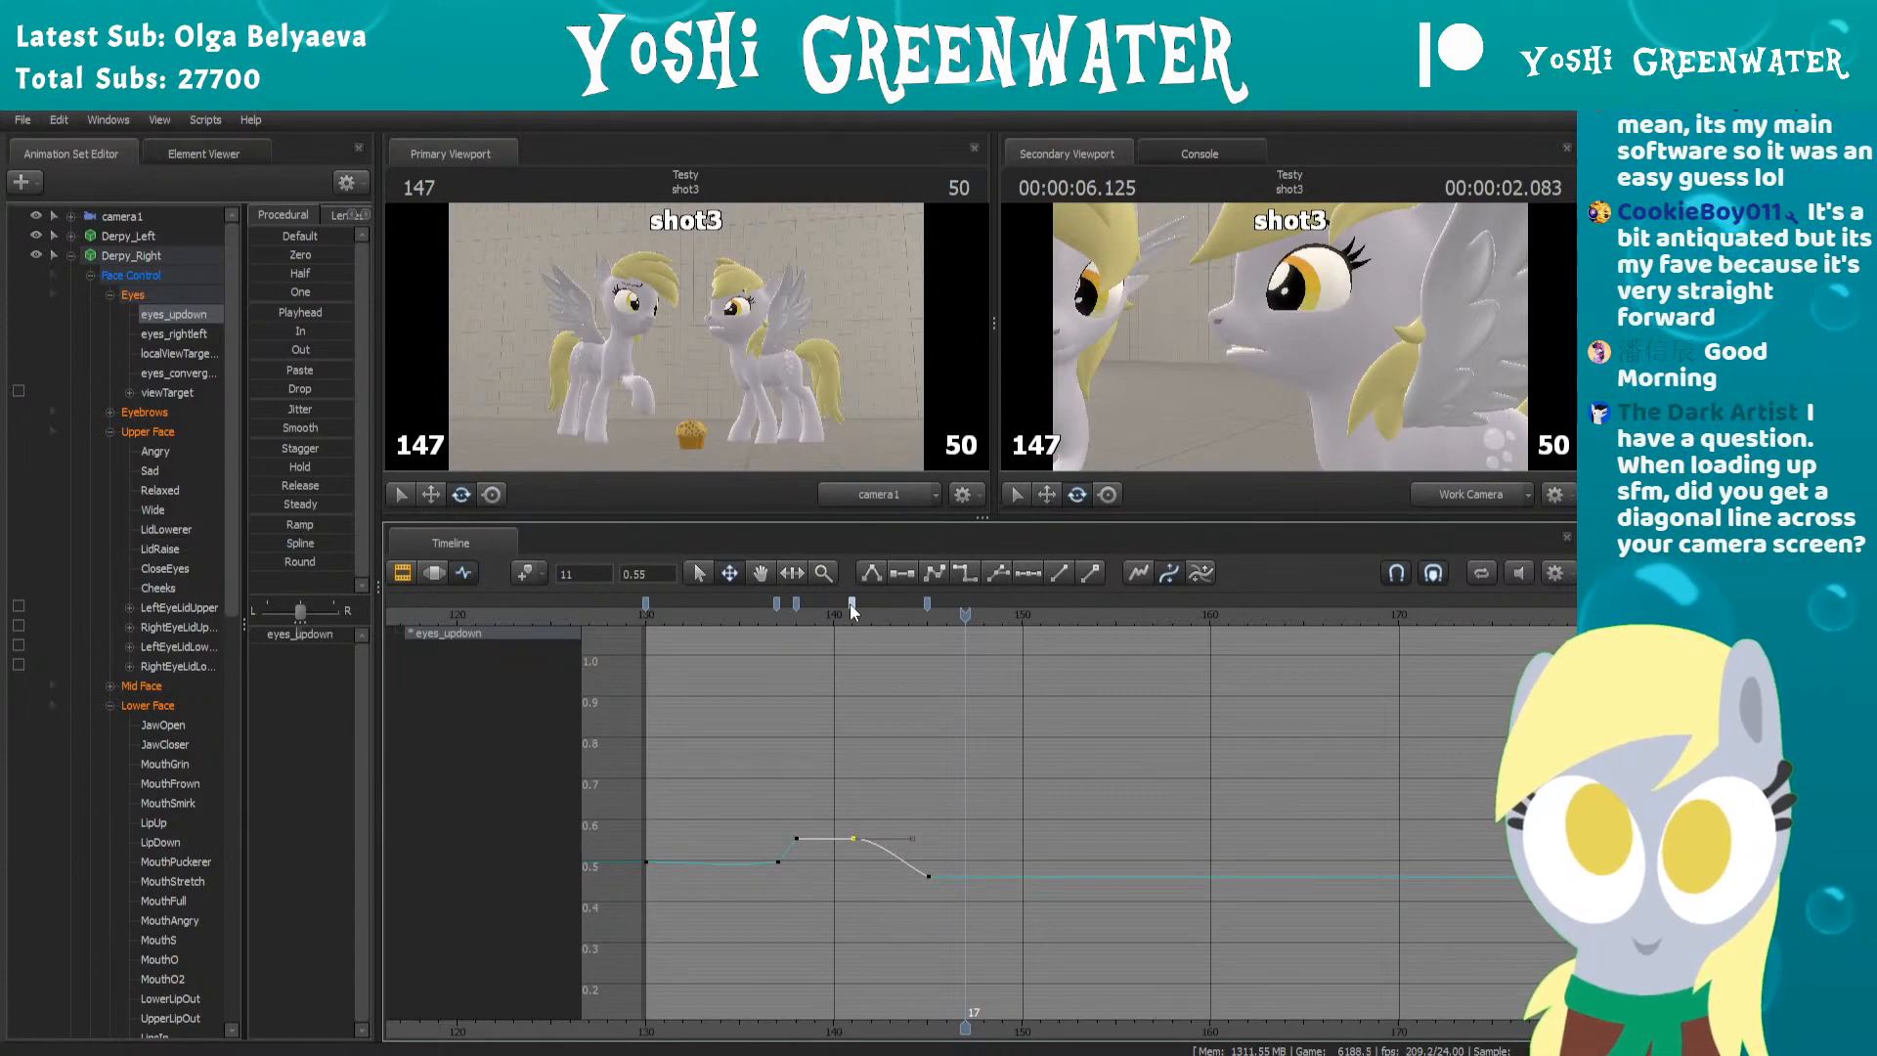
left_click_drag(966, 613, 984, 613)
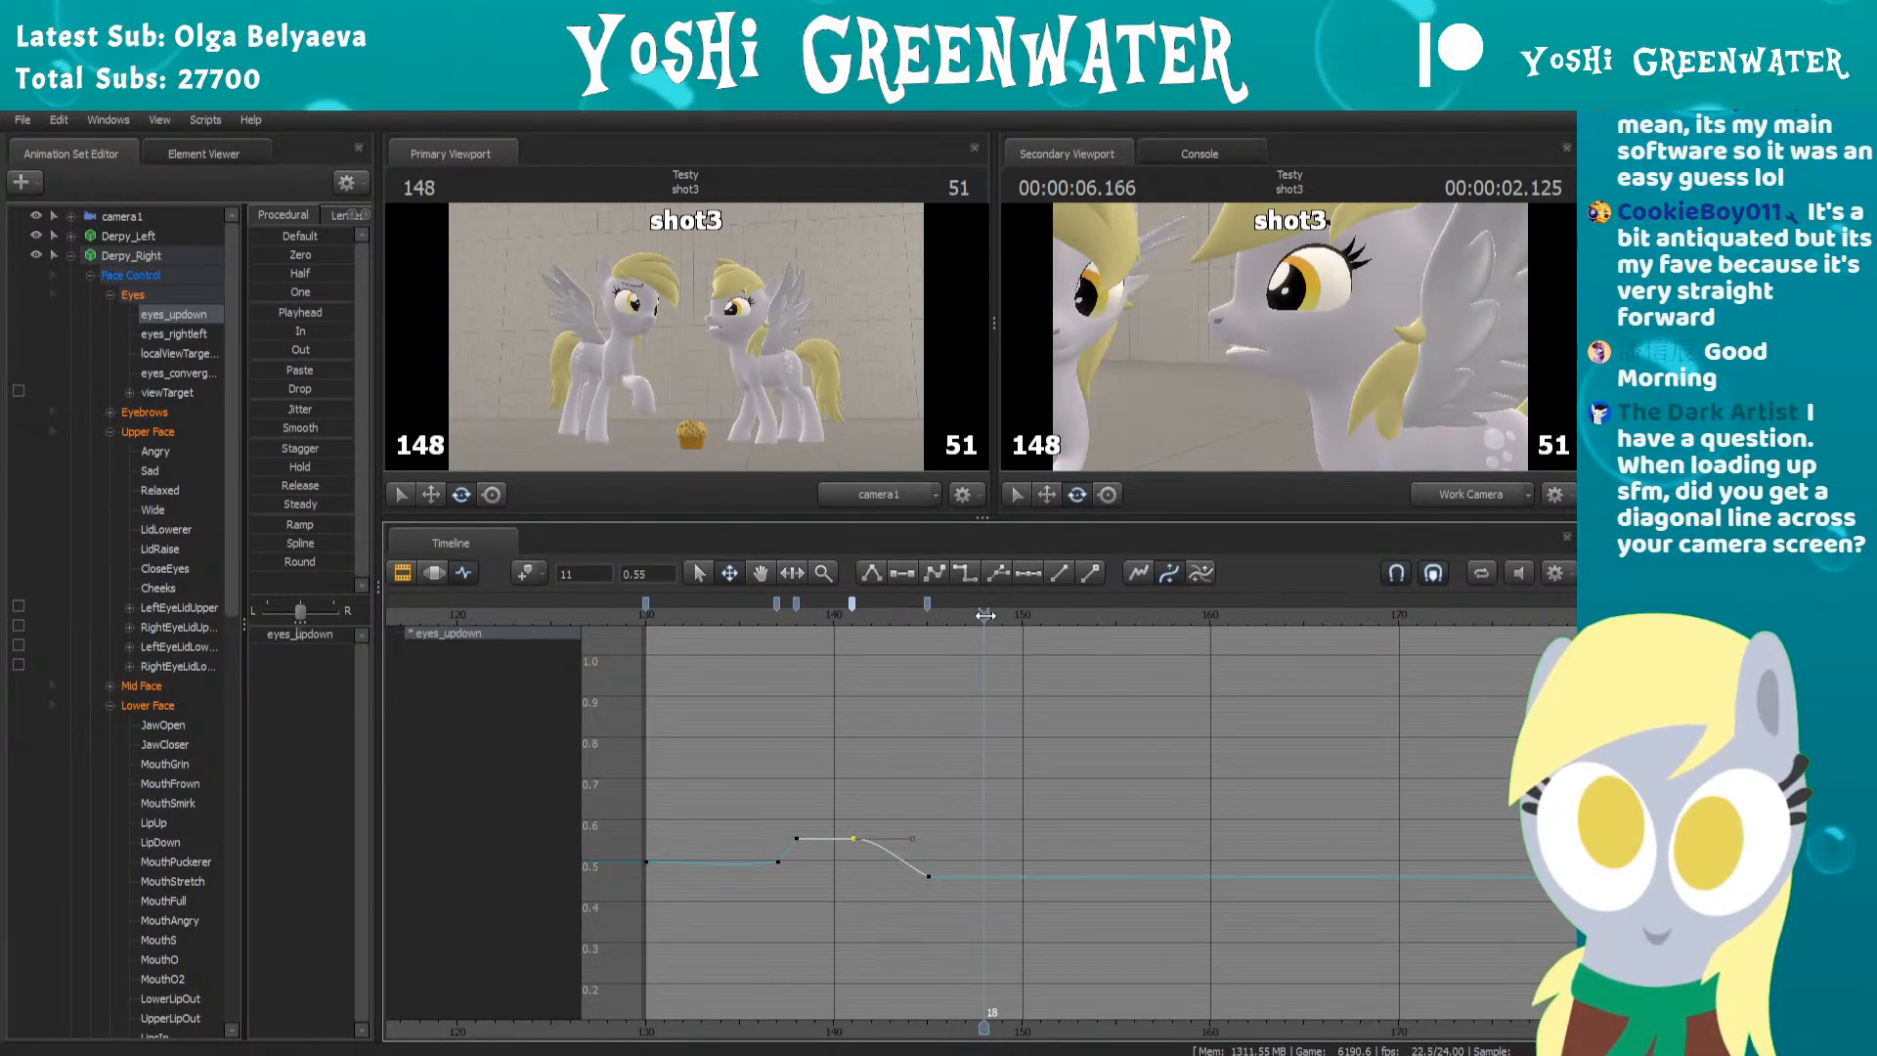
left_click(308, 634)
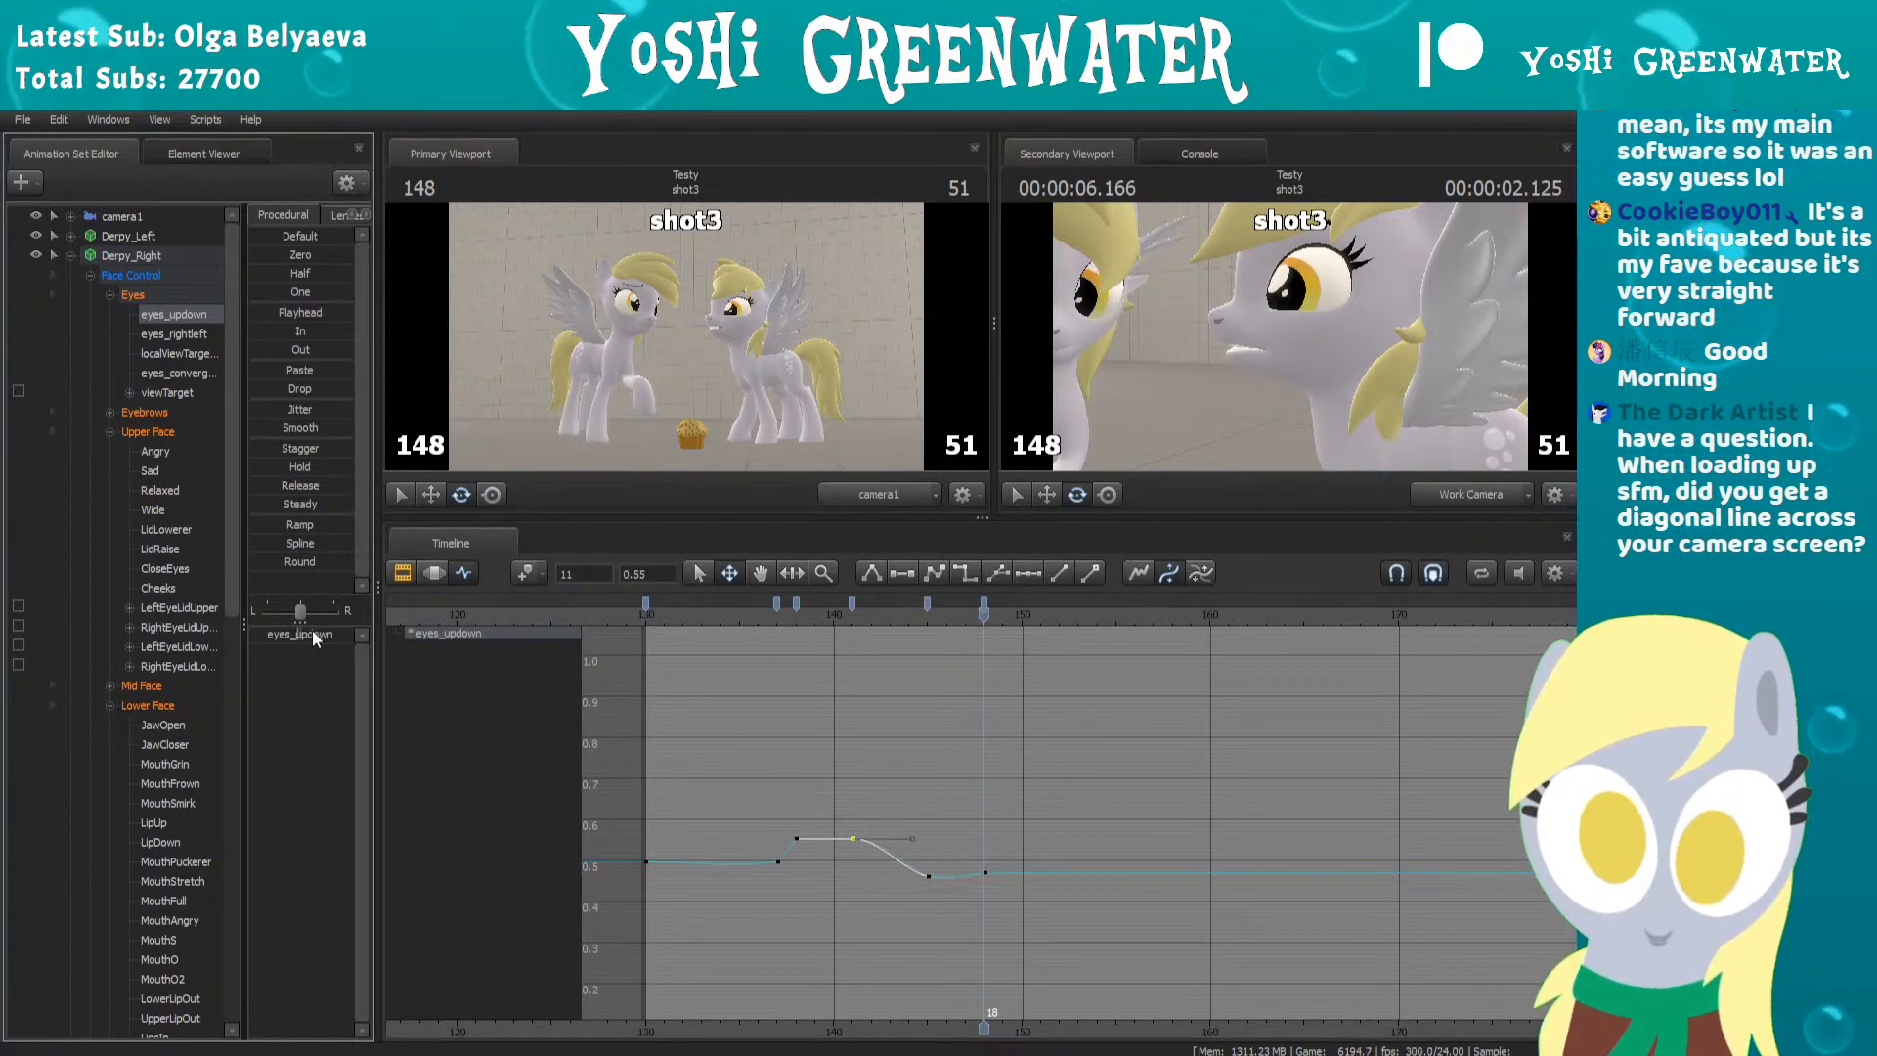
left_click_drag(925, 602, 1017, 602)
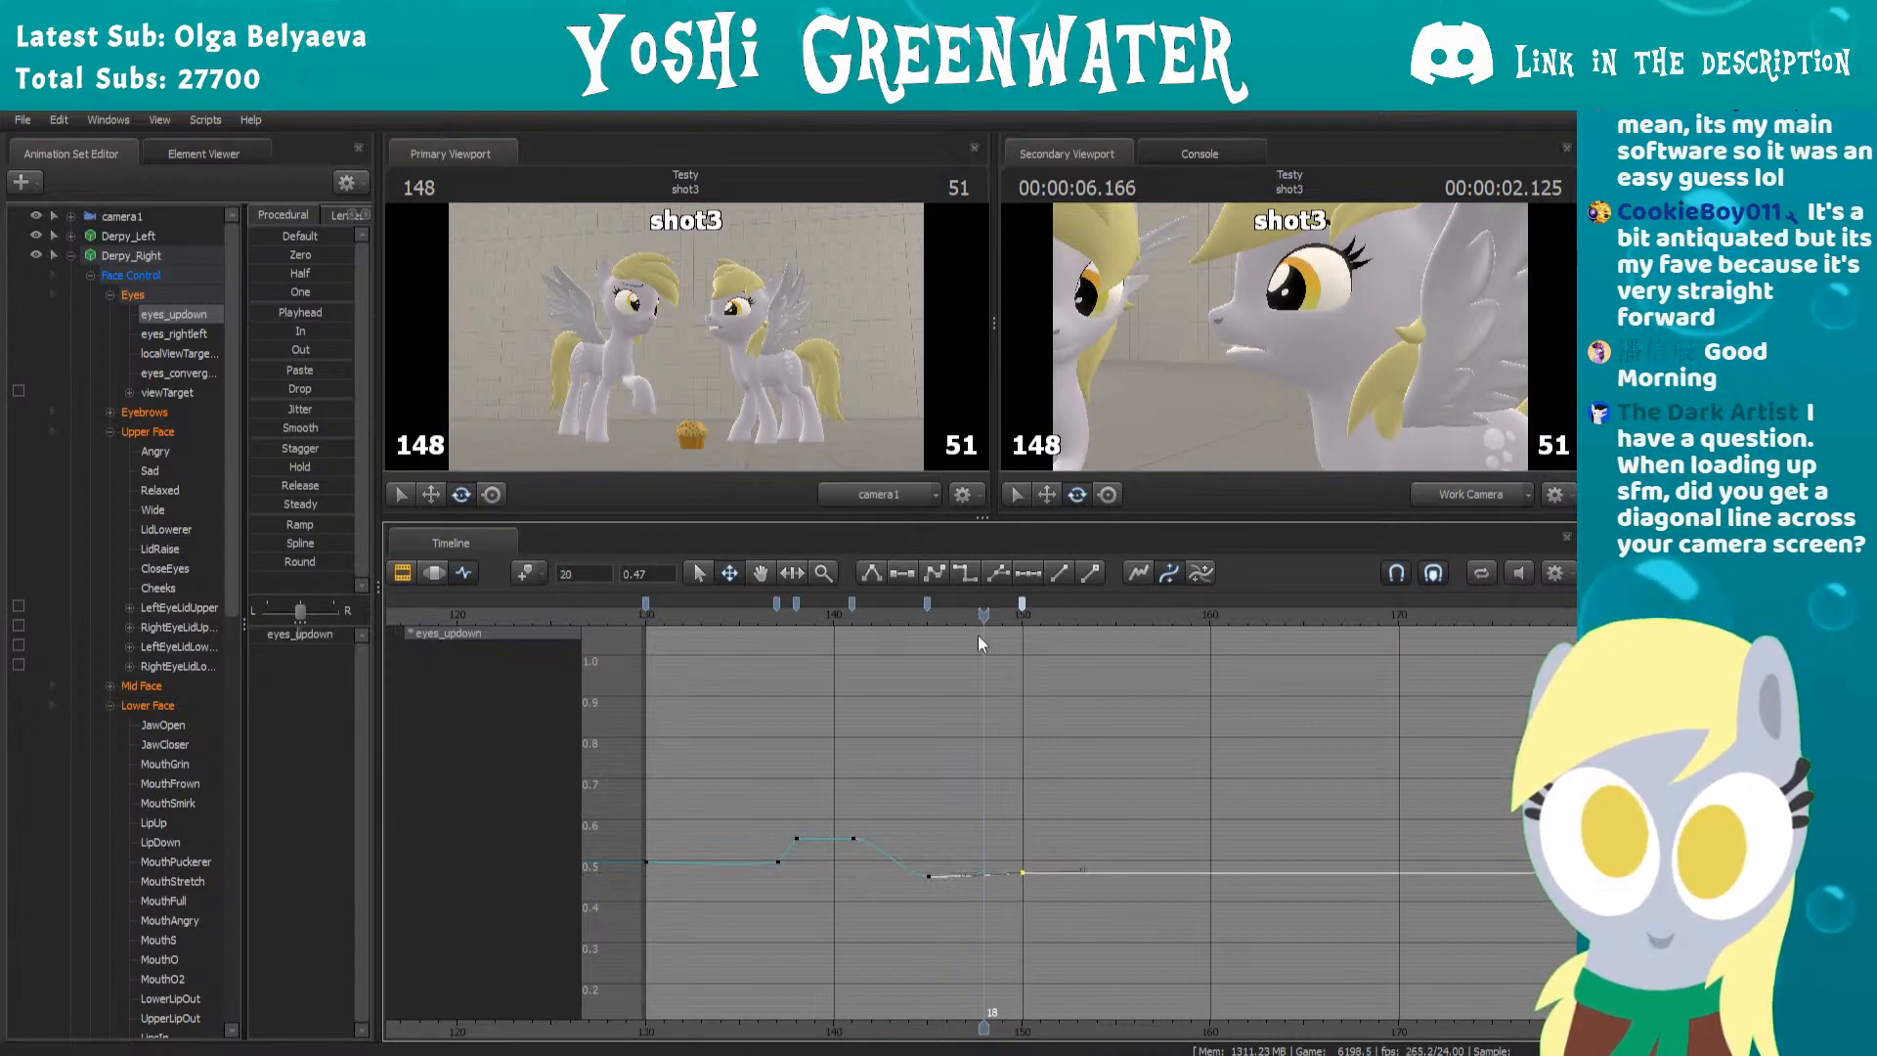
Play back the eye movement from frame 134 and again from frame 130
left_click(725, 614)
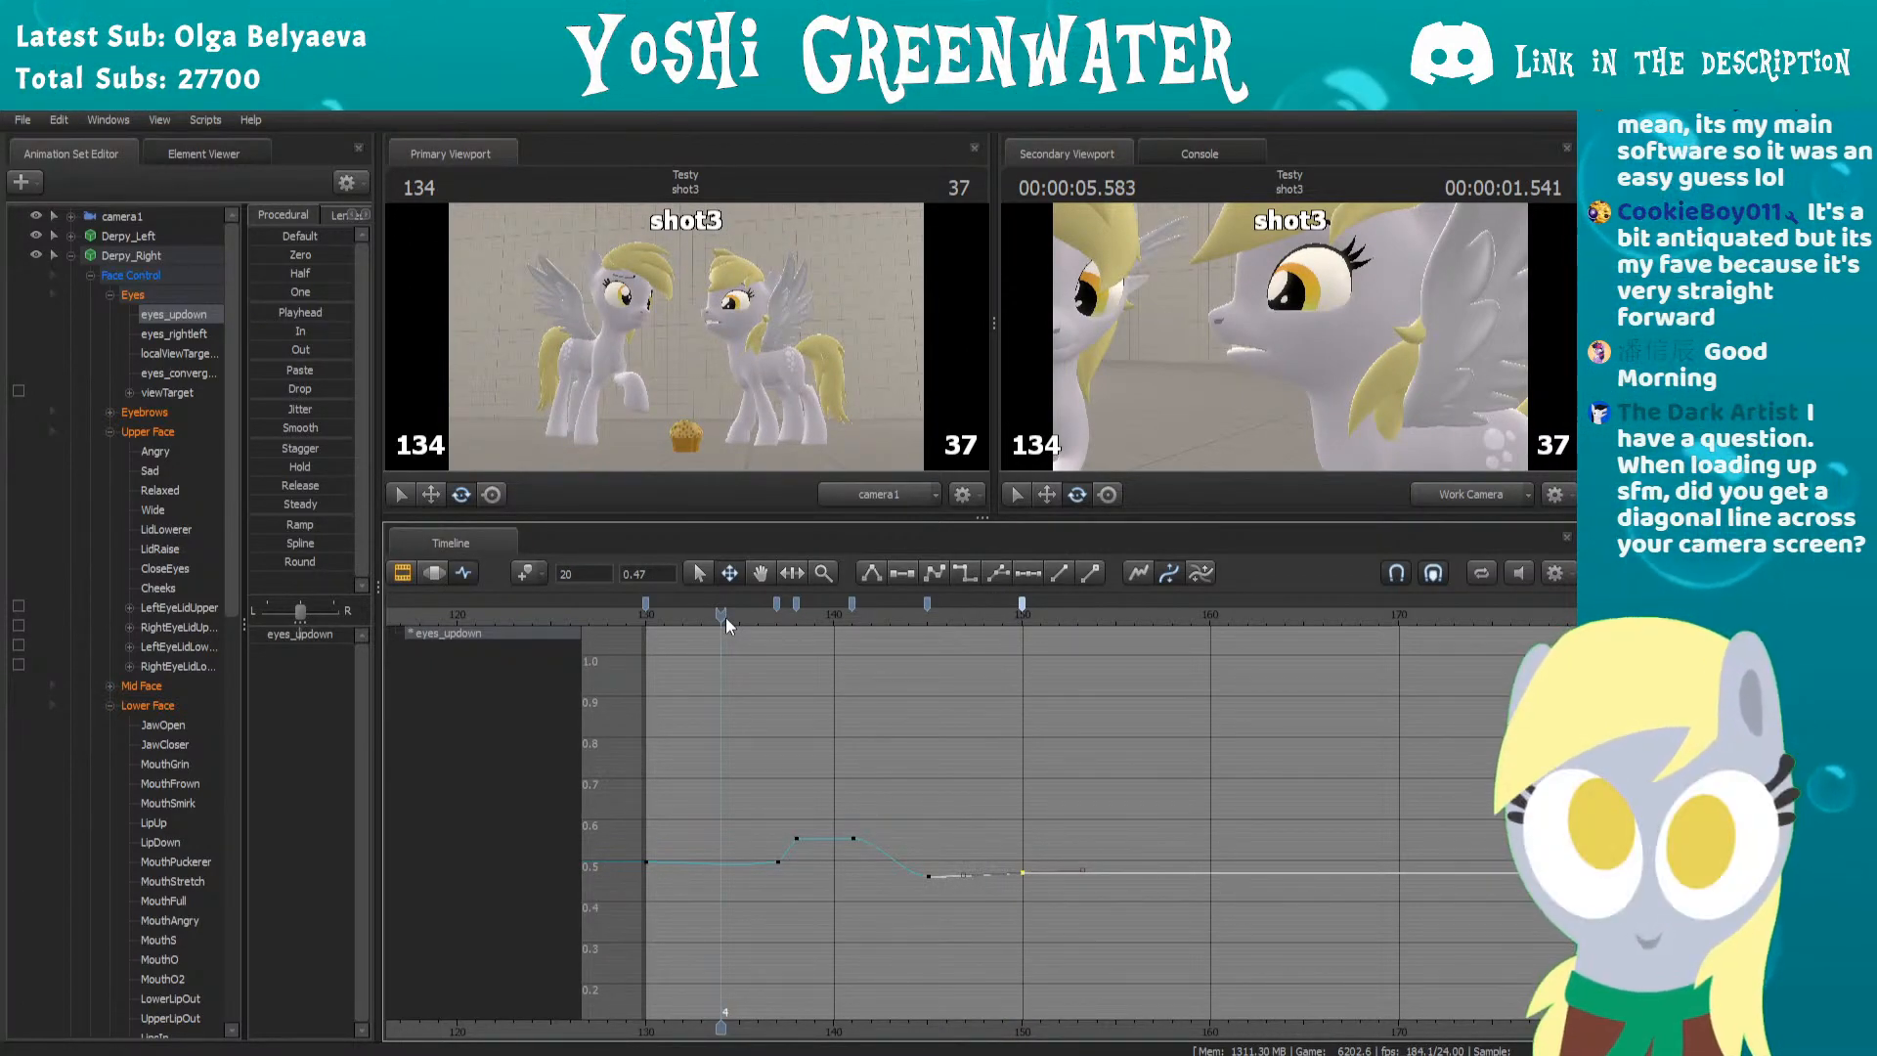
key("space")
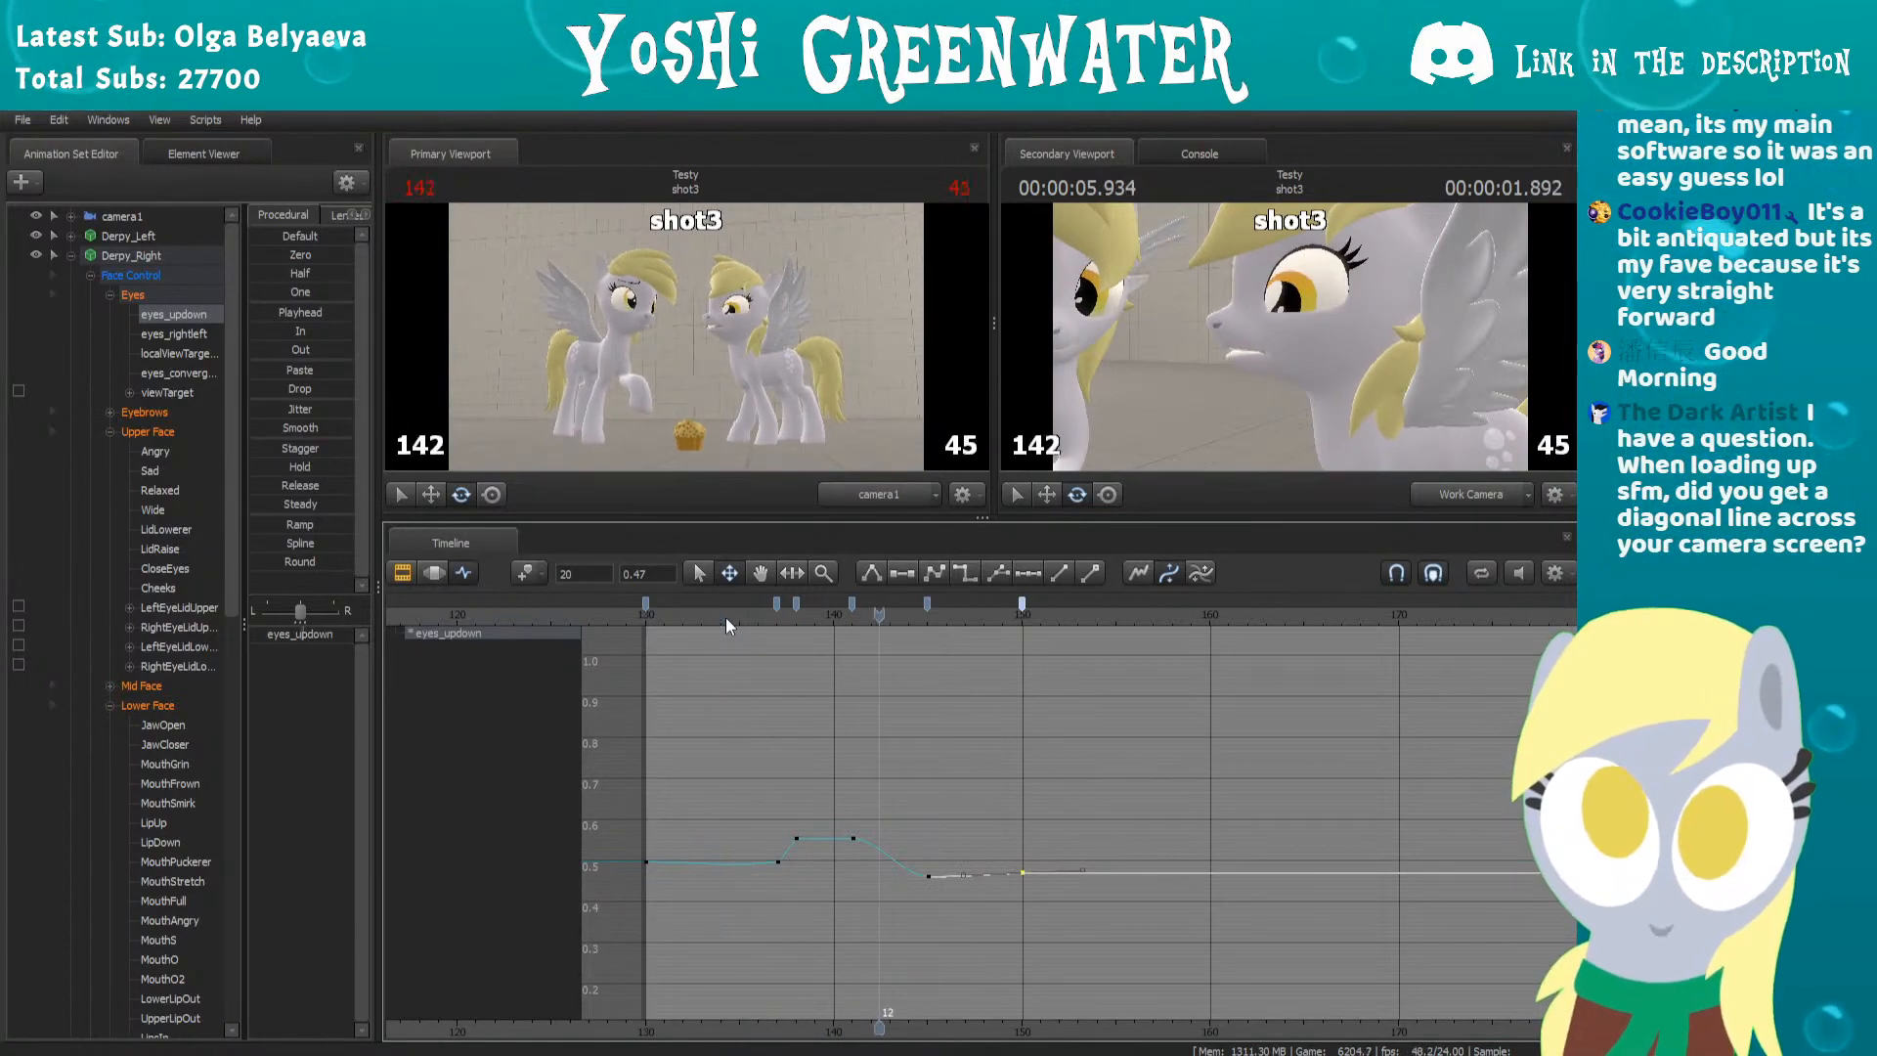
left_click_drag(746, 615, 646, 615)
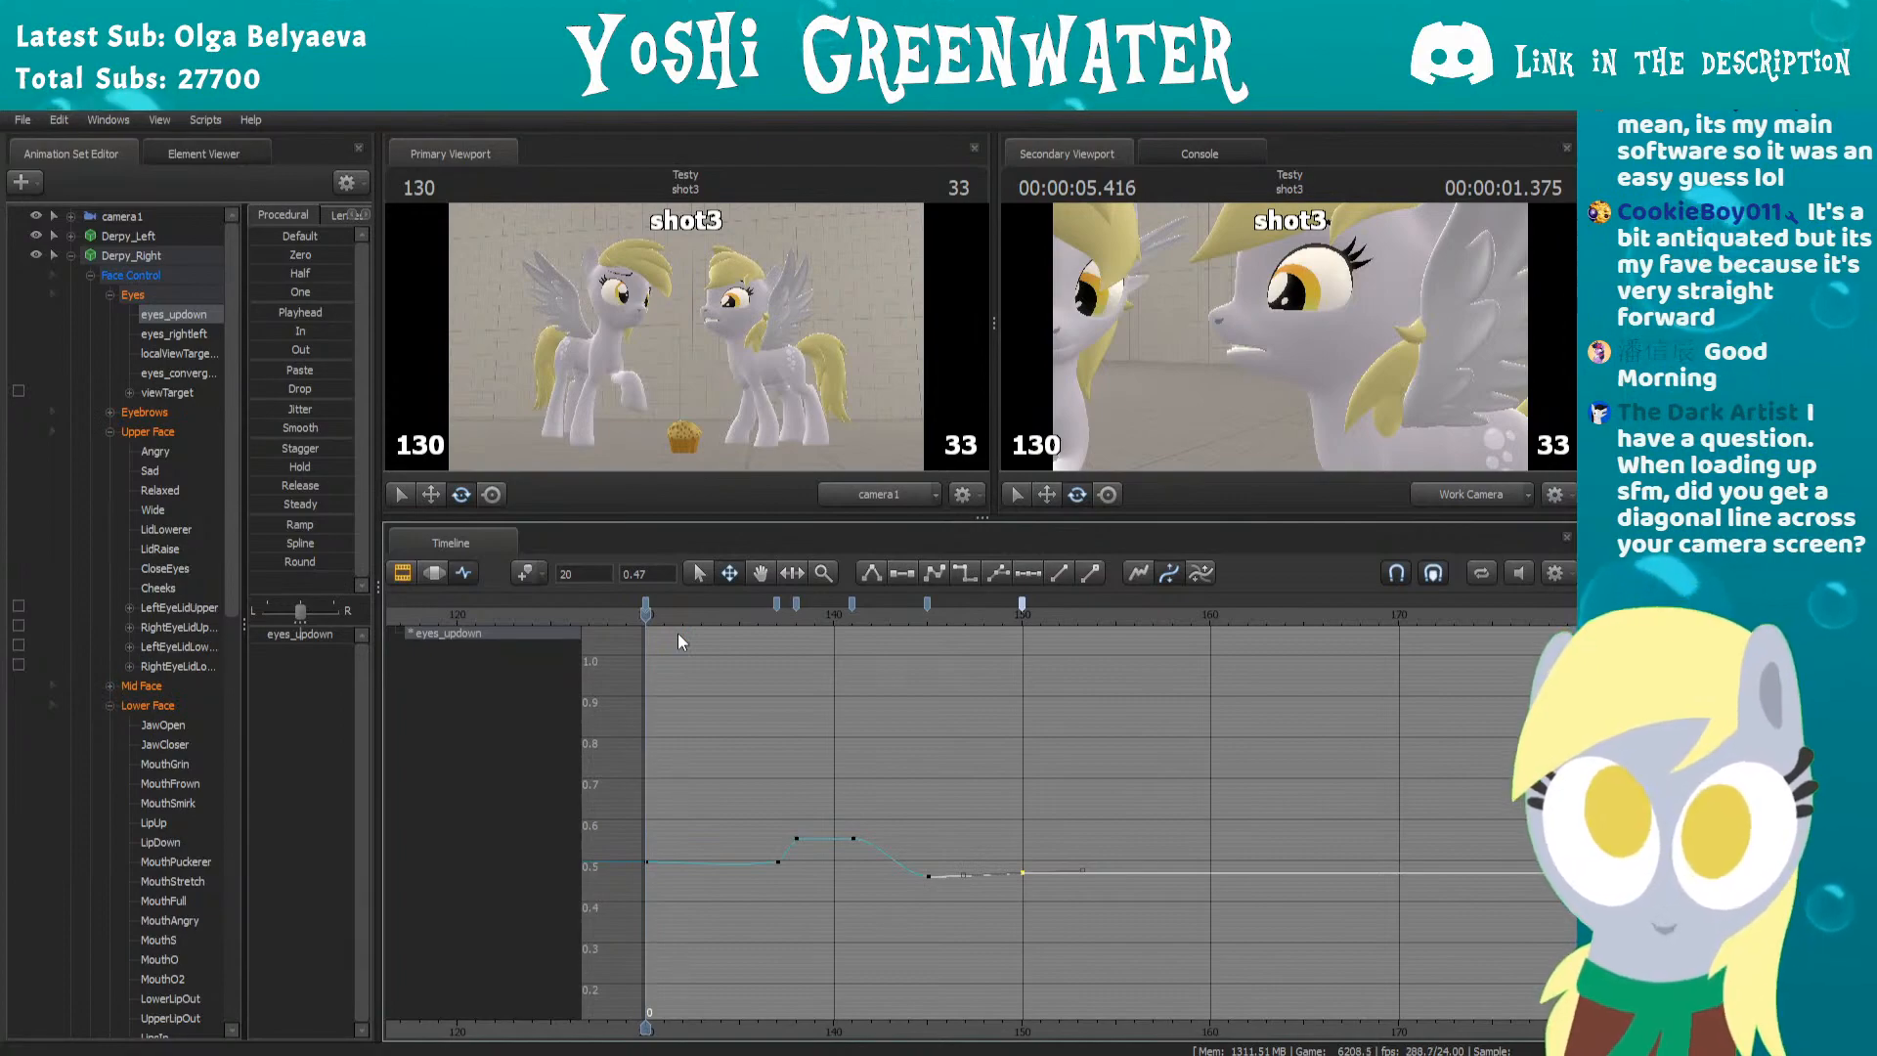
scroll(760, 702, "up", 1)
key("space")
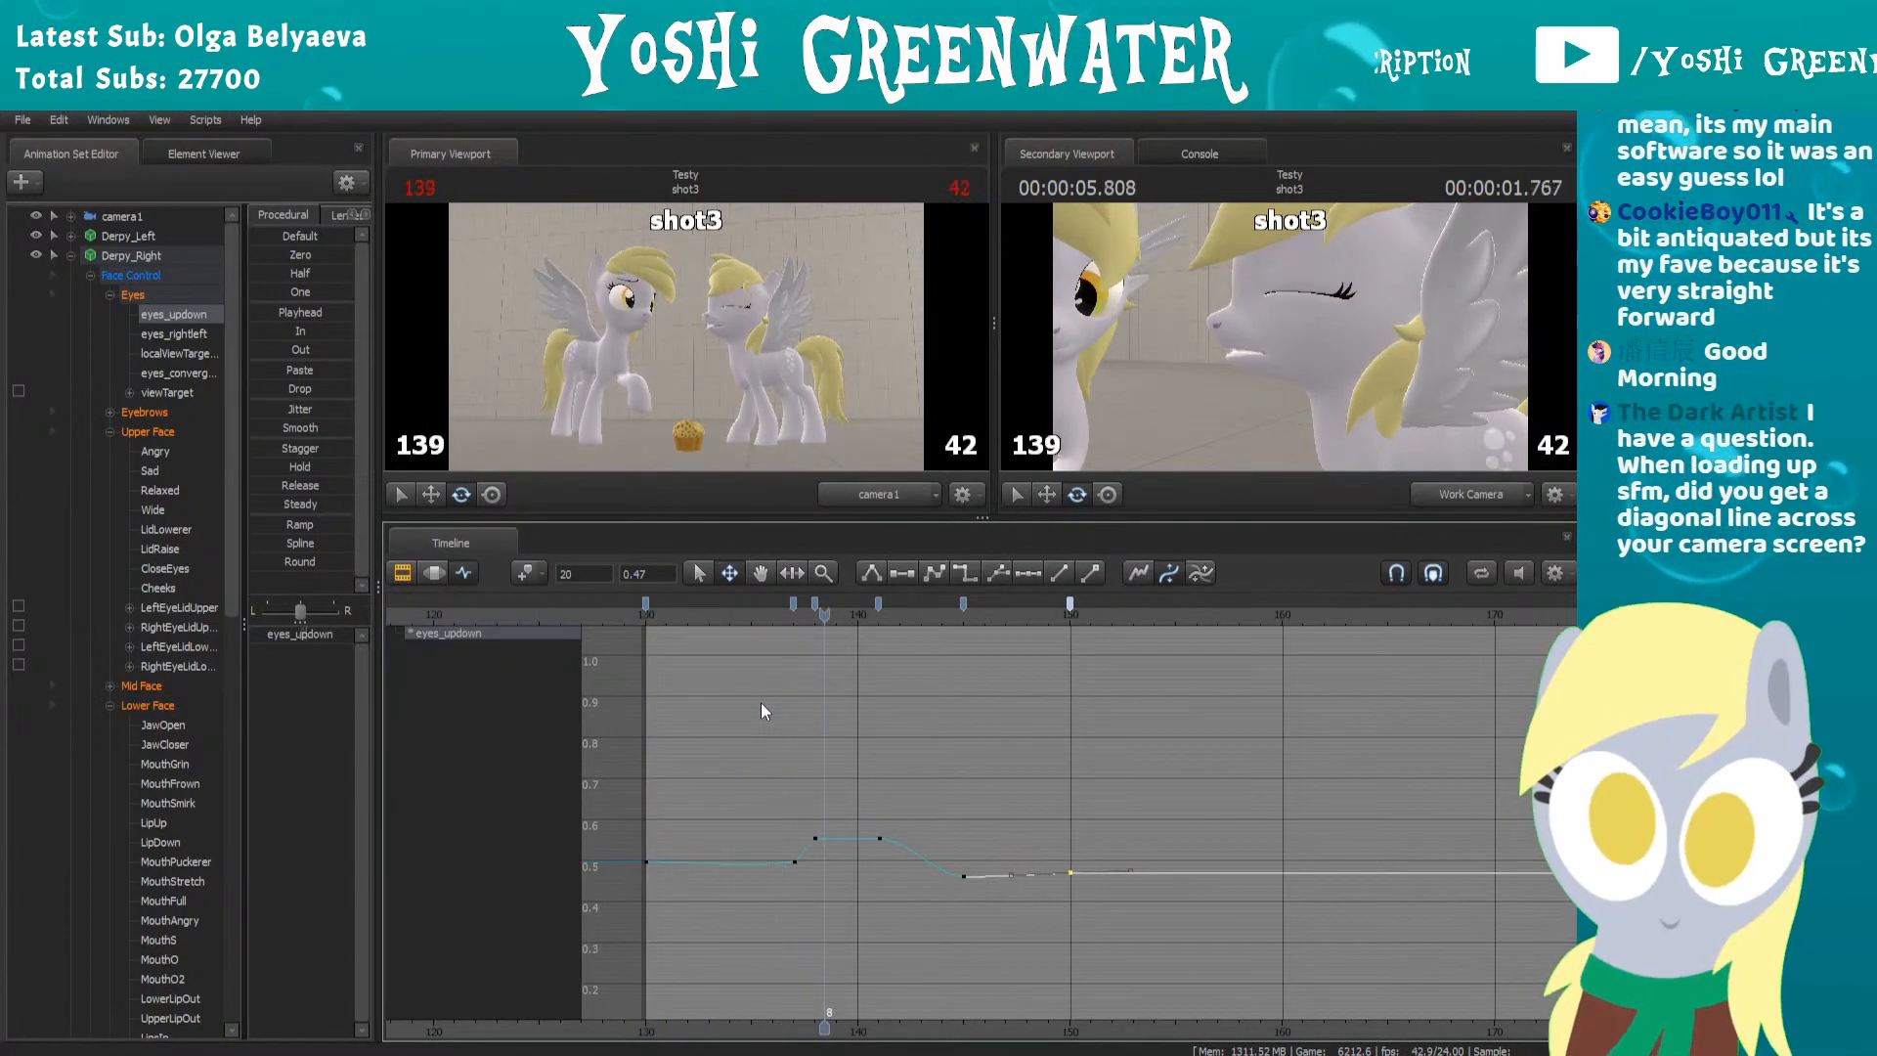
Raise the eyes_updown keys at frames 145 and 150 together to about 0.52, play back, and lower them to 0.48 at frame 145
mouse_move(934, 615)
left_mouse_down()
mouse_move(952, 615)
mouse_move(888, 618)
mouse_move(963, 615)
left_mouse_up()
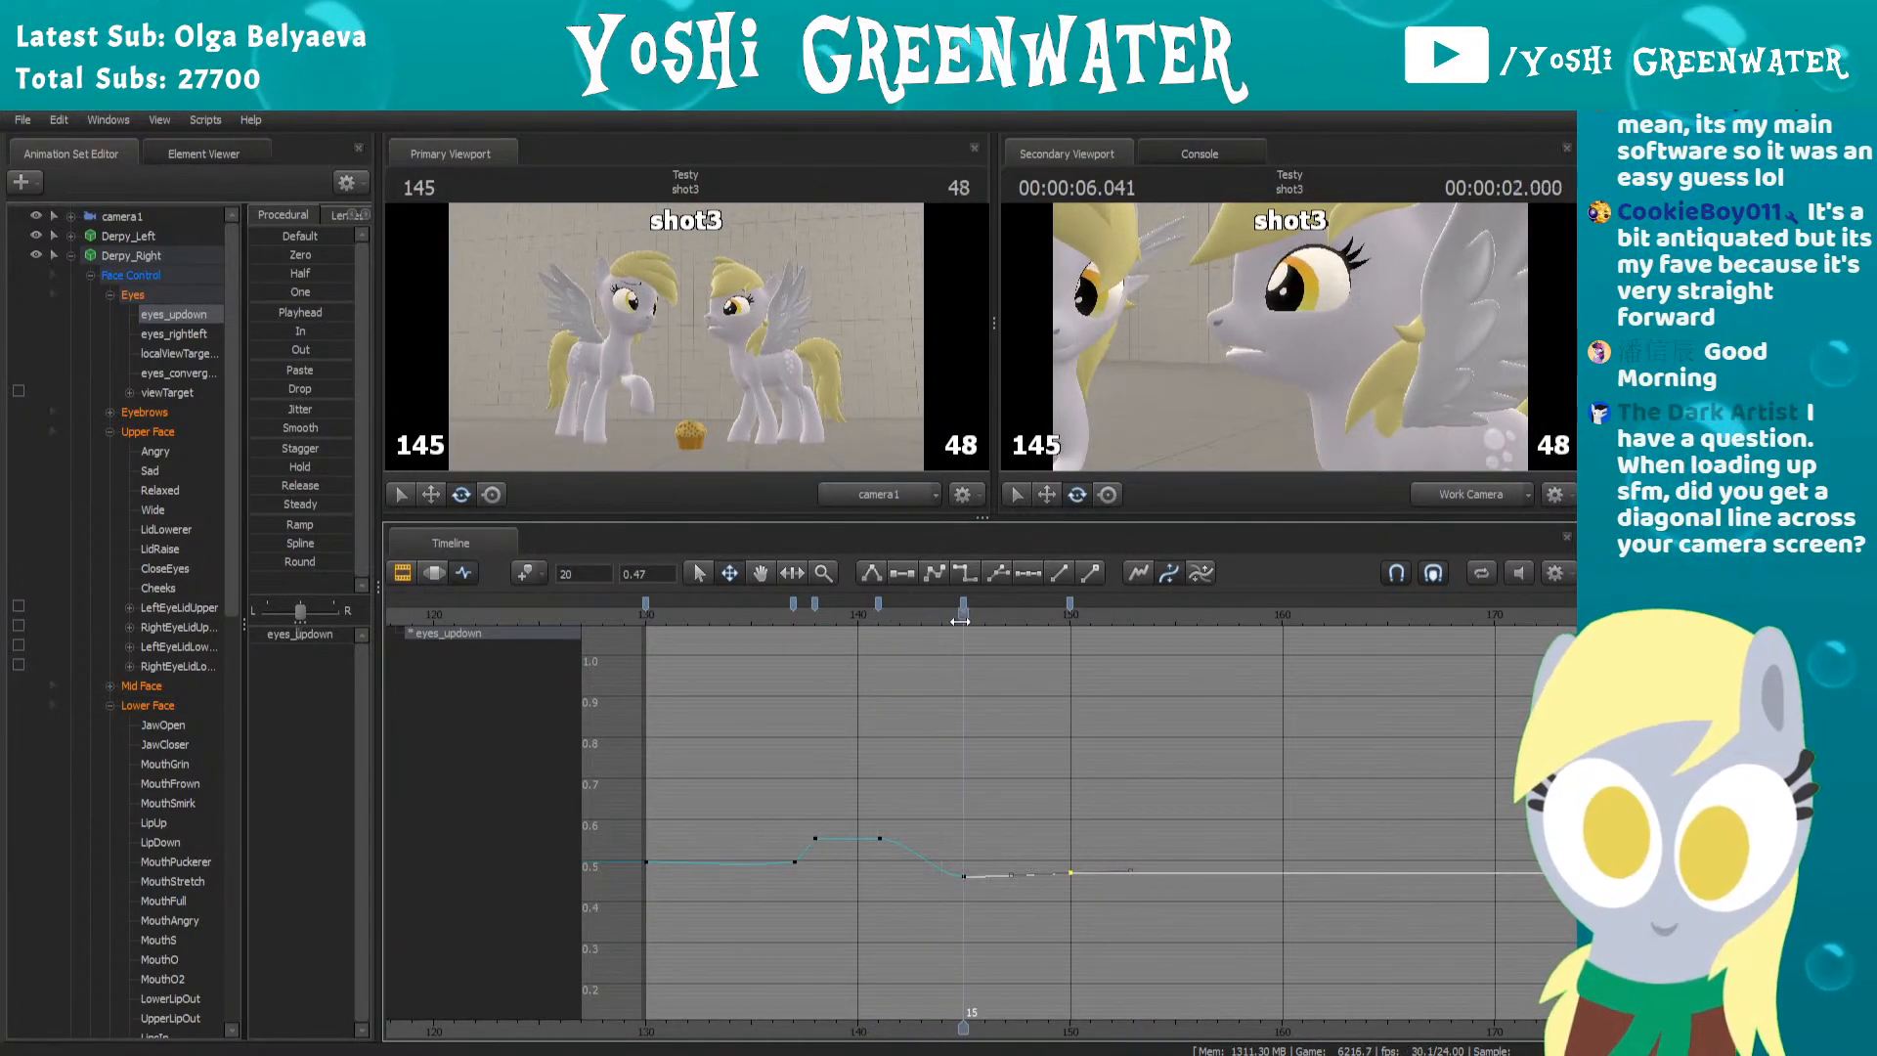
right_click(964, 878)
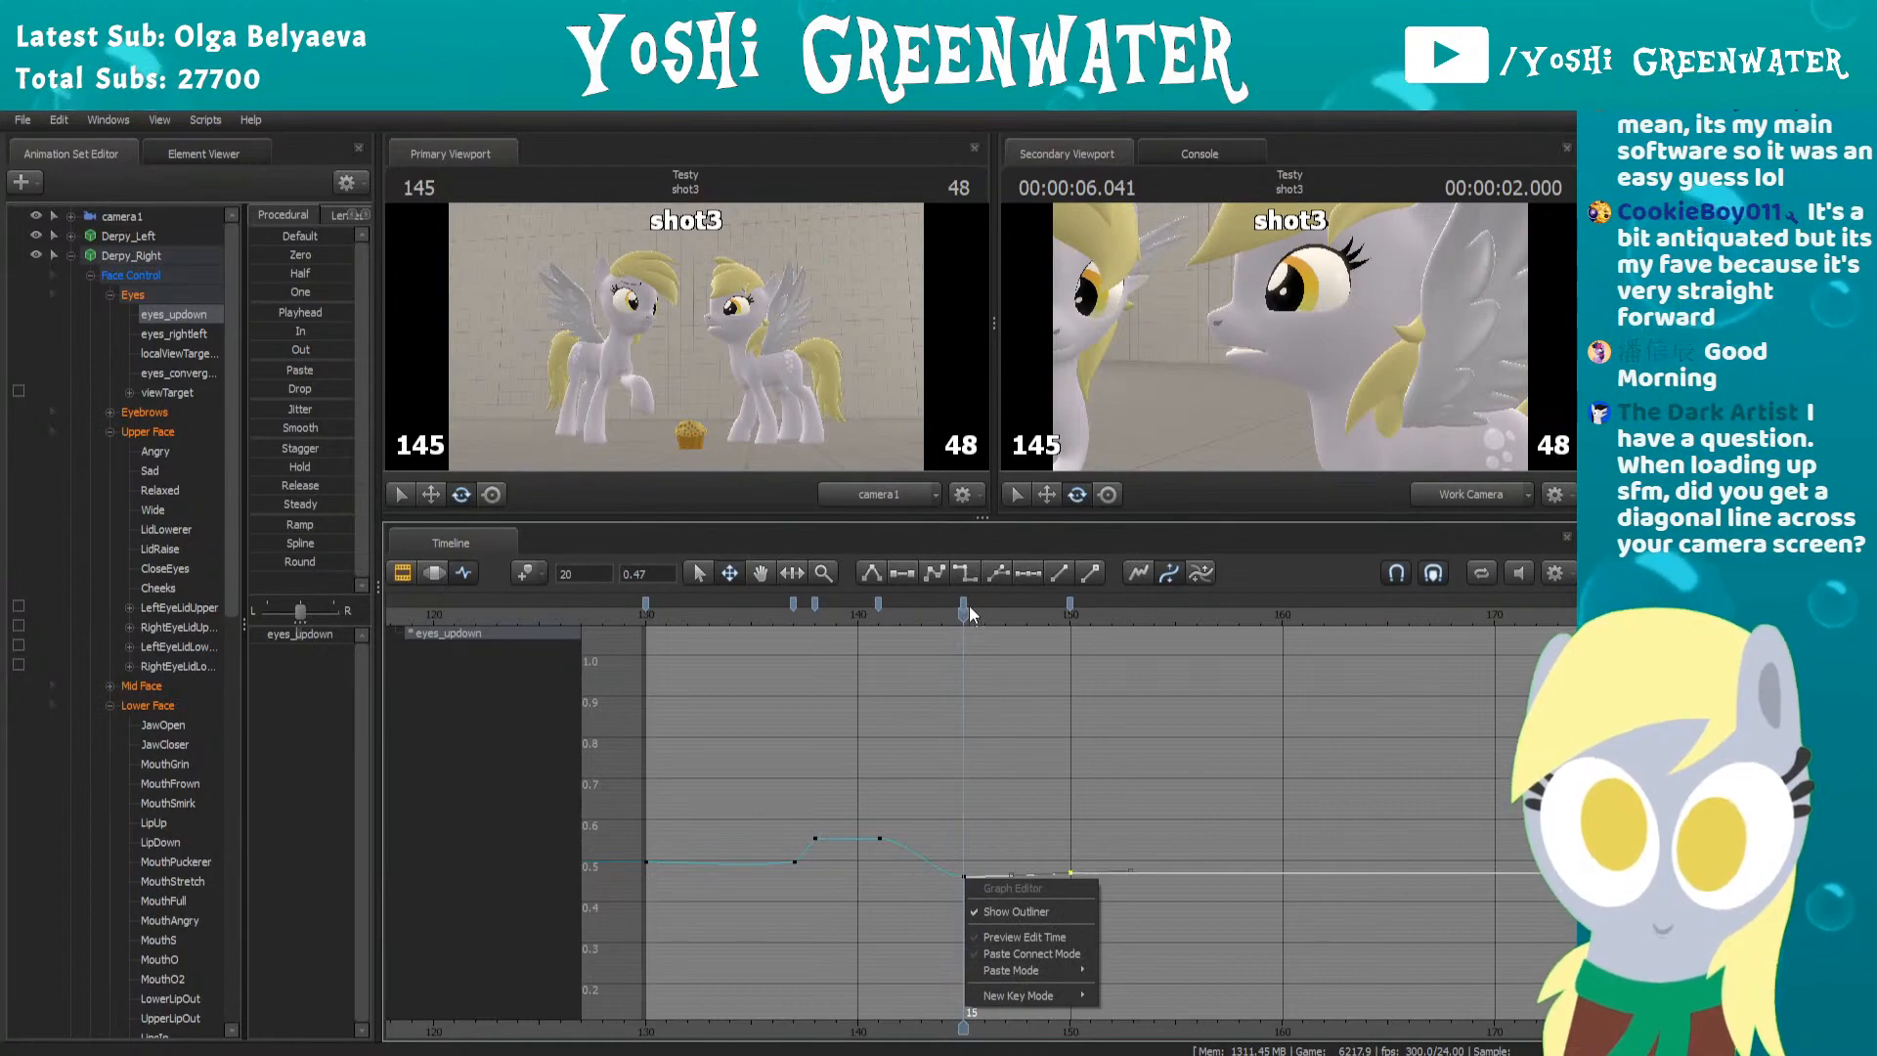
left_click(970, 606)
left_click(1070, 604)
left_click(963, 606, "shift")
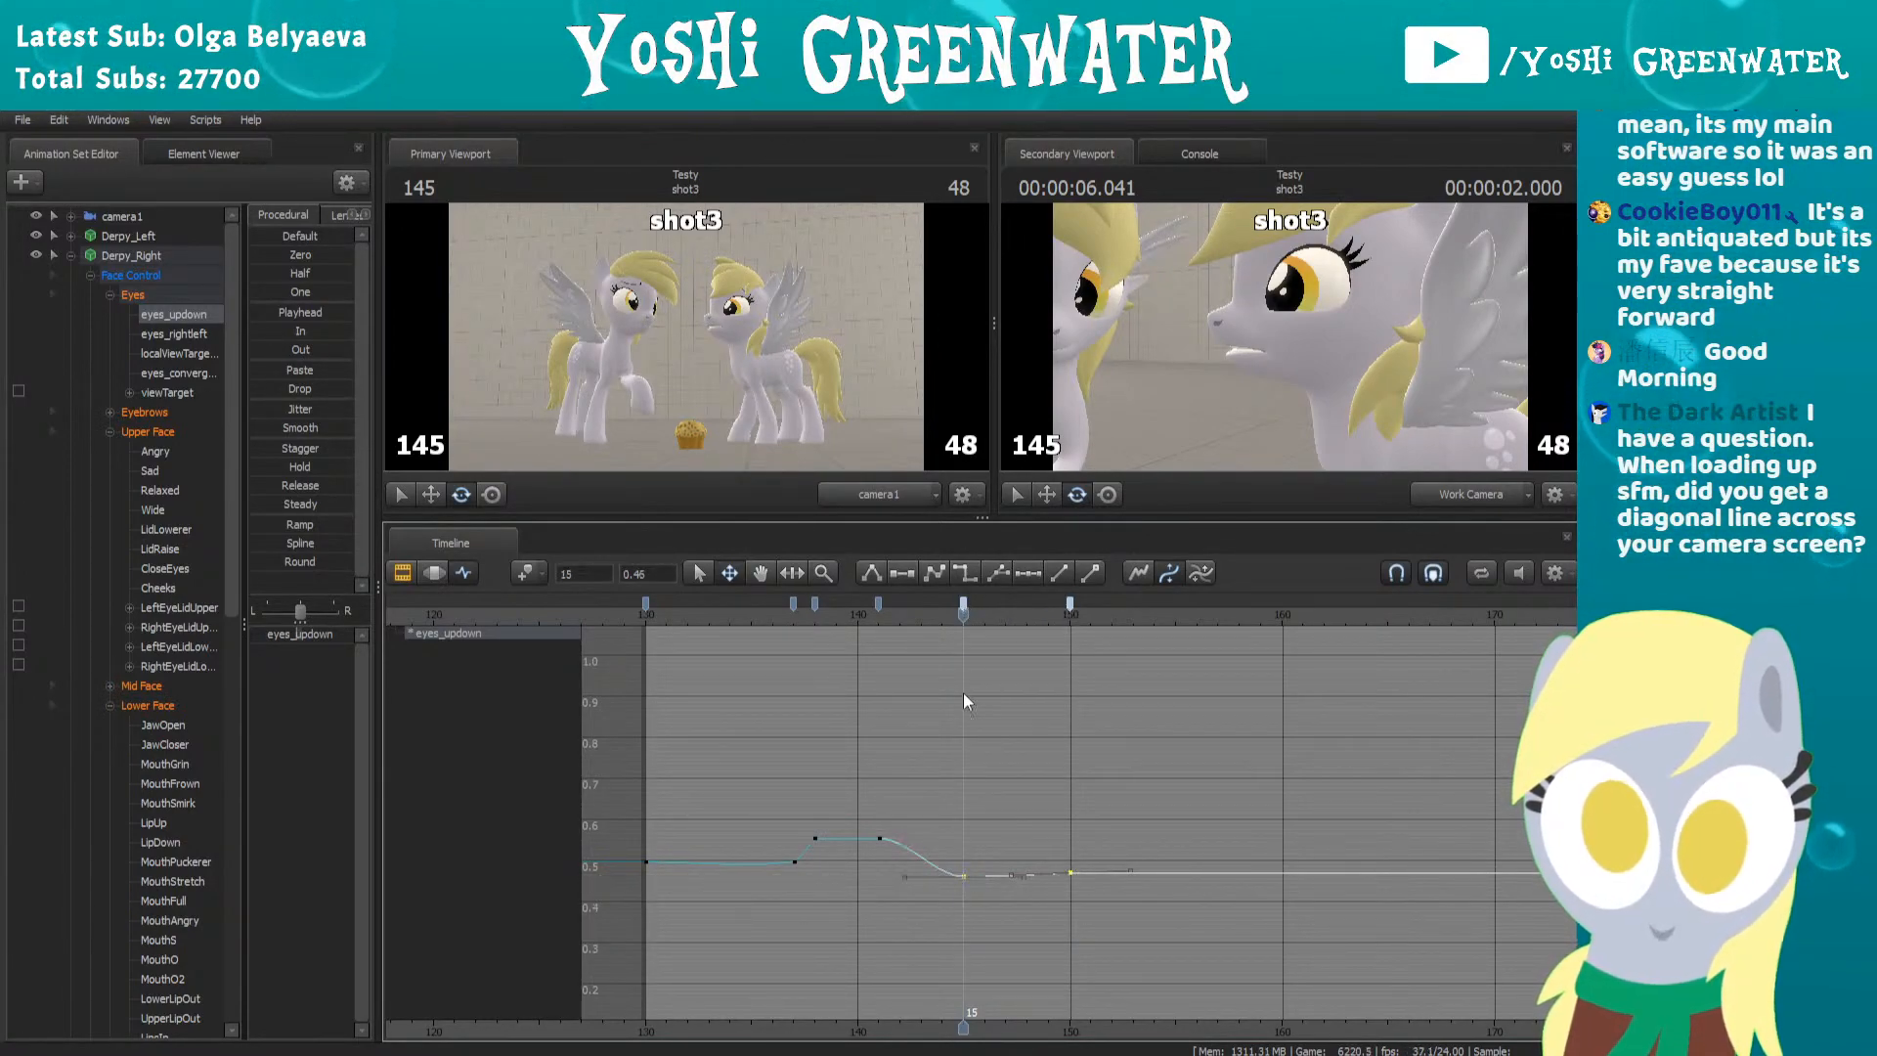
left_click_drag(964, 878, 964, 850)
left_click(757, 620)
key("space")
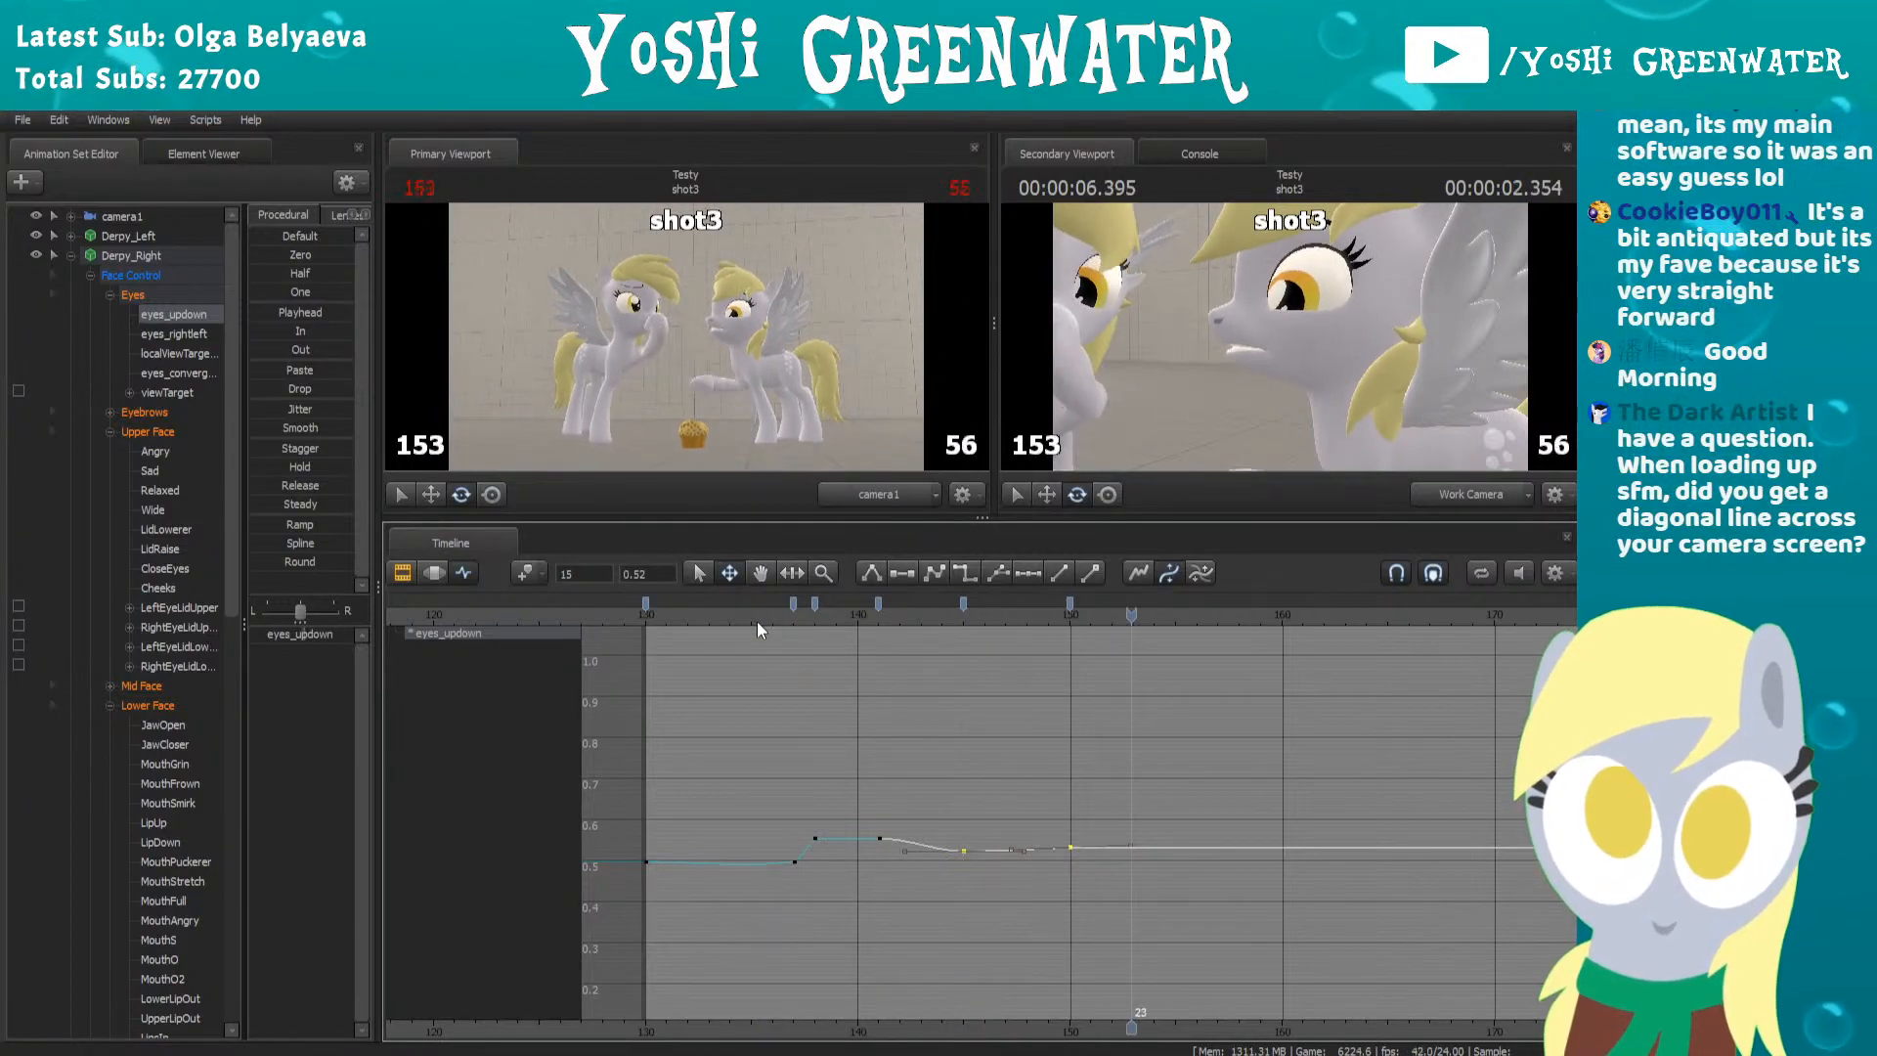
key("space")
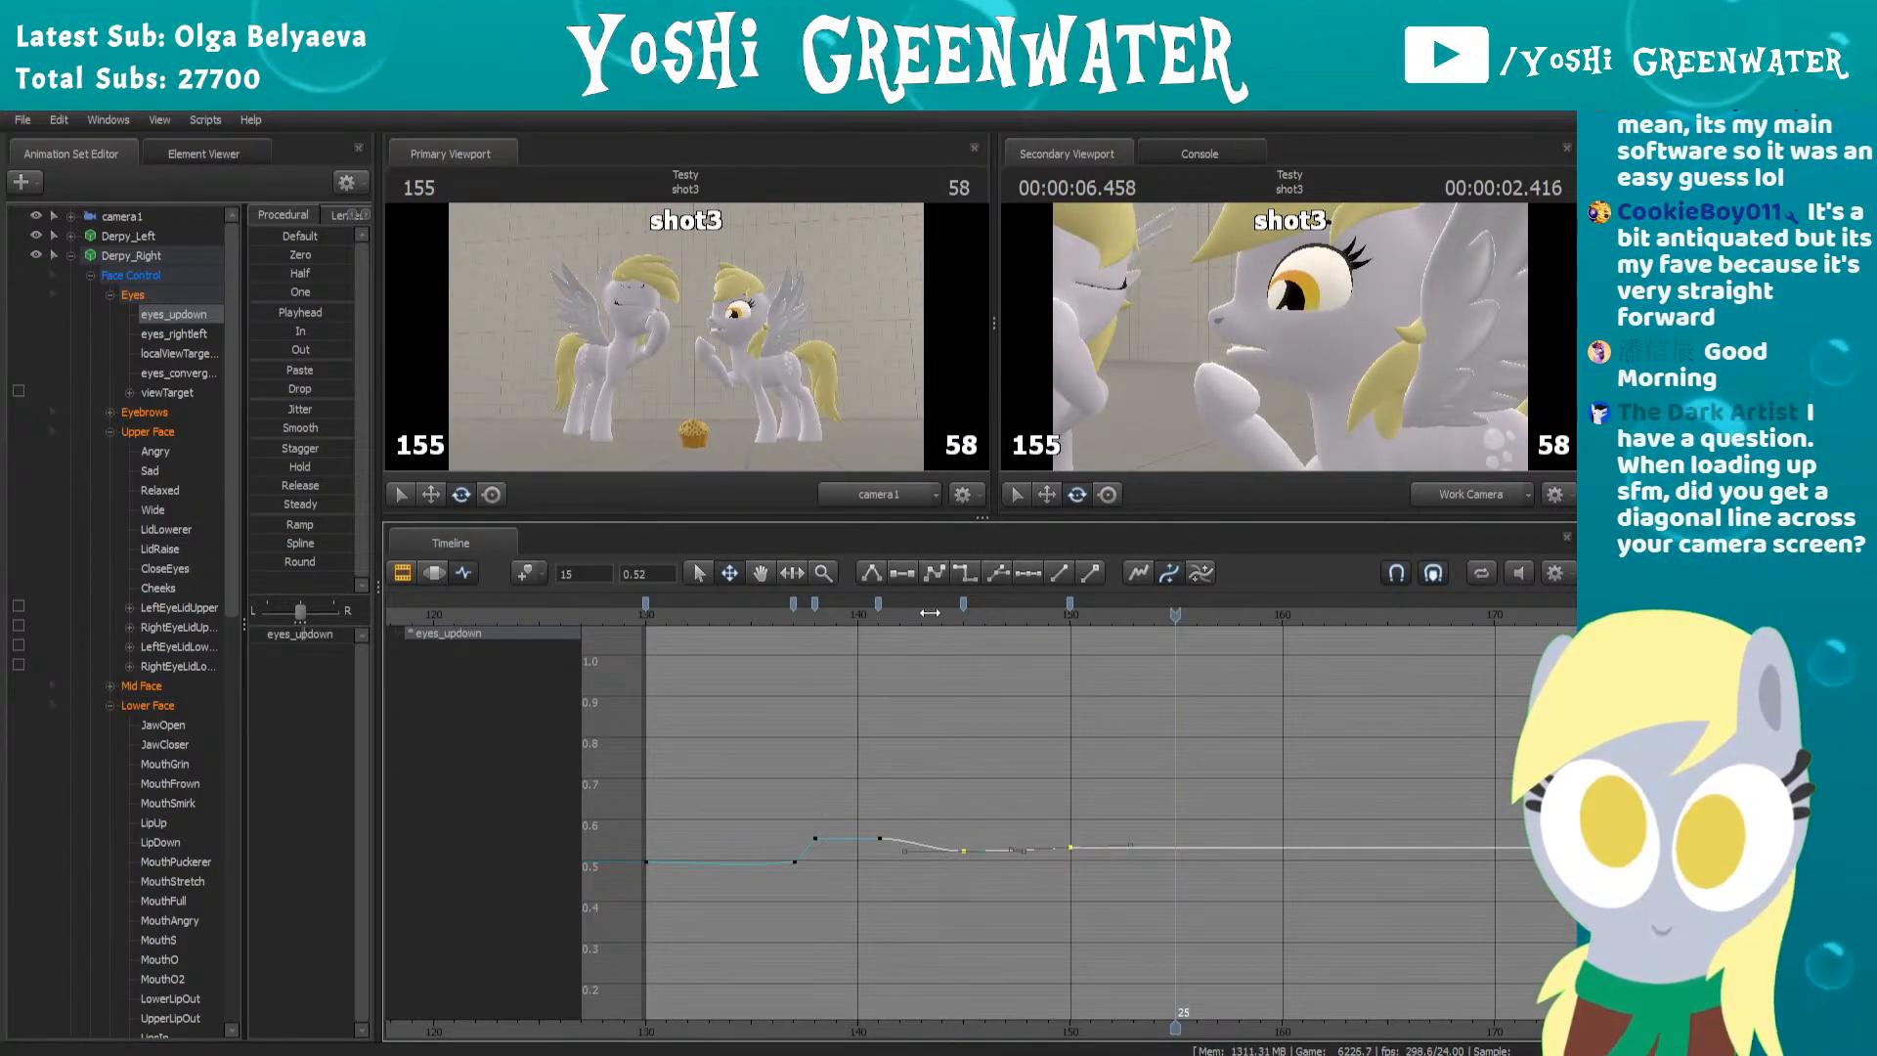
left_click(960, 613)
left_click_drag(960, 849, 960, 862)
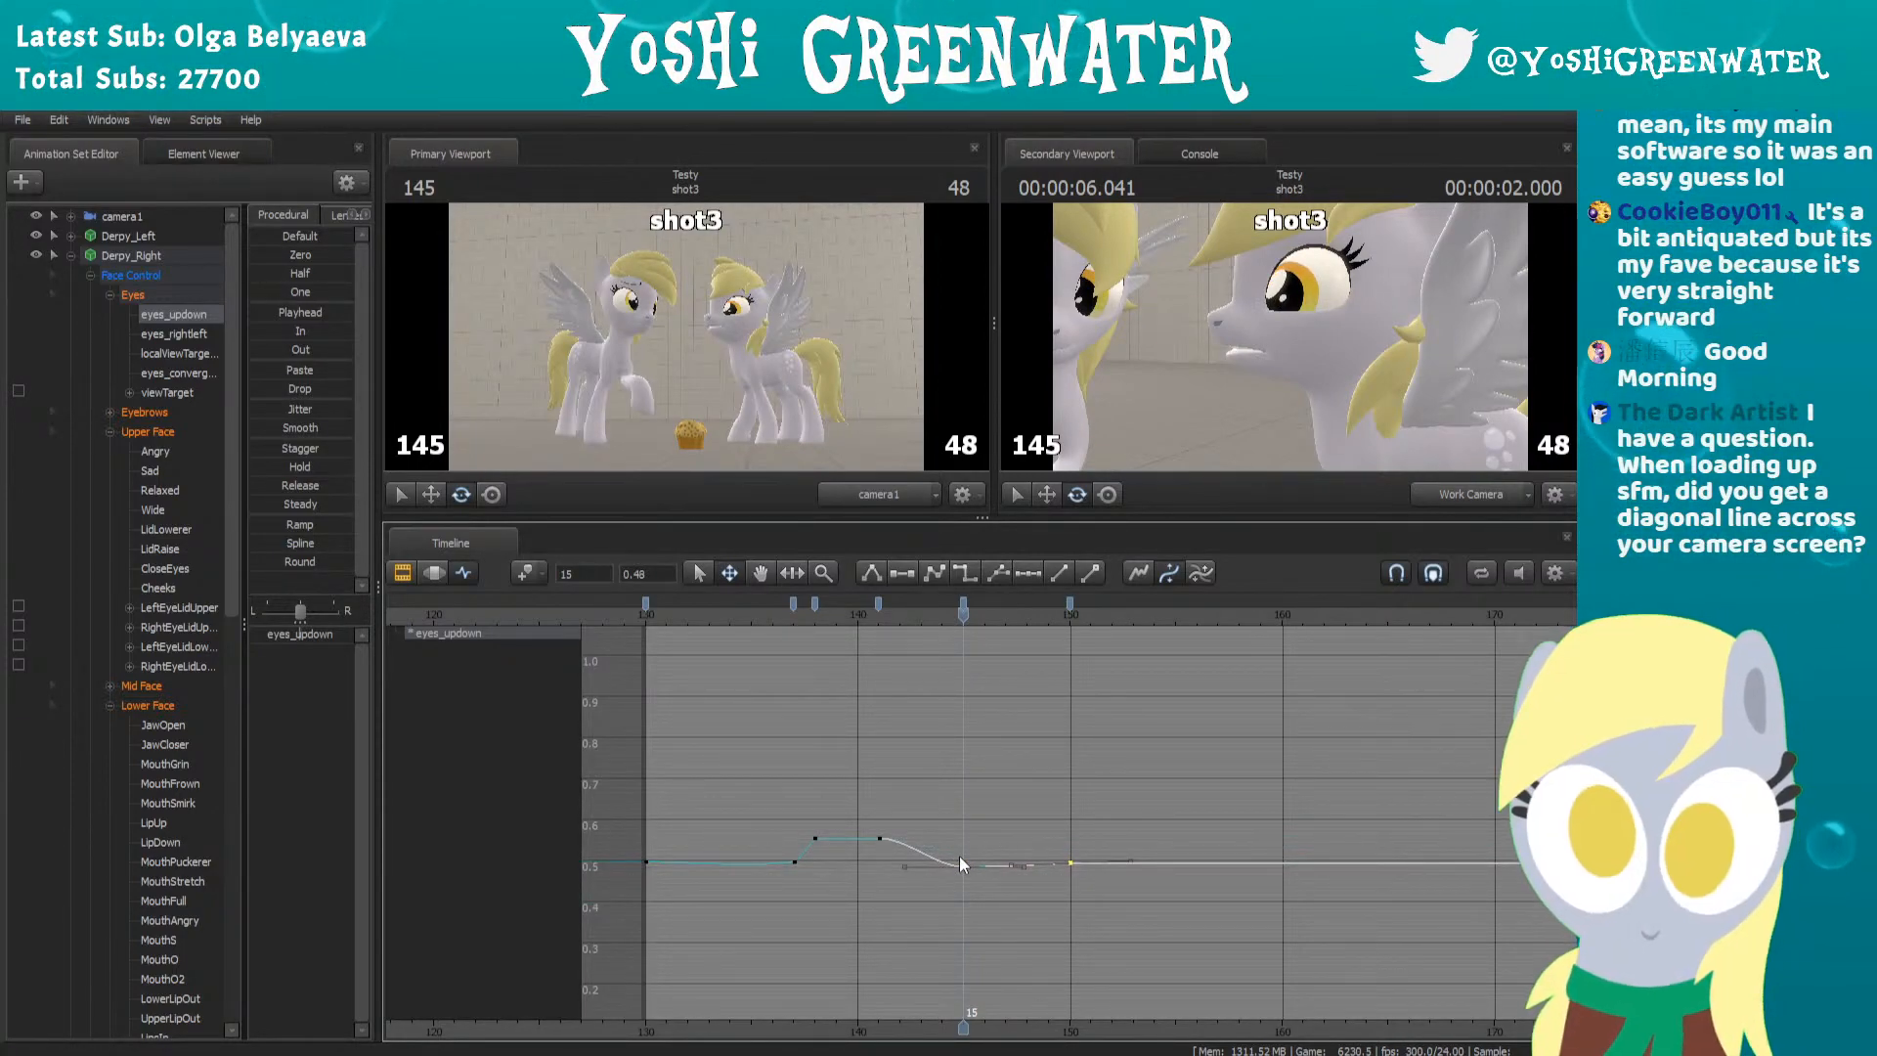
middle_click_drag(1056, 914, 992, 923)
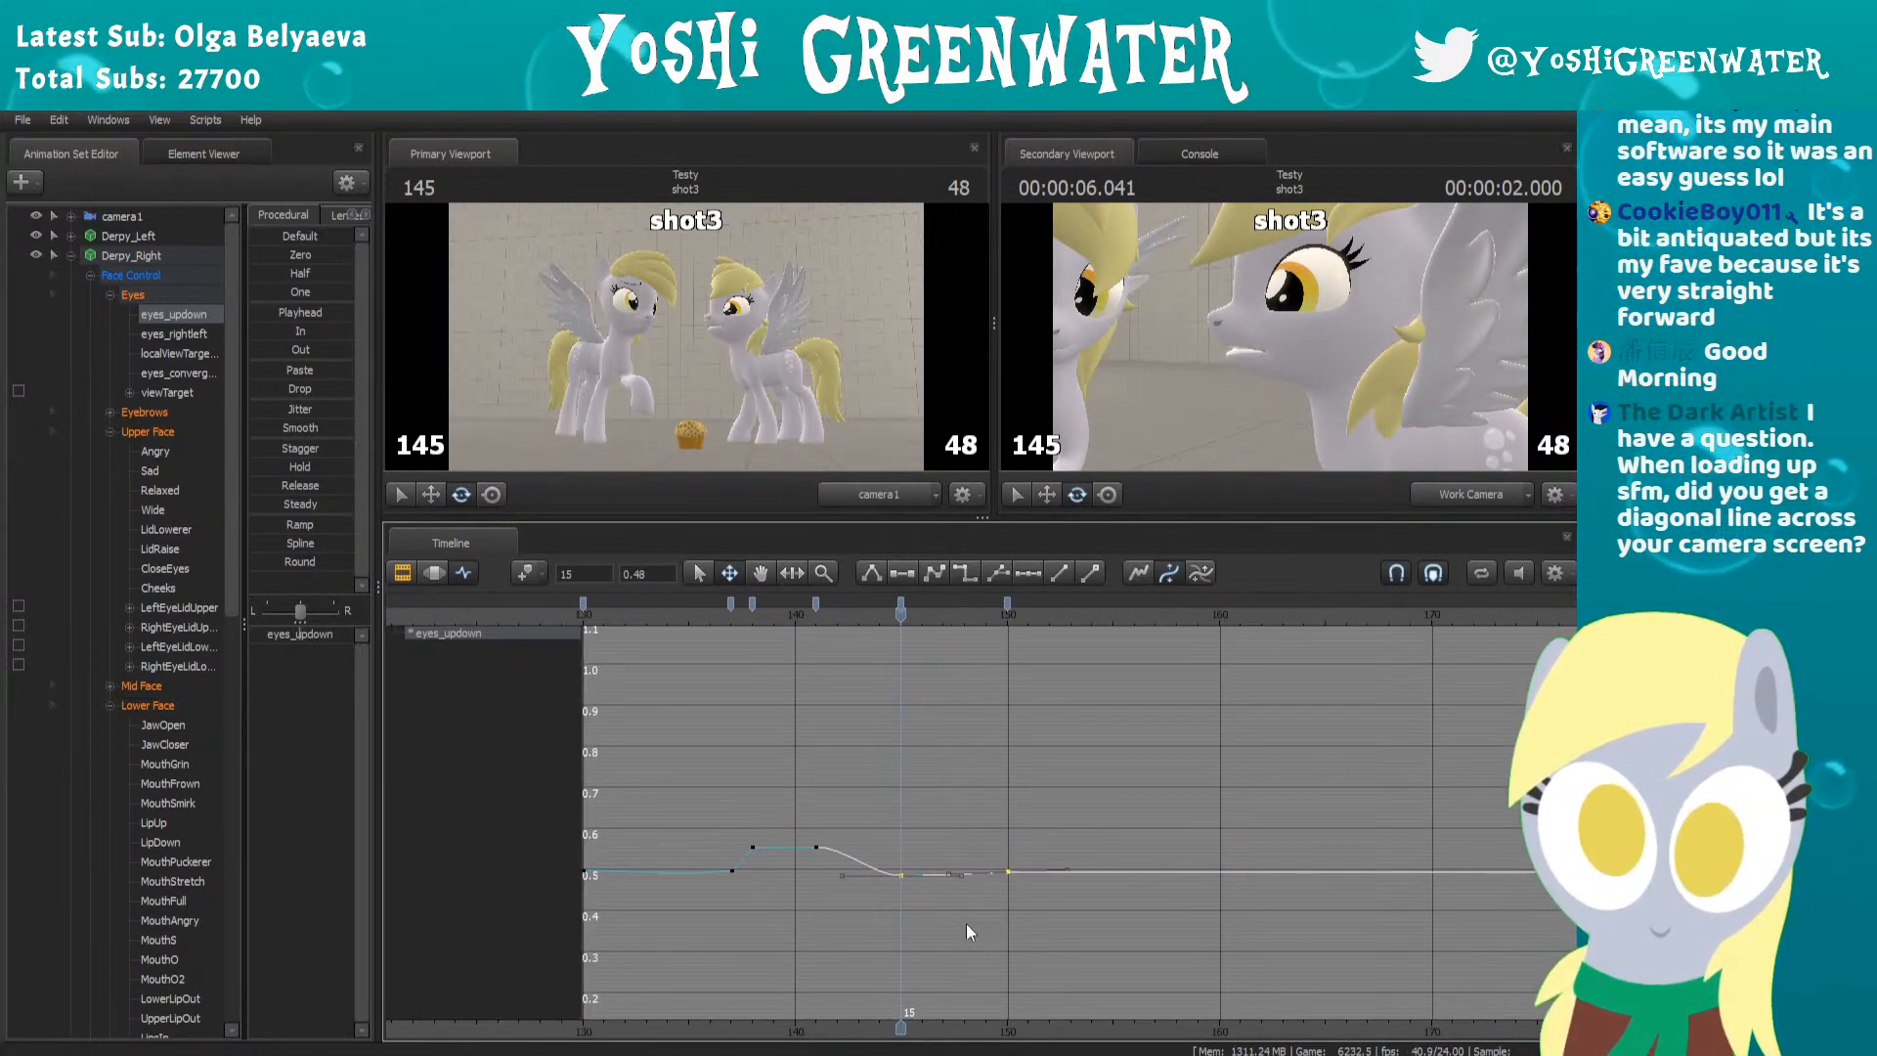
scroll(947, 911, "down", 1)
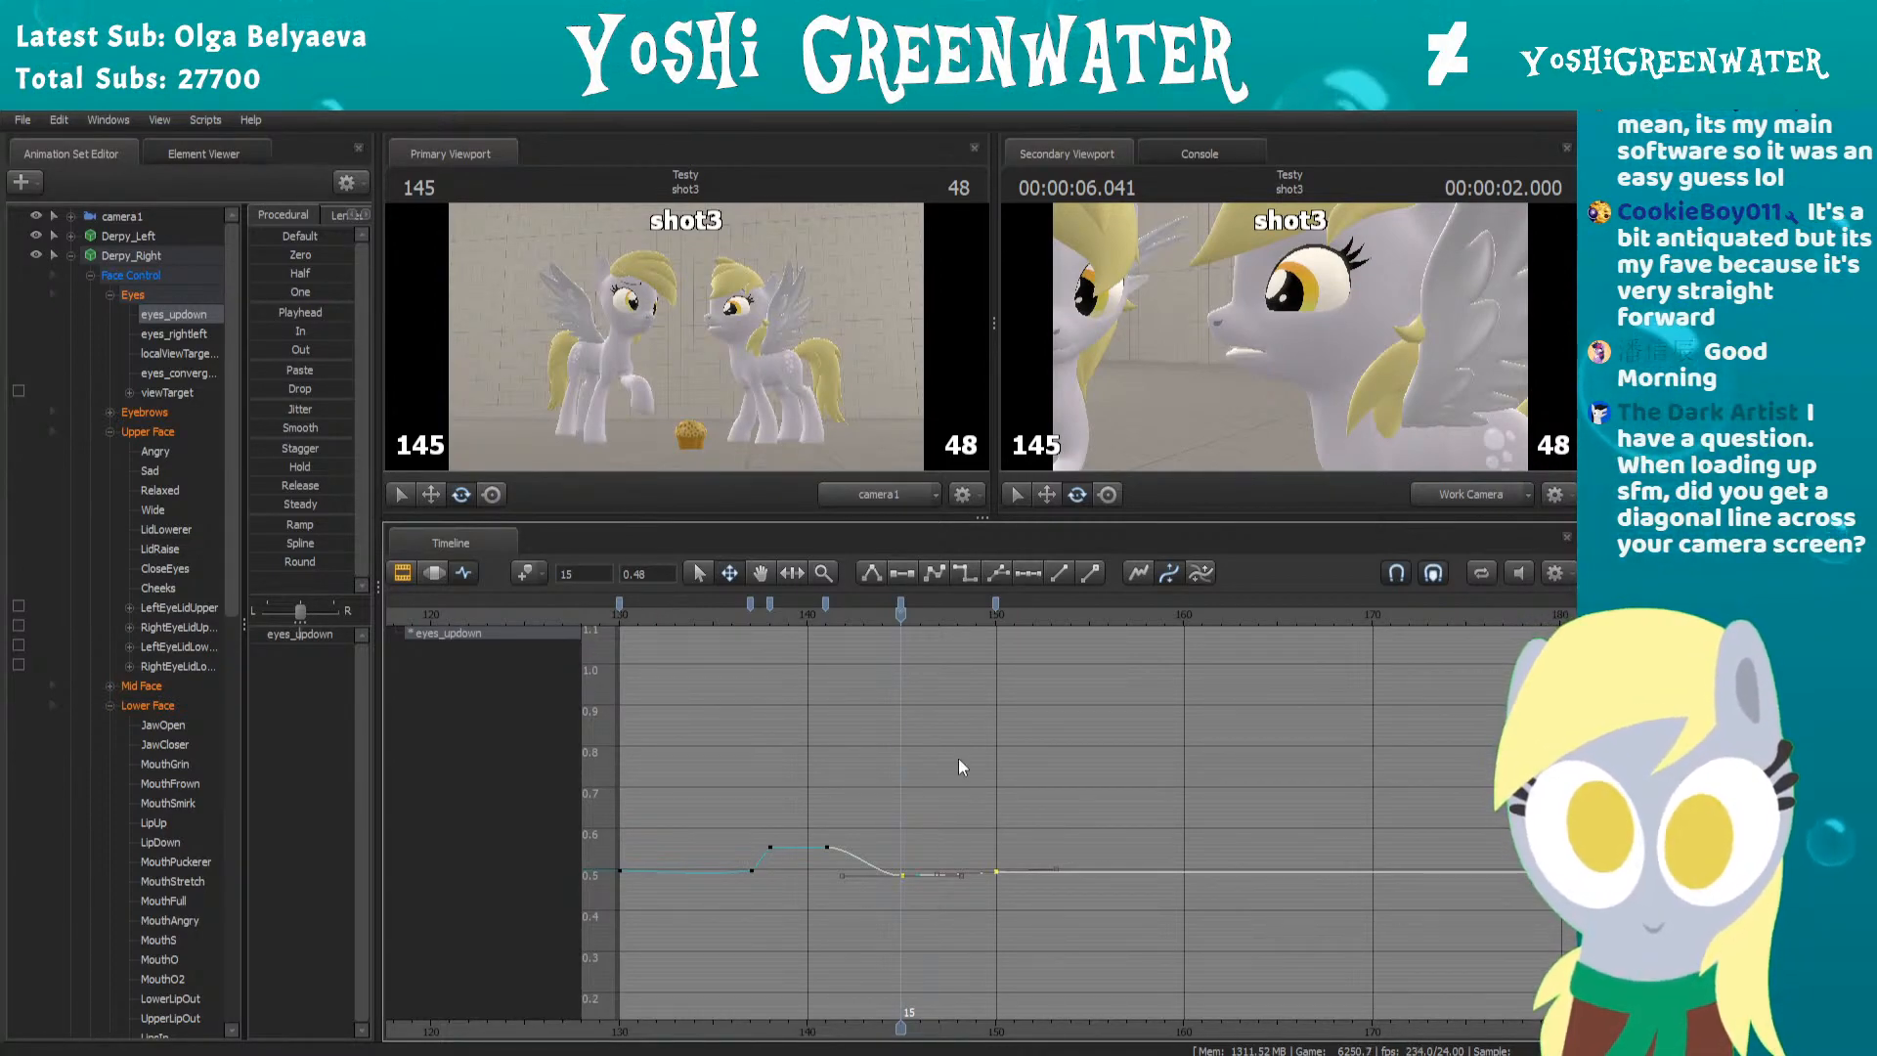
right_click(1156, 319)
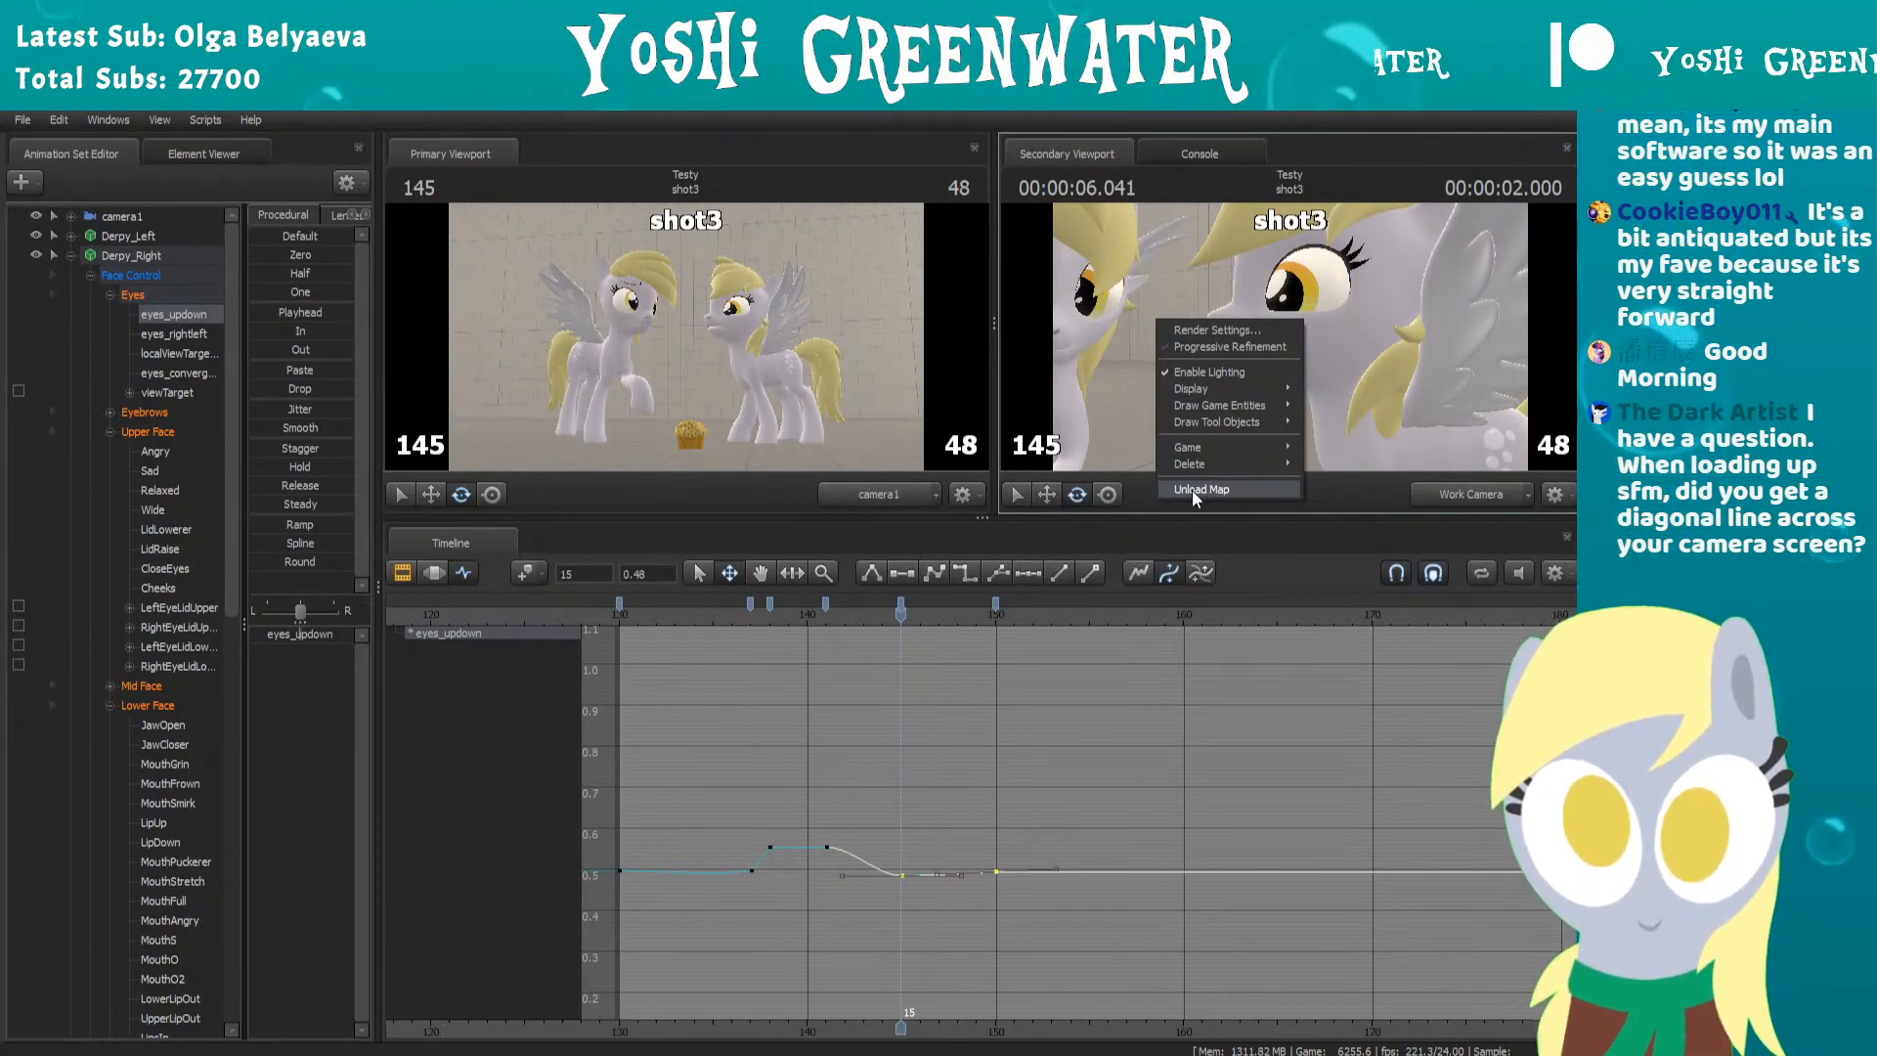
left_click(1342, 484)
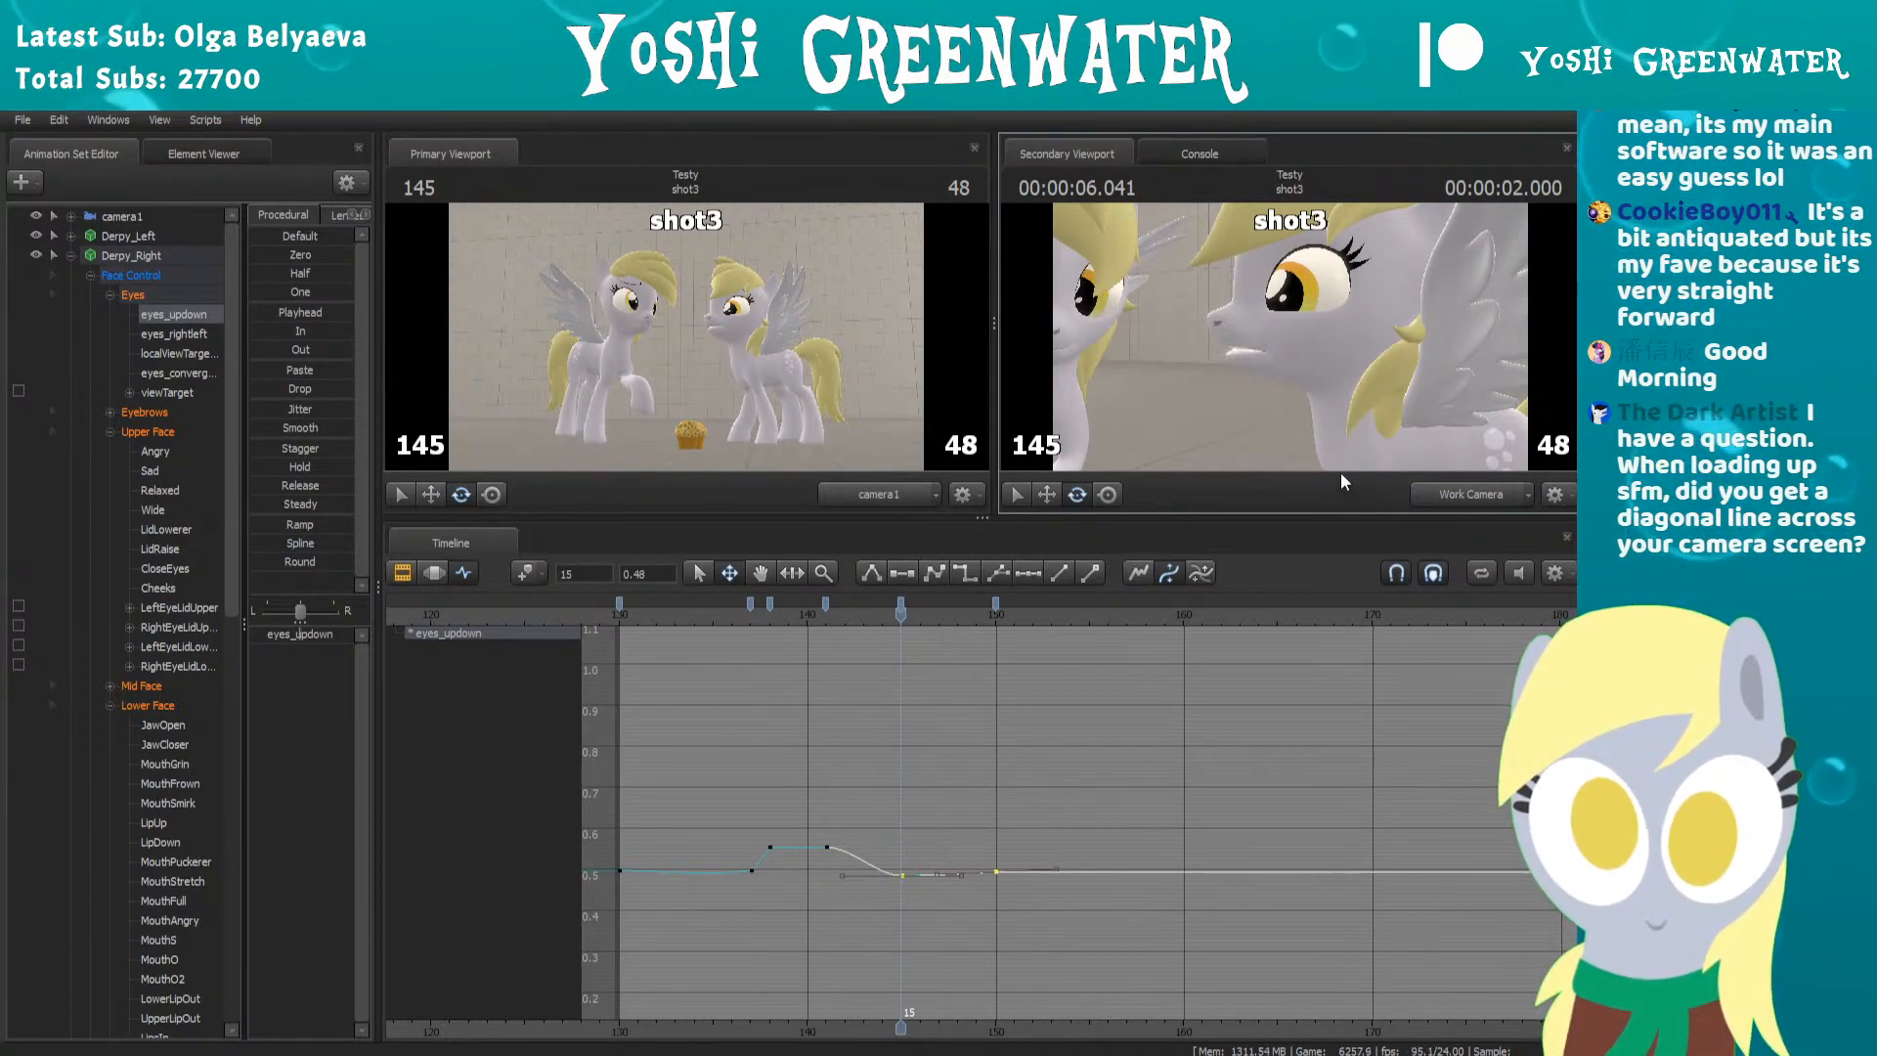
Pull the work camera back until both ponies, the muffin and the scene camera's diagonal guide lines are in view
key("s")
mouse_move(1347, 303)
left_mouse_down()
mouse_move(1280, 381)
mouse_move(1274, 283)
mouse_move(1300, 270)
mouse_move(1281, 303)
mouse_move(1335, 396)
mouse_move(1337, 332)
left_mouse_up()
key("s")
key("w")
key("s")
key("d")
key("x")
key("w")
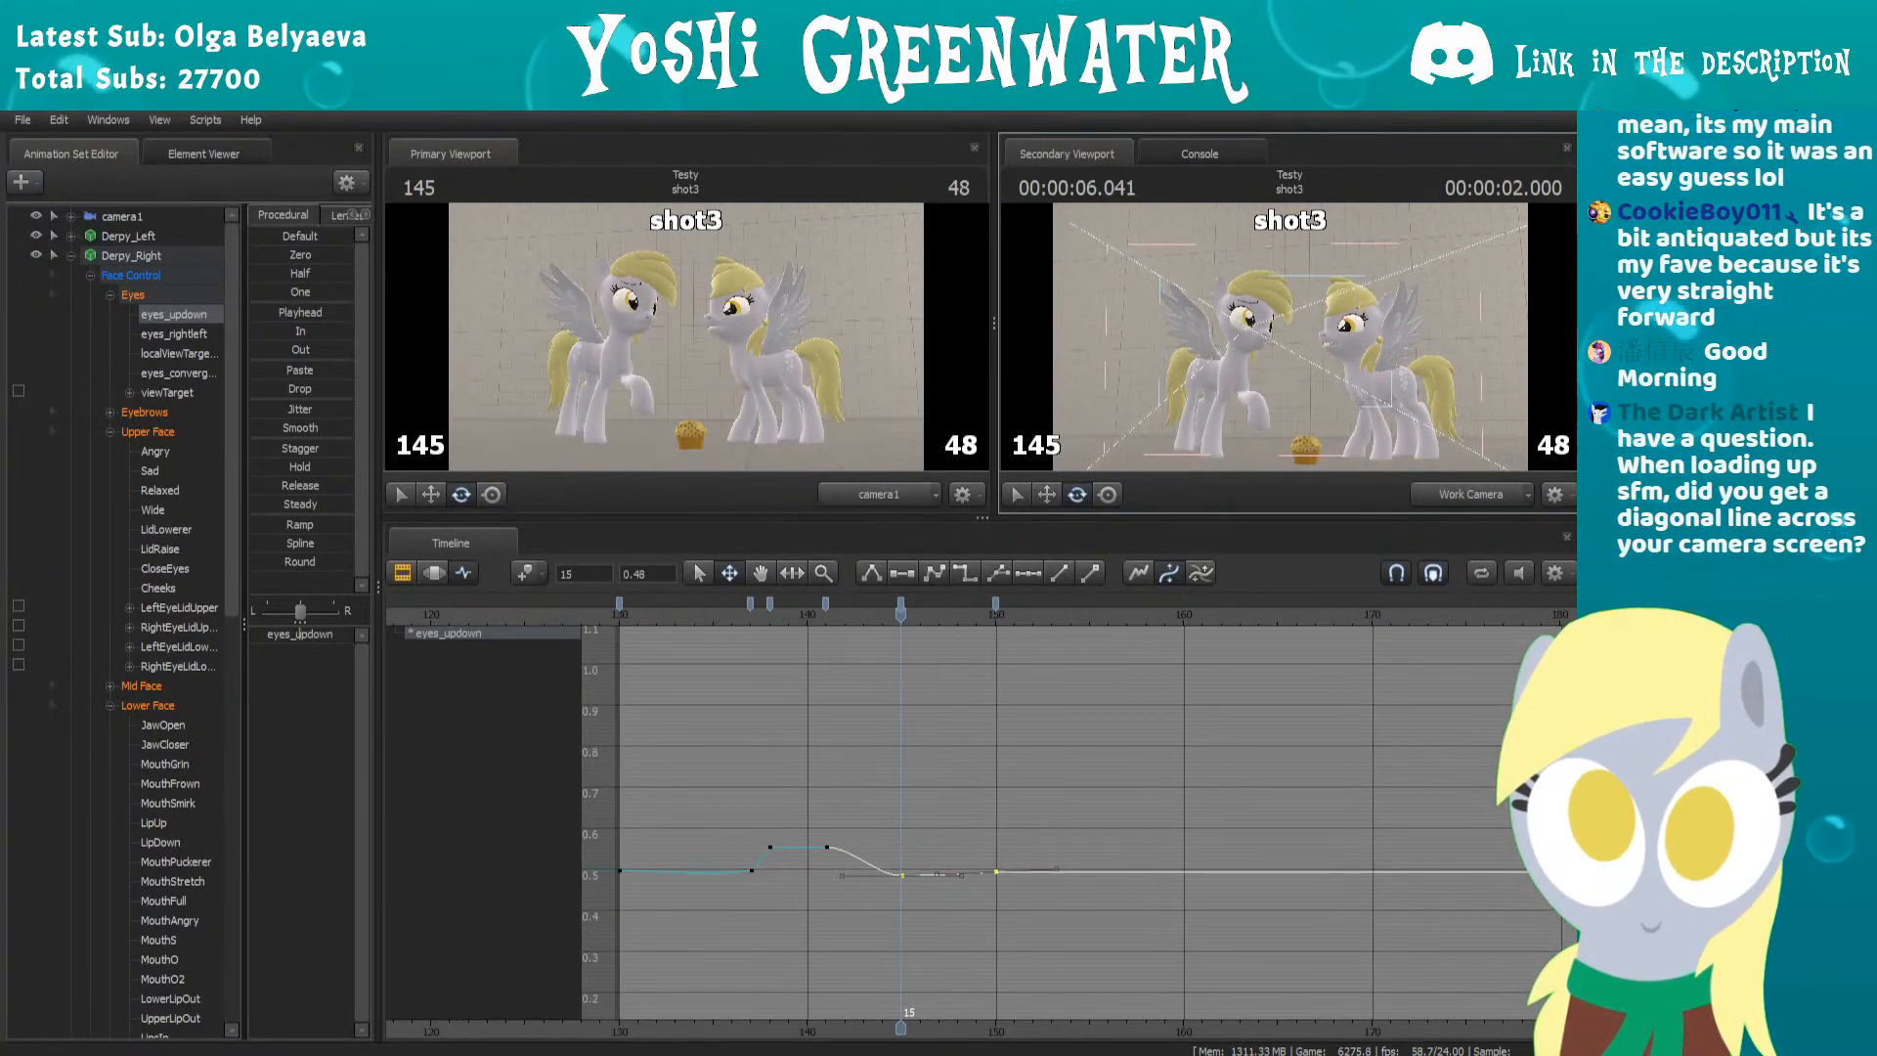
key("s")
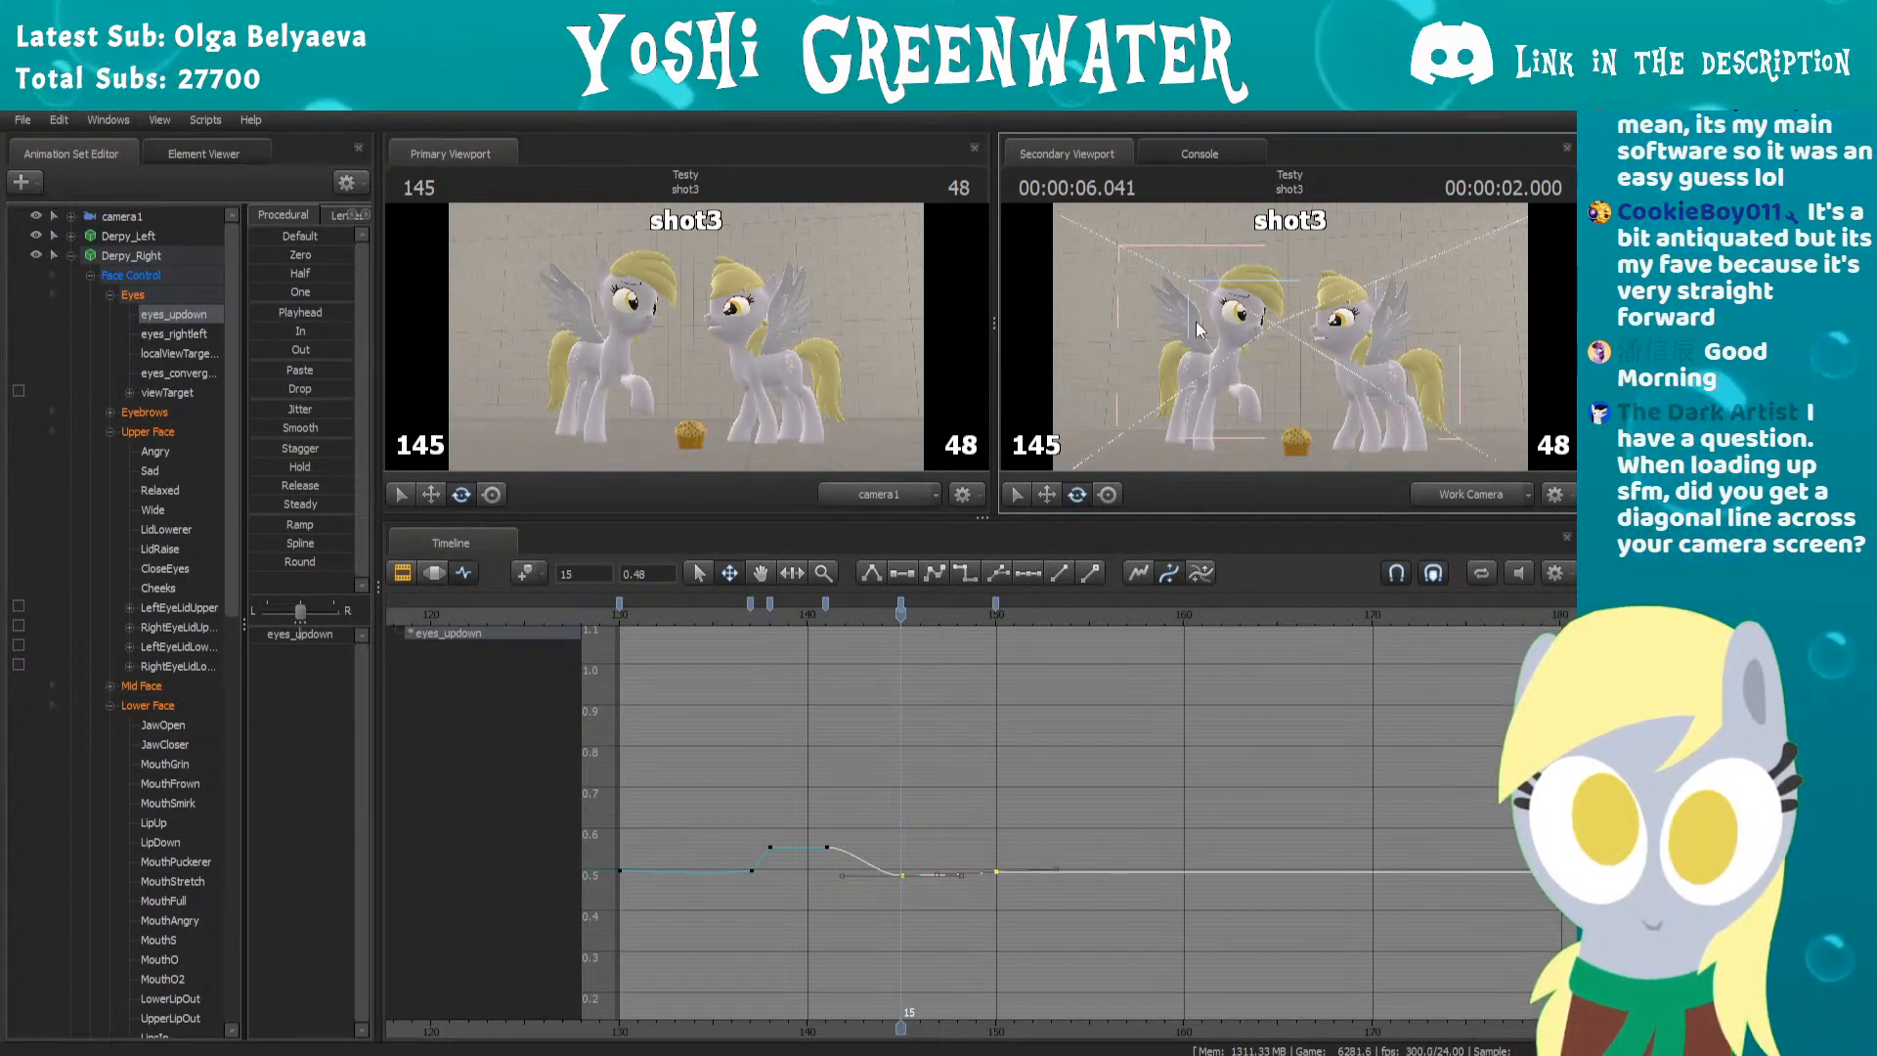
View the scene camera's guide lines from the side, and reframe the work camera close on both ponies
left_click_drag(1322, 340, 1144, 337)
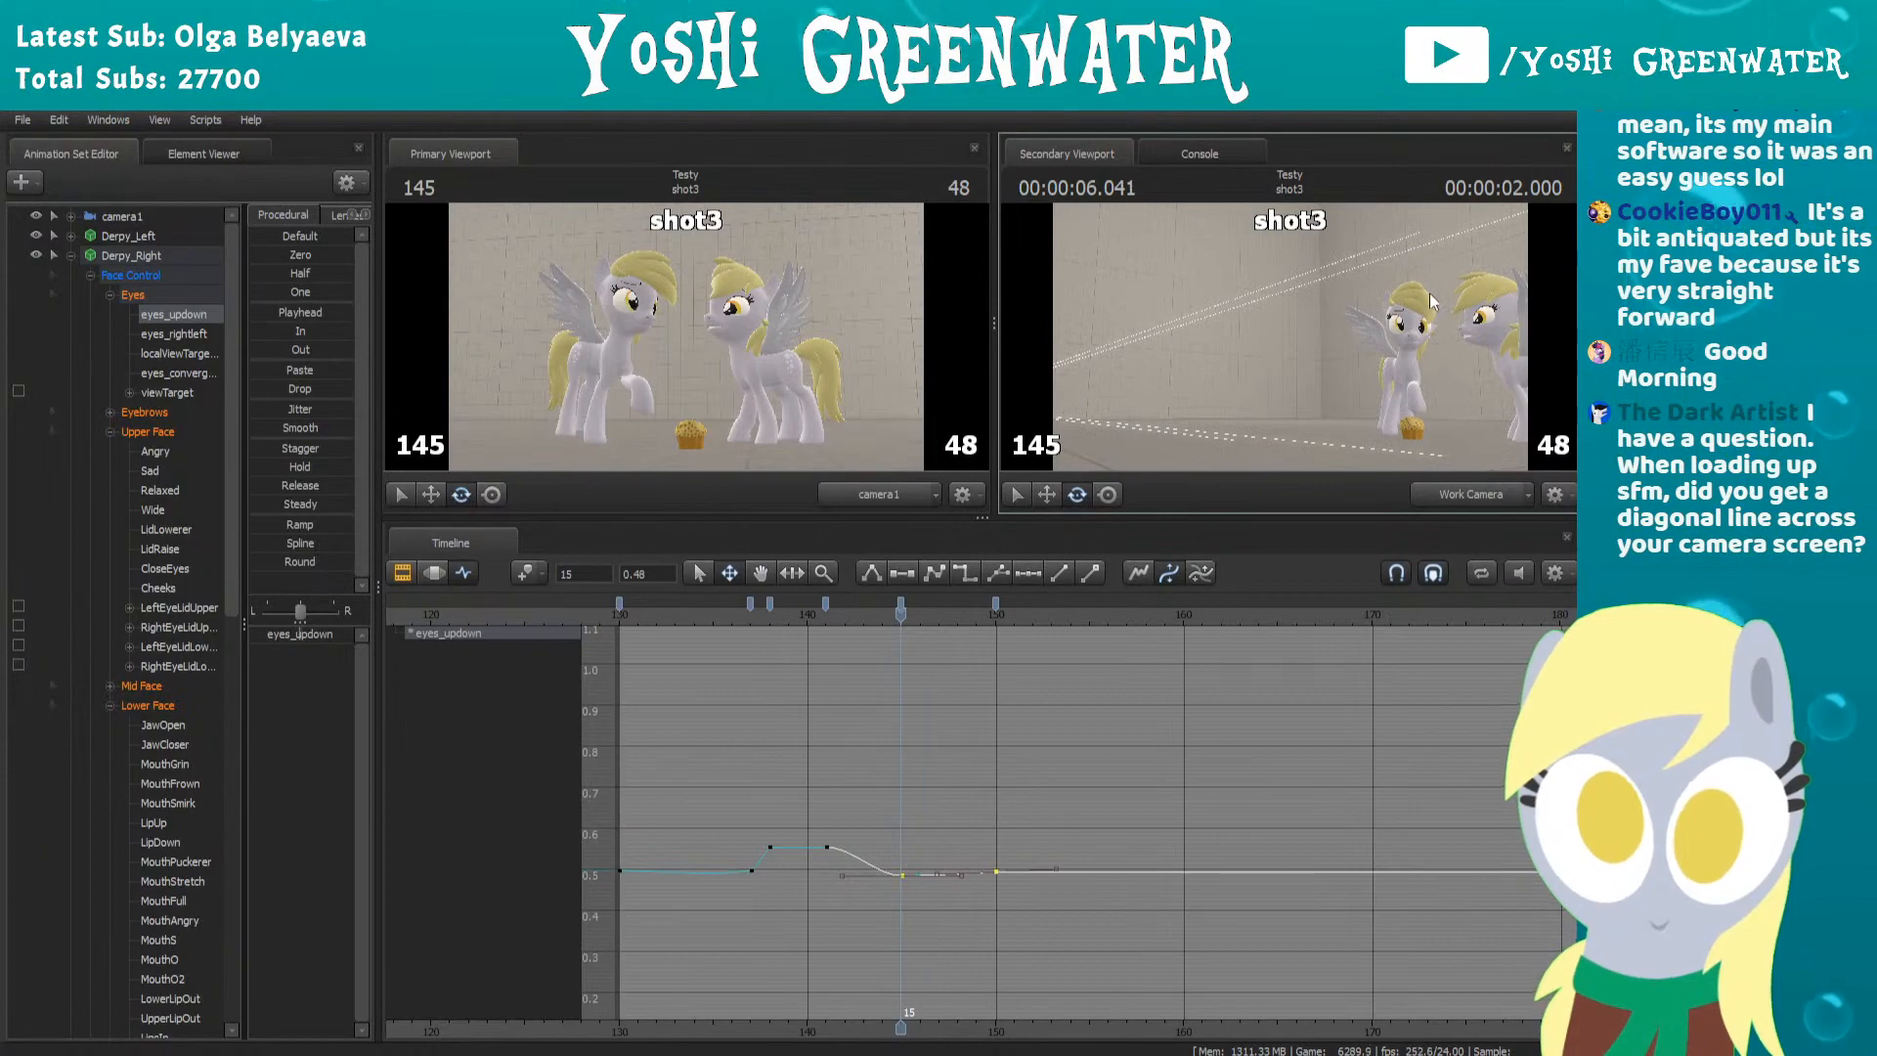
left_click_drag(1309, 337, 1193, 400)
key("w")
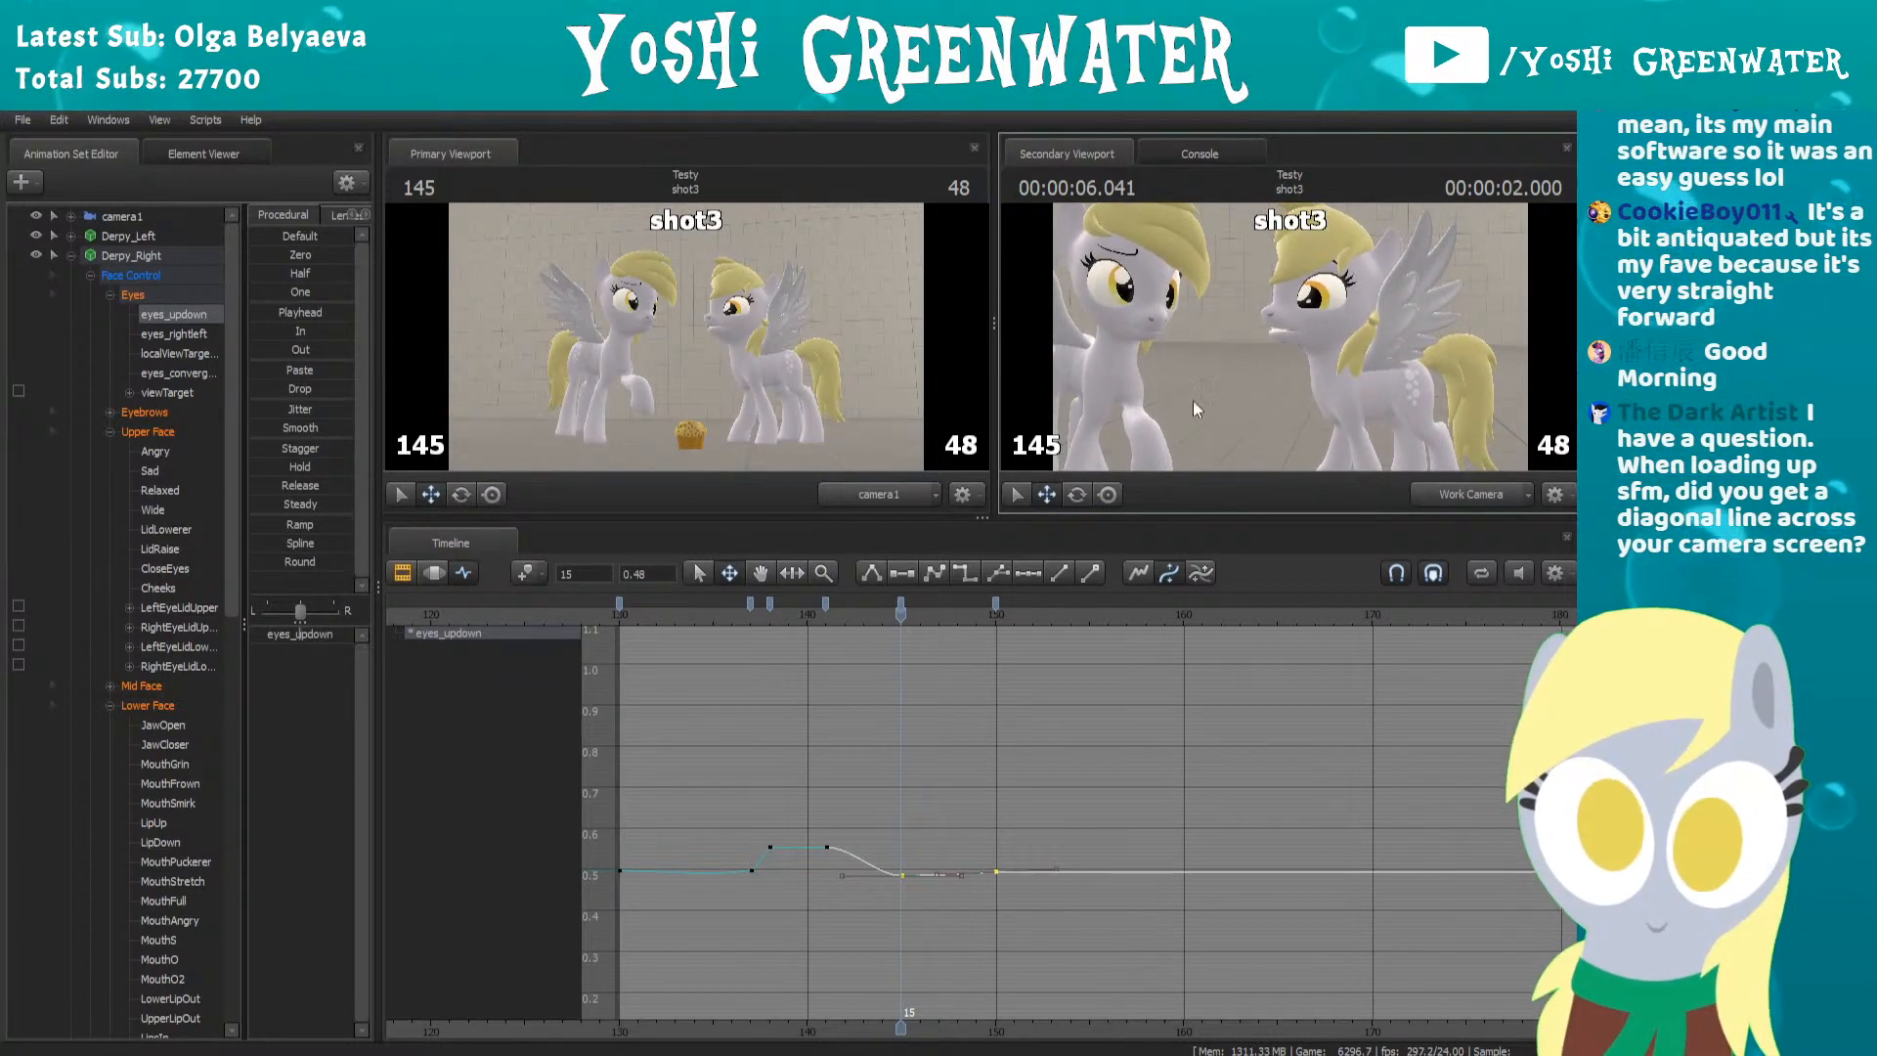
Play back the eye movement from about frame 134 and shift the last two eyes_updown keys to frames 146 and 152
left_click(690, 606)
key("space")
left_click_drag(902, 606, 1032, 606)
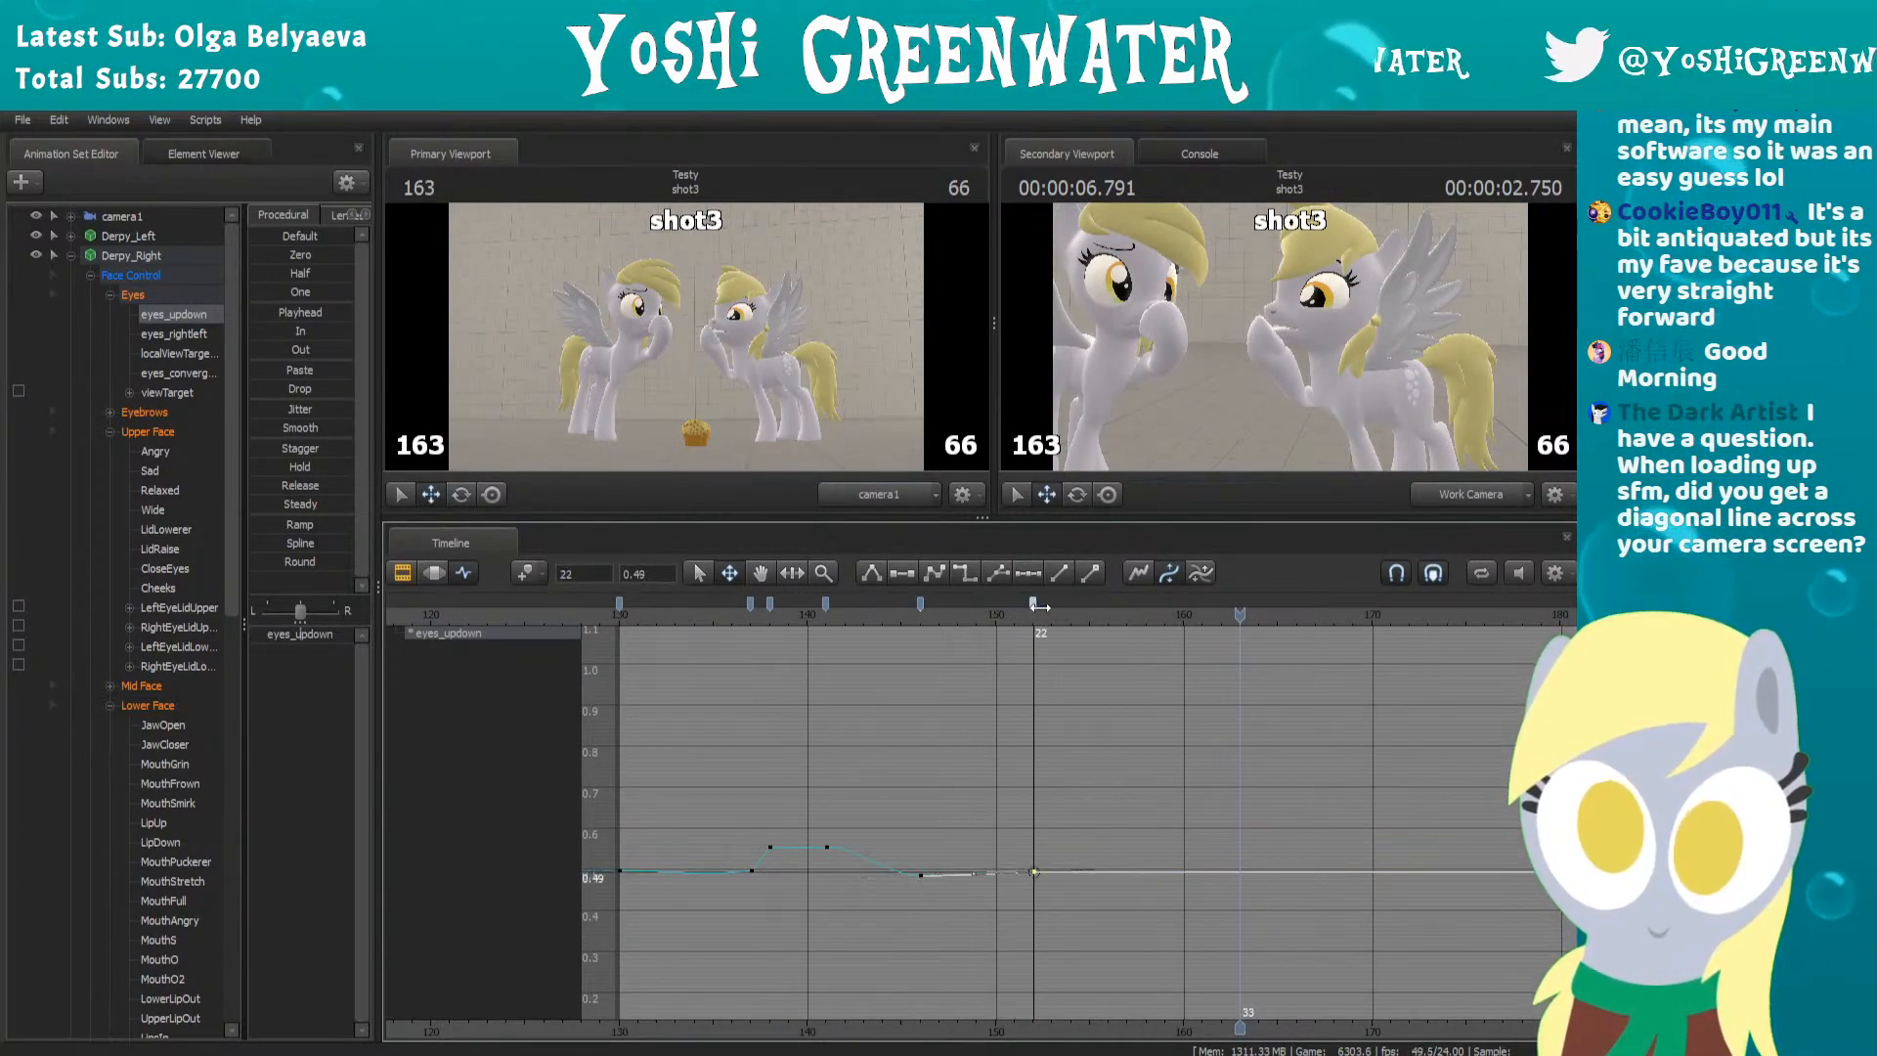
Replay the retimed gaze from about frame 134 and place an eyes_updown key of about 0.46 at frame 135
left_click(686, 612)
key("space")
key("space")
scroll(1158, 727, "down", 2)
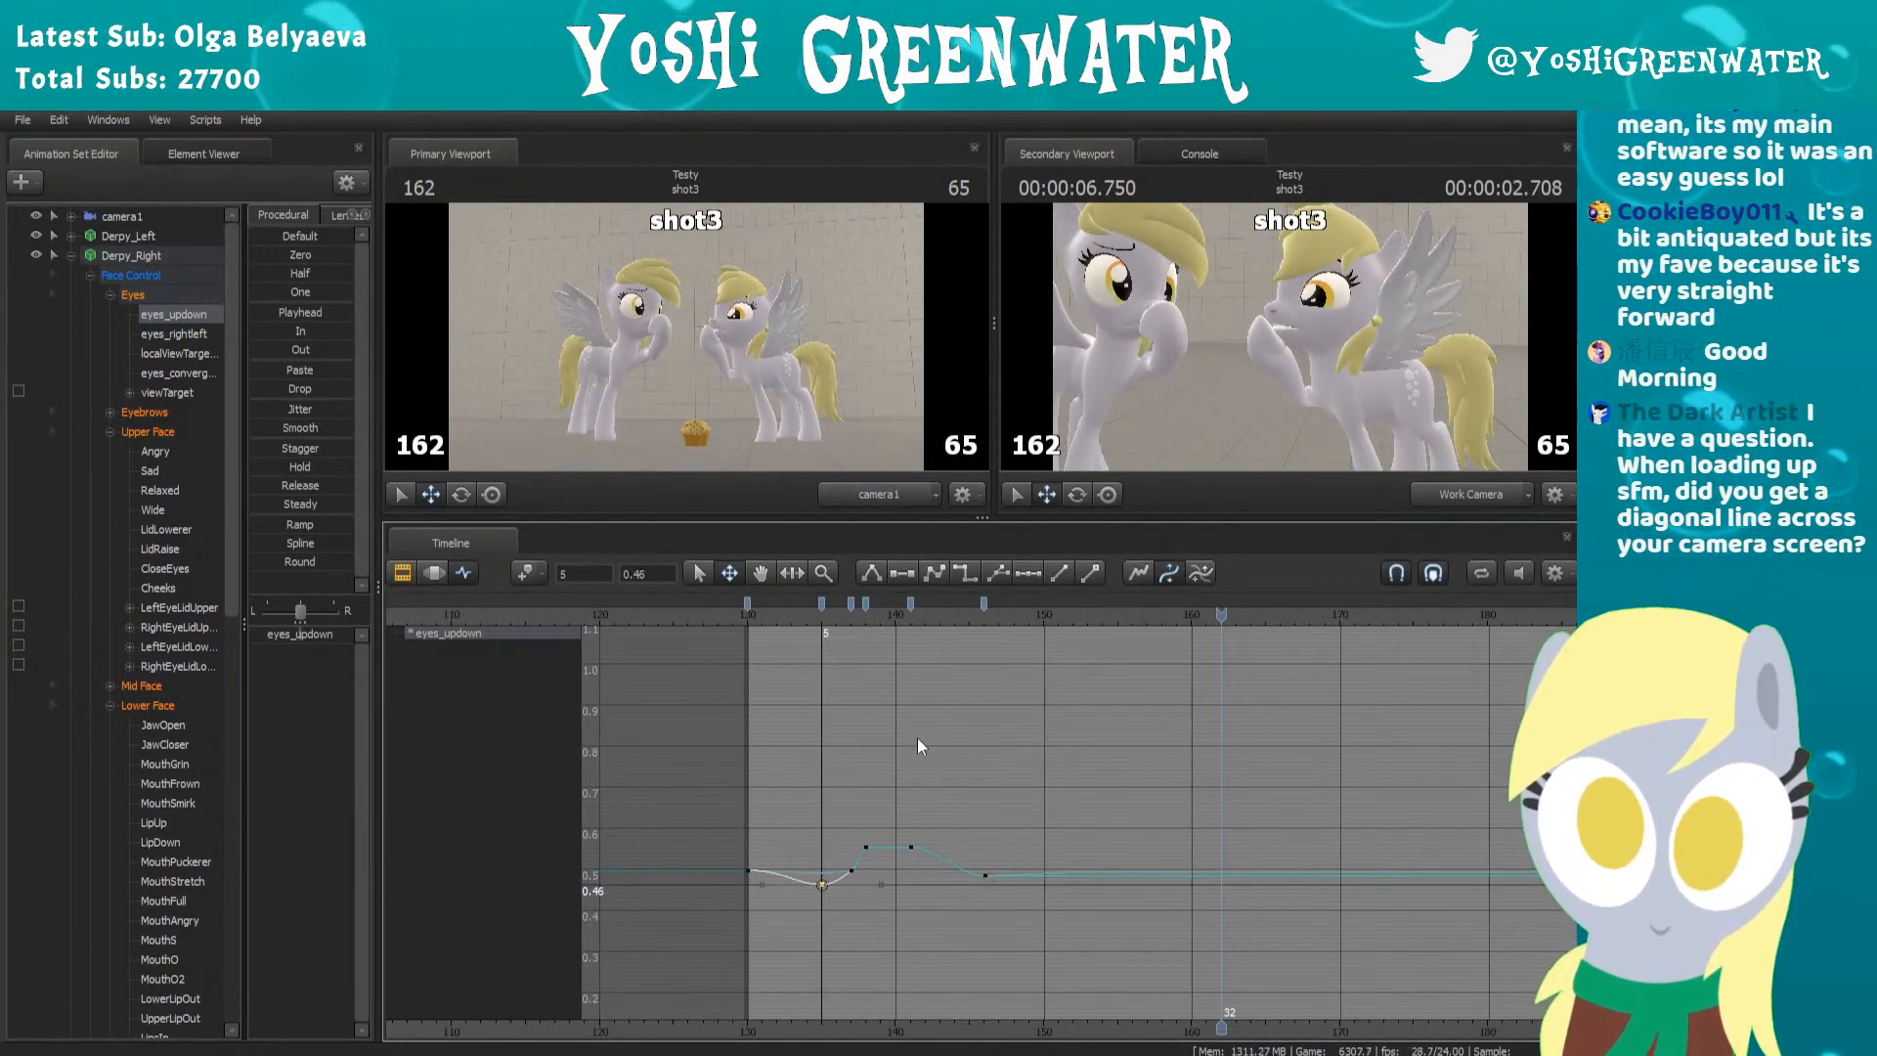
Shift the last eyes_updown keyframe to frame 153 and play back the surrounding motion
middle_click_drag(1110, 796, 886, 841)
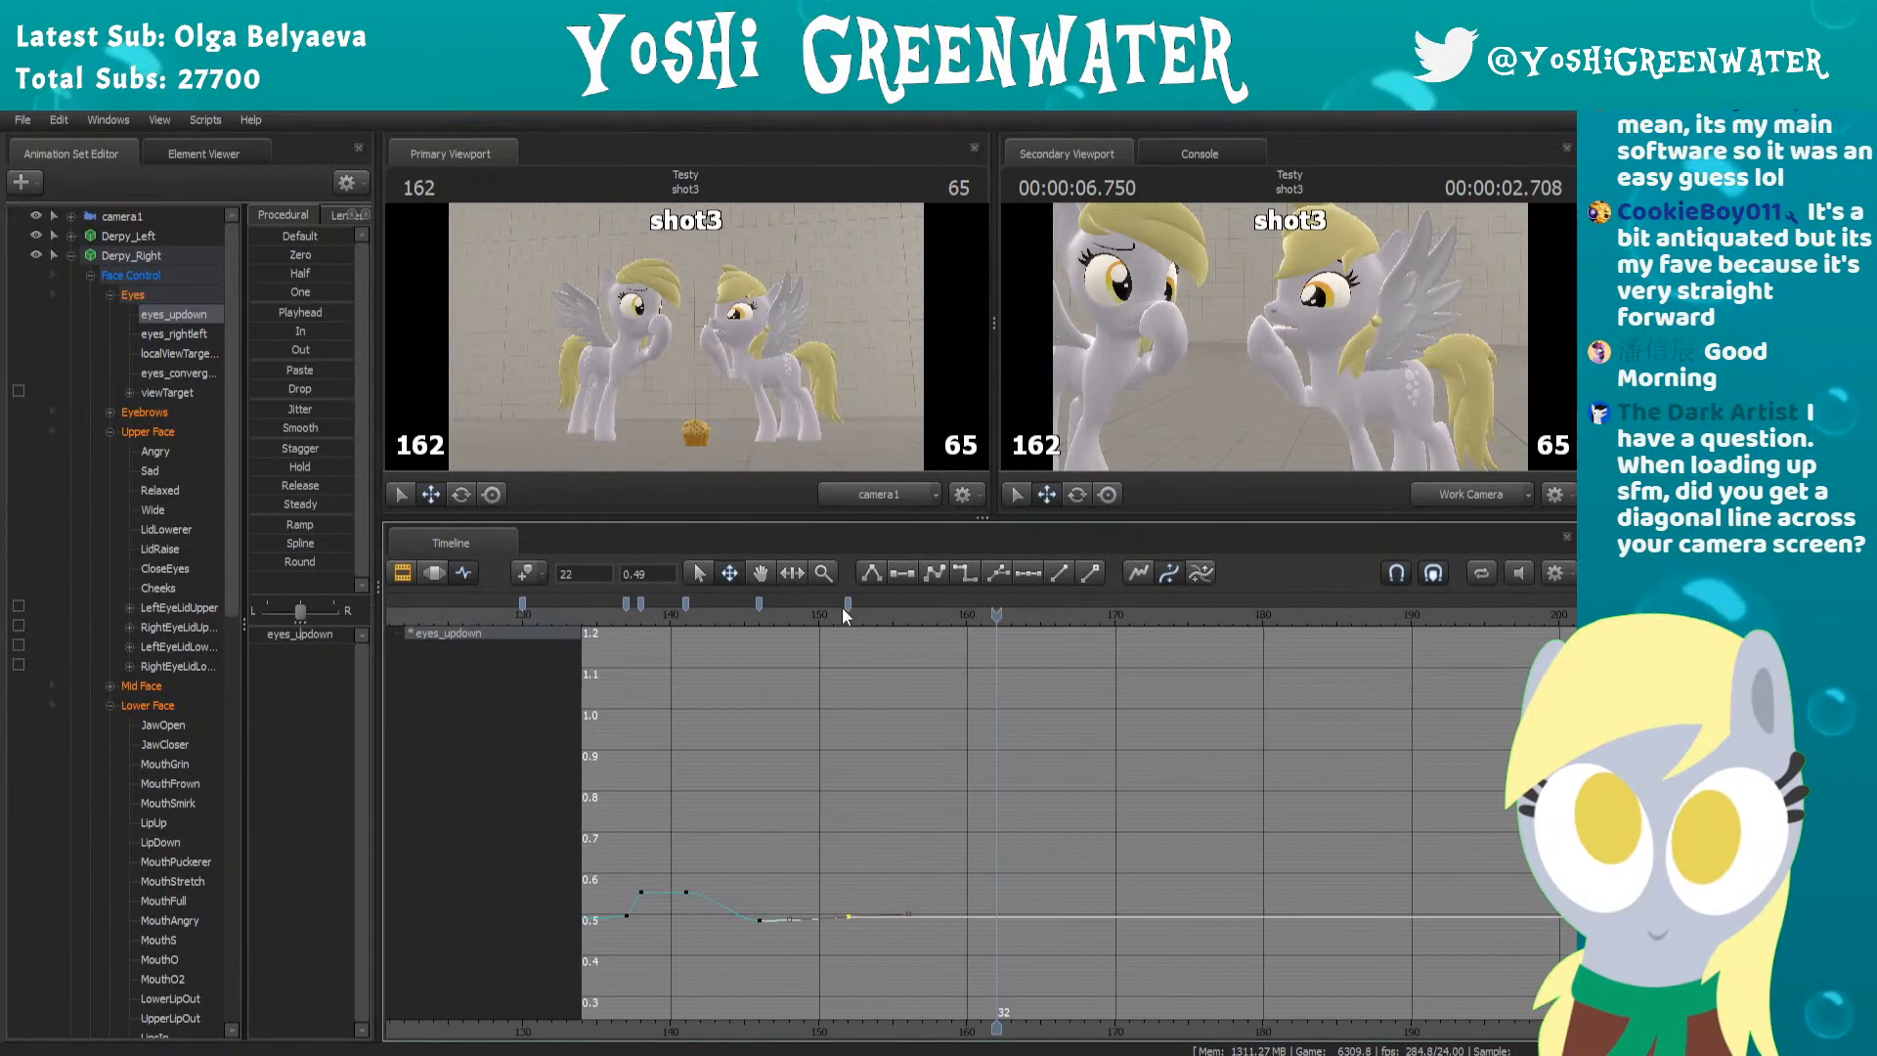
mouse_move(822, 610)
left_mouse_down()
mouse_move(892, 610)
mouse_move(862, 604)
left_mouse_up()
left_click(725, 614)
key("space")
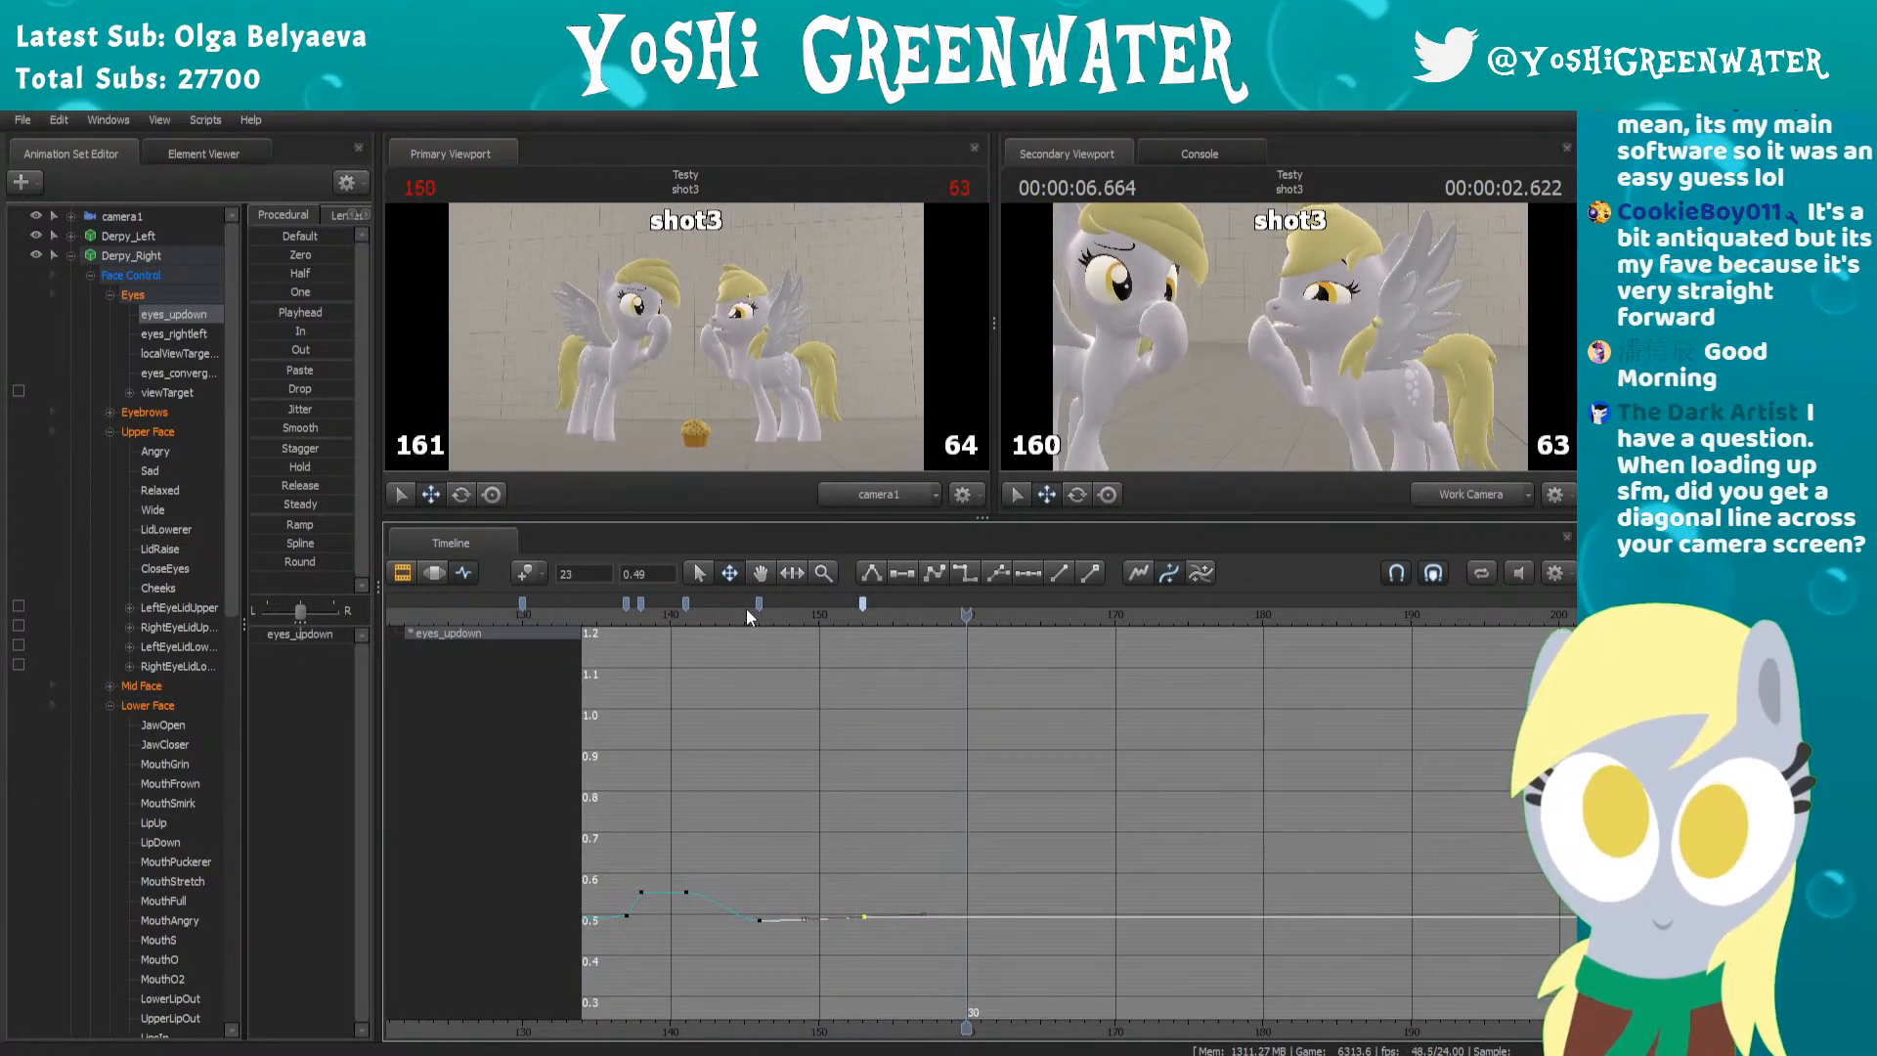
key("space")
Add an eyes_updown keyframe at frame 170 with the value raised slightly to about 0.51
scroll(1023, 655, "down", 2)
middle_click_drag(1150, 743, 906, 753)
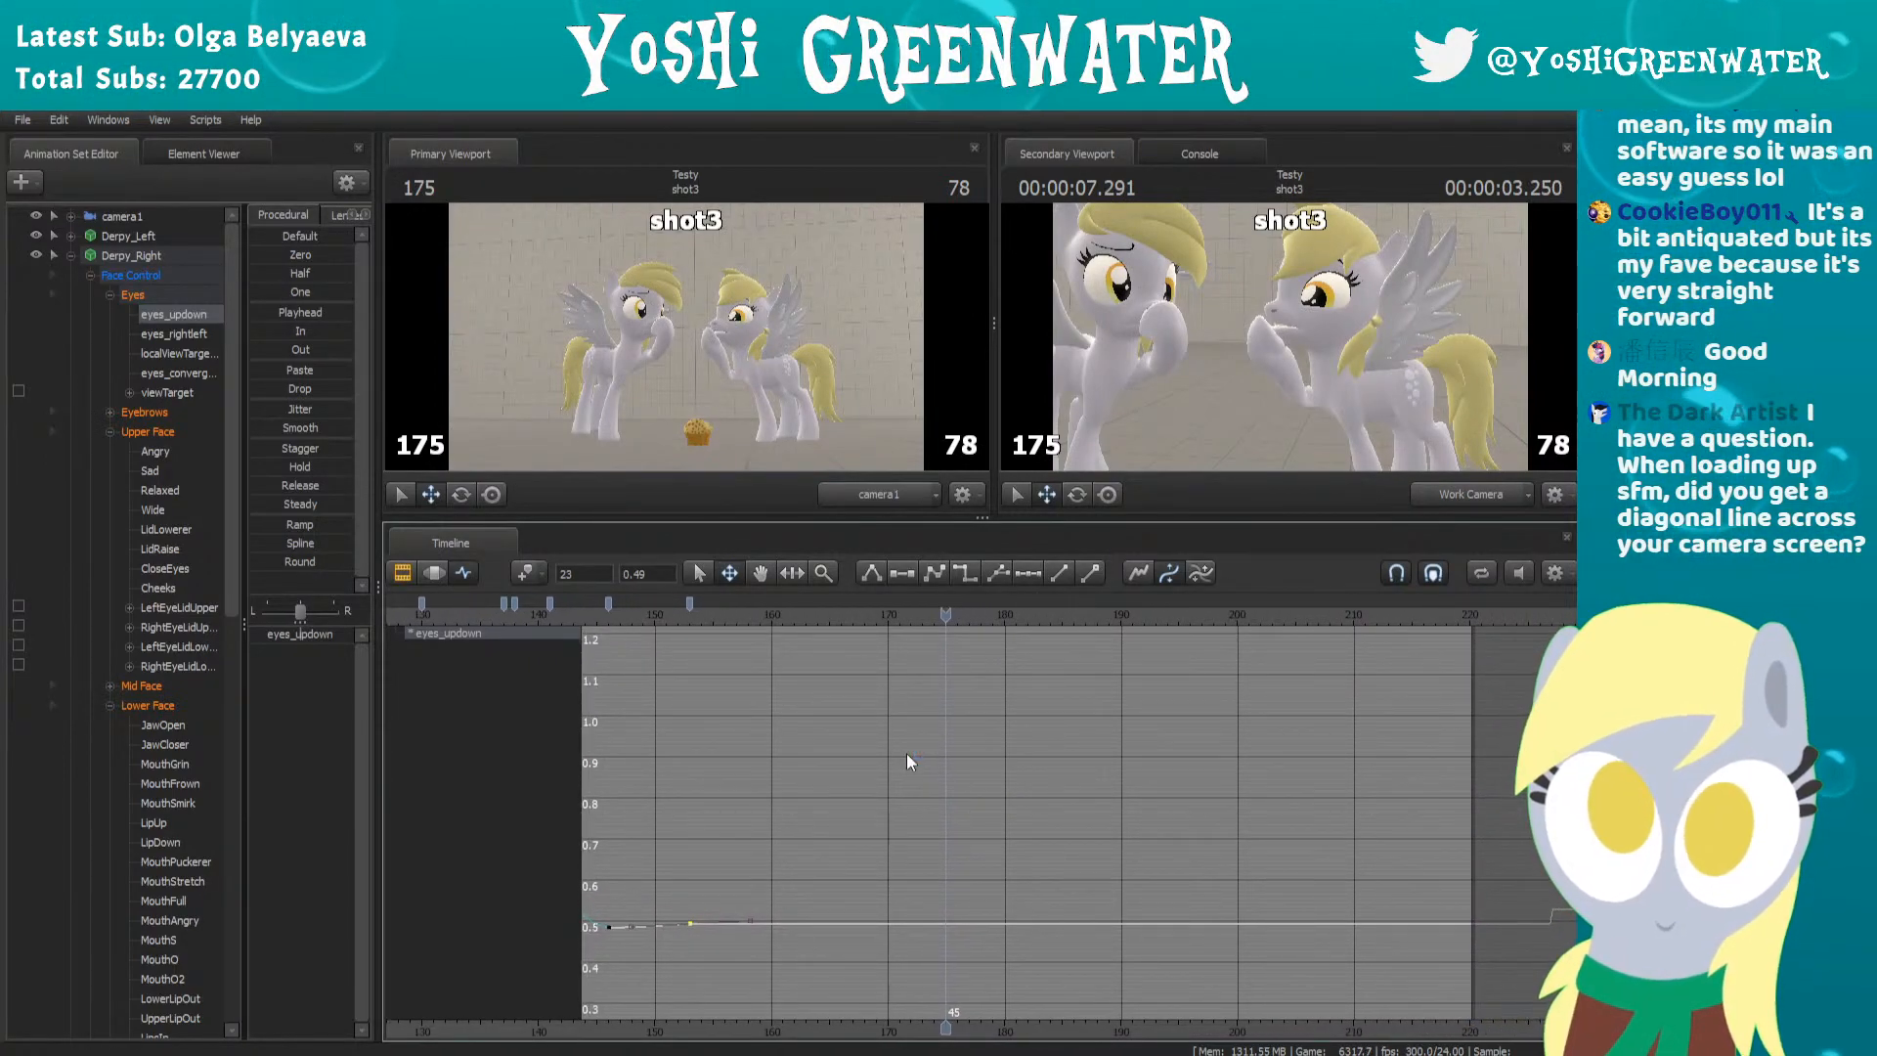
left_click(888, 612)
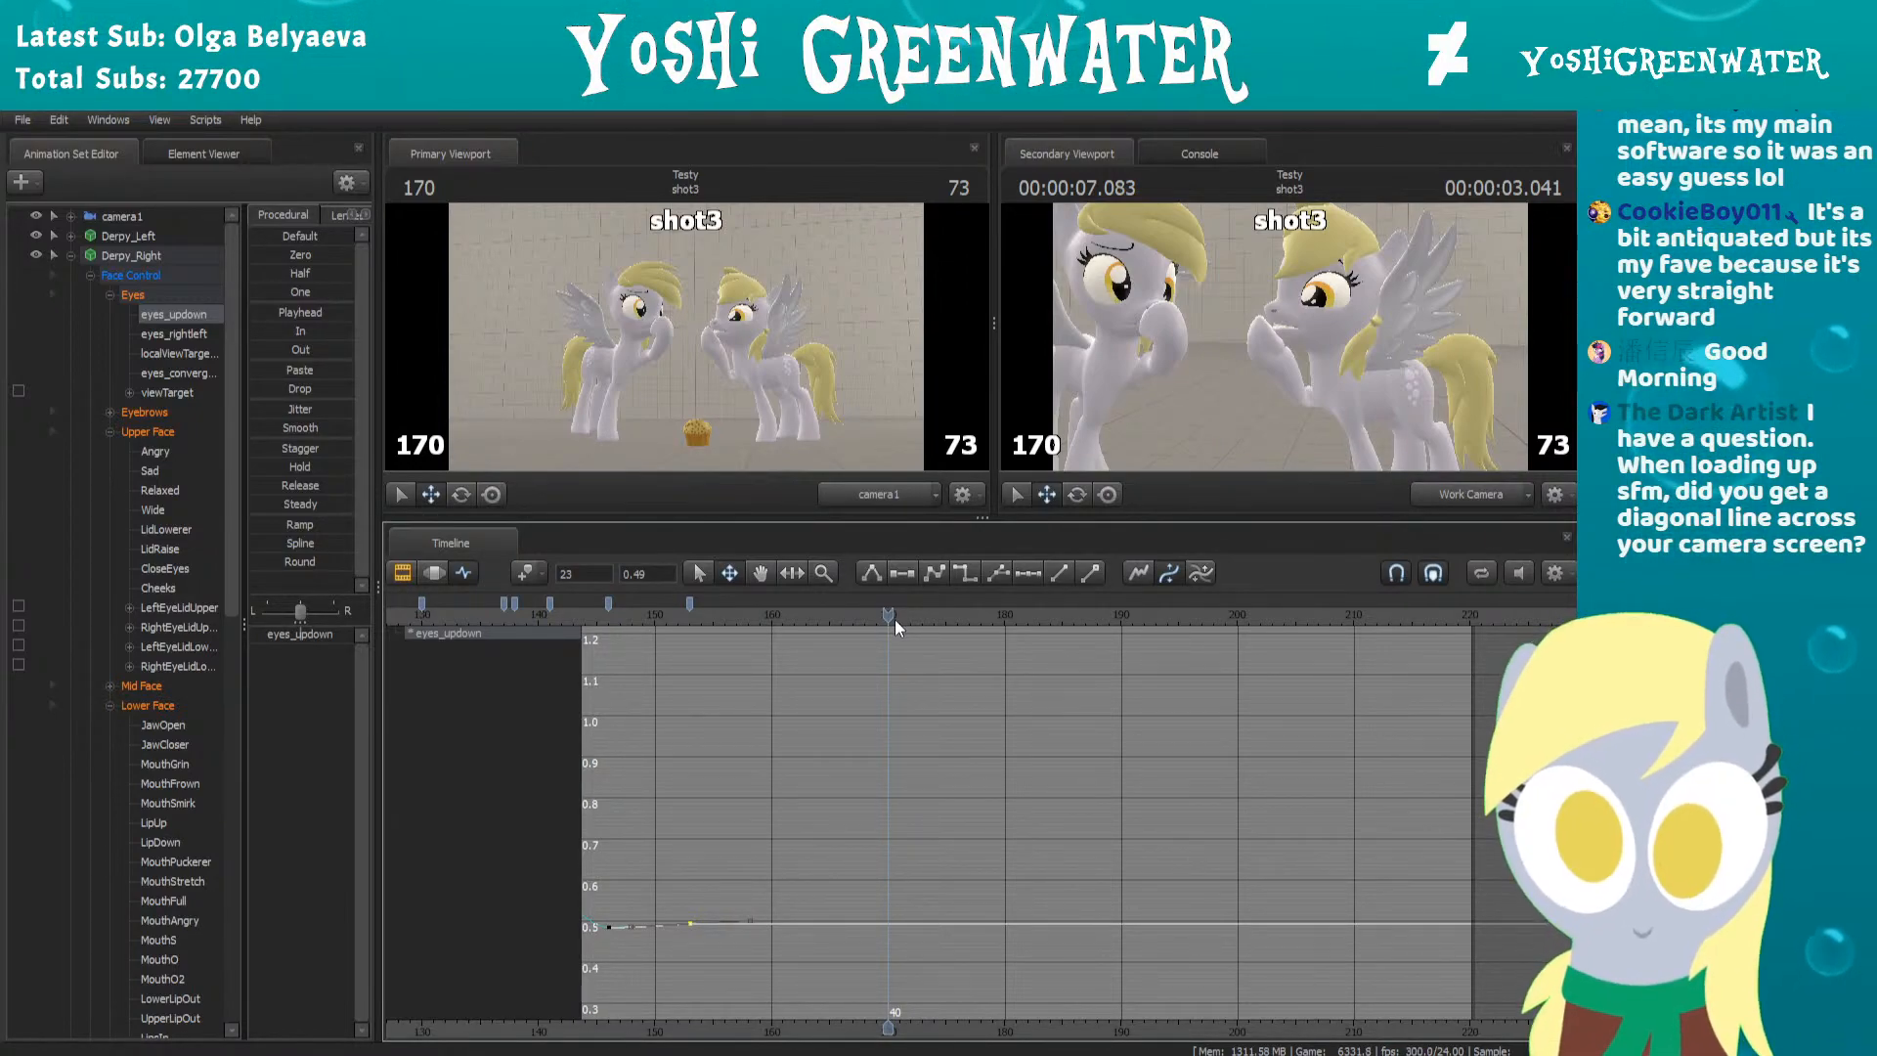
mouse_move(887, 616)
left_mouse_down()
mouse_move(911, 616)
mouse_move(891, 614)
left_mouse_up()
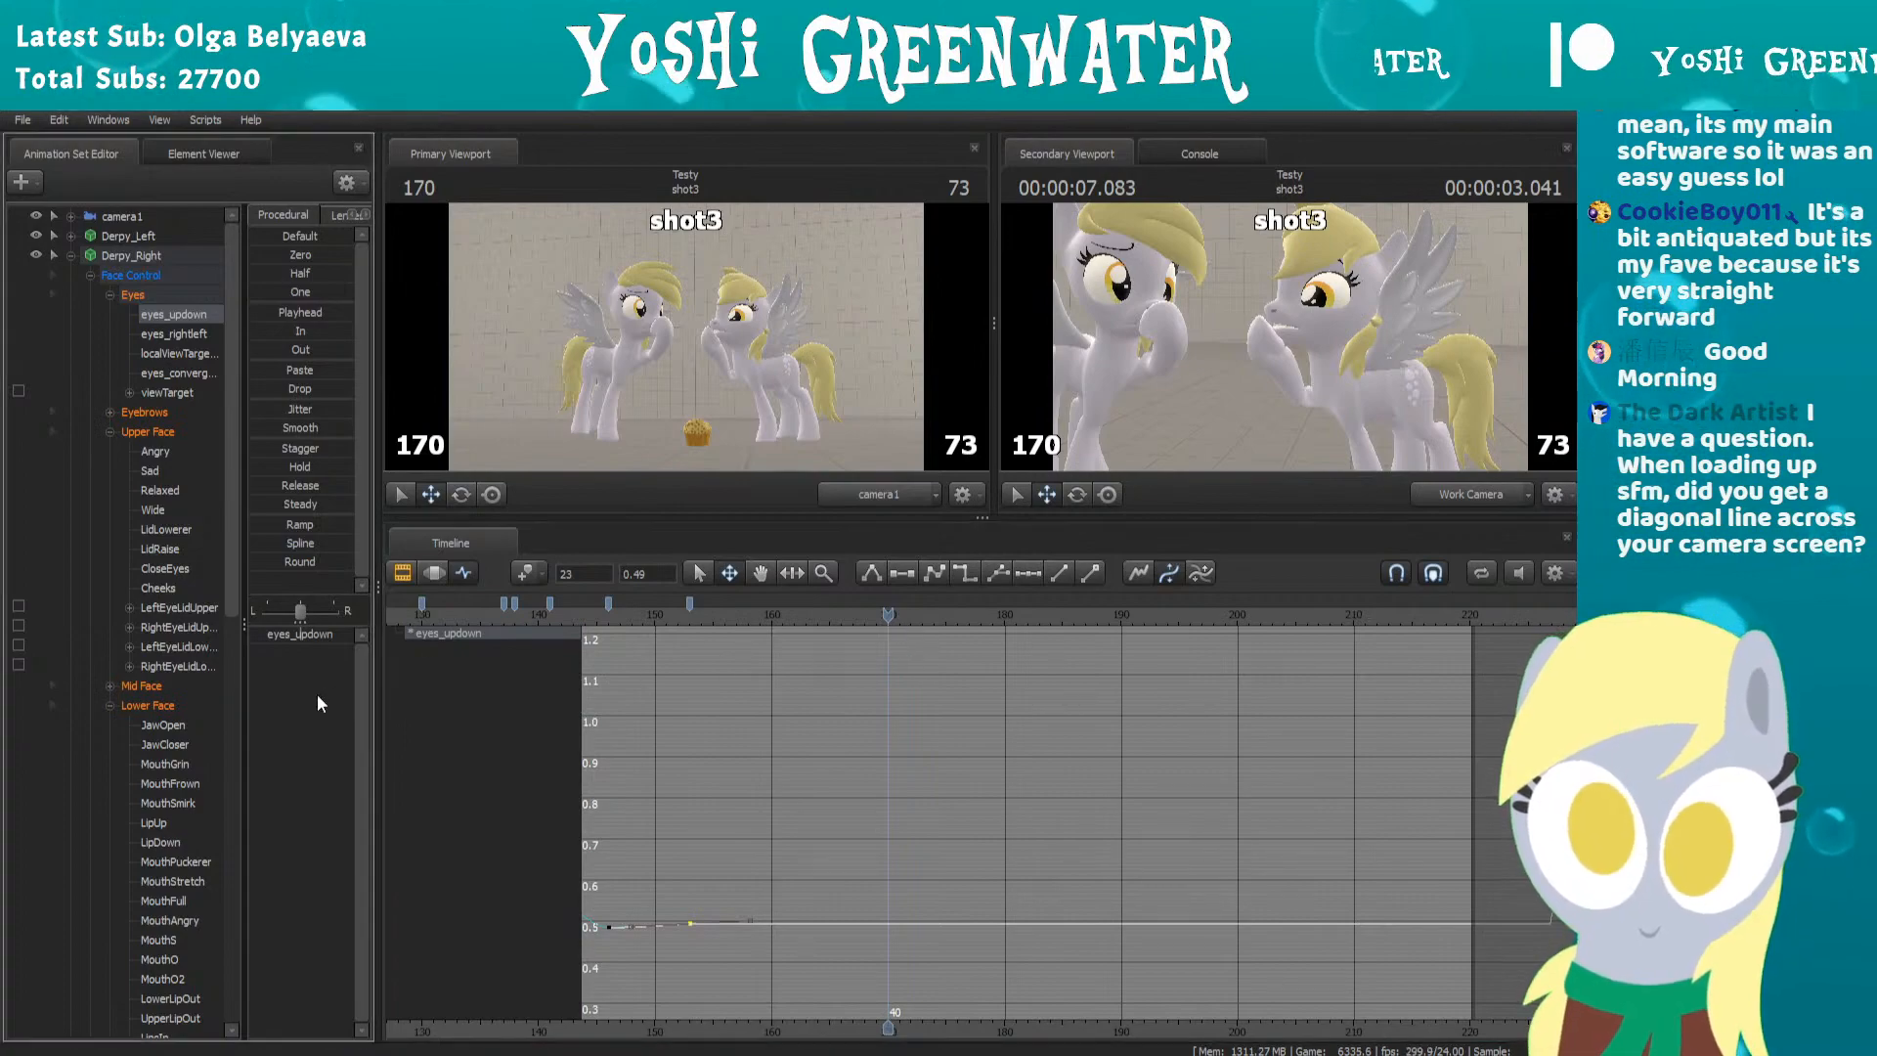
left_click(307, 633)
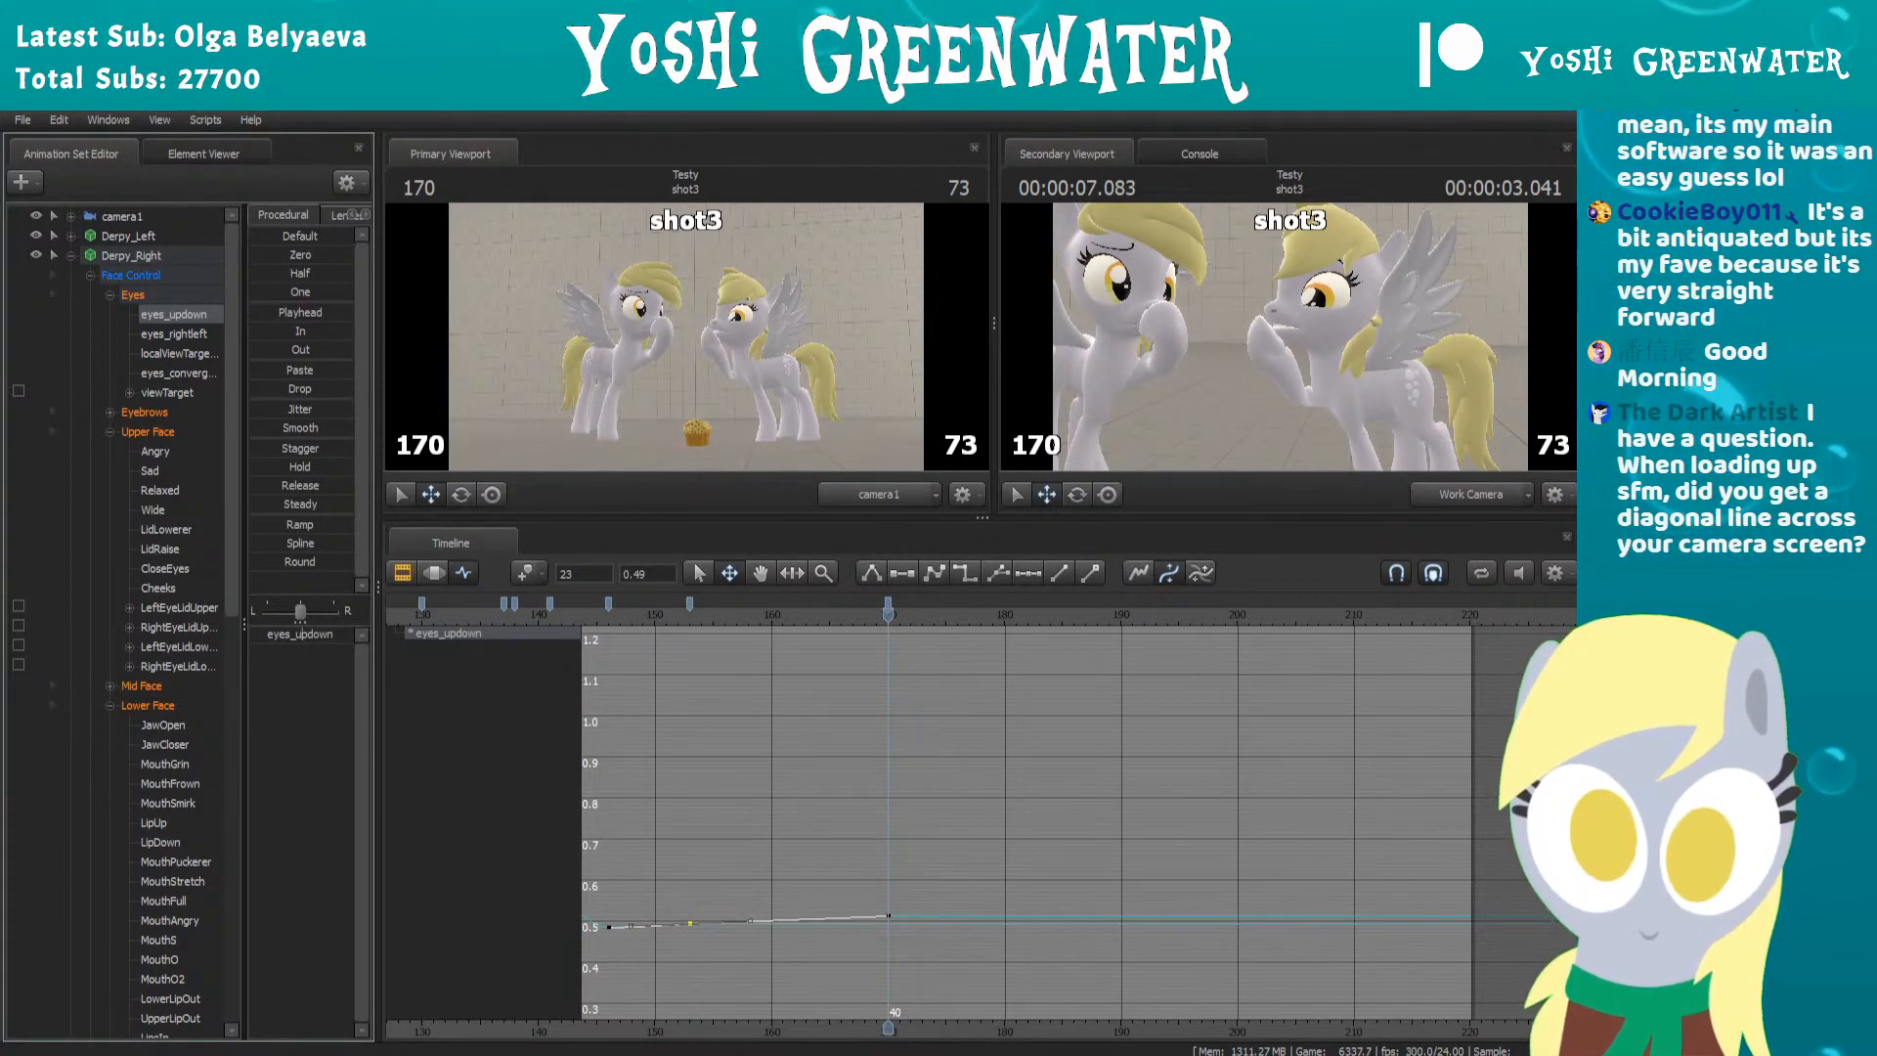
Try the newest eyes_updown keyframe at frame 180 instead of 170 and preview the timing
scroll(731, 780, "up", 2)
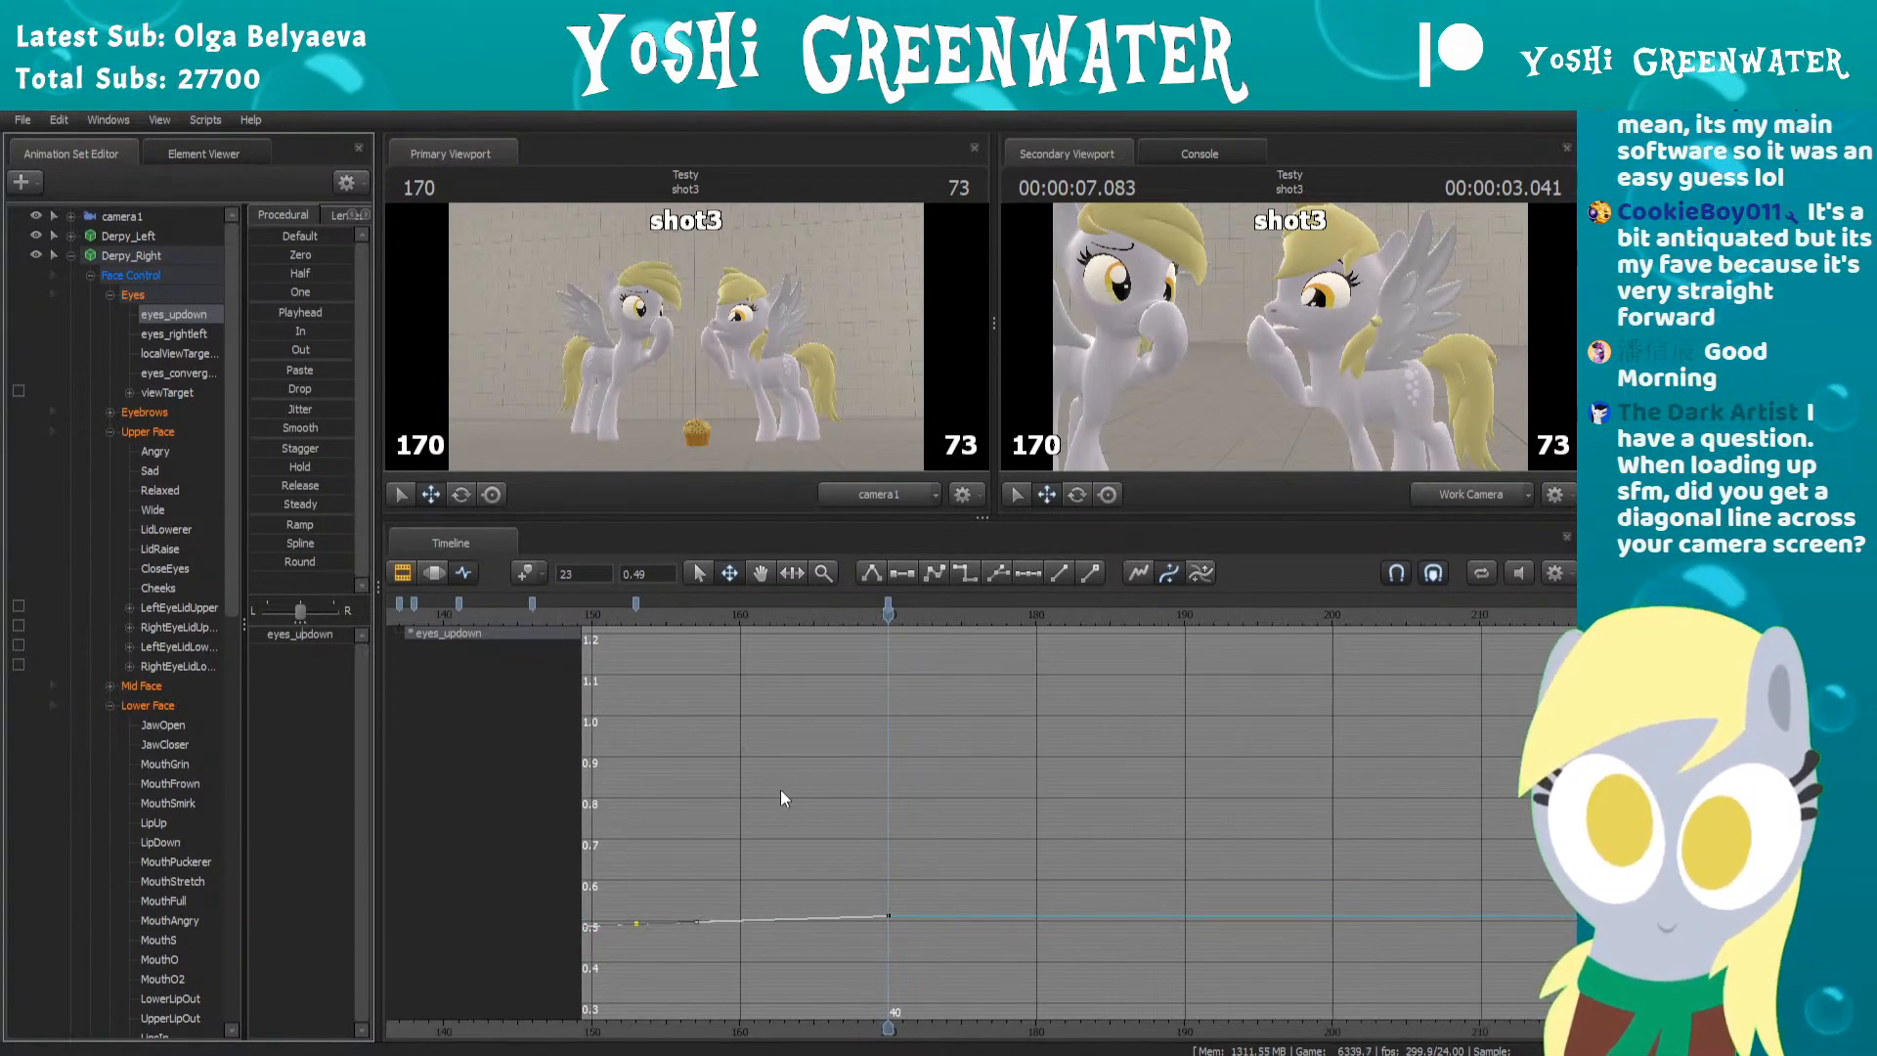
middle_click_drag(737, 746, 909, 753)
left_click_drag(778, 612, 659, 614)
key("space")
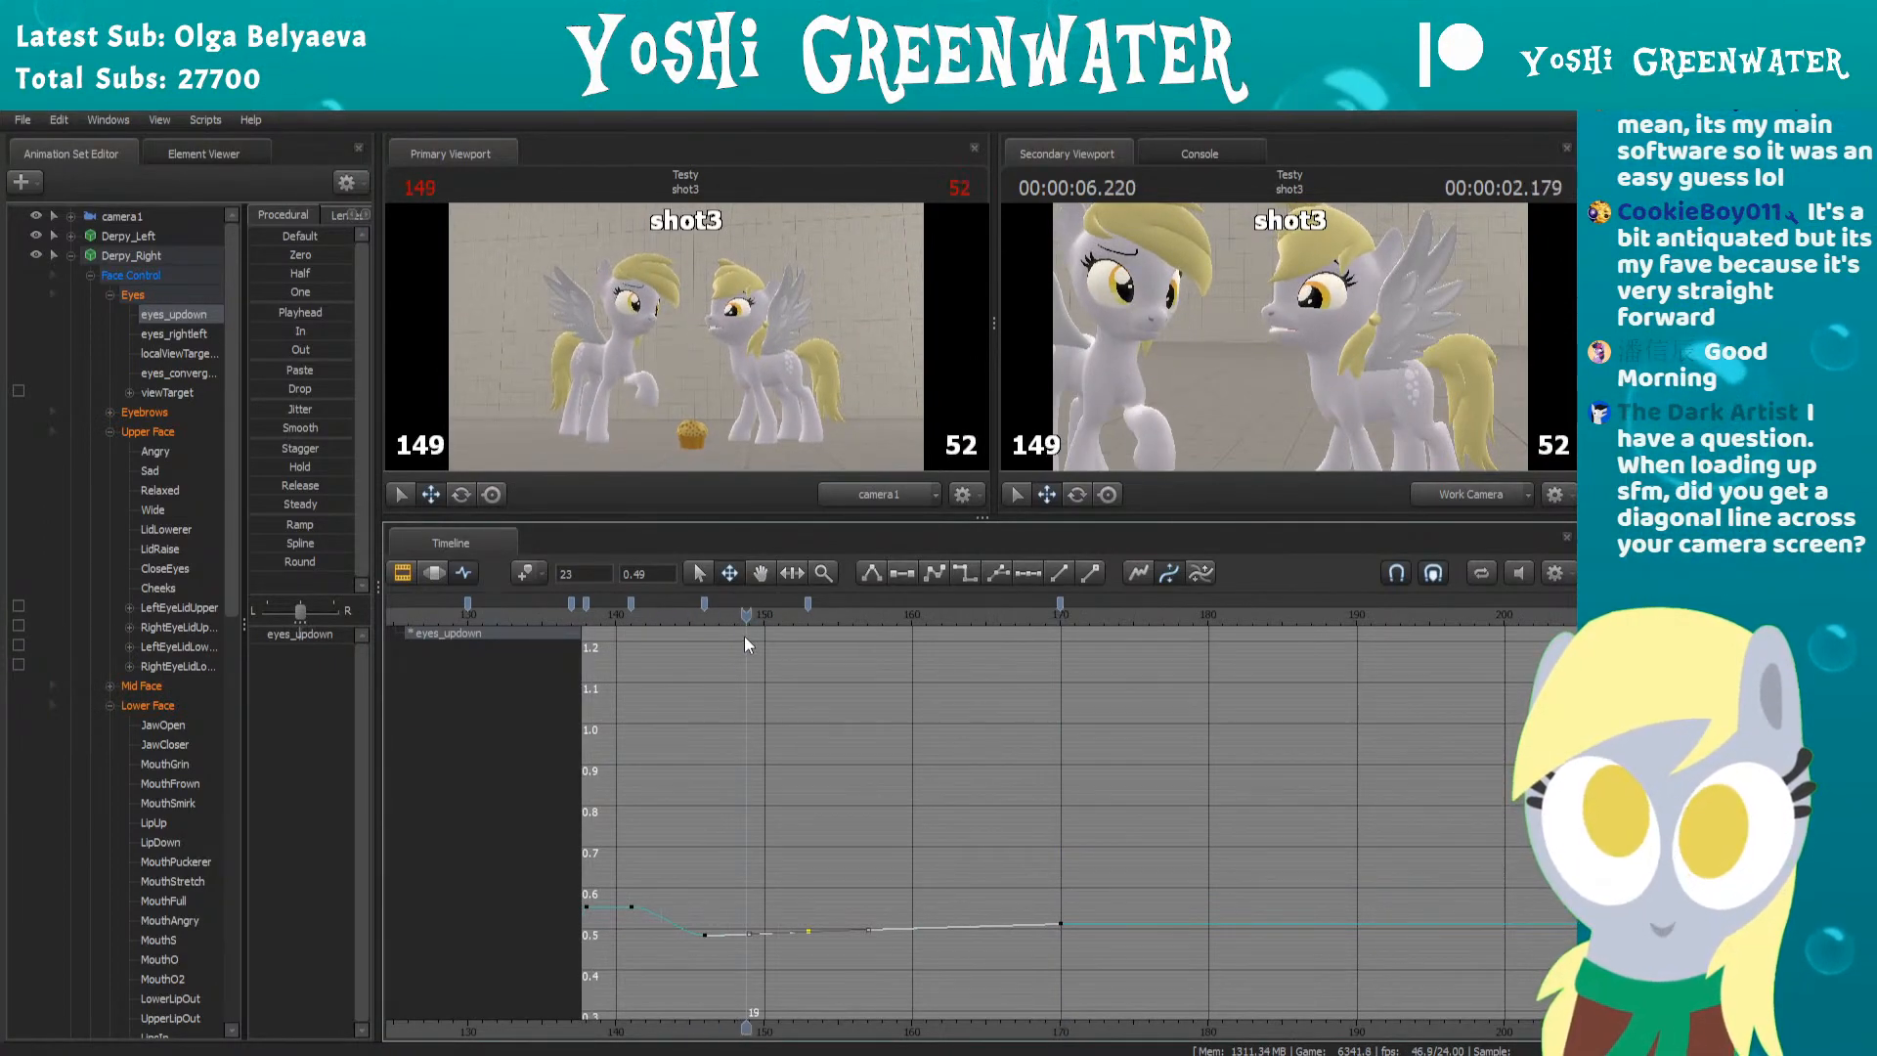
left_click_drag(1059, 606, 1208, 606)
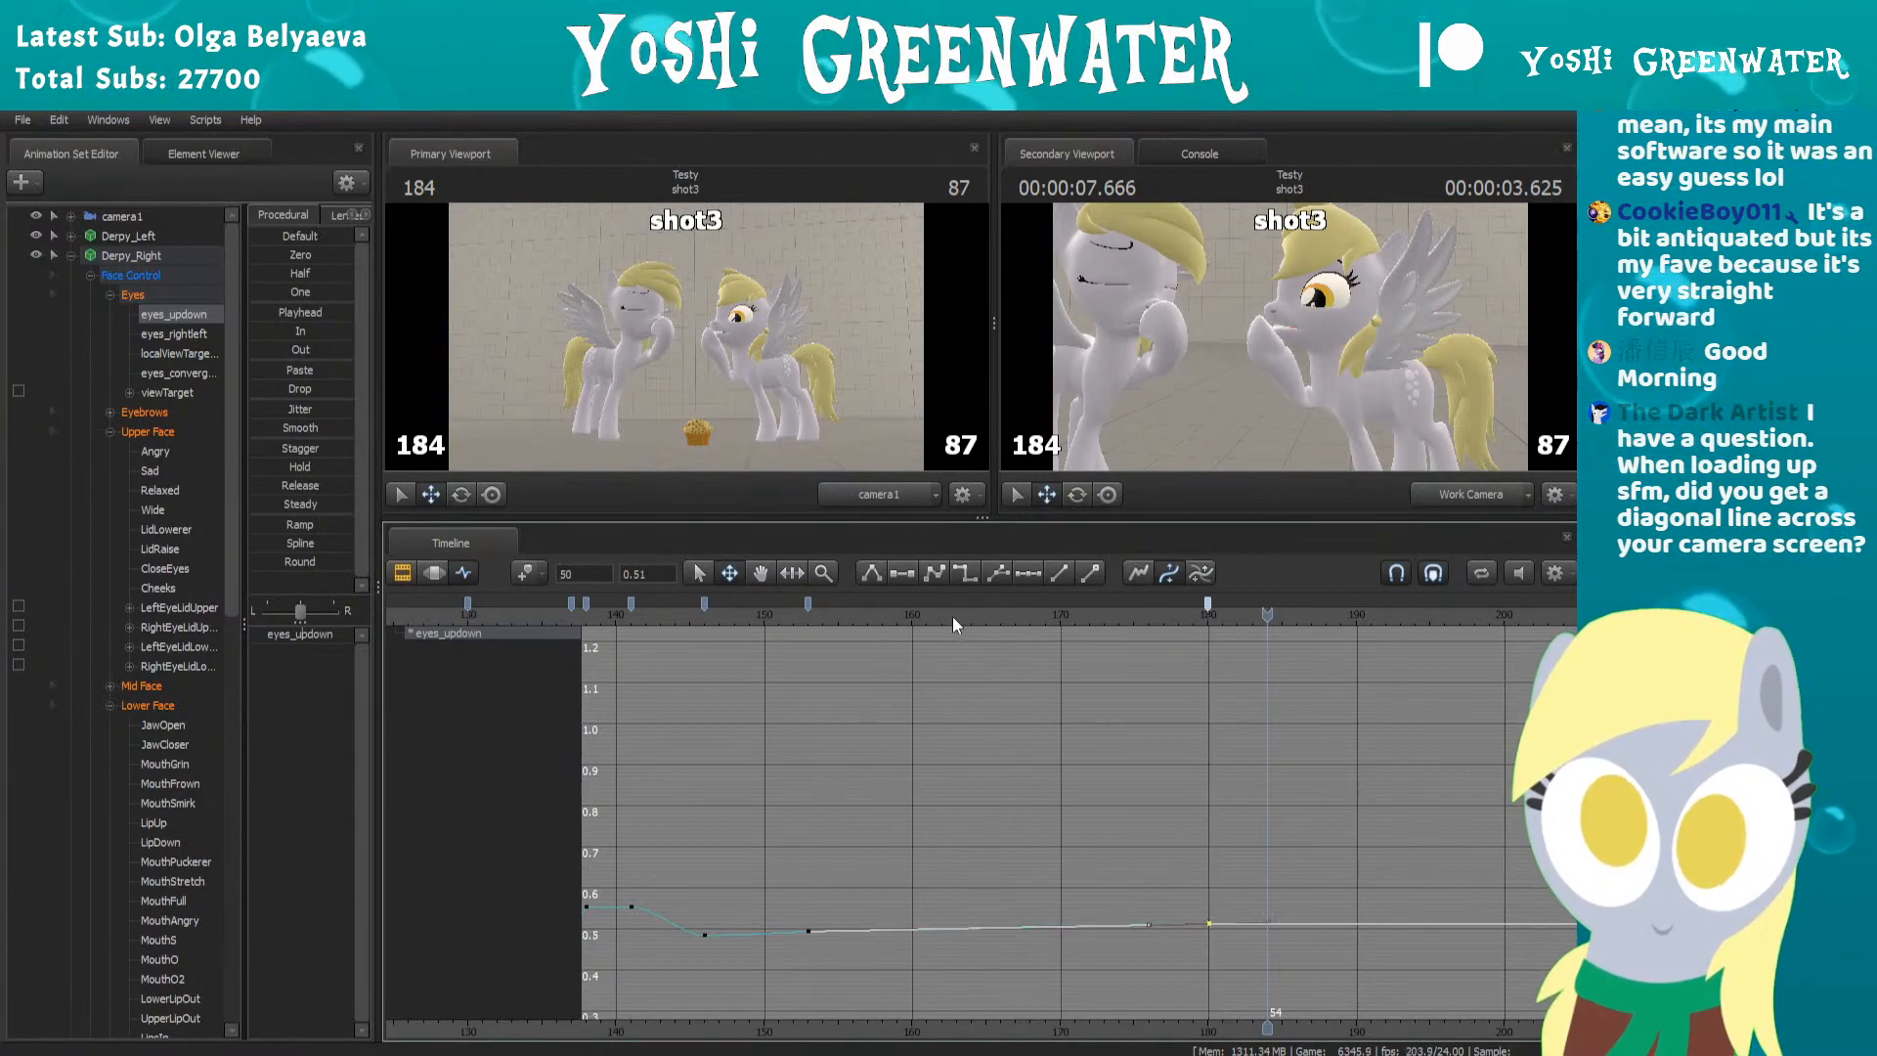
key("space")
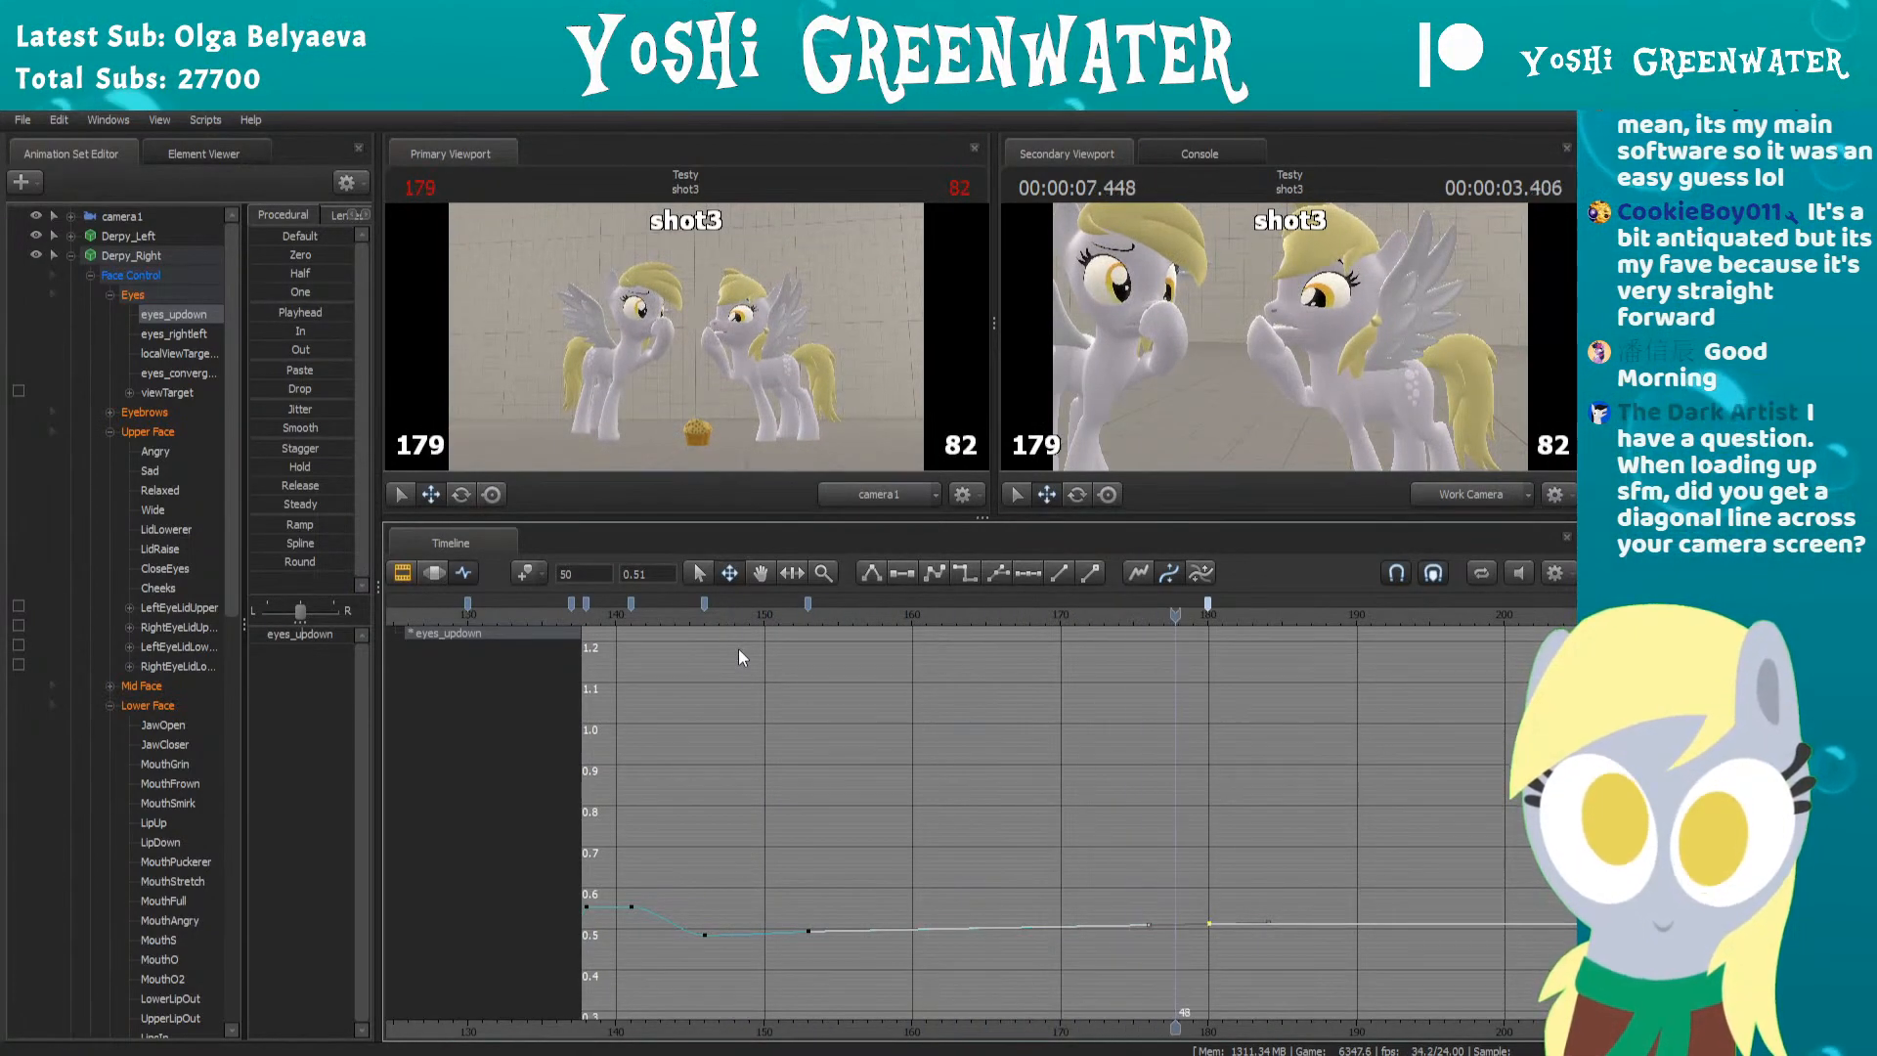
key("space")
Preview the slow eye drift and try the last eyes_updown keyframe at frame 190
middle_click_drag(1294, 696, 983, 719)
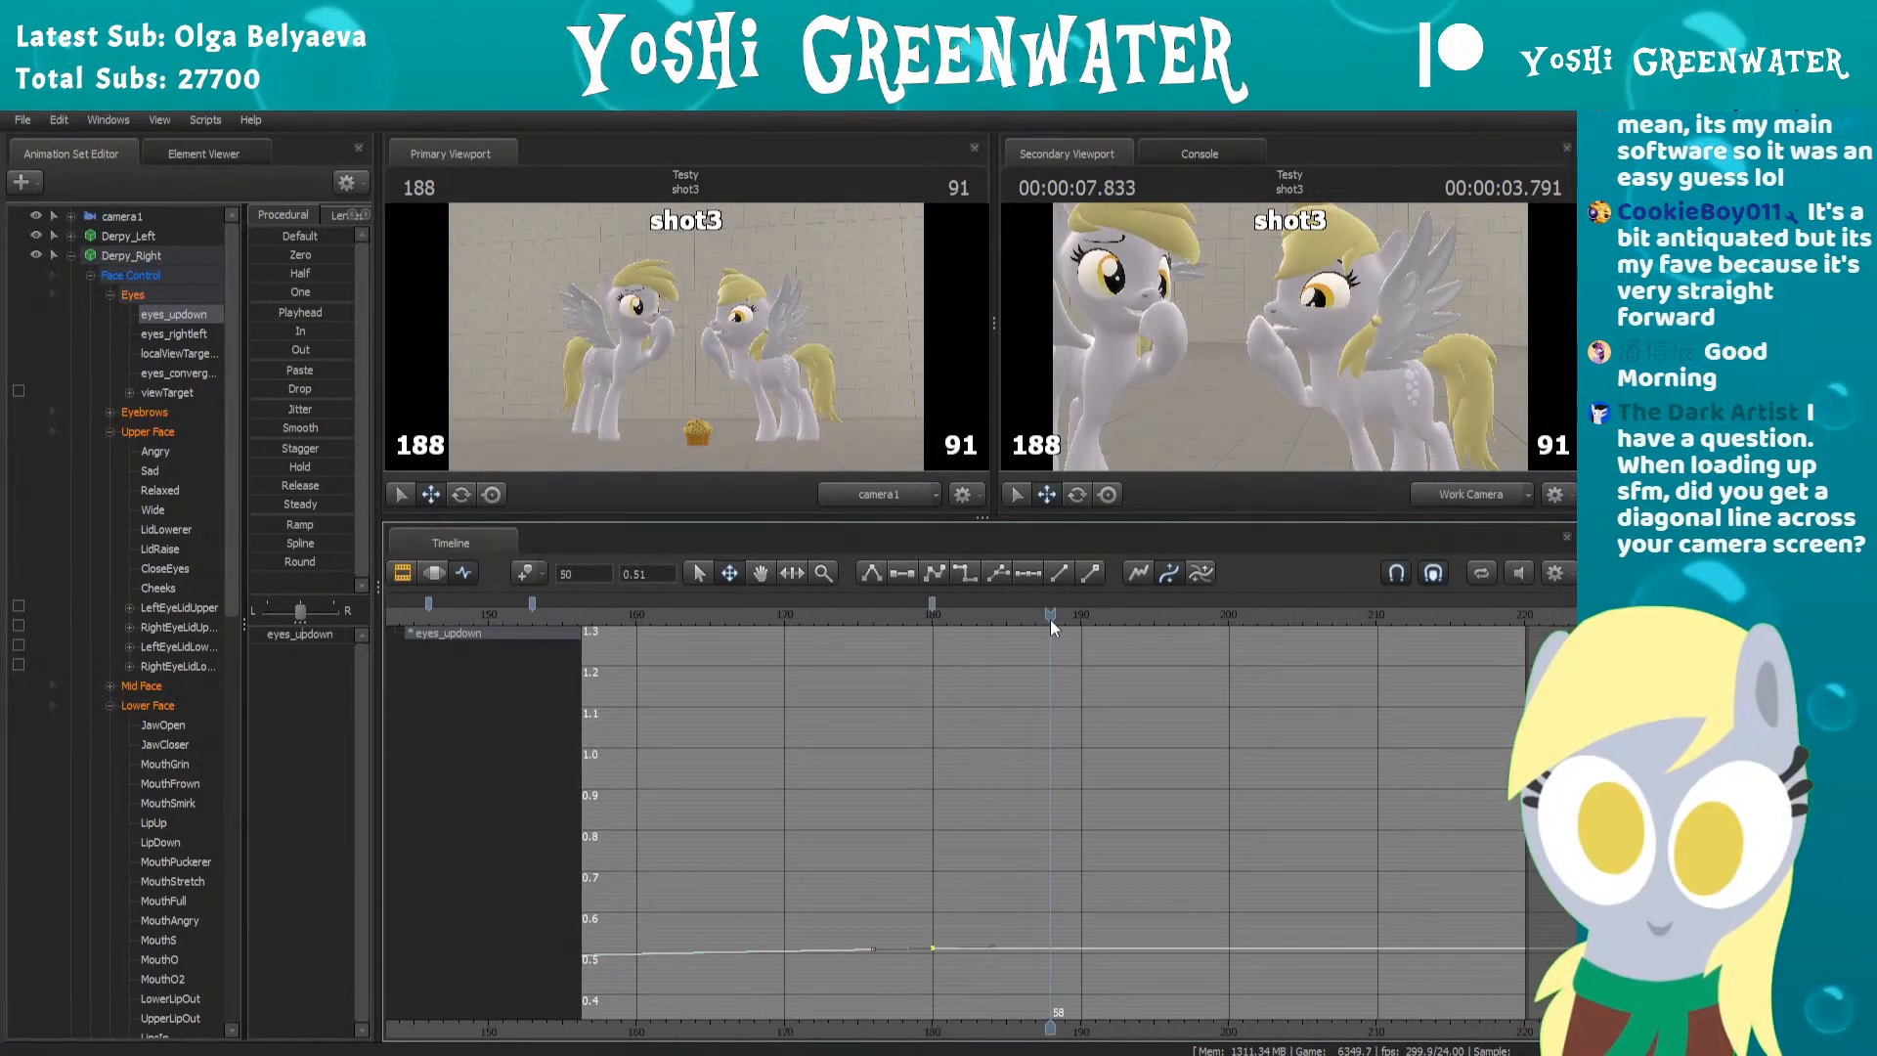
mouse_move(1038, 621)
left_mouse_down()
mouse_move(706, 624)
mouse_move(1154, 631)
mouse_move(935, 603)
mouse_move(1080, 603)
mouse_move(850, 627)
left_mouse_up()
key("space")
key("space")
scroll(899, 735, "down", 2)
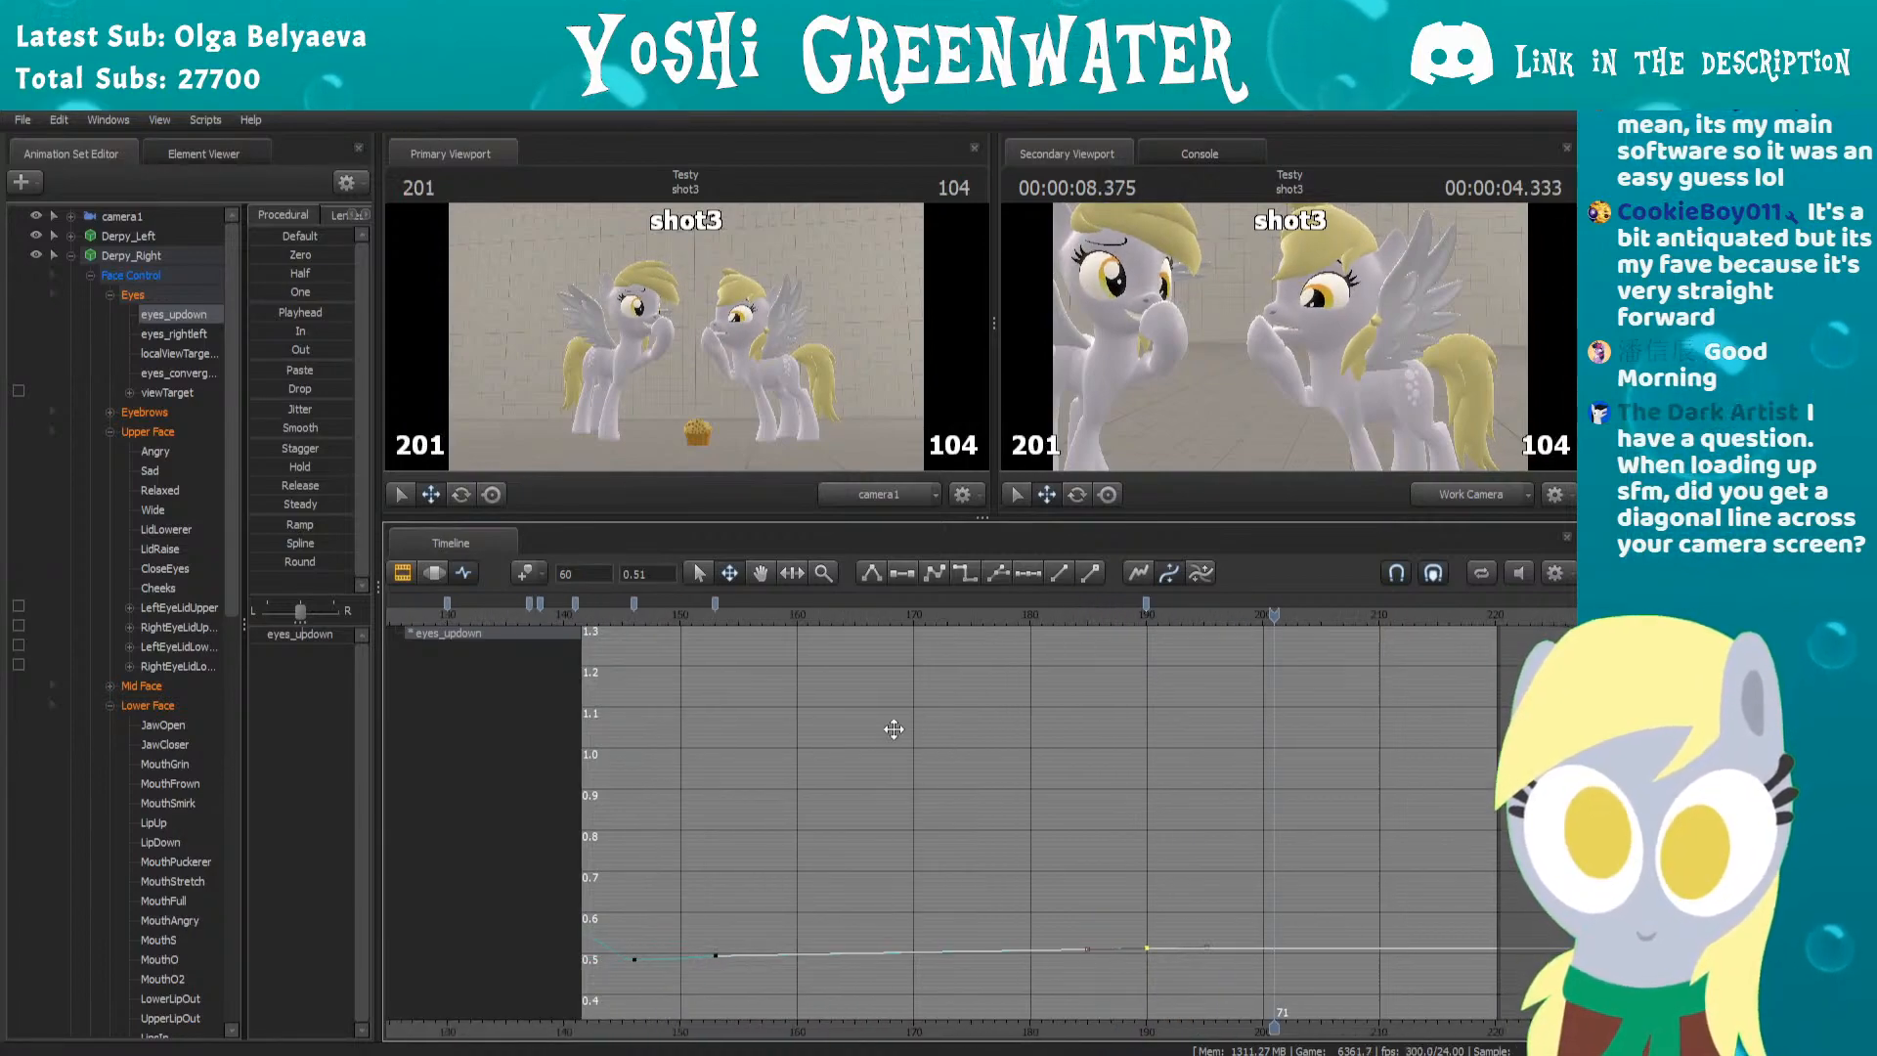
Return the last eyes_updown keyframe to frame 170 and play the section back
middle_click_drag(871, 724, 1038, 727)
left_click_drag(1295, 603, 1066, 640)
left_click(835, 616)
key("space")
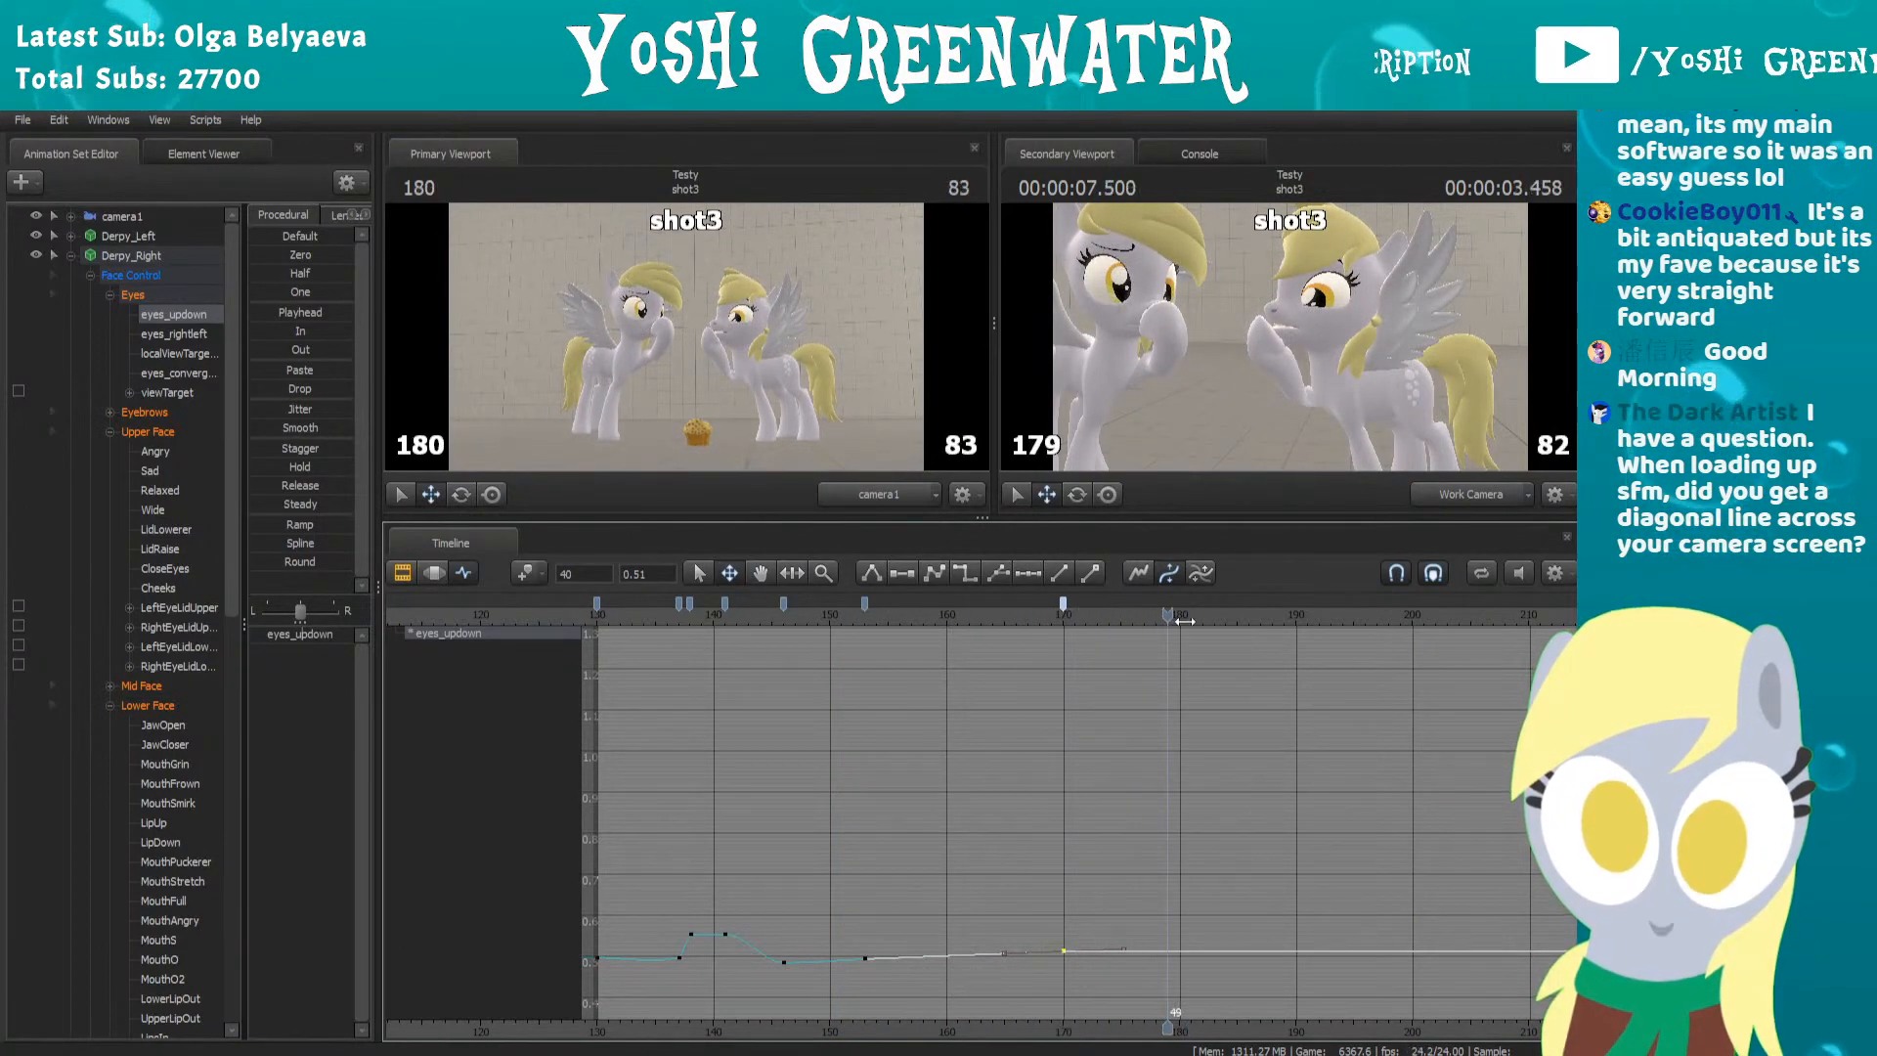
Raise the eyes_updown keyframe at frame 170 to 0.52 in the graph
scroll(1014, 883, "up", 3)
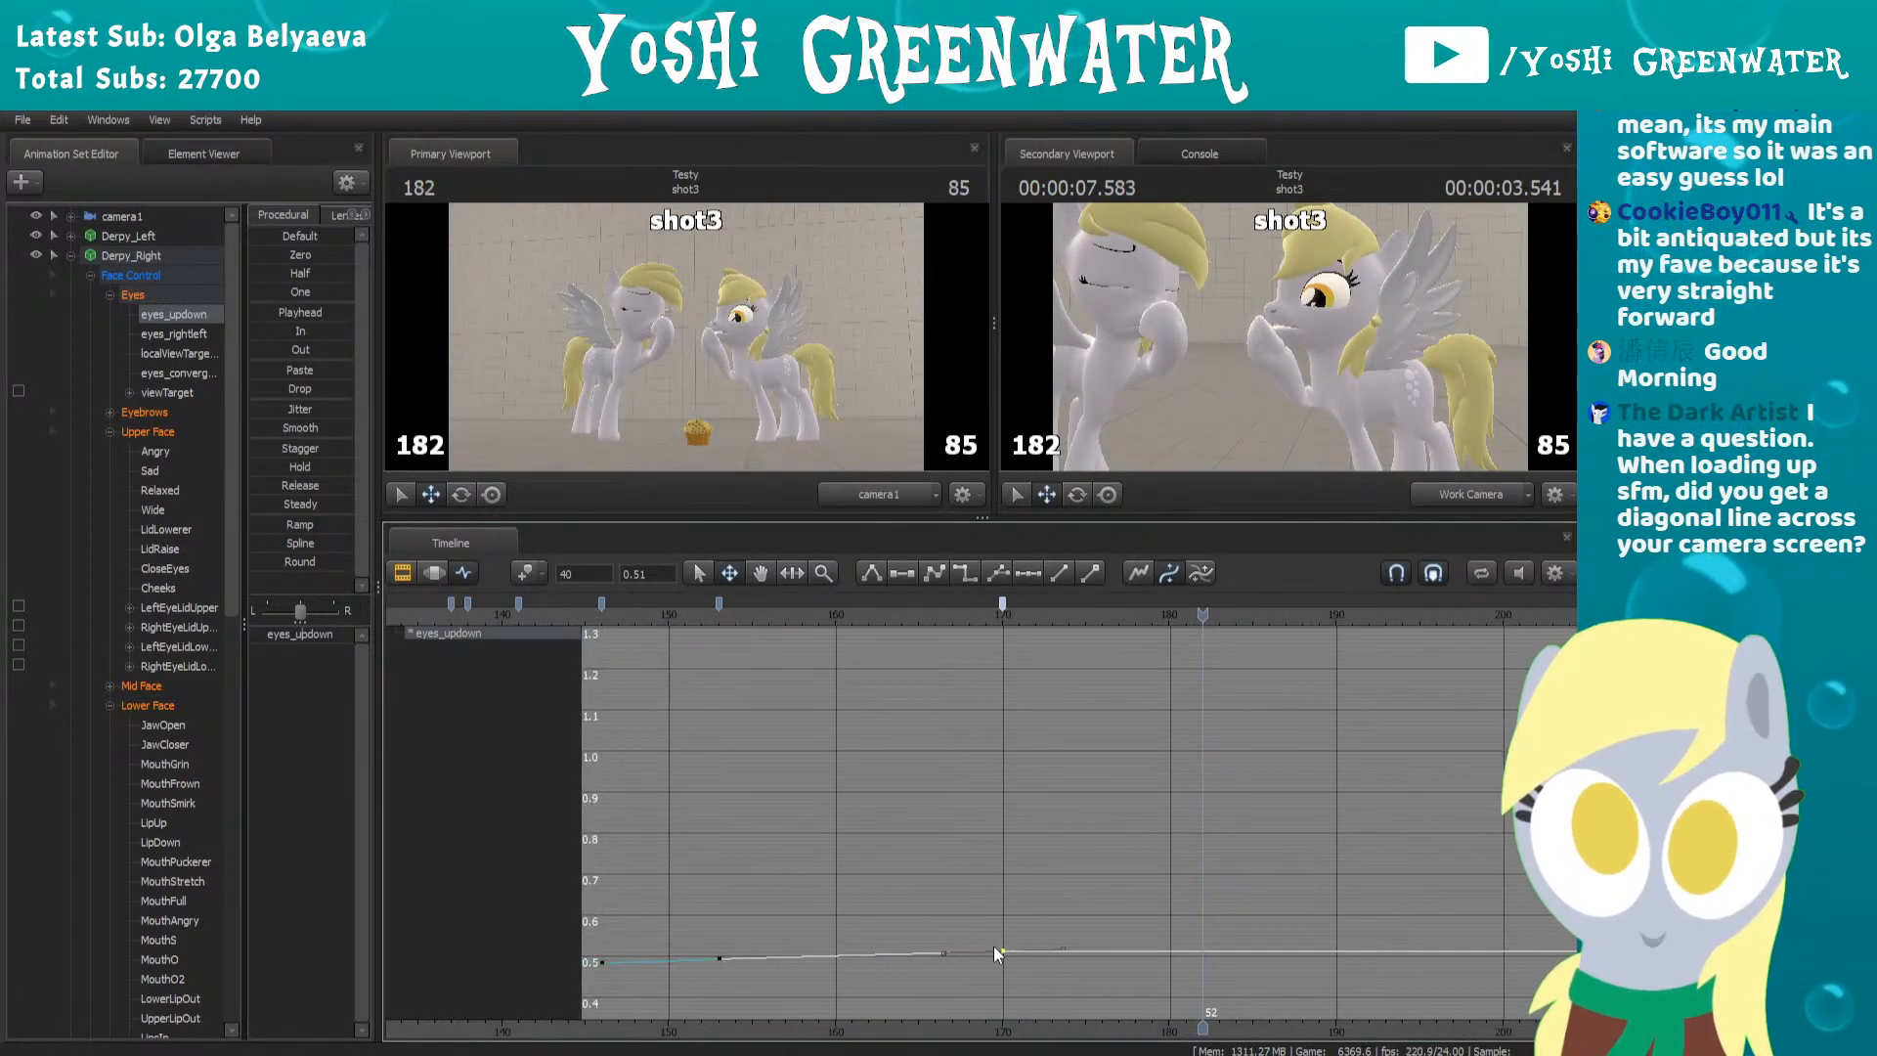
left_click(1003, 950)
left_click_drag(1004, 947, 1005, 944)
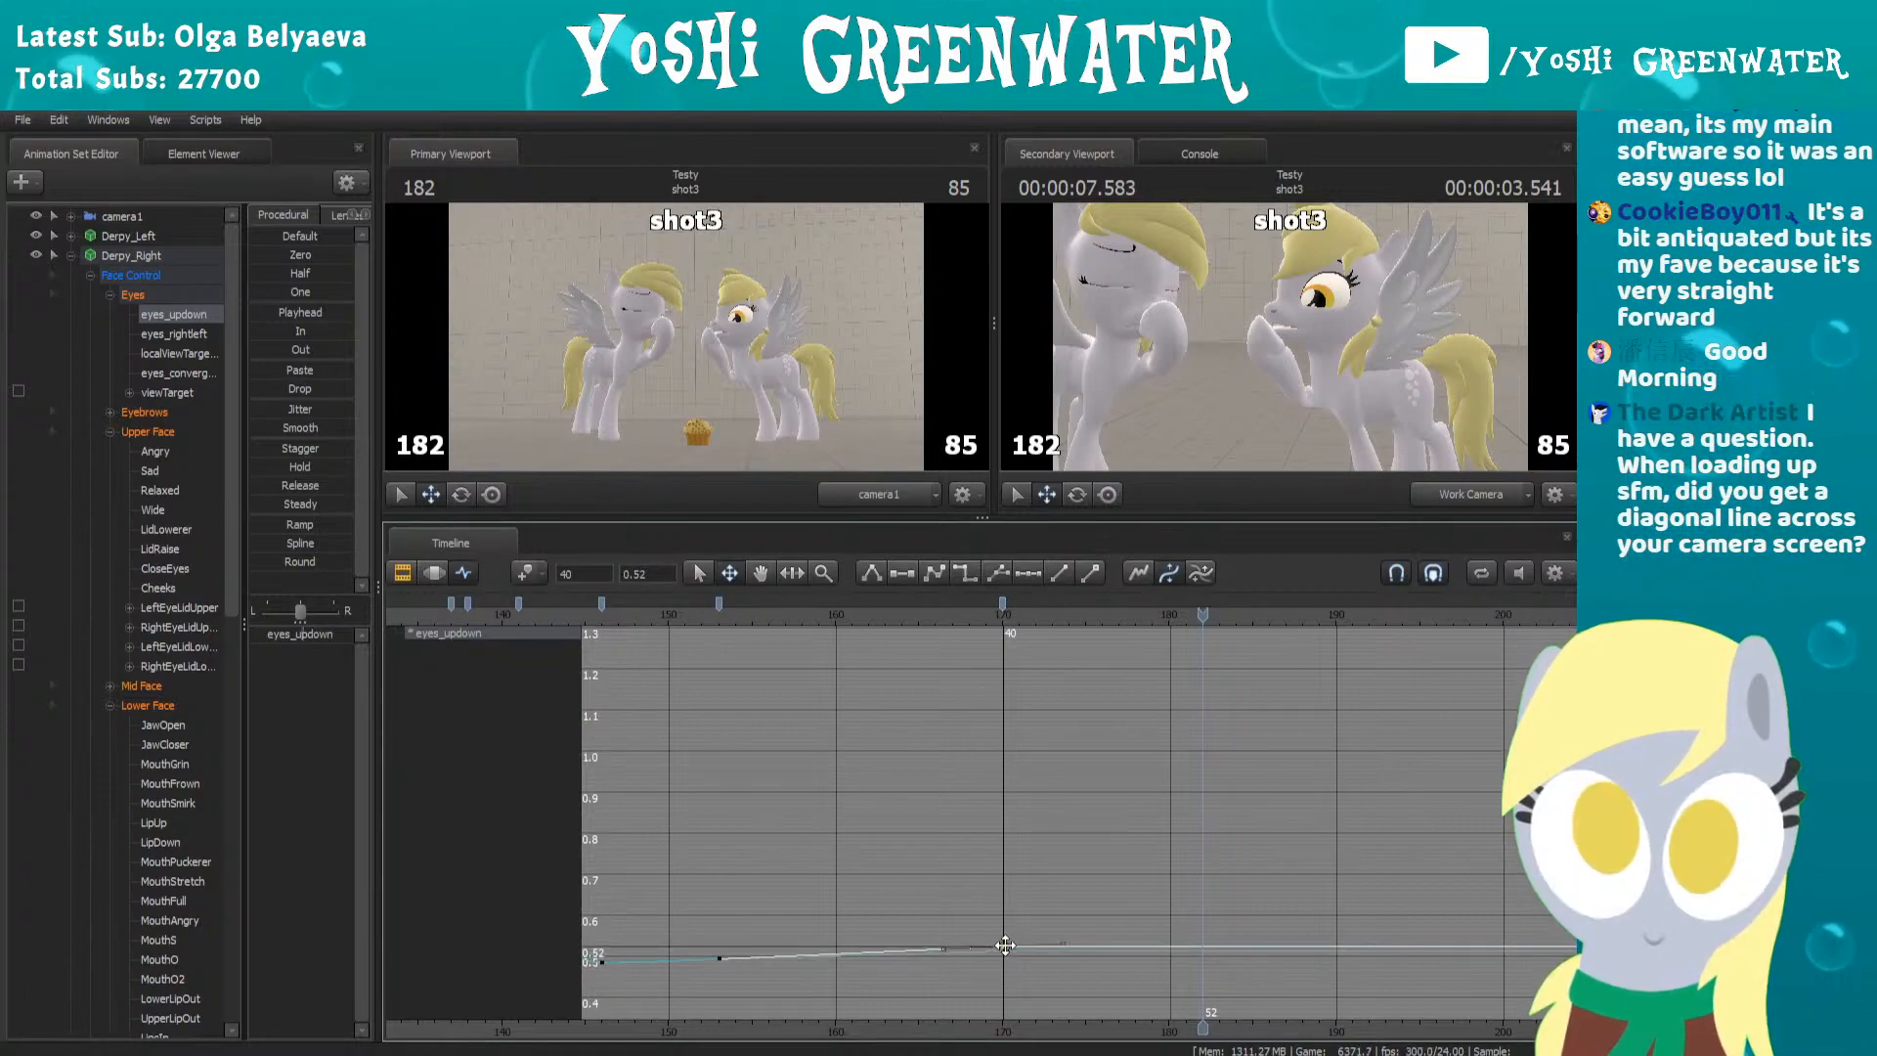
Add an eyes_updown keyframe at frame 182, lower it to 0.50 and play back the result
key("m")
middle_click_drag(1202, 944, 1202, 952)
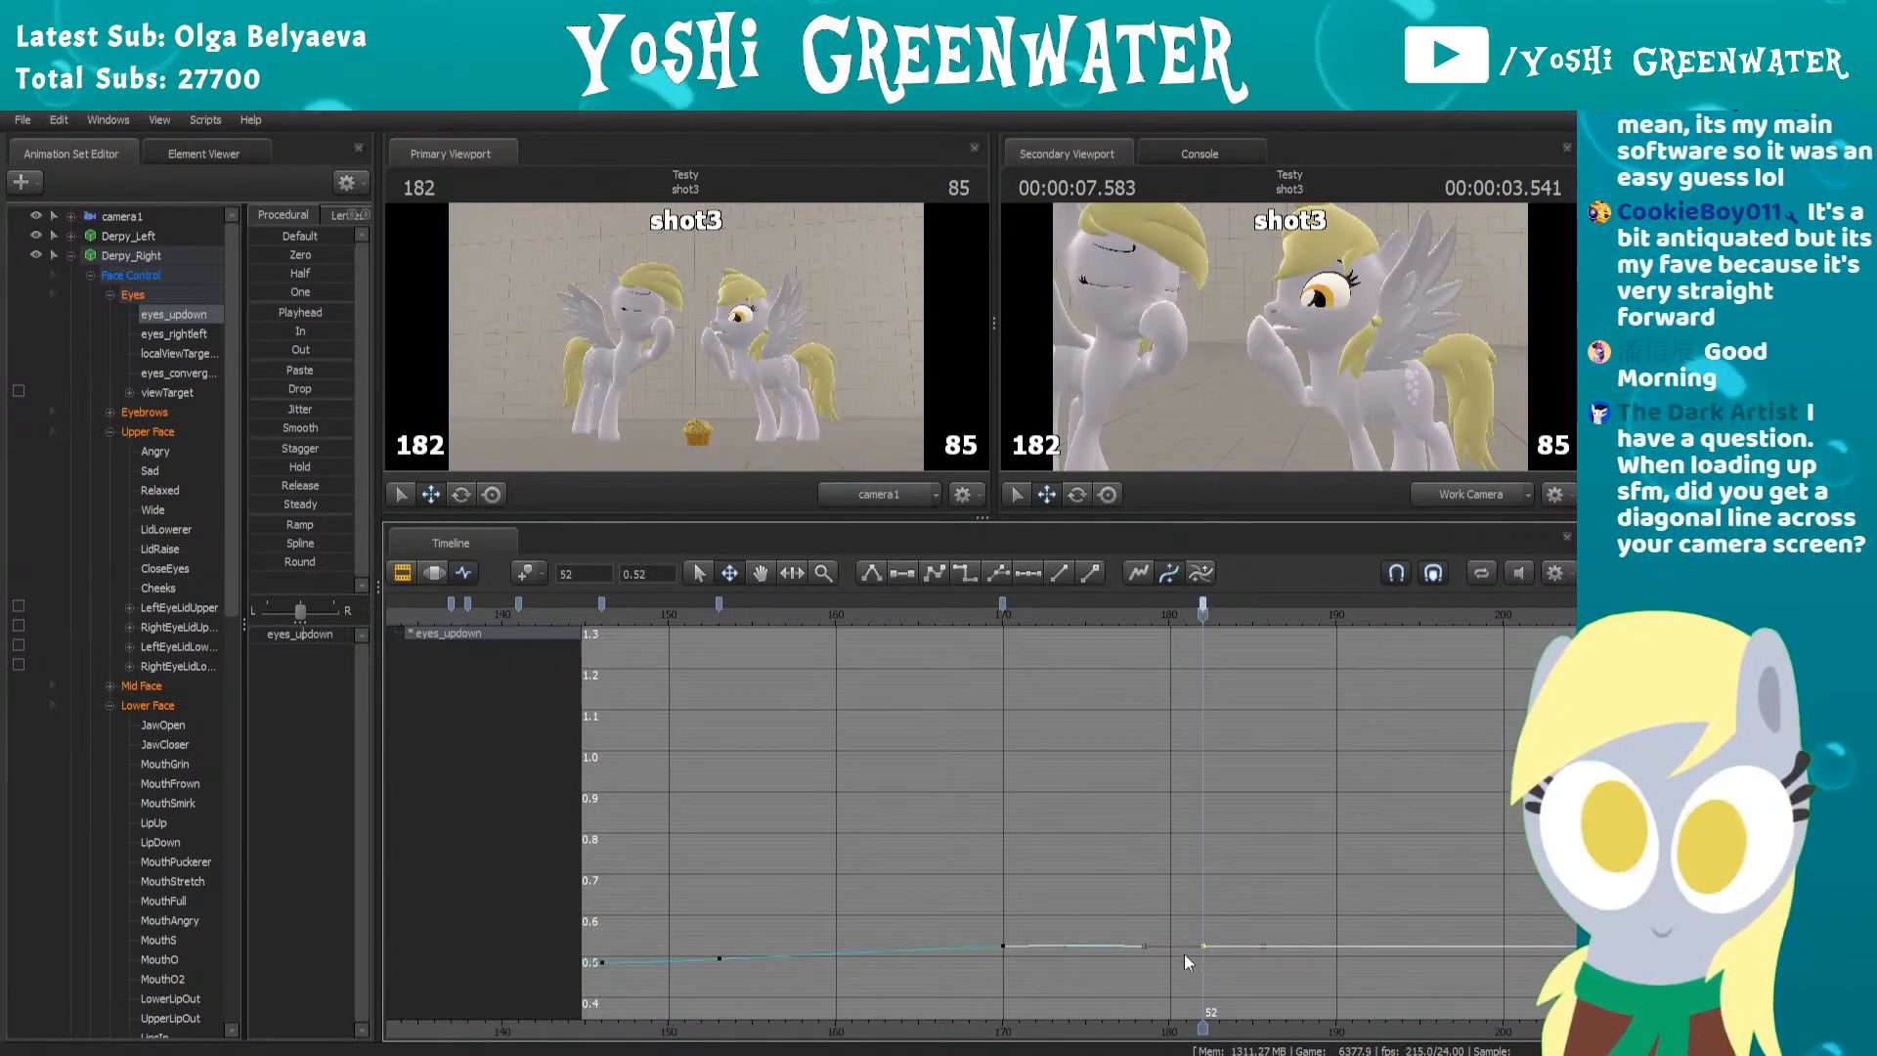
left_click_drag(1200, 952, 1200, 956)
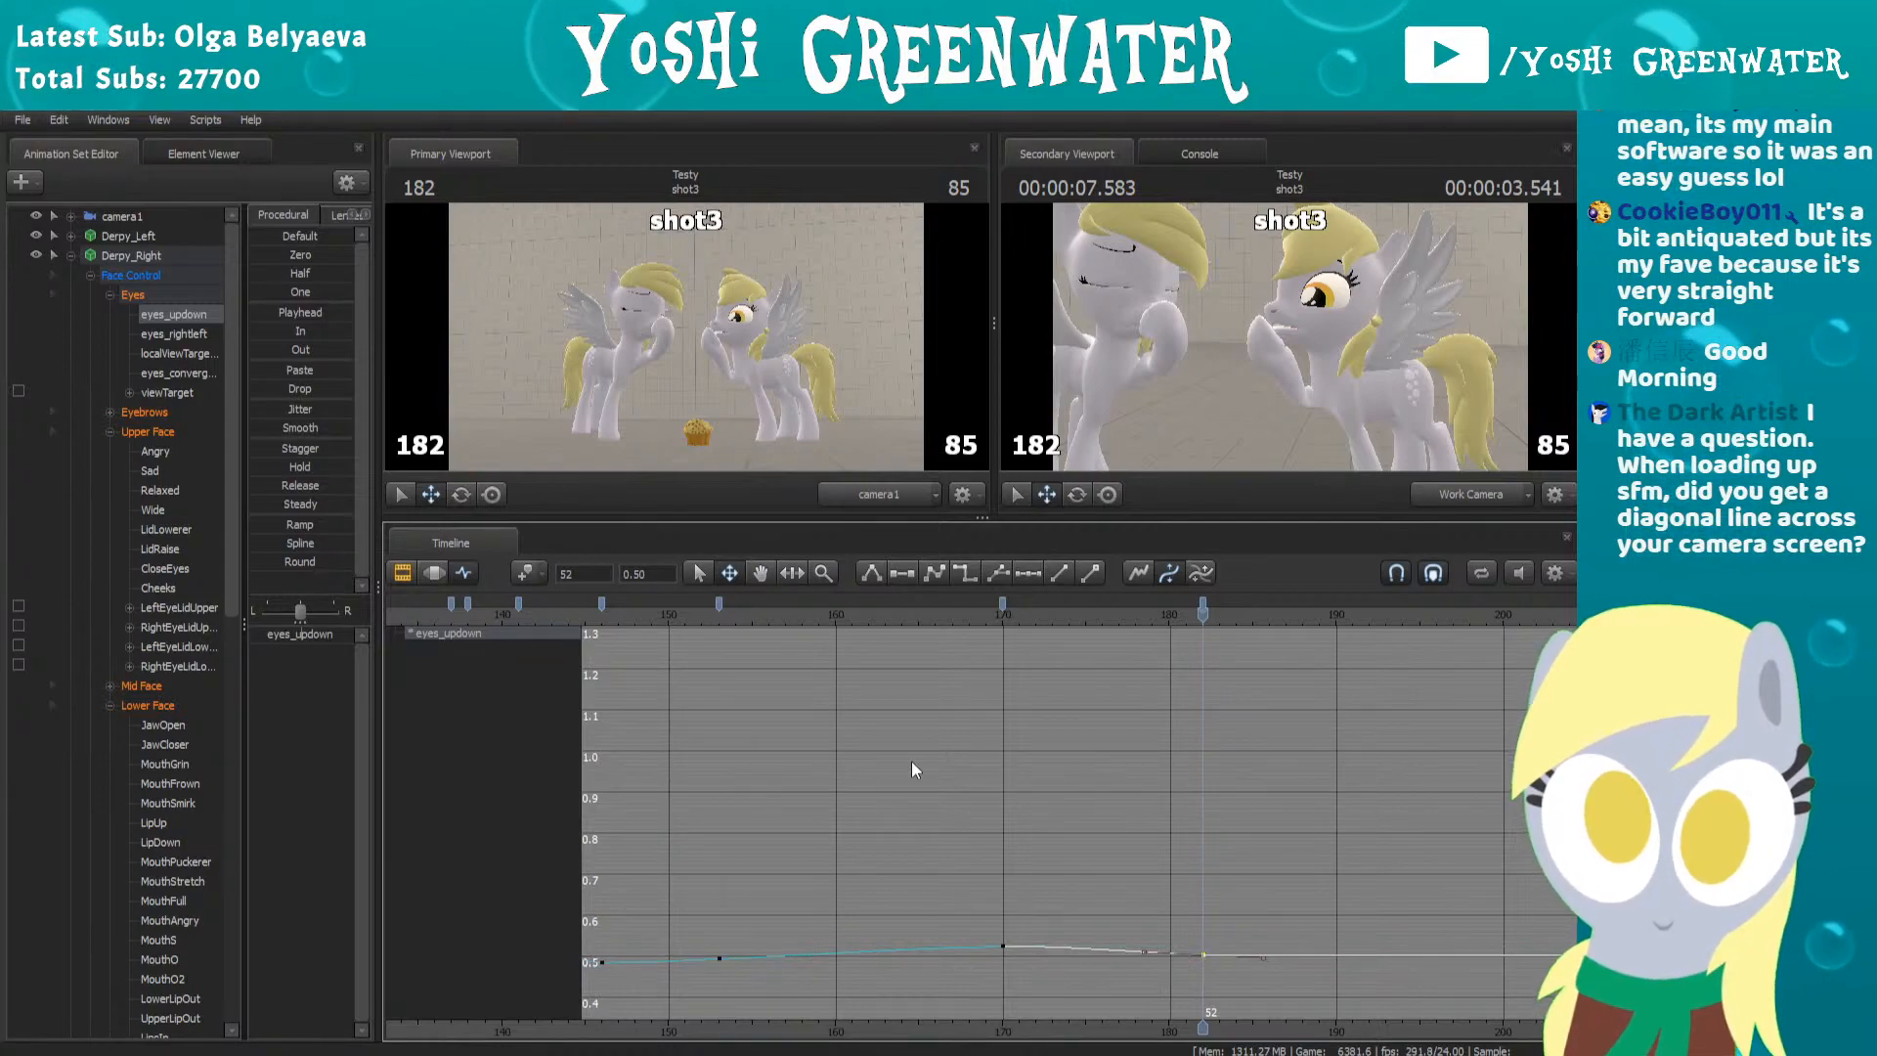
key("space")
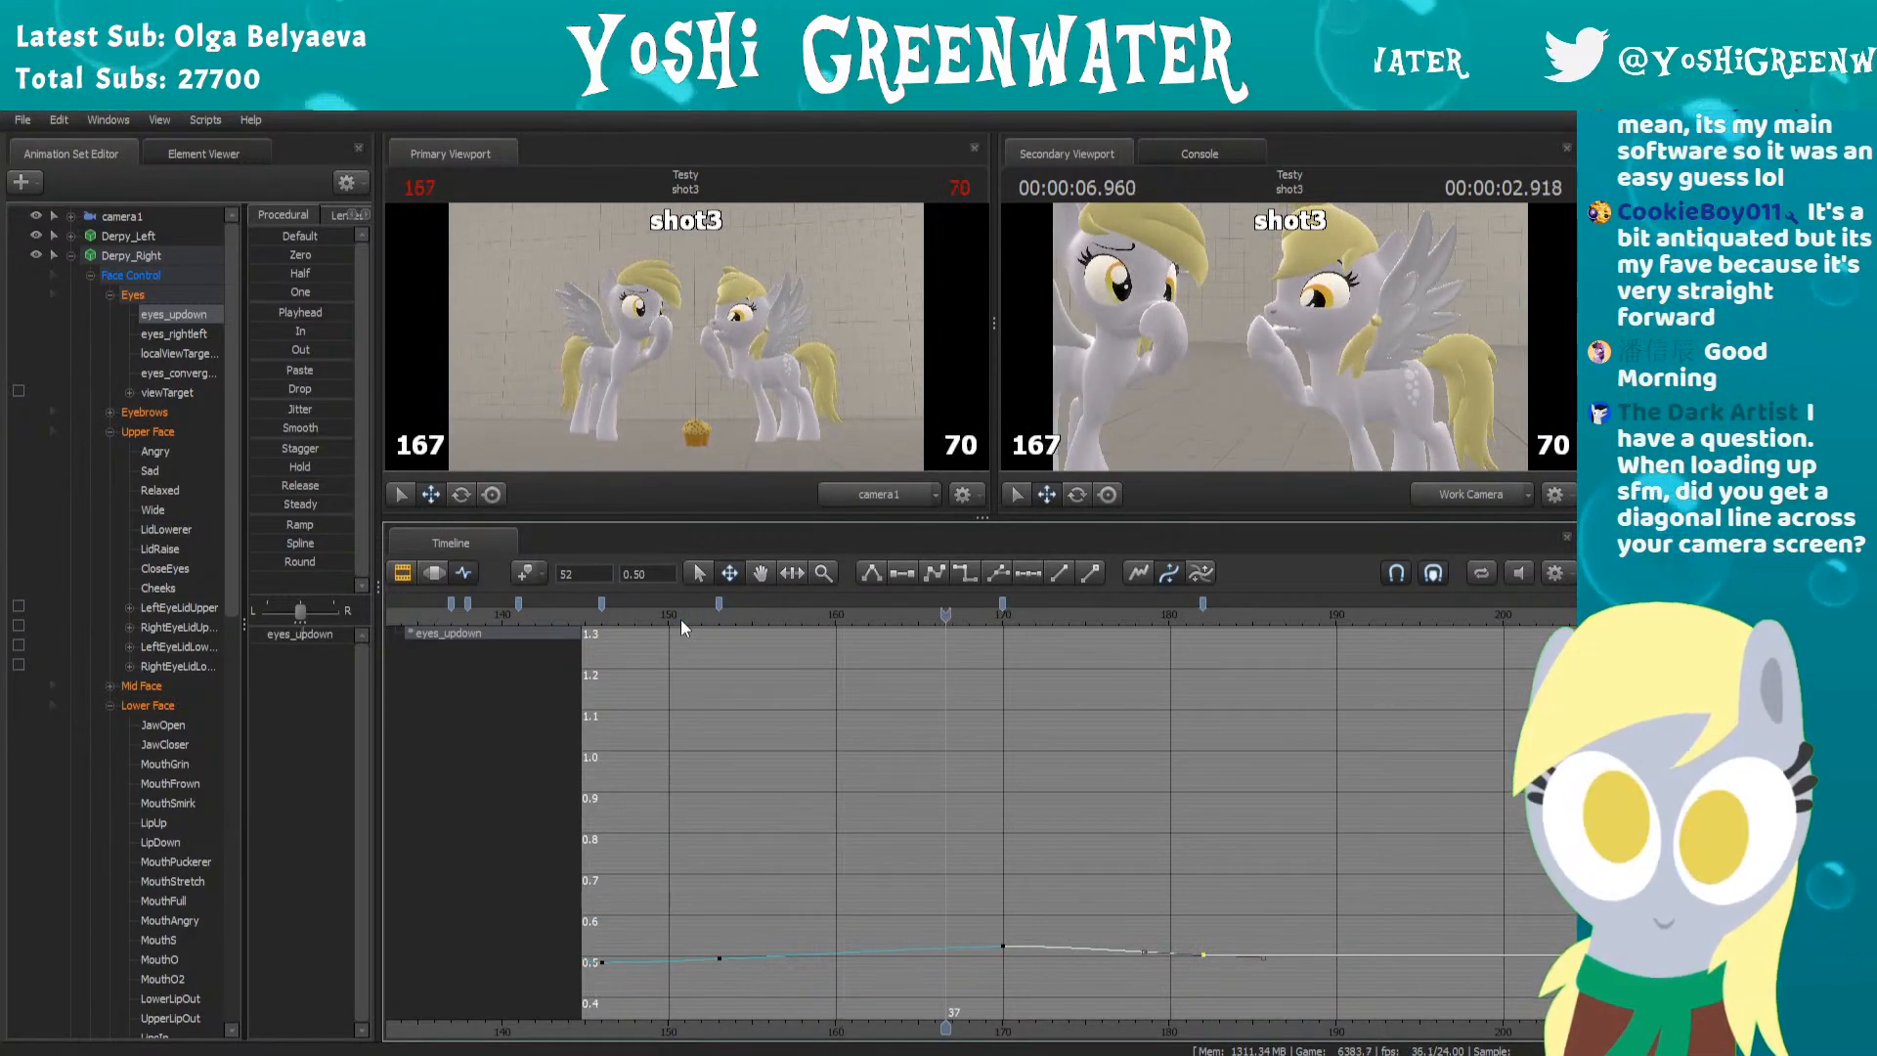
key("space")
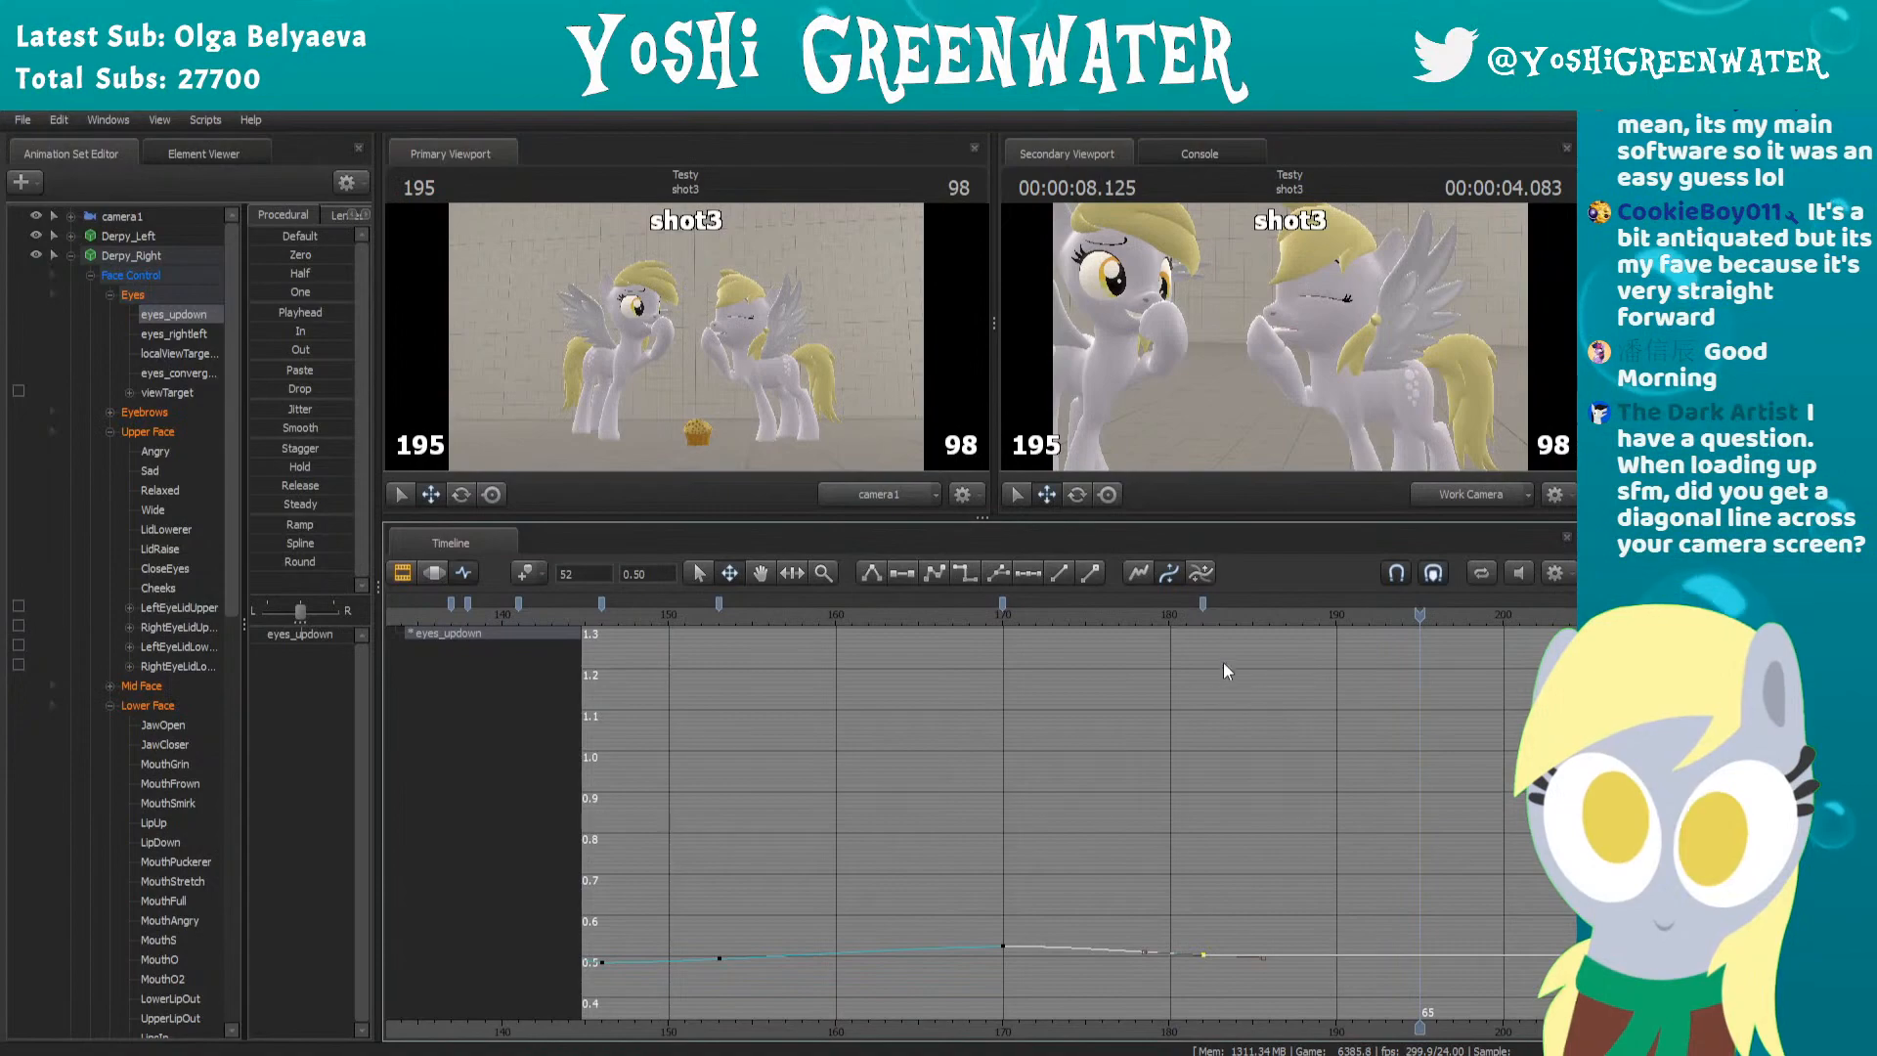
Find the frame just before Derpy_Right's blink and add a holding eyes_updown keyframe at frame 192
middle_click_drag(1241, 847, 1014, 834)
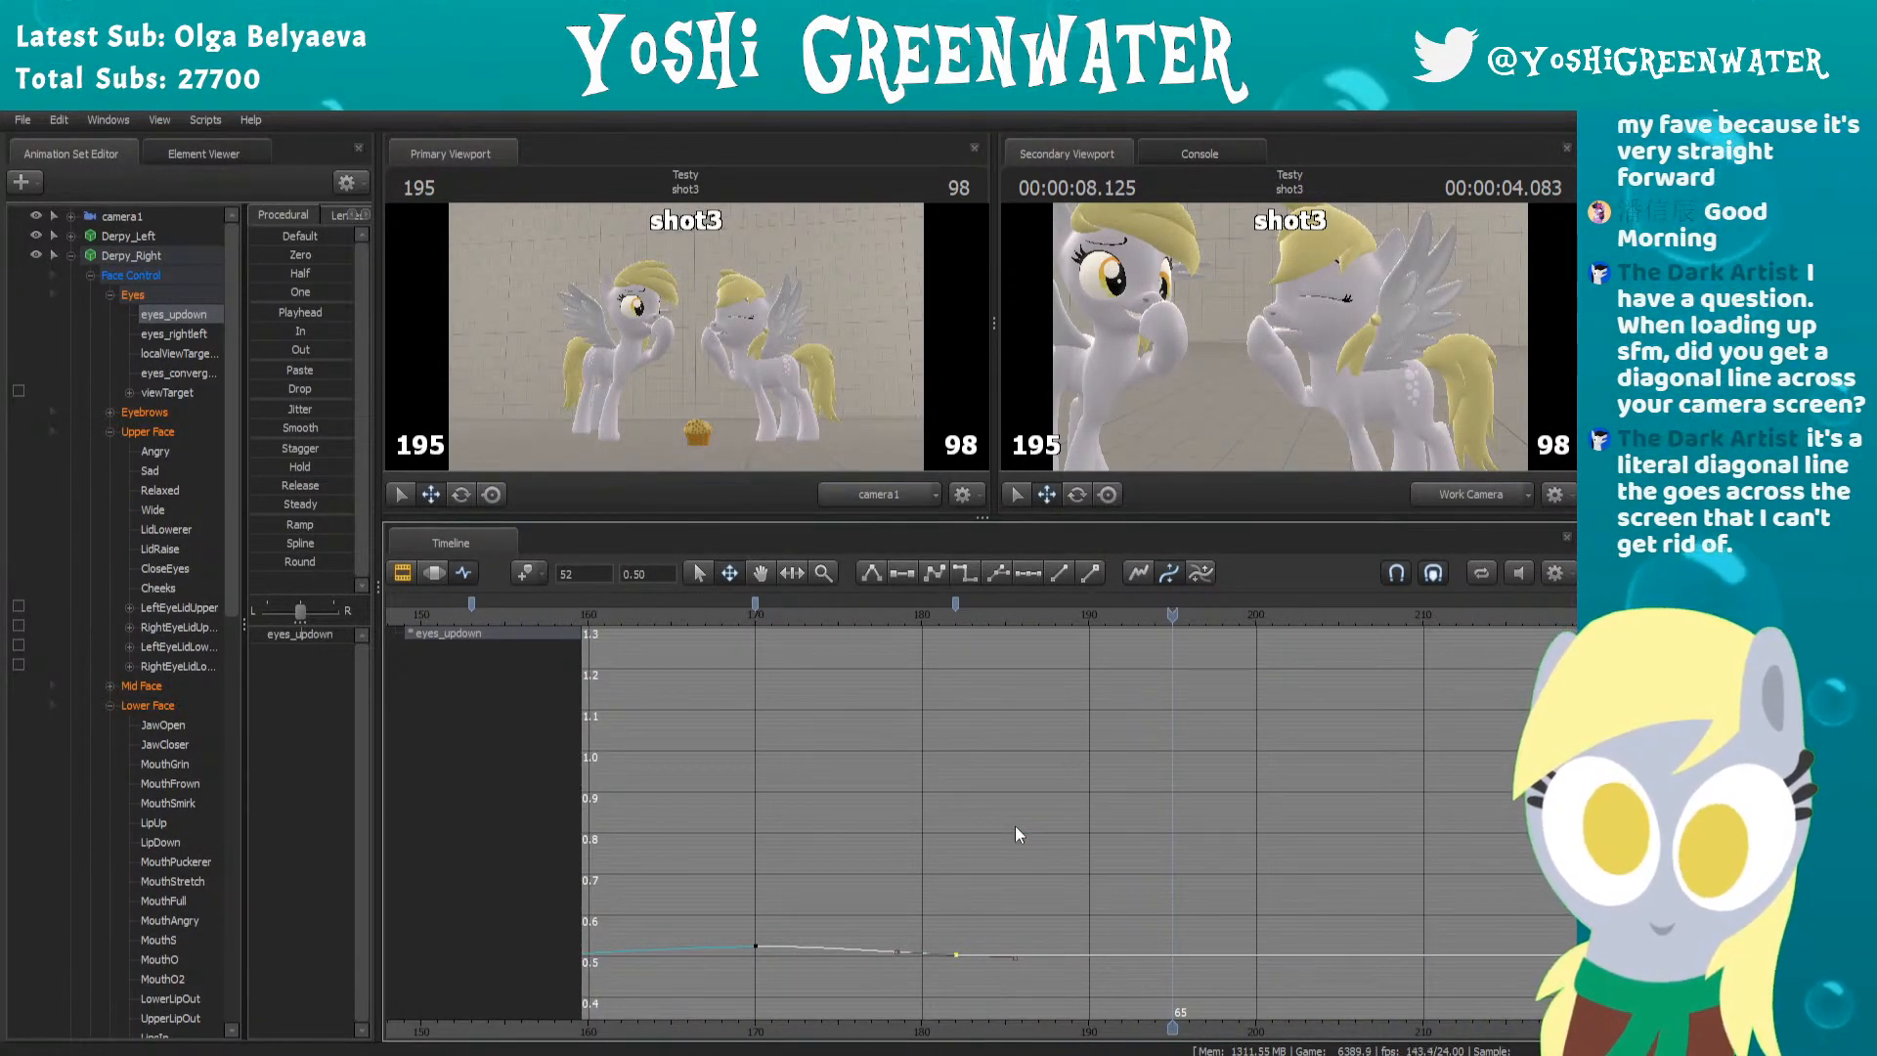
left_click_drag(920, 614, 1122, 604)
key("Right")
key("Right")
key("Left")
key("Left")
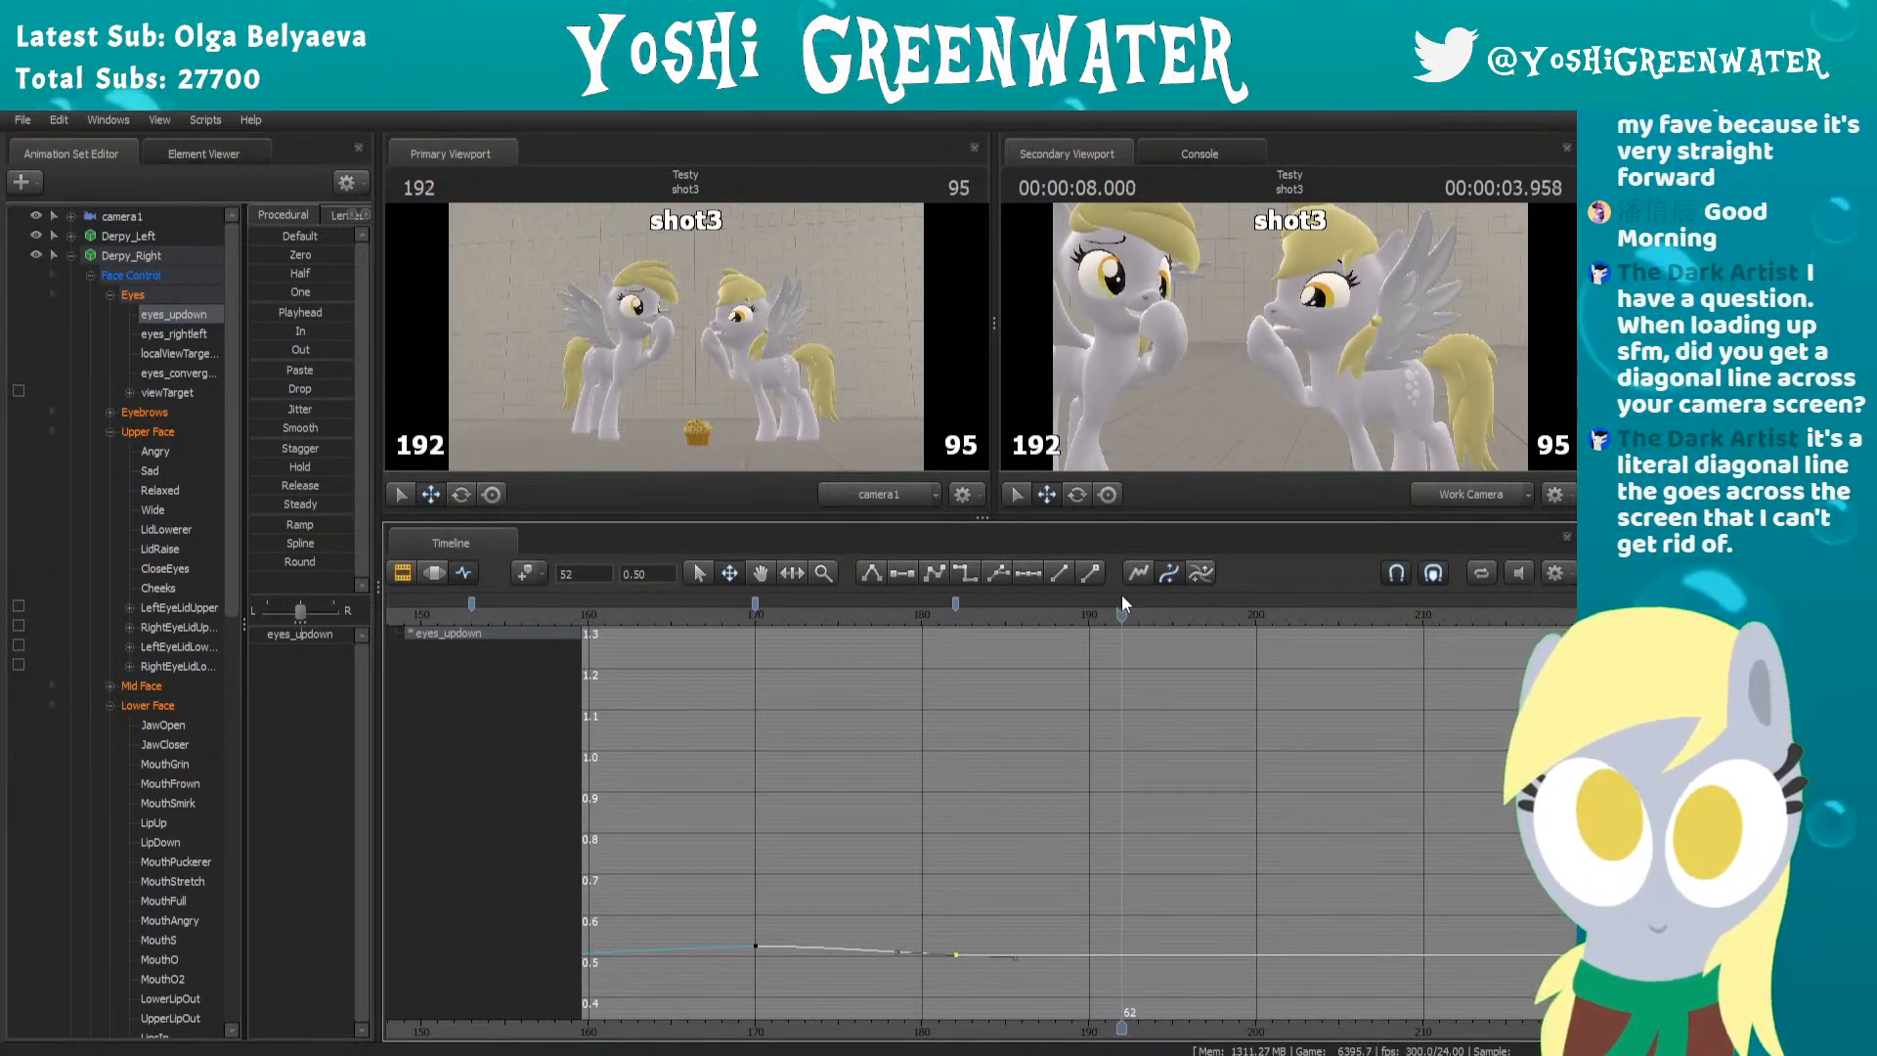
key("m")
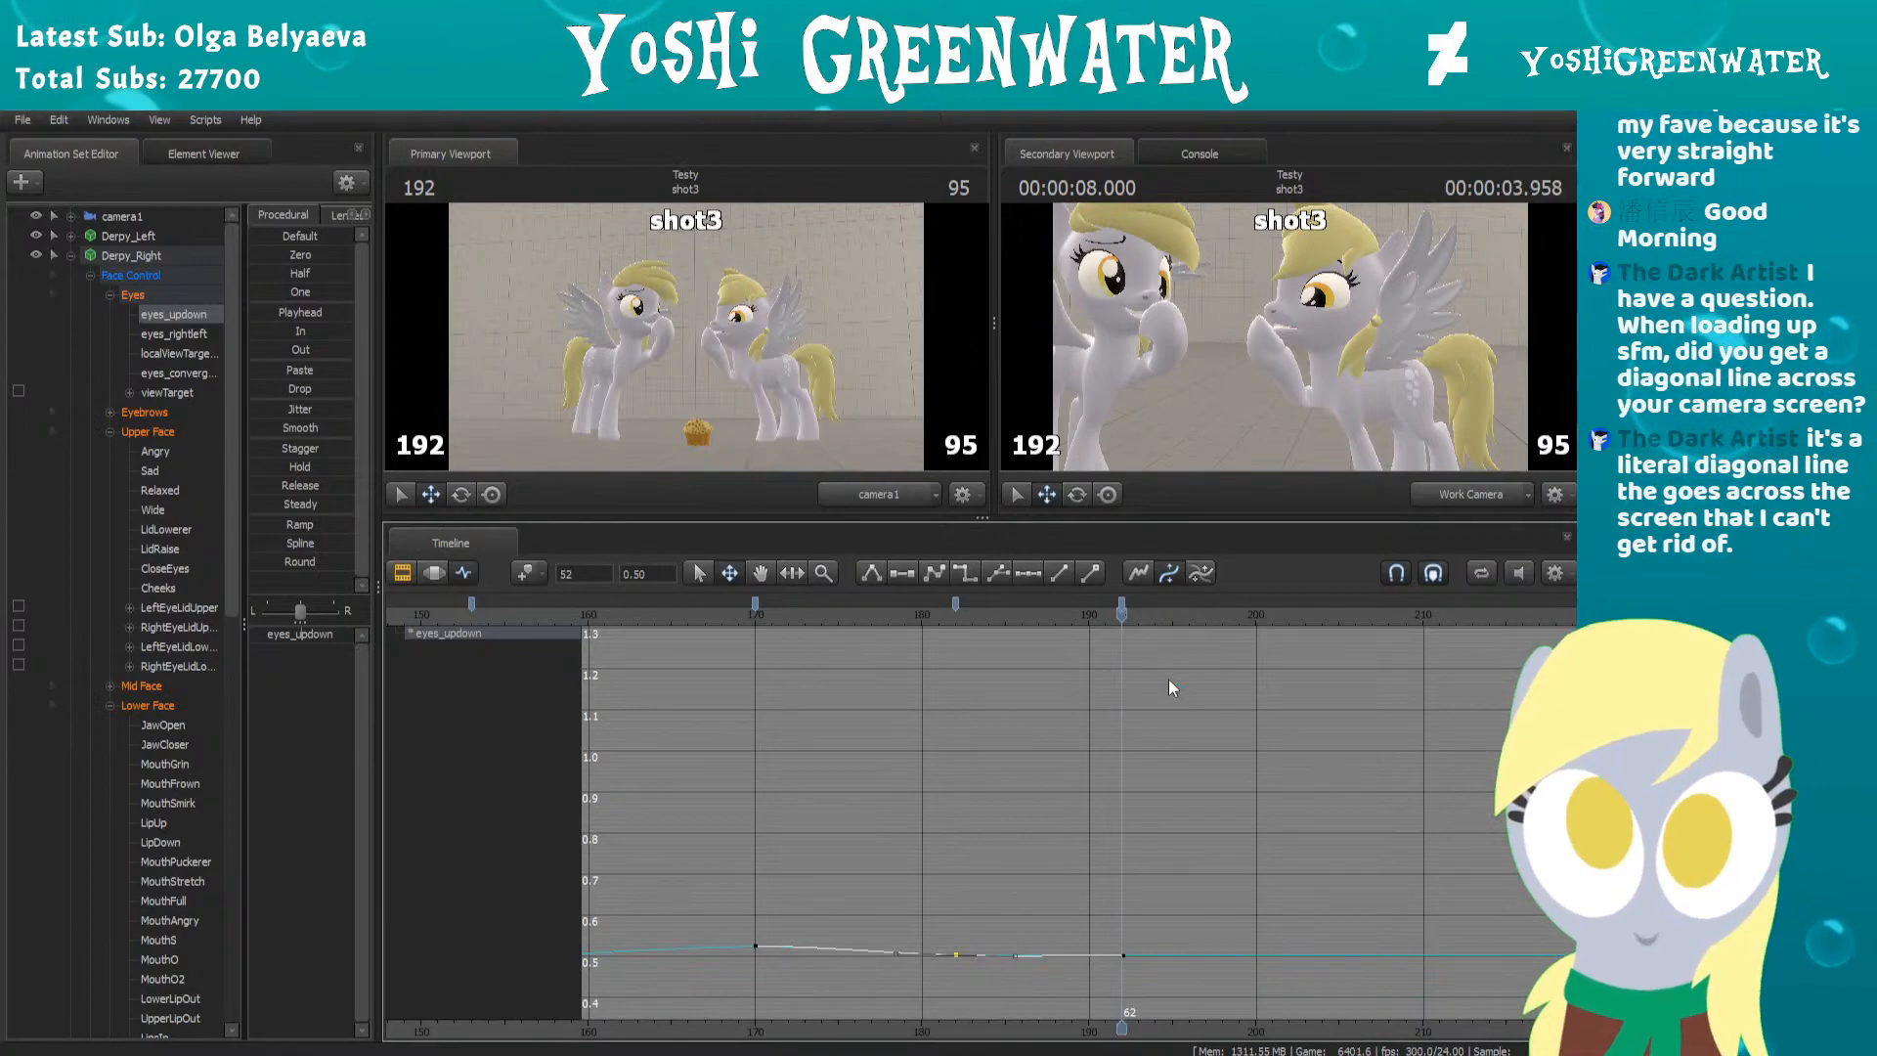
Add an eyes_updown keyframe at frame 194 with the value raised to about 0.53 for the blink
middle_click_drag(1176, 1025, 1011, 999)
scroll(1004, 967, "up", 2)
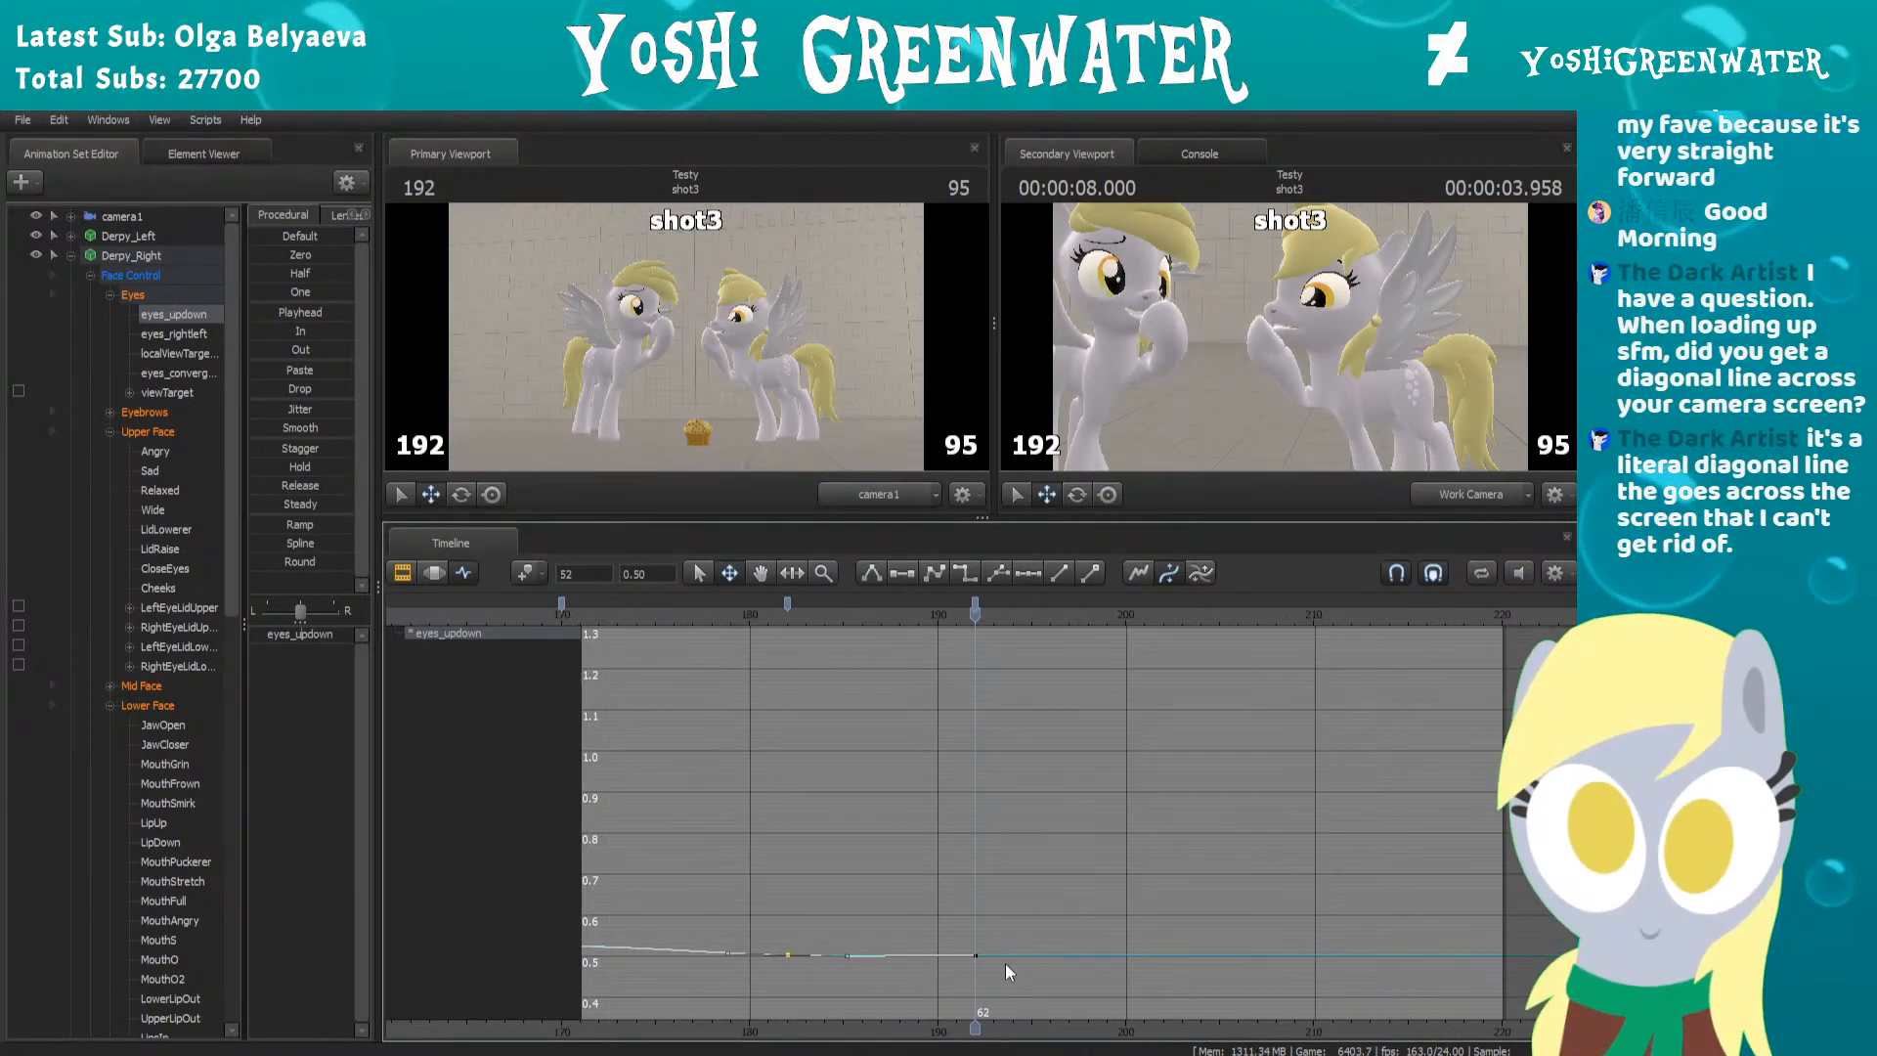
middle_click_drag(1019, 894, 1085, 782)
scroll(1085, 788, "up", 2)
key("Right")
key("Right")
key("Right")
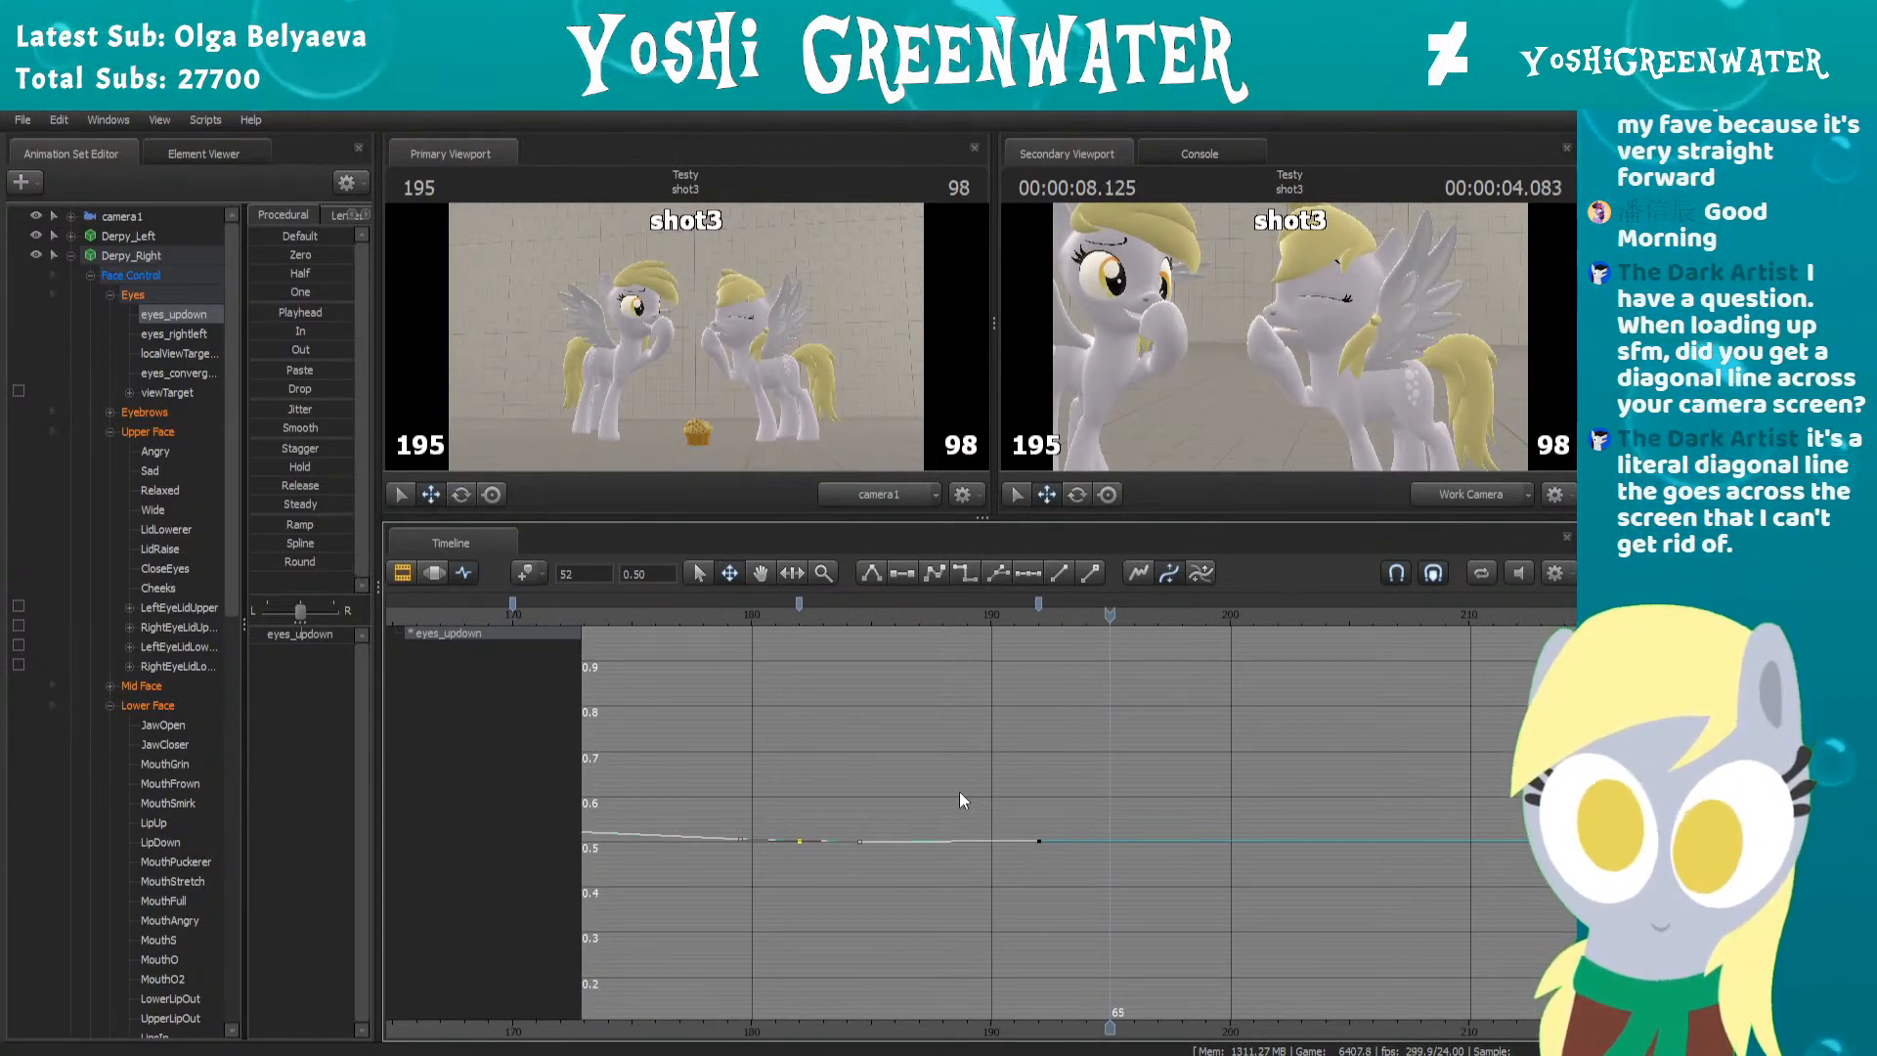
key("Left")
left_click_drag(302, 635, 305, 635)
Step through the blink frames and add an eyes_updown keyframe at frame 196 that holds the raised value
key("Right")
key("Right")
key("Right")
key("Right")
key("Left")
key("Left")
key("Left")
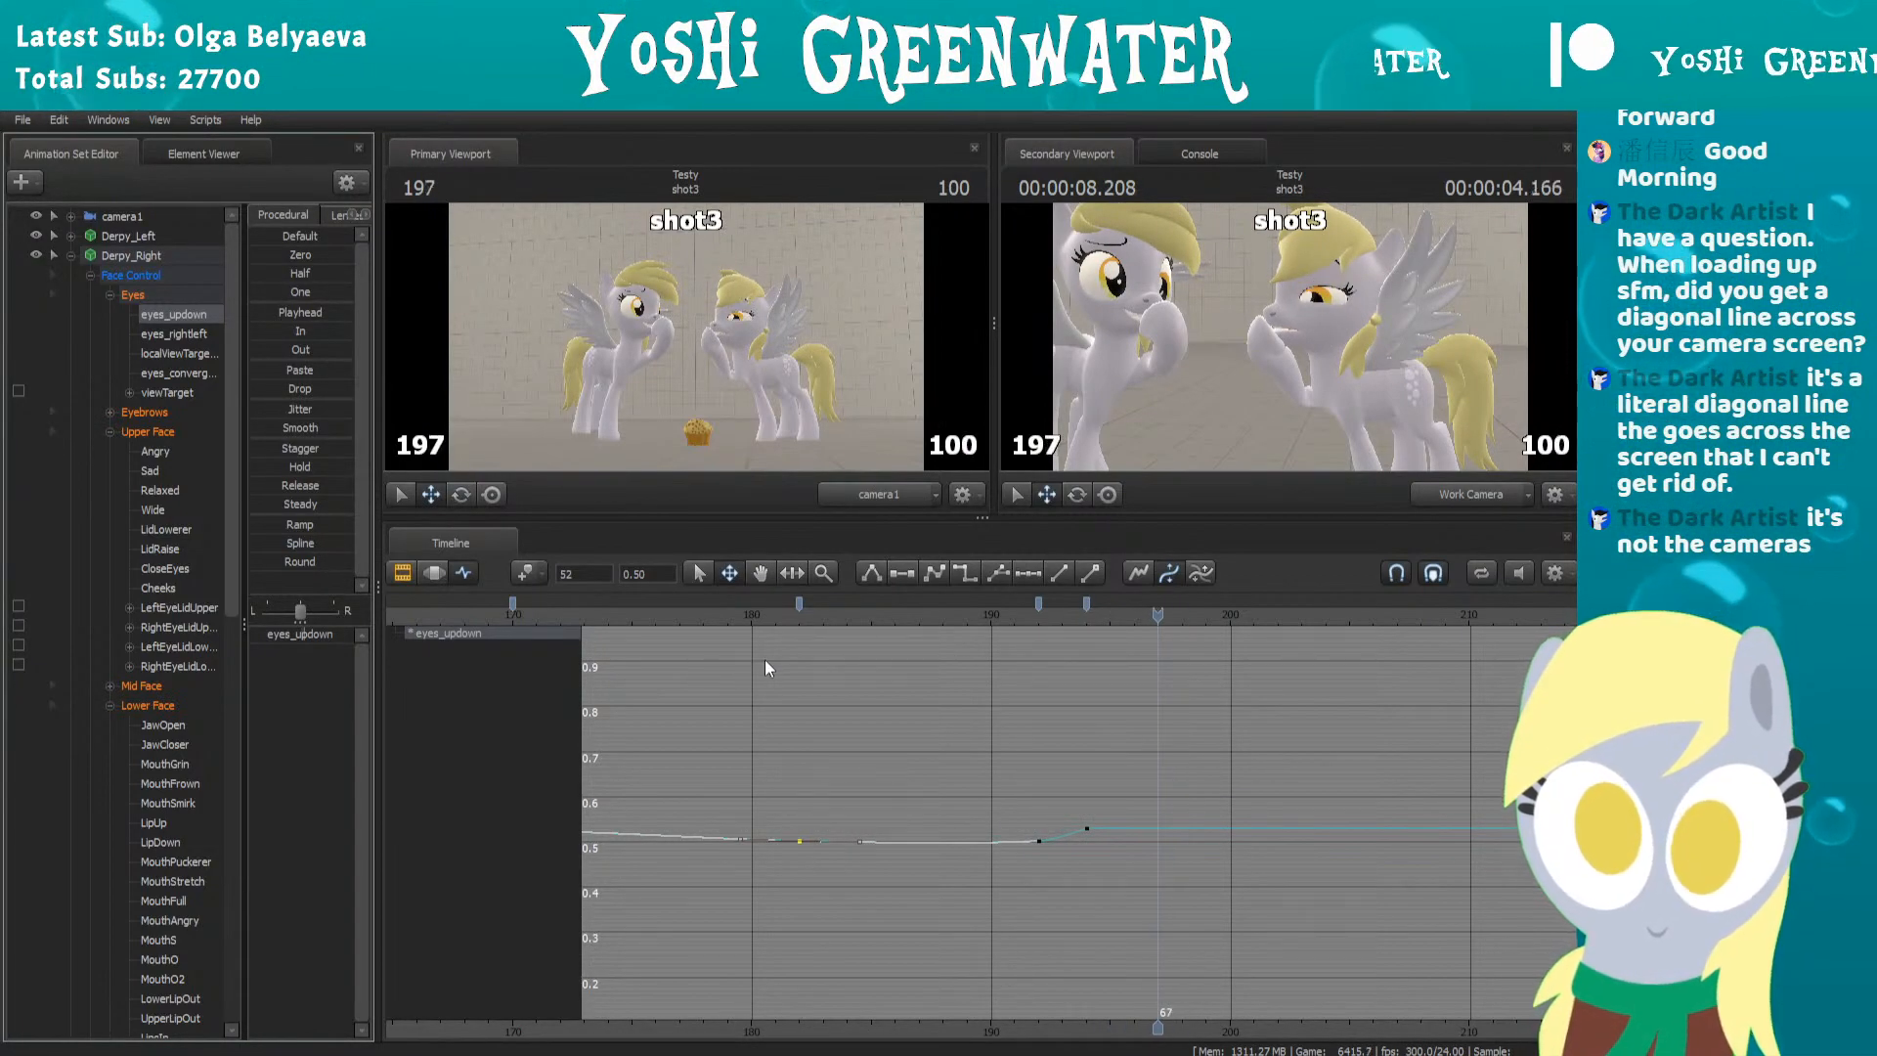
key("Right")
key("Right")
key("Left")
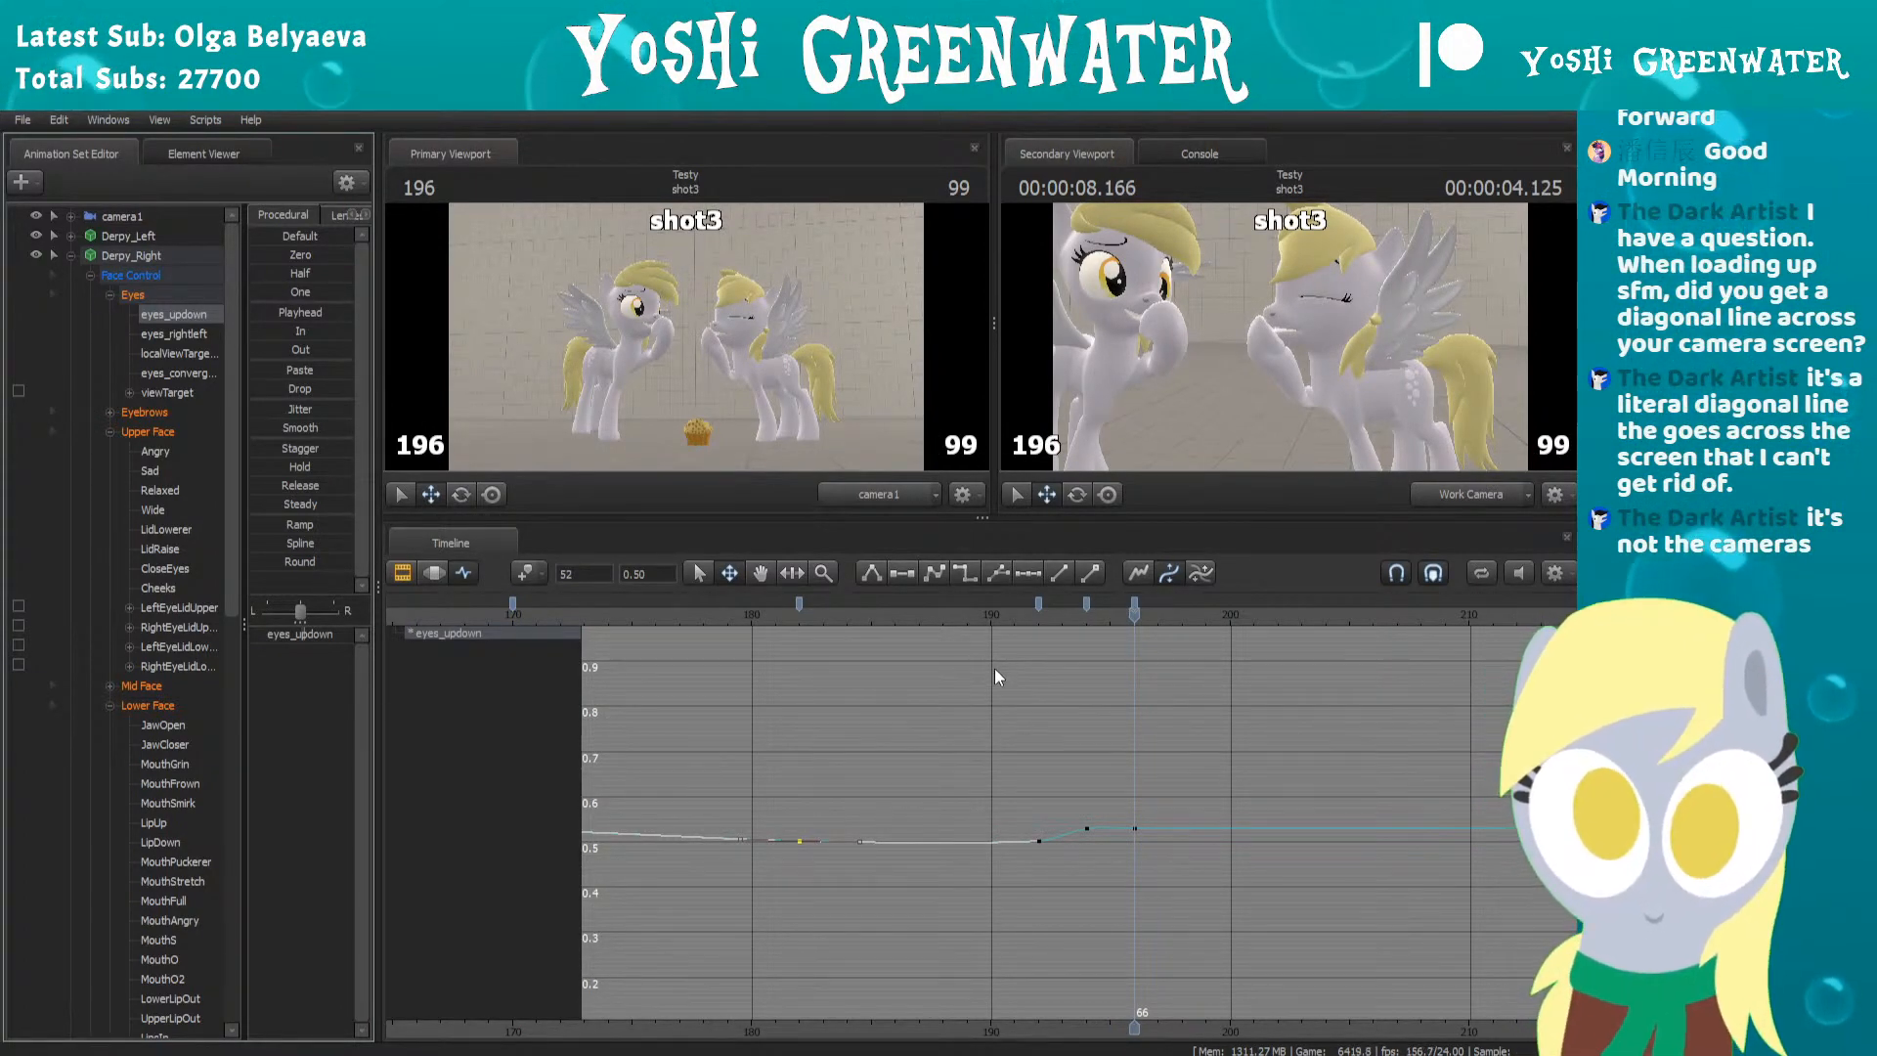
Preview the blink, then lower eyes_updown slightly below 0.5 at frame 201
left_click(1084, 603)
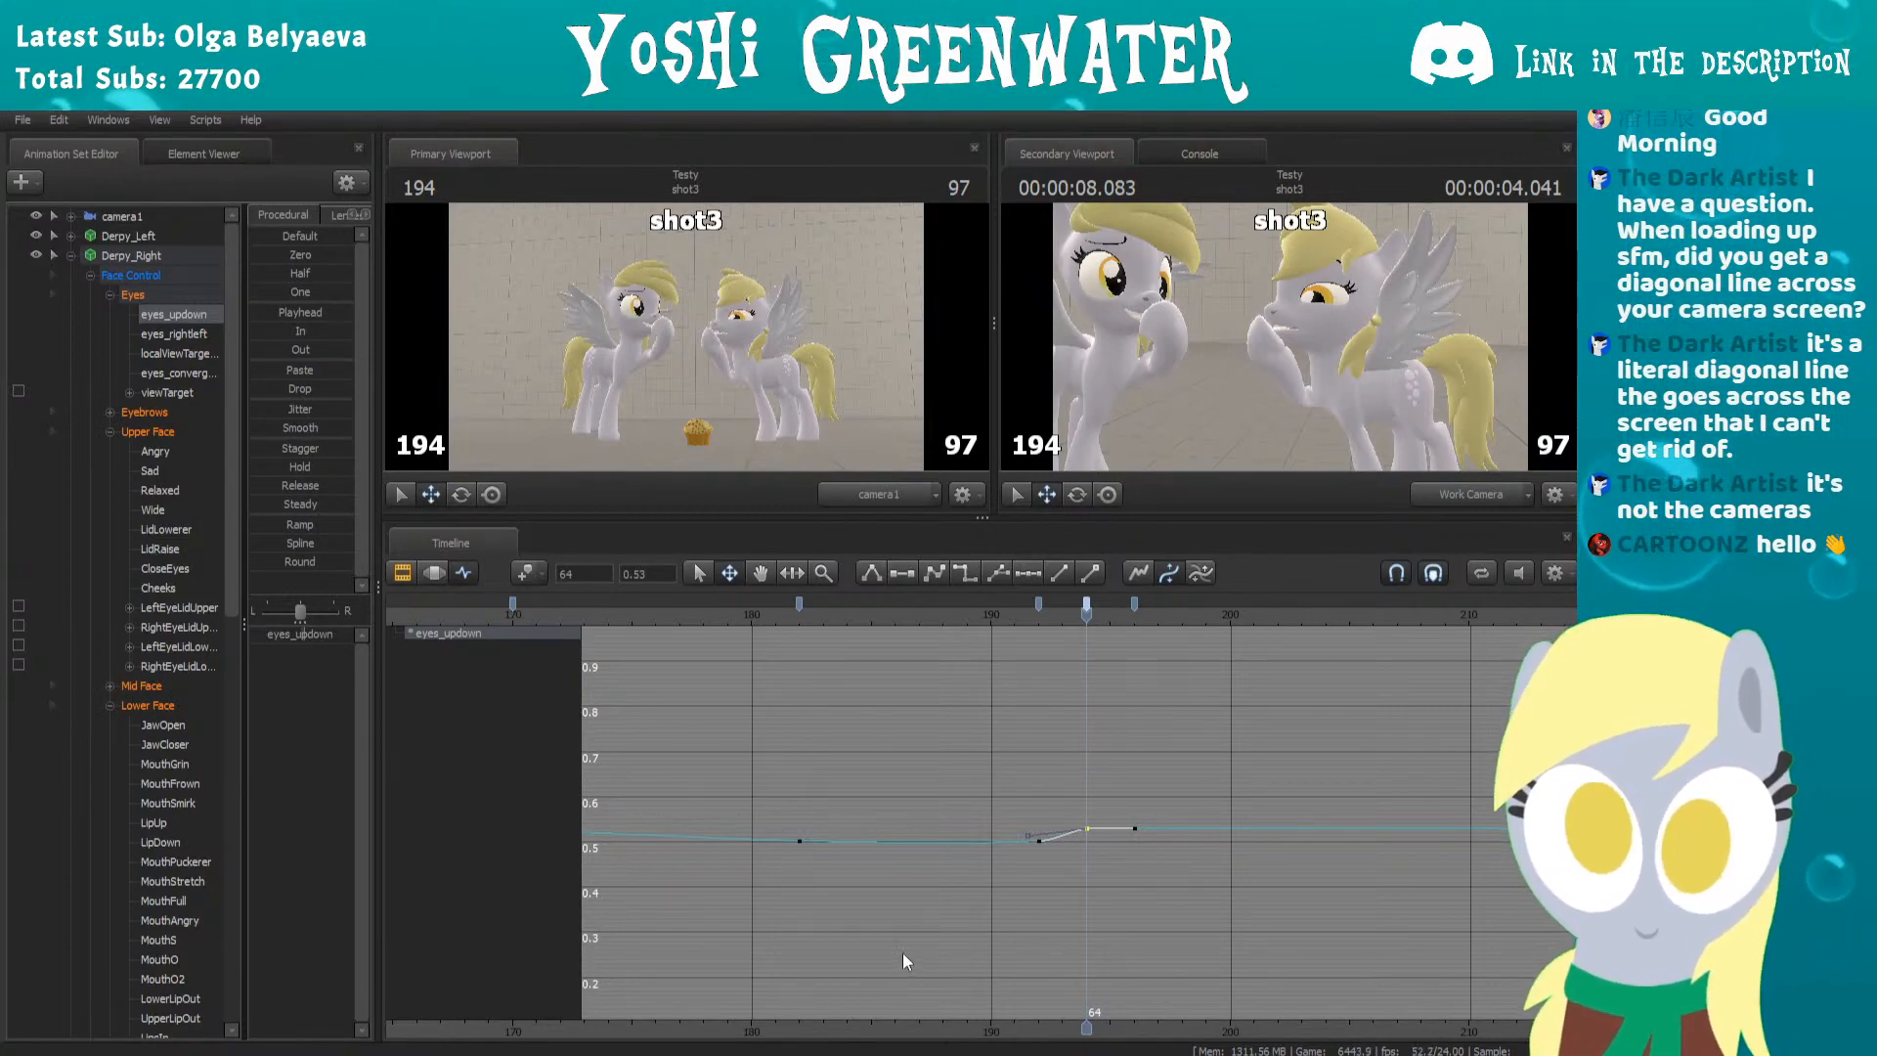
left_click(729, 610)
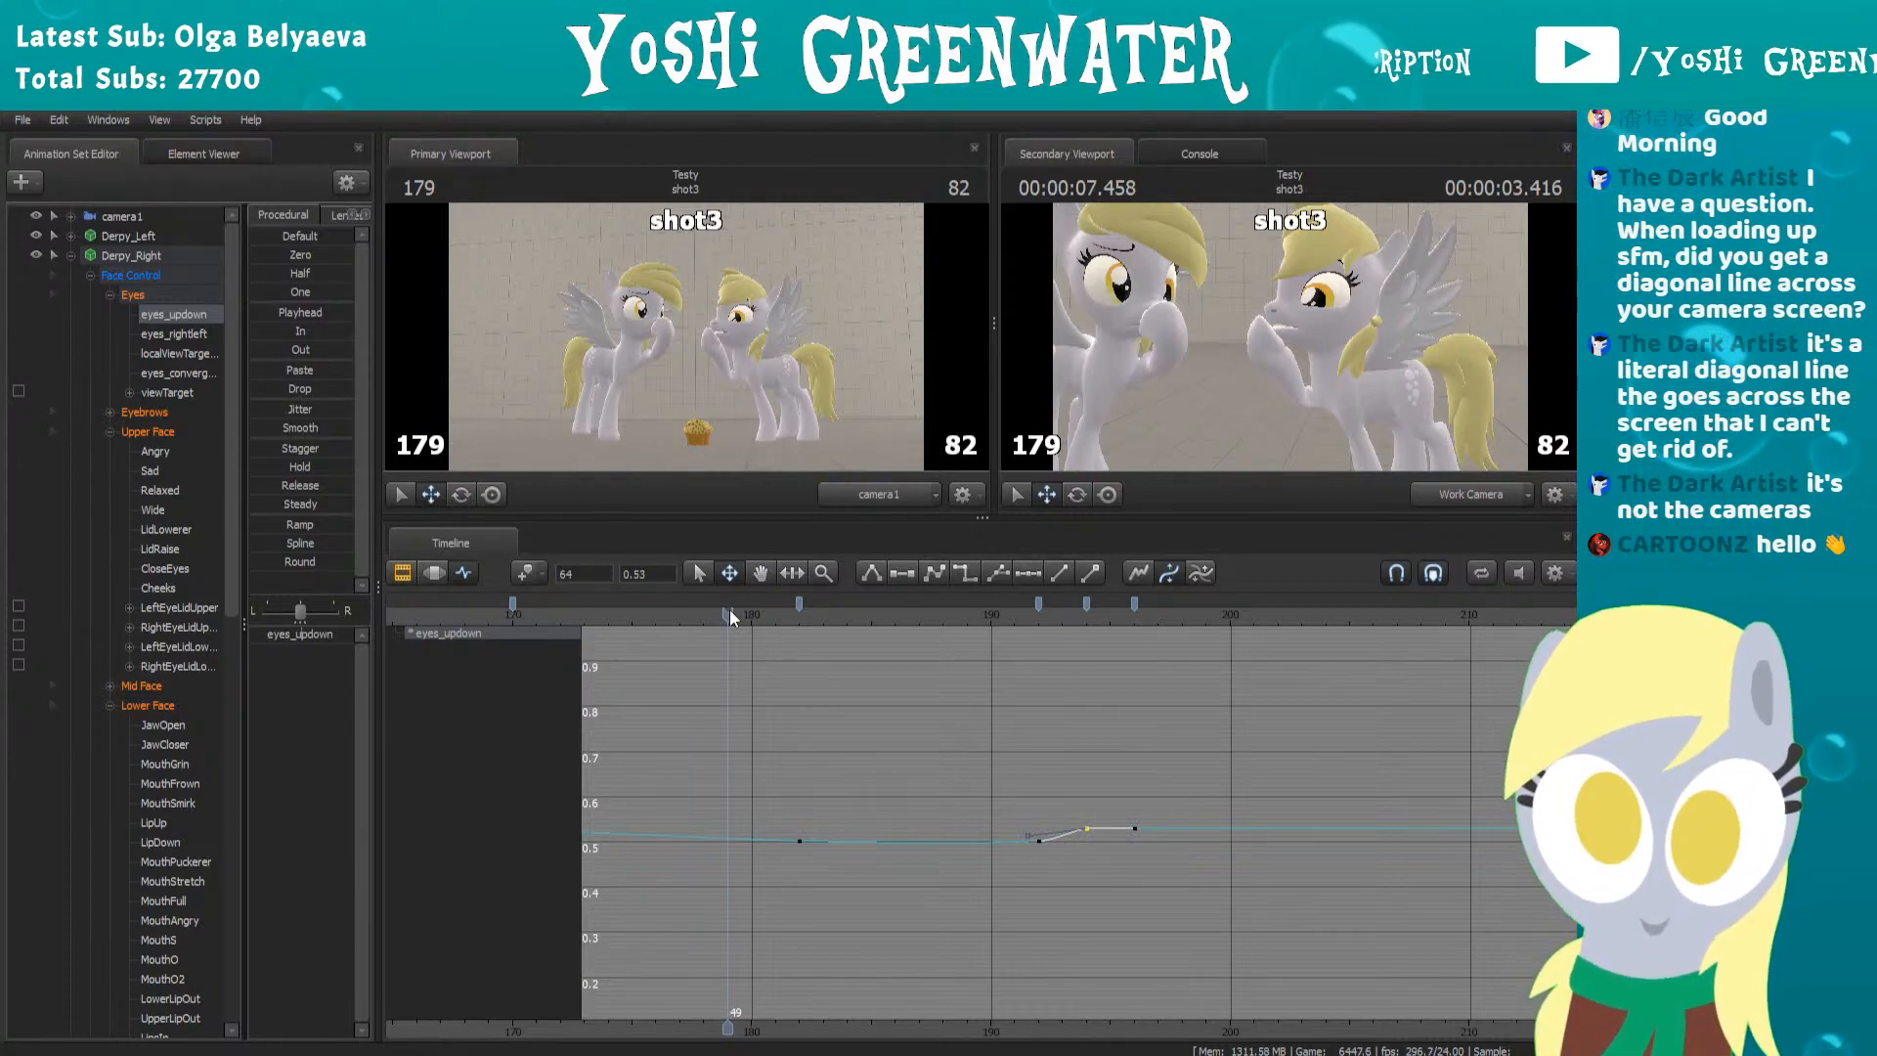
key("space")
left_click_drag(1019, 618, 1222, 614)
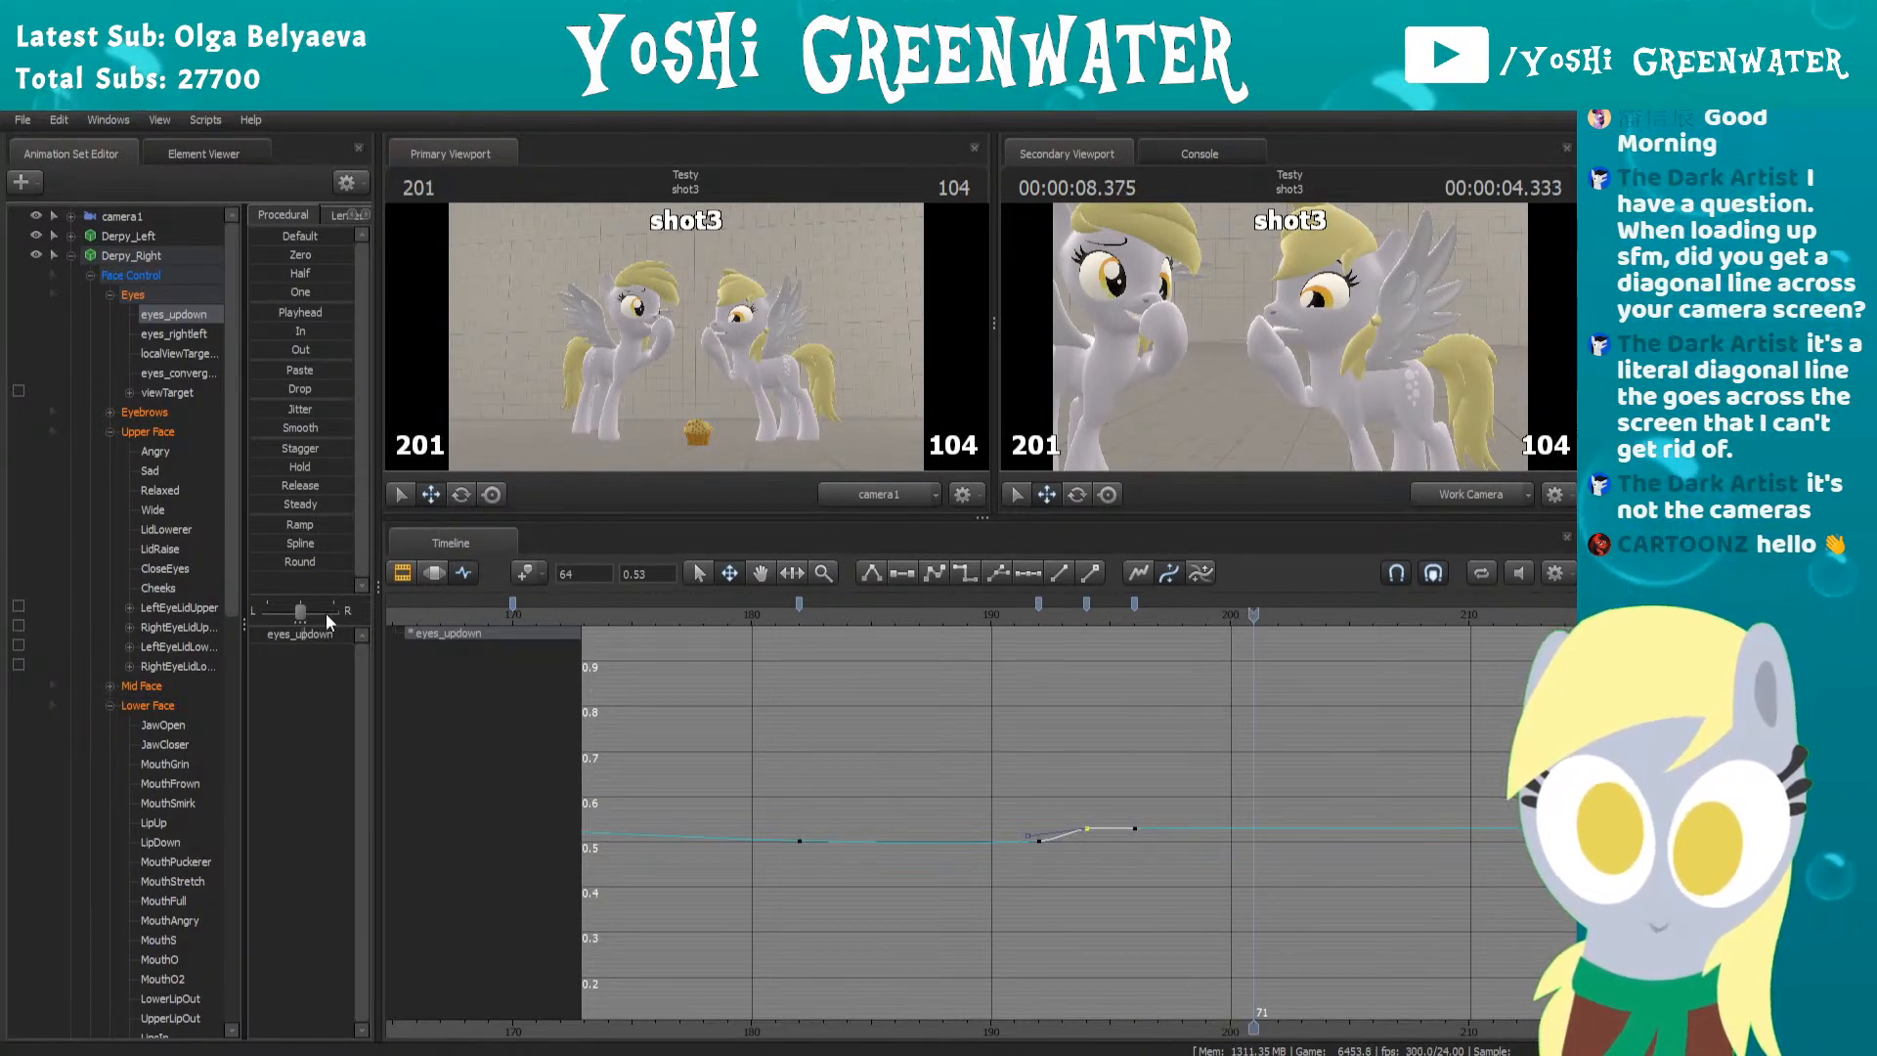
left_click_drag(310, 635, 300, 634)
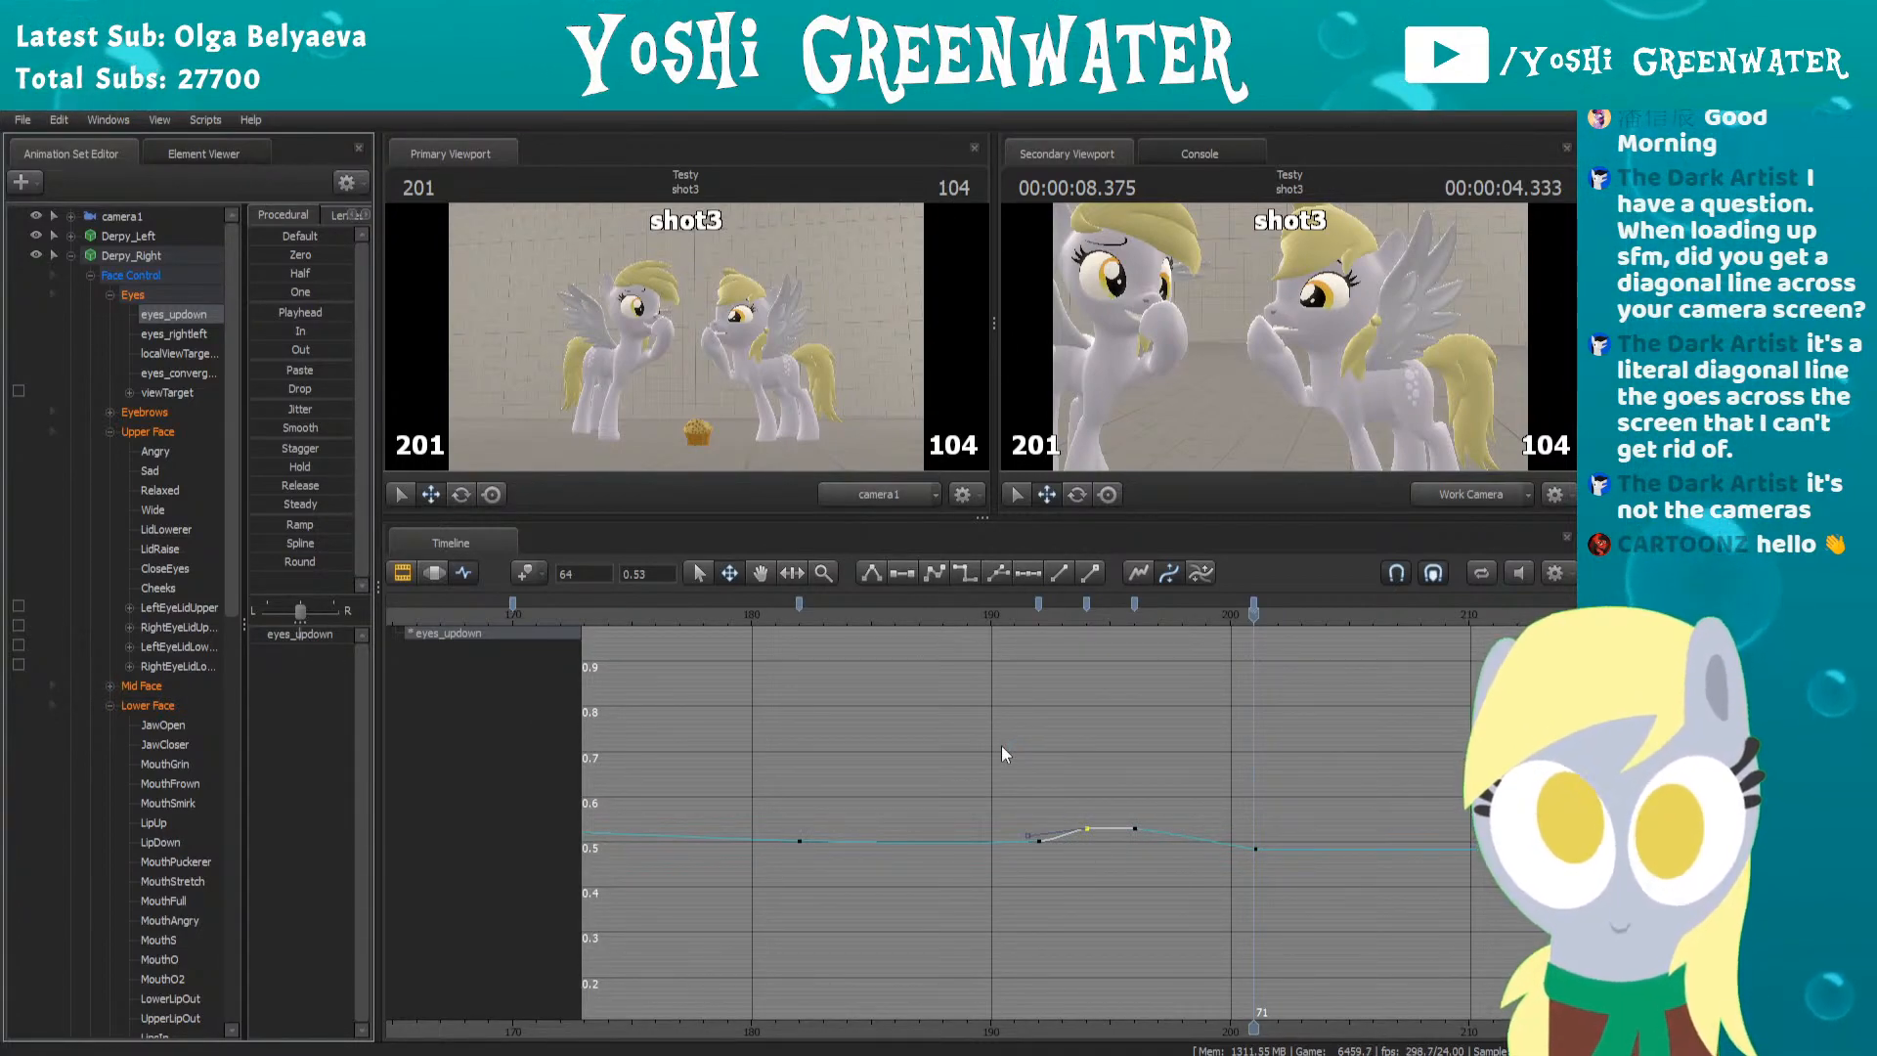
Raise eyes_updown slightly to about 0.49 at frame 207
middle_click_drag(1149, 731, 1011, 754)
left_click_drag(1124, 614, 1266, 614)
left_click_drag(318, 638, 330, 644)
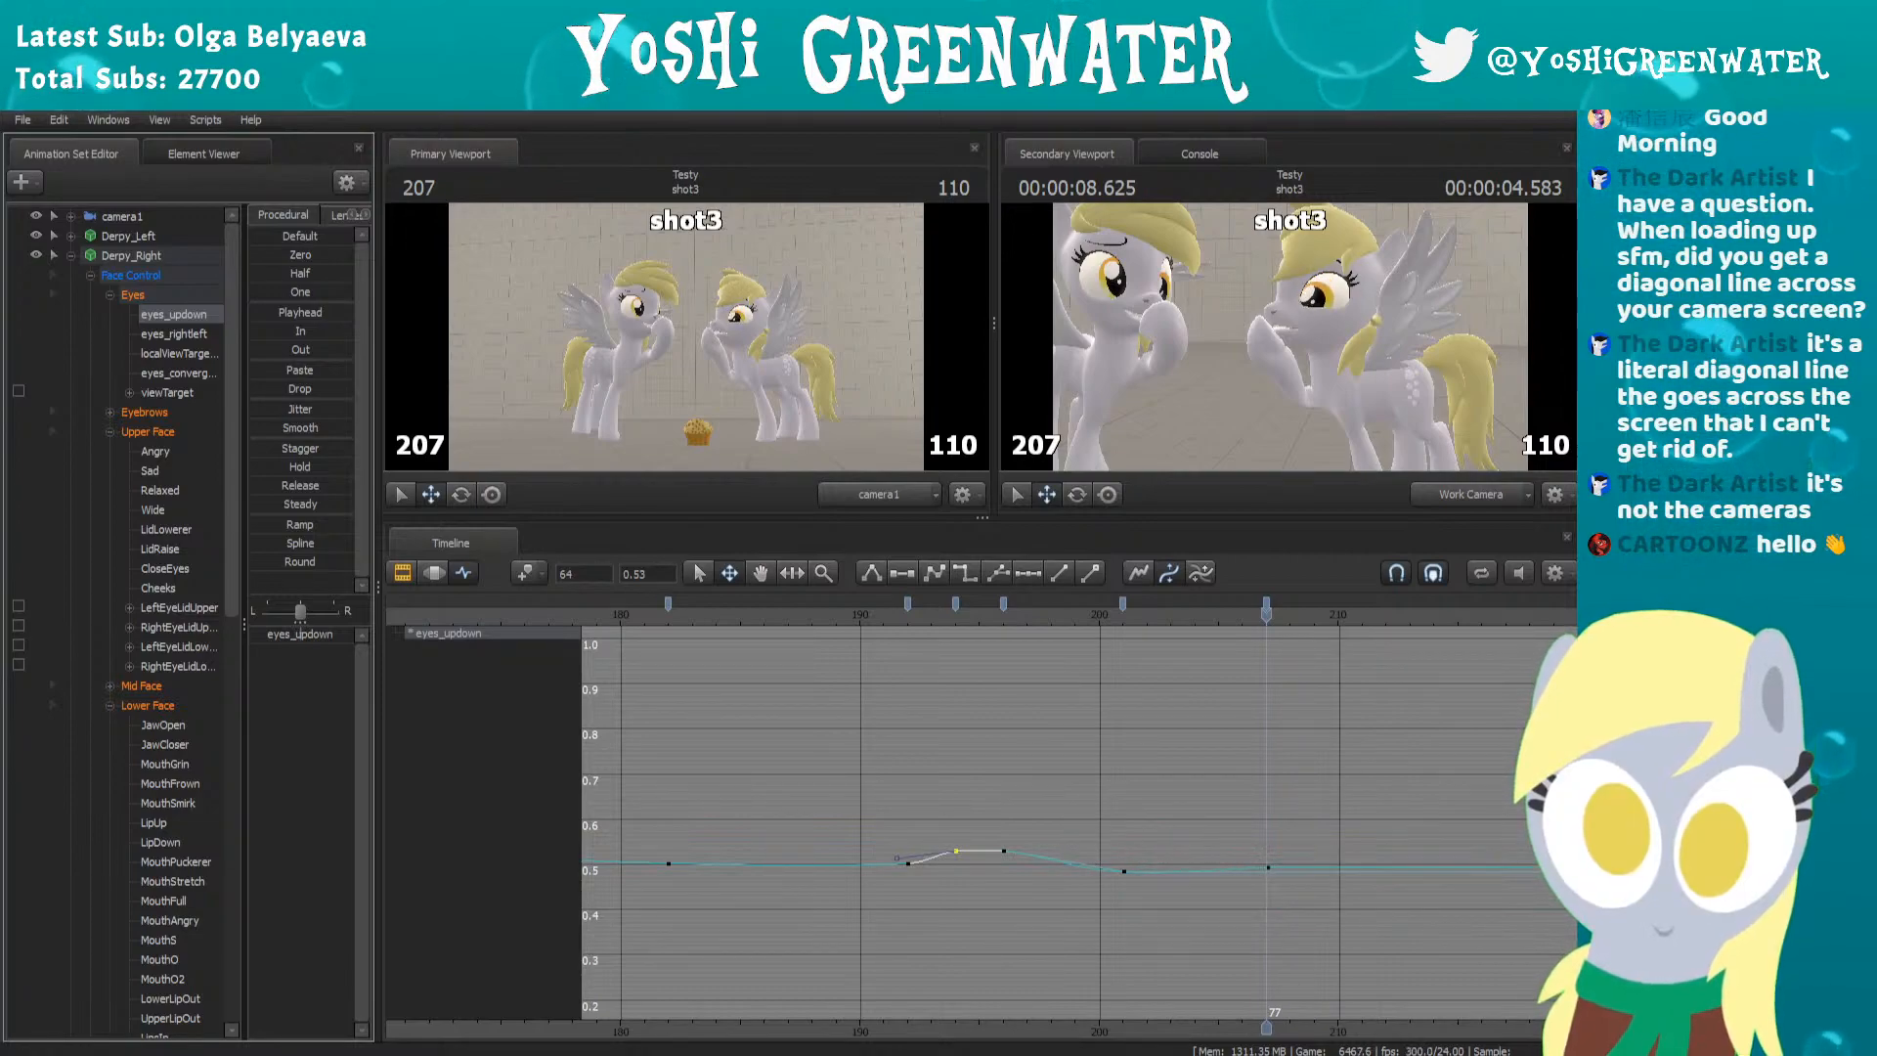
Shift the eyes_updown keyframe from frame 207 to 208 and review the motion to the end of the shot
scroll(1110, 726, "down", 3)
middle_click_drag(1128, 731, 1011, 745)
left_click(847, 625)
key("space")
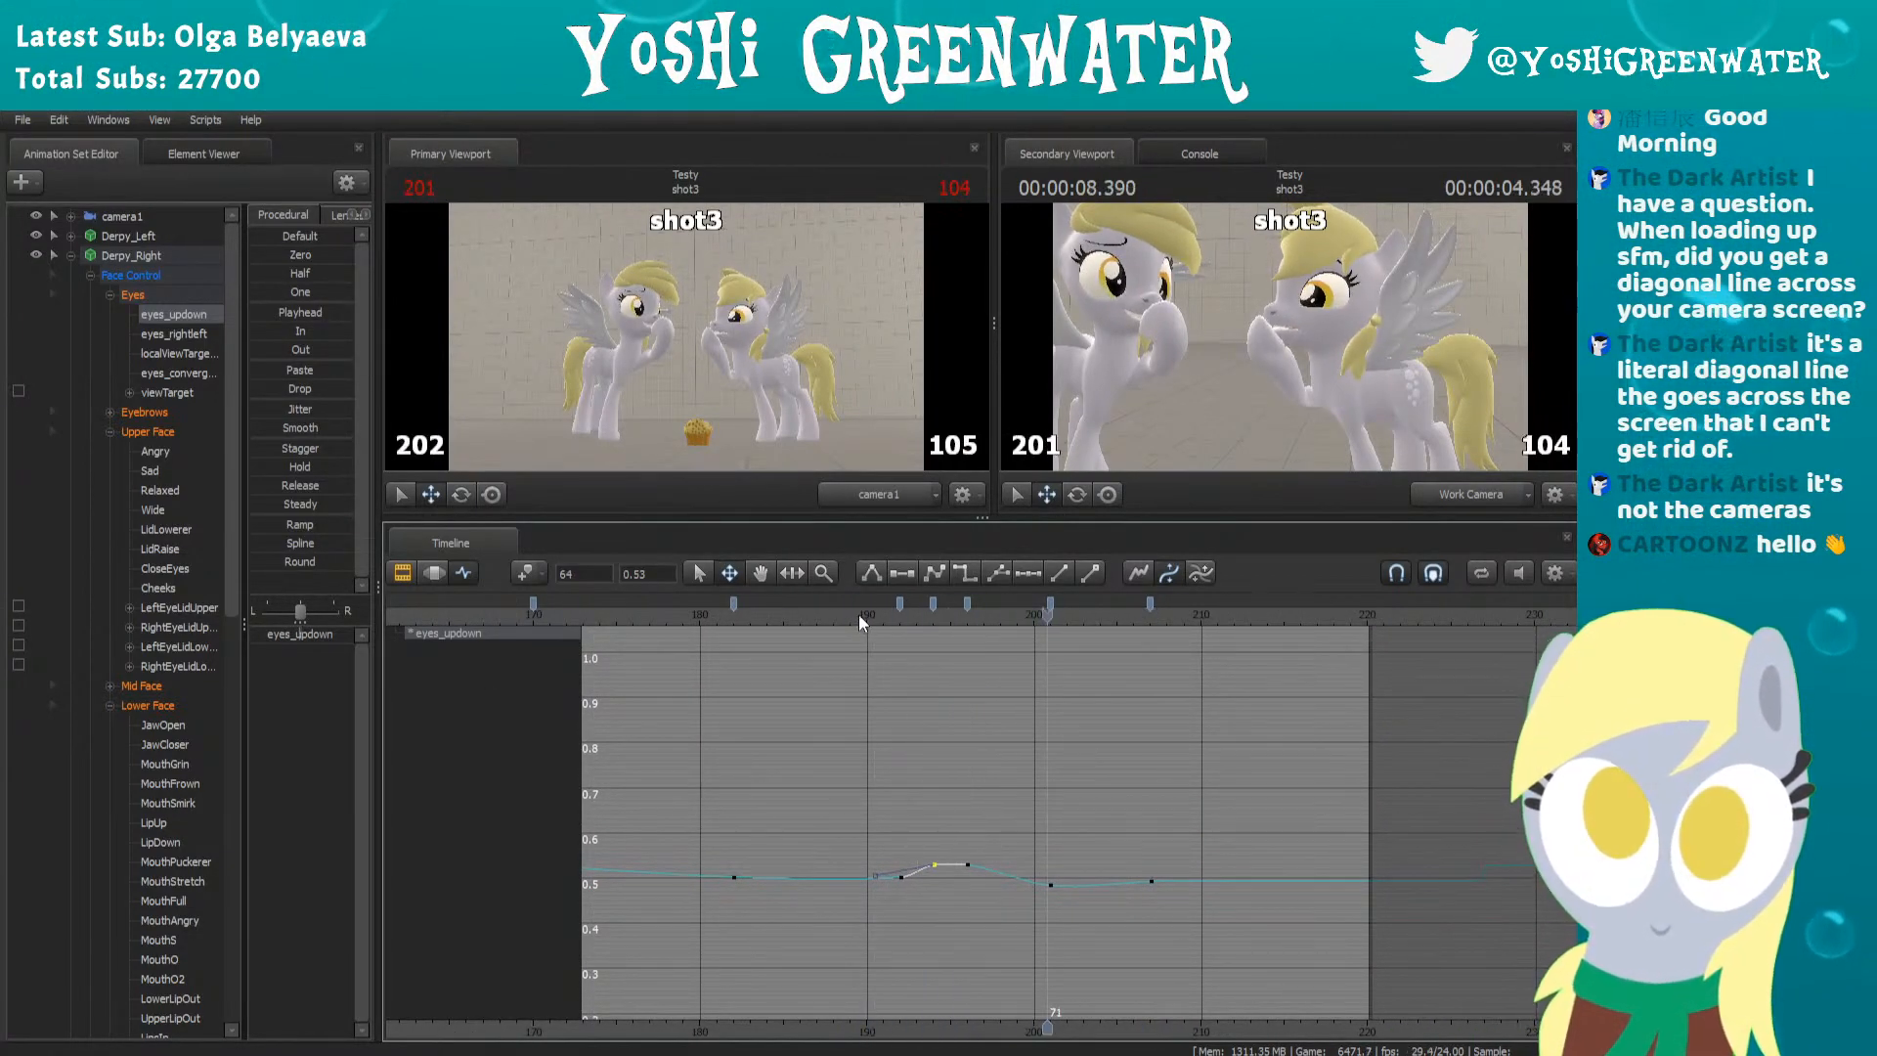
left_click_drag(1150, 603, 1172, 607)
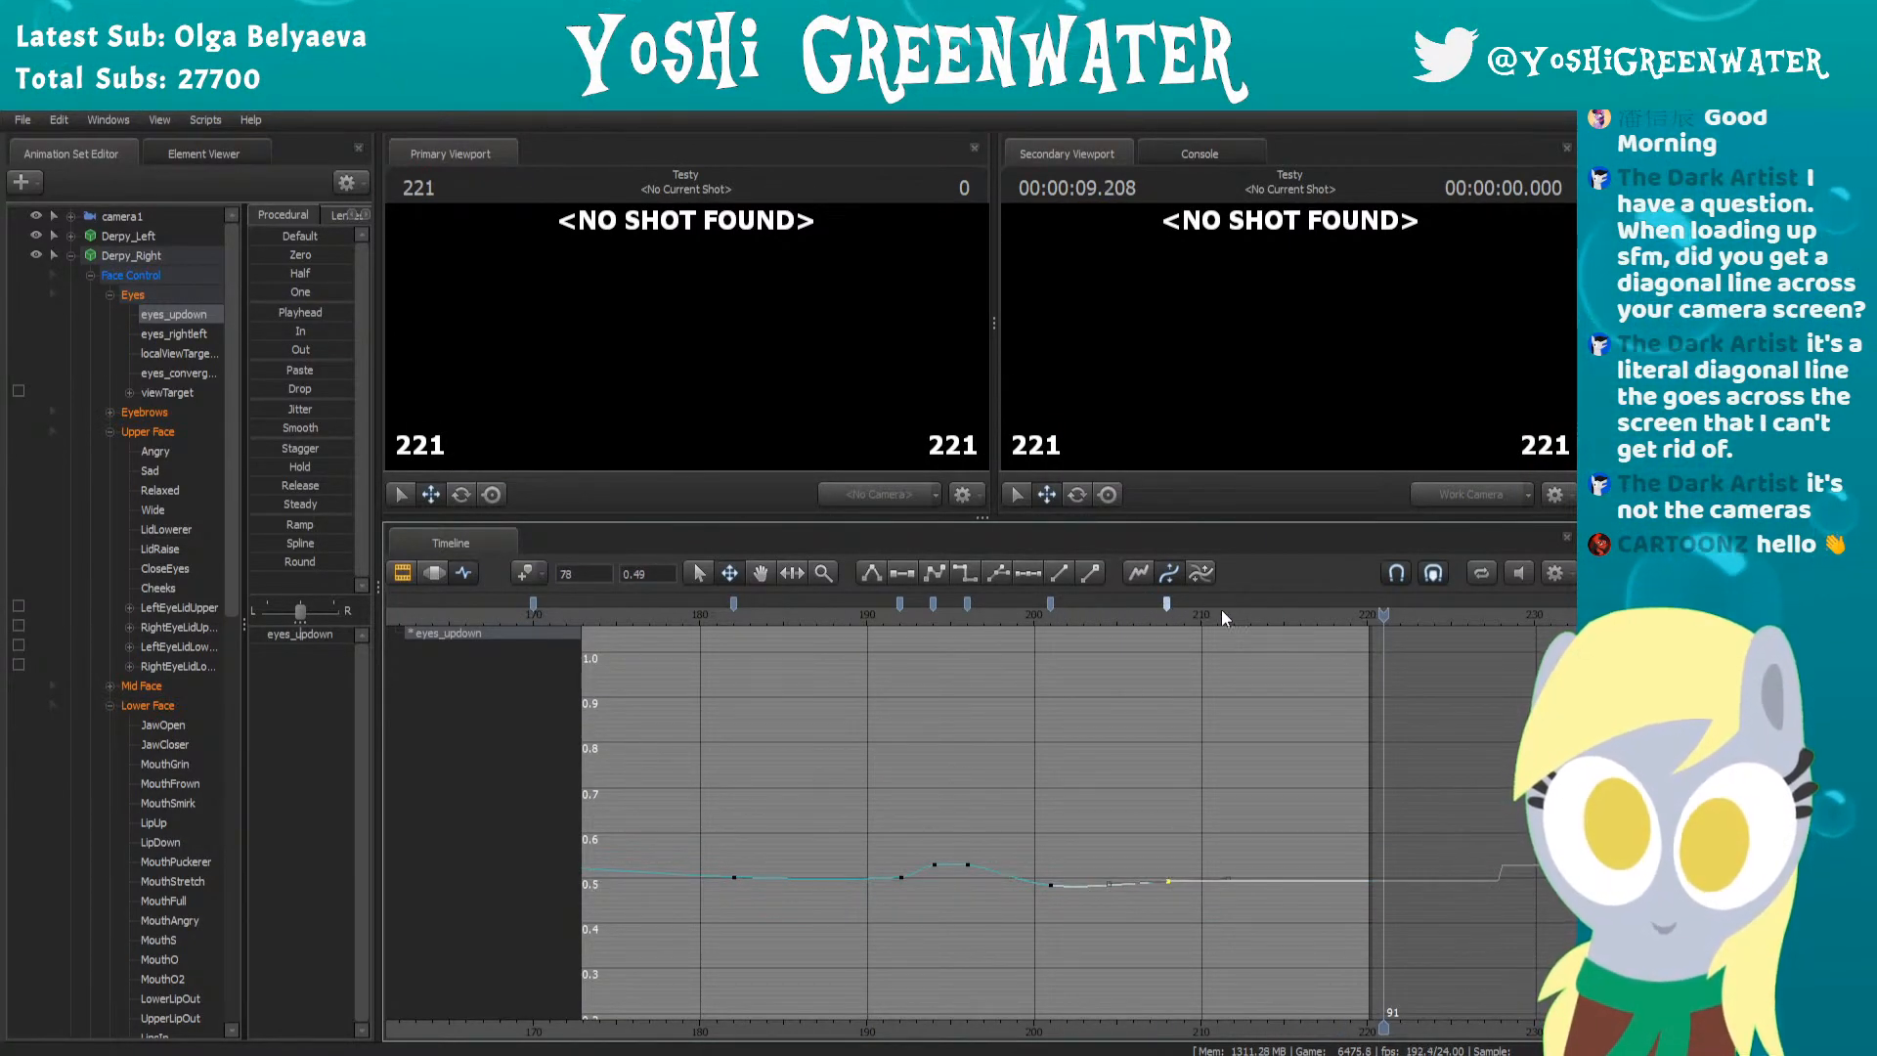
key("space")
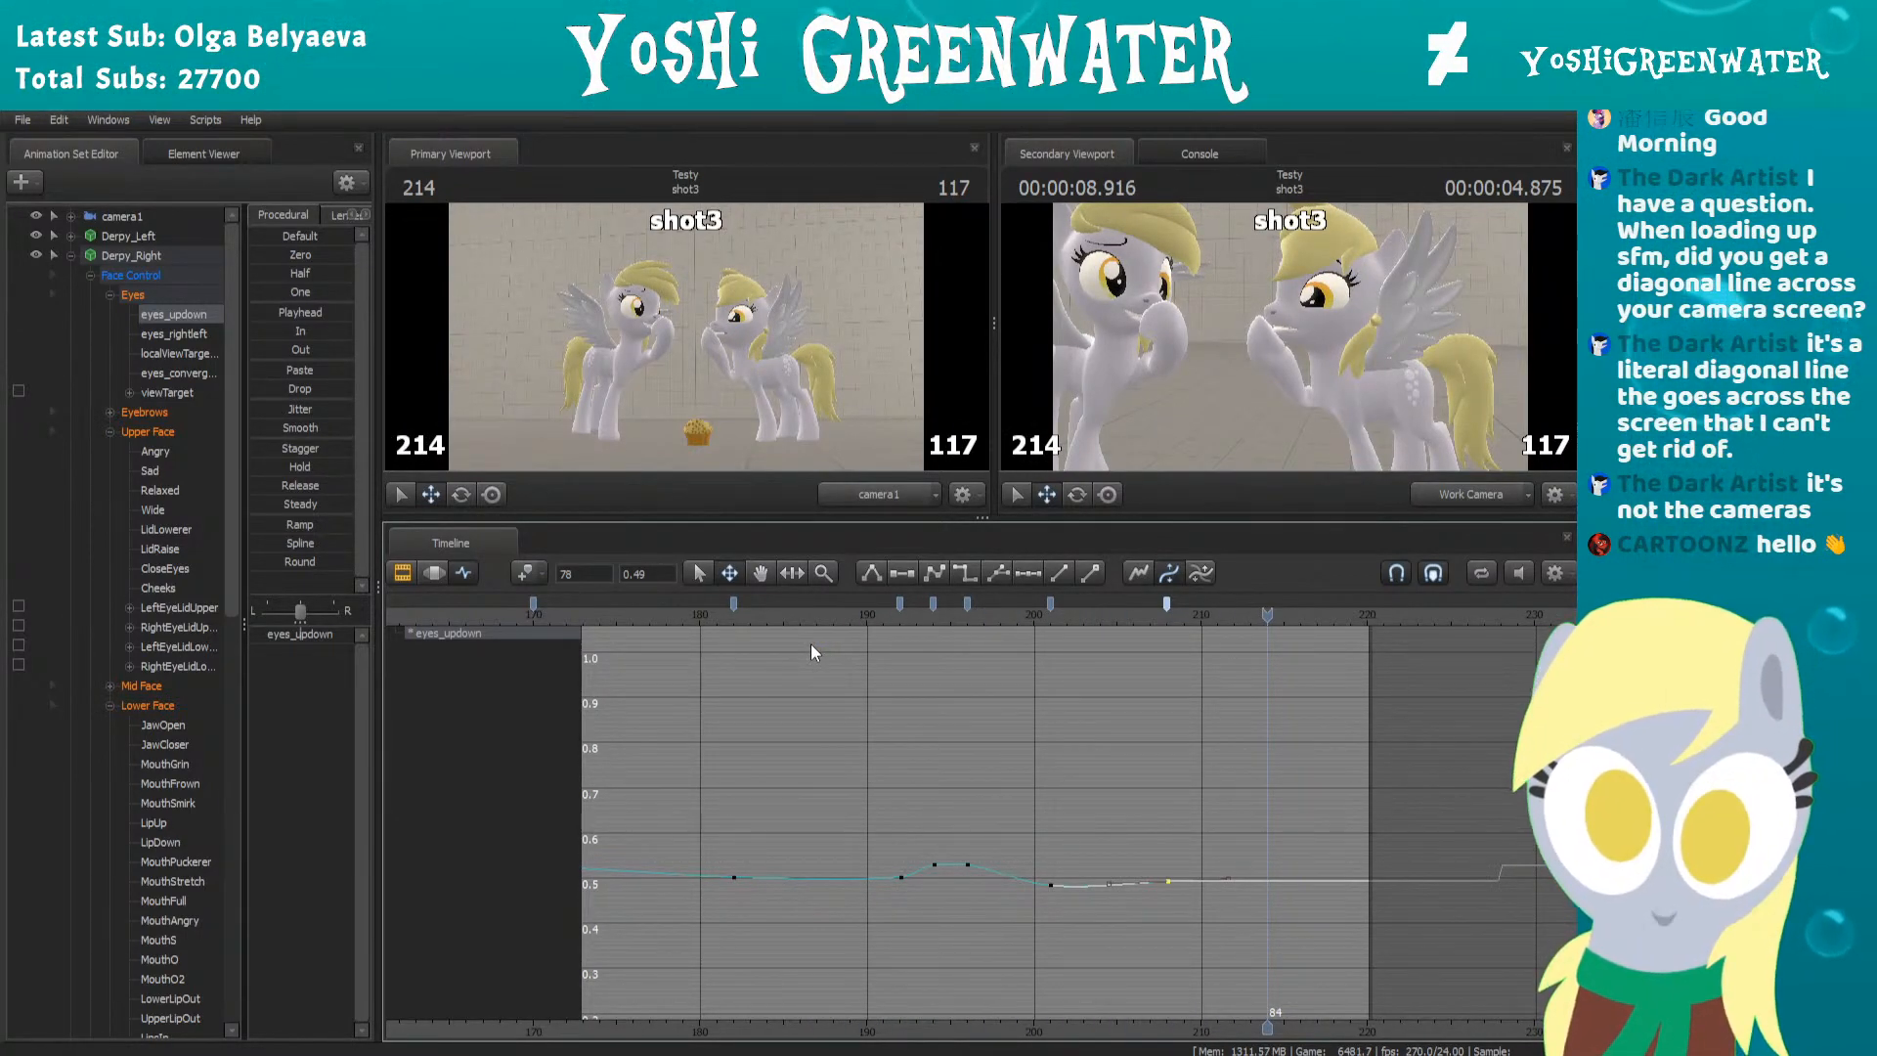
left_click_drag(826, 608, 1351, 611)
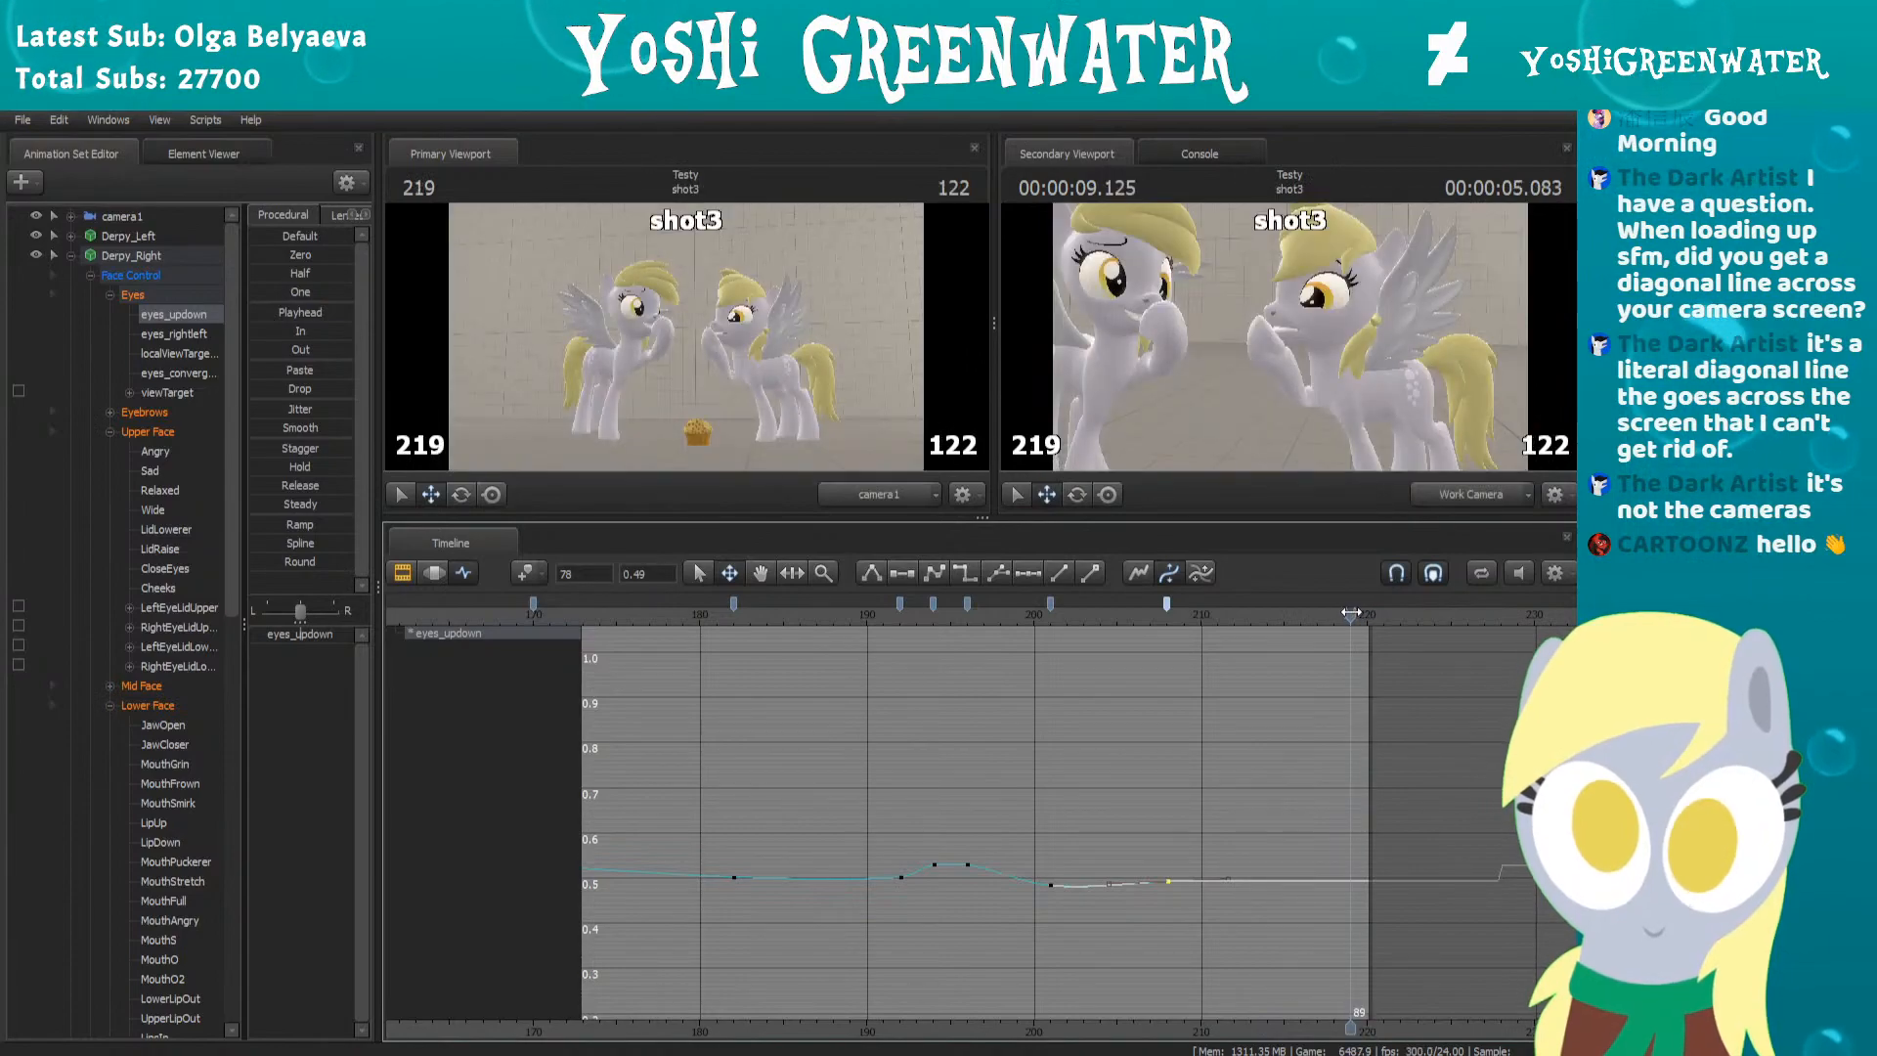
Add an eyes_updown keyframe at frame 219 and raise it slightly to about 0.51
key("m")
scroll(1309, 757, "up", 1)
scroll(1271, 794, "up", 1)
middle_click_drag(1193, 784, 1099, 775)
left_click(1258, 603)
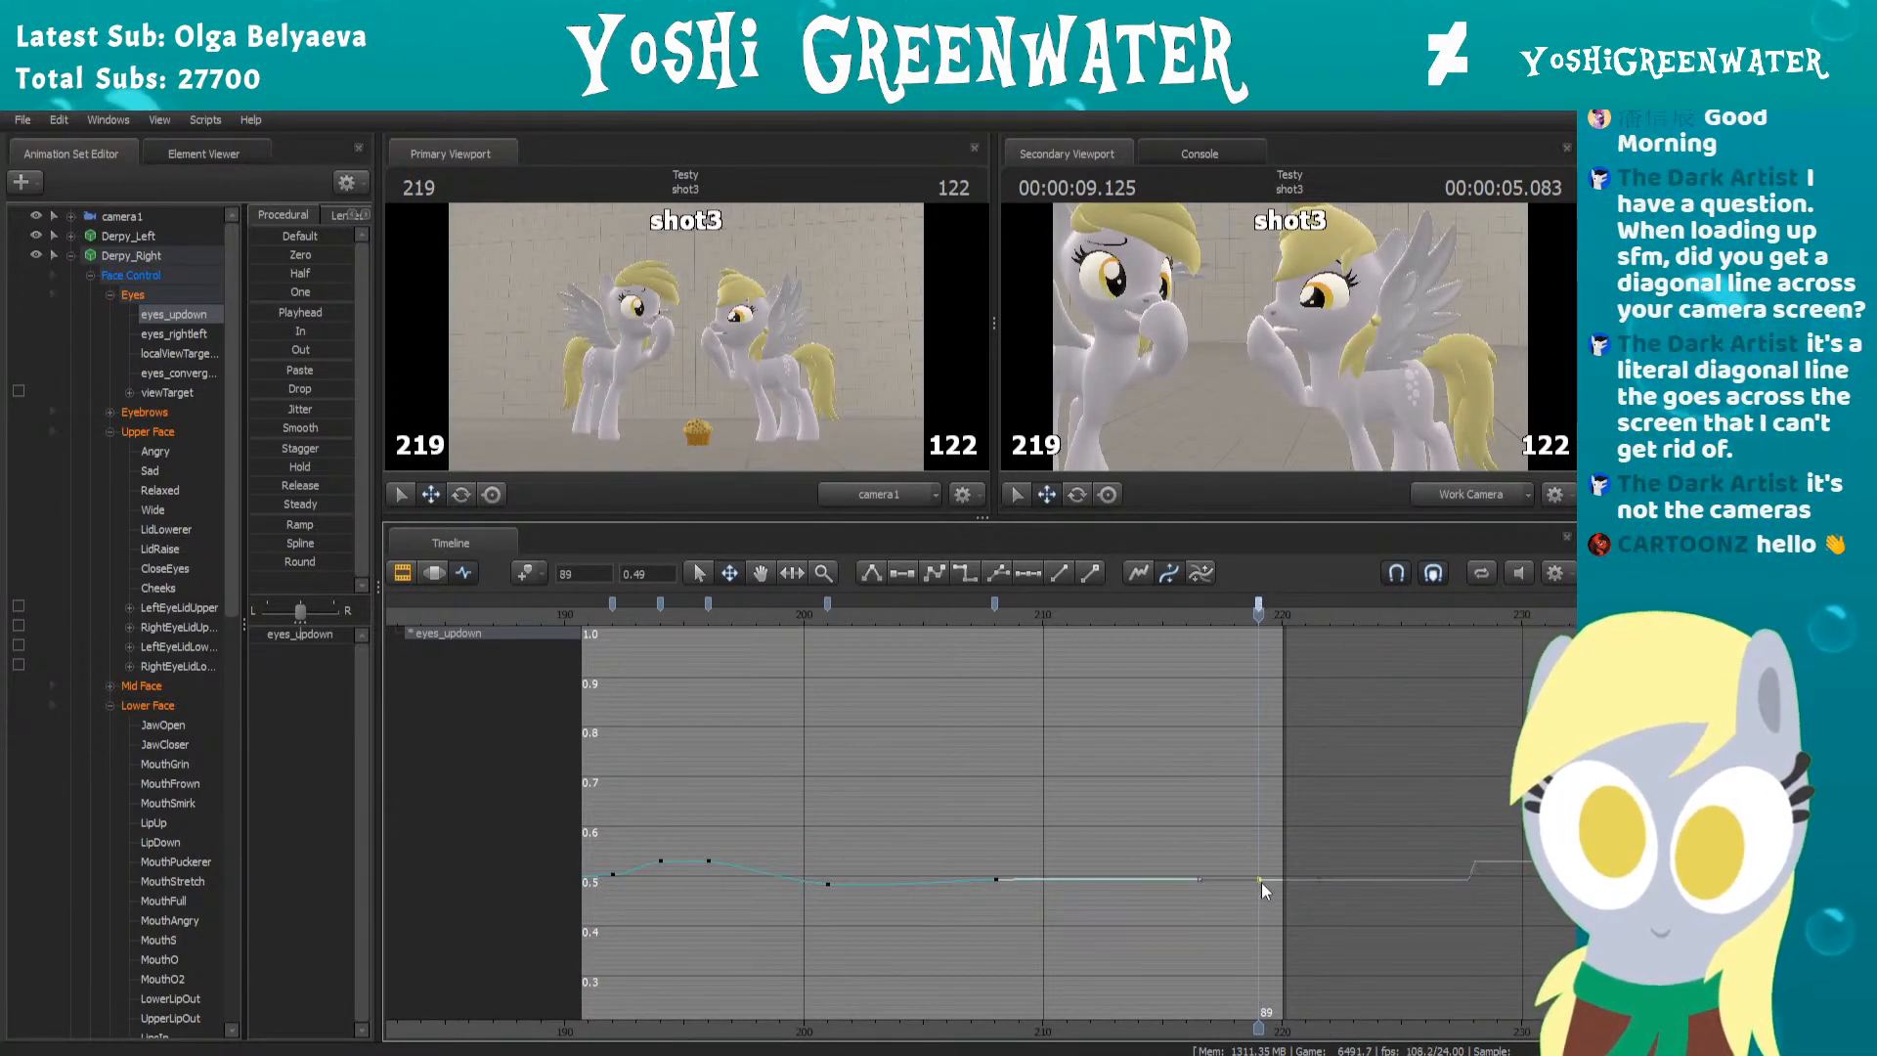
left_click_drag(1259, 879, 1258, 872)
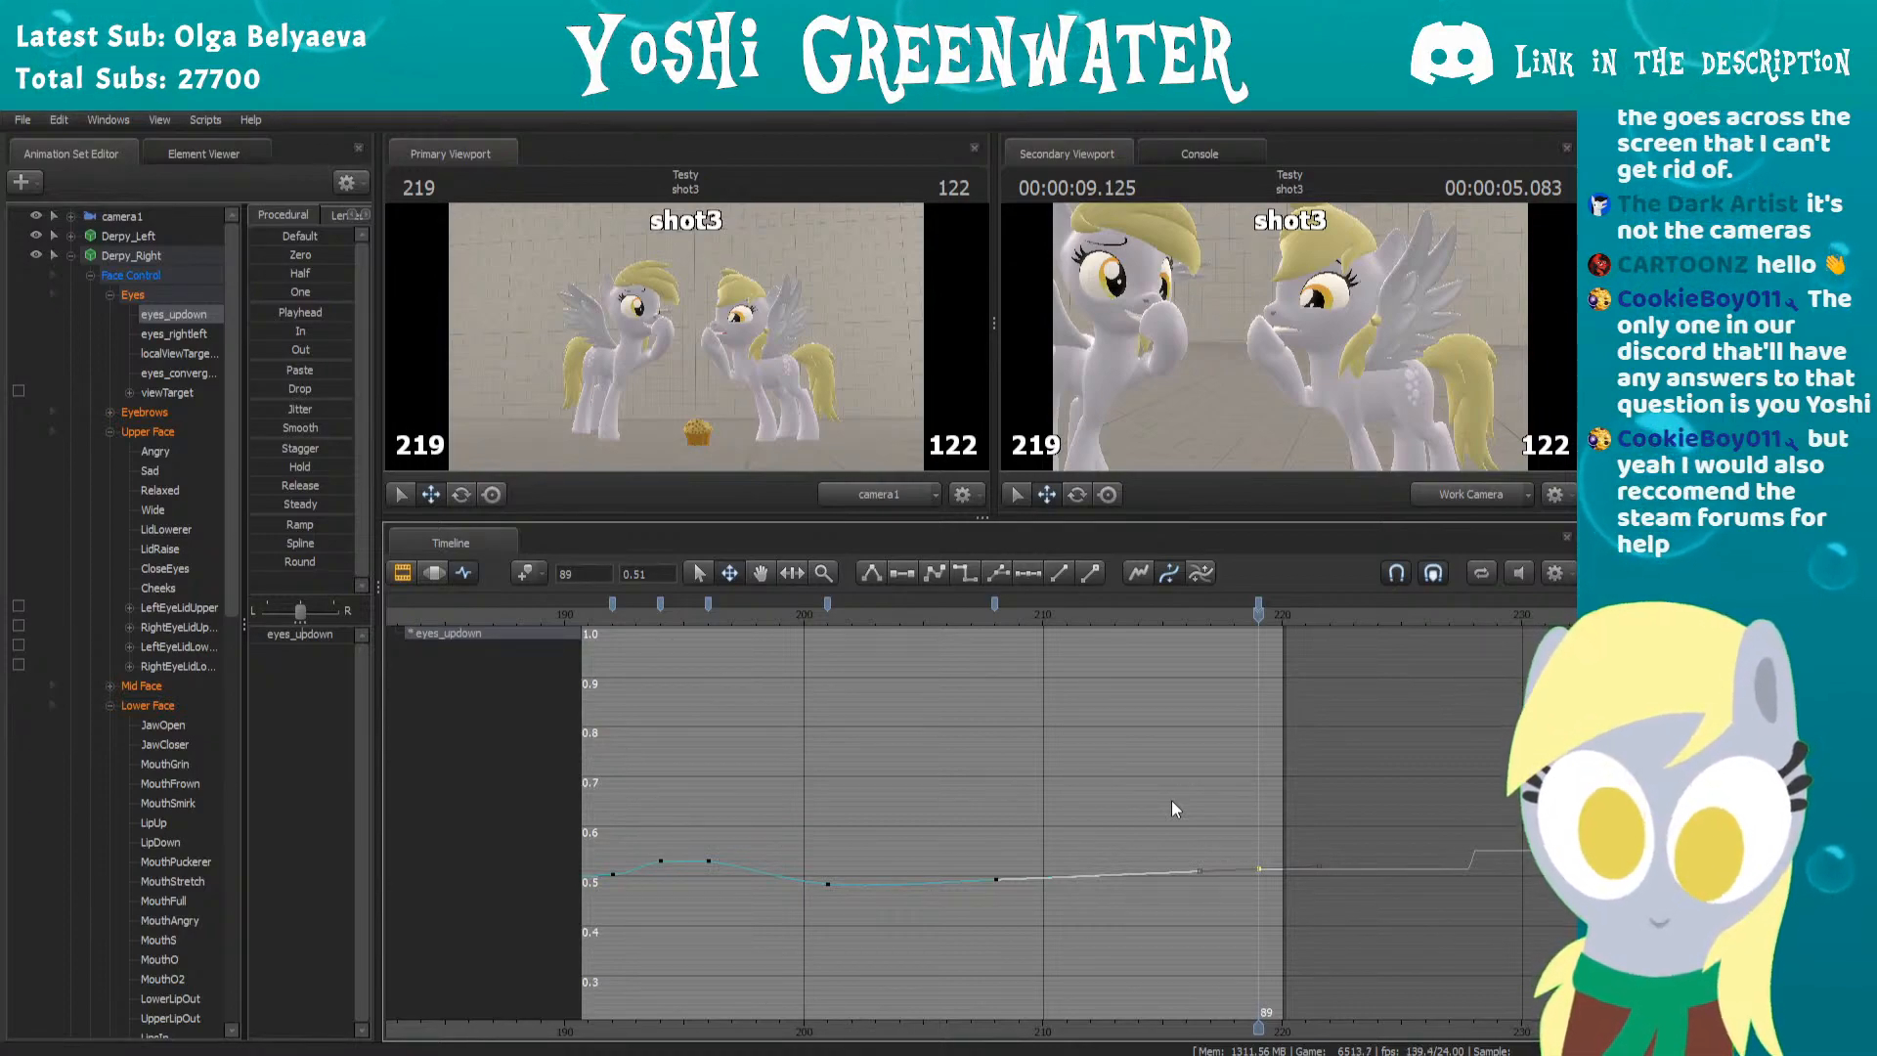
right_click(1327, 743)
scroll(1109, 708, "down", 1)
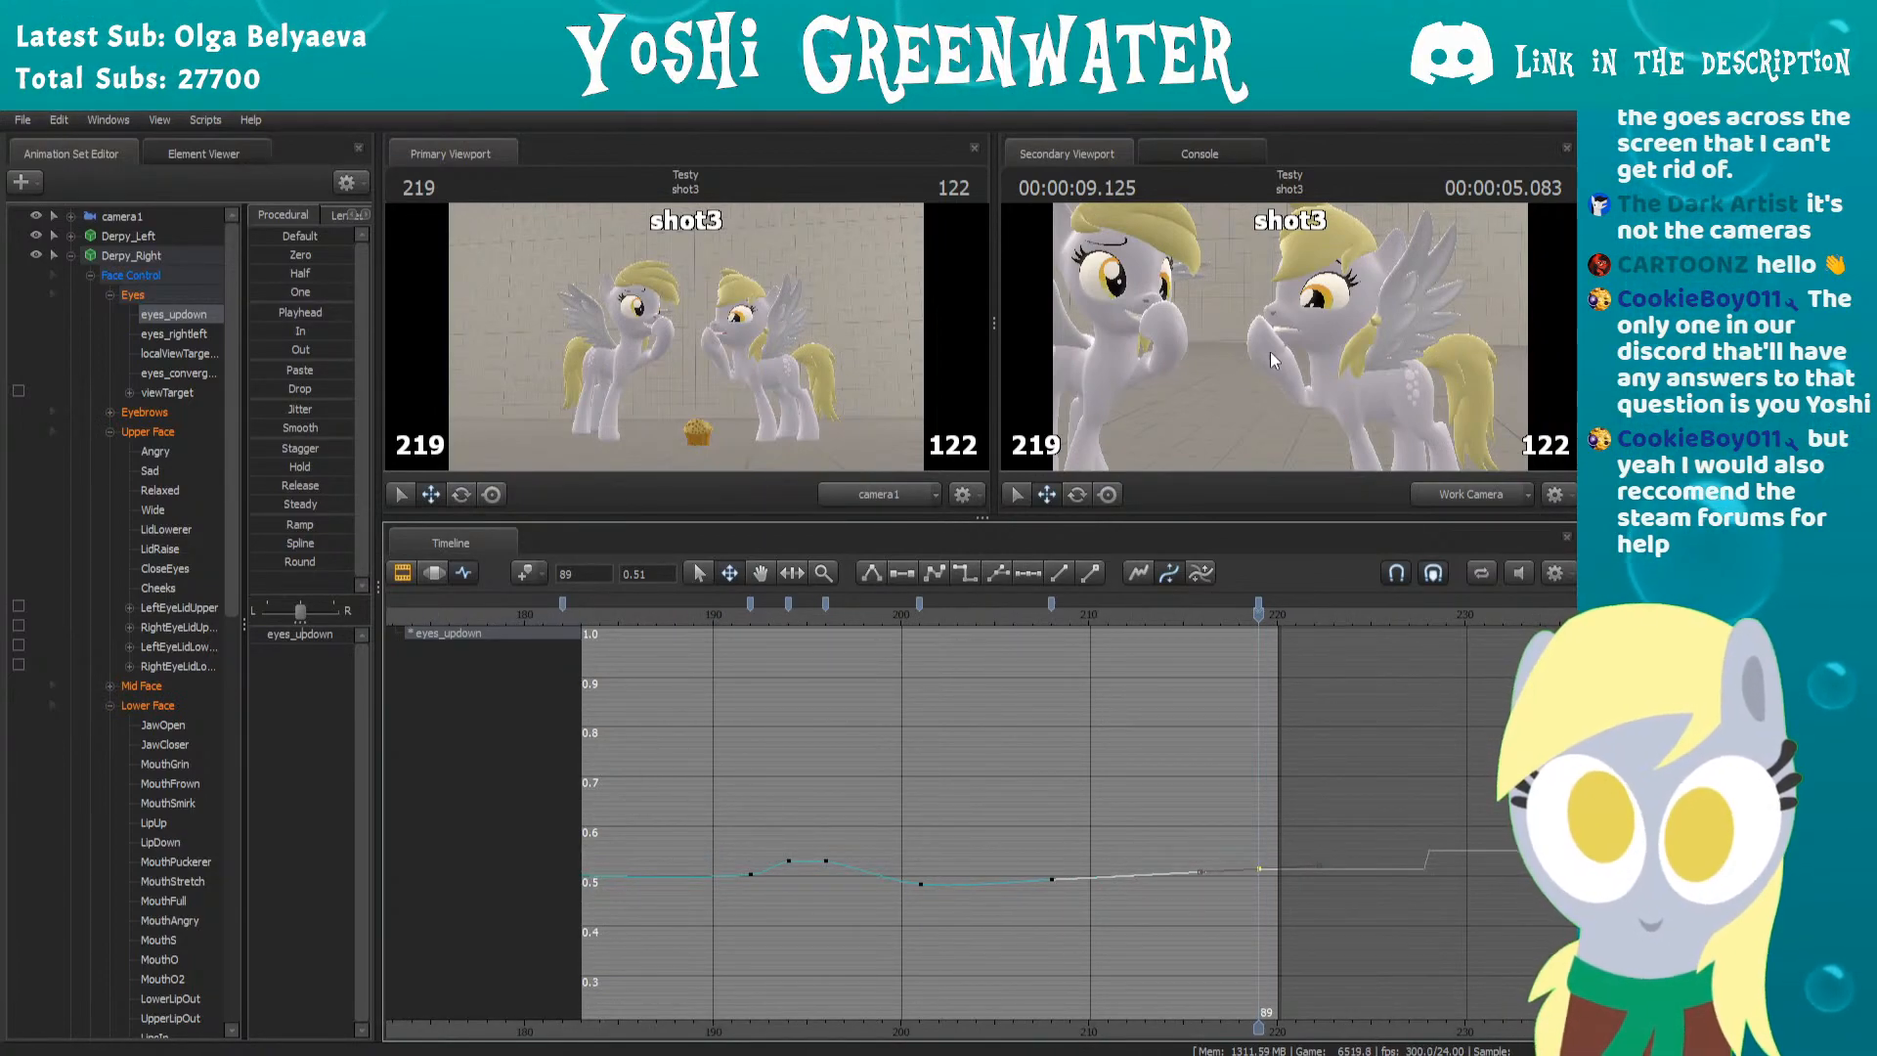
Frame both characters in the secondary viewport and review the eyes_updown curve across the whole of shot3
key("s")
left_click_drag(1175, 421, 1175, 420)
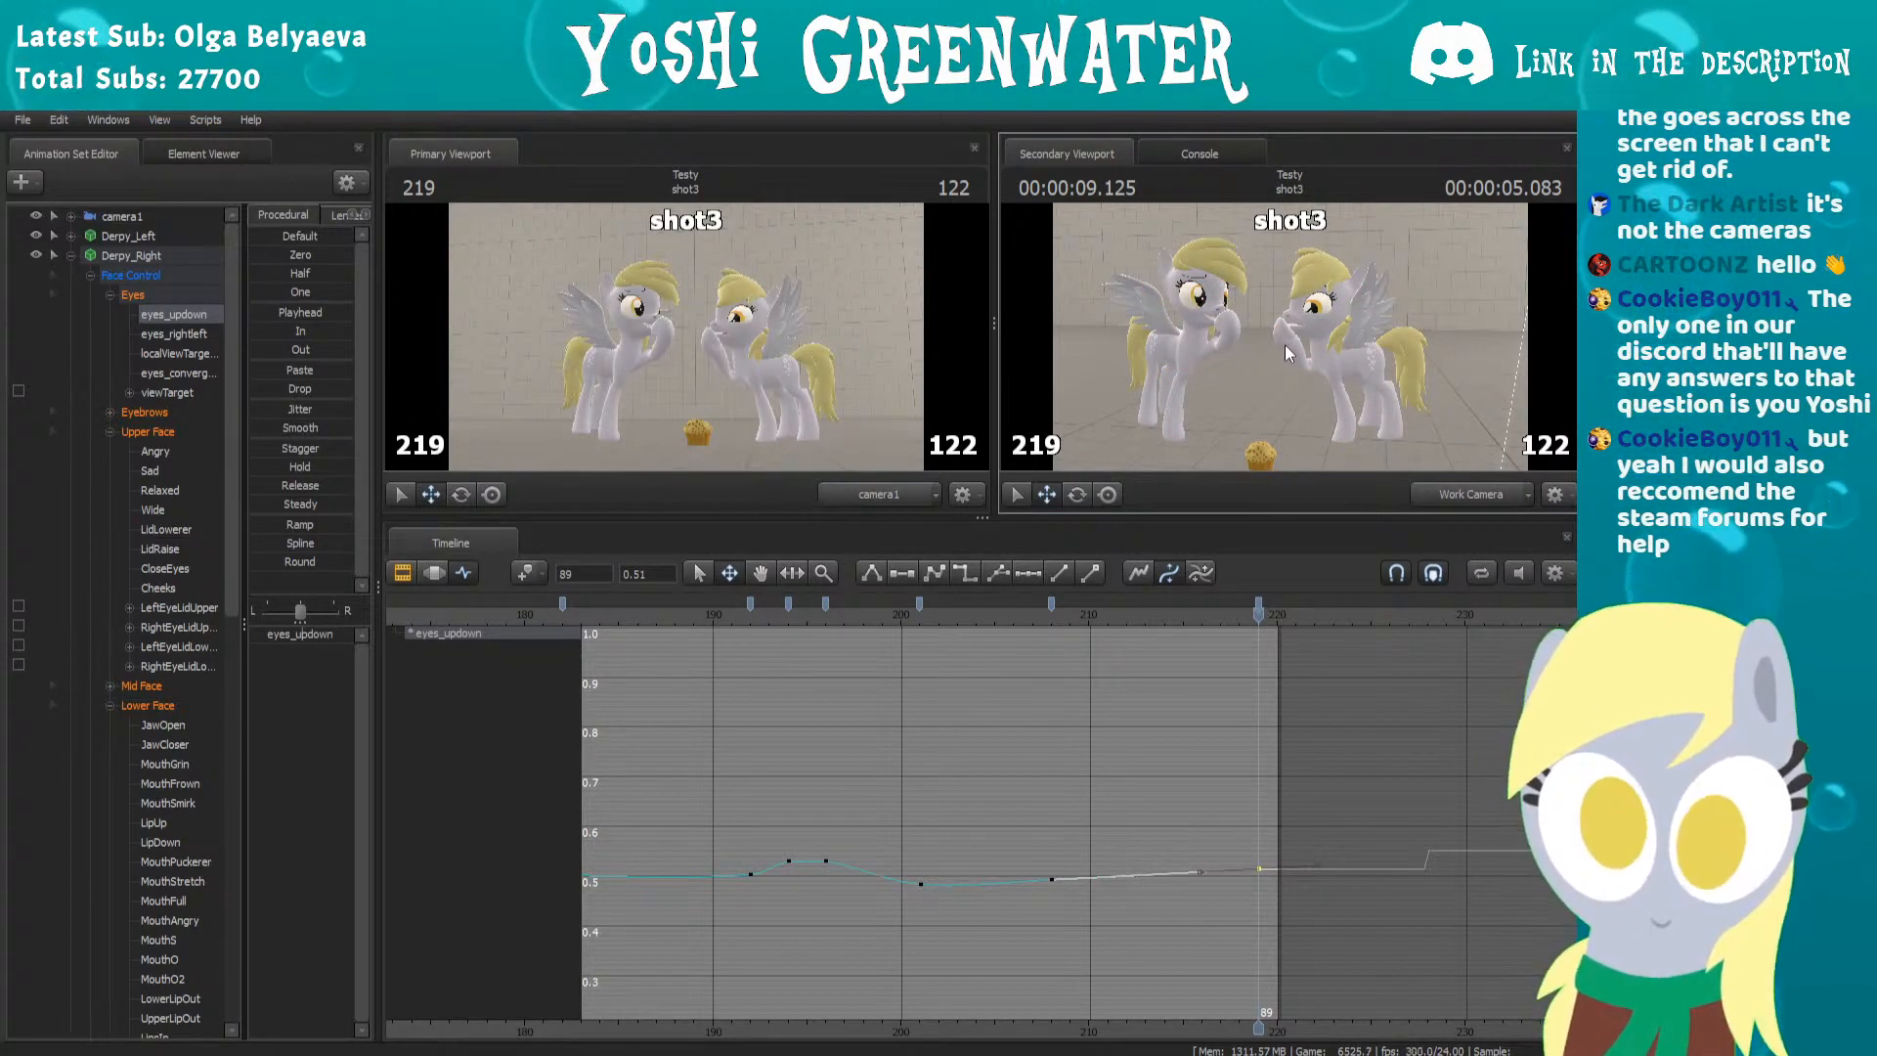
left_click_drag(1309, 371, 1310, 298)
key("s")
key("w")
right_click_drag(1310, 323, 1292, 344)
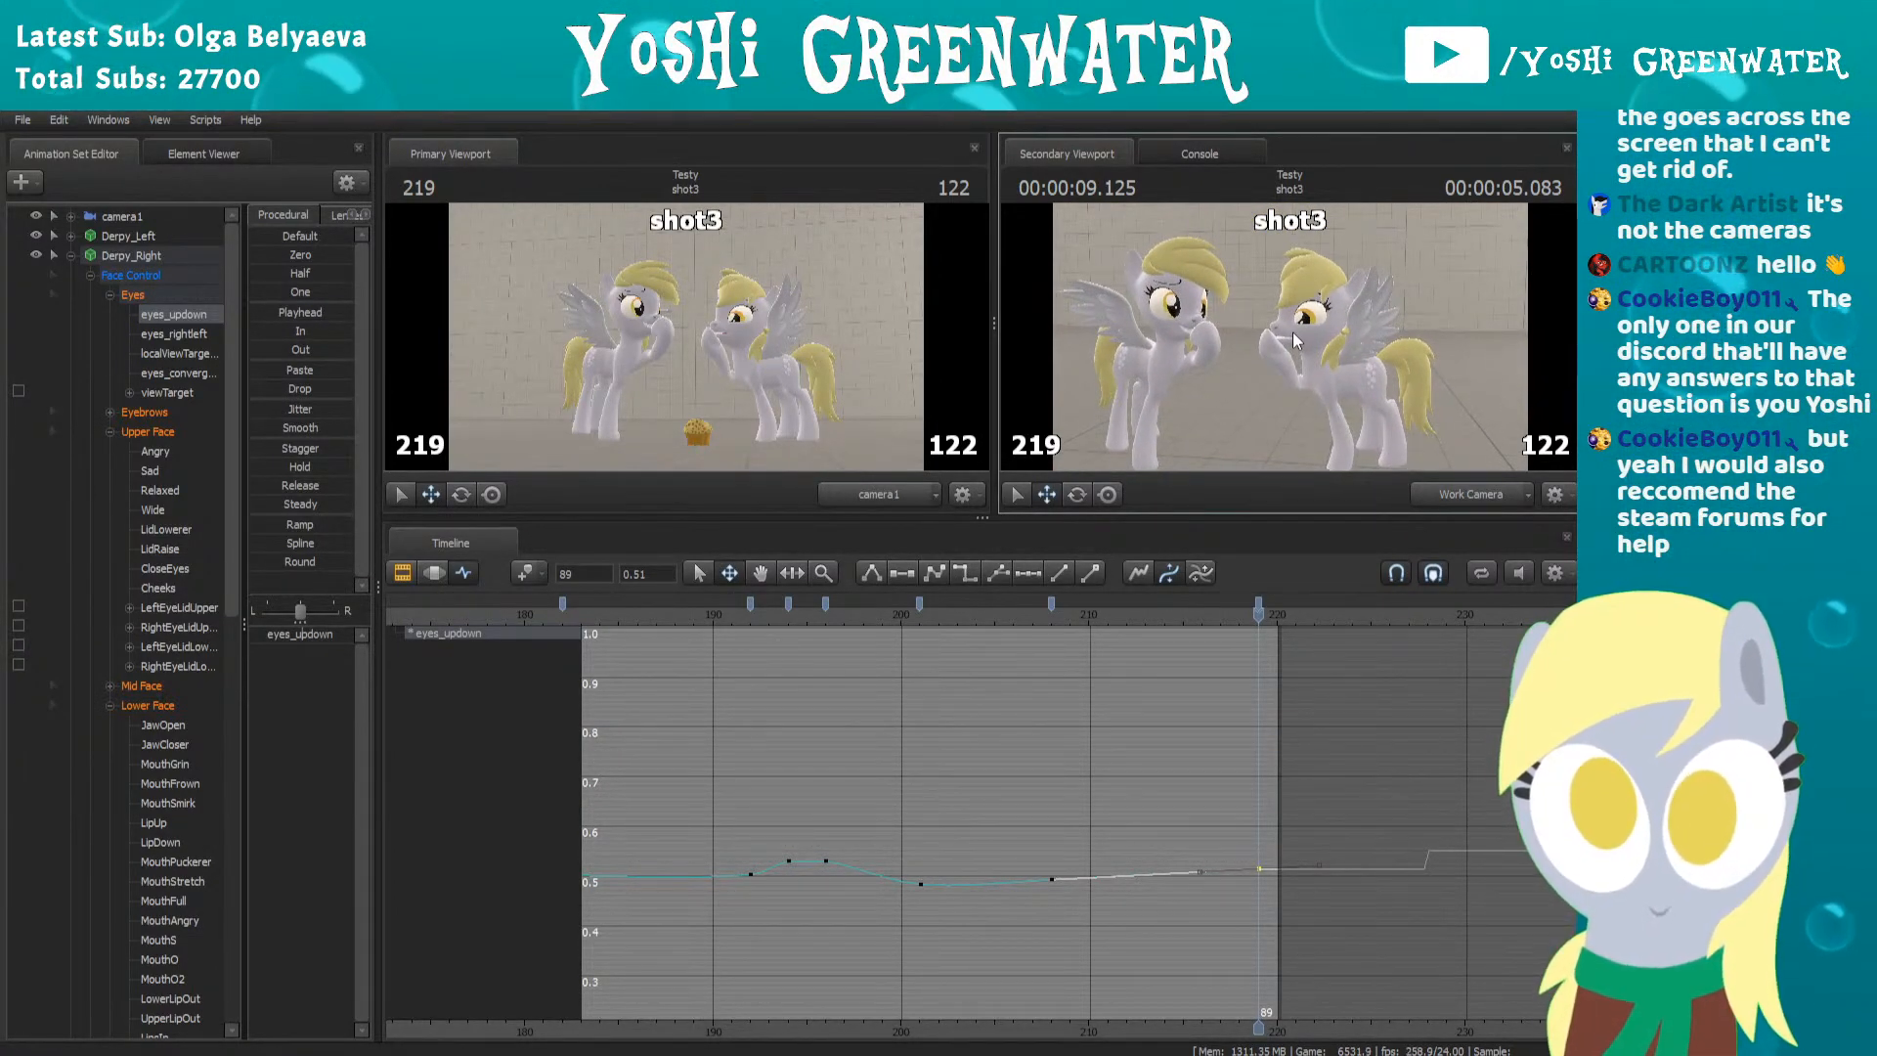
scroll(1058, 666, "down", 2)
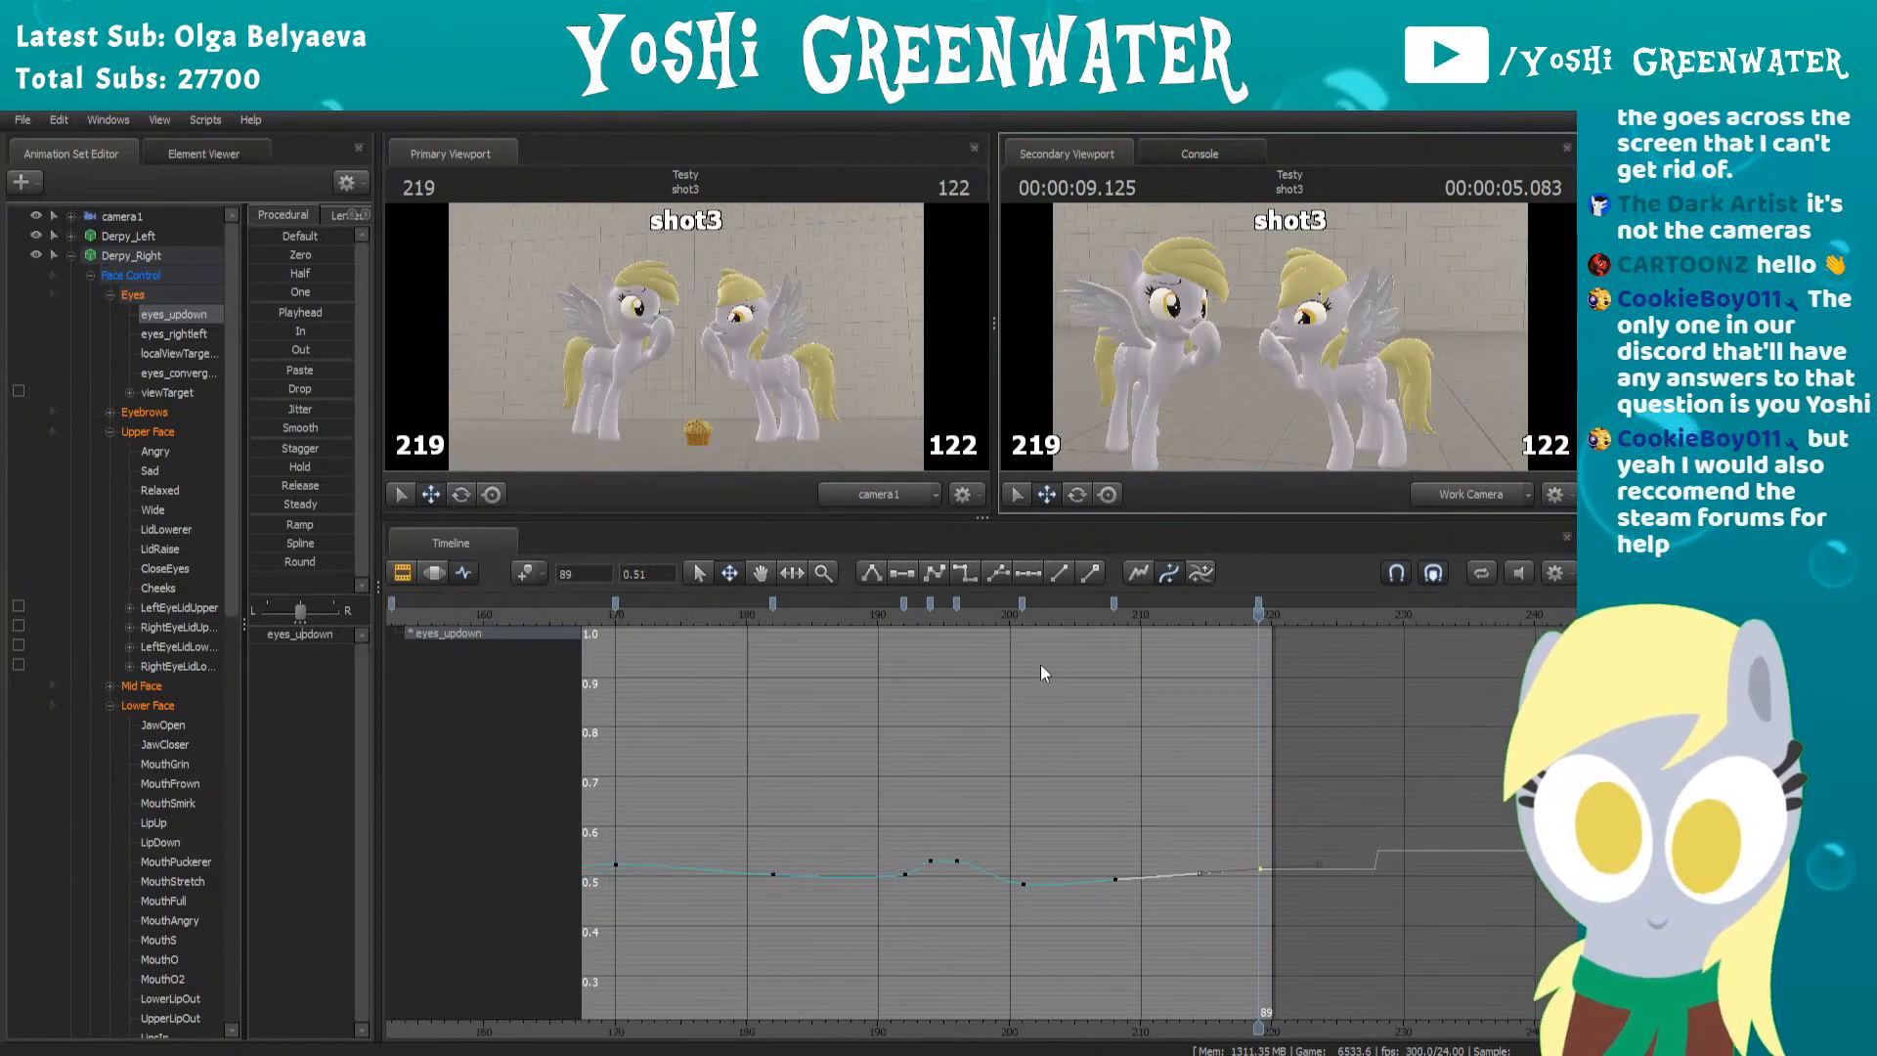
left_click_drag(928, 1031, 1049, 1030)
scroll(1001, 626, "down", 3)
scroll(953, 913, "up", 2)
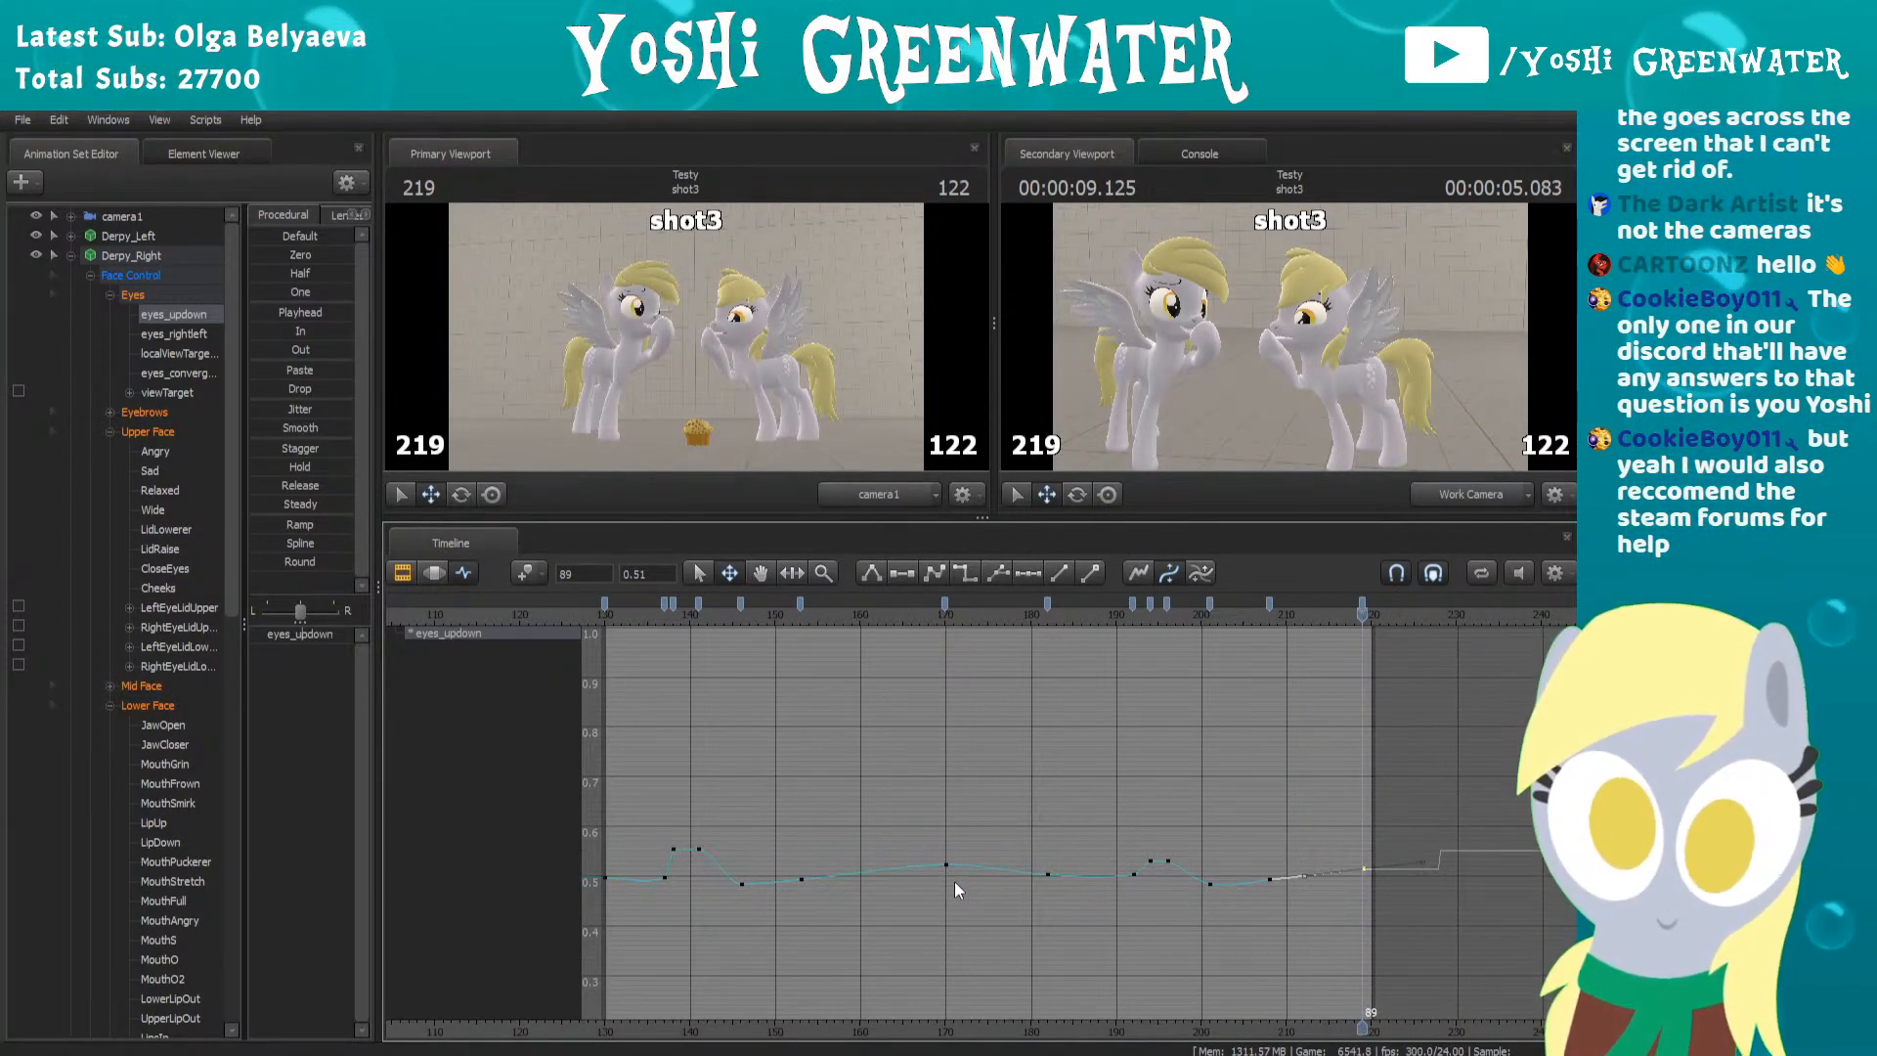
left_click_drag(922, 1025, 1037, 1024)
scroll(949, 942, "up", 1)
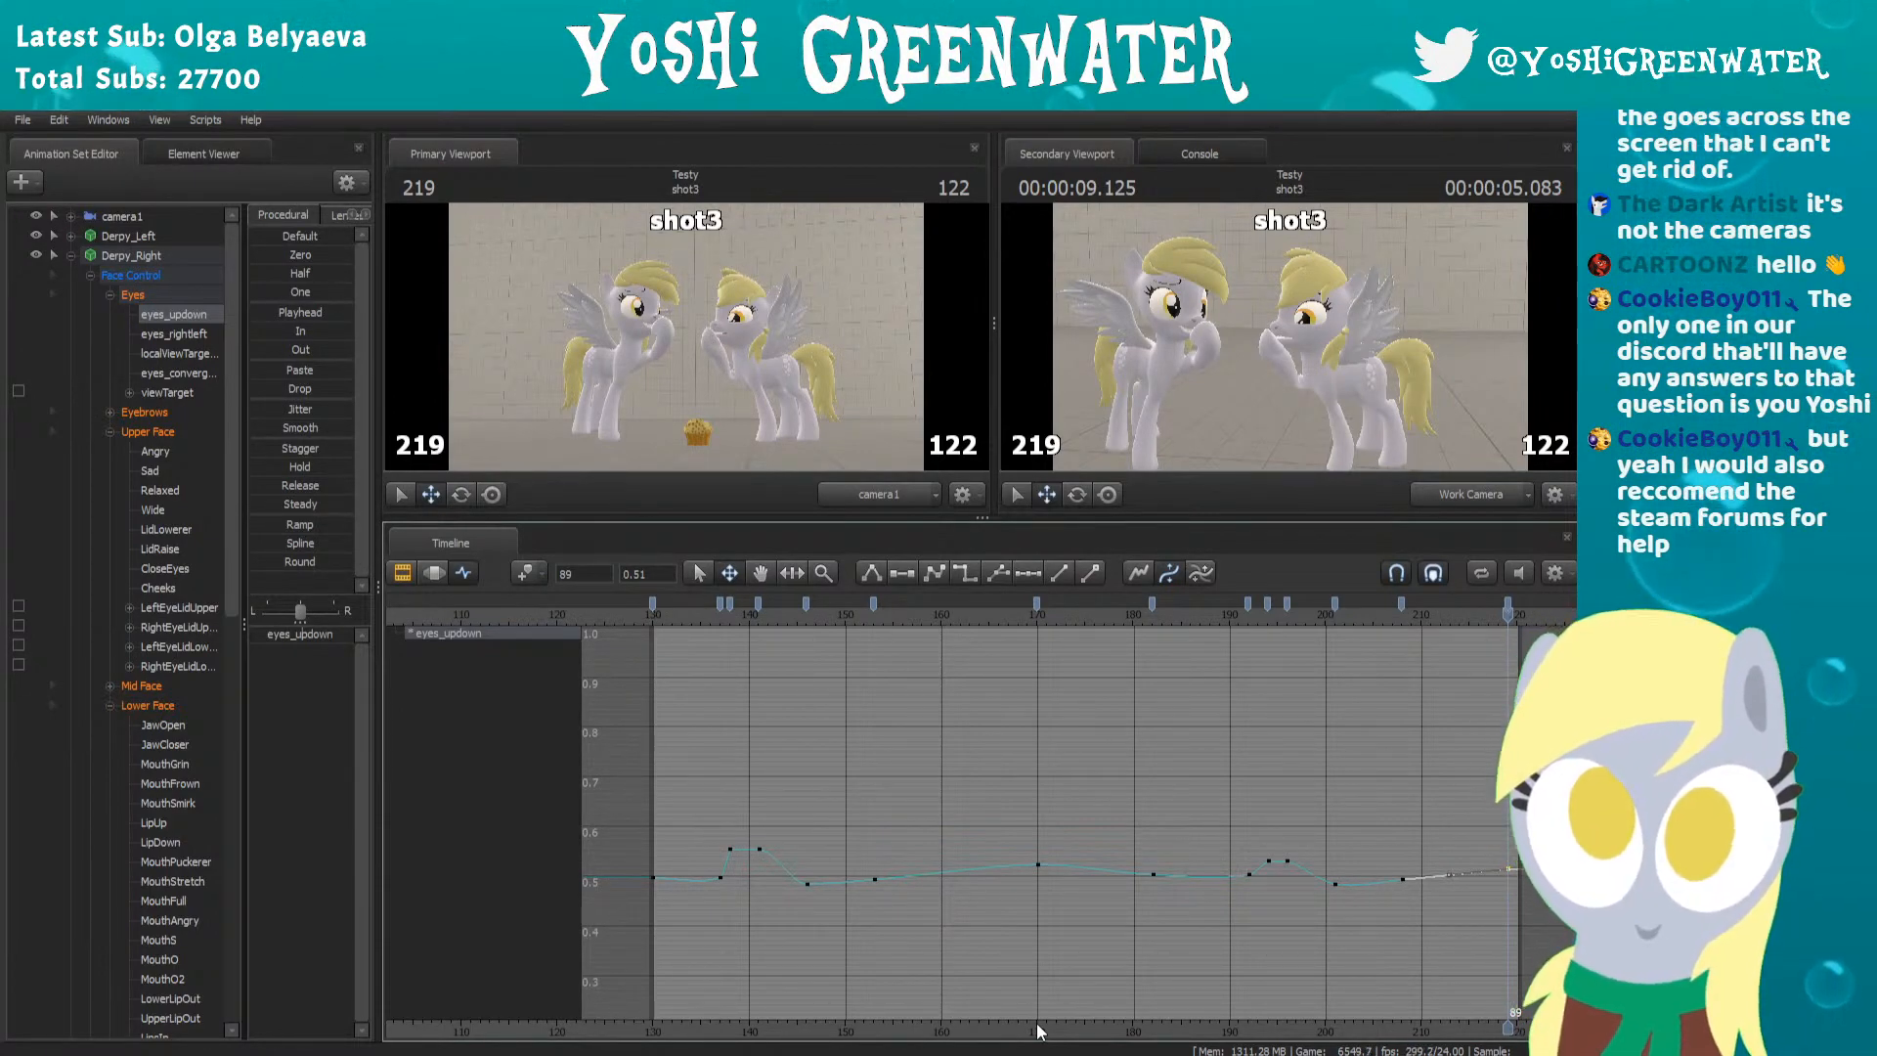
Leave the eye controls, select Derpy_Right's LidLowerer under Upper Face, and add a keyframe at frame 130
left_click(512, 727)
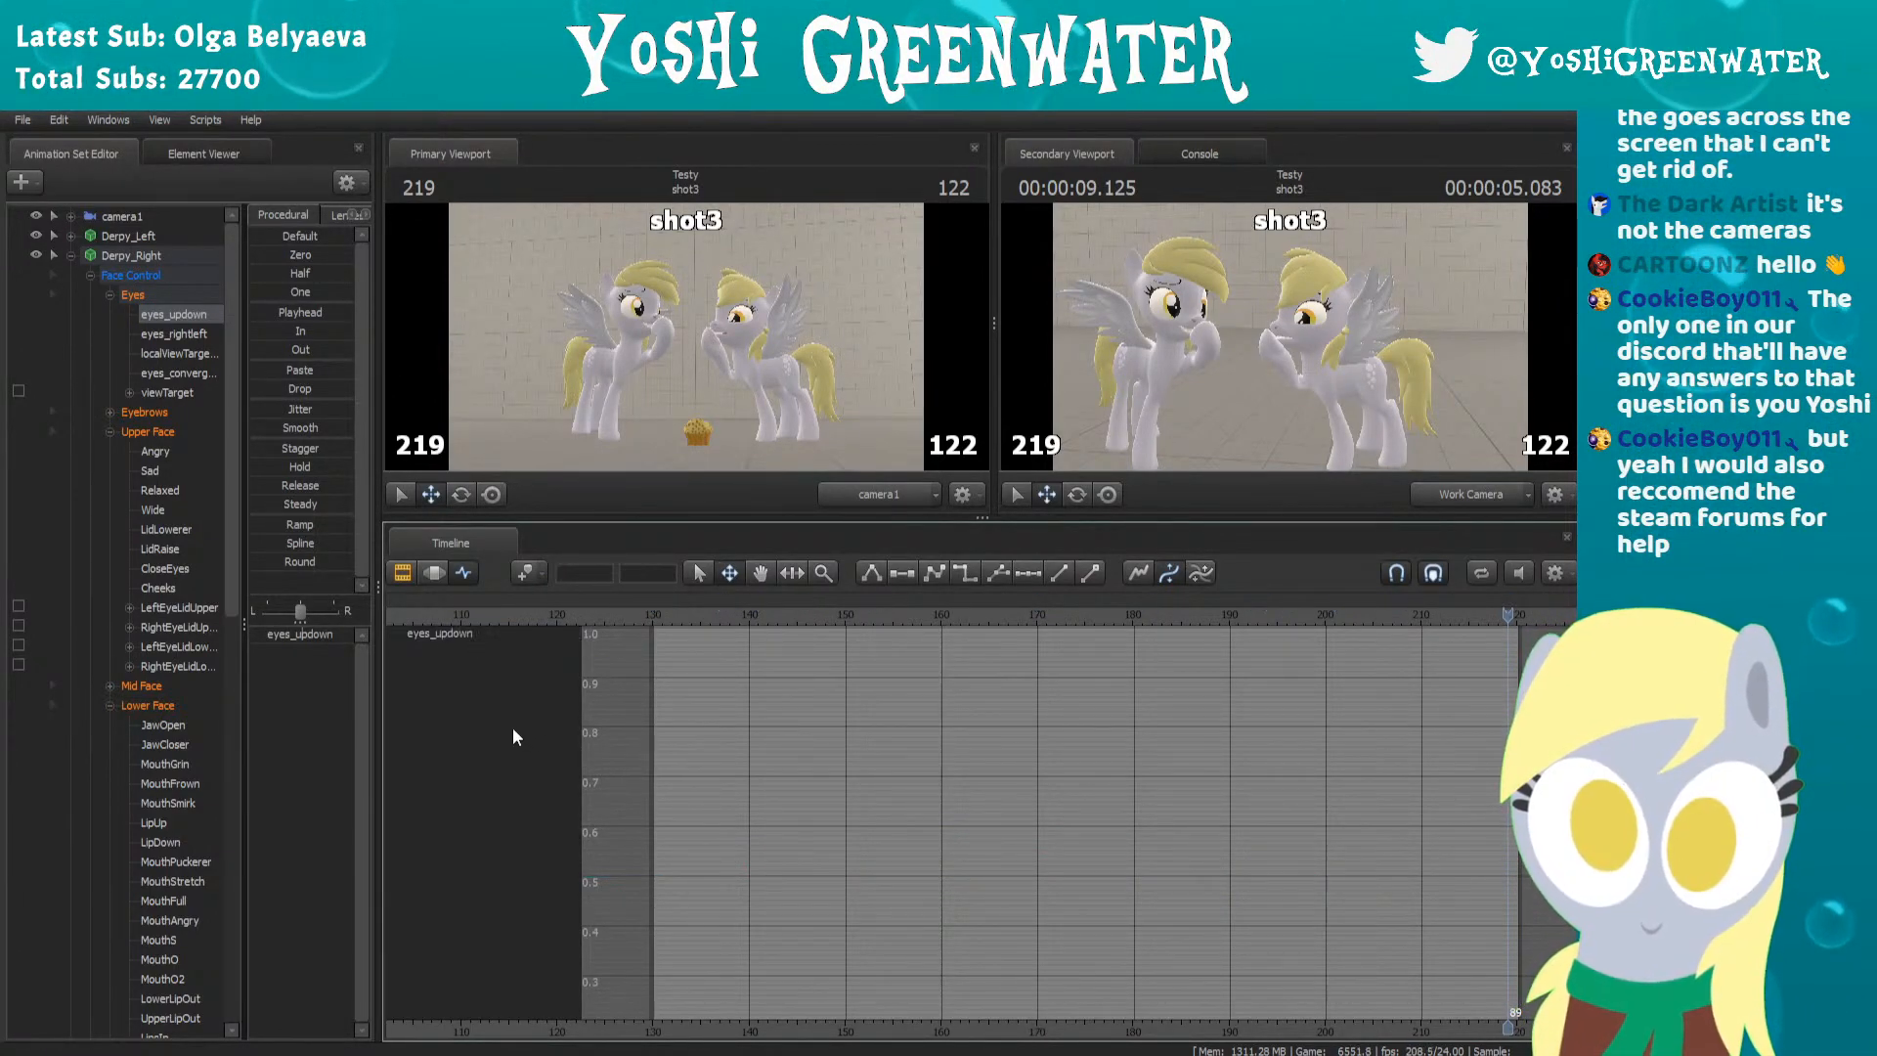
left_click(171, 334)
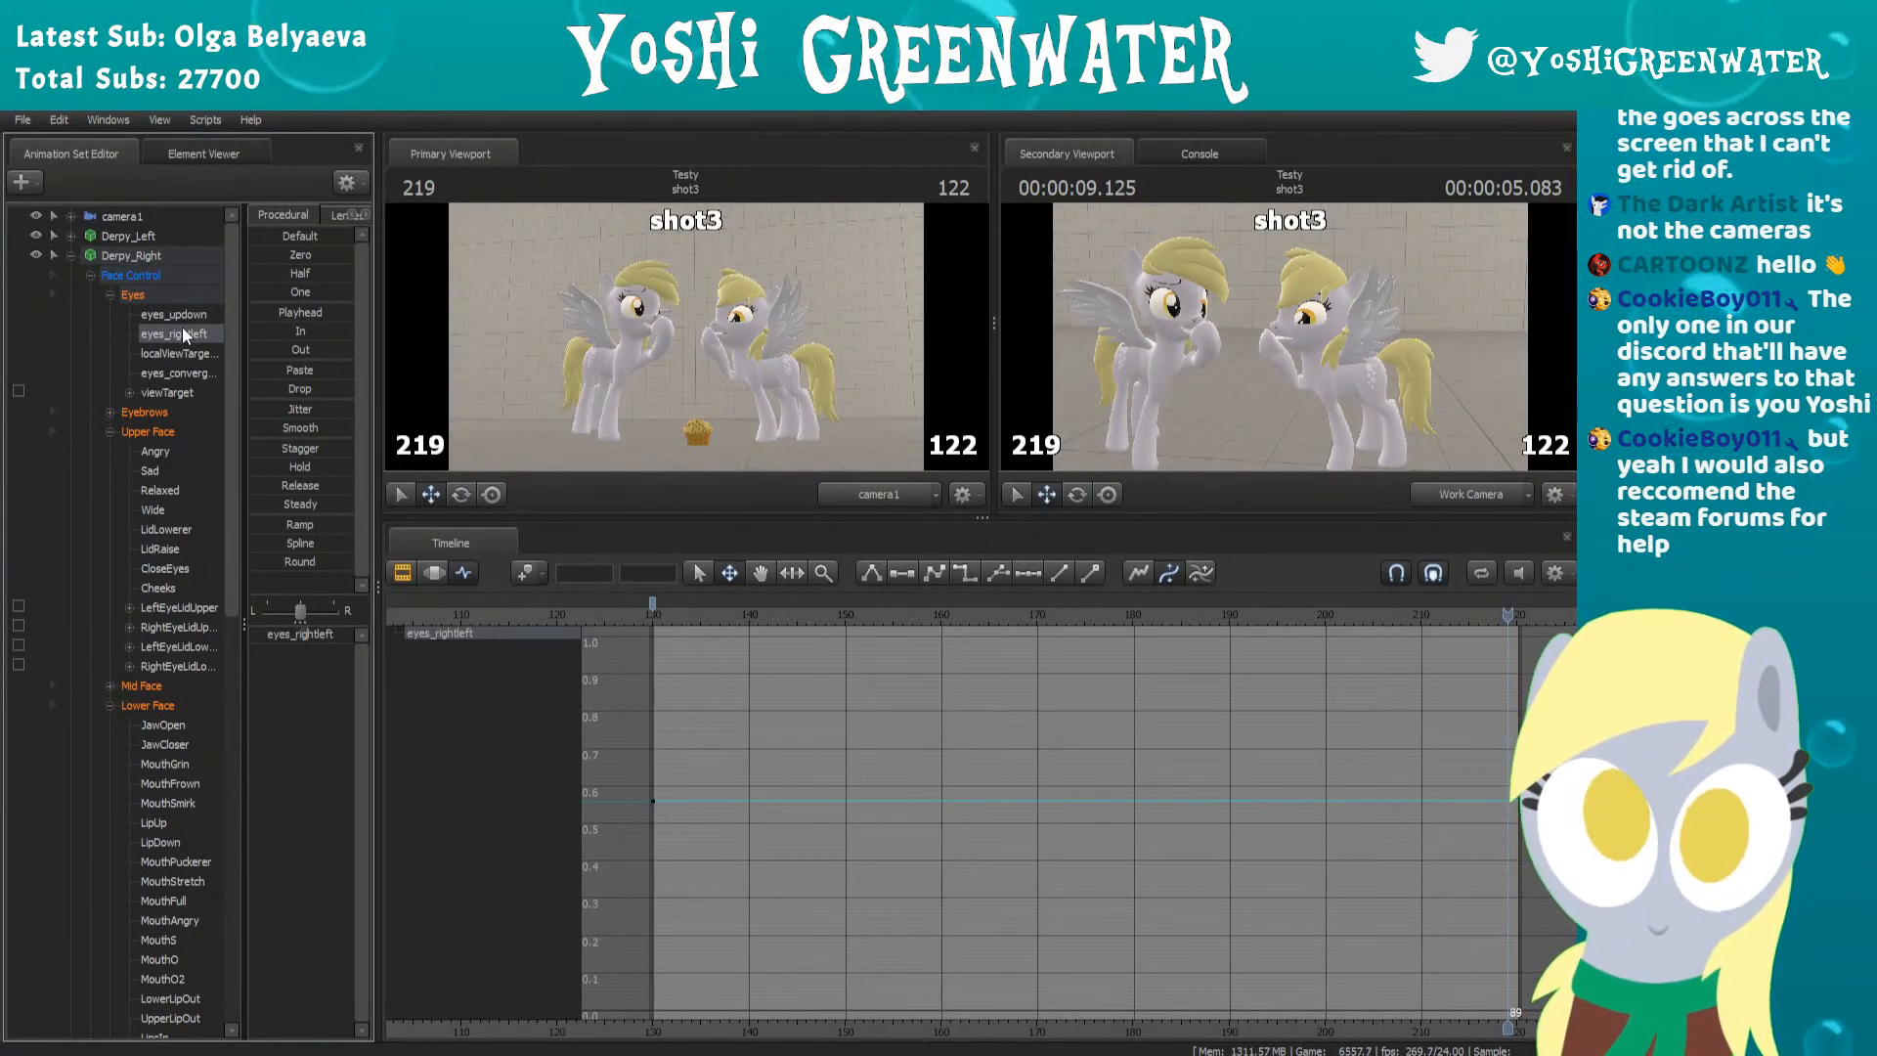
left_click(111, 293)
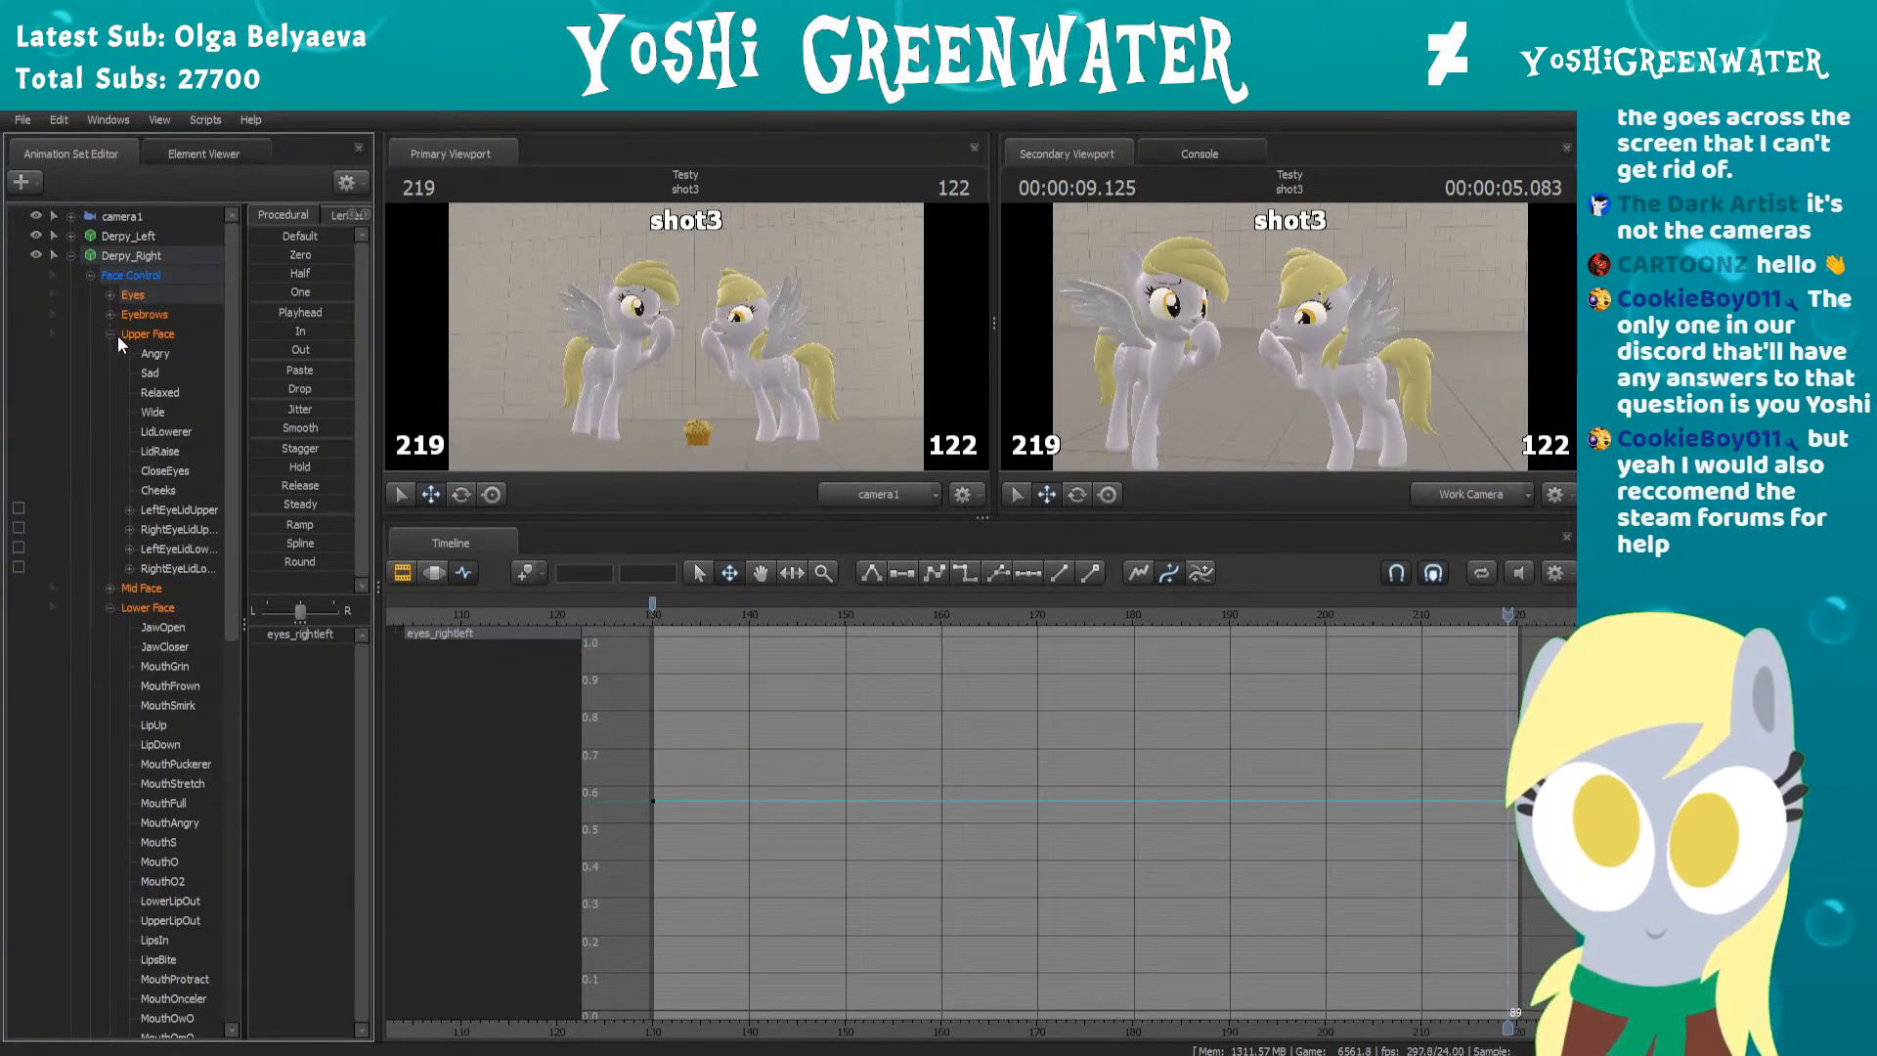
left_click(163, 431)
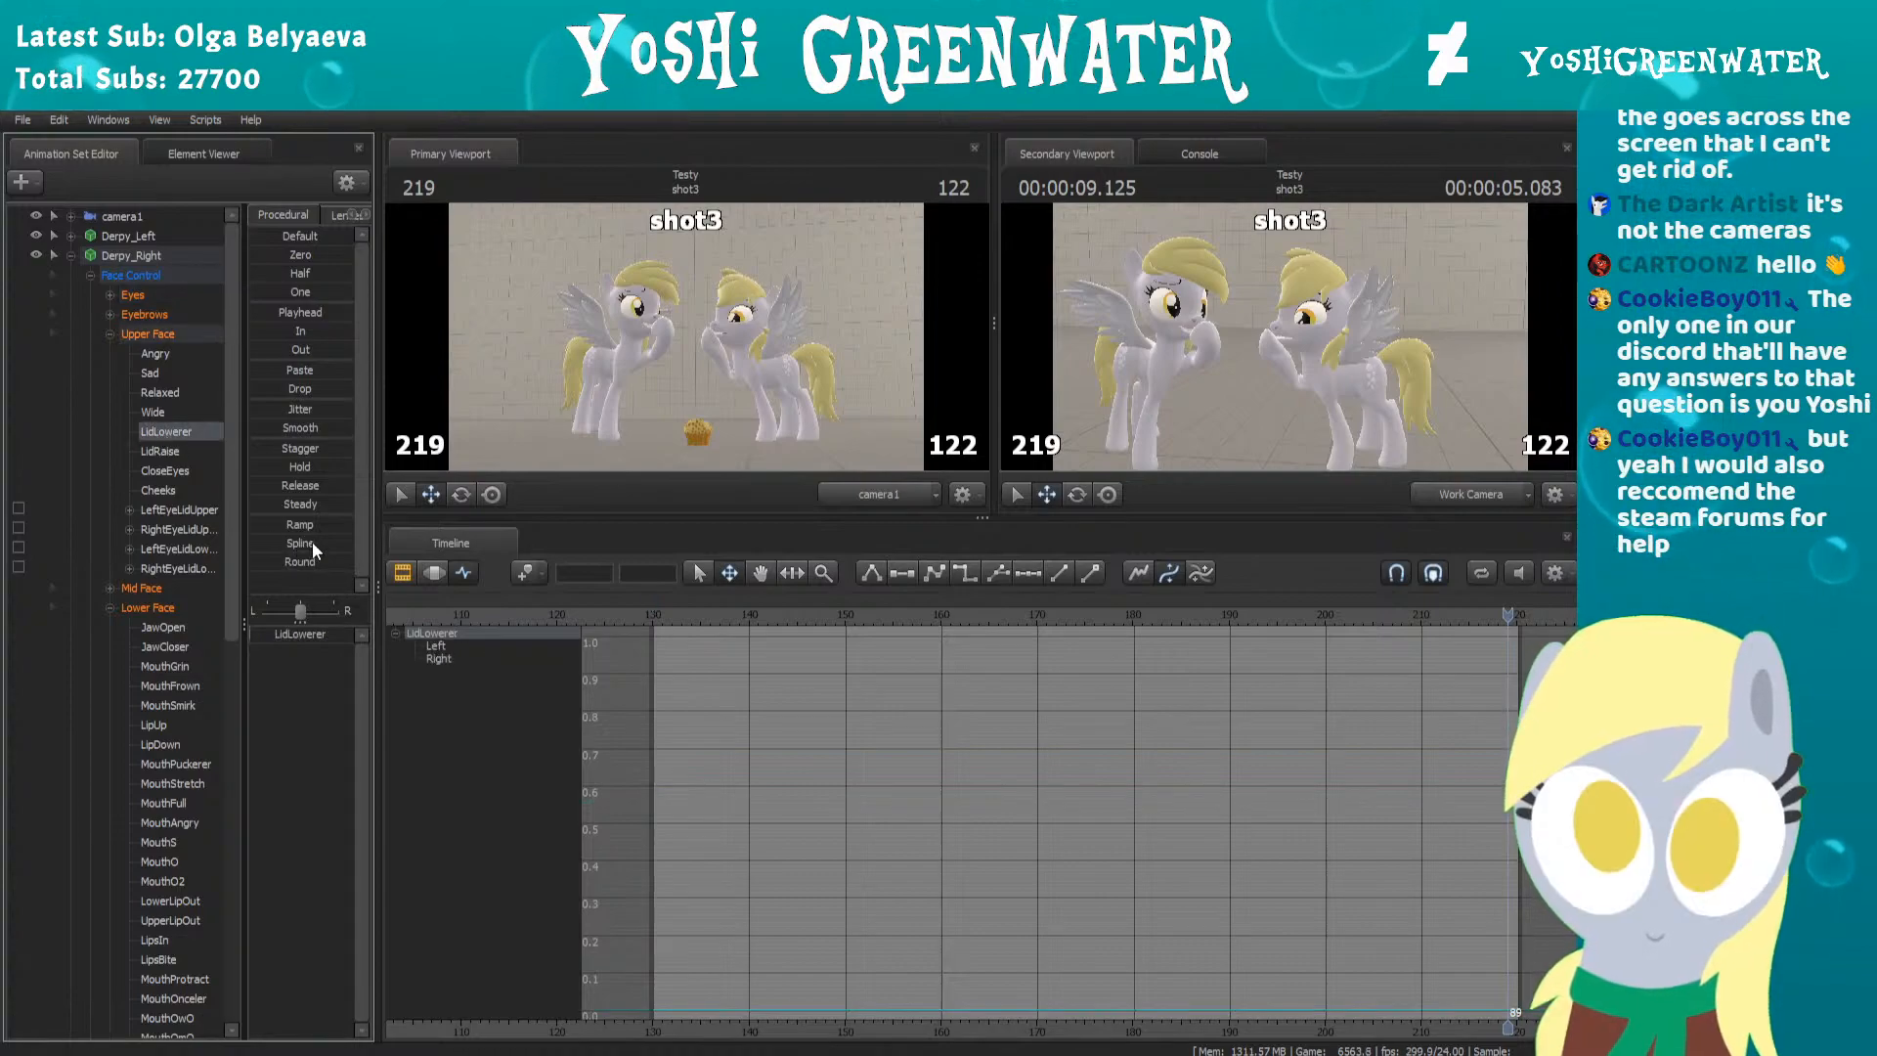
left_click(651, 616)
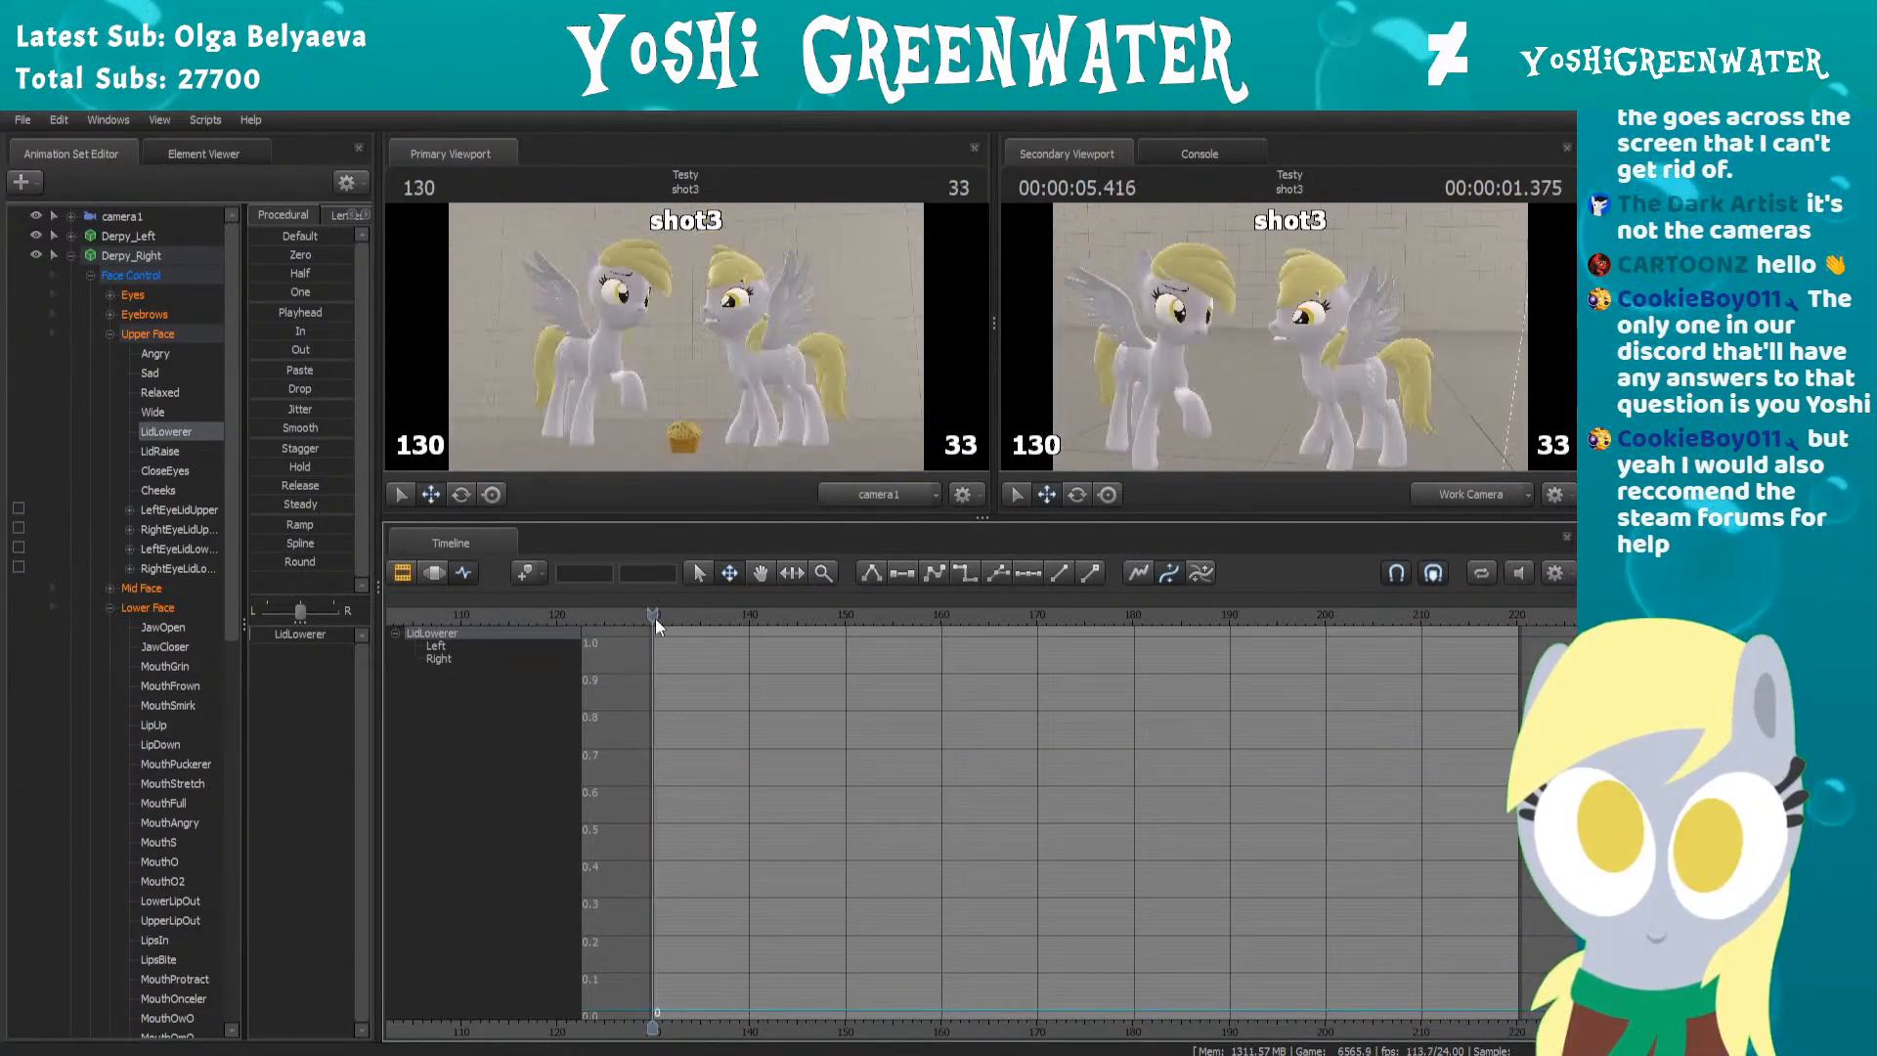
left_click_drag(709, 610, 941, 591)
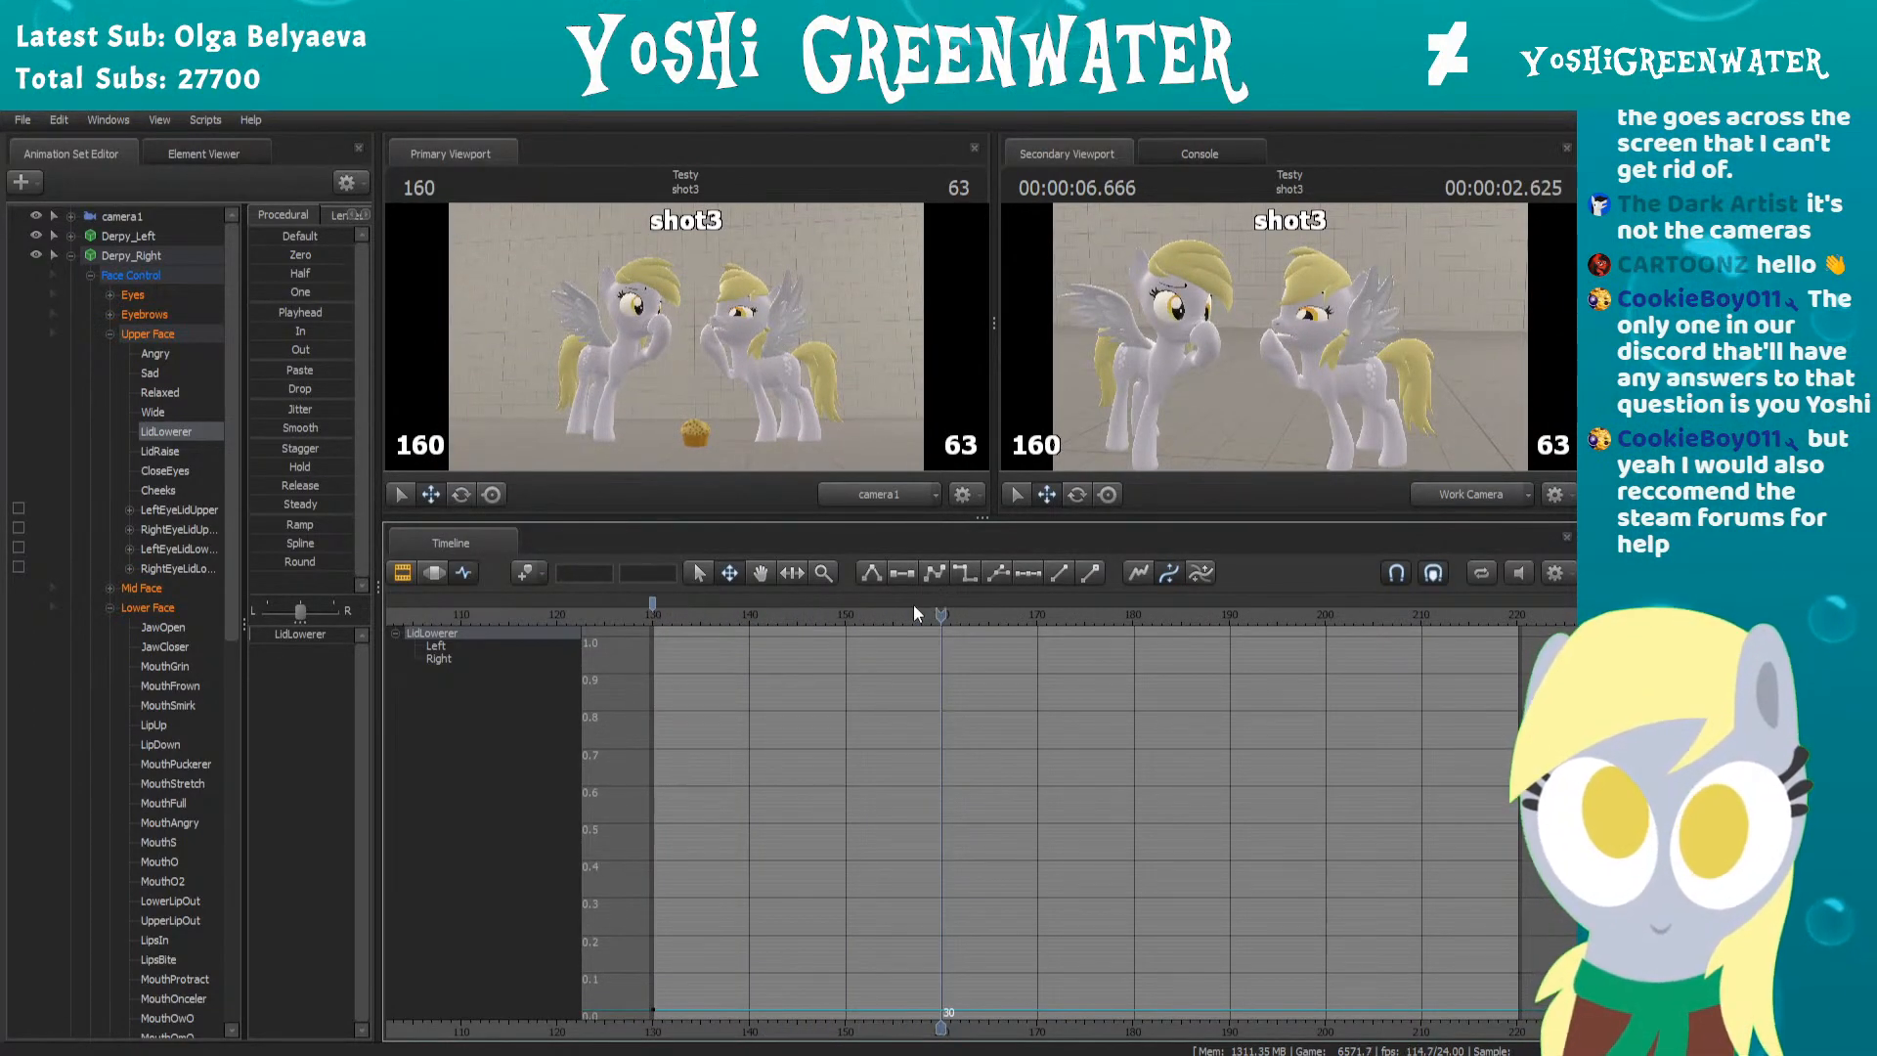
left_click(1278, 377)
left_click_drag(1277, 378, 1288, 342)
key("w")
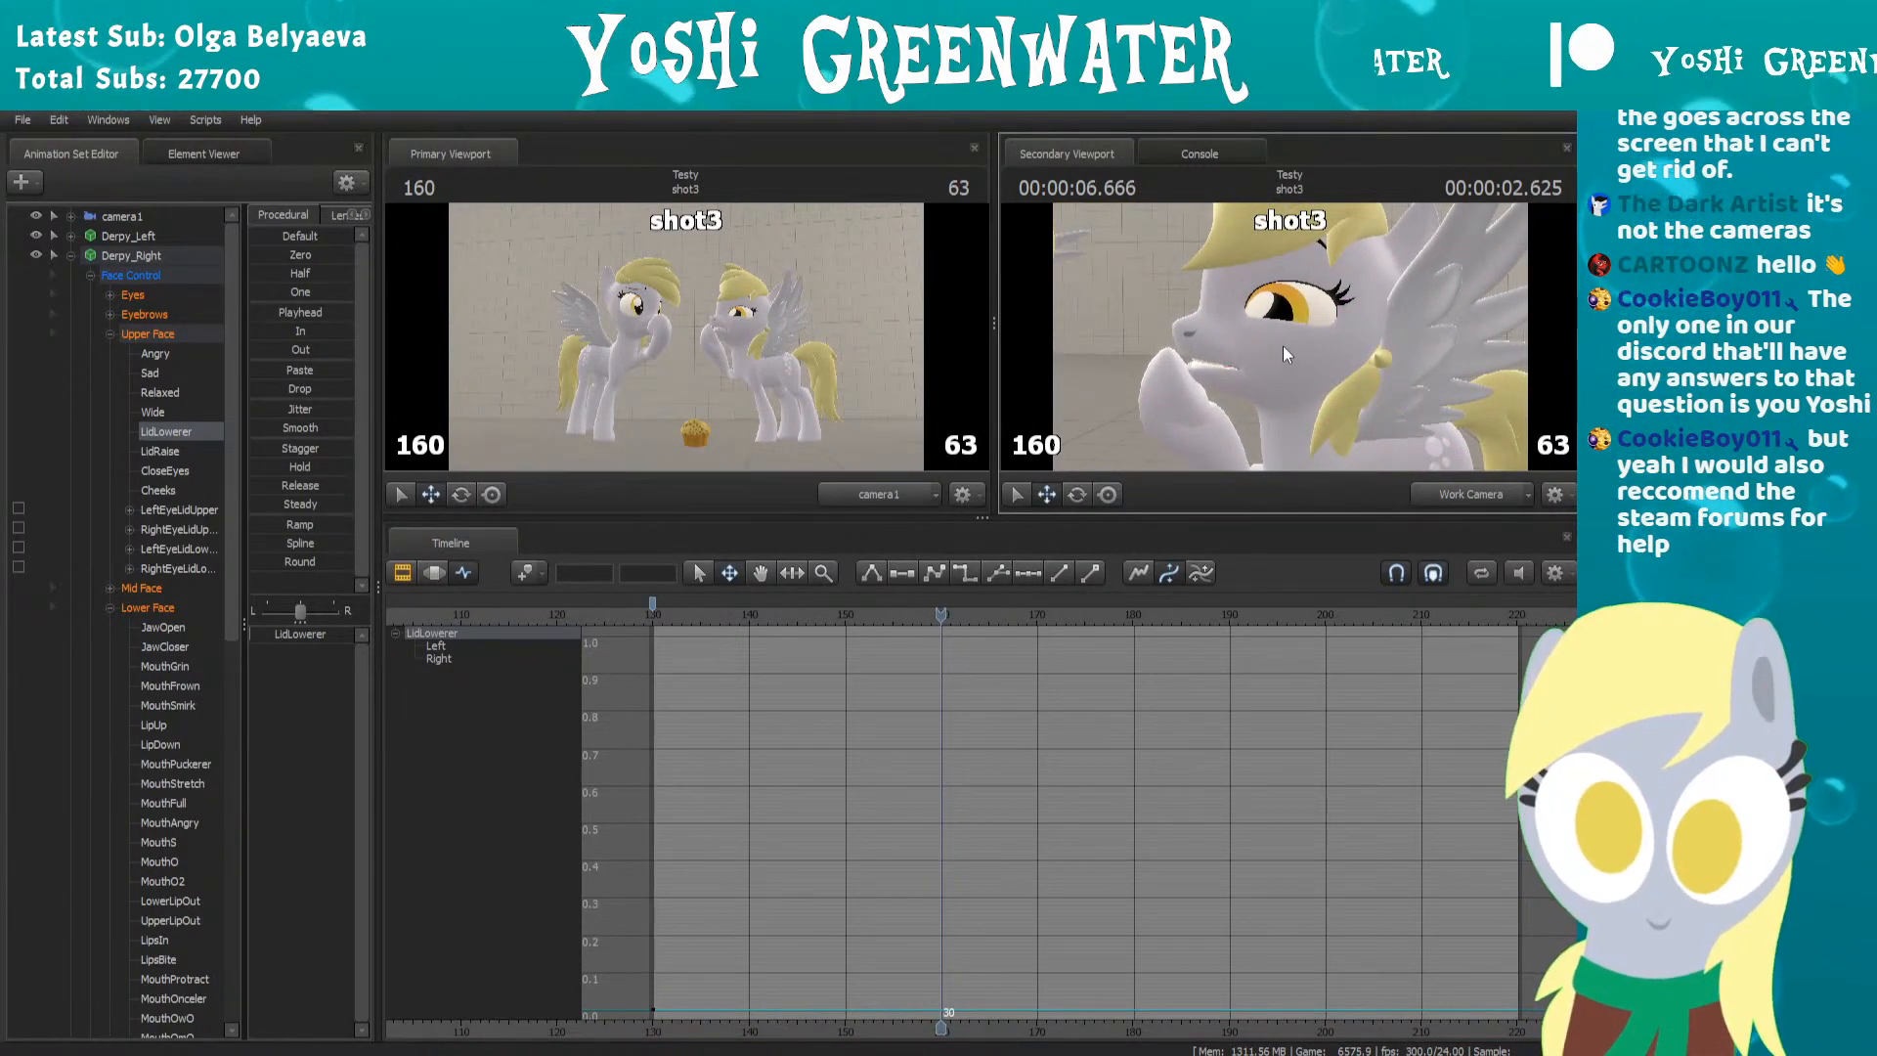
left_click(661, 614)
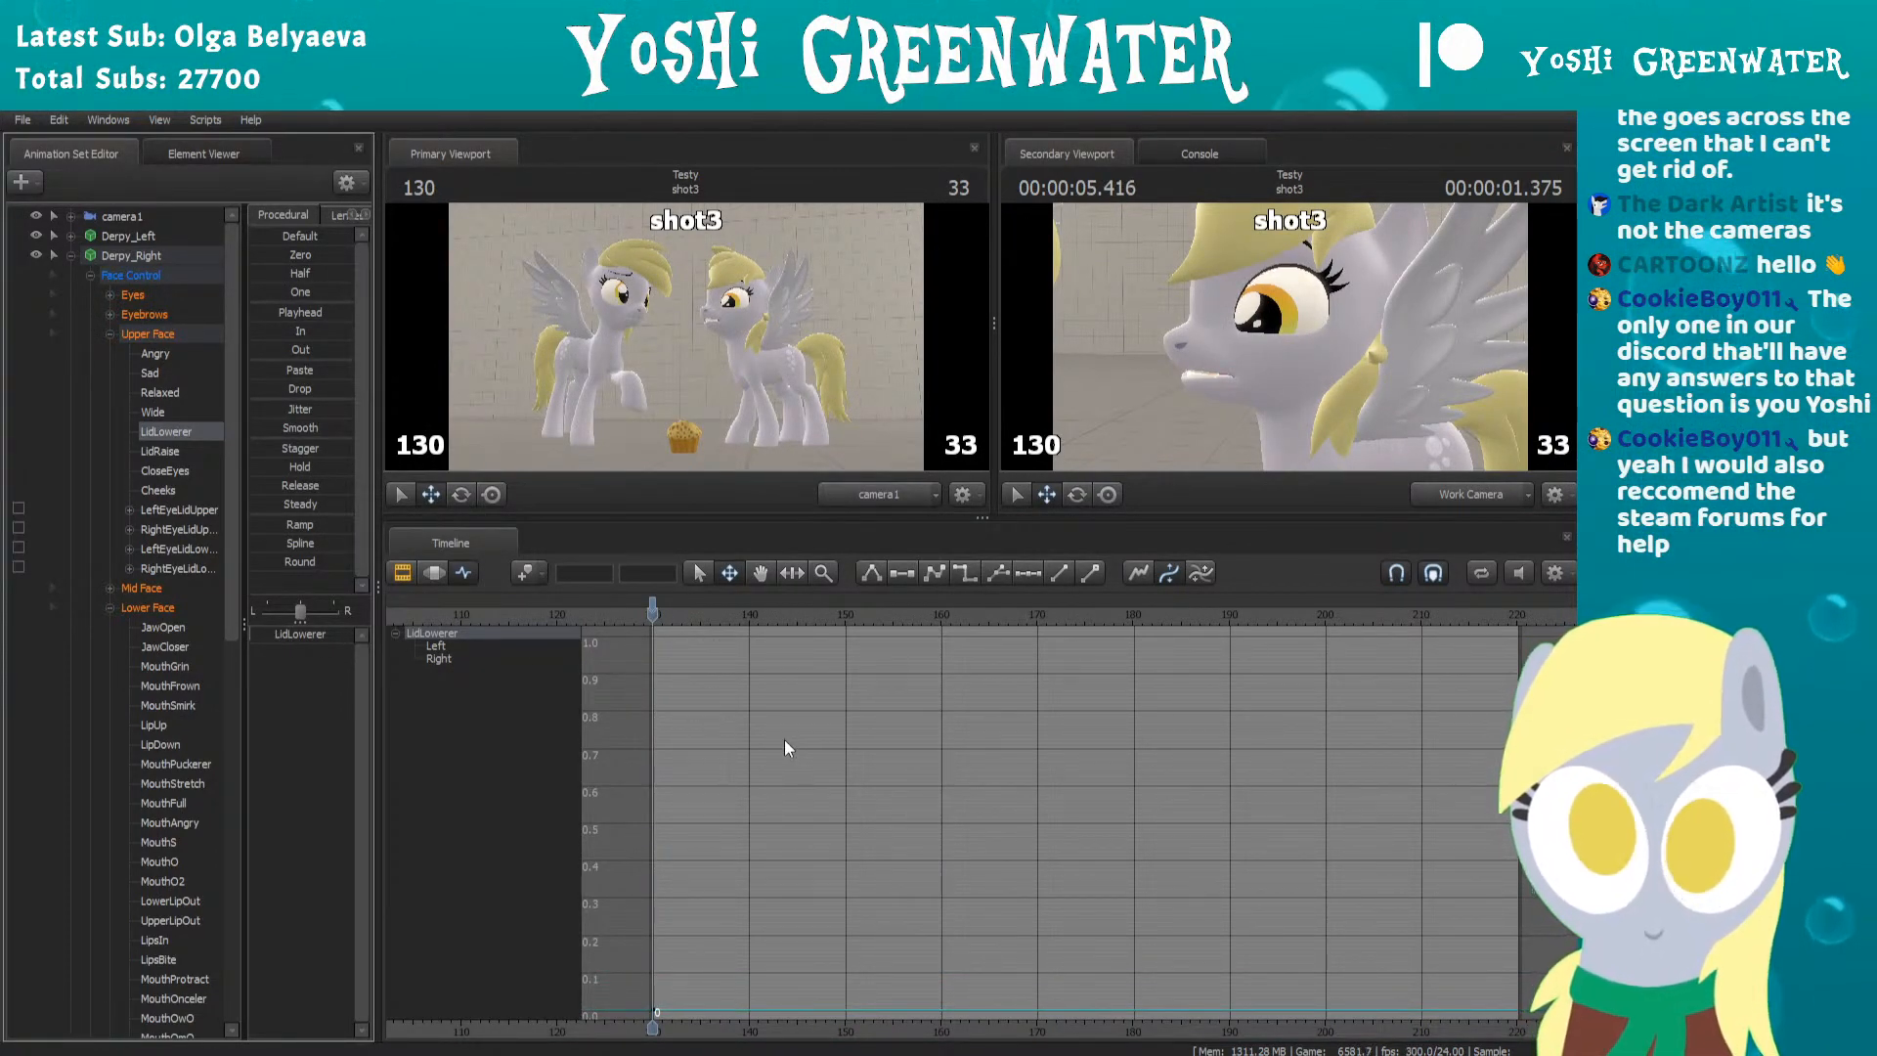
Try animating LidLowerer with a keyframe at frame 142 and a value slightly above 0.5 at frame 145
key("super")
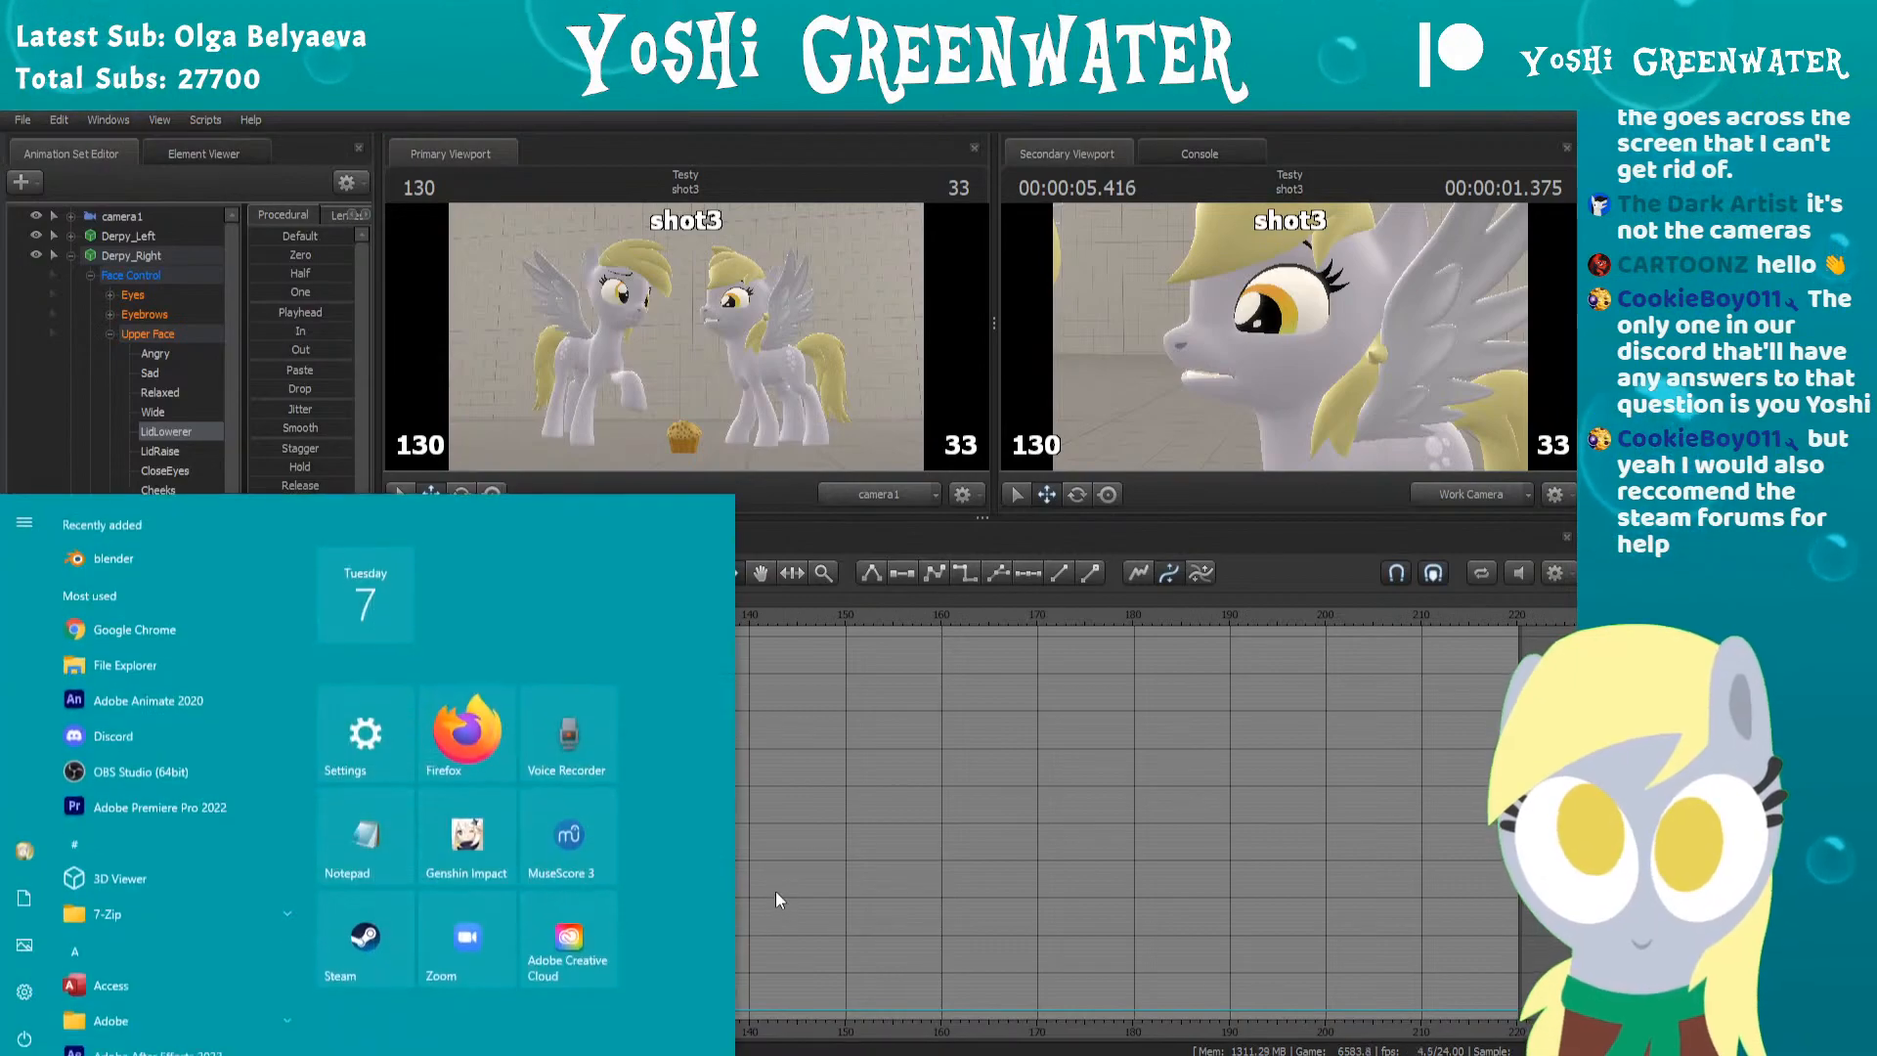
key("super")
middle_click_drag(794, 866, 829, 807)
left_click_drag(730, 613, 769, 605)
key("m")
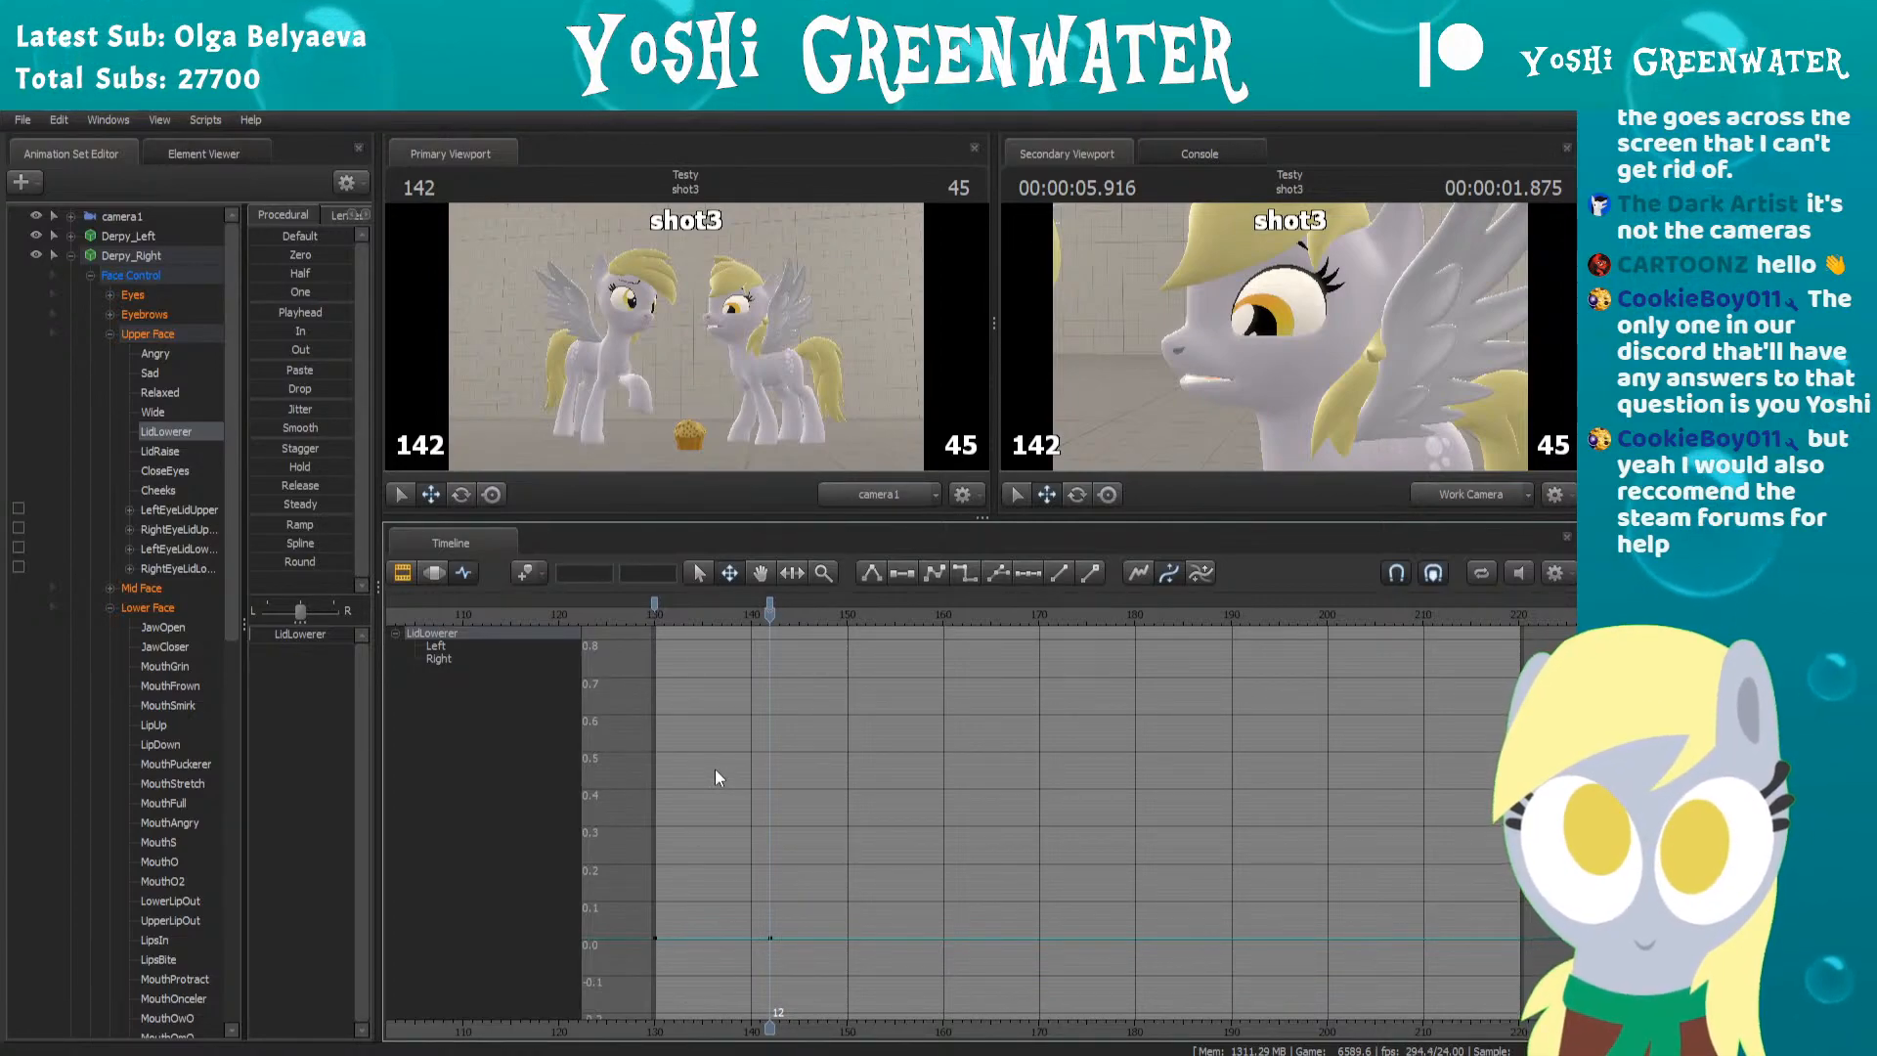
key("Right")
key("Right")
key("Right")
left_click_drag(294, 635, 301, 636)
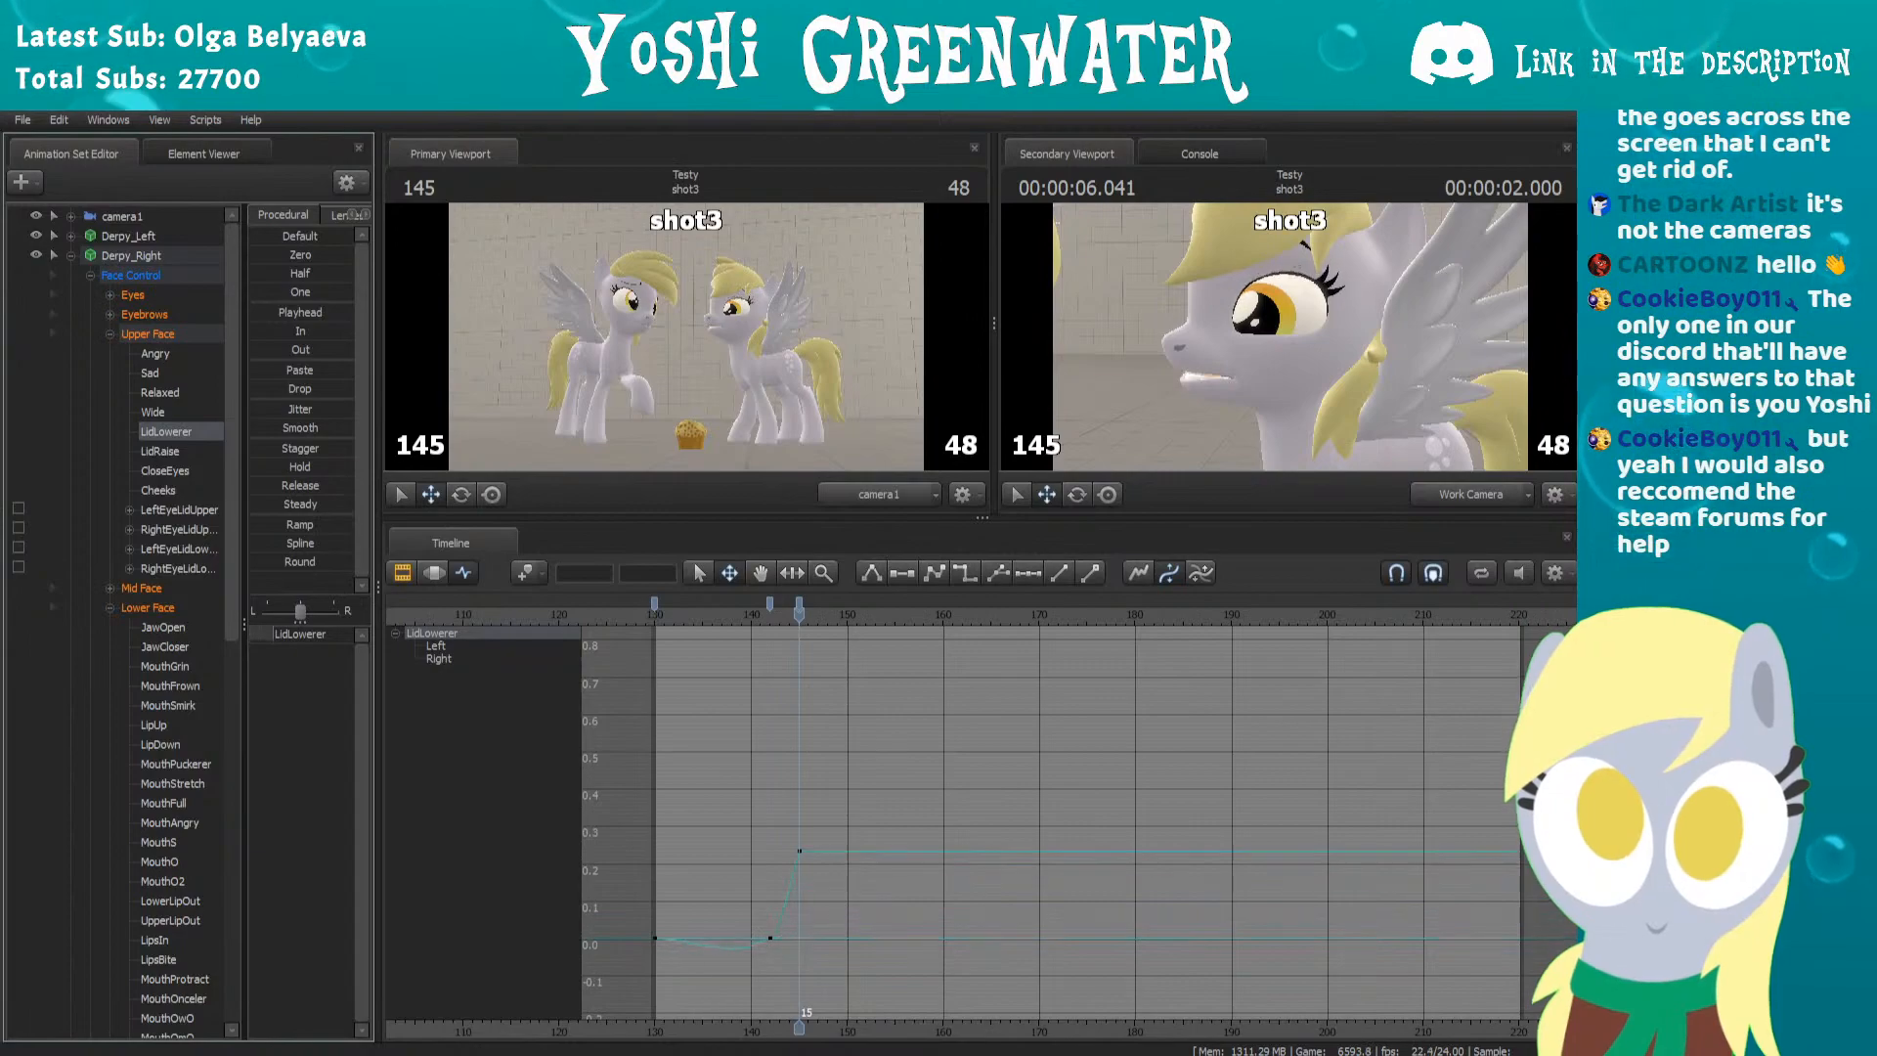
left_click_drag(301, 636, 356, 641)
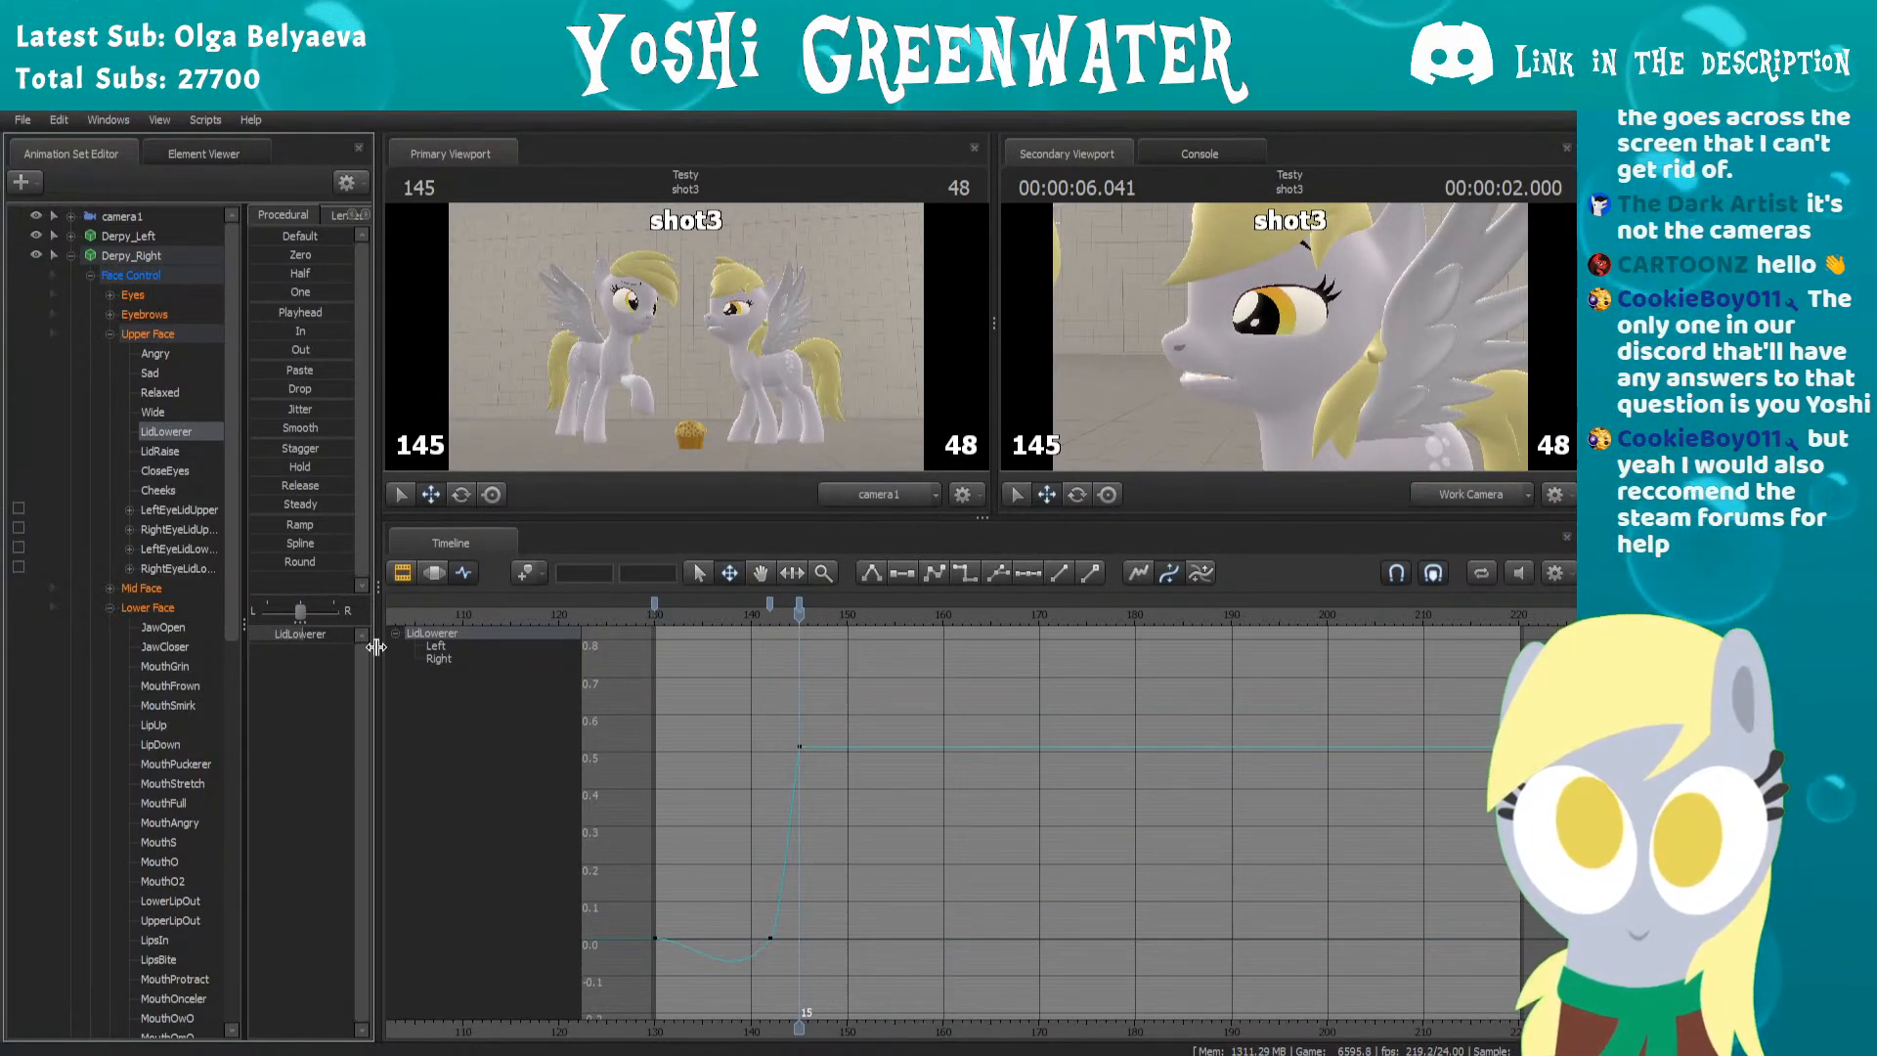
Delete the LidLowerer keyframes at frames 142 and 145
left_click(771, 606)
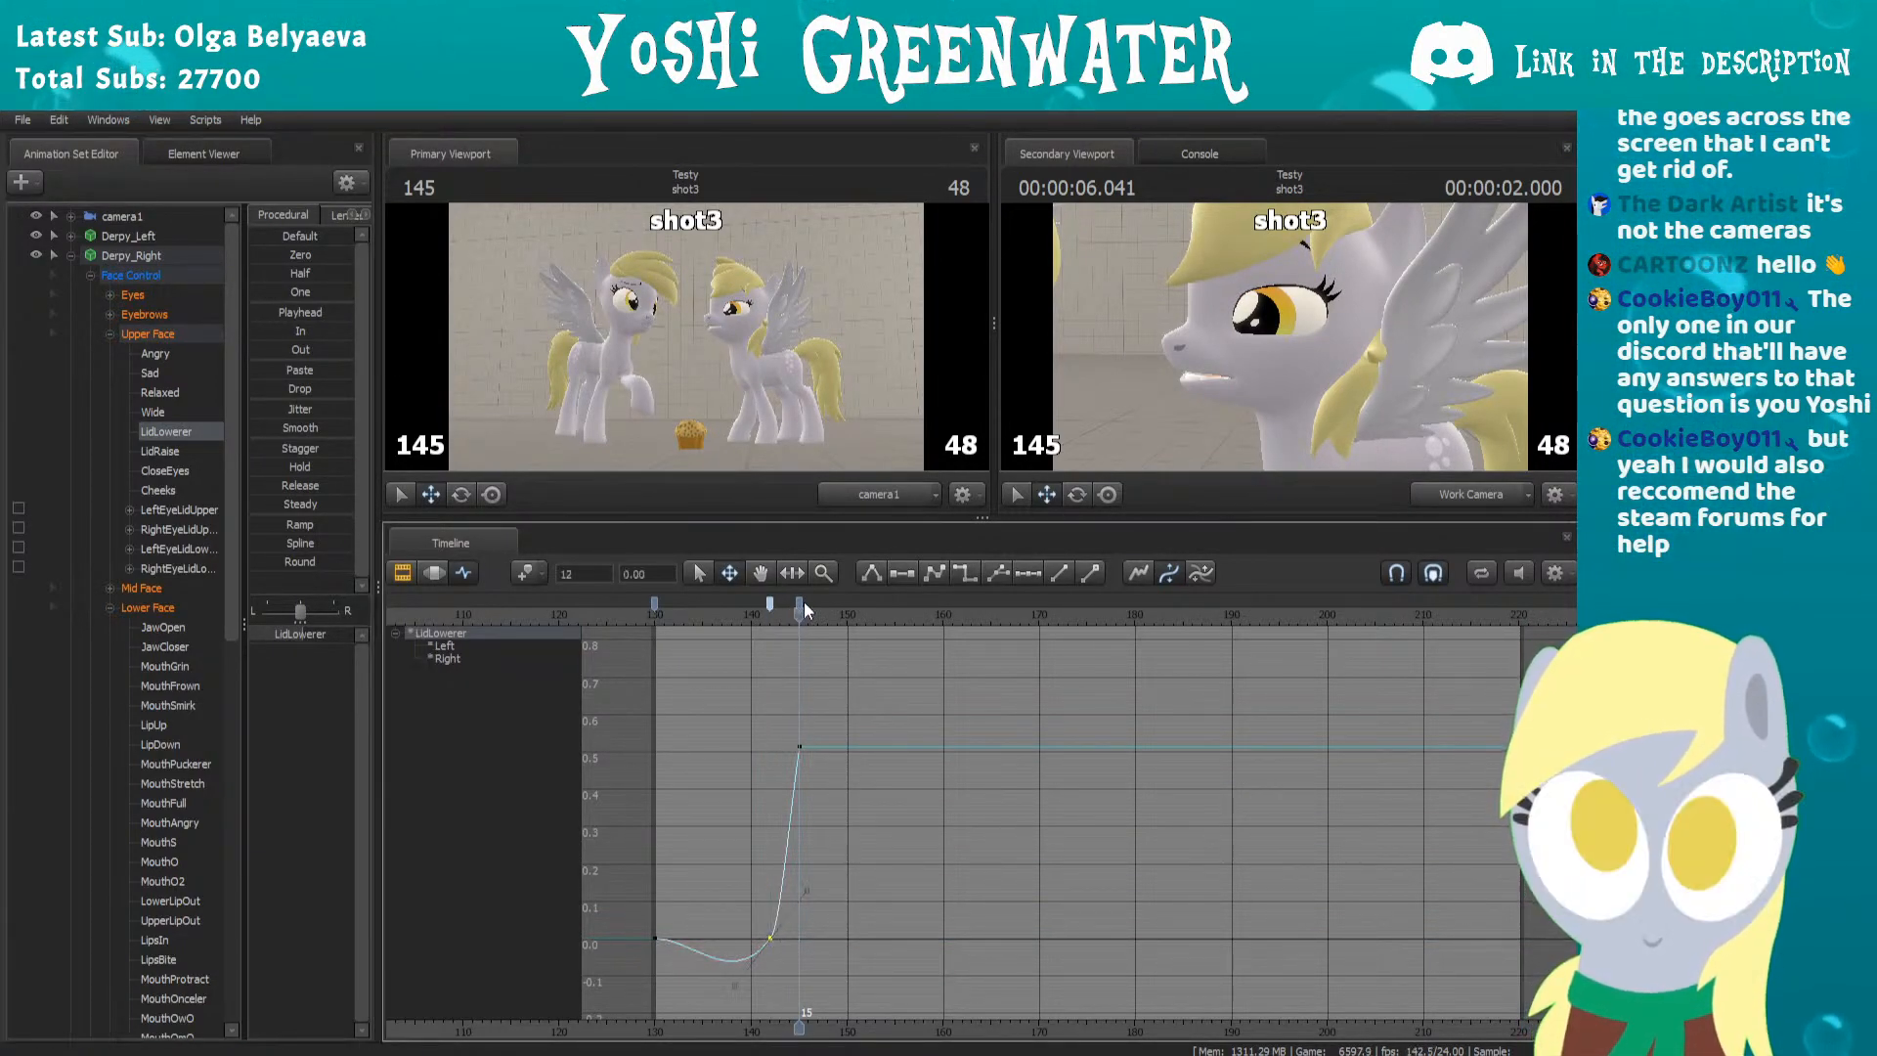
left_click(801, 603, "ctrl")
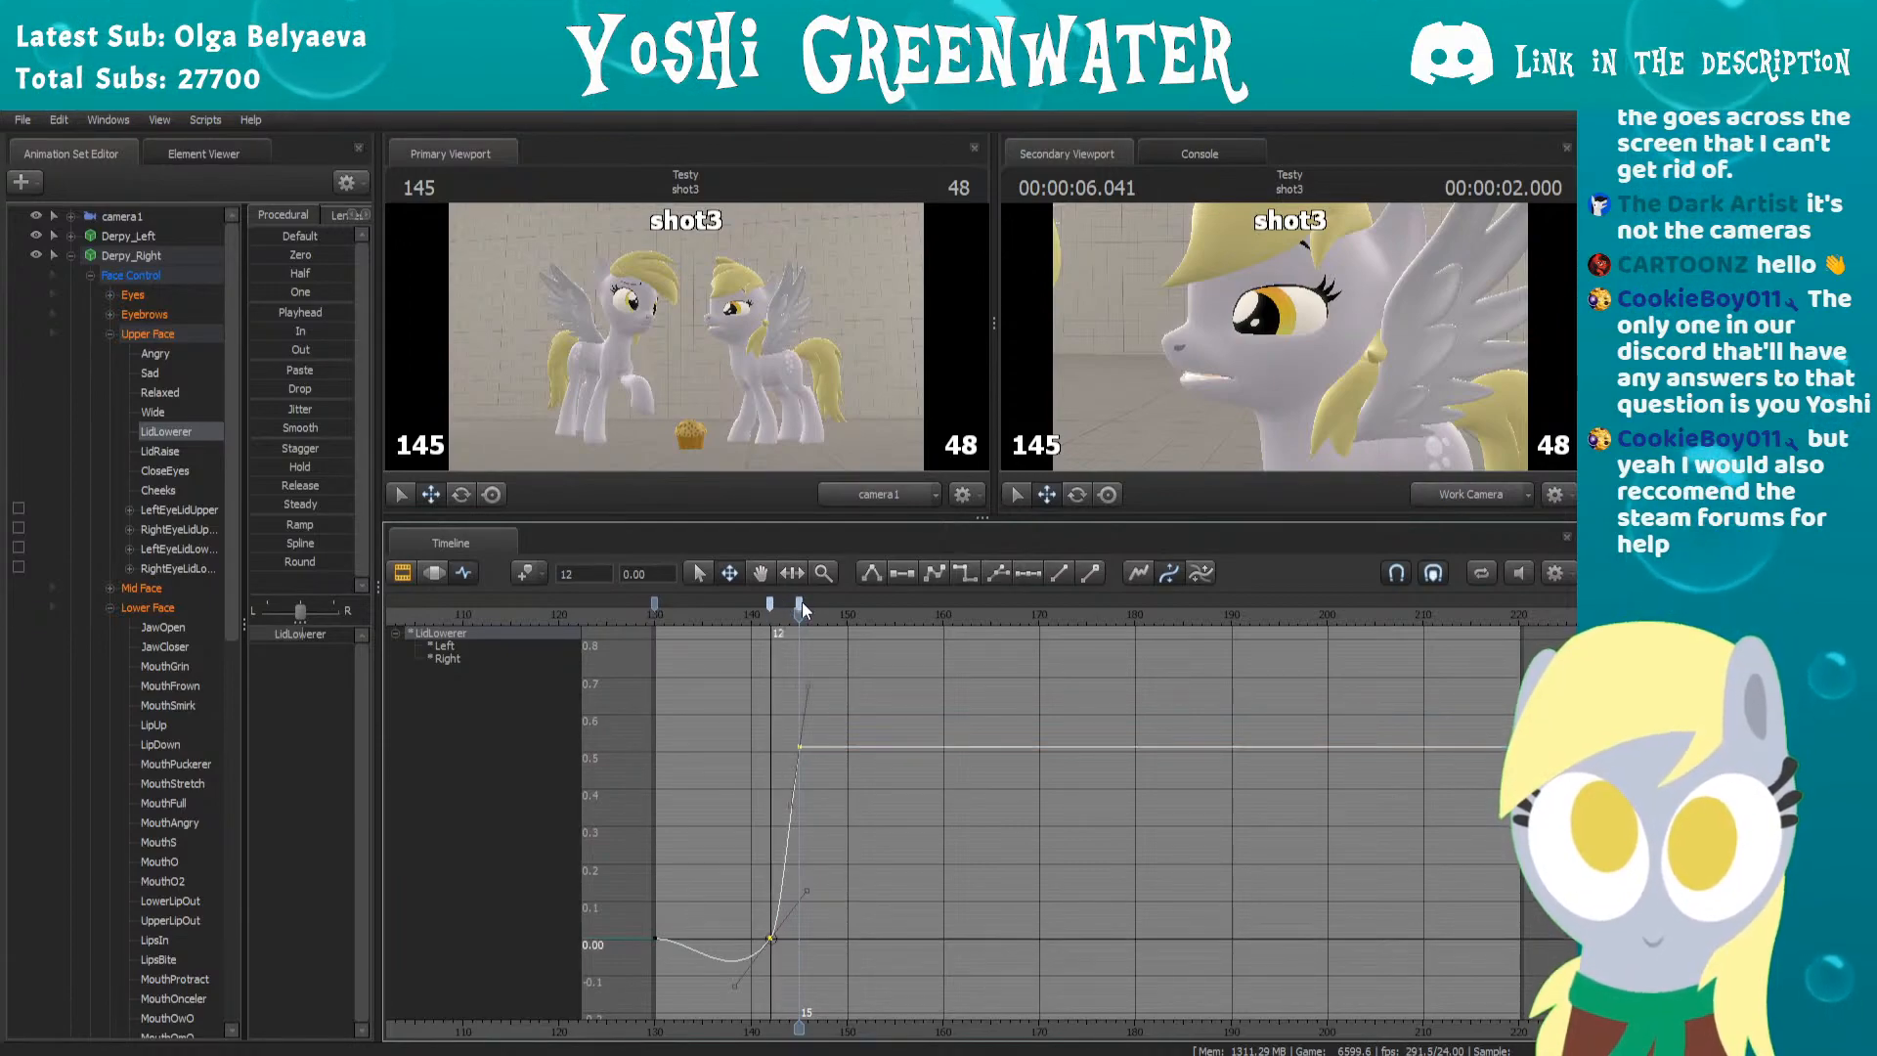
key("Delete")
Select Derpy_Right's LidRaise control and add a keyframe at frame 130
left_click(656, 616)
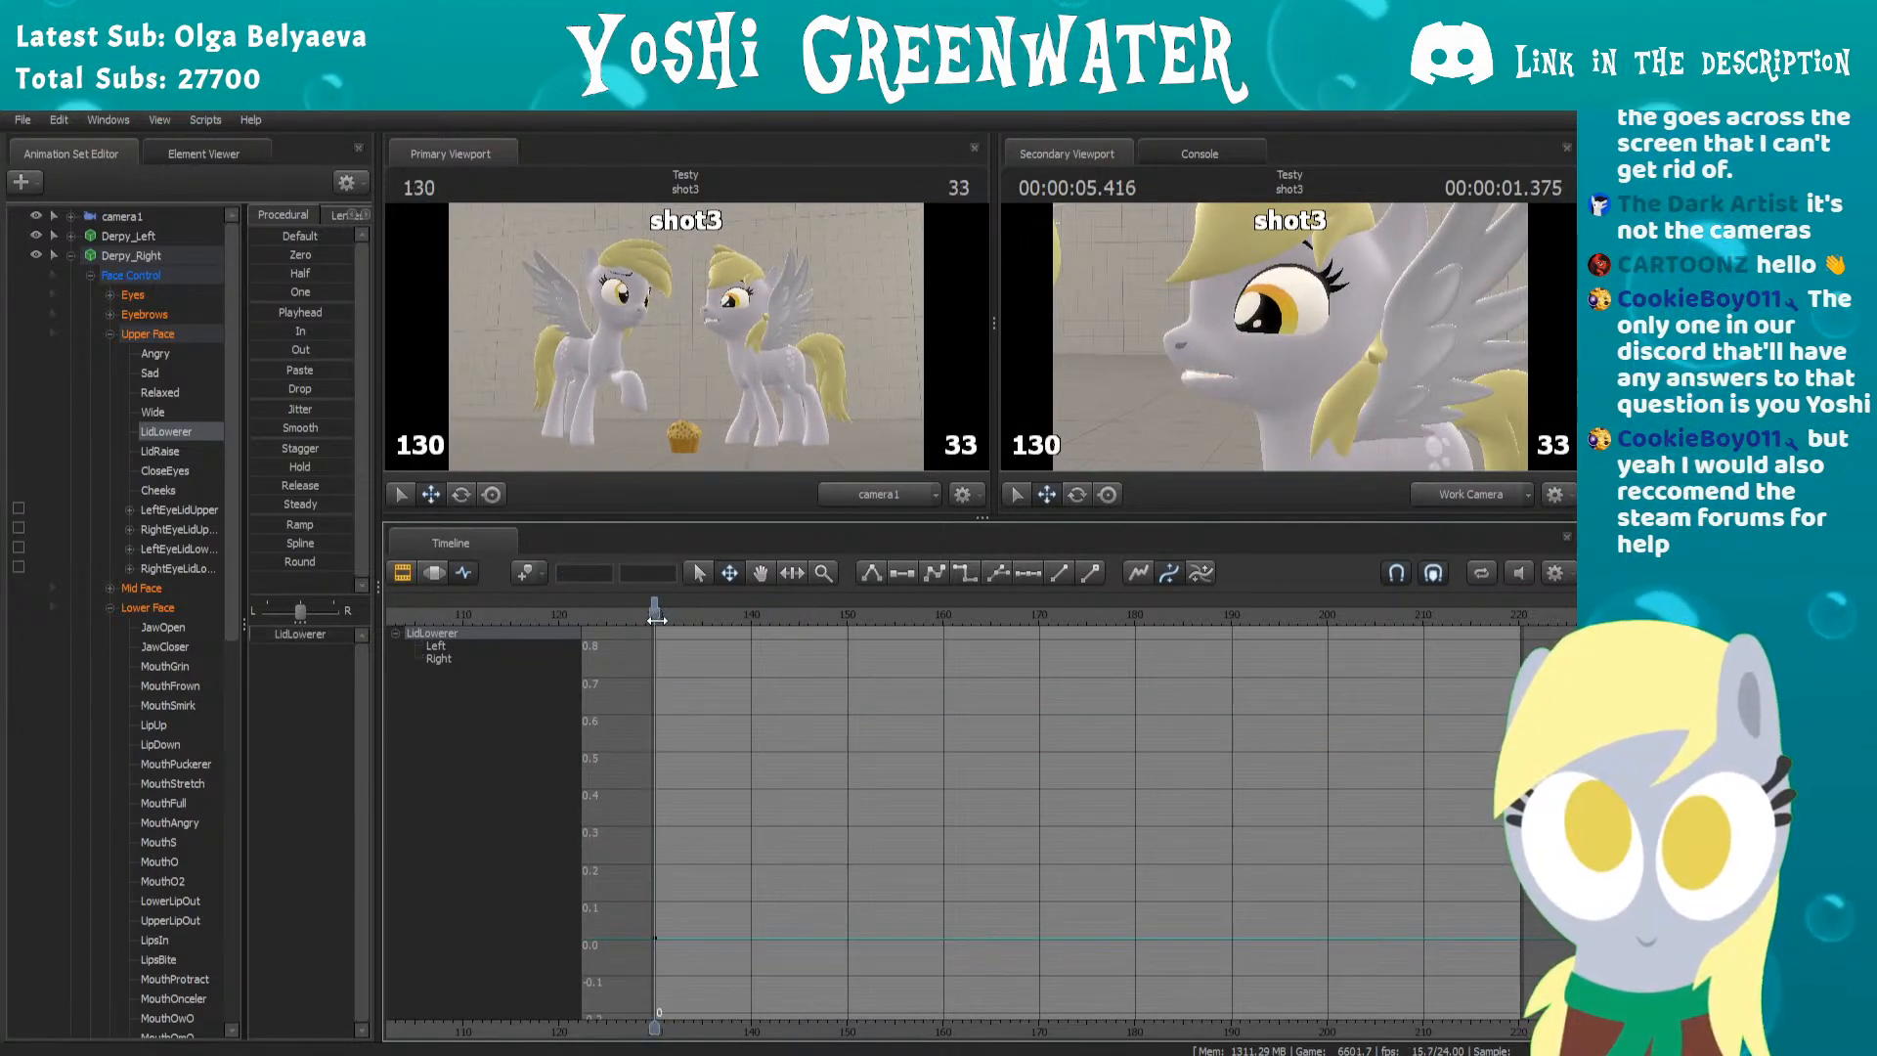
left_click(156, 452)
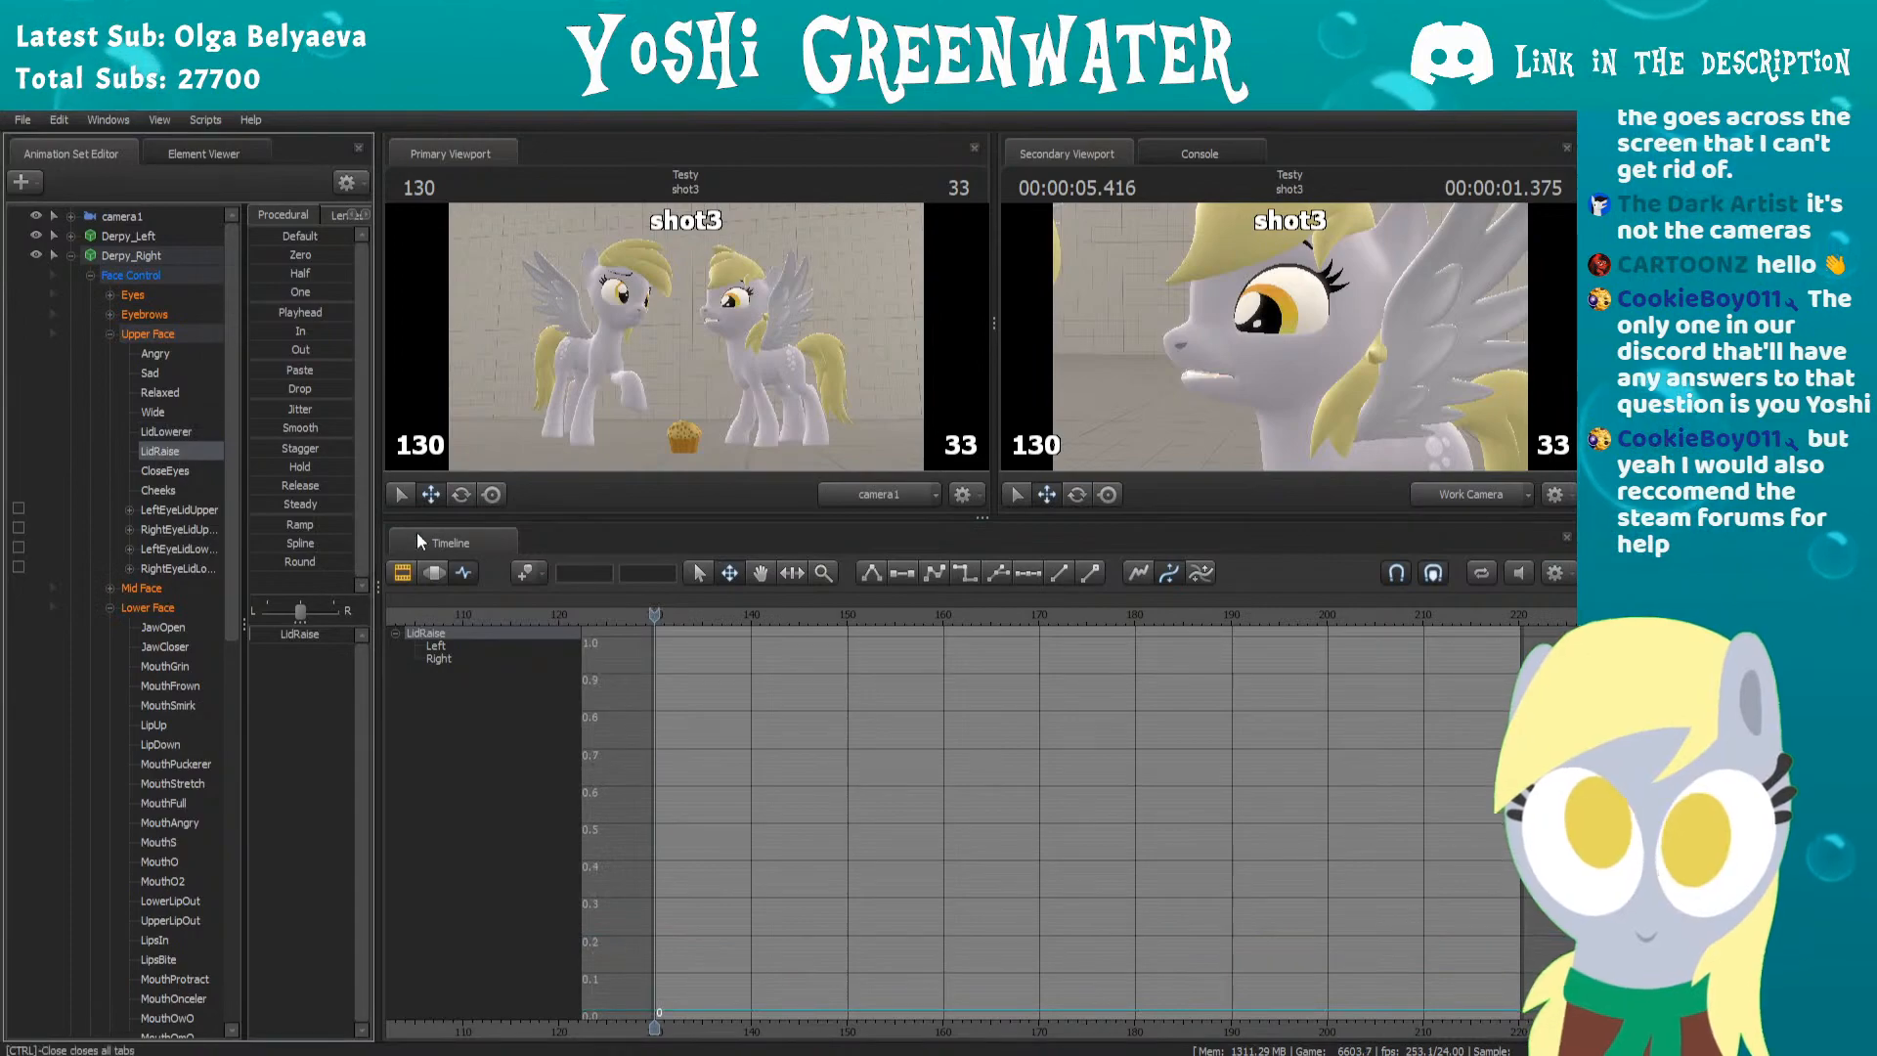
left_click(725, 616)
Try LidRaise with a keyframe at frame 142 and 1.00 at frame 145, and delete both test keyframes
left_click_drag(730, 615, 760, 614)
key("Right")
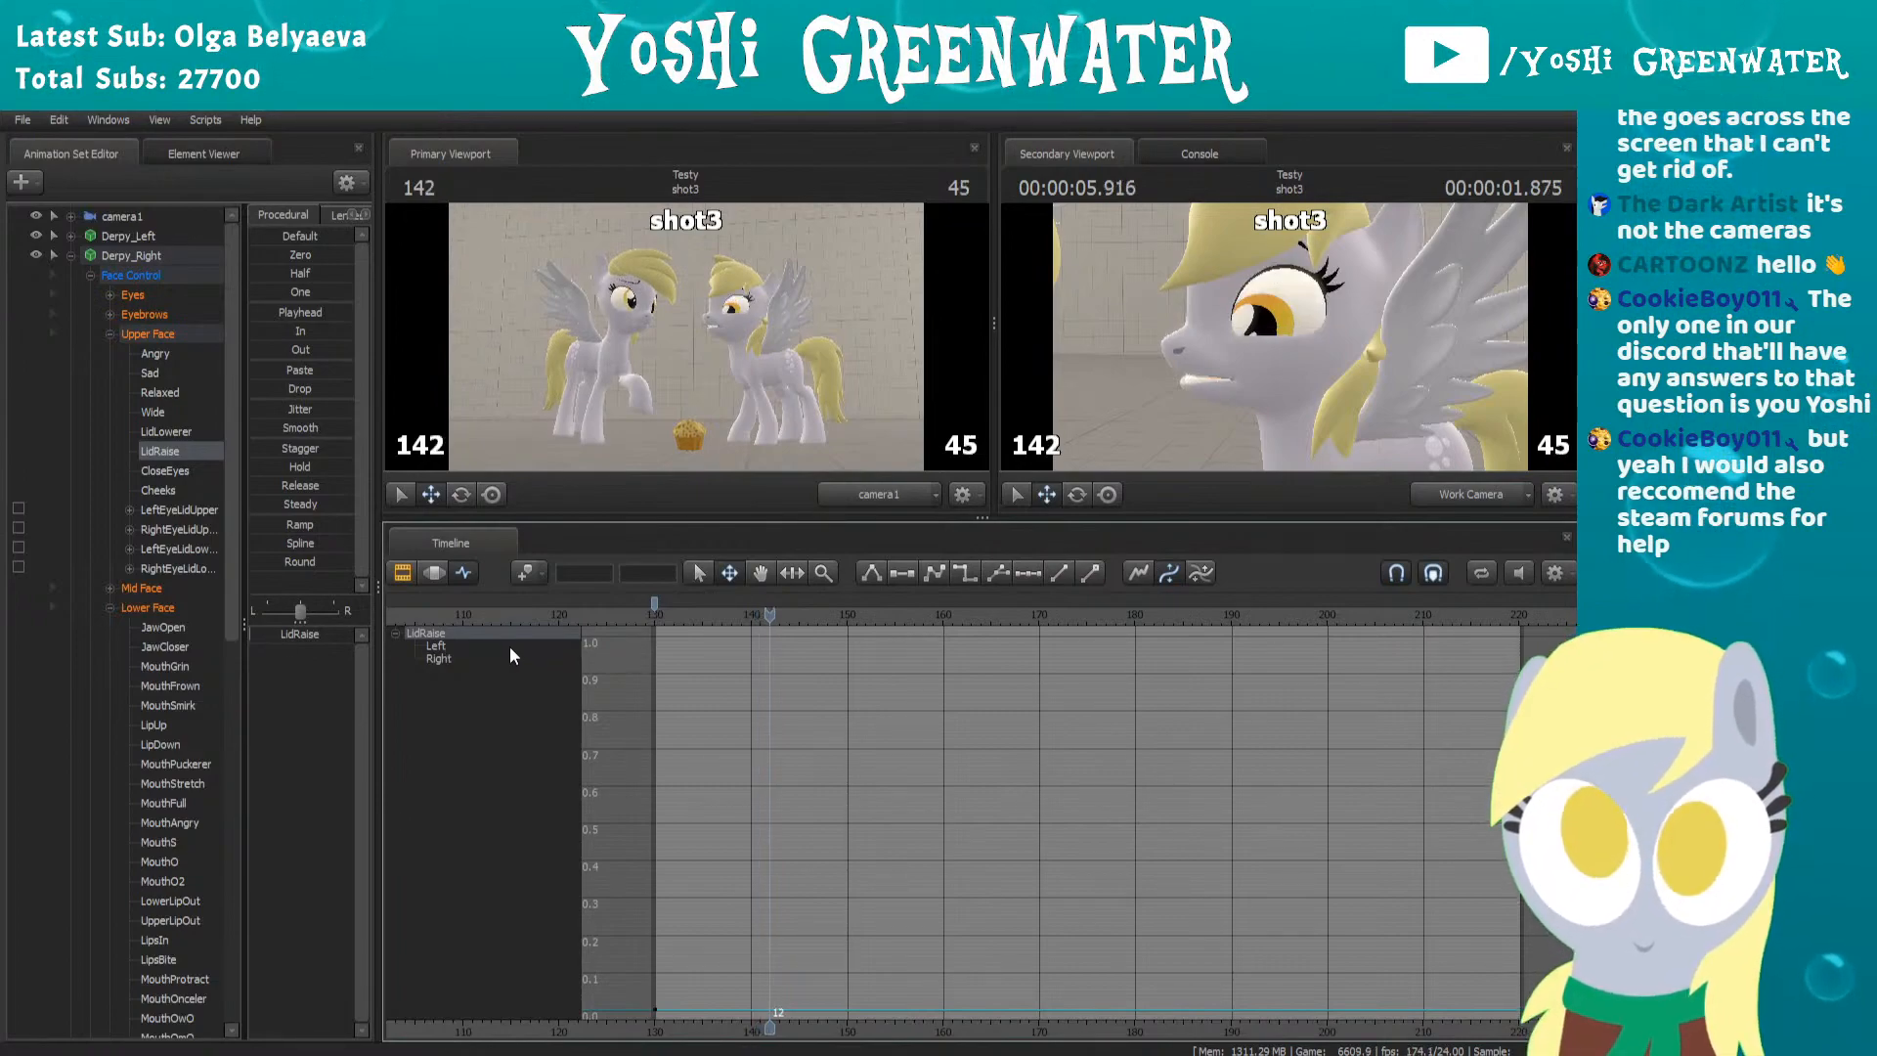
key("Right")
key("Right")
key("Right")
left_click_drag(313, 630, 355, 634)
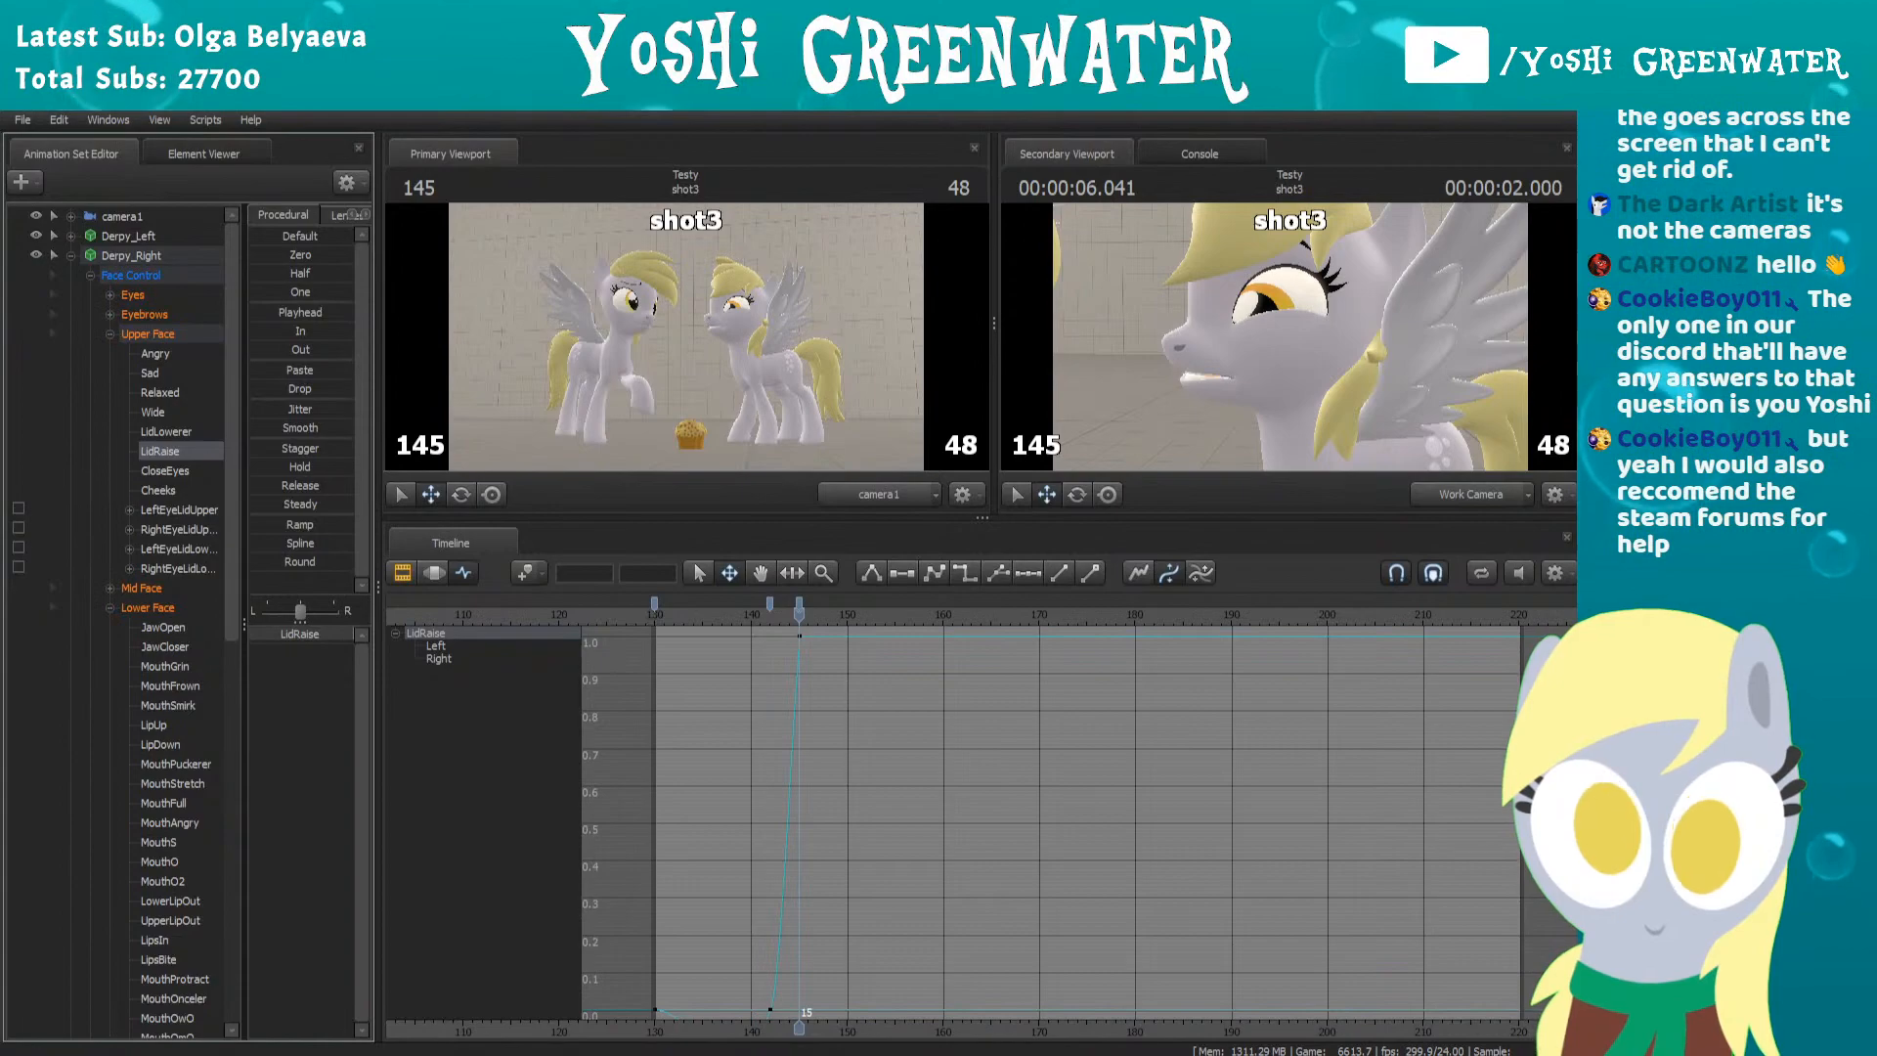
left_click(799, 606)
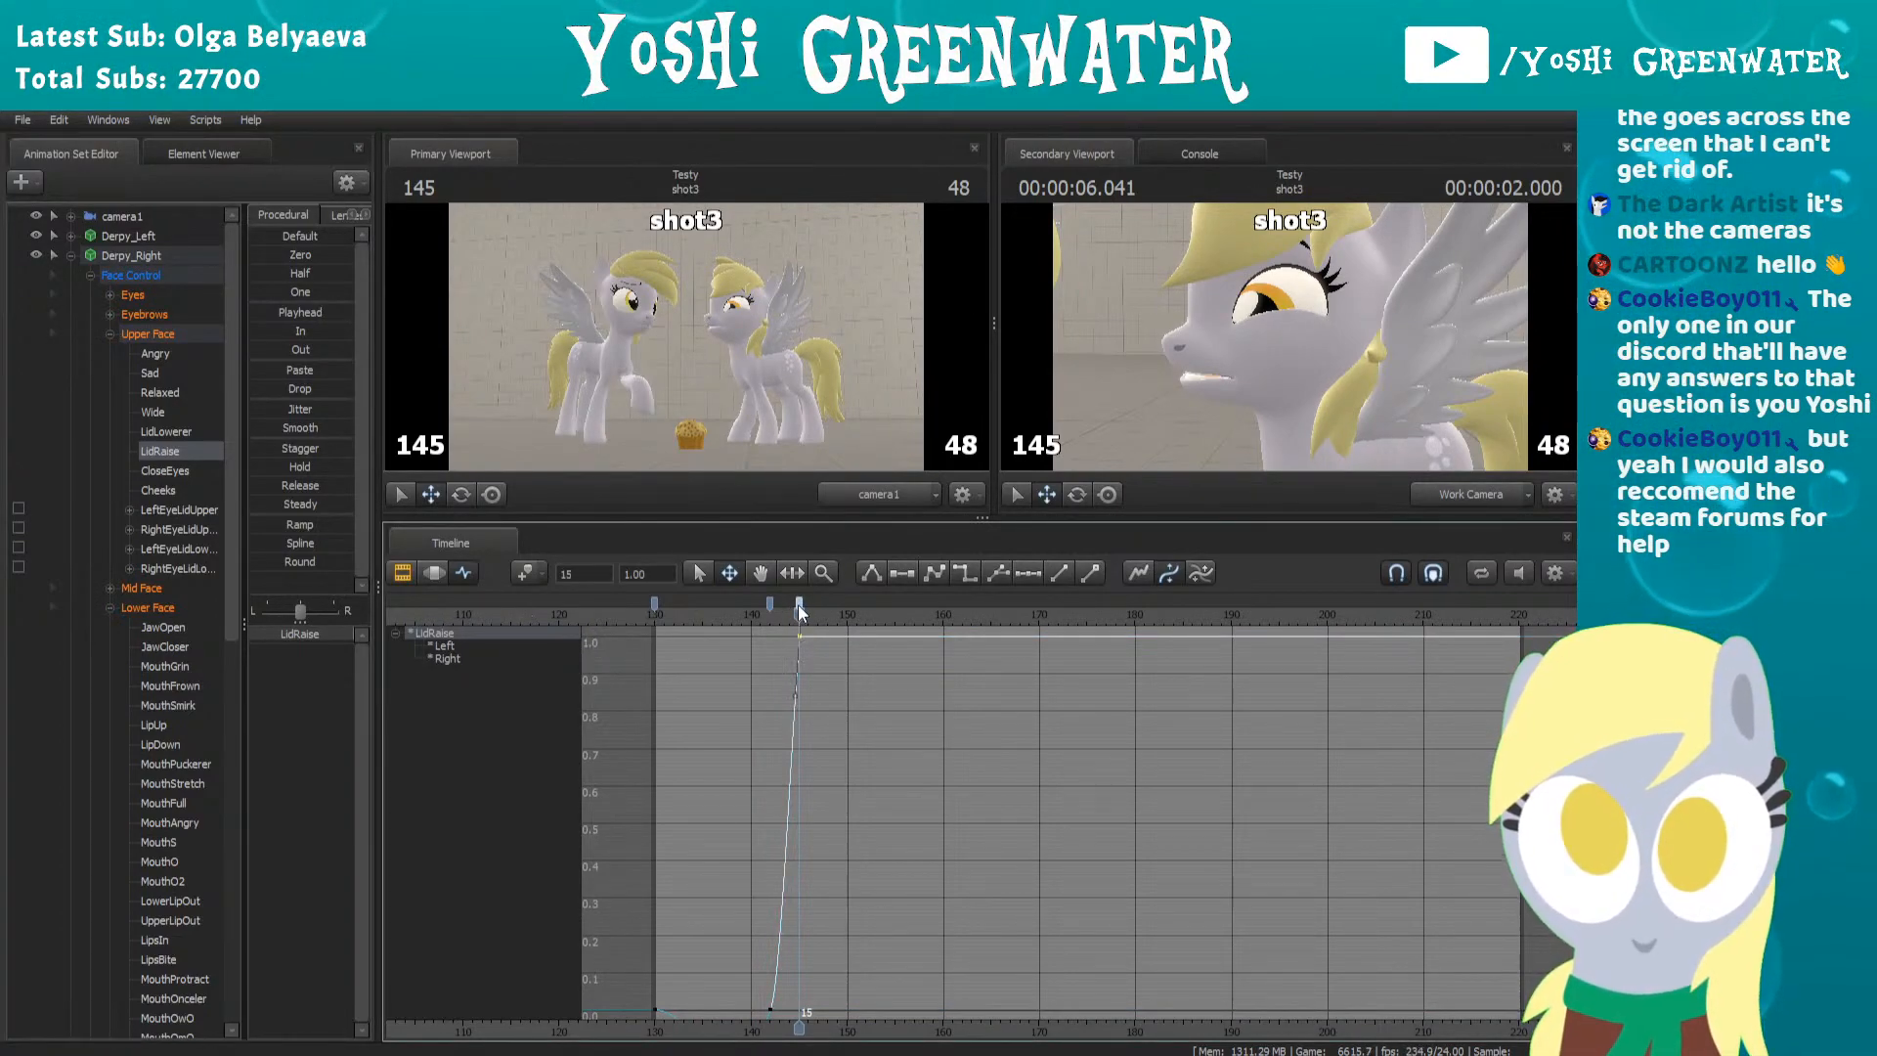
key("Delete")
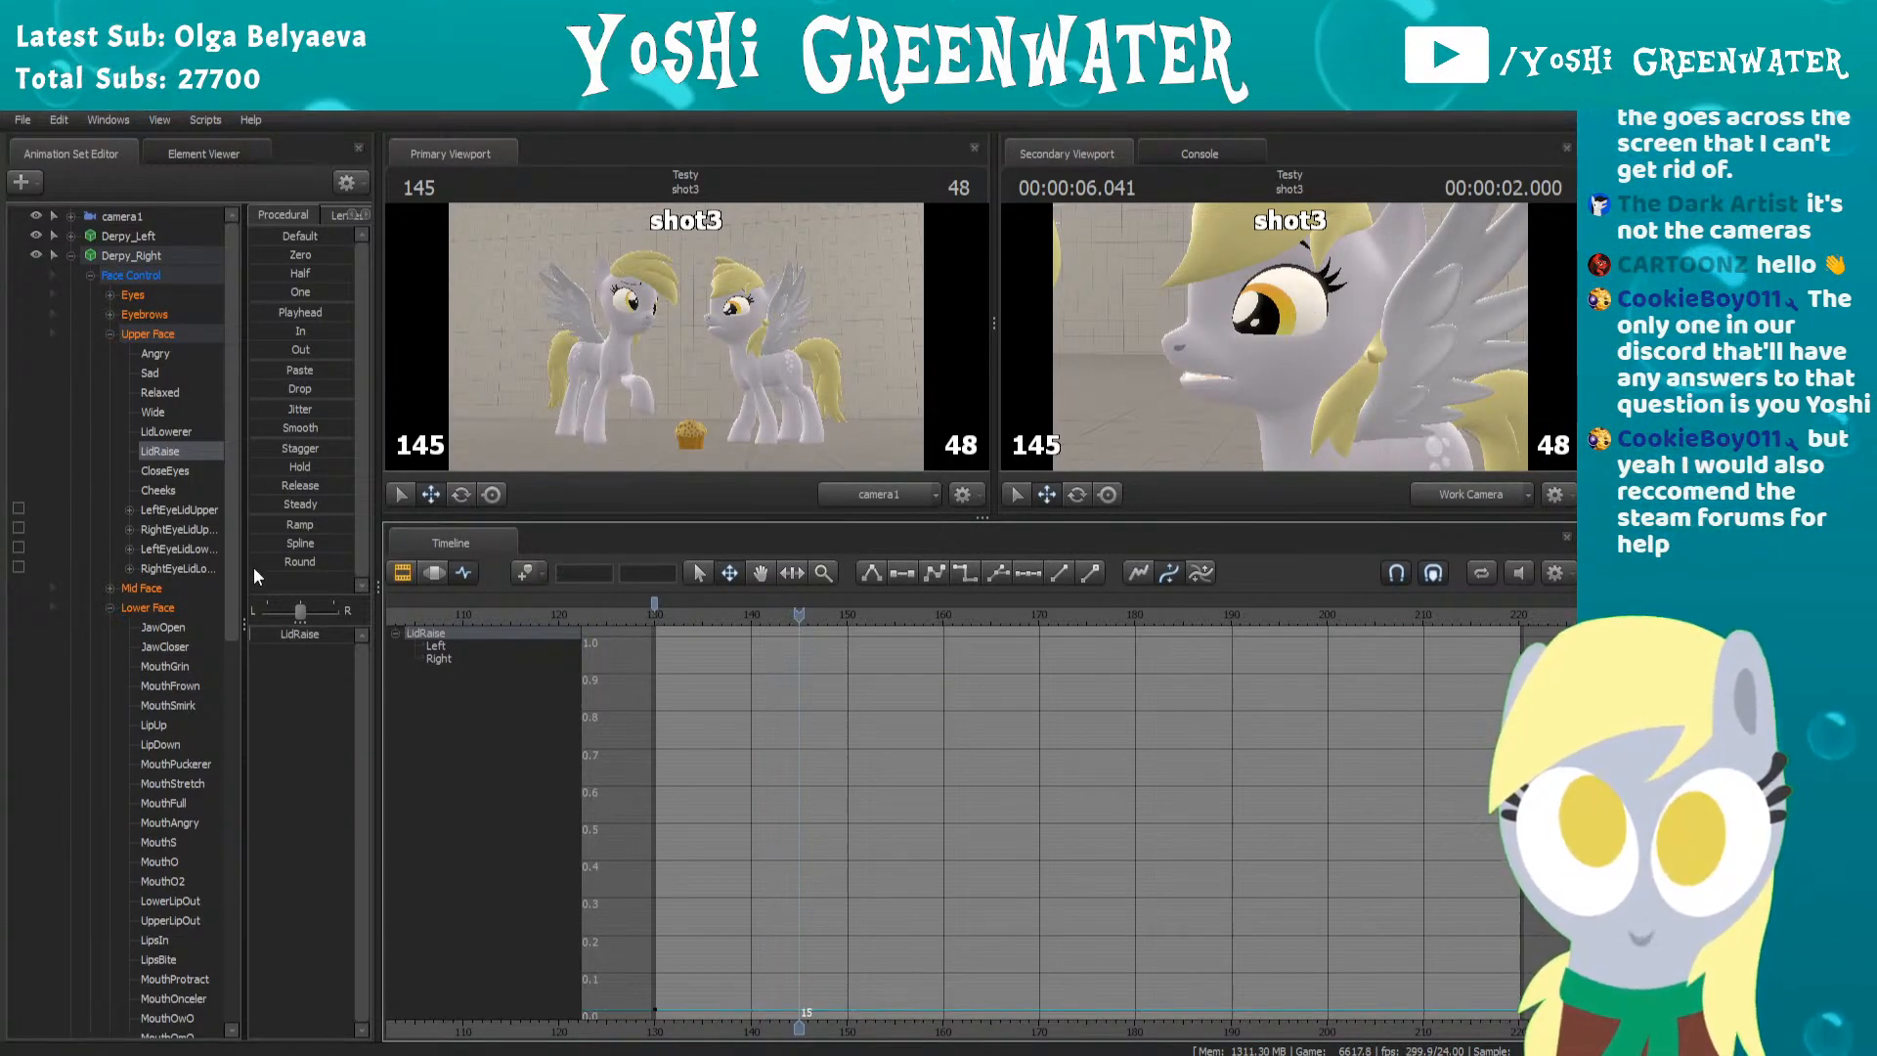
Select the Wide control, set it to about 0.05 at frame 145, and add a keyframe at frame 130
left_click(156, 413)
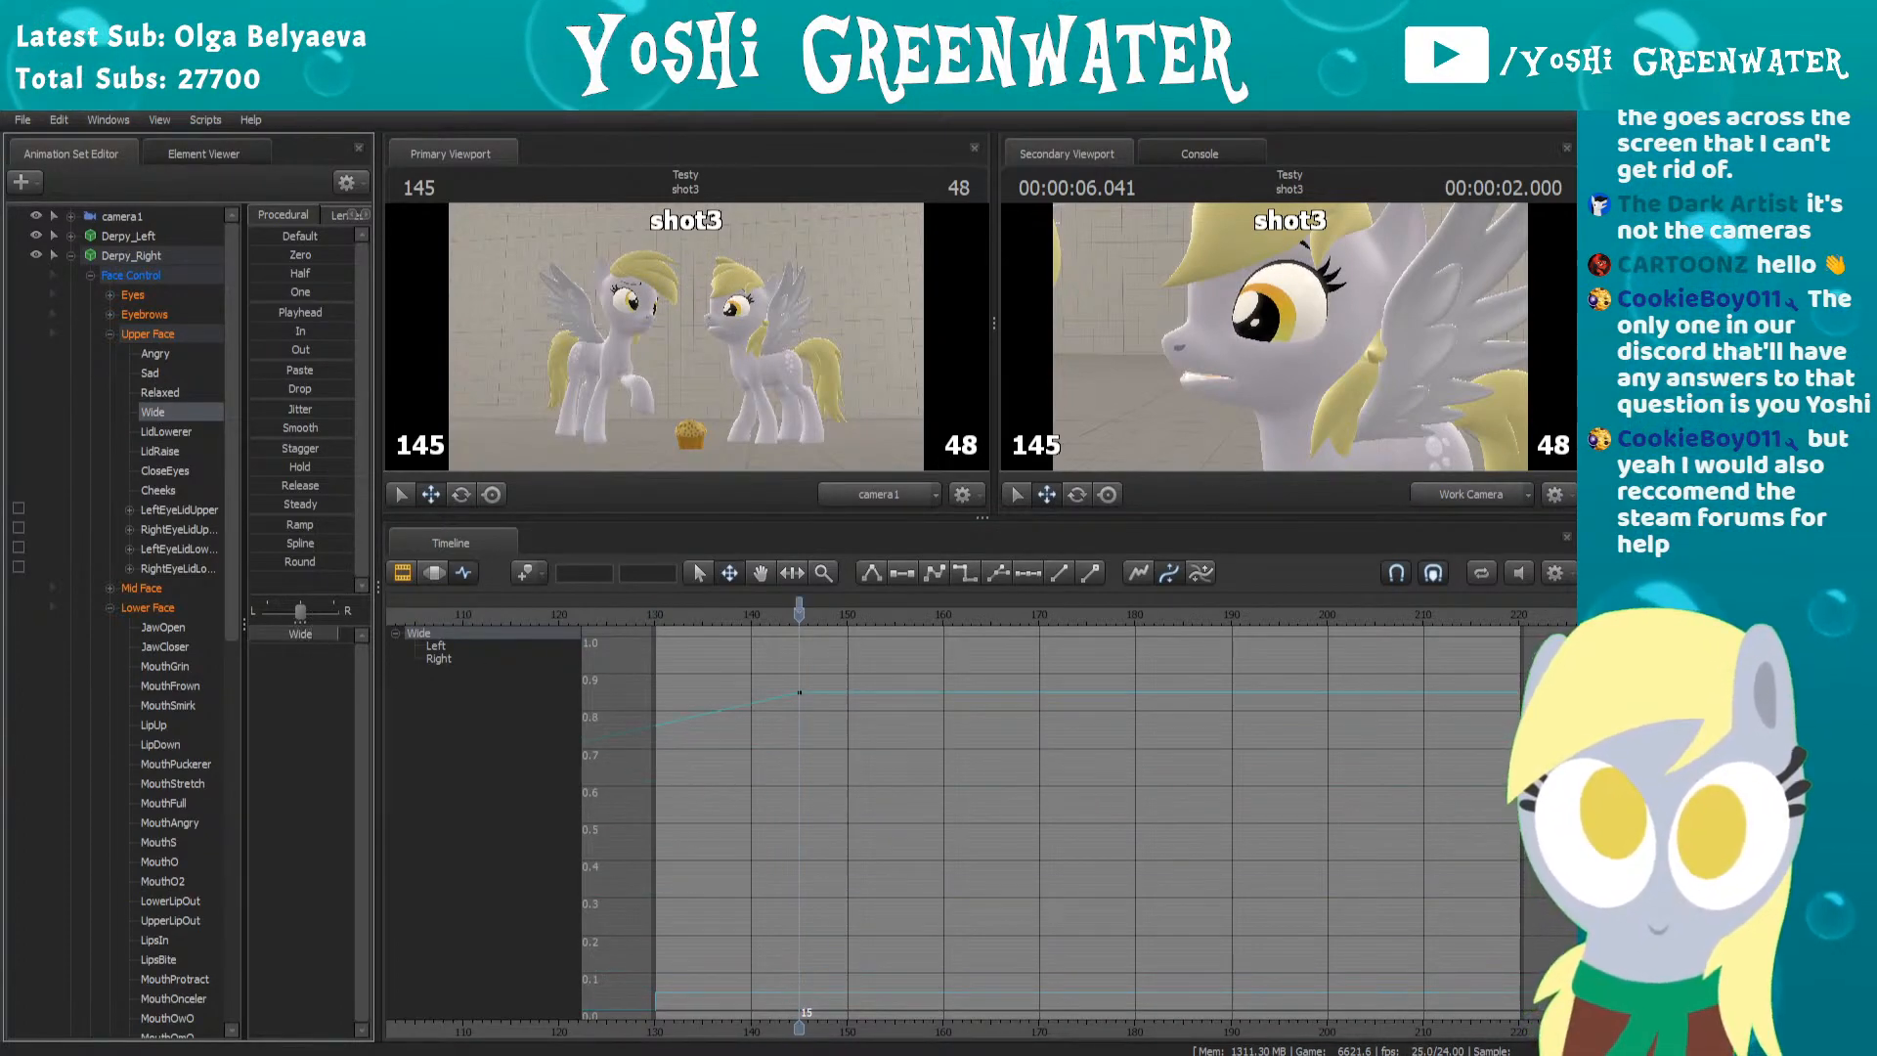
left_click(654, 615)
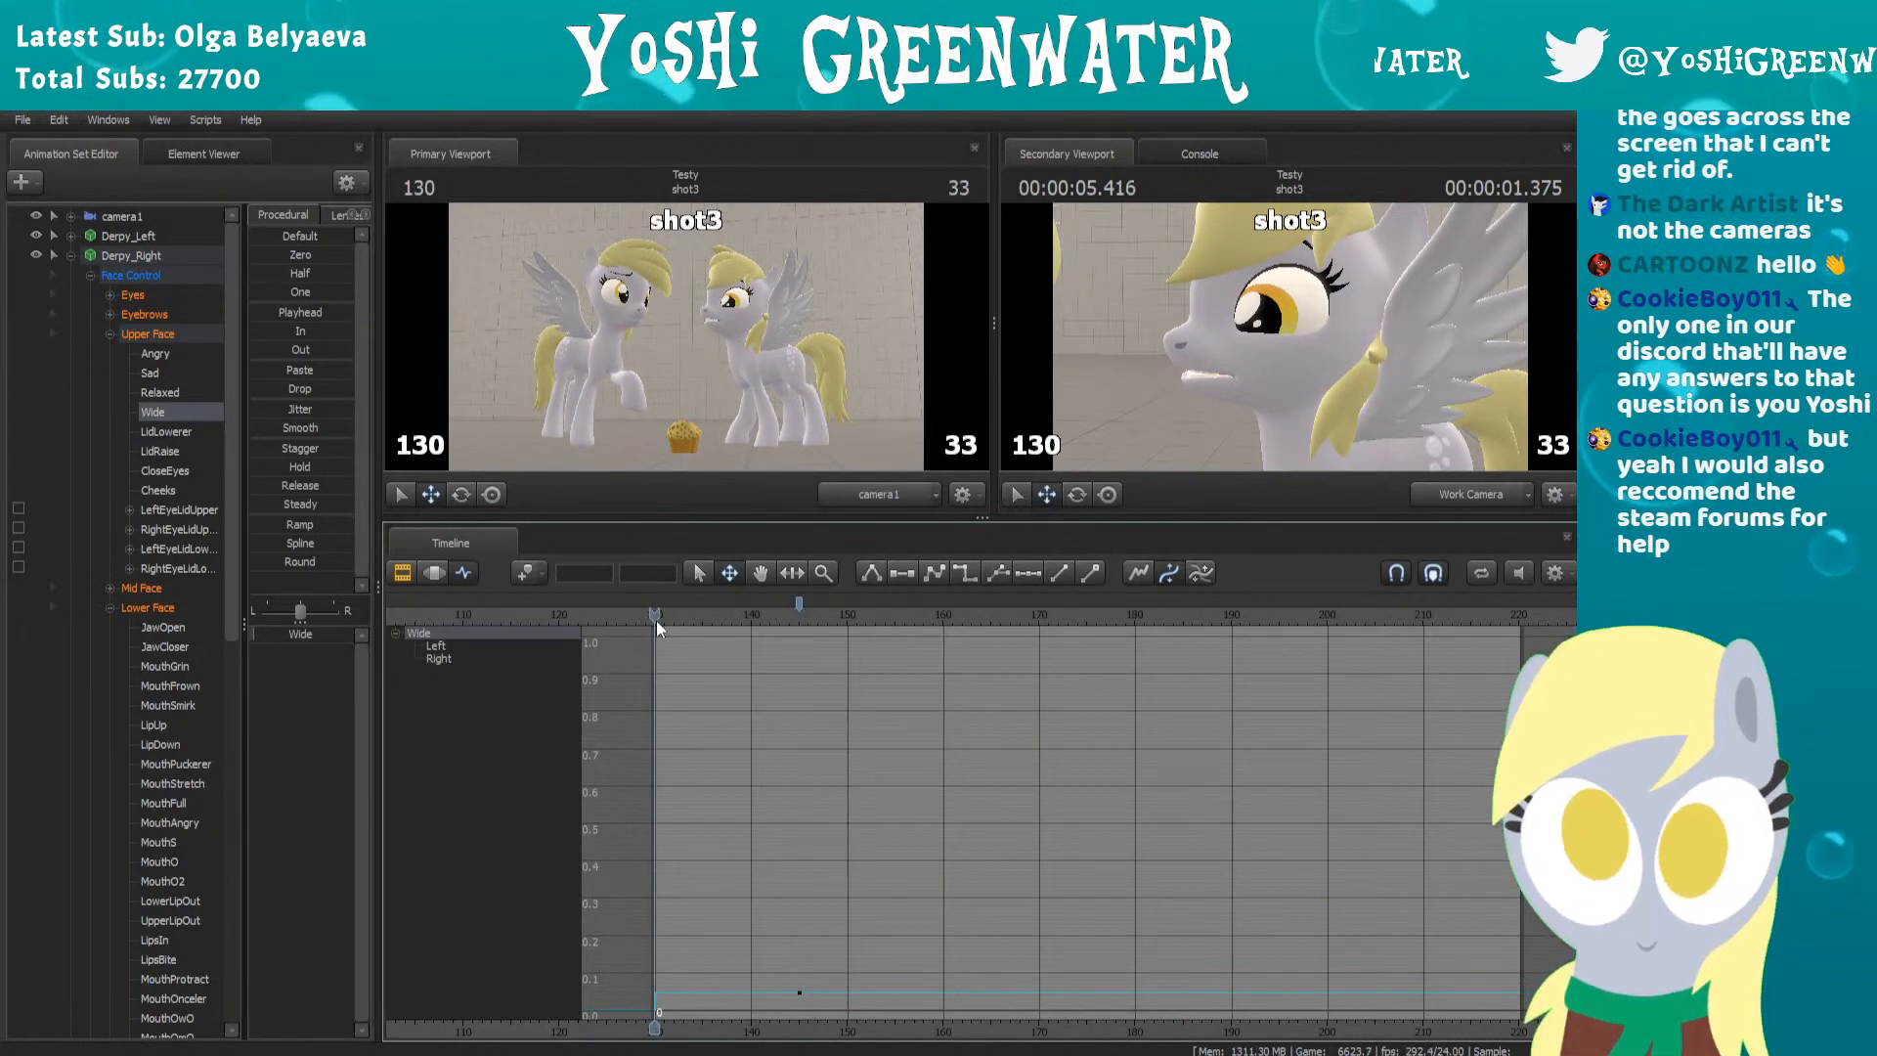
left_click(801, 615)
key("Left")
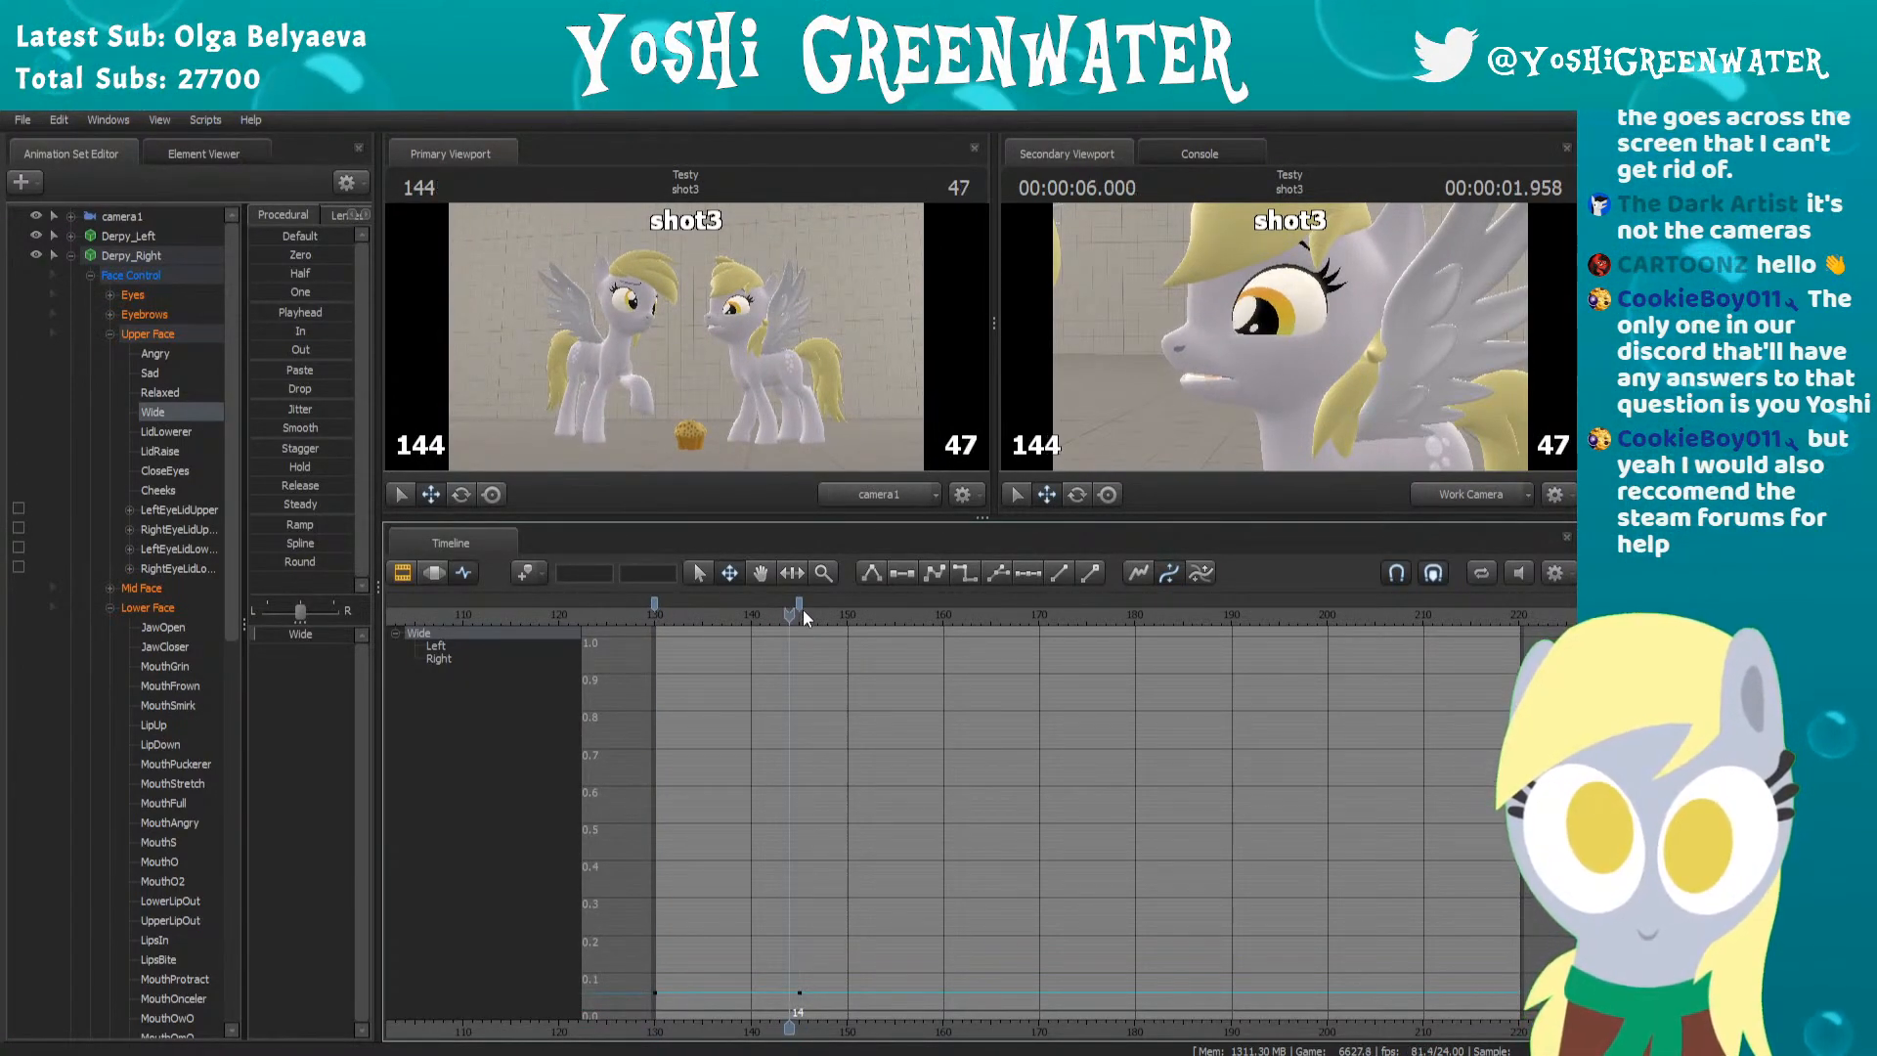
Step through the blink frames and shift the Wide keyframe from frame 145 to frame 142
left_click_drag(798, 602, 760, 603)
key("Left")
key("Left")
key("Left")
key("Left")
key("Left")
key("Left")
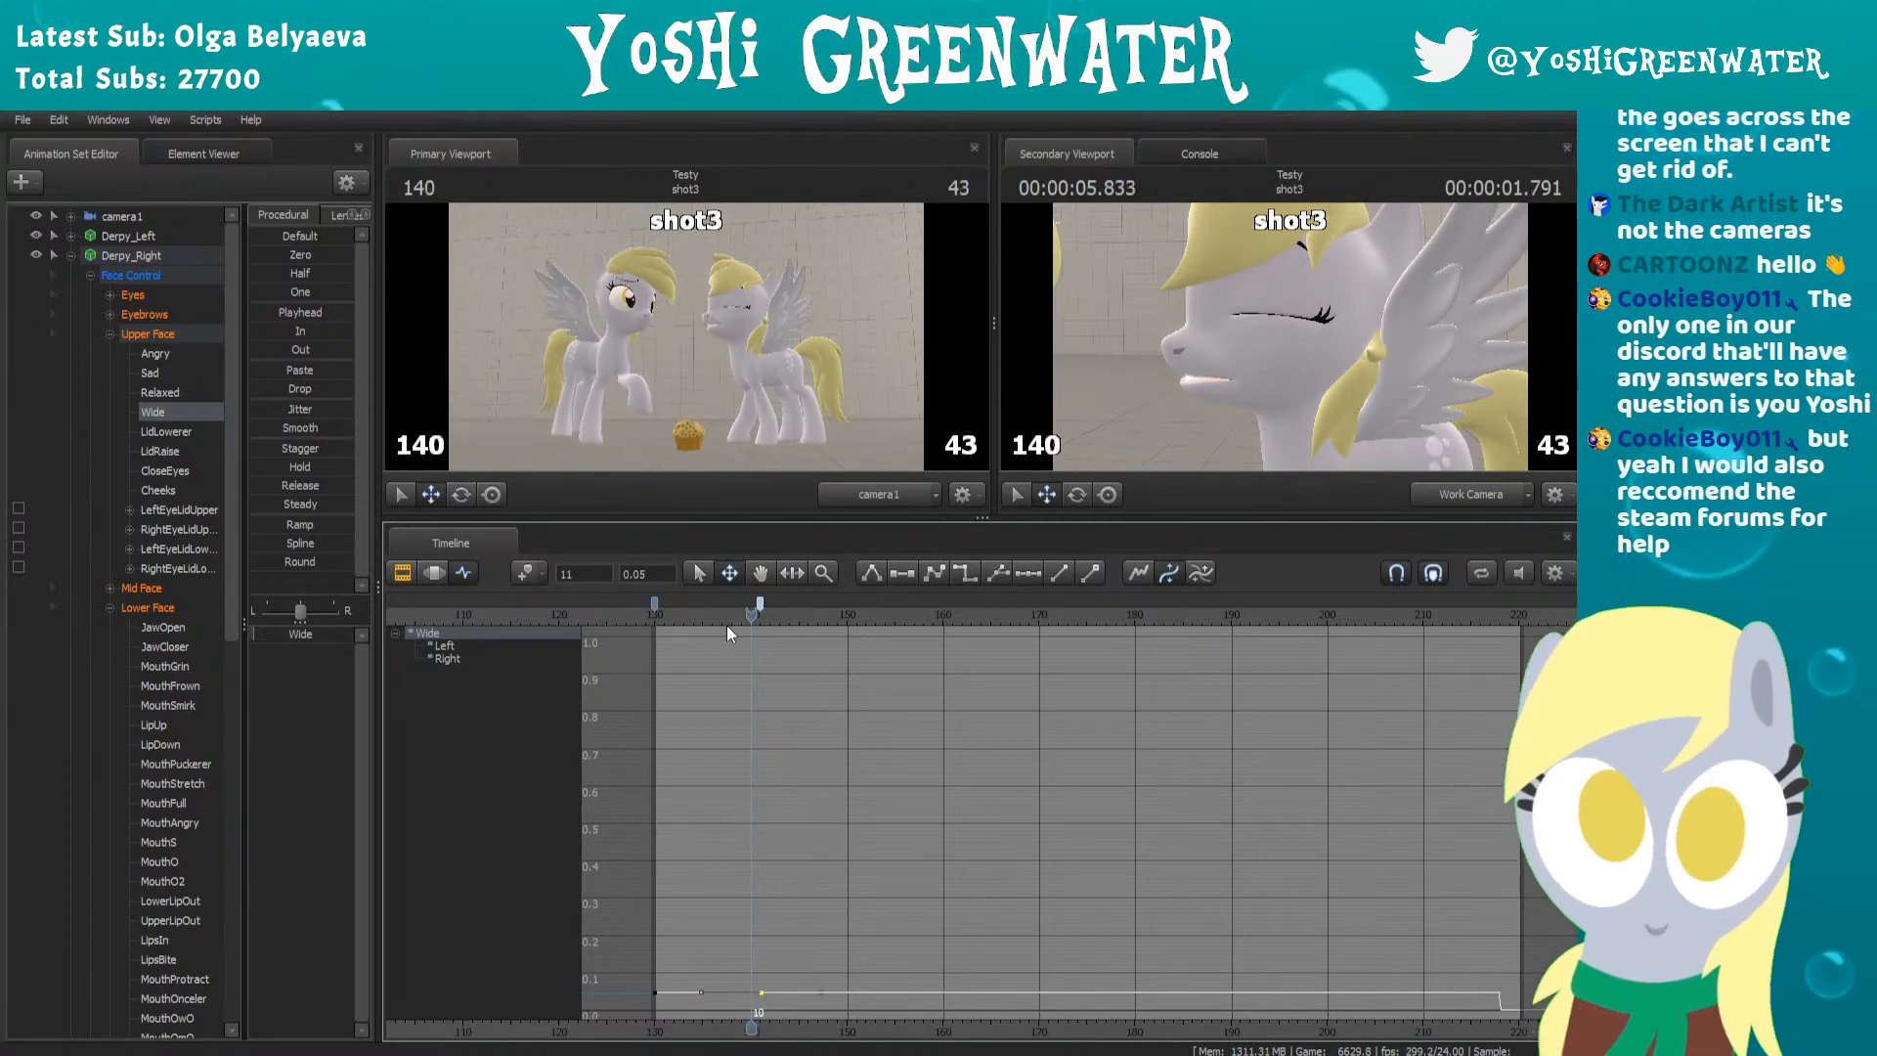
key("Right")
key("Right")
key("Right")
key("Right")
left_click_drag(759, 604, 770, 610)
Shift the later Wide keyframe to frame 140 and scrub through the end of the blink
middle_click_drag(771, 933, 870, 711)
scroll(877, 702, "up", 2)
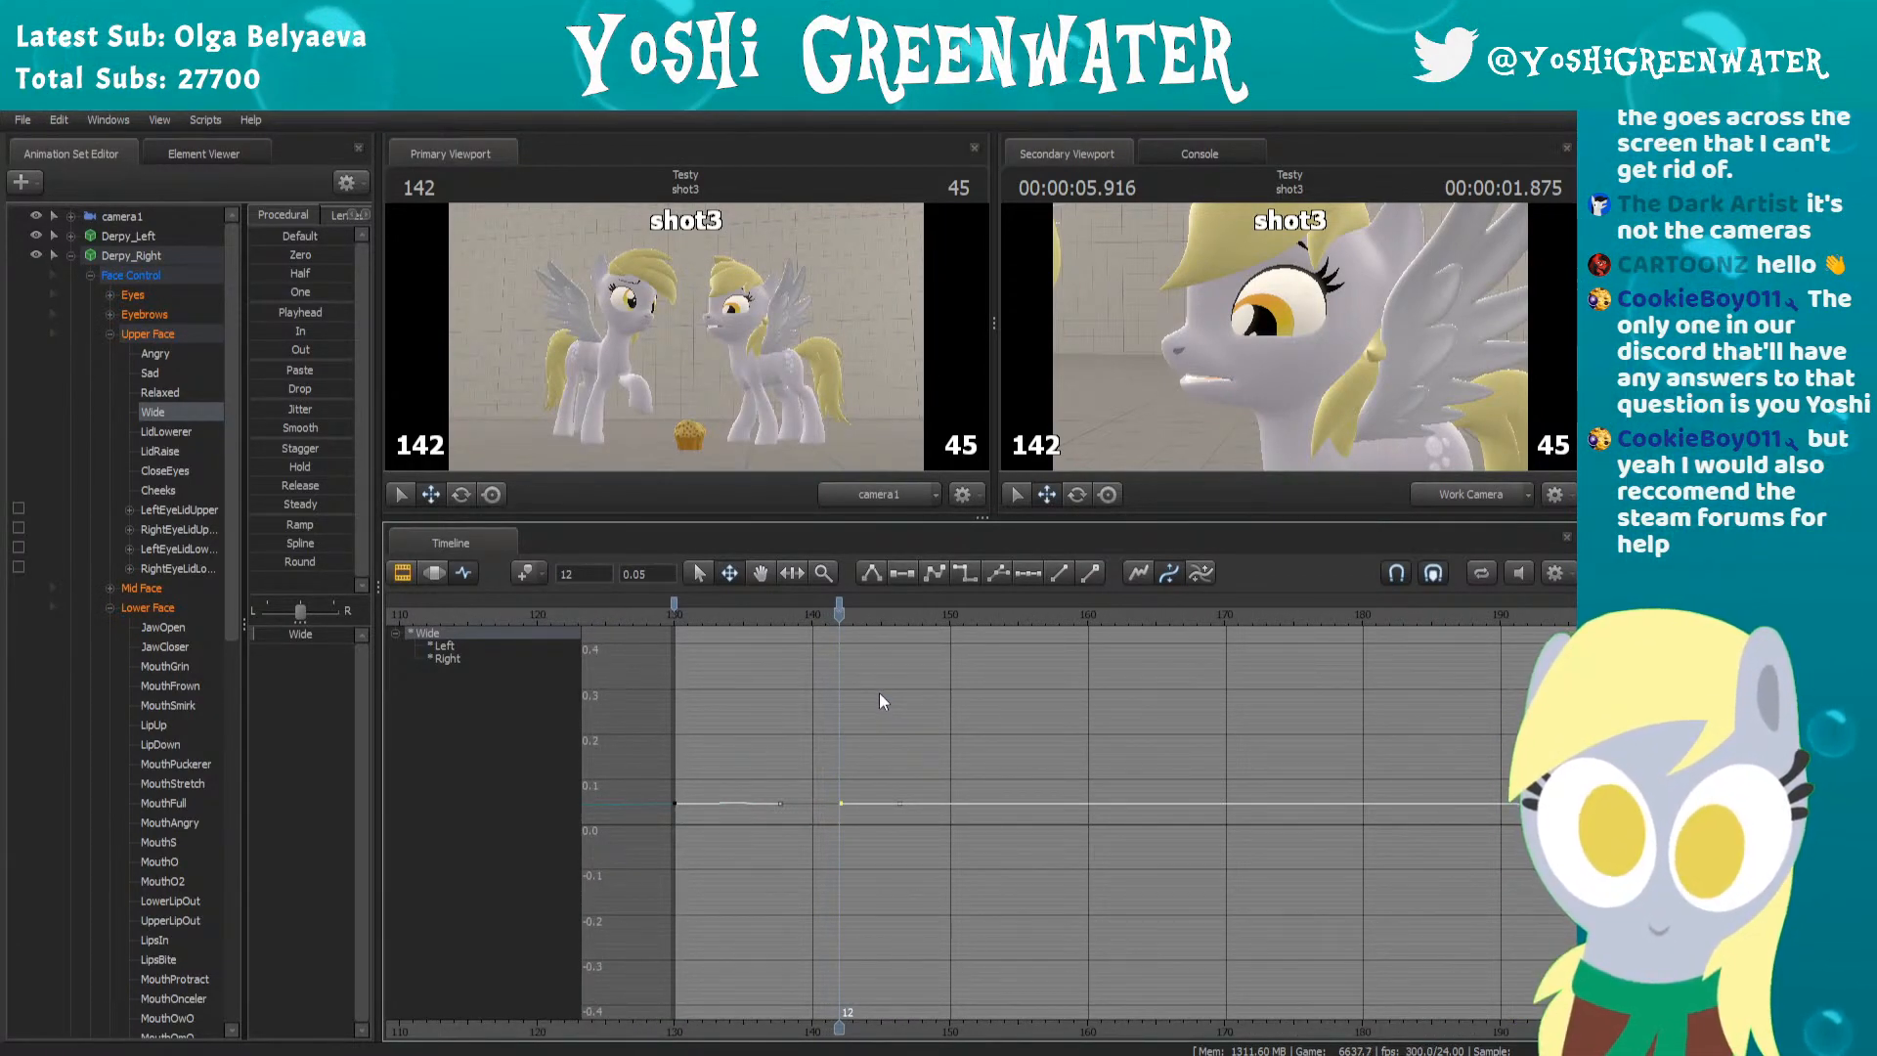
left_click(674, 613)
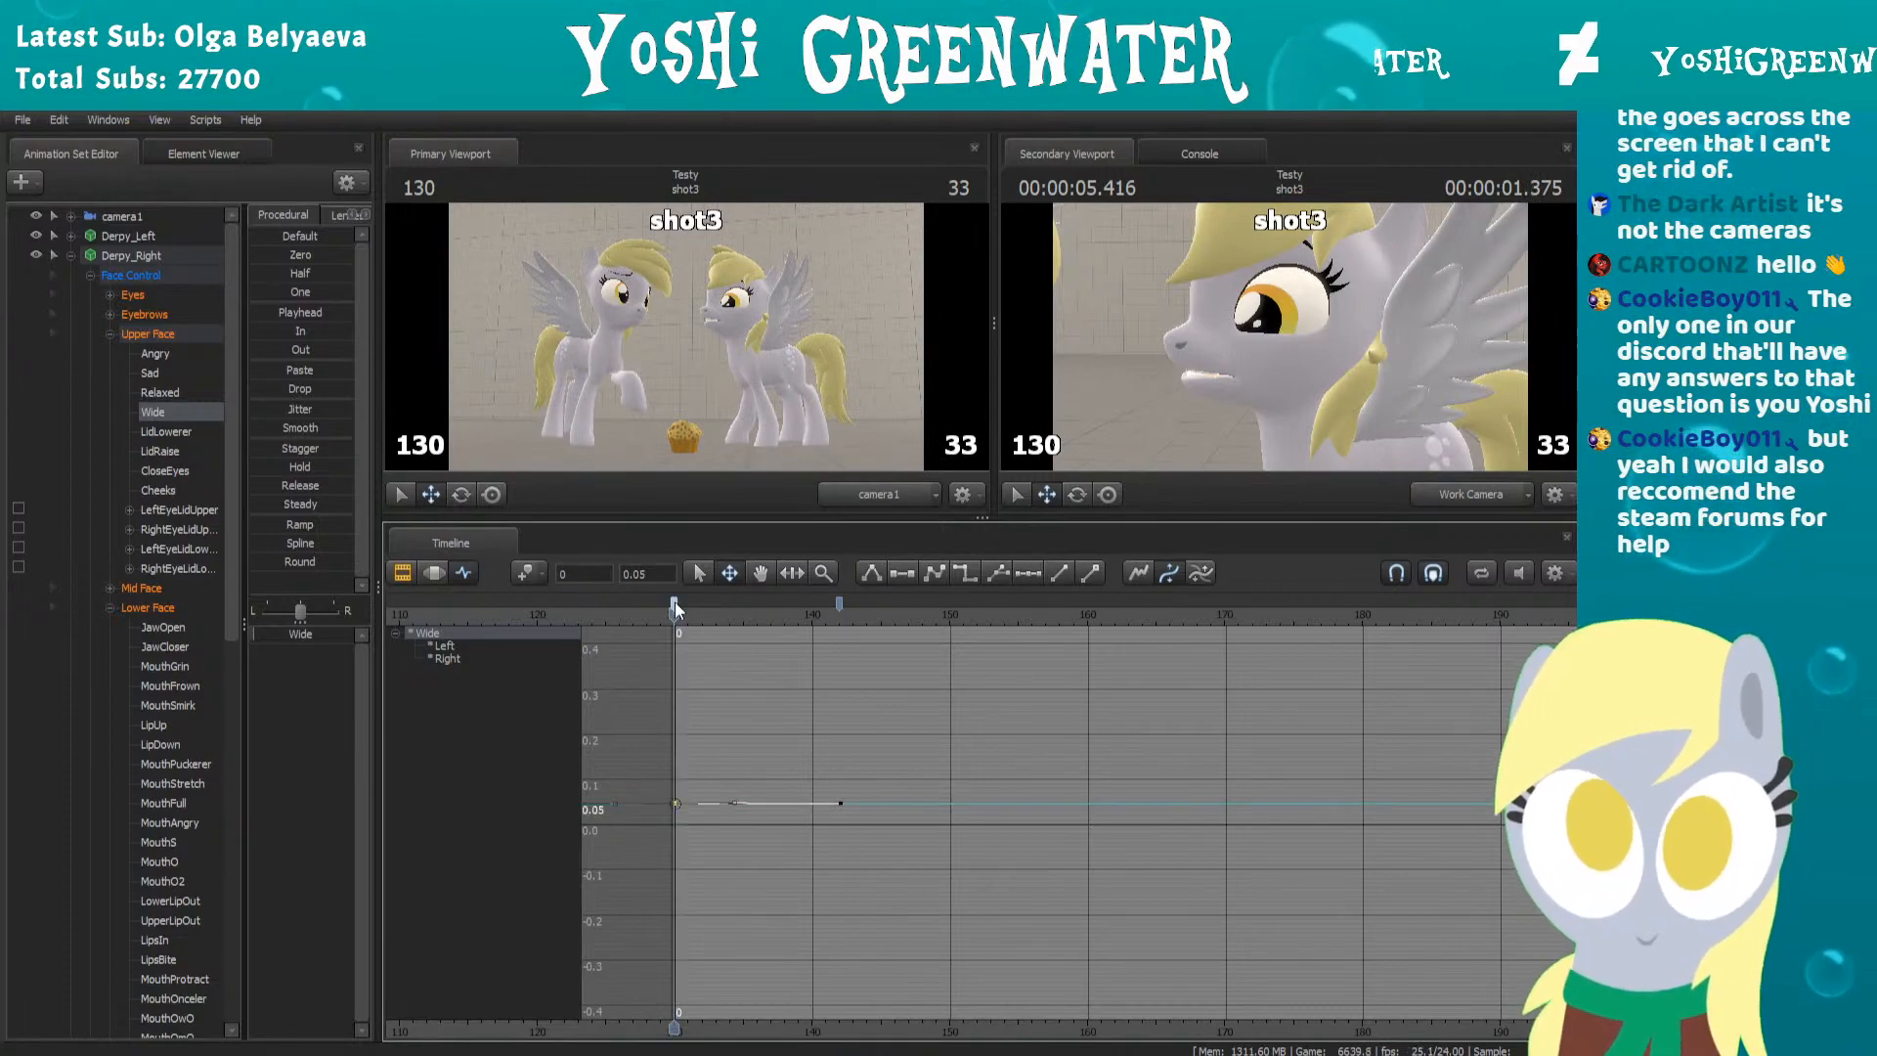
mouse_move(698, 614)
left_mouse_down()
mouse_move(835, 604)
mouse_move(789, 651)
left_mouse_up()
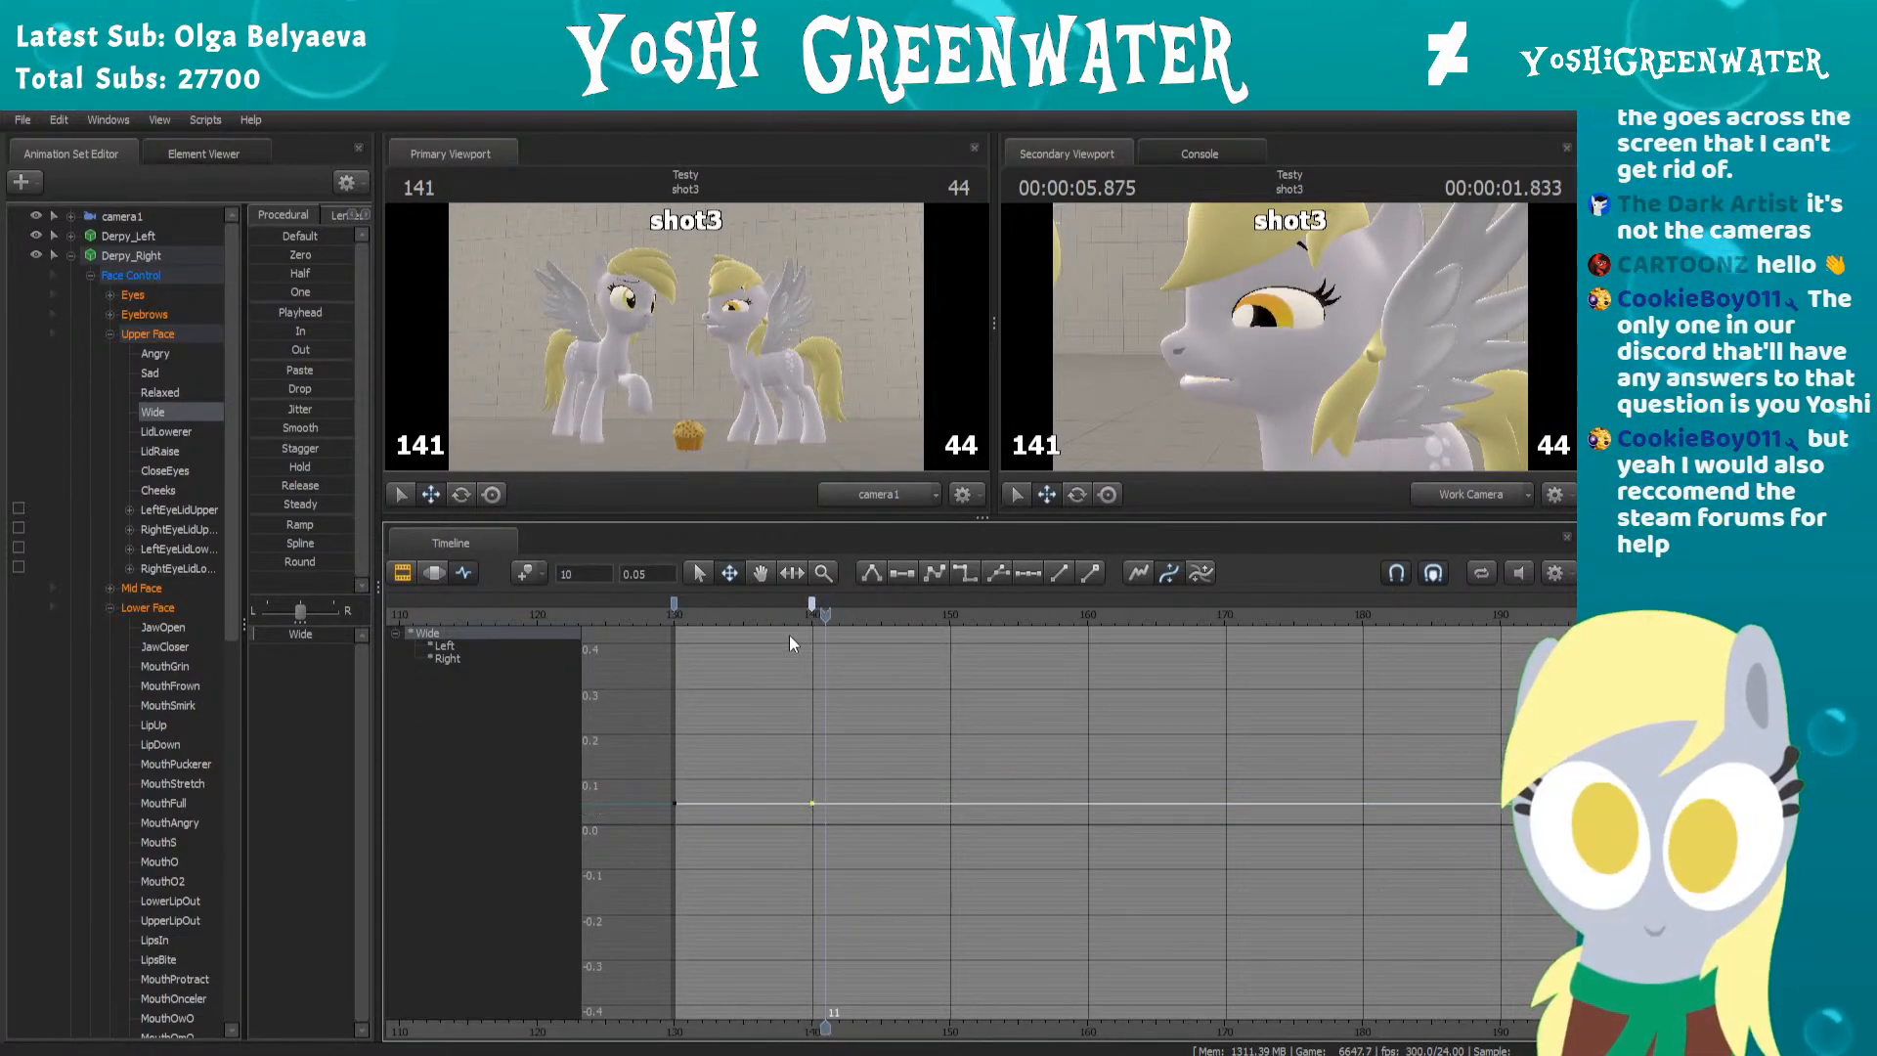
Shift the later Wide keyframe to frame 142, and set Wide to about 0.36 at frame 145 and 0.26 at frame 150
key("Right")
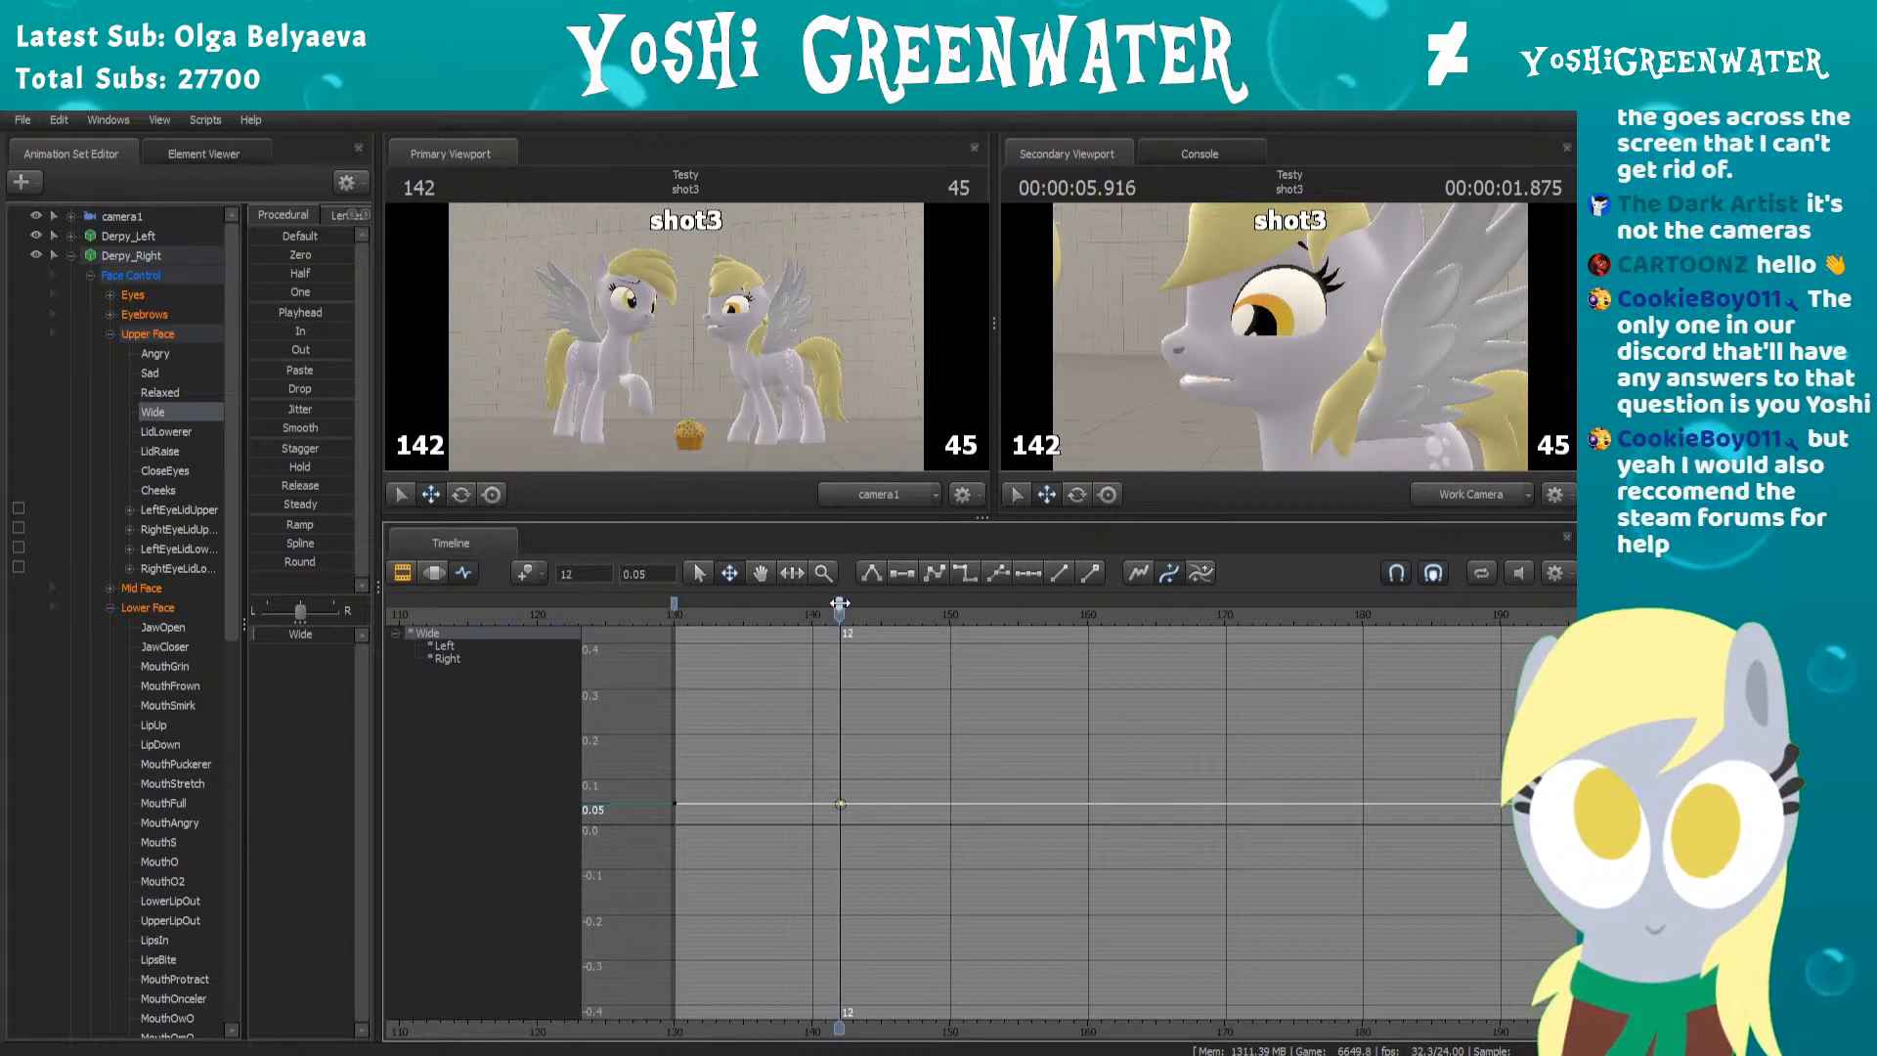
key("Right")
key("Right")
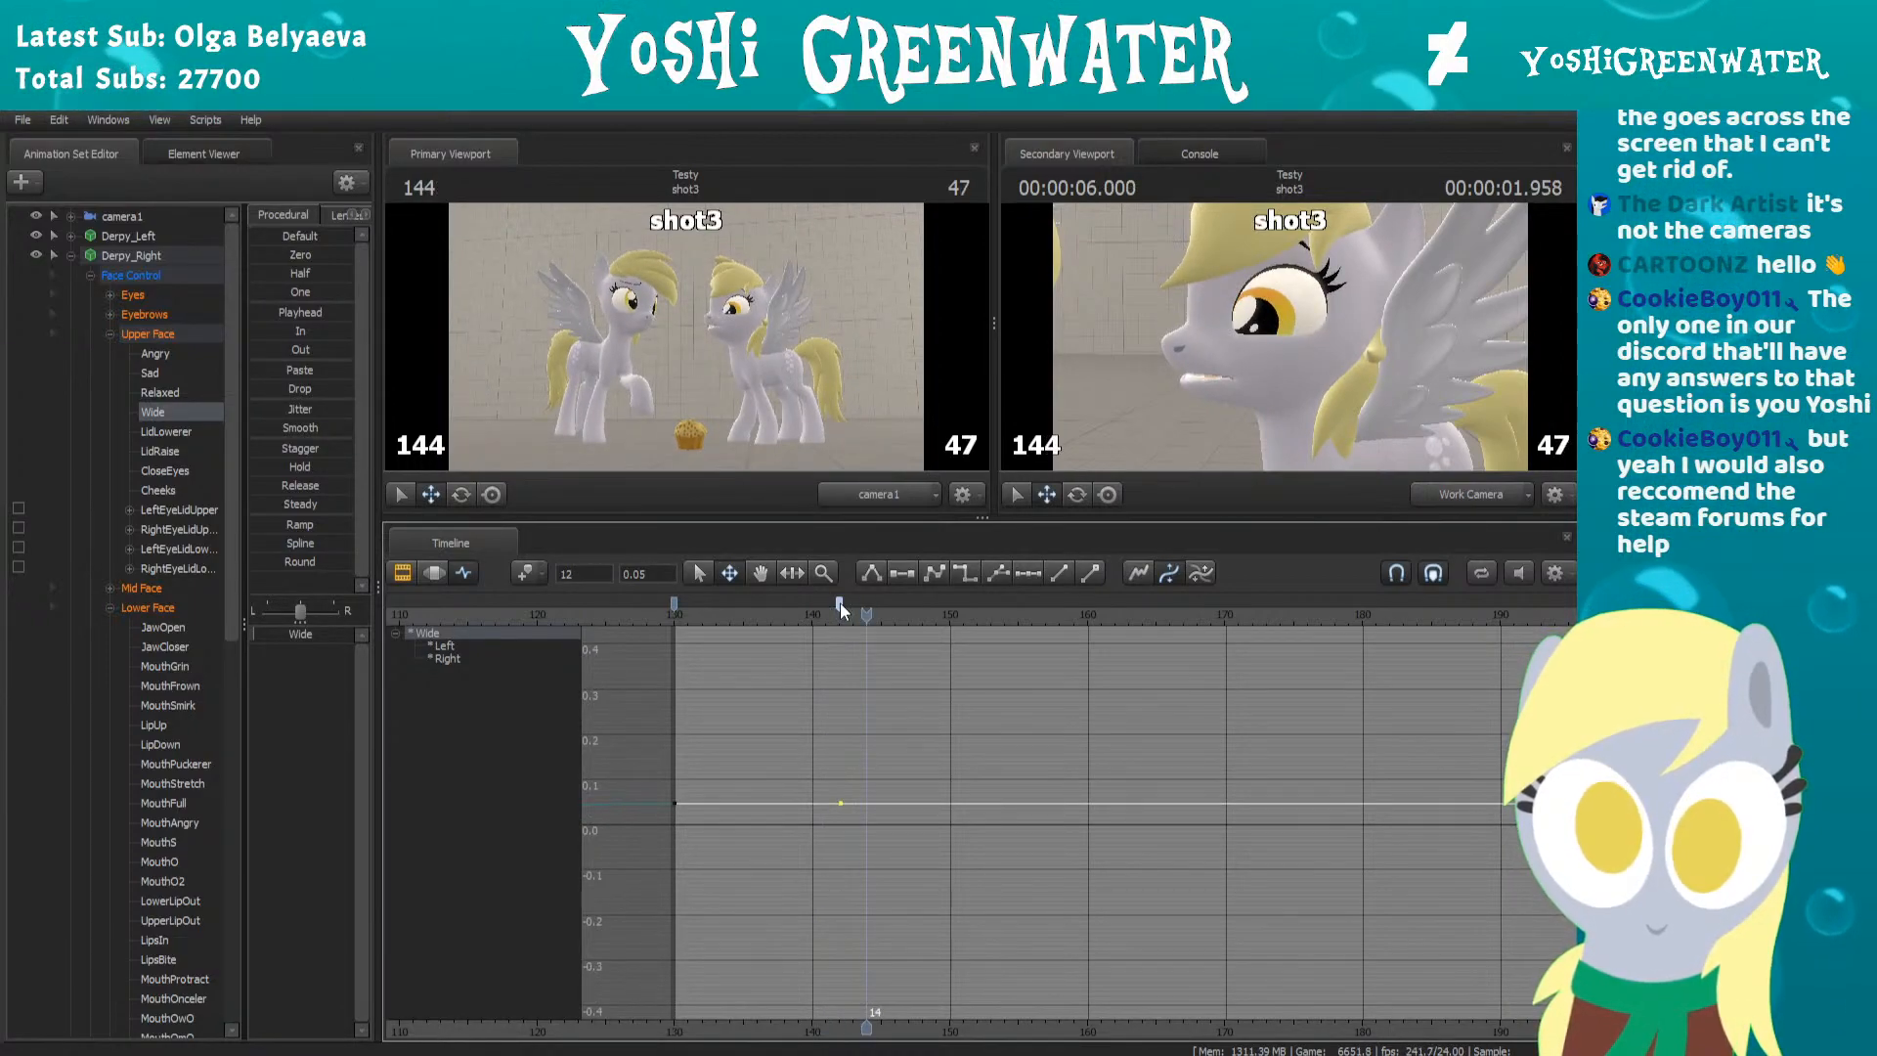
mouse_move(274, 634)
left_mouse_down()
mouse_move(315, 632)
mouse_move(275, 634)
left_mouse_up()
key("Right")
key("Right")
key("Right")
key("Right")
key("Right")
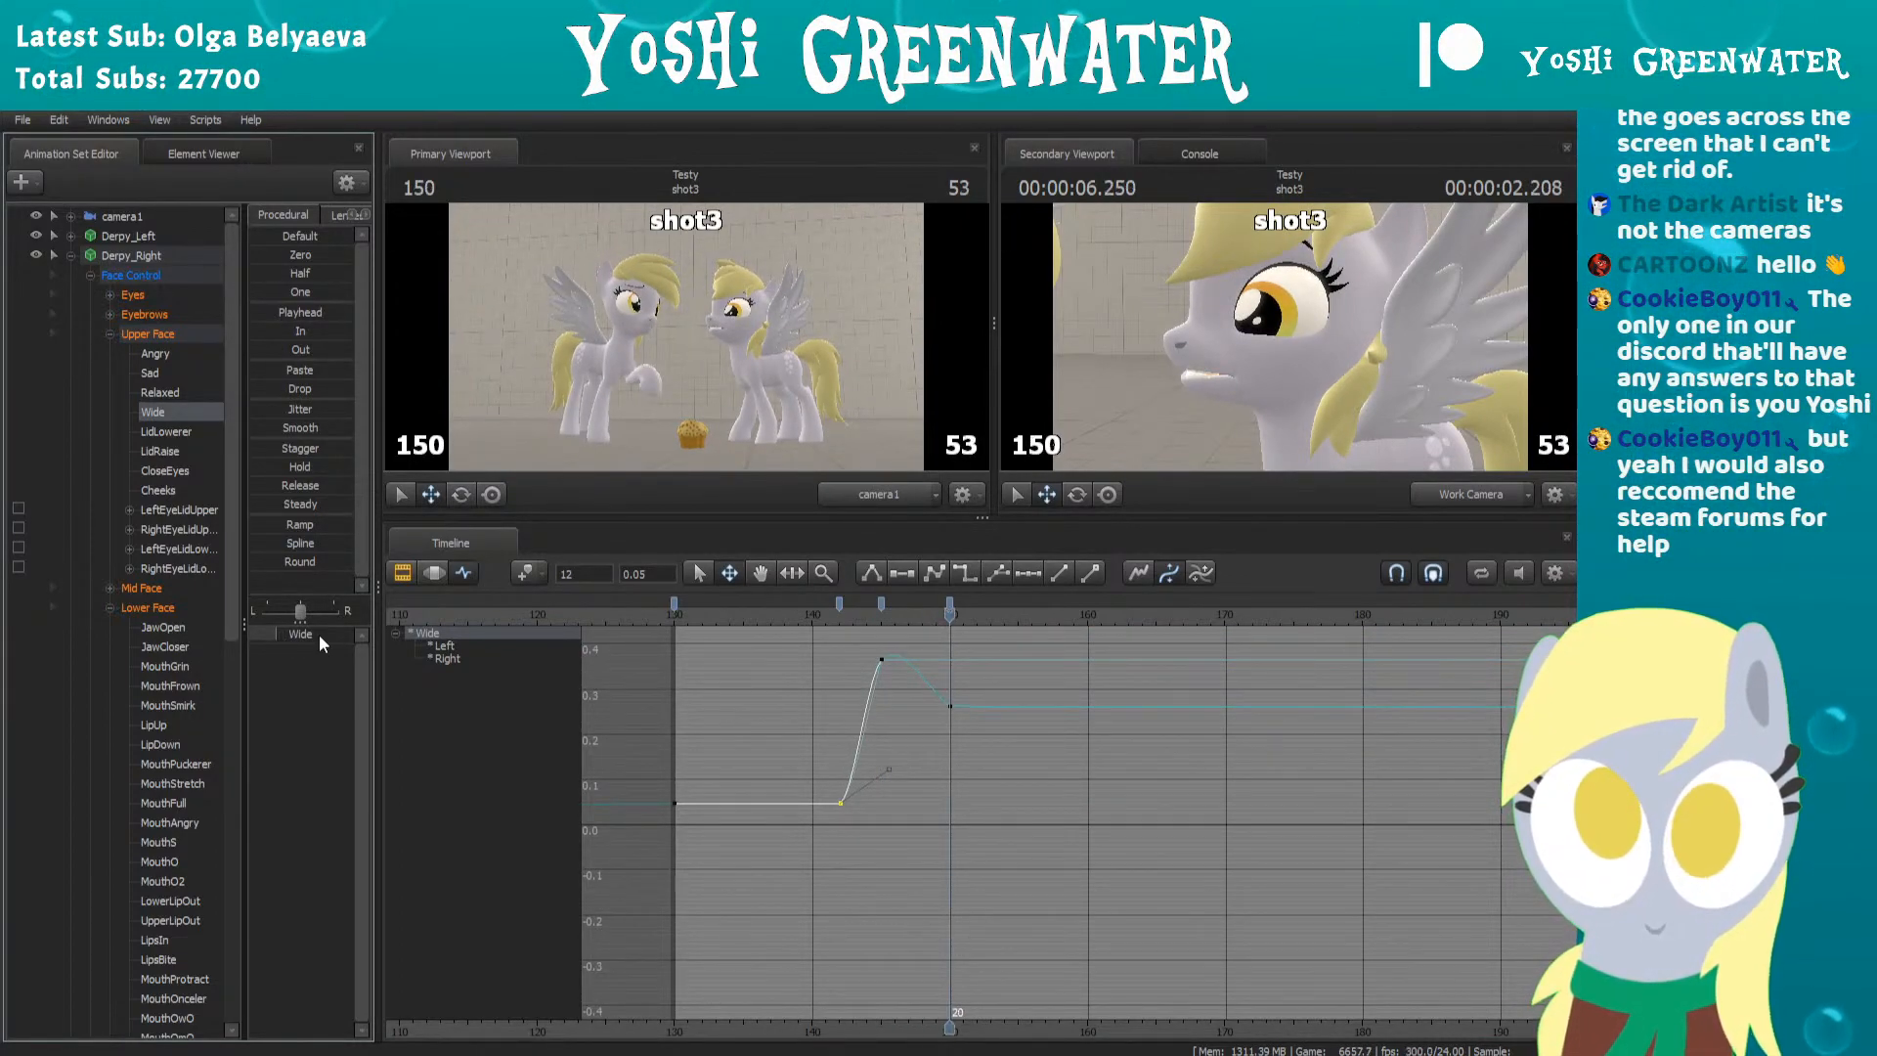
Flatten the tangents of the Wide keyframes at frames 145 and 150, playing back the blink after each change
left_click(879, 602)
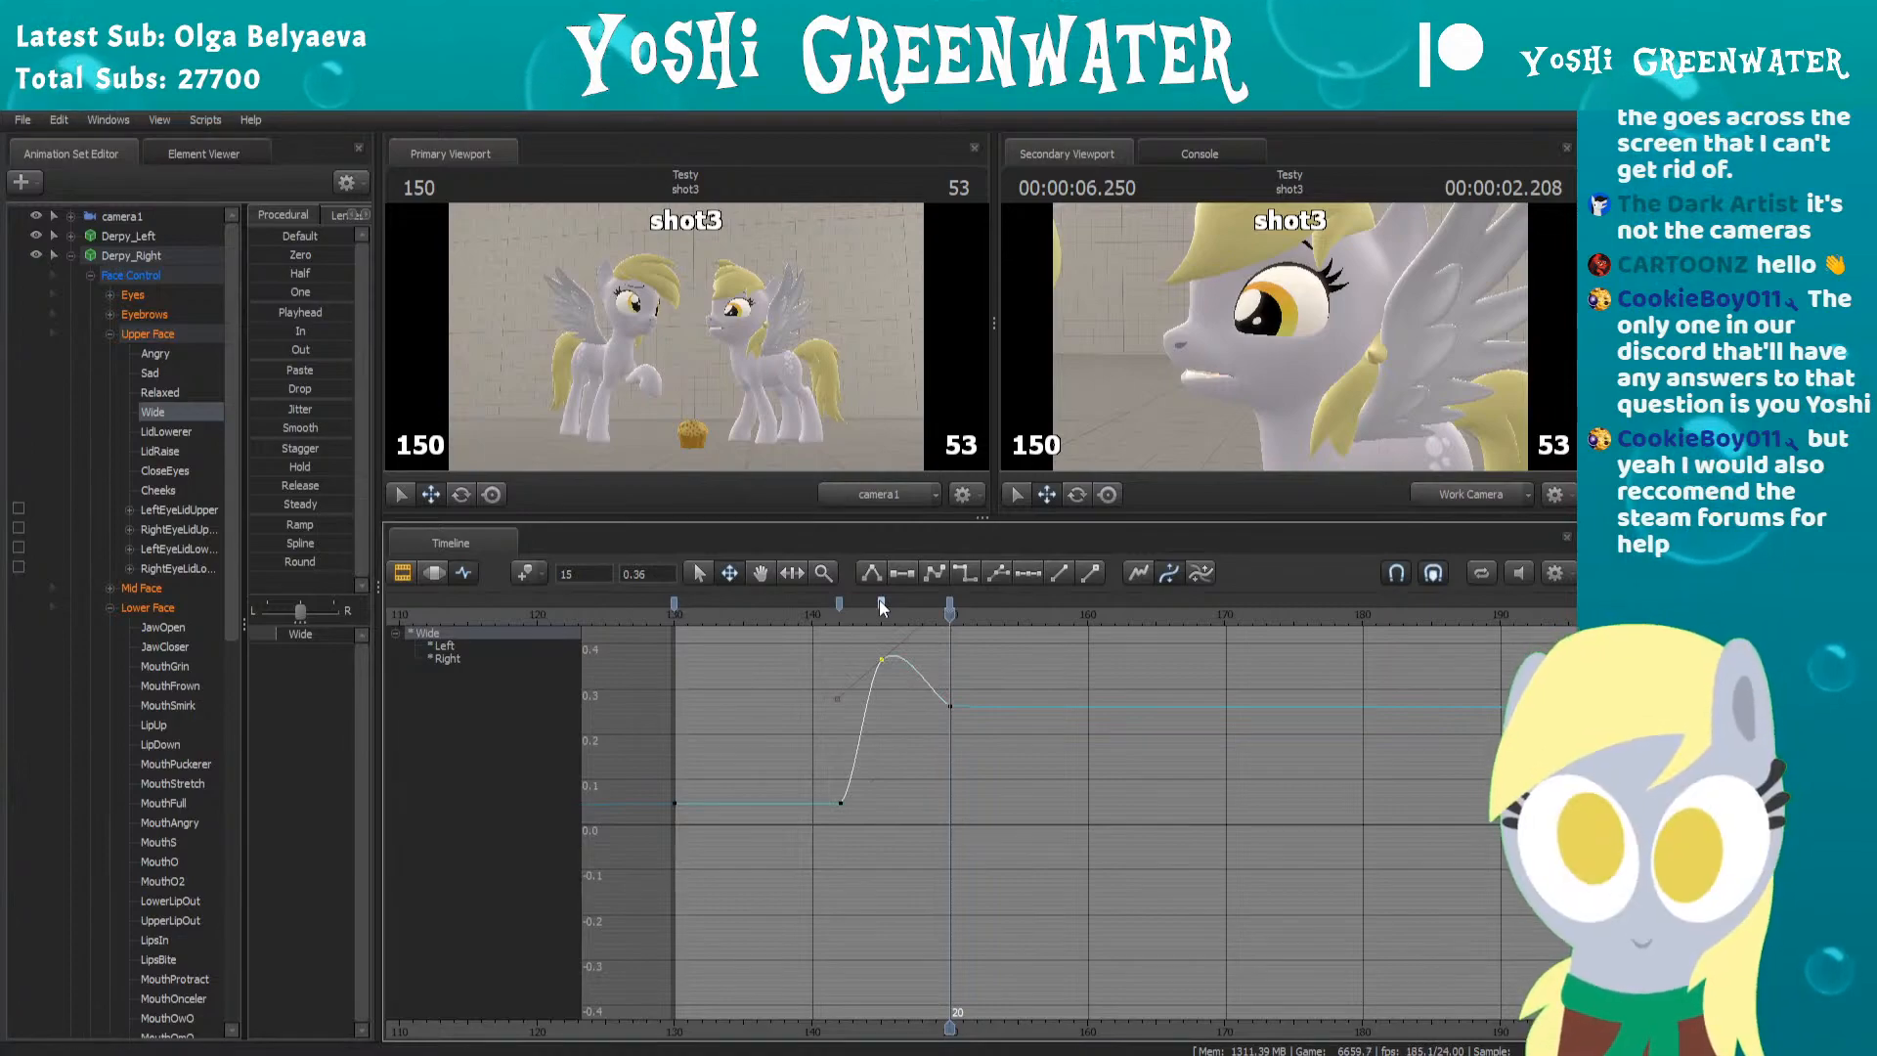
left_click(794, 613)
key("space")
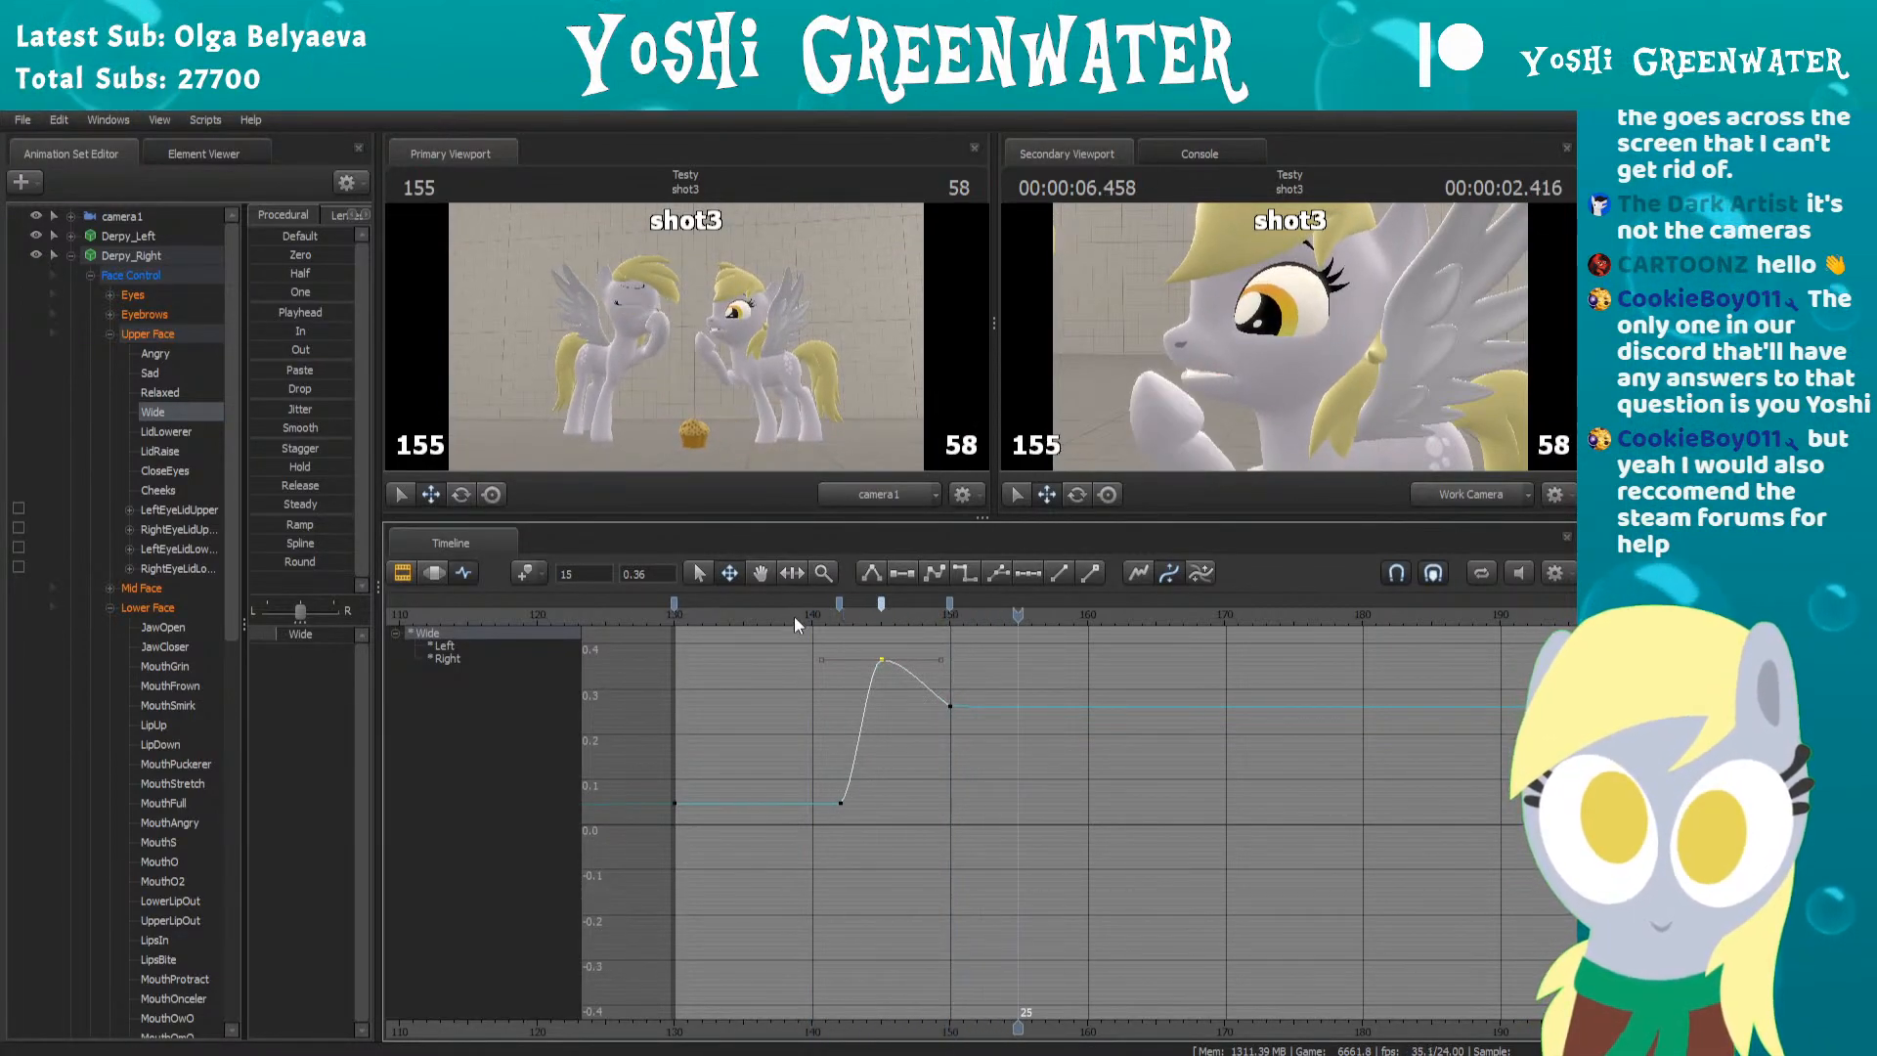
middle_click_drag(813, 687, 865, 812)
left_click_drag(821, 615, 737, 624)
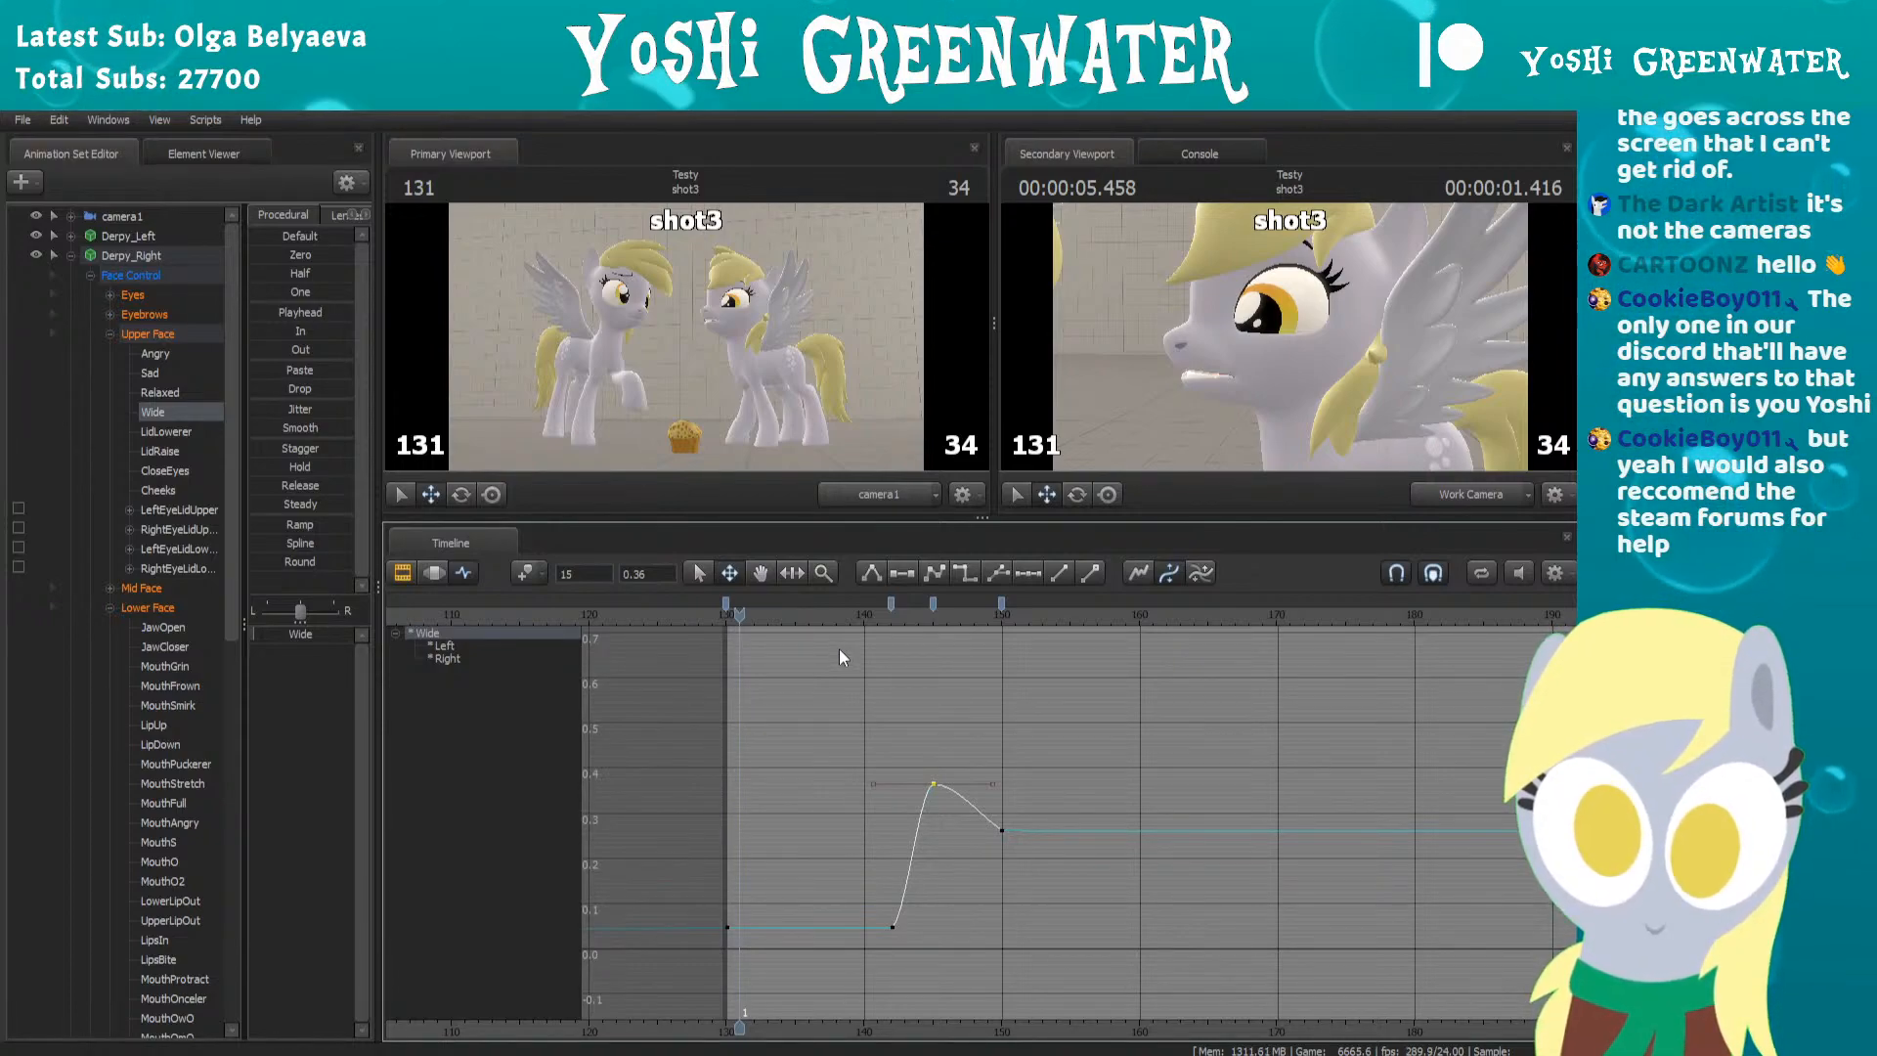
left_click(1001, 603)
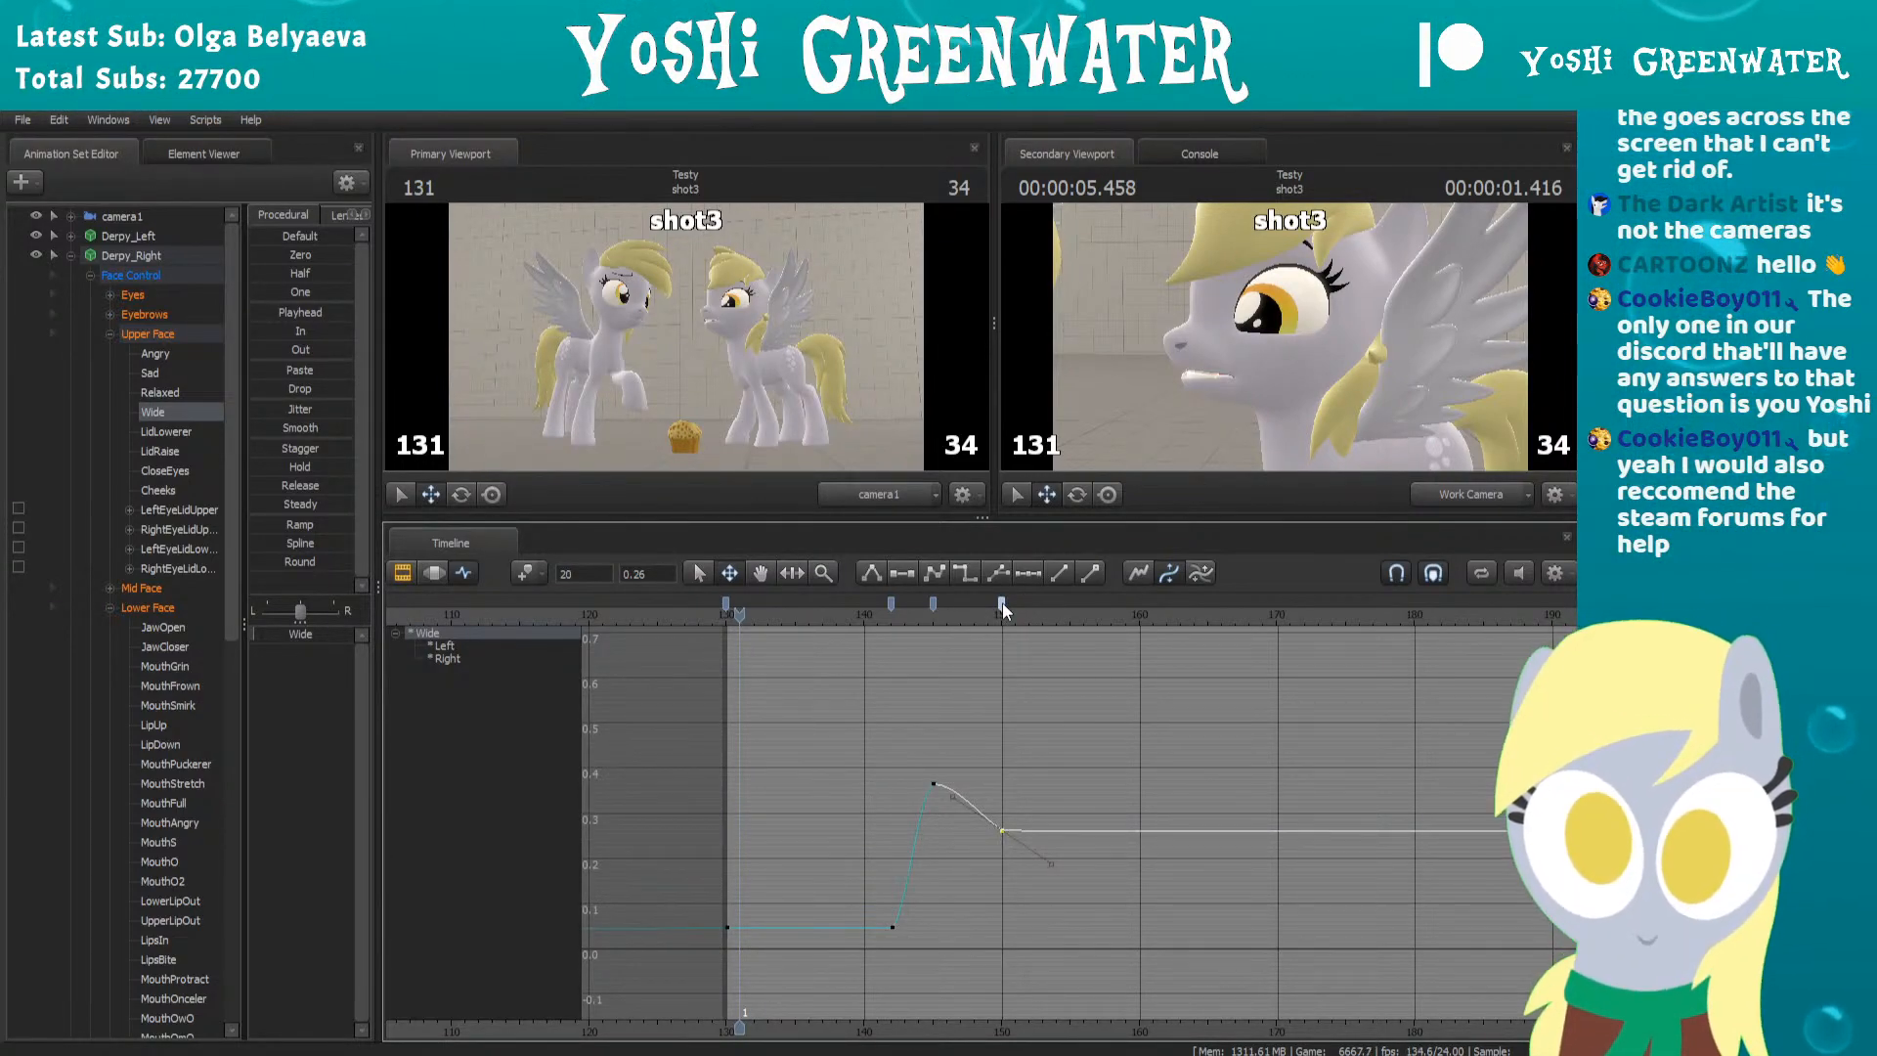
key("2")
key("space")
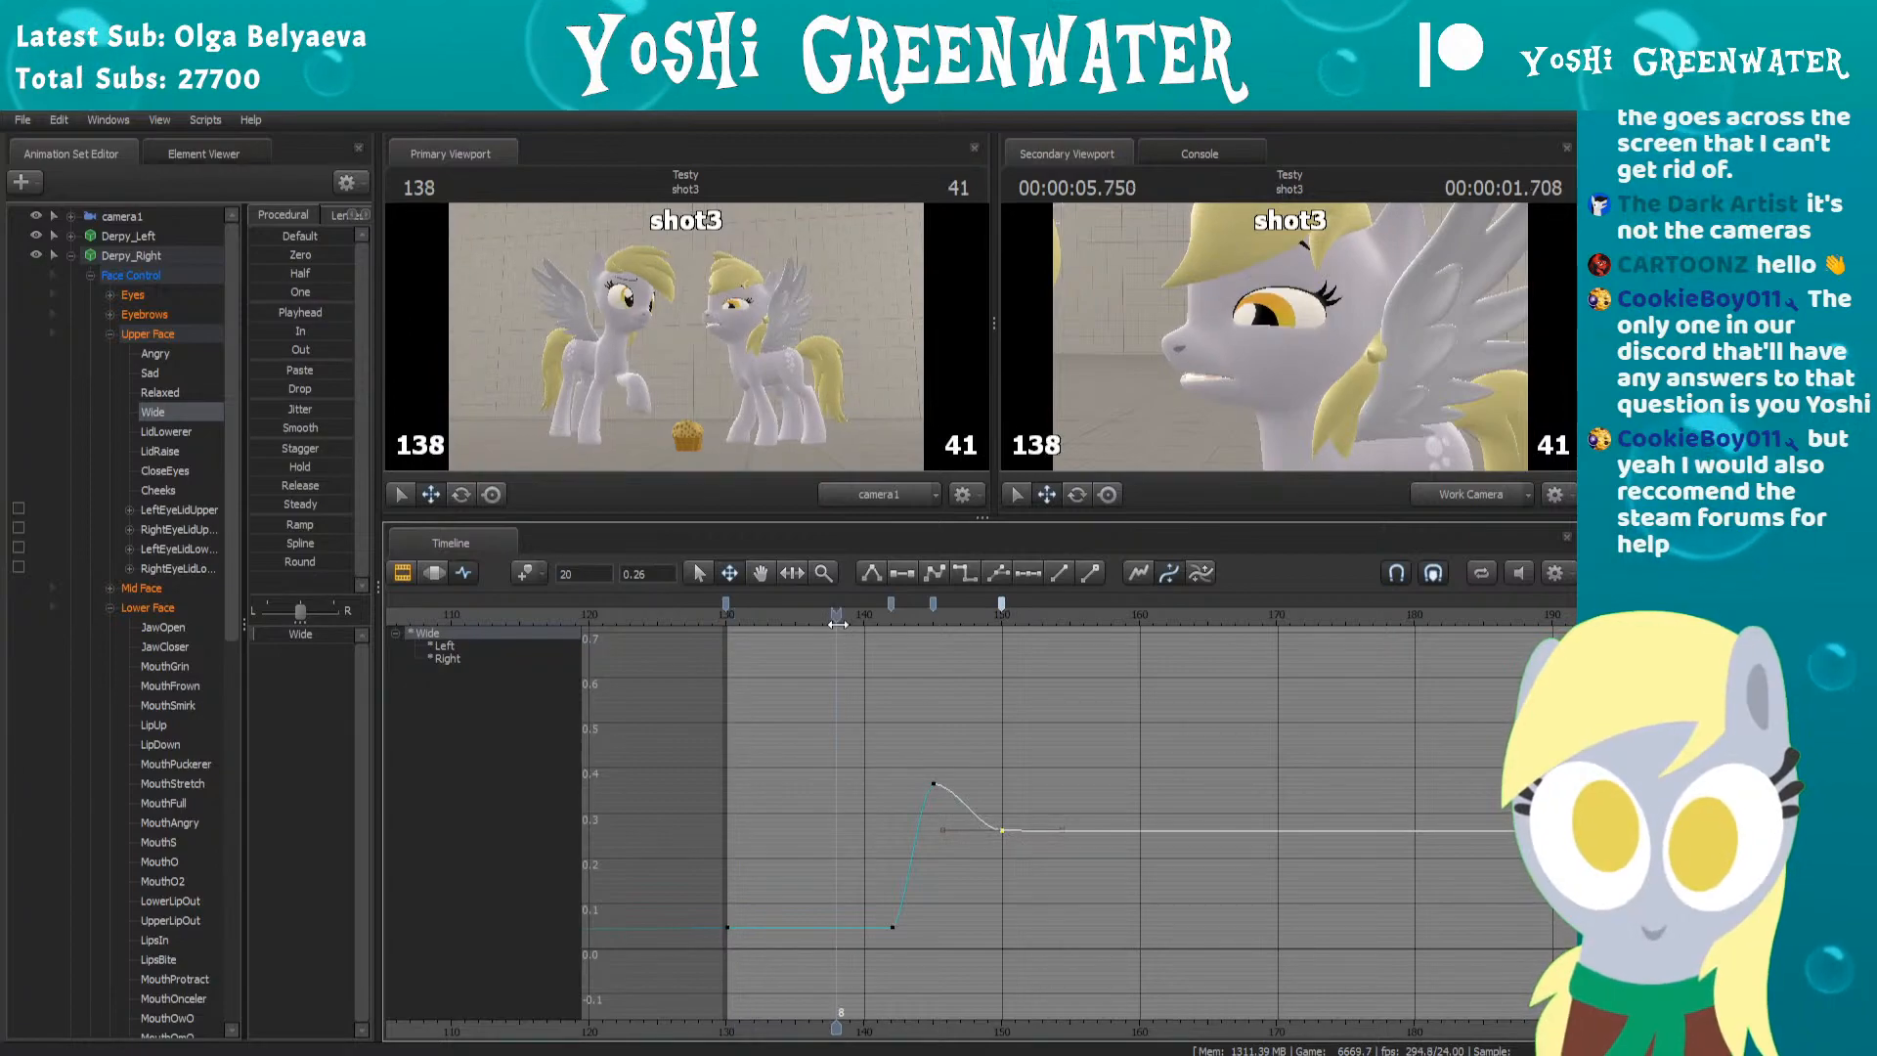
Flatten the tangents of the Wide keyframe at frame 142 and play back the first blink
left_click(864, 615)
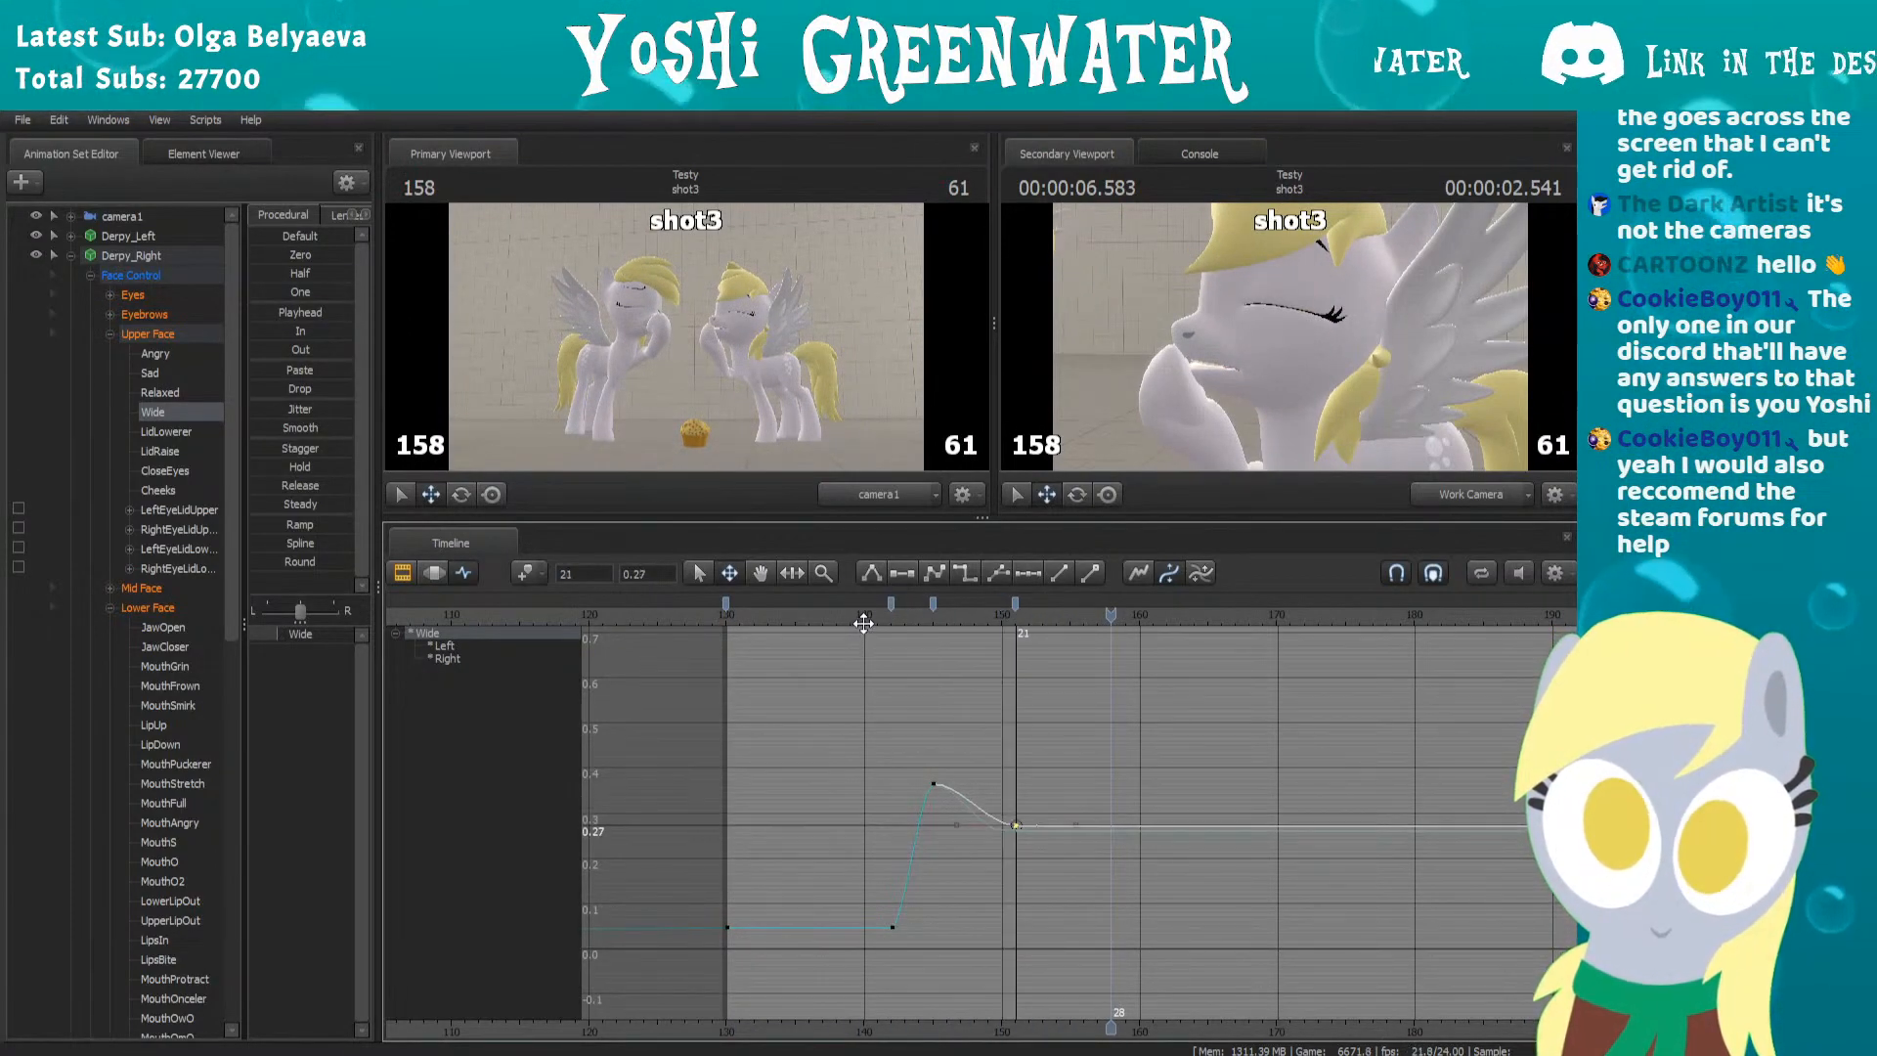
left_click_drag(864, 615, 1079, 607)
left_click(891, 606)
key("space")
left_click_drag(827, 627, 754, 623)
key("space")
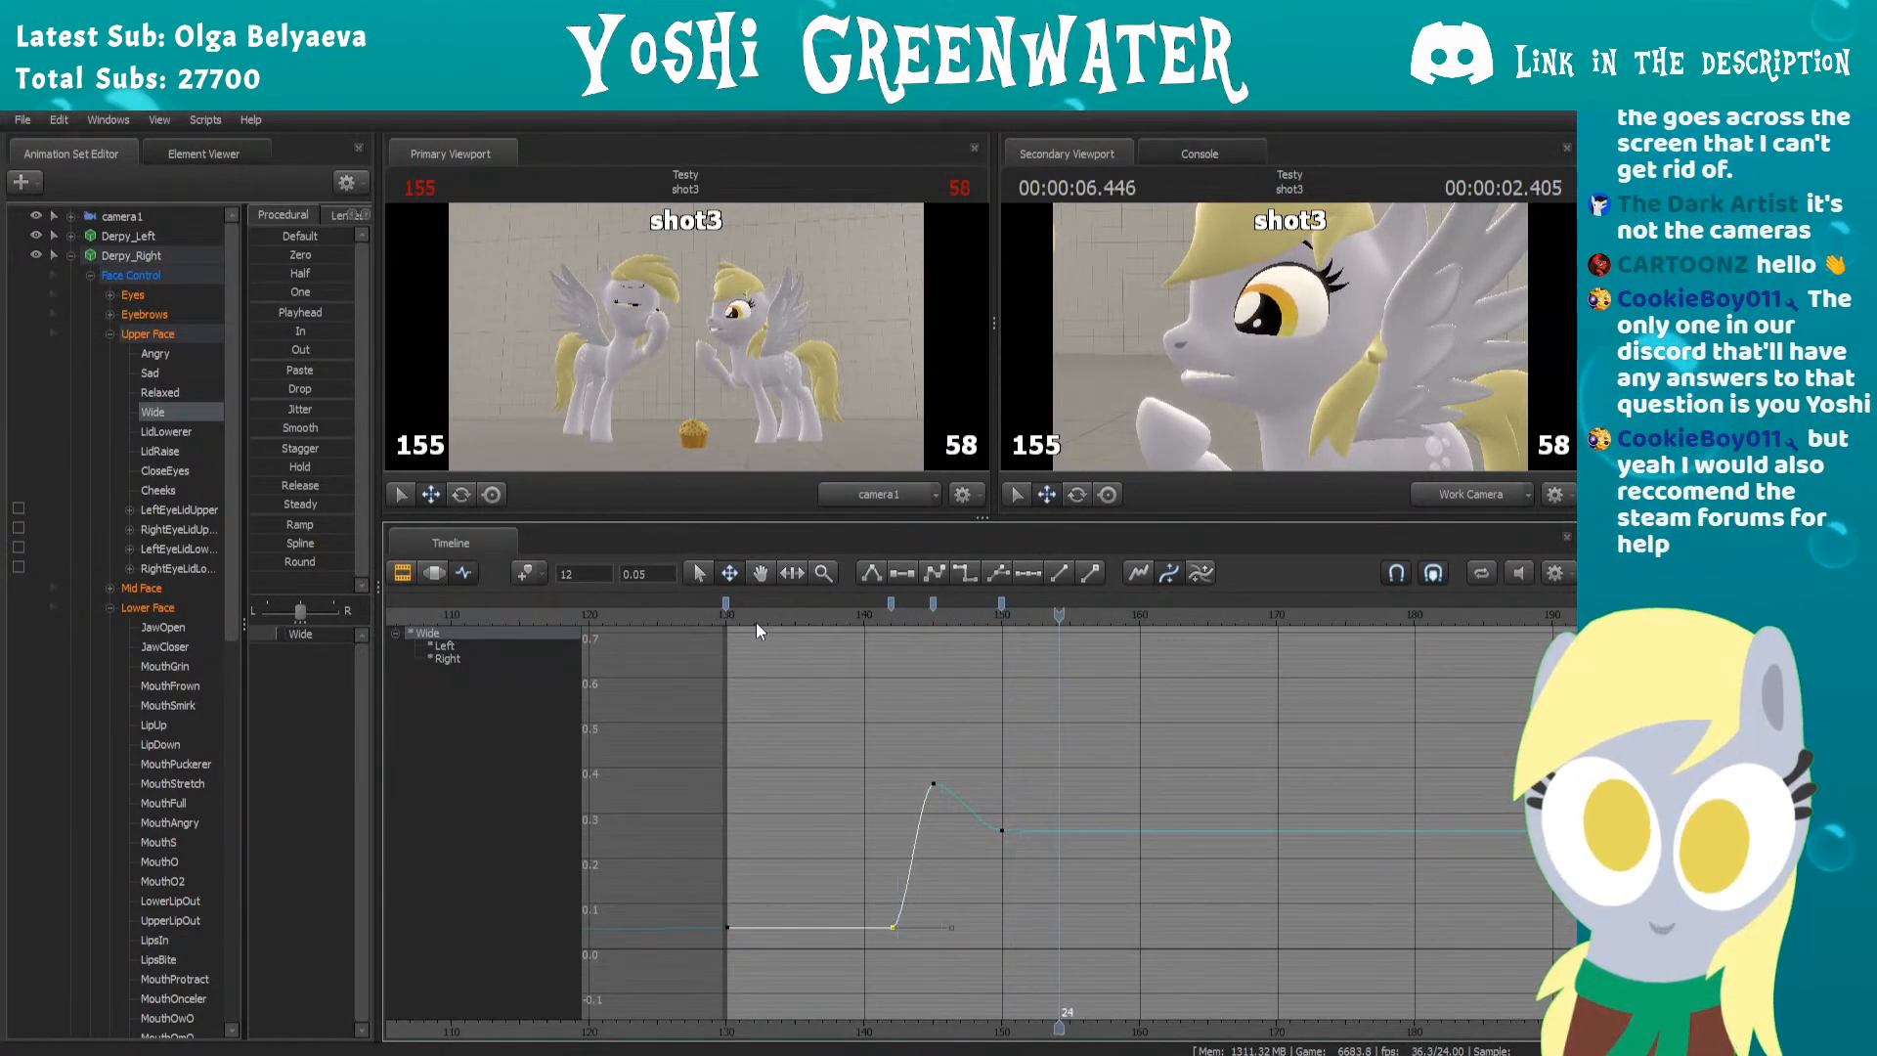
Add a Wide keyframe at frame 160, and set Wide to about 0.57 at frame 162 and 0.46 at frame 167
left_click_drag(1012, 606, 1091, 603)
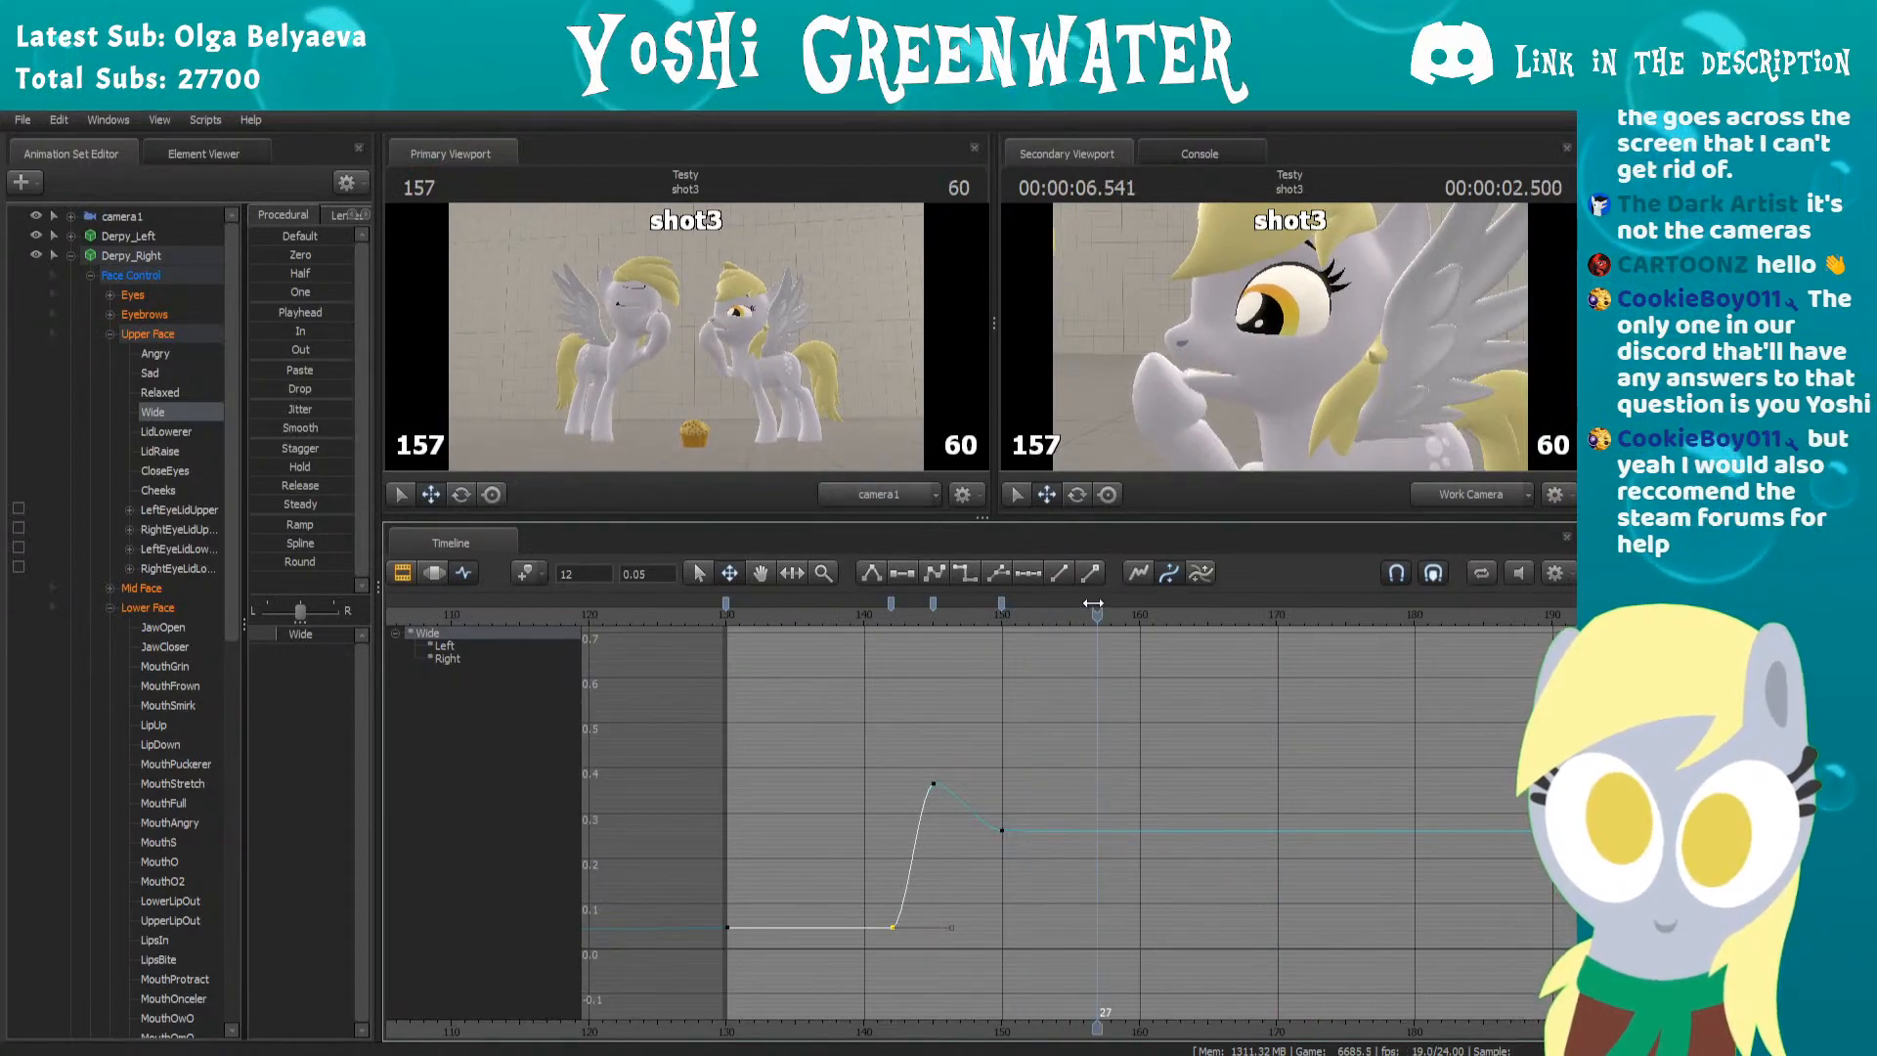
key("Right")
key("Right")
key("Right")
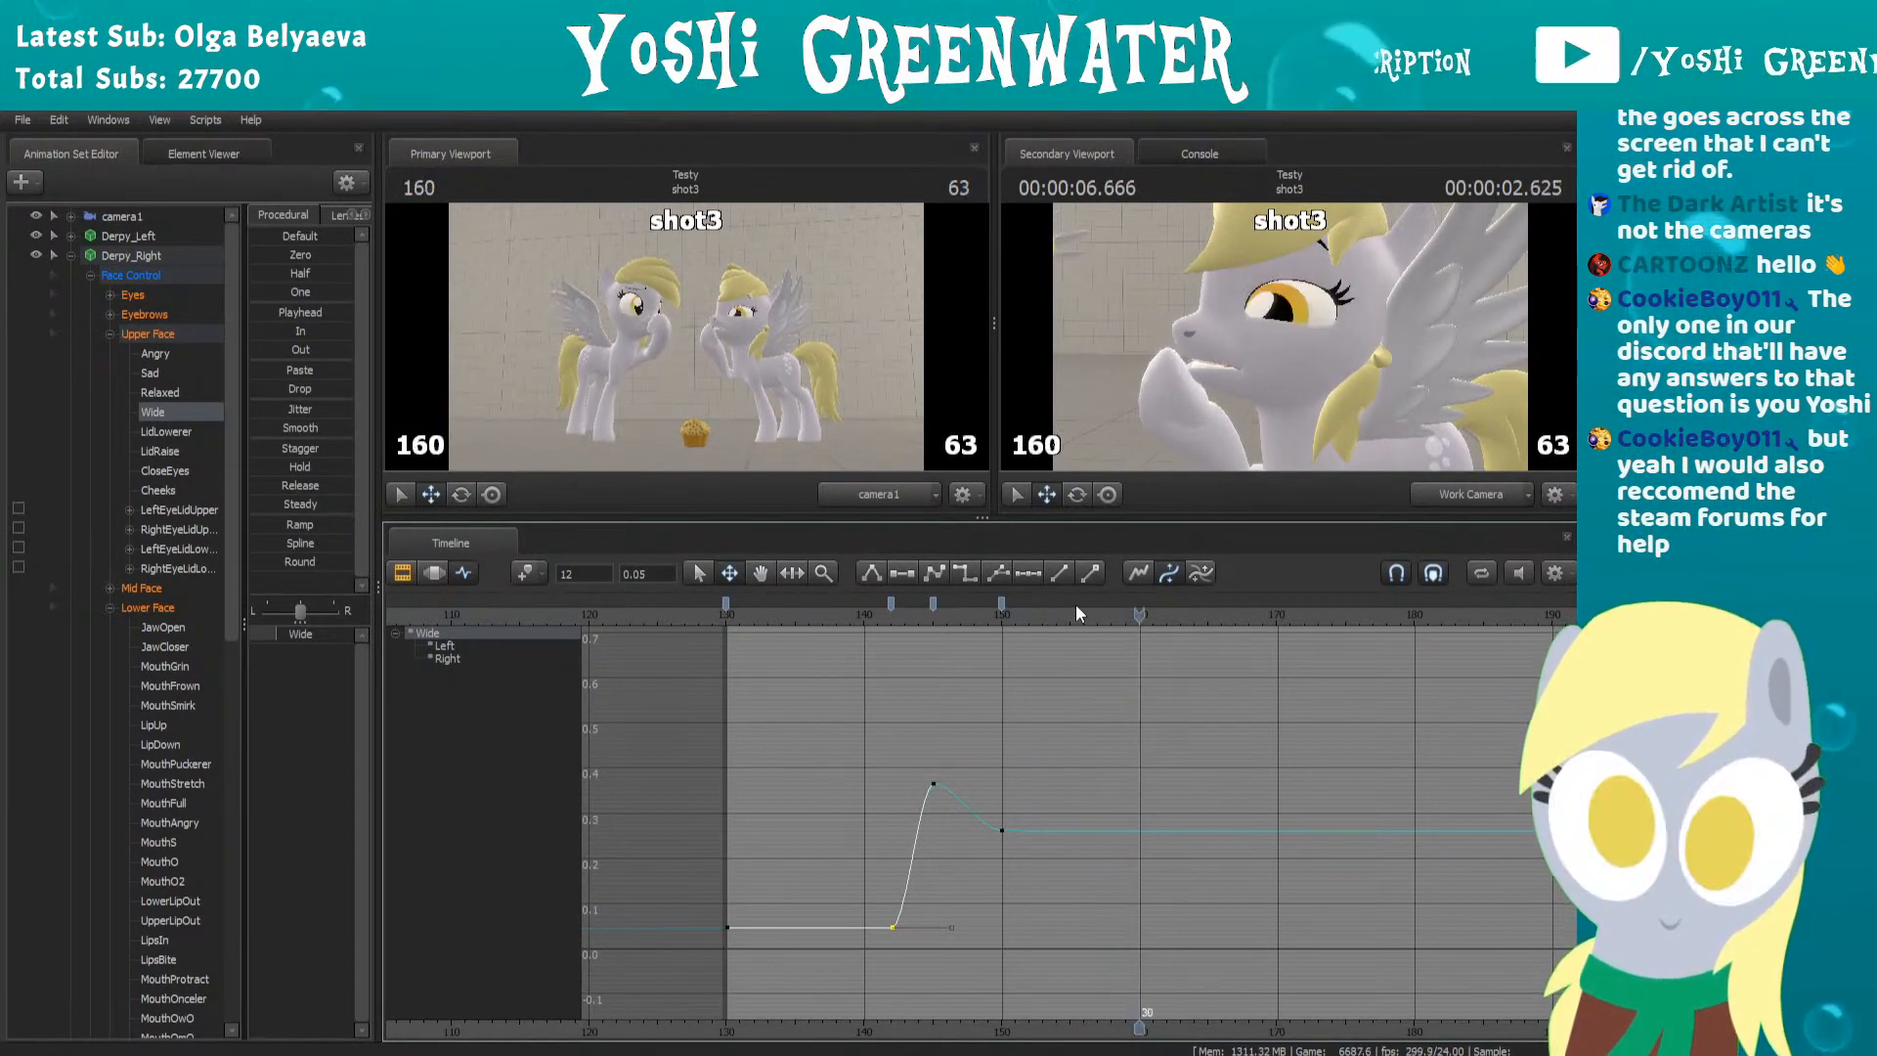
key("k")
key("Right")
key("Right")
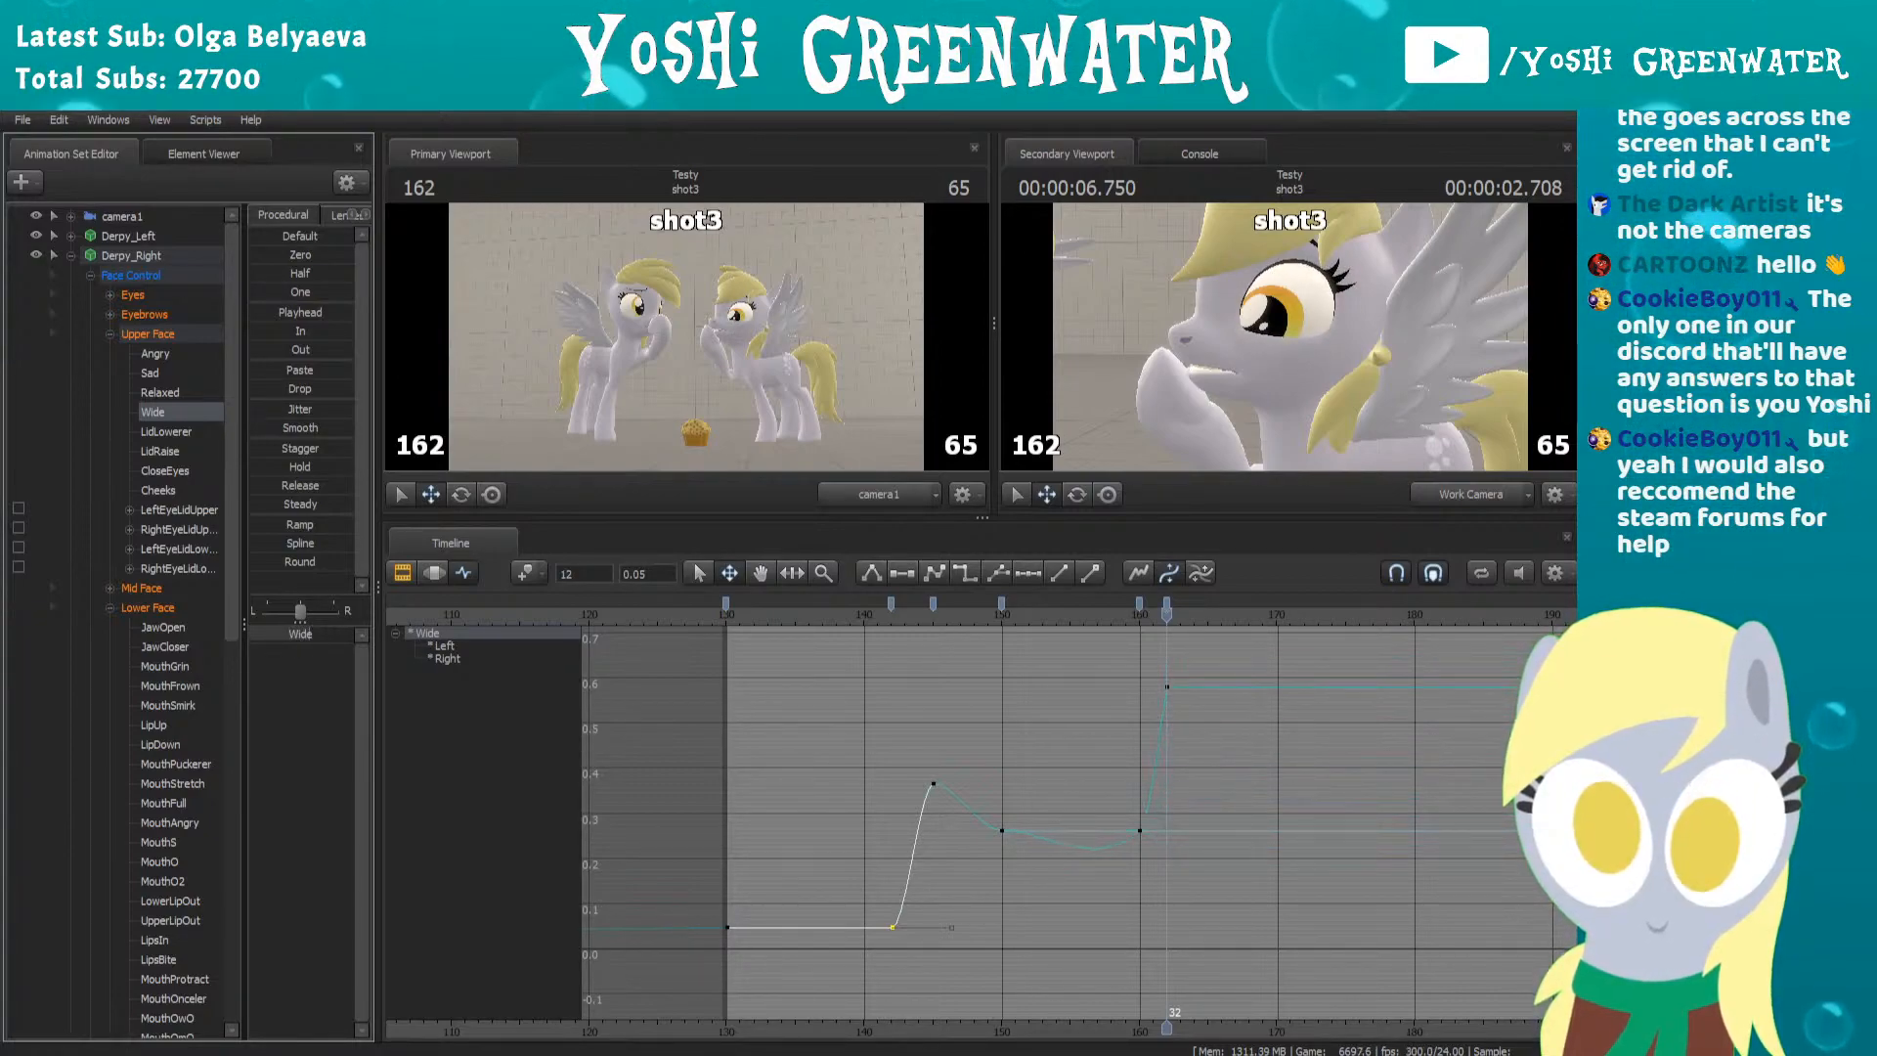
key("Right")
key("Right")
key("Right")
key("Right")
key("Right")
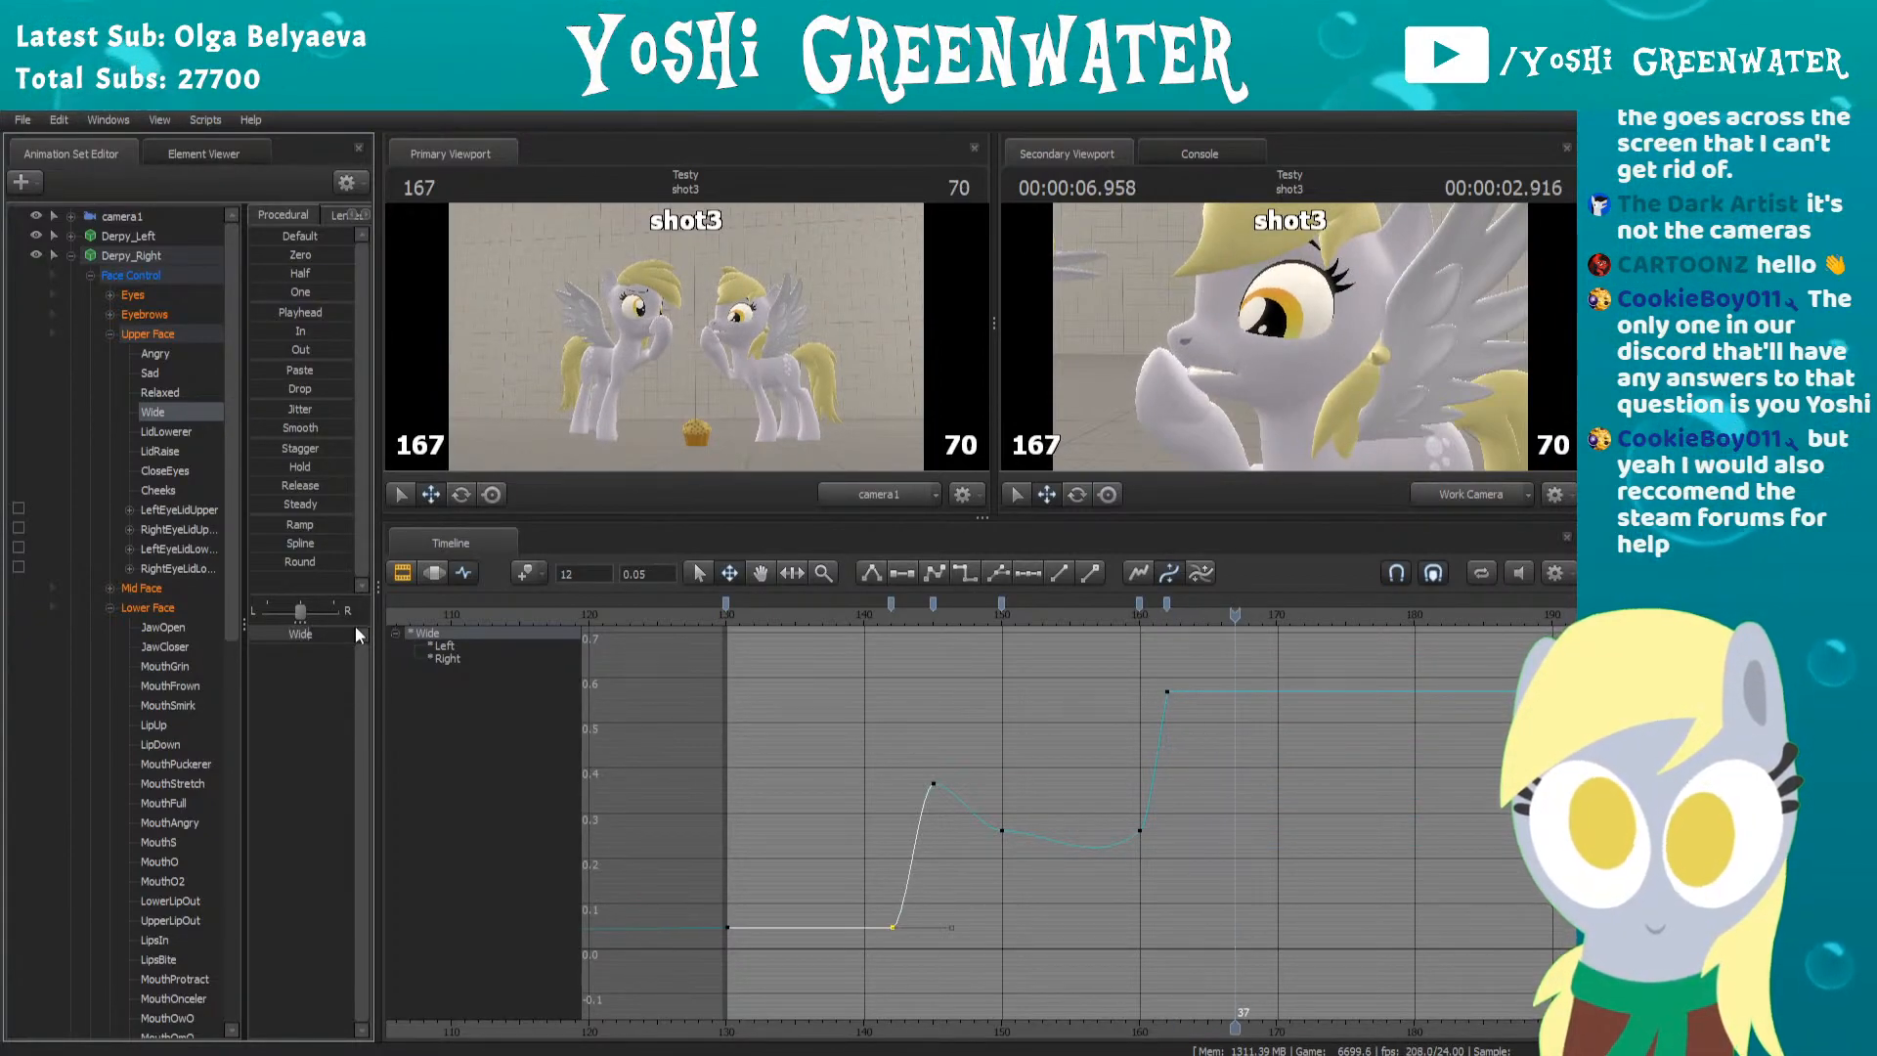
Flatten the Wide curve at frame 150 and play back the second blink
left_click(1058, 612)
left_click(1000, 603)
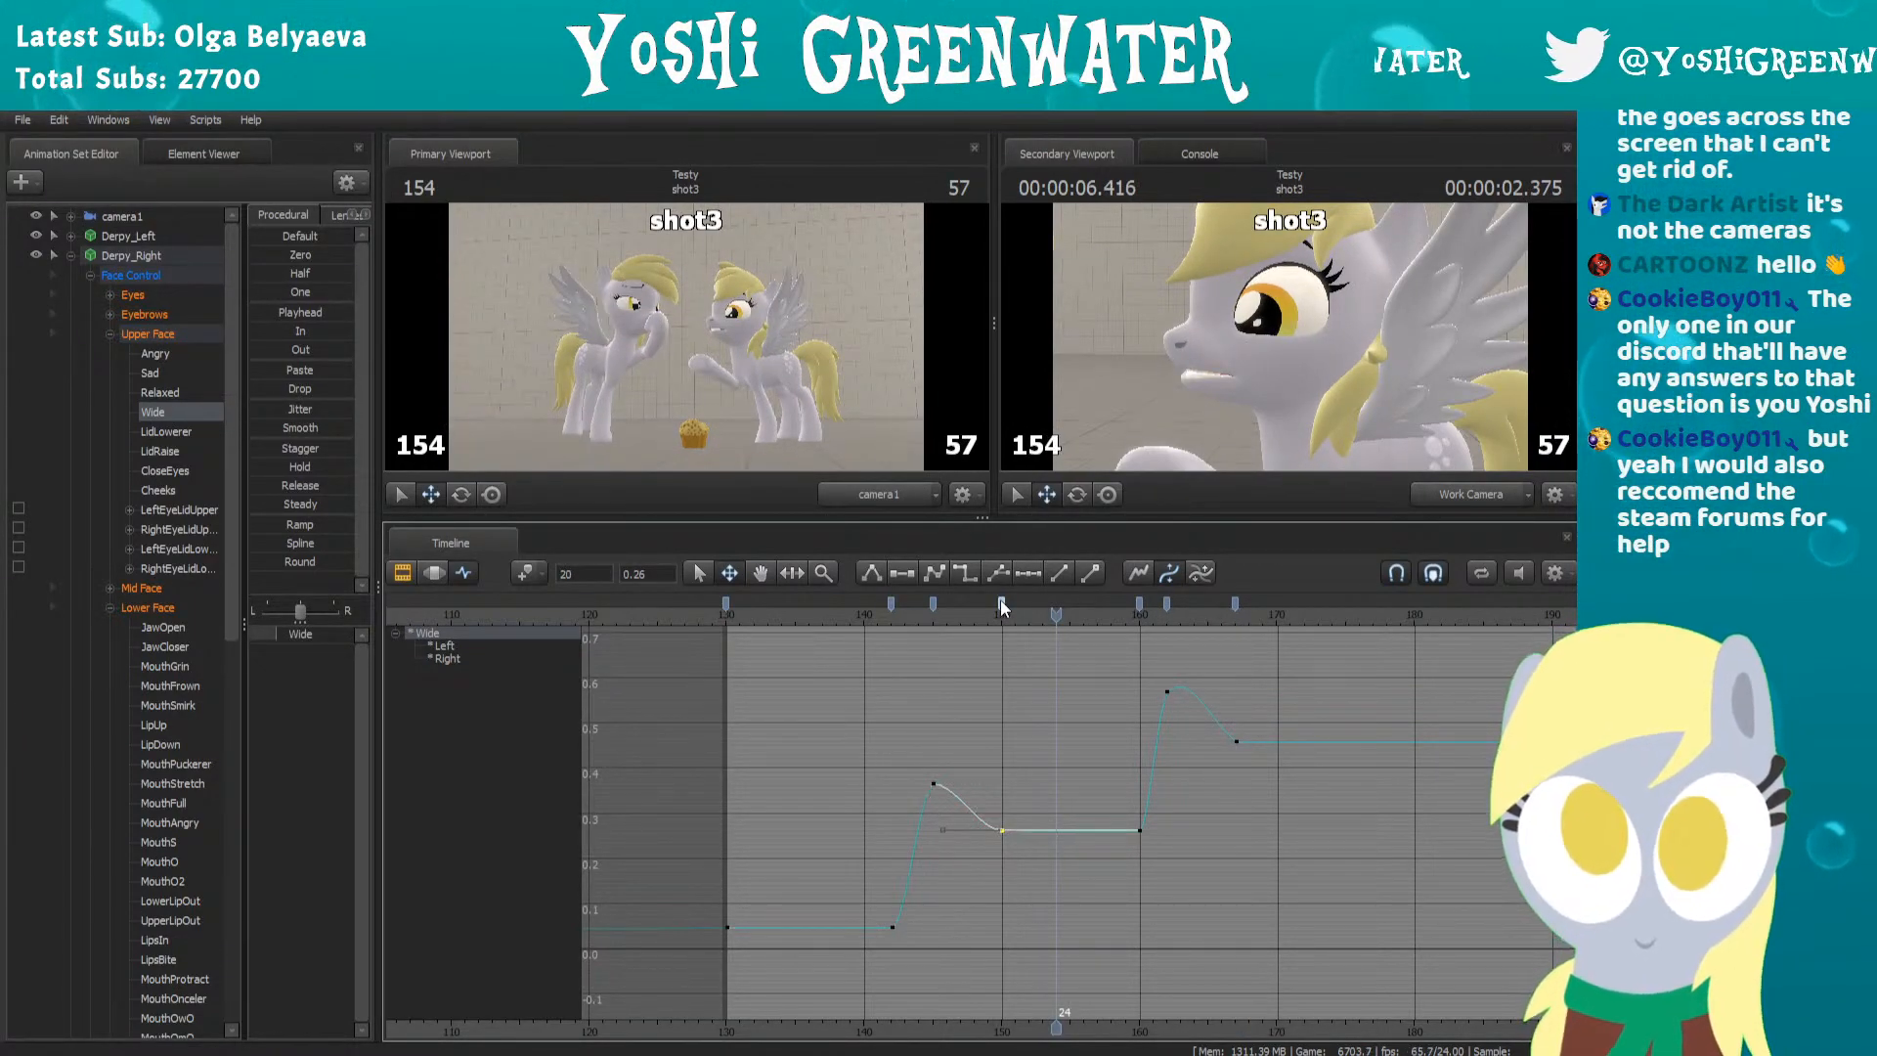
left_click(836, 620)
key("space")
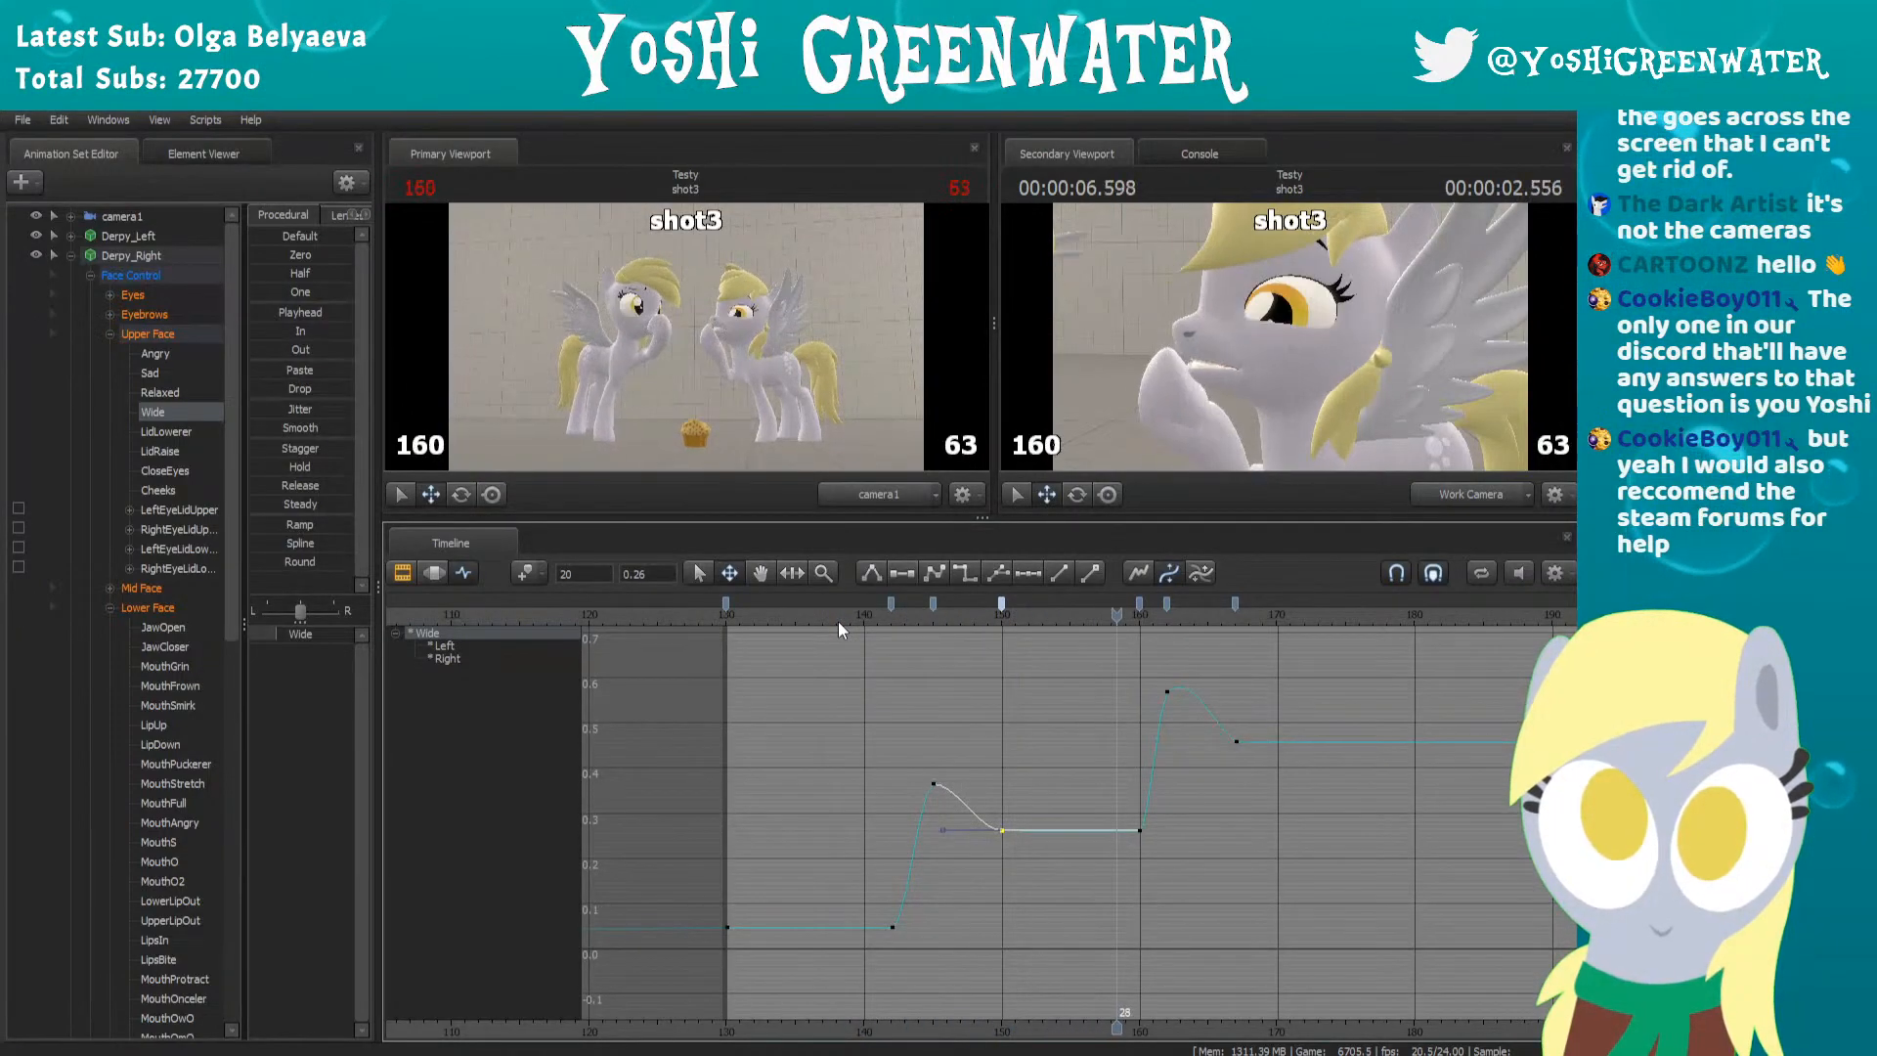
key("space")
left_click_drag(1051, 620, 1146, 607)
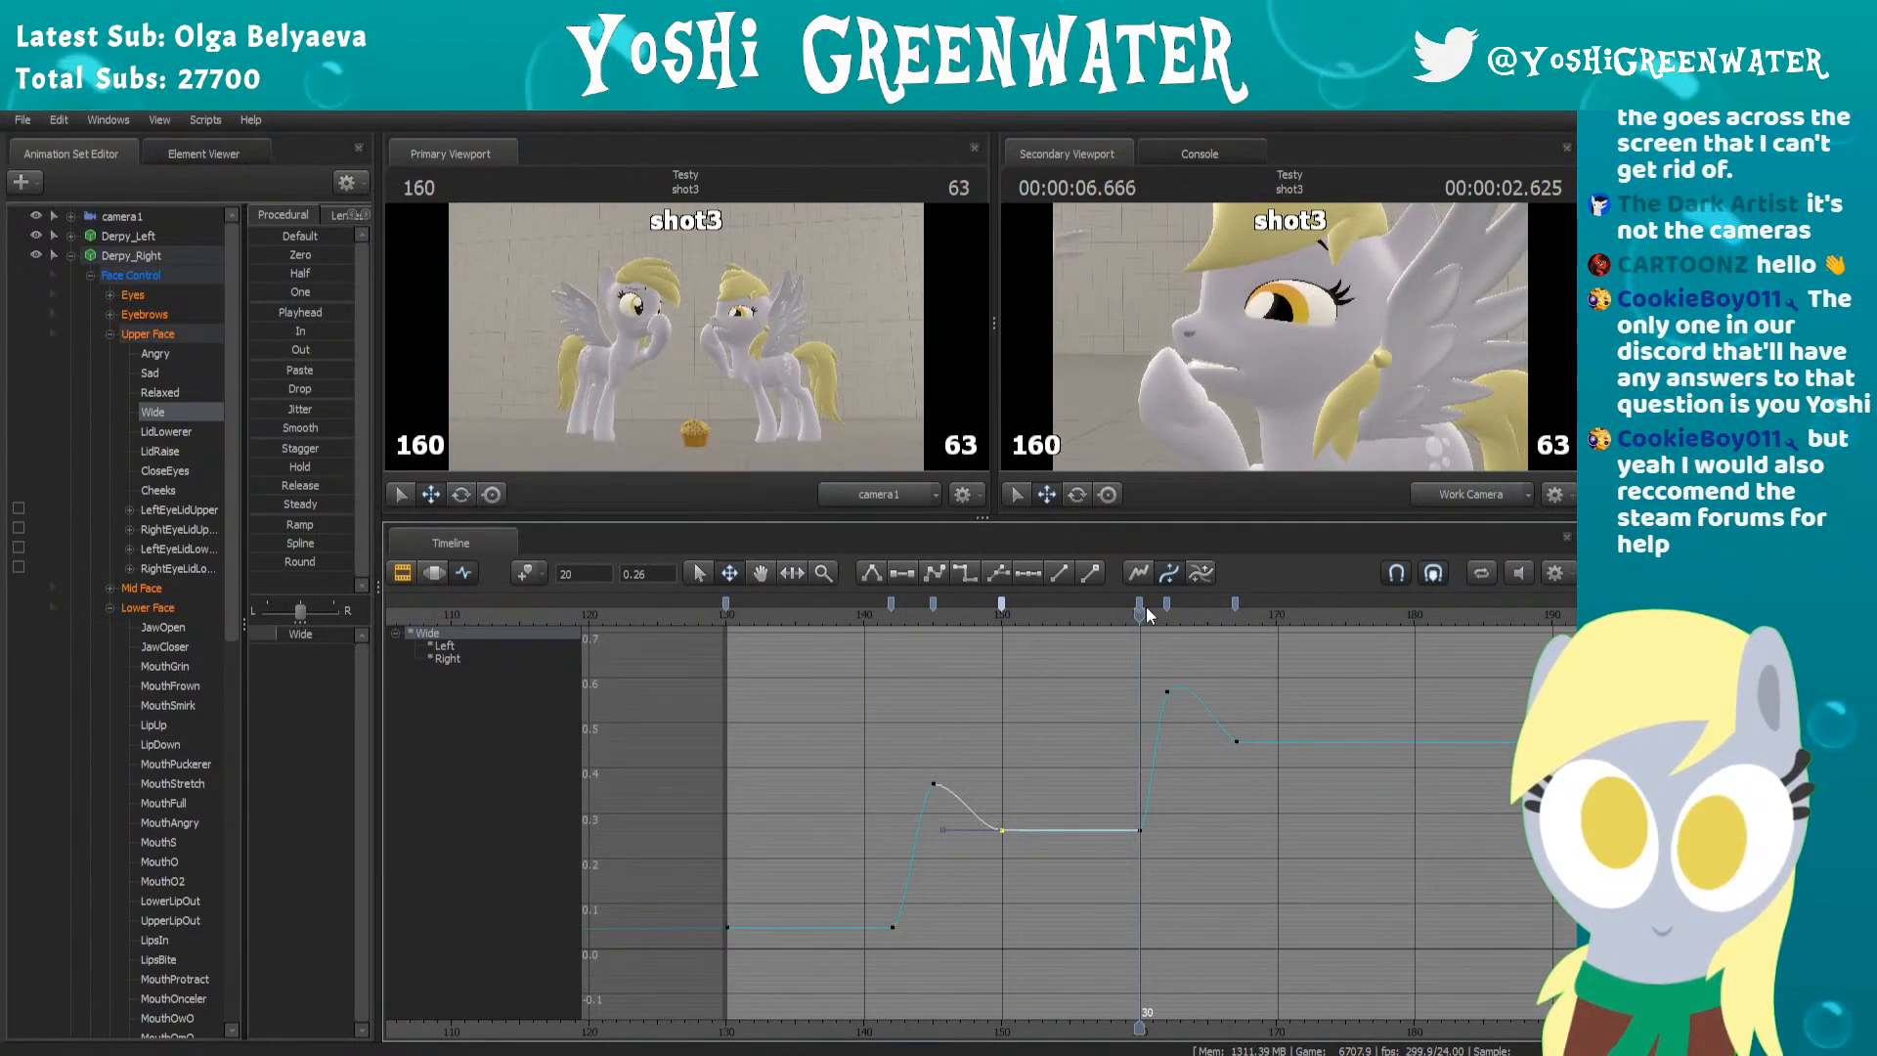
Shift the Wide keyframe at frame 160 to frame 158 and lower its value to 0.14
left_click(1111, 613)
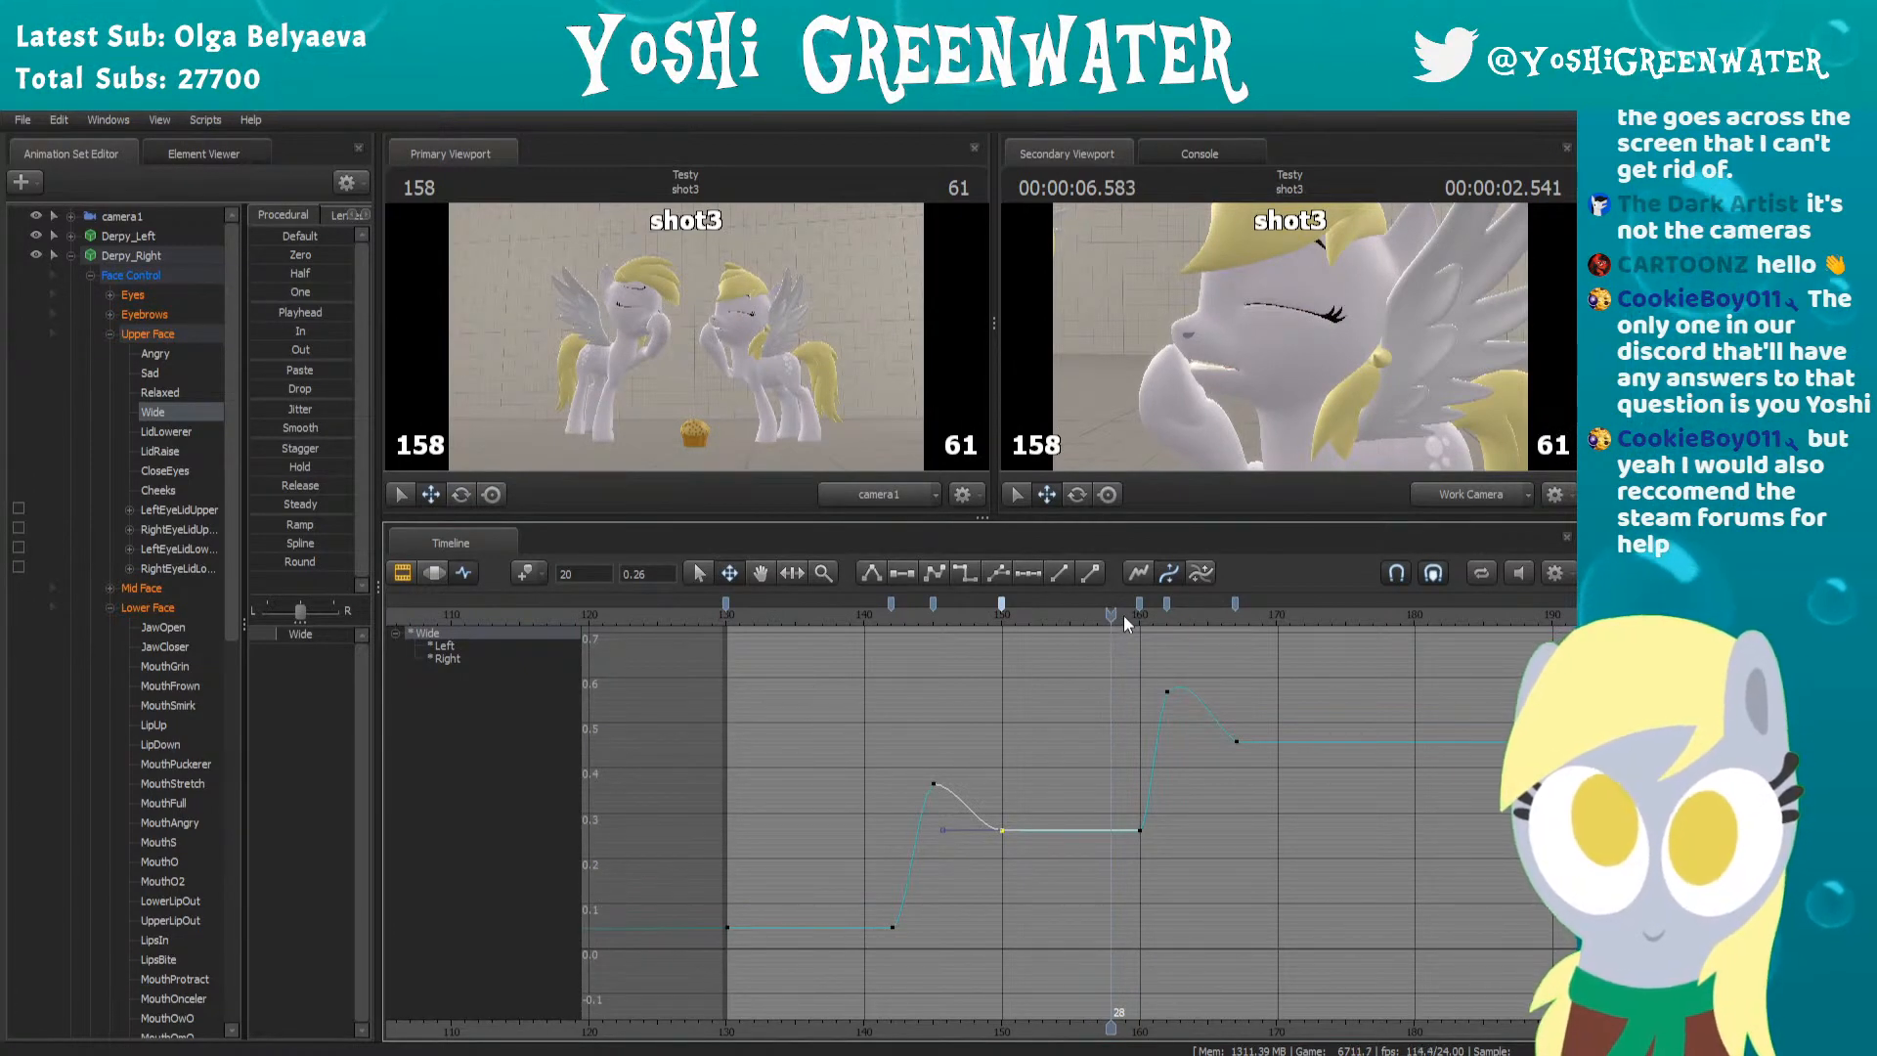
left_click_drag(1137, 604, 1114, 601)
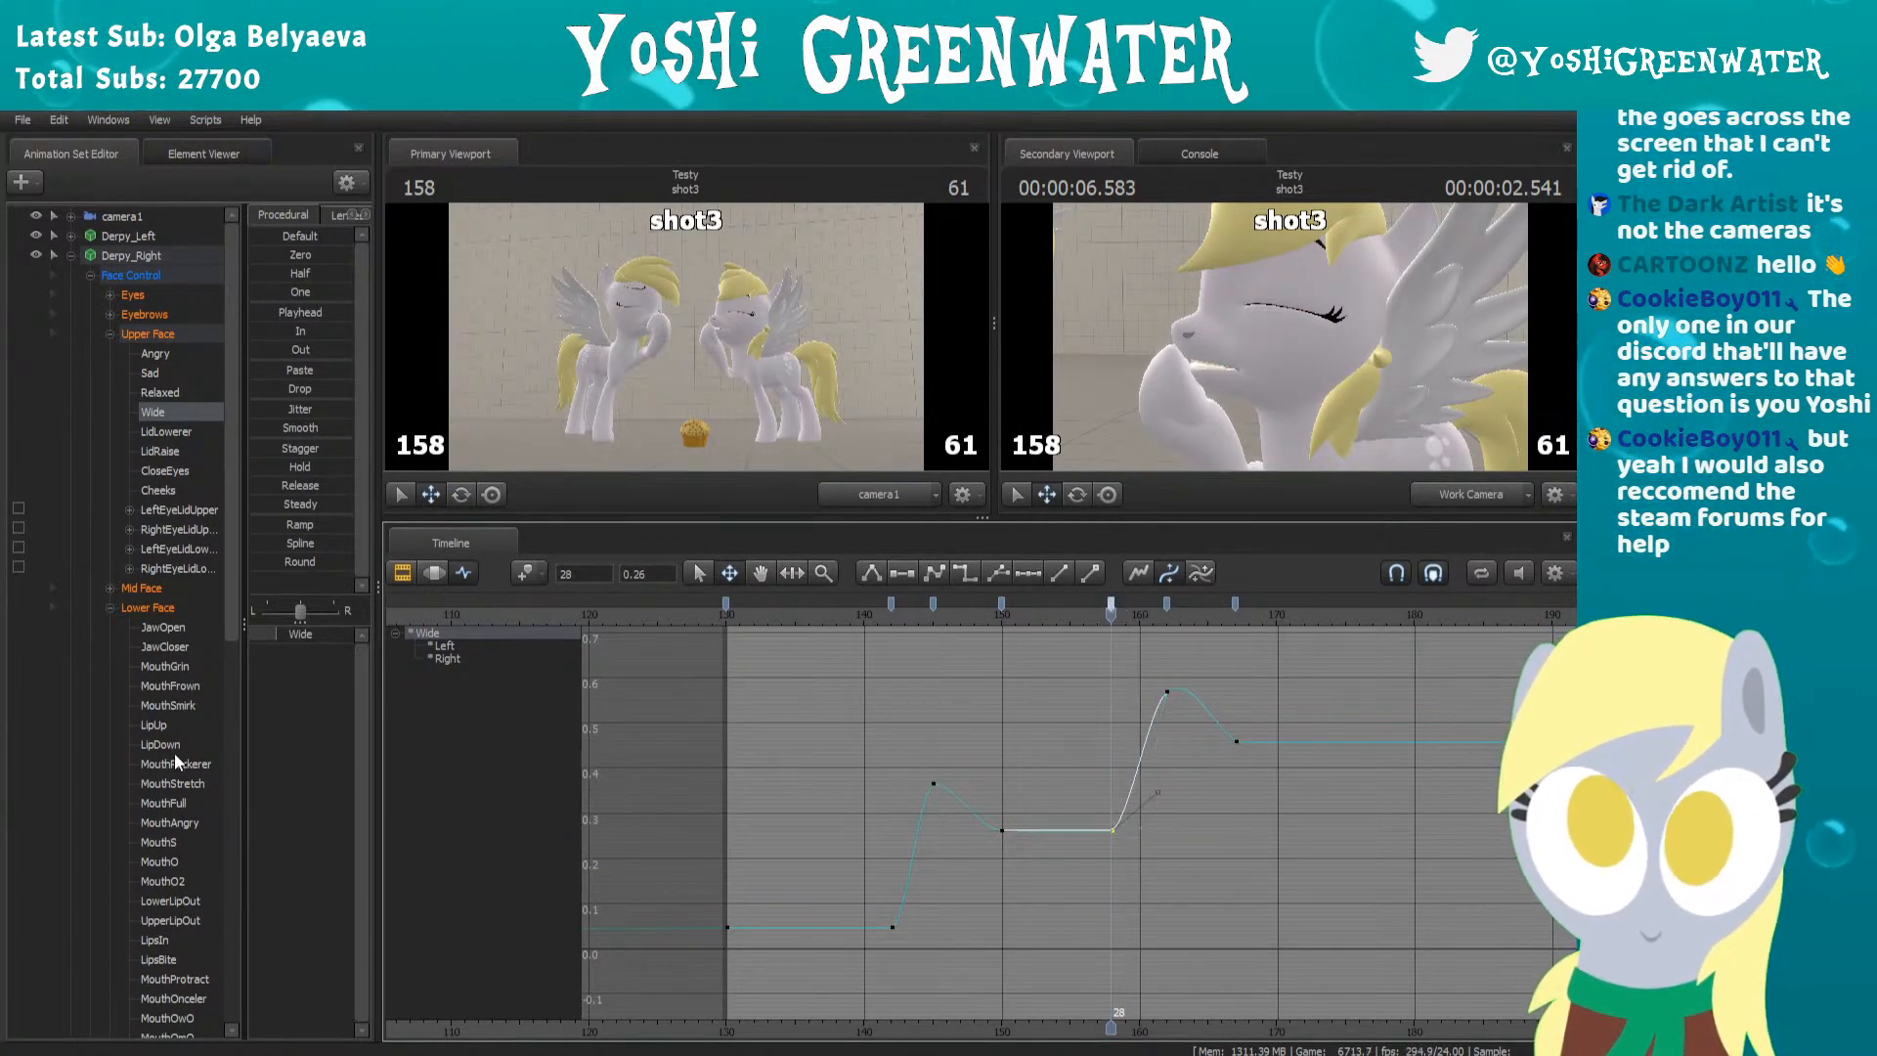
left_click_drag(314, 630, 306, 631)
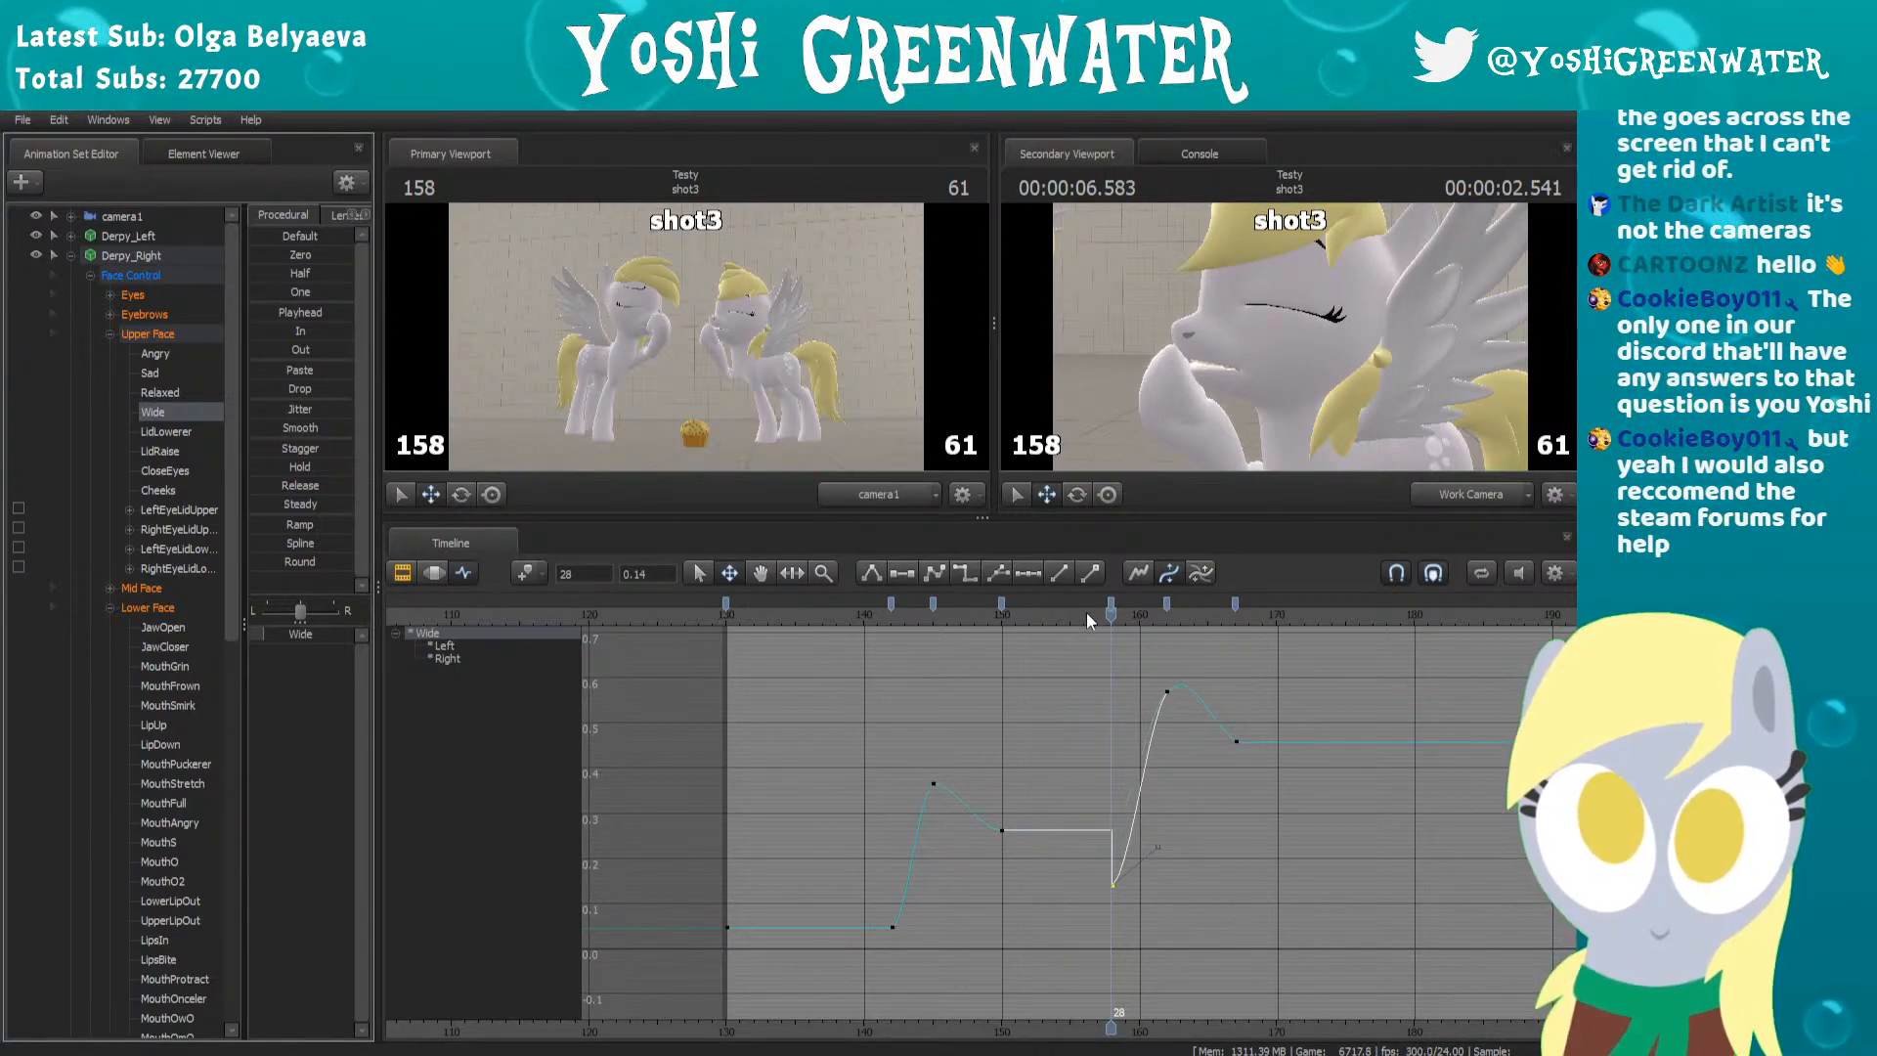
Lower the Wide peak at frame 162 to 0.50 and the keyframe at frame 167 to 0.08, and play back both blinks
key("Right")
key("Right")
left_click_drag(1164, 603, 1152, 603)
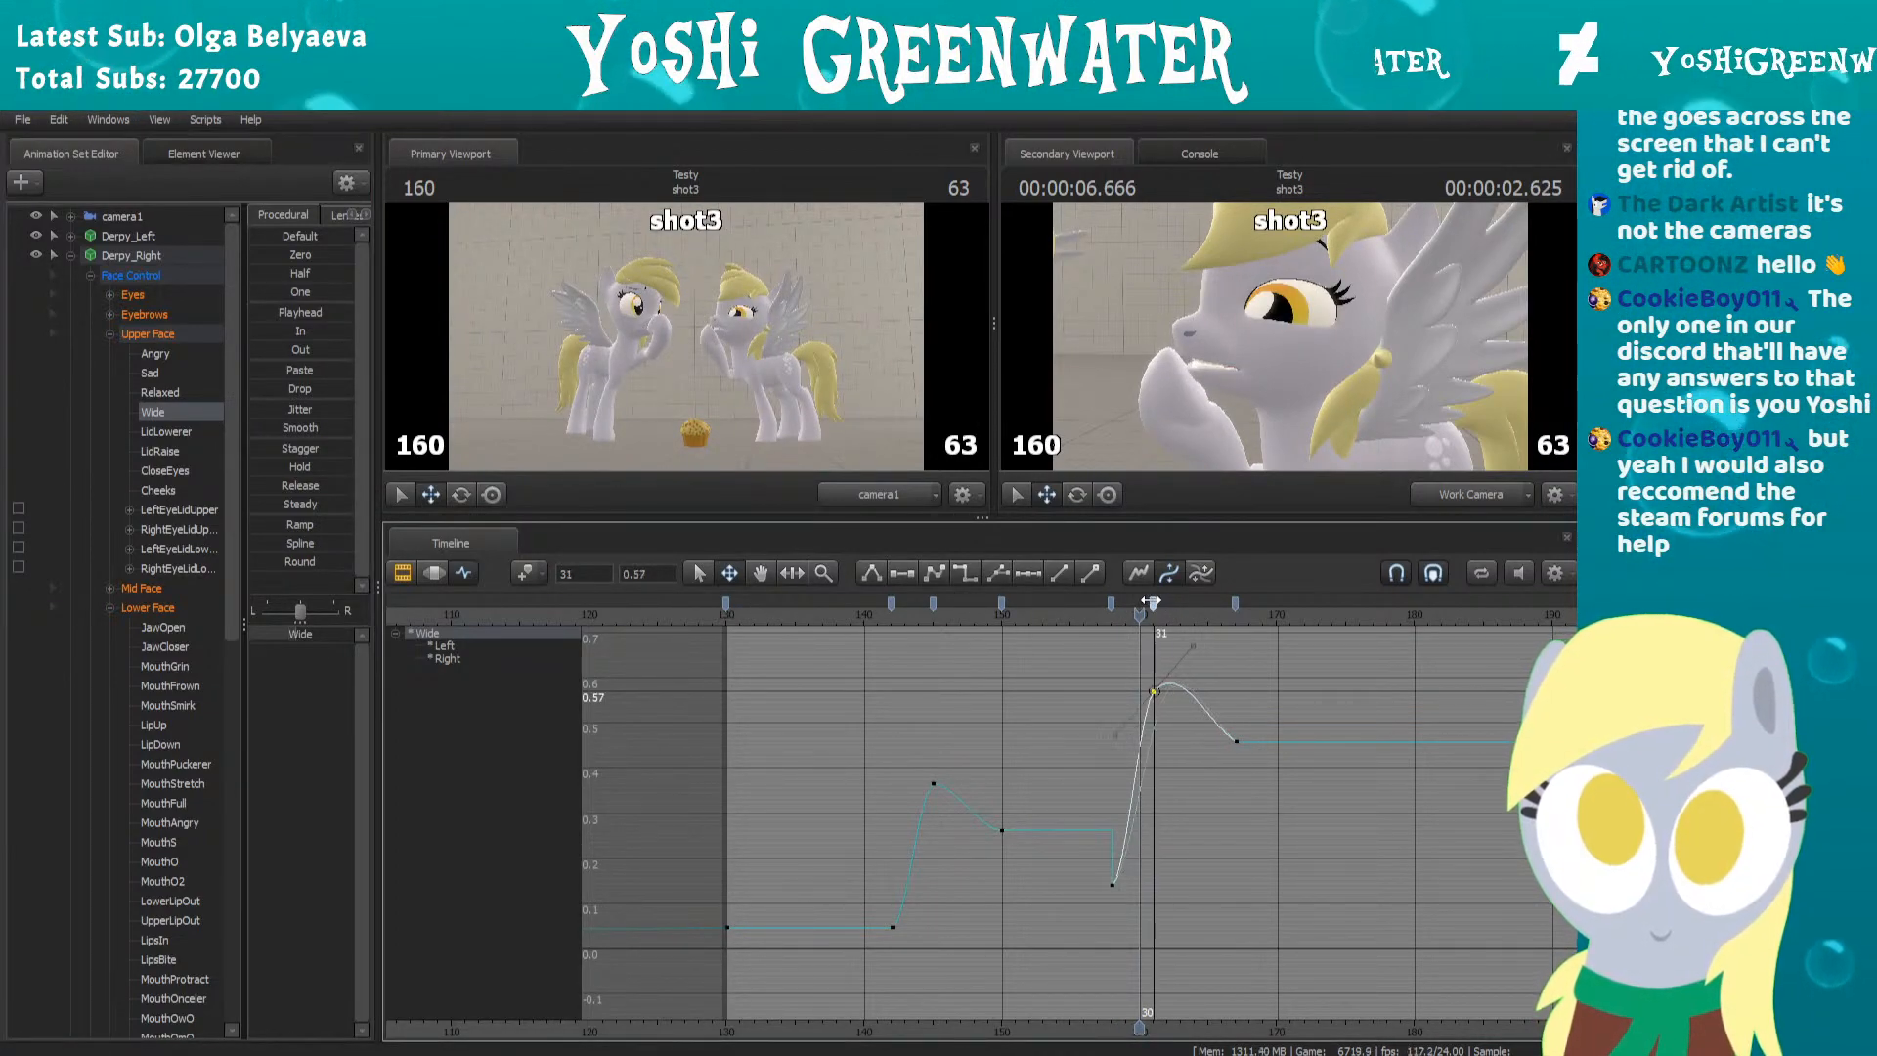
key("Right")
key("Right")
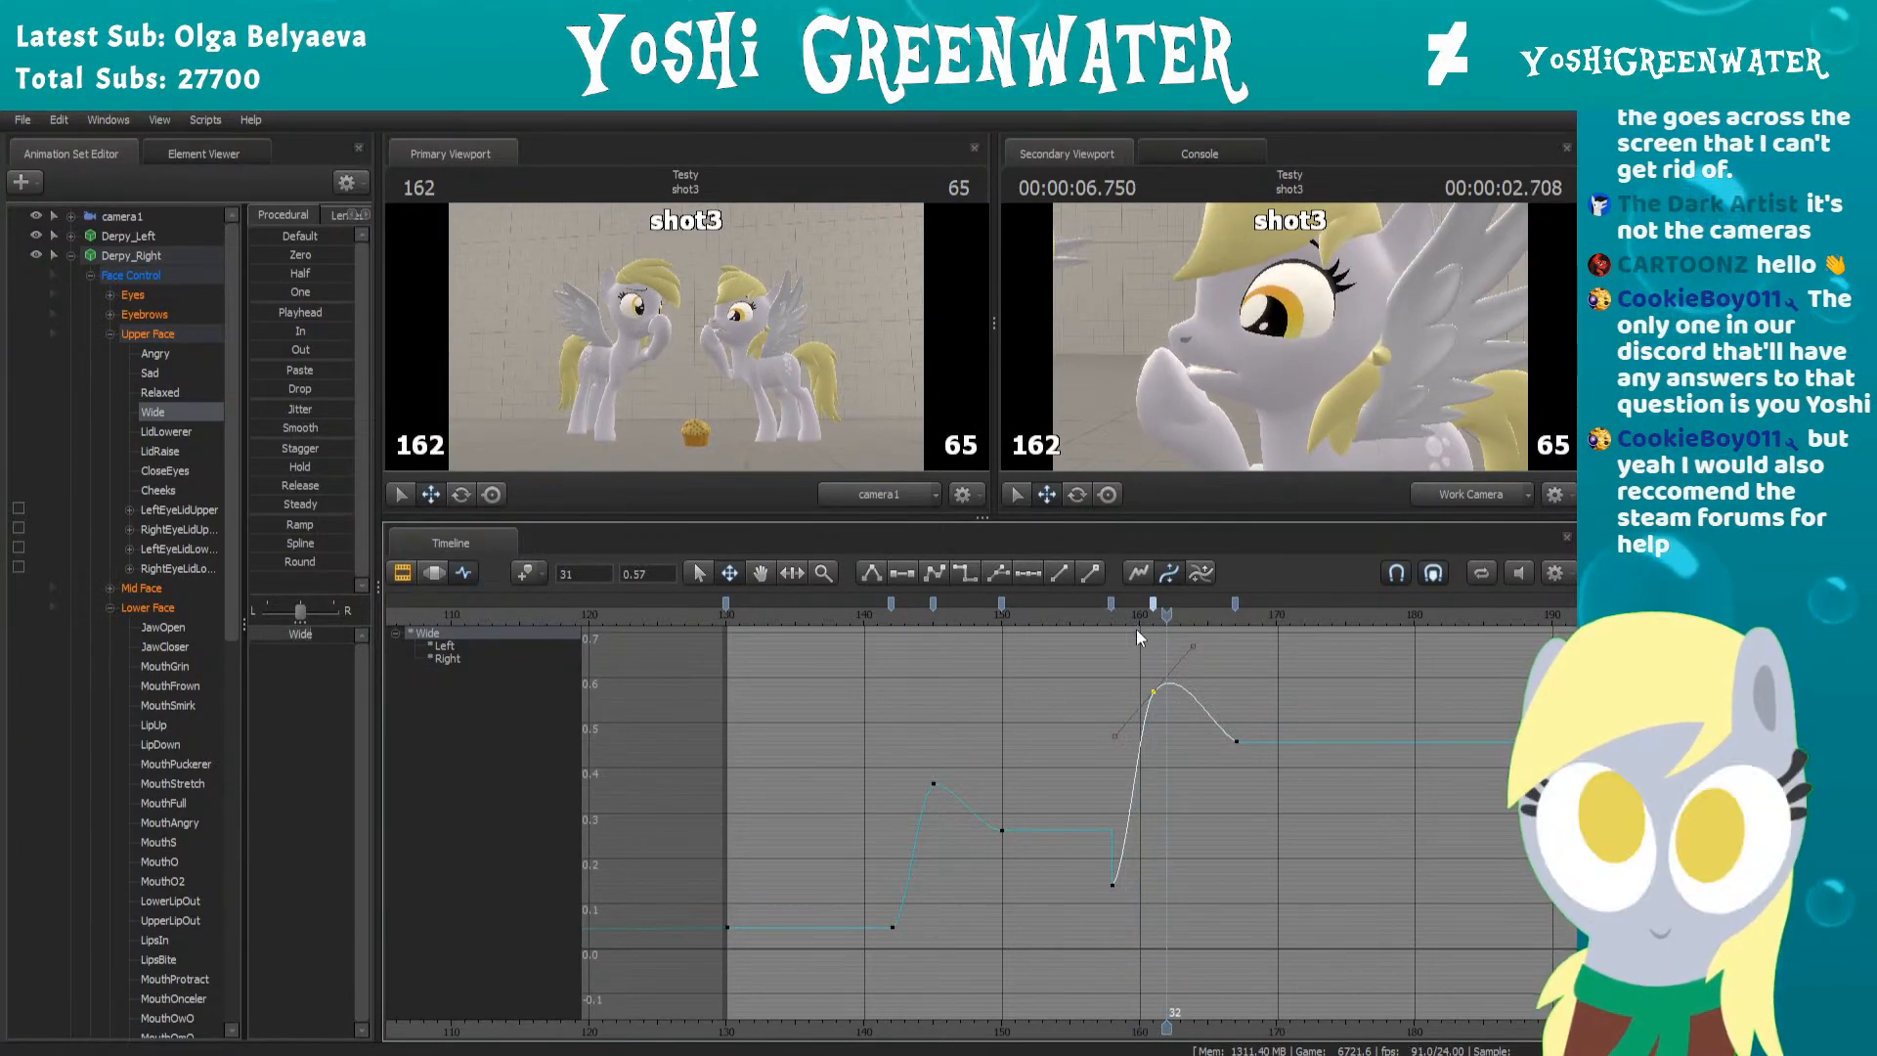
left_click_drag(1151, 694, 1236, 912)
key("space")
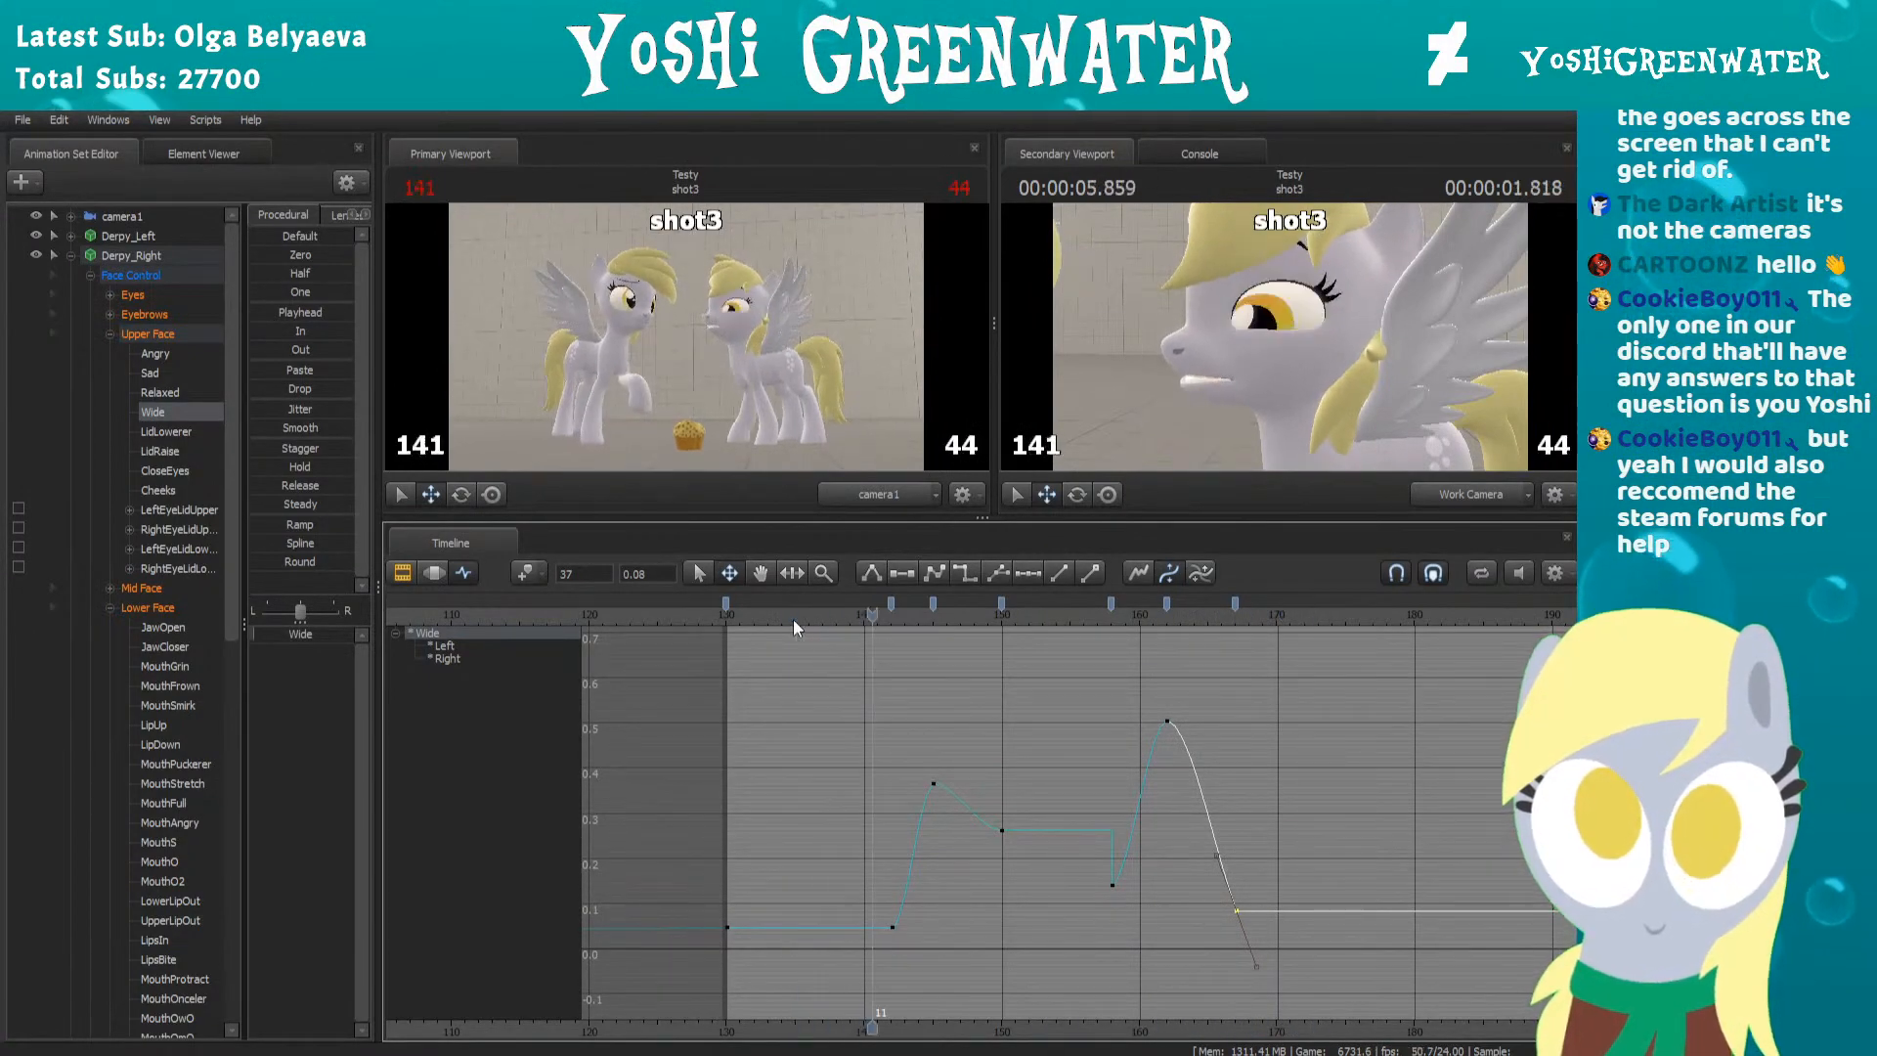
Shift the second Wide peak to frame 161 and the last keyframe to frame 164, and play back the motion
left_click(1096, 610)
left_click_drag(1096, 608, 1152, 598)
scroll(1215, 684, "up", 5)
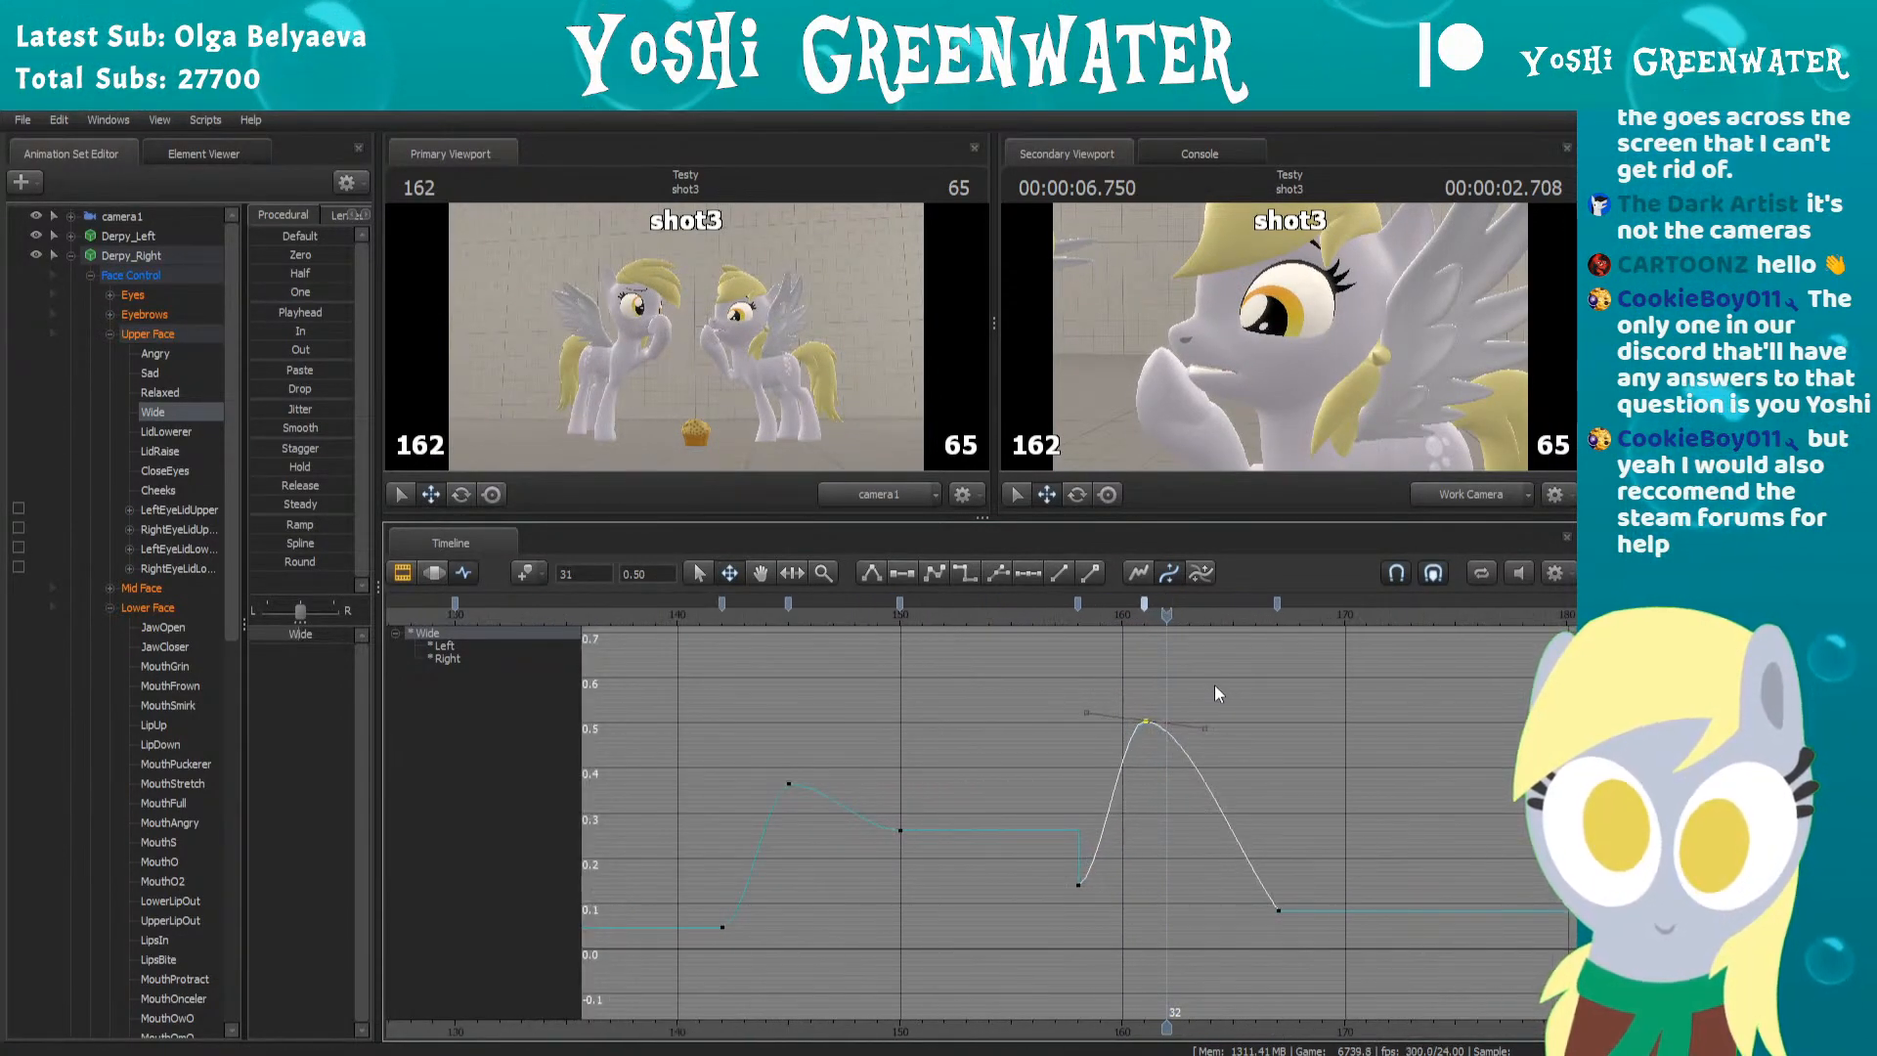
left_click_drag(1278, 601, 1185, 605)
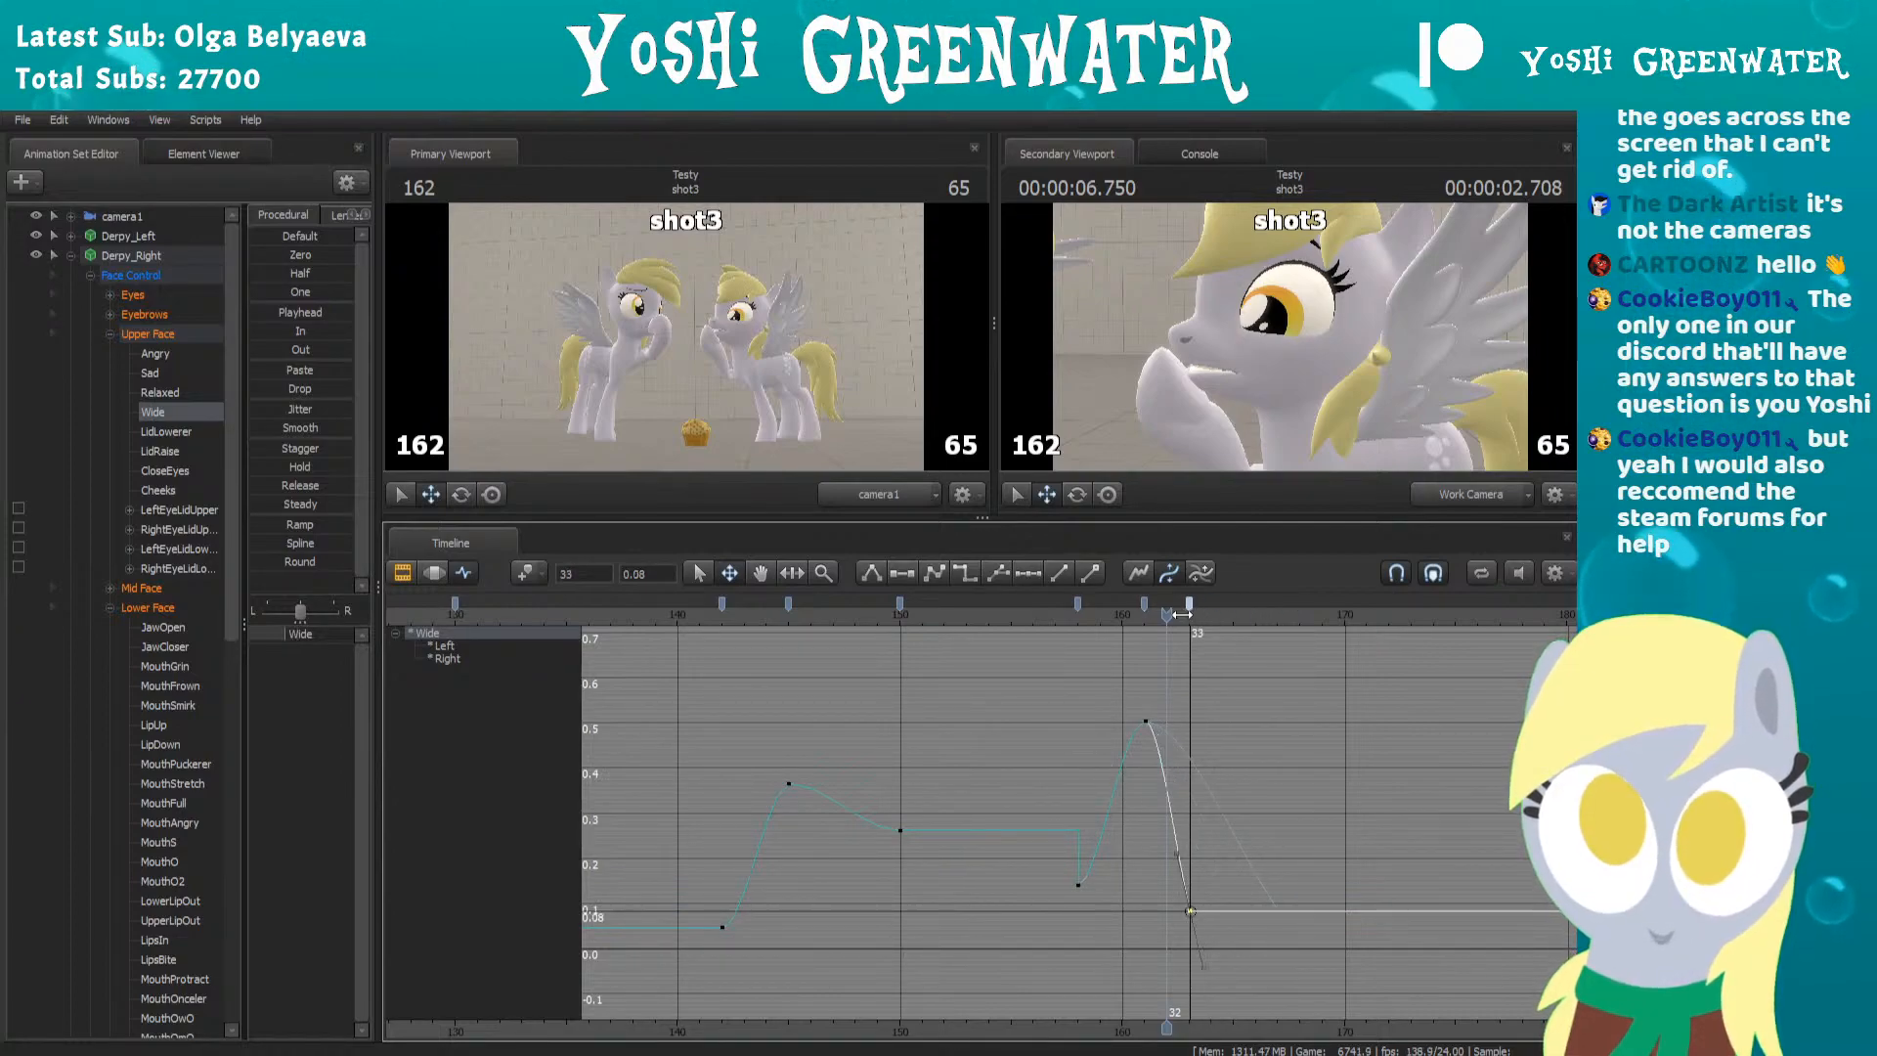
mouse_move(1023, 612)
left_mouse_down()
mouse_move(1300, 613)
mouse_move(1055, 614)
mouse_move(1208, 605)
left_mouse_up()
scroll(1105, 717, "down", 3)
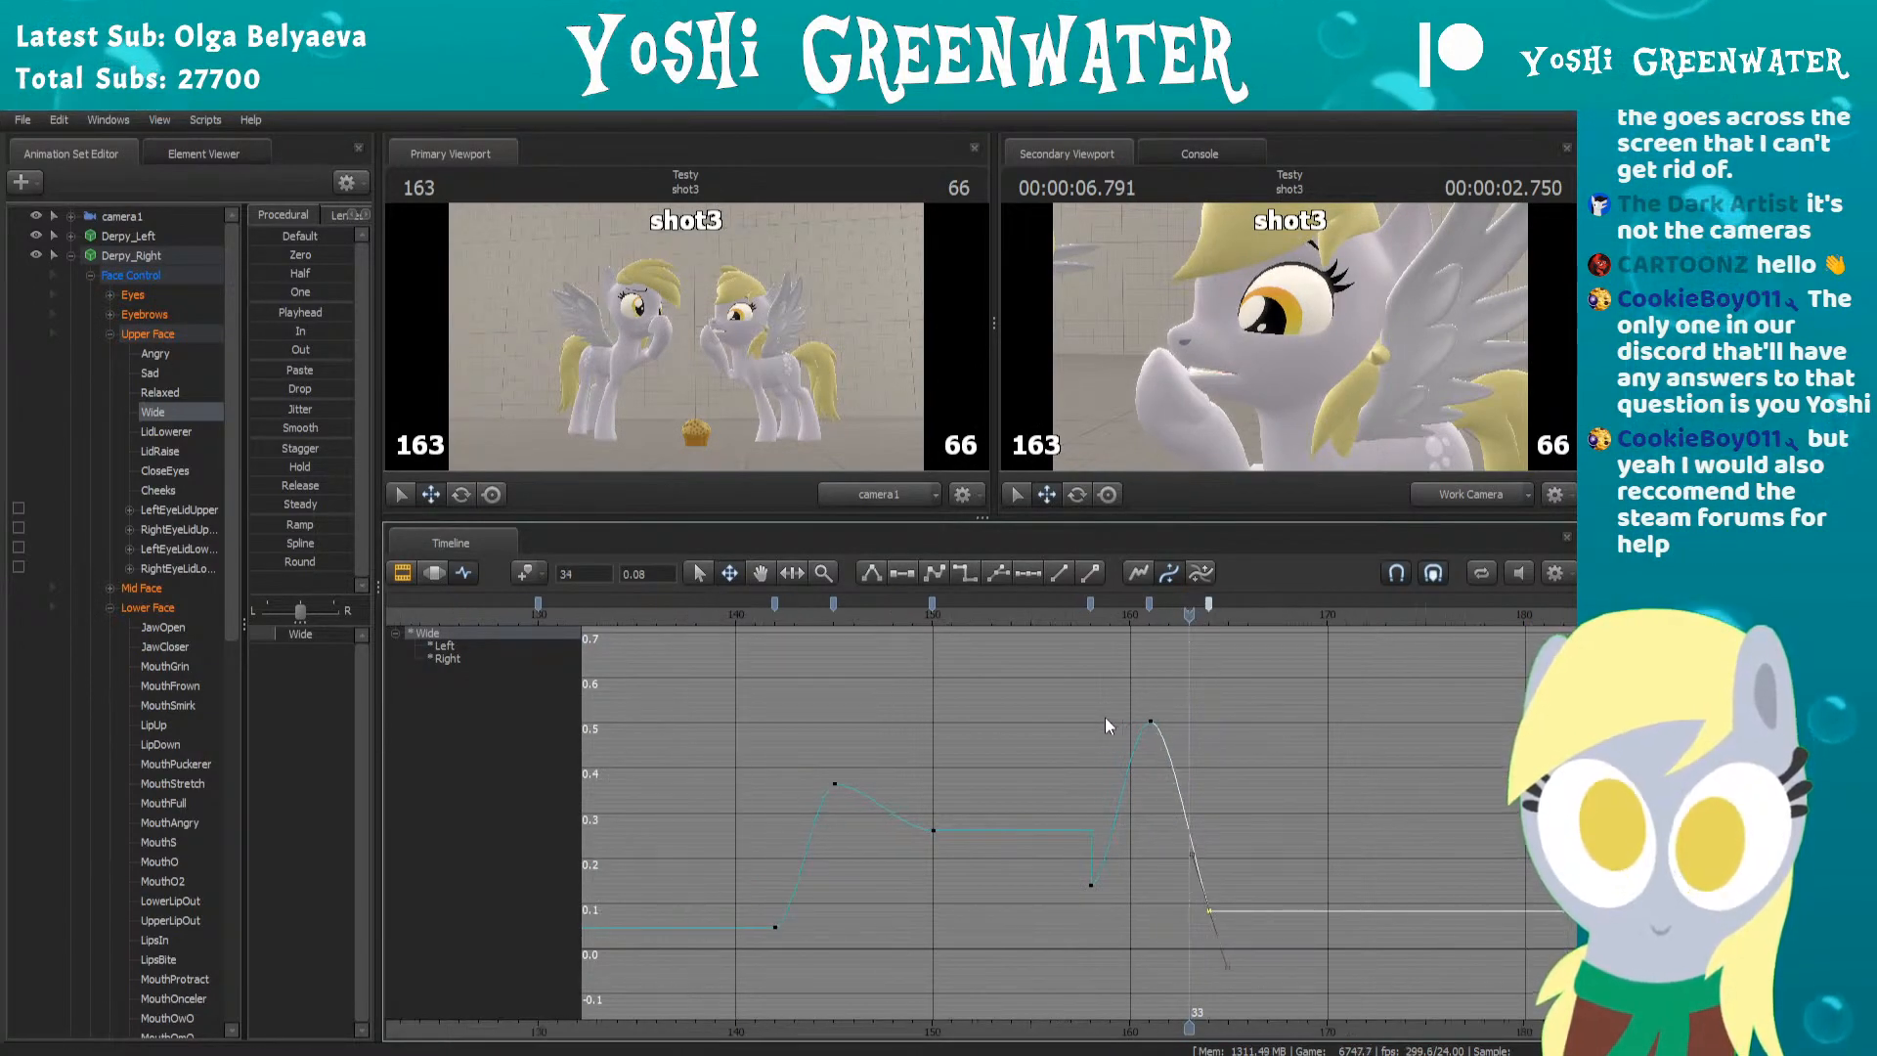
left_click(849, 606)
key("space")
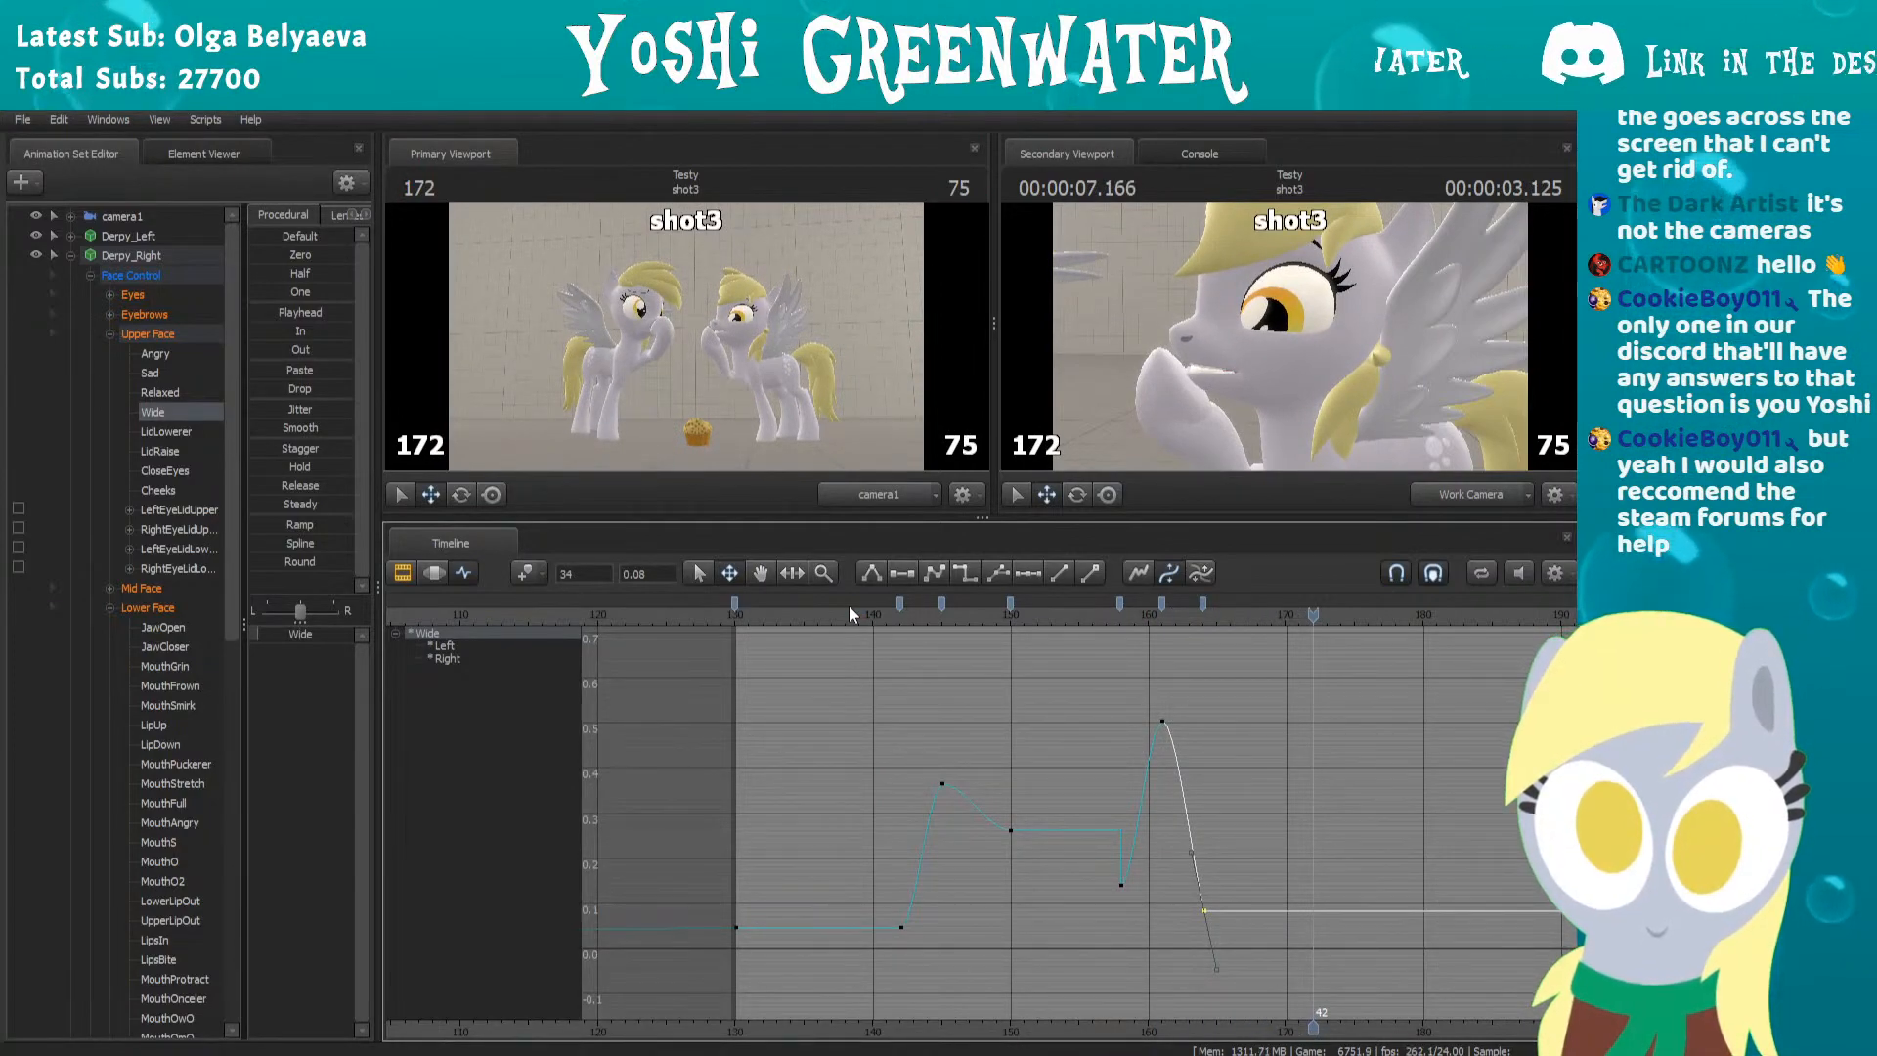
Flatten the tangents of the Wide peak at frame 161, shift the last keyframe to frame 165, and play back the second blink
left_click(1162, 608)
left_click(1081, 614)
key("space")
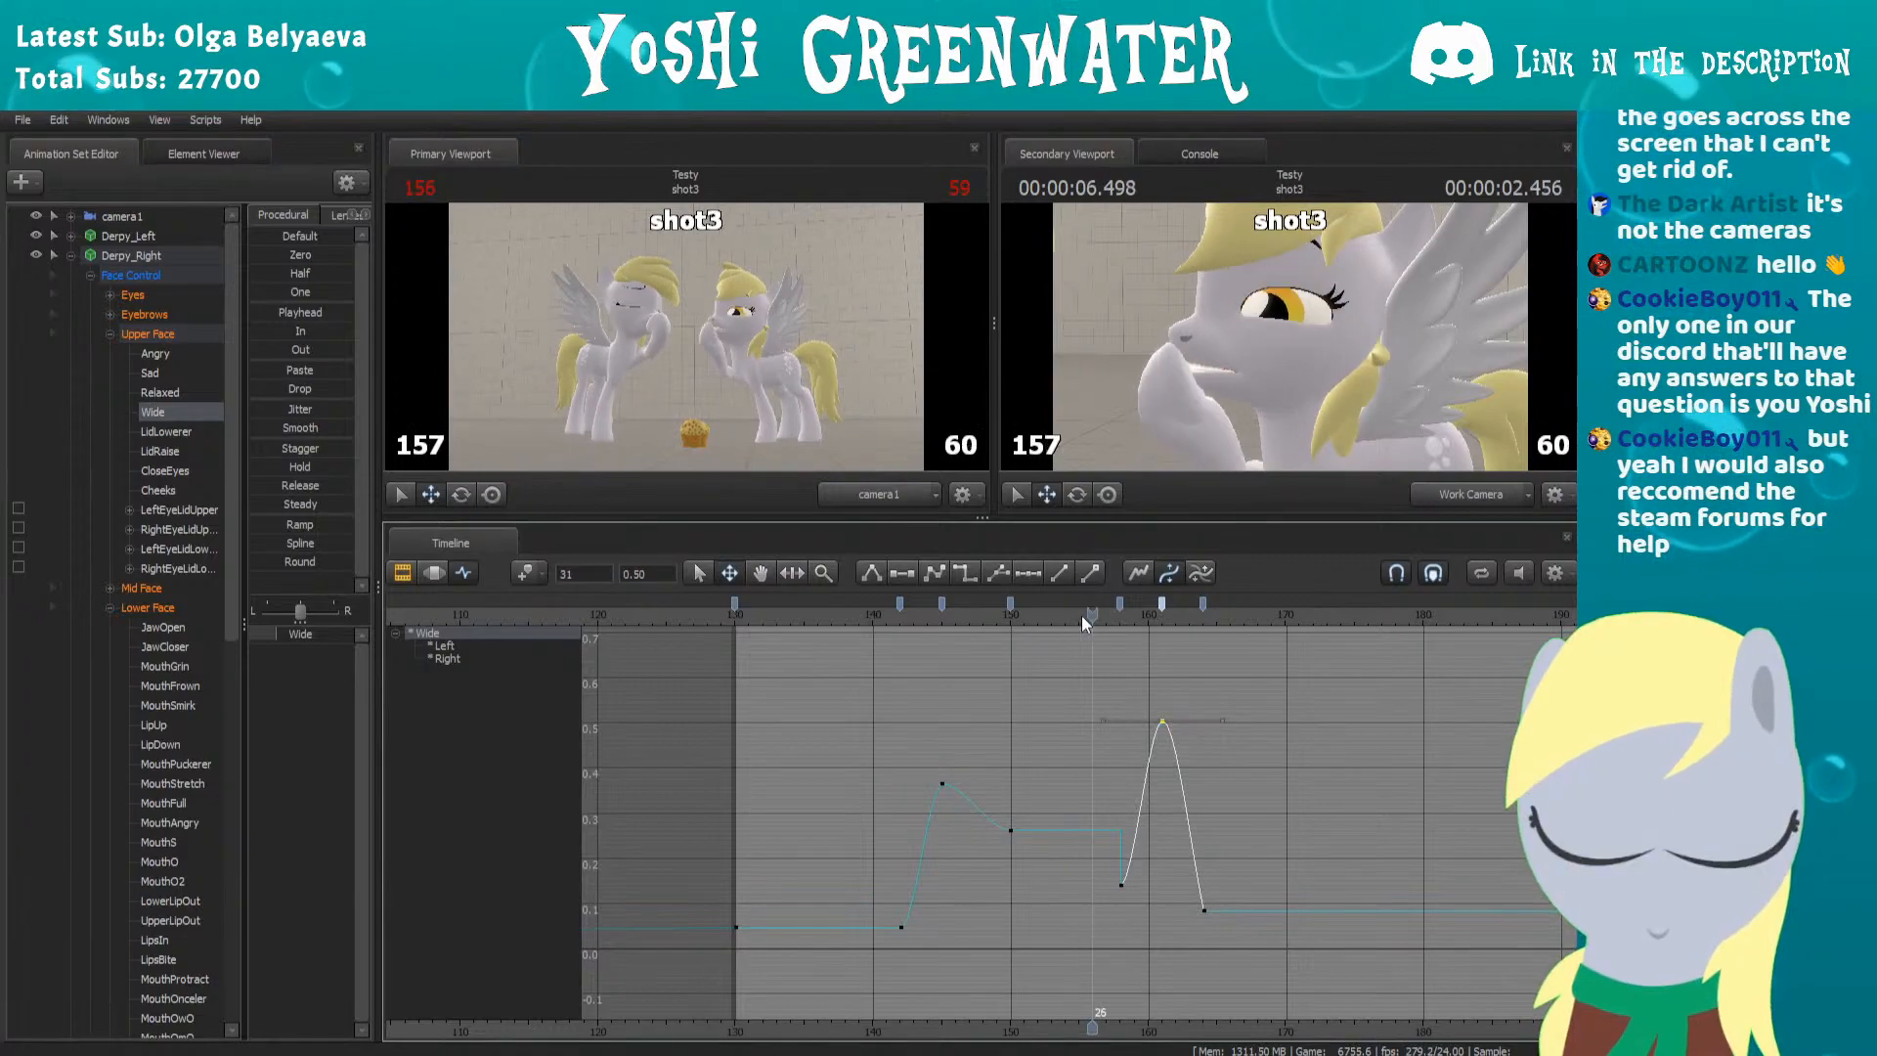
left_click_drag(1203, 603, 1217, 607)
left_click(1094, 614)
key("space")
Undo the latest Wide keyframe edits and redo them to compare the two versions
key("ctrl+z")
key("ctrl+z")
key("ctrl+z")
key("ctrl+y")
key("ctrl+y")
key("ctrl+y")
Shift the last Wide keyframe to frame 166, lower it to -0.02, and play back the second blink
middle_click_drag(1091, 1020, 1001, 1014)
scroll(1012, 717, "up", 3)
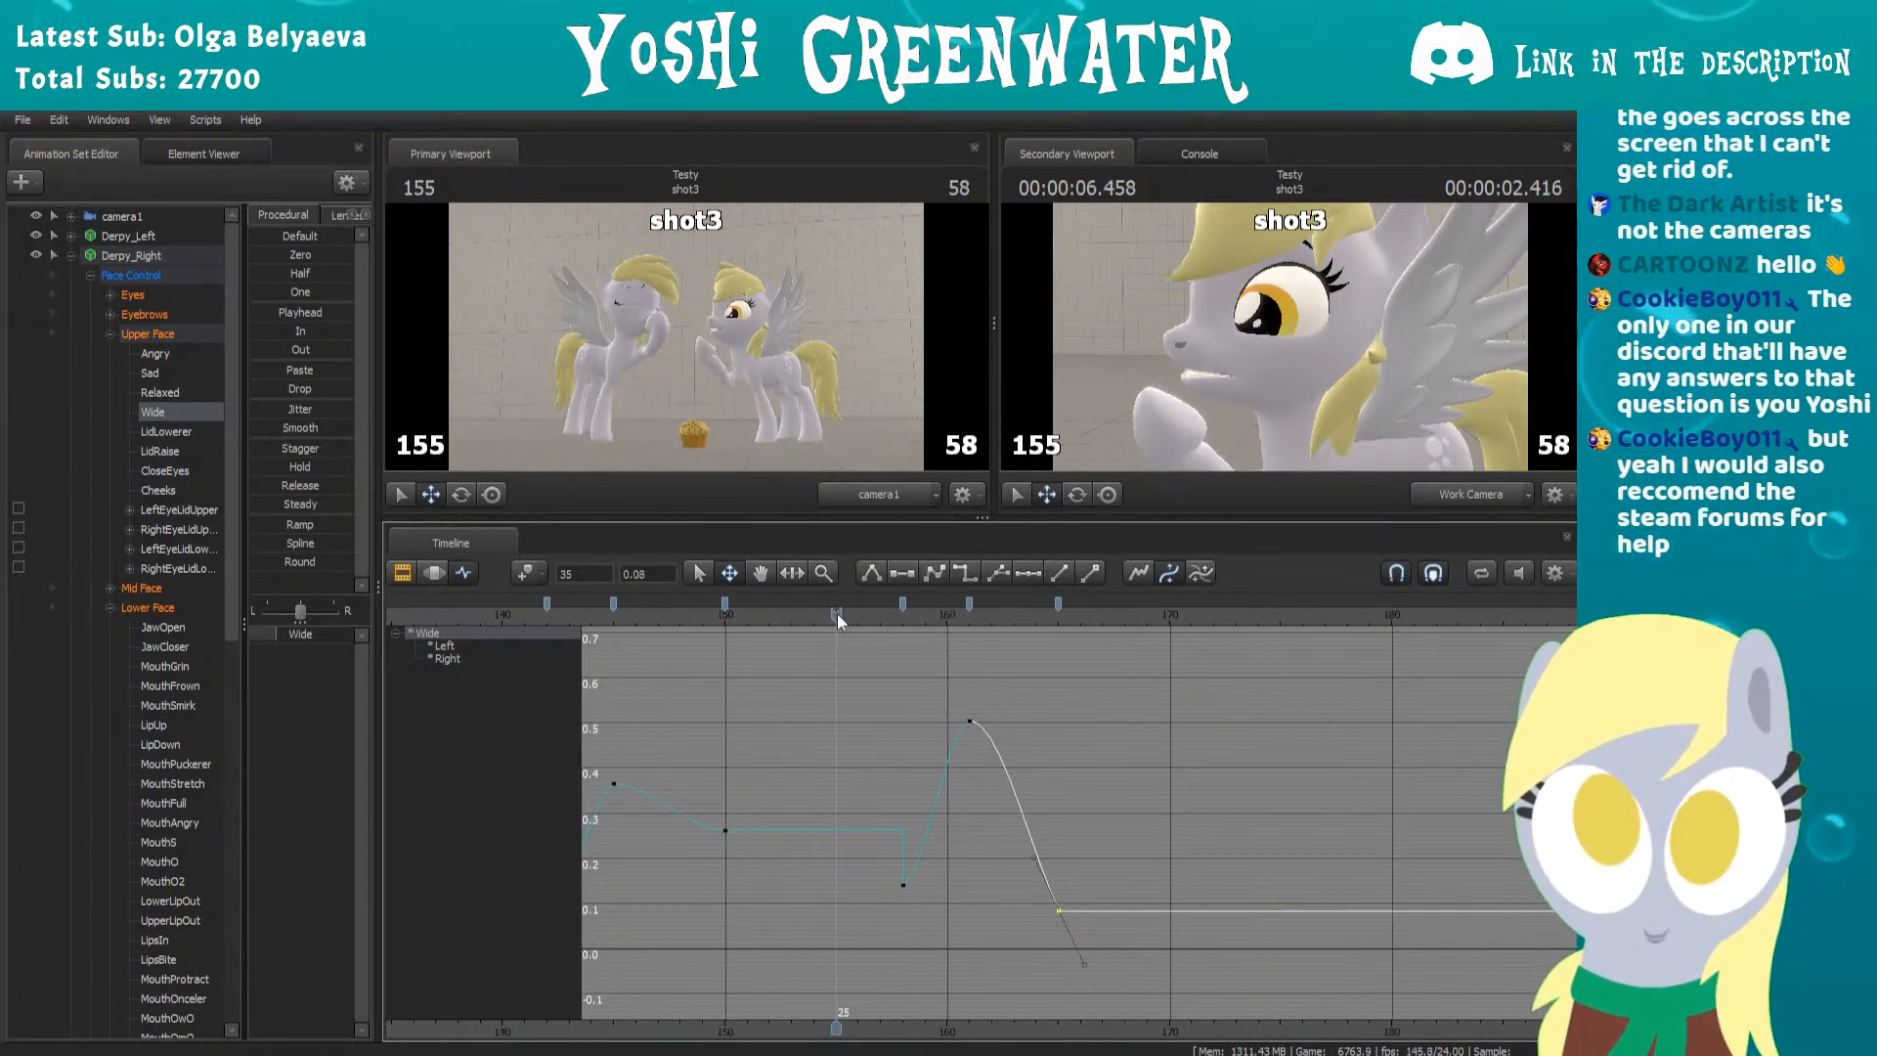
left_click(1080, 612)
left_click_drag(1059, 603, 1081, 608)
key("space")
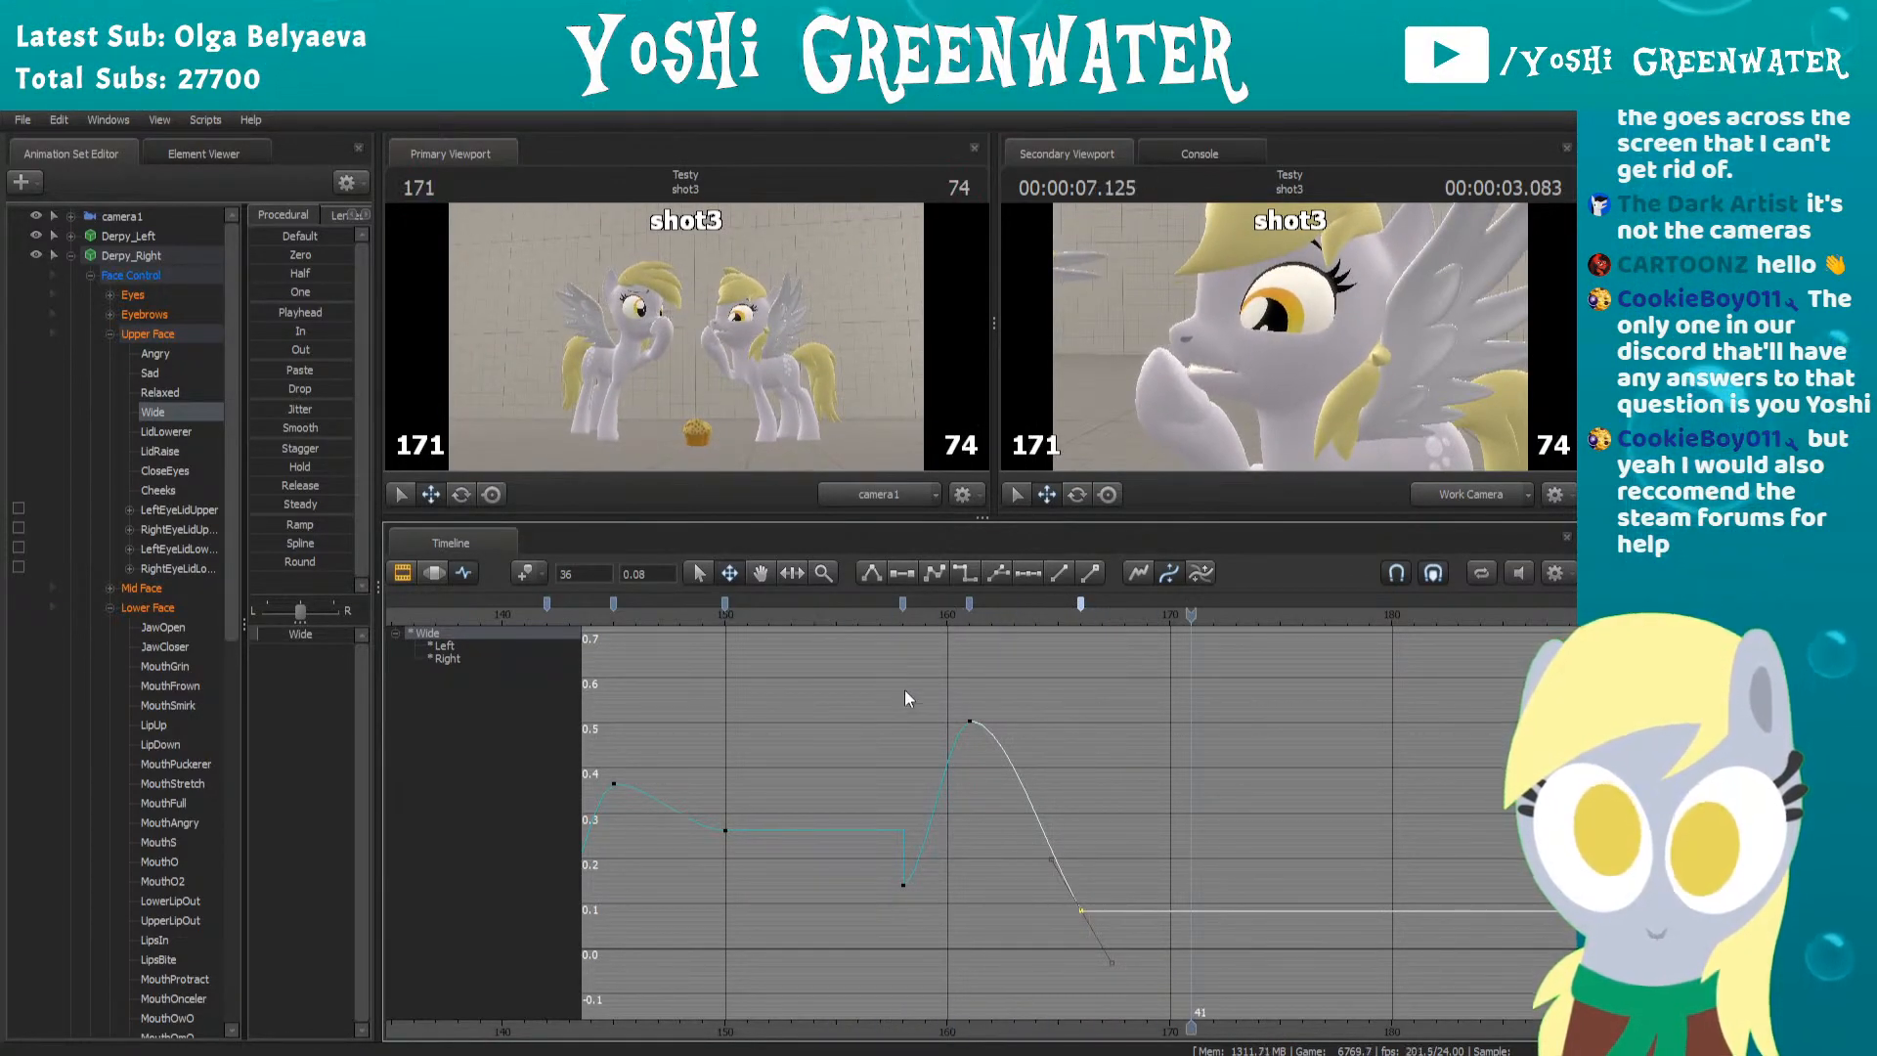
left_click_drag(1083, 916, 1082, 956)
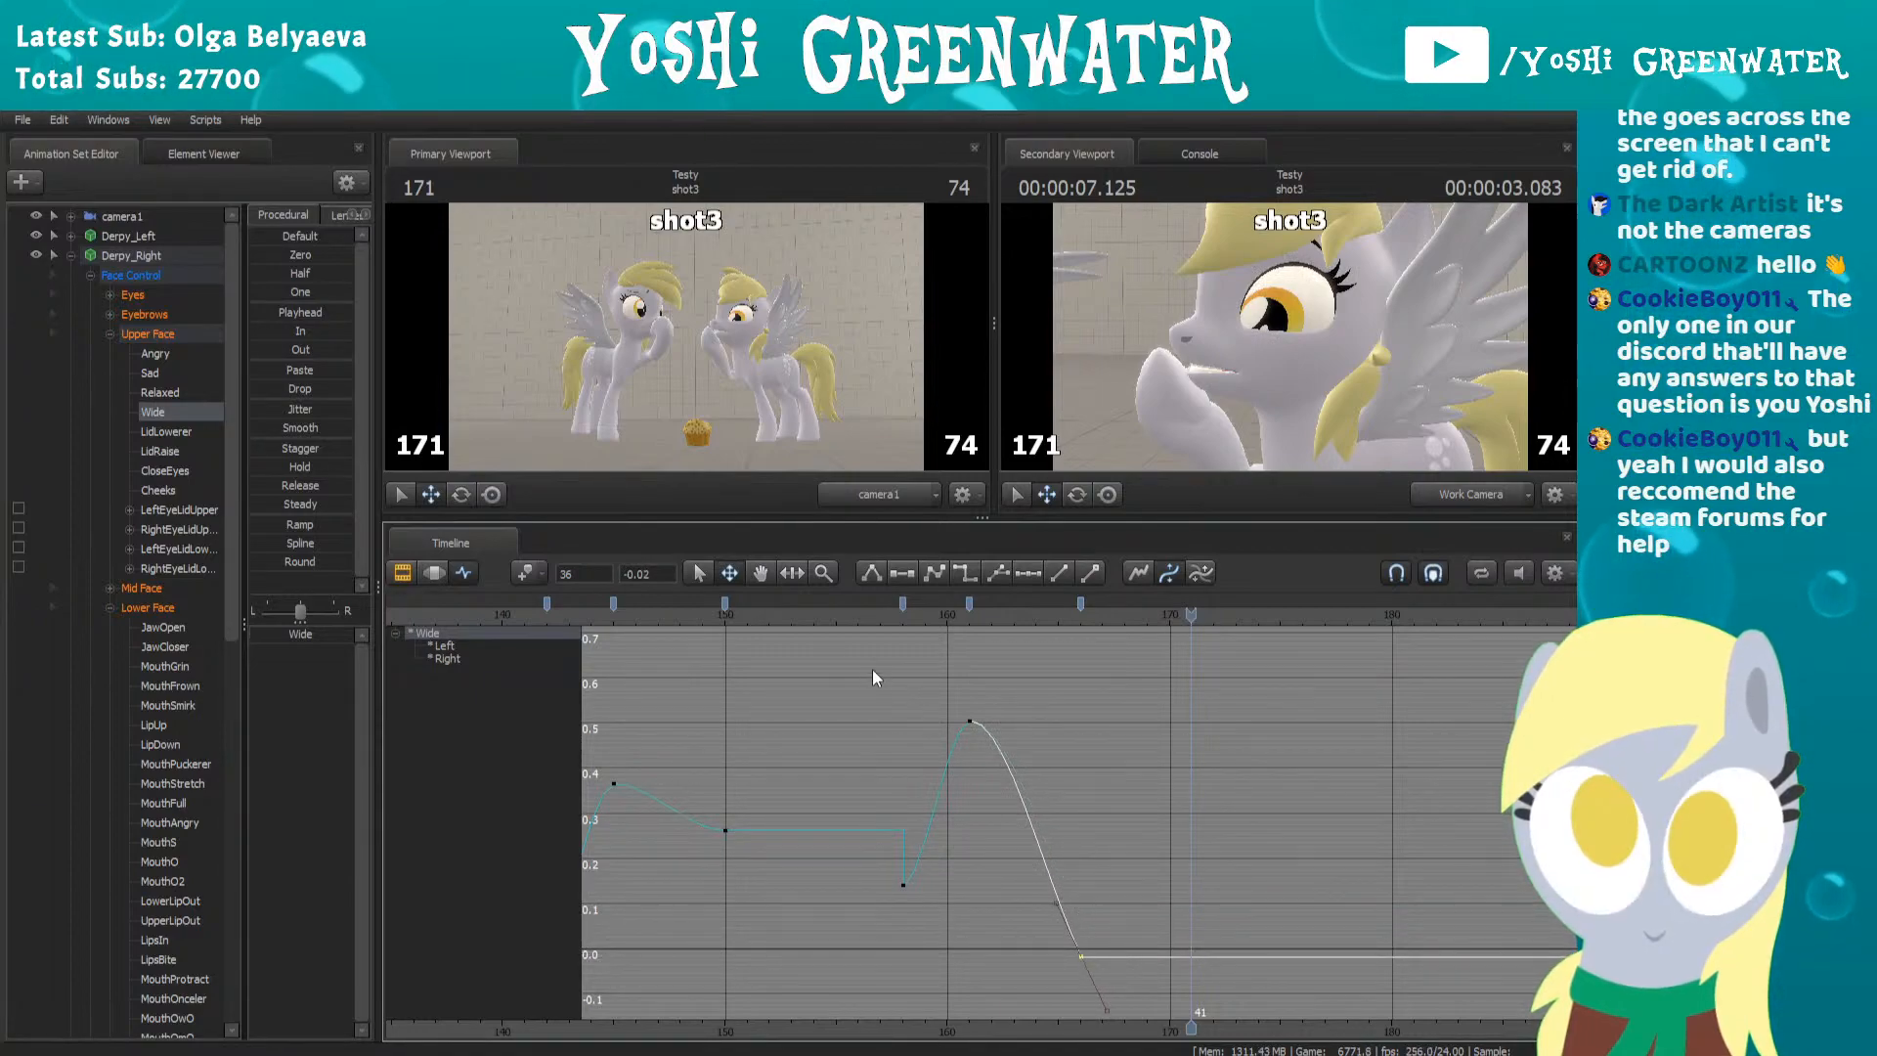
left_click(838, 614)
key("space")
left_click_drag(838, 614, 970, 621)
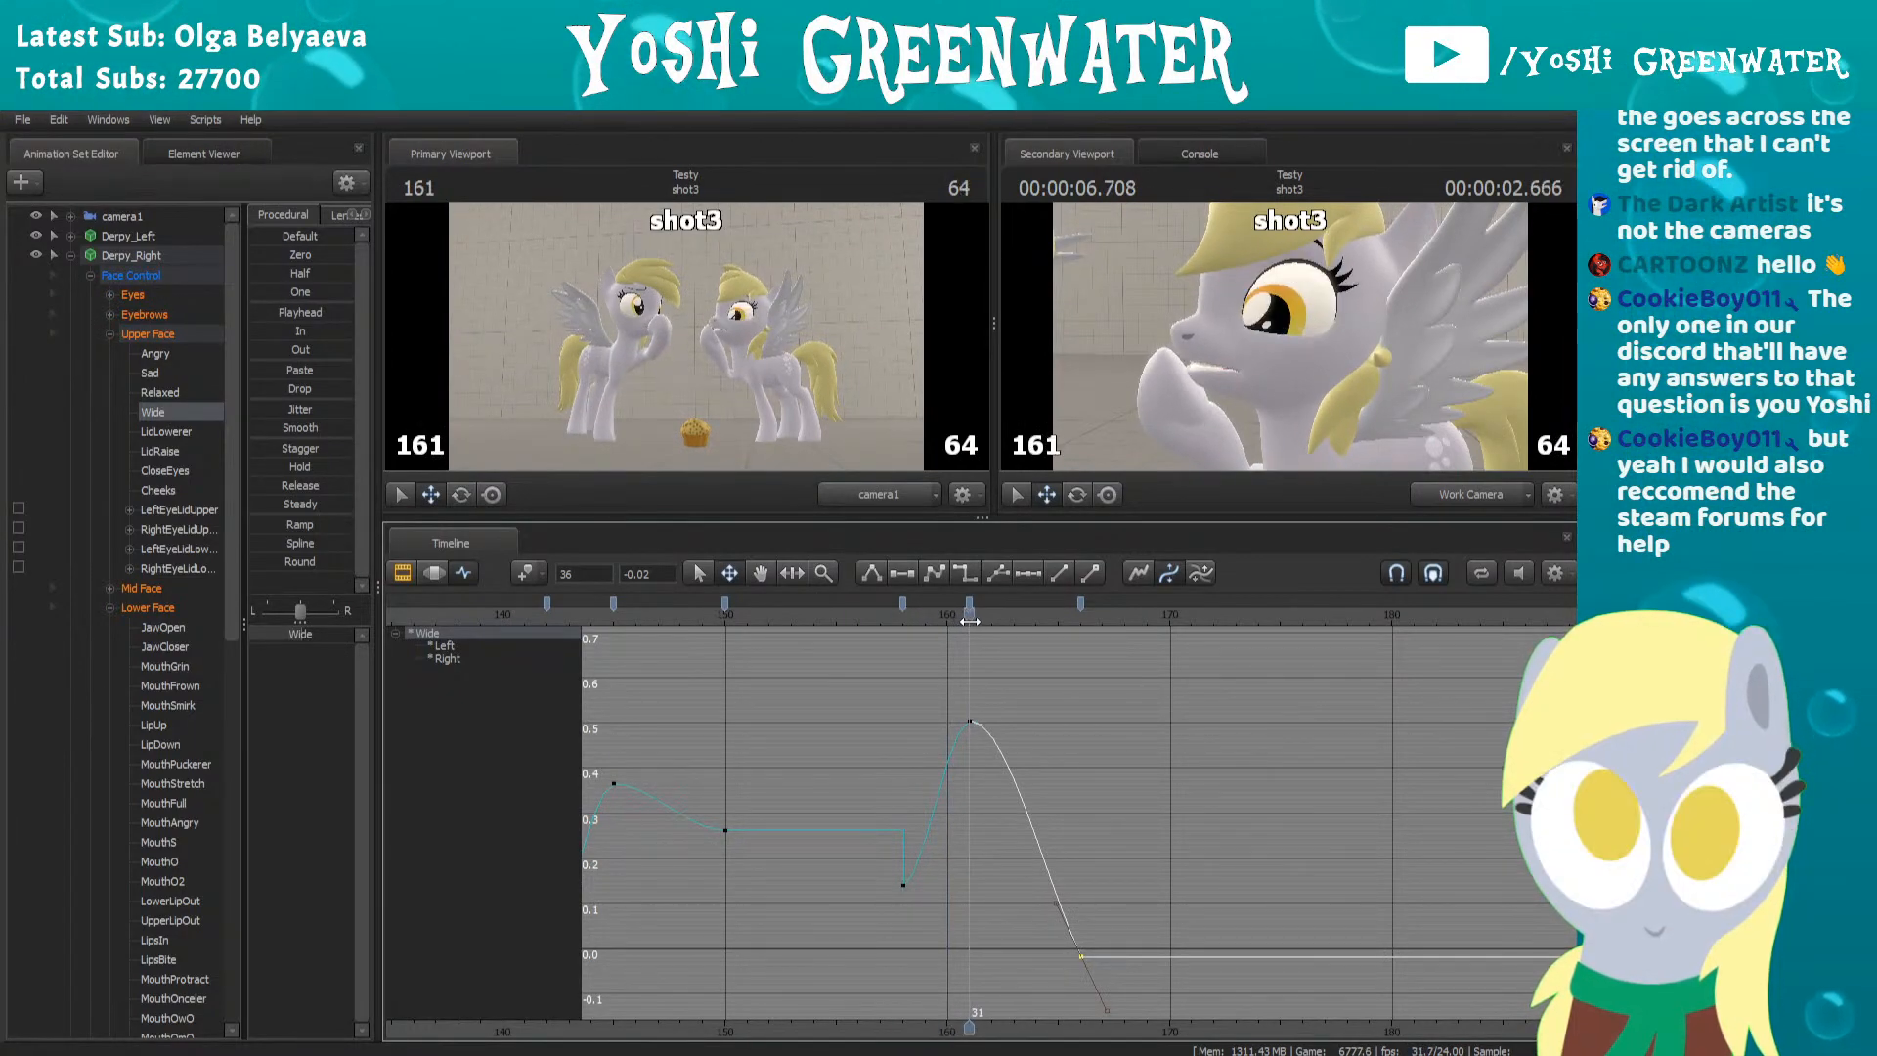
Shift the second Wide peak to frame 160 and the last keyframe to frame 164, and play back the result
left_click(965, 604)
left_click_drag(952, 603, 1035, 607)
left_click(856, 616)
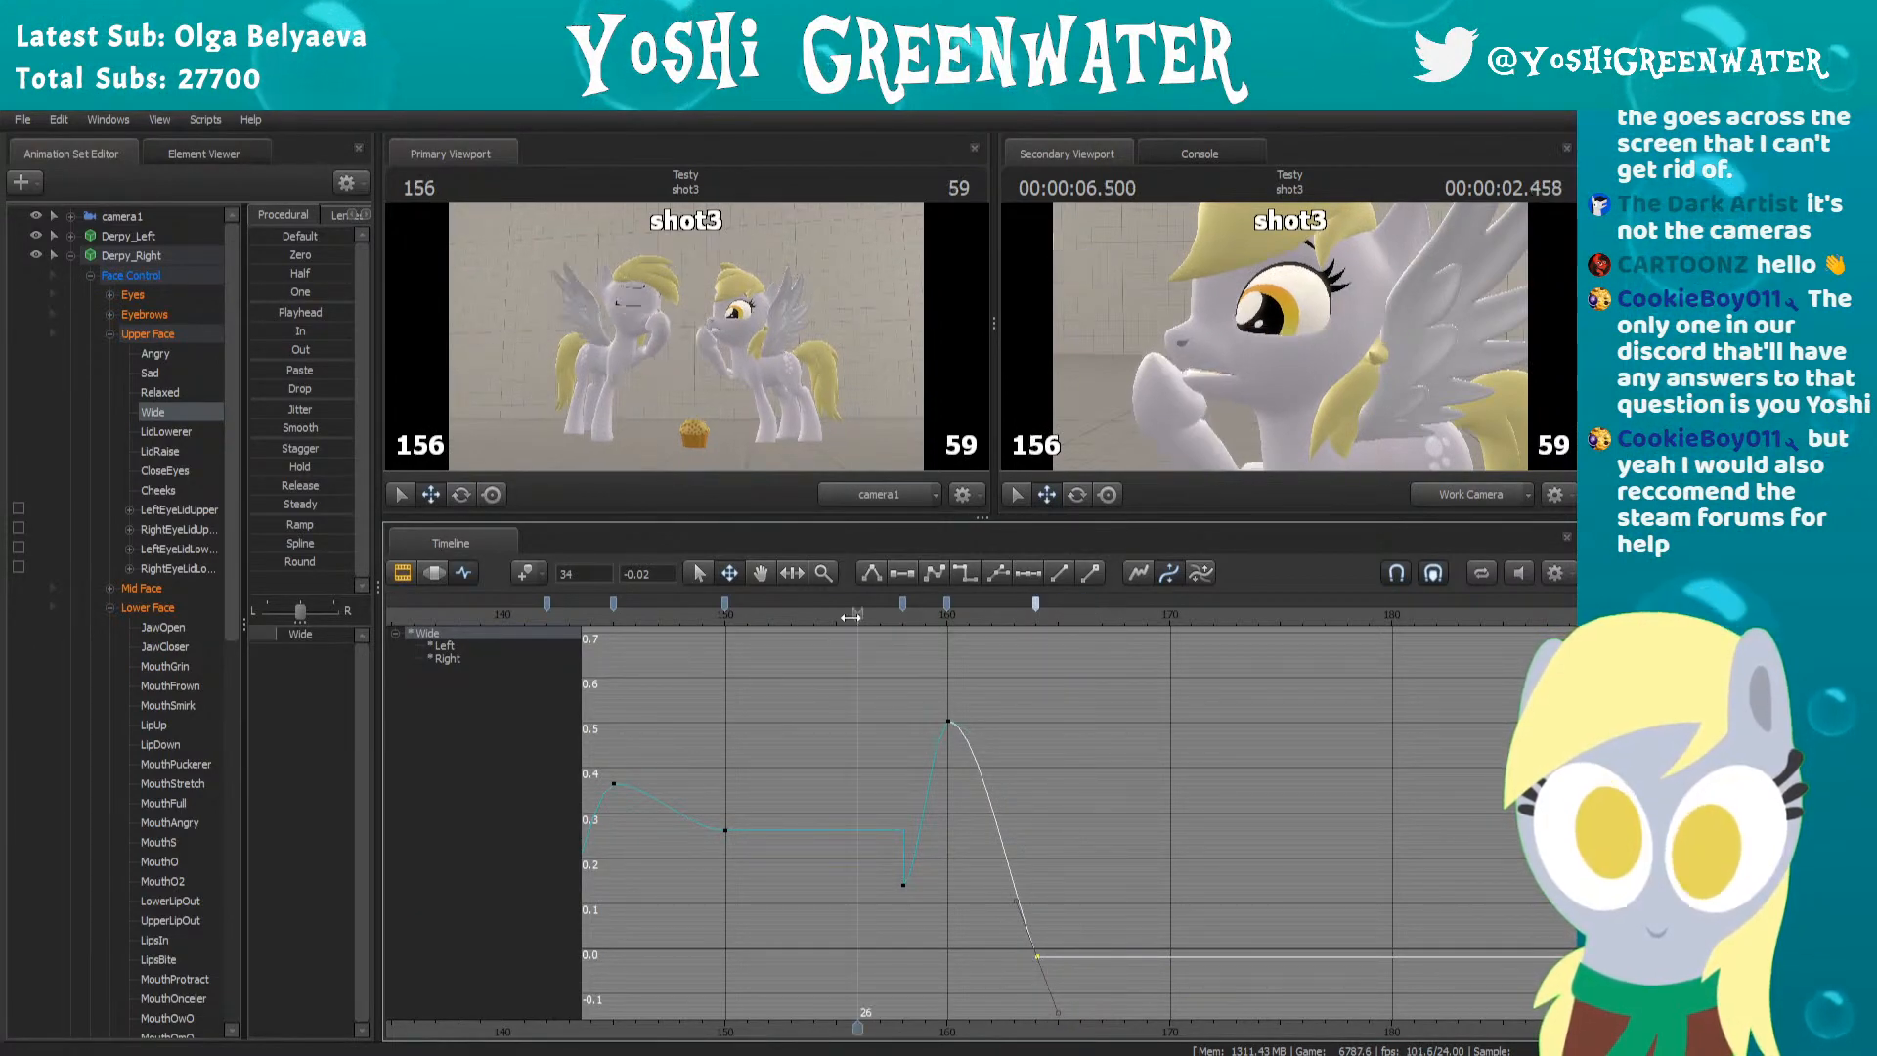
key("space")
left_click(861, 617)
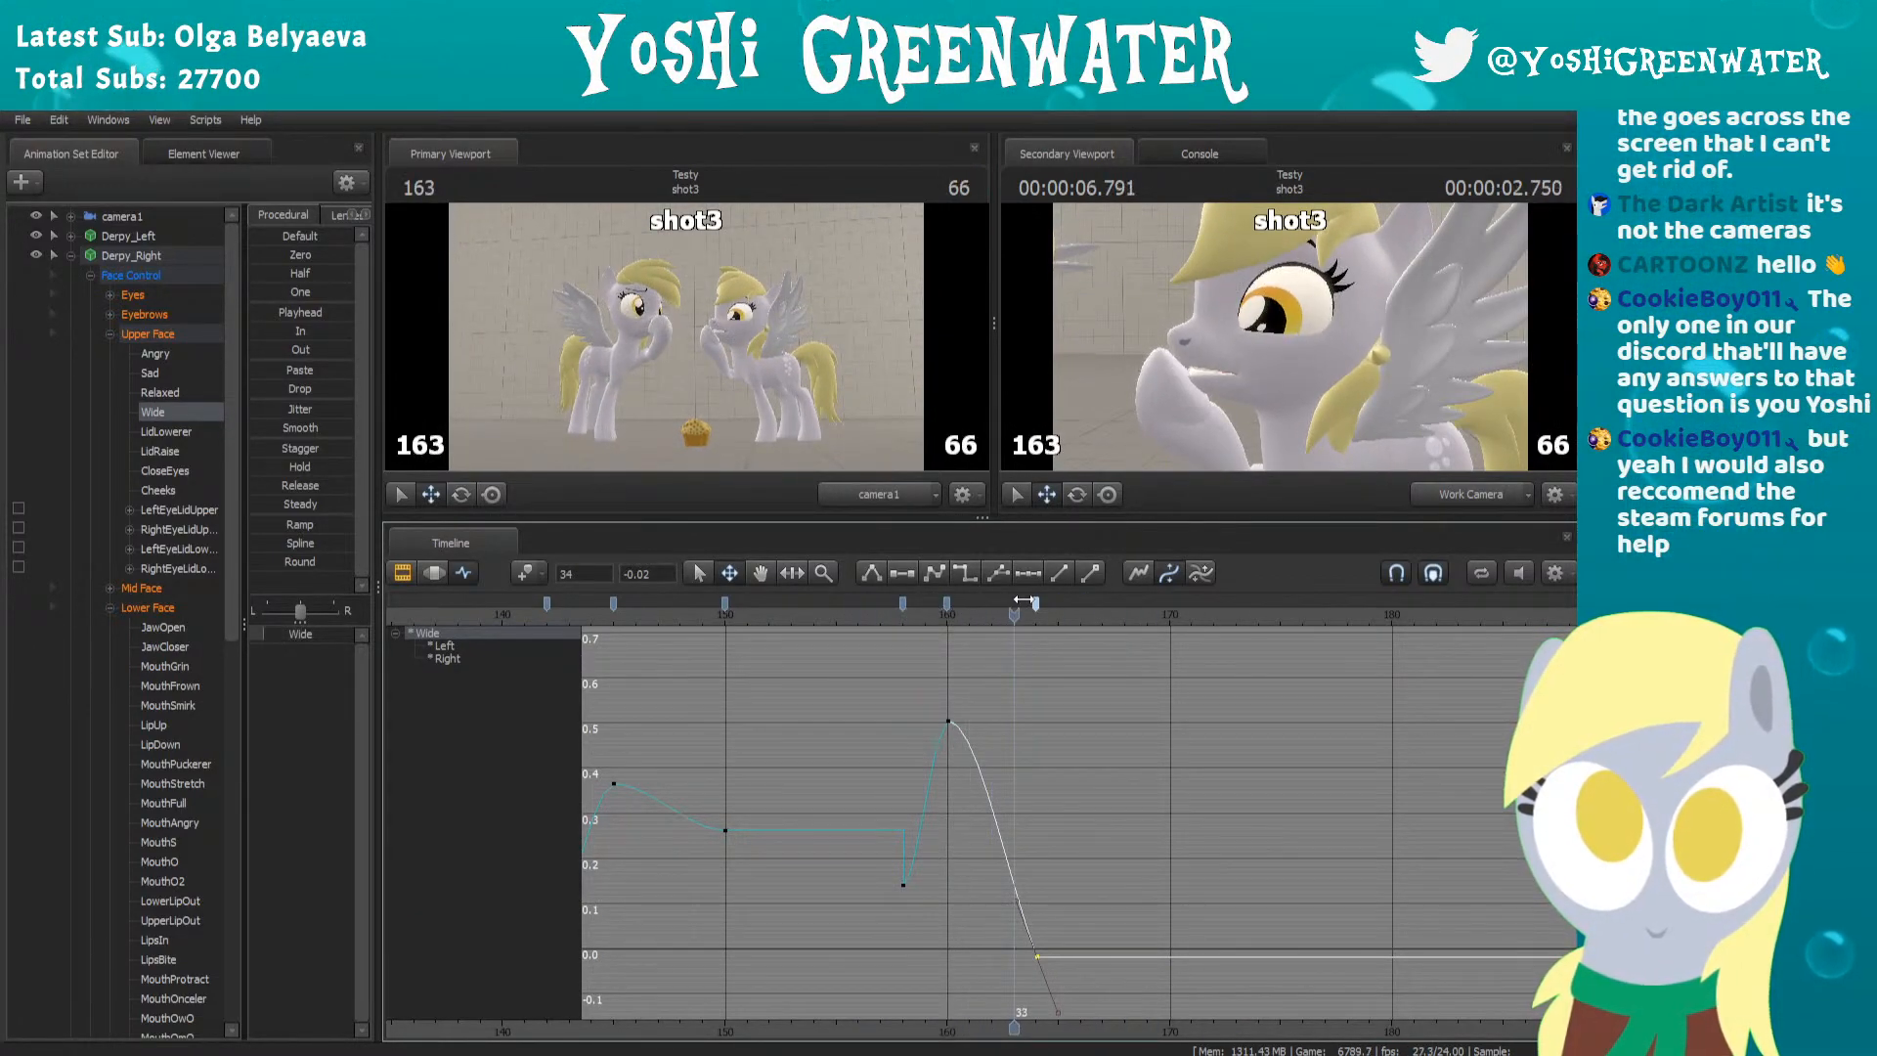
scroll(1005, 694, "down", 2)
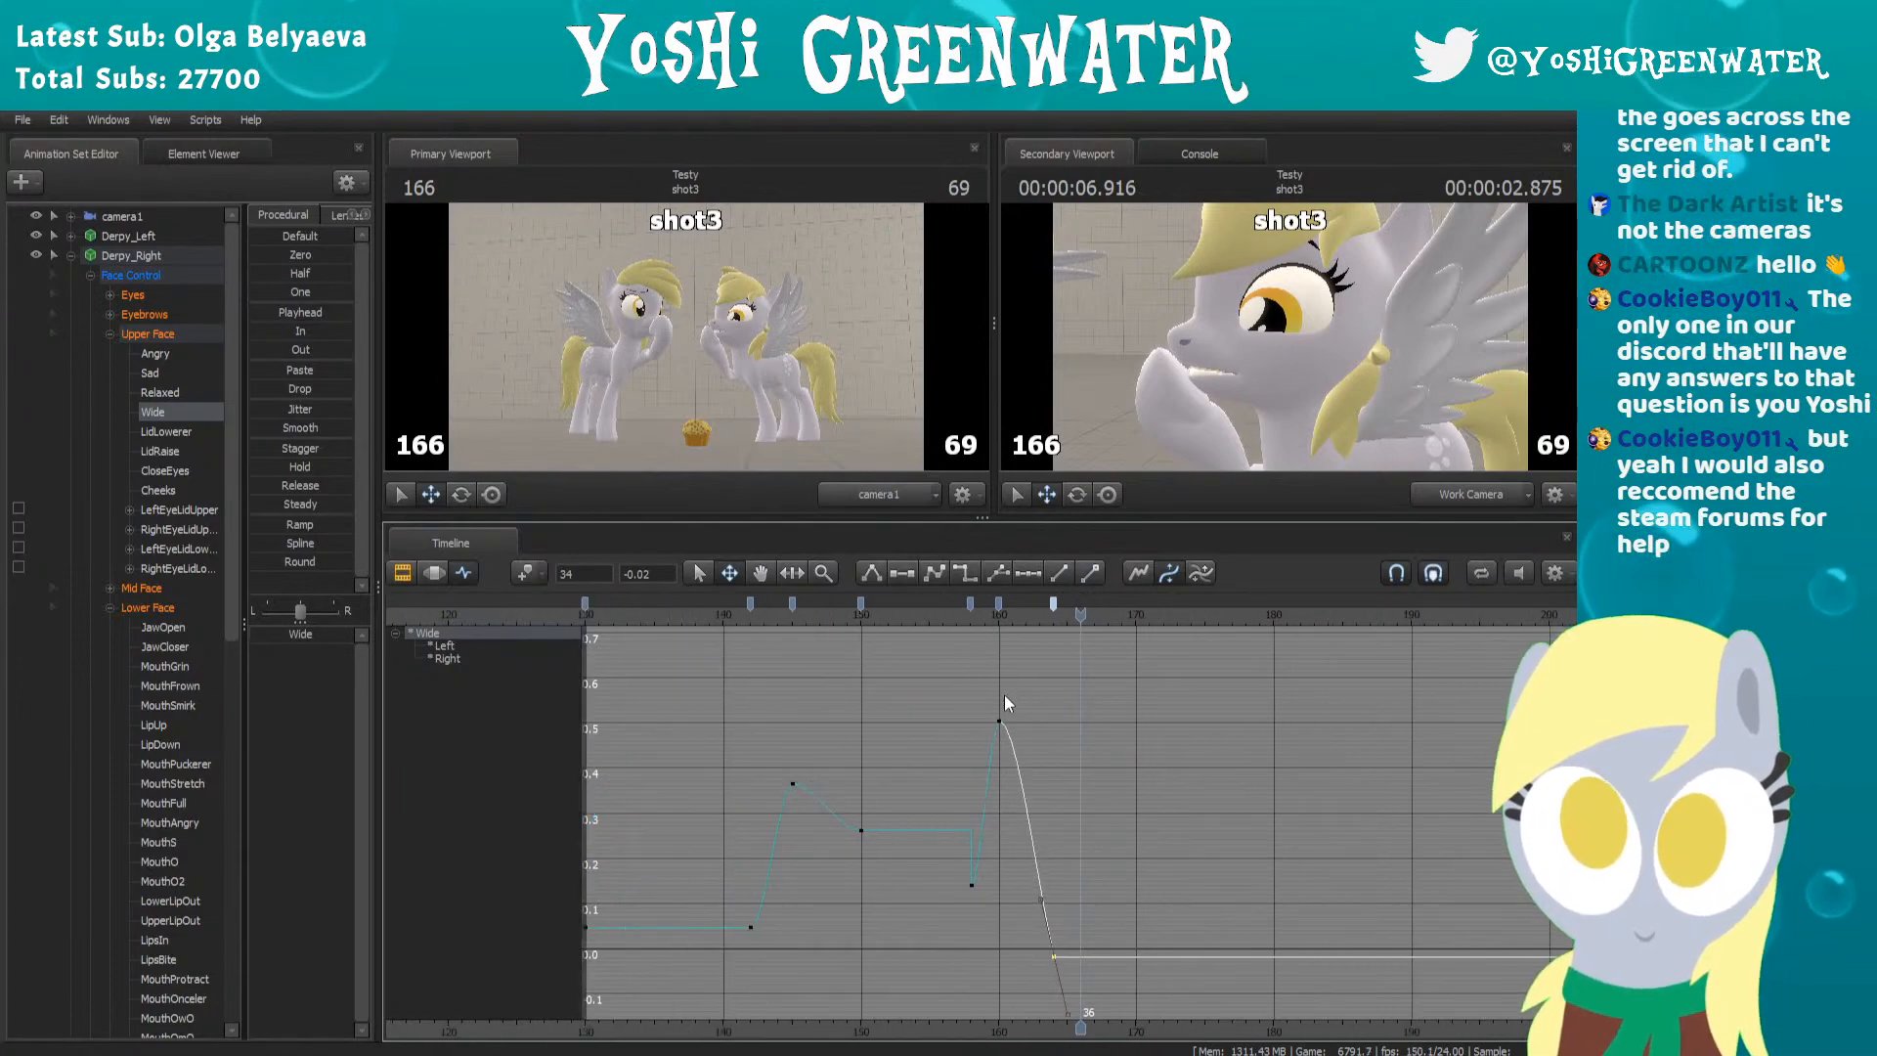
Add a Wide hold keyframe at frame 202 and flatten the tangents of the keyframe at frame 164
scroll(1017, 715, "down", 2)
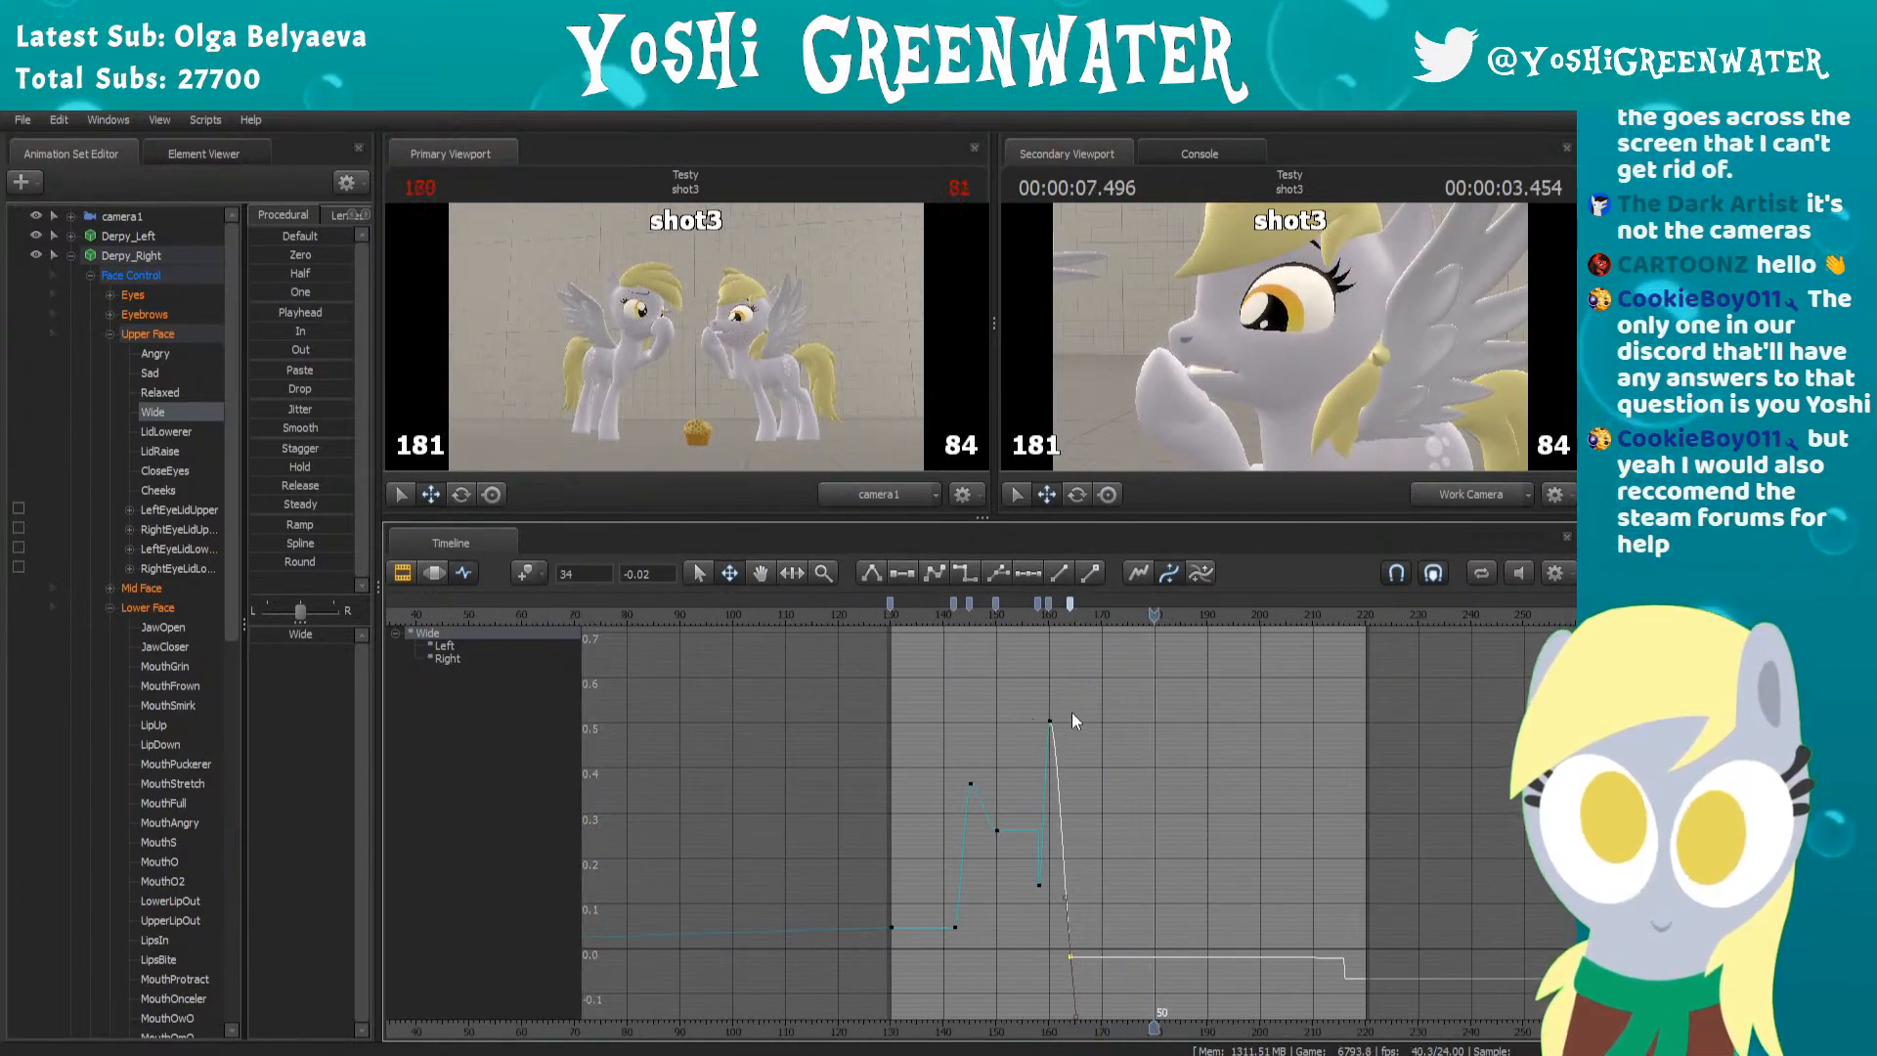
left_click_drag(1254, 616, 1271, 619)
key("m")
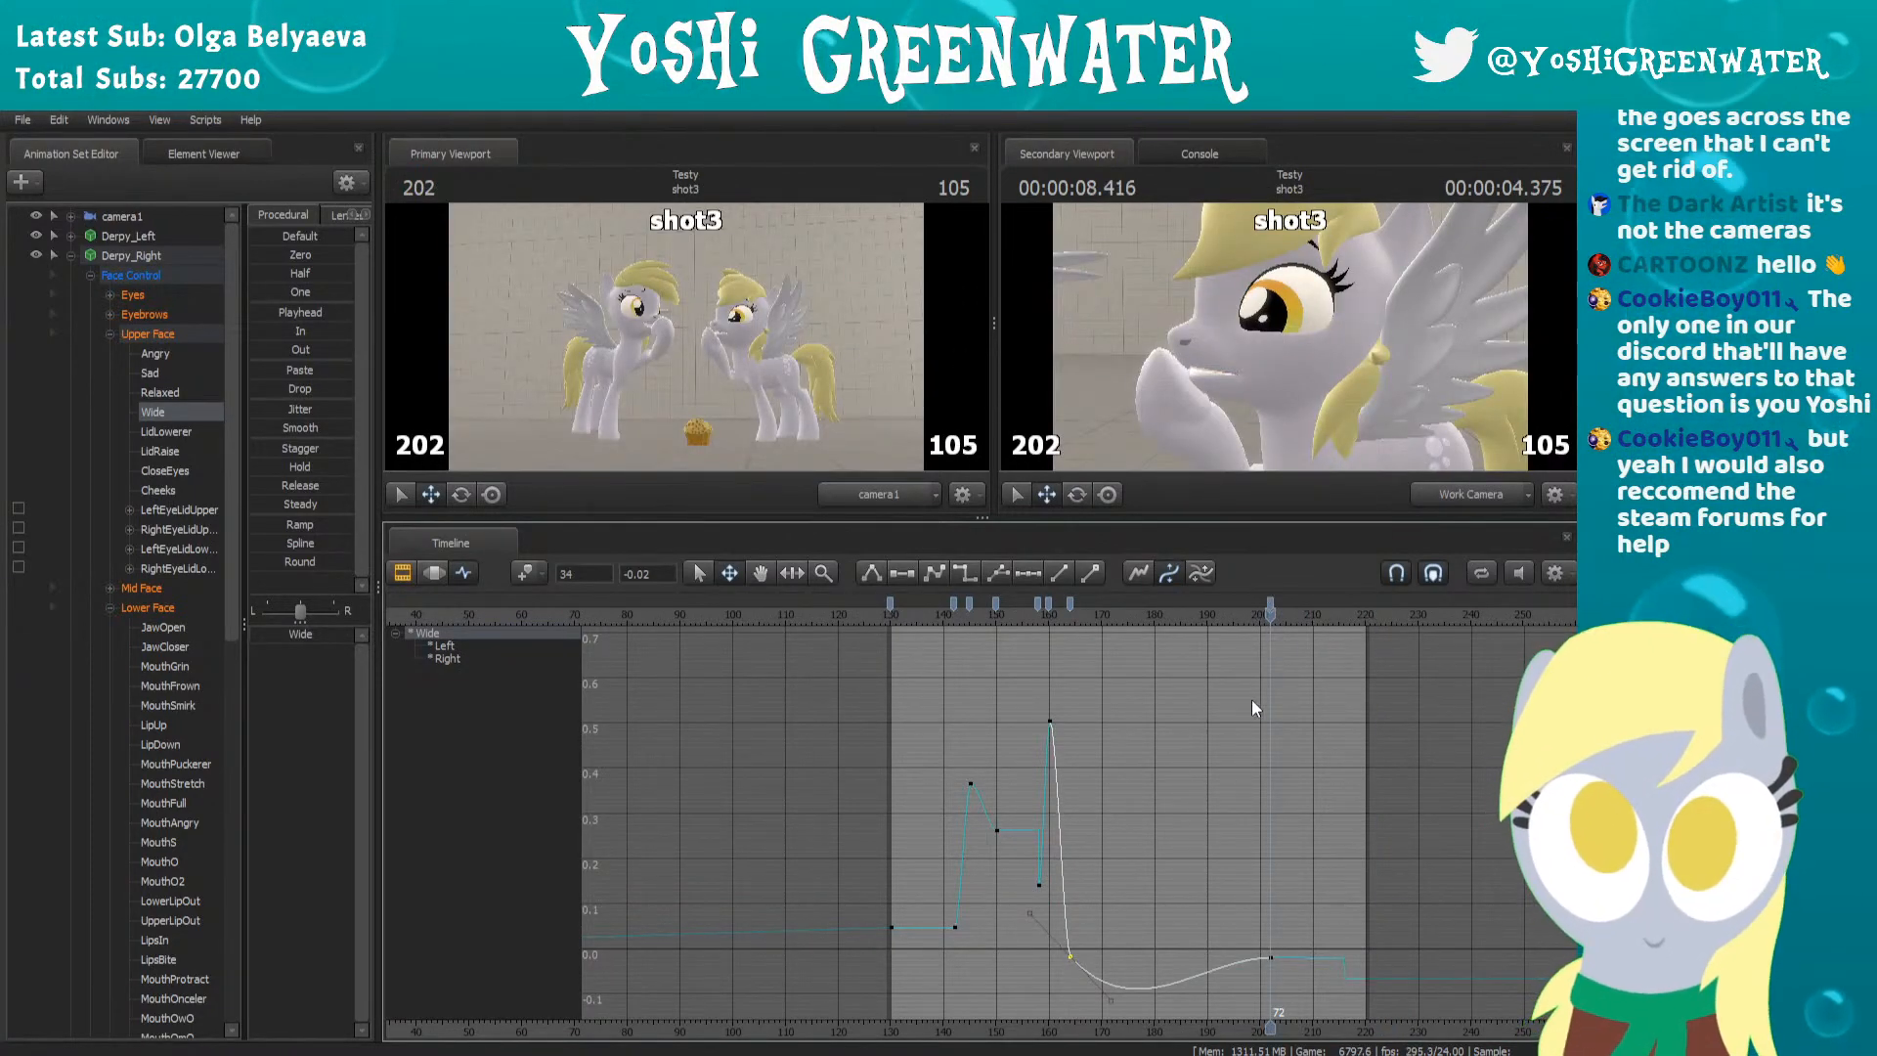
key("4")
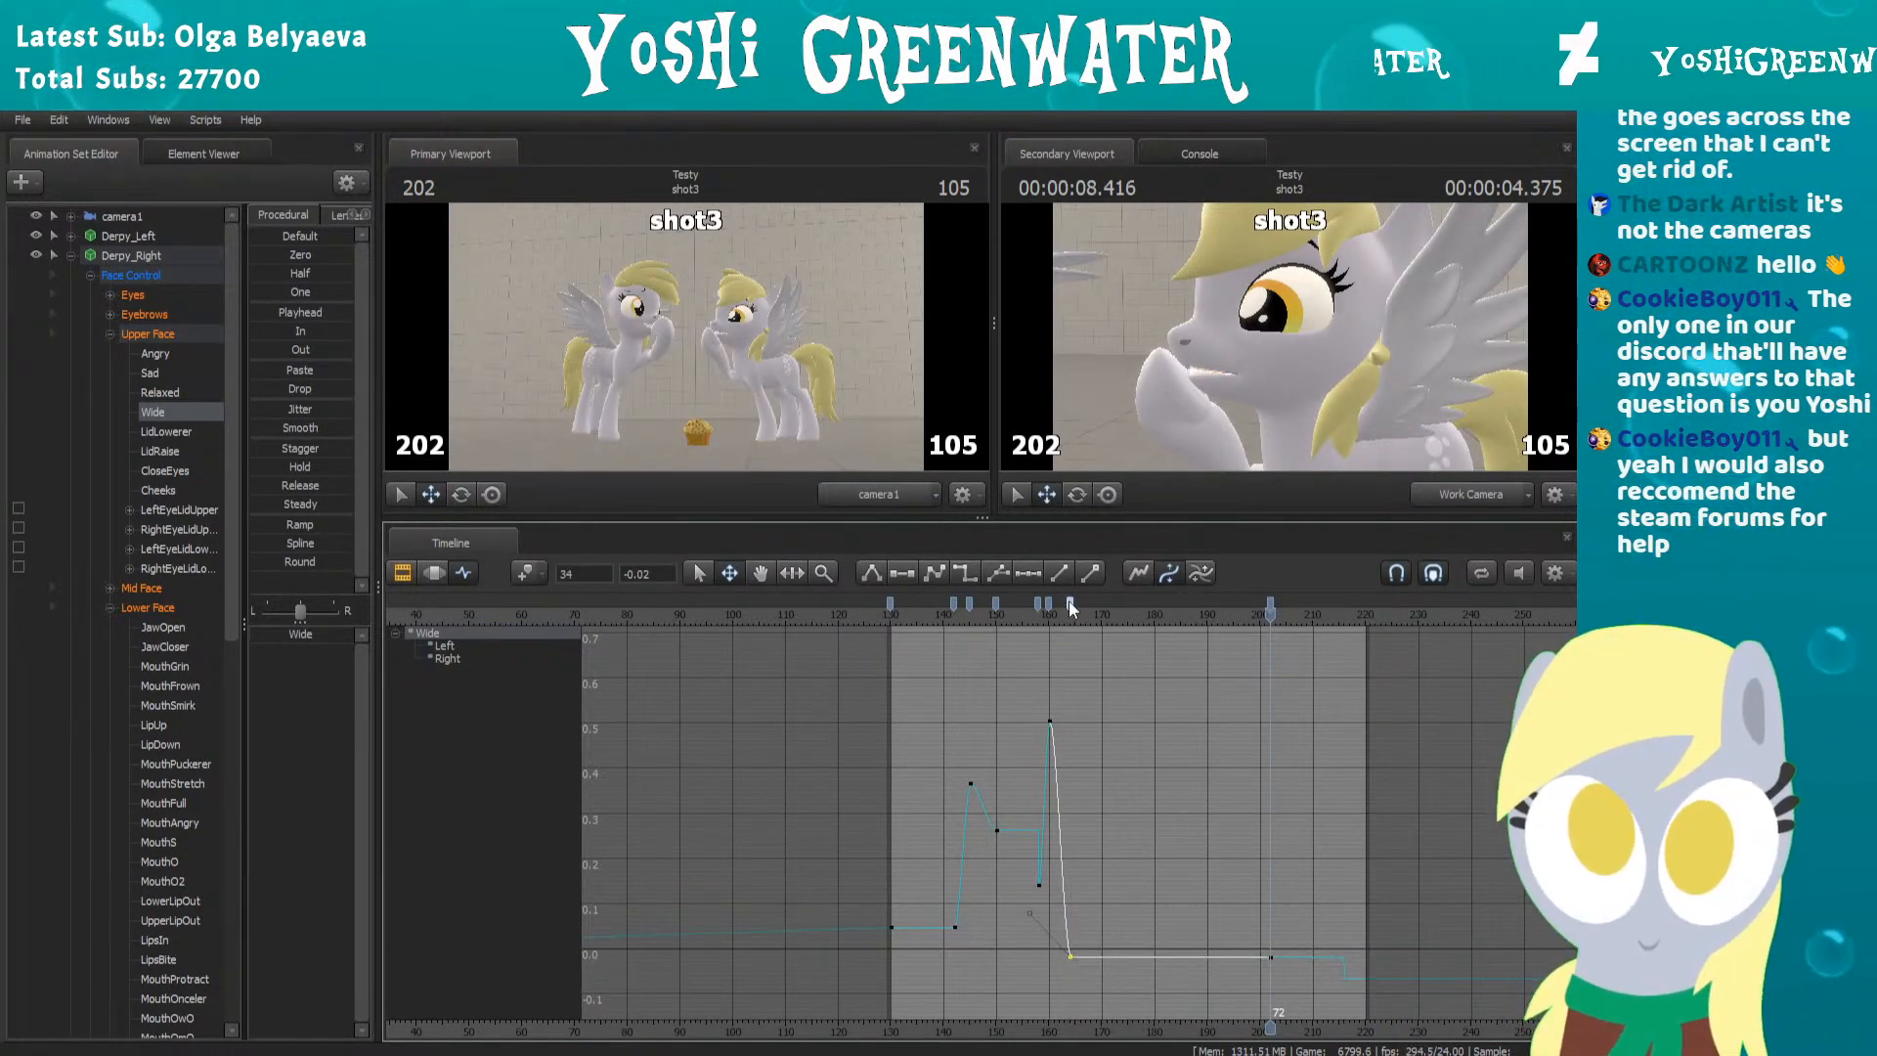
Shift the last Wide keyframe to frame 223, past the end of the shot, and play back the blinks
left_click_drag(1268, 604, 1380, 603)
left_click_drag(924, 618, 896, 630)
scroll(1017, 741, "up", 2)
key("space")
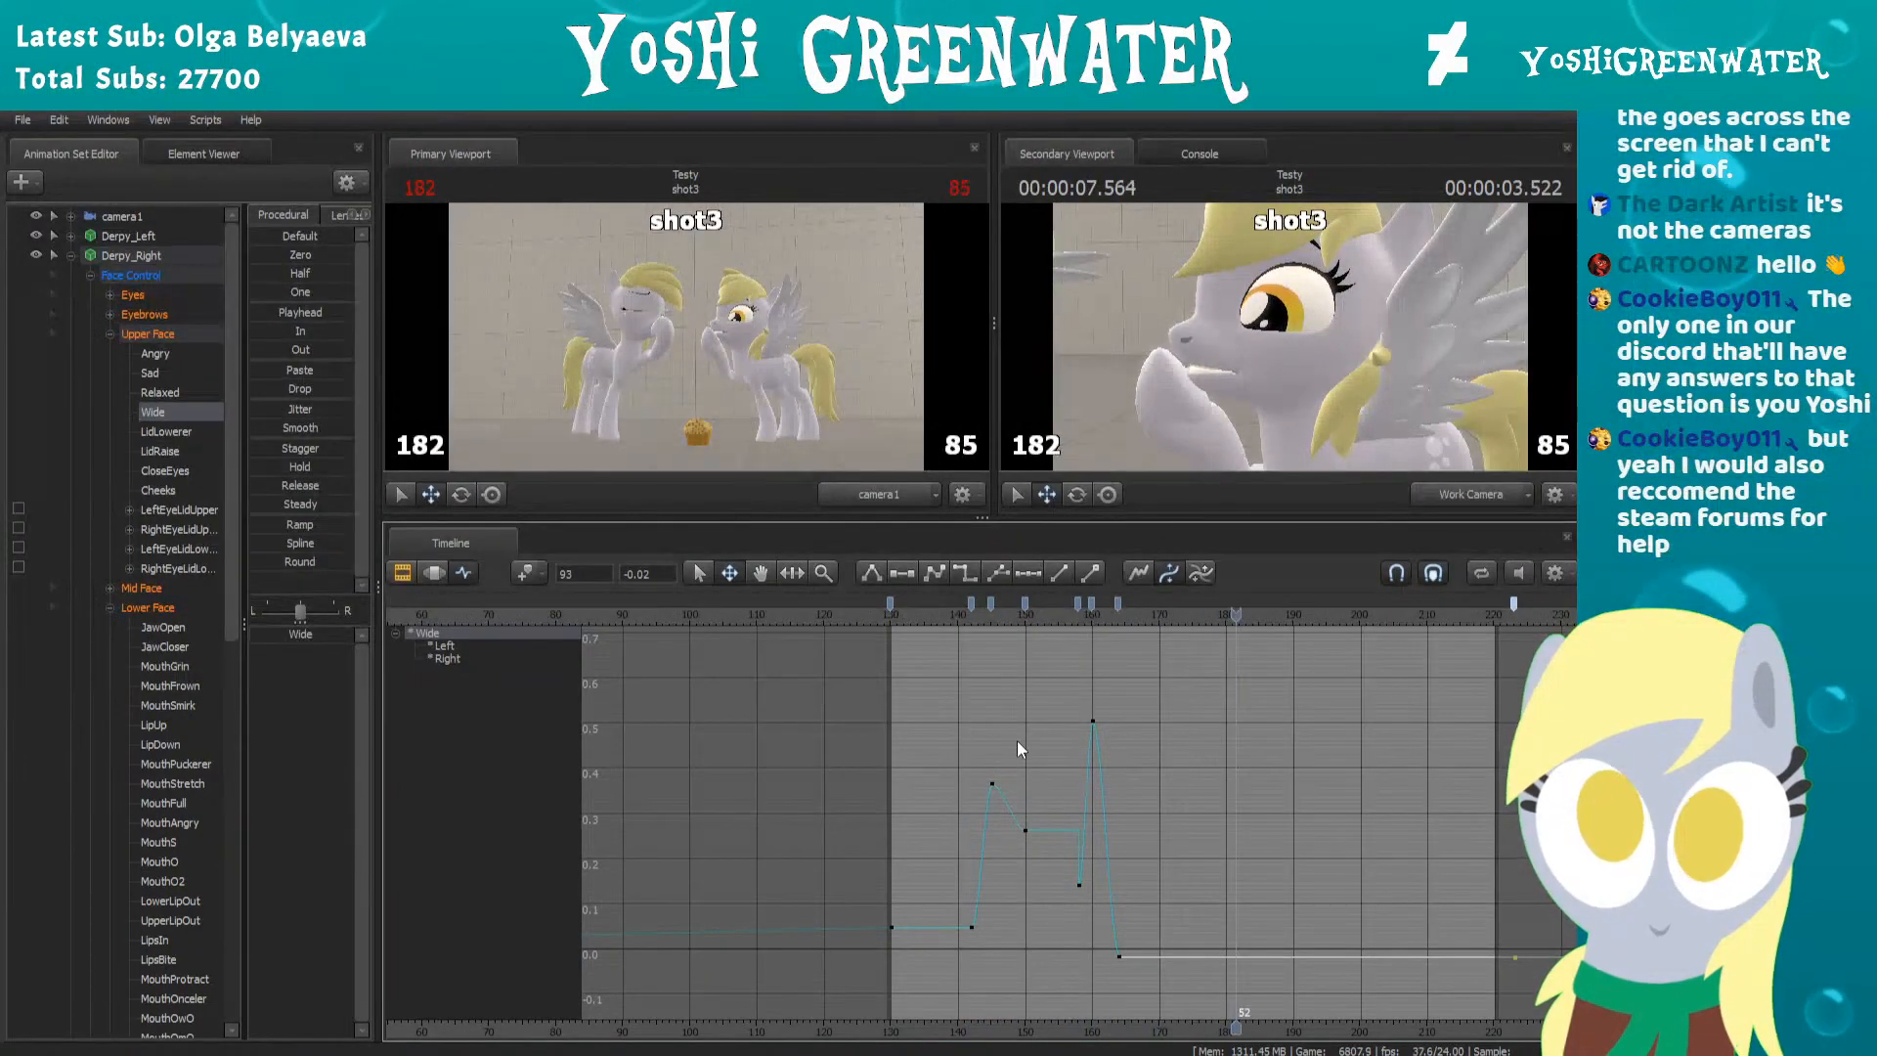
Swing the work camera around to the front of Derpy_Right's face, enlarge the viewports, and play back the shot
left_click_drag(1169, 412, 1292, 344)
key("s")
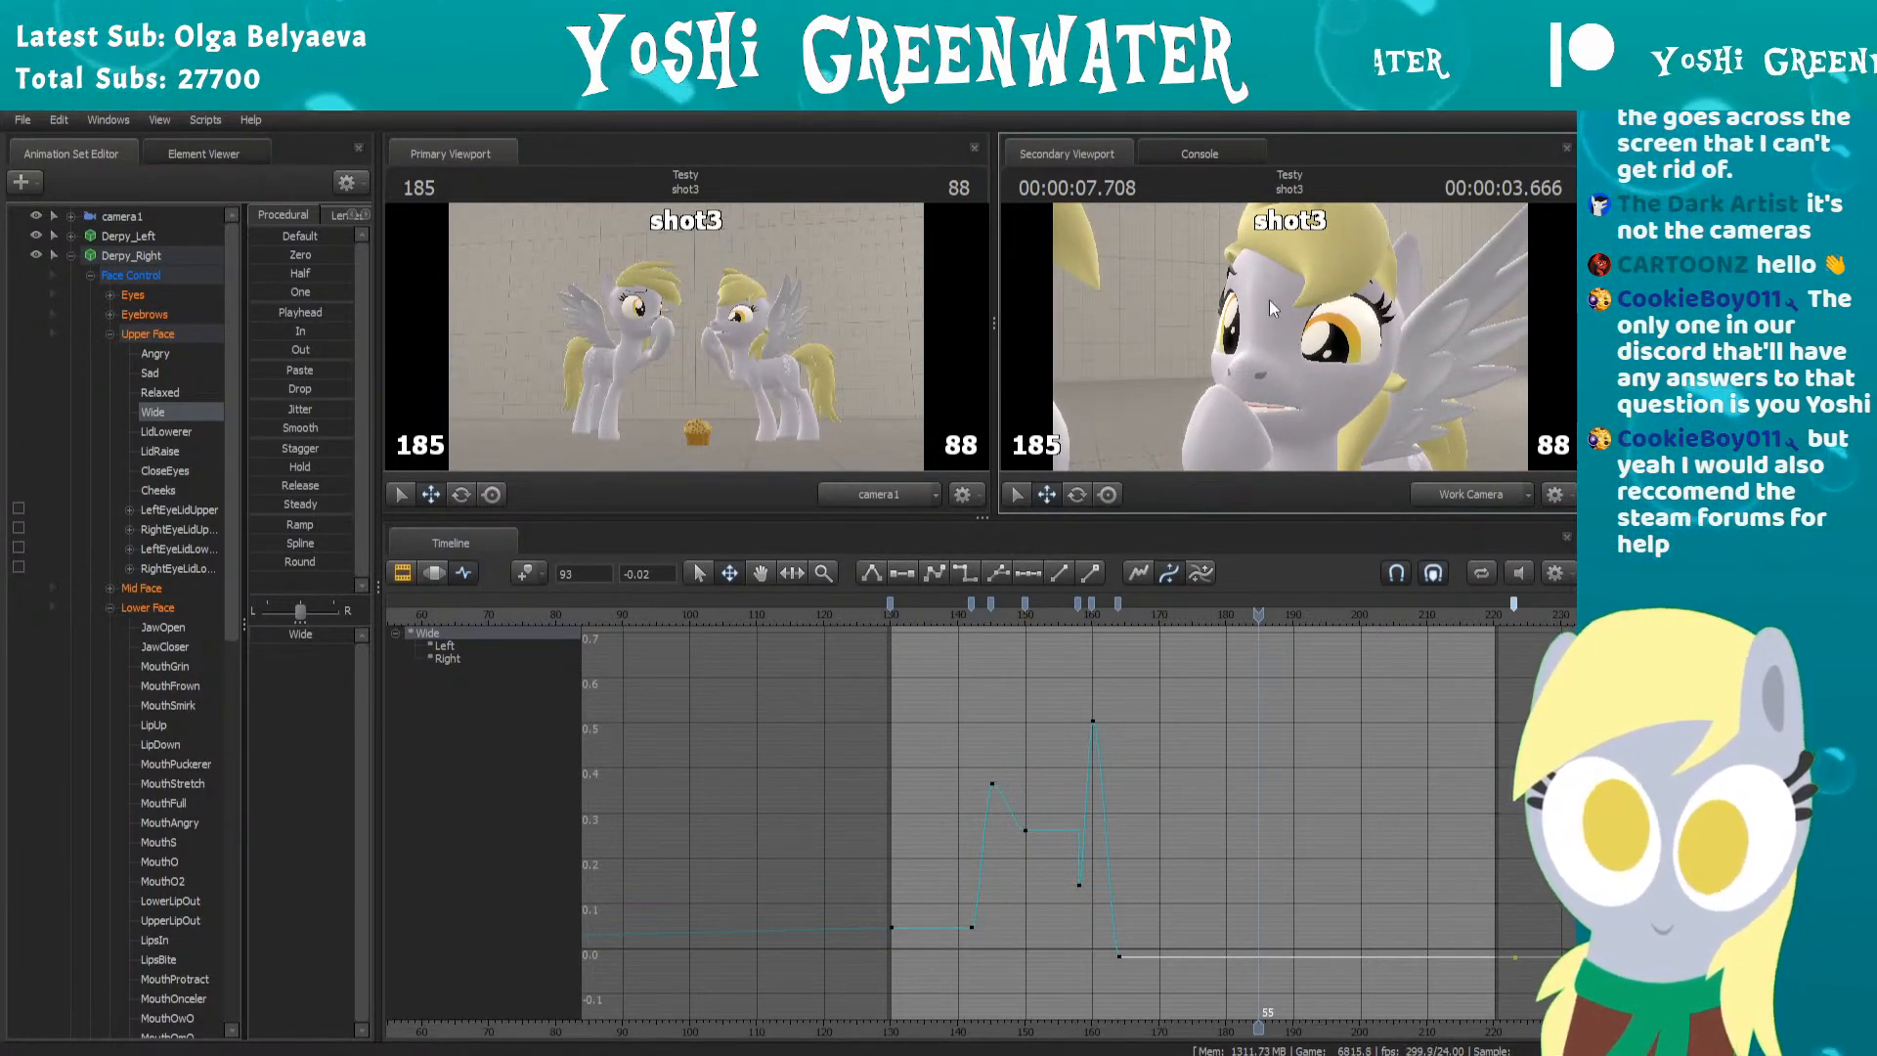
left_click_drag(1205, 514, 1202, 534)
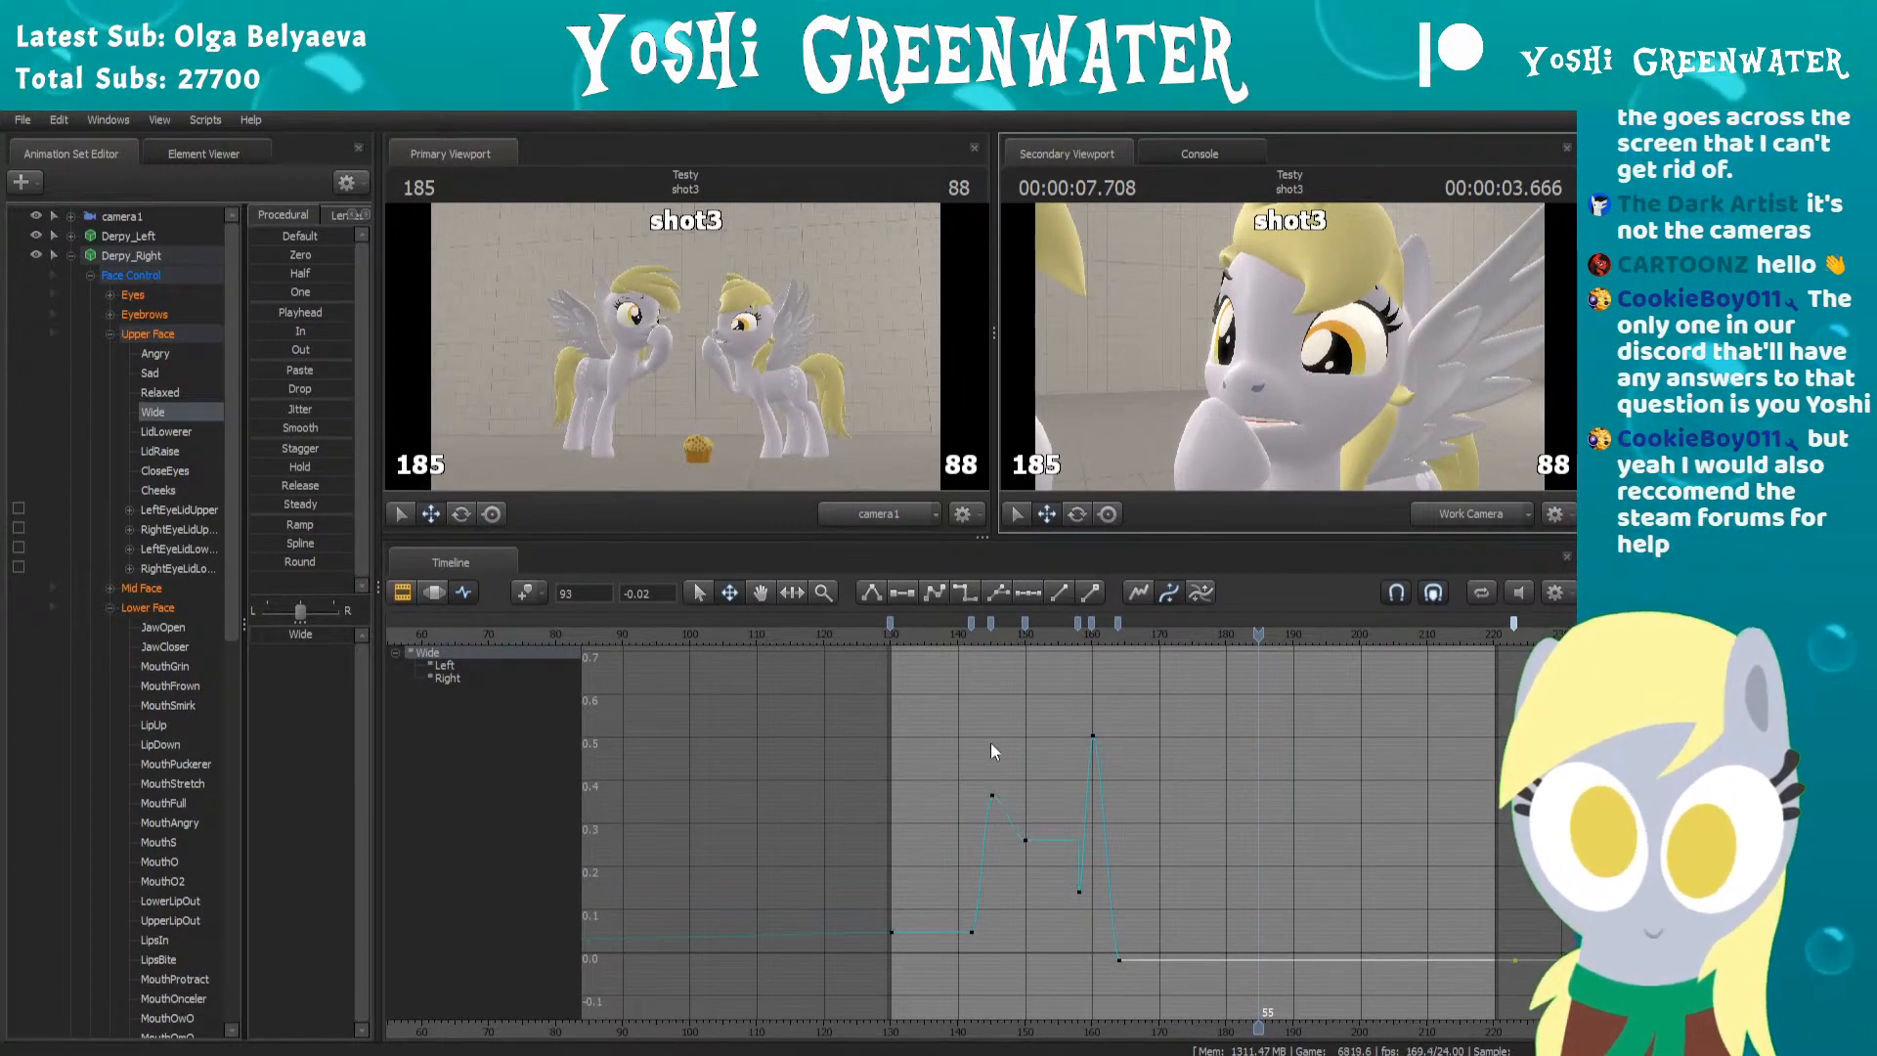
left_click(897, 629)
key("space")
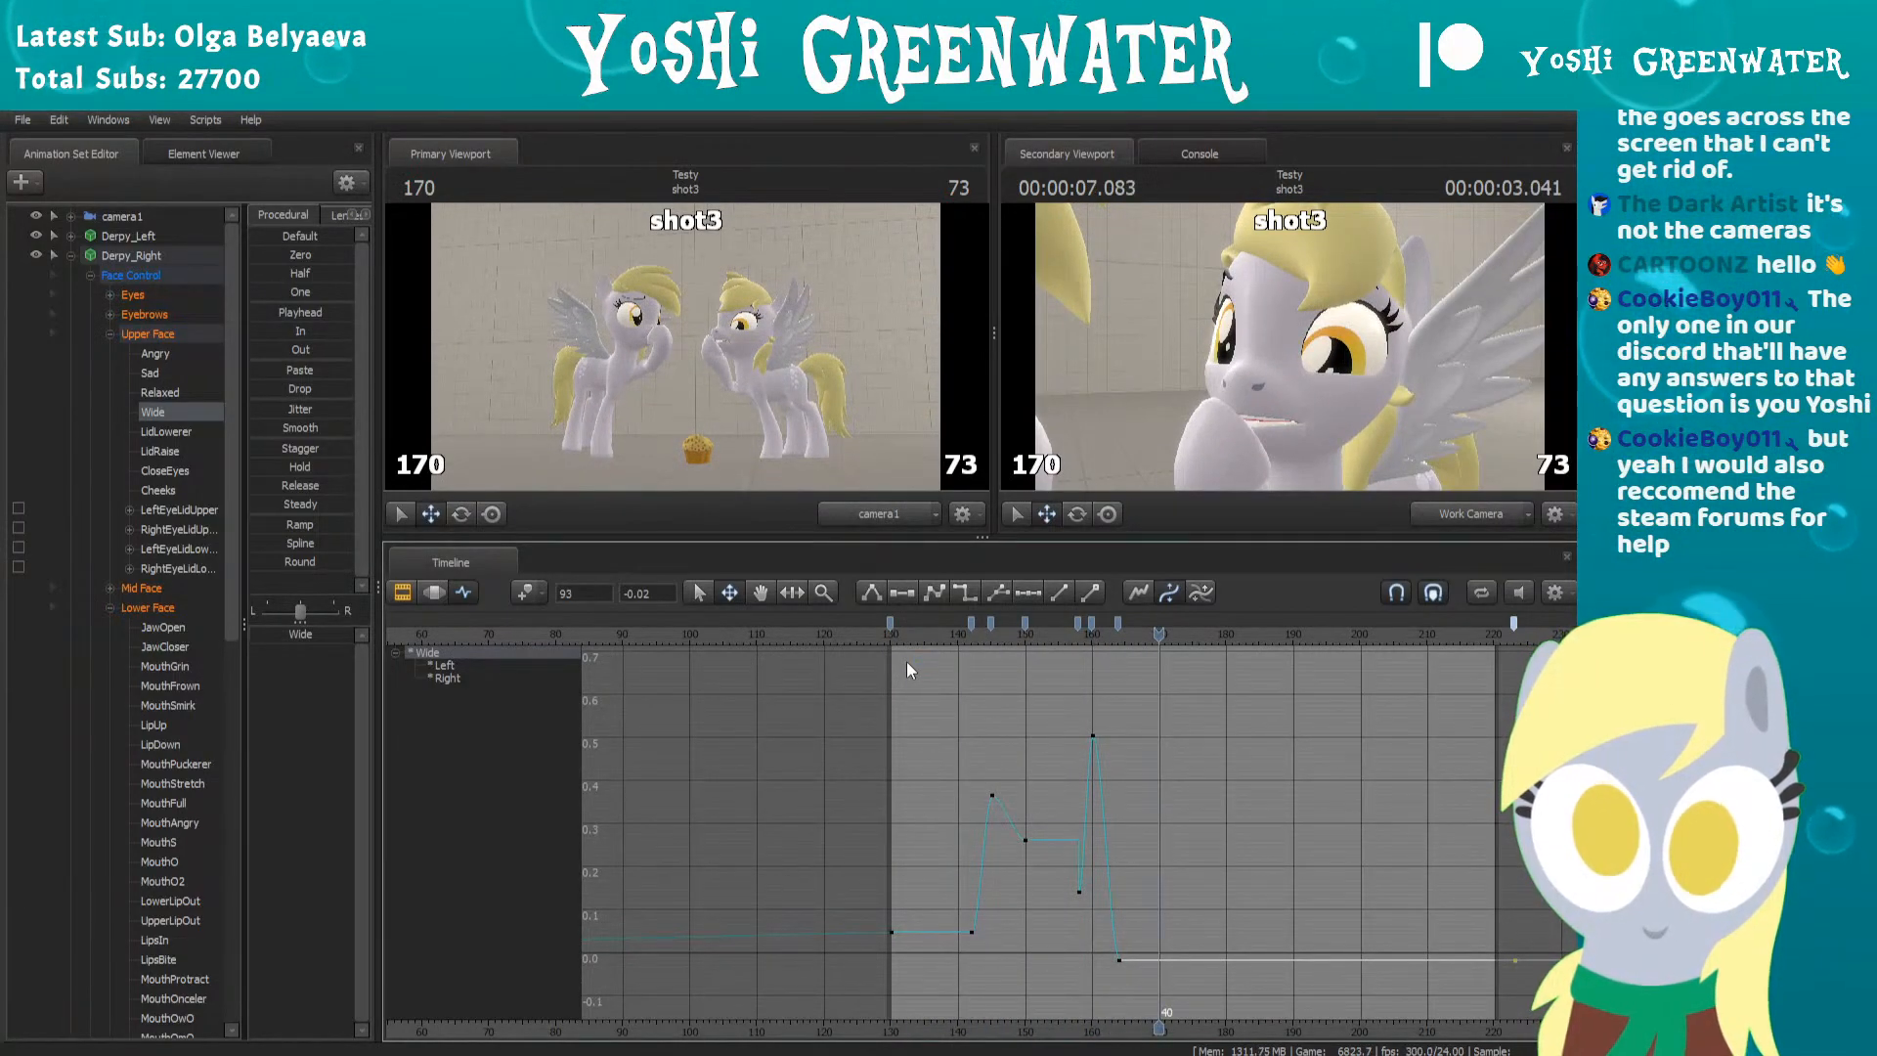
scroll(1021, 801, "up", 2)
scroll(1021, 801, "up", 2)
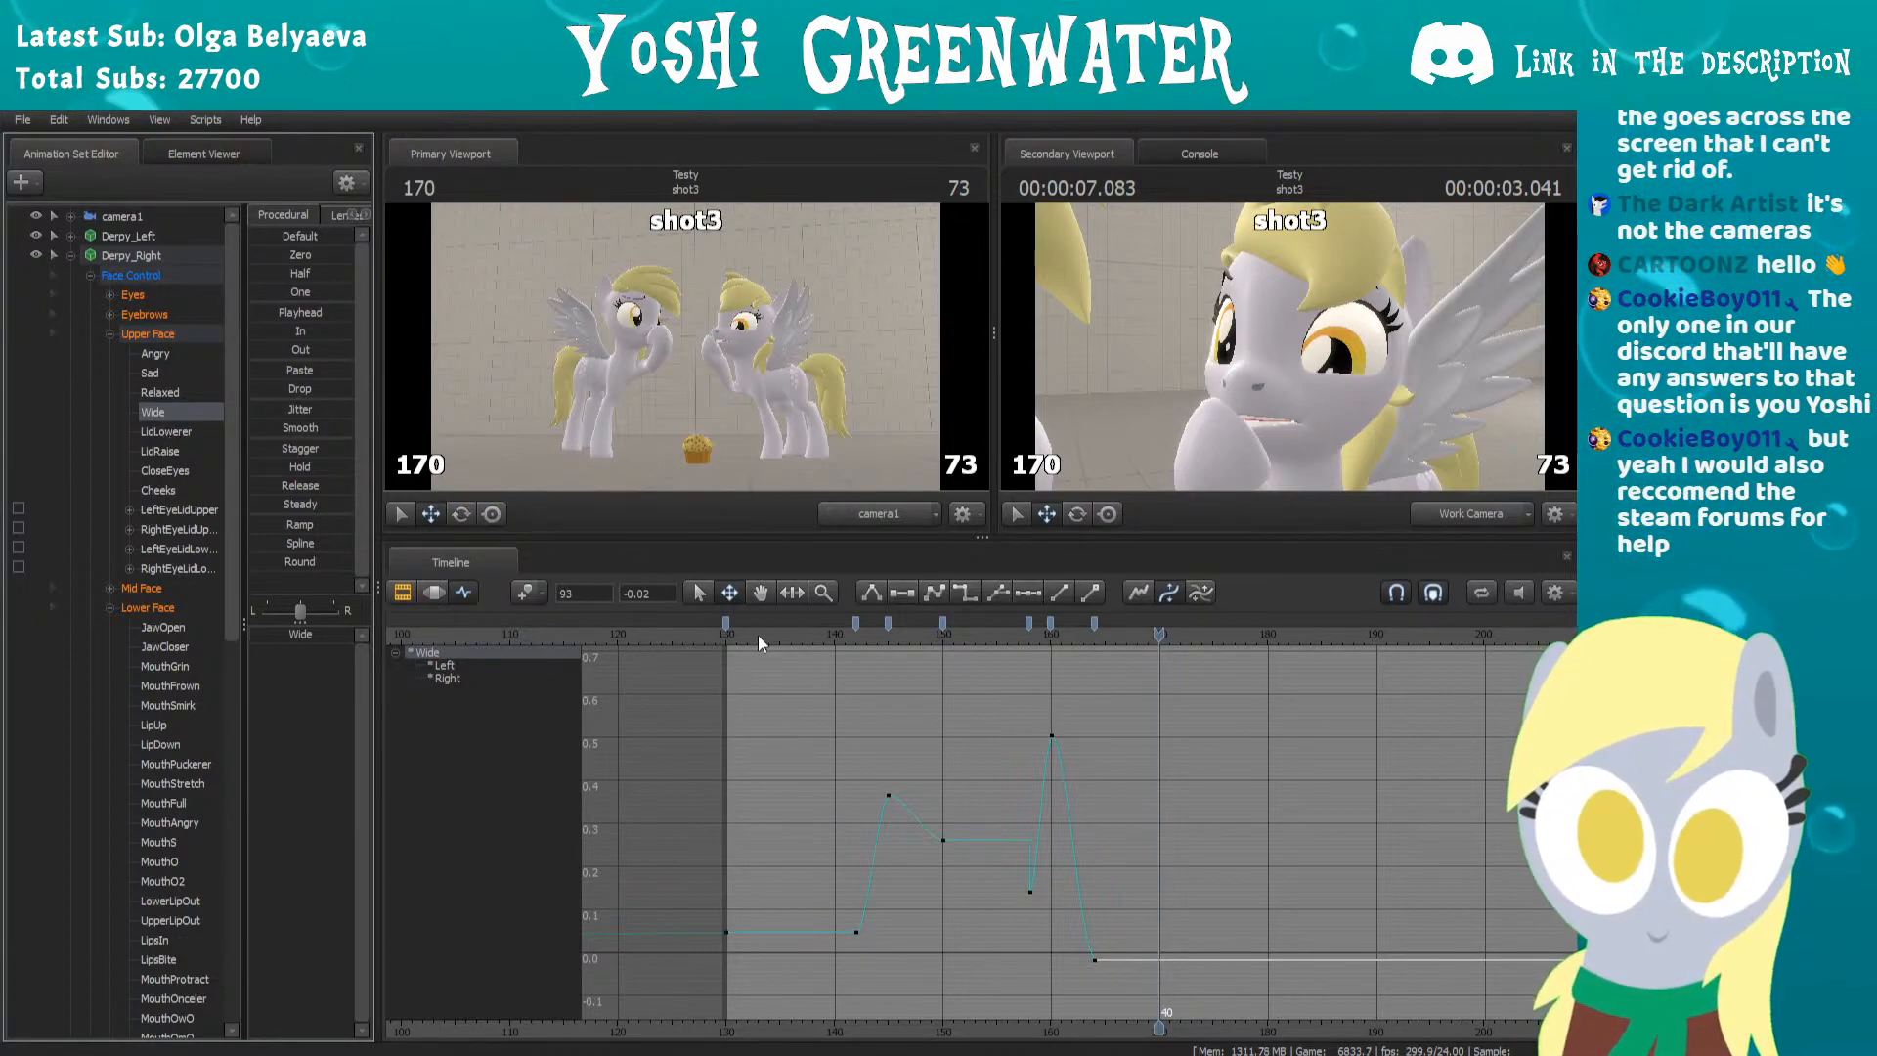
Select NoseWrinkle under Mid Face, return the work camera to a profile view, and key NoseWrinkle at 0 on frame 130
left_click(110, 334)
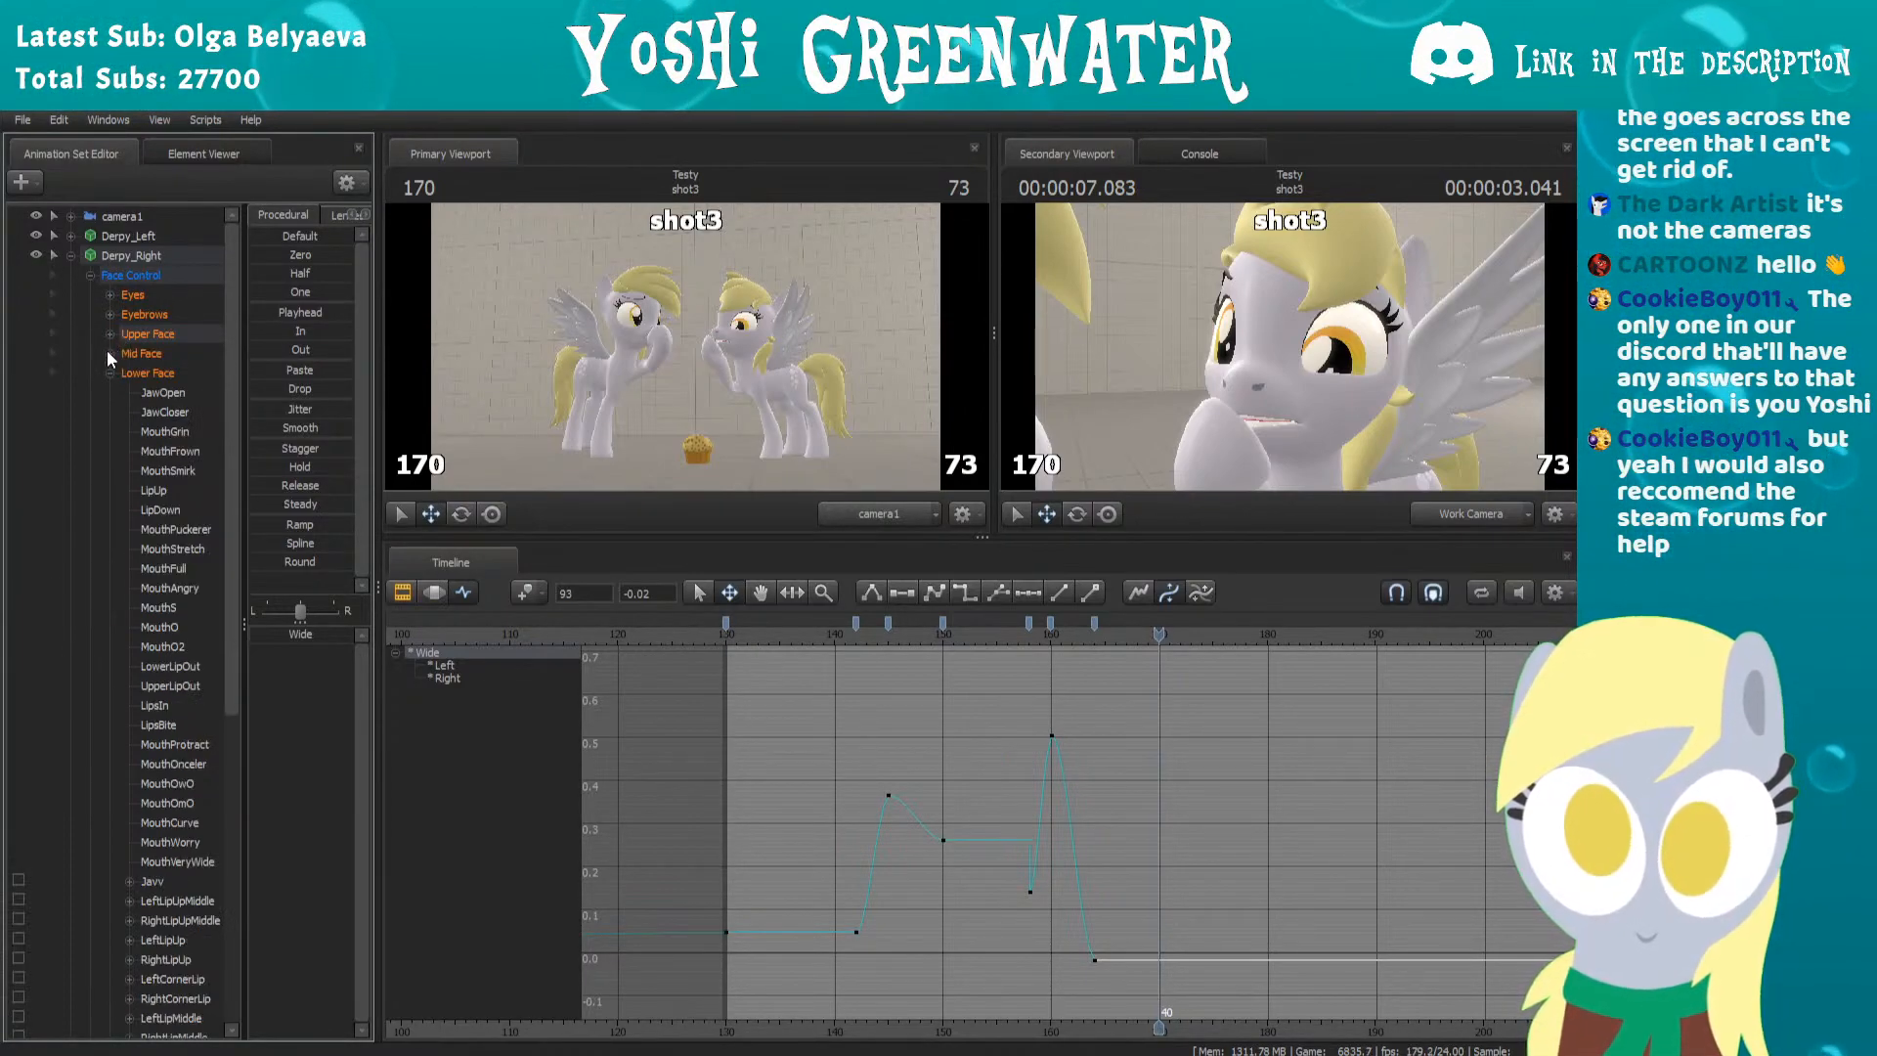
left_click(115, 354)
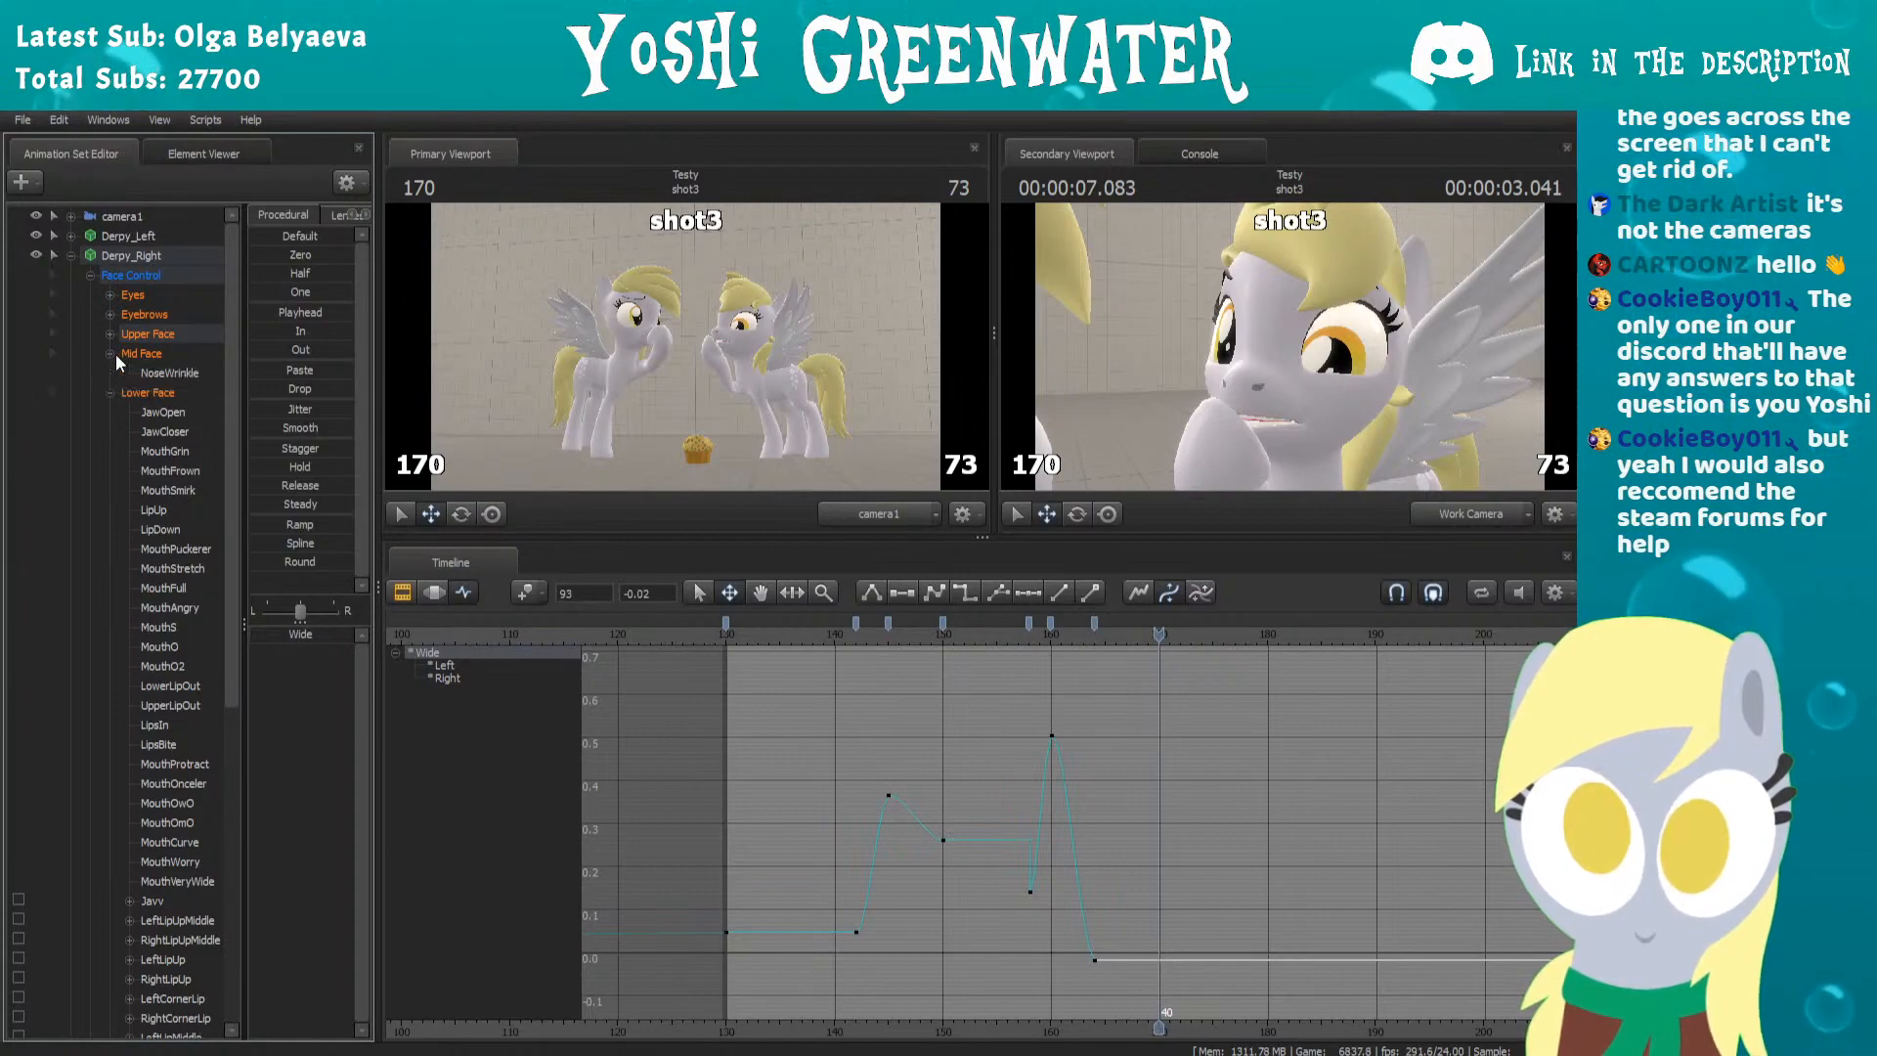
left_click(153, 370)
left_click_drag(754, 625, 729, 627)
left_click_drag(1337, 375, 1278, 352)
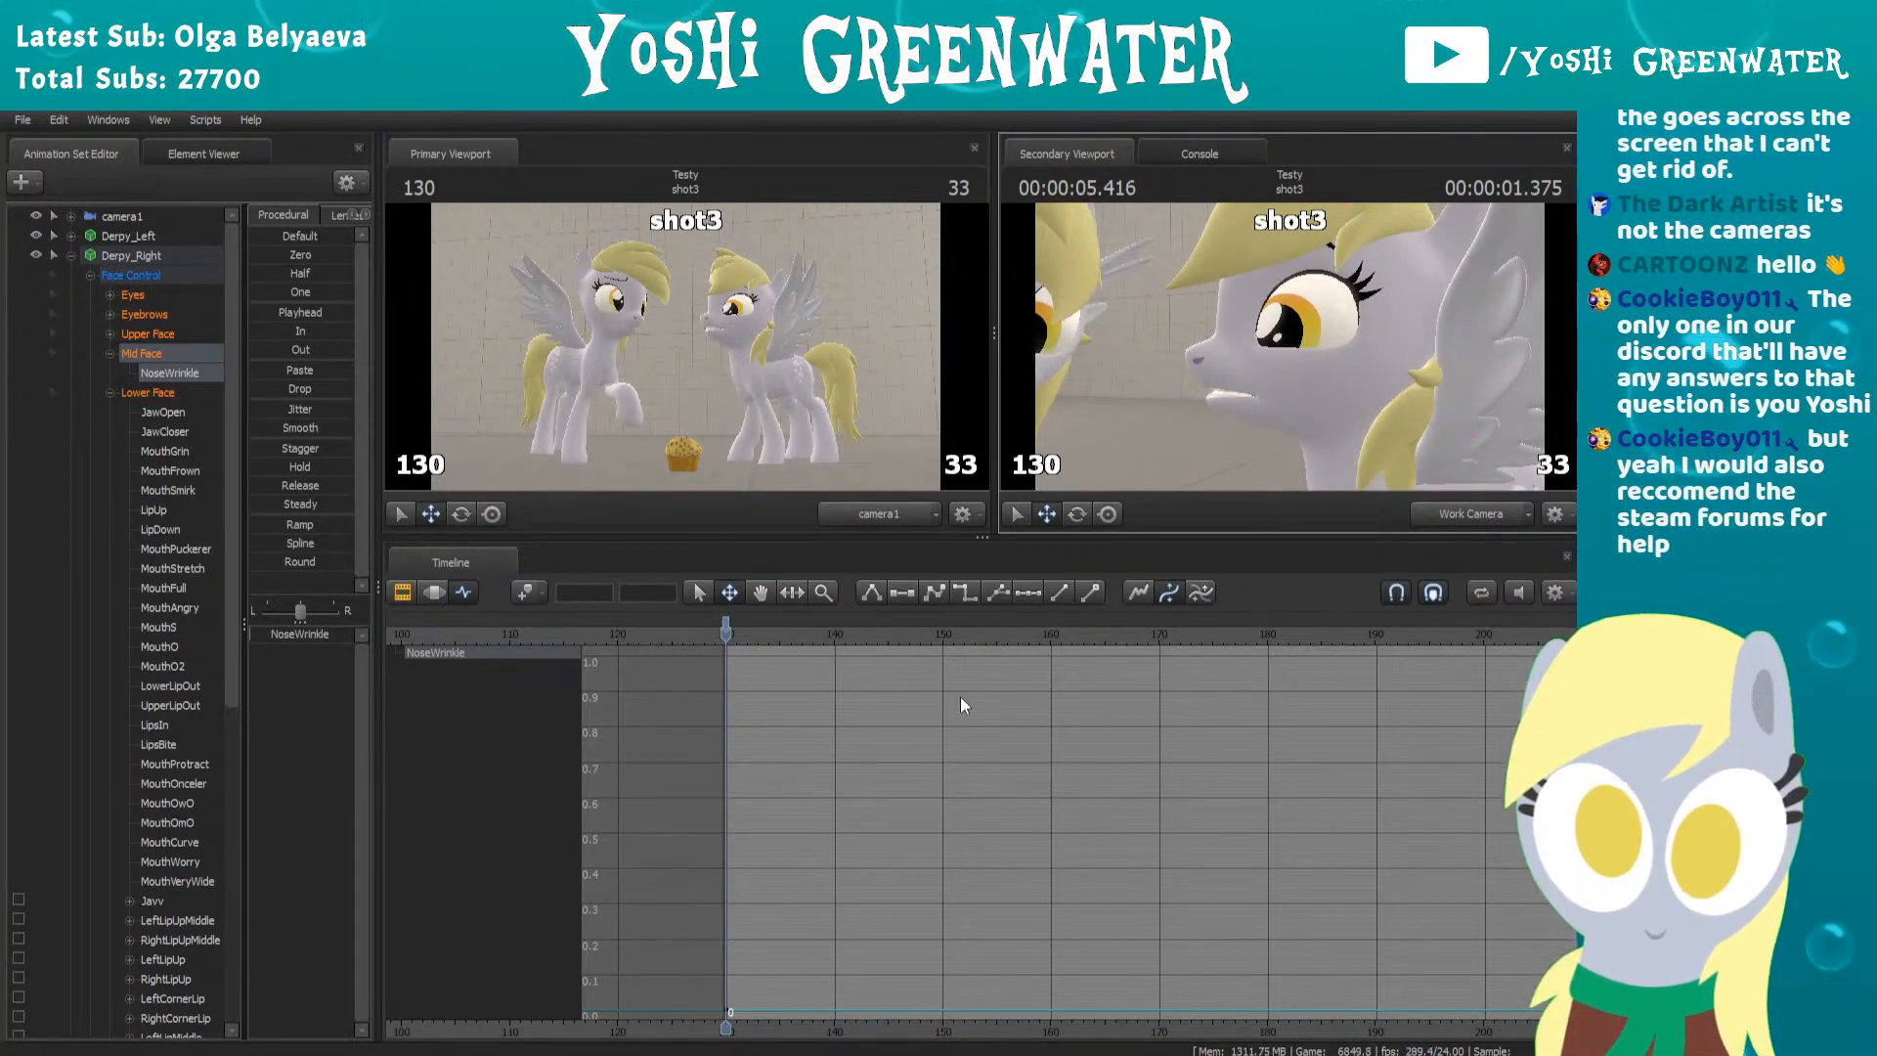
scroll(973, 723, "down", 3)
left_click_drag(737, 638, 725, 633)
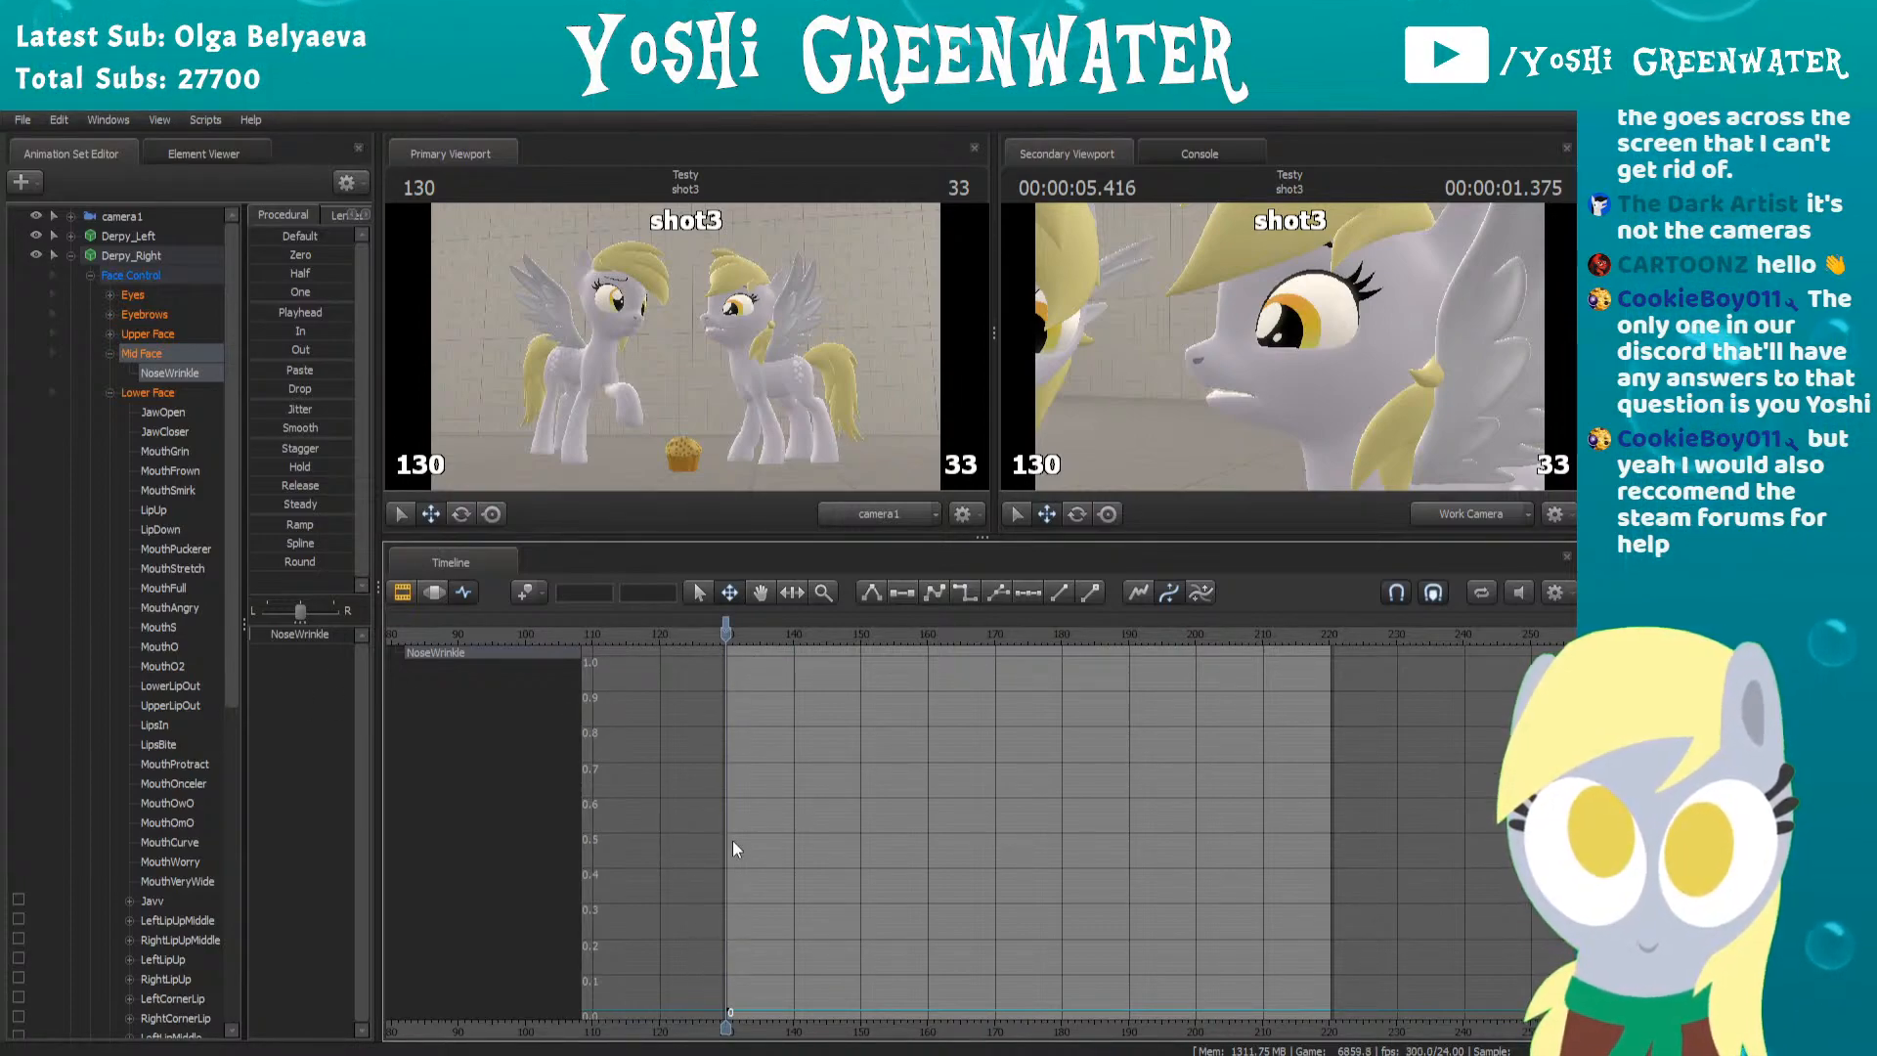
left_click_drag(313, 637, 251, 634)
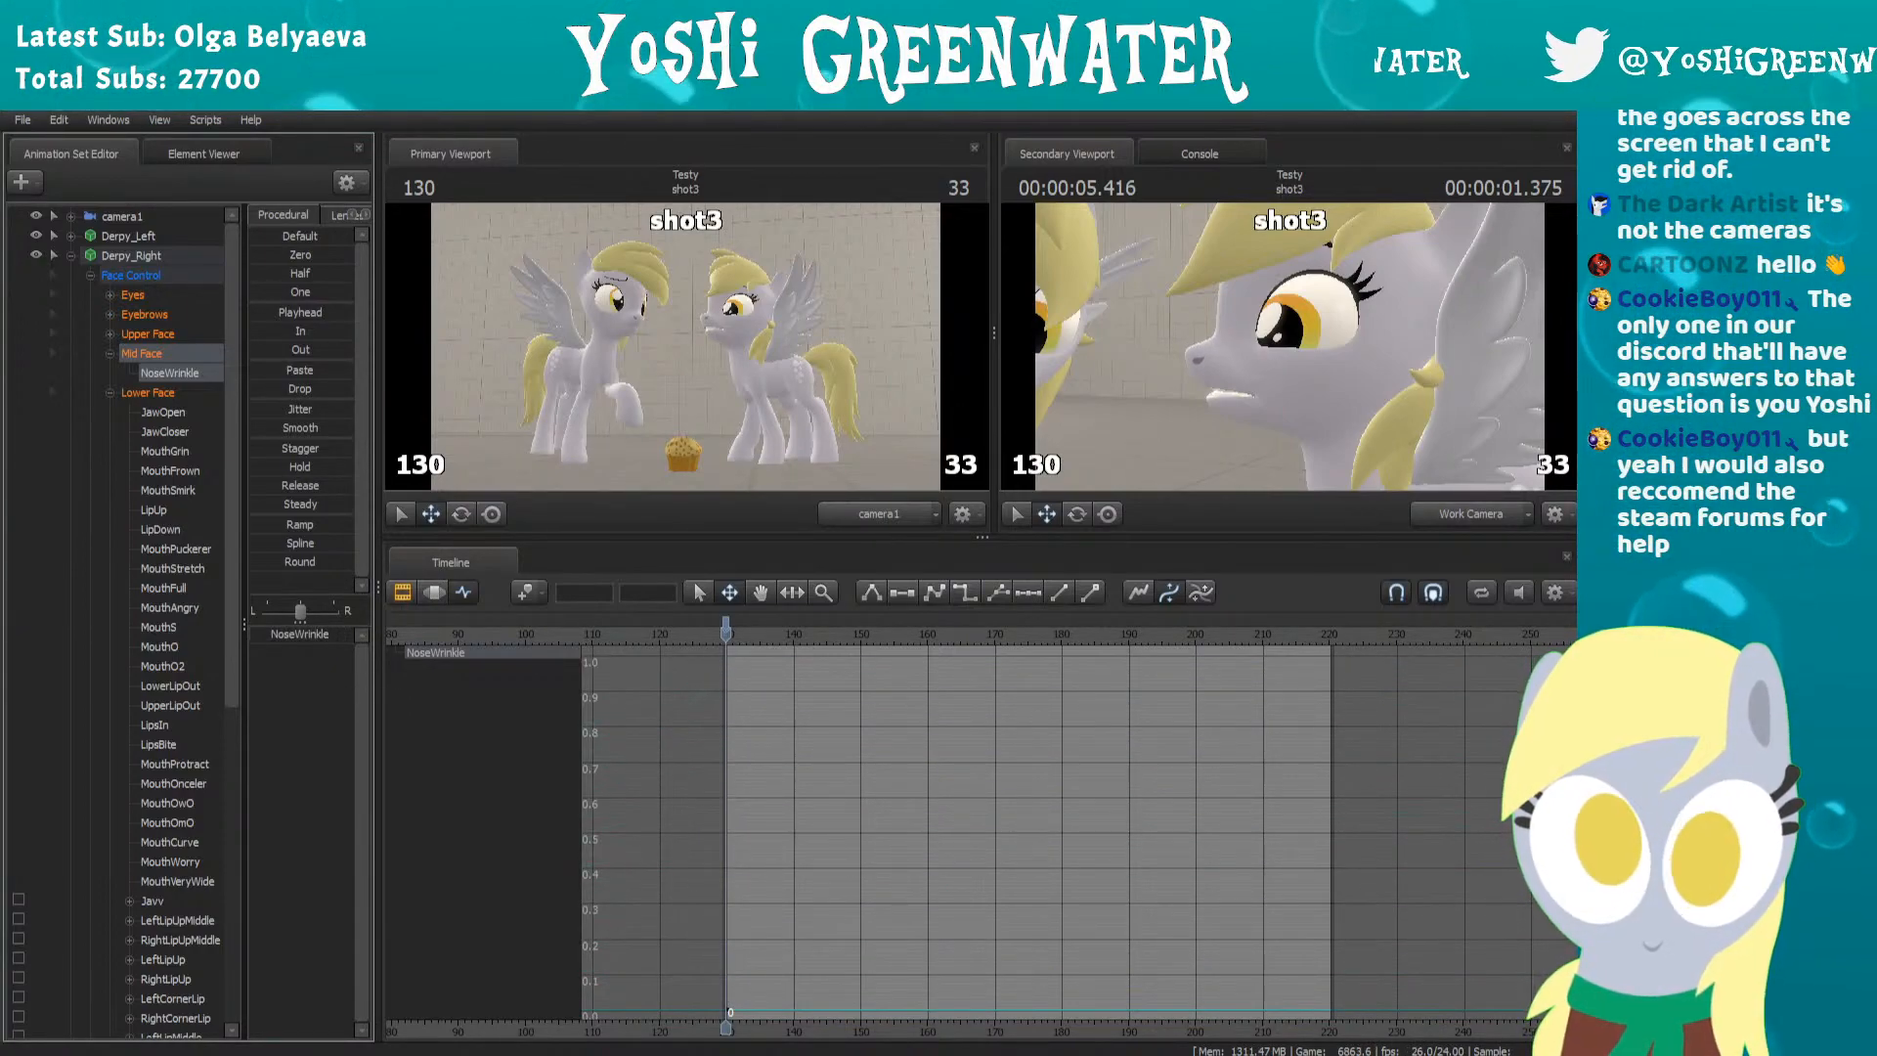
Key NoseWrinkle at 0 on frame 156 and raise it to 1.00 on frame 158 as the eyes close
left_click_drag(757, 633, 892, 642)
key("Right")
key("Right")
key("Left")
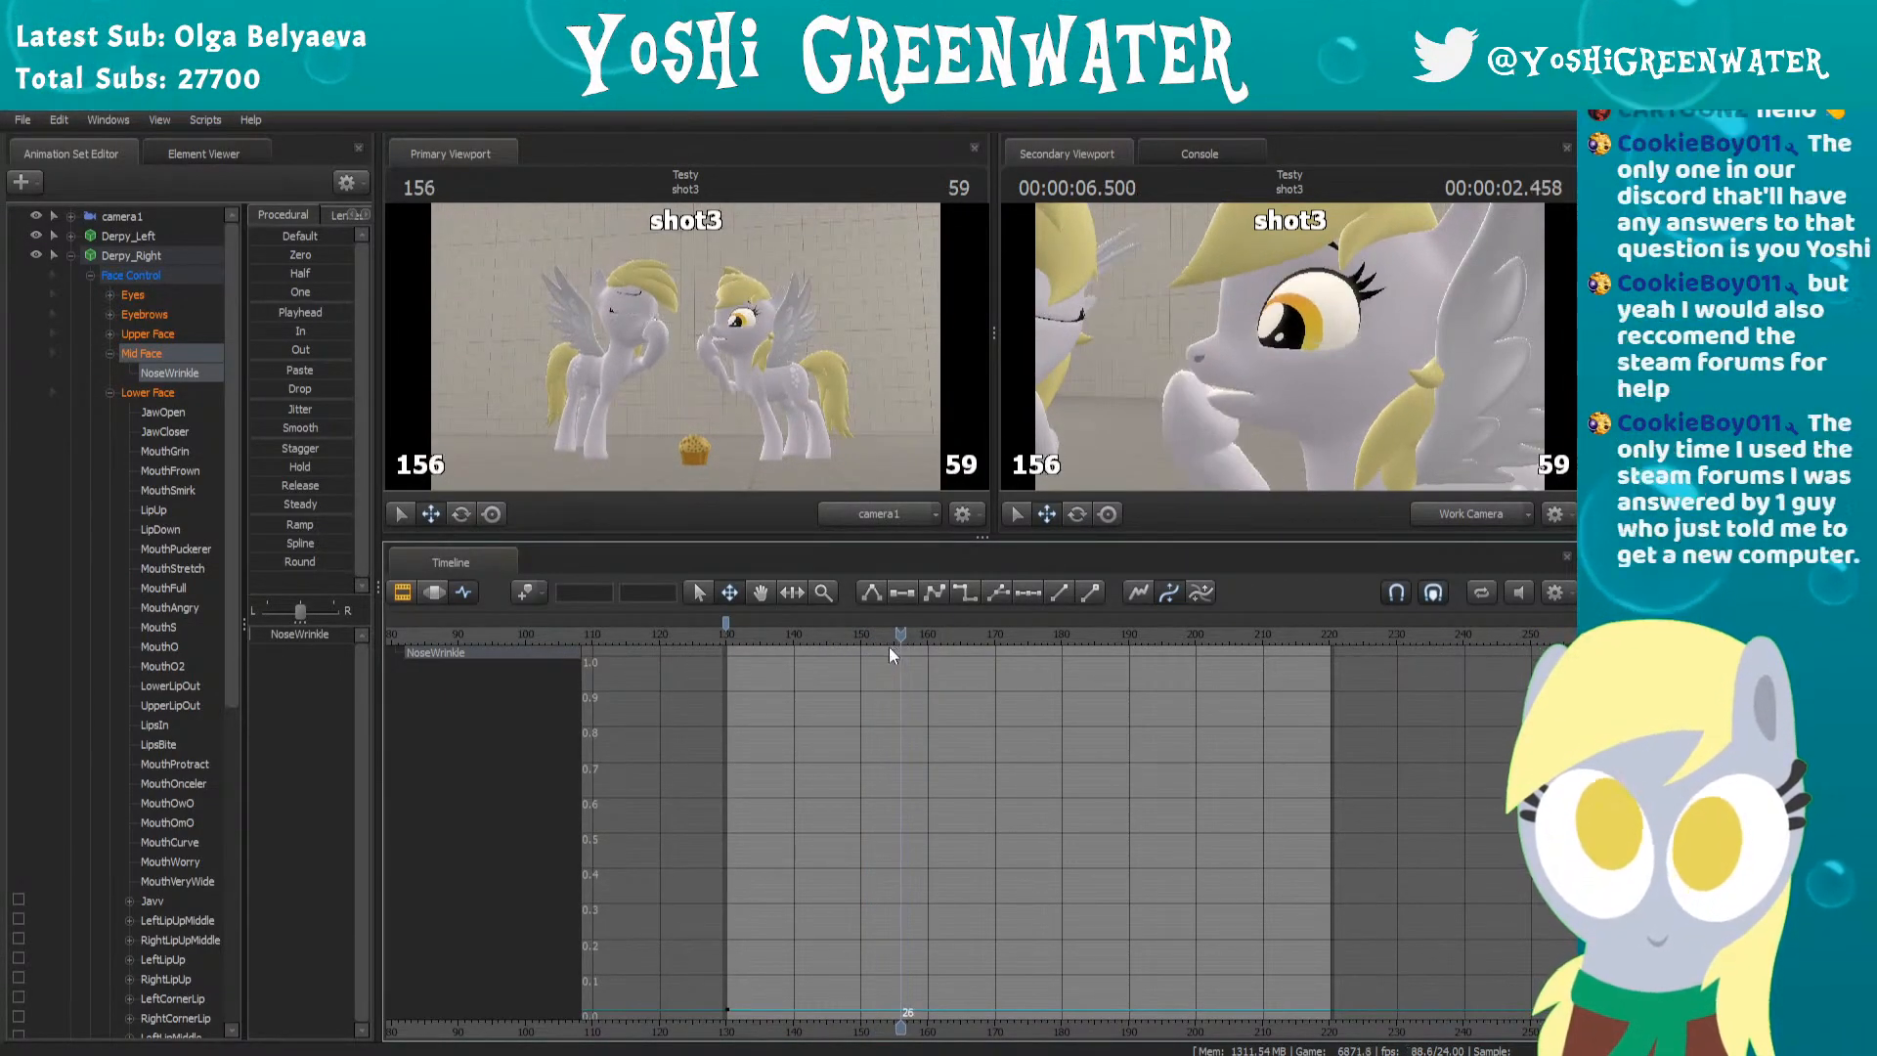
key("Right")
key("Right")
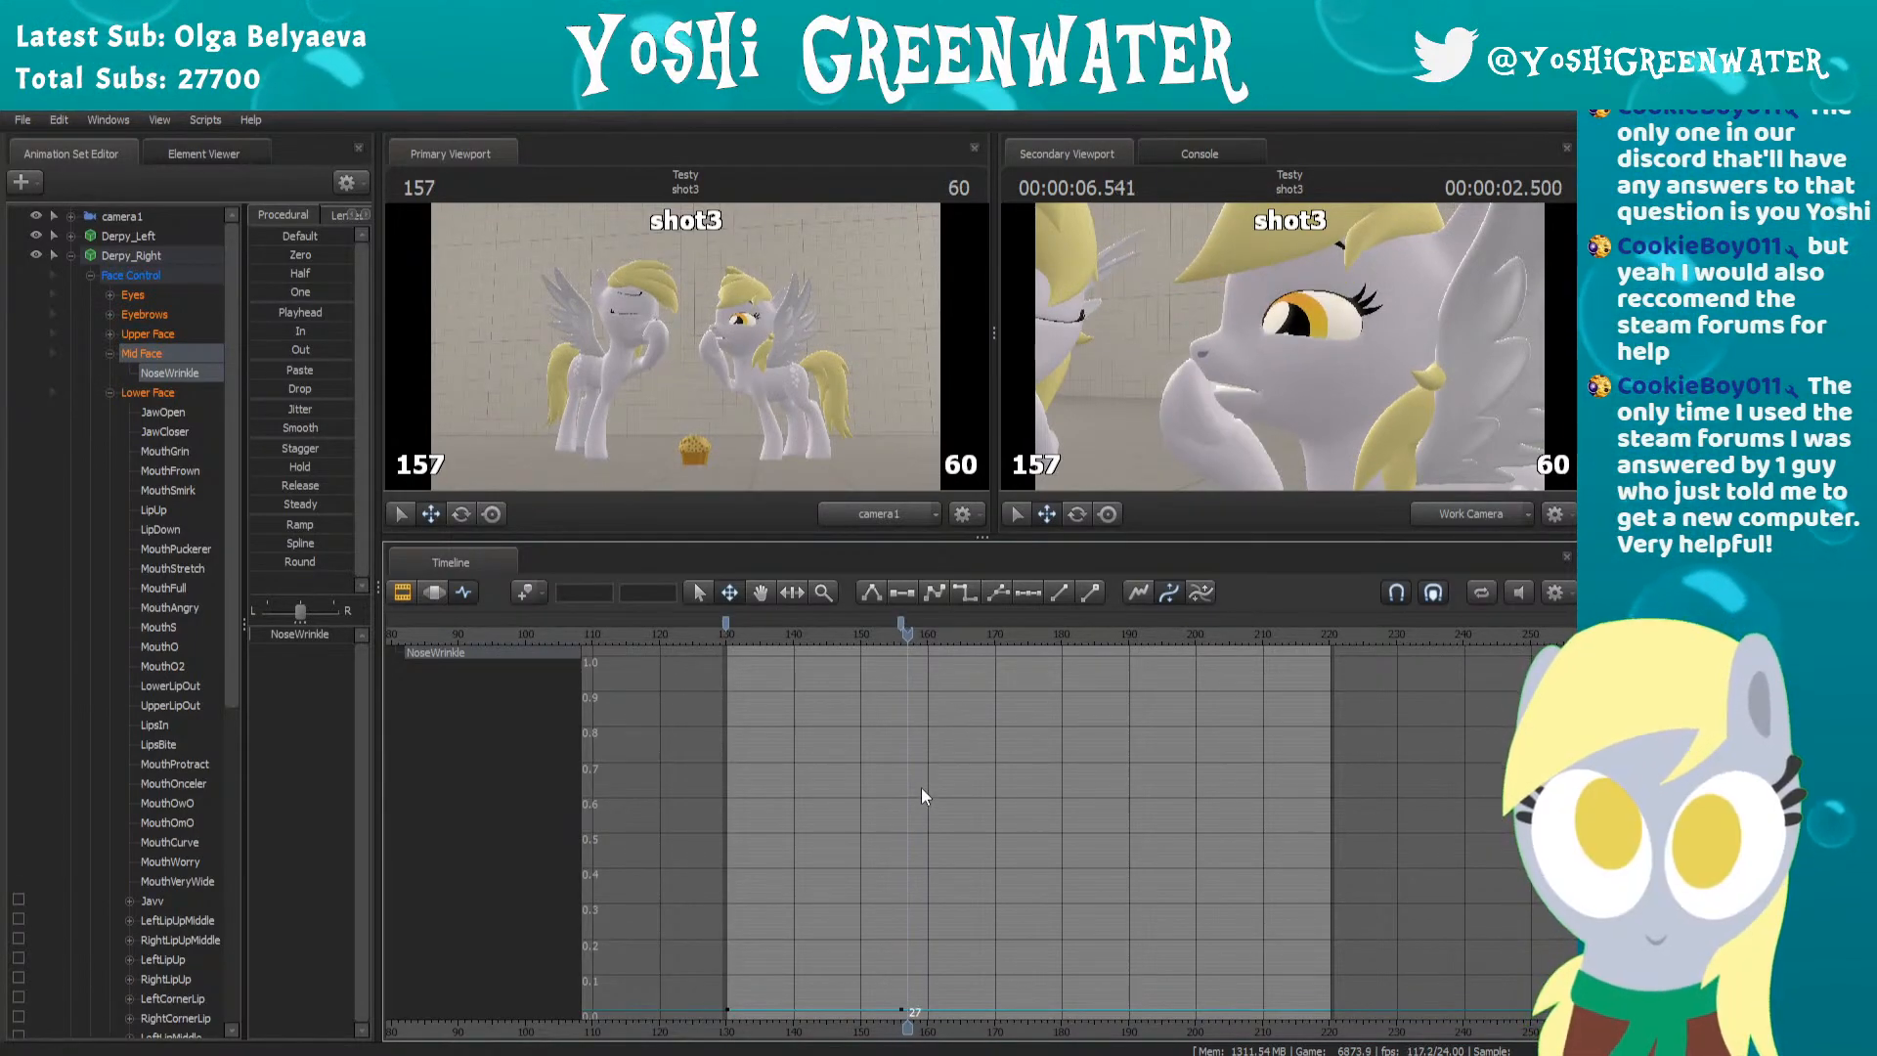
left_click_drag(330, 634, 354, 634)
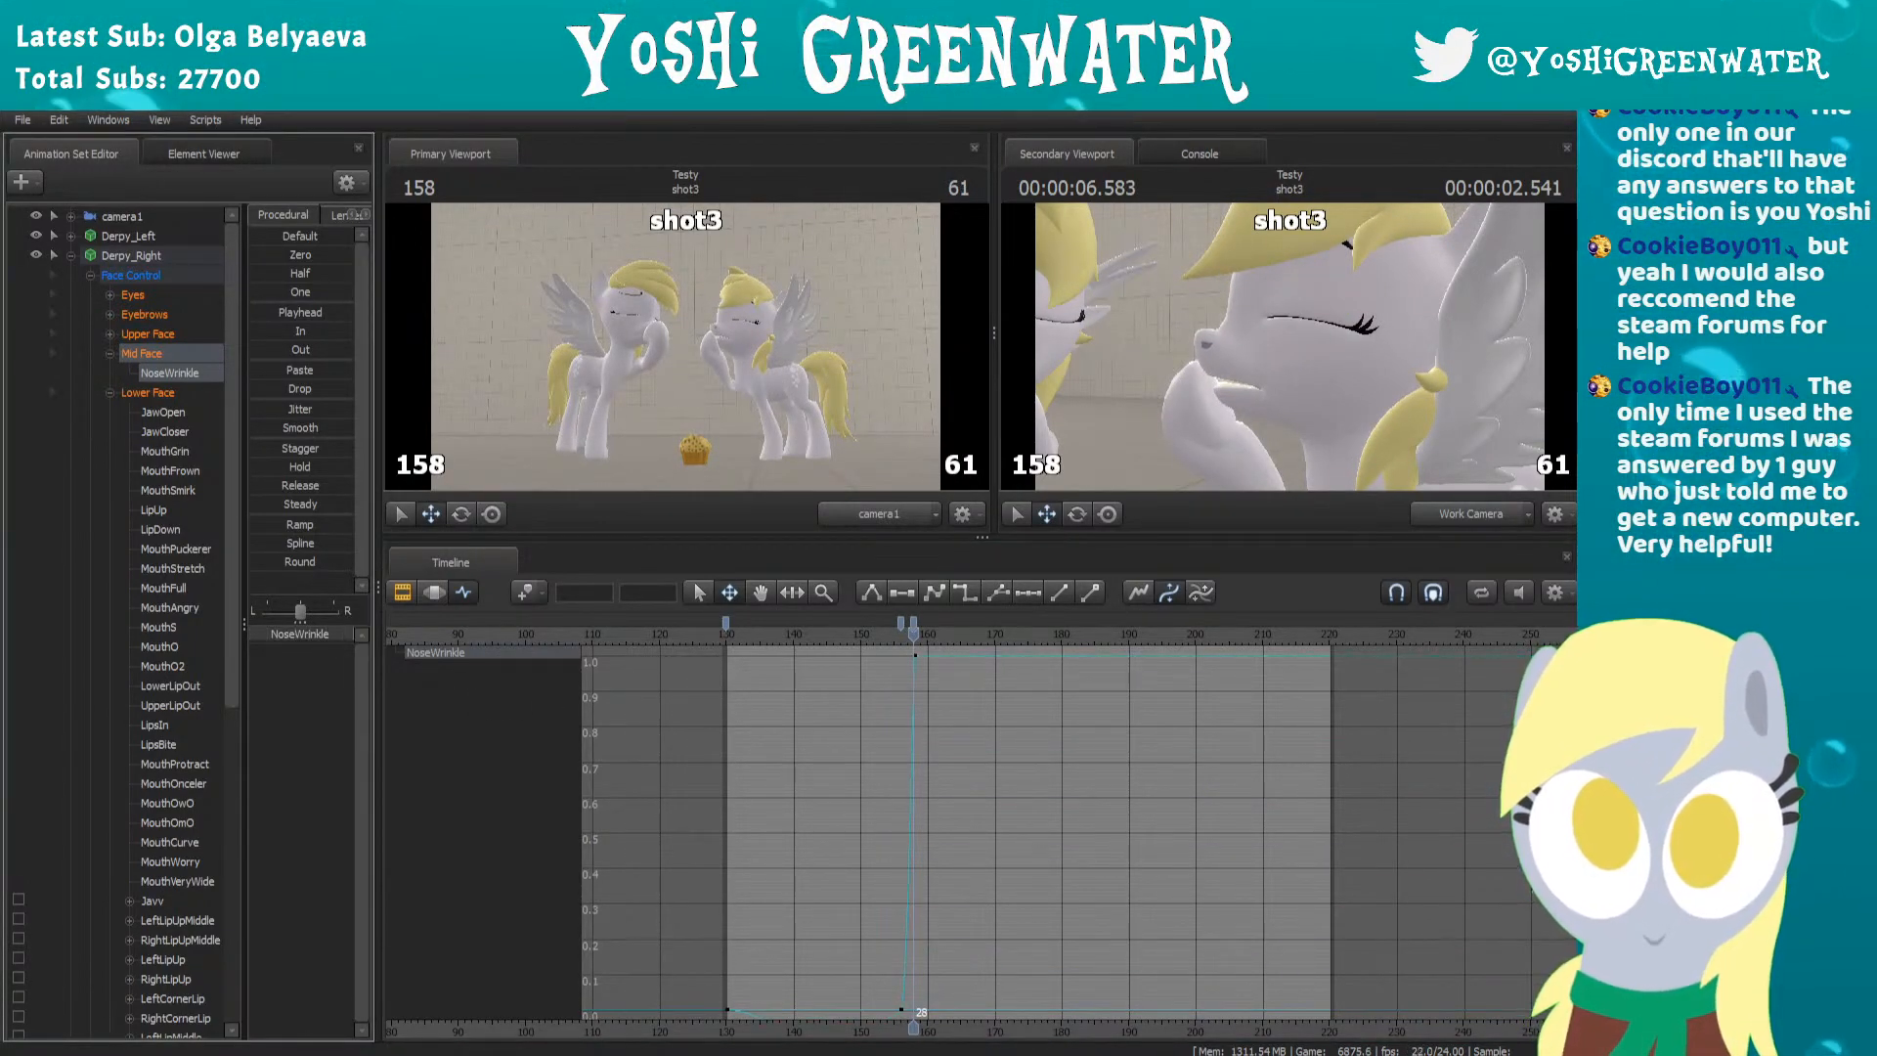
Lower NoseWrinkle to about 0.74 on frame 161 and key it at 0.77 on frame 165
key("Right")
key("Right")
key("Right")
left_click_drag(340, 636, 328, 635)
key("Right")
key("Right")
key("Right")
key("Right")
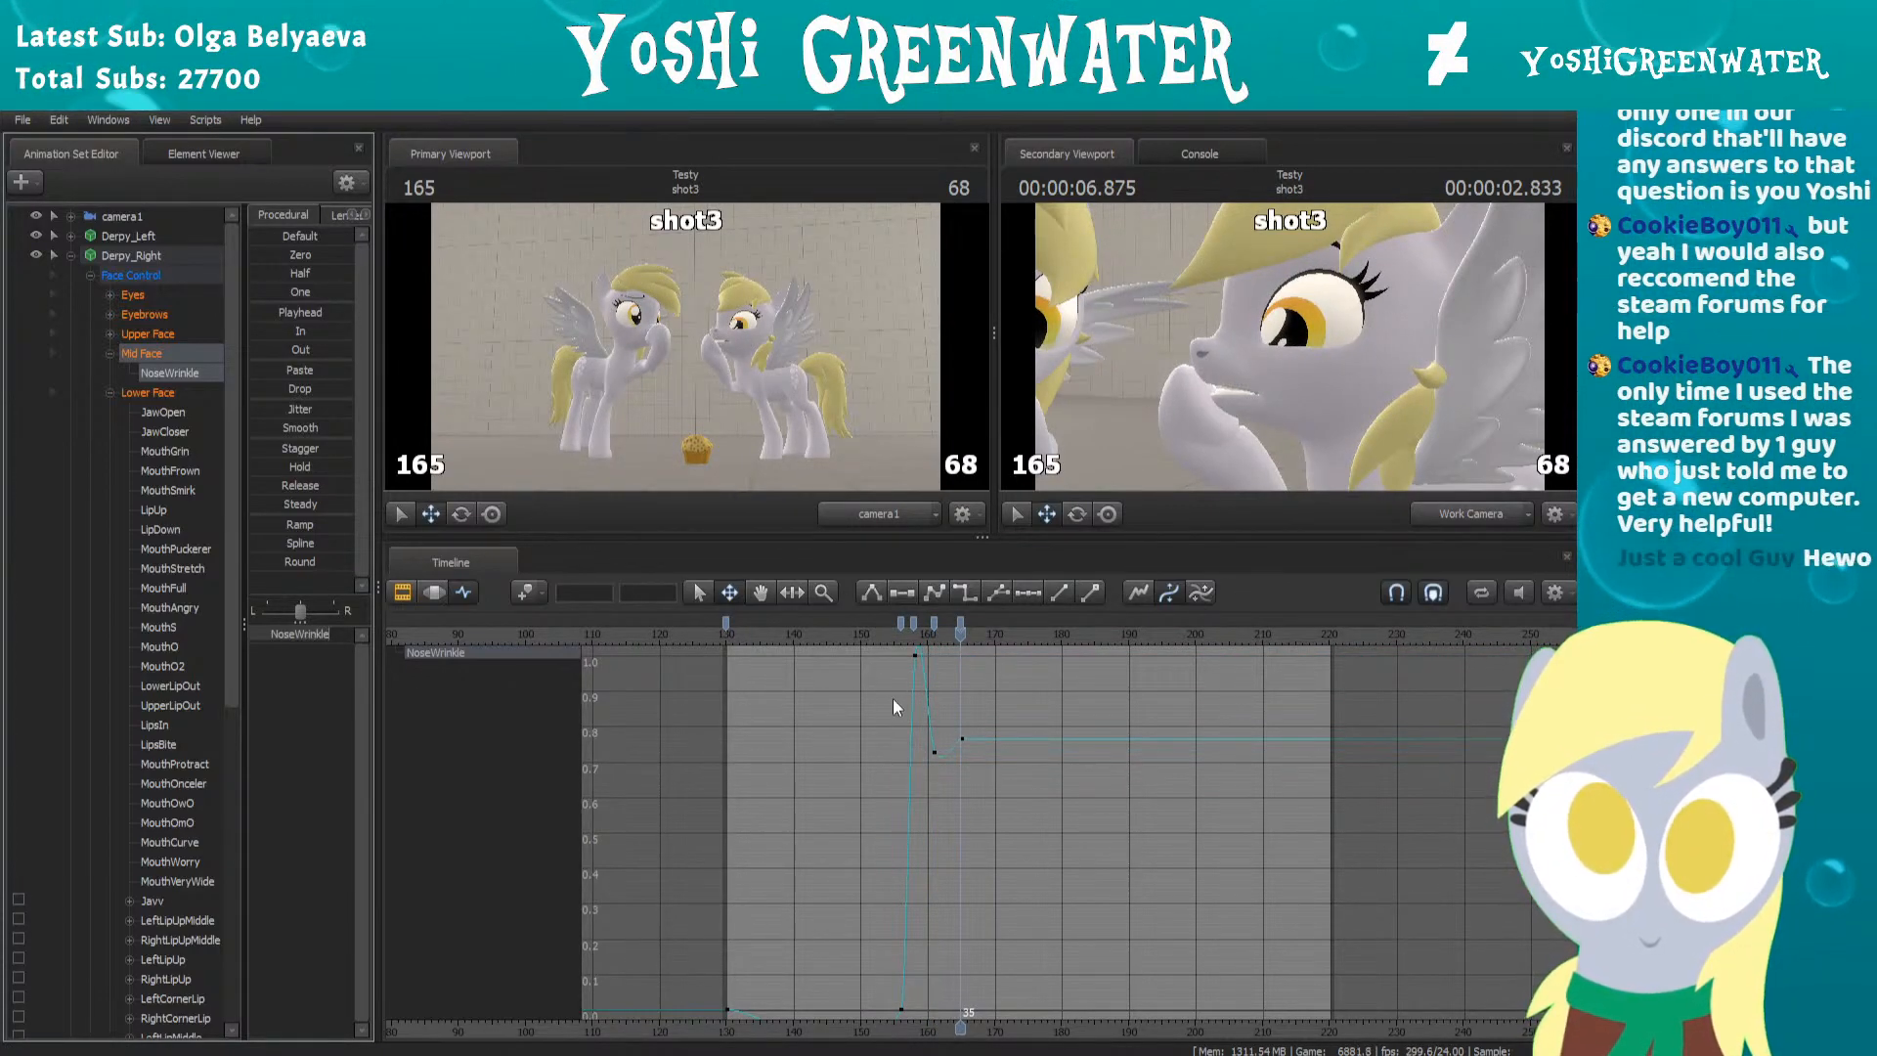
Play back the nose wrinkle twice from just before the second blink to check its motion
scroll(892, 702, "up", 2)
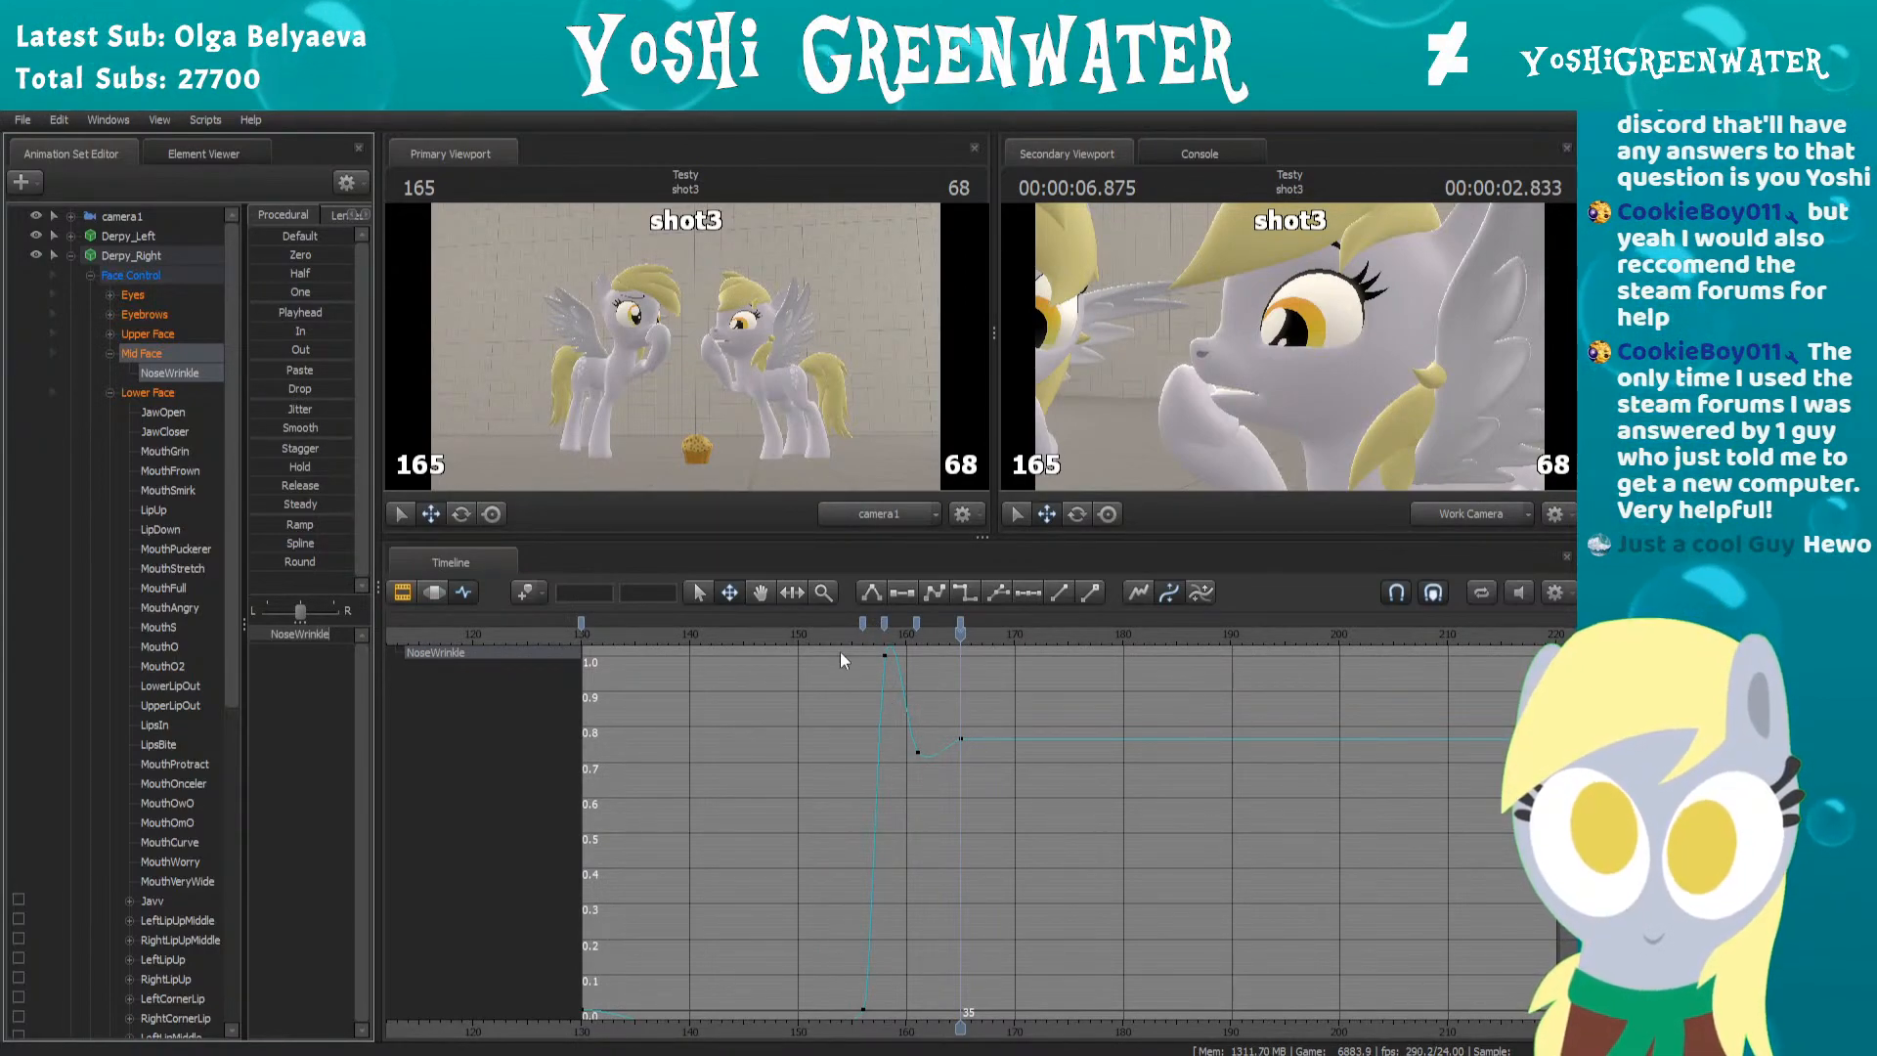
scroll(823, 724, "down", 2)
left_click(870, 633)
key("space")
key("space")
left_click(870, 633)
key("space")
key("space")
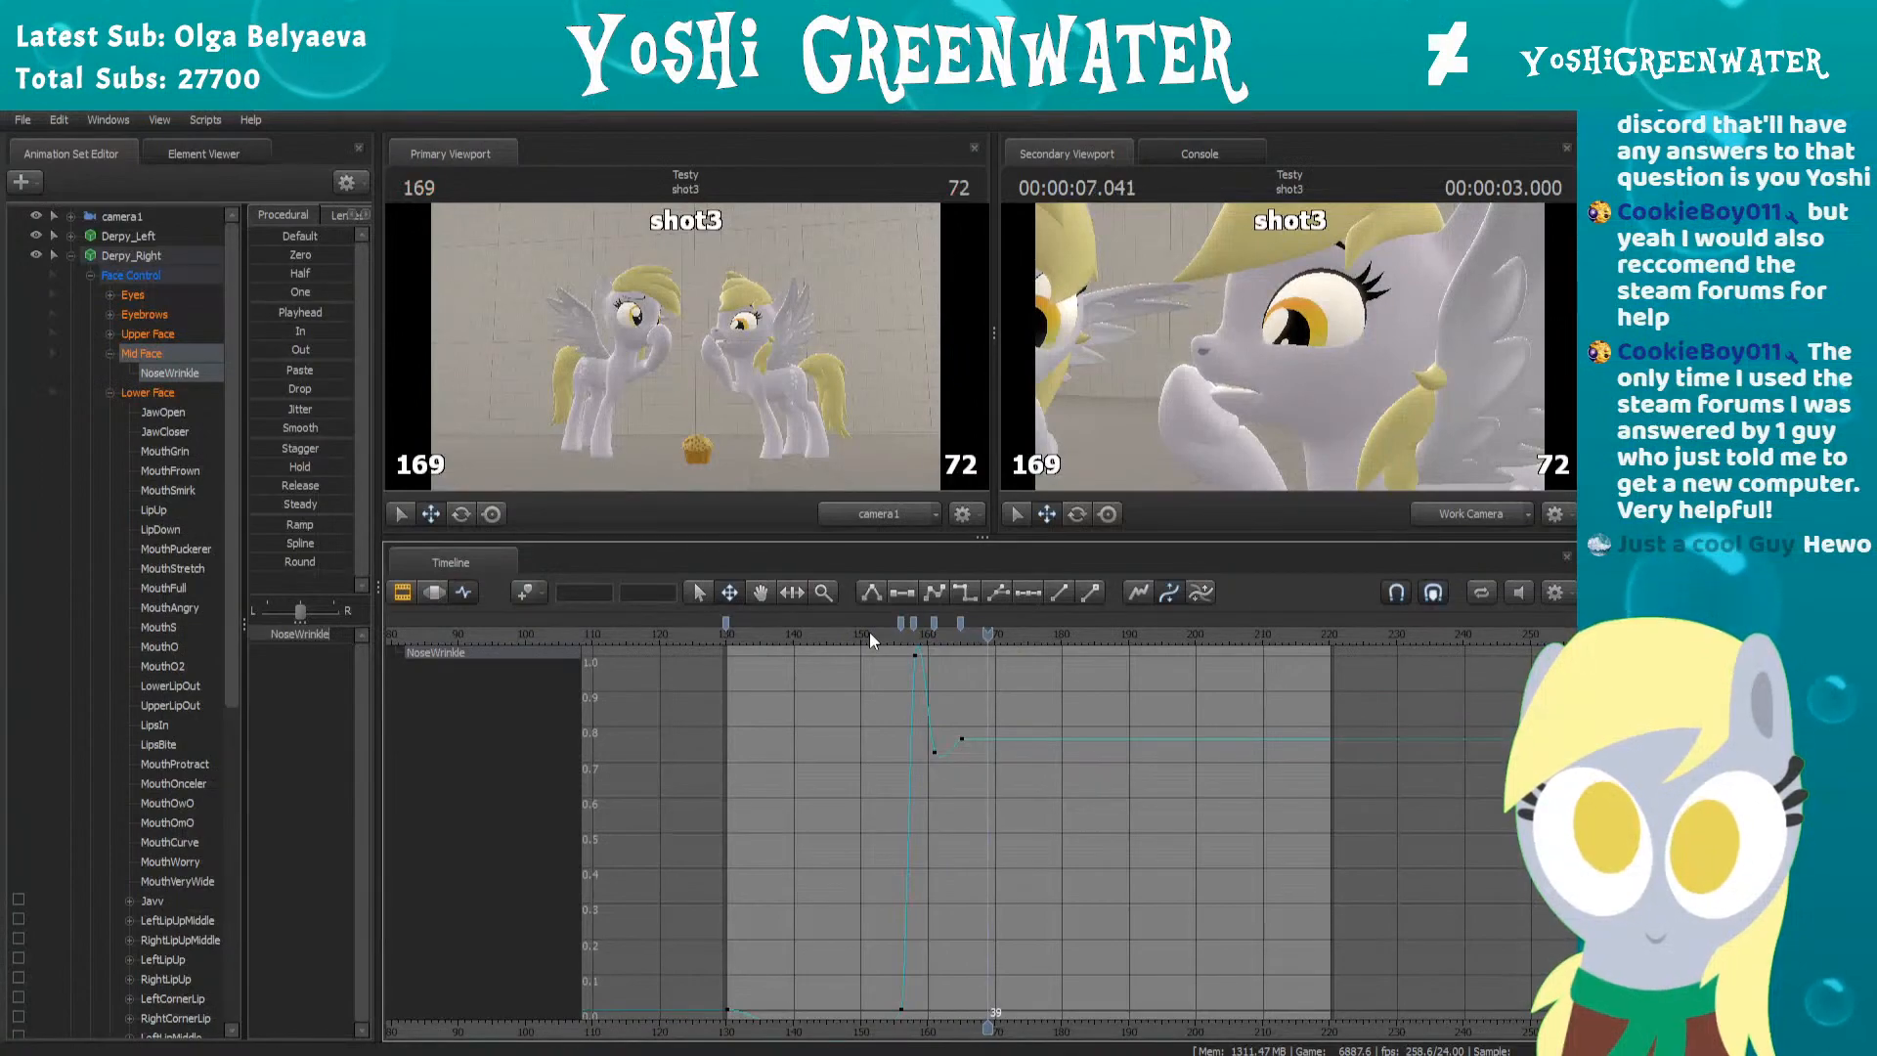
Lower the NoseWrinkle keyframe at frame 161 to 0.63 and play back the second blink
scroll(907, 700, "up", 2)
left_click(891, 751)
left_click_drag(891, 752, 891, 788)
left_click(794, 635)
key("space")
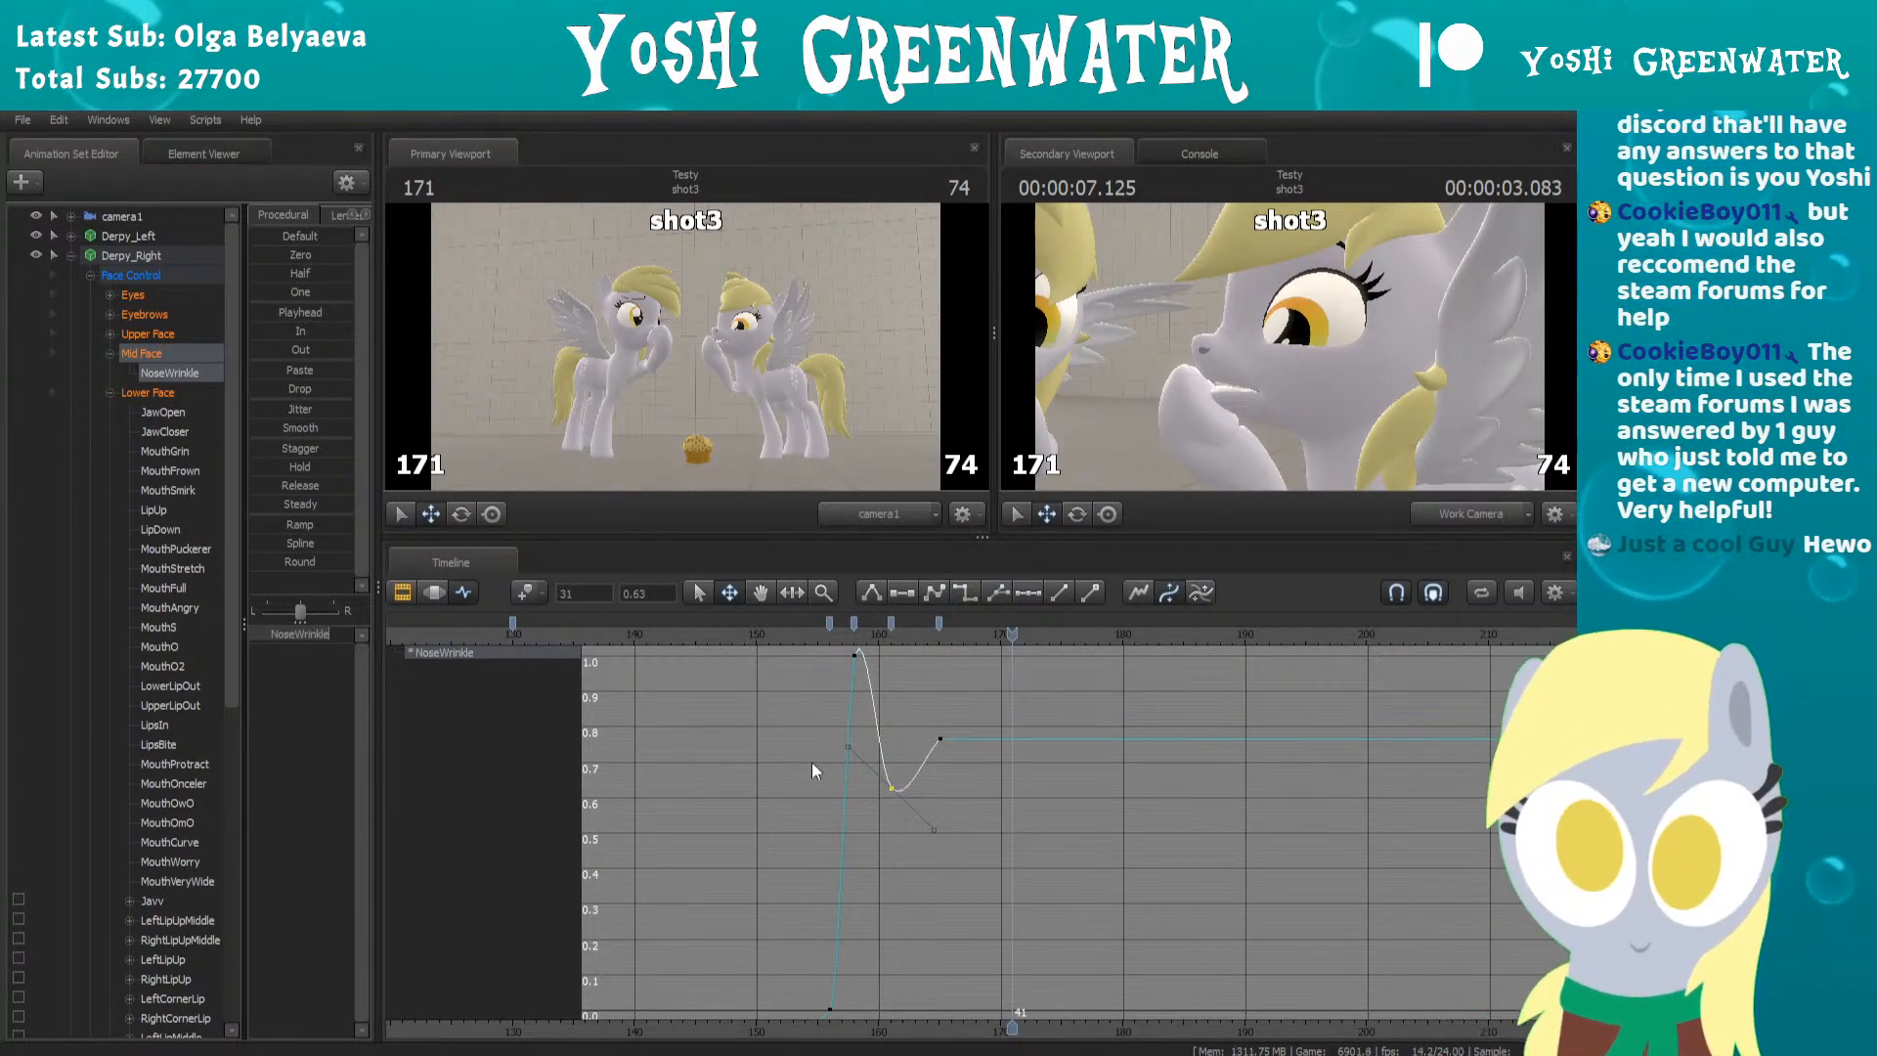
Flatten the tangents of the NoseWrinkle peak and of the dip after it, shifting the dip to frame 162
left_click(853, 622)
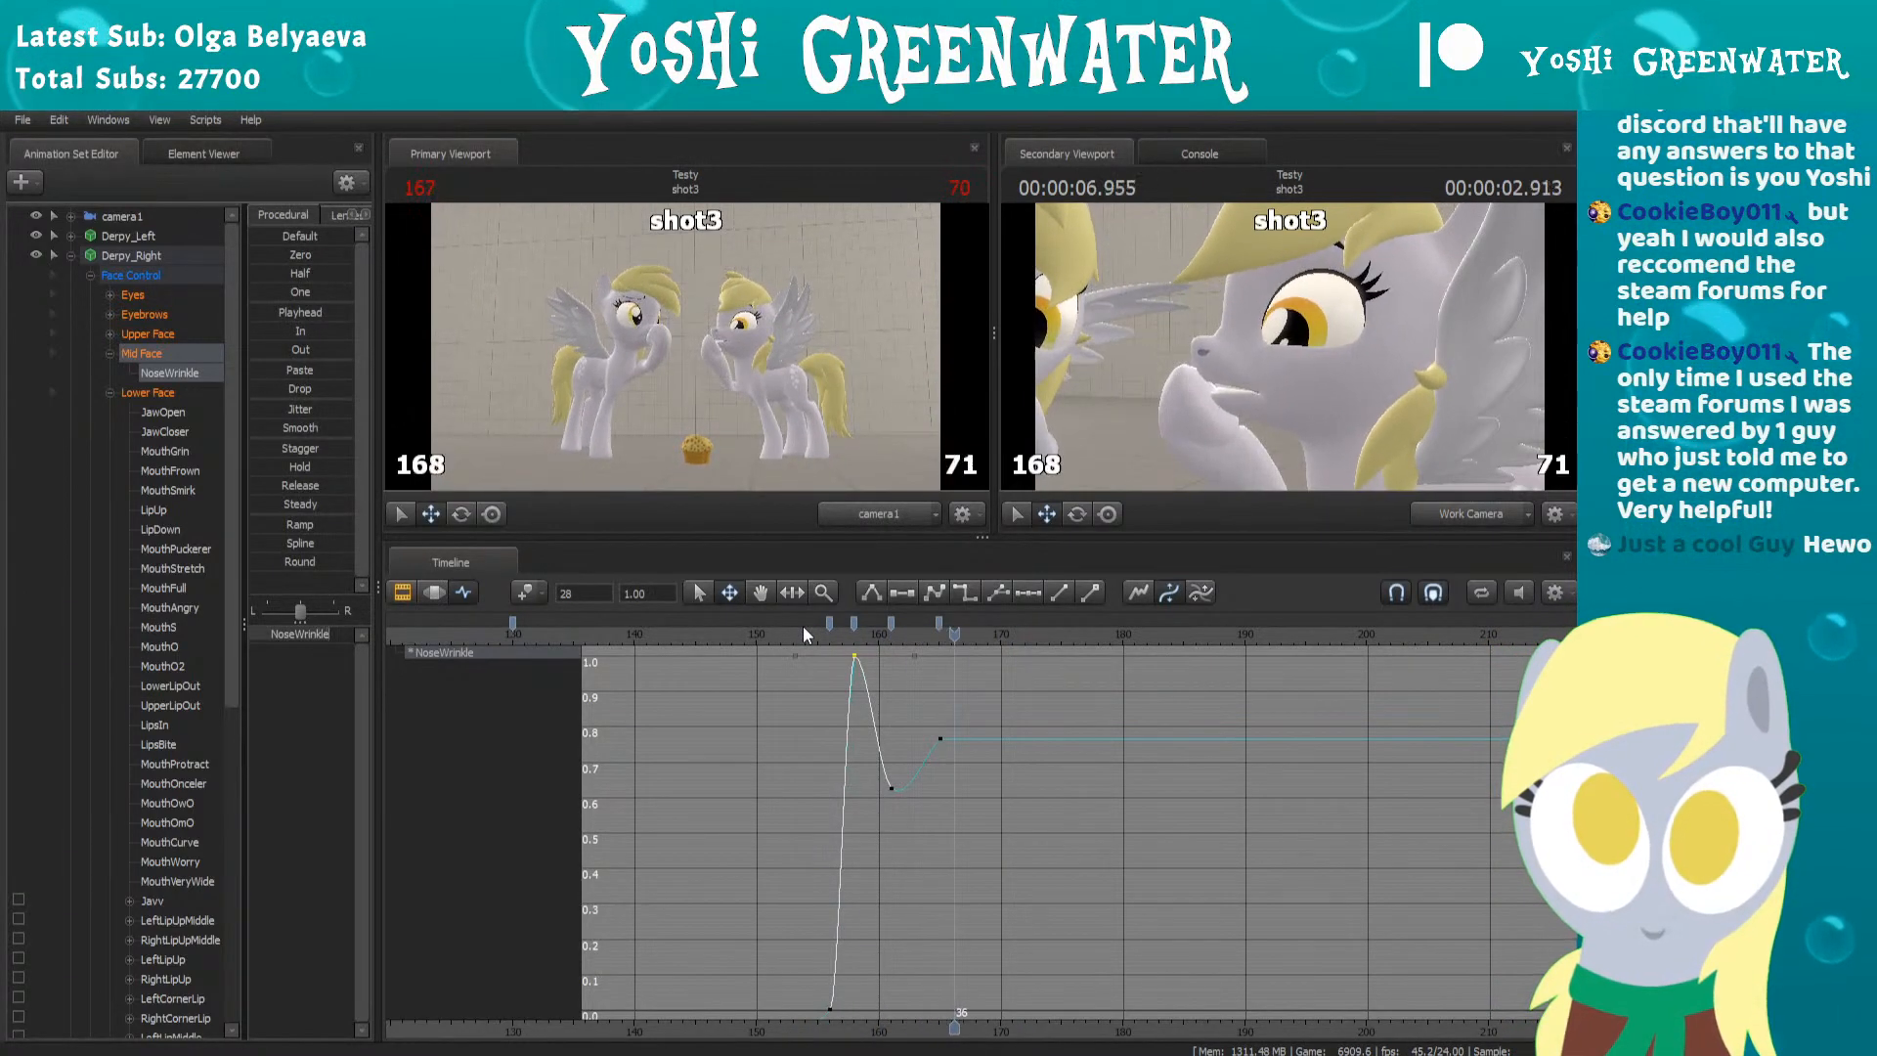
left_click_drag(869, 620, 901, 621)
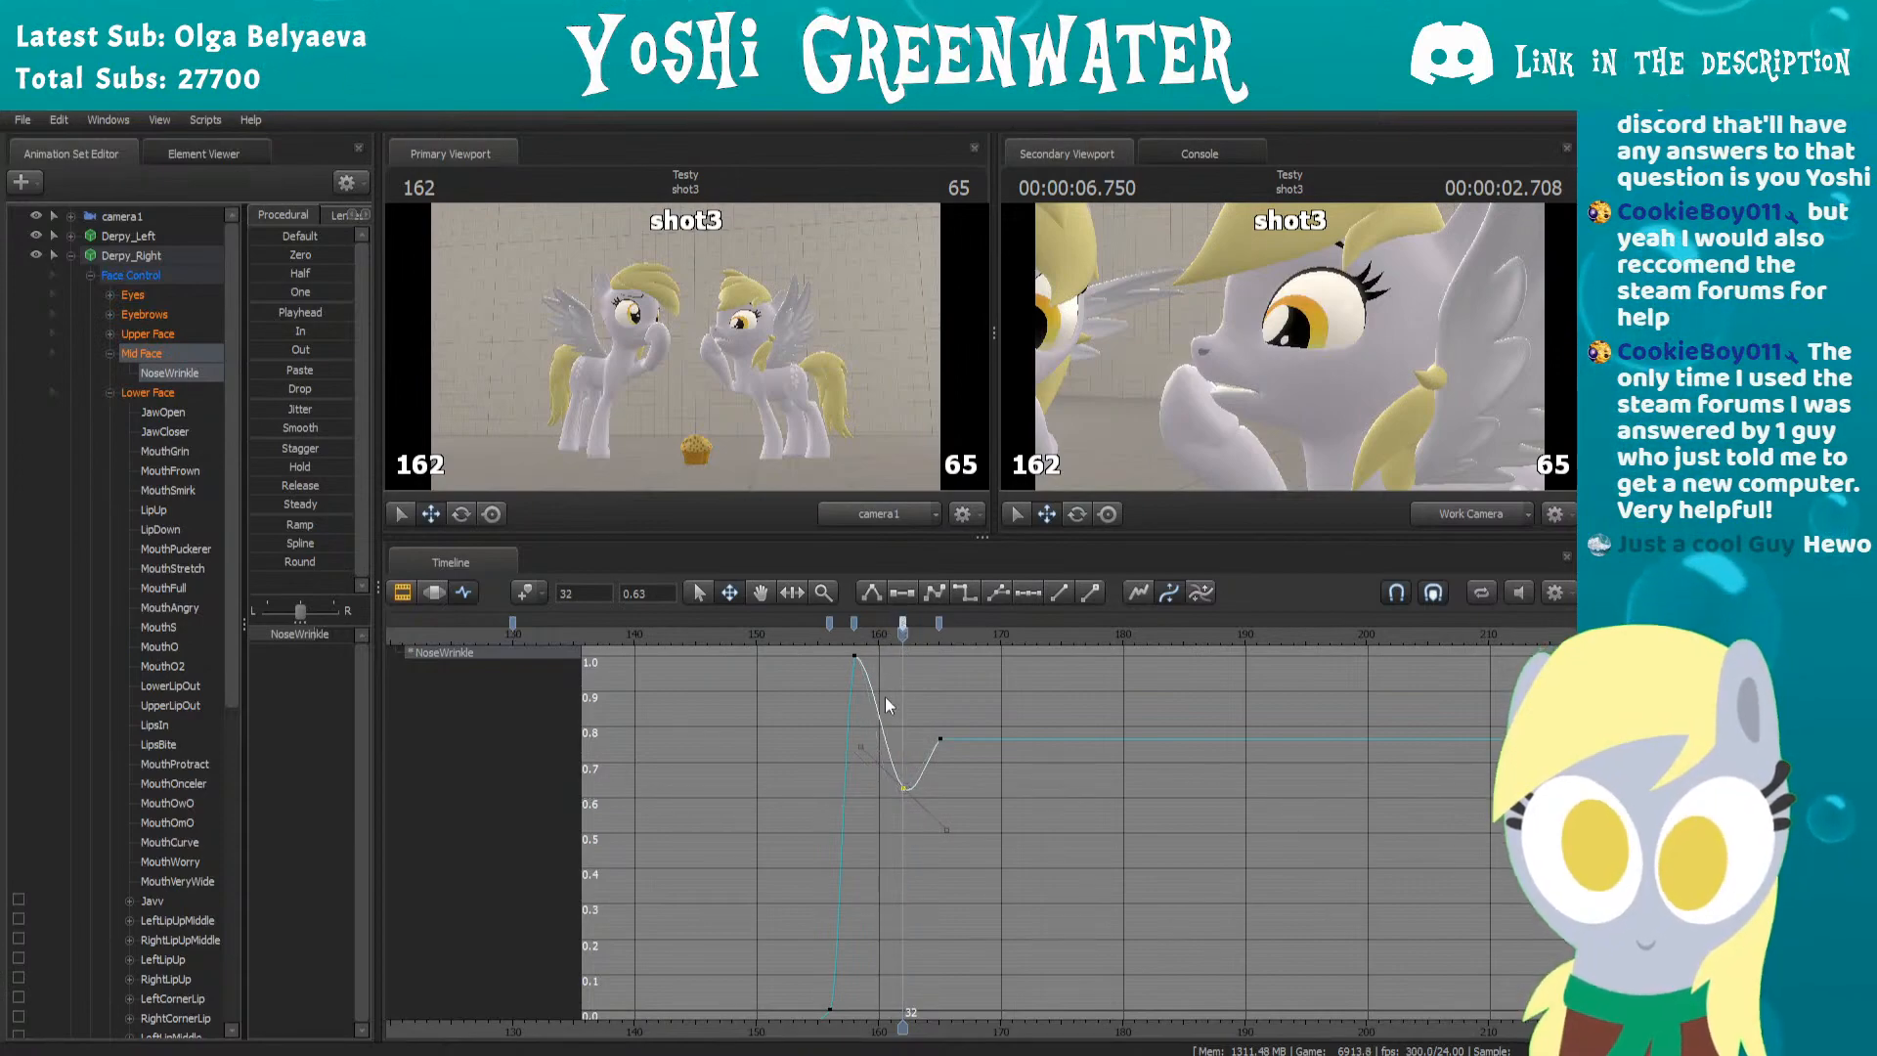
left_click(803, 636)
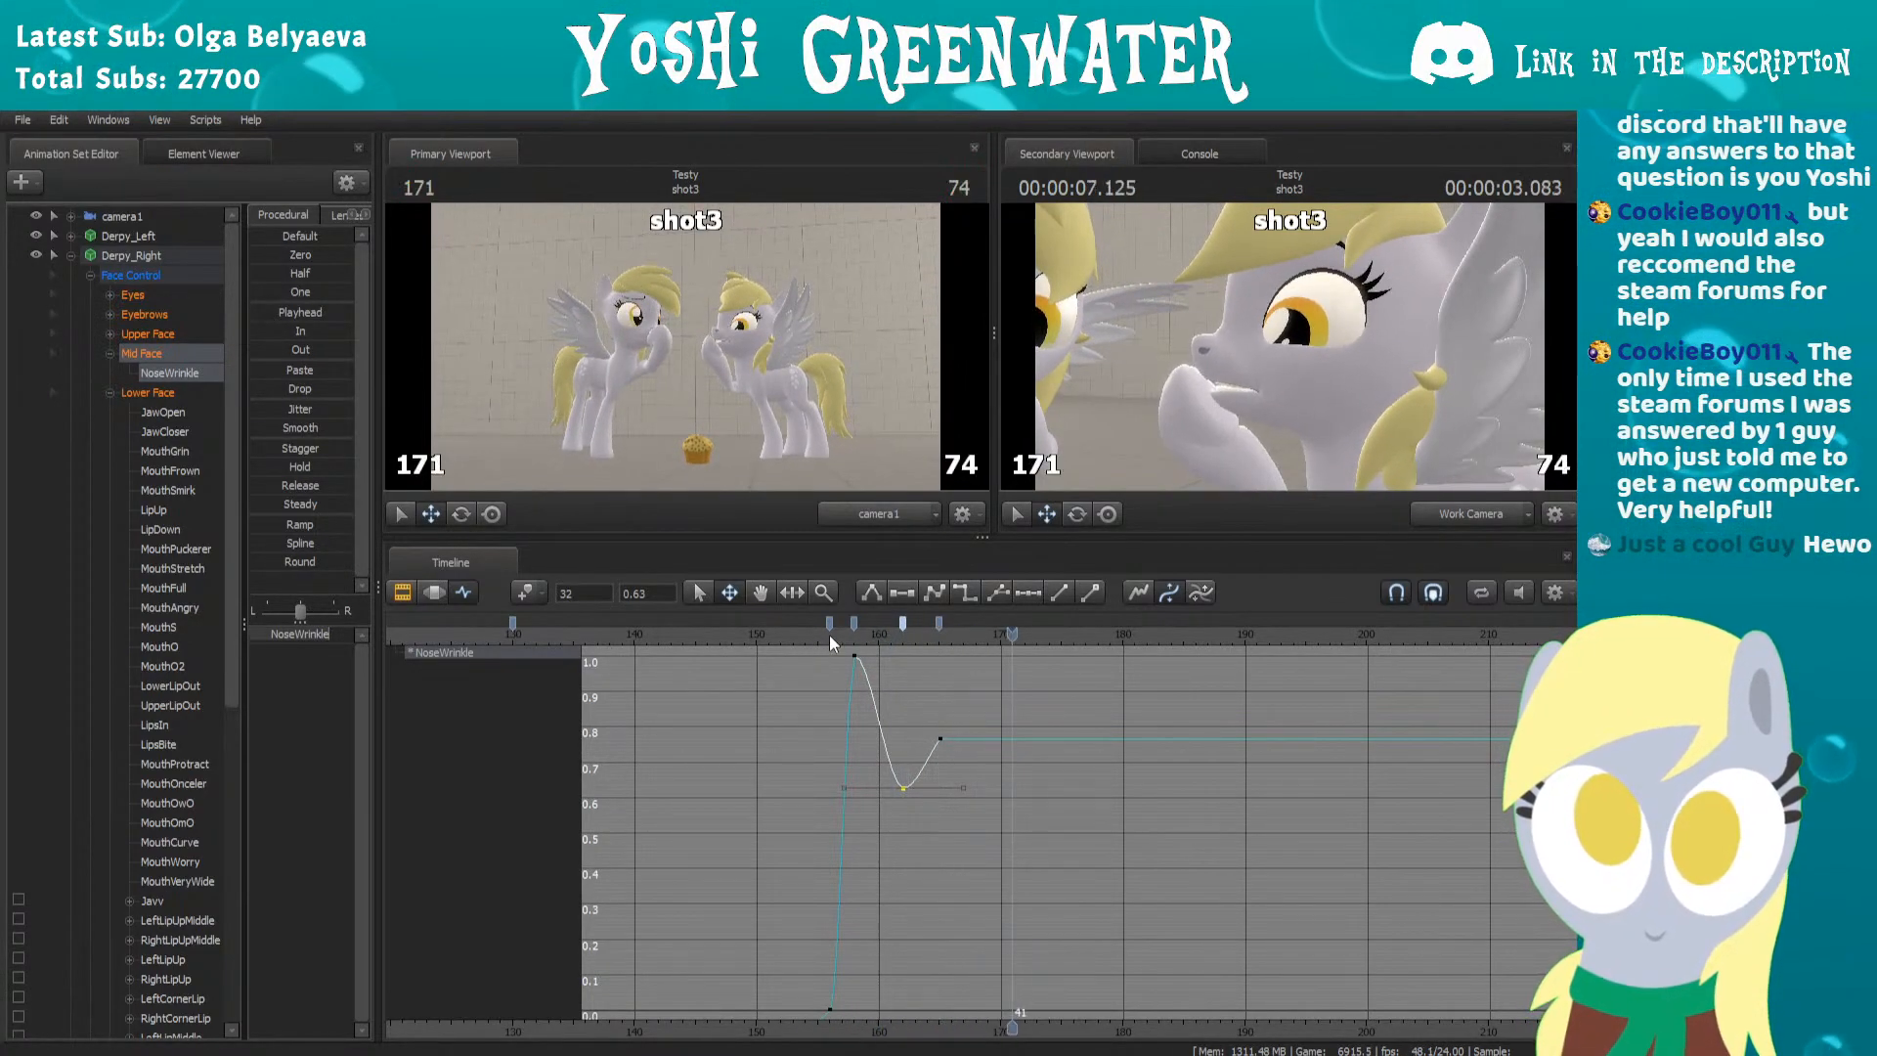
Shift the last NoseWrinkle keyframe to frame 166, flatten its tangents, and play back the result
left_click(846, 634)
left_click_drag(847, 635, 951, 626)
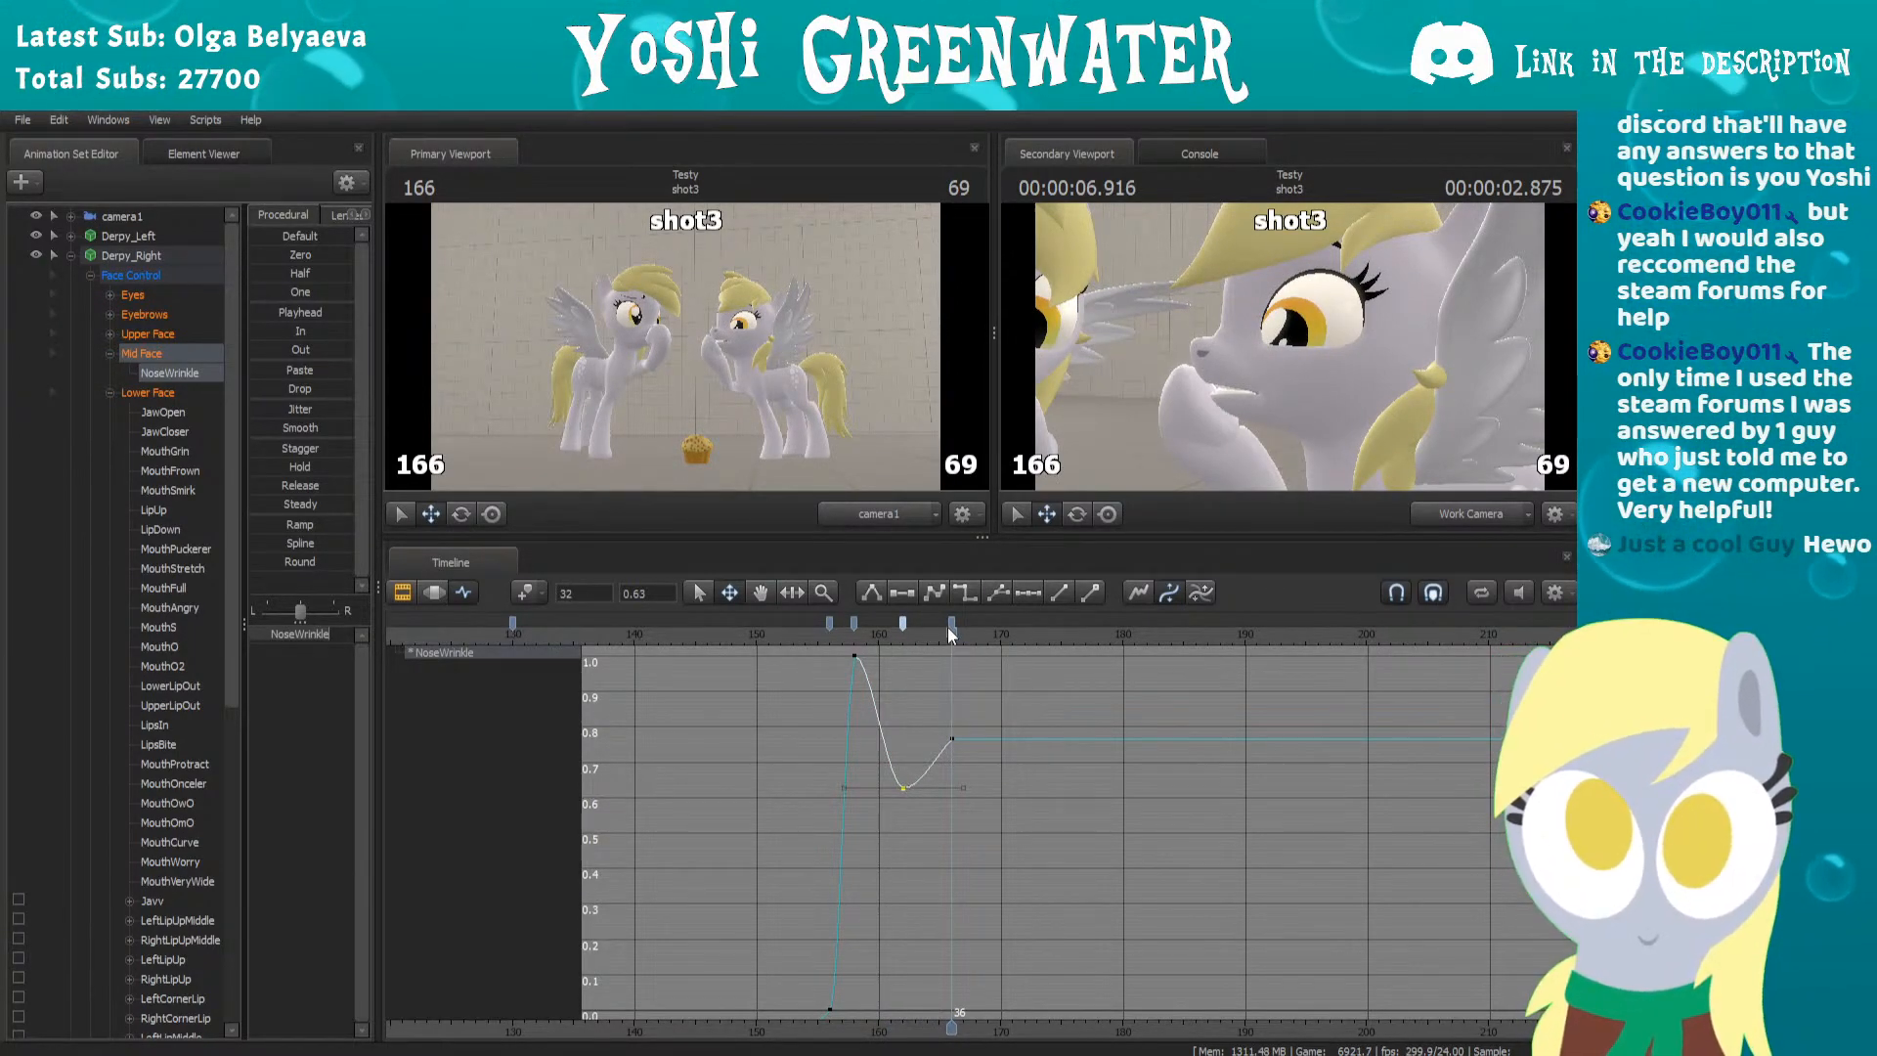
left_click(950, 623)
left_click(803, 641)
key("space")
Shift the last NoseWrinkle keyframe to frame 167 and play back from frame 151
left_click_drag(836, 640, 902, 640)
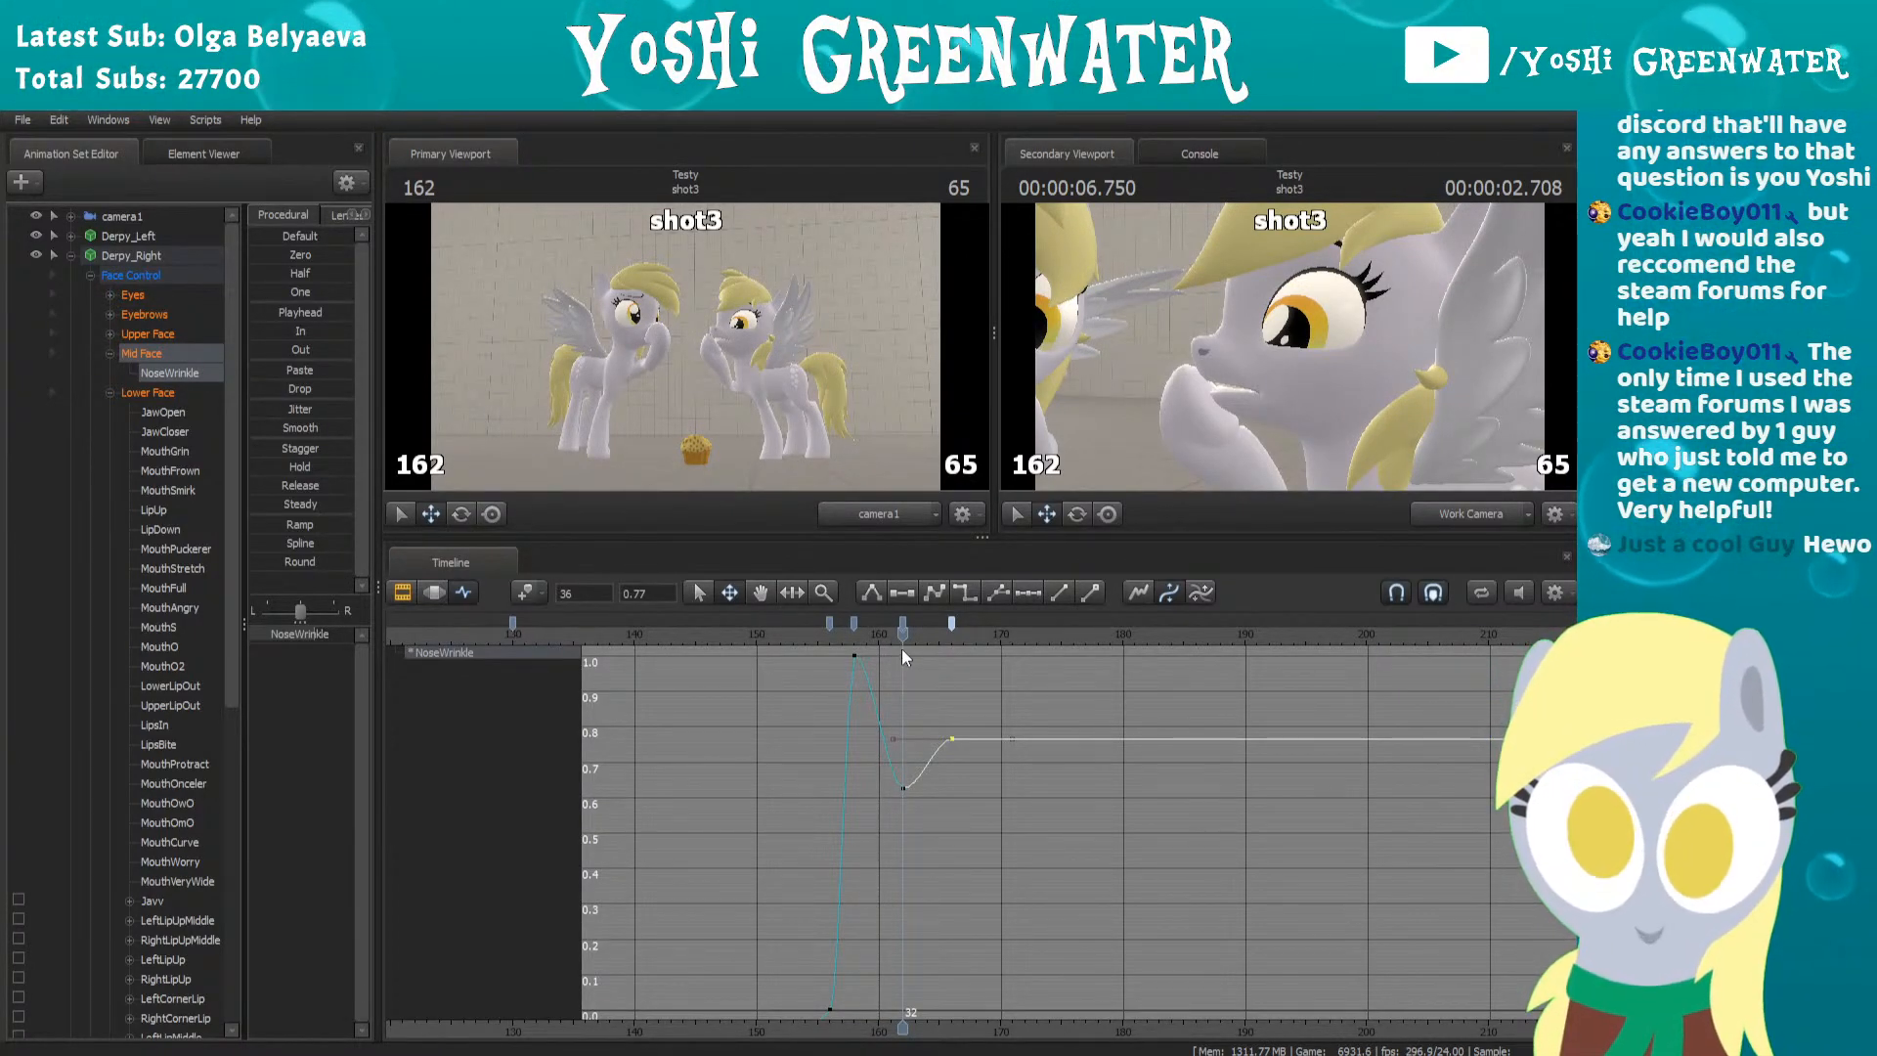
left_click_drag(952, 624, 965, 623)
left_click(817, 635)
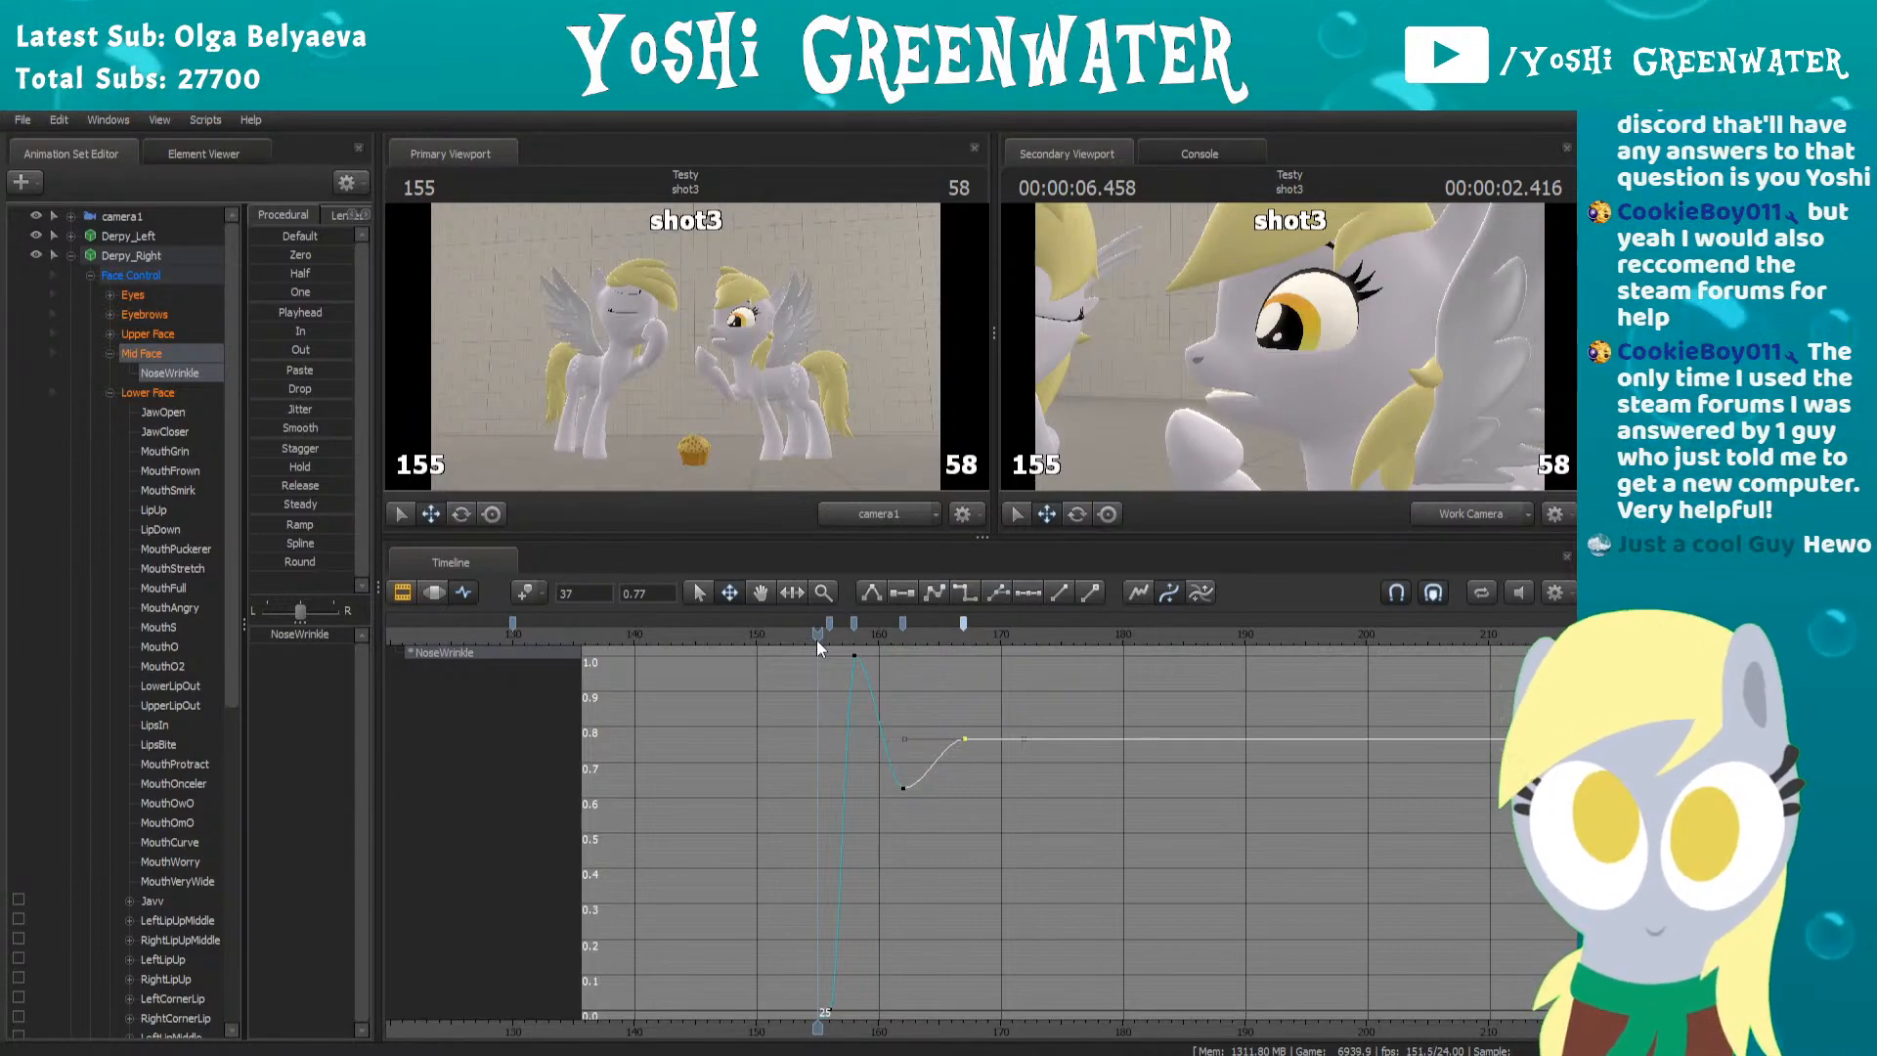
left_click_drag(811, 640, 769, 638)
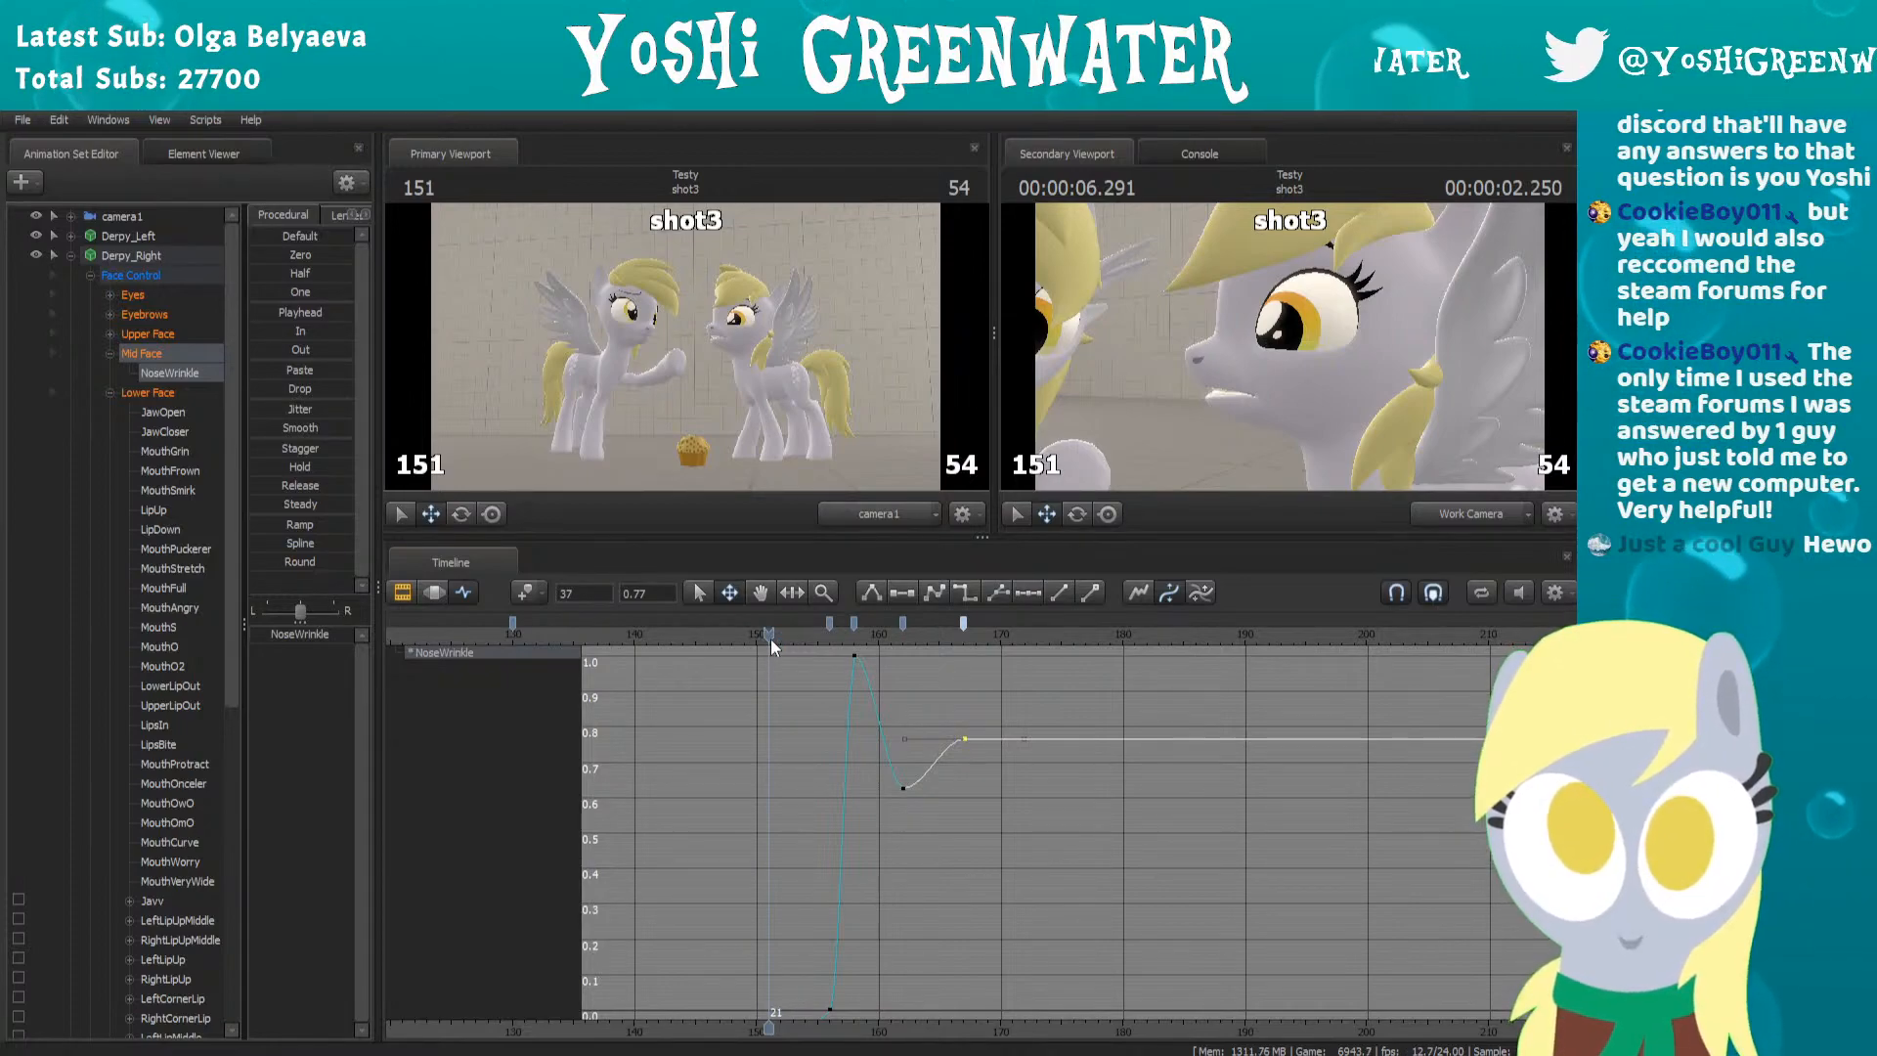
key("space")
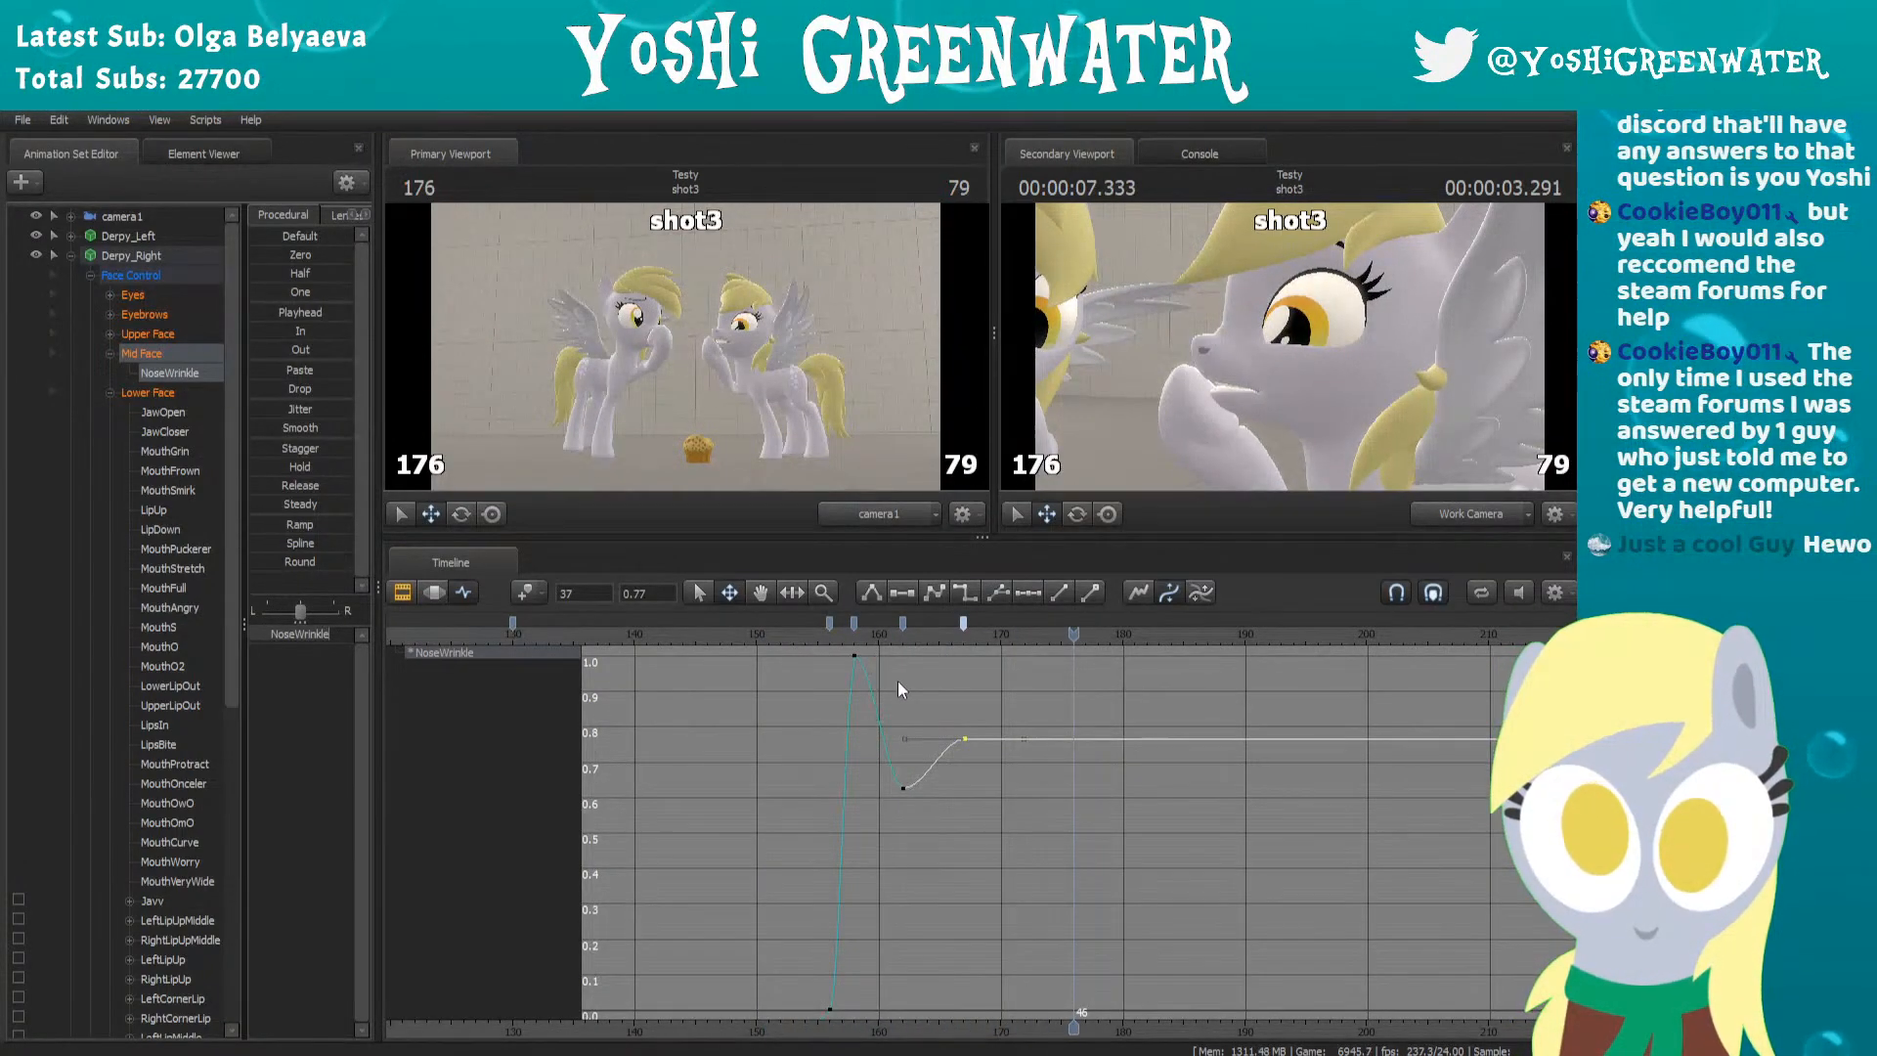
Lower the NoseWrinkle dip to 0.59 and the last keyframe to 0.72, shift the latter to frame 168, and play back
left_click_drag(900, 788, 902, 800)
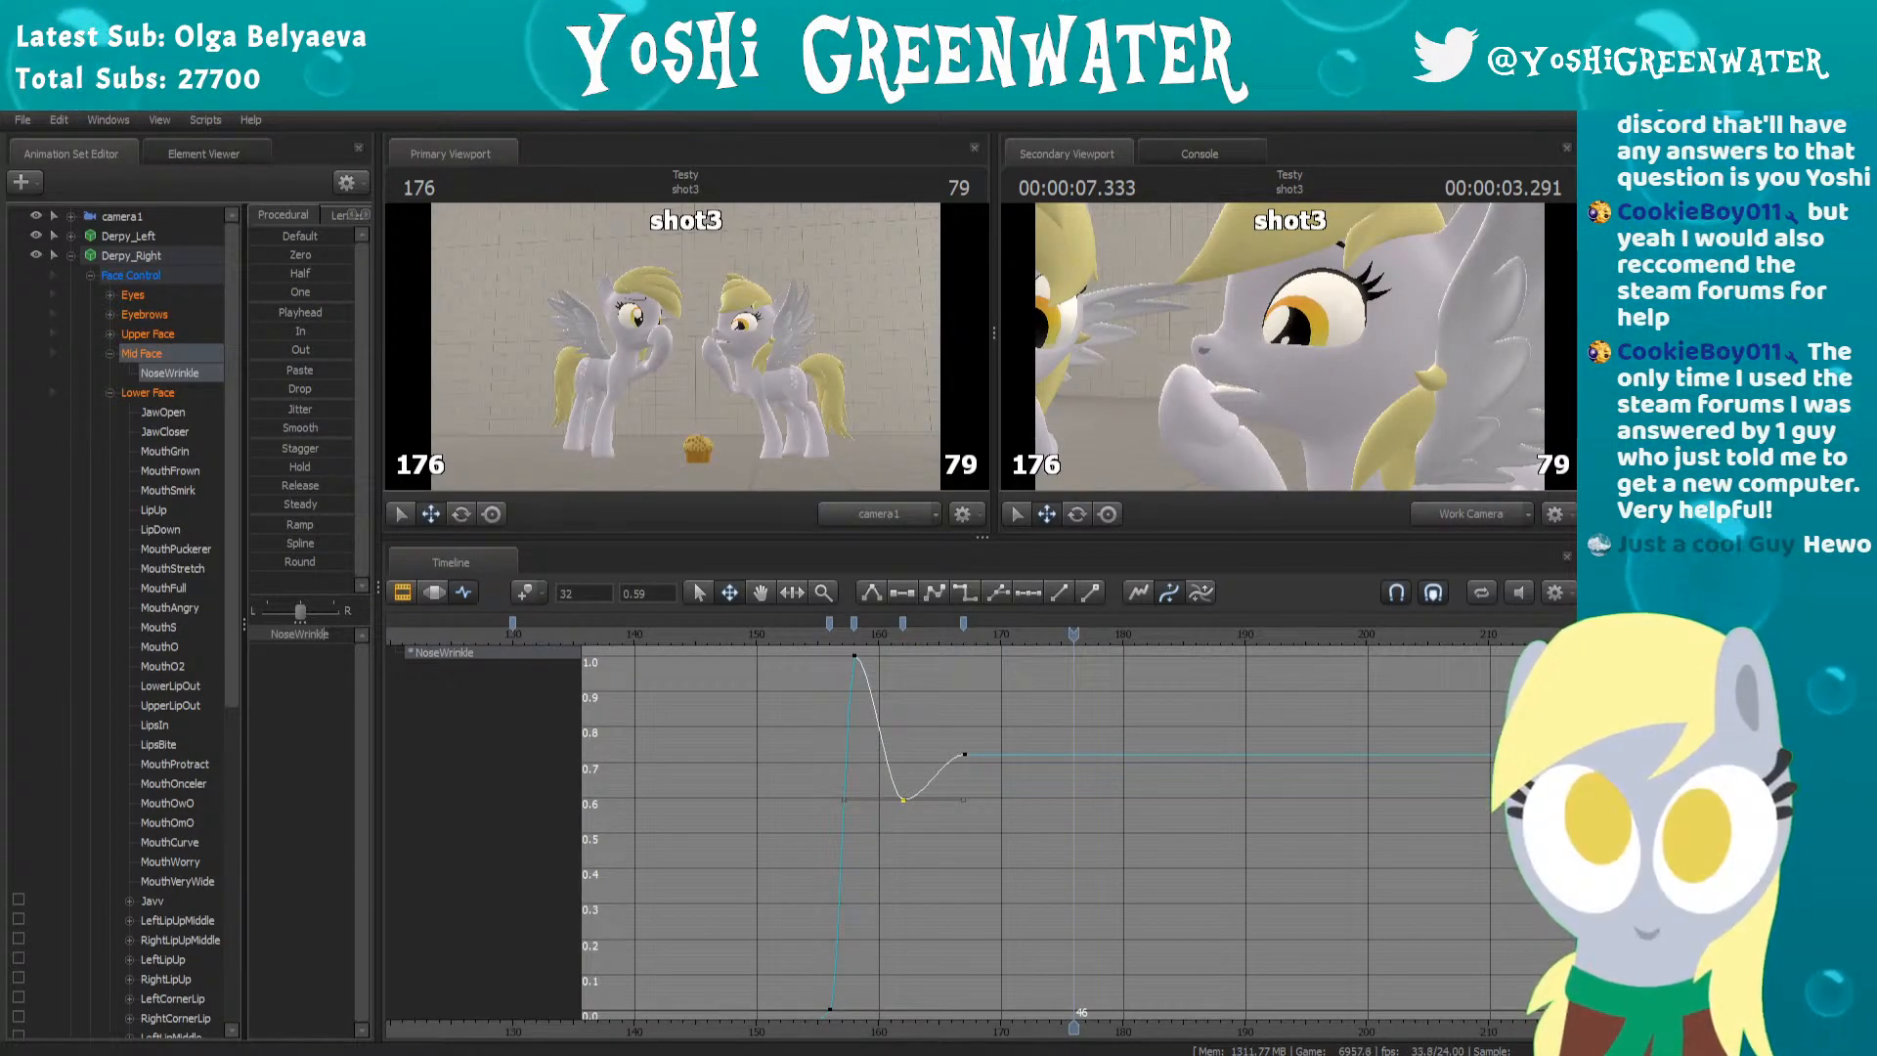
left_click(803, 635)
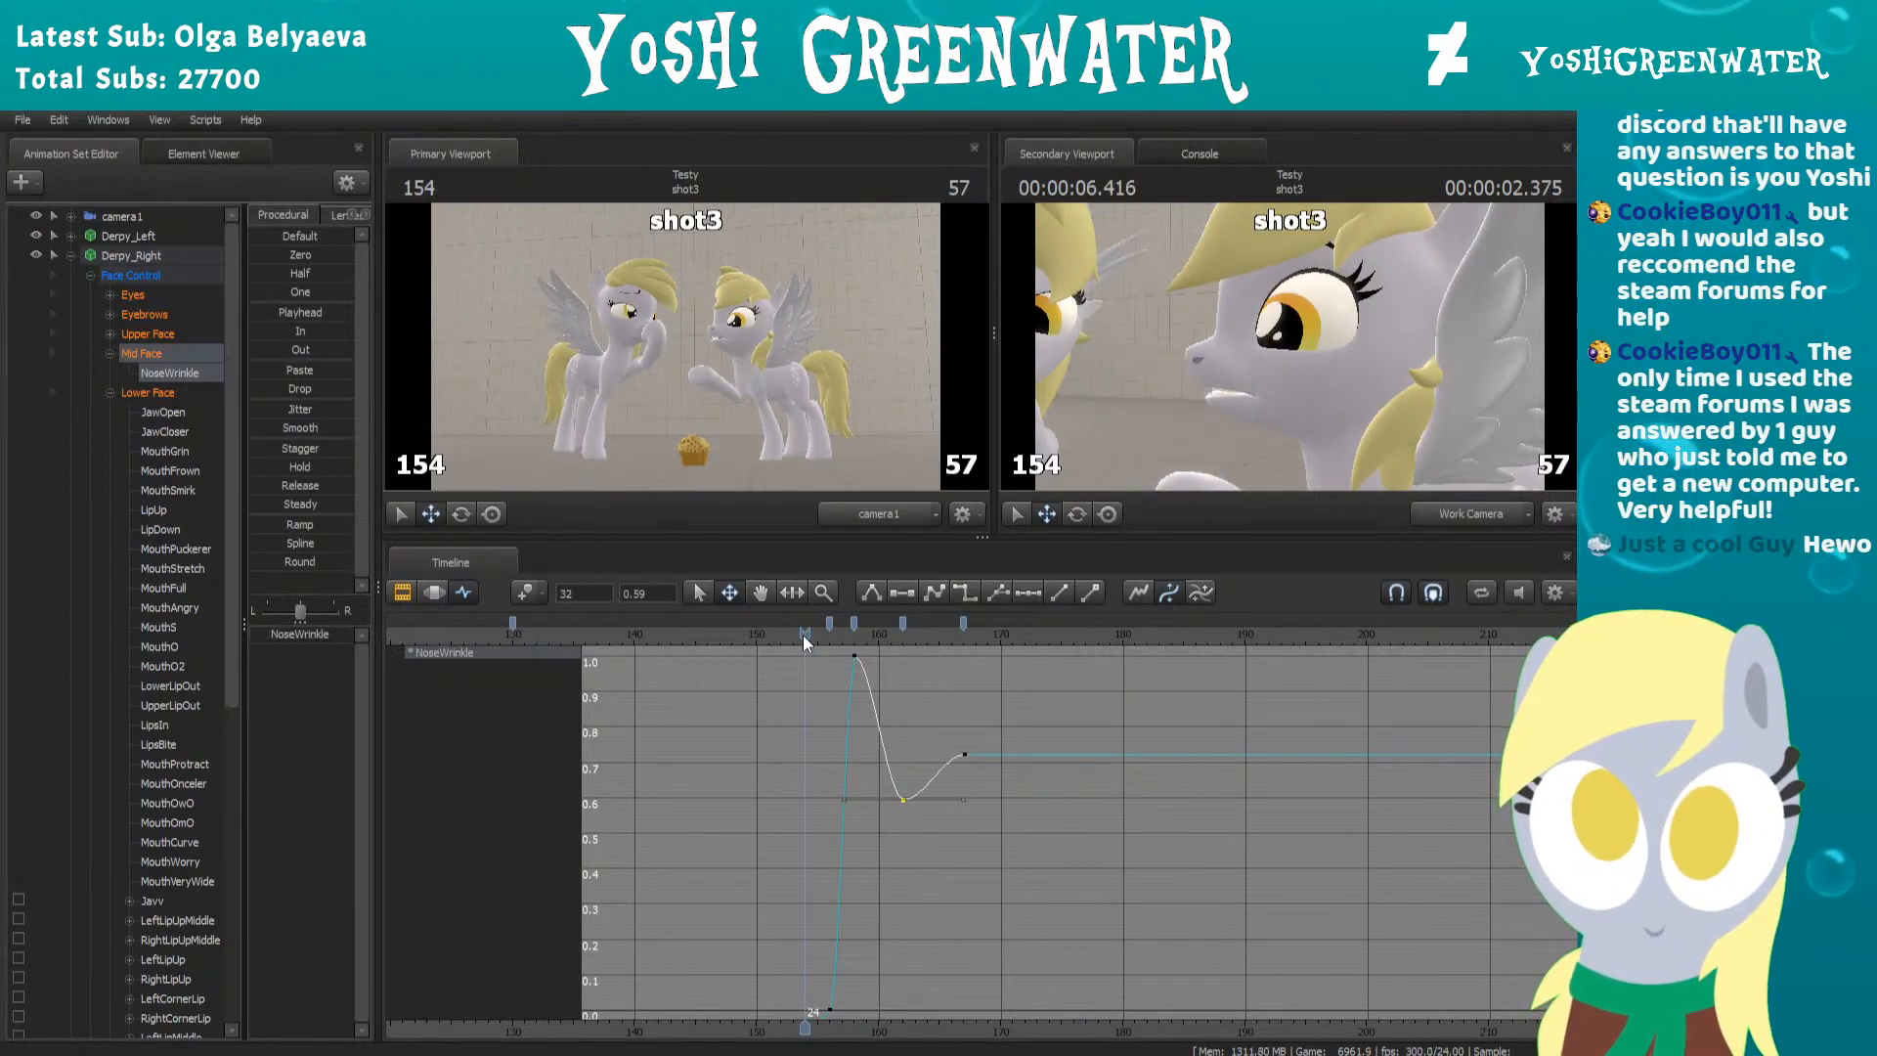
key("space")
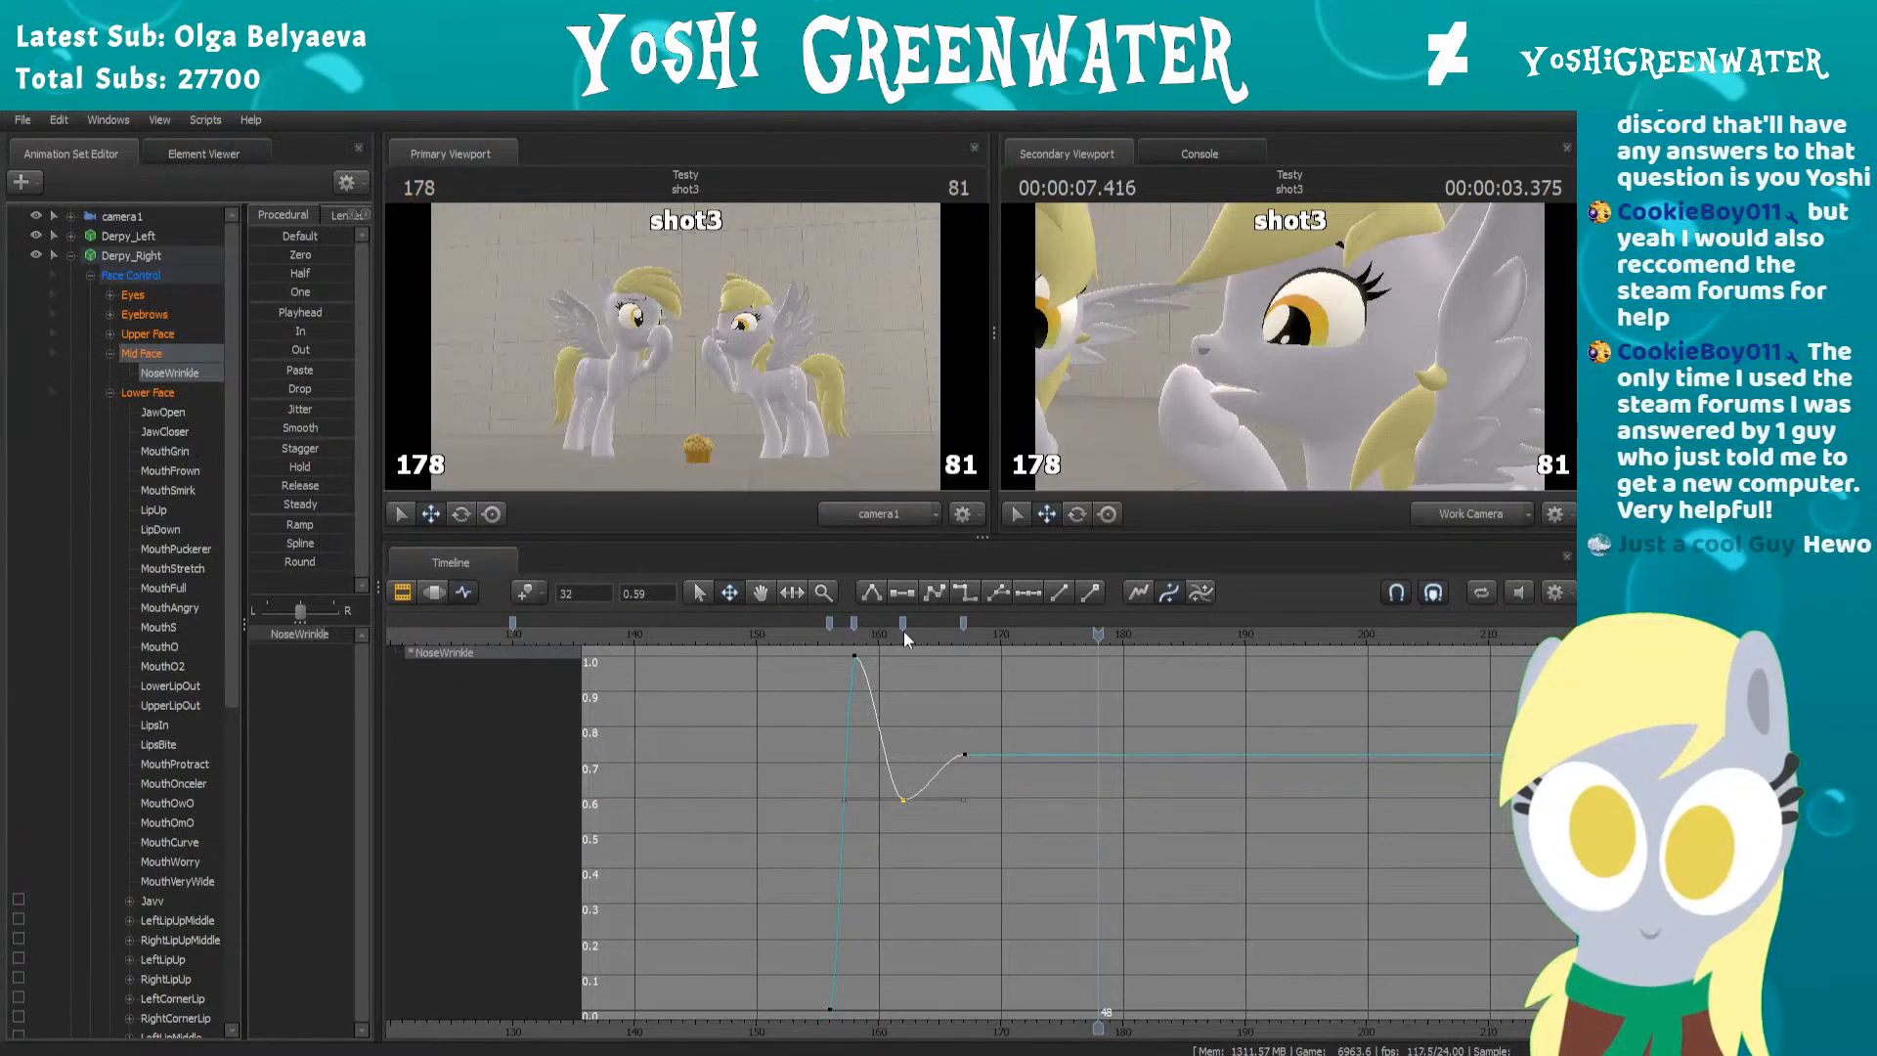
left_click_drag(964, 625, 972, 625)
left_click(804, 632)
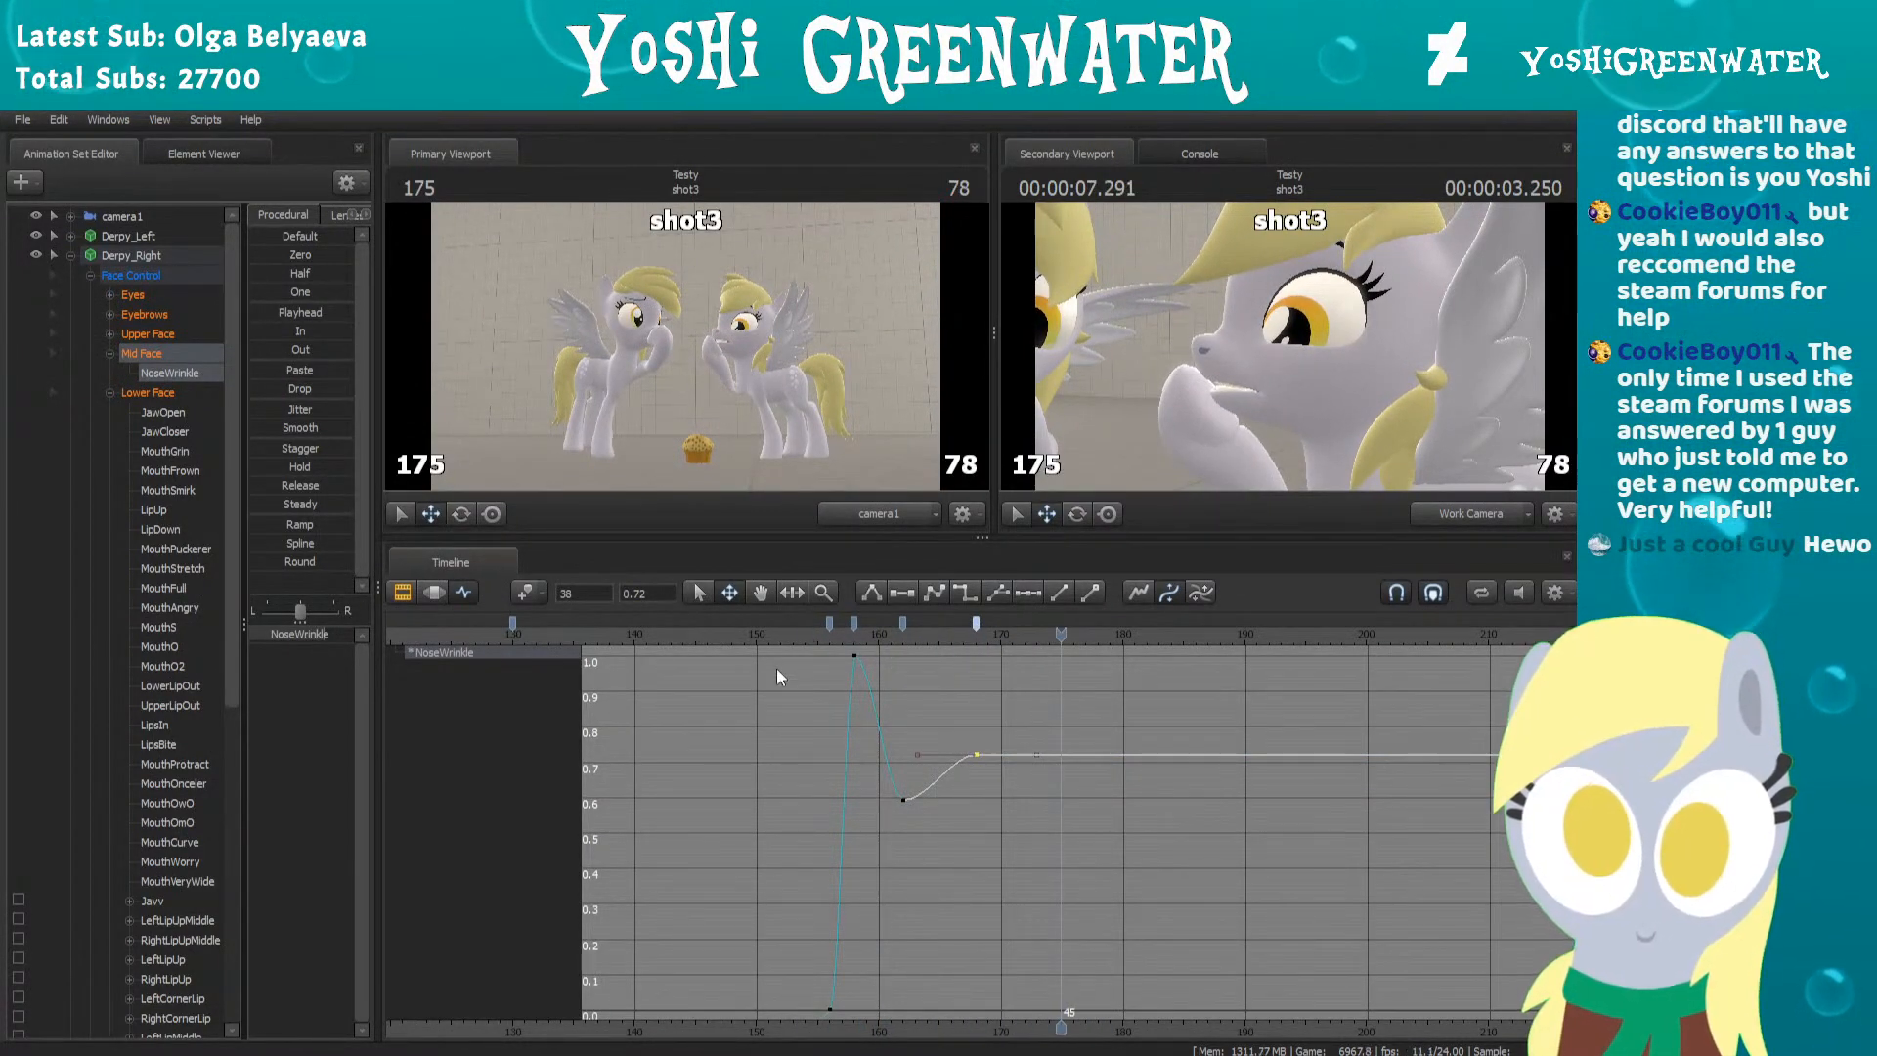
Collapse Mid Face, select all Lower Face controls, and move the playhead to the shot's start at frame 130
left_click(110, 353)
left_click(142, 374)
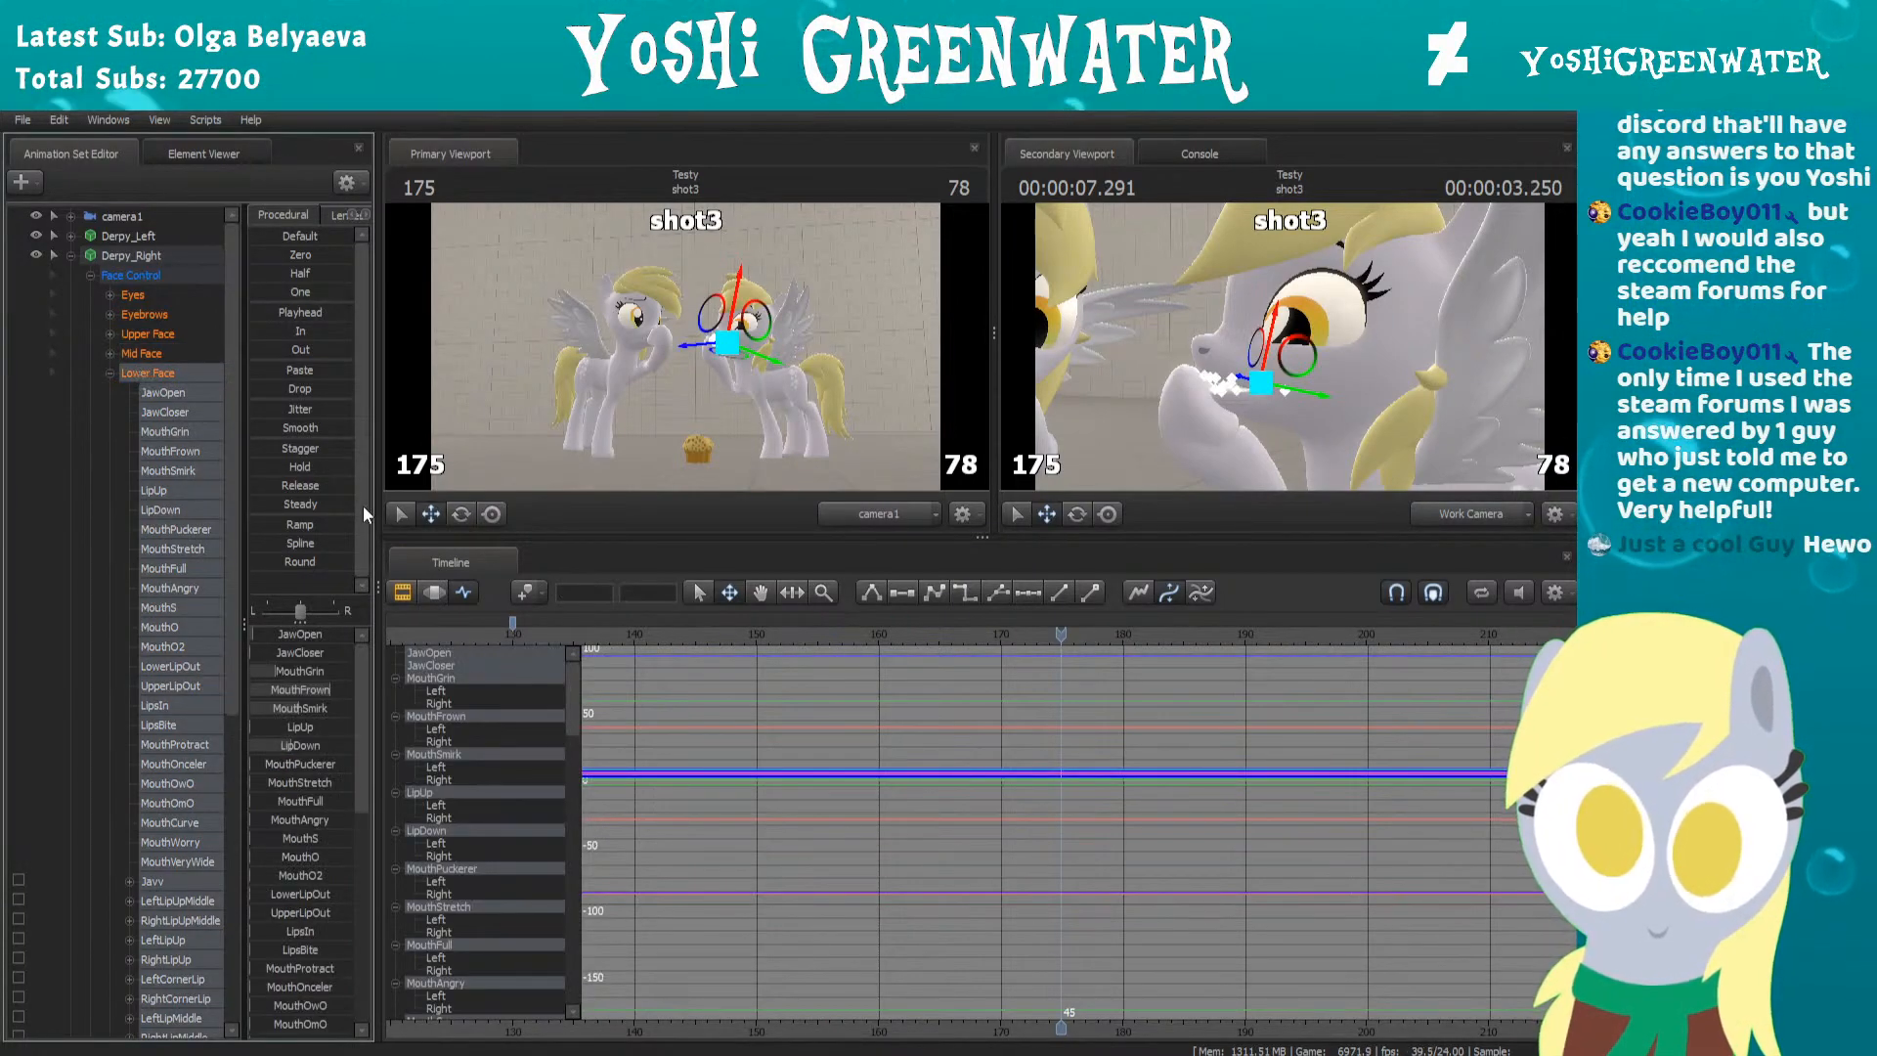
scroll(675, 701, "down", 2)
left_click(733, 634)
left_click_drag(733, 633, 722, 633)
scroll(176, 654, "down", 8)
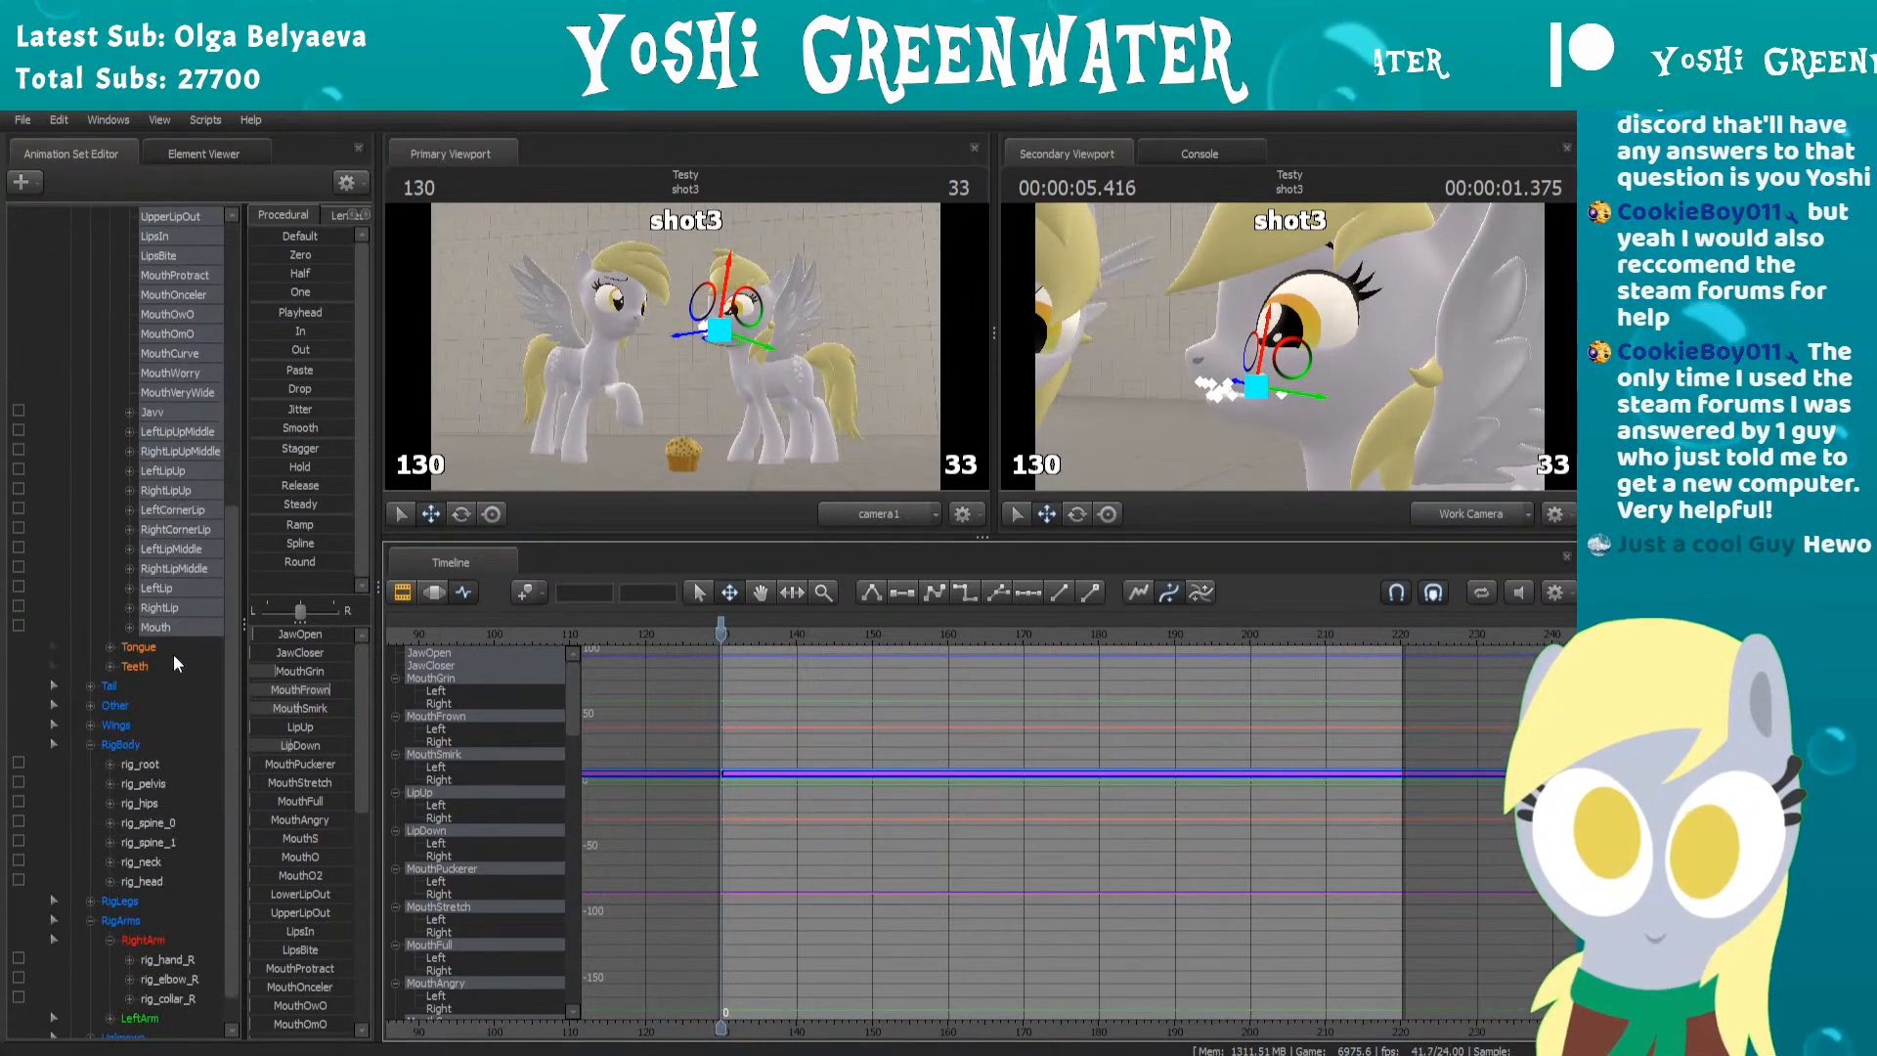
scroll(174, 654, "up", 8)
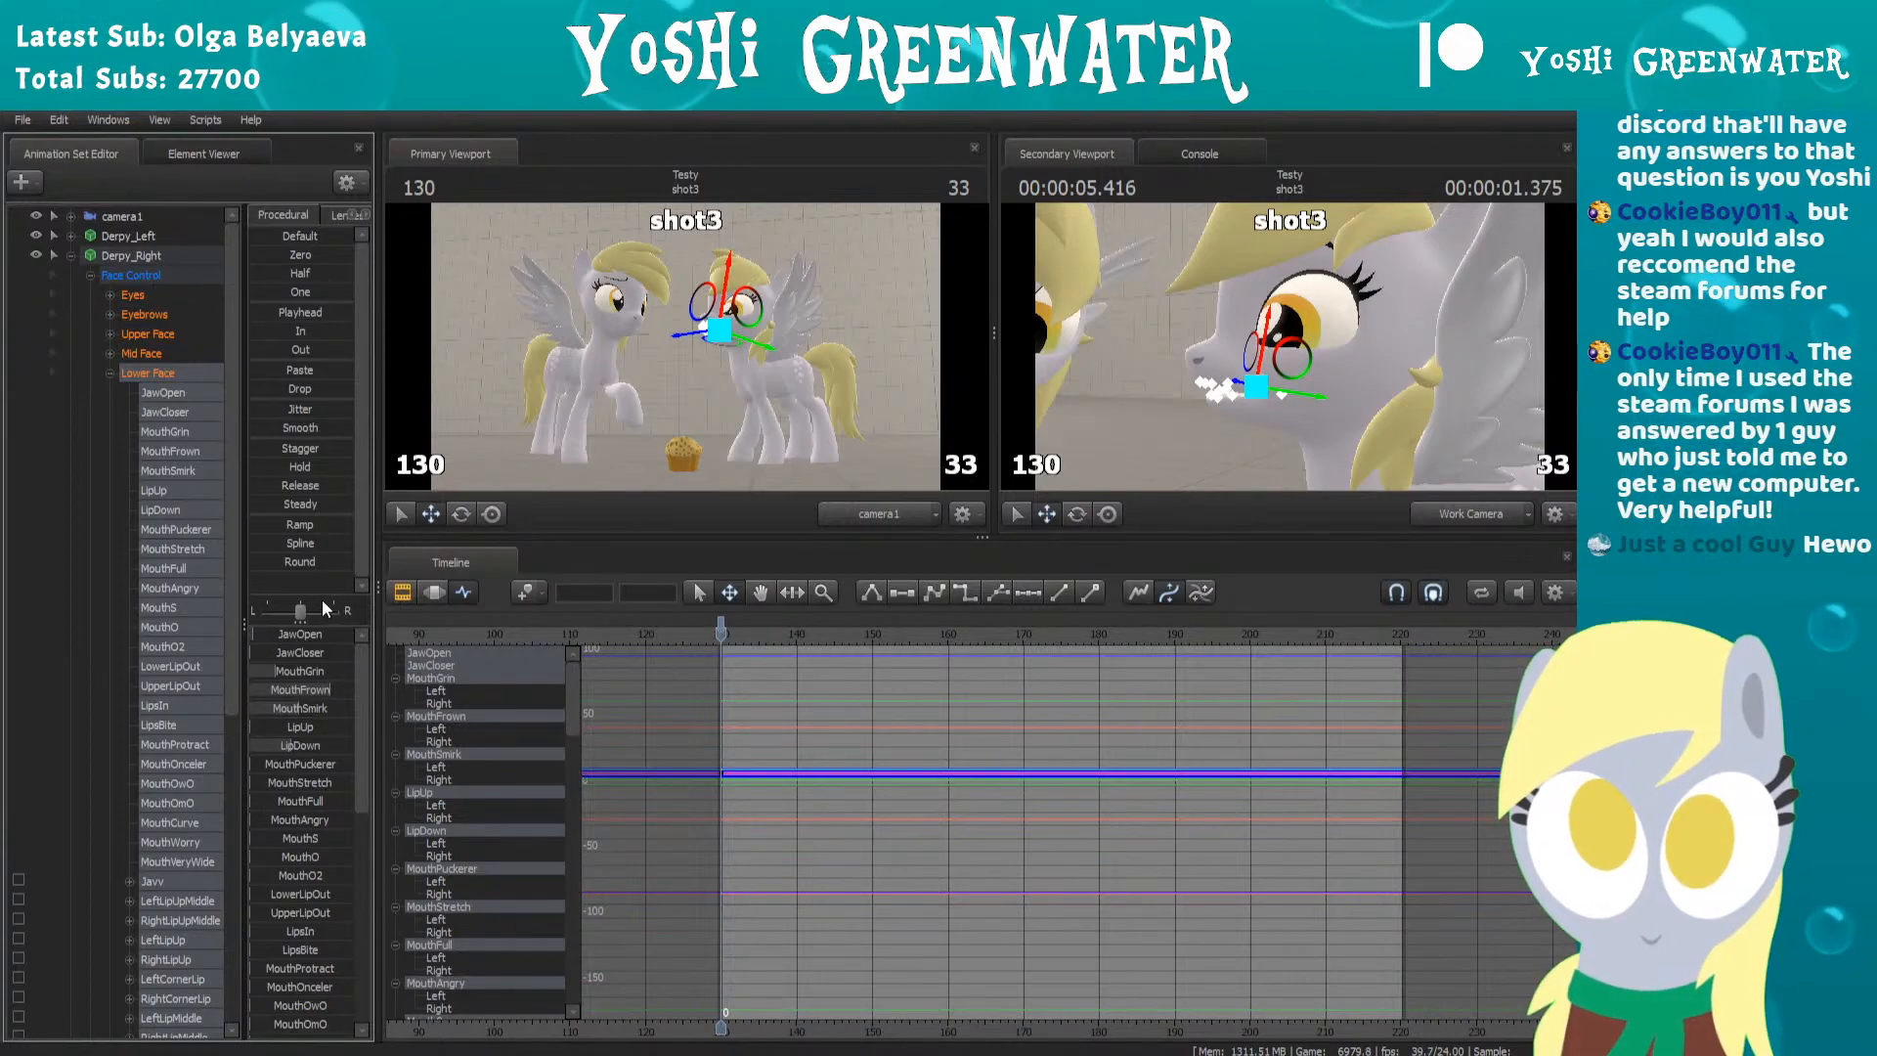
Extend the list of control sliders and isolate the MouthGrin control among the Lower Face controls
left_click_drag(311, 620, 344, 267)
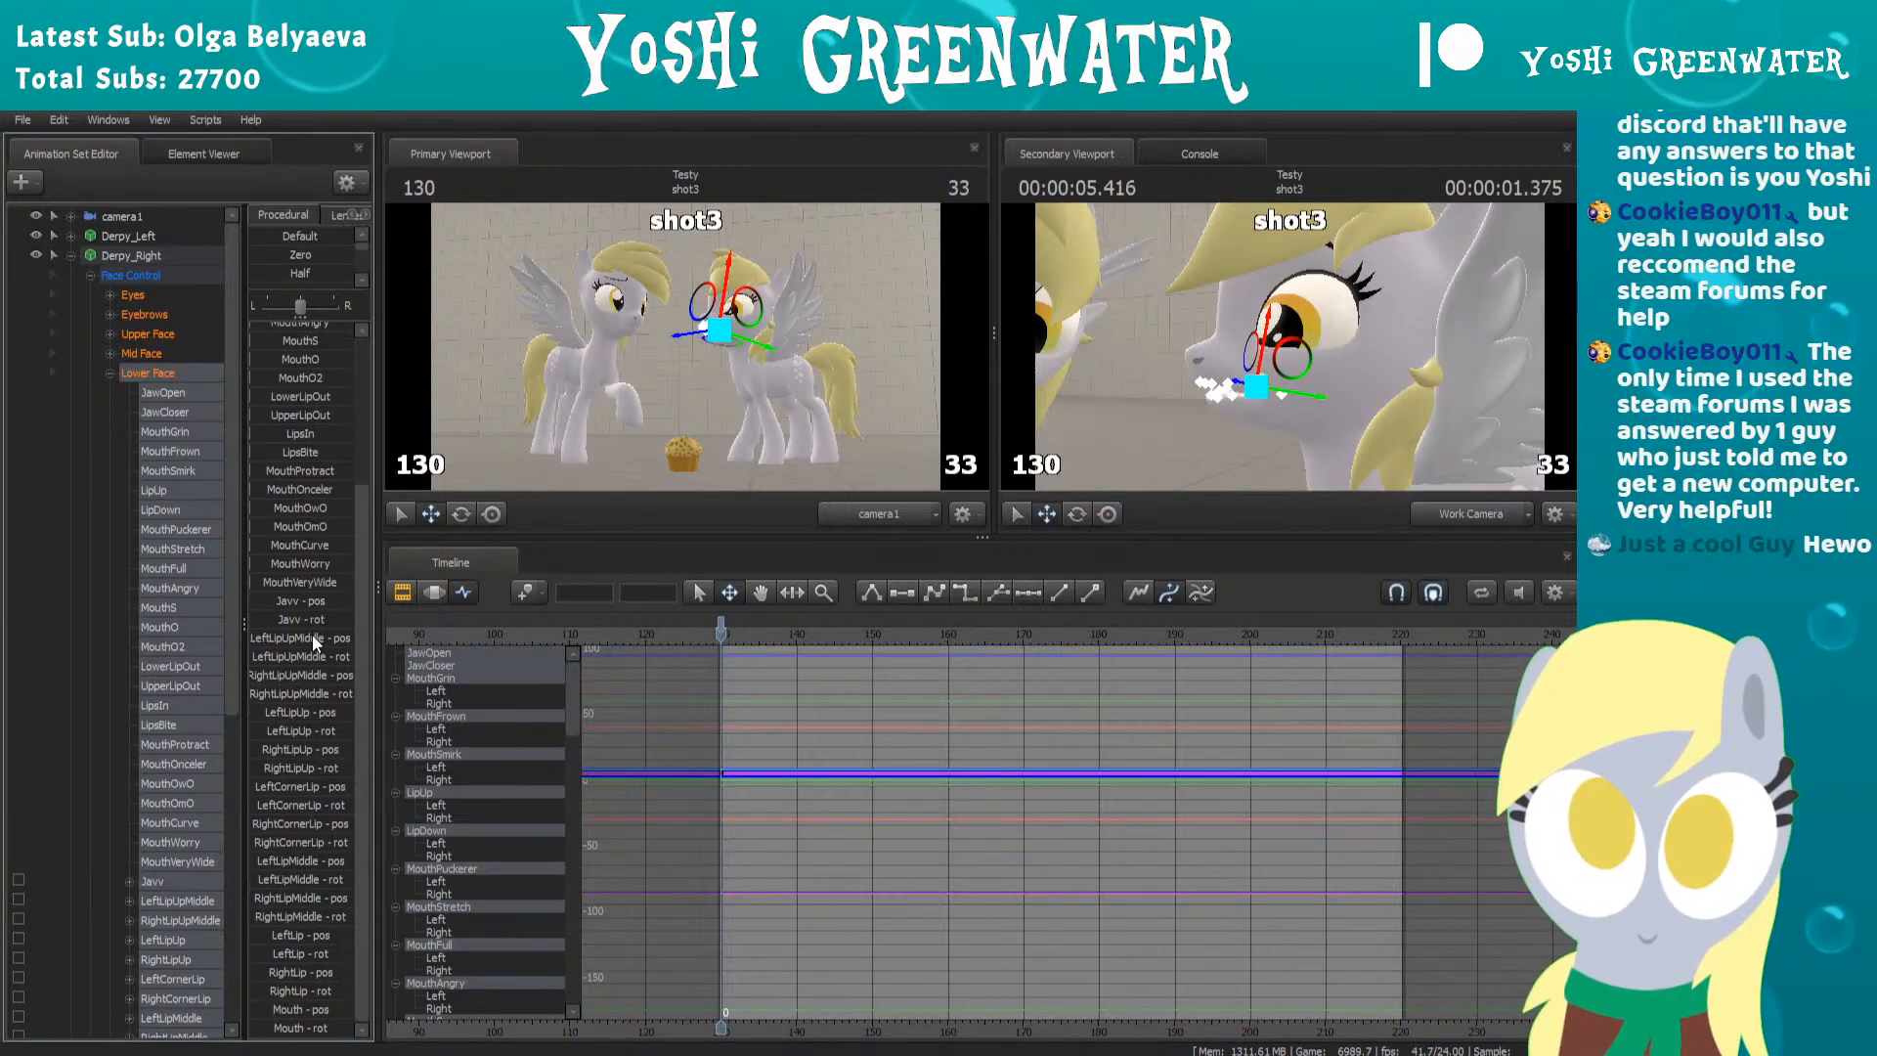
left_click(205, 453)
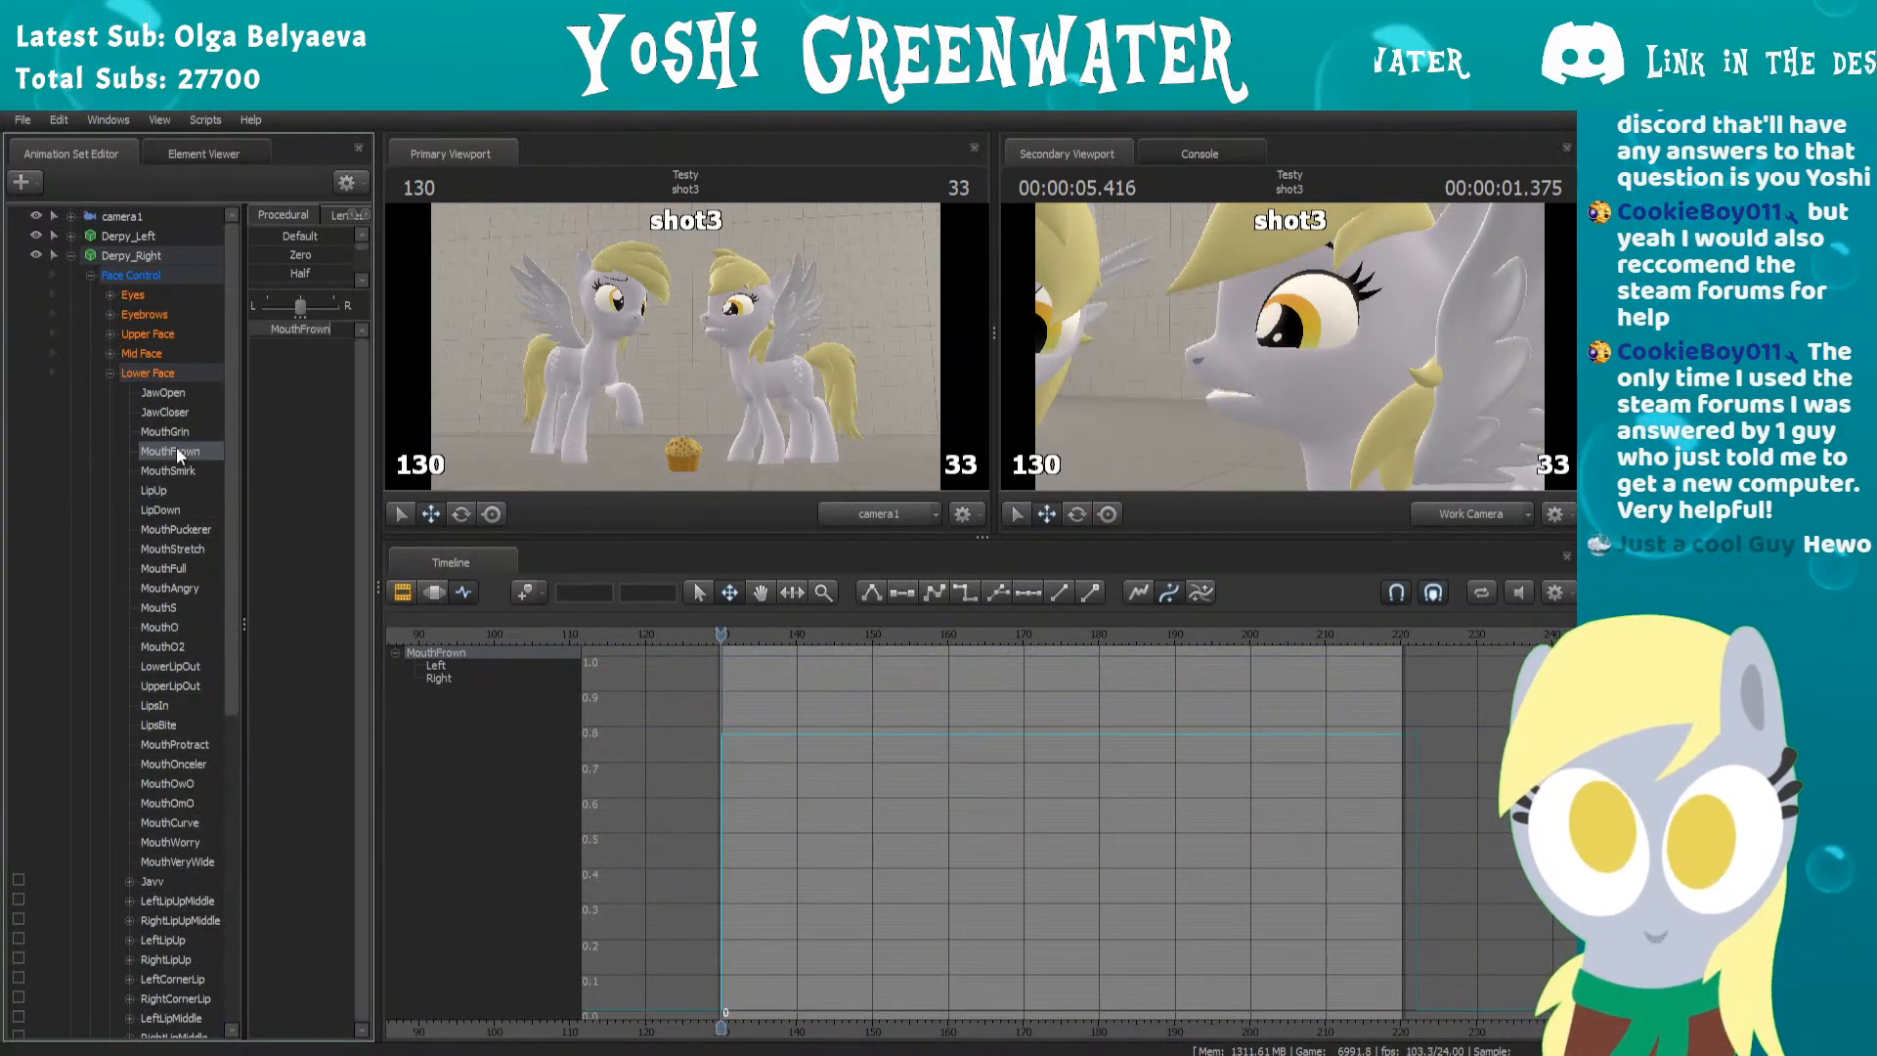
left_click(166, 394)
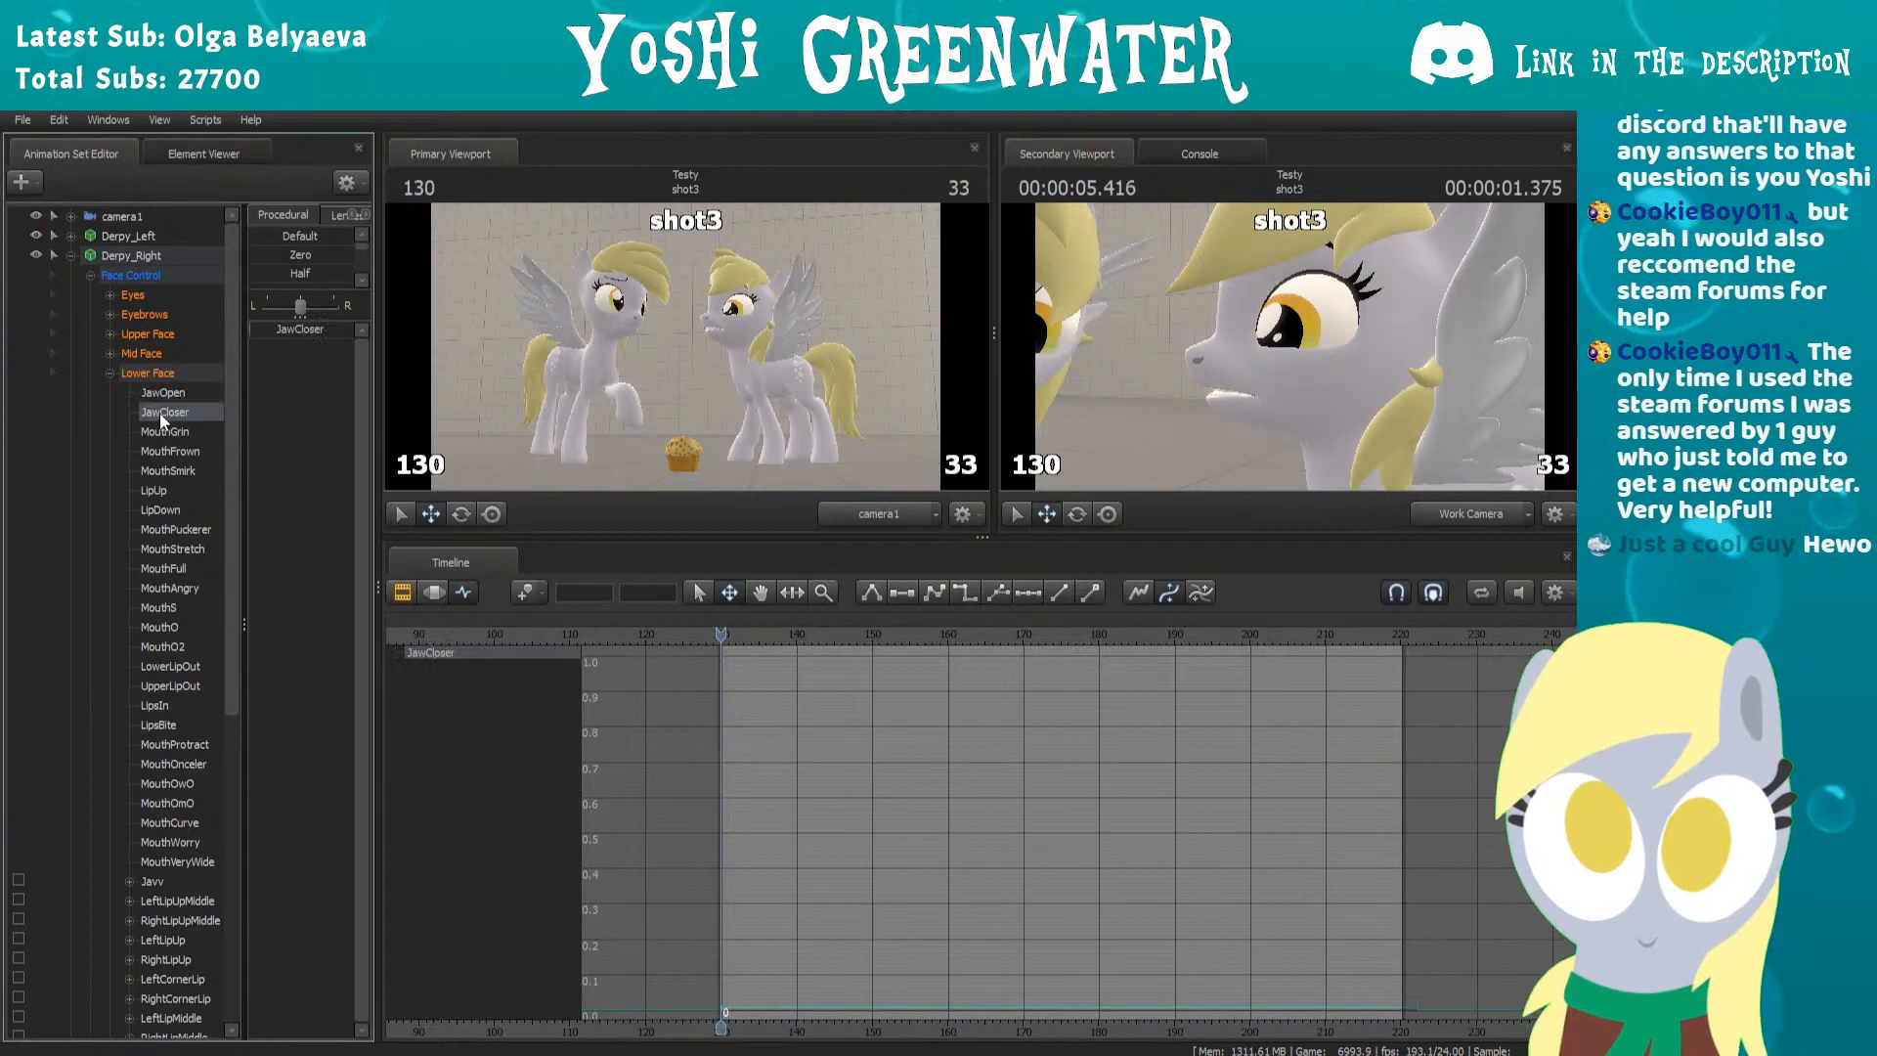
left_click(161, 431)
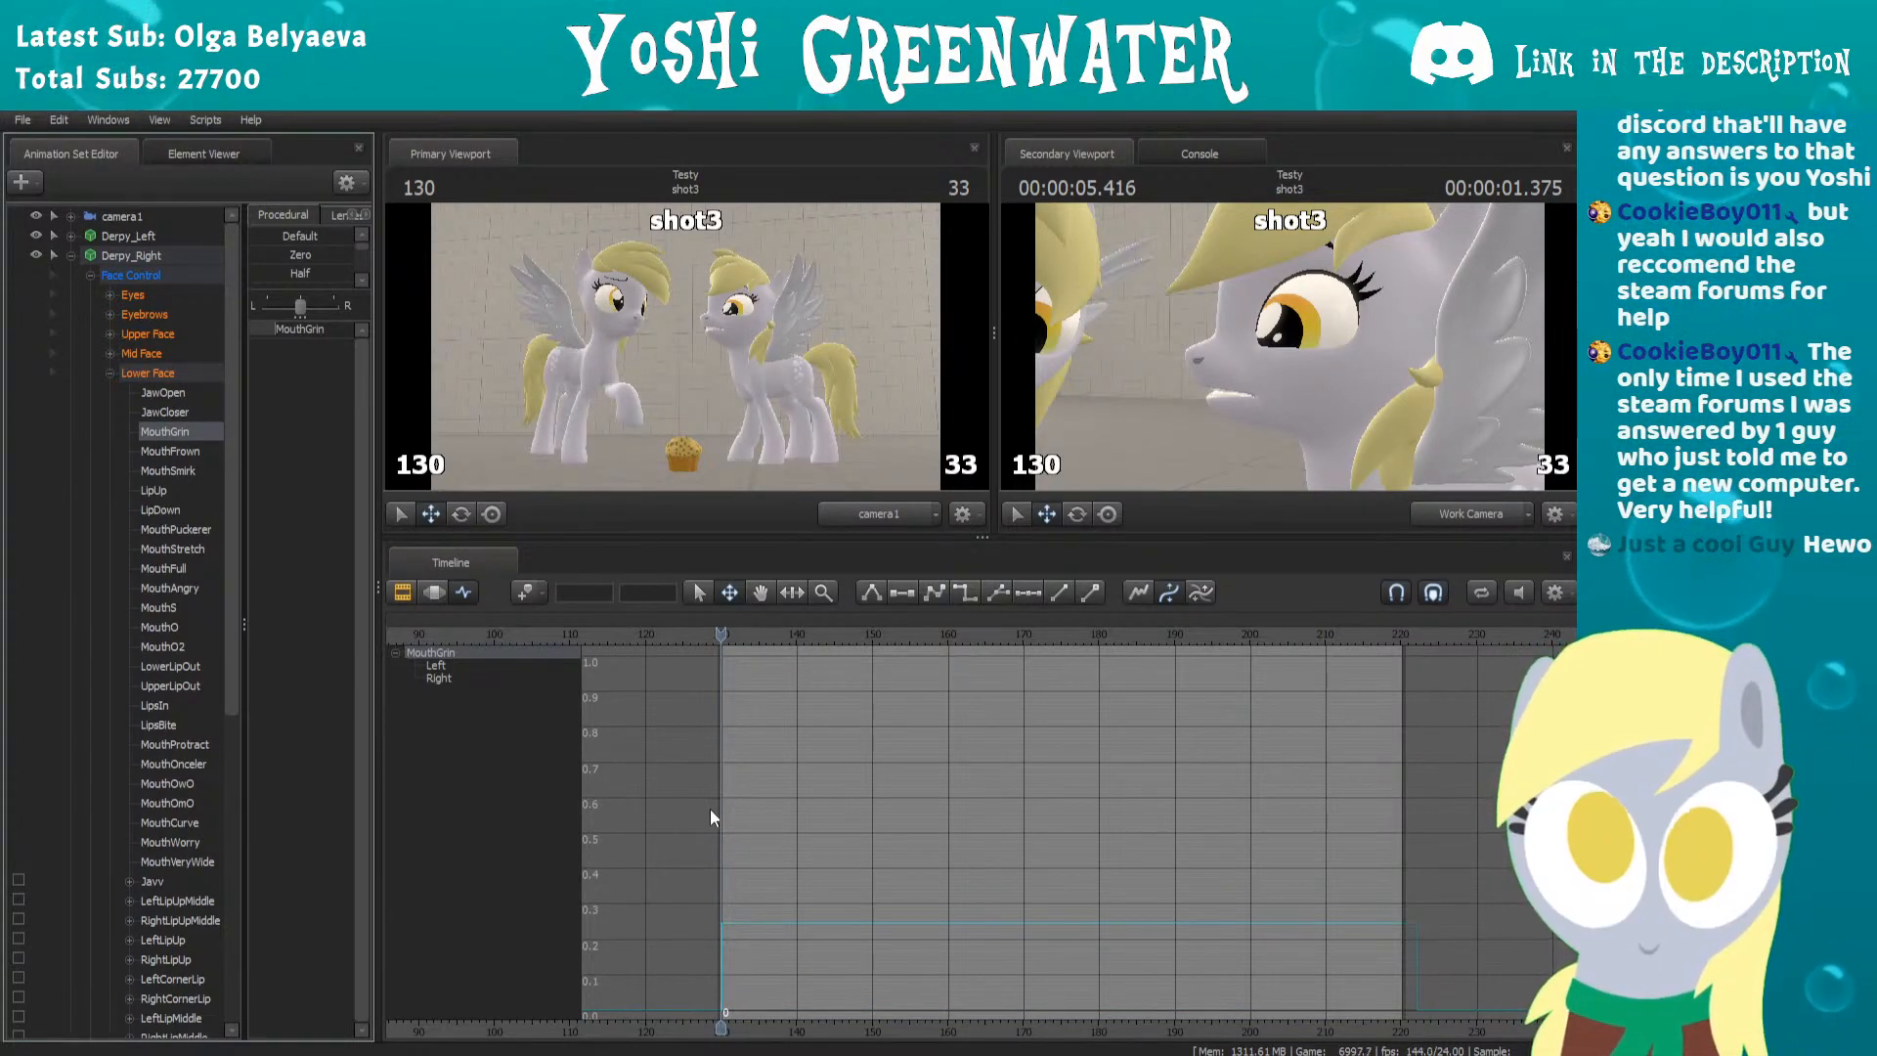
Add a MouthGrin keyframe at the shot's start, frame 130
scroll(710, 812, "down", 2)
middle_click_drag(742, 852, 804, 781)
scroll(804, 782, "up", 4)
scroll(757, 851, "up", 5)
key("m")
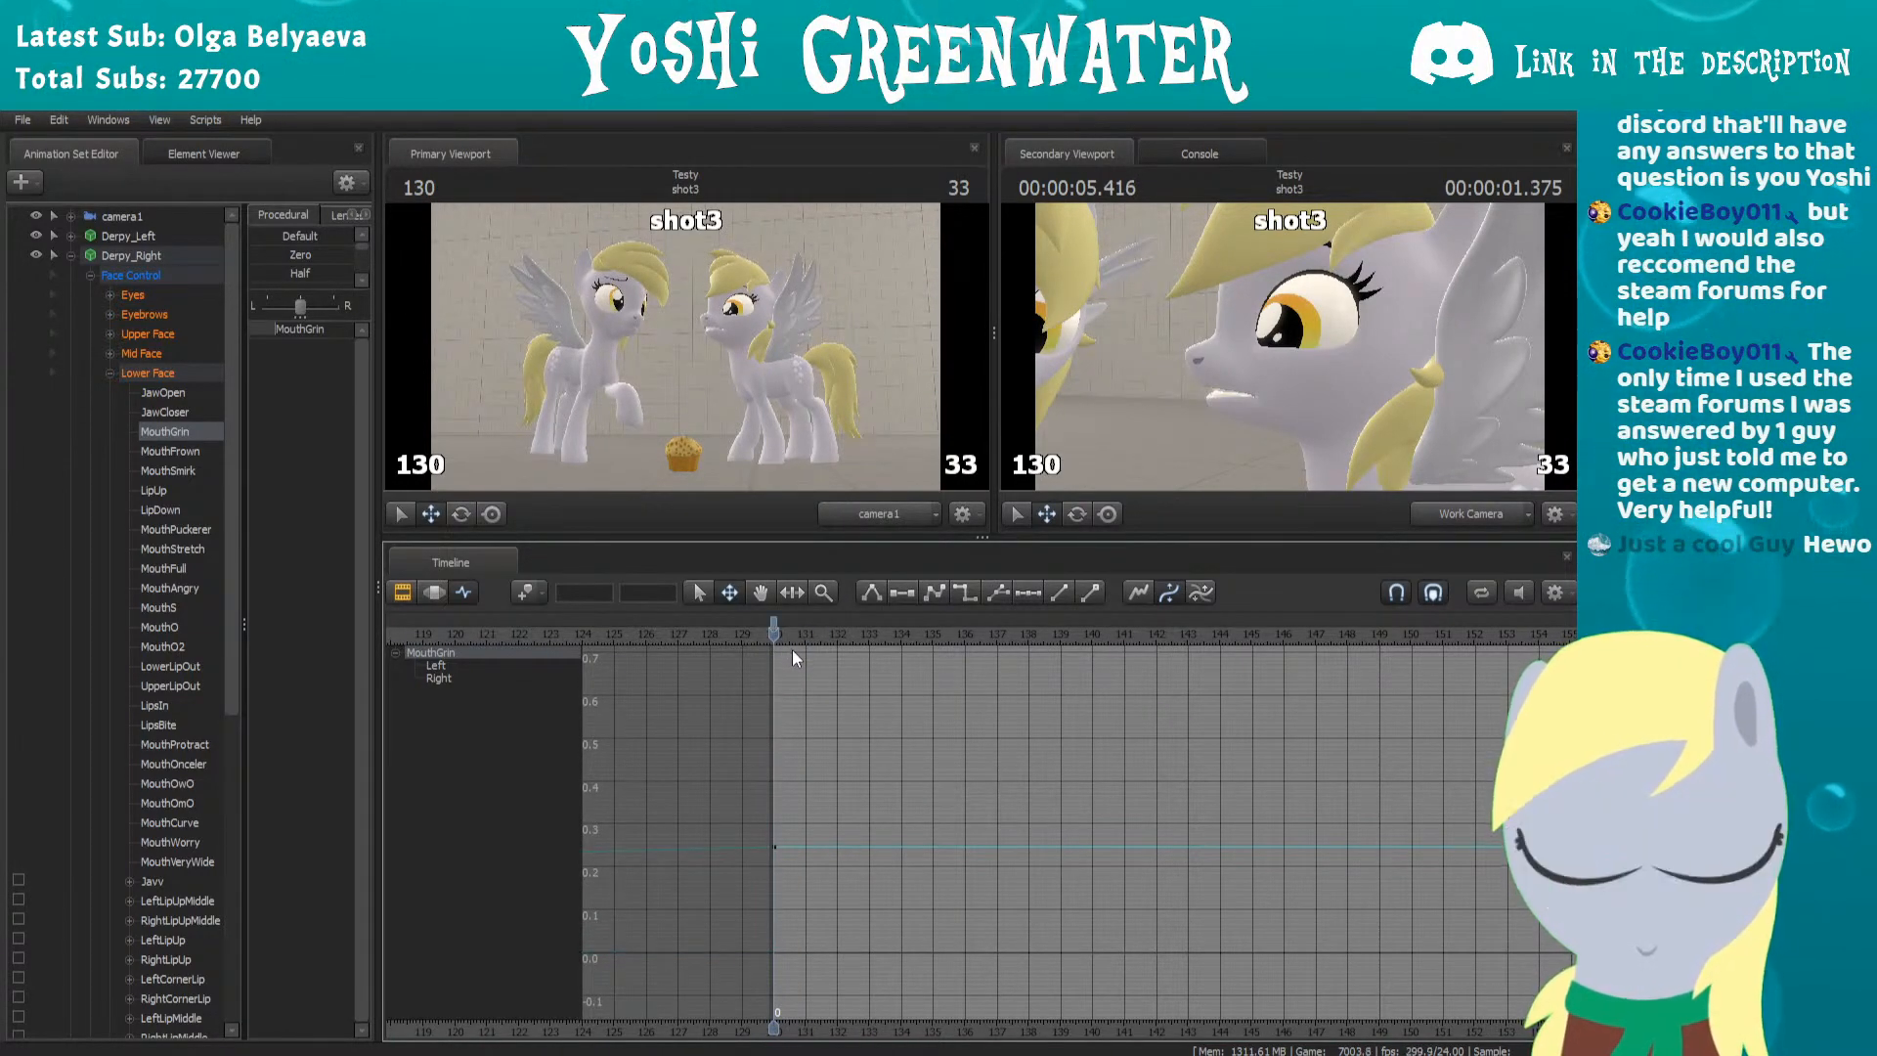
scroll(830, 696, "down", 2)
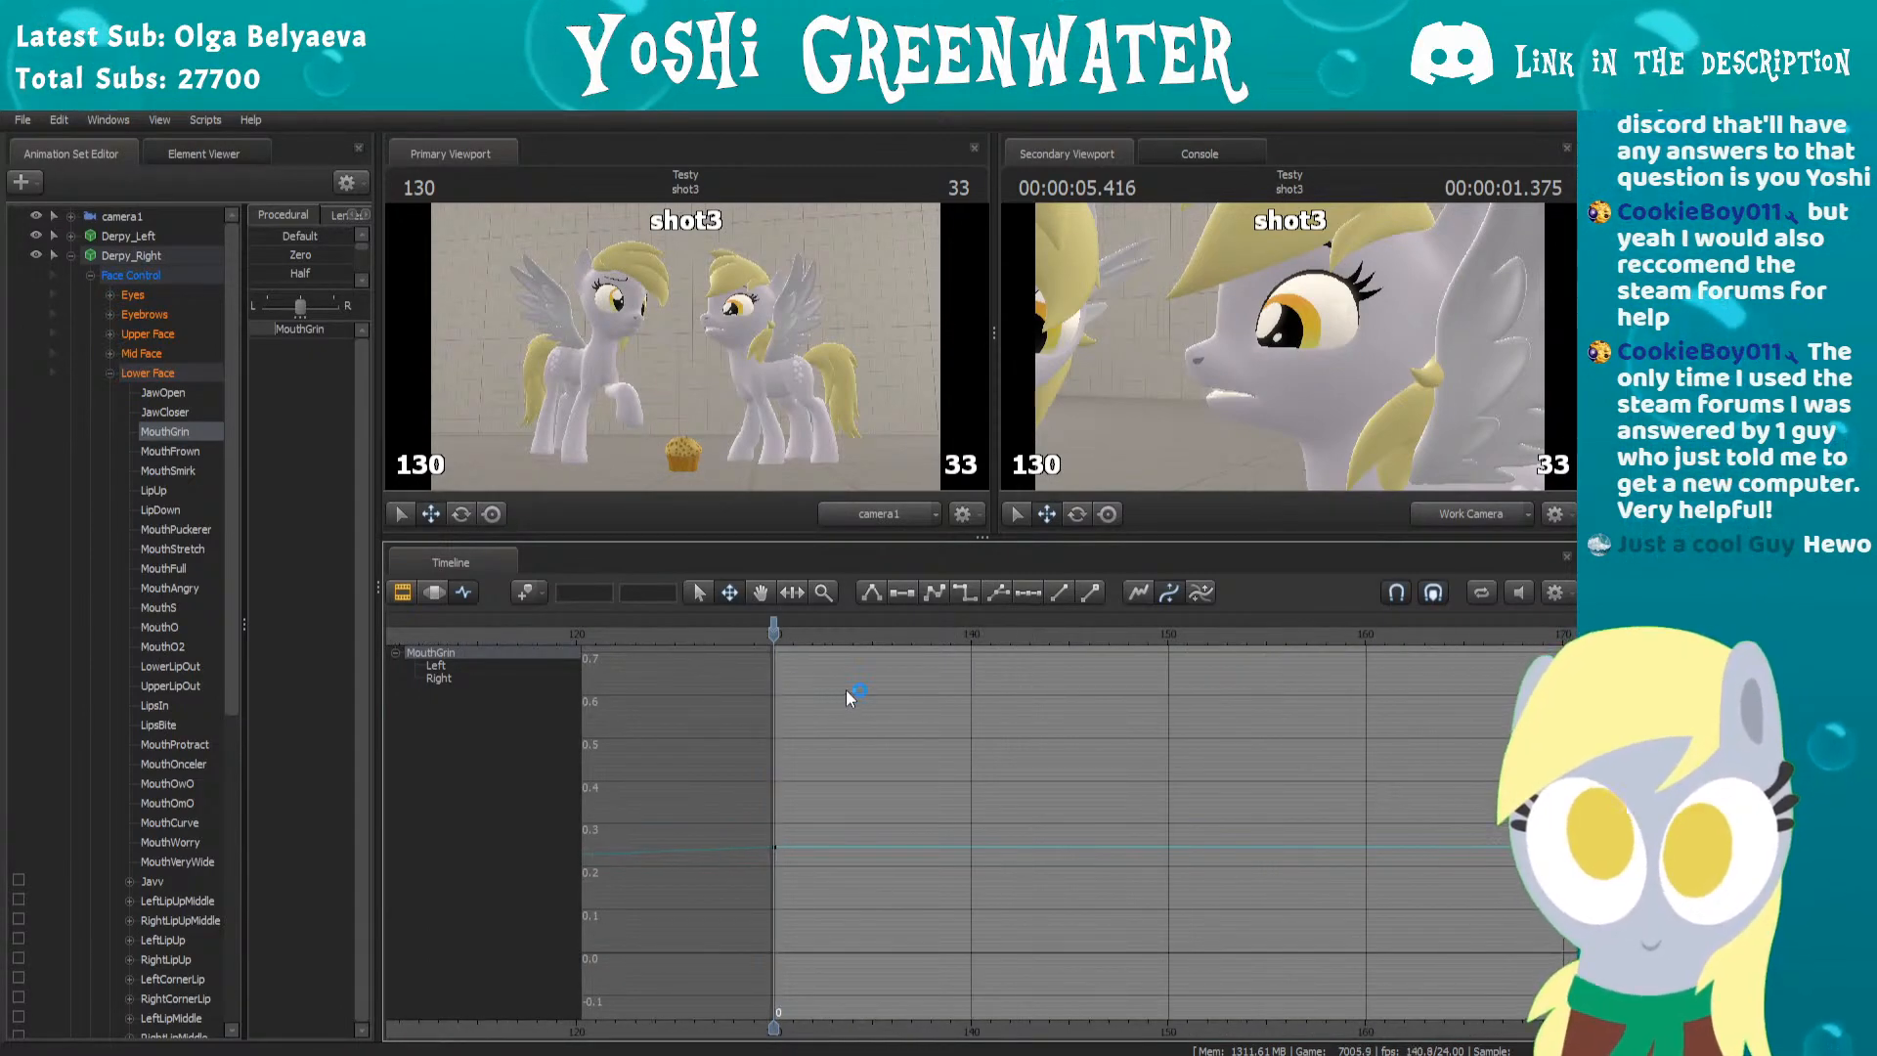
scroll(846, 690, "down", 2)
middle_click_drag(983, 695, 918, 760)
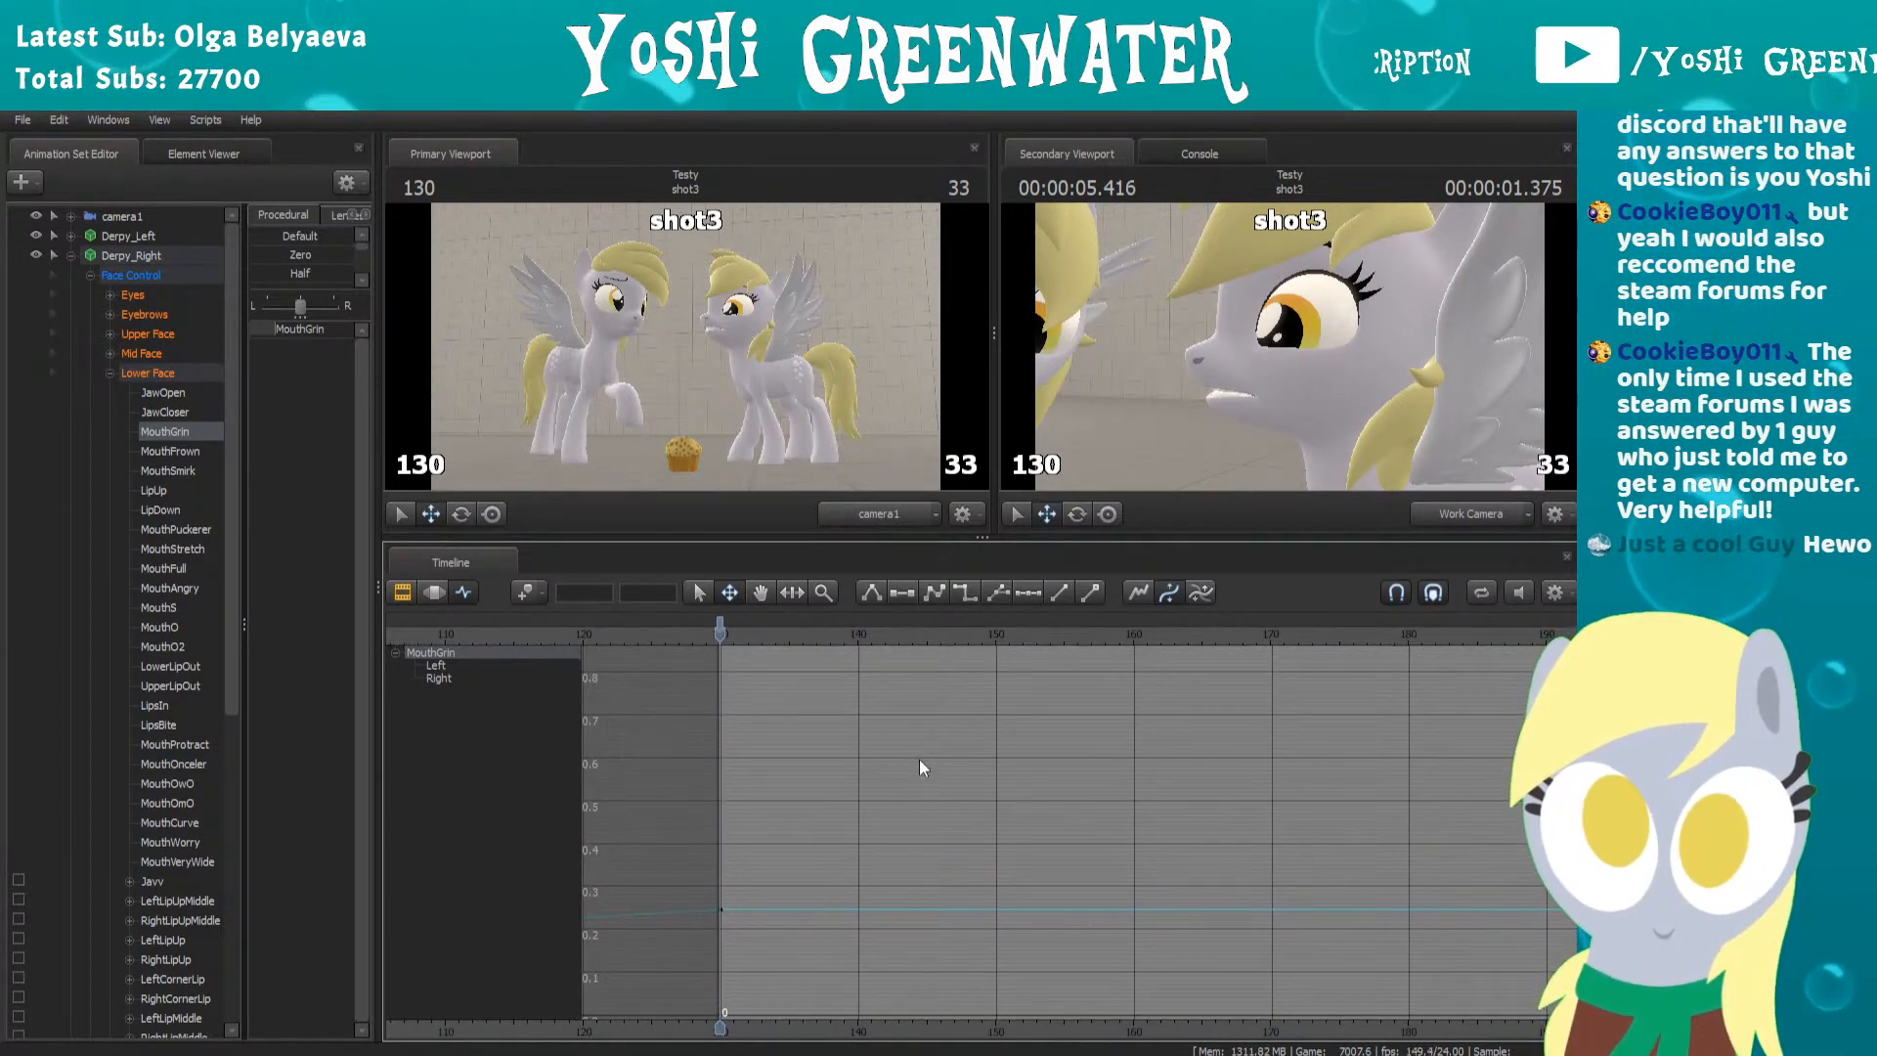
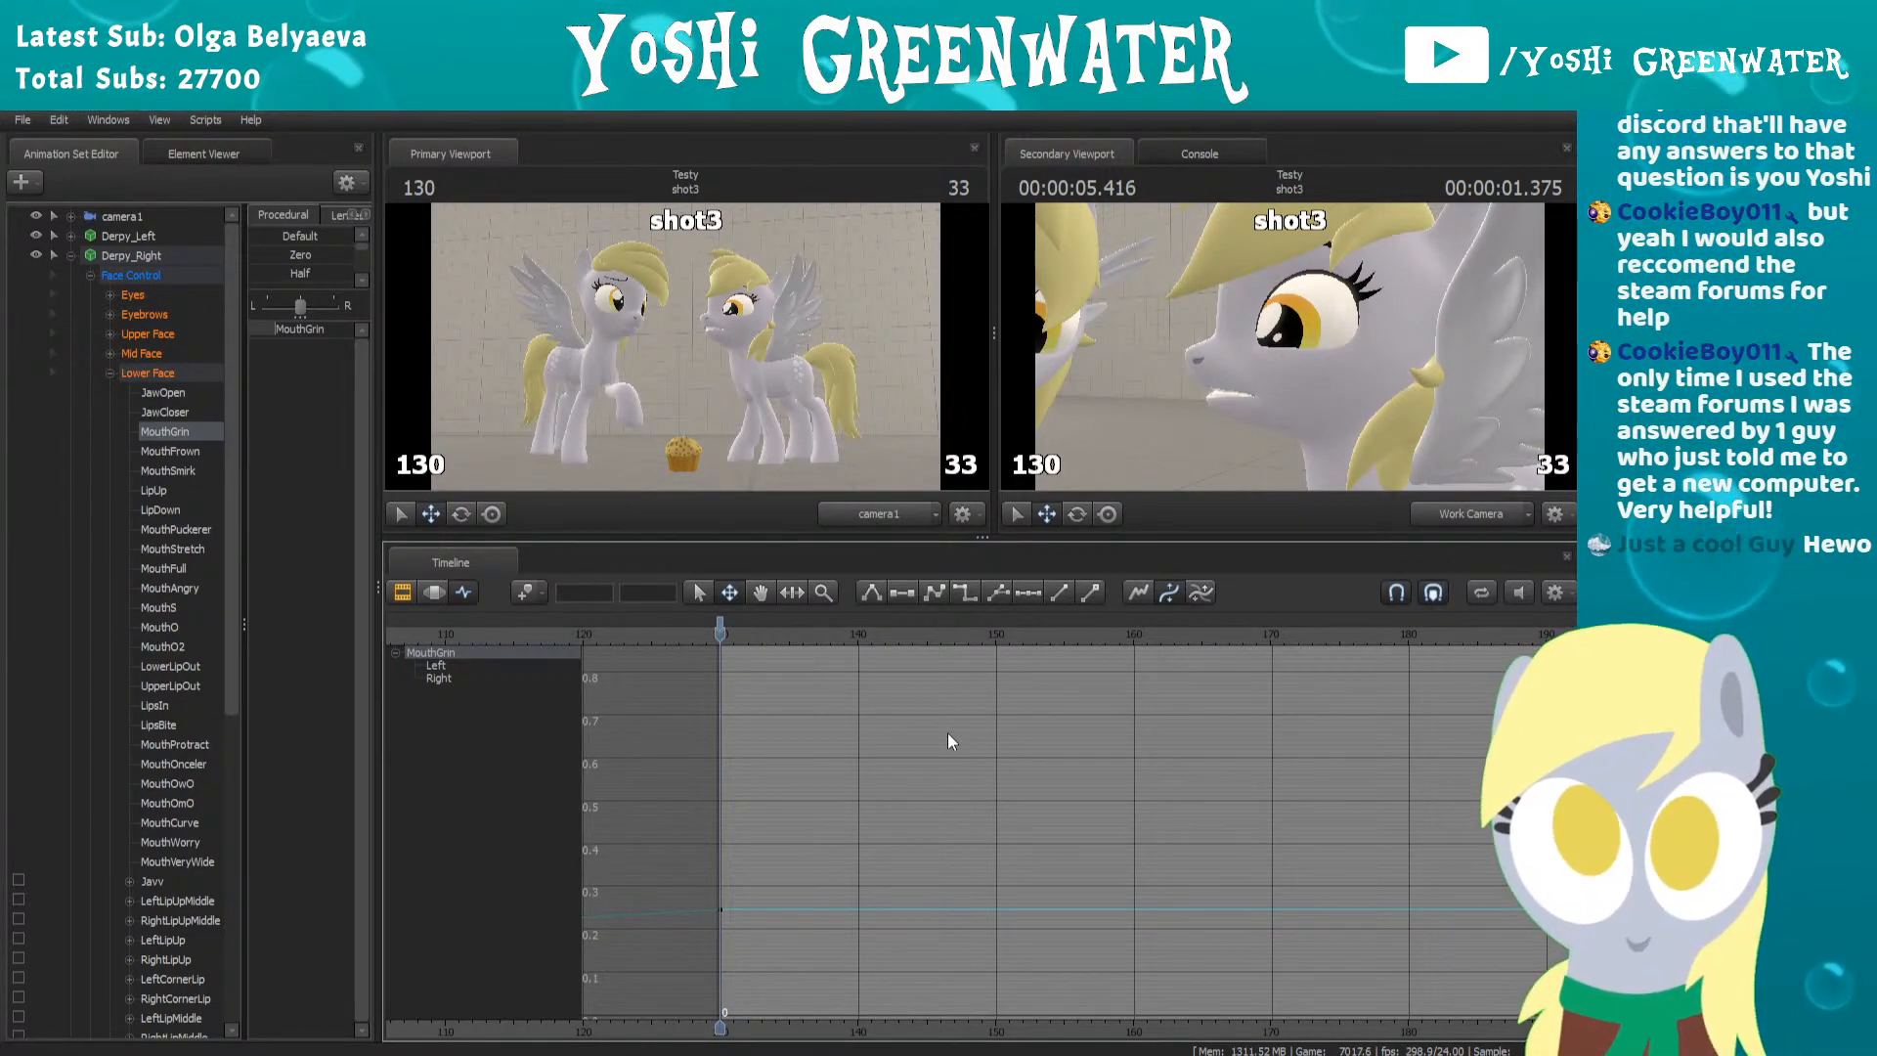
scroll(813, 730, "down", 3)
middle_click_drag(906, 718, 937, 776)
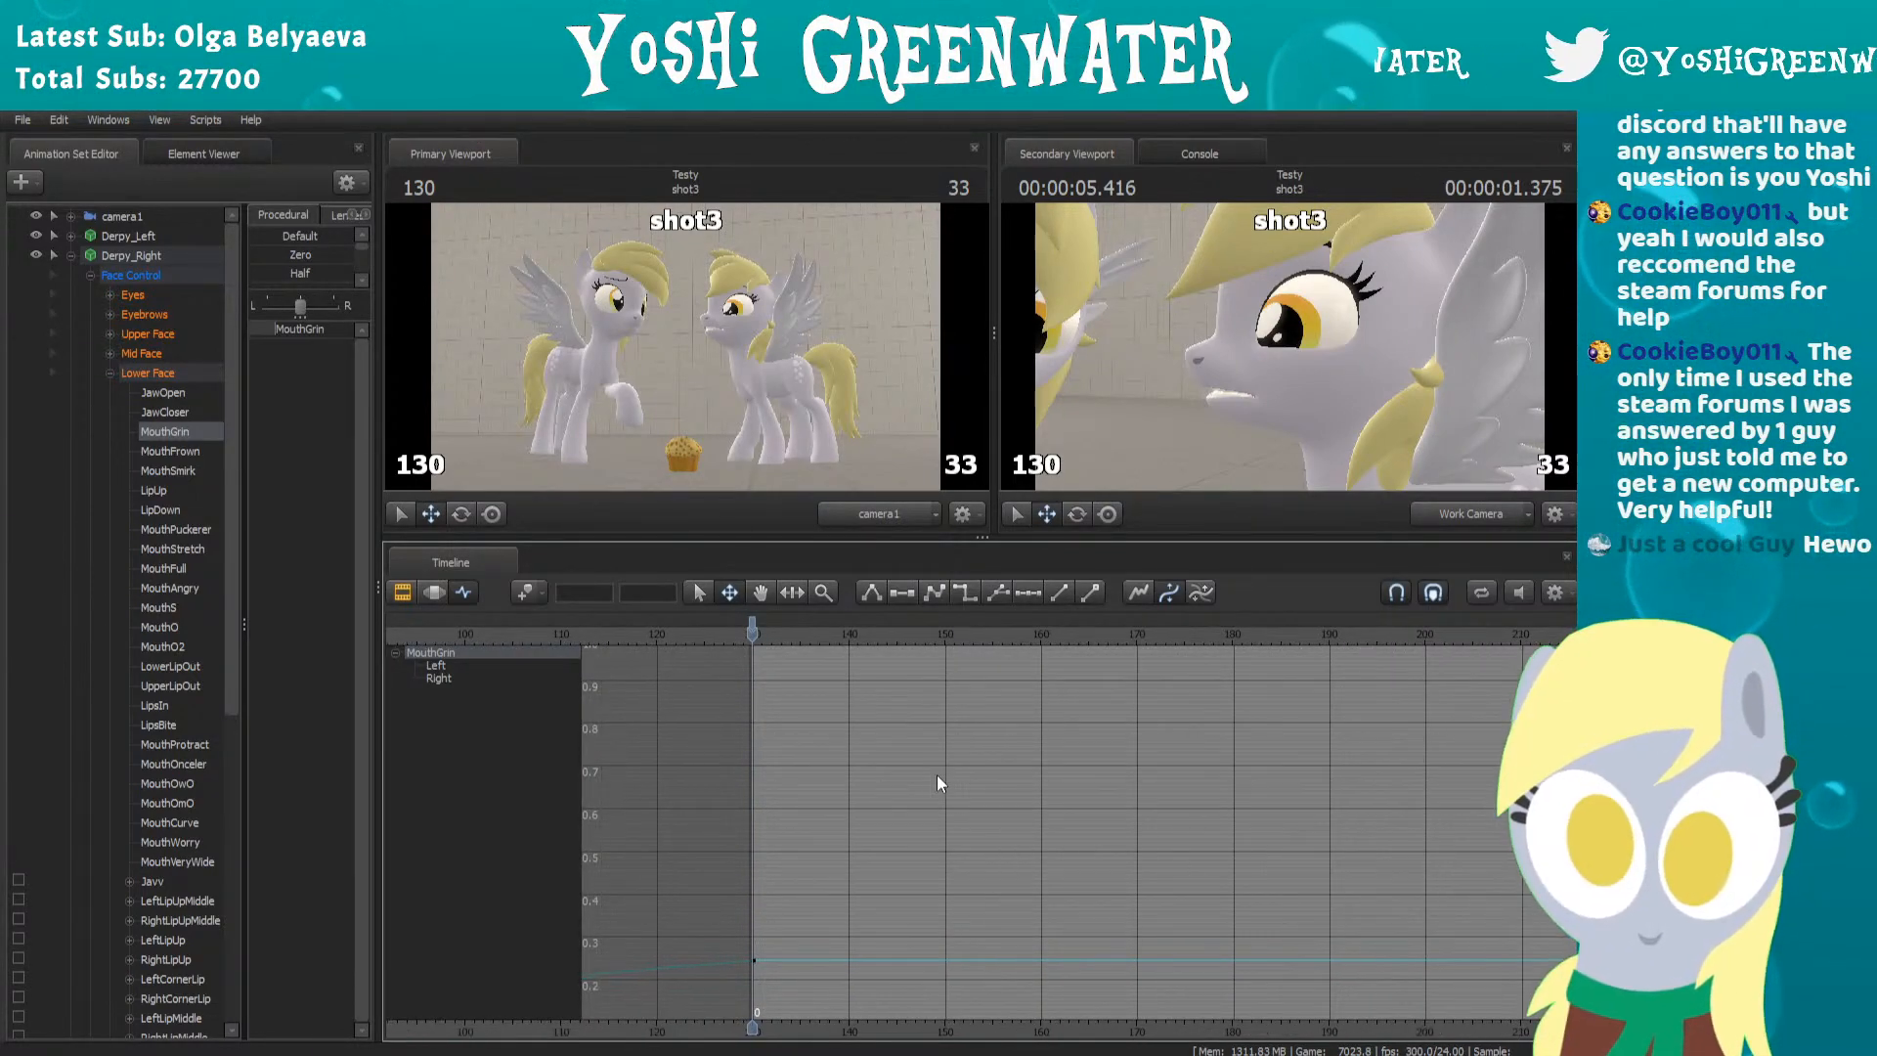
scroll(923, 782, "up", 2)
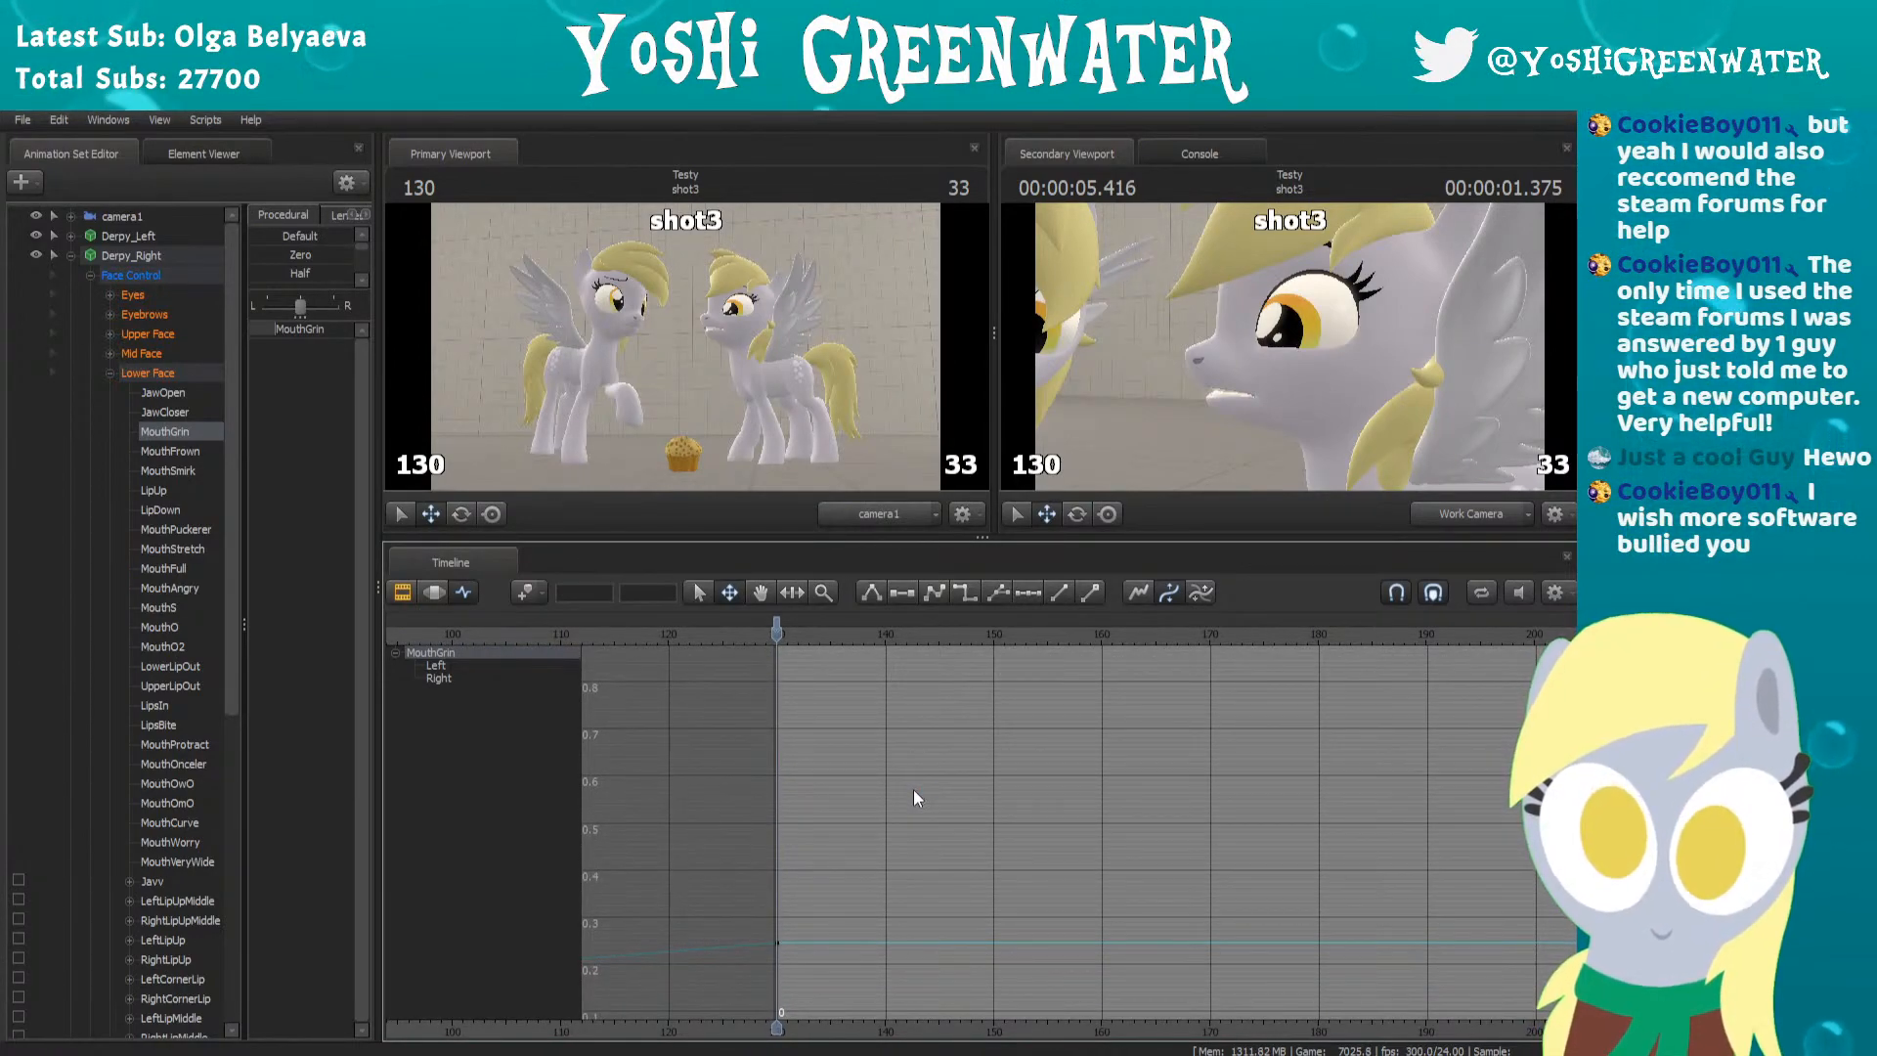
Scrub to the second blink at frame 157 and raise MouthGrin to about 0.44 there
mouse_move(813, 634)
left_mouse_down()
mouse_move(881, 633)
mouse_move(832, 633)
left_mouse_up()
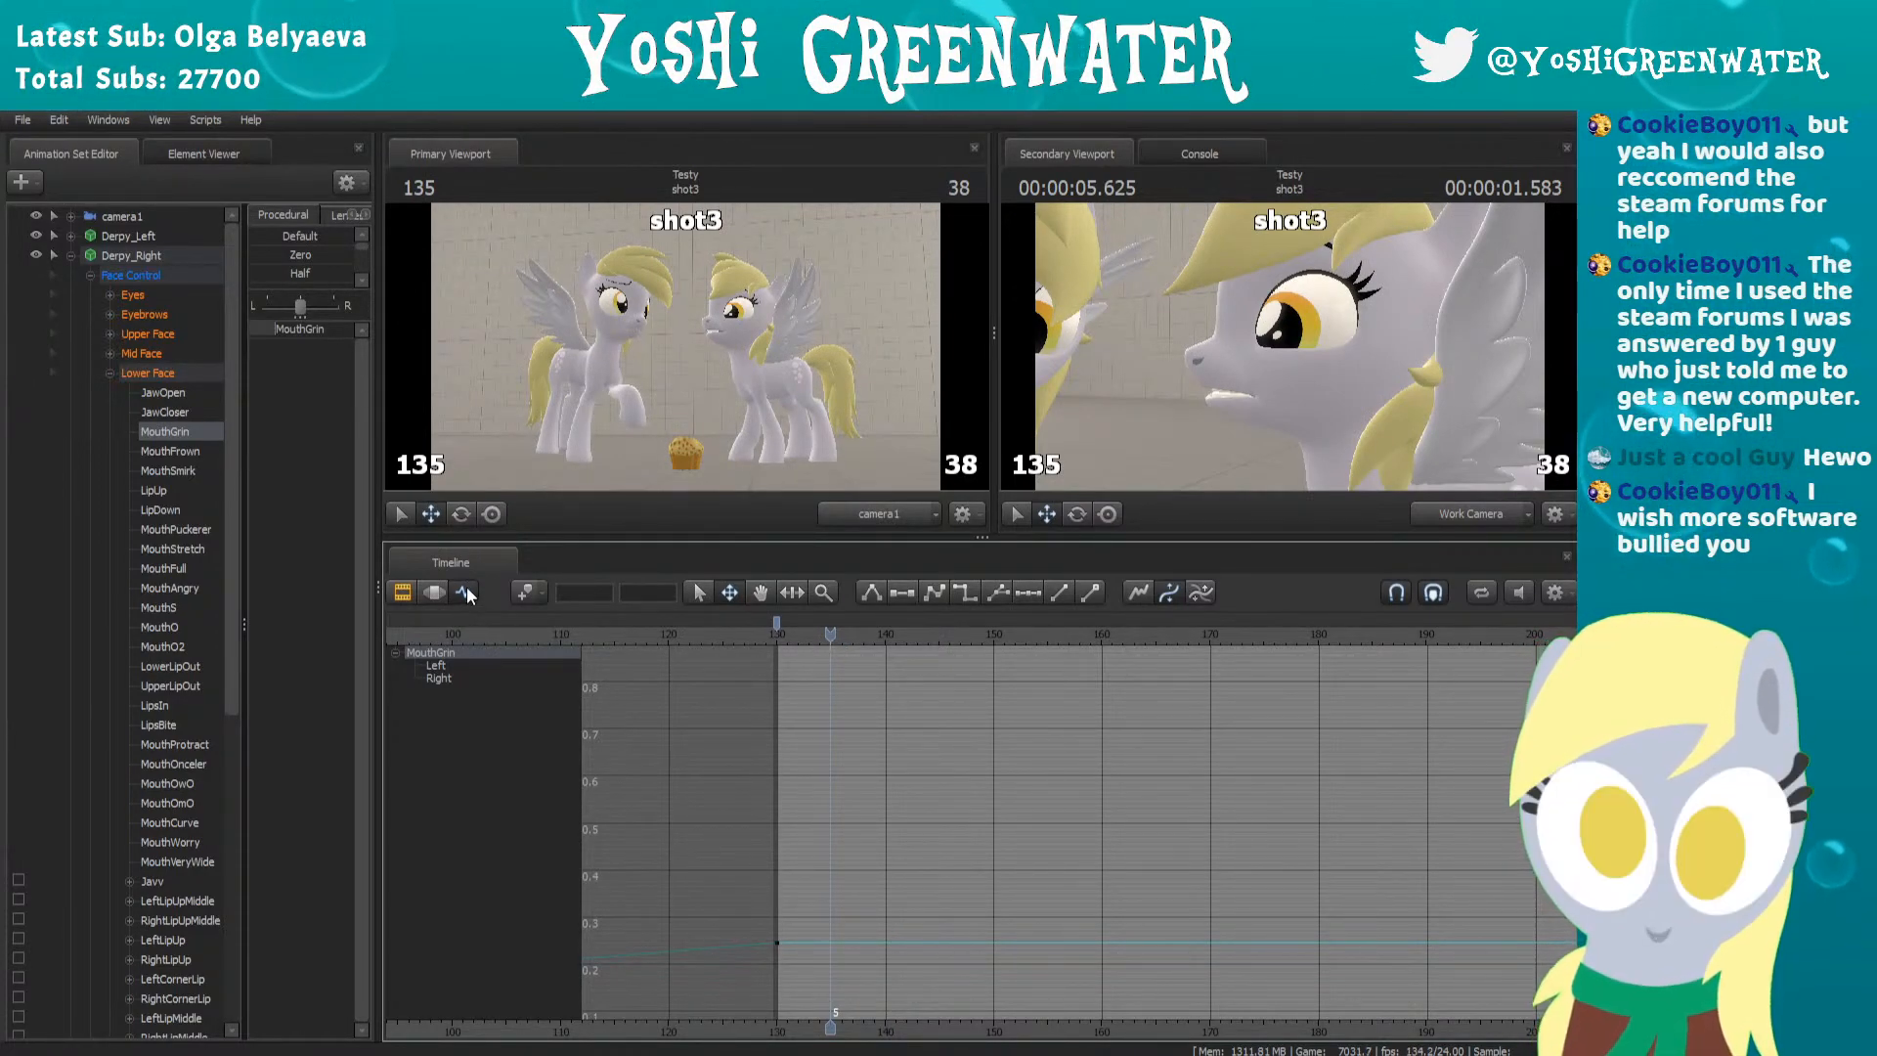
middle_click_drag(994, 701, 904, 725)
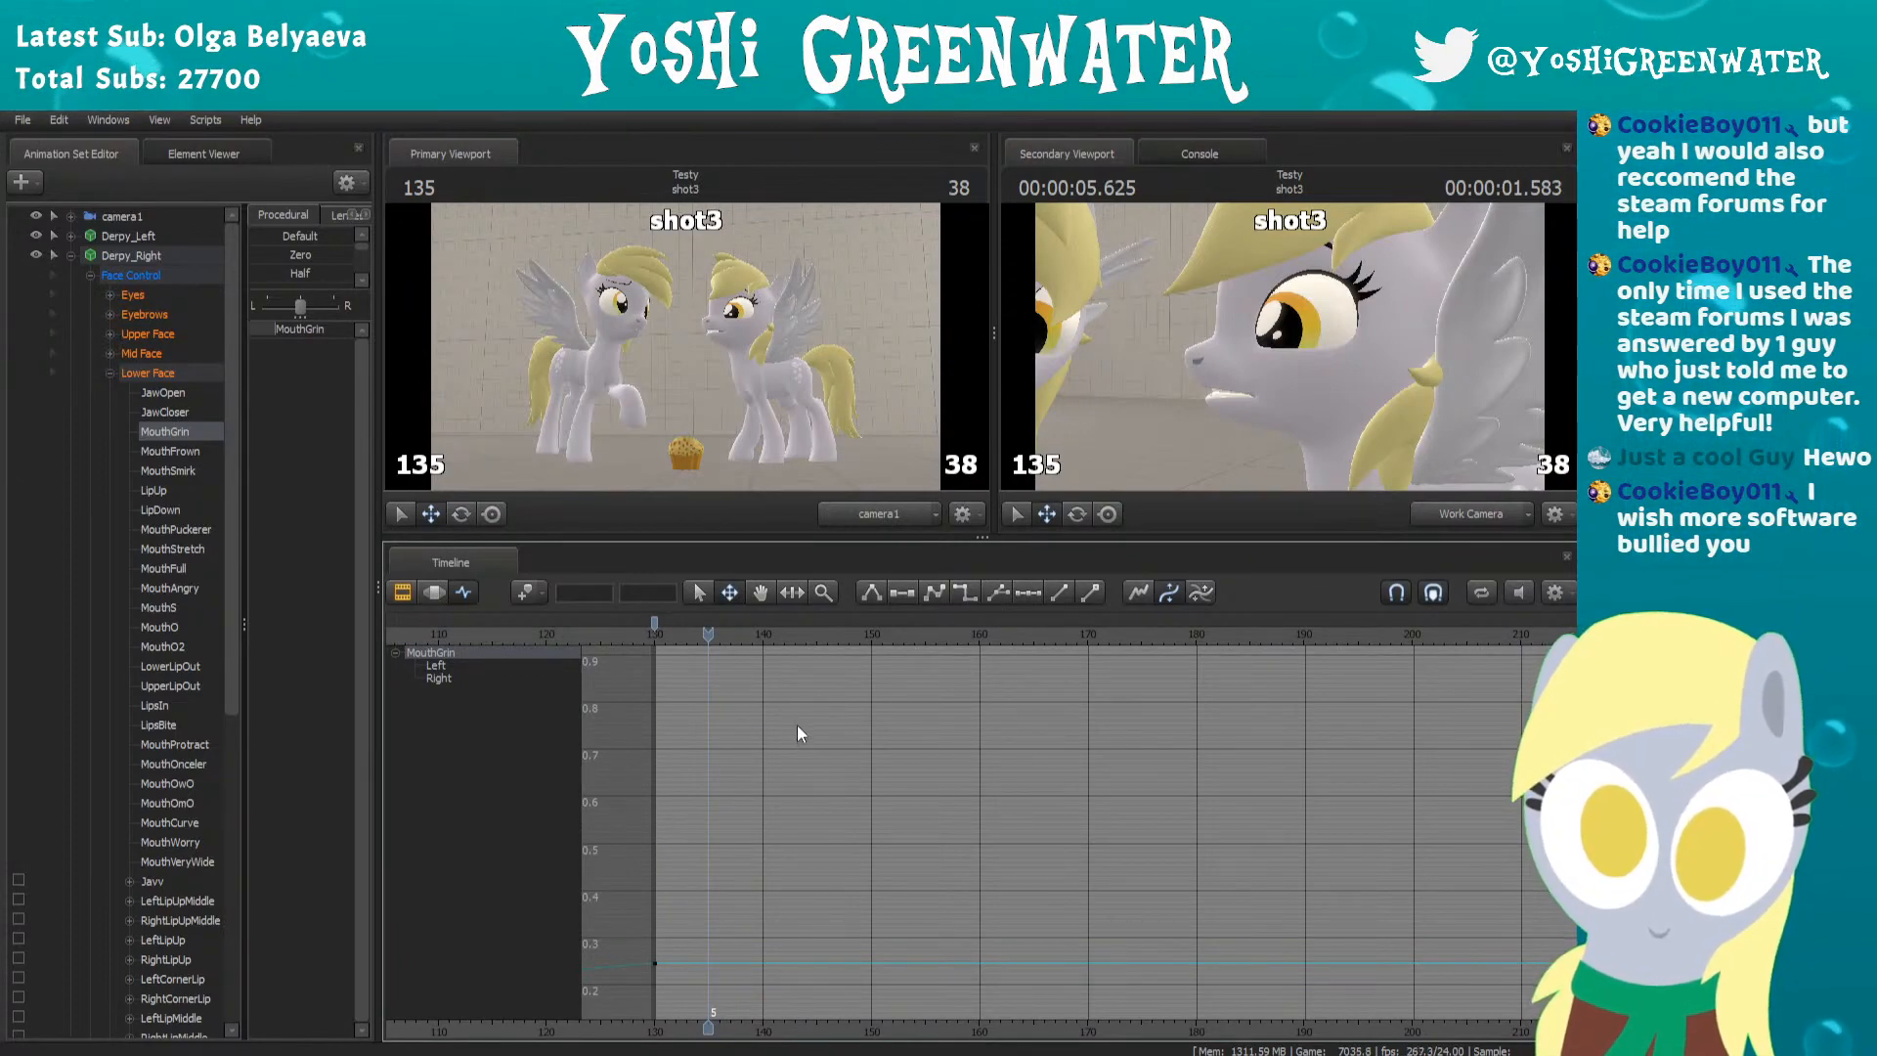
left_click_drag(839, 634, 951, 634)
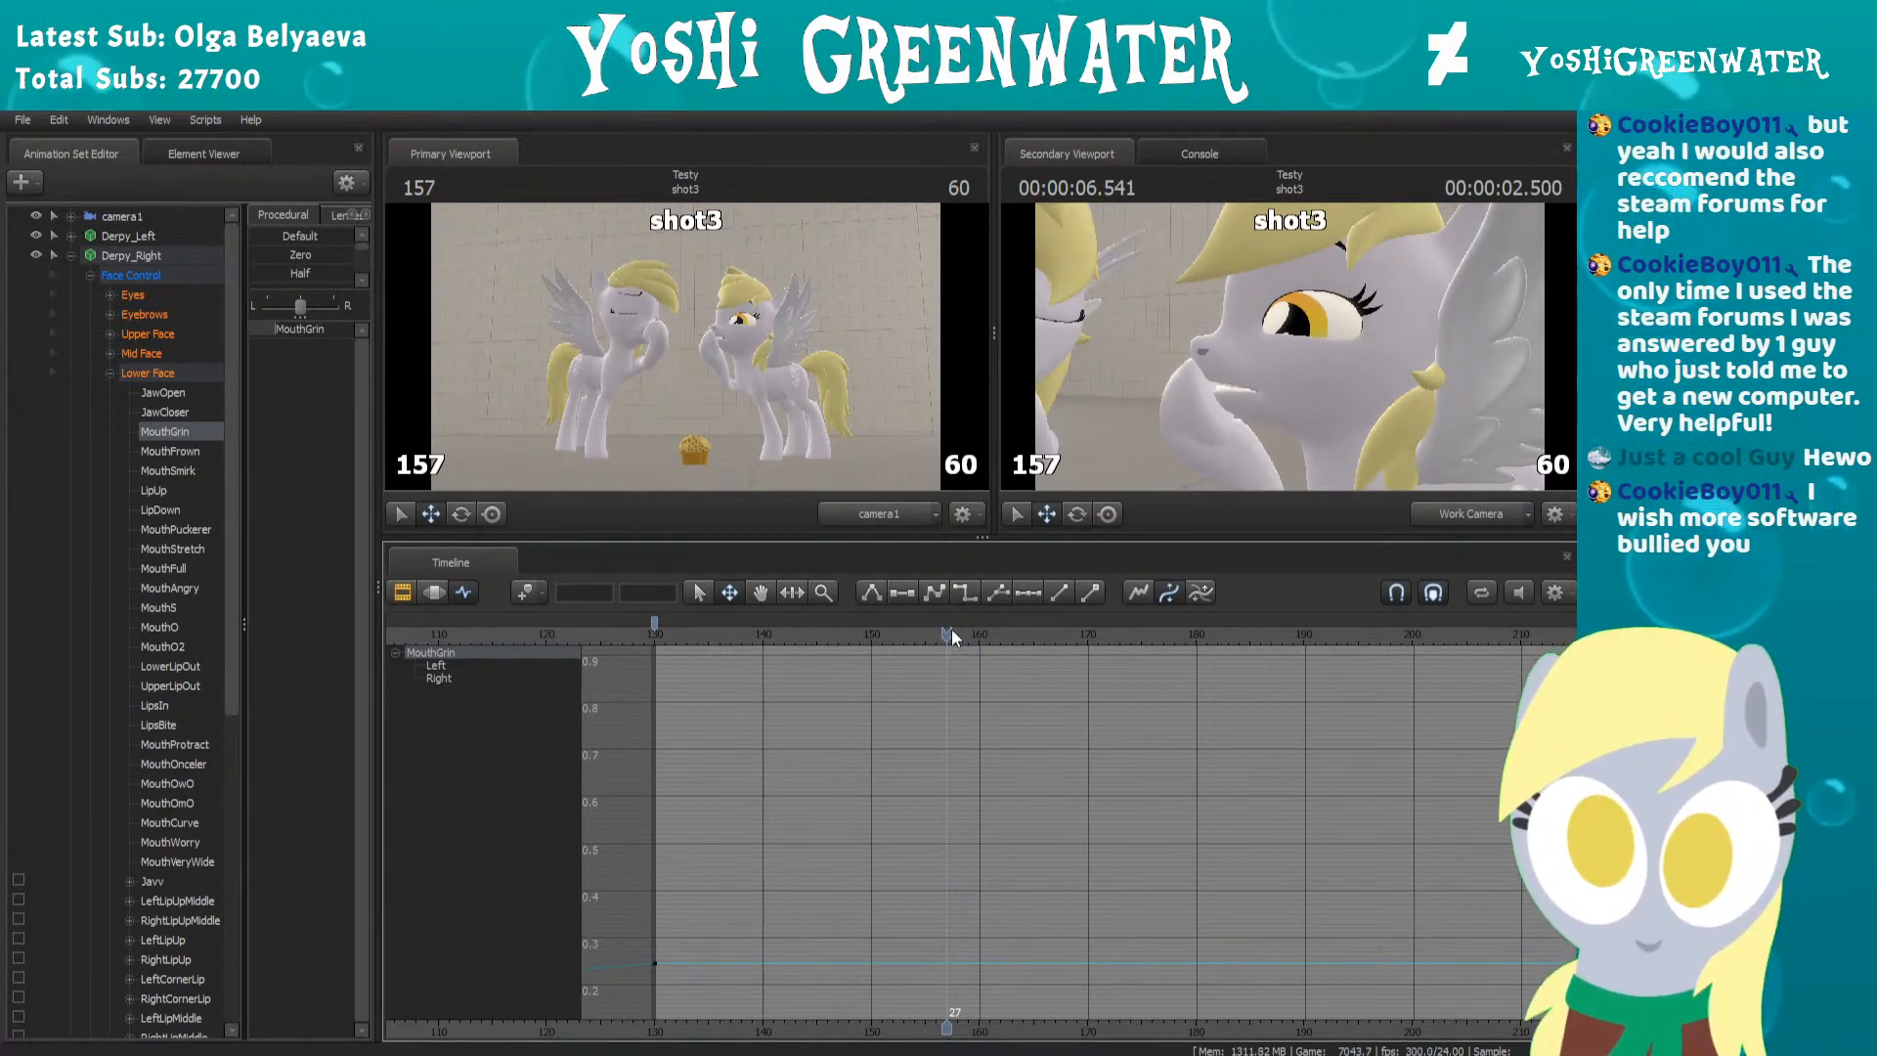
left_click_drag(944, 637, 923, 645)
key("Right")
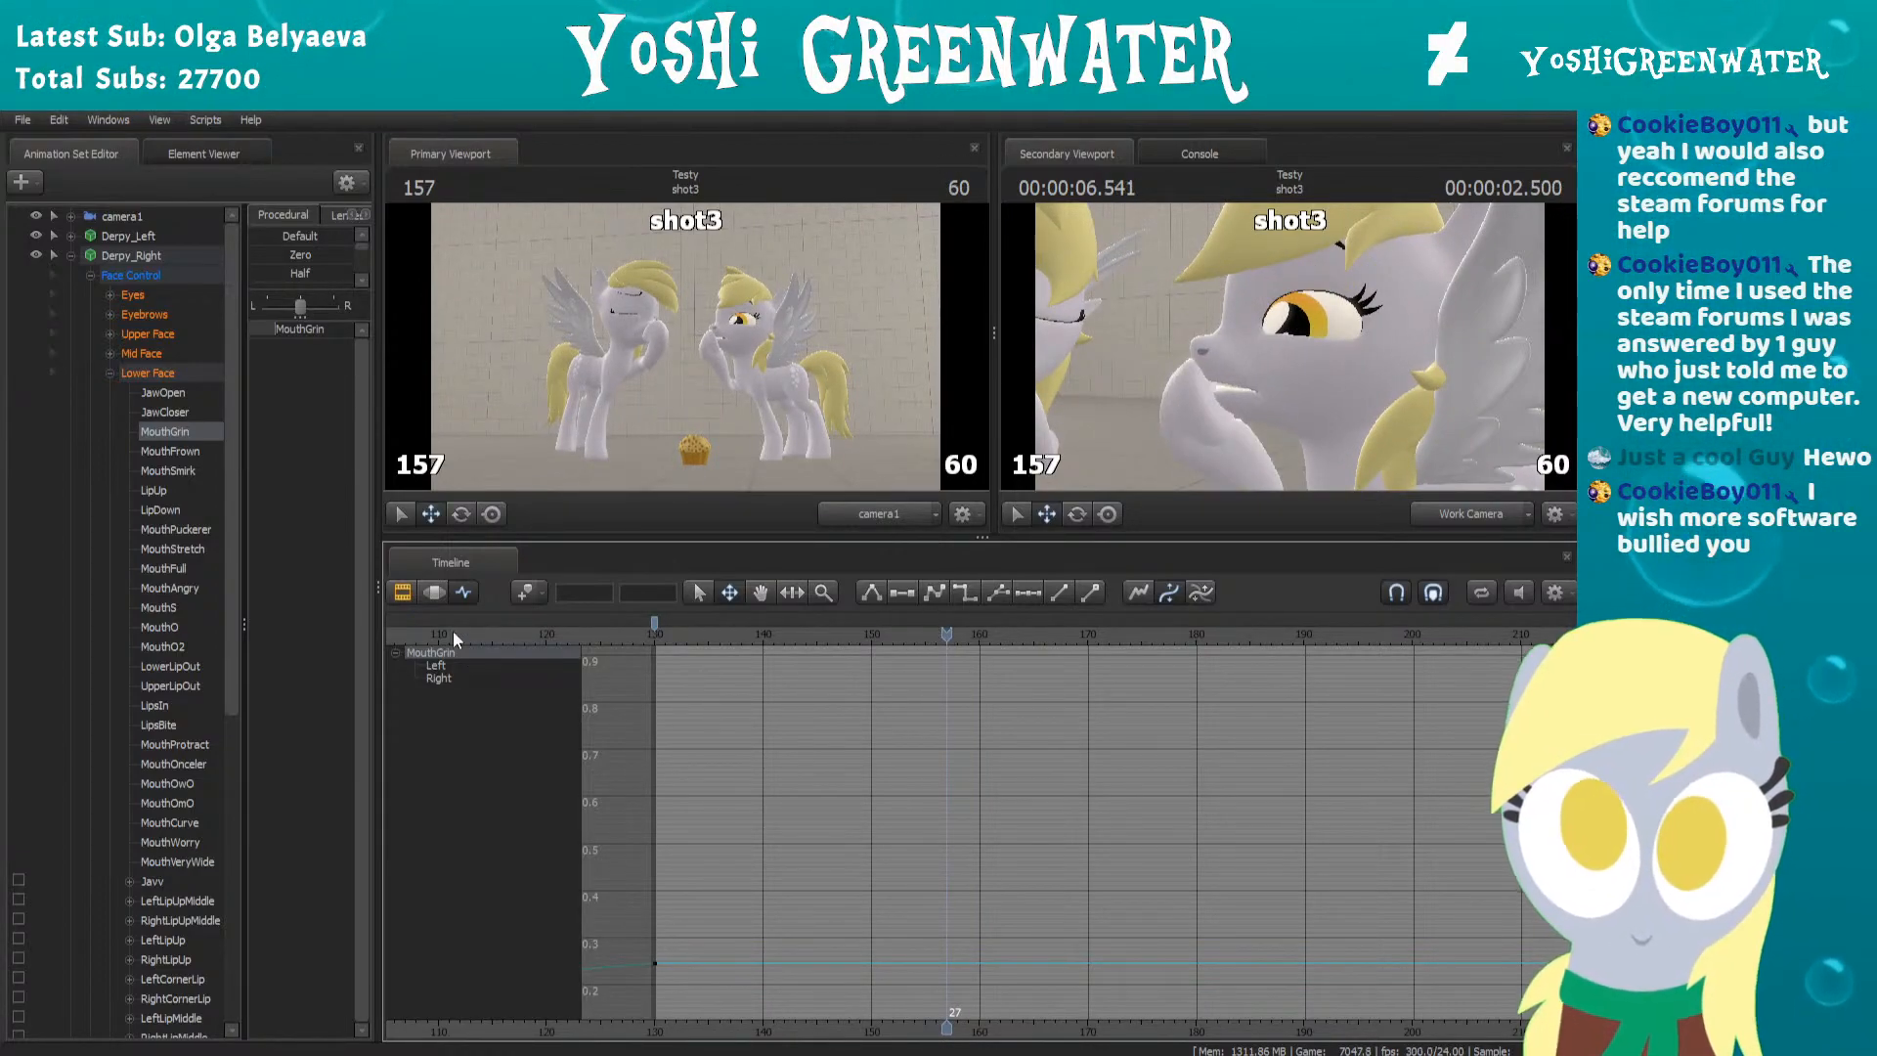
left_click_drag(300, 339, 250, 329)
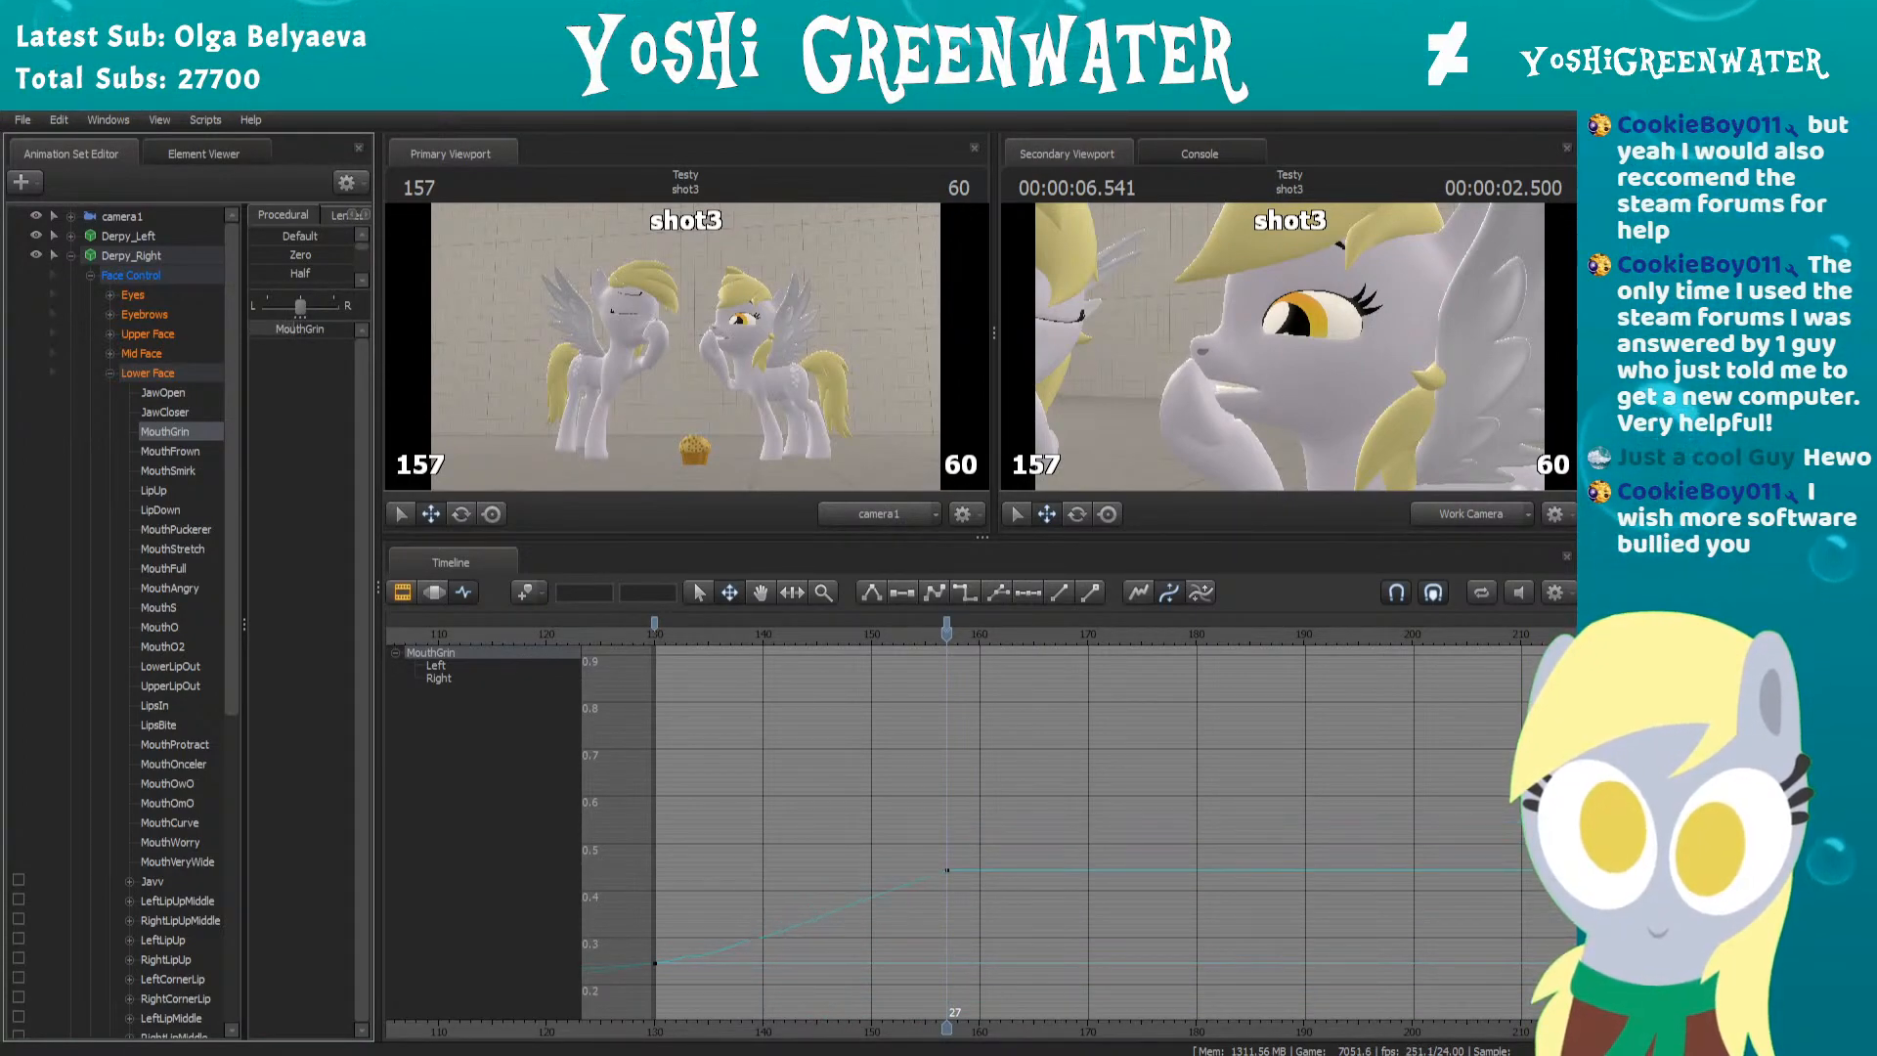
left_click_drag(306, 329, 294, 329)
Add a MouthGrin keyframe at frame 155, copy the frame 130 value of 0.25 onto it, and flatten the first keyframe's tangents
left_click_drag(819, 630, 920, 637)
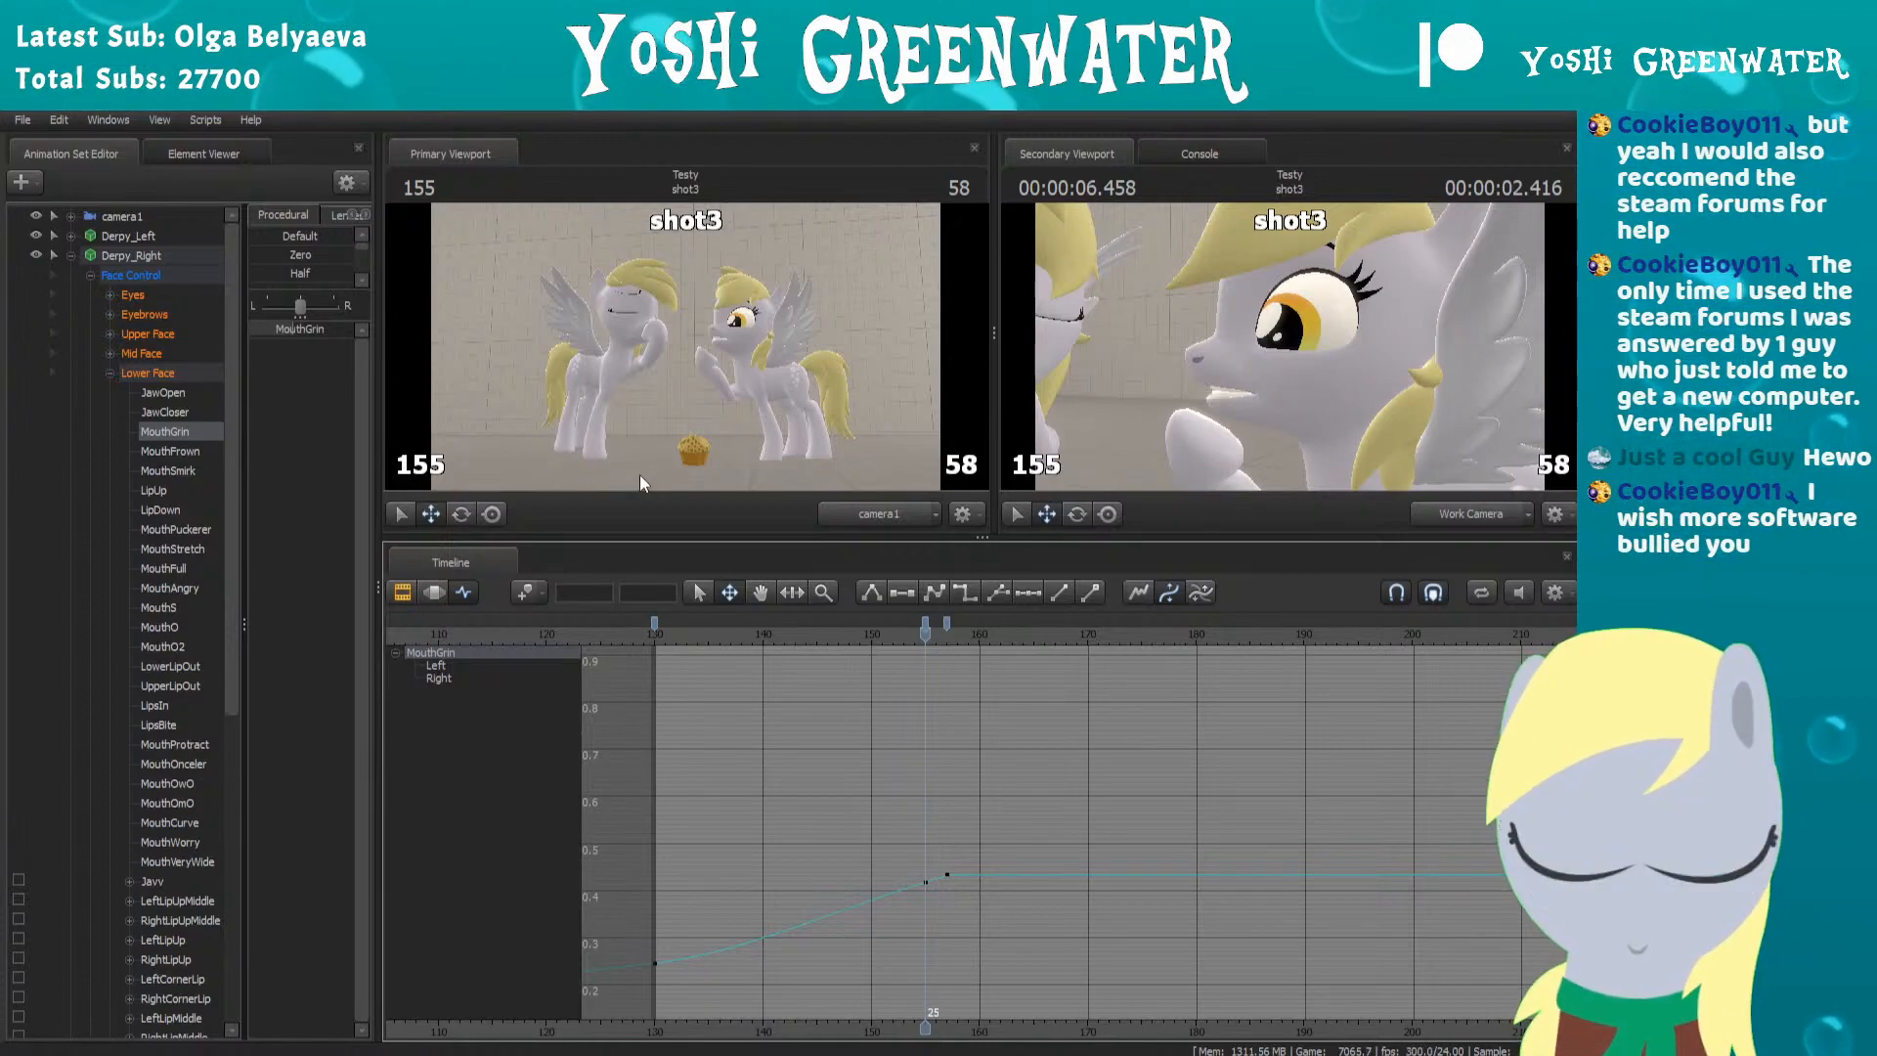
left_click(652, 622)
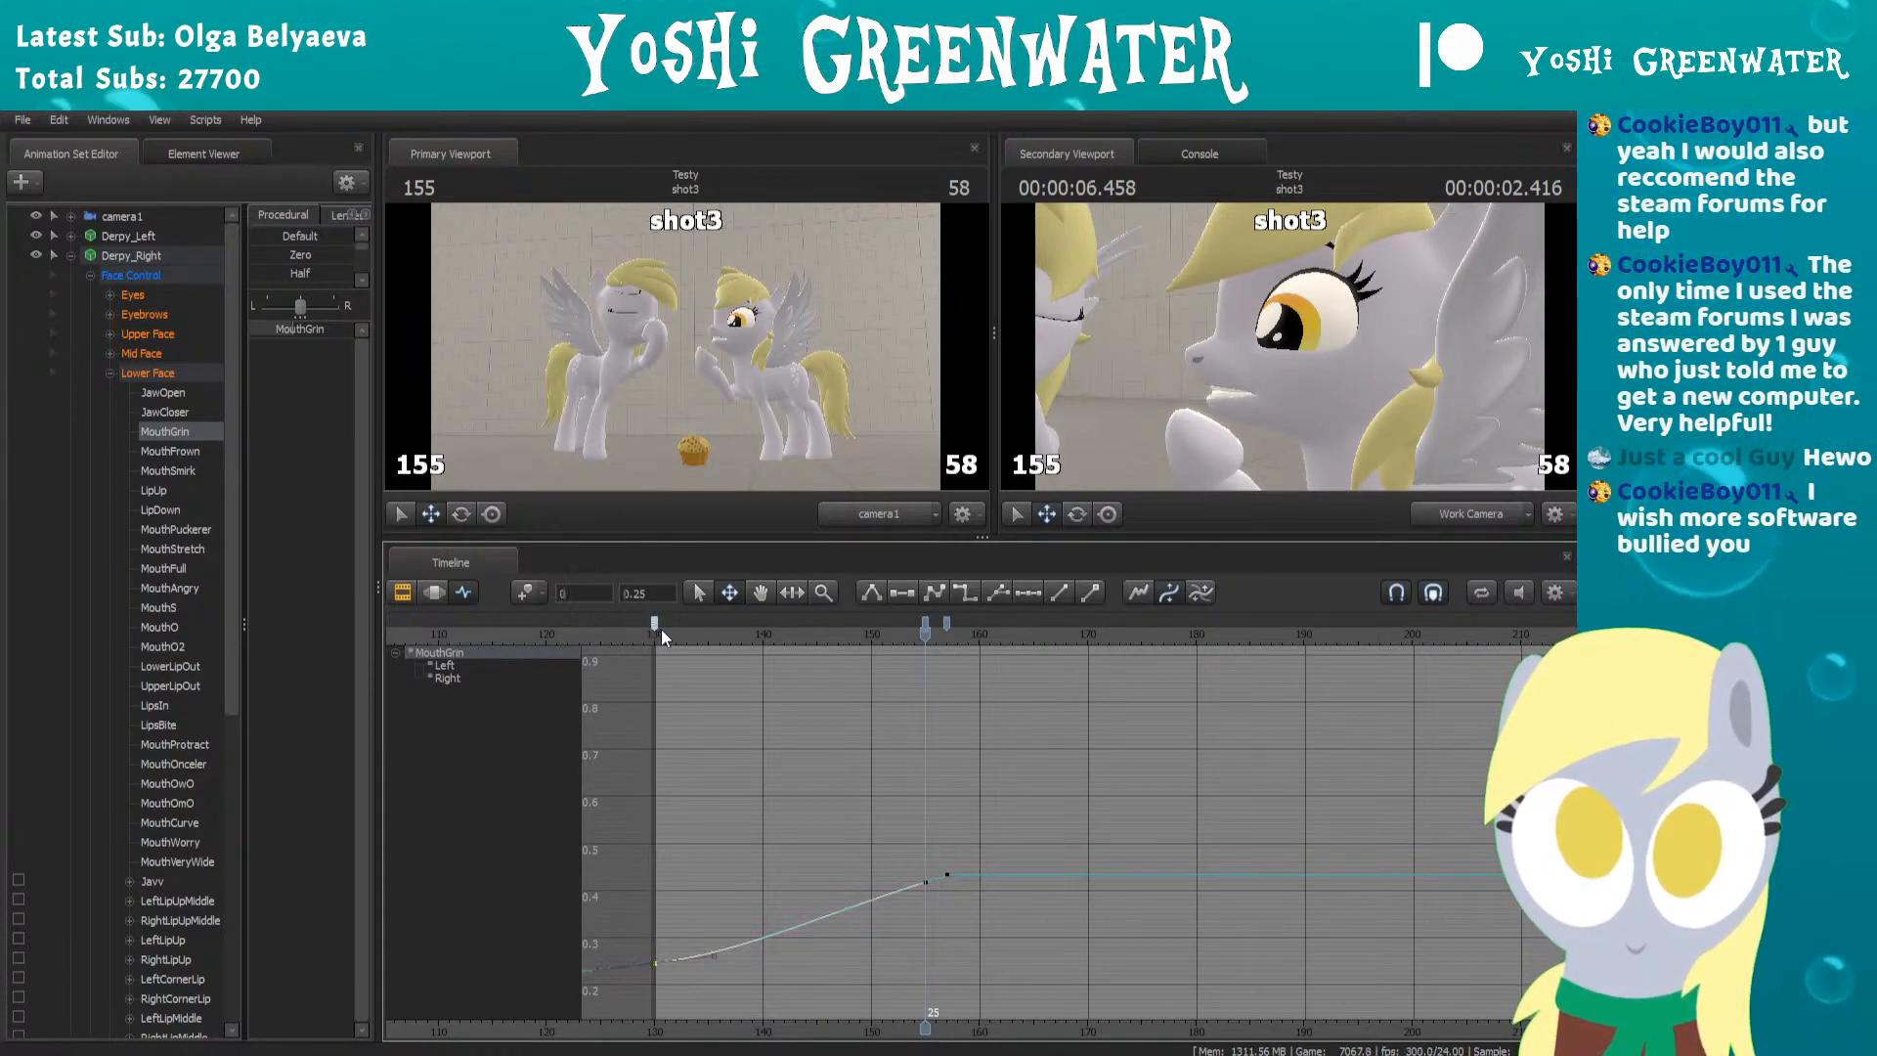
left_click(923, 623)
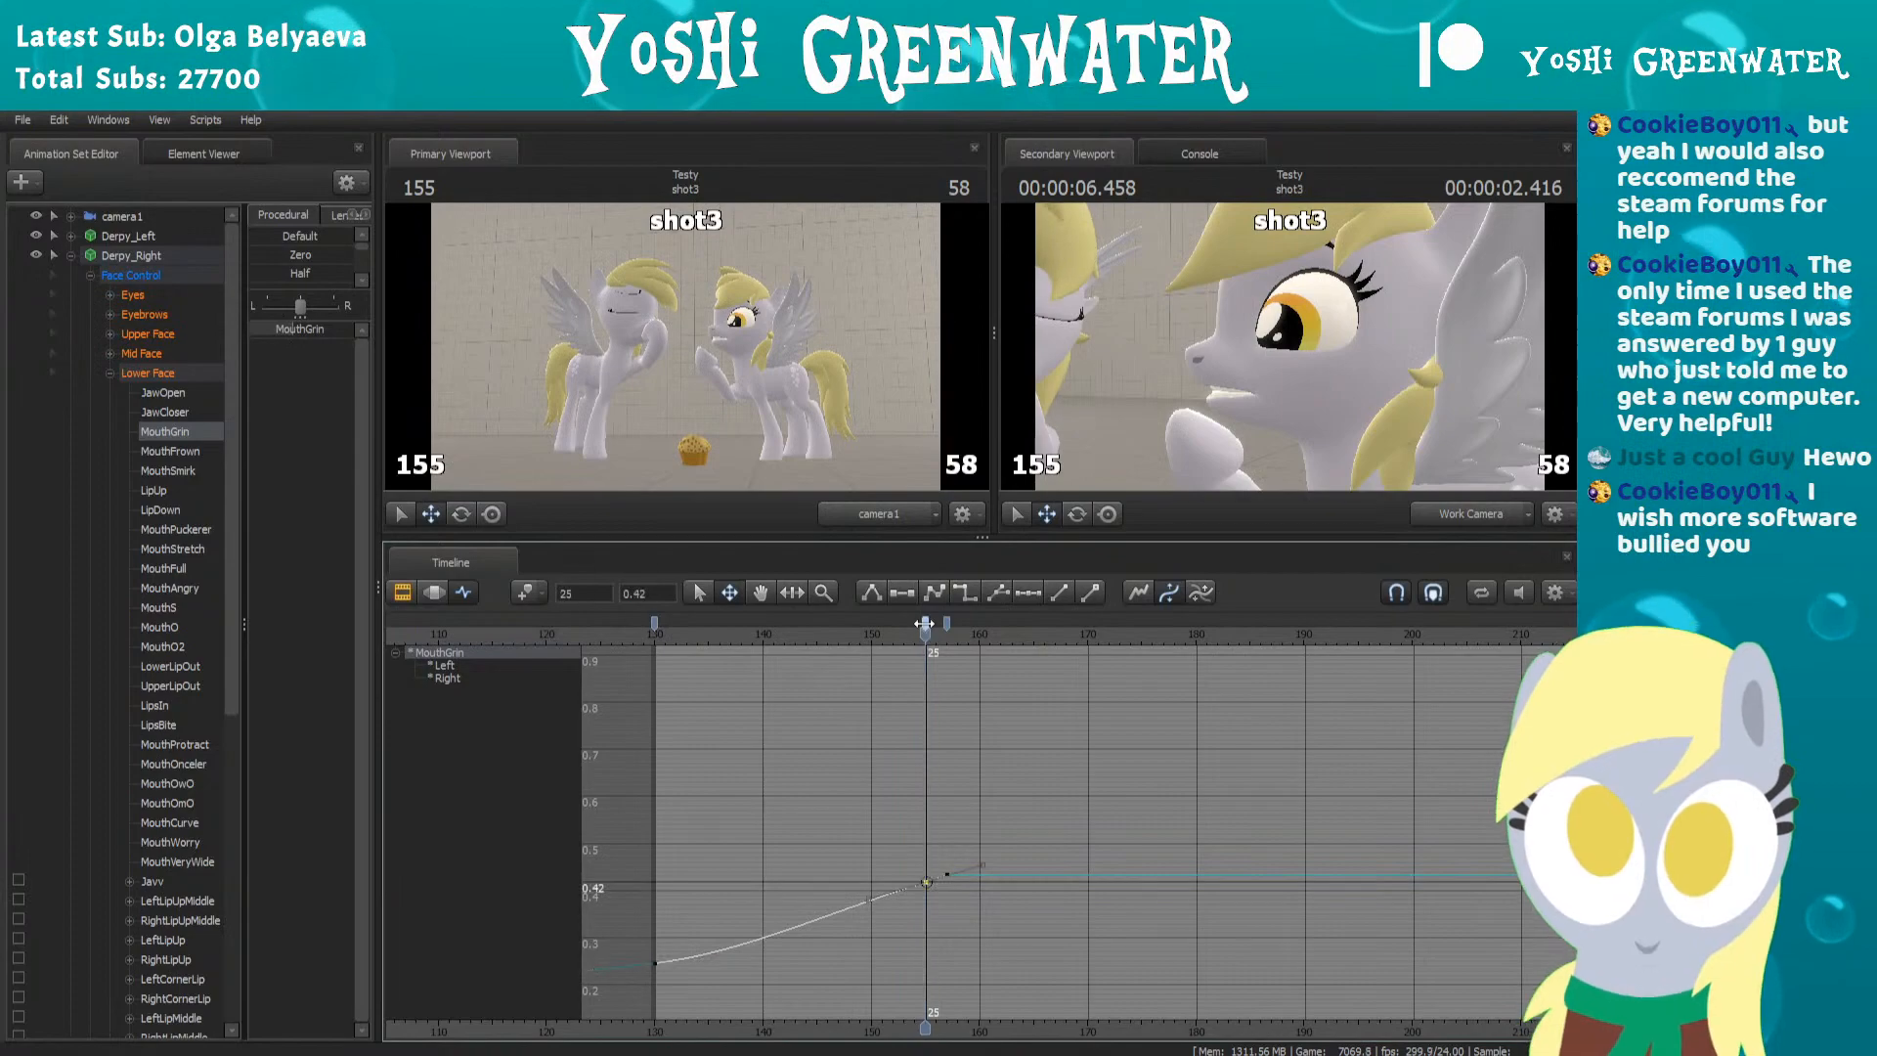
key("ctrl+v")
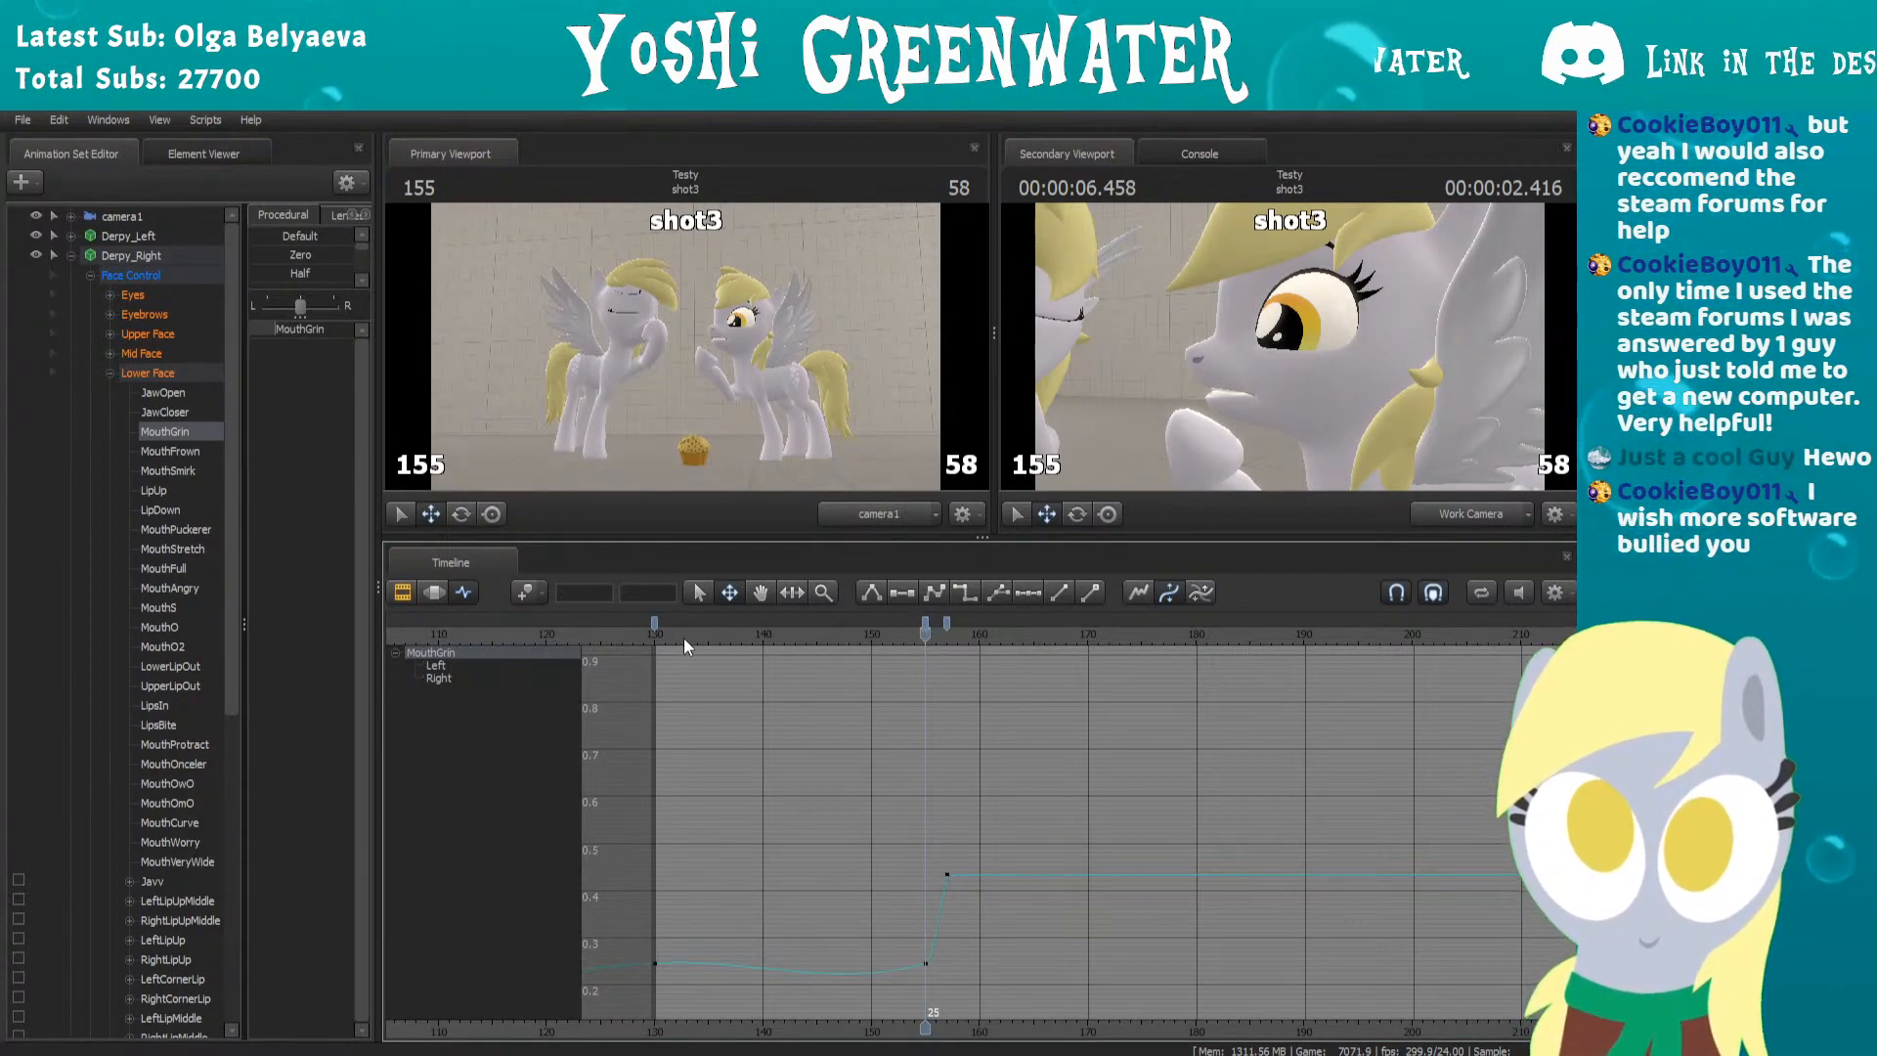
left_click(652, 622)
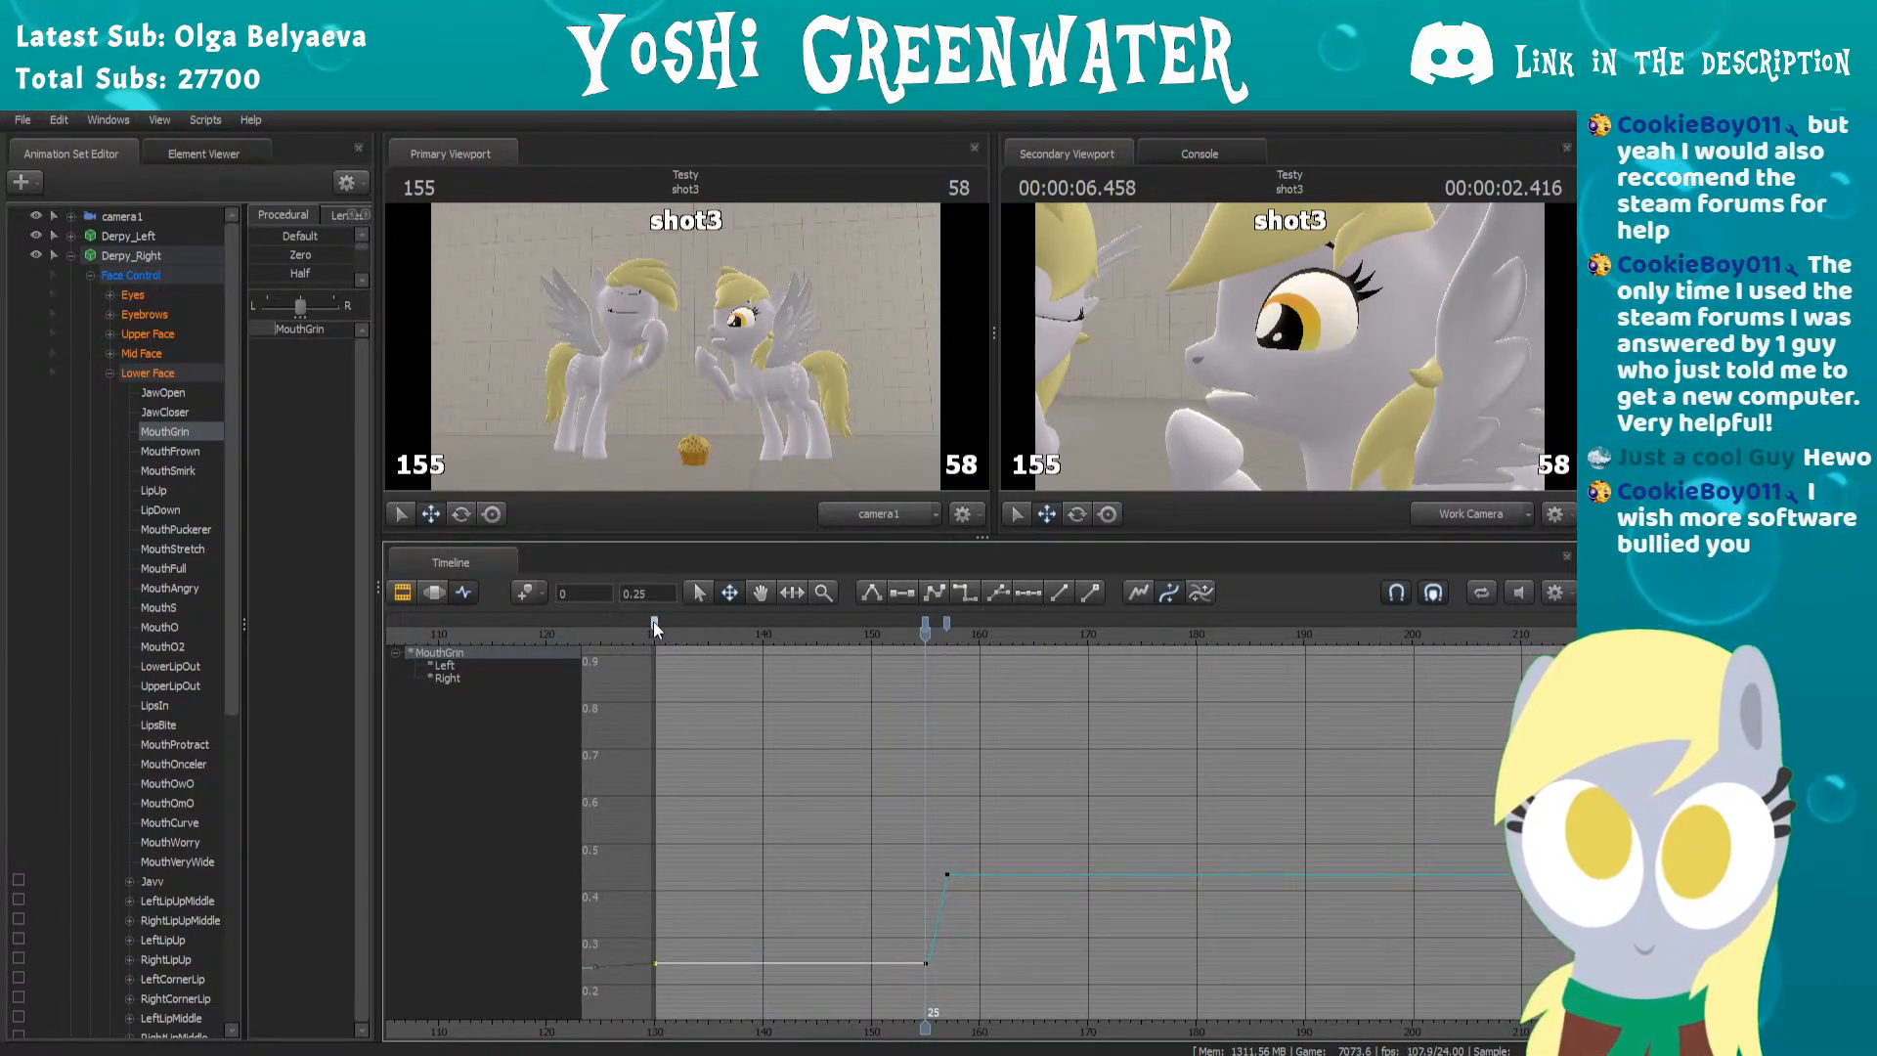
Play back from the shot's start and flatten the tangents of the MouthGrin keyframe at frame 155
left_click(704, 634)
left_click_drag(705, 633, 654, 633)
key("space")
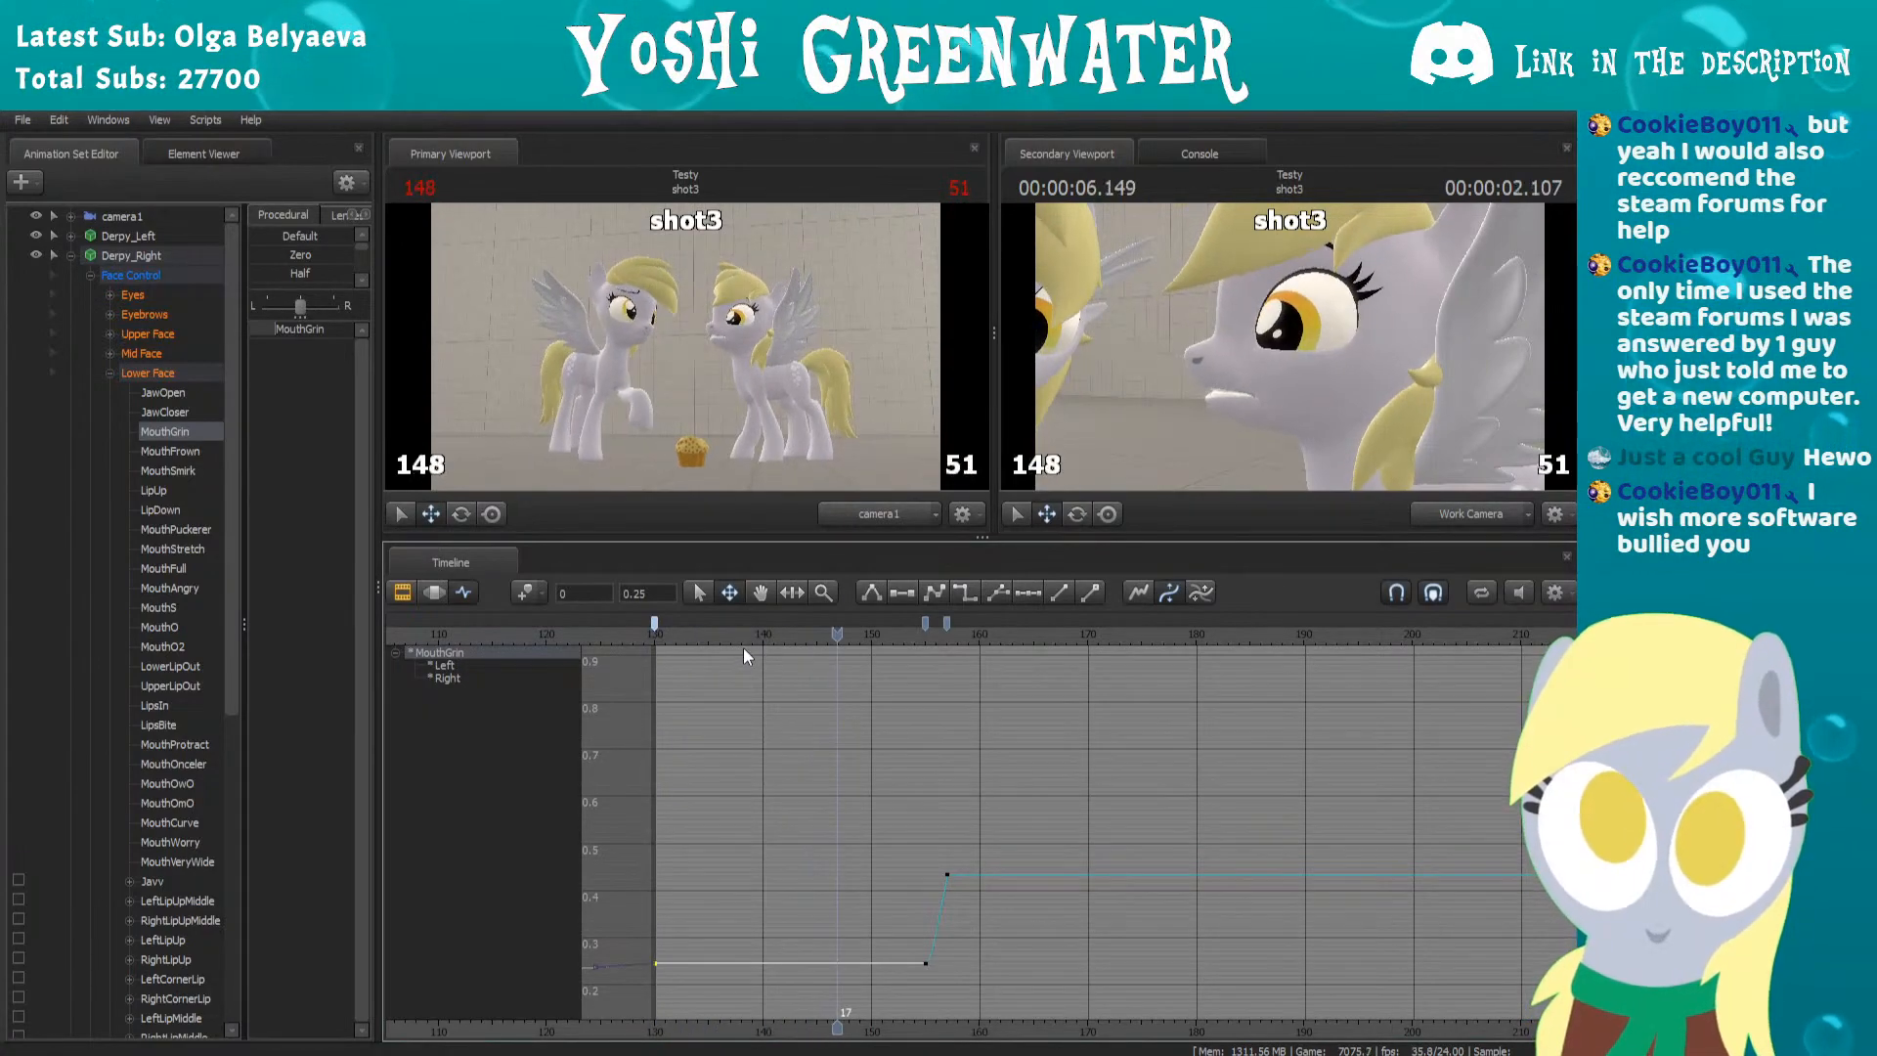
left_click_drag(879, 630, 931, 626)
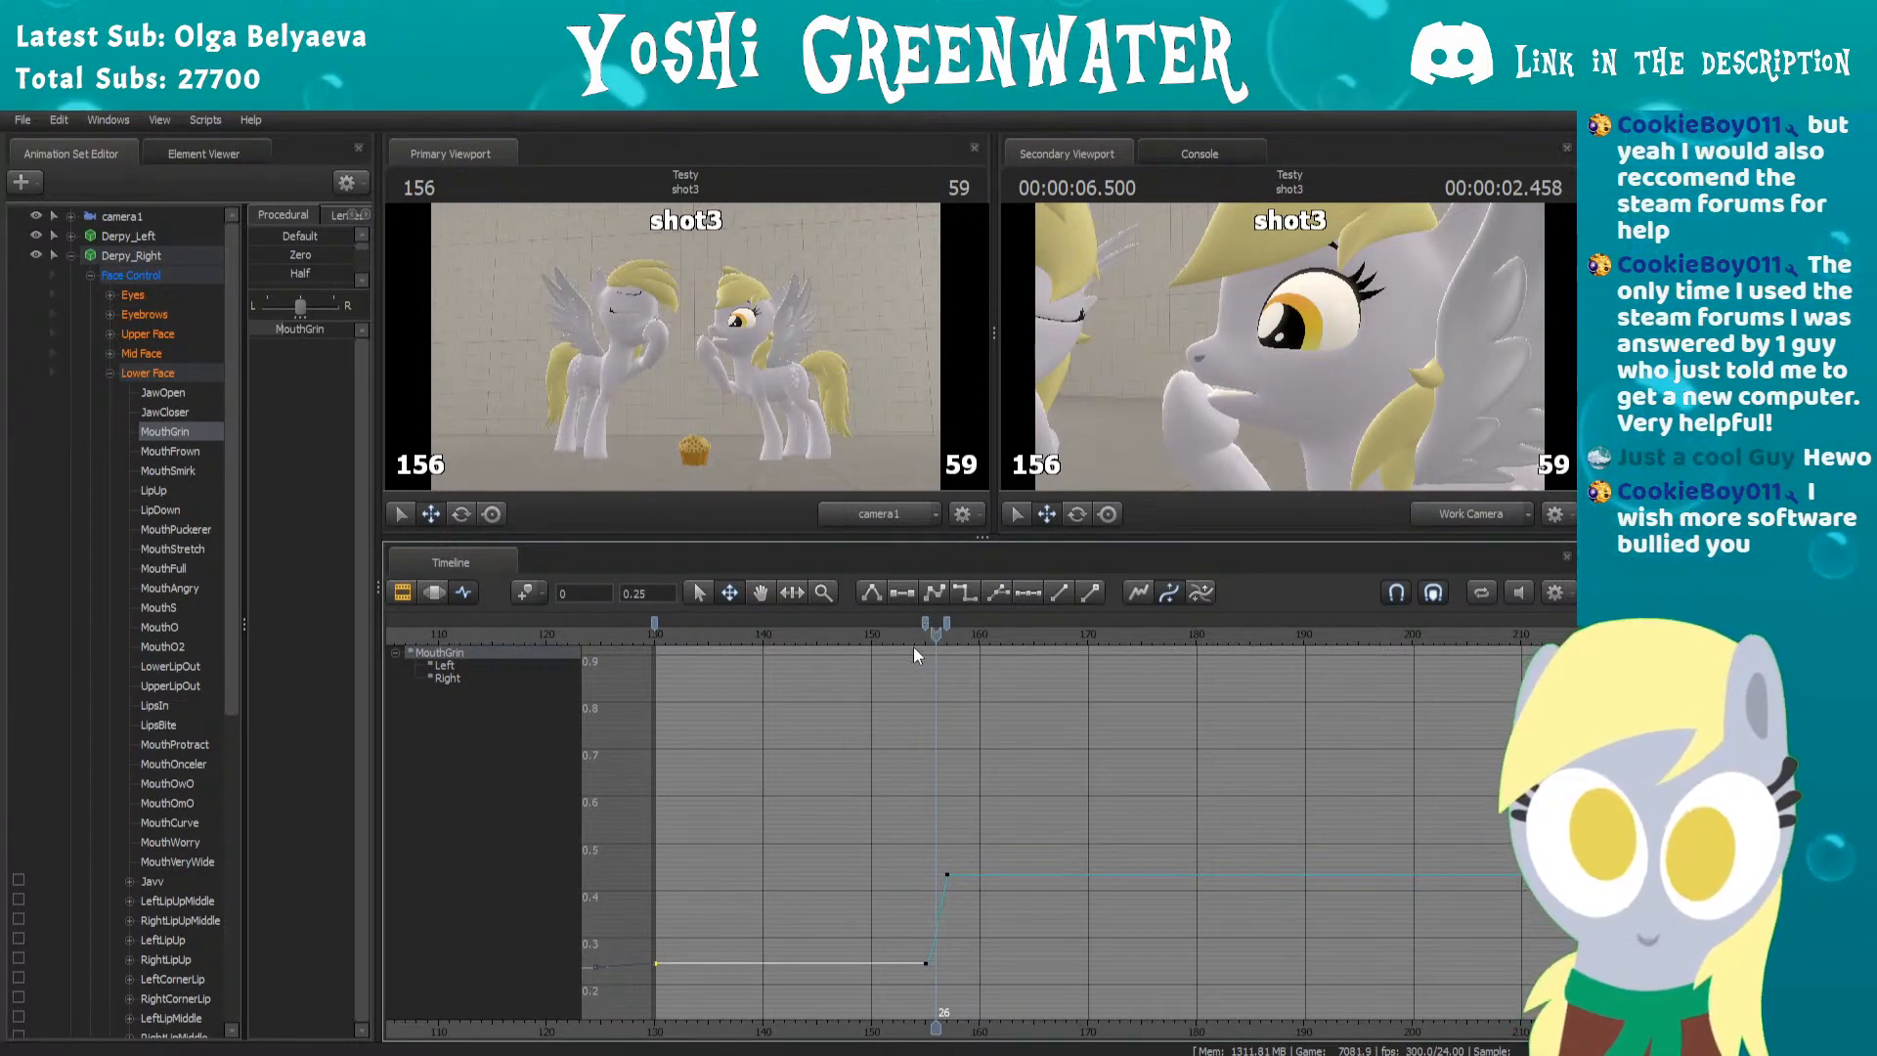
scroll(924, 729, "up", 3)
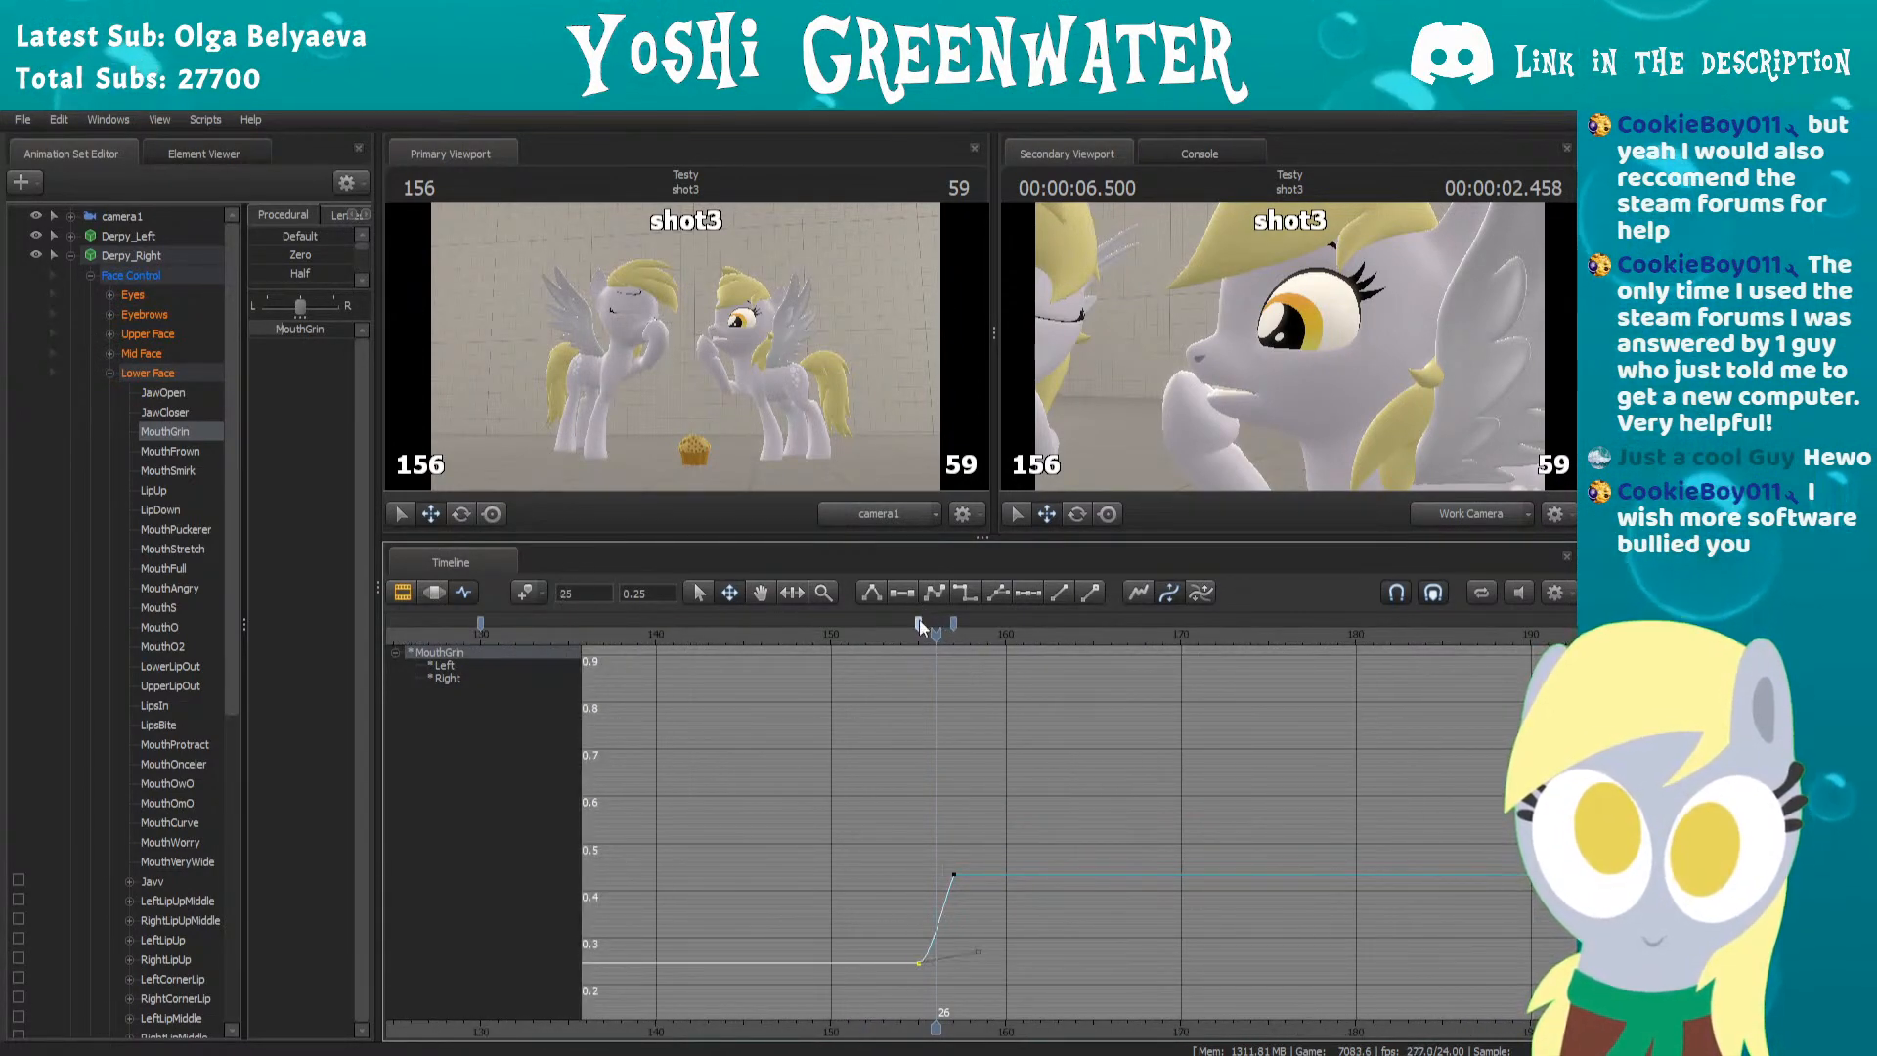
key("2")
scroll(815, 698, "down", 3)
middle_click_drag(850, 730, 948, 743)
scroll(805, 651, "up", 1)
key("space")
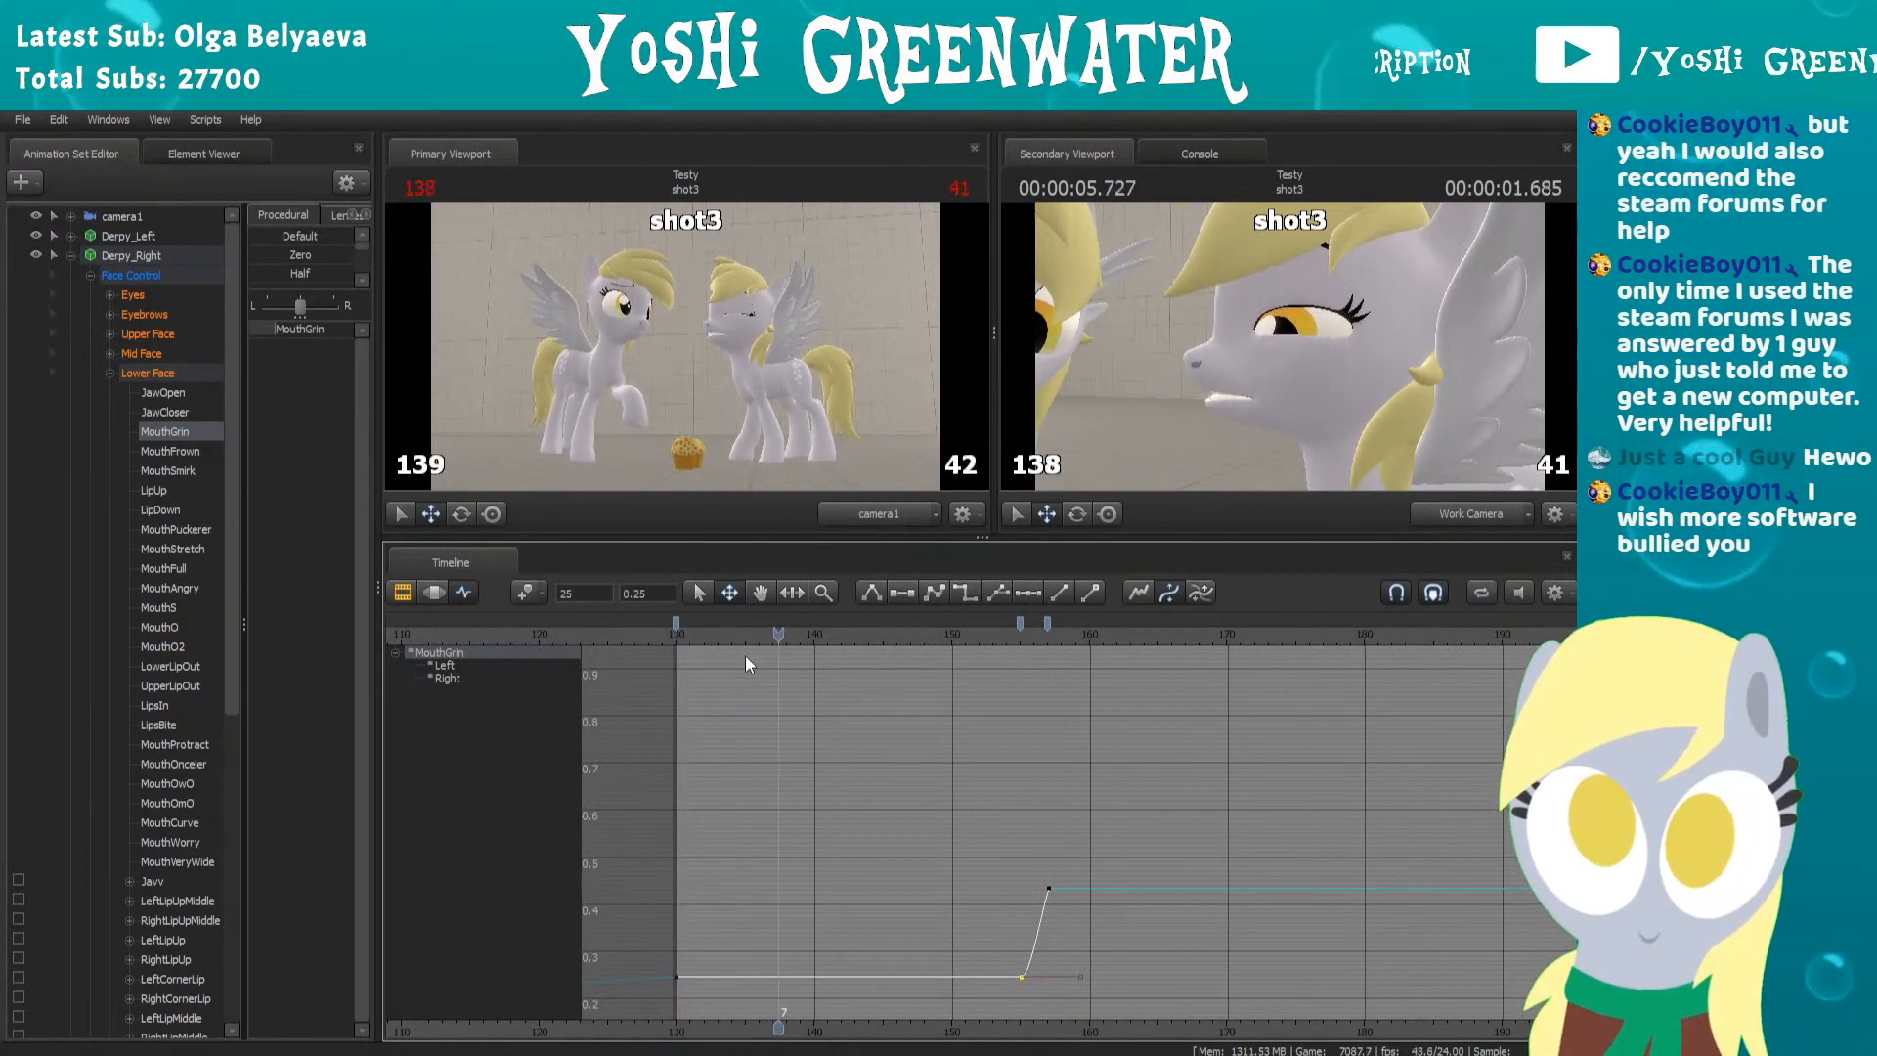
Add MouthGrin keyframes at frames 139, 141 and 143 around the first blink, and shift the last of them to frame 144
left_click_drag(729, 635, 794, 635)
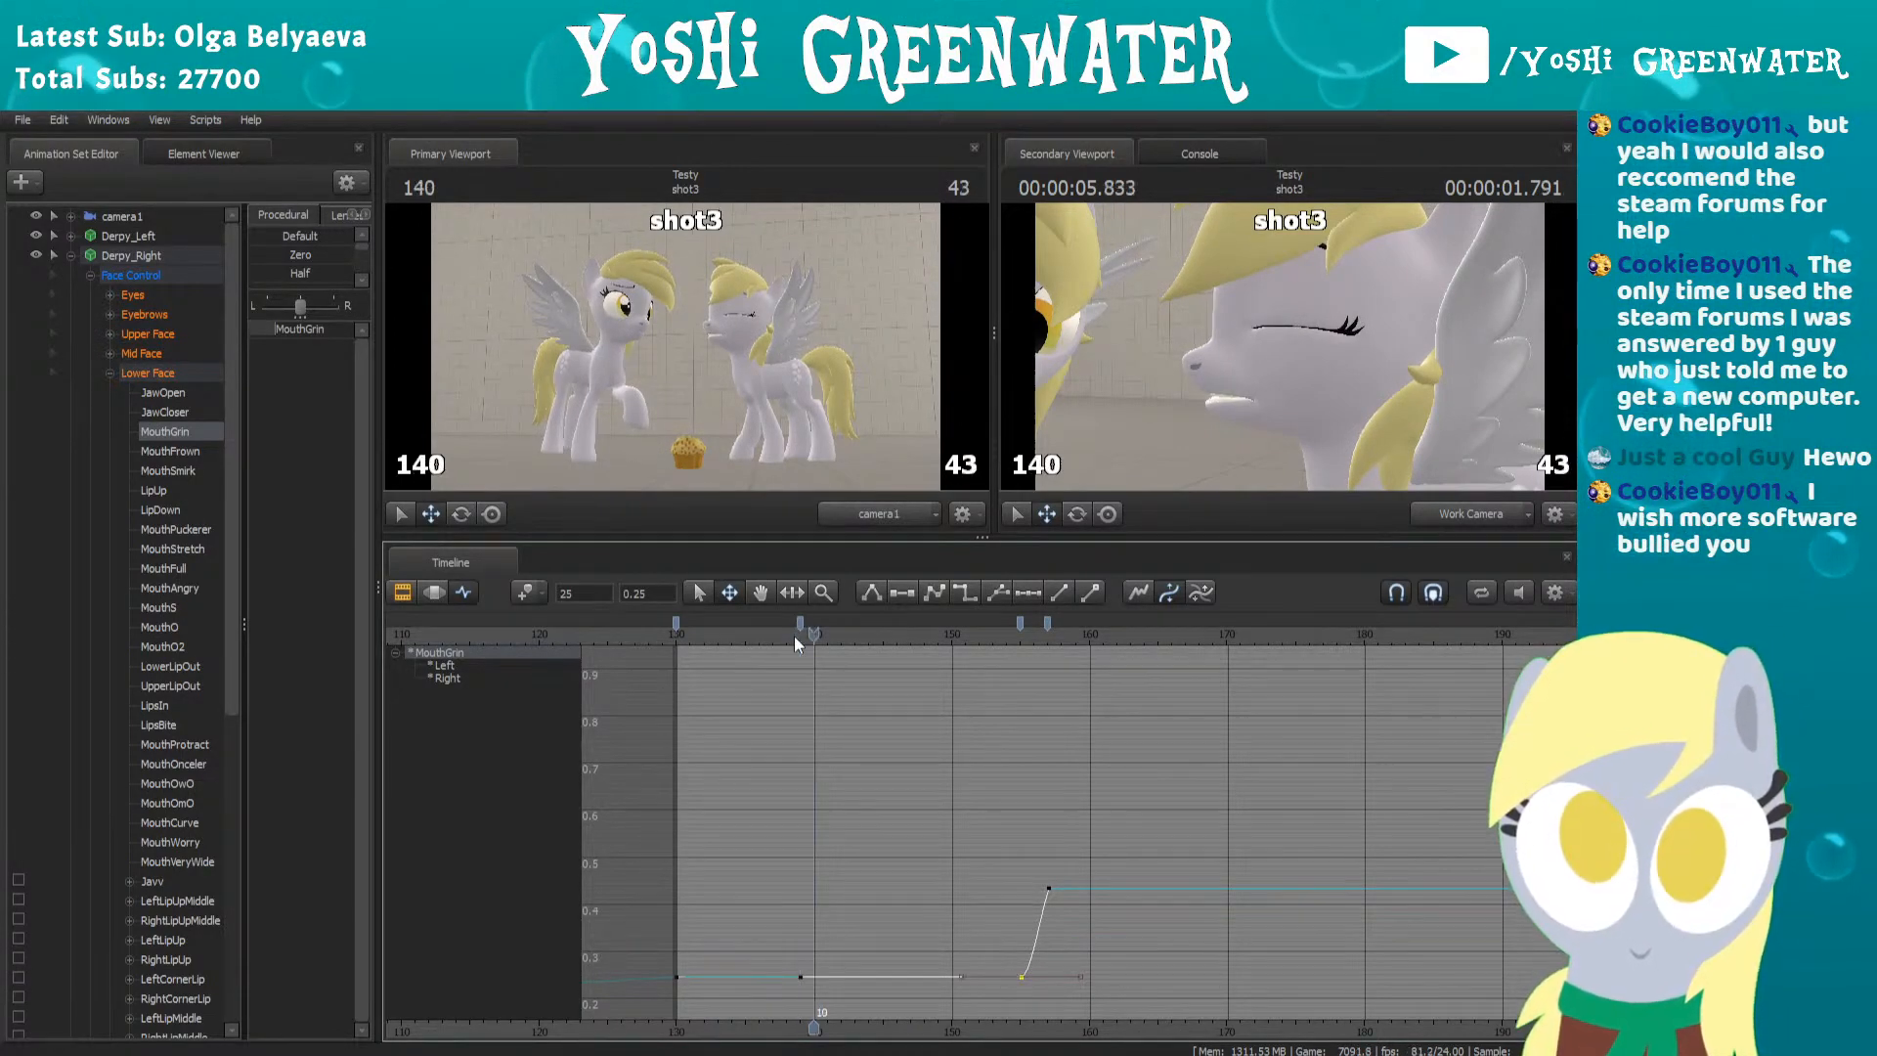
key("m")
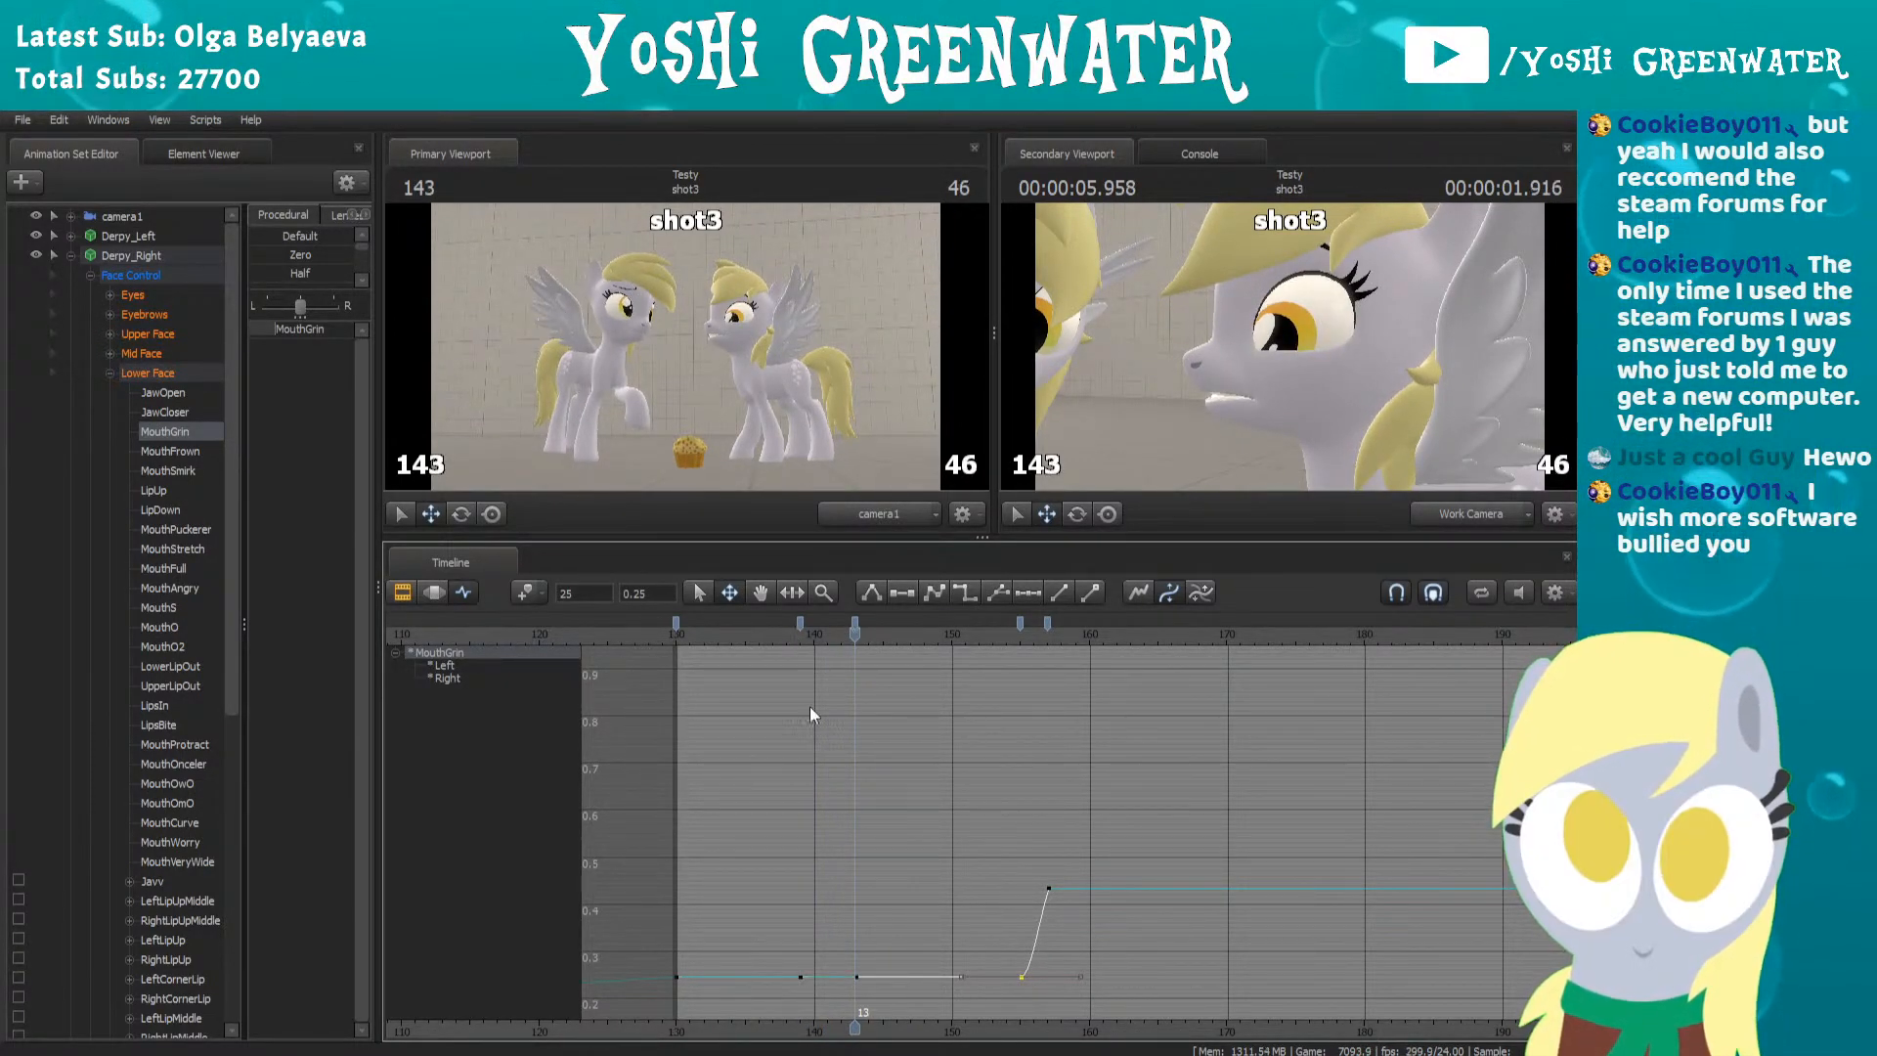
scroll(807, 888, "up", 5)
middle_click_drag(807, 884, 871, 823)
scroll(871, 831, "up", 1)
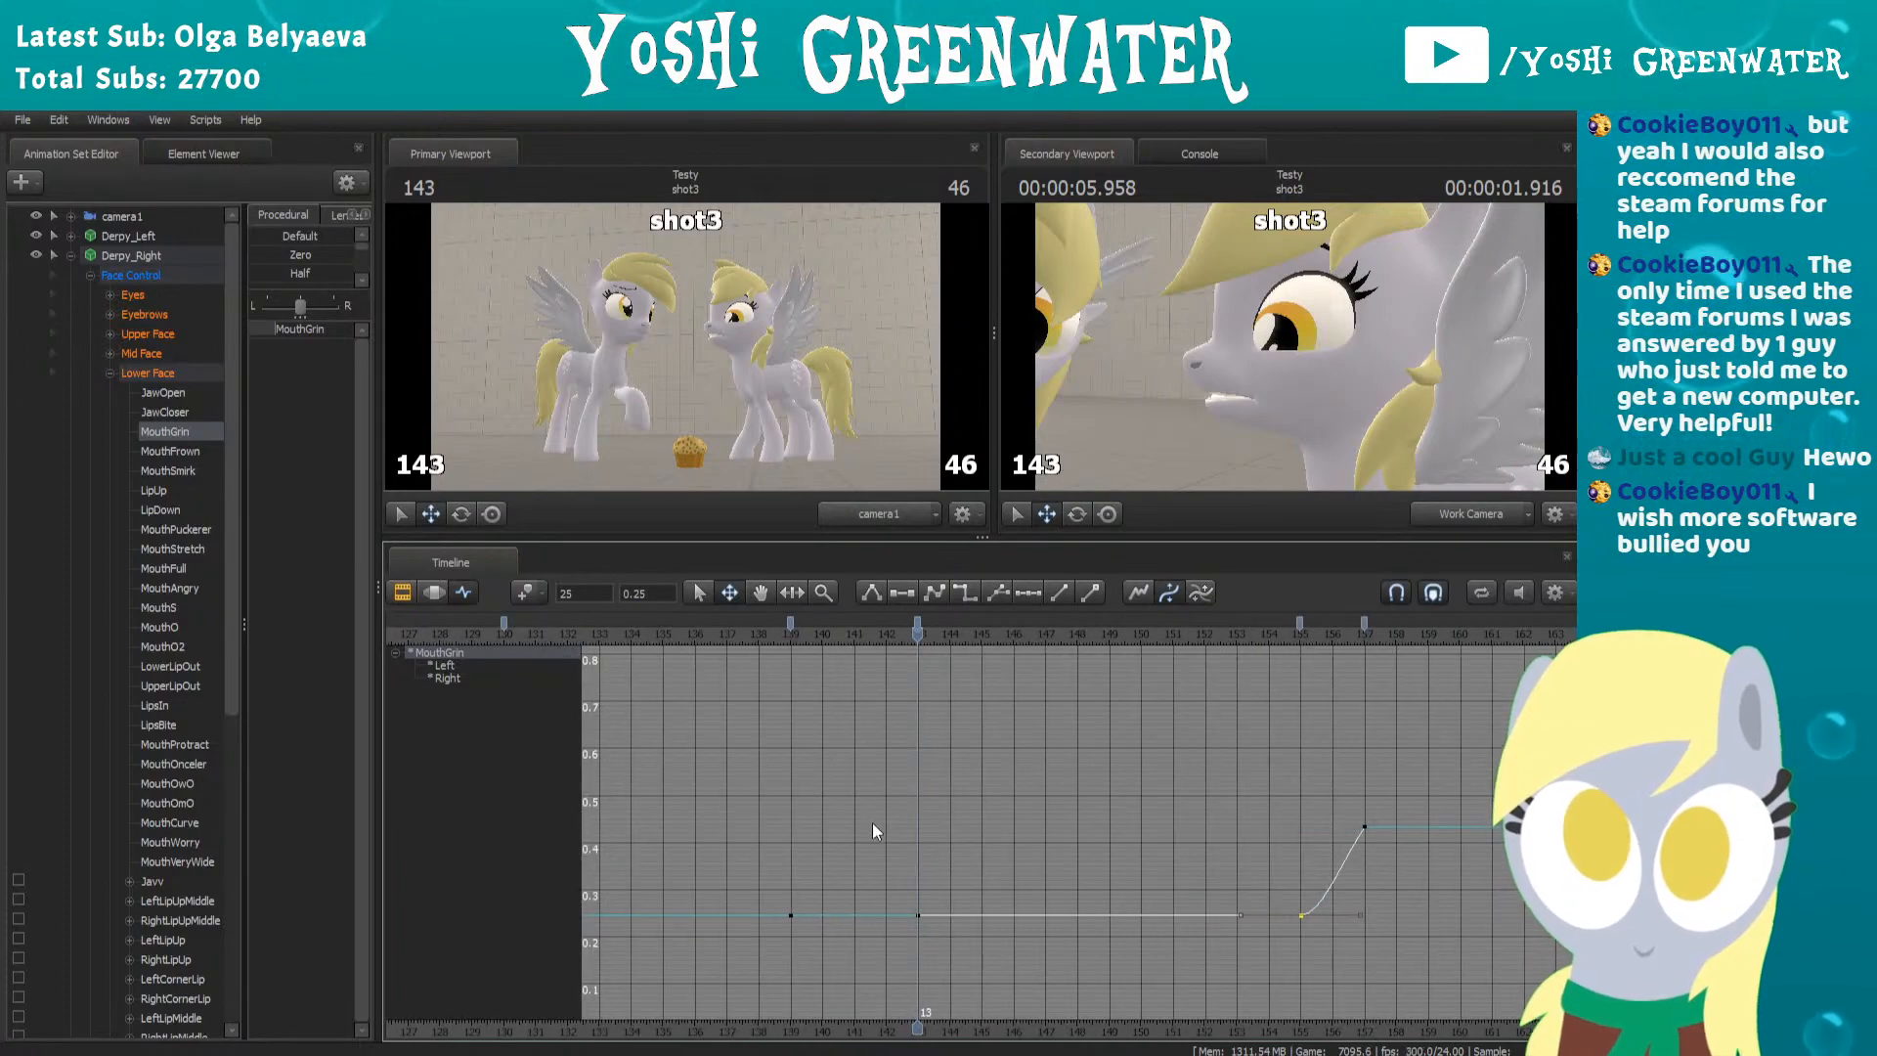
left_click_drag(858, 637, 840, 640)
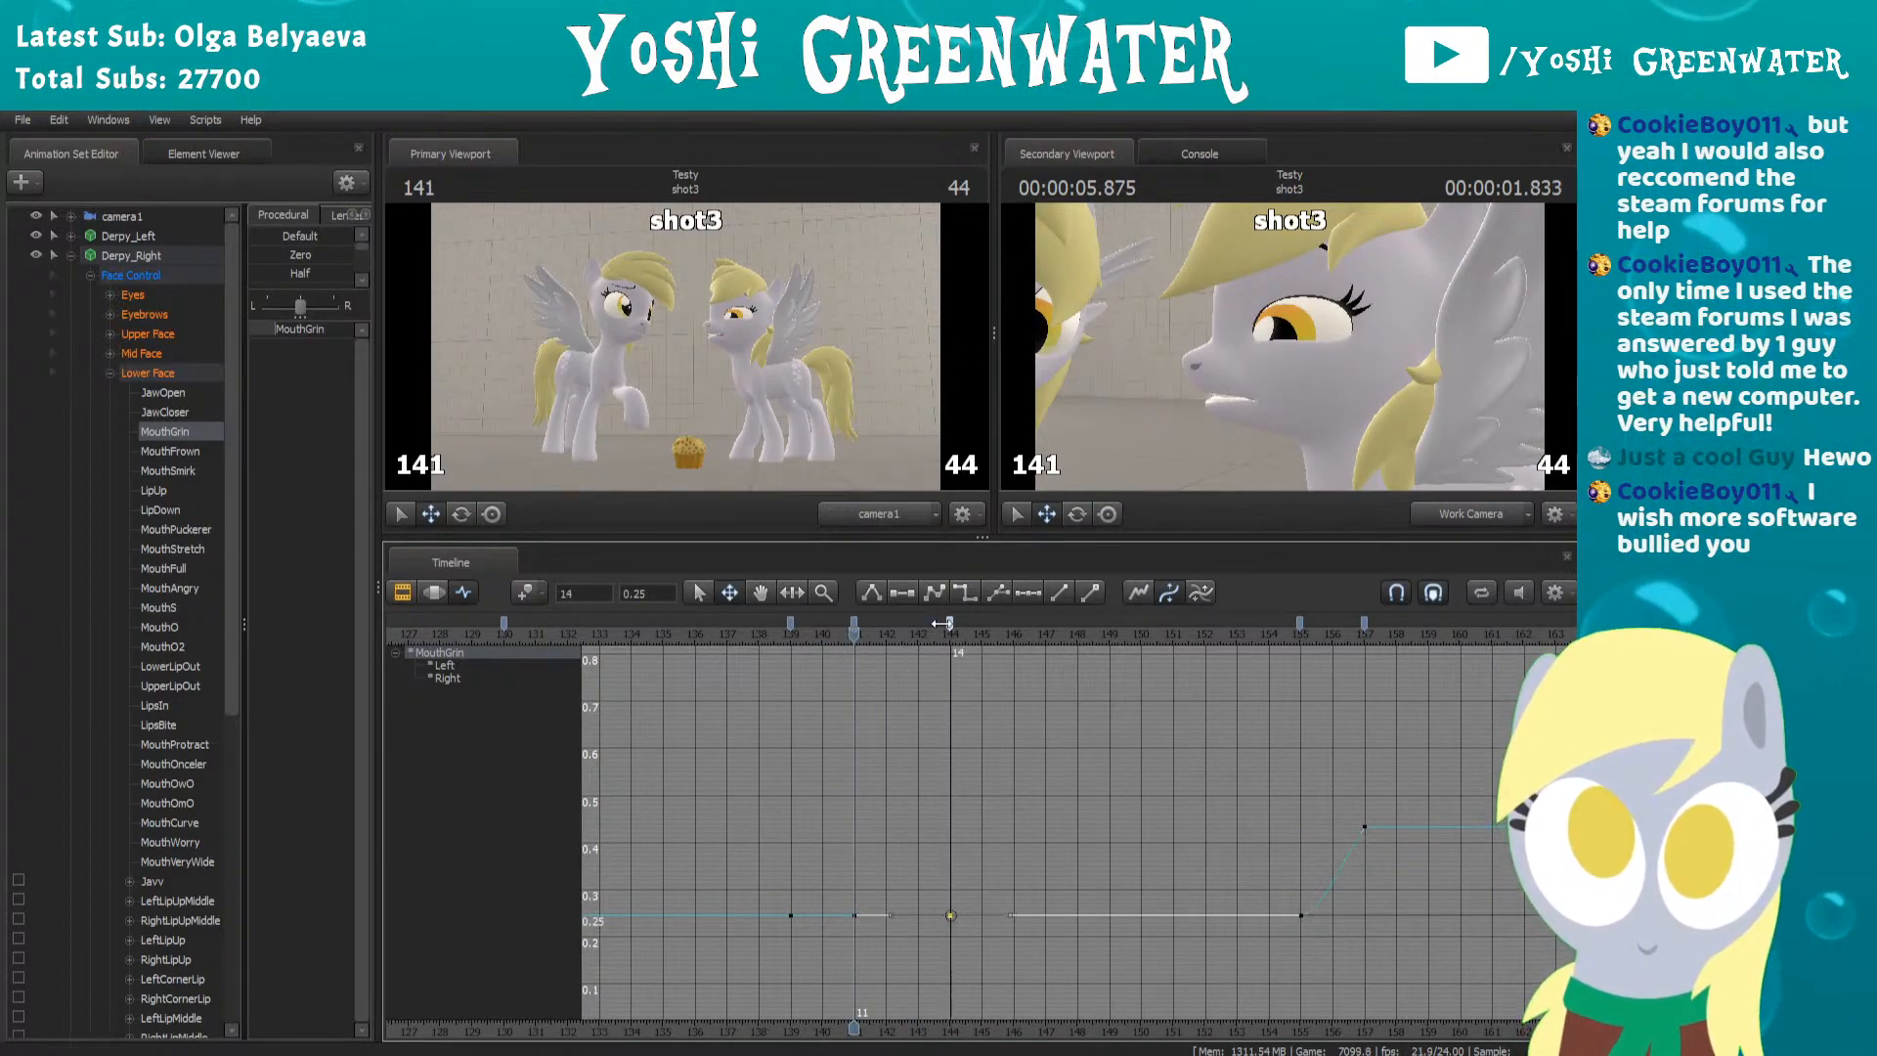
mouse_move(833, 633)
left_mouse_down()
mouse_move(790, 635)
mouse_move(845, 647)
left_mouse_up()
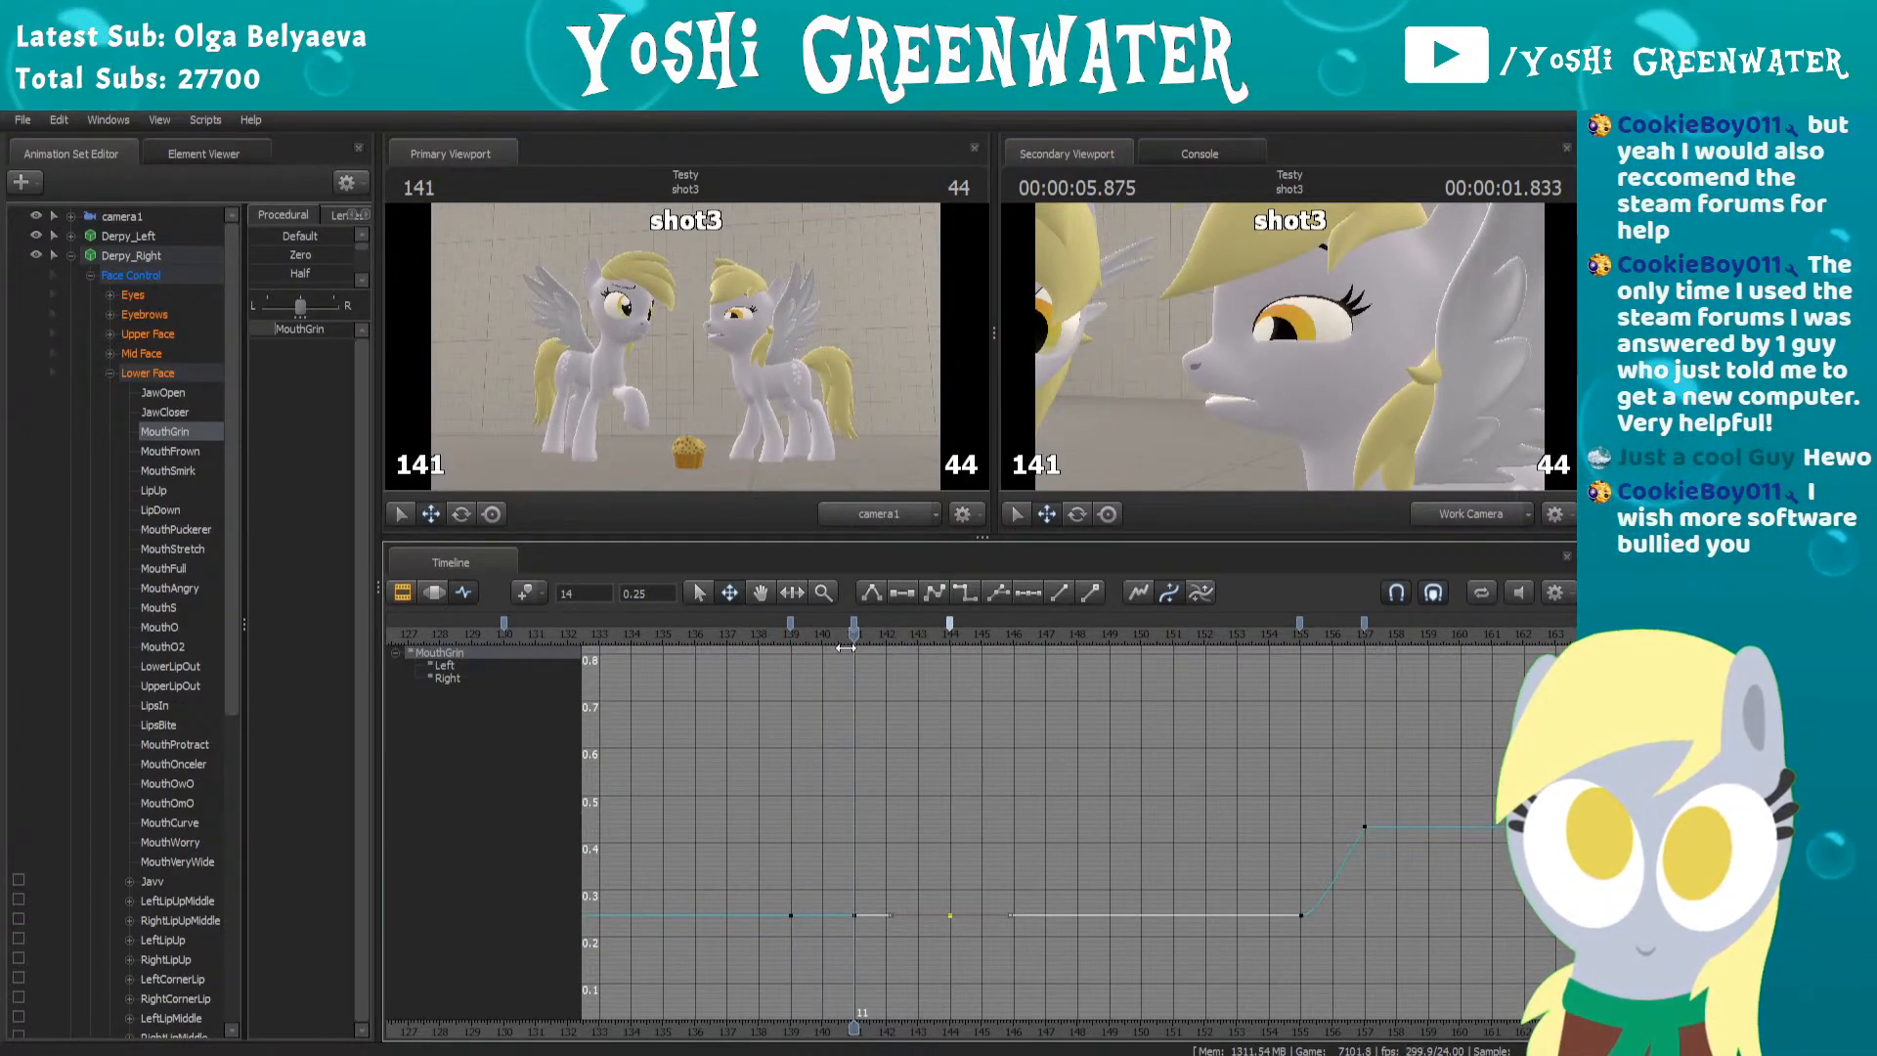
Lower the middle MouthGrin keyframe of the first blink to 0.17, shift it to frame 140, and play back
left_click_drag(315, 337, 305, 338)
left_click(661, 641)
key("space")
key("space")
left_click(724, 633)
key("space")
key("space")
left_click_drag(782, 631, 824, 624)
left_click(942, 625)
left_click_drag(942, 625, 927, 623)
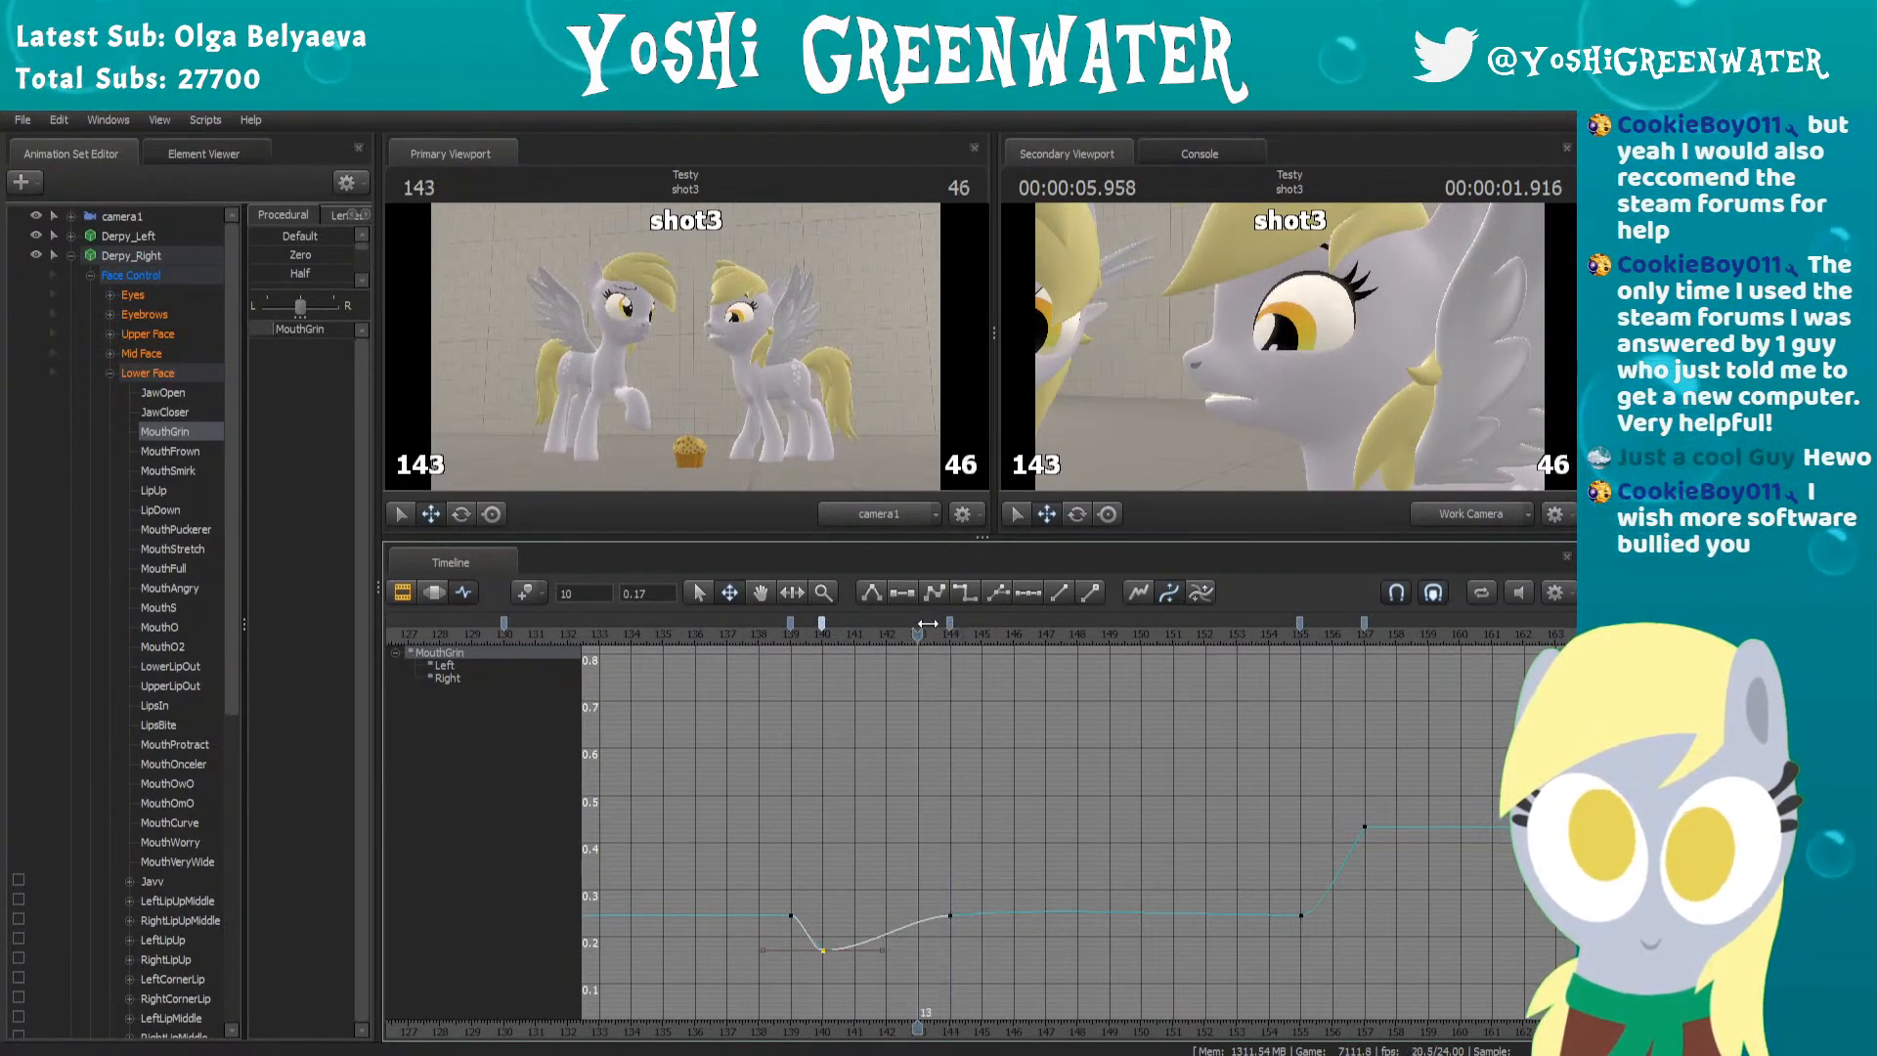
Deepen the MouthGrin dip at frame 140 to 0.11 and play back the blink
left_click_drag(733, 637, 821, 630)
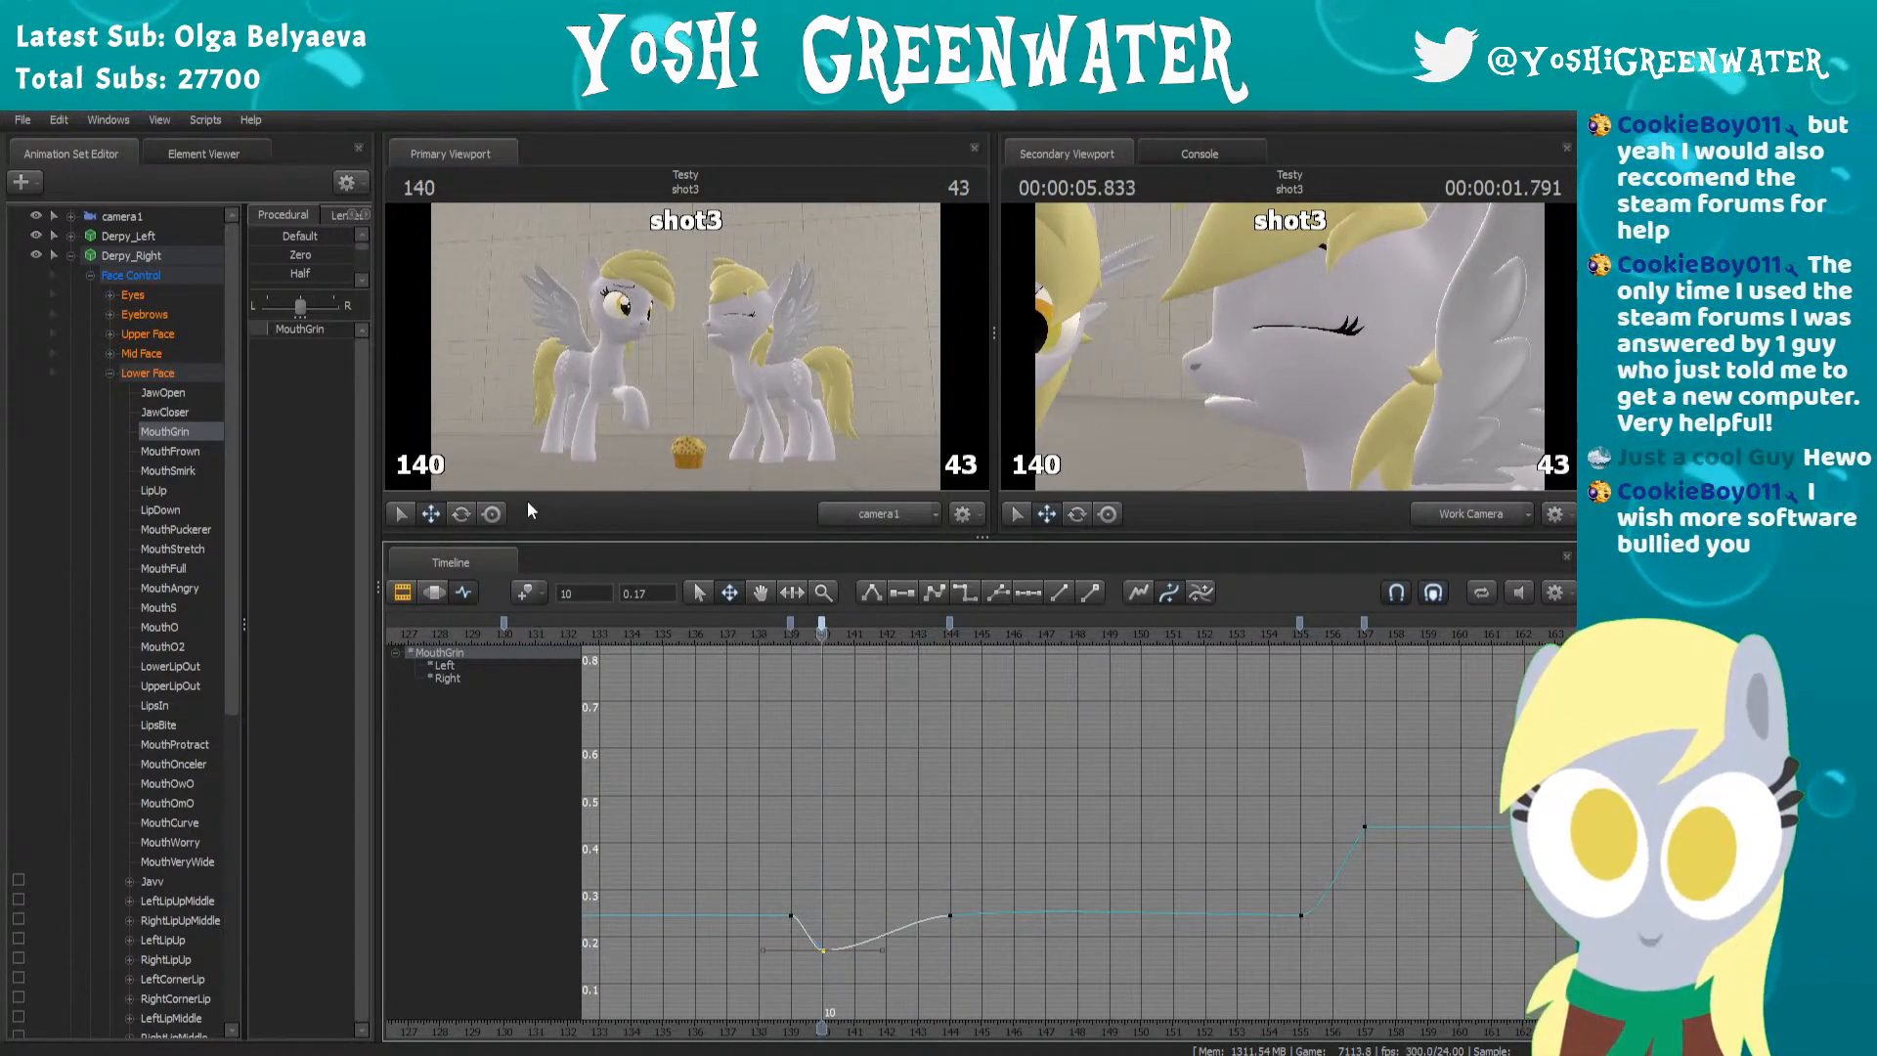
left_click_drag(315, 329, 293, 329)
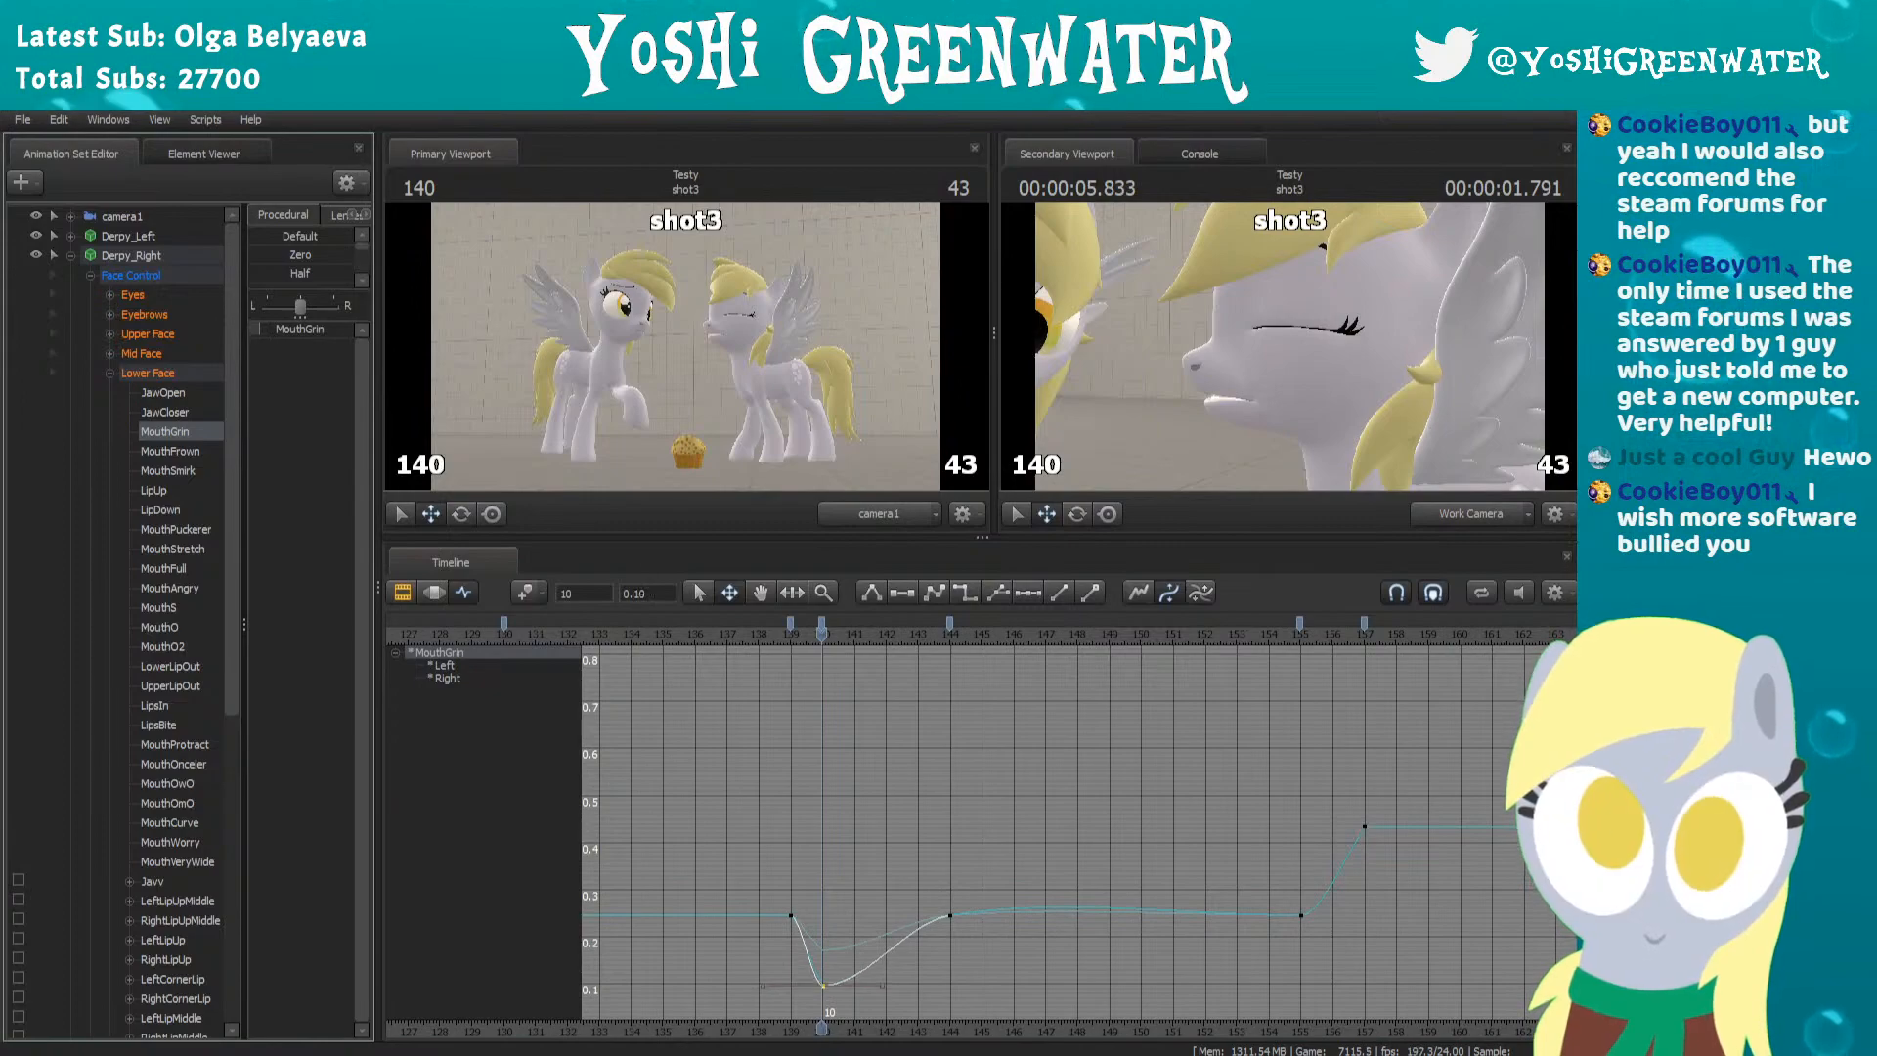
left_click(687, 633)
key("space")
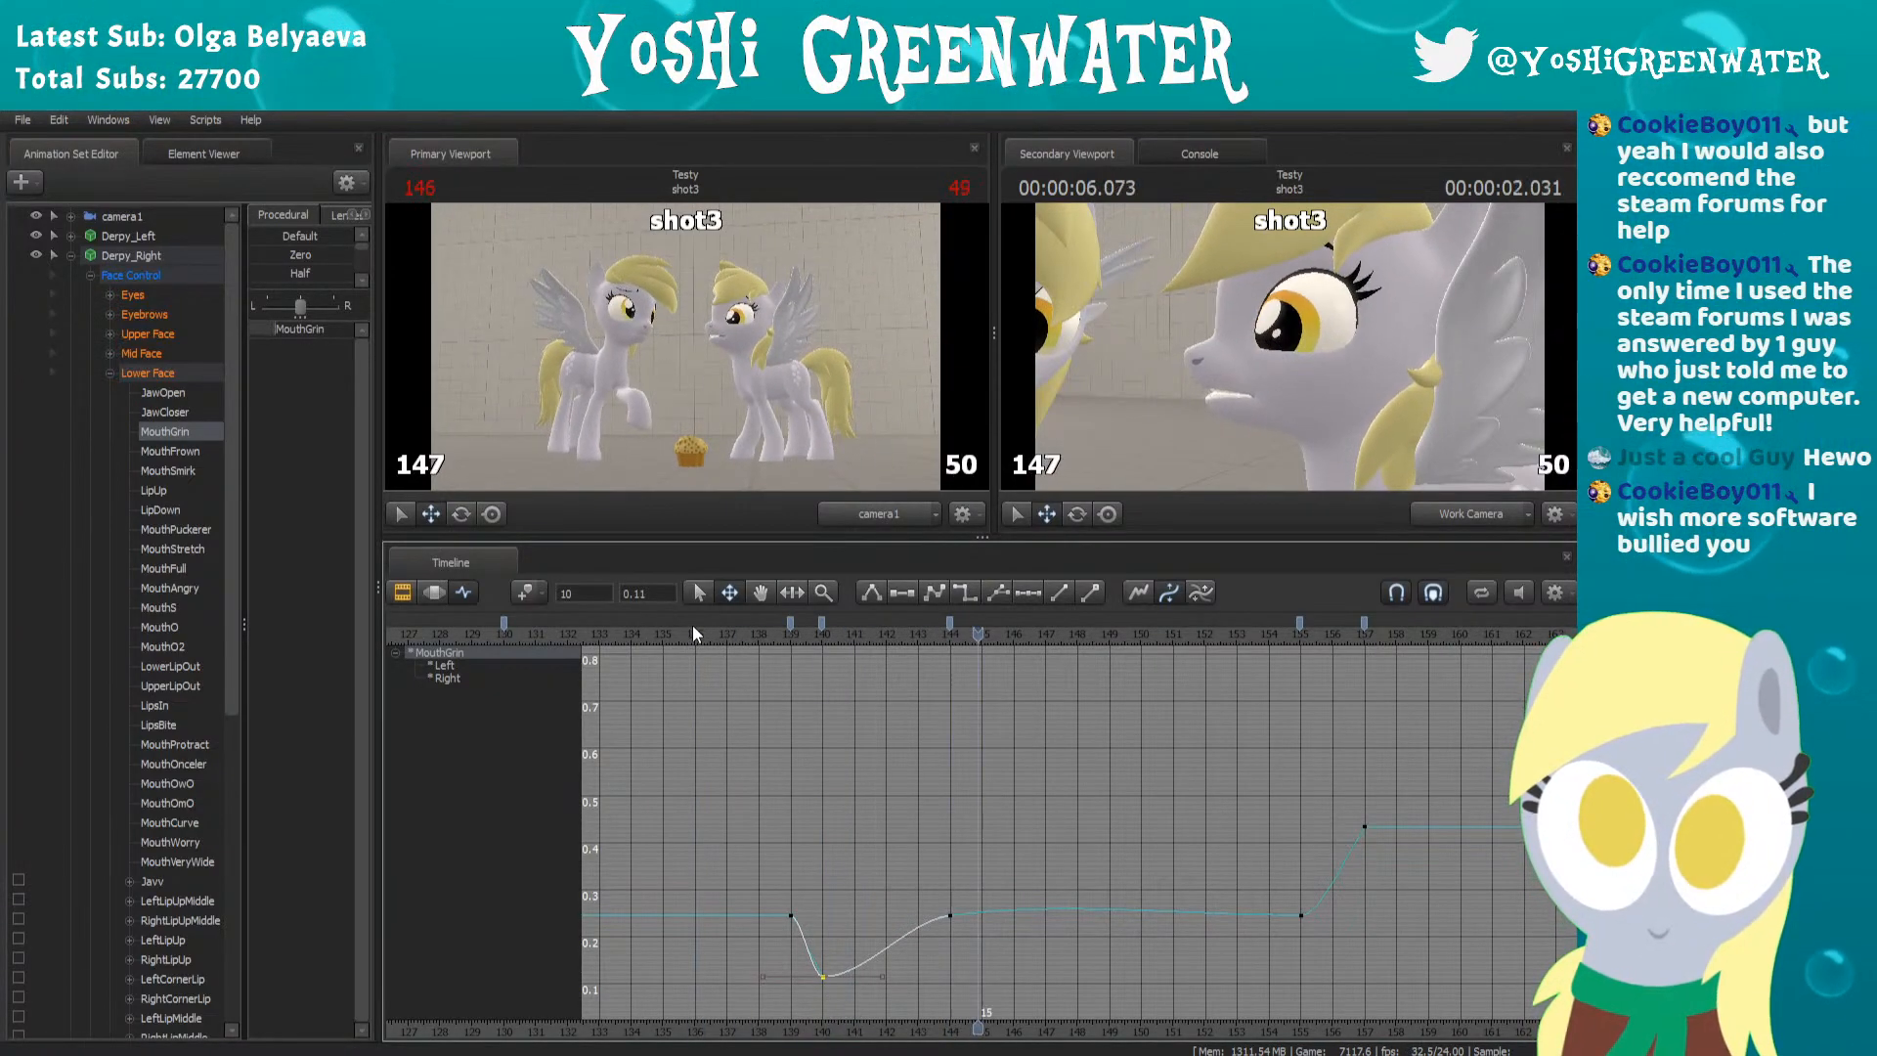
Shift the MouthGrin keyframe before the dip to frame 138, flatten its tangents, and play back
left_click_drag(789, 624, 759, 626)
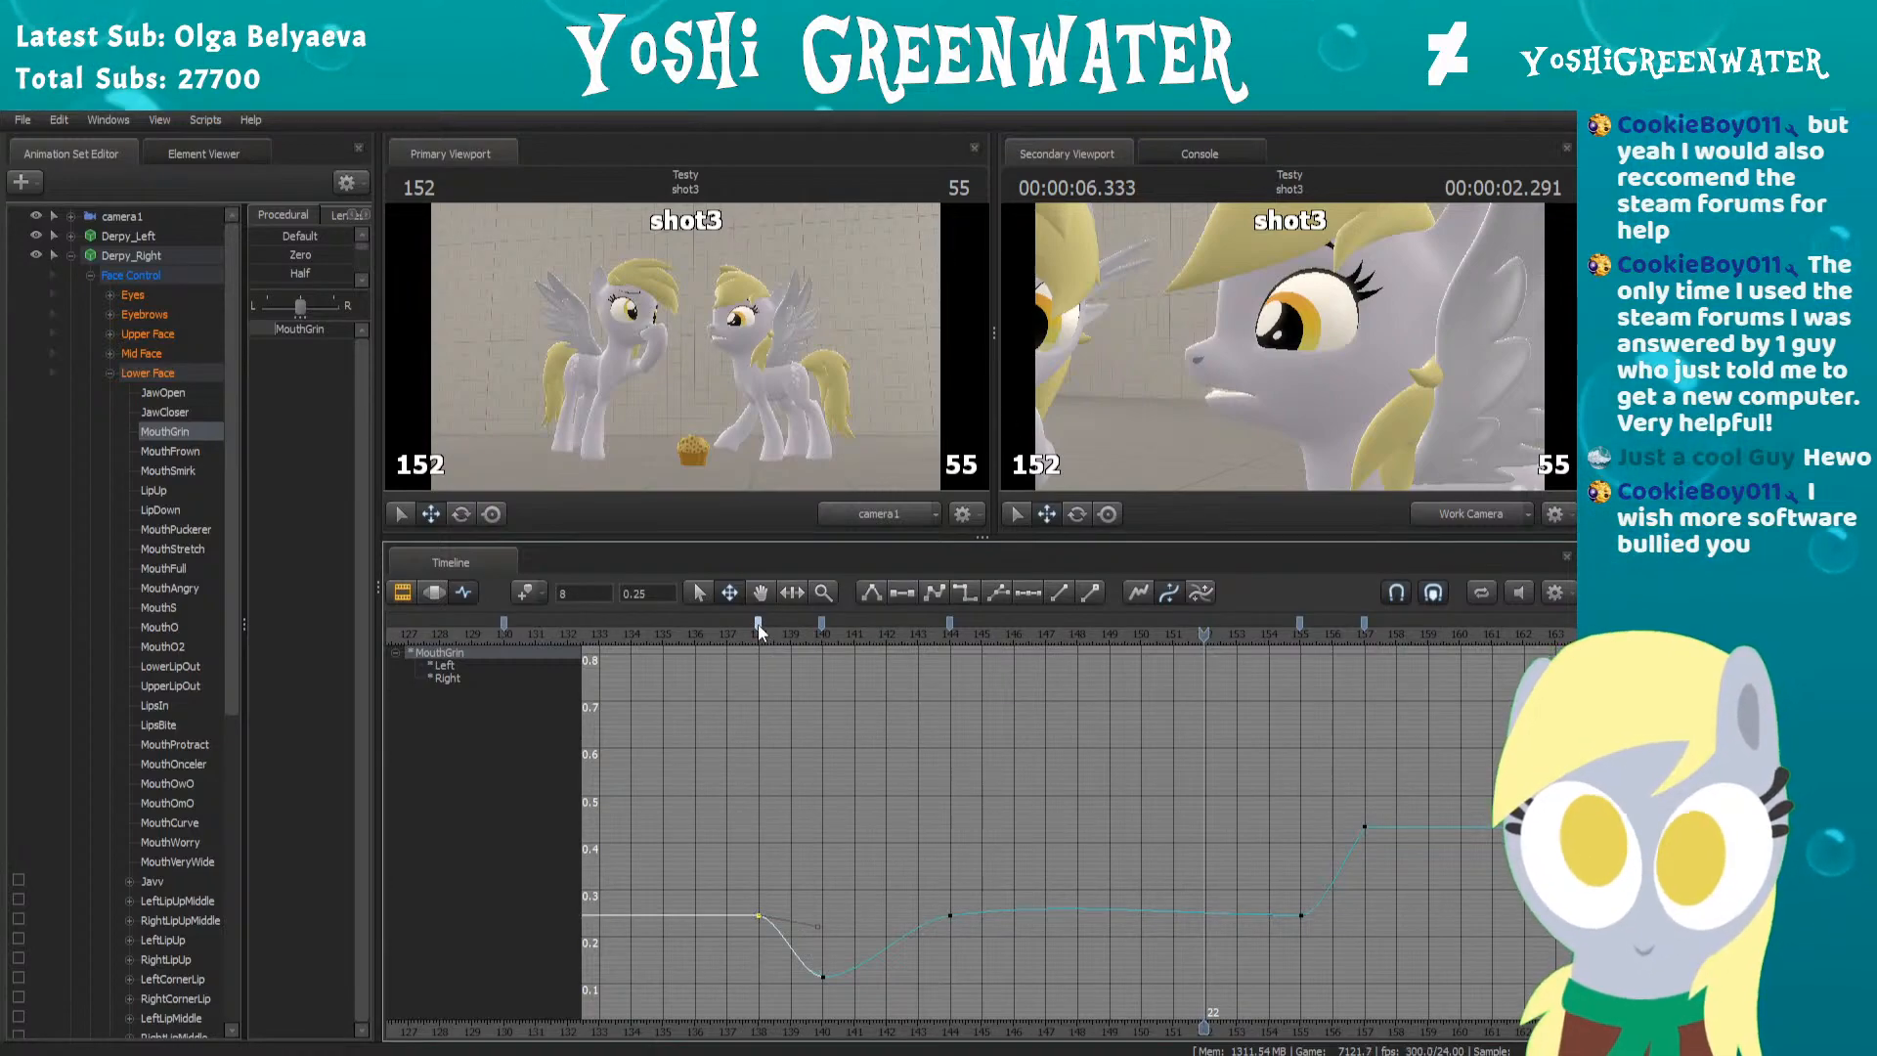
left_click(722, 633)
key("space")
key("space")
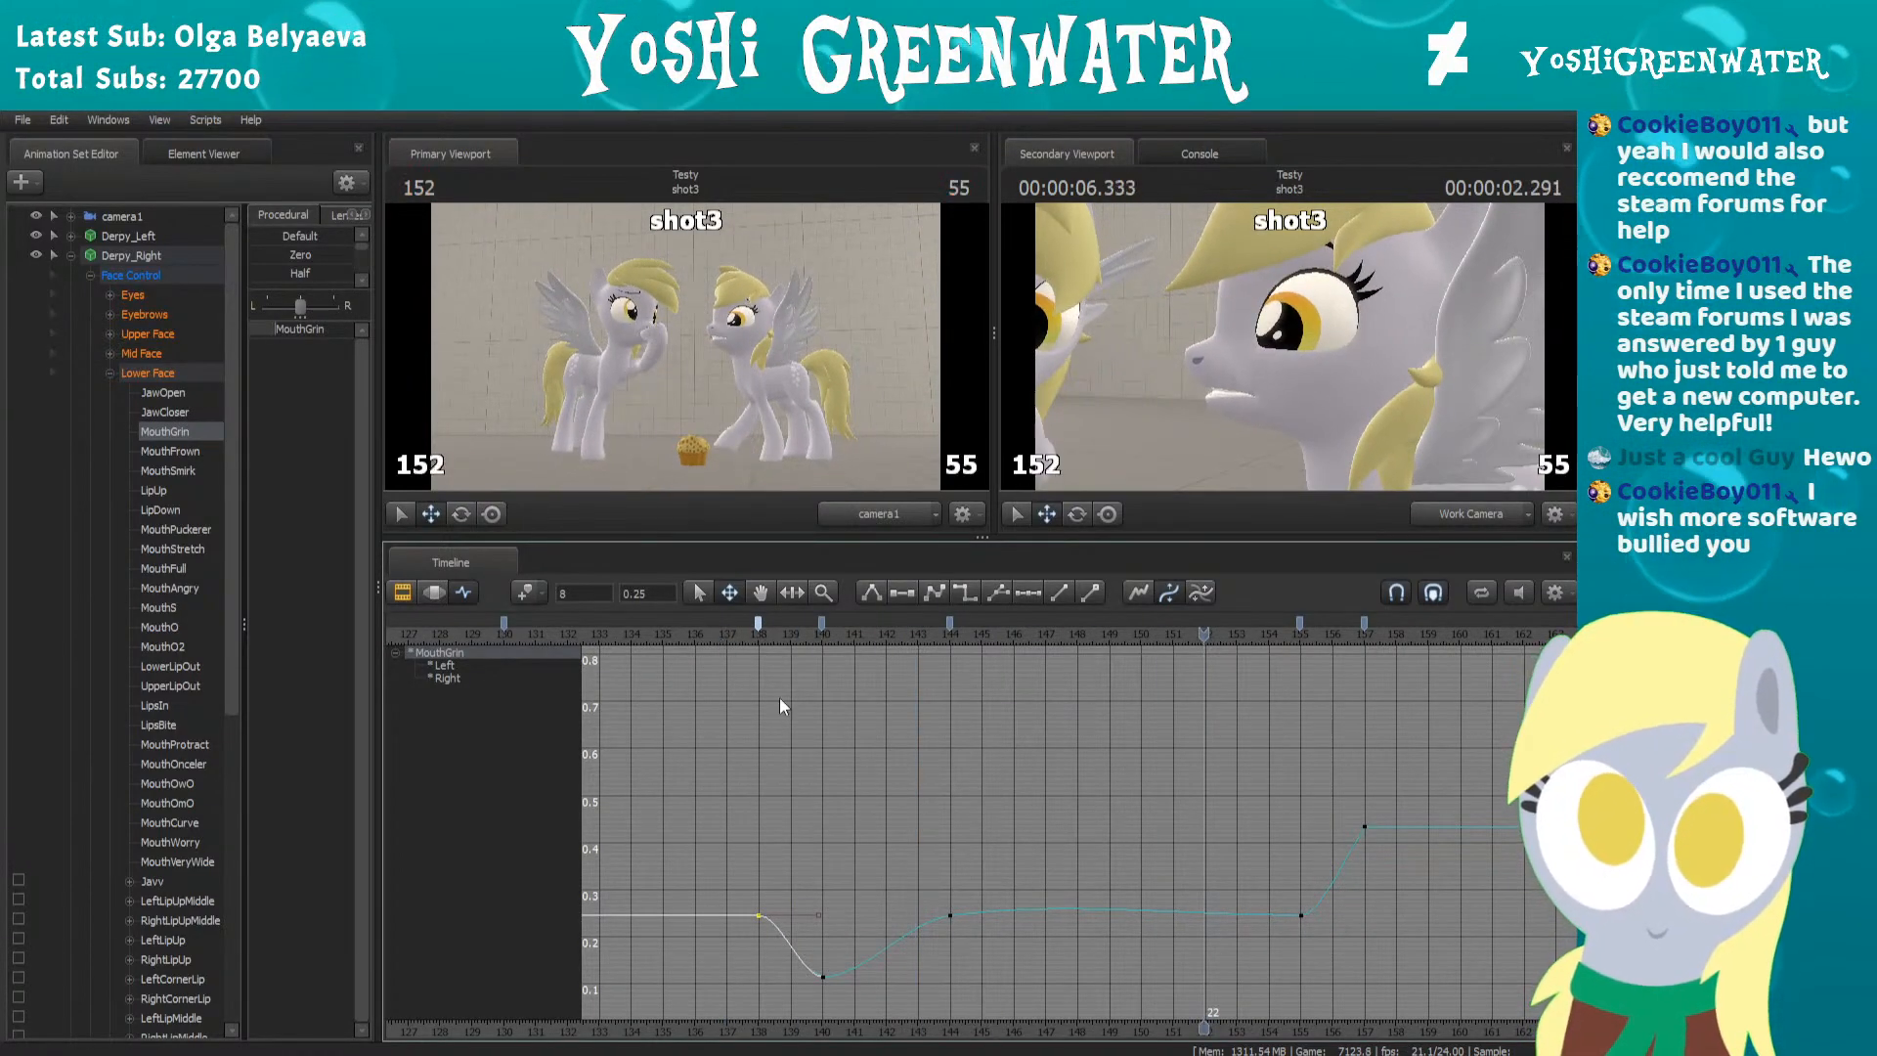
Play back the first blink to review the MouthGrin dip around frame 140
scroll(833, 731, "down", 4)
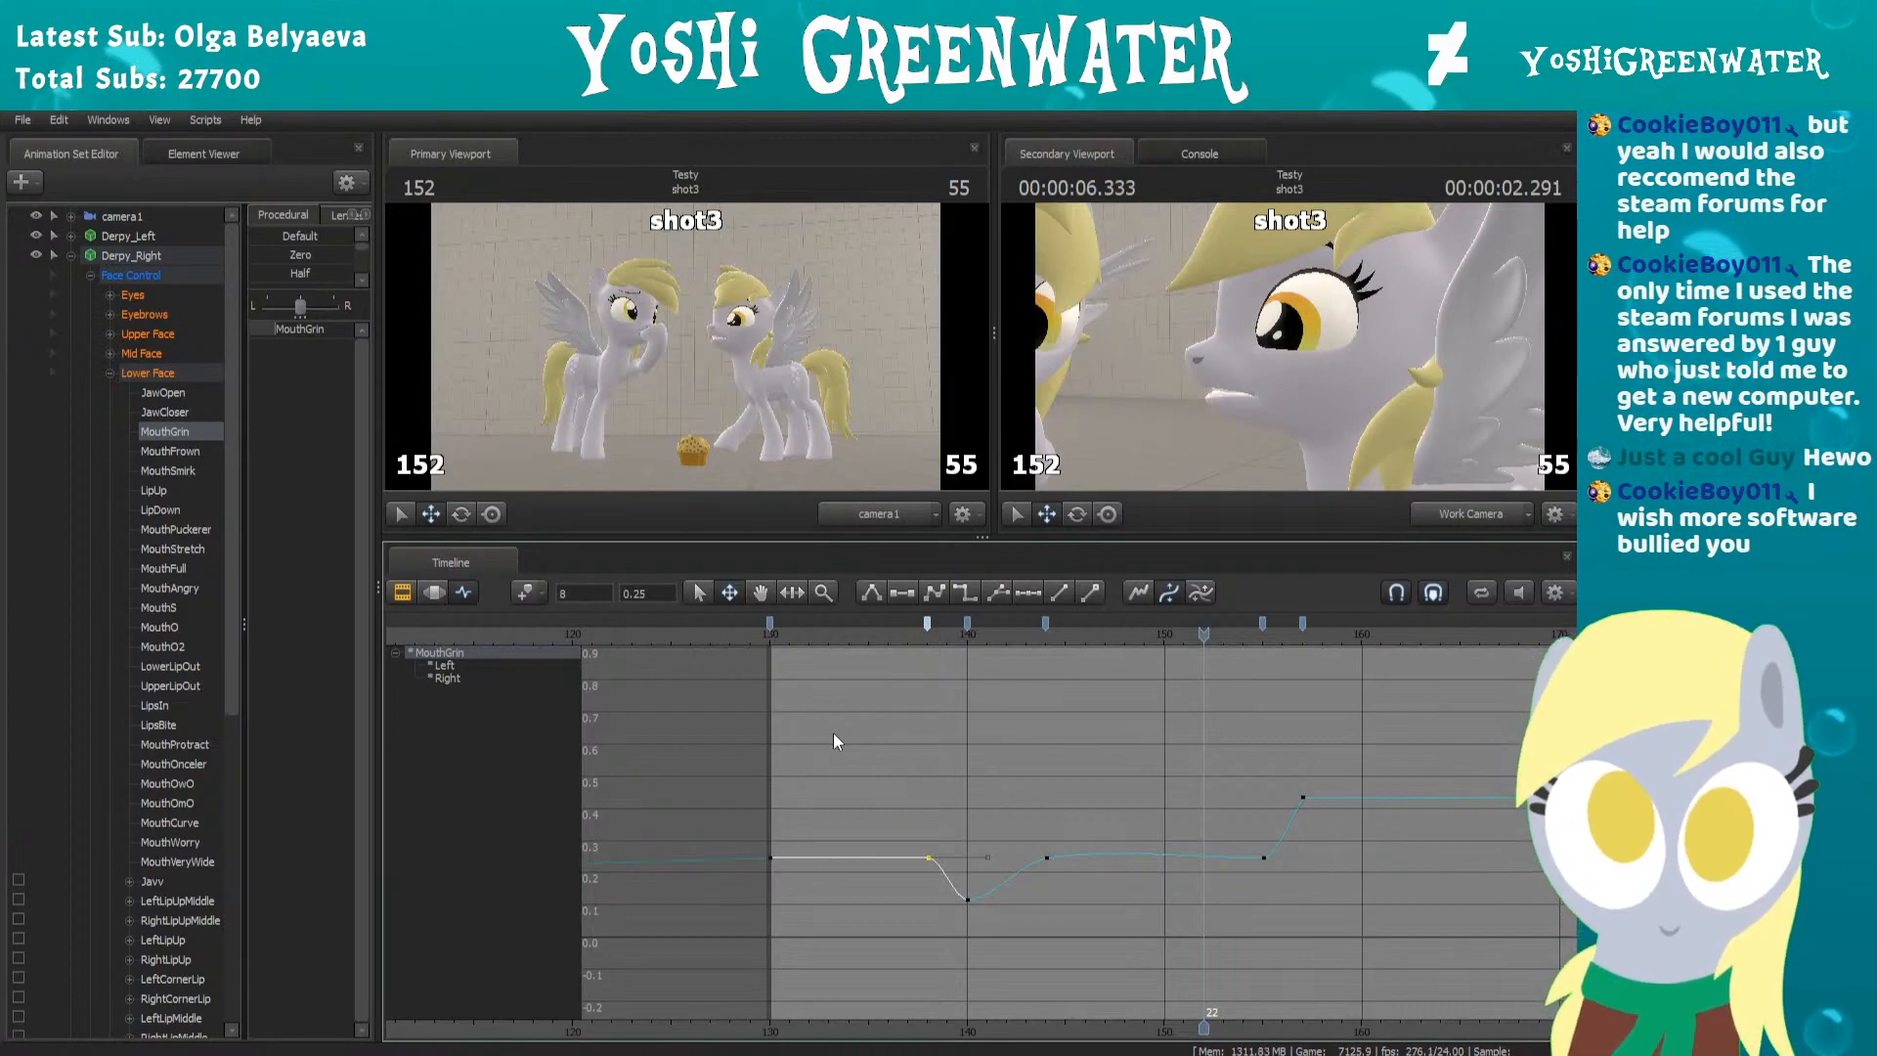
scroll(870, 745, "up", 2)
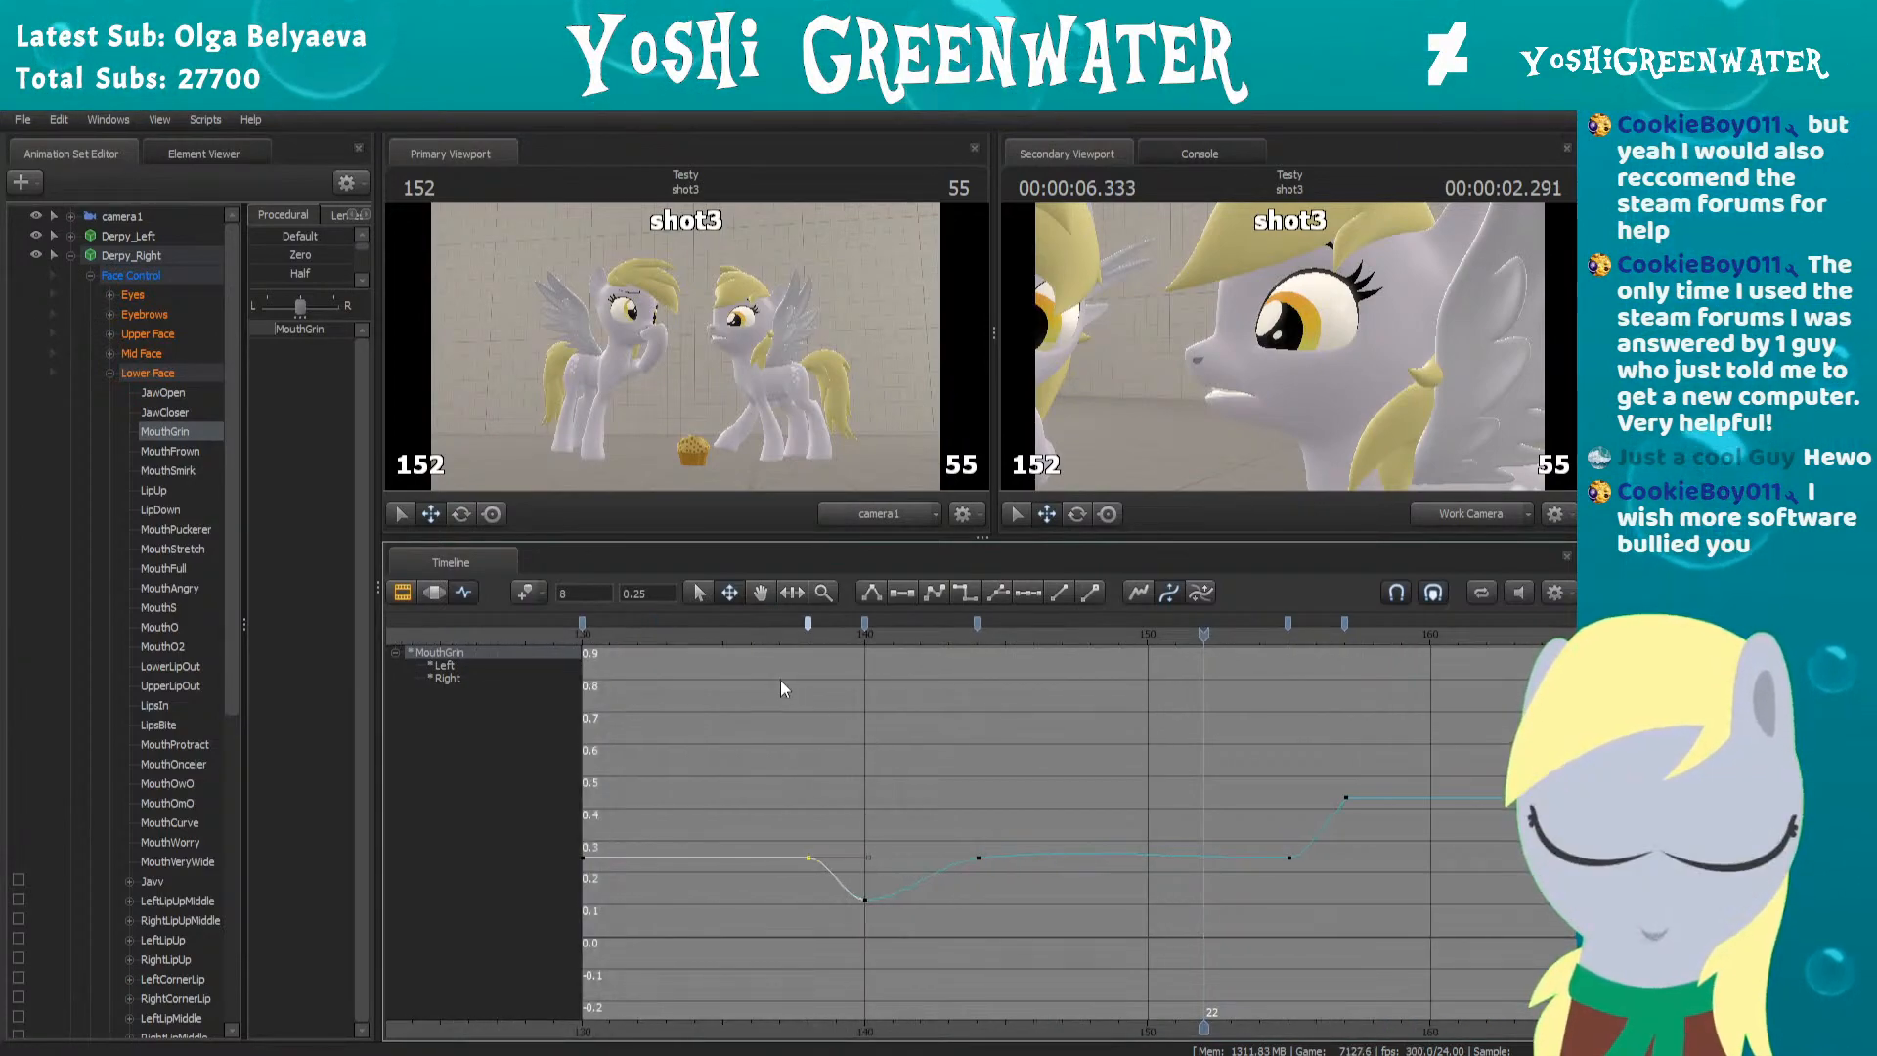
middle_click_drag(815, 719, 838, 744)
left_click(748, 636)
key("space")
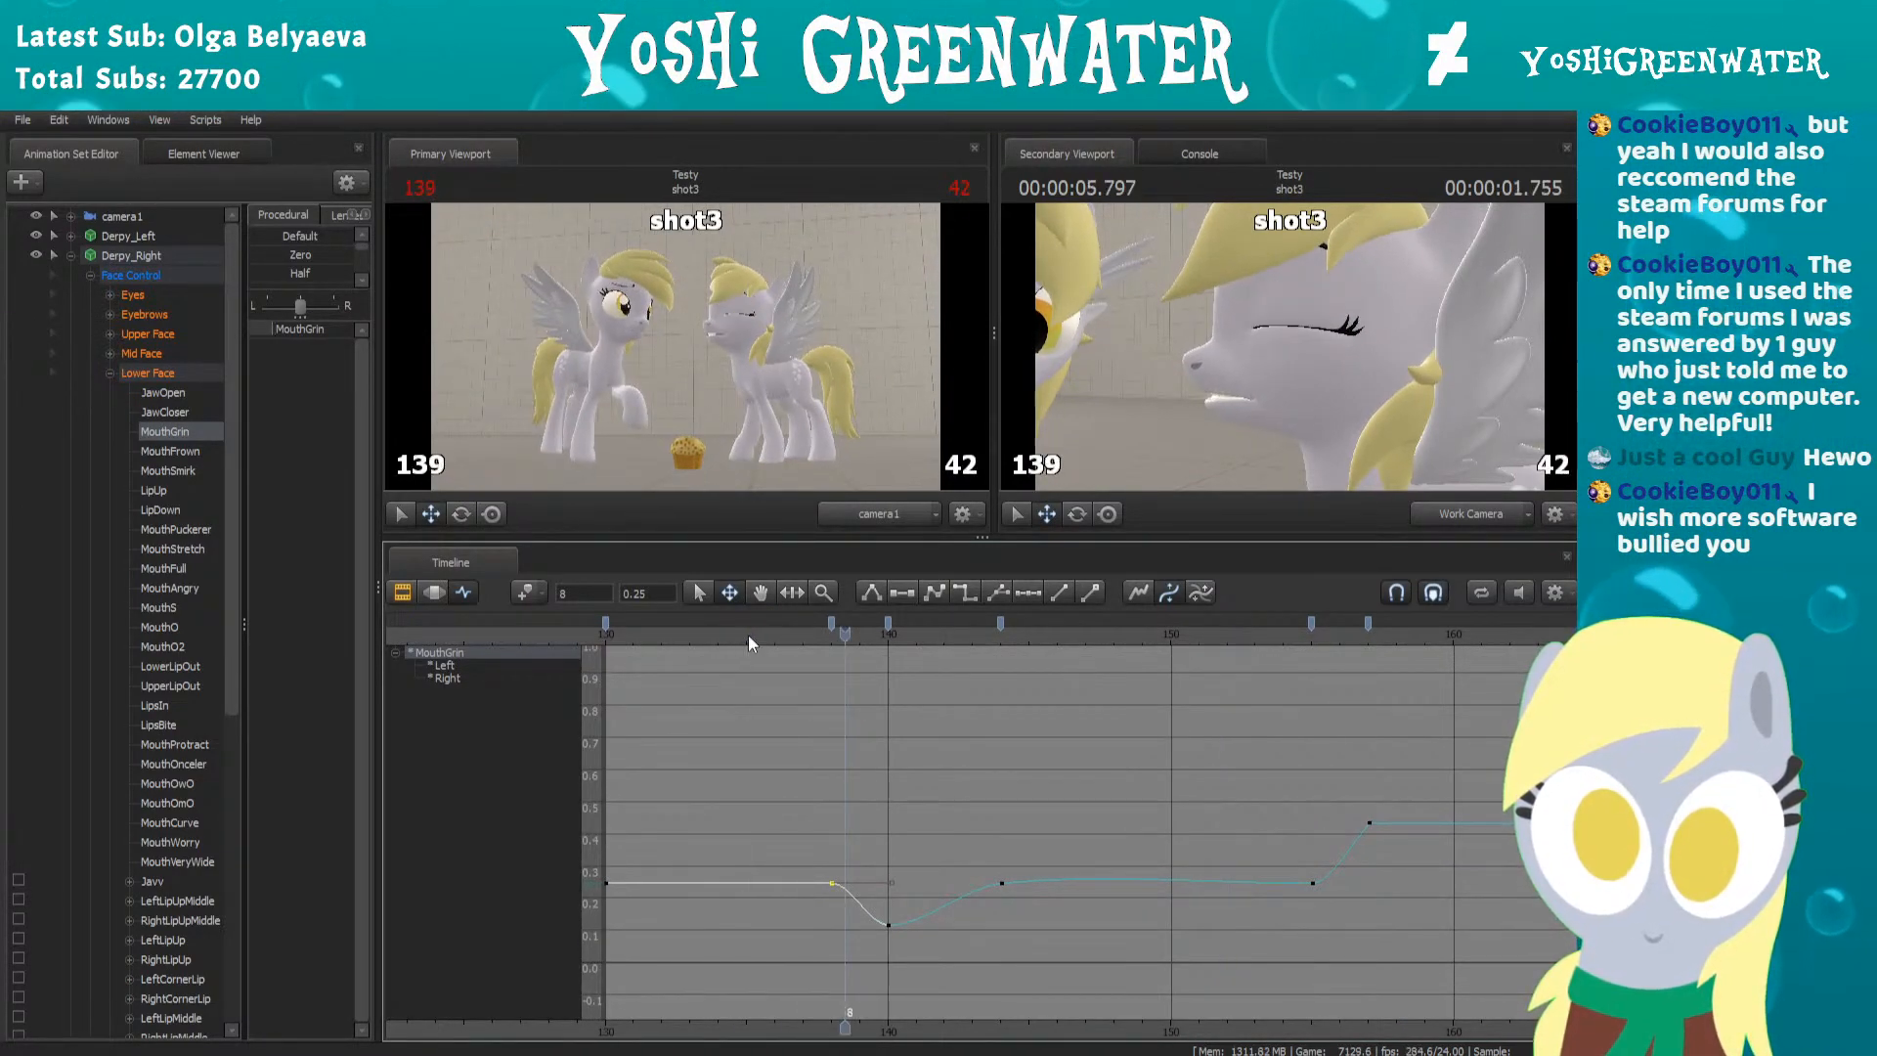
key("space")
scroll(1212, 654, "down", 2)
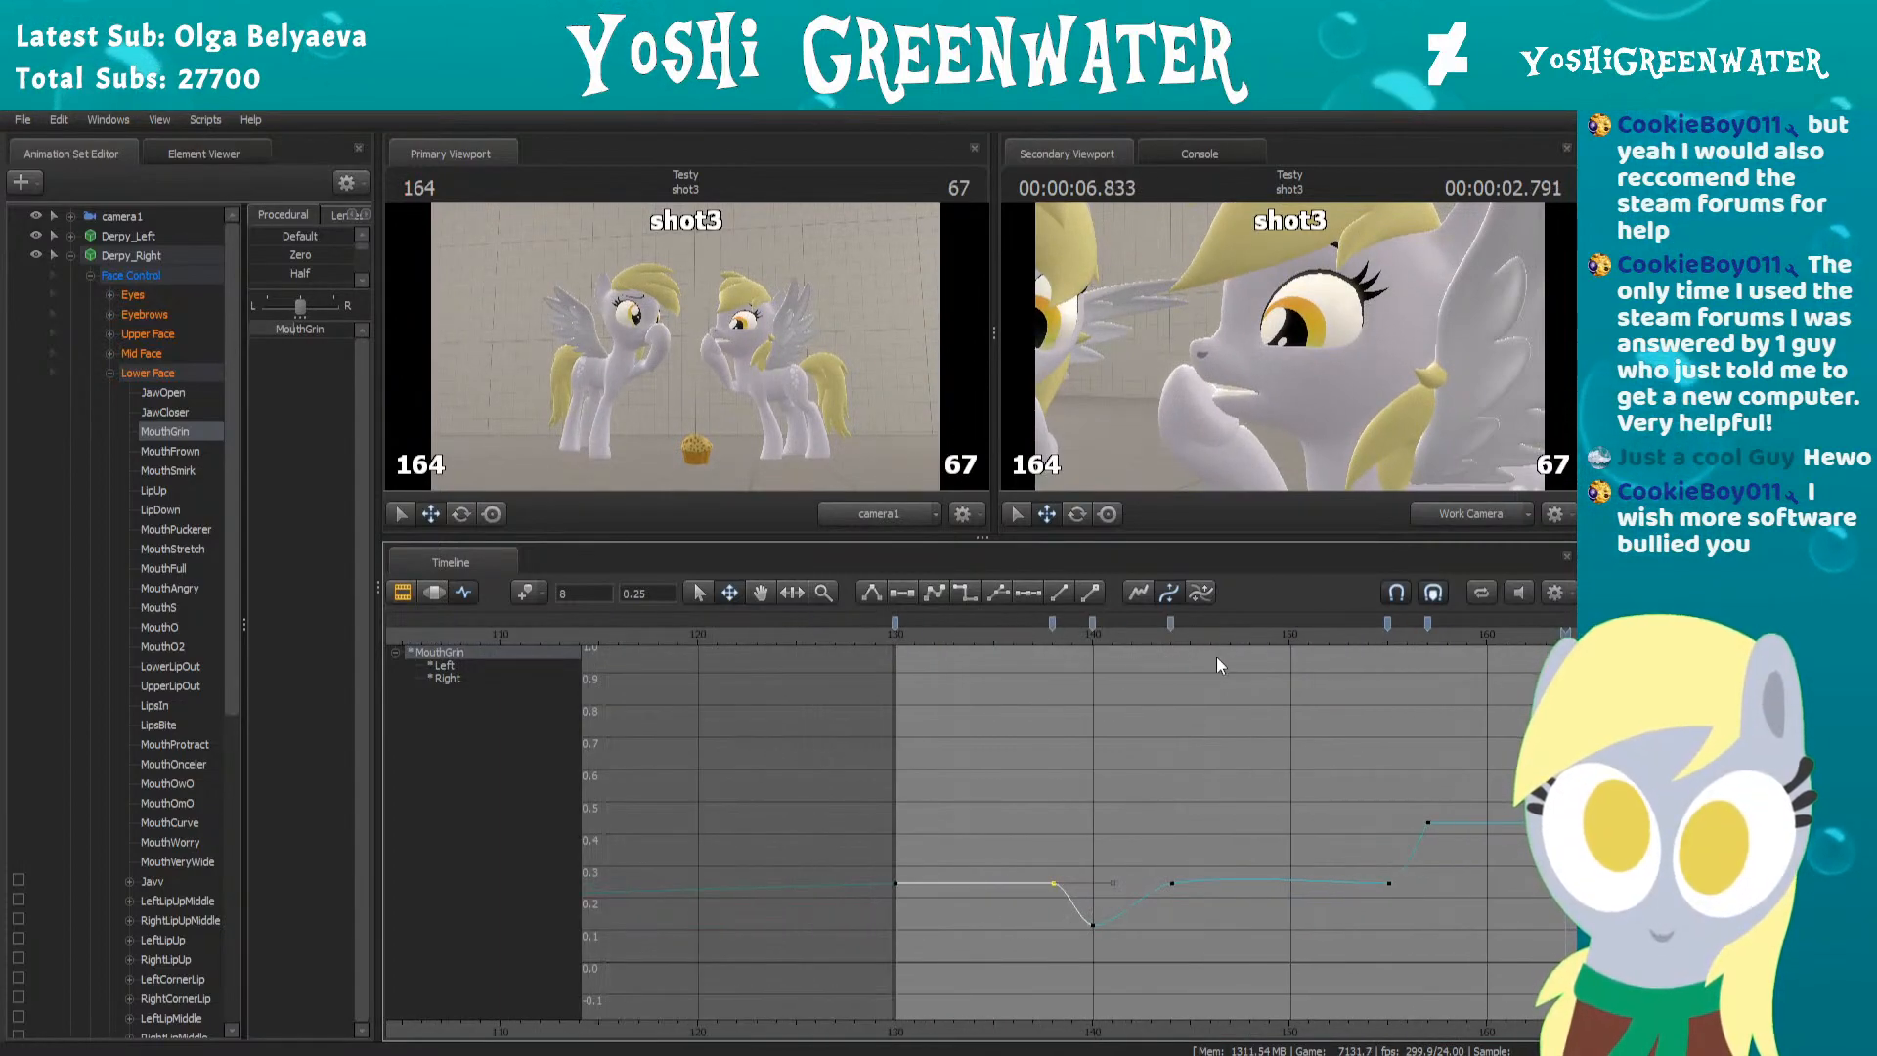
Review the MouthGrin rise between frames 155 and 157 in playback, and scrub to the closed-eye pose at frame 159
middle_click_drag(1177, 665, 805, 720)
left_click_drag(950, 636, 1011, 637)
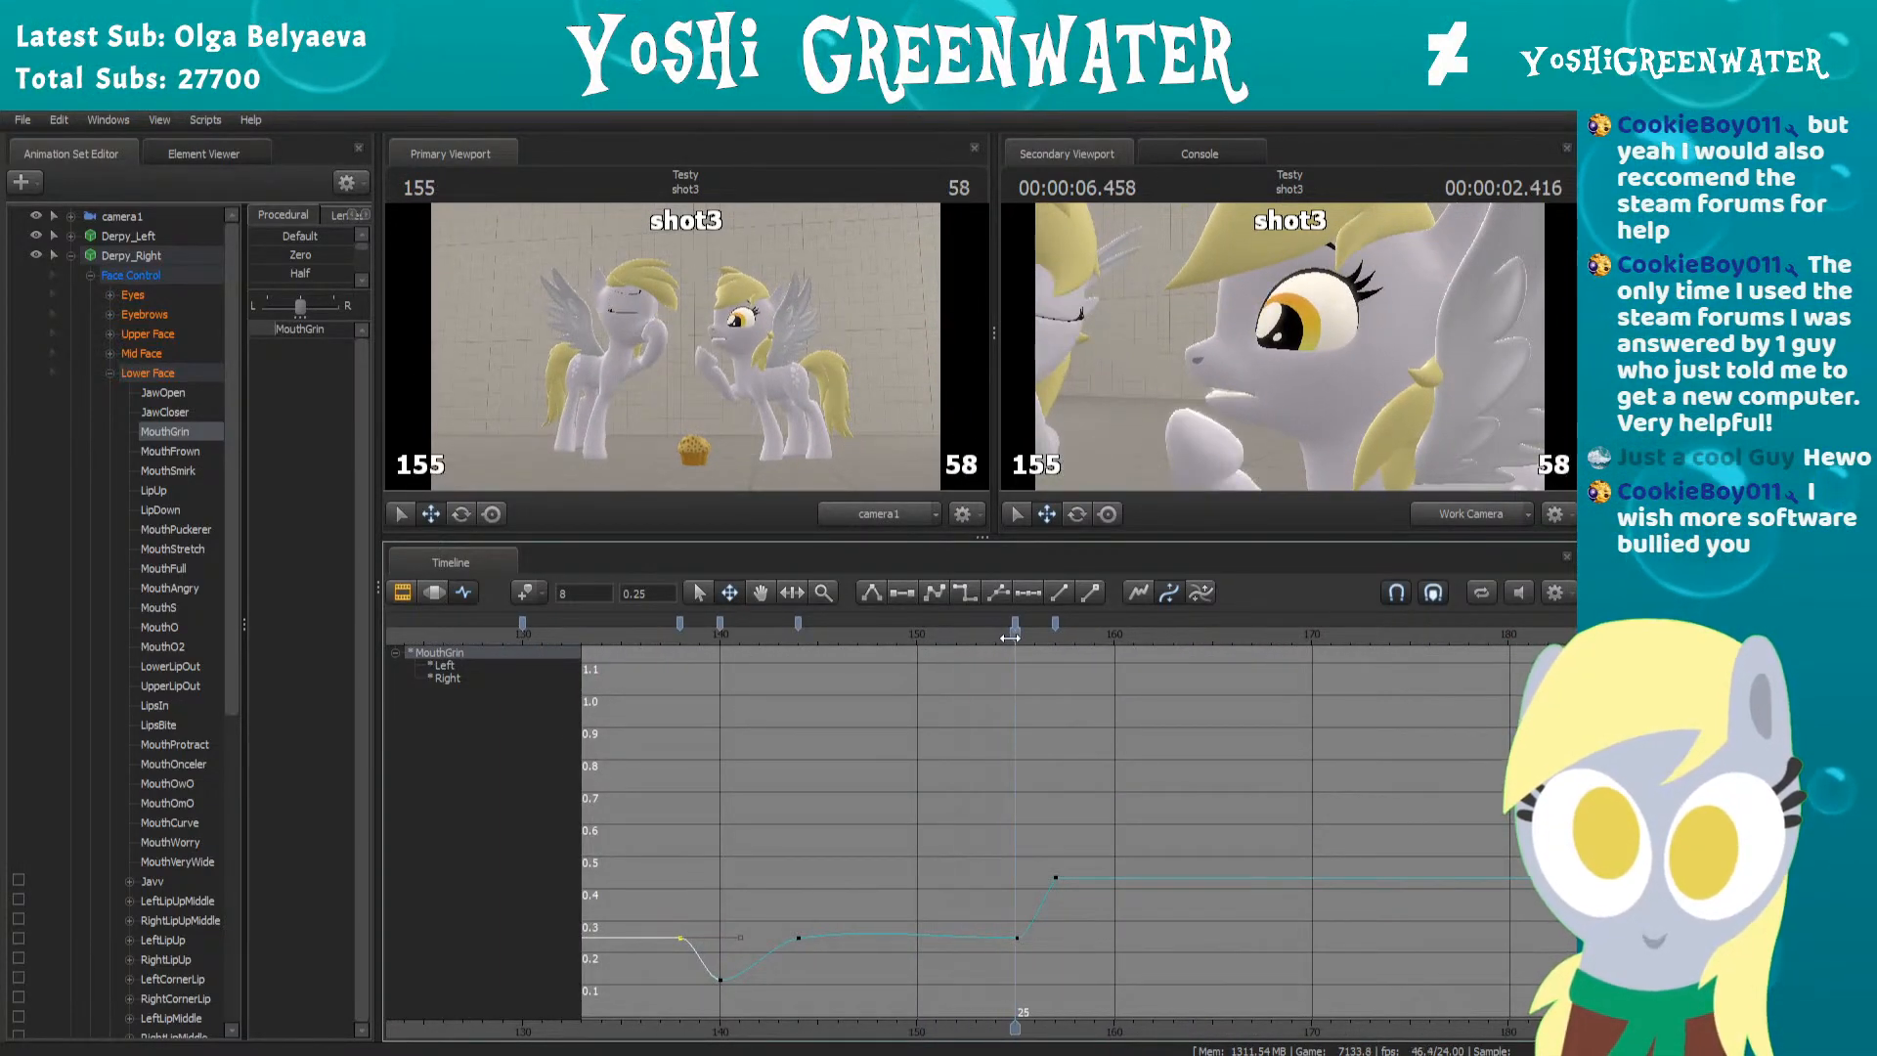
left_click(1016, 624)
left_click(1052, 621)
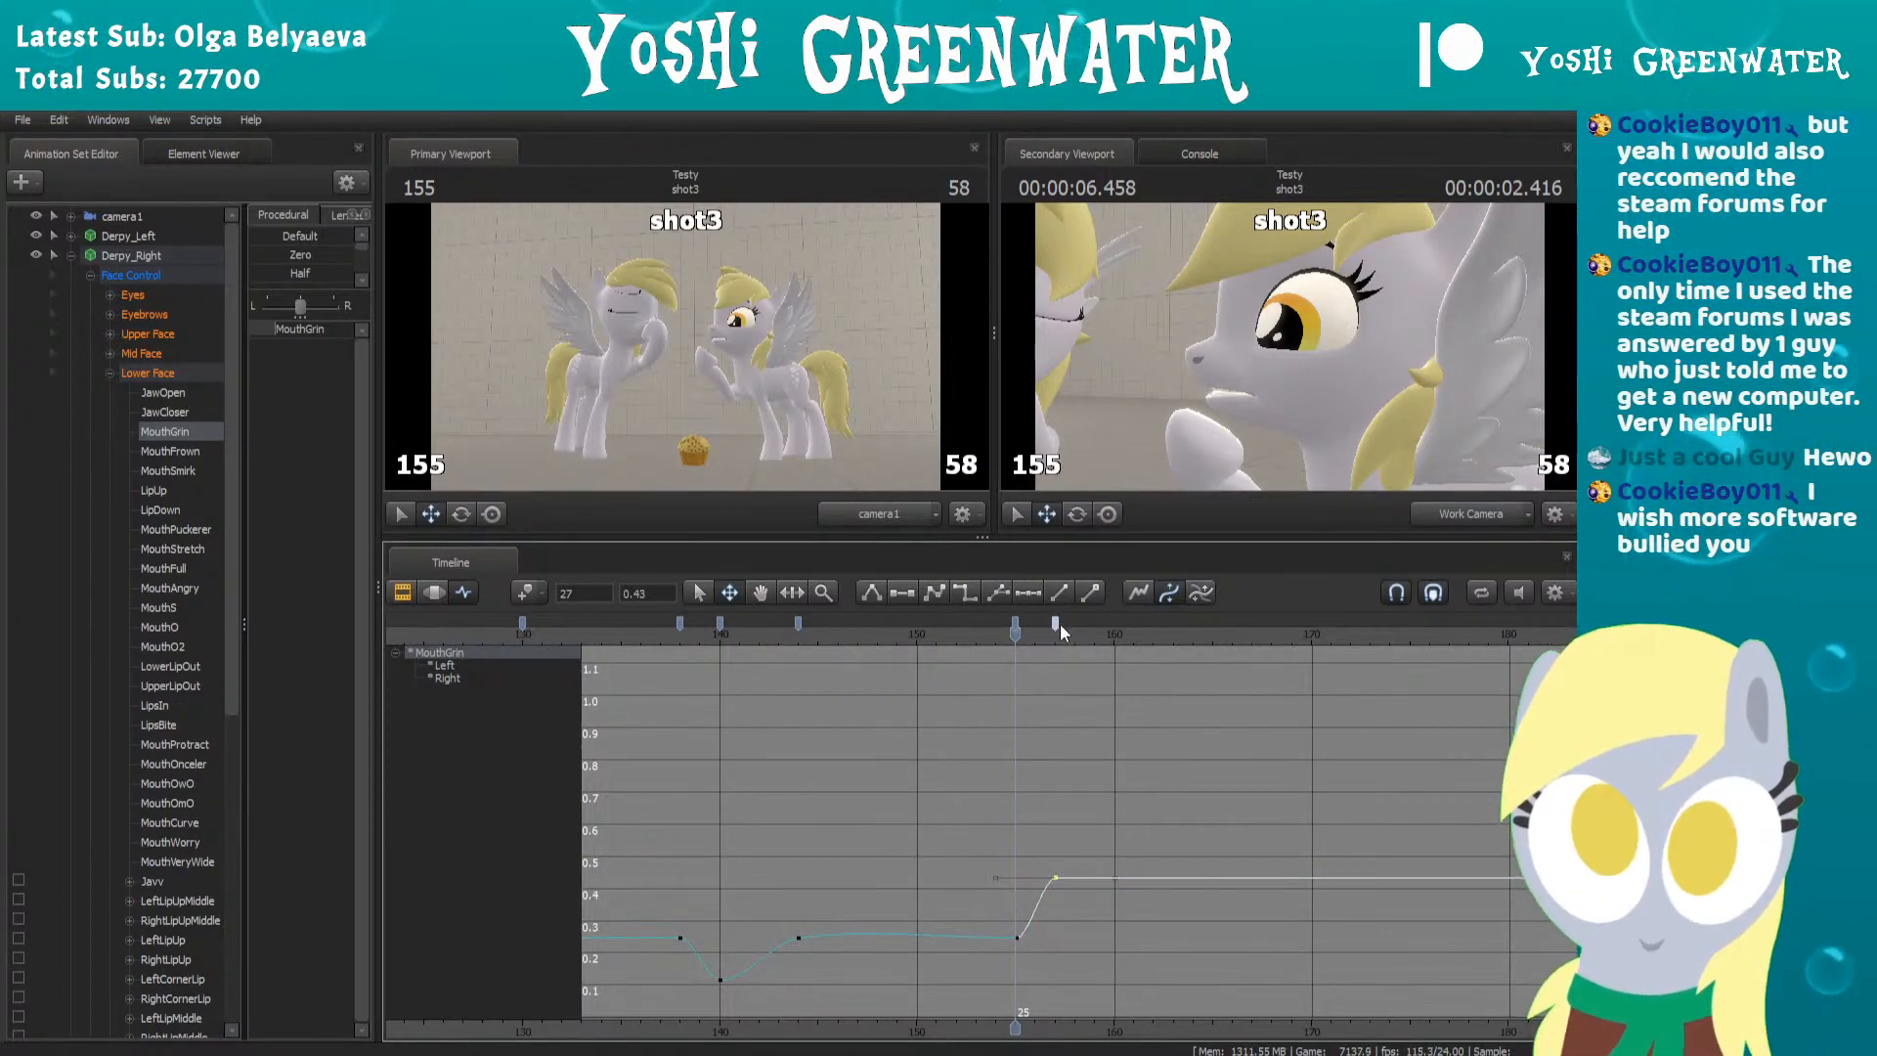
key("space")
key("space")
scroll(1011, 642, "down", 1)
scroll(1011, 641, "down", 1)
middle_click_drag(1015, 690, 860, 711)
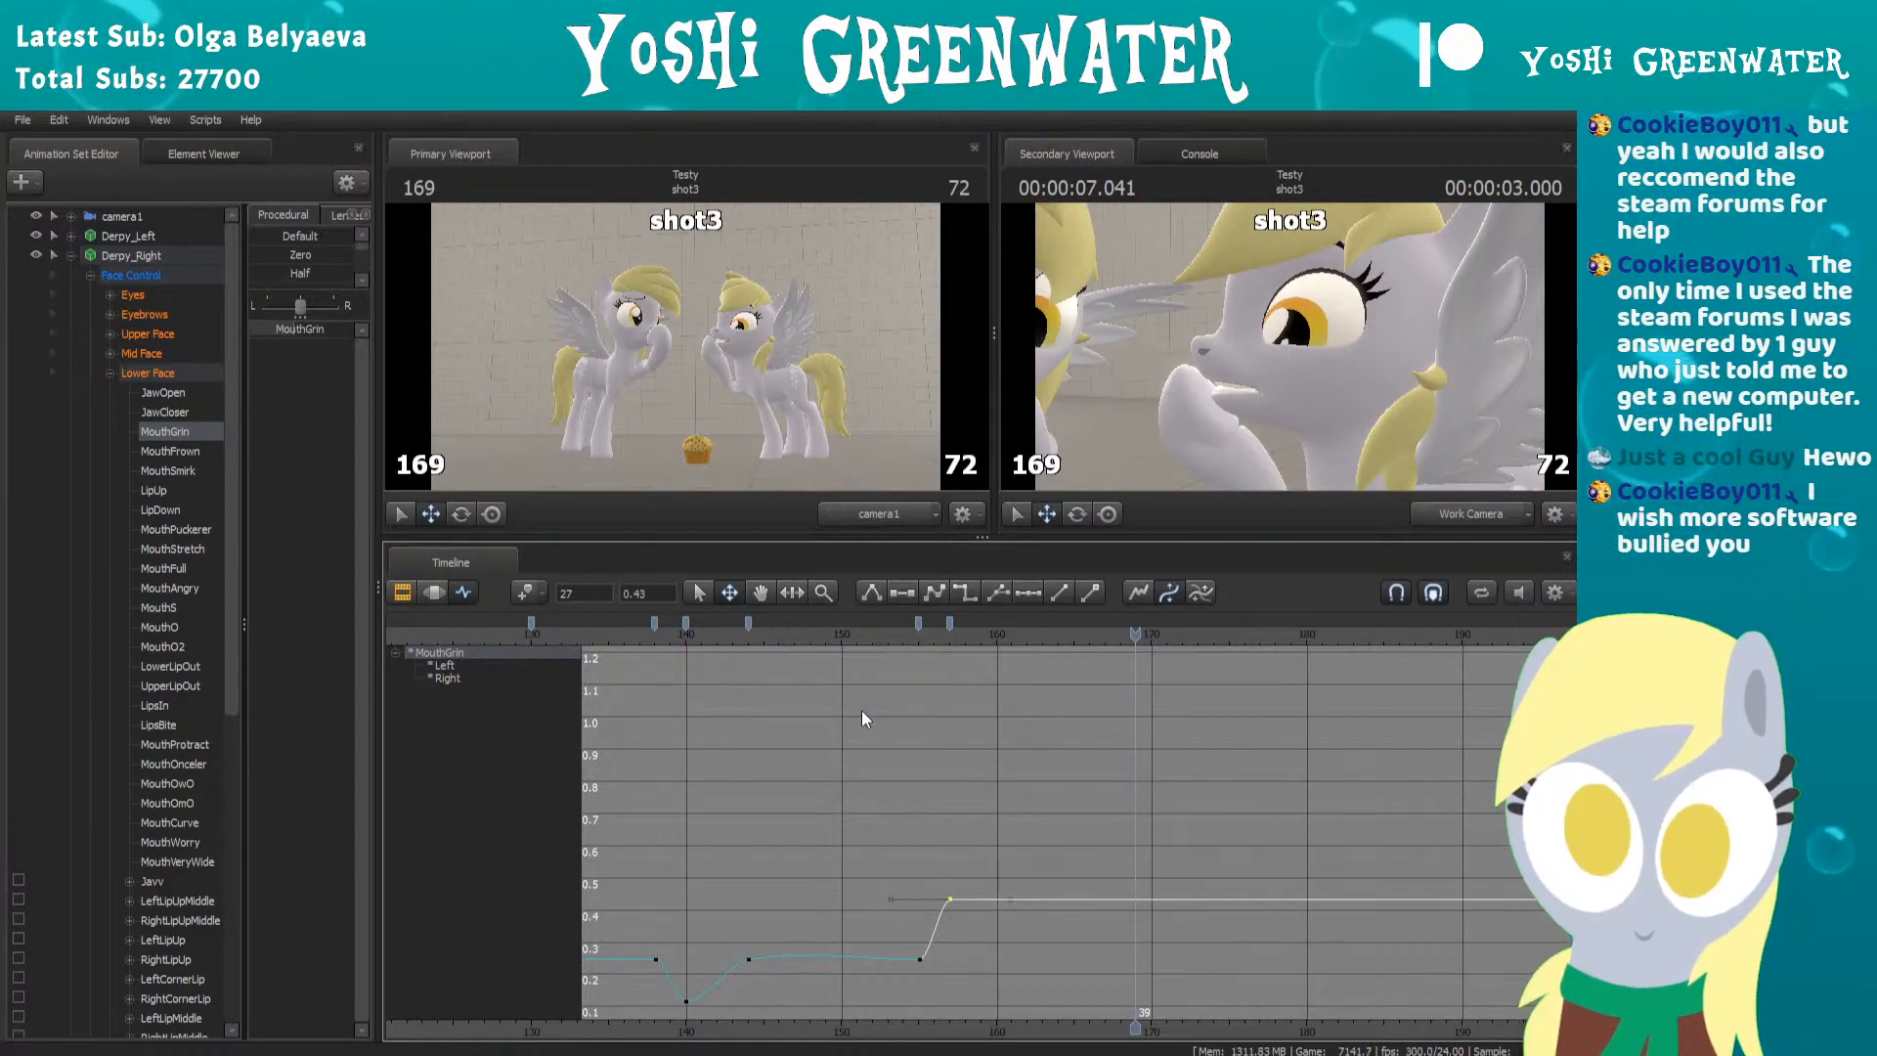
middle_click_drag(893, 759, 899, 696)
scroll(912, 680, "up", 3)
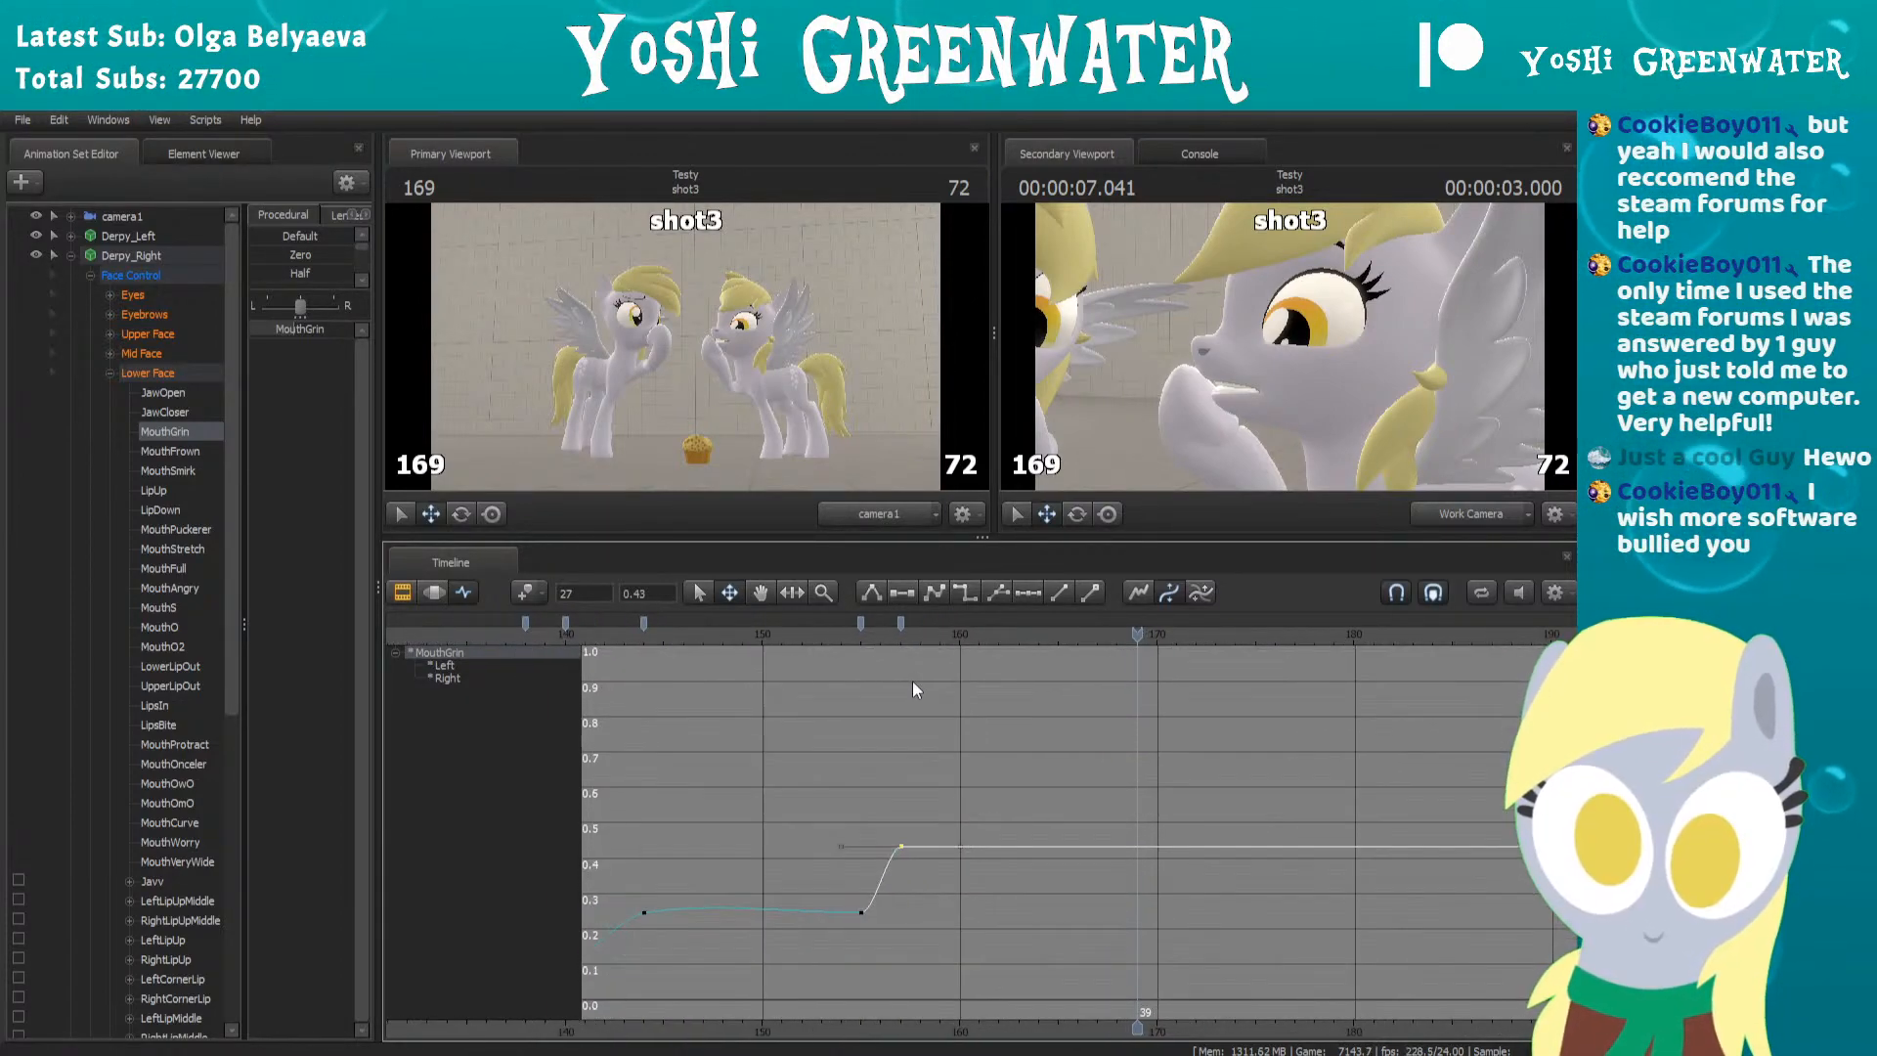
left_click_drag(804, 632, 907, 643)
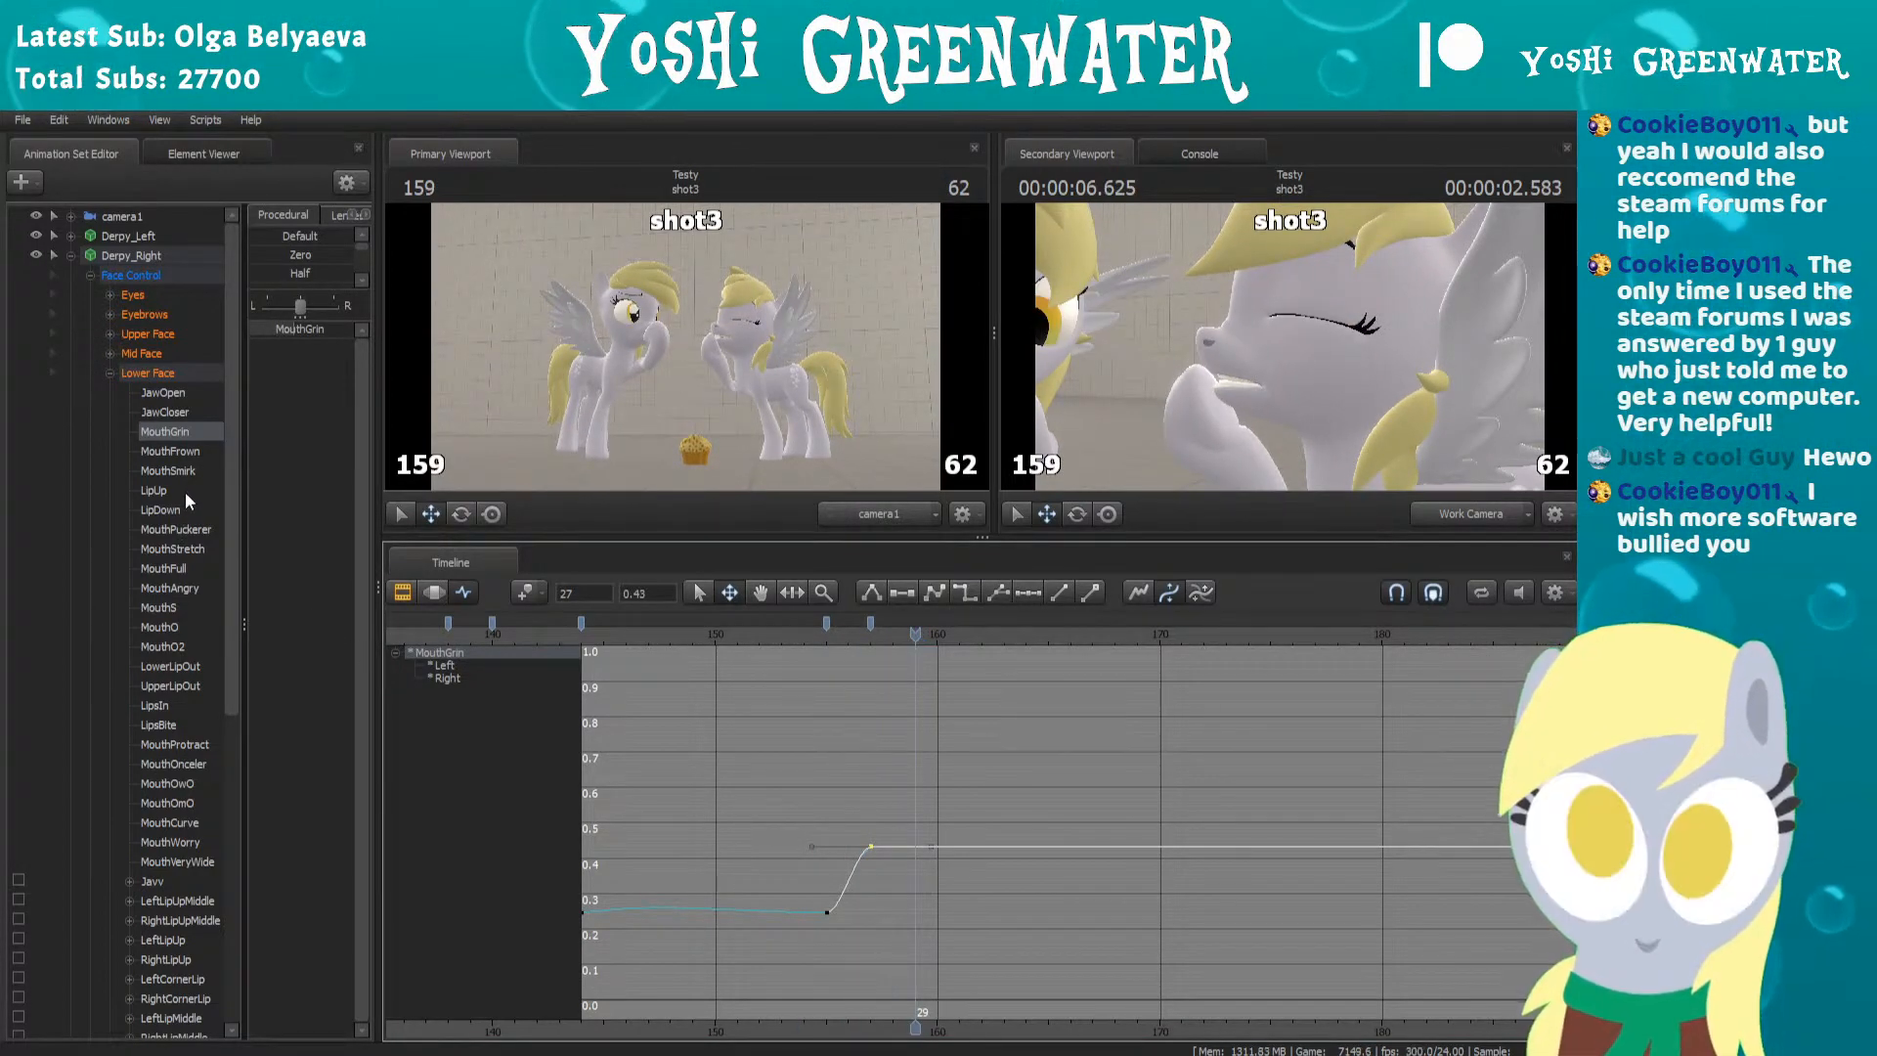
Inspect the MouthSmirk, LipUp and LipDown controls at frame 159 and try adjusting LipDown
left_click(188, 451)
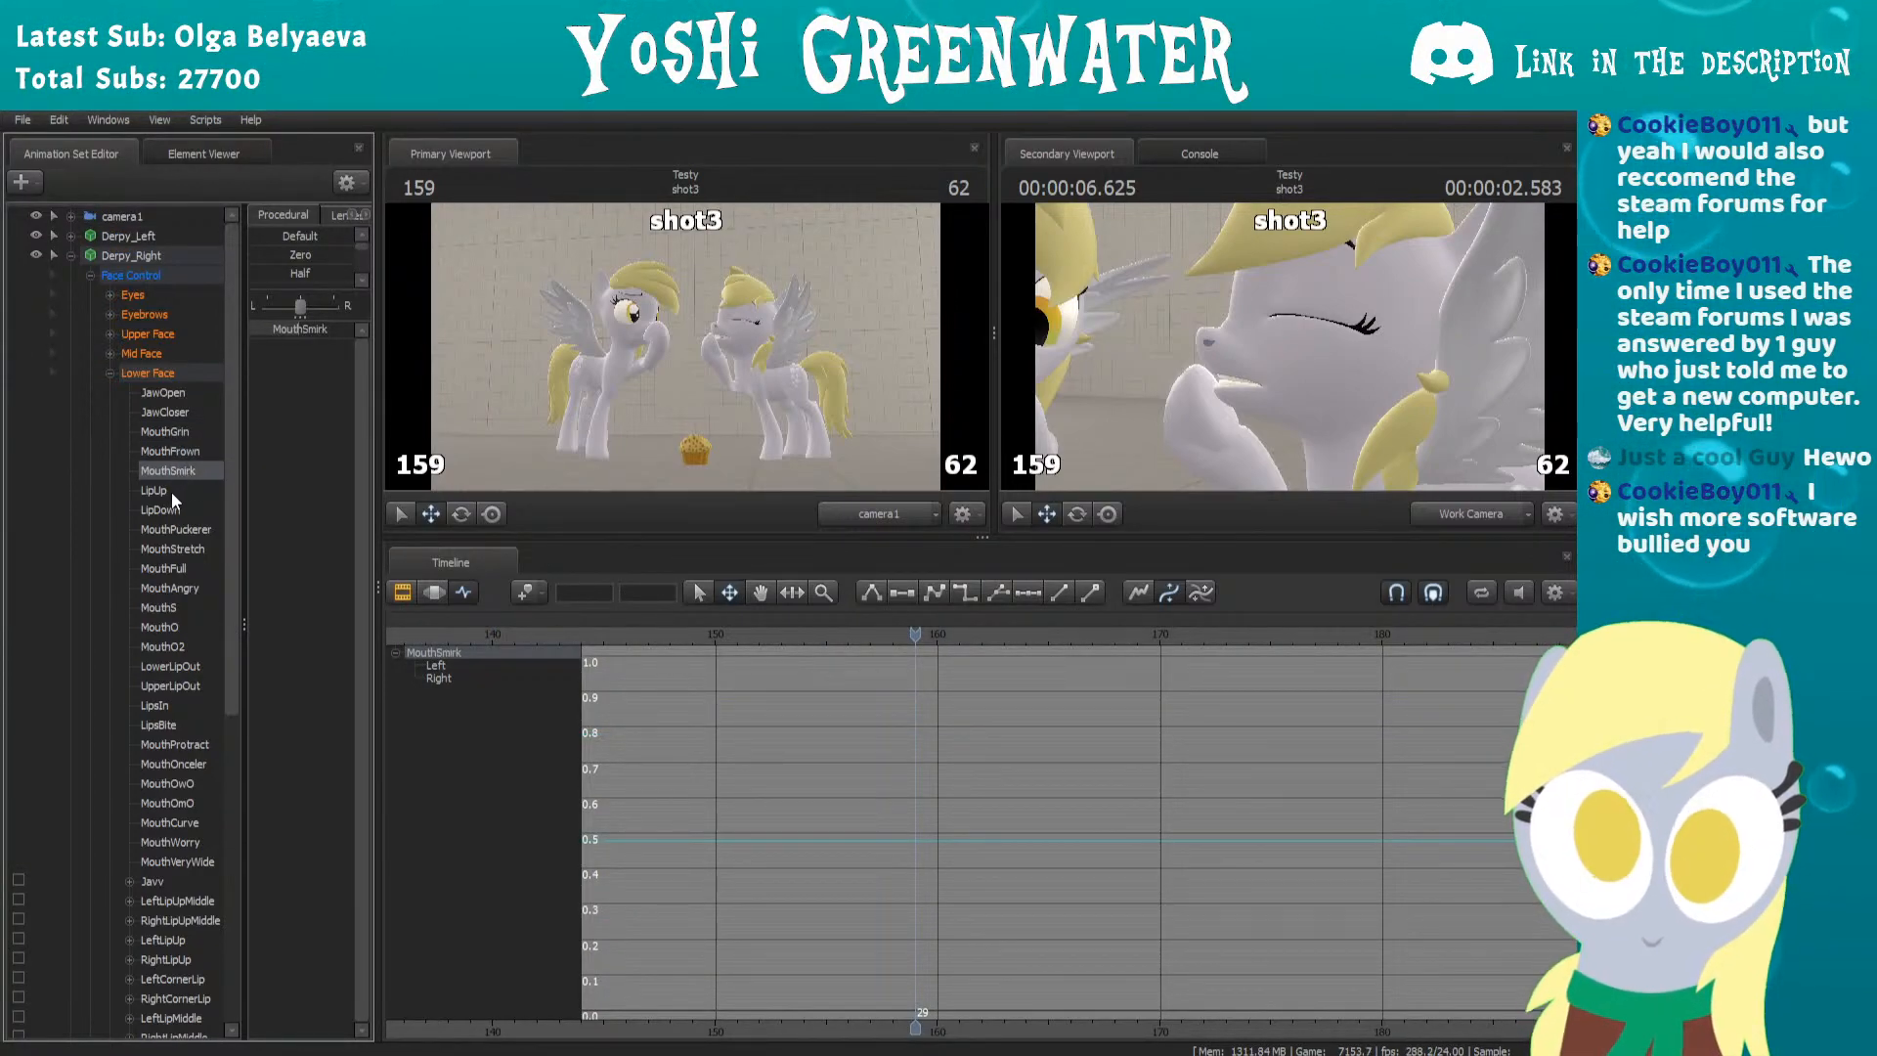
left_click(172, 491)
left_click(168, 510)
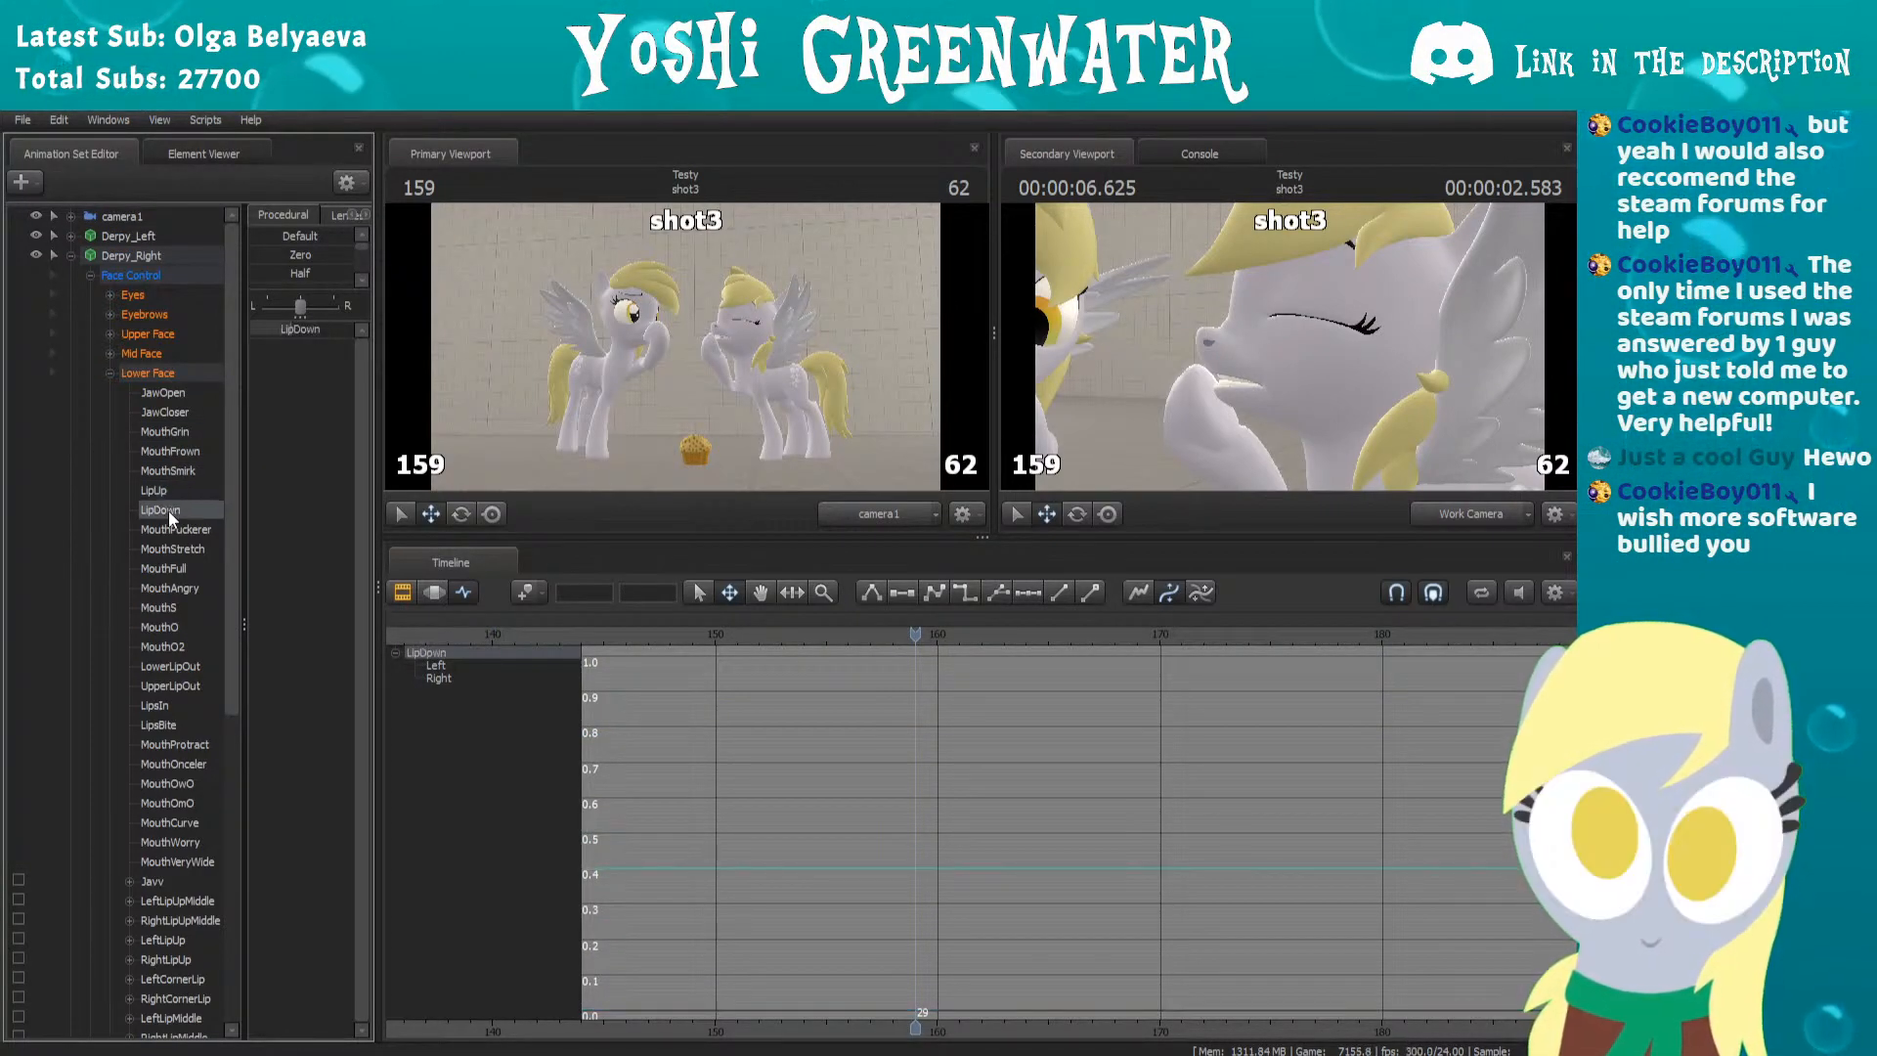
scroll(169, 510, "down", 2)
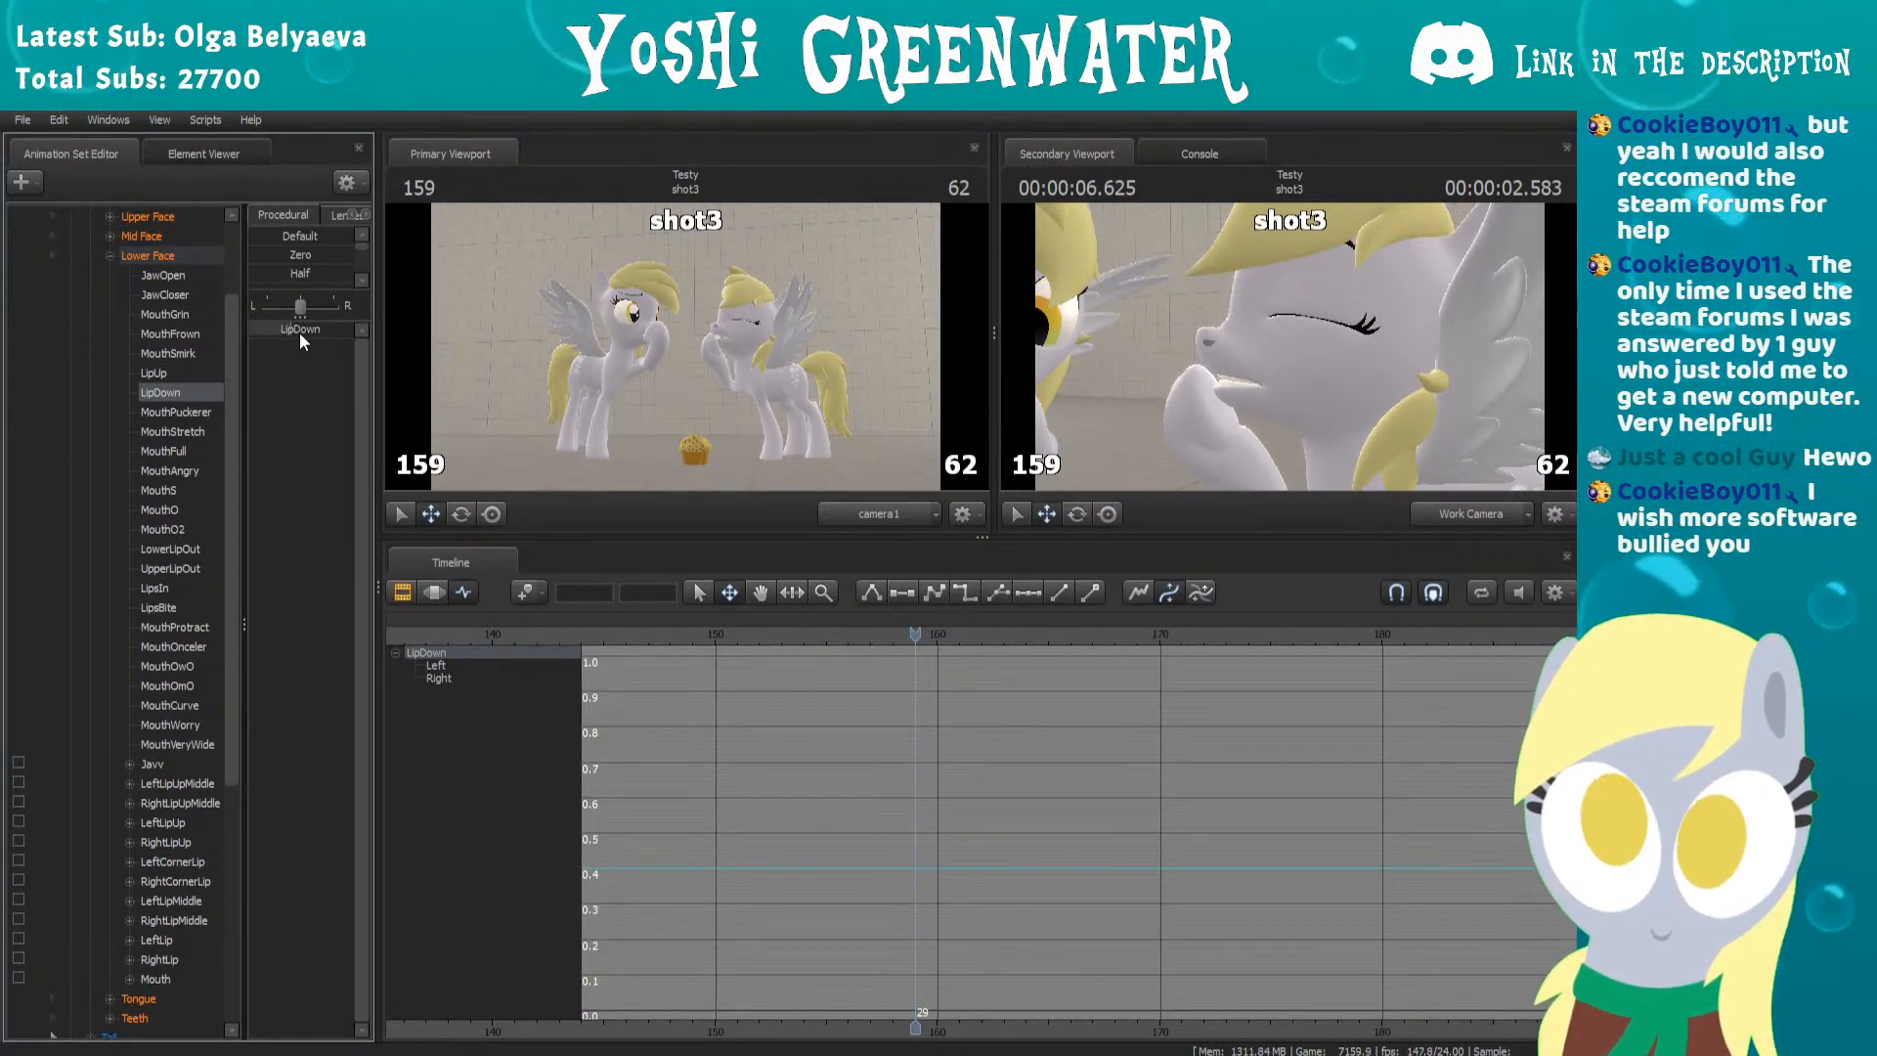
left_click_drag(327, 329, 260, 359)
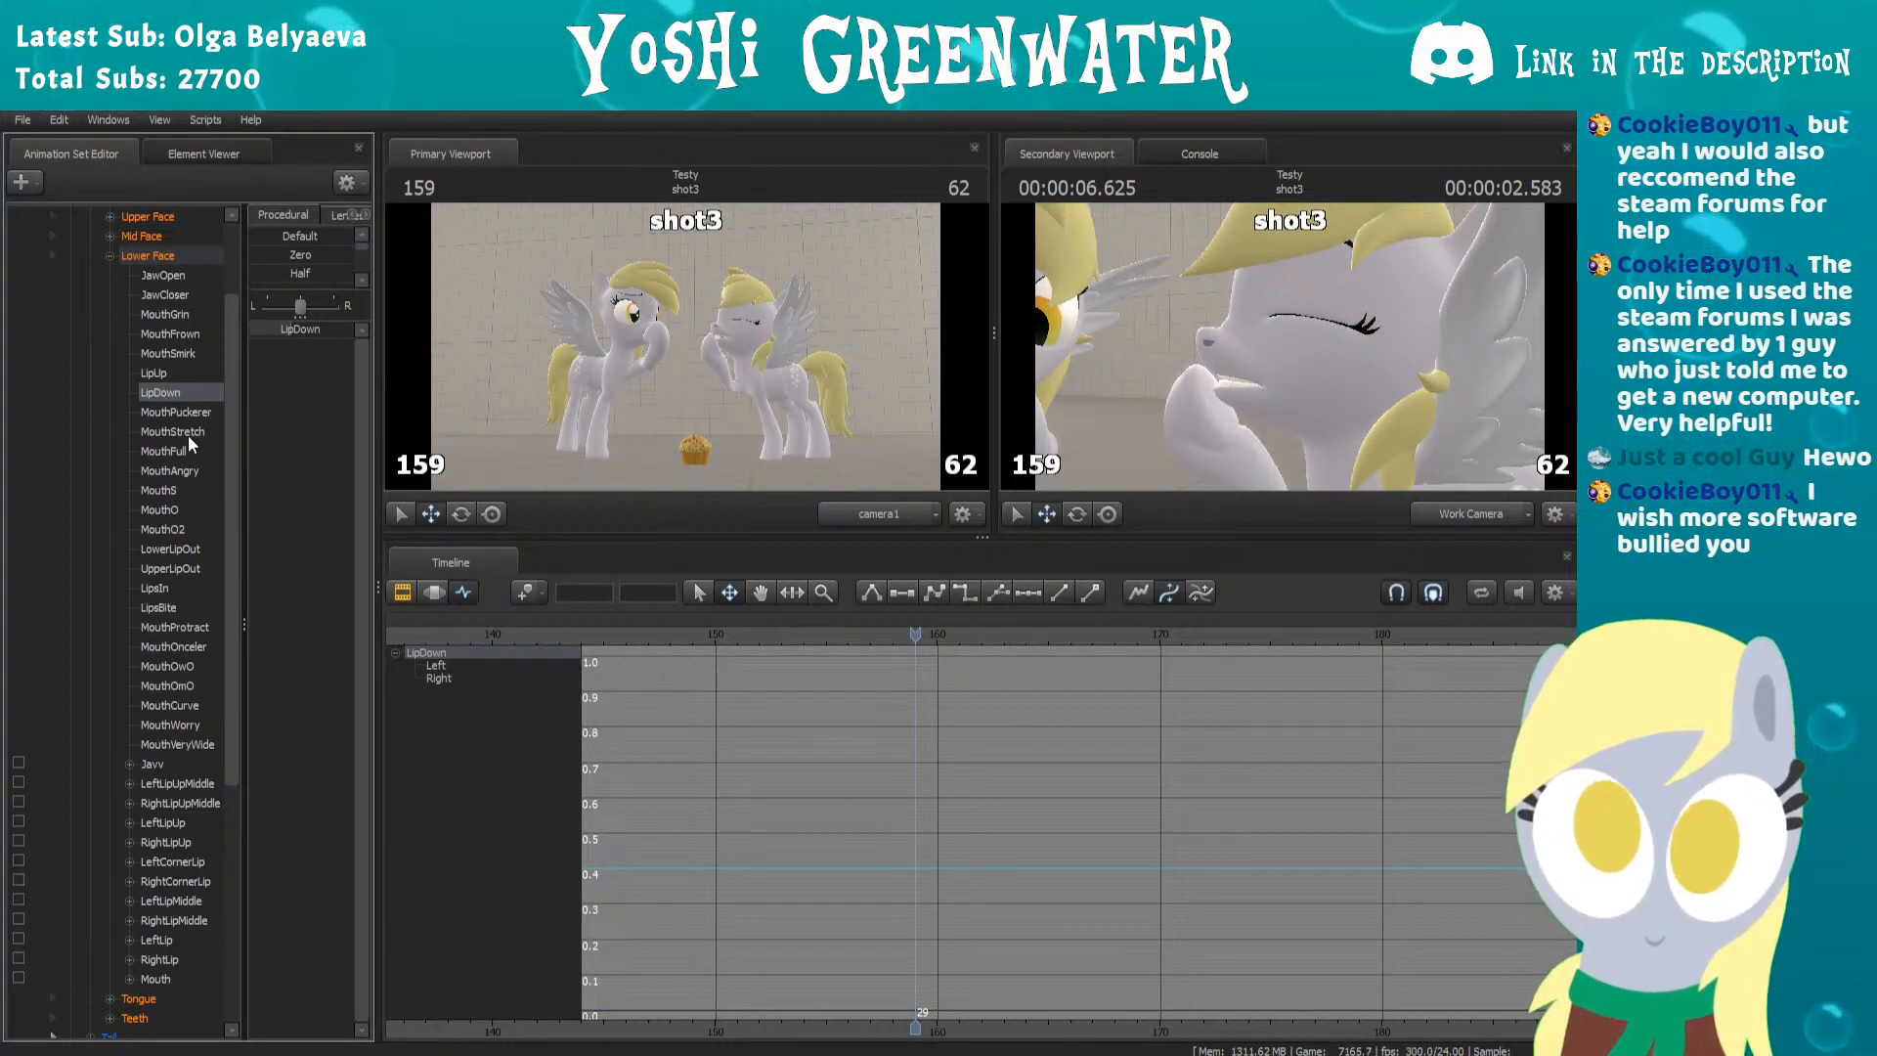
scroll(188, 440, "down", 2)
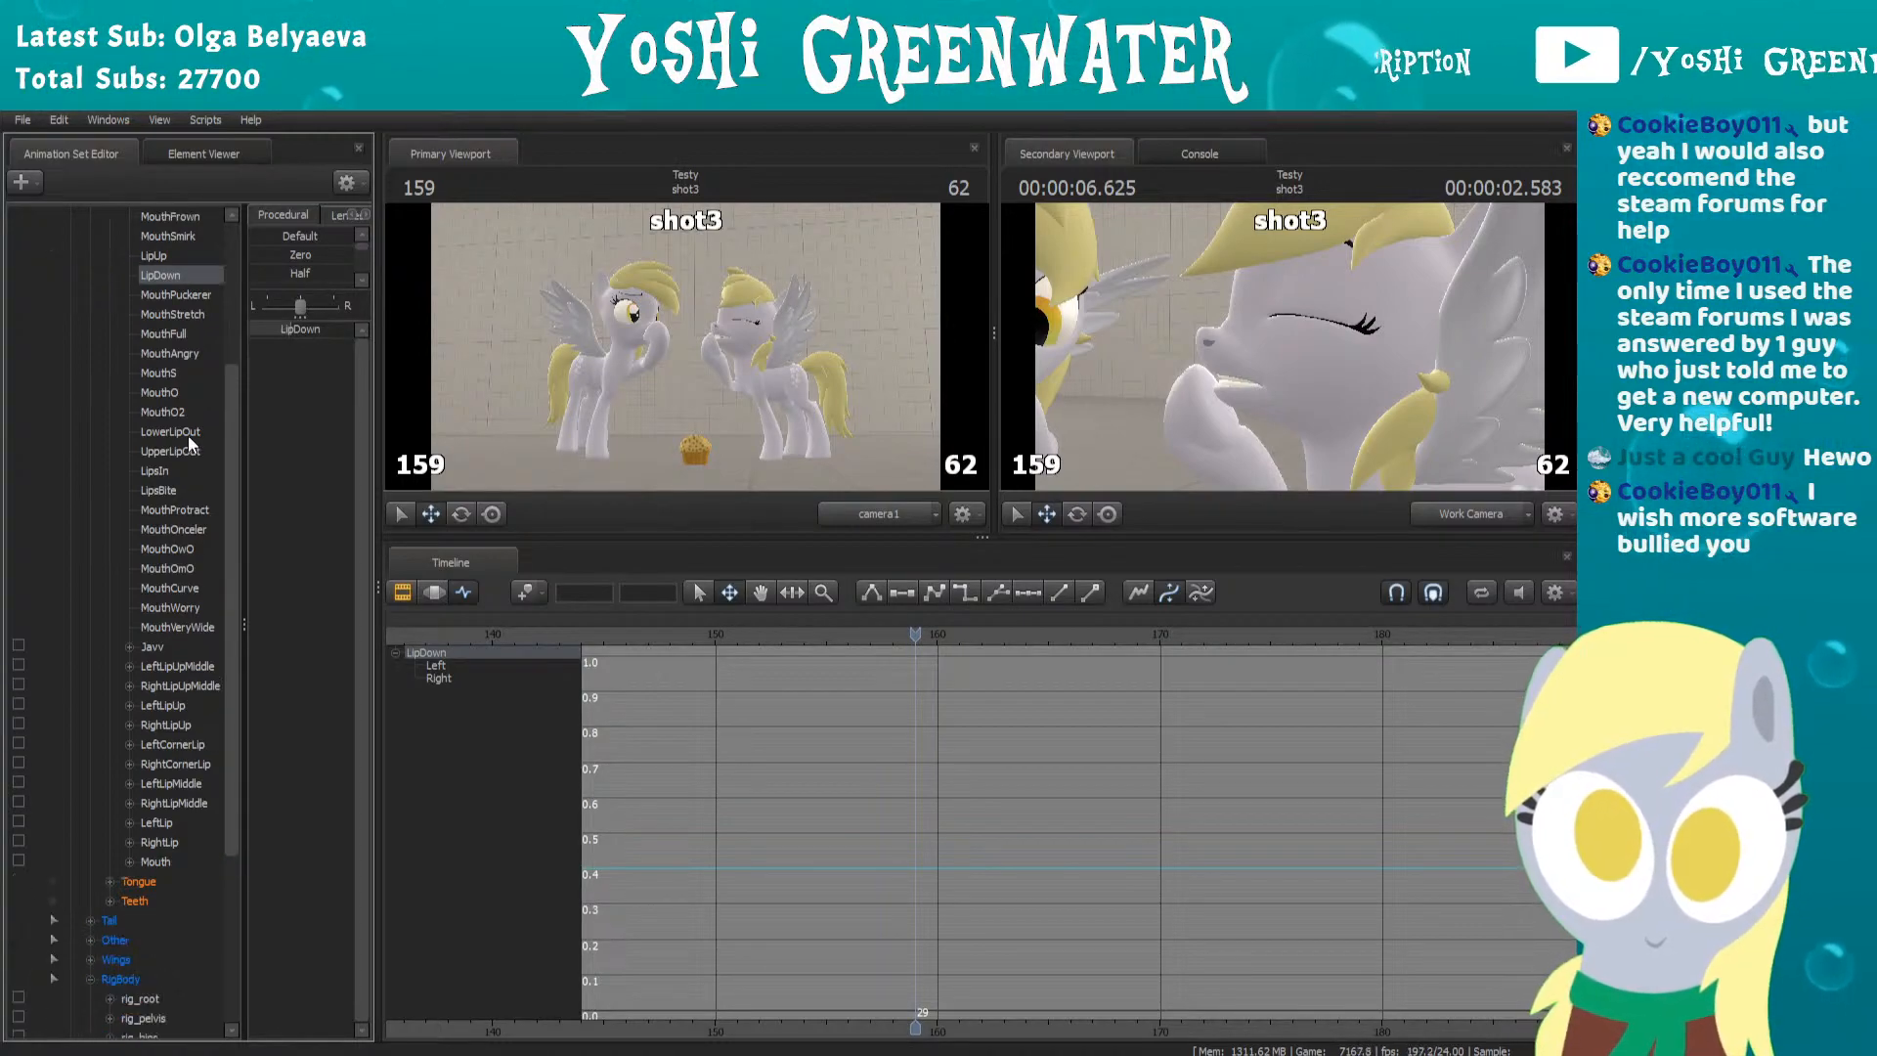
Try moving Derpy_Right's Javv control at frame 159, and undo the change
left_click(145, 648)
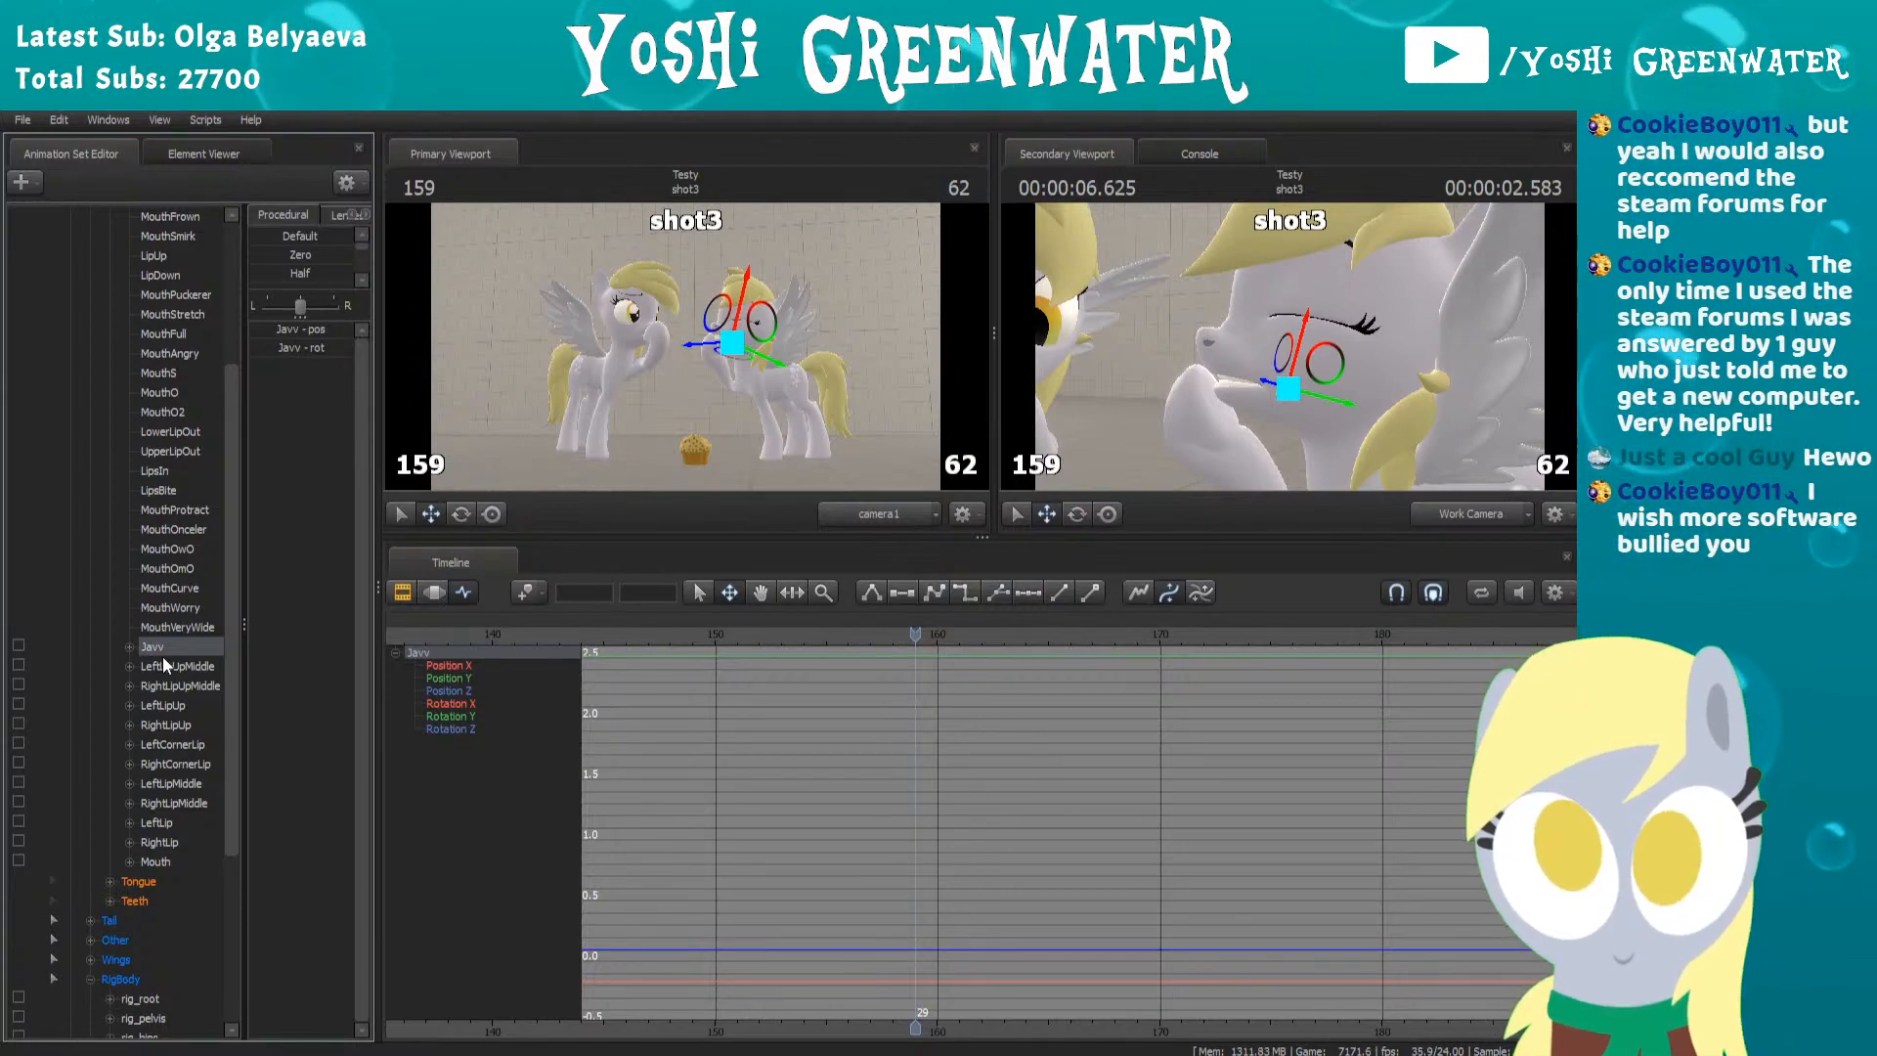
mouse_move(1280, 381)
left_mouse_down()
mouse_move(1263, 418)
mouse_move(1296, 477)
mouse_move(1267, 385)
mouse_move(1215, 414)
mouse_move(1310, 392)
mouse_move(1266, 399)
left_mouse_up()
left_click_drag(1298, 403, 1327, 404)
key("ctrl+z")
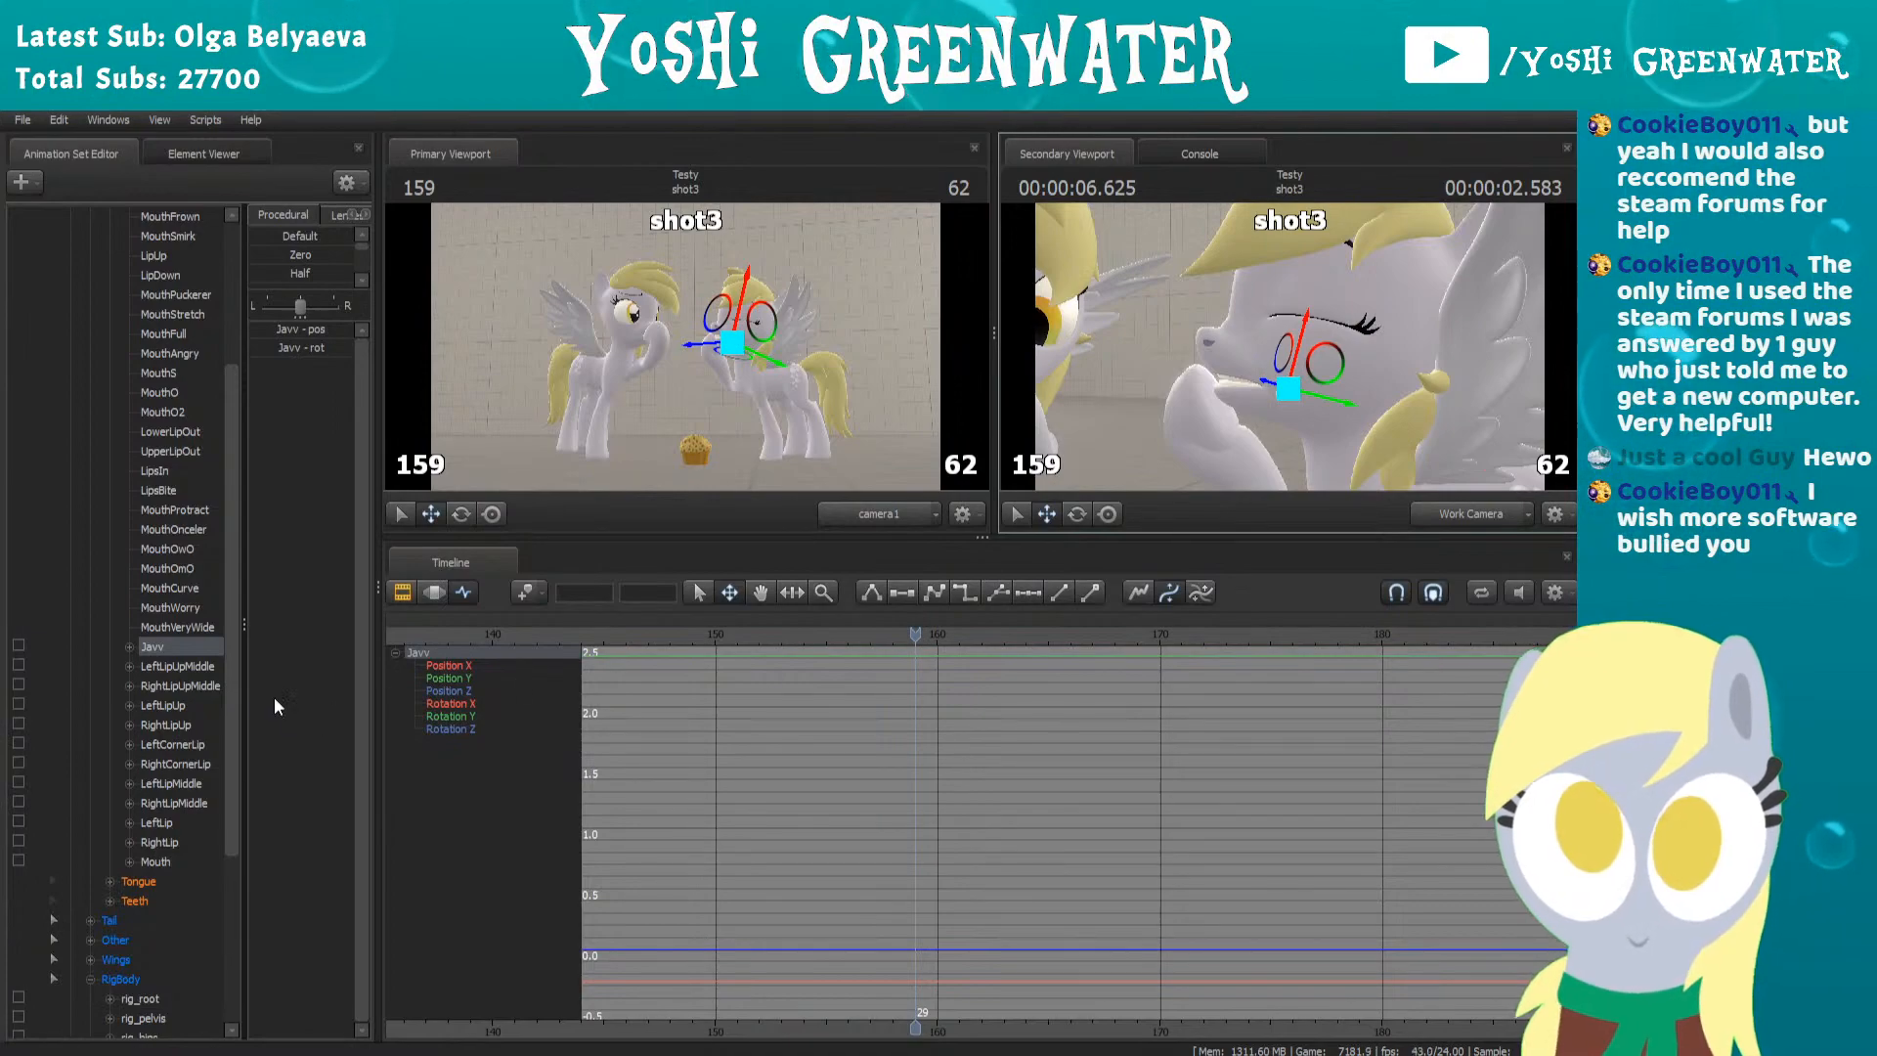
Try moving and rotating the Mouth control at frame 159, undoing each attempt
left_click(174, 664)
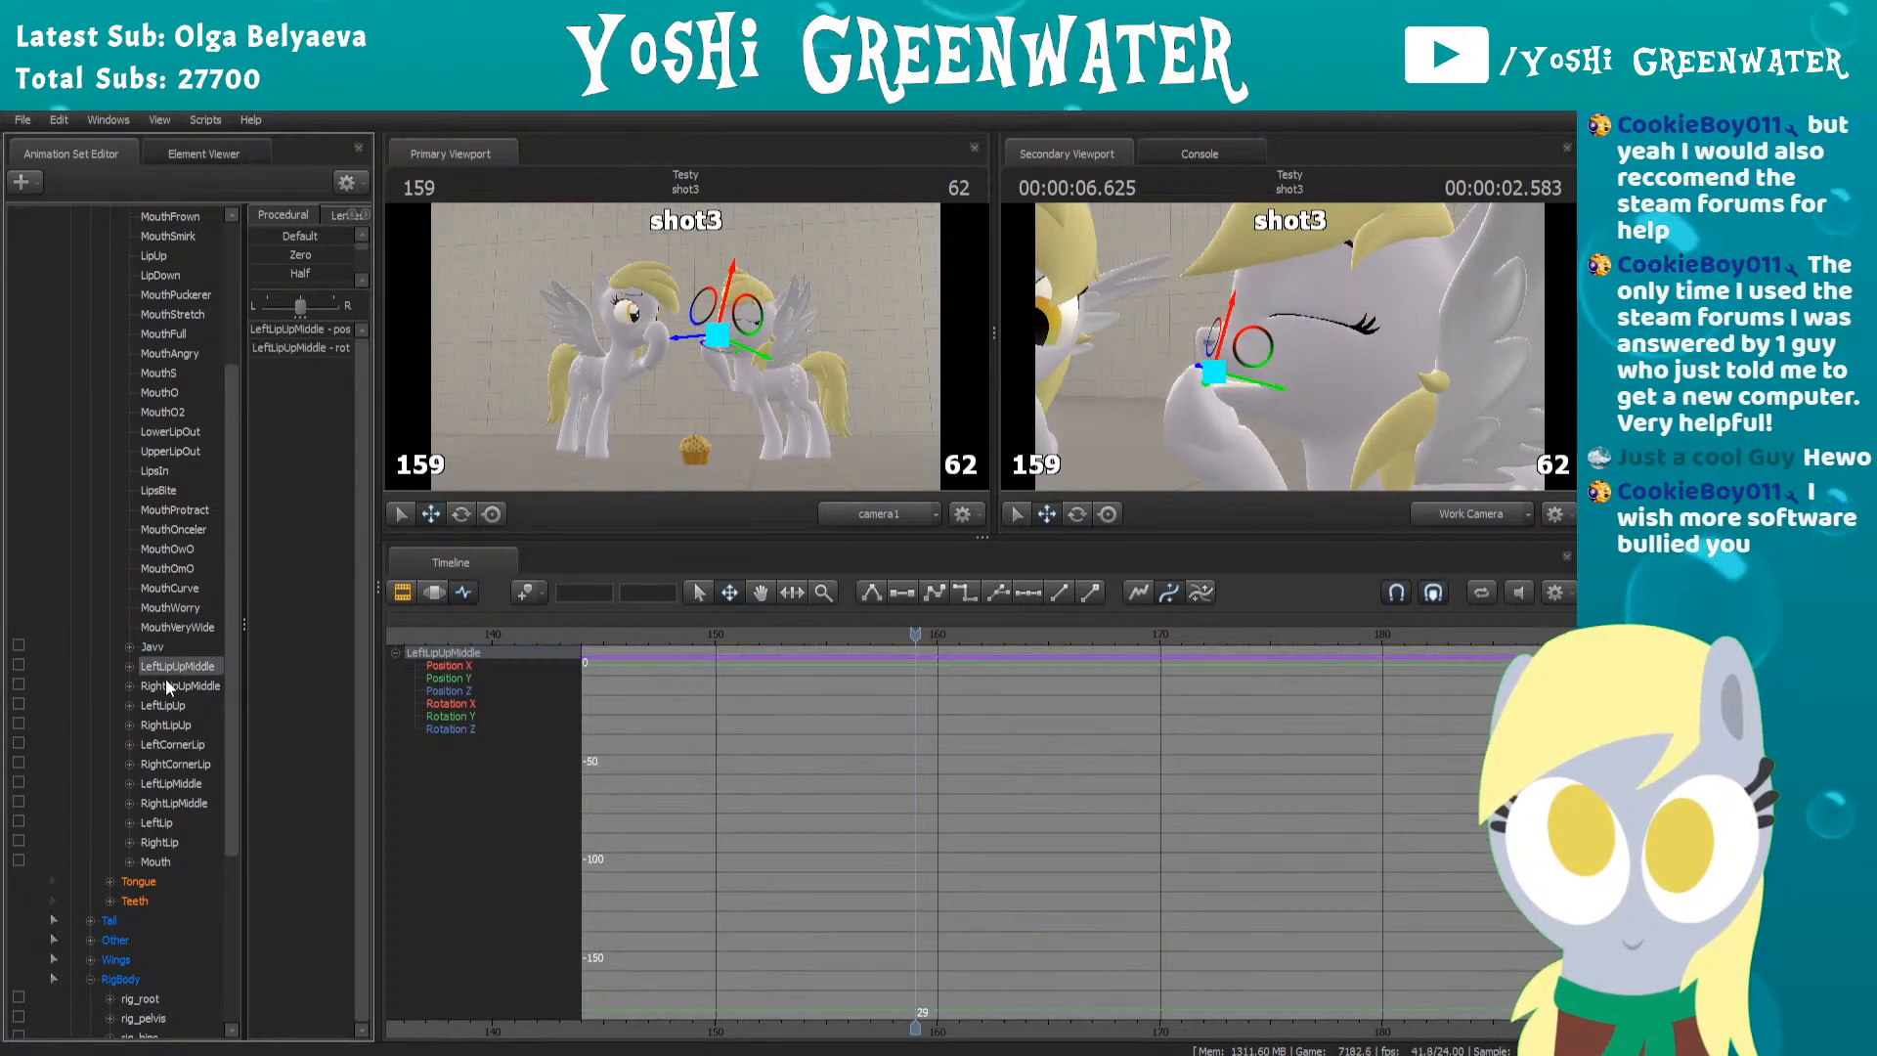
left_click(154, 858)
mouse_move(1257, 379)
left_mouse_down()
mouse_move(1222, 337)
mouse_move(1183, 376)
mouse_move(1251, 400)
mouse_move(1270, 348)
left_mouse_up()
key("ctrl+z")
left_click(1077, 513)
left_click_drag(1281, 380, 1210, 389)
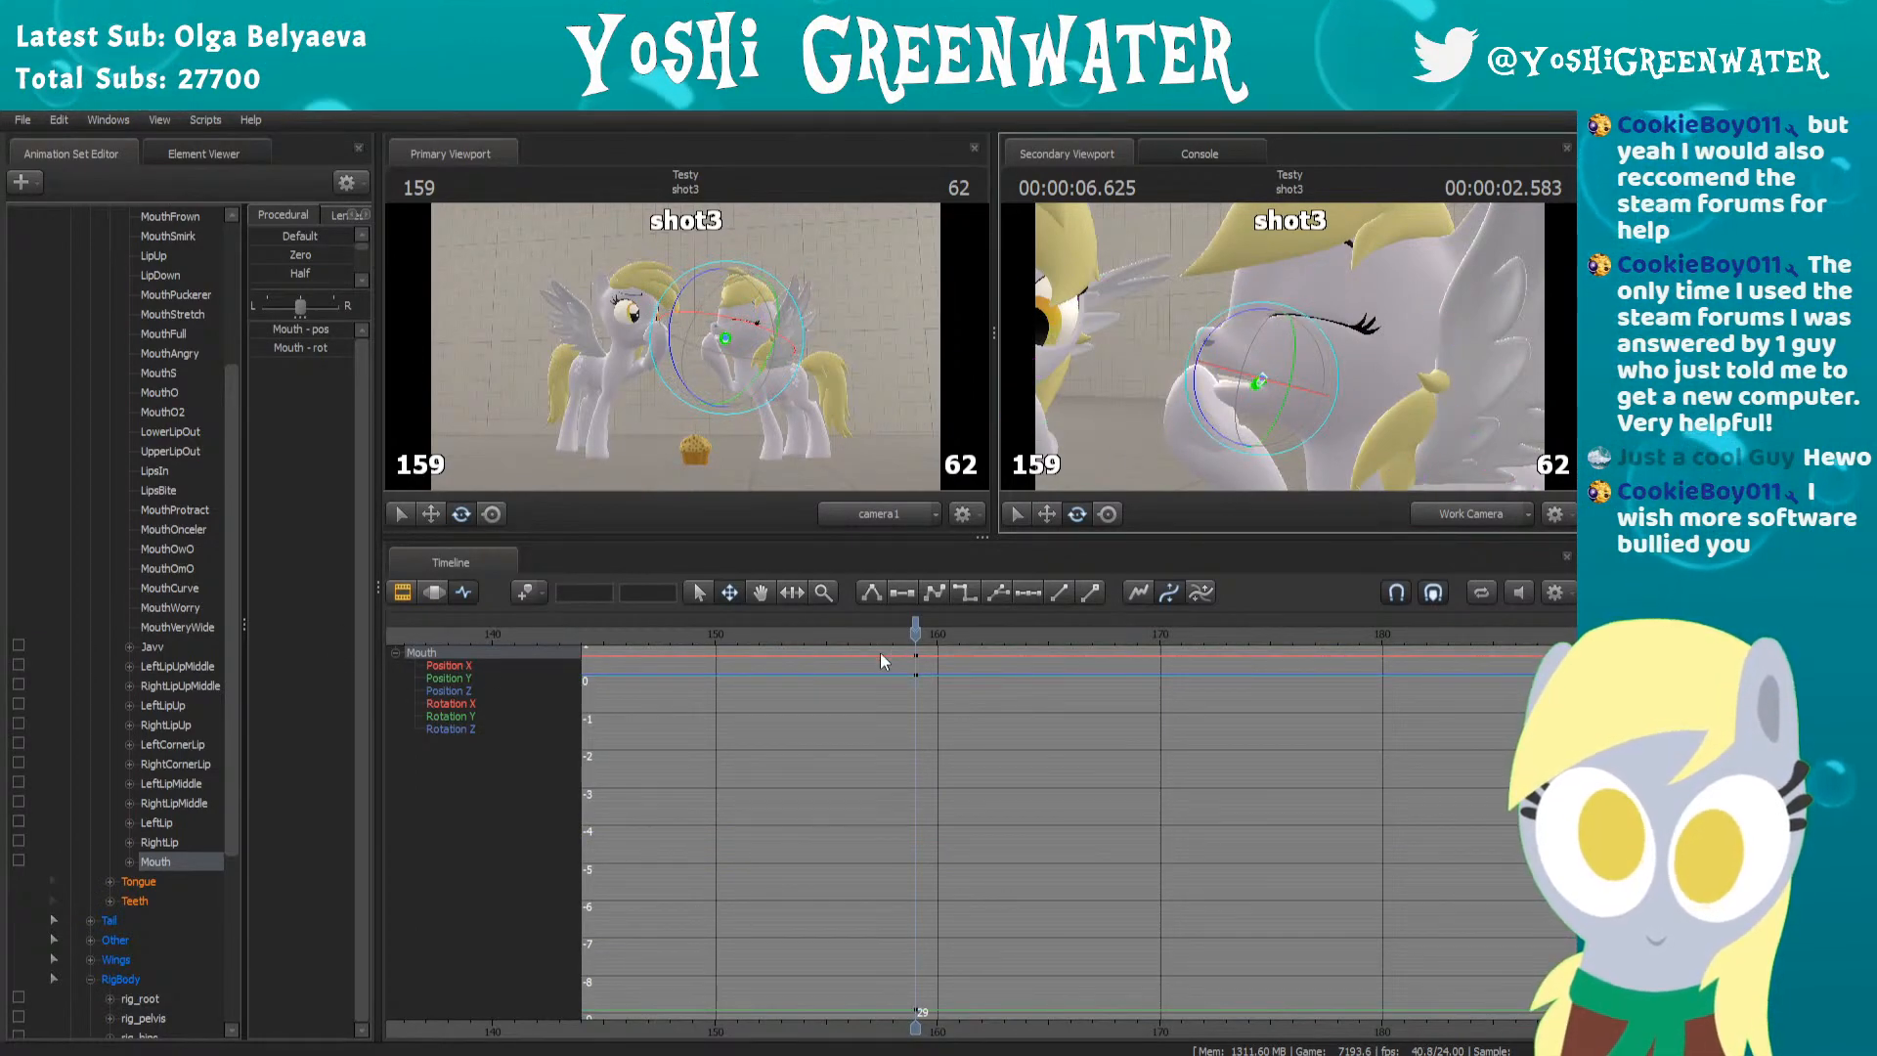
key("ctrl+z")
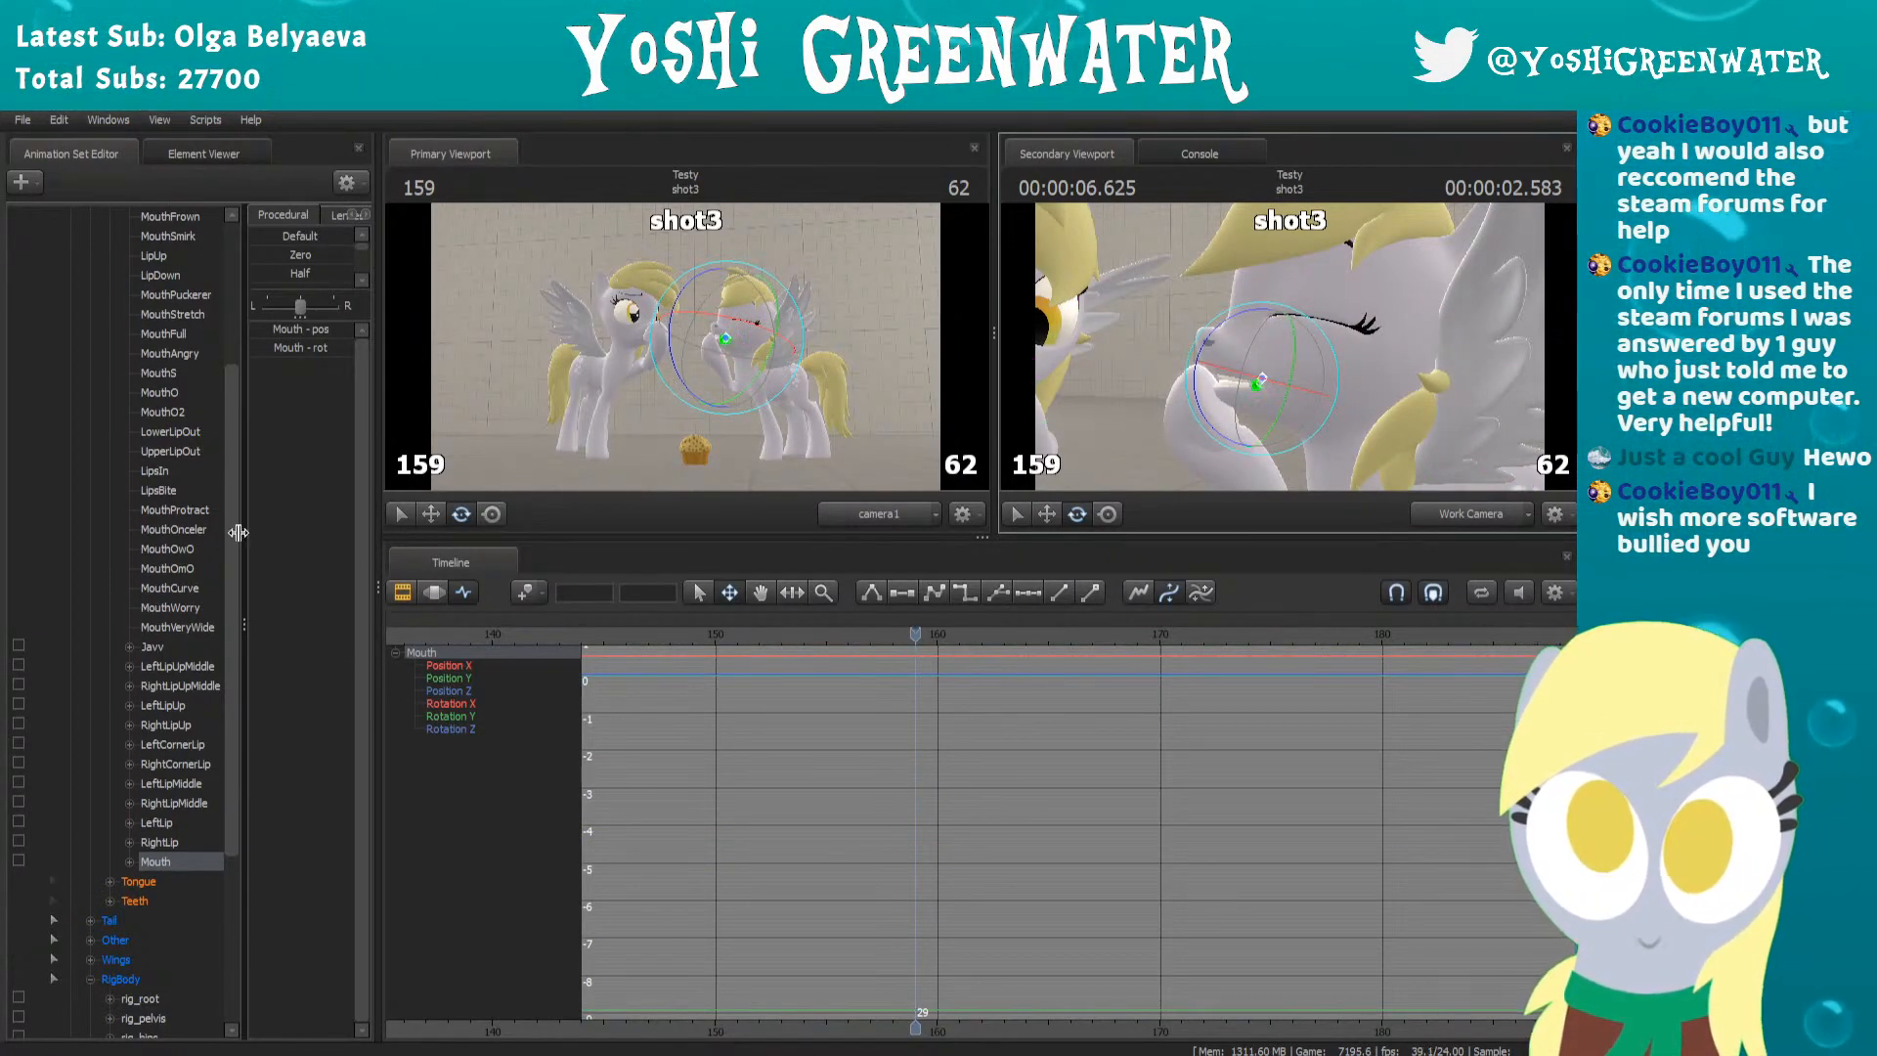
Test the MouthSmirk control and add a MouthSmirk keyframe at the shot's start, frame 130
scroll(135, 554, "up", 4)
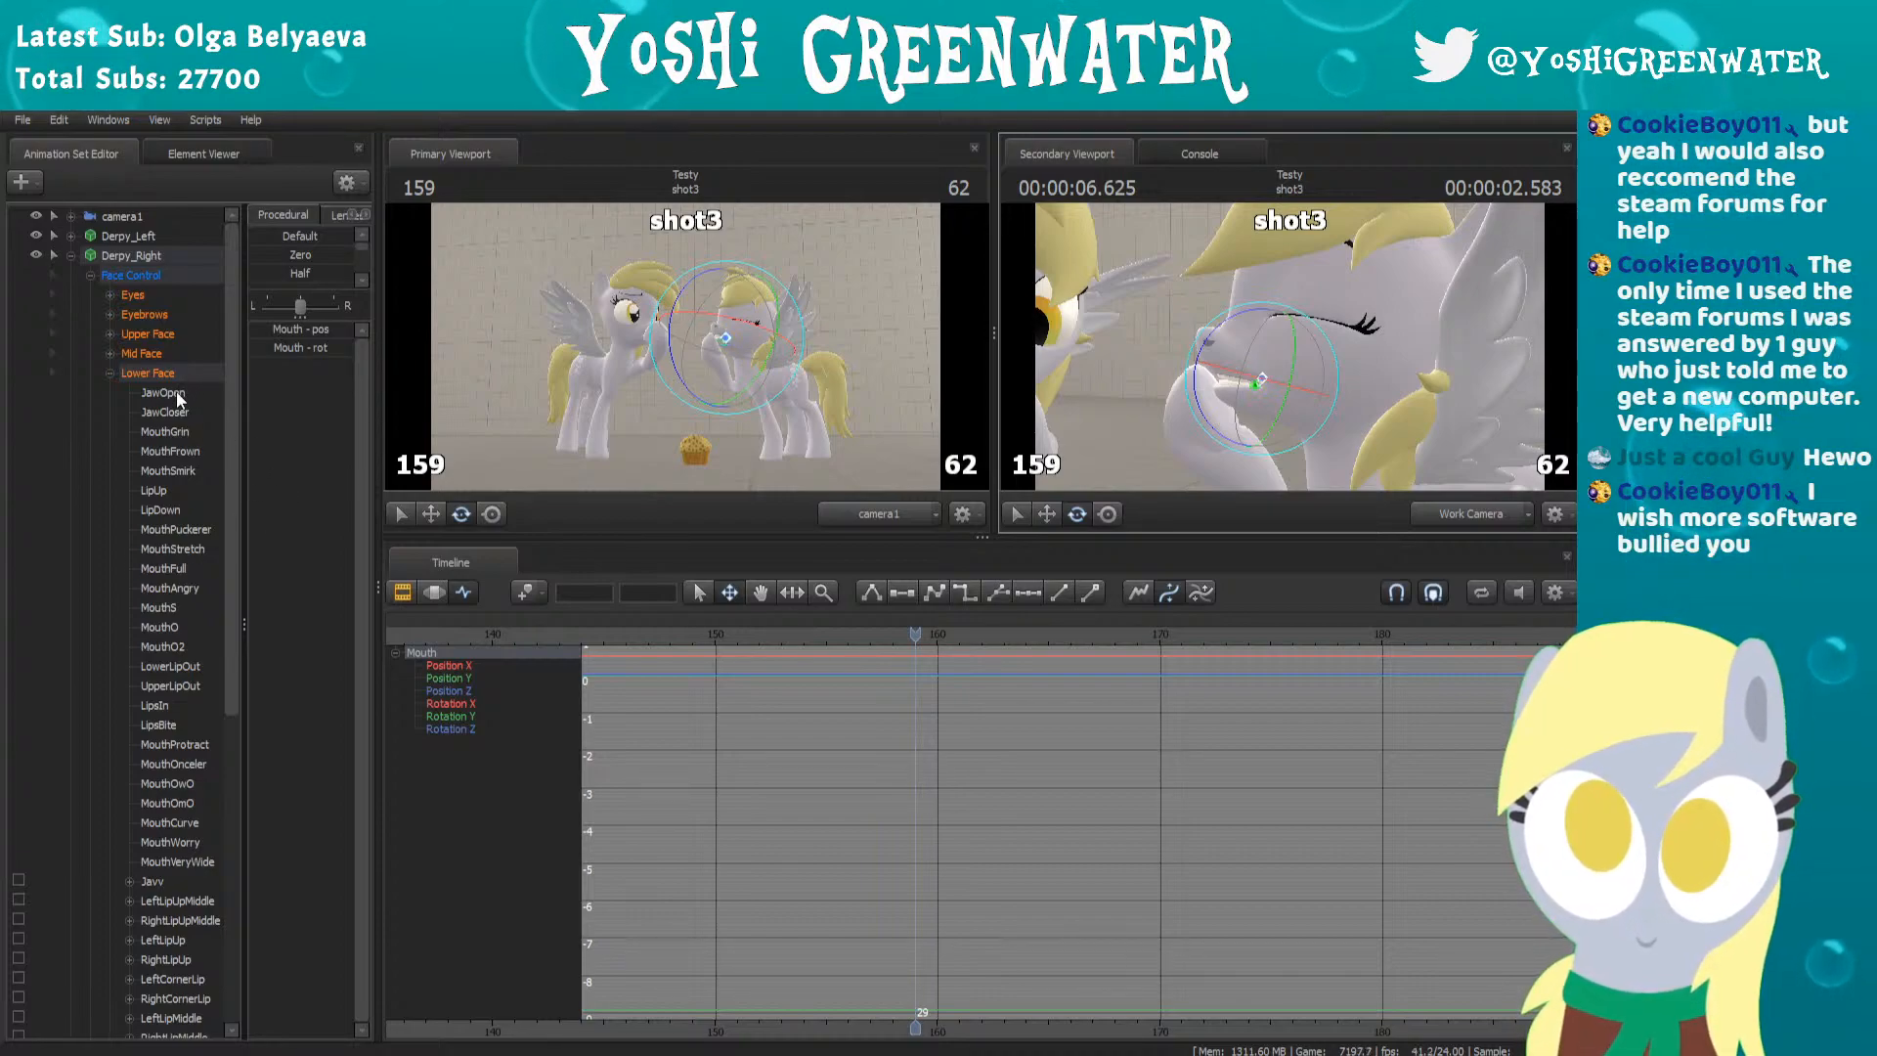
left_click(159, 466)
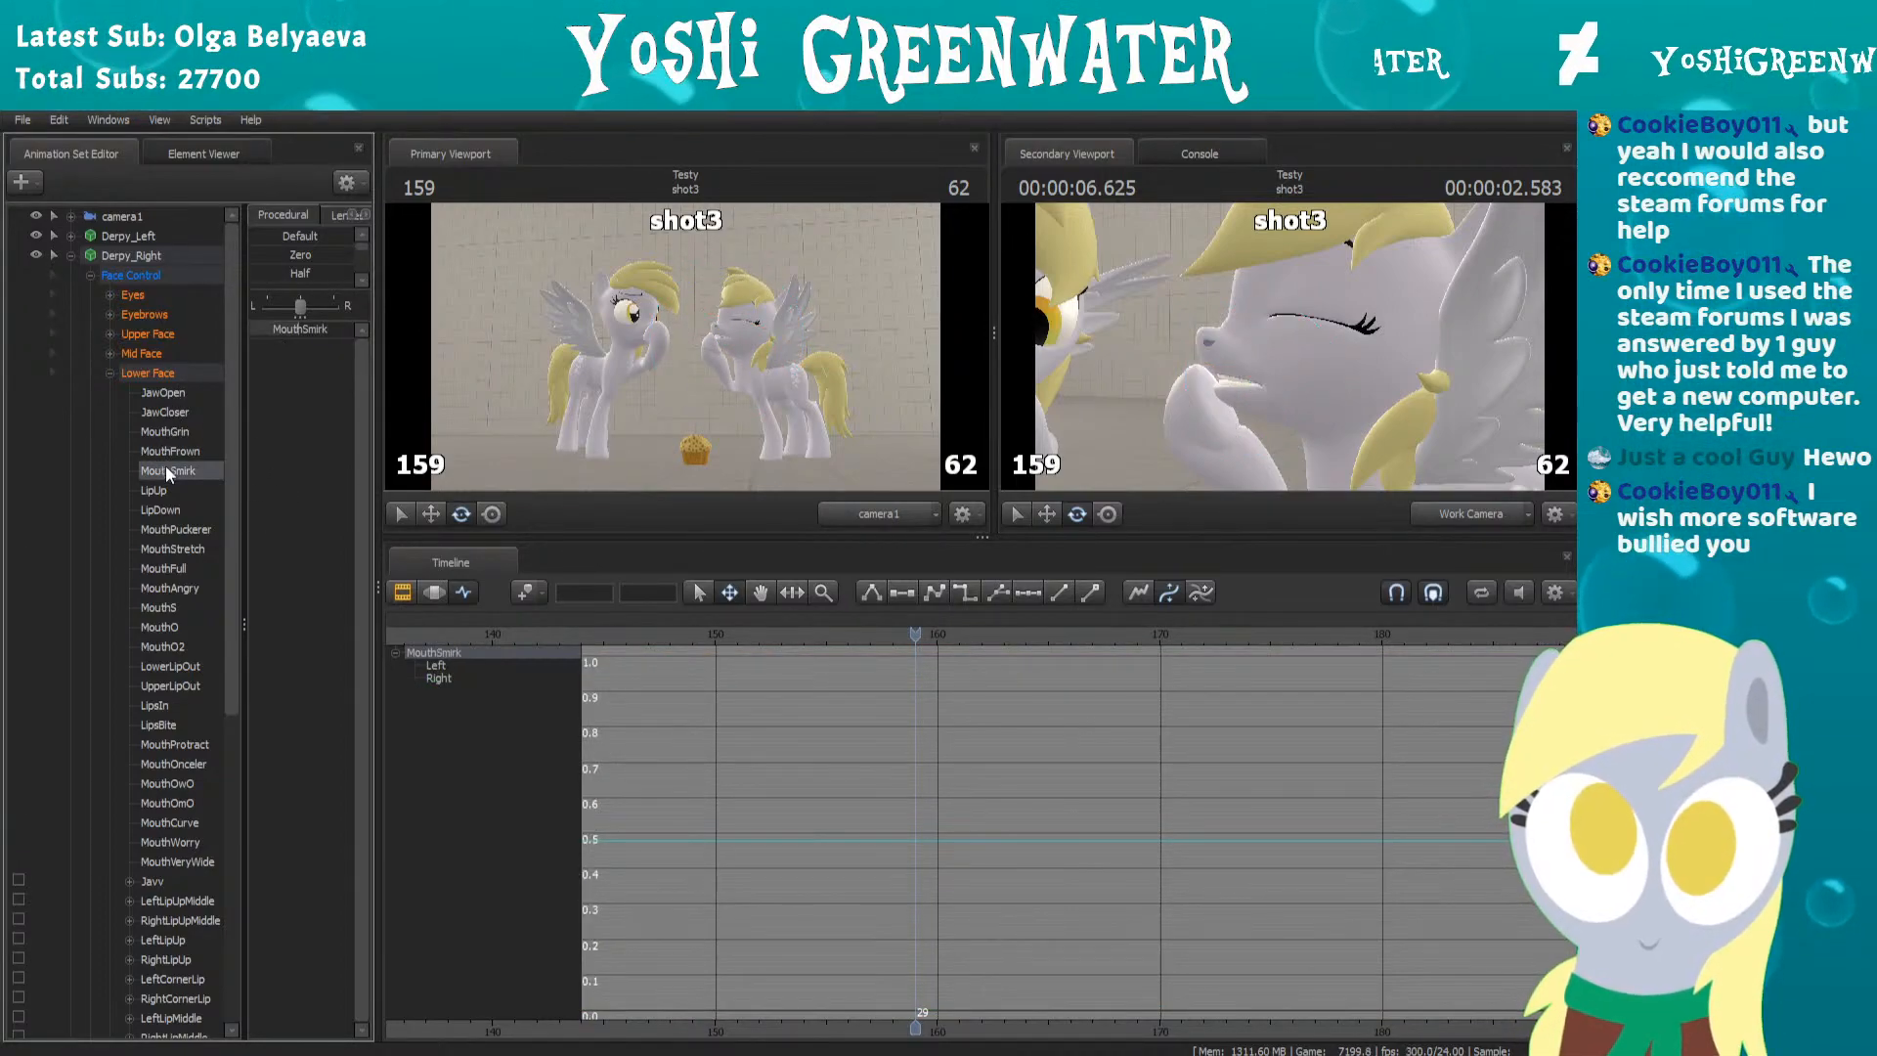
left_click_drag(283, 332, 338, 332)
scroll(787, 780, "down", 5)
left_click_drag(735, 636, 723, 635)
key("m")
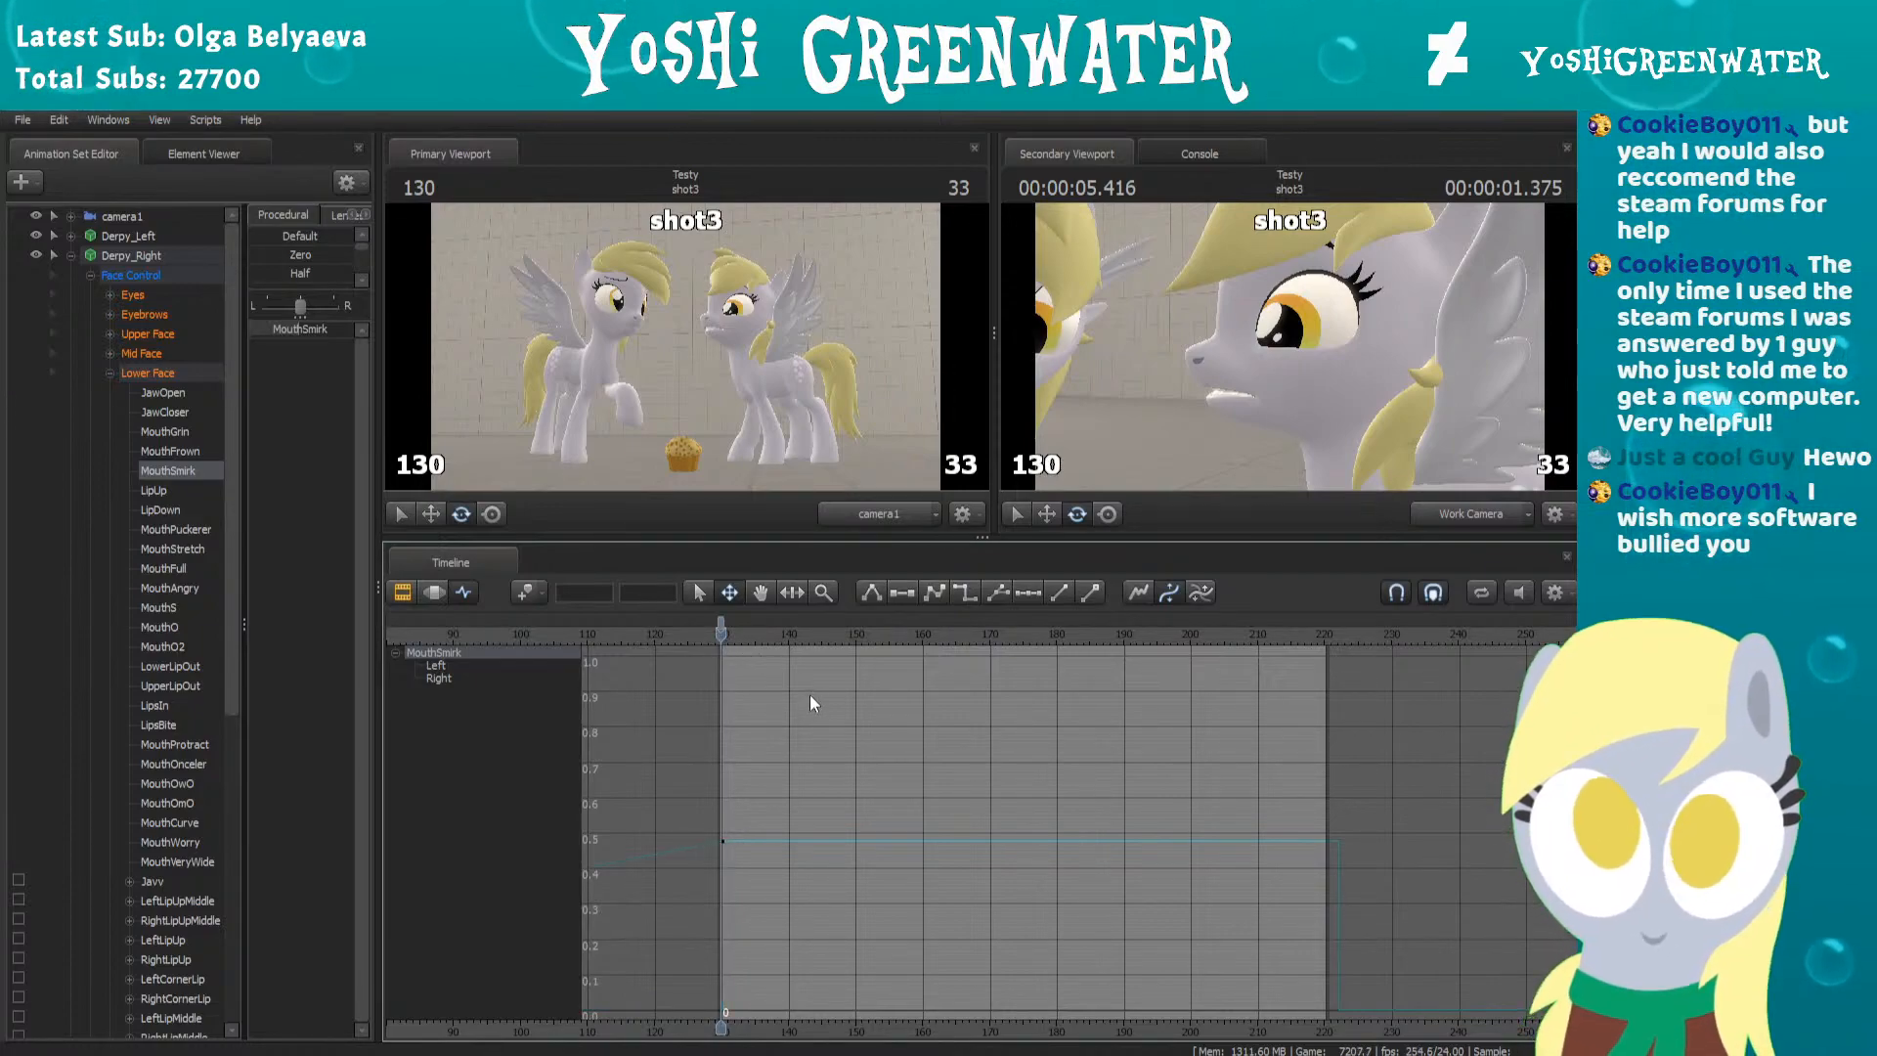
Add a MouthSmirk keyframe at frame 139, where the eyes are closed in the first blink
scroll(782, 731, "up", 1)
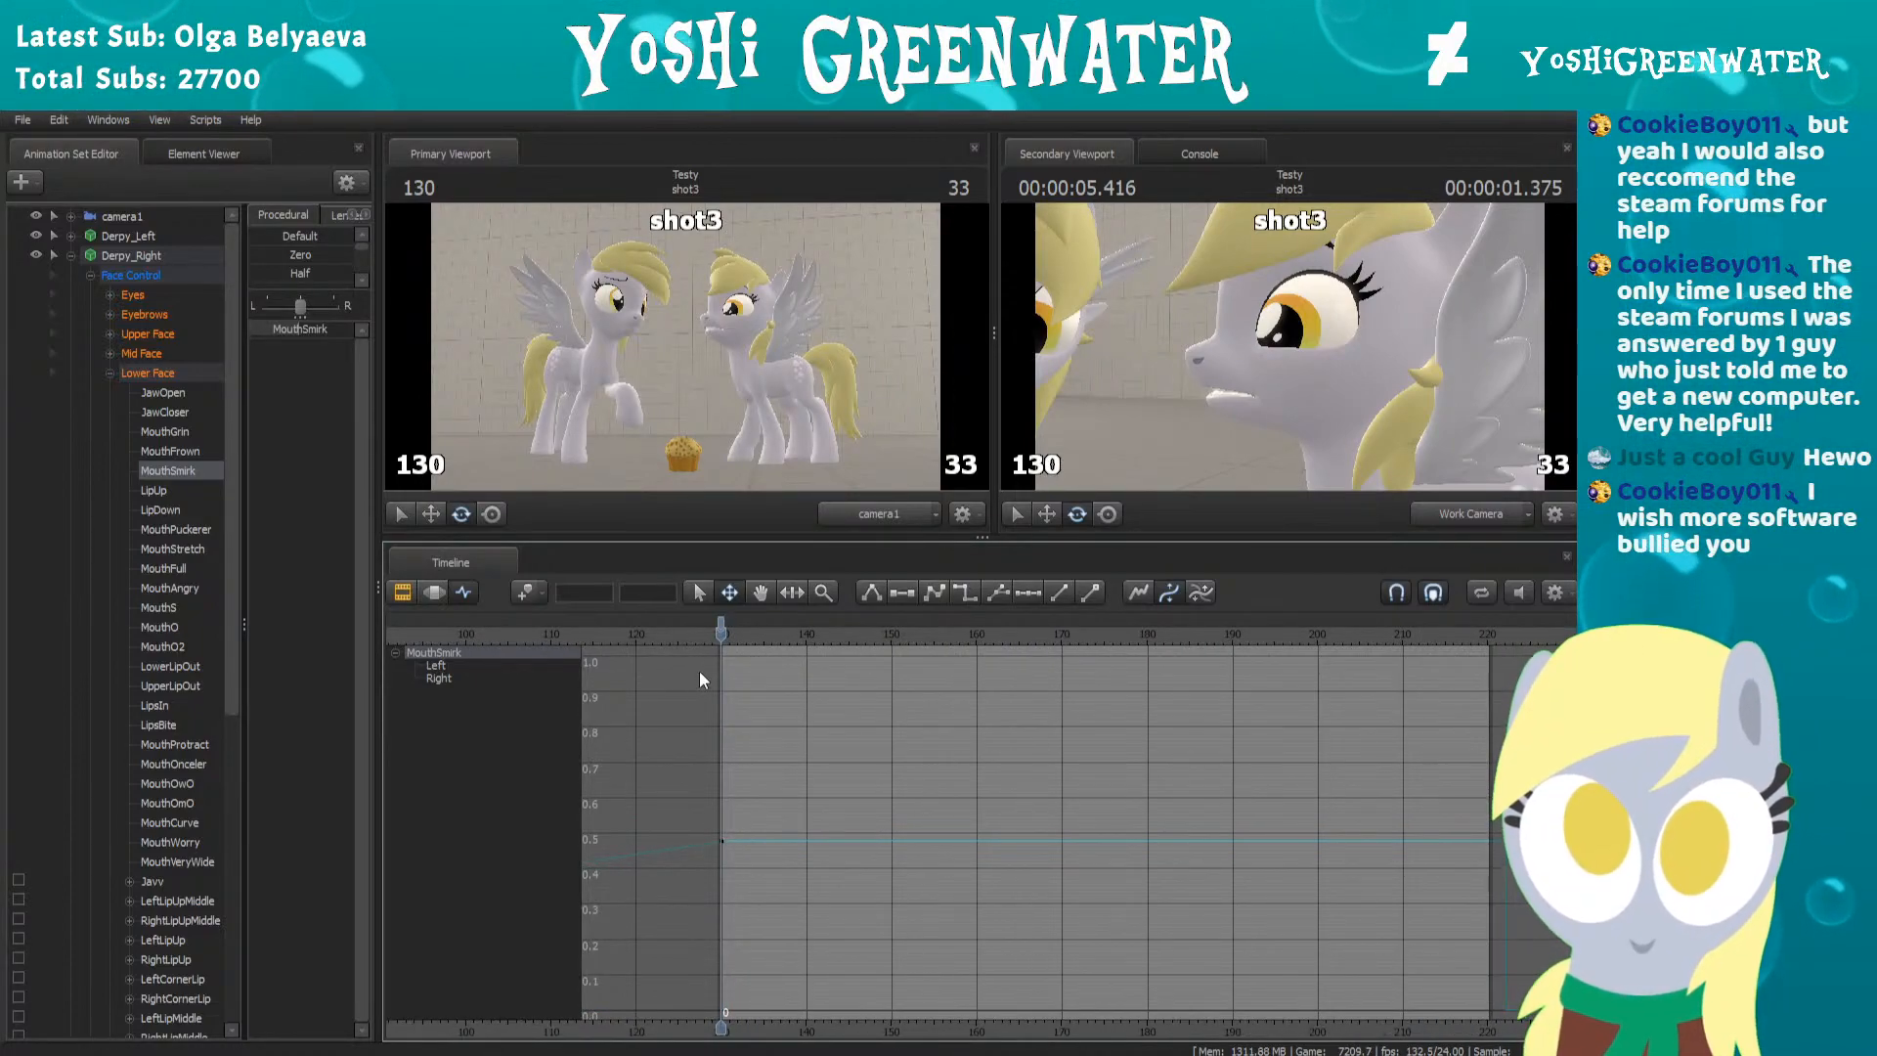
scroll(795, 670, "up", 1)
middle_click_drag(815, 688, 751, 707)
mouse_move(676, 629)
left_mouse_down()
mouse_move(750, 631)
mouse_move(706, 631)
left_mouse_up()
key("End")
left_click(710, 631)
key("End")
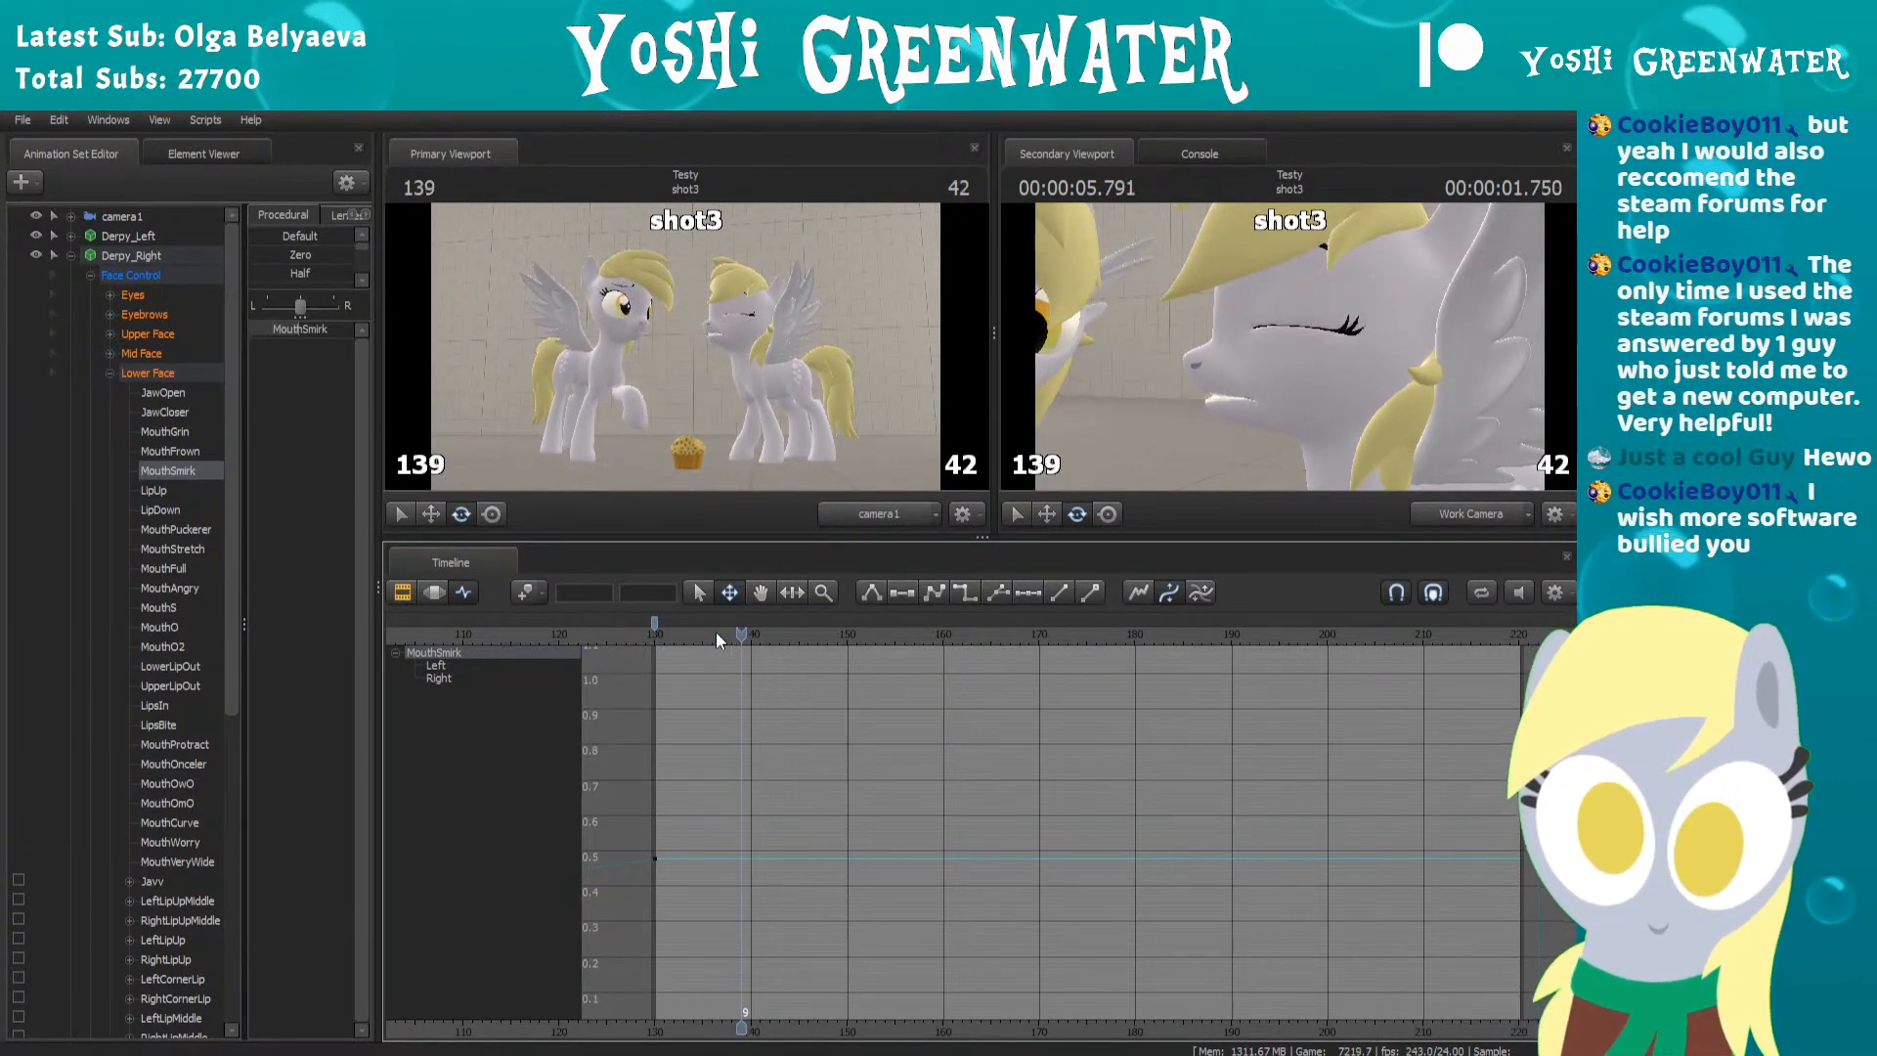
key("m")
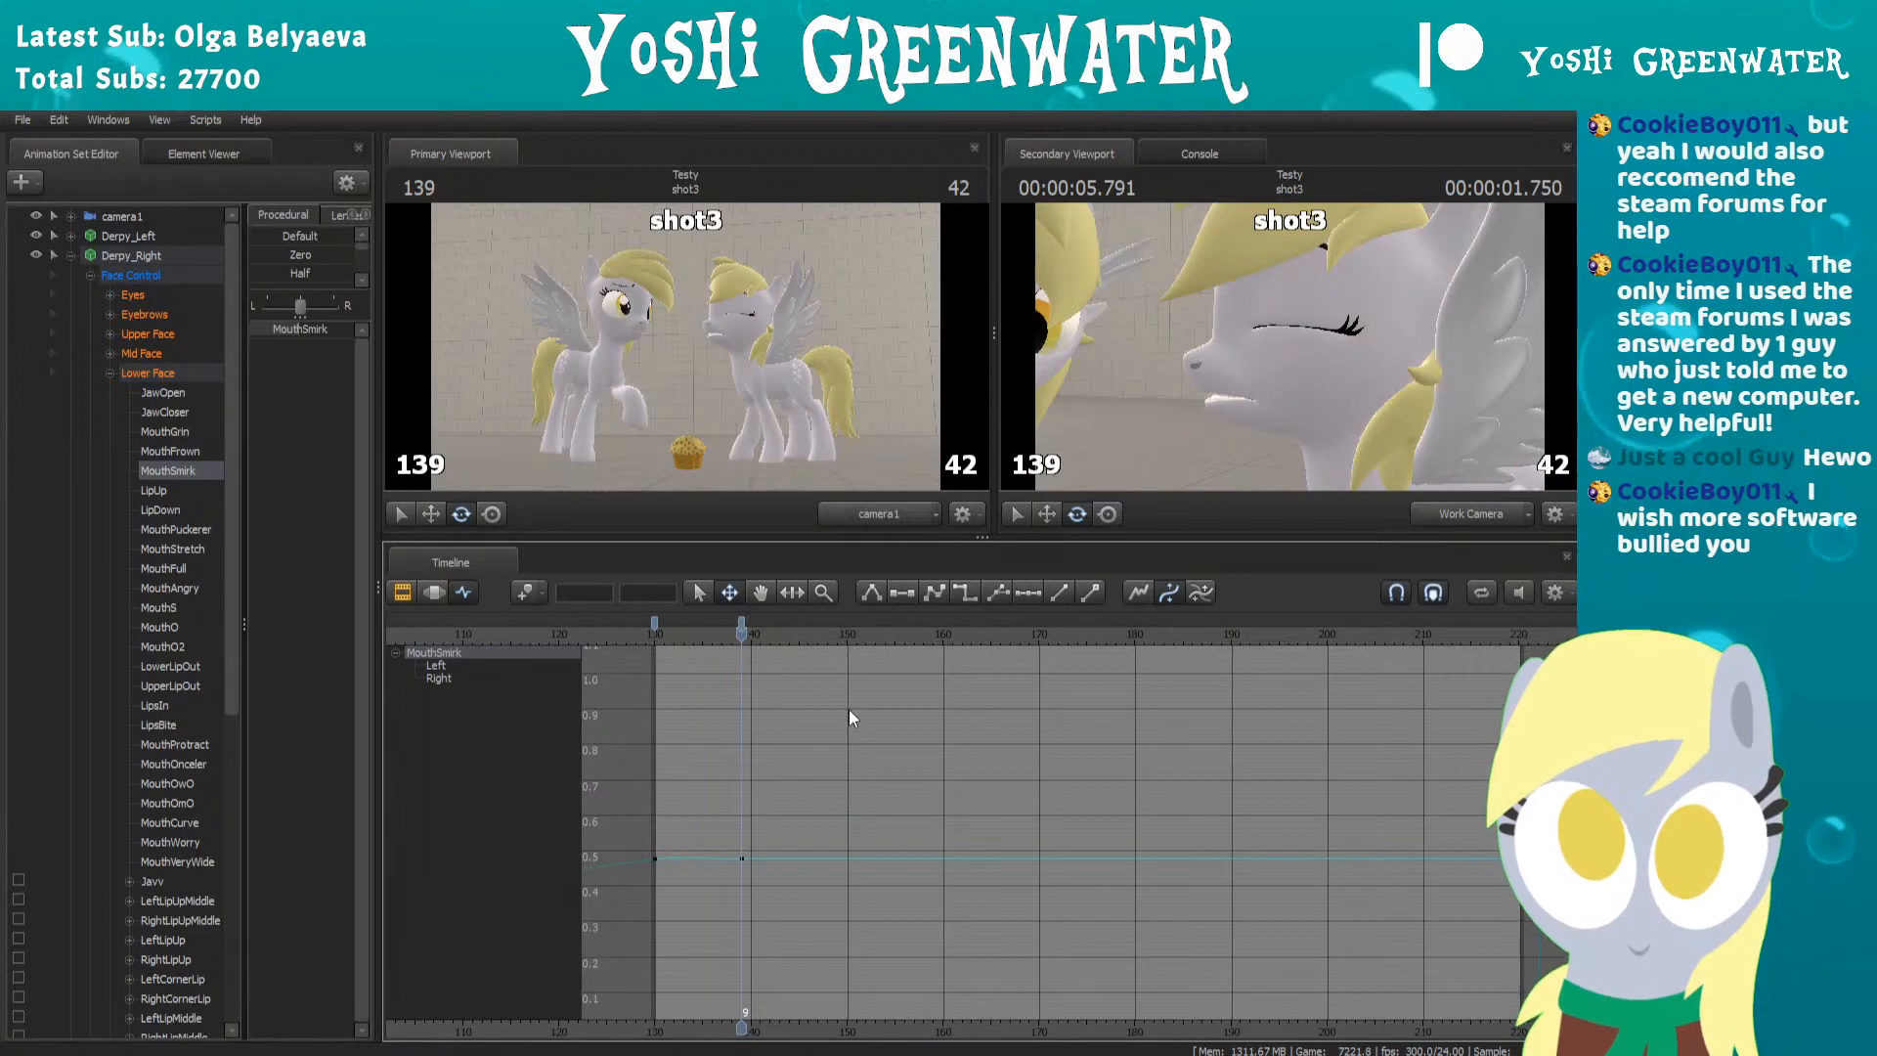
Lower MouthSmirk to 0.40 at frame 141 and flatten the curve between the keyframes at 130 and 139
key("Right")
key("Right")
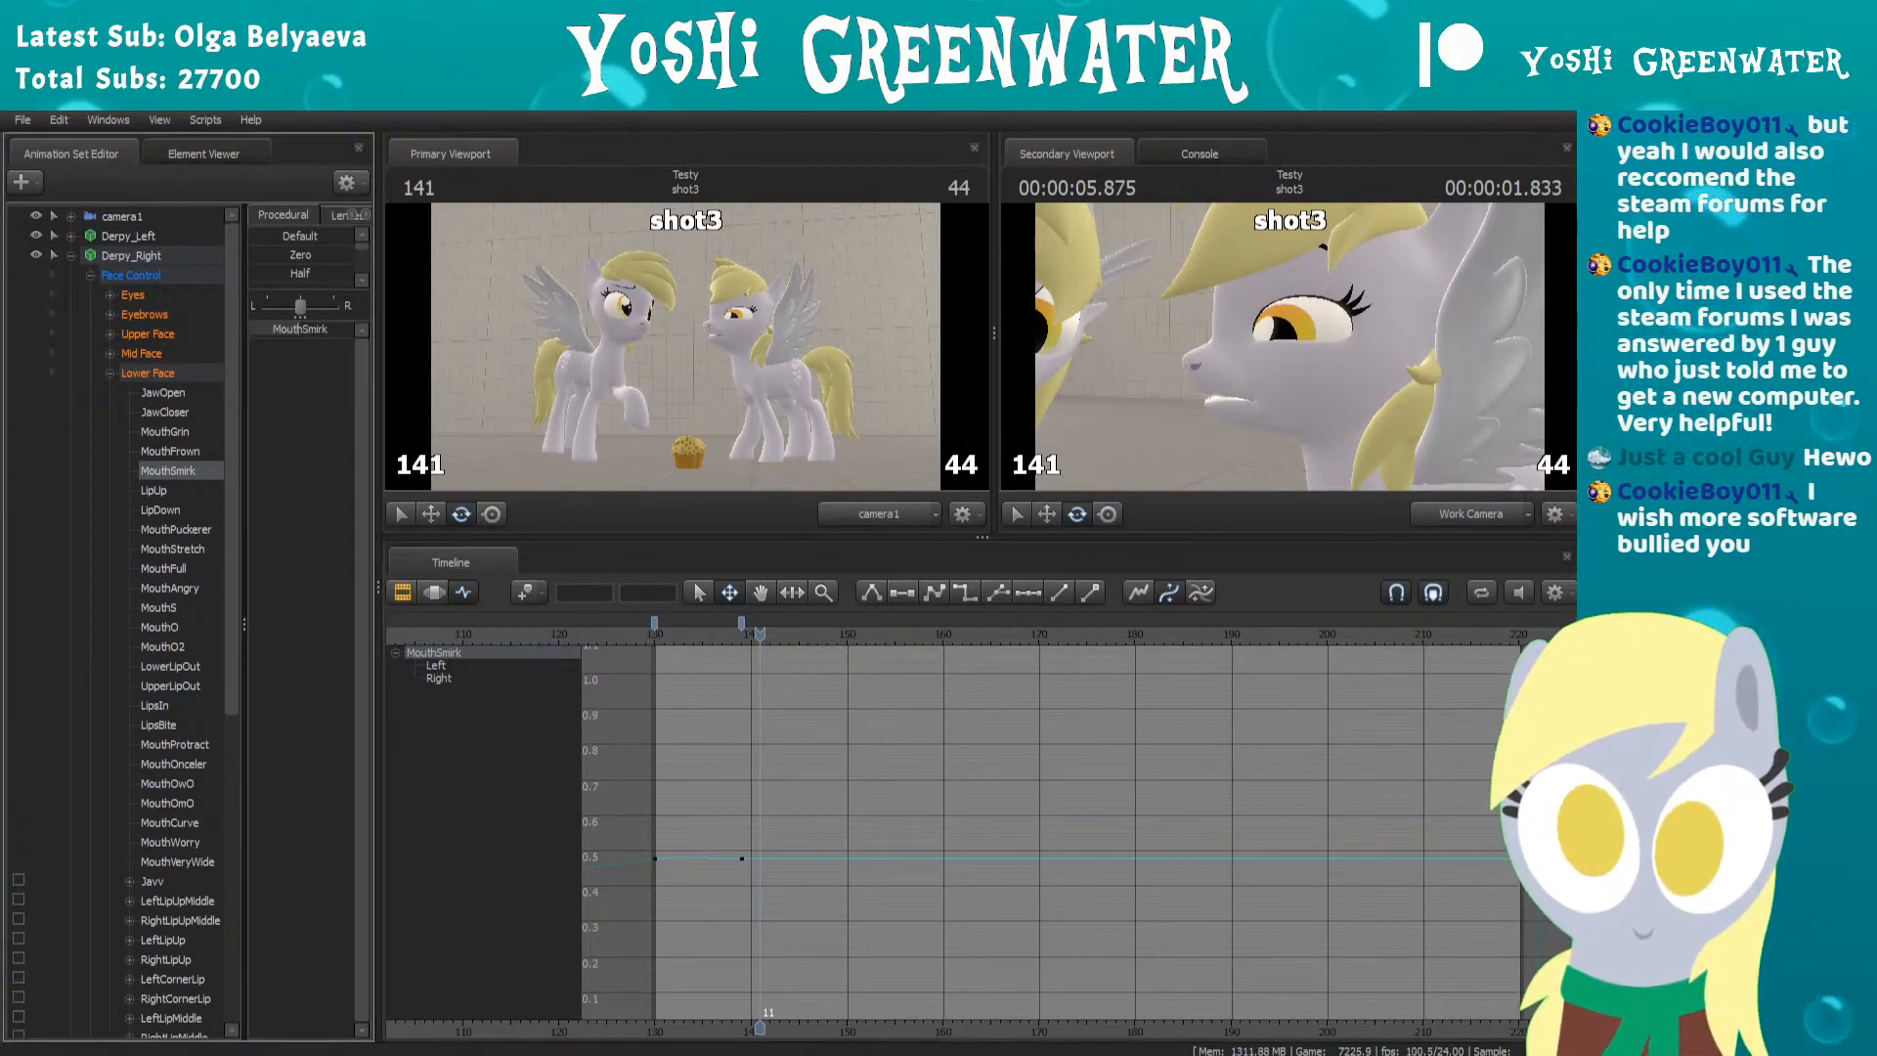
left_click_drag(301, 328, 290, 329)
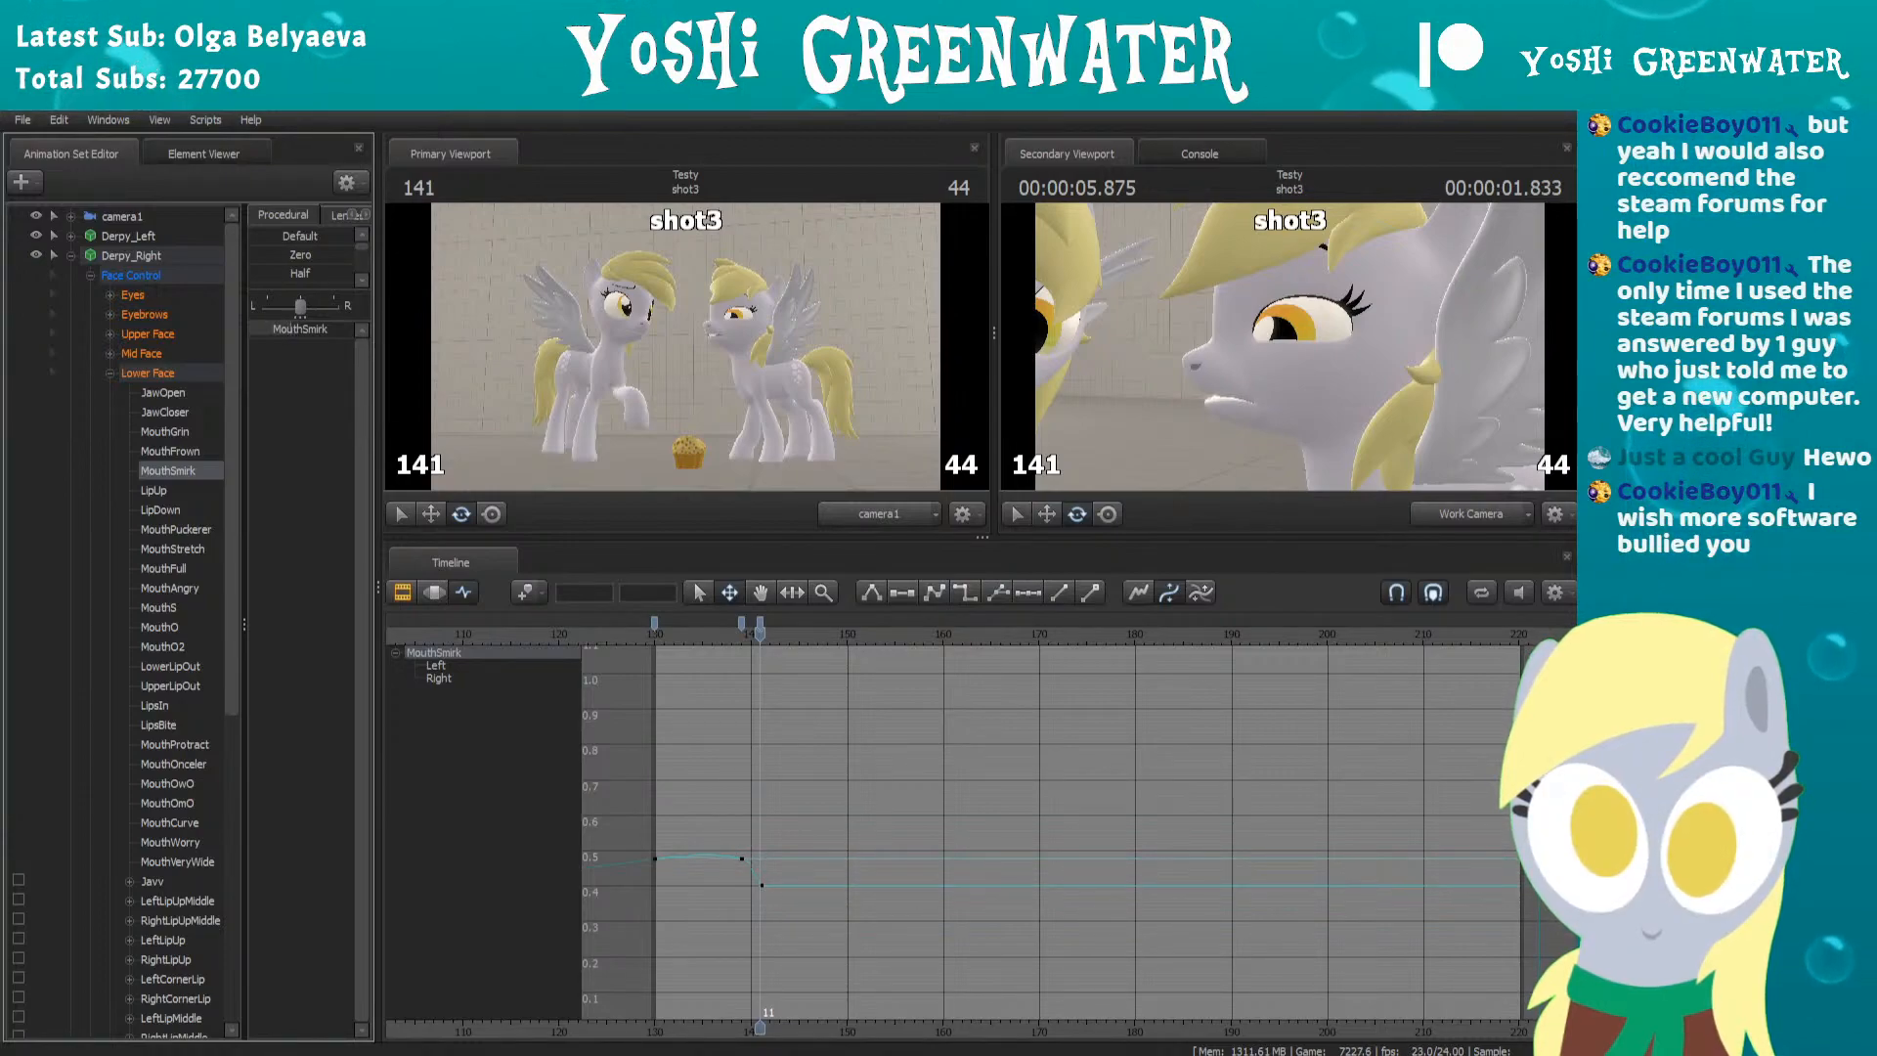
left_click(656, 620)
left_click(731, 631)
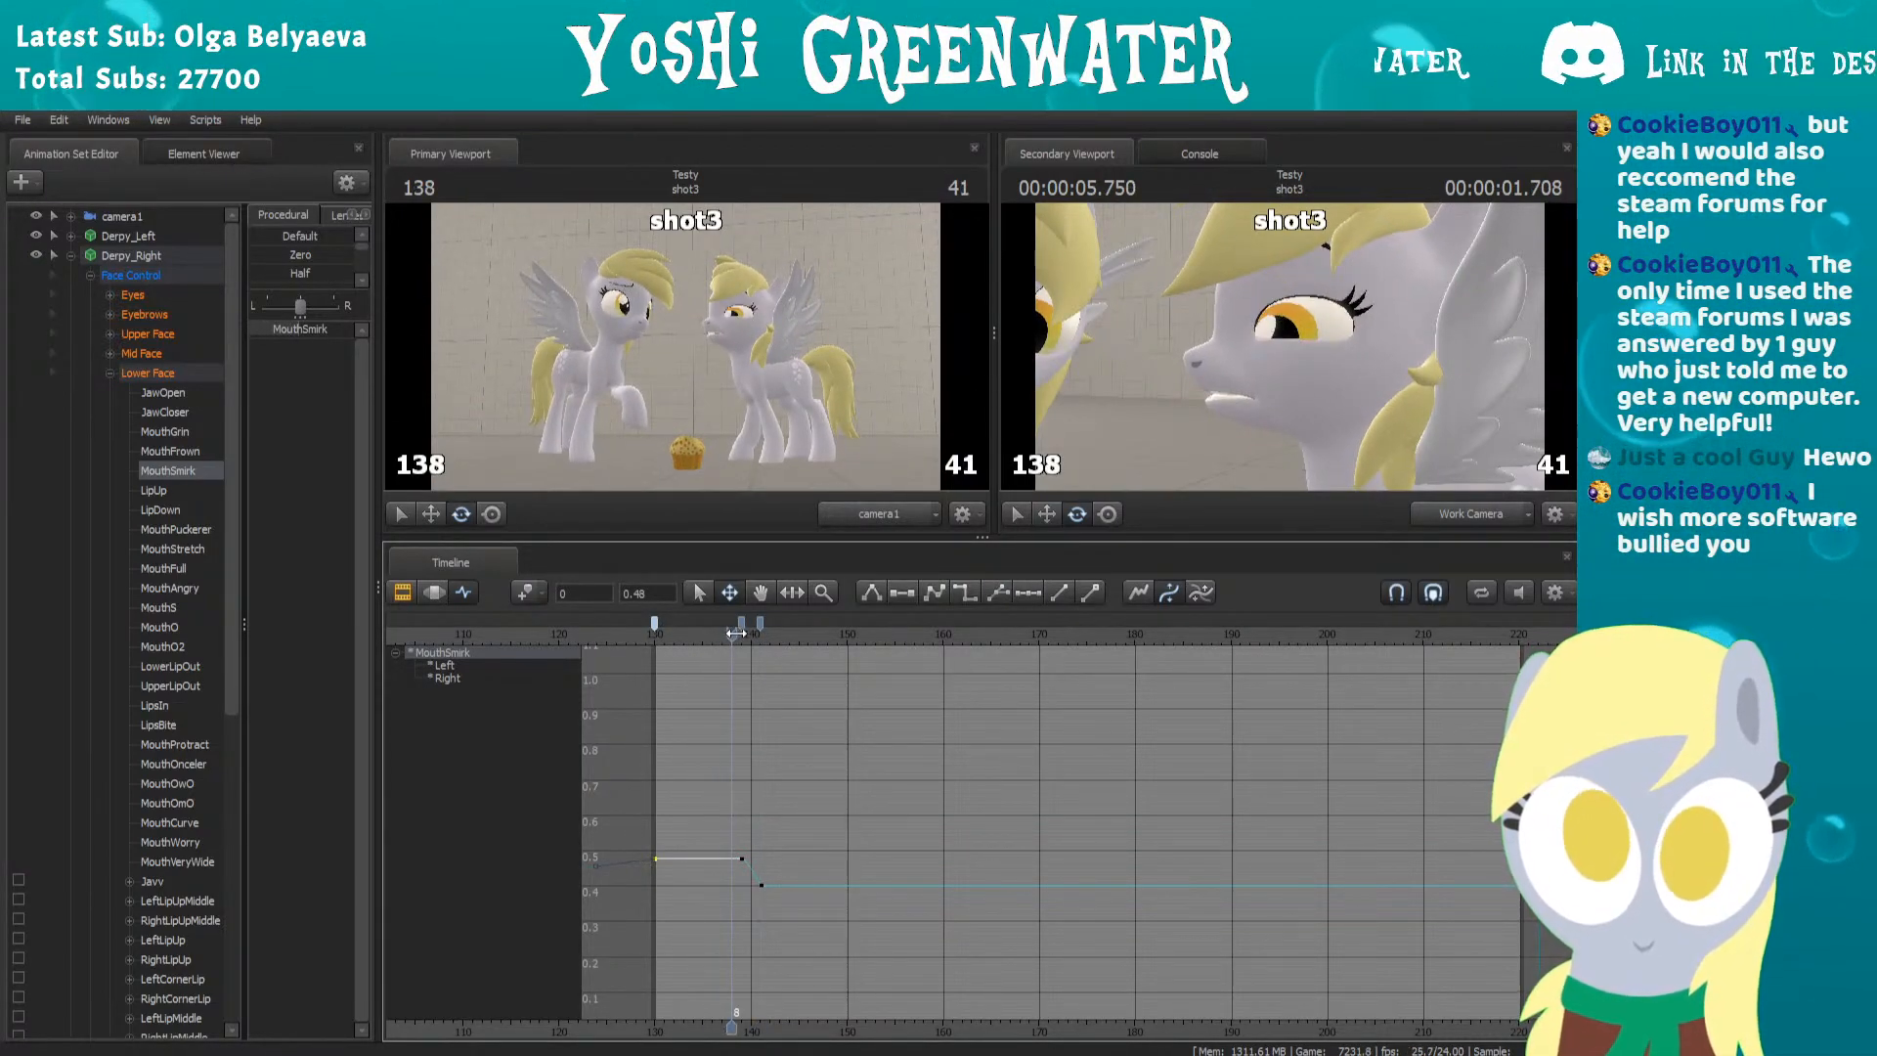
scroll(728, 660, "up", 1)
scroll(724, 691, "up", 1)
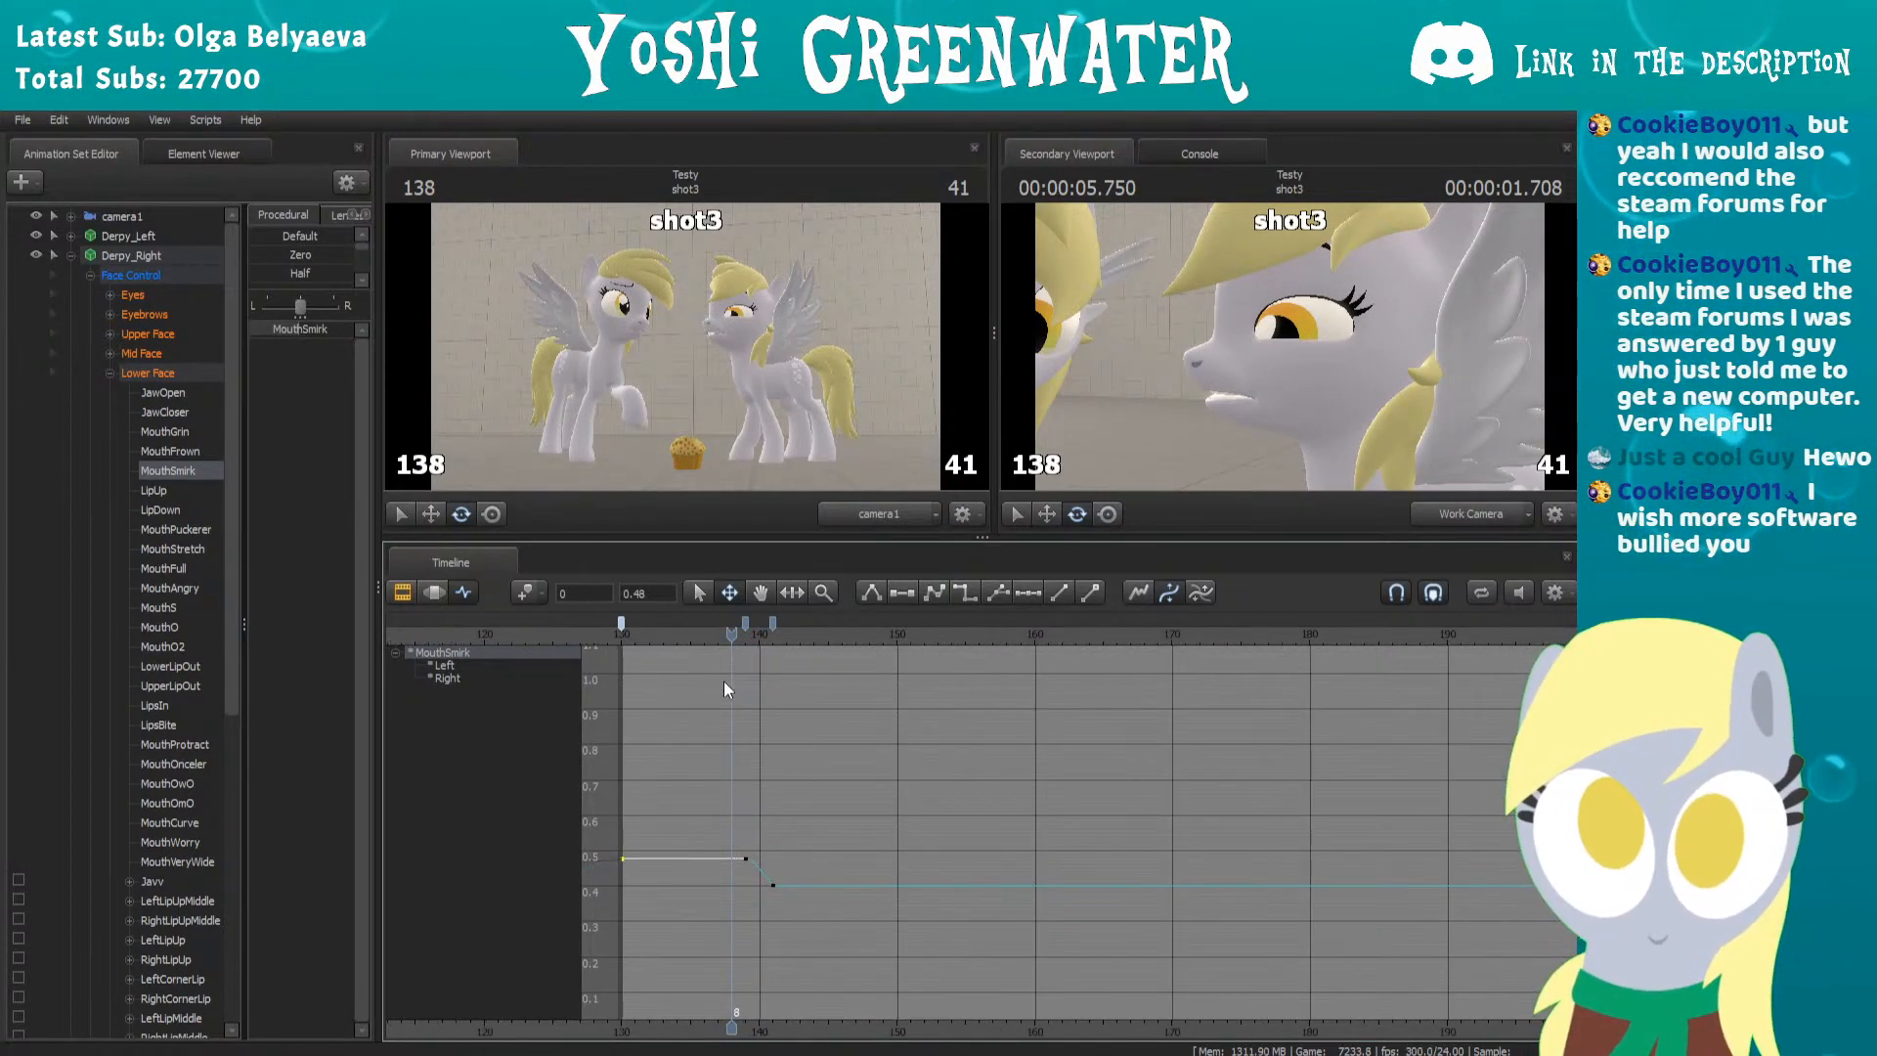
Raise MouthSmirk to about 0.46 at frame 145 and scrub through the blink
key("Right")
key("space")
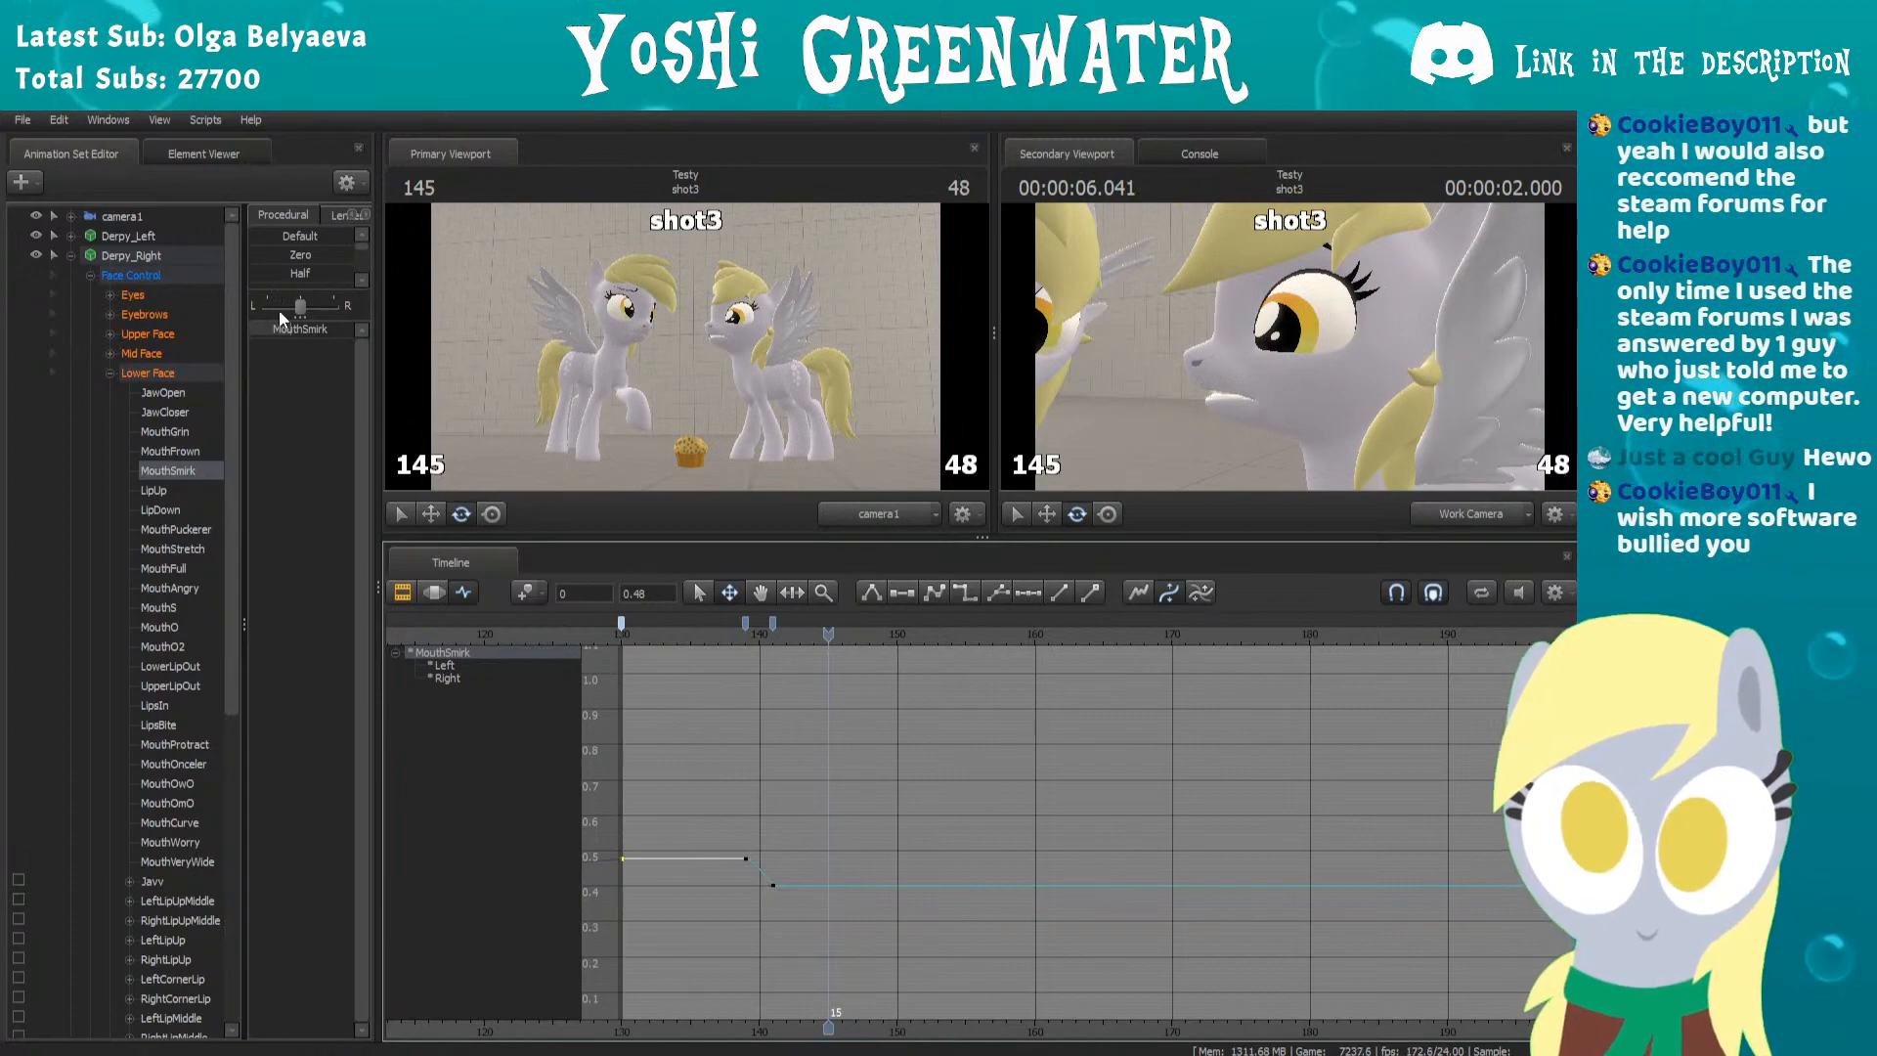
left_click_drag(296, 327, 299, 327)
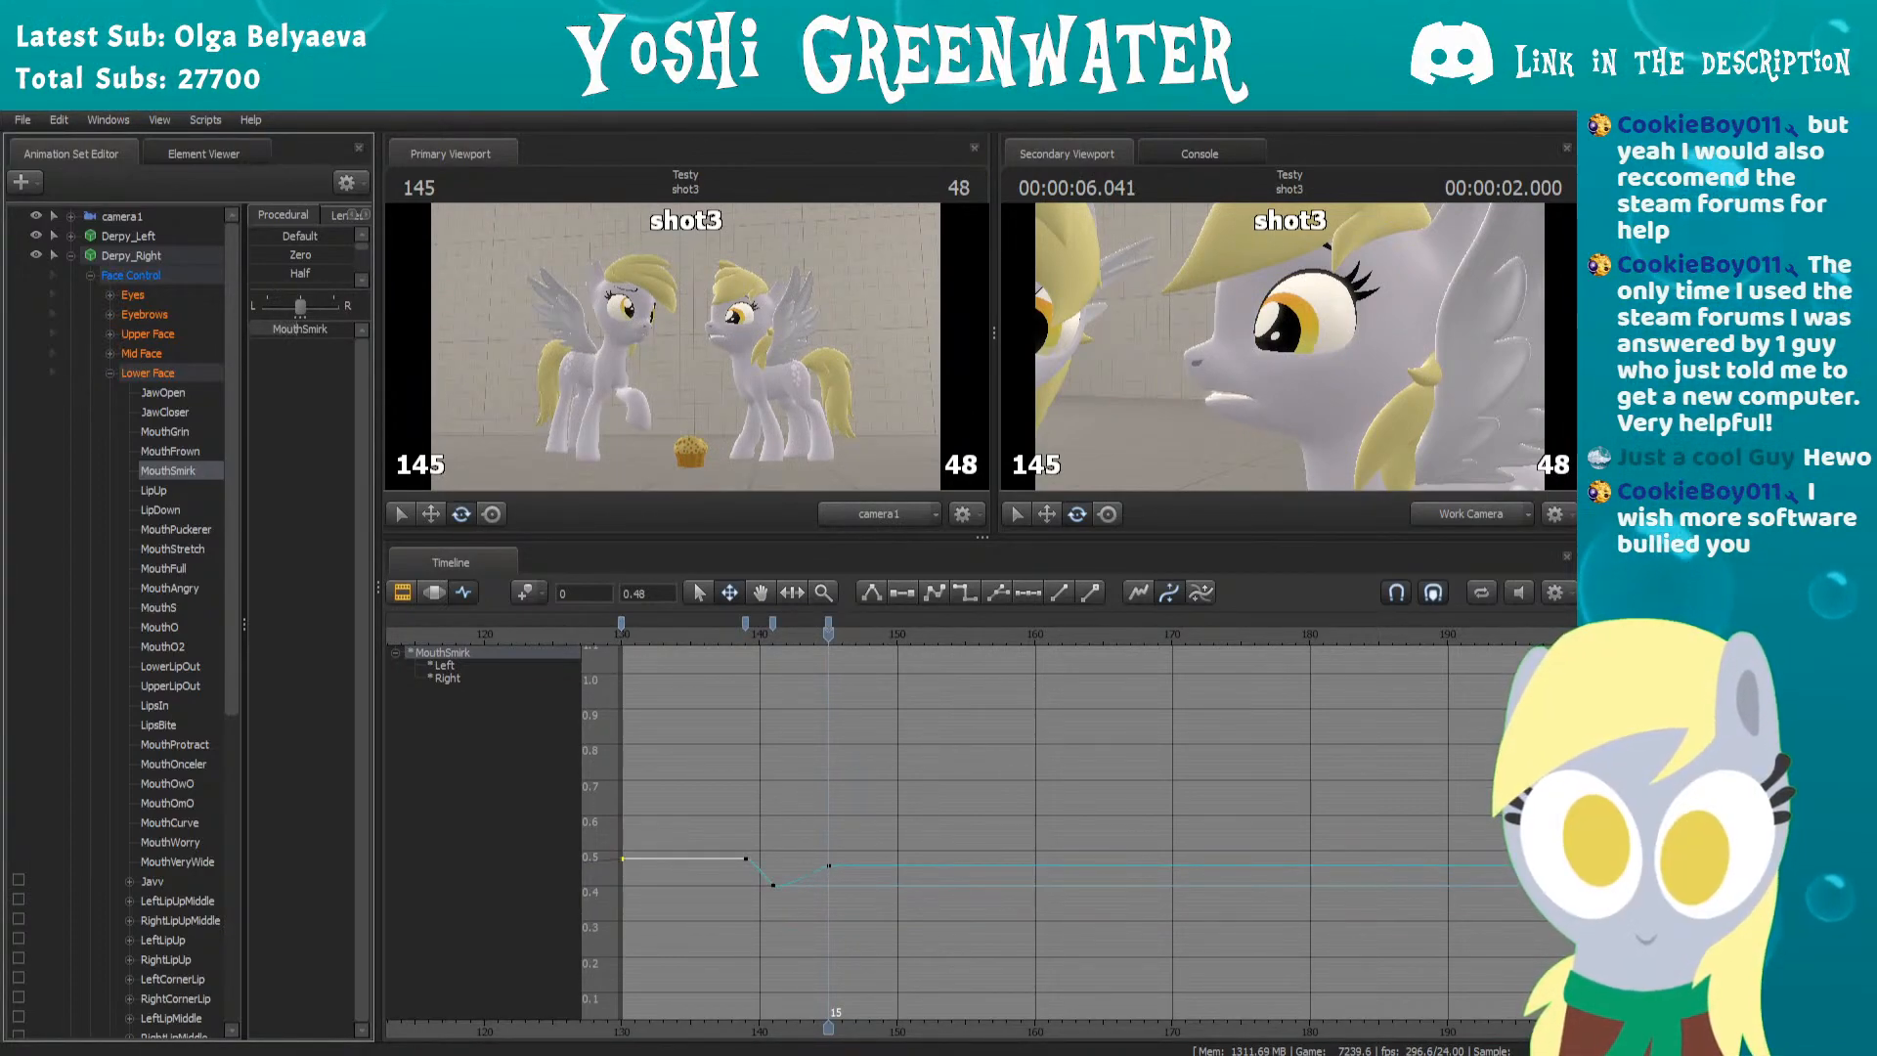
left_click_drag(724, 633, 785, 635)
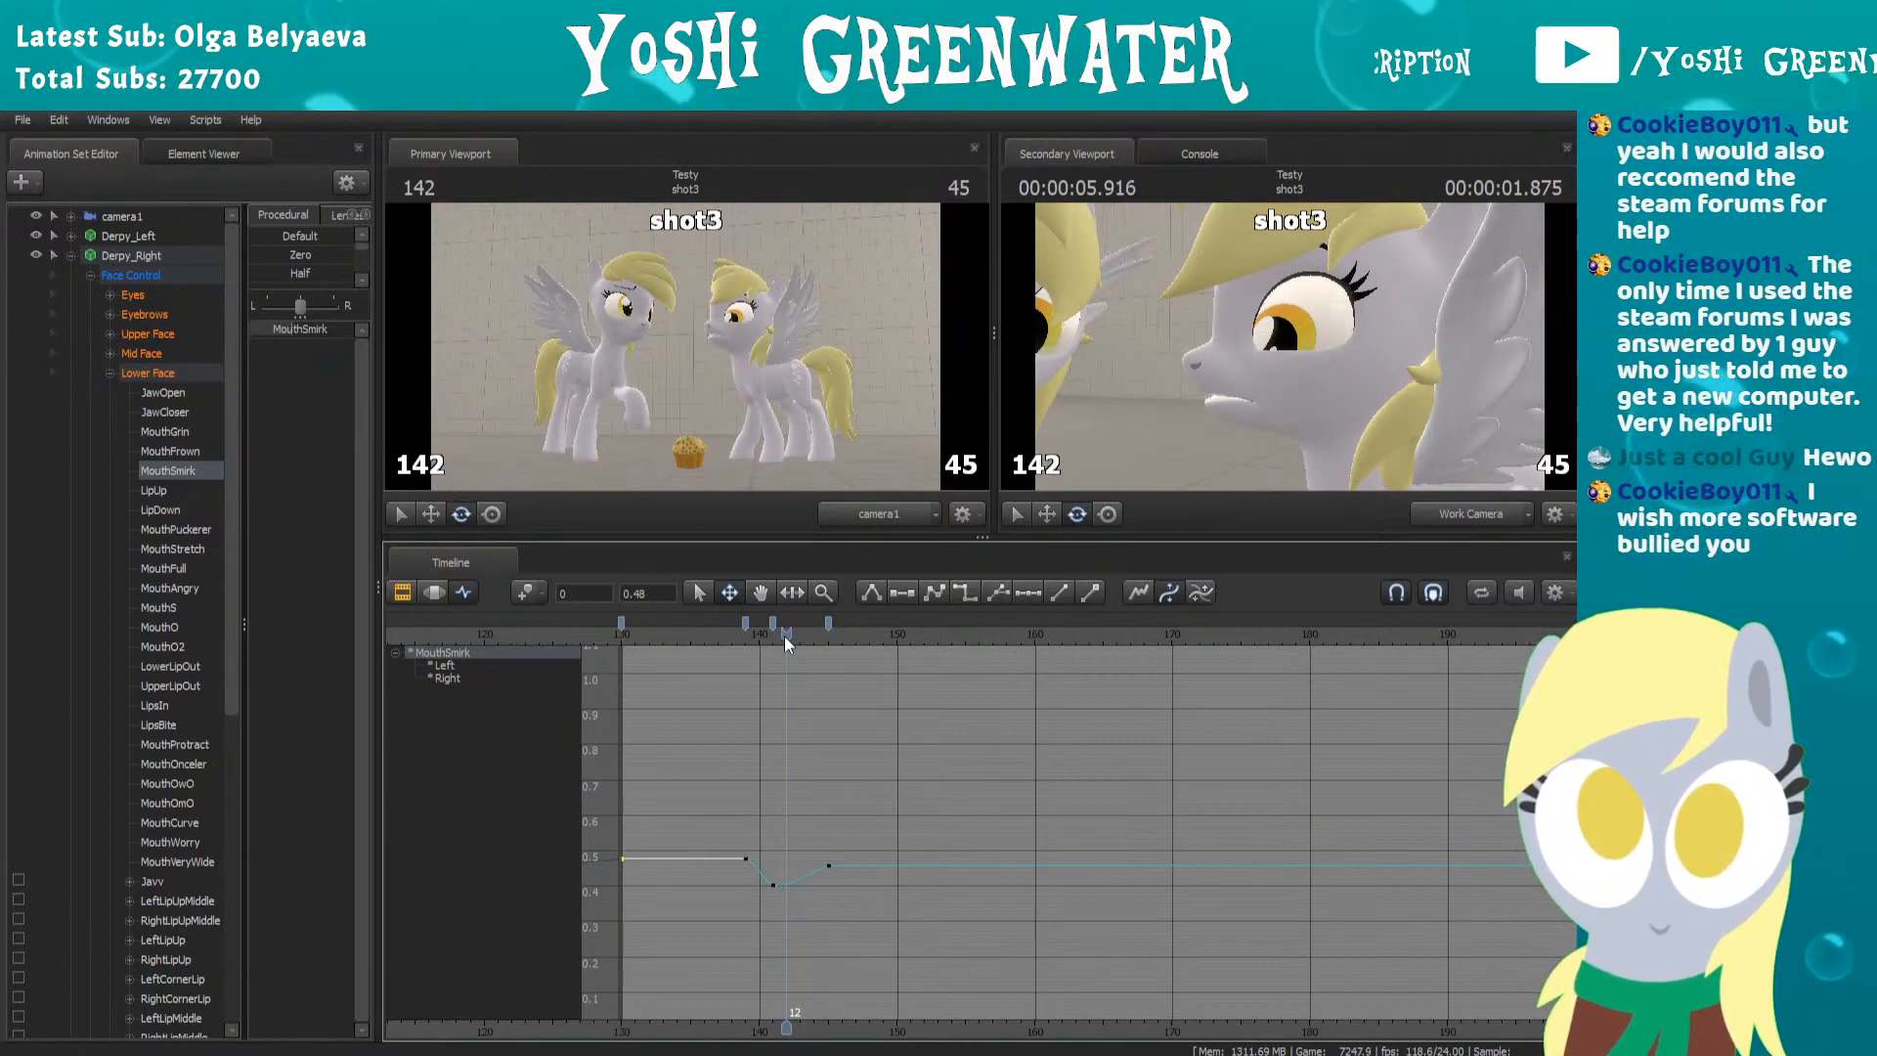
Flatten the tangents of the MouthSmirk keyframes around the dip at frame 141, and scrub the blink to frame 148
mouse_move(784, 636)
left_mouse_down()
mouse_move(718, 633)
mouse_move(773, 632)
mouse_move(749, 624)
left_mouse_up()
left_click(748, 621)
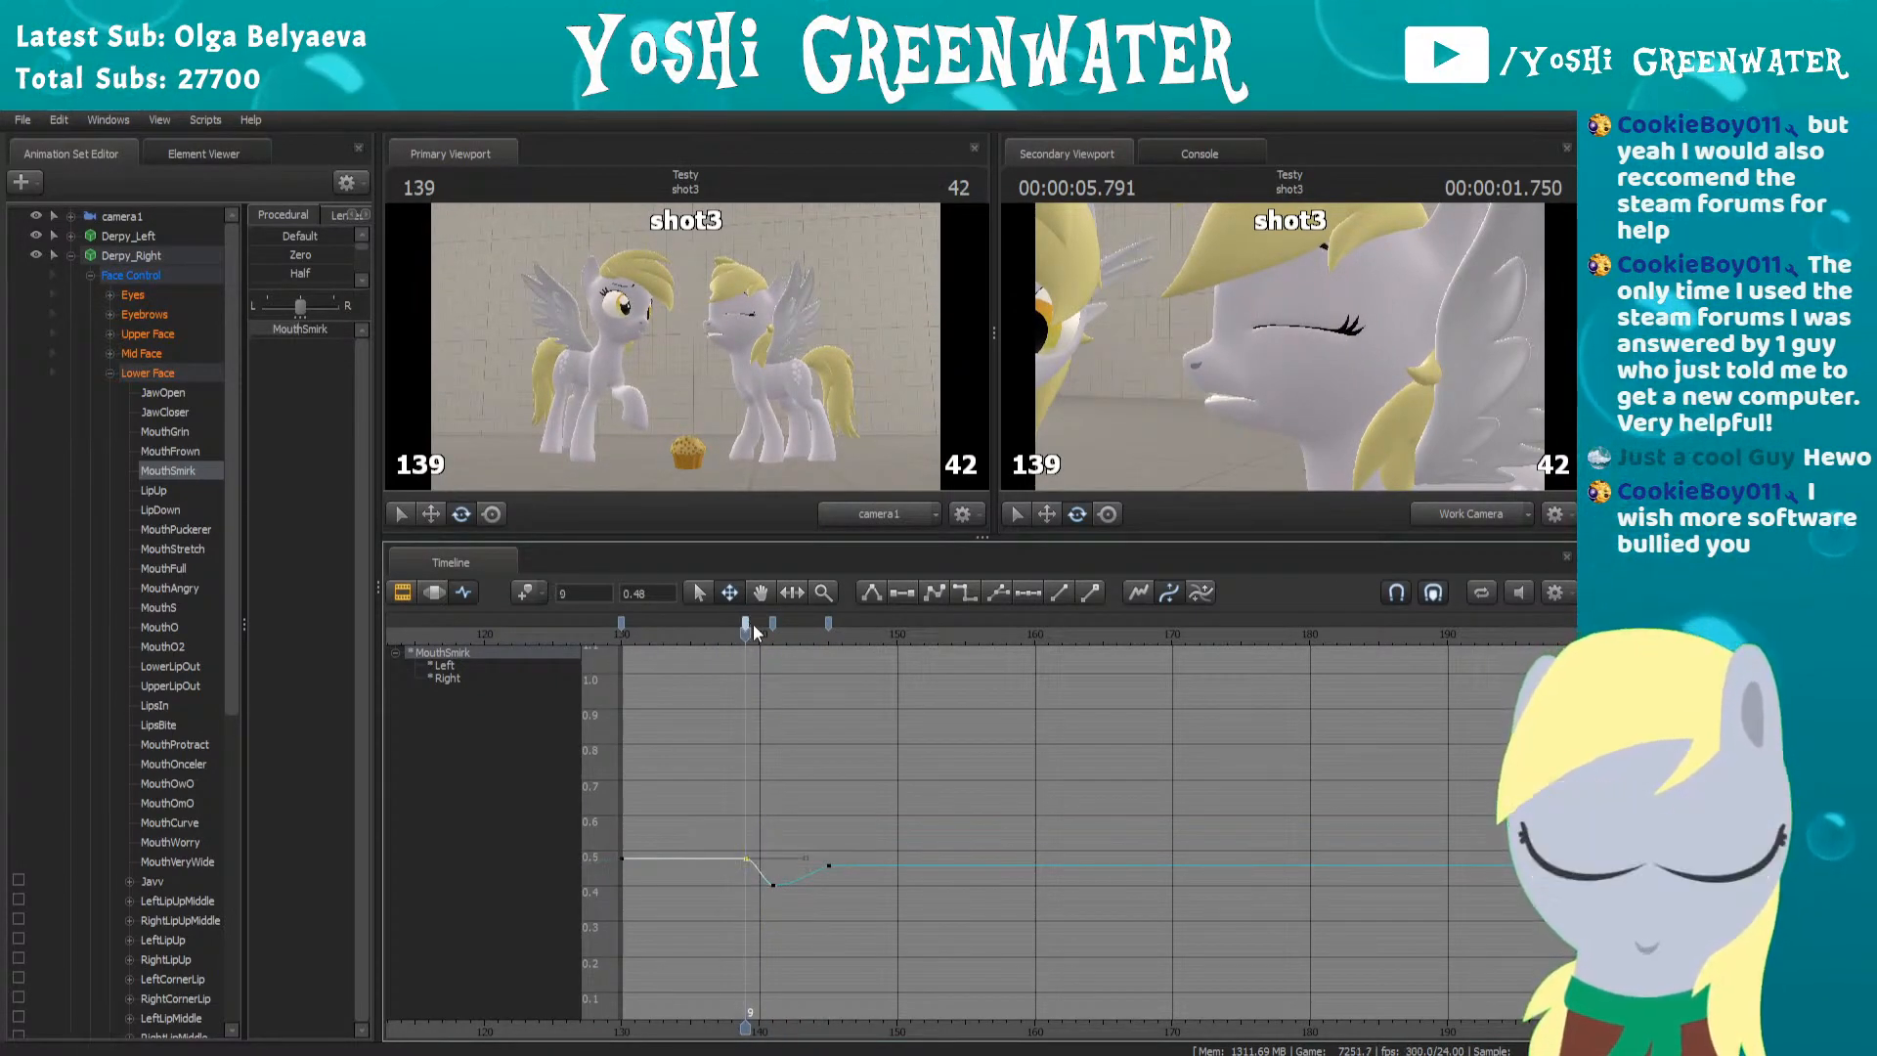
left_click(773, 623)
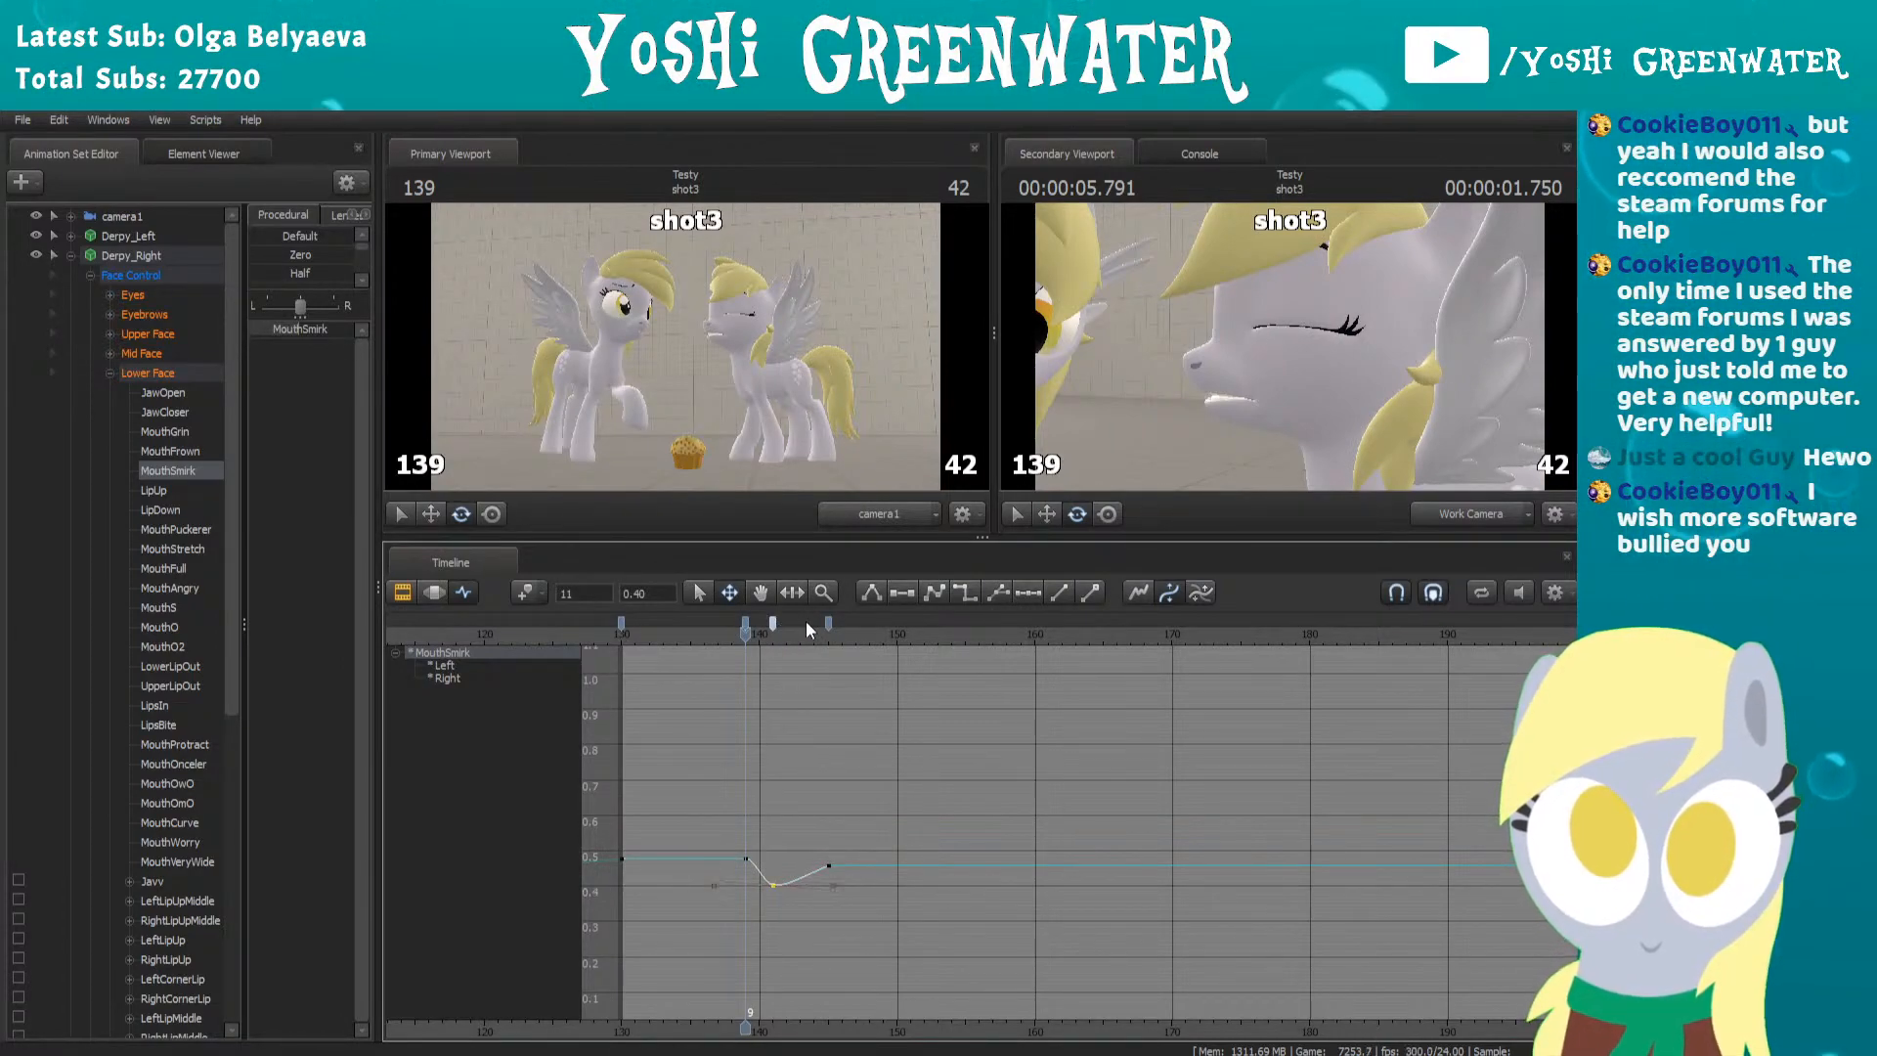
left_click(830, 624)
left_click_drag(727, 636, 868, 635)
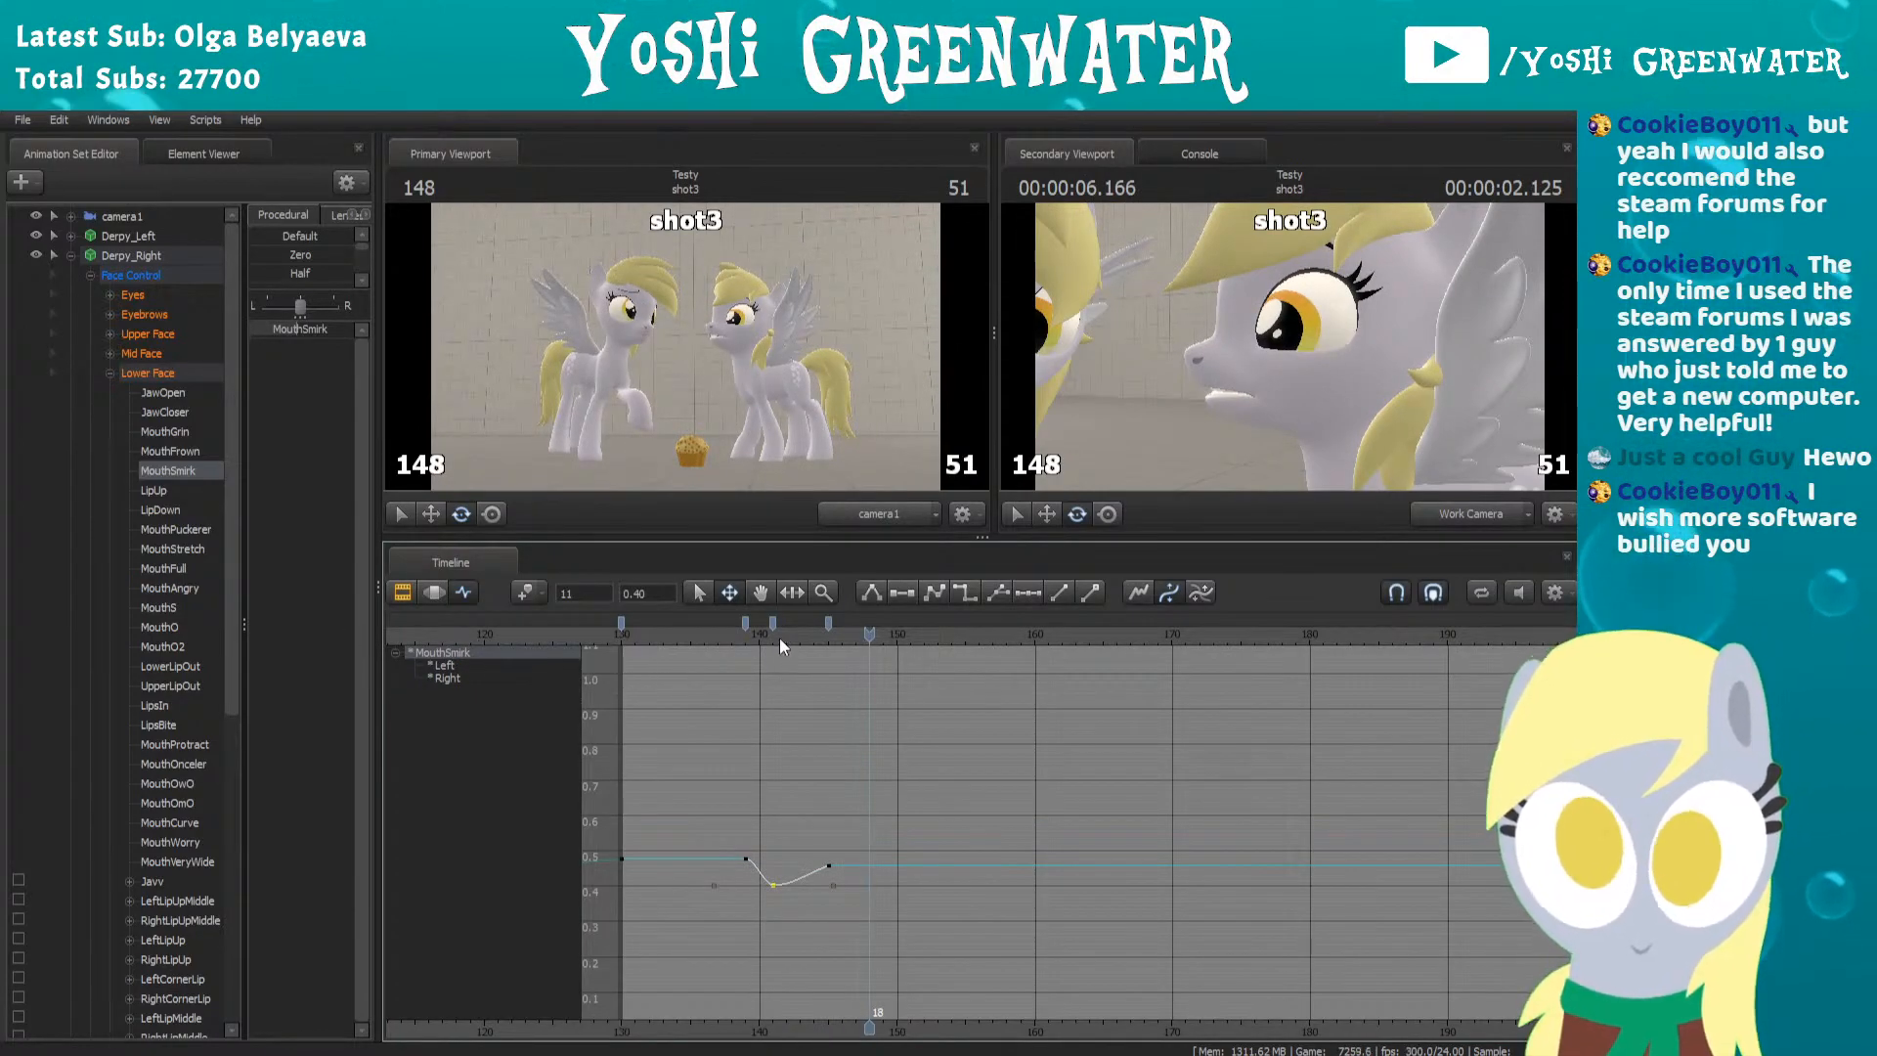
Lower MouthSmirk to 0.45 on the keyframe at frame 145
key("Up")
key("Up")
key("Down")
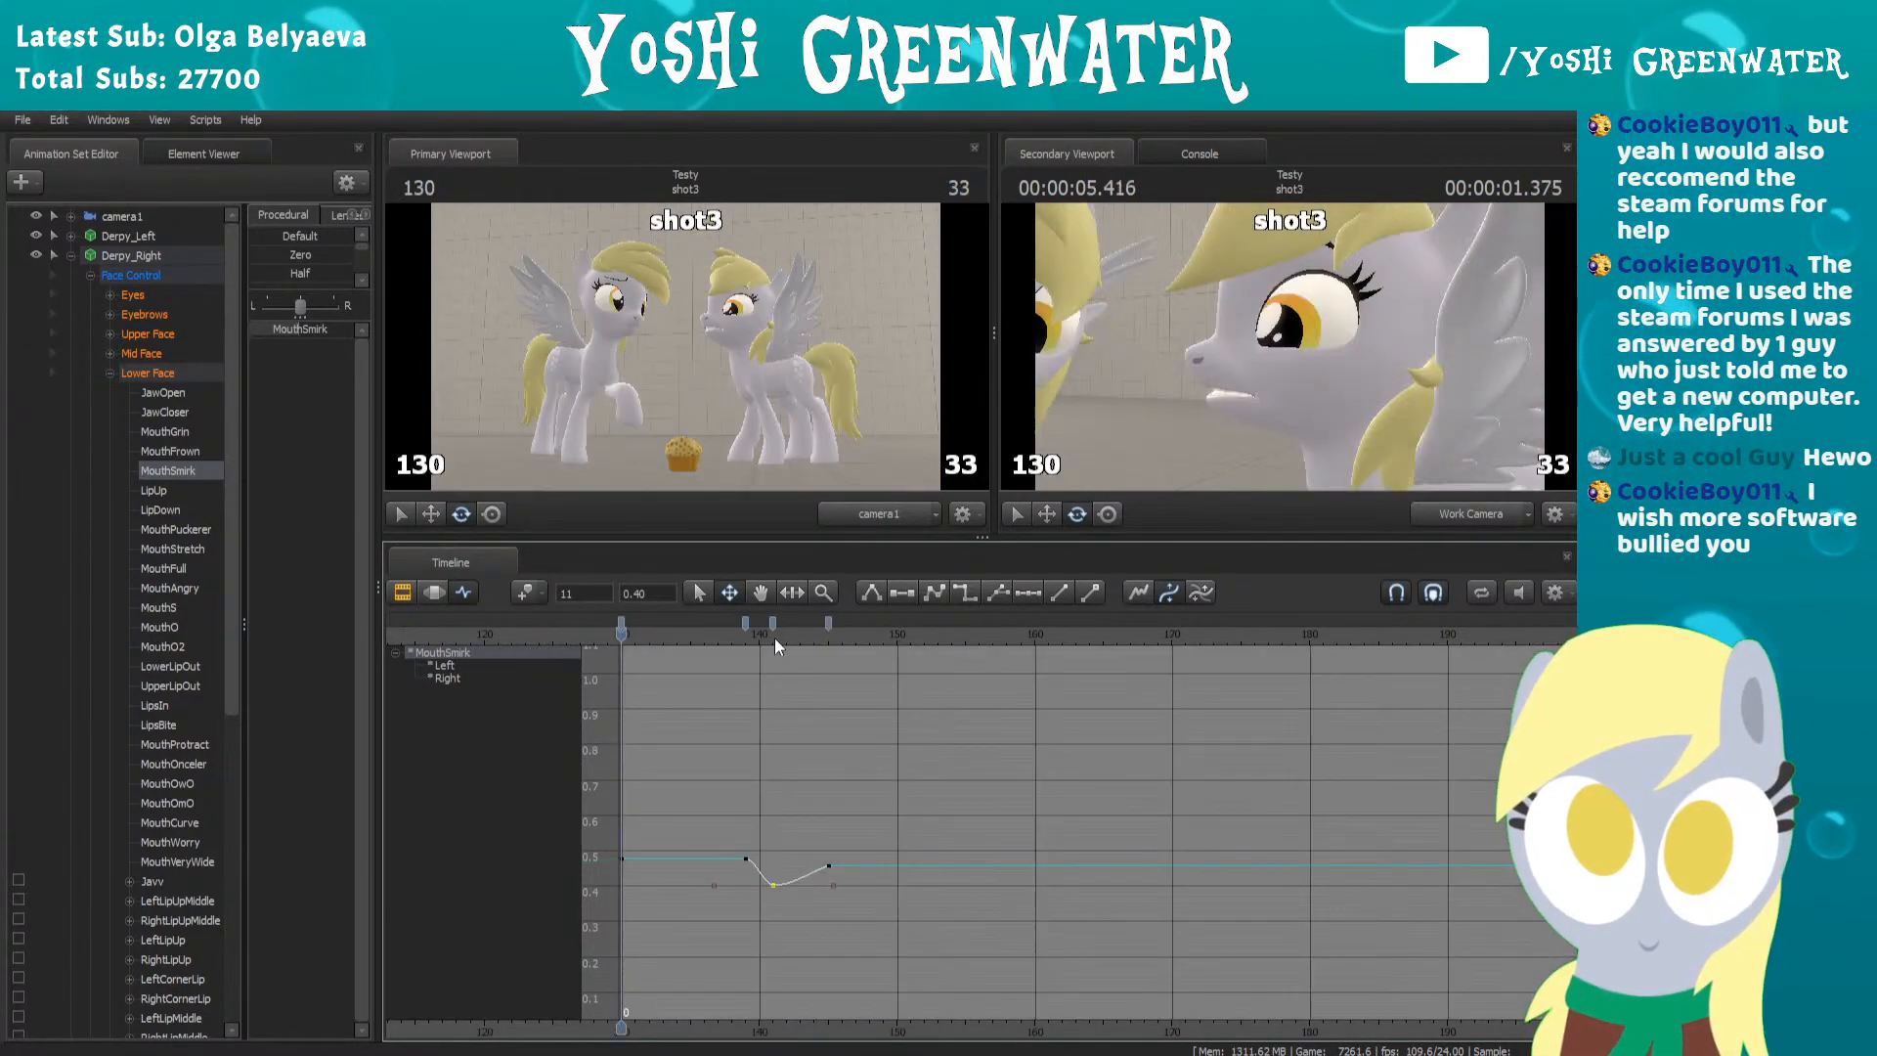
left_click_drag(788, 633, 828, 633)
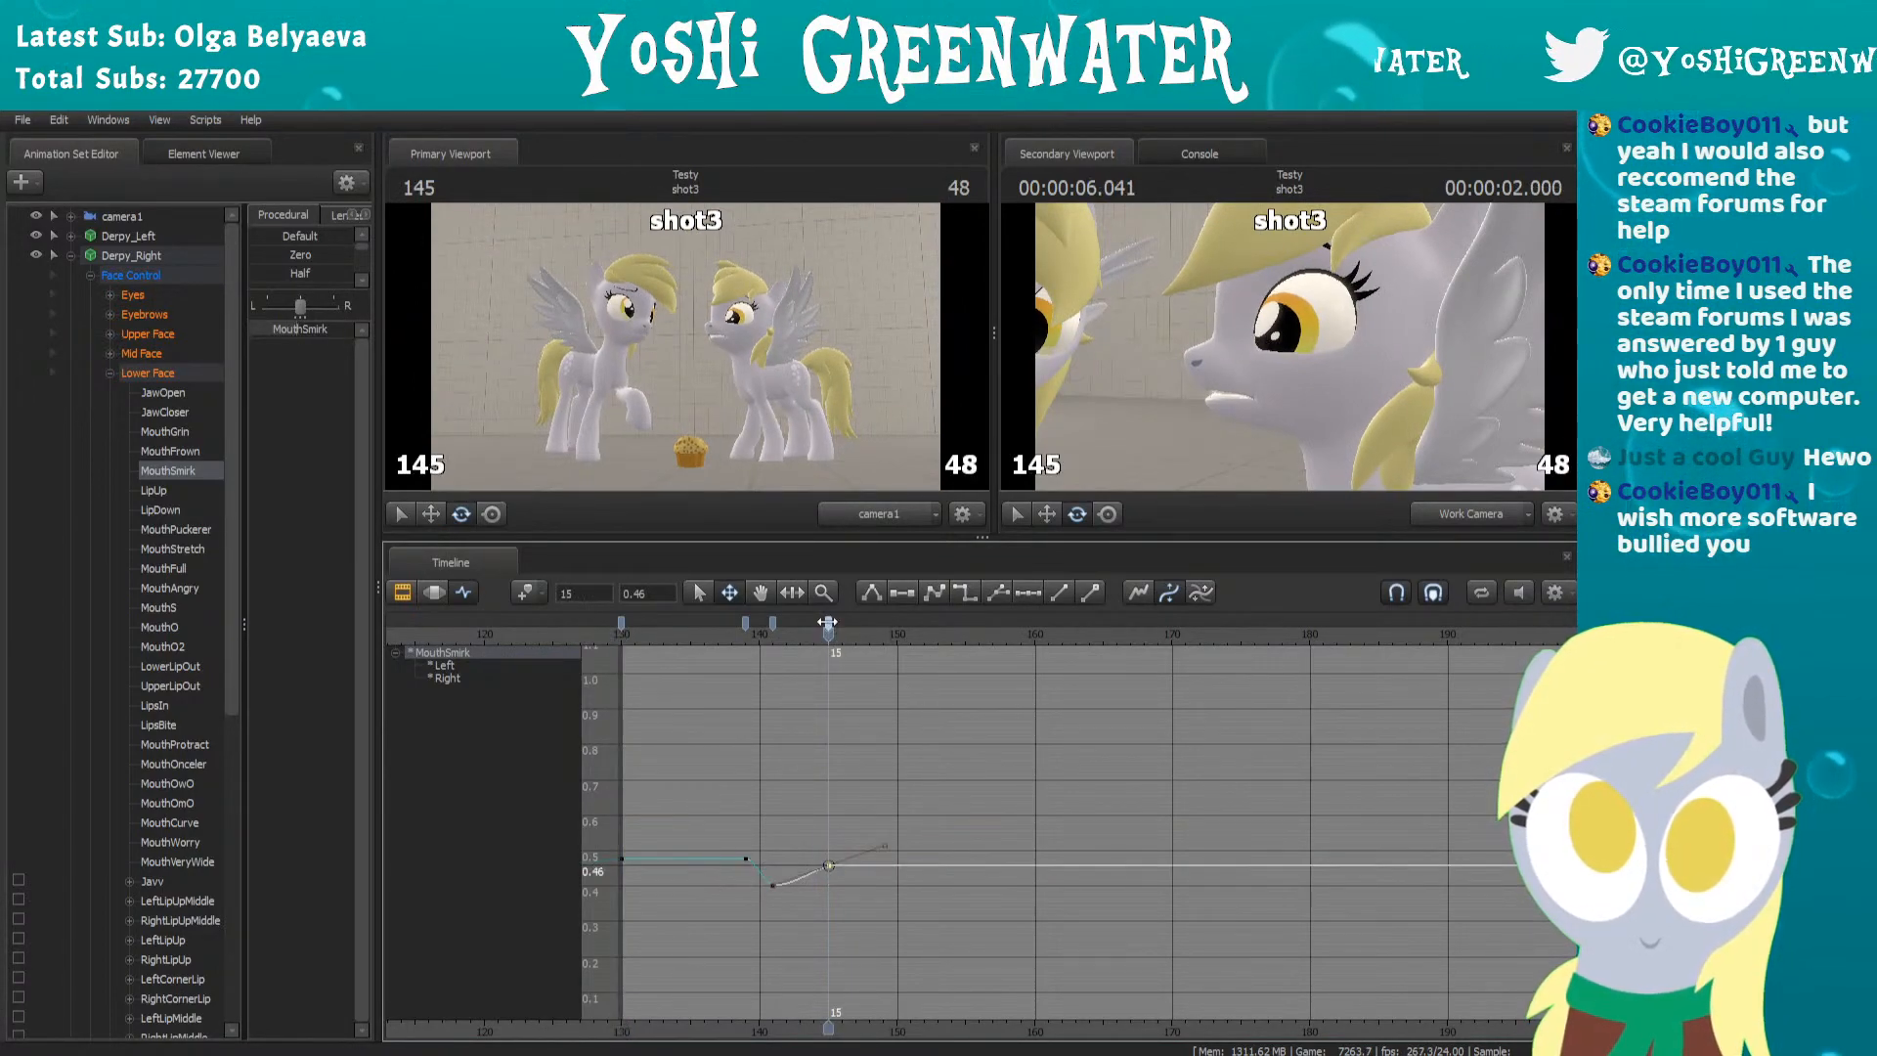
left_click_drag(296, 326, 299, 328)
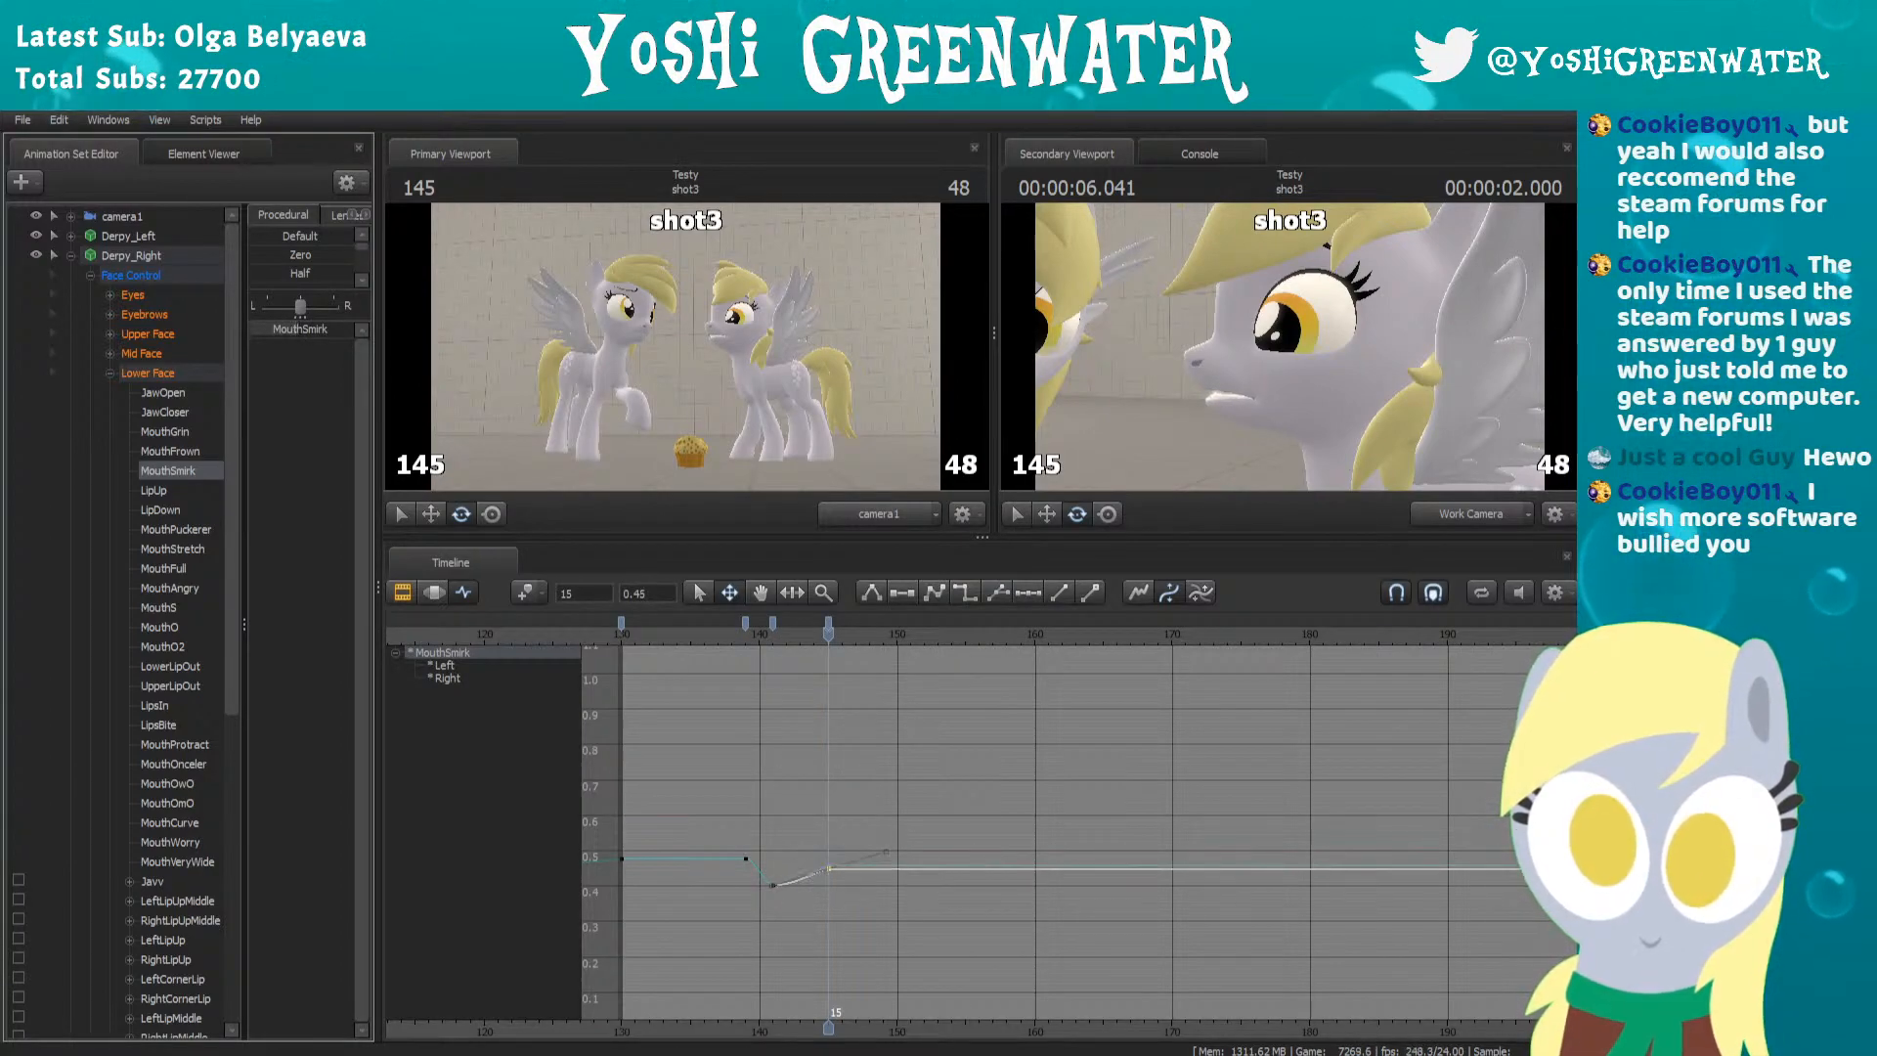
Play back the first blink to check the timing of the MouthSmirk dip
left_click(723, 630)
key("space")
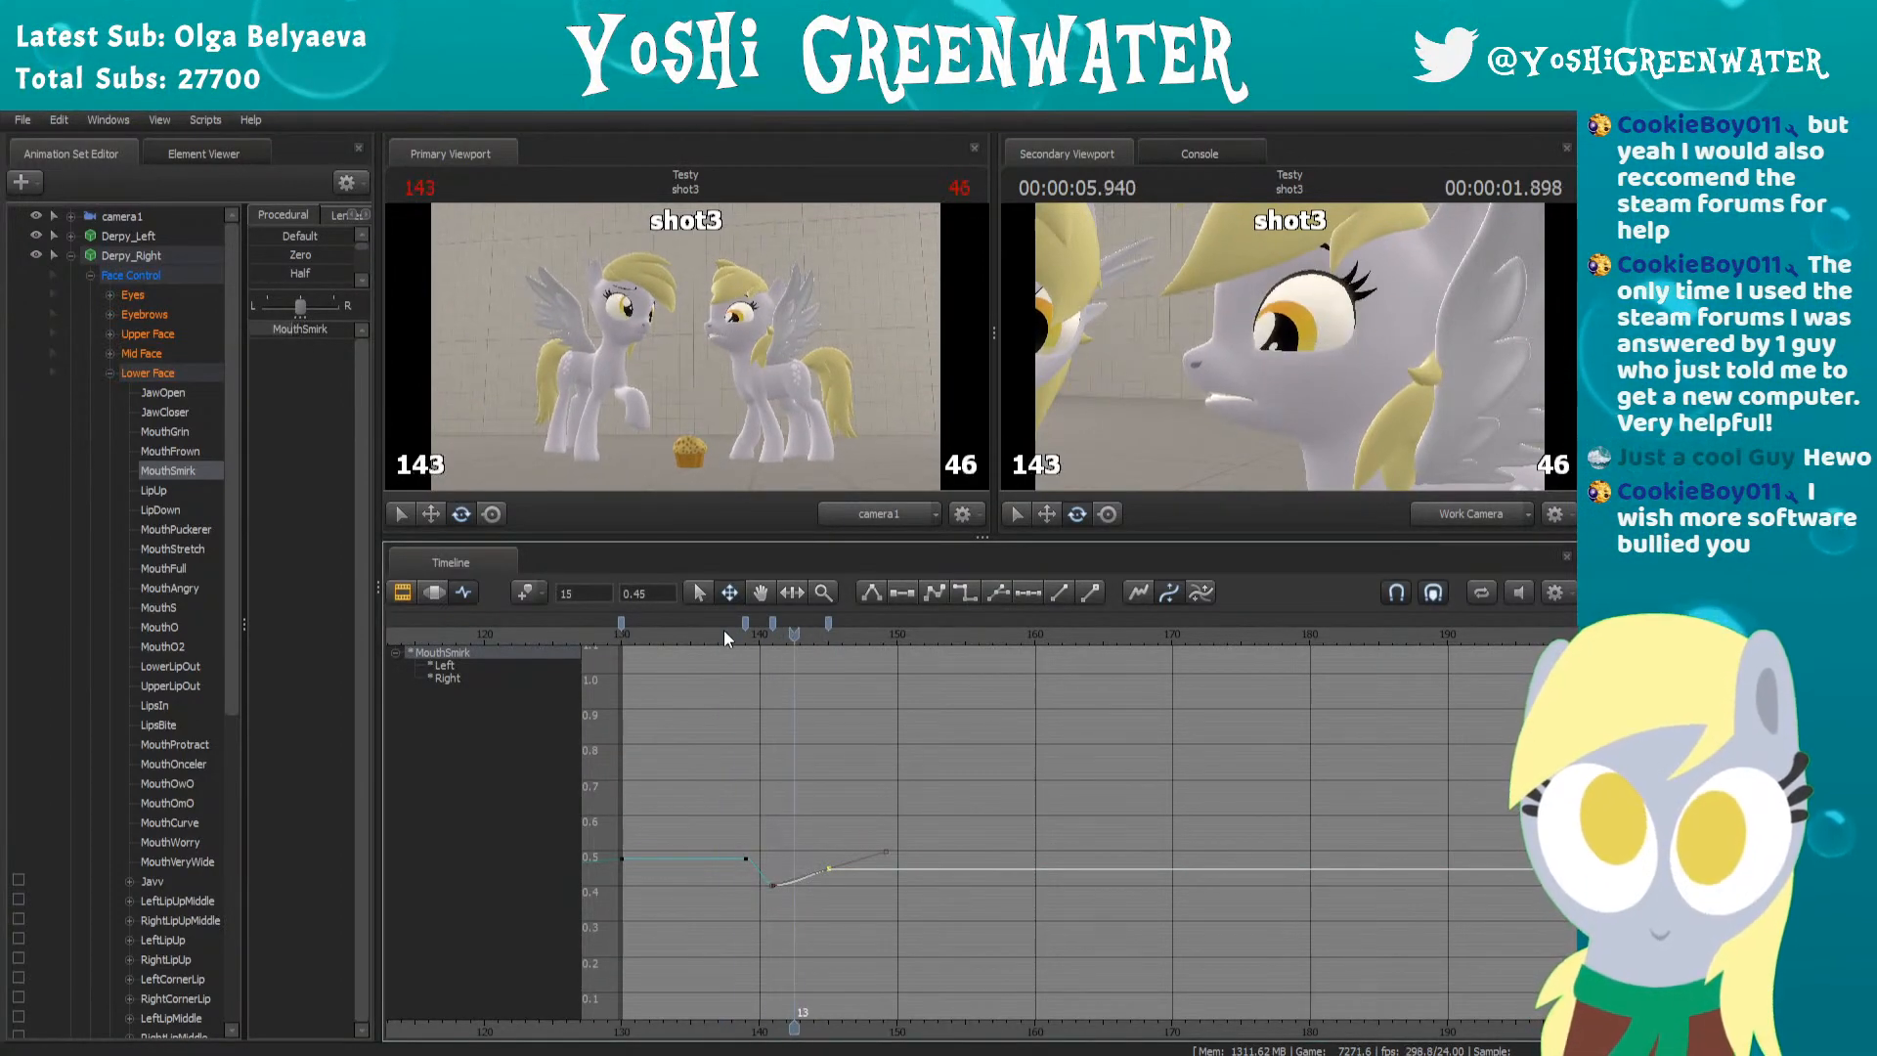
key("space")
scroll(724, 631, "down", 1)
middle_click_drag(788, 674, 687, 702)
scroll(656, 691, "down", 1)
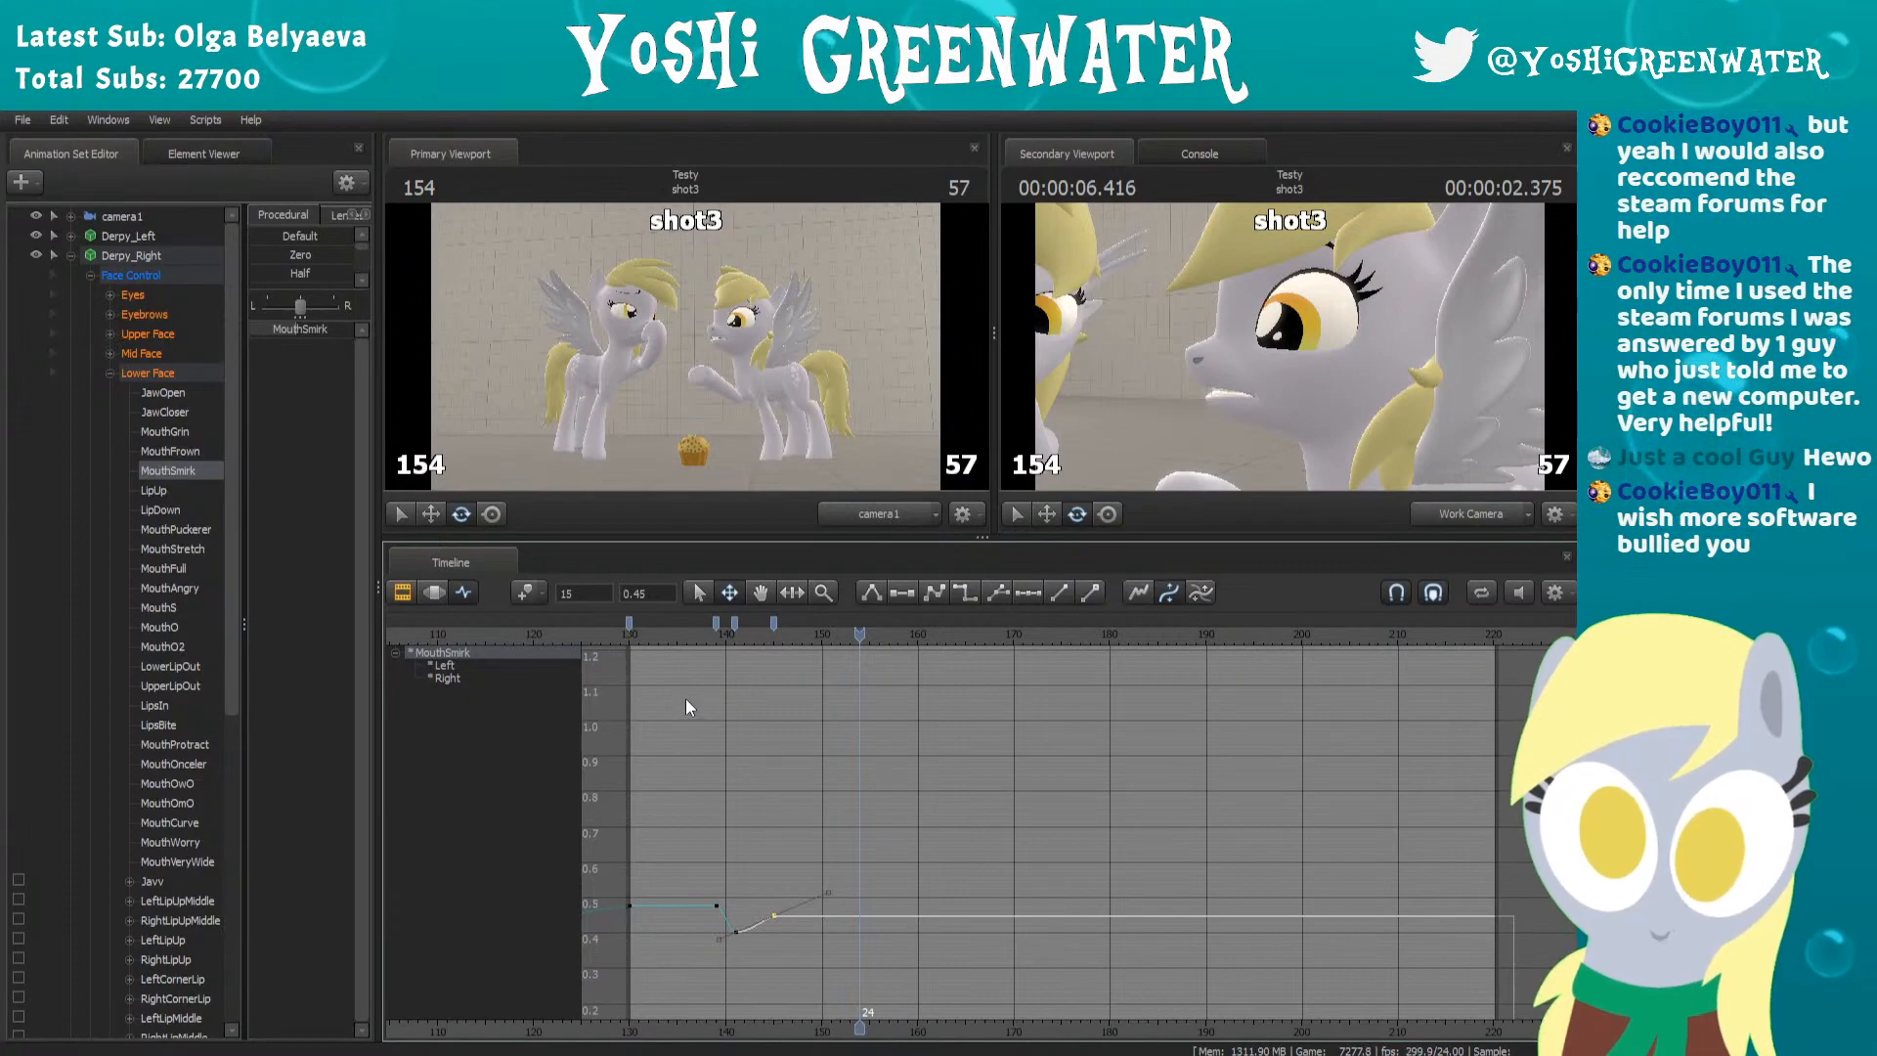
left_click(682, 639)
key("space")
Add a MouthSmirk keyframe at frame 157 and flatten the curve between it and the keyframe at frame 145
left_click_drag(684, 639, 870, 644)
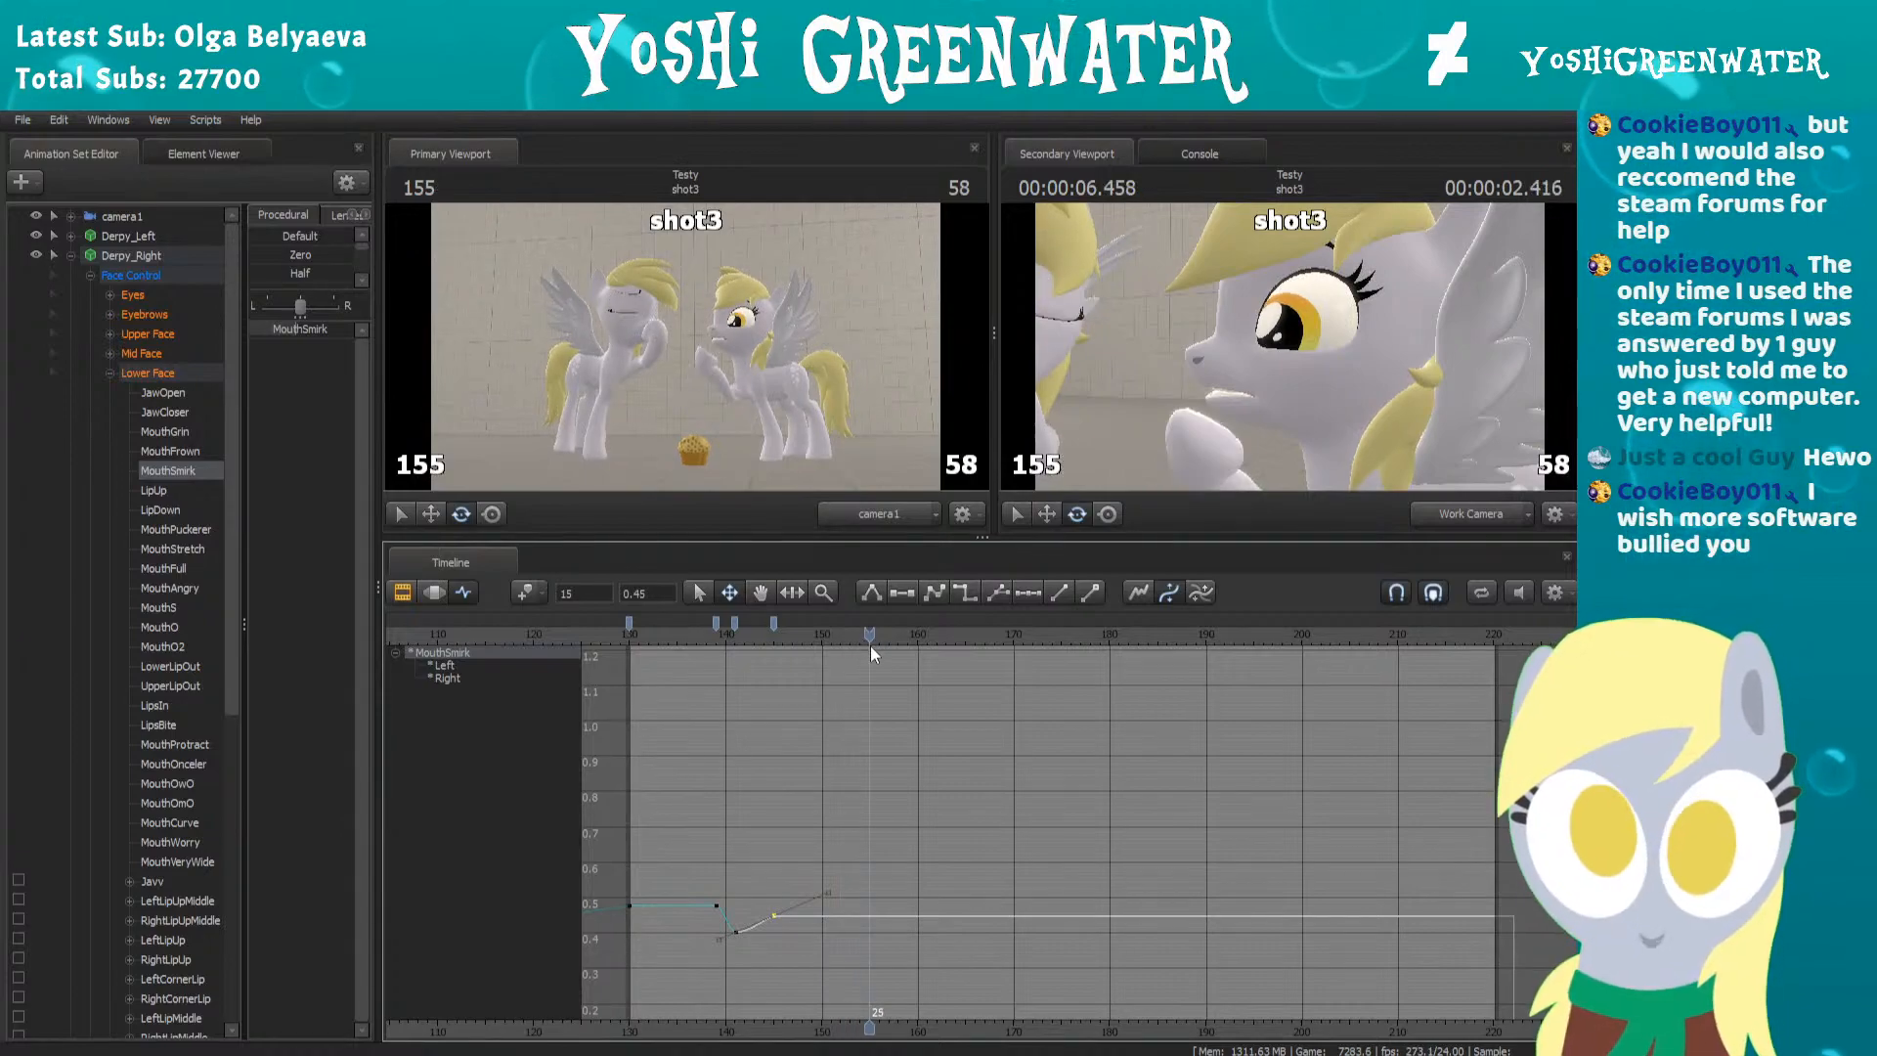
key("Right")
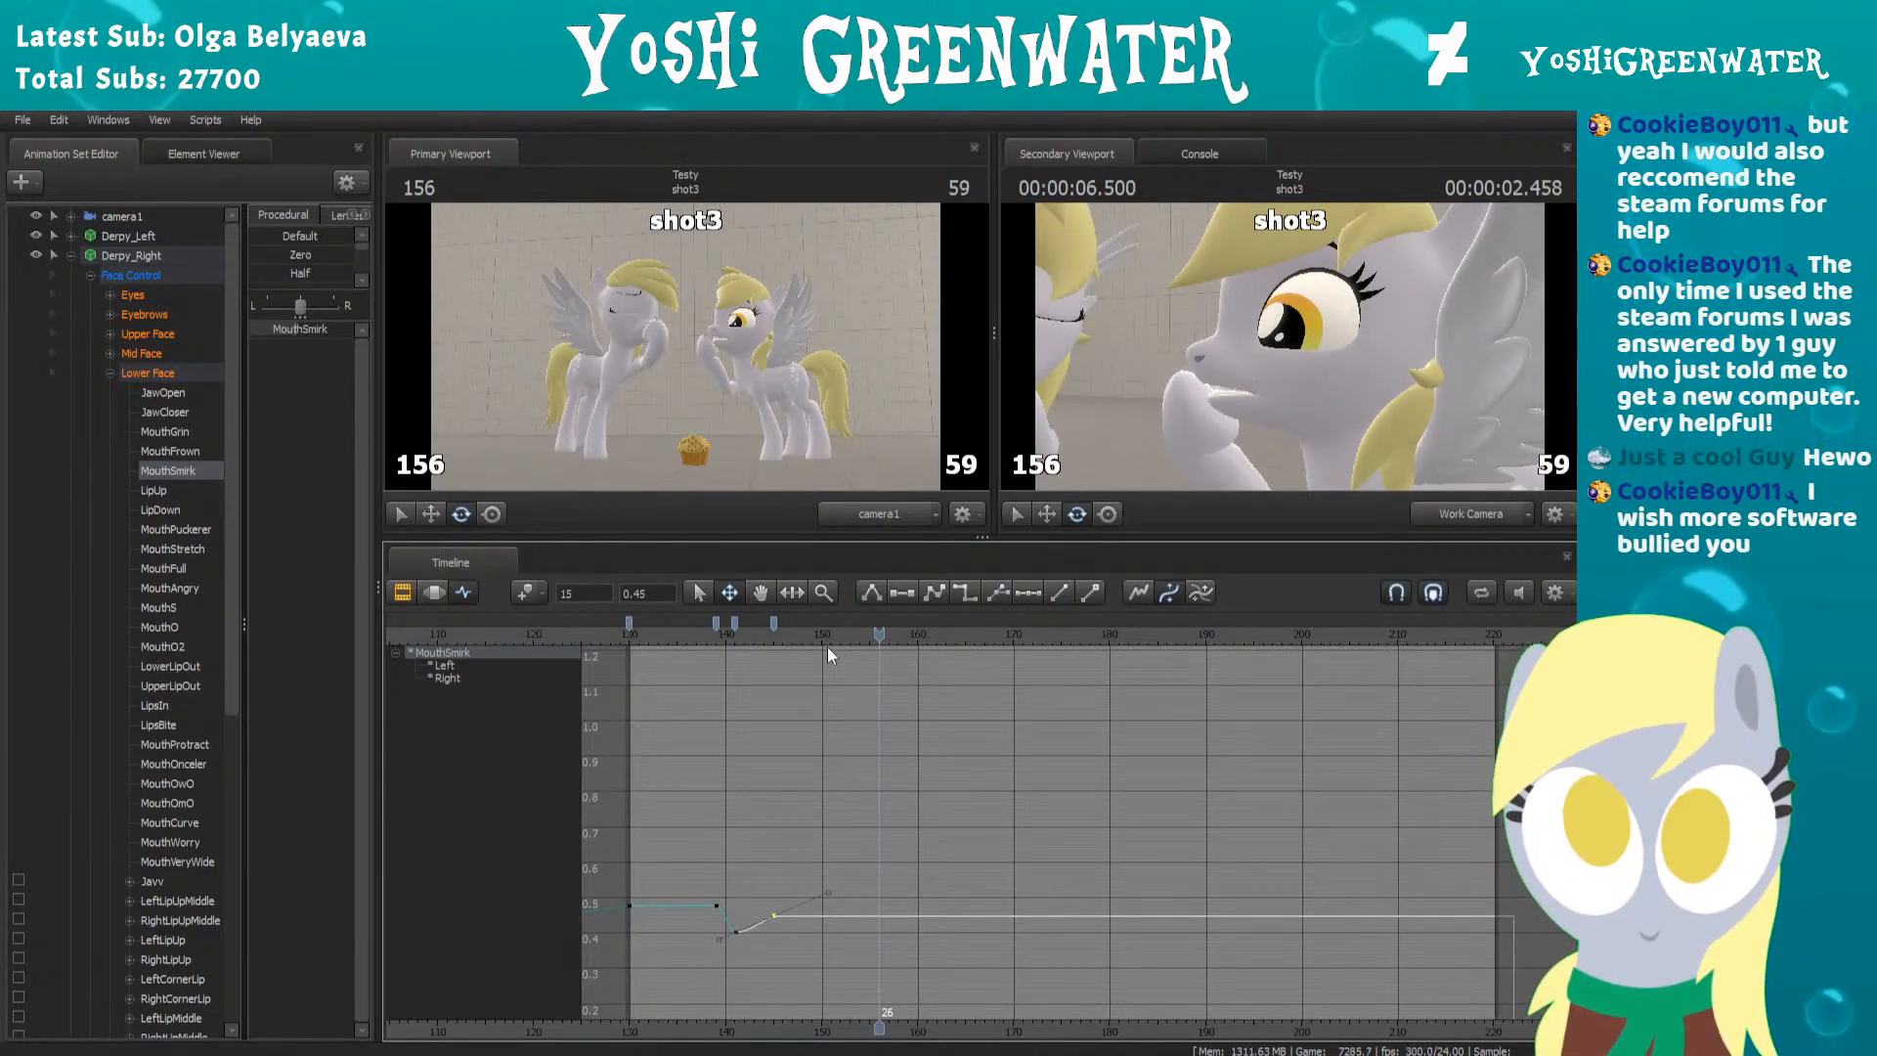
key("Right")
key("k")
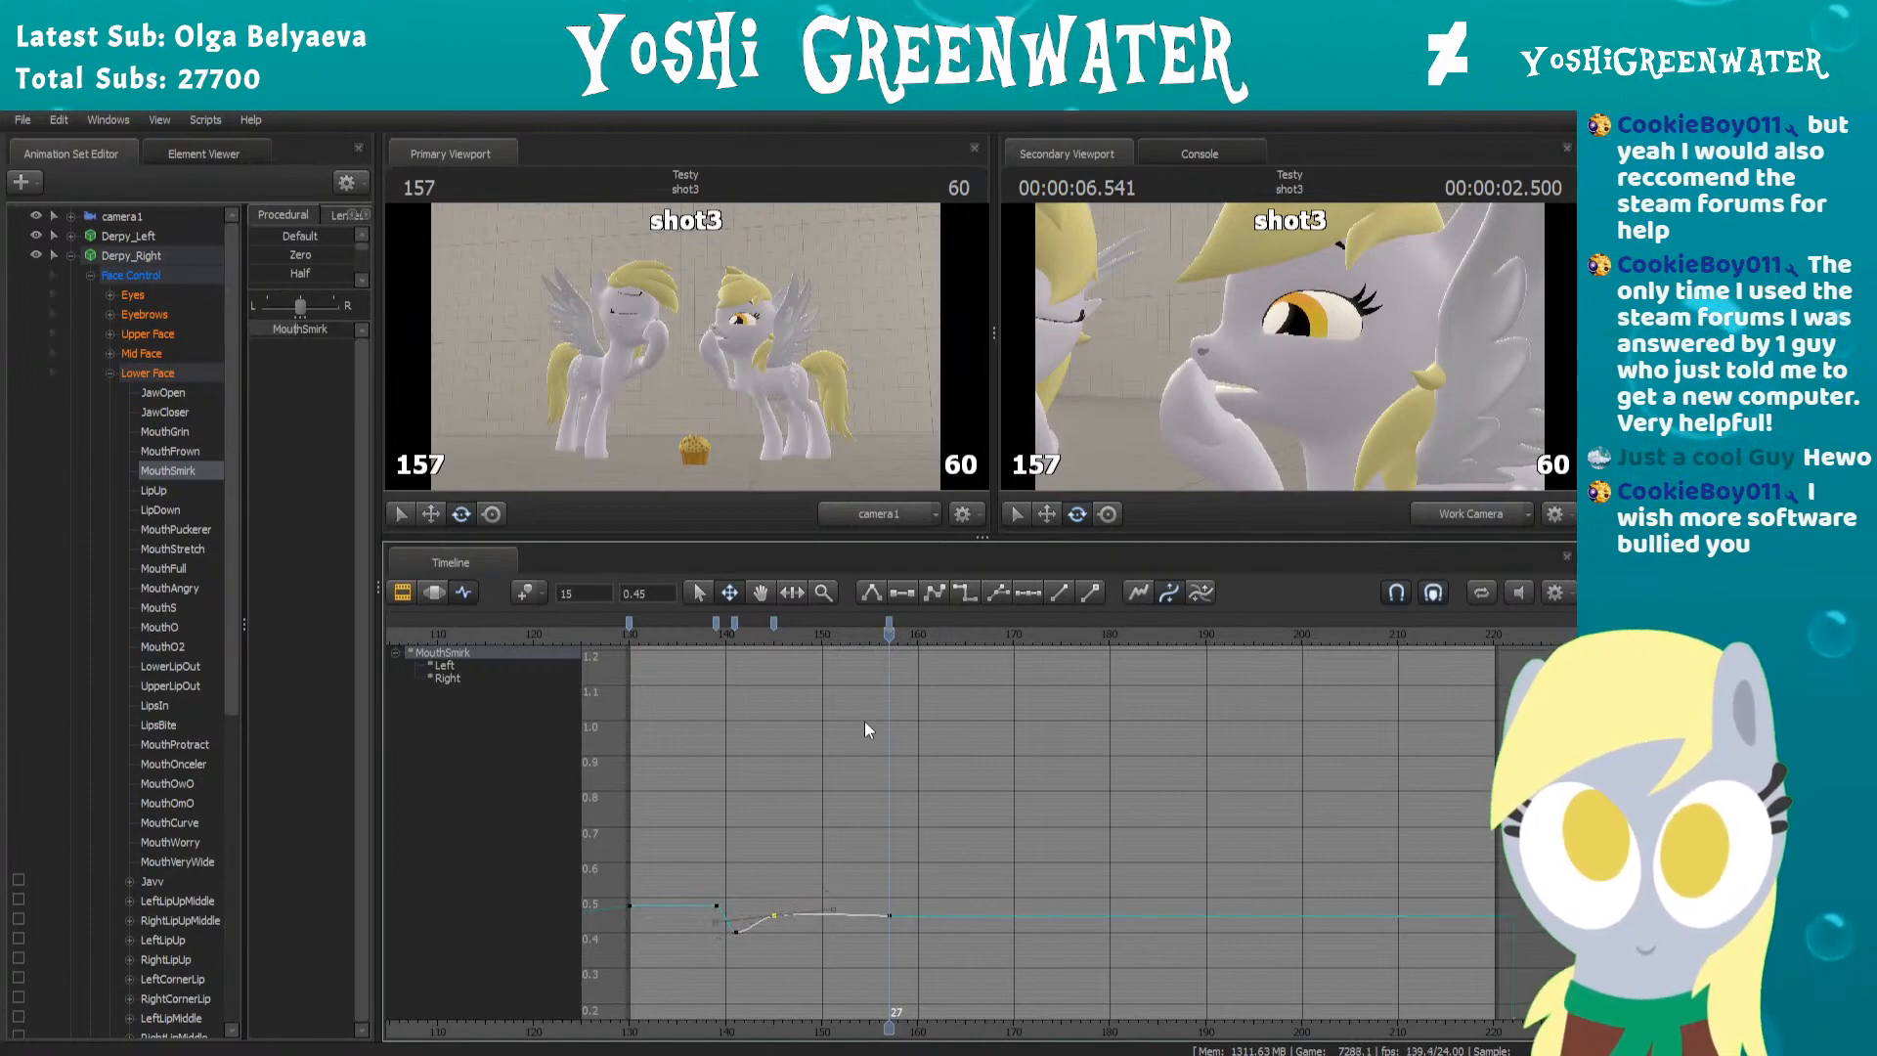
left_click(771, 619)
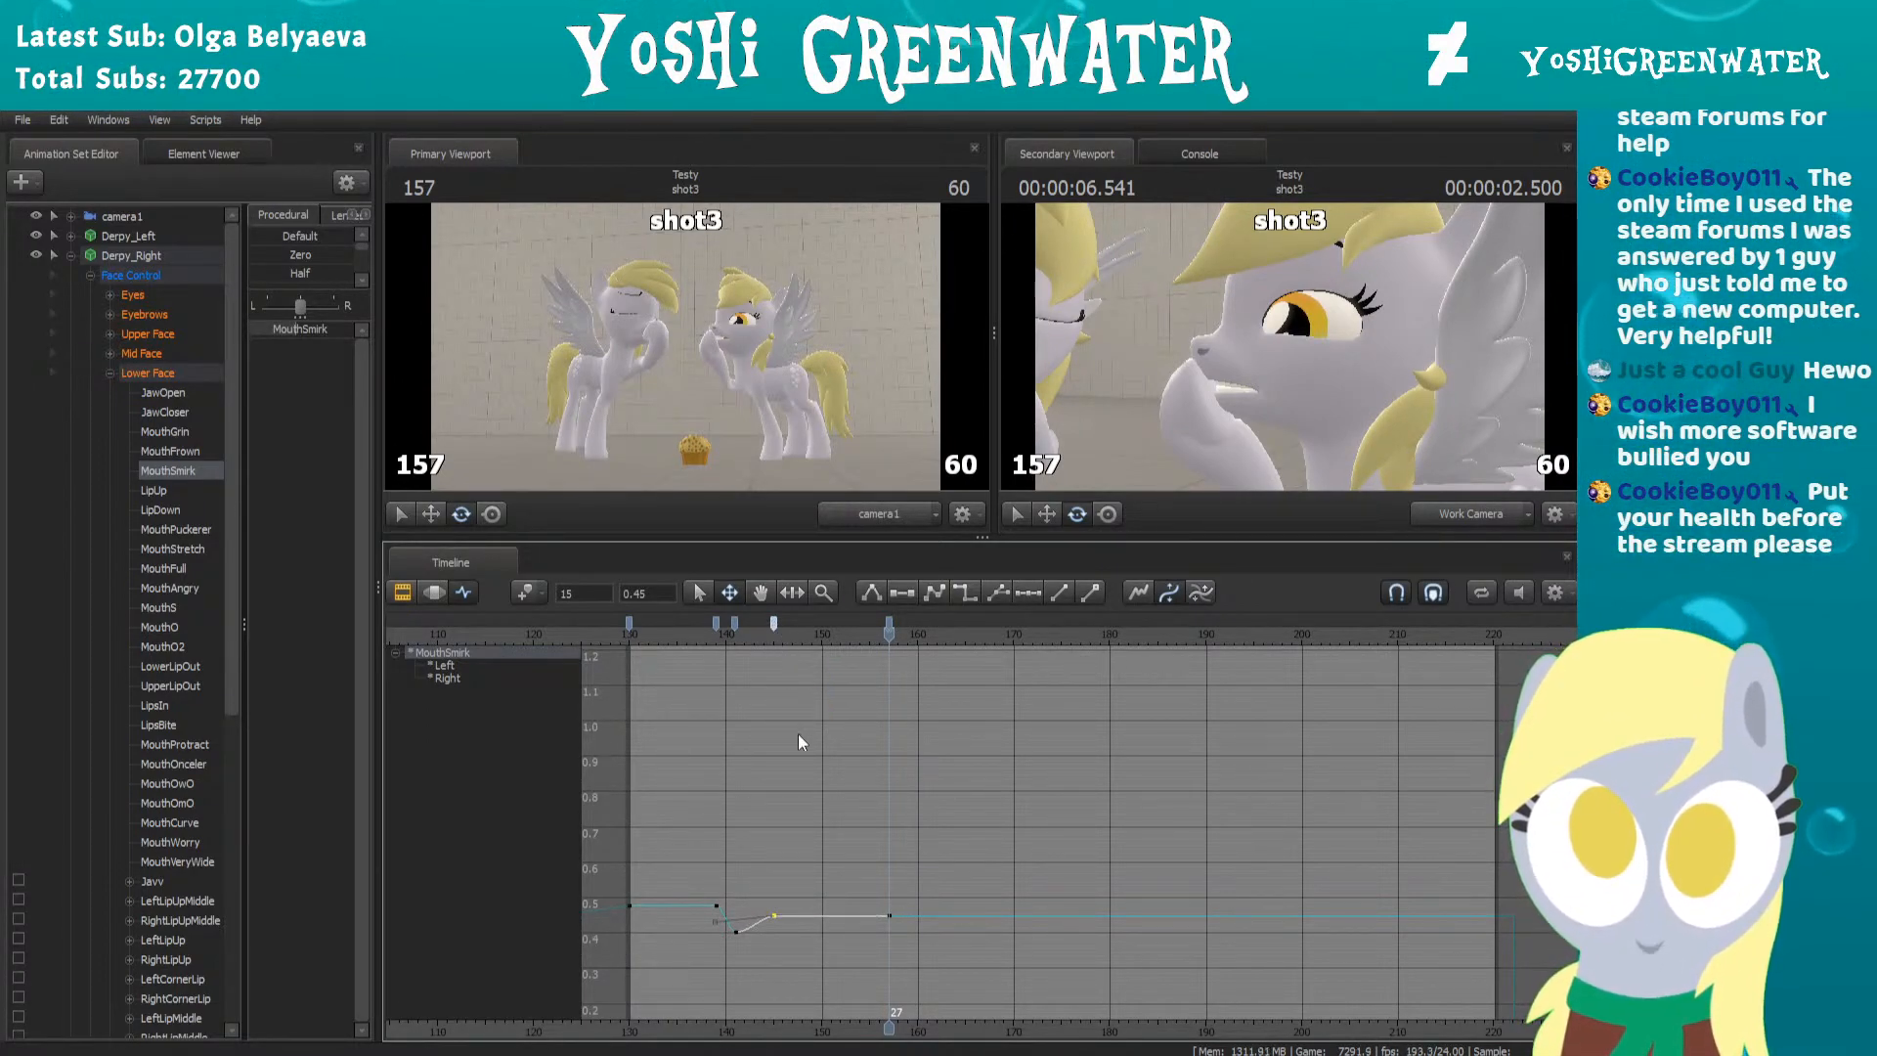
Lower MouthSmirk to 0.29 at frame 160
scroll(761, 841, "up", 3)
middle_click_drag(848, 801, 1087, 740)
scroll(1089, 737, "up", 1)
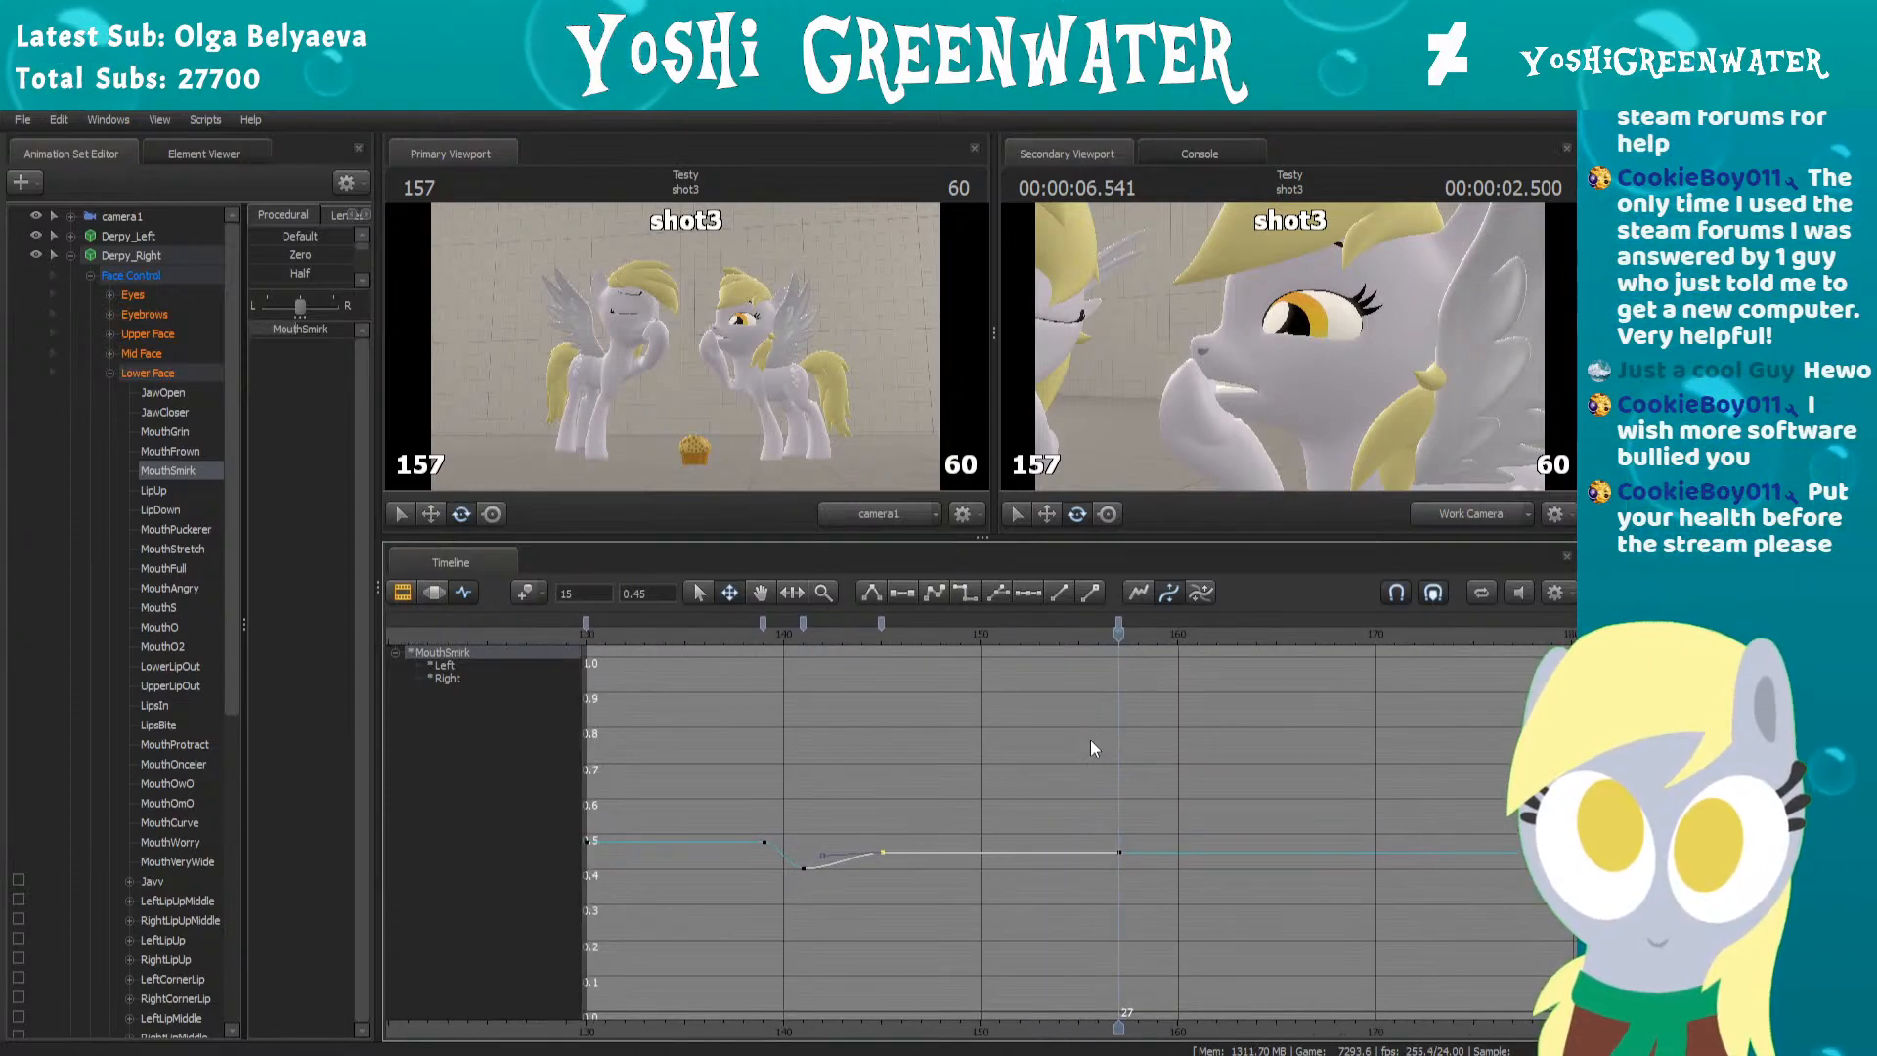
key("Right")
key("Right")
key("Right")
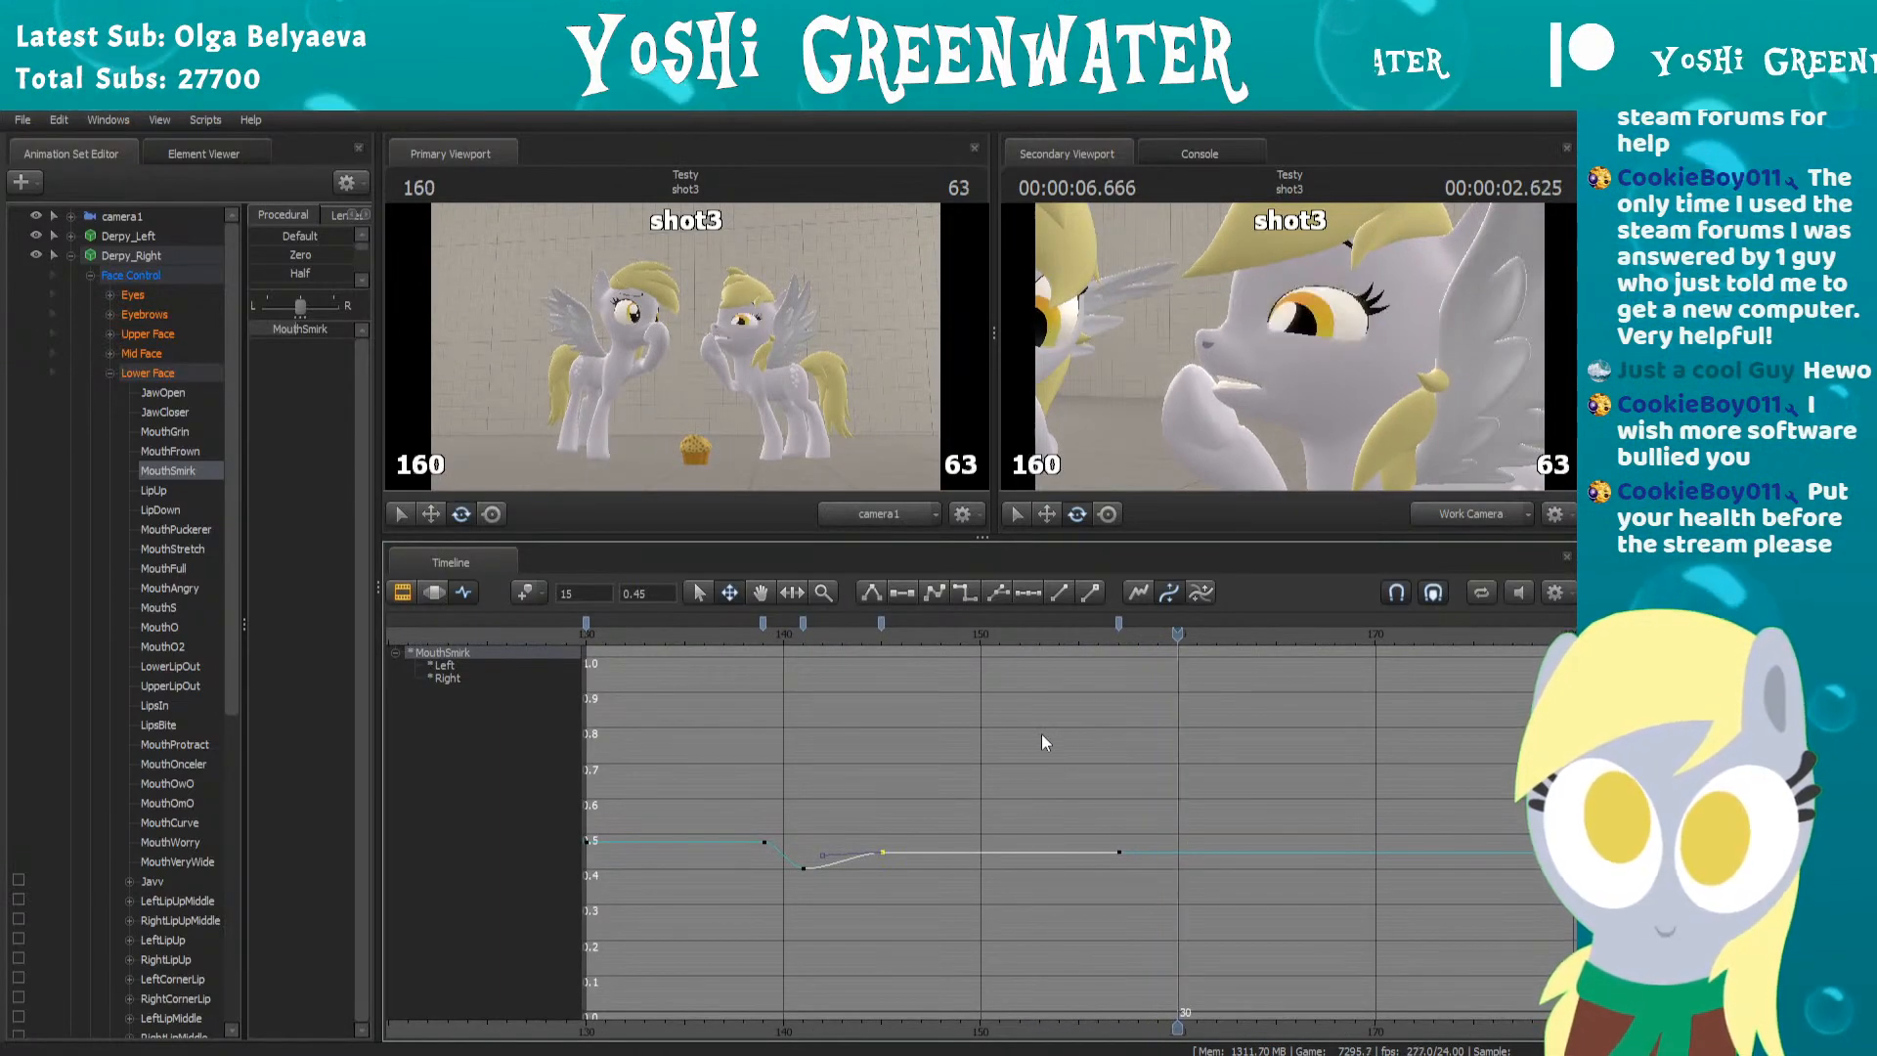
left_click_drag(301, 330, 284, 324)
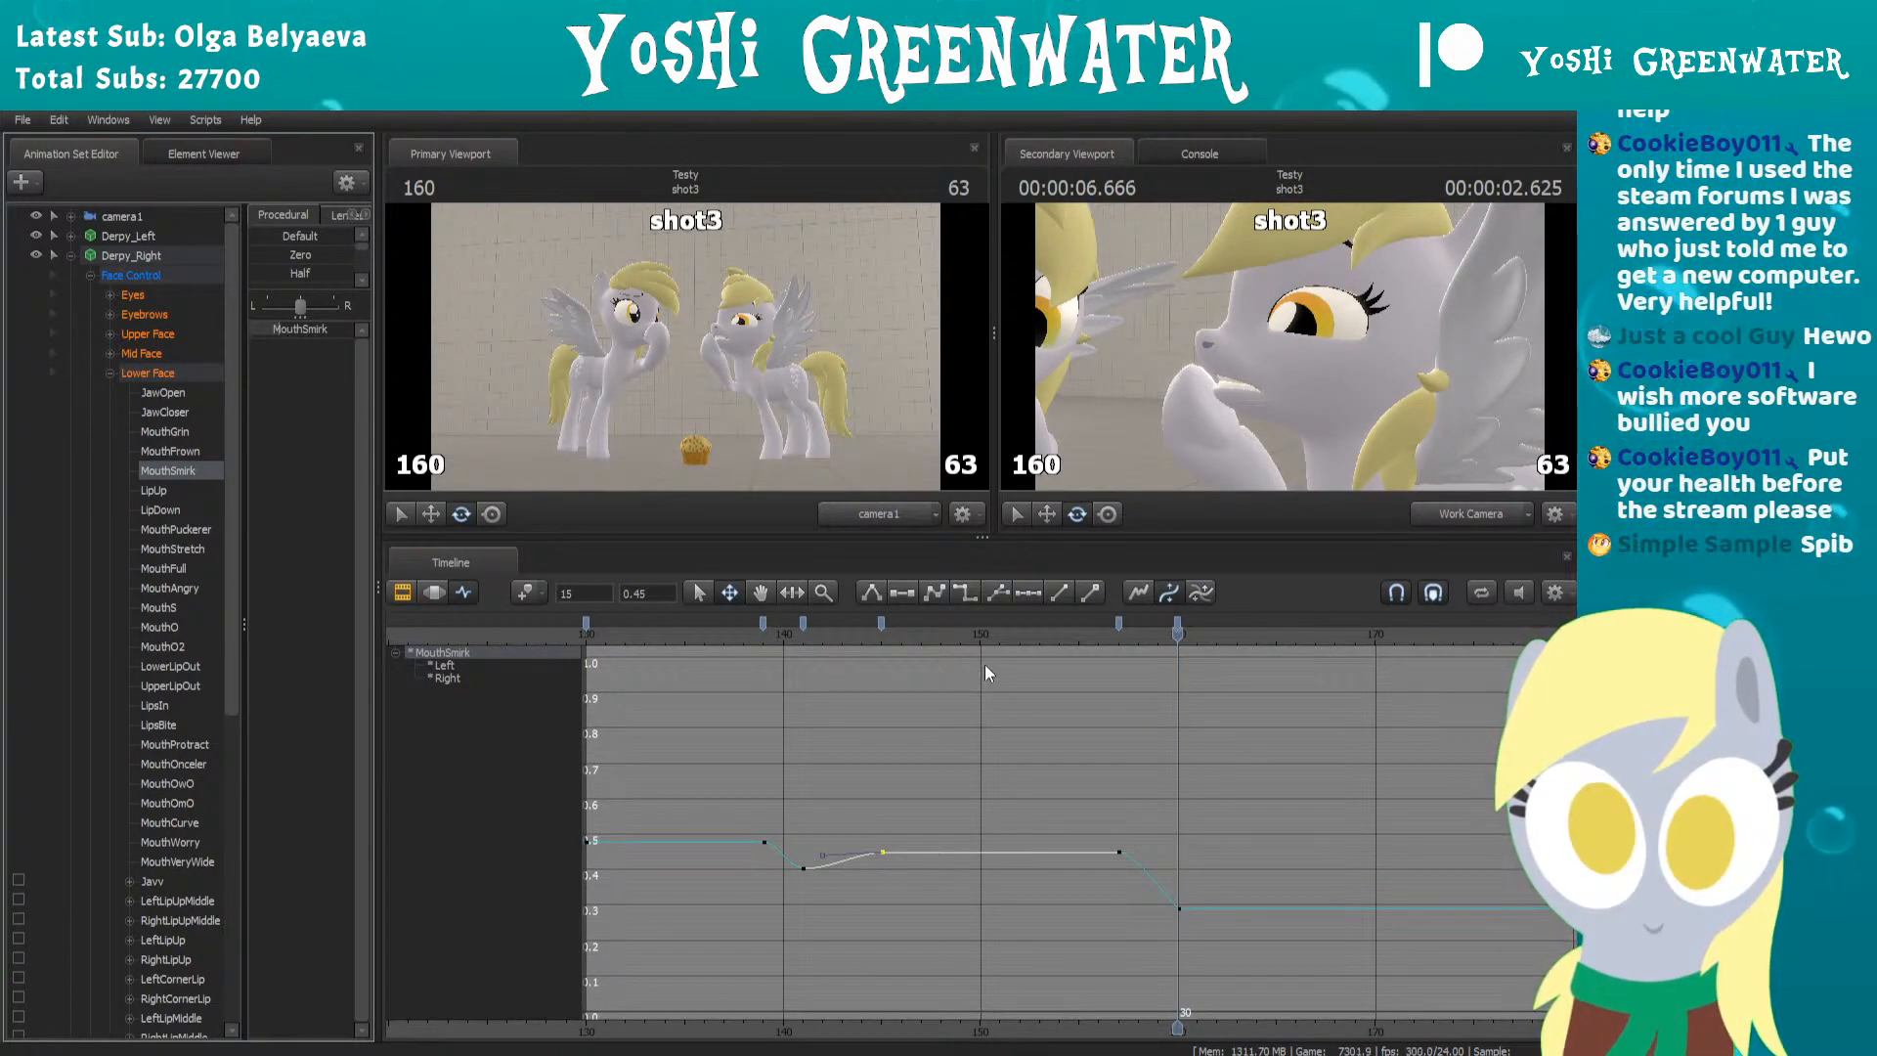
Raise MouthSmirk to about 0.38 at frame 166
key("Right")
key("Right")
key("Right")
key("Right")
key("Right")
key("Right")
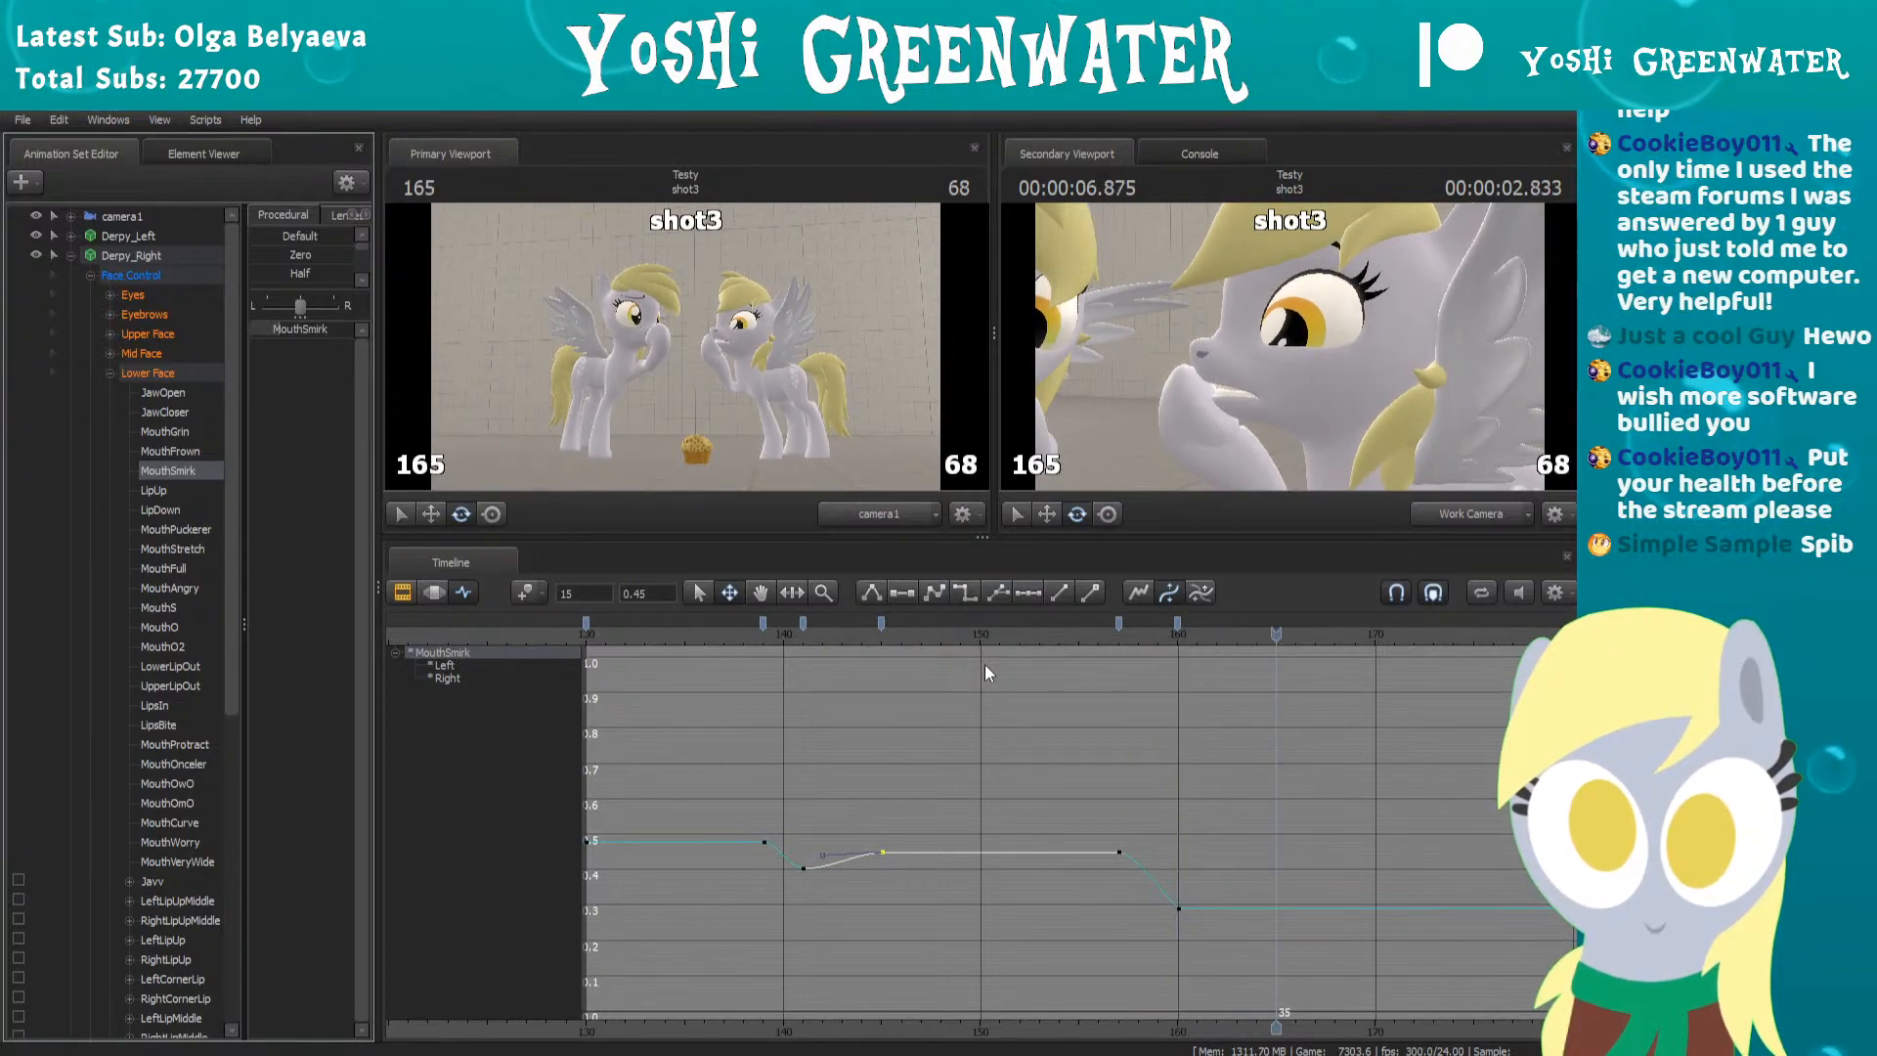
left_click_drag(281, 329, 290, 329)
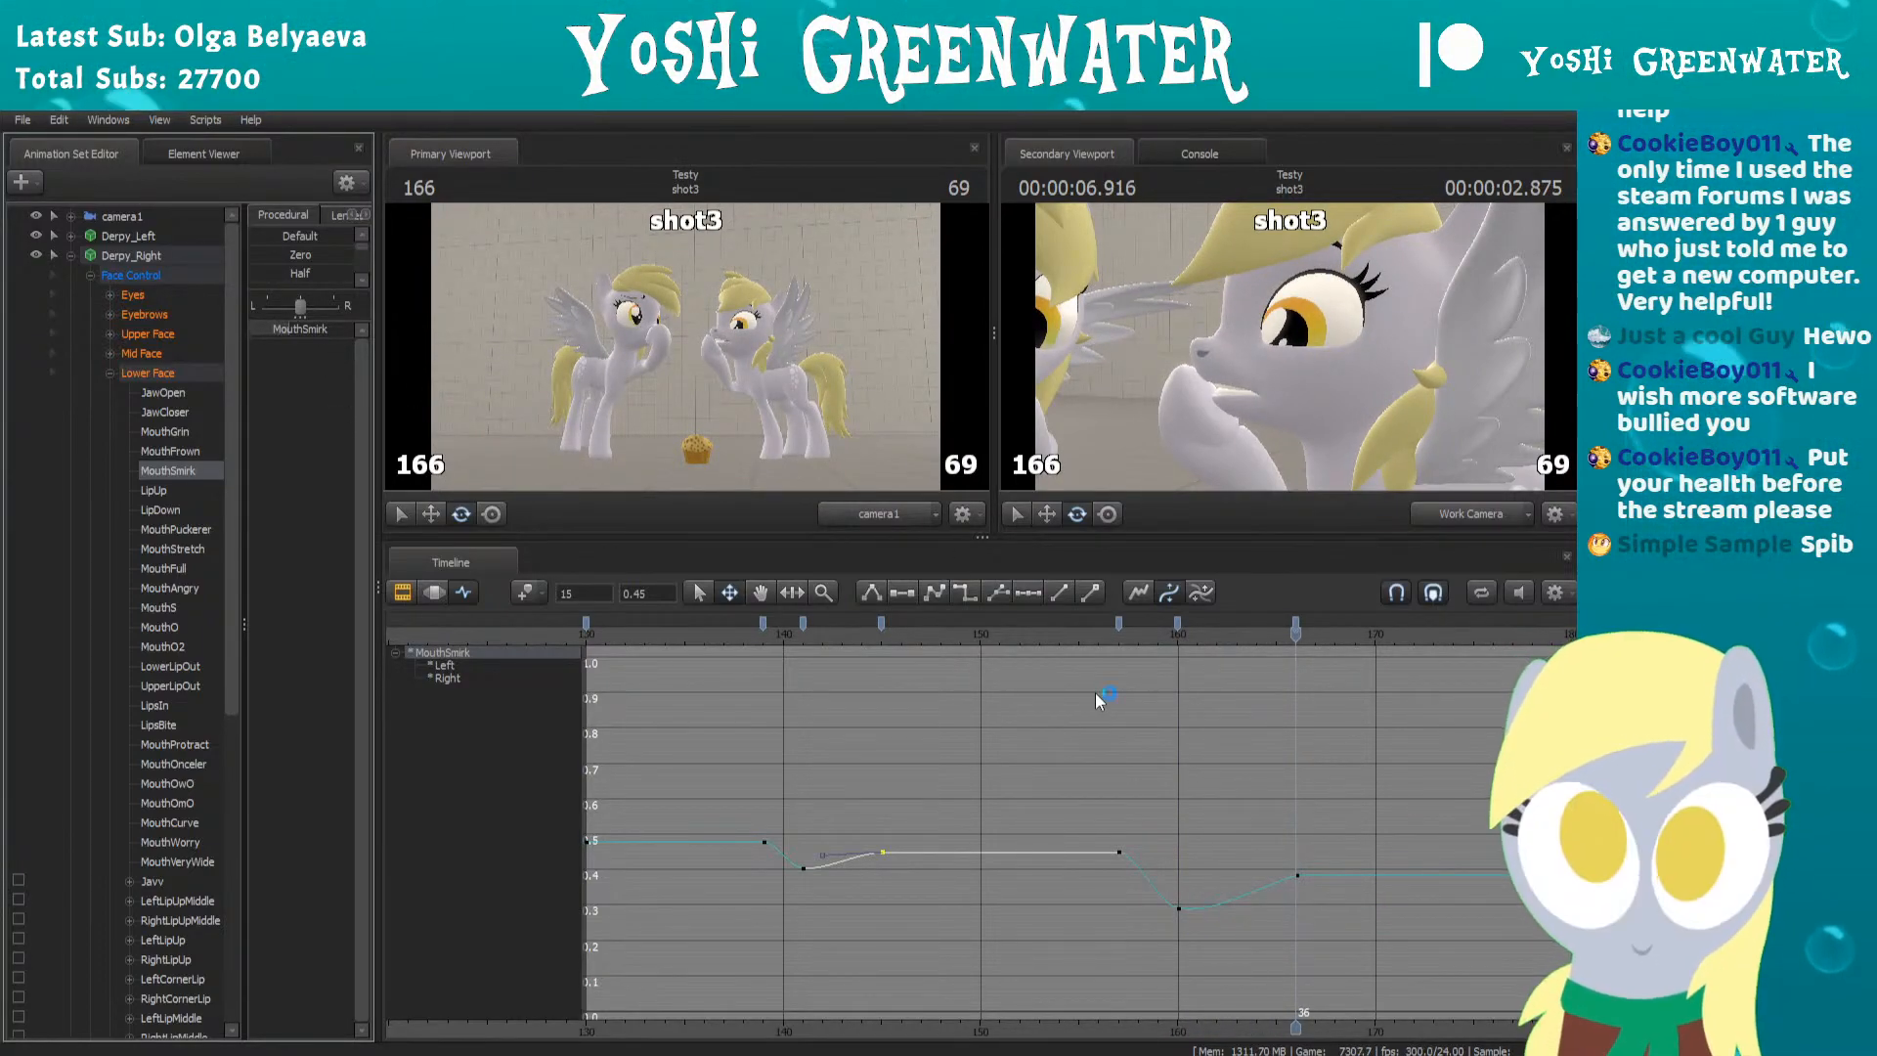
Play and scrub through the second blink, and raise the MouthSmirk keyframe at frame 166 to 0.43
middle_click_drag(1181, 741, 1023, 752)
left_click(919, 632)
key("space")
key("space")
left_click_drag(955, 633, 1143, 634)
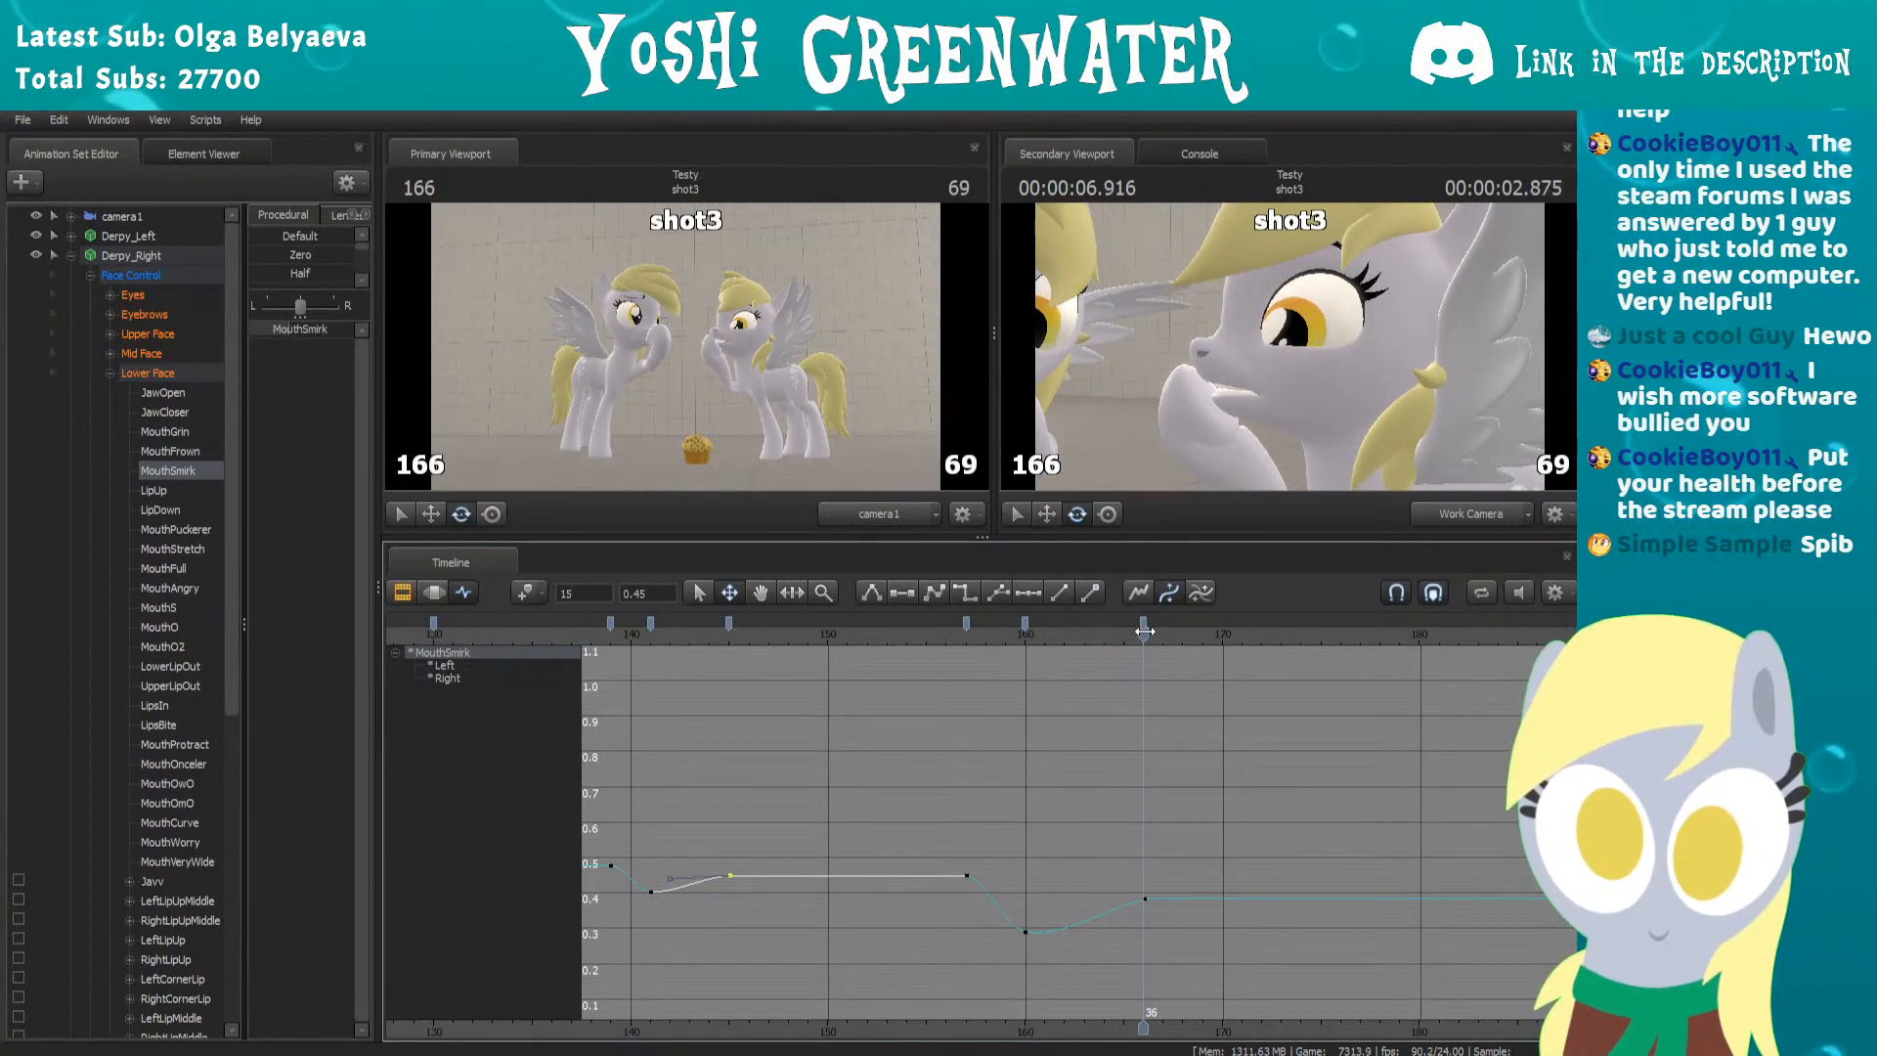
left_click(1144, 898)
left_click_drag(302, 330, 311, 331)
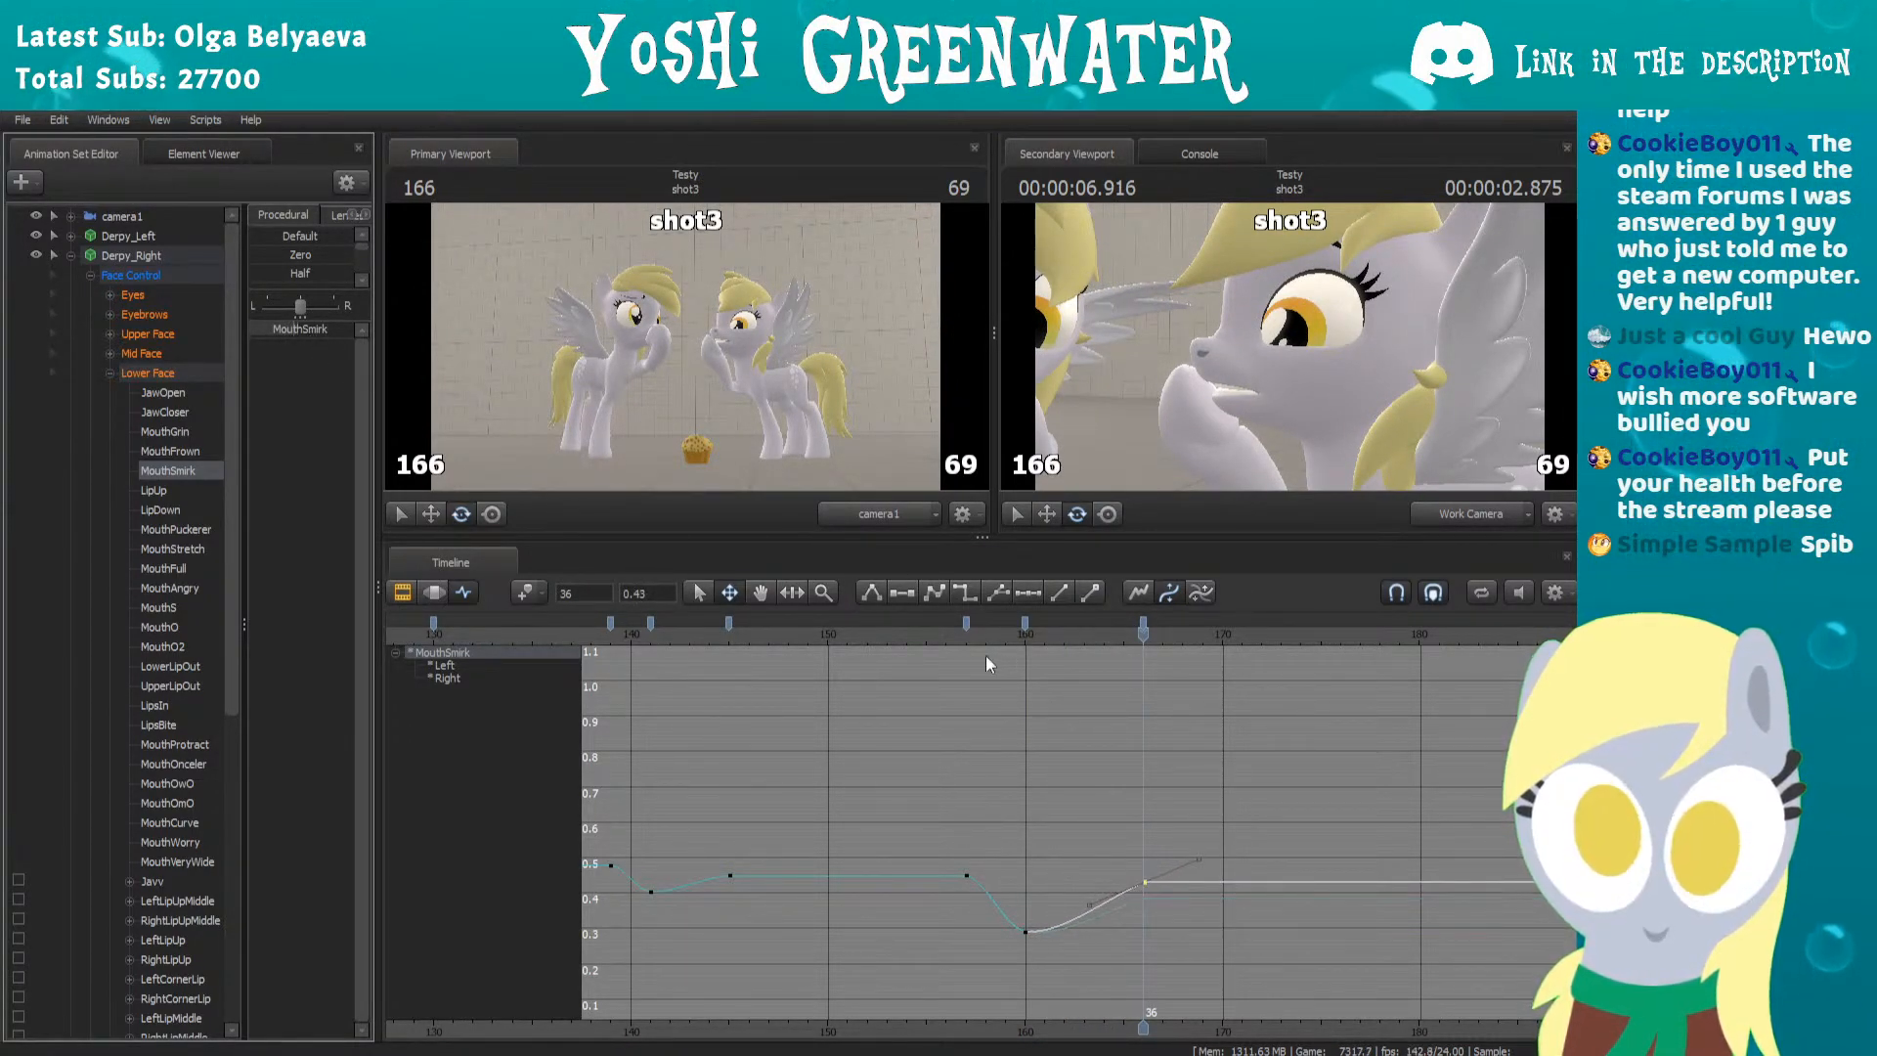
Flatten the tangents of the MouthSmirk keyframes at frames 160, 157 and 166, and play back the second blink
left_click(1025, 622)
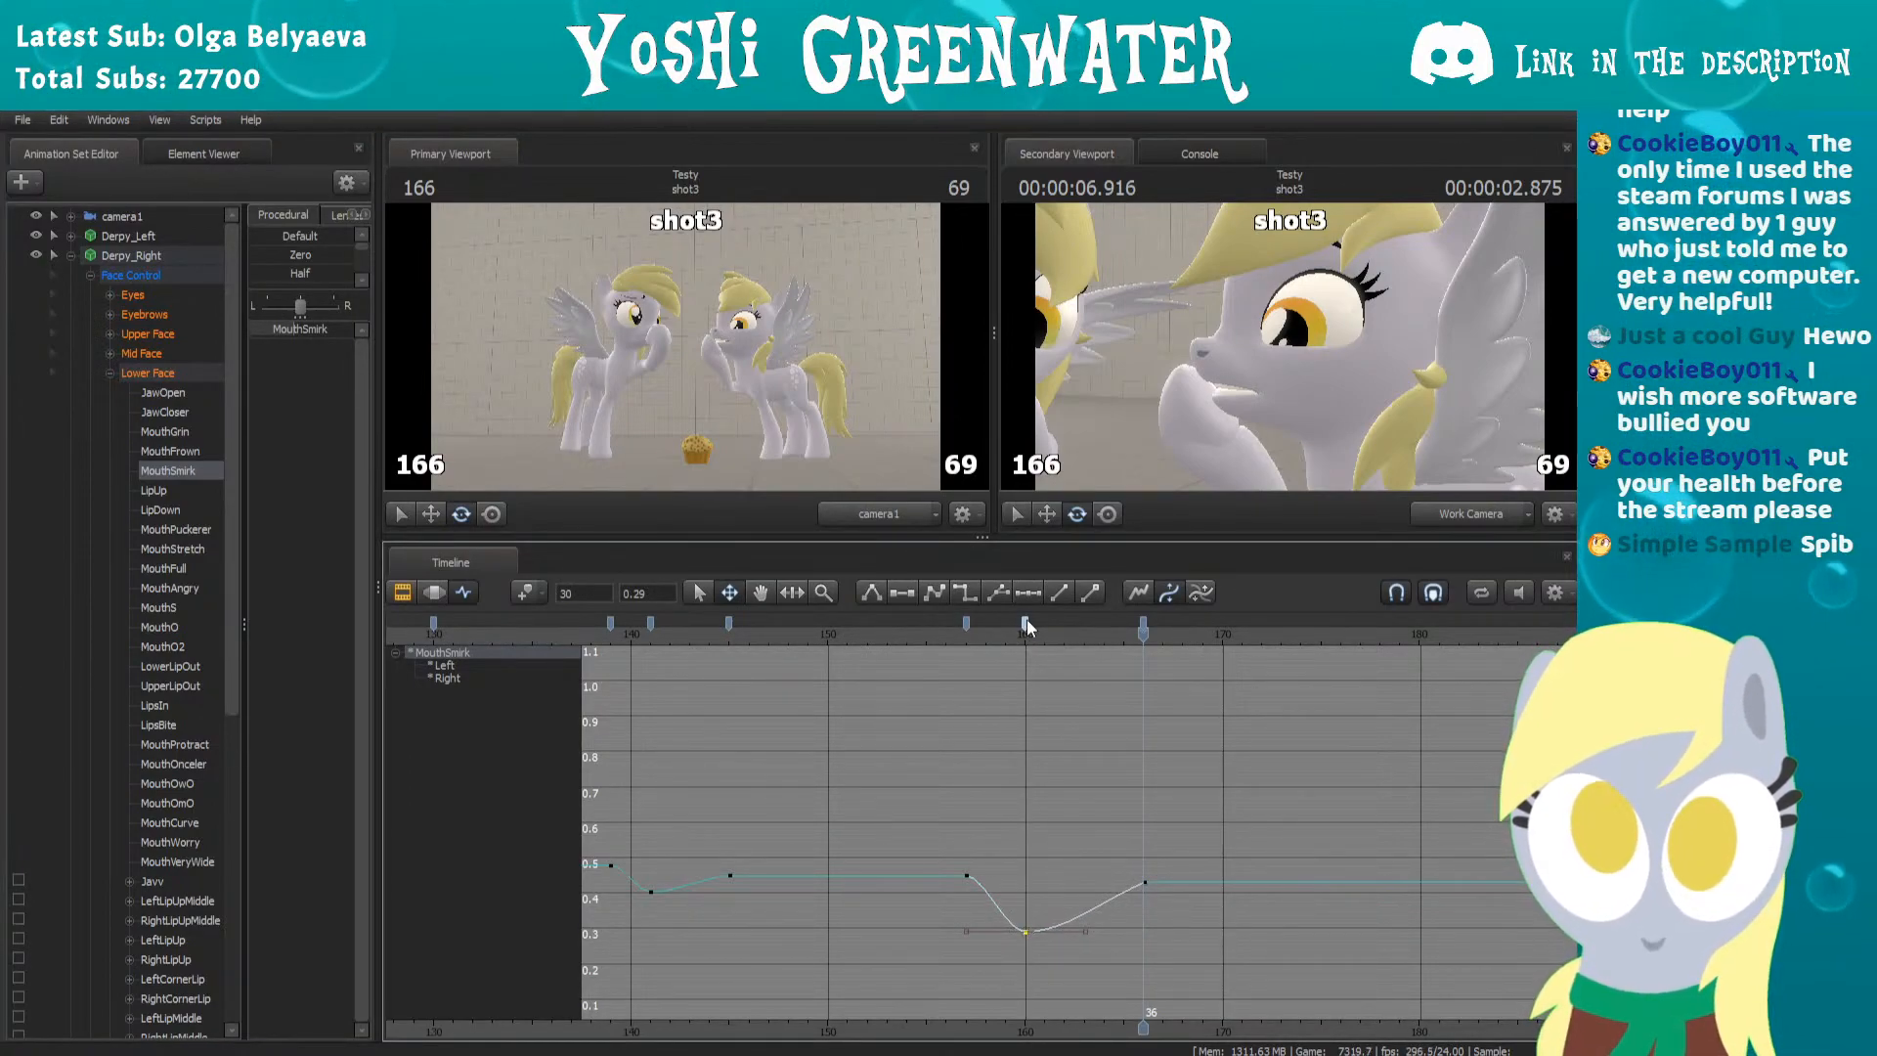
left_click(965, 622)
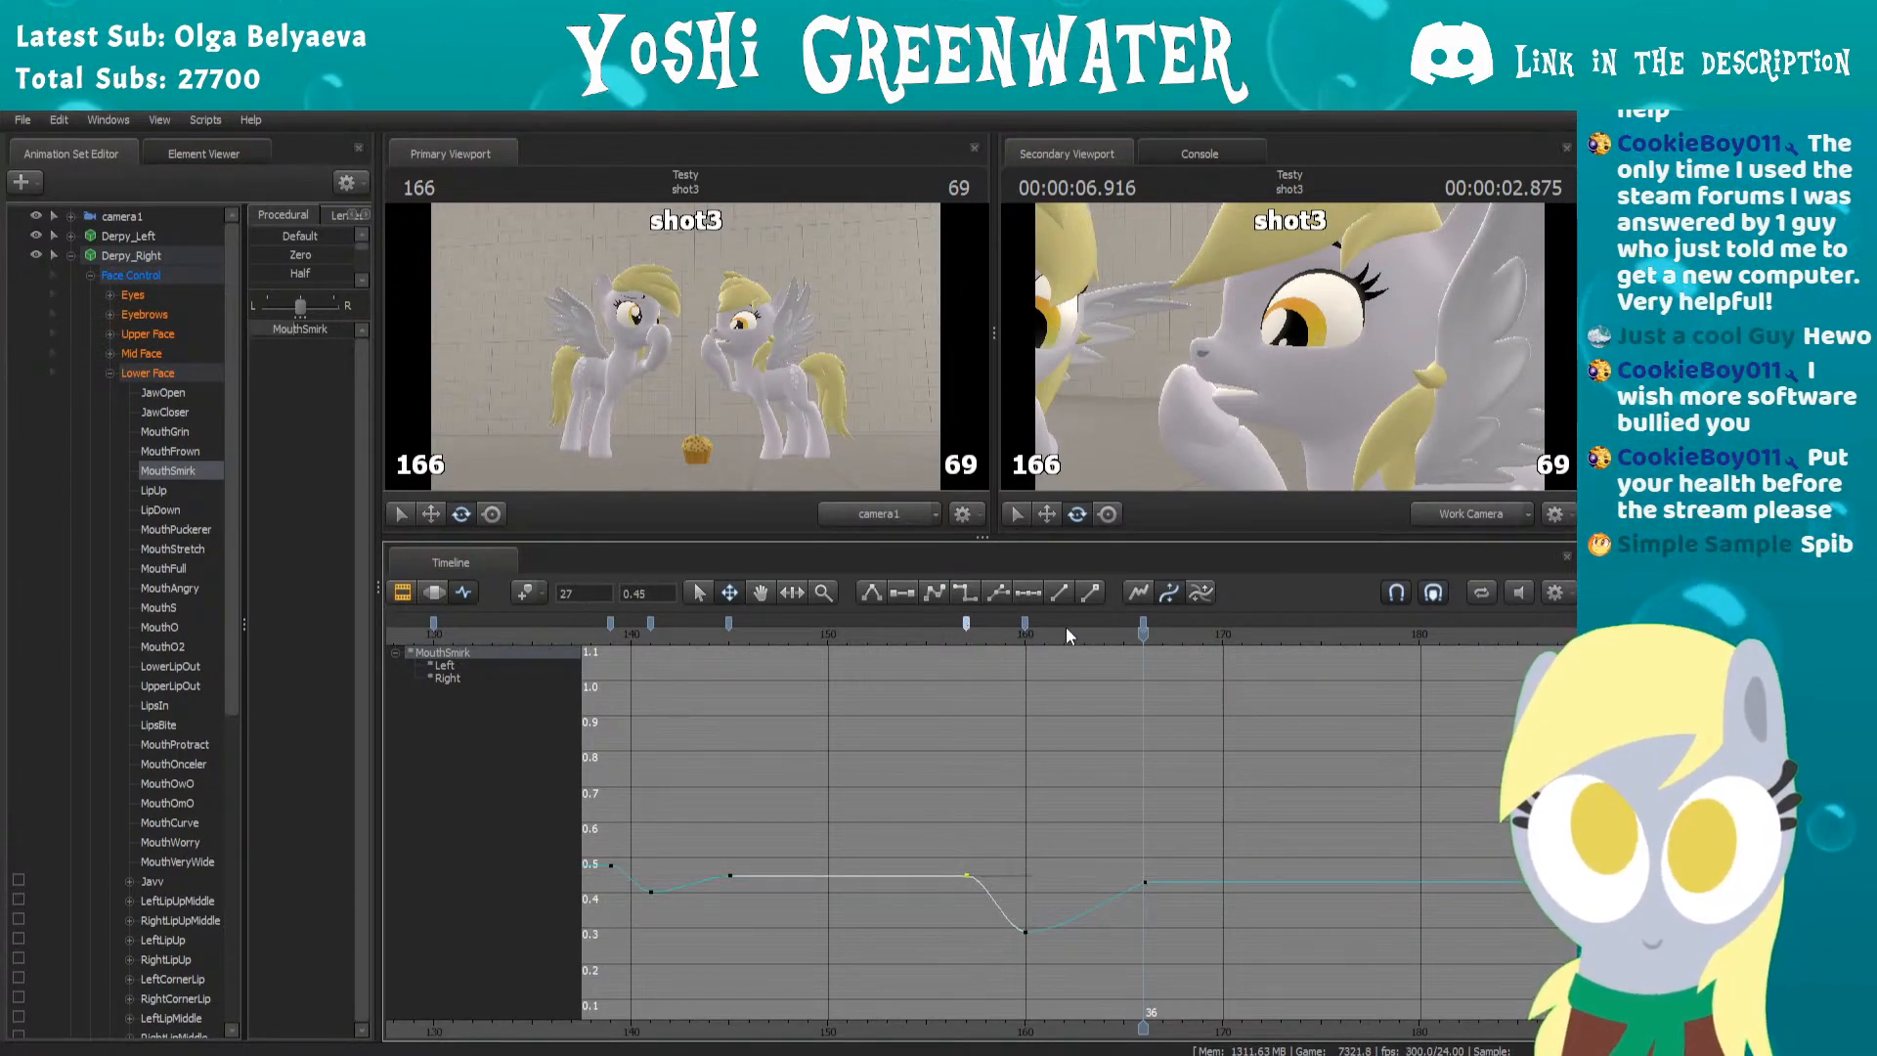
left_click(1142, 622)
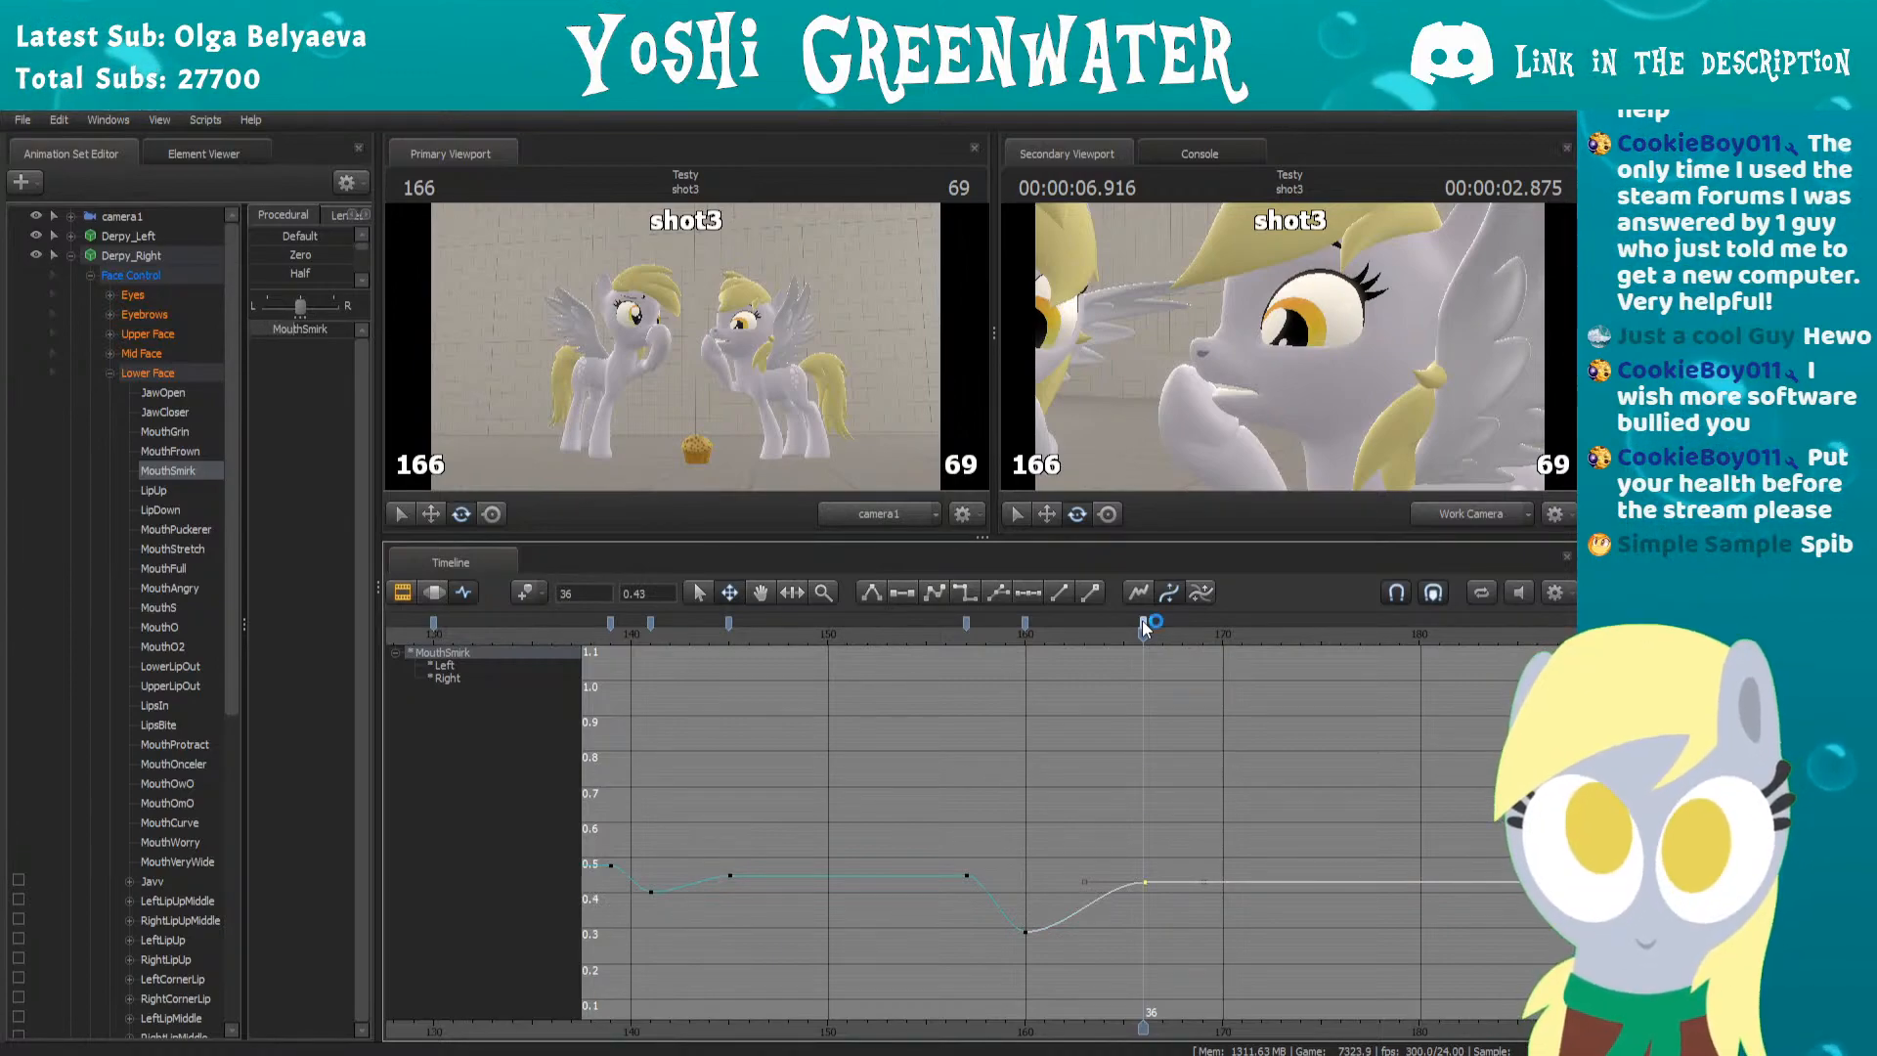
left_click(915, 627)
key("space")
key("space")
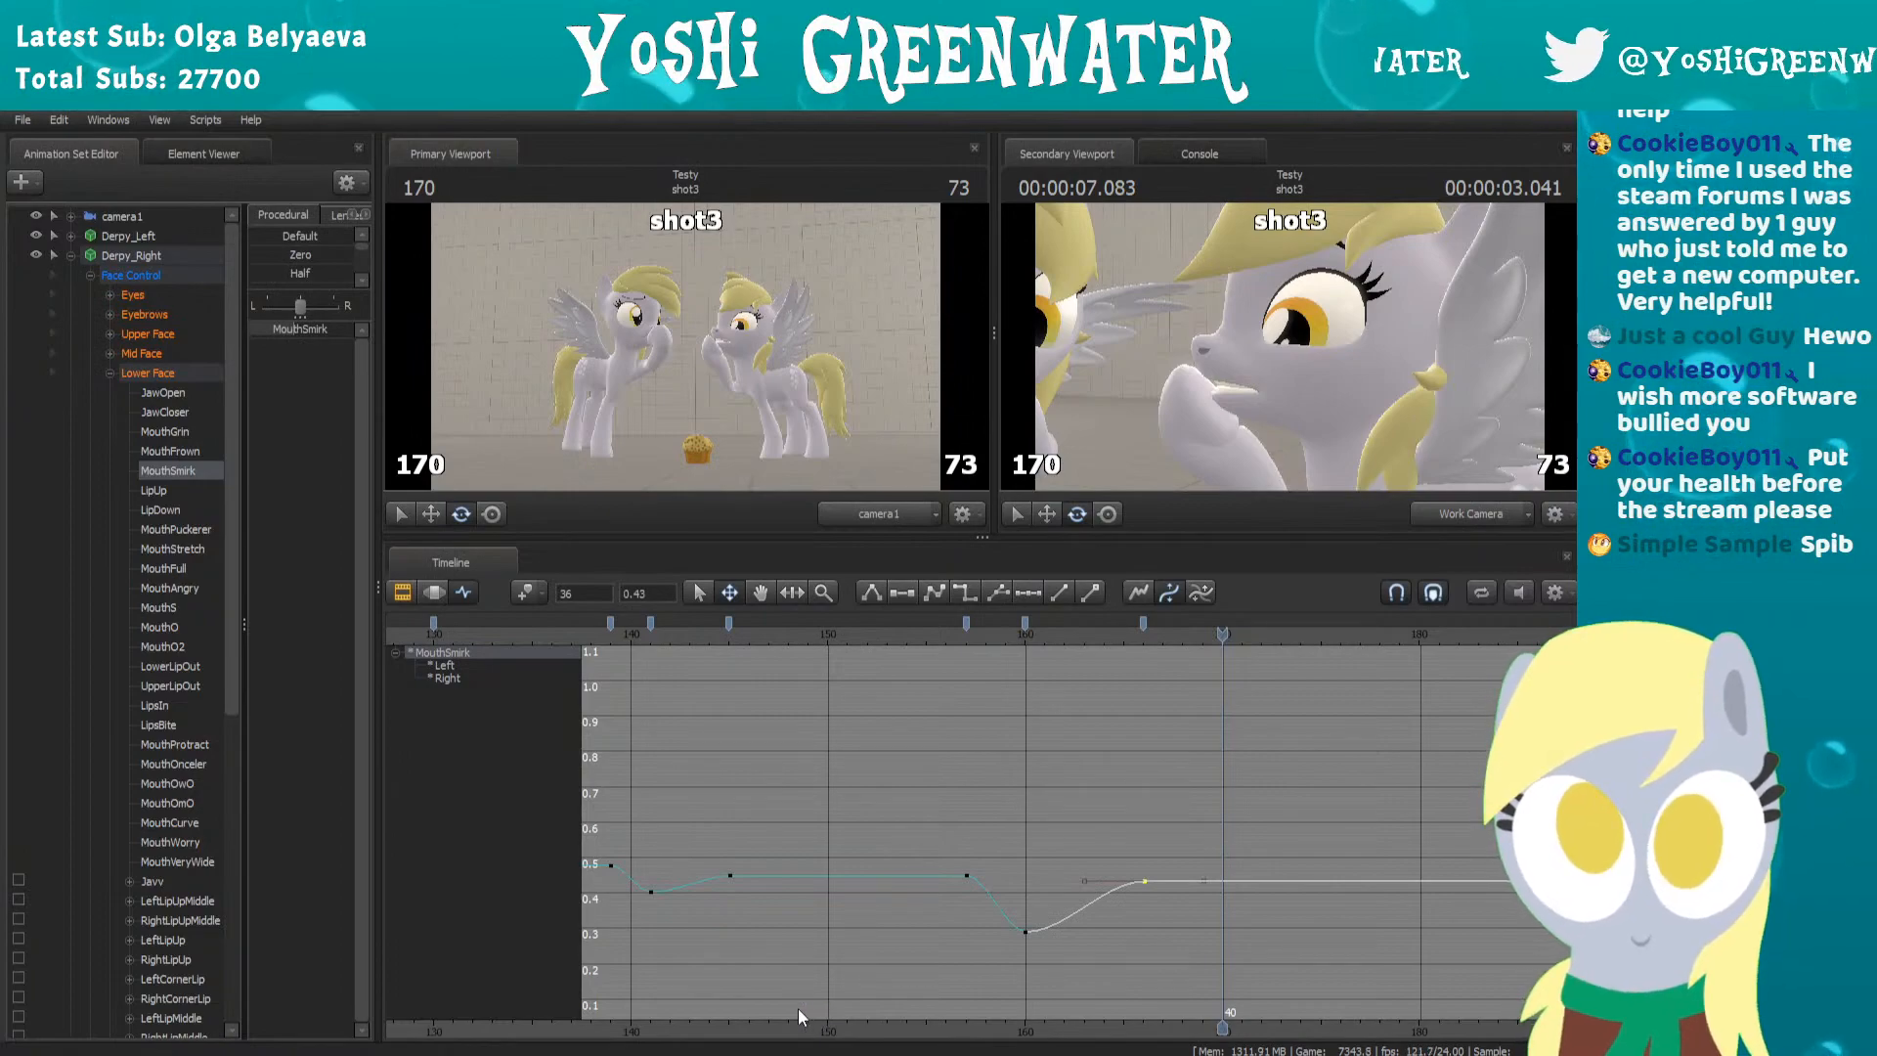
Replay the second blink from around frame 155 and scrub on through the shot to review the mouth motion
left_click(929, 632)
key("space")
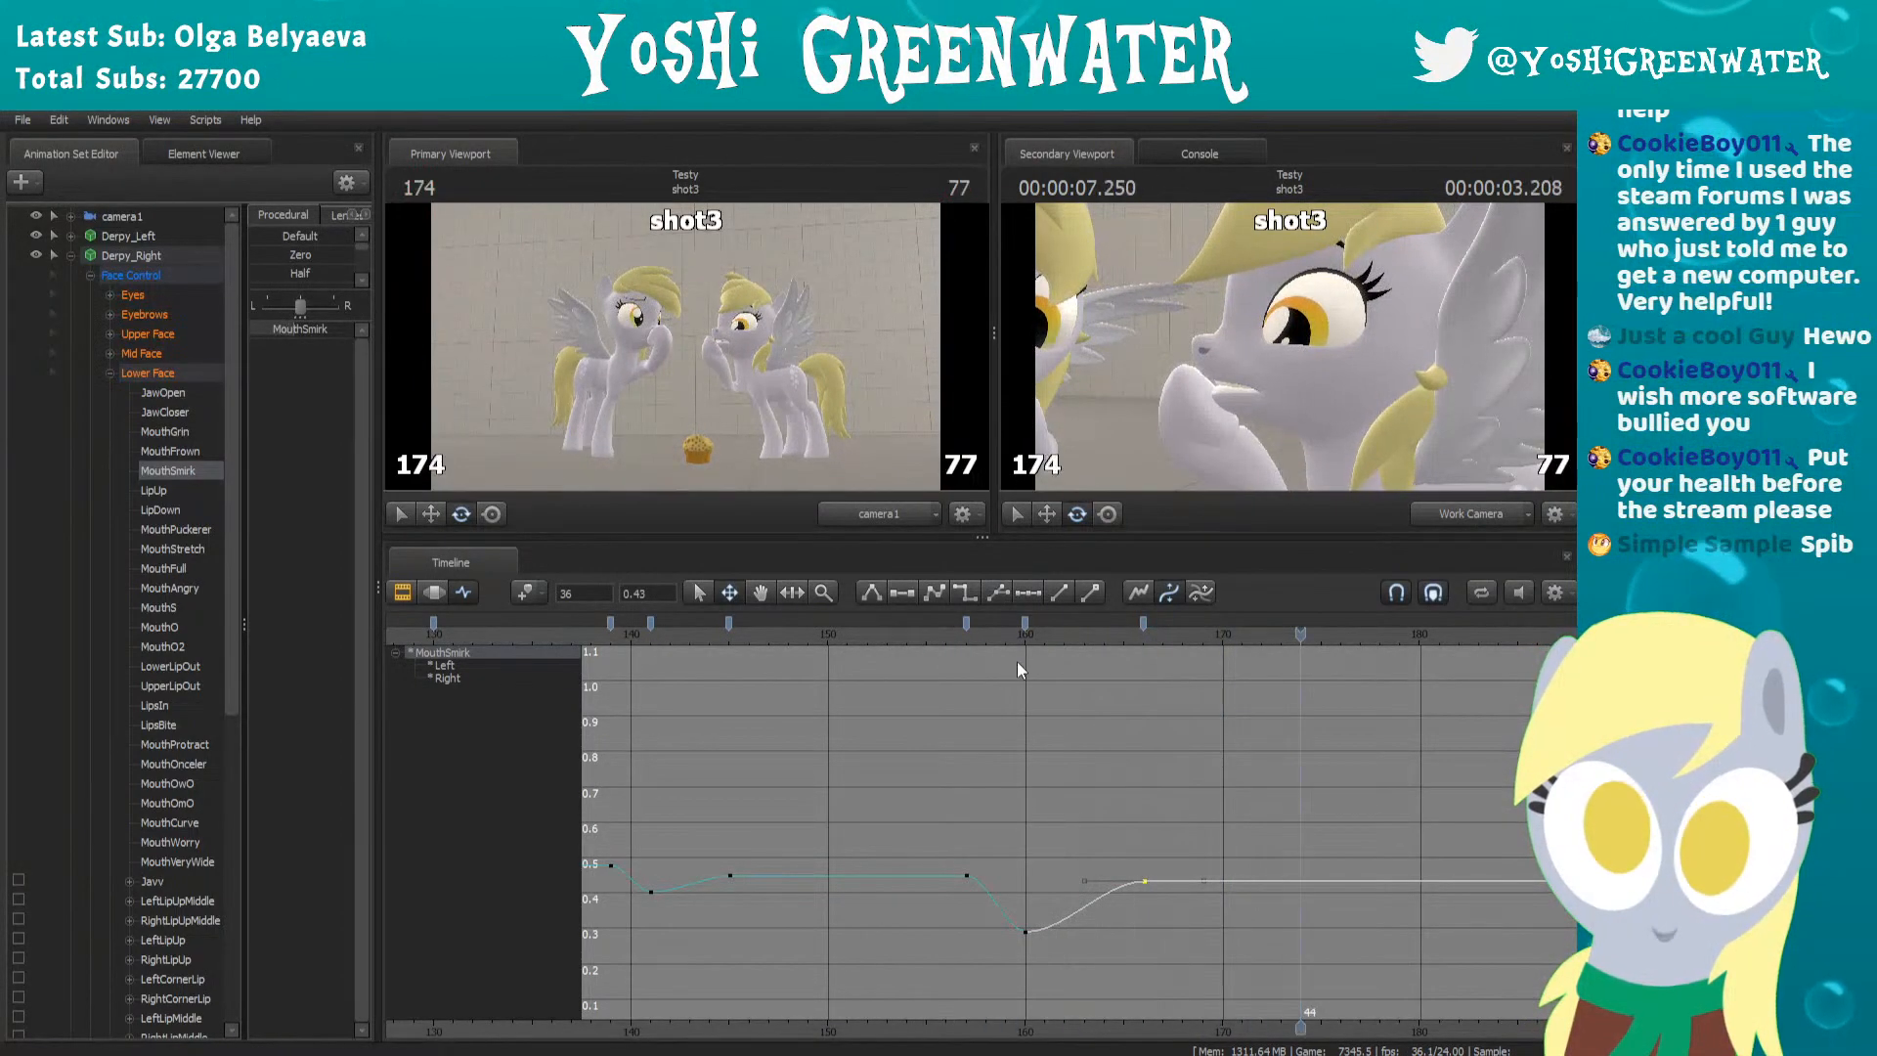
scroll(1153, 733, "down", 2)
middle_click_drag(1179, 741, 990, 777)
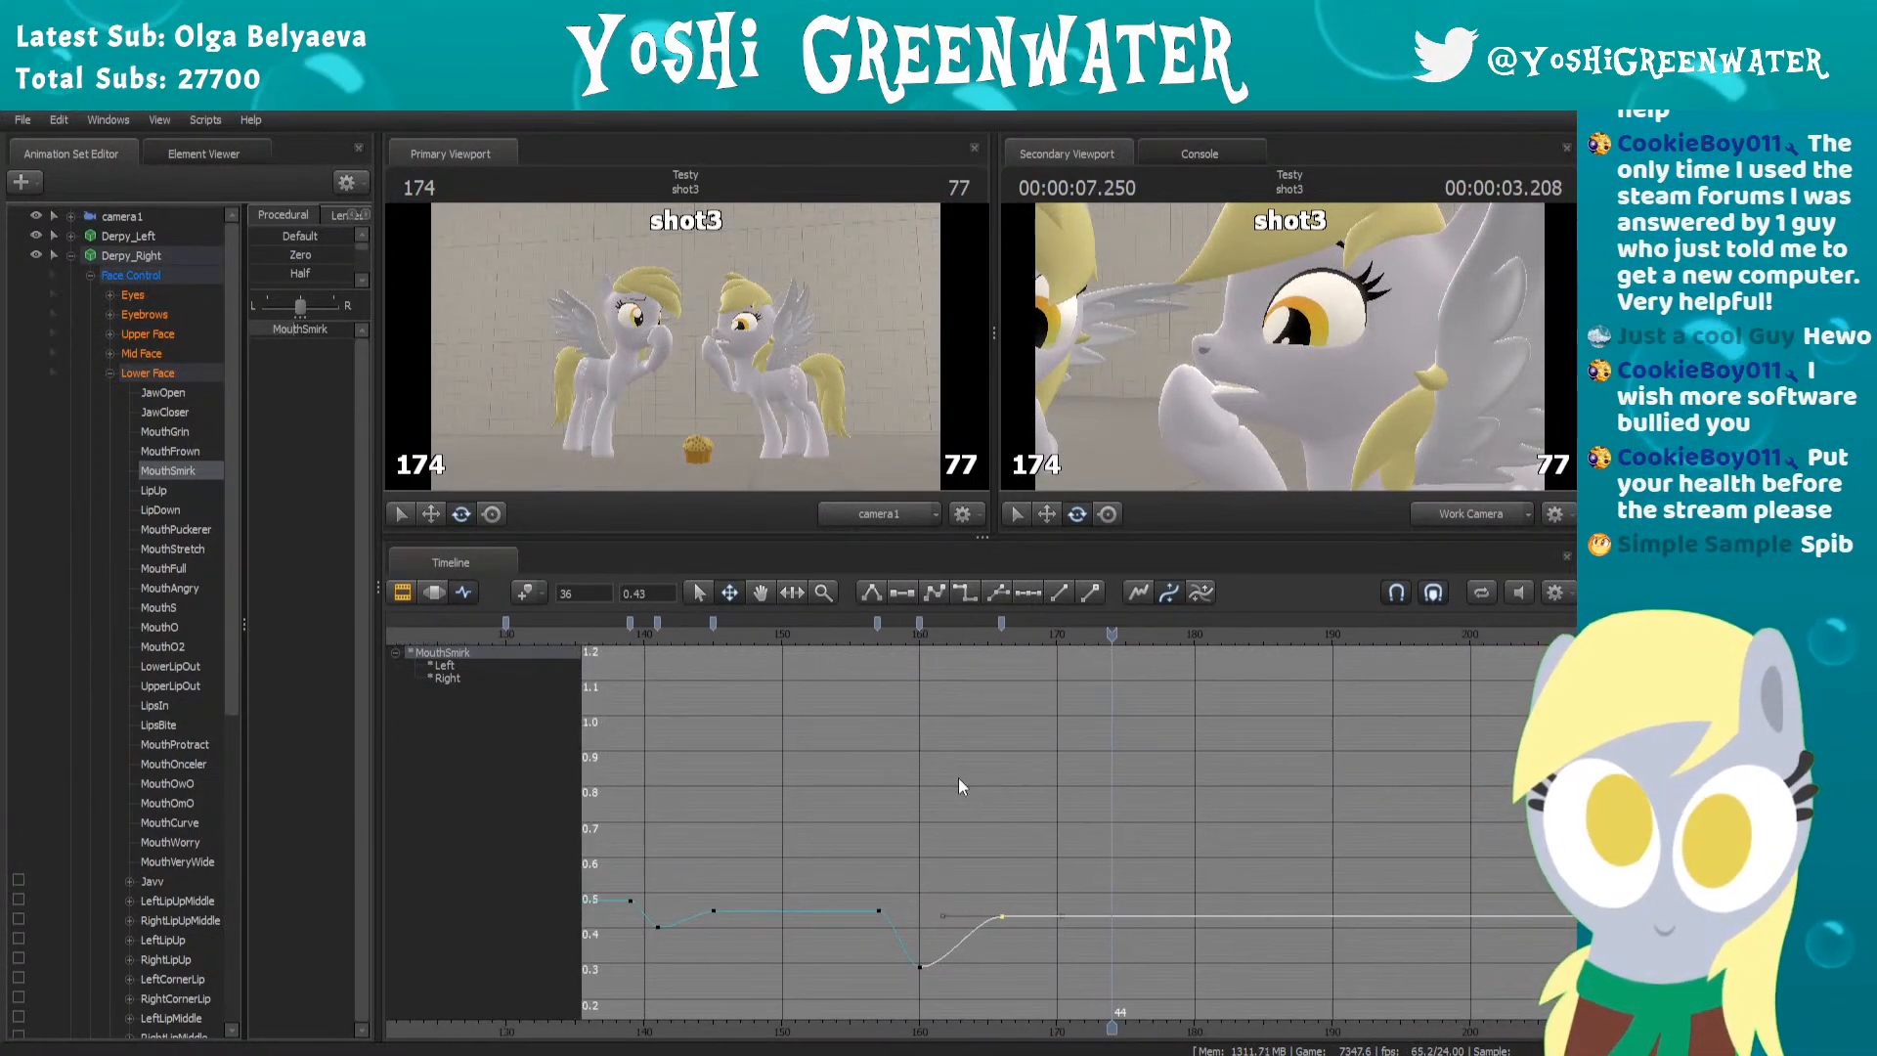
left_click(853, 631)
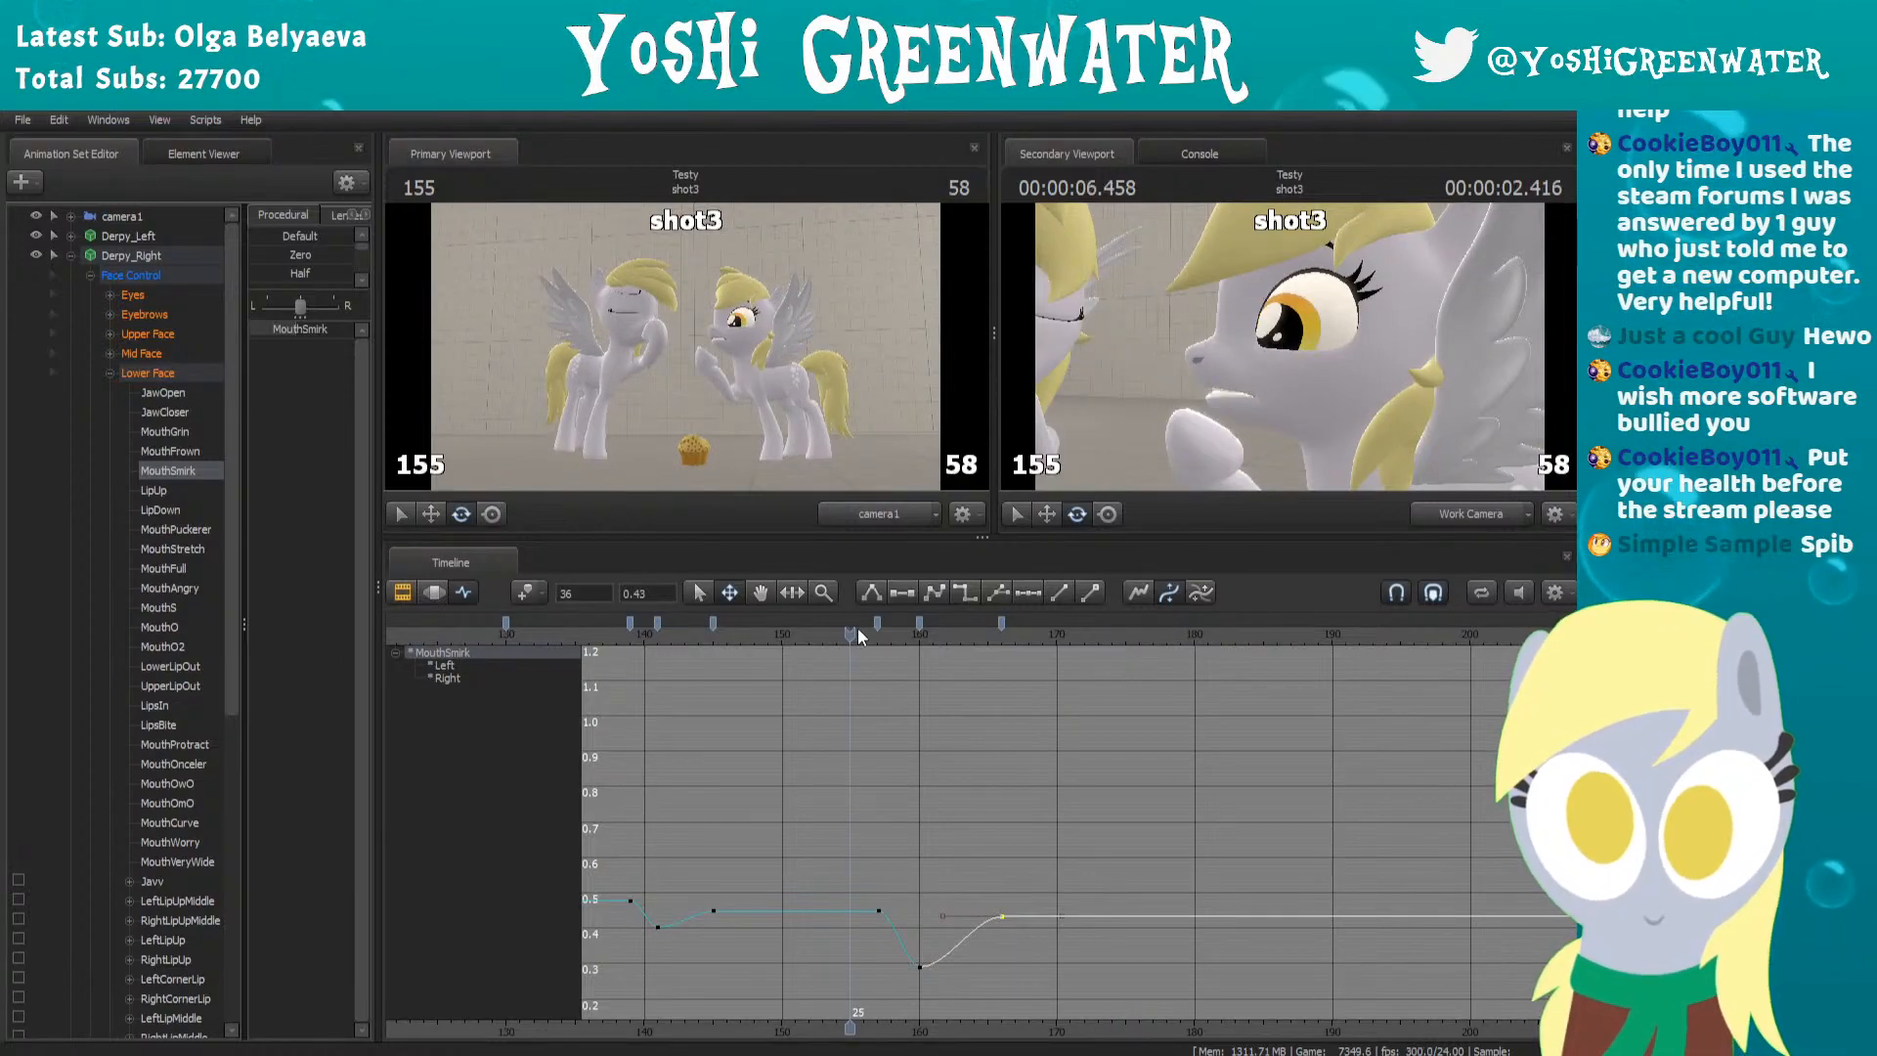
key("space")
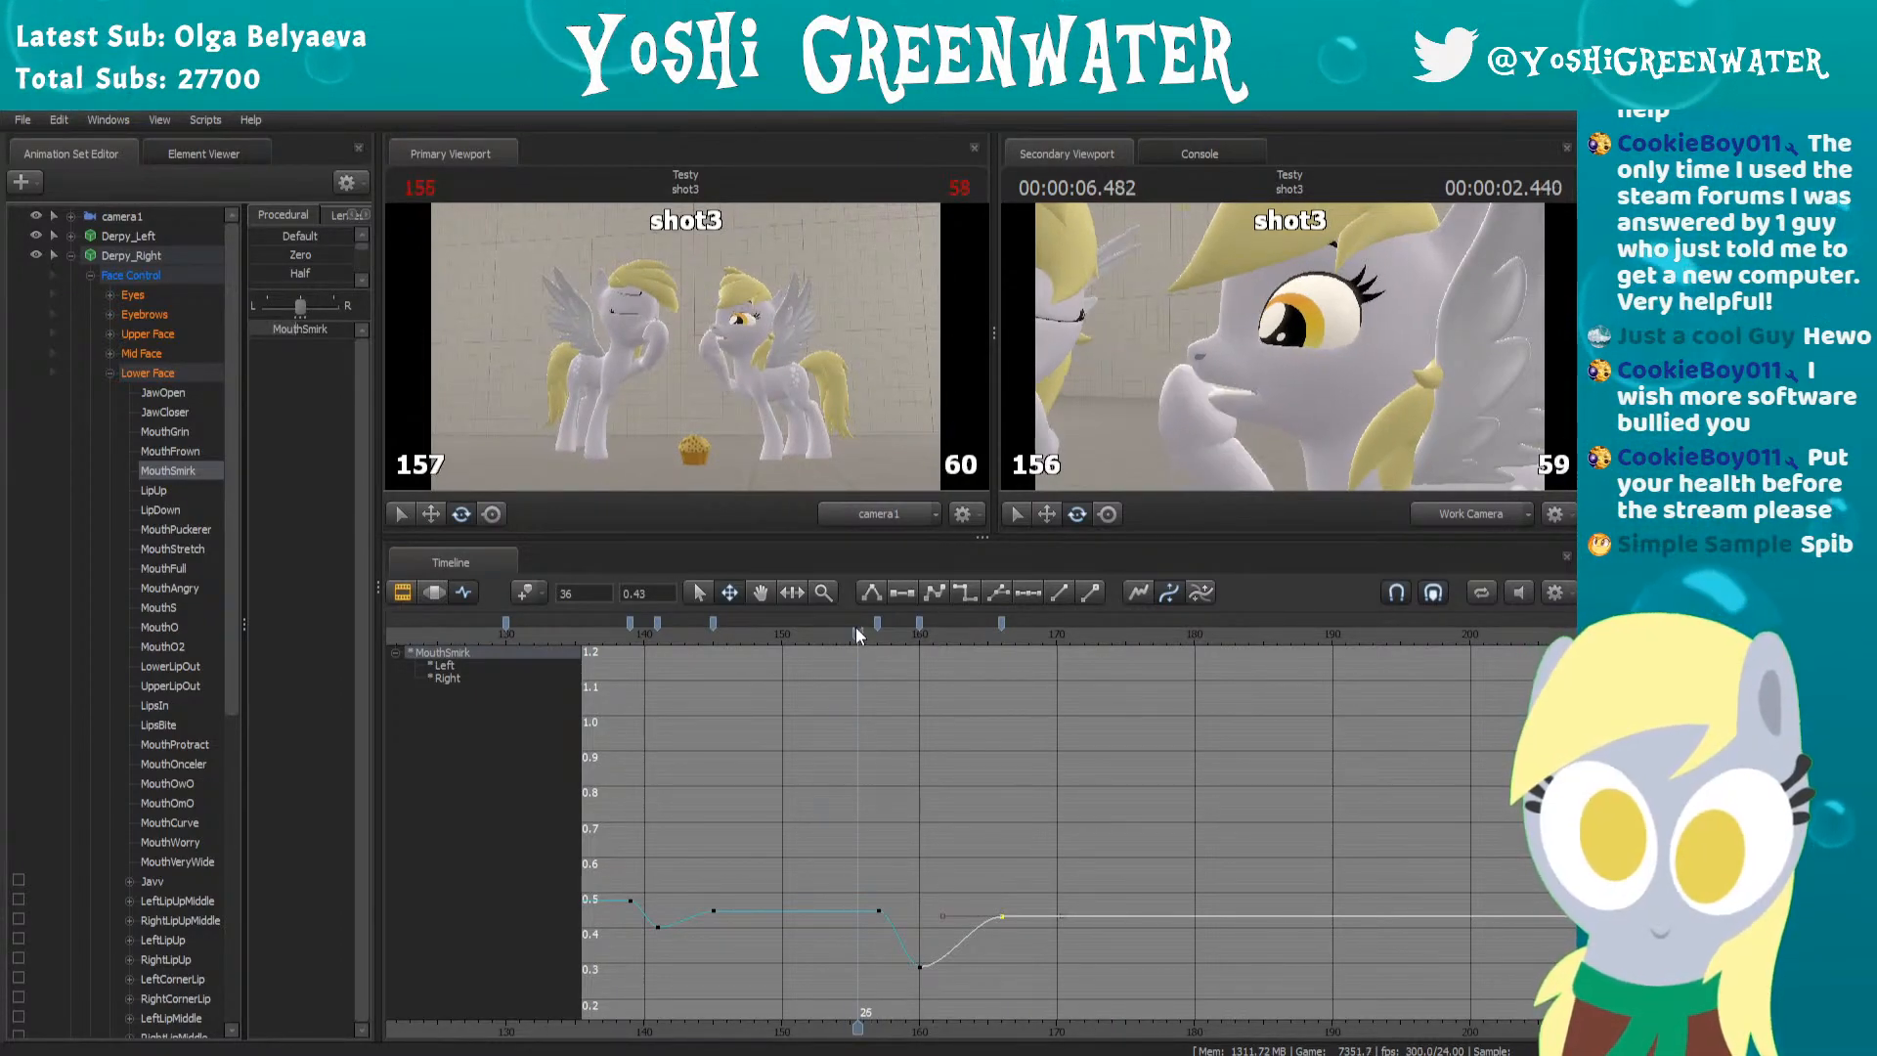
left_click(856, 633)
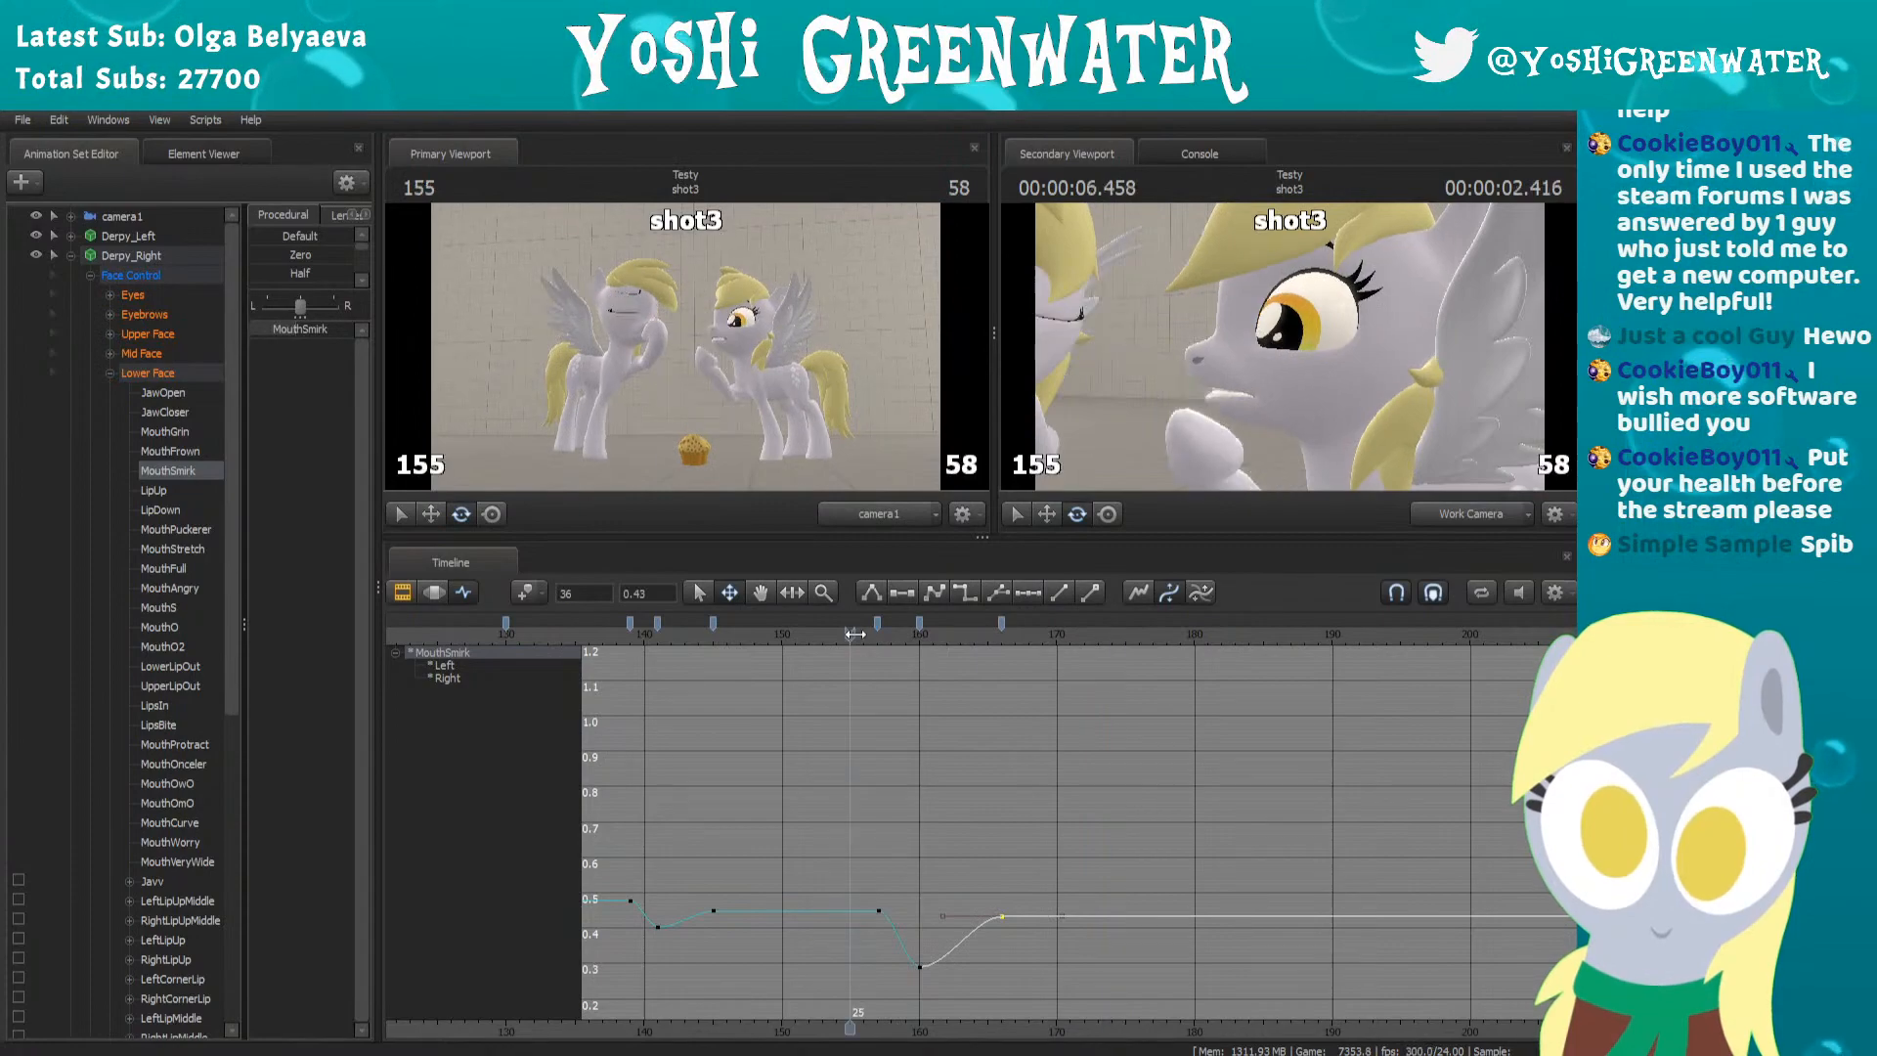
left_click_drag(994, 611, 1112, 613)
middle_click_drag(1090, 700, 953, 709)
left_click_drag(990, 633, 1190, 614)
scroll(1170, 625, "down", 2)
key("space")
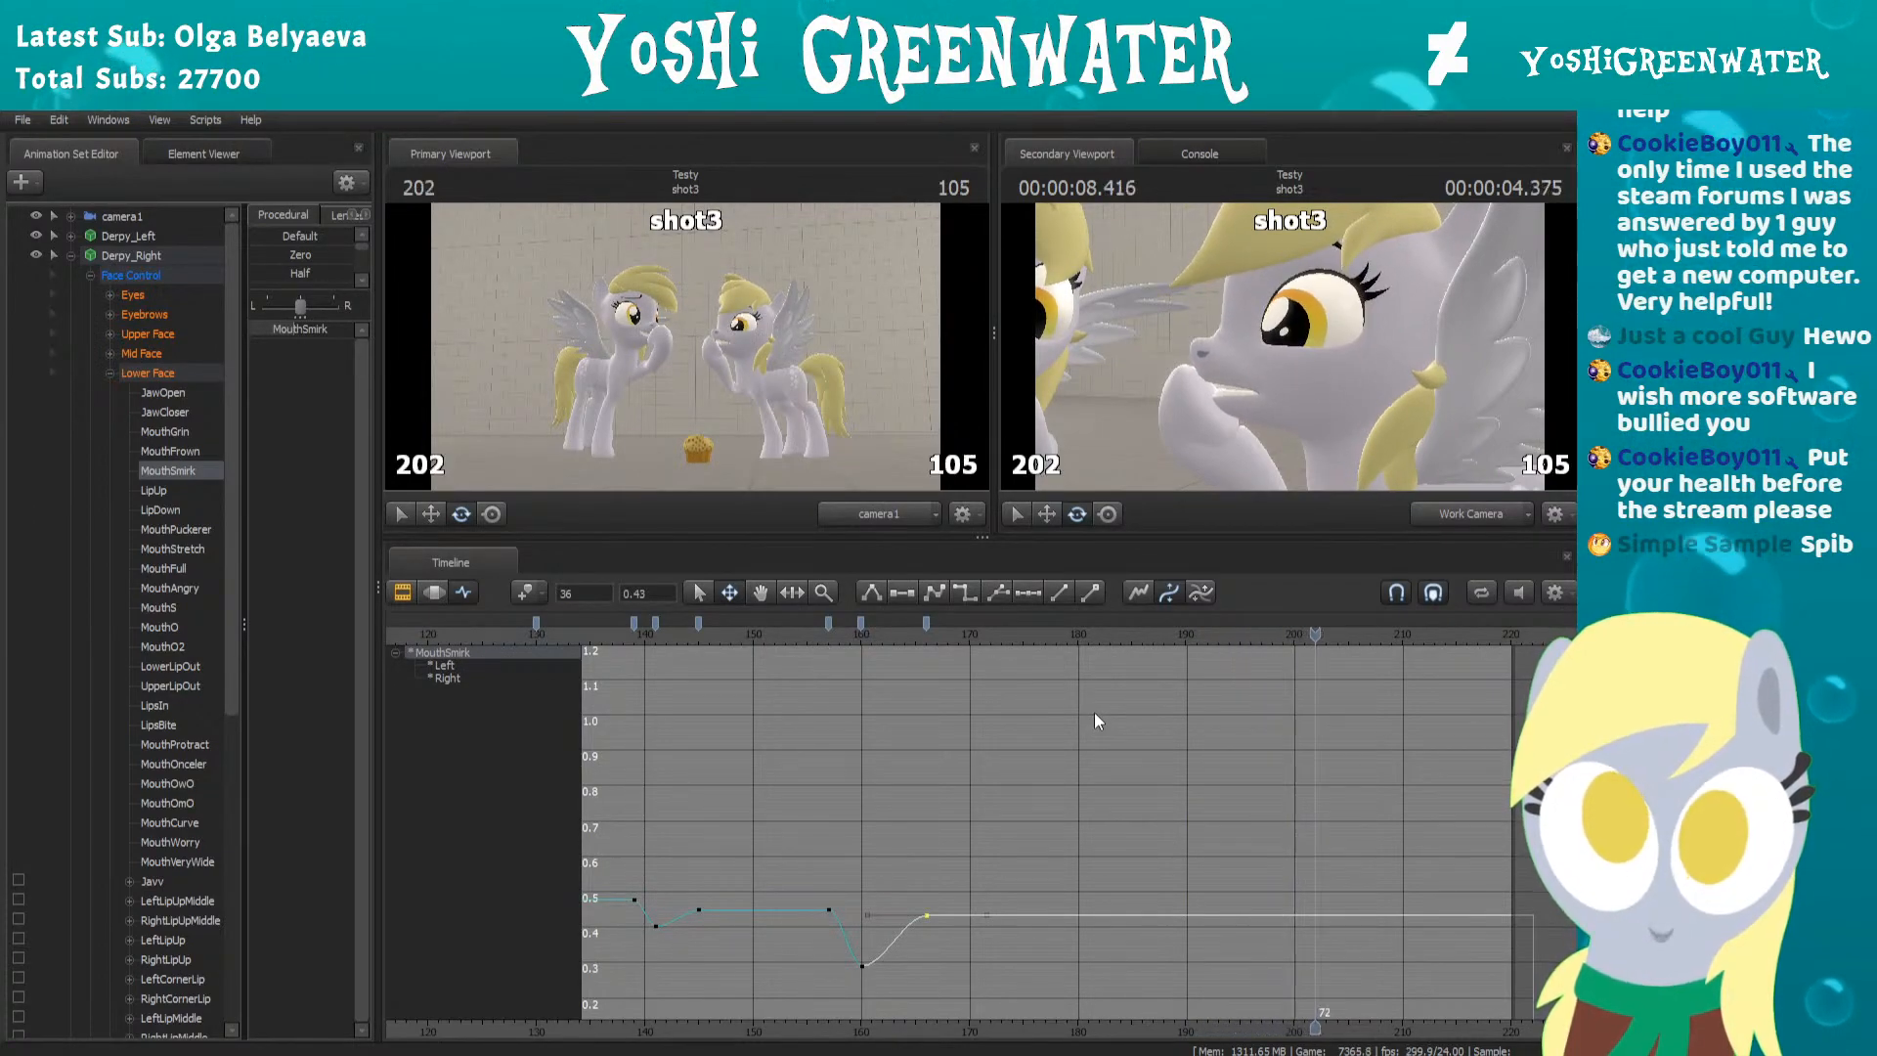
Find the start of the next blink and add a MouthSmirk keyframe at frame 193
left_click(901, 628)
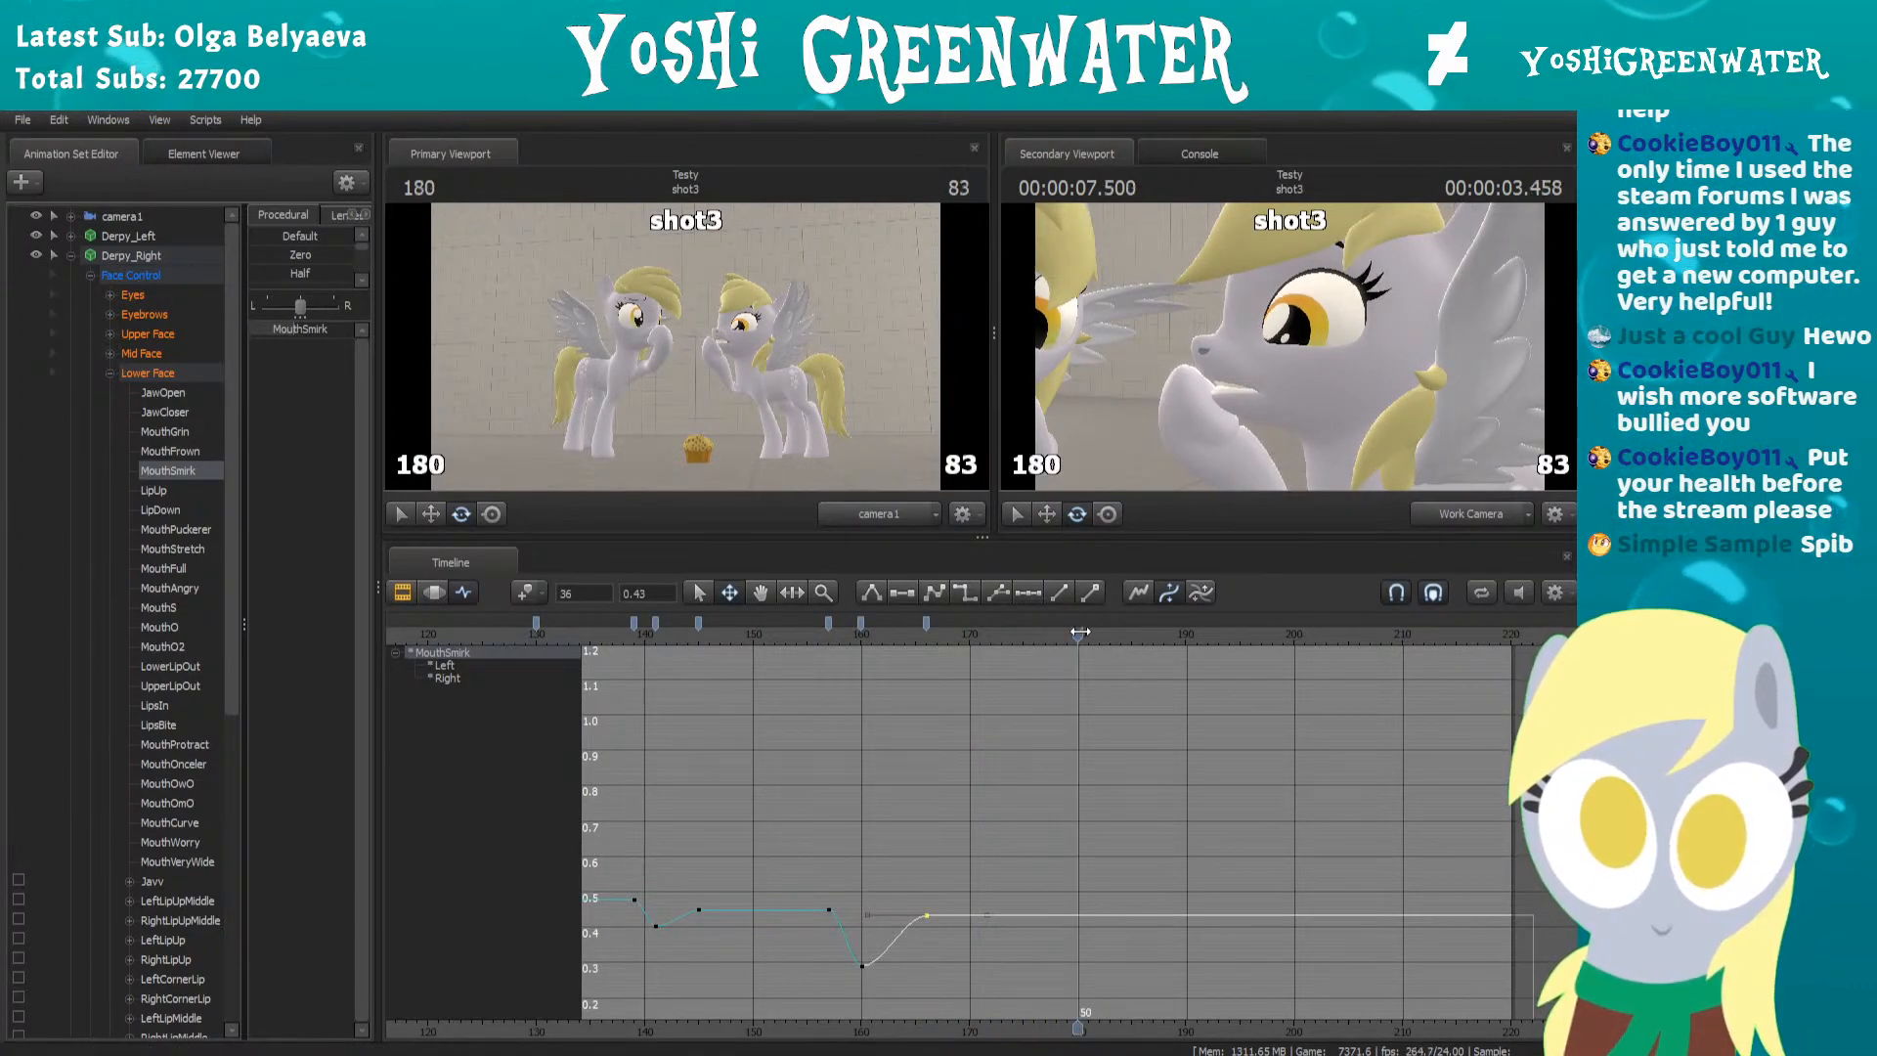
mouse_move(1179, 618)
left_mouse_down()
mouse_move(1230, 609)
mouse_move(1196, 607)
left_mouse_up()
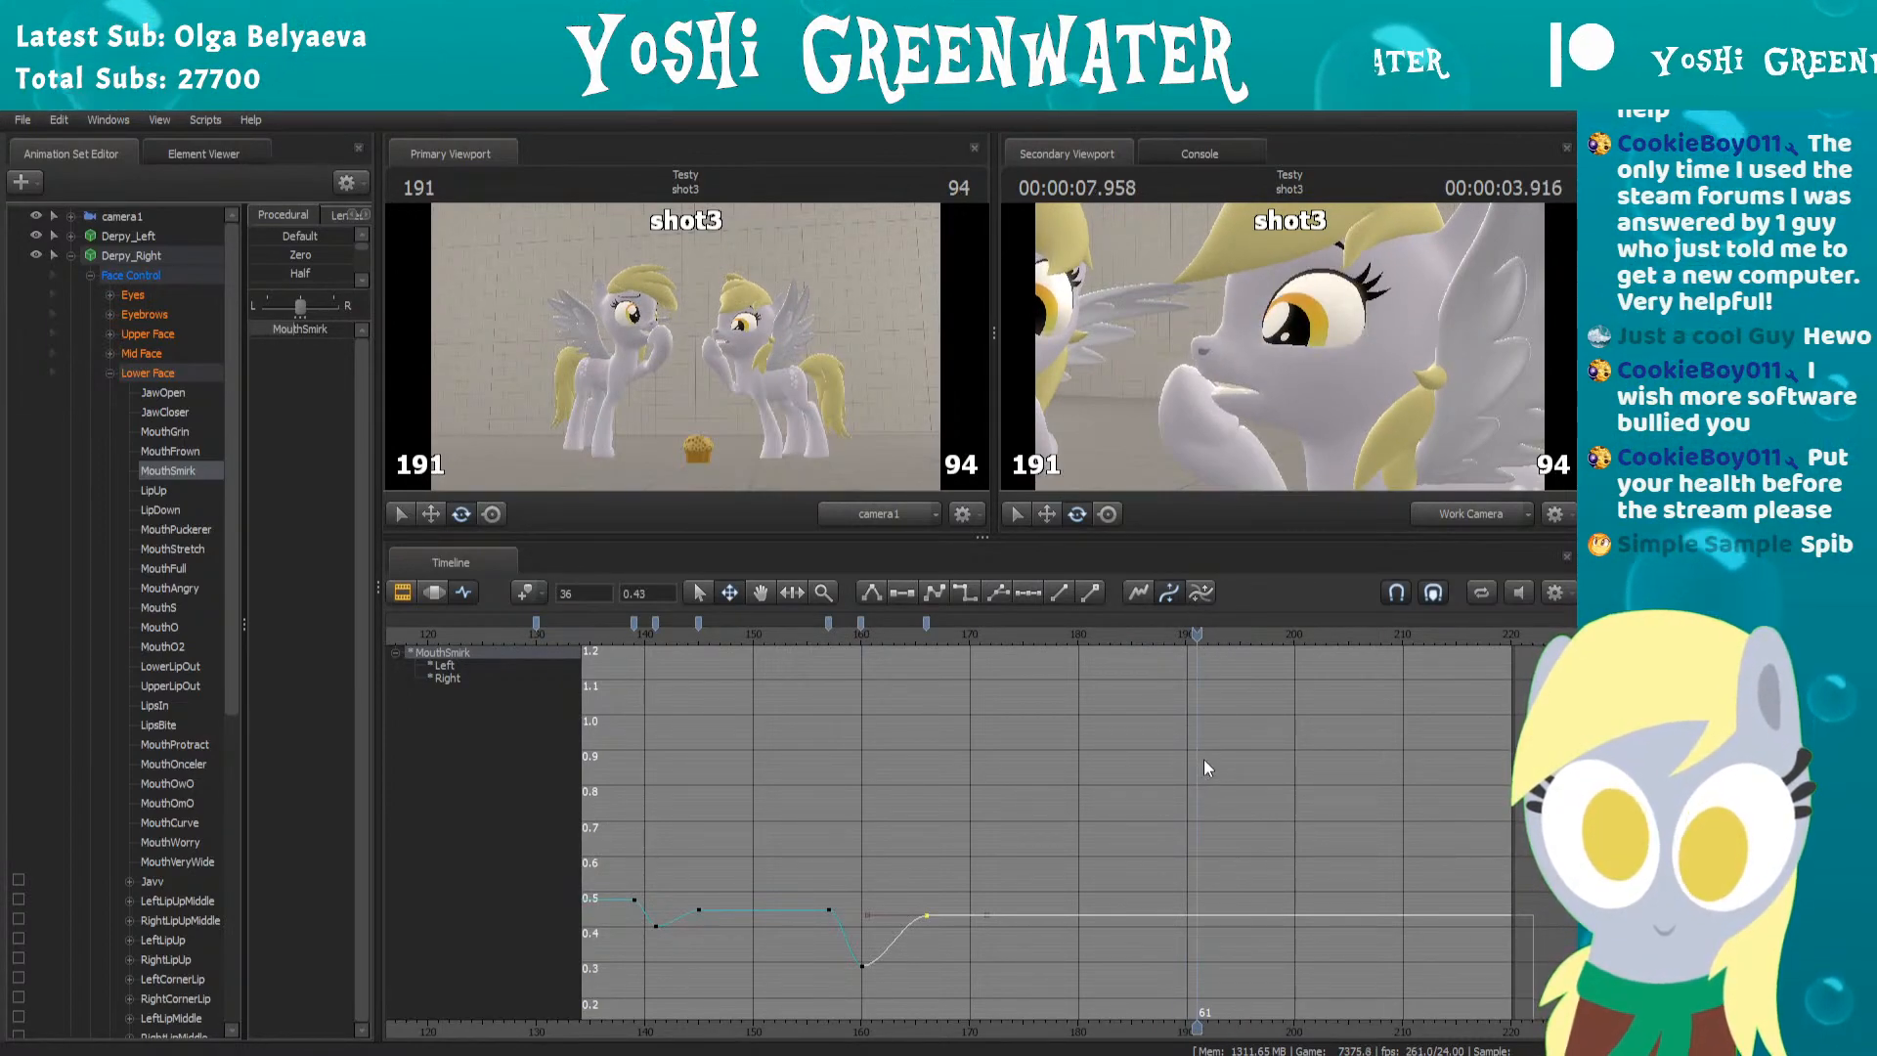
key("Right")
key("Right")
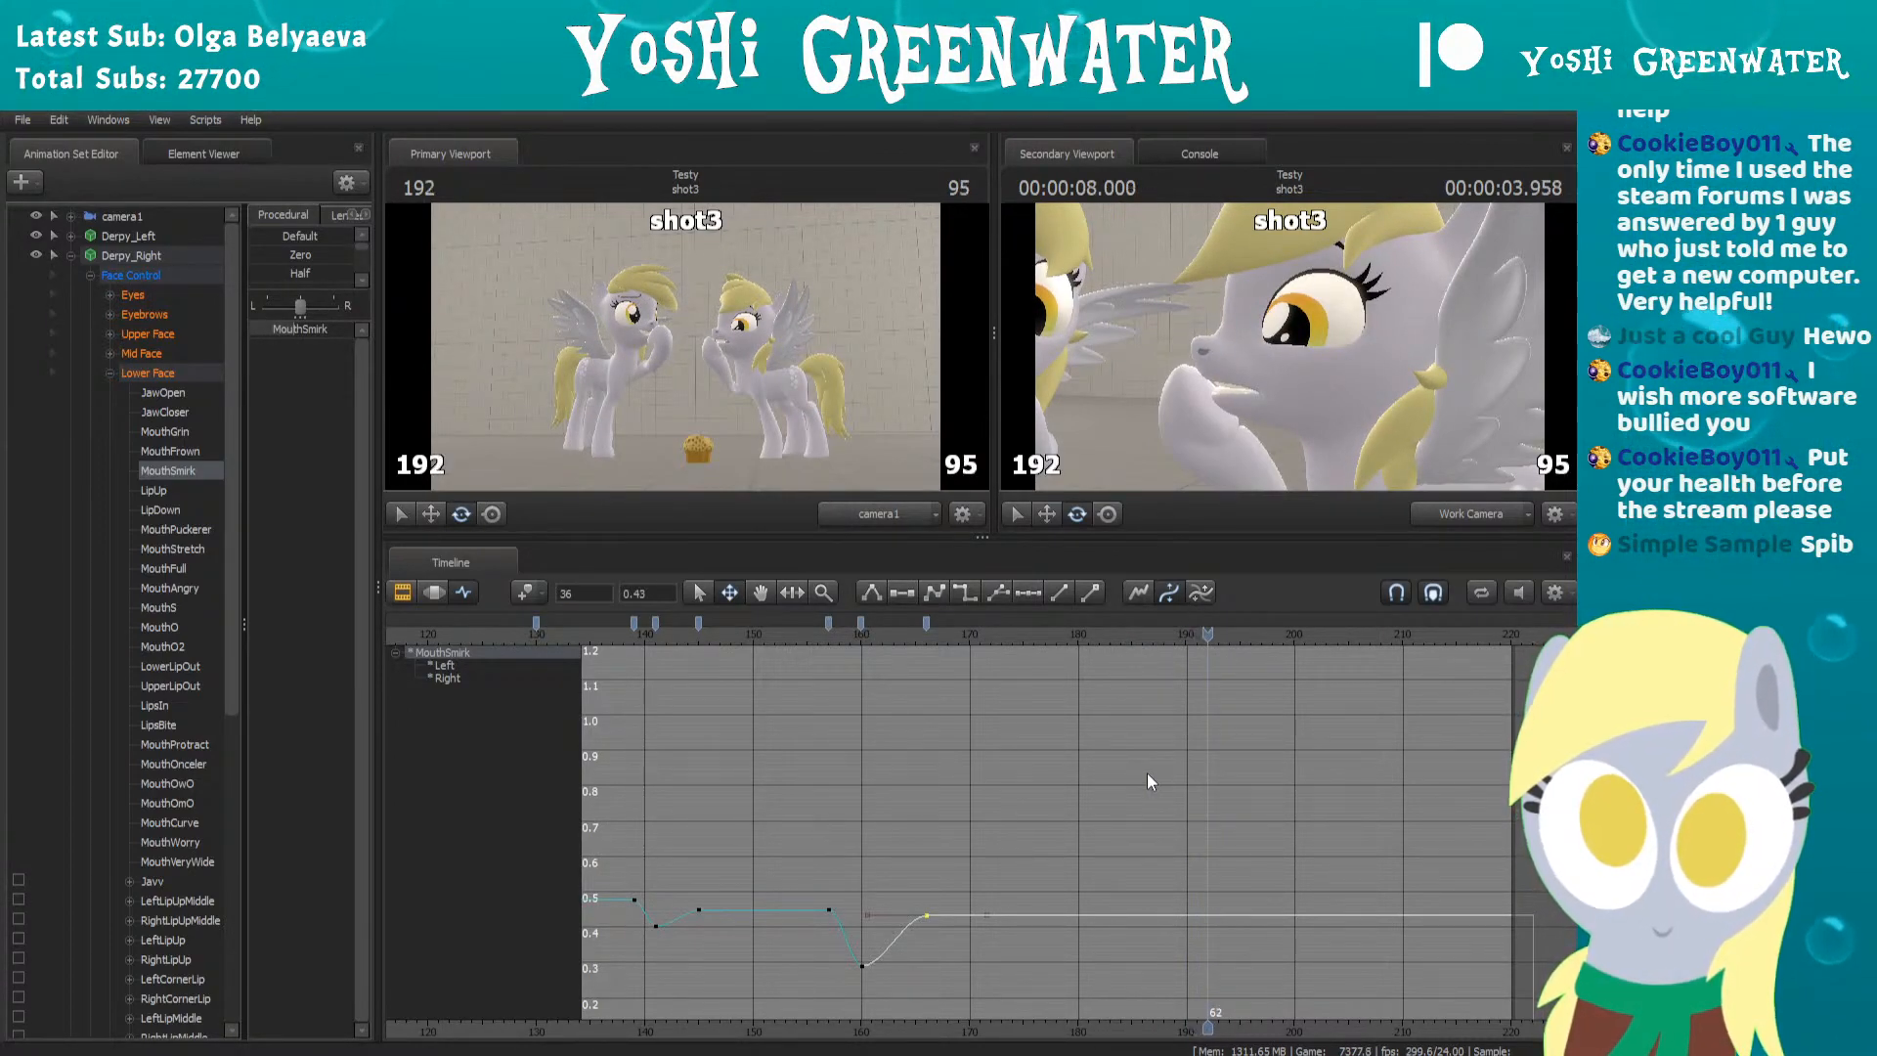
key("Left")
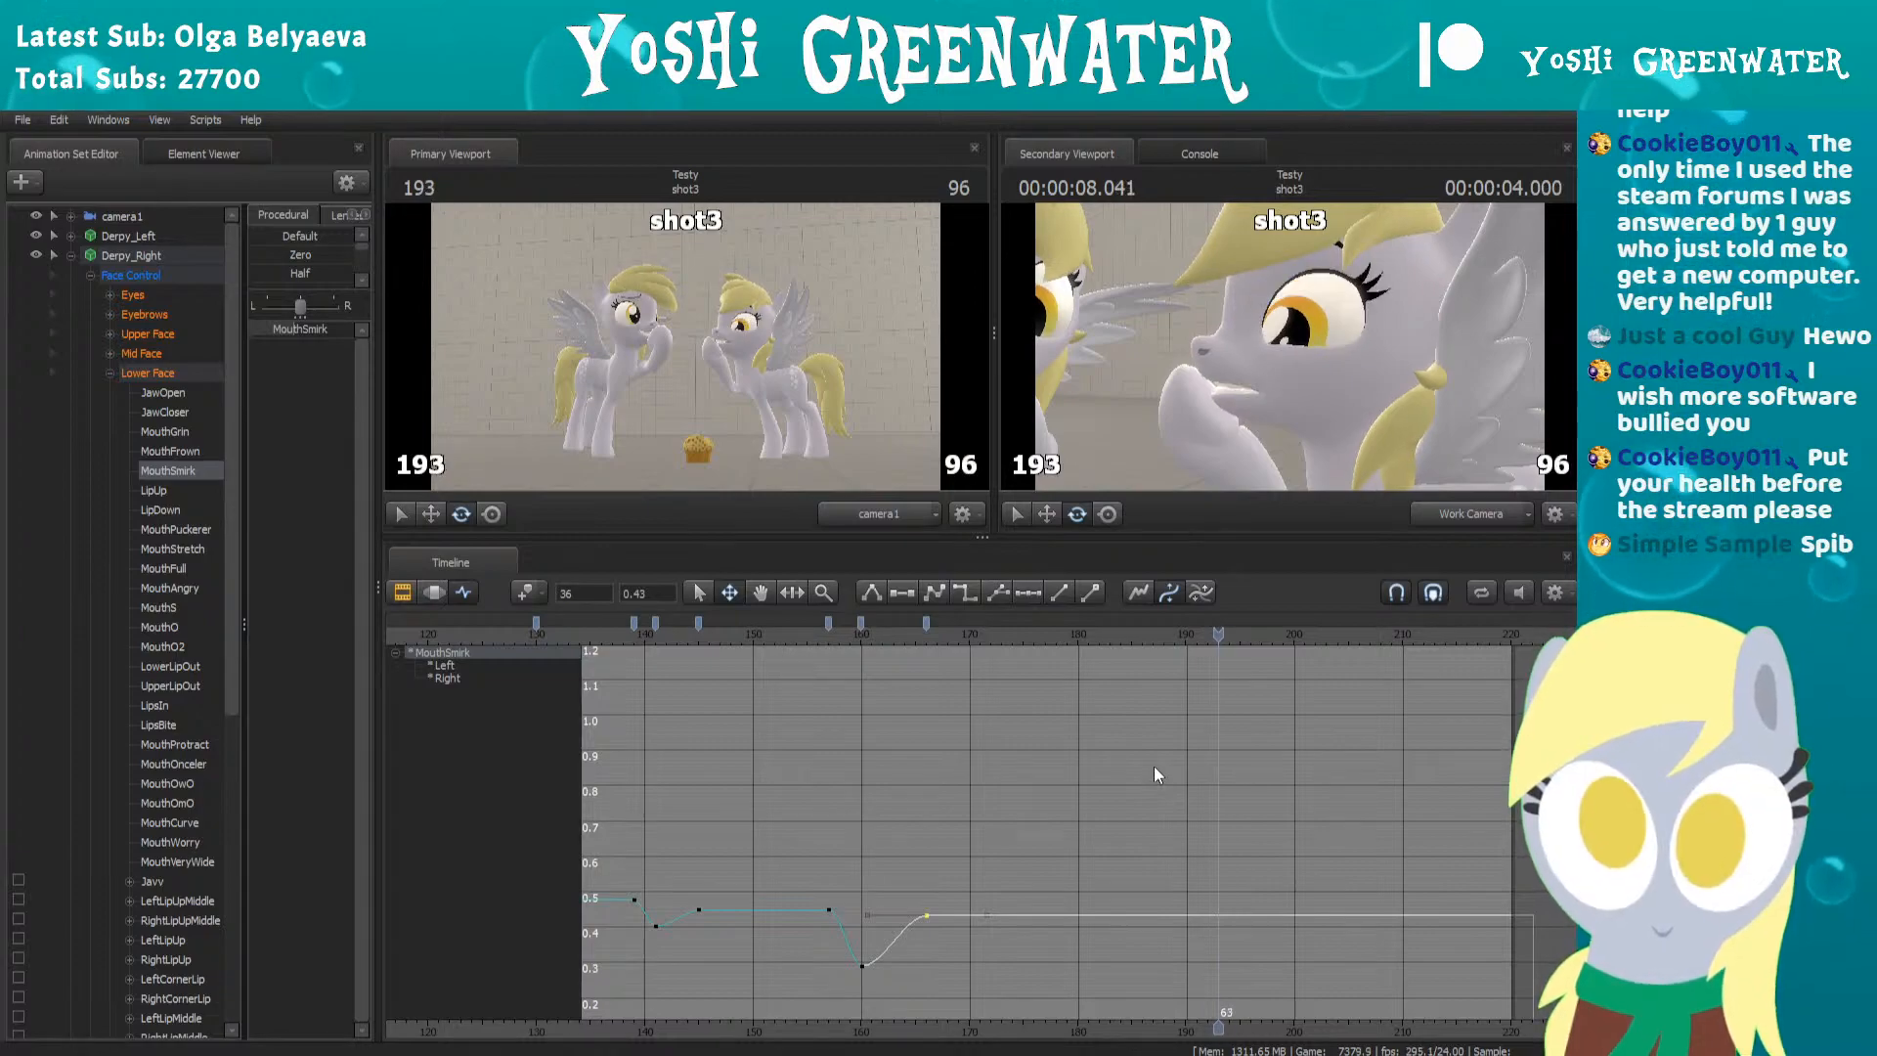
key("m")
scroll(1255, 900, "up", 3)
middle_click_drag(1255, 899, 1110, 788)
scroll(1111, 790, "up", 1)
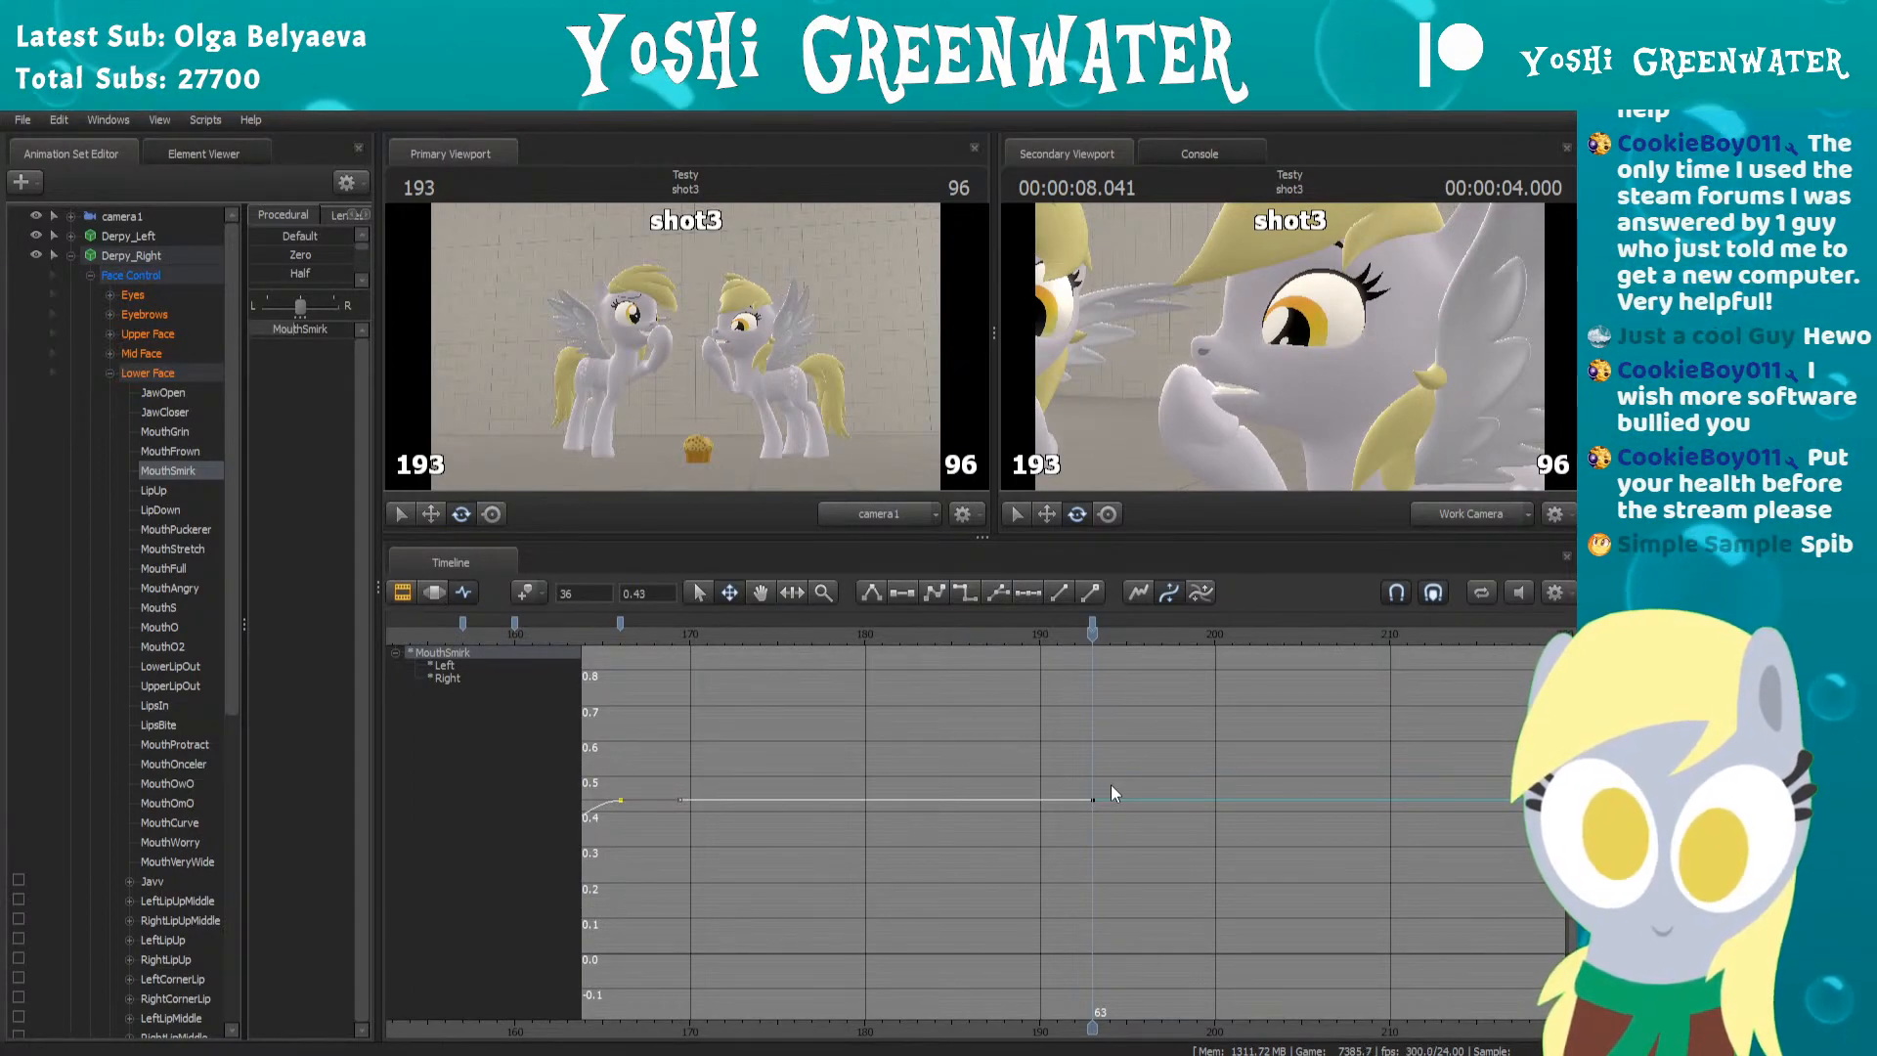
Lower MouthSmirk to about 0.21 at frame 196, where the eyes are closed
key("Right")
key("Right")
key("Right")
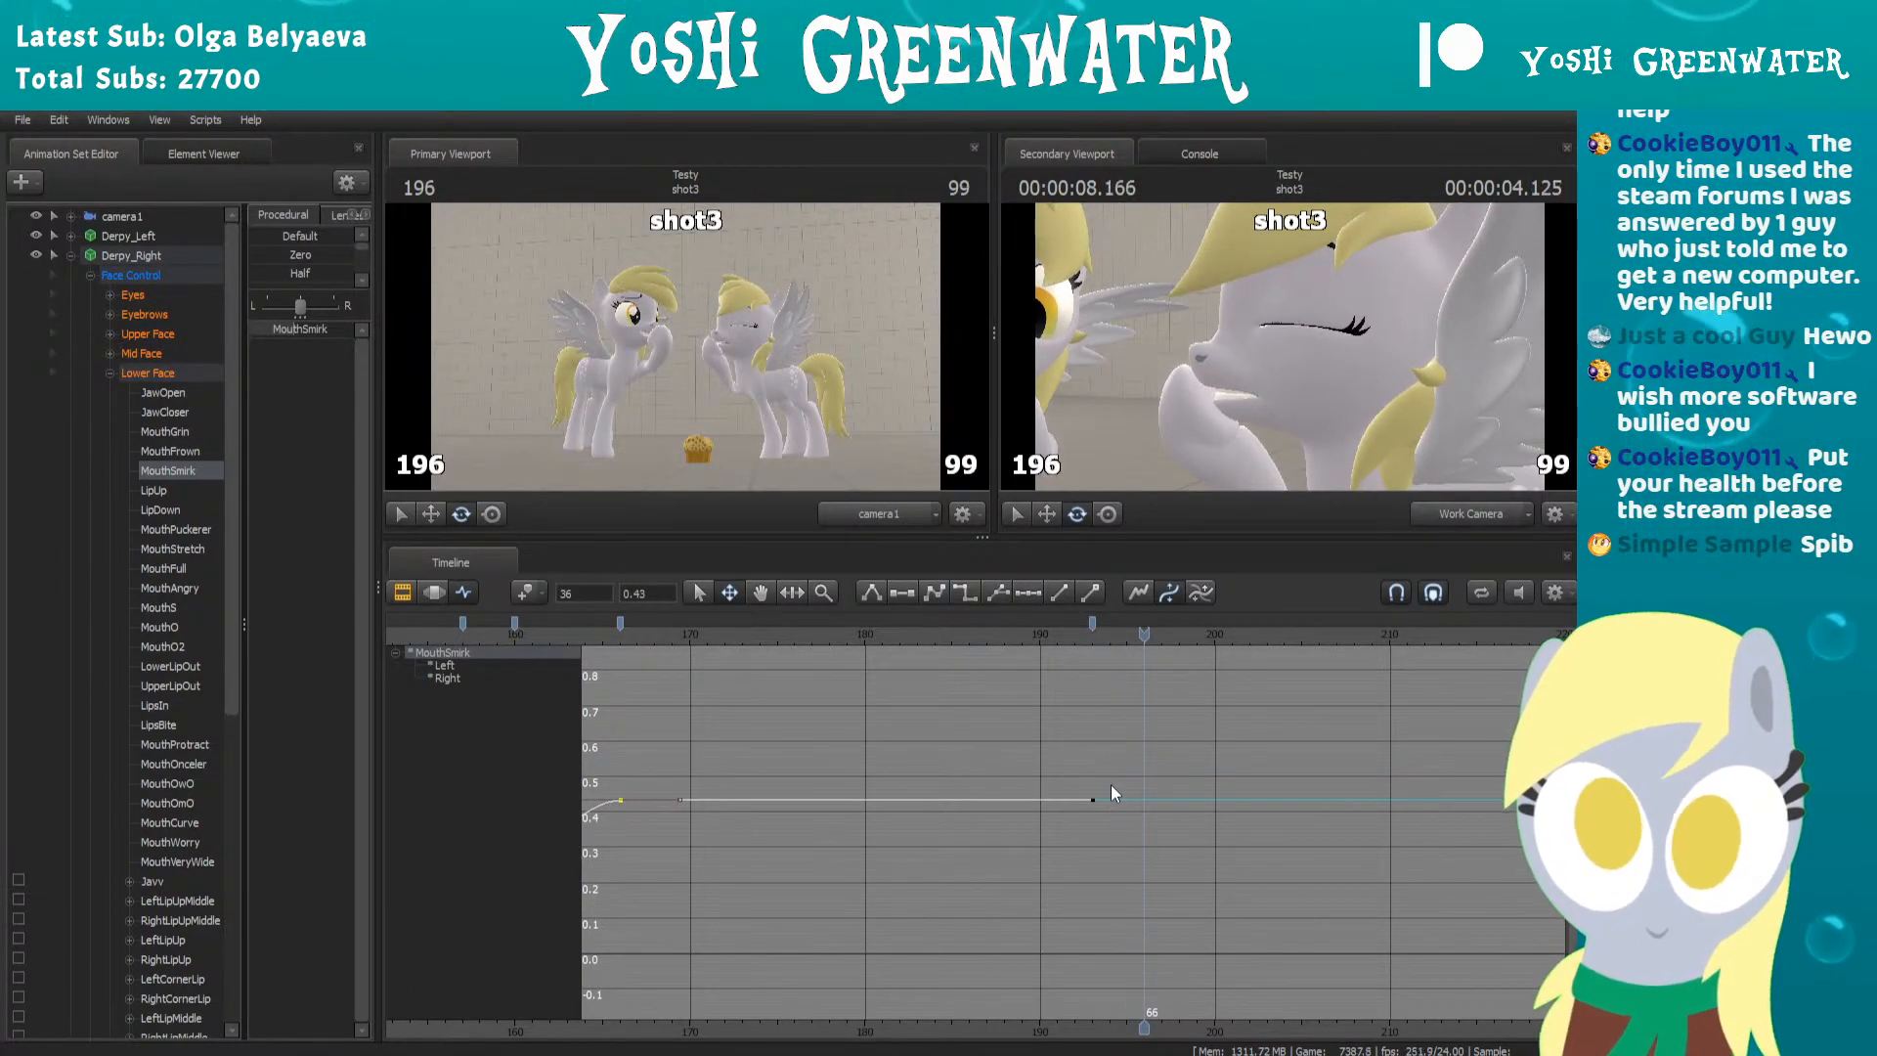
left_click_drag(317, 322, 271, 329)
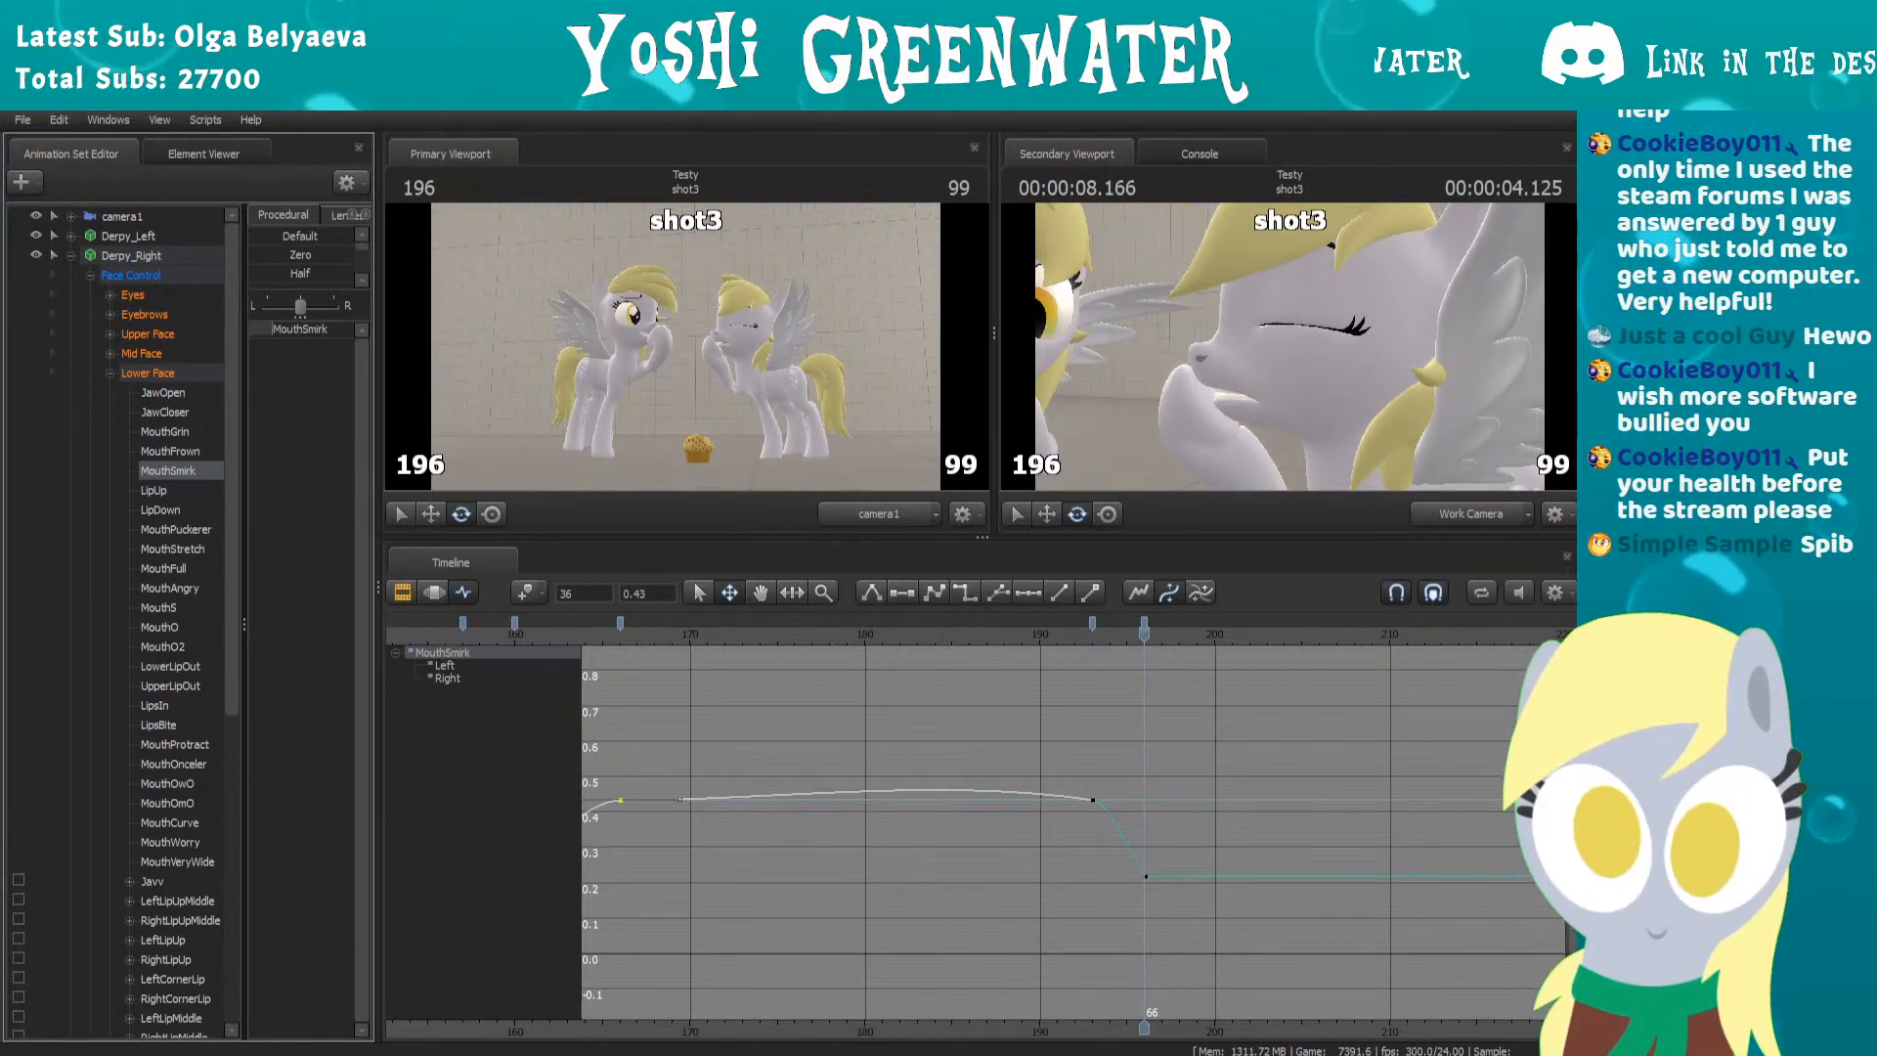
Flatten the MouthSmirk curve between the keyframes at frames 166 and 193, and scrub the blink to frame 200
left_click(620, 616)
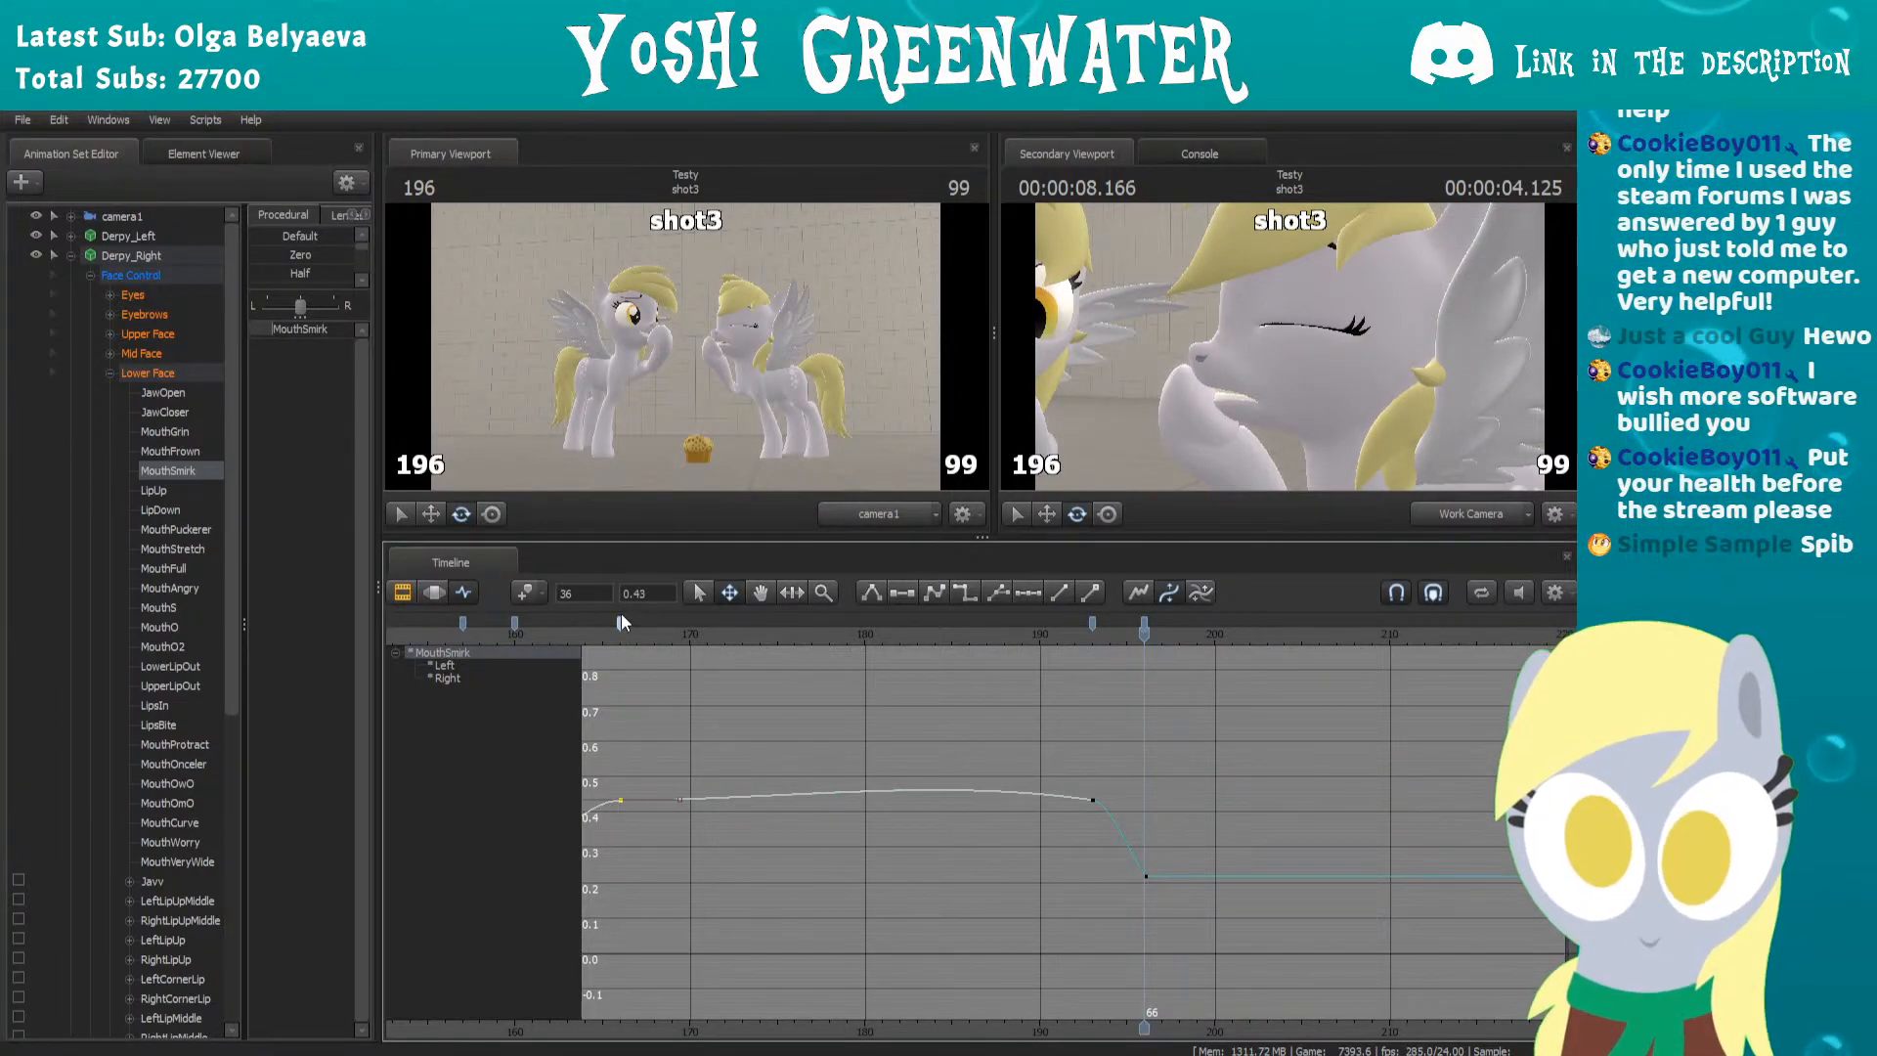
left_click(1046, 633)
key("space")
key("space")
left_click(1058, 632)
left_click_drag(1058, 633, 1208, 608)
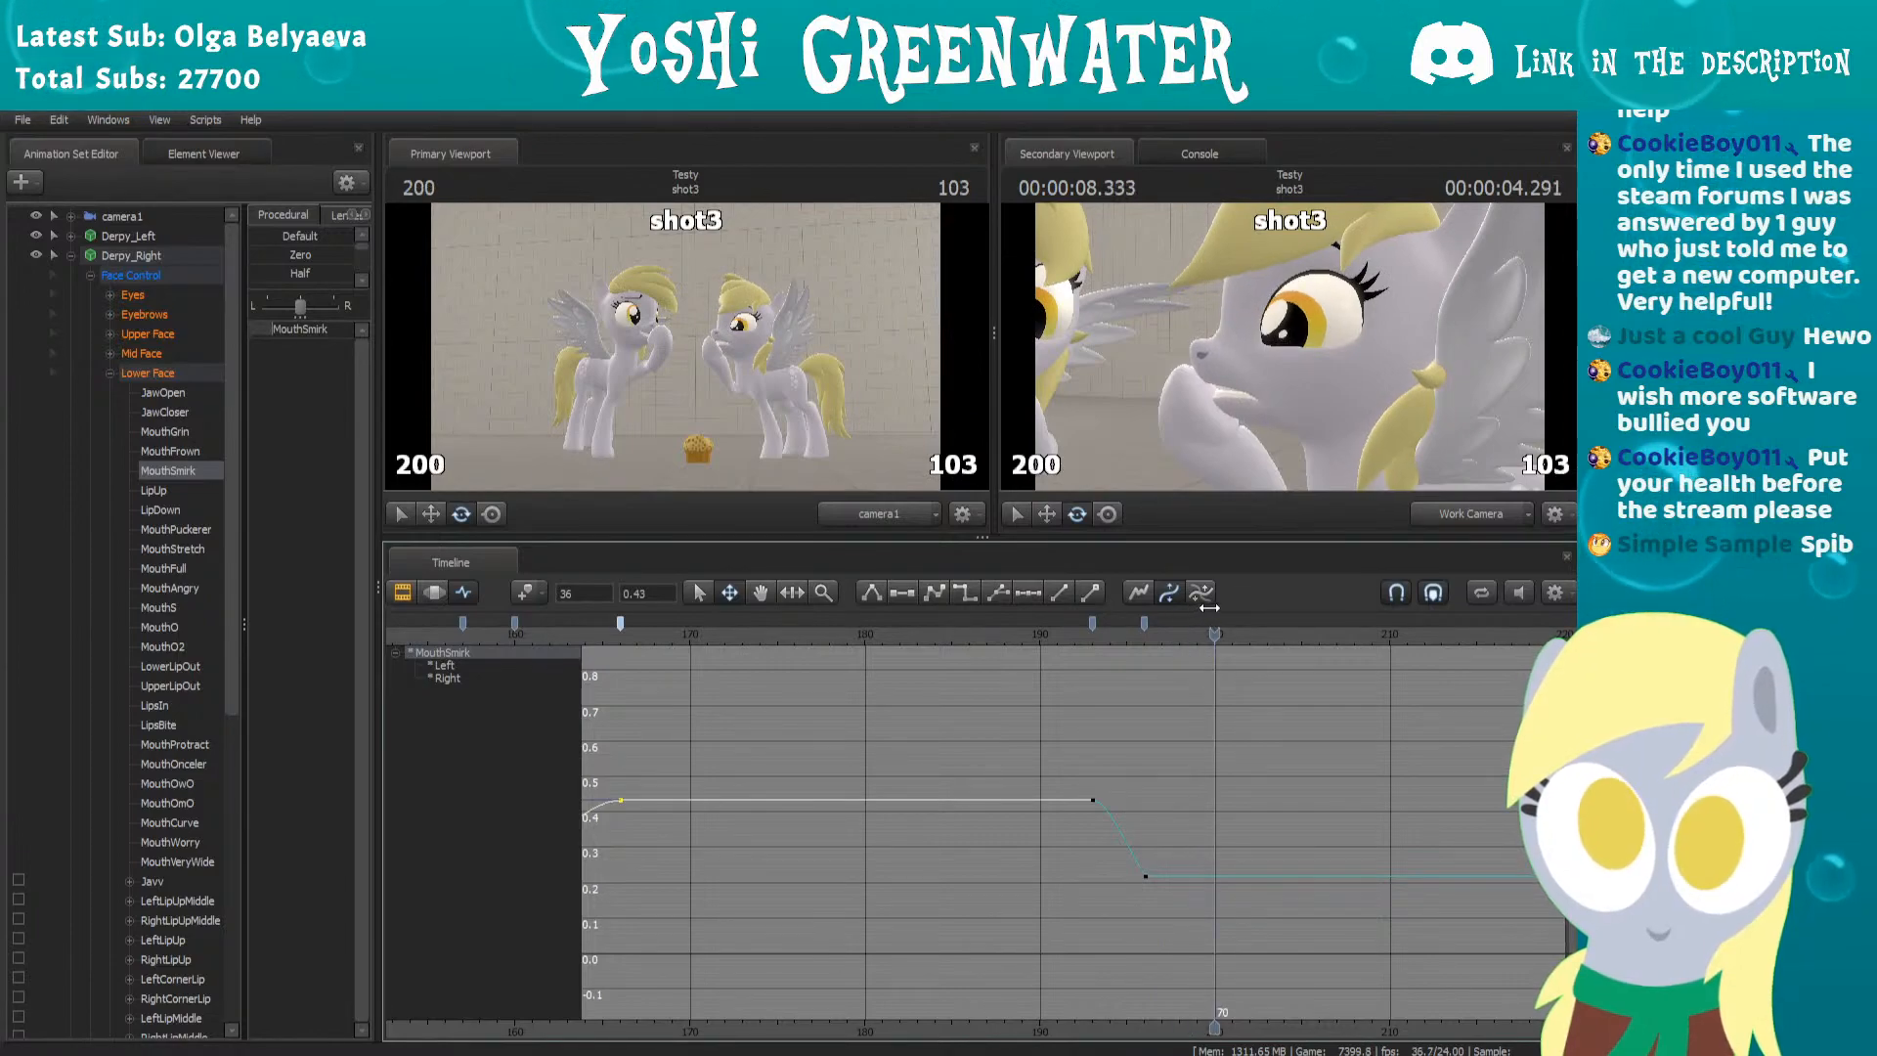
Key MouthSmirk back up to about 0.48 at frame 200, where the eyes reopen after the blink
left_click_drag(316, 331, 350, 330)
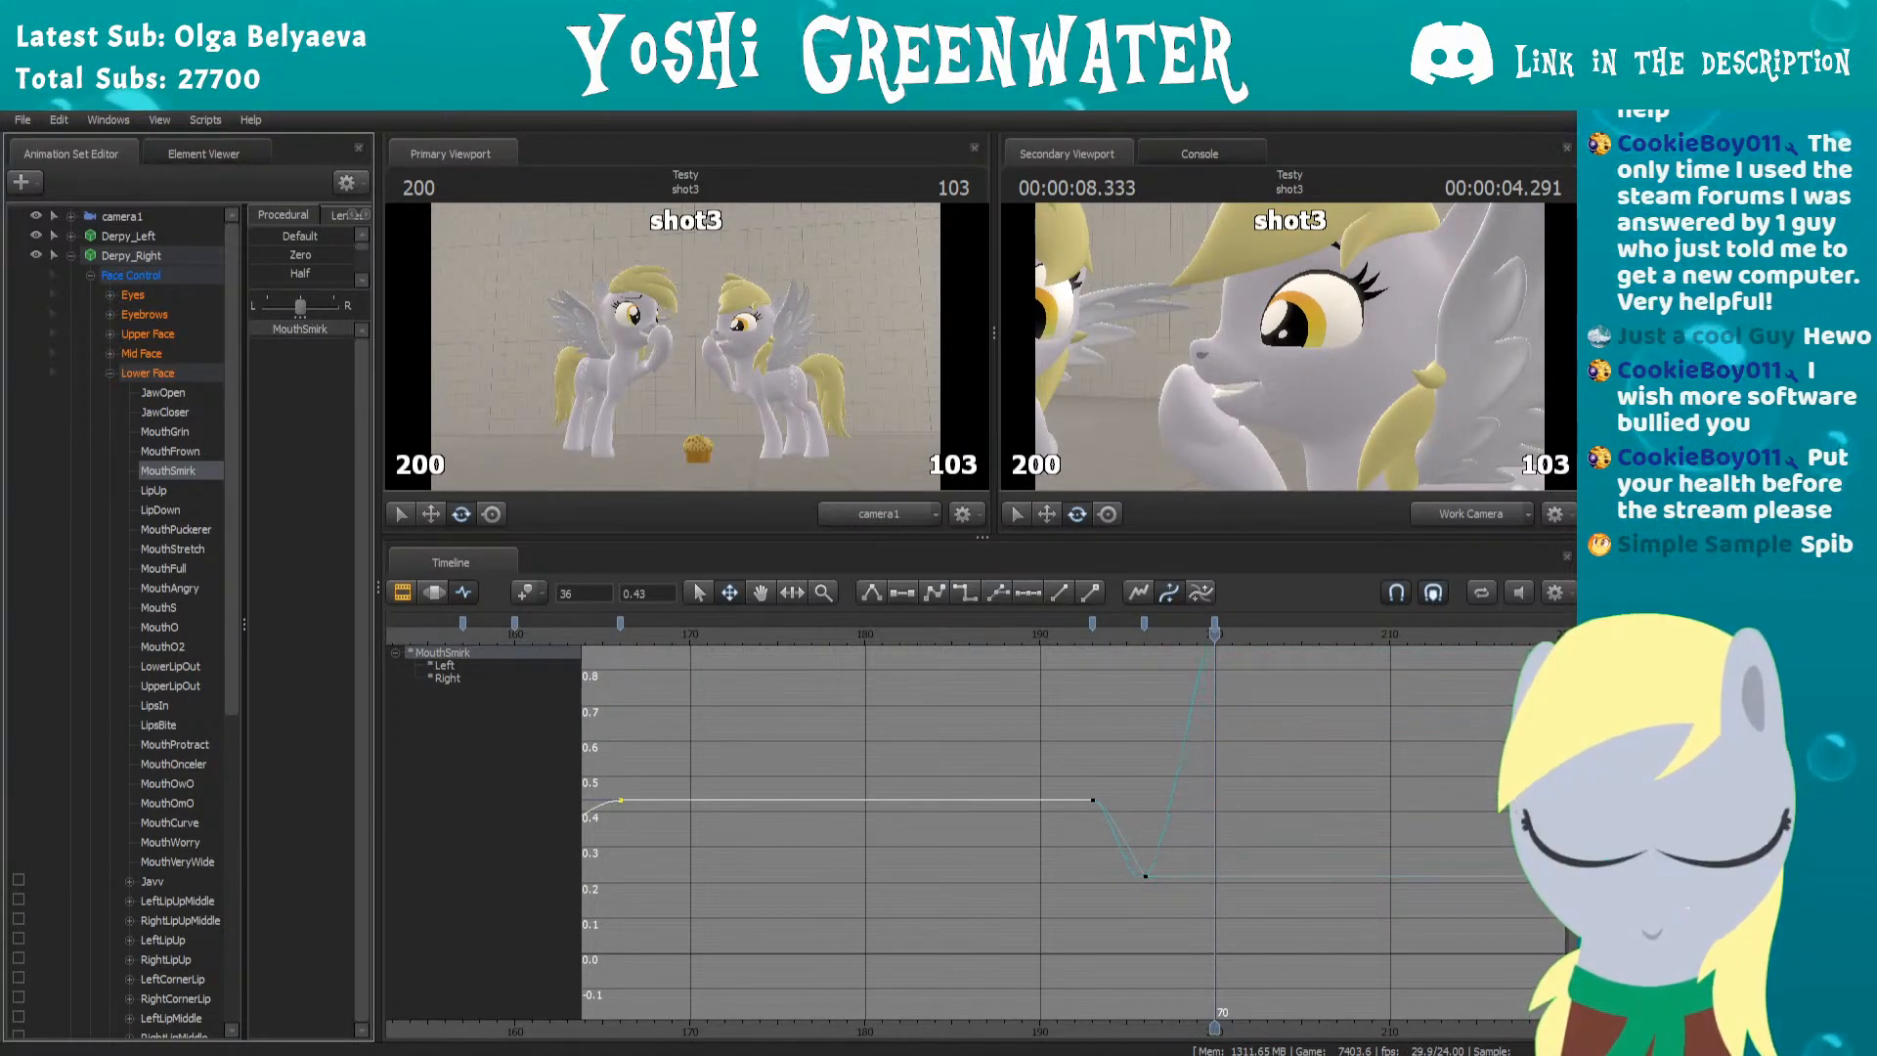
scroll(1001, 690, "down", 3)
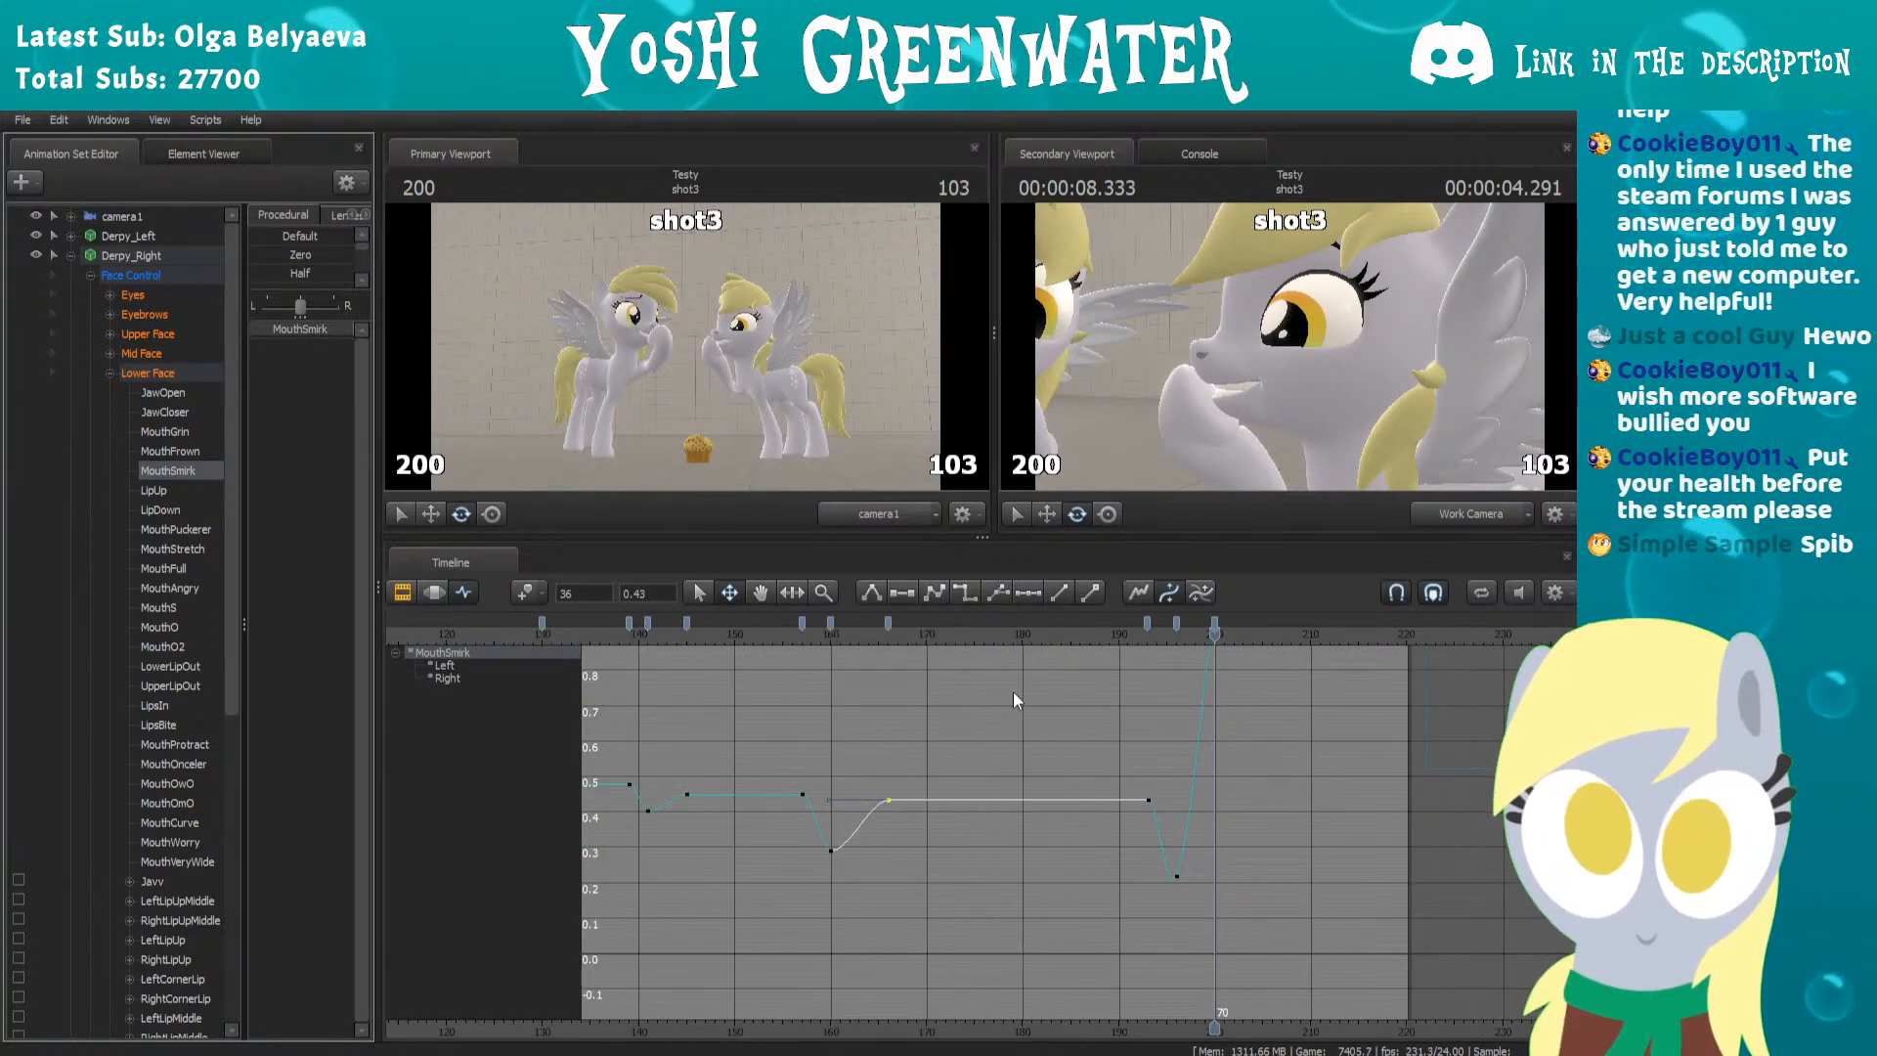
middle_click_drag(1005, 696, 870, 753, "alt")
right_click_drag(871, 753, 888, 739, "alt")
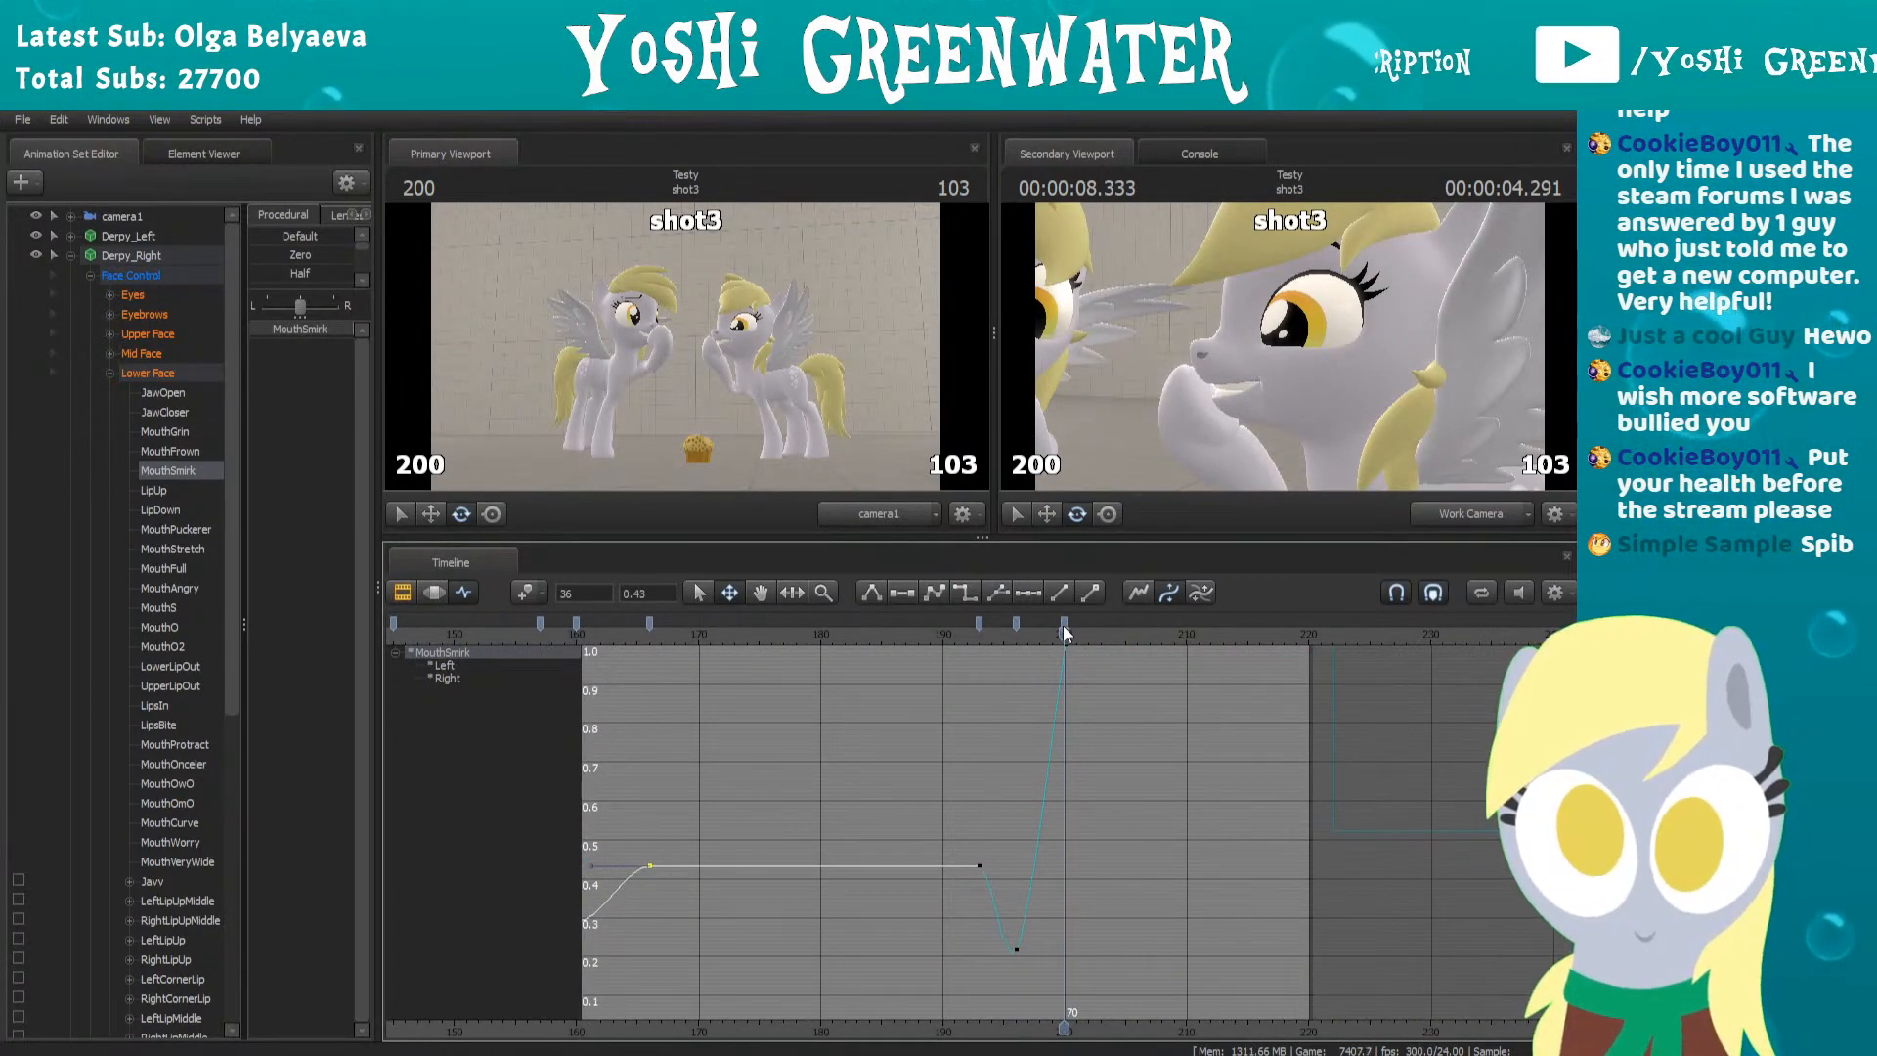
left_click_drag(332, 332, 297, 329)
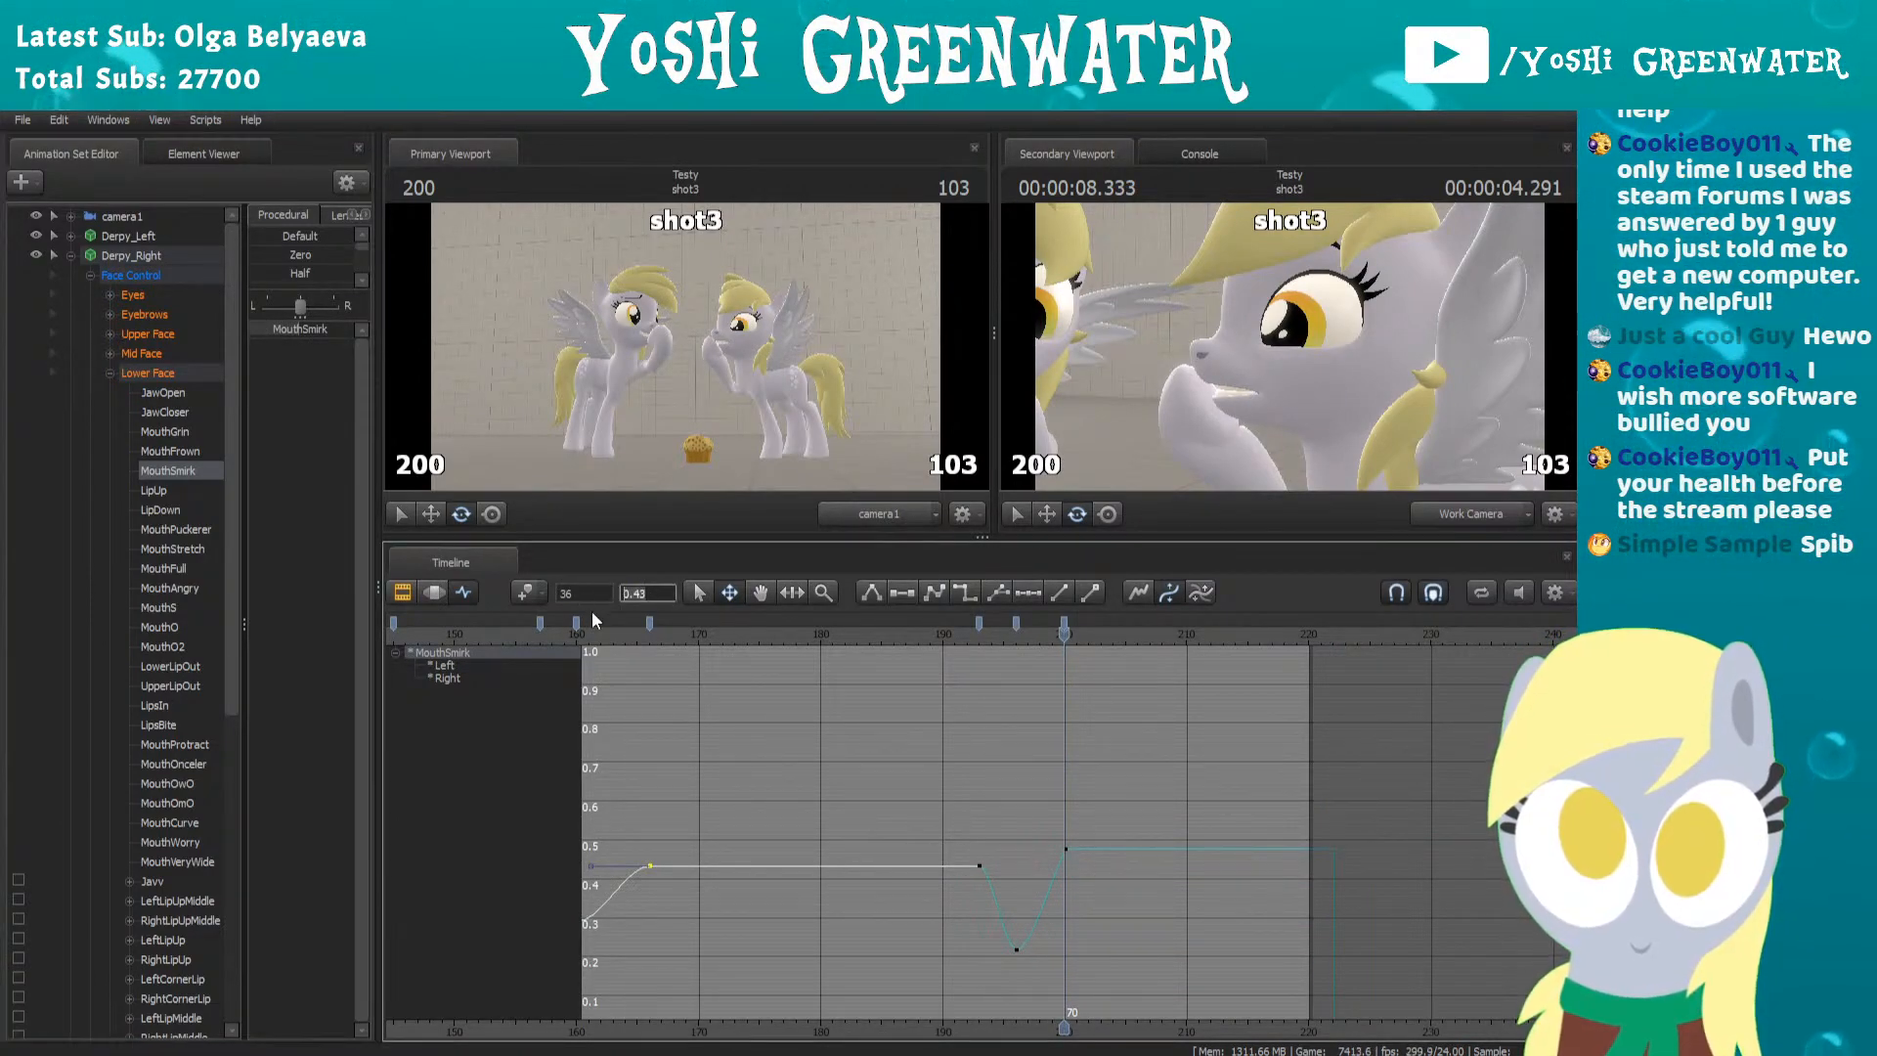
Set the MouthSmirk keyframe at frame 166 to 0 and select the keyframe at frame 193
type("0")
key("Return")
scroll(1063, 846, "down", 2)
left_click(997, 620)
middle_click_drag(913, 856, 921, 758)
scroll(925, 767, "up", 2)
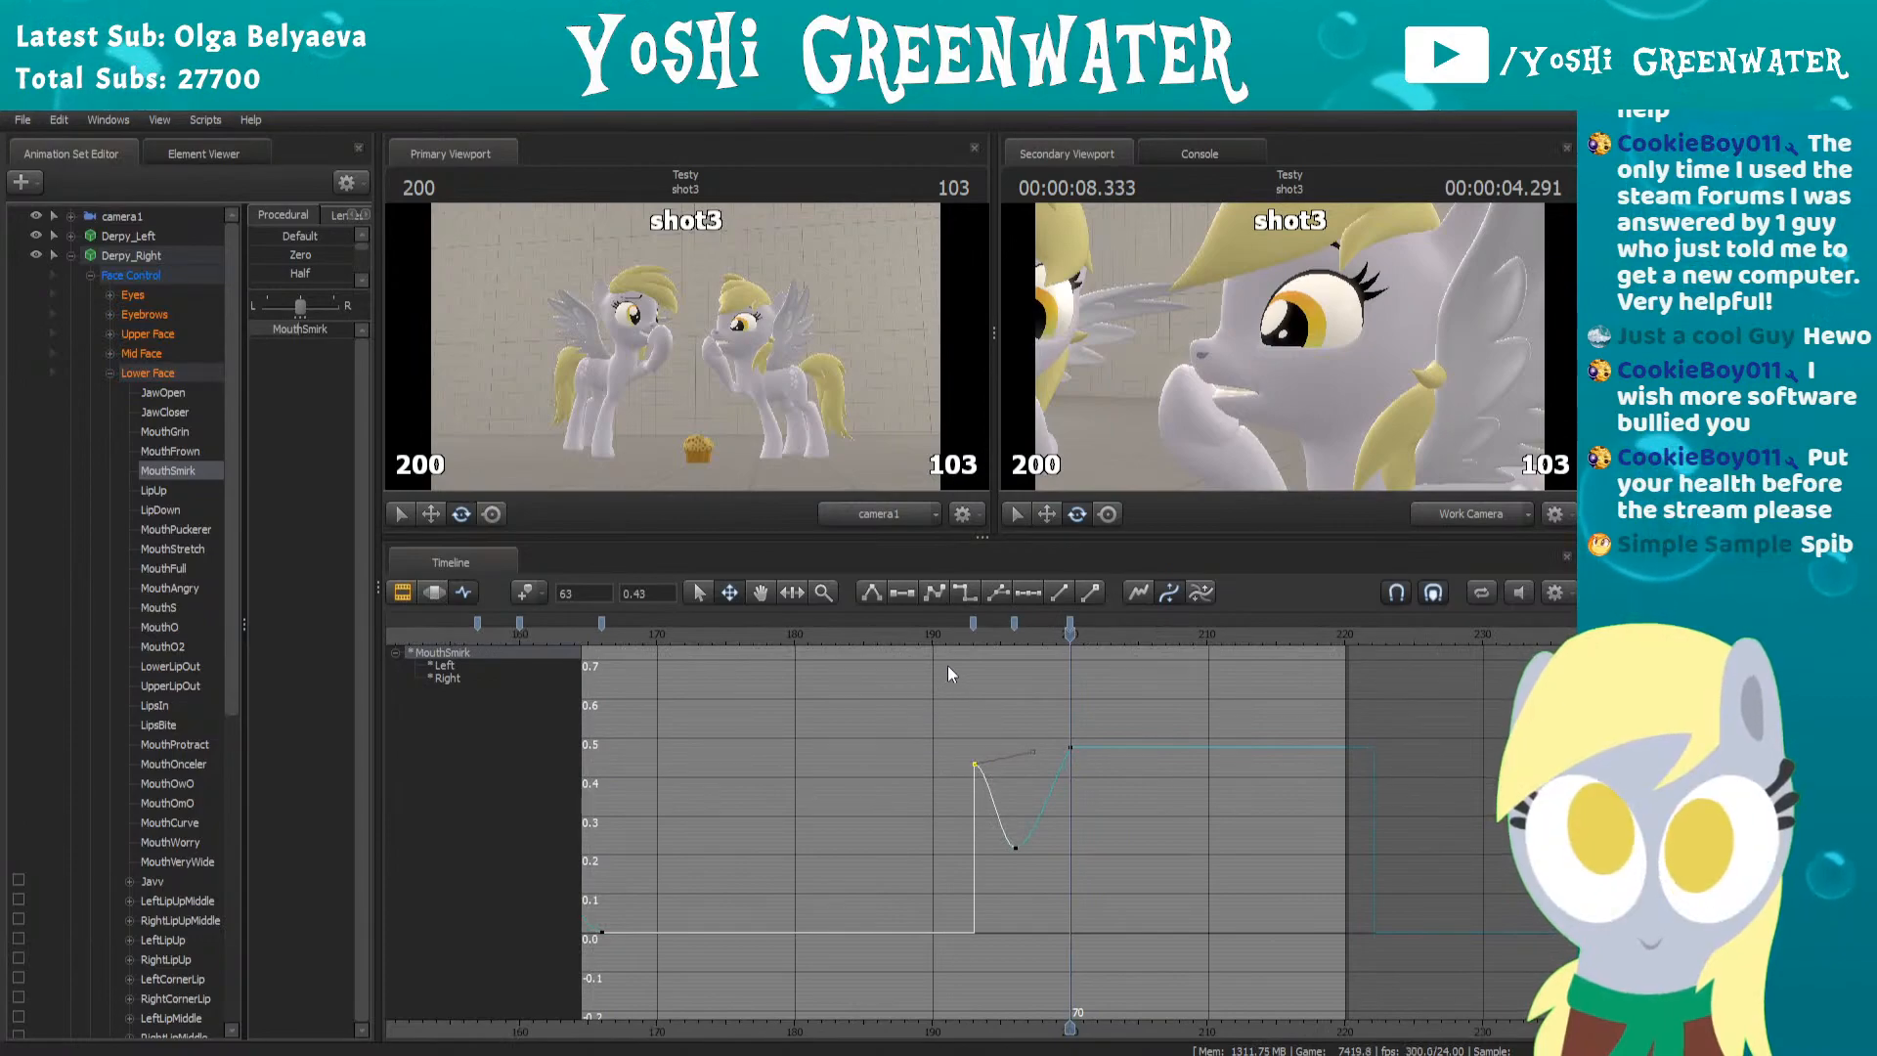
Examine the tangents of the MouthSmirk keyframes at frames 196 and 200, and scrub back to frame 193
left_click(1013, 624)
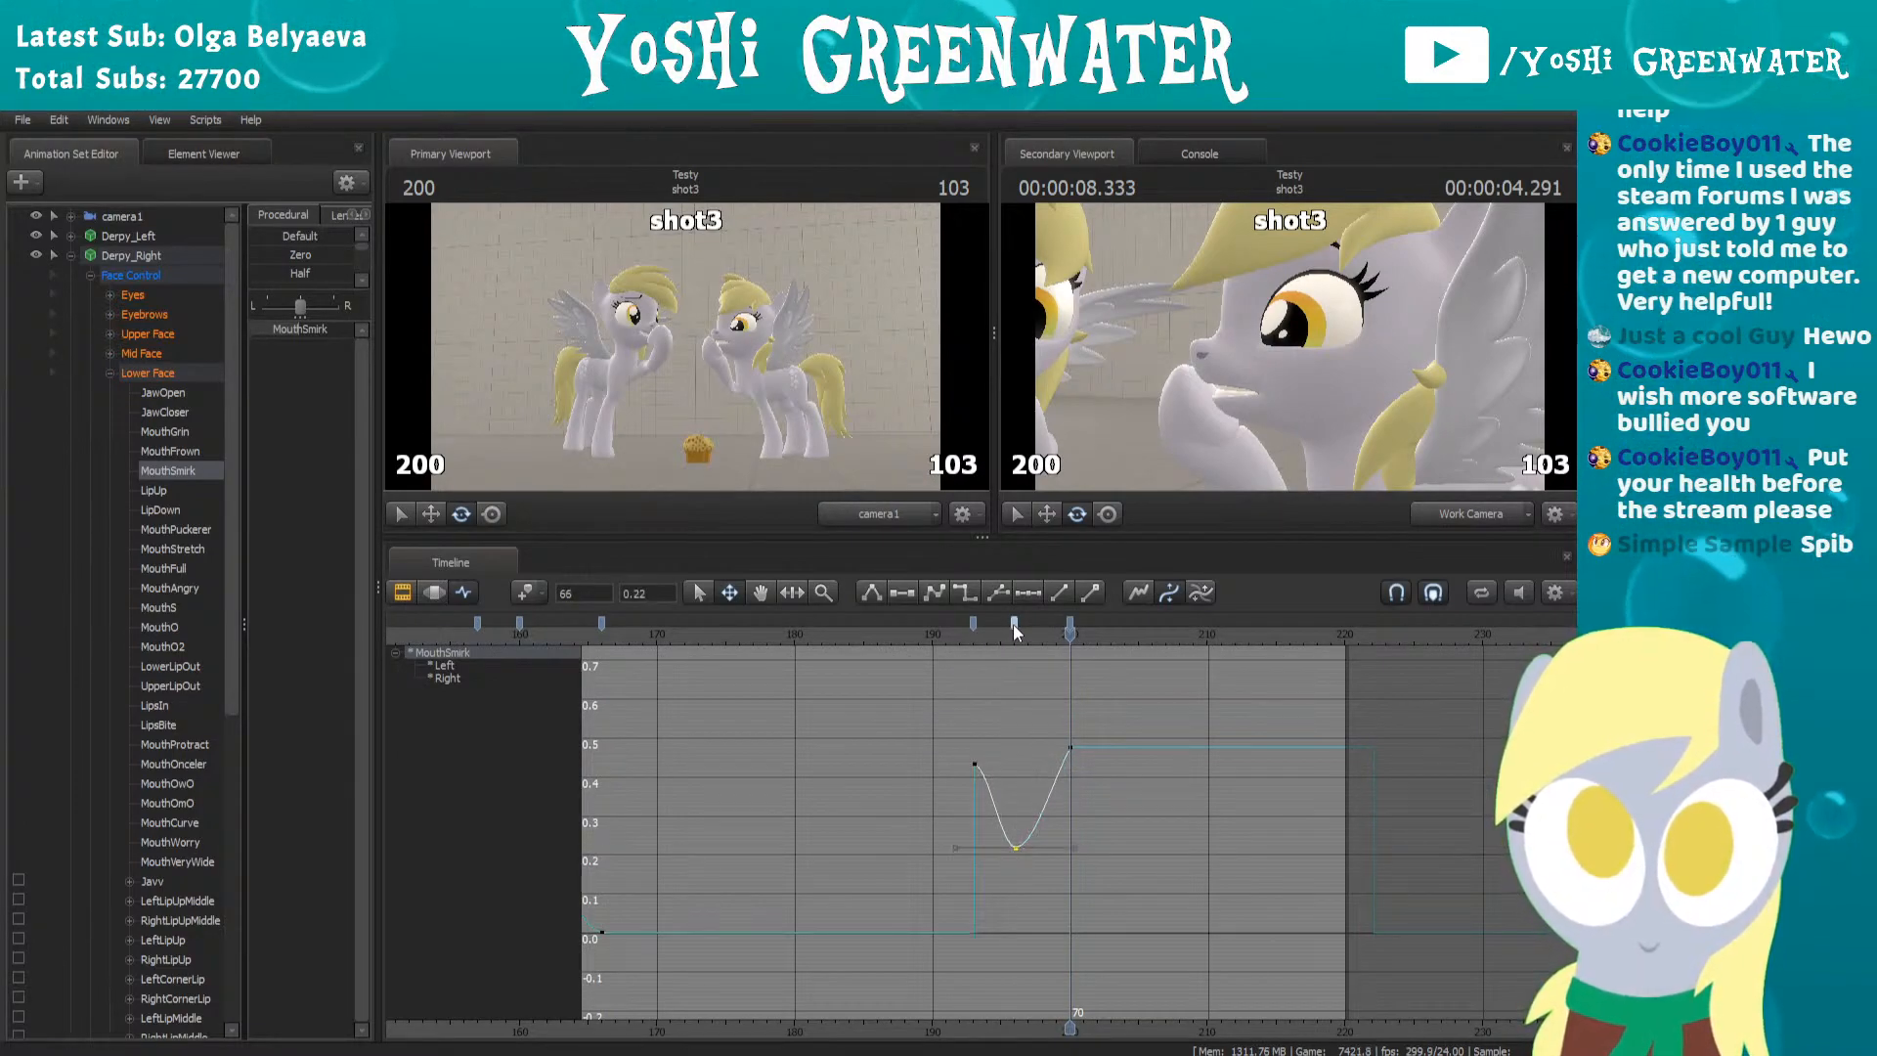
left_click(1067, 625)
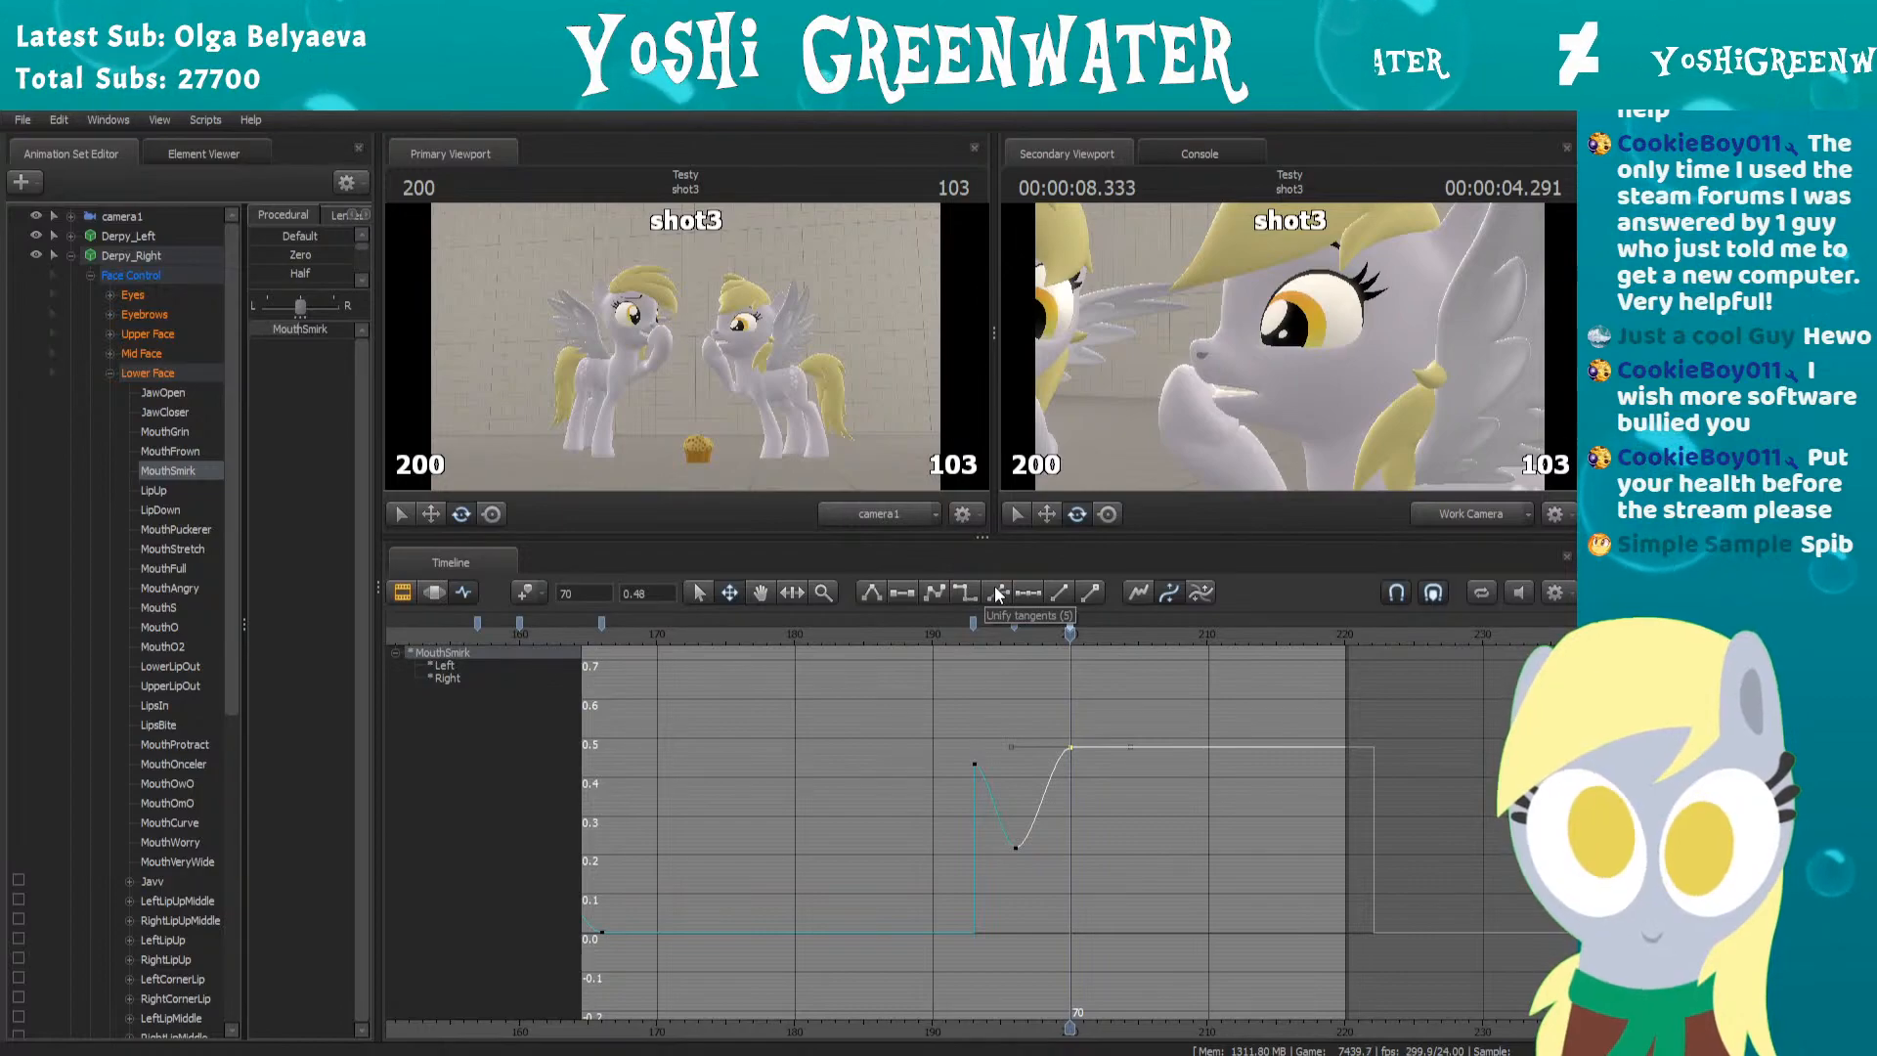
scroll(991, 762, "up", 3)
scroll(991, 762, "up", 1)
left_click_drag(854, 631, 803, 674)
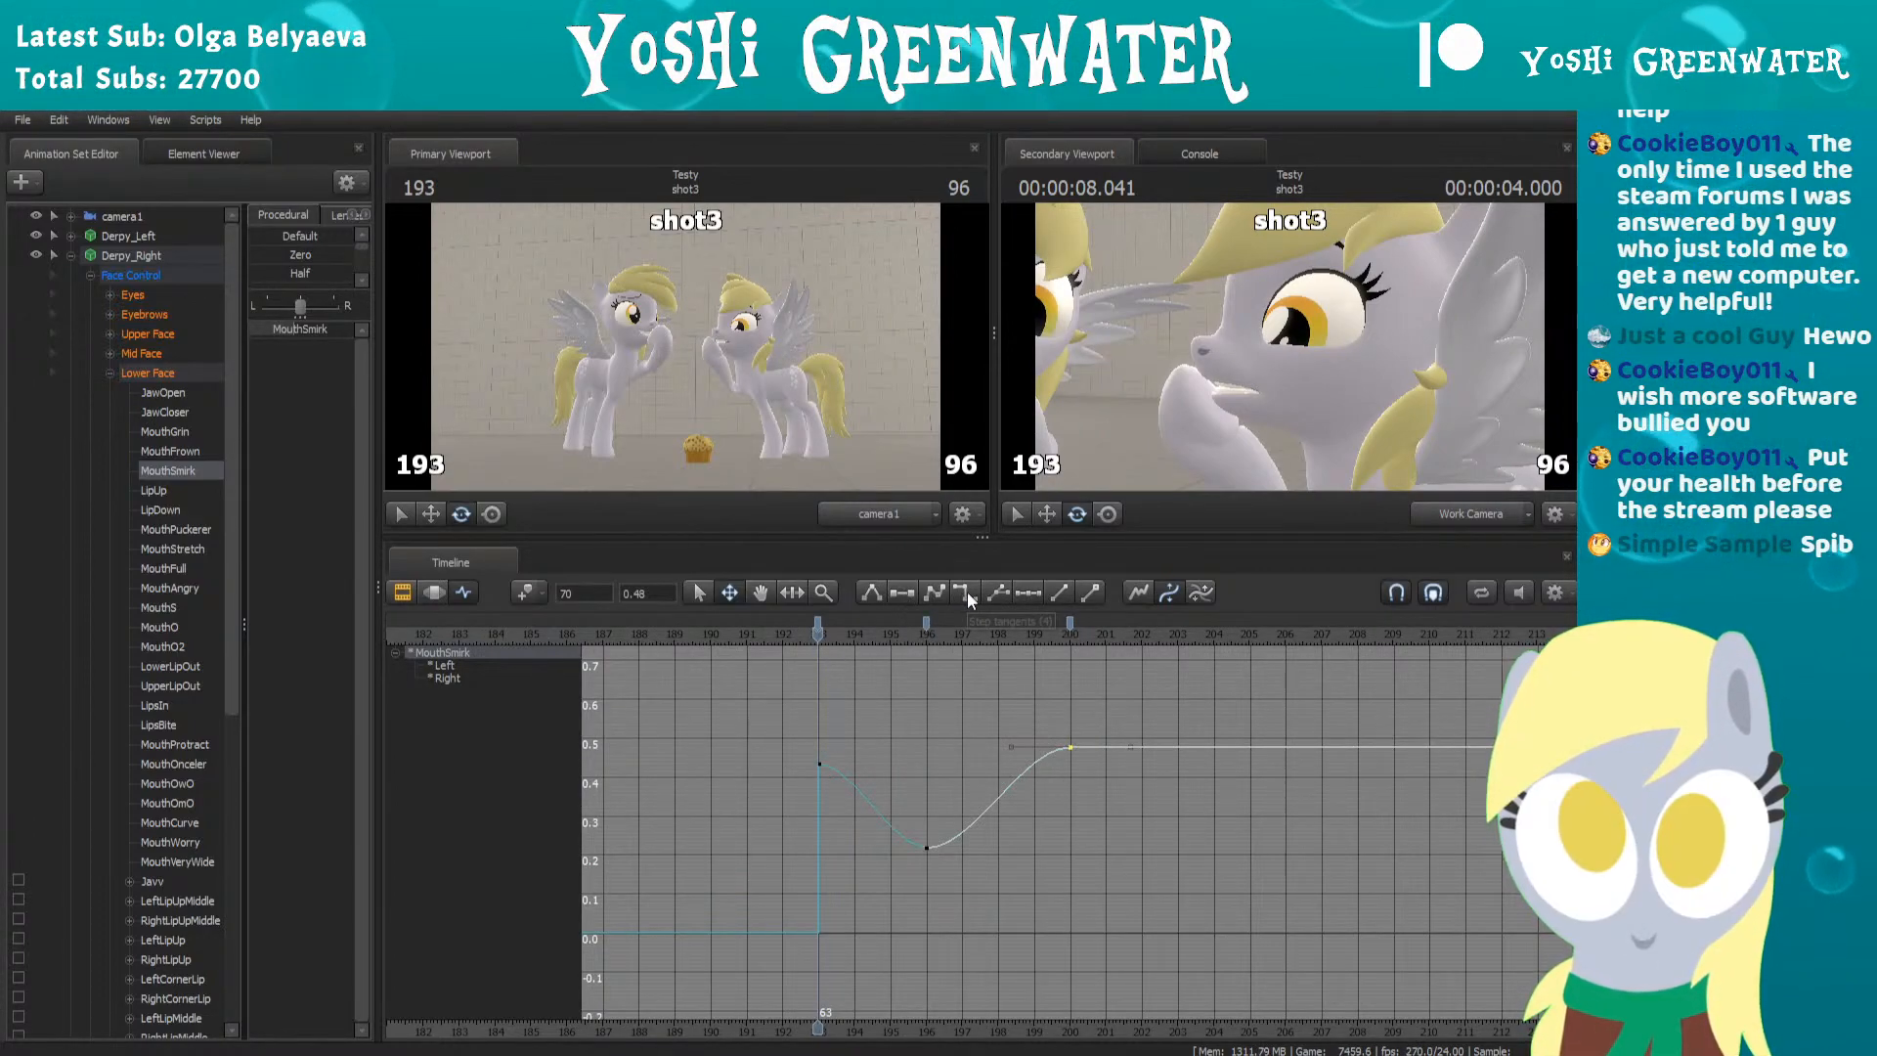
Try stepped tangents on the MouthSmirk keyframe at frame 193, play the blink, and undo the tangent change
left_click(818, 620)
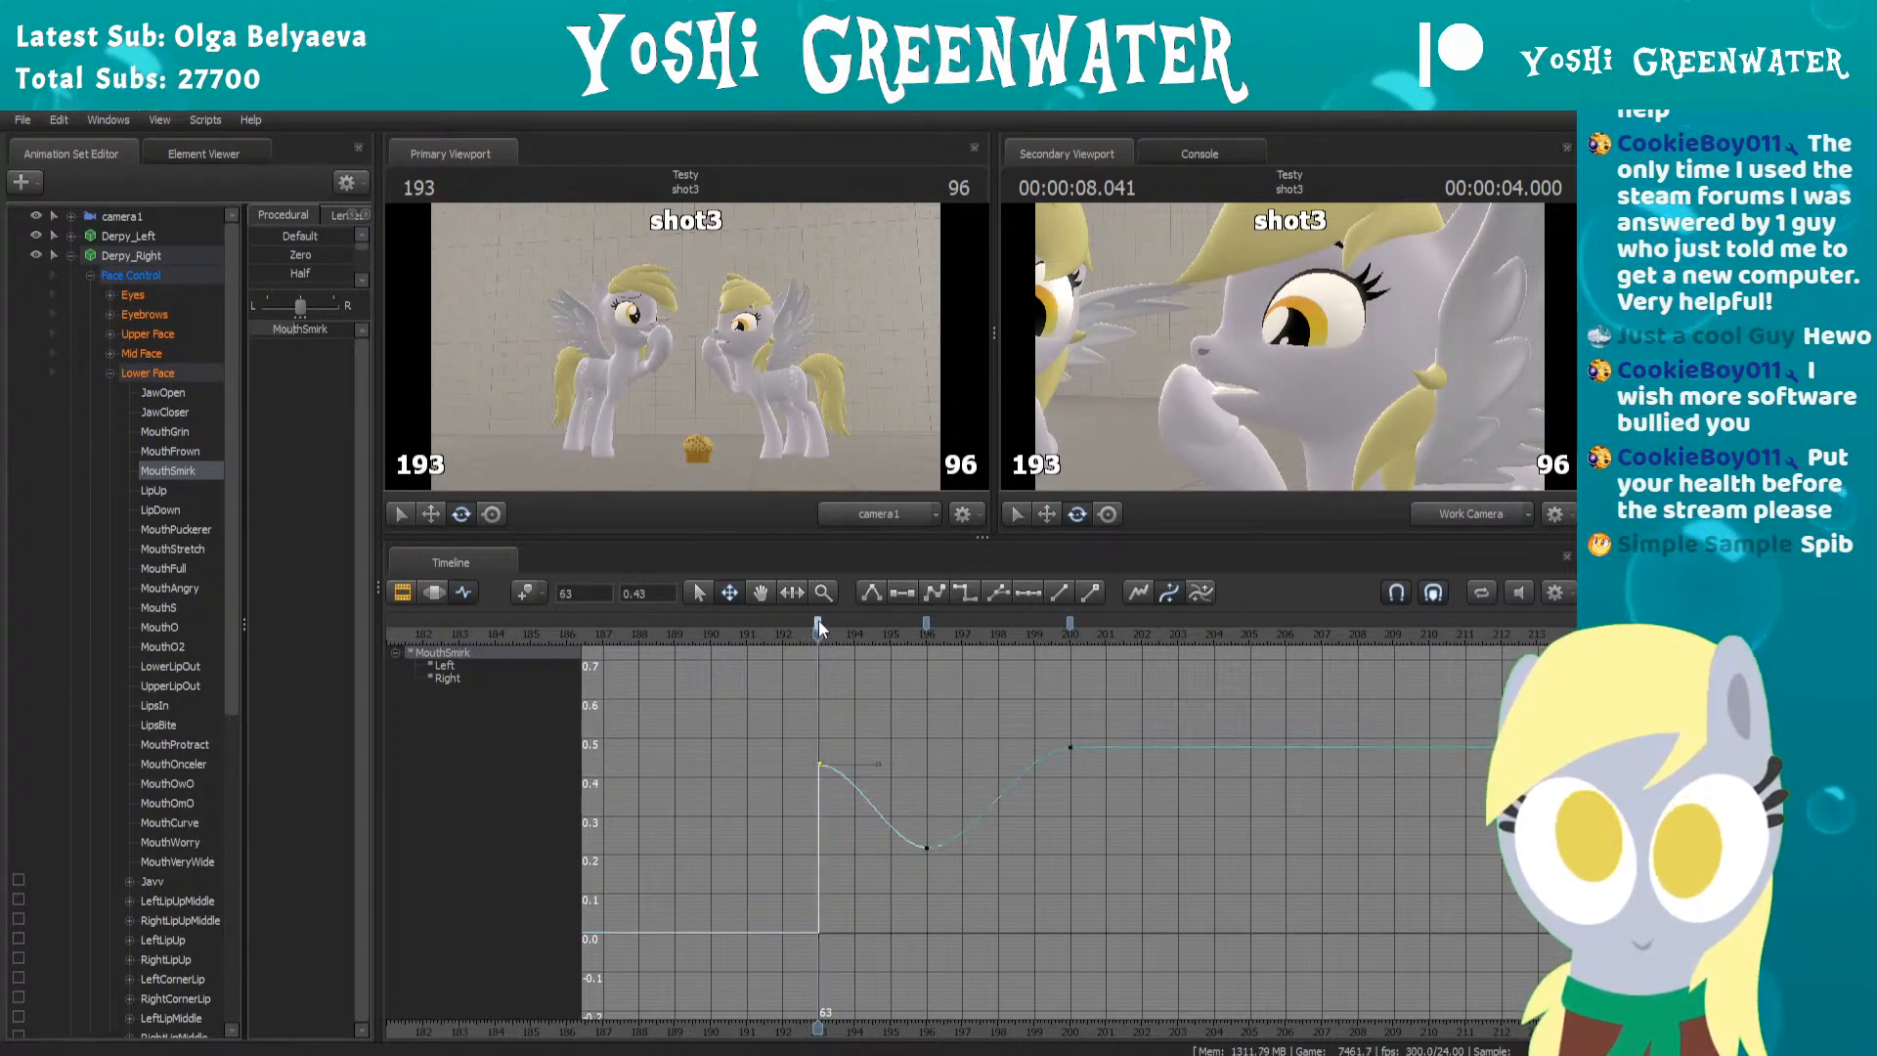
key("4")
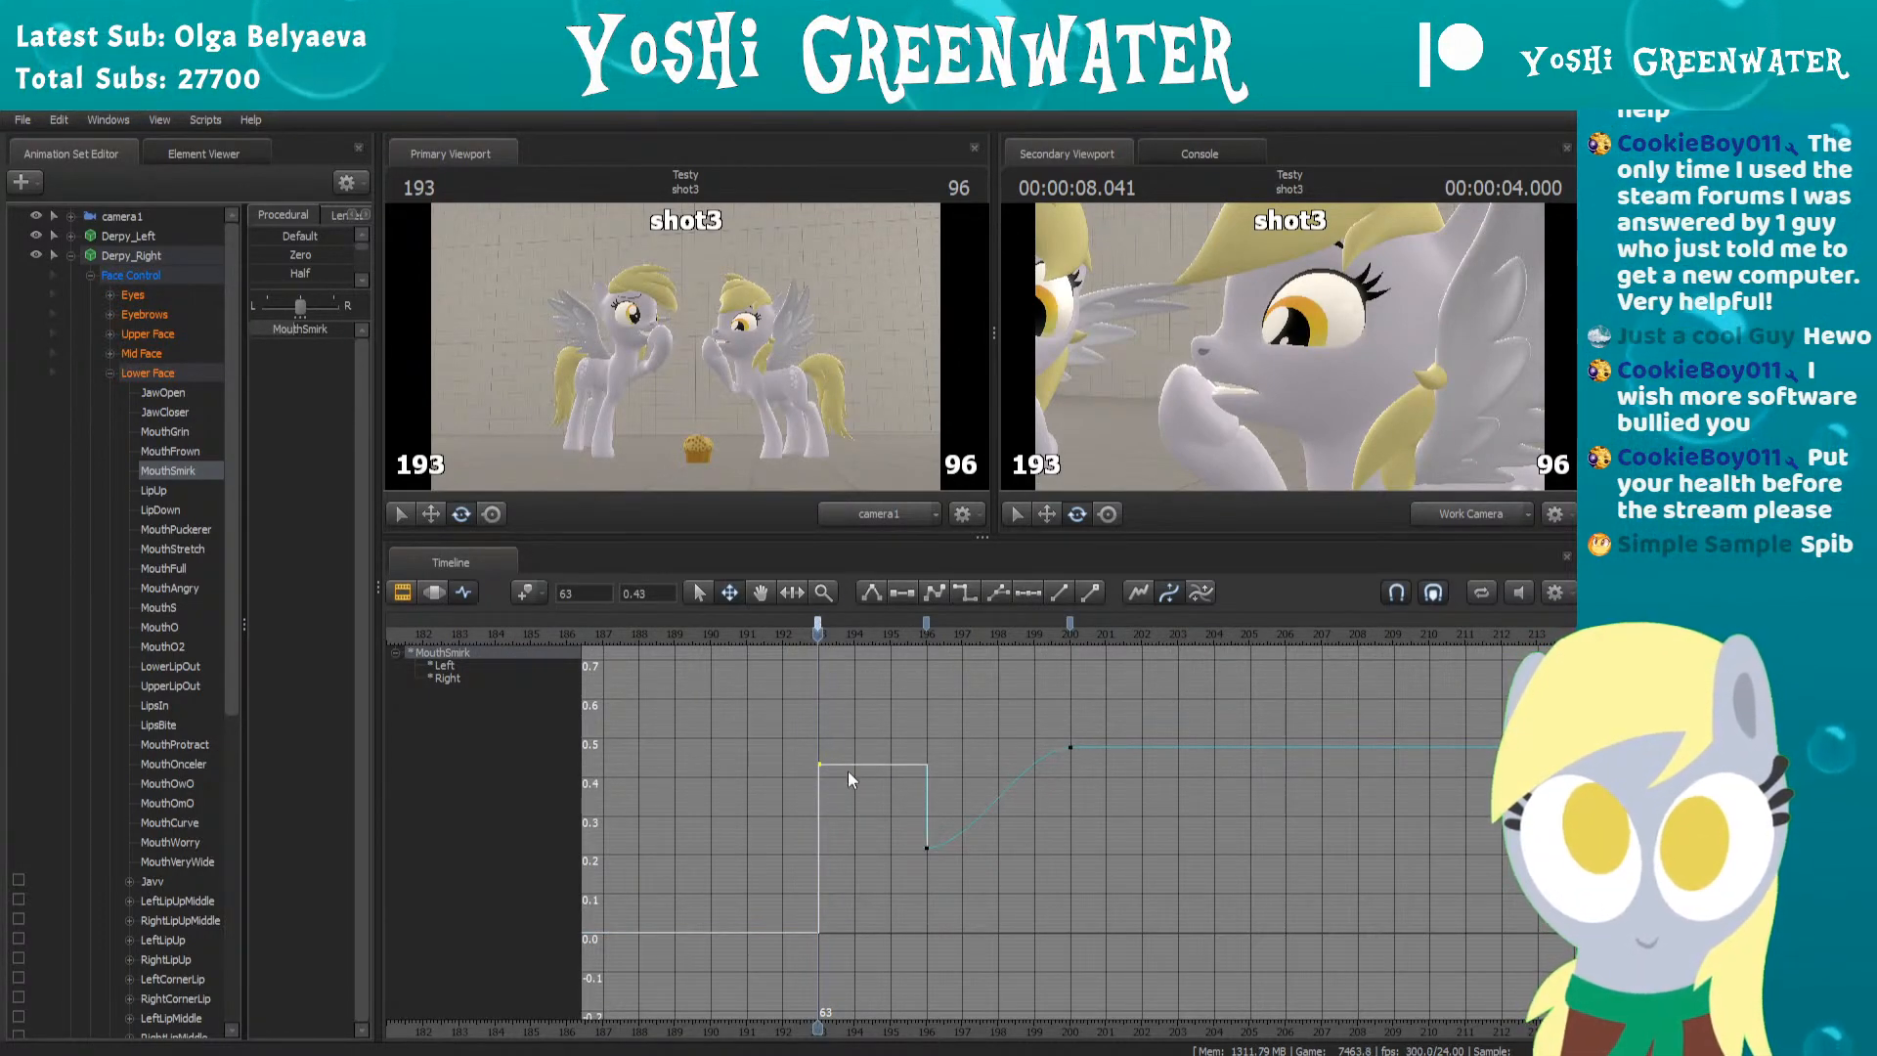
key("space")
key("space")
left_click_drag(821, 633, 866, 634)
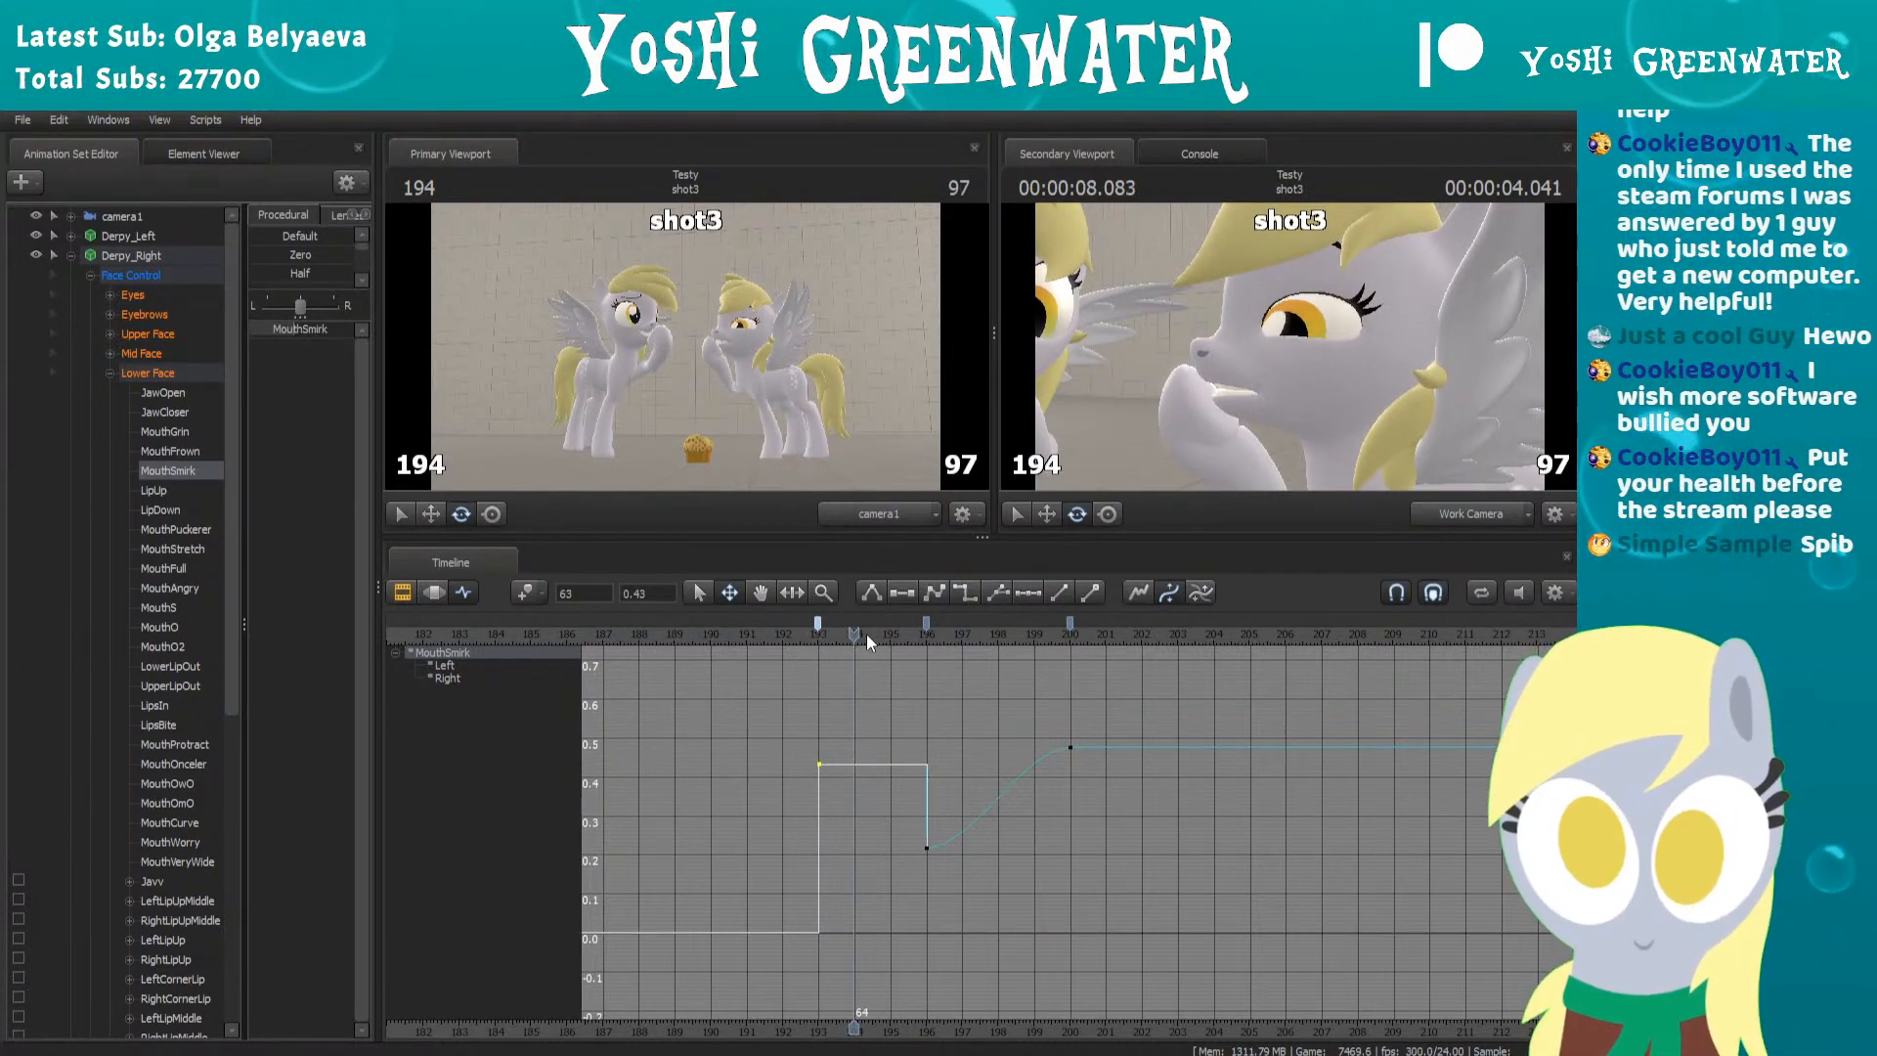
key("ctrl+z")
Scrub through the blink to frame 203, try MouthGrin at full strength there, and undo it
left_click_drag(846, 641, 1114, 633)
scroll(1163, 641, "down", 2)
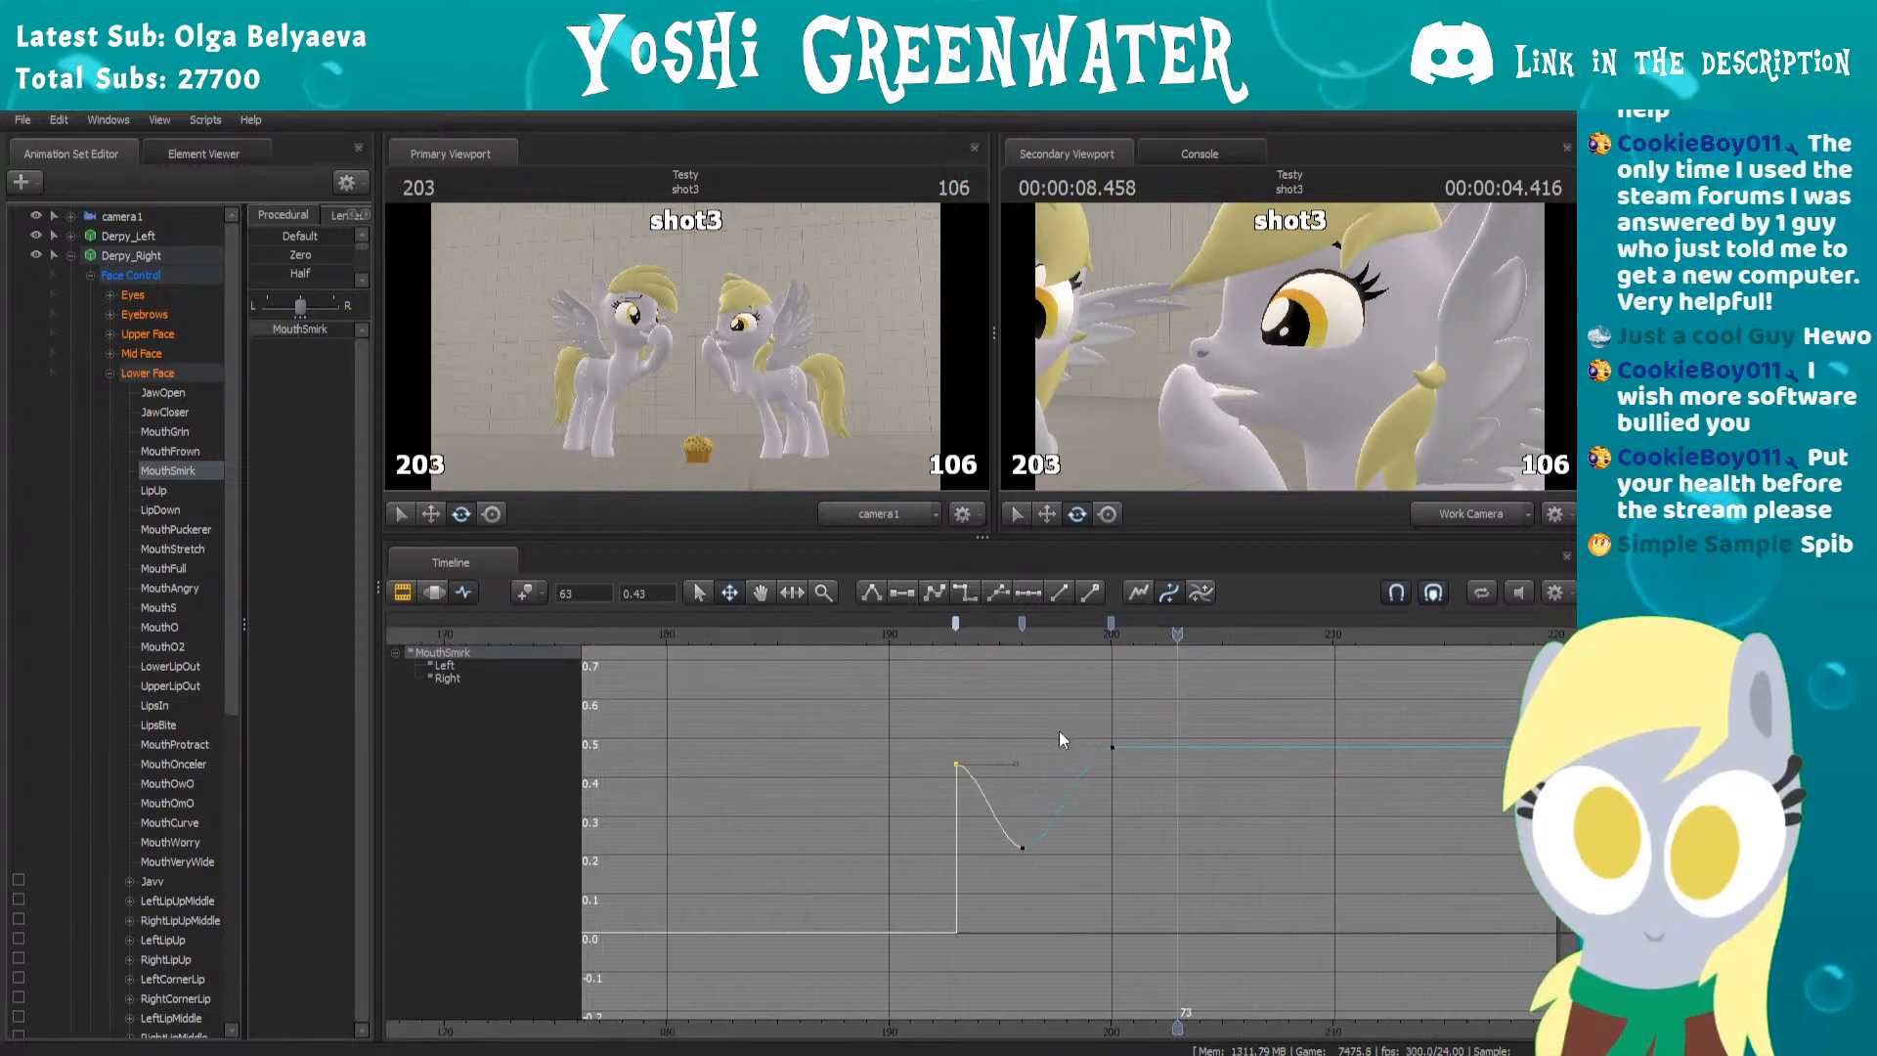
left_click(168, 431)
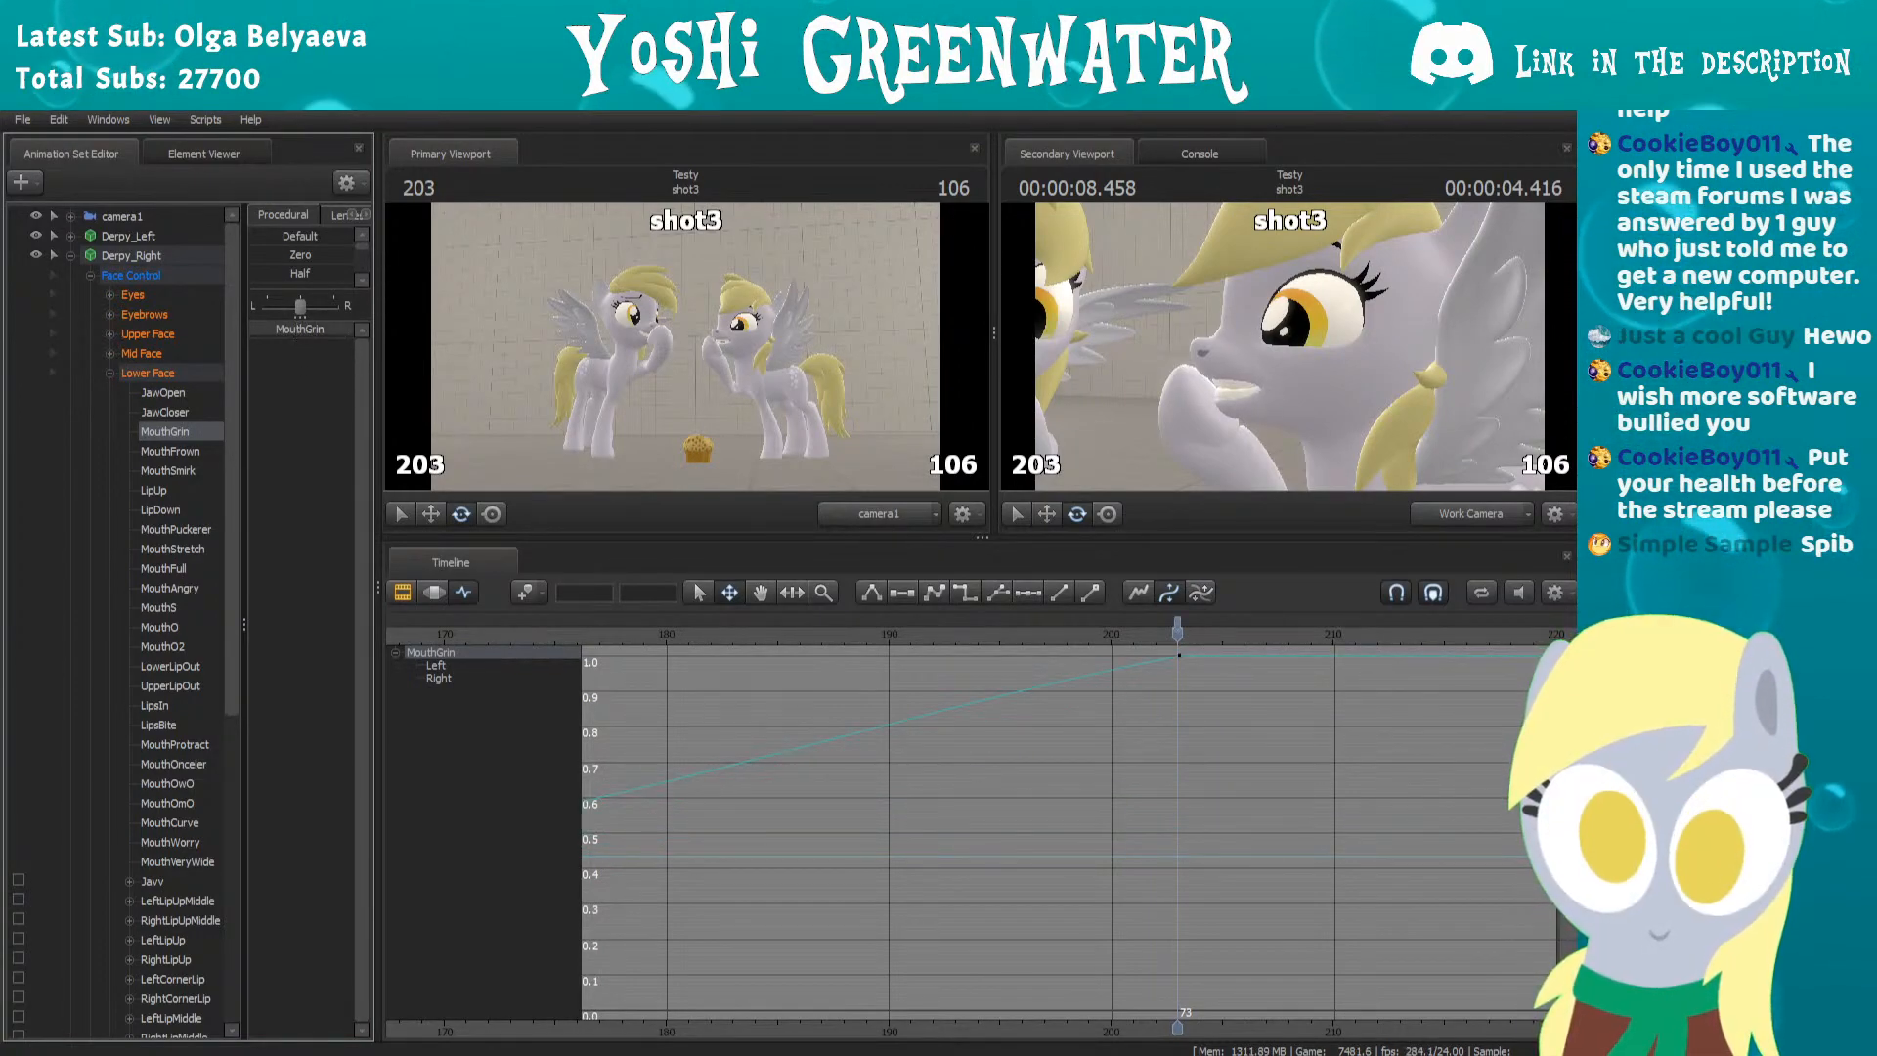
key("ctrl+z")
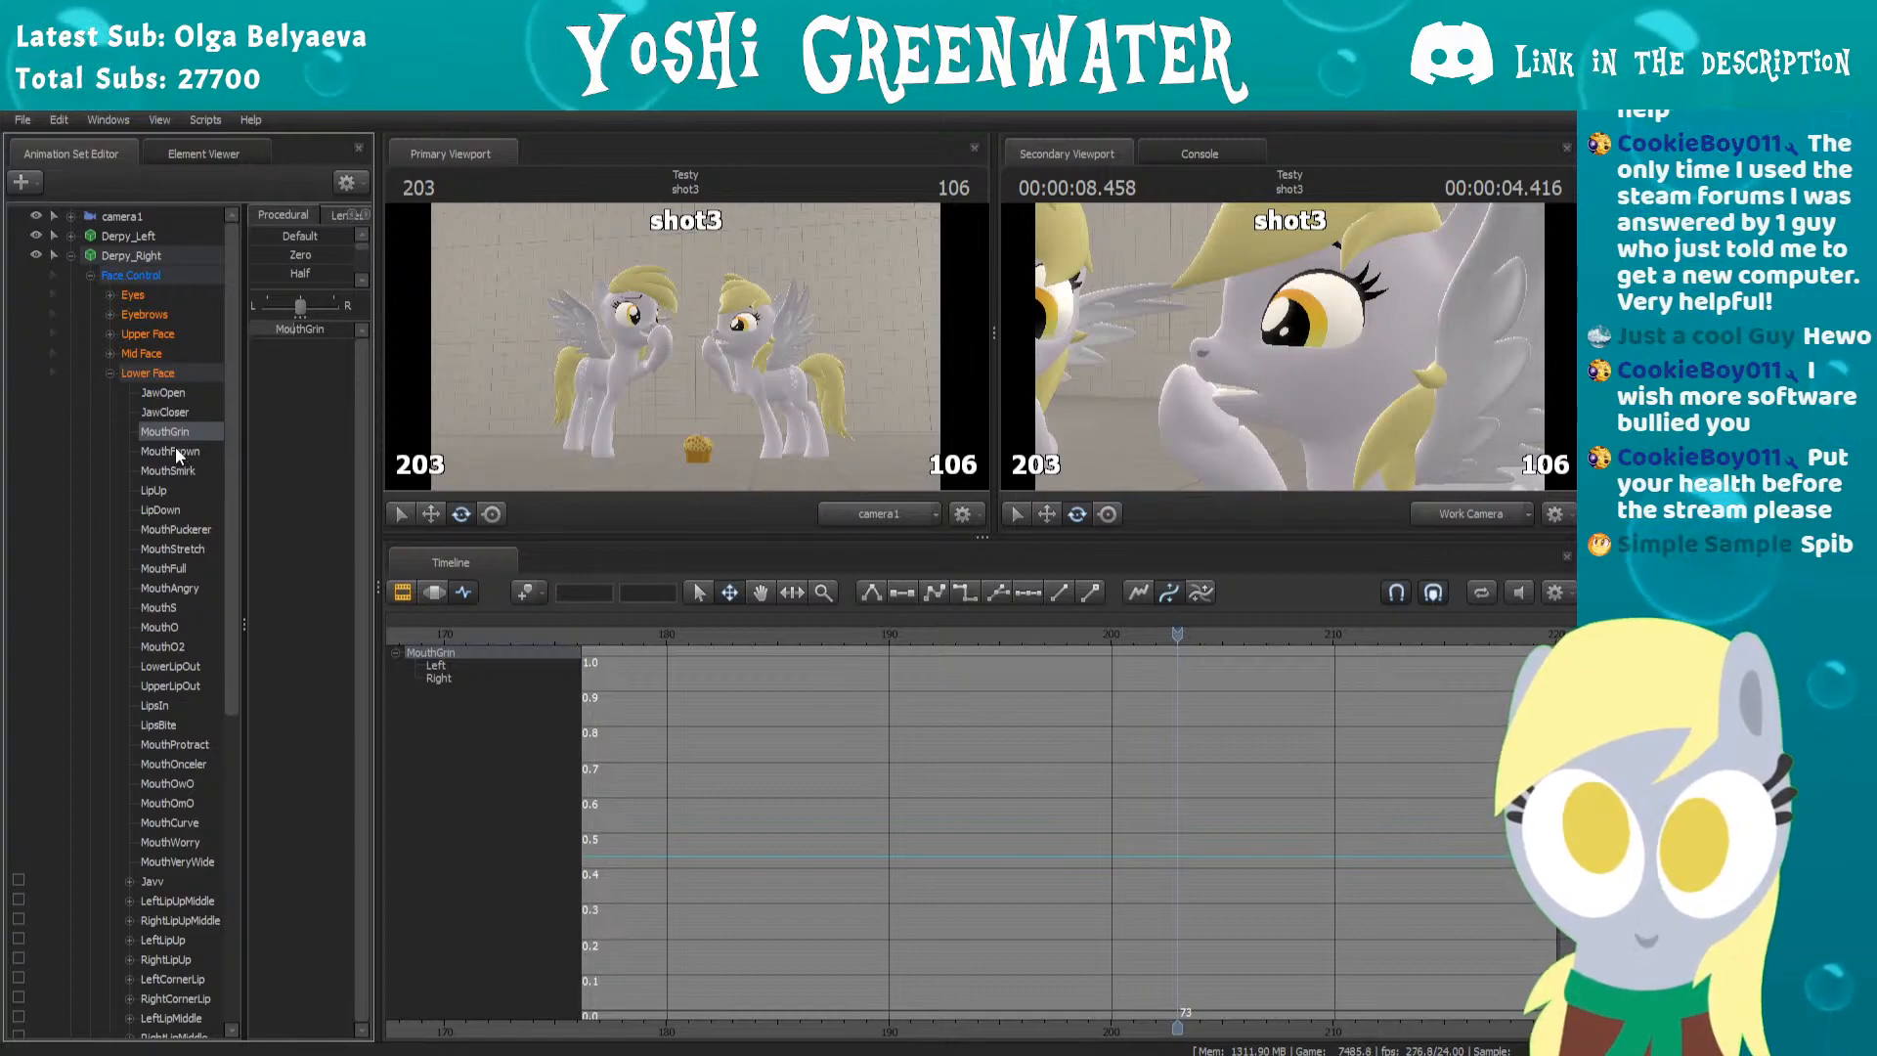
Try MouthOwO at full strength at frame 203 and undo it
scroll(170, 522, "down", 2)
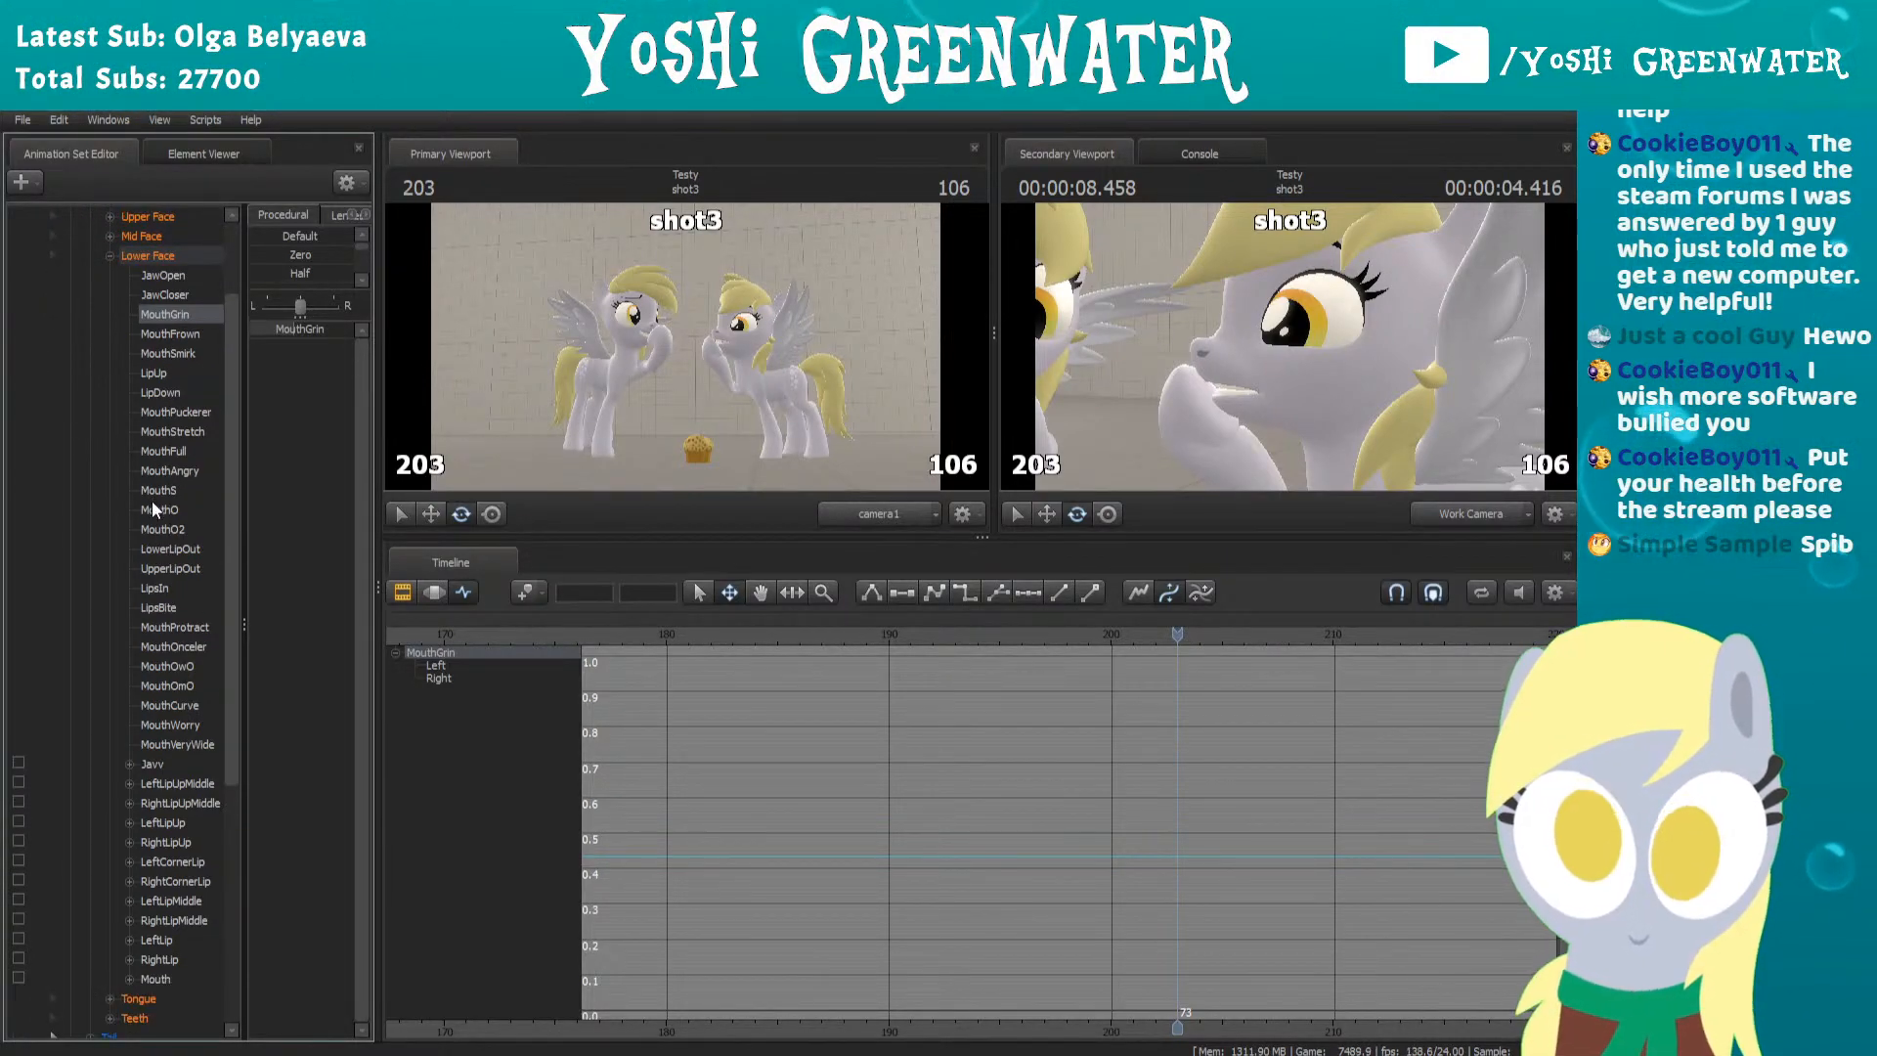
scroll(153, 505, "down", 1)
scroll(145, 509, "down", 1)
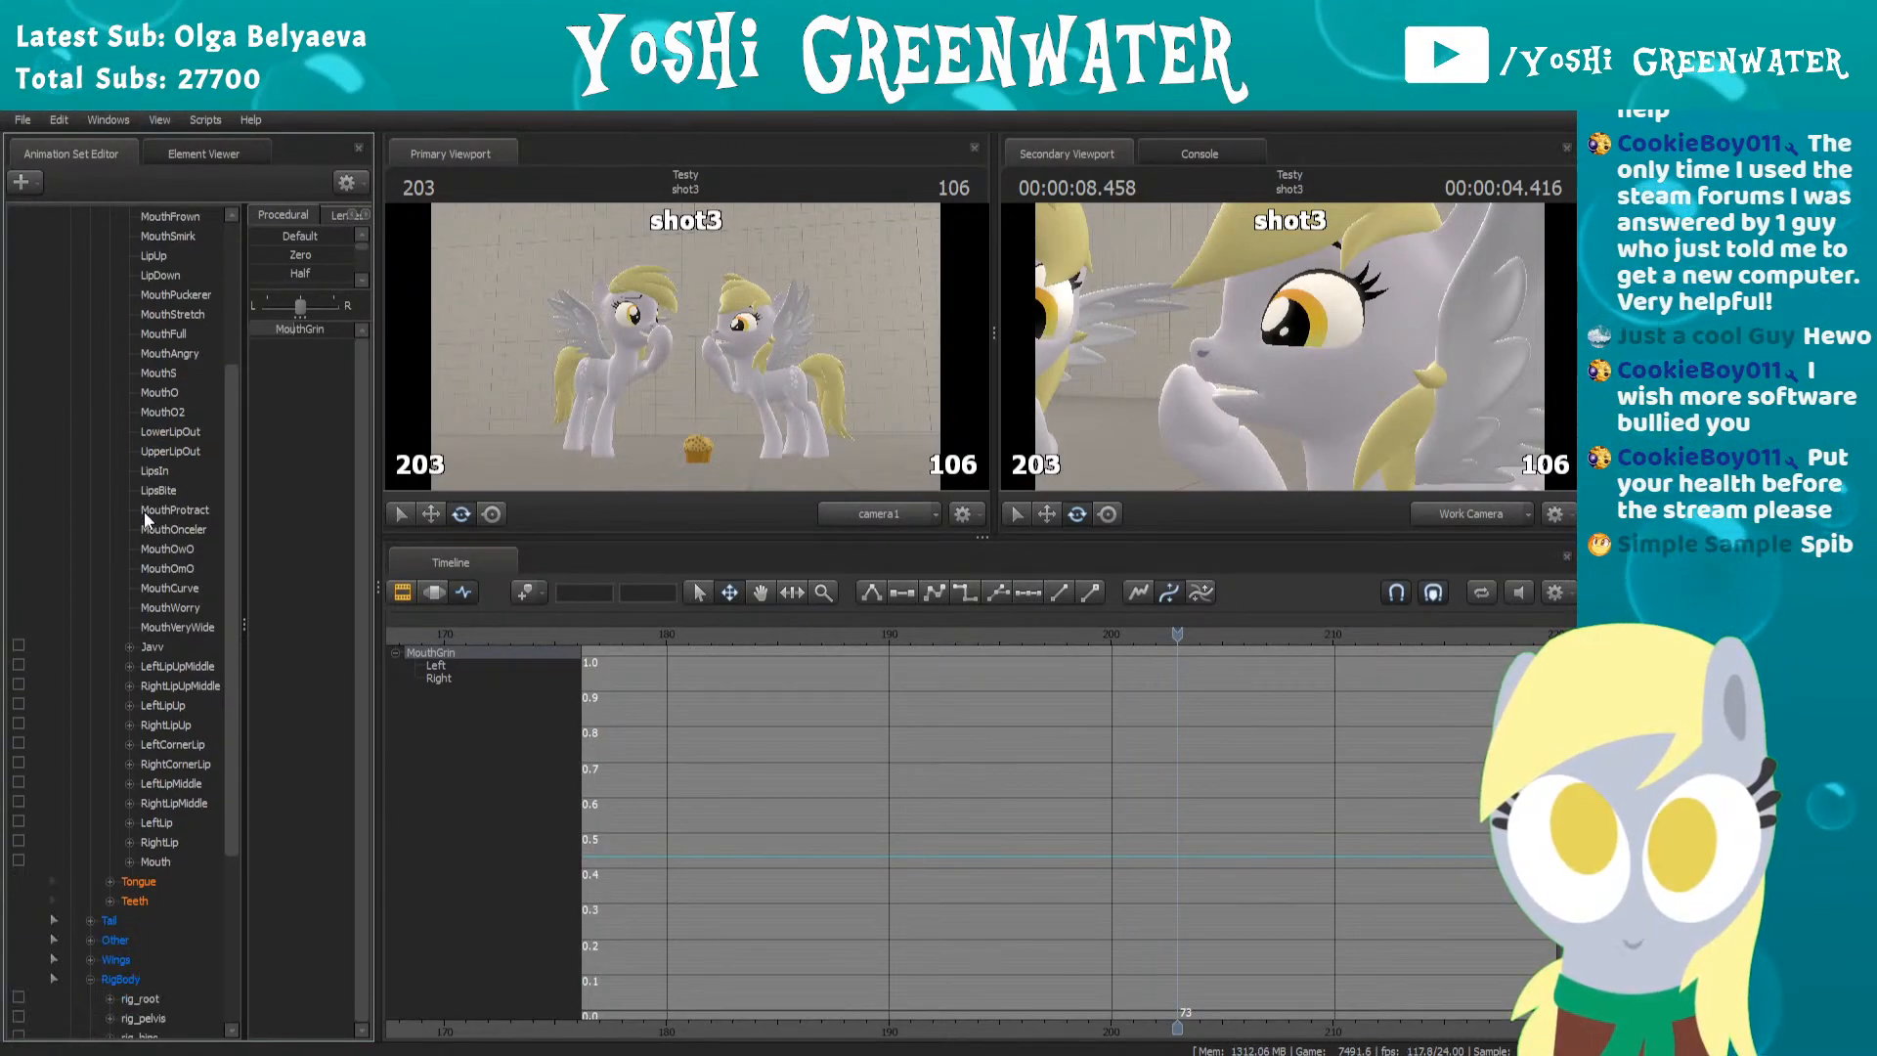
left_click(156, 549)
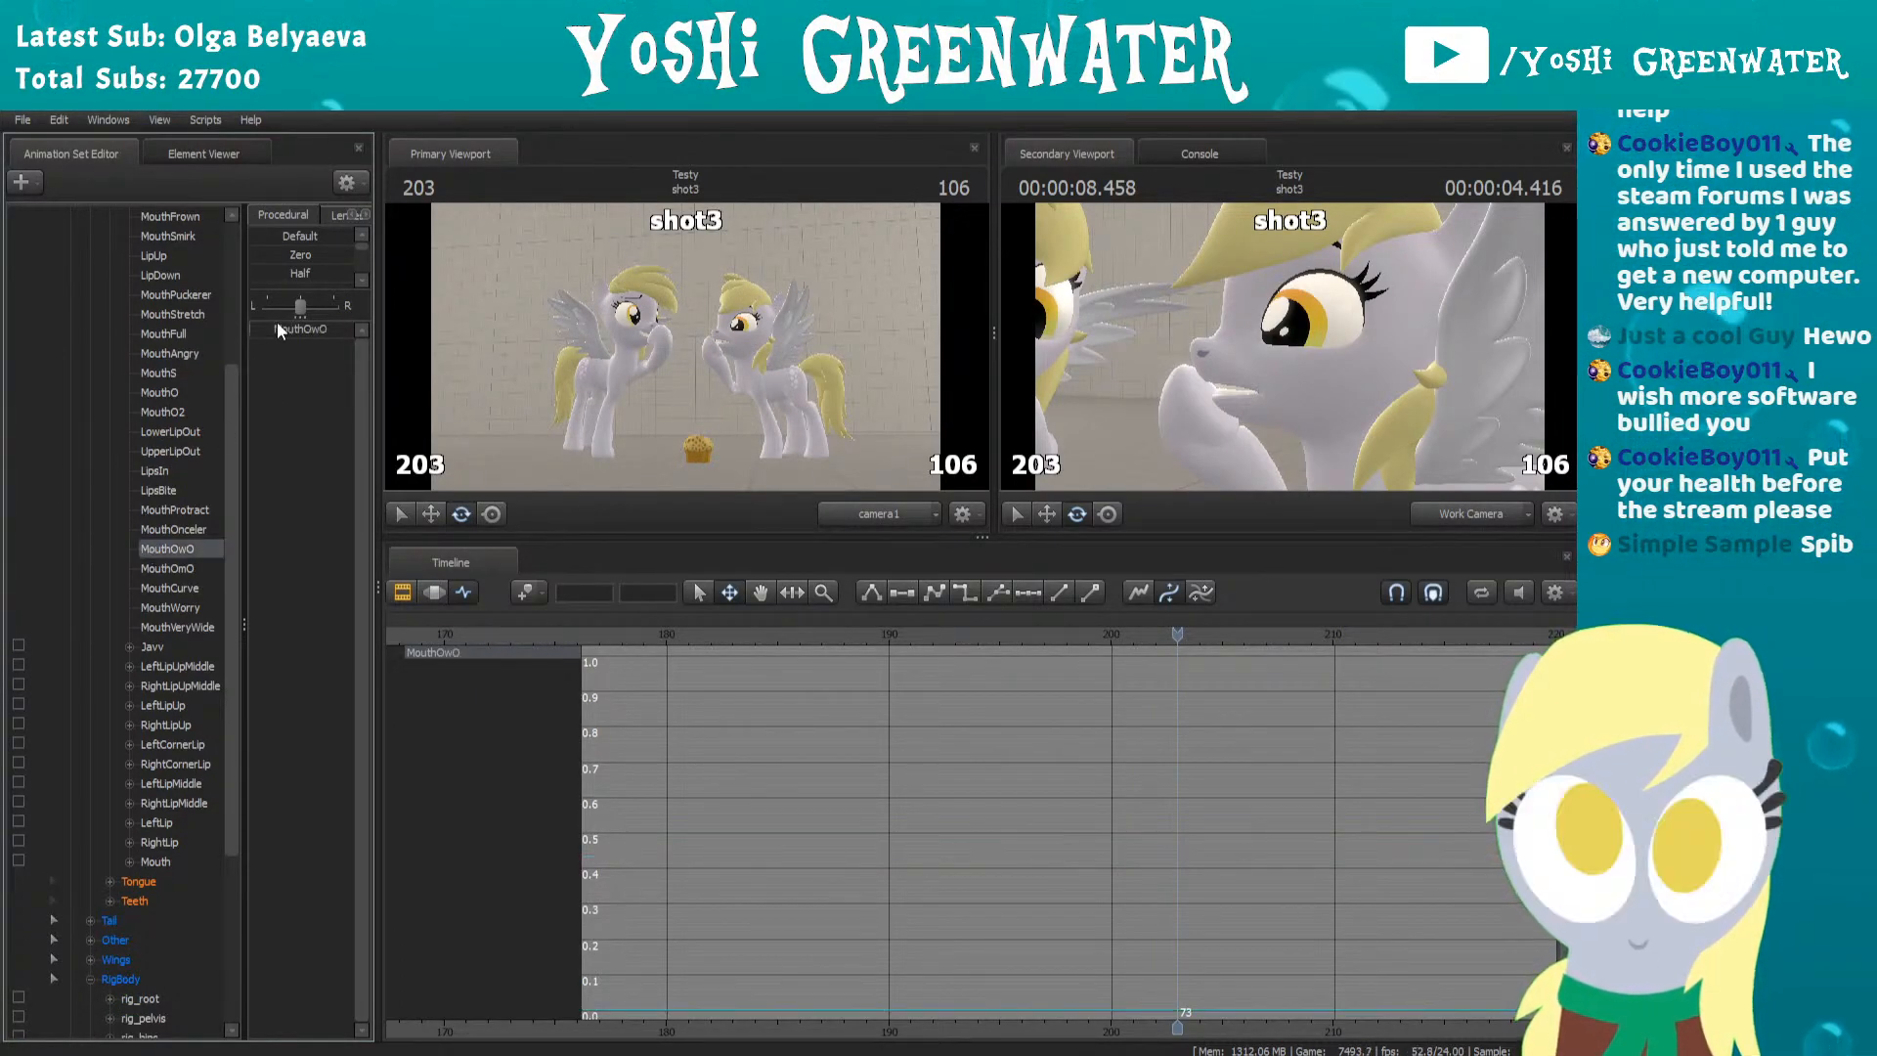
left_click_drag(354, 330, 412, 331)
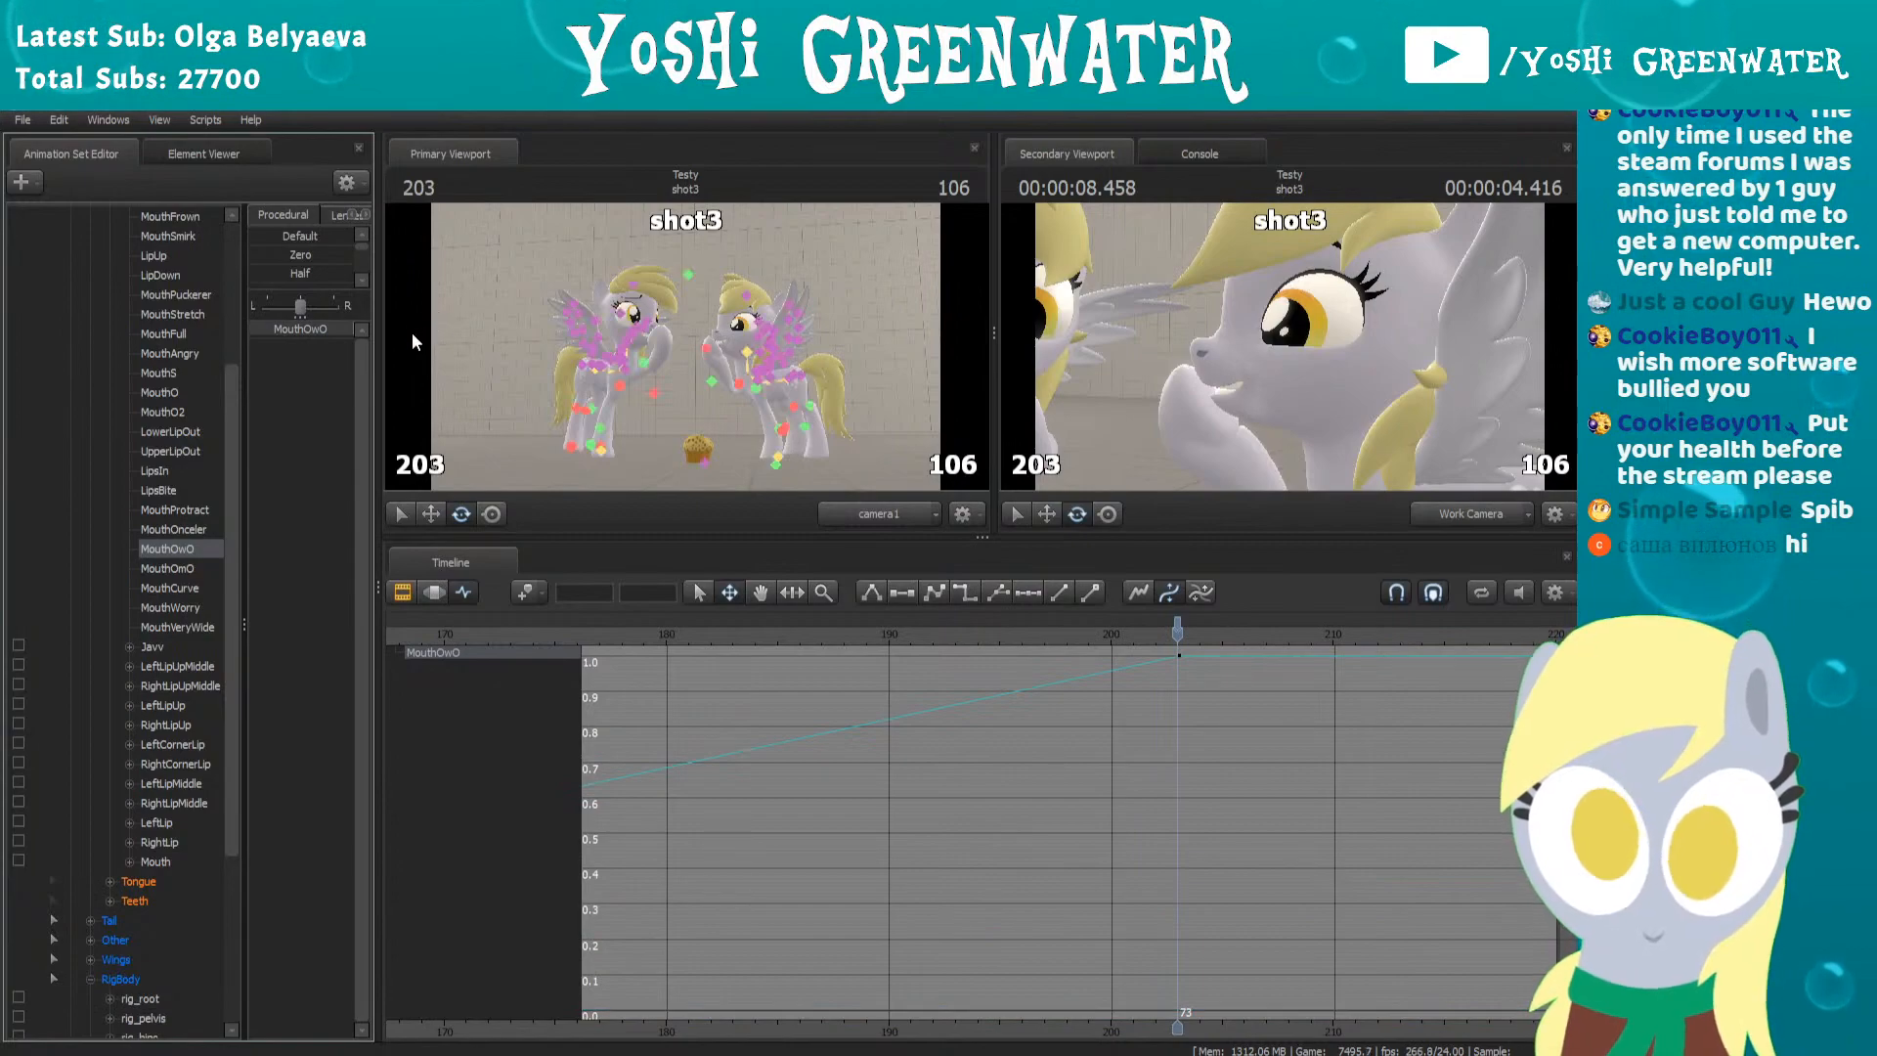
key("ctrl+z")
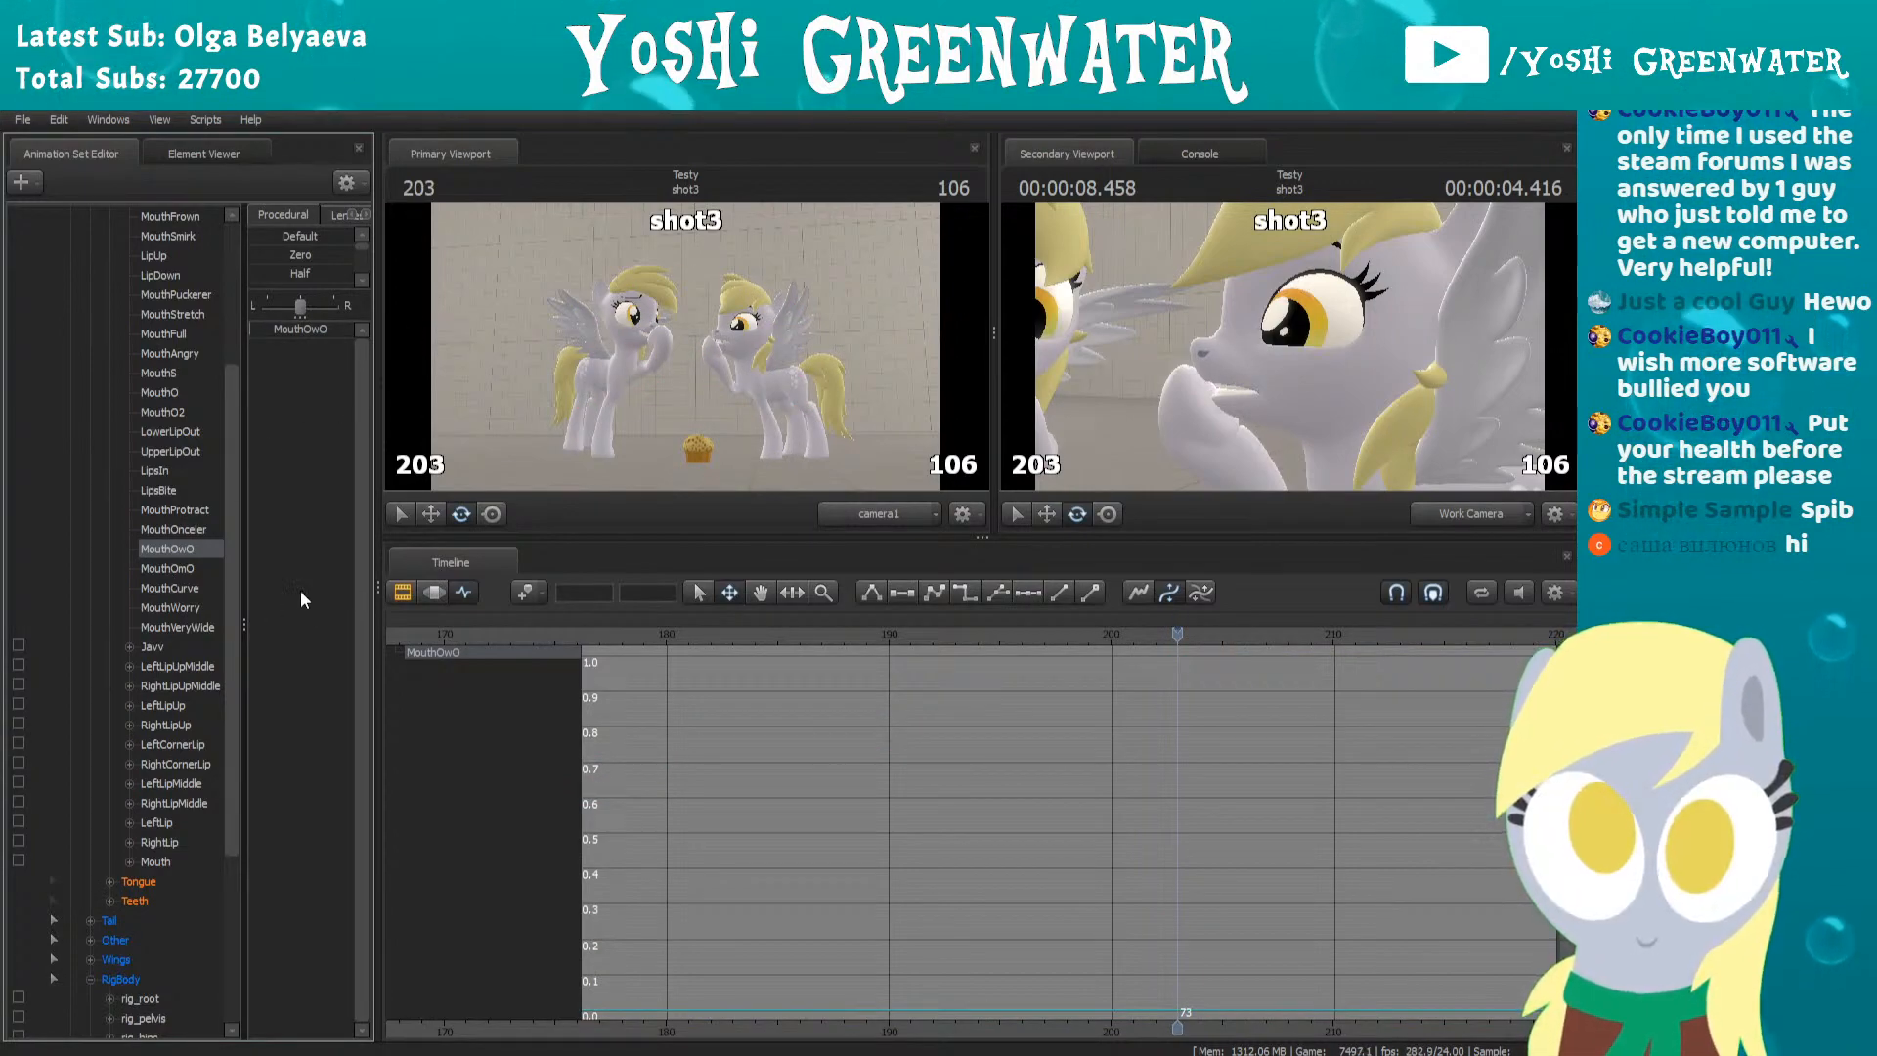
Try raising MouthOmO and MouthVeryWide in turn at frame 203, undoing each test
left_click(162, 567)
left_click_drag(291, 330, 371, 363)
key("ctrl+z")
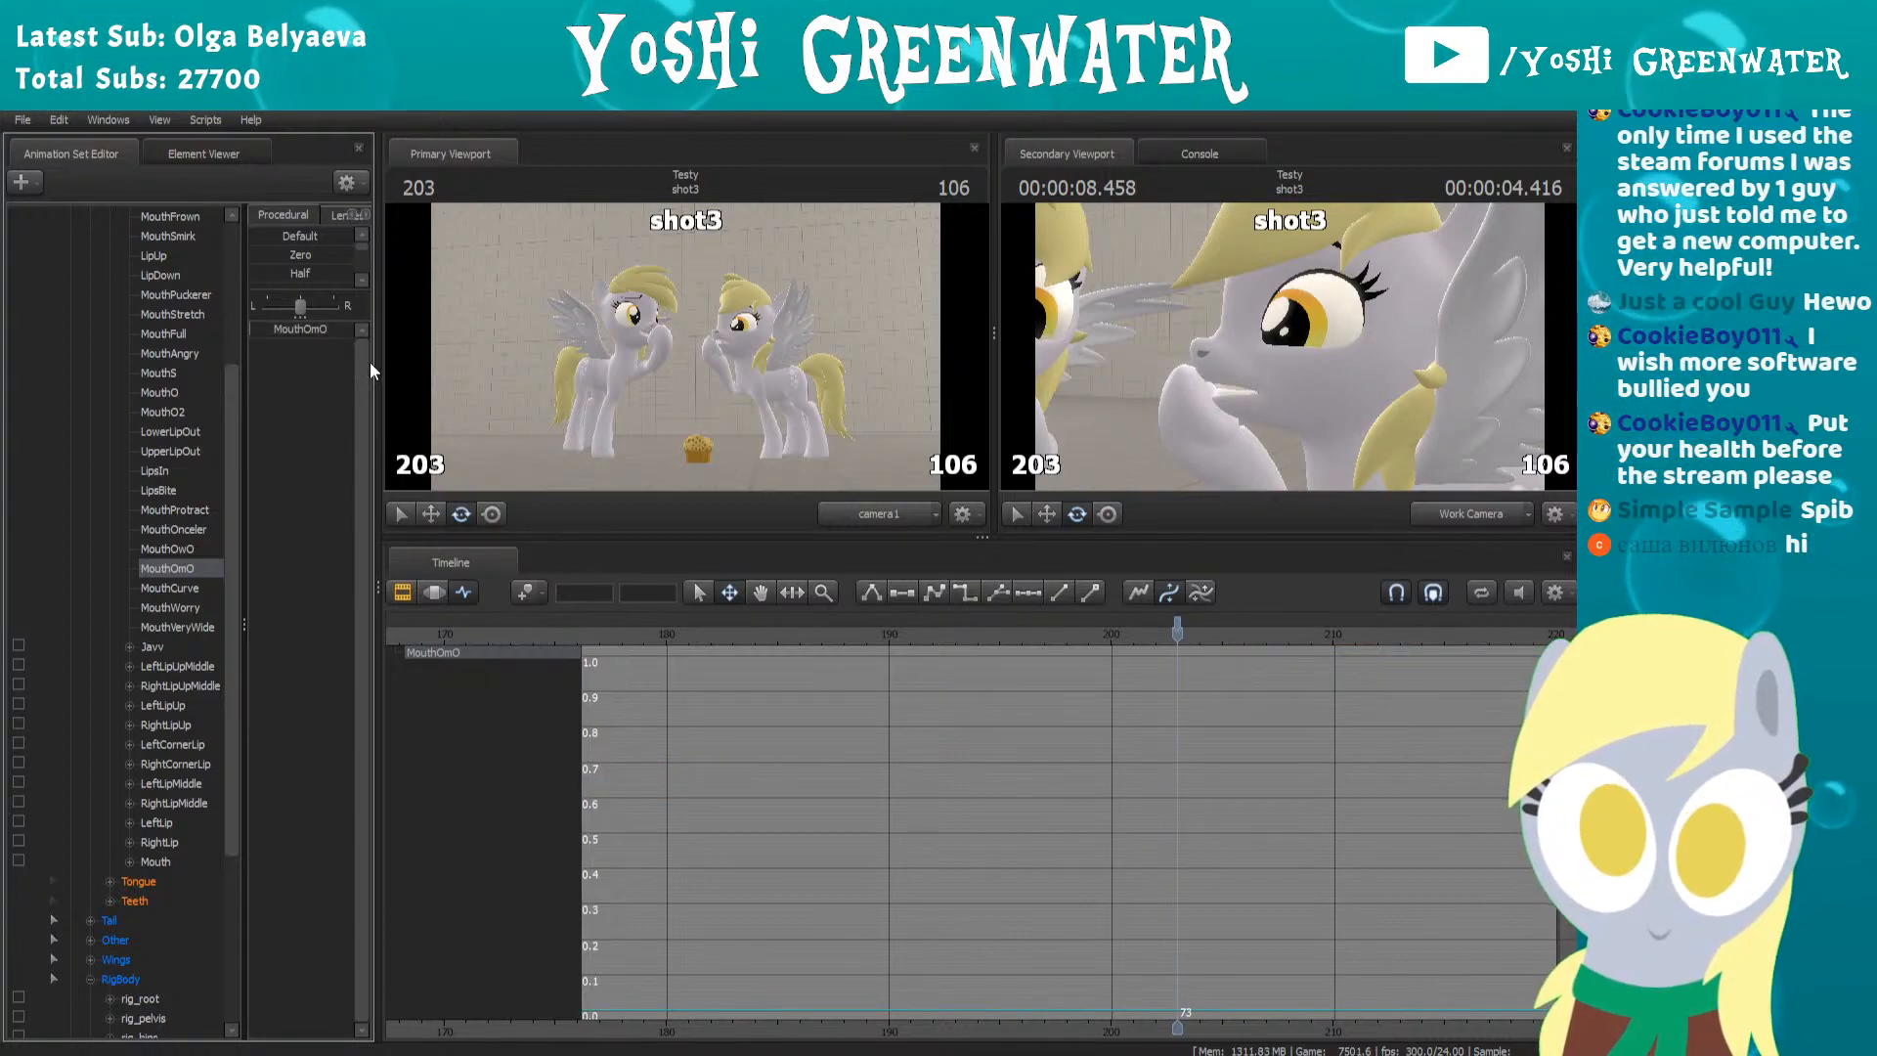
scroll(165, 604, "down", 2)
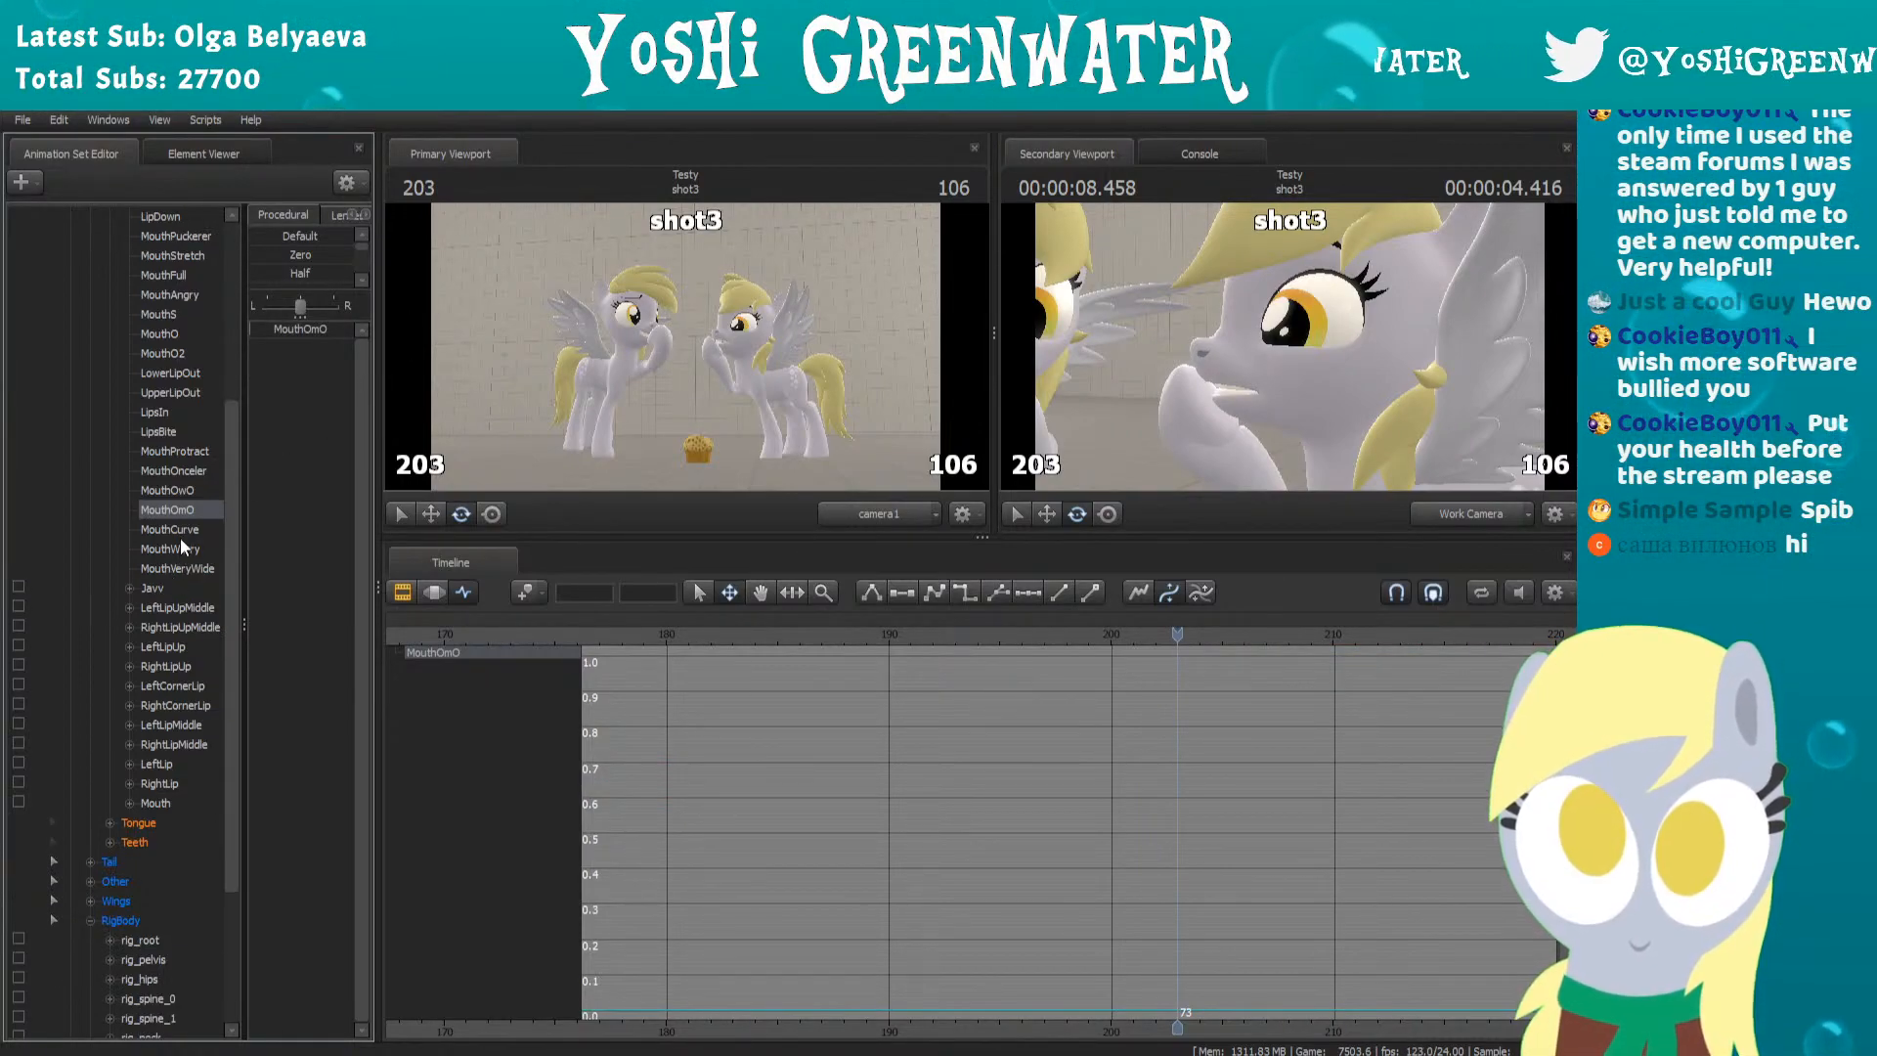
scroll(168, 525, "down", 1)
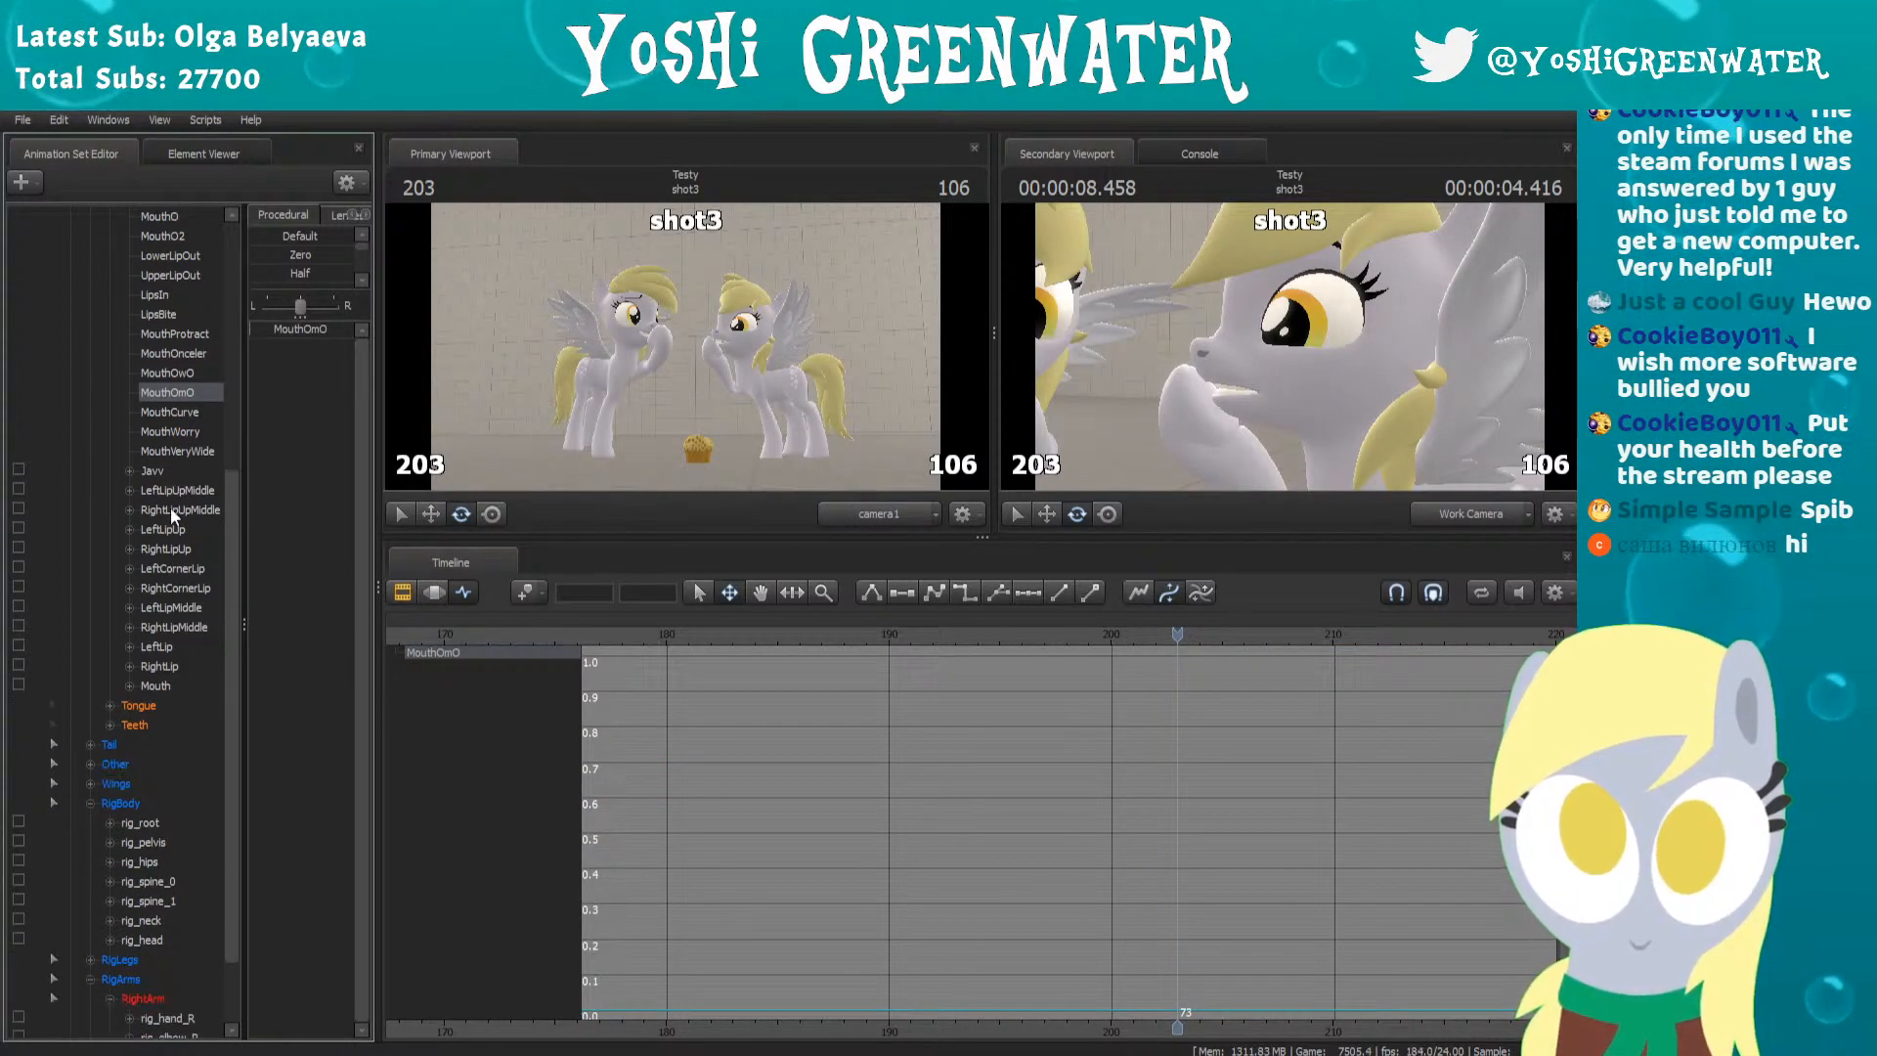
left_click(172, 450)
left_click_drag(282, 331, 1274, 362)
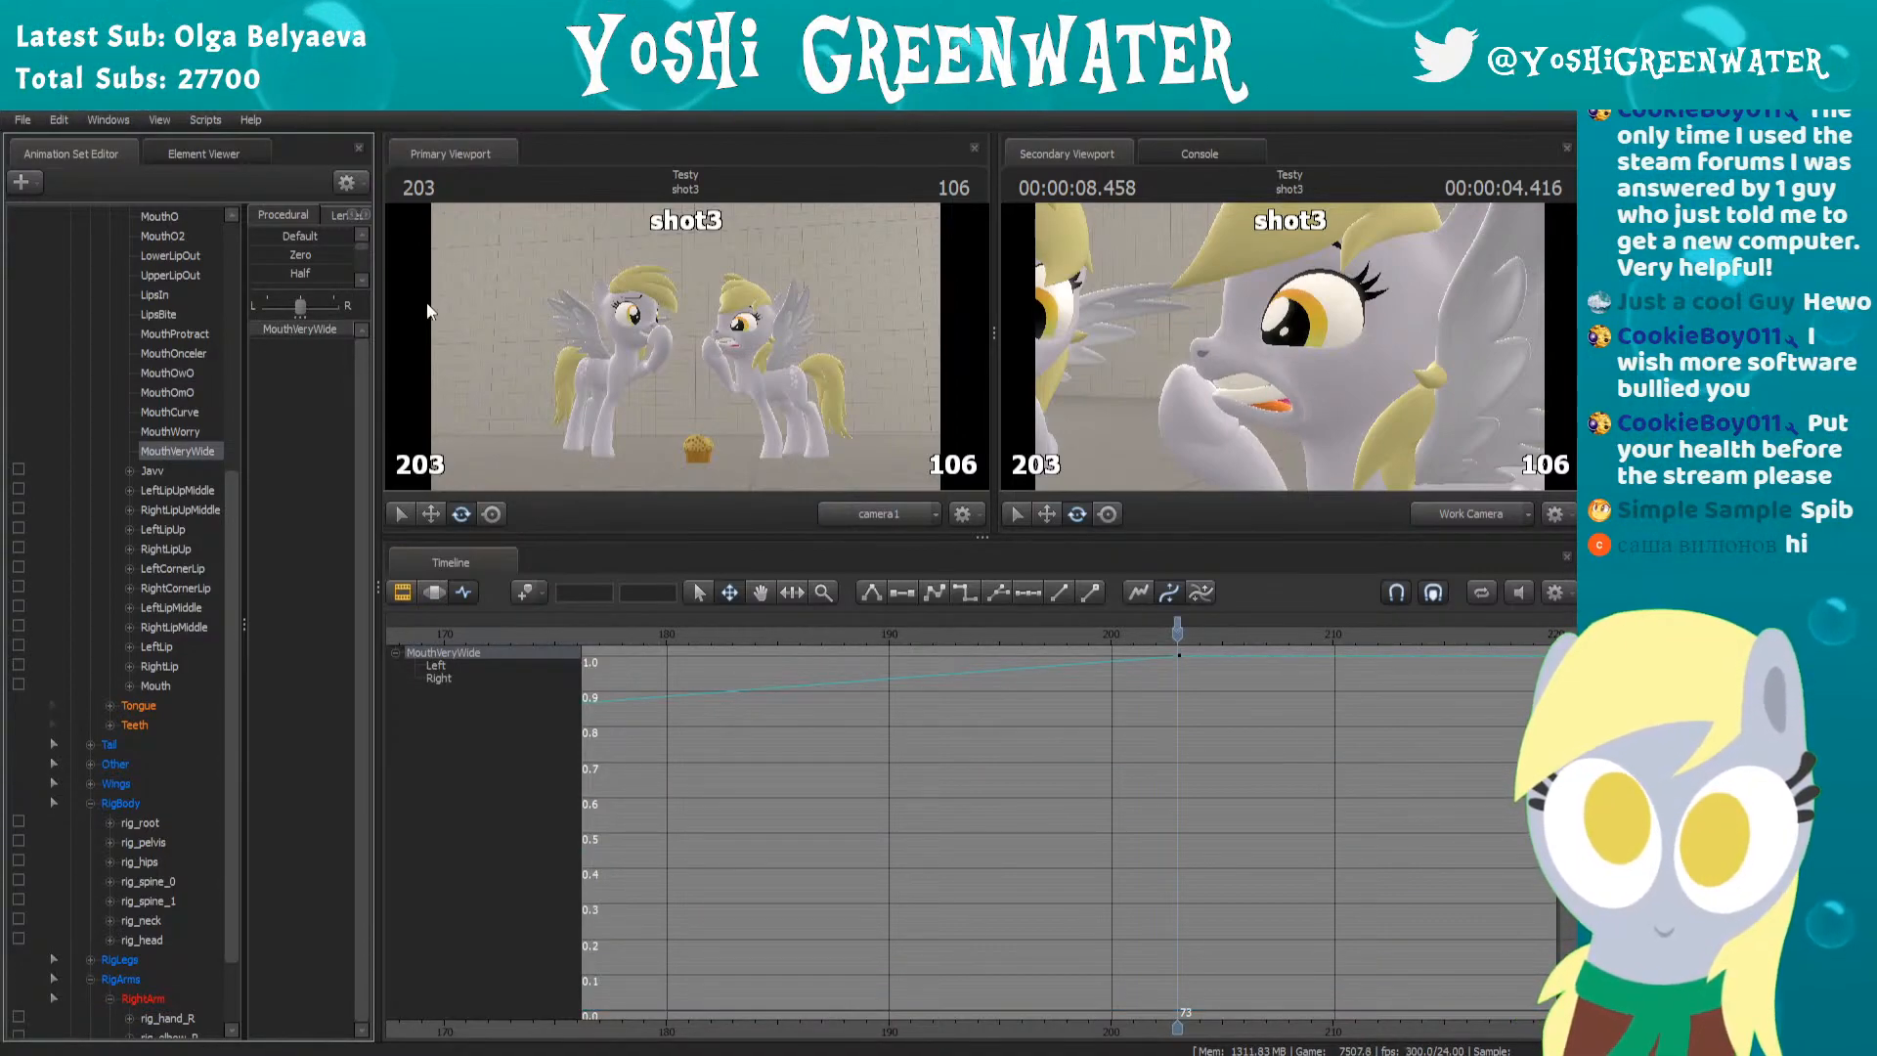
key("ctrl+z")
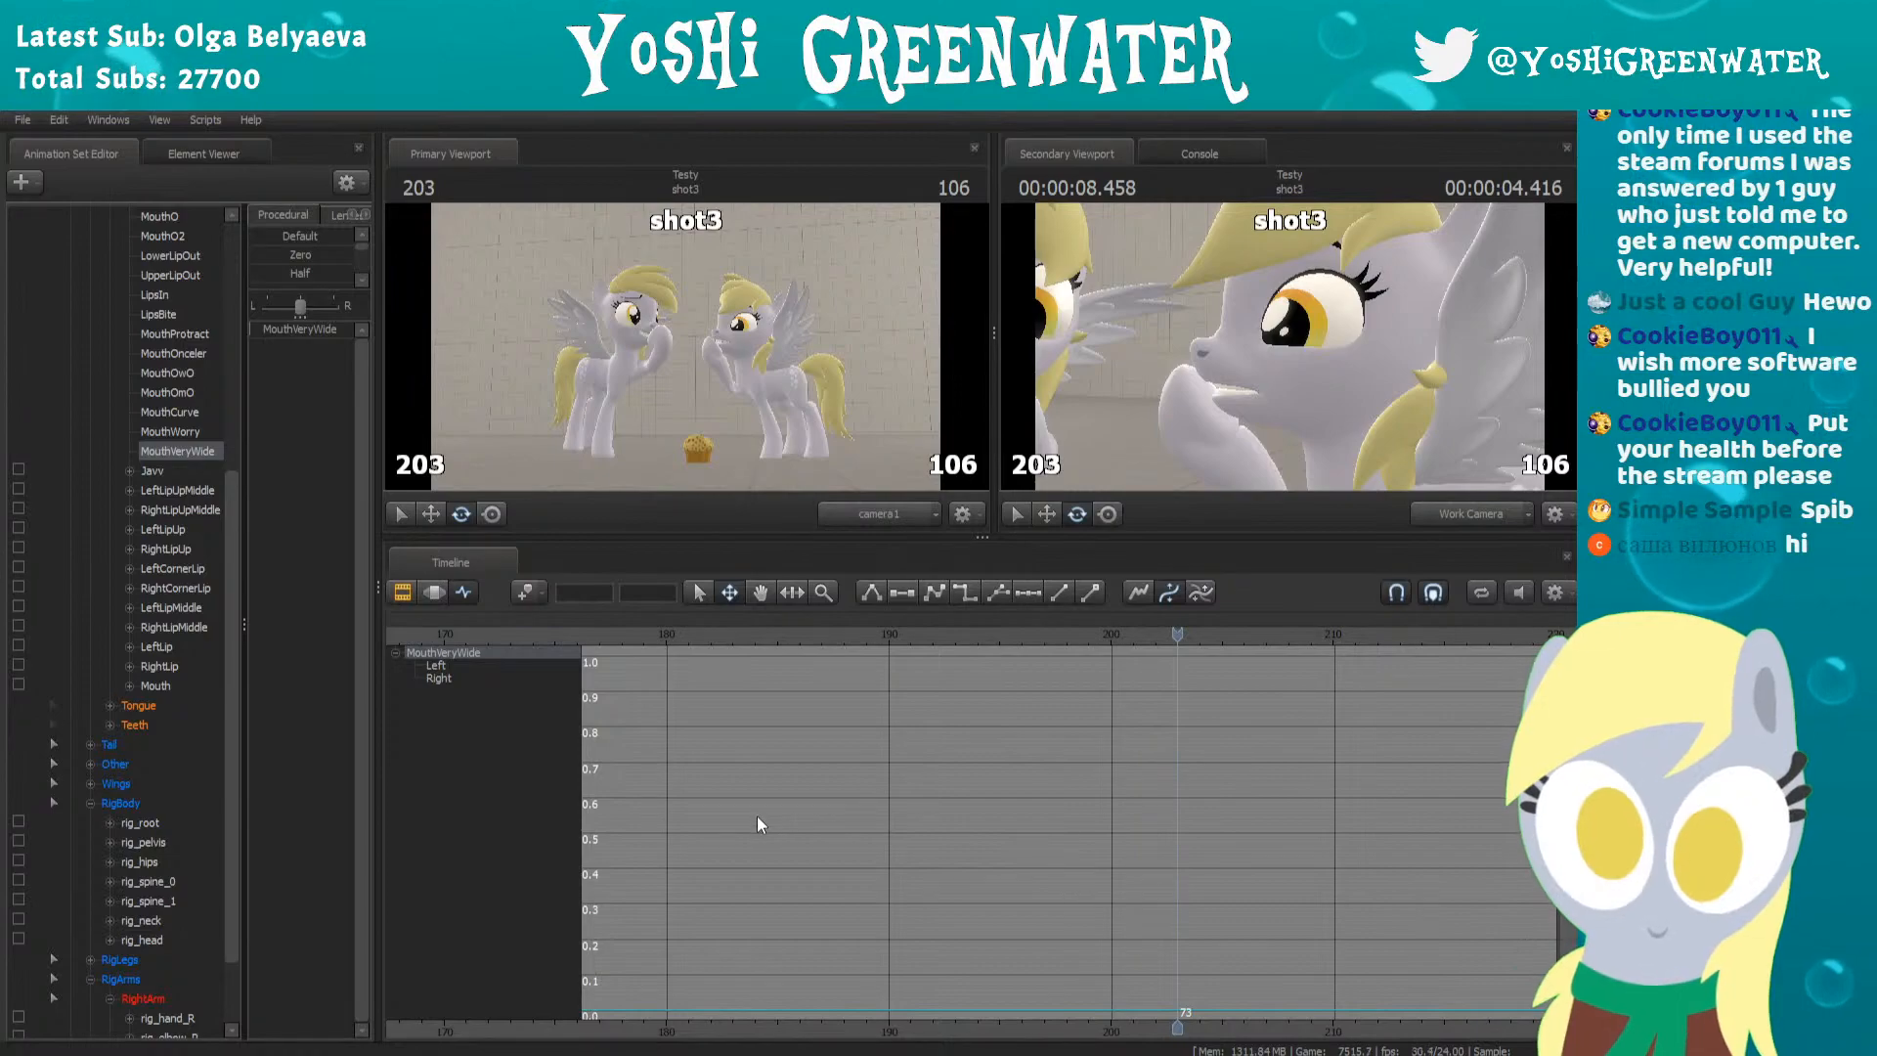
Return to MouthGrin, try raising it again at frame 203, and undo the change
scroll(159, 402, "up", 5)
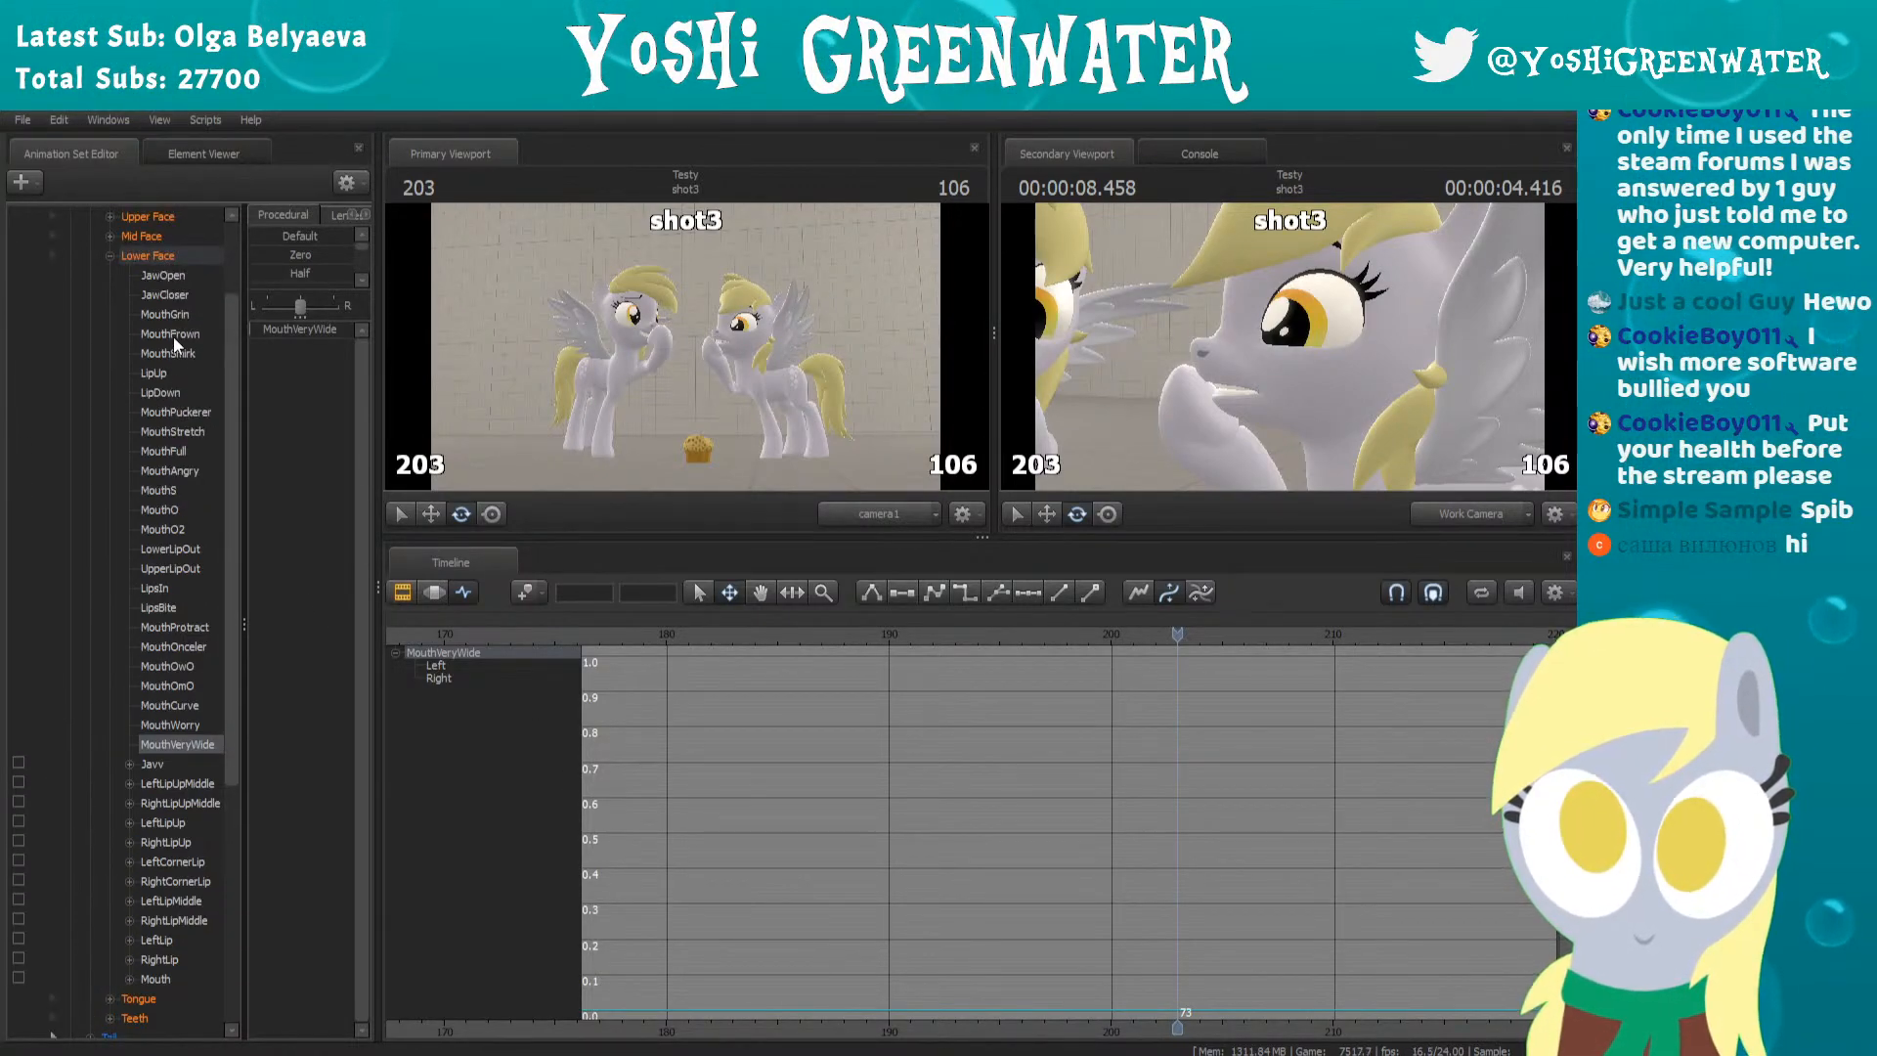
left_click(174, 308)
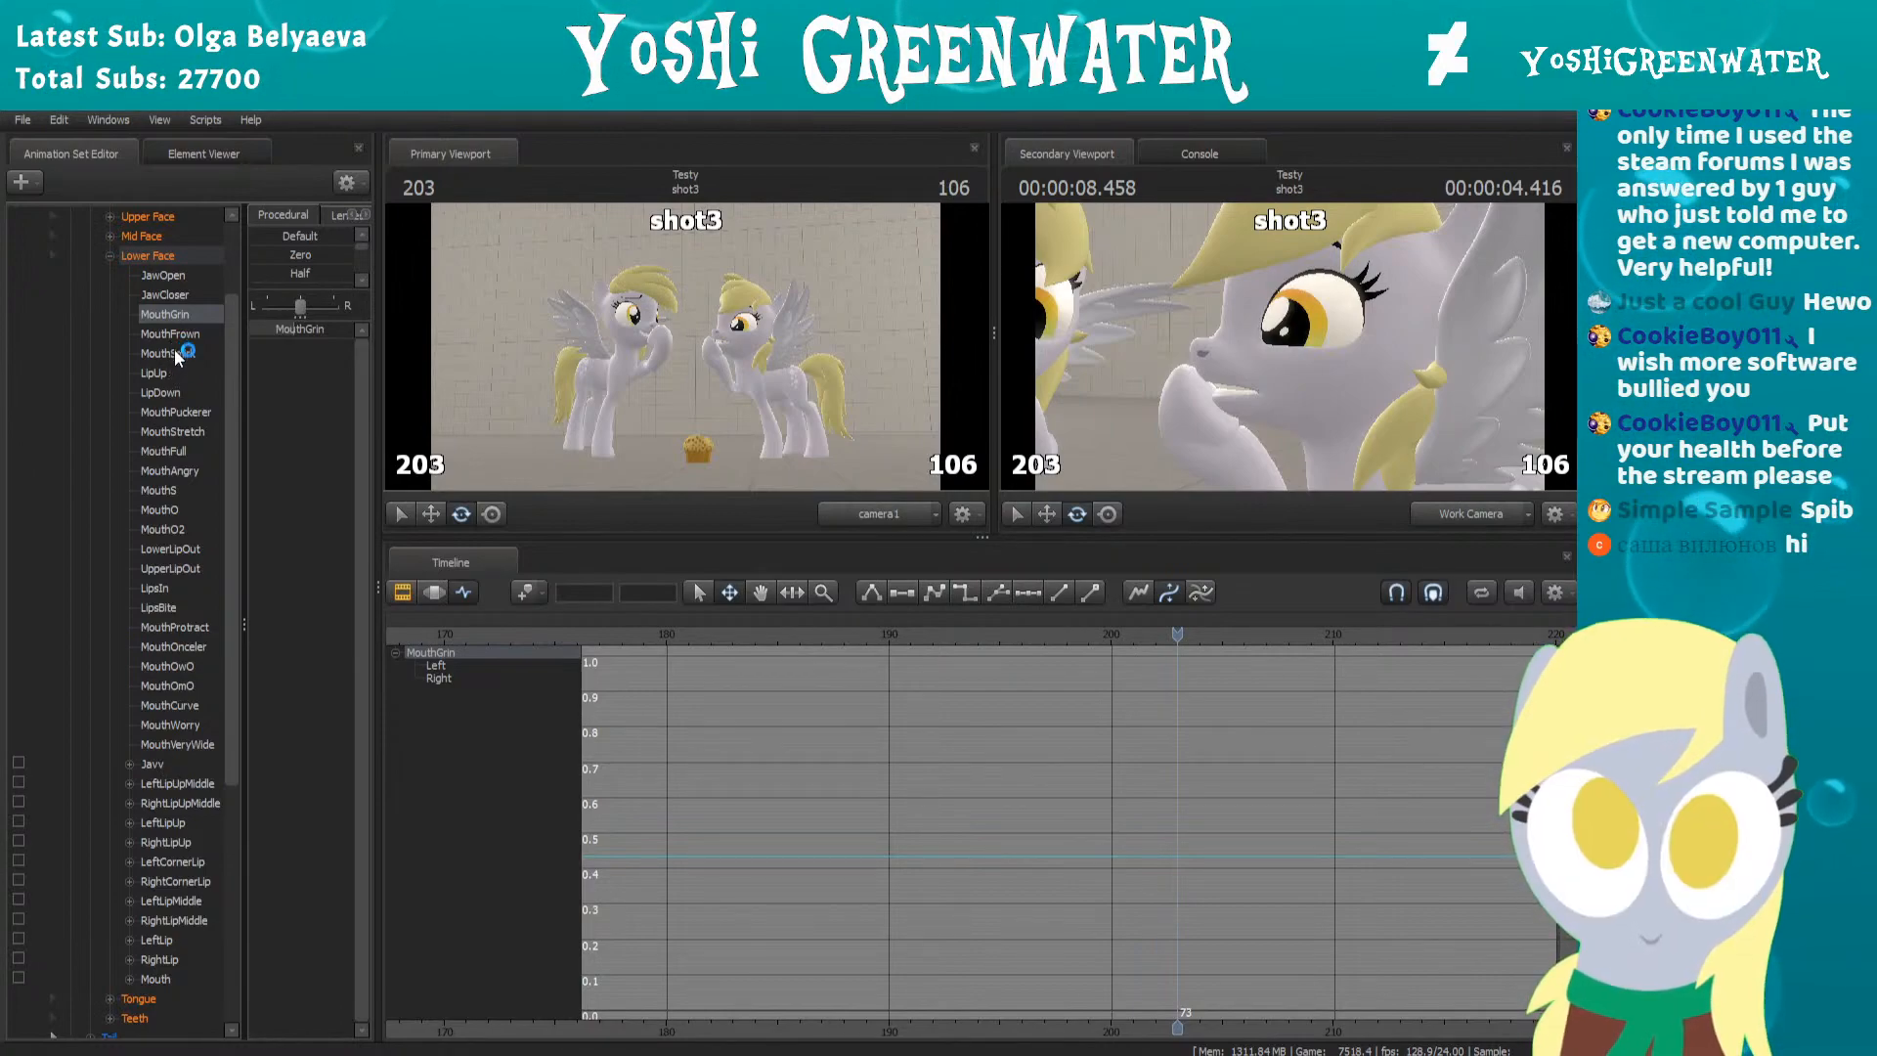
scroll(966, 672, "down", 1)
scroll(965, 670, "down", 1)
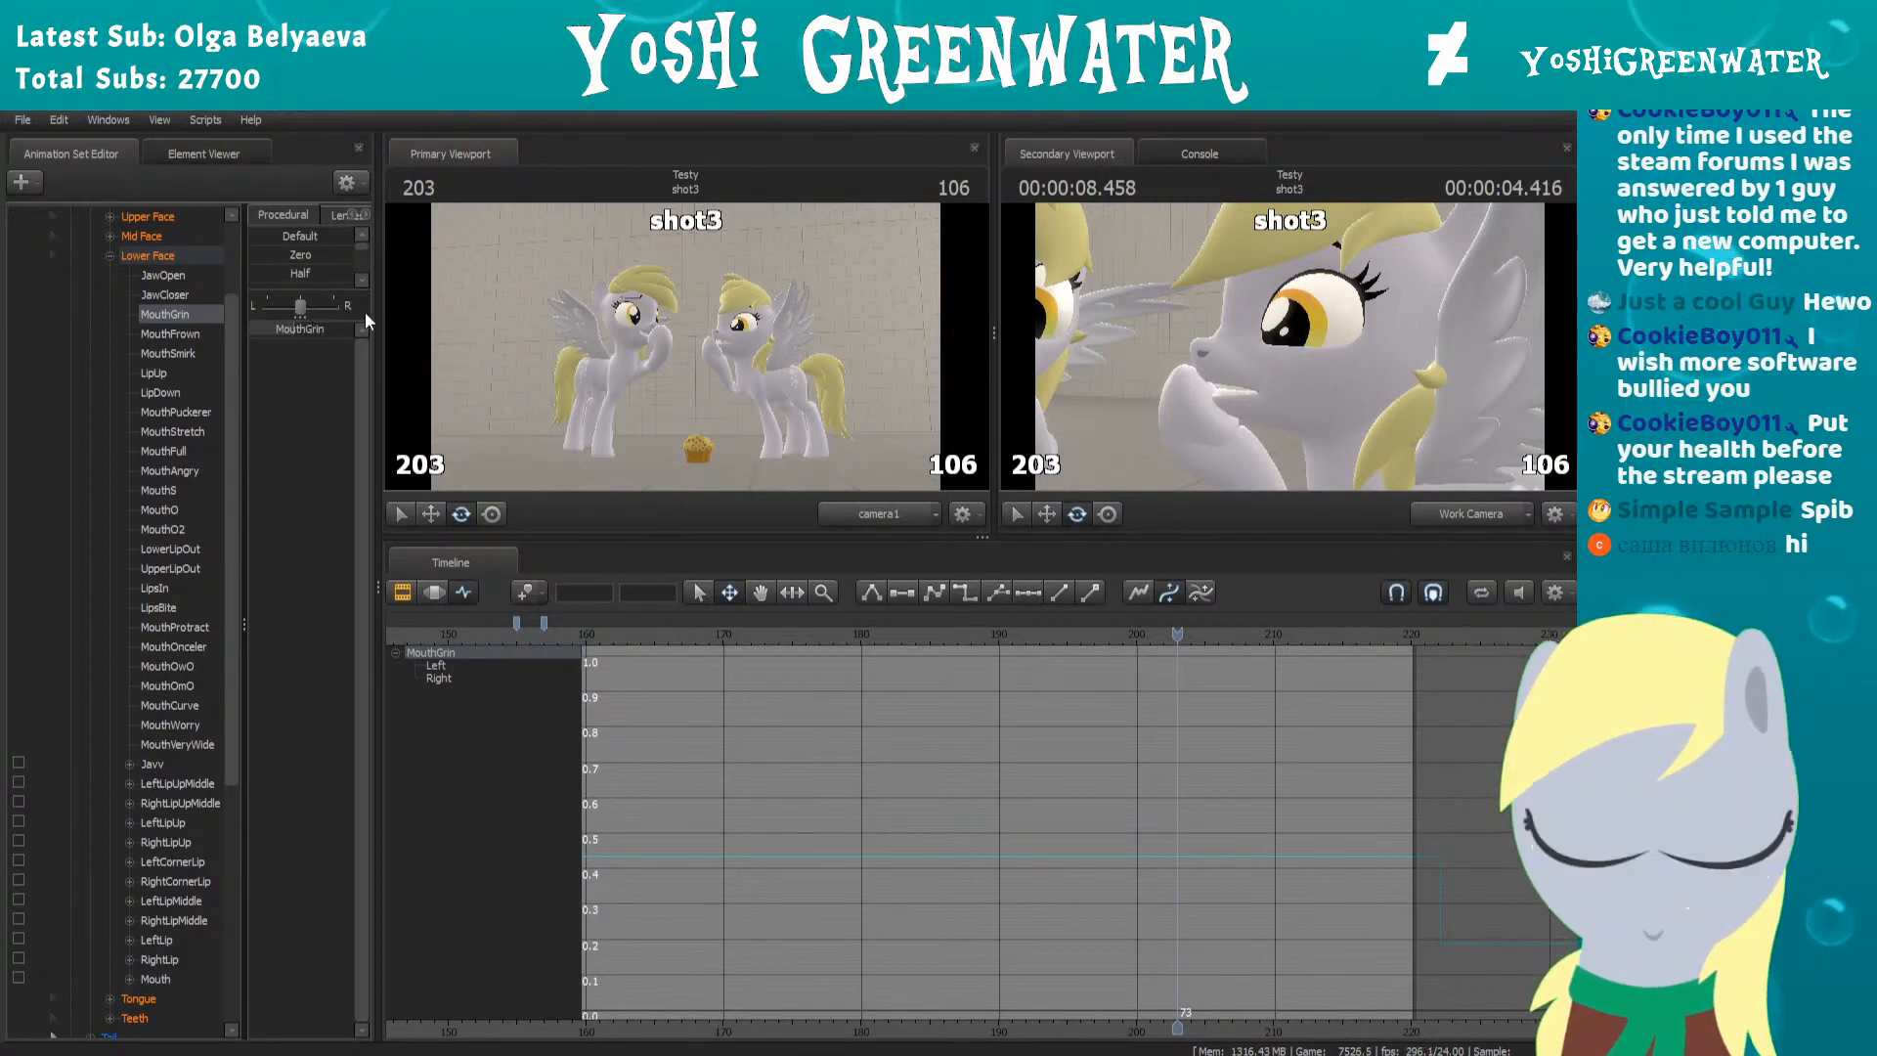
left_click_drag(354, 329, 314, 328)
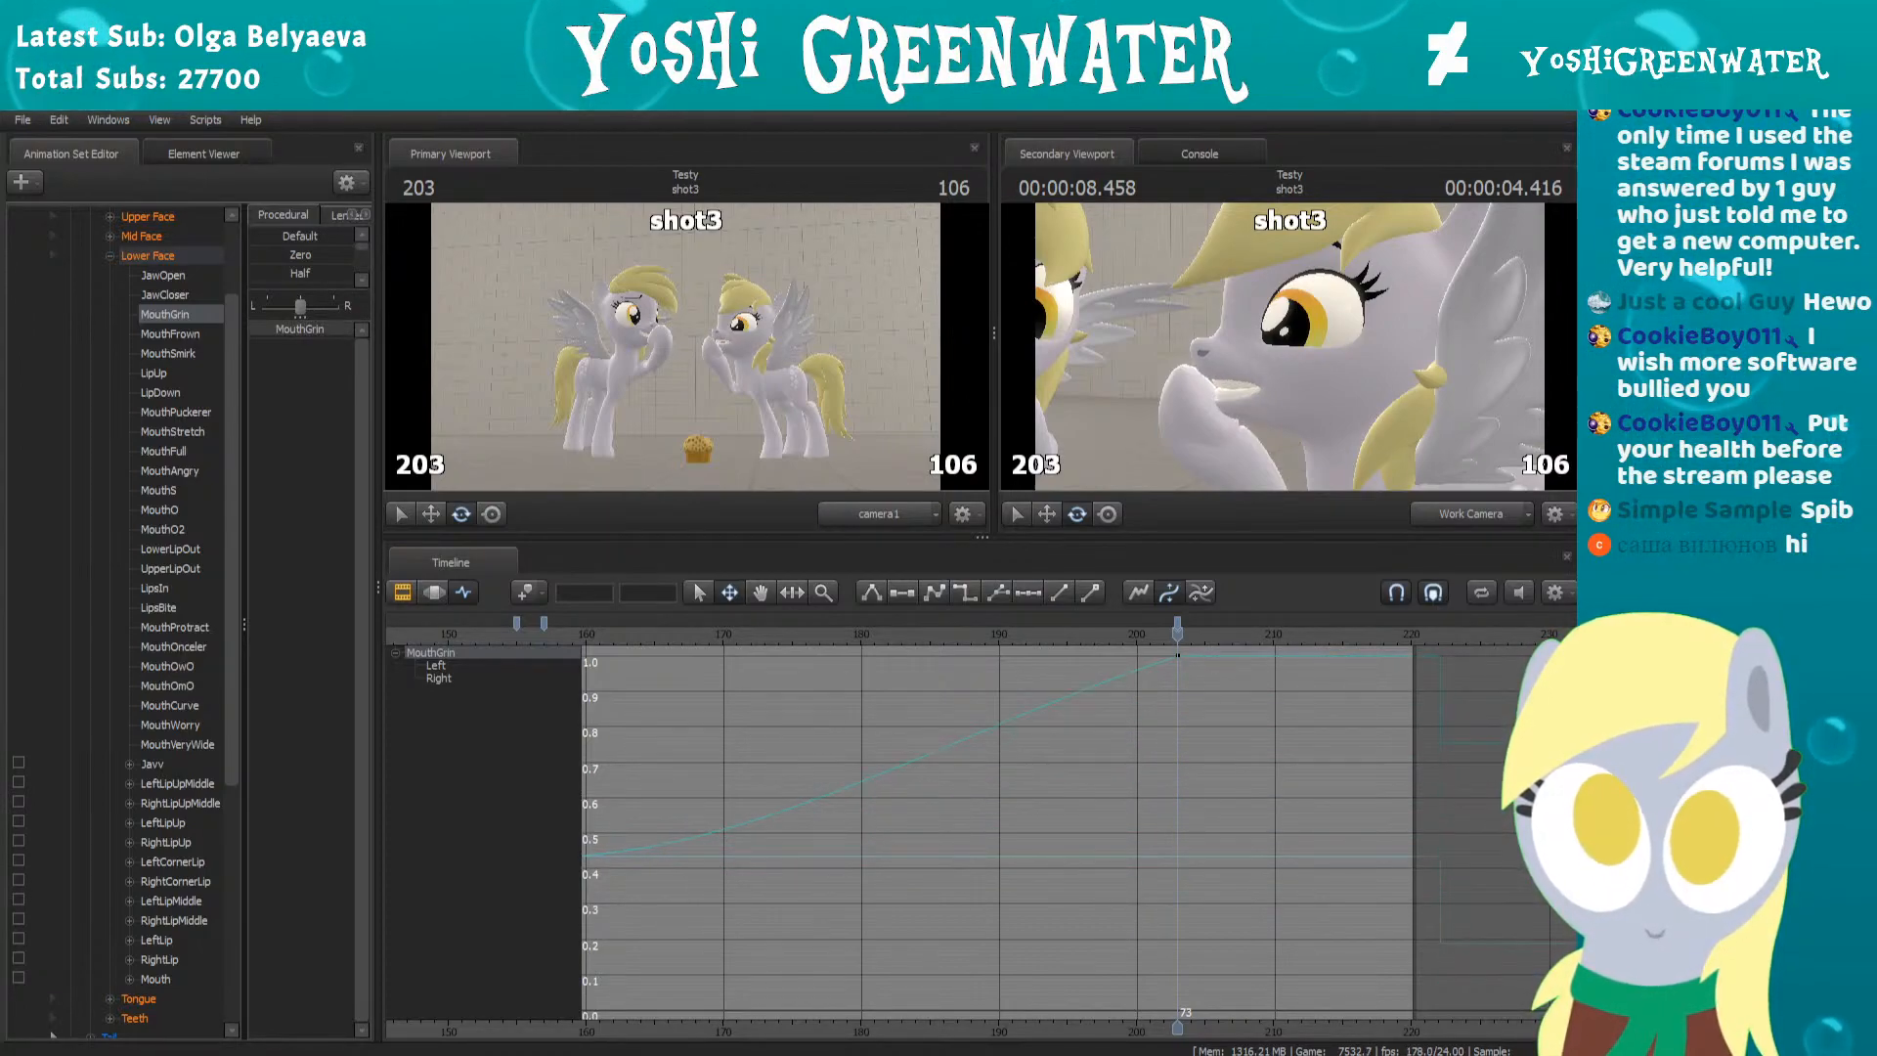
key("ctrl+z")
key("ctrl+z")
Replay the shot toward the third blink and scrub to frame 191 to check the mouth
scroll(1023, 790, "down", 3)
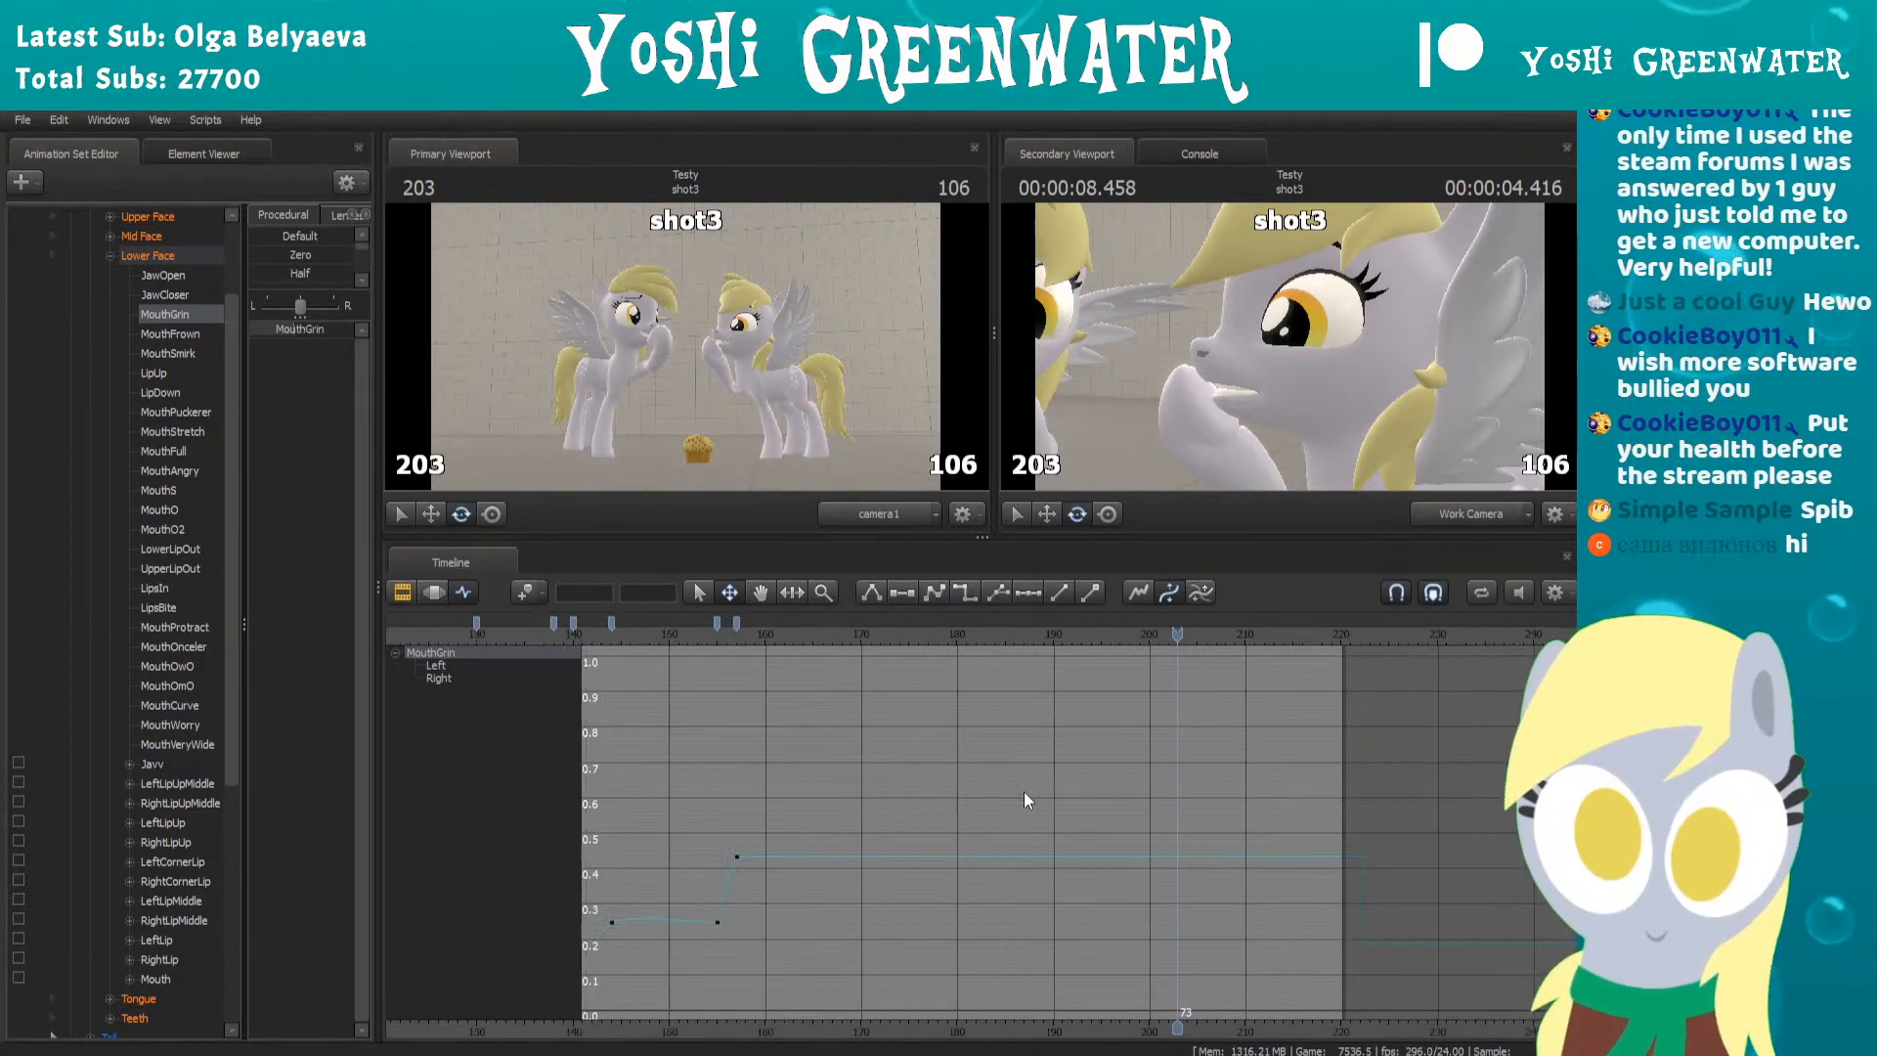
left_click(718, 643)
key("space")
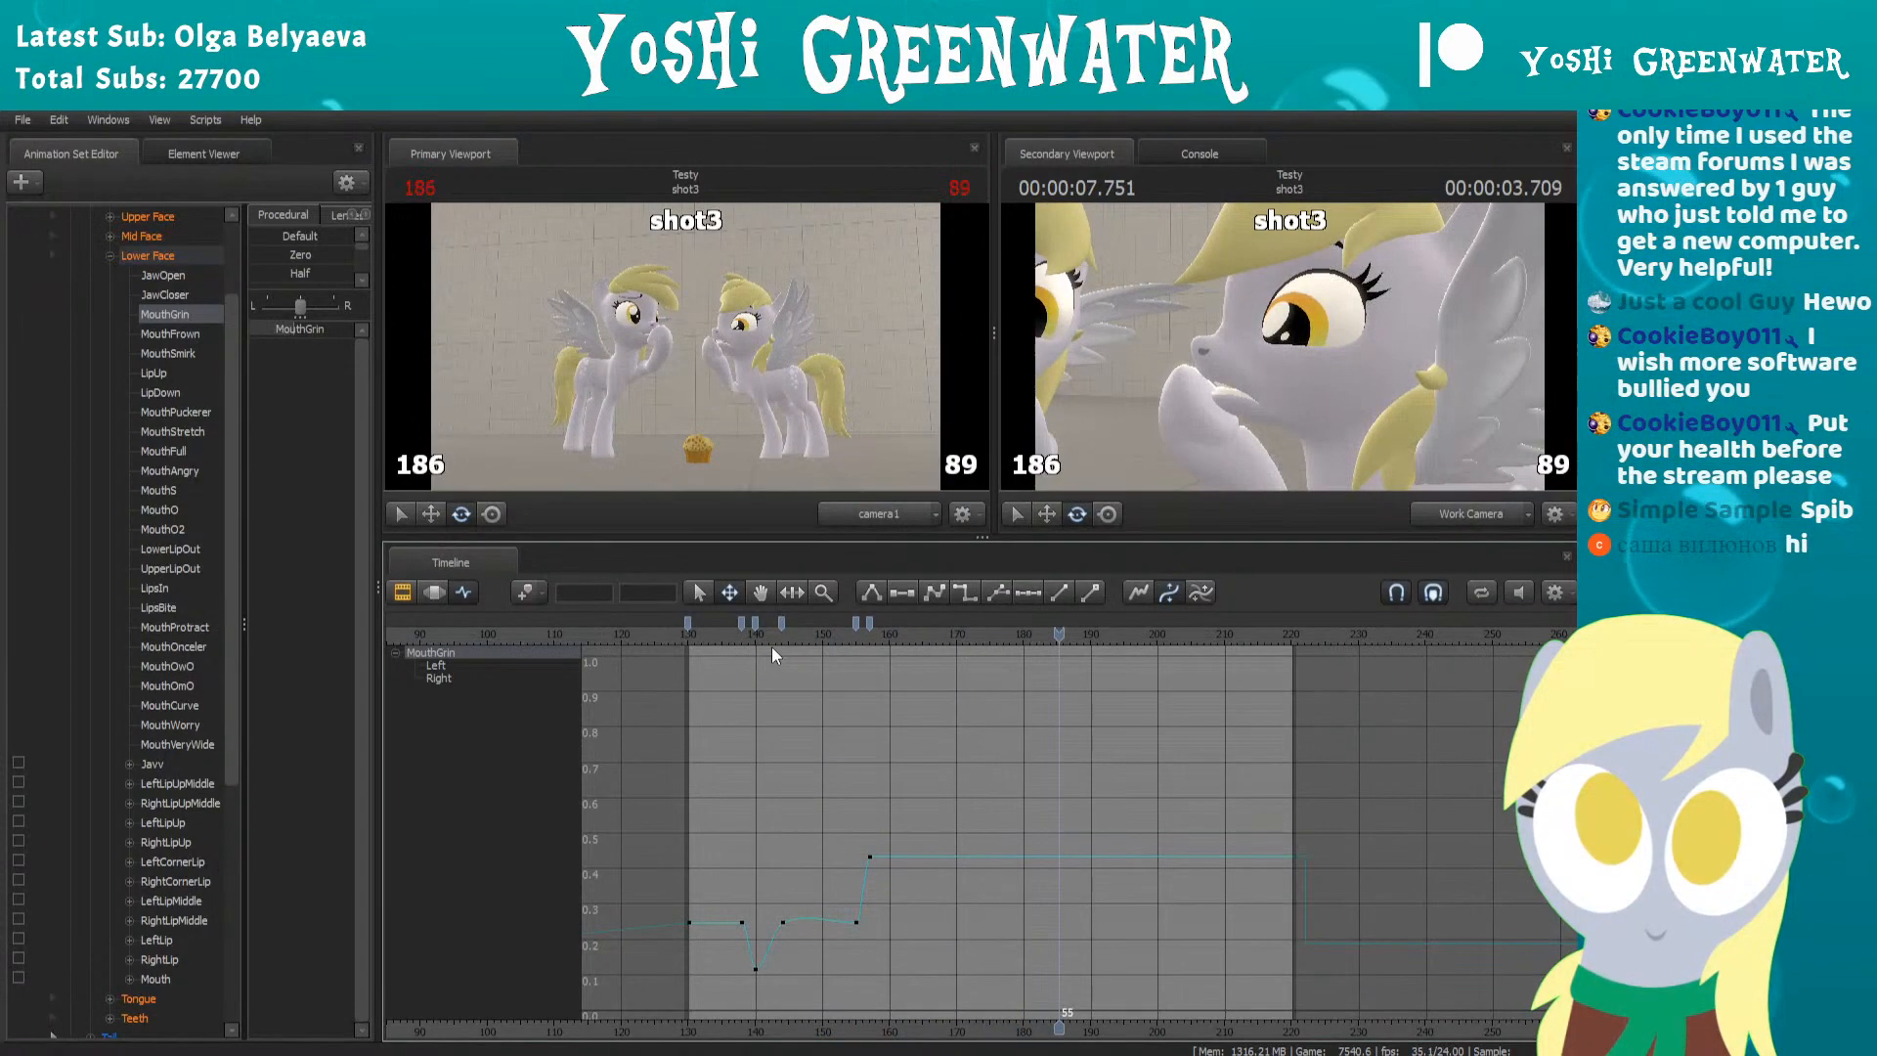
mouse_move(1087, 631)
left_mouse_down()
mouse_move(1124, 633)
mouse_move(1097, 636)
left_mouse_up()
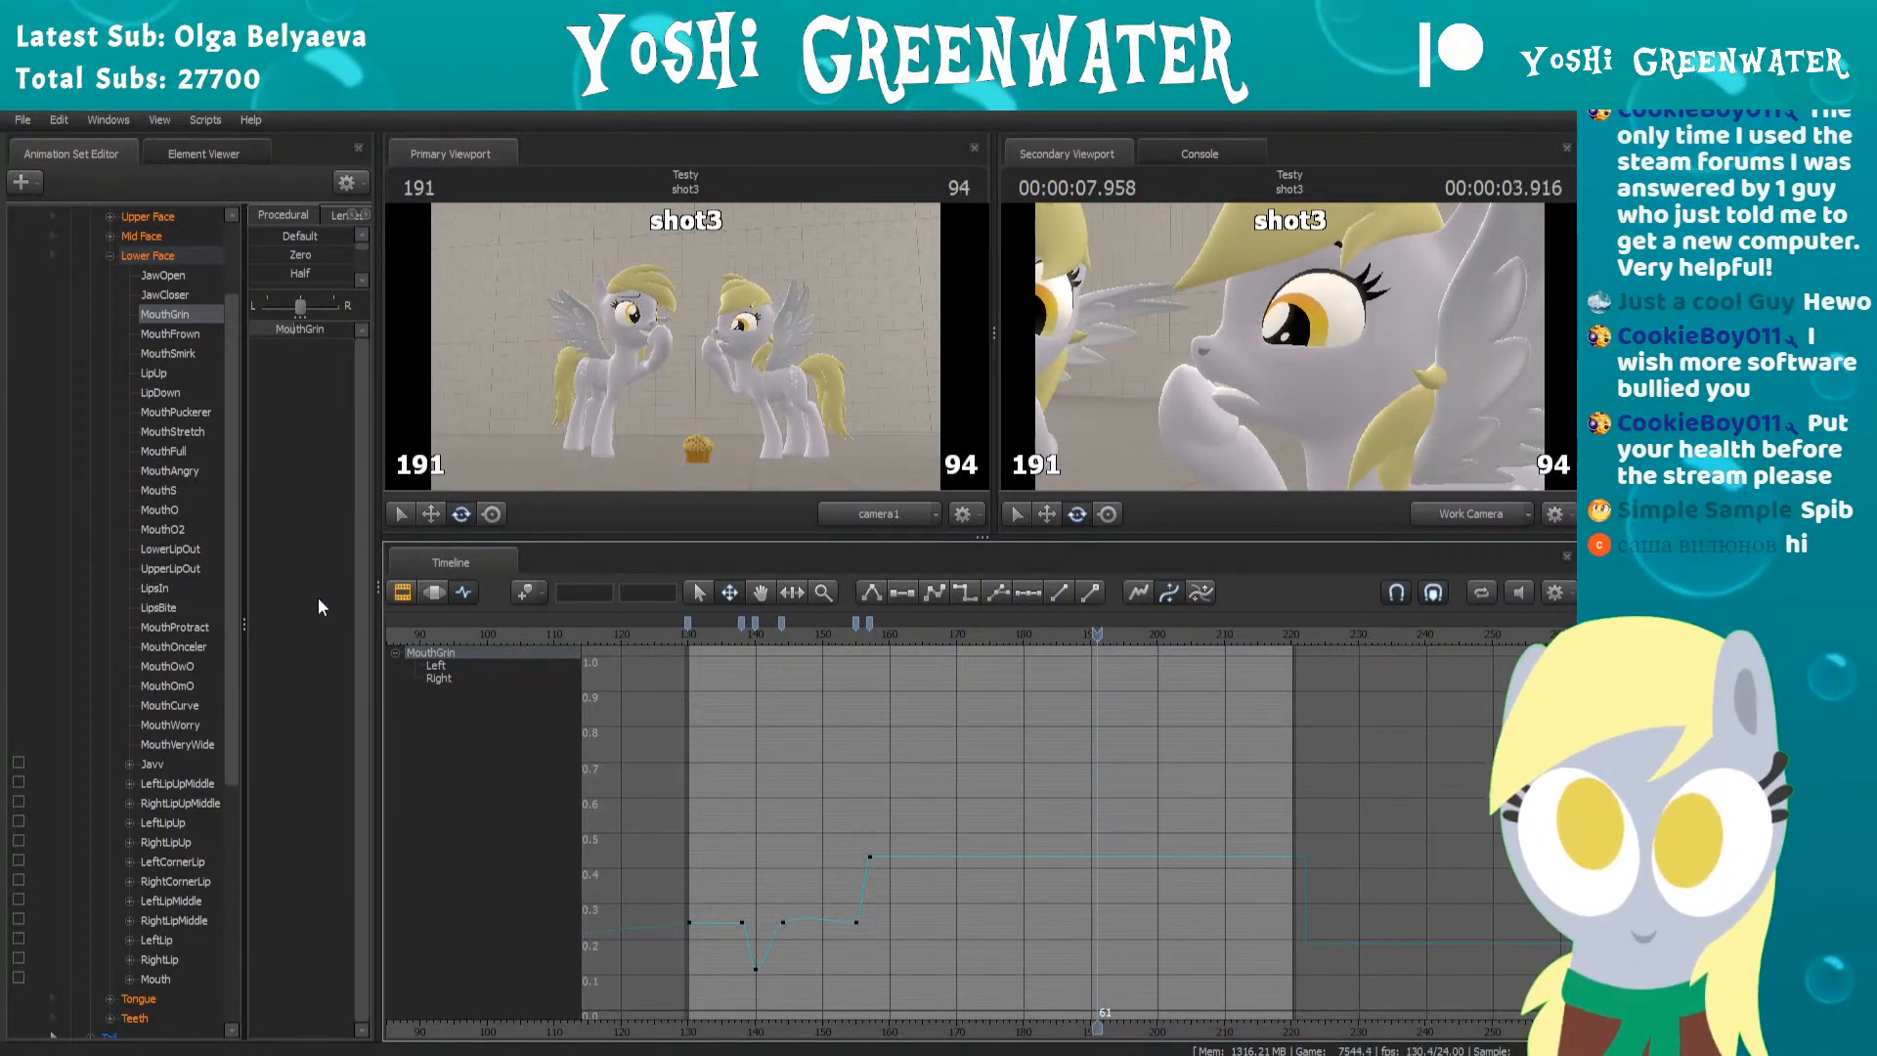
Add a MouthSmirk keyframe with value 0 at frame 190, just before the rise to the frame 193 keyframe
left_click(168, 352)
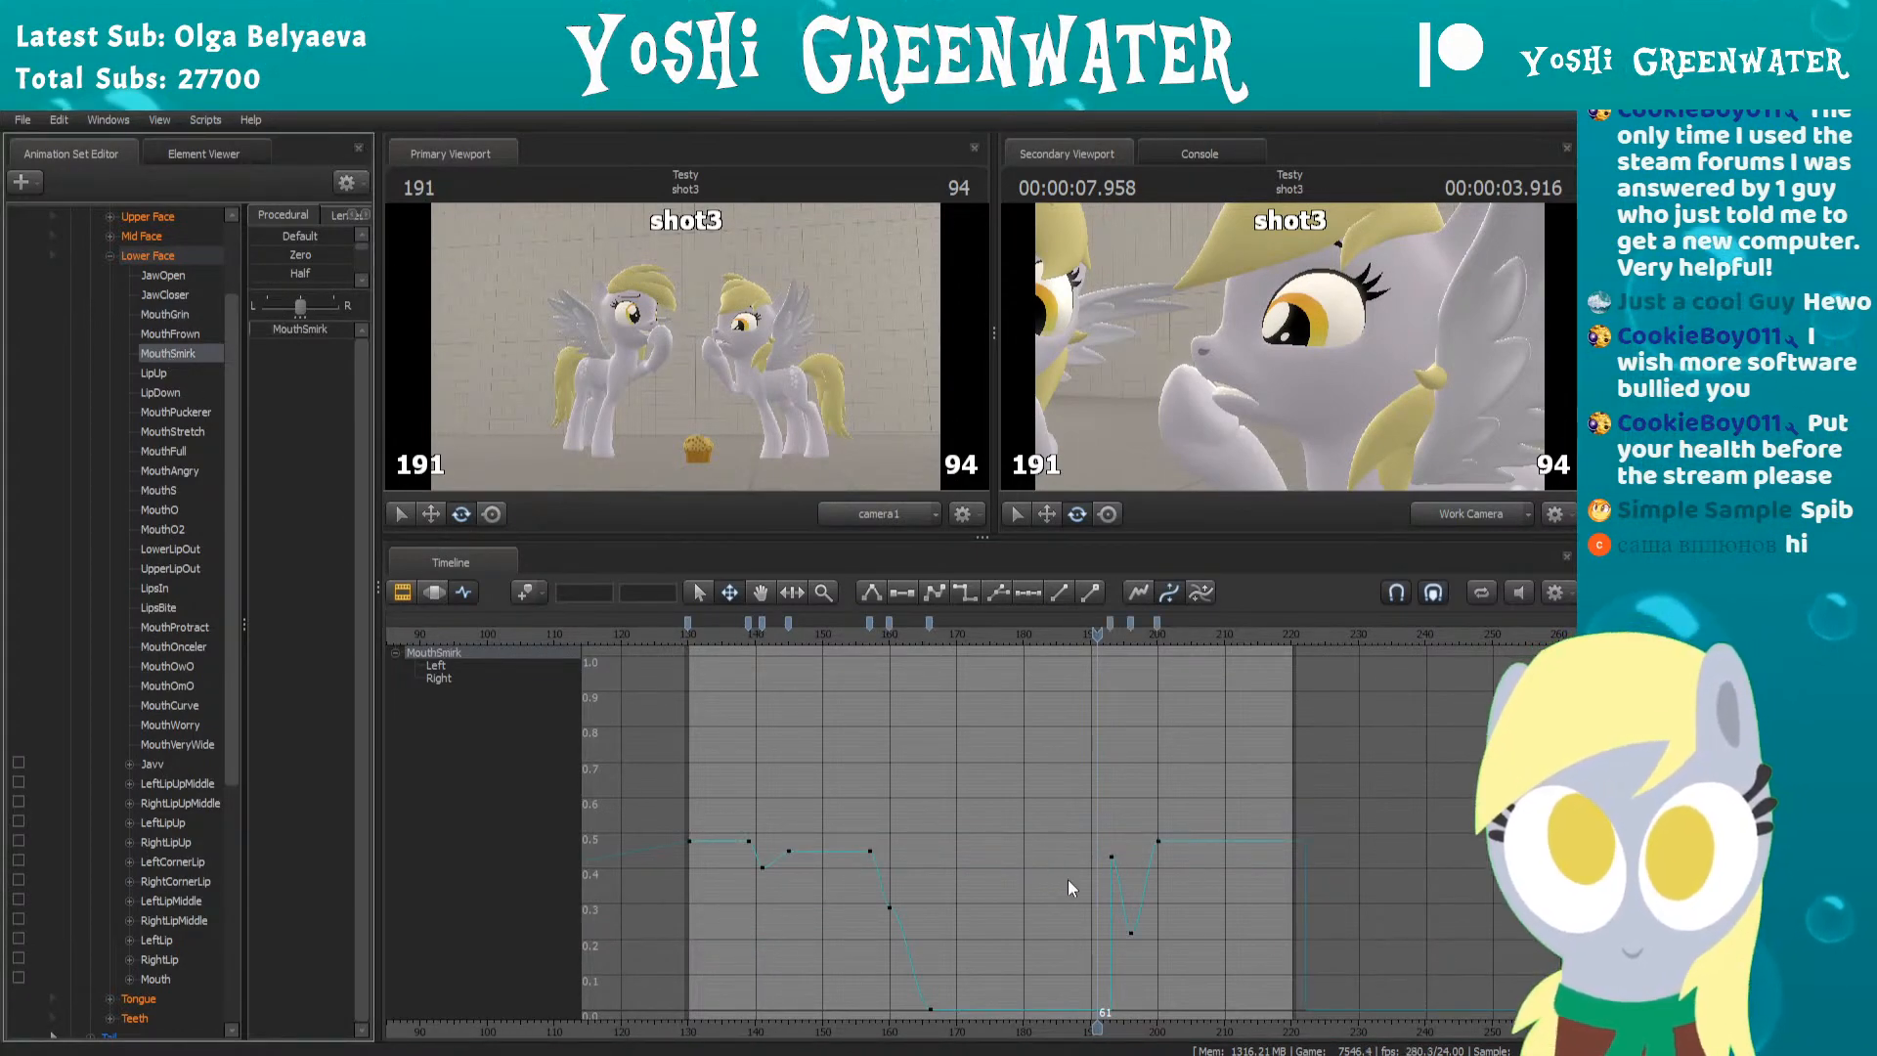
scroll(1065, 877, "up", 5)
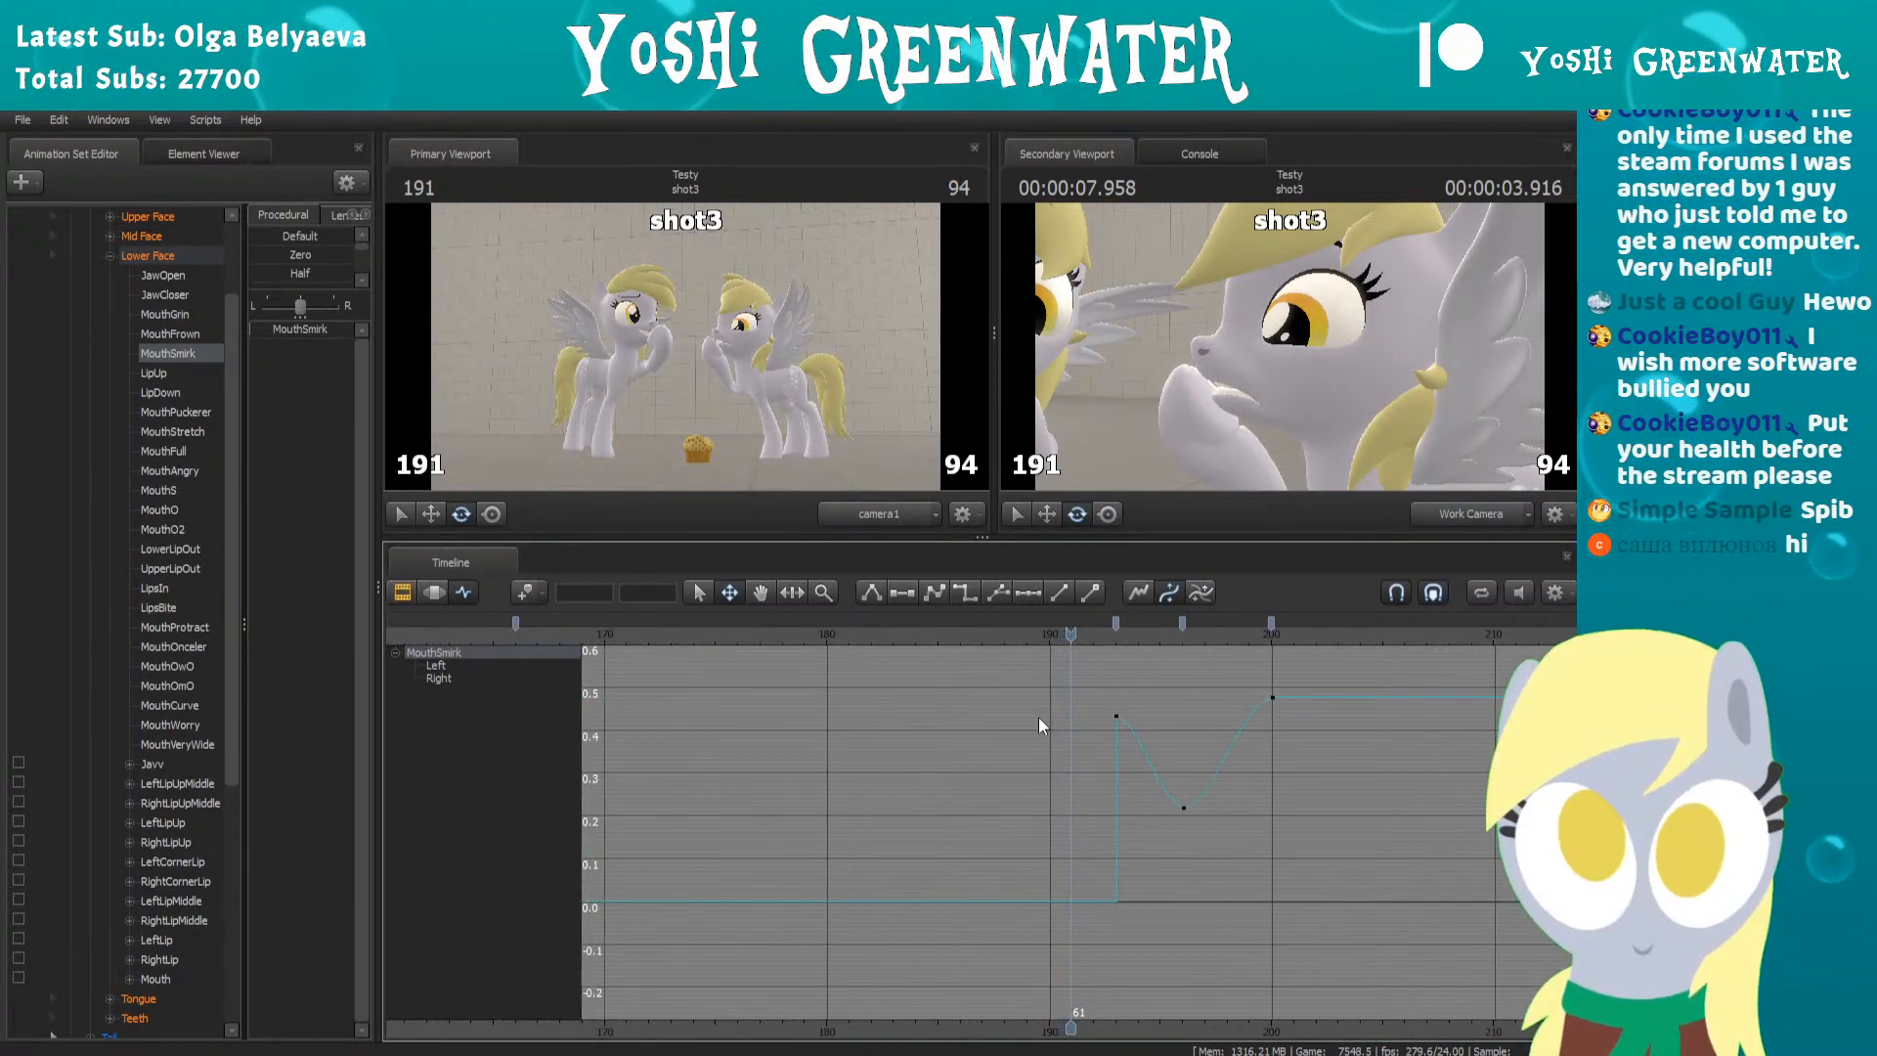
key("Right")
key("Right")
key("Left")
key("Right")
scroll(1056, 704, "down", 3)
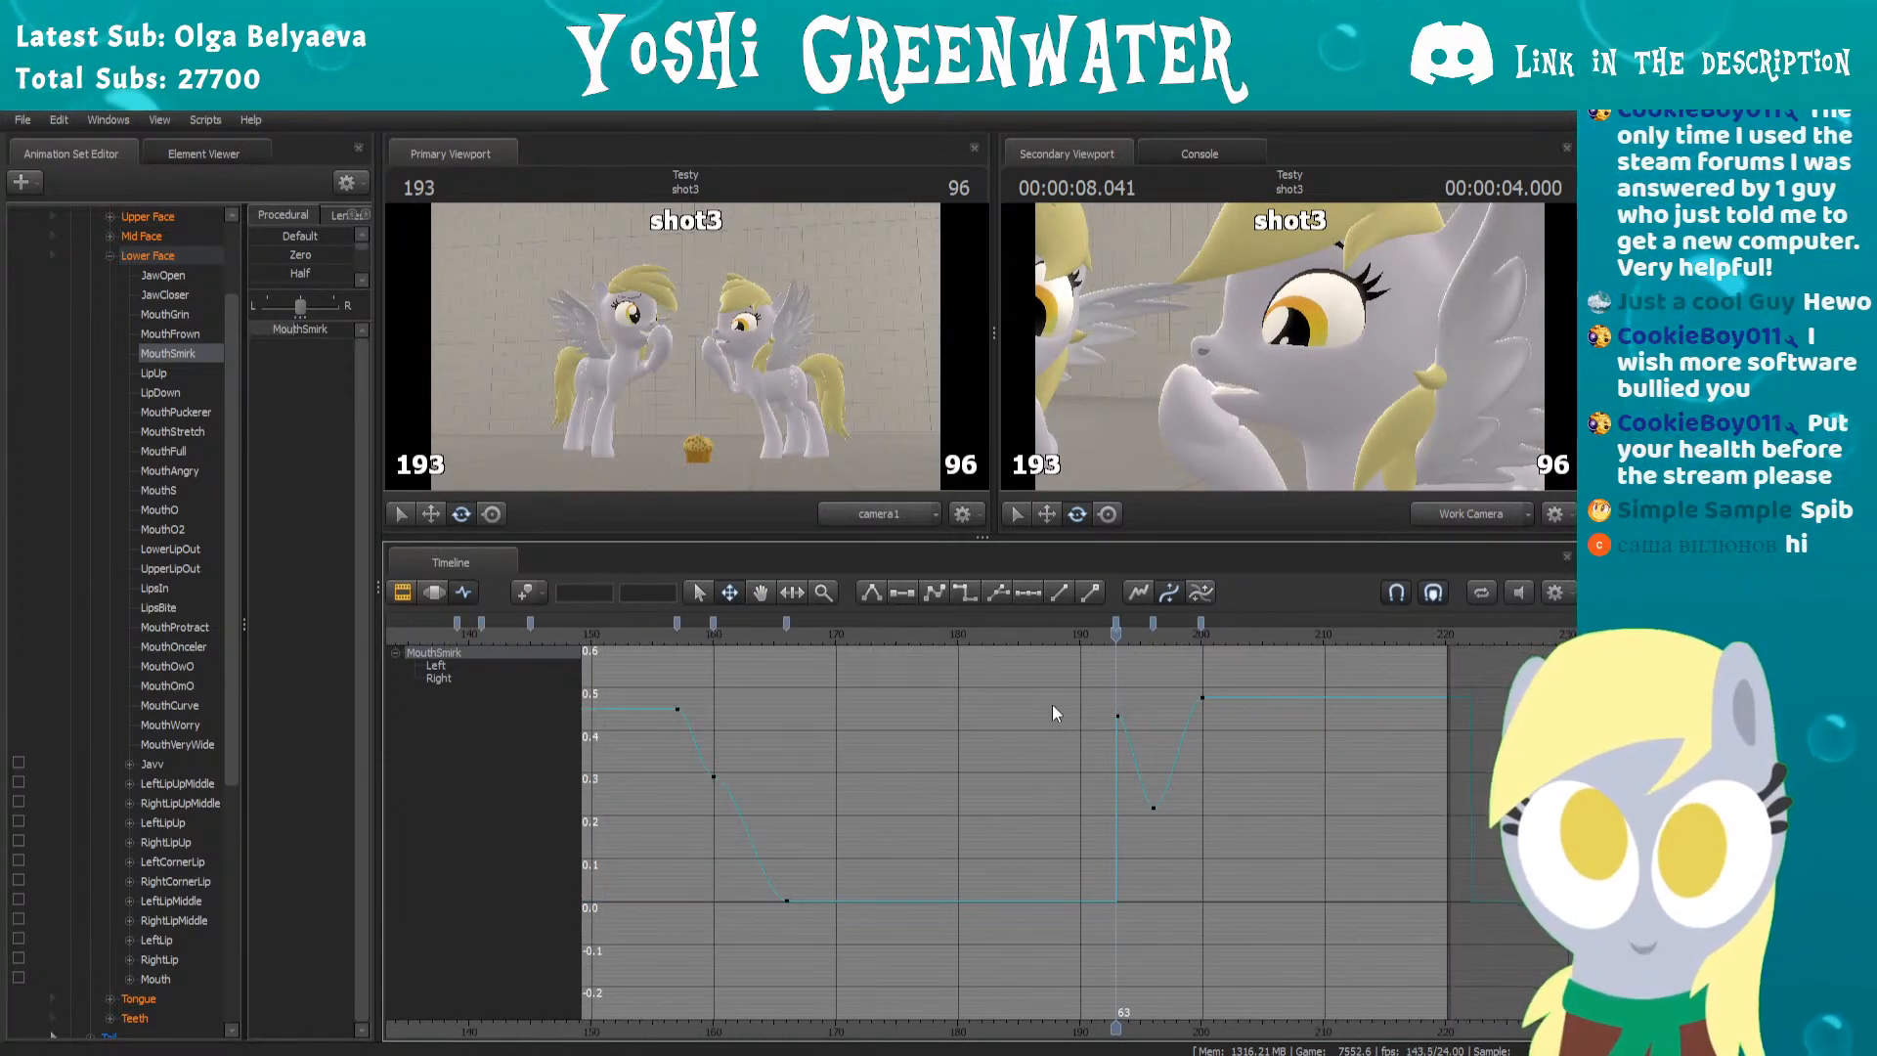
left_click(1081, 633)
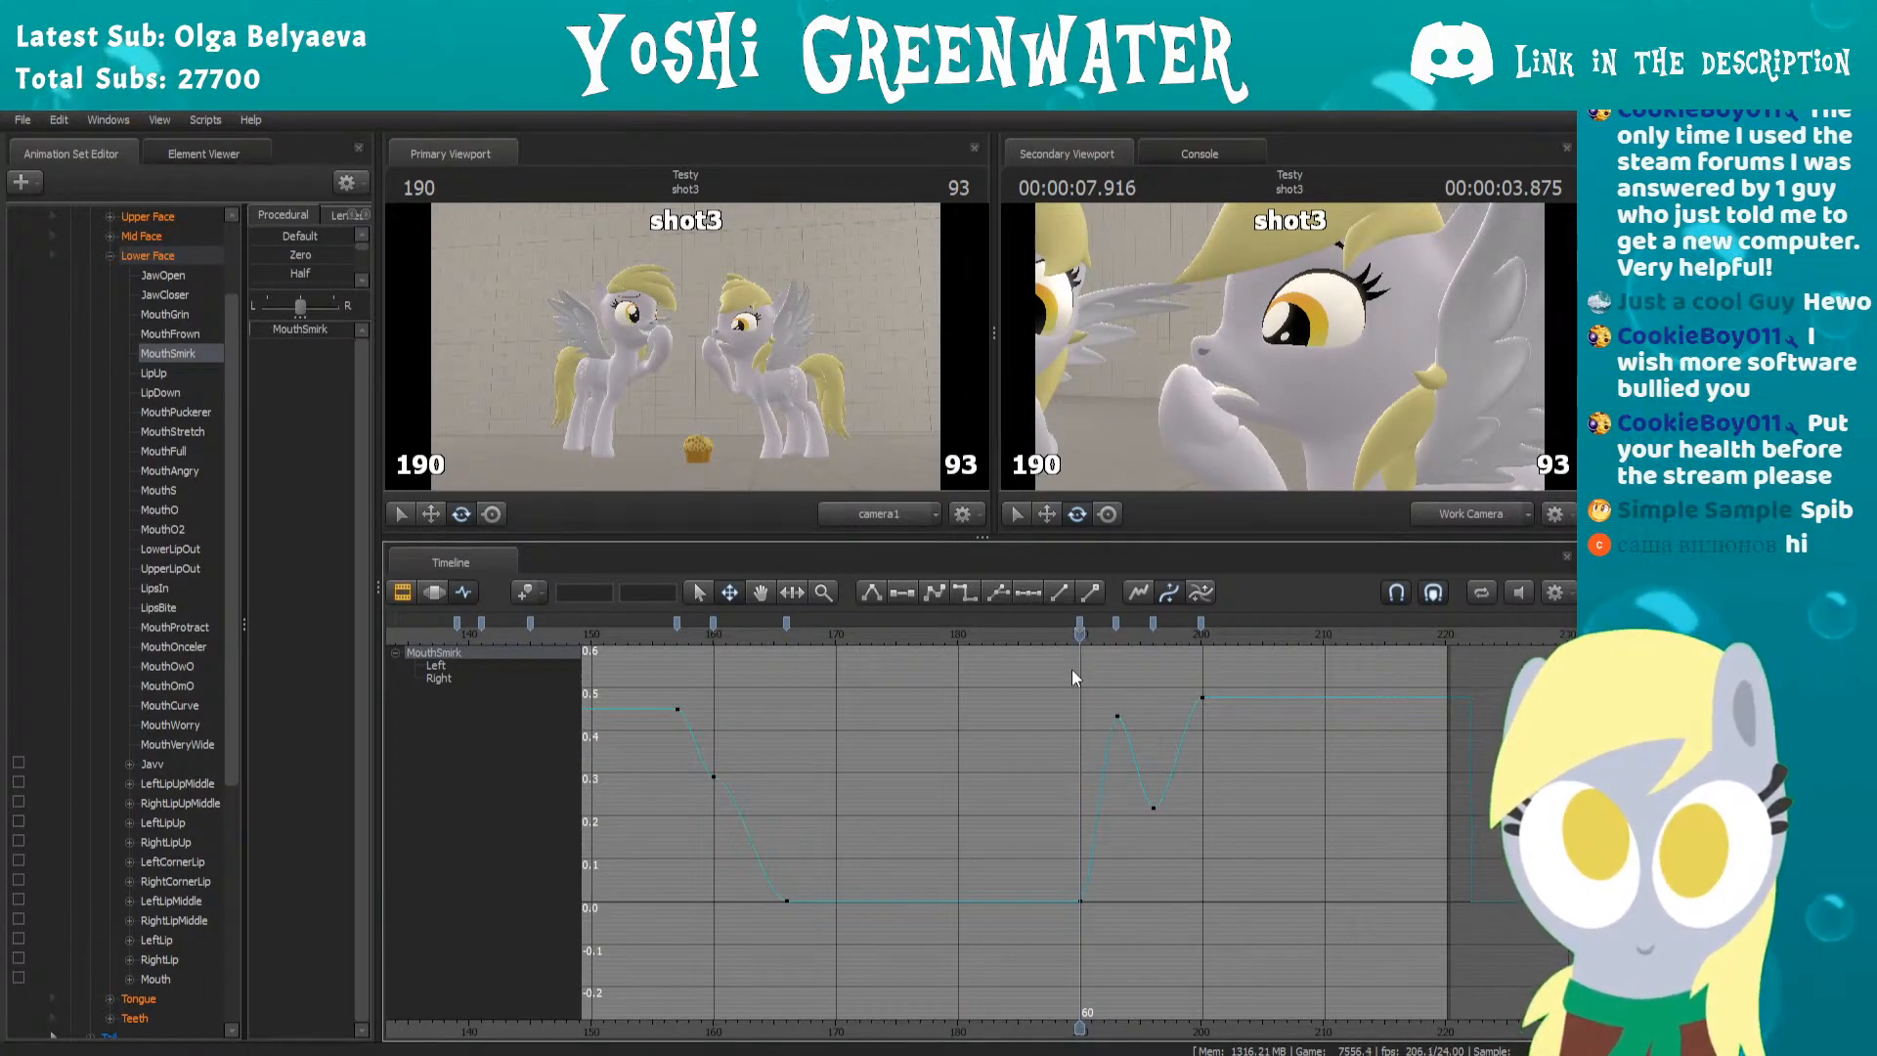
Check the smirk through the third blink, and delete the MouthSmirk keyframes at frames 193 and 190
scroll(1073, 645, "up", 3)
left_click_drag(1077, 622, 1311, 607)
left_click(1033, 635)
key("space")
left_click(1155, 626)
key("Delete")
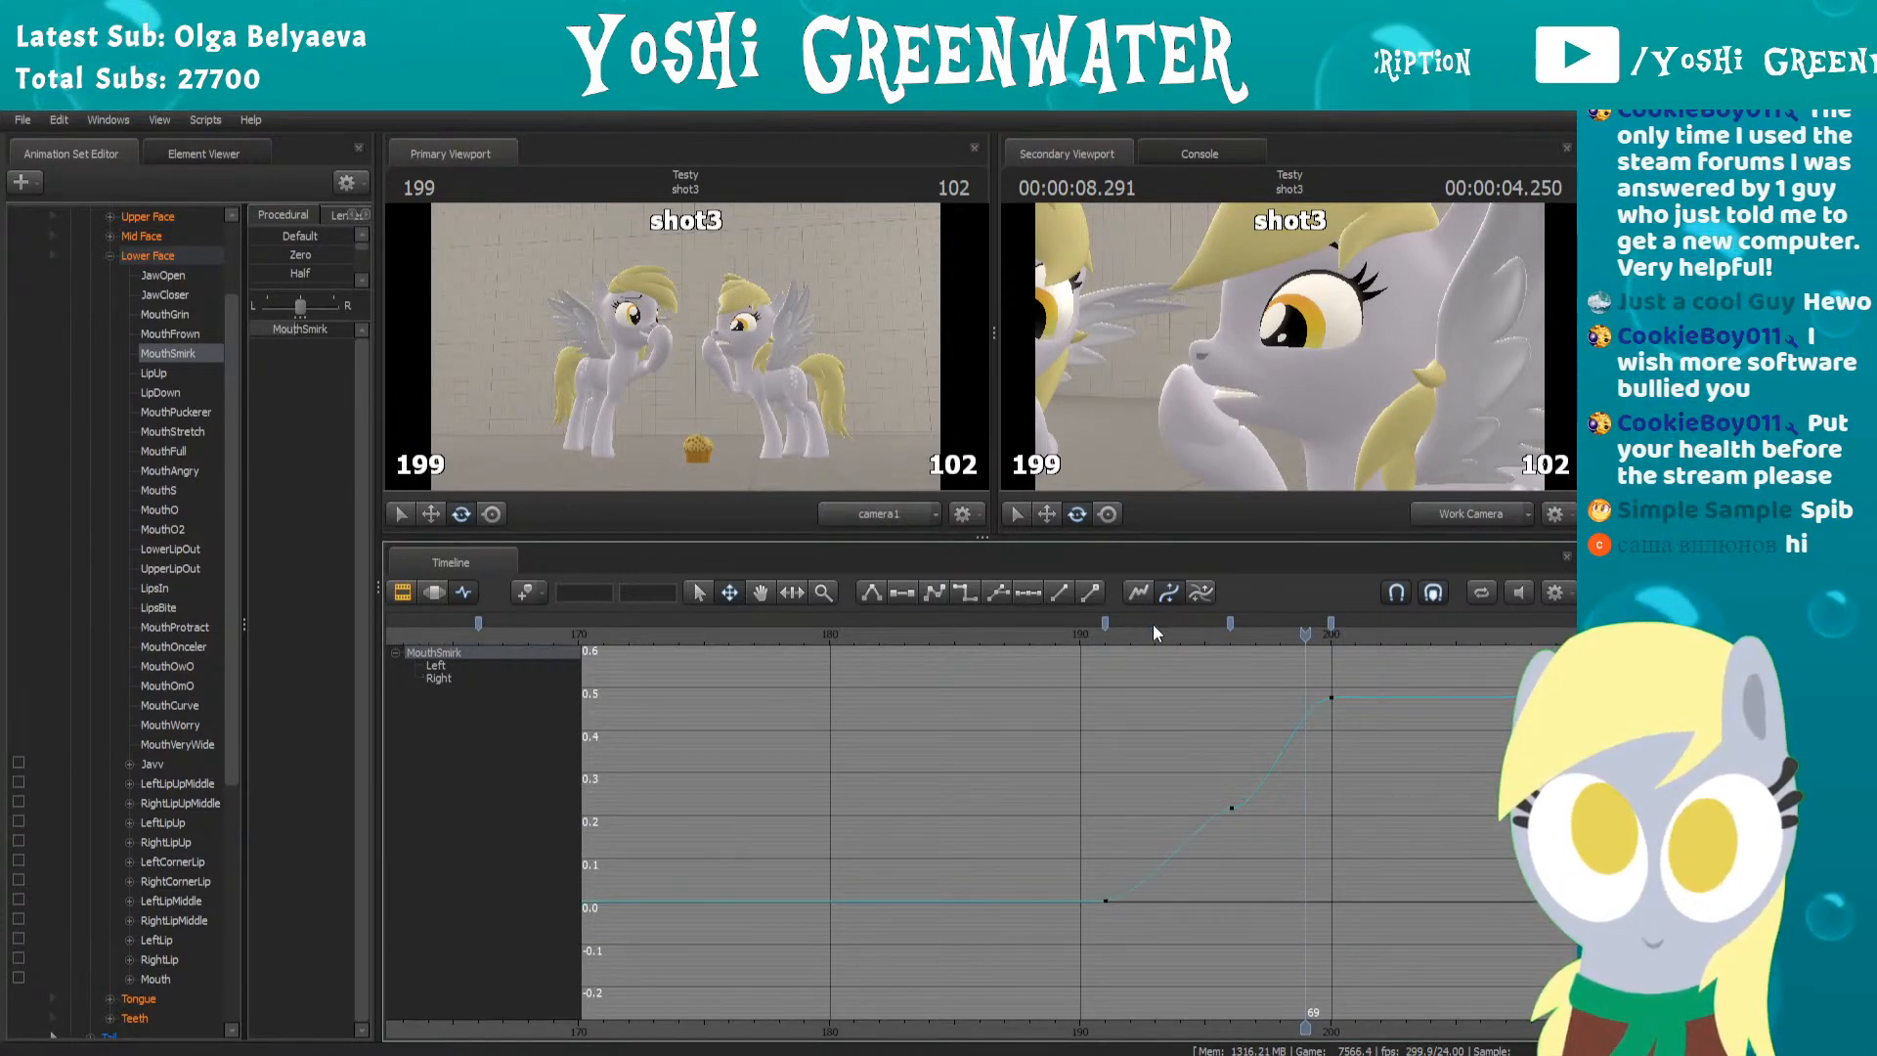
left_click(1106, 624)
key("Delete")
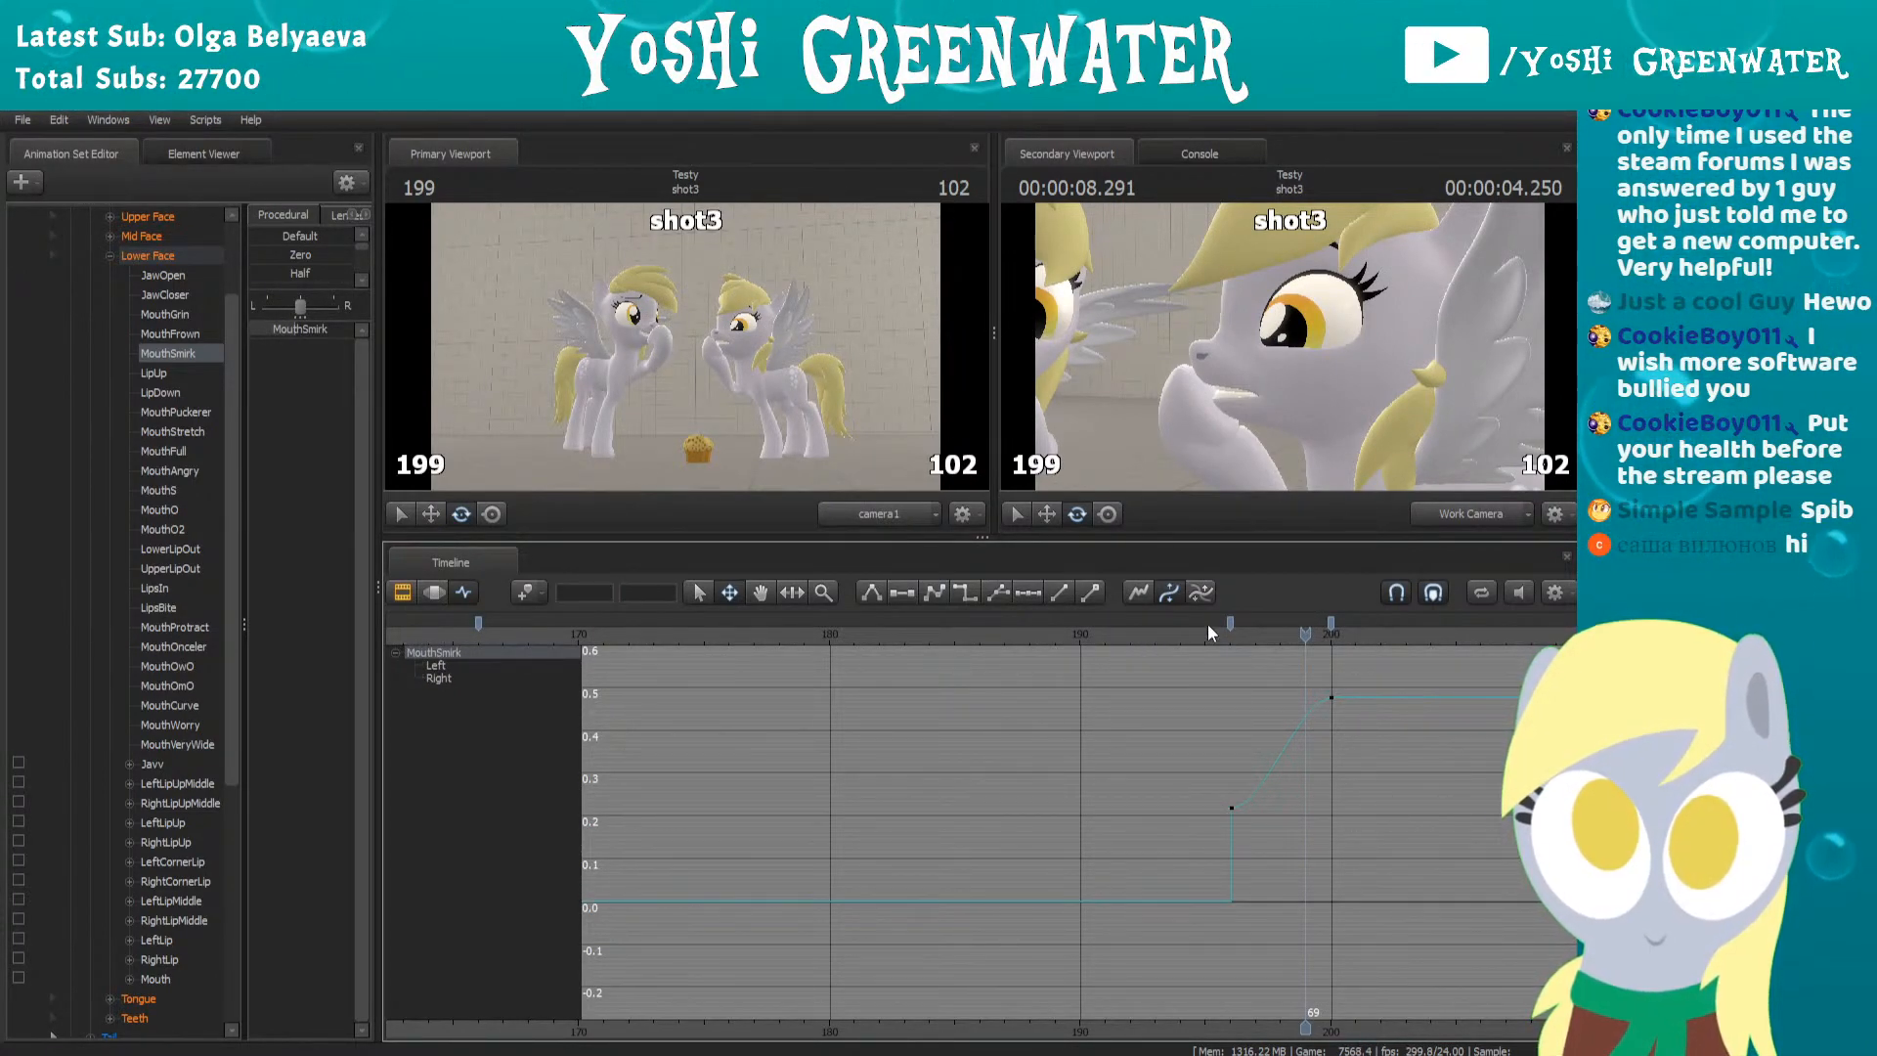
Add a MouthSmirk keyframe with value 0 at frame 195 and replay the change during the third blink
scroll(922, 736, "down", 2)
scroll(922, 736, "down", 2)
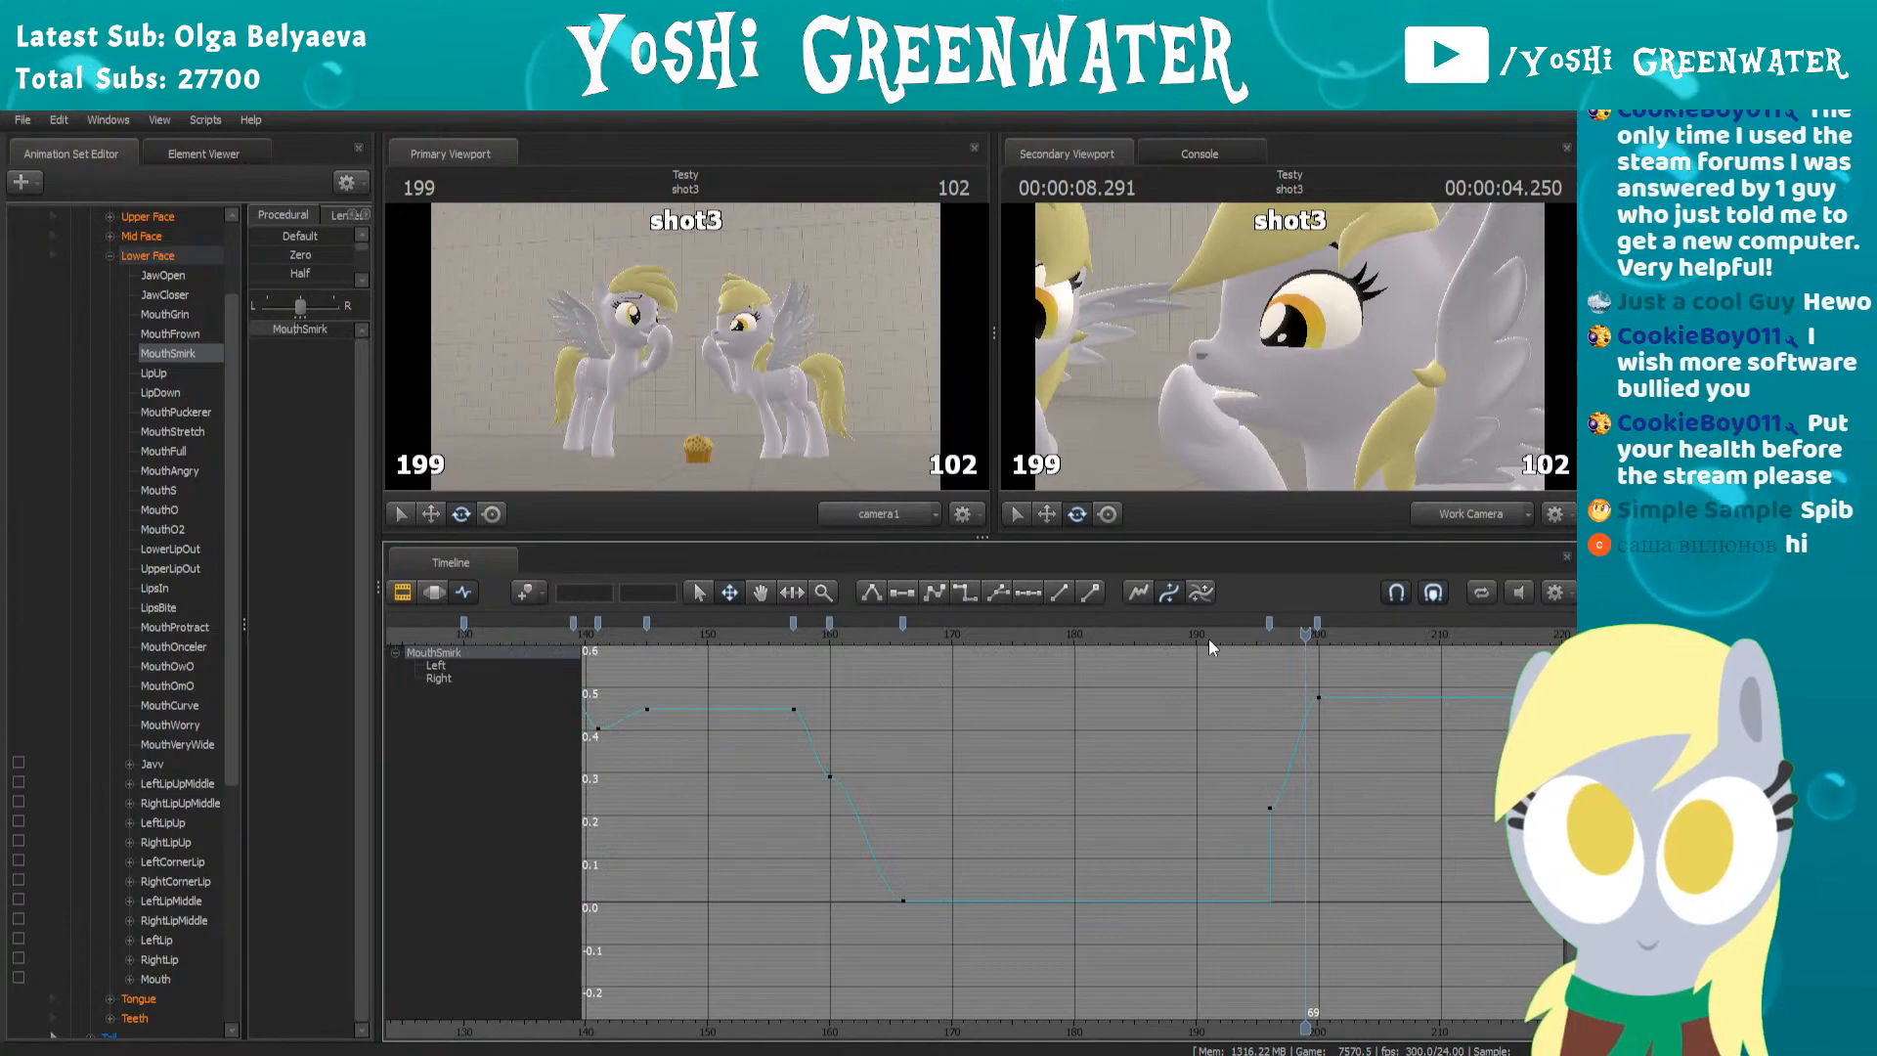
left_click(1257, 630)
scroll(1265, 747, "up", 5)
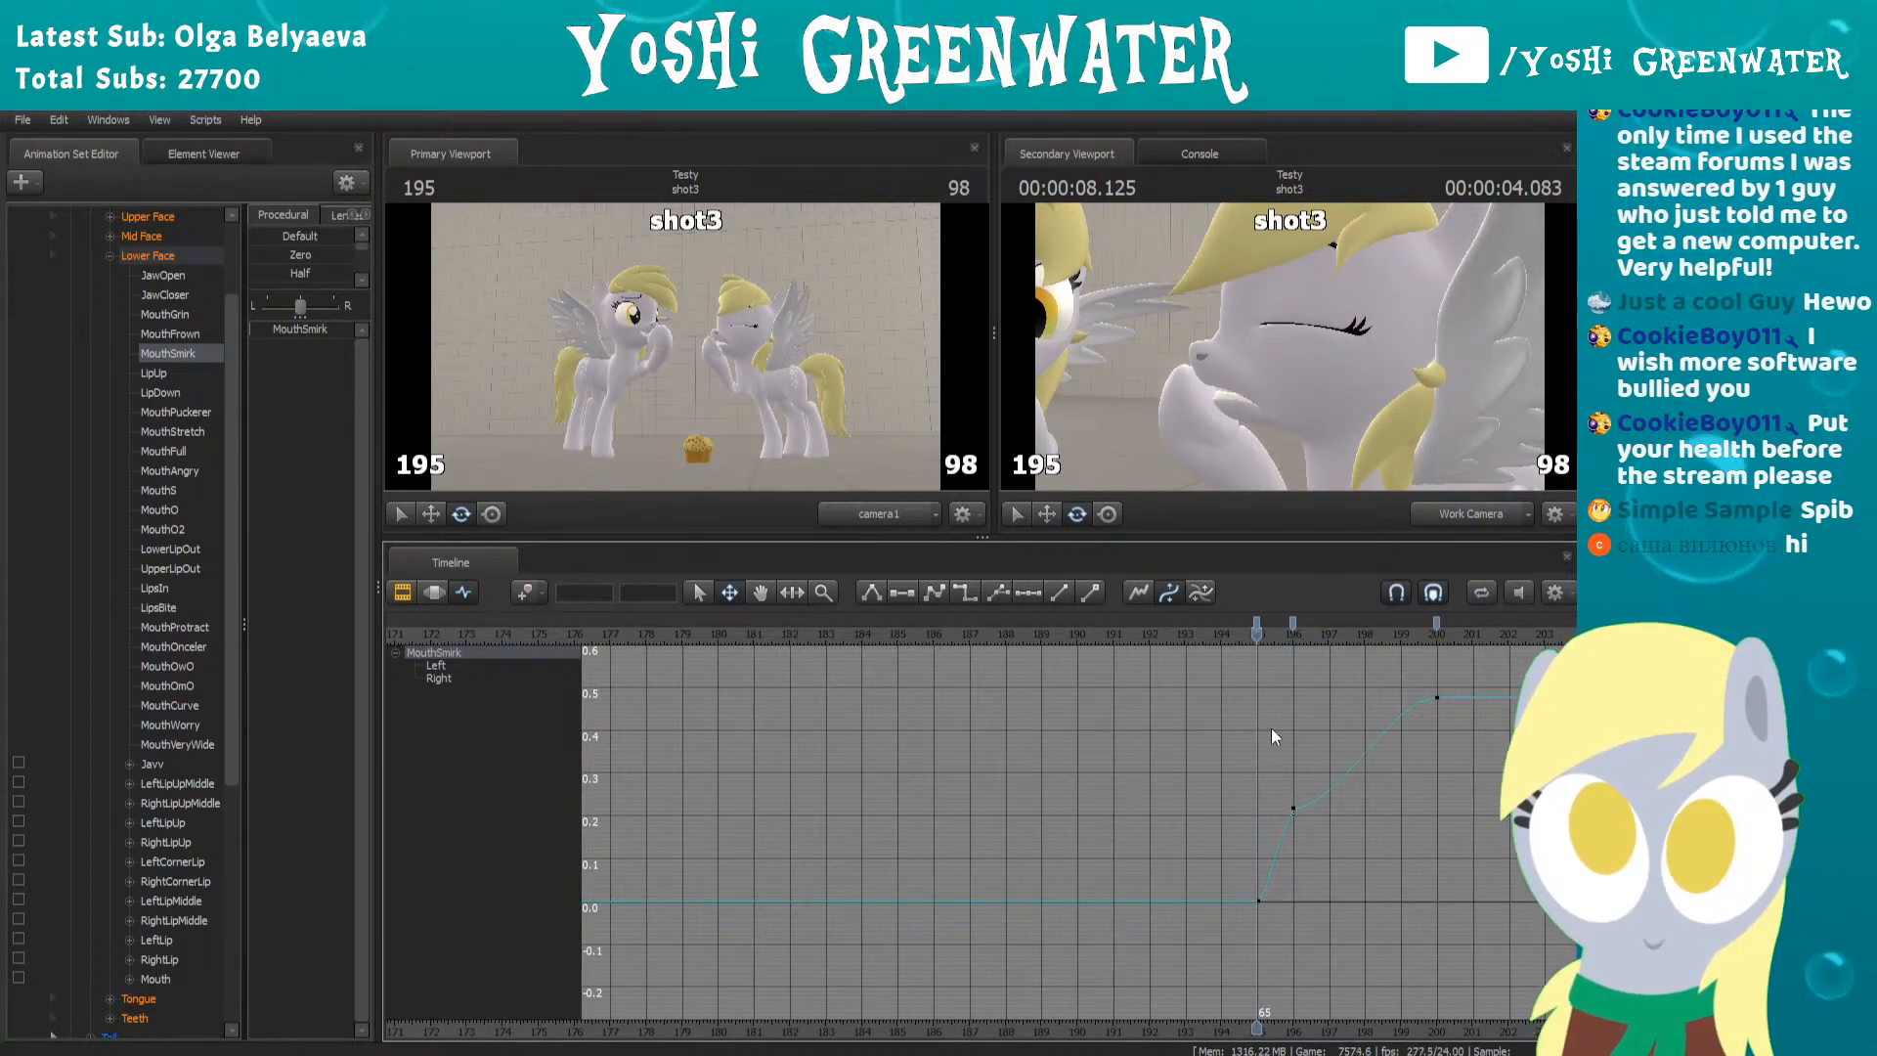
left_click(1258, 624)
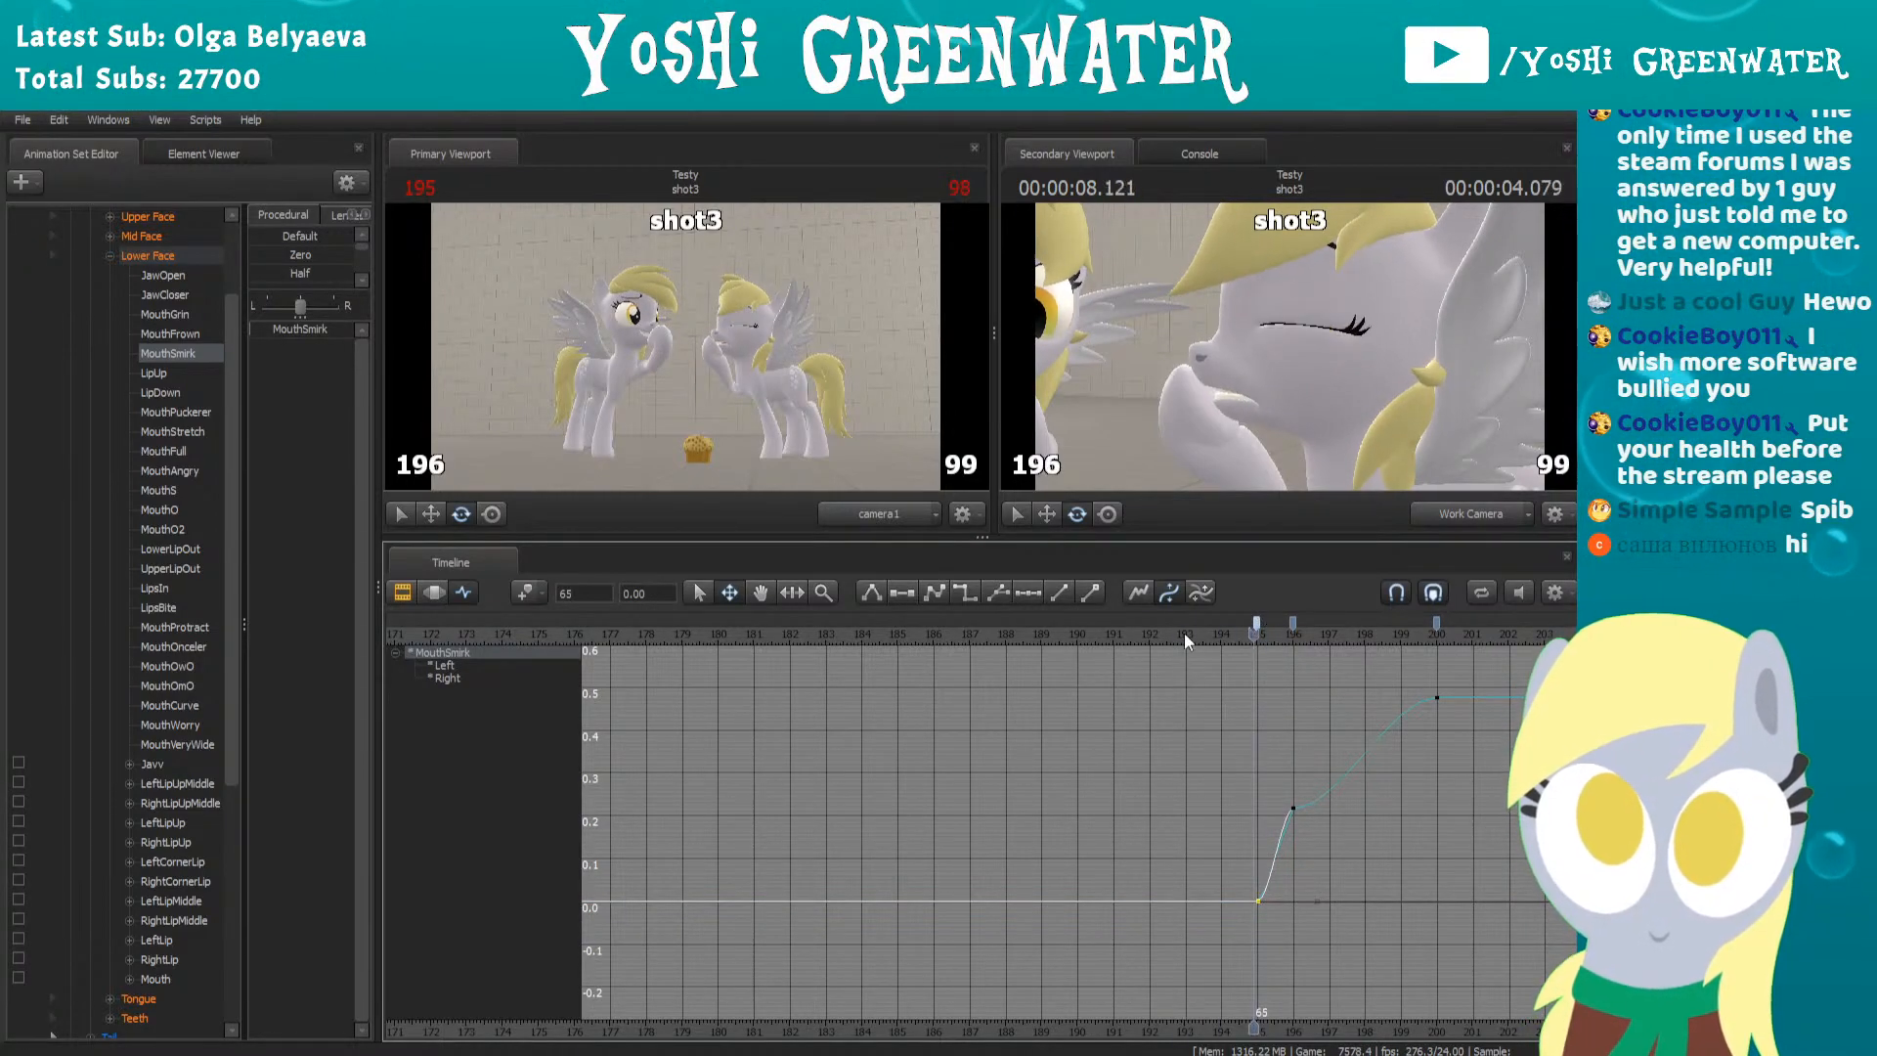
left_click_drag(1183, 632, 1225, 636)
scroll(993, 701, "down", 4)
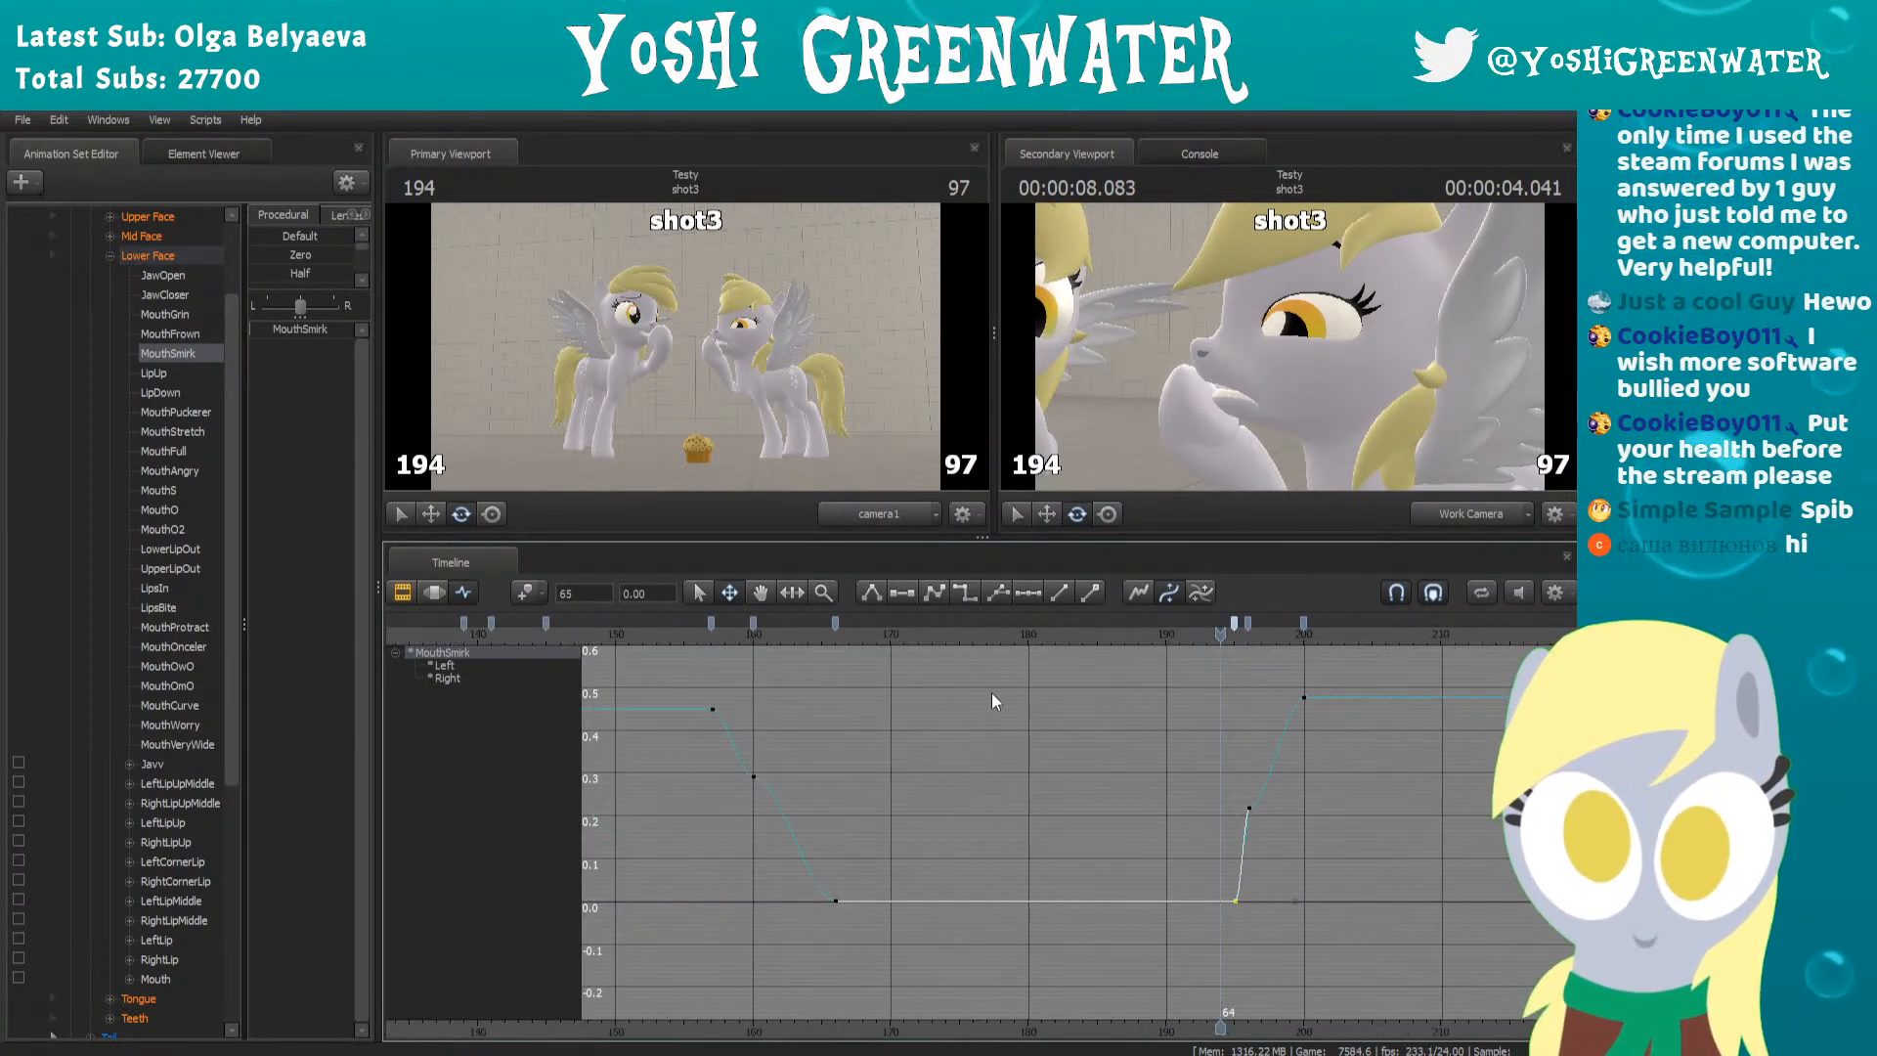
key("space")
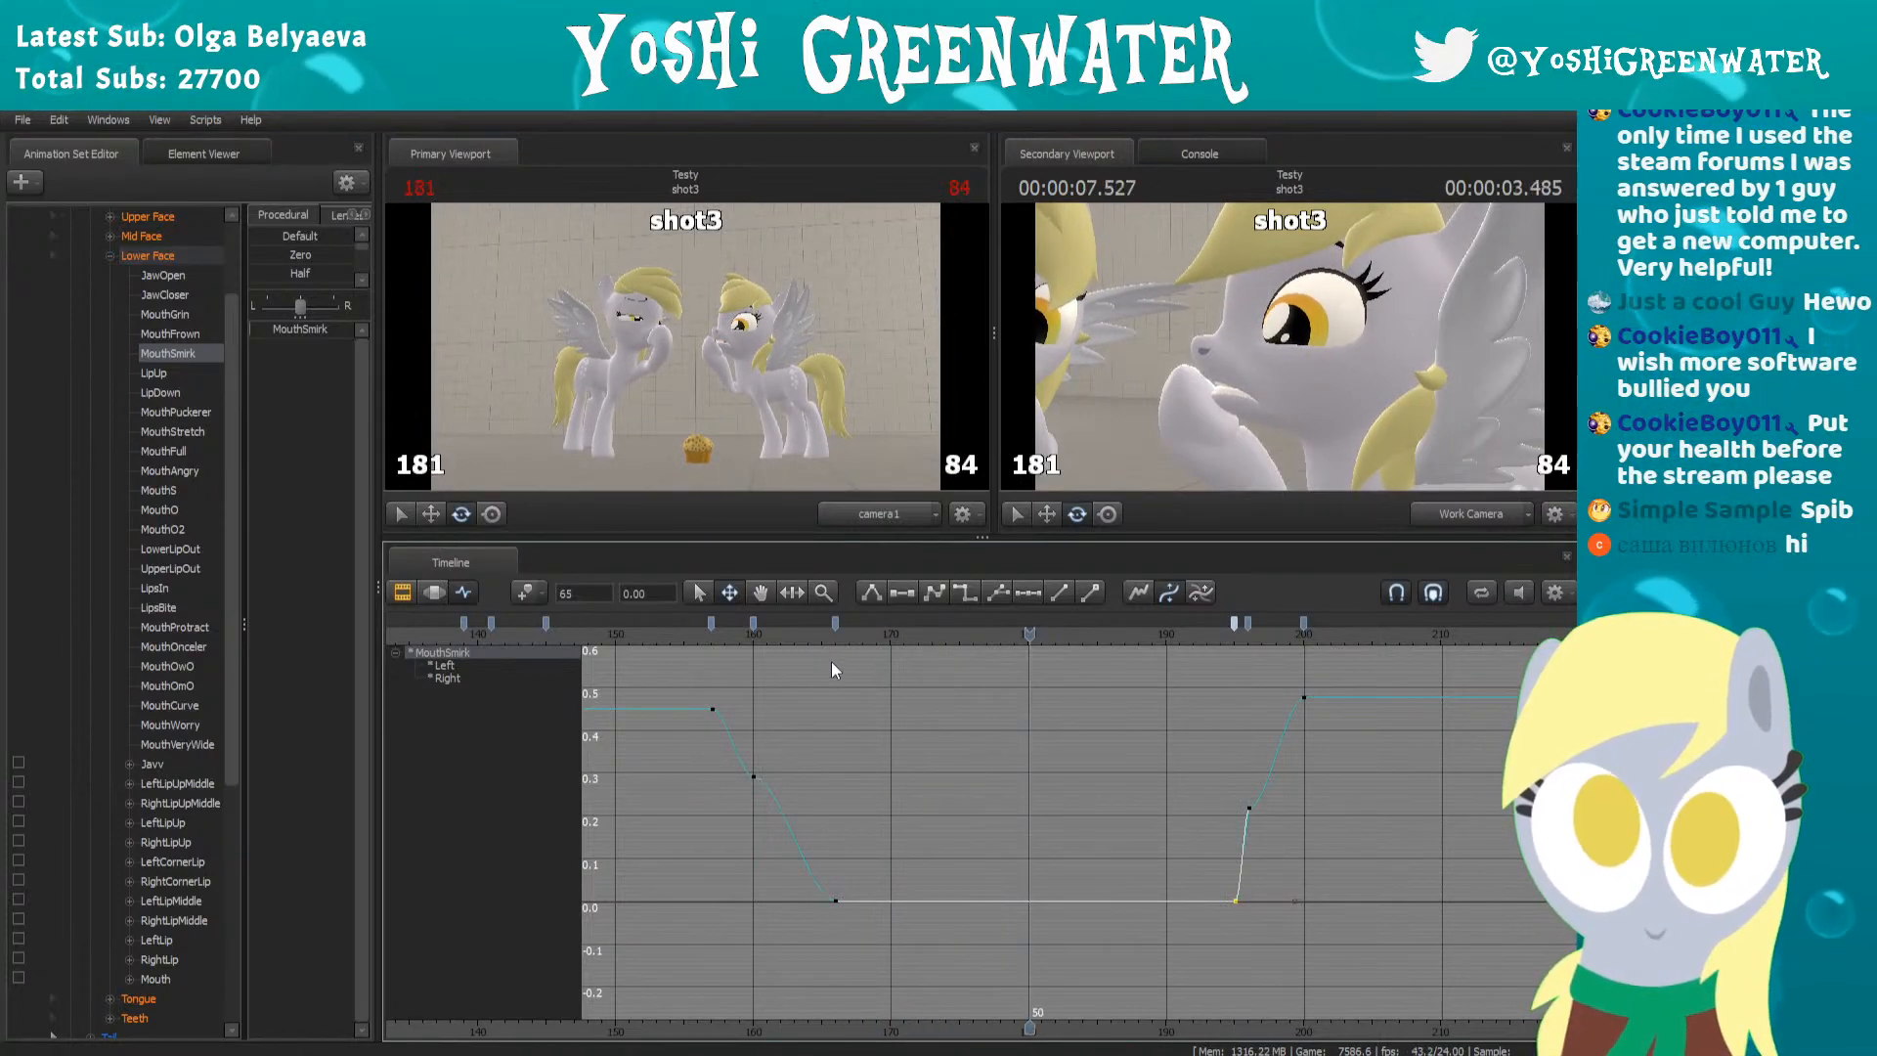
Raise the MouthSmirk keyframe at frame 200 to 1.00
left_click_drag(1219, 633, 1308, 640)
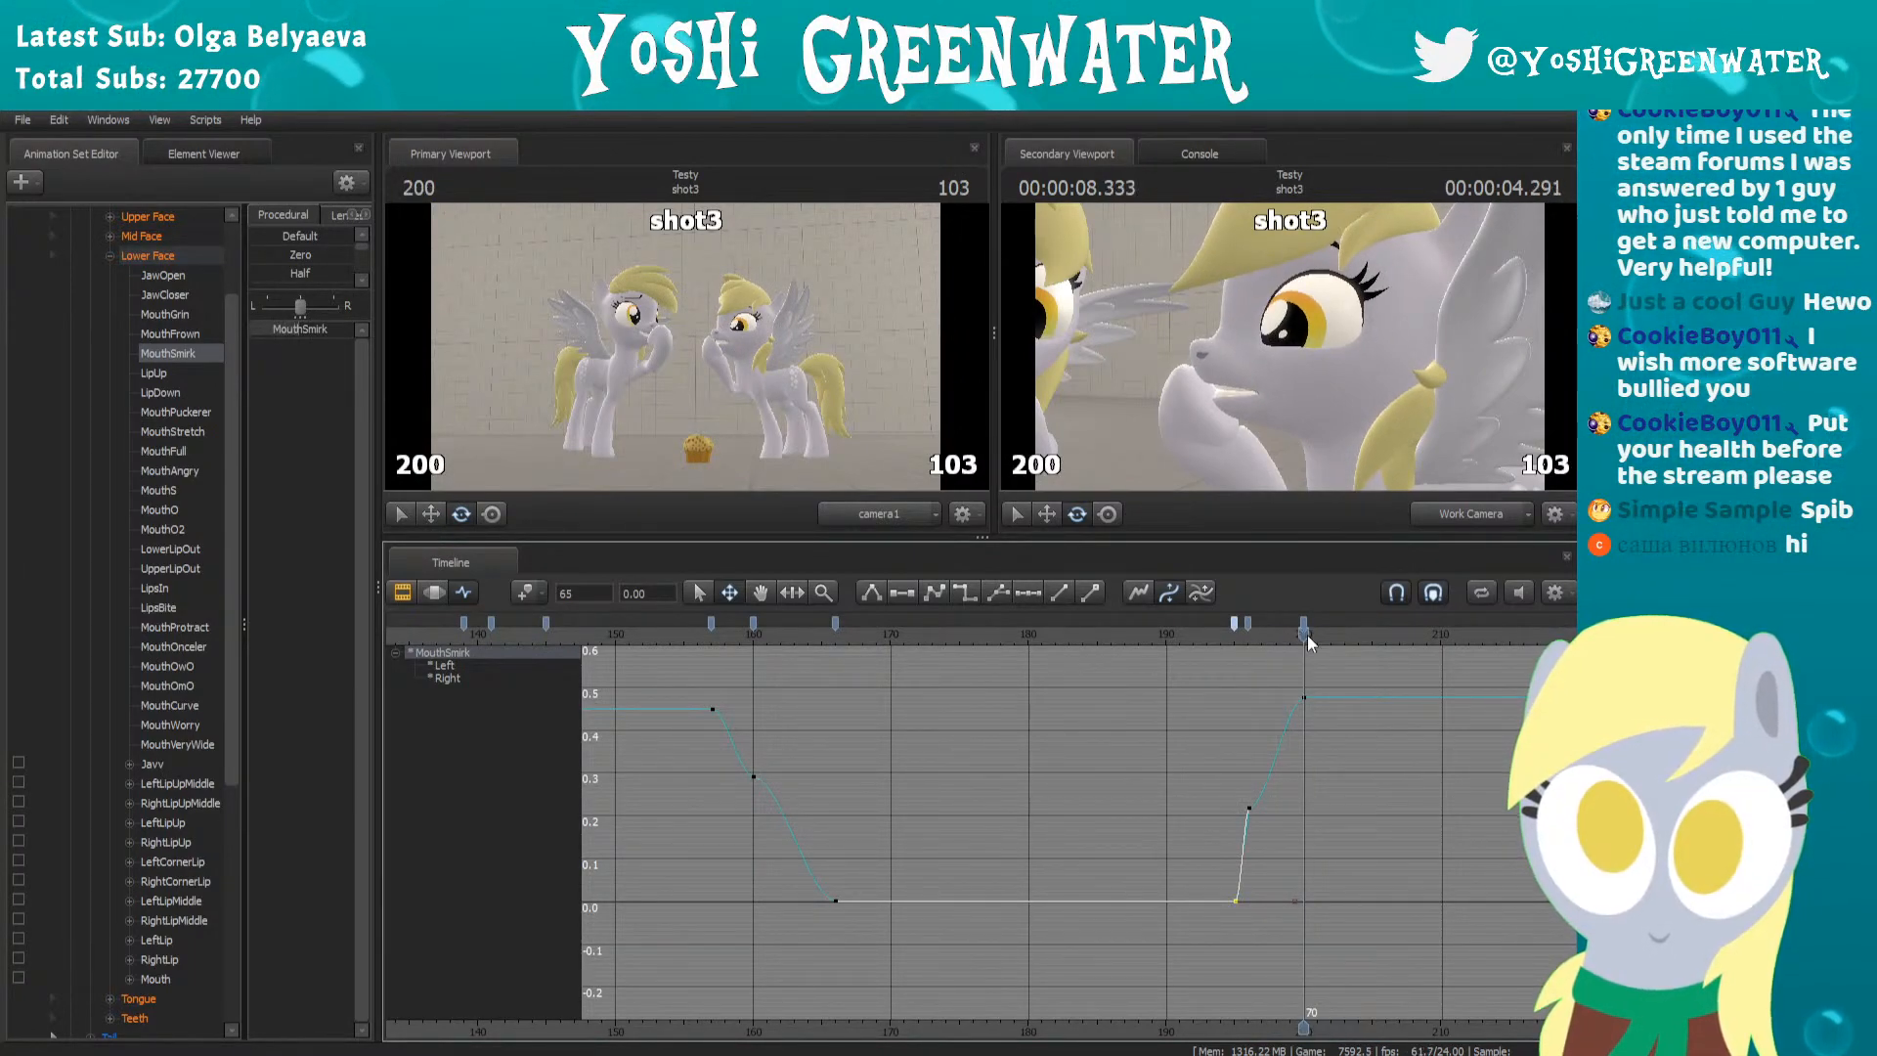
left_click(1303, 623)
left_click_drag(302, 328, 354, 329)
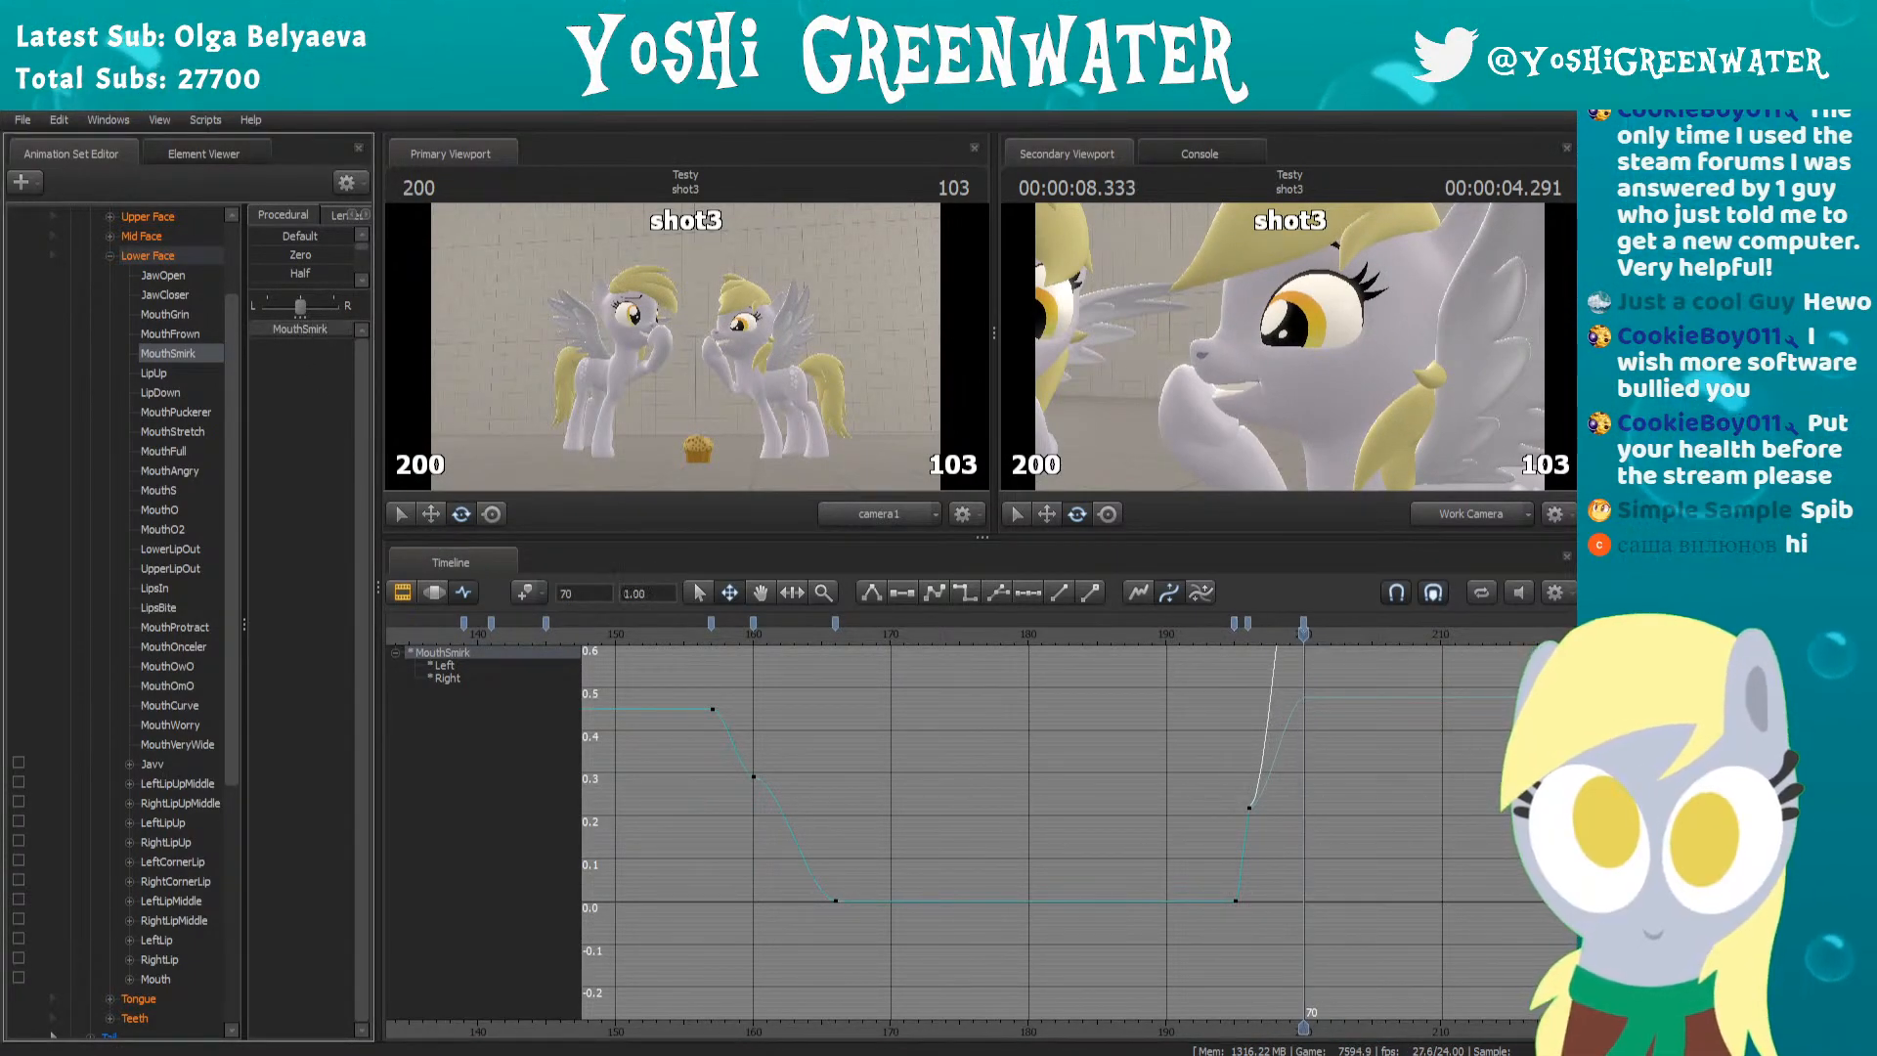
Replay and scrub the stronger smirk through frame 207, and turn the work camera to face Derpy_Right from the front
left_click(1185, 634)
key("space")
left_click_drag(1185, 633, 1318, 637)
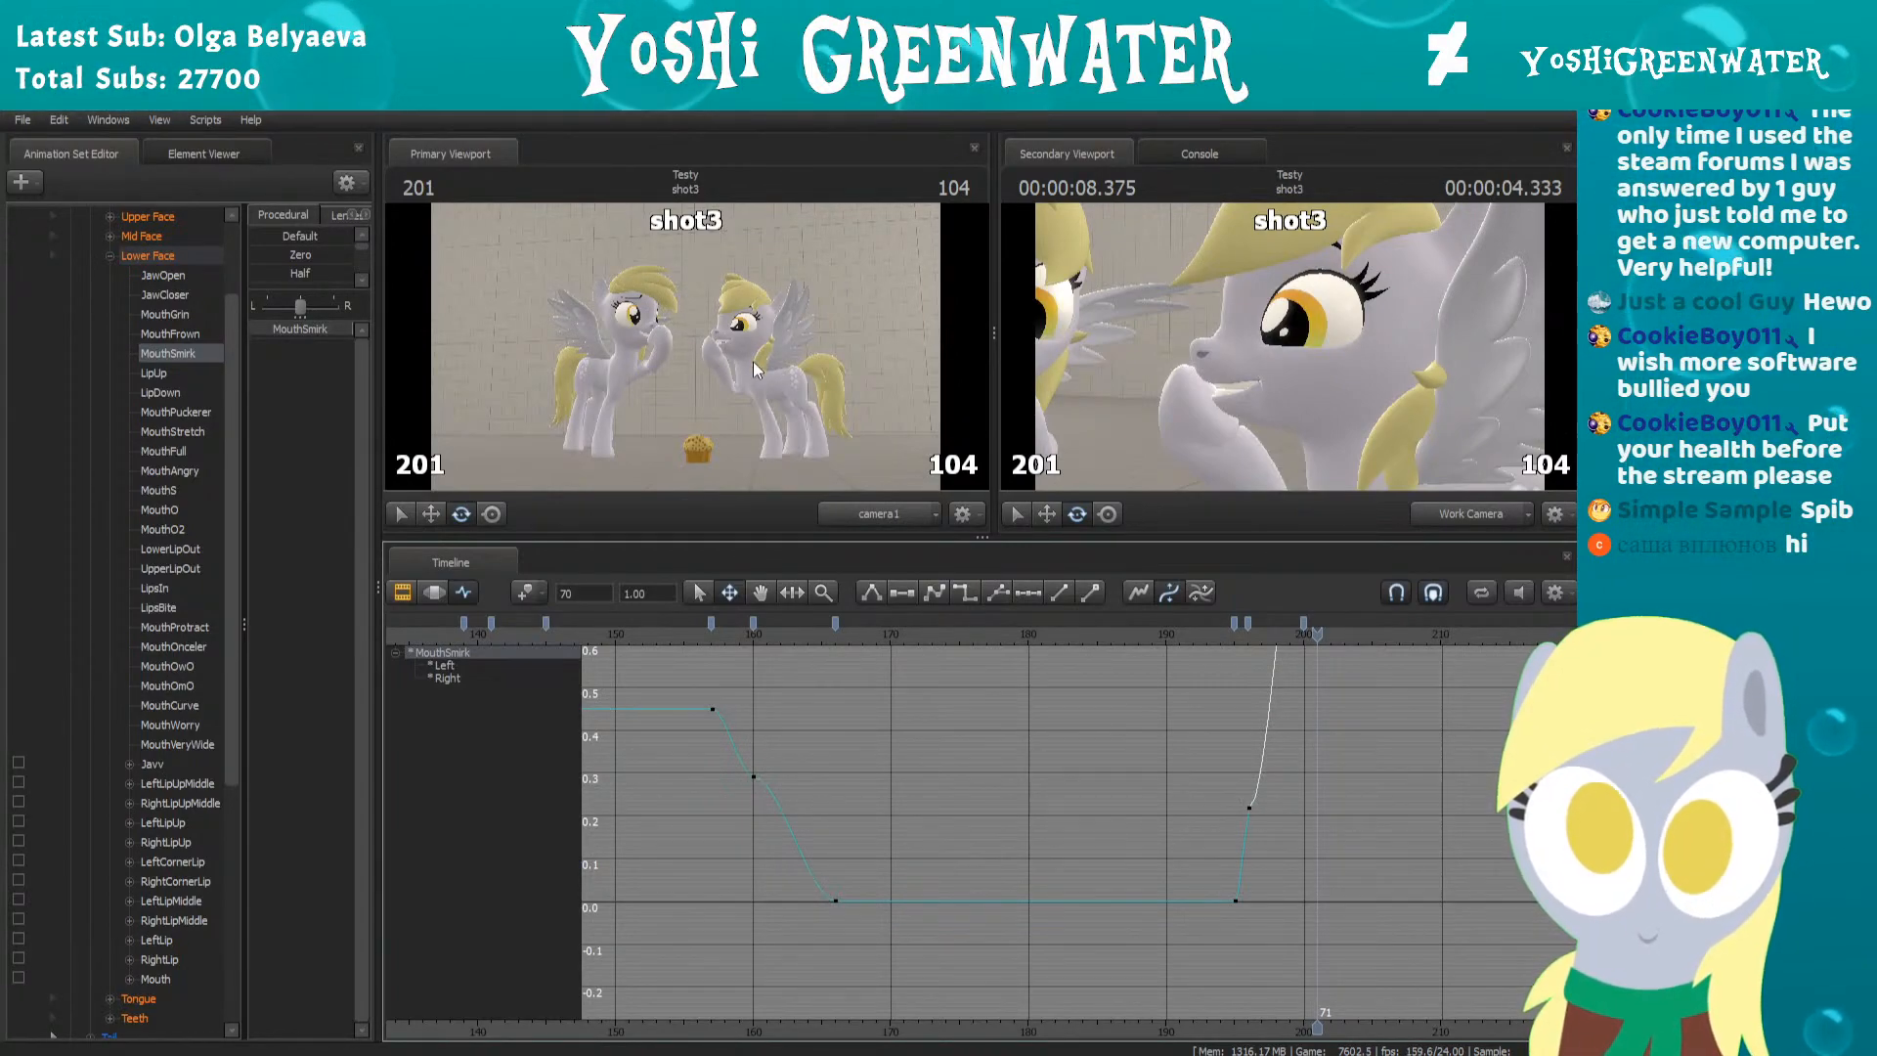
left_click(1207, 640)
key("space")
key("space")
left_click_drag(1288, 346, 1493, 313)
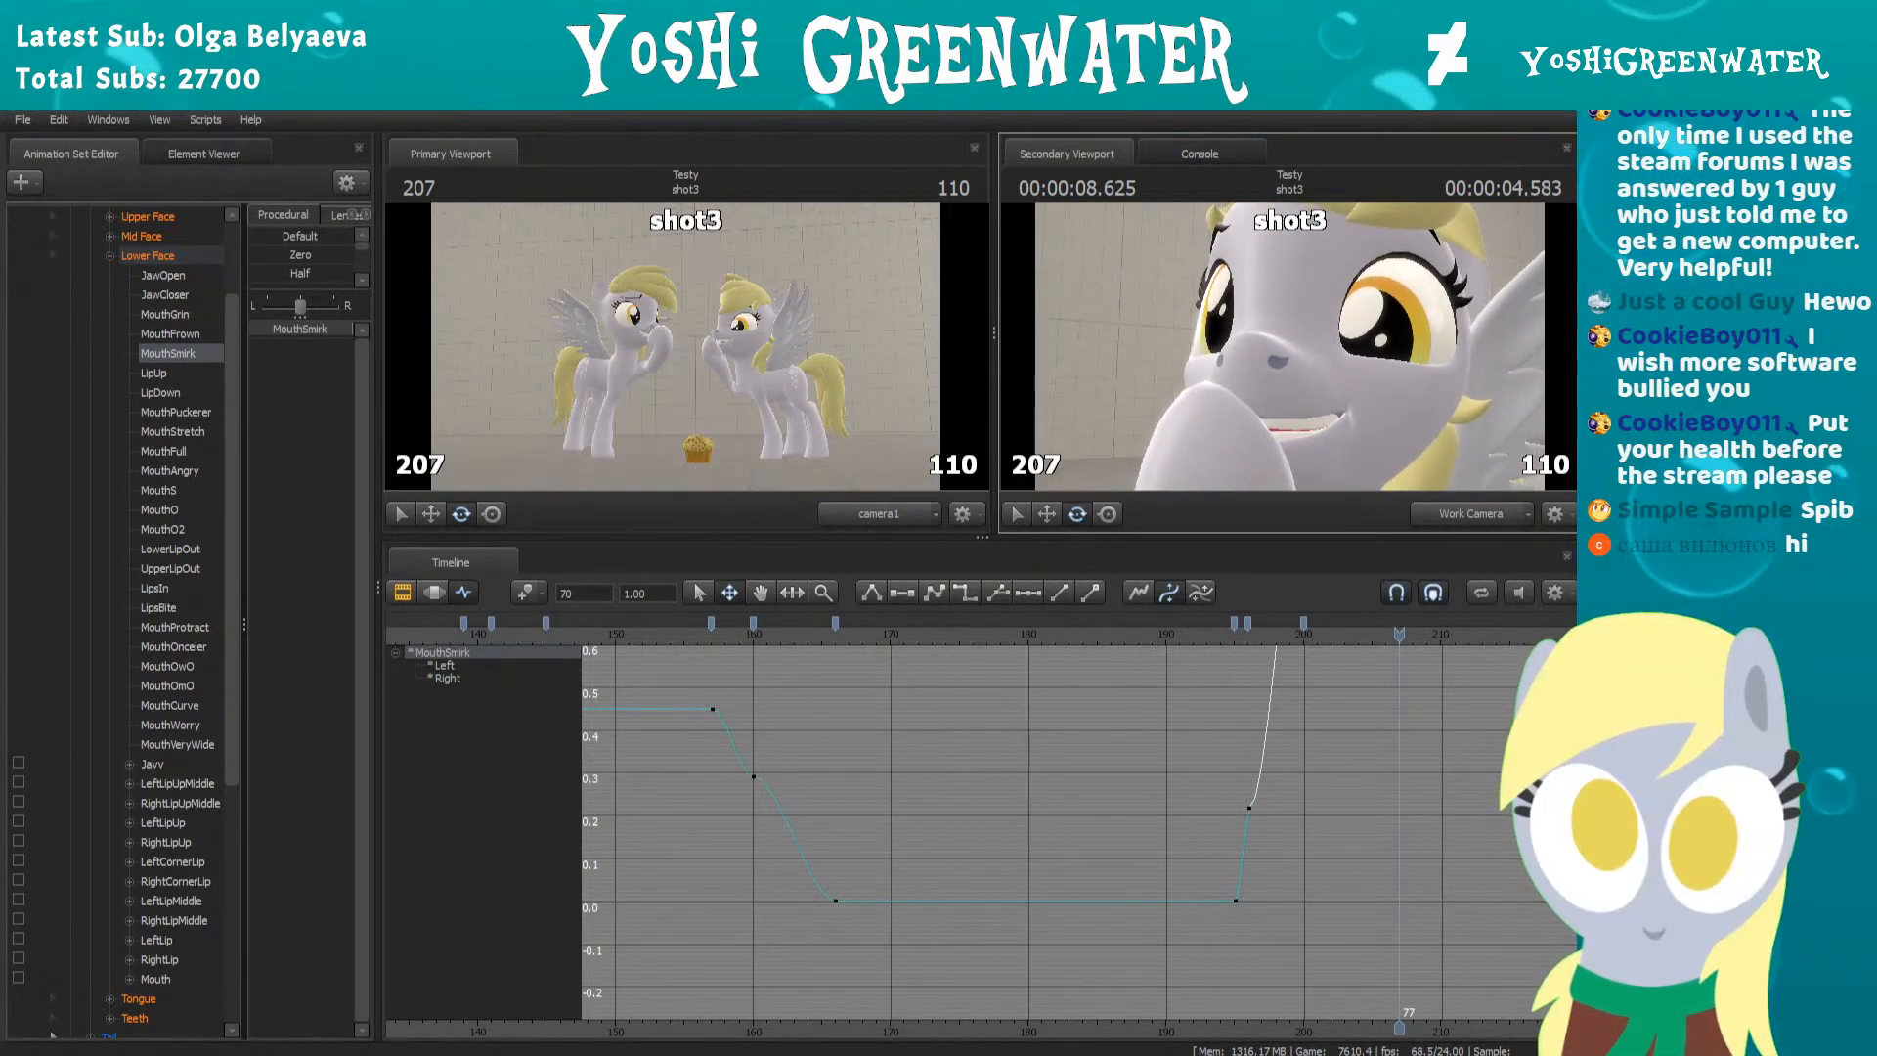
Switch to JawOpen, try raising it slightly at frame 207, and undo the change
left_click(165, 276)
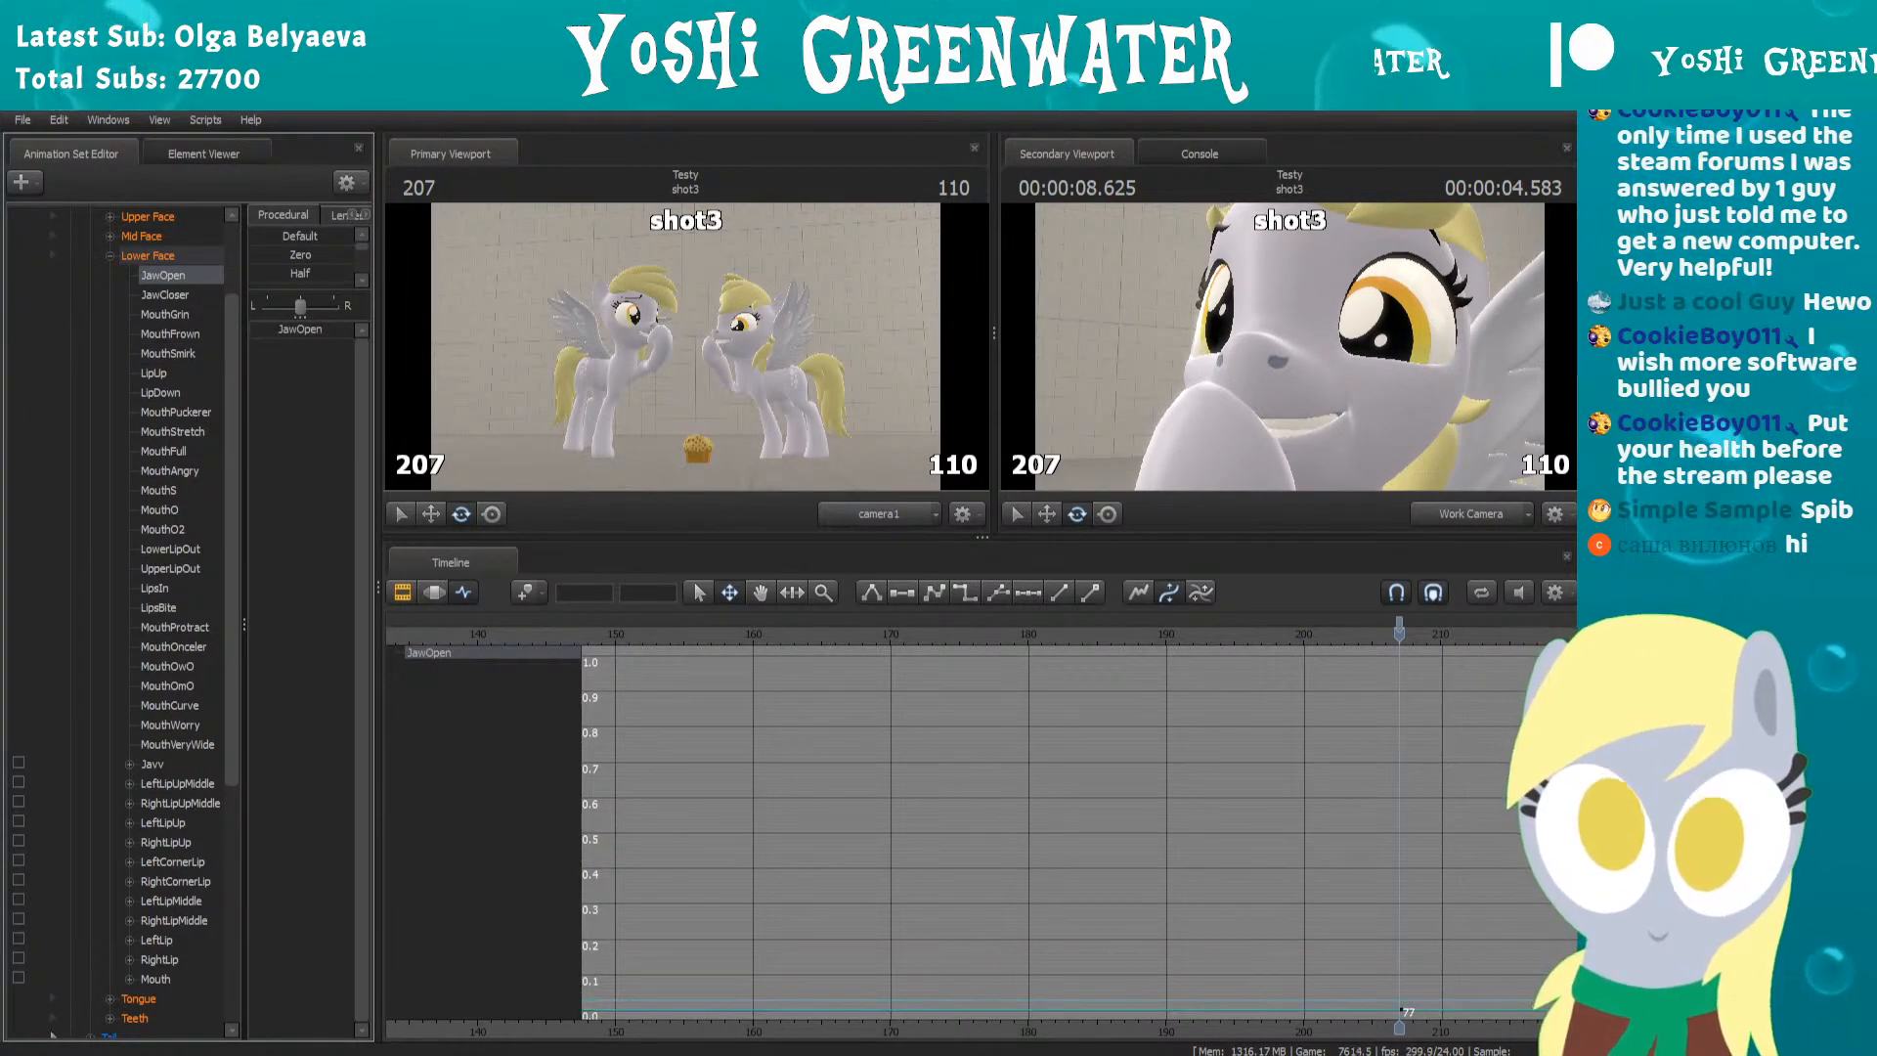
scroll(1087, 723, "down", 3)
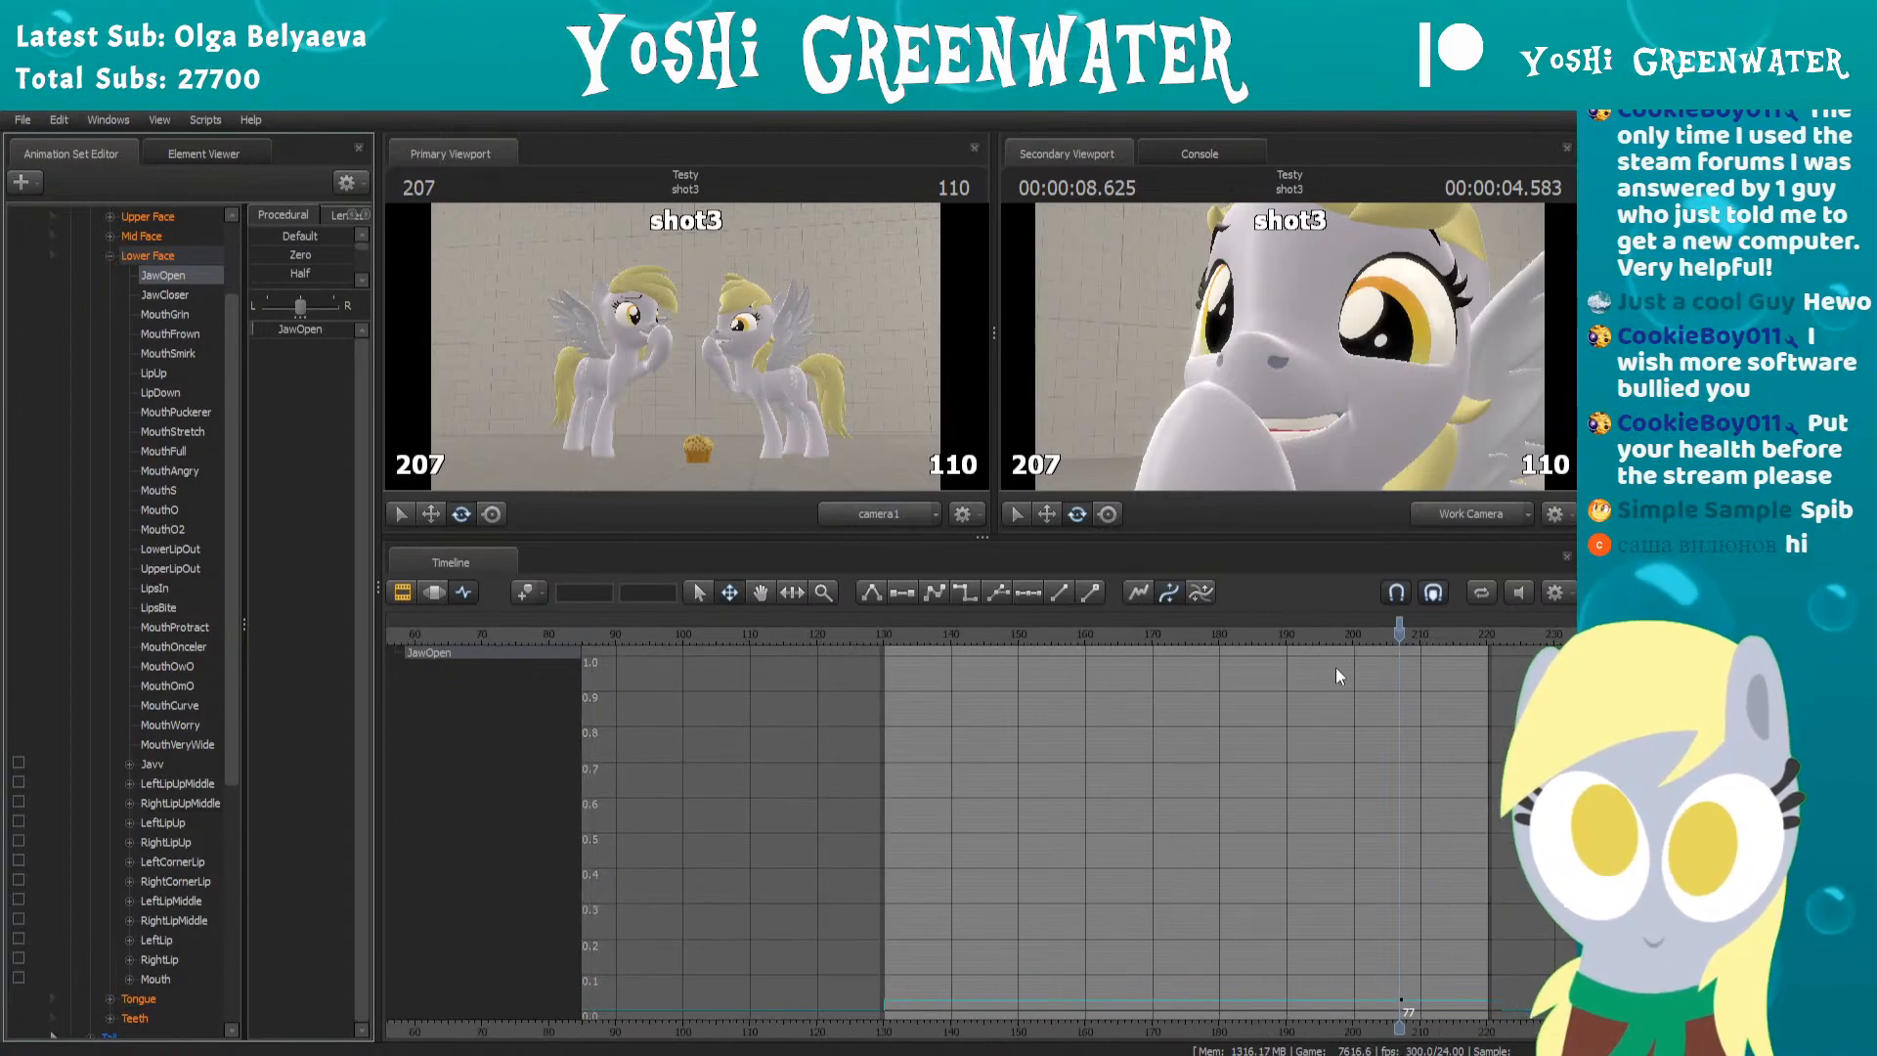
left_click(1395, 619)
key("ctrl+z")
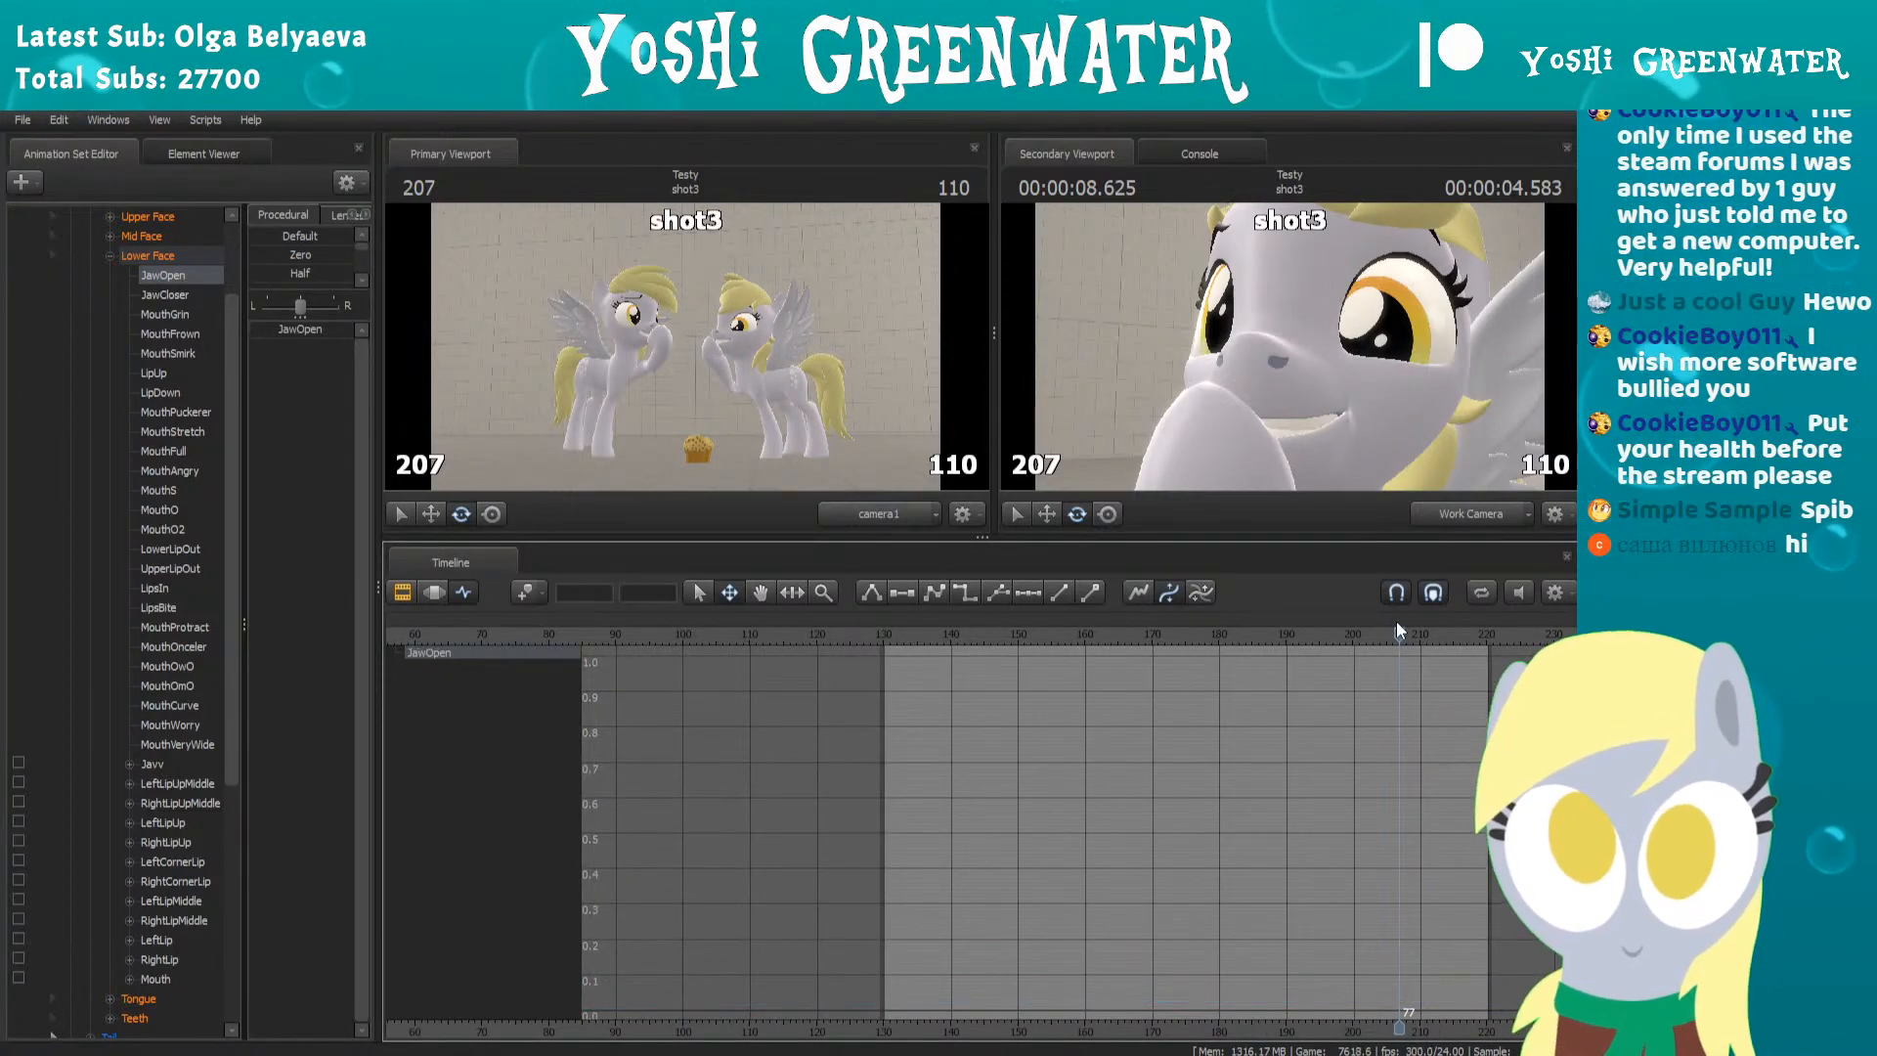
Add JawOpen keyframes at frames 130, 195 and 197, with a slight dip at the frame 195 blink
left_click_drag(1050, 636, 887, 655)
key("space")
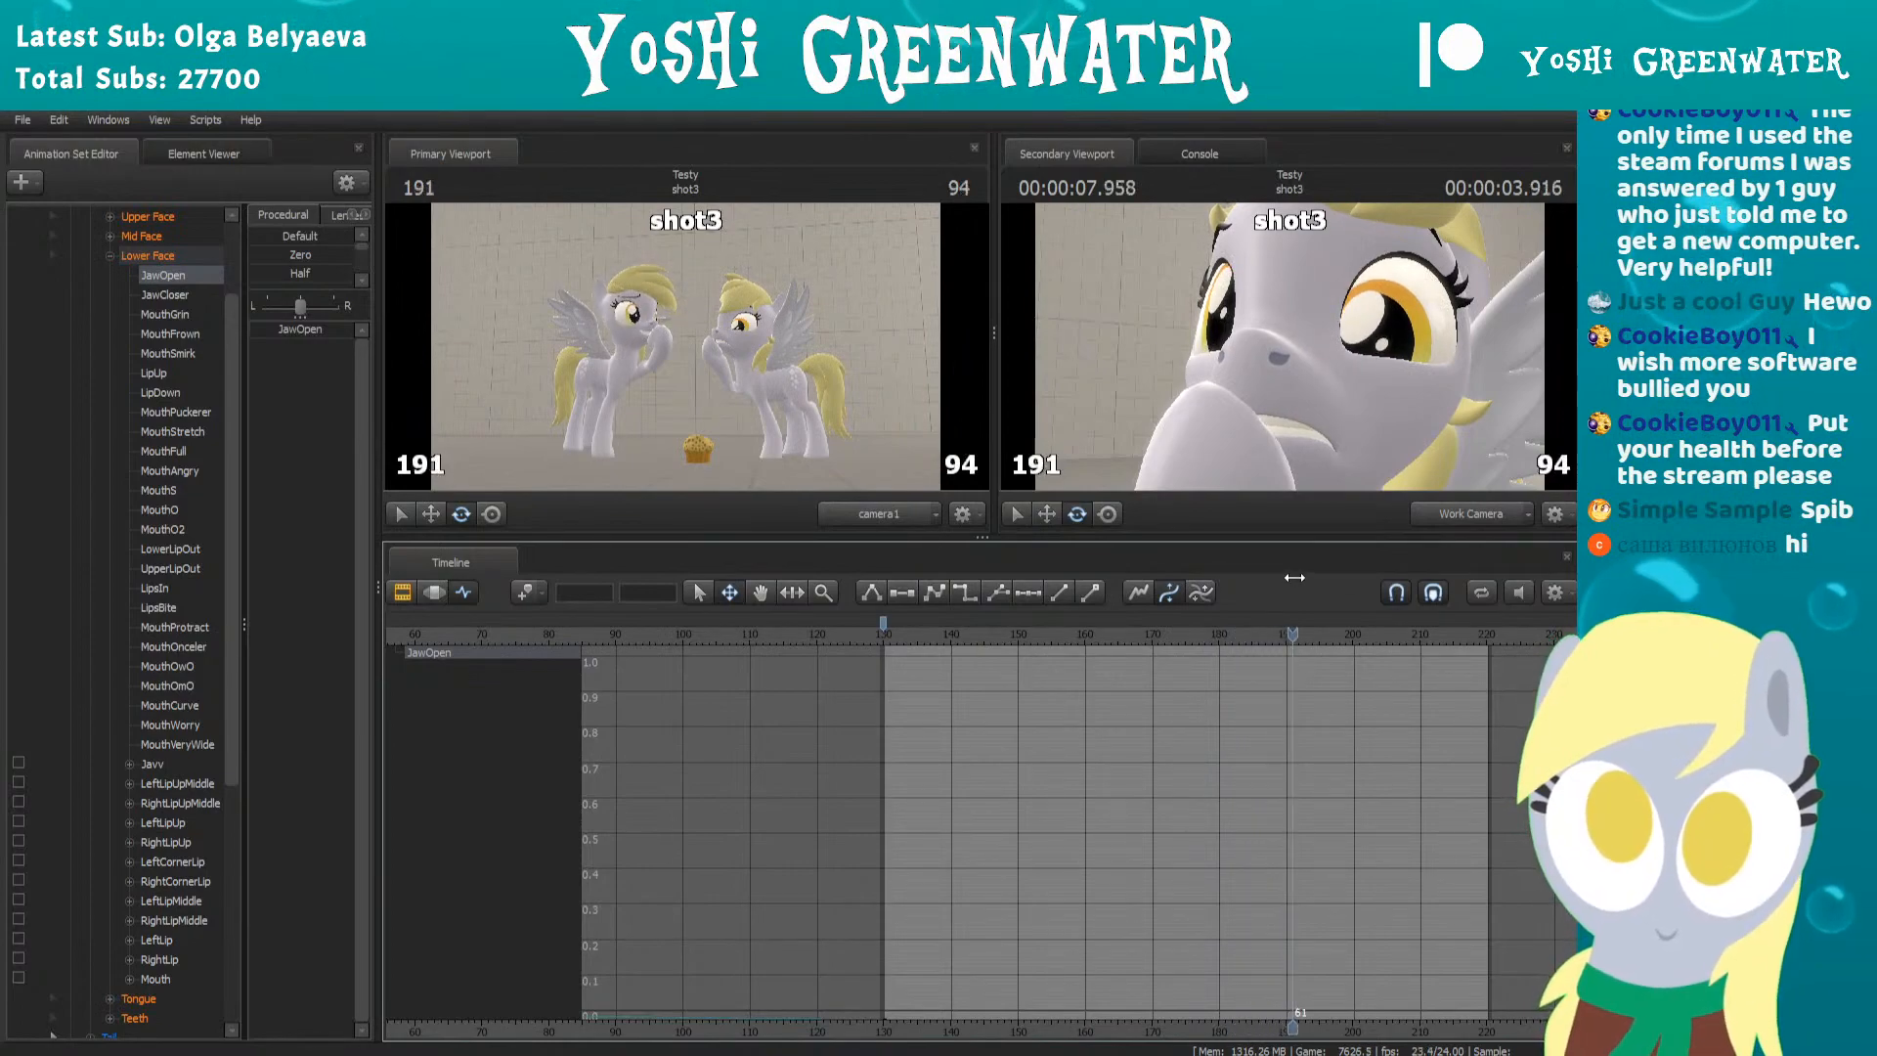
left_click_drag(1311, 581, 1293, 585)
key("Right")
key("Right")
key("Right")
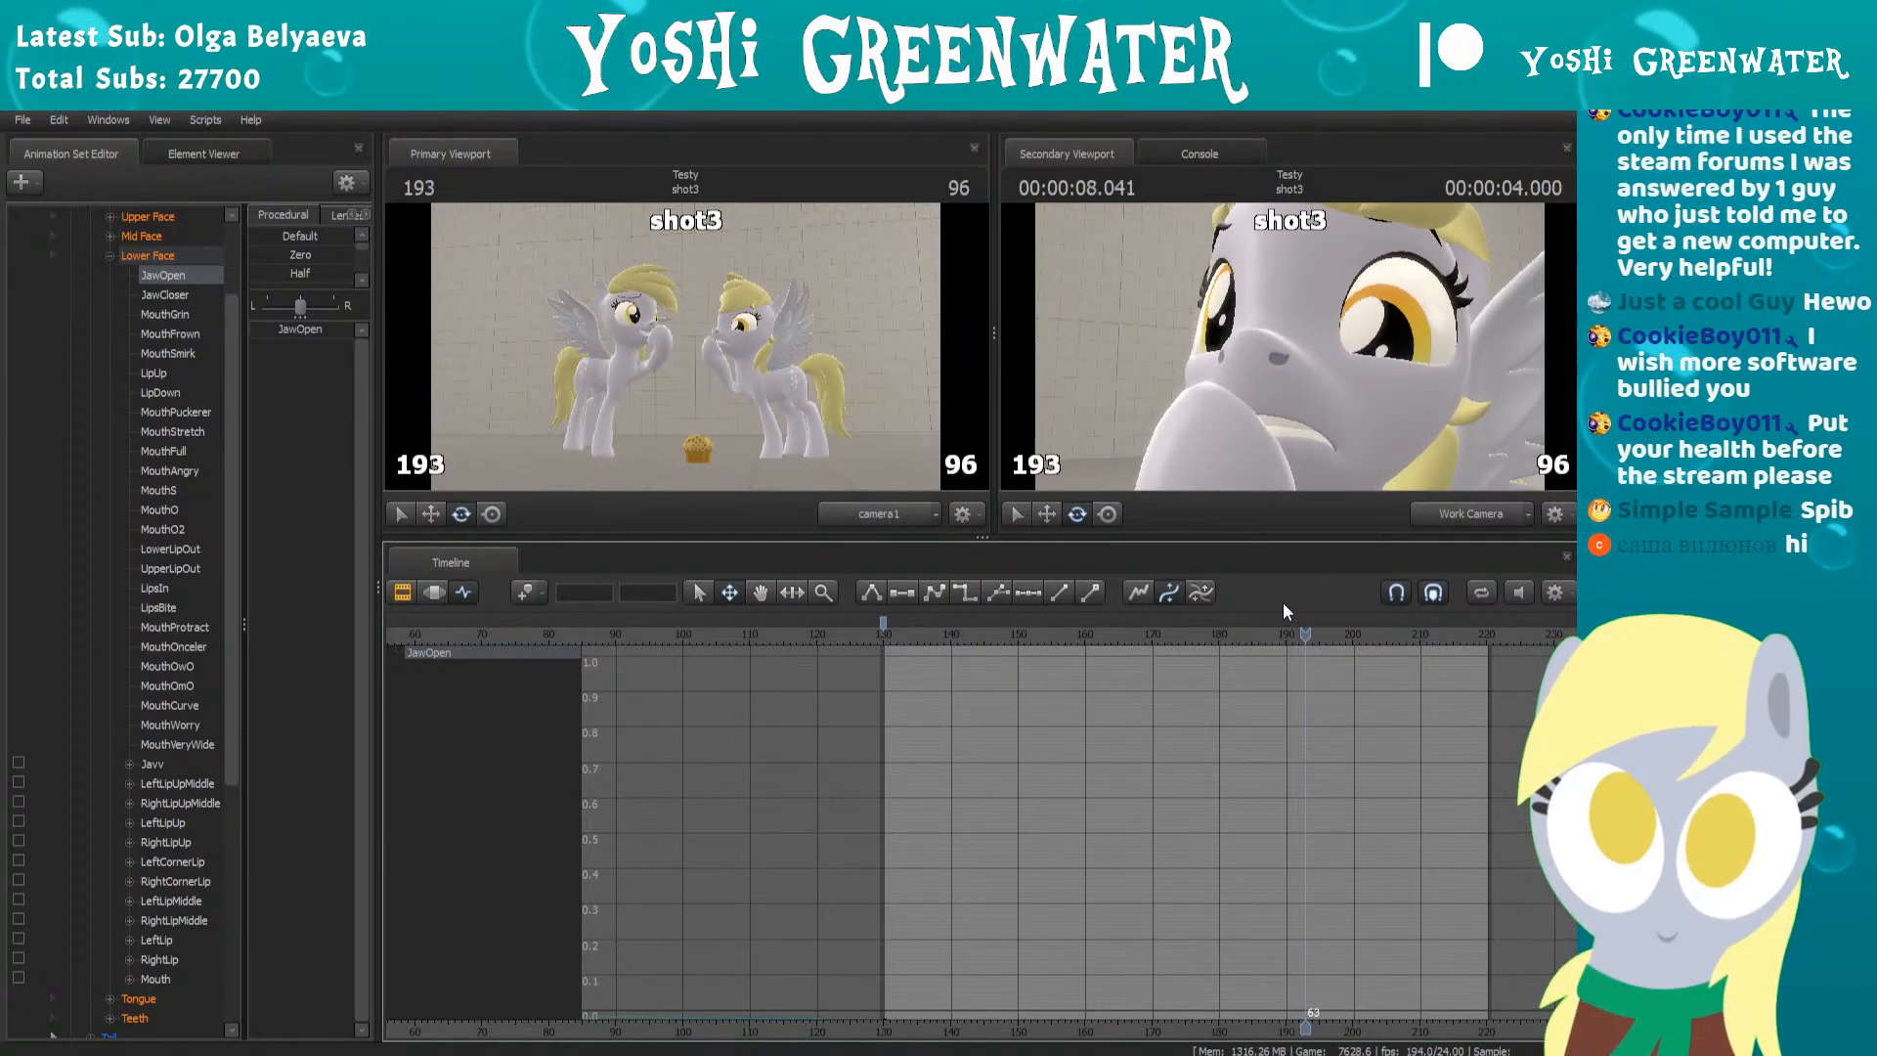
key("Right")
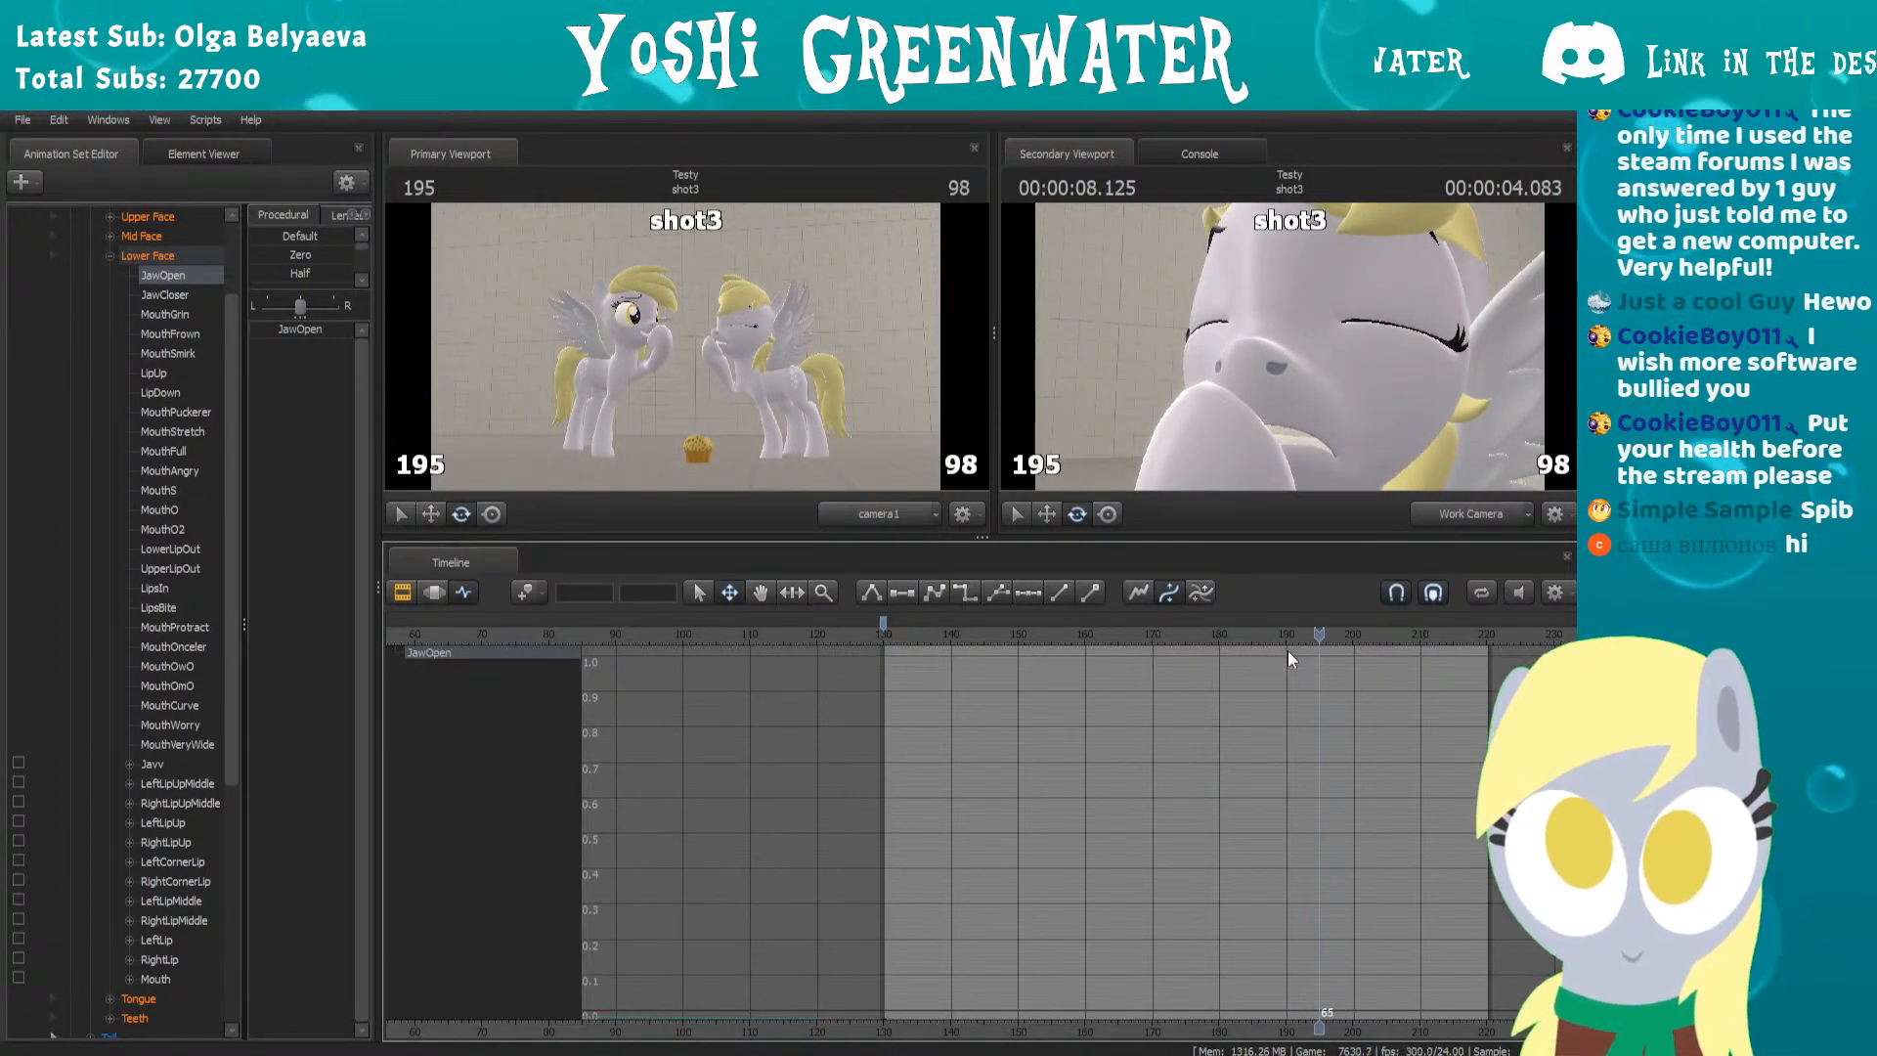
key("m")
key("Right")
key("Right")
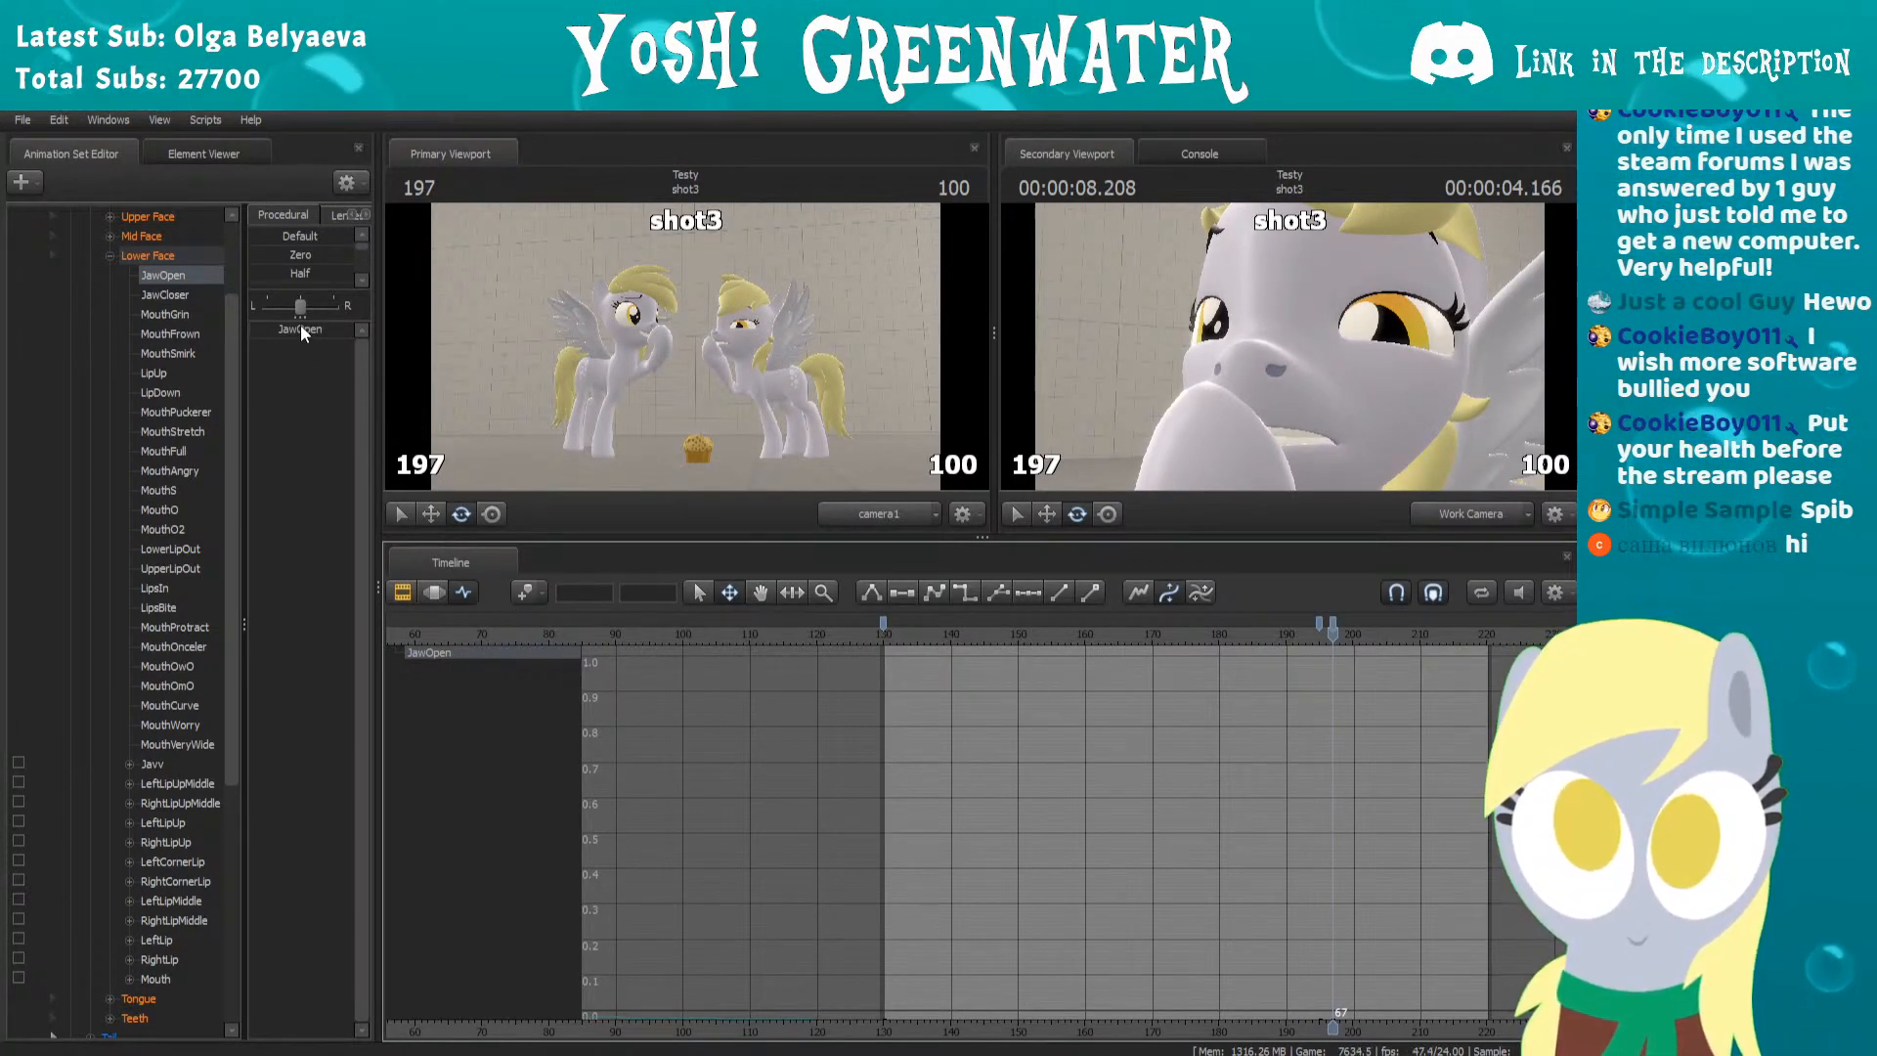
Set the JawOpen keyframe at frame 130 to about 0.03, level with the frame 197 keyframe
left_click_drag(1136, 642, 882, 636)
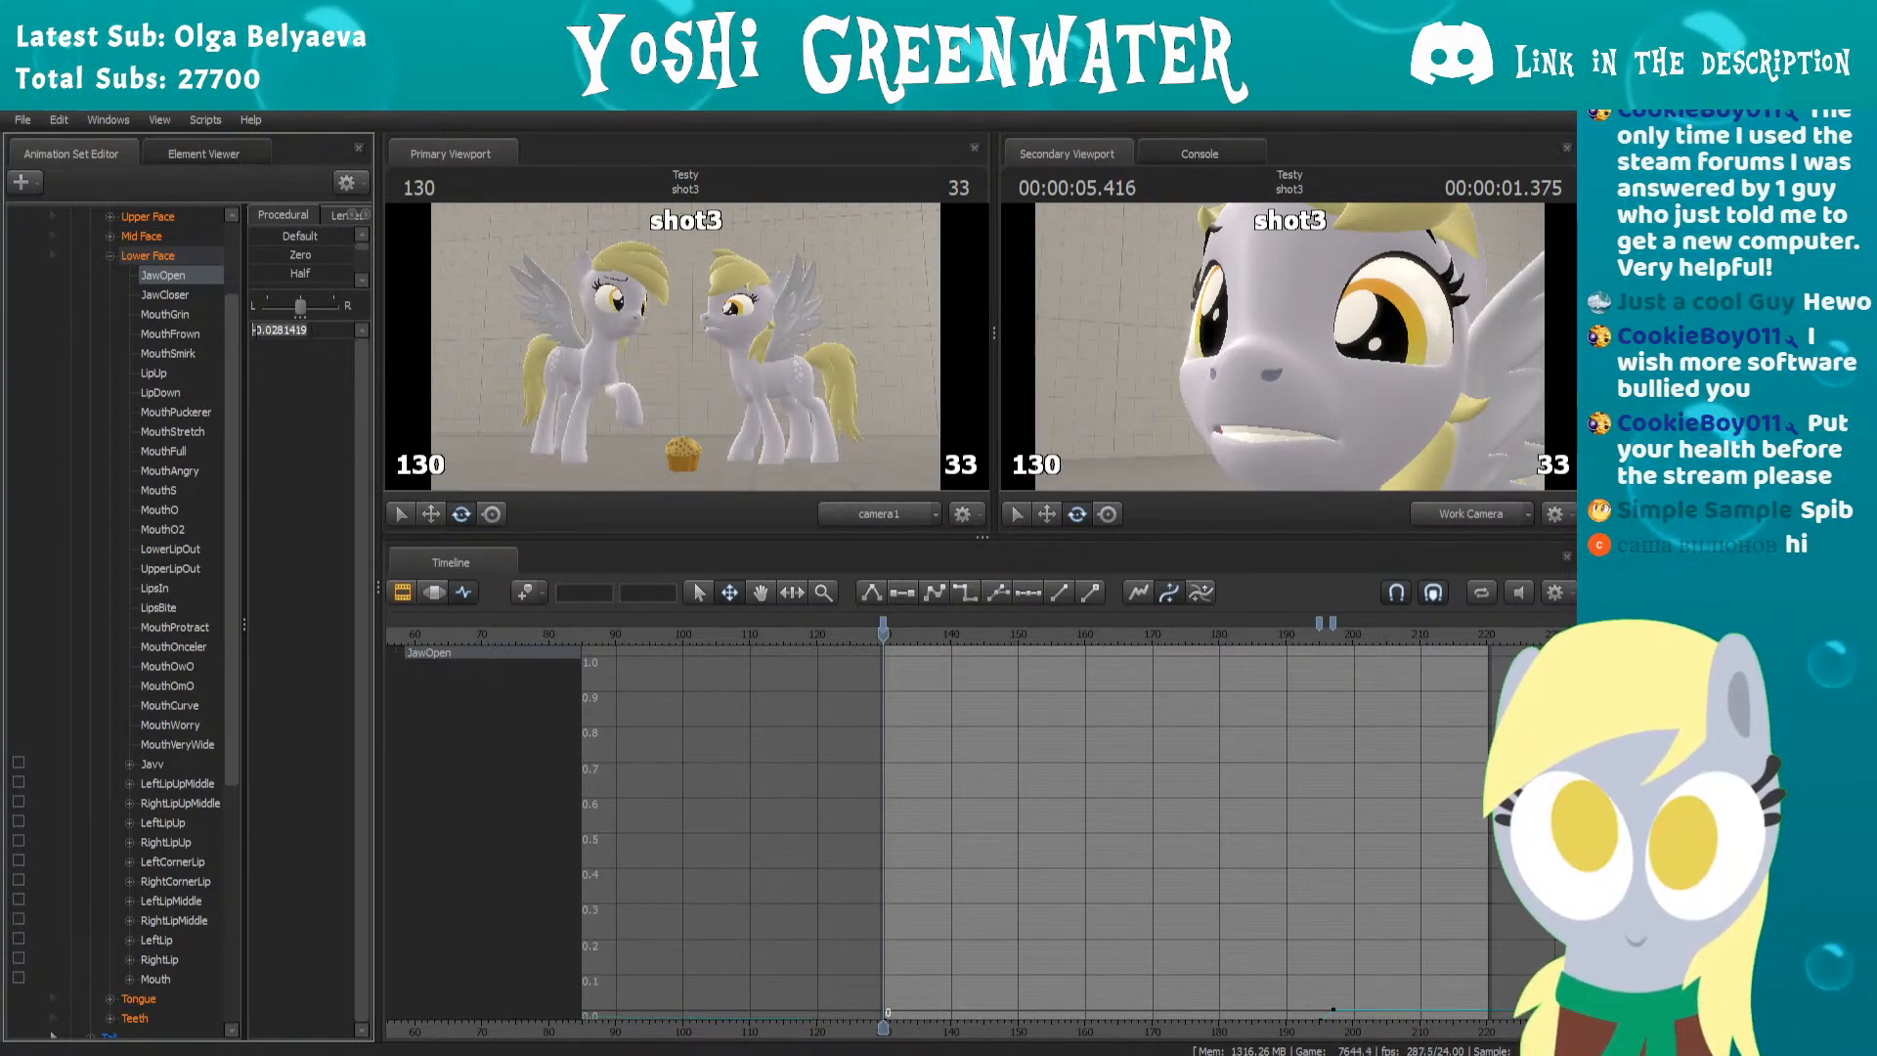
key("Return")
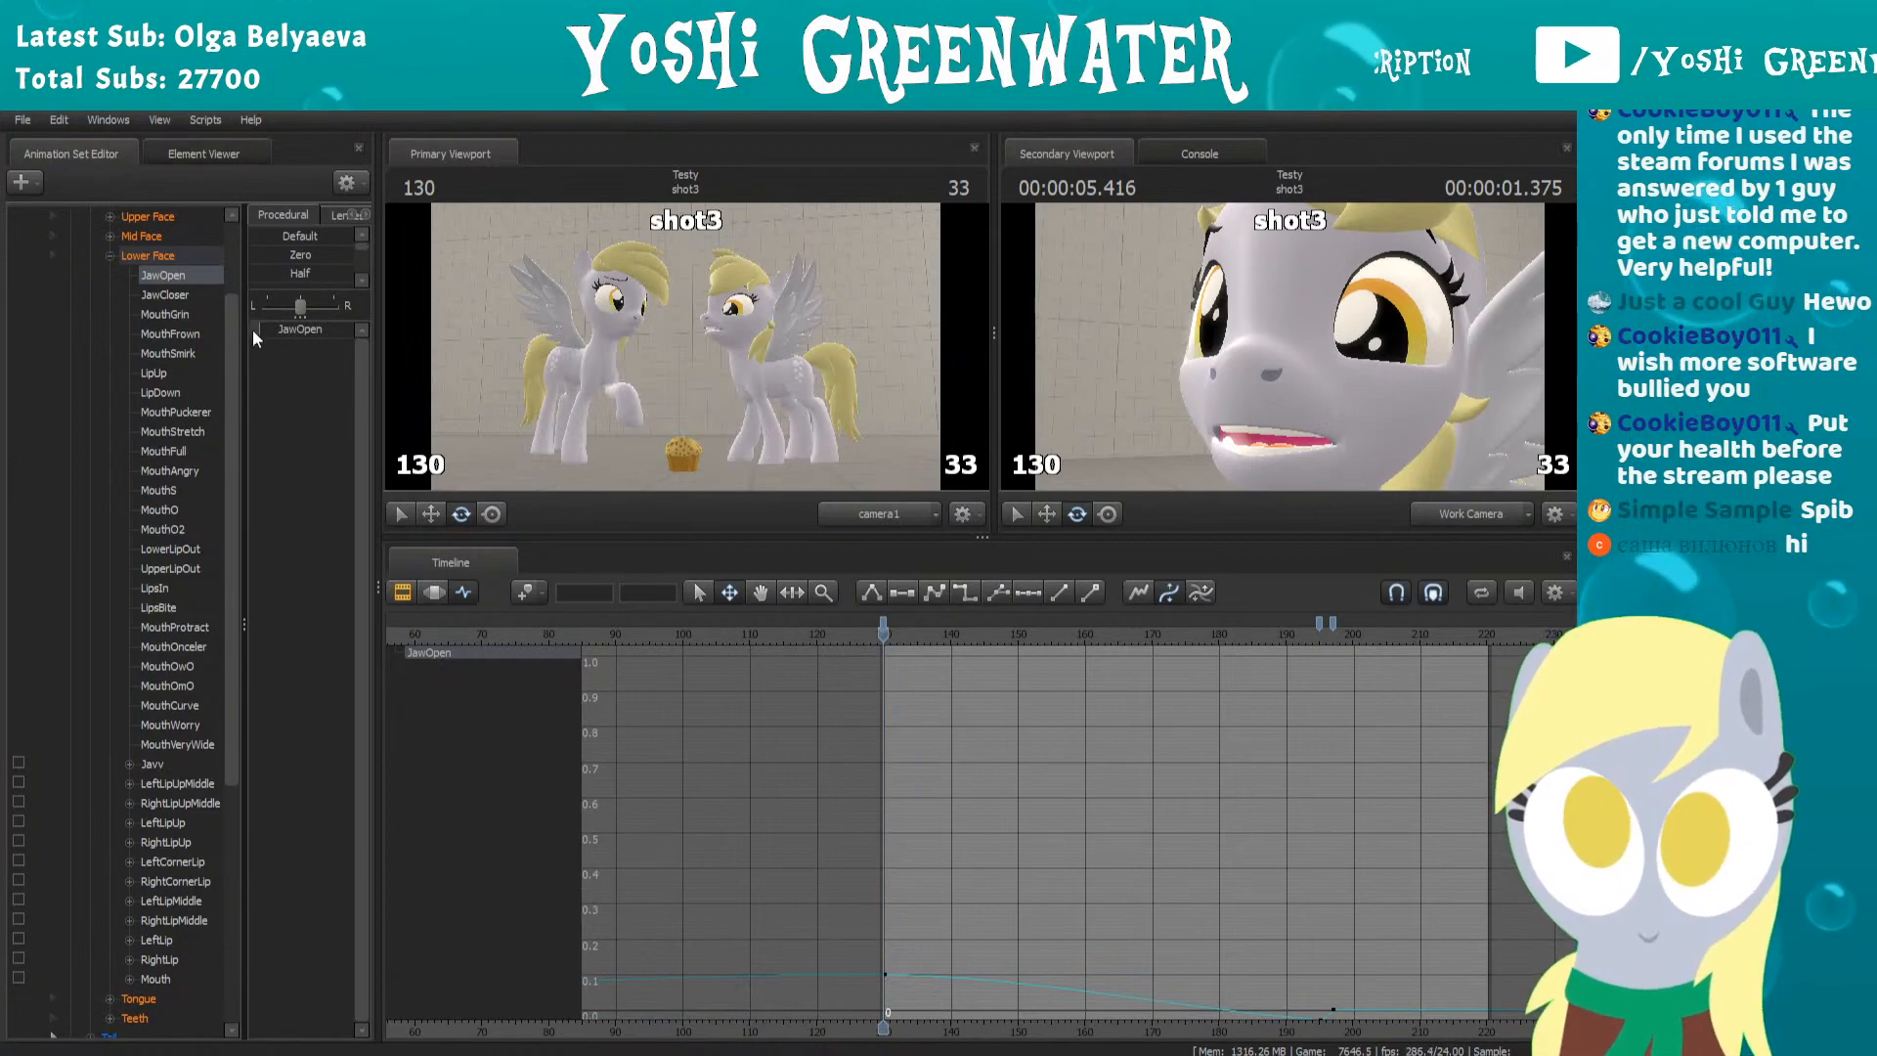
left_click(291, 329)
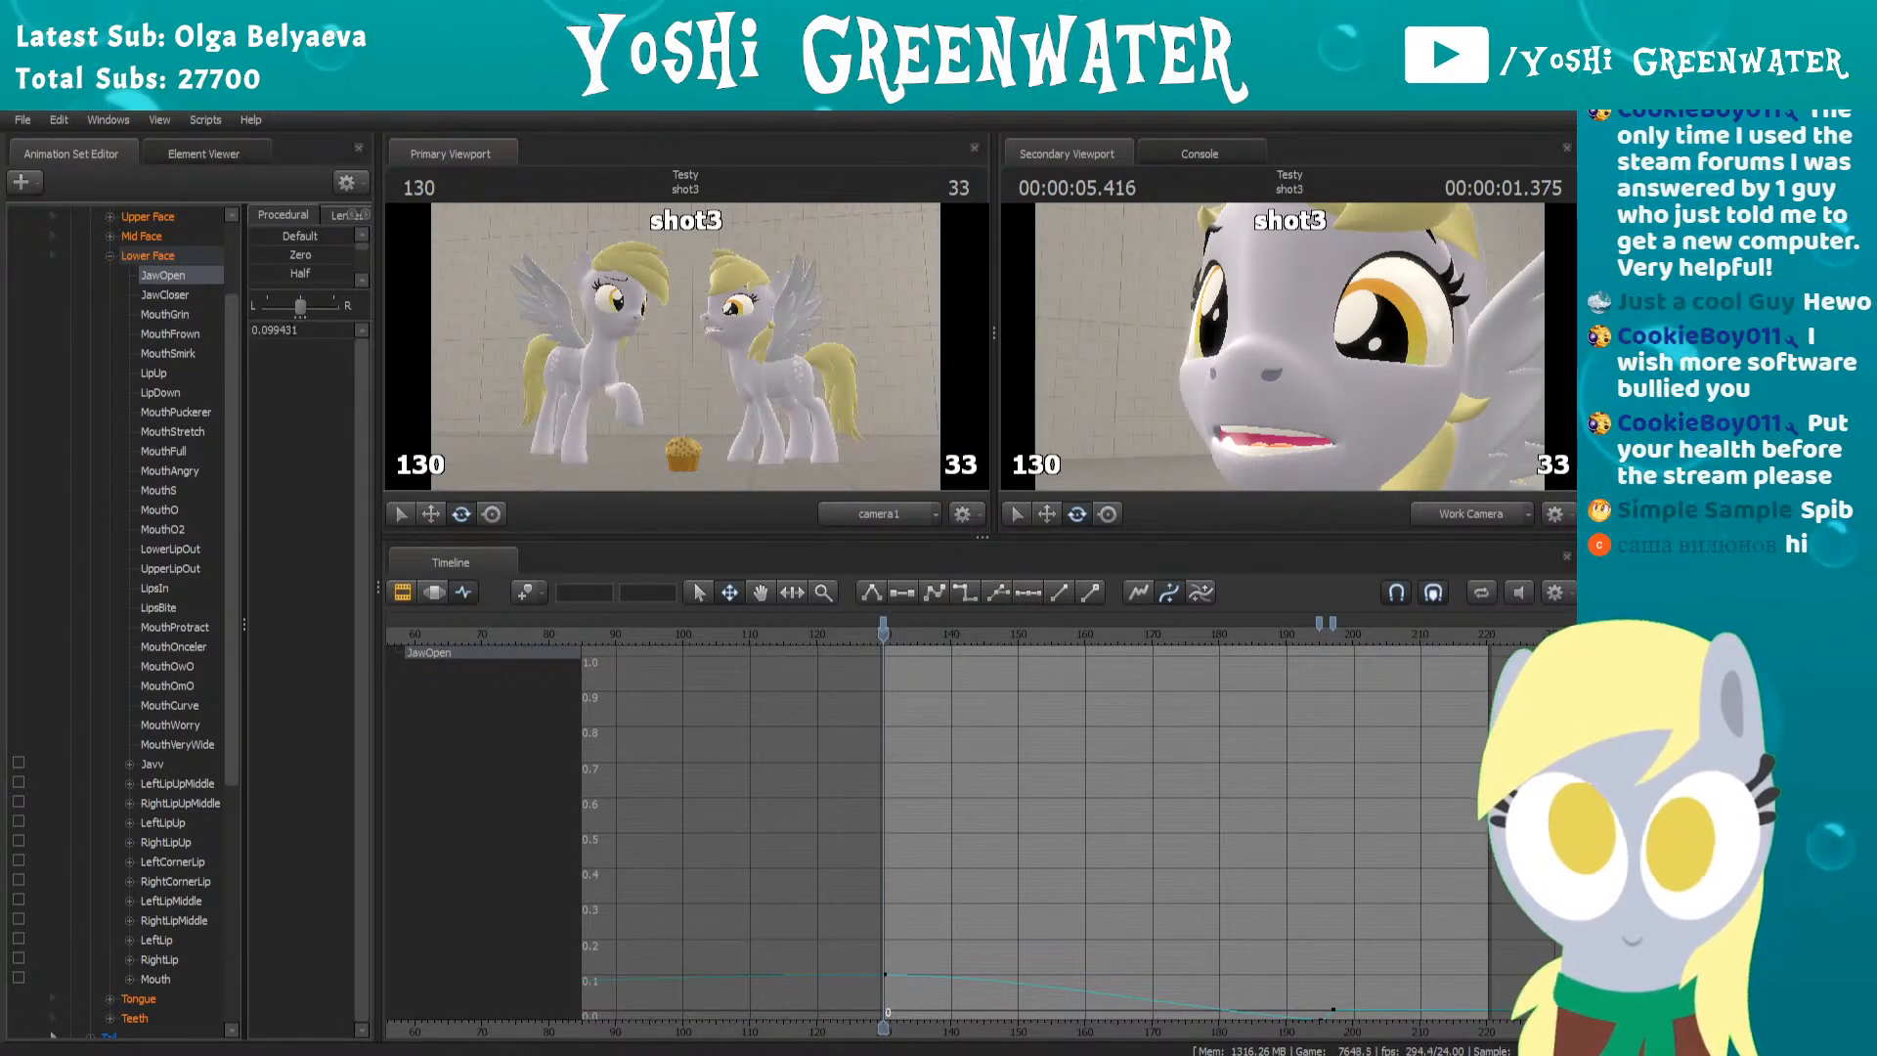
key("BackSpace")
key("BackSpace")
key("BackSpace")
key("BackSpace")
key("BackSpace")
key("BackSpace")
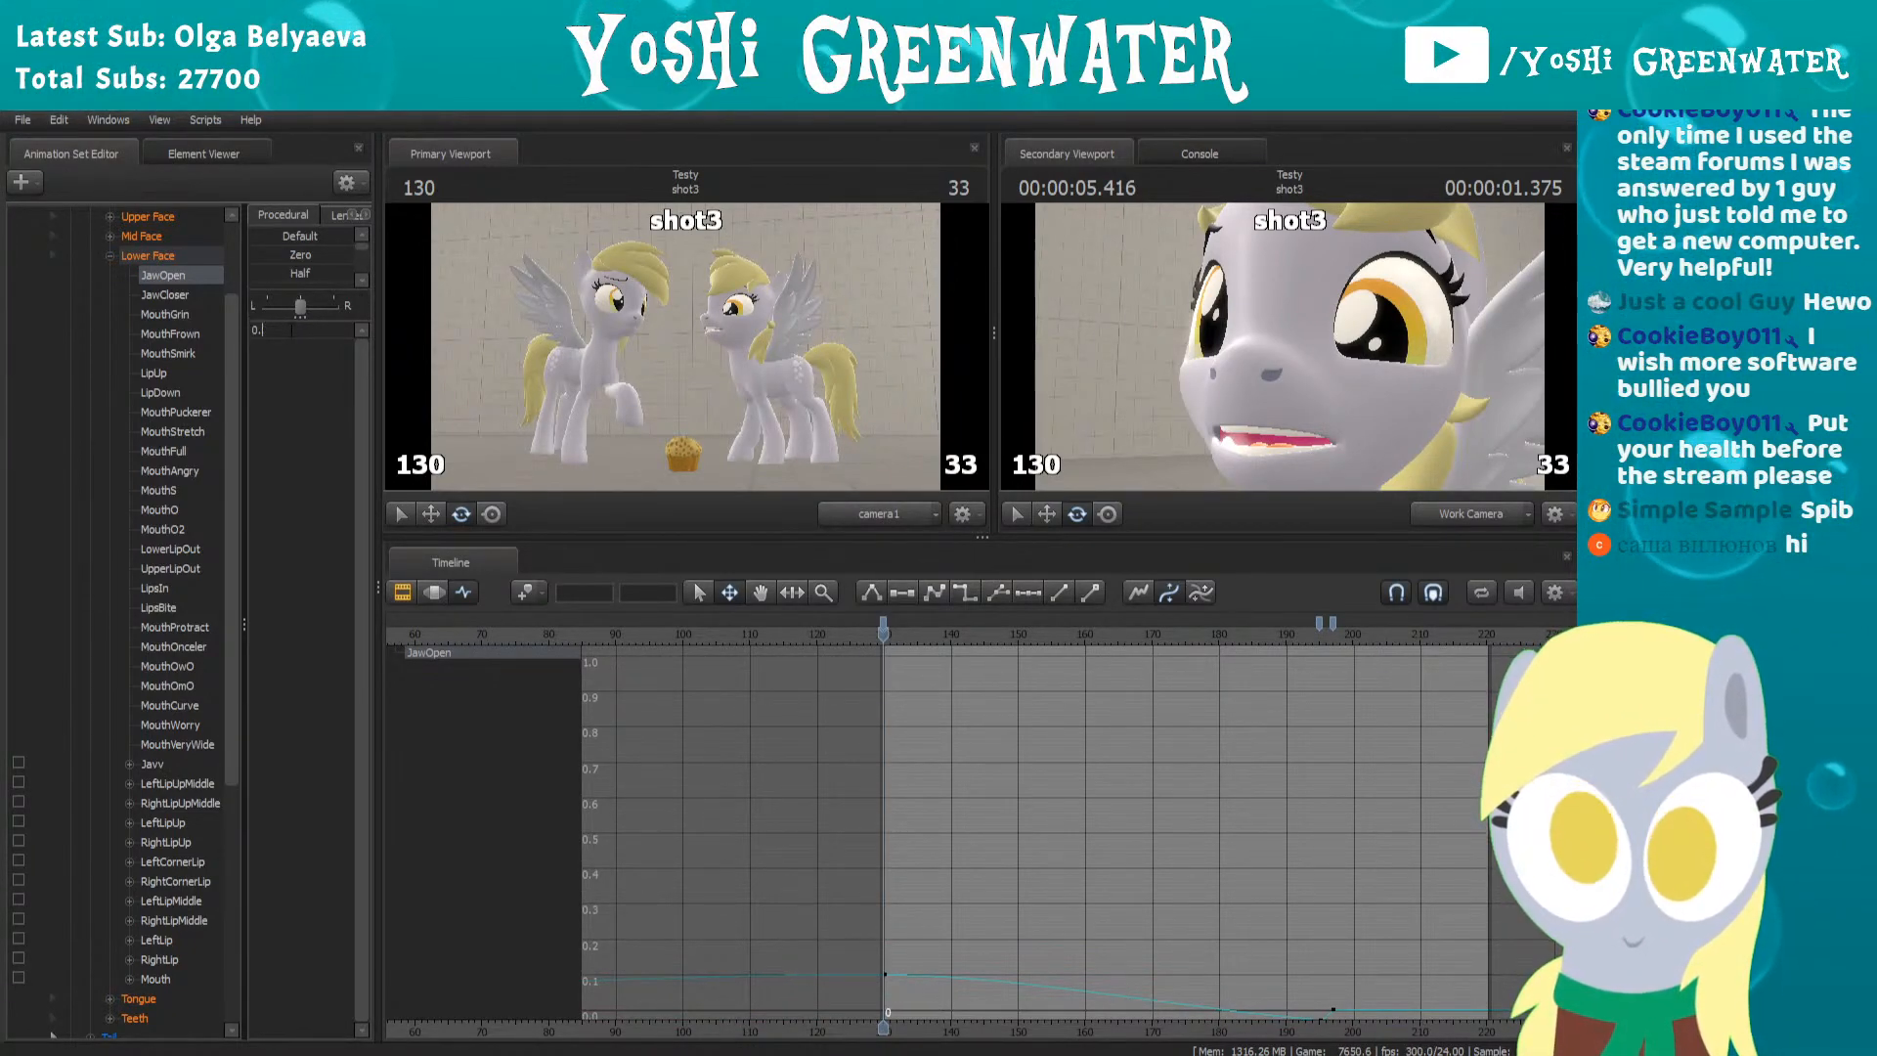
key("Return")
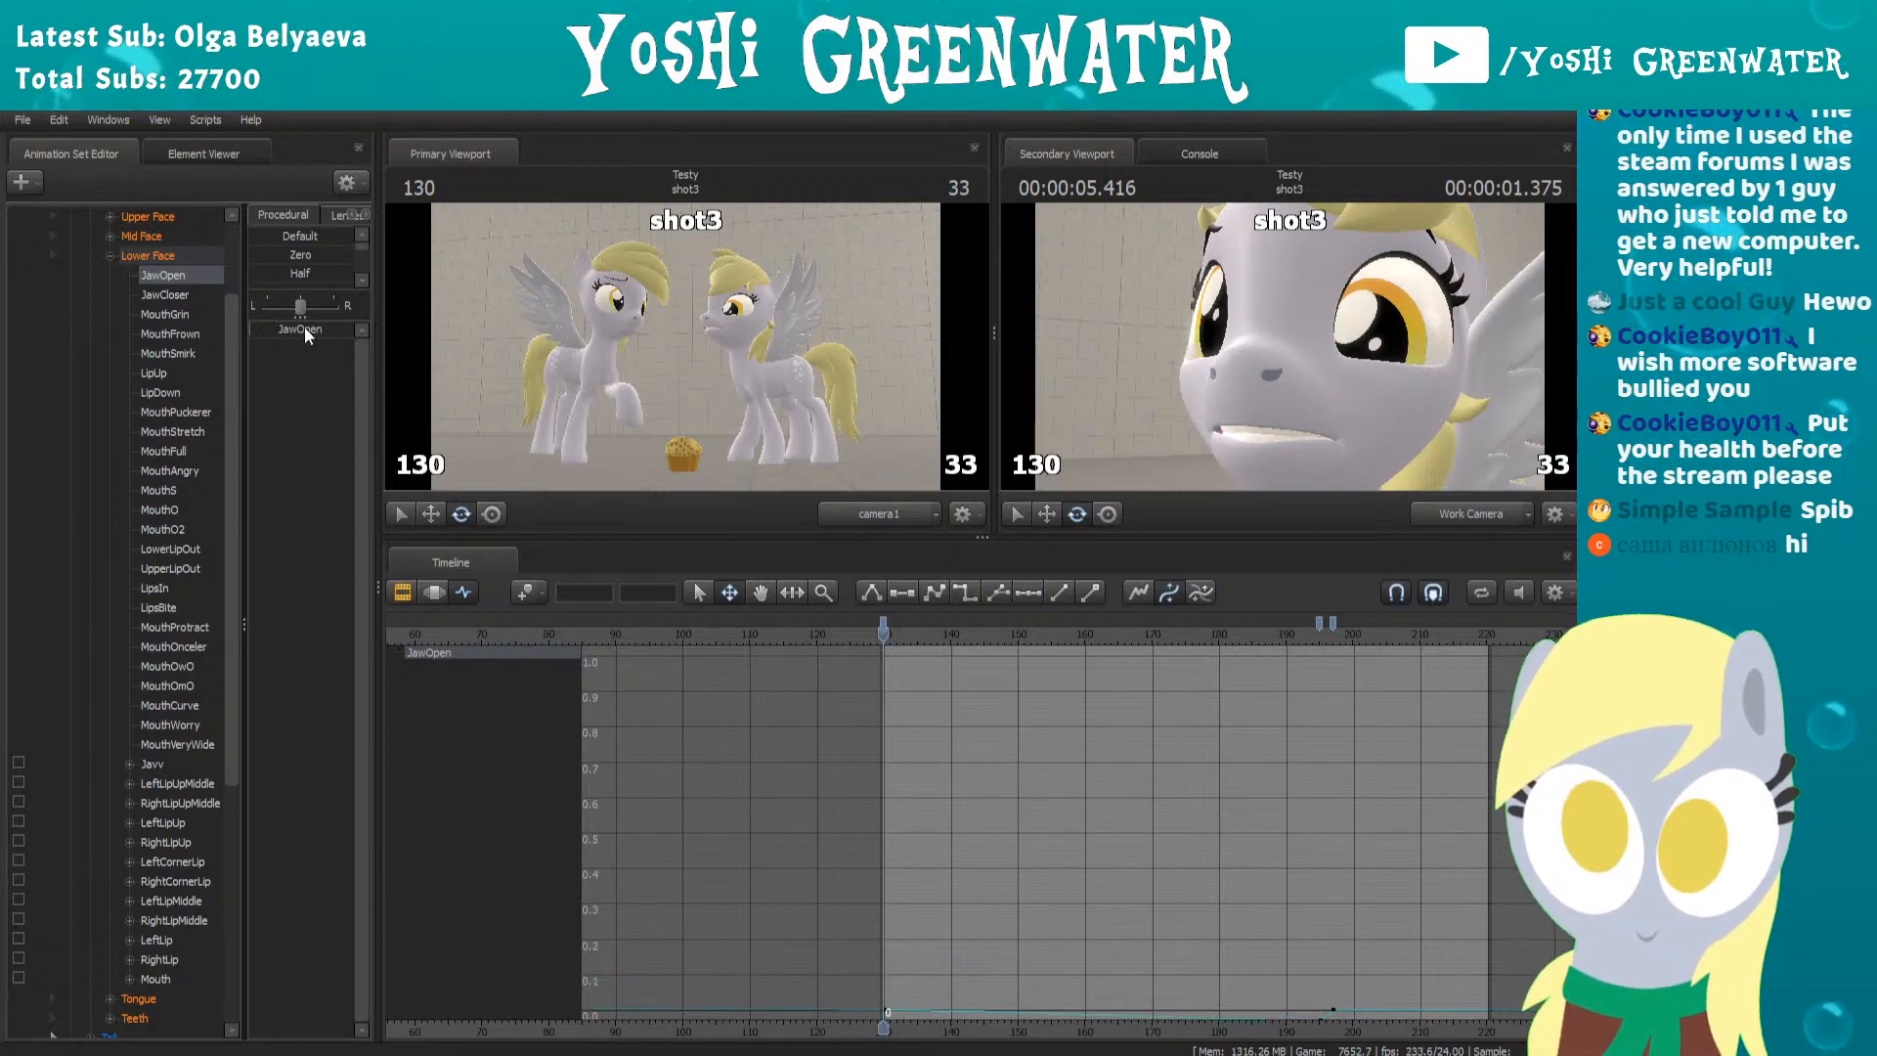
Replay the jaw movement through the third blink and add a JawOpen keyframe at frame 211
middle_click_drag(985, 806, 812, 725)
scroll(811, 726, "up", 3)
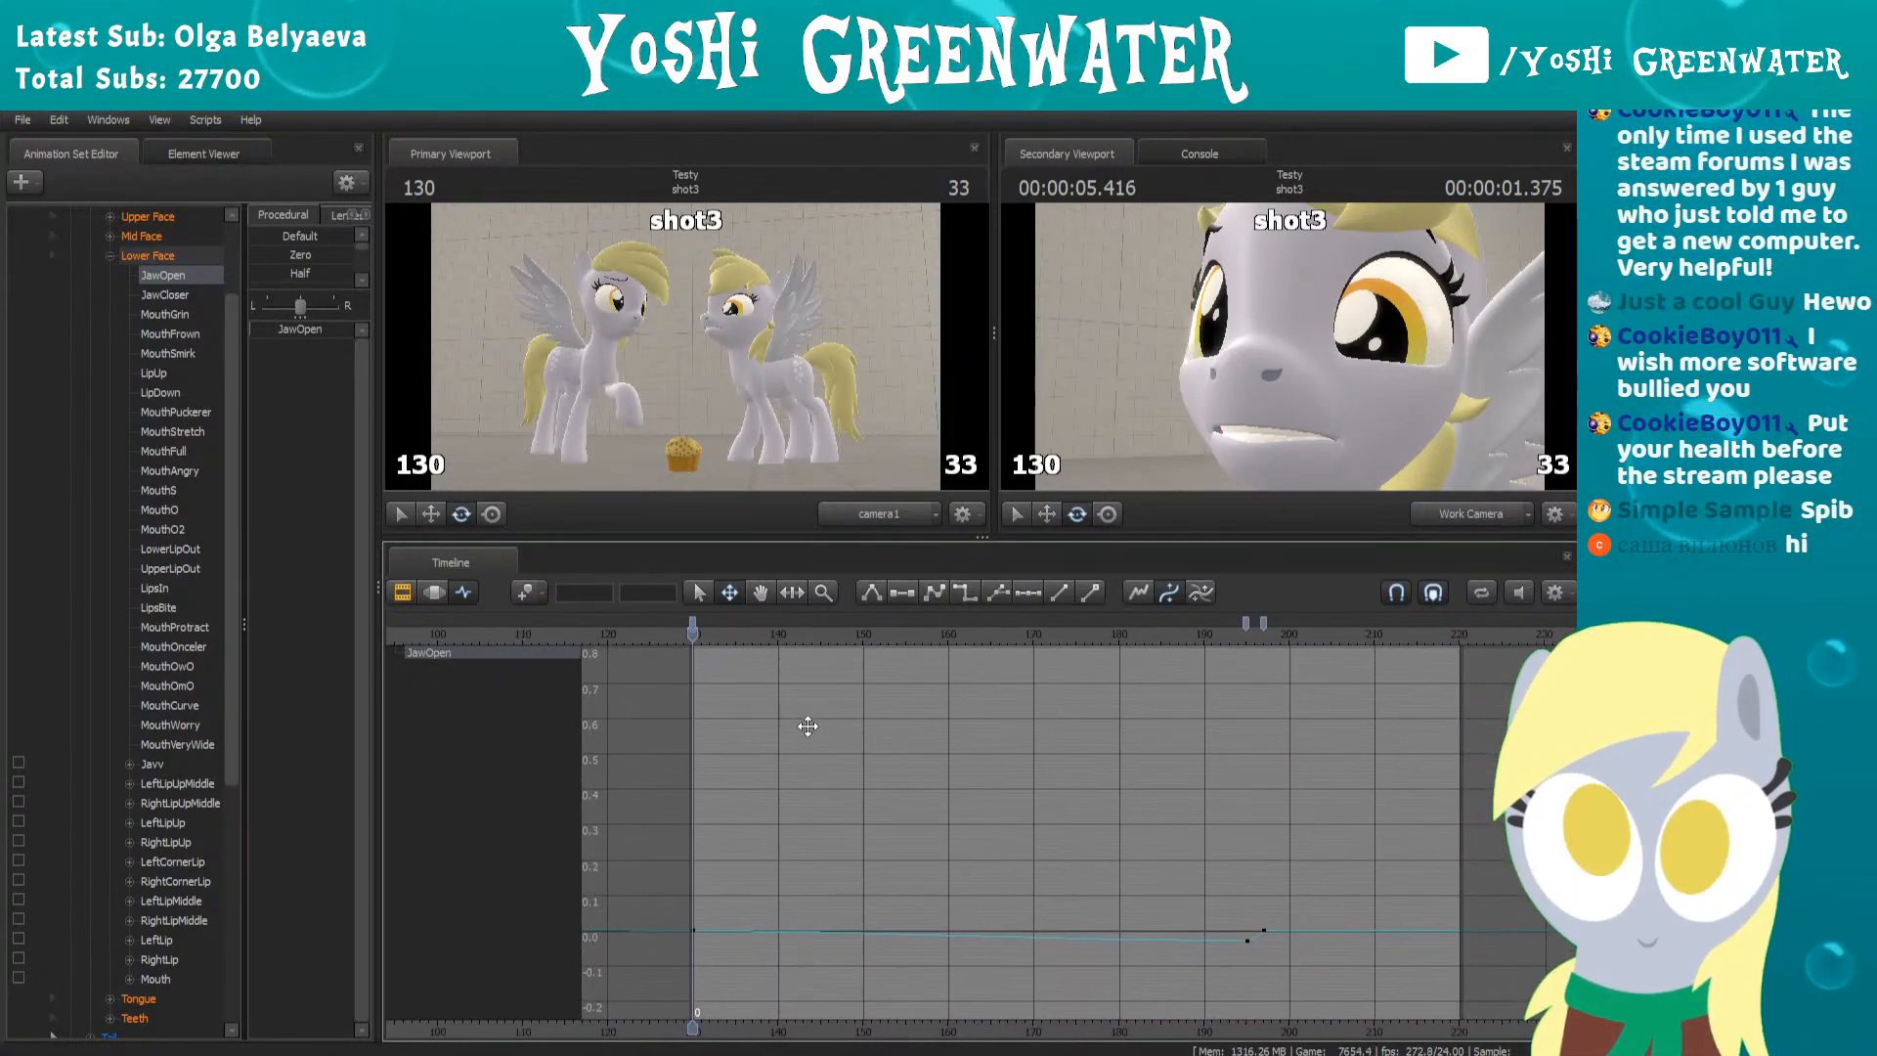
left_click(1176, 635)
key("space")
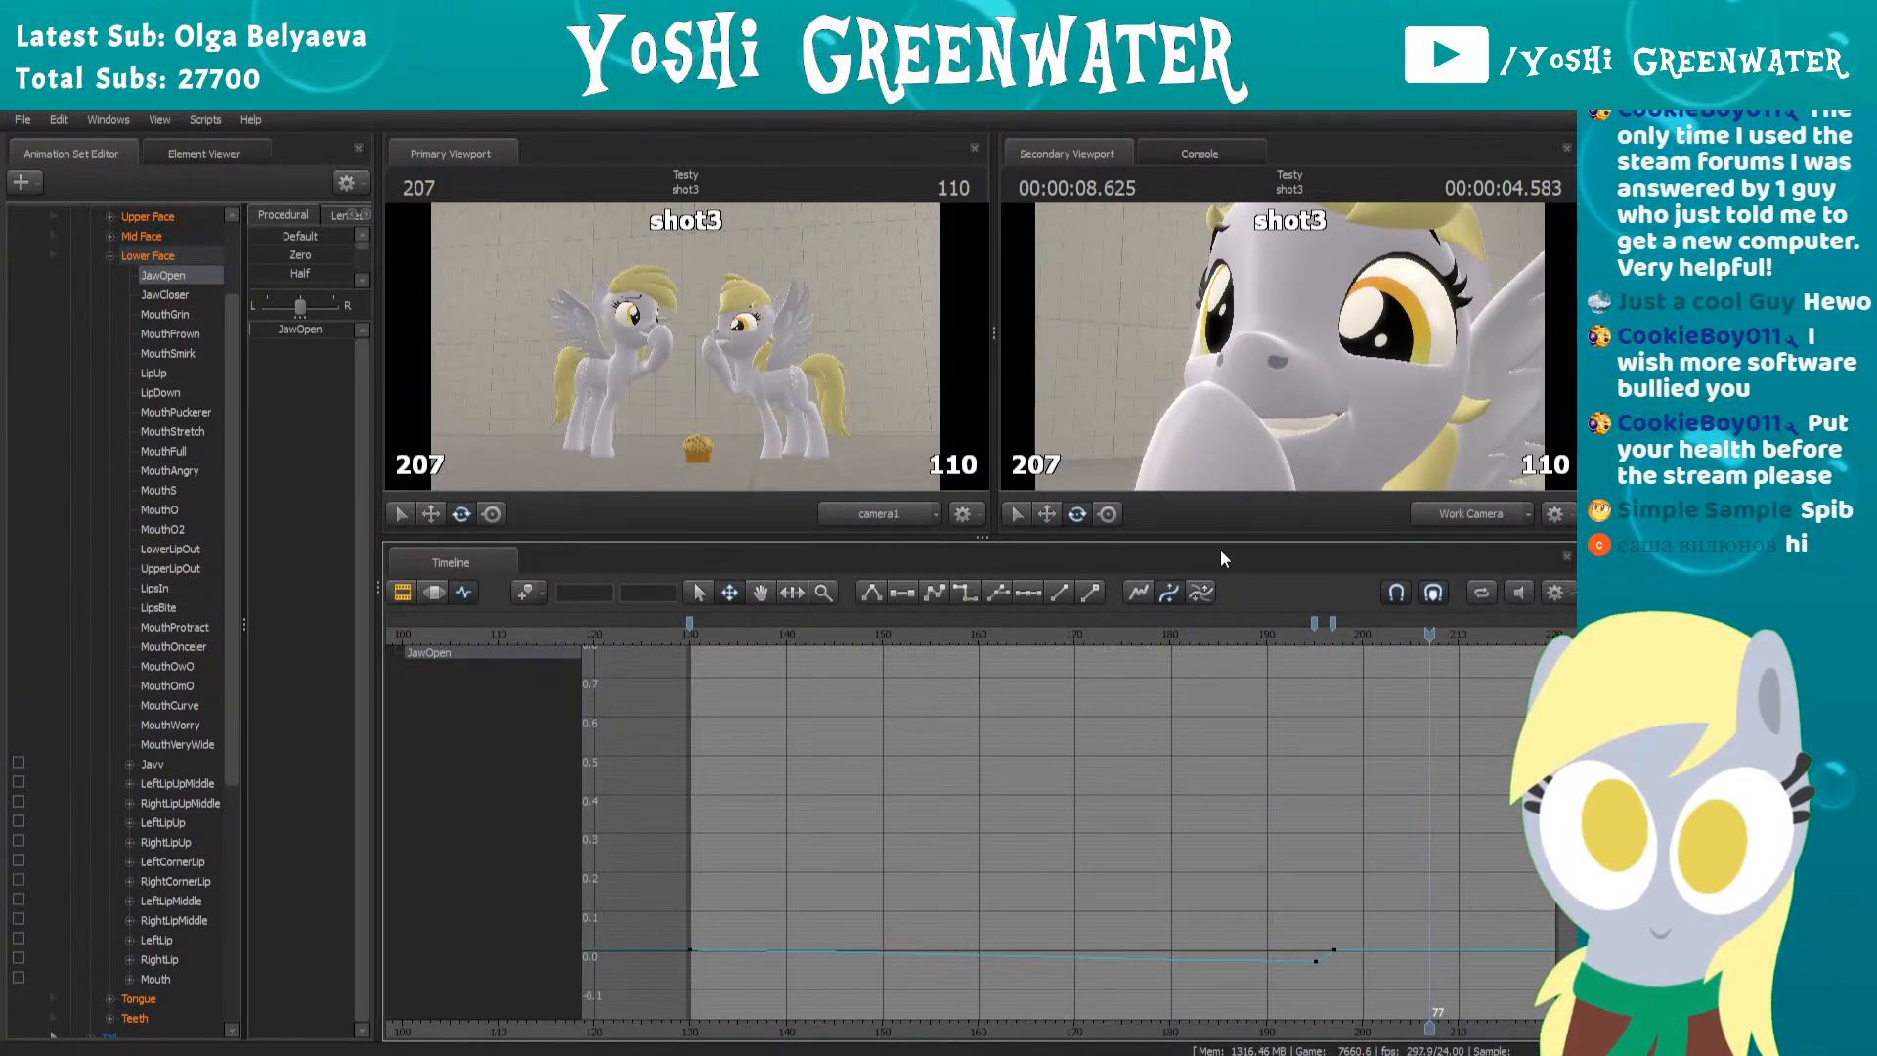
left_click(1198, 637)
key("space")
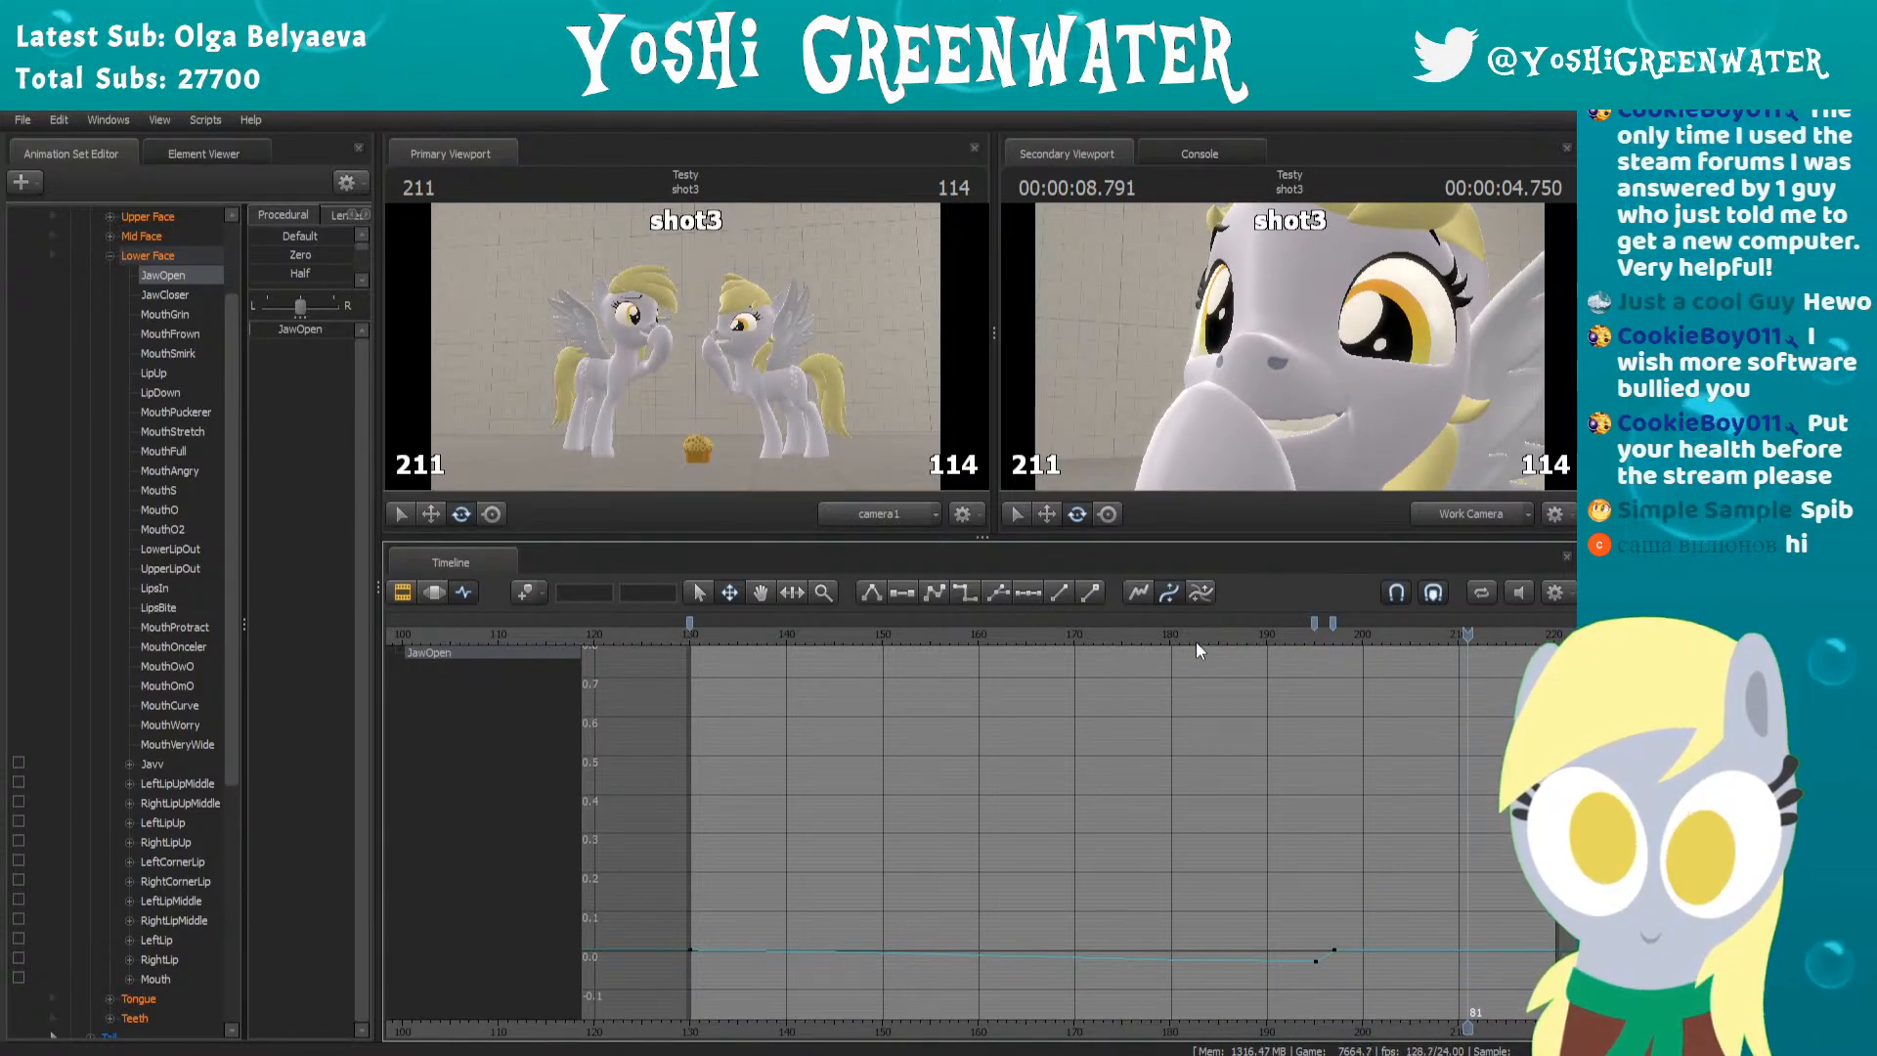
left_click(335, 330)
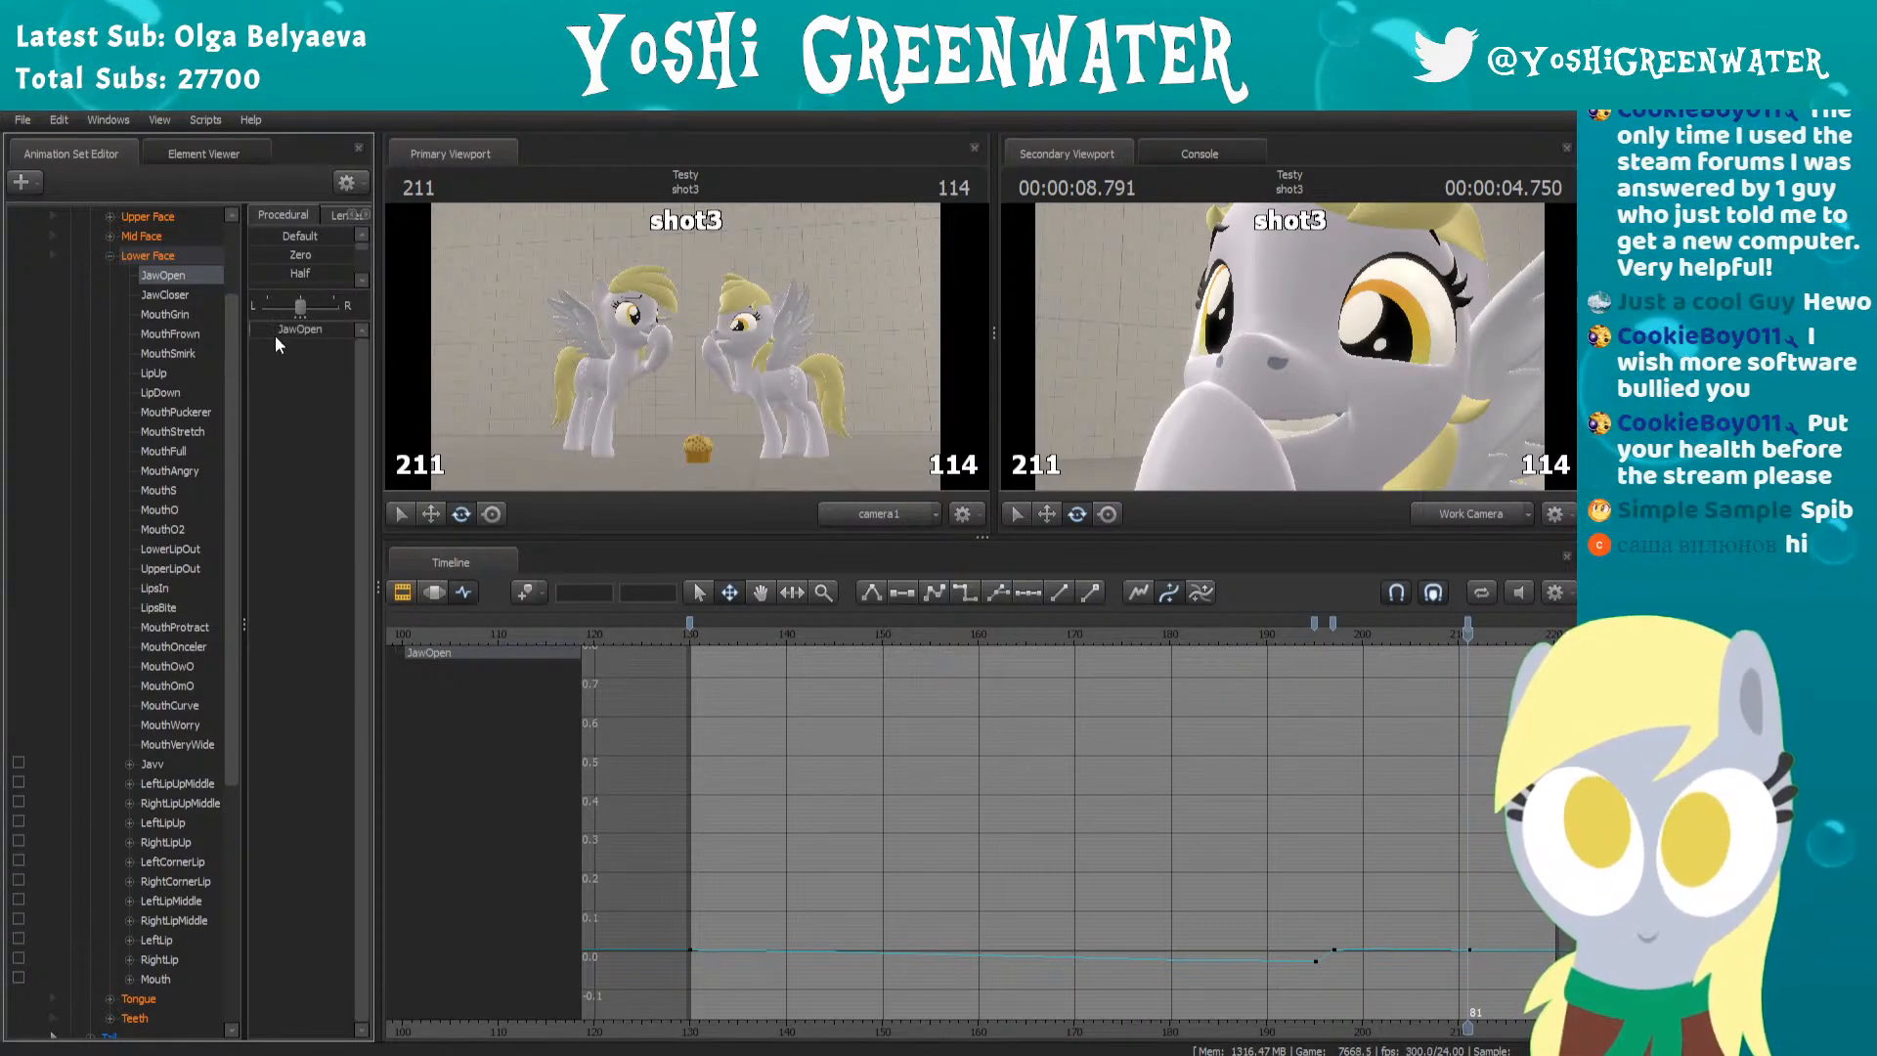
key("Return")
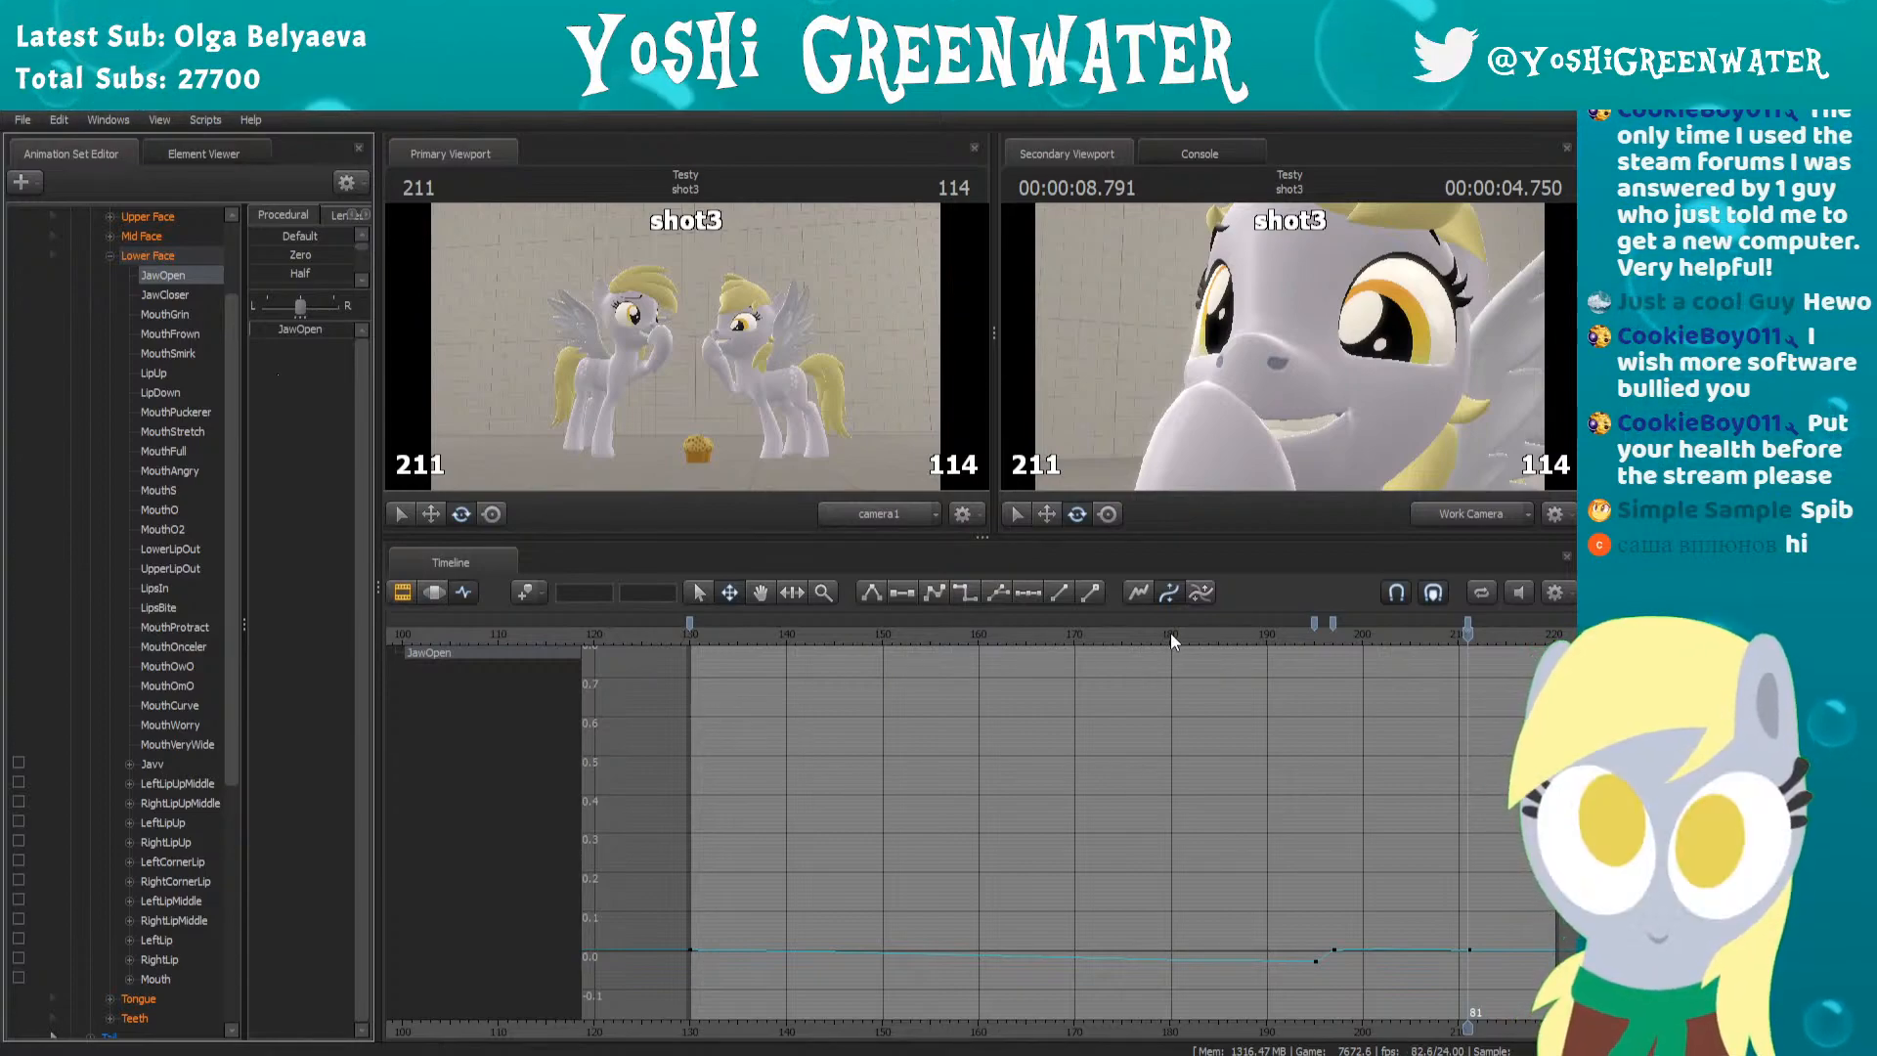
Re-enter the JawOpen value of the frame 130 keyframe and replay the shot up to frame 213
left_click(689, 623)
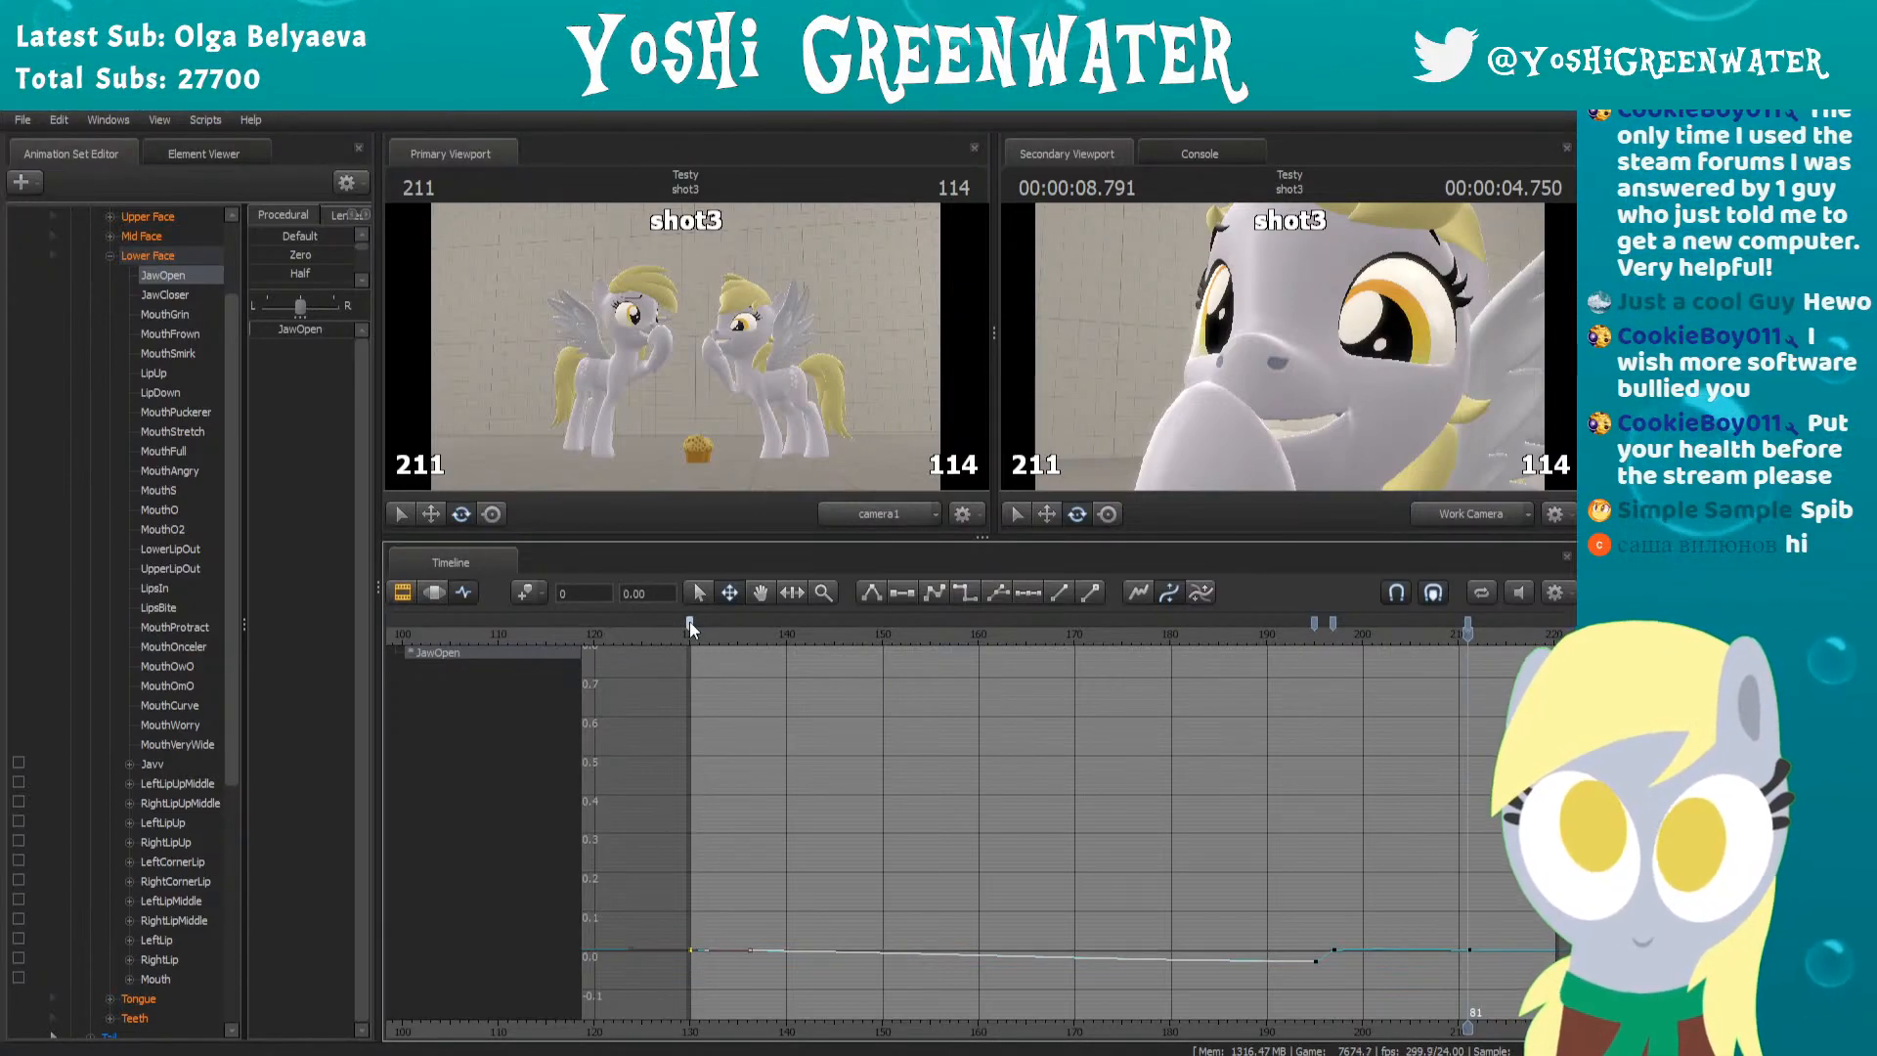
left_click(690, 626)
double_click(310, 331)
key("Return")
key("space")
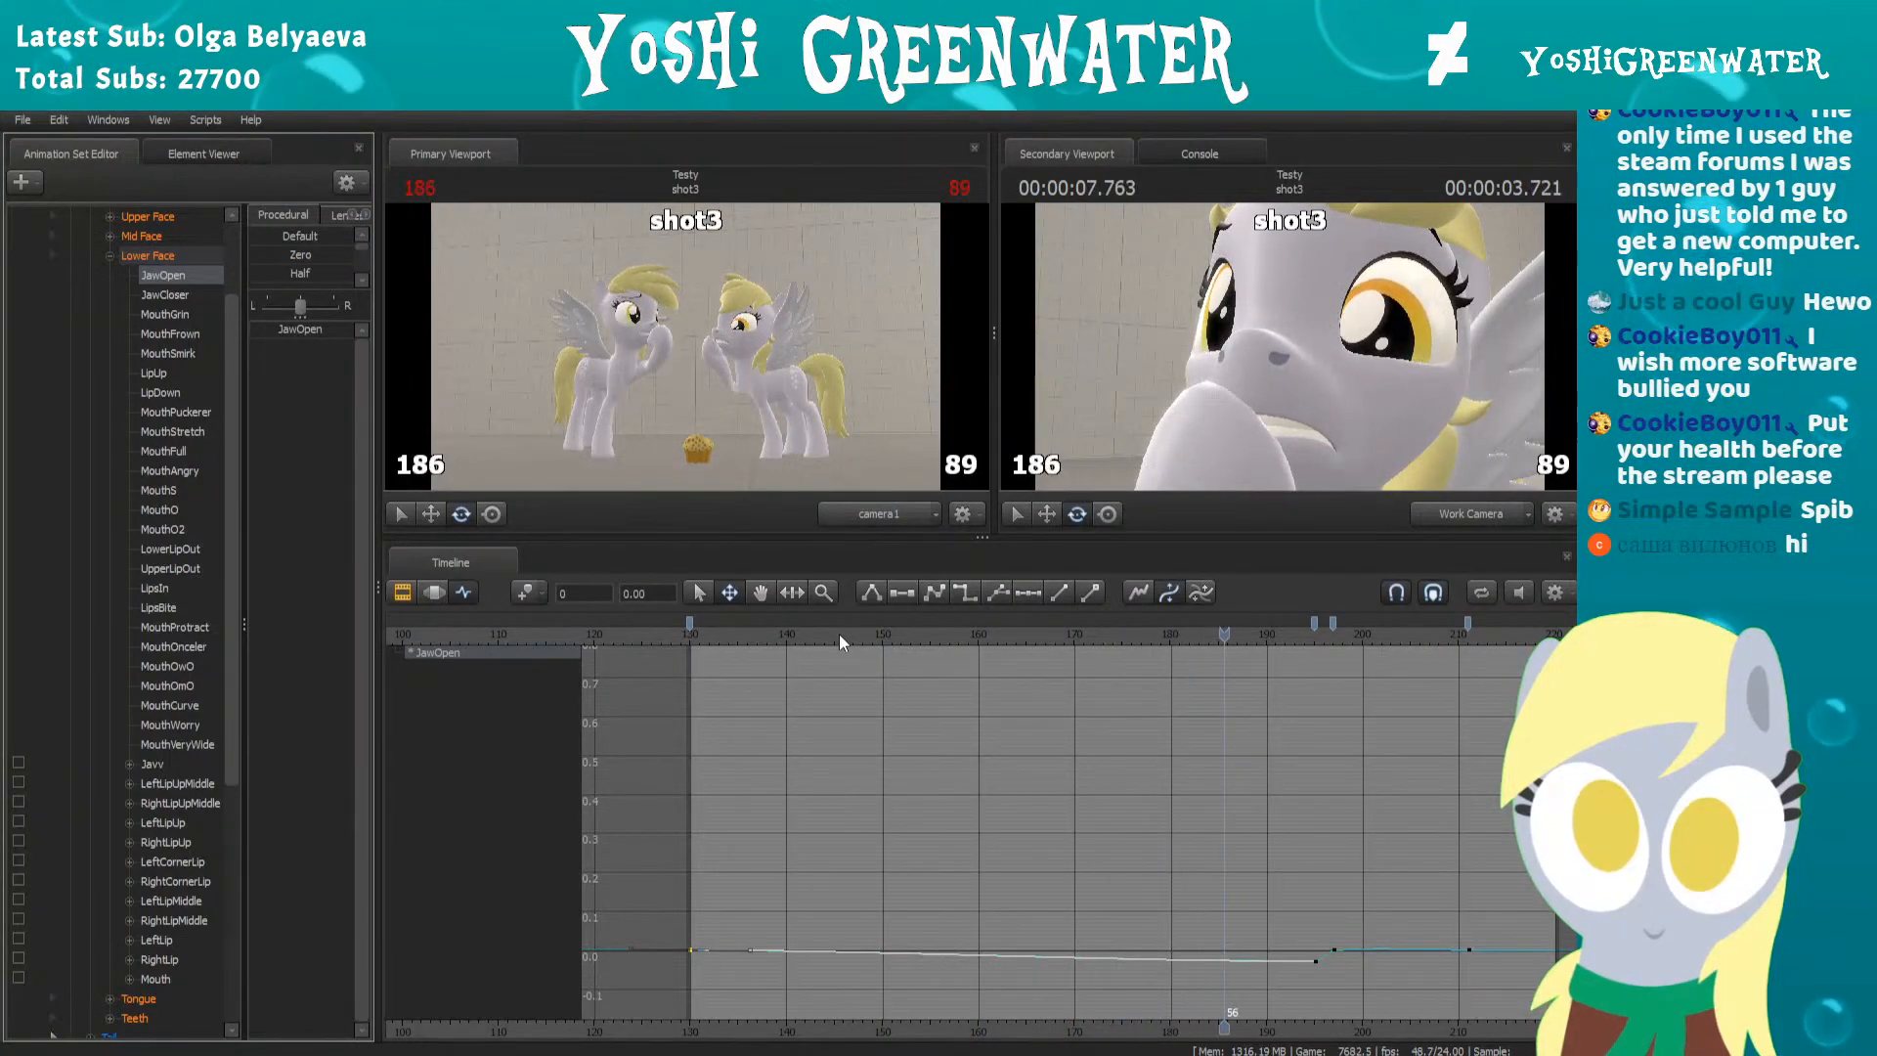
key("space")
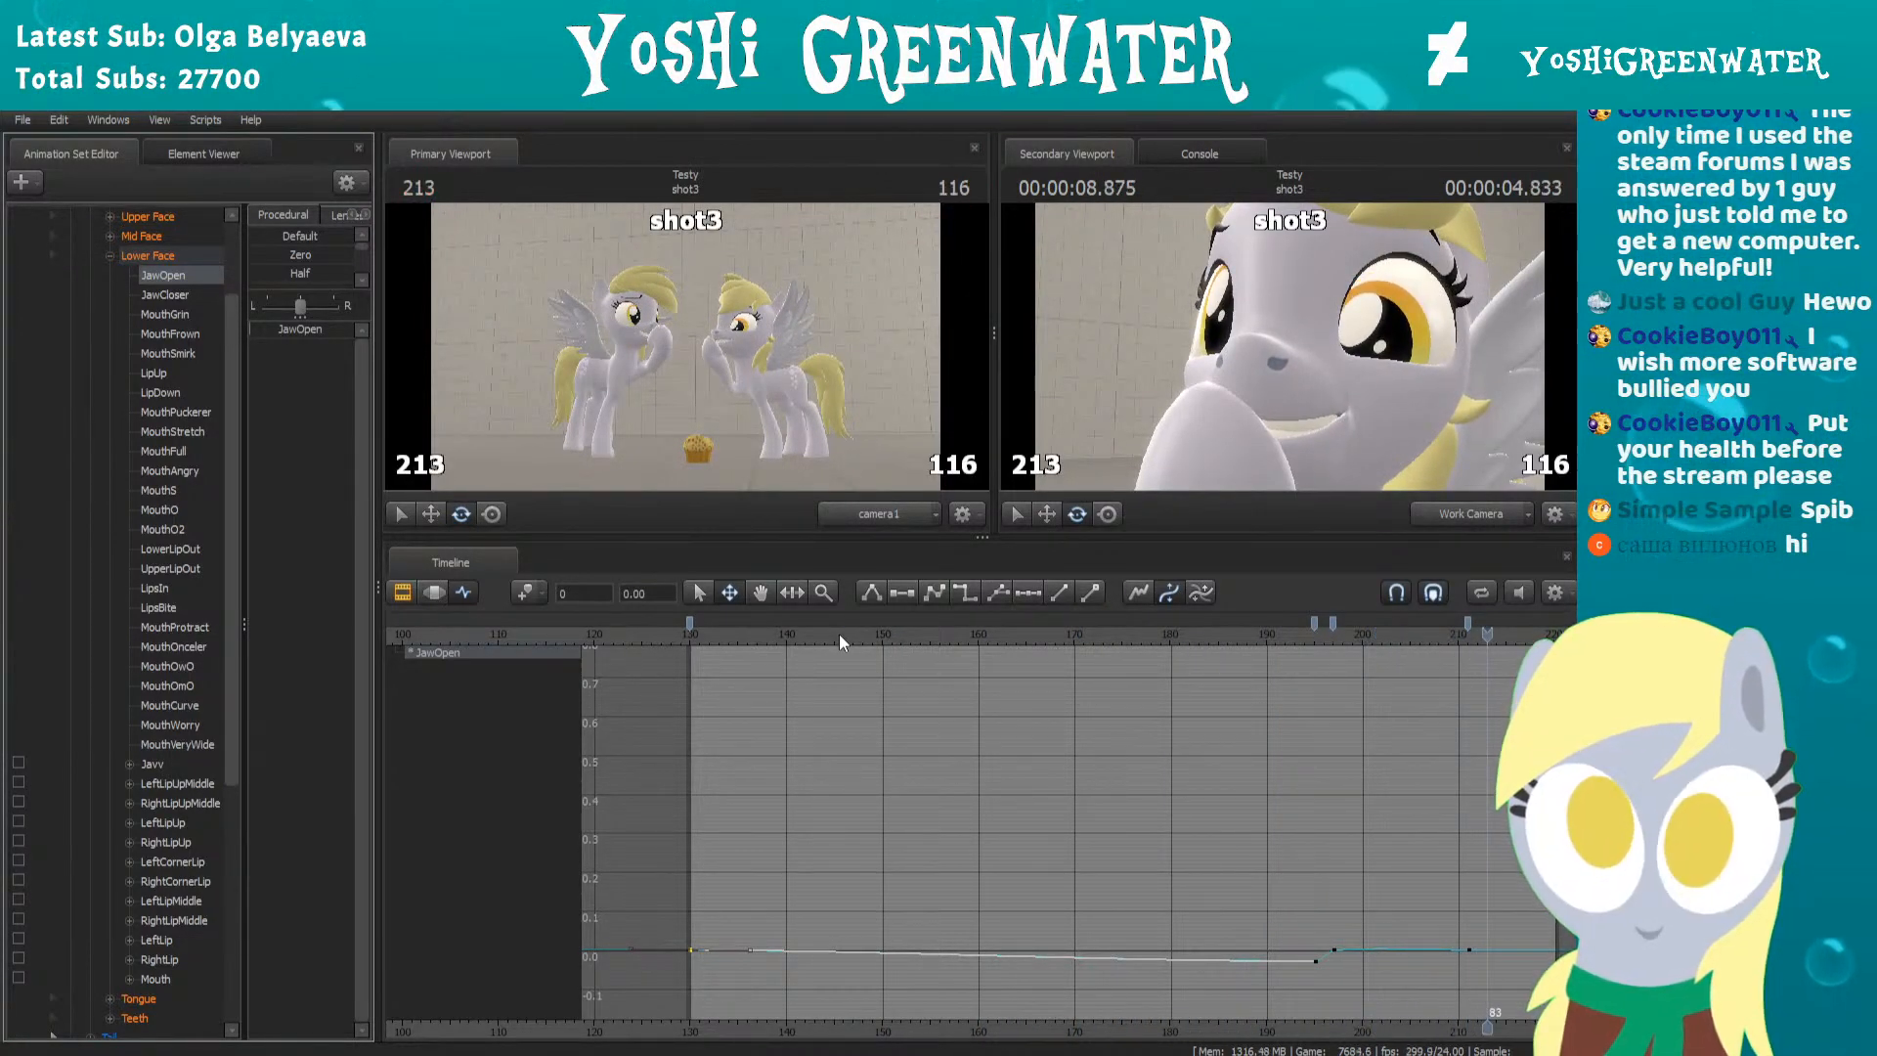
Open the MouthGrin curve, scrub to the third blink and add a keyframe at frame 197
left_click(149, 306)
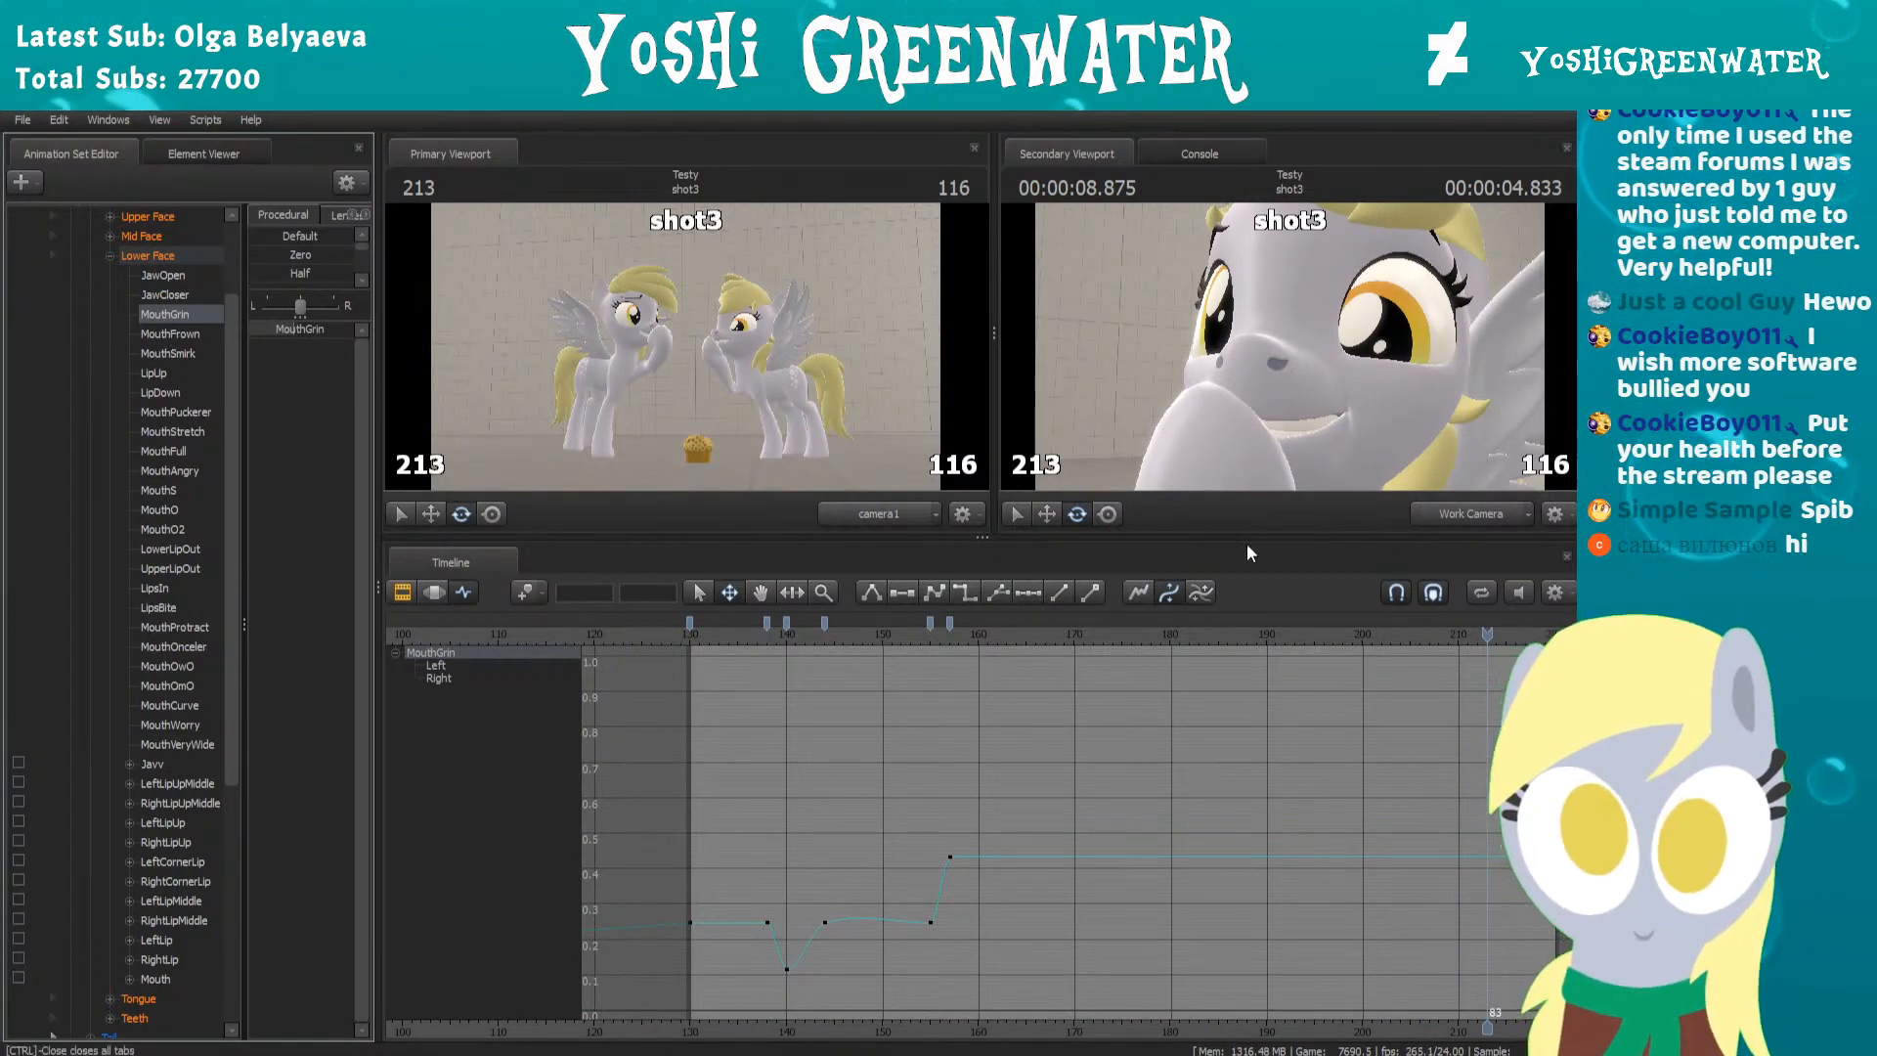
scroll(1365, 733, "up", 2)
middle_click_drag(1365, 733, 1136, 783)
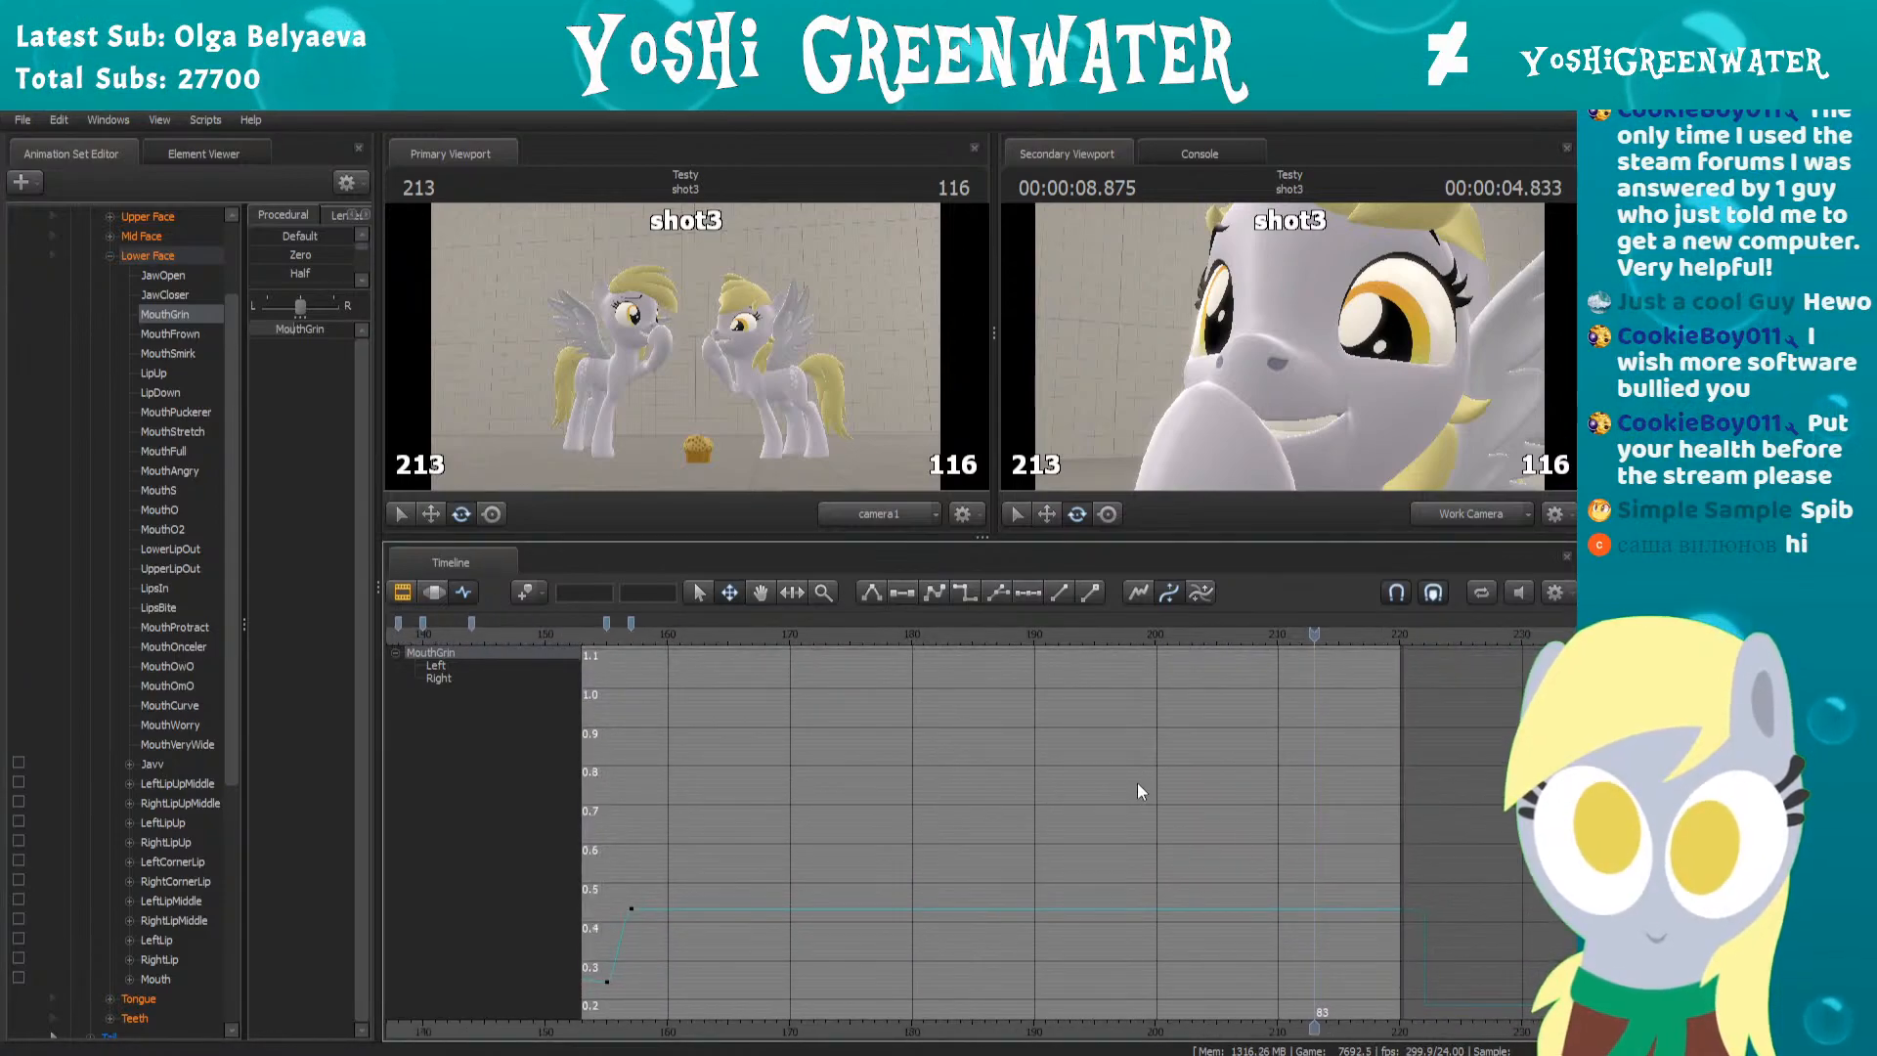
left_click_drag(923, 633, 1042, 634)
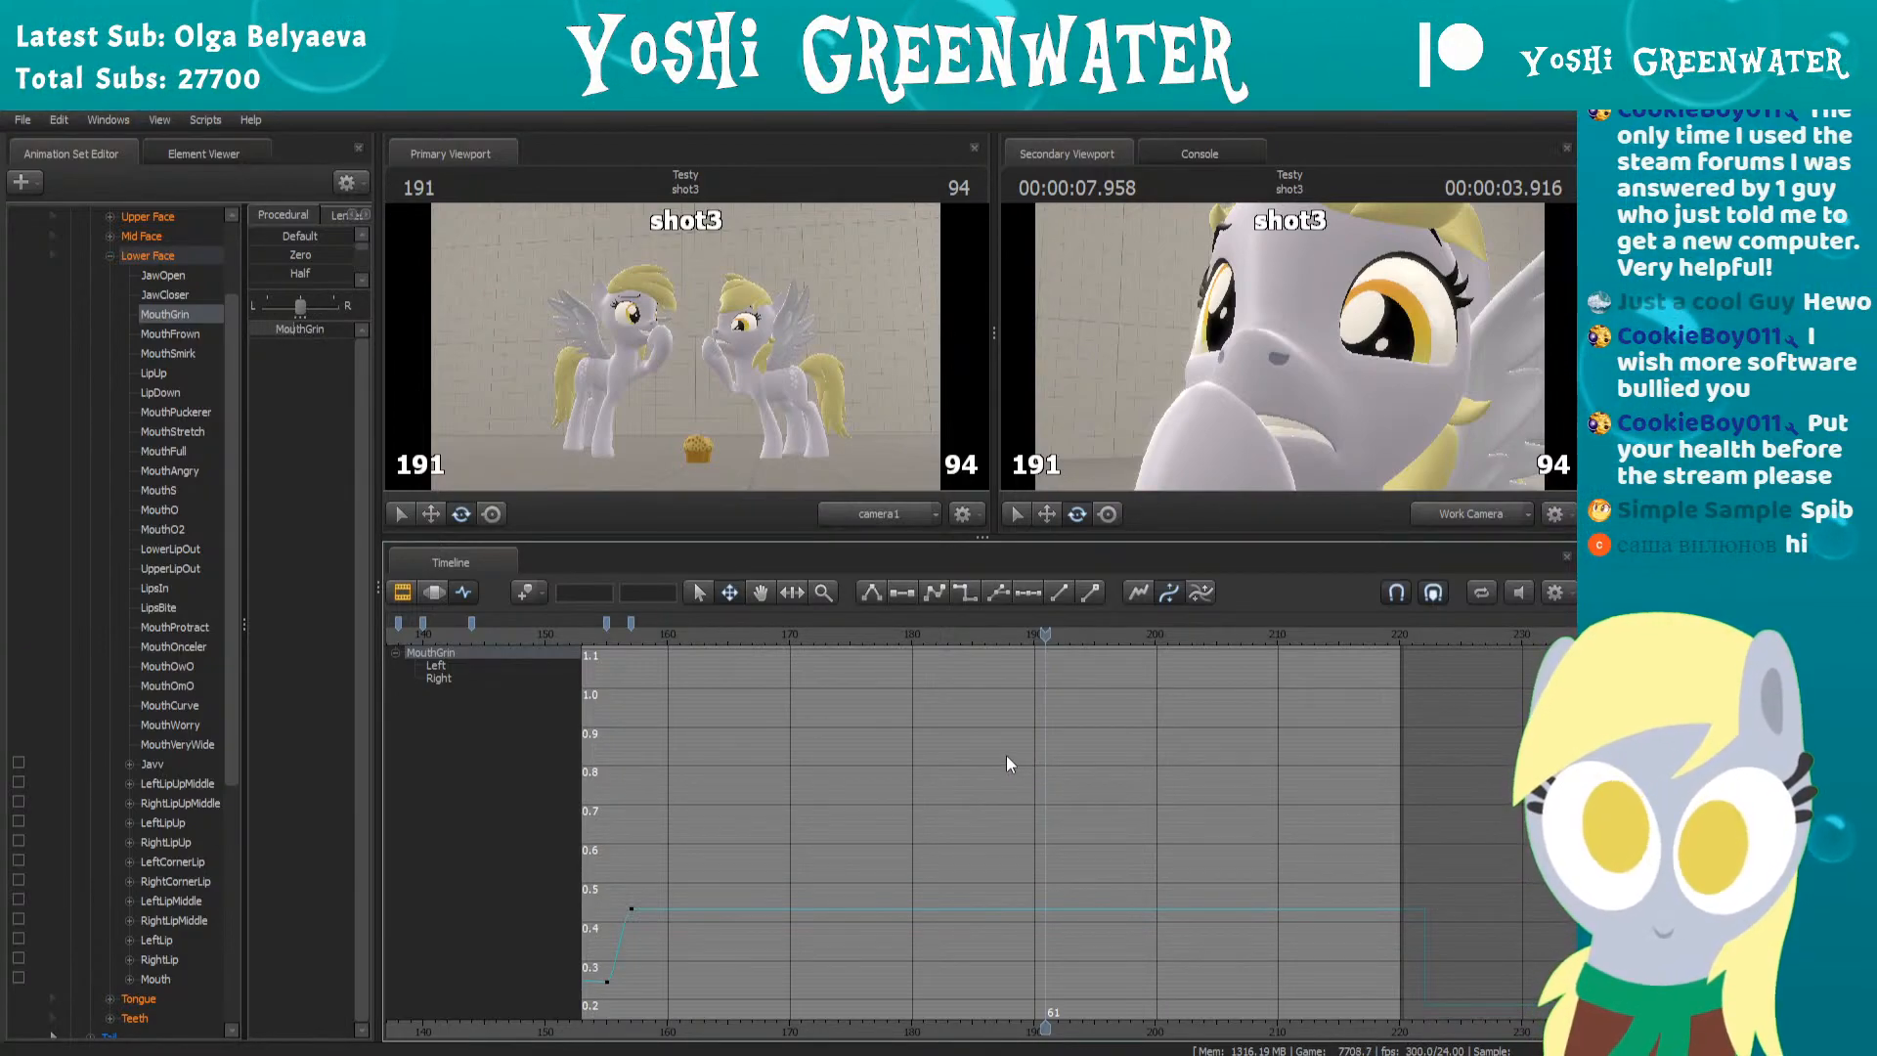
left_click_drag(919, 632, 1119, 621)
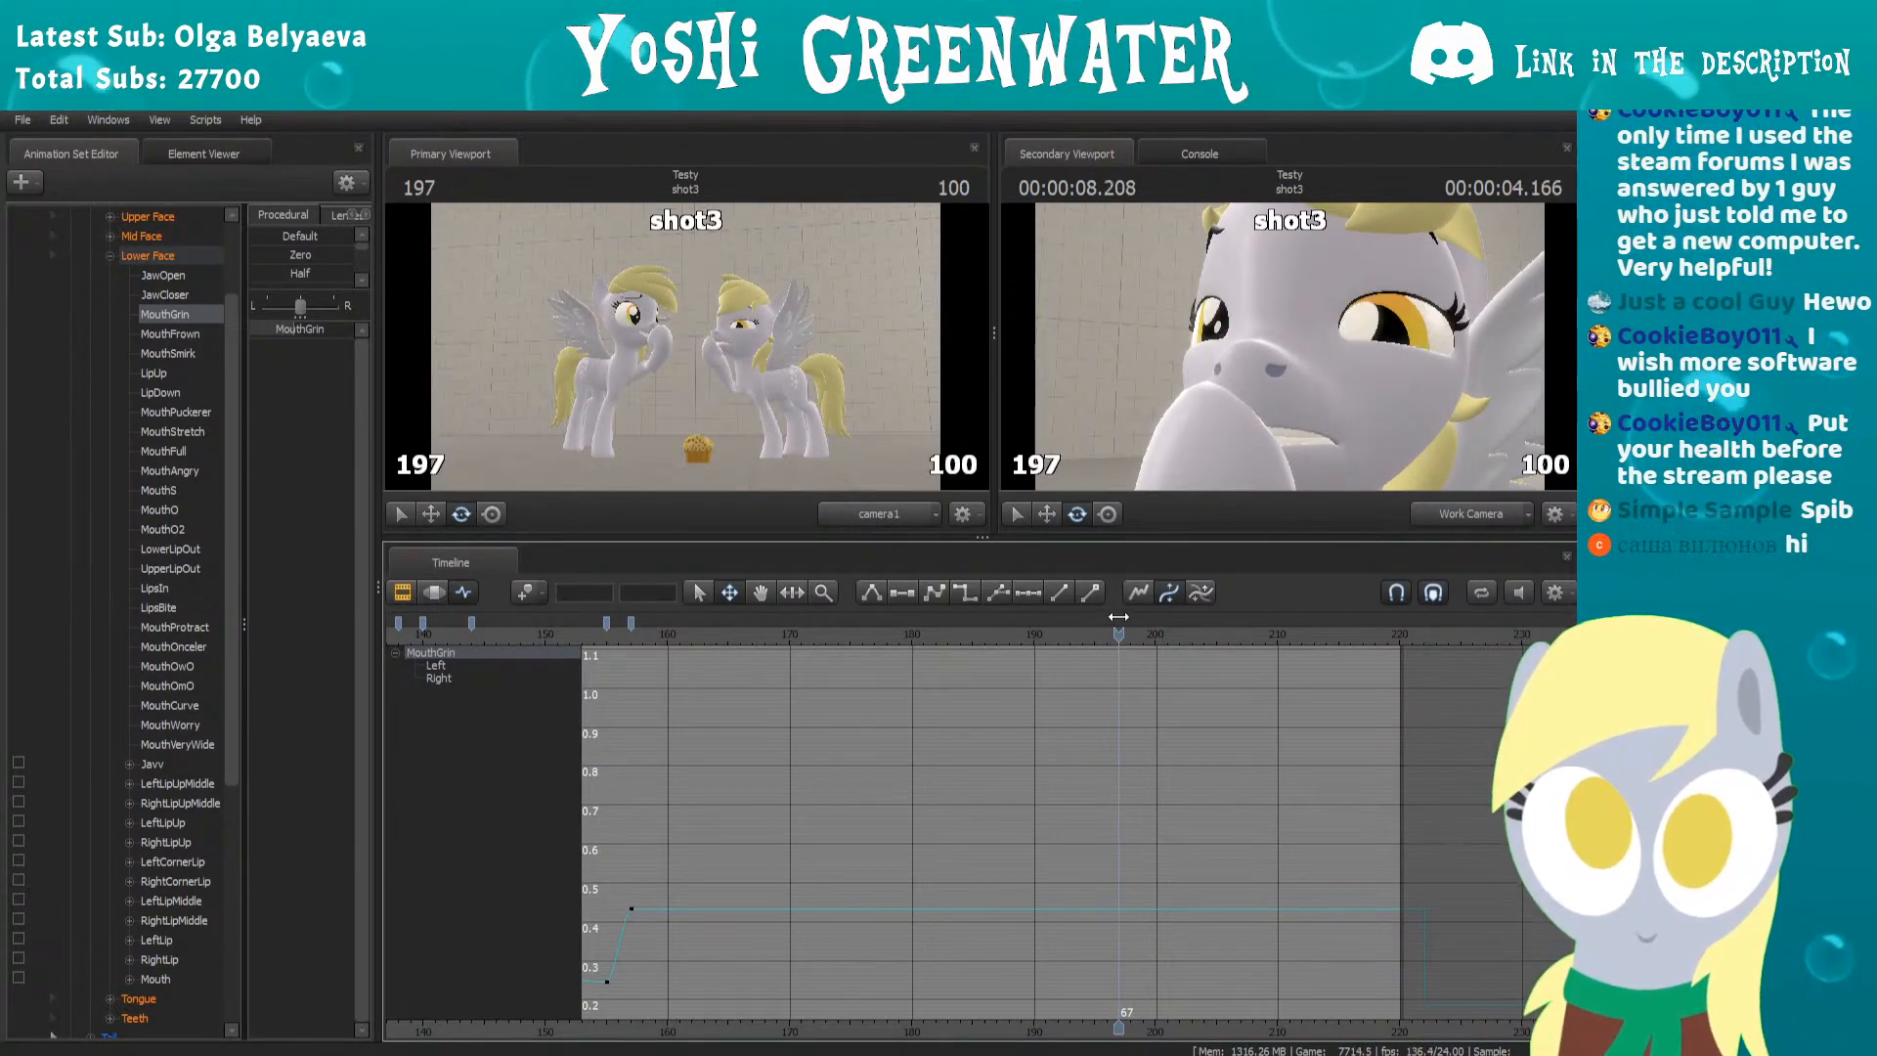
key("m")
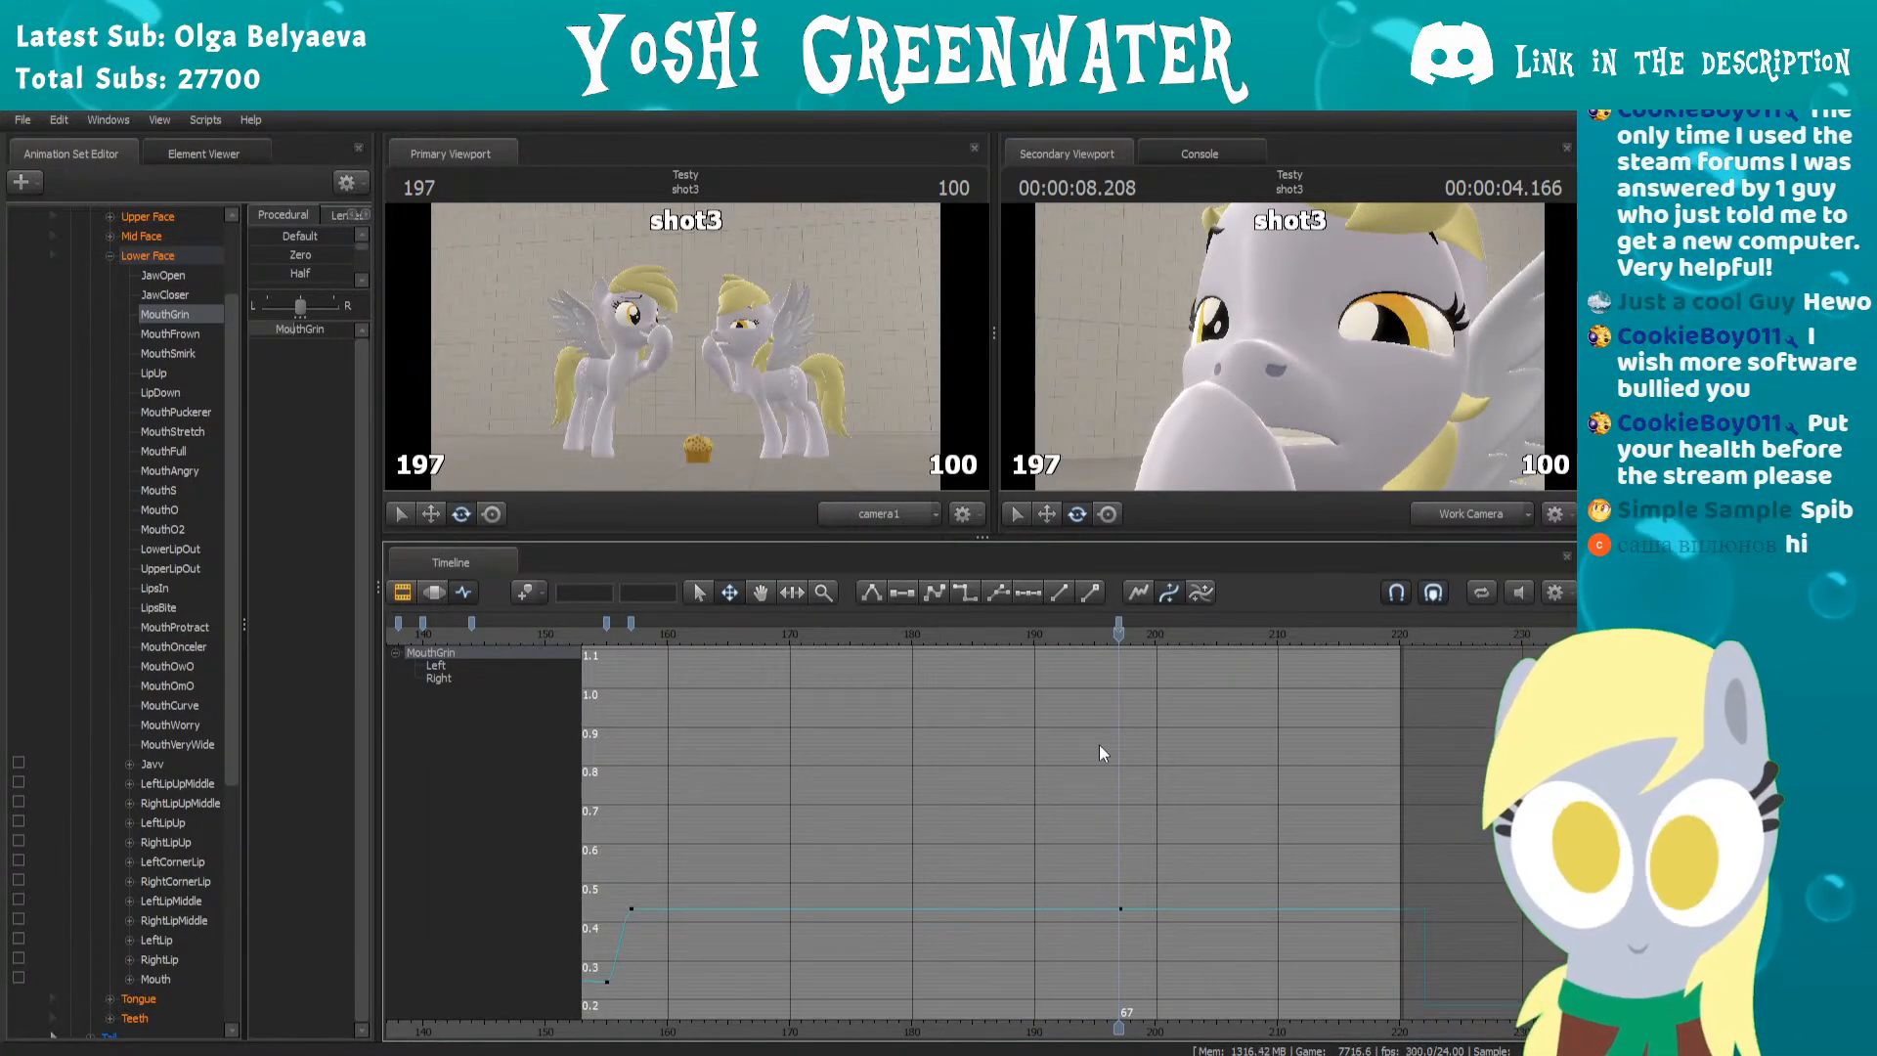
Raise MouthGrin to about 0.66 at frame 202 so the grin widens just after the blink
key("Right")
key("Right")
key("Right")
key("Right")
key("Right")
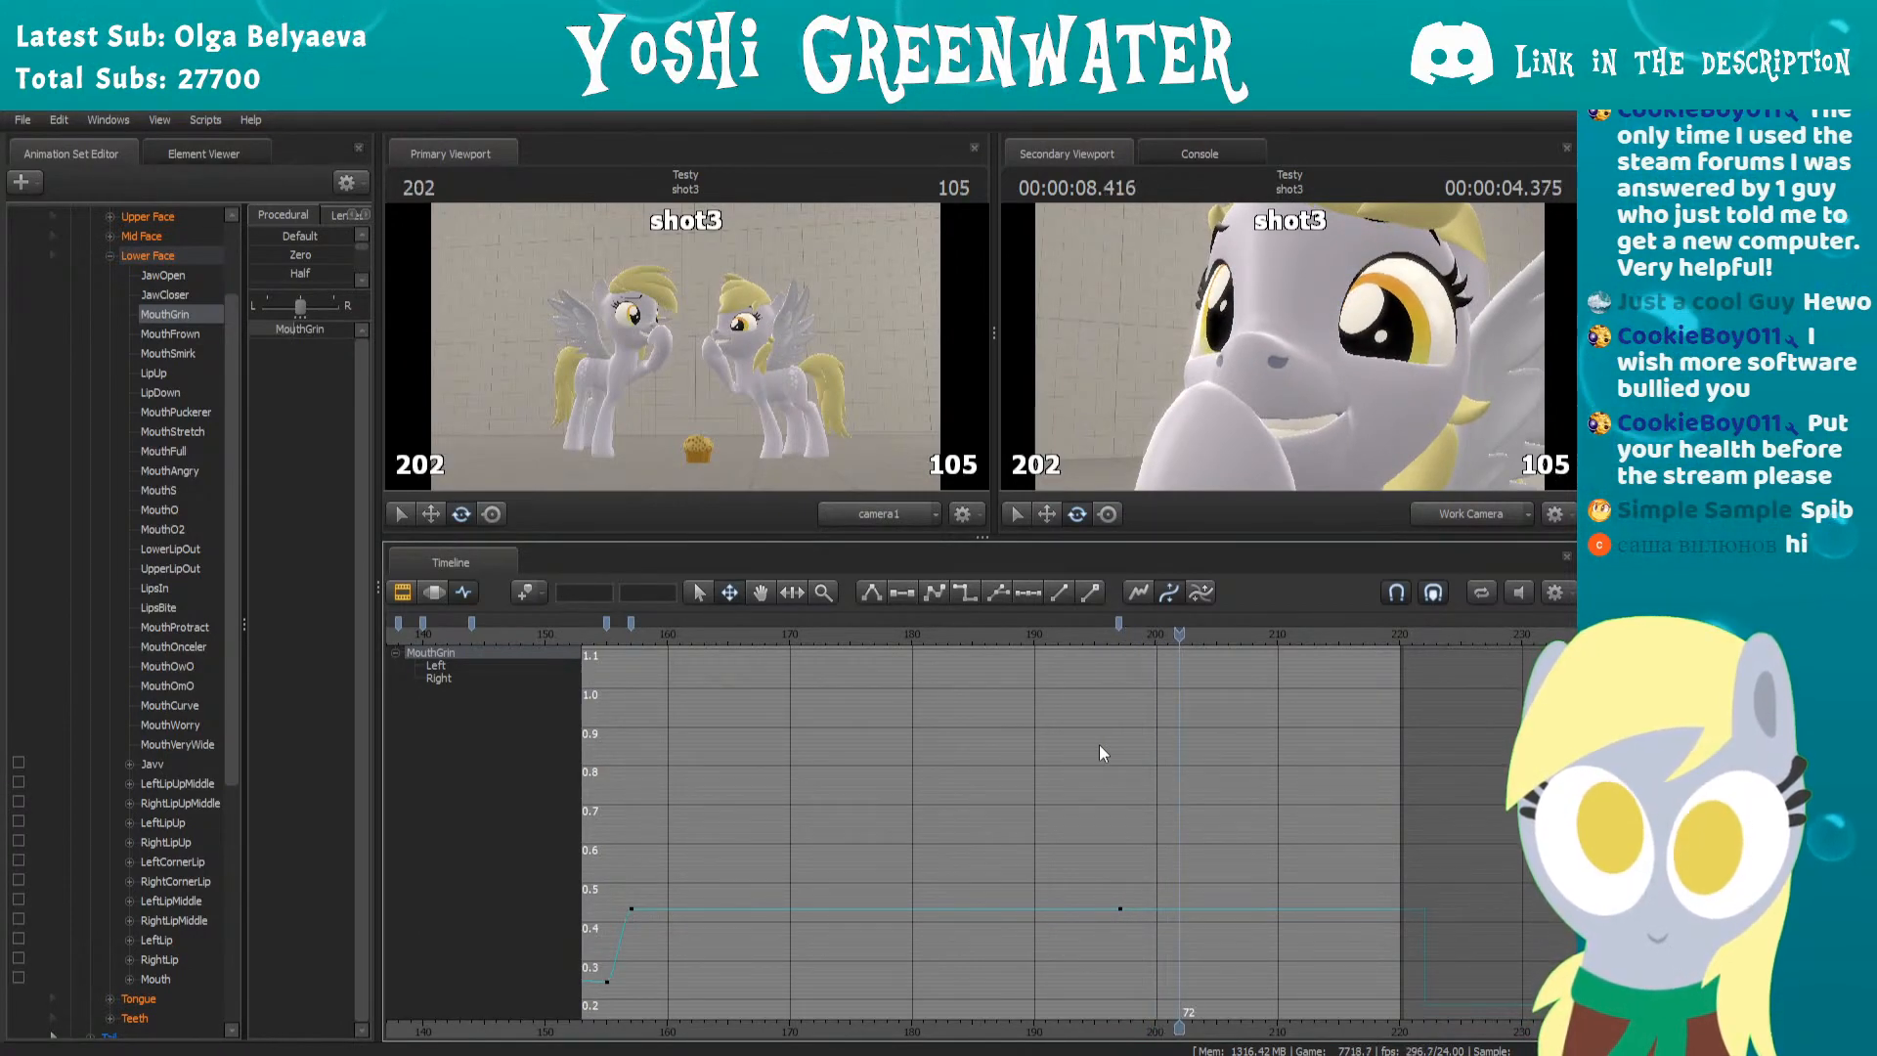
left_click_drag(294, 335, 315, 334)
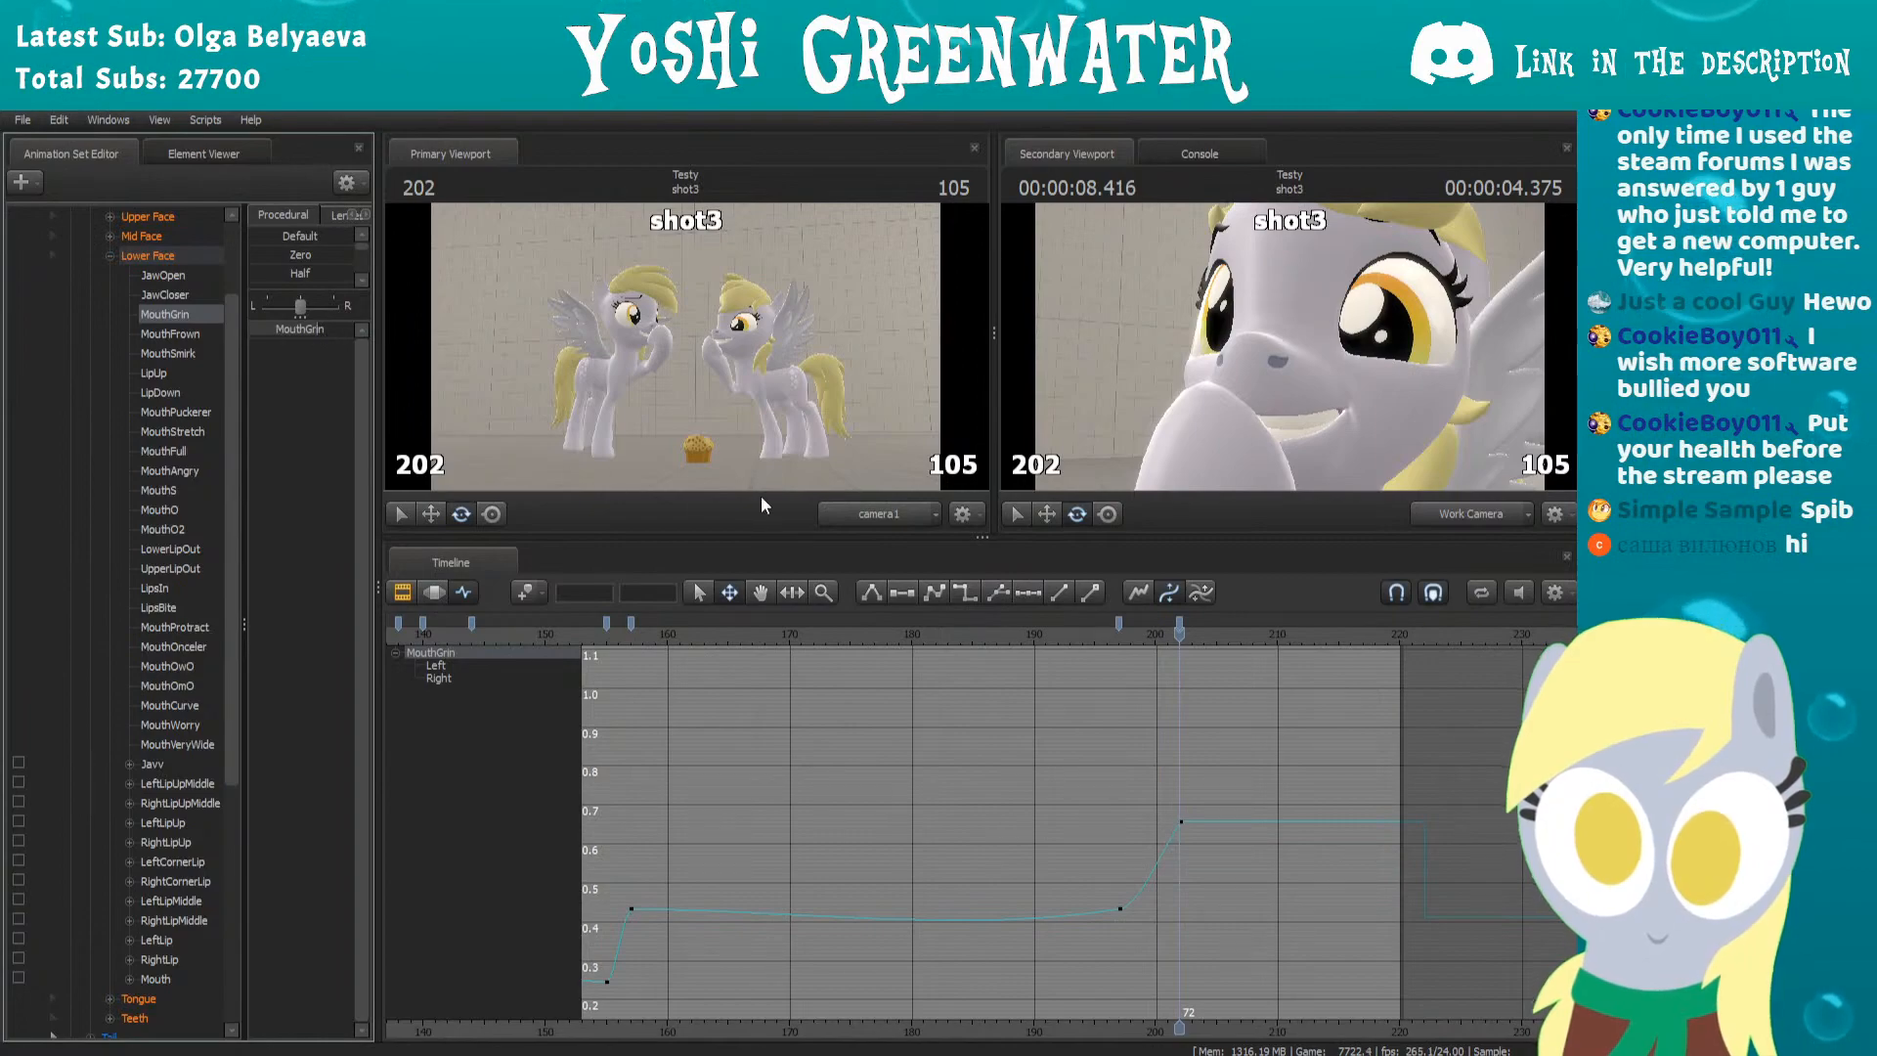
Lower MouthGrin slightly to about 0.62 at frame 210 to settle the grin
key("Right")
key("Right")
key("Right")
key("Right")
key("Right")
key("Right")
key("Right")
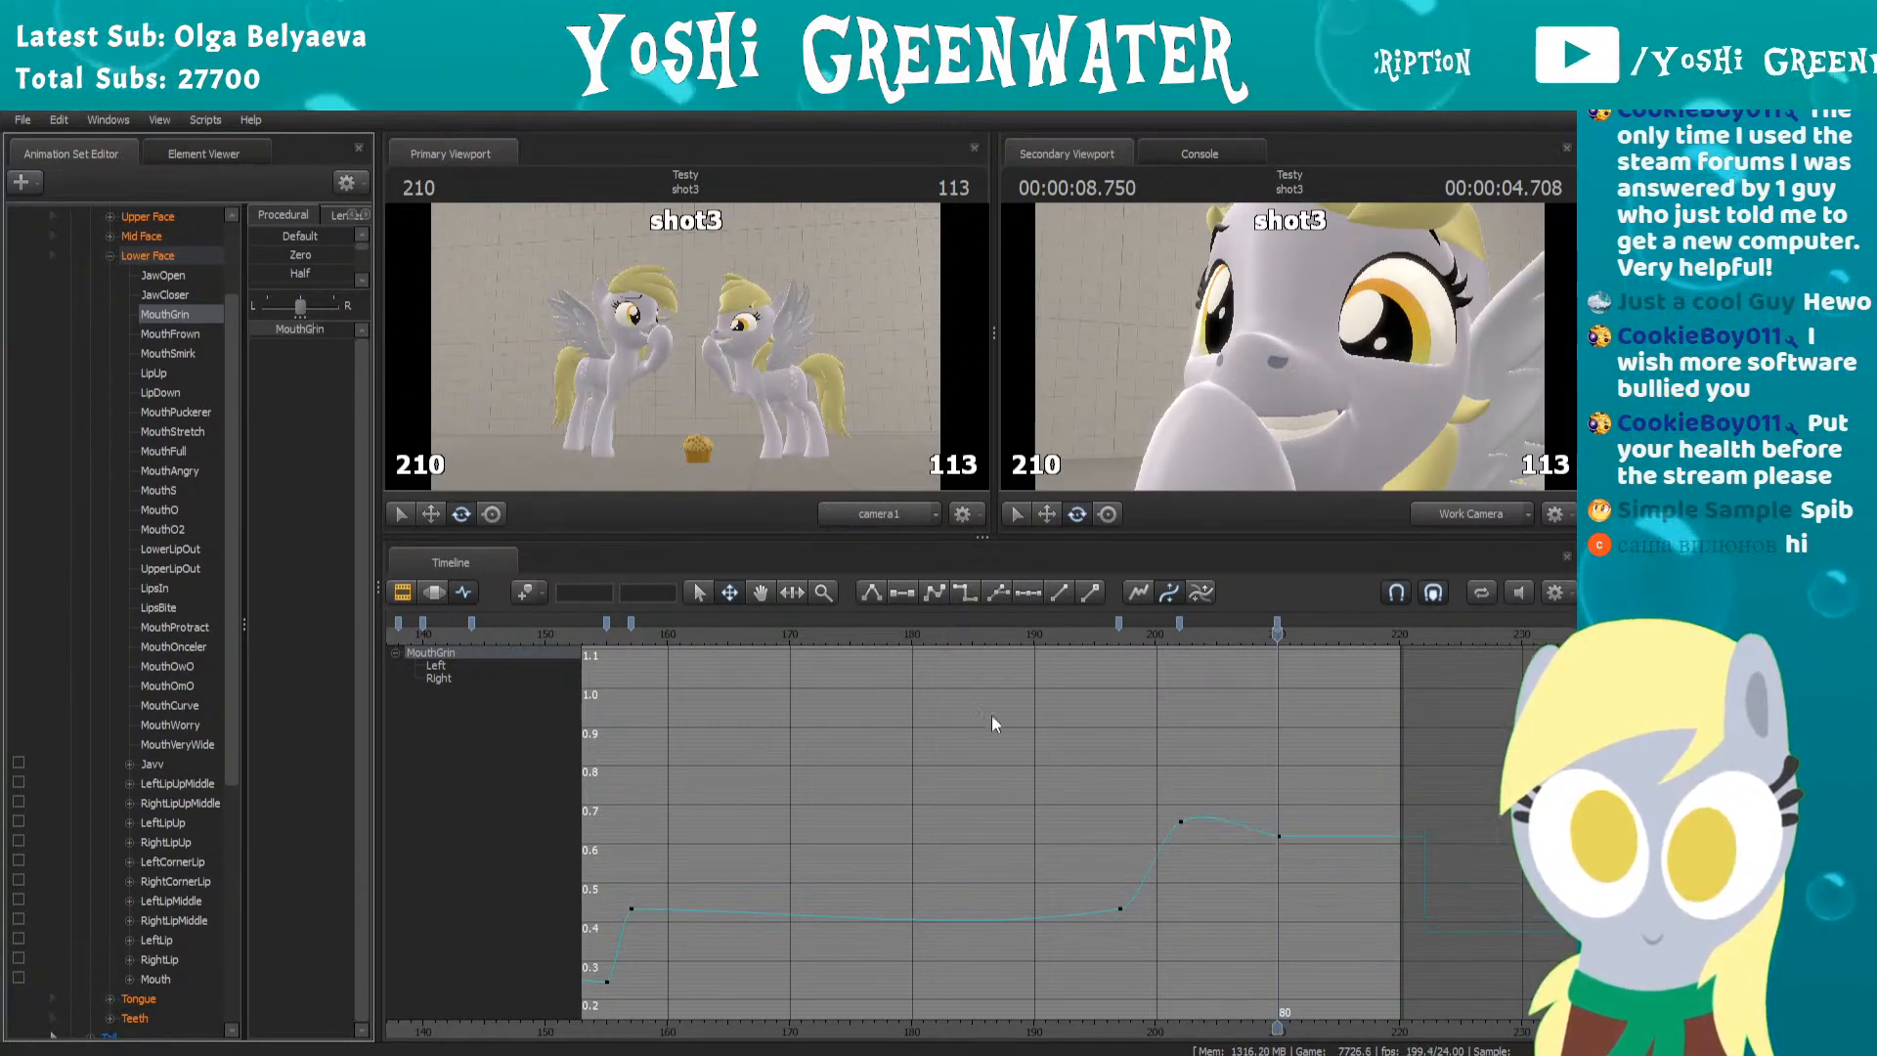
Flatten the tangents of the MouthGrin keyframes at frames 157, 197, 202 and 210 and replay the shot
left_click(632, 623)
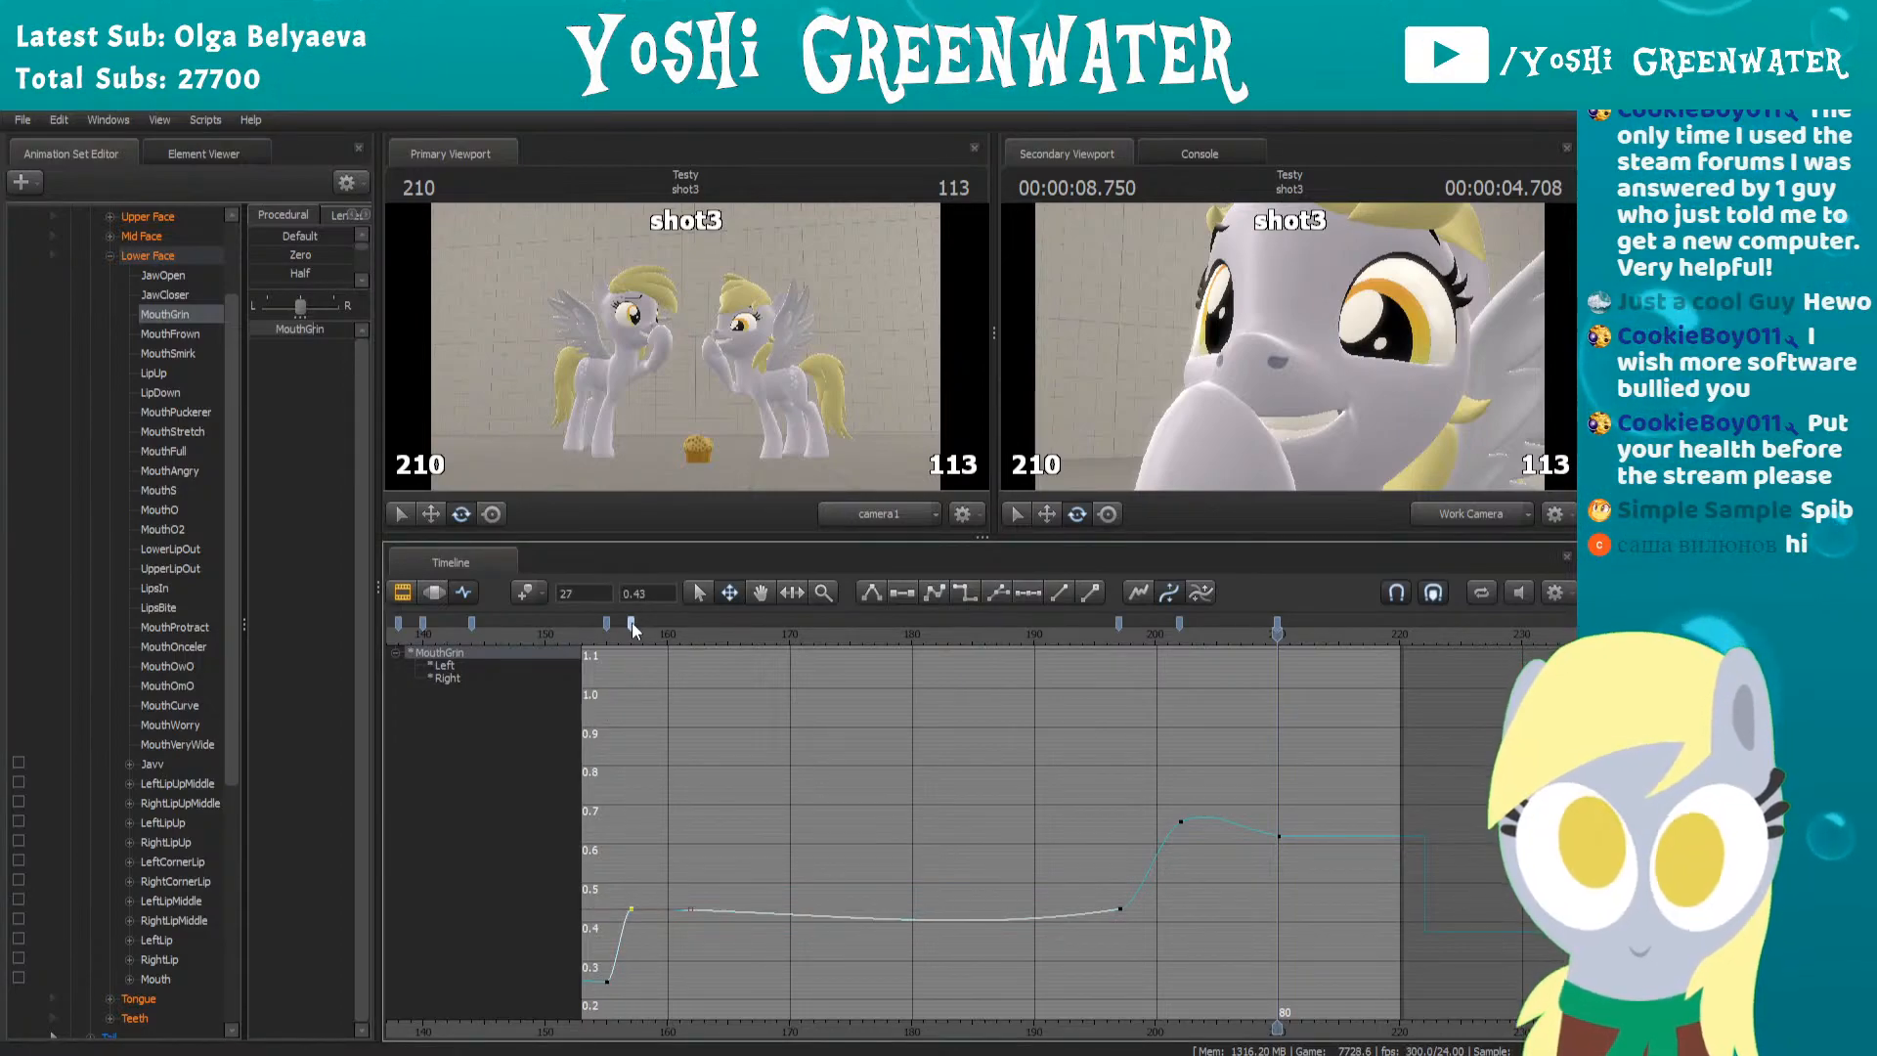
left_click_drag(1144, 625, 1122, 622)
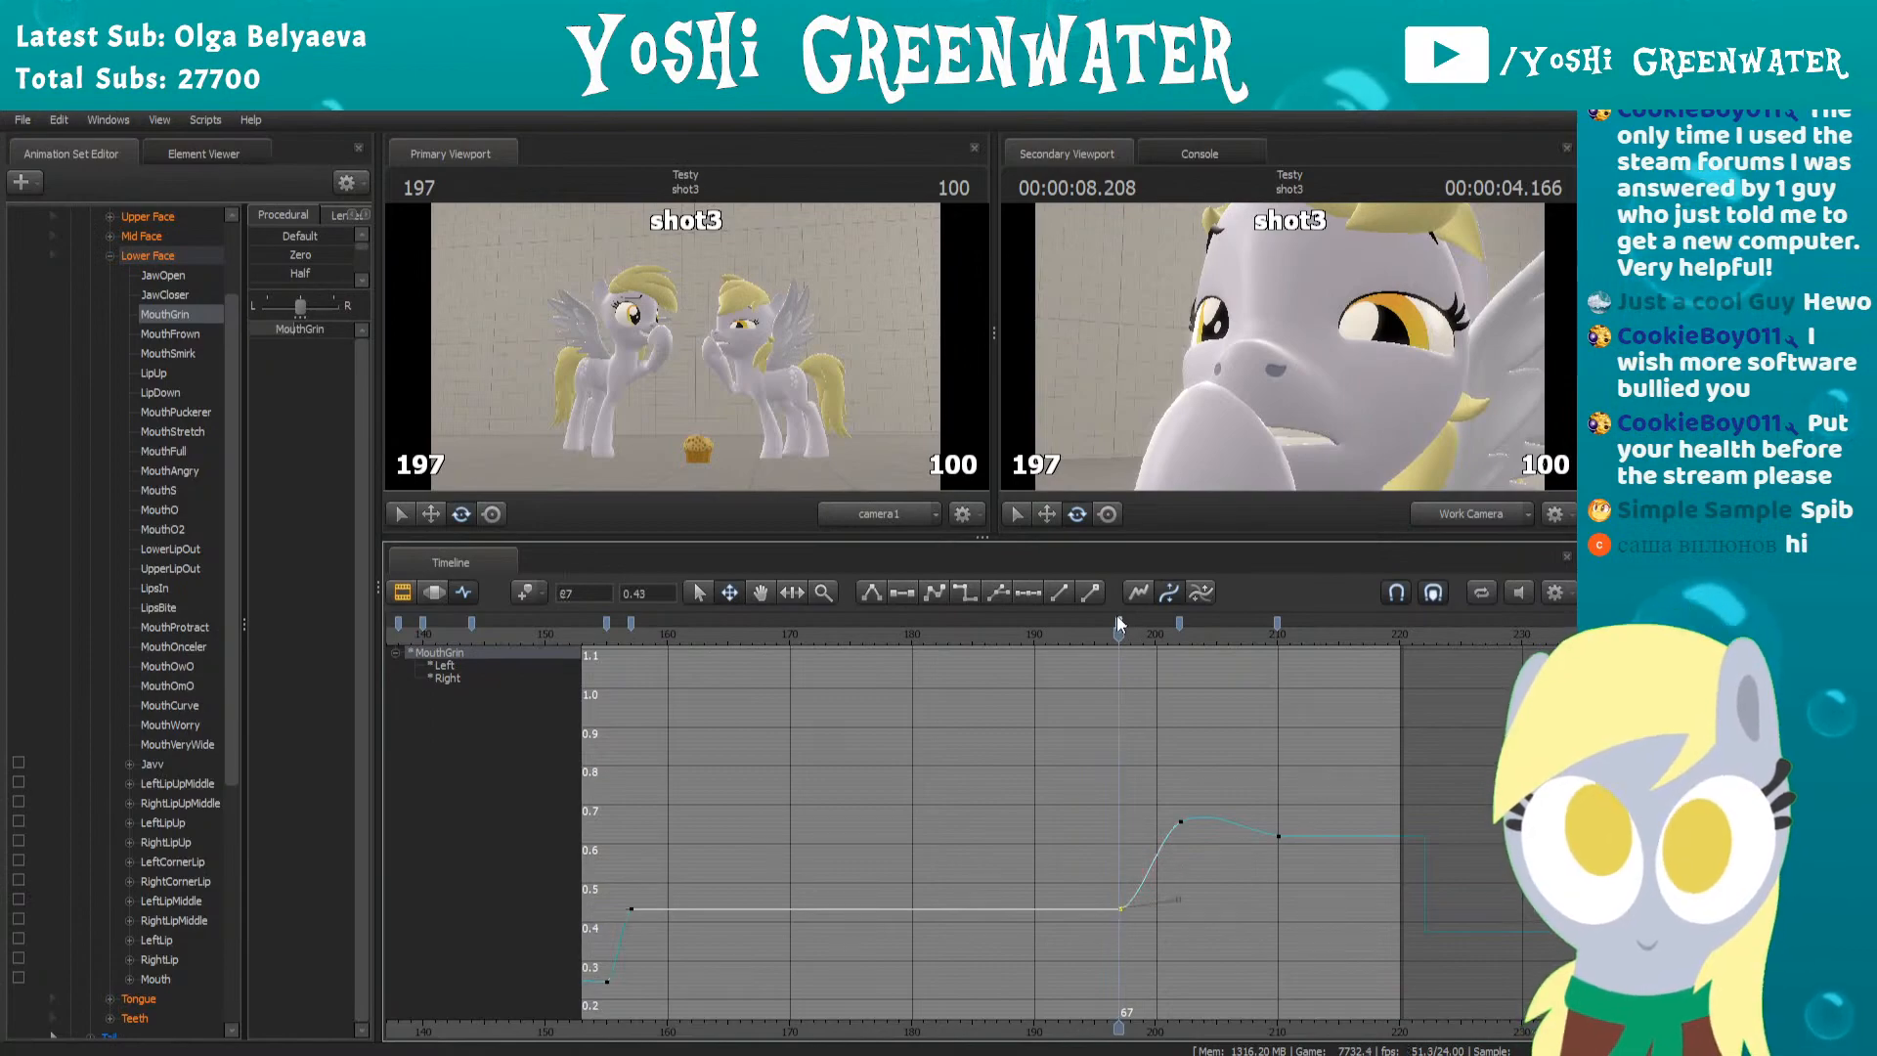
left_click(1178, 621)
mouse_move(1198, 625)
left_mouse_down()
mouse_move(1267, 629)
mouse_move(1046, 636)
left_mouse_up()
left_click(1276, 623)
key("space")
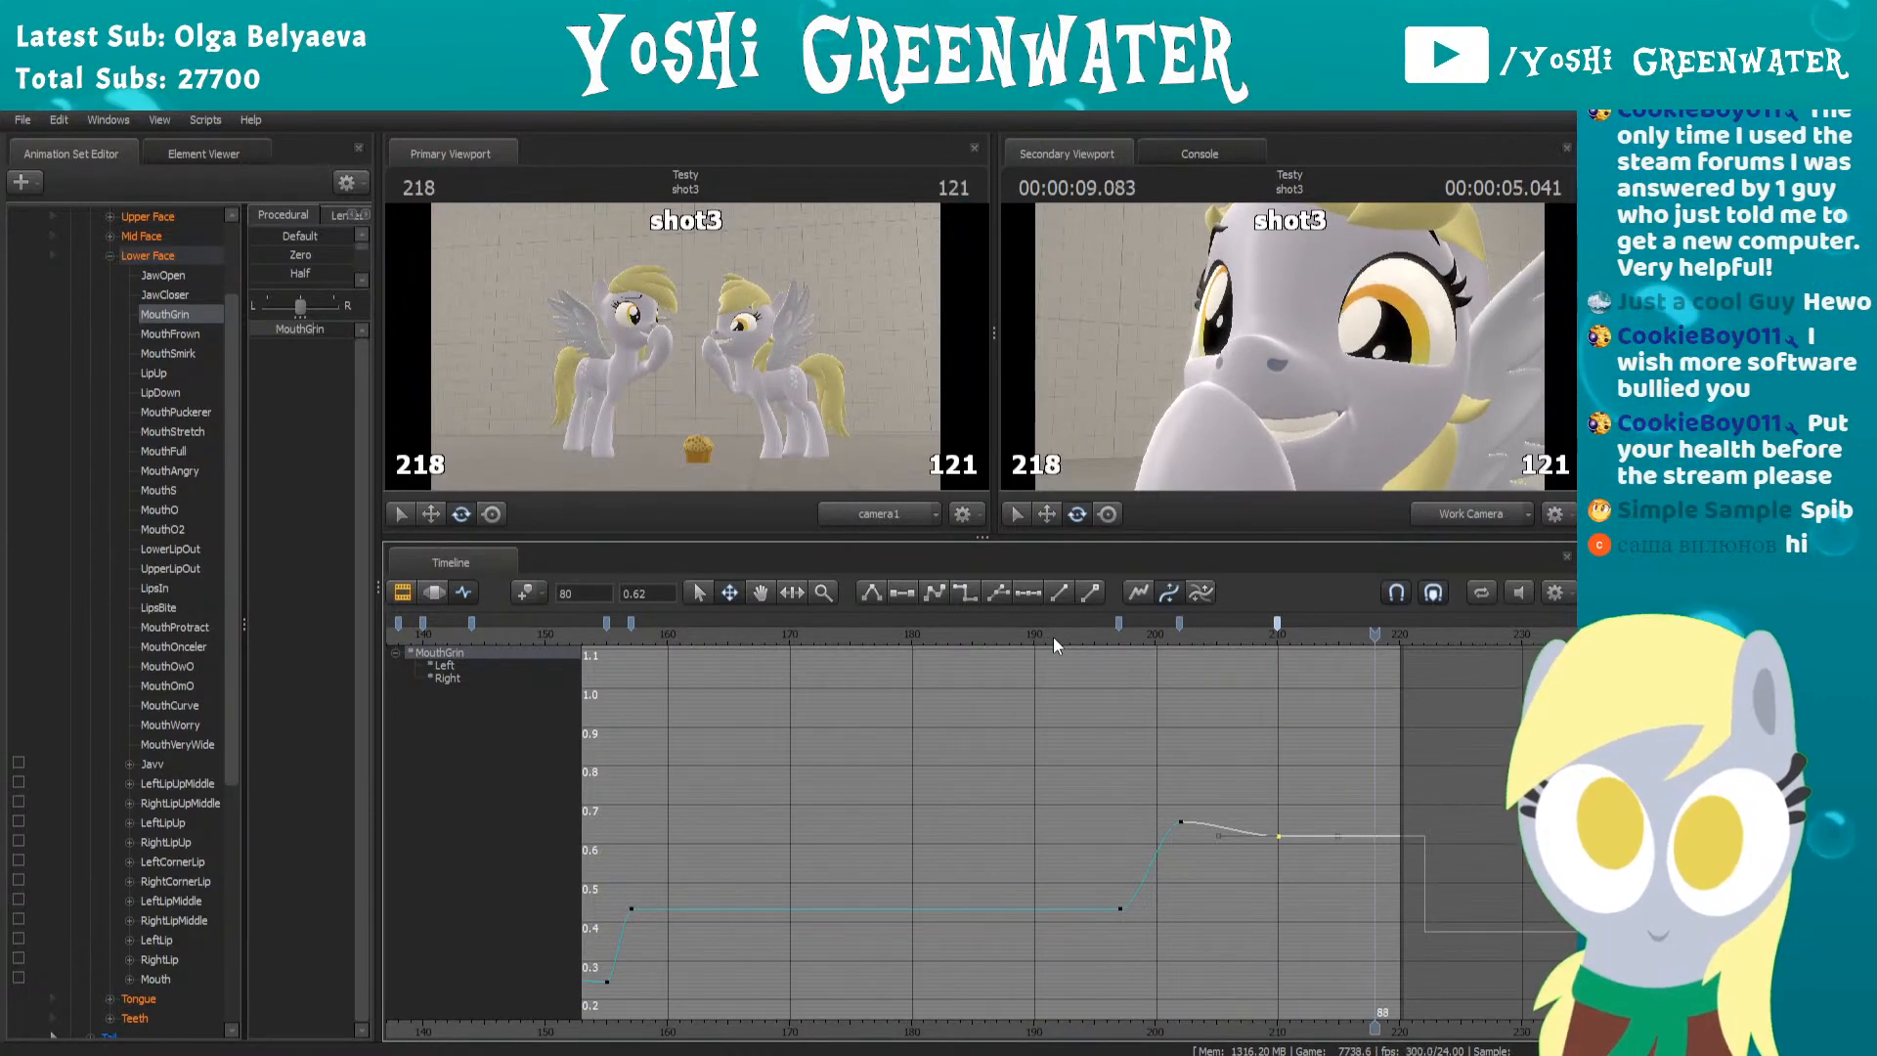
scroll(1046, 706, "down", 4)
left_click_drag(1042, 637, 1036, 637)
key("space")
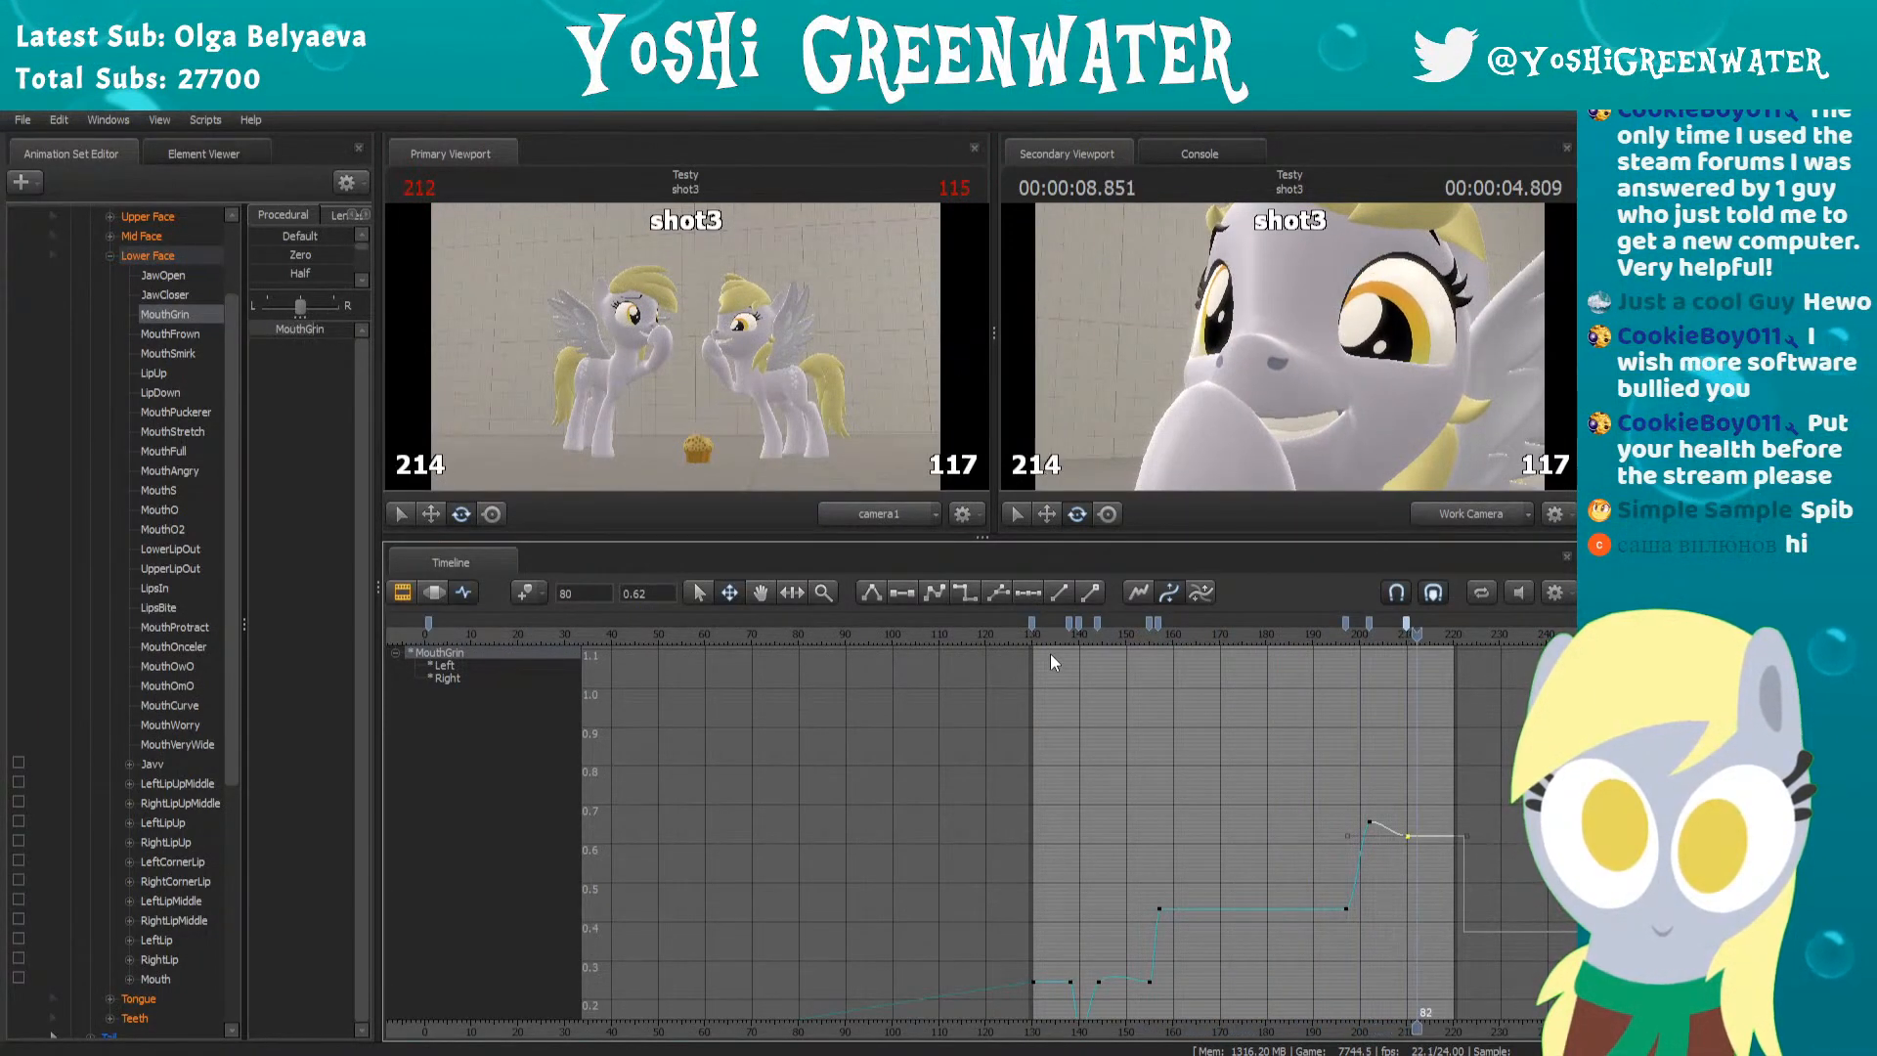
Expand Derpy_Right's Eyebrows group and look through its available brow controls
scroll(113, 321, "up", 2)
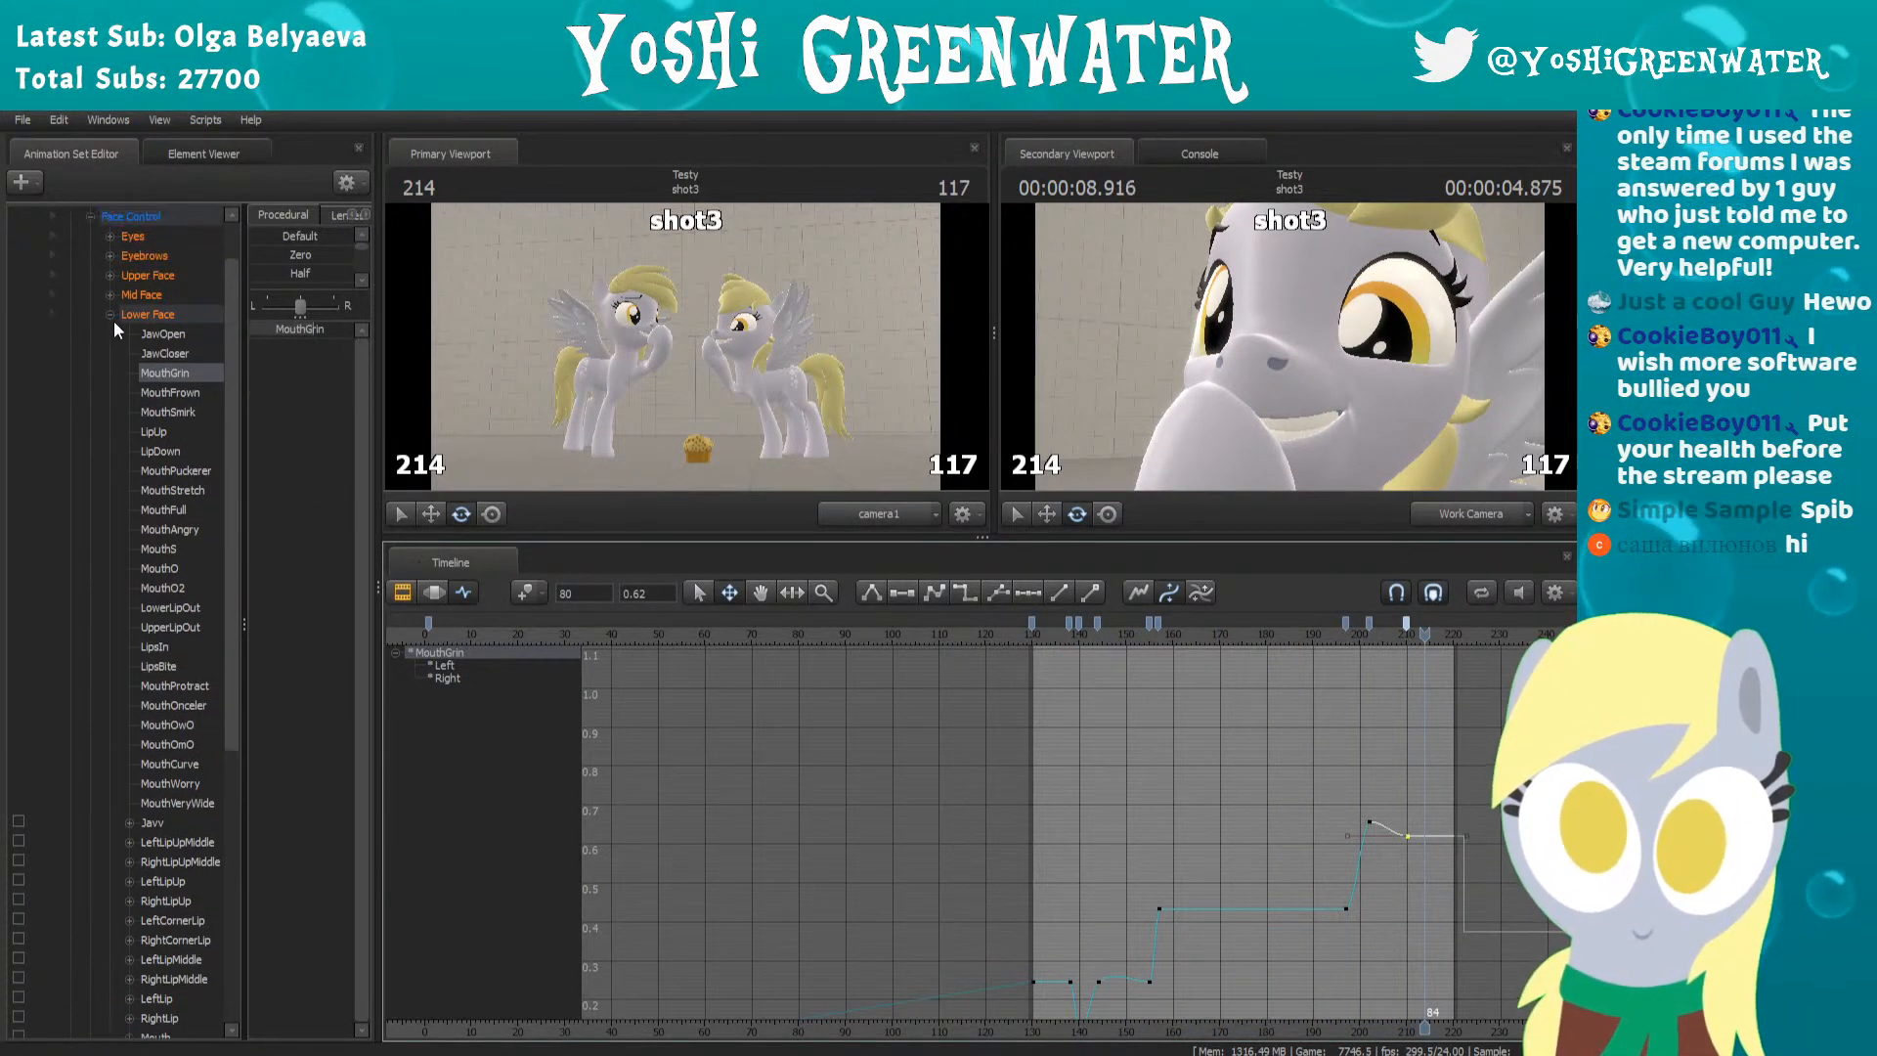
left_click(109, 372)
left_click(110, 314)
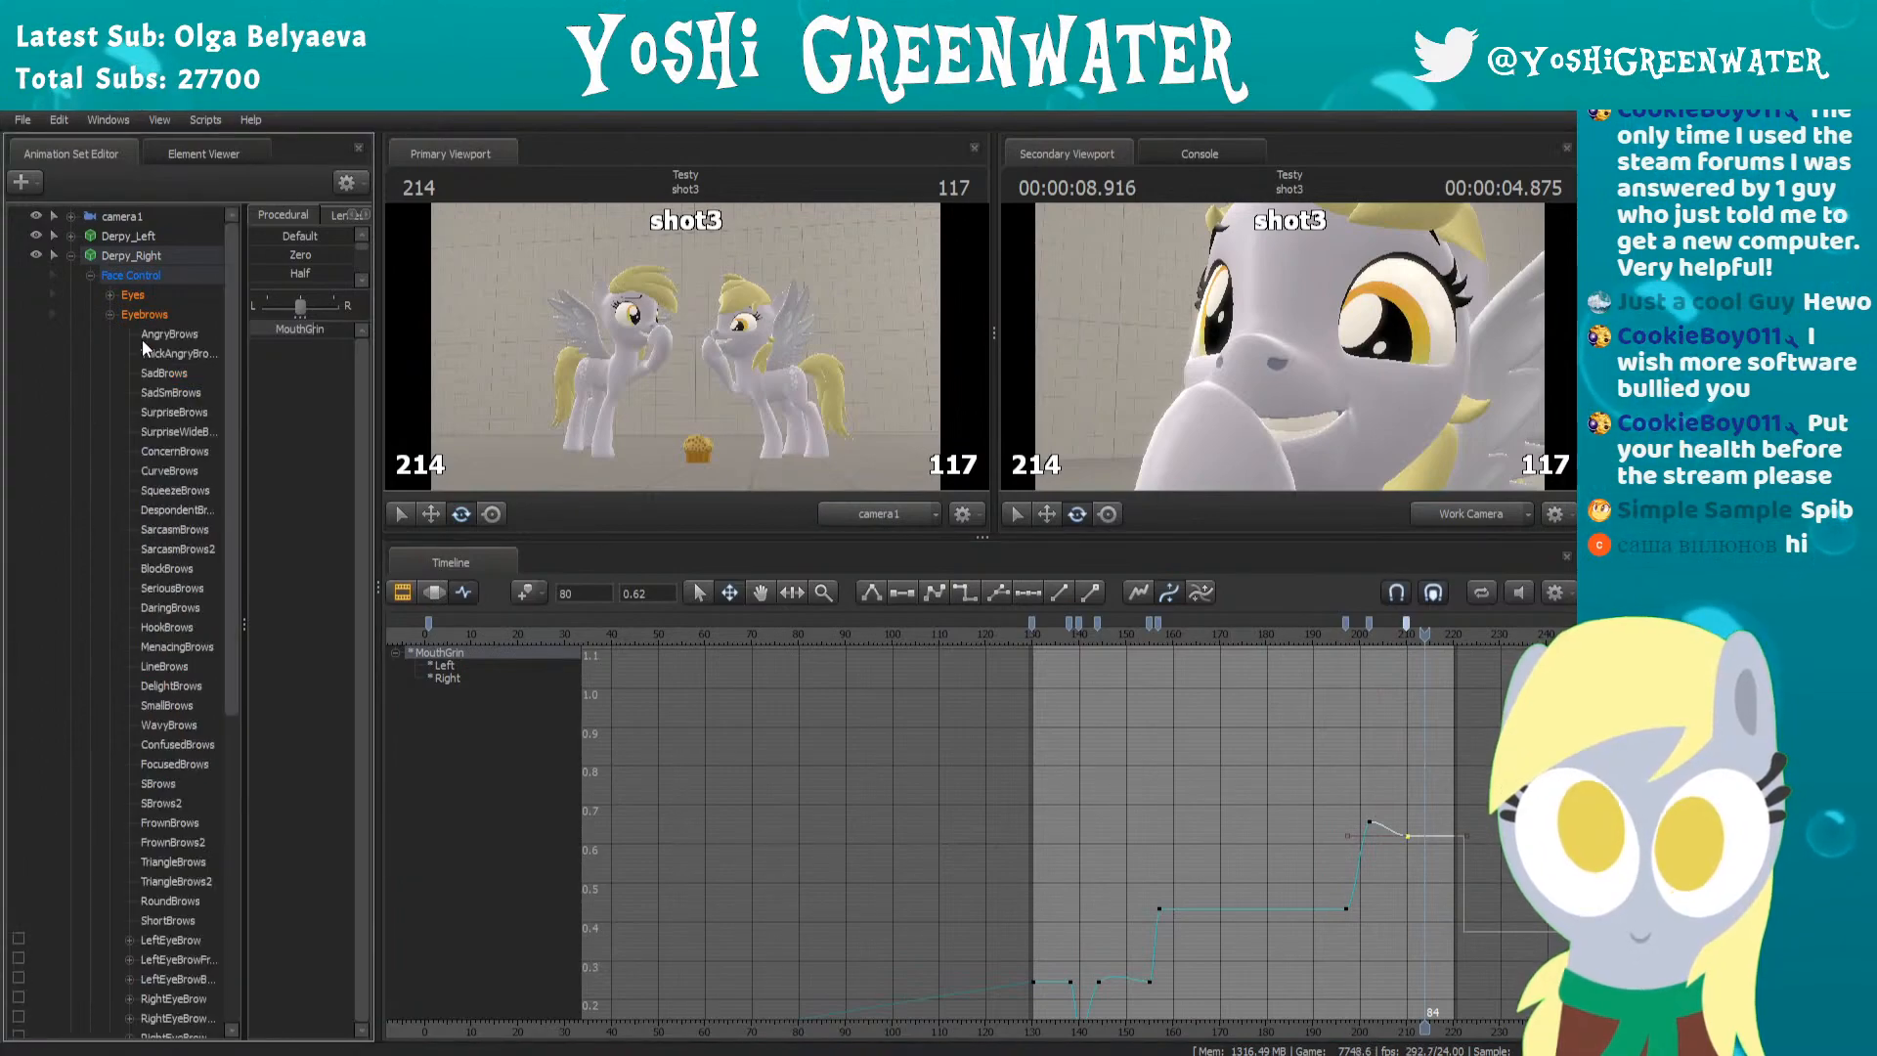
left_click(149, 334)
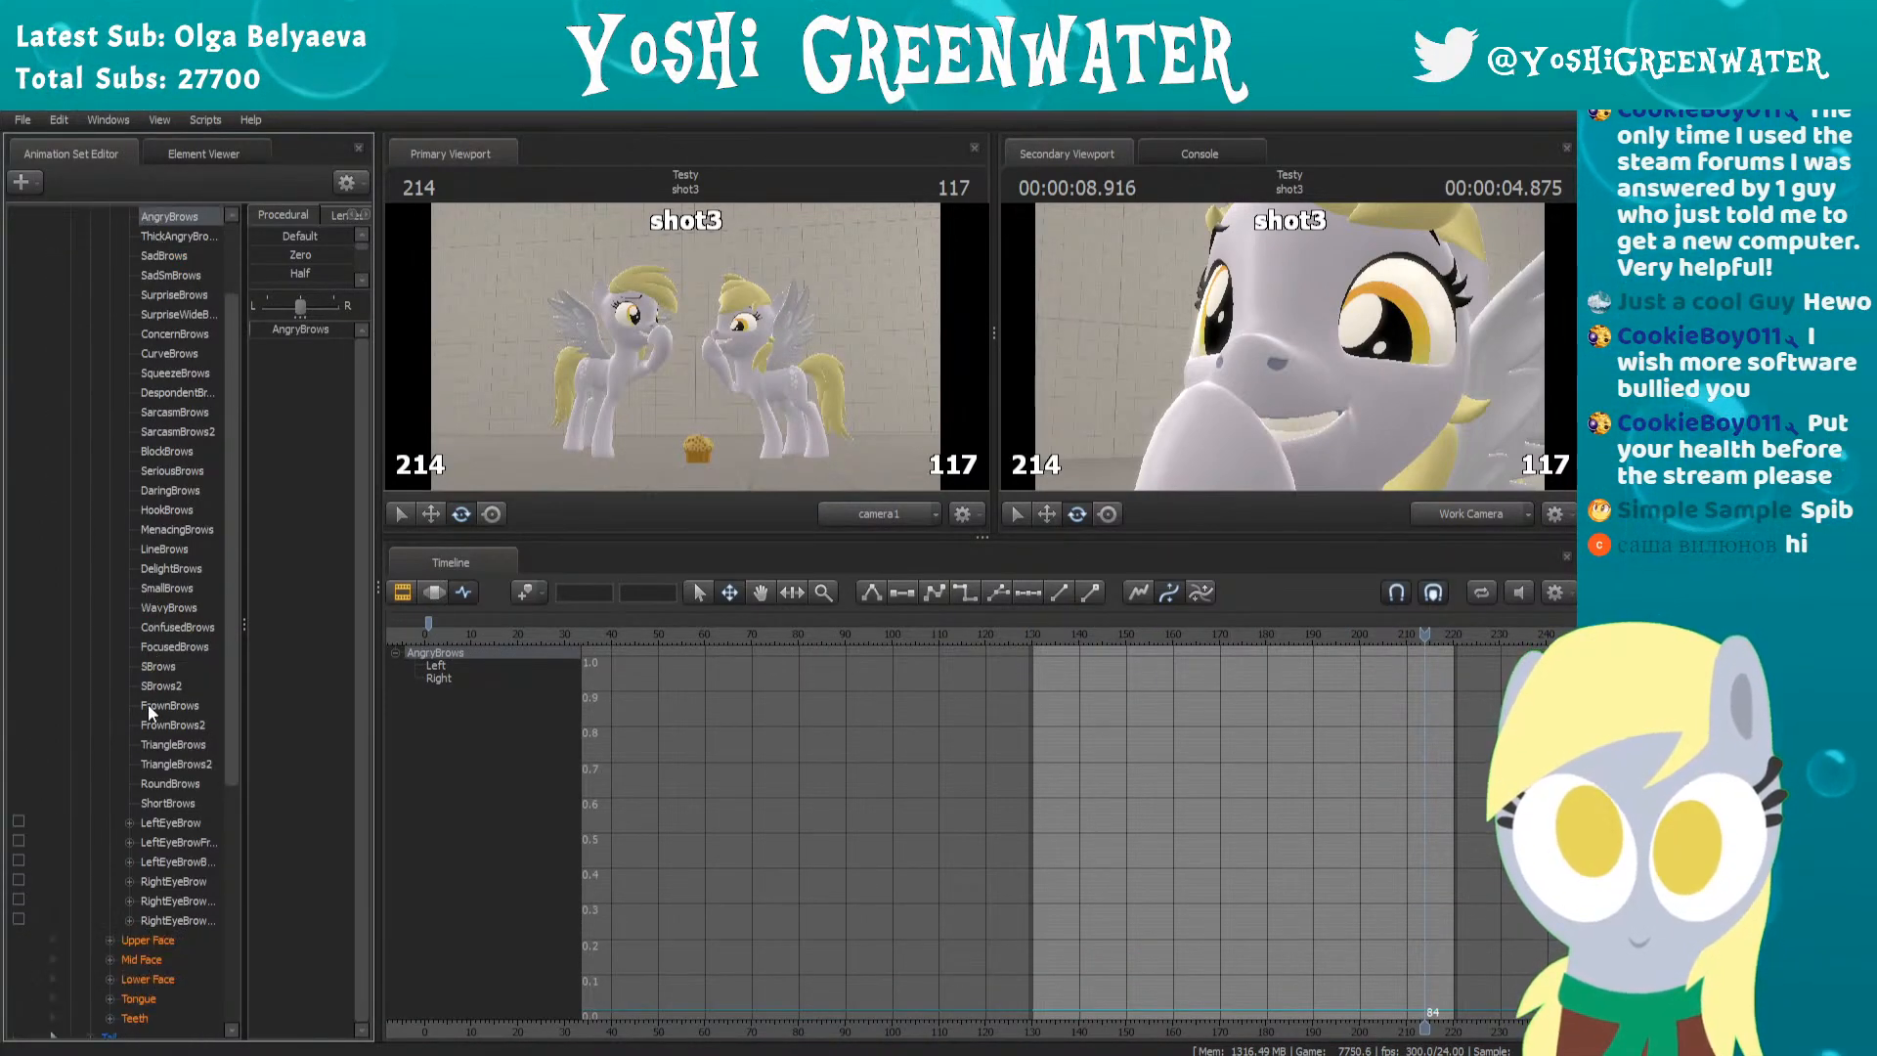
left_click(166, 311)
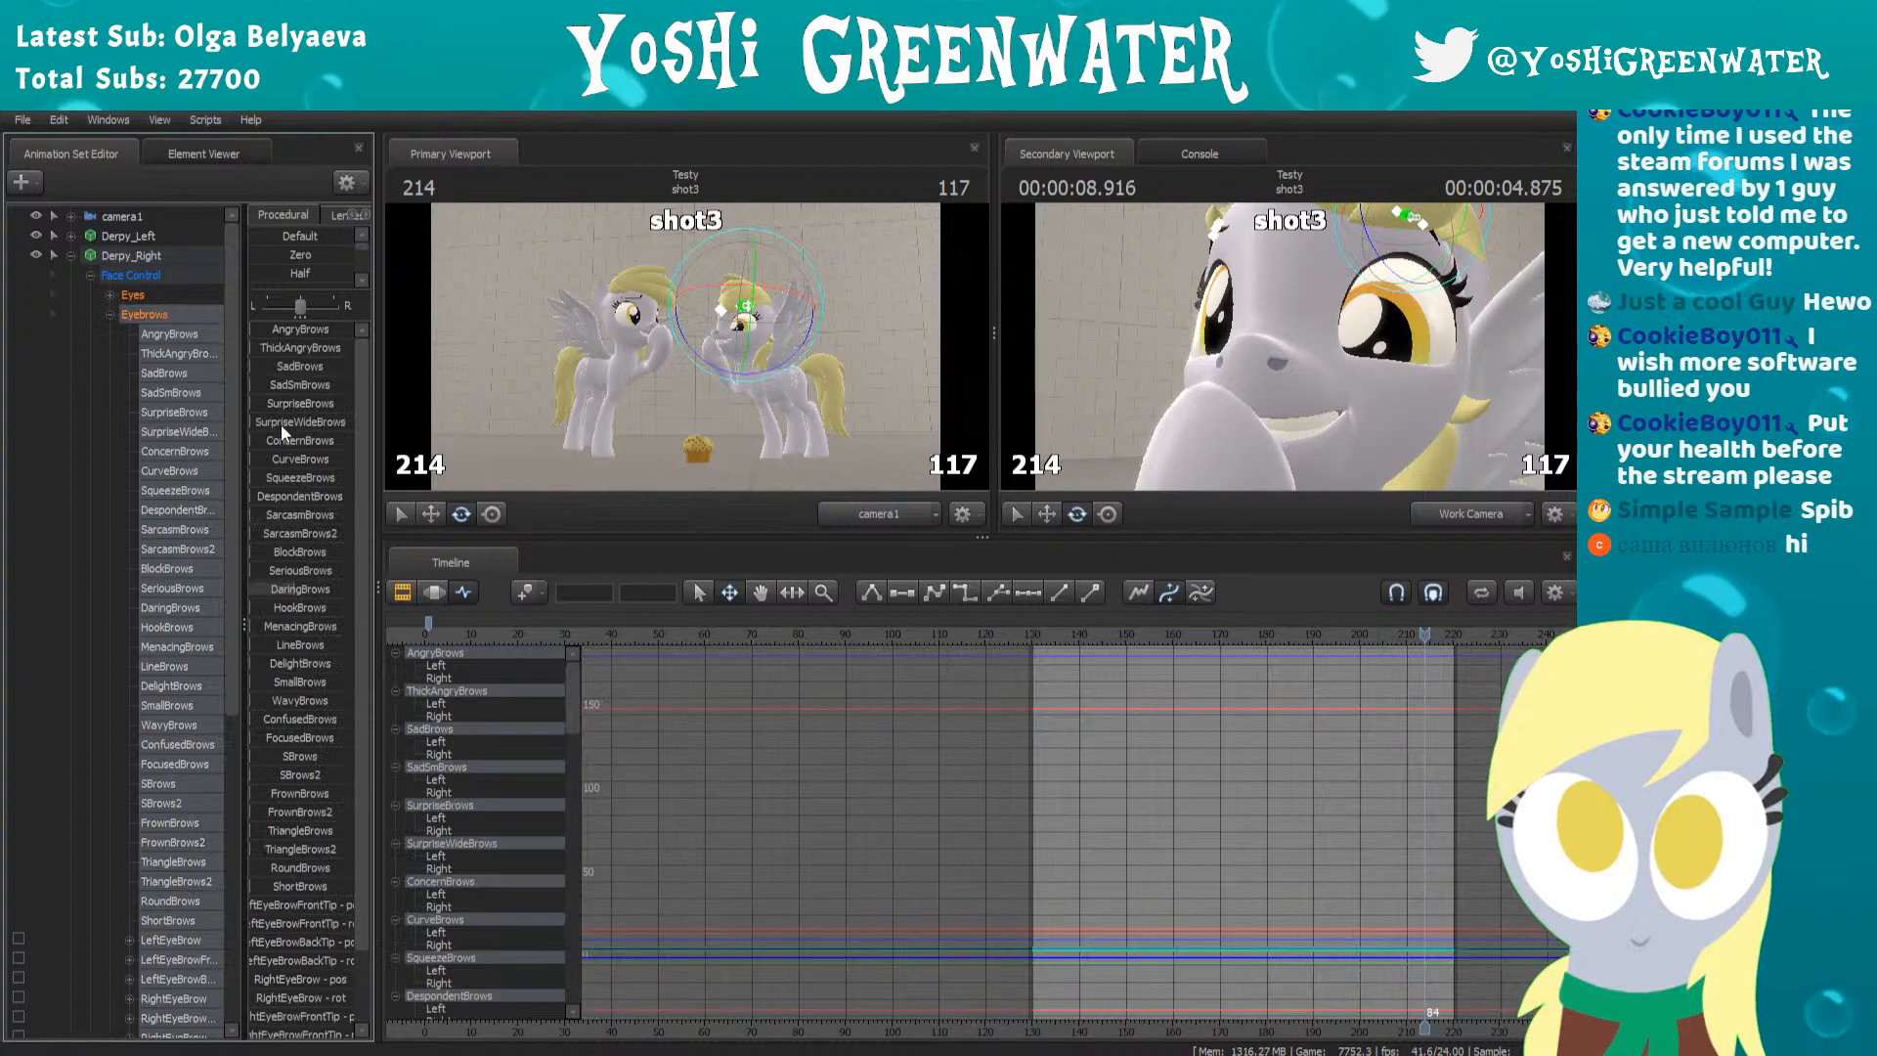
scroll(288, 526, "down", 1)
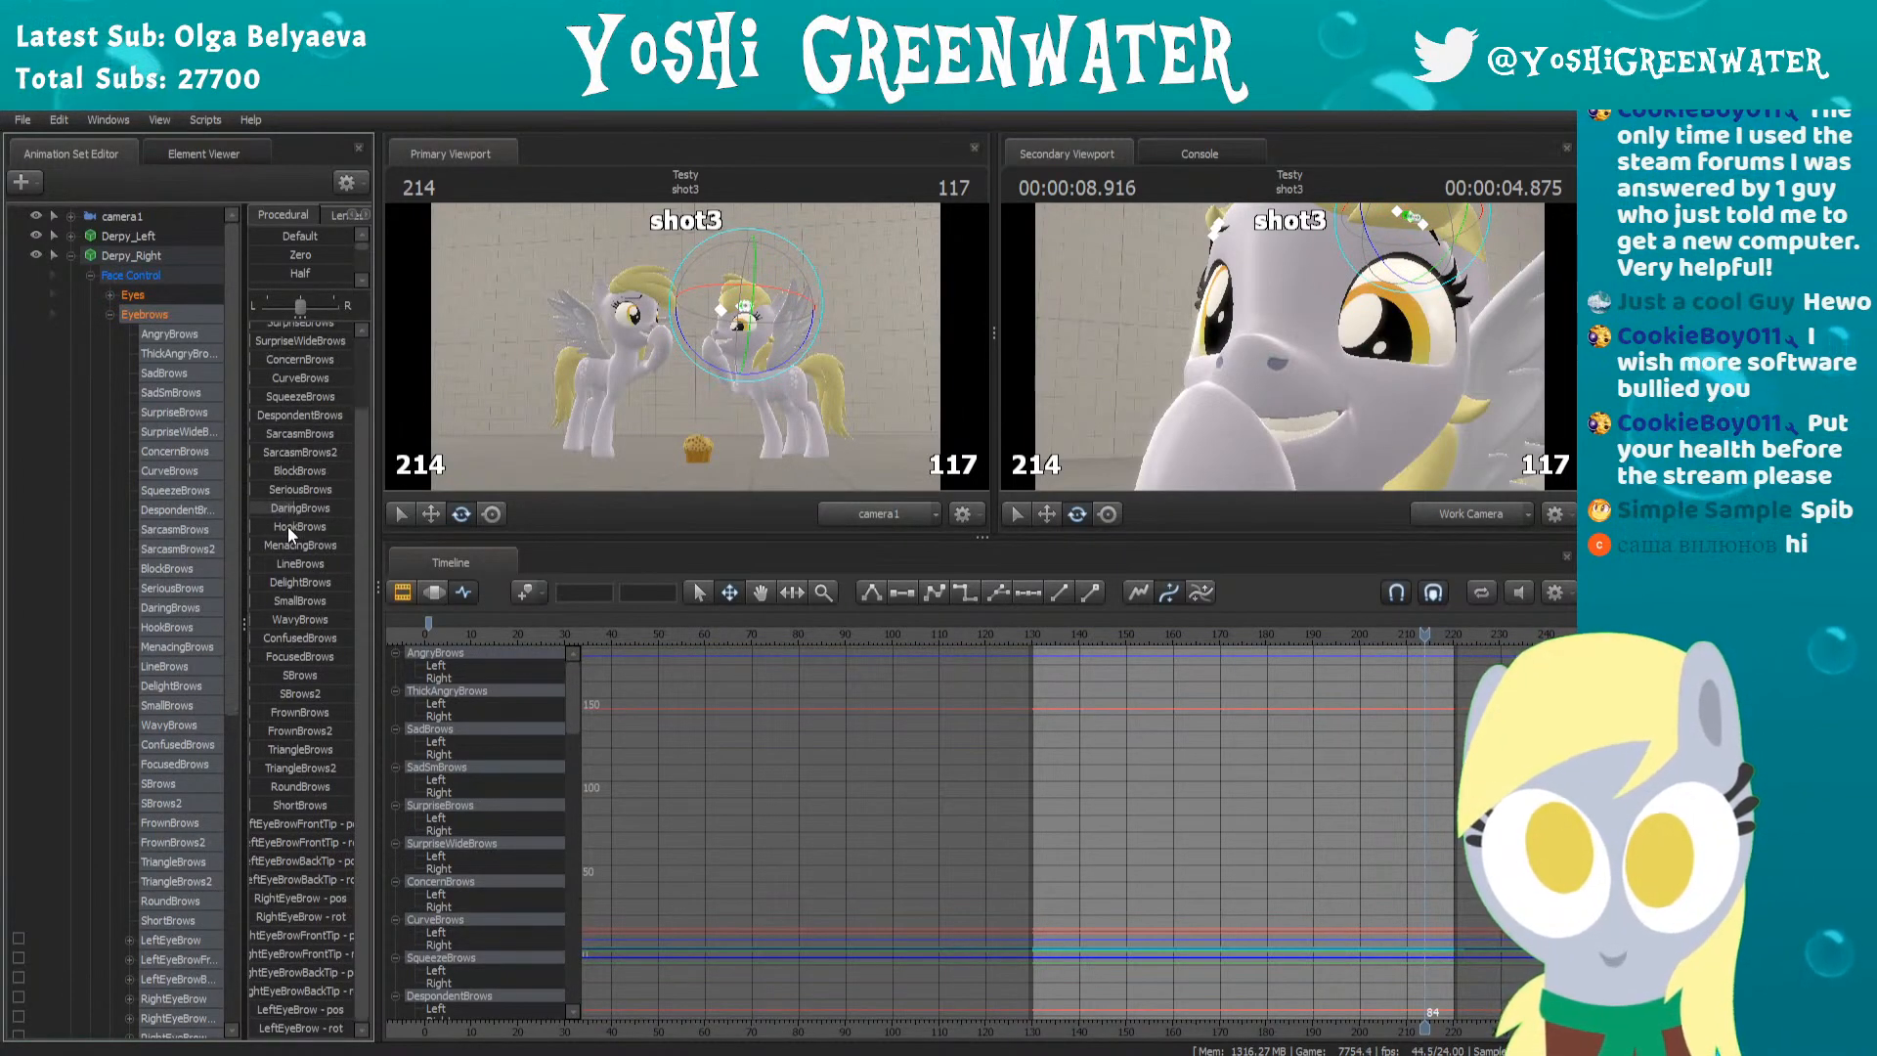
scroll(268, 607, "up", 2)
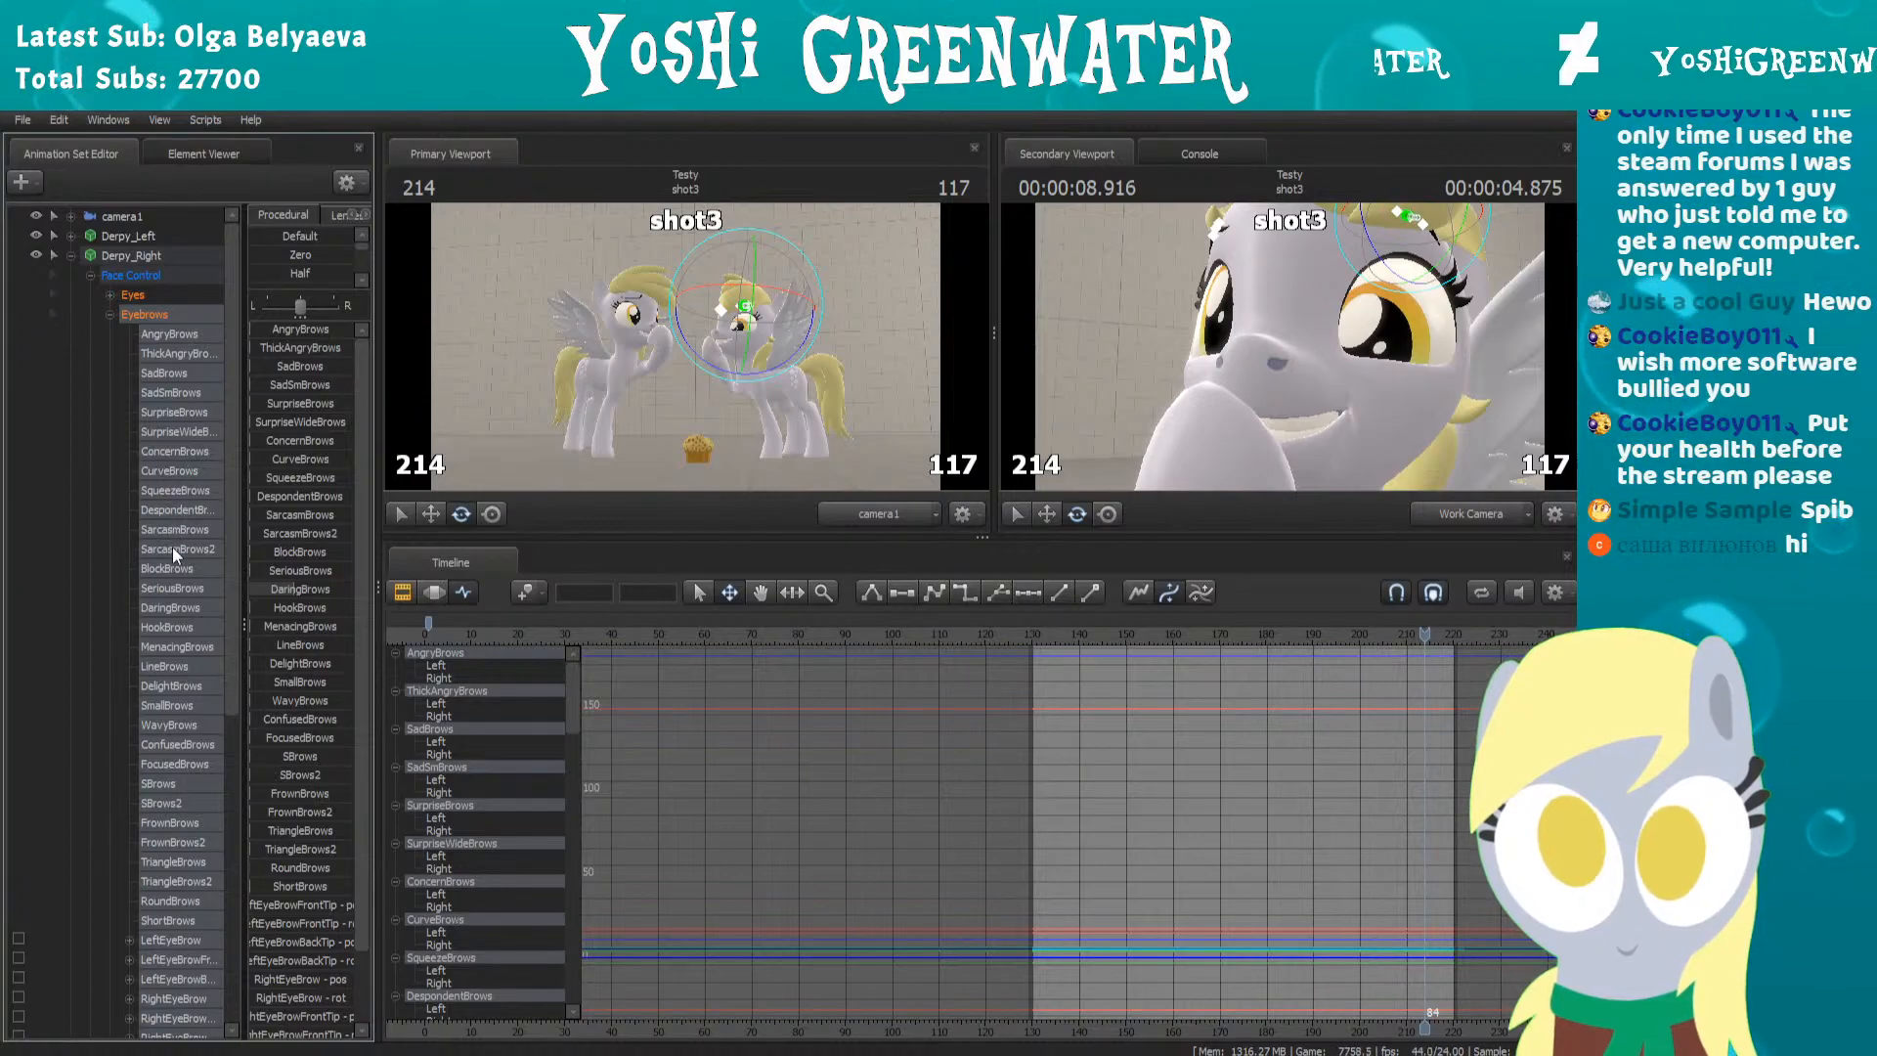
Try adjusting DaringBrows at frame 130 and view the eyebrow up close in the work camera
left_click(152, 607)
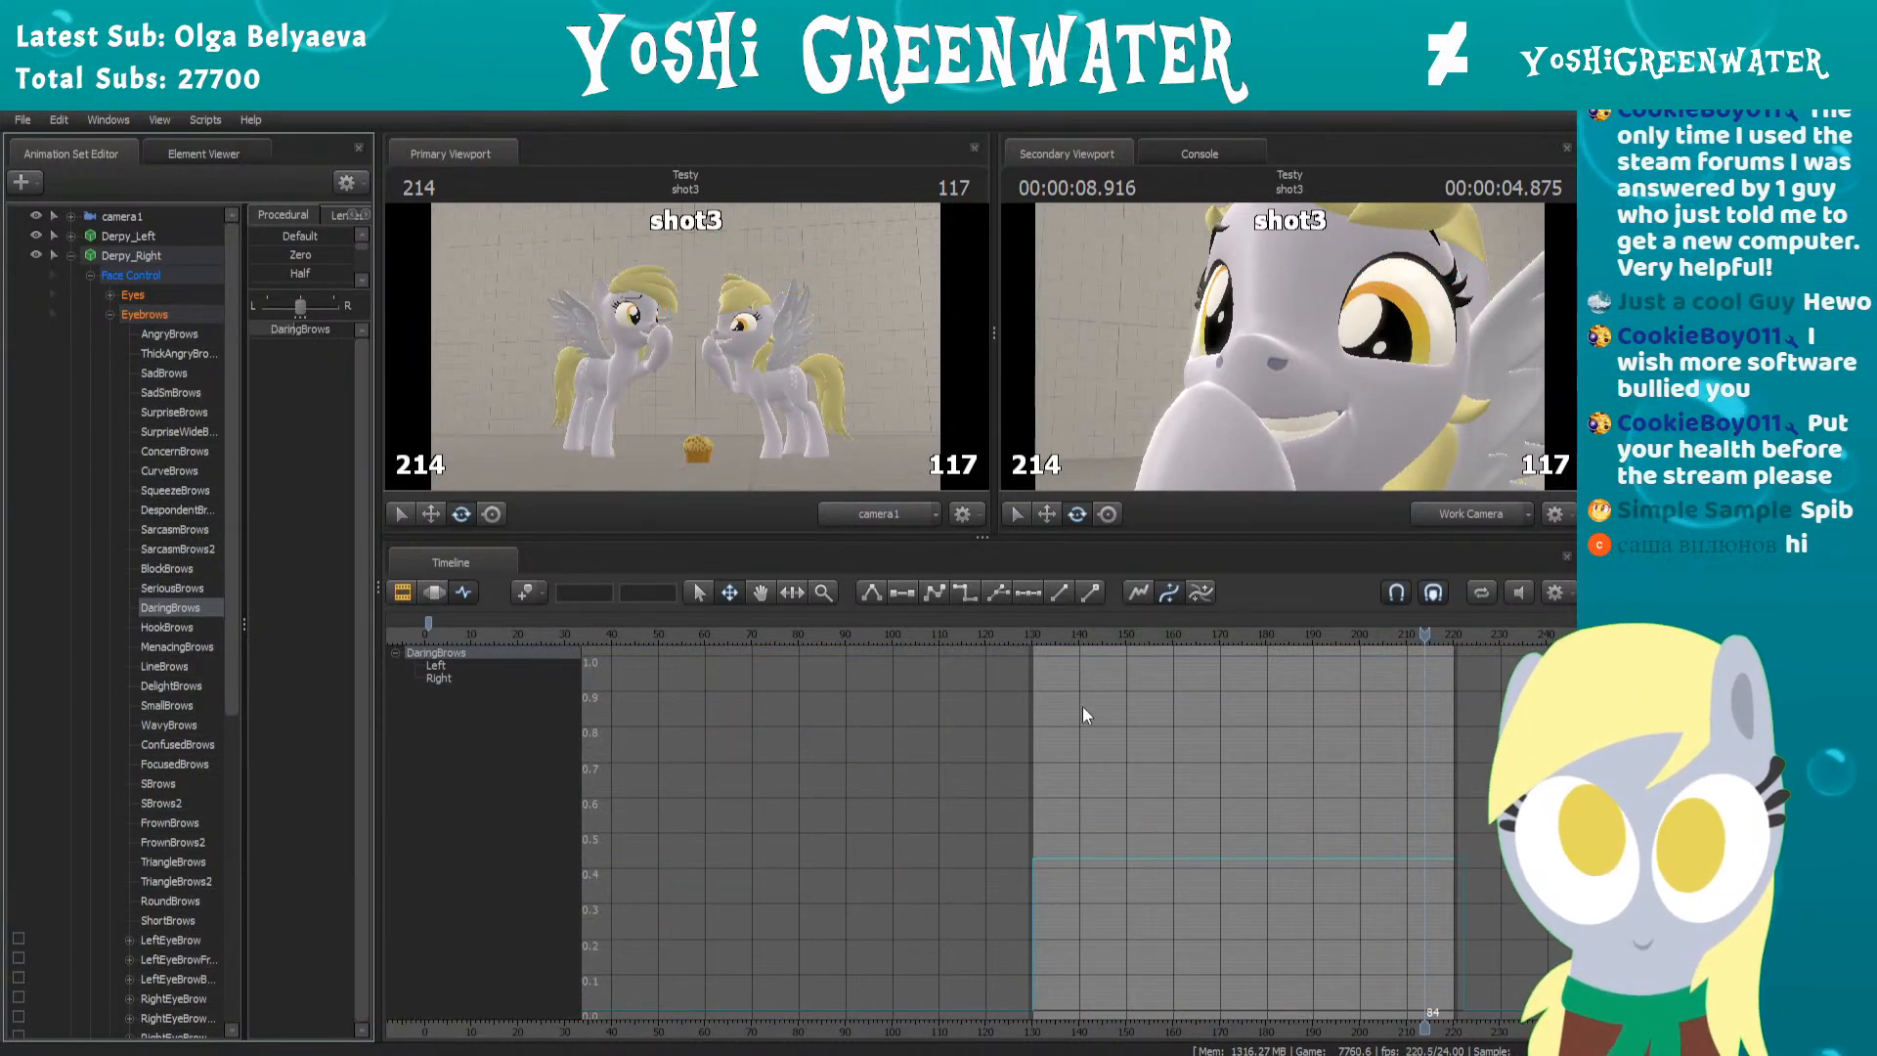
scroll(1092, 712, "up", 3)
left_click(709, 637)
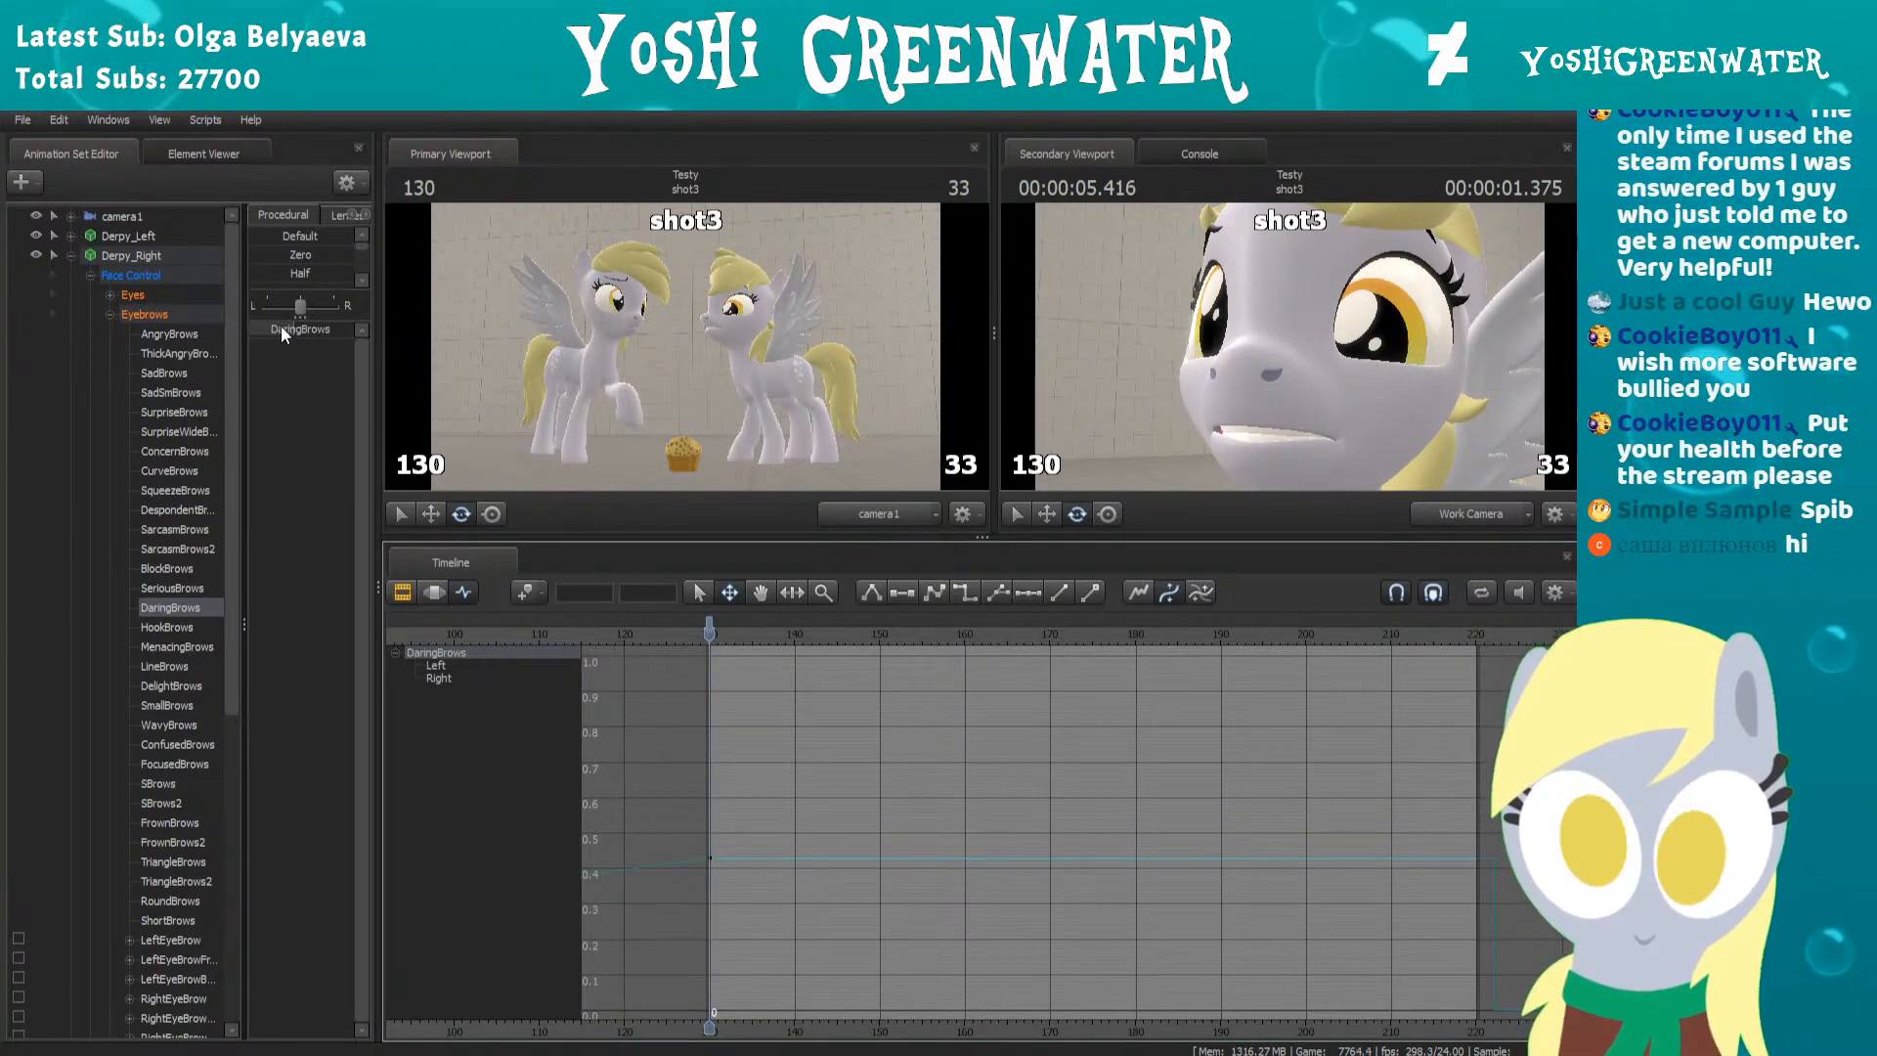
mouse_move(288, 333)
left_mouse_down()
mouse_move(353, 334)
mouse_move(294, 330)
left_mouse_up()
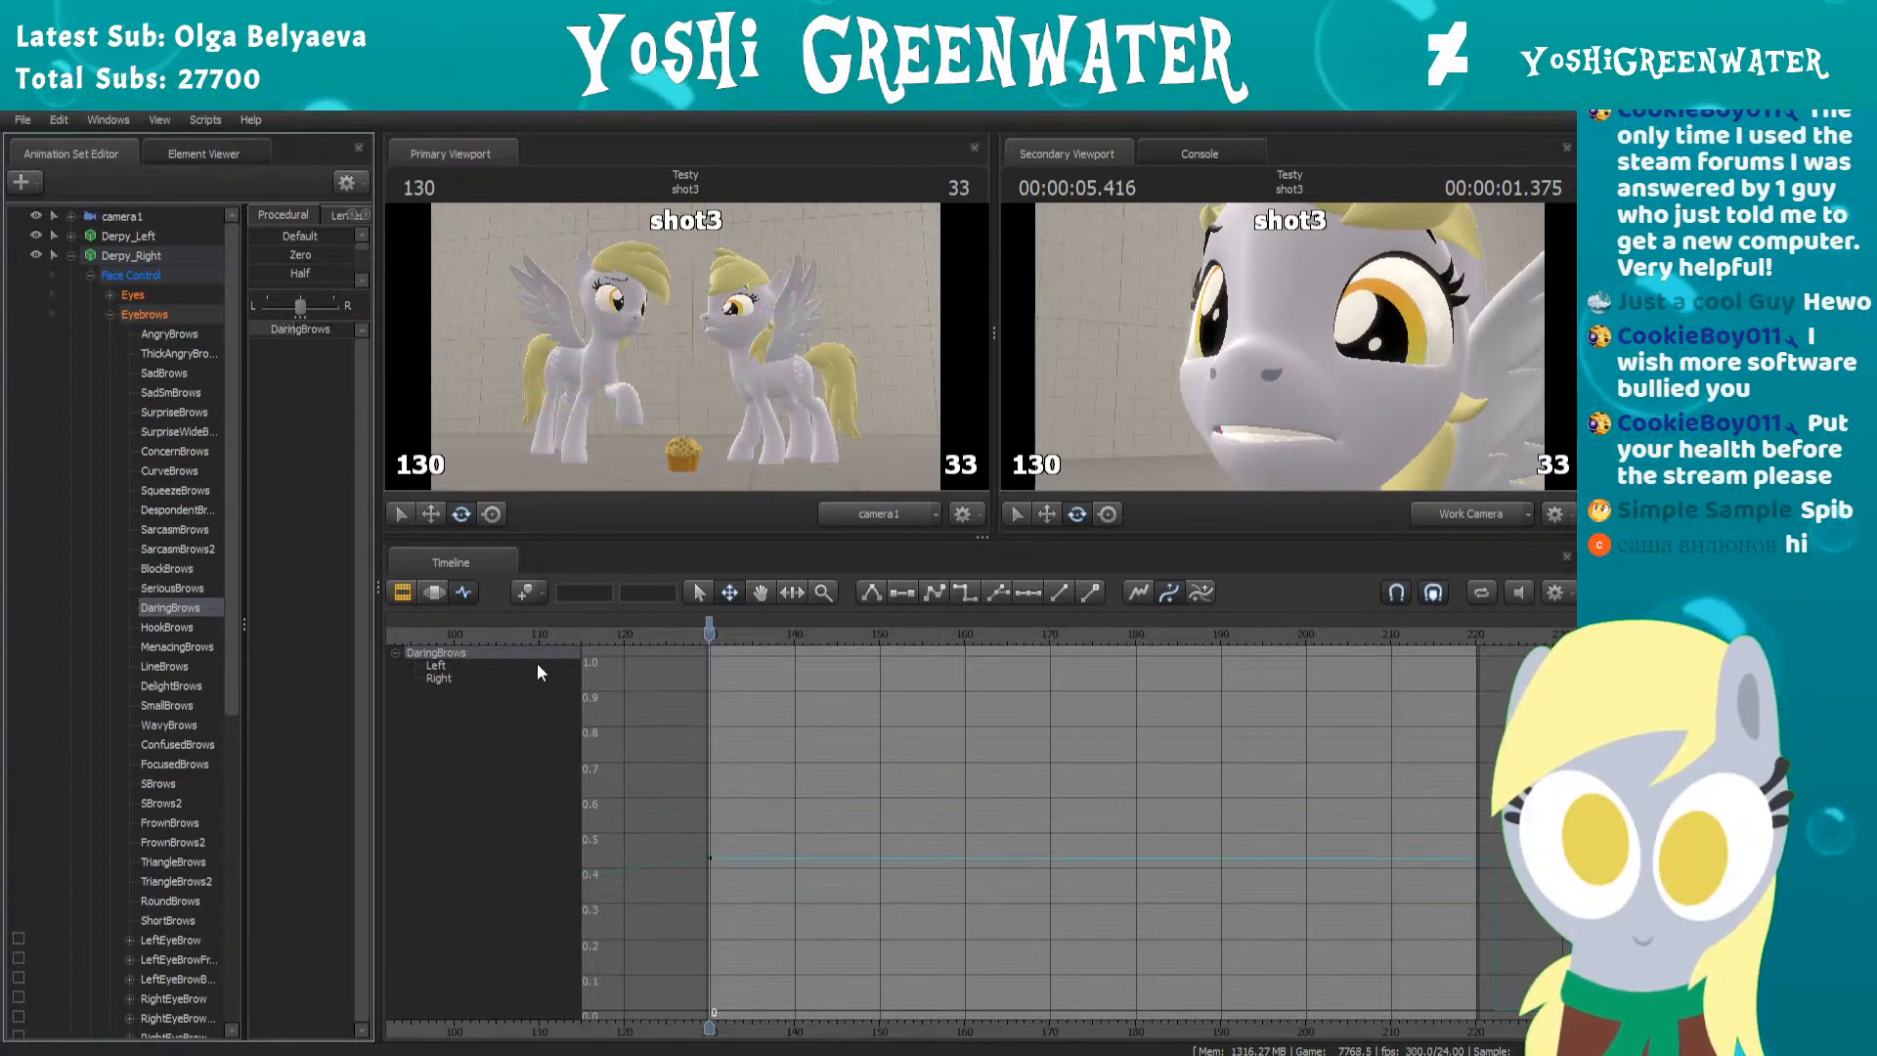
left_click_drag(1487, 320, 1278, 354)
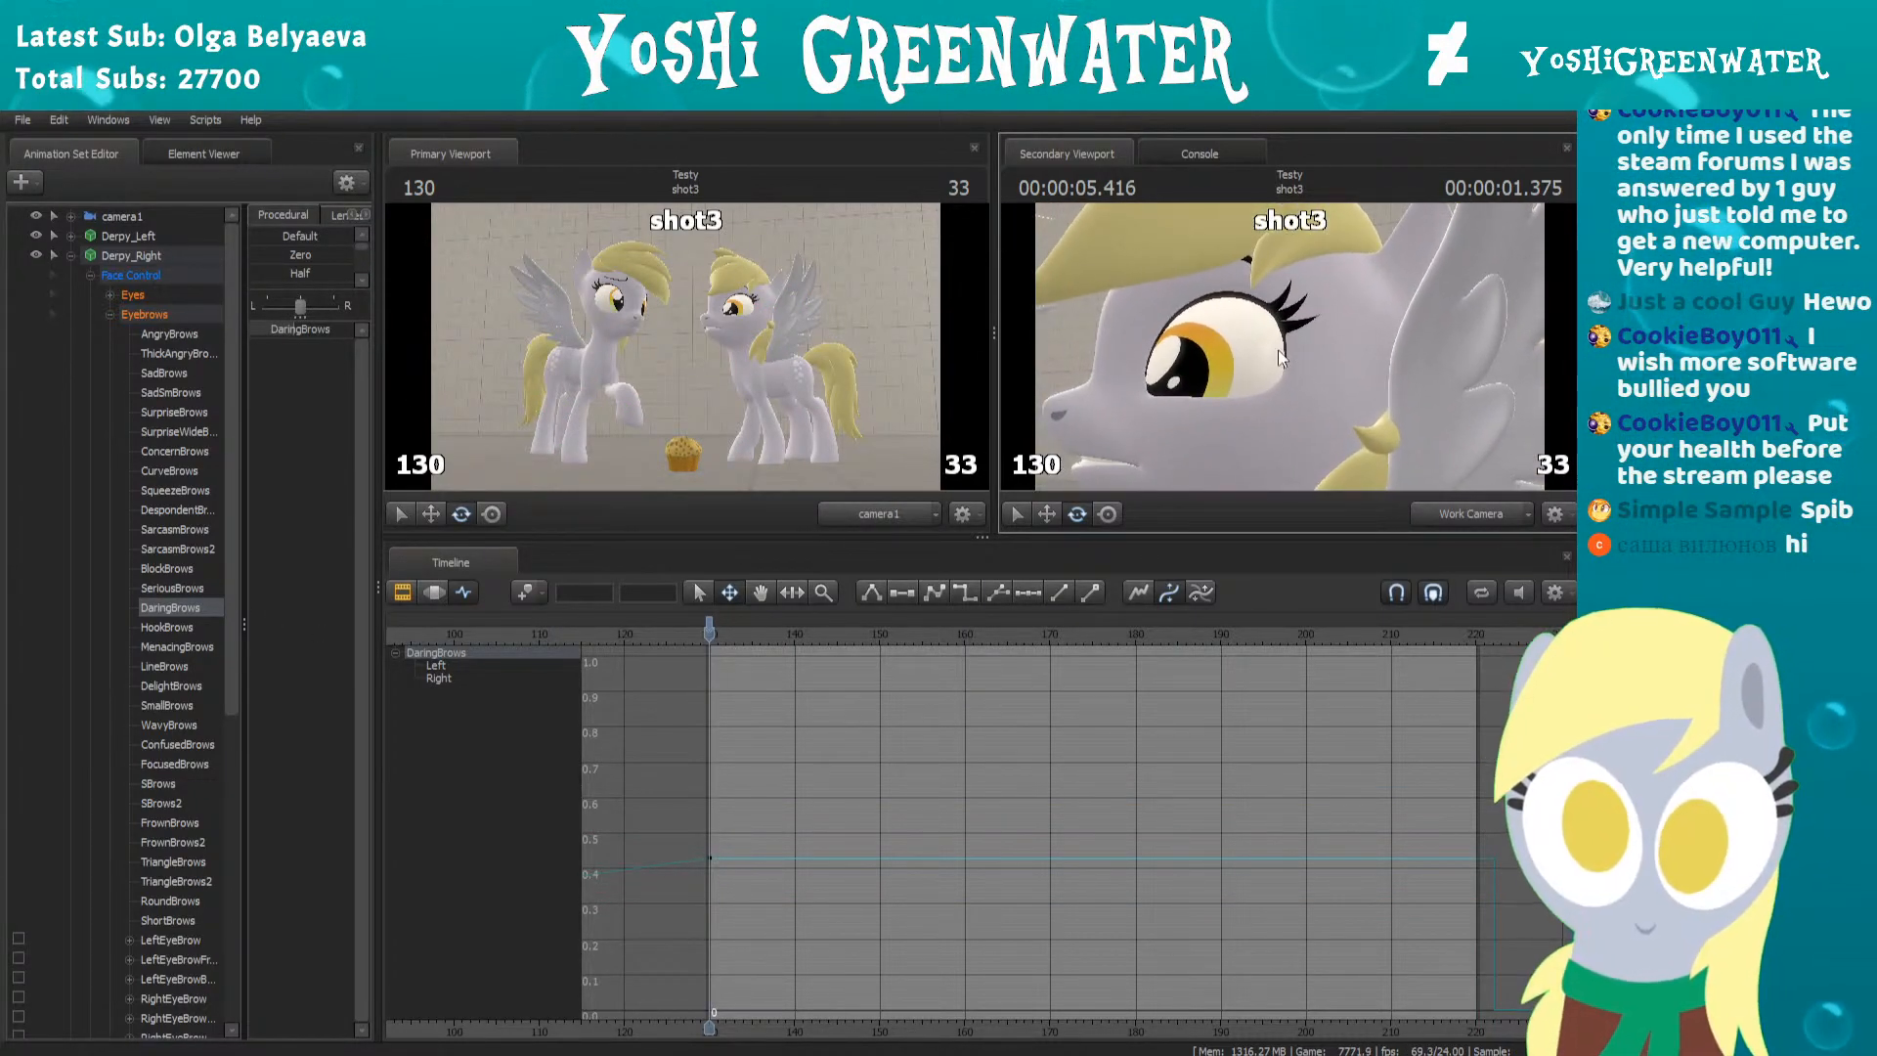
Test SadBrows and SadSmBrows at frame 130, return both to 0 and play through the shot
left_click(161, 372)
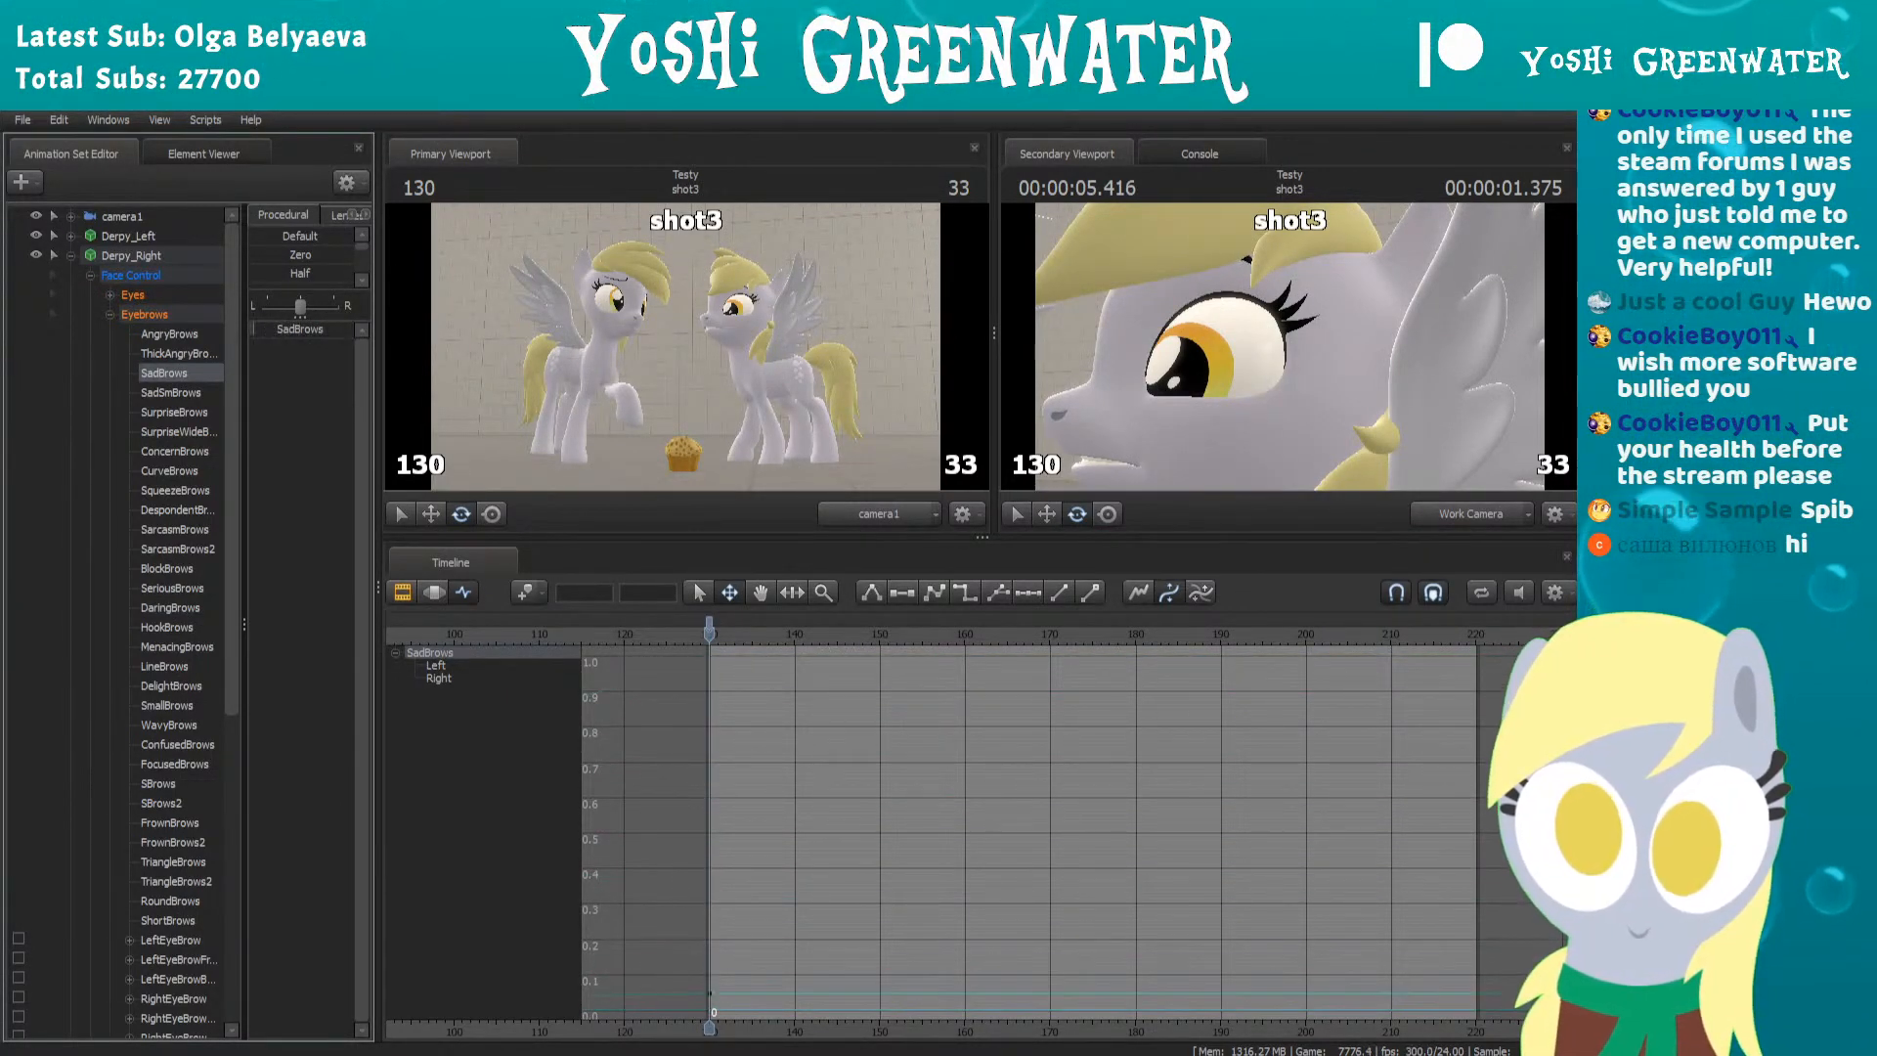
left_click_drag(1218, 294, 1270, 284)
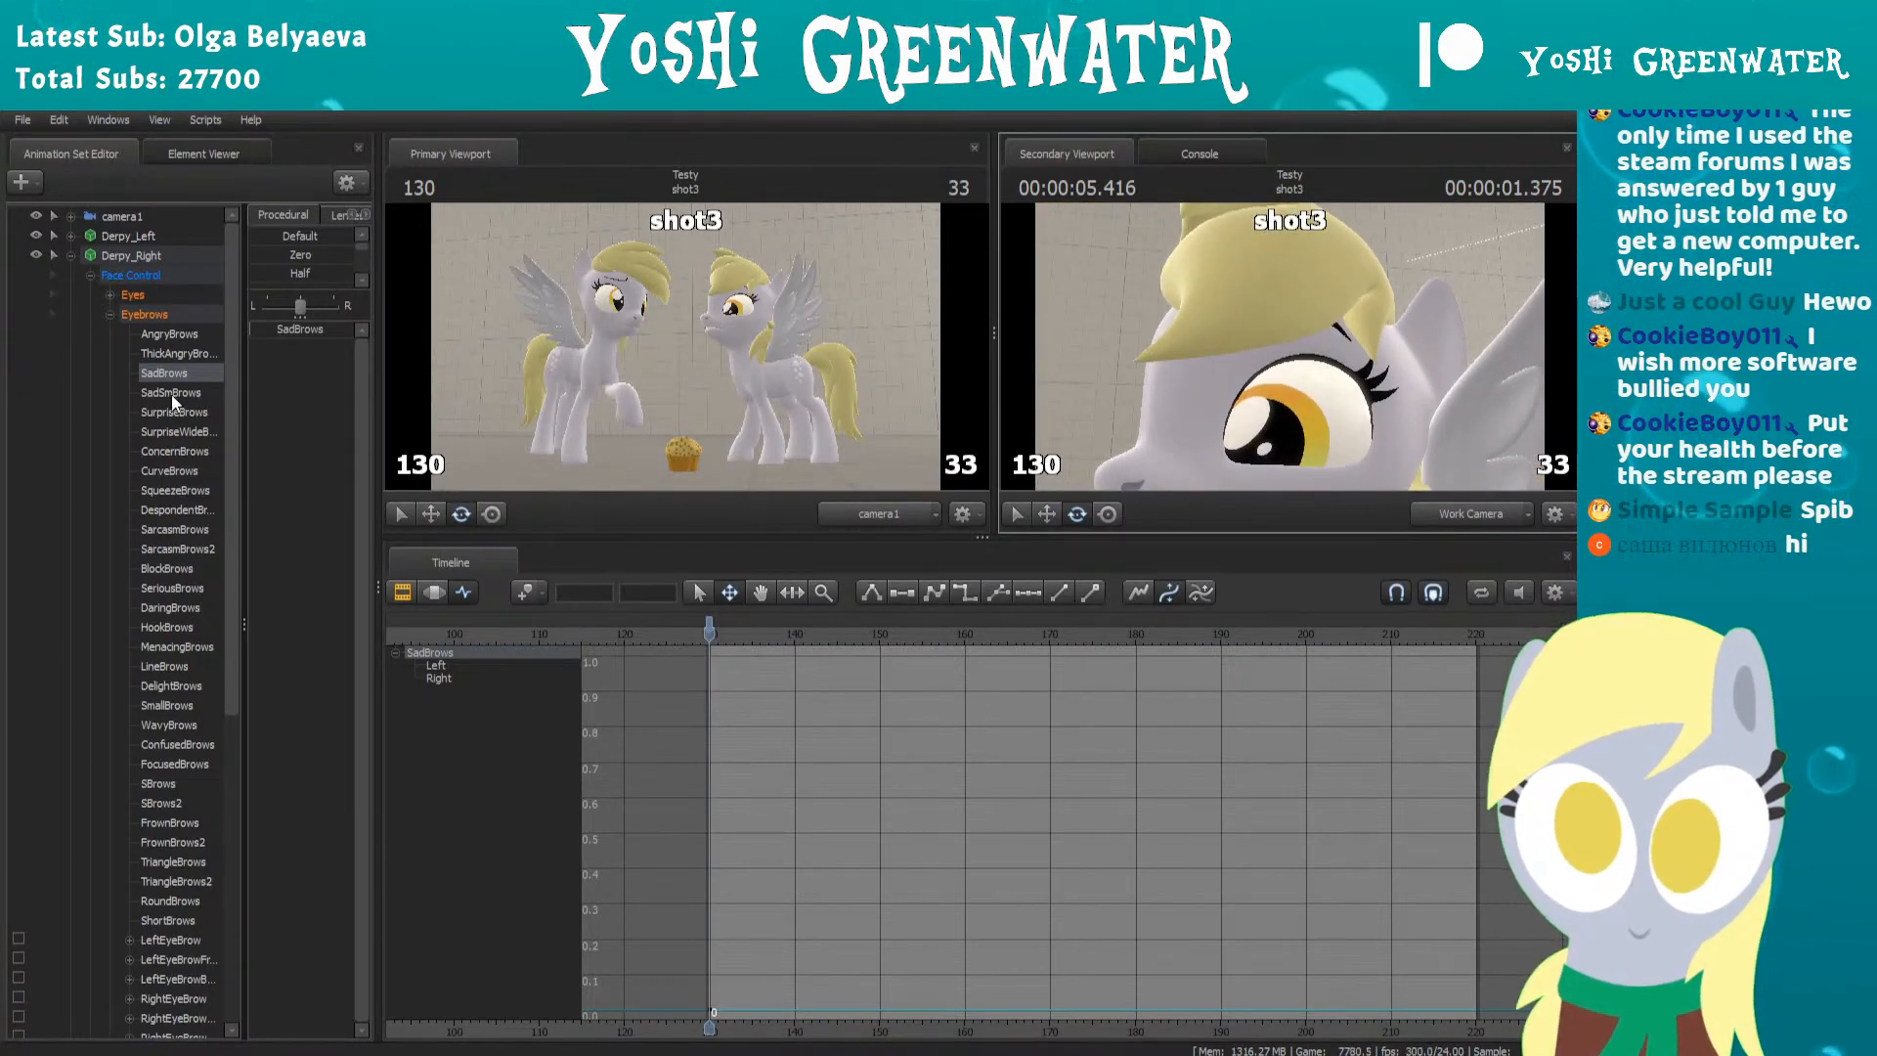
left_click(148, 391)
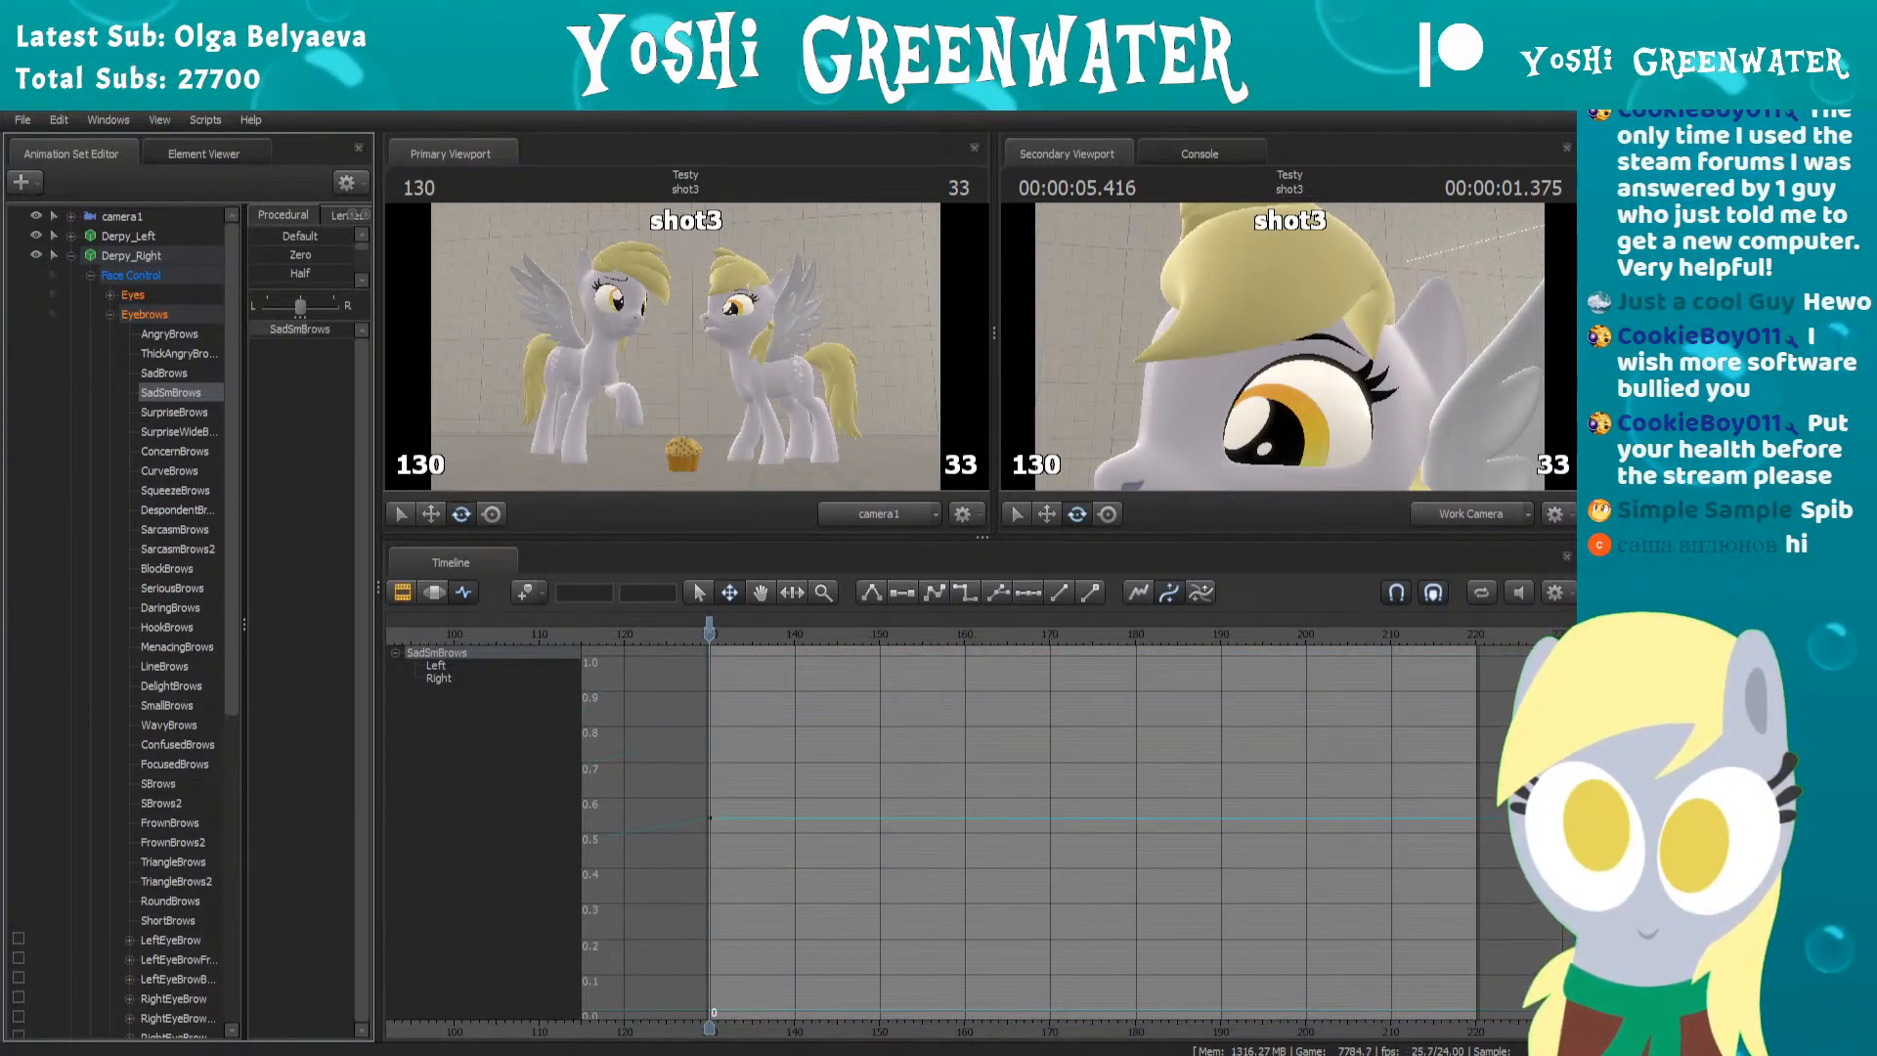
key("space")
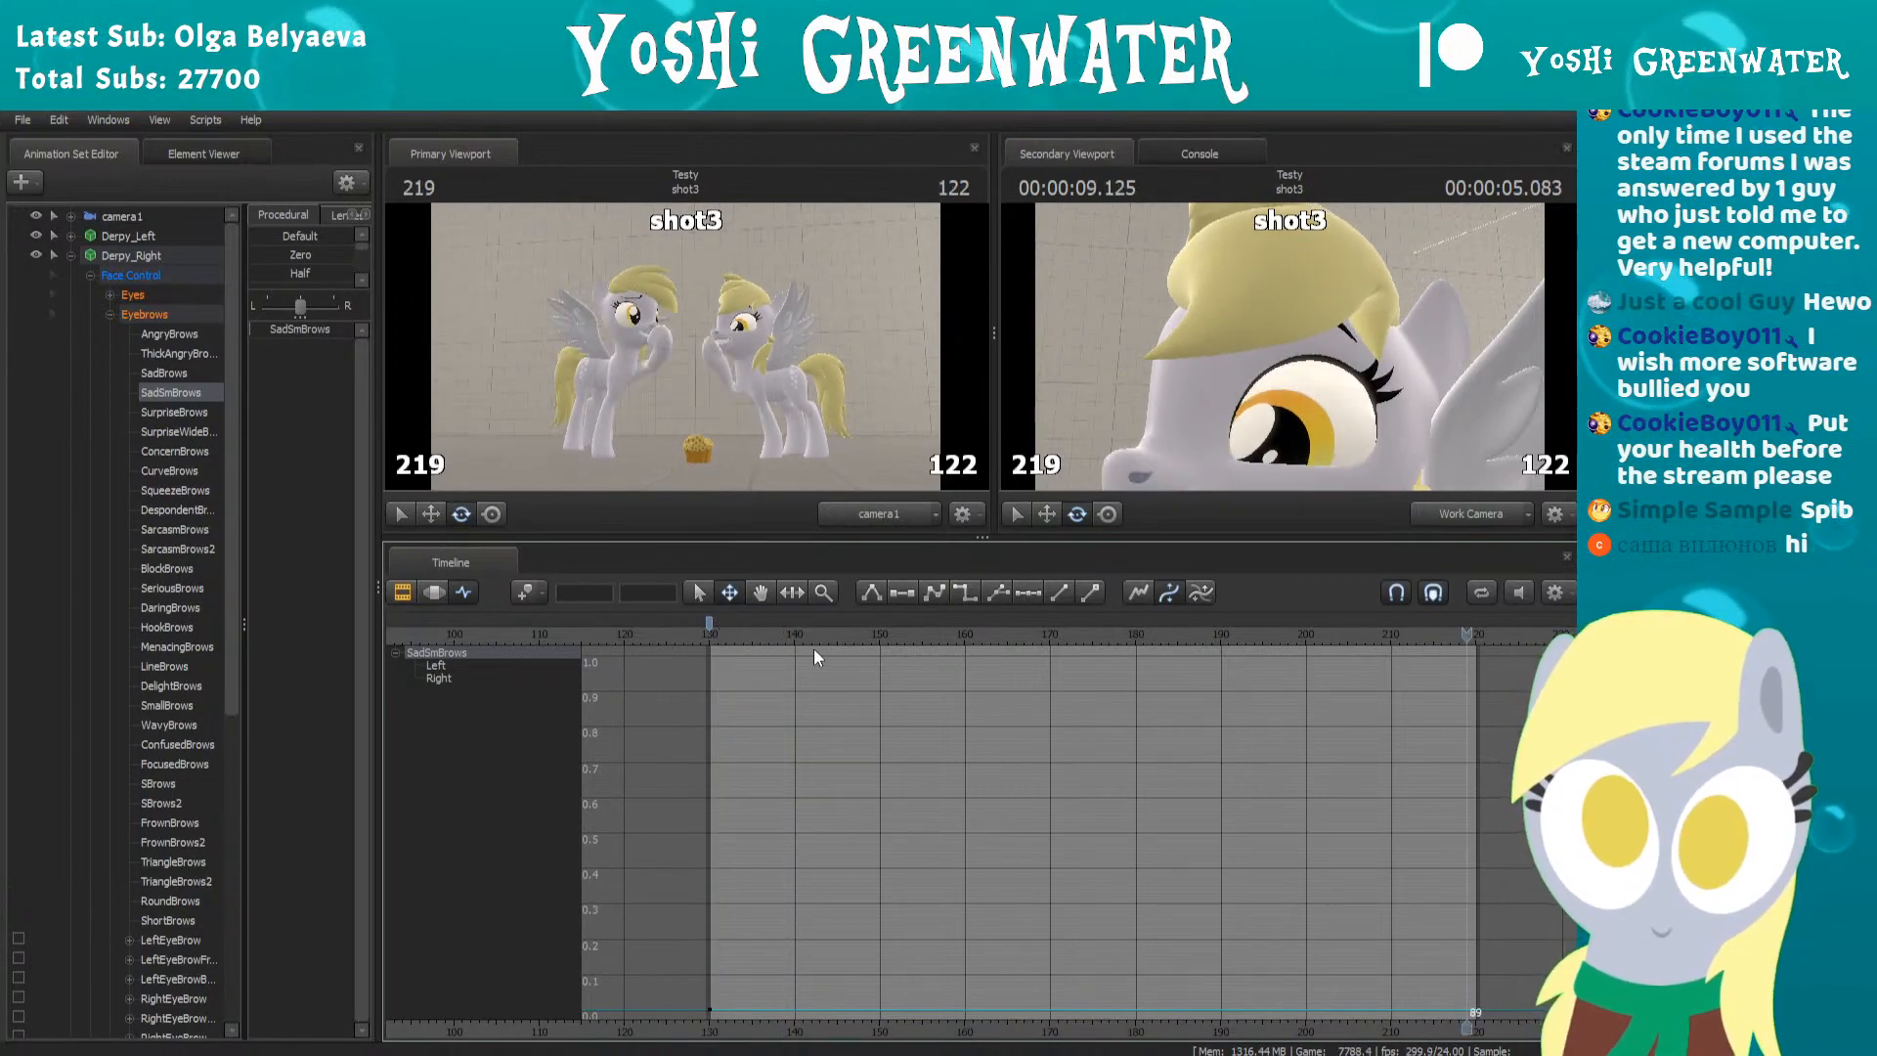
Add a SadSmBrows keyframe with value 0 at frame 137, just before the first blink
left_click(759, 636)
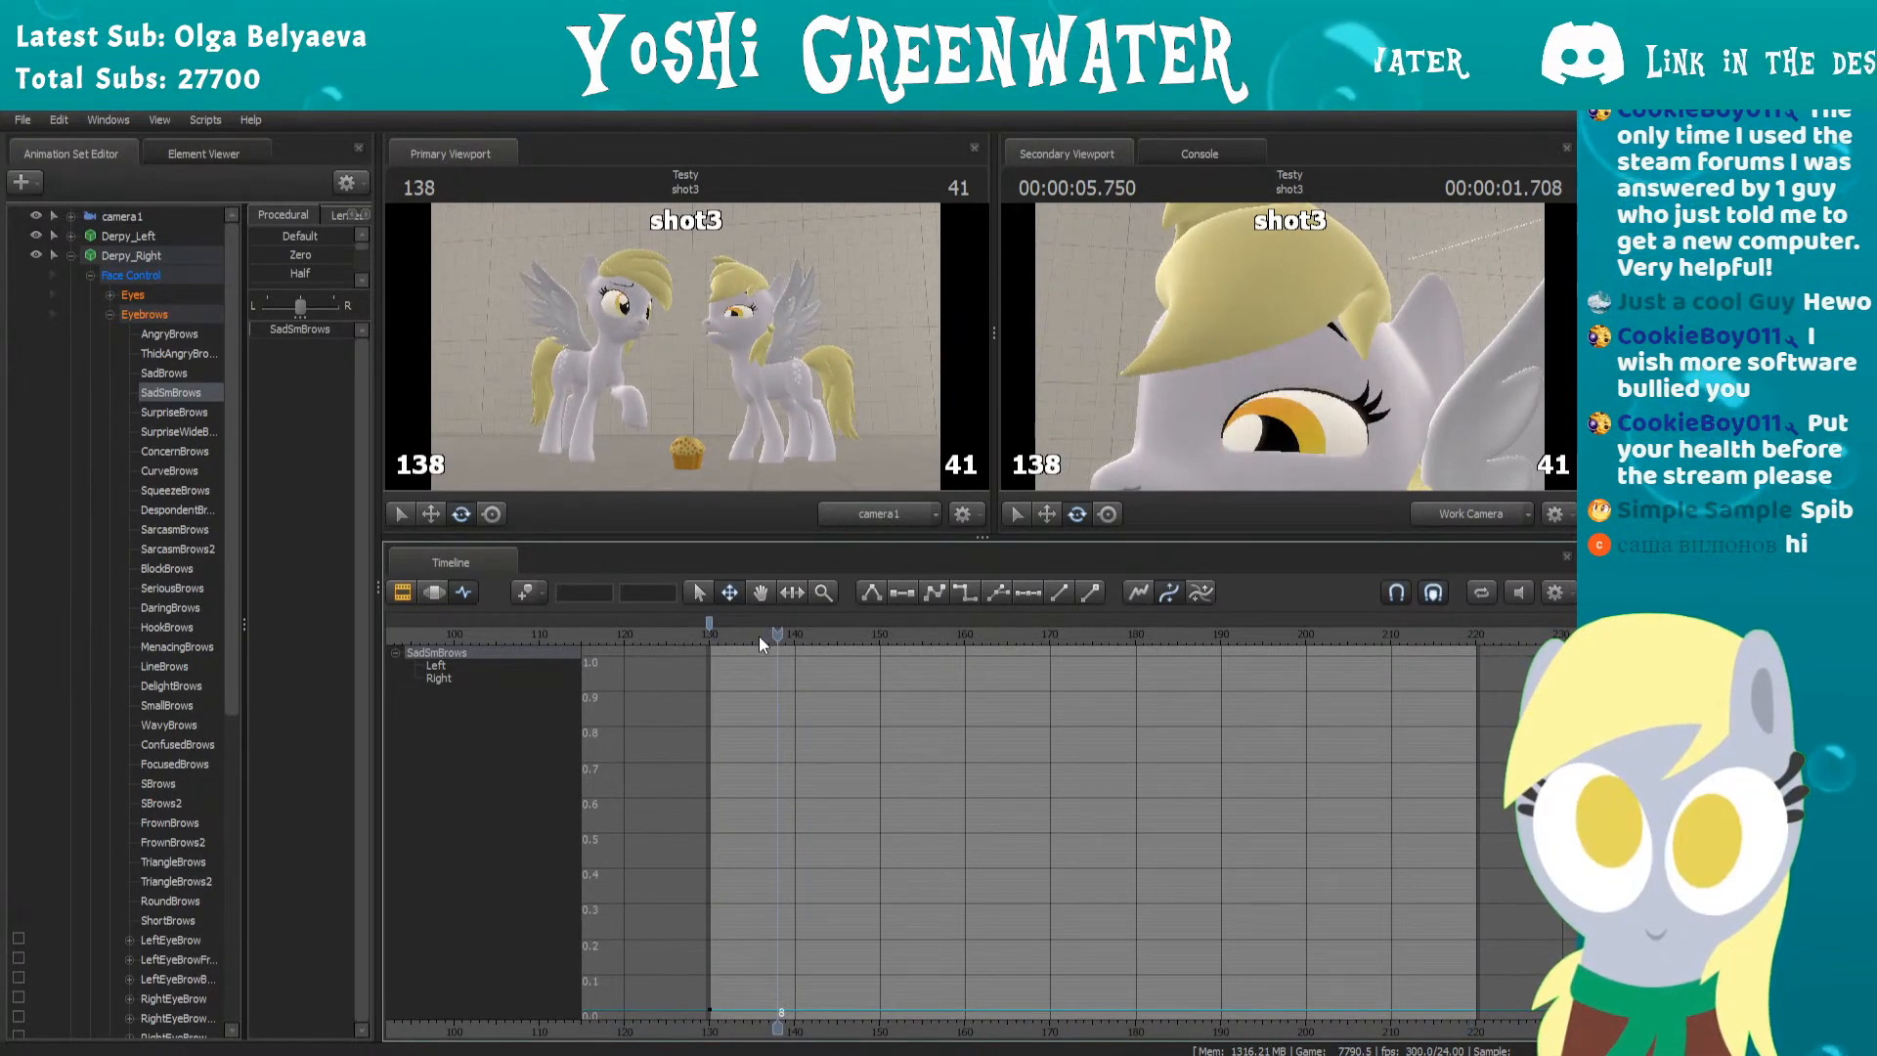
key("Left")
key("m")
scroll(782, 866, "up", 1)
middle_click_drag(802, 866, 842, 725)
scroll(840, 729, "up", 2)
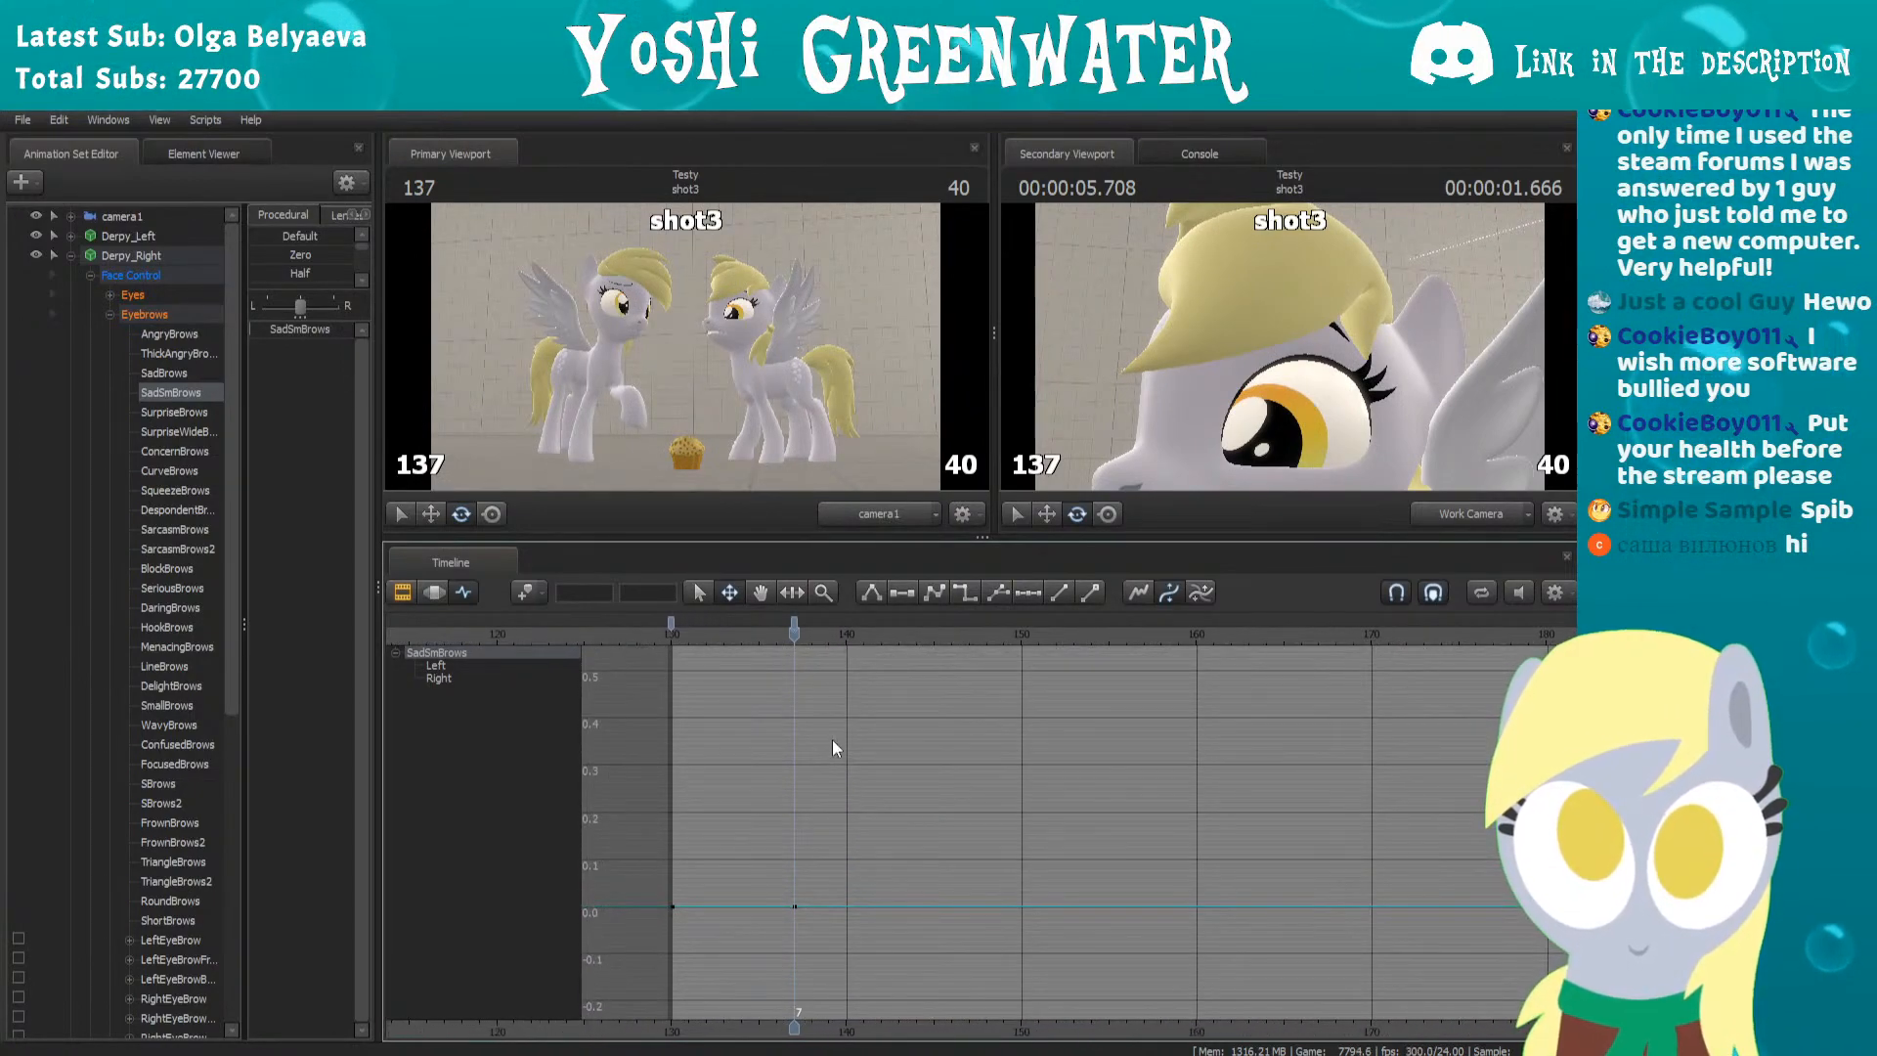
Raise SadSmBrows to about 0.5 at frame 140, where the eyes are closed, and check the frames leading into it
key("Right")
key("Right")
key("Right")
left_click_drag(289, 338, 332, 338)
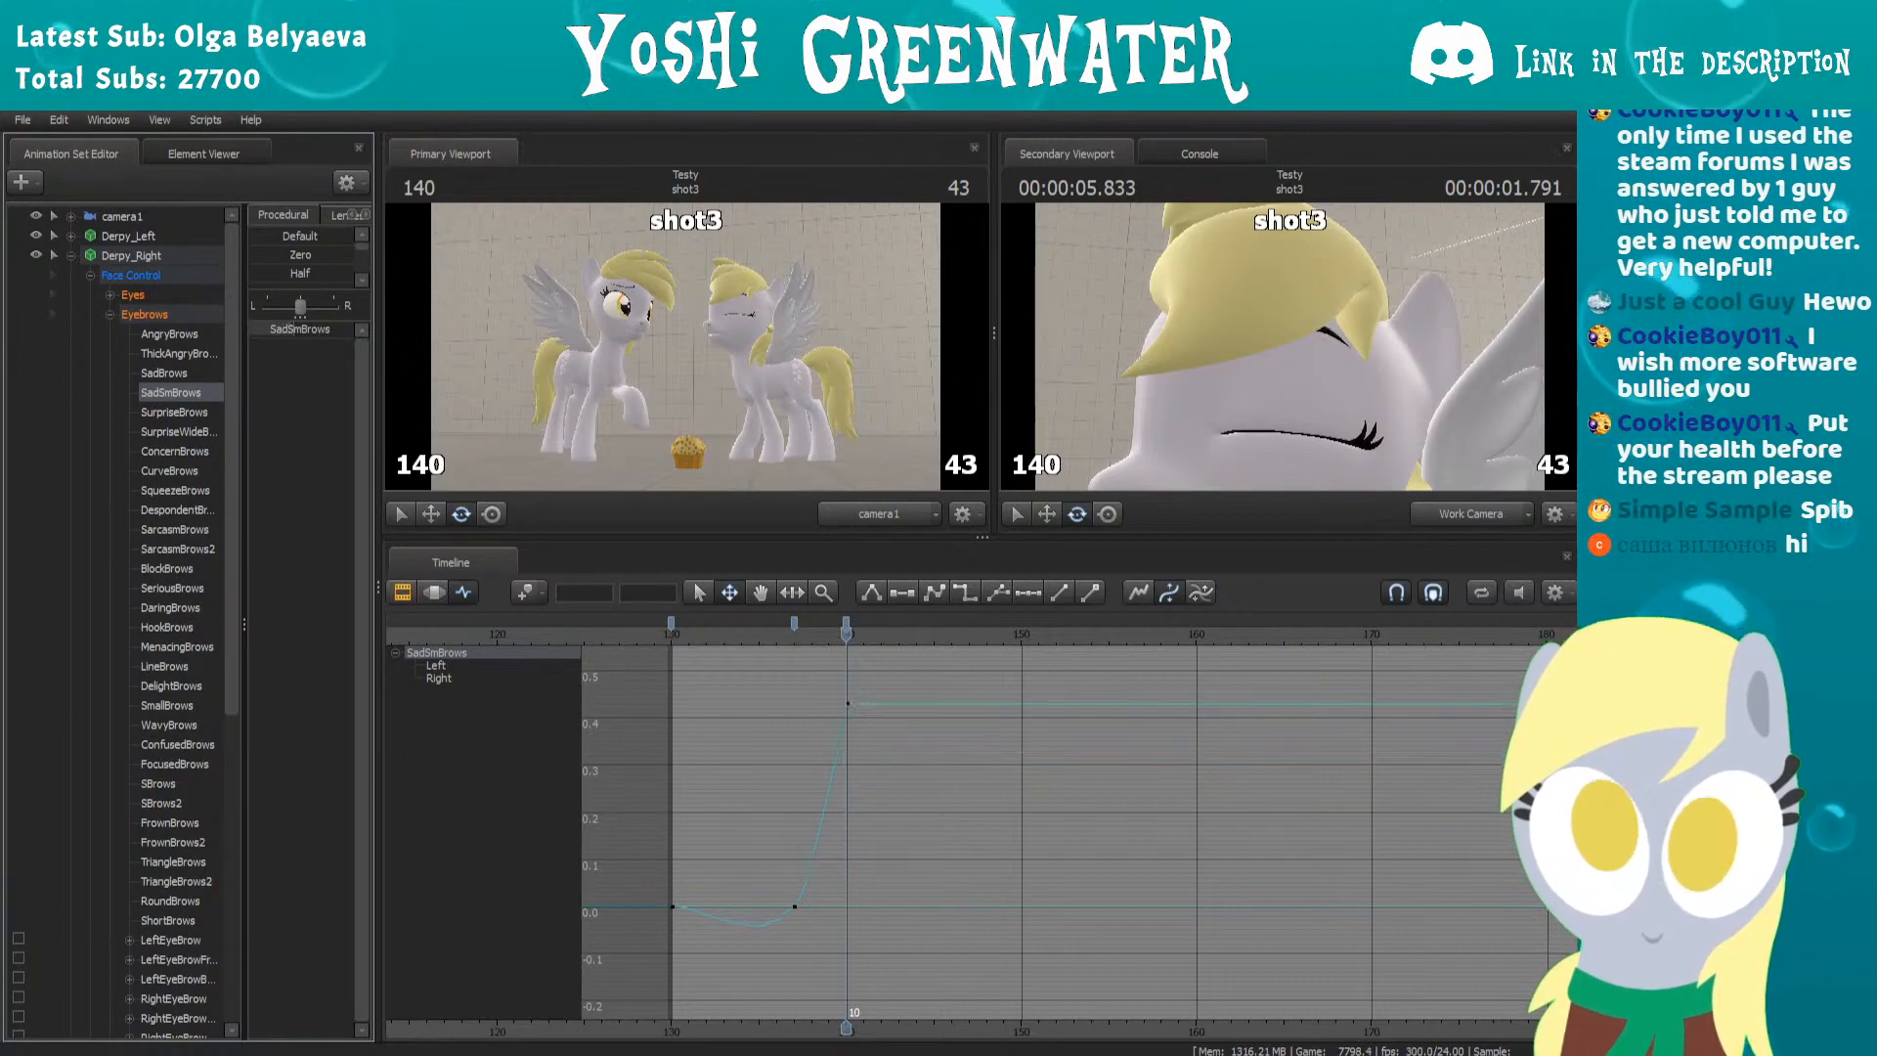
key("Left")
key("Left")
key("Left")
key("Left")
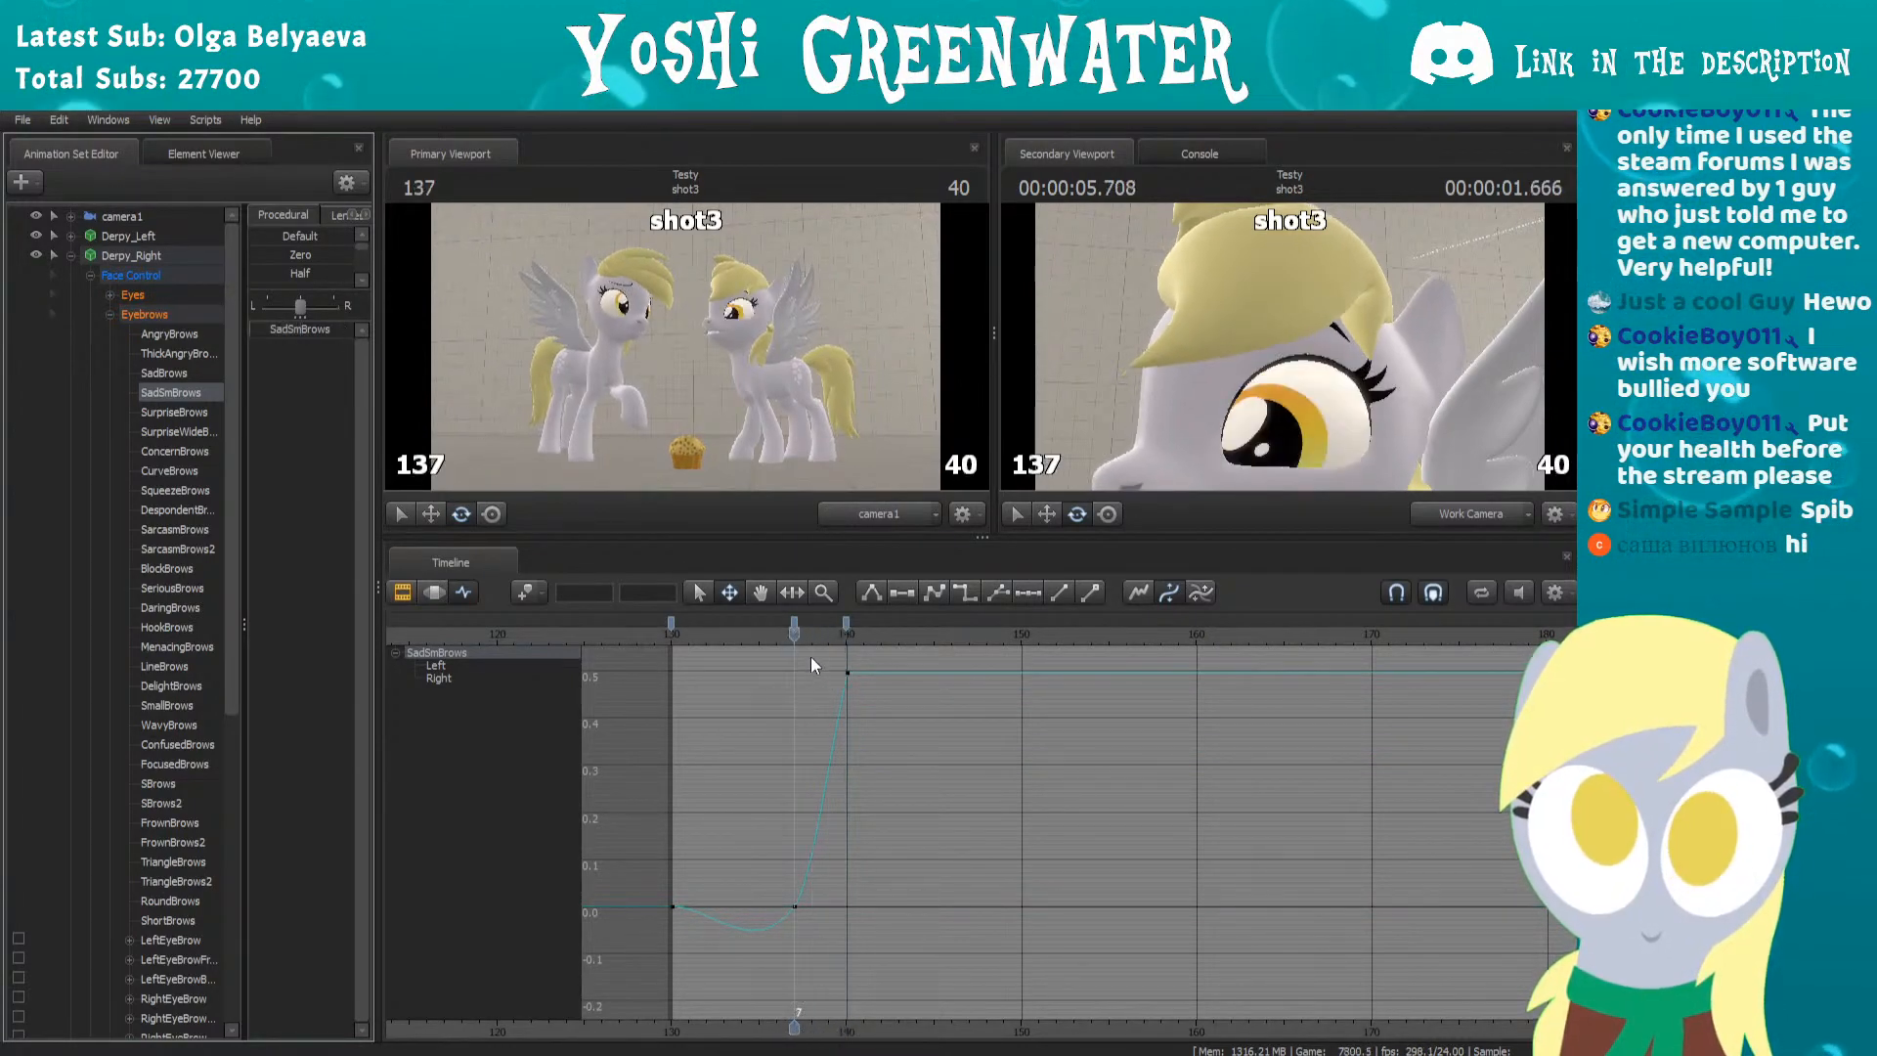
Step through the blink and lower SadSmBrows to about 0.07 at frame 143
key("Right")
key("Right")
key("Right")
key("Right")
key("Right")
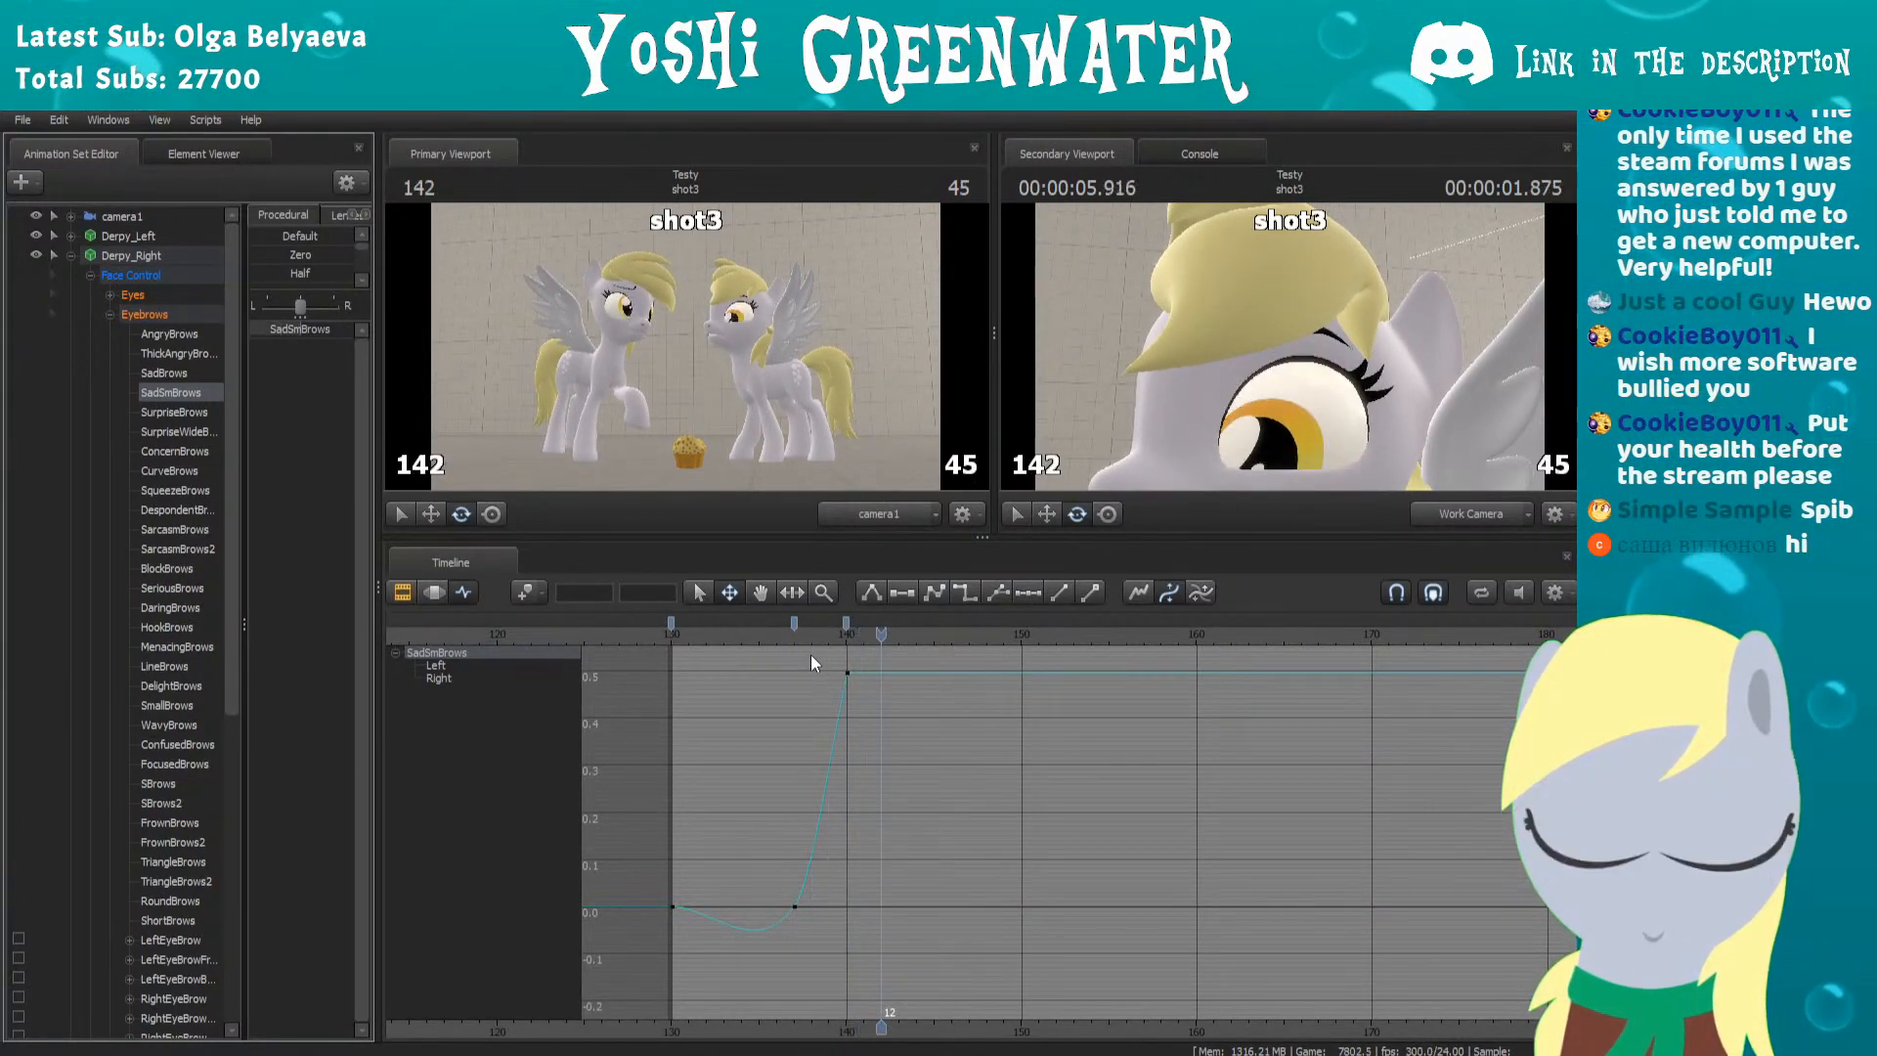
left_click_drag(308, 330, 266, 330)
key("Right")
key("Right")
key("Right")
key("Right")
key("Right")
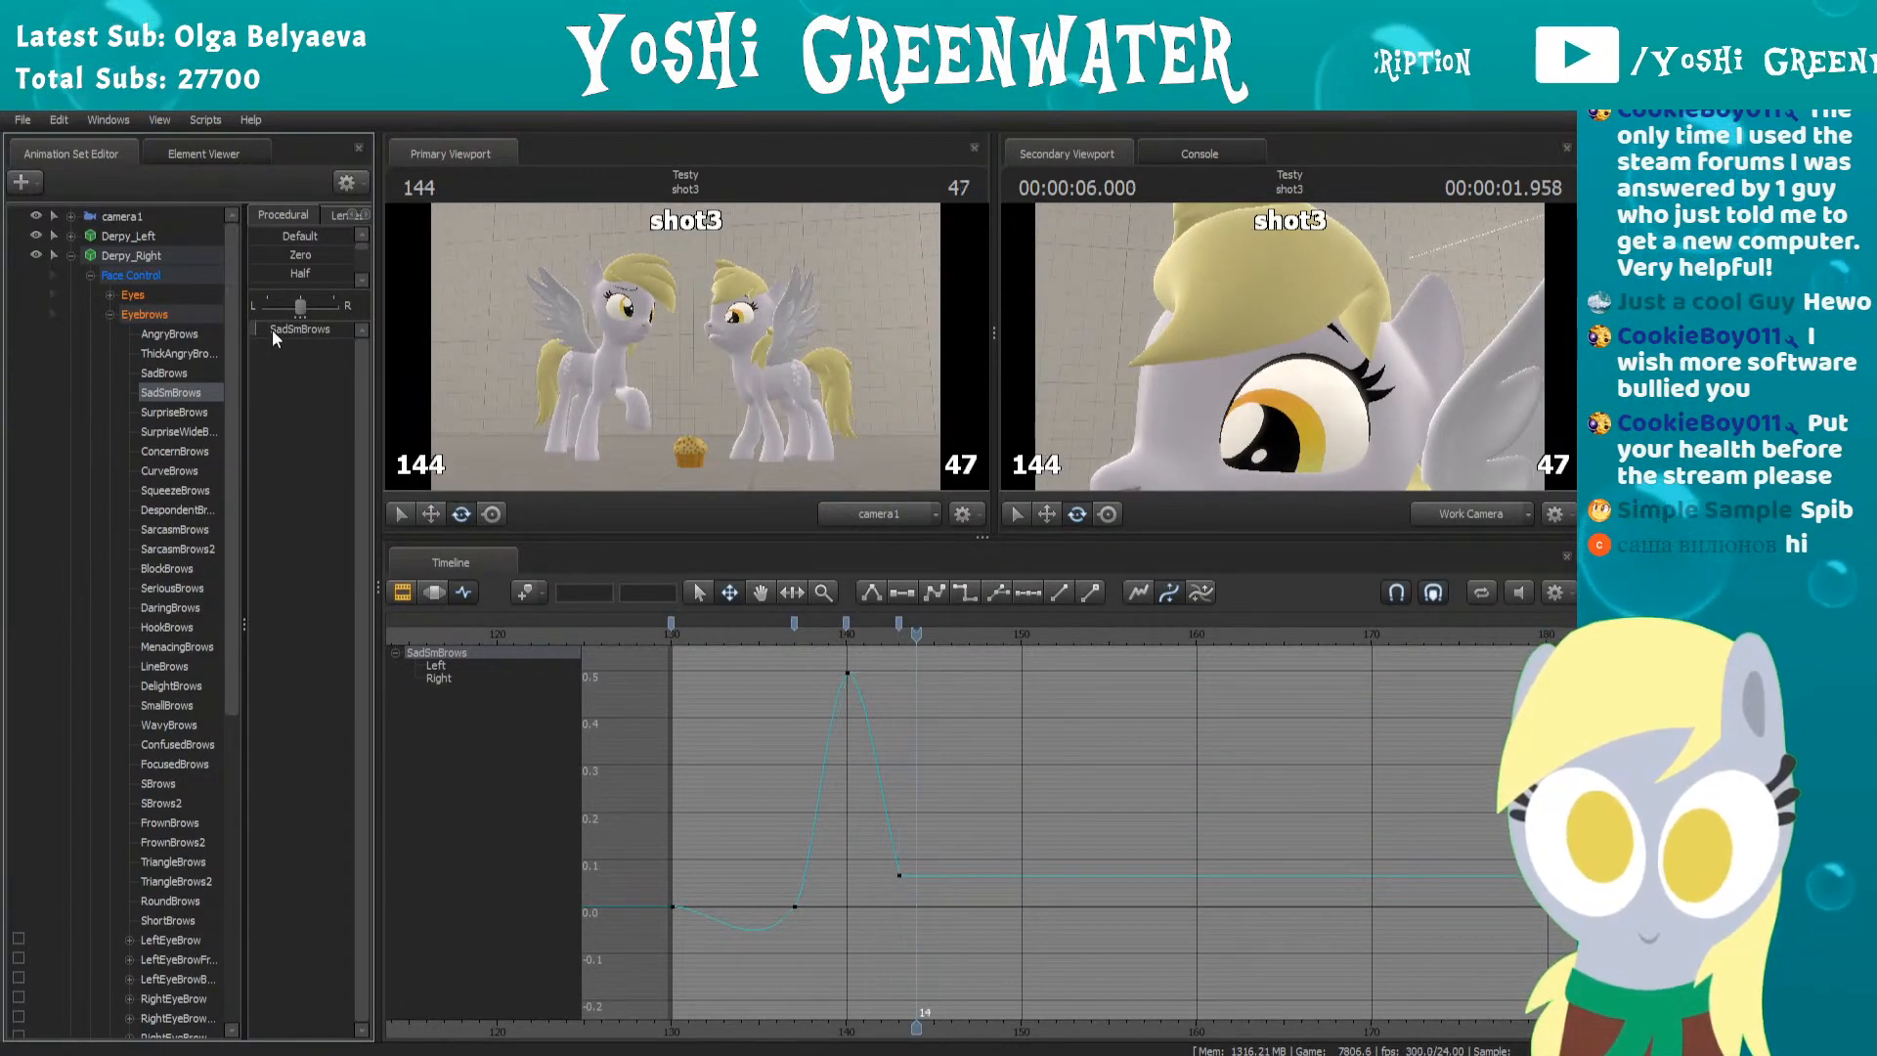
Set SadSmBrows to 0 at frame 148 and about 0.05 at frame 153
left_click(268, 330)
left_click_drag(268, 330, 260, 329)
key("Right")
key("Right")
key("Right")
key("Right")
key("Right")
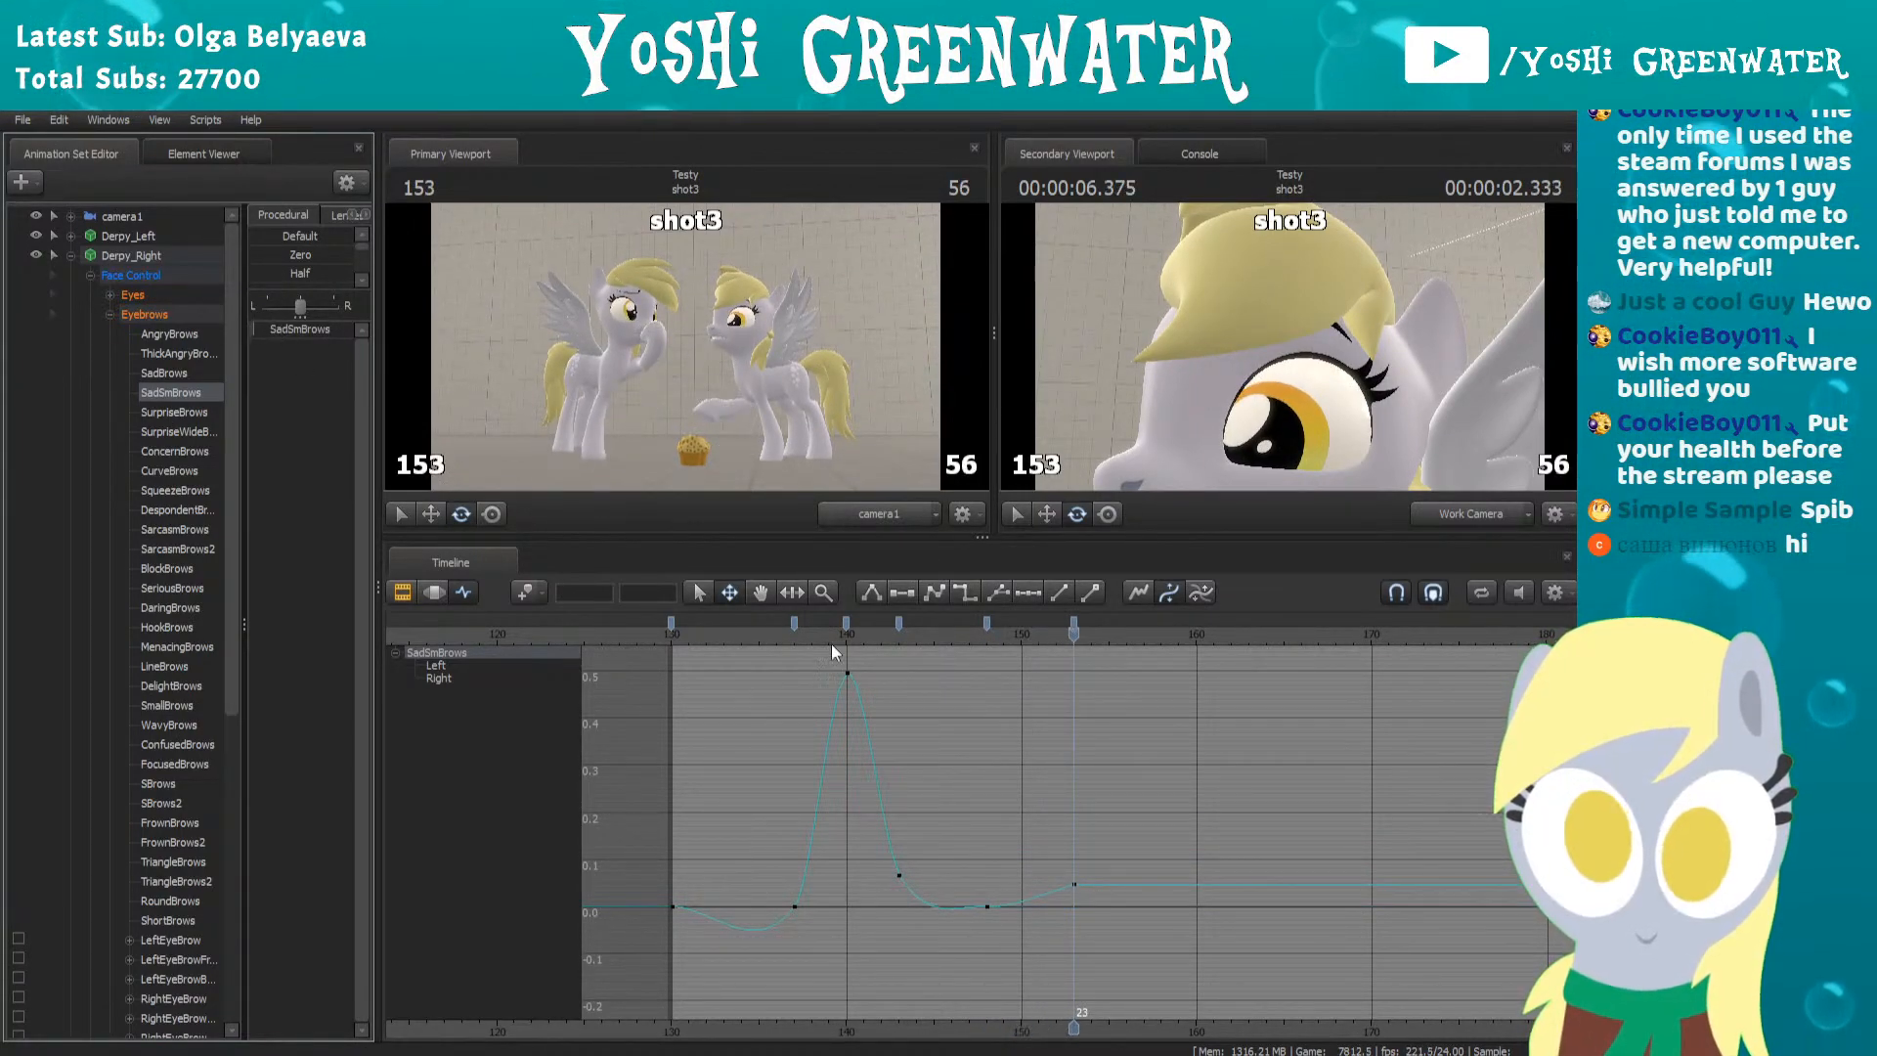
Flatten the tangents of the SadSmBrows keyframes at frames 130, 137, 140, 143 and 148
left_click_drag(698, 632, 706, 635)
middle_click_drag(780, 769, 829, 776)
scroll(764, 722, "up", 2)
left_click(709, 620)
key("2")
left_click_drag(753, 635, 858, 637)
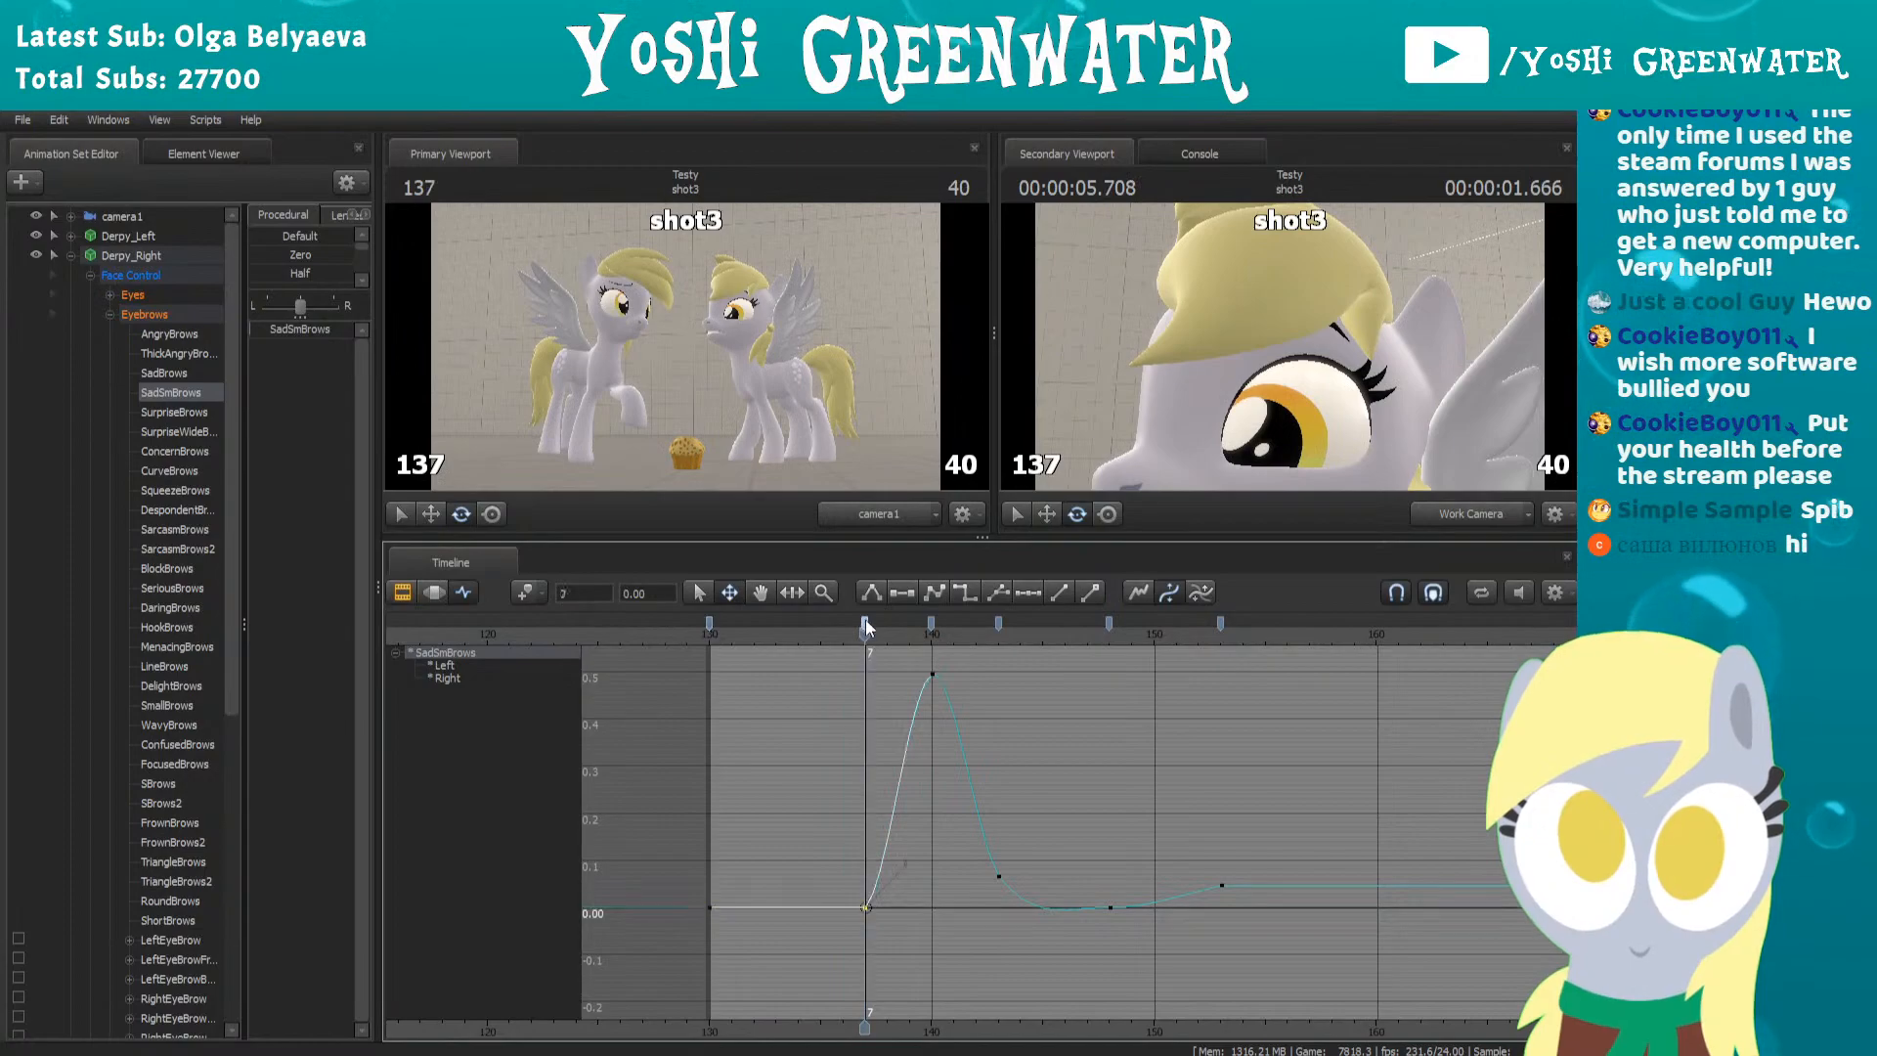
left_click(930, 623)
left_click(997, 622)
left_click(1108, 623)
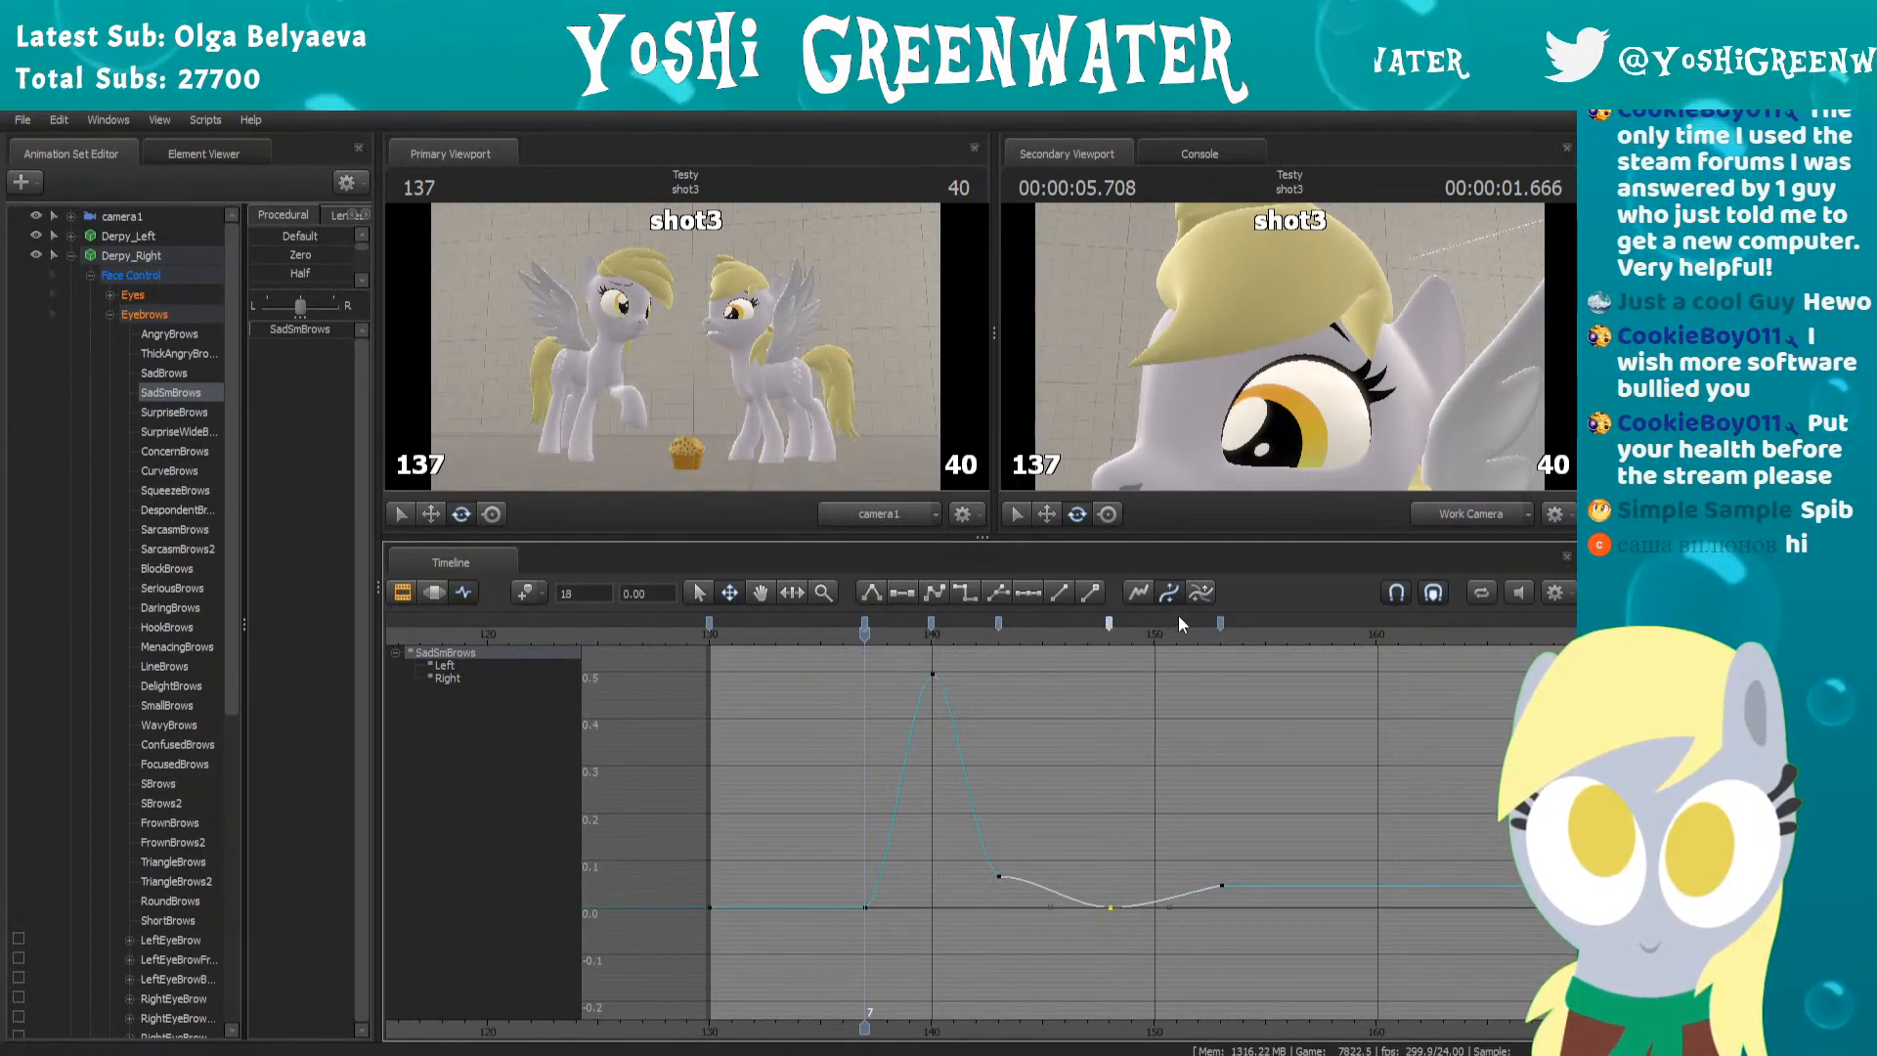
Flatten the tangents of the SadSmBrows keyframe at frame 153 and play the blink back repeatedly to check the brow motion
left_click(1219, 623)
left_click(723, 635)
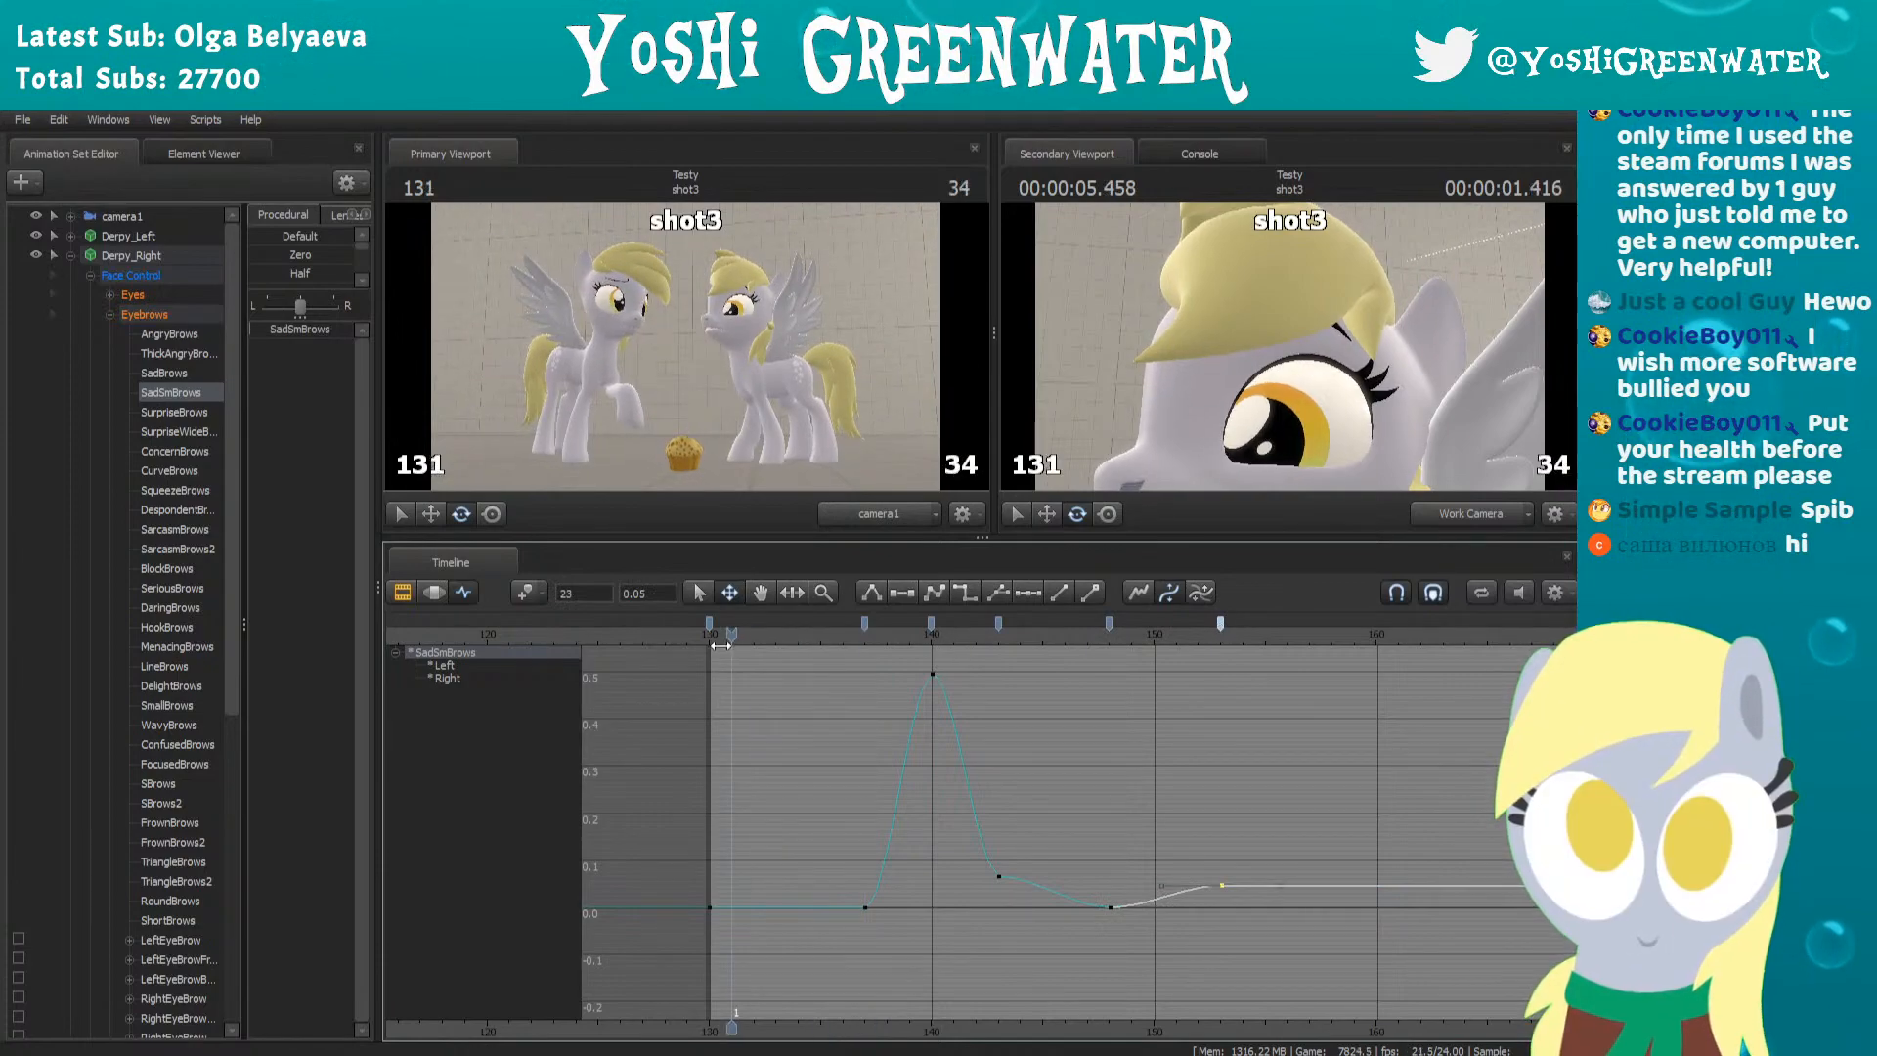
left_click_drag(1288, 346, 1289, 376)
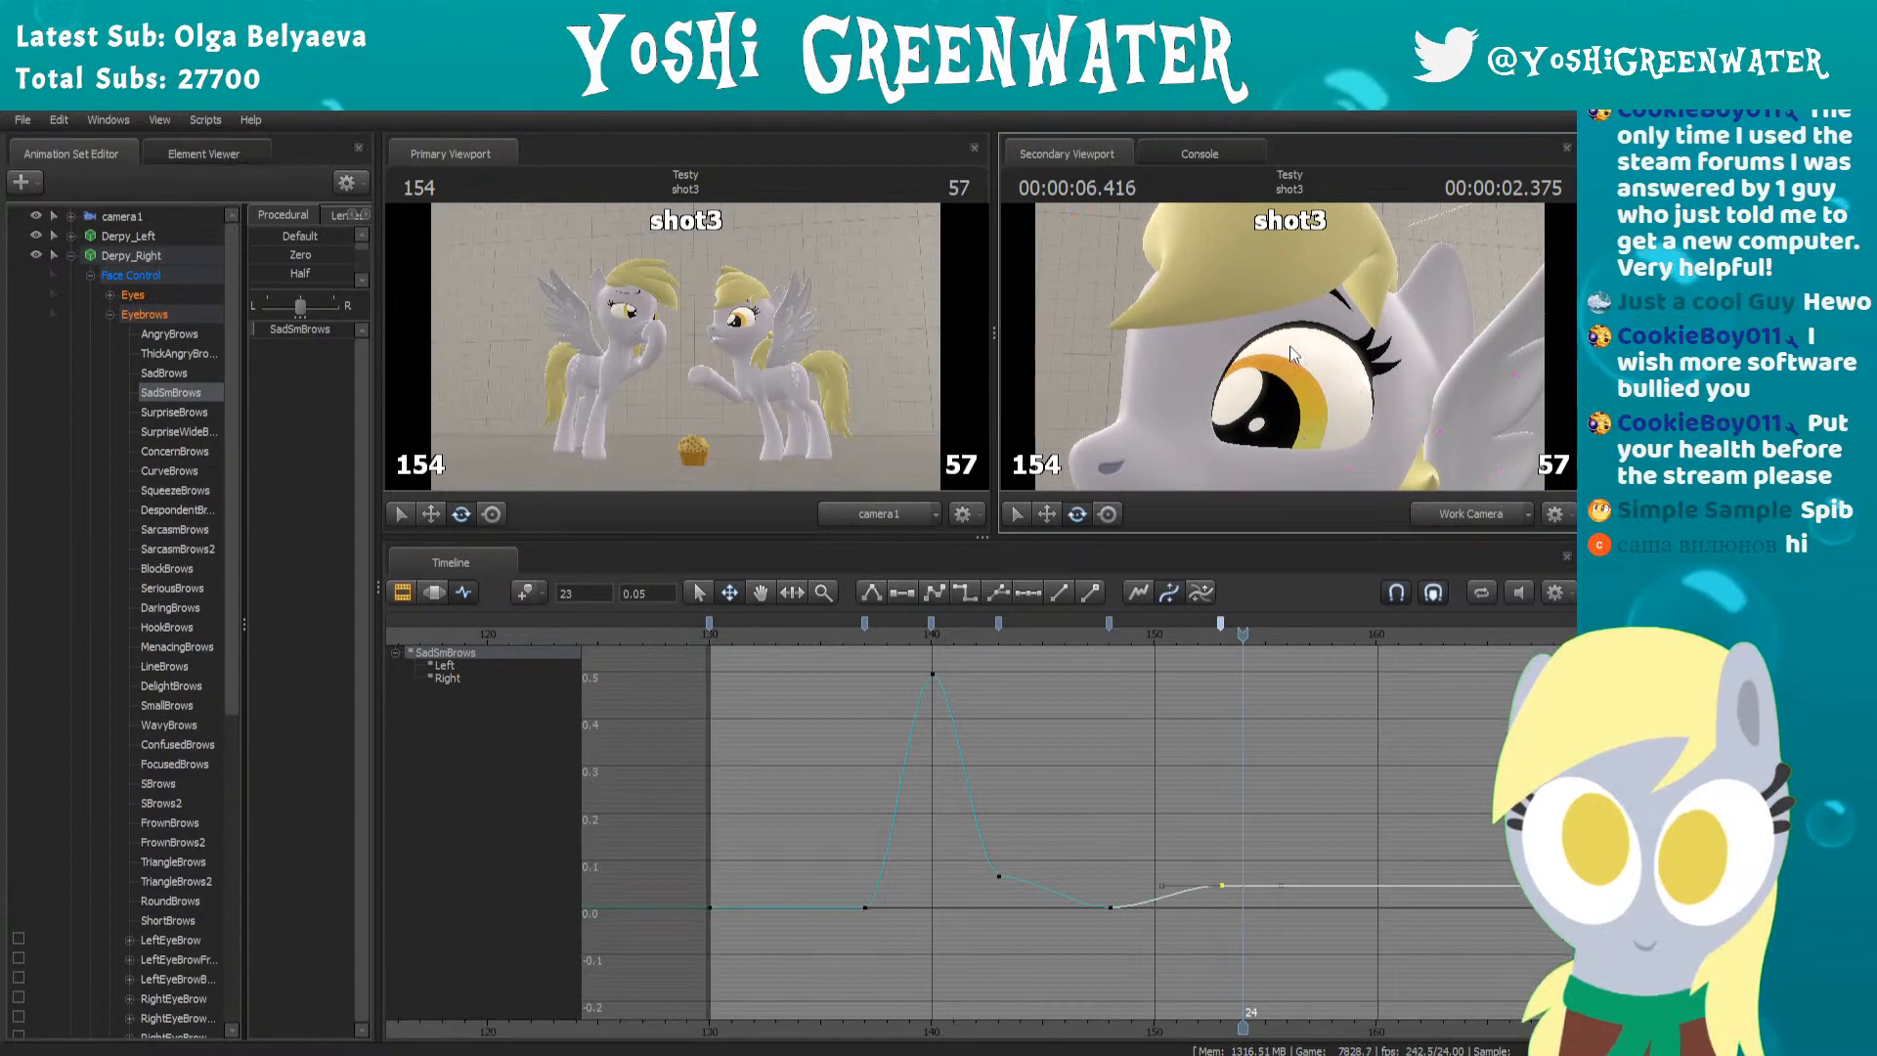
left_click(723, 636)
key("space")
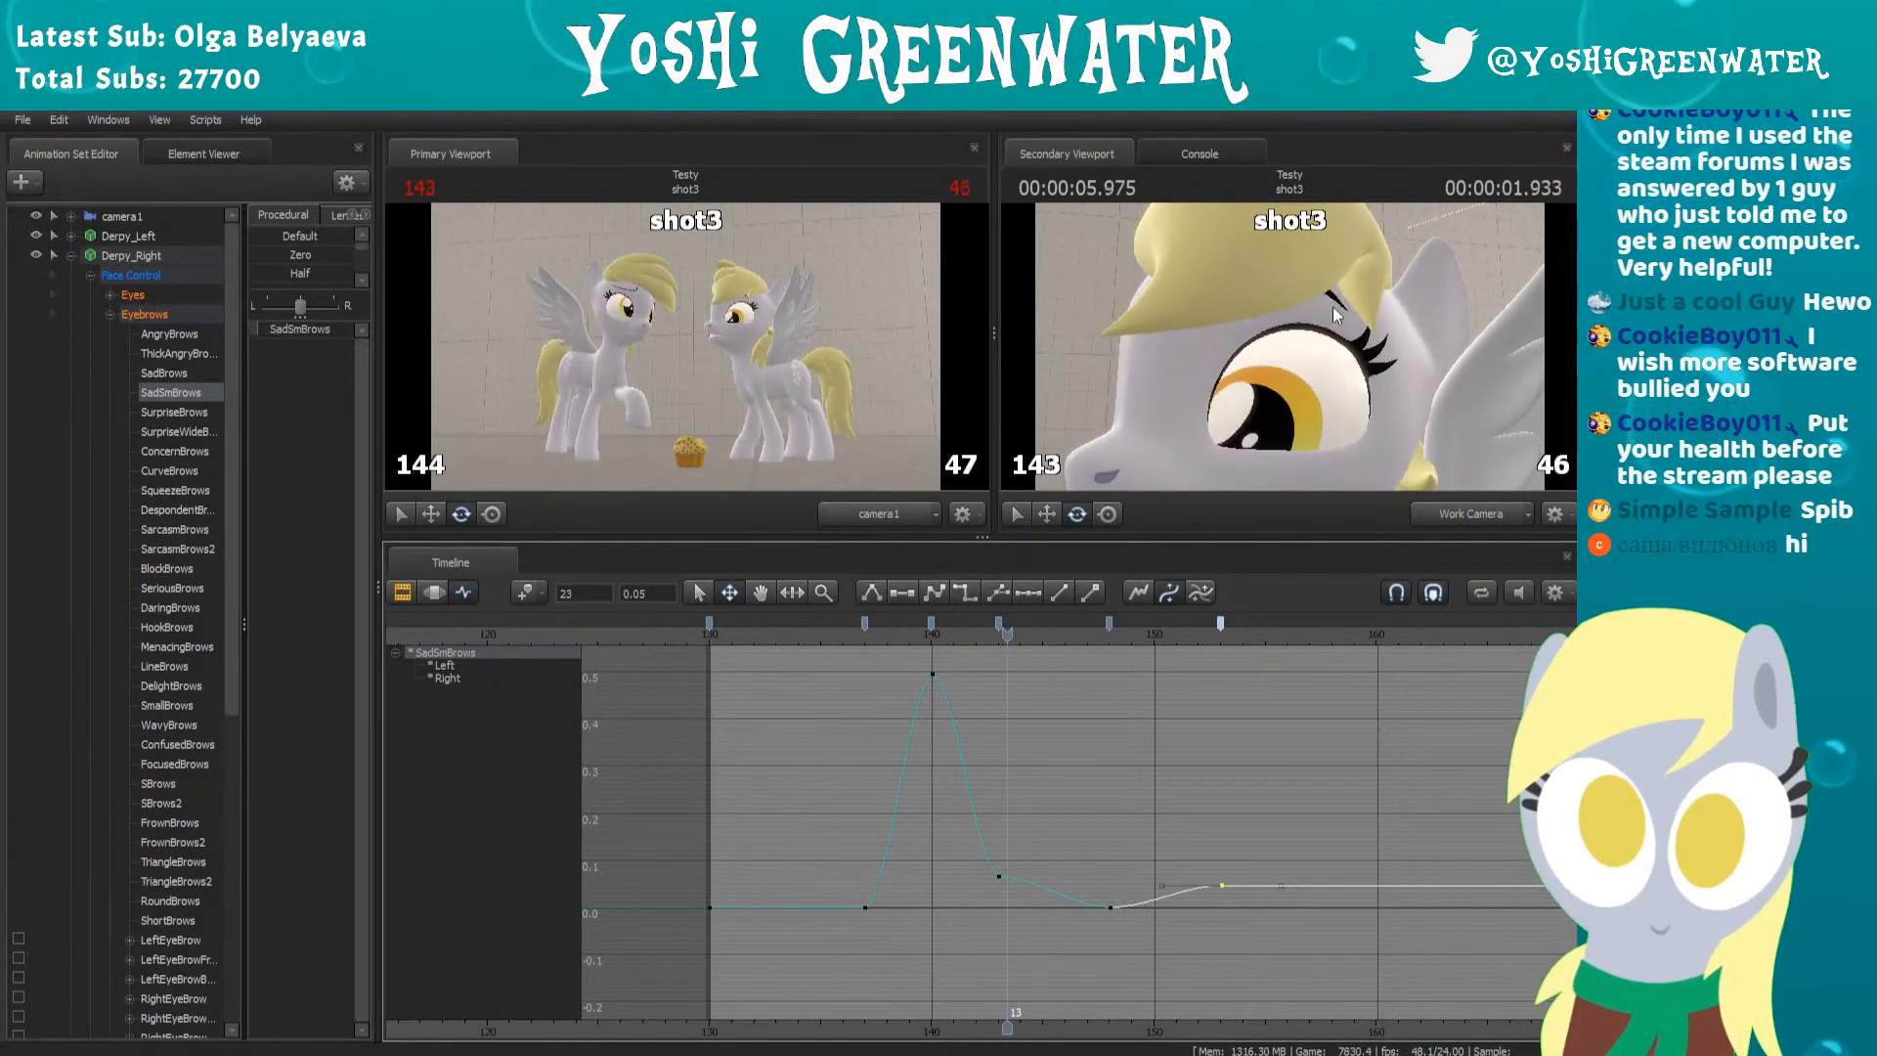
left_click(819, 633)
scroll(853, 677, "up", 4)
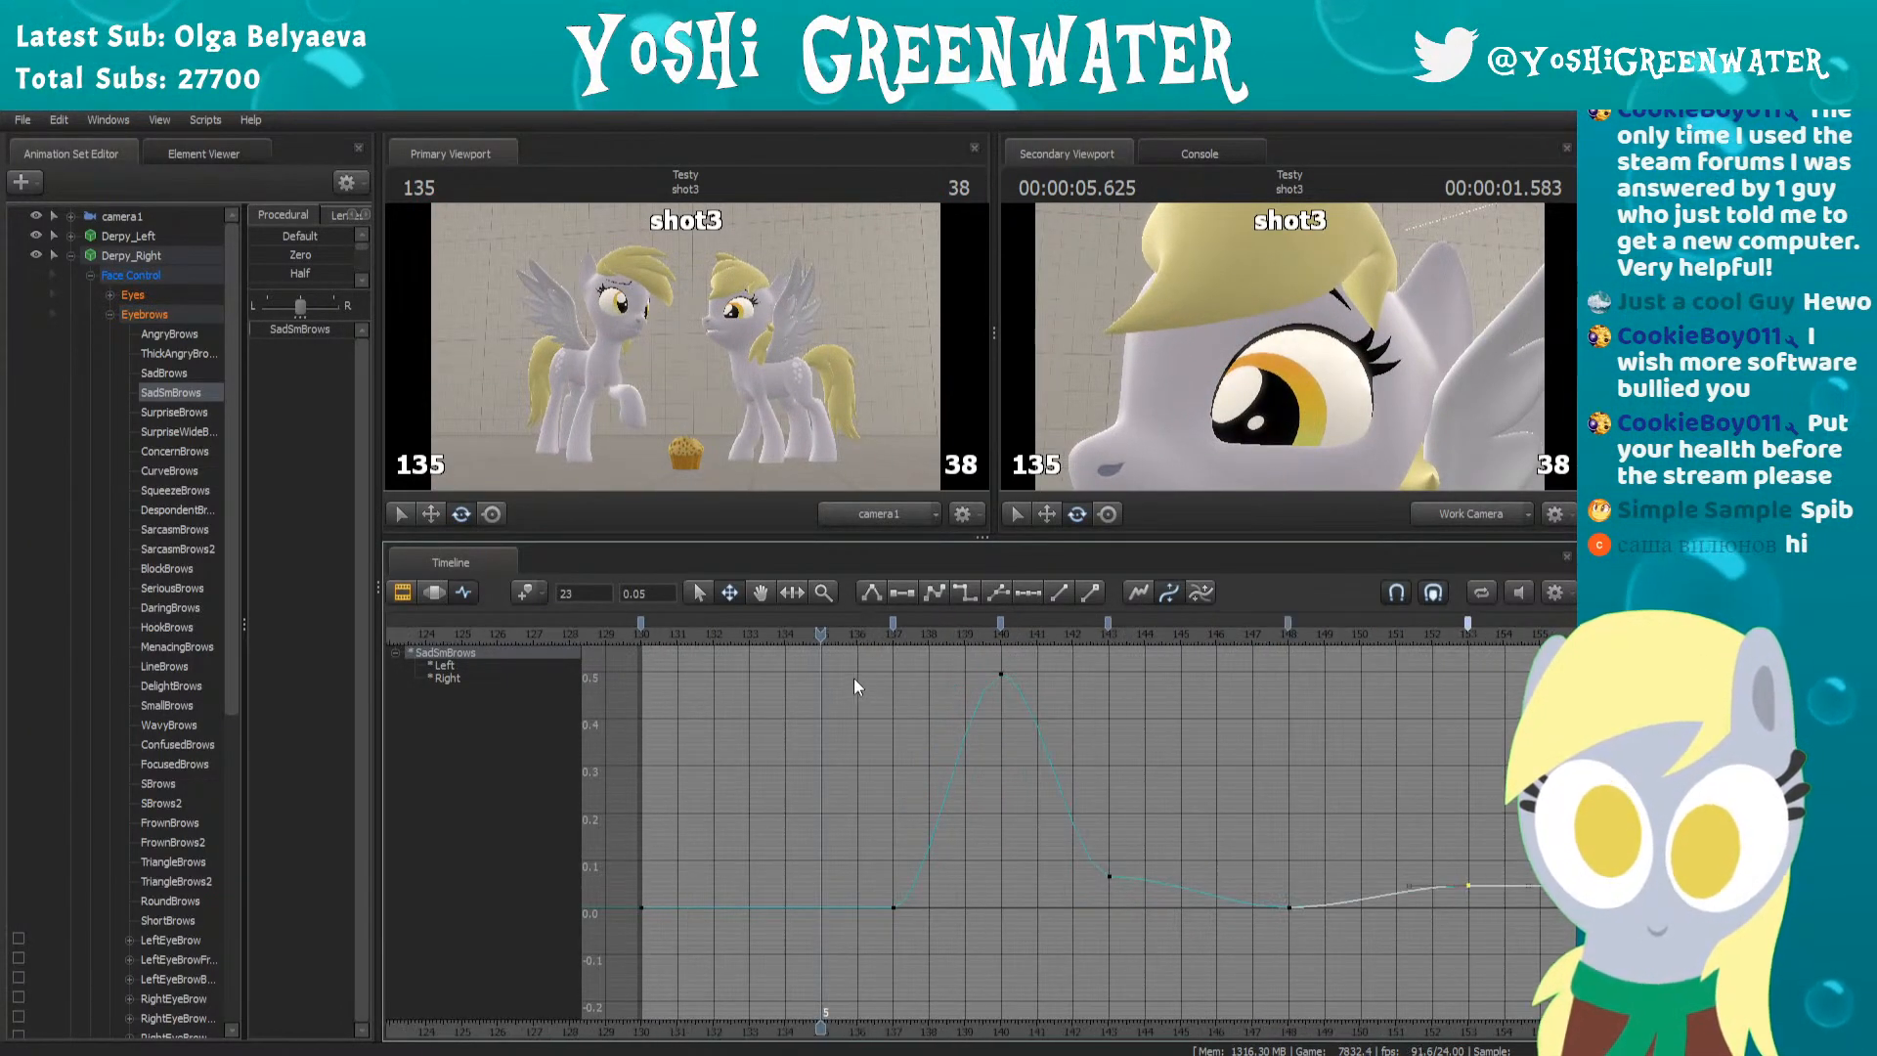
key("space")
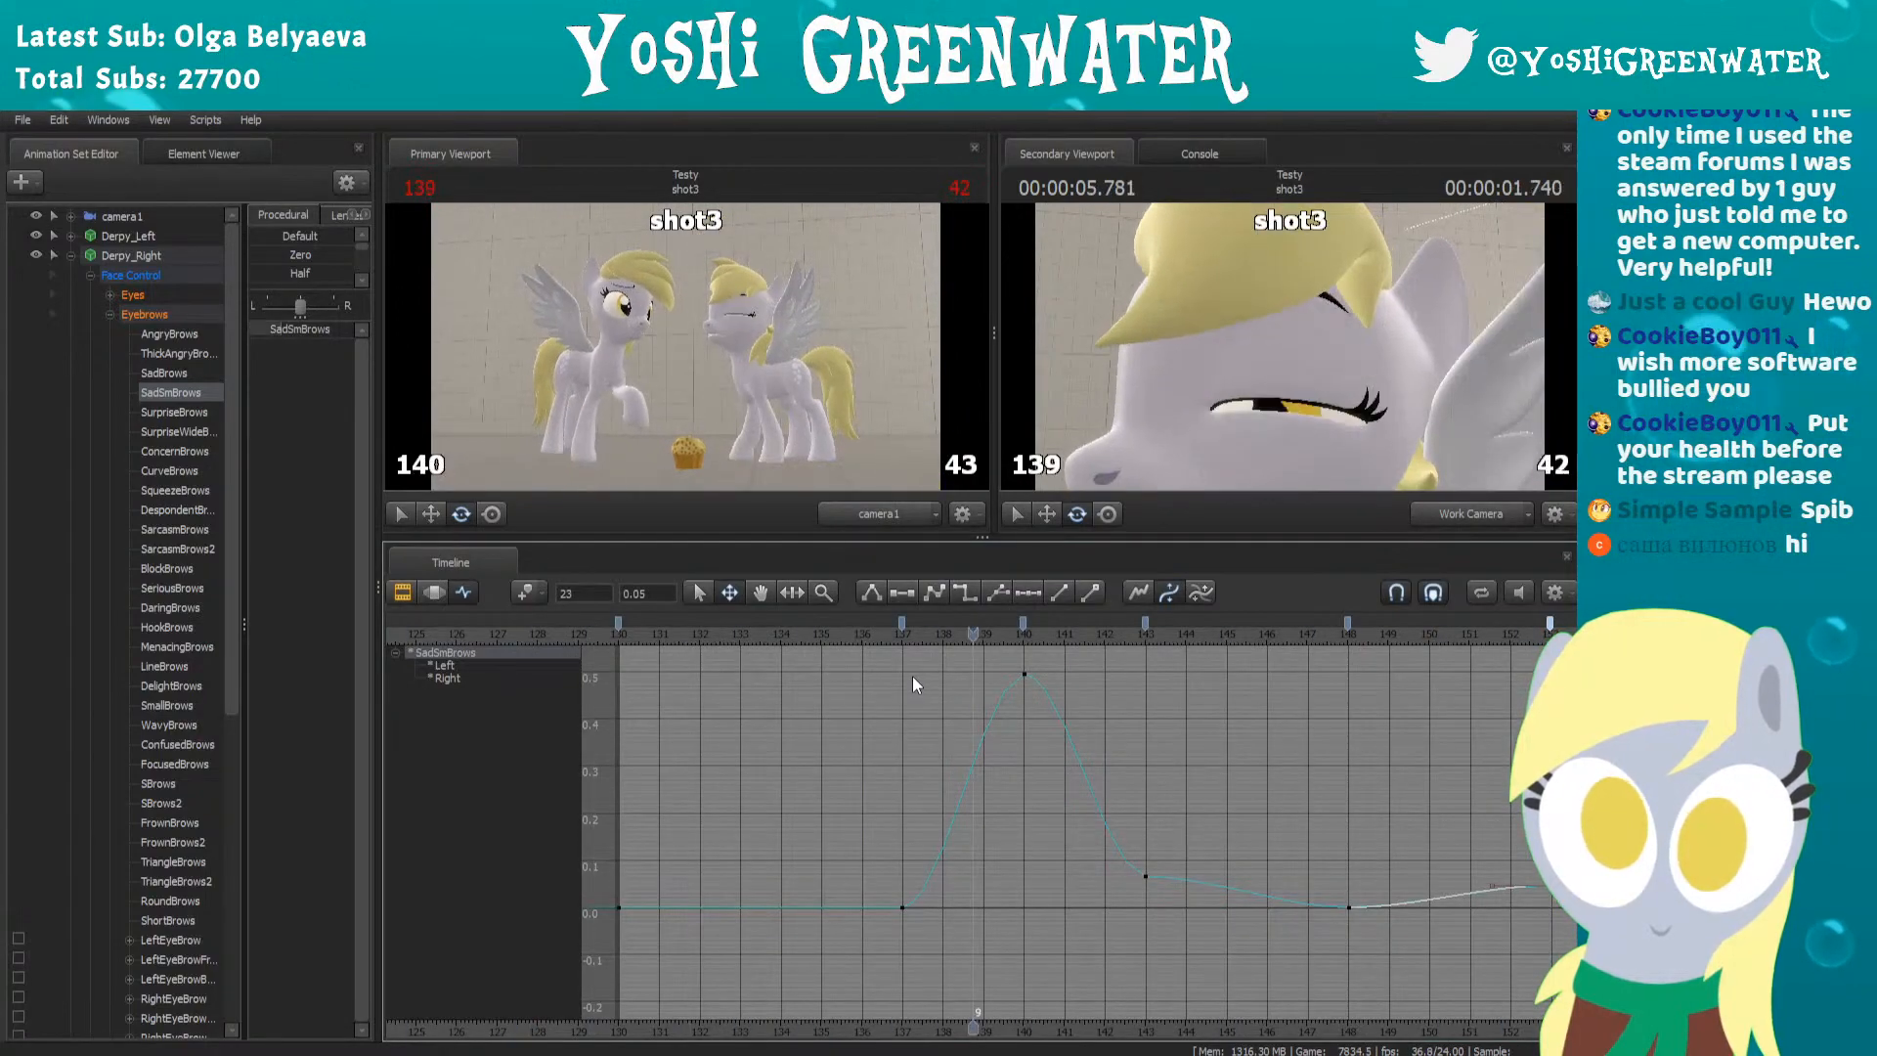
left_click(729, 626)
key("space")
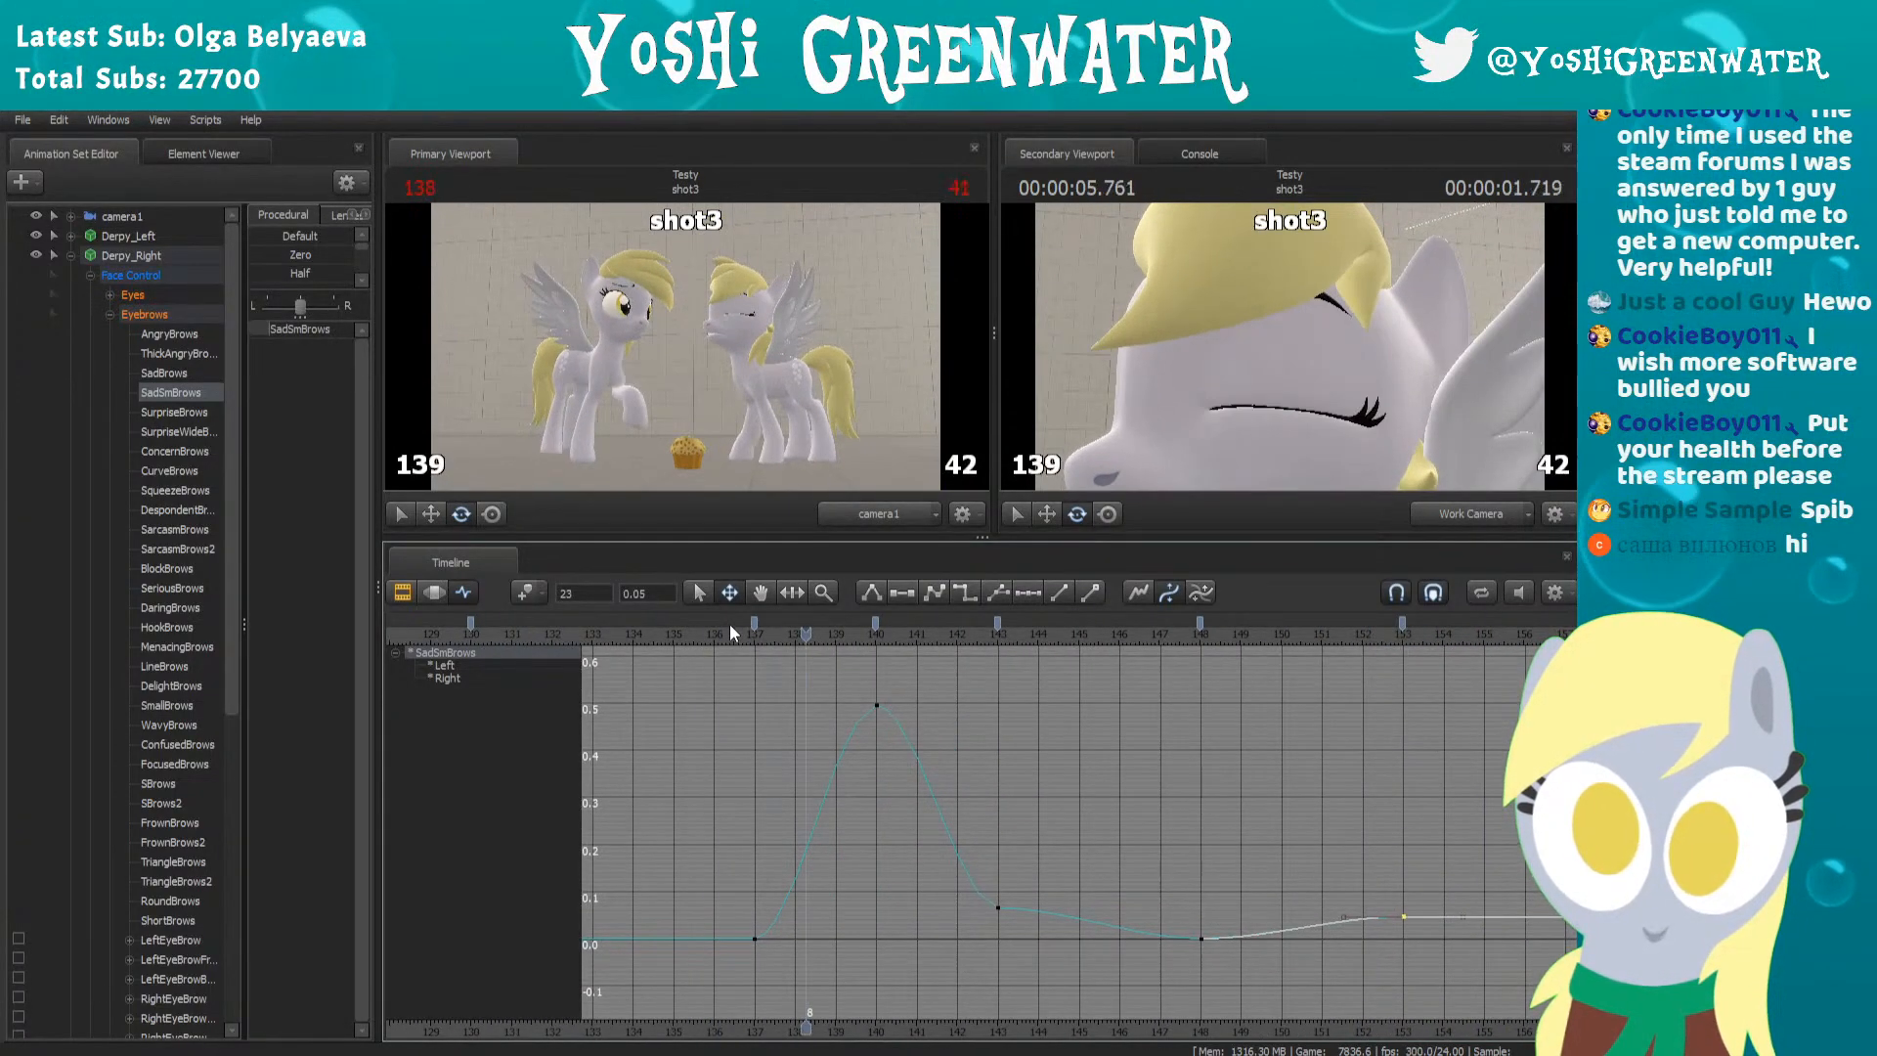
key("space")
Keyframe SadSmBrows at frame 156 and raise it to about 0.65 at frame 159, where the eyes are closed
scroll(826, 683, "down", 5)
scroll(1035, 753, "up", 1)
middle_click_drag(1035, 754, 916, 768)
left_click_drag(860, 625, 1075, 748)
key("m")
key("Right")
key("Right")
key("Right")
left_click_drag(270, 338, 323, 337)
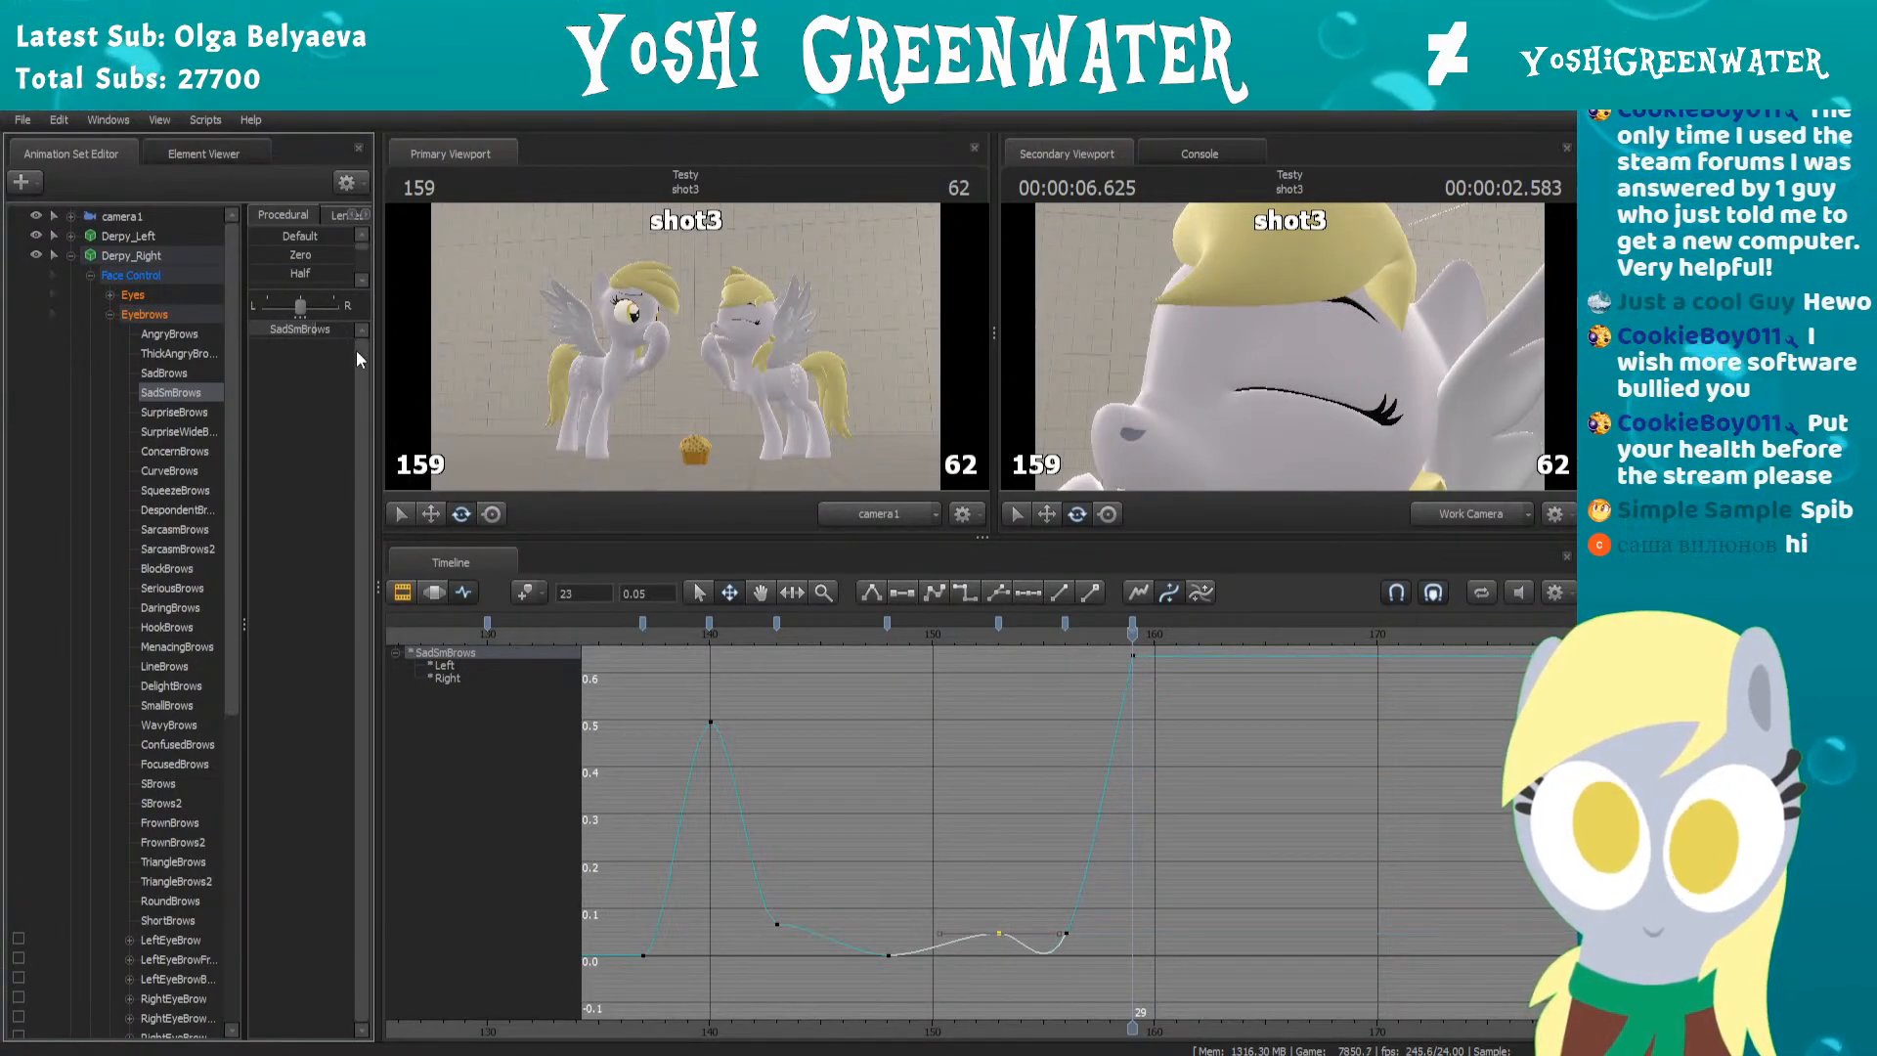
Lower SadSmBrows to about 0.04 at frame 162 and set it to about 0.12 at frame 167
key("space")
left_click_drag(324, 335, 302, 335)
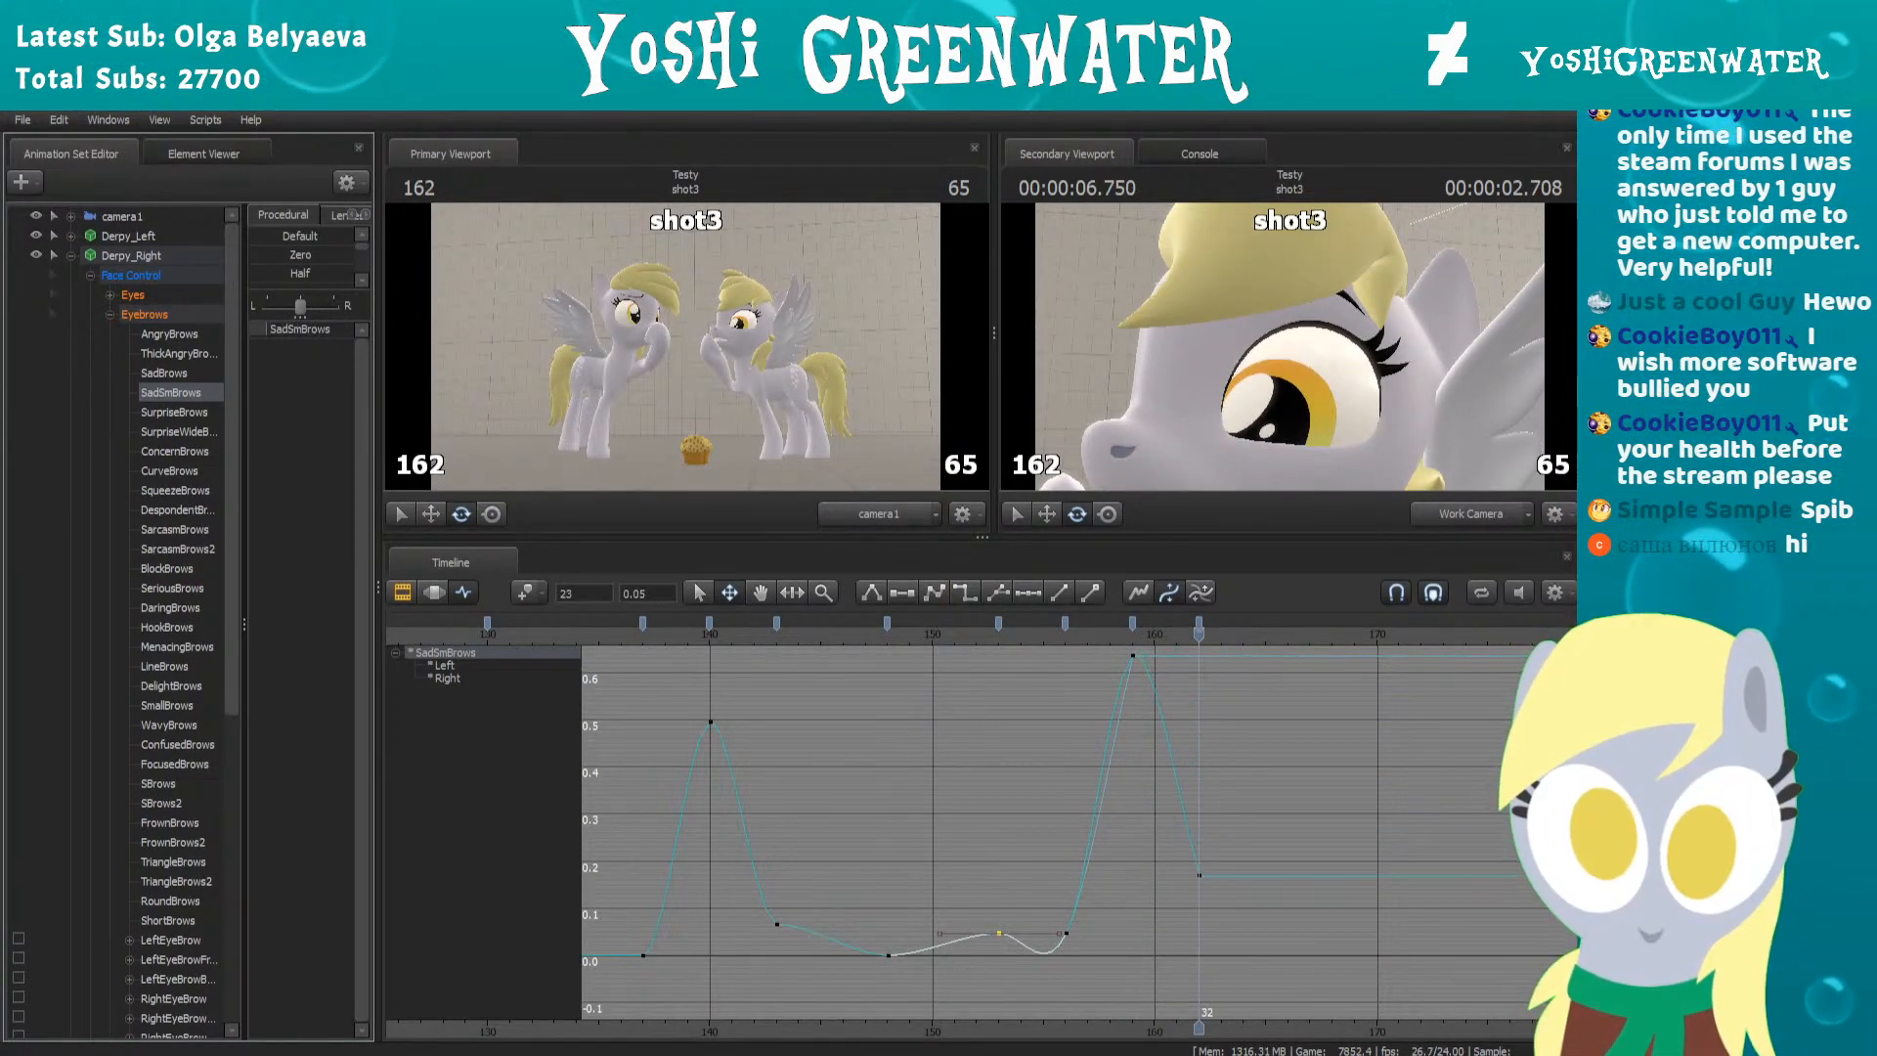
left_click_drag(250, 333, 264, 337)
key("Right")
key("Right")
key("Right")
key("Right")
key("Right")
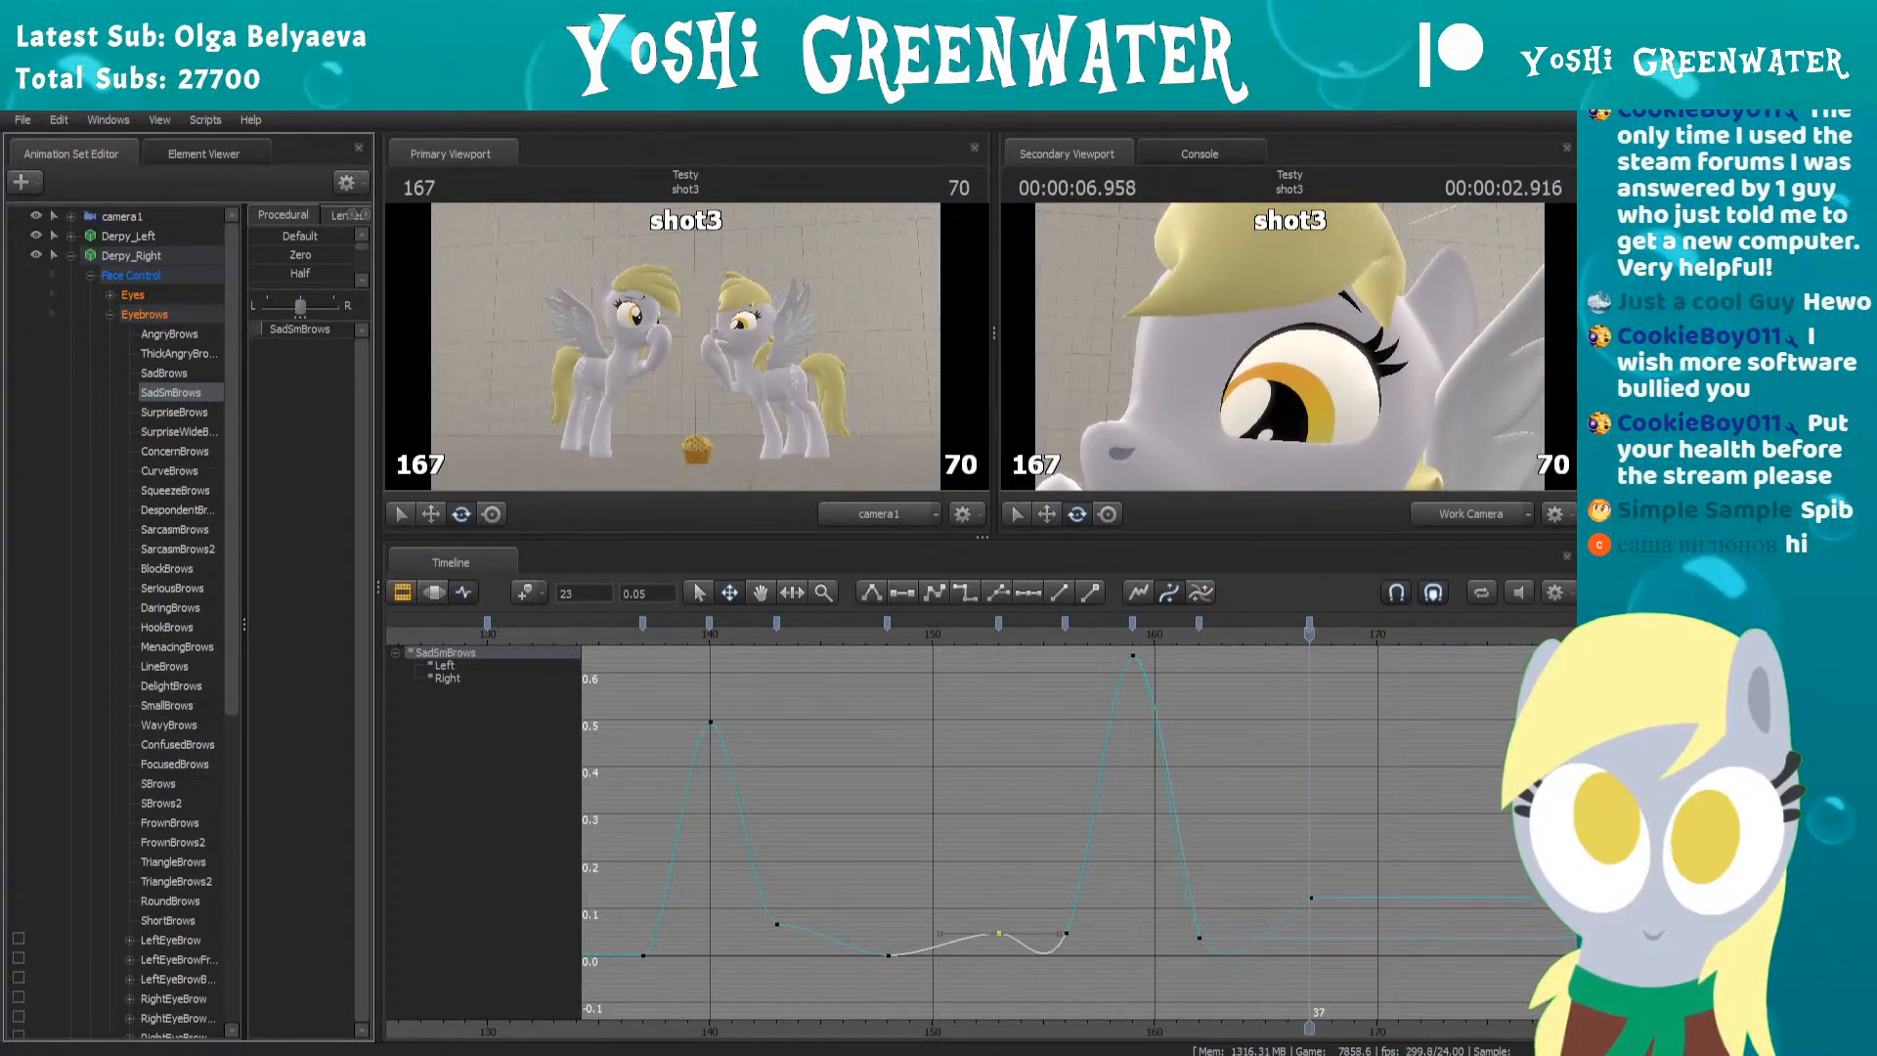
Check the frames up to 171 and shift the SadSmBrows keyframe from frame 167 to 168
key("Right")
key("Right")
key("Right")
key("Right")
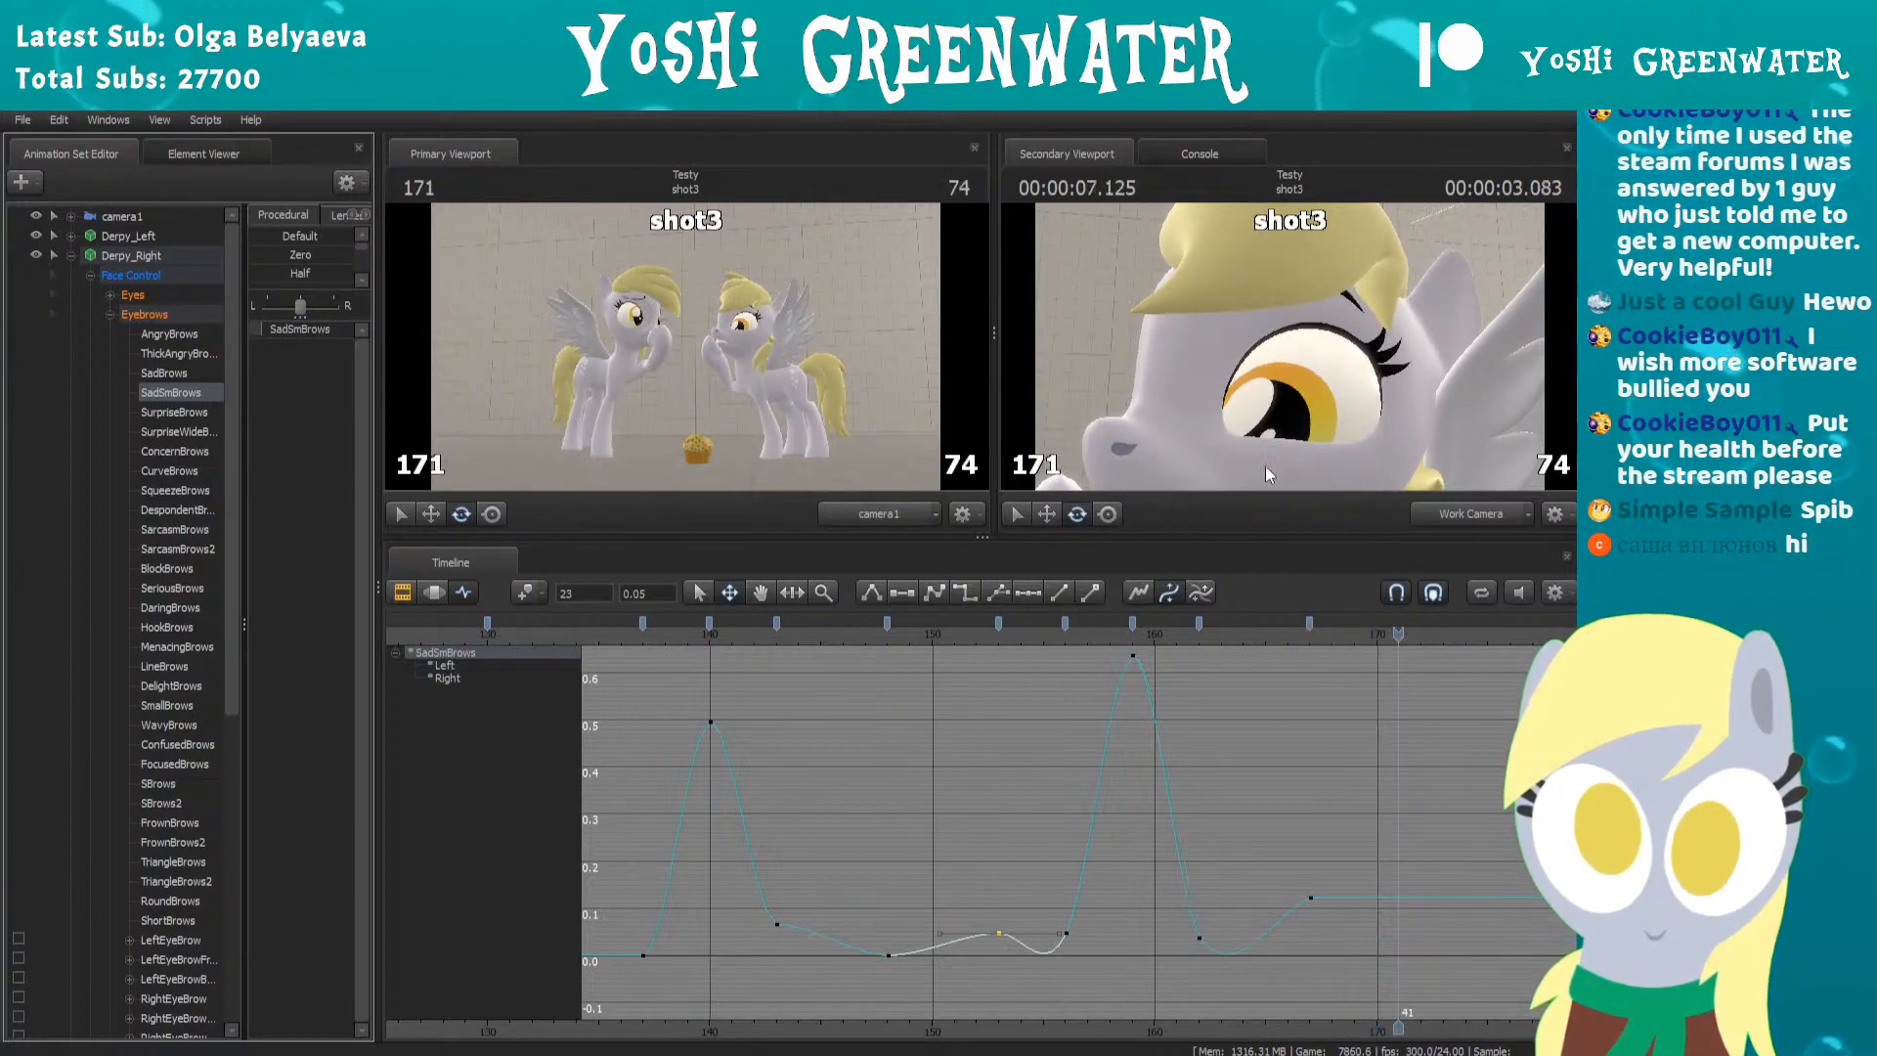
left_click_drag(1309, 623, 1331, 623)
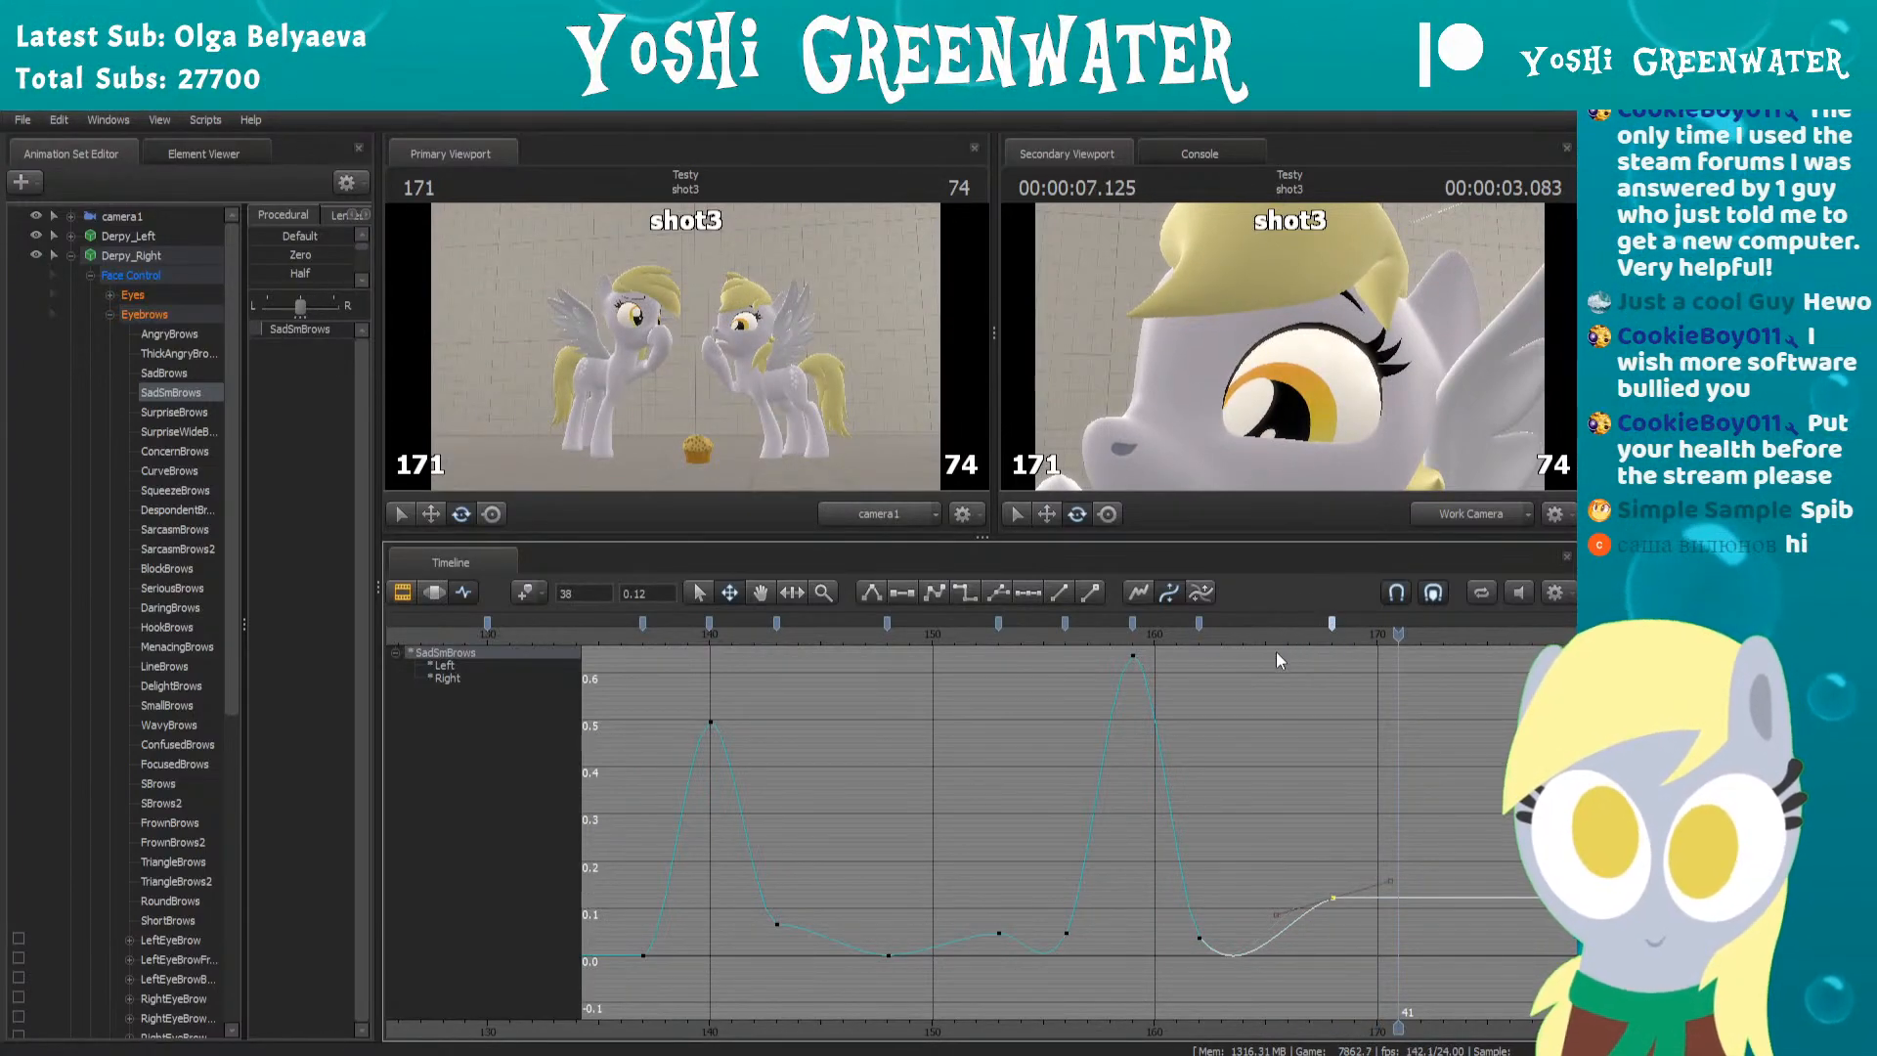
Flatten the tangents of the SadSmBrows keyframes at frames 153, 156, 162 and 168
left_click_drag(904, 623, 995, 620)
left_click(996, 622)
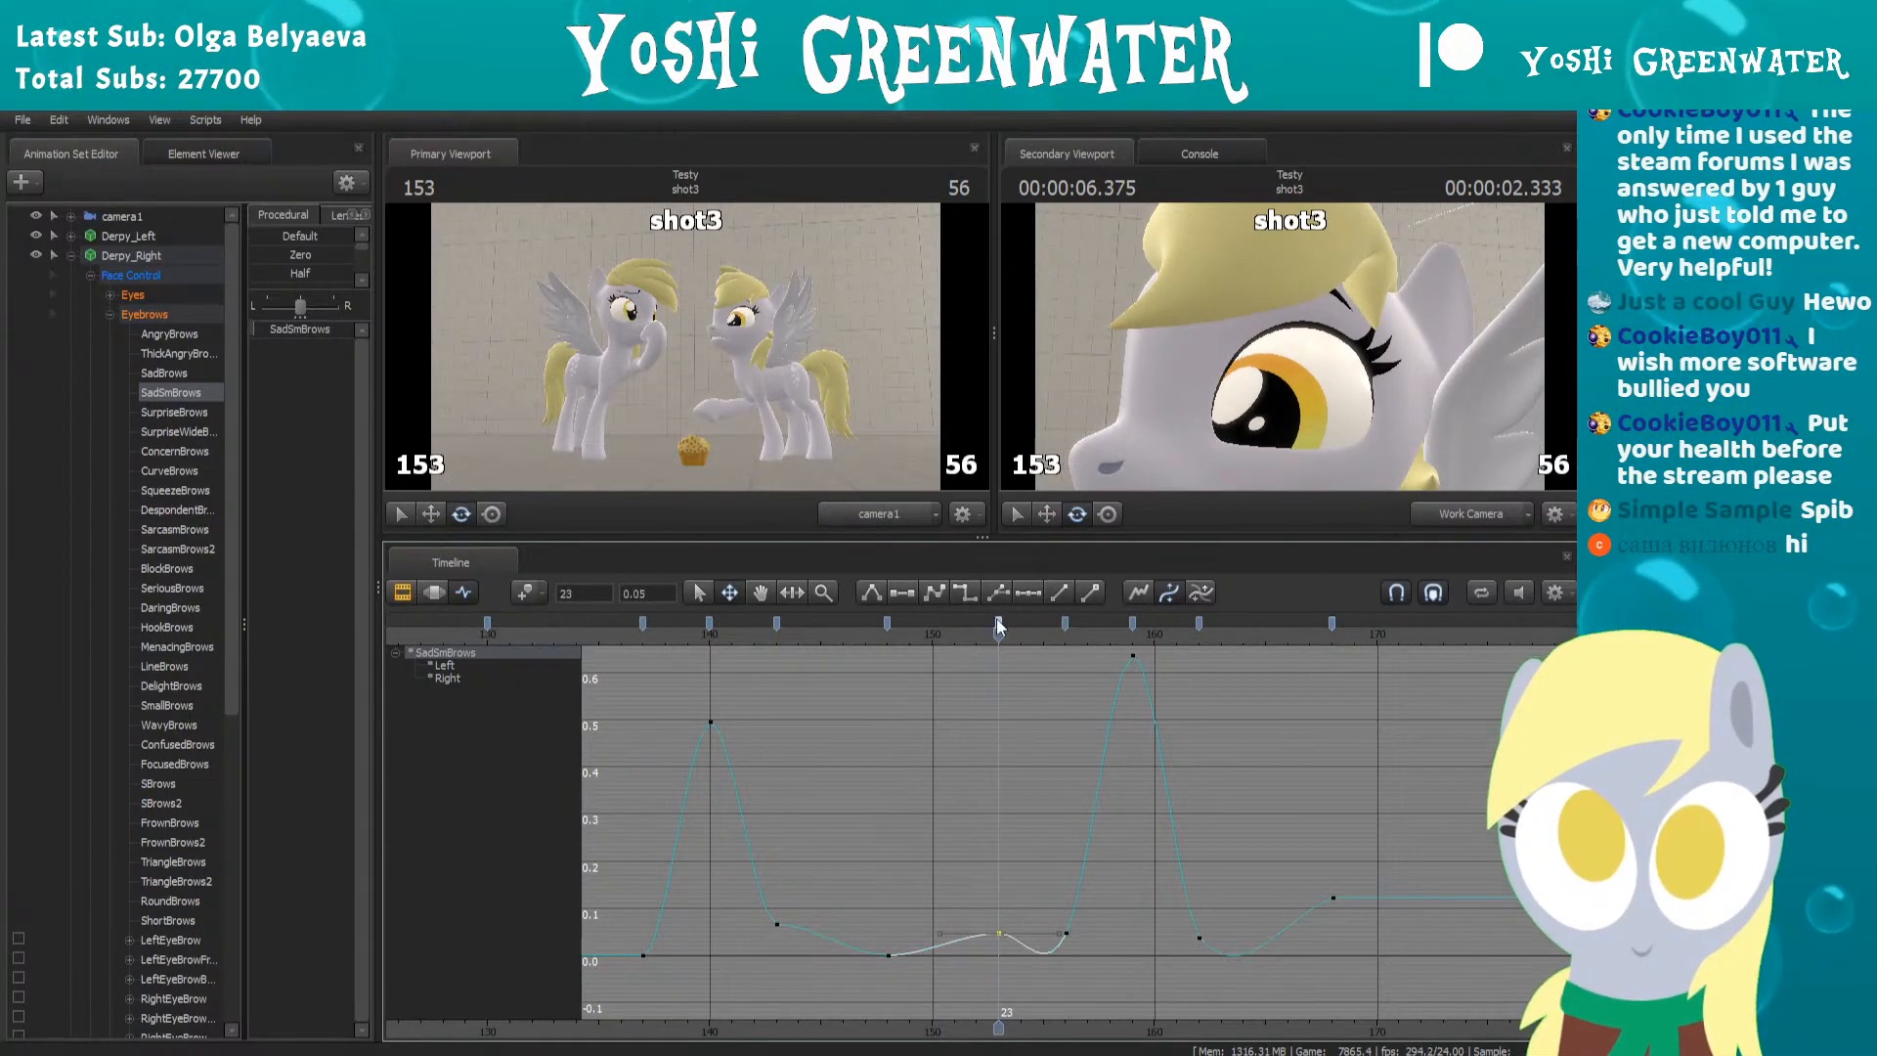
left_click(1063, 632)
left_click(1064, 622)
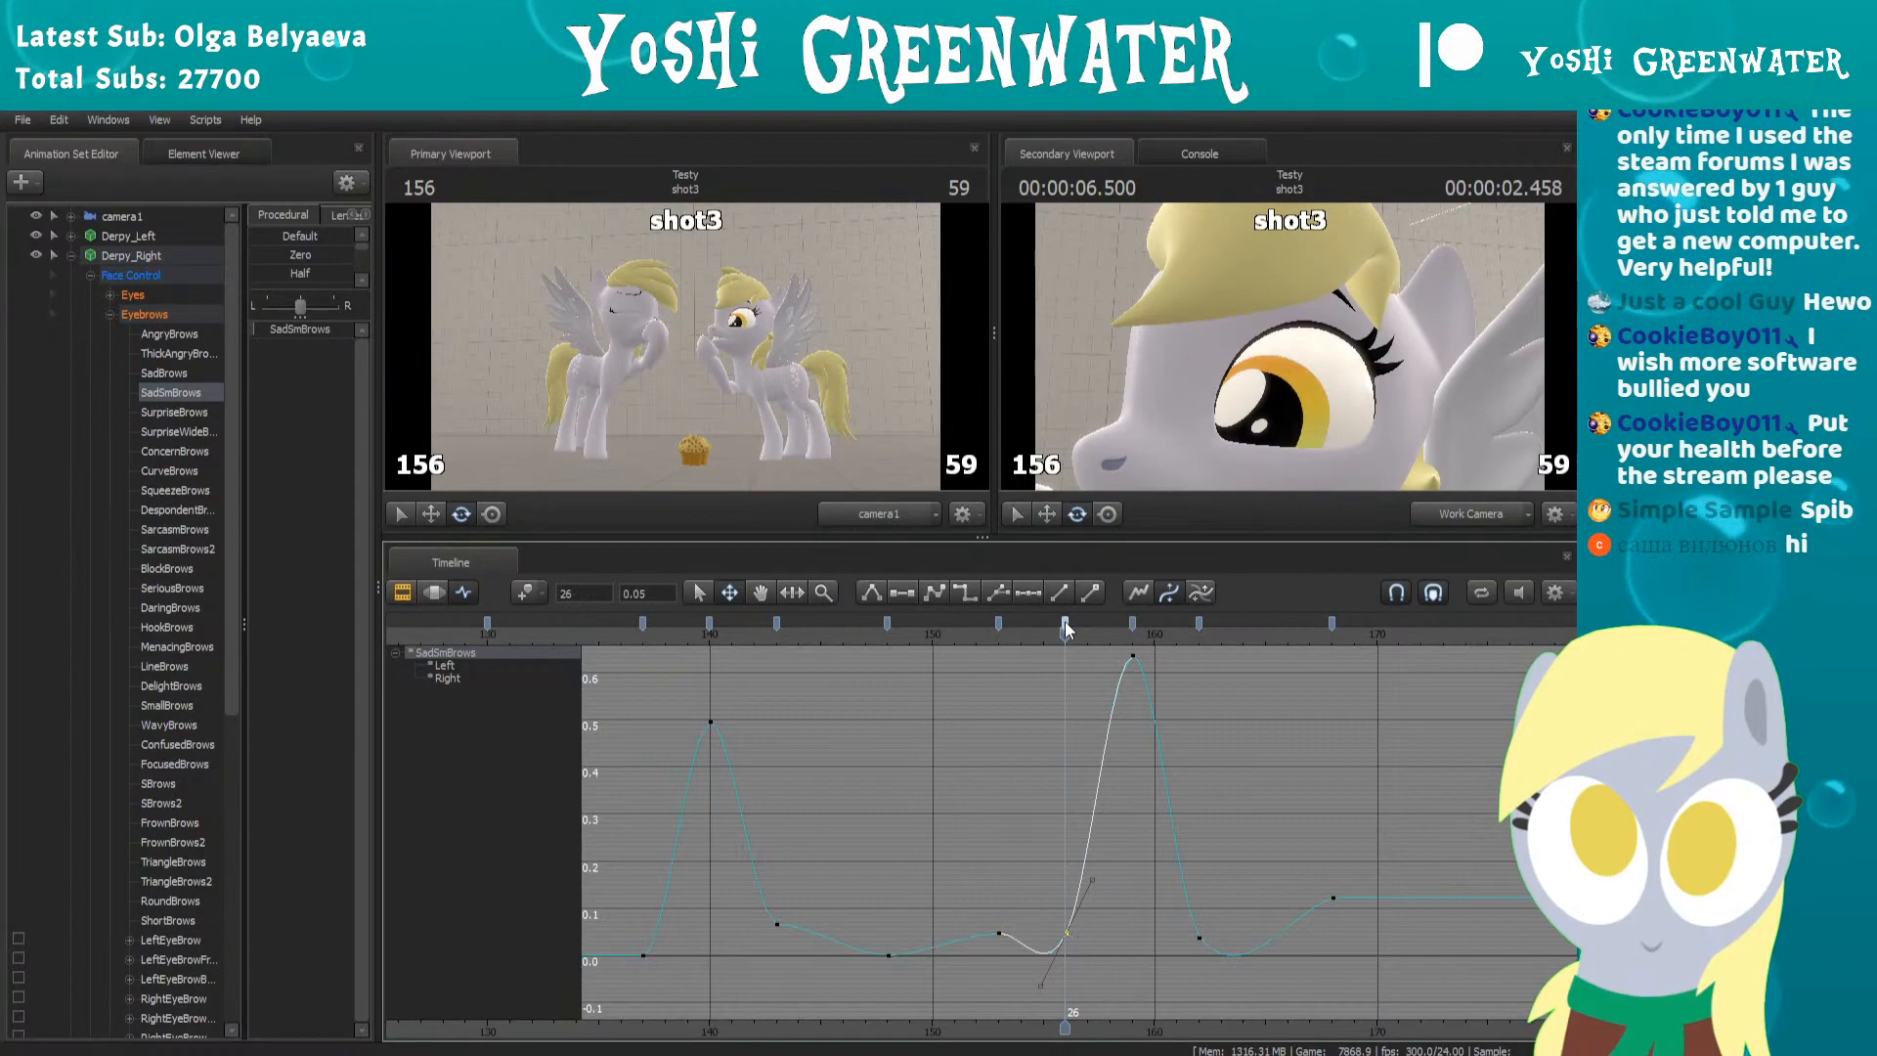
left_click(1198, 622)
left_click(1329, 625)
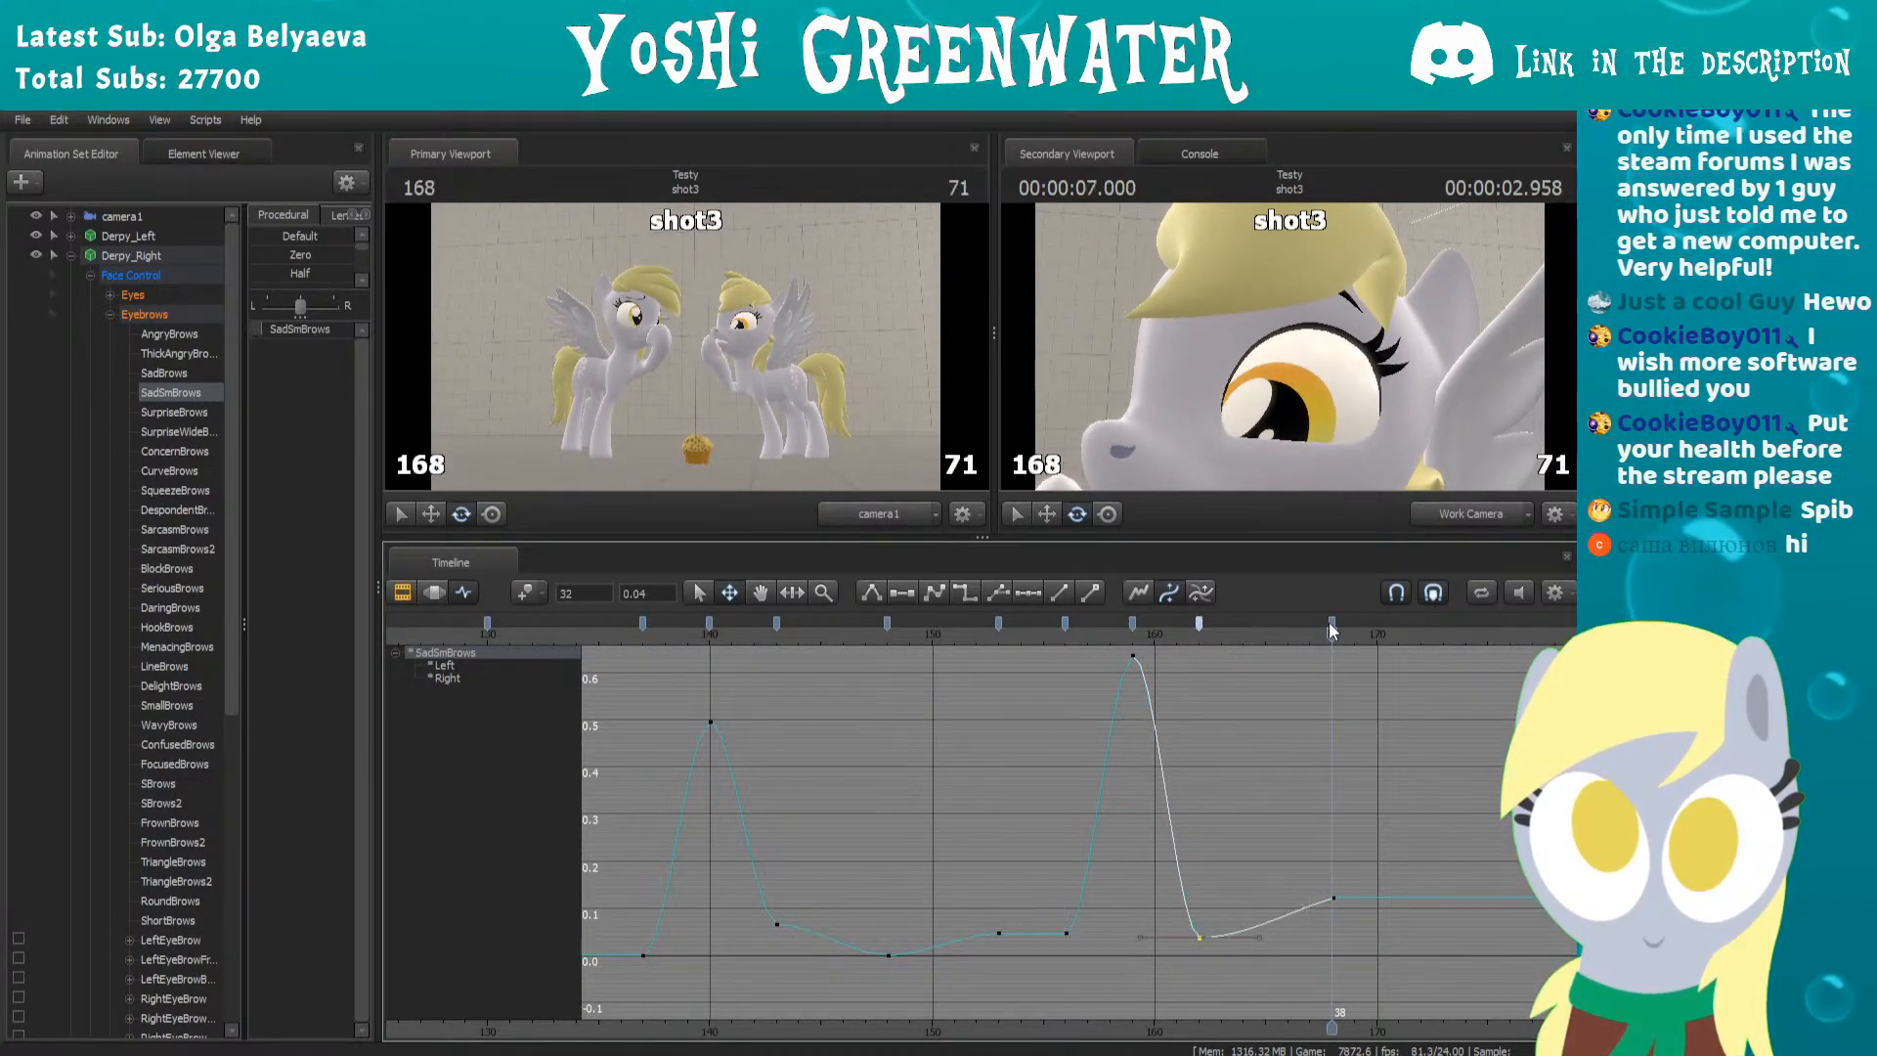
Play the shot through both blinks and on to frame 193 to check the eyebrow motion
scroll(846, 770, "down", 2)
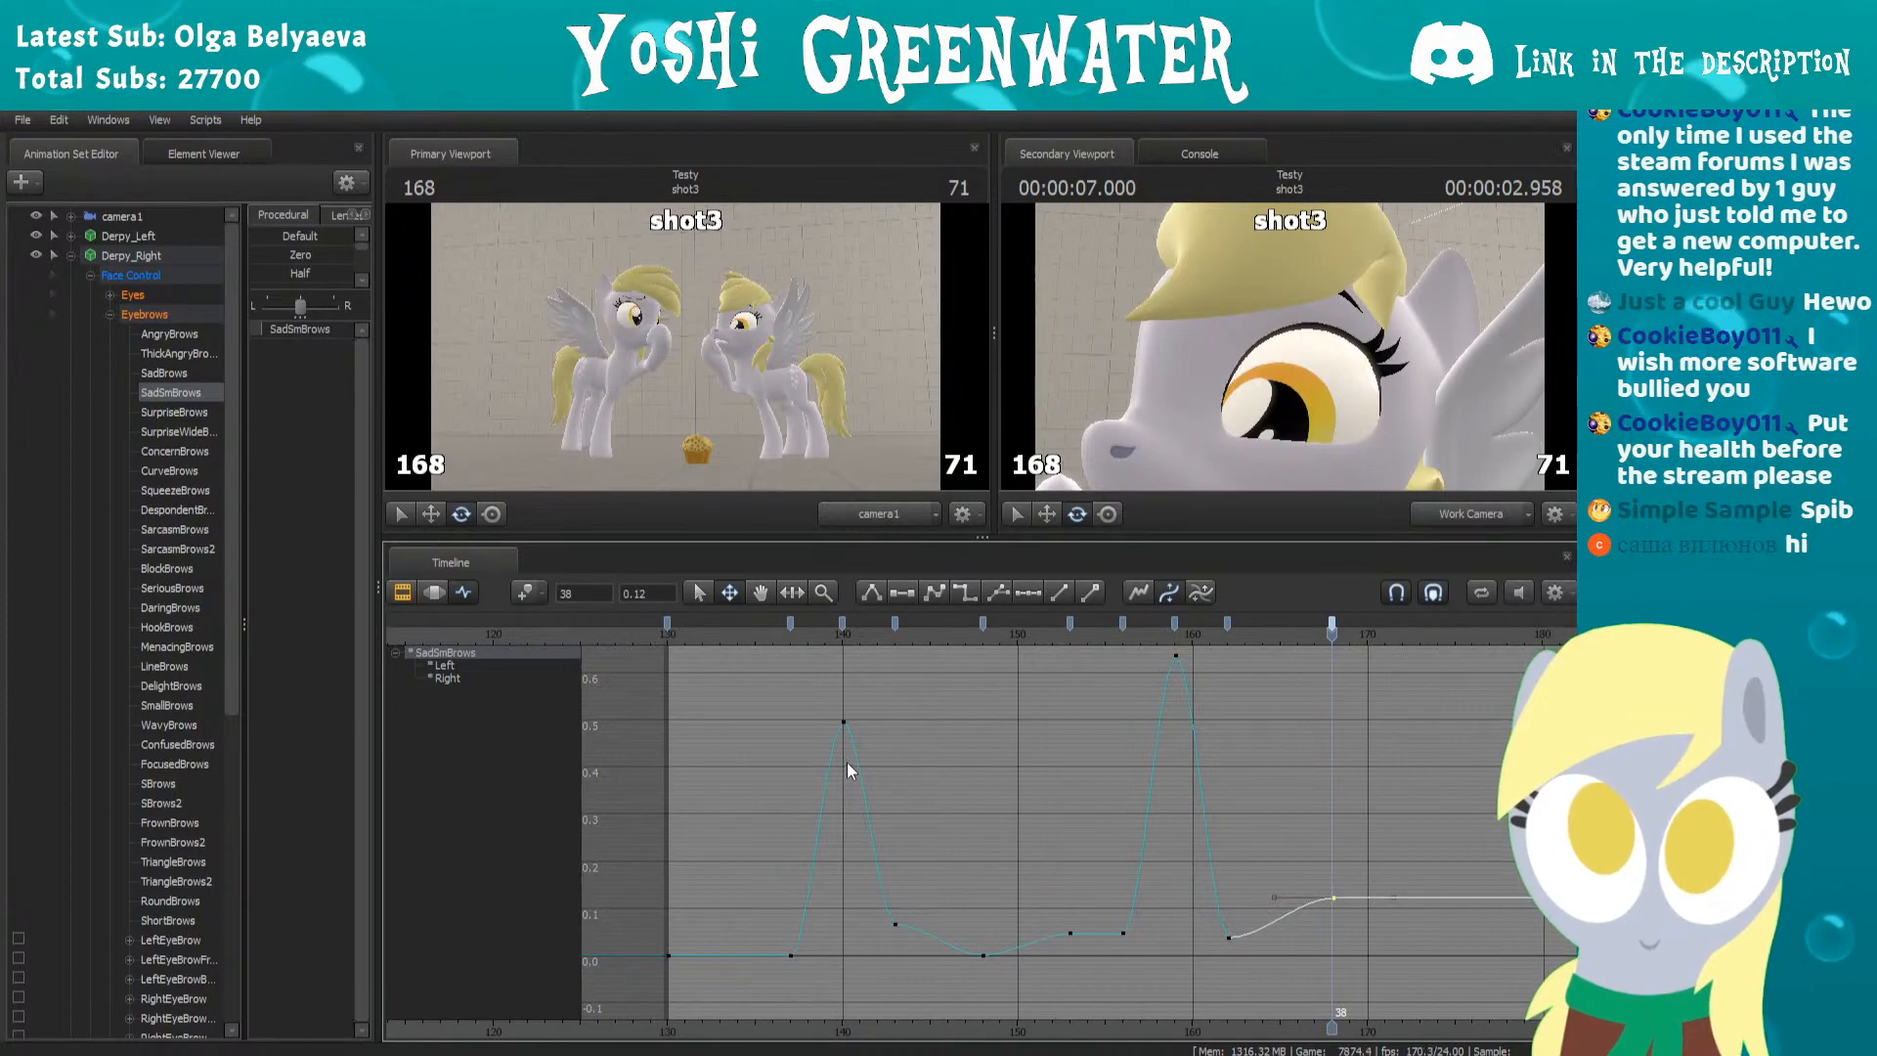
middle_click_drag(975, 737, 821, 746, "alt")
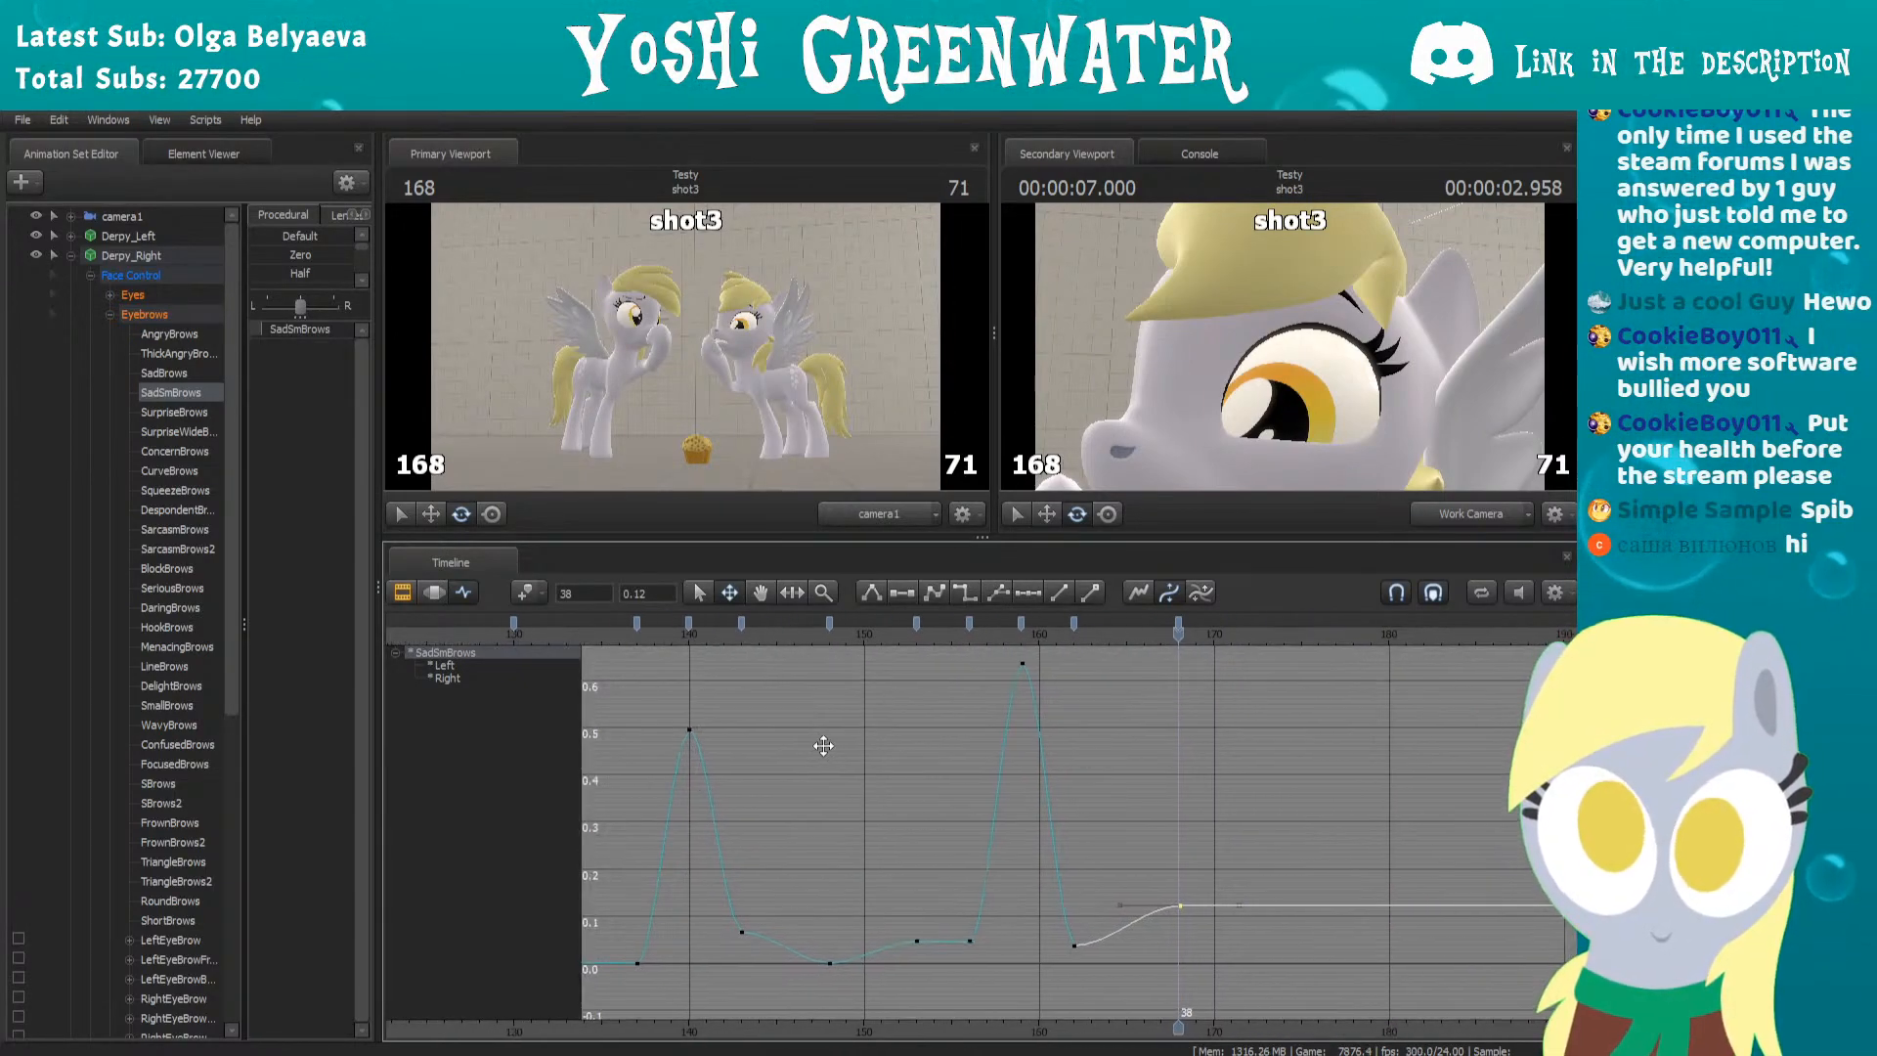
left_click(794, 630)
key("space")
key("space")
scroll(1055, 706, "down", 2)
middle_click_drag(1092, 713, 700, 752, "alt")
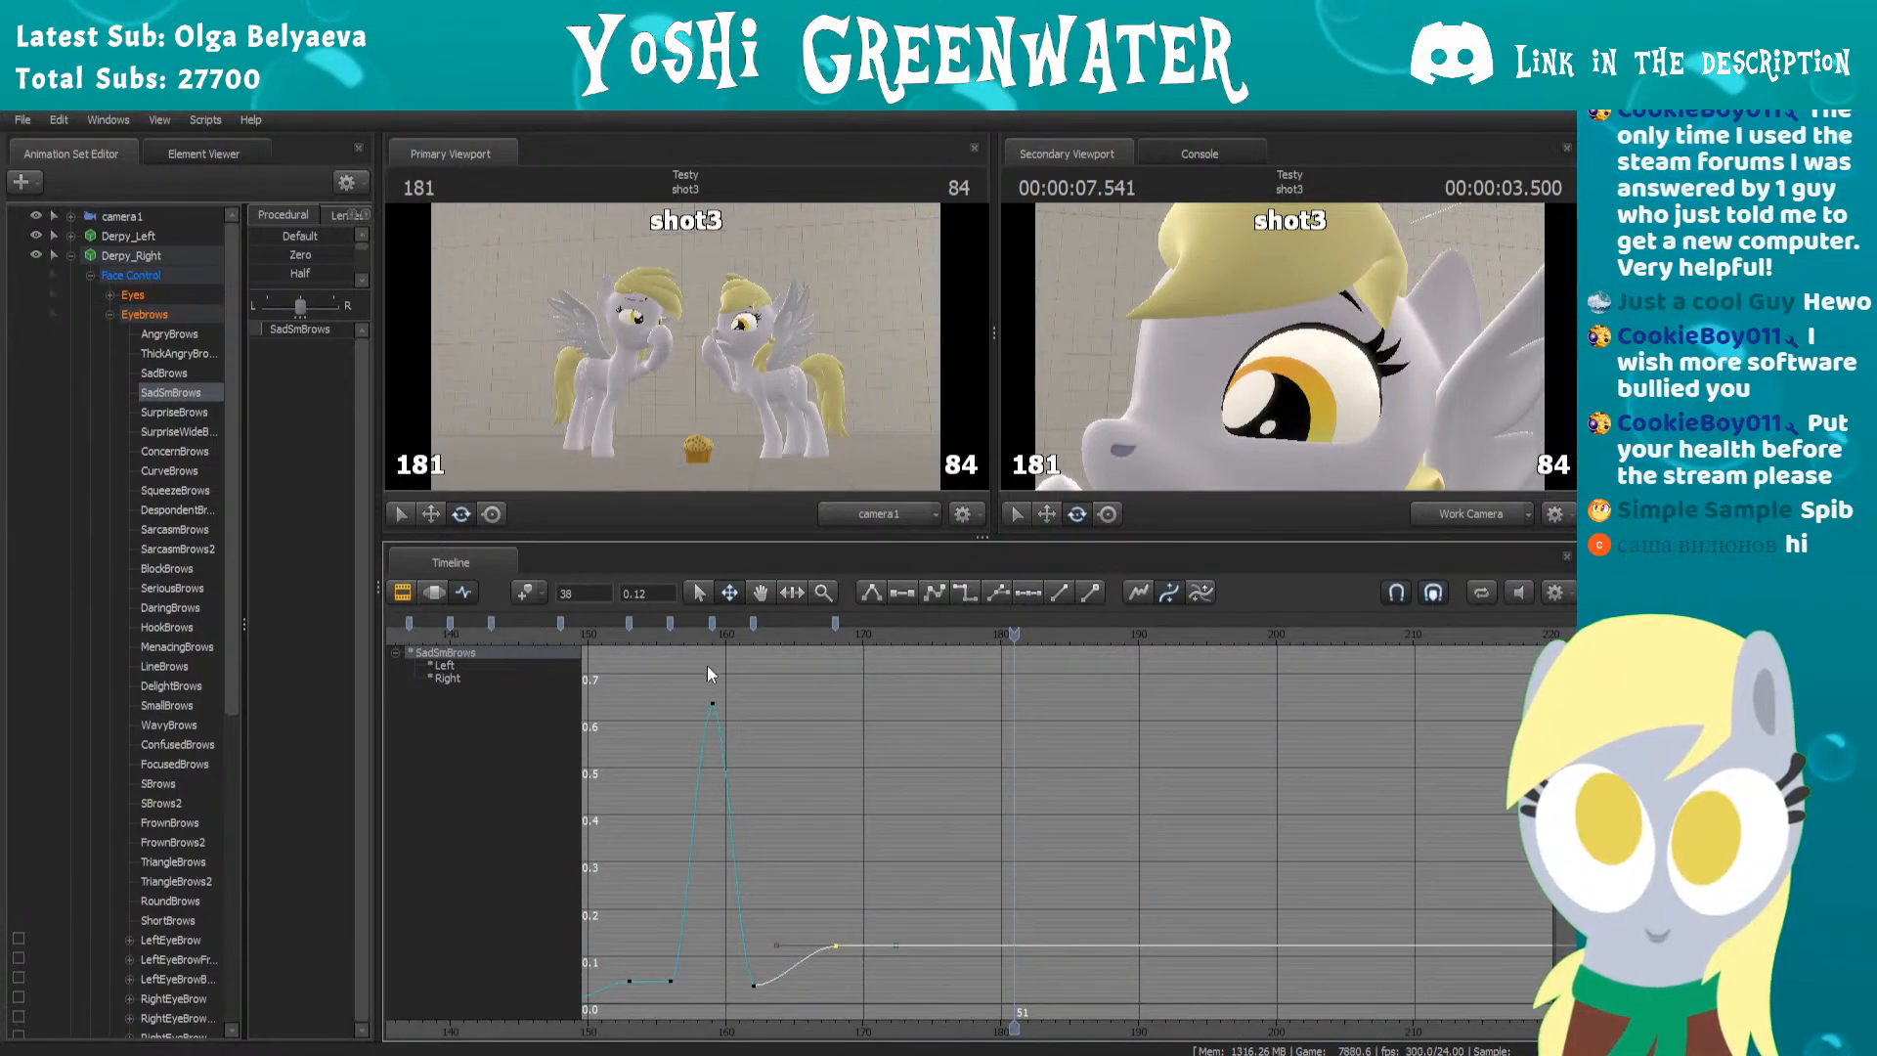
left_click(682, 630)
key("space")
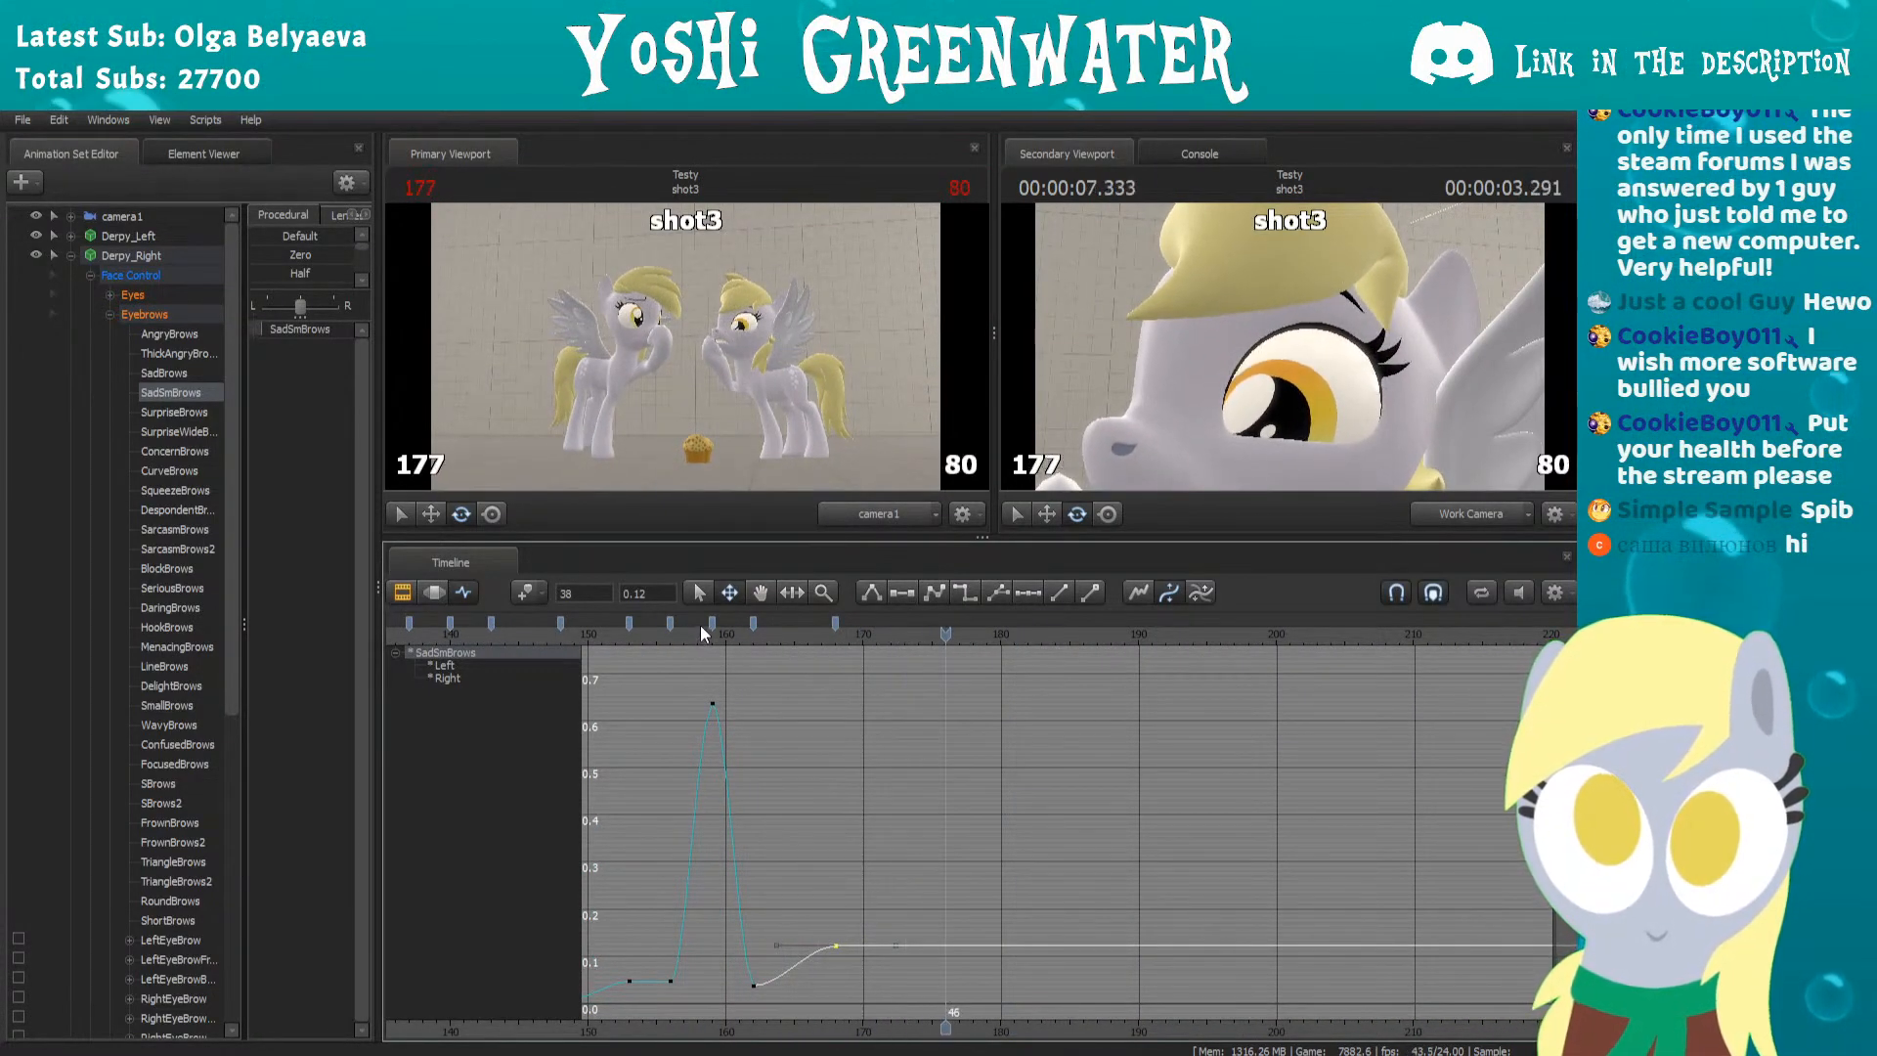
key("space")
left_click_drag(923, 627, 1082, 622)
key("space")
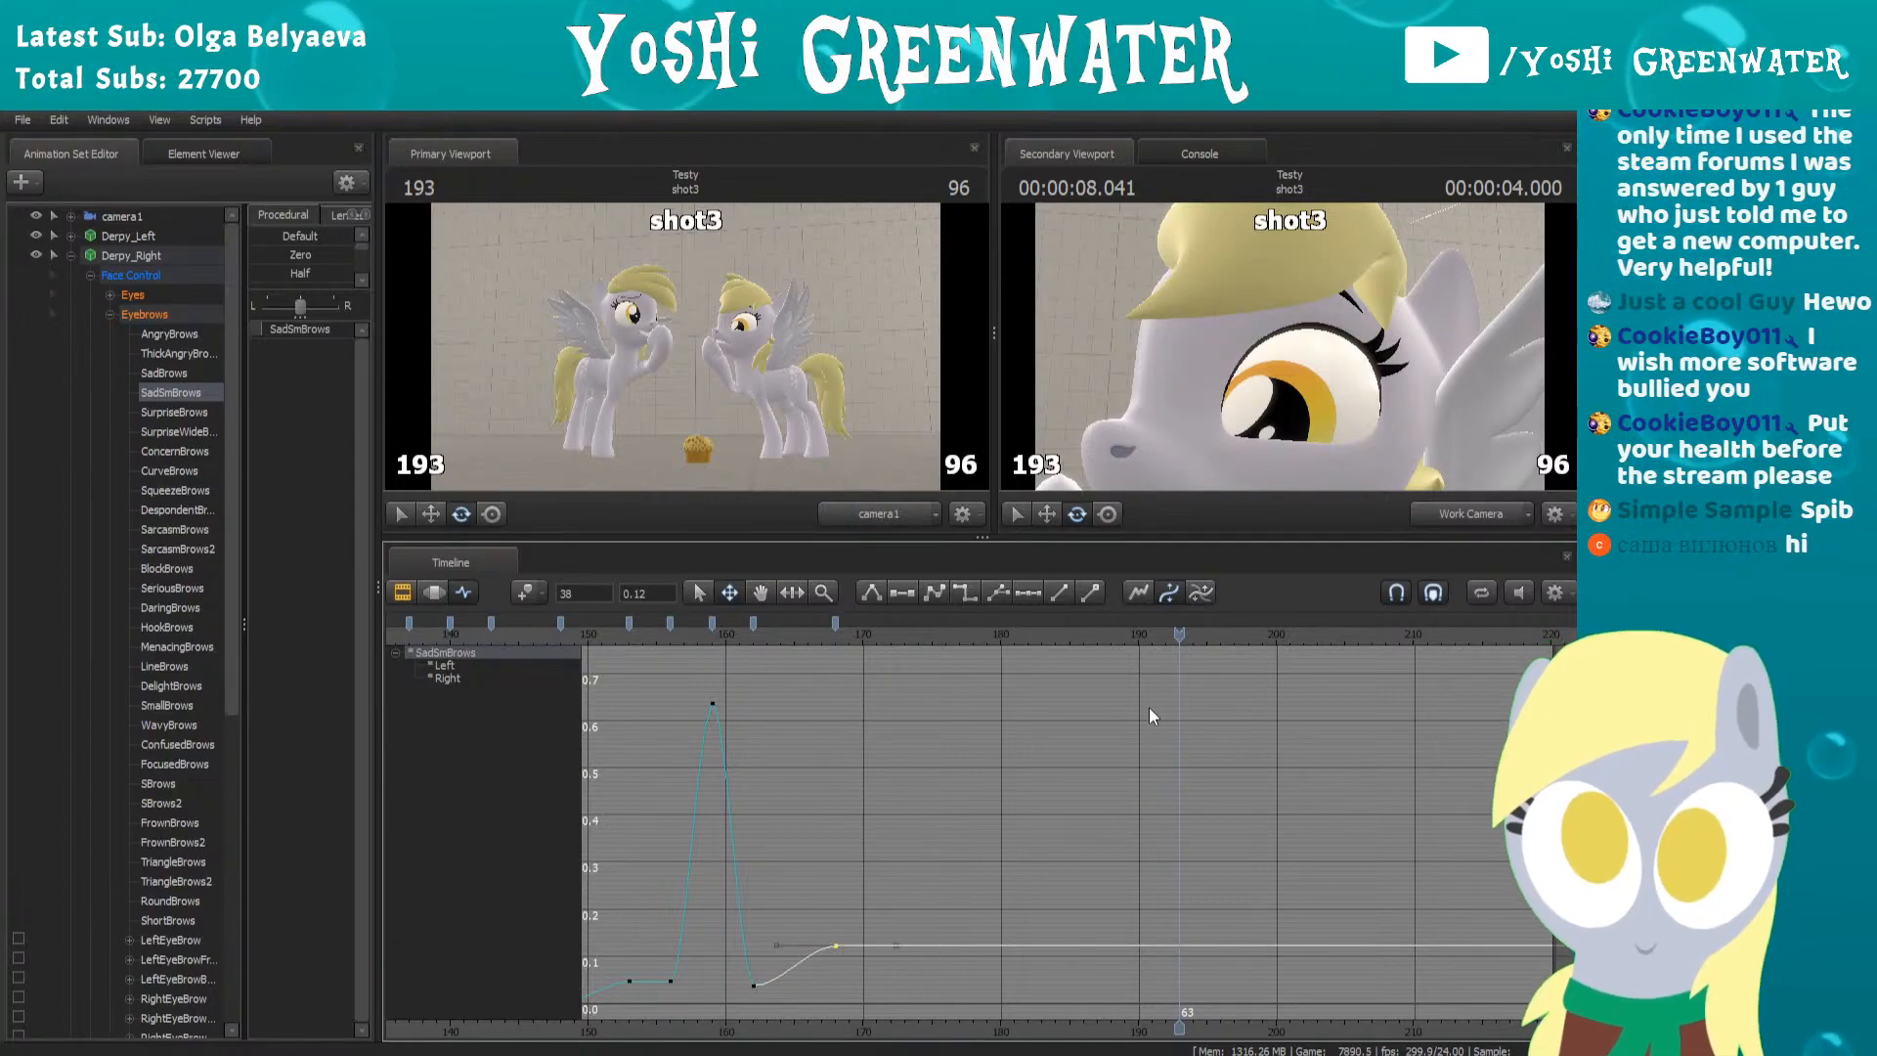
Keyframe SadSmBrows at frame 193 and raise it to about 0.73 at frame 195, where the eyes are closed
key("m")
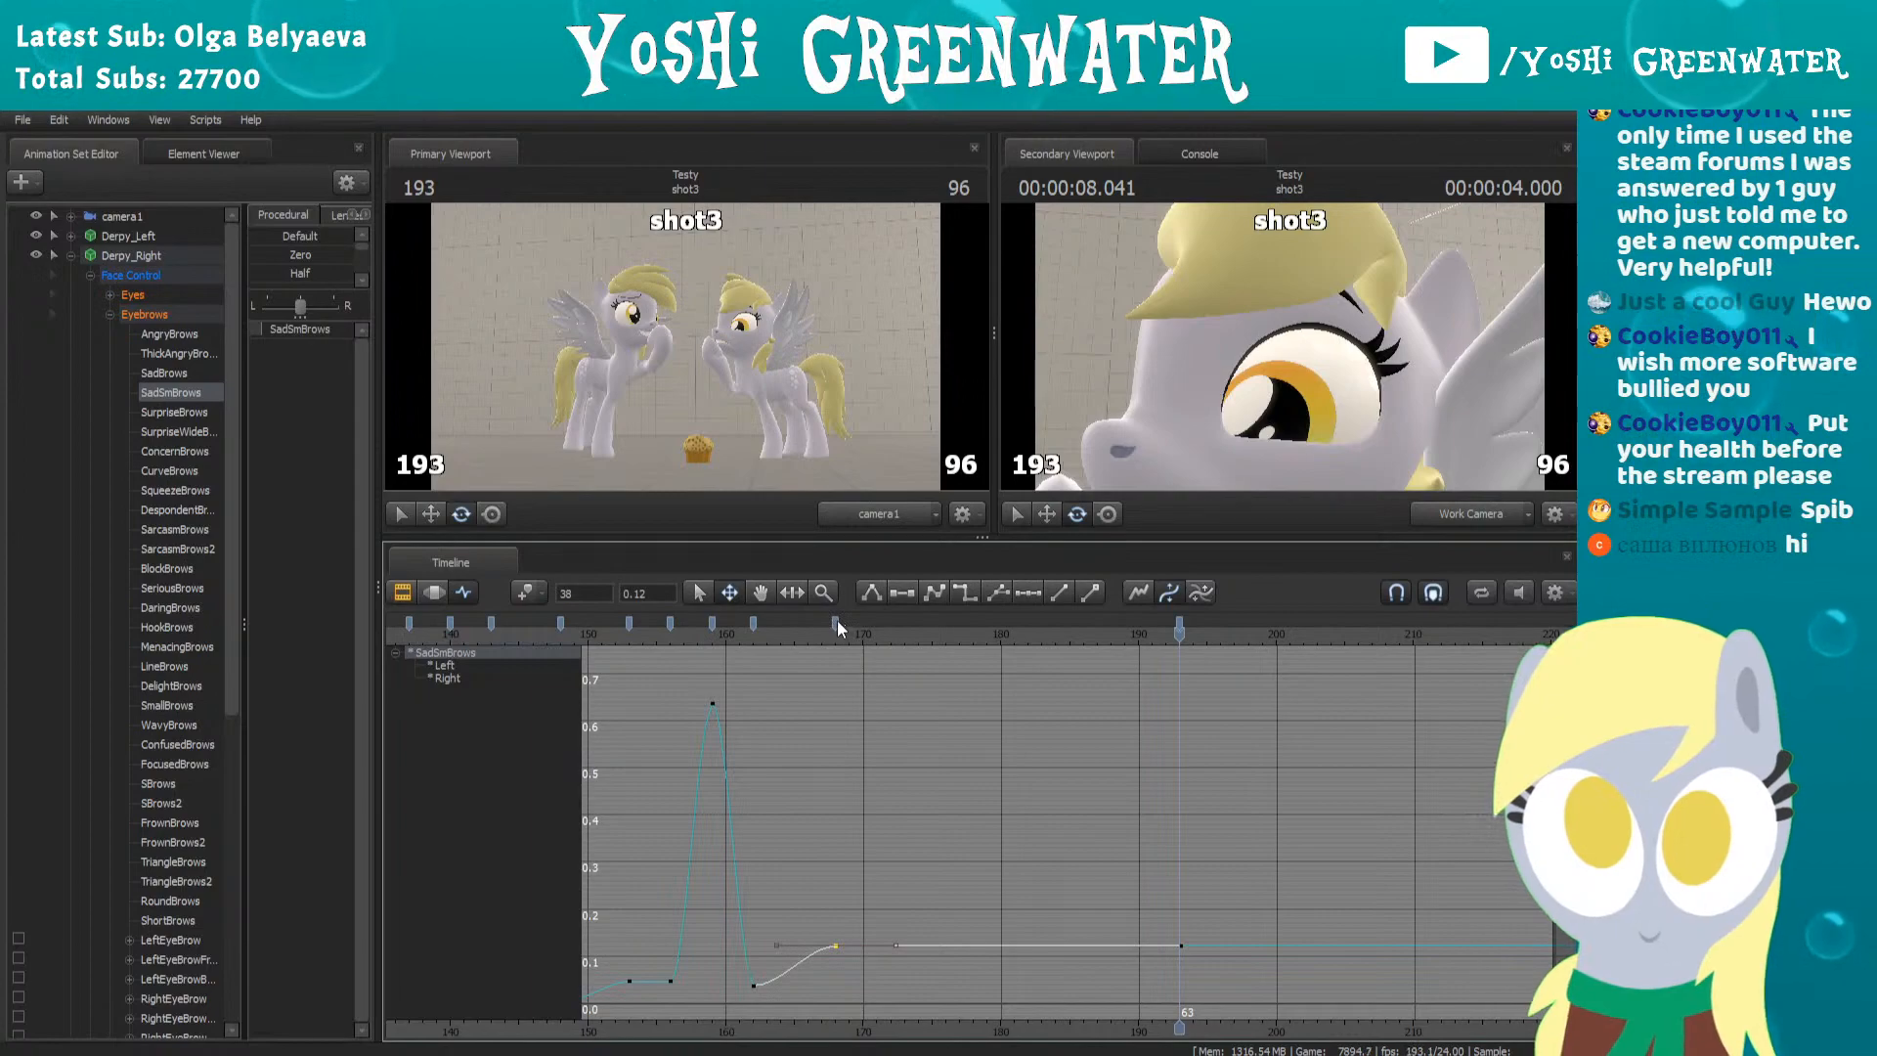
key("Left")
key("Left")
key("Right")
key("Right")
scroll(1179, 889, "up", 2)
key("Right")
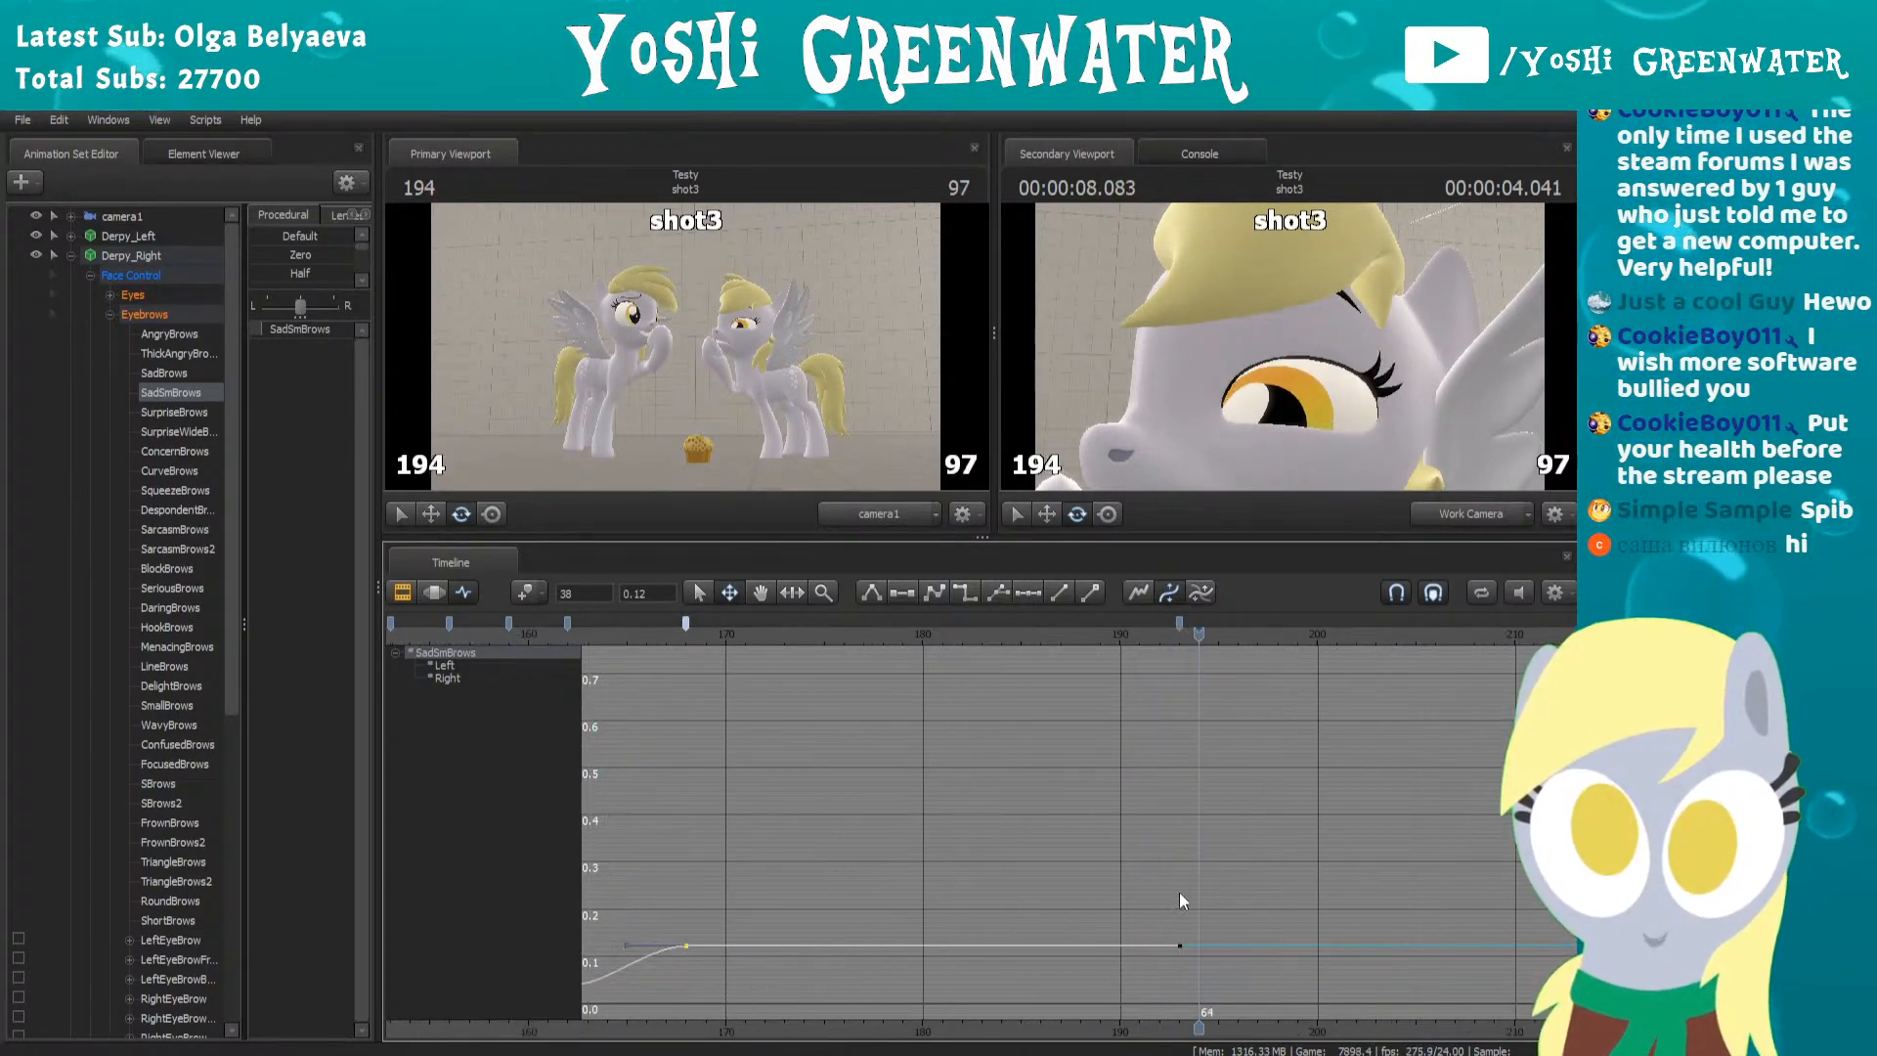
key("Right")
left_click_drag(293, 316, 296, 313)
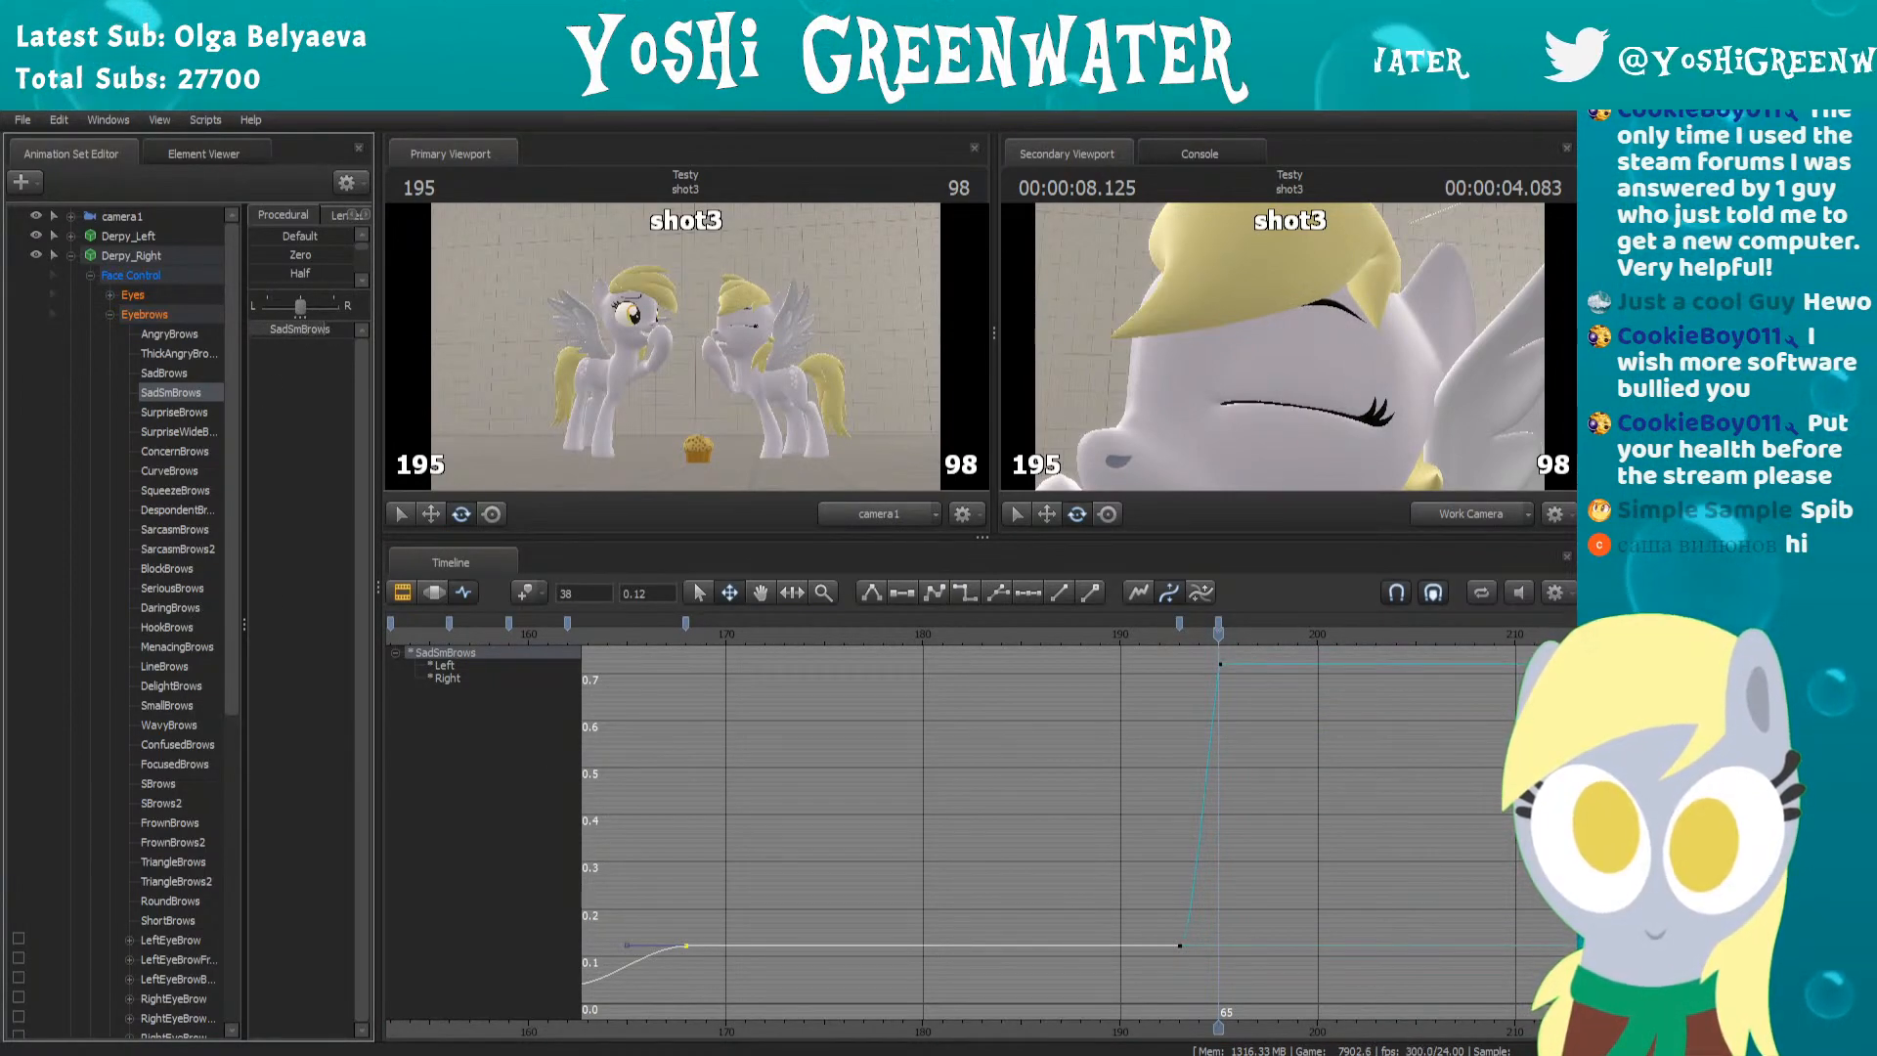
Lower SadSmBrows to about 0.23 at frame 198 and raise it to about 0.42 at frame 202
key("Right")
key("Right")
key("Right")
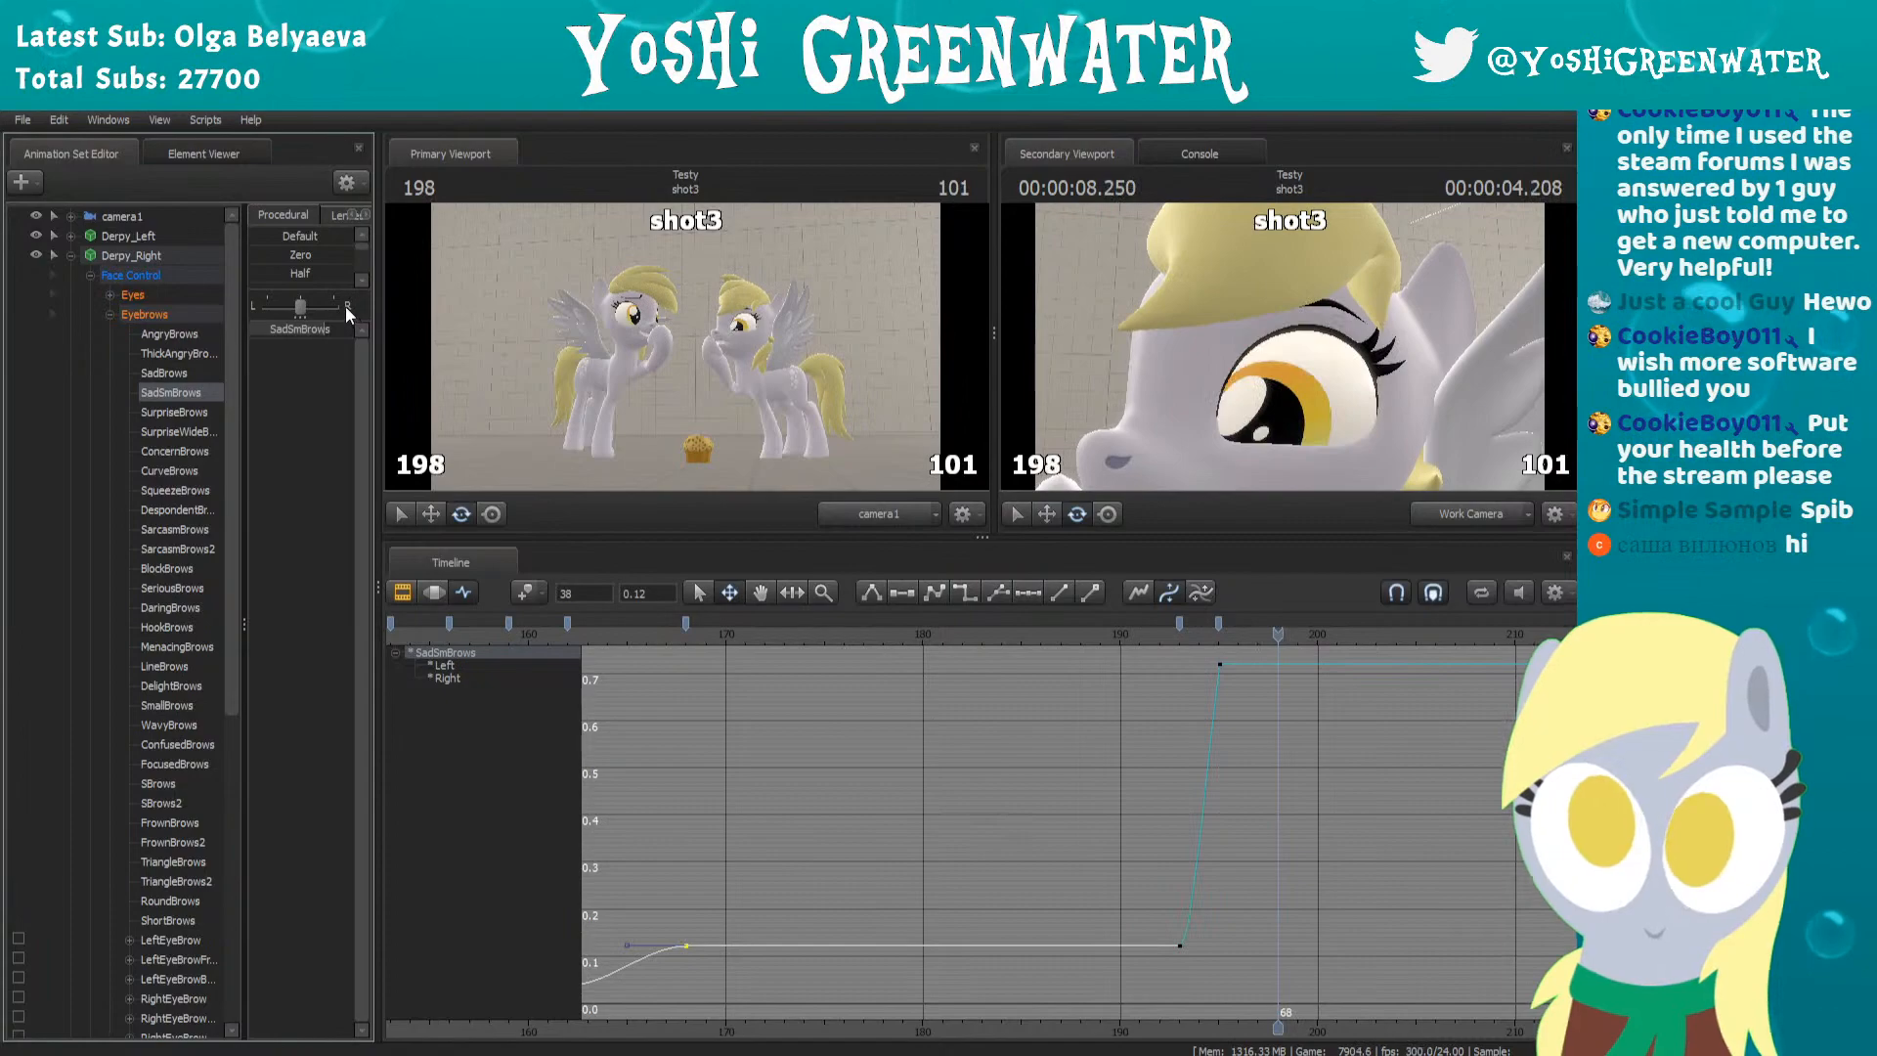
key("Right")
key("Right")
key("Right")
key("Right")
left_click_drag(276, 328, 308, 329)
Step forward to frame 208 and set SadSmBrows to about 0.37 there
key("Right")
key("Right")
key("Right")
key("Right")
key("Right")
key("Right")
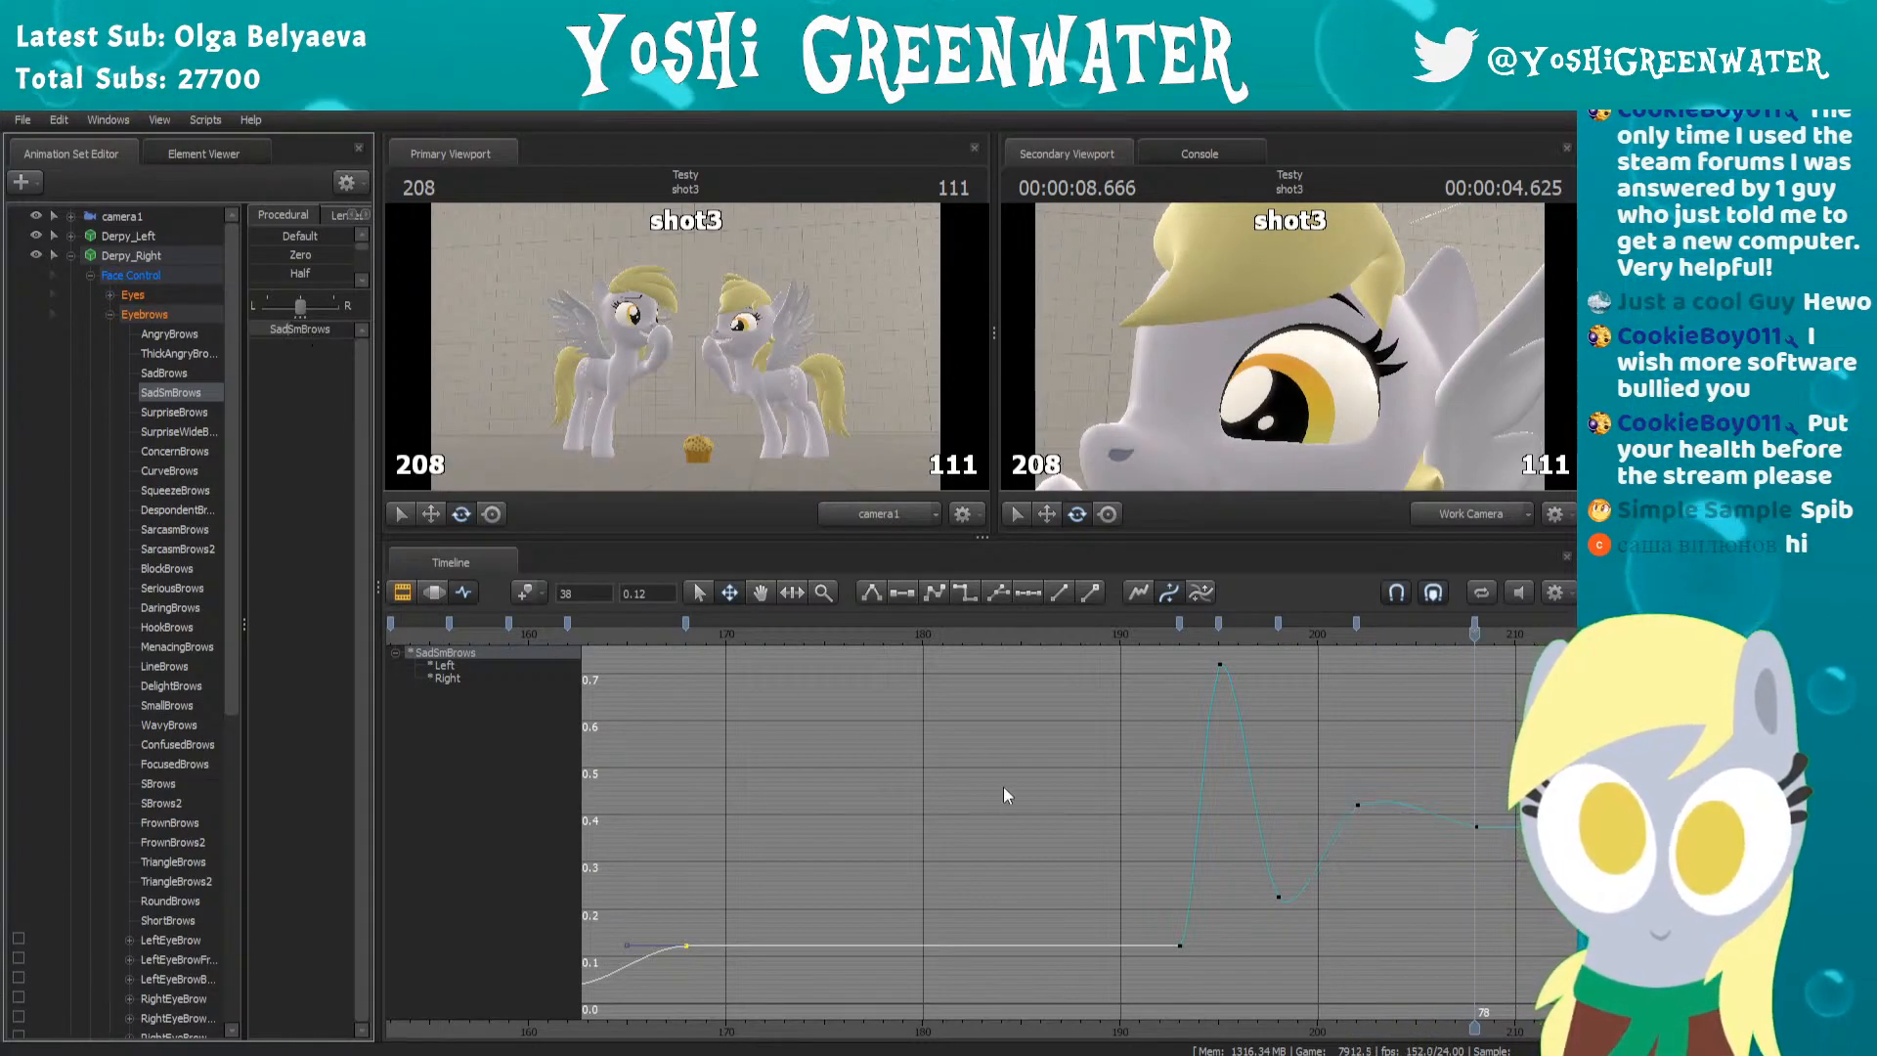
Flatten the tangents of the SadSmBrows keyframes at frames 193, 195, 198, 202 and 208
left_click(1178, 625)
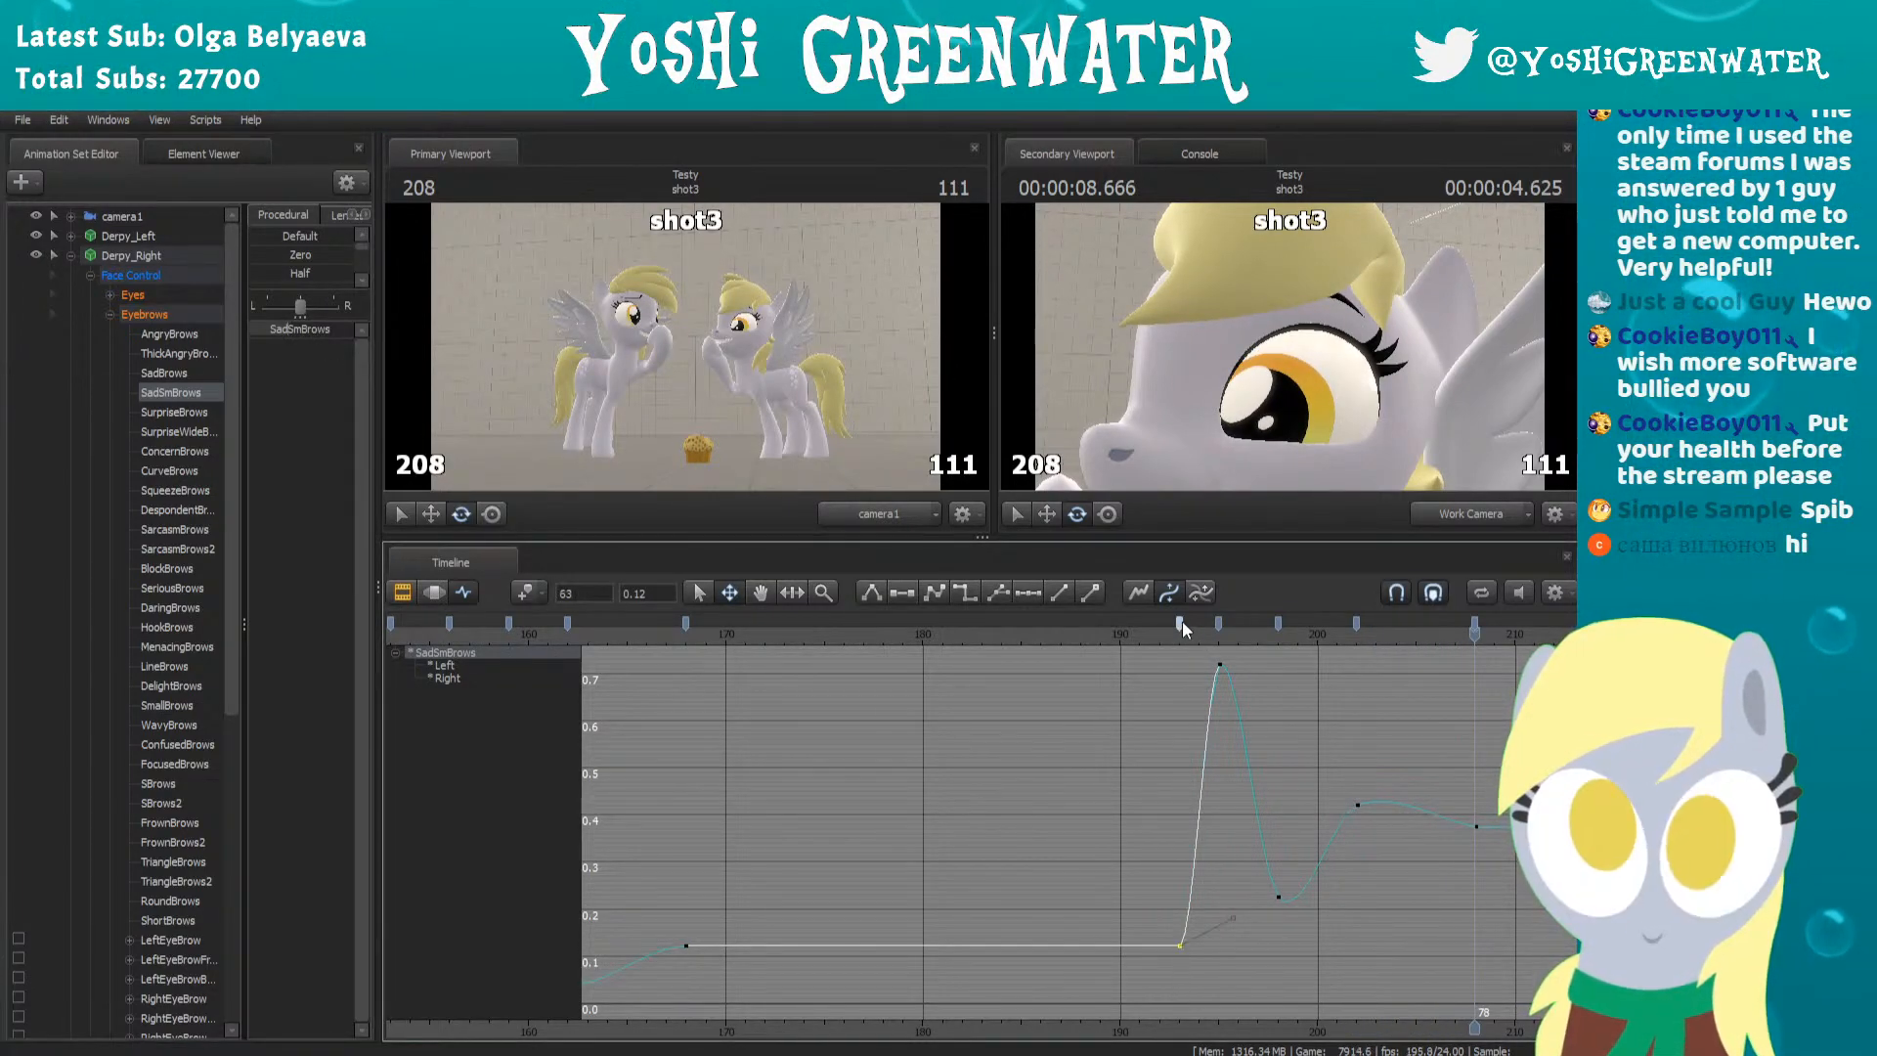
left_click(1218, 623)
left_click(1278, 623)
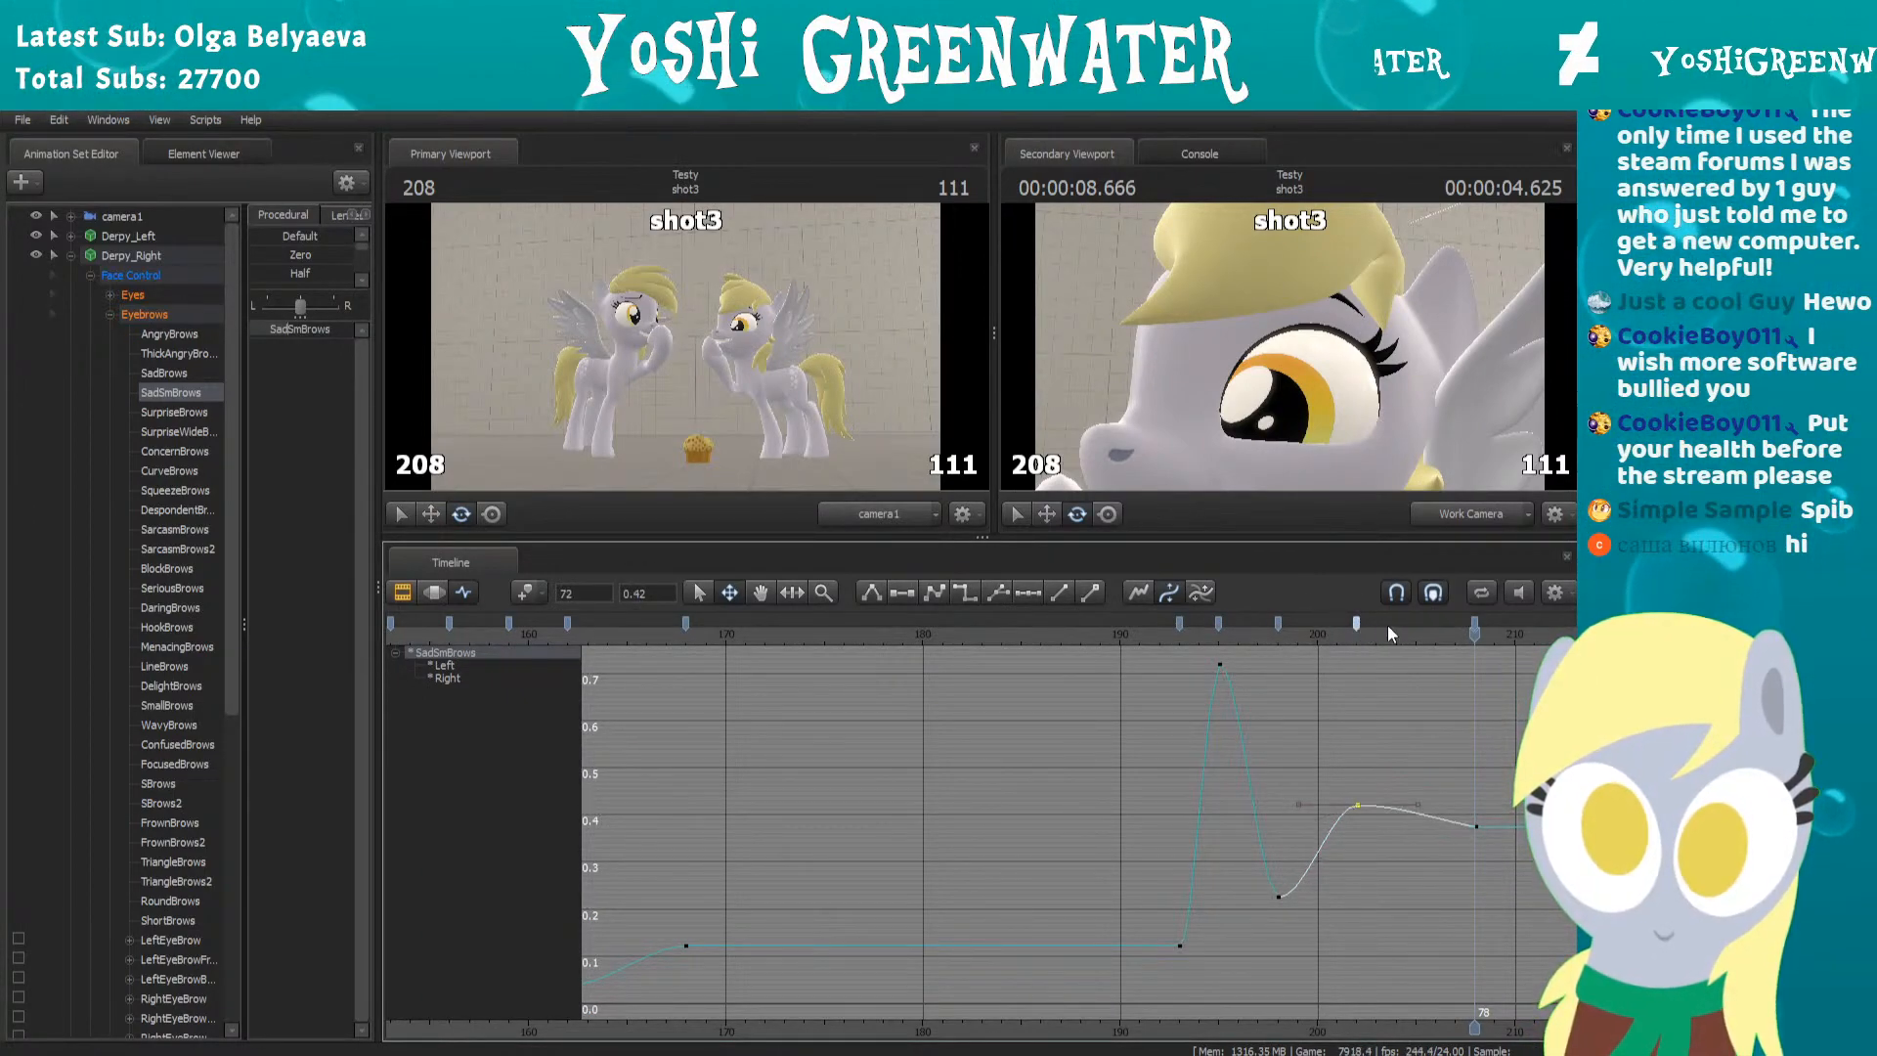
left_click(1474, 623)
Play back the whole shot to review the eyebrow motion across all three blinks
scroll(1472, 620, "down", 2)
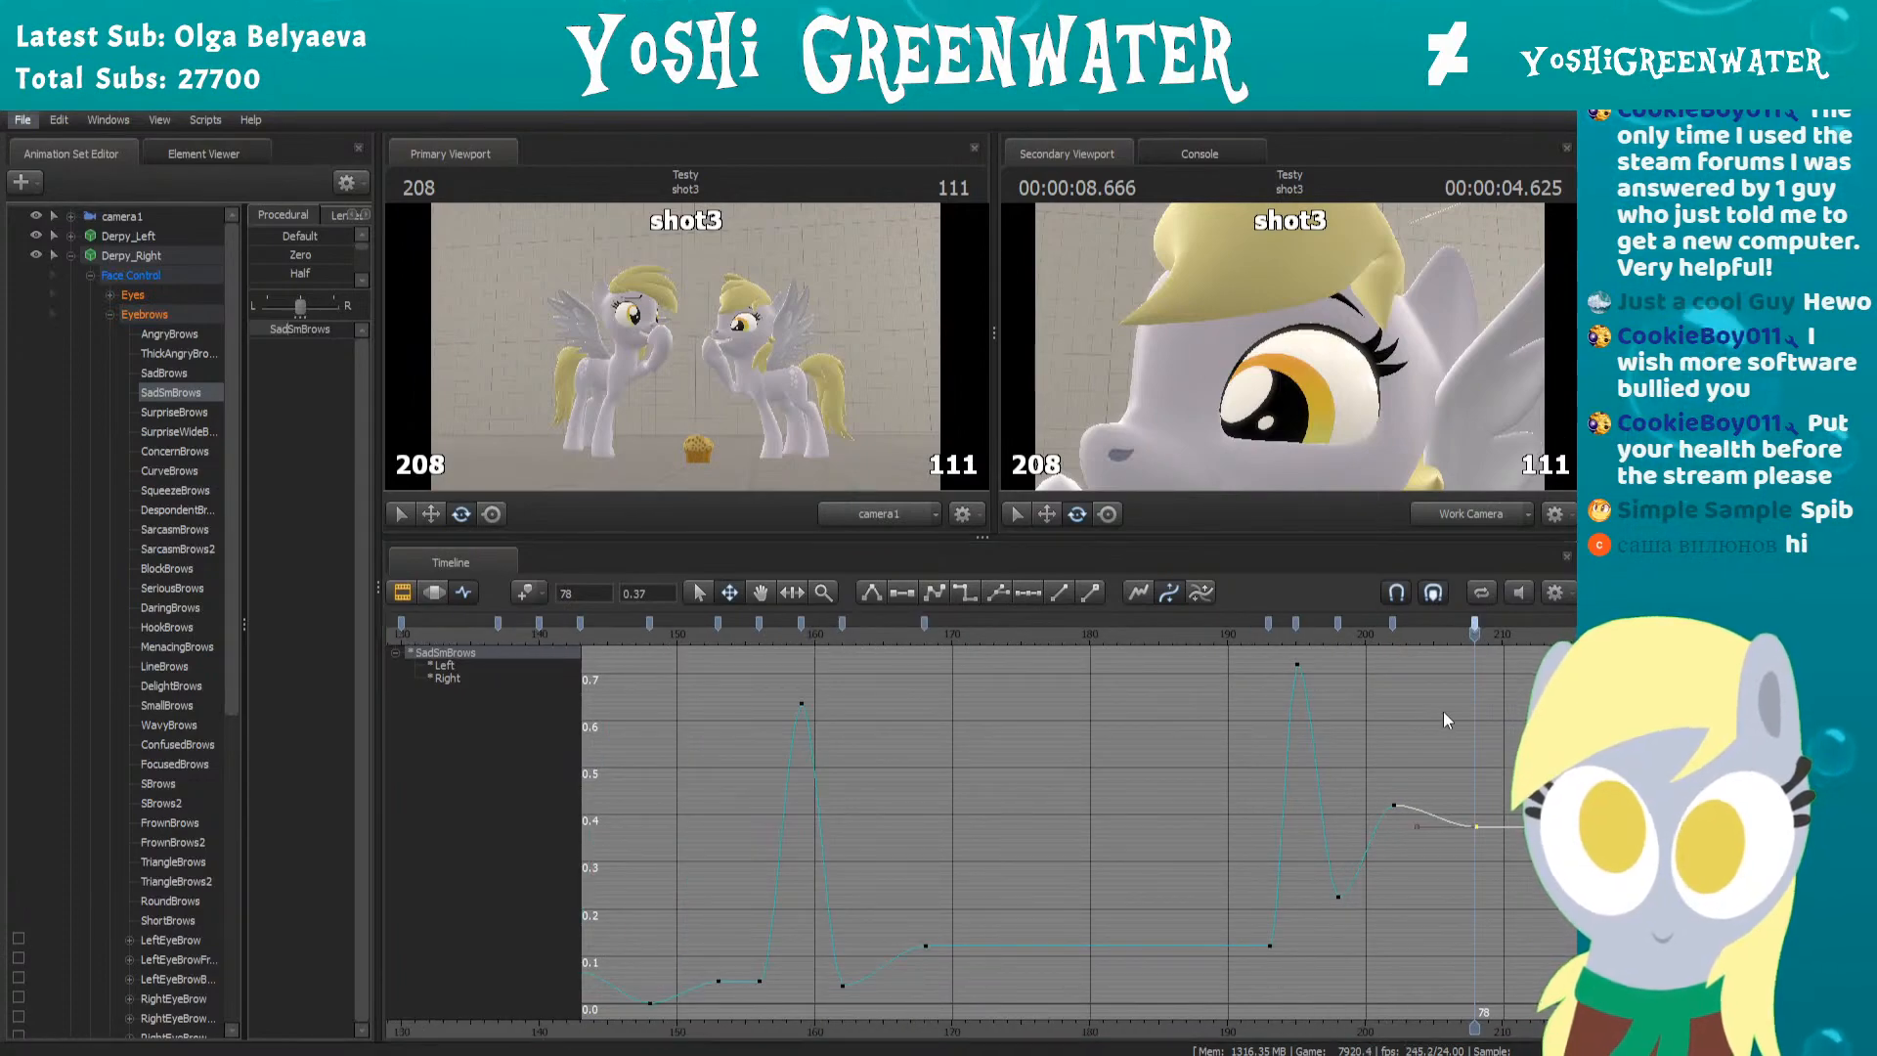
middle_click_drag(1440, 712, 1159, 743)
left_click(972, 631)
key("space")
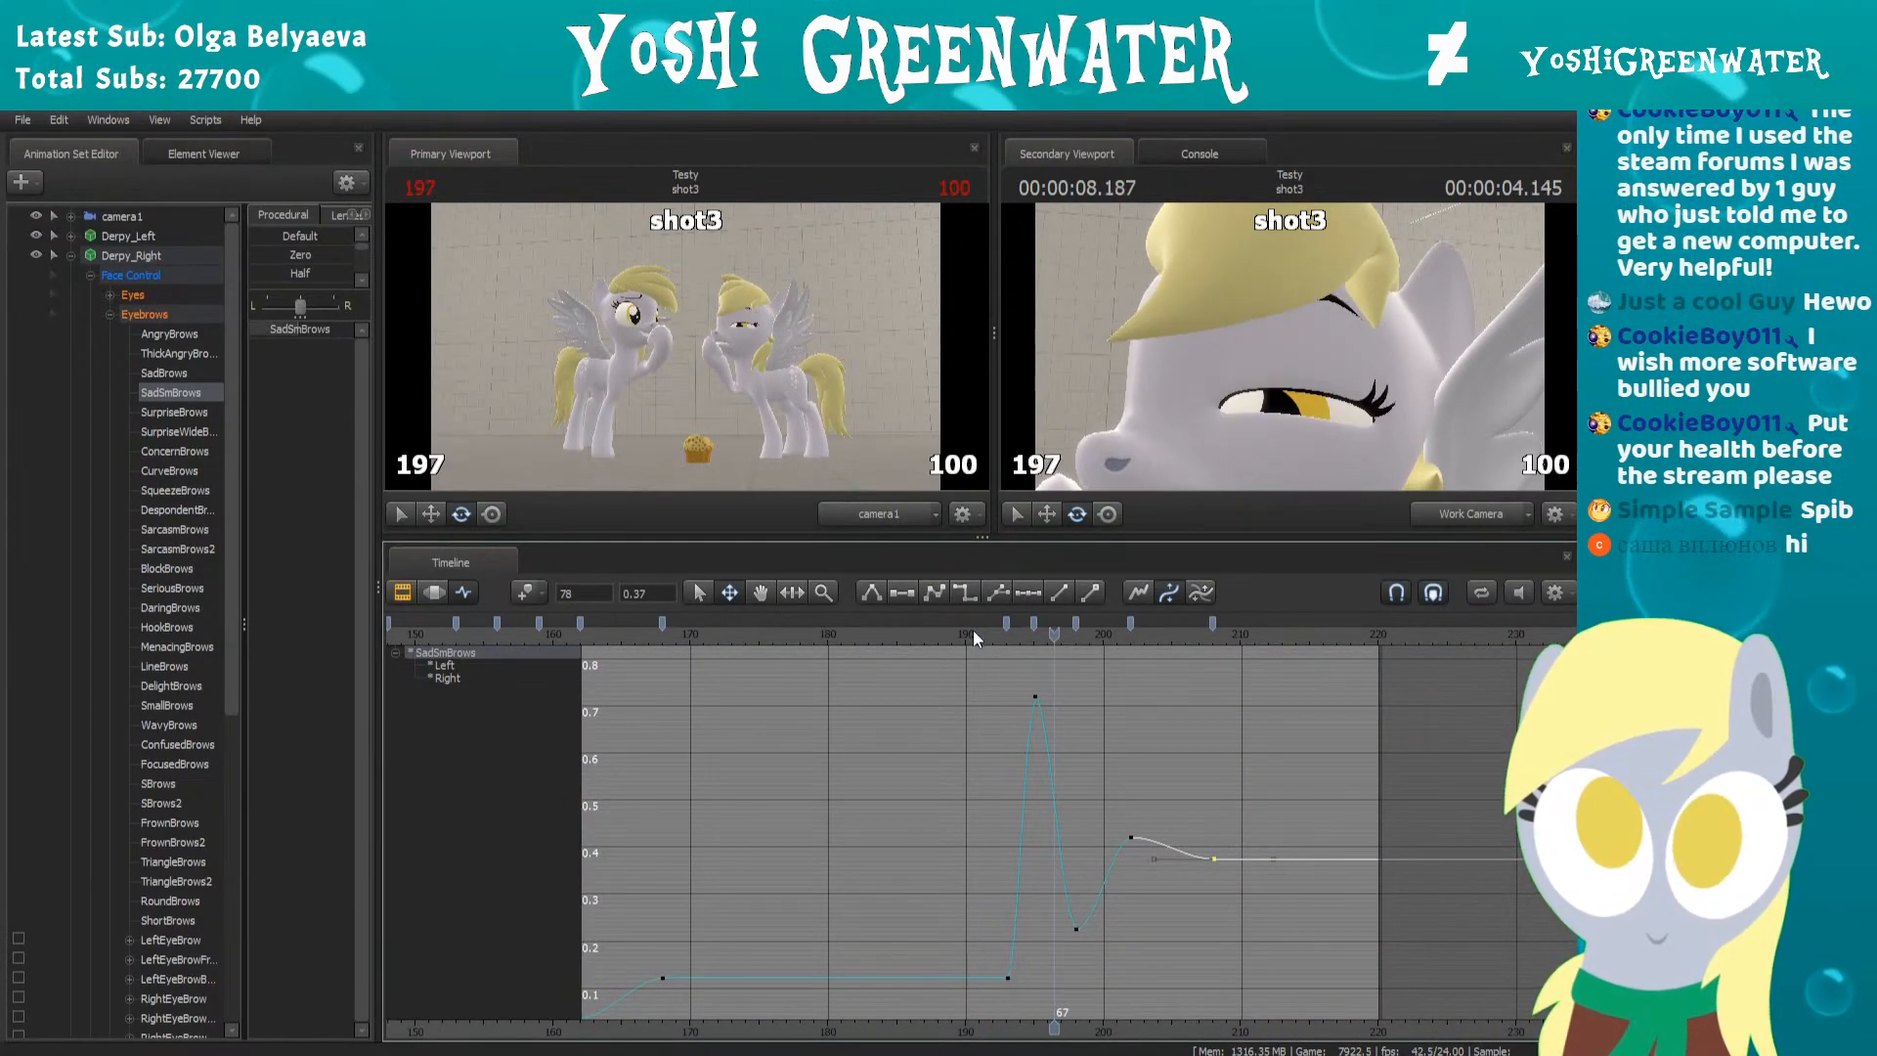
scroll(940, 696, "down", 2)
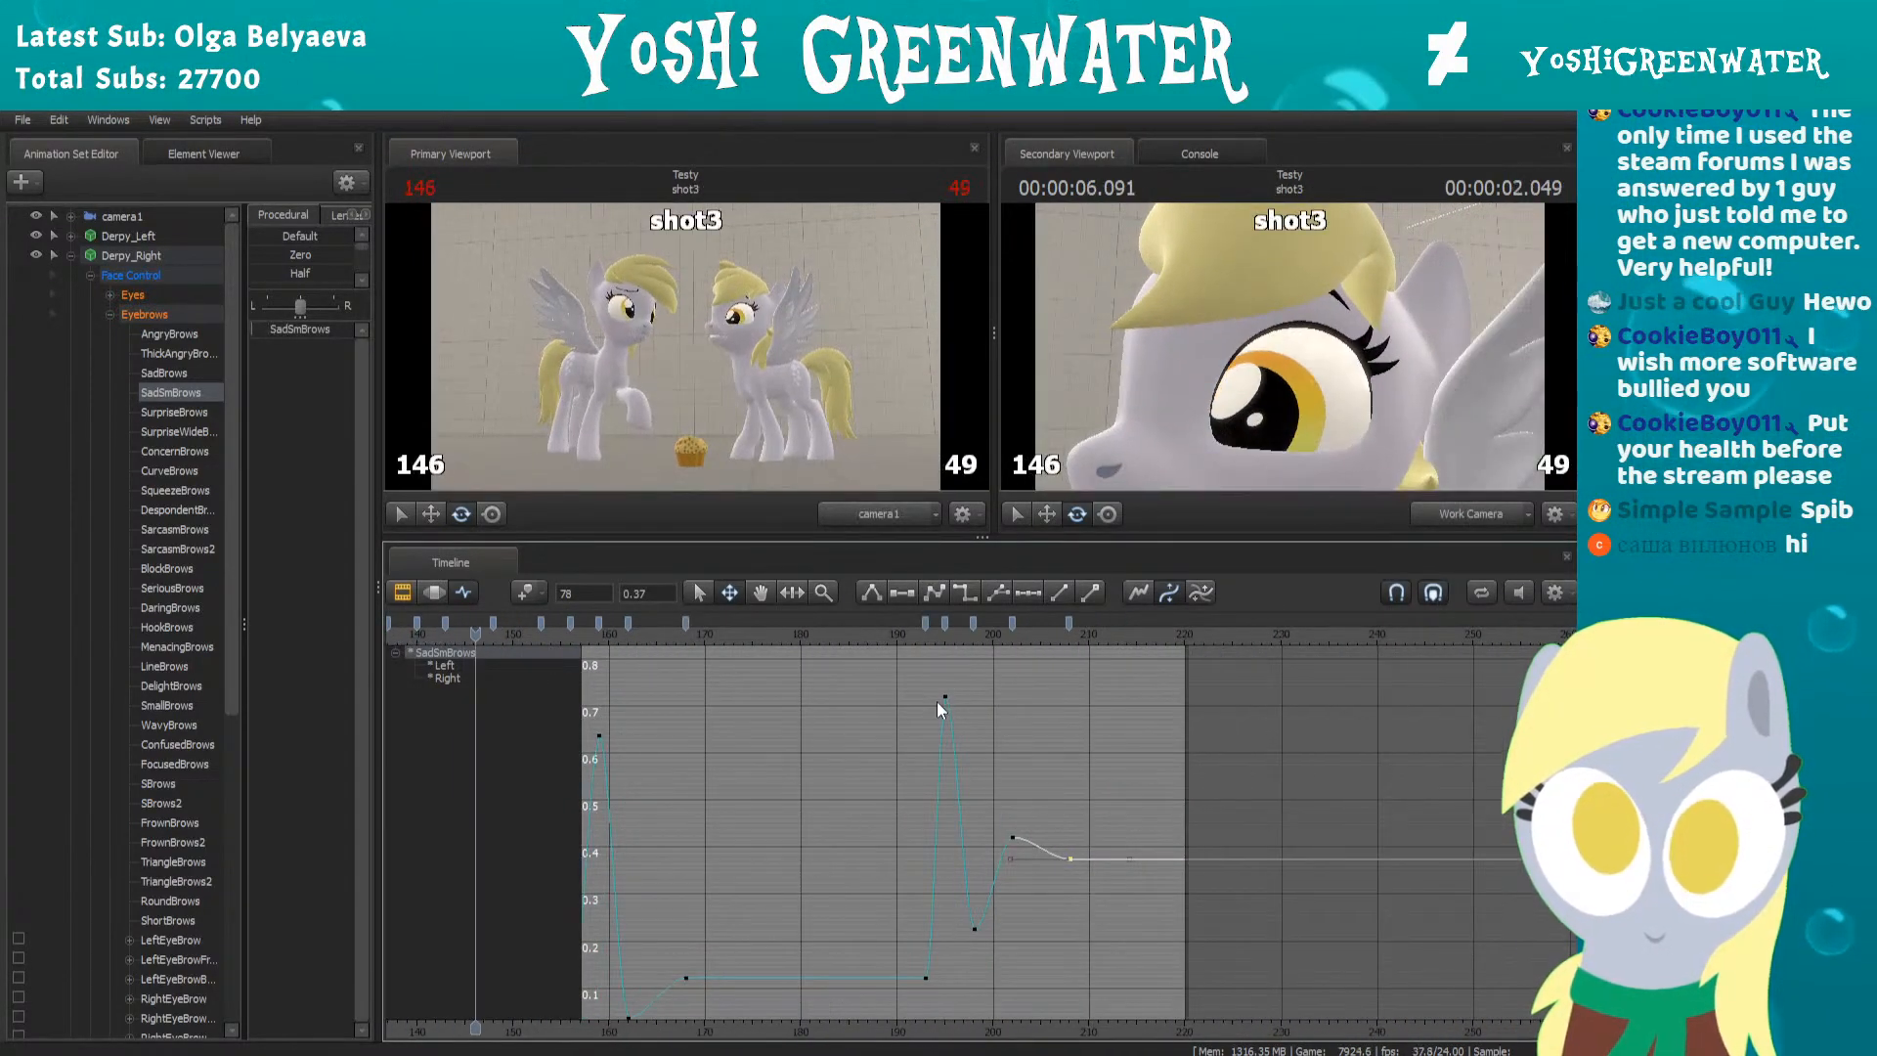
middle_click_drag(731, 775, 1105, 768)
scroll(1106, 768, "up", 1)
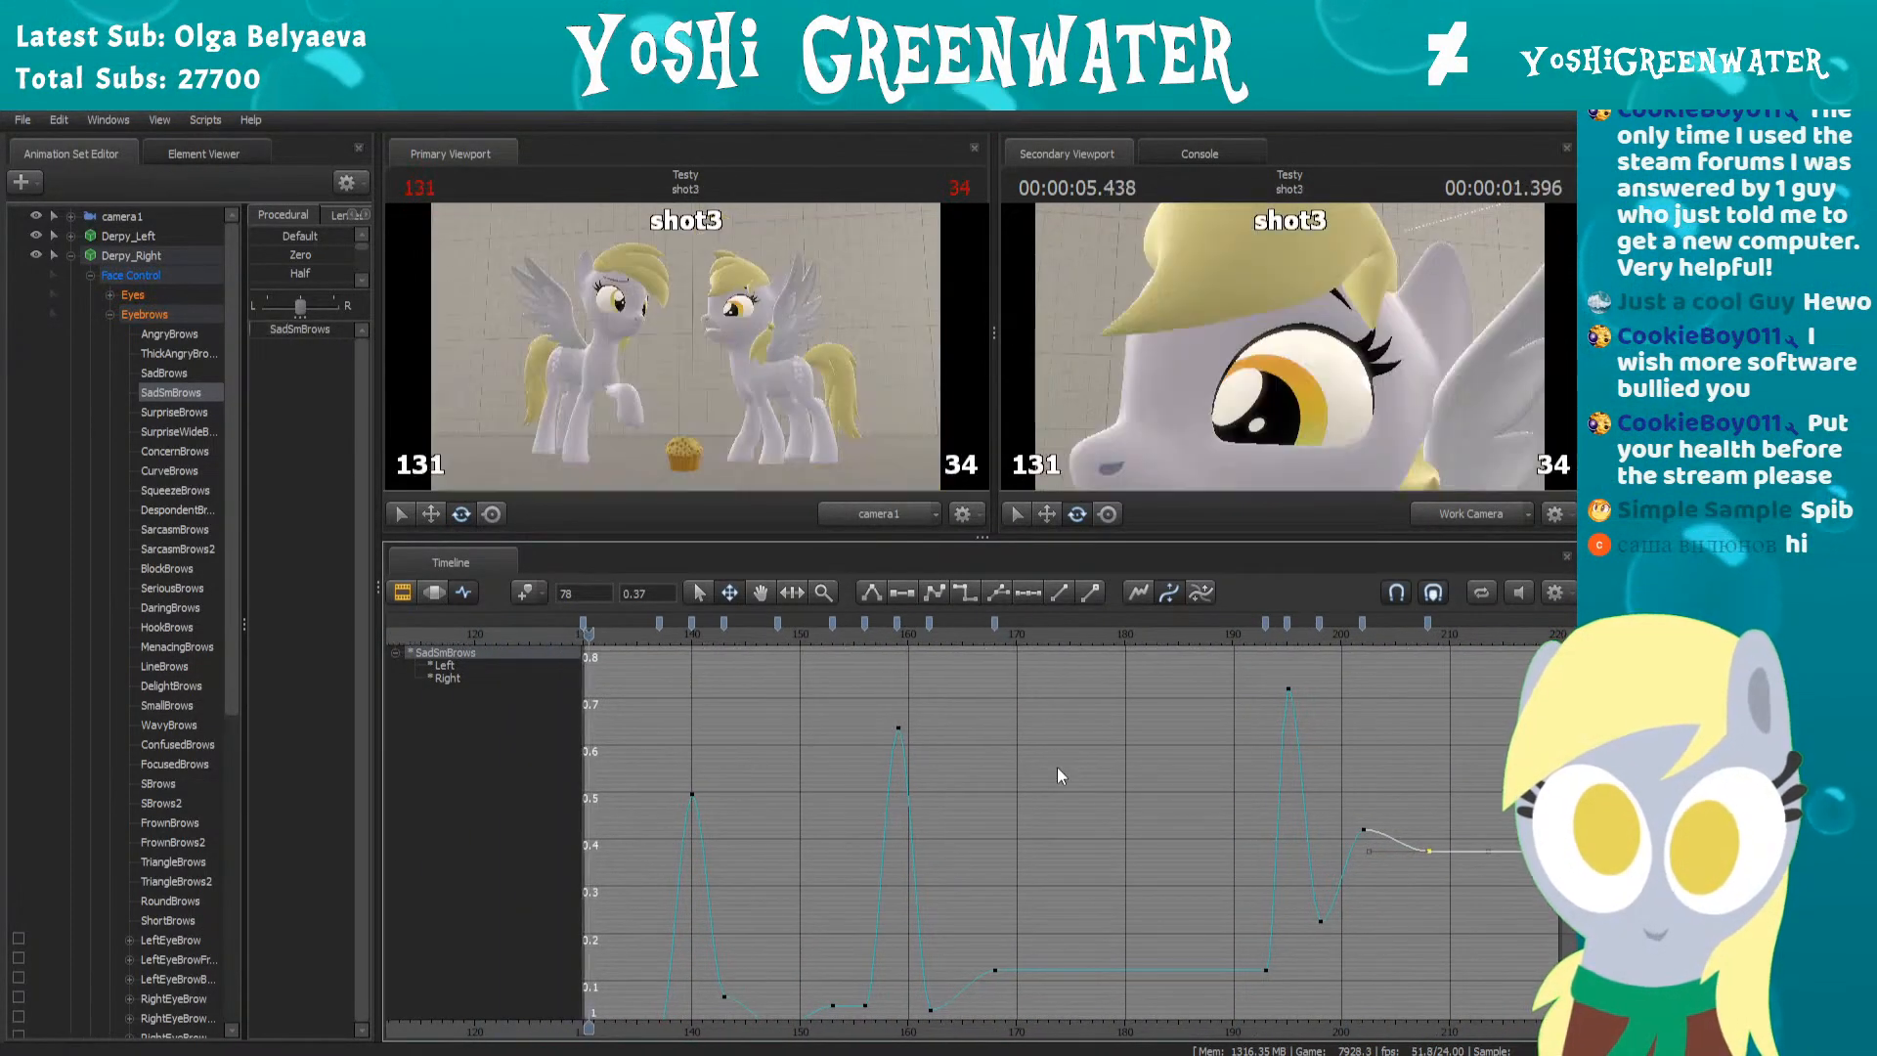
scroll(1058, 767, "up", 1)
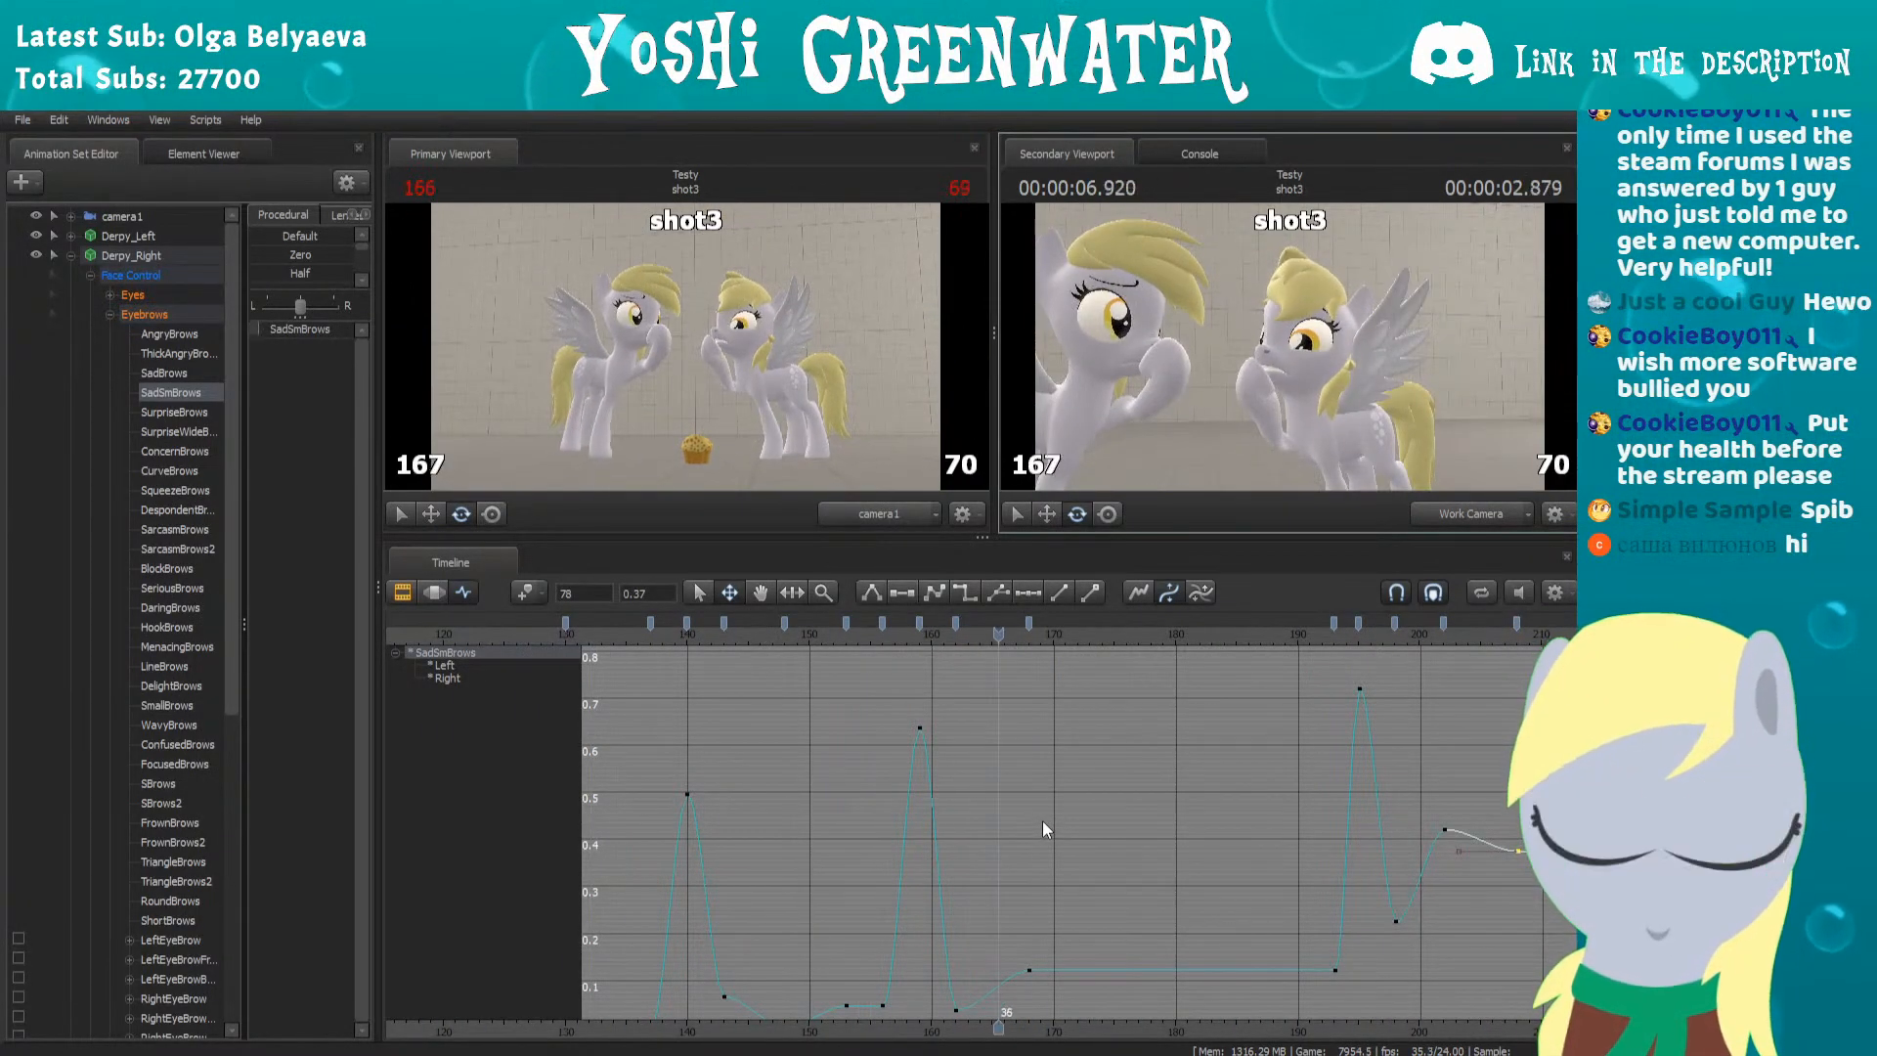
Reframe the work camera on Derpy_Right's upper body and enlarge the viewports slightly
key("w")
left_click_drag(1342, 396, 1357, 395)
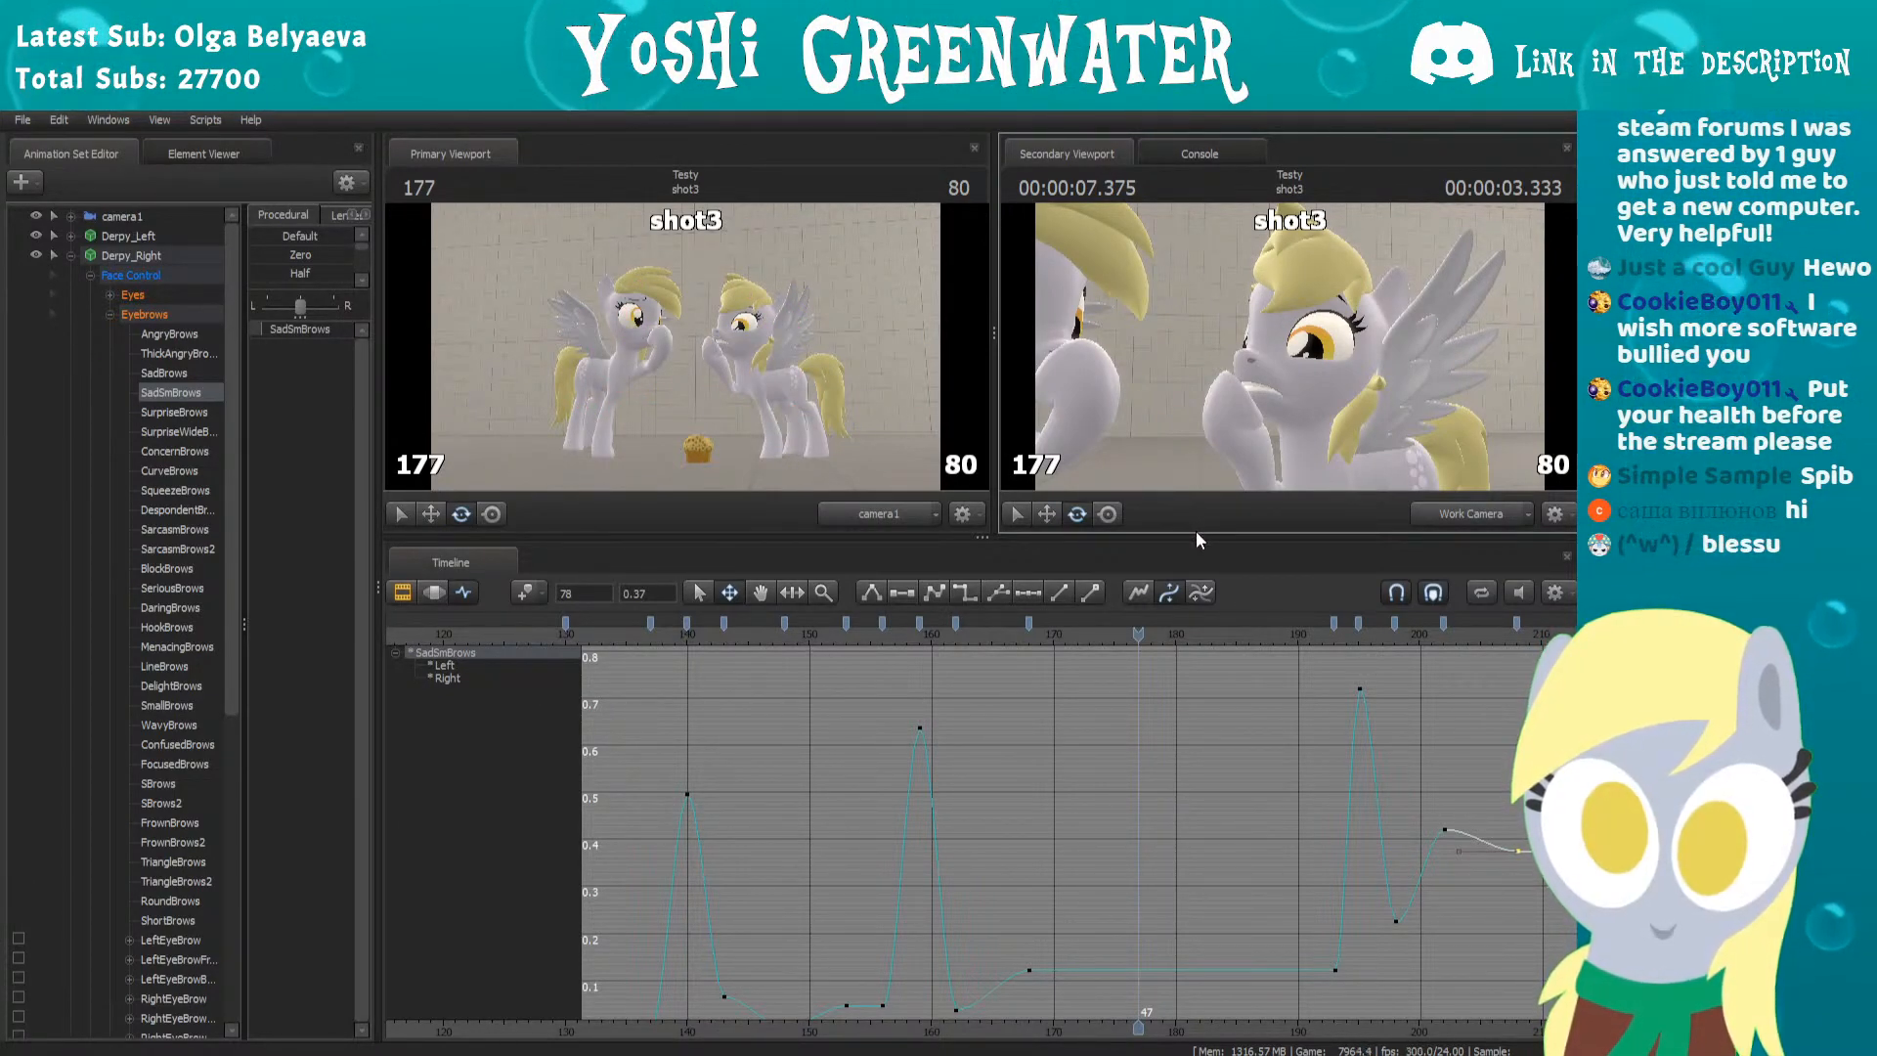
left_click_drag(1195, 533, 1196, 549)
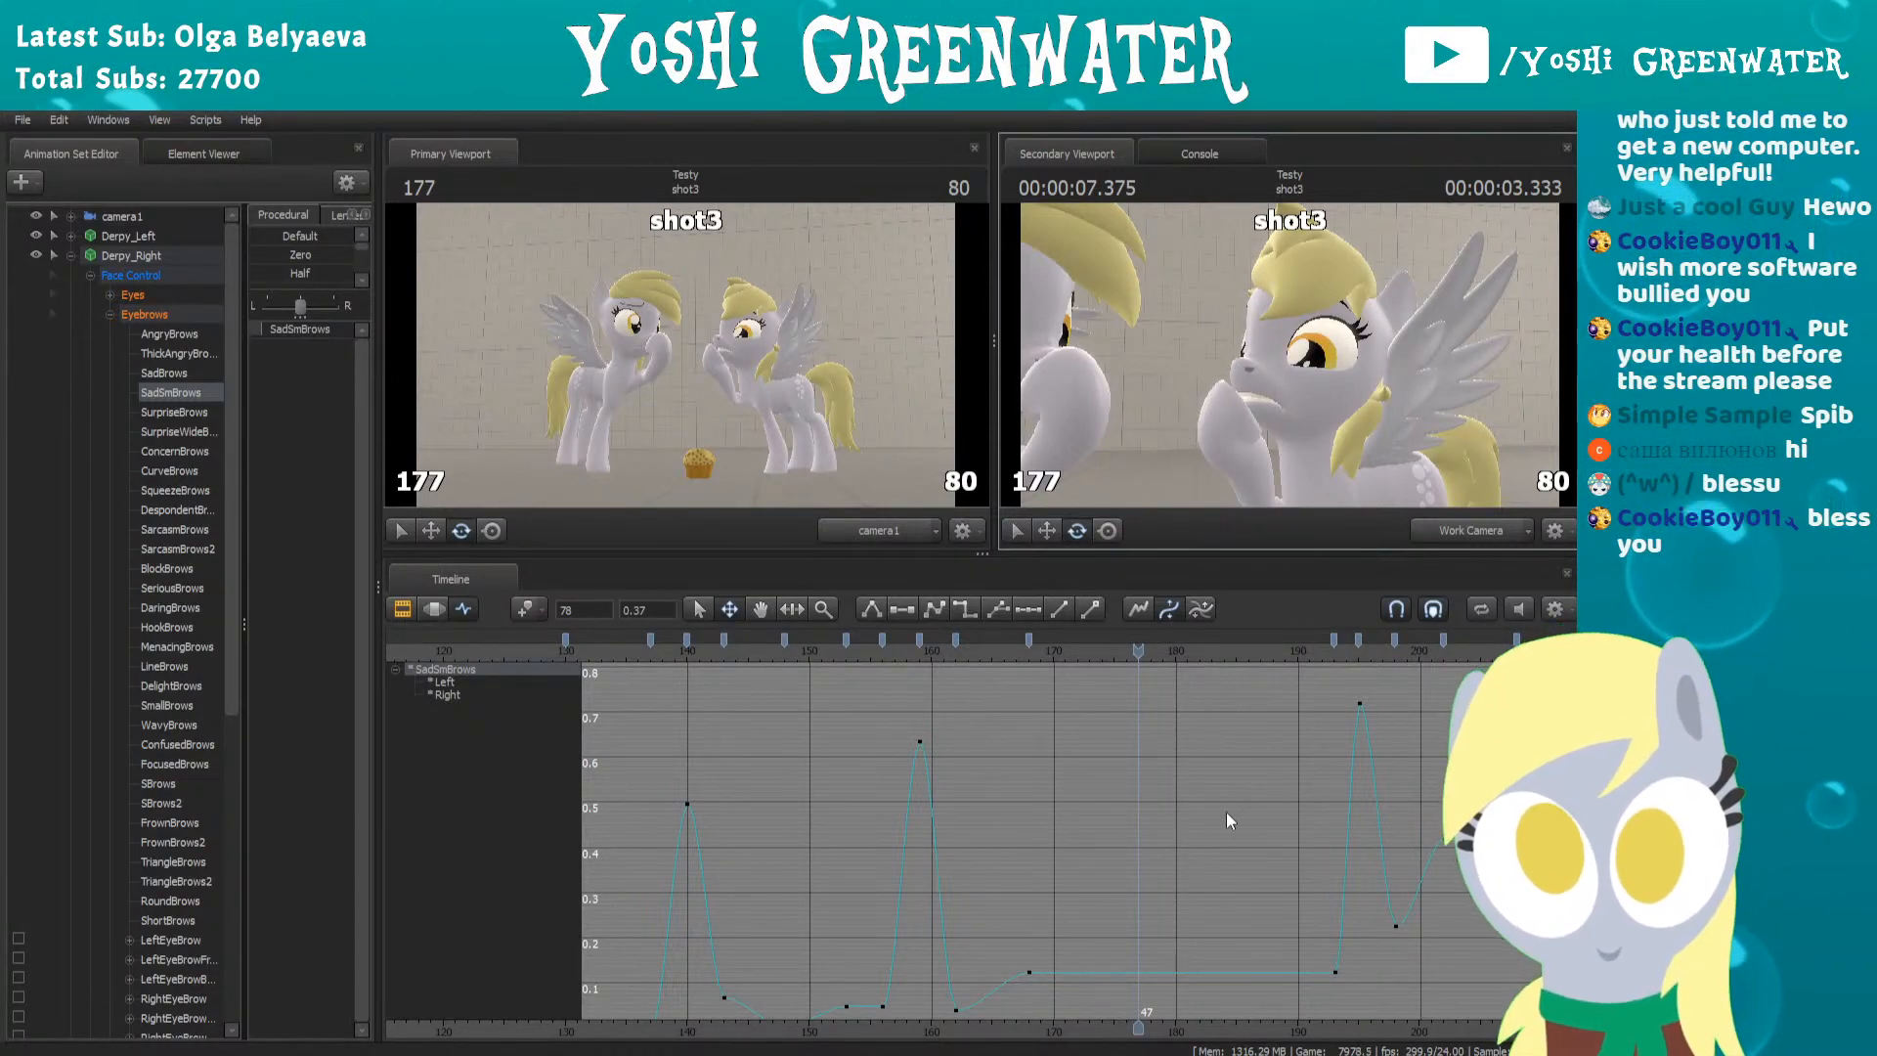
scroll(1087, 825, "down", 2)
middle_click_drag(1077, 836, 1075, 795)
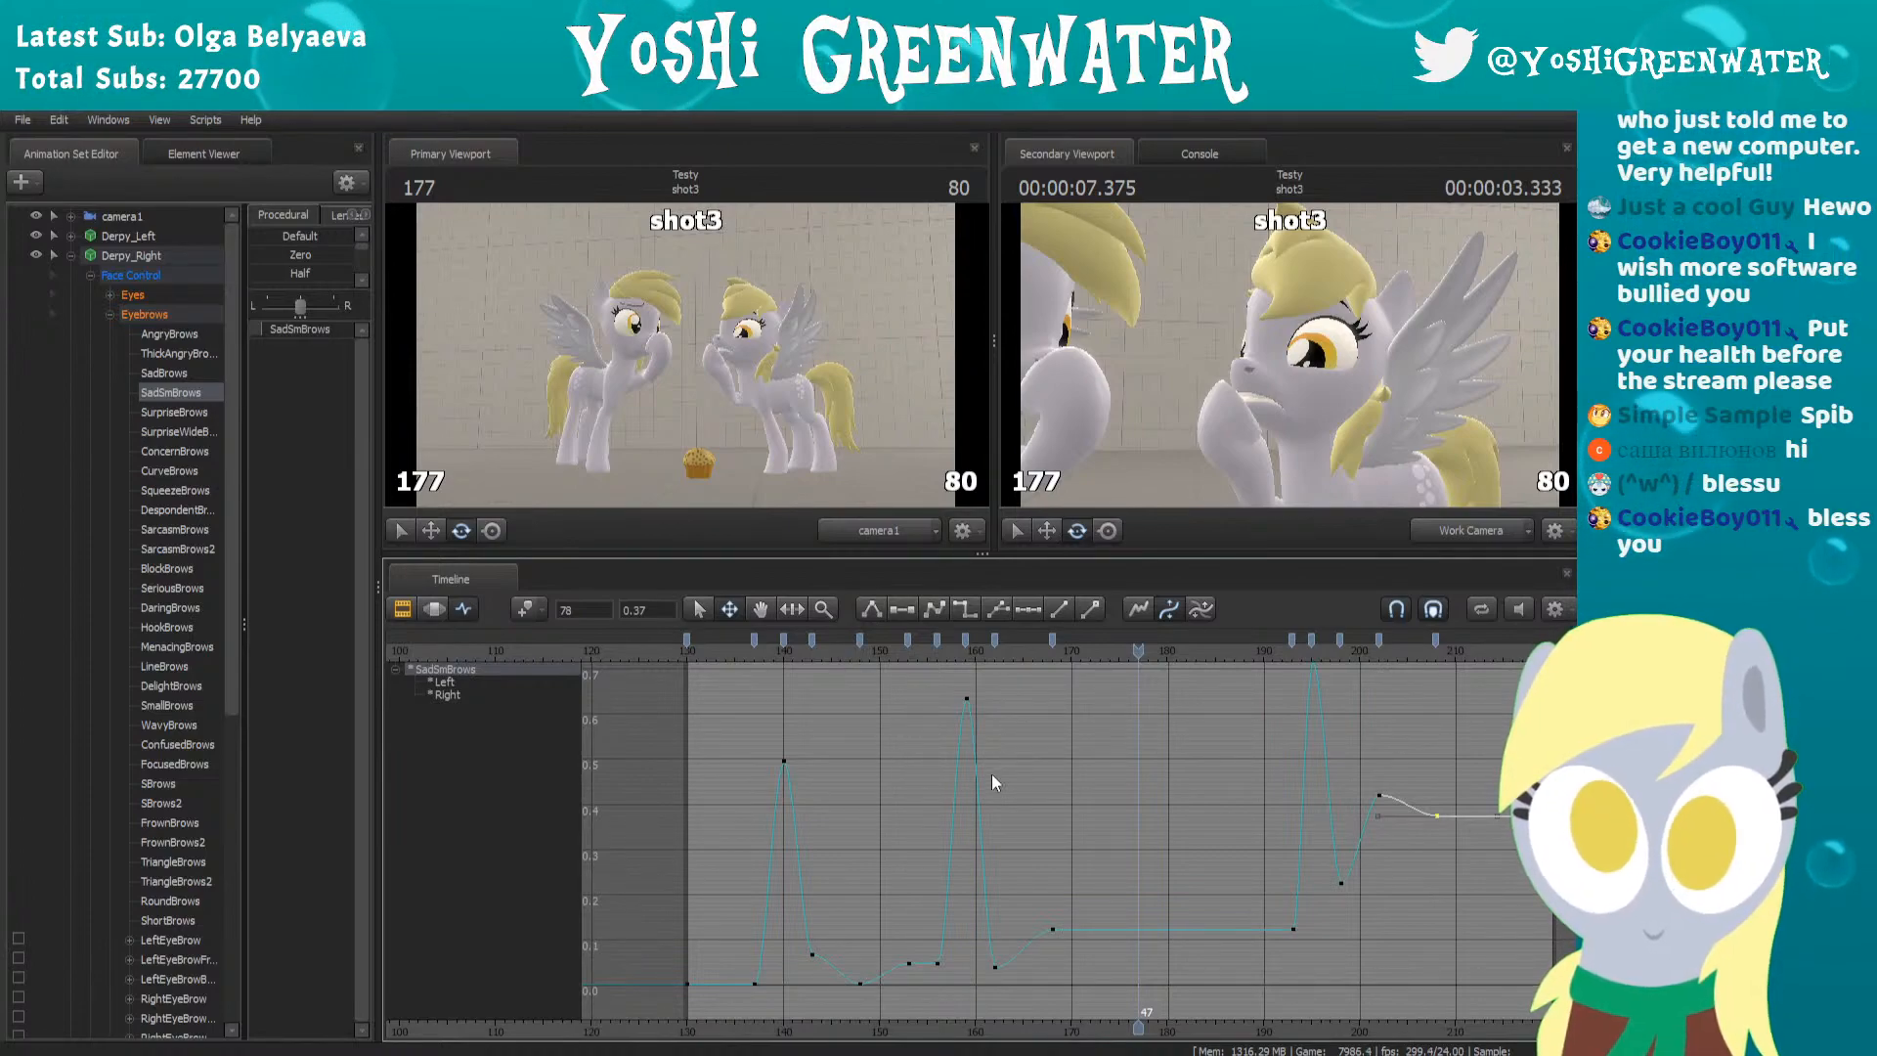
scroll(1007, 776, "up", 1)
middle_click_drag(1068, 764, 1000, 774)
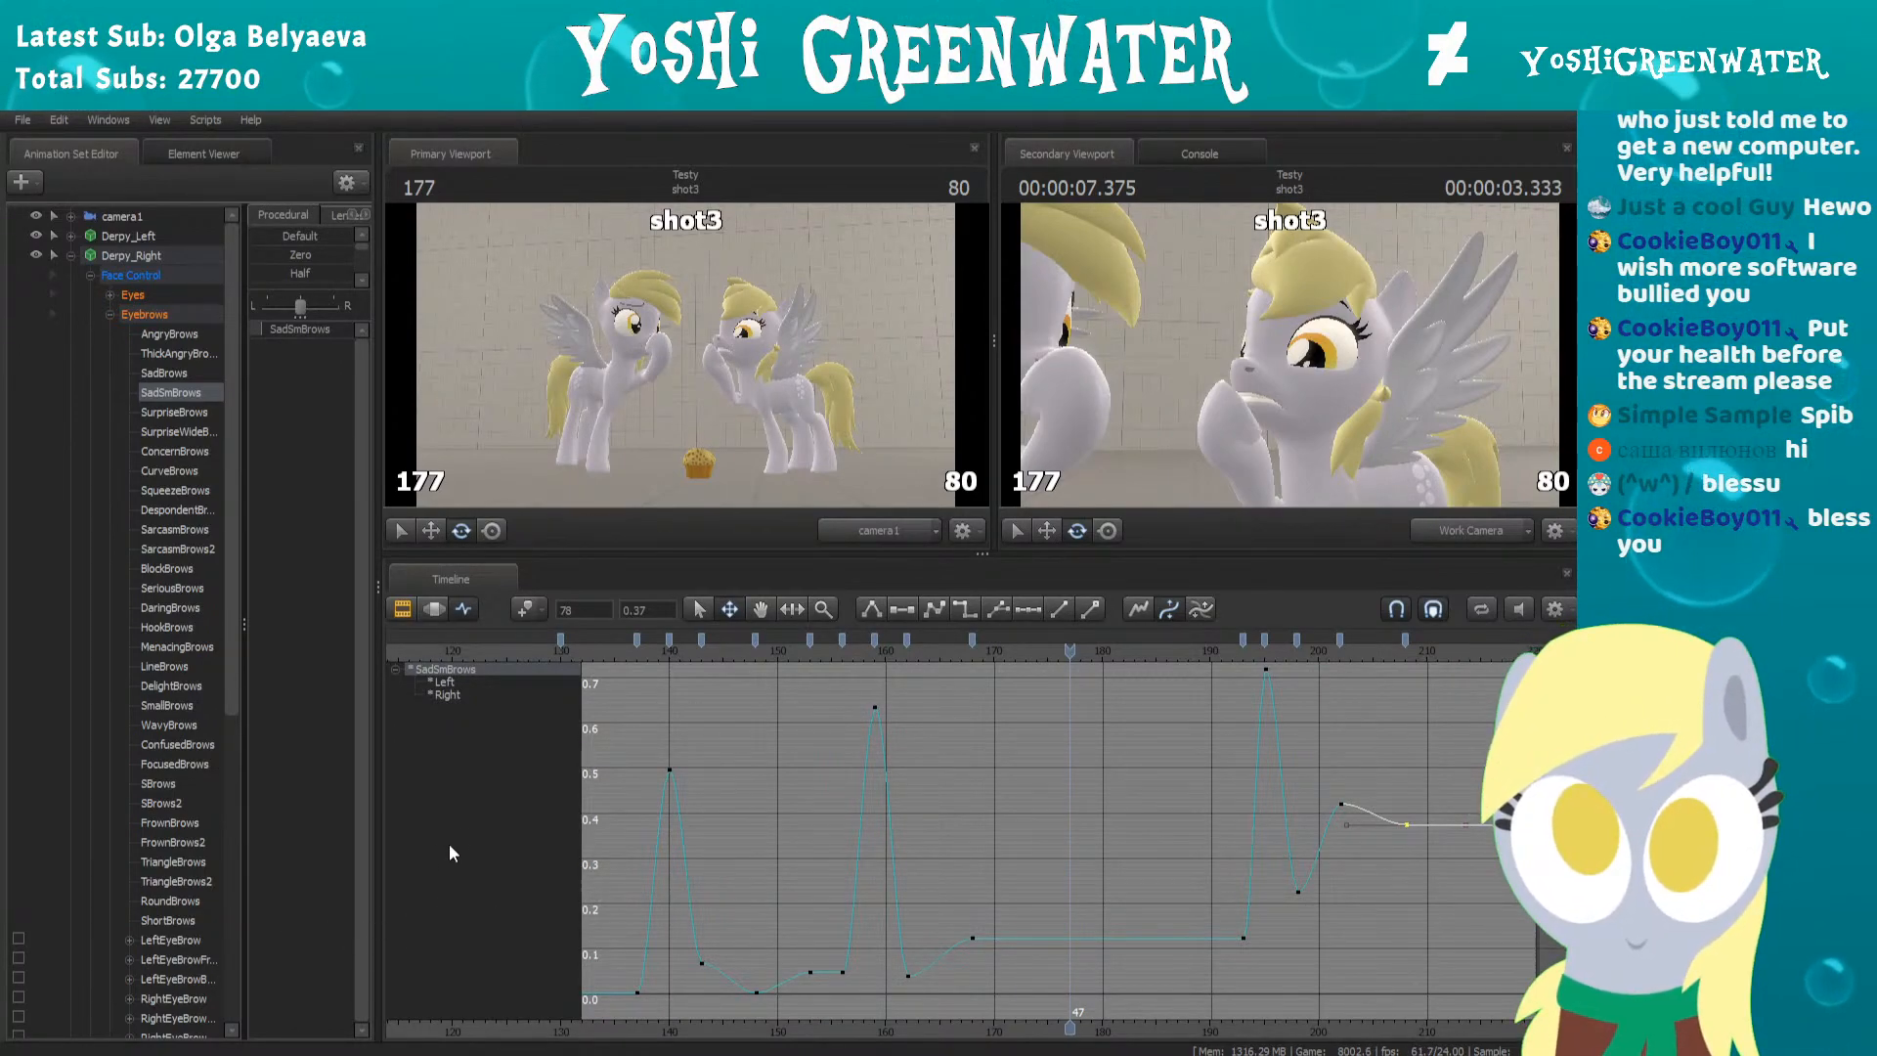
Play back shot3 from near its start to review Derpy_Right's SadSmBrows motion
left_click(583, 653)
key("space")
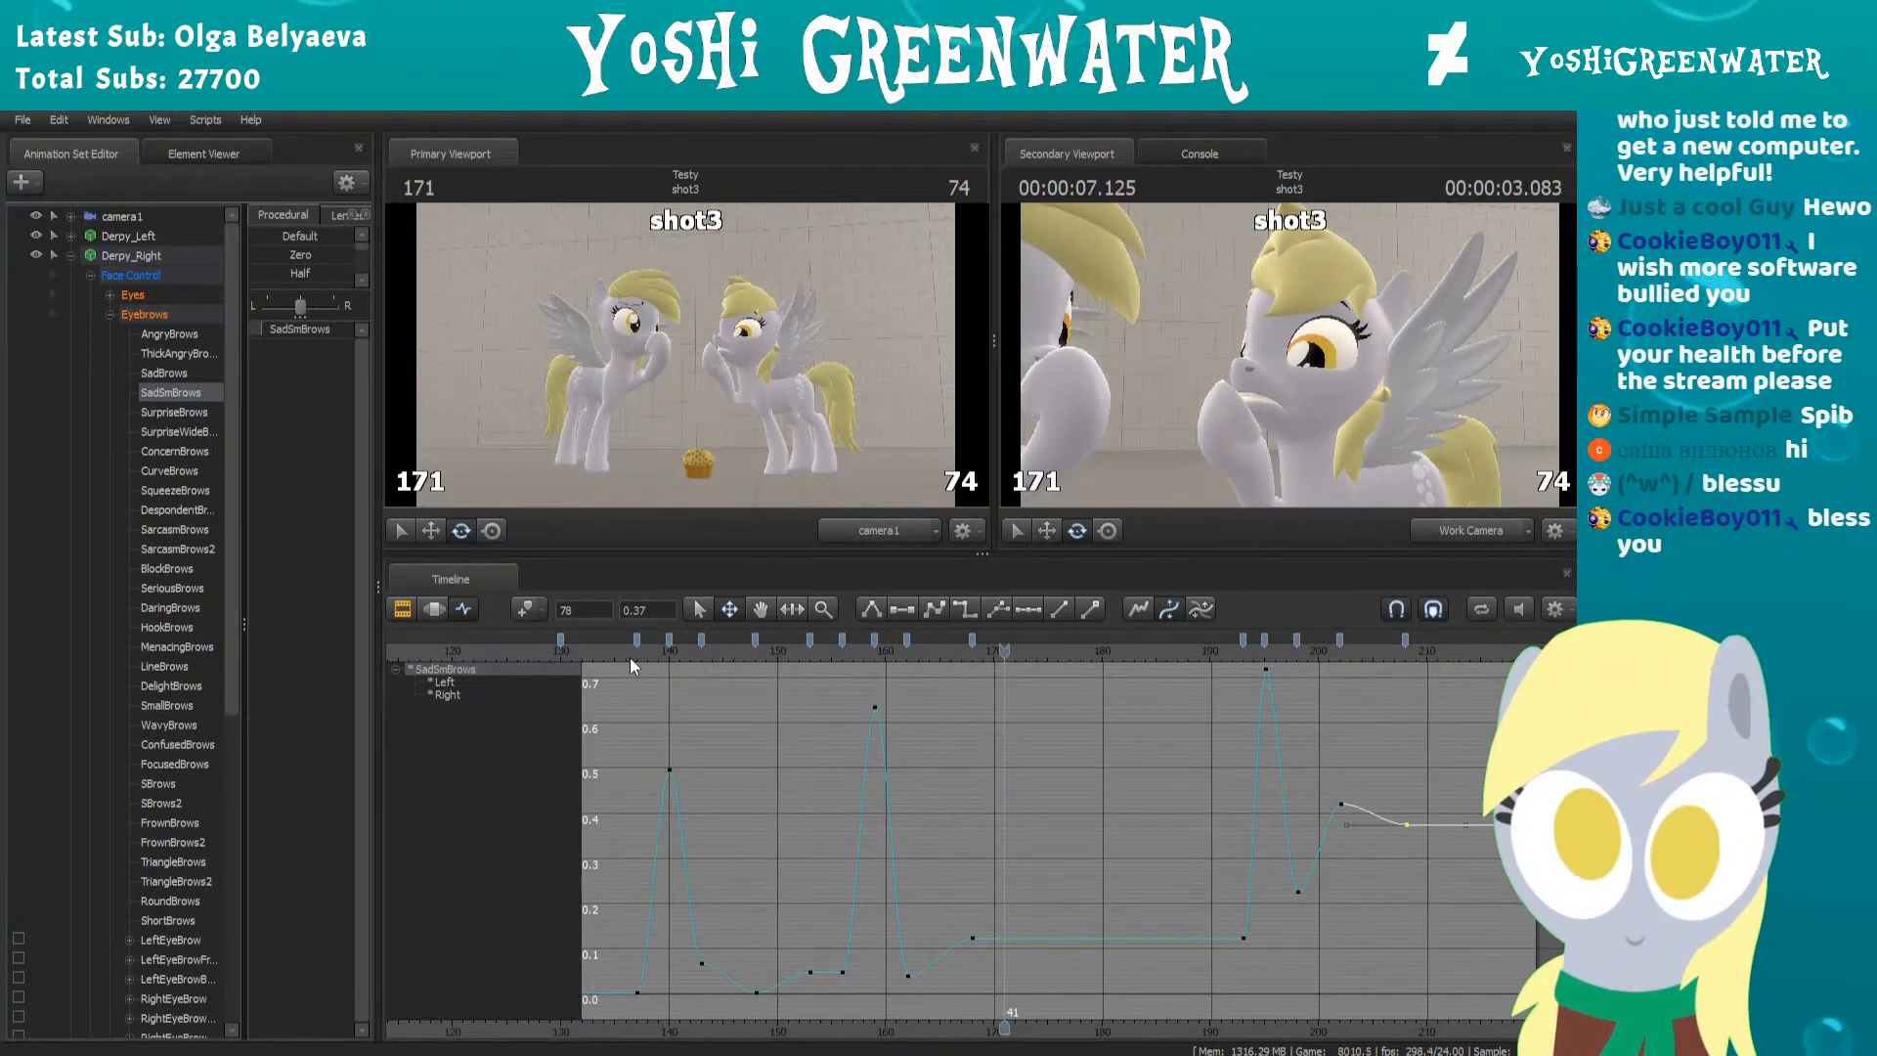
scroll(670, 686, "down", 1)
middle_click_drag(670, 686, 711, 700)
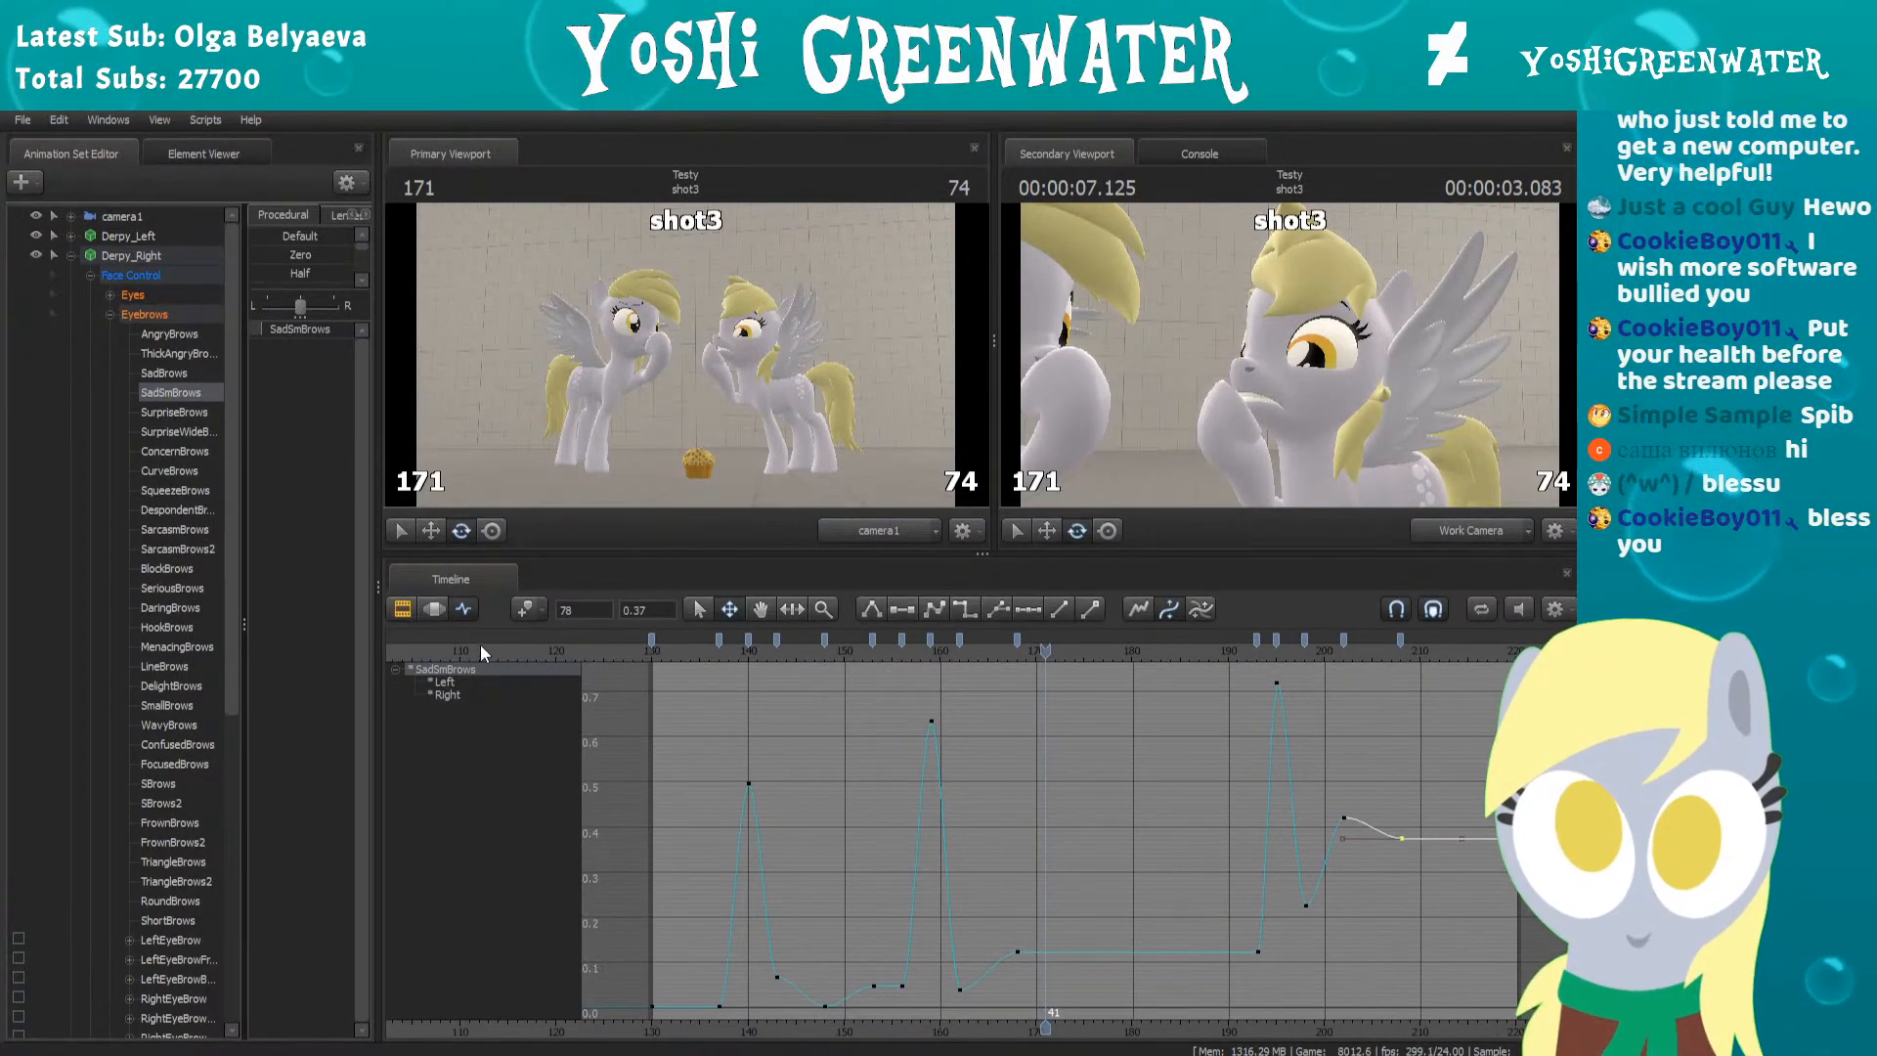
Switch the timeline to the clip view showing the shots and play back the sequence across shot1, shot2 and shot3
left_click(431, 607)
left_click(399, 608)
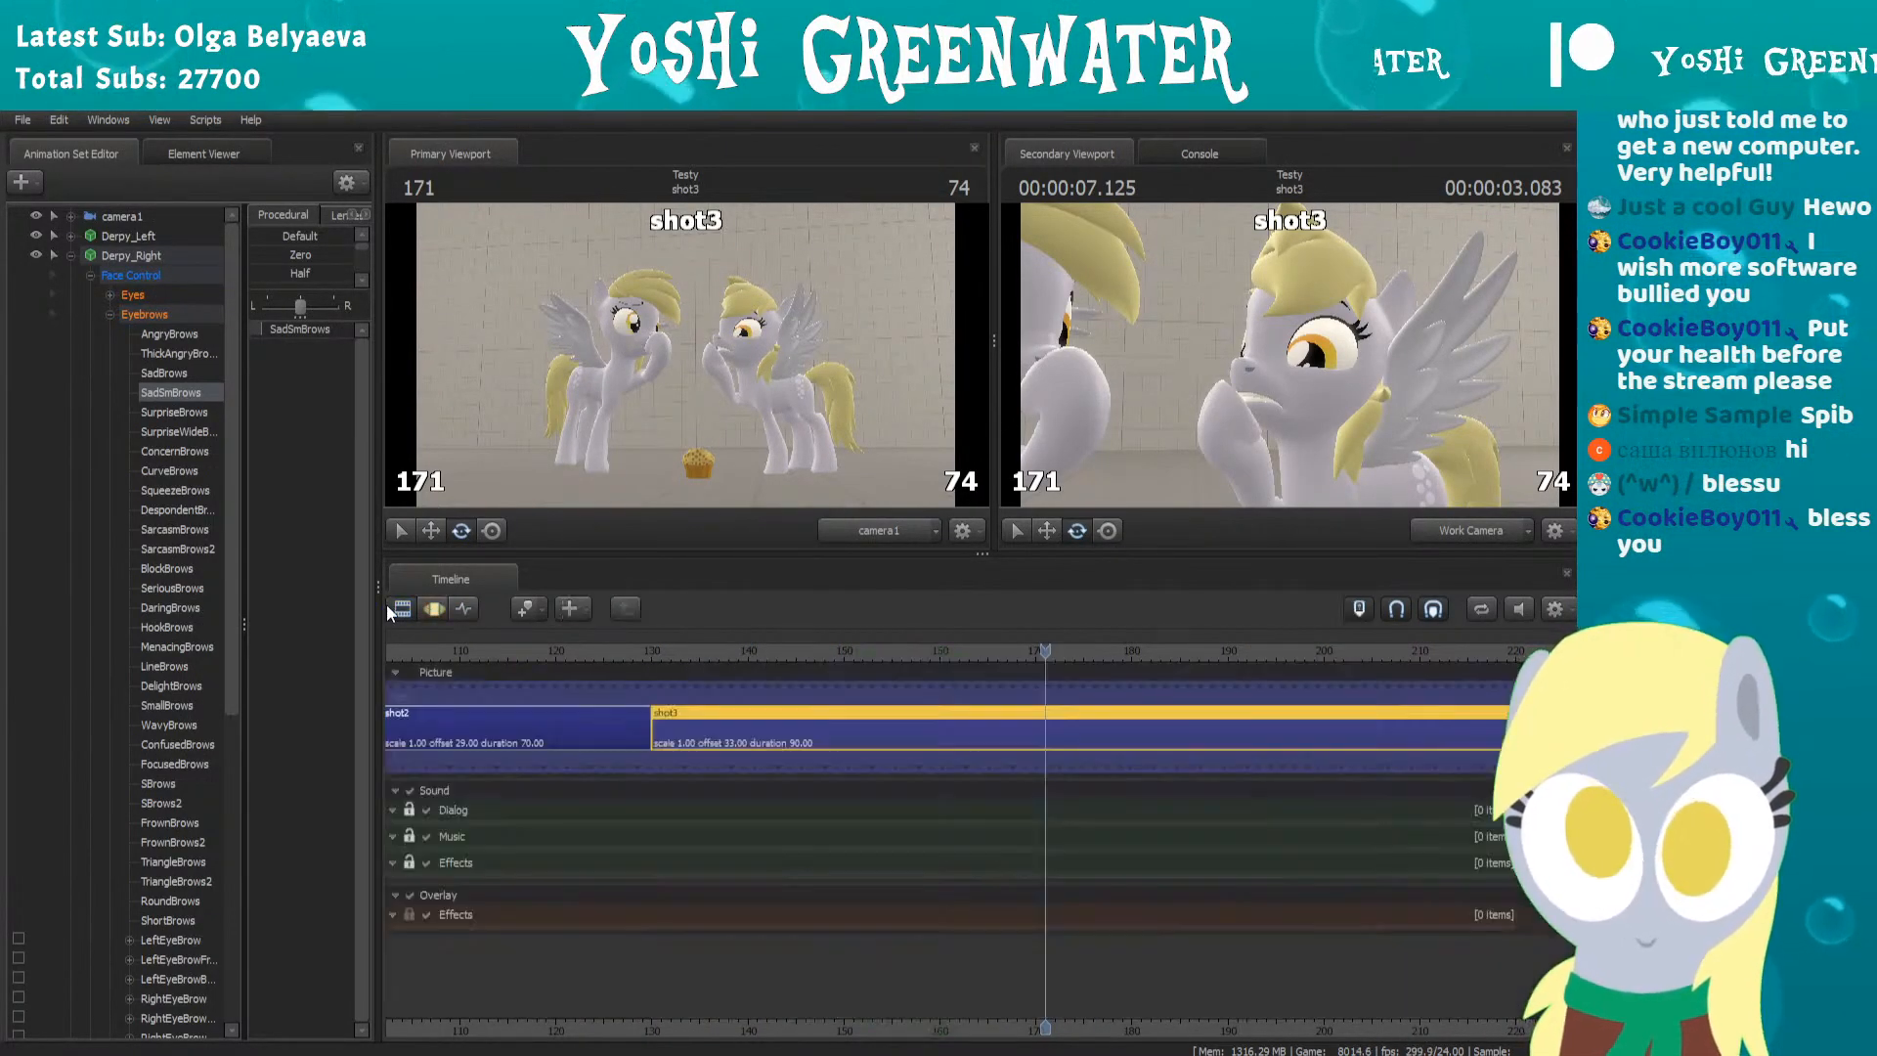
key("space")
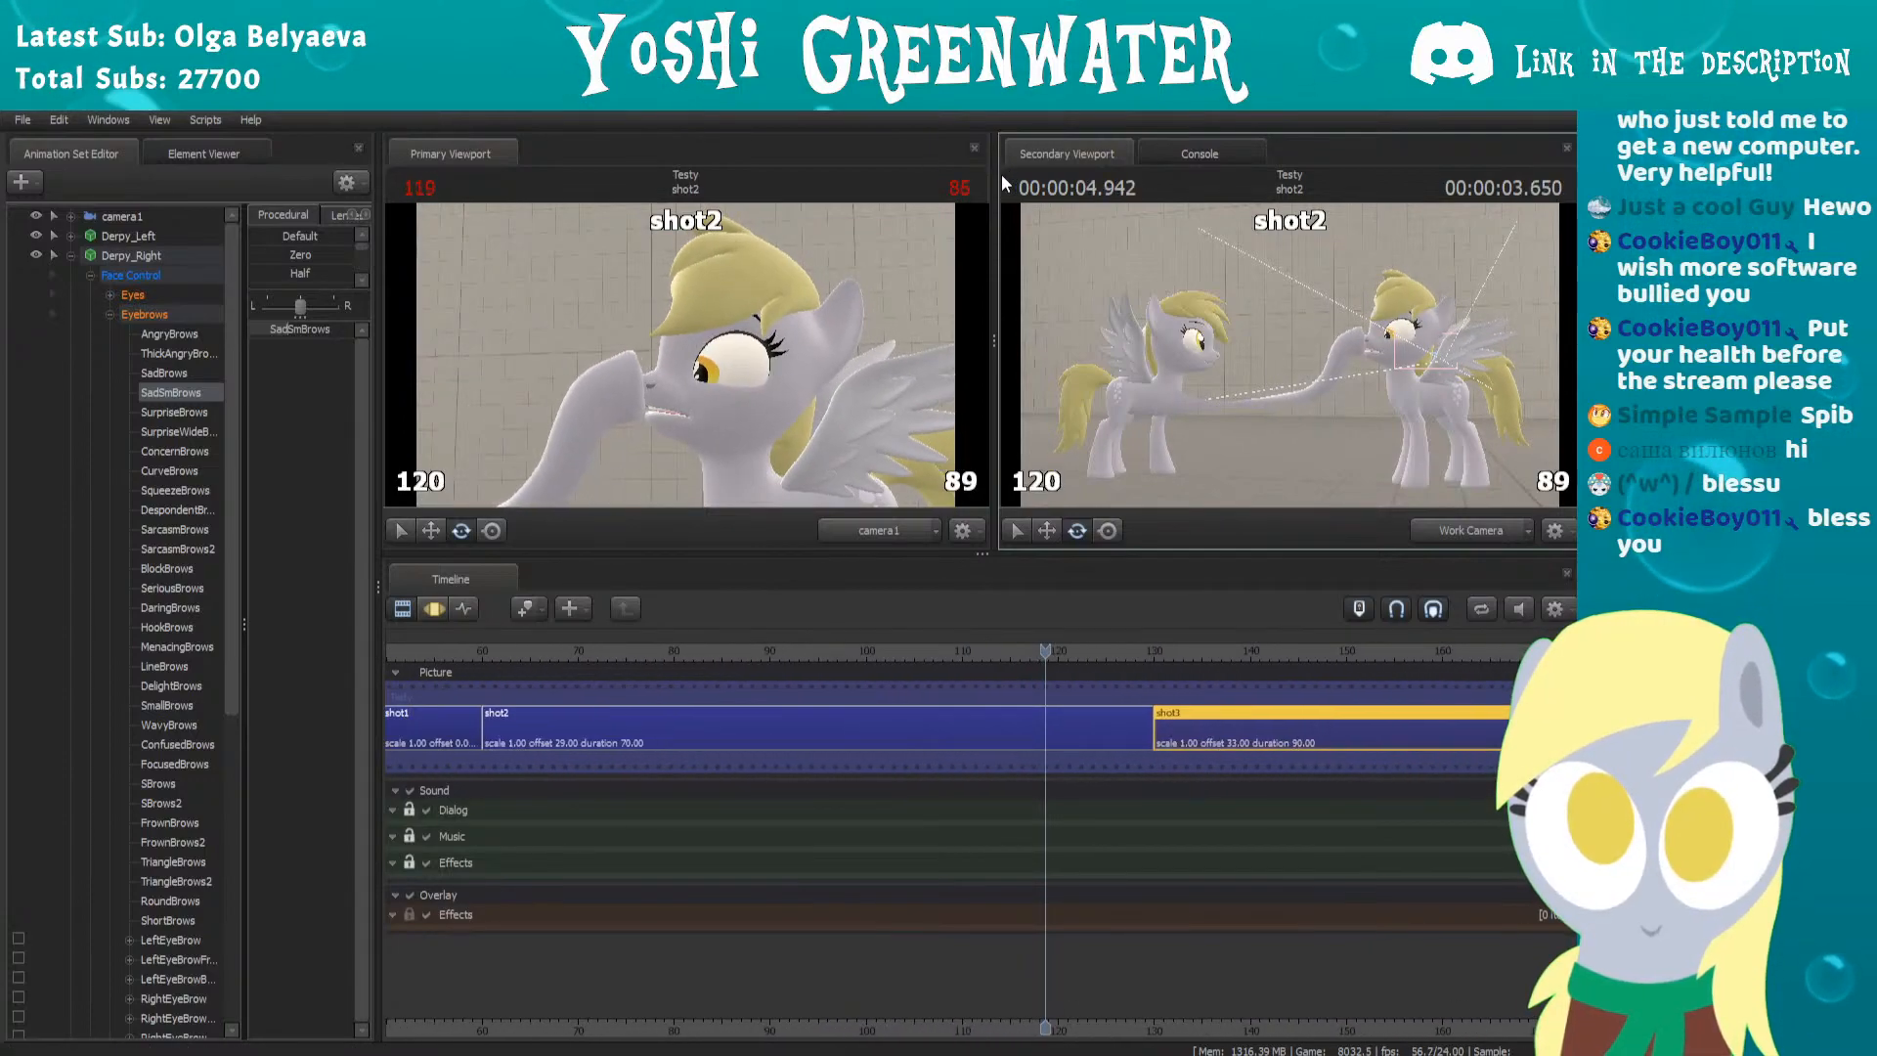
Widen the Primary Viewport during playback and show the Console in place of the Secondary Viewport
left_click_drag(993, 225, 1481, 235)
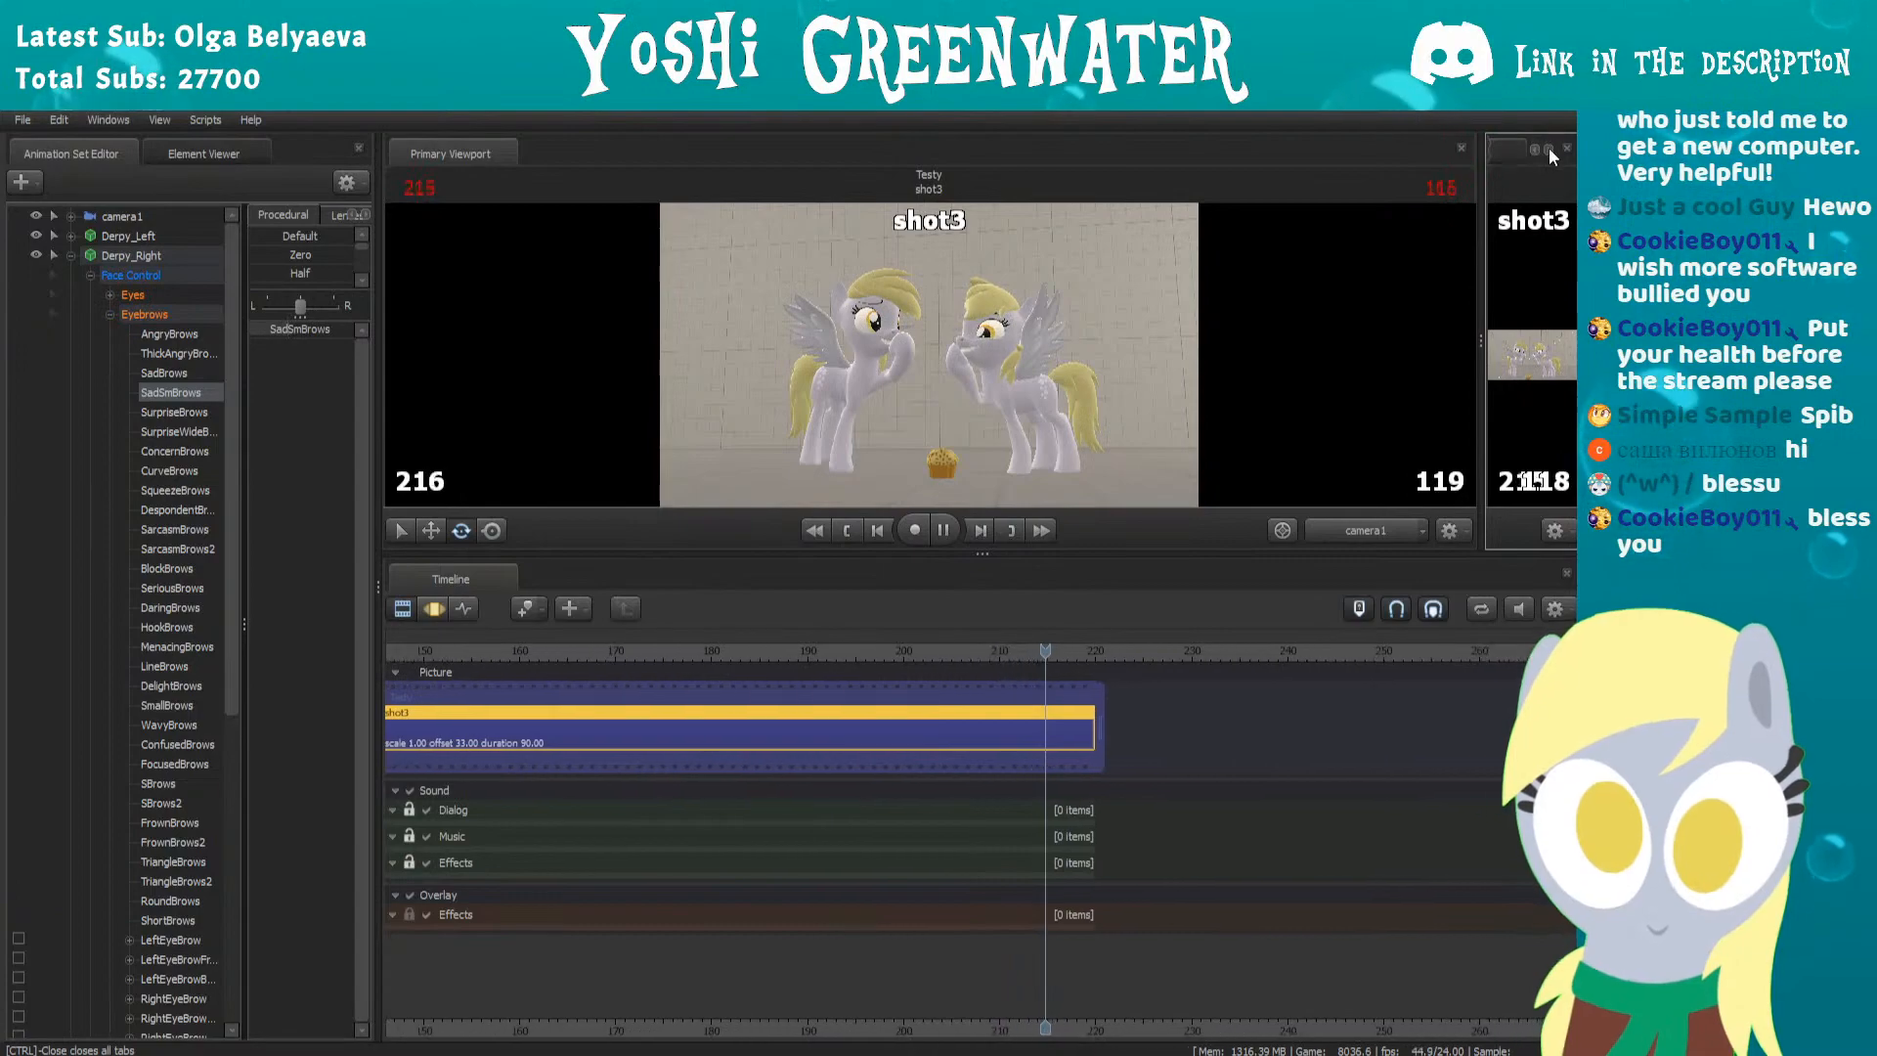
left_click_drag(1479, 211, 1381, 207)
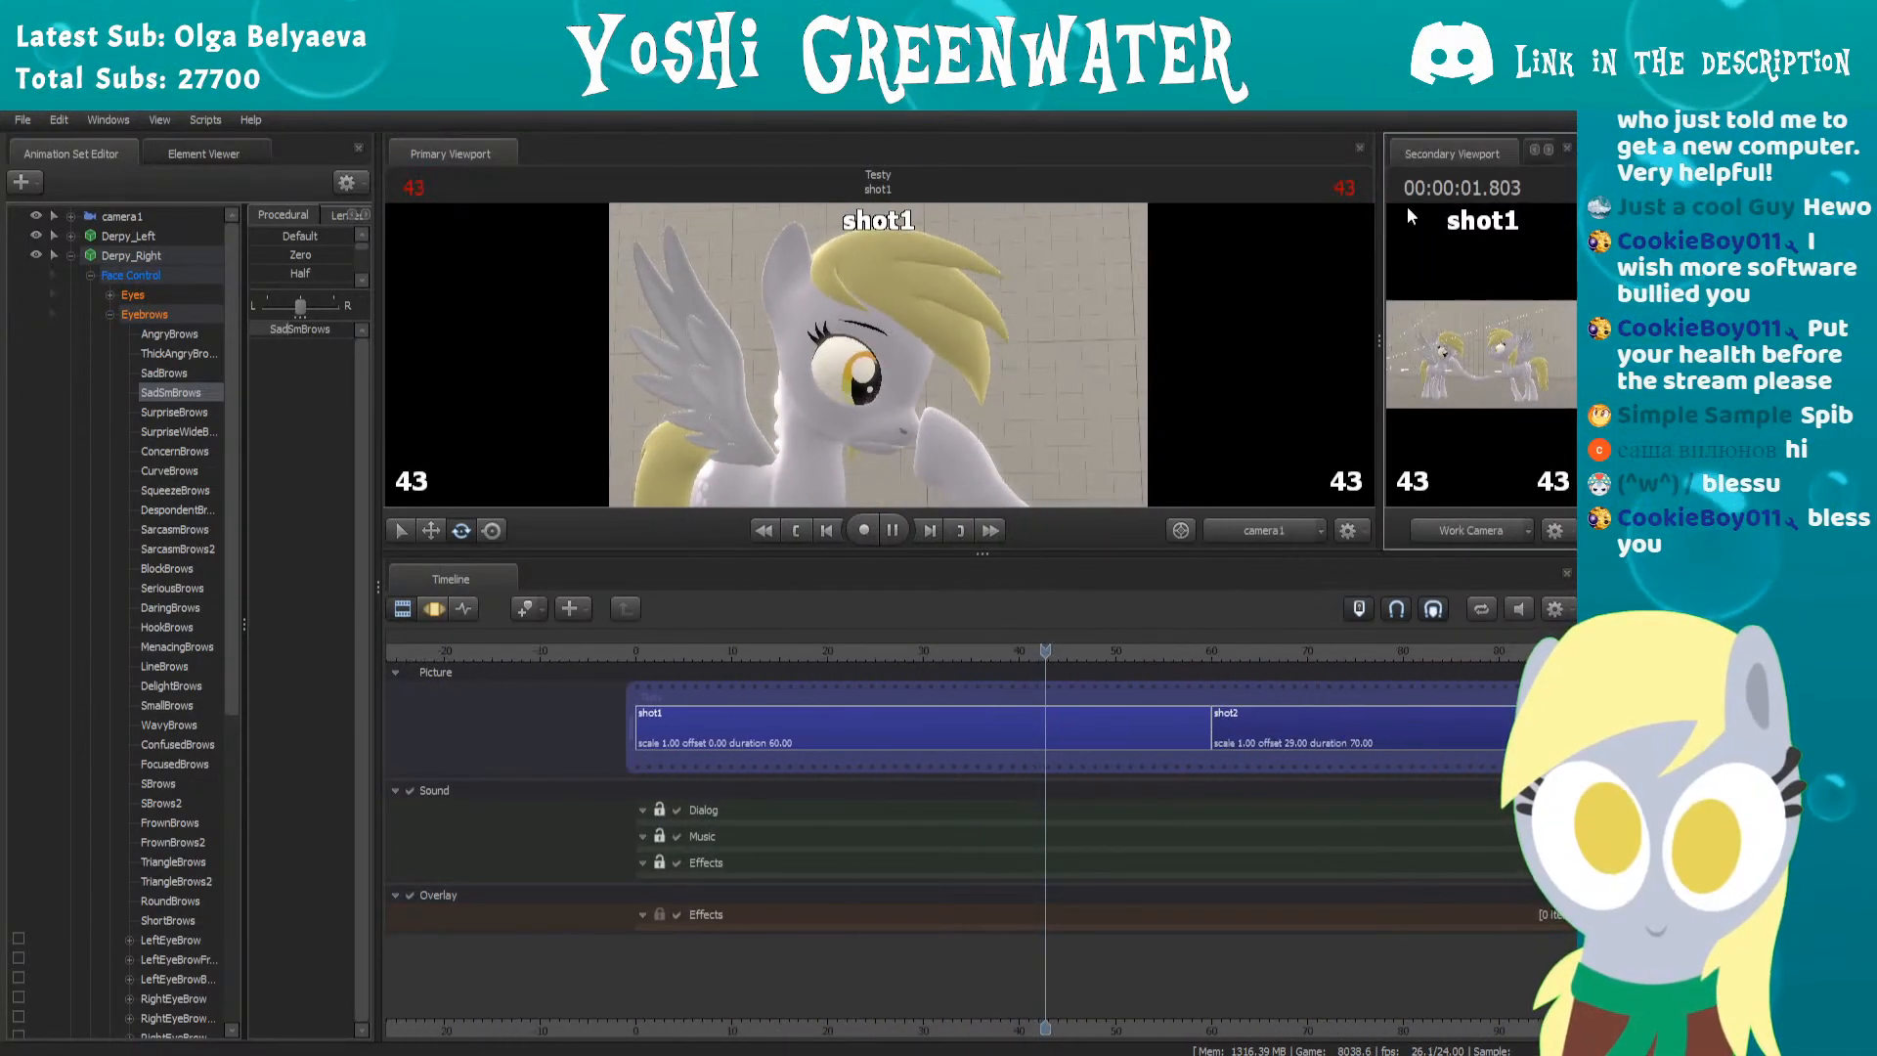
left_click(1546, 149)
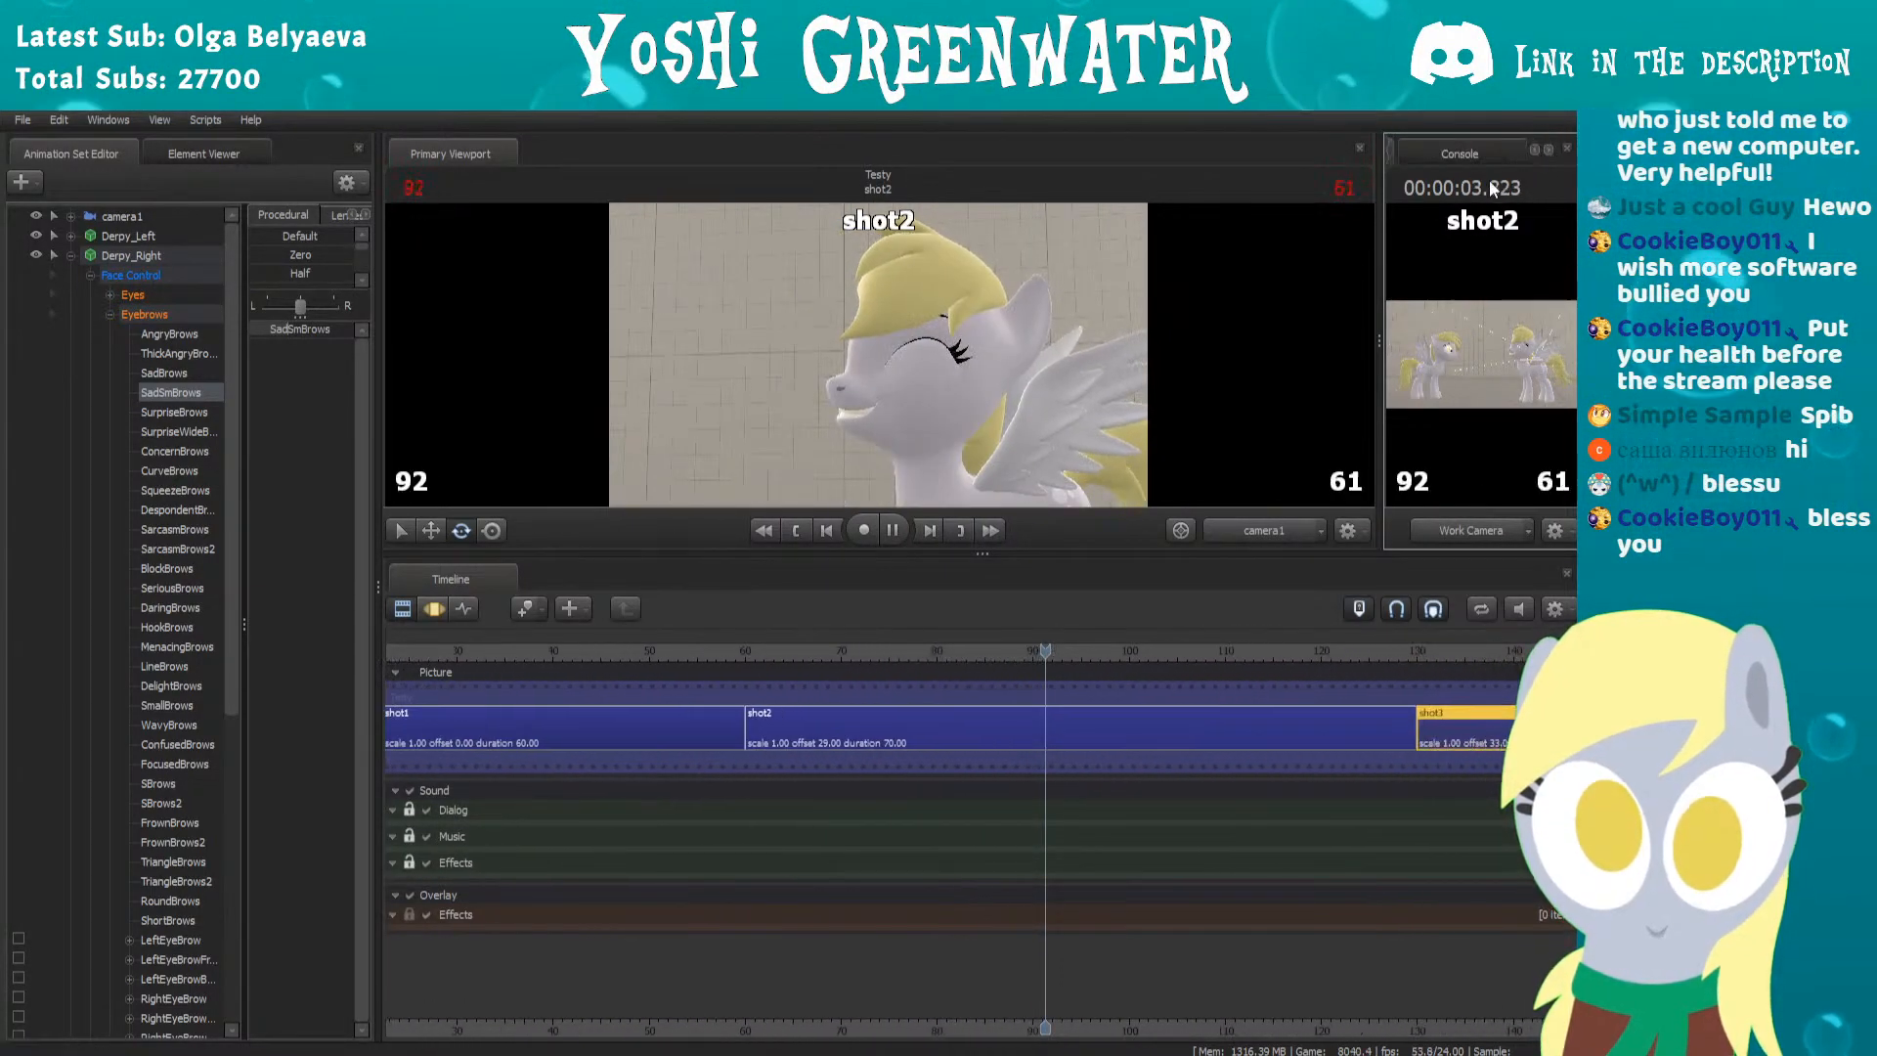
left_click(1446, 153)
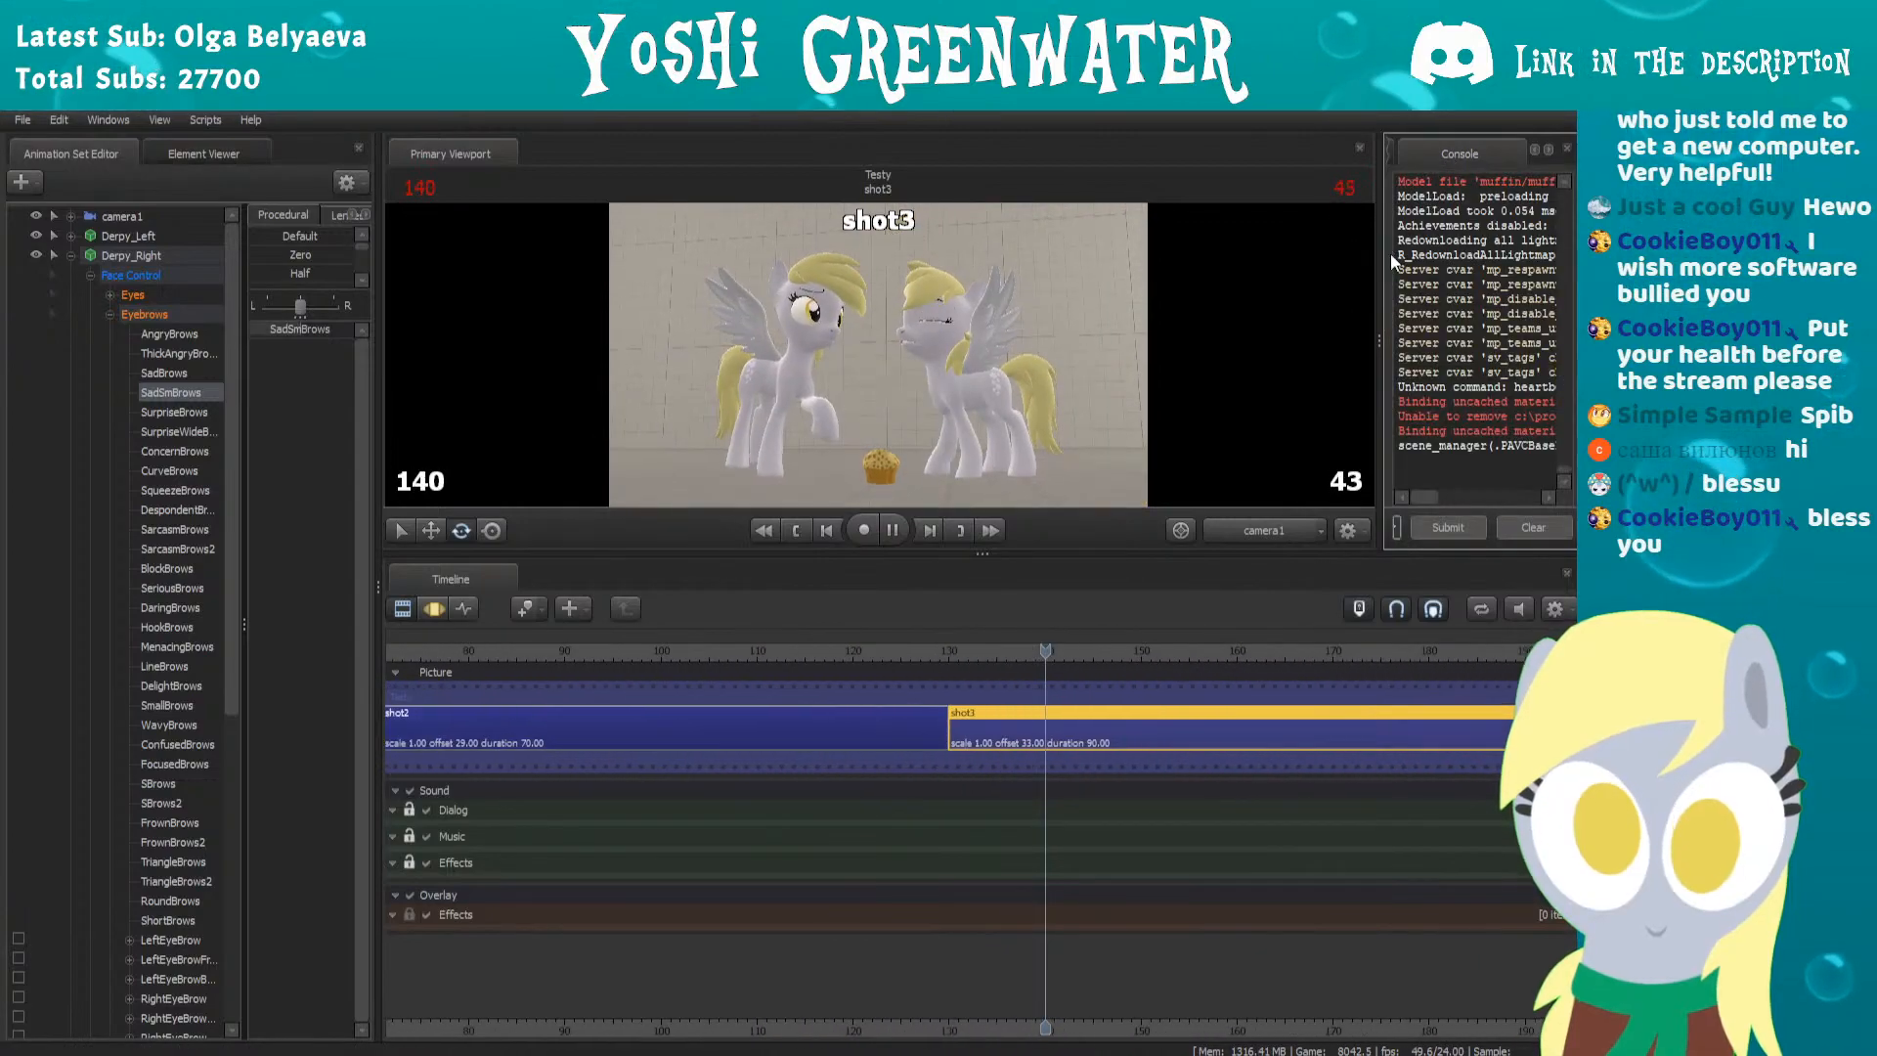
Enlarge the Primary Viewport to fill most of the window by shrinking the Console, Timeline and Animation Set Editor
left_click_drag(1379, 262, 1481, 262)
left_click_drag(1147, 554, 1105, 959)
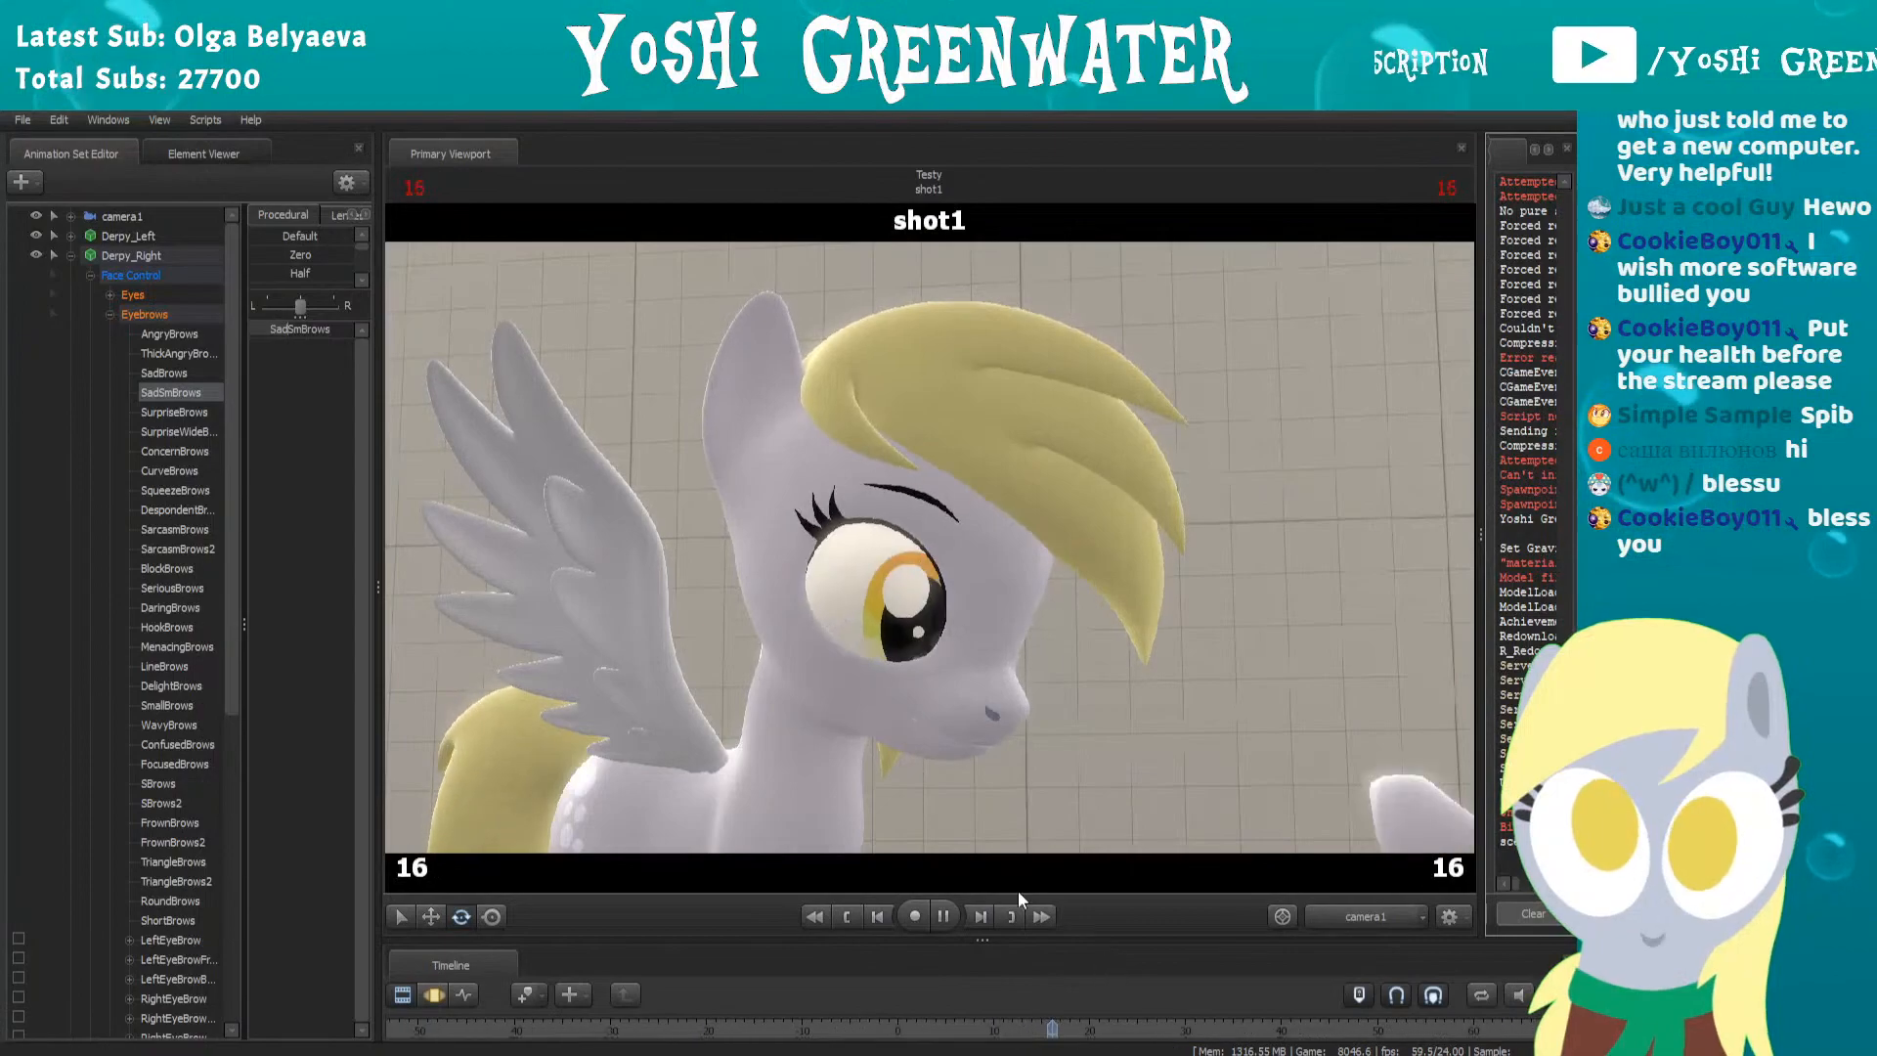
left_click_drag(374, 359, 74, 404)
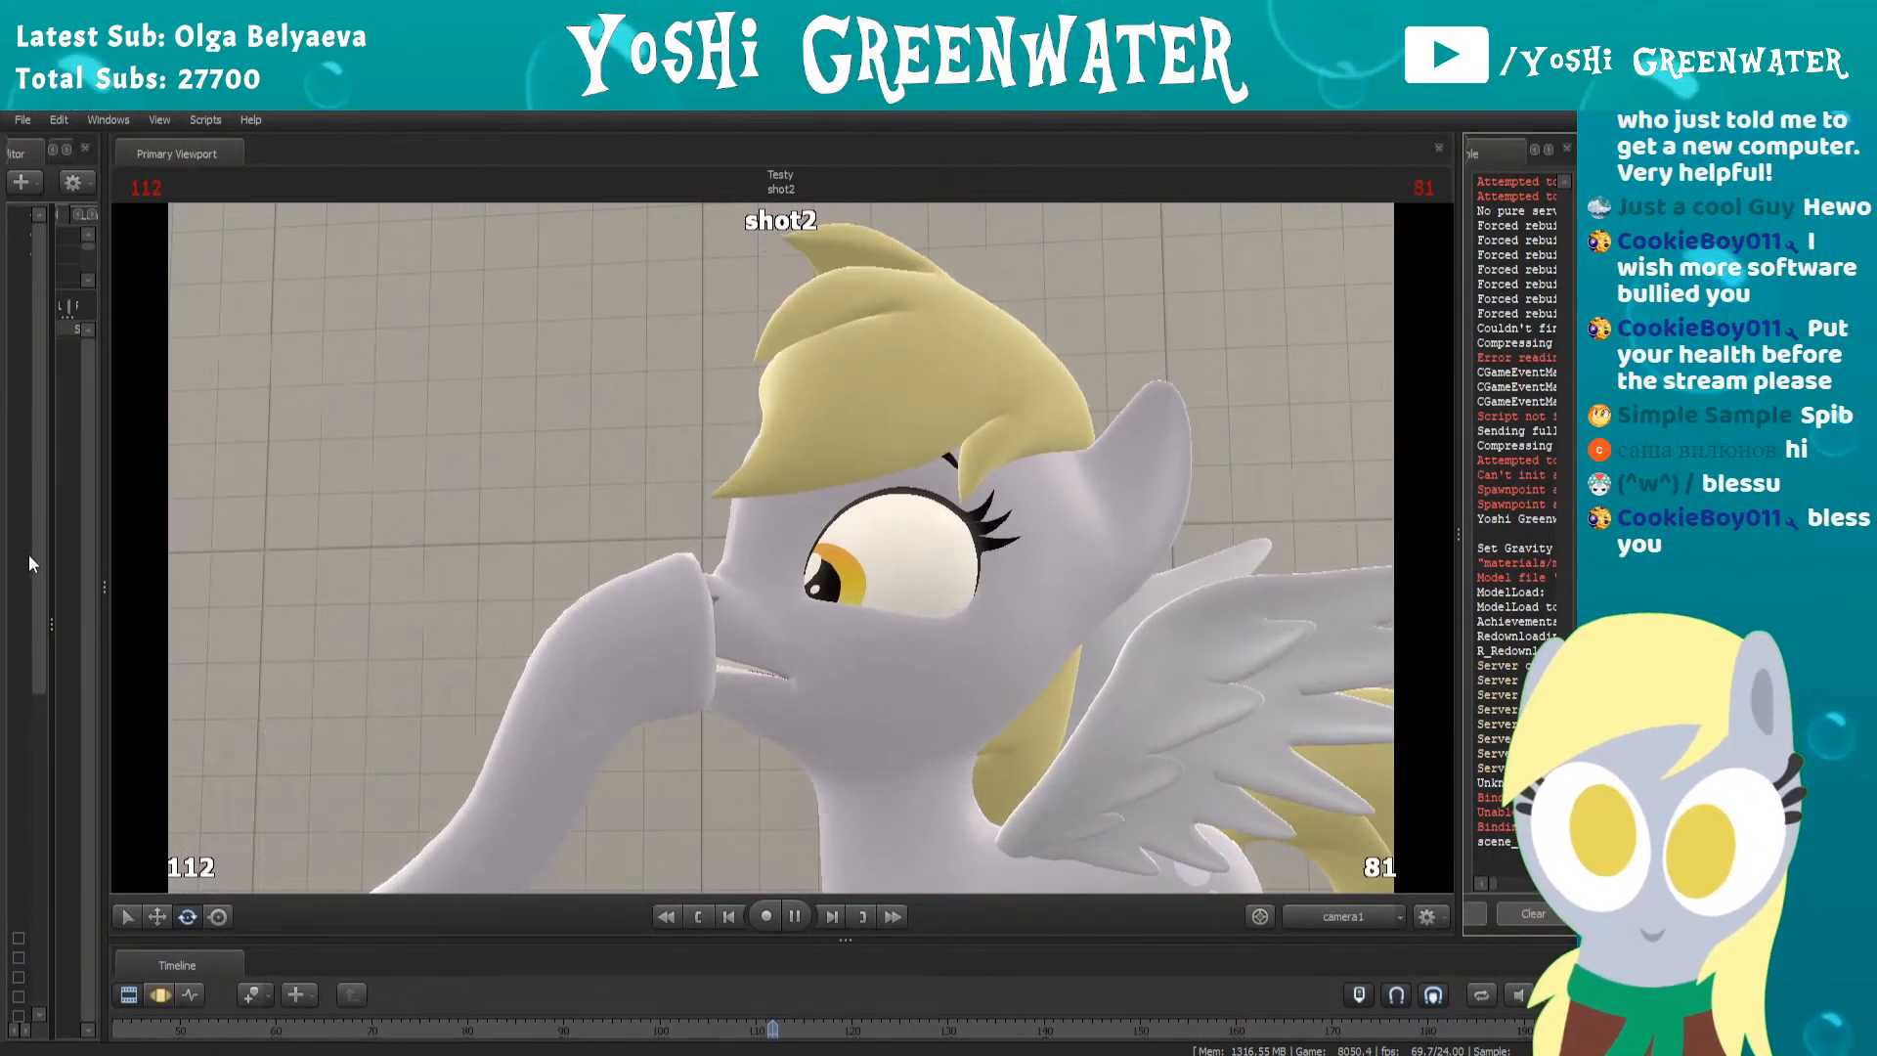